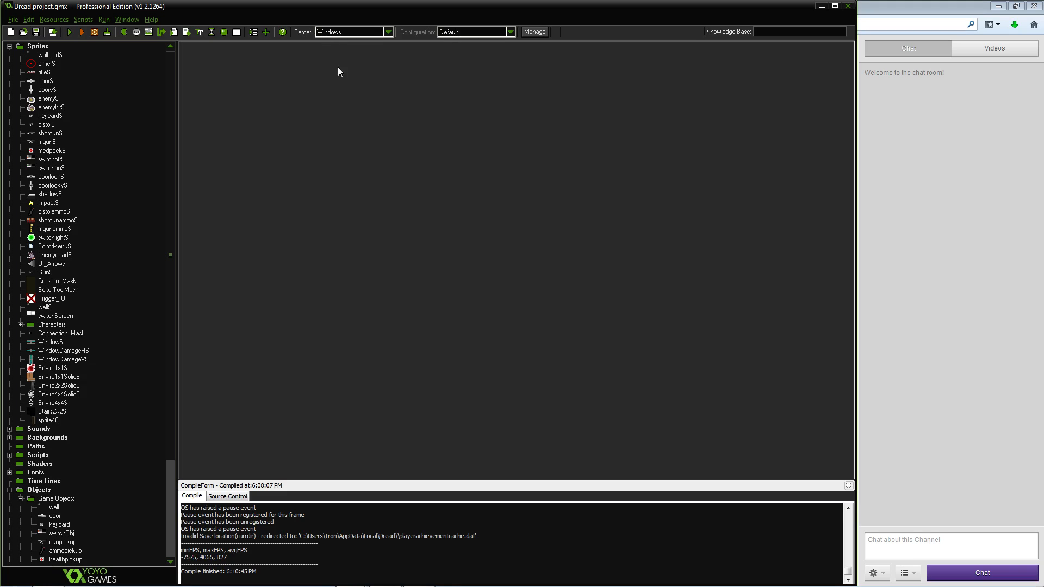
# Check the Twitch stream page in Firefox and return to GameMaker
pyautogui.click(883, 12)
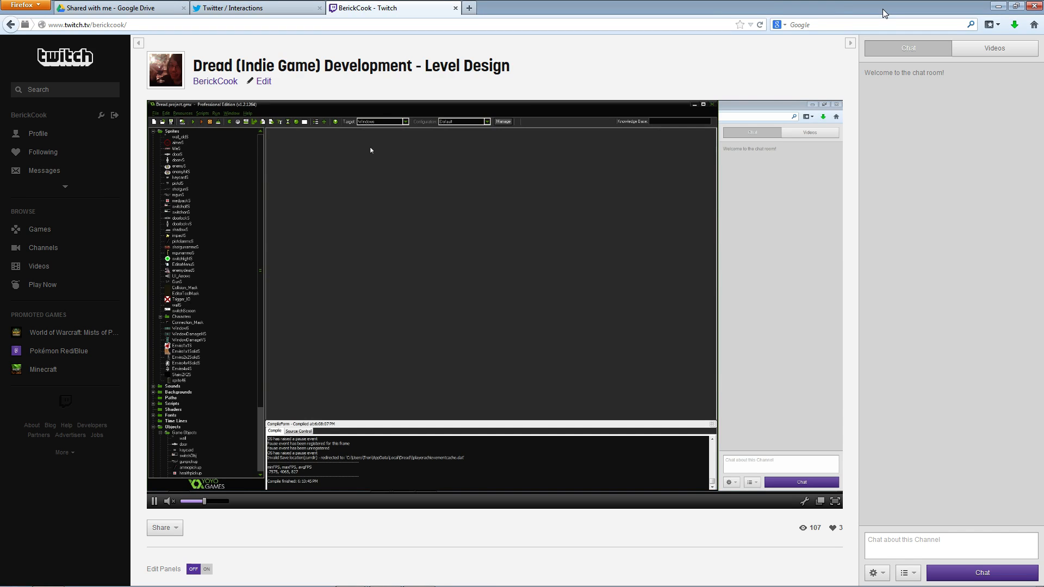
pyautogui.moveTo(393, 578)
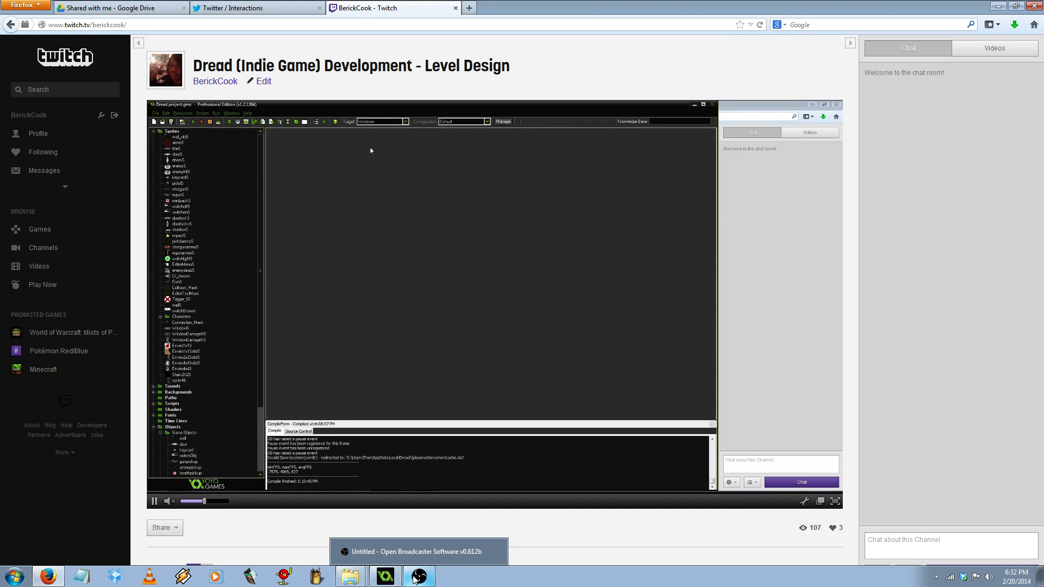
pyautogui.click(385, 577)
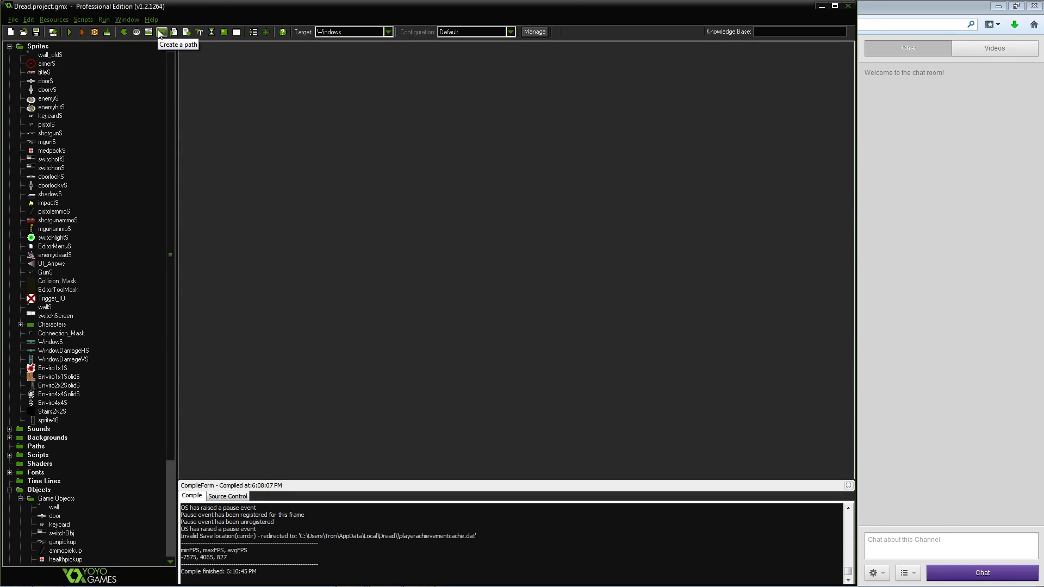
# Run the Dread project and start a single-player game, dismissing the controls help
pyautogui.click(69, 33)
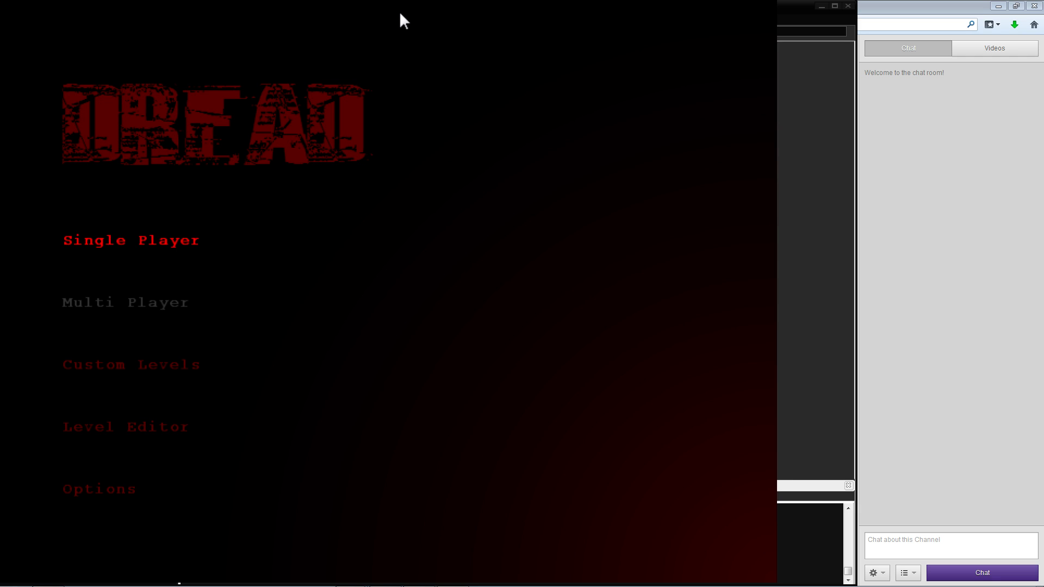
pyautogui.click(127, 254)
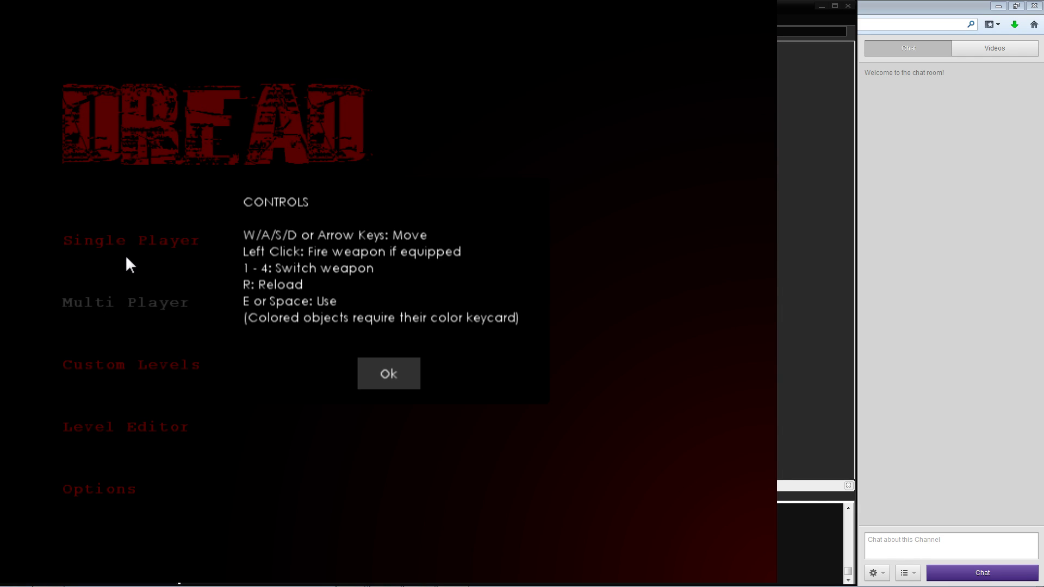
pyautogui.press('Return')
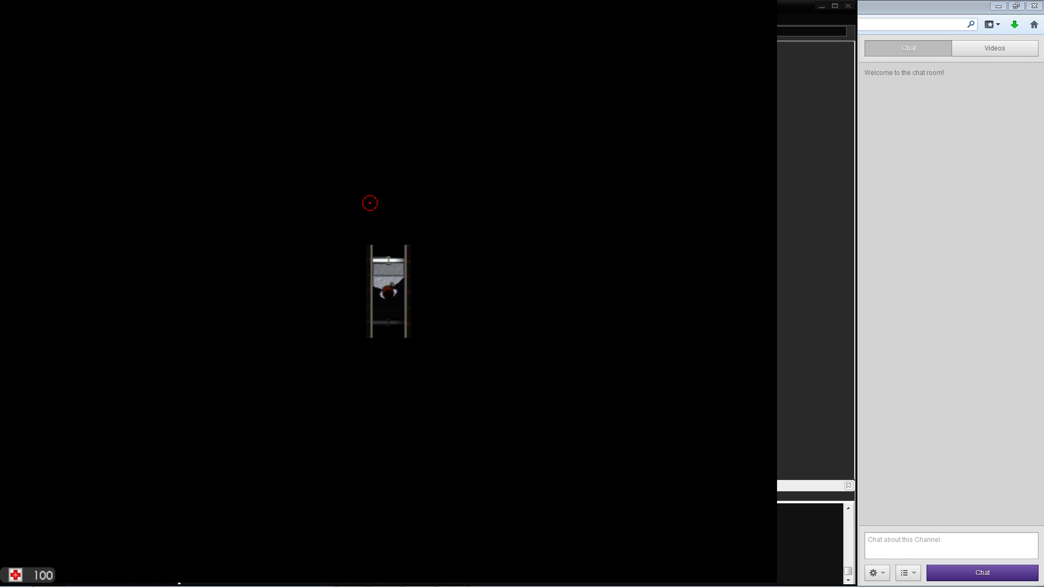
# Walk the character through the north door of the starting corridor to the first junction
pyautogui.press('w')
pyautogui.press('s')
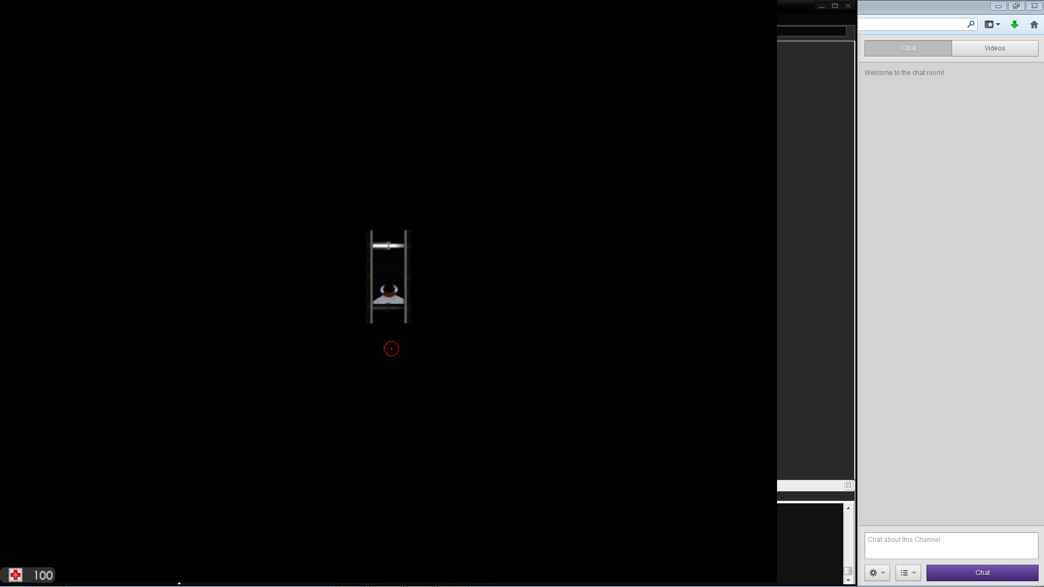
pyautogui.press('w')
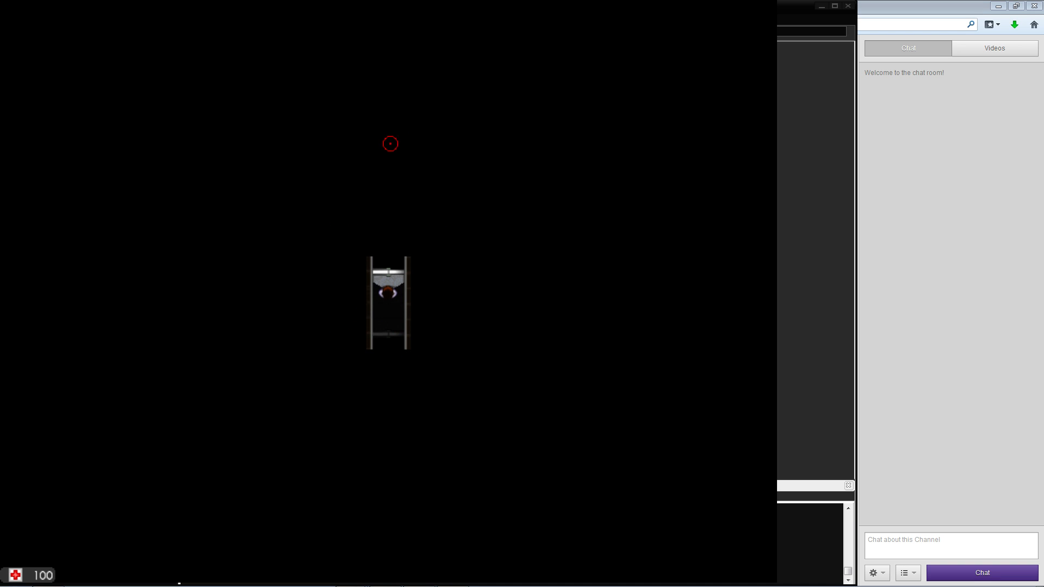
pyautogui.press('w')
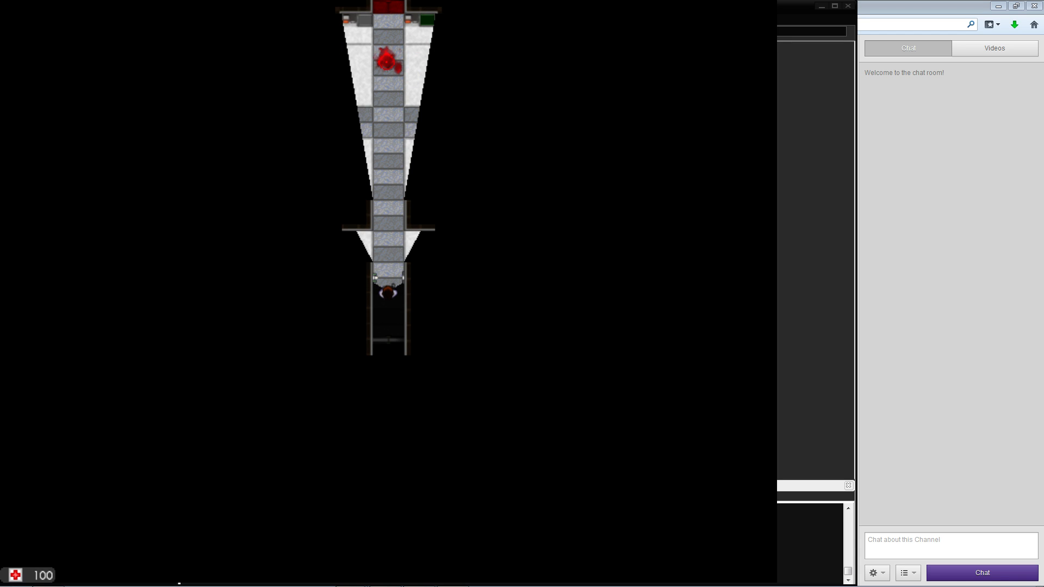
pyautogui.press('w')
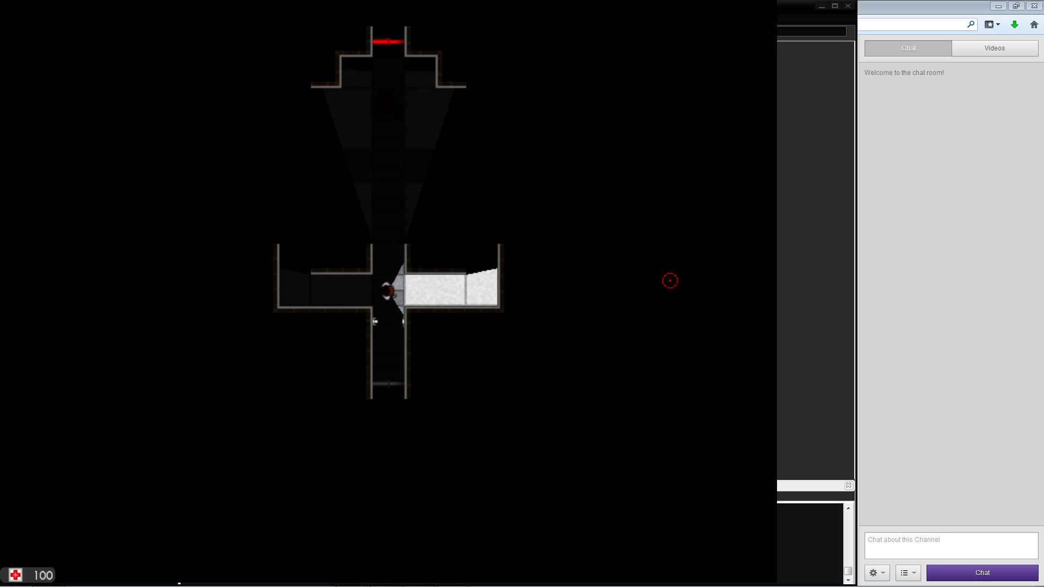
# Explore the main hall by way of its east passage, examining the central aisle and side exits
pyautogui.press('d')
pyautogui.press('w')
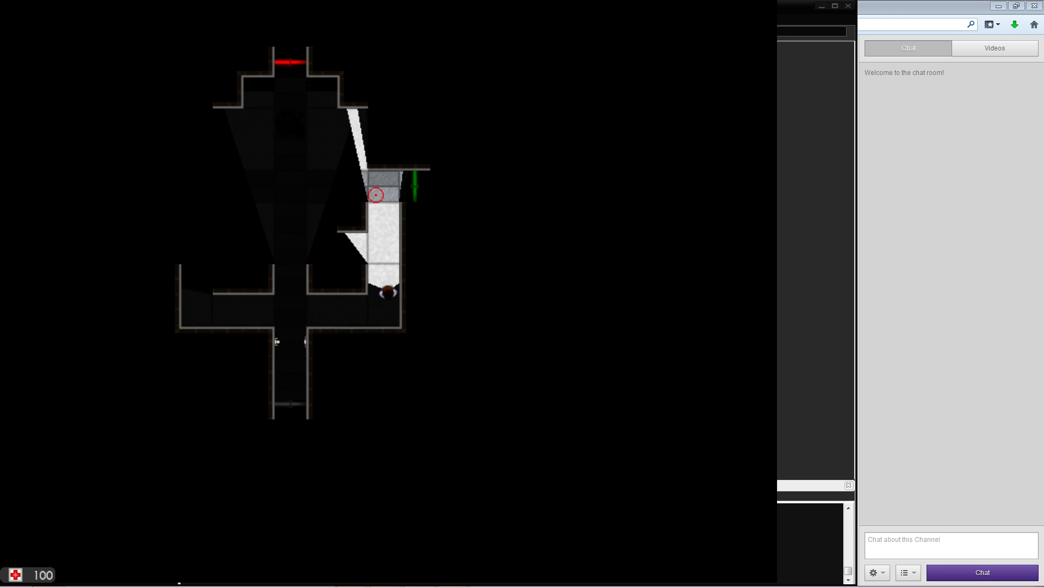
pyautogui.press('w')
pyautogui.press('a')
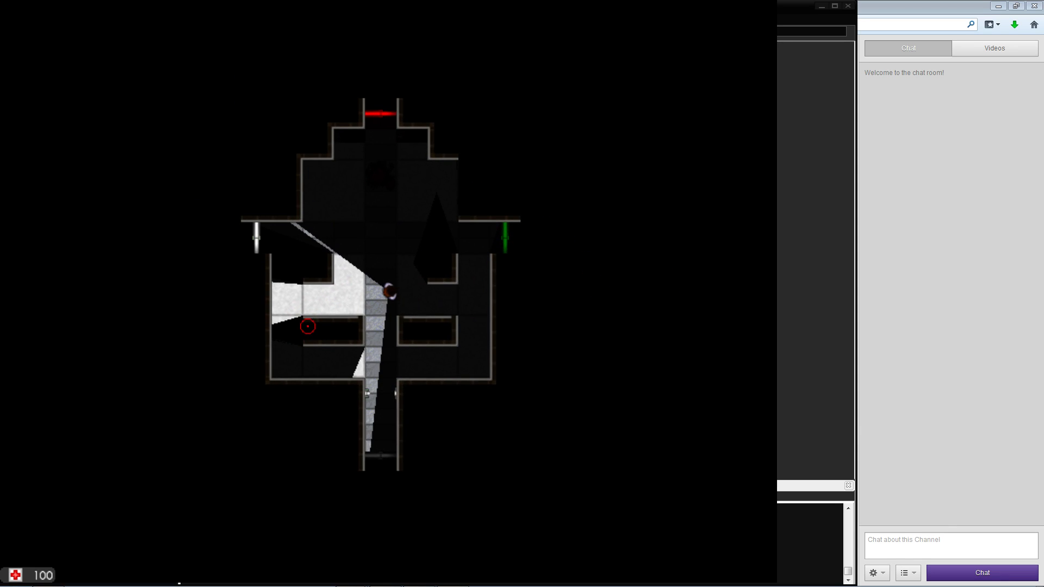
pyautogui.press('a')
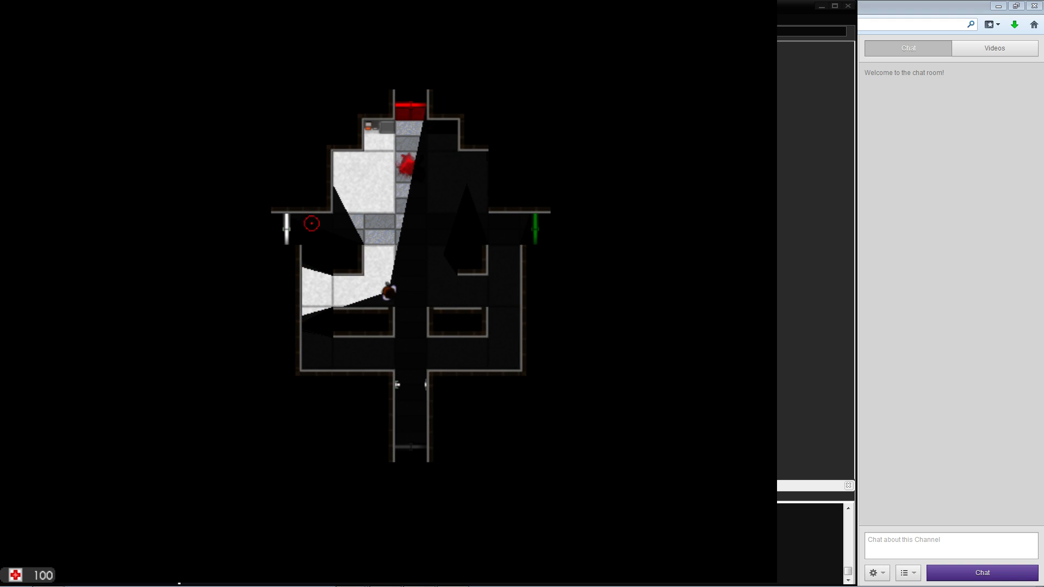
pyautogui.press('w')
pyautogui.press('d')
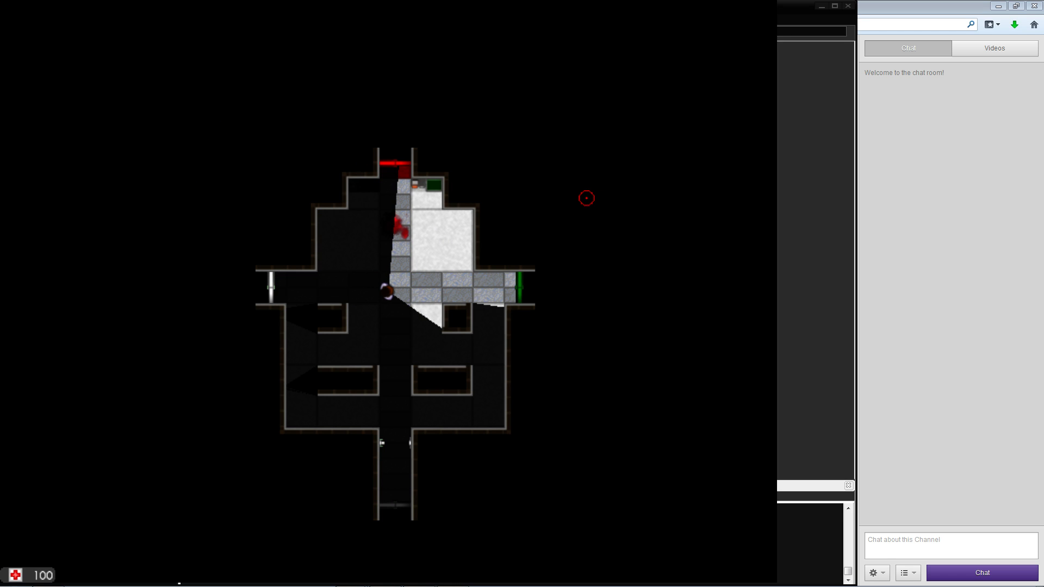
pyautogui.press('s')
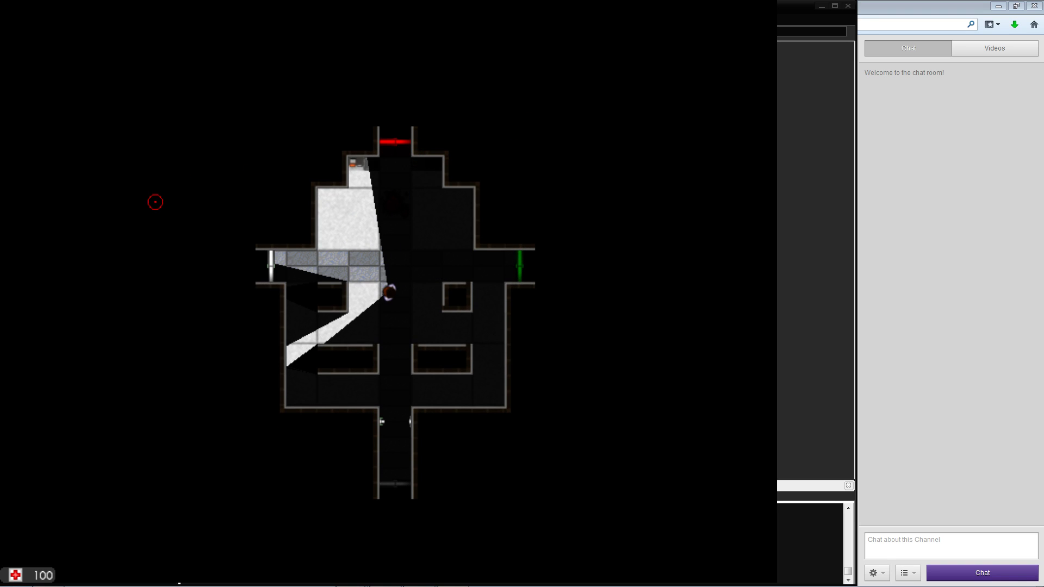
pyautogui.press('w')
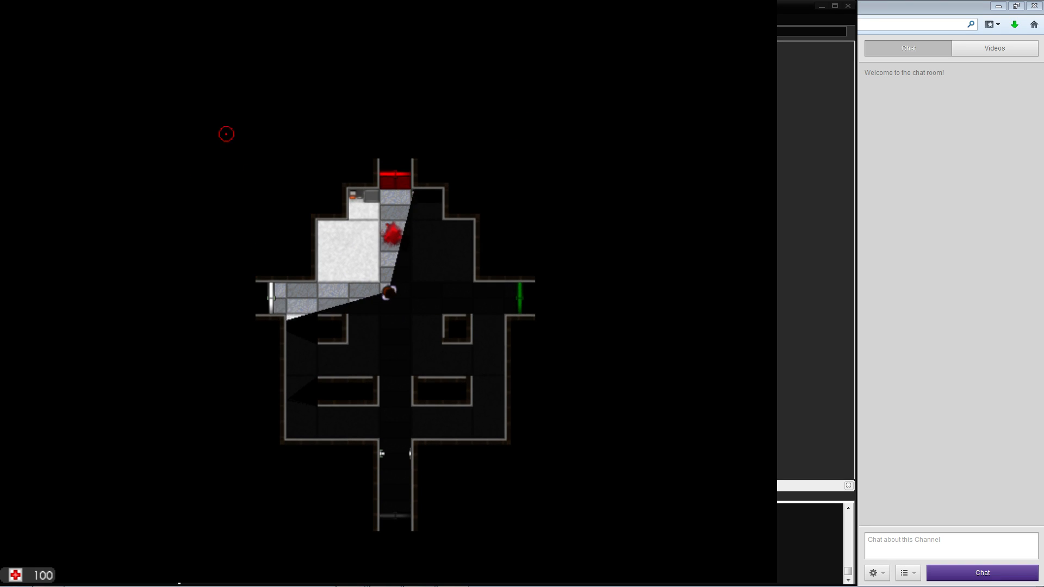
# Walk the character around the hall's west passage and back to the central aisle
pyautogui.click(344, 125)
pyautogui.press('s')
pyautogui.press('a')
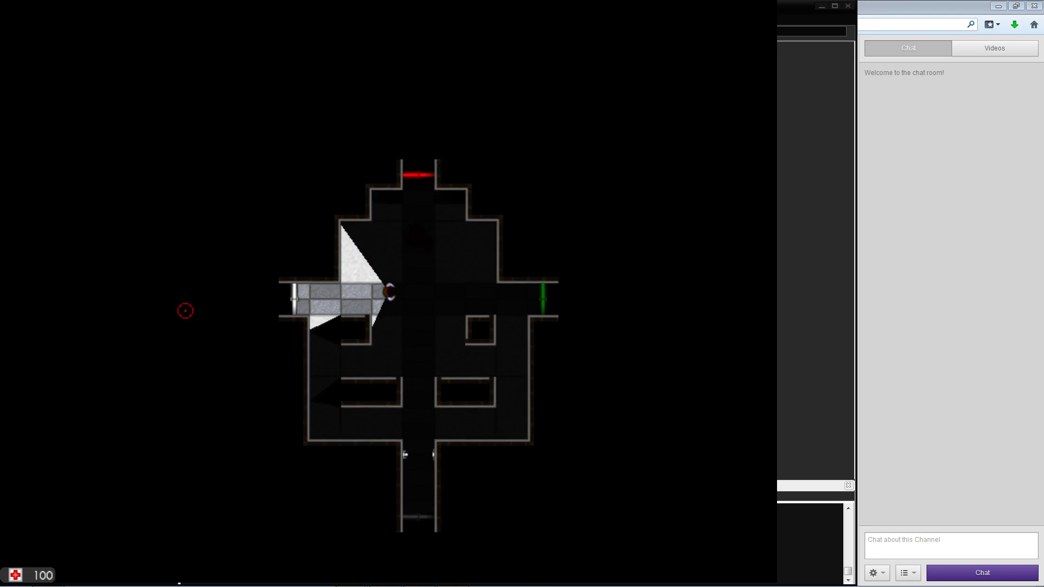
pyautogui.press('w')
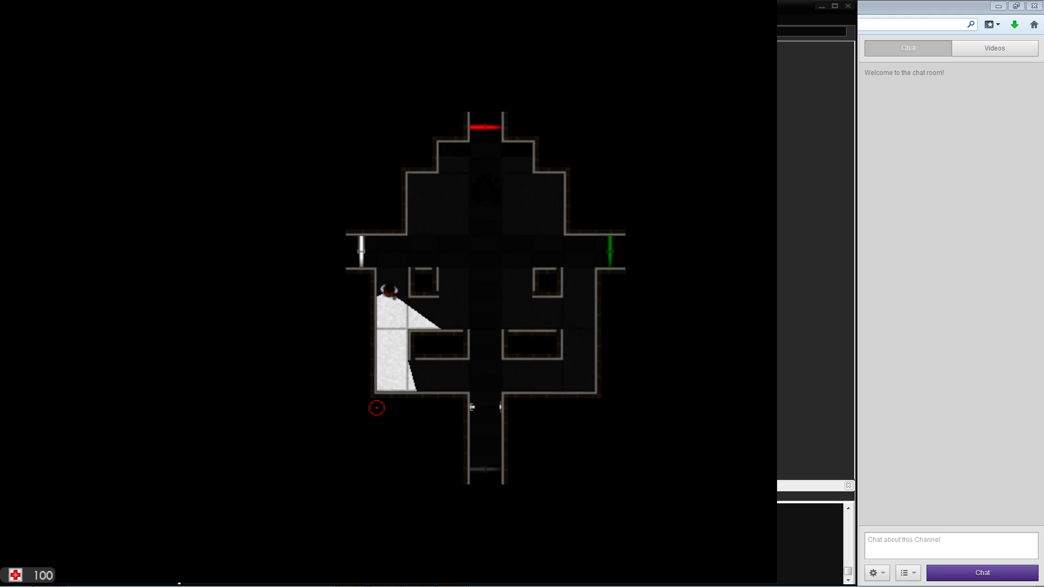
pyautogui.press('s')
pyautogui.press('d')
pyautogui.press('w')
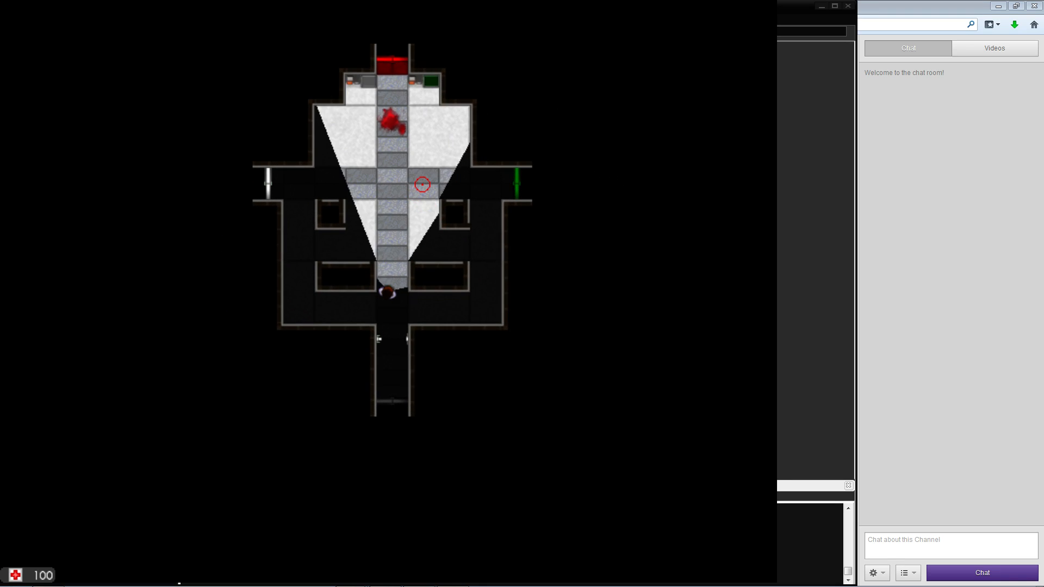
# Inspect the corridor behind the hall's west door and return to the hall
pyautogui.press('a')
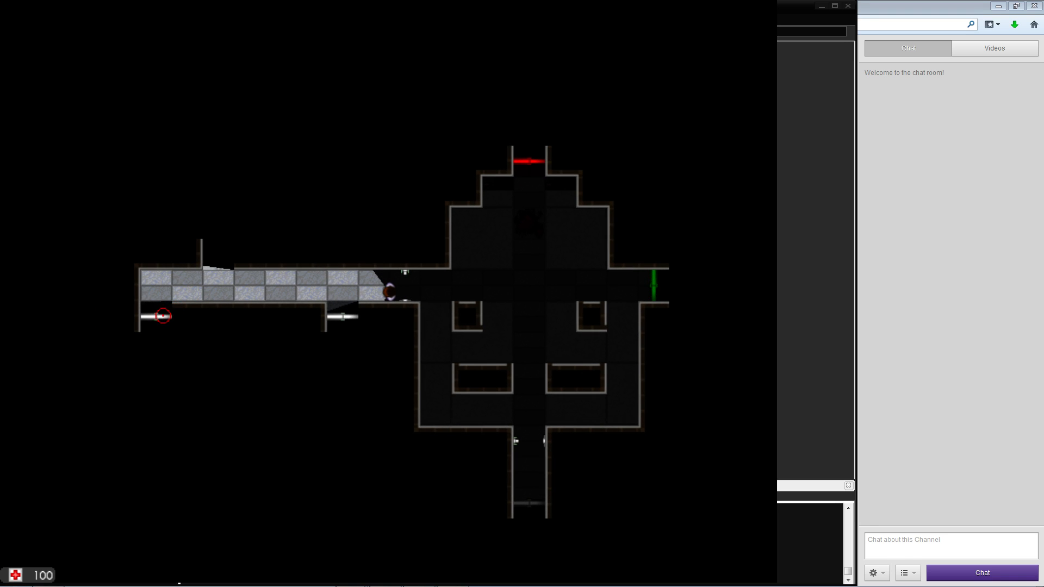
pyautogui.press('d')
pyautogui.press('w')
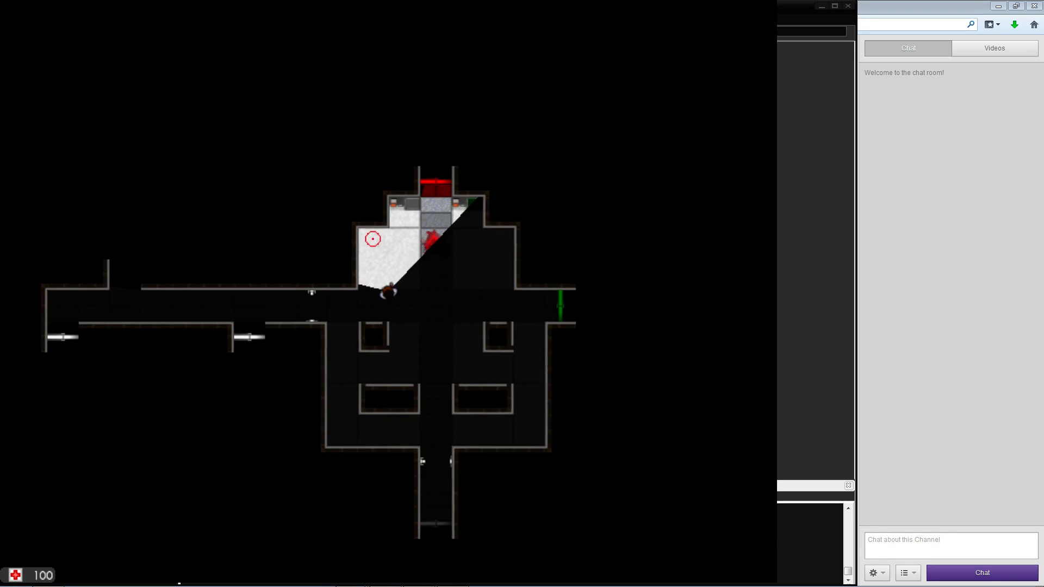
# Inspect the green door on the hall's east side and the red door at its north end
pyautogui.press('d')
pyautogui.press('s')
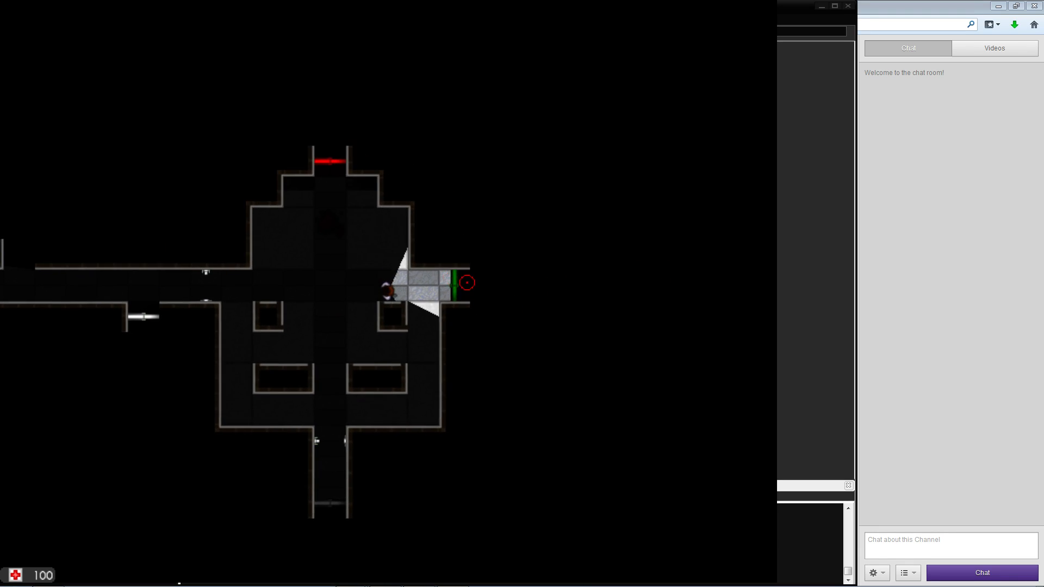
pyautogui.press('w')
pyautogui.press('a')
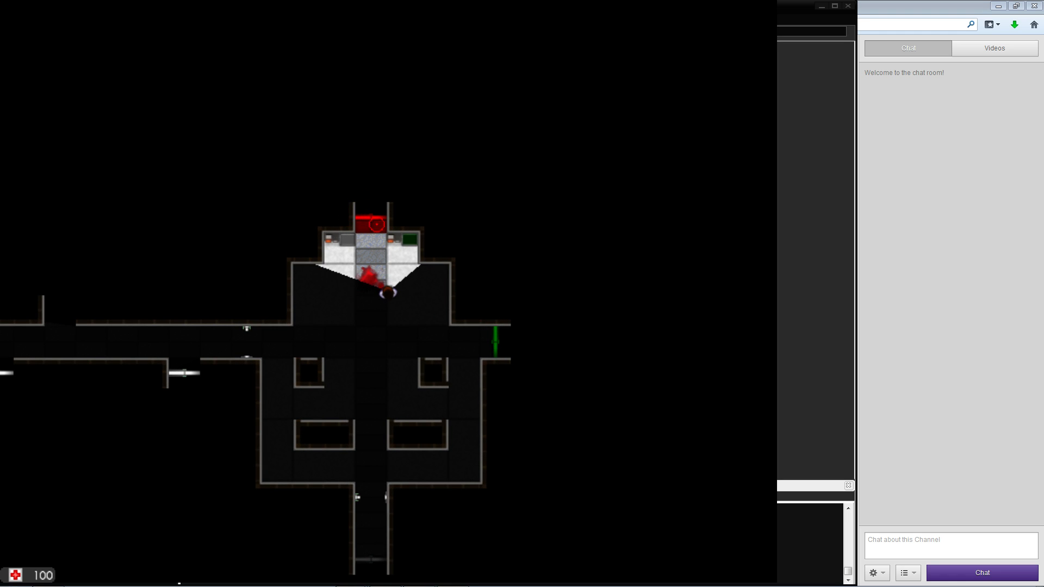
pyautogui.press('s')
pyautogui.press('a')
pyautogui.press('d')
pyautogui.press('s')
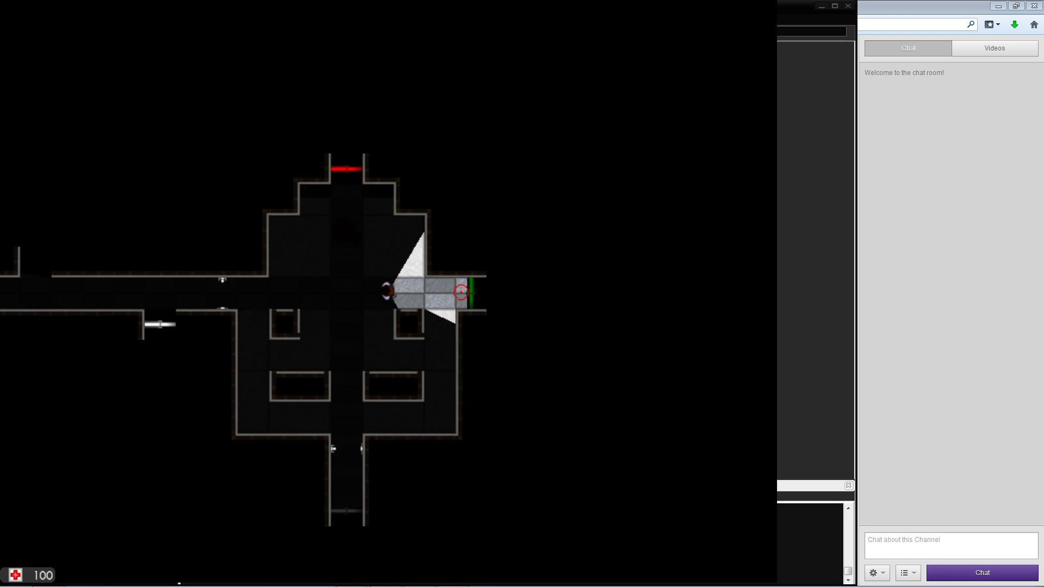
# Cross the hall westward and go through the white door into the west corridor
pyautogui.press('a')
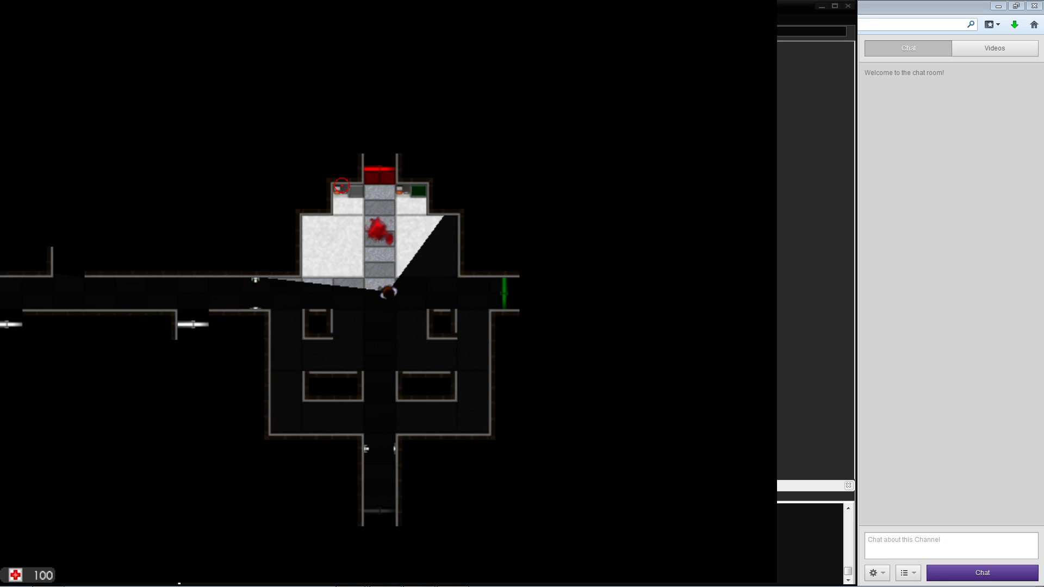
pyautogui.press('a')
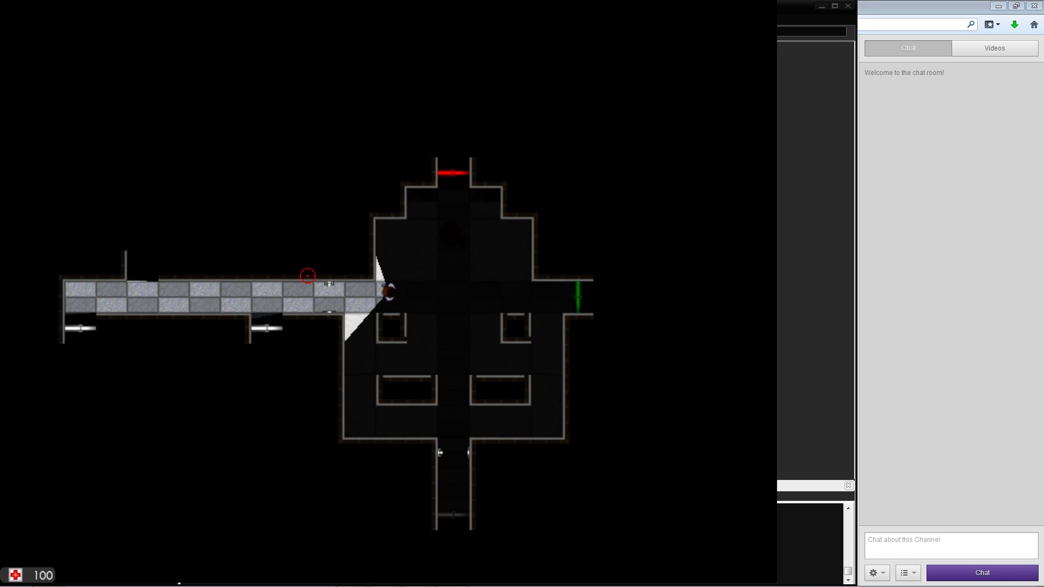
pyautogui.press('a')
pyautogui.press('s')
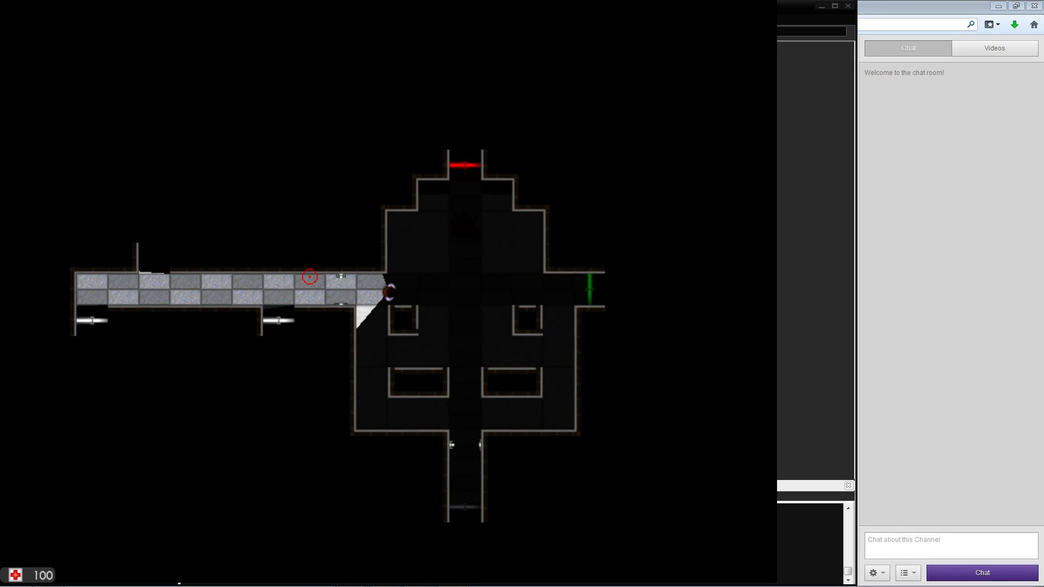
pyautogui.press('a')
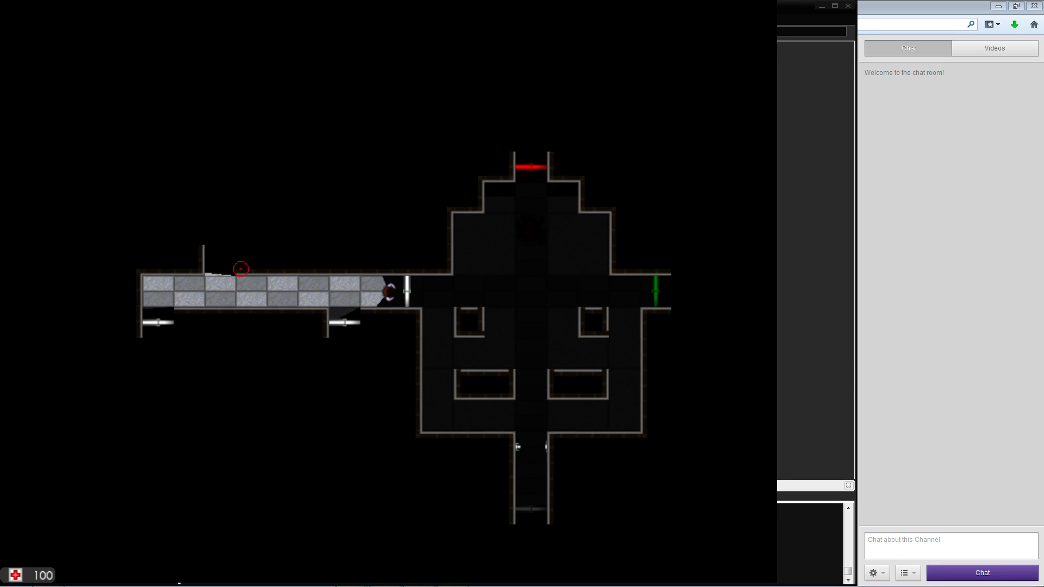
pyautogui.press('a')
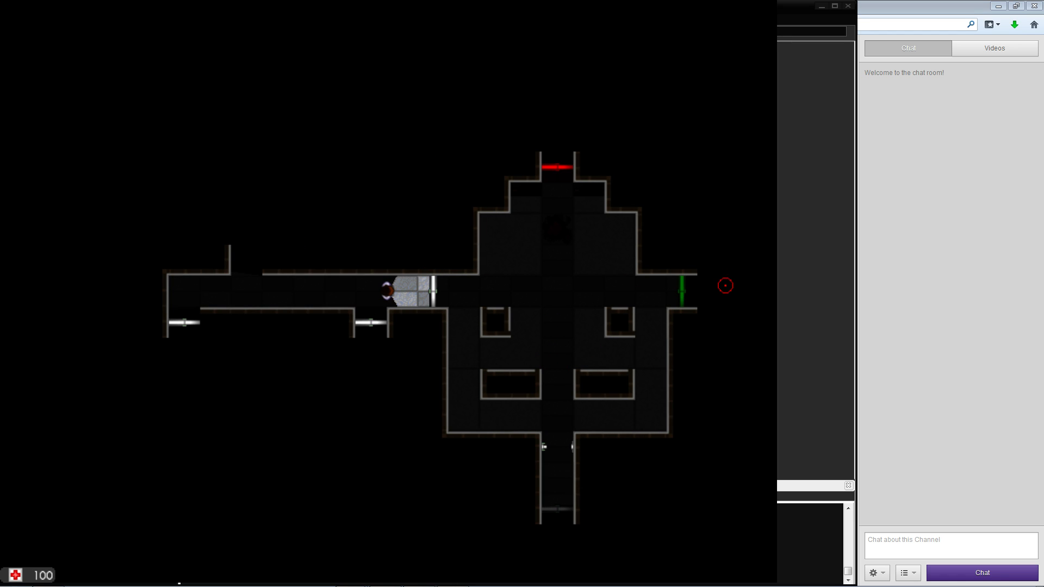
# Reopen the white door, walk into the hall's west passage and return to the west corridor
pyautogui.press('d')
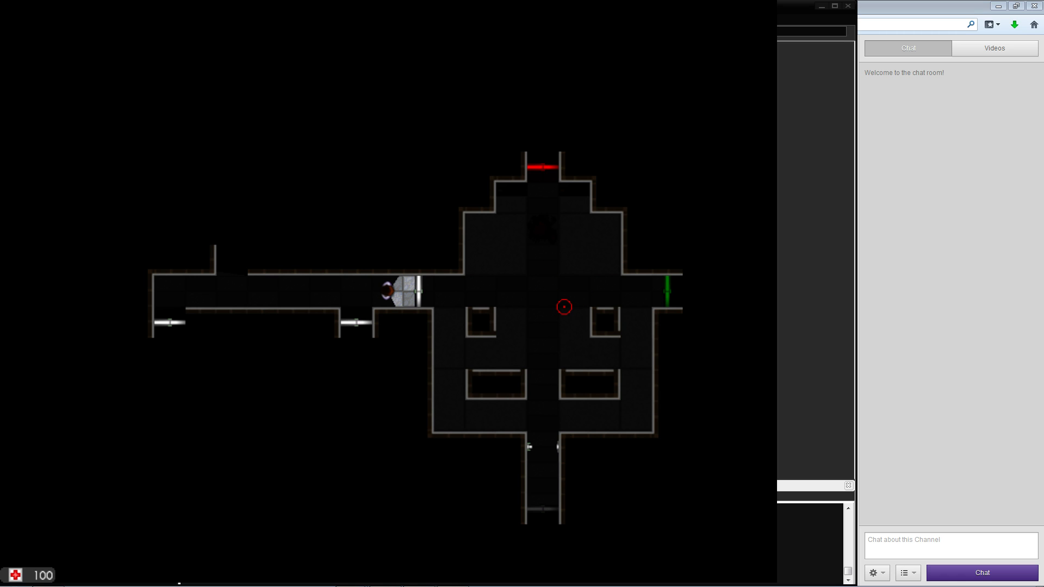
pyautogui.press('d')
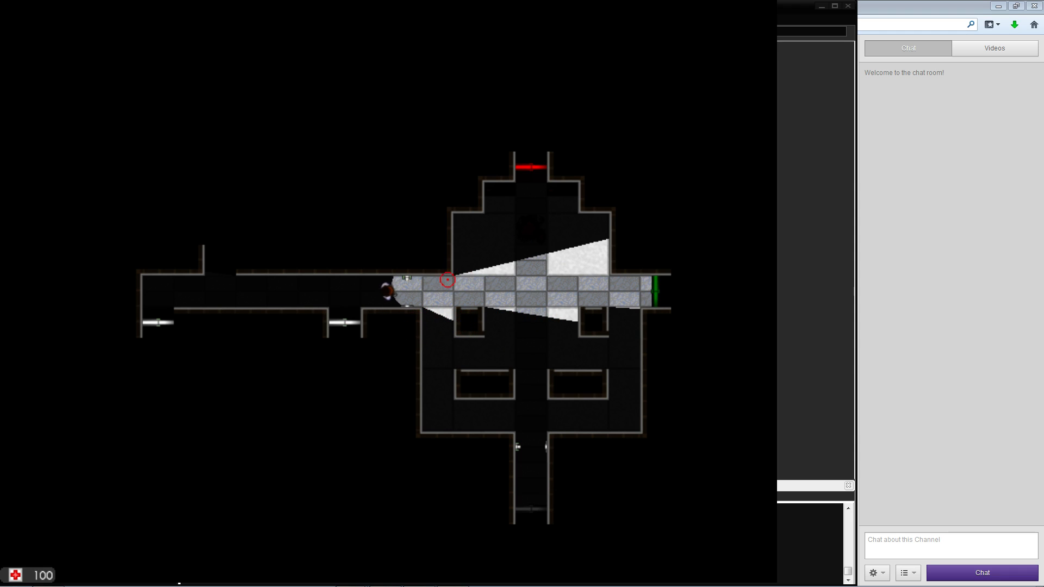
pyautogui.press('d')
pyautogui.press('s')
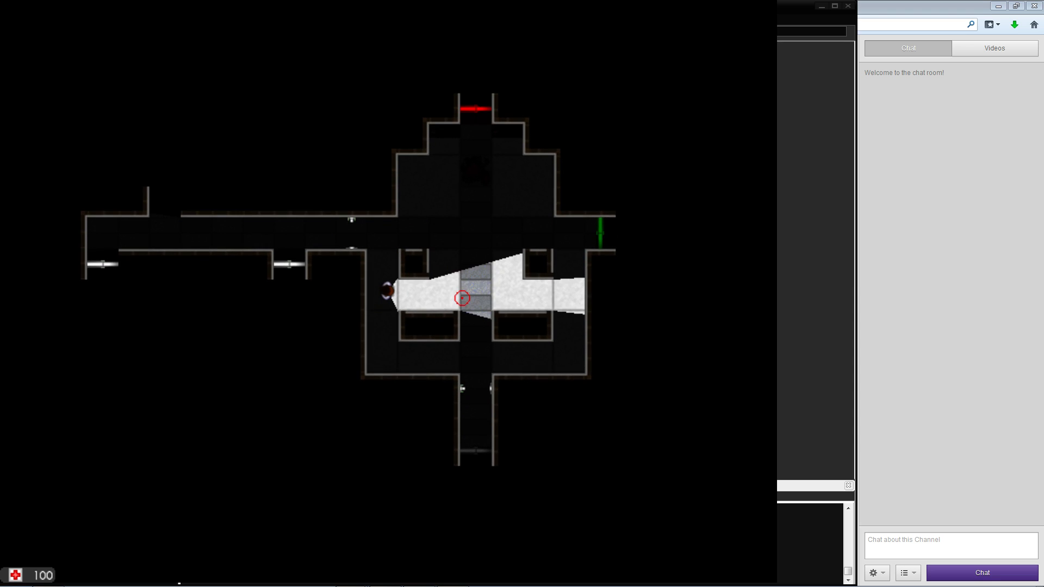
pyautogui.press('w')
pyautogui.press('w')
pyautogui.press('a')
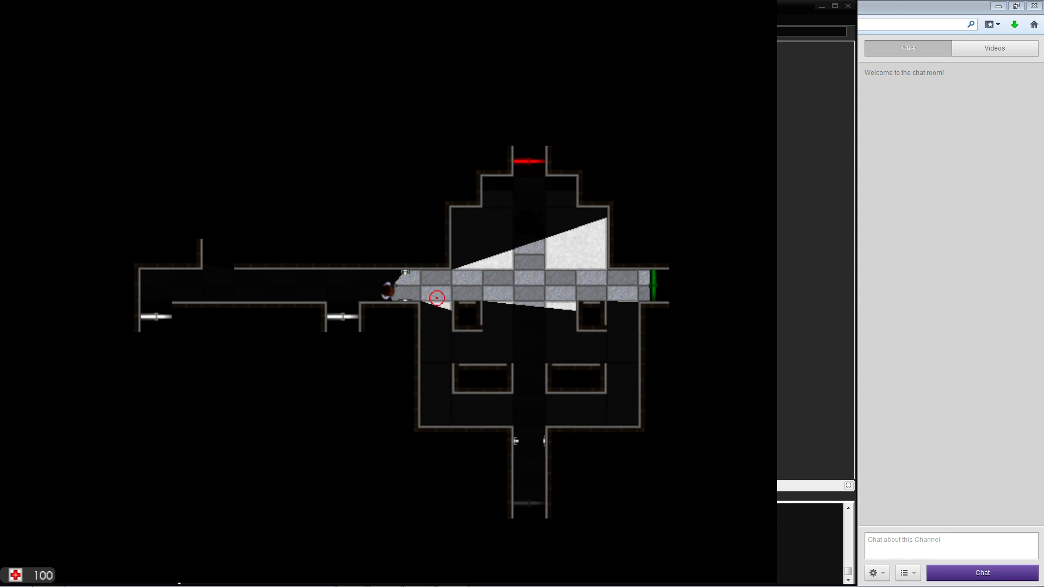
# Enter the dark room south of the west corridor and cross it to its west door
pyautogui.press('a')
pyautogui.press('s')
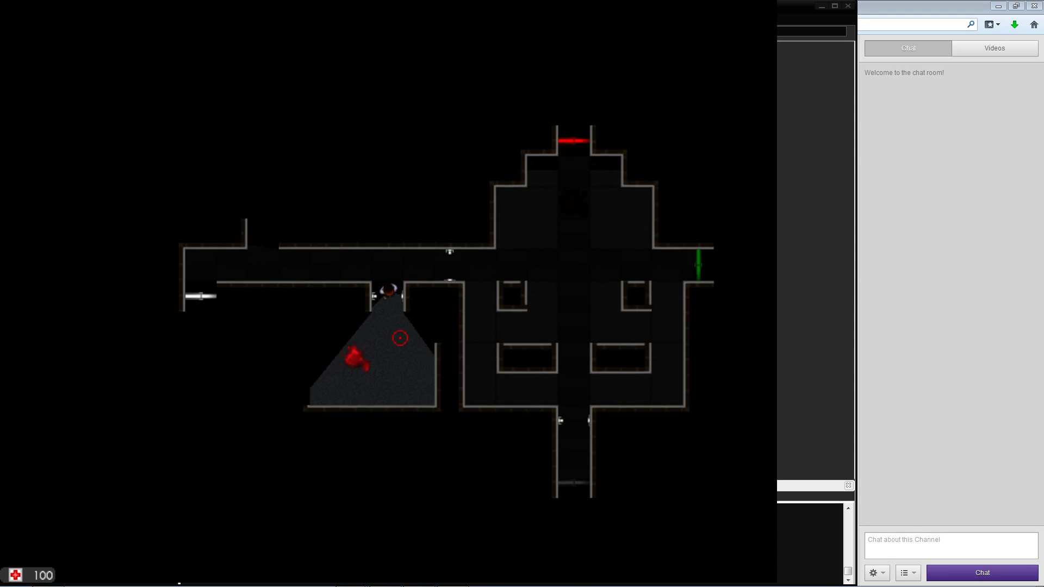
pyautogui.press('s')
pyautogui.press('a')
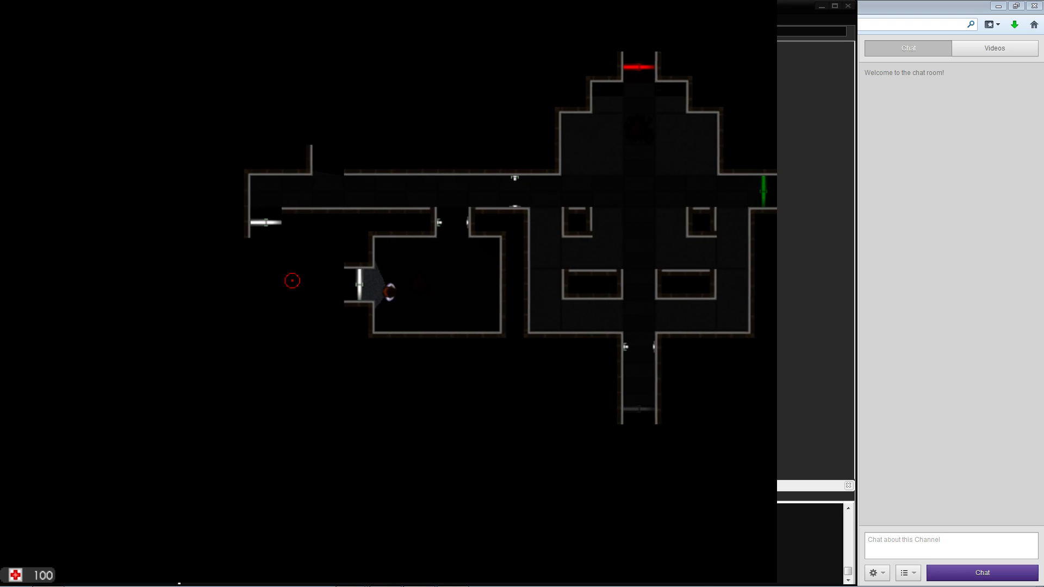
# Go through the dark room's west door and walk to the blue item in the adjoining room's southeast corner
pyautogui.press('a')
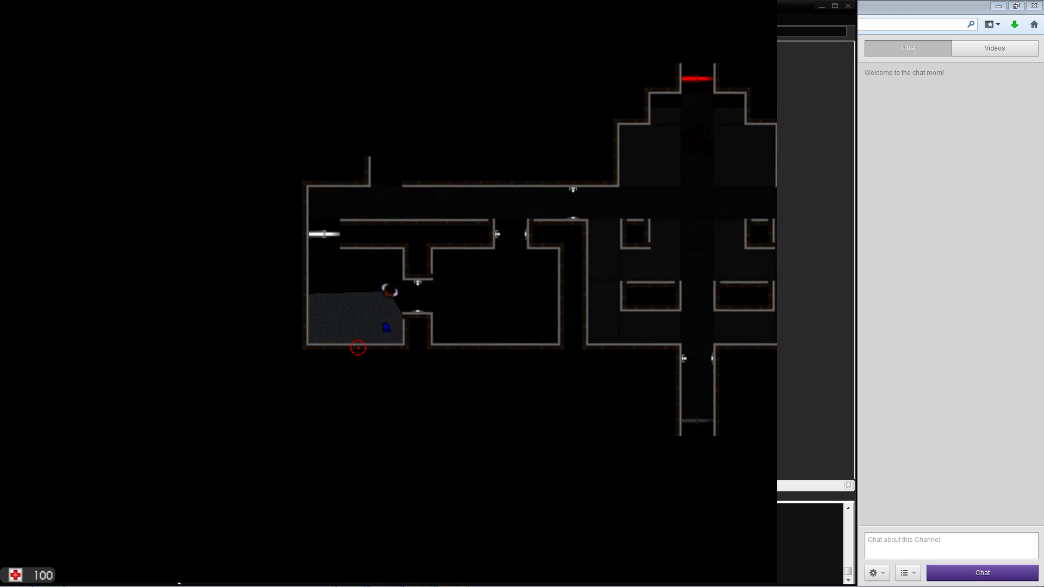
pyautogui.press('s')
pyautogui.press('d')
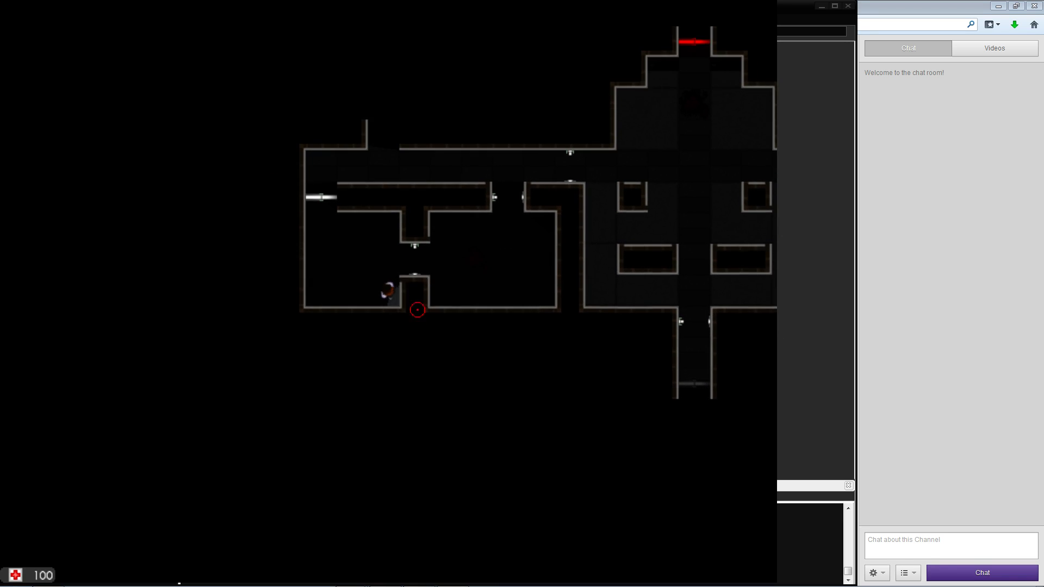
# Return through the dark room to the west corridor and follow it west to the white-tiled room's entrance
pyautogui.press('w')
pyautogui.press('d')
pyautogui.press('w')
pyautogui.press('w')
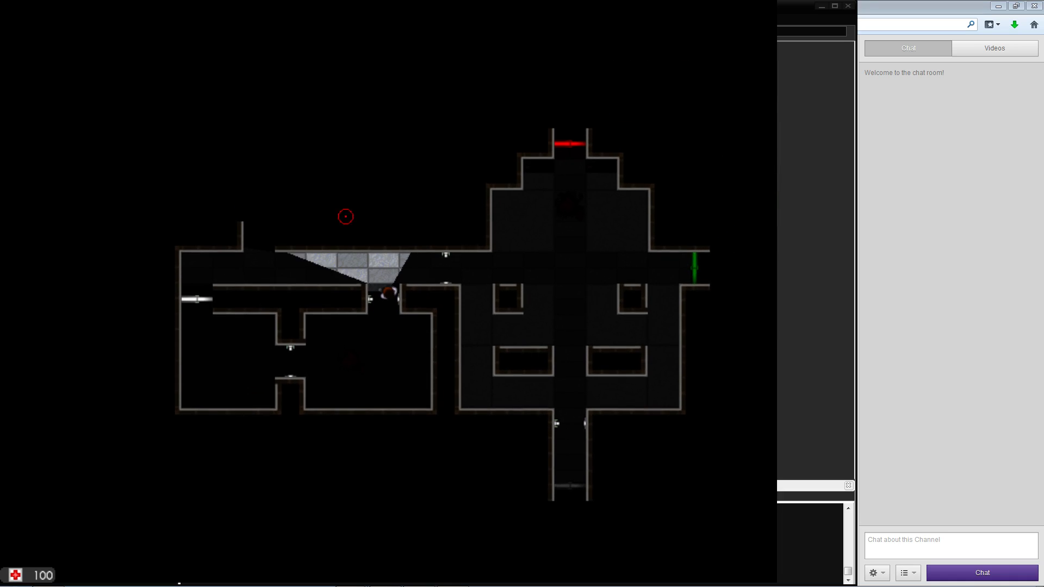
pyautogui.press('a')
pyautogui.press('a')
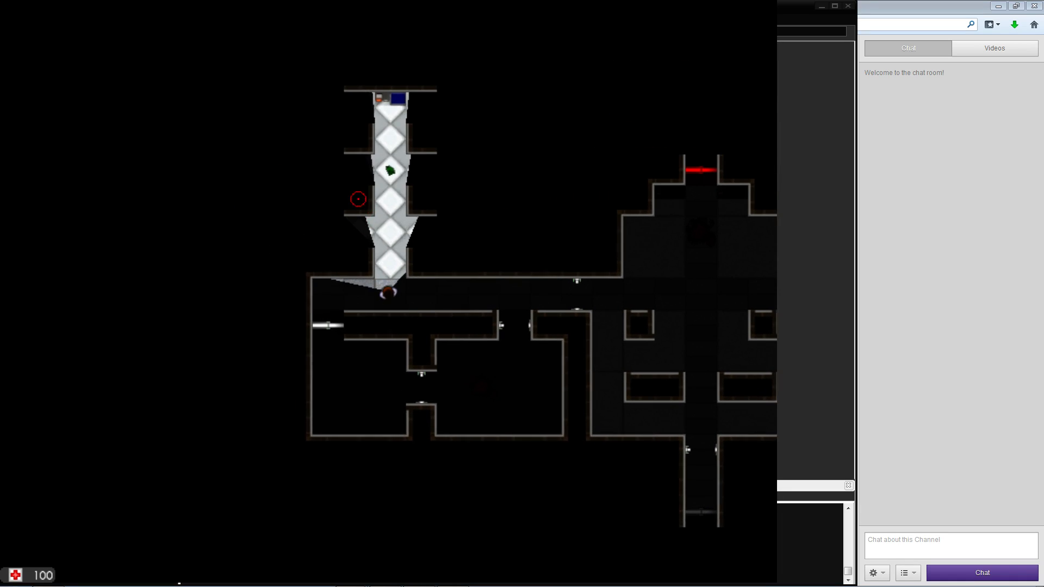
# Enter the white-tiled room from the corridor and explore both ends of its southern aisle
pyautogui.press('w')
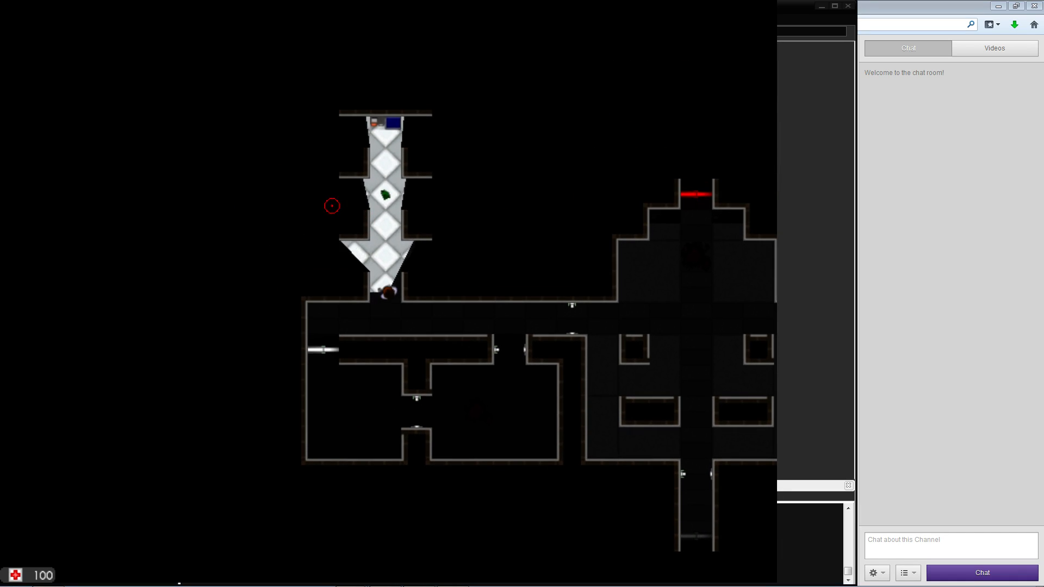
pyautogui.press('d')
pyautogui.press('w')
pyautogui.press('a')
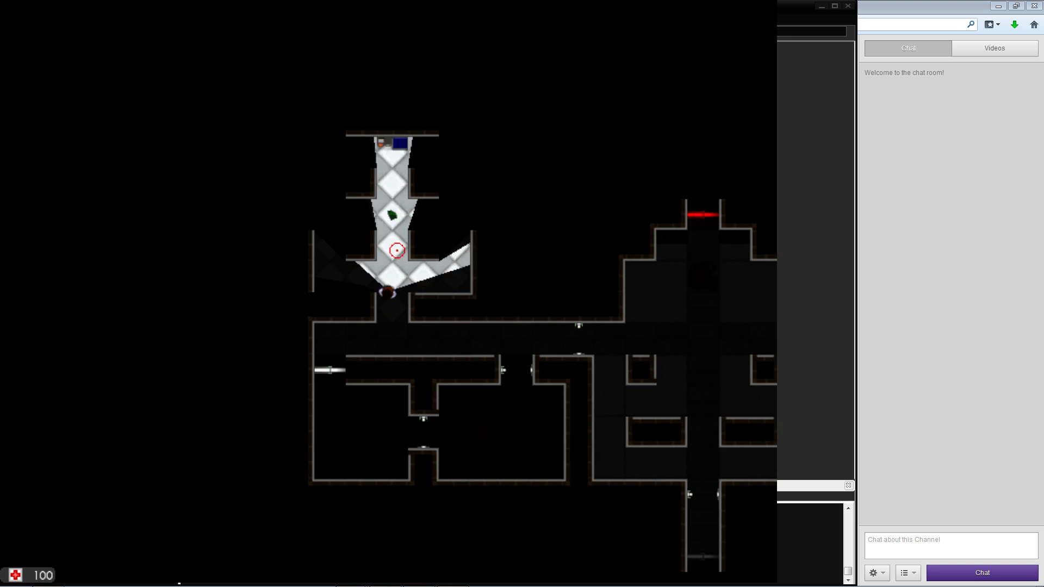
pyautogui.press('w')
pyautogui.press('a')
pyautogui.press('d')
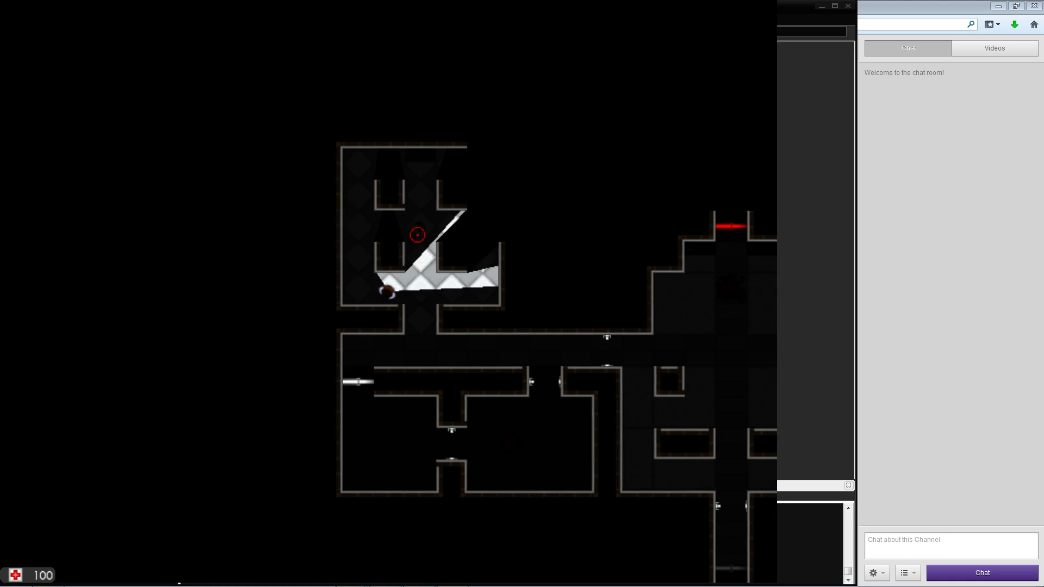
pyautogui.press('d')
pyautogui.press('a')
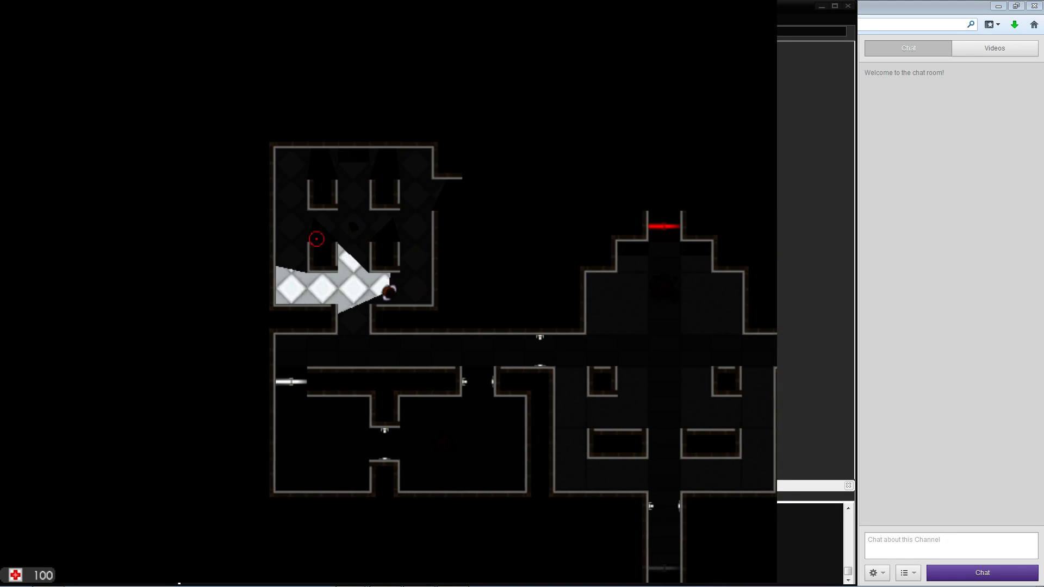
# Walk up the tiled room's west aisle and cross between the pillars to its east aisle
pyautogui.press('w')
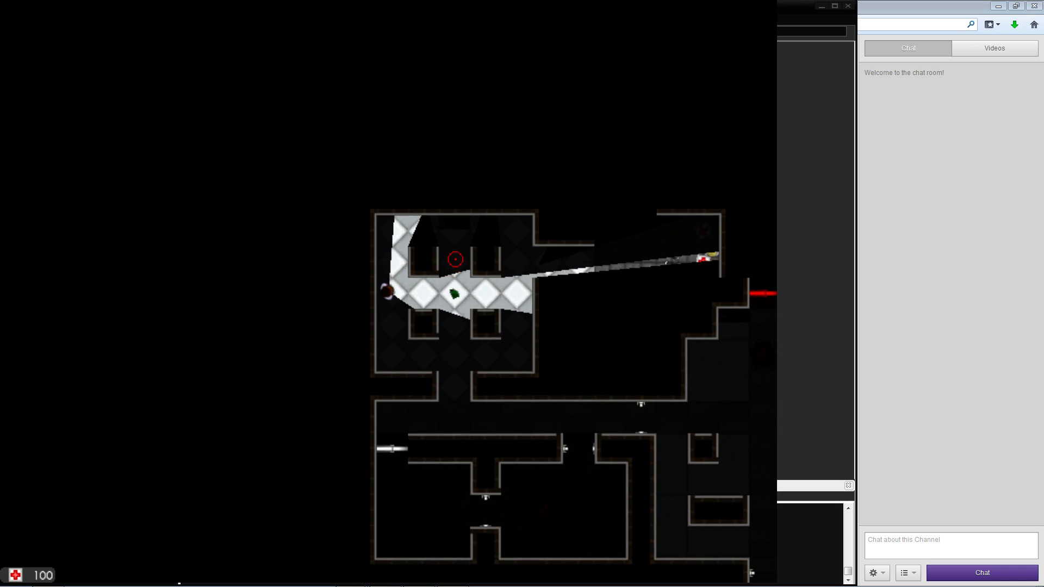
pyautogui.press('d')
pyautogui.press('d')
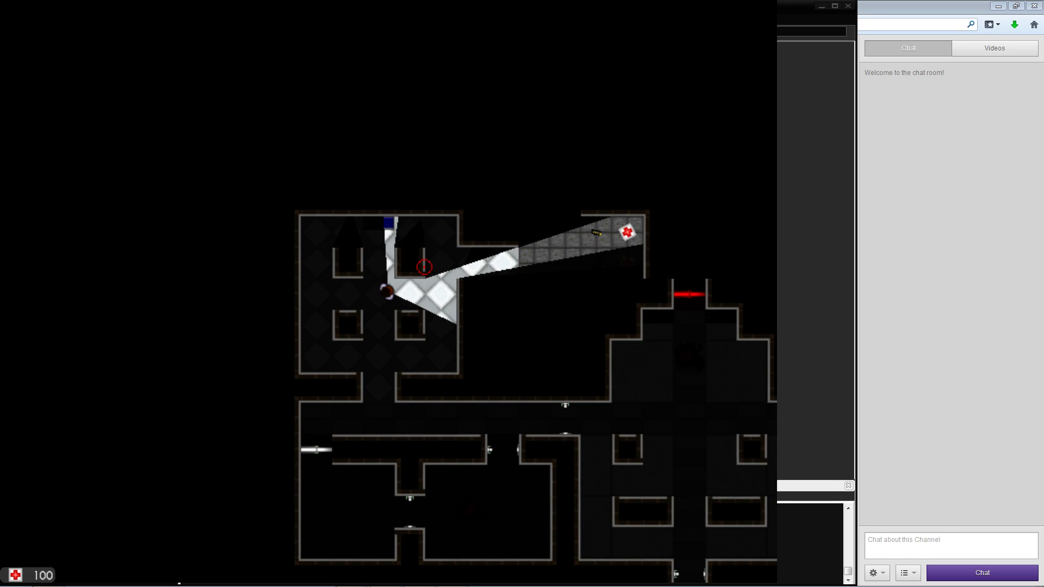
pyautogui.press('d')
pyautogui.press('s')
pyautogui.press('s')
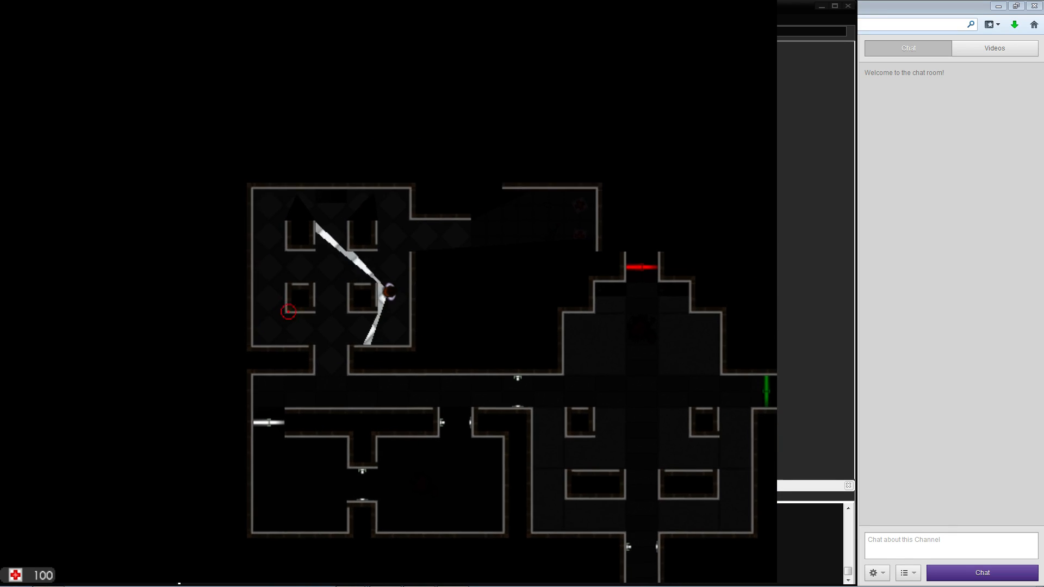
# Approach the tiled room's east opening and face the enemy in the passage to the grey room
pyautogui.press('w')
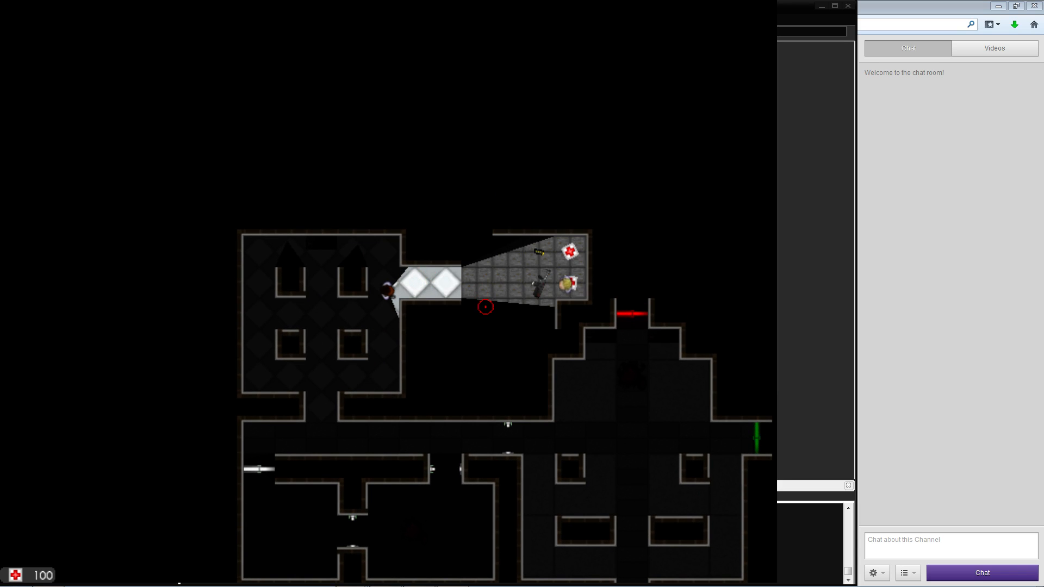
pyautogui.press('w')
pyautogui.press('d')
pyautogui.press('a')
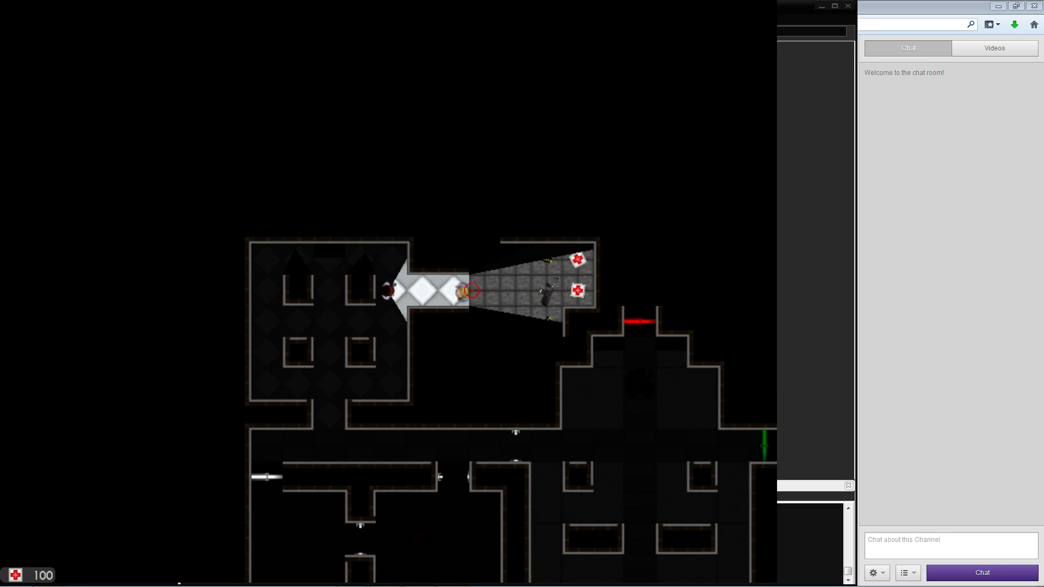
# Retreat from the enemy through the tiled room's south exit and eastward along the corridor
pyautogui.press('s')
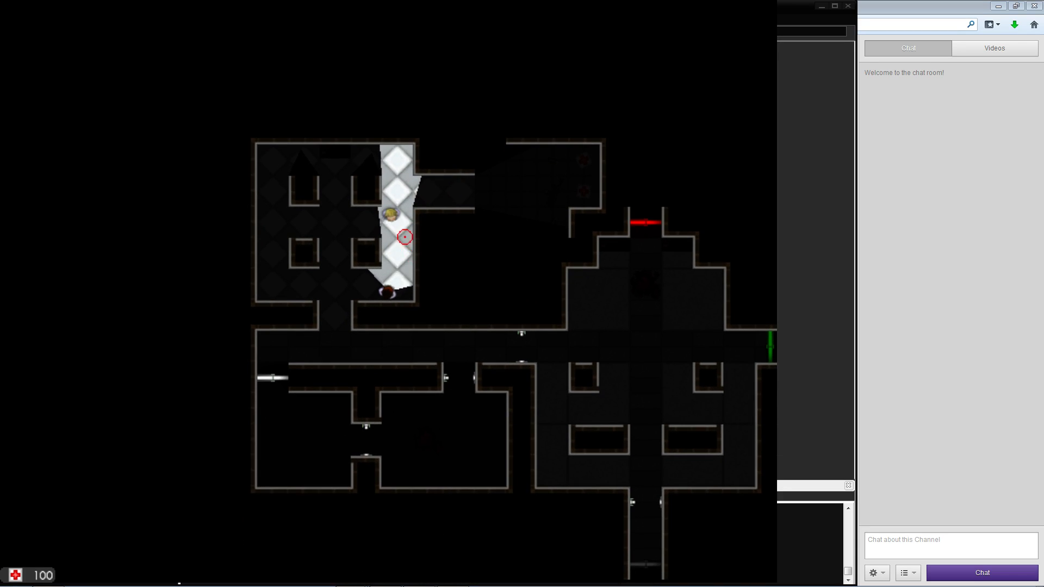
pyautogui.press('d')
pyautogui.press('a')
pyautogui.press('s')
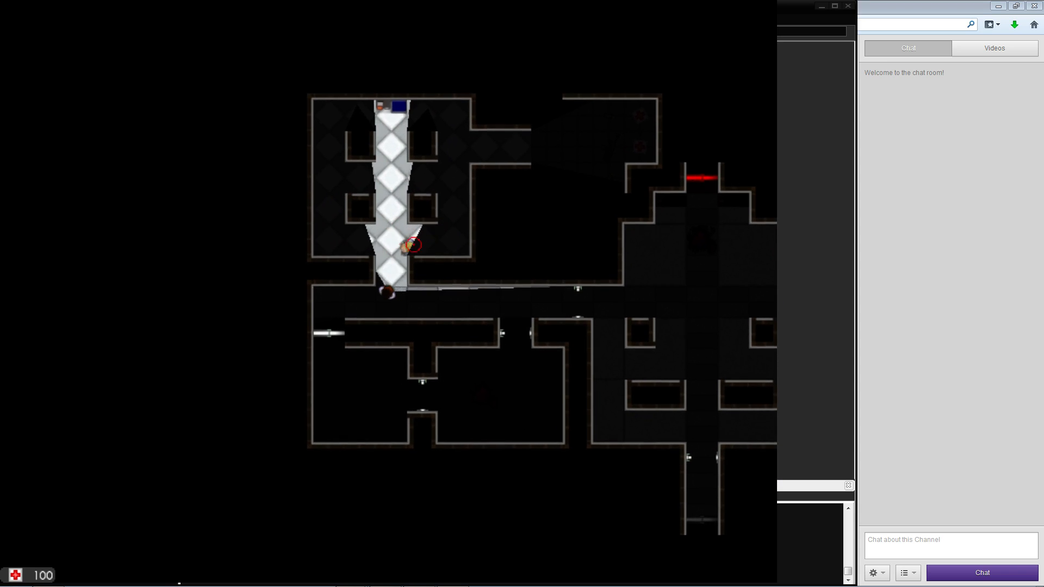
pyautogui.press('s')
pyautogui.press('d')
pyautogui.press('a')
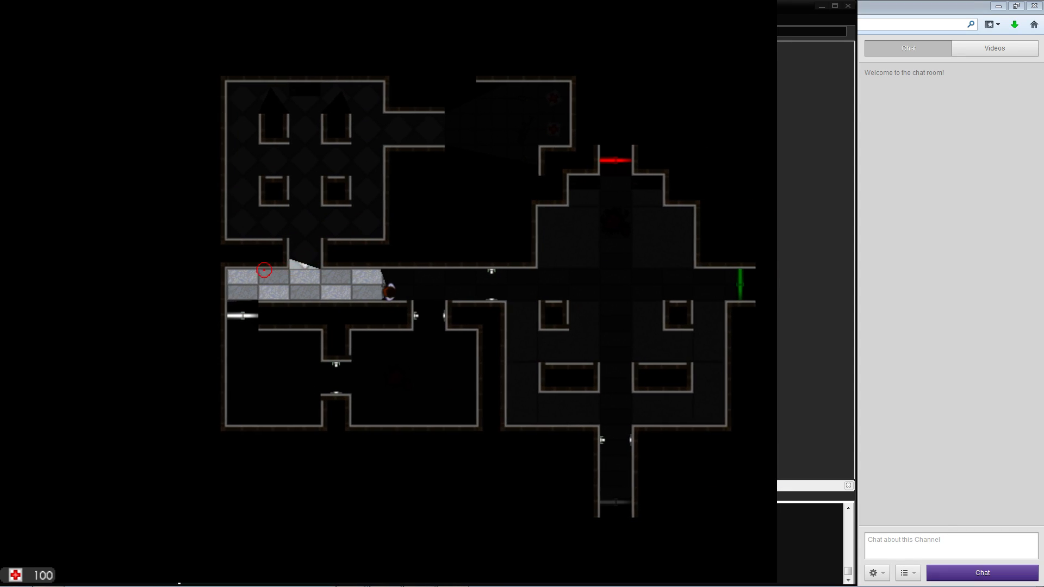
pyautogui.press('a')
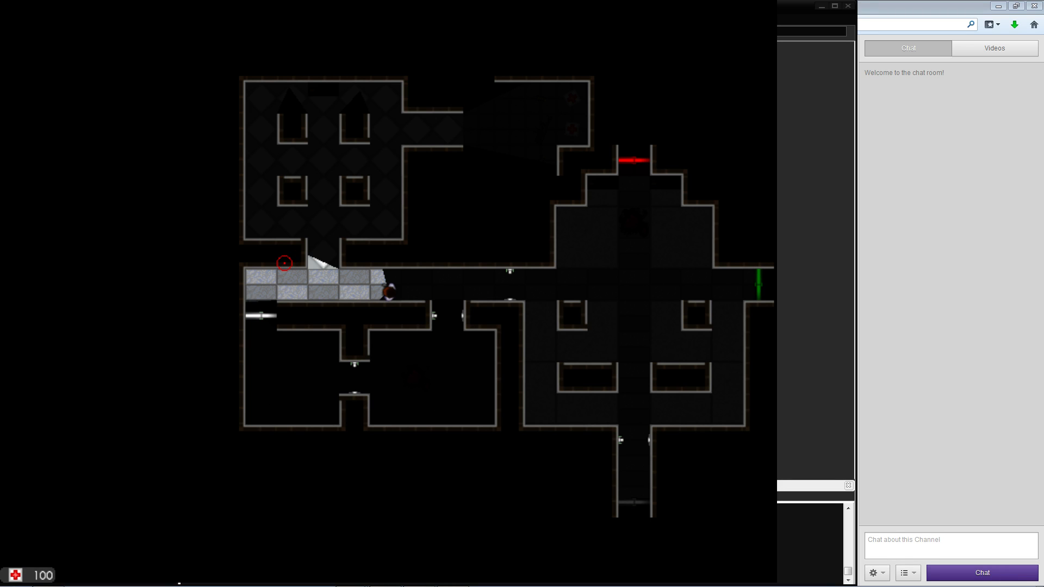
# Return from the corridor into the tiled room and walk up its west aisle to the northwest corner
pyautogui.press('w')
pyautogui.press('s')
pyautogui.press('a')
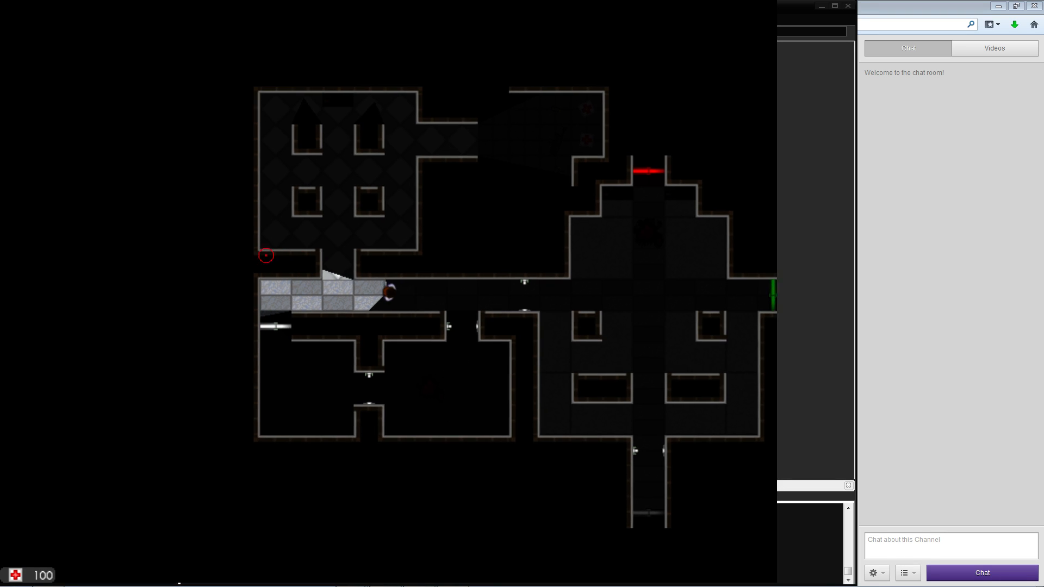
pyautogui.press('w')
pyautogui.press('w')
pyautogui.press('a')
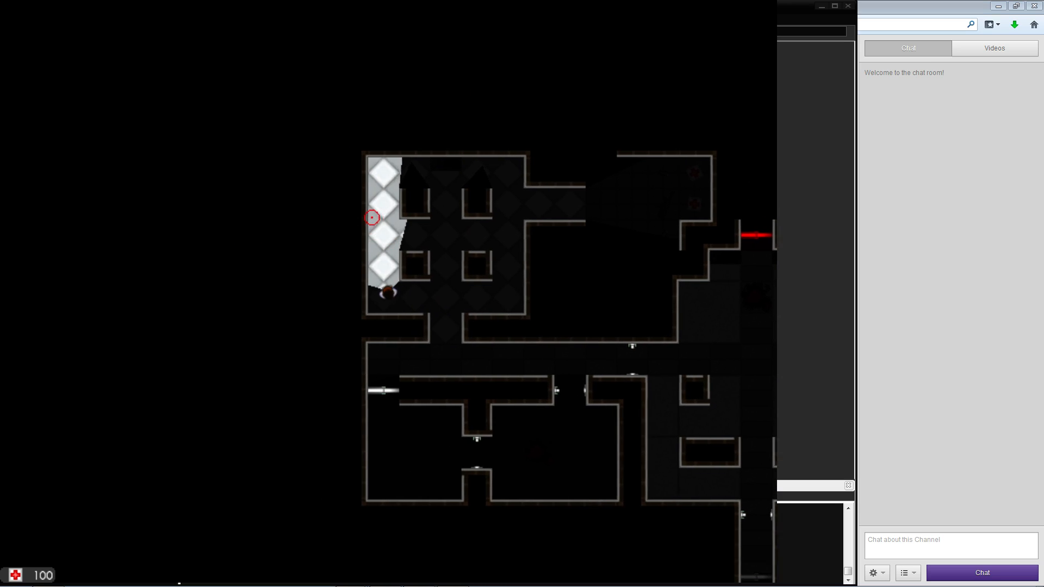
pyautogui.press('w')
pyautogui.press('w')
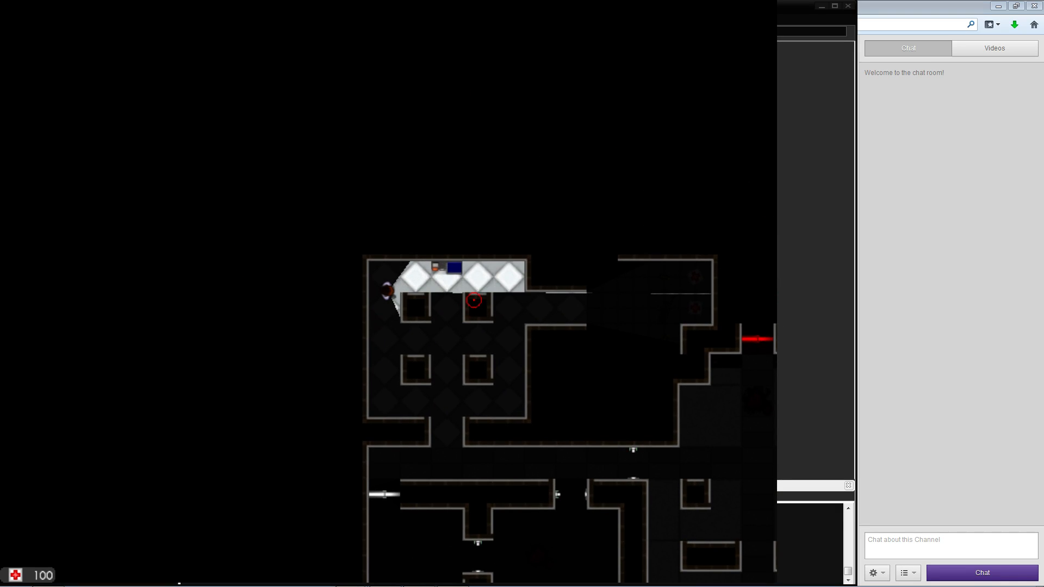
# Cross the tiled room's north aisle and circle the northeast pillar to evade the enemy
pyautogui.press('d')
pyautogui.press('d')
pyautogui.press('s')
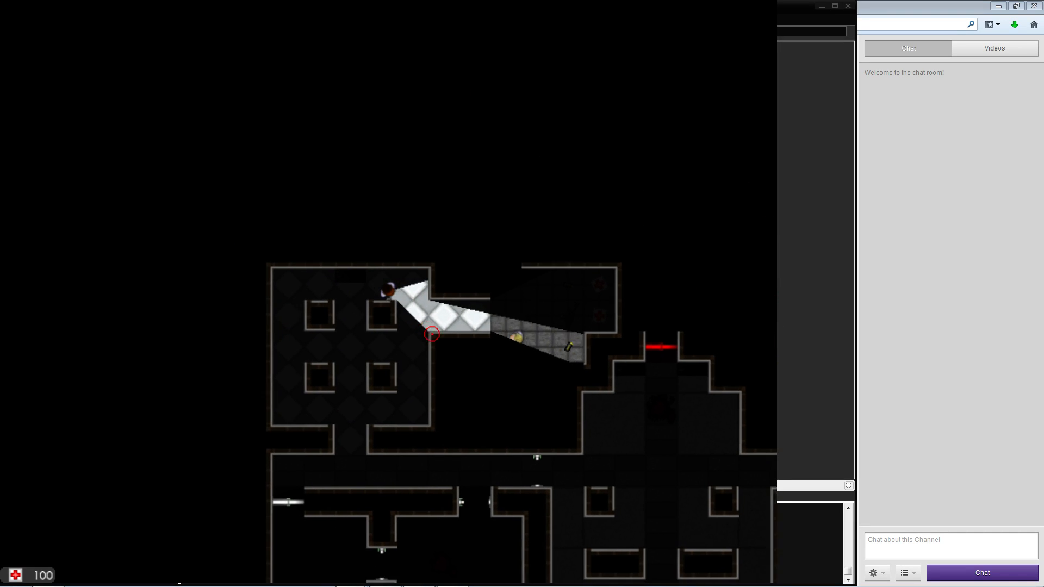
pyautogui.press('a')
pyautogui.press('a')
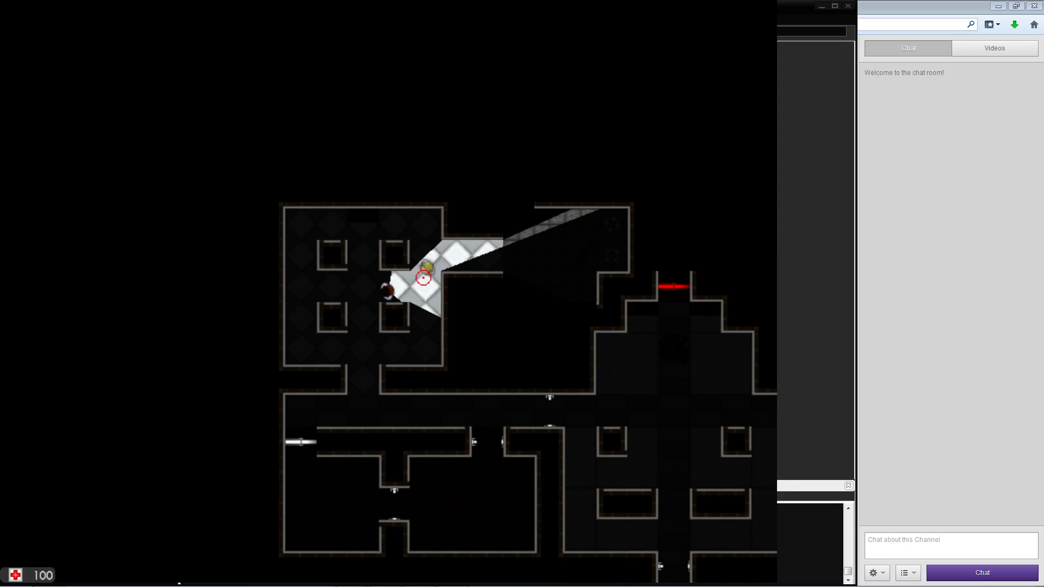
pyautogui.press('w')
pyautogui.press('a')
pyautogui.press('d')
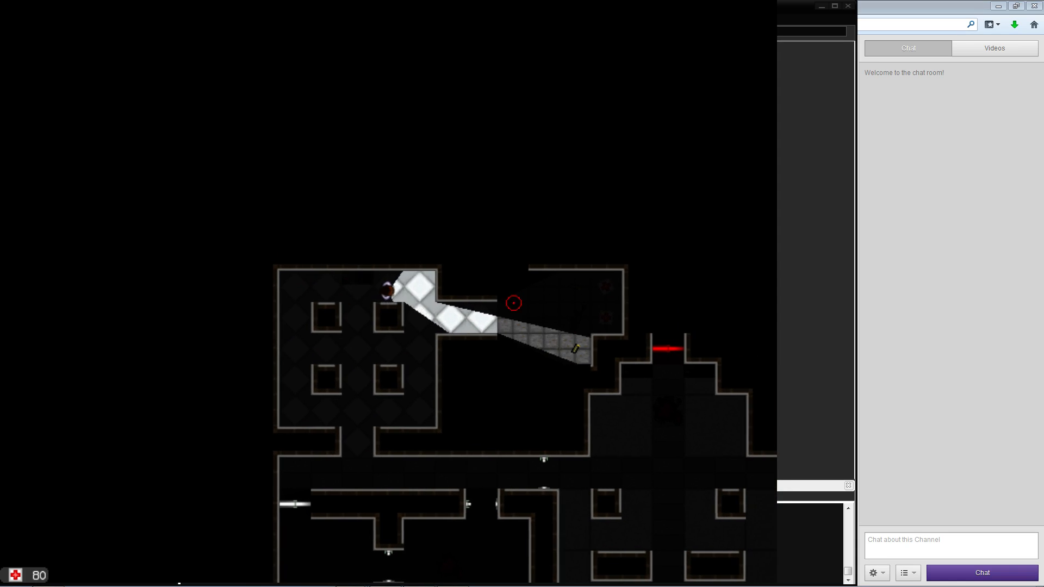
# Run through the east passage into the grey room and collect the gun, ammo clips and medkits
pyautogui.press('d')
pyautogui.press('s')
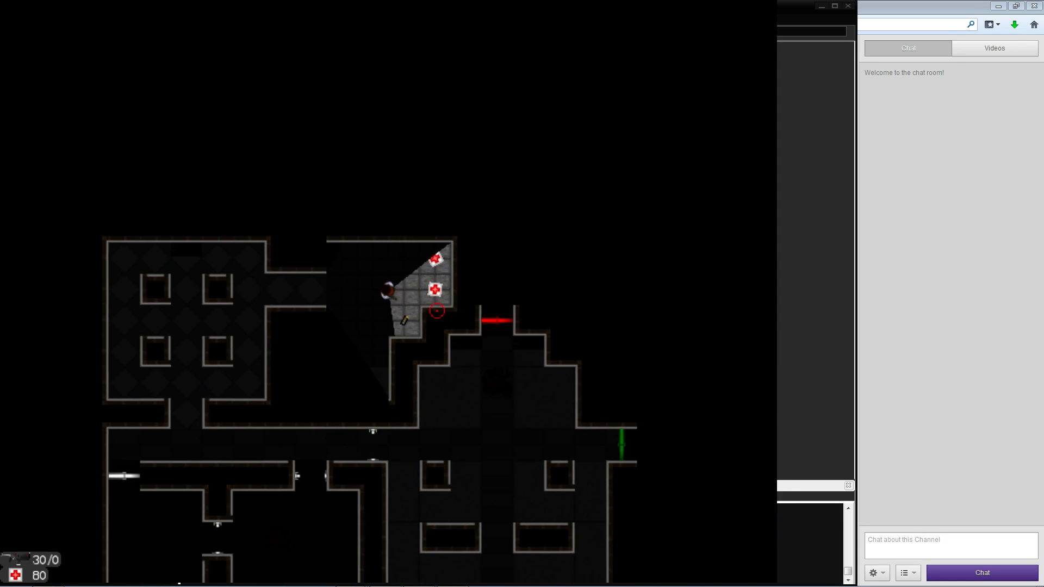
pyautogui.press('s')
pyautogui.press('w')
pyautogui.press('d')
# Shoot the enemy dead in the grey room
pyautogui.moveTo(306, 299)
pyautogui.mouseDown()
pyautogui.moveTo(305, 313)
pyautogui.moveTo(299, 309)
pyautogui.mouseUp()
pyautogui.press('w')
pyautogui.press('a')
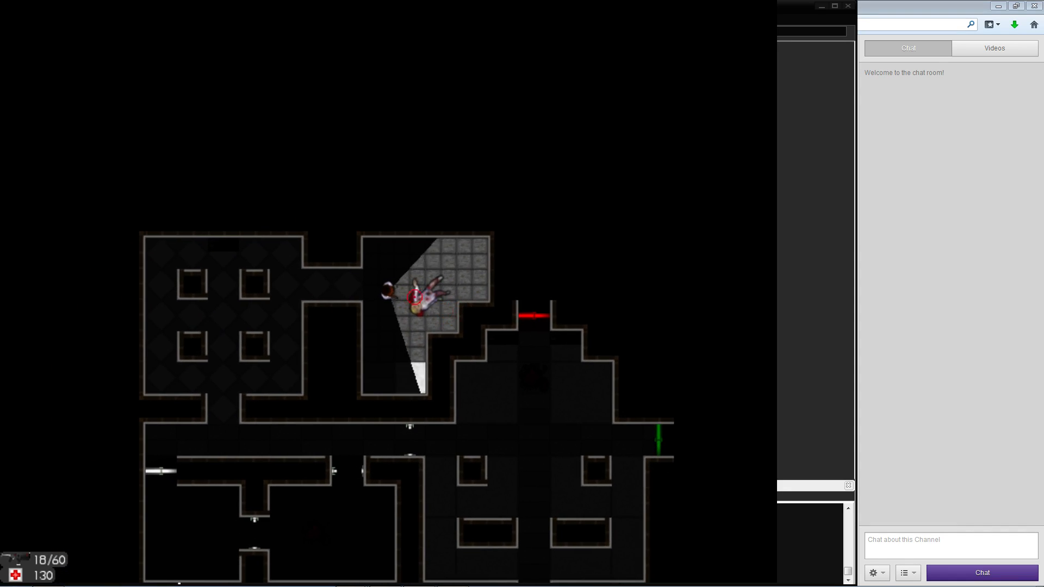
# Walk back from the grey room through the tiled room to the west corridor
pyautogui.press('a')
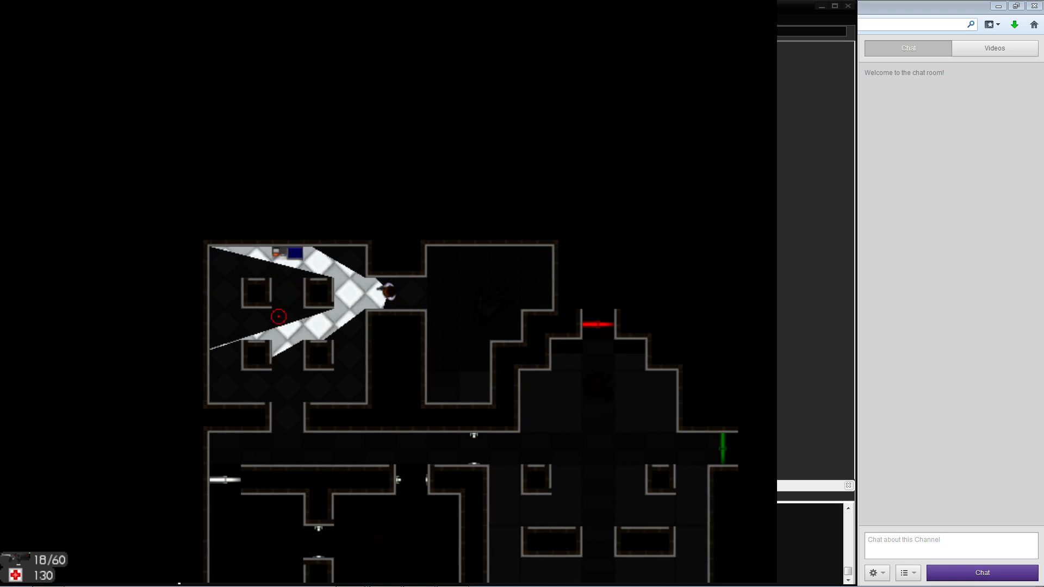
pyautogui.press('s')
pyautogui.press('a')
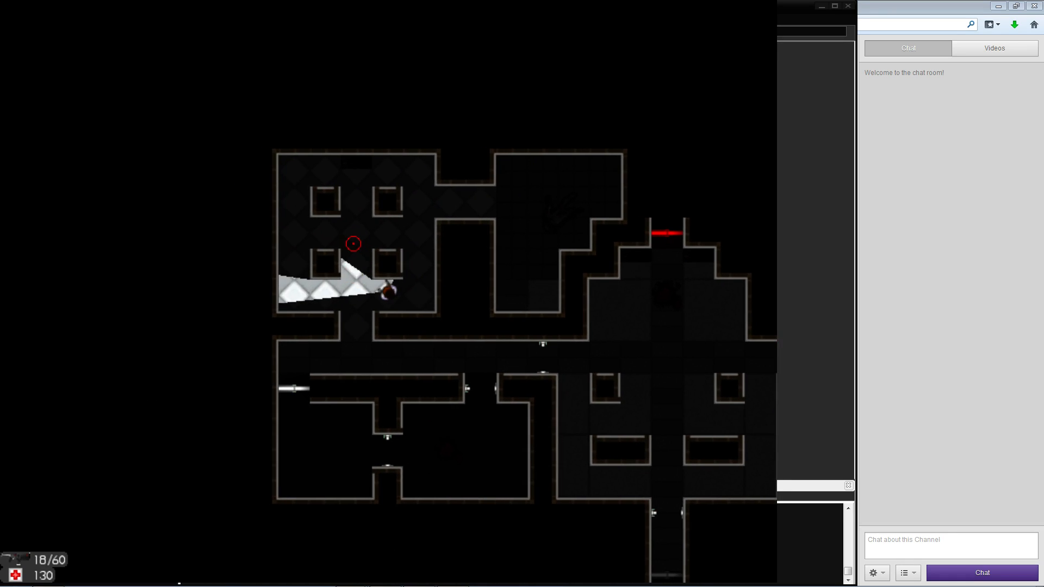
pyautogui.press('s')
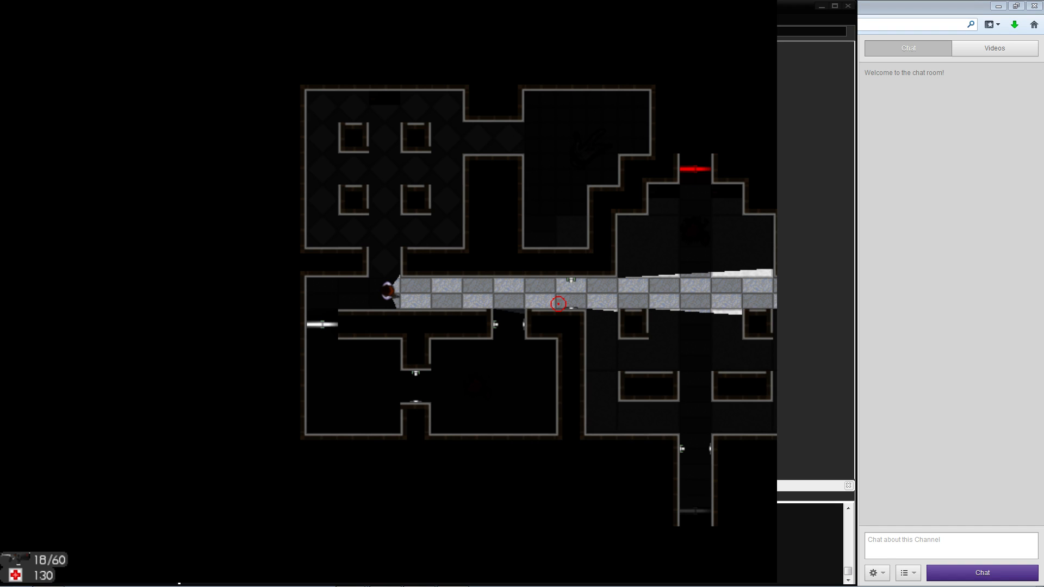
# Exit the level to the main menu, open the Level Editor and dismiss its controls overview
pyautogui.press('Escape')
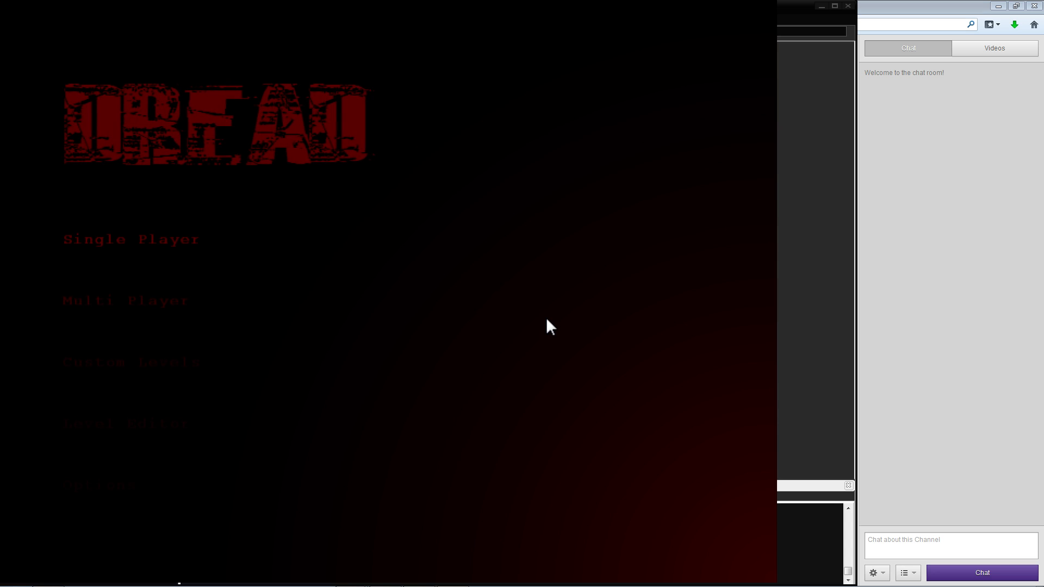
pyautogui.press('Down')
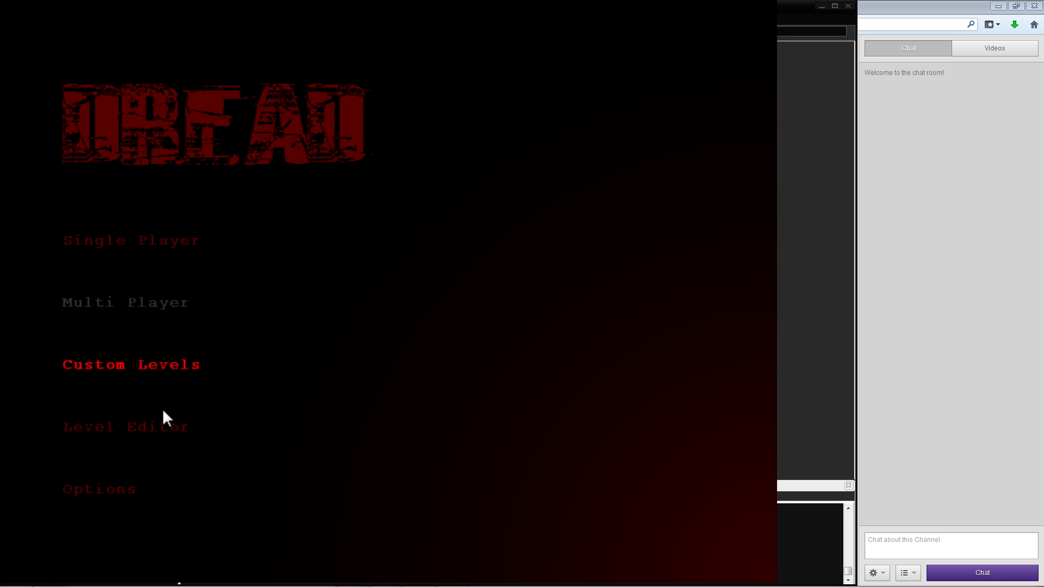
pyautogui.click(163, 427)
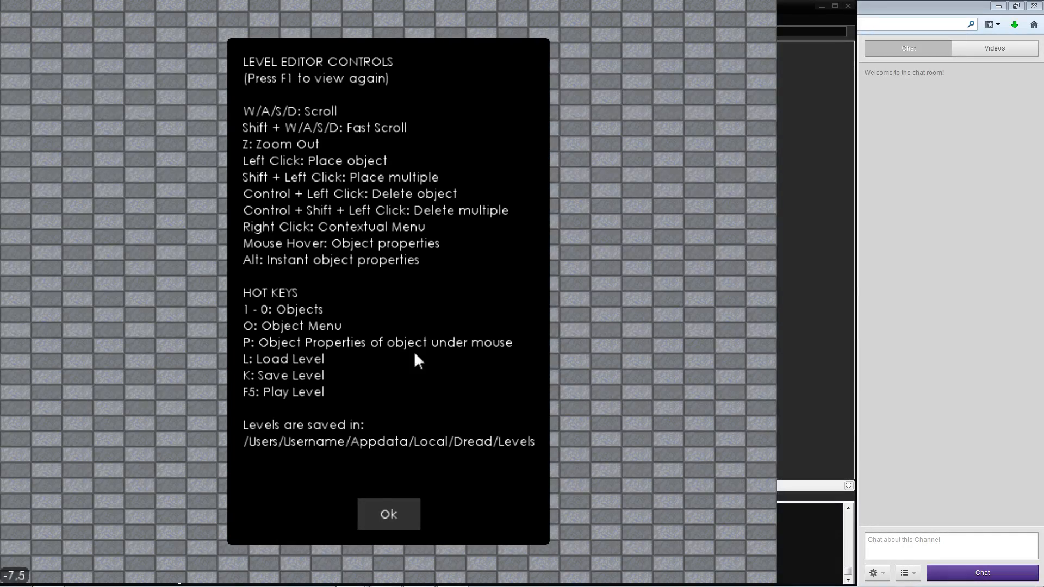
pyautogui.click(395, 521)
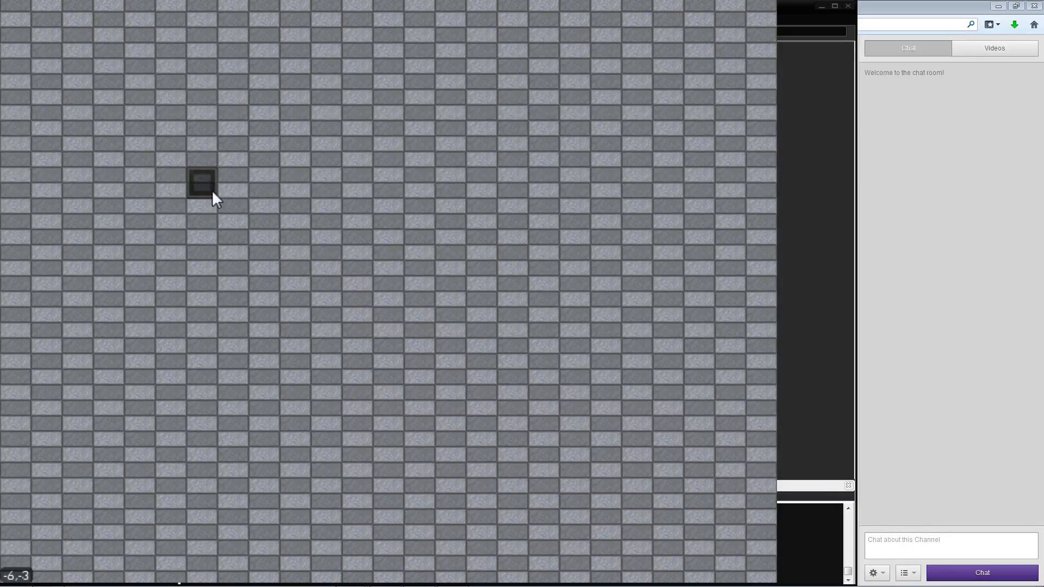
# Build a closed rectangular wall outline about 13 tiles wide and 10 tiles high
pyautogui.moveTo(225, 184)
pyautogui.mouseDown()
pyautogui.moveTo(238, 397)
pyautogui.moveTo(347, 458)
pyautogui.moveTo(613, 457)
pyautogui.moveTo(605, 212)
pyautogui.moveTo(519, 184)
pyautogui.moveTo(250, 199)
pyautogui.mouseUp()
pyautogui.press('s')
pyautogui.press('d')
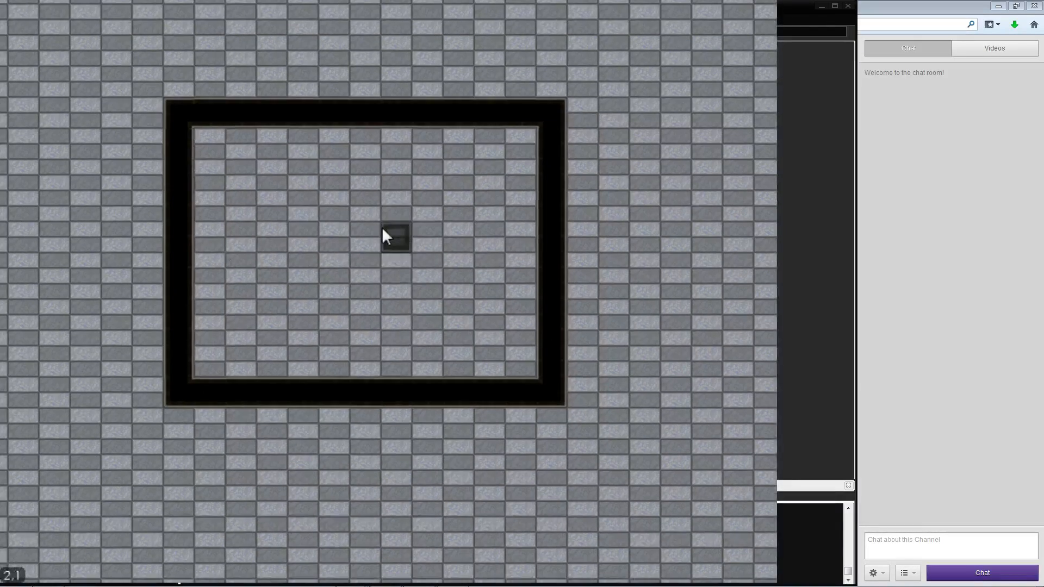
# Partition off a room of about 3 by 3 tiles in the outline's southeast corner with an L-shaped wall
pyautogui.press('w')
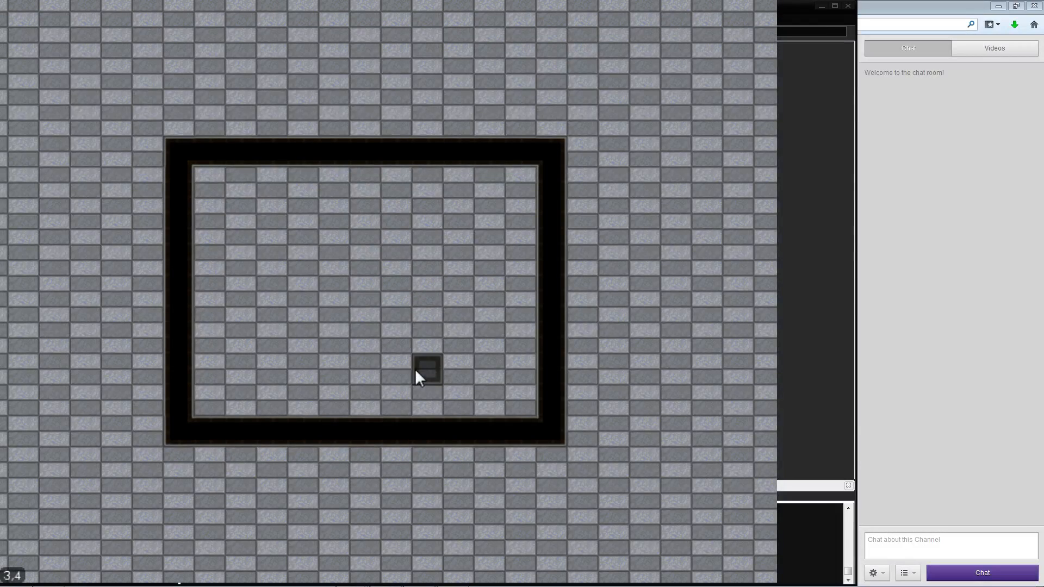
pyautogui.moveTo(421, 397)
pyautogui.mouseDown()
pyautogui.moveTo(428, 326)
pyautogui.moveTo(487, 306)
pyautogui.moveTo(537, 308)
pyautogui.mouseUp()
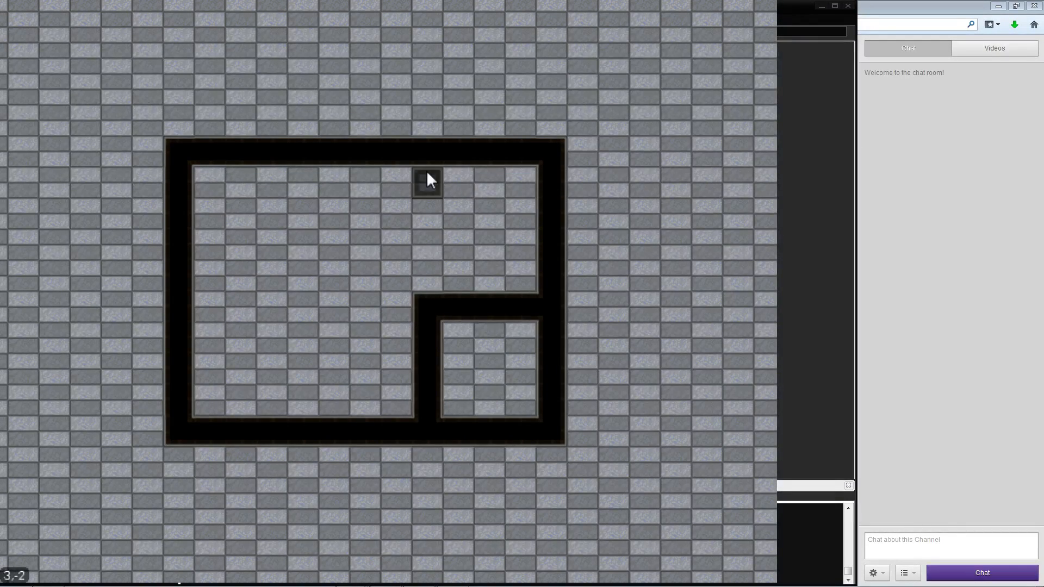
# Extend the interior dividing wall north to the outline, leaving a one-tile doorway into each of the two east rooms
pyautogui.moveTo(426, 251); pyautogui.dragTo(426, 268)
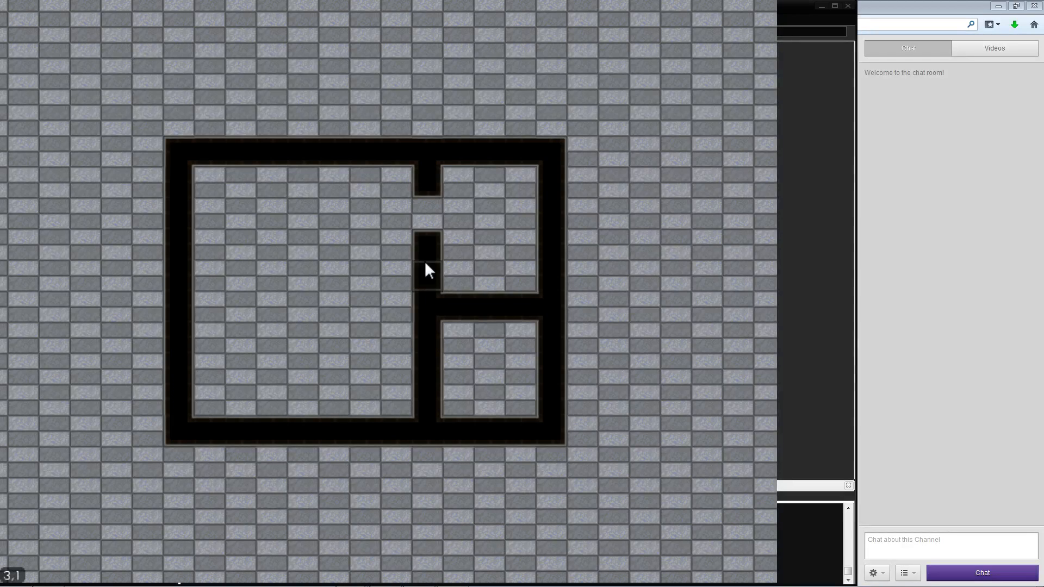
pyautogui.click(430, 373)
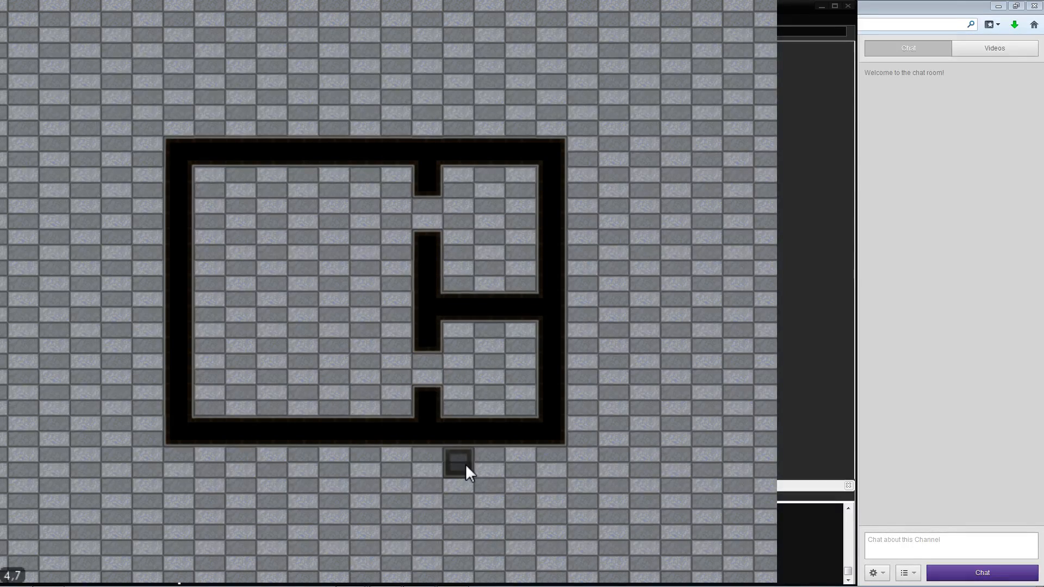
# Widen the northeast room by moving its east wall five tiles farther east and extending its north and south walls to meet it
pyautogui.press('w')
pyautogui.press('d')
pyautogui.press('d')
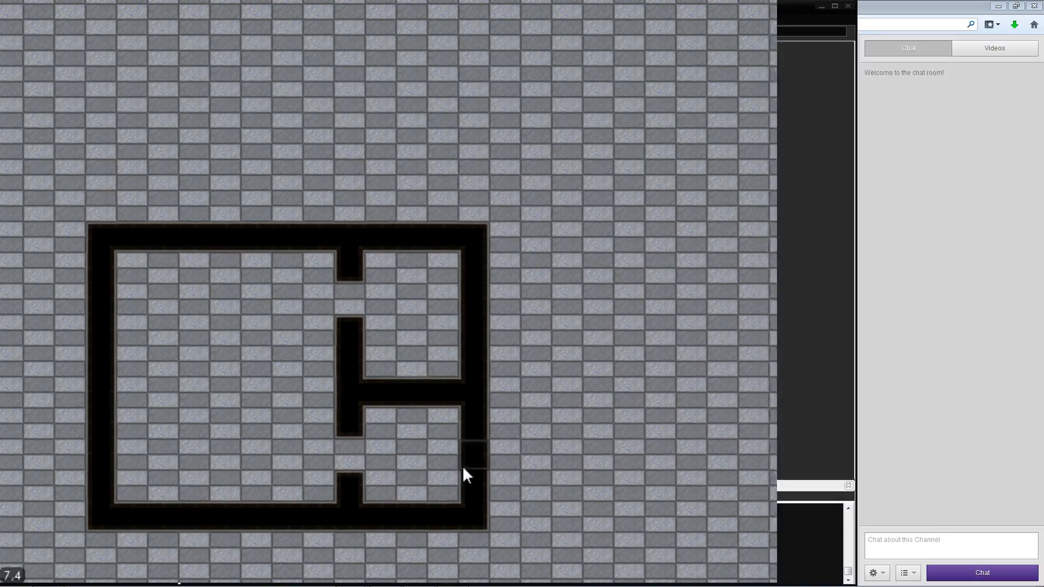
pyautogui.press('d')
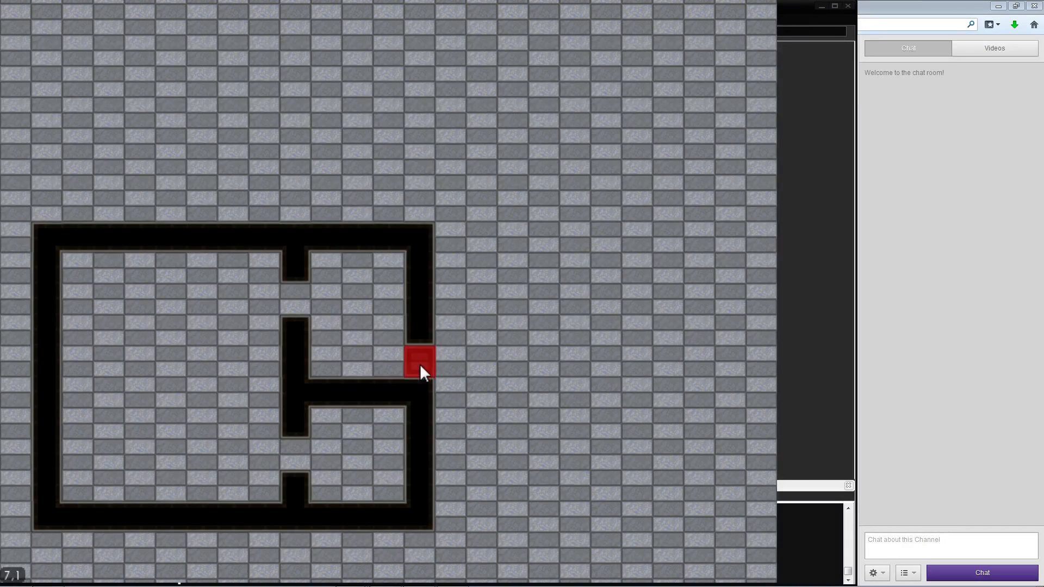
pyautogui.moveTo(420, 364); pyautogui.dragTo(423, 296)
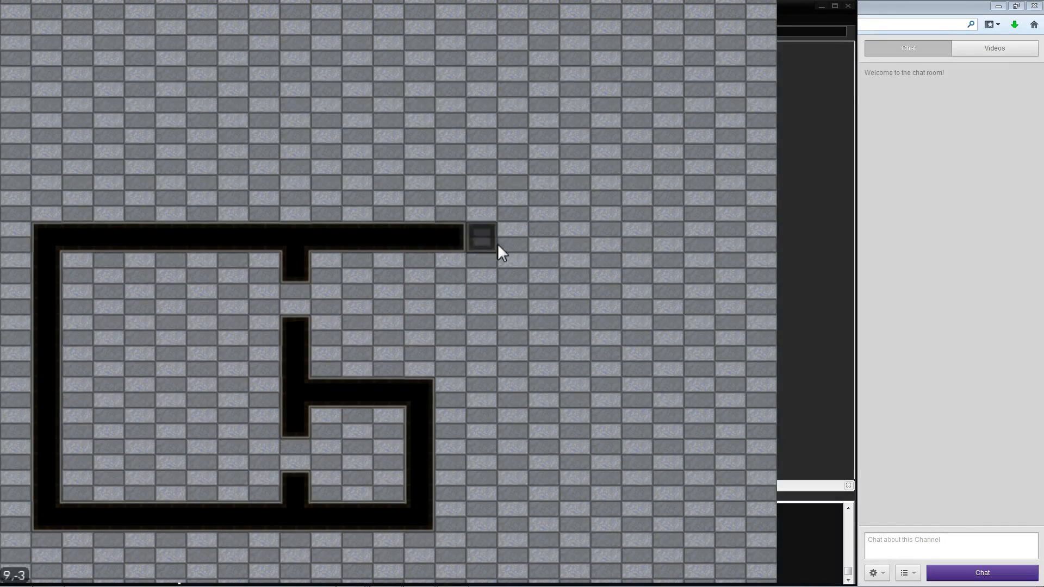
pyautogui.moveTo(491, 243)
pyautogui.mouseDown()
pyautogui.moveTo(559, 242)
pyautogui.moveTo(559, 338)
pyautogui.mouseUp()
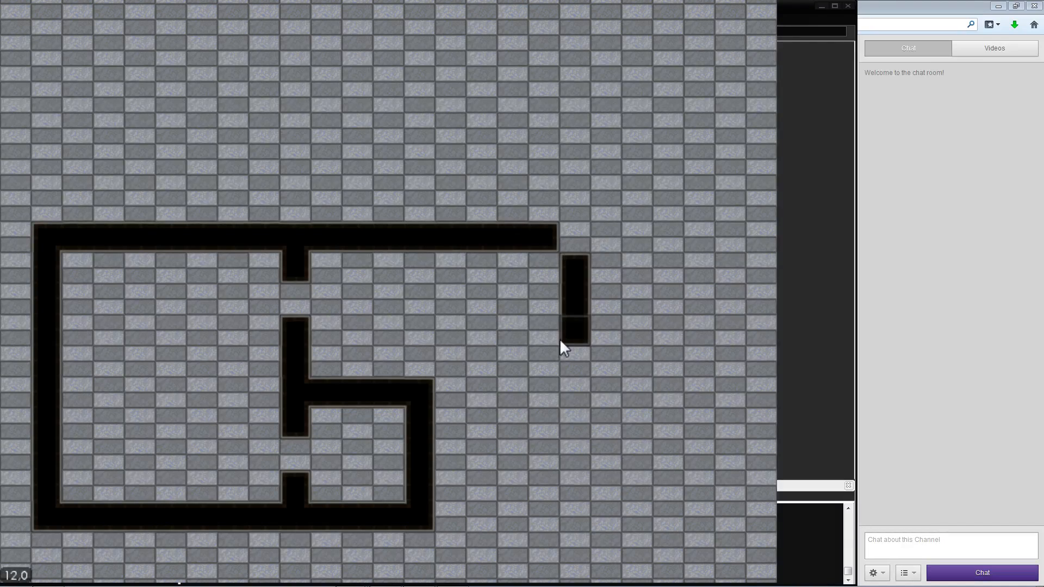
pyautogui.moveTo(539, 395); pyautogui.dragTo(457, 391)
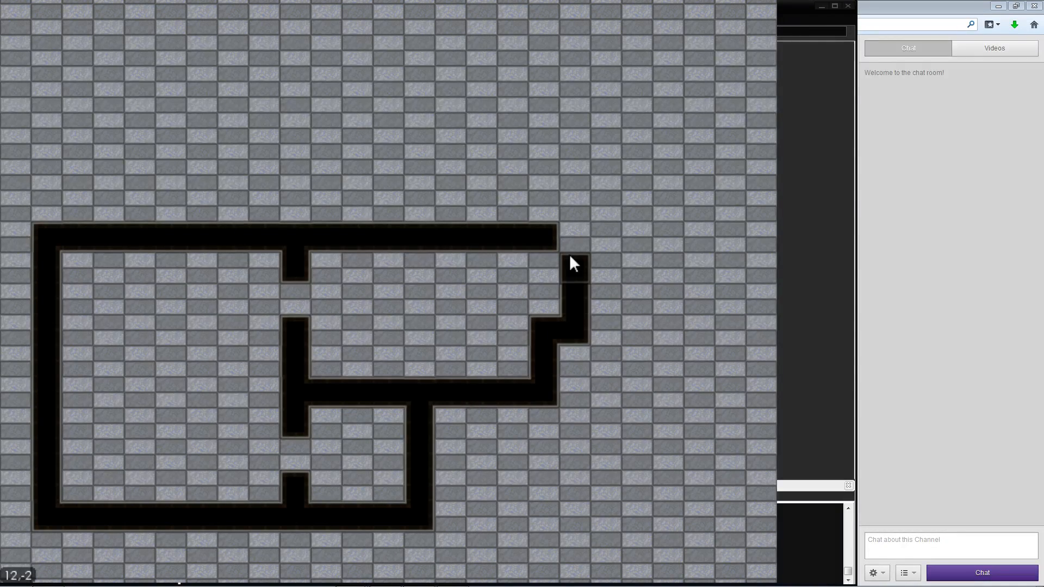
pyautogui.click(580, 239)
pyautogui.click(585, 363)
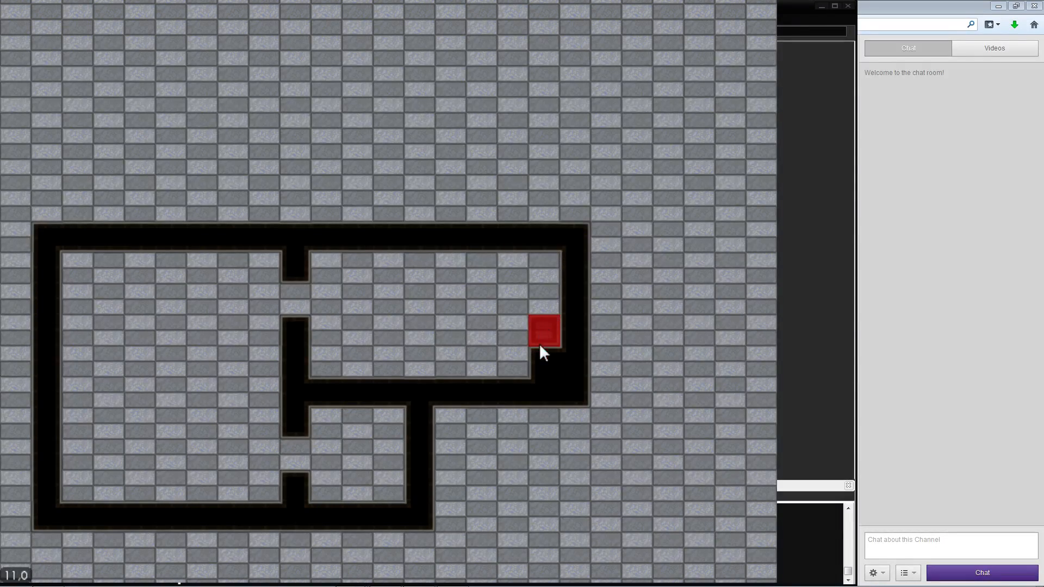
# Remove the southeast room's east wall and the eastern part of the wall separating the two east rooms
pyautogui.scroll(-3, 386, 299)
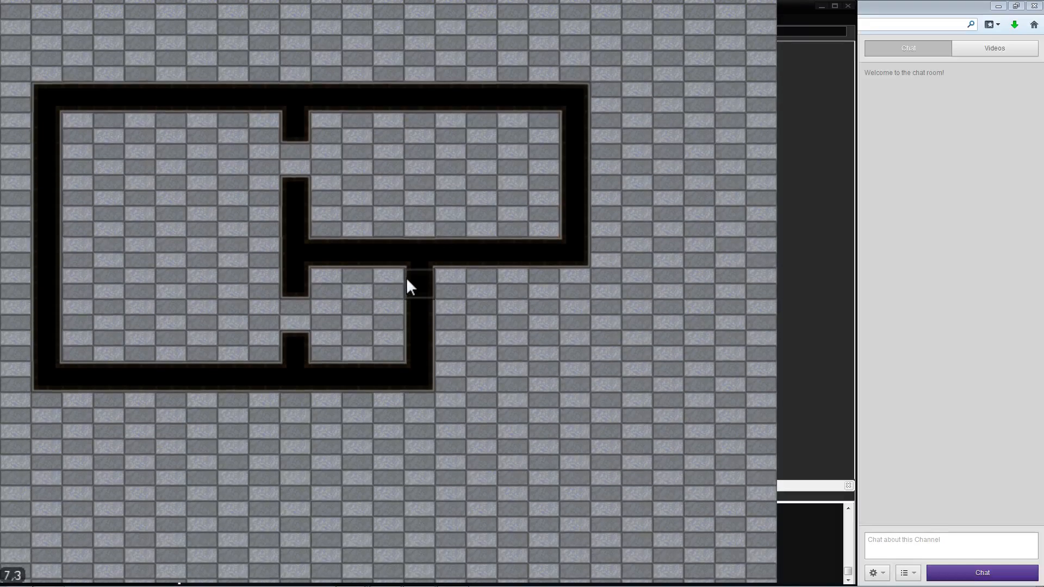
pyautogui.moveTo(410, 276); pyautogui.dragTo(416, 337, button='right')
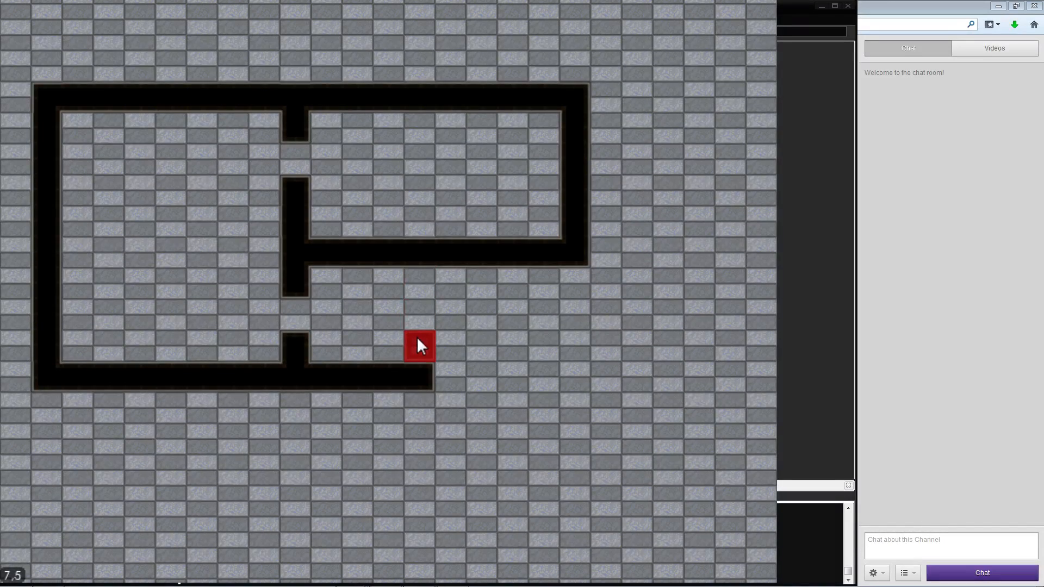
pyautogui.press('Left')
pyautogui.press('Up')
pyautogui.press('Left')
pyautogui.press('Up')
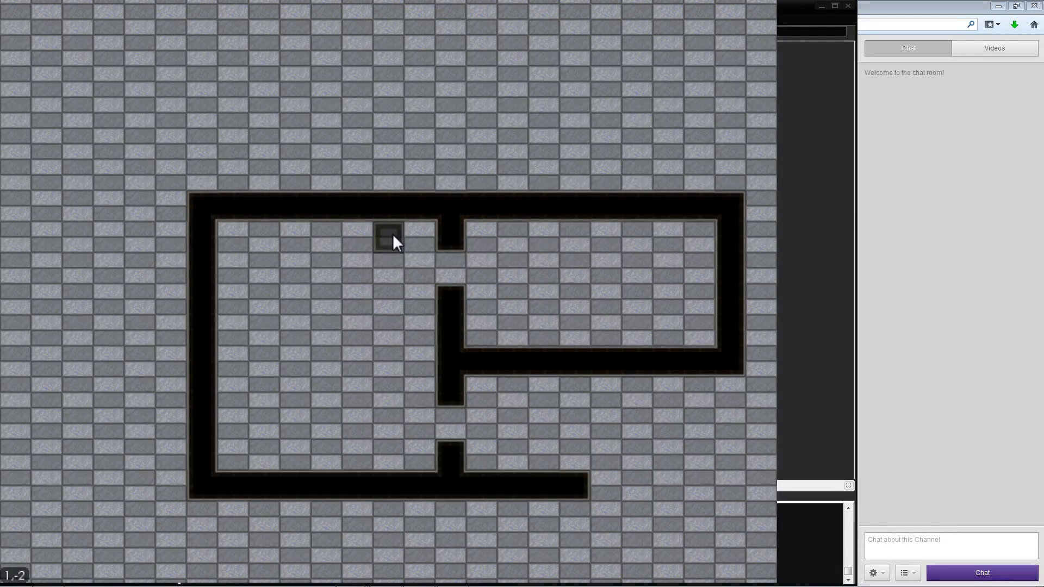
pyautogui.press('Right')
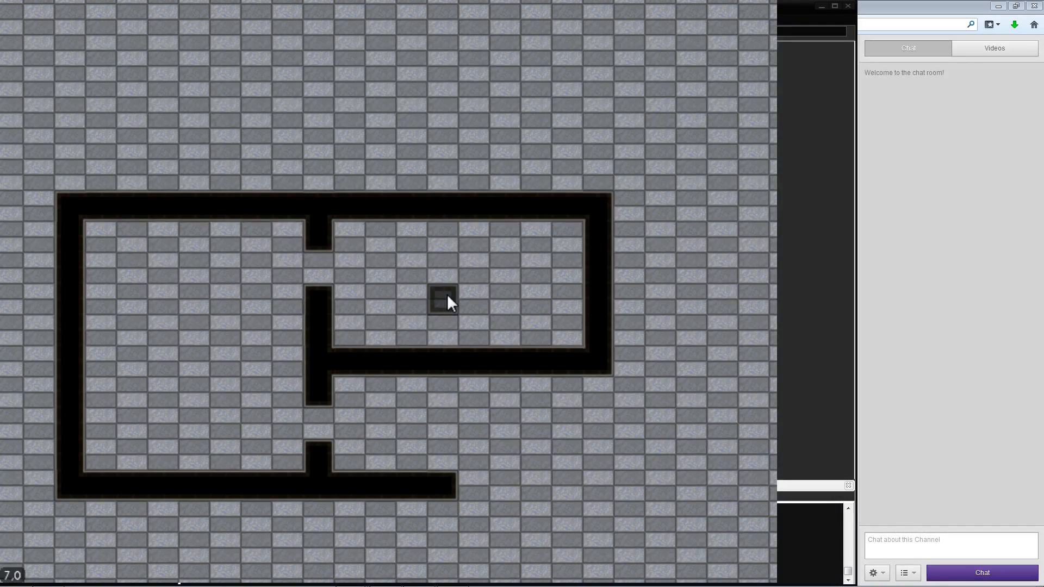
pyautogui.moveTo(474, 356); pyautogui.dragTo(552, 360, button='right')
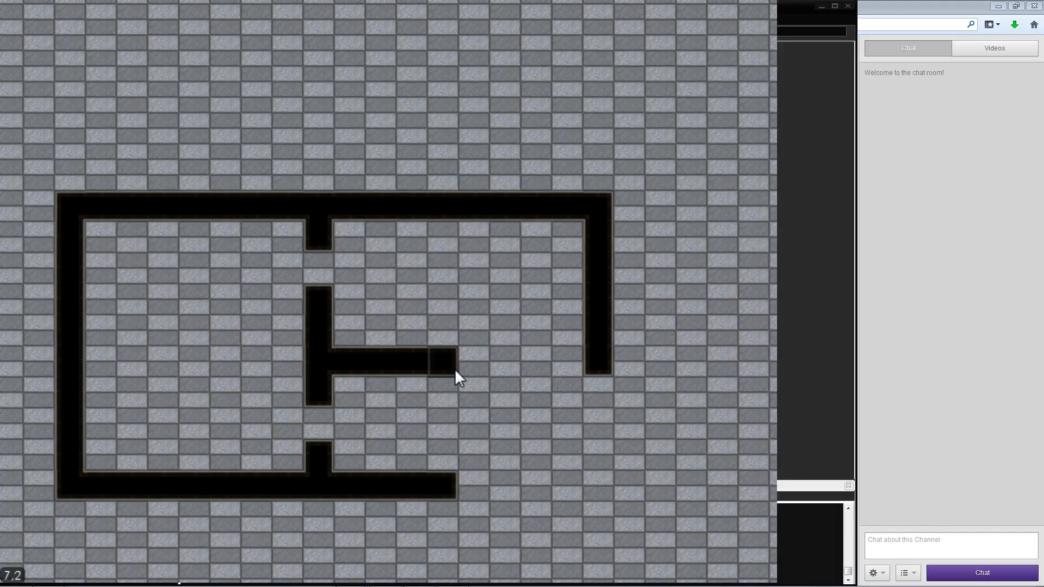
# Extend the east outer wall south and wrap it west to enclose a lower area, adding a short wall stub inside
pyautogui.scroll(-4, 484, 428)
pyautogui.moveTo(595, 307)
pyautogui.mouseDown()
pyautogui.moveTo(585, 279)
pyautogui.moveTo(582, 461)
pyautogui.moveTo(564, 417)
pyautogui.moveTo(596, 453)
pyautogui.moveTo(392, 450)
pyautogui.moveTo(392, 399)
pyautogui.moveTo(432, 358)
pyautogui.moveTo(476, 365)
pyautogui.moveTo(479, 382)
pyautogui.mouseUp()
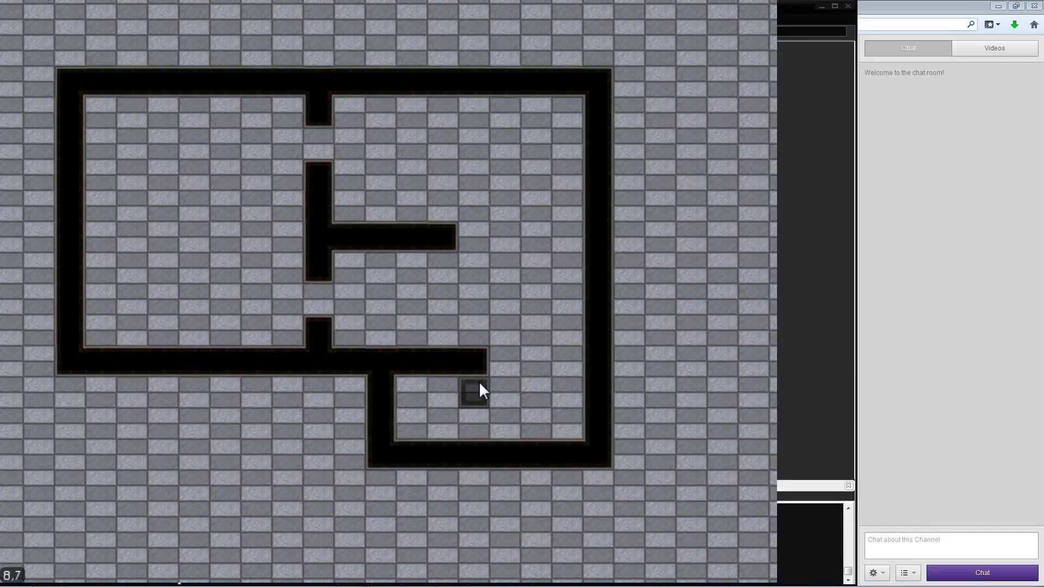
pyautogui.click(478, 381)
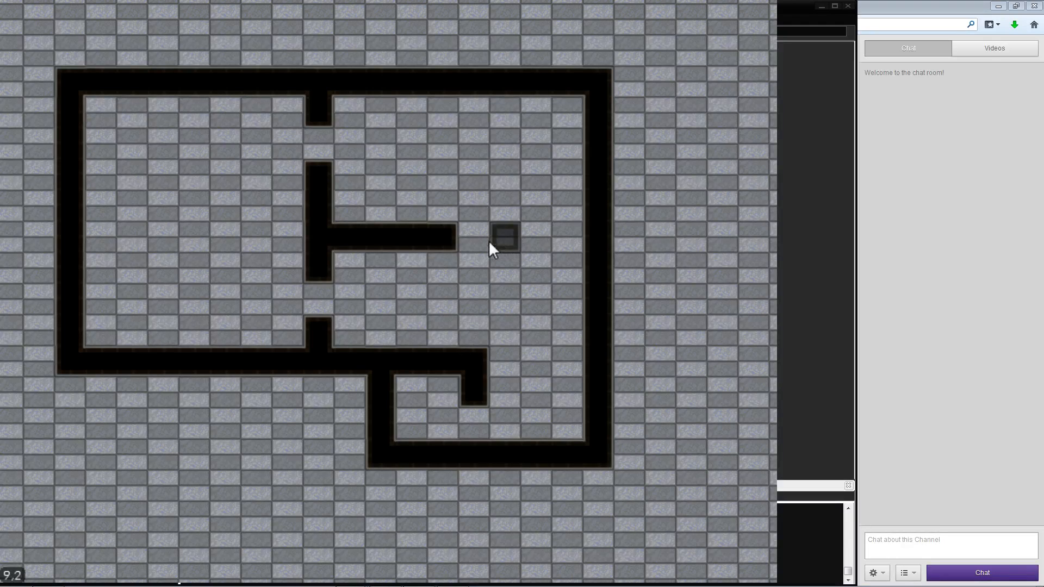
# Rebuild the east area's dividing wall one tile farther north, six tiles long, with a one-tile gap in it
pyautogui.click(442, 231)
pyautogui.click(418, 233)
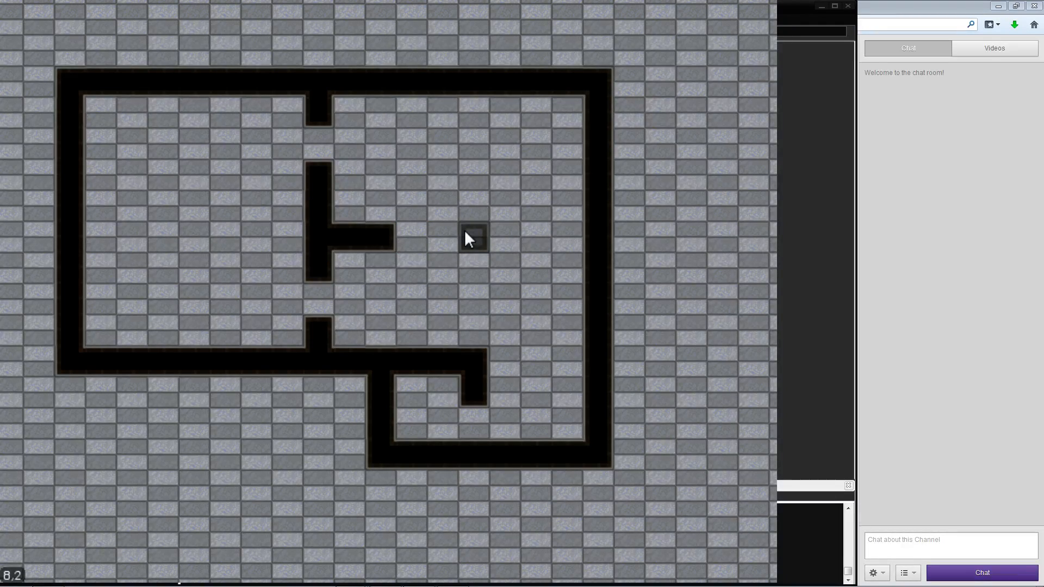
pyautogui.click(381, 234)
pyautogui.click(357, 234)
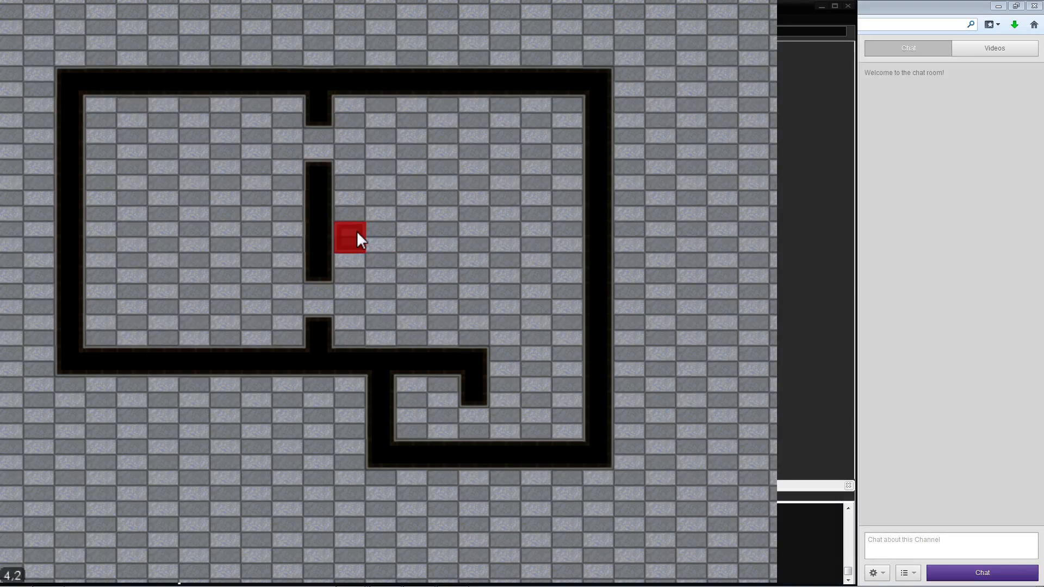
pyautogui.moveTo(363, 203); pyautogui.dragTo(515, 197)
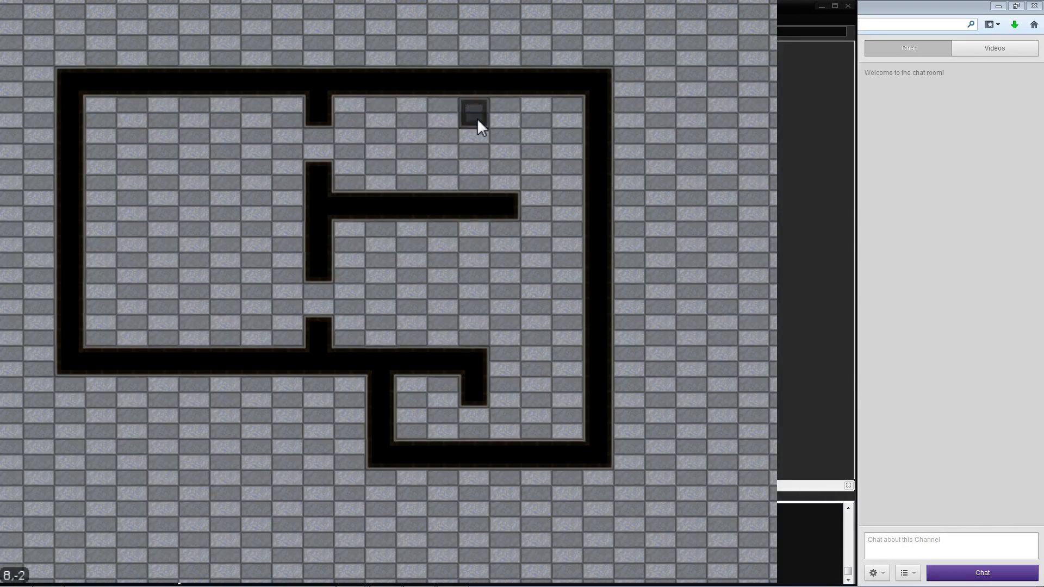
pyautogui.press('a')
pyautogui.press('w')
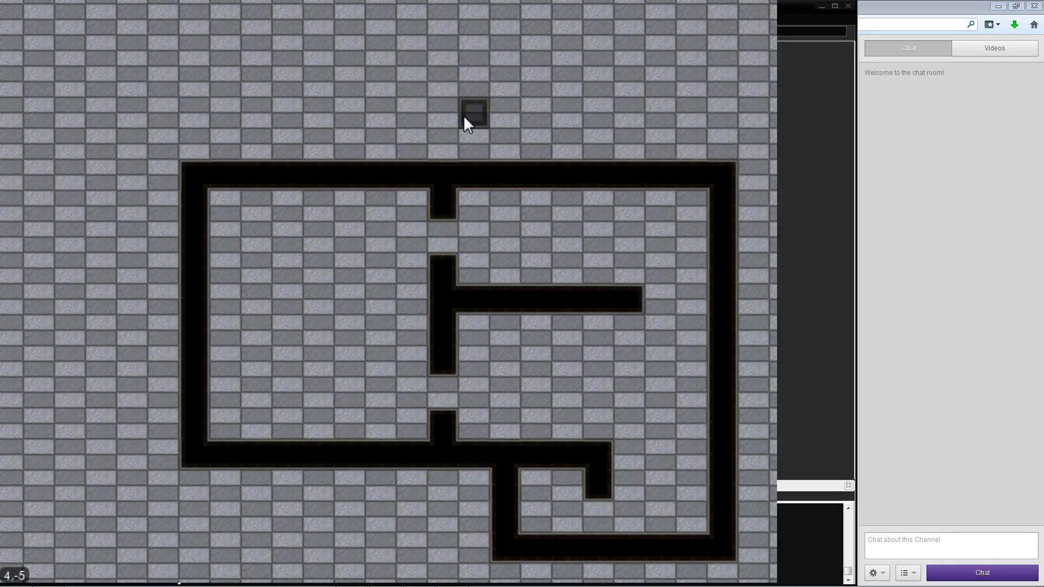
pyautogui.rightClick(535, 303)
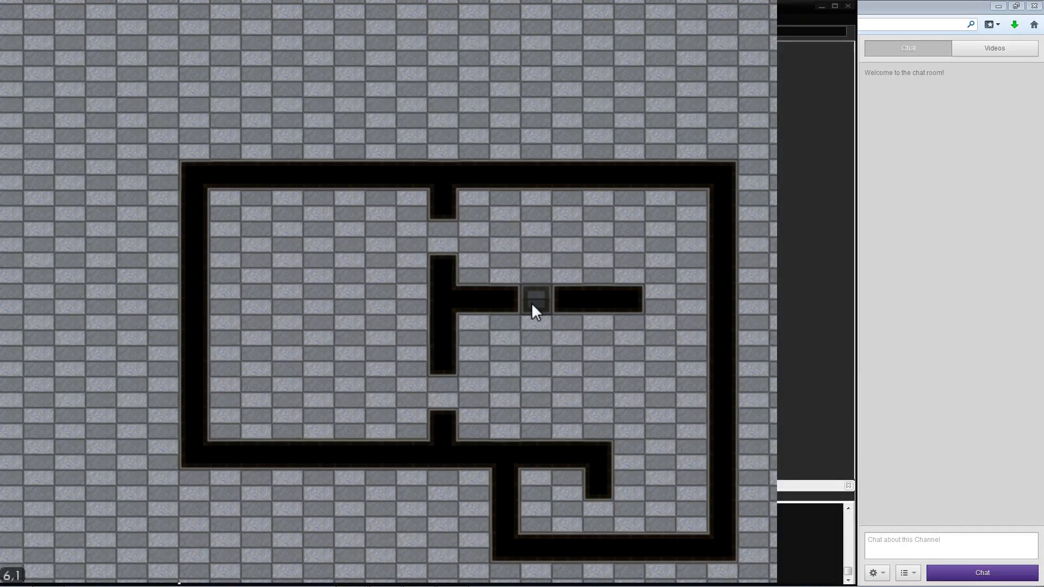
# Remove the short stub and narrow the lower southeast room to 3 by 2 tiles with a one-tile doorway in its north wall
pyautogui.press('d')
pyautogui.press('s')
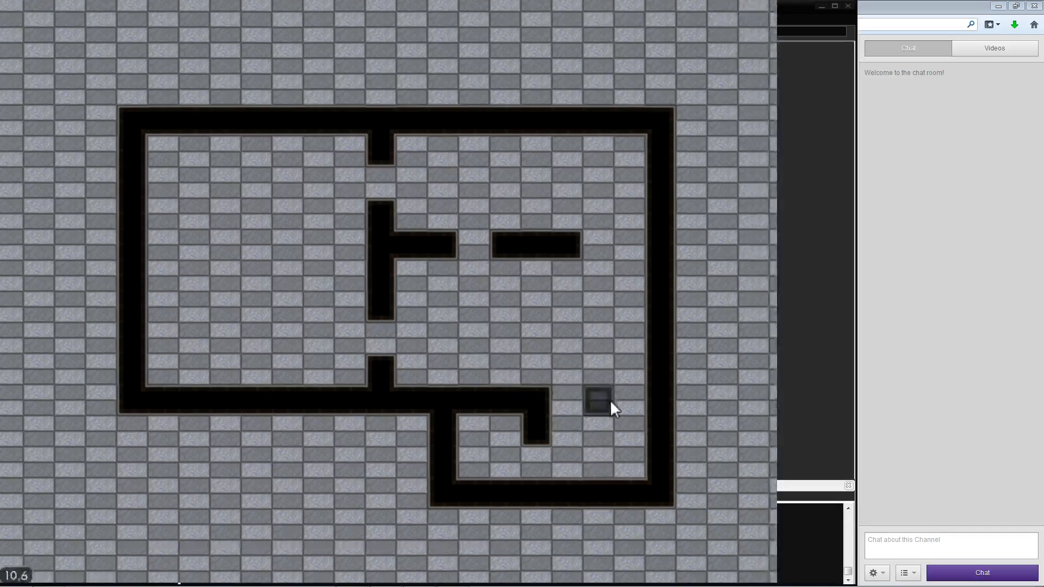
pyautogui.press('w')
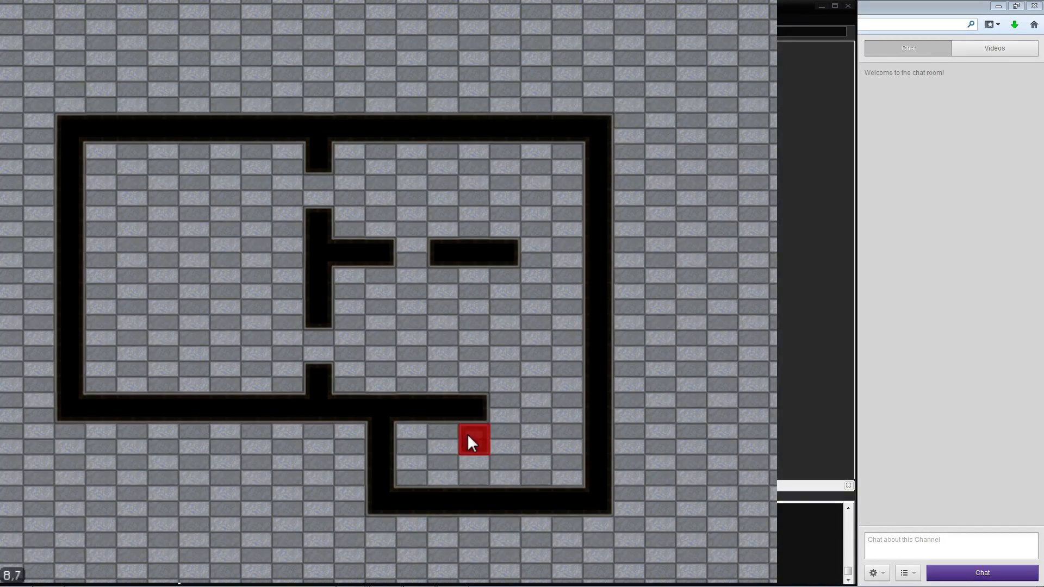
pyautogui.click(469, 436)
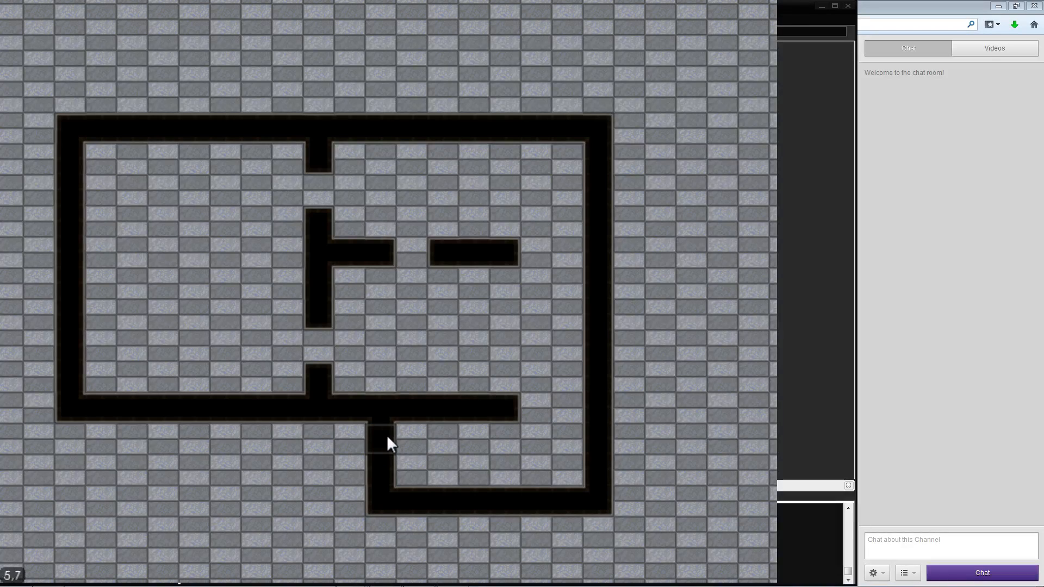
pyautogui.moveTo(387, 435)
pyautogui.mouseDown()
pyautogui.moveTo(400, 488)
pyautogui.moveTo(498, 488)
pyautogui.mouseUp()
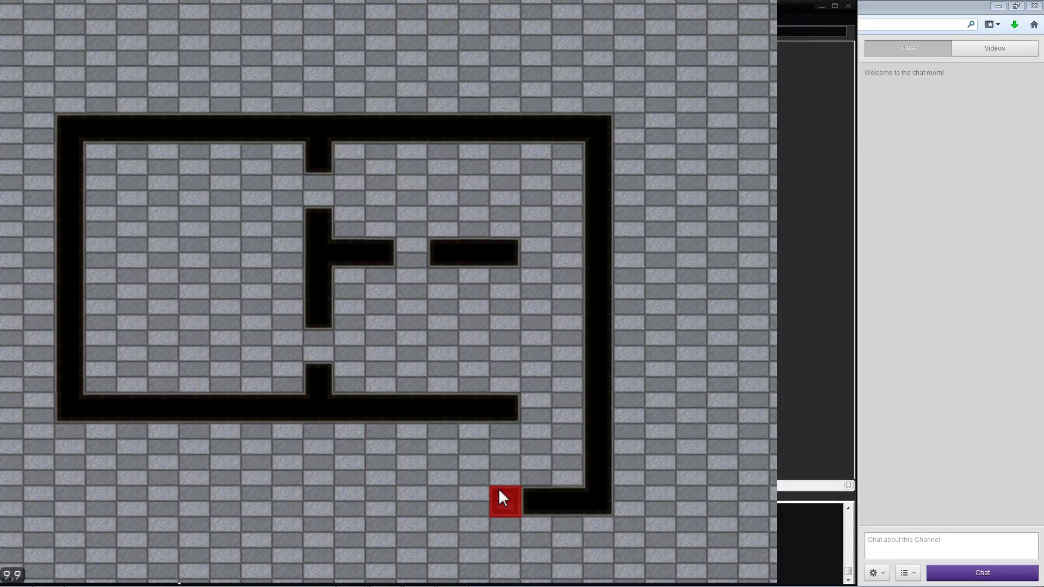
pyautogui.click(505, 417)
pyautogui.moveTo(459, 425)
pyautogui.mouseDown()
pyautogui.moveTo(465, 489)
pyautogui.moveTo(496, 501)
pyautogui.mouseUp()
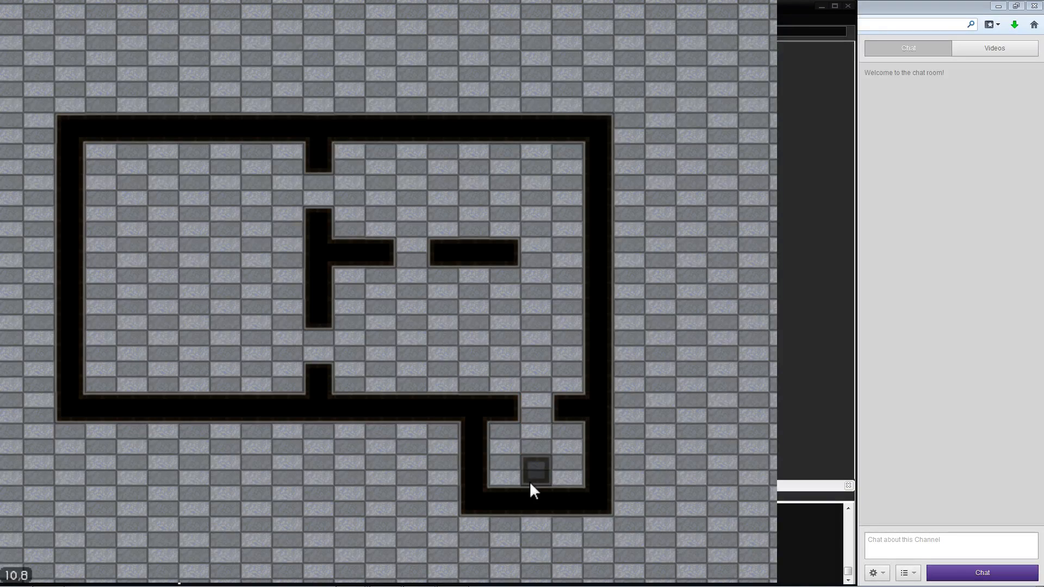
pyautogui.click(560, 413)
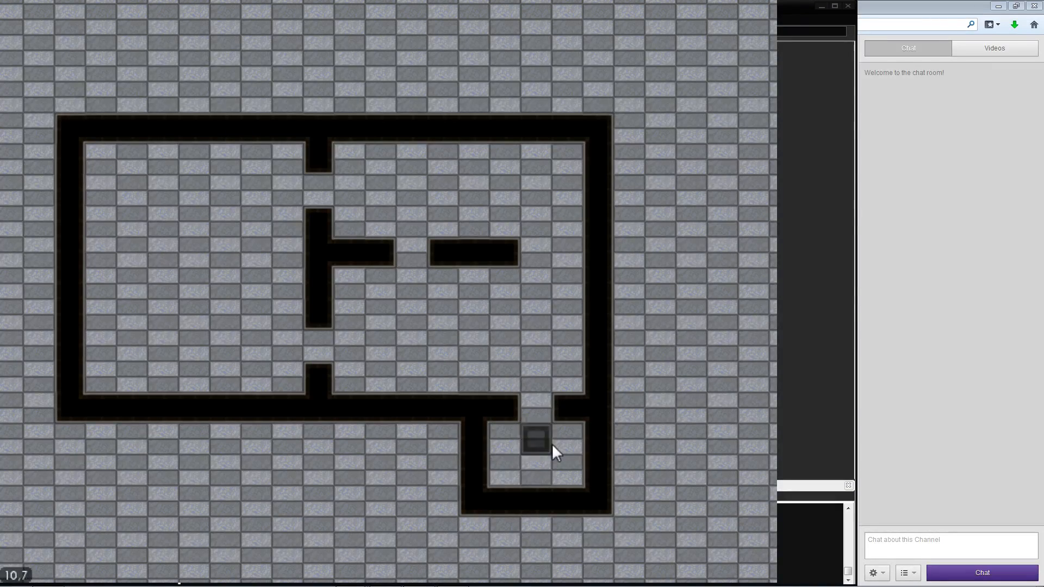
# Open two one-tile doorways in the long south wall and enclose the area below it with outer walls and a dividing wall
pyautogui.press('a')
pyautogui.press('s')
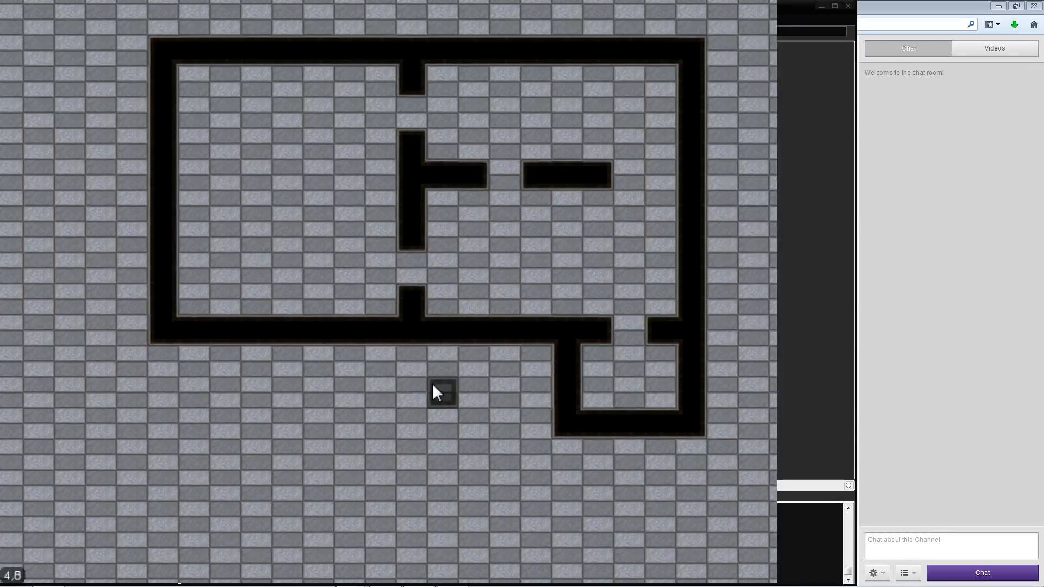
pyautogui.click(474, 330)
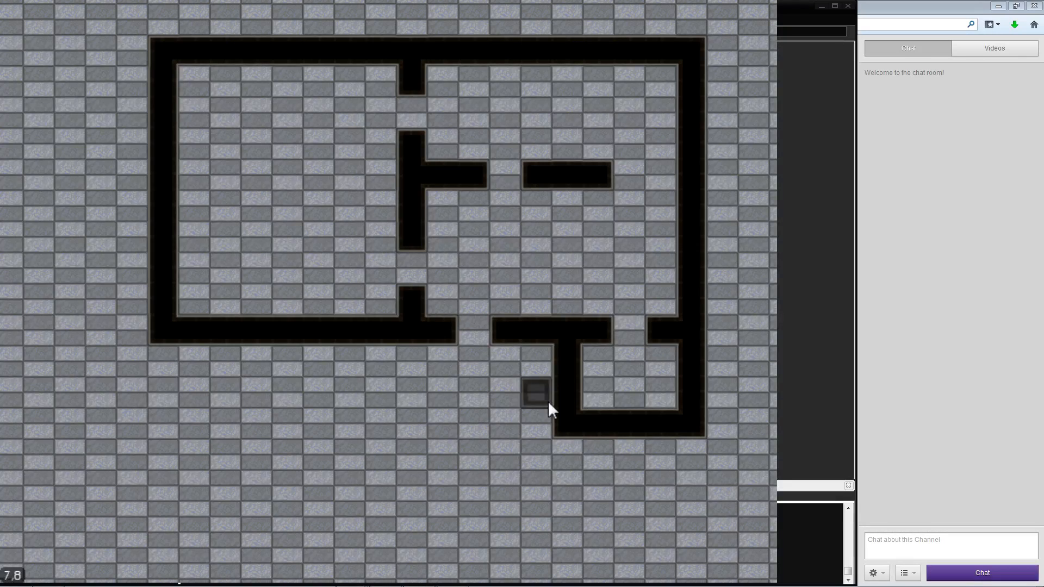
pyautogui.press('s')
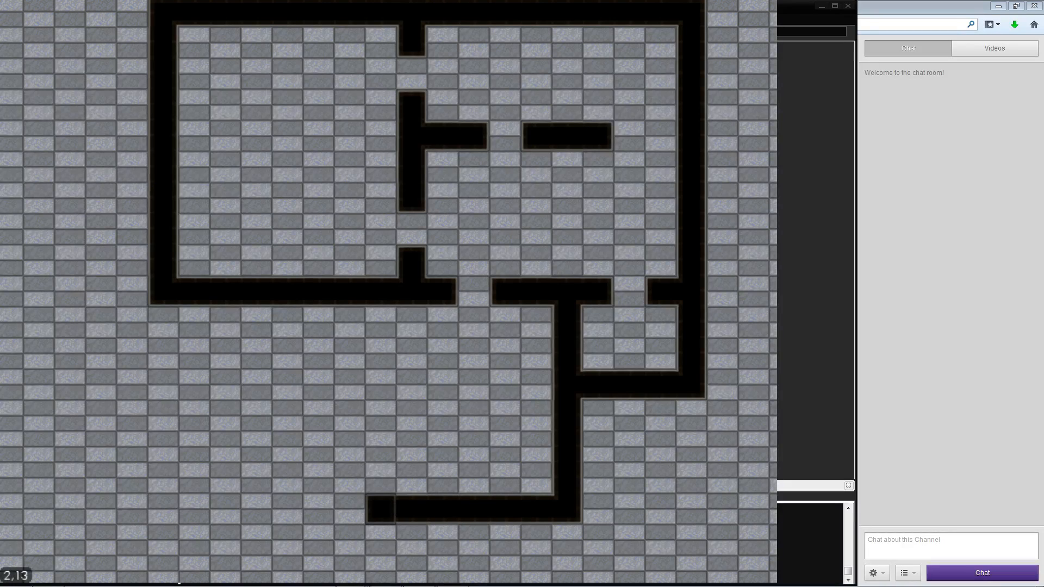
pyautogui.moveTo(392, 501); pyautogui.dragTo(378, 364)
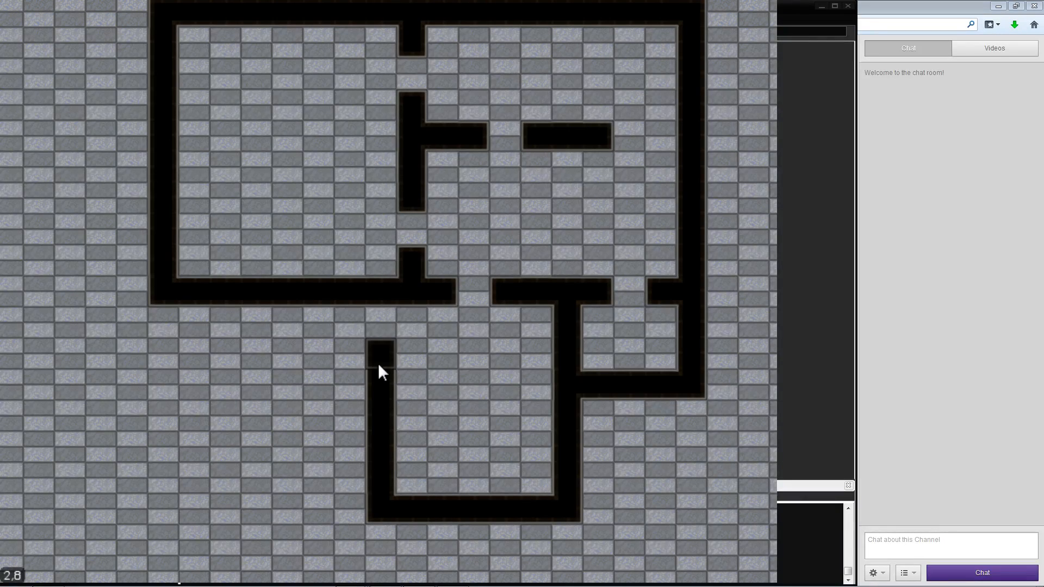
pyautogui.moveTo(172, 351)
pyautogui.mouseDown()
pyautogui.moveTo(164, 496)
pyautogui.moveTo(336, 508)
pyautogui.moveTo(223, 507)
pyautogui.mouseUp()
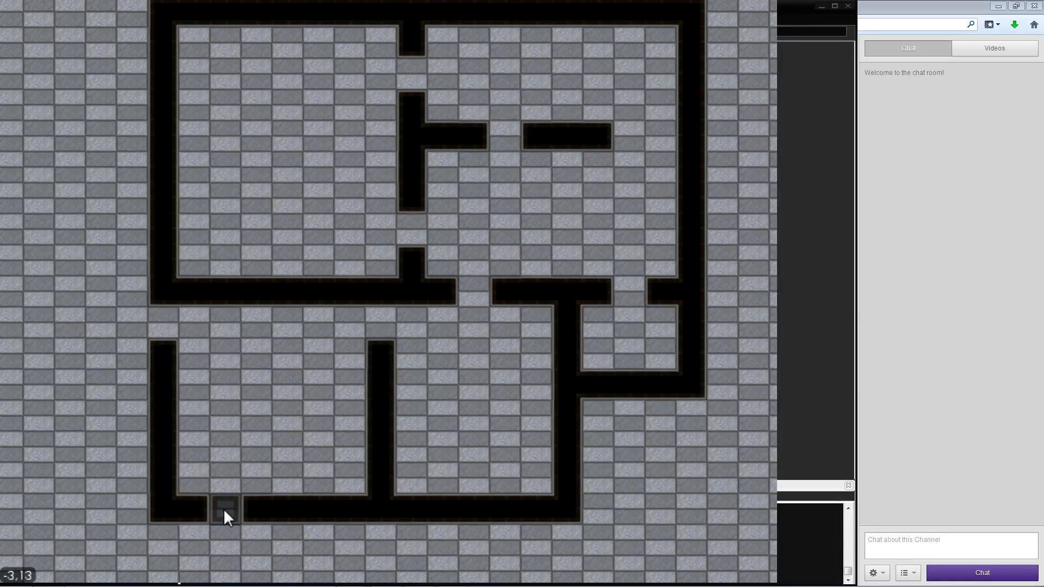
pyautogui.click(170, 324)
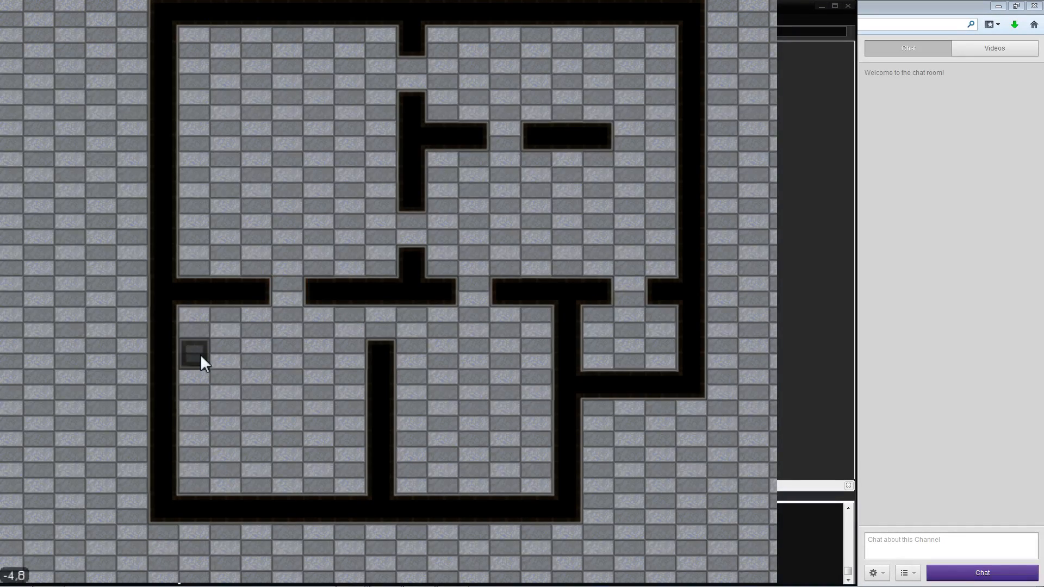
# Wall off a one-tile-high corridor above the two southern rooms, with a one-tile doorway on each side of their dividing wall
pyautogui.moveTo(201, 355); pyautogui.dragTo(316, 358)
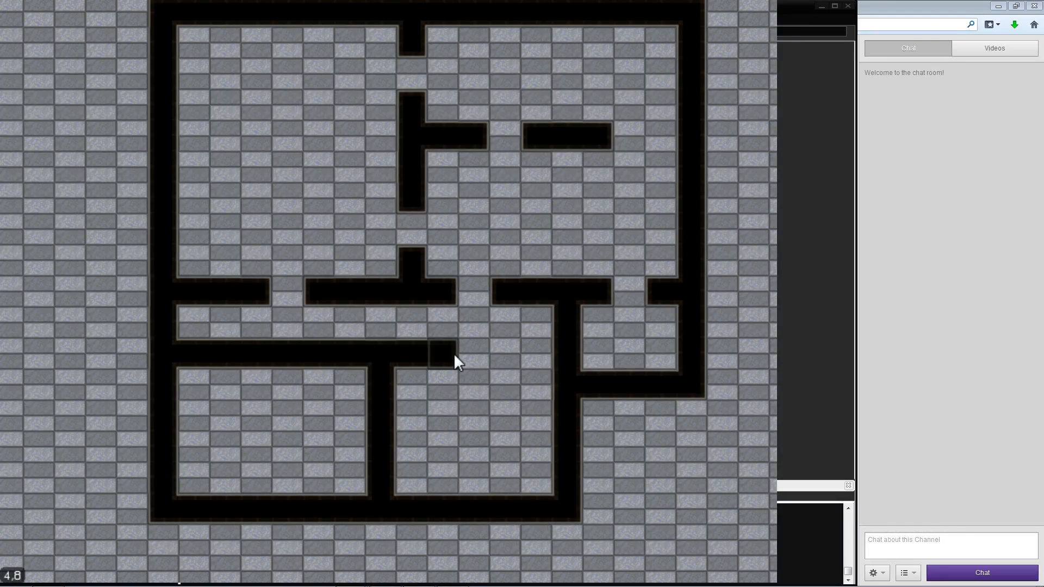
pyautogui.moveTo(499, 356); pyautogui.dragTo(539, 356)
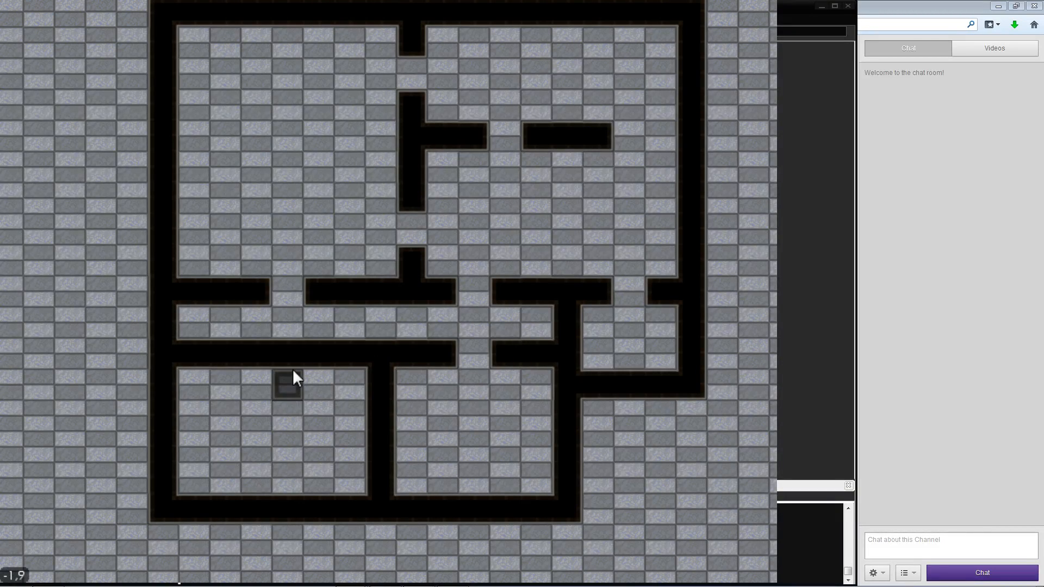
pyautogui.rightClick(413, 356)
pyautogui.click(481, 354)
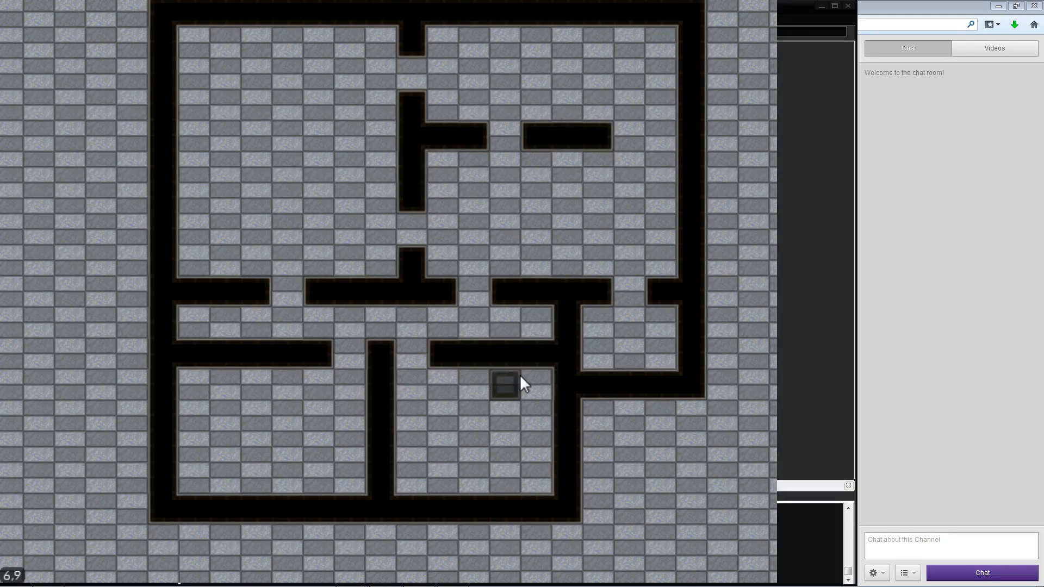
# Look over the wall layout of the whole level, including the rooms, doorways and corridor
pyautogui.press('w')
pyautogui.press('s')
pyautogui.press('d')
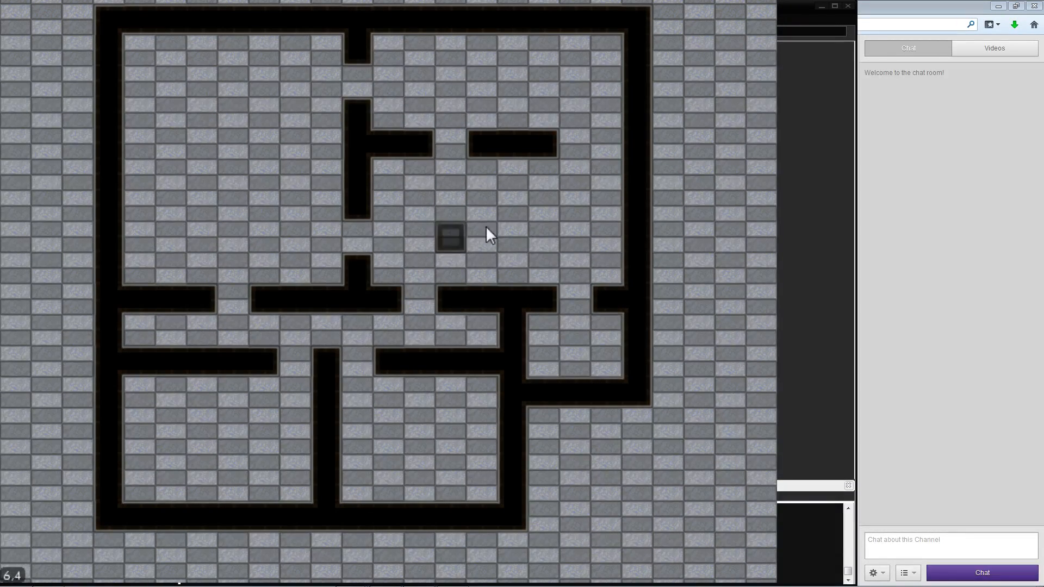
pyautogui.press('w')
pyautogui.press('a')
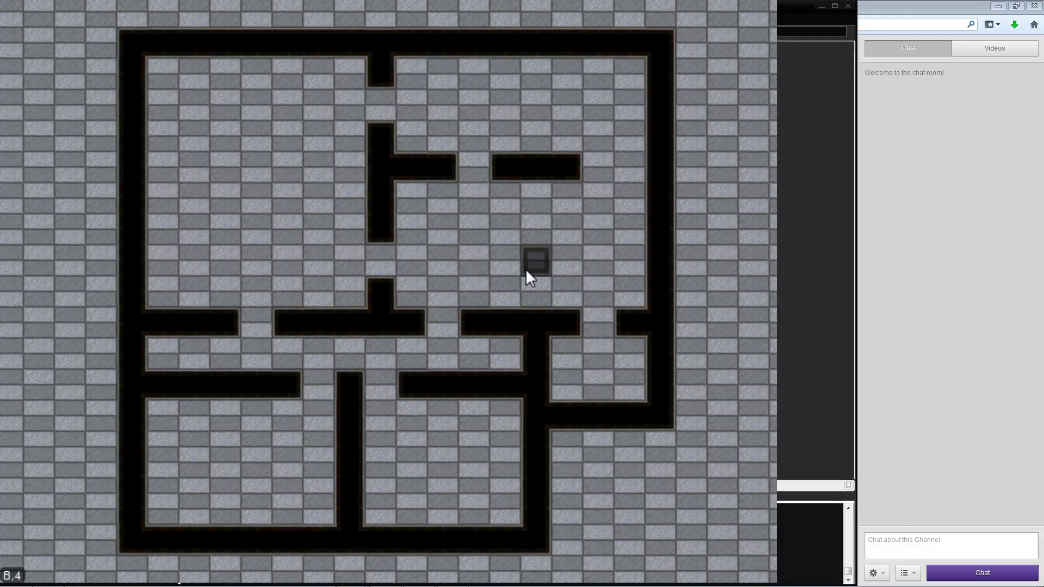
pyautogui.press('a')
pyautogui.press('w')
pyautogui.press('d')
pyautogui.press('s')
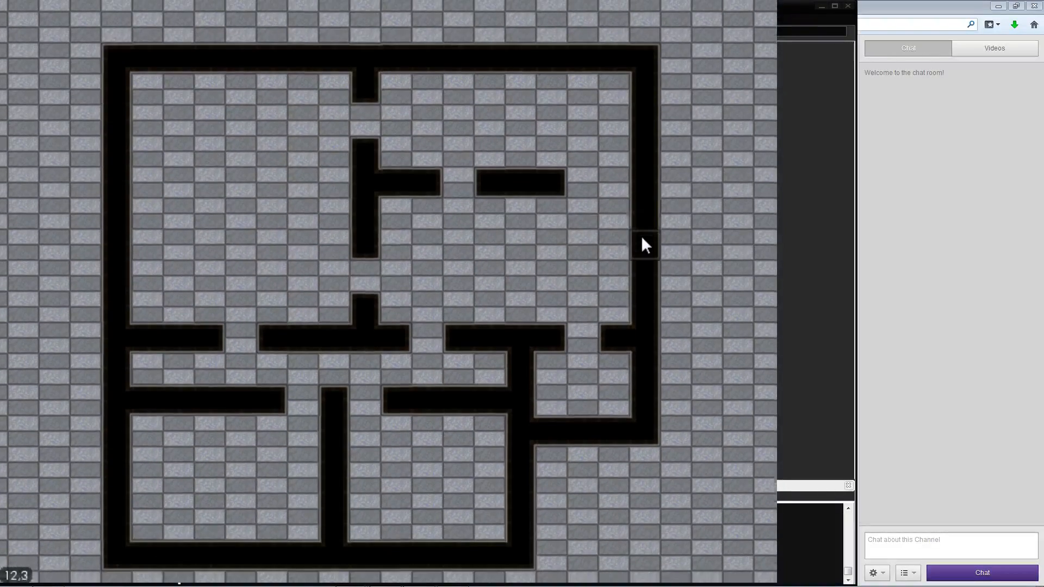
pyautogui.press('s')
pyautogui.press('a')
pyautogui.press('d')
pyautogui.press('s')
pyautogui.press('w')
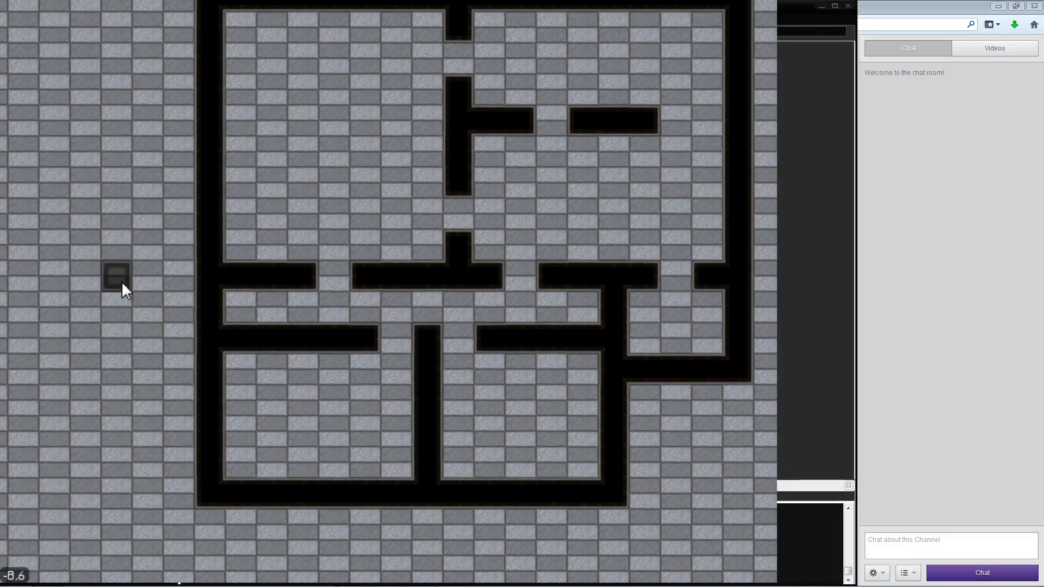
# Open the world properties and change the default floor type to the plain, unpatterned light texture
pyautogui.rightClick(94, 256)
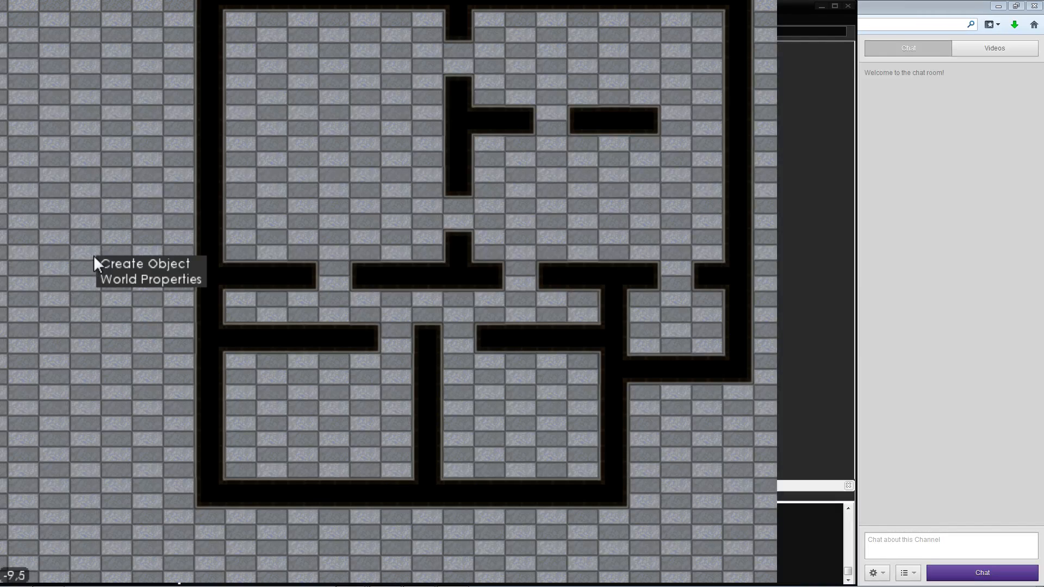
pyautogui.click(150, 280)
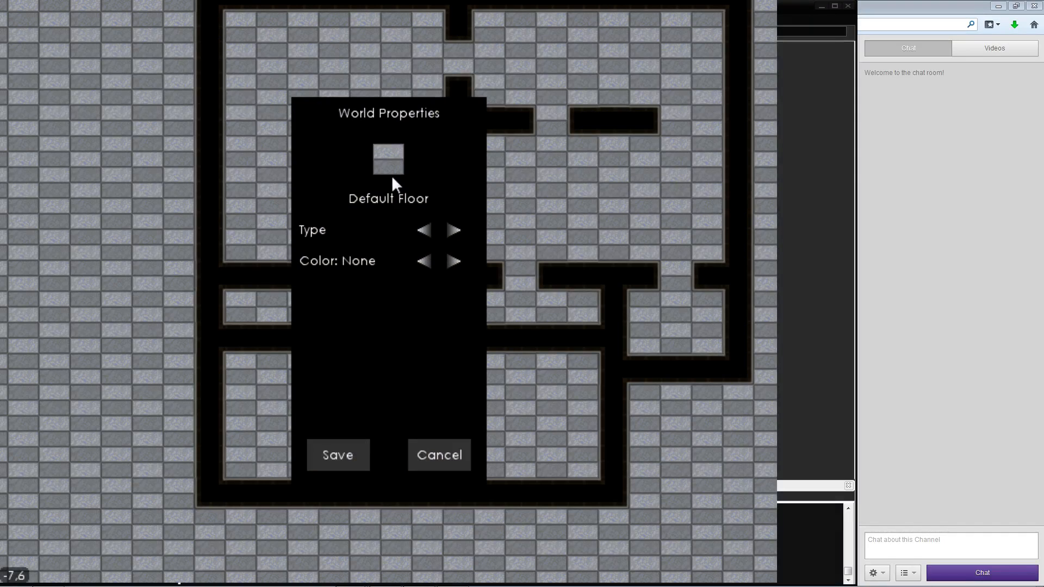
pyautogui.click(452, 228)
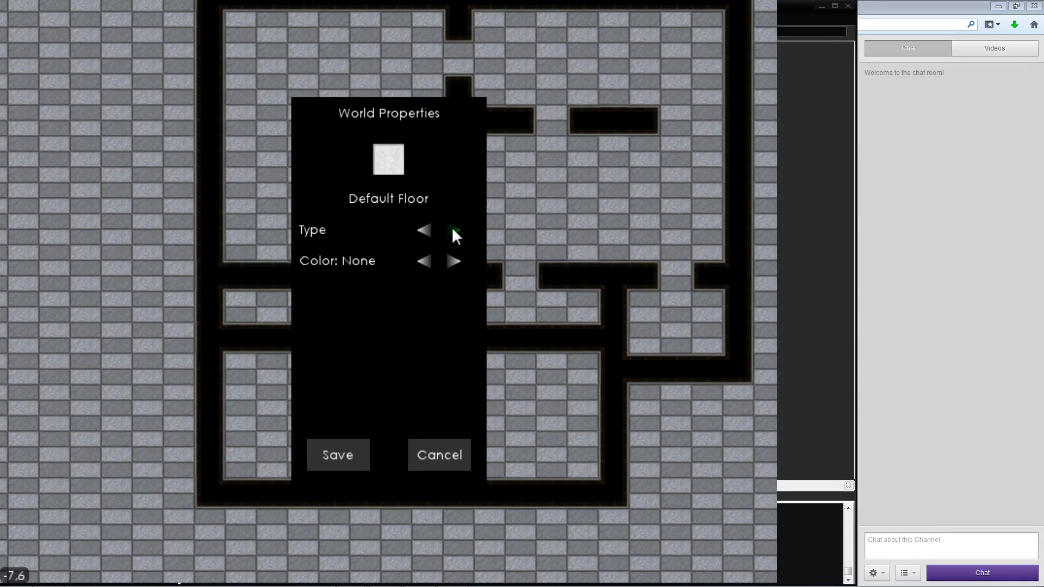
pyautogui.click(454, 228)
pyautogui.click(454, 227)
pyautogui.click(454, 227)
pyautogui.click(454, 228)
pyautogui.click(454, 229)
pyautogui.click(454, 228)
pyautogui.click(454, 228)
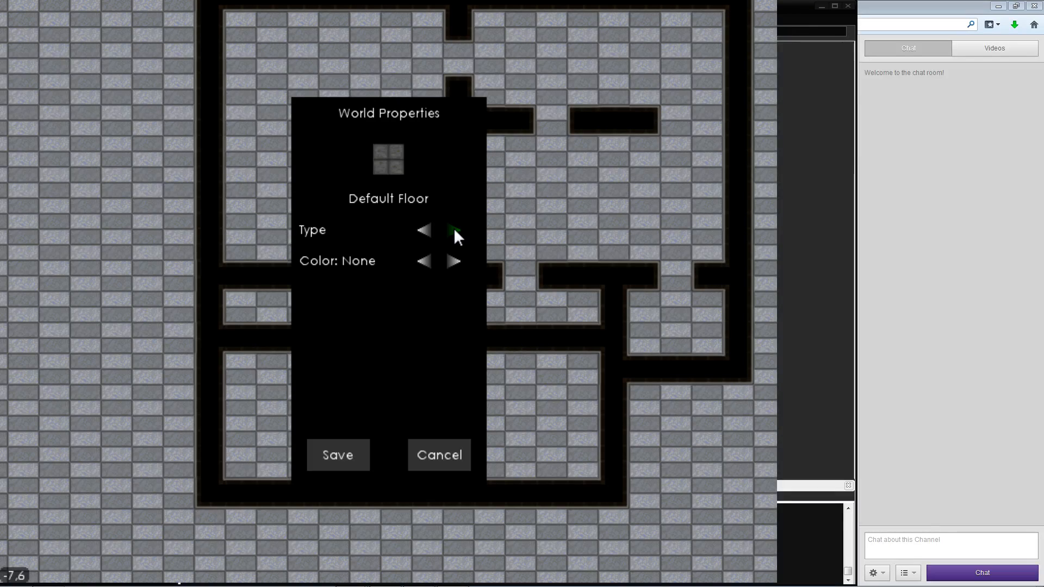
pyautogui.click(454, 228)
pyautogui.click(454, 229)
pyautogui.click(454, 228)
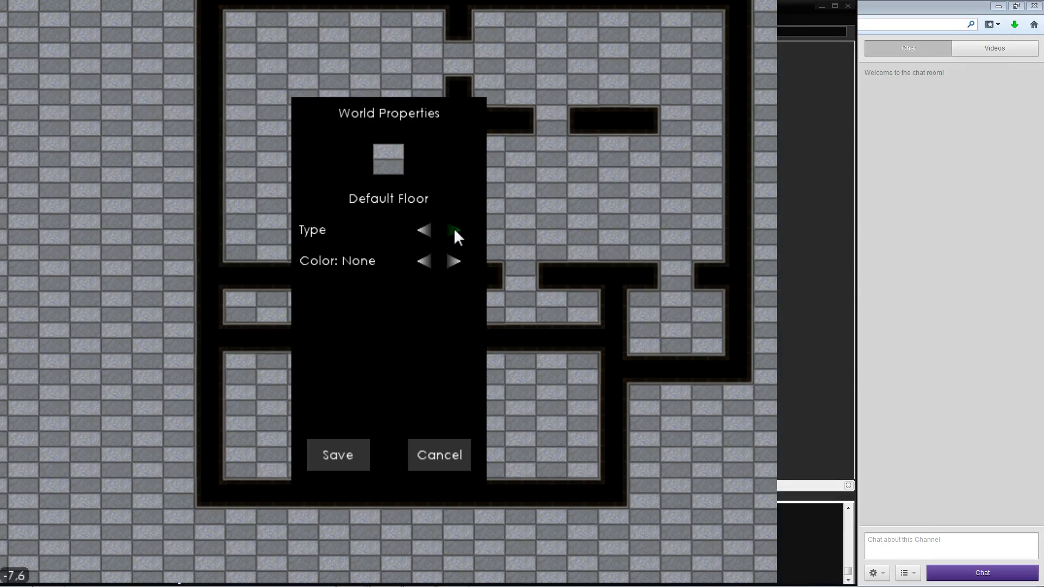
pyautogui.click(424, 230)
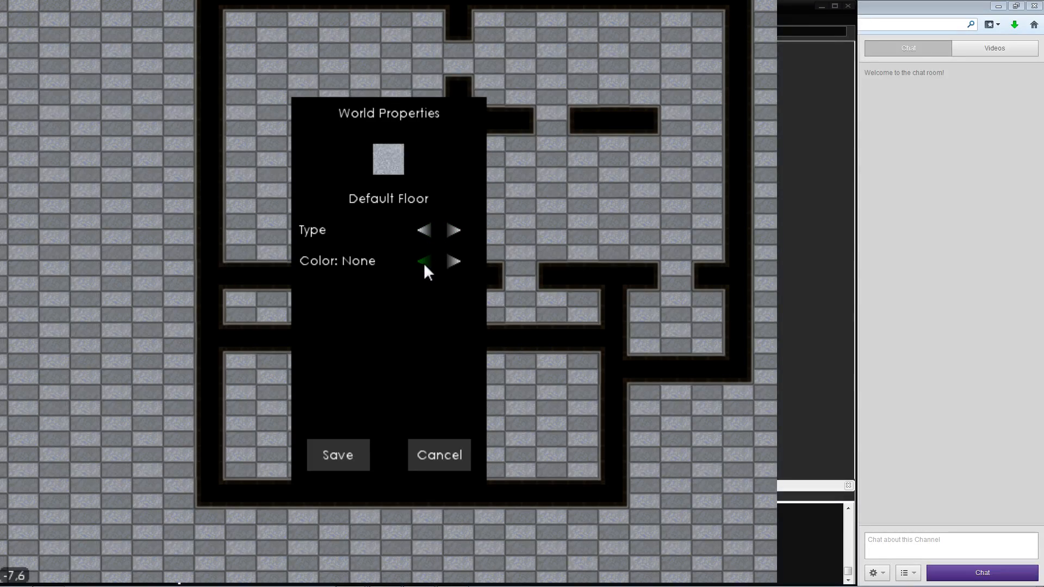
# Set the default floor color to Green and save the world properties
pyautogui.click(424, 262)
pyautogui.click(423, 263)
pyautogui.click(423, 262)
pyautogui.click(423, 262)
pyautogui.click(424, 262)
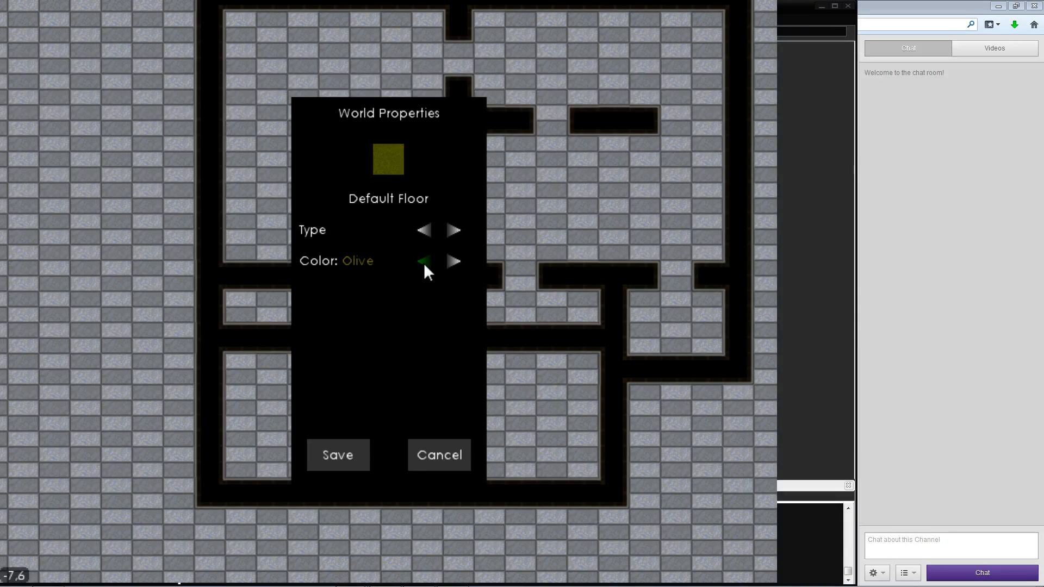
pyautogui.click(424, 262)
pyautogui.click(424, 262)
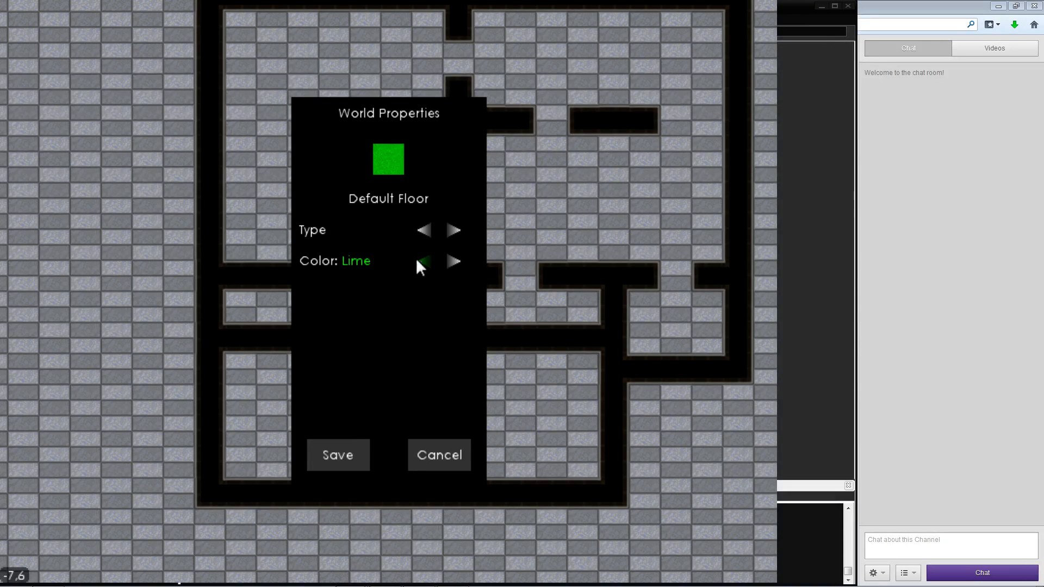
pyautogui.click(427, 261)
pyautogui.click(426, 261)
pyautogui.click(426, 261)
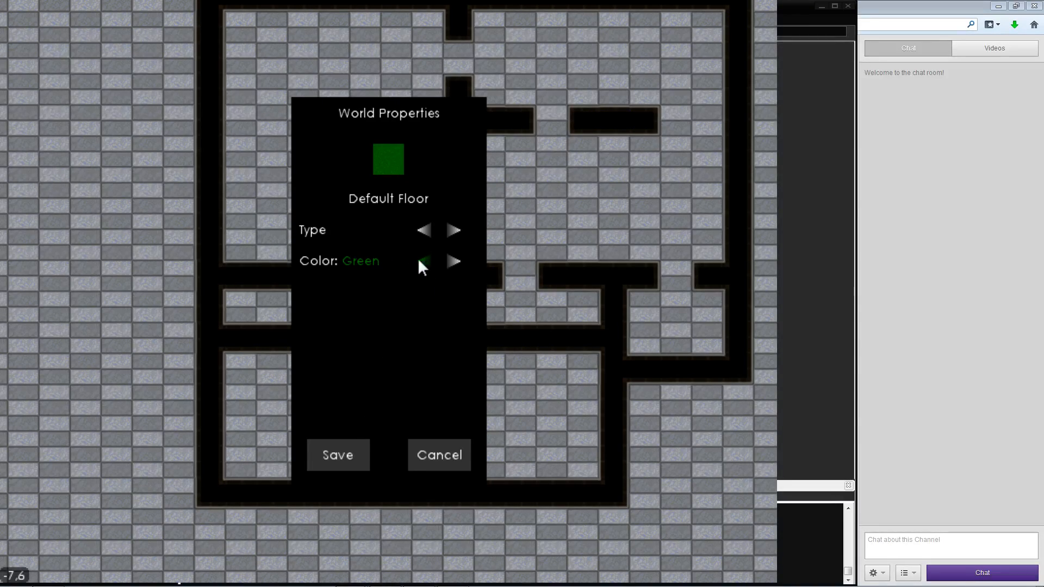
pyautogui.click(353, 451)
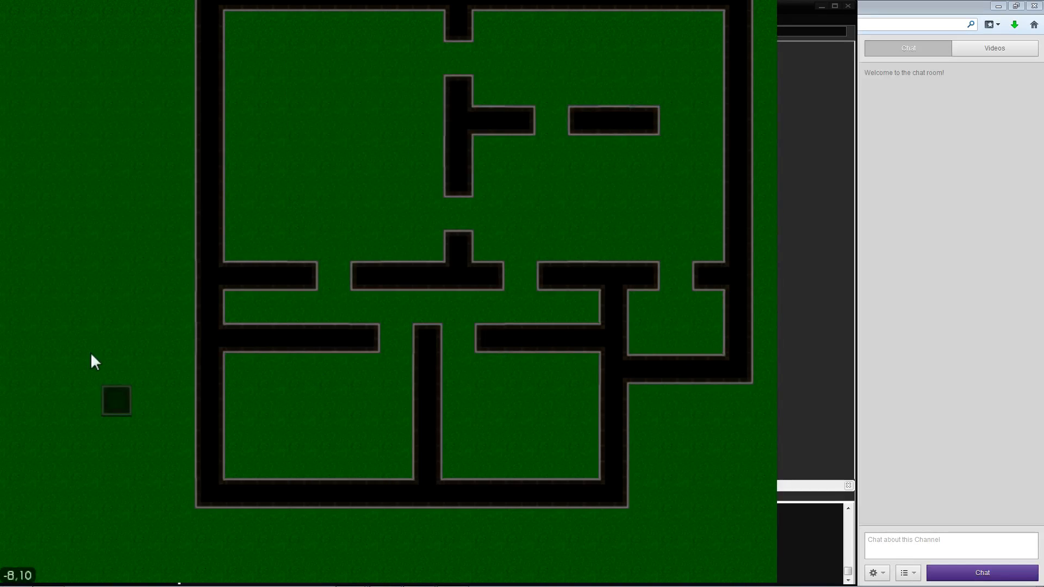
# Examine the level and its surroundings with the green default floor applied
pyautogui.press('Up')
pyautogui.press('Right')
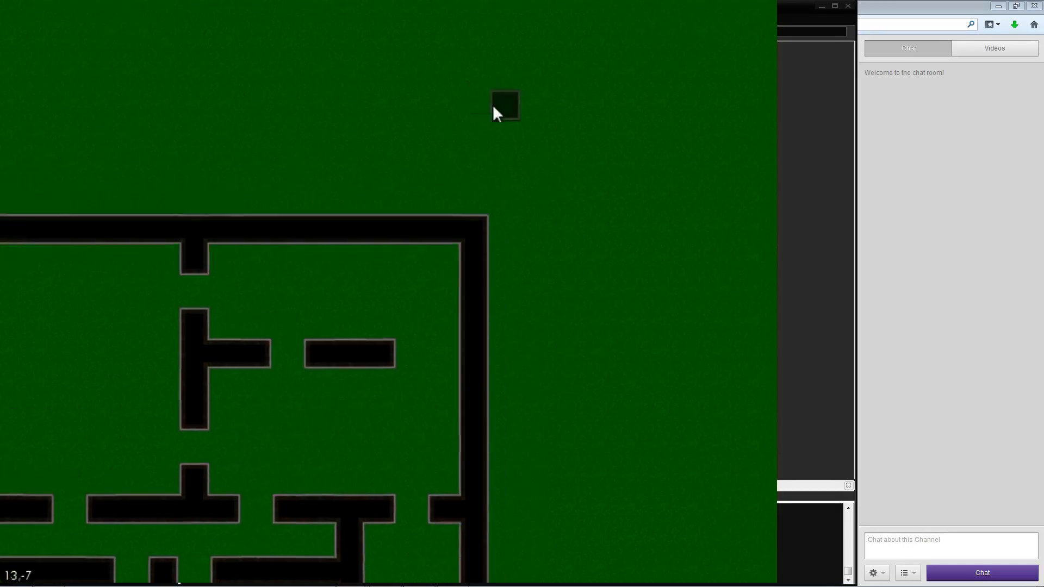
pyautogui.press('Up')
pyautogui.press('Right')
pyautogui.press('Left')
pyautogui.press('Down')
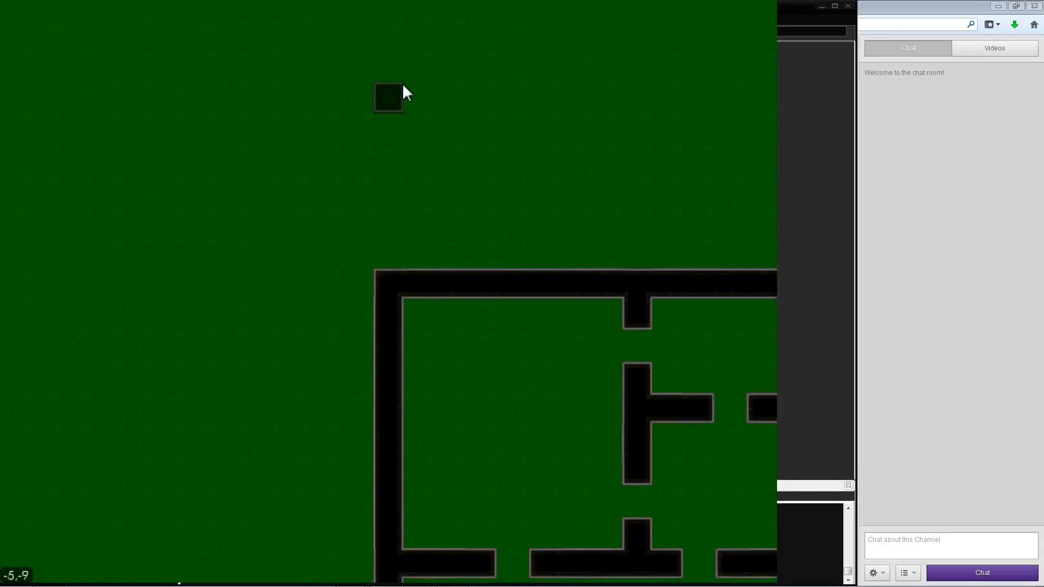
pyautogui.press('Down')
pyautogui.press('Right')
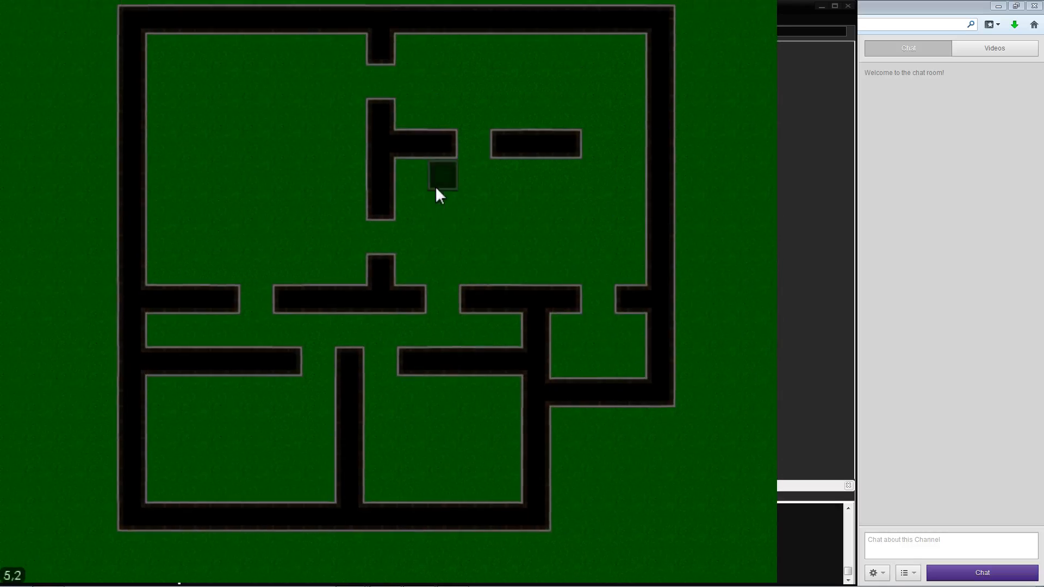
pyautogui.press('Up')
pyautogui.press('Left')
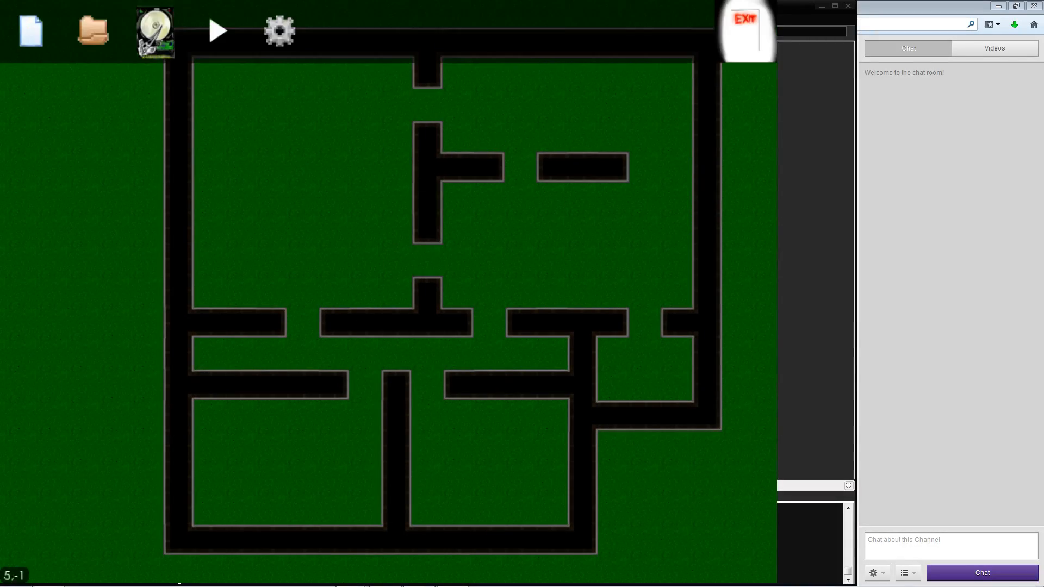
pyautogui.press('Up')
pyautogui.press('Down')
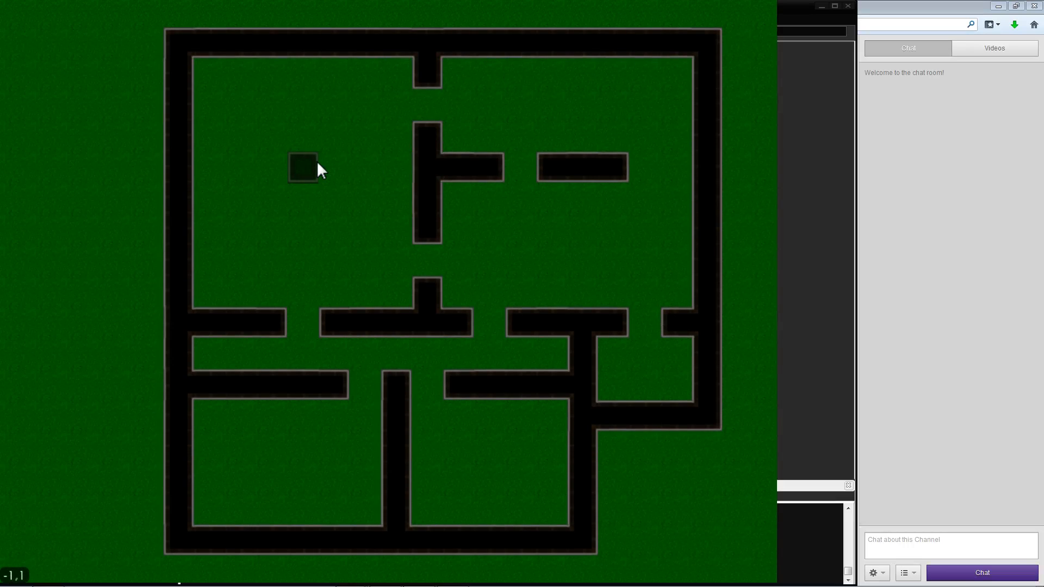
# Choose the Flooring object with the white diamond tile pattern and cover the northeast room with it, 8 by 4 tiles
pyautogui.press('Tab')
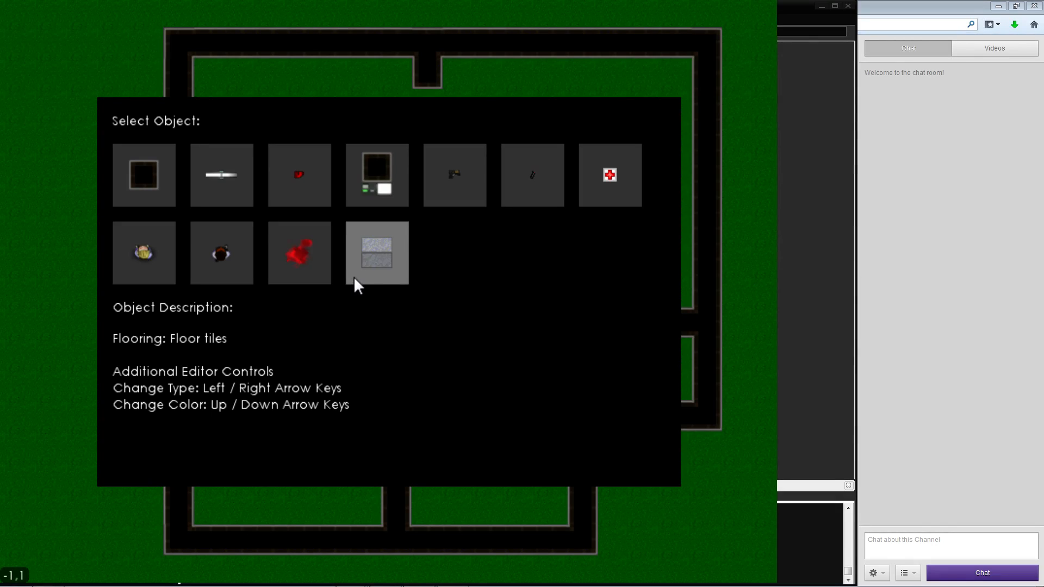
pyautogui.click(379, 250)
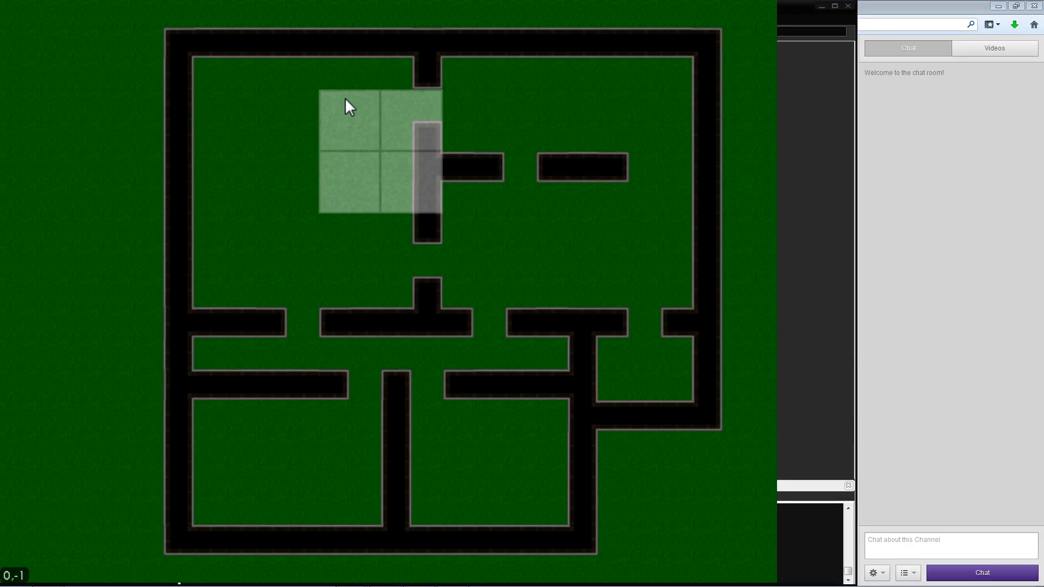
pyautogui.scroll(-5, 345, 97)
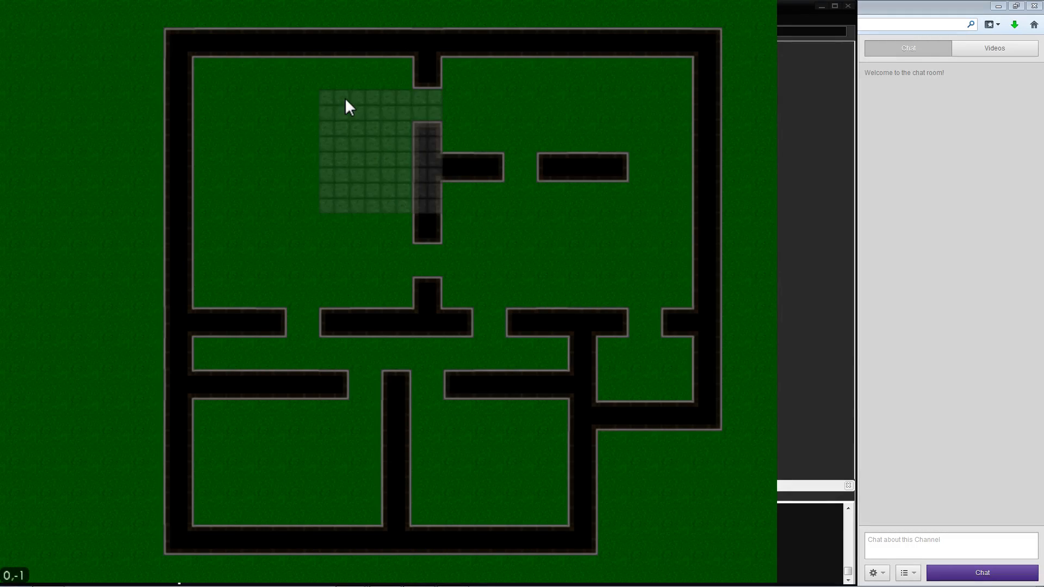
pyautogui.scroll(-1, 344, 97)
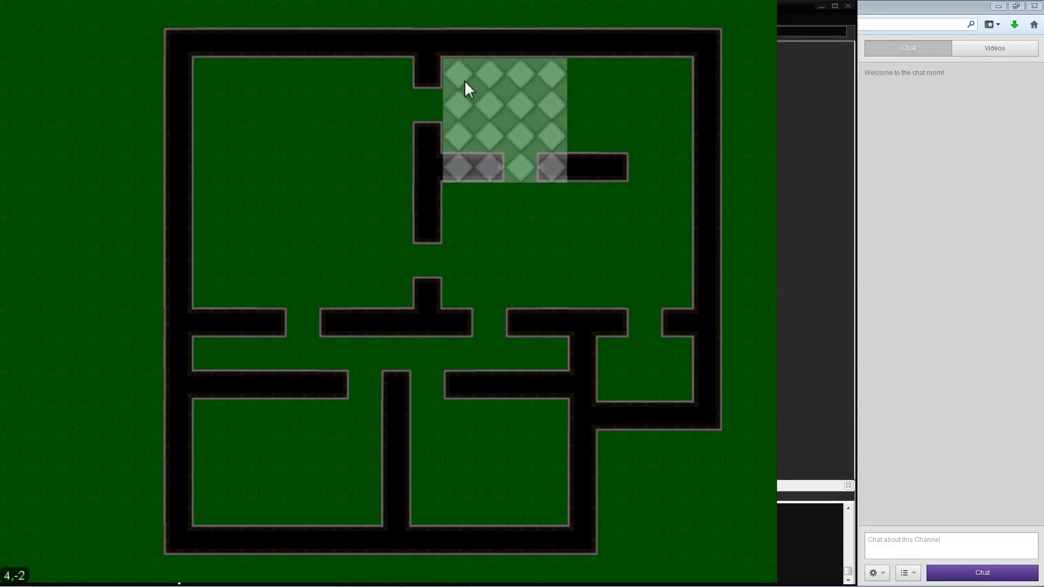
pyautogui.moveTo(459, 66)
pyautogui.mouseDown()
pyautogui.moveTo(587, 72)
pyautogui.moveTo(579, 73)
pyautogui.mouseUp()
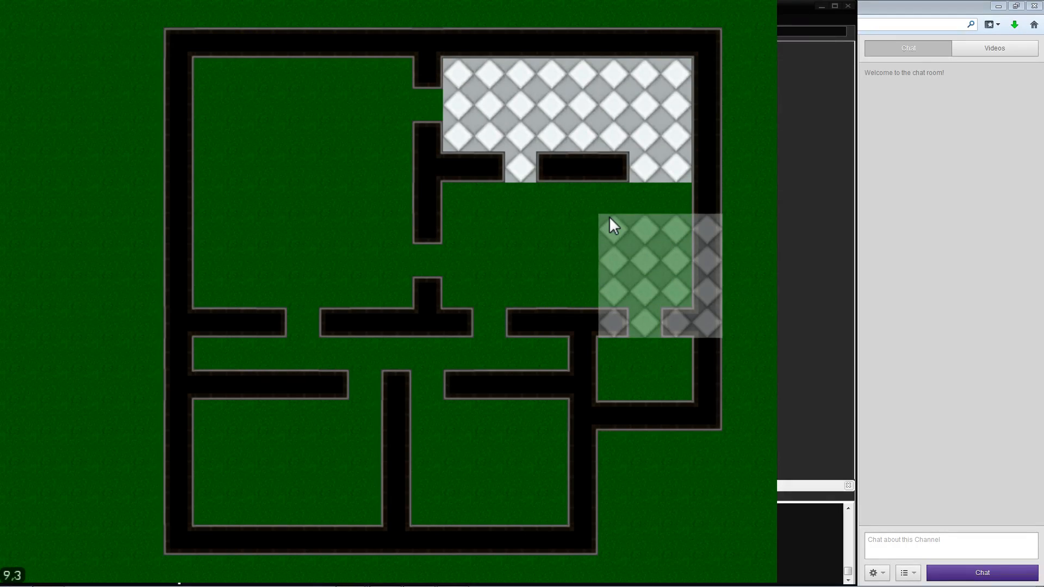
# Try a plain orange floor, 8 by 4 tiles, in the east room just south of the diamond-tiled room
pyautogui.scroll(-5, 609, 217)
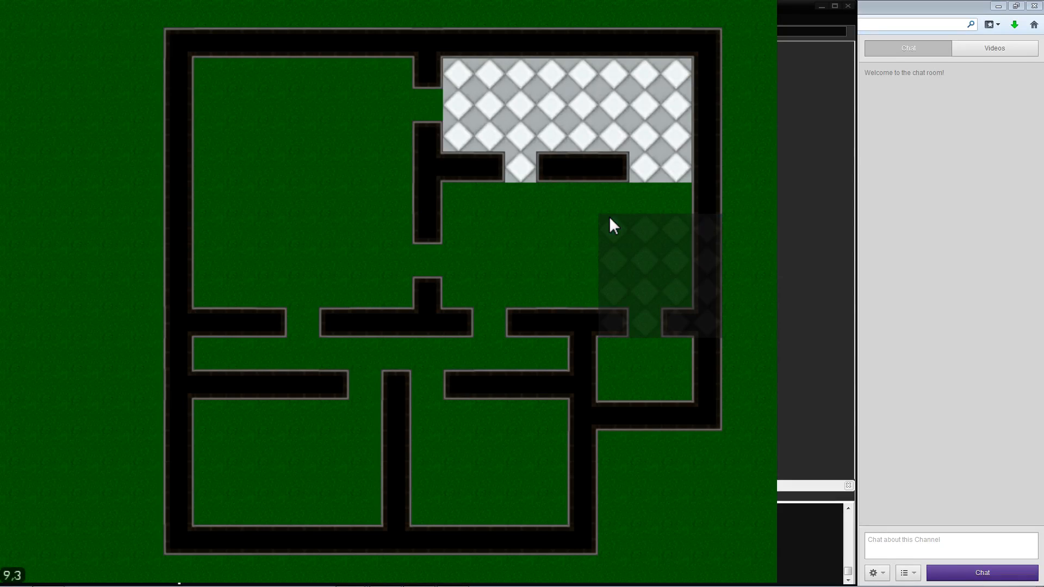
pyautogui.scroll(-4, 609, 216)
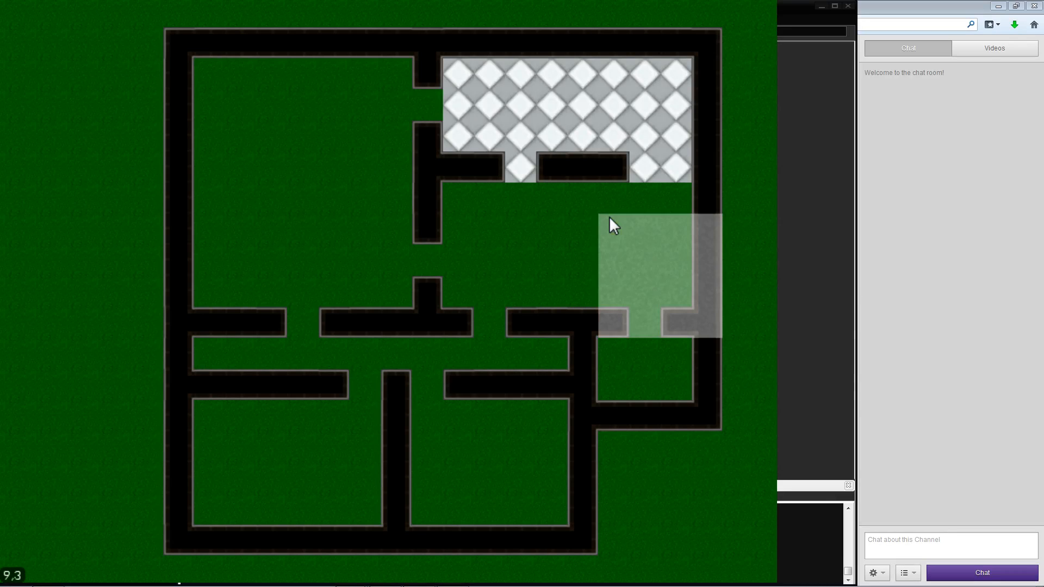
pyautogui.scroll(-5, 609, 216)
pyautogui.scroll(-4, 609, 216)
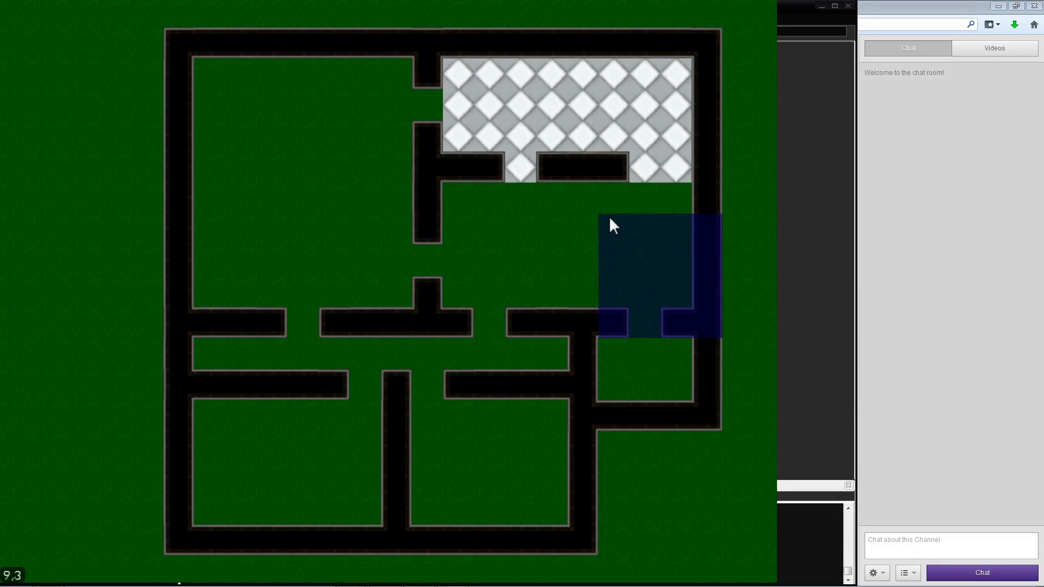
pyautogui.scroll(-1, 609, 216)
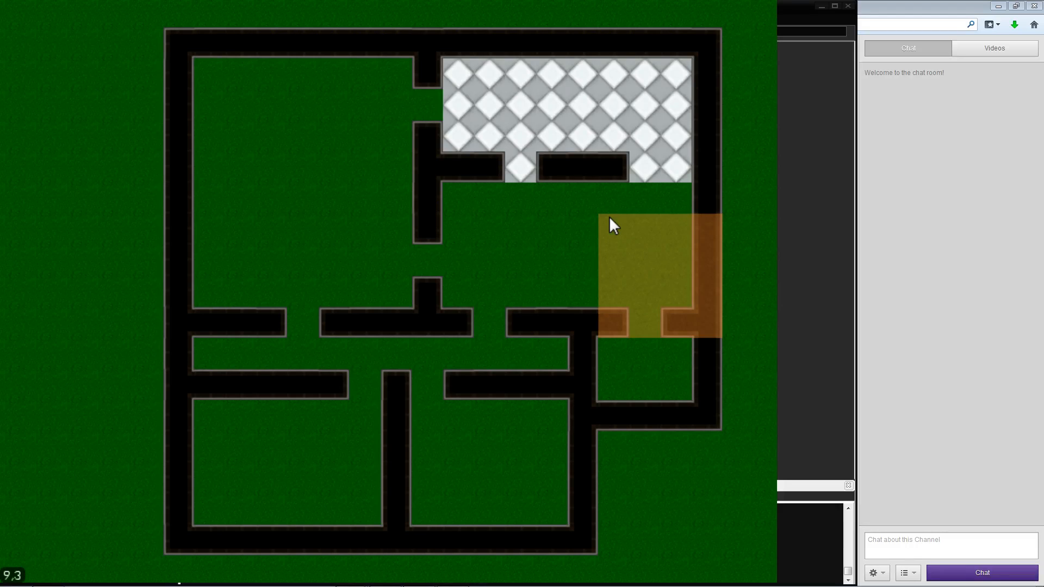
pyautogui.click(459, 201)
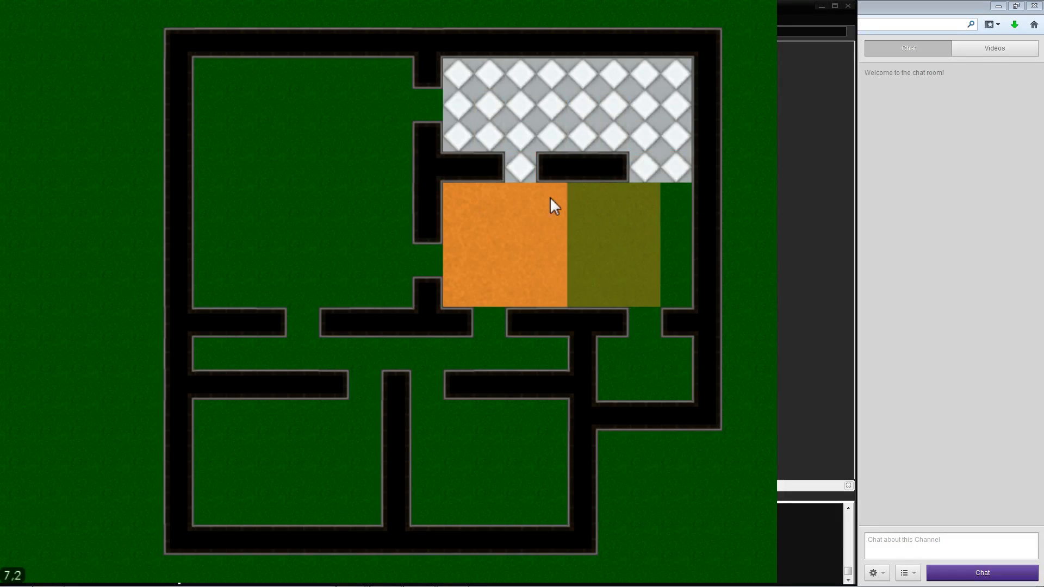
pyautogui.click(590, 197)
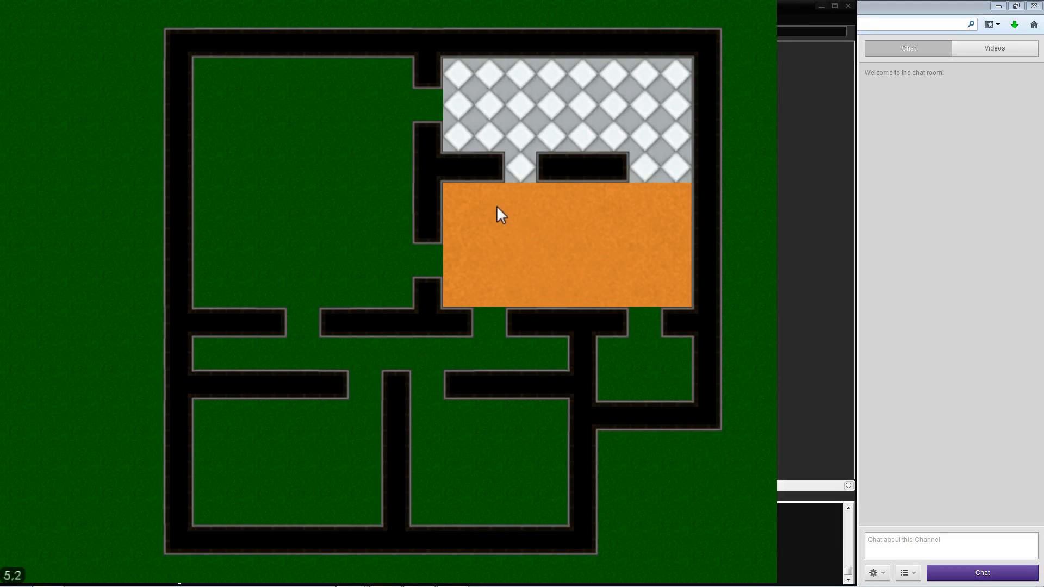
# Replace the orange flooring in the east room with two adjoining patches of plain dark gray floor
pyautogui.click(458, 198)
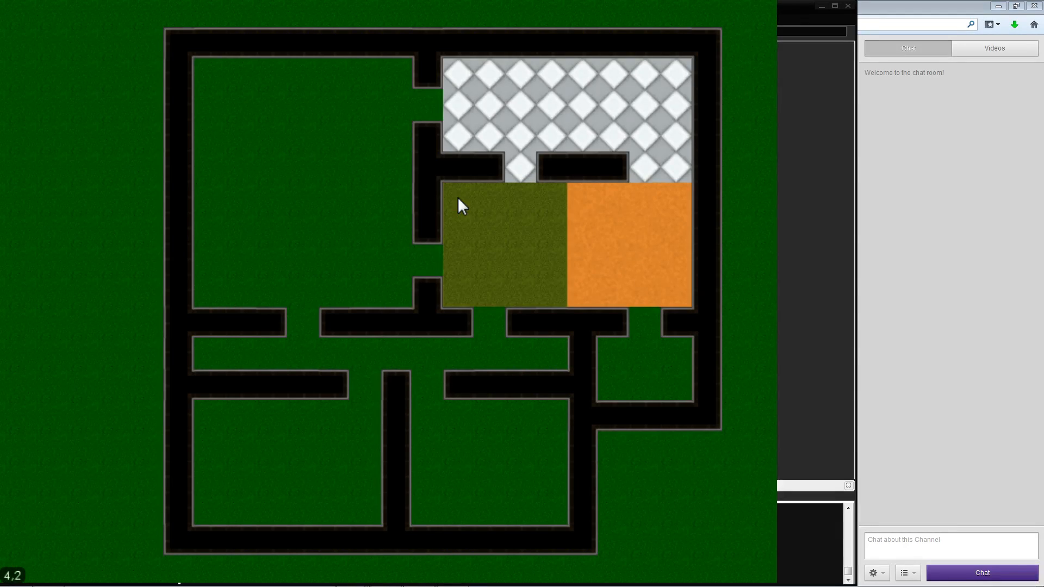
pyautogui.click(459, 198)
pyautogui.click(458, 198)
pyautogui.click(459, 198)
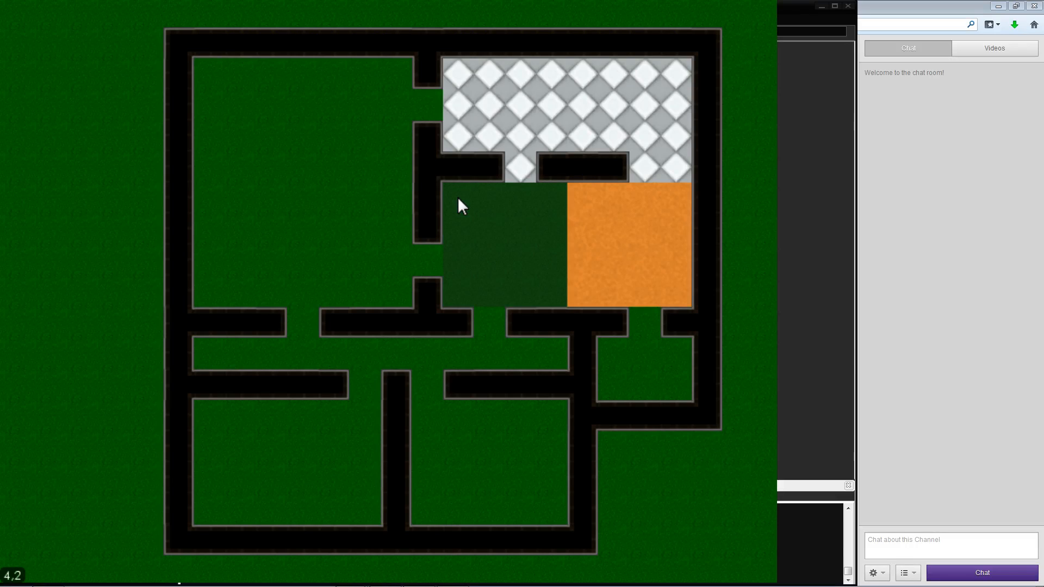
pyautogui.click(456, 203)
pyautogui.click(577, 203)
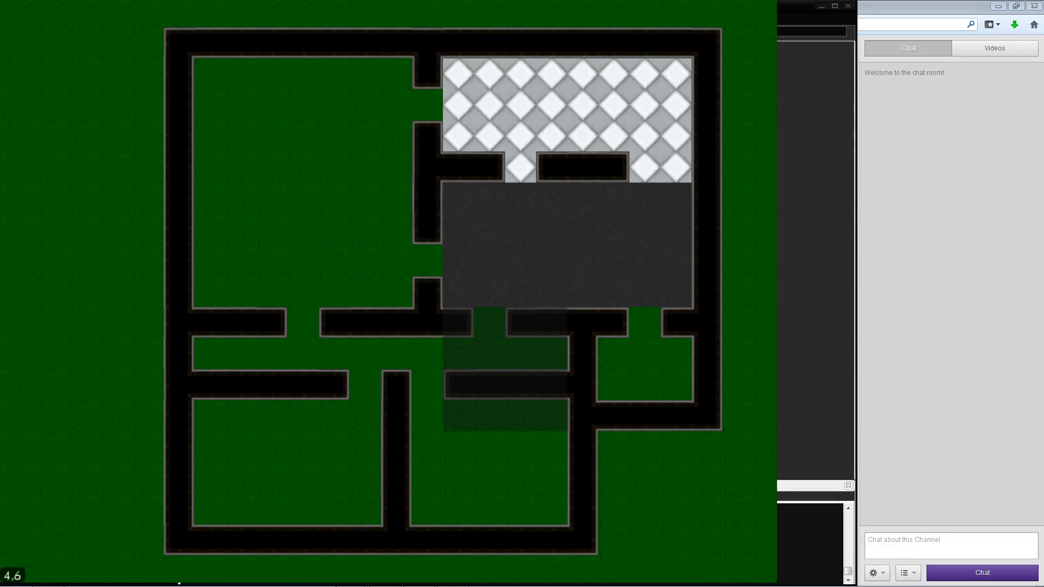
# Try a plain blue floor in place of the dark gray across the east room, 8 by 4 tiles
pyautogui.scroll(3, 445, 319)
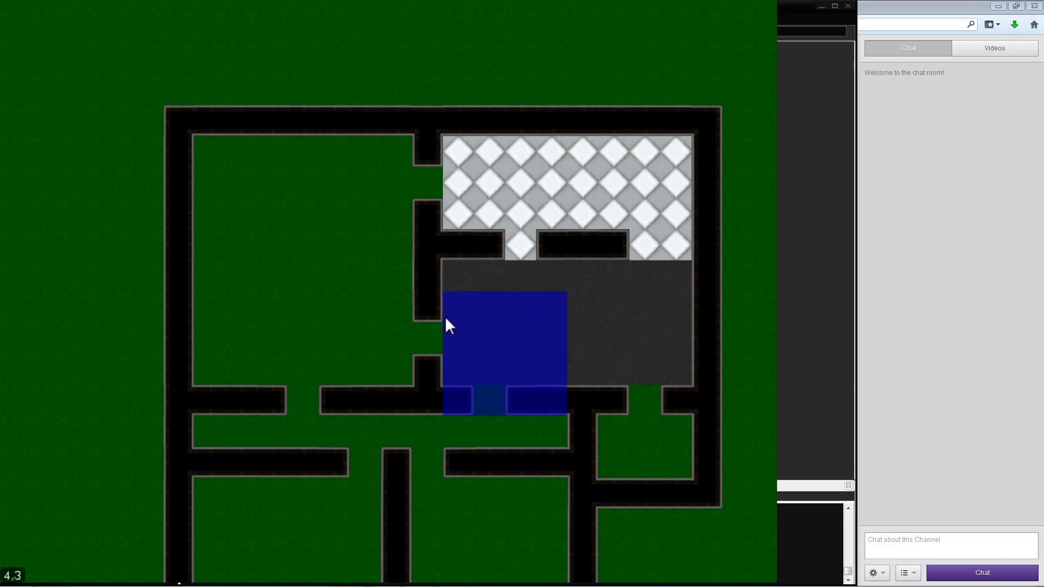
pyautogui.rightClick(455, 270)
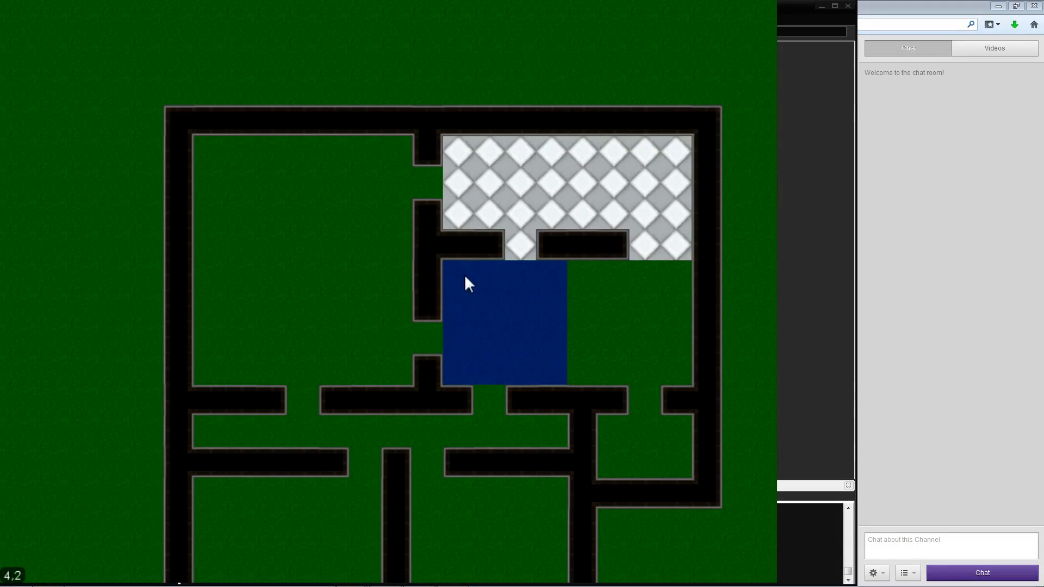
pyautogui.click(466, 282)
pyautogui.click(587, 280)
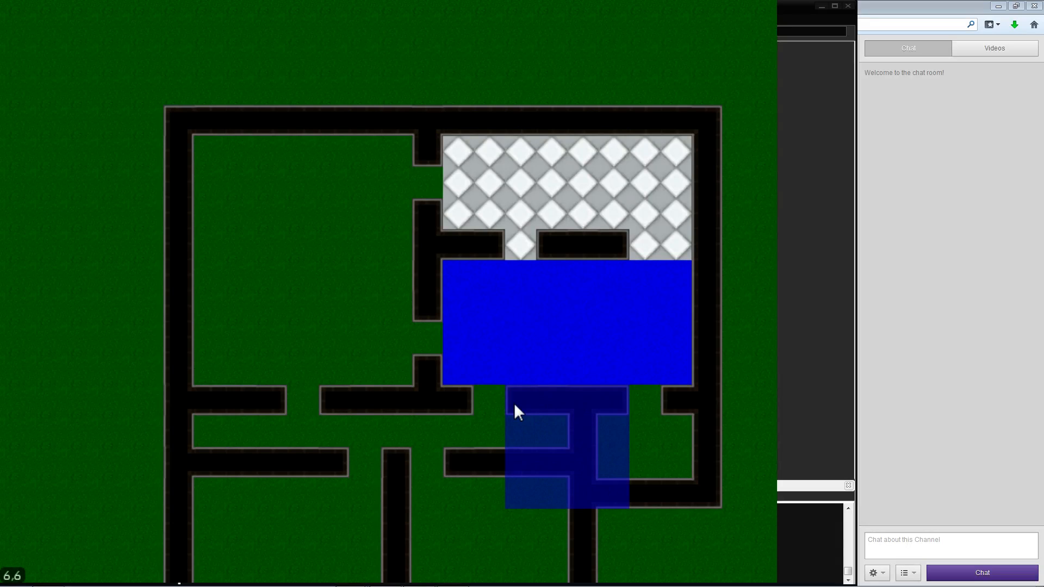
# Try a plain bright cyan floor across the east room in place of the blue one
pyautogui.scroll(-6, 521, 402)
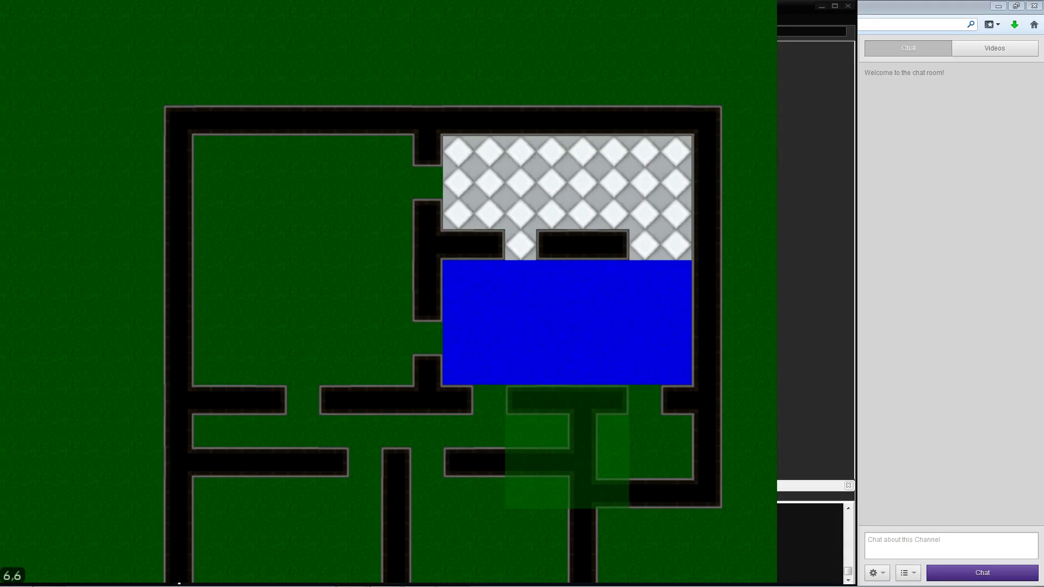
pyautogui.scroll(-1, 567, 447)
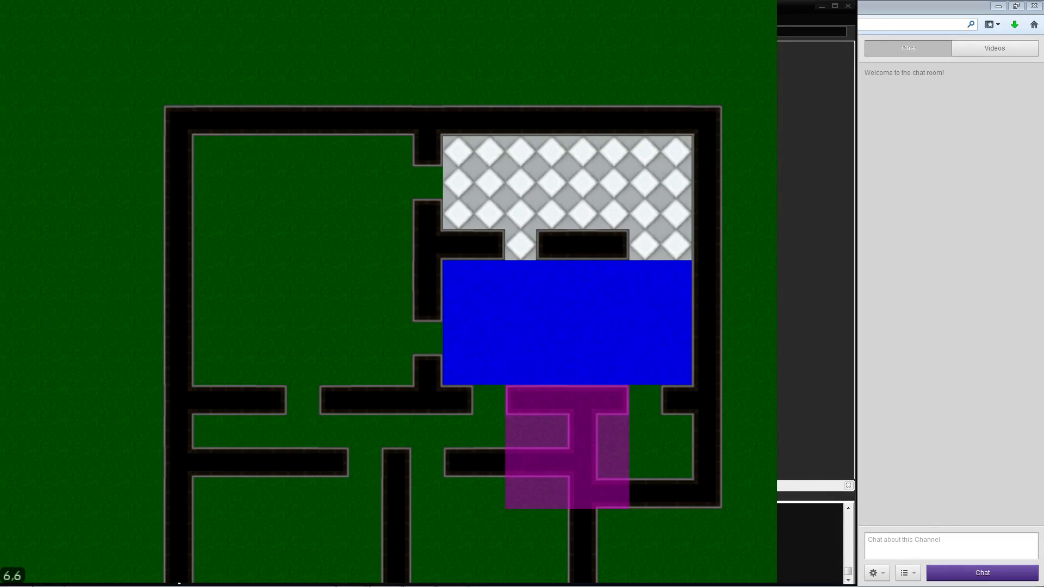
pyautogui.scroll(-1, 566, 447)
pyautogui.click(471, 275)
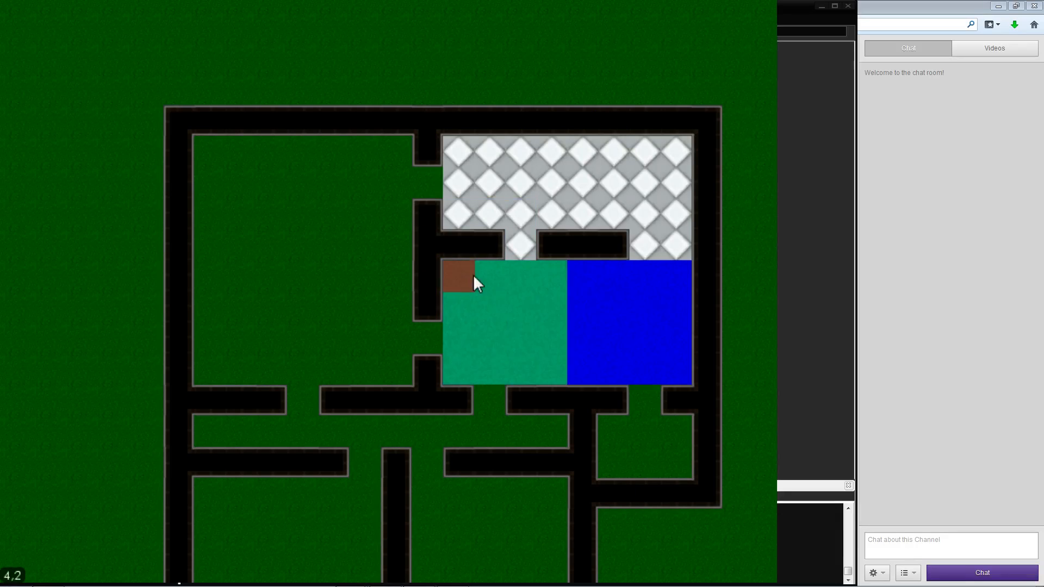
pyautogui.click(576, 278)
pyautogui.click(578, 278)
pyautogui.click(456, 283)
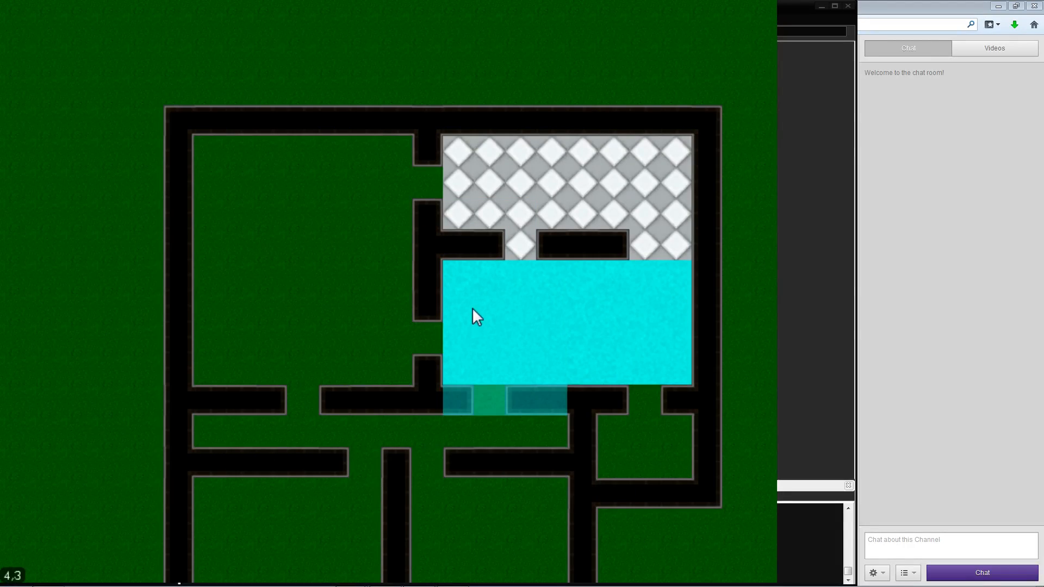
# Remove the cyan flooring from the east room and cover it again with two adjoining patches of plain dark gray floor
pyautogui.scroll(1, 472, 308)
pyautogui.scroll(-1, 472, 307)
pyautogui.scroll(2, 472, 308)
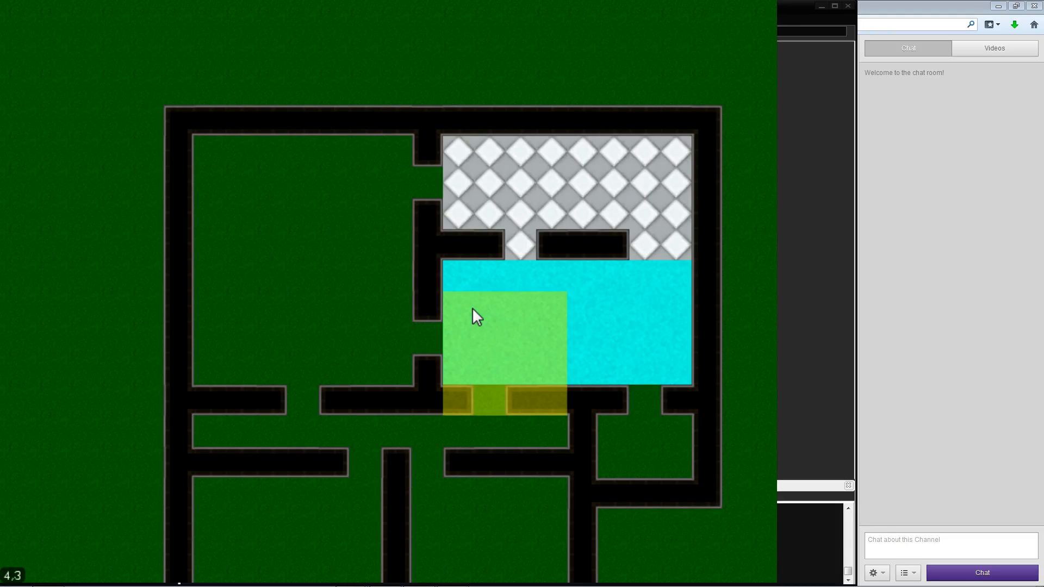
pyautogui.scroll(1, 471, 308)
pyautogui.scroll(4, 472, 308)
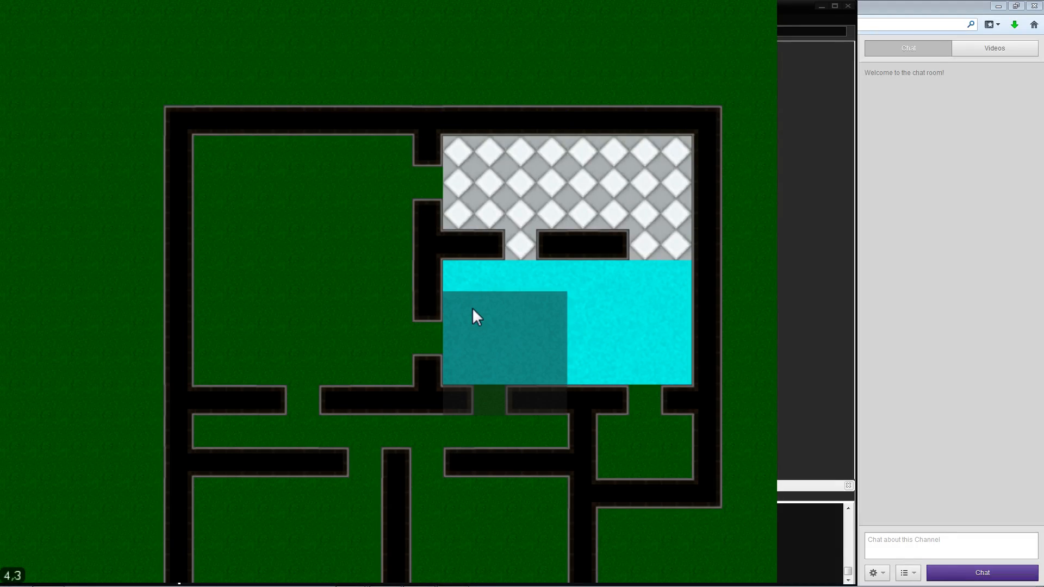
pyautogui.press('w')
pyautogui.rightClick(468, 307)
pyautogui.rightClick(562, 314)
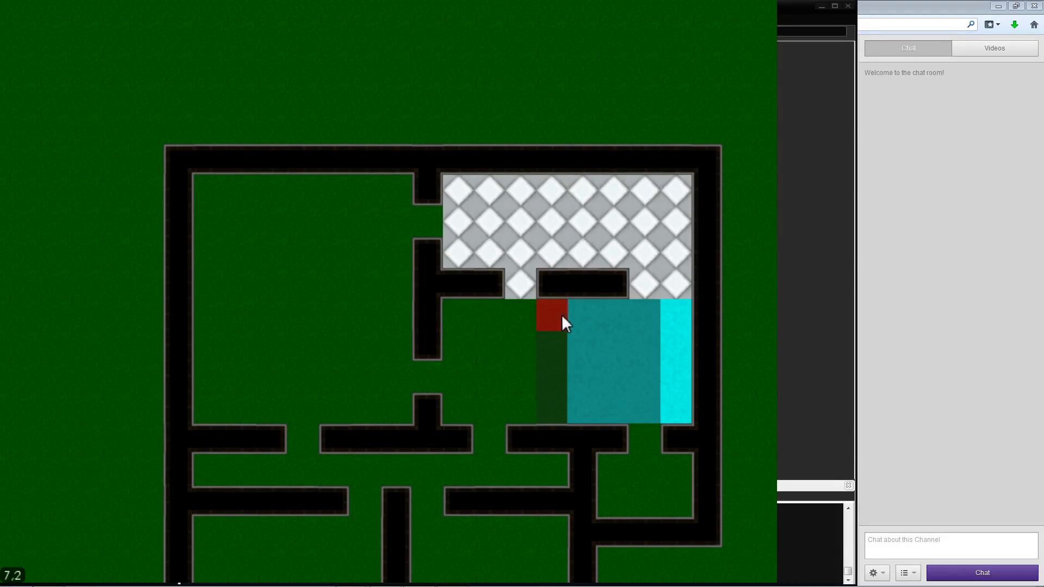
pyautogui.rightClick(575, 315)
pyautogui.click(470, 314)
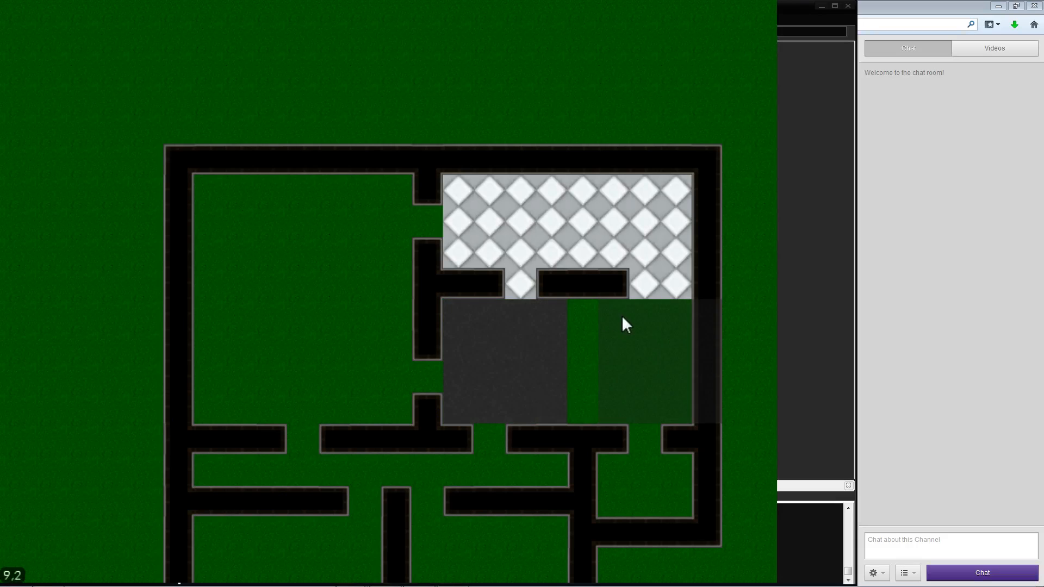
pyautogui.click(592, 318)
# Examine the whole level's layout and the flooring variants available for the remaining rooms
pyautogui.press('s')
pyautogui.press('w')
pyautogui.scroll(-1, 555, 321)
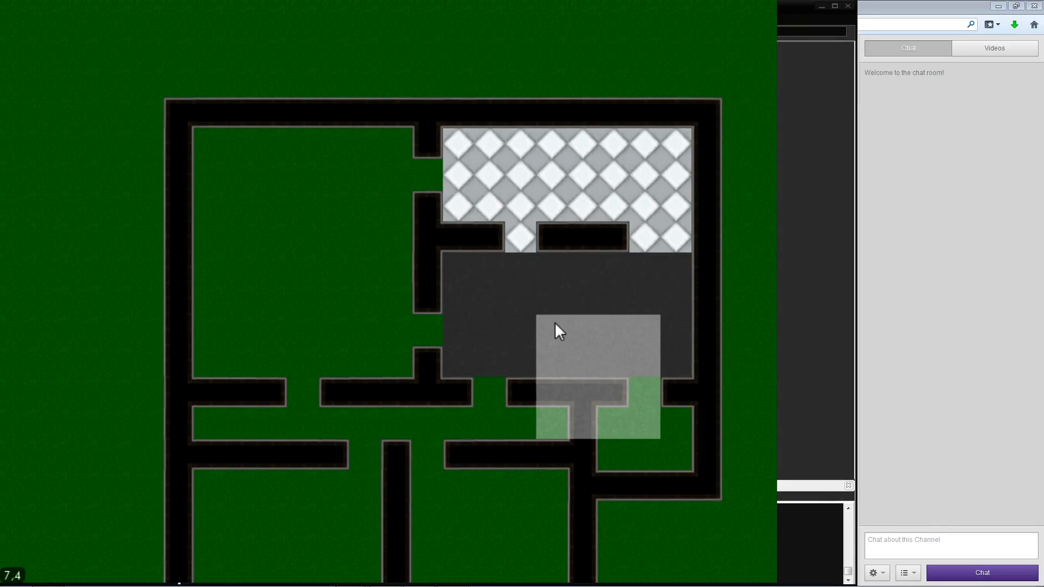
pyautogui.press('w')
pyautogui.press('a')
pyautogui.press('d')
pyautogui.press('s')
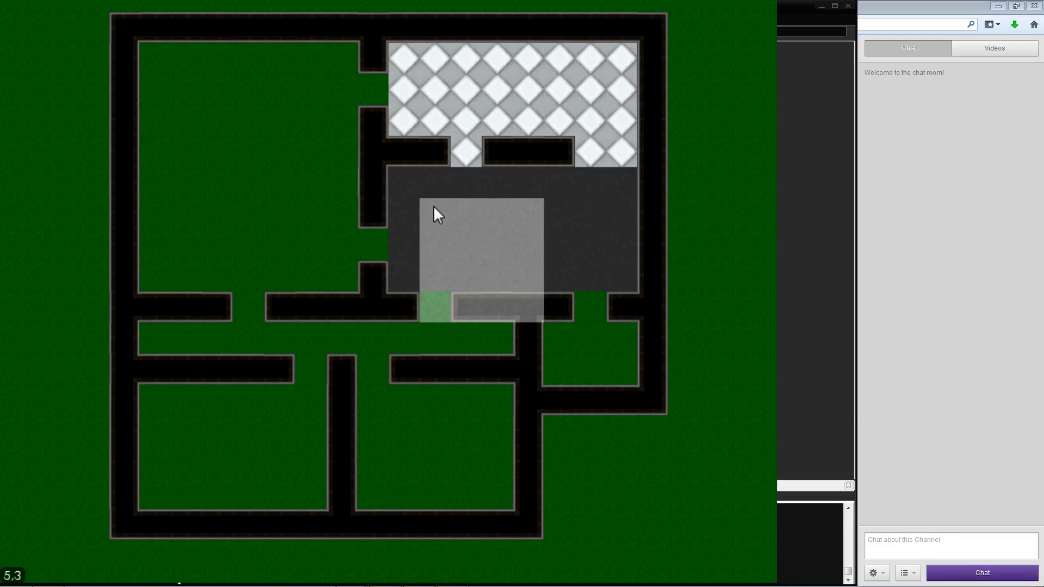
pyautogui.click(314, 167)
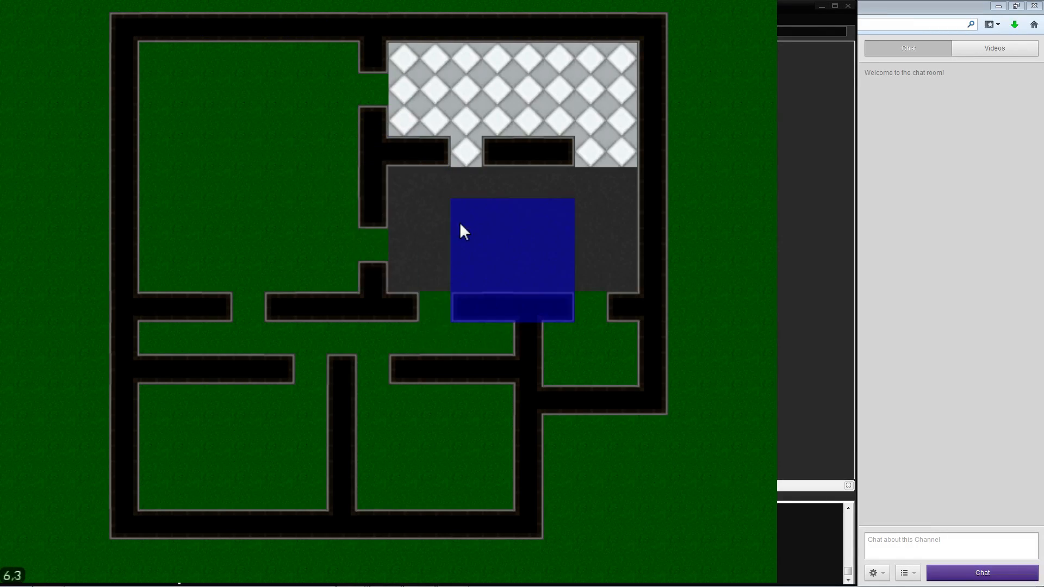
pyautogui.click(468, 269)
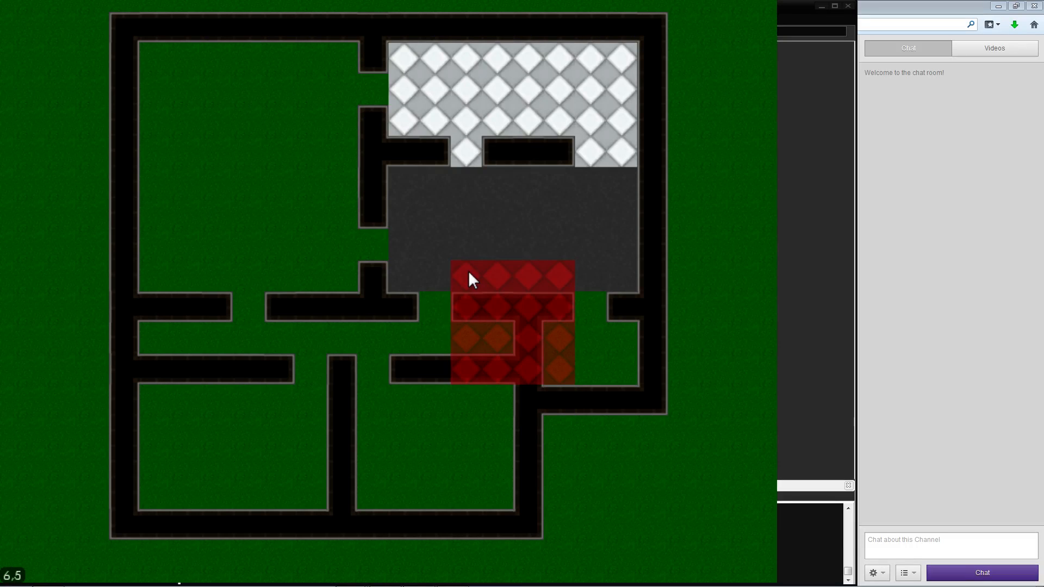
# Cover the small southeast room with the white flooring that has large square tiles
pyautogui.scroll(-4, 468, 269)
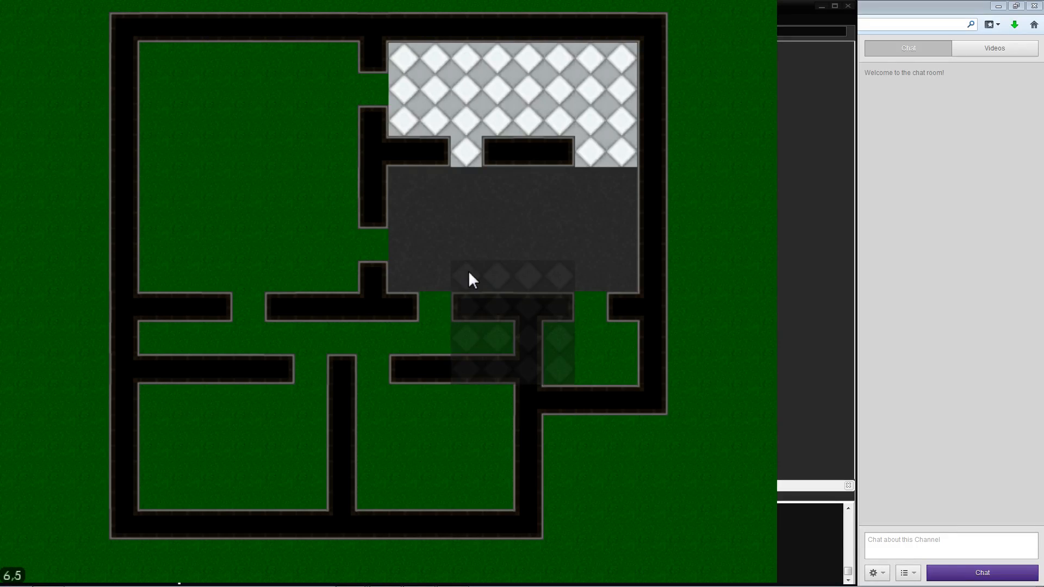
pyautogui.scroll(-1, 468, 270)
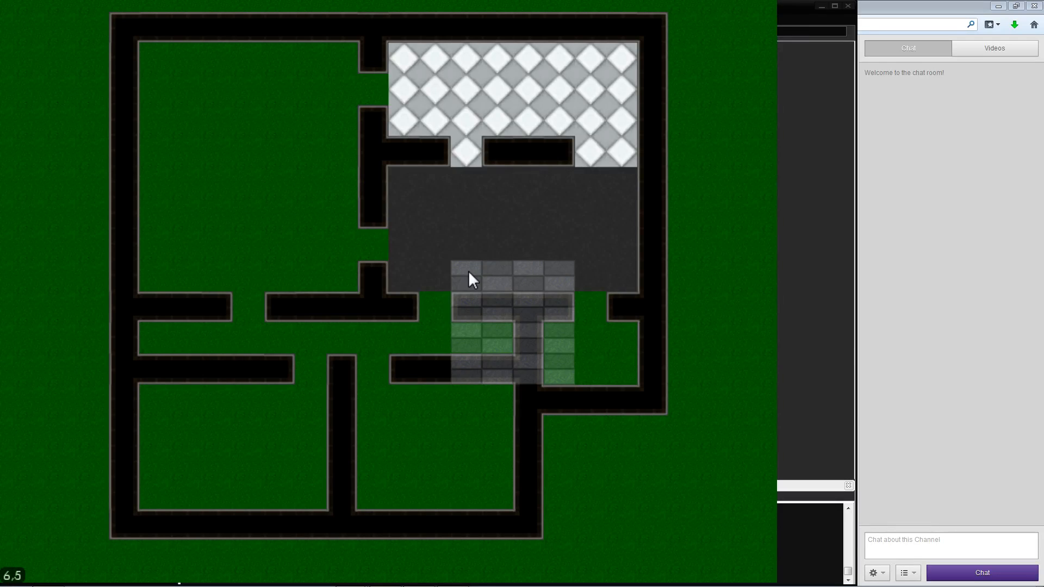
pyautogui.scroll(1, 468, 270)
pyautogui.scroll(-1, 468, 270)
pyautogui.scroll(1, 468, 270)
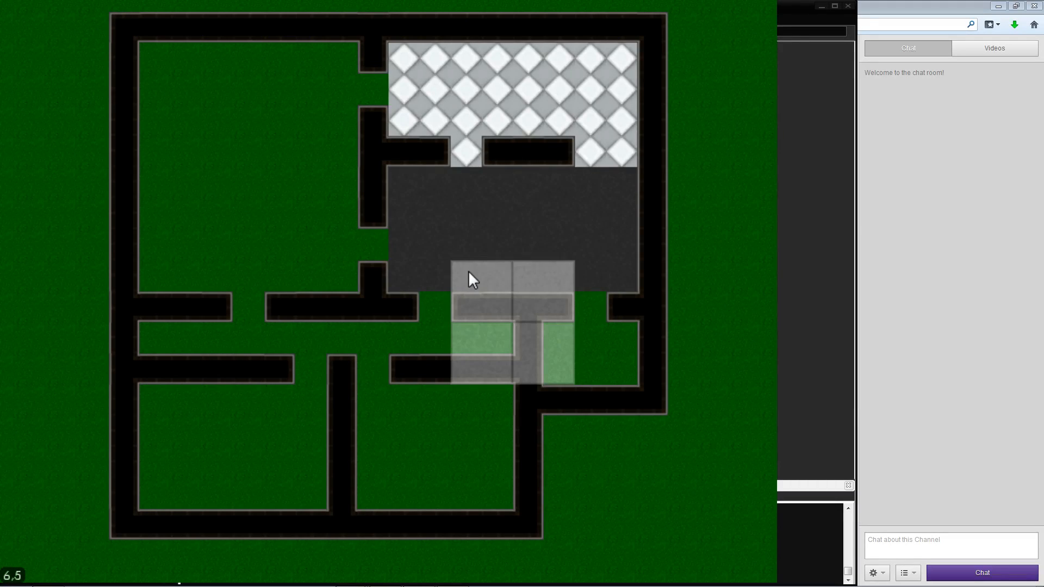
pyautogui.scroll(-1, 468, 269)
pyautogui.scroll(1, 468, 270)
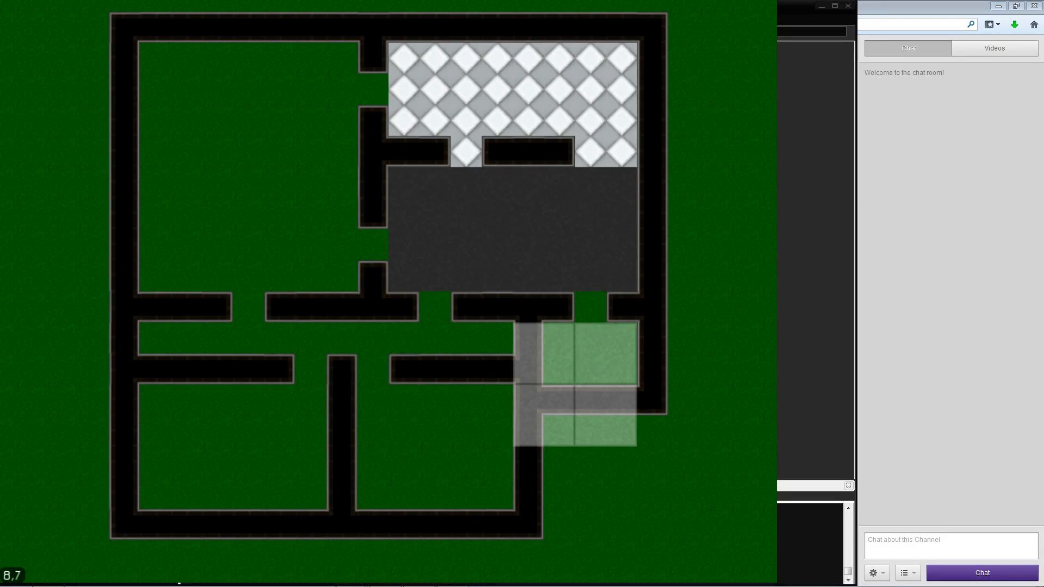
pyautogui.click(543, 333)
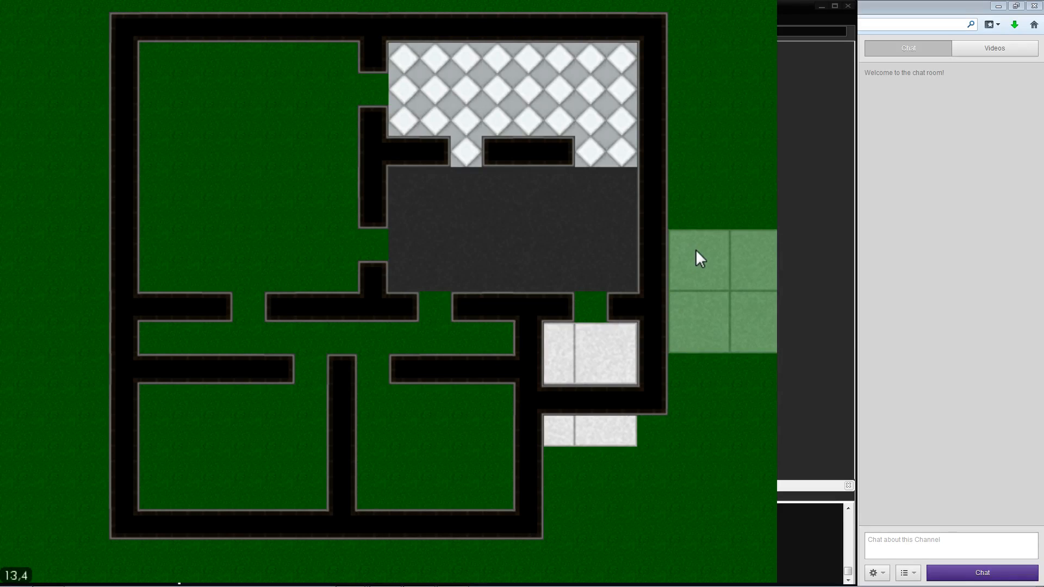
# Try a dark bluish floor patch over the east room's southeast part and its south doorway, and remove it again
pyautogui.scroll(3, 694, 251)
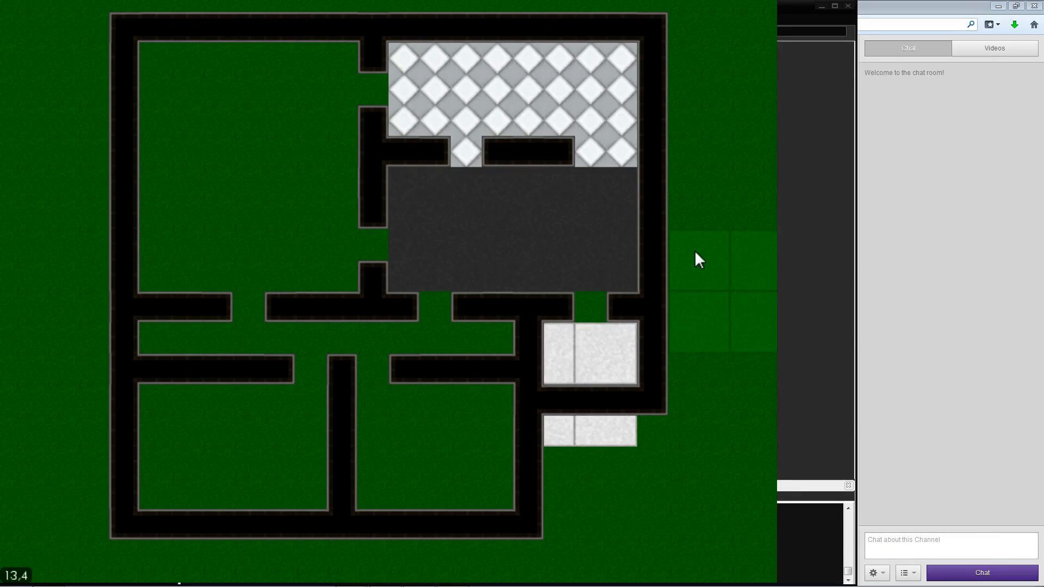
pyautogui.scroll(3, 694, 251)
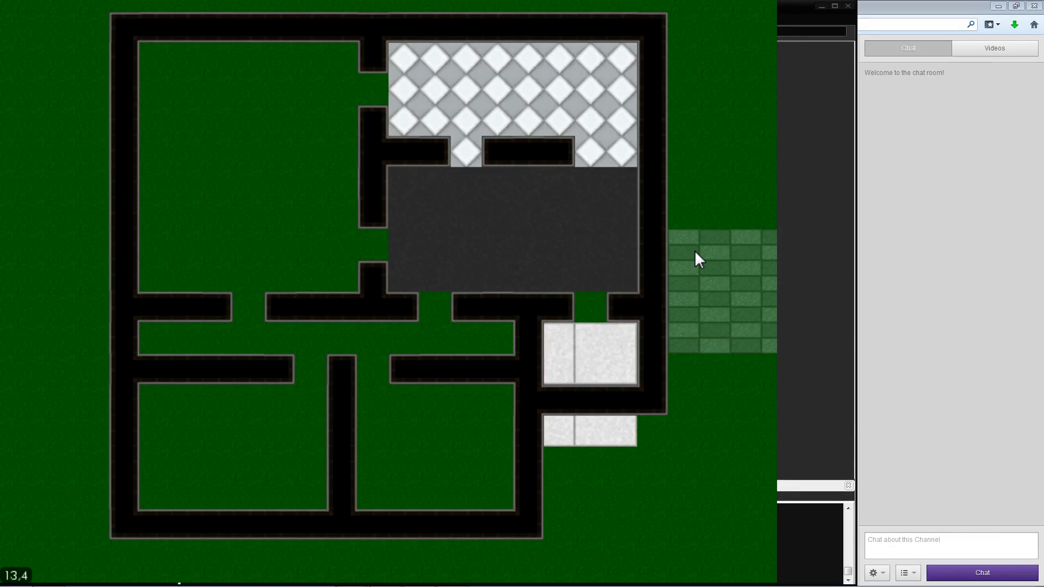
pyautogui.scroll(4, 694, 251)
pyautogui.scroll(1, 694, 250)
pyautogui.scroll(1, 694, 250)
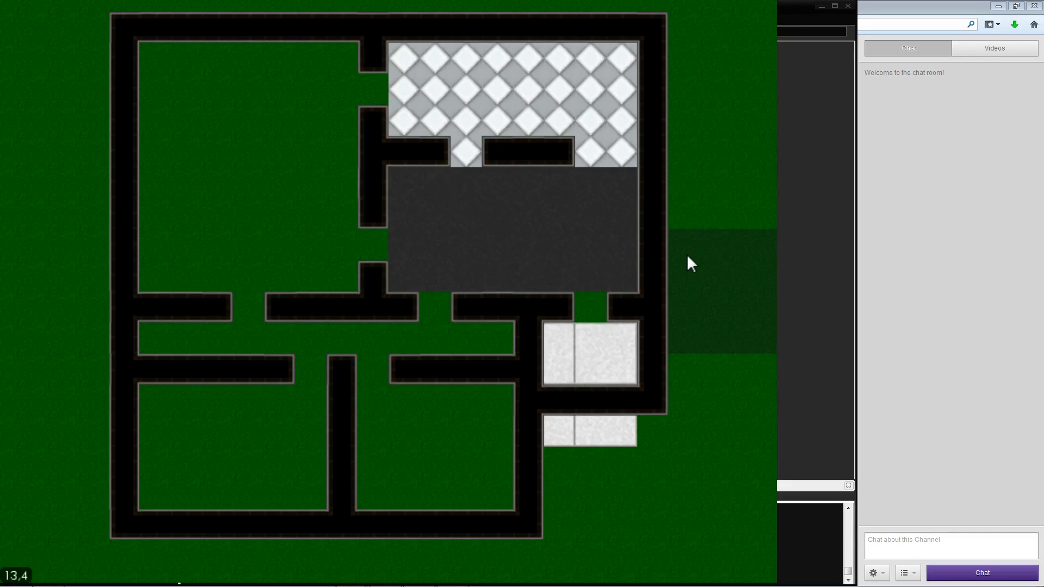
pyautogui.click(520, 212)
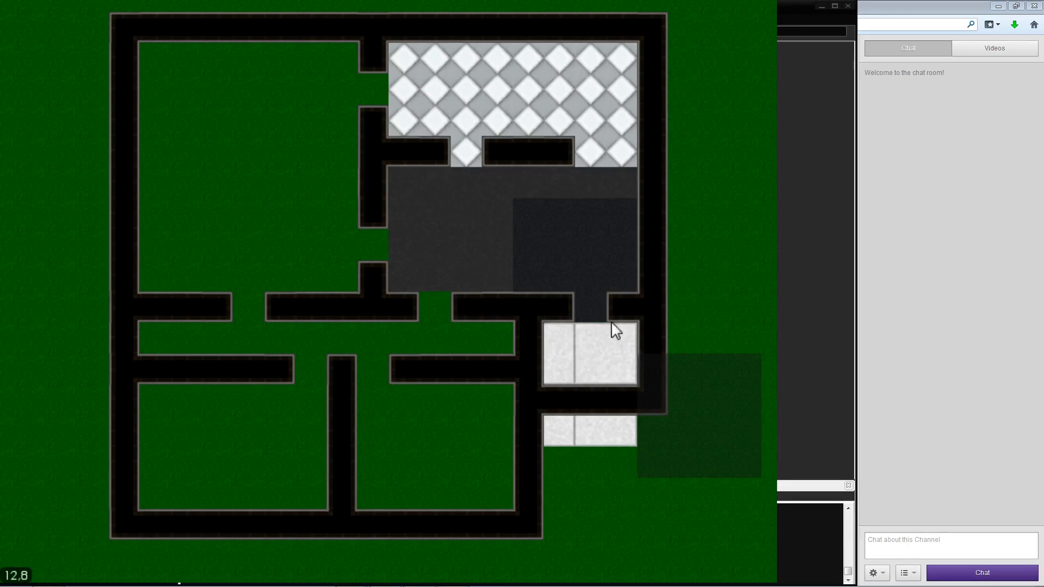
pyautogui.rightClick(527, 209)
# Extend the plain dark gray floor into the east room's west doorway and its two south doorways
pyautogui.scroll(1, 527, 209)
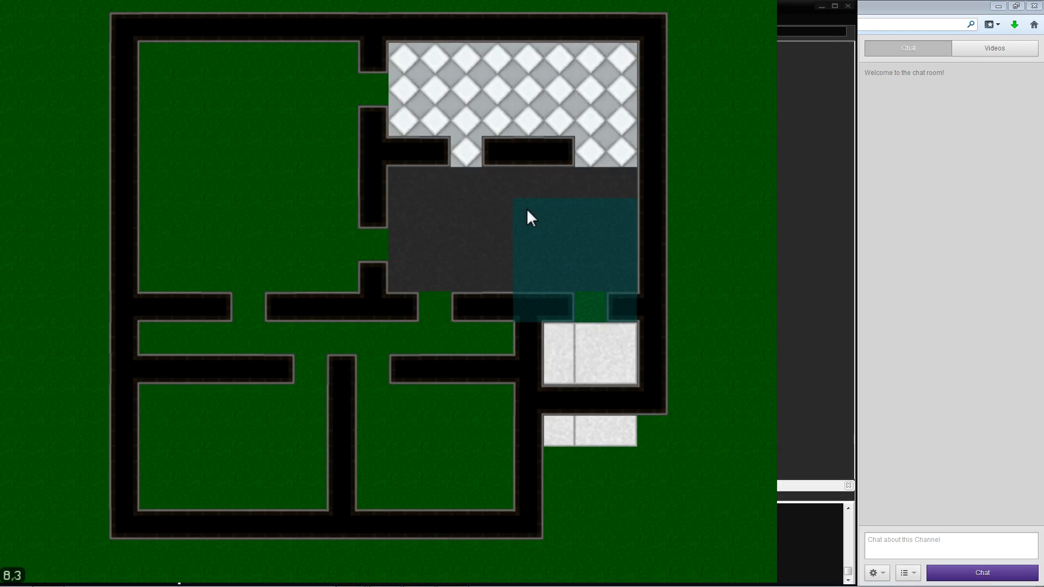
pyautogui.scroll(1, 527, 209)
pyautogui.scroll(1, 527, 208)
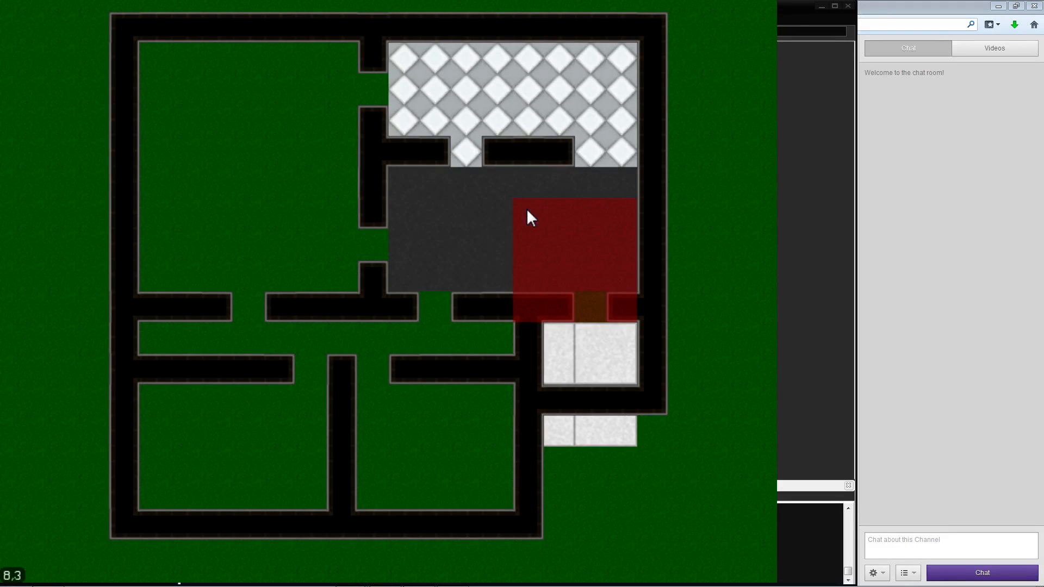
pyautogui.scroll(2, 526, 215)
pyautogui.click(527, 209)
pyautogui.click(381, 210)
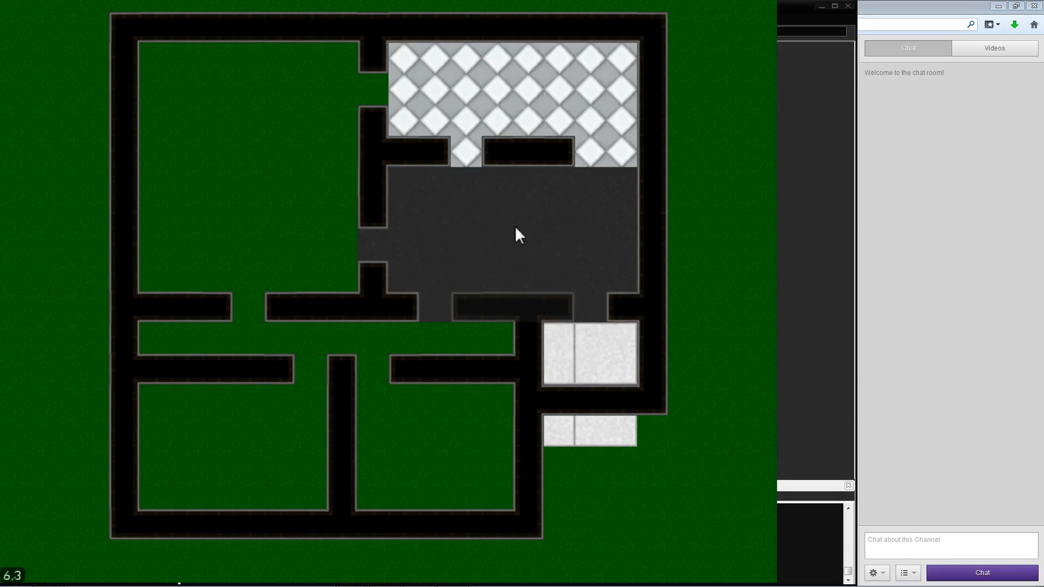
# Remove the strip of white tile flooring that spills outside the wall south of the small southeast room
pyautogui.press('d')
pyautogui.press('s')
pyautogui.press('a')
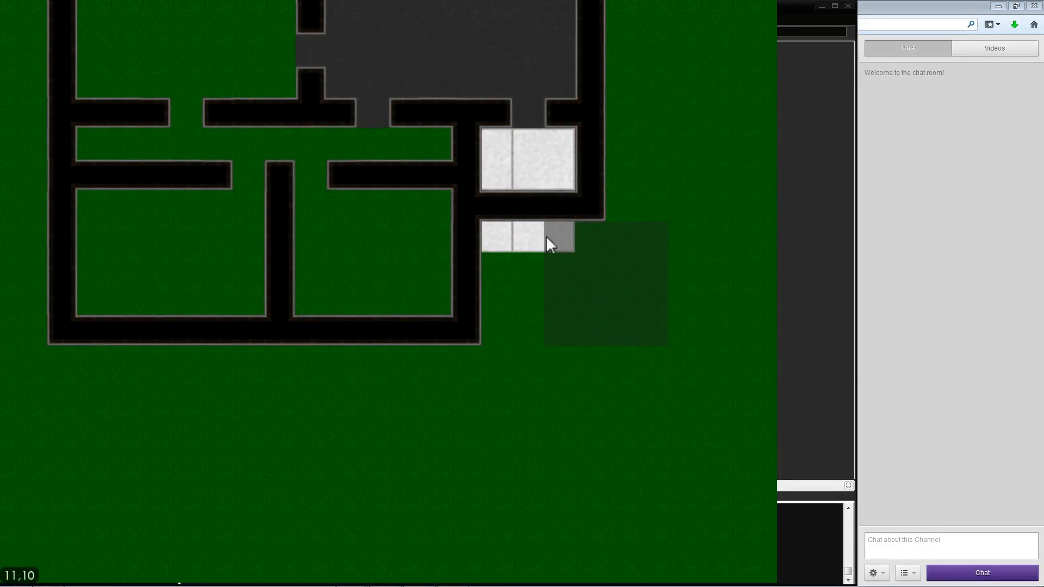
pyautogui.scroll(-1, 535, 246)
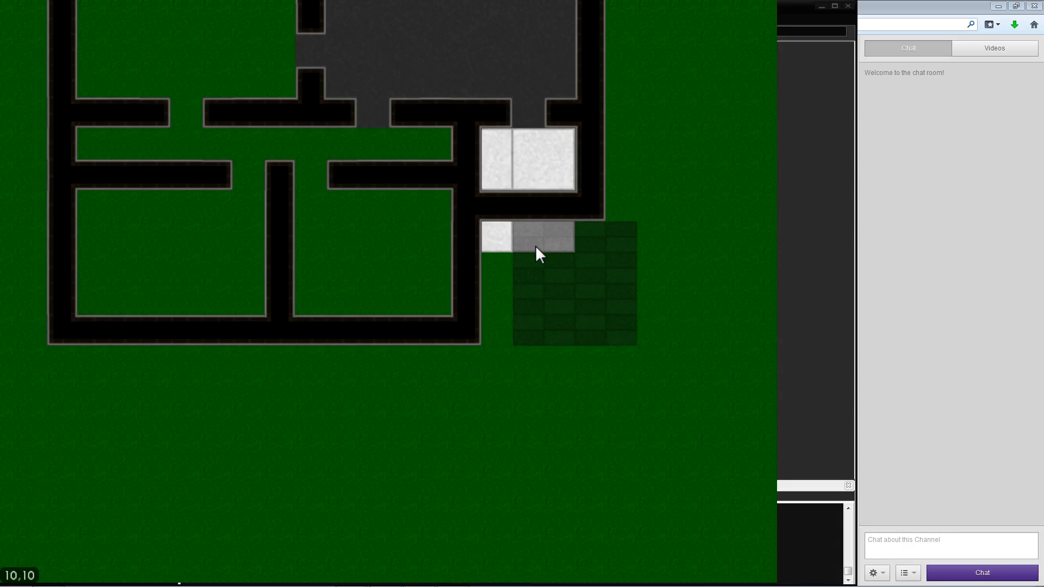
pyautogui.scroll(-3, 535, 246)
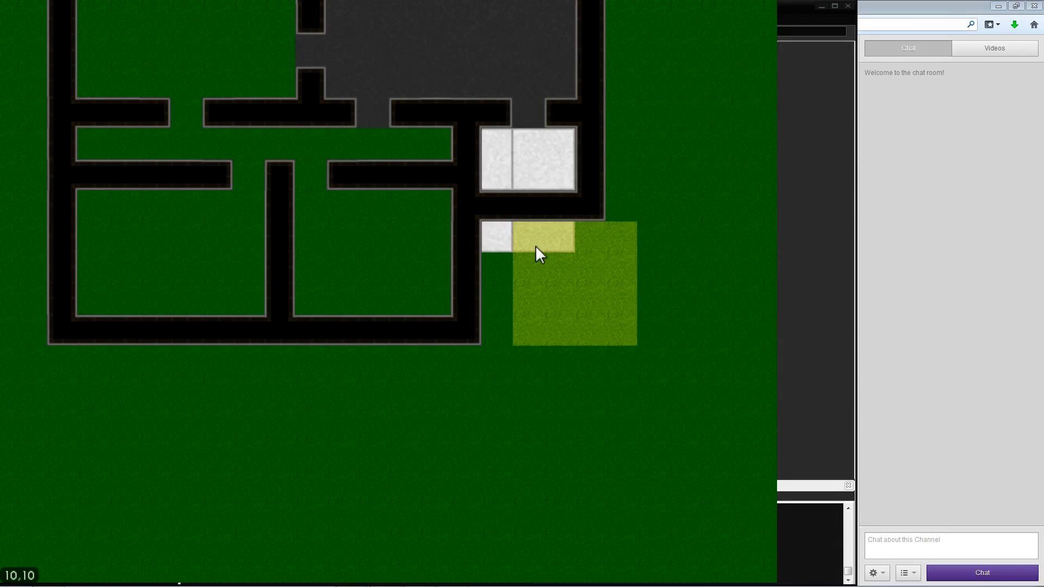
pyautogui.rightClick(495, 243)
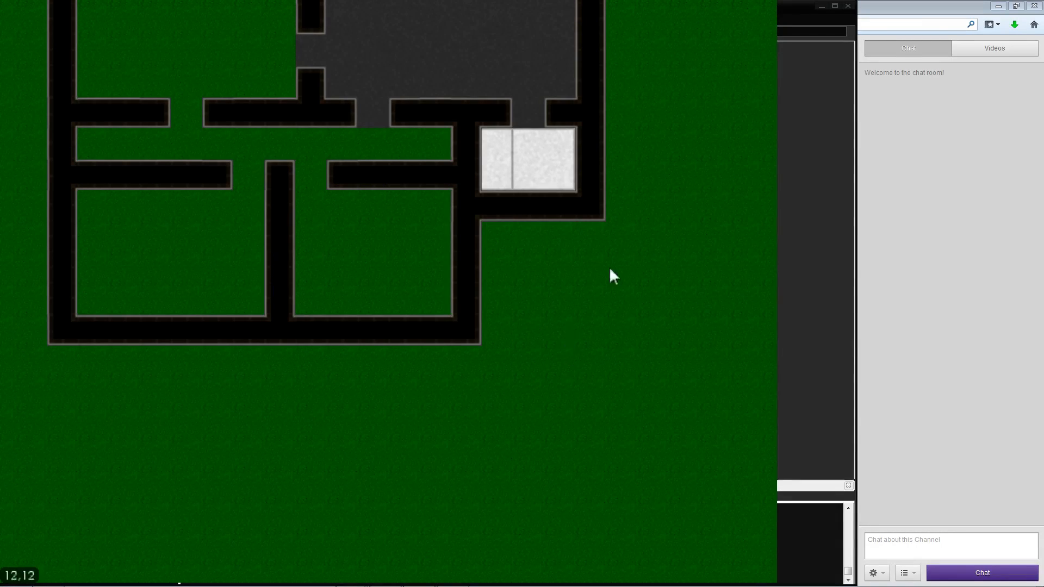
# Examine the floored eastern rooms and their doorways, down to the small southeast room
pyautogui.press('w')
pyautogui.press('d')
pyautogui.press('a')
pyautogui.press('w')
pyautogui.press('d')
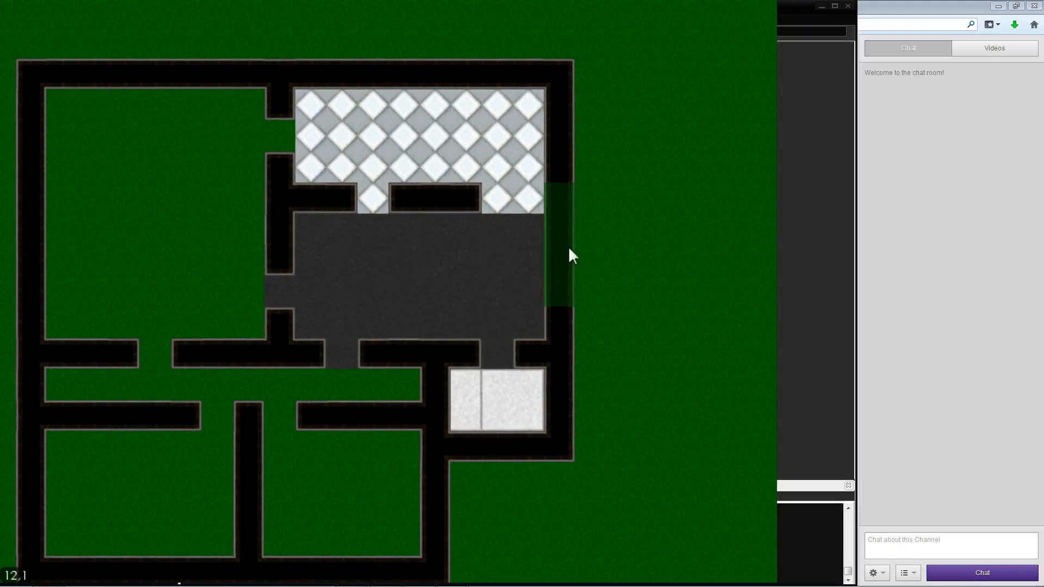
pyautogui.click(501, 331)
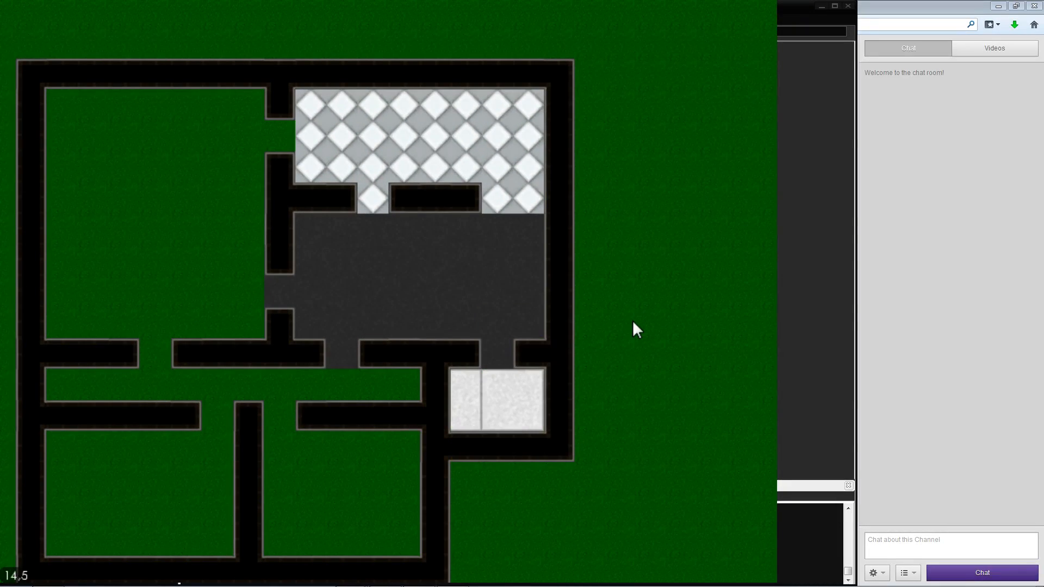
pyautogui.press('a')
pyautogui.press('s')
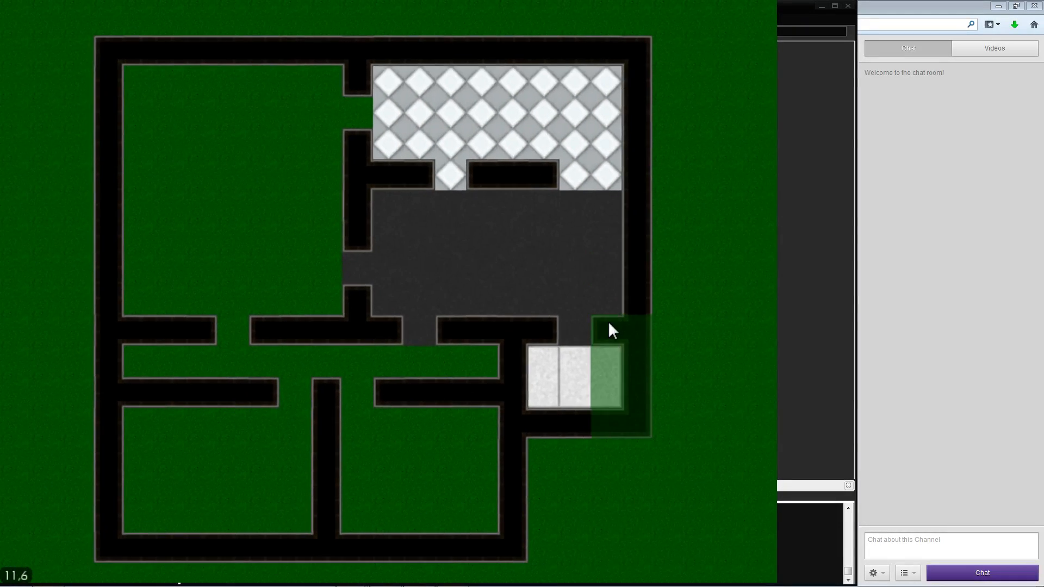
pyautogui.click(608, 321)
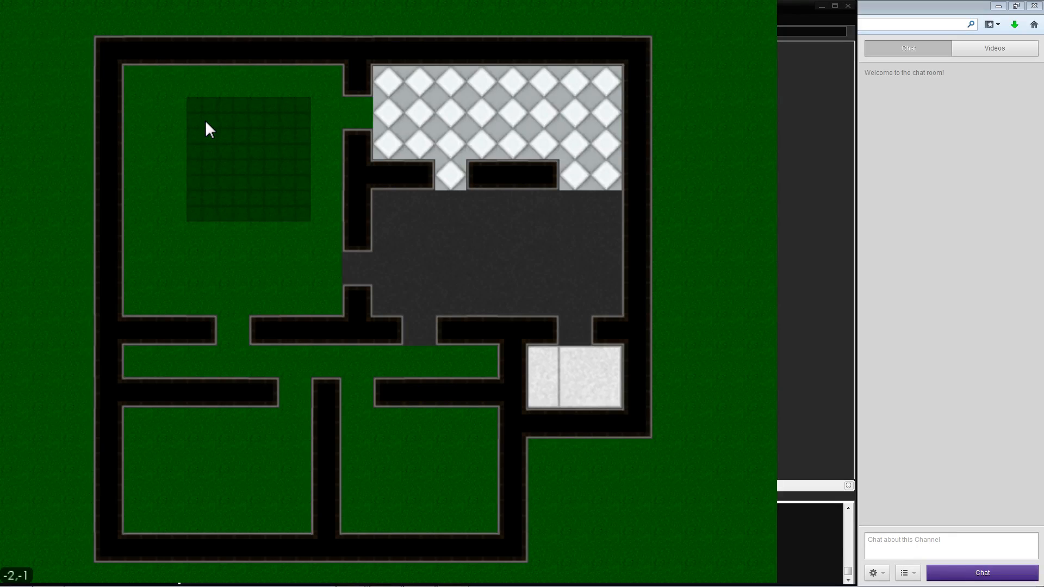
# Lay the plain white floor across the whole northwest room and into its east and south doorways
pyautogui.click(205, 123)
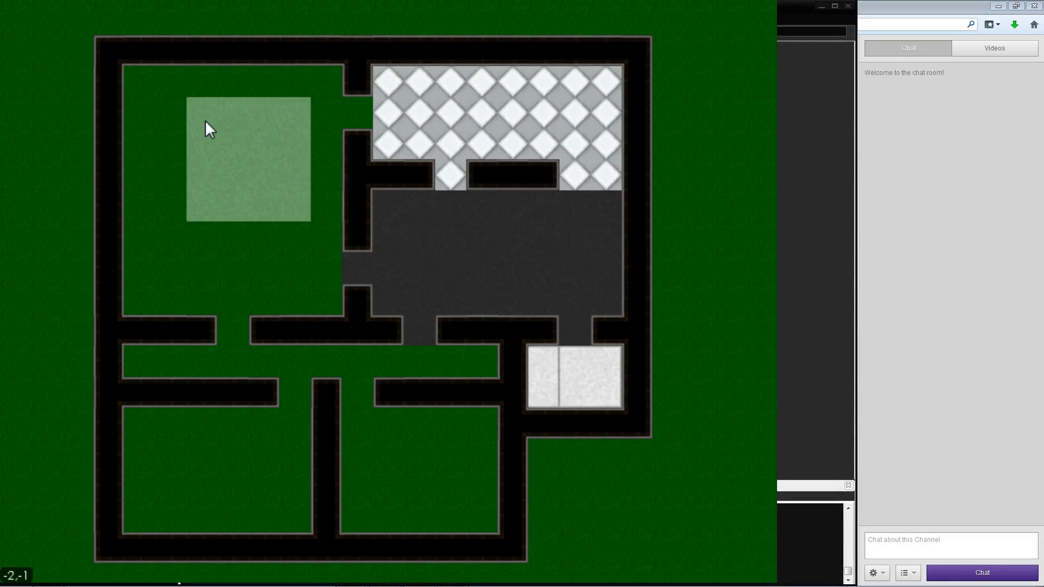
pyautogui.click(249, 92)
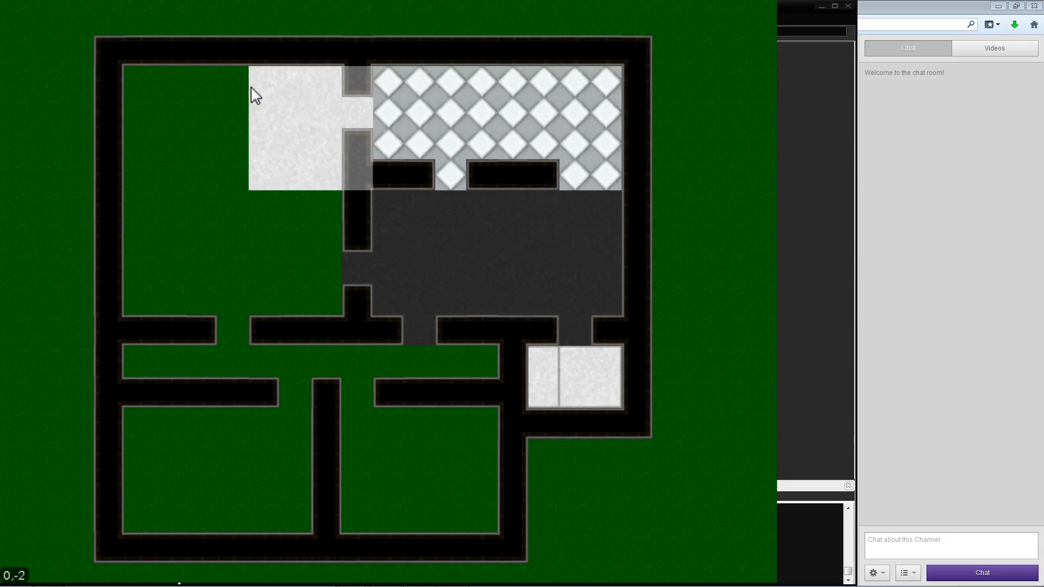
pyautogui.moveTo(155, 93); pyautogui.dragTo(154, 214)
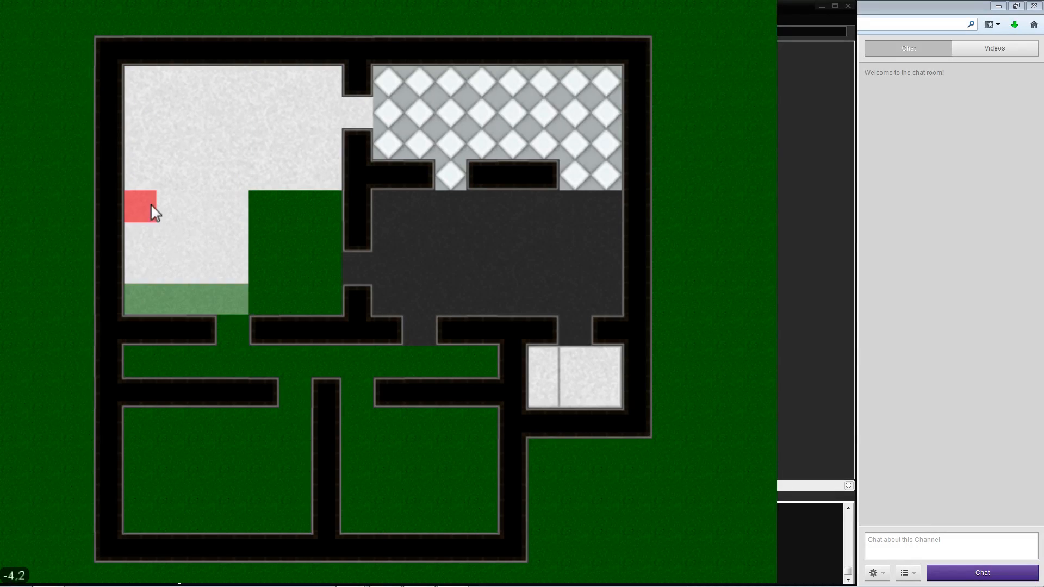
pyautogui.click(136, 212)
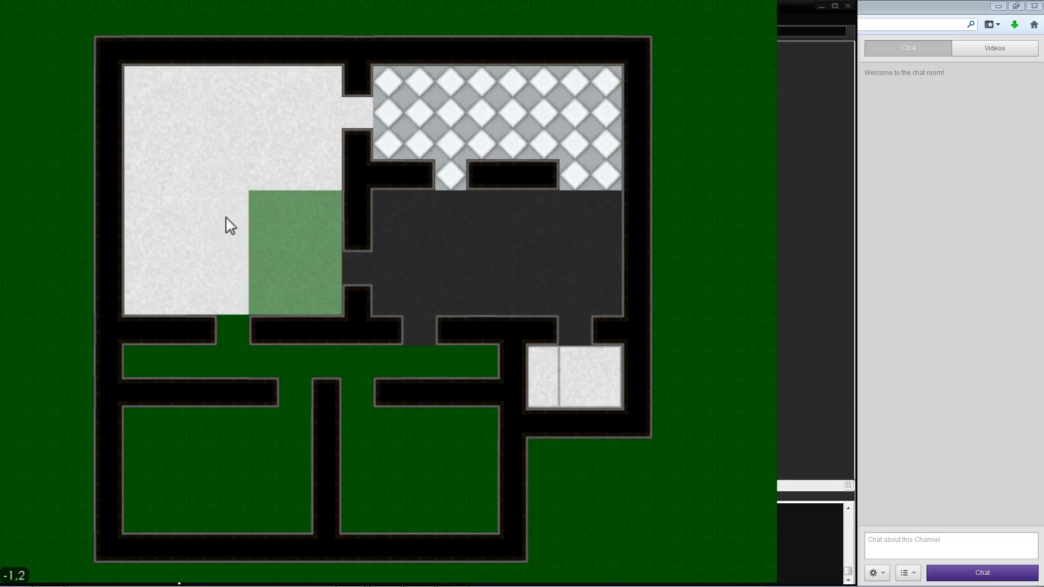
pyautogui.click(240, 220)
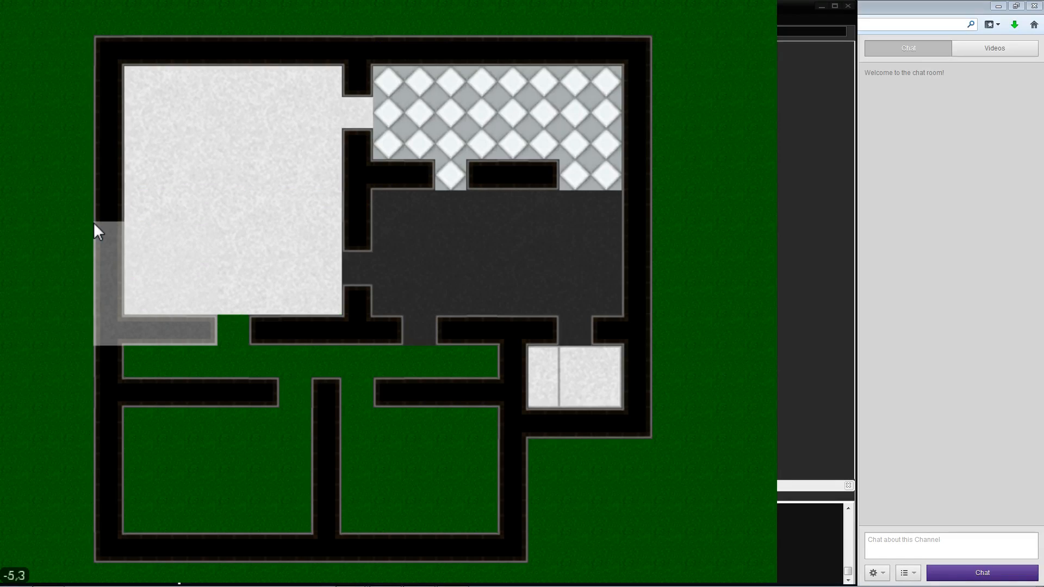
pyautogui.click(156, 234)
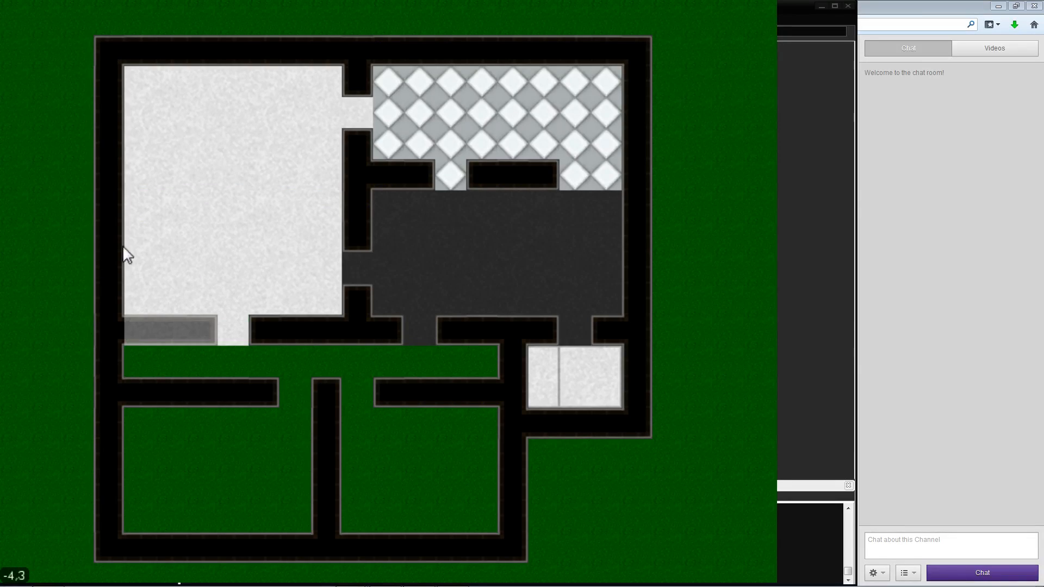
# Extend the plain white floor through the corridor, its two south doorways and the northern halves of the two south rooms
pyautogui.press('d')
pyautogui.press('s')
pyautogui.press('a')
pyautogui.press('w')
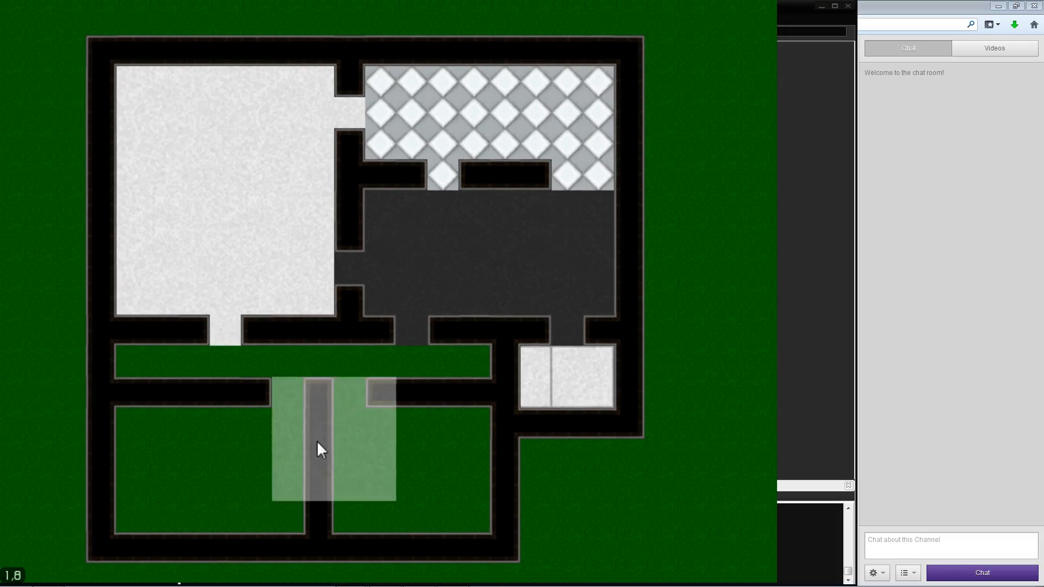
pyautogui.click(143, 362)
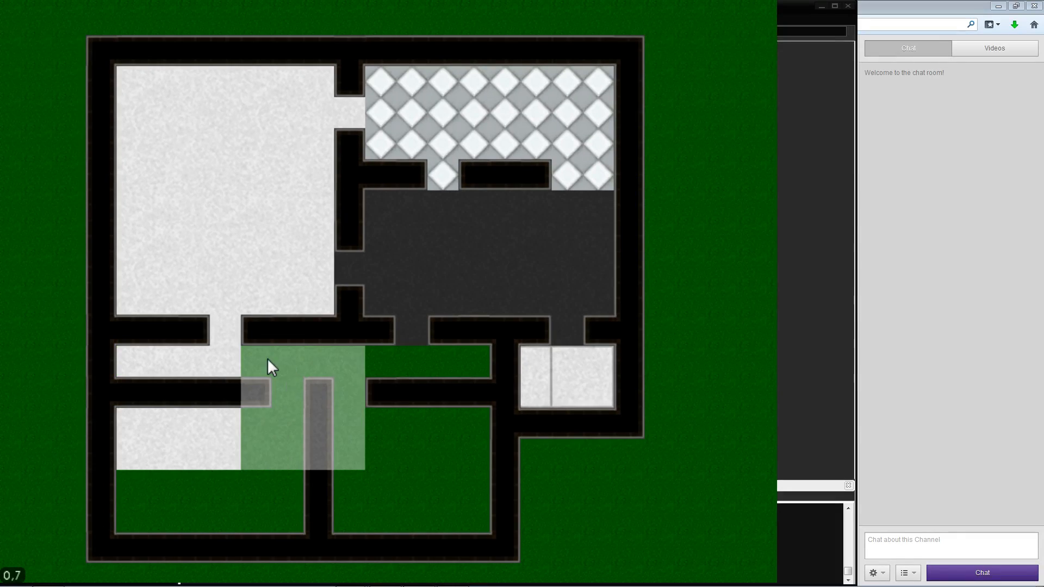
pyautogui.click(266, 358)
pyautogui.click(374, 359)
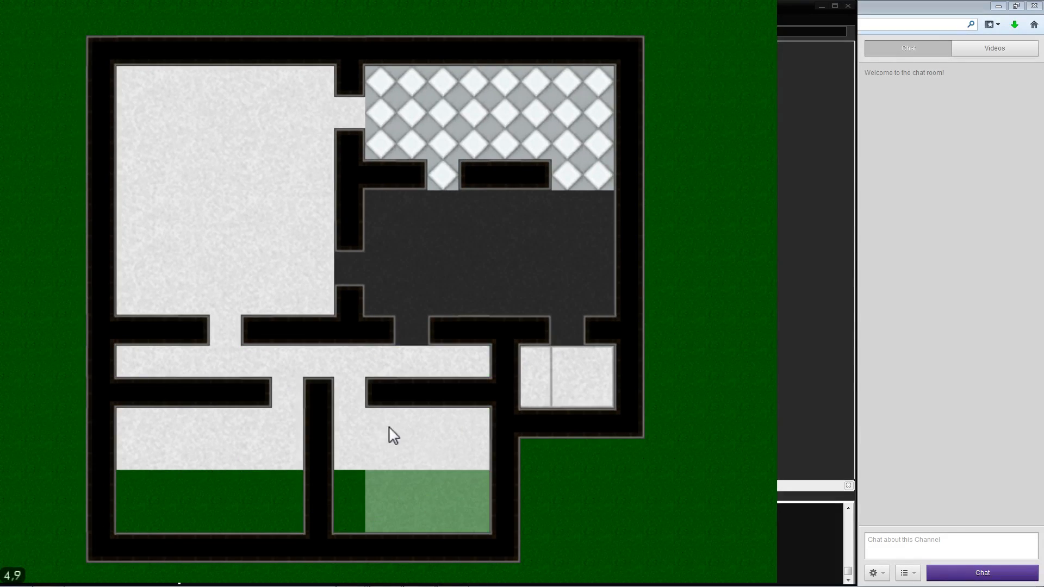
pyautogui.click(356, 440)
pyautogui.hotkey('ctrl', 'z')
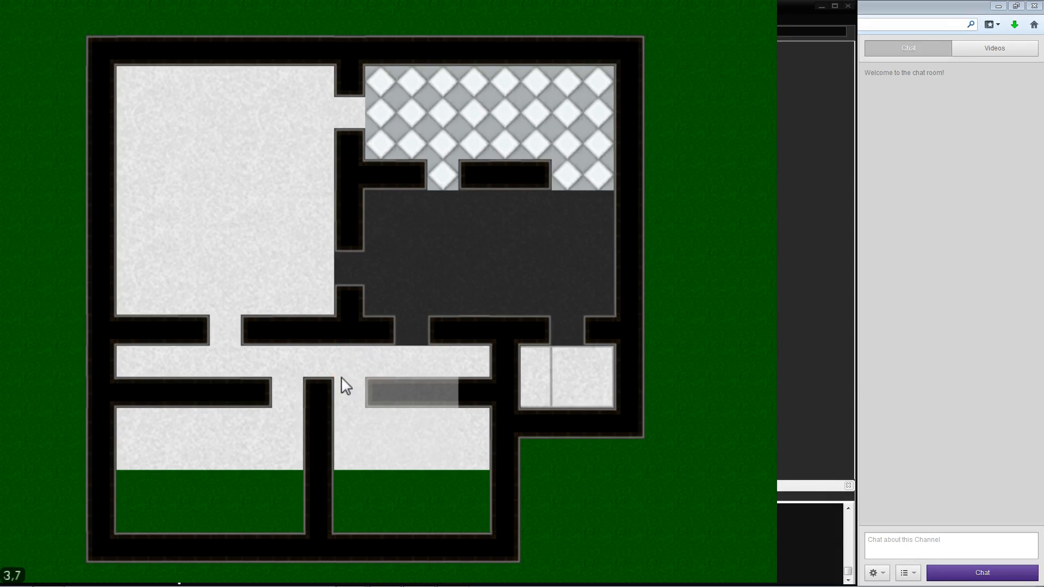
# Try a dark blue tile patch in the eastern of the two south rooms, and remove it again
pyautogui.scroll(-4, 299, 390)
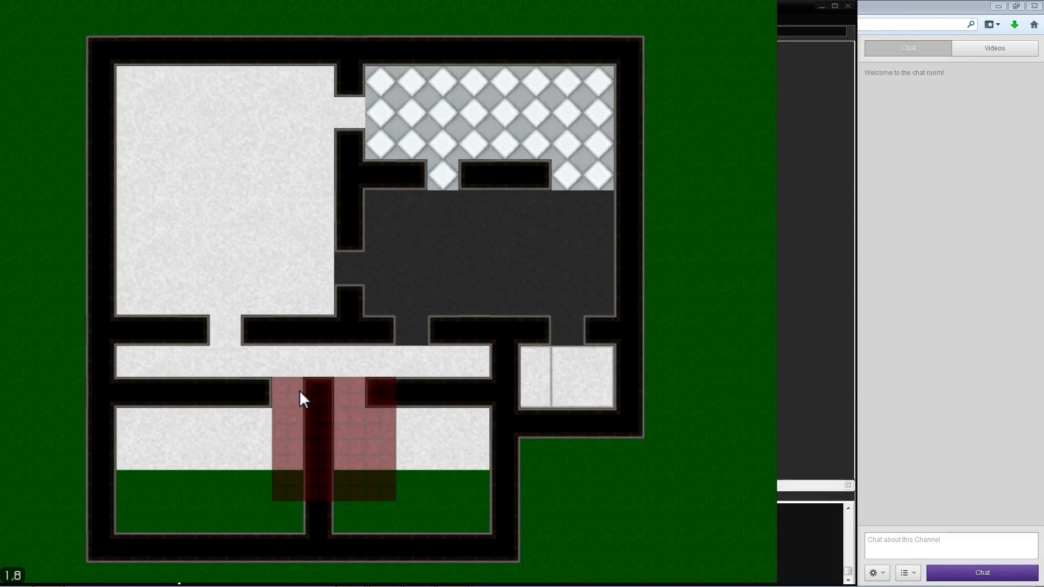
pyautogui.scroll(-1, 299, 390)
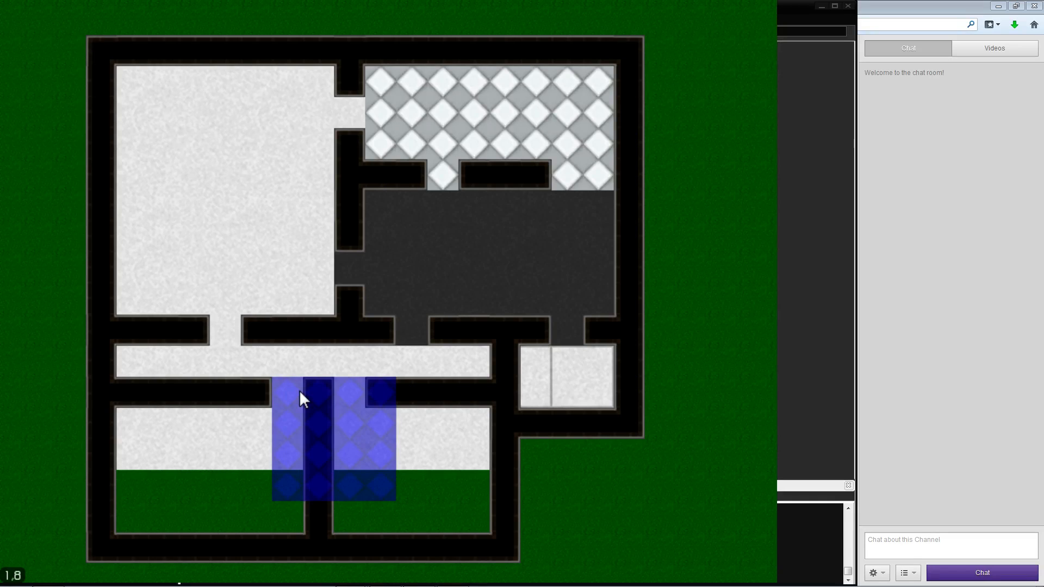
pyautogui.scroll(-5, 299, 389)
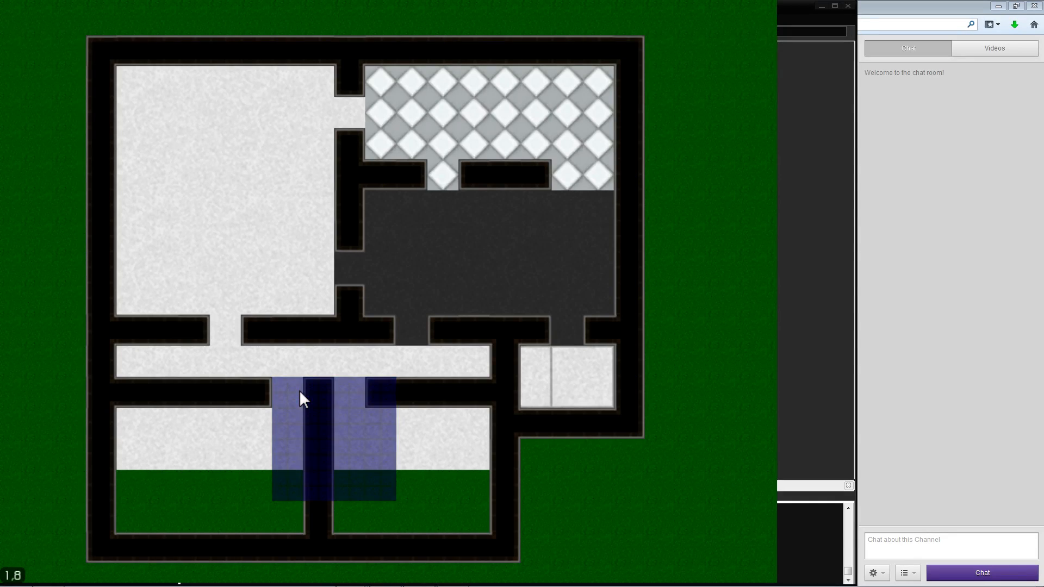
pyautogui.scroll(4, 299, 390)
pyautogui.scroll(-1, 299, 390)
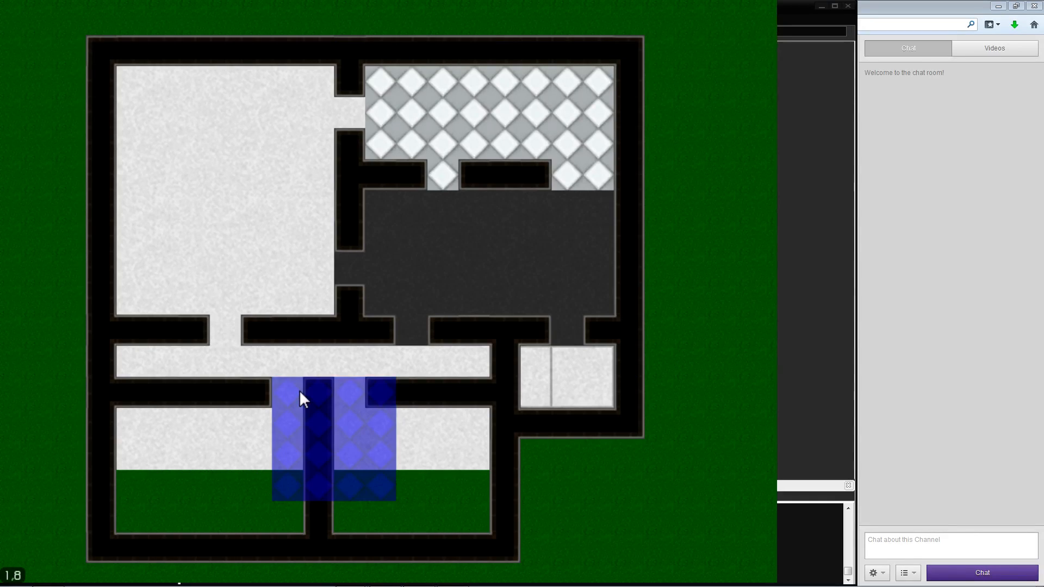
pyautogui.press('s')
pyautogui.press('d')
pyautogui.scroll(-3, 299, 390)
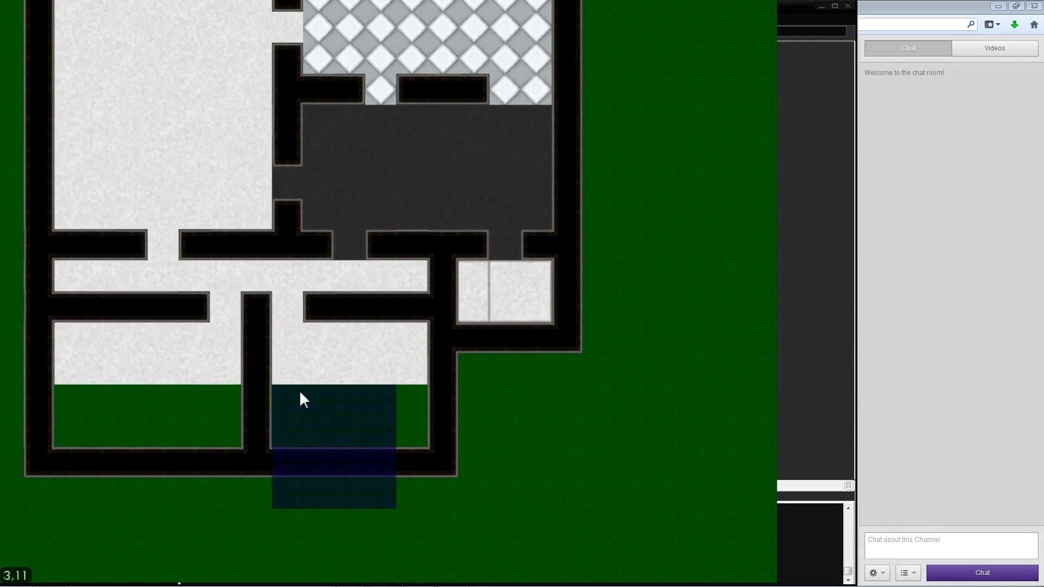
pyautogui.press('w')
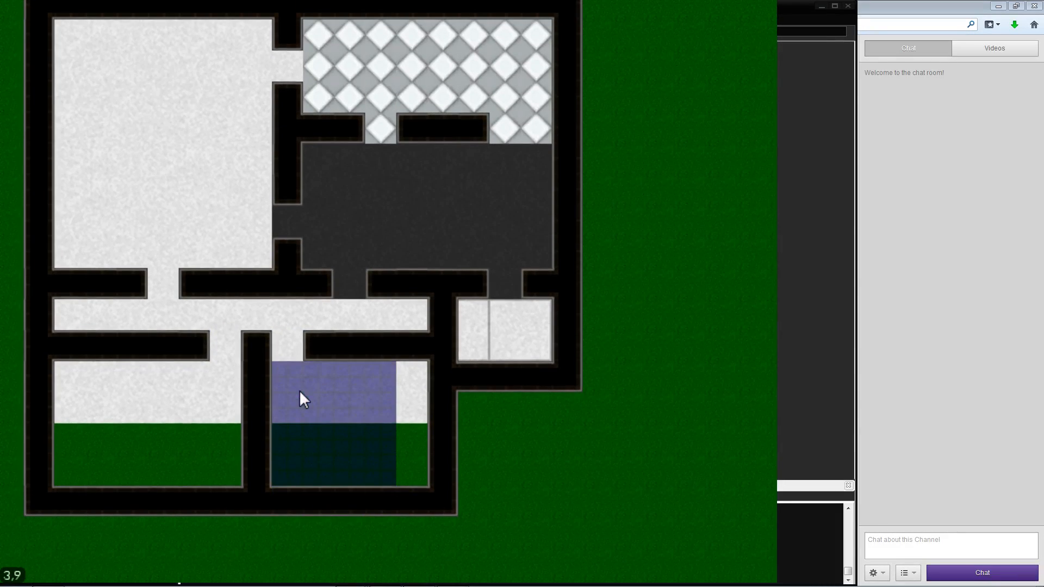
pyautogui.click(299, 390)
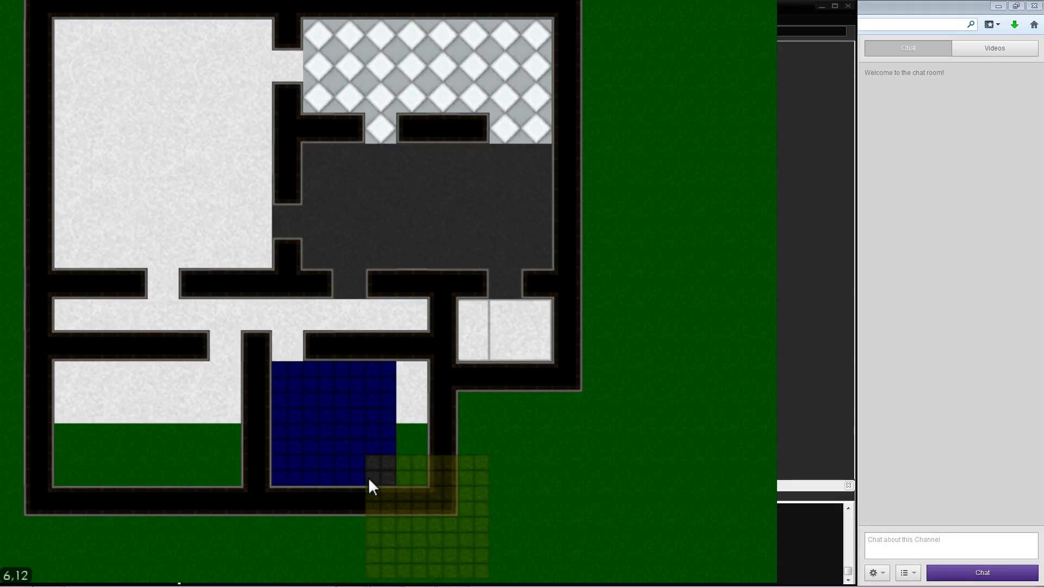
pyautogui.scroll(-1, 367, 478)
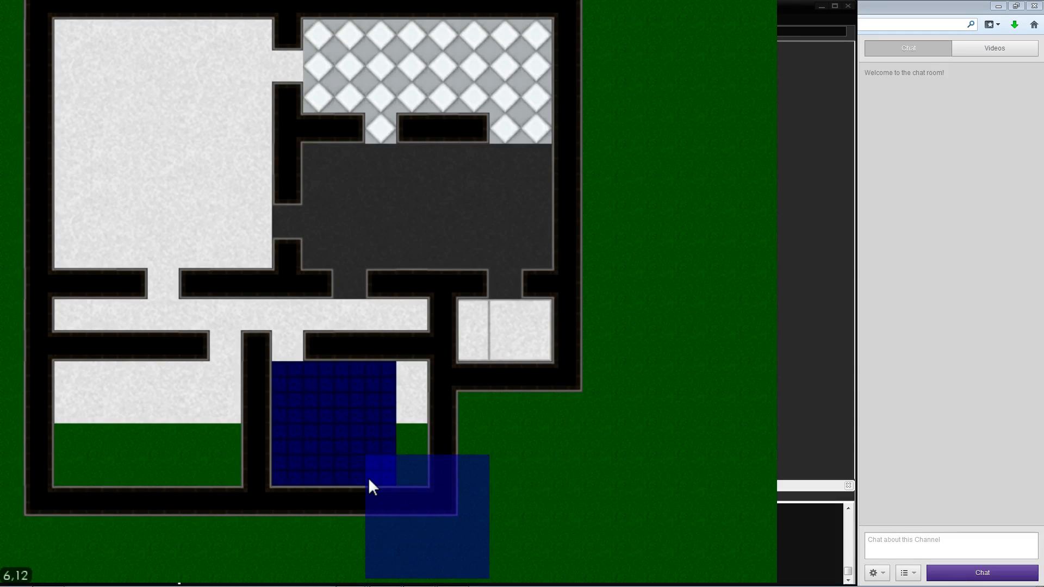
pyautogui.rightClick(285, 375)
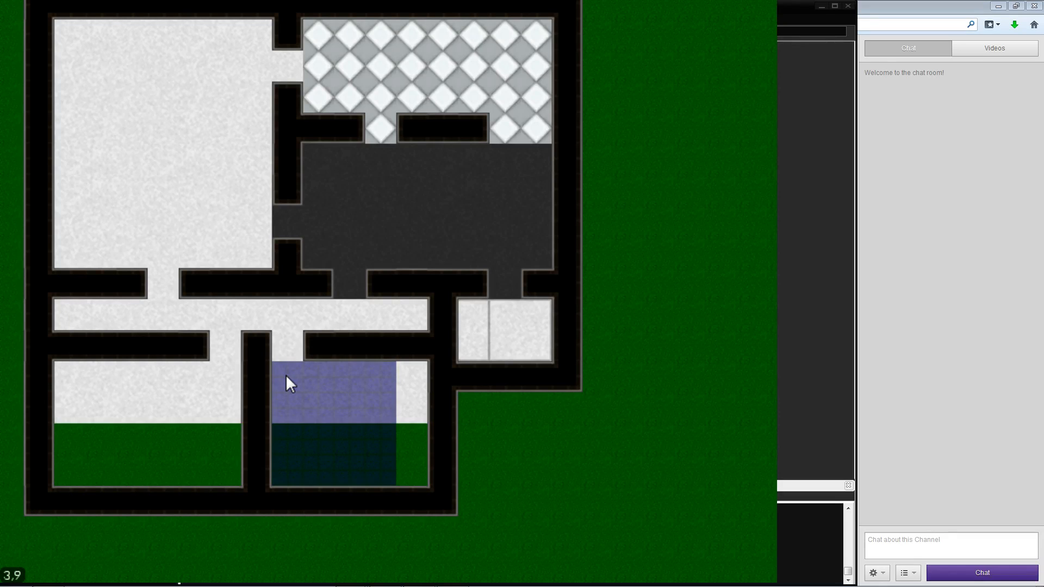
# Cover the eastern south room with dark blue tile and the western south room with yellow tile
pyautogui.click(280, 380)
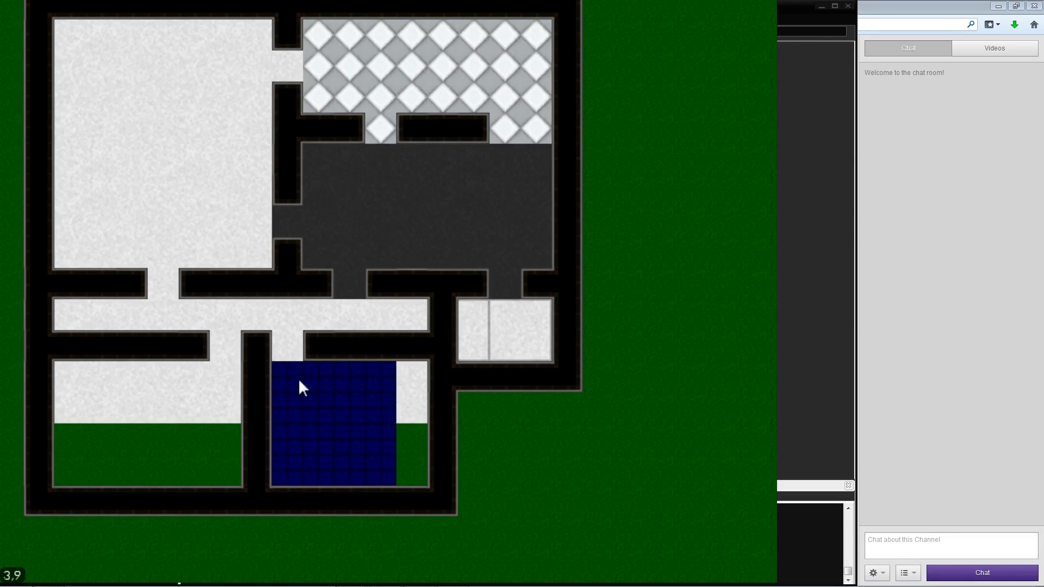
pyautogui.click(300, 380)
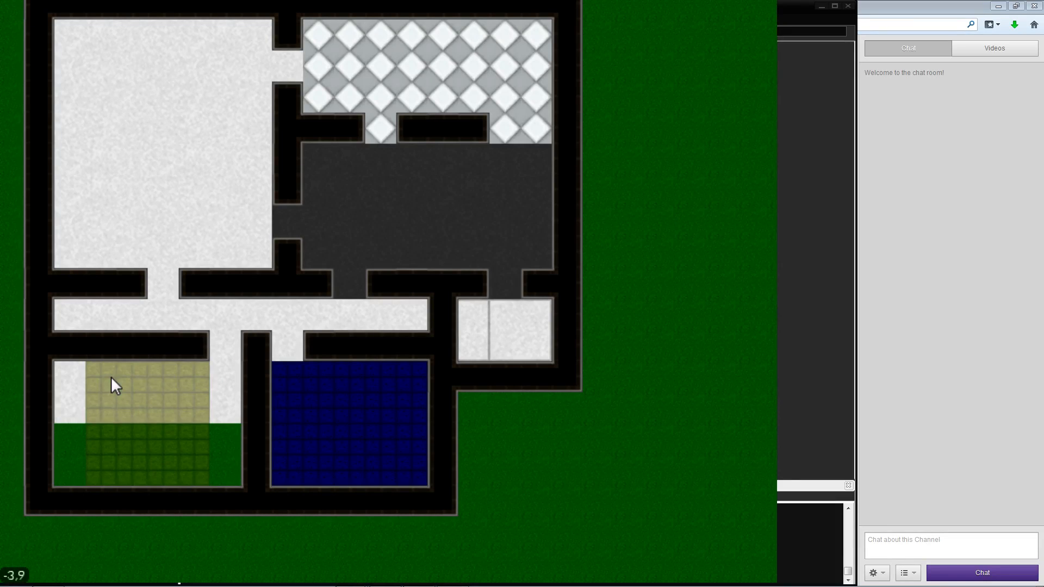
pyautogui.click(67, 376)
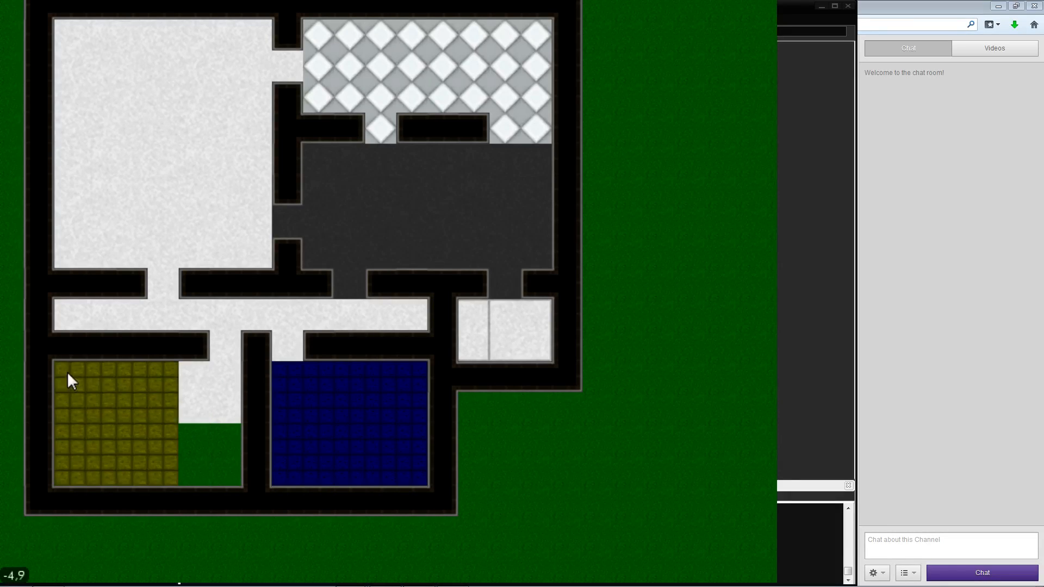
pyautogui.click(118, 376)
# Try five blood splatter decals scattered around the middle of the northwest room
pyautogui.press('Right')
pyautogui.press('Left')
pyautogui.press('Up')
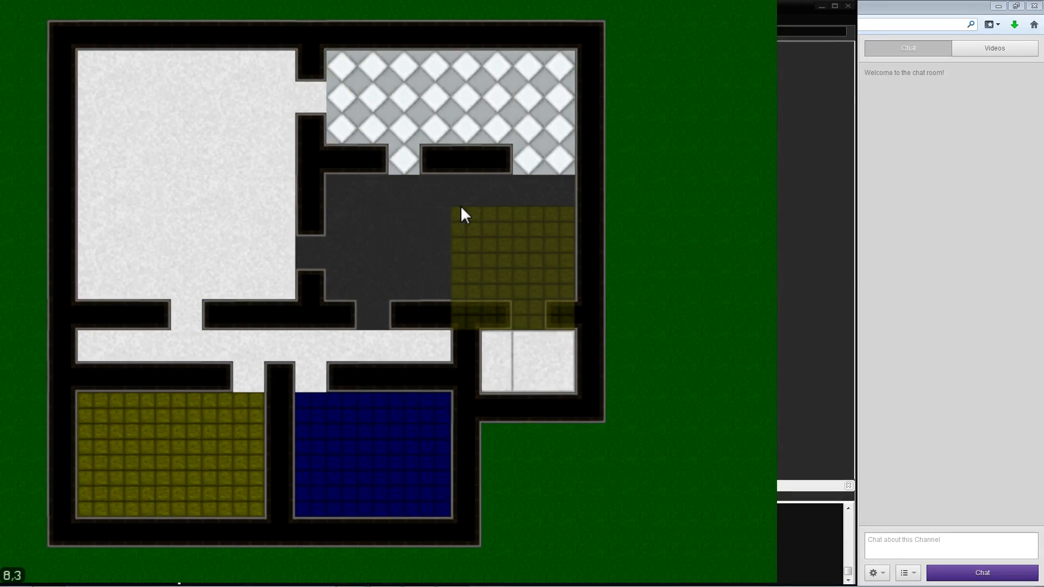
pyautogui.click(457, 204)
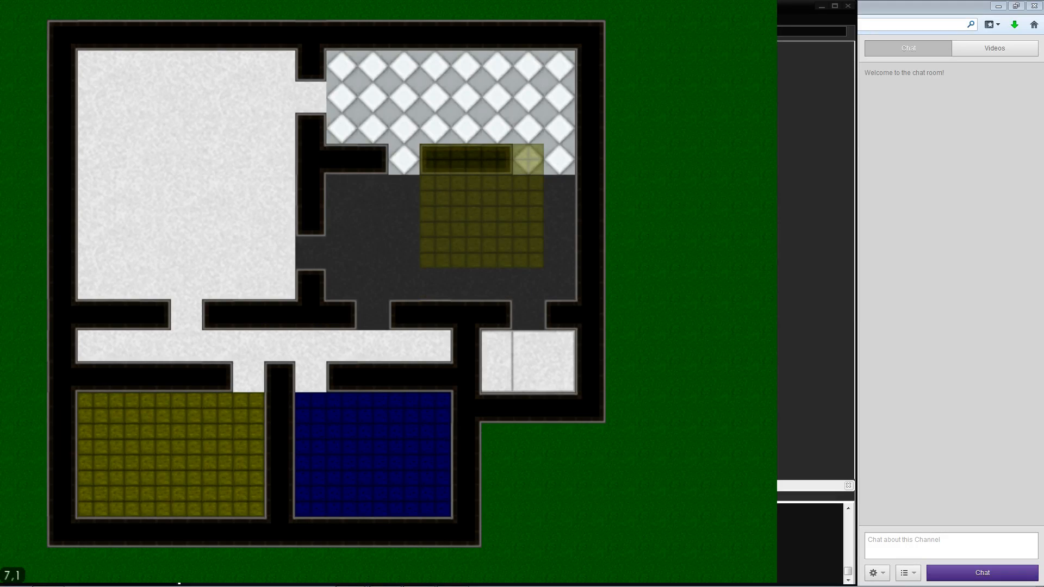
pyautogui.press('Tab')
pyautogui.click(305, 202)
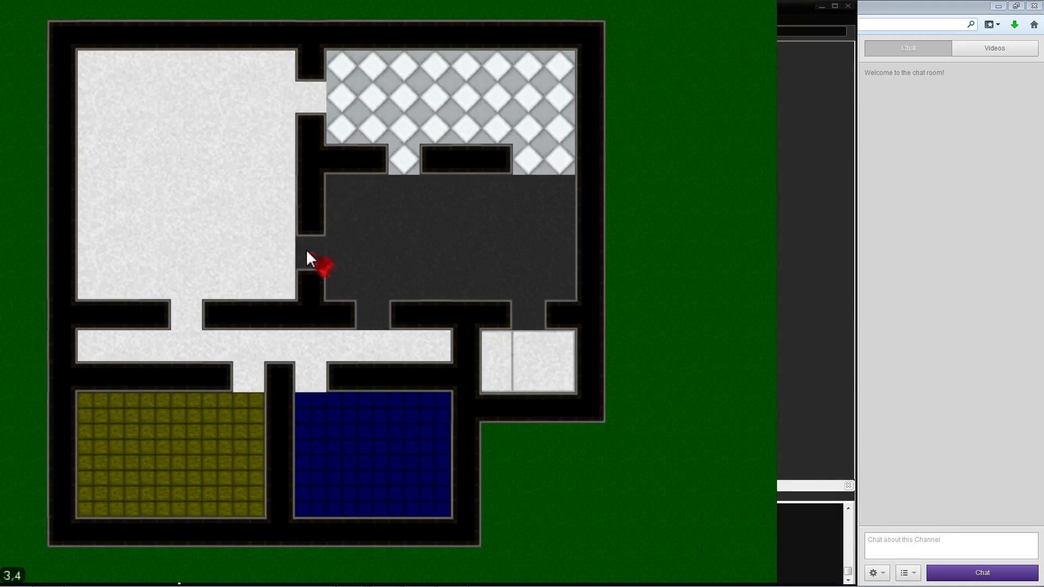
pyautogui.press('a')
pyautogui.press('w')
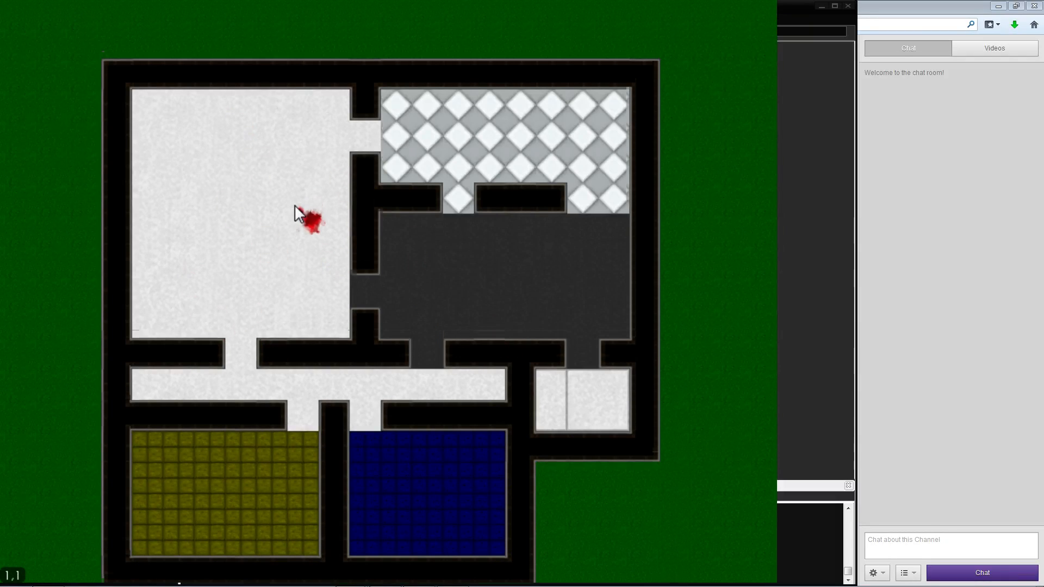
pyautogui.press('s')
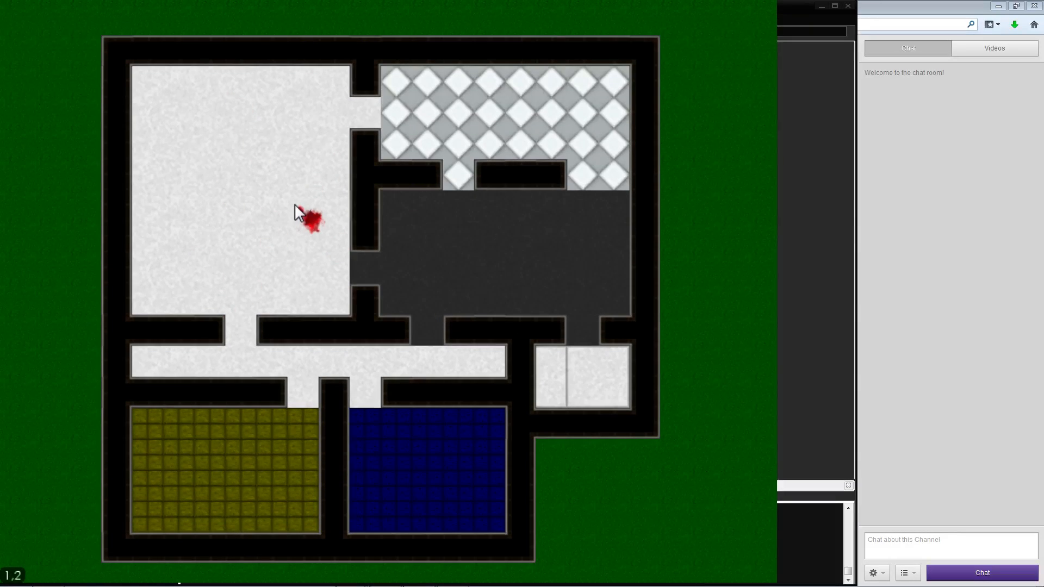
pyautogui.click(176, 155)
pyautogui.click(226, 136)
pyautogui.click(280, 164)
pyautogui.click(267, 198)
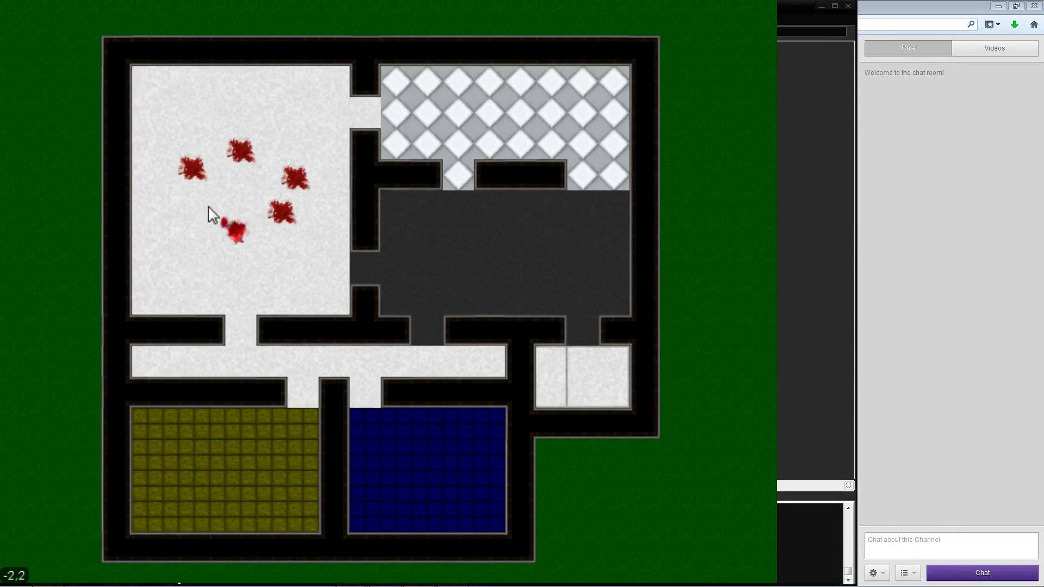
pyautogui.click(221, 216)
# Remove the five blood splatters from the northwest room
pyautogui.click(235, 141)
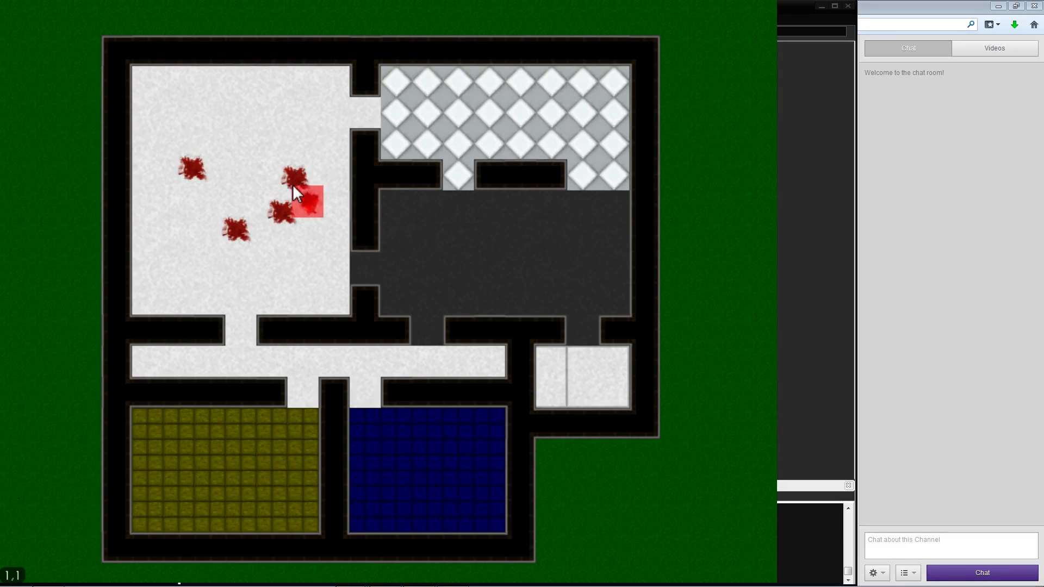
pyautogui.click(293, 185)
pyautogui.click(269, 224)
pyautogui.click(240, 229)
pyautogui.click(192, 169)
pyautogui.press('s')
pyautogui.press('d')
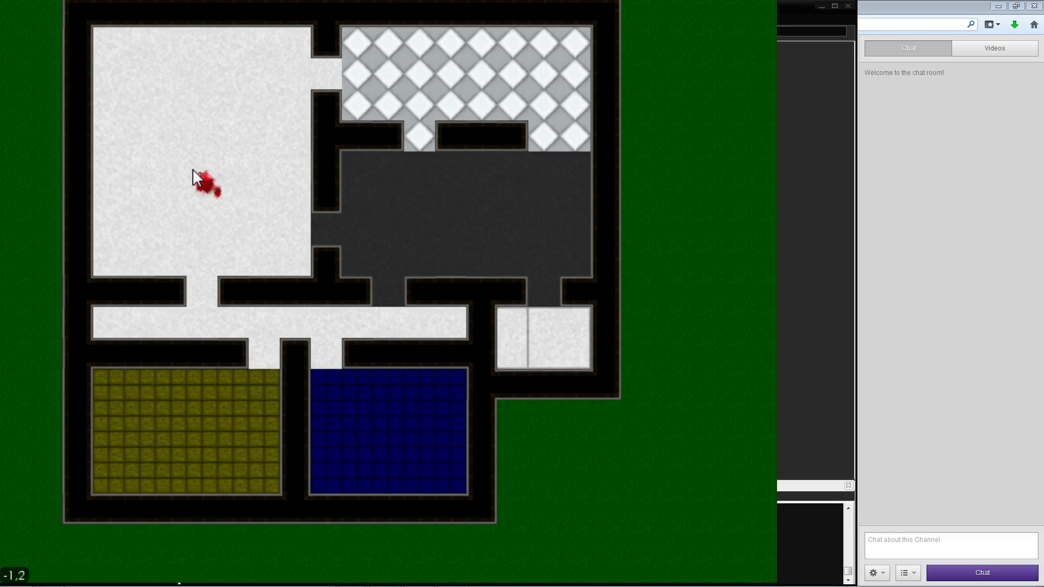
pyautogui.press('w')
pyautogui.press('s')
pyautogui.press('a')
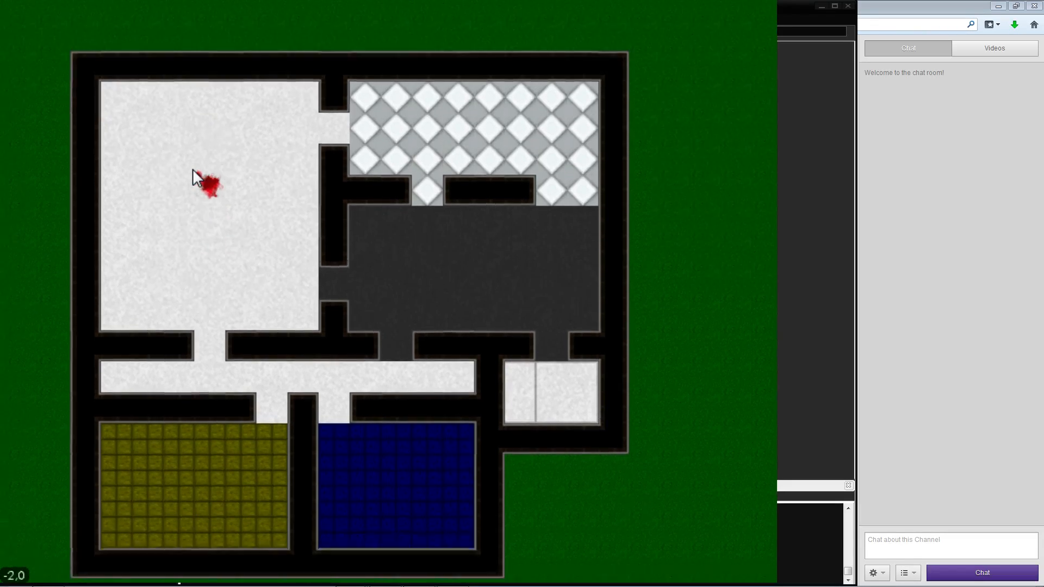
pyautogui.press('s')
pyautogui.press('w')
pyautogui.press('s')
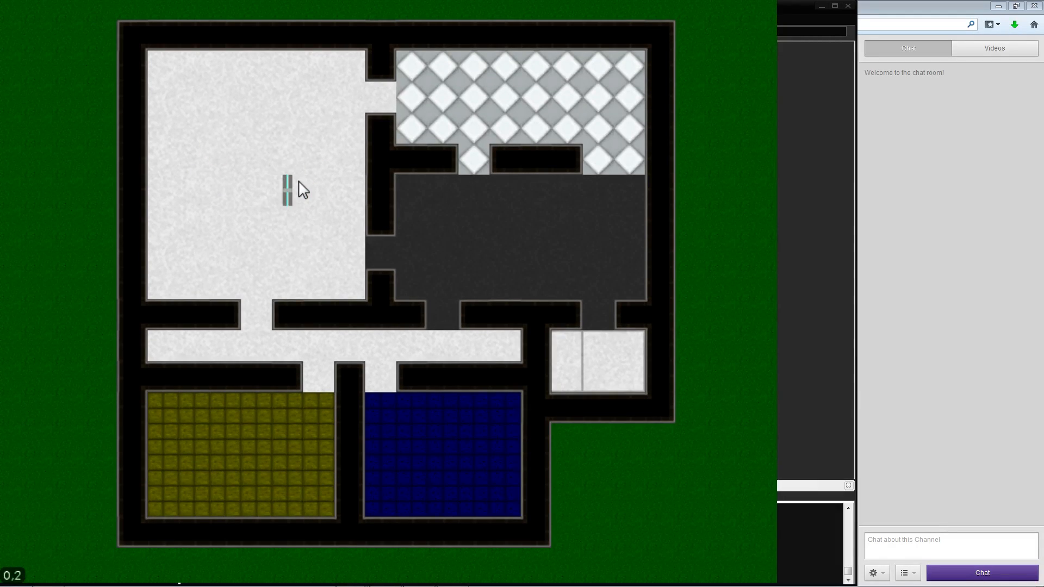
# Open three one-tile gaps in the northwest room's north wall, fitting windows in the two western gaps and a yellow door in the eastern one
pyautogui.press('w')
pyautogui.press('w')
pyautogui.press('w')
pyautogui.press('a')
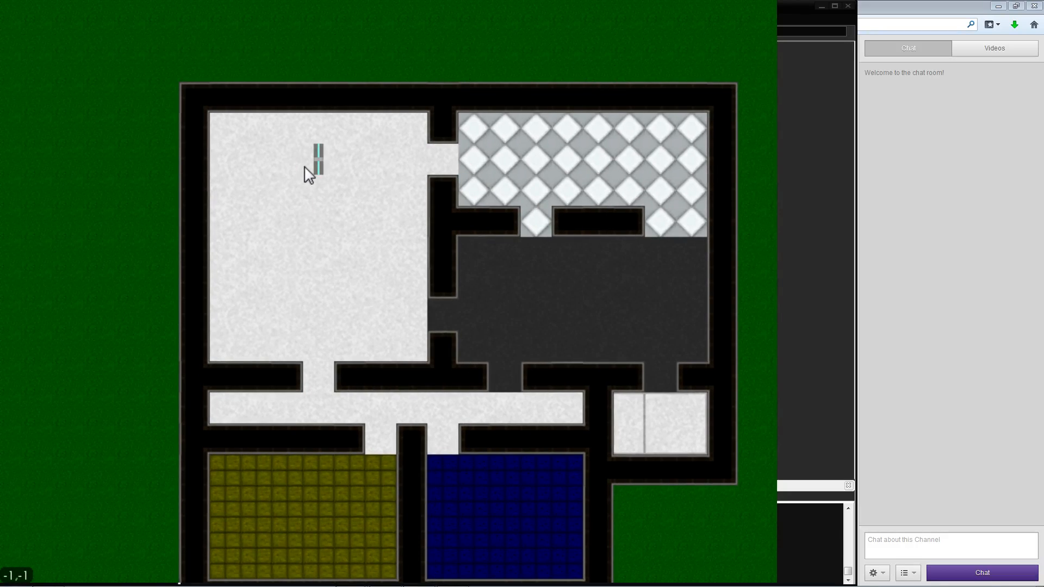
pyautogui.press('s')
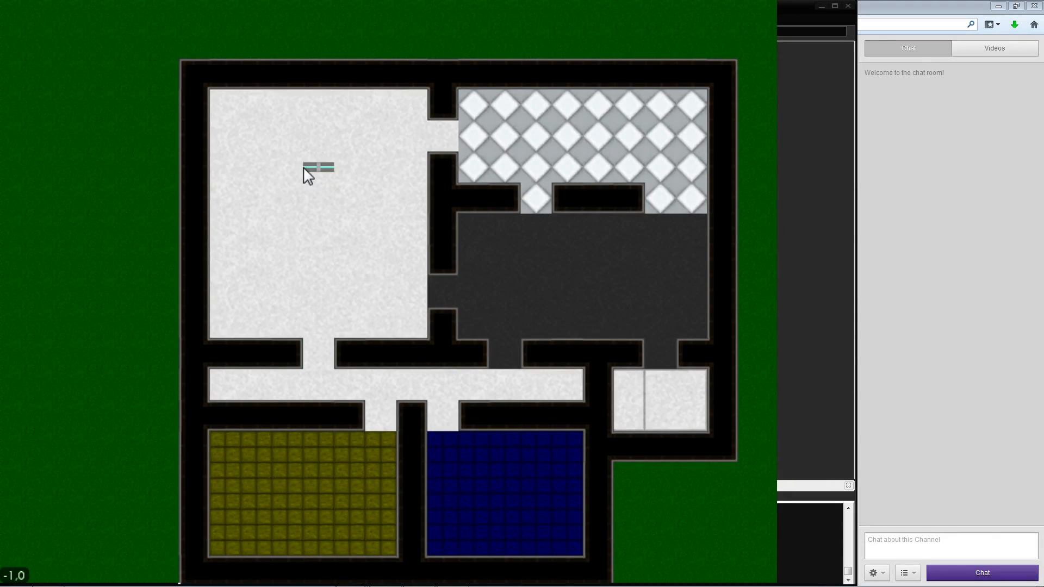
pyautogui.moveTo(256, 69); pyautogui.dragTo(254, 155, button='middle')
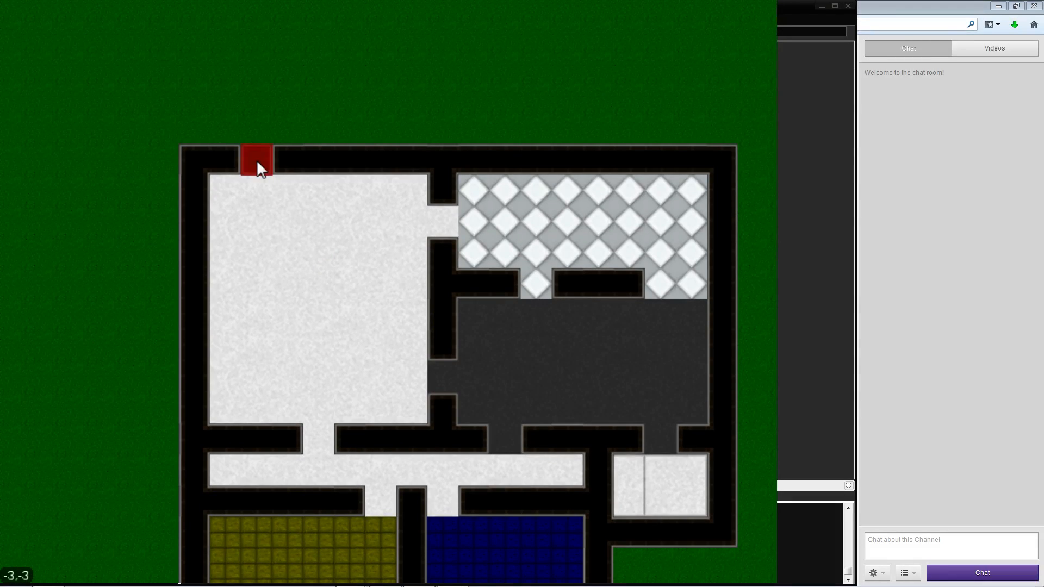
pyautogui.click(256, 159)
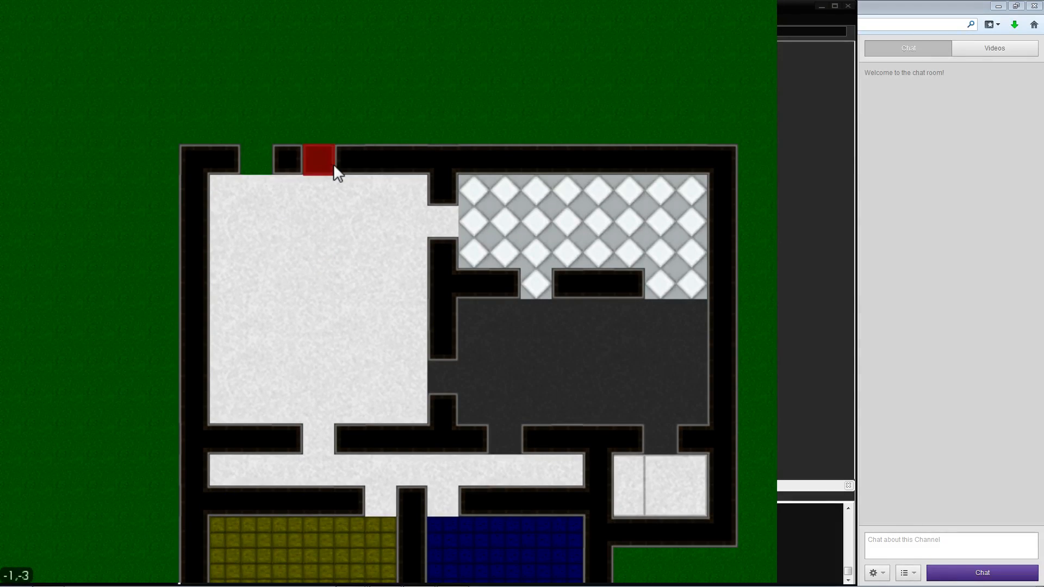
pyautogui.click(333, 163)
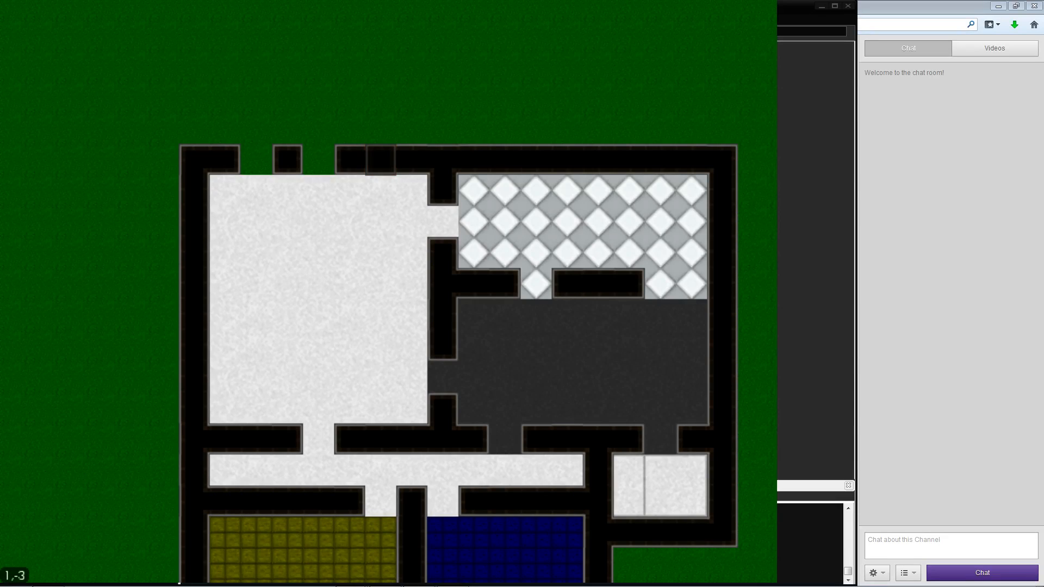
pyautogui.click(410, 157)
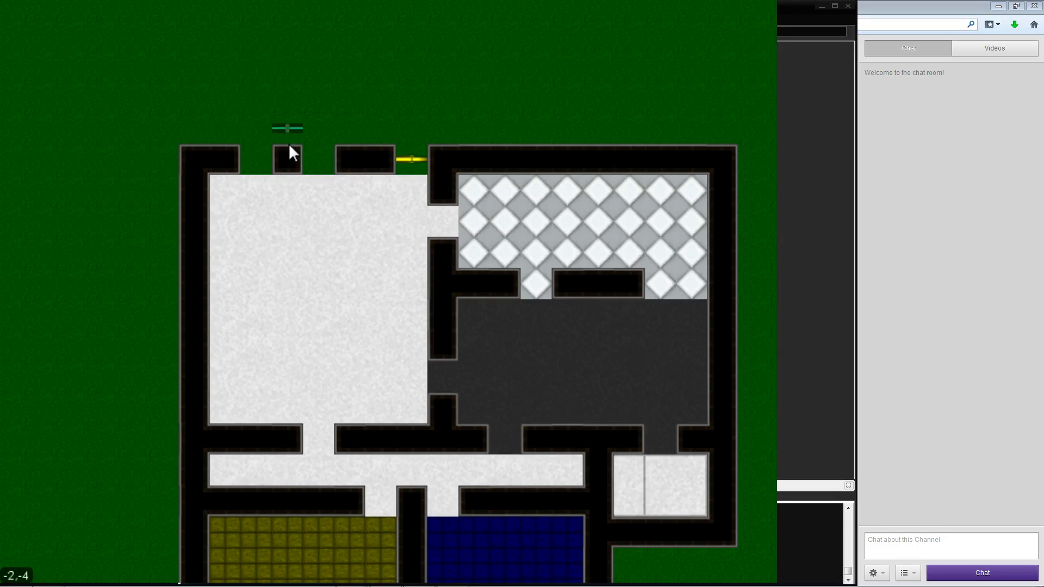
pyautogui.click(266, 159)
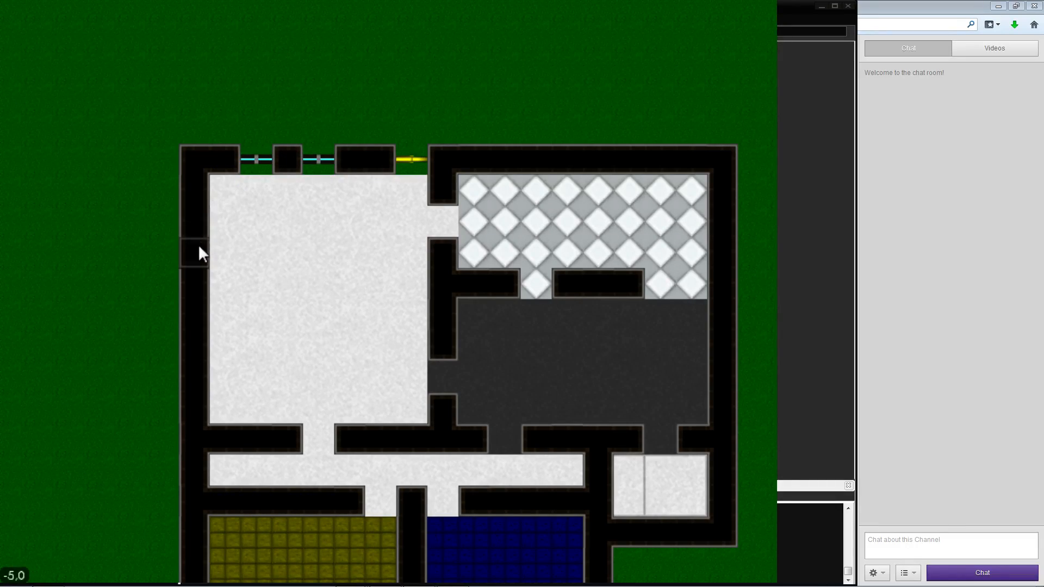
# Open two one-tile gaps in the northwest room's west wall and fit a vertical window in each
pyautogui.click(199, 254)
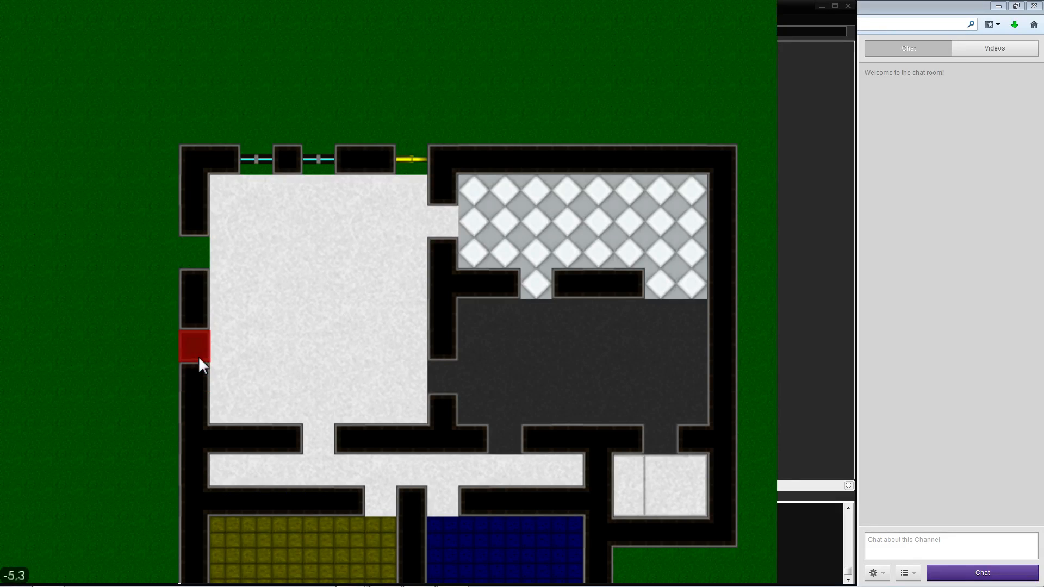
pyautogui.click(198, 355)
pyautogui.click(198, 279)
pyautogui.click(207, 254)
pyautogui.click(185, 341)
# Try a yellow door in the doorway between the northwest room and the corridor, and remove it again
pyautogui.moveTo(81, 353); pyautogui.dragTo(50, 290, button='middle')
pyautogui.press('s')
pyautogui.press('d')
pyautogui.scroll(-1, 253, 288)
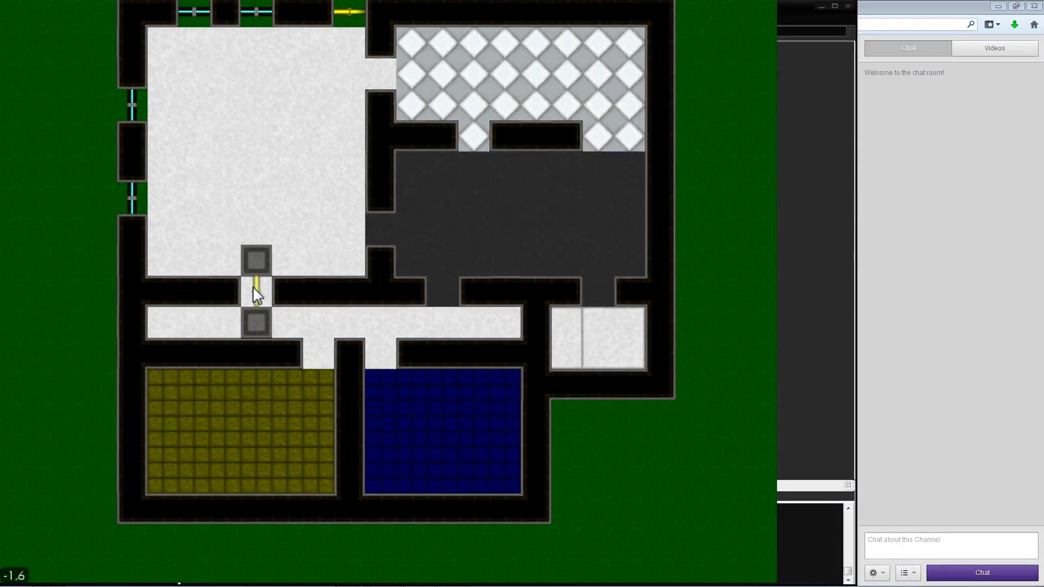
pyautogui.click(252, 286)
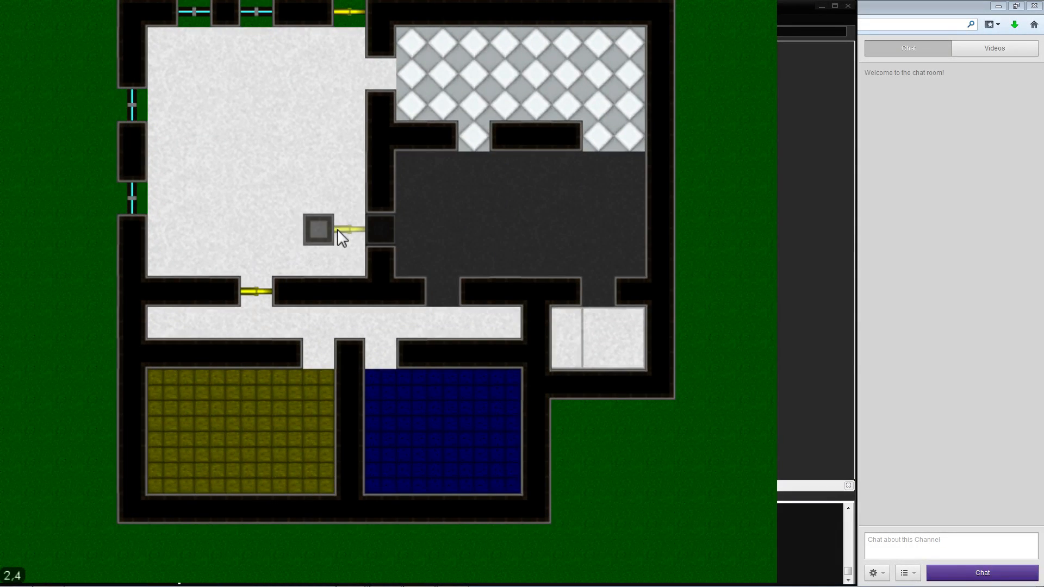
pyautogui.press('r')
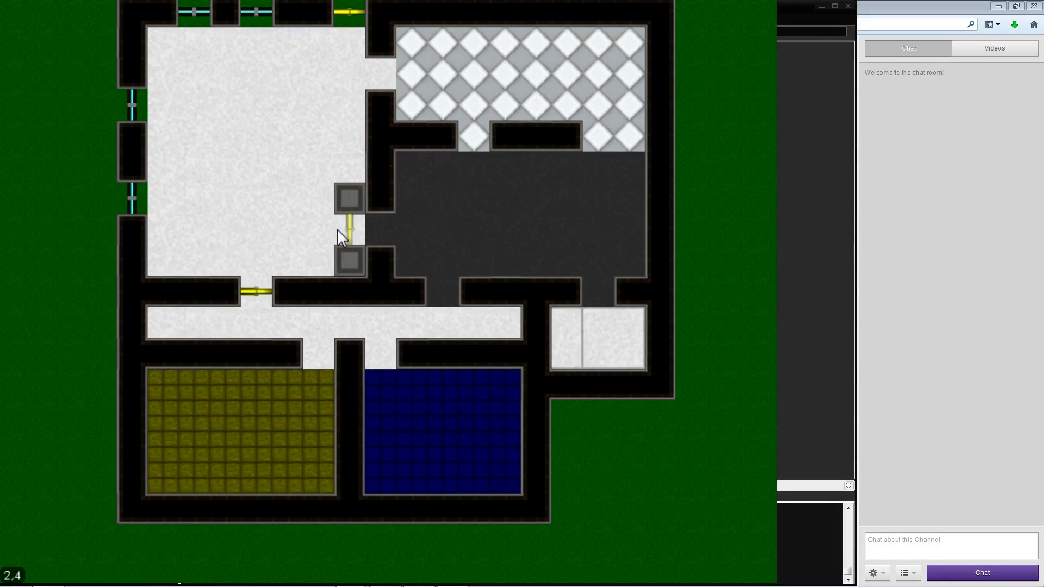
pyautogui.press('r')
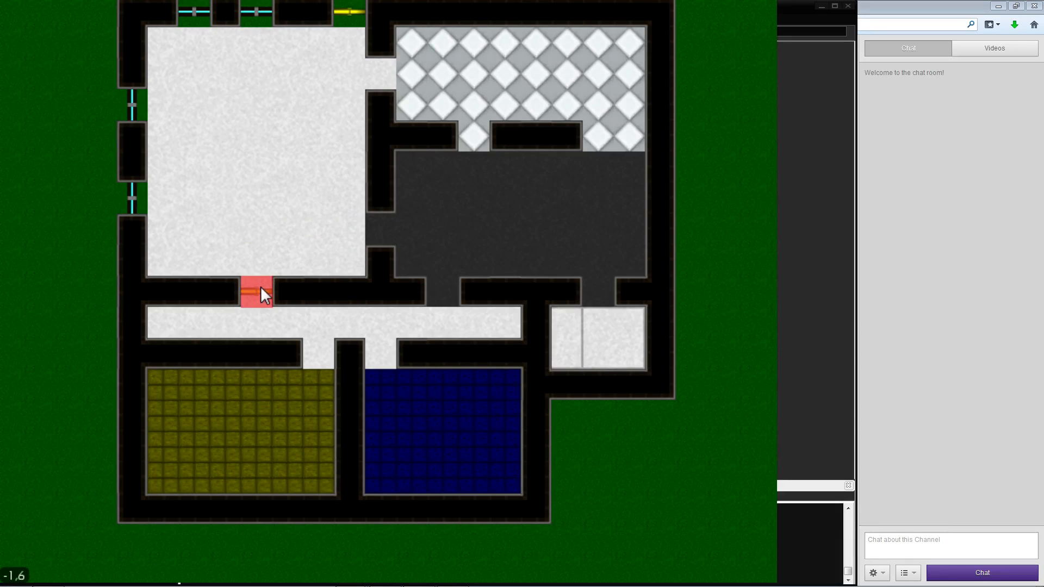
# Place horizontal grey doors in the doorways leading from the corridor to the yellow-tiled and blue-tiled rooms
pyautogui.click(320, 354)
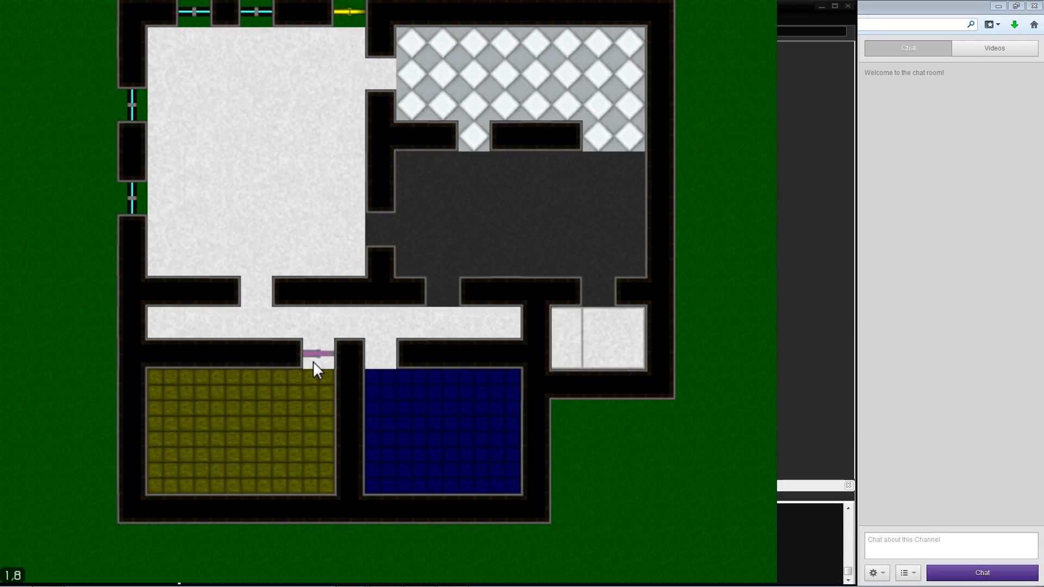
pyautogui.press('a')
pyautogui.press('s')
pyautogui.press('a')
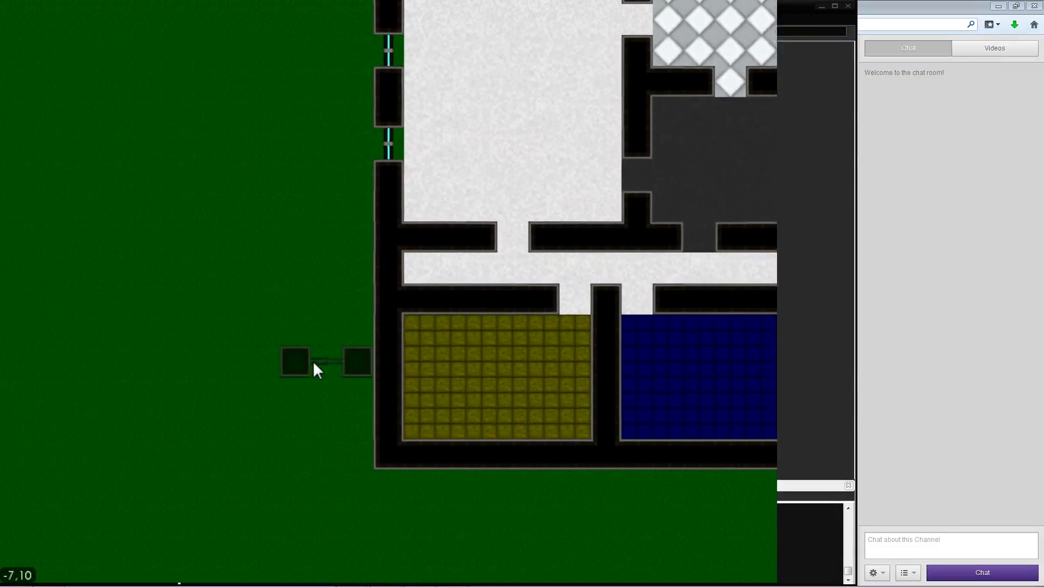
pyautogui.press('d')
pyautogui.press('w')
pyautogui.click(384, 365)
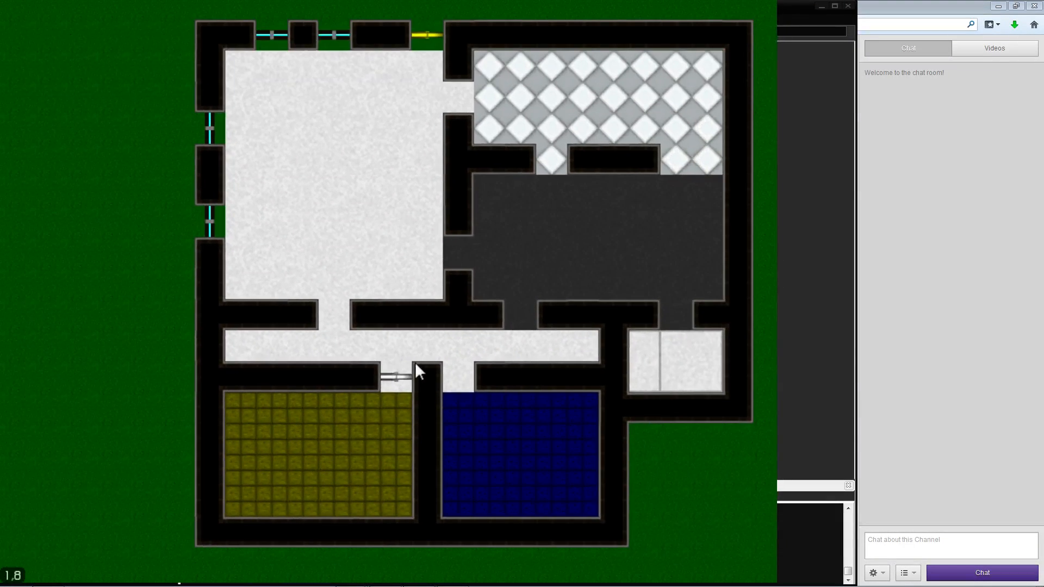
pyautogui.click(453, 371)
pyautogui.press('d')
pyautogui.press('w')
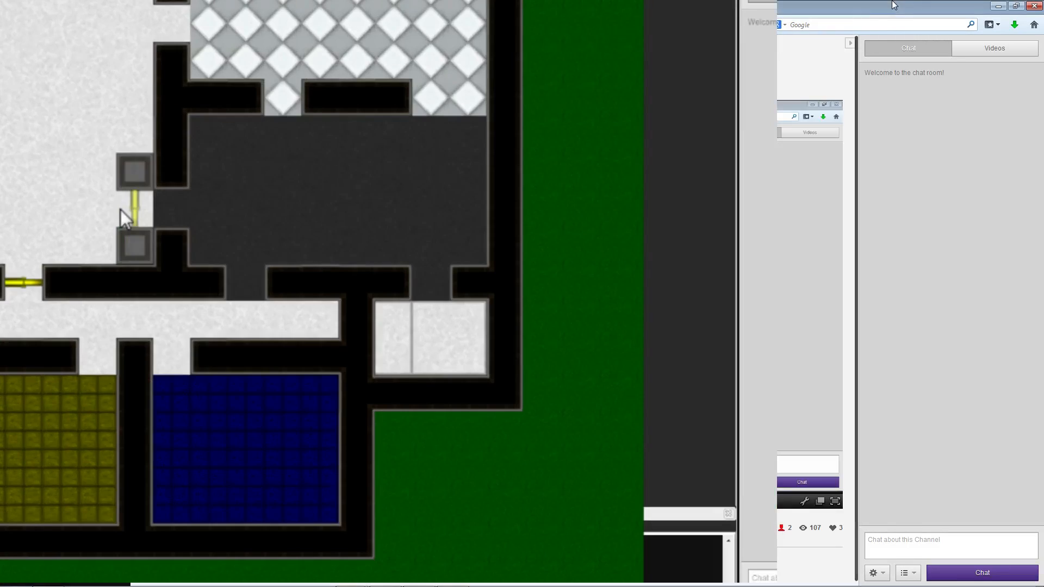
pyautogui.press('r')
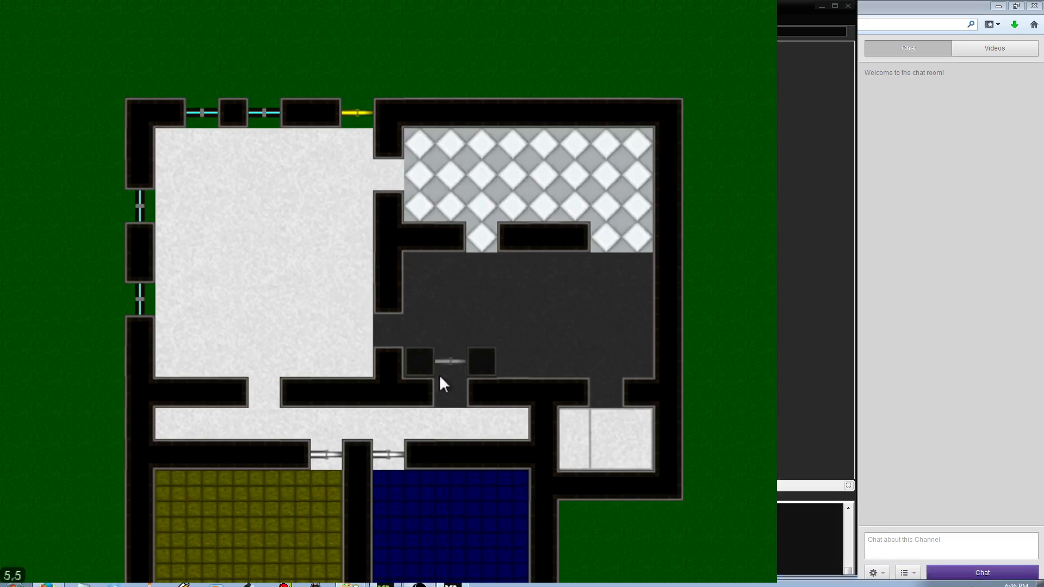
pyautogui.press('s')
pyautogui.press('d')
pyautogui.press('a')
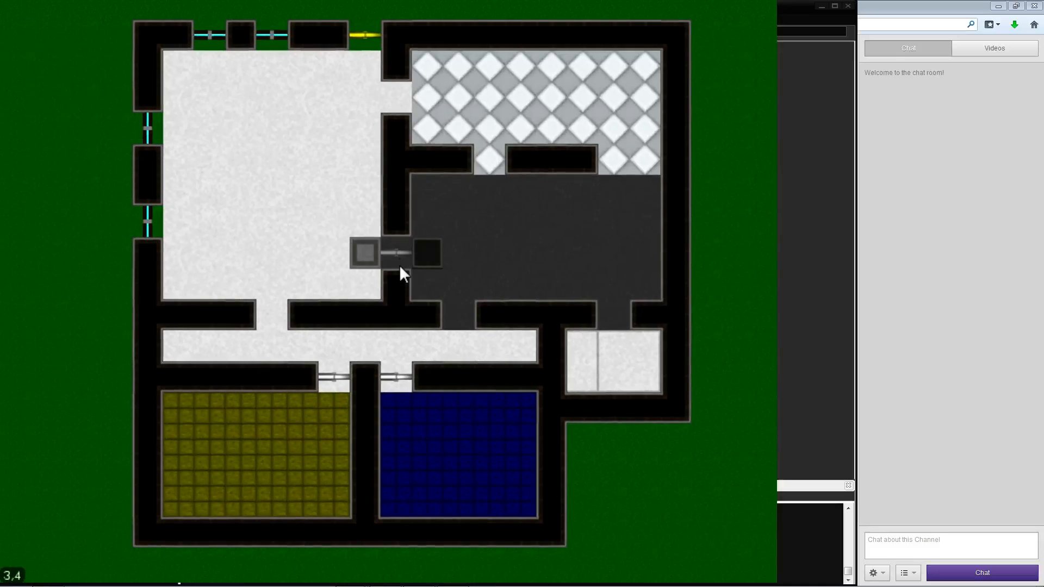
pyautogui.press('w')
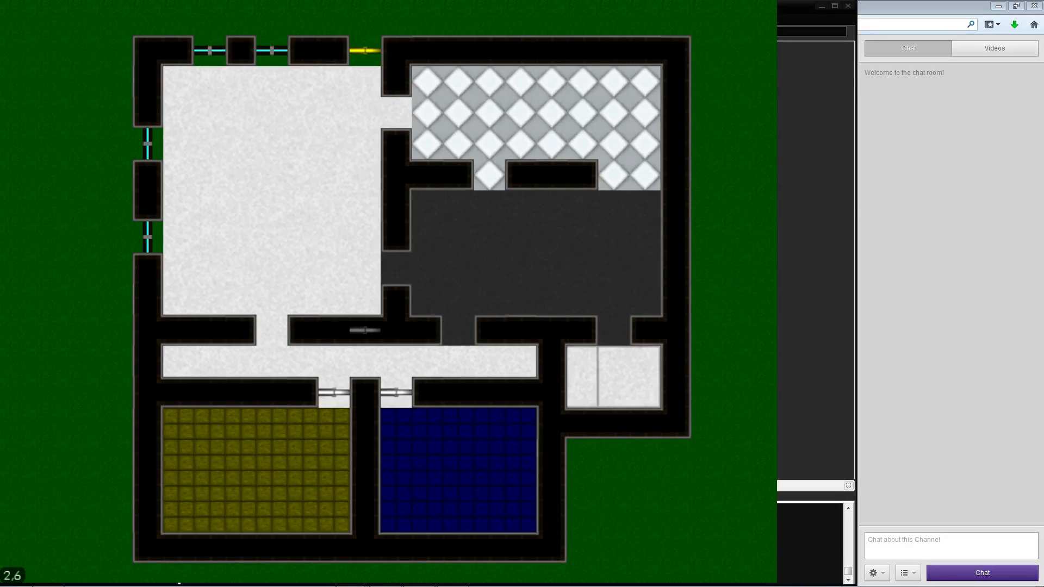
pyautogui.press('w')
pyautogui.press('a')
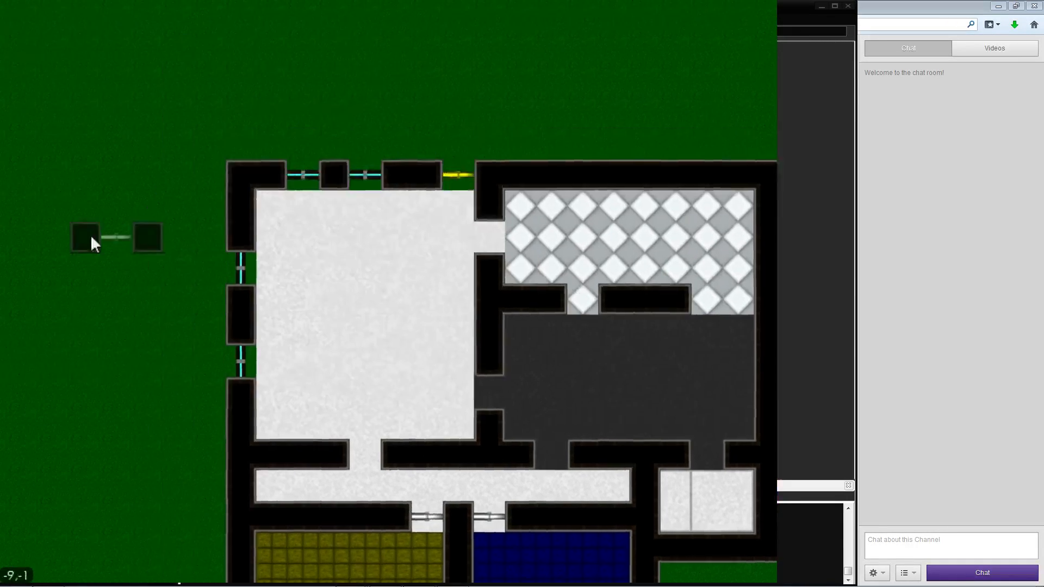
pyautogui.press('d')
pyautogui.press('s')
pyautogui.press('d')
pyautogui.press('s')
pyautogui.press('a')
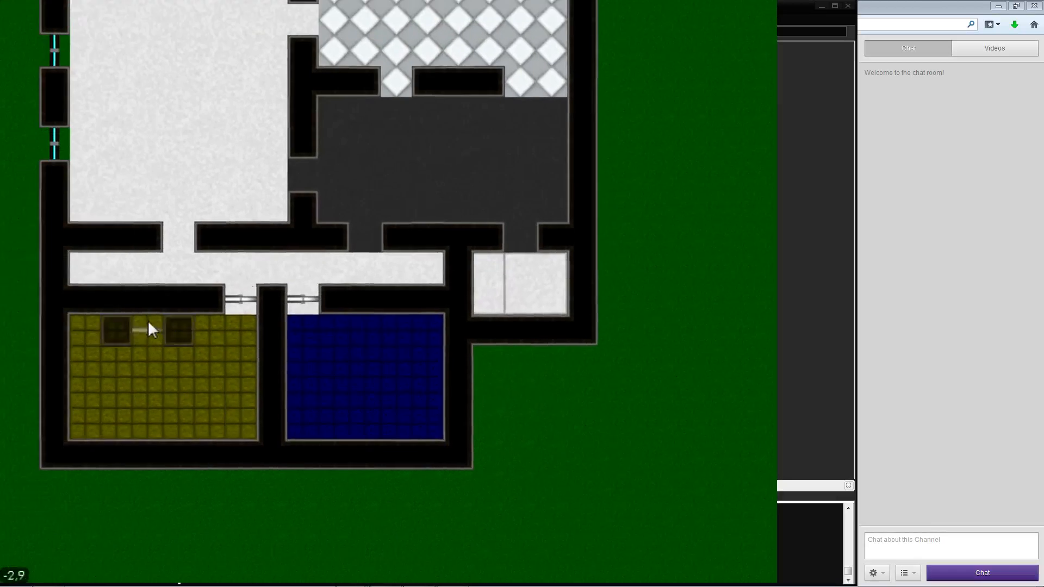
pyautogui.press('w')
pyautogui.press('d')
pyautogui.press('s')
pyautogui.press('a')
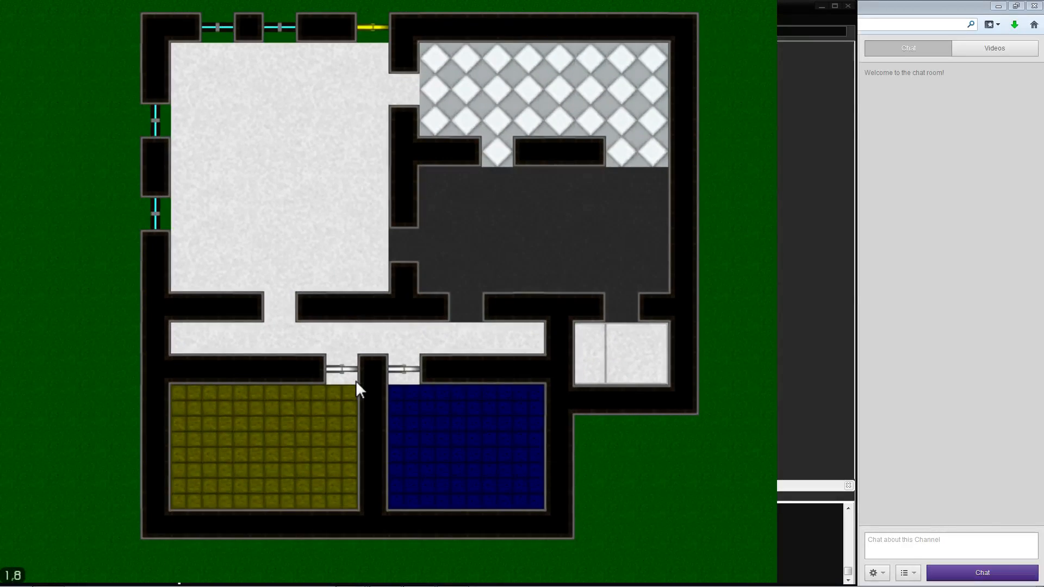
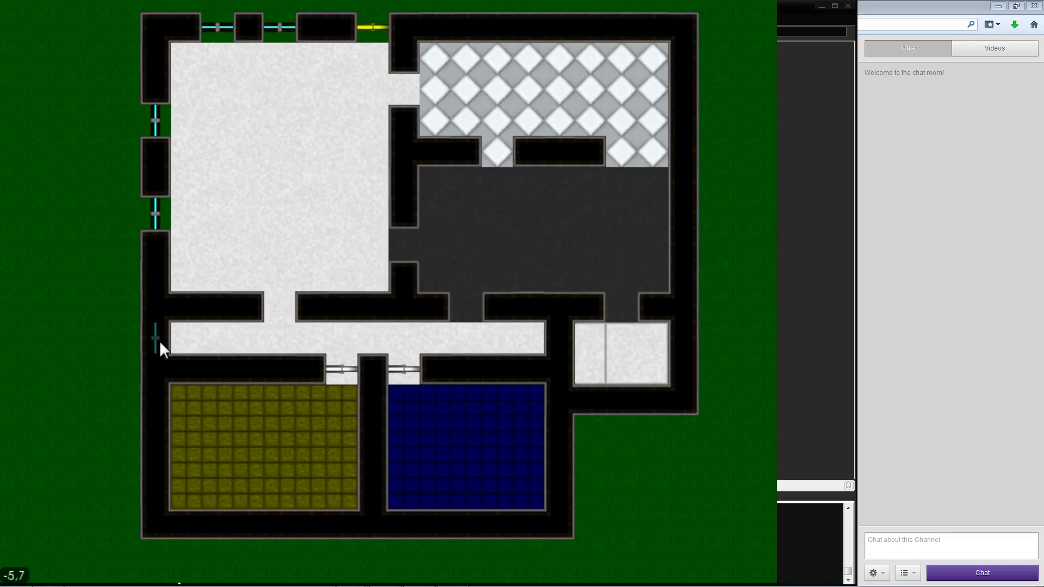
# Fit a vertical window in the wall at the corridor's west end and a grey door in the small southeast room's doorway
pyautogui.scroll(-1, 155, 338)
pyautogui.click(157, 339)
pyautogui.press('Left')
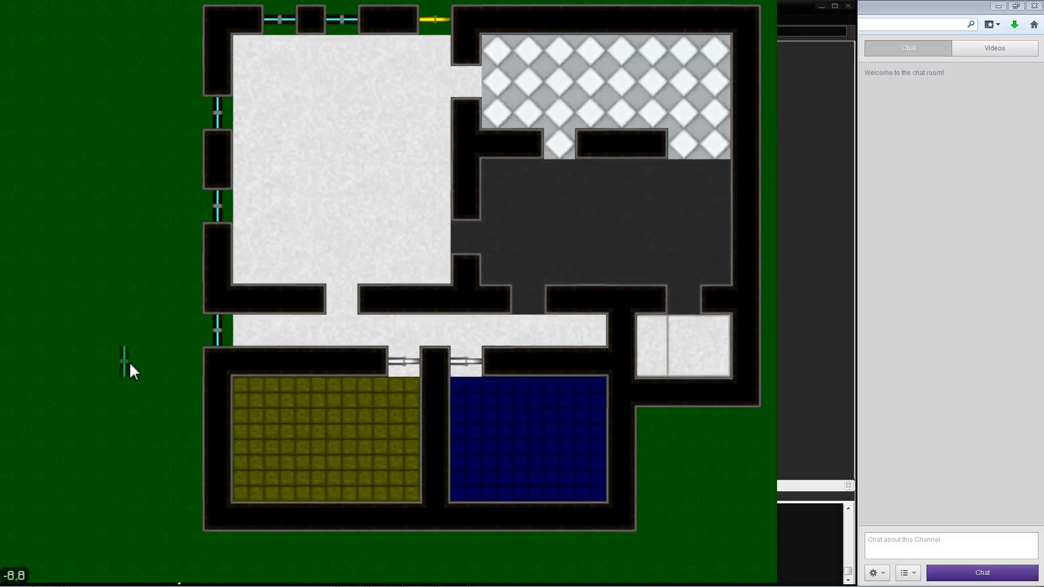
pyautogui.press('Up')
pyautogui.press('Right')
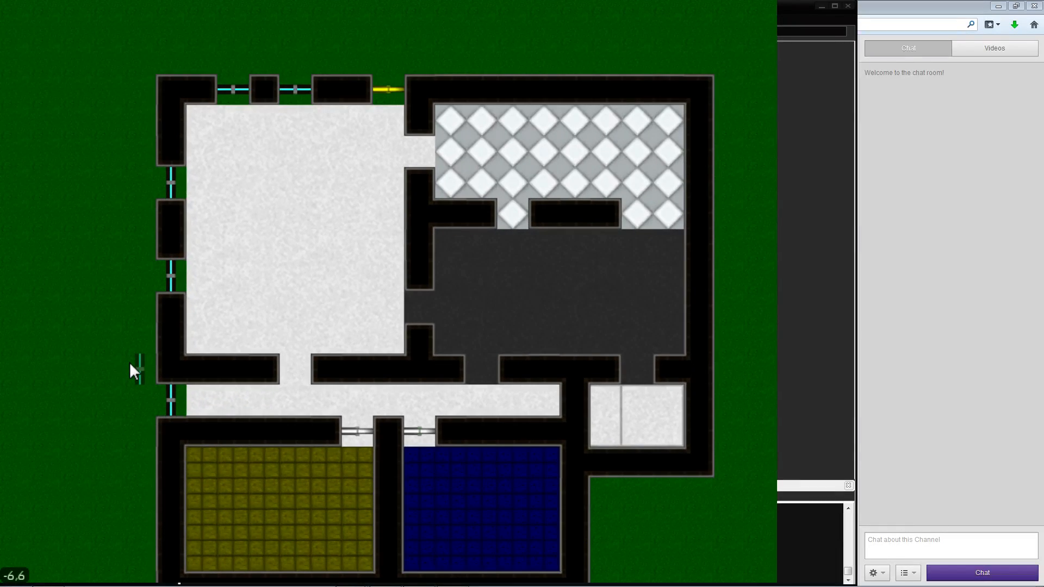
pyautogui.press('Up')
pyautogui.press('Right')
pyautogui.click(466, 354)
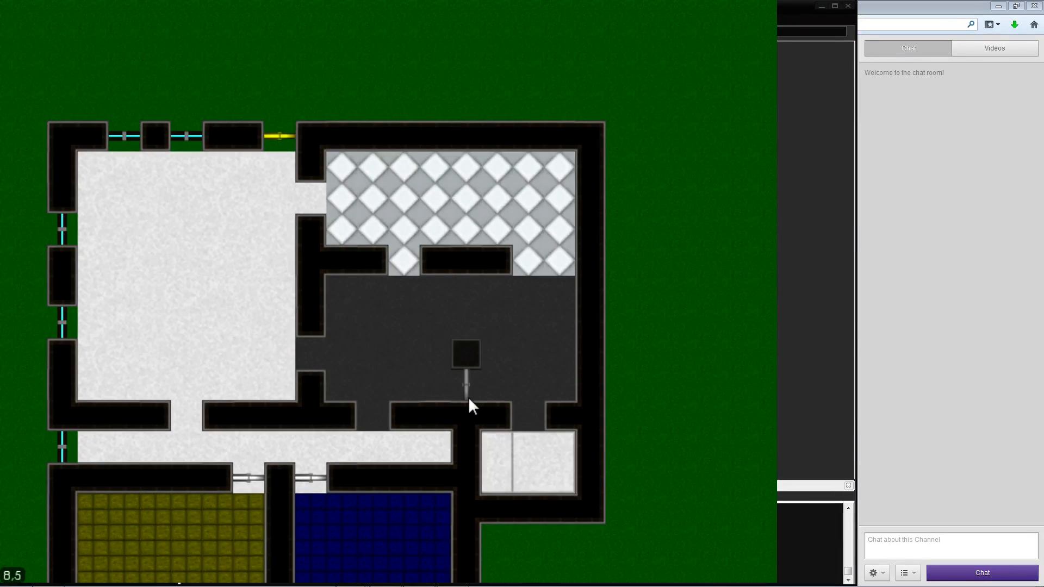
pyautogui.click(525, 416)
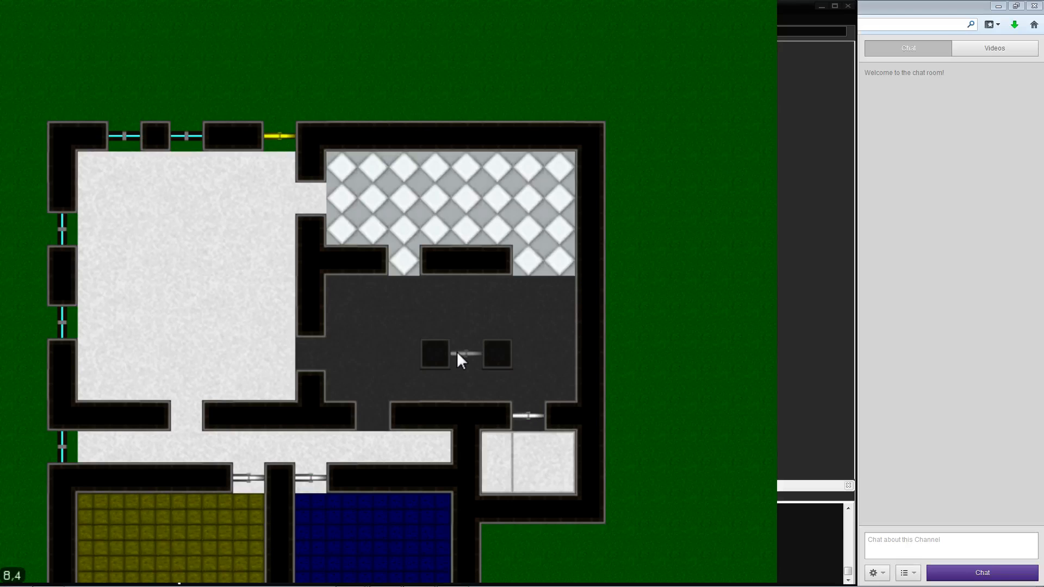
# Lay white flooring beneath the two north windows and the two west windows of the northwest room
pyautogui.press('Down')
pyautogui.press('Left')
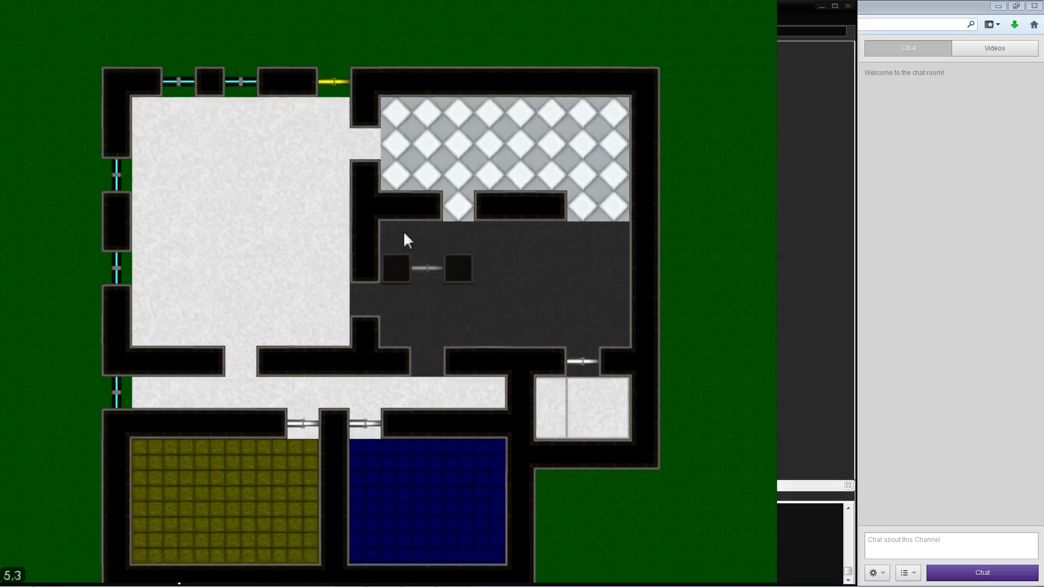
pyautogui.press('Left')
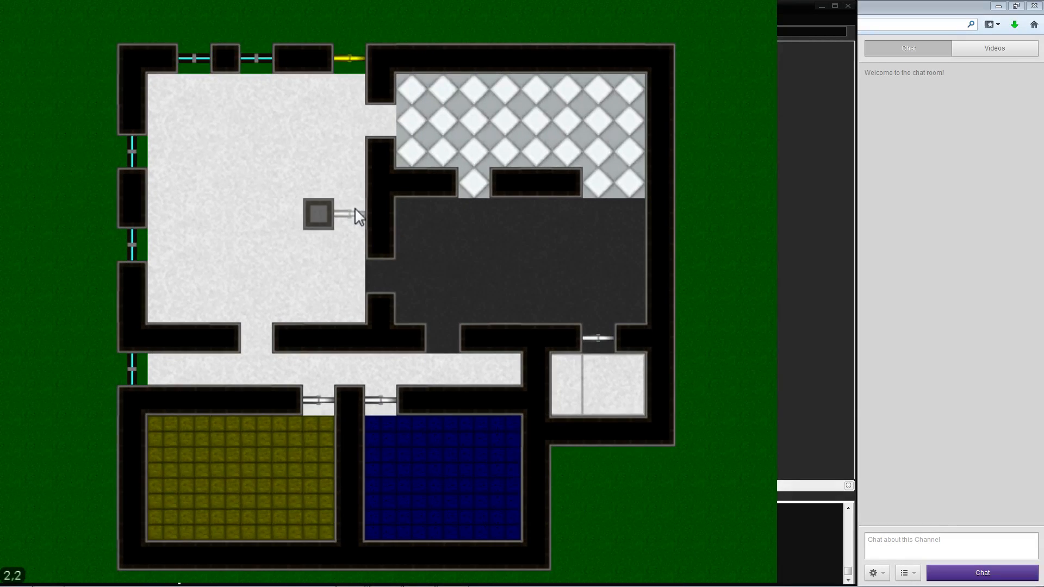
pyautogui.rightClick(354, 207)
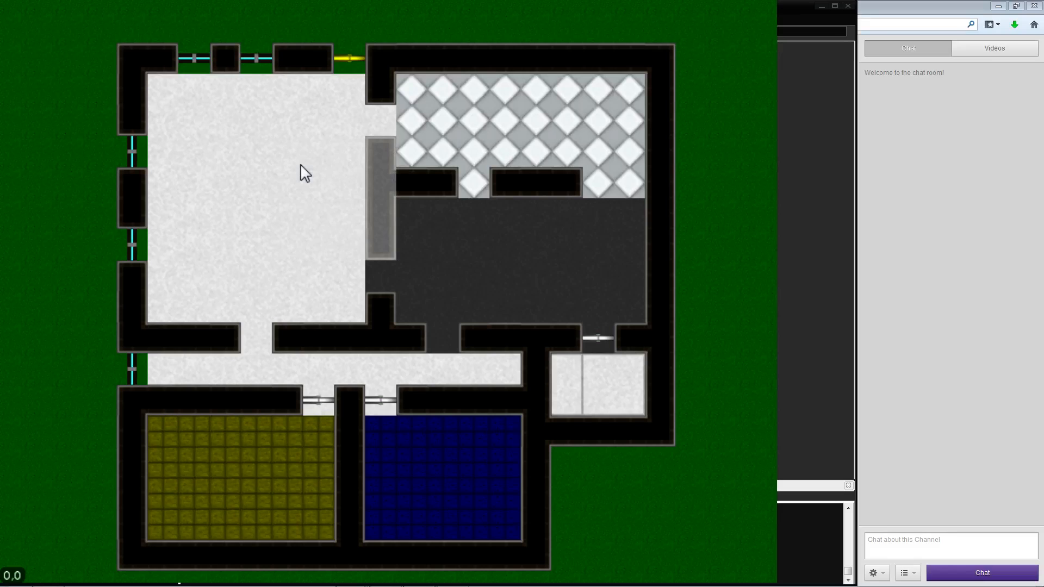
pyautogui.press('Left')
pyautogui.press('Up')
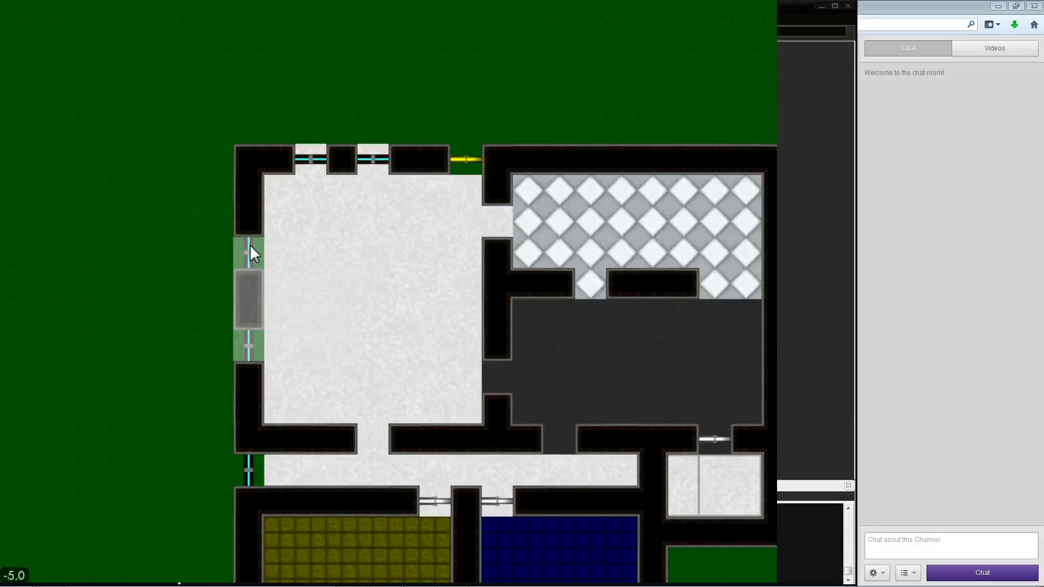
pyautogui.press('Down')
pyautogui.press('Right')
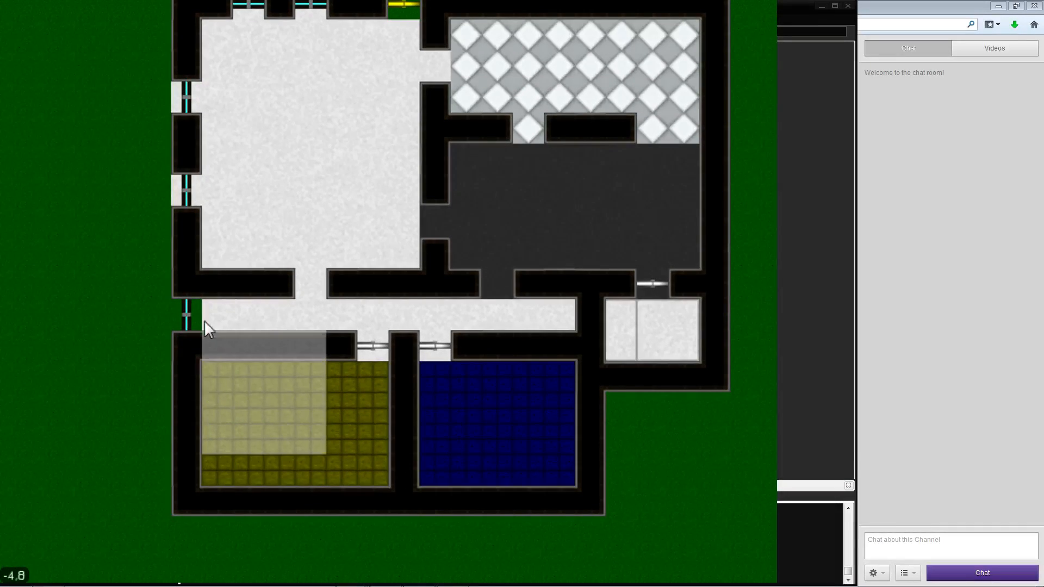
# Lay white flooring beneath the window at the corridor's west end
pyautogui.click(190, 237)
pyautogui.press('Down')
pyautogui.press('Right')
pyautogui.press('Up')
pyautogui.press('Up')
pyautogui.press('Left')
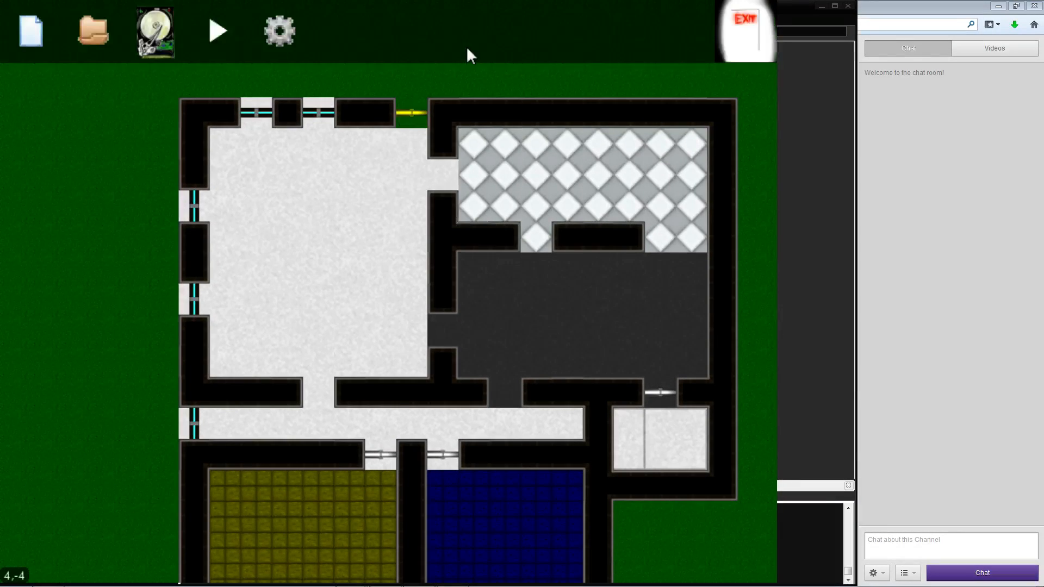
# Build walls for a square room north of the diamond-tiled room, about six by six tiles inside
pyautogui.press('Up')
pyautogui.press('Right')
pyautogui.press('Up')
pyautogui.press('Right')
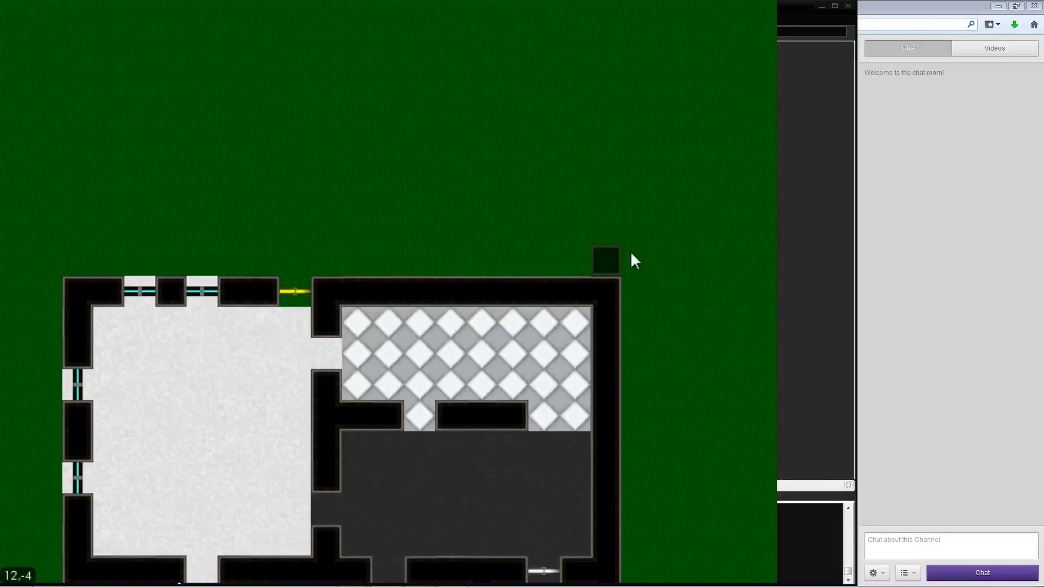
pyautogui.moveTo(607, 262)
pyautogui.mouseDown()
pyautogui.moveTo(601, 93)
pyautogui.moveTo(576, 77)
pyautogui.moveTo(402, 84)
pyautogui.moveTo(380, 261)
pyautogui.mouseUp()
pyautogui.press('w')
pyautogui.press('d')
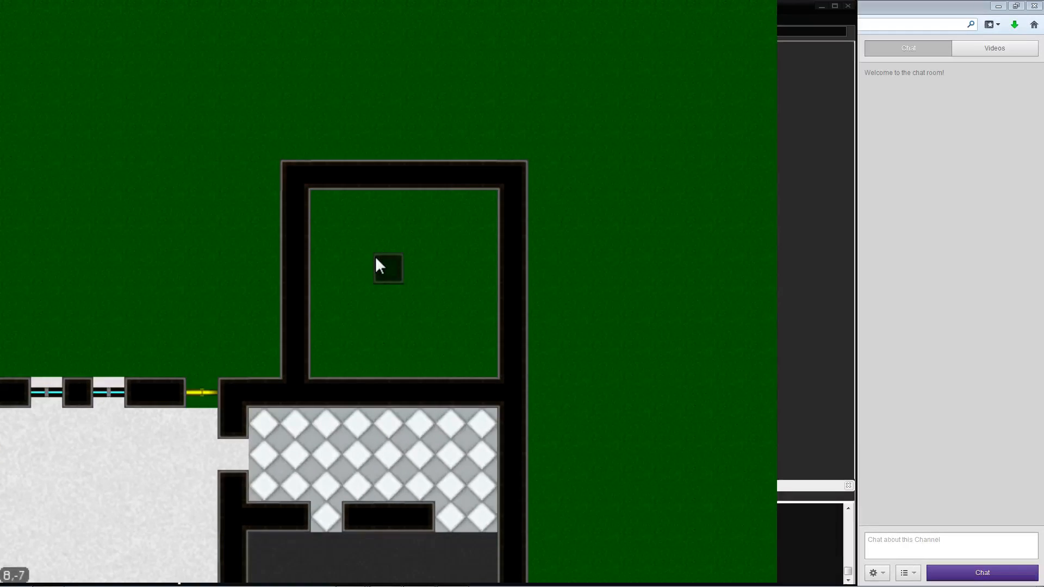
# Cover the whole floor of the new north room with large dark grey tiles
pyautogui.press('a')
pyautogui.press('s')
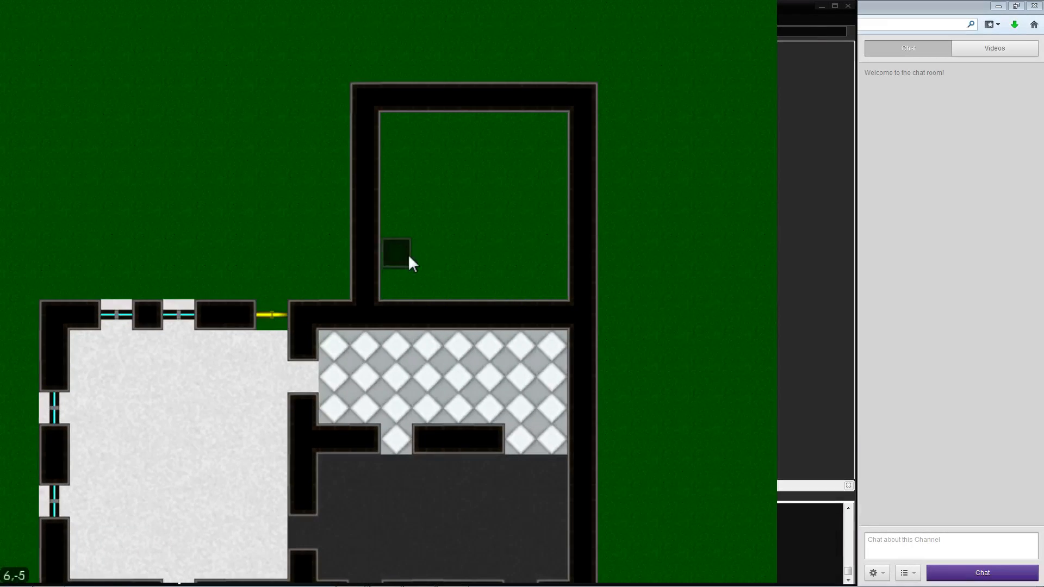
pyautogui.press('w')
pyautogui.press('a')
pyautogui.click(430, 249)
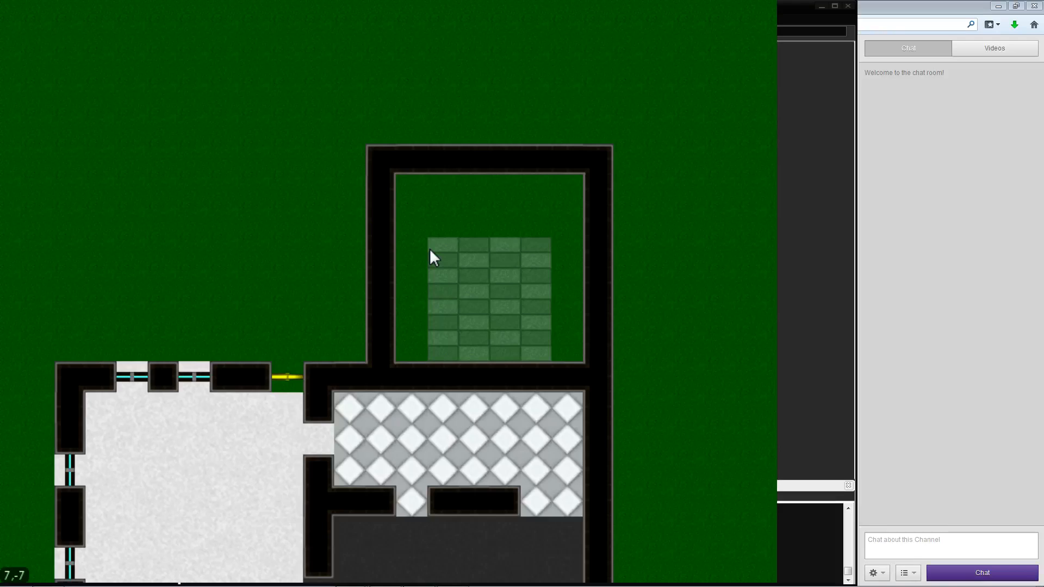
pyautogui.press('w')
pyautogui.press('a')
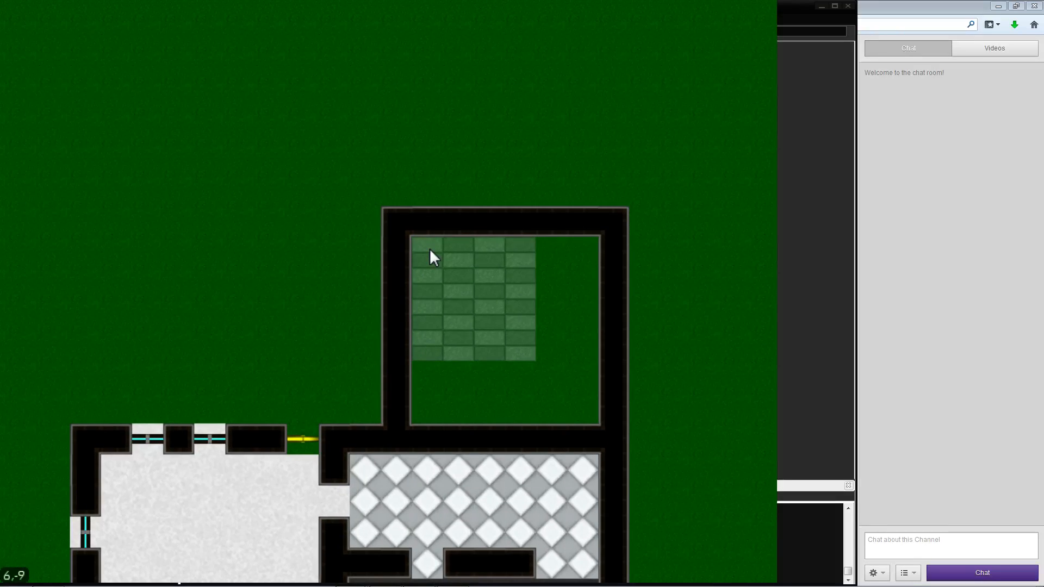
pyautogui.scroll(-5, 429, 244)
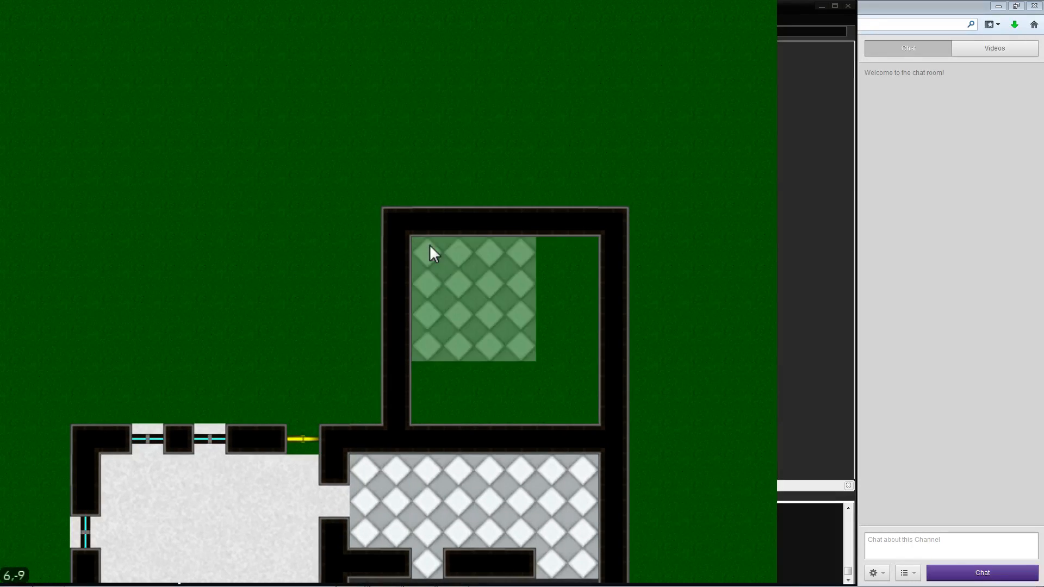
pyautogui.scroll(-1, 429, 243)
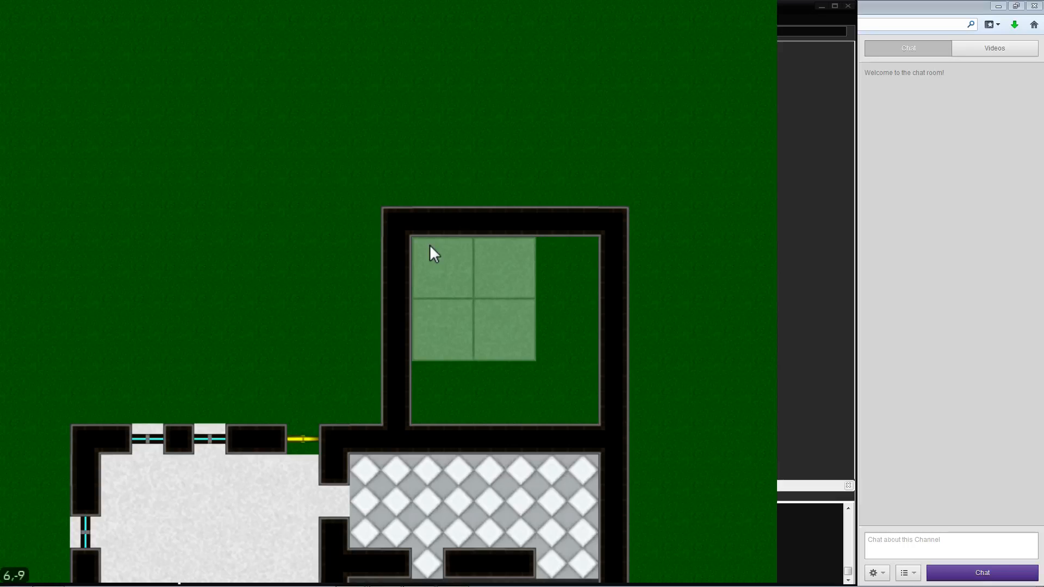
pyautogui.scroll(-2, 430, 243)
pyautogui.scroll(-1, 430, 243)
pyautogui.scroll(-1, 429, 243)
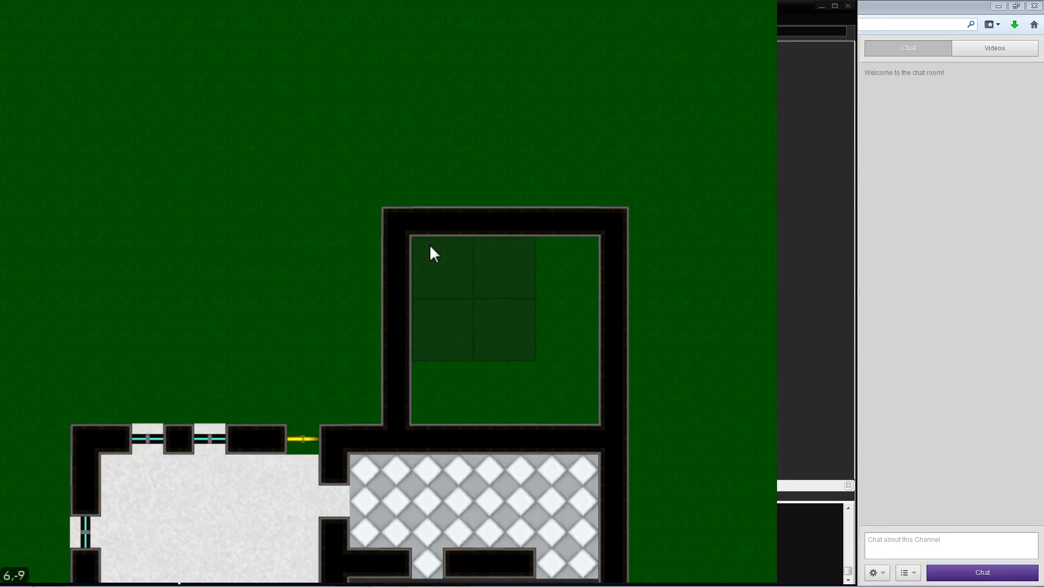
pyautogui.moveTo(429, 243); pyautogui.dragTo(501, 248)
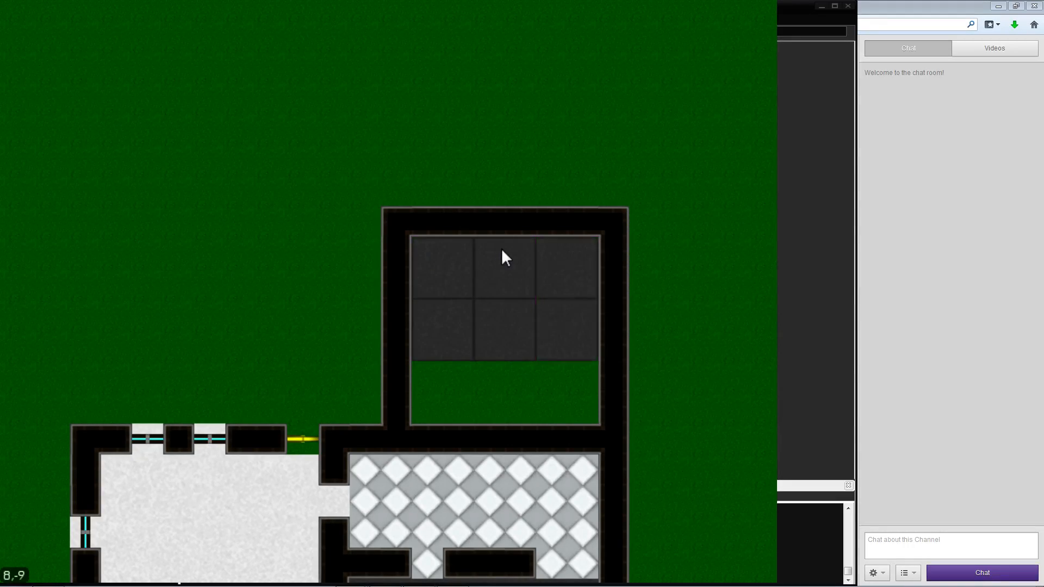
pyautogui.click(501, 341)
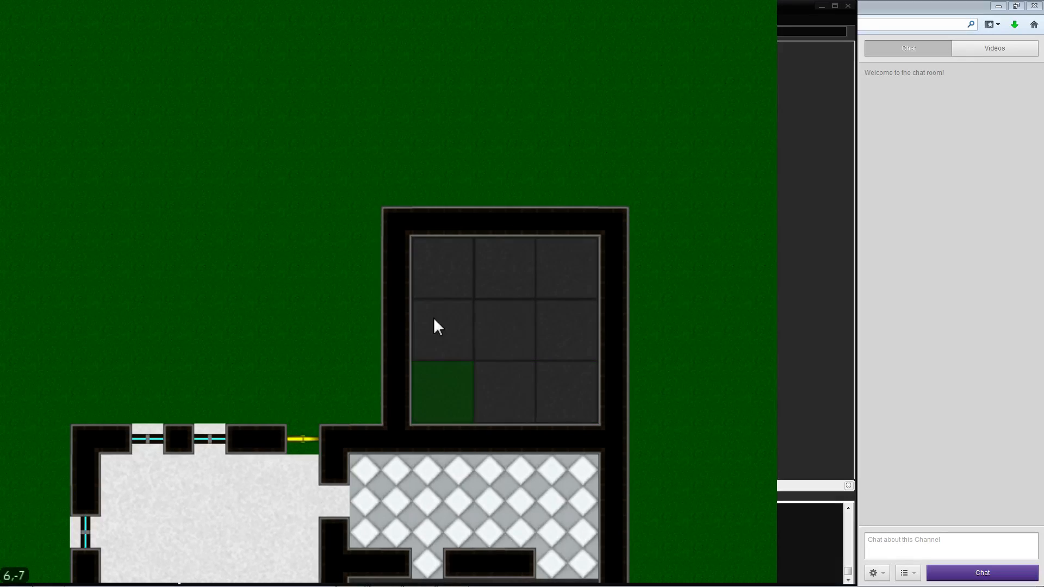
pyautogui.press('s')
pyautogui.press('a')
pyautogui.moveTo(554, 164); pyautogui.dragTo(437, 273, button='right')
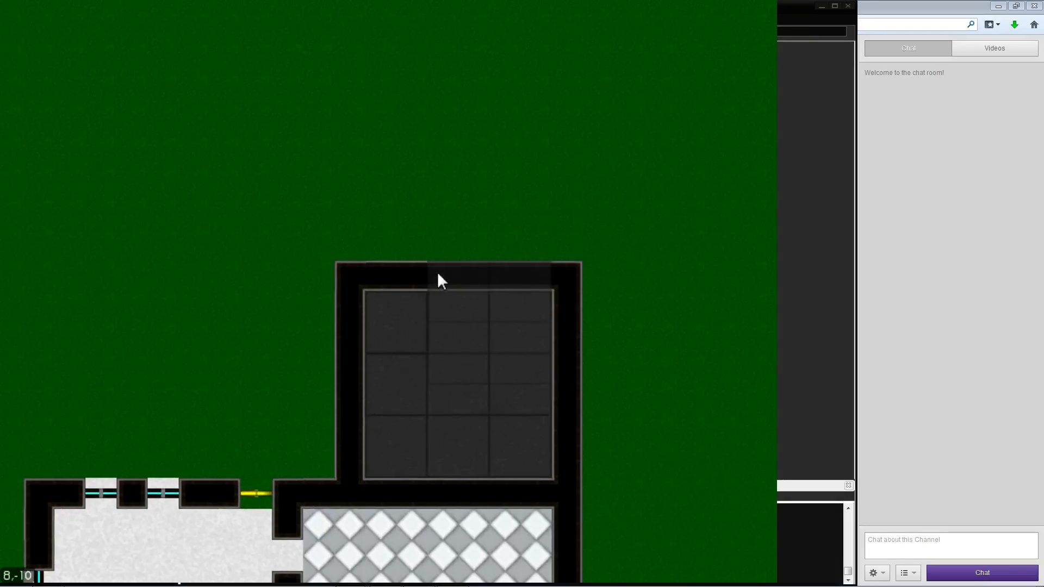
pyautogui.click(439, 281)
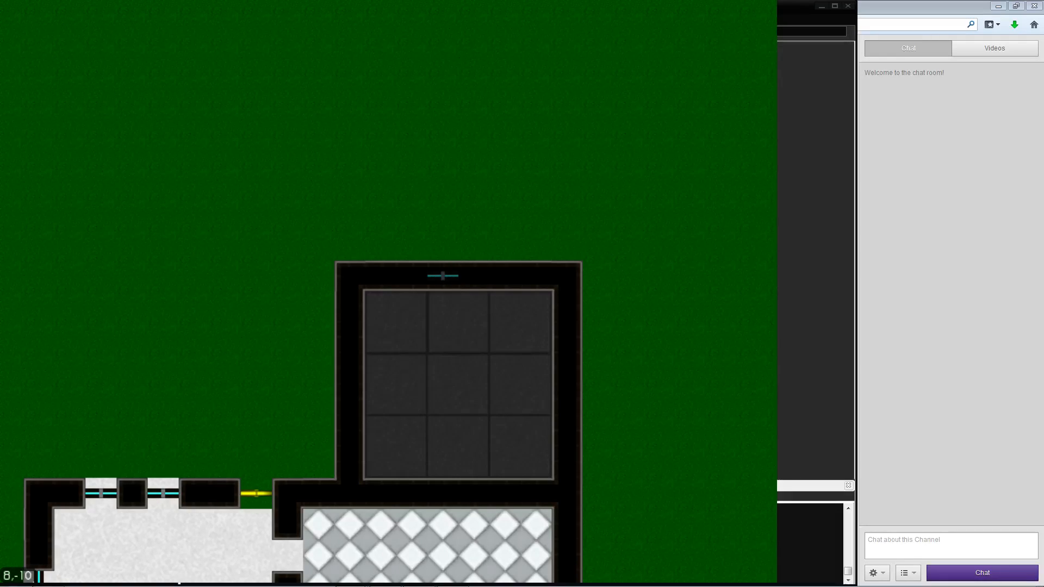
pyautogui.scroll(-1, 443, 276)
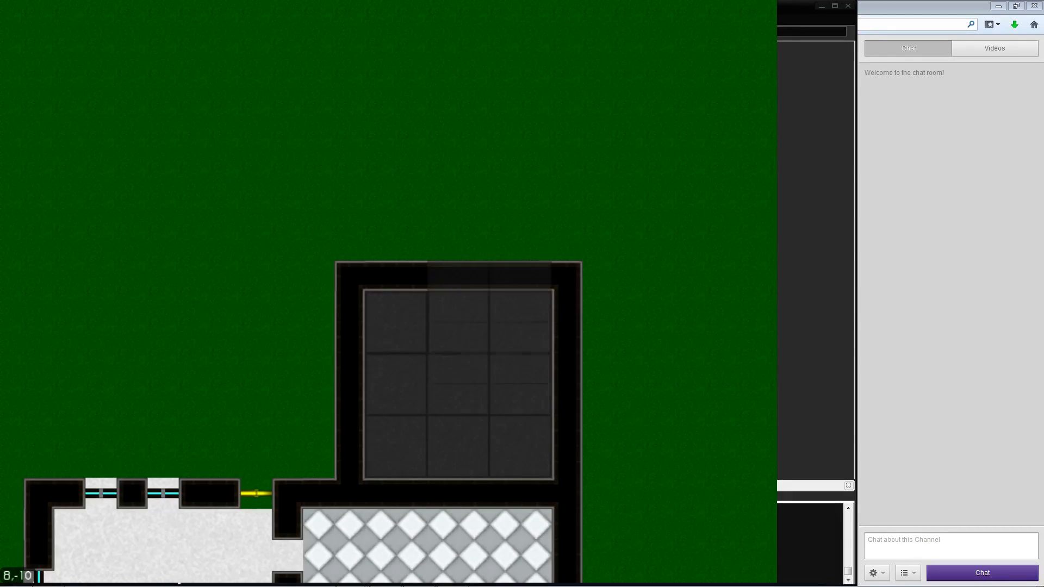
# Open a one-tile doorway in the wall between the new north room and the diamond-tiled room
pyautogui.press('s')
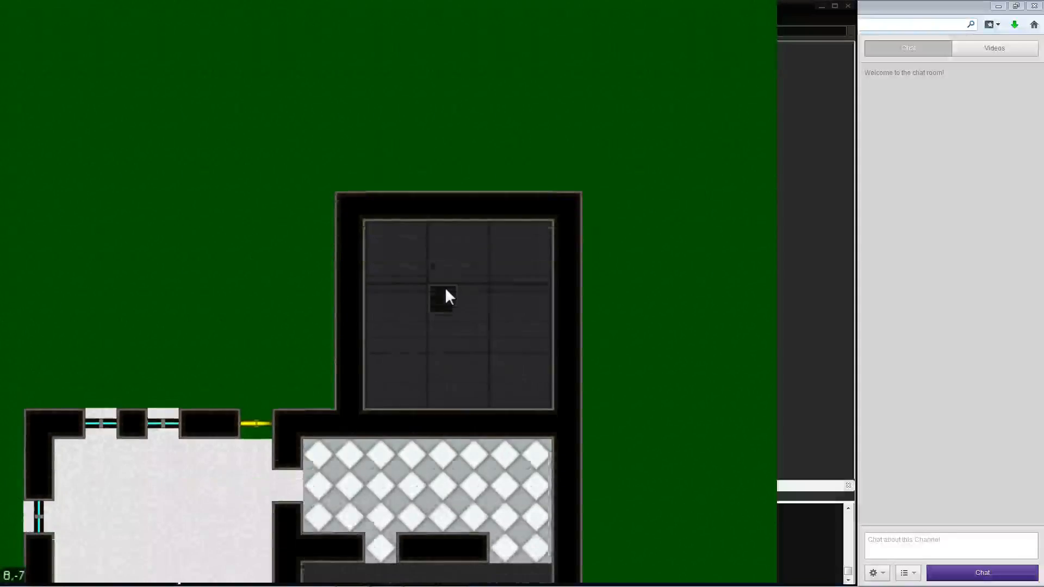
pyautogui.press('a')
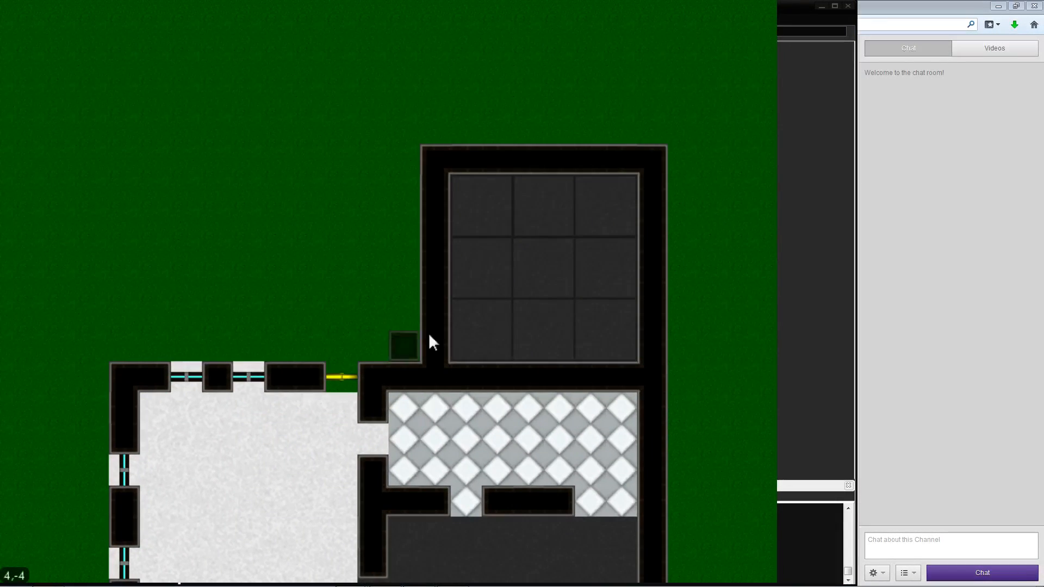
pyautogui.click(559, 377)
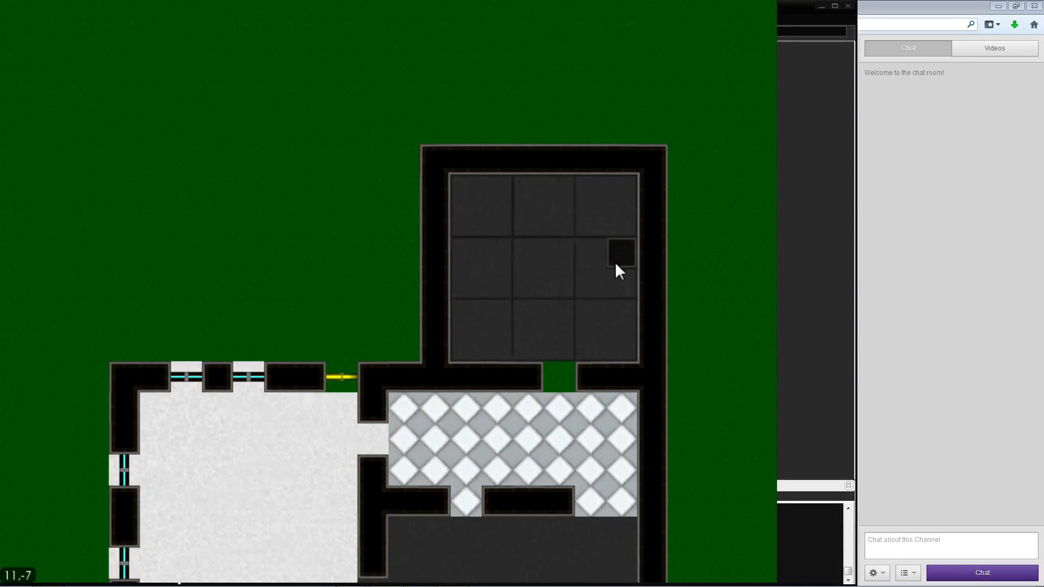
# Lay diamond-tiled flooring in the north room's doorway and fit a horizontal grey door there
pyautogui.press('s')
pyautogui.press('d')
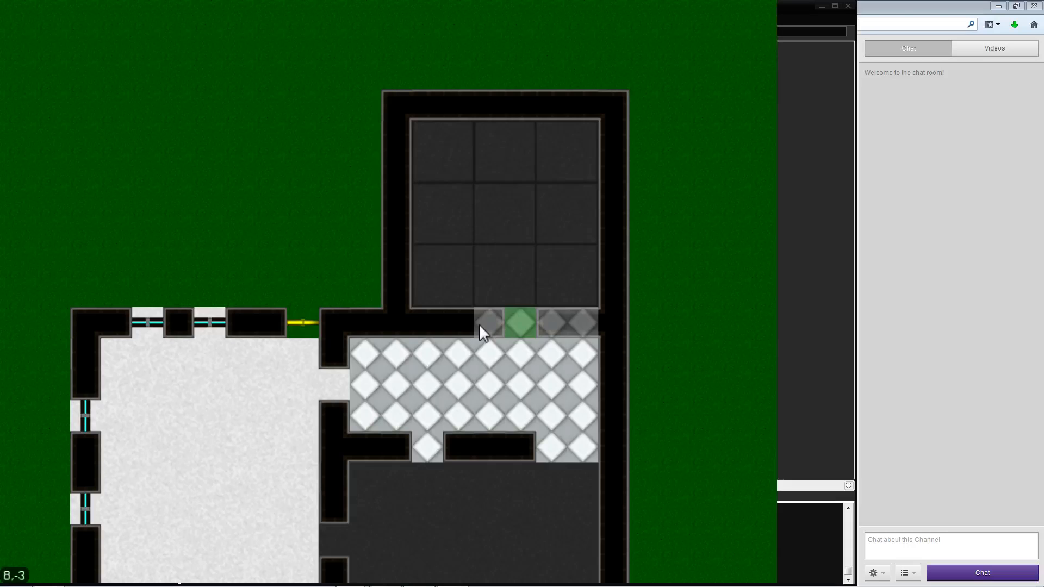
pyautogui.click(480, 330)
pyautogui.press('s')
pyautogui.press('e')
pyautogui.click(518, 302)
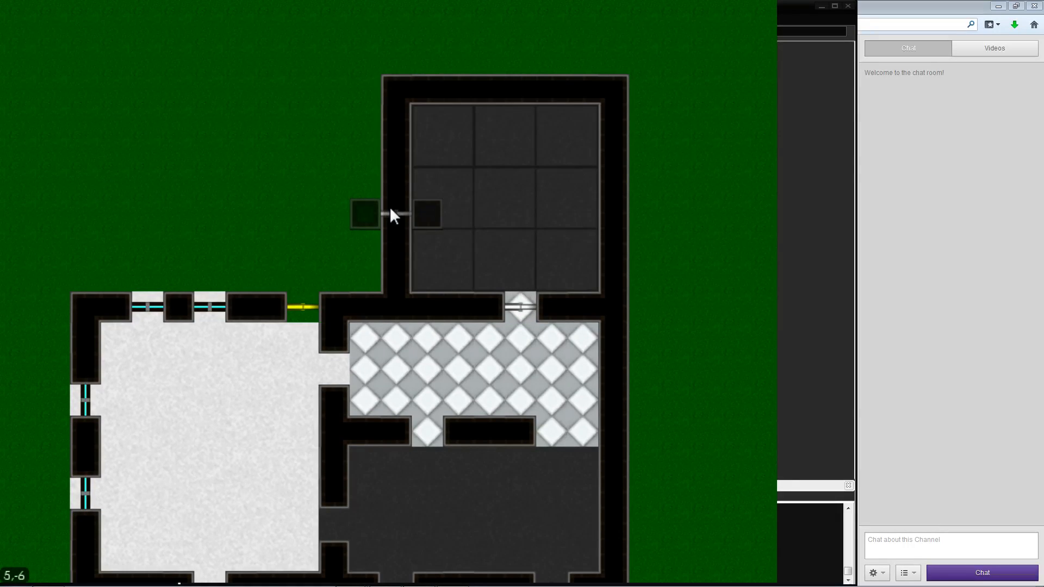
# Pave a three-tile-wide grey brick path from the yellow door northward along the new room's west wall
pyautogui.press('w')
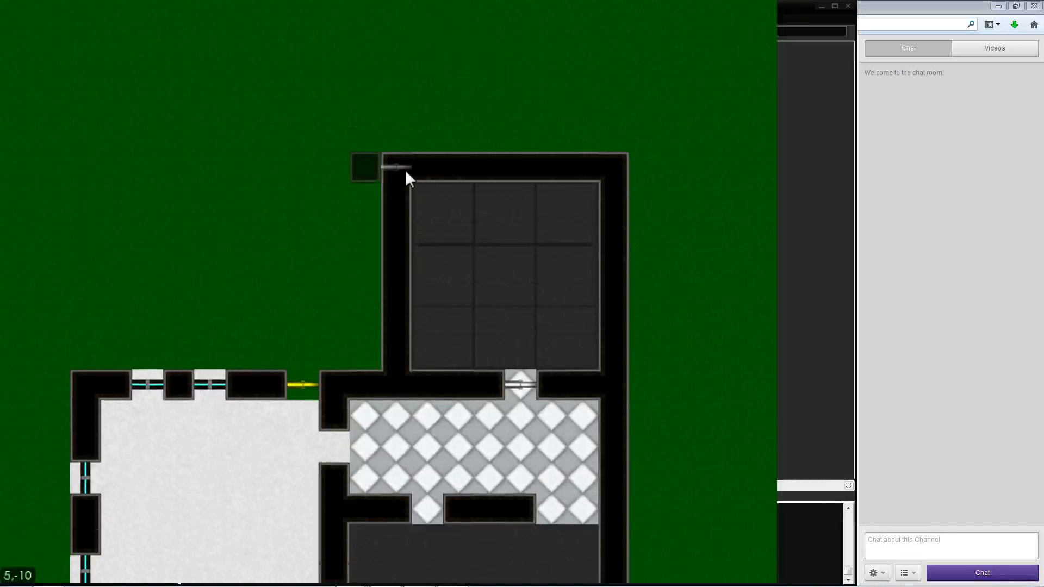
pyautogui.press('a')
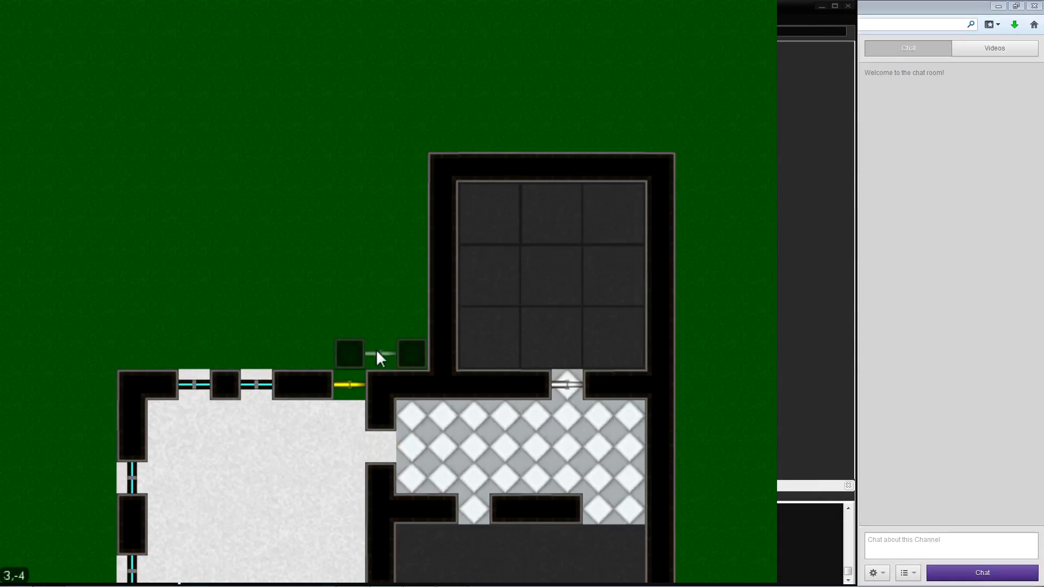
pyautogui.press('s')
pyautogui.press('a')
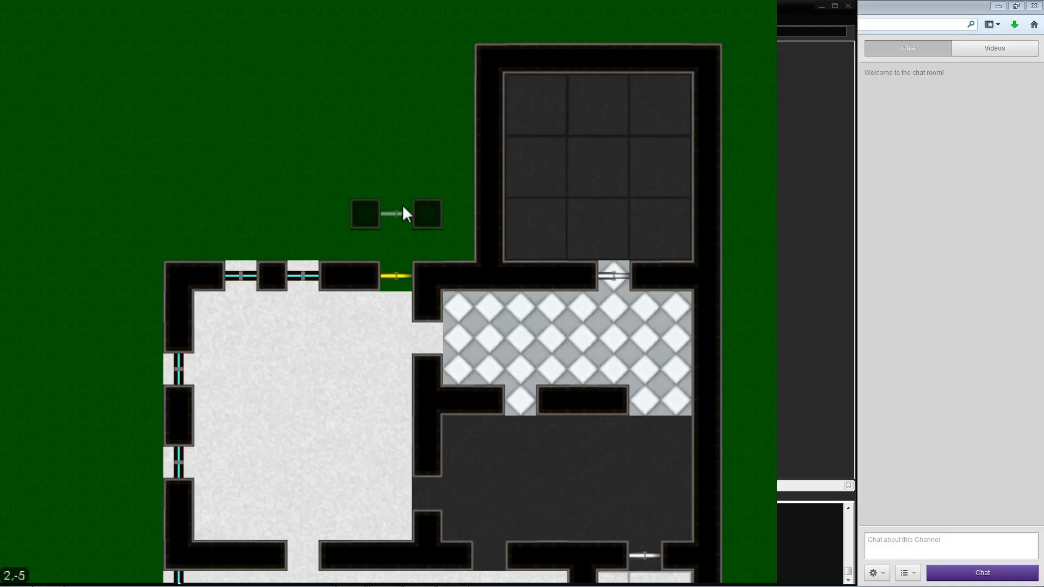
pyautogui.scroll(-3, 403, 204)
pyautogui.press('w')
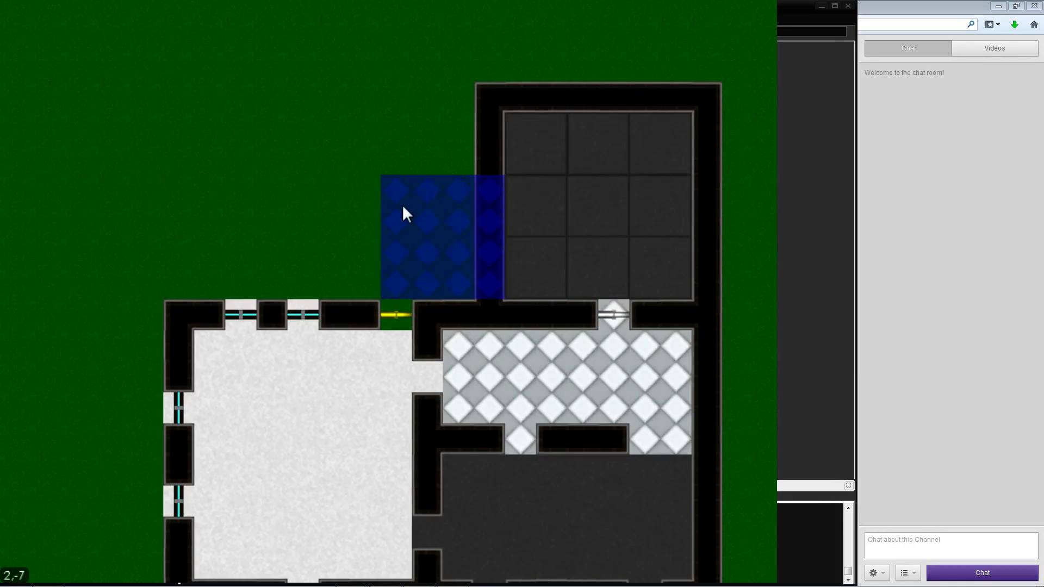
pyautogui.scroll(-1, 402, 204)
pyautogui.press('a')
pyautogui.scroll(-2, 402, 204)
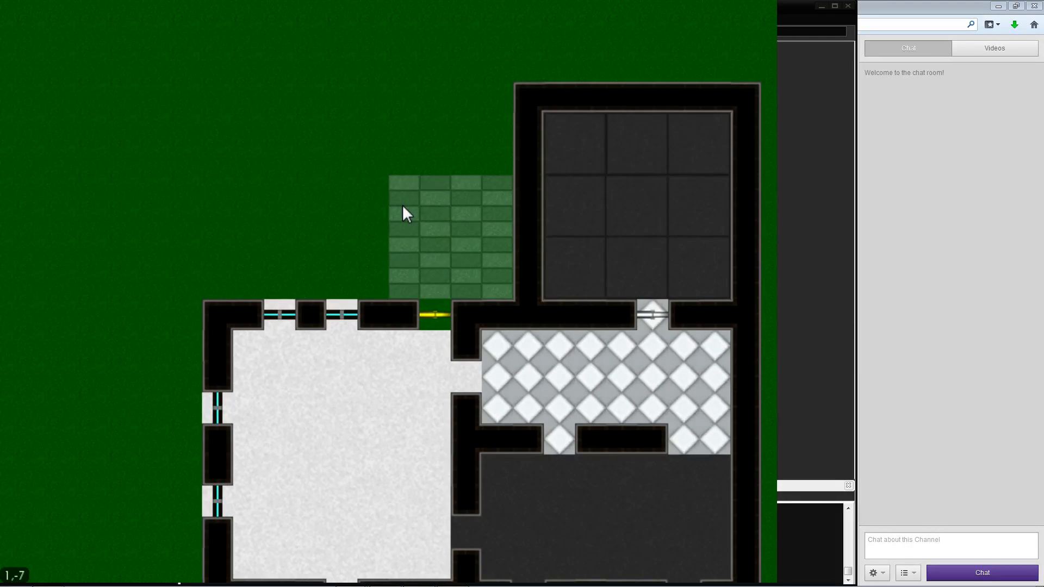
pyautogui.scroll(-1, 402, 204)
pyautogui.scroll(-3, 402, 204)
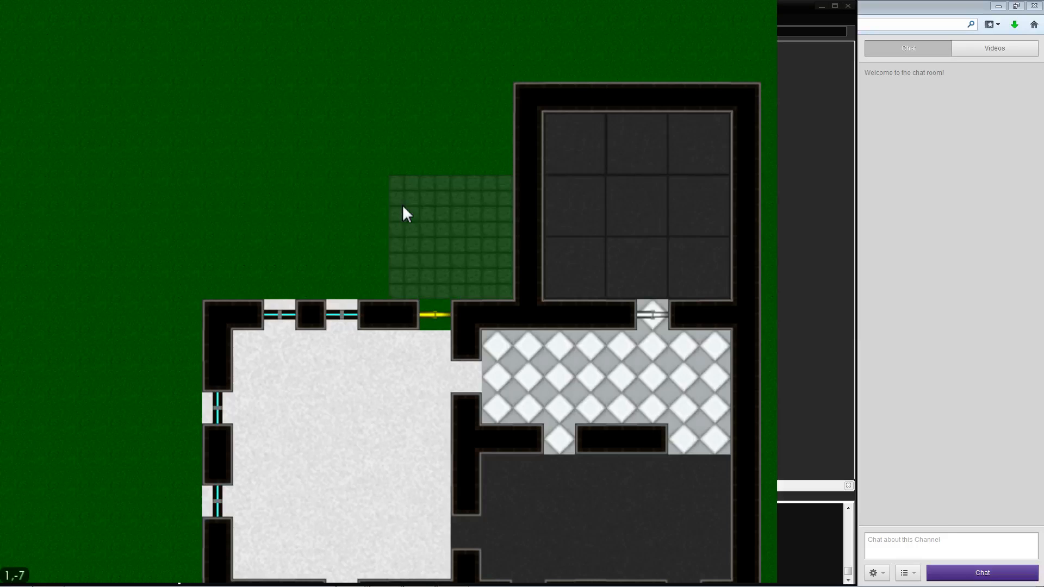
pyautogui.scroll(-1, 405, 214)
pyautogui.scroll(1, 405, 214)
pyautogui.scroll(-5, 403, 206)
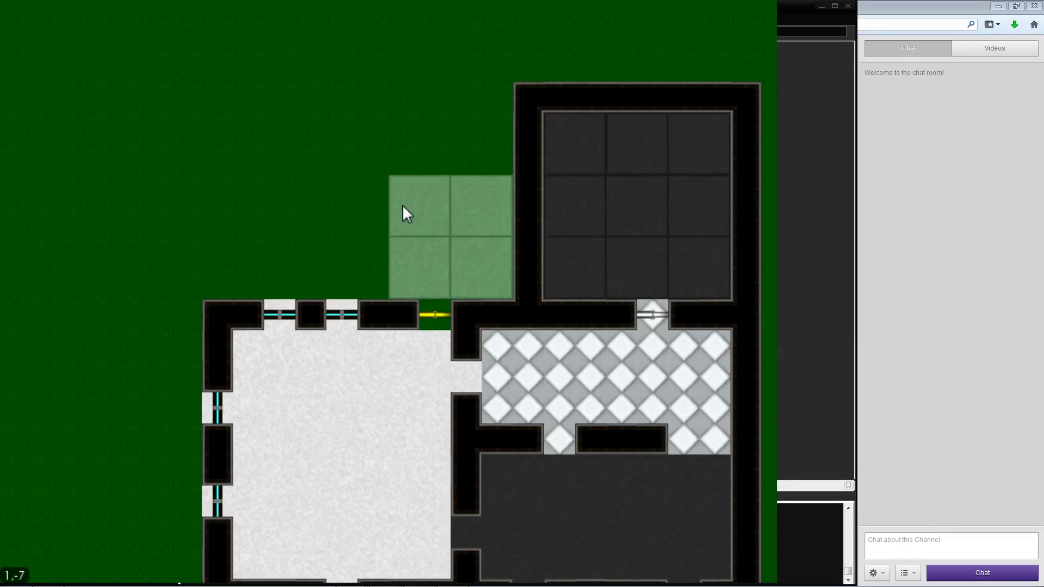
pyautogui.scroll(-1, 403, 206)
pyautogui.scroll(2, 403, 207)
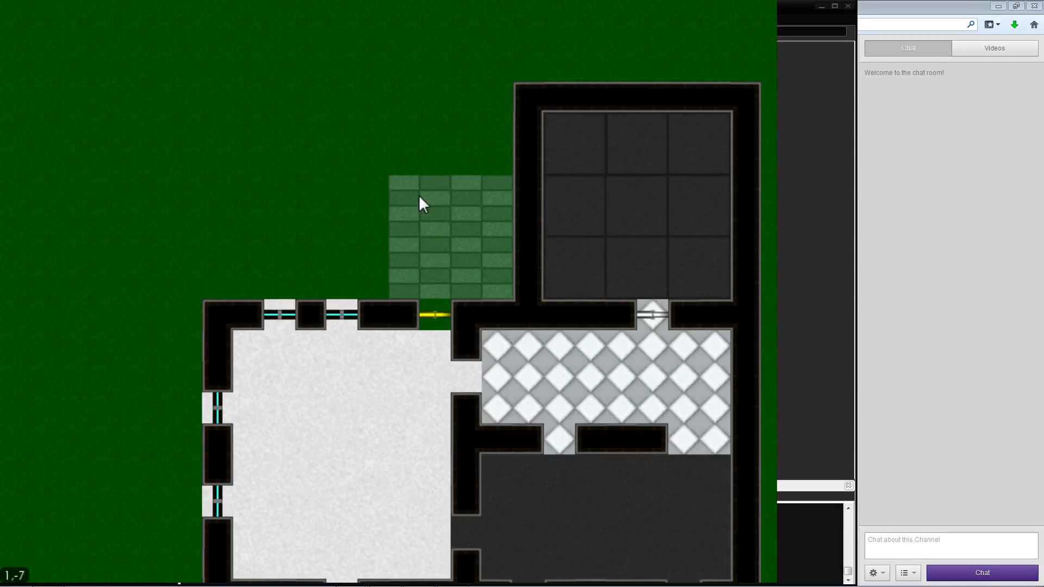
pyautogui.click(419, 209)
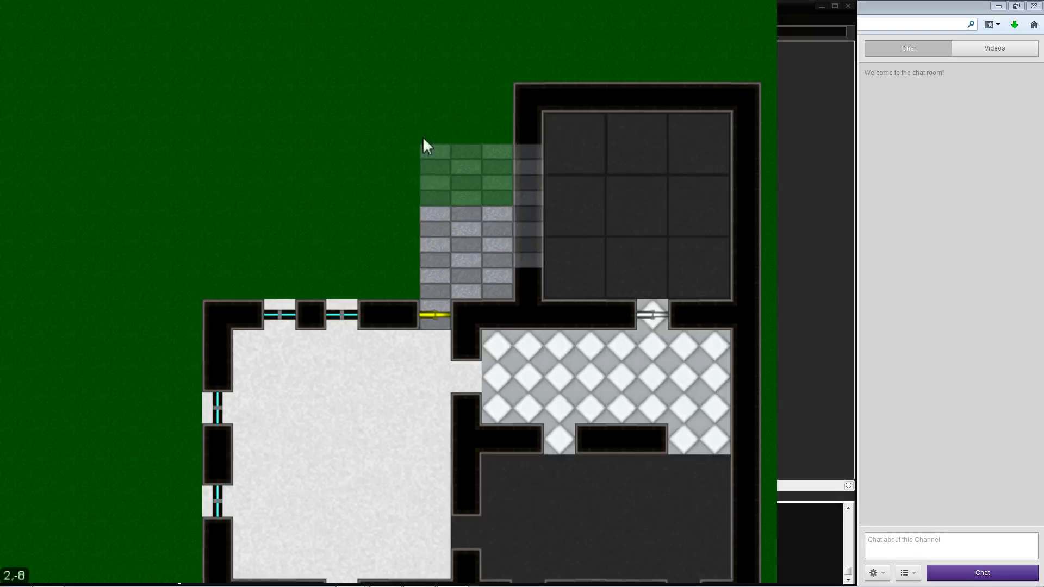
pyautogui.click(426, 94)
# Extend the grey brick paving around the northwest corner and along the outside of the new room's north wall
pyautogui.moveTo(438, 40); pyautogui.dragTo(329, 195, button='middle')
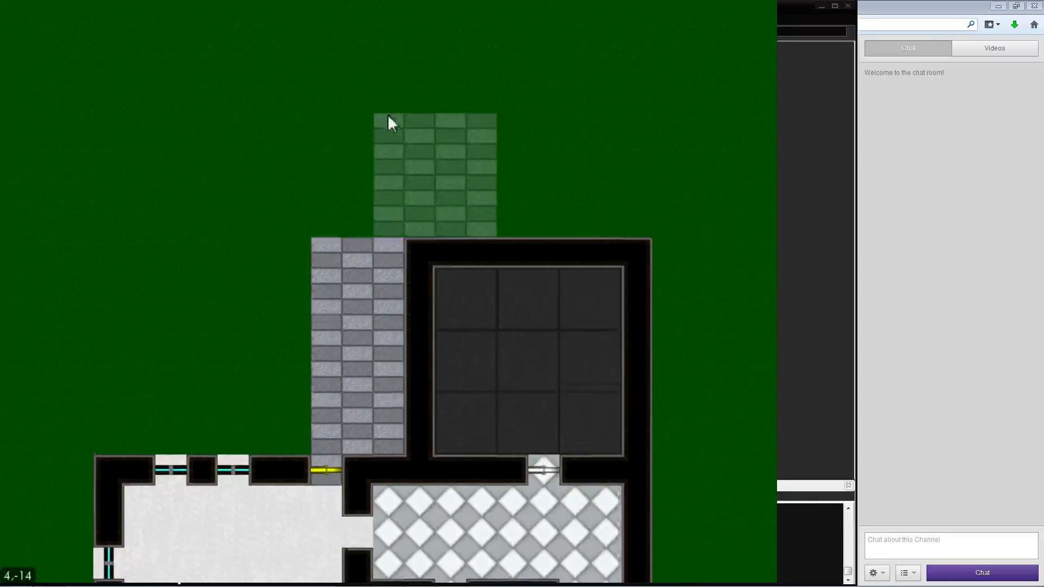
pyautogui.click(334, 184)
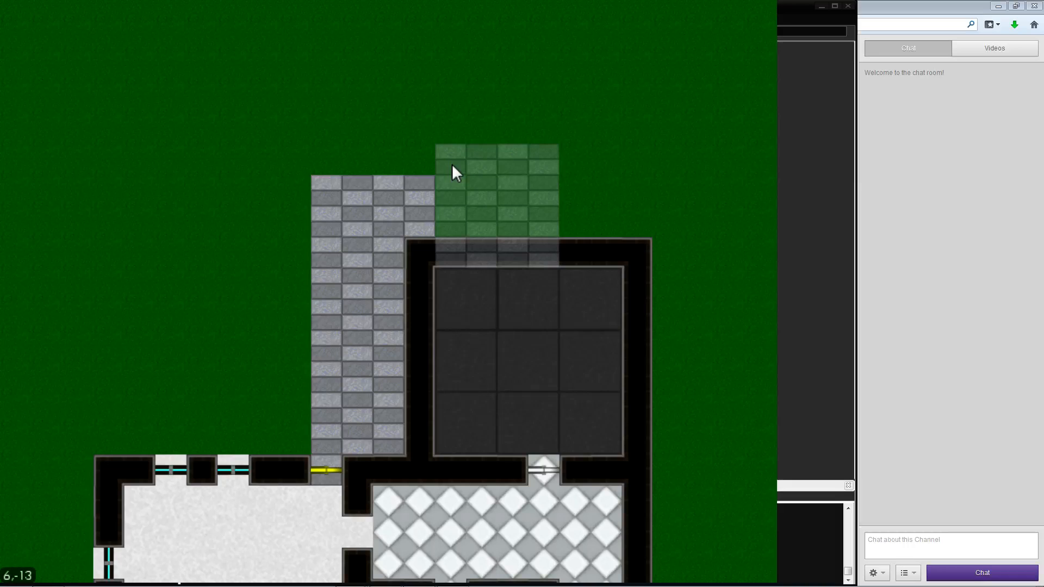
pyautogui.click(447, 191)
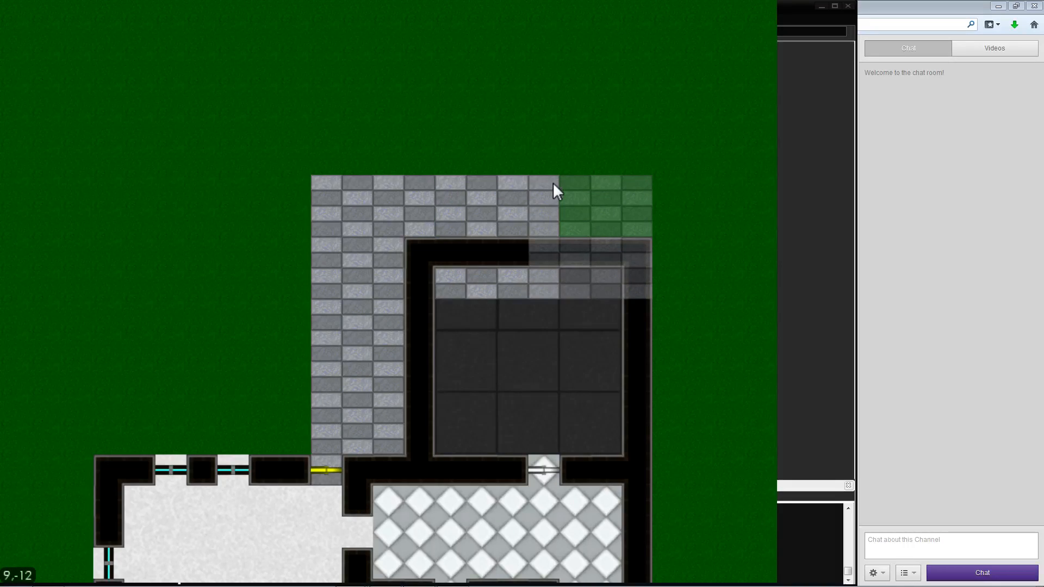
pyautogui.click(448, 145)
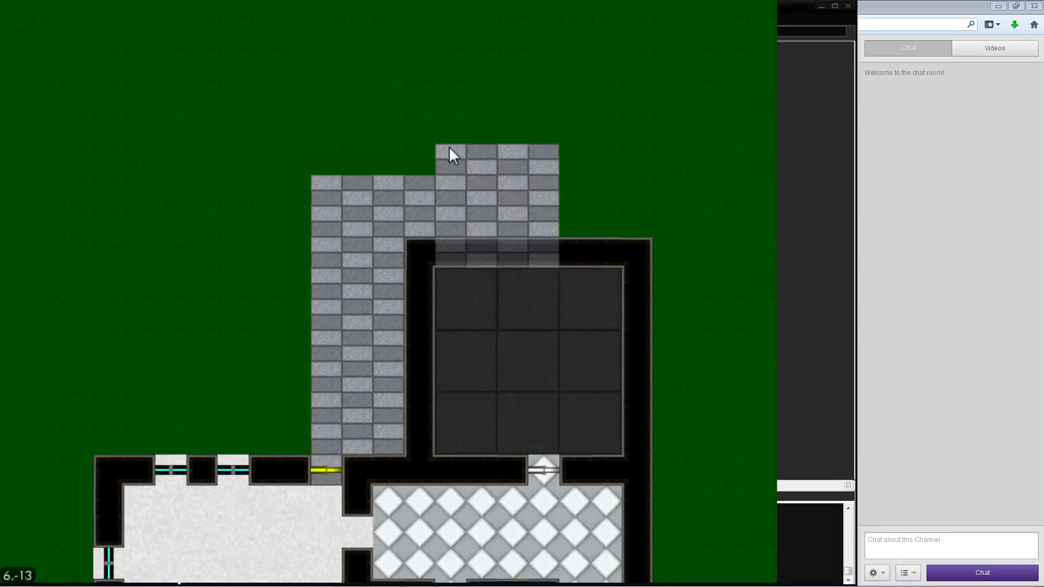
pyautogui.click(542, 143)
pyautogui.moveTo(470, 215); pyautogui.dragTo(423, 145, button='middle')
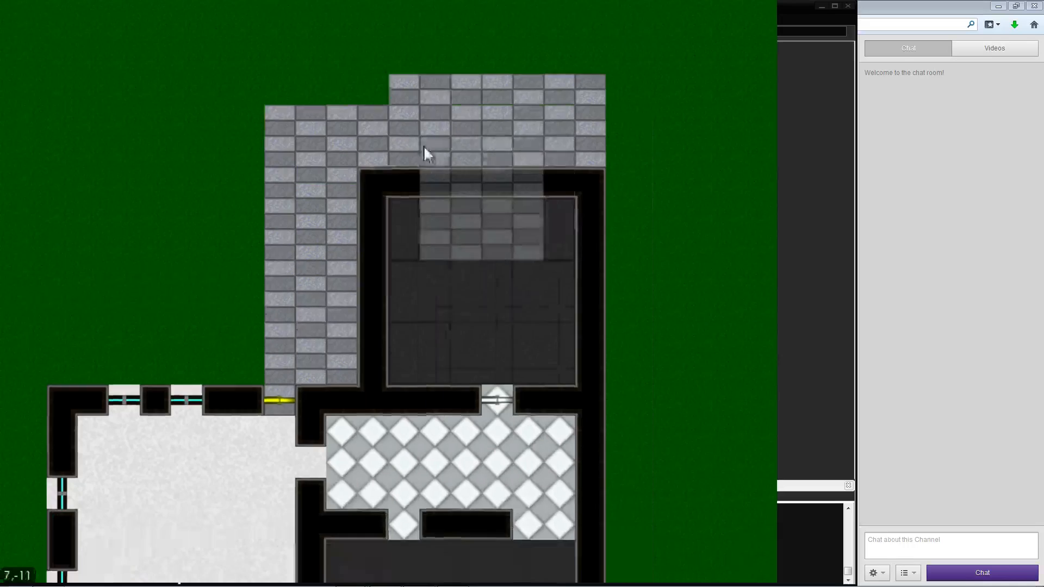
# Replace the protruding outer row of grey brick paving north of the new room with grass to straighten the paving's edge
pyautogui.press('Down')
pyautogui.press('Left')
pyautogui.press('Left')
pyautogui.press('Up')
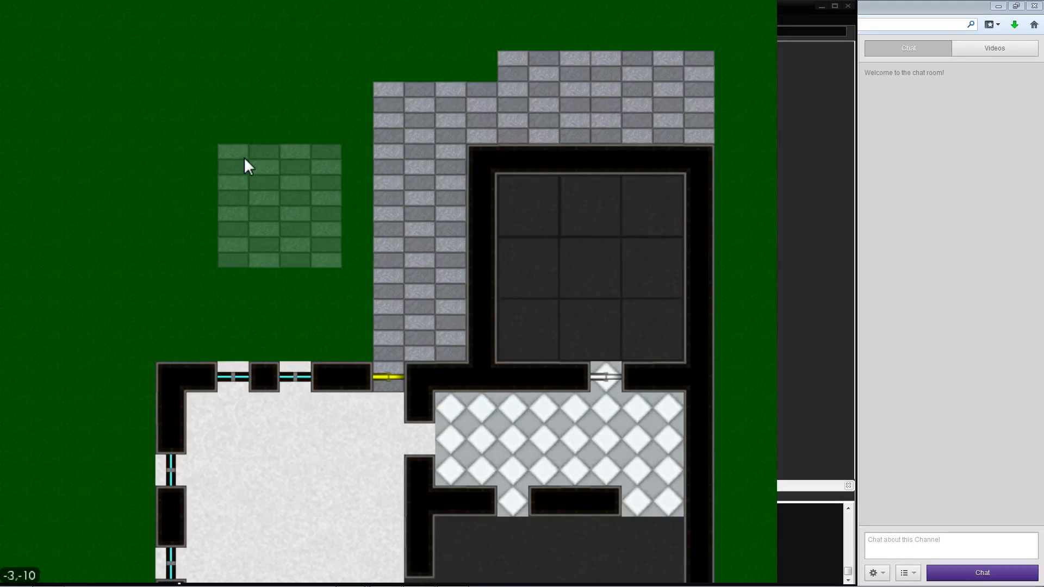
pyautogui.scroll(-5, 243, 156)
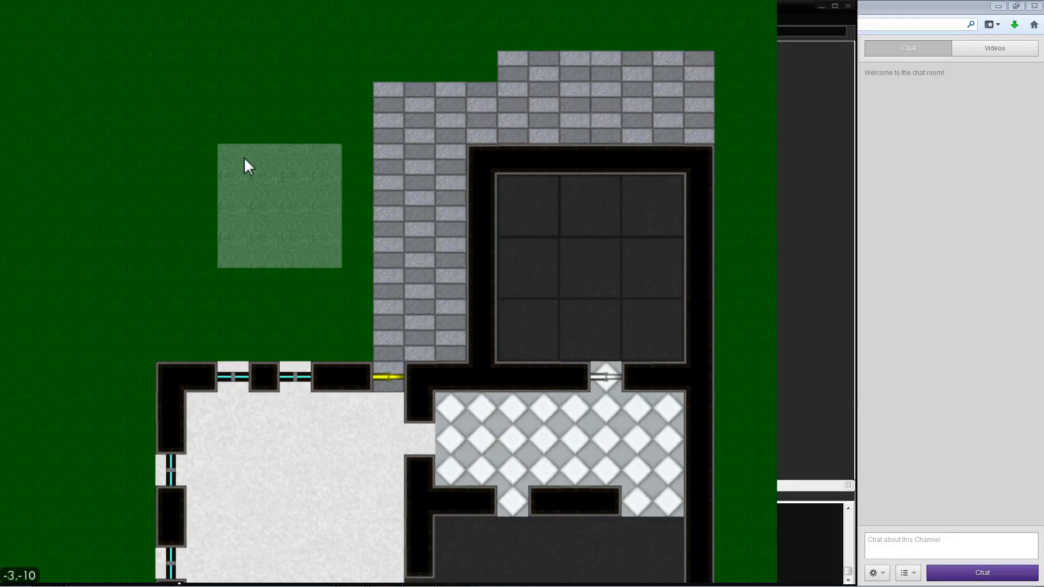
pyautogui.scroll(-4, 244, 156)
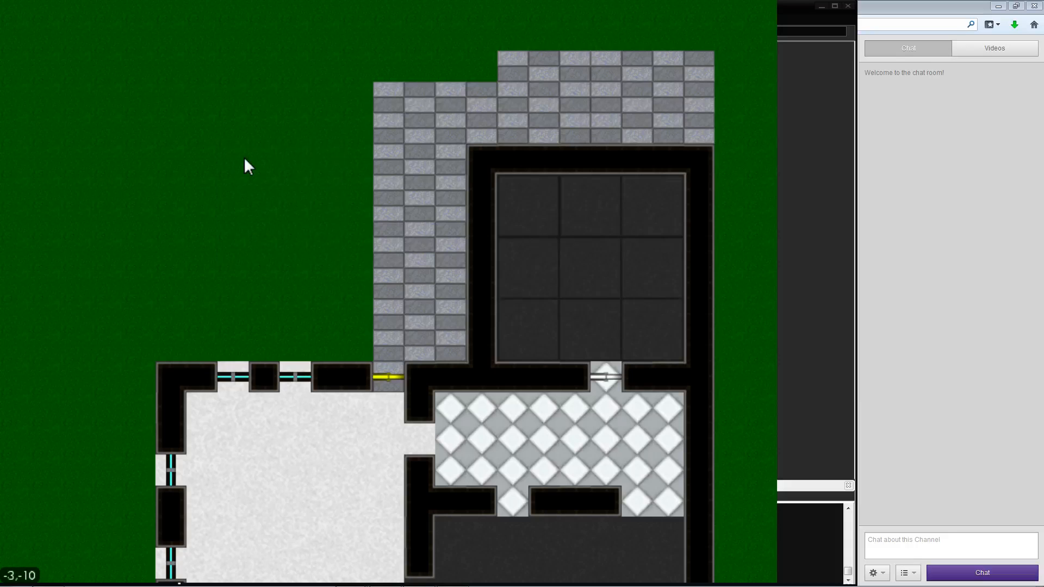
pyautogui.scroll(-1, 243, 157)
pyautogui.press('Up')
pyautogui.press('Right')
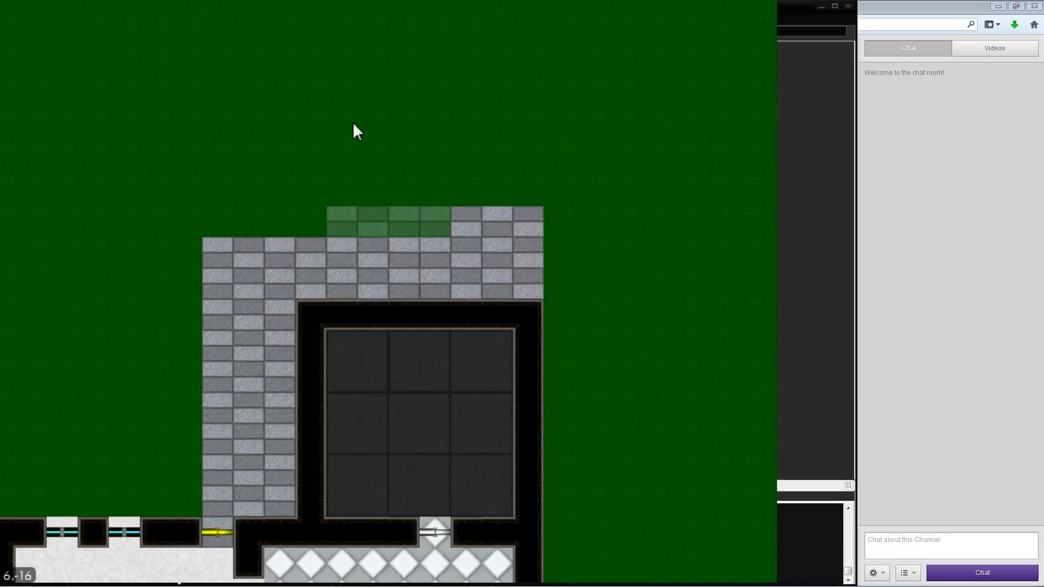
pyautogui.click(370, 125)
pyautogui.click(322, 129)
pyautogui.click(452, 132)
pyautogui.press('Down')
pyautogui.press('Left')
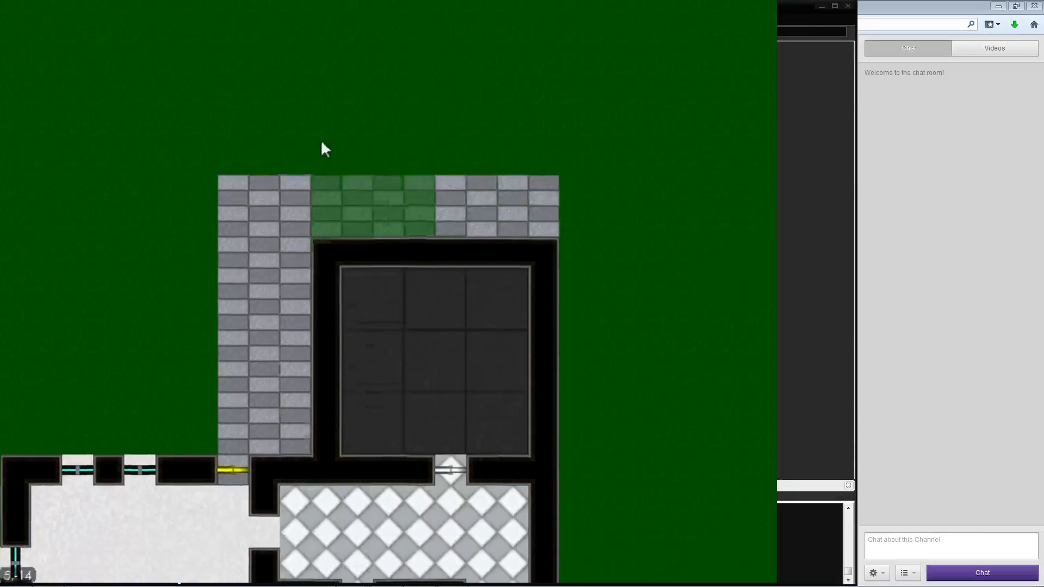
pyautogui.press('Up')
pyautogui.press('Right')
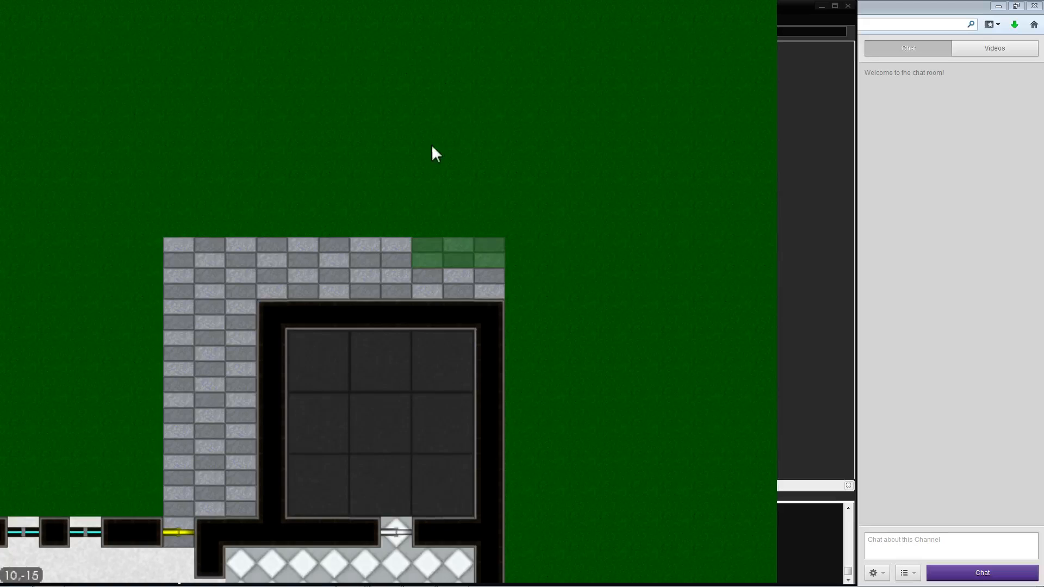
pyautogui.rightClick(422, 159)
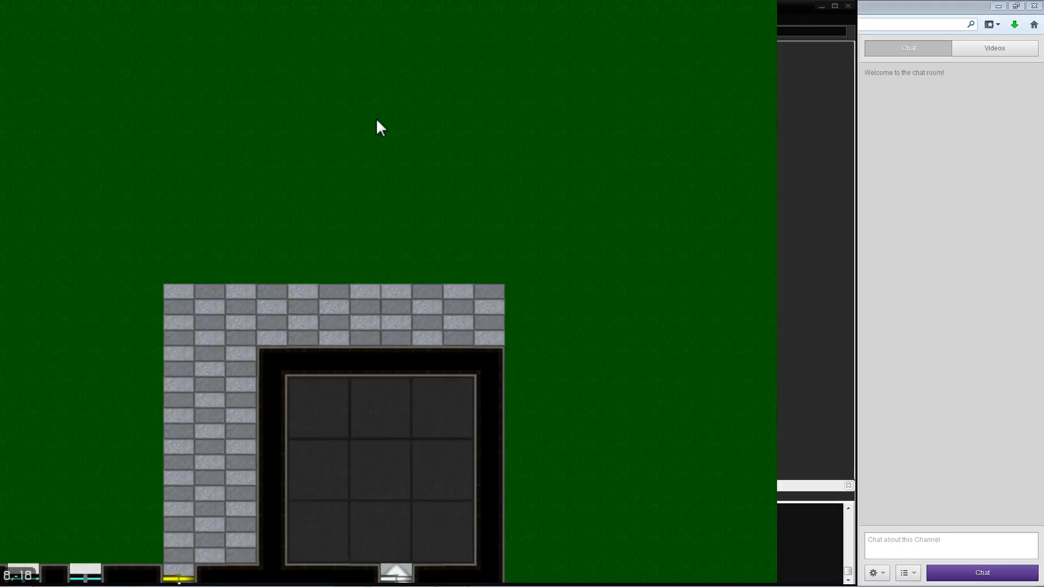
# Pave a six-tile-wide grey brick path running eight tiles northward from the paving outside the north room
pyautogui.click(376, 118)
pyautogui.press('Left')
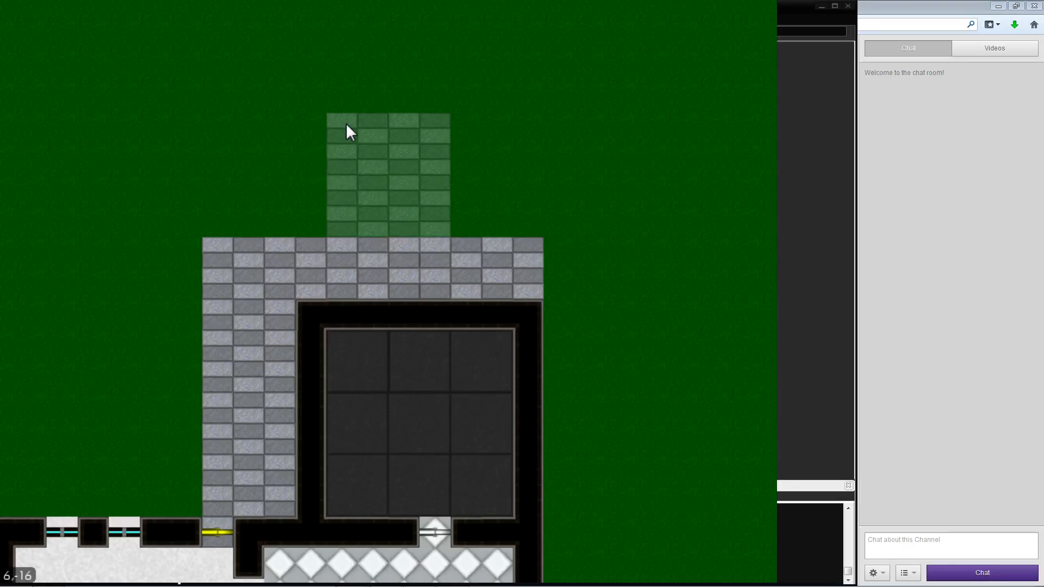
pyautogui.click(346, 123)
pyautogui.click(391, 119)
pyautogui.moveTo(385, 24)
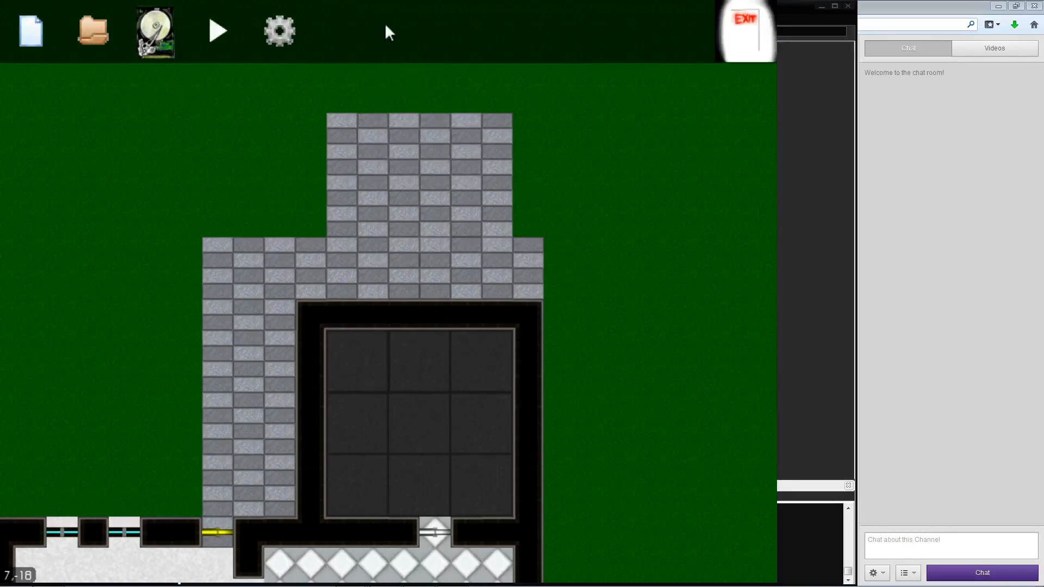
pyautogui.press('w')
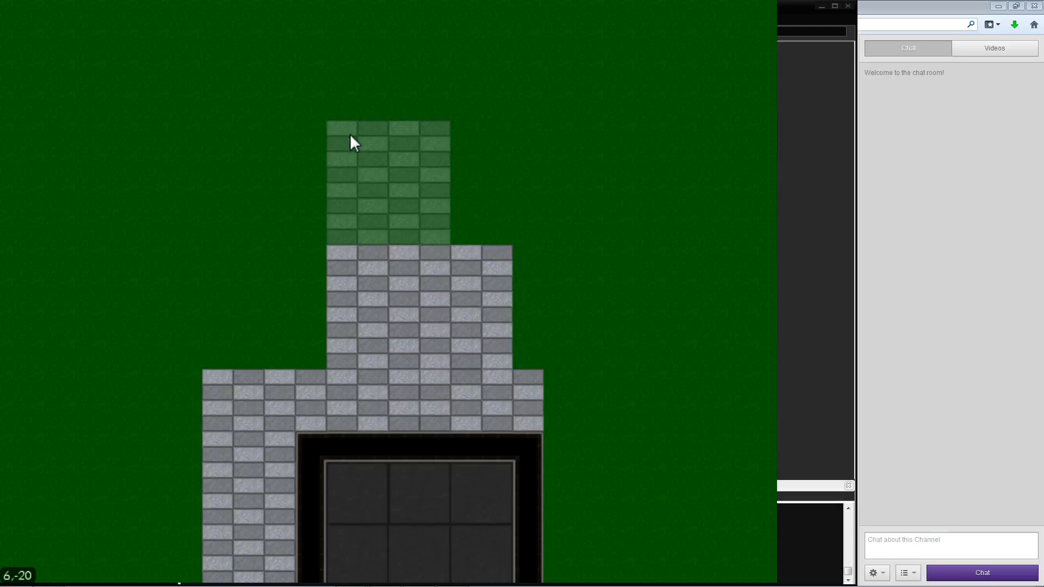
pyautogui.click(350, 133)
pyautogui.click(405, 135)
pyautogui.press('s')
pyautogui.press('a')
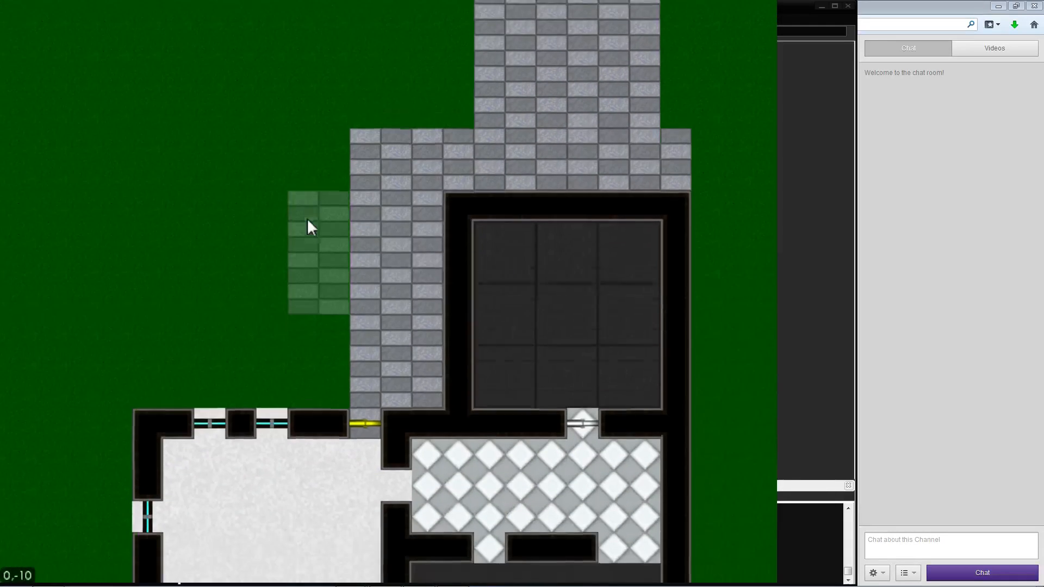
pyautogui.press('w')
pyautogui.press('d')
pyautogui.press('w')
pyautogui.press('a')
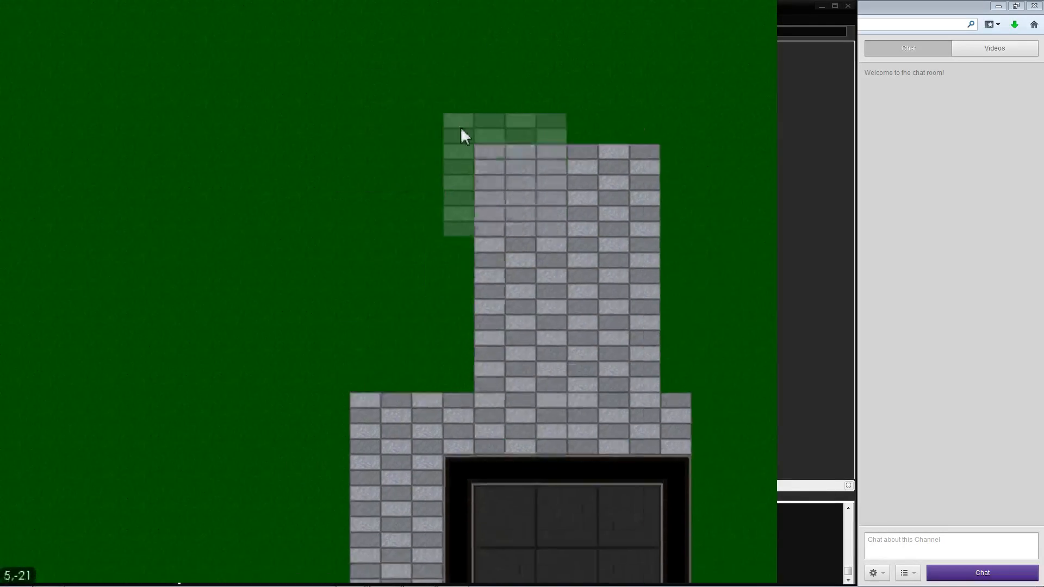
# Replace the northern six tiles of the paving's outermost west column with grass
pyautogui.press('s')
pyautogui.press('d')
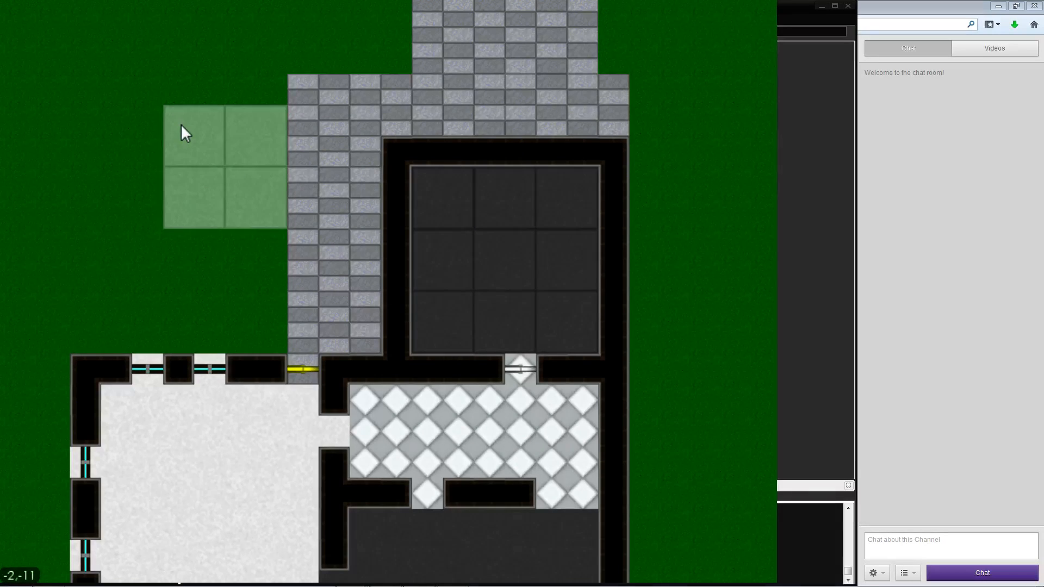
pyautogui.scroll(-1, 181, 125)
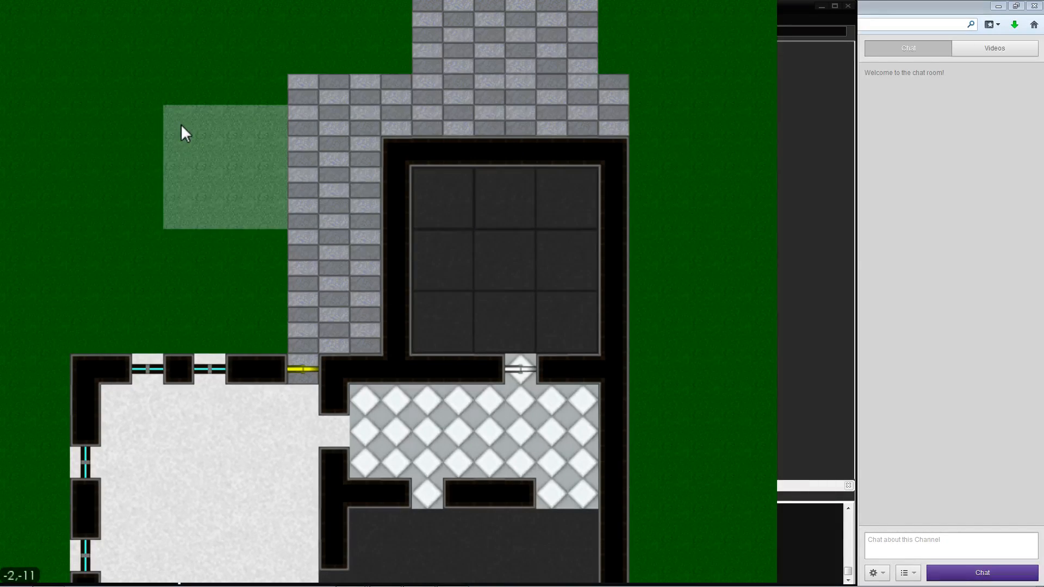
pyautogui.scroll(-6, 181, 125)
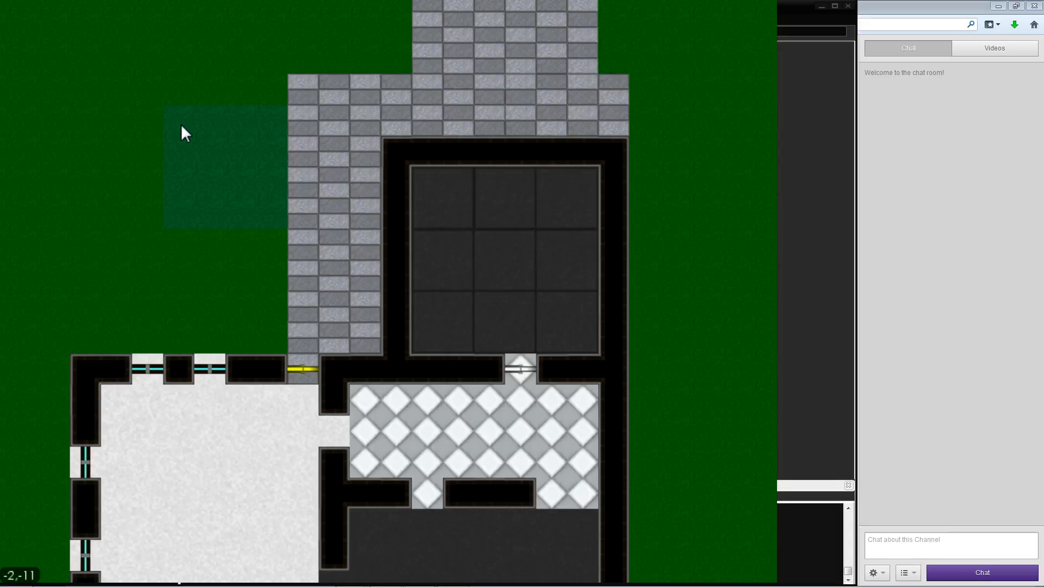
pyautogui.scroll(-5, 181, 125)
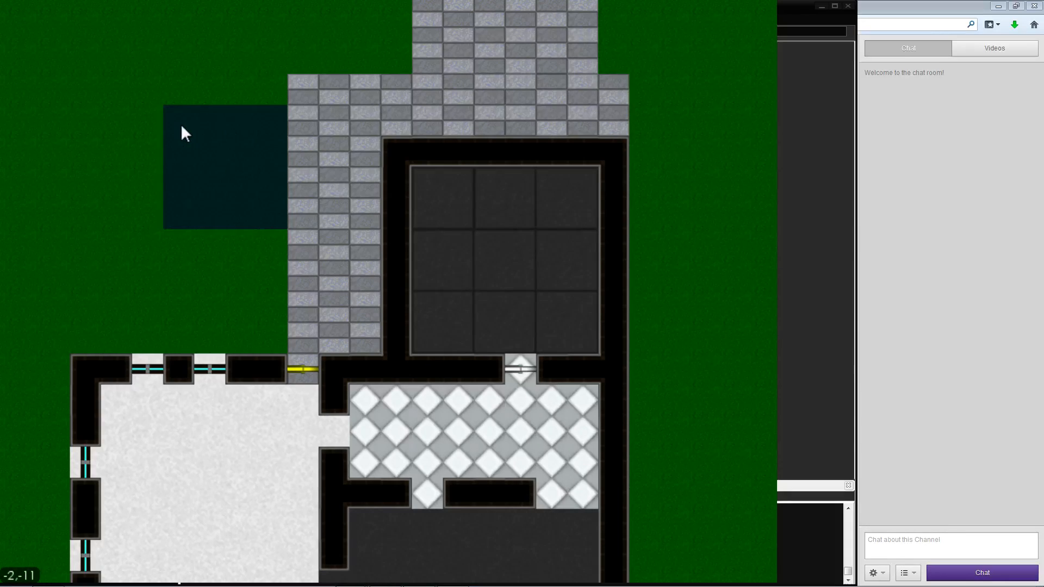
pyautogui.scroll(-3, 181, 126)
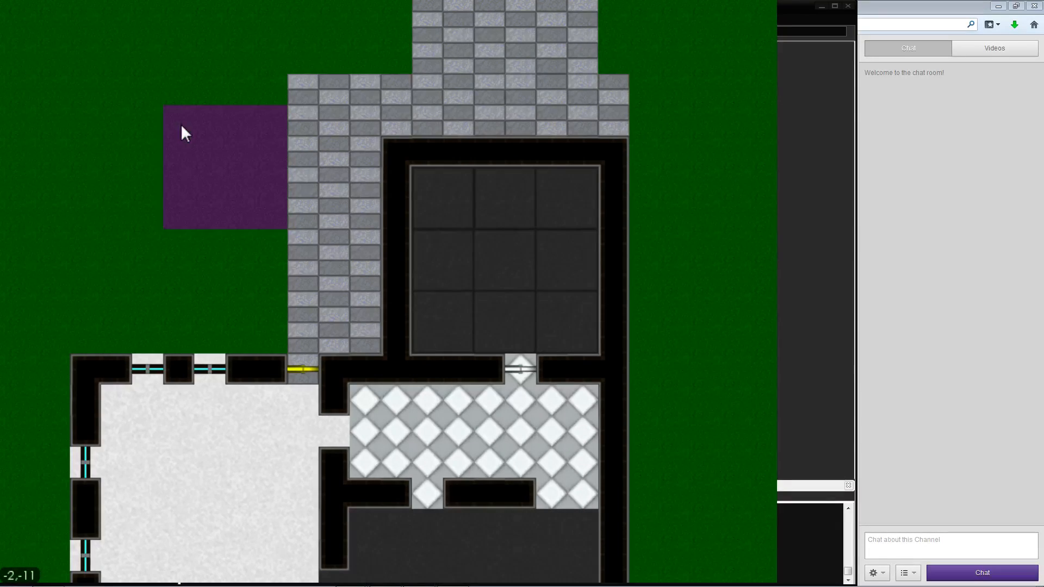
pyautogui.scroll(1, 181, 126)
pyautogui.scroll(-2, 181, 125)
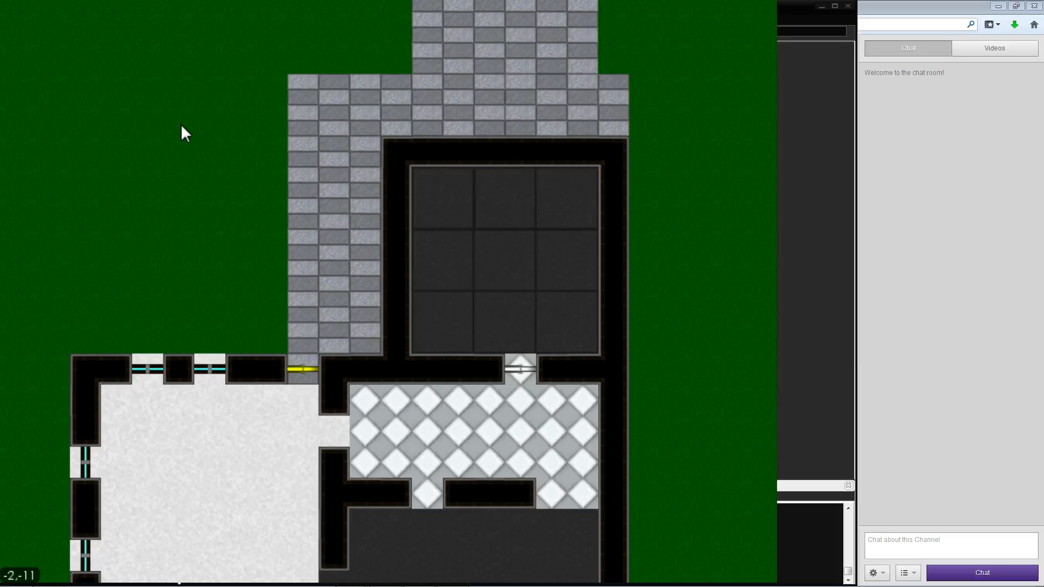
pyautogui.press('w')
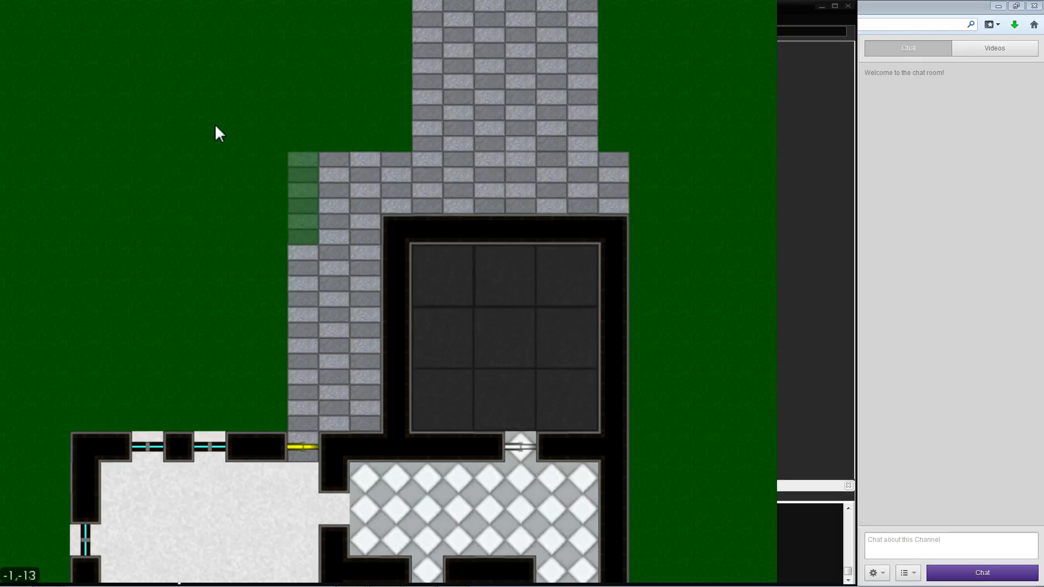
pyautogui.moveTo(218, 134); pyautogui.dragTo(214, 241)
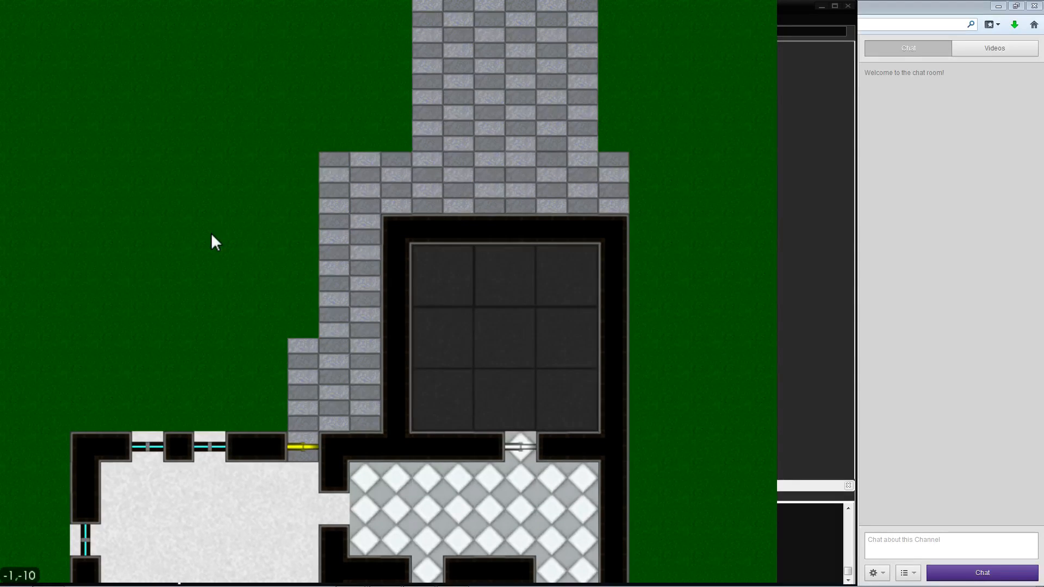
# Replace the one-tile-wide strip of brick paving at the north room's outer northeast corner with grass
pyautogui.press('s')
pyautogui.press('d')
pyautogui.press('w')
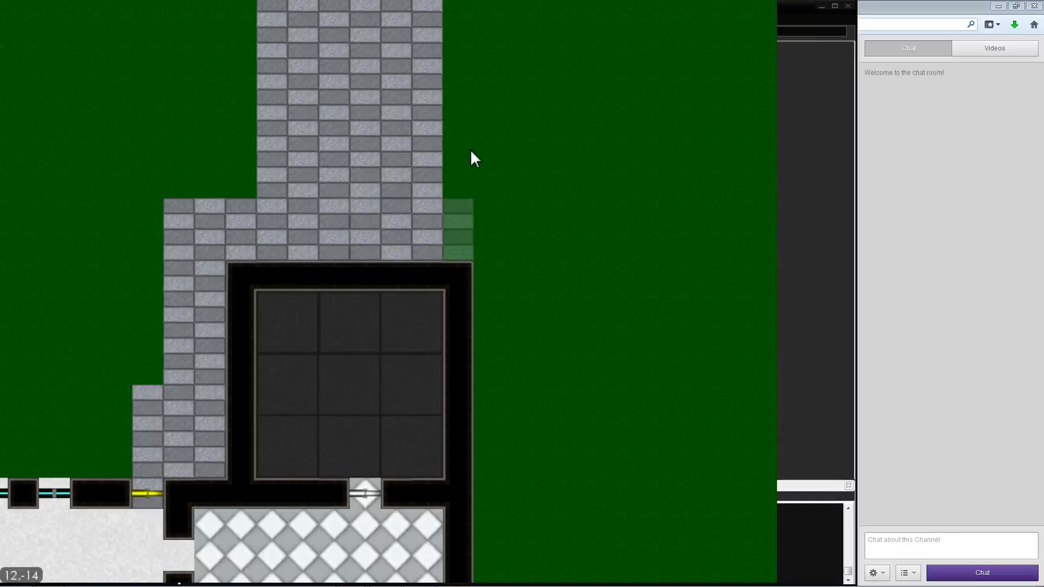
pyautogui.click(471, 150)
# Open two one-tile gaps in the north room's east wall and fit a vertical window in each
pyautogui.press('s')
pyautogui.press('a')
pyautogui.press('a')
pyautogui.press('w')
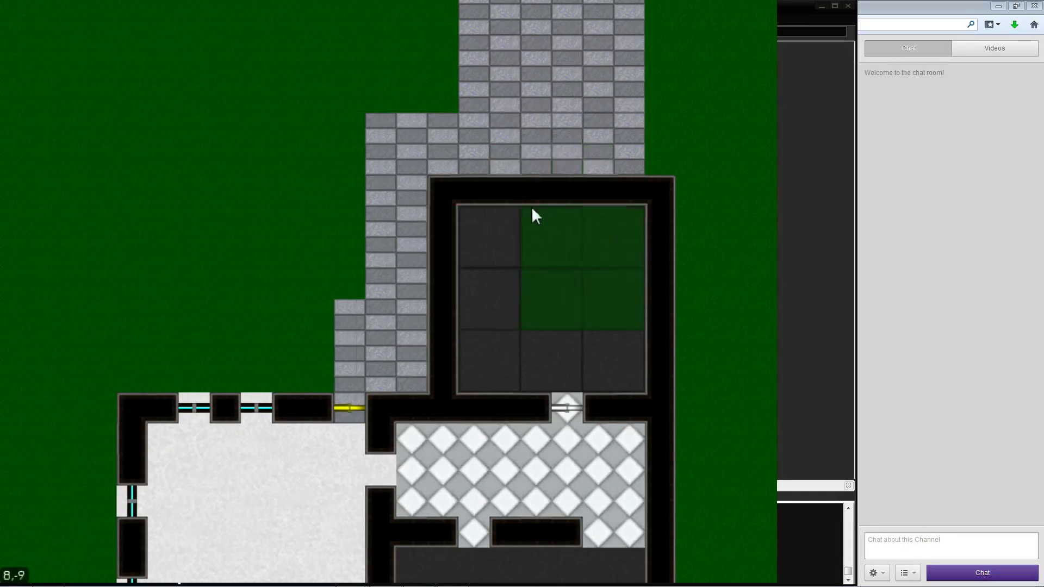
pyautogui.press('d')
pyautogui.press('s')
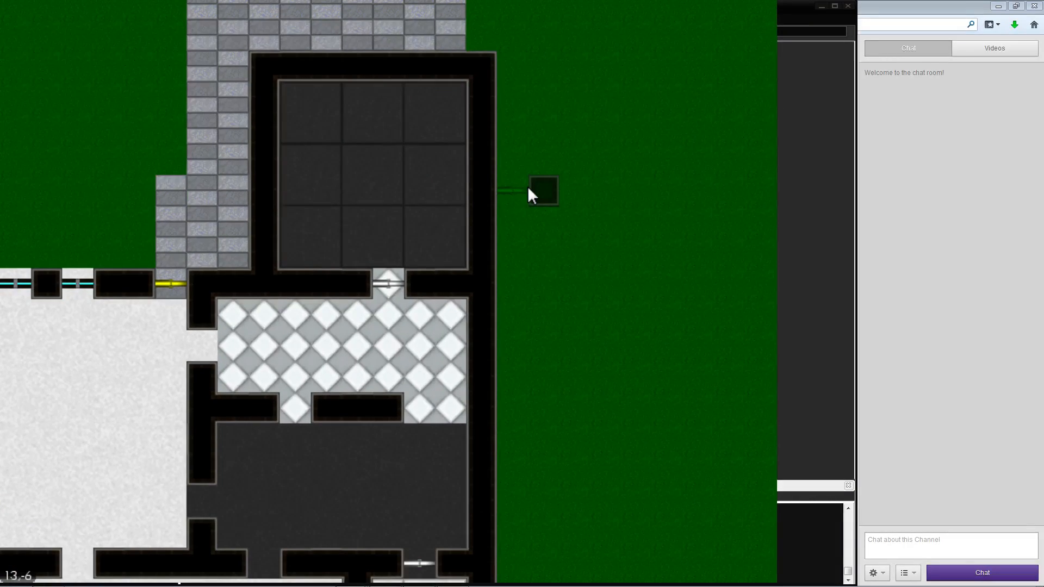
pyautogui.press('r')
pyautogui.press('w')
pyautogui.press('a')
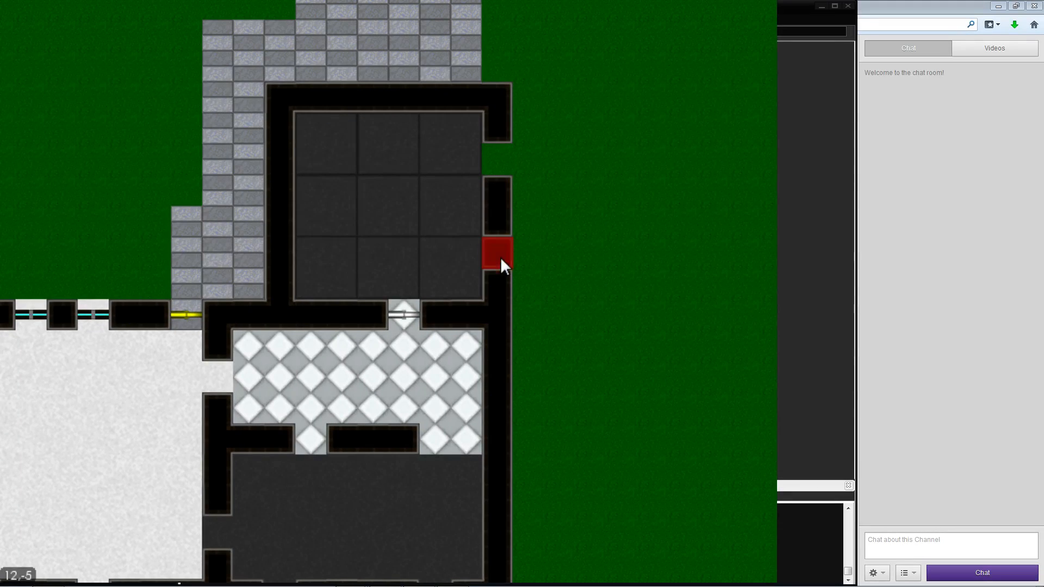
pyautogui.click(503, 164)
pyautogui.click(505, 252)
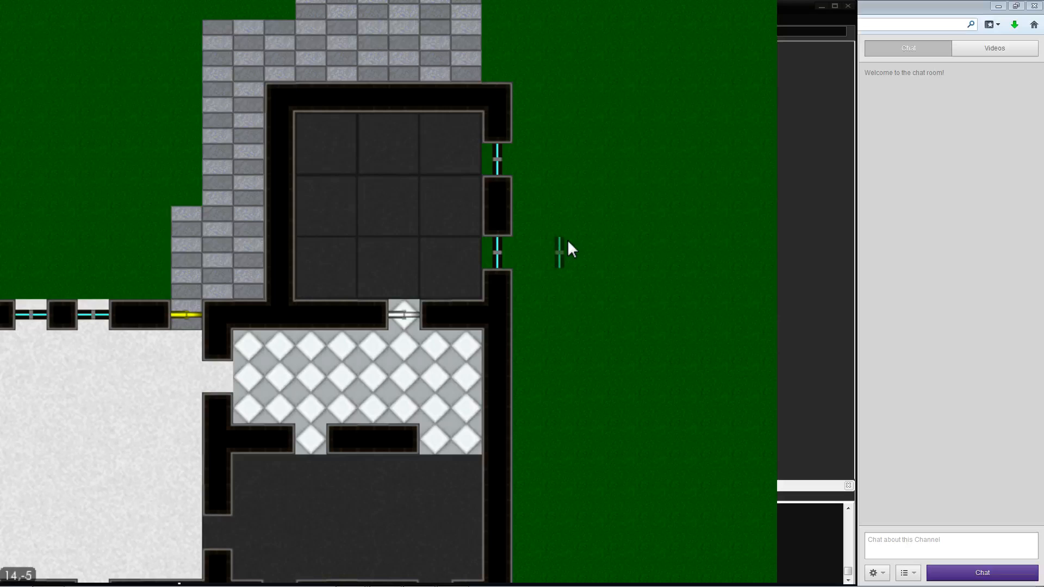
# Open a one-tile gap in the middle of the north room's west wall and fit a vertical window there
pyautogui.press('w')
pyautogui.press('d')
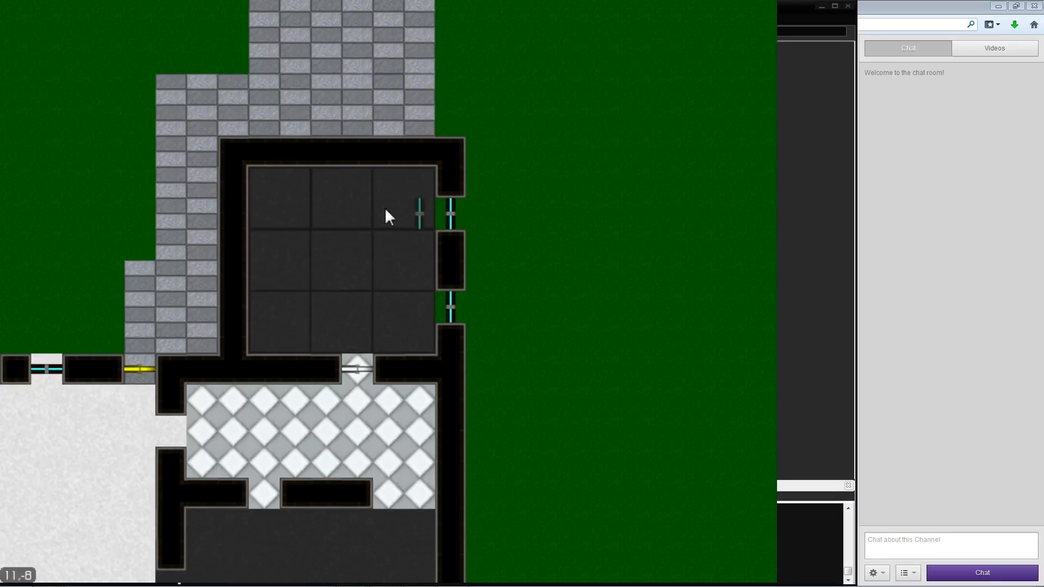
pyautogui.press('a')
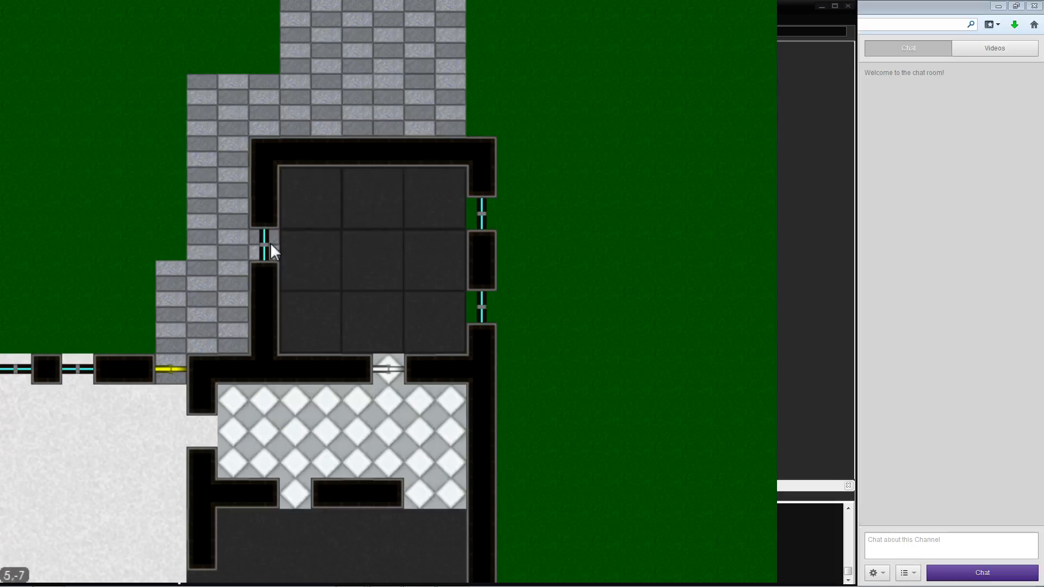
# Extend the north room's large dark floor tiles eastward under both east window openings
pyautogui.press('s')
pyautogui.press('d')
pyautogui.press('w')
pyautogui.press('d')
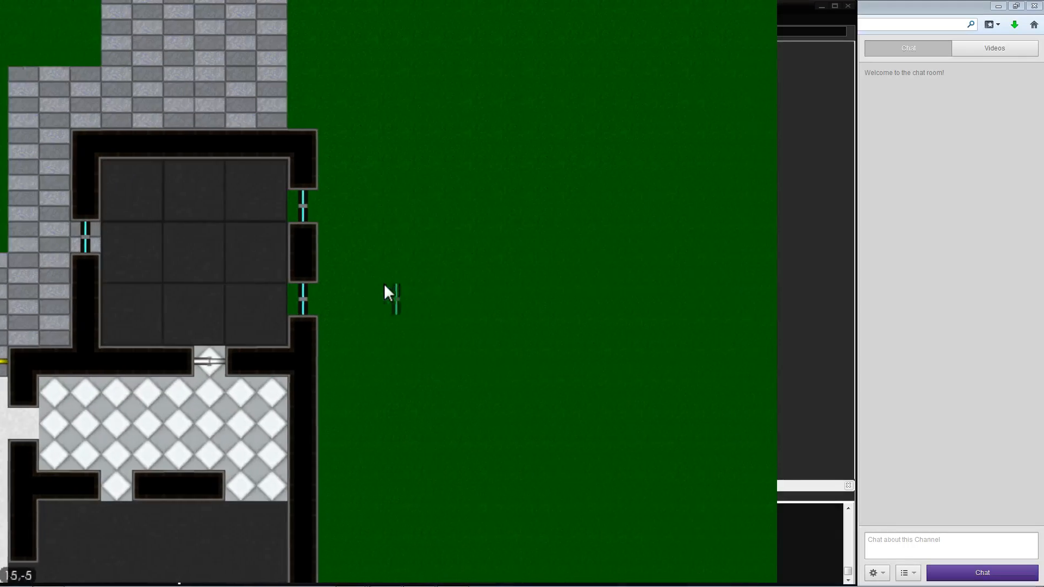
pyautogui.press('d')
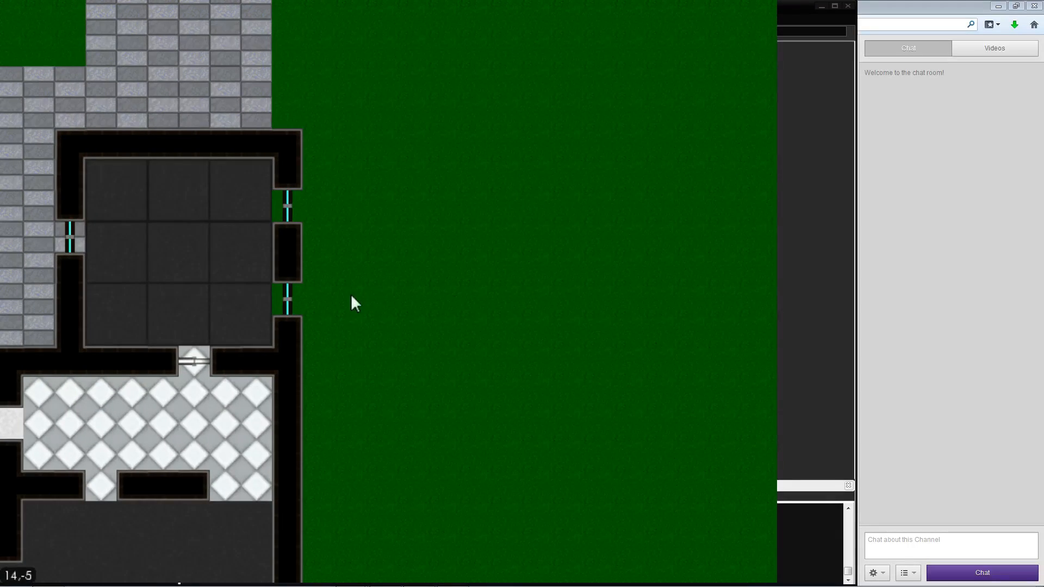
pyautogui.press('a')
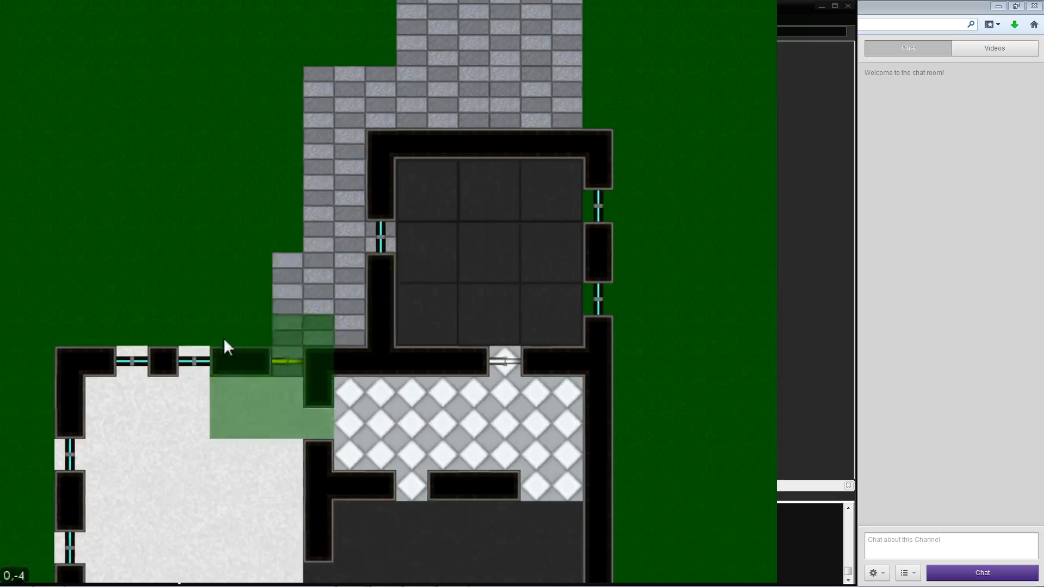
pyautogui.press('s')
pyautogui.press('a')
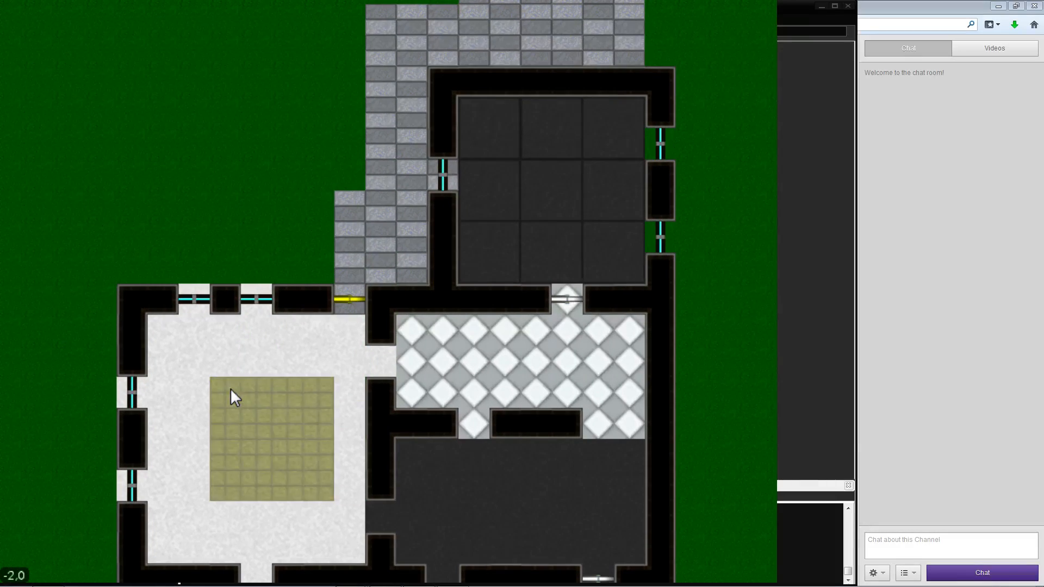
pyautogui.scroll(-4, 230, 388)
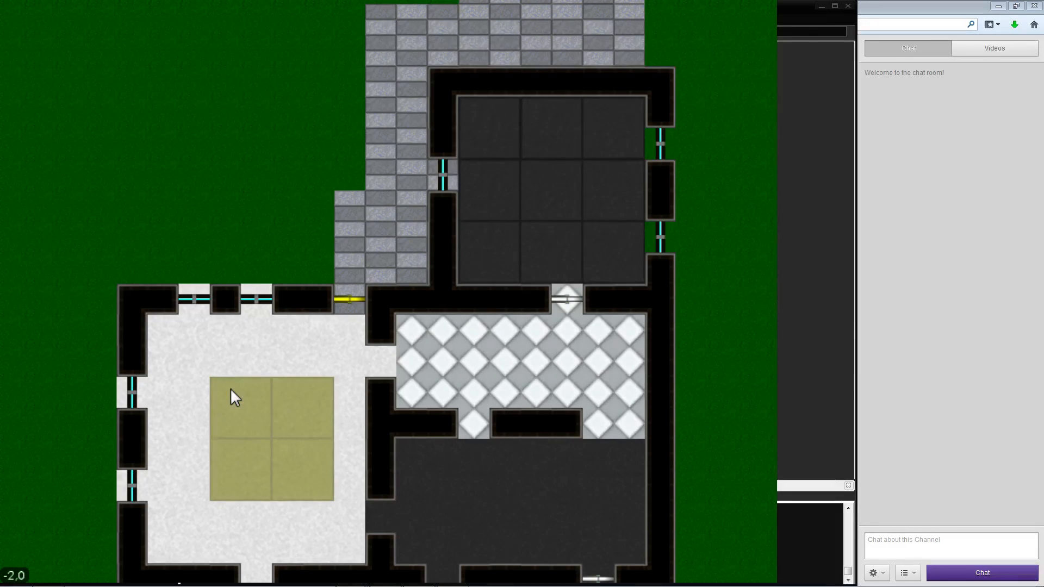
pyautogui.press('w')
pyautogui.press('d')
pyautogui.press('w')
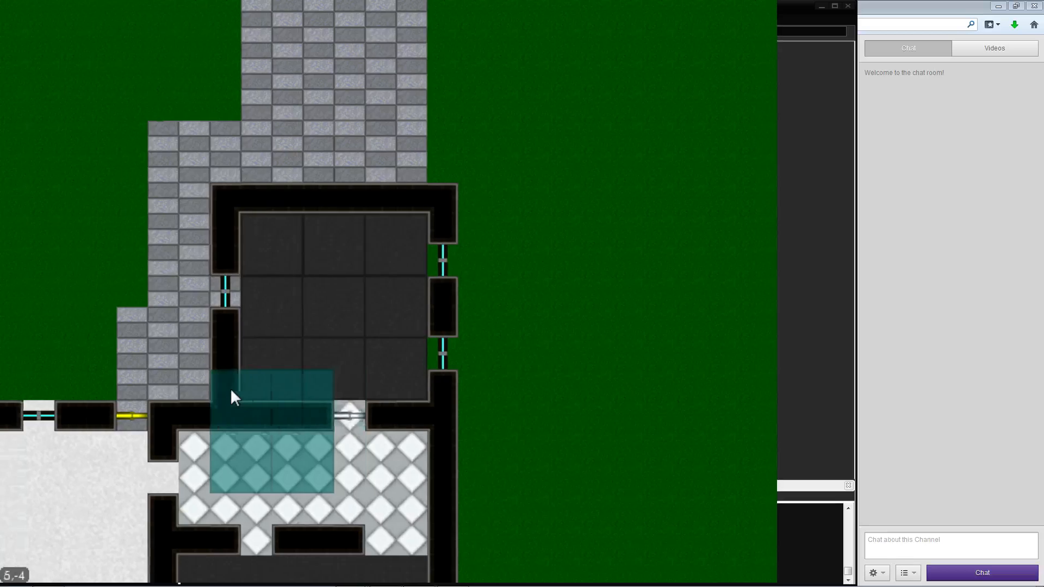
pyautogui.press('d')
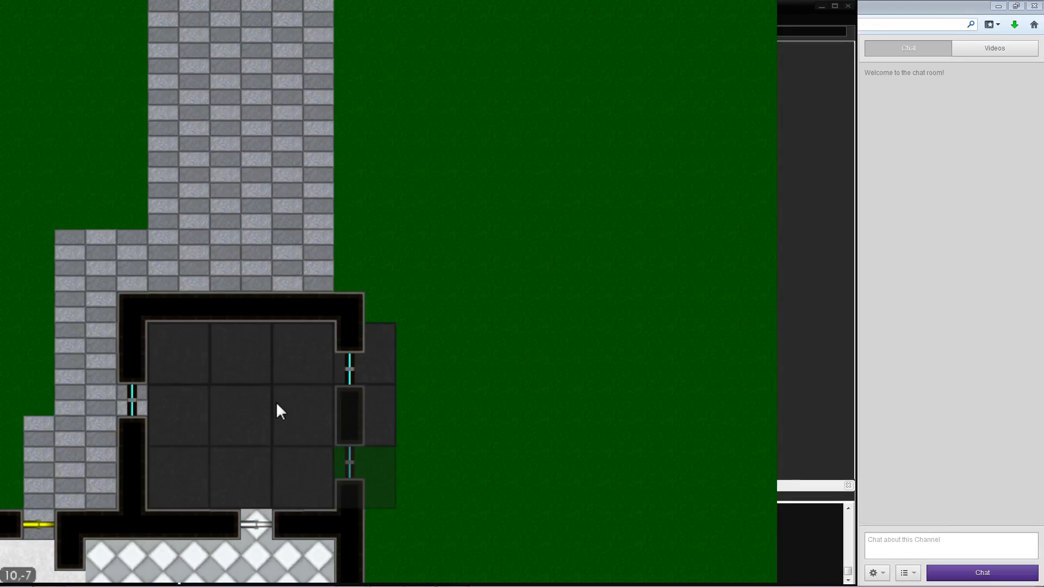
pyautogui.press('d')
pyautogui.press('s')
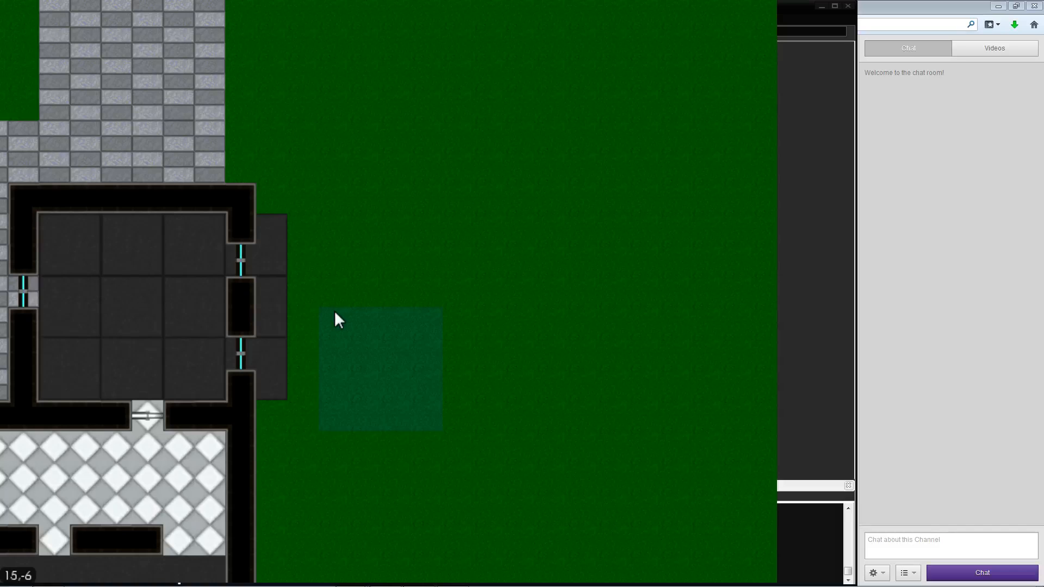
# Replace the strip of dark floor tiles outside the north room's east wall with grass
pyautogui.click(335, 313)
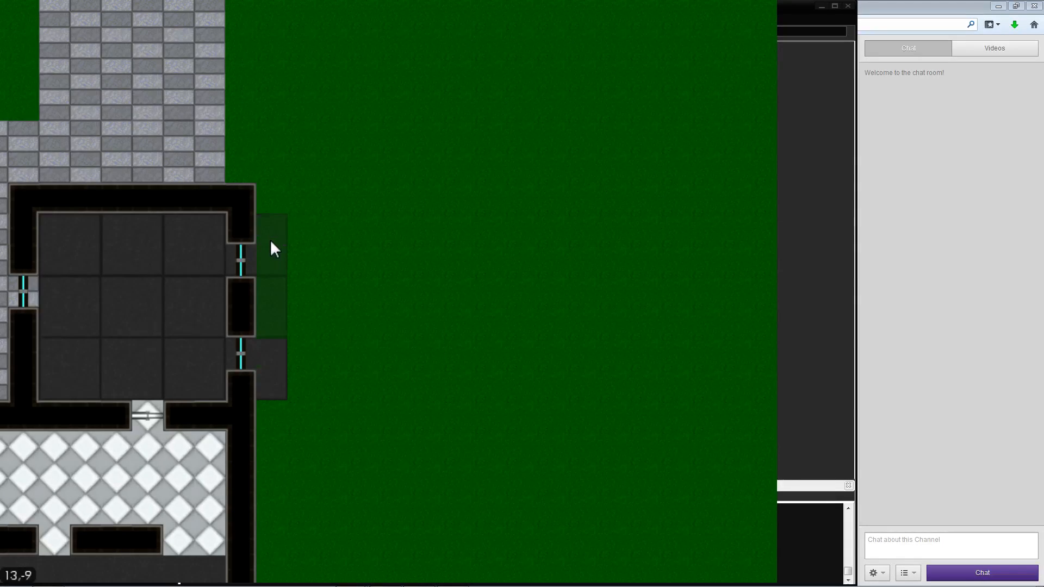
pyautogui.press('s')
pyautogui.press('a')
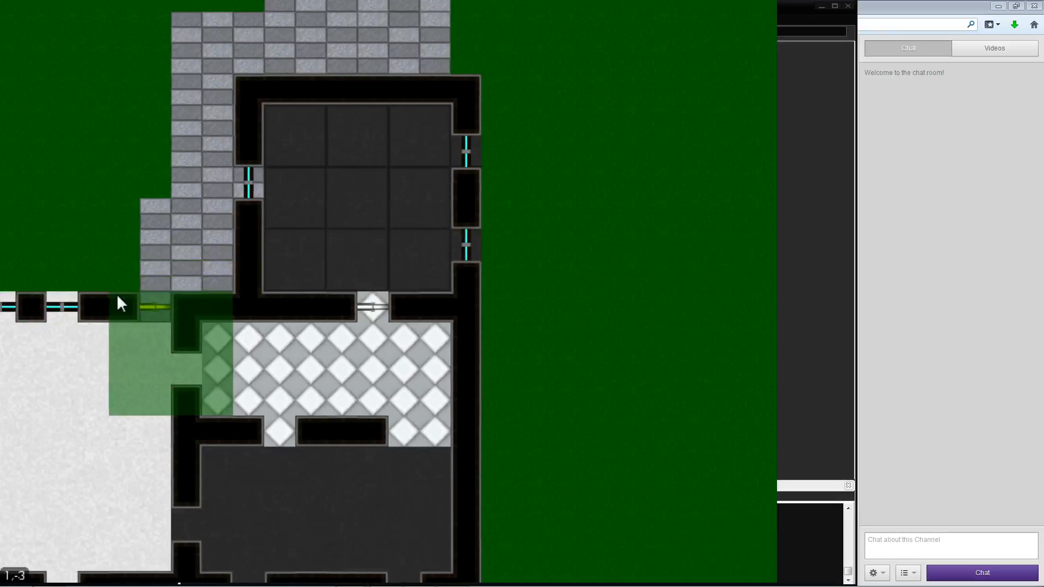
pyautogui.press('s')
pyautogui.press('a')
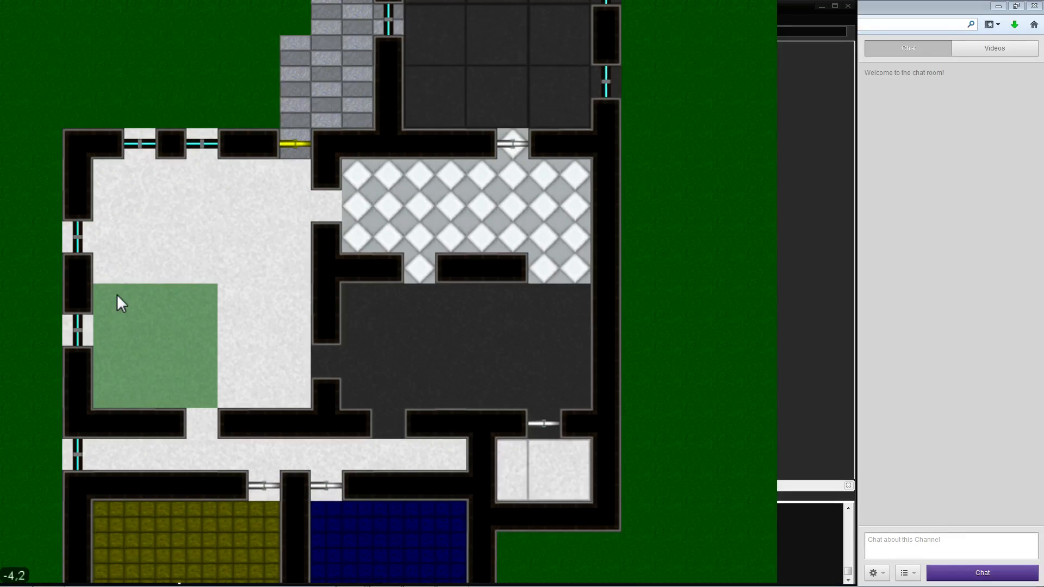
# Try to lay large dark floor tiles under the opening of the north room's west window
pyautogui.press('w')
pyautogui.press('d')
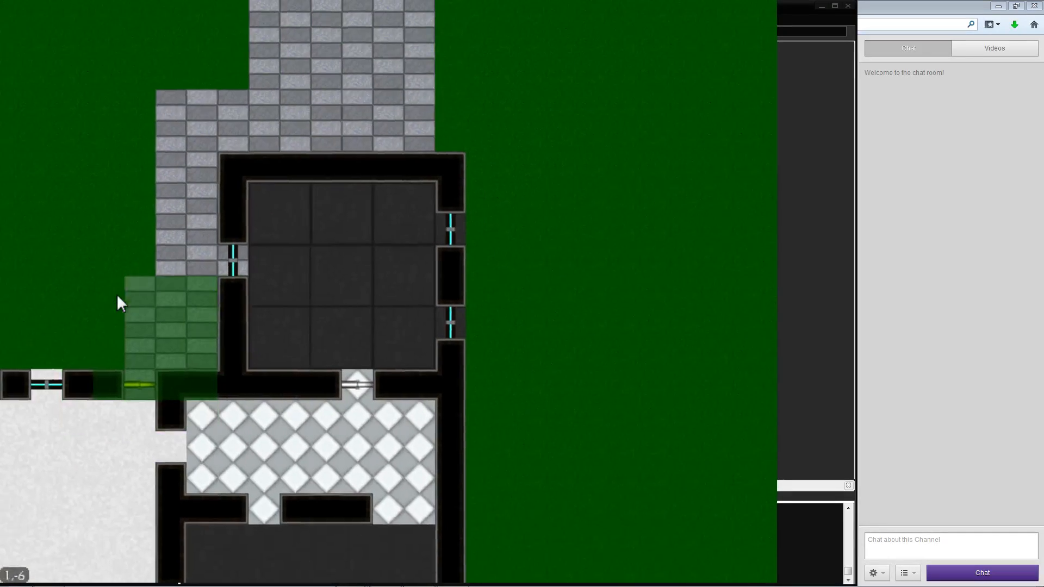
pyautogui.press('d')
pyautogui.press('a')
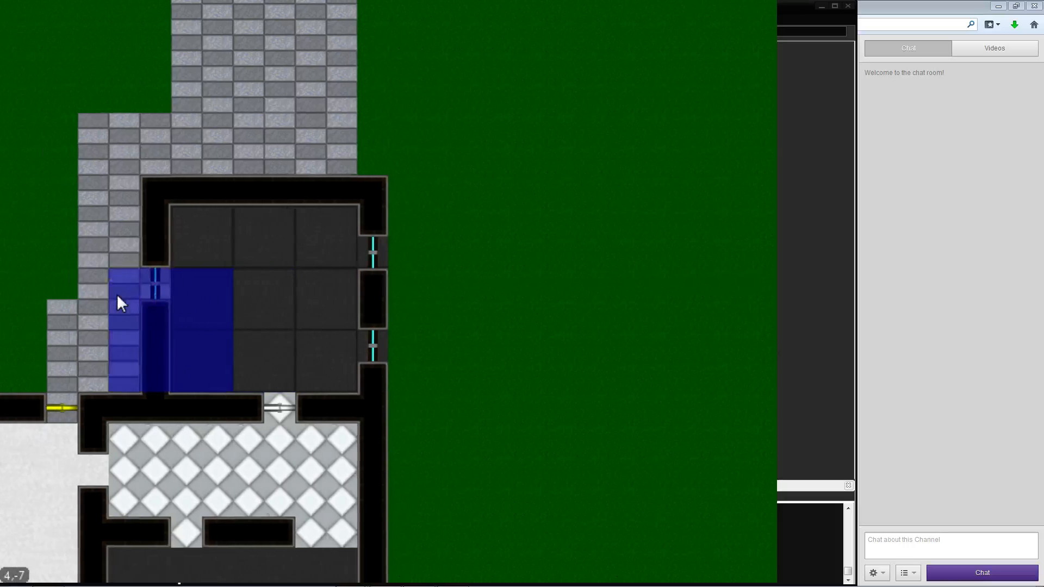
pyautogui.scroll(-4, 116, 294)
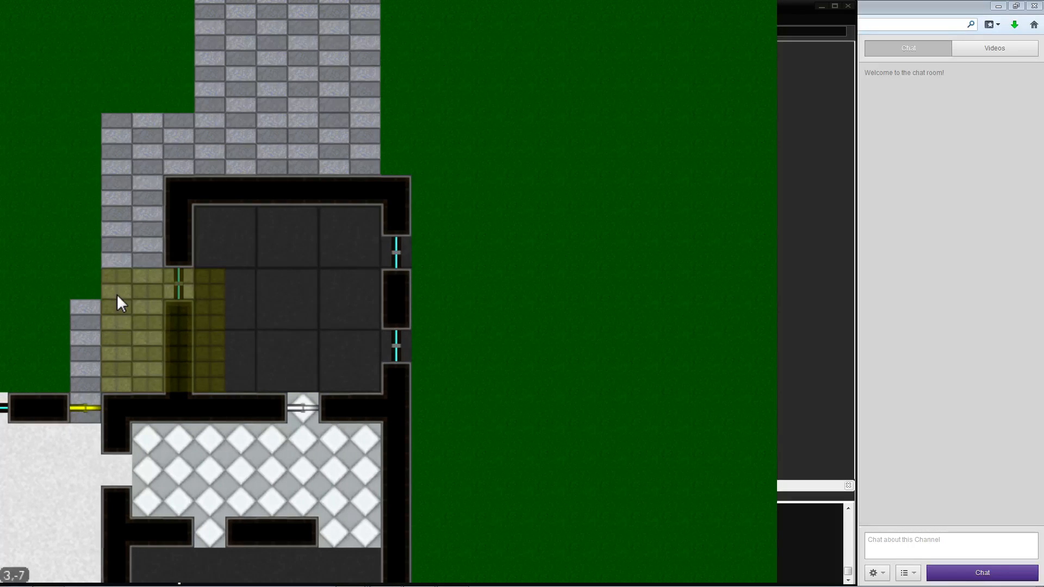
pyautogui.scroll(-4, 116, 293)
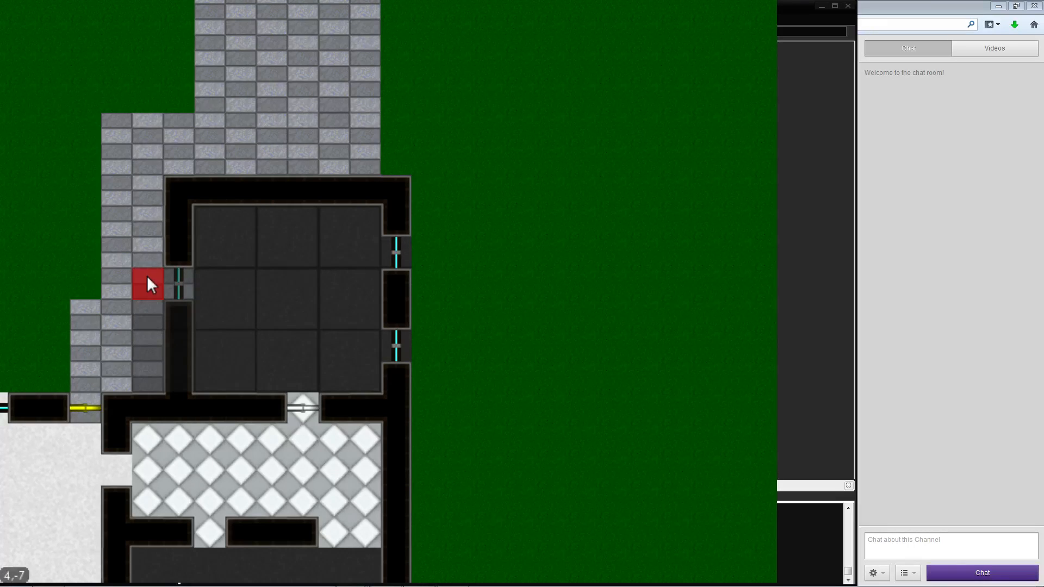
pyautogui.click(126, 281)
pyautogui.press('a')
pyautogui.press('w')
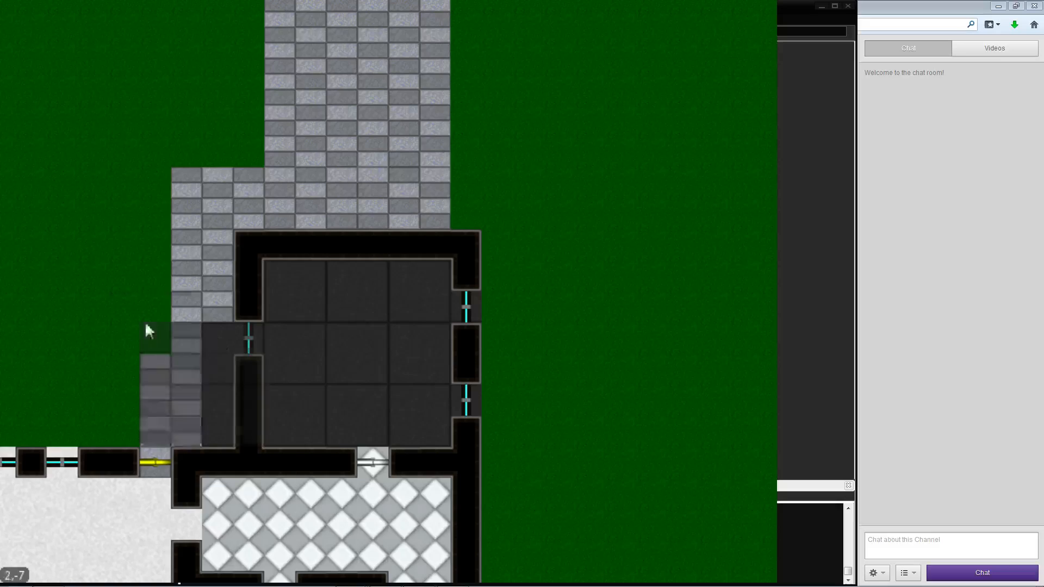
pyautogui.press('a')
pyautogui.press('w')
pyautogui.press('a')
pyautogui.press('w')
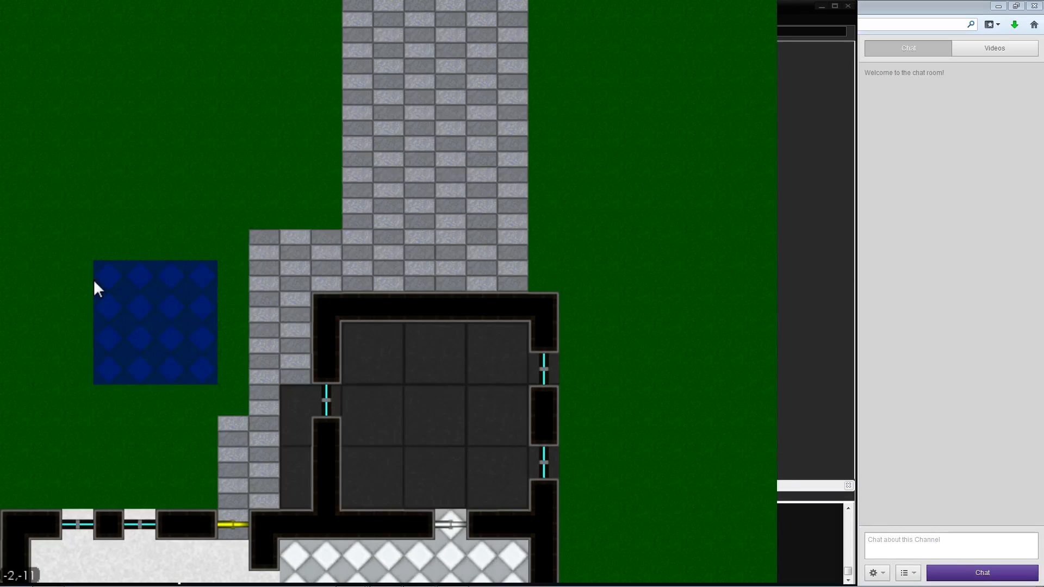
# Repave the strip along the north room's west wall and its window opening with grey brick, extending the paving's west edge two tiles north
pyautogui.scroll(-3, 93, 278)
pyautogui.press('d')
pyautogui.press('s')
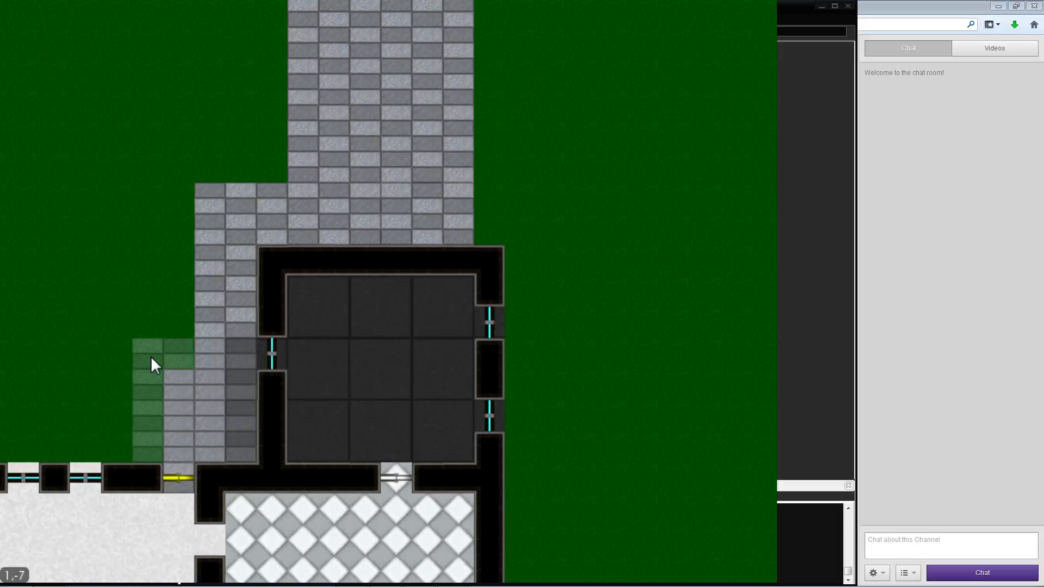
pyautogui.press('a')
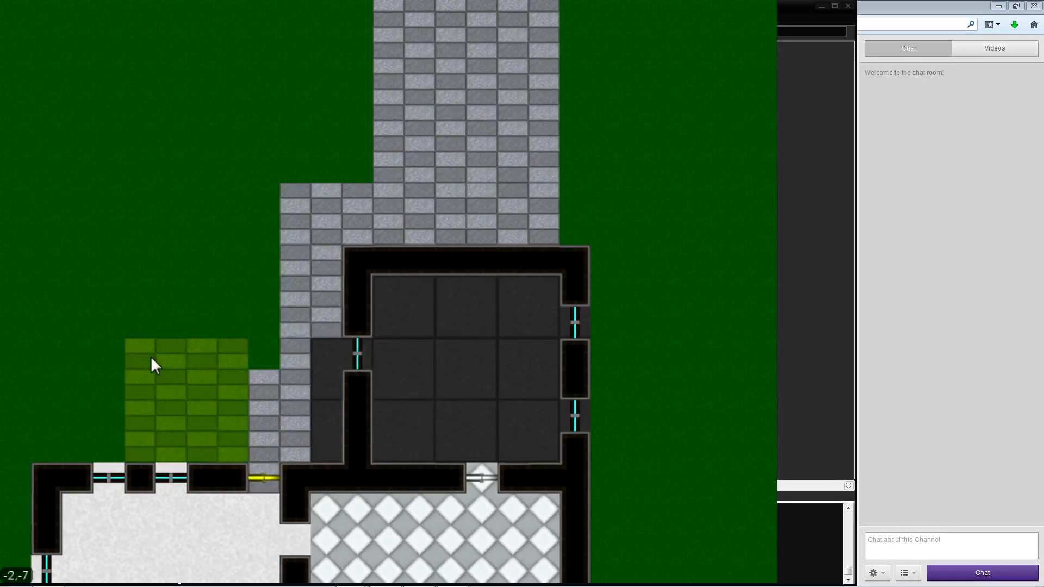
pyautogui.scroll(-2, 151, 357)
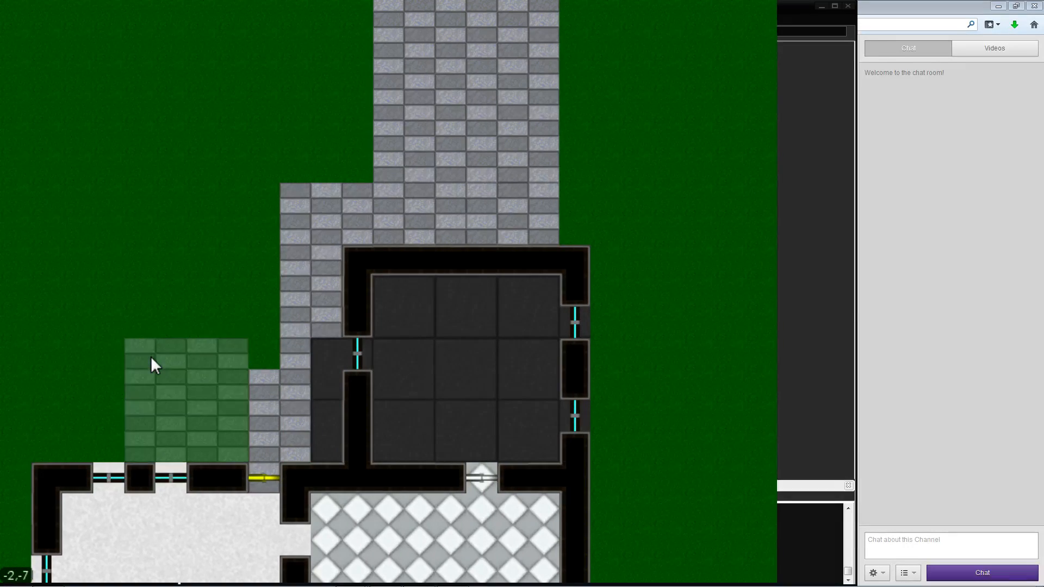
pyautogui.press('d')
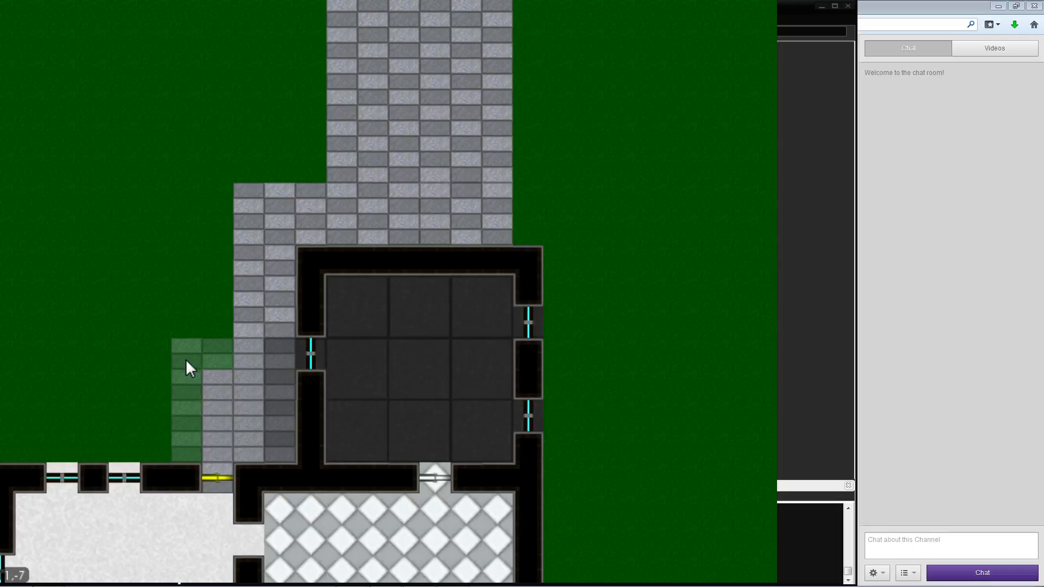
pyautogui.moveTo(186, 368)
pyautogui.mouseDown()
pyautogui.moveTo(227, 366)
pyautogui.moveTo(92, 361)
pyautogui.moveTo(215, 353)
pyautogui.moveTo(170, 337)
pyautogui.moveTo(143, 248)
pyautogui.moveTo(128, 276)
pyautogui.moveTo(208, 400)
pyautogui.moveTo(161, 353)
pyautogui.moveTo(180, 358)
pyautogui.moveTo(22, 356)
pyautogui.moveTo(205, 349)
pyautogui.moveTo(152, 354)
pyautogui.moveTo(218, 357)
pyautogui.moveTo(26, 370)
pyautogui.moveTo(194, 364)
pyautogui.moveTo(89, 279)
pyautogui.moveTo(209, 359)
pyautogui.moveTo(168, 352)
pyautogui.moveTo(289, 361)
pyautogui.moveTo(55, 369)
pyautogui.moveTo(185, 361)
pyautogui.moveTo(100, 341)
pyautogui.moveTo(98, 260)
pyautogui.mouseUp()
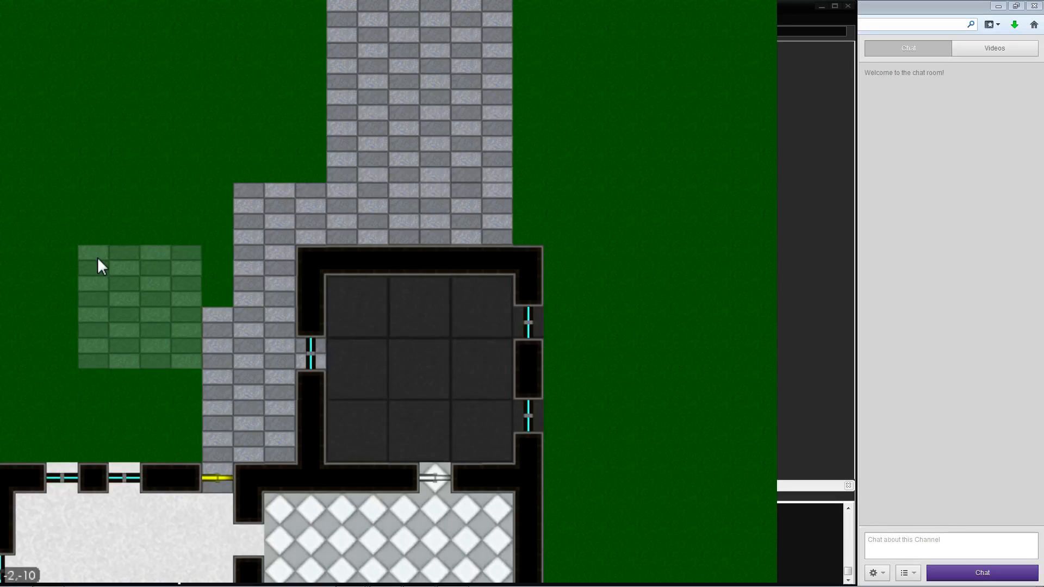
pyautogui.press('a')
pyautogui.press('s')
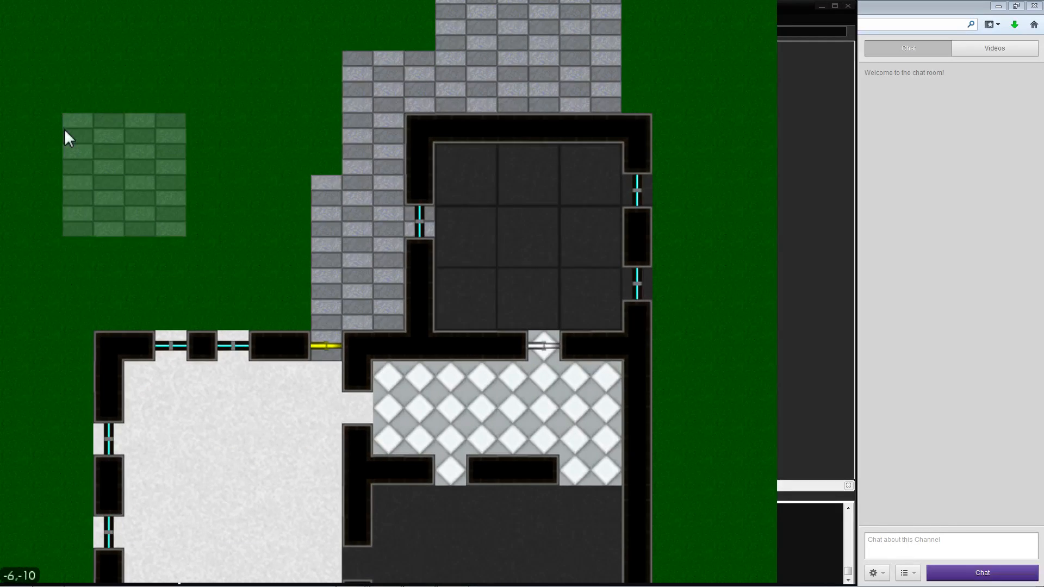
pyautogui.press('1')
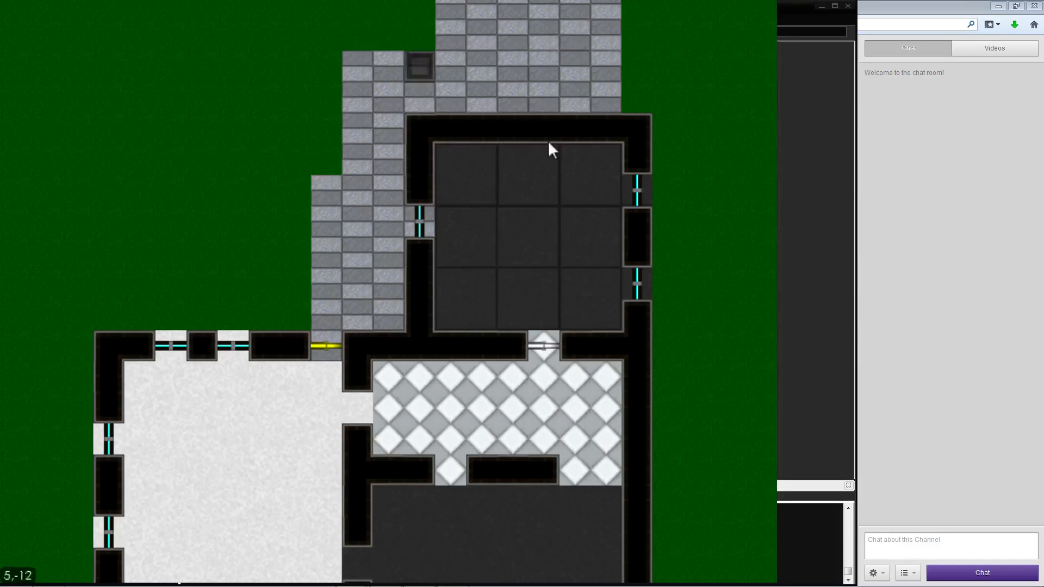
pyautogui.press('s')
pyautogui.press('d')
pyautogui.press('a')
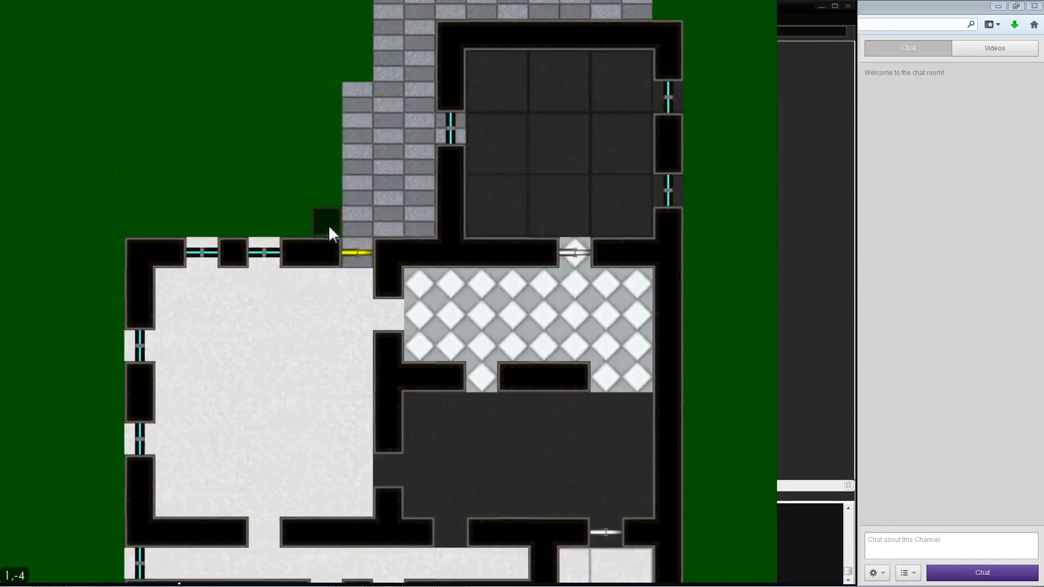
pyautogui.press('w')
pyautogui.press('d')
pyautogui.press('w')
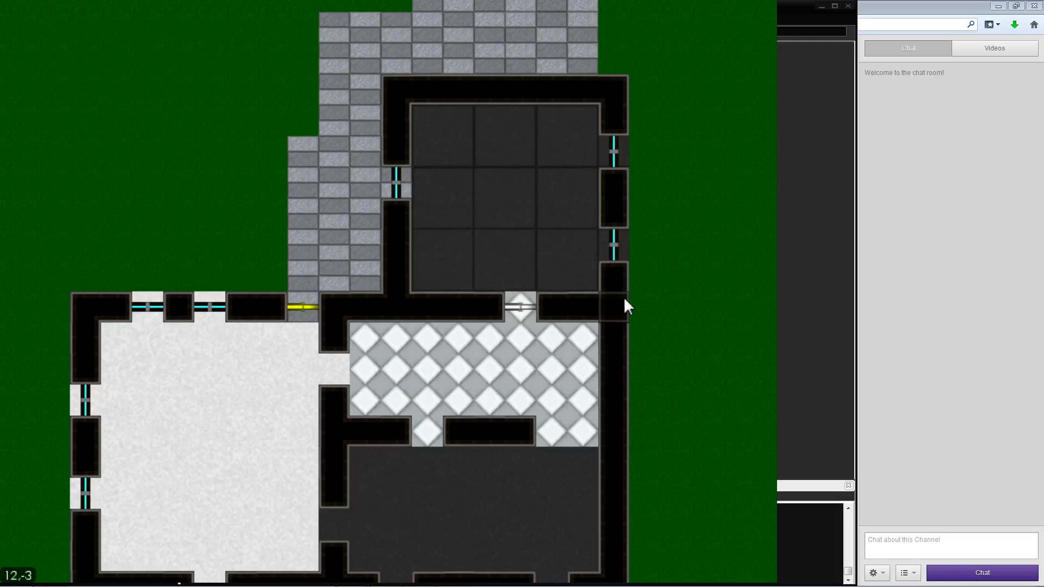
pyautogui.press('w')
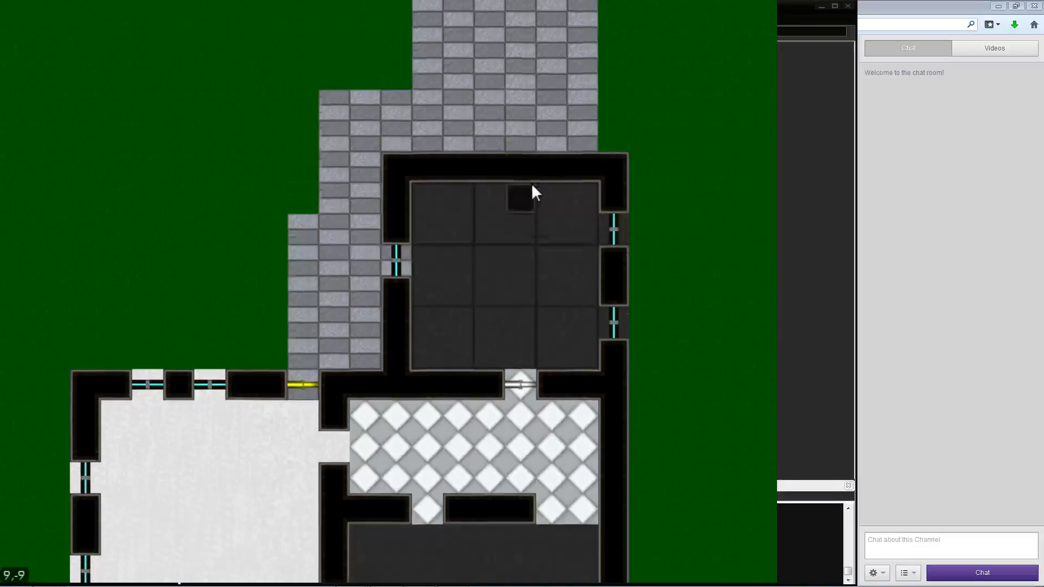
pyautogui.press('d')
pyautogui.press('w')
pyautogui.press('a')
pyautogui.press('s')
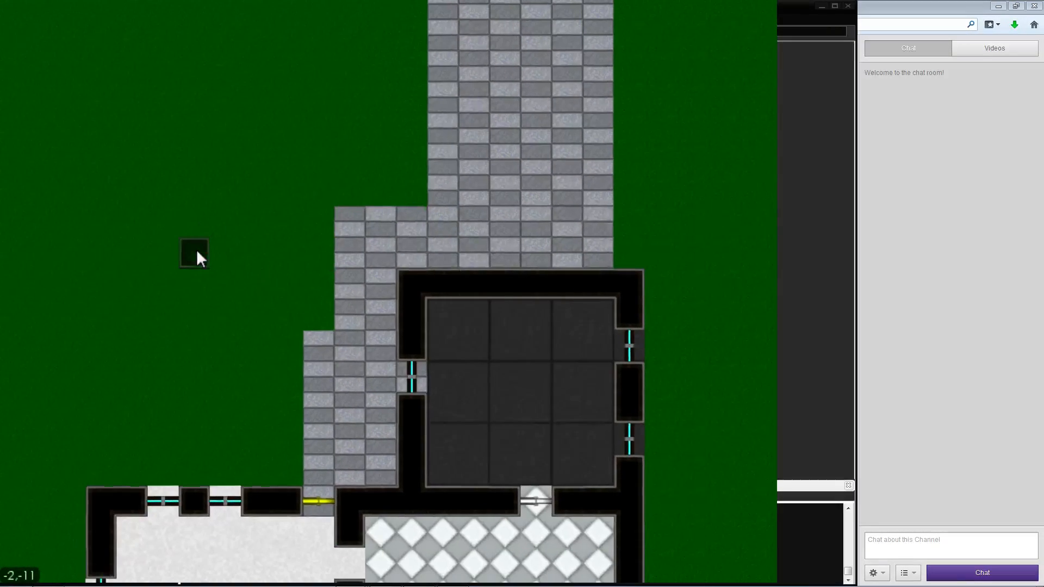
# Replace the two northernmost brick tiles on the west edge of the paving outside the yellow door with grass
pyautogui.press('1')
pyautogui.scroll(-4, 197, 254)
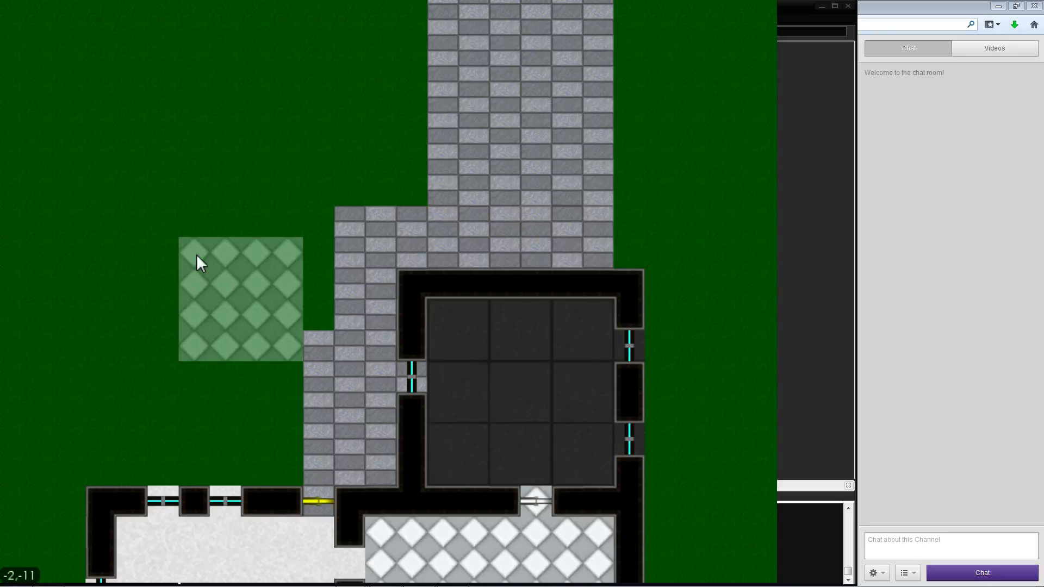
pyautogui.scroll(-3, 197, 255)
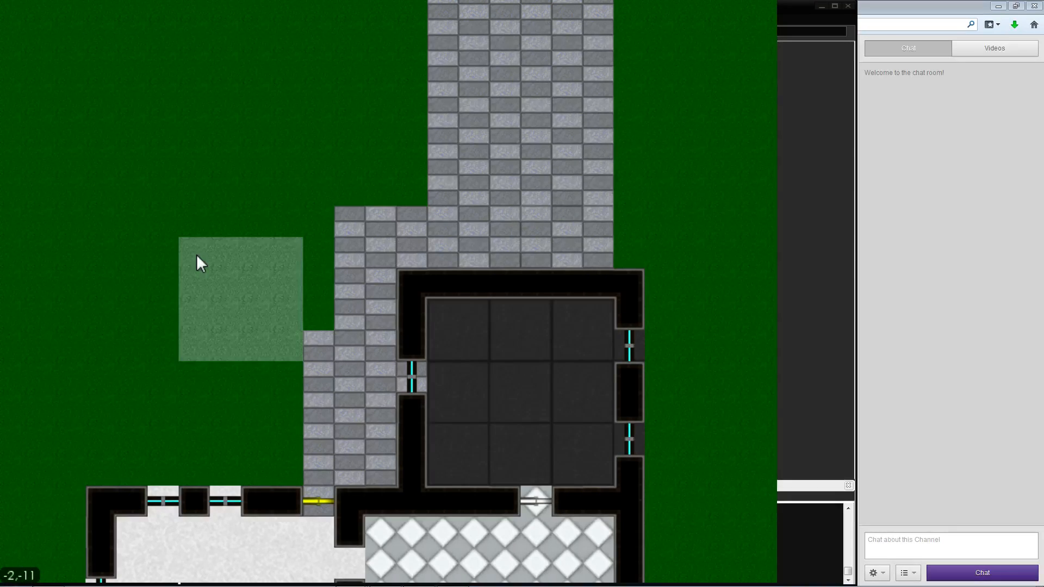
pyautogui.scroll(-5, 196, 254)
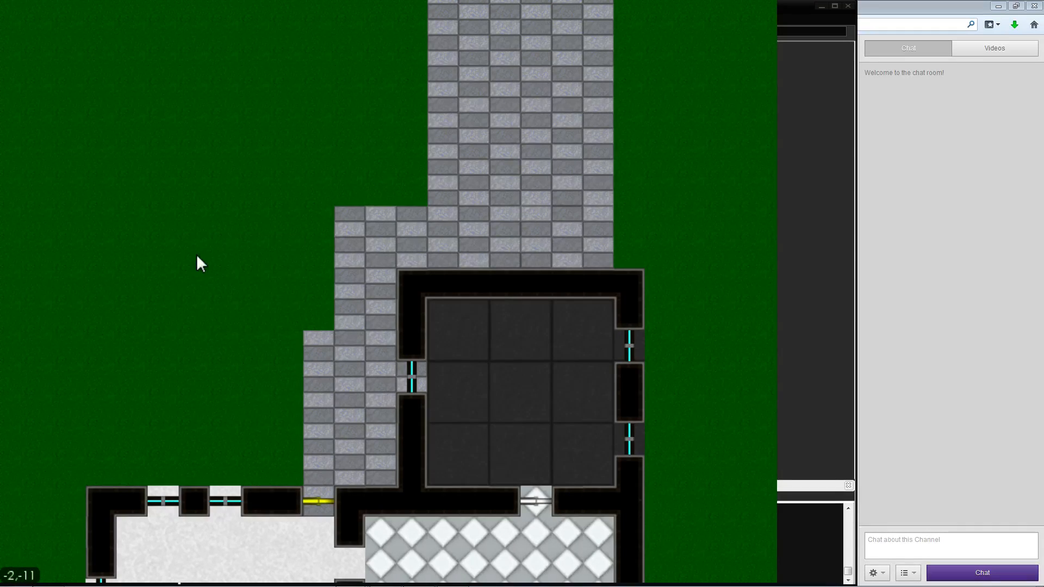
pyautogui.press('s')
pyautogui.press('d')
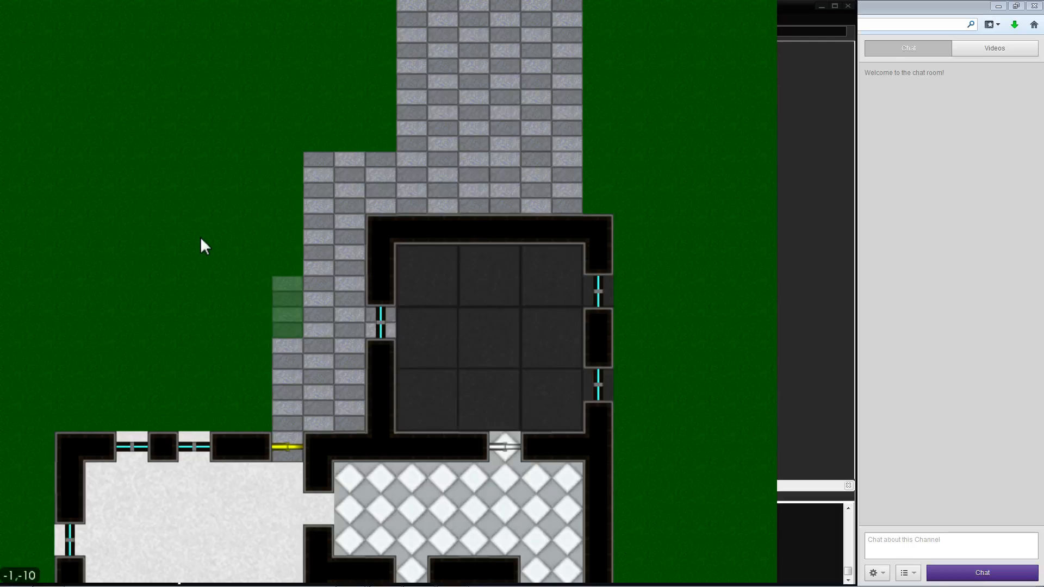
pyautogui.click(200, 237)
# Open a one-tile gap in the east wall of both the diamond-tiled room and the dark-floored room, and fit a vertical window in each
pyautogui.press('s')
pyautogui.press('d')
pyautogui.press('s')
pyautogui.press('a')
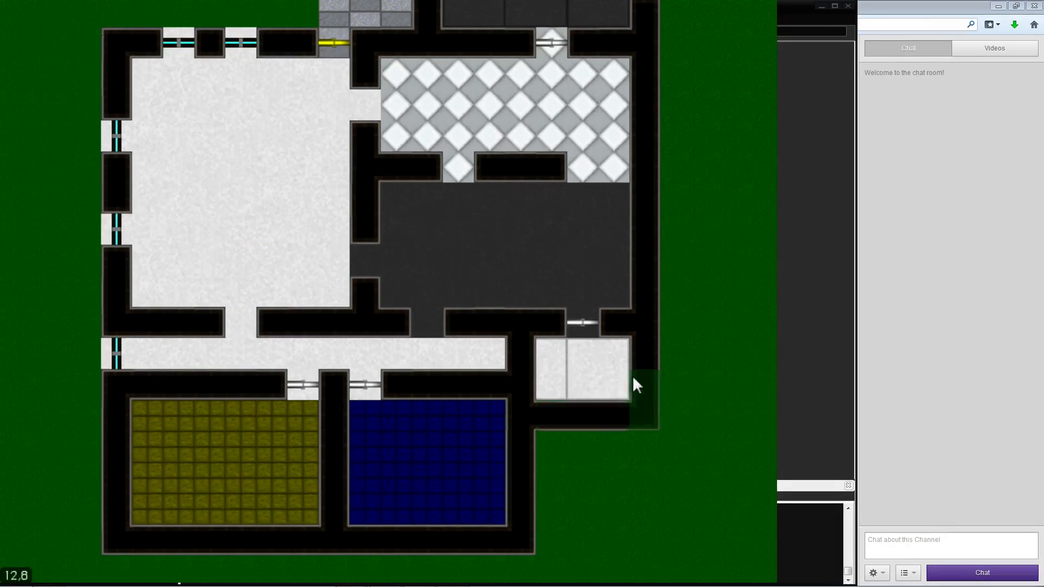
pyautogui.press('w')
pyautogui.press('s')
pyautogui.press('d')
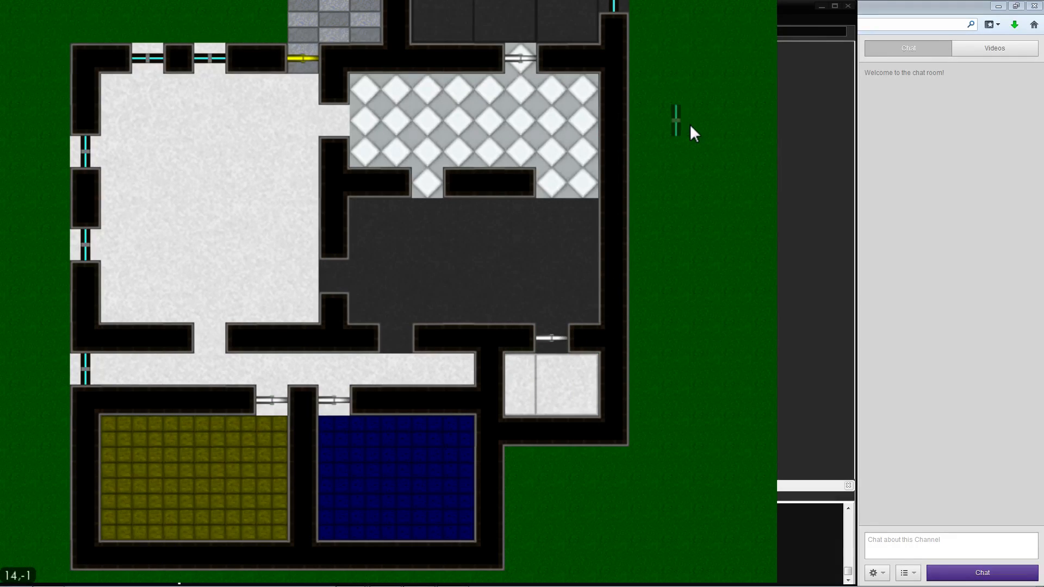
pyautogui.scroll(-2, 612, 122)
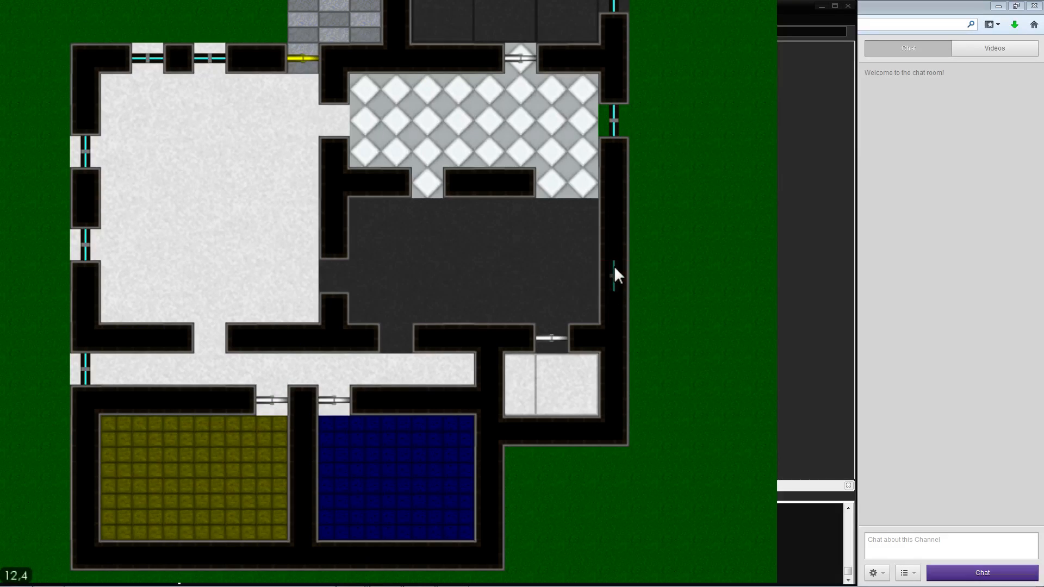
pyautogui.rightClick(611, 245)
pyautogui.click(610, 244)
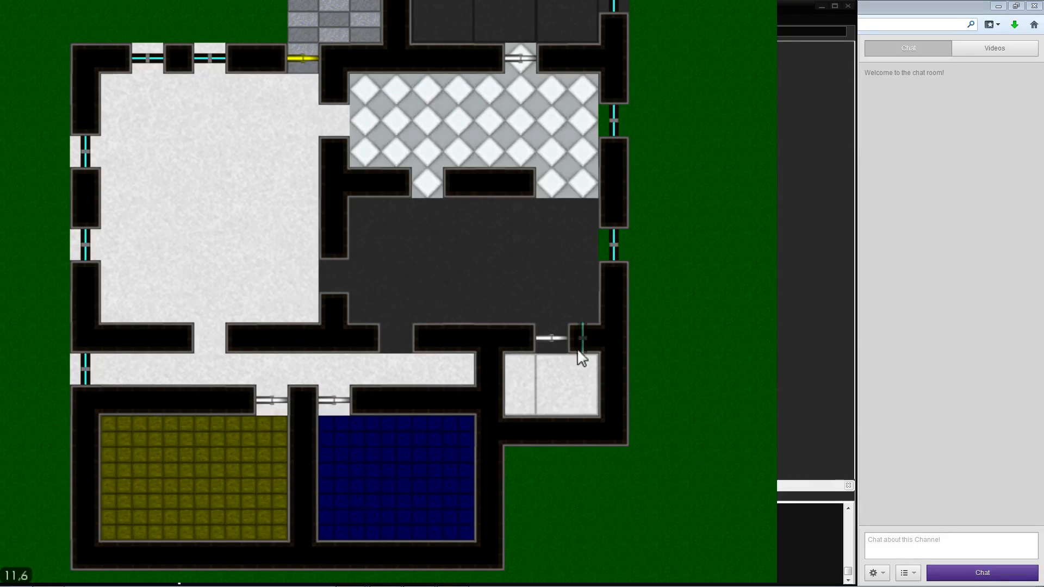
# Open a one-tile gap in the south wall of both the blue room and the yellow room, and fit a horizontal window in each
pyautogui.press('Down')
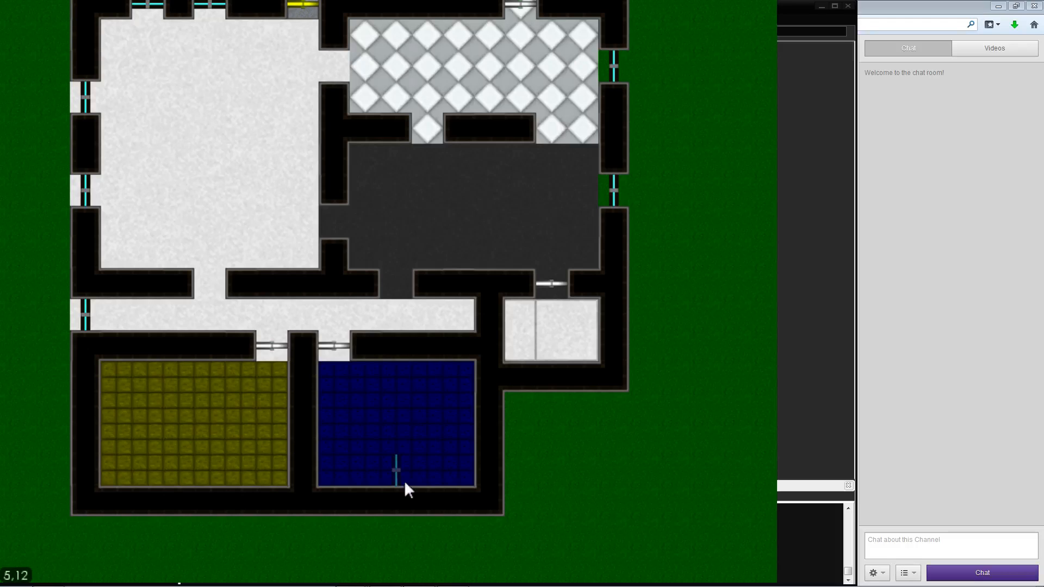
pyautogui.press('Left')
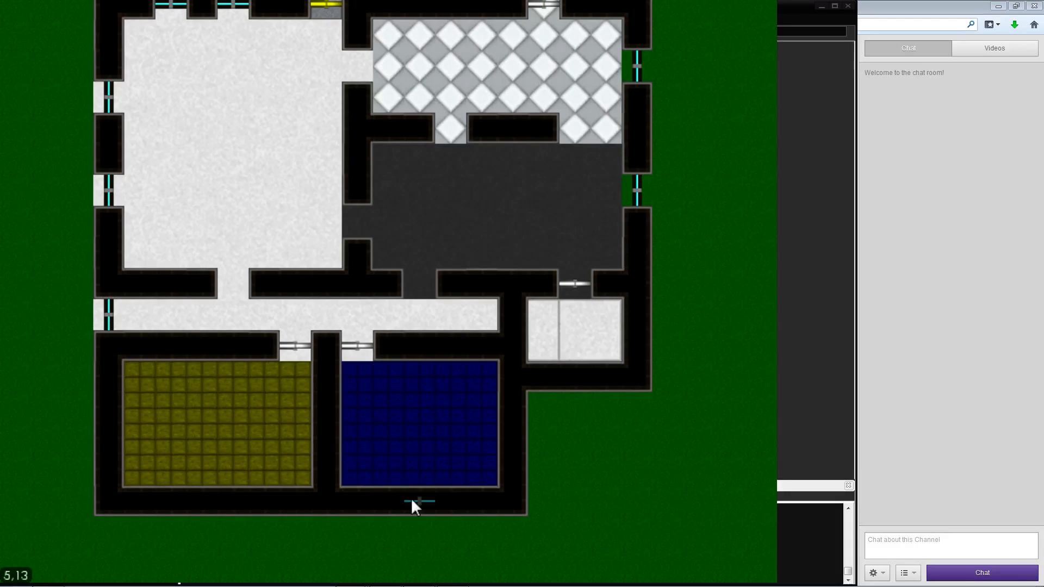
pyautogui.rightClick(407, 499)
pyautogui.click(407, 500)
pyautogui.rightClick(407, 500)
pyautogui.click(413, 504)
pyautogui.click(200, 500)
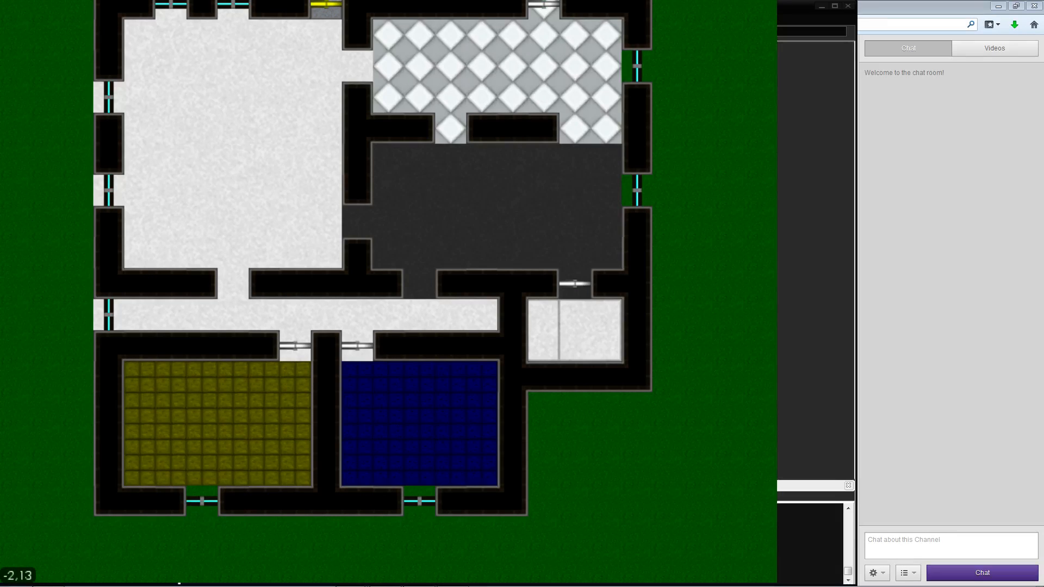
pyautogui.click(96, 424)
pyautogui.press('w')
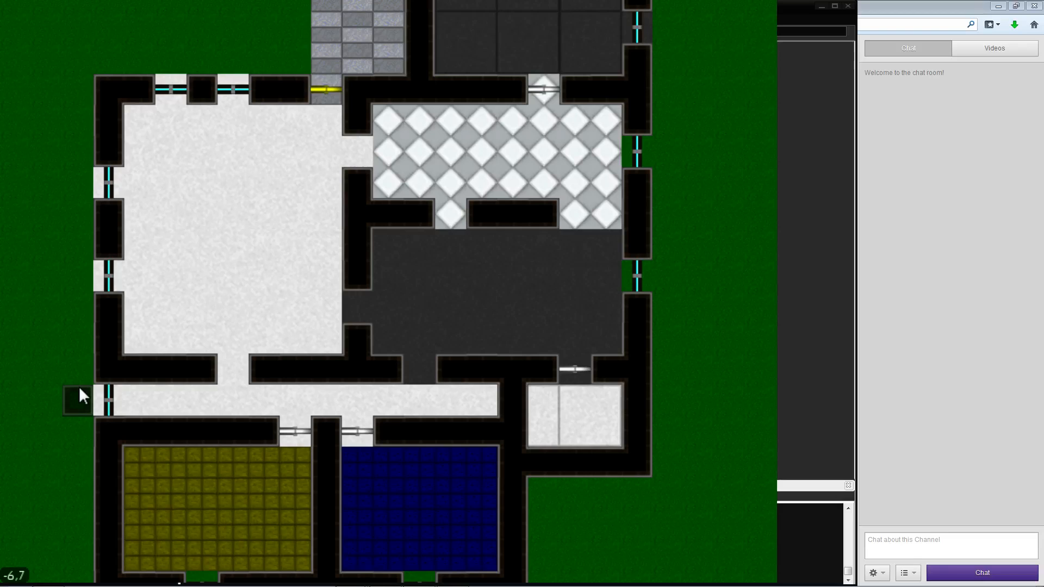
pyautogui.press('d')
pyautogui.press('s')
pyautogui.press('a')
pyautogui.press('w')
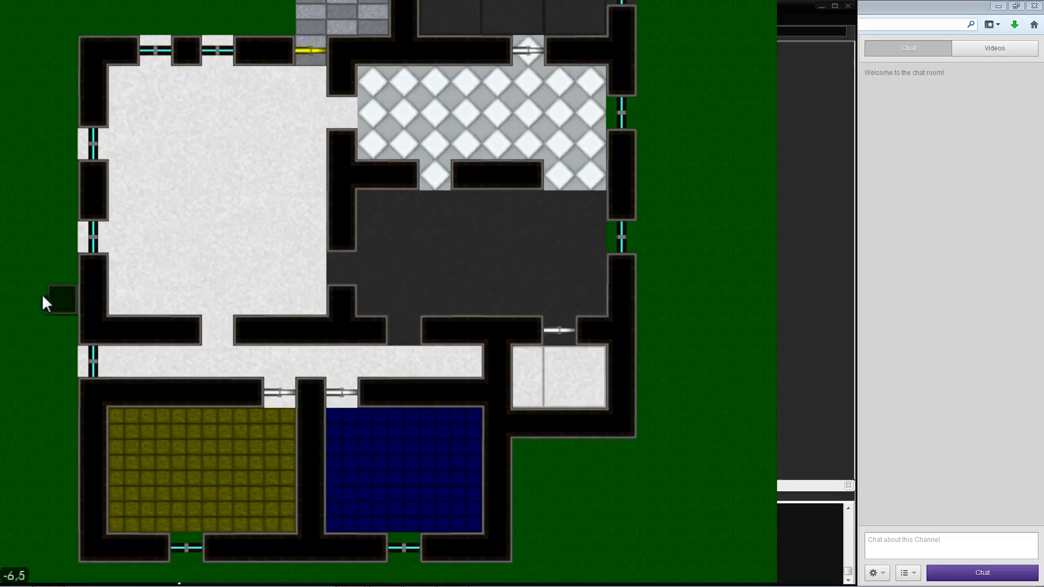
pyautogui.press('w')
pyautogui.press('a')
pyautogui.press('d')
pyautogui.press('w')
pyautogui.press('d')
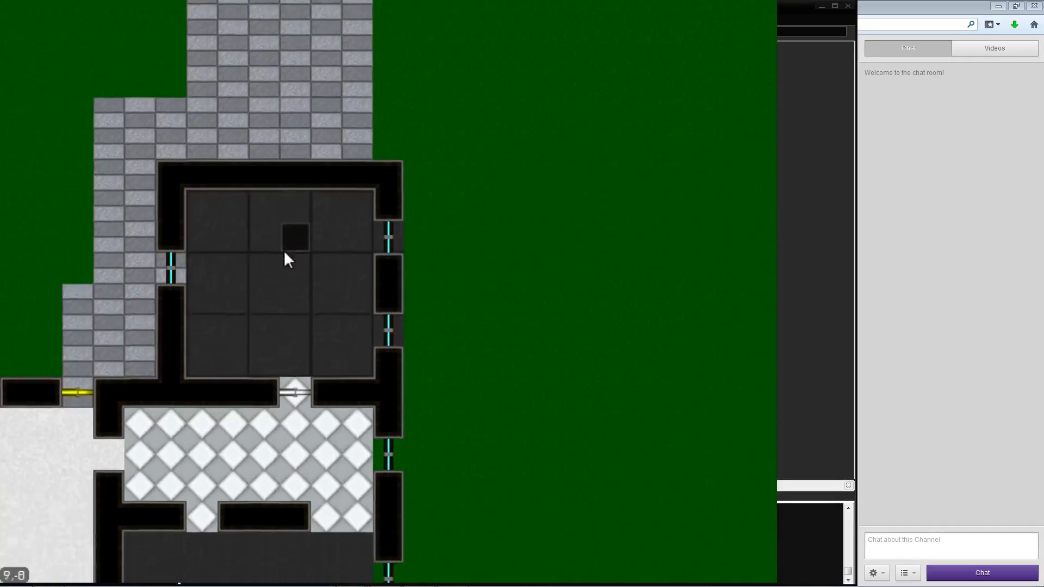
pyautogui.press('s')
pyautogui.press('a')
pyautogui.moveTo(286, 269); pyautogui.dragTo(309, 253, button='right')
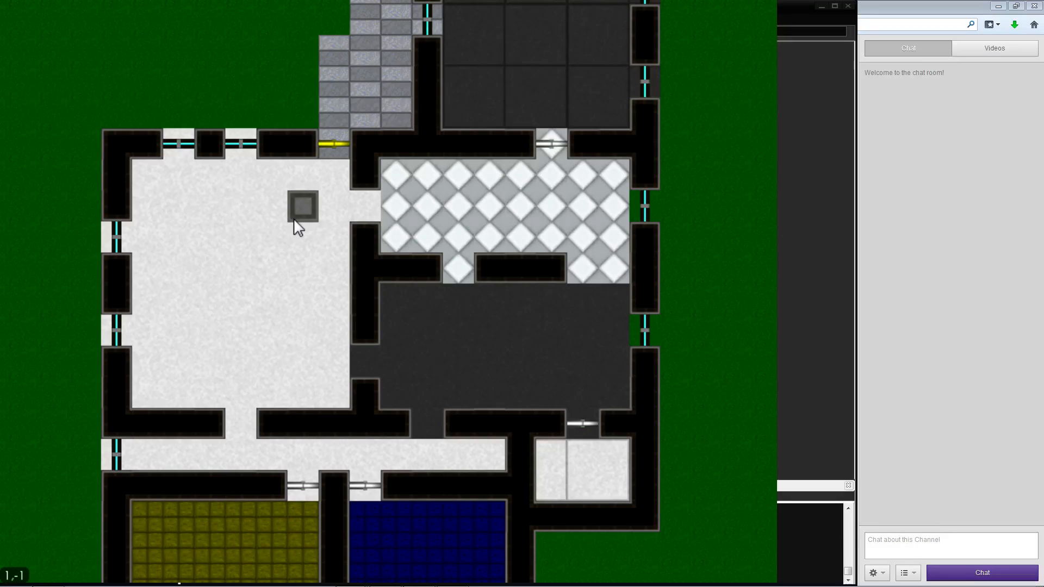
# Place a character in the blue room, above the window in its south wall
pyautogui.moveTo(496, 314); pyautogui.dragTo(574, 315, button='right')
pyautogui.moveTo(489, 380); pyautogui.dragTo(380, 263, button='right')
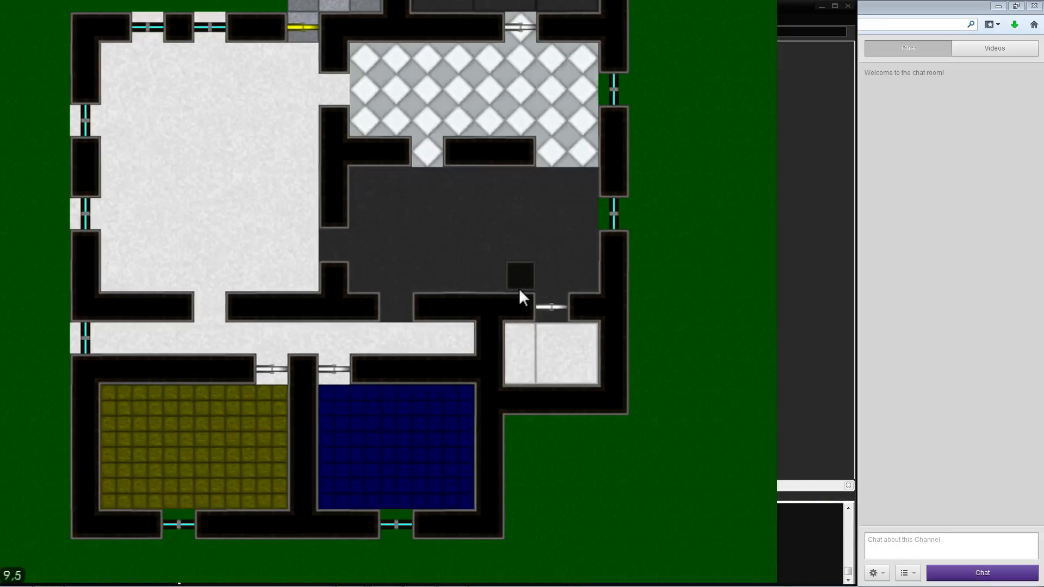
pyautogui.press('Left')
pyautogui.press('Up')
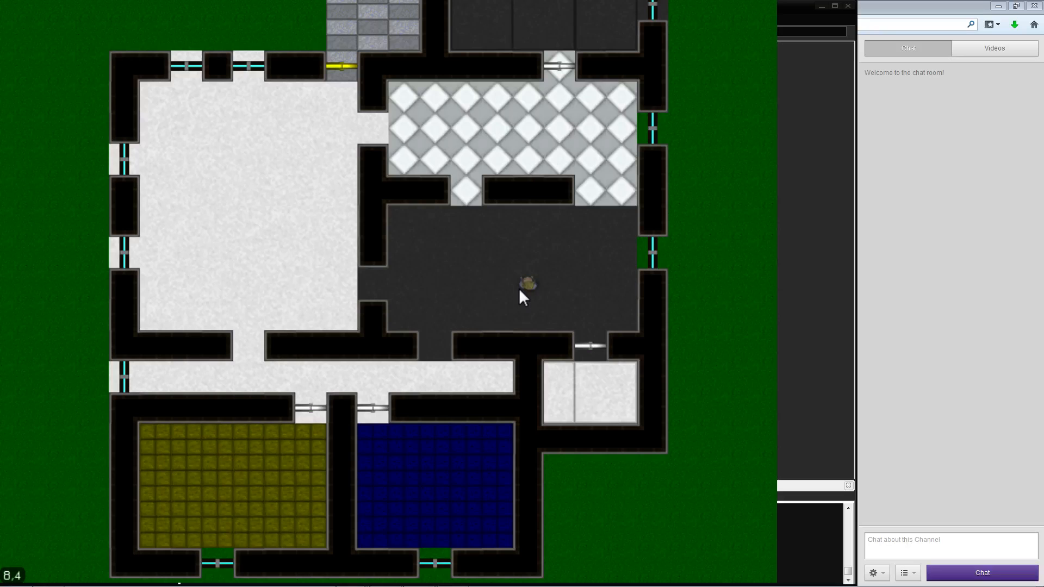
pyautogui.press('Left')
pyautogui.press('Down')
pyautogui.press('Right')
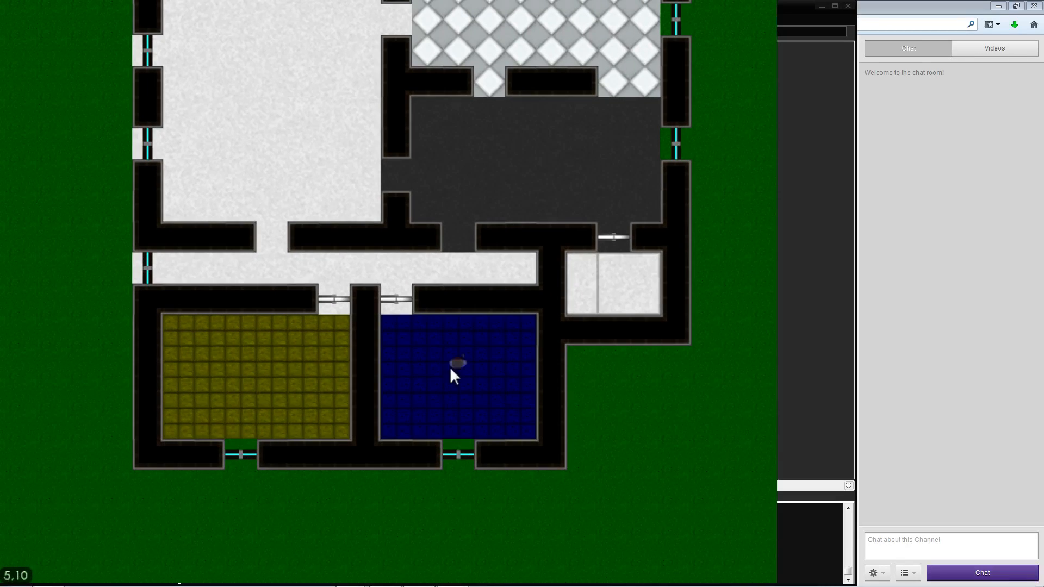
pyautogui.click(452, 380)
# Set the durability of the northern window in the large white room's west wall to 1000
pyautogui.press('Up')
pyautogui.press('Right')
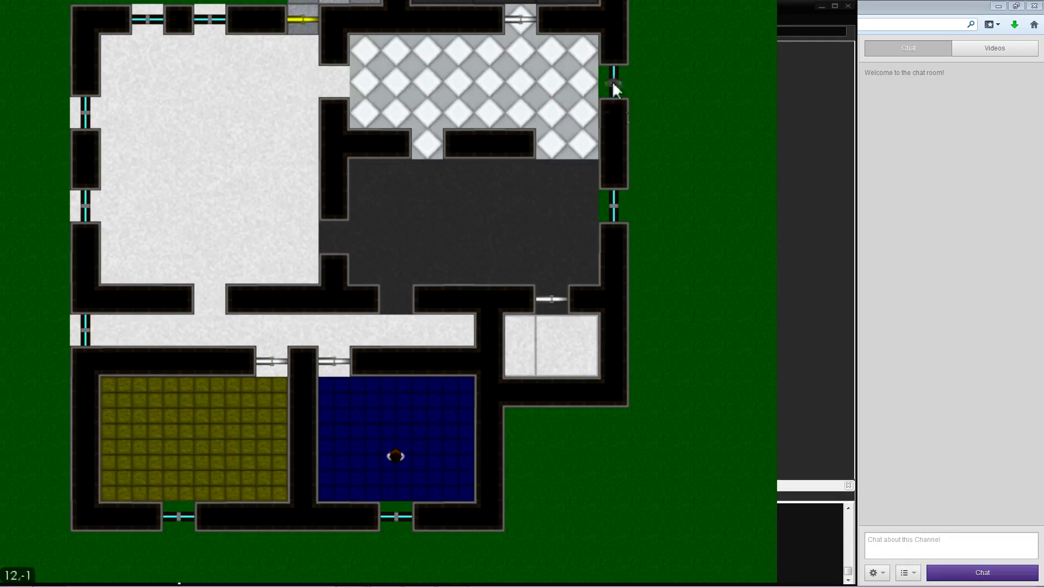
pyautogui.press('Up')
pyautogui.press('Up')
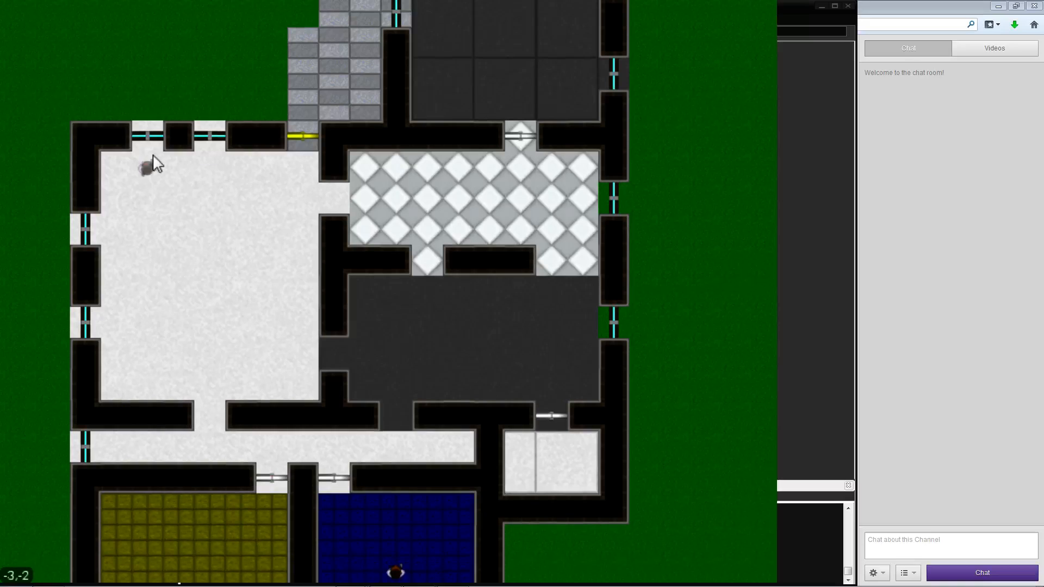
pyautogui.rightClick(85, 226)
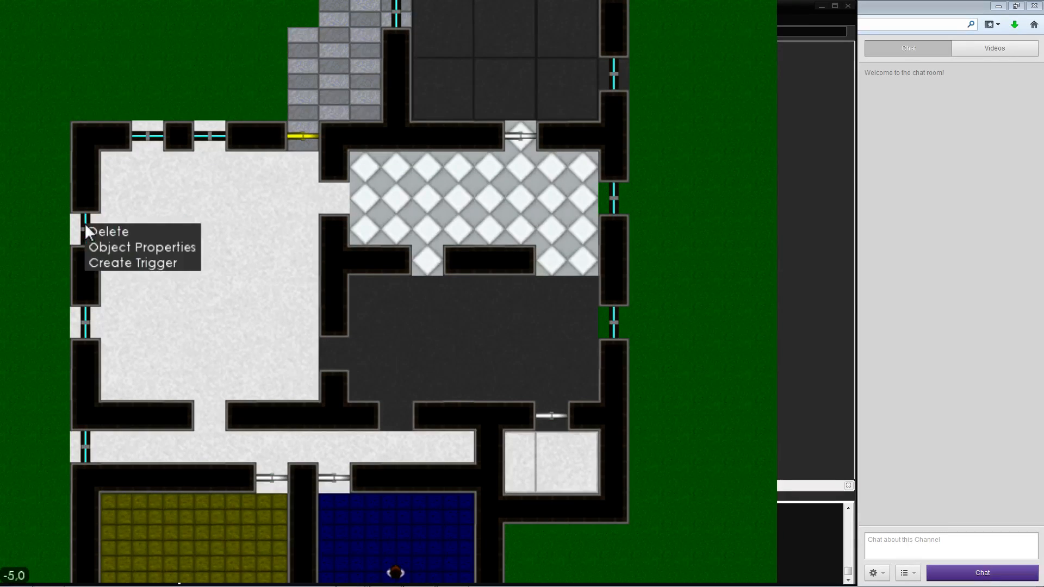
pyautogui.click(96, 247)
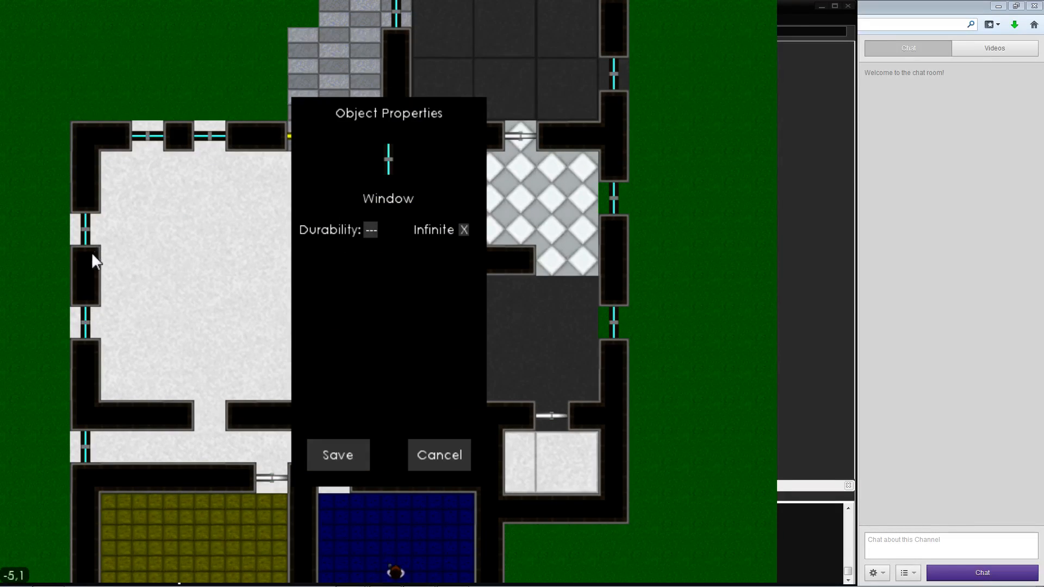
pyautogui.click(370, 232)
pyautogui.press('Return')
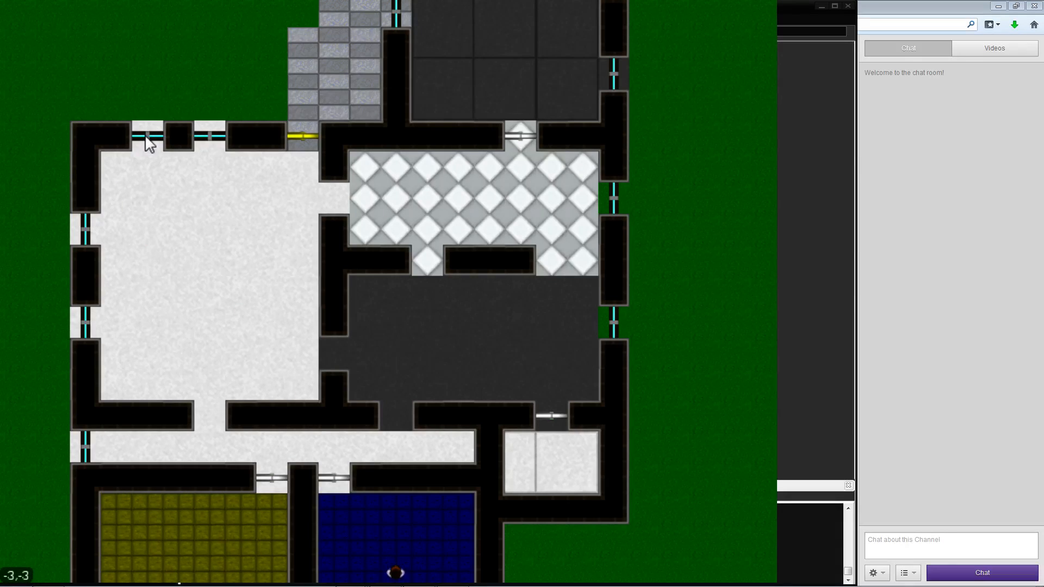
# Set the durability of both windows in the large white room's north wall to 1000
pyautogui.rightClick(154, 151)
pyautogui.click(155, 157)
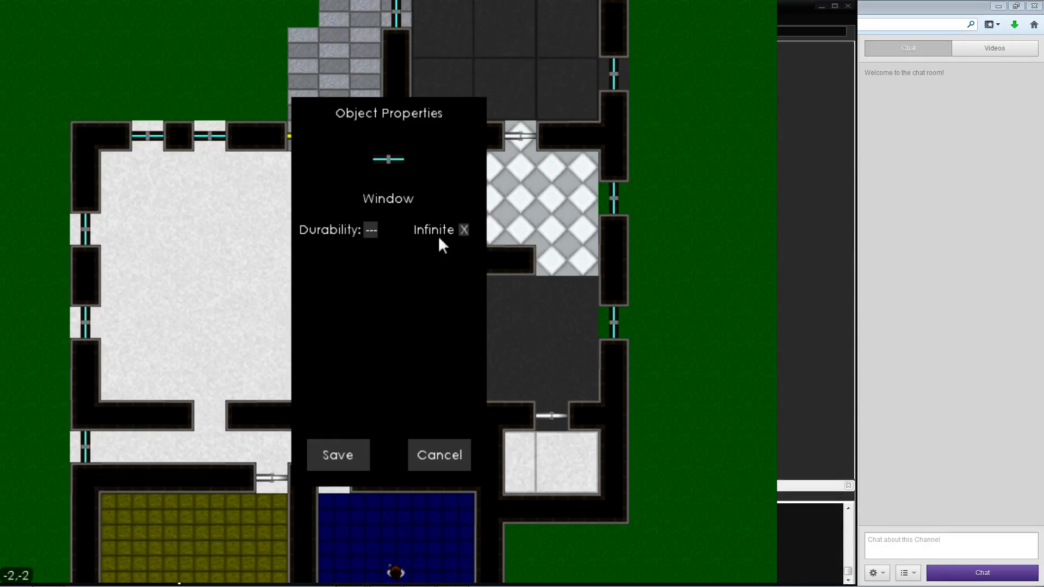
pyautogui.click(368, 234)
pyautogui.write('1000')
pyautogui.click(341, 455)
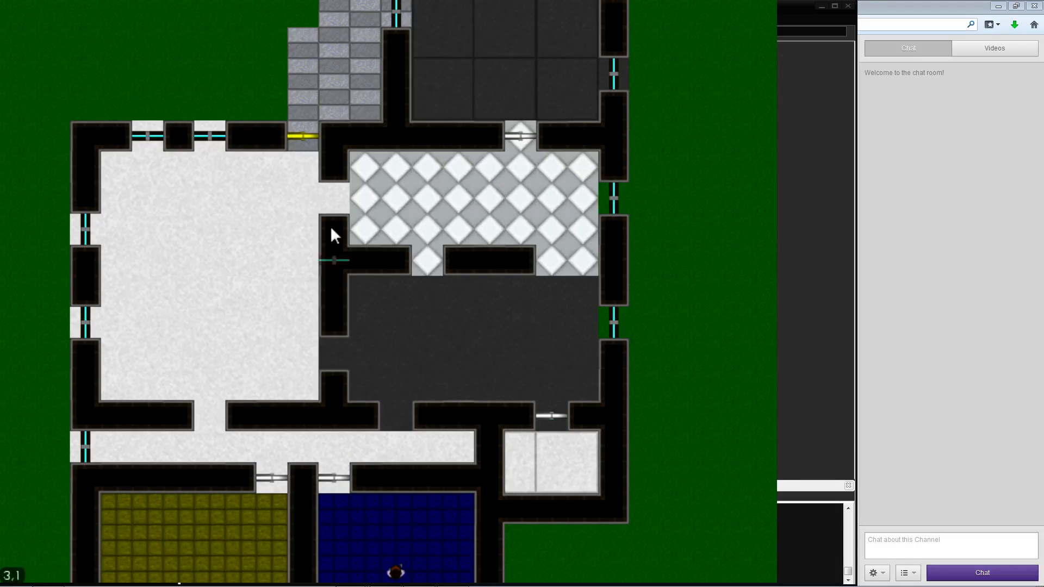
pyautogui.rightClick(209, 137)
pyautogui.click(241, 157)
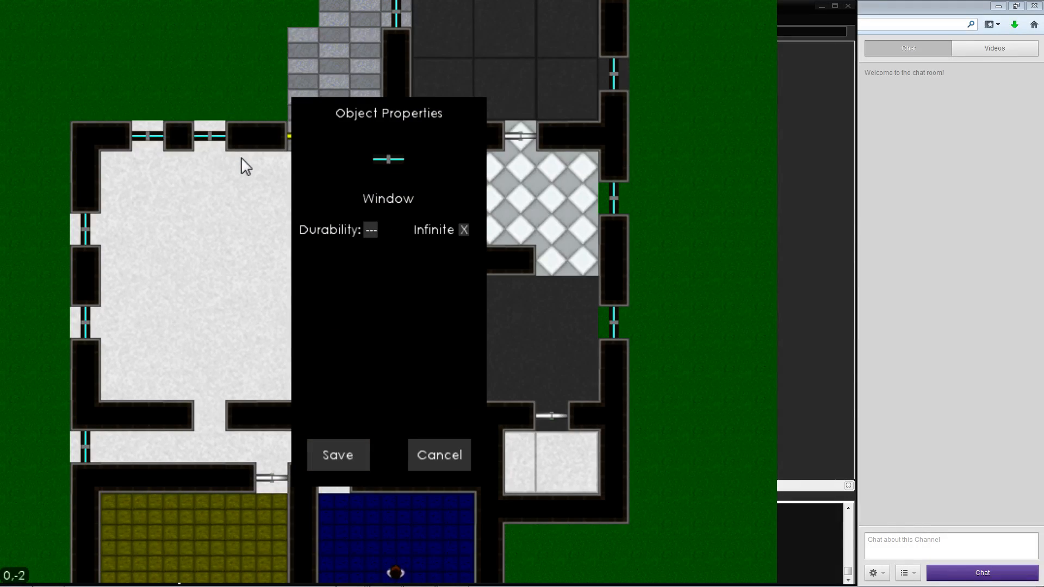
pyautogui.click(372, 229)
pyautogui.write('1000')
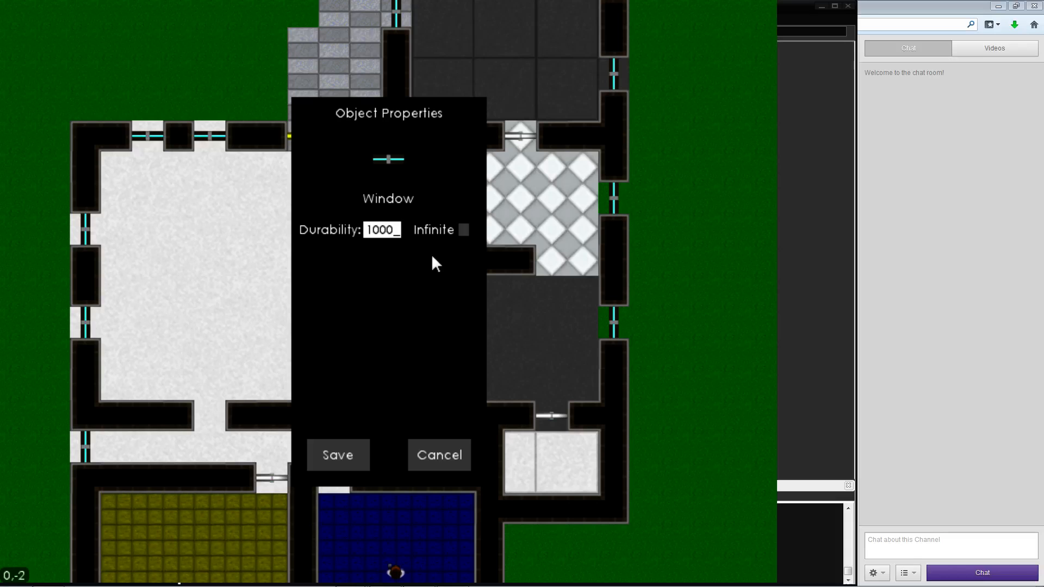
pyautogui.click(338, 455)
# Set the durability of the window at the corridor's west end to 1000
pyautogui.press('s')
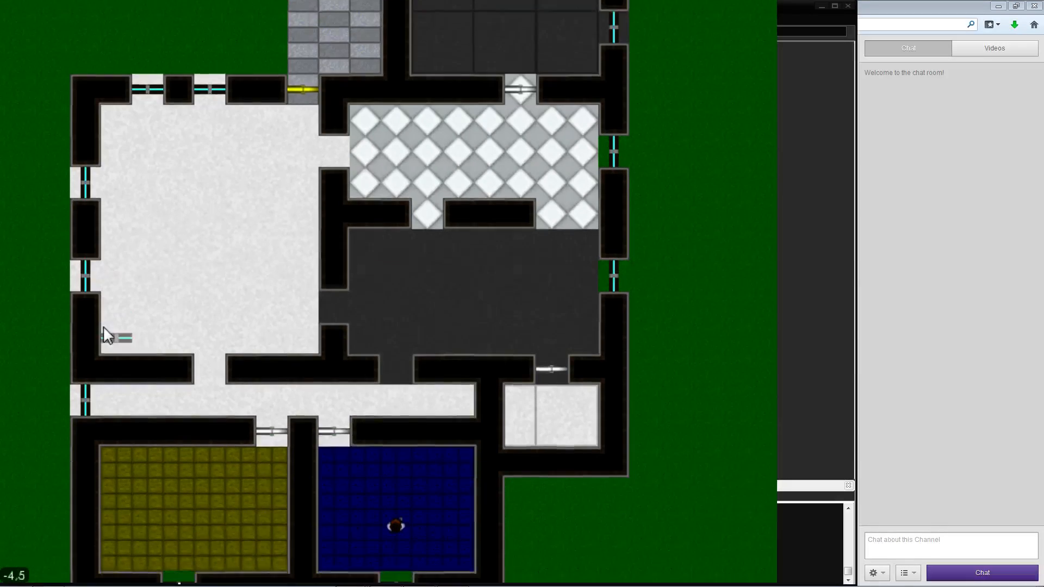
pyautogui.press('r')
pyautogui.press('s')
pyautogui.press('a')
pyautogui.rightClick(124, 311)
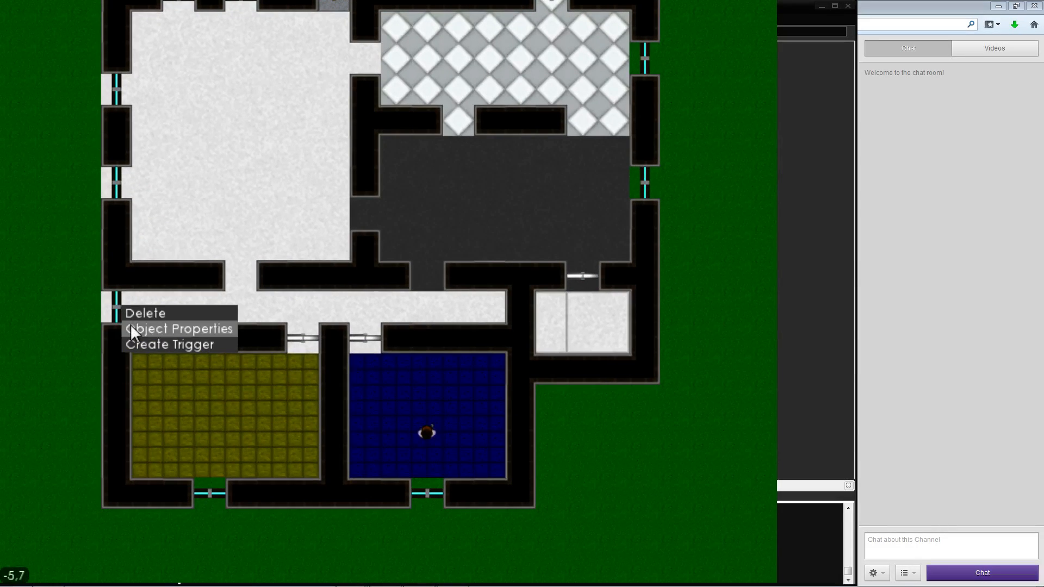
pyautogui.click(130, 324)
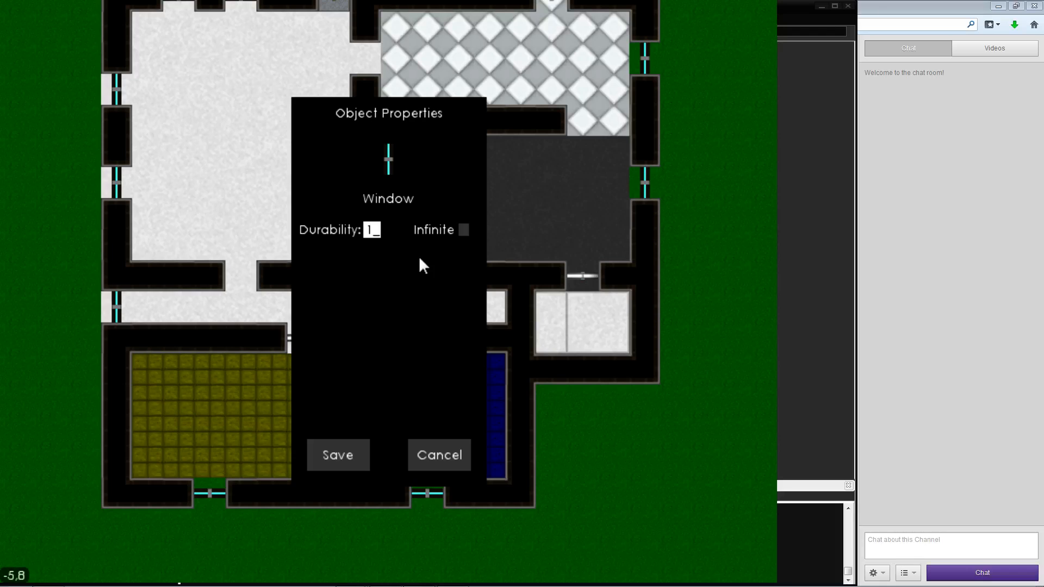
pyautogui.write('000')
pyautogui.click(337, 456)
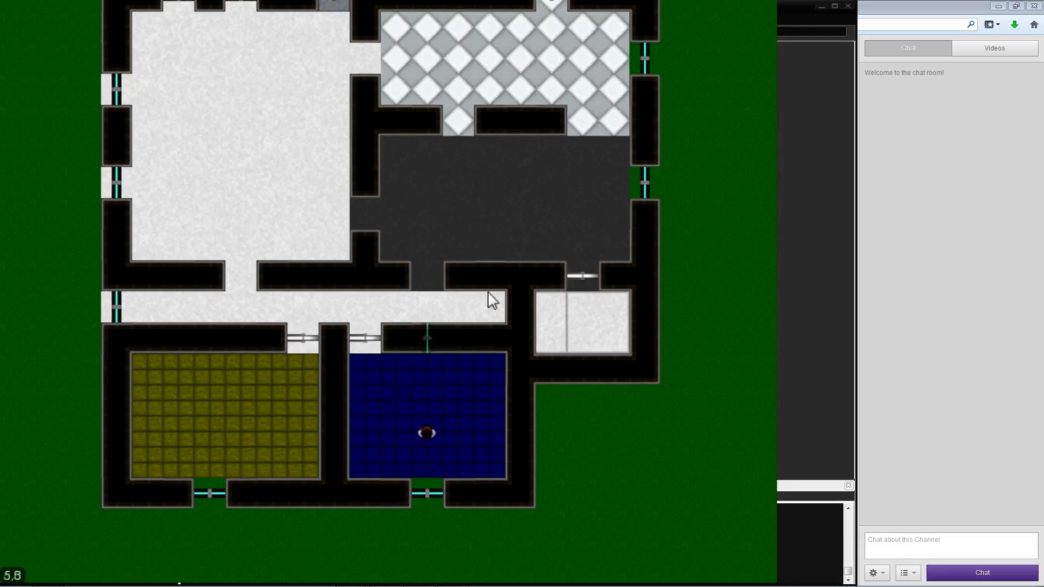
# Set the durability of the south windows in the yellow room and the blue room to 1000
pyautogui.press('d')
pyautogui.press('a')
pyautogui.rightClick(175, 493)
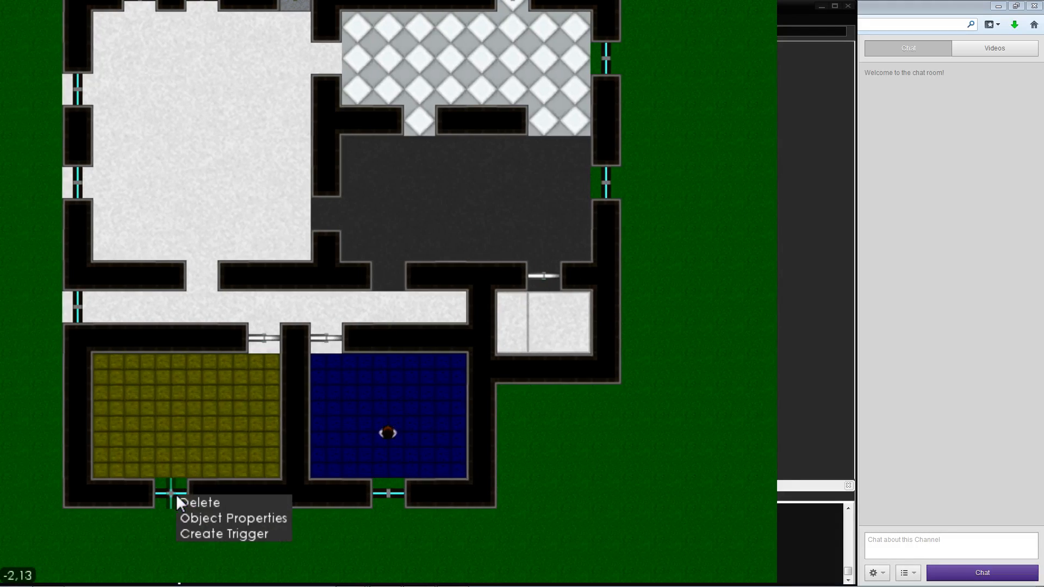
pyautogui.click(210, 518)
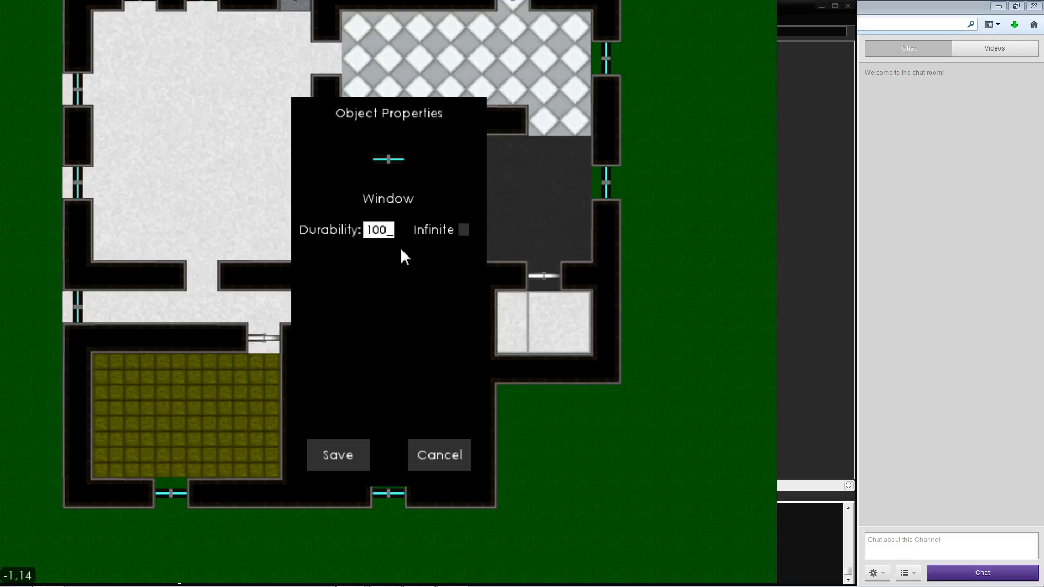
pyautogui.click(322, 441)
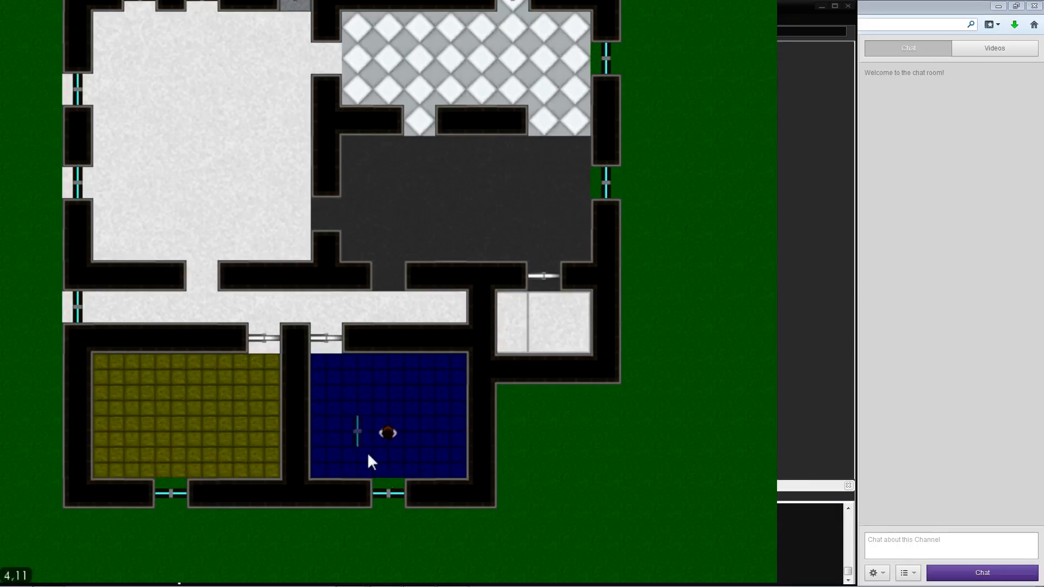
pyautogui.rightClick(383, 491)
pyautogui.click(420, 513)
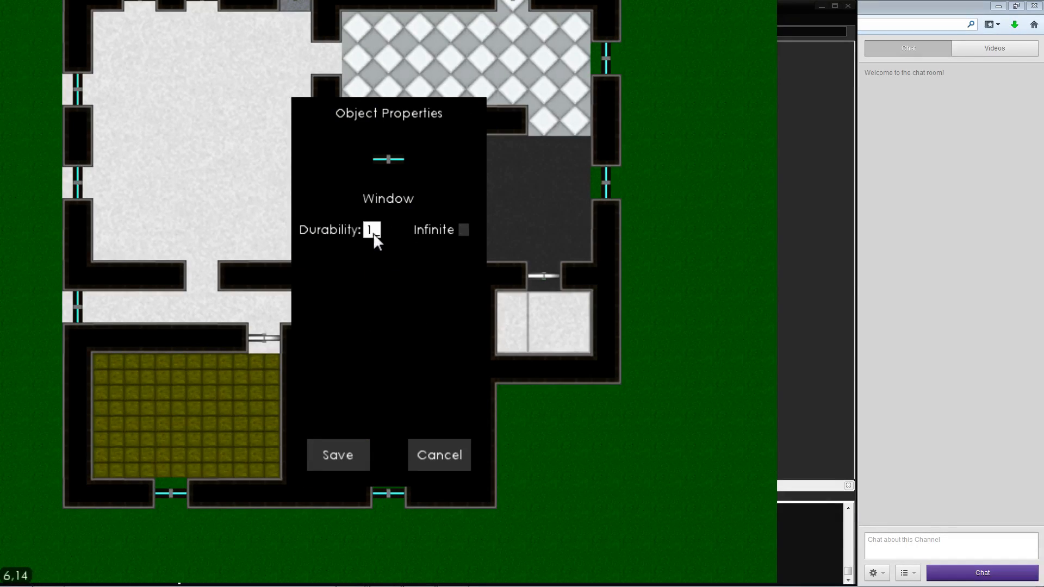
pyautogui.click(363, 451)
# Set the durability of the window in the dark-floored room's east wall to 1000
pyautogui.press('w')
pyautogui.press('d')
pyautogui.rightClick(523, 271)
pyautogui.click(544, 293)
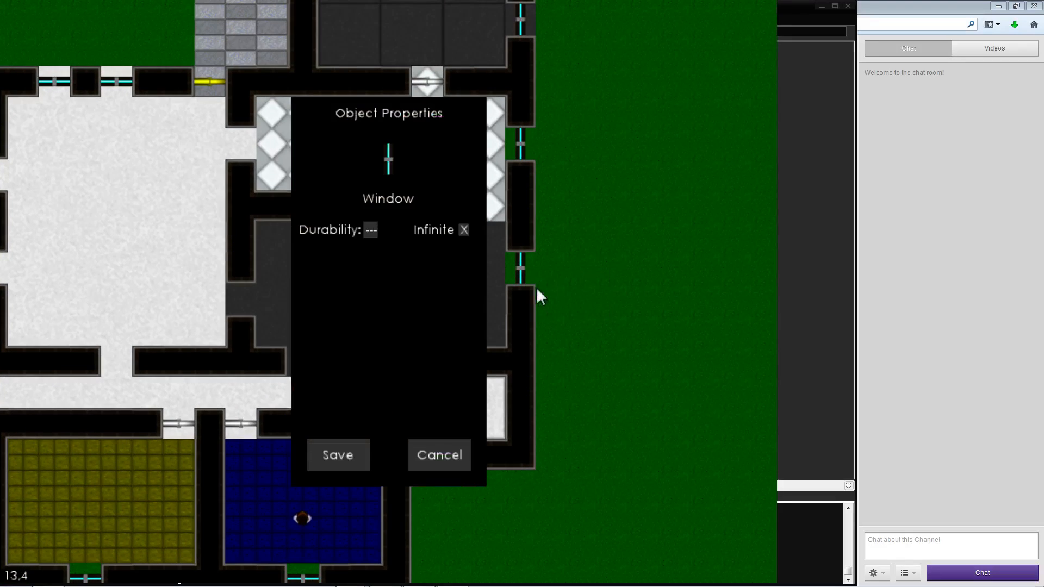
pyautogui.click(370, 230)
pyautogui.write('1000')
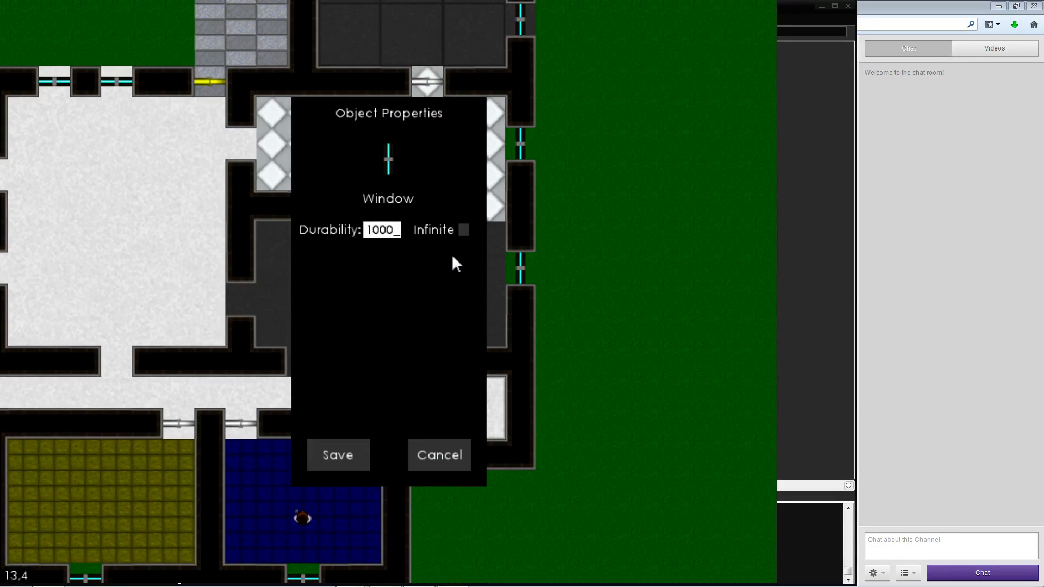
pyautogui.click(354, 464)
# Set the durability of the window in the diamond-tiled room's east wall to 1000
pyautogui.press('w')
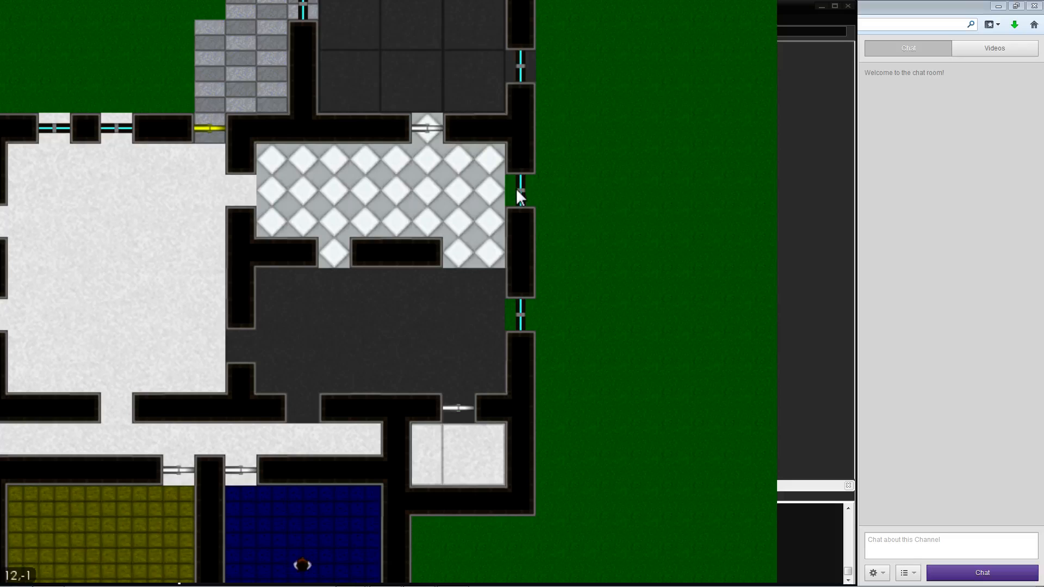
pyautogui.rightClick(517, 192)
pyautogui.click(544, 212)
pyautogui.click(364, 233)
pyautogui.write('1')
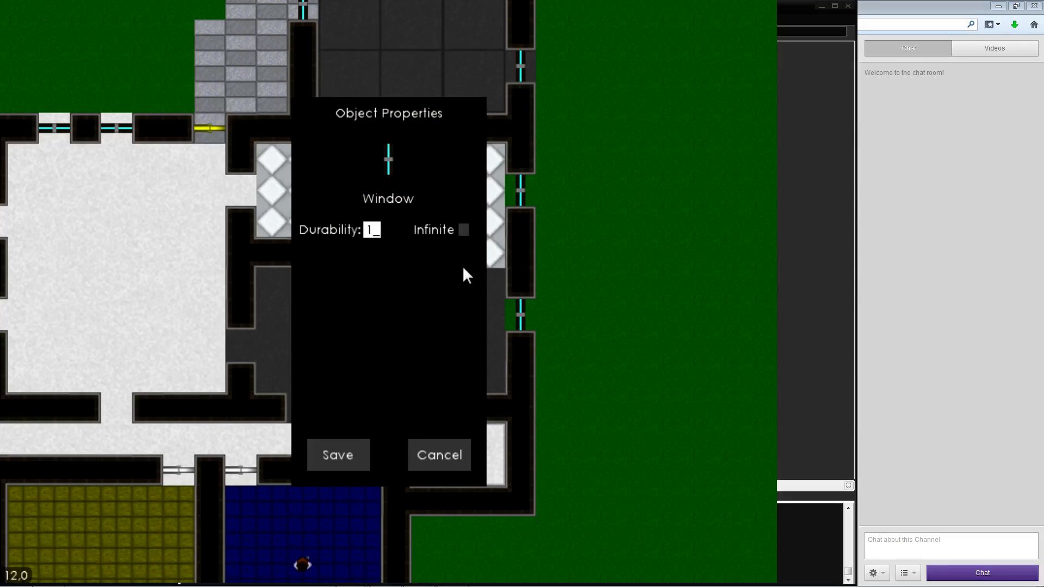
pyautogui.write('000')
pyautogui.click(353, 452)
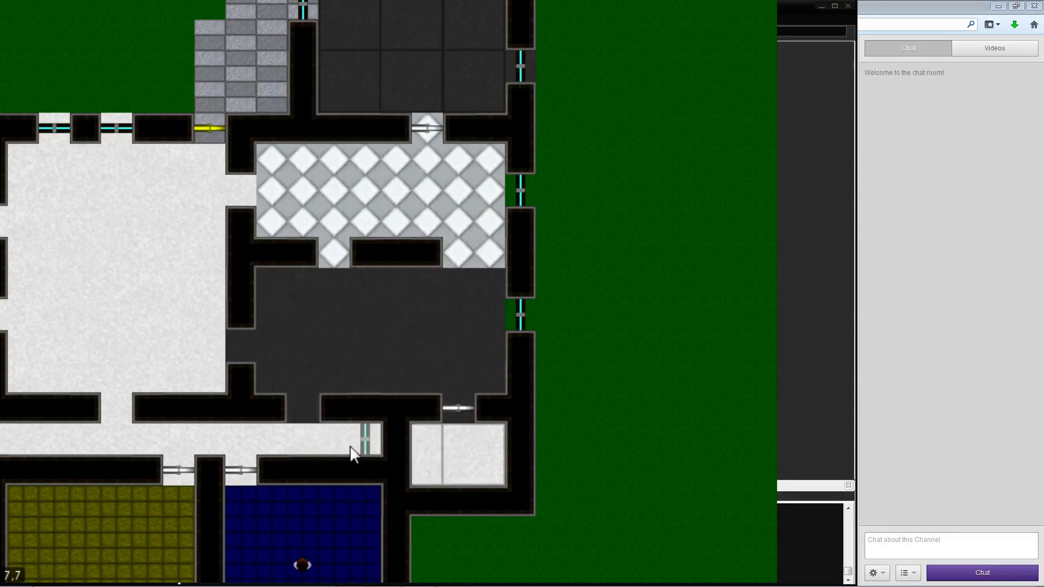
# Set the durability of the southern window in the north room's east wall to 1000
pyautogui.press('w')
pyautogui.press('w')
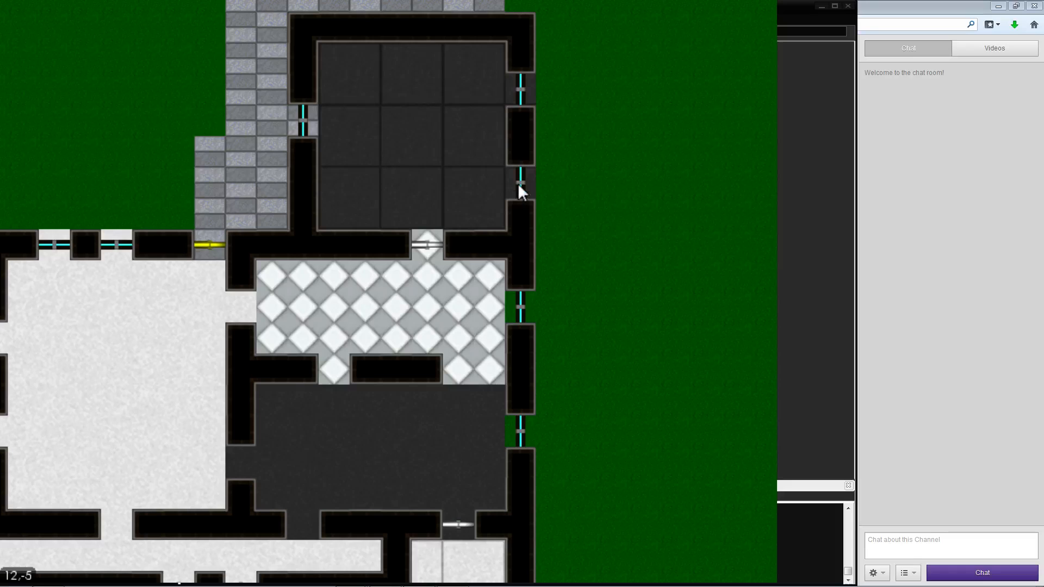
pyautogui.rightClick(518, 185)
pyautogui.click(544, 207)
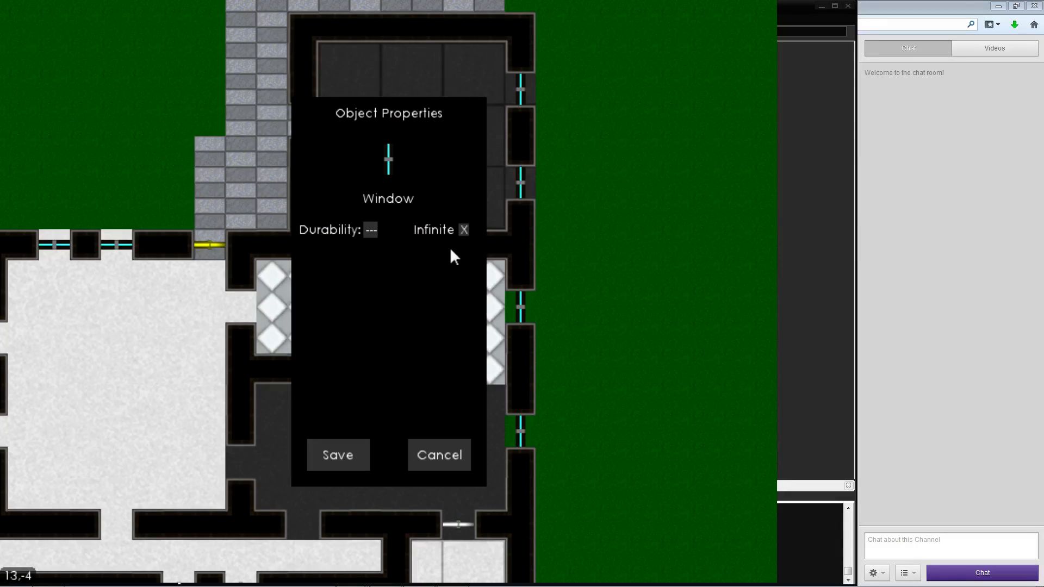
pyautogui.click(373, 231)
pyautogui.write('190')
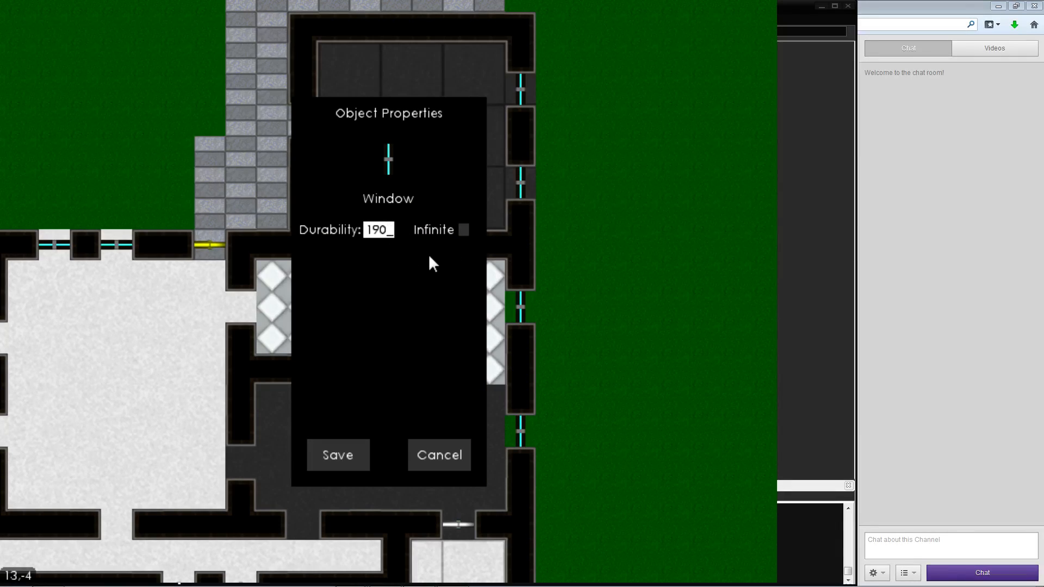
pyautogui.press('BackSpace')
pyautogui.press('BackSpace')
pyautogui.write('000')
pyautogui.click(364, 442)
# Set the durability of the northern window in the north room's east wall to 1000
pyautogui.press('Up')
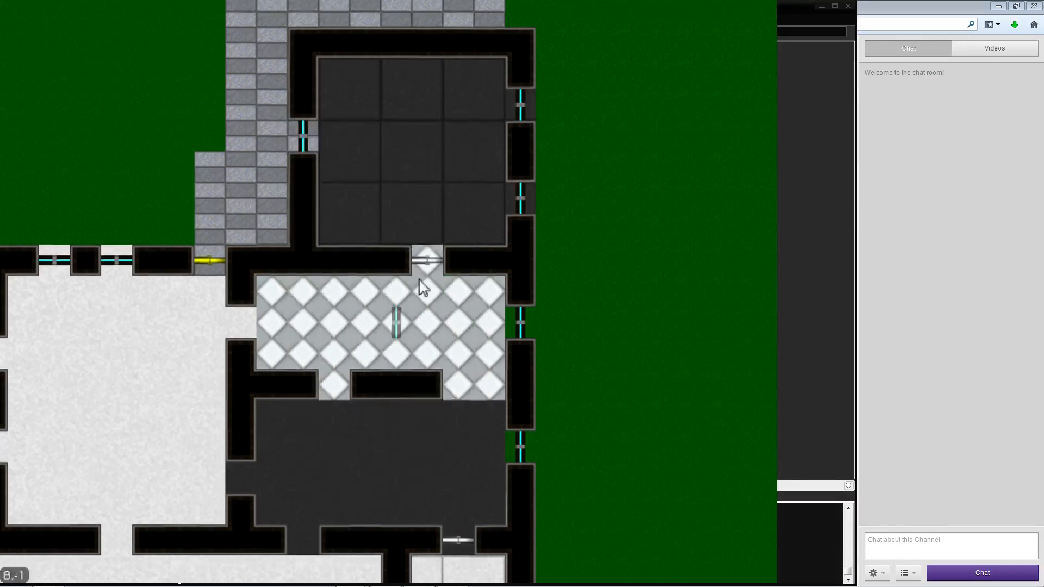
pyautogui.rightClick(523, 157)
pyautogui.click(538, 177)
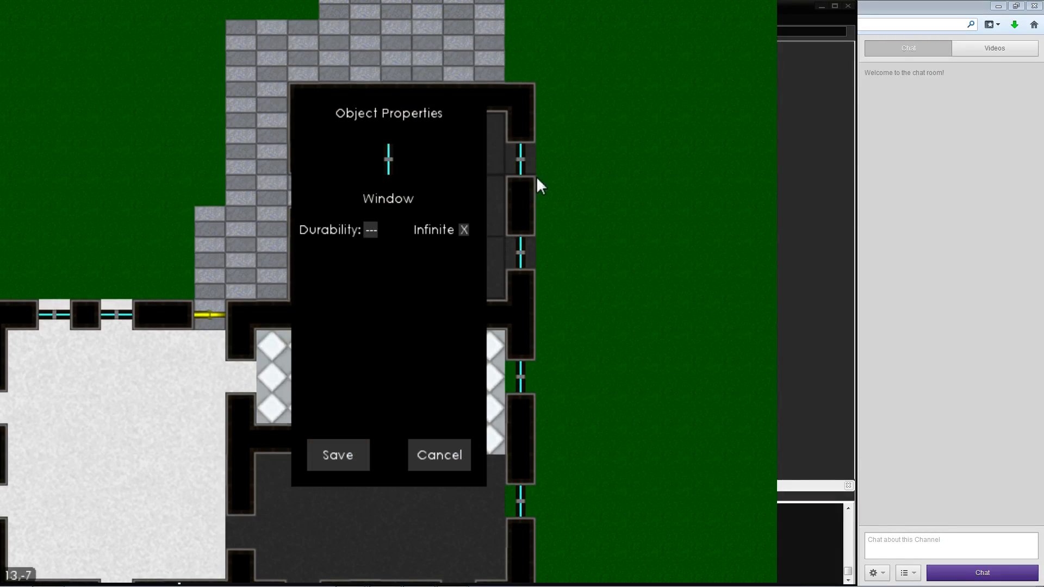
pyautogui.click(387, 230)
pyautogui.write('1000')
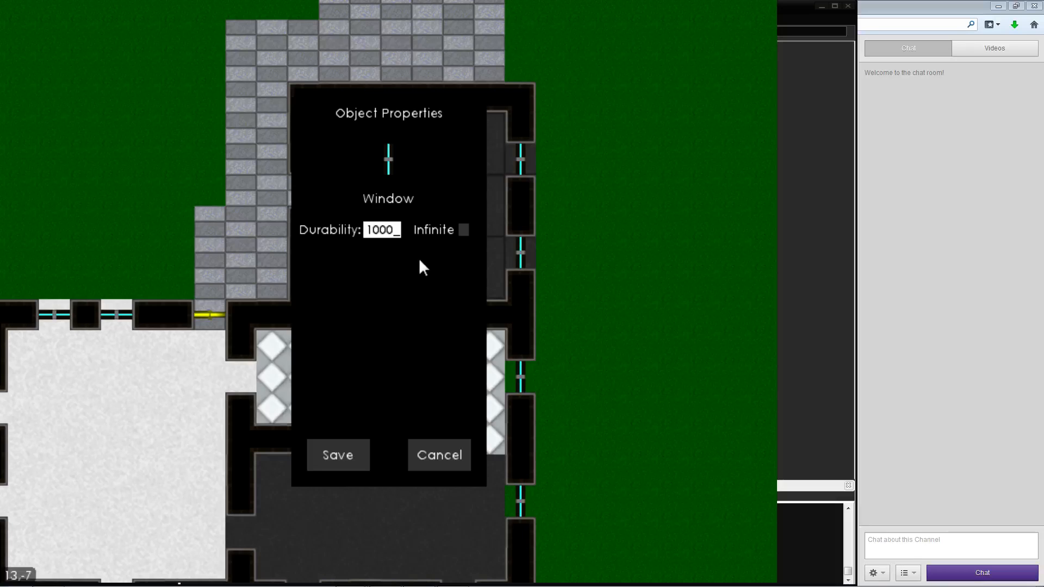
pyautogui.click(329, 459)
# Check the durability of the western window in the large white room's north wall and the northern window in its west wall
pyautogui.press('Down')
pyautogui.press('Left')
pyautogui.press('Left')
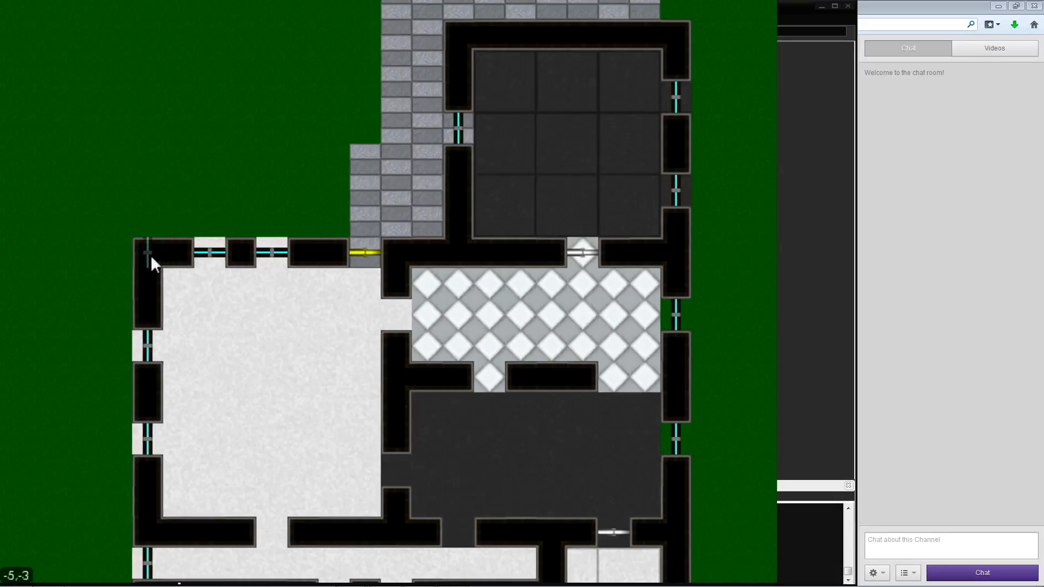
pyautogui.press('Down')
pyautogui.rightClick(211, 227)
pyautogui.click(239, 249)
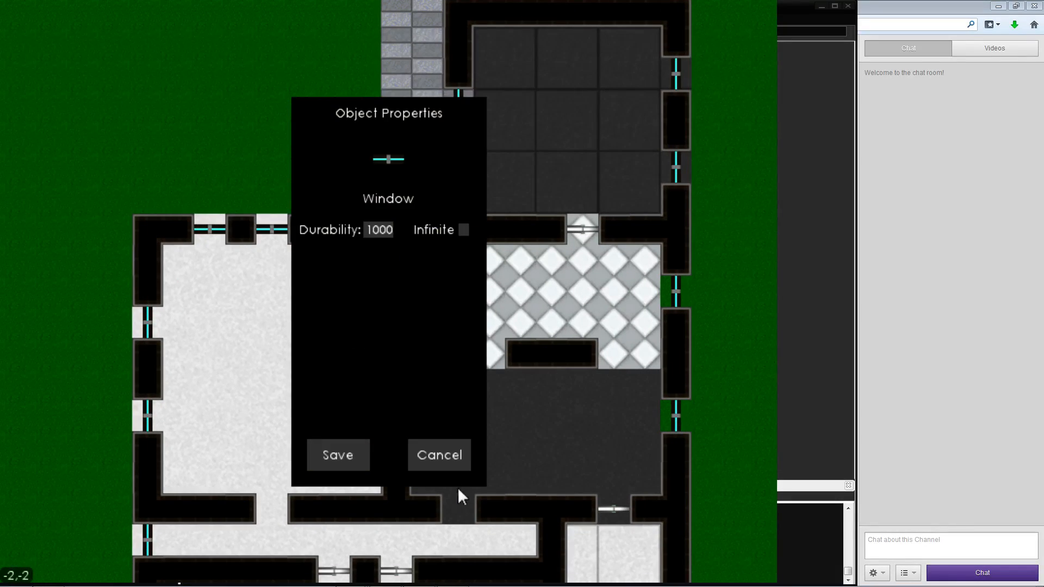
pyautogui.click(435, 462)
pyautogui.rightClick(146, 321)
pyautogui.click(179, 345)
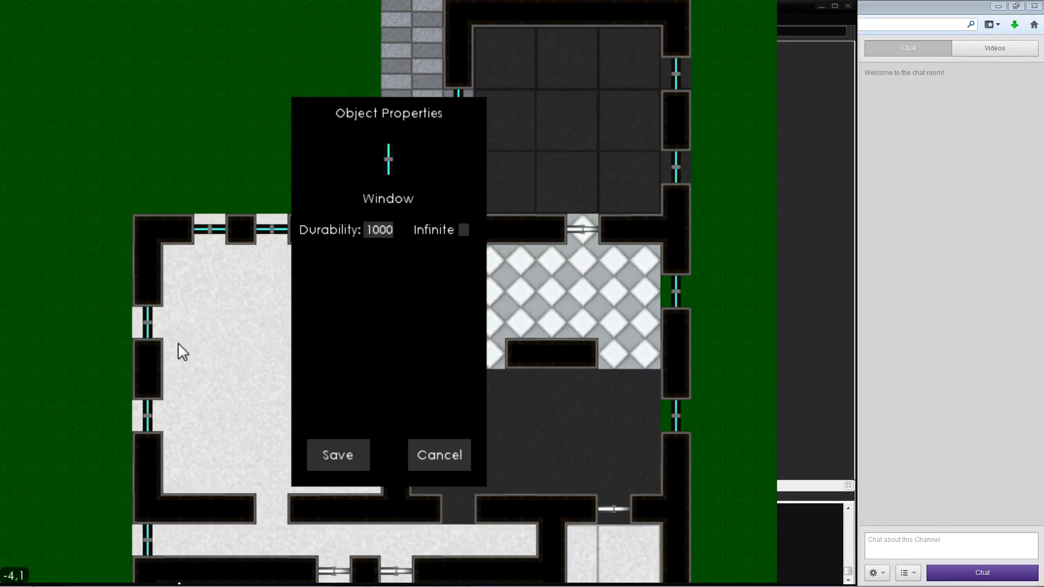
pyautogui.click(435, 455)
# Check the durability setting of the window at the west end of the white corridor
pyautogui.press('Down')
pyautogui.press('Down')
pyautogui.press('Down')
pyautogui.press('Down')
pyautogui.press('Down')
pyautogui.press('Down')
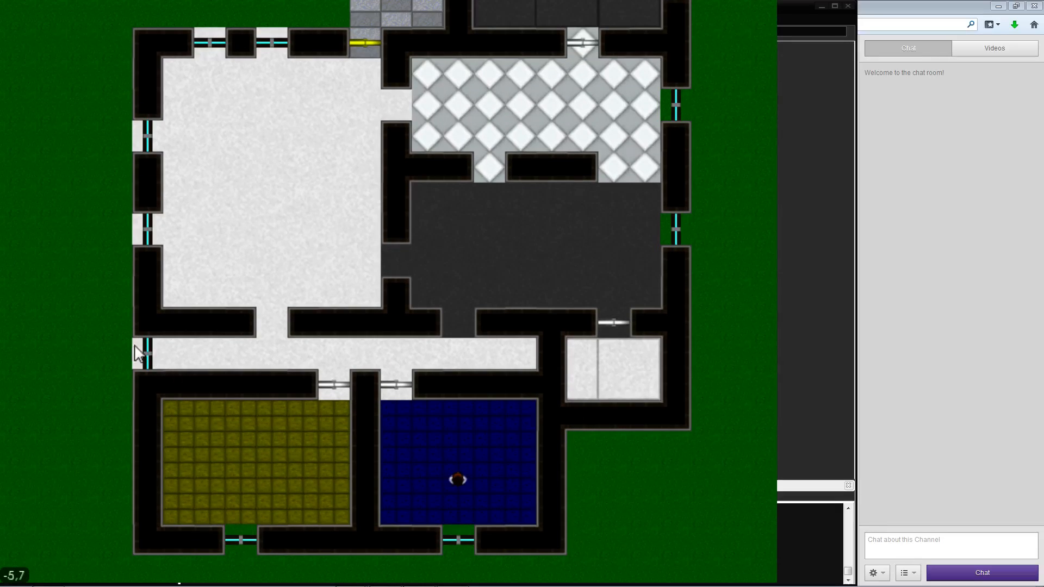
pyautogui.rightClick(145, 346)
pyautogui.click(165, 373)
pyautogui.click(419, 443)
# Set the durability of the window in the north room's west wall to 1000 instead of infinite
pyautogui.press('Up')
pyautogui.press('Up')
pyautogui.press('Up')
pyautogui.press('Up')
pyautogui.press('Up')
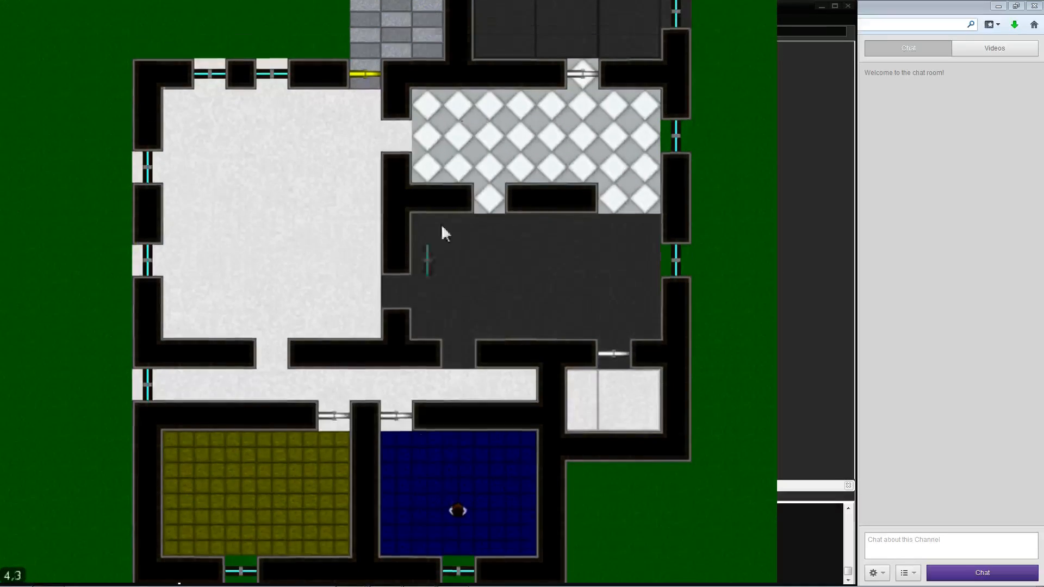
pyautogui.rightClick(457, 82)
pyautogui.click(469, 104)
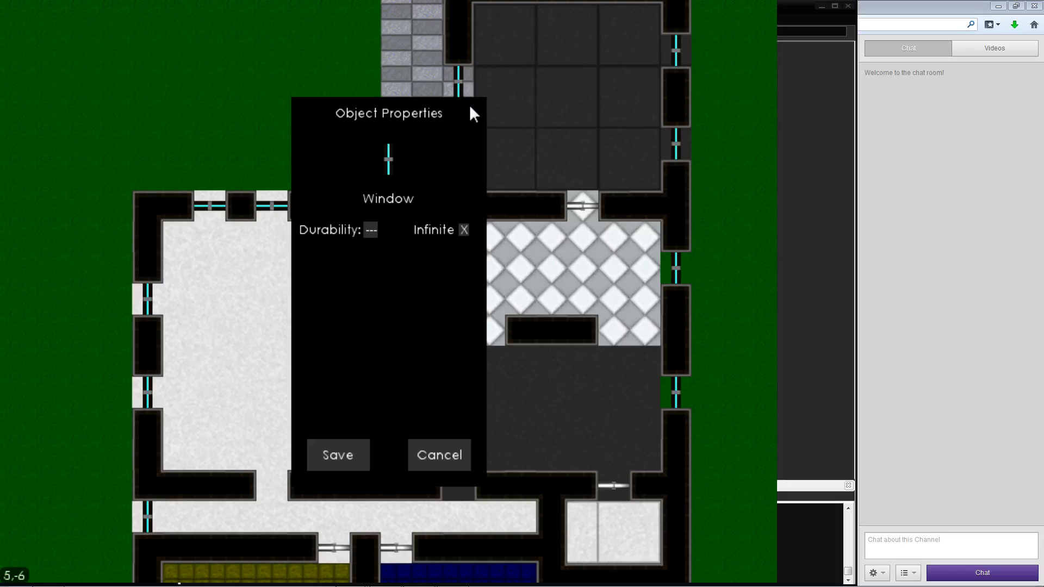
pyautogui.click(370, 230)
pyautogui.write('1000')
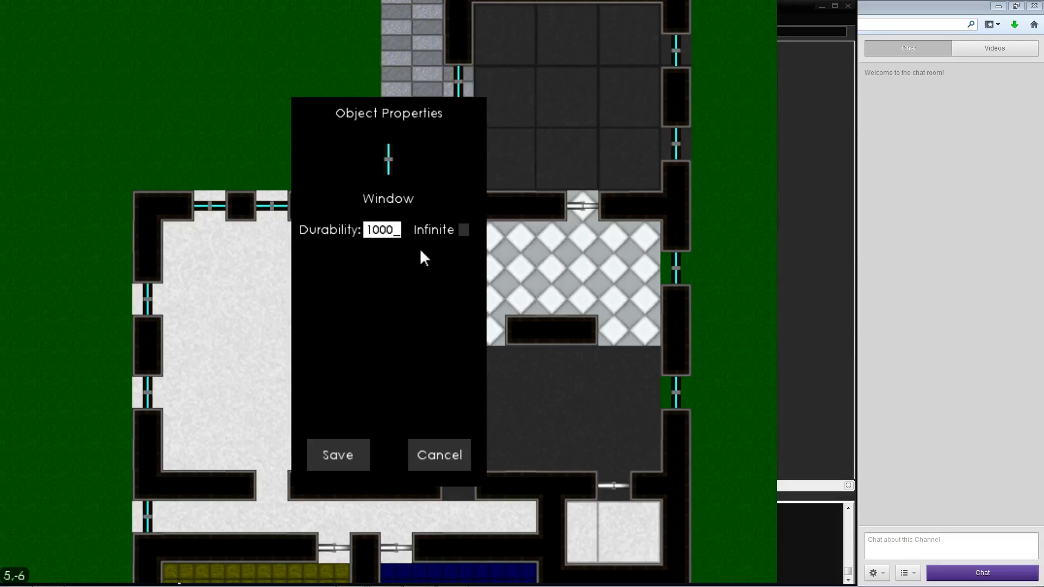
pyautogui.click(333, 454)
pyautogui.press('w')
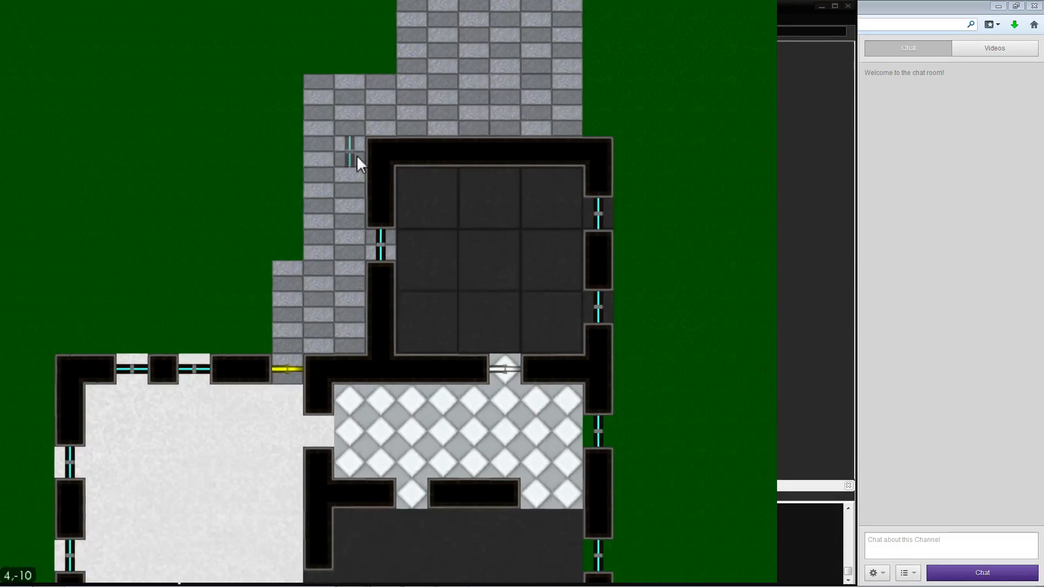
pyautogui.press('a')
pyautogui.press('s')
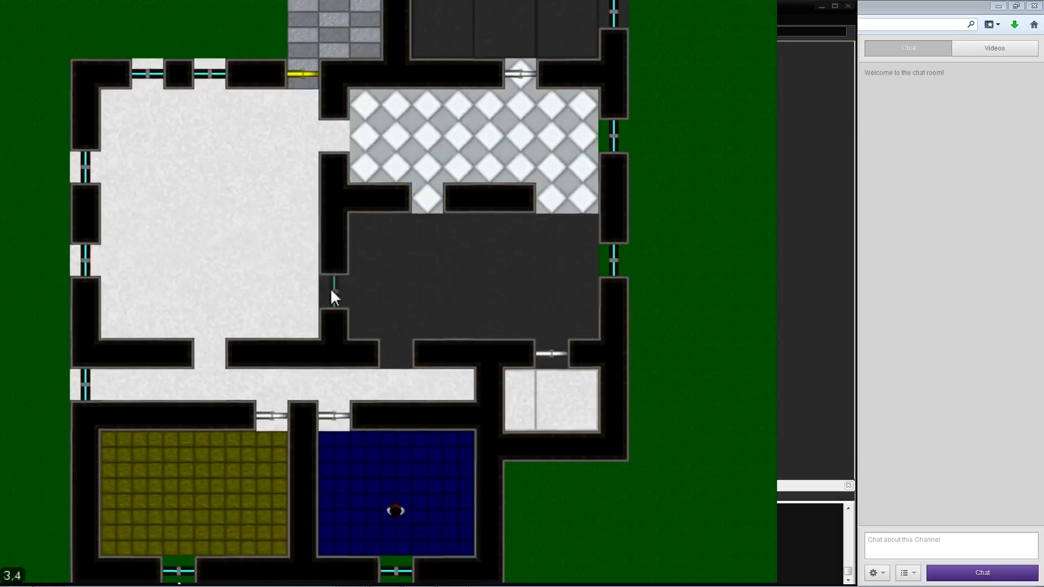
pyautogui.press('s')
pyautogui.press('w')
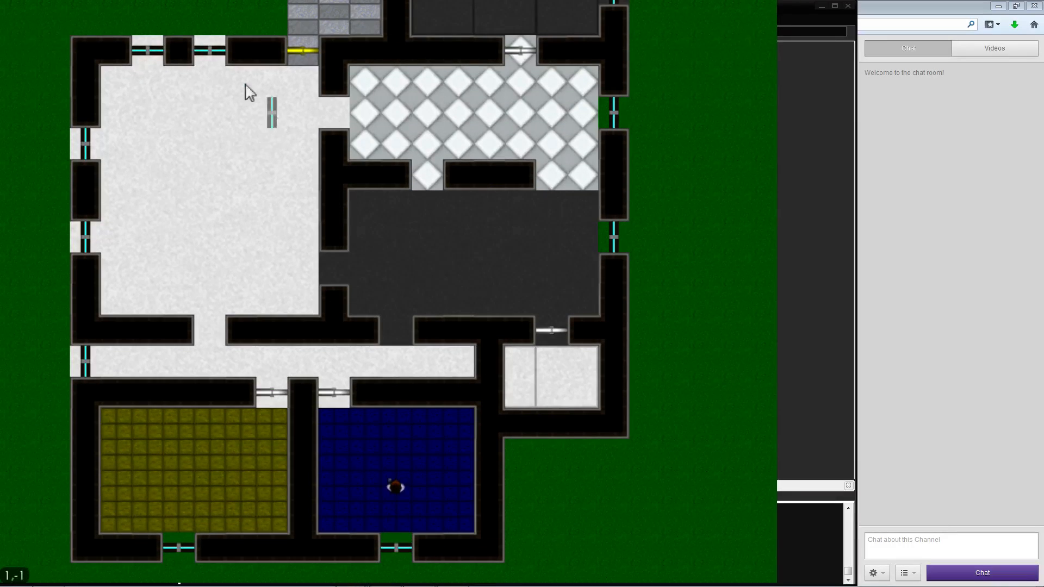
# Start a playtest of the house map and check the view through the blue-tiled room's south window from both sides
pyautogui.click(220, 31)
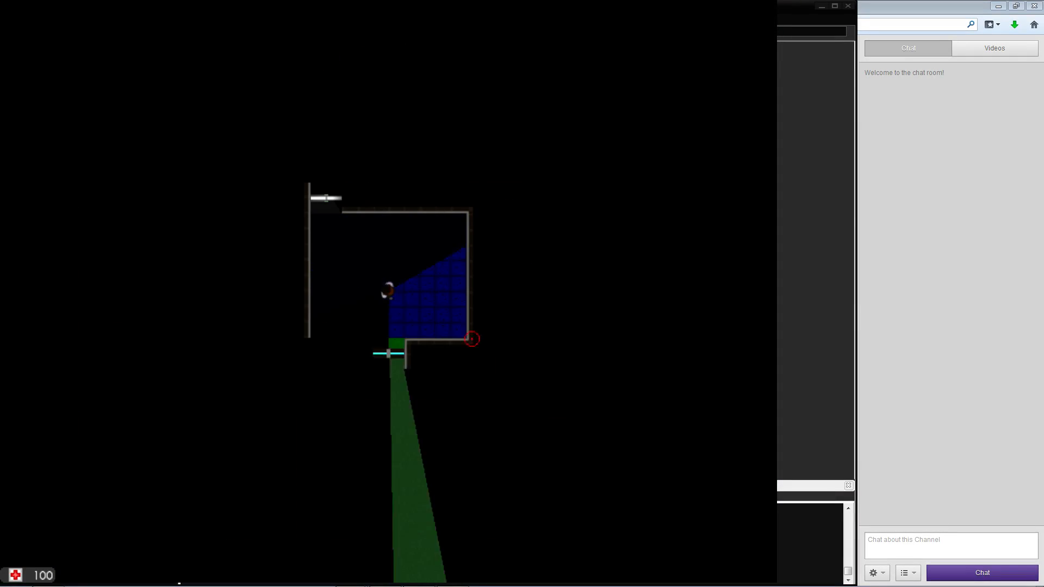
pyautogui.press('a')
pyautogui.press('s')
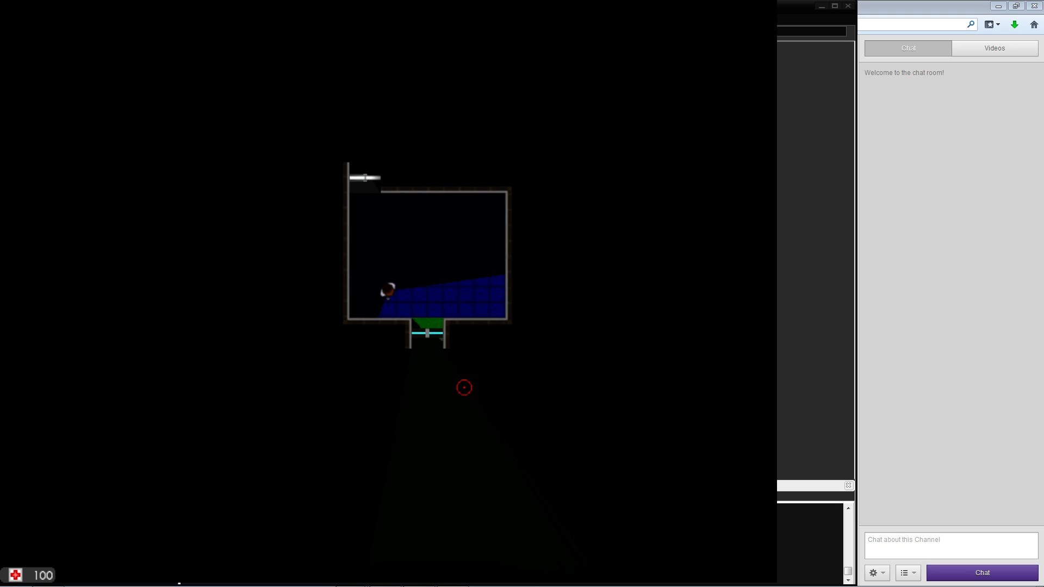
pyautogui.press('d')
pyautogui.press('d')
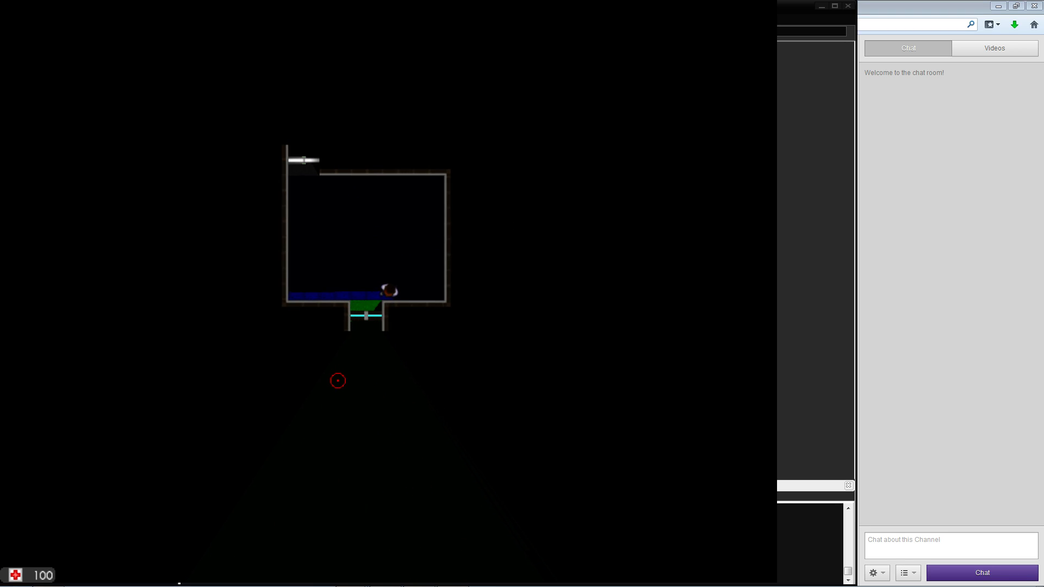
# Walk the character out of the blue-tiled room through its north door and west along the white hallway
pyautogui.press('a')
pyautogui.press('w')
pyautogui.press('w')
pyautogui.press('a')
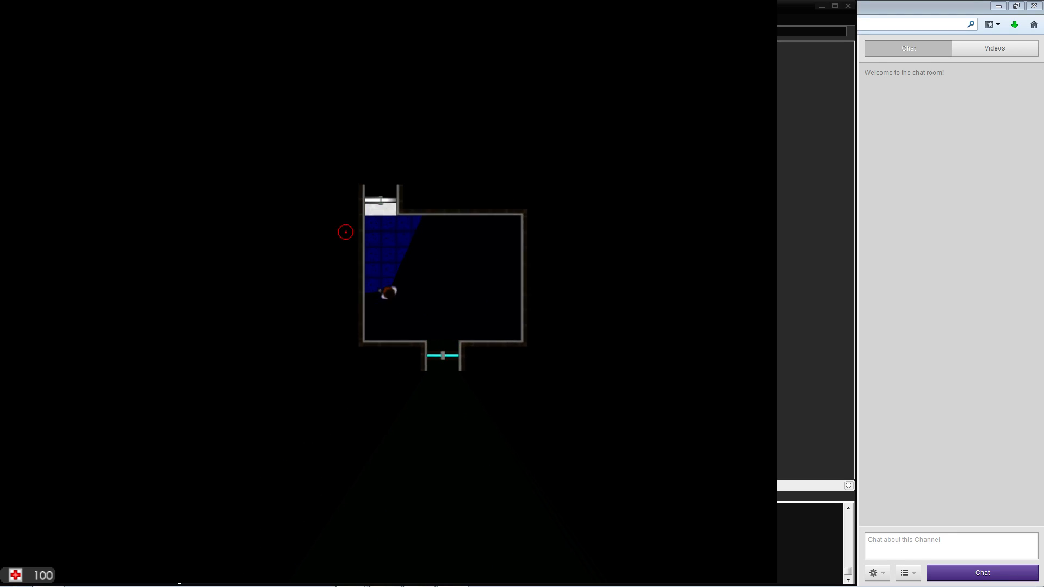
pyautogui.press('w')
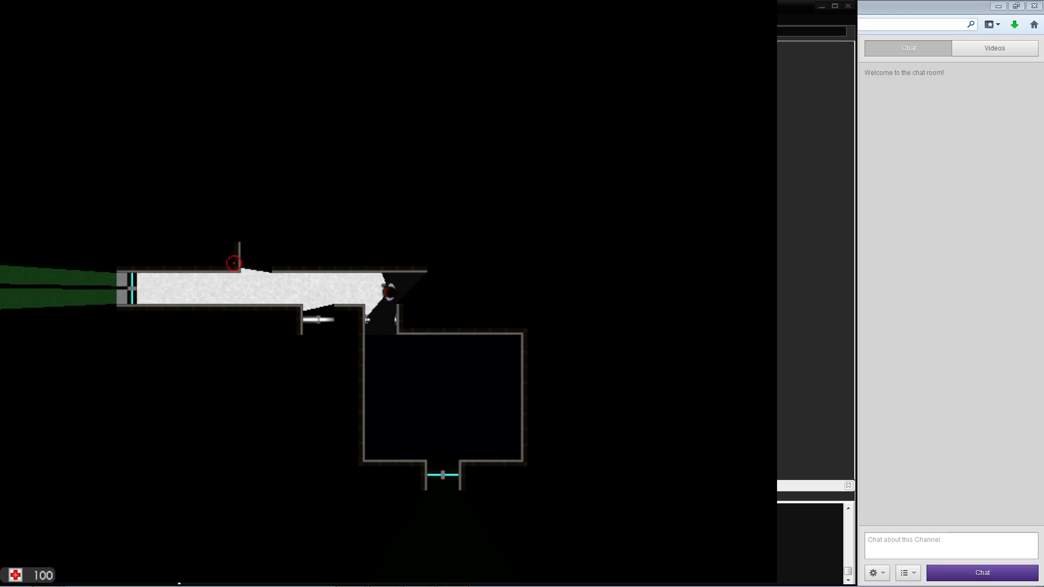
pyautogui.press('a')
pyautogui.press('a')
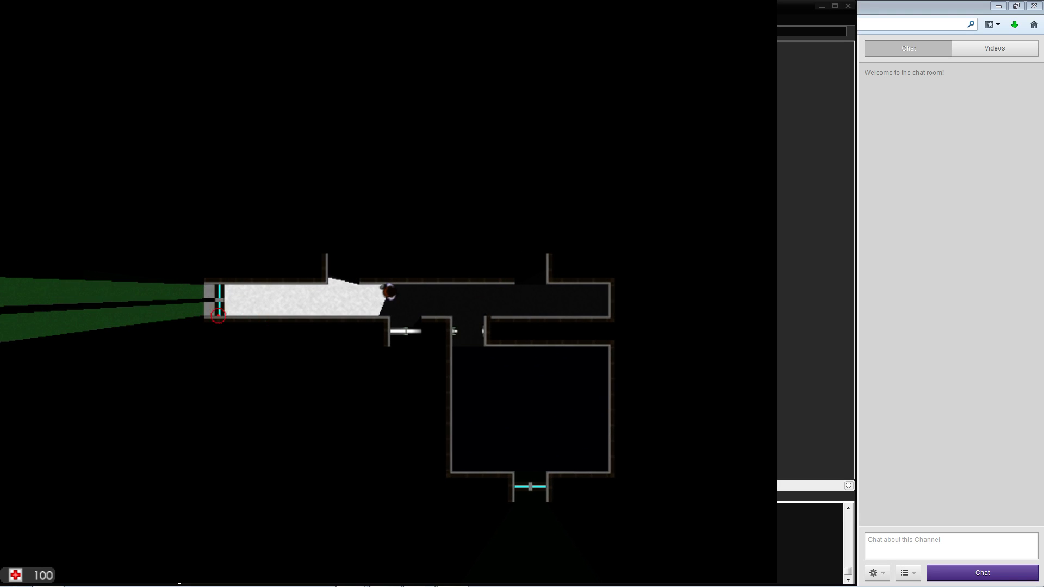
# Enter the large white room from the hallway and check the sightlines through its two west windows
pyautogui.press('w')
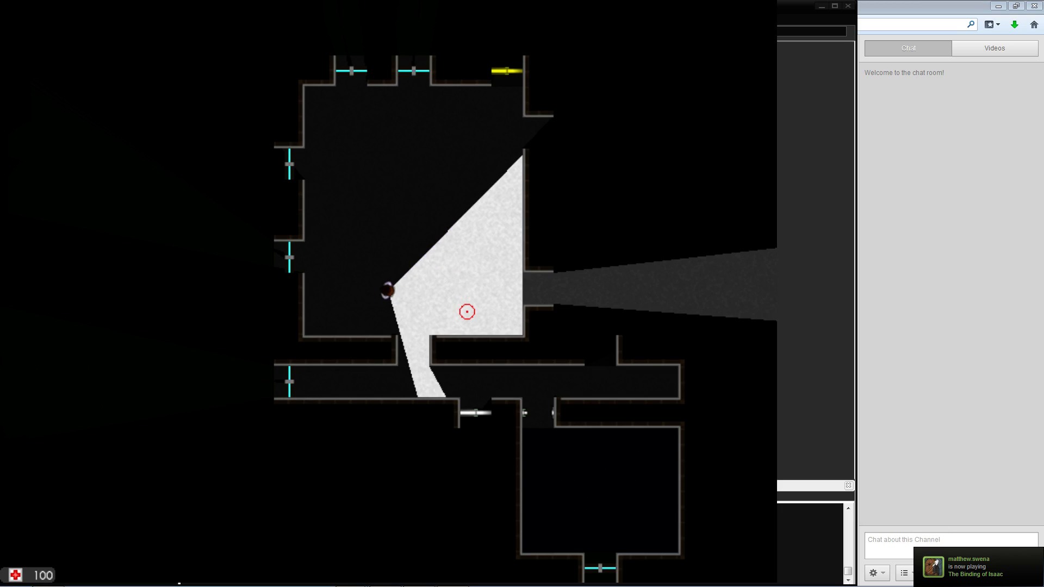
pyautogui.press('w')
pyautogui.press('d')
pyautogui.press('w')
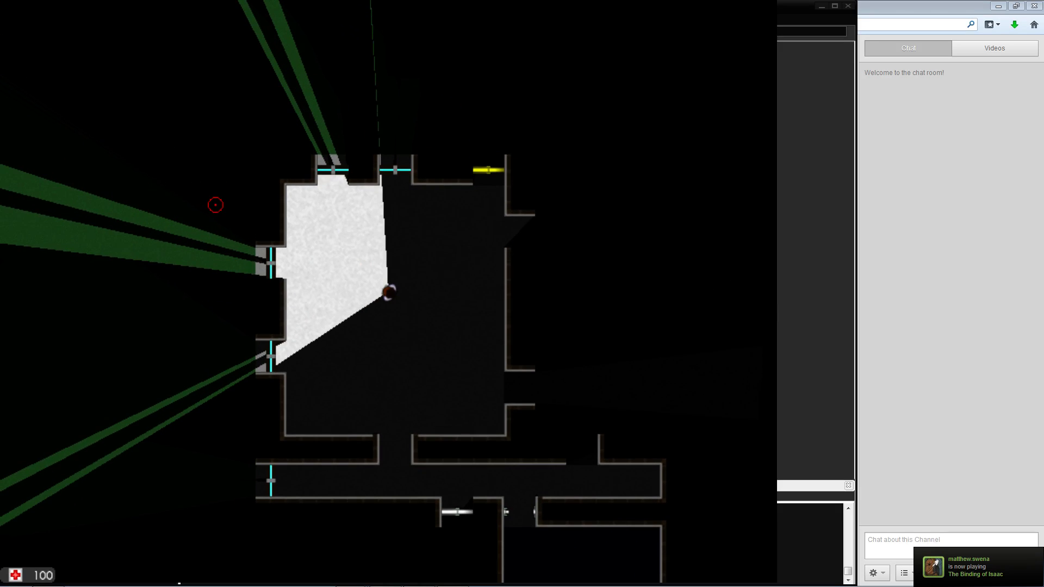
pyautogui.press('a')
pyautogui.press('s')
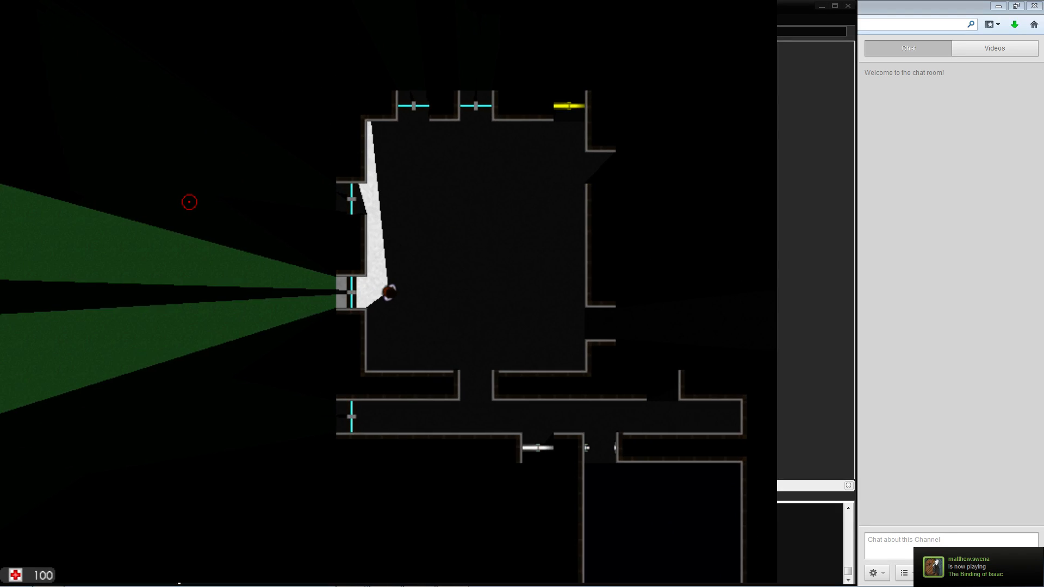
pyautogui.press('w')
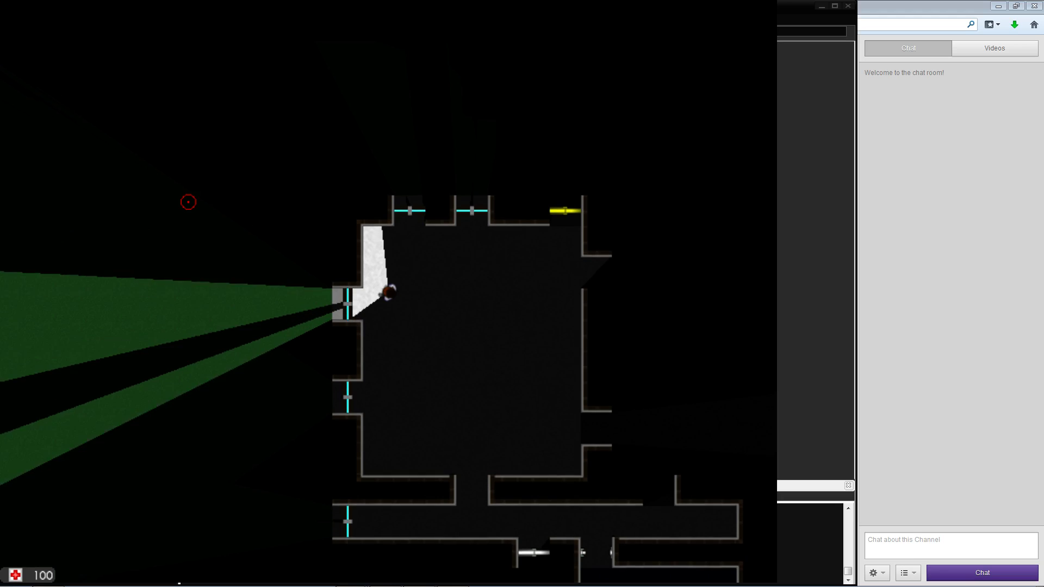
# Walk to the large white room's north wall and check the view outside through its two windows
pyautogui.press('w')
pyautogui.press('d')
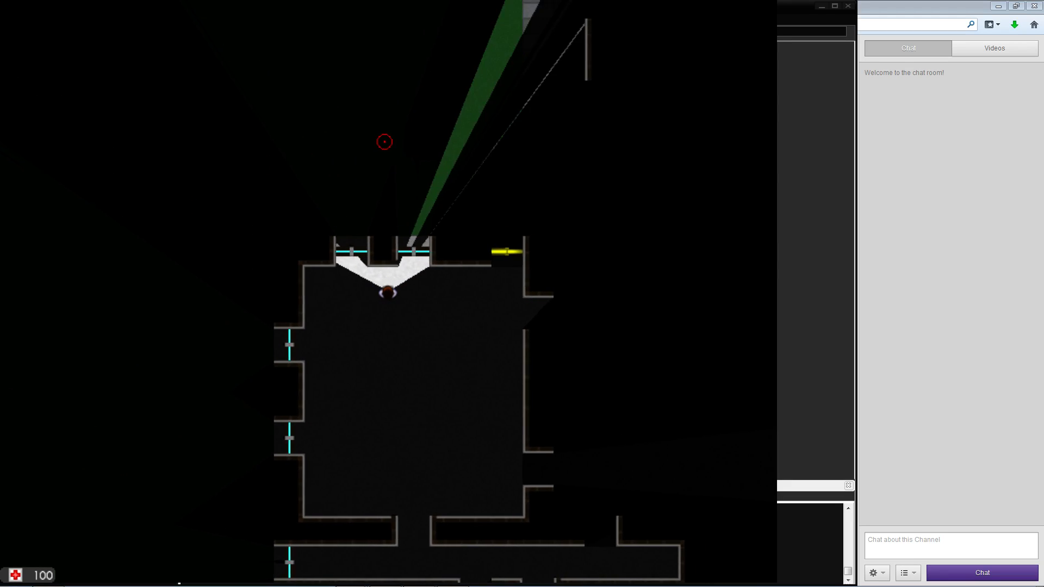
pyautogui.press('a')
pyautogui.press('w')
pyautogui.press('s')
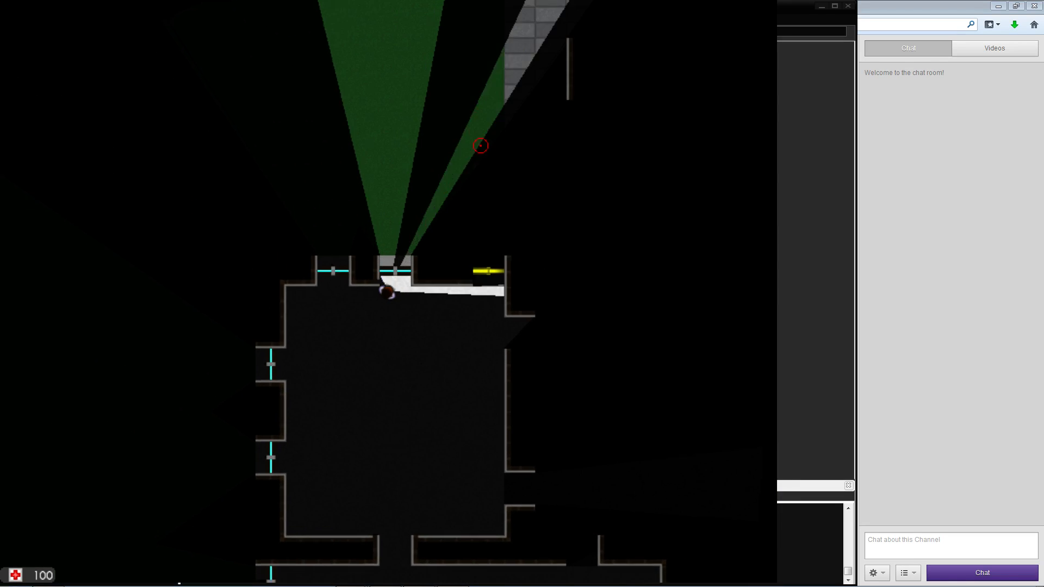
# Walk east through the checkered-floor room and south into the dark grey room
pyautogui.press('d')
pyautogui.press('s')
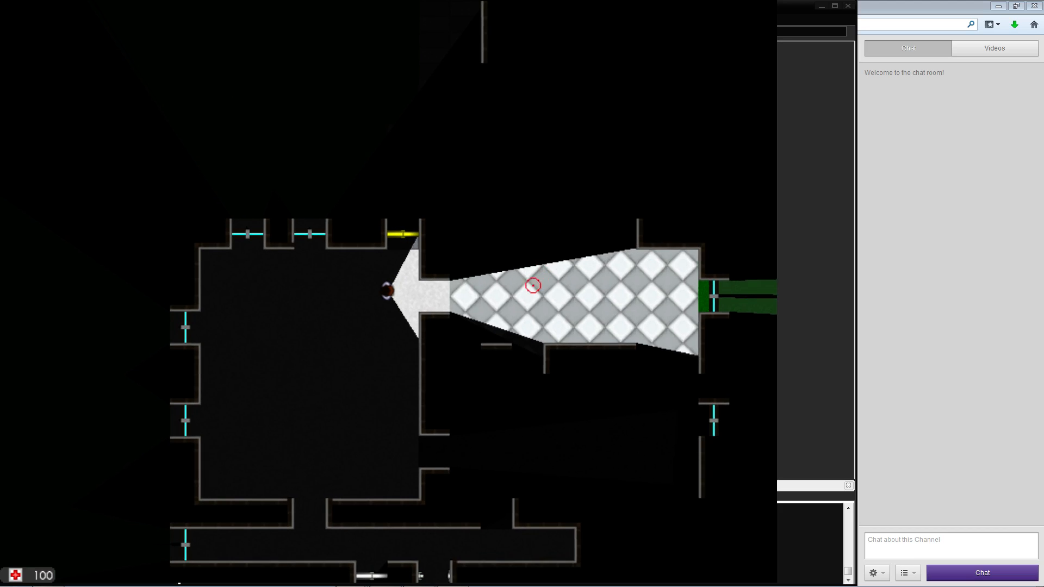
pyautogui.press('d')
pyautogui.press('s')
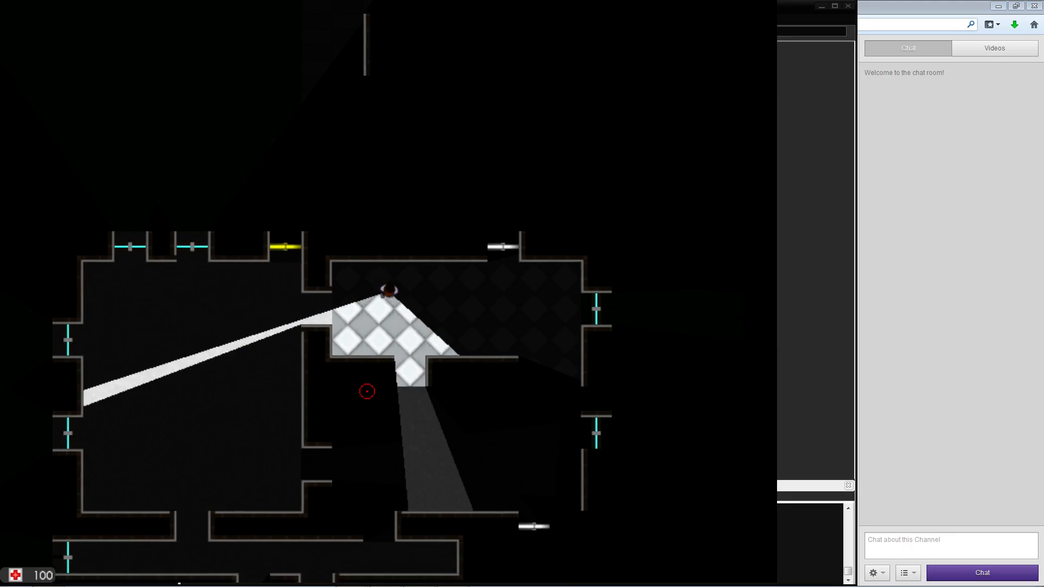
pyautogui.press('s')
pyautogui.press('d')
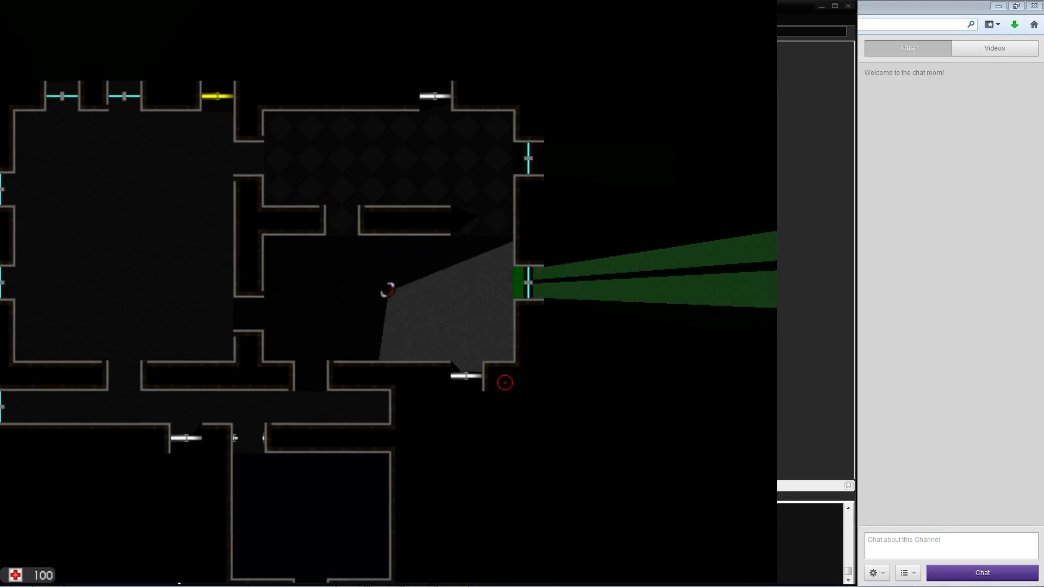
# Examine the line of sight through the dark grey room's east window from several positions
pyautogui.press('d')
pyautogui.press('w')
pyautogui.press('s')
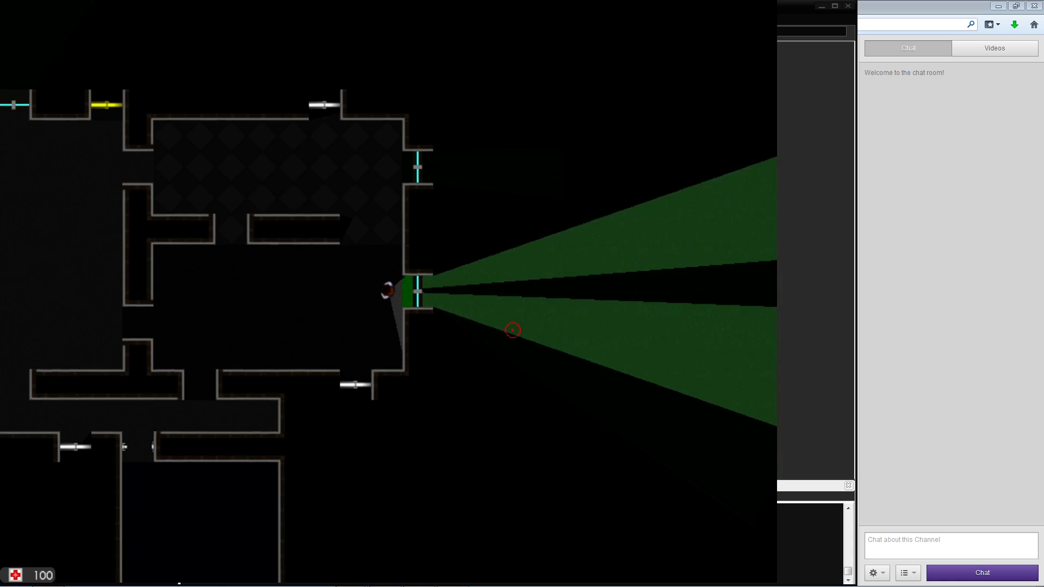
pyautogui.press('a')
pyautogui.press('s')
pyautogui.press('w')
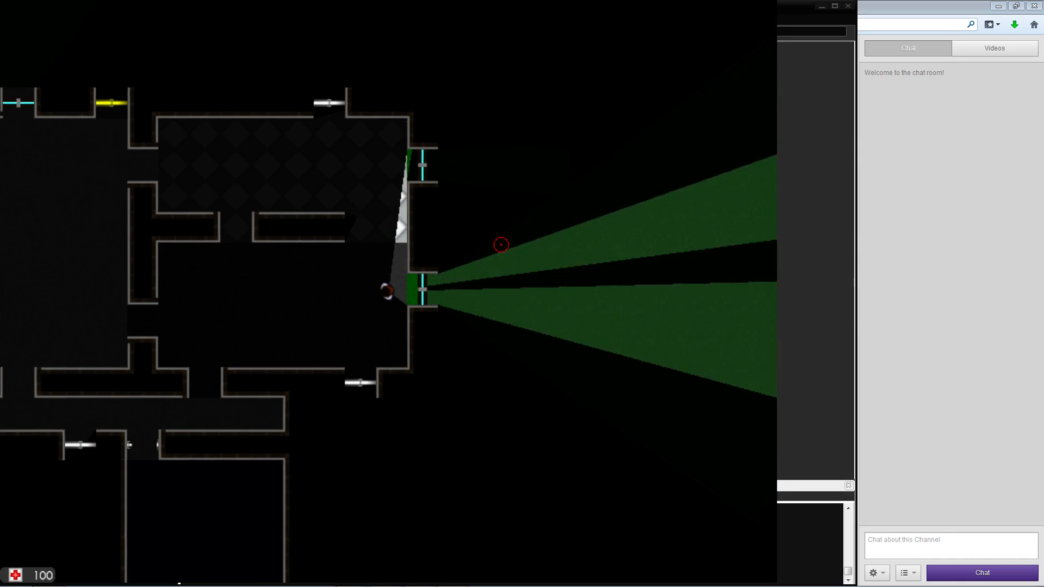
pyautogui.press('d')
pyautogui.press('s')
pyautogui.press('a')
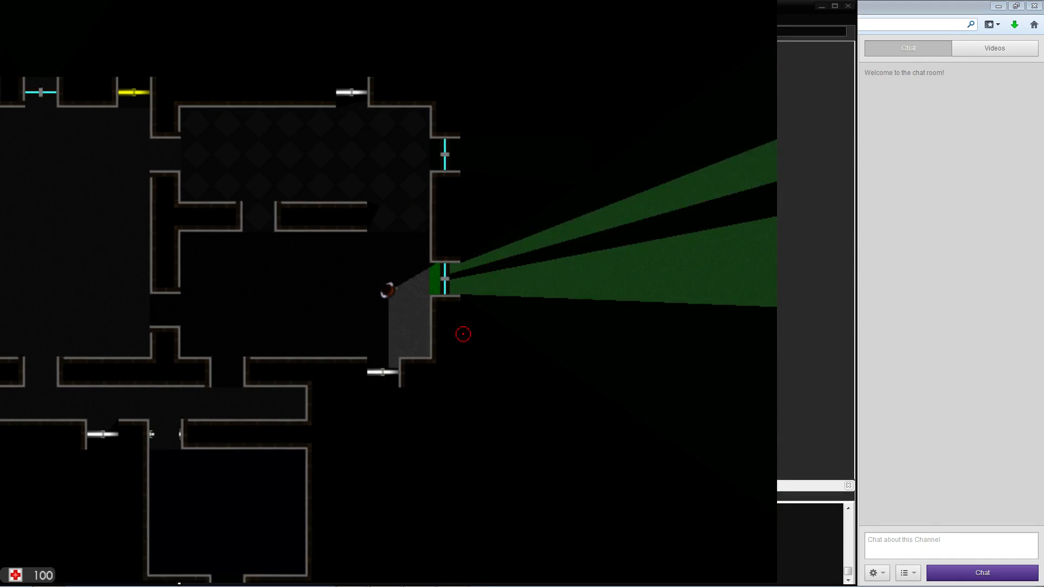
# Inspect the small white room south of the dark grey room, passing through its door and back out
pyautogui.press('s')
pyautogui.press('a')
pyautogui.press('d')
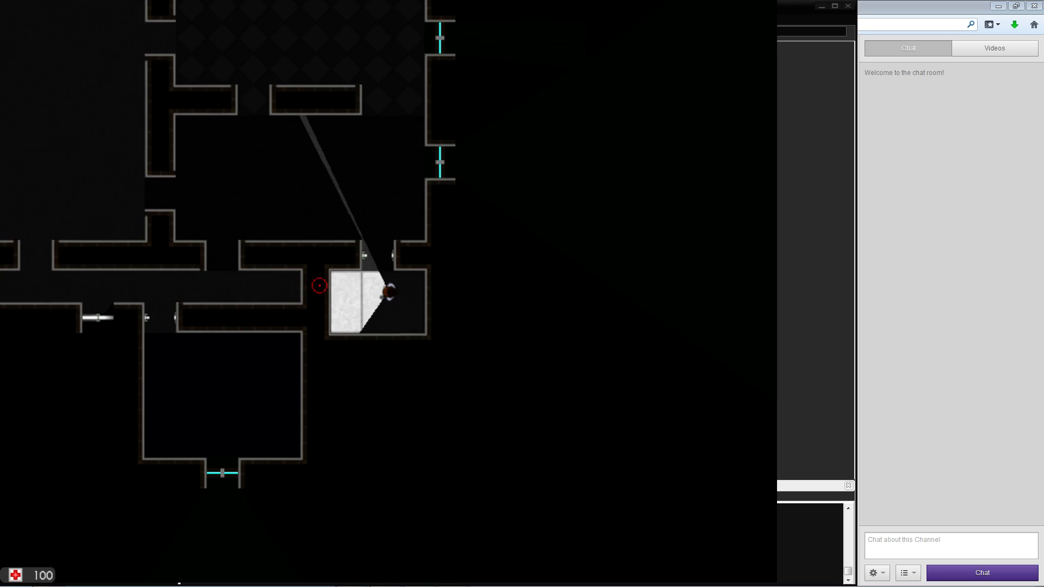
pyautogui.press('w')
pyautogui.press('a')
pyautogui.press('w')
pyautogui.press('a')
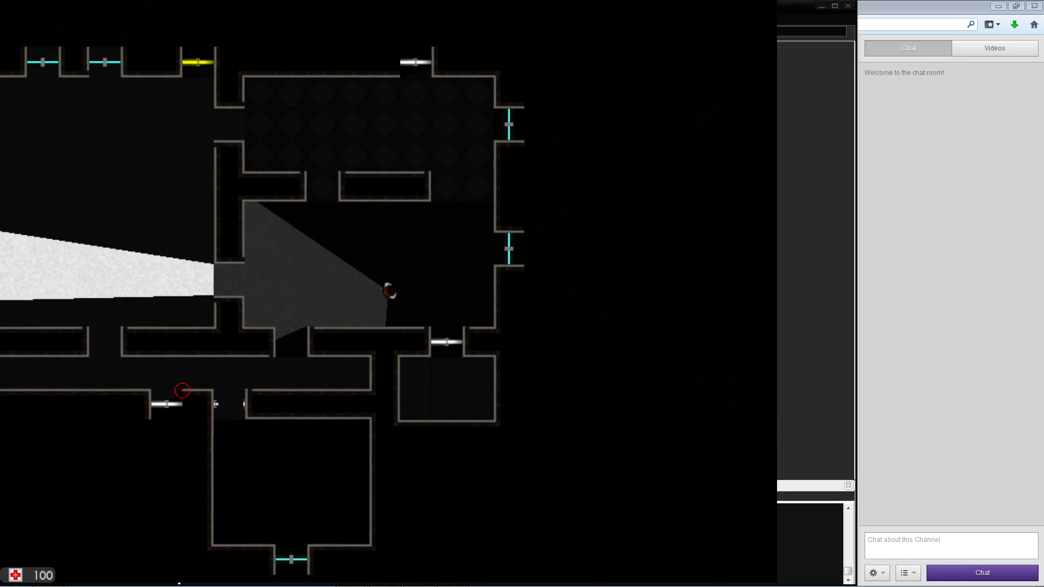
# Walk through the hallway into the yellow-tiled room and check the view through its south window
pyautogui.press('s')
pyautogui.press('a')
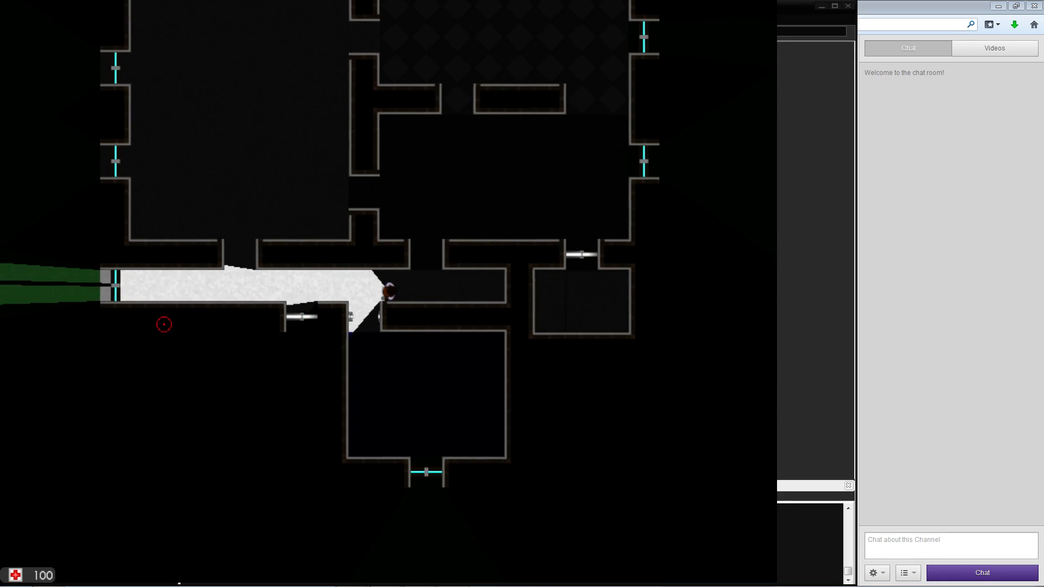
pyautogui.press('s')
pyautogui.press('a')
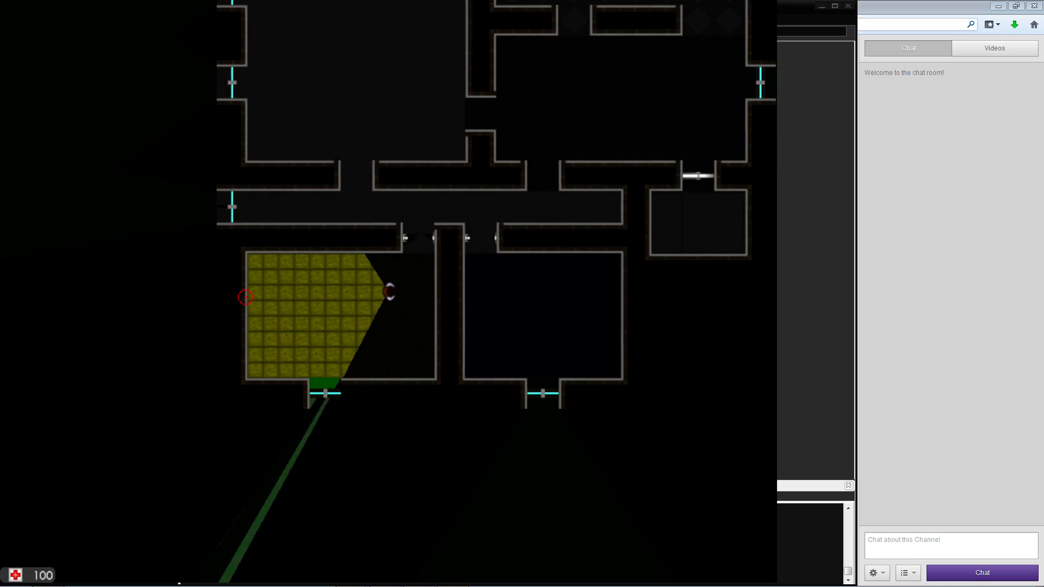
pyautogui.press('s')
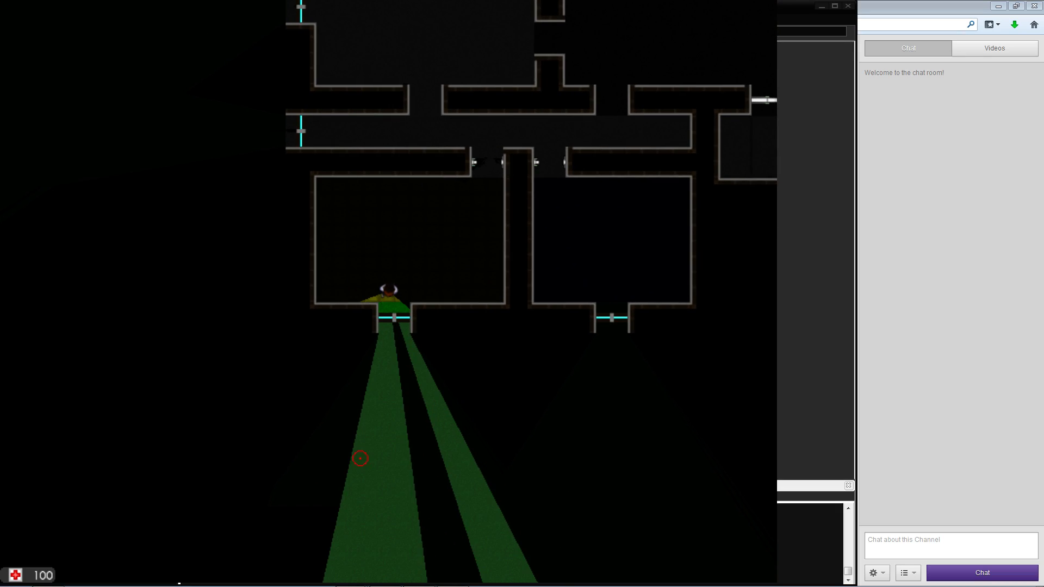
# Return from the yellow-tiled room through the hallway and dark grey room to the checkered-floor room
pyautogui.press('w')
pyautogui.press('d')
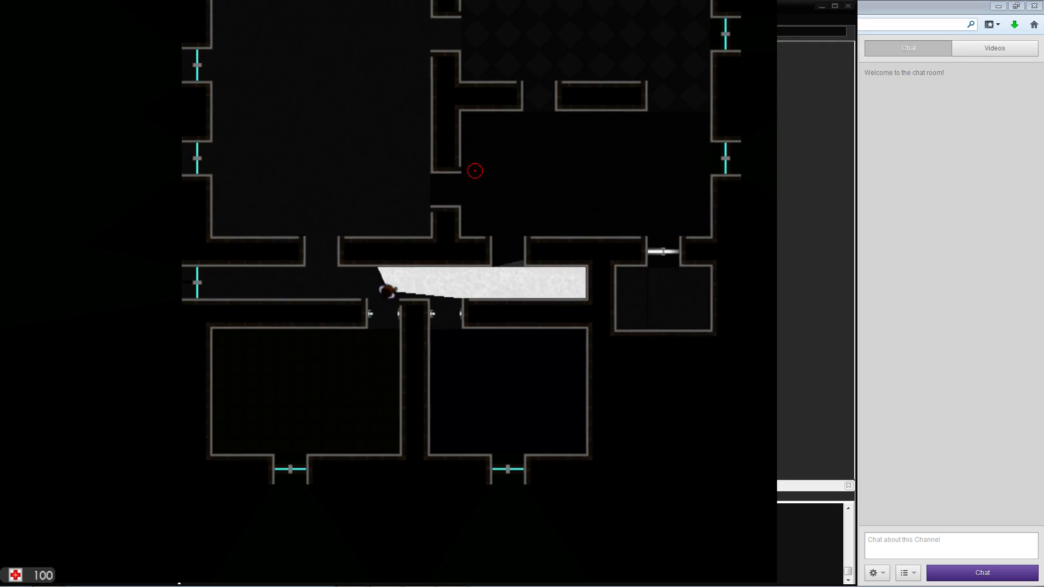
pyautogui.press('d')
pyautogui.press('w')
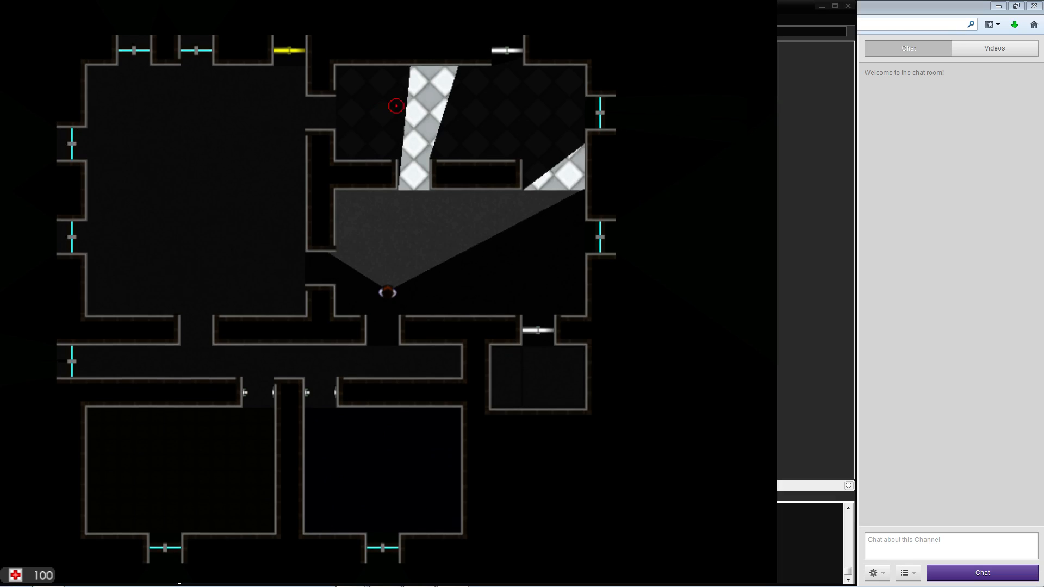
pyautogui.press('w')
pyautogui.press('d')
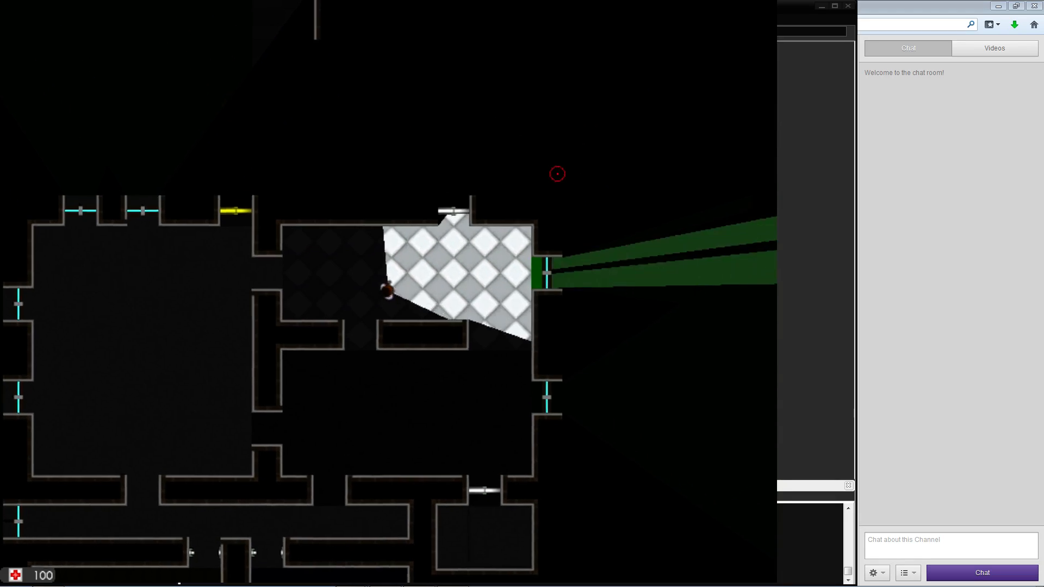
# Enter the large-tiled grey room north of the checkered floor and check the view through its west window
pyautogui.press('w')
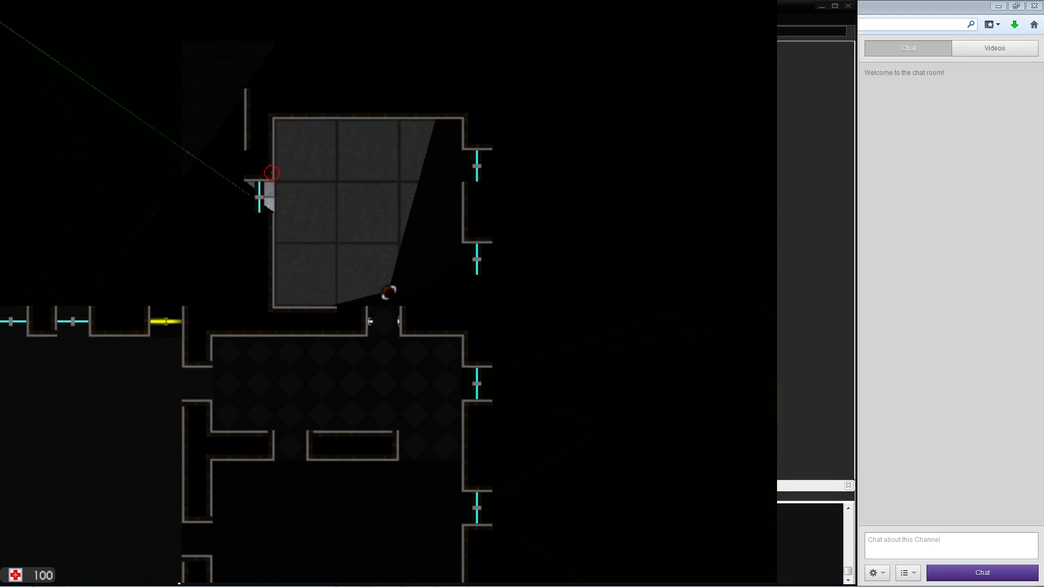
pyautogui.press('w')
pyautogui.press('a')
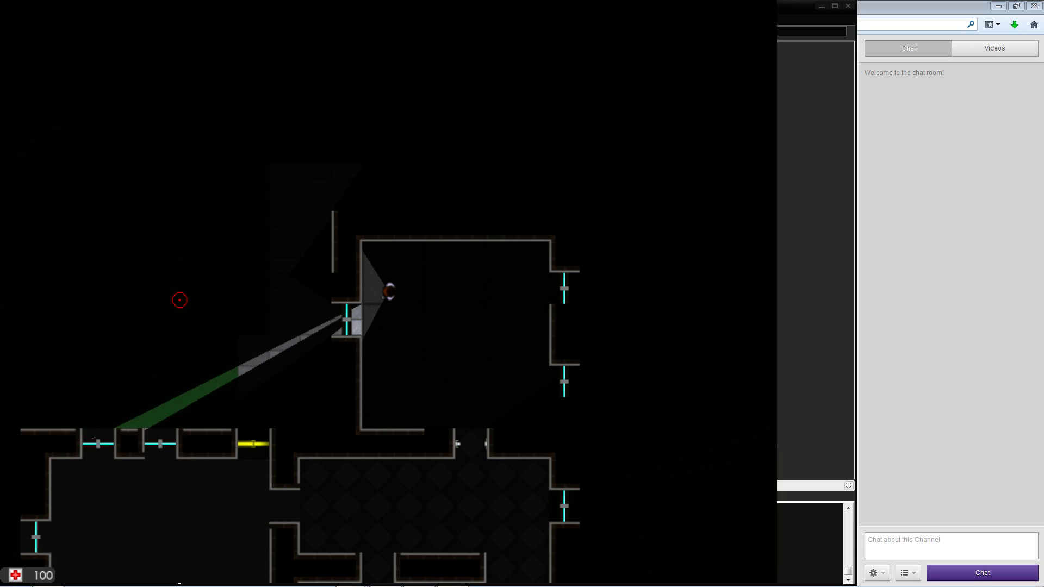
pyautogui.press('s')
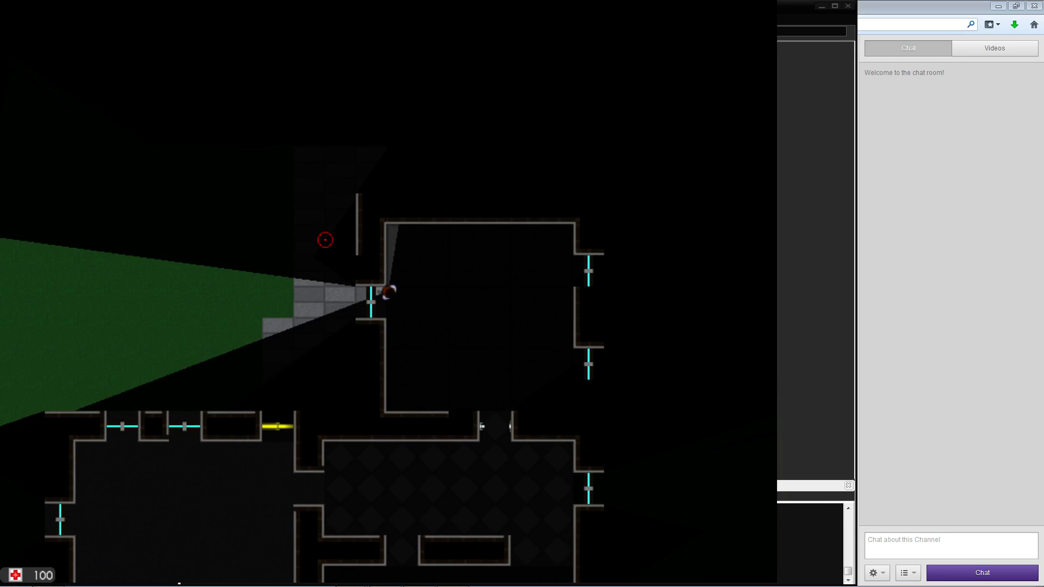
# Cross the northern grey room and check the line of sight through its northernmost east window
pyautogui.press('d')
pyautogui.press('w')
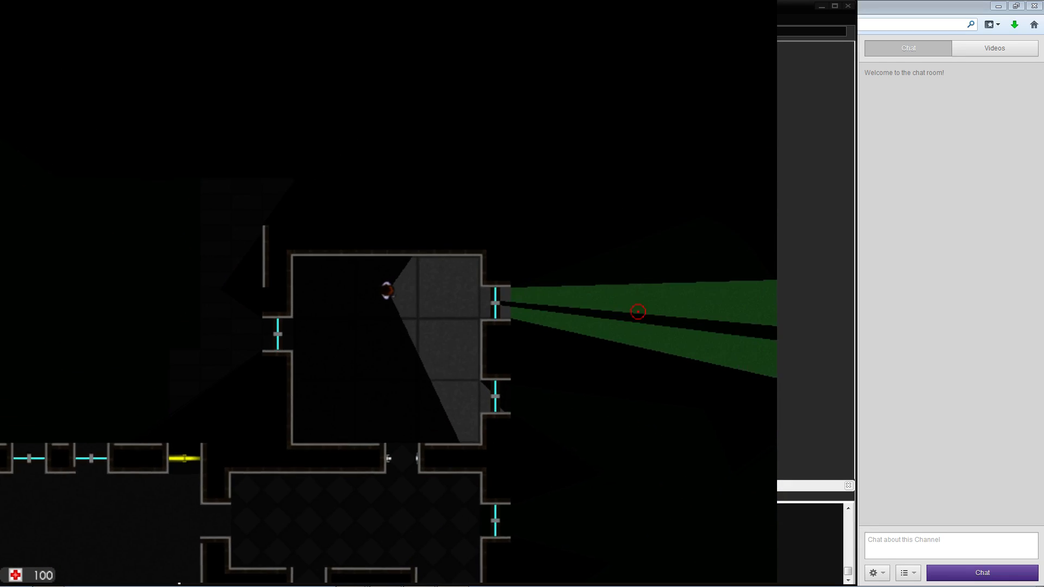
pyautogui.press('d')
pyautogui.press('s')
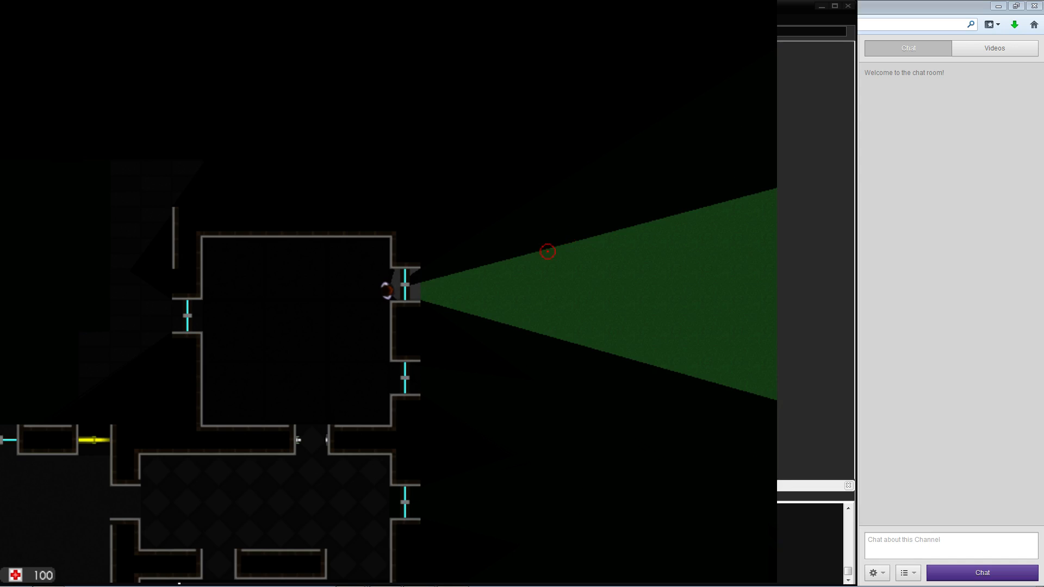
pyautogui.press('w')
pyautogui.press('a')
pyautogui.press('s')
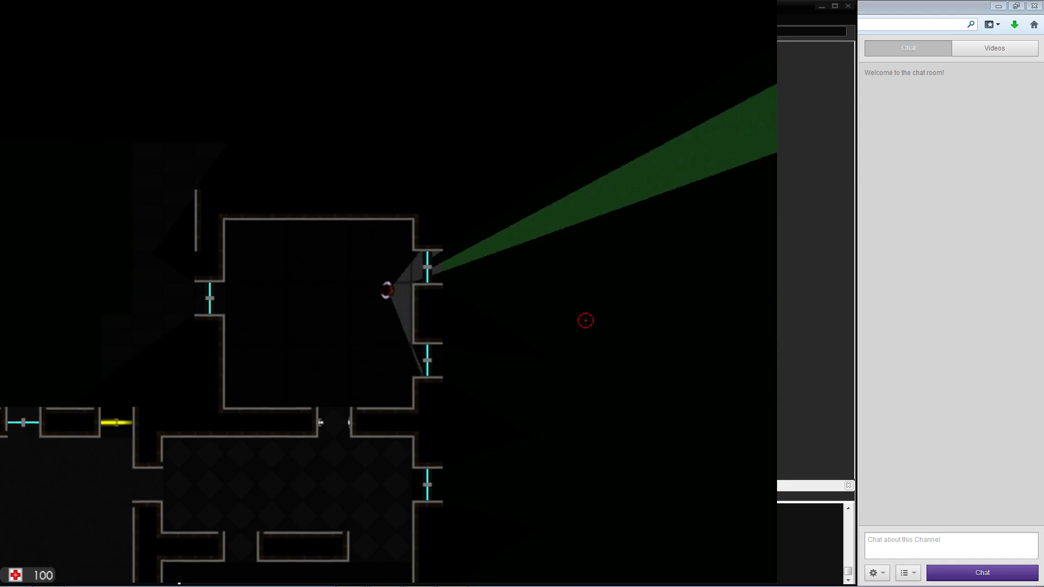
# Check the view through the northern grey room's southernmost east window and walk over to its north wall
pyautogui.press('s')
pyautogui.press('d')
pyautogui.press('w')
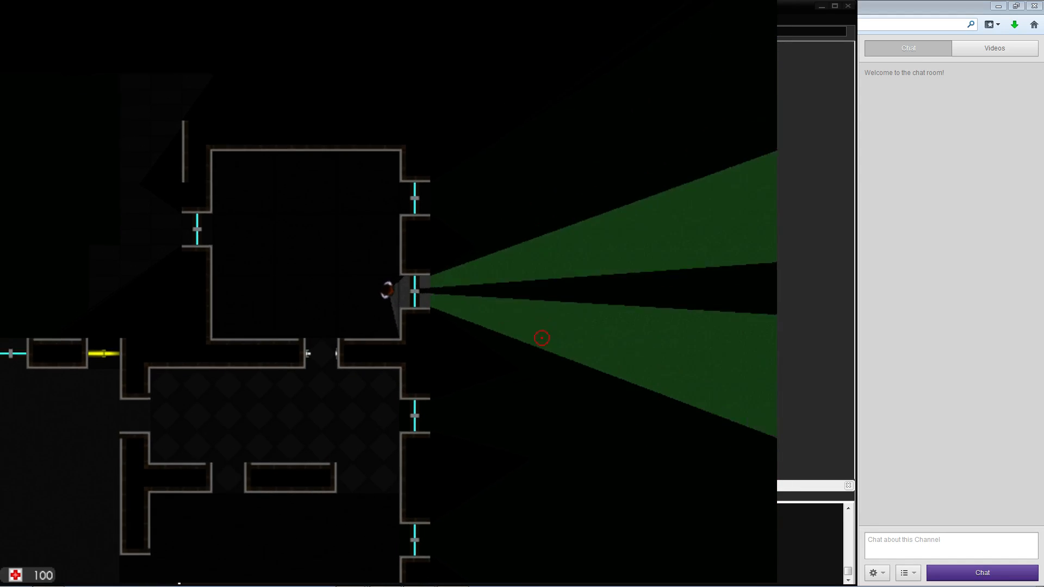
pyautogui.press('a')
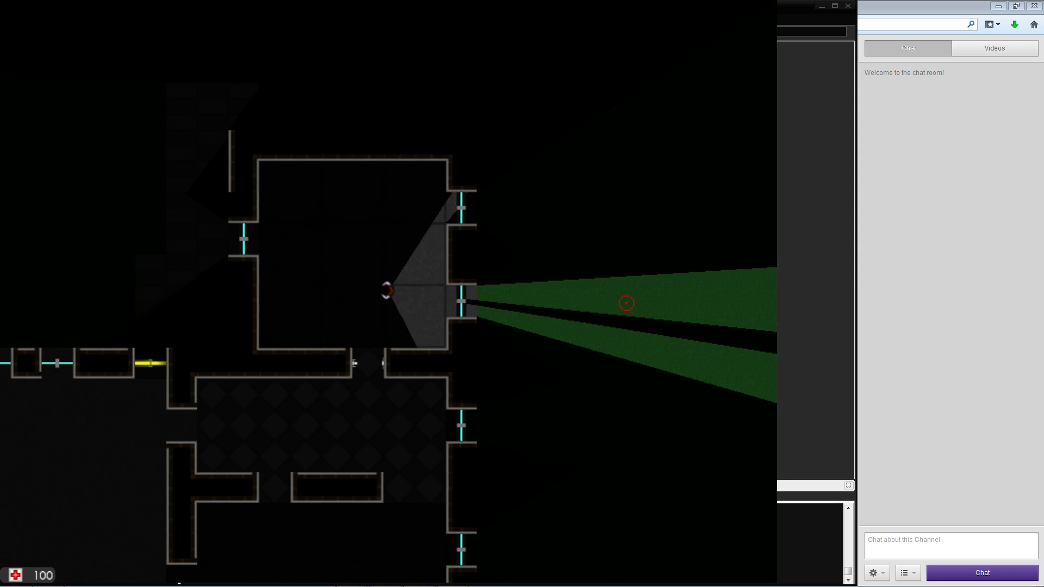
pyautogui.press('w')
pyautogui.press('a')
pyautogui.press('d')
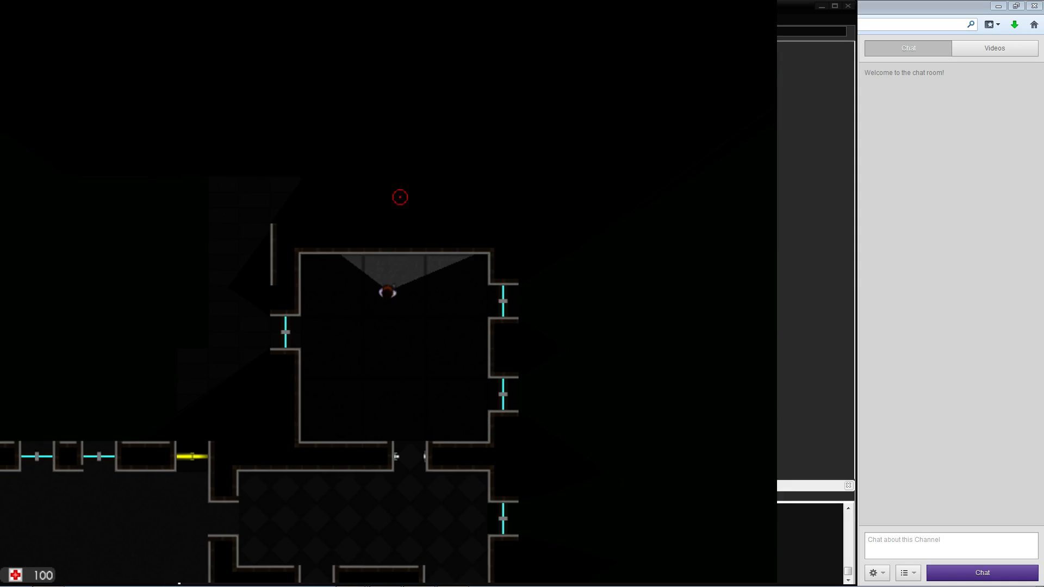
# Cross the northern grey room to its west window and check the line of sight outside
pyautogui.press('a')
pyautogui.press('s')
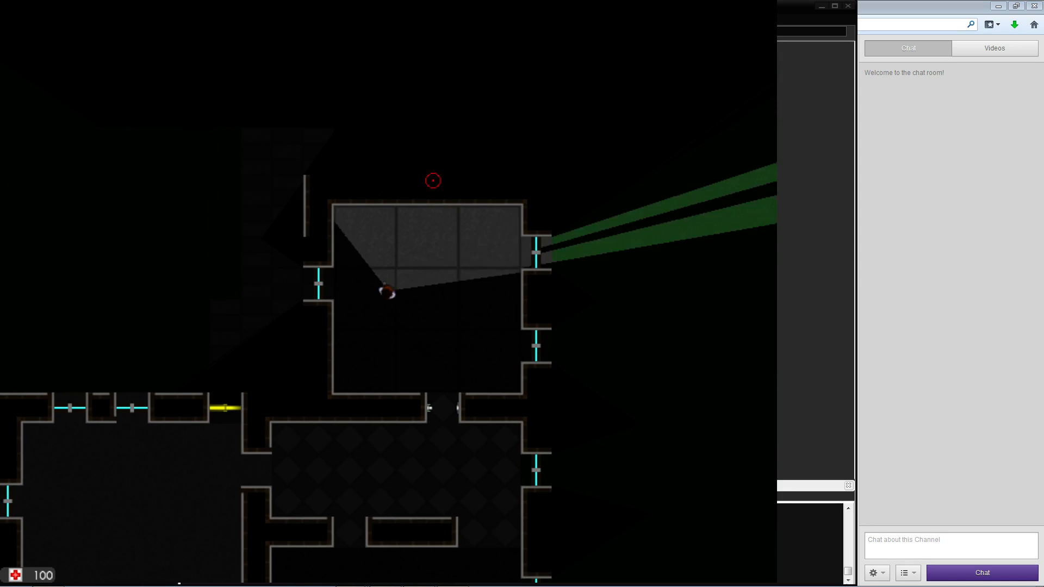
pyautogui.press('a')
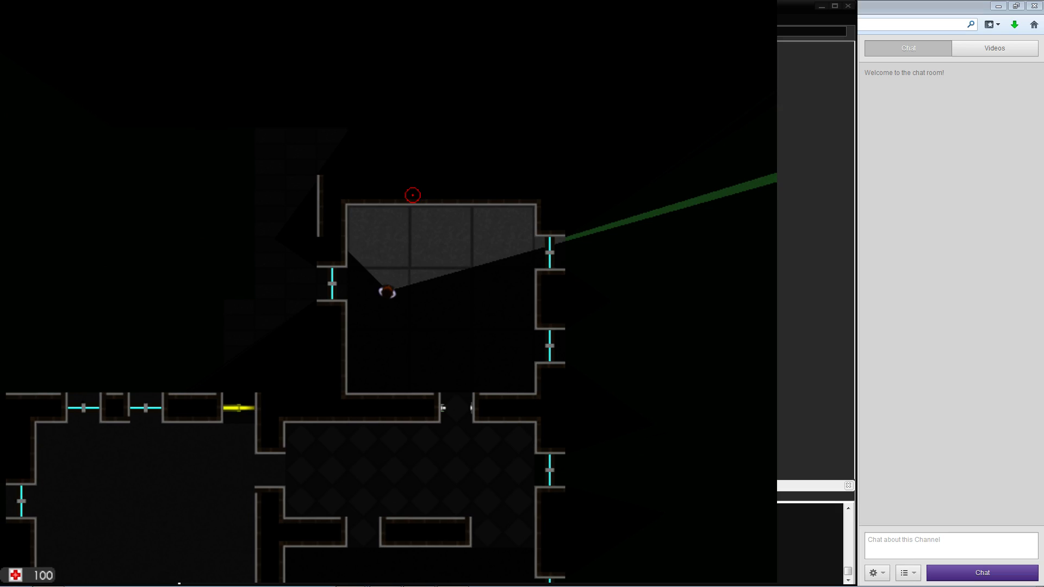
pyautogui.press('a')
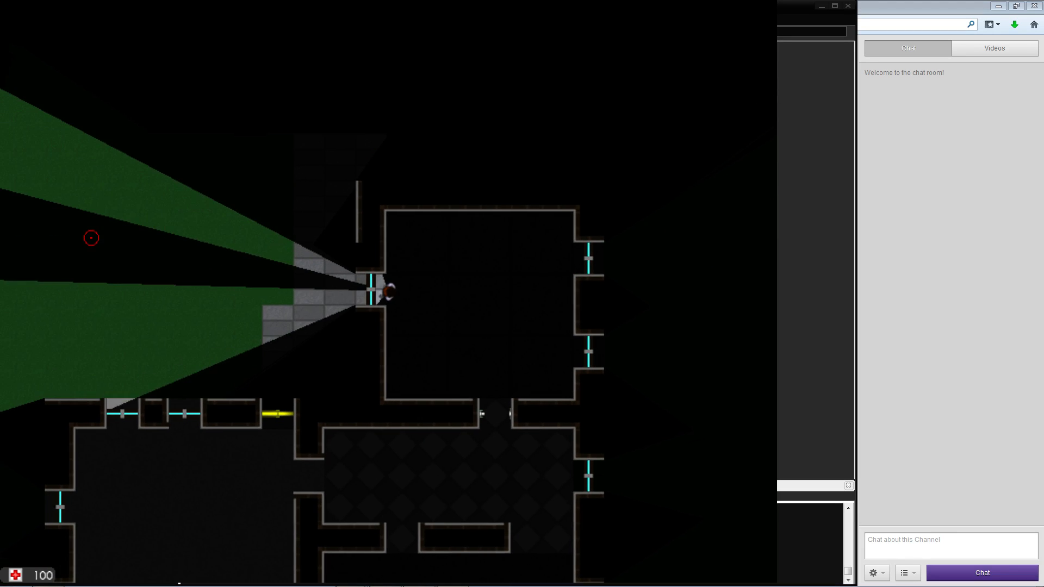
# Walk back through the checkered-floor room, check the view from the dark grey room into the white room, and end the playtest
pyautogui.press('s')
pyautogui.press('d')
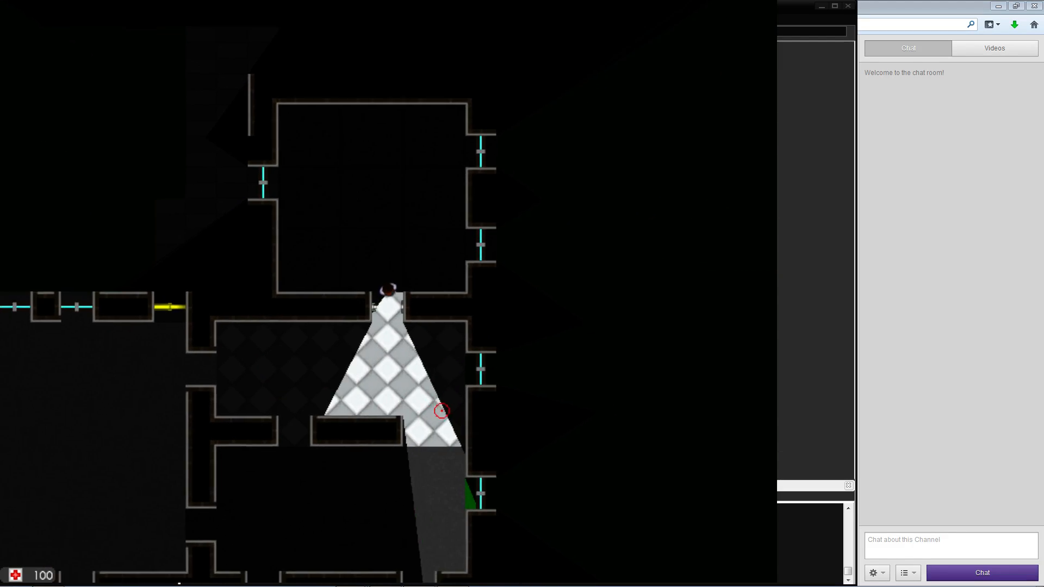
pyautogui.press('s')
pyautogui.press('a')
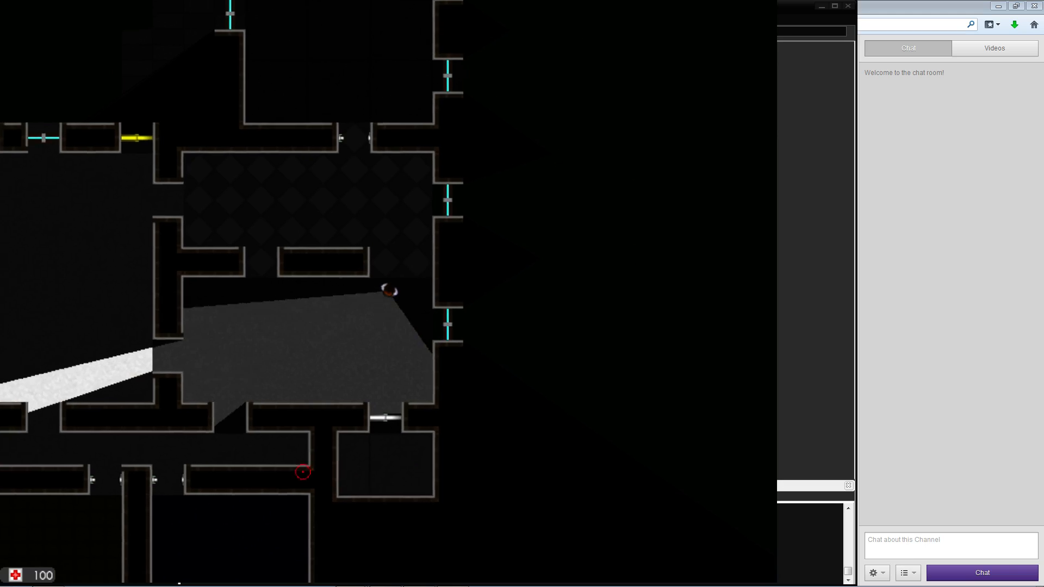
pyautogui.press('a')
pyautogui.press('s')
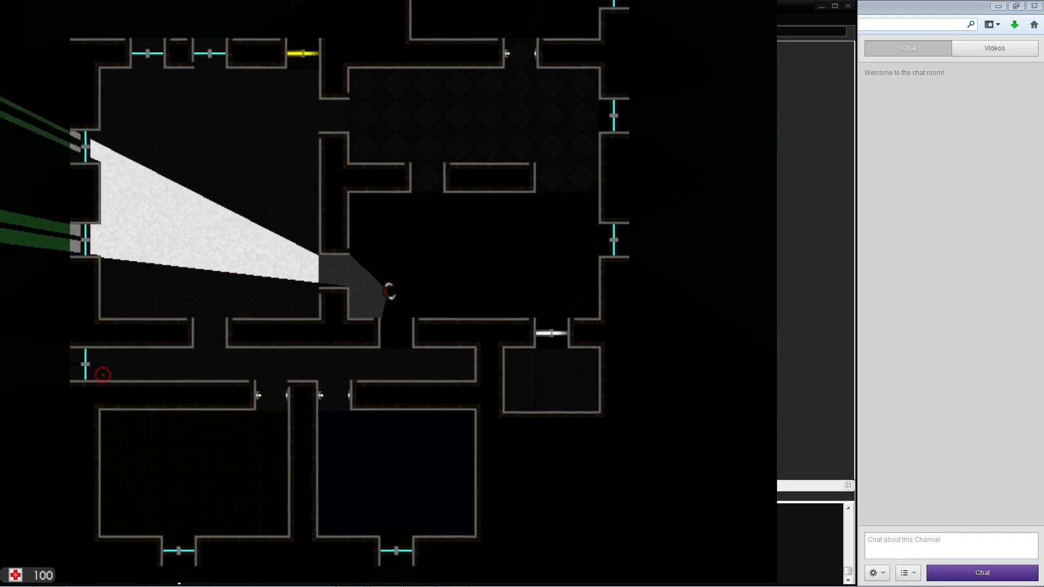
pyautogui.press('s')
pyautogui.press('Escape')
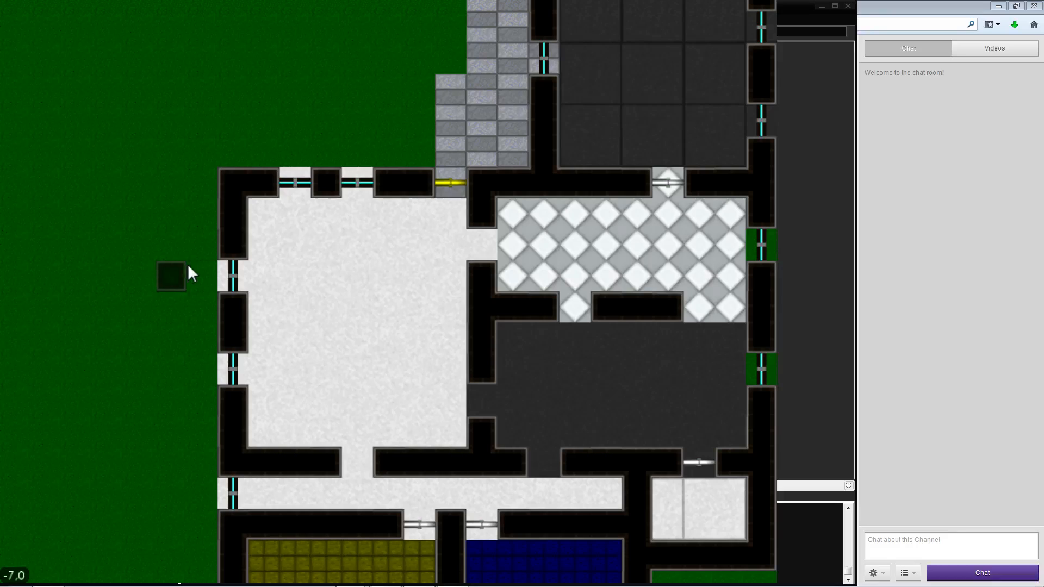
# Place a zombie on the grass just outside the white room's easternmost north window
pyautogui.press('s')
pyautogui.press('d')
pyautogui.press('w')
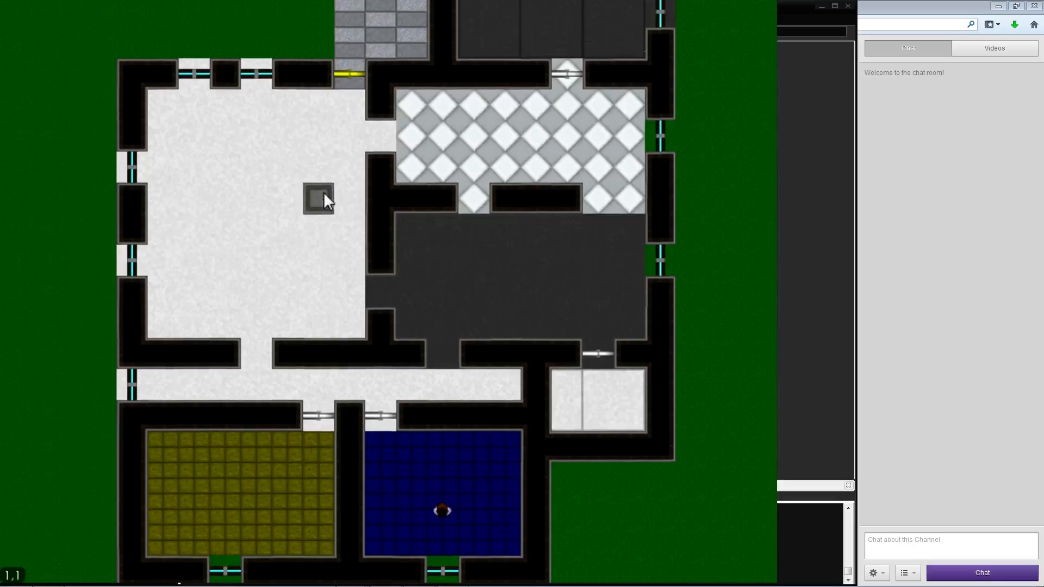
pyautogui.press('d')
pyautogui.press('w')
pyautogui.press('d')
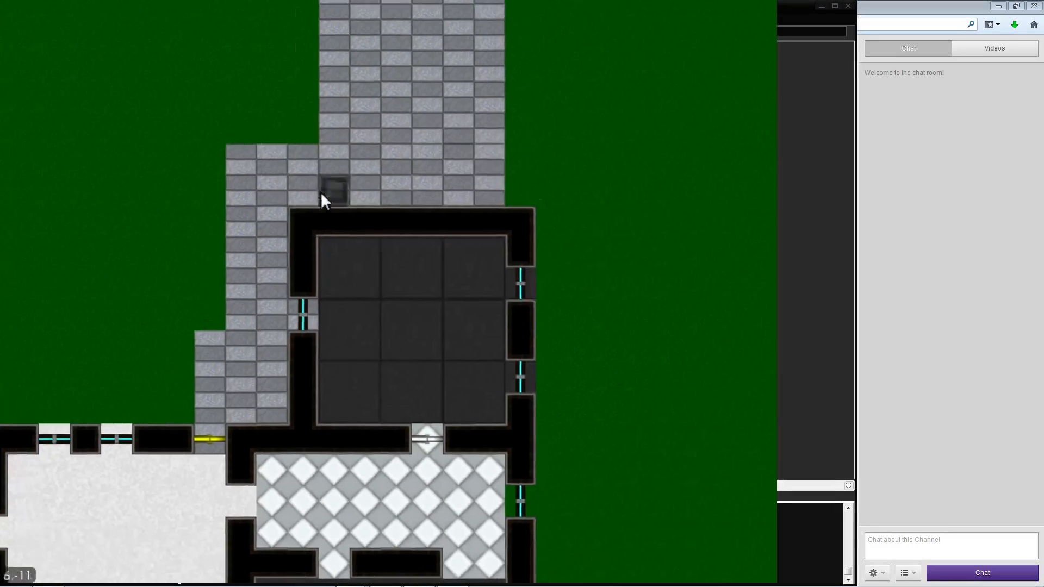
pyautogui.press('s')
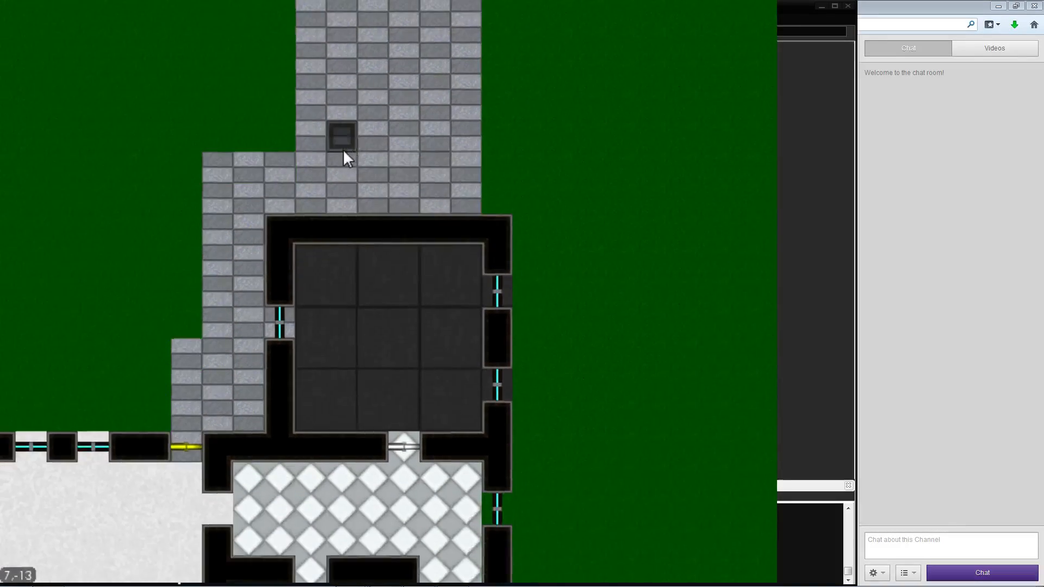
pyautogui.press('a')
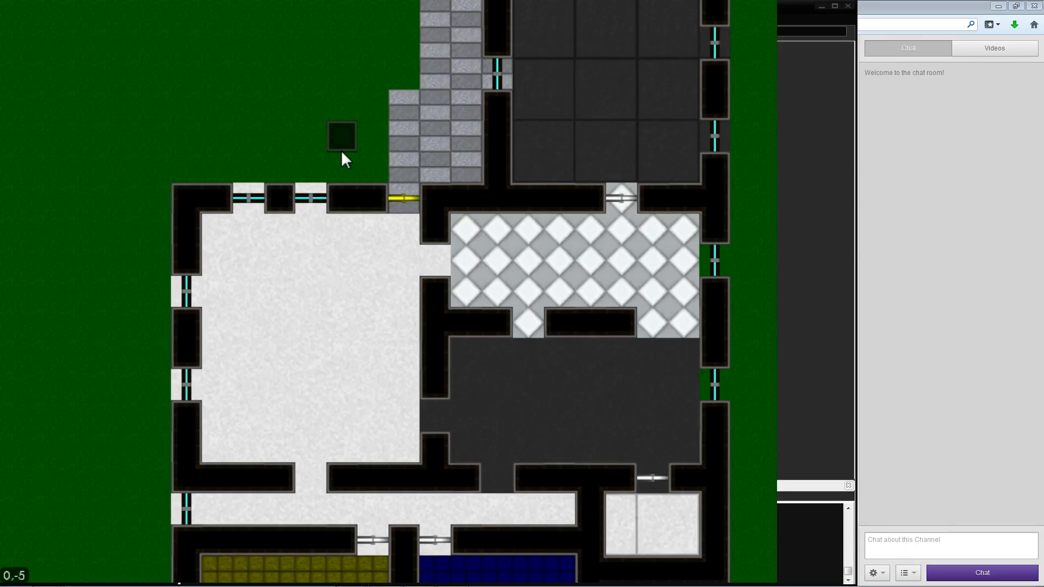
pyautogui.press('w')
pyautogui.press('a')
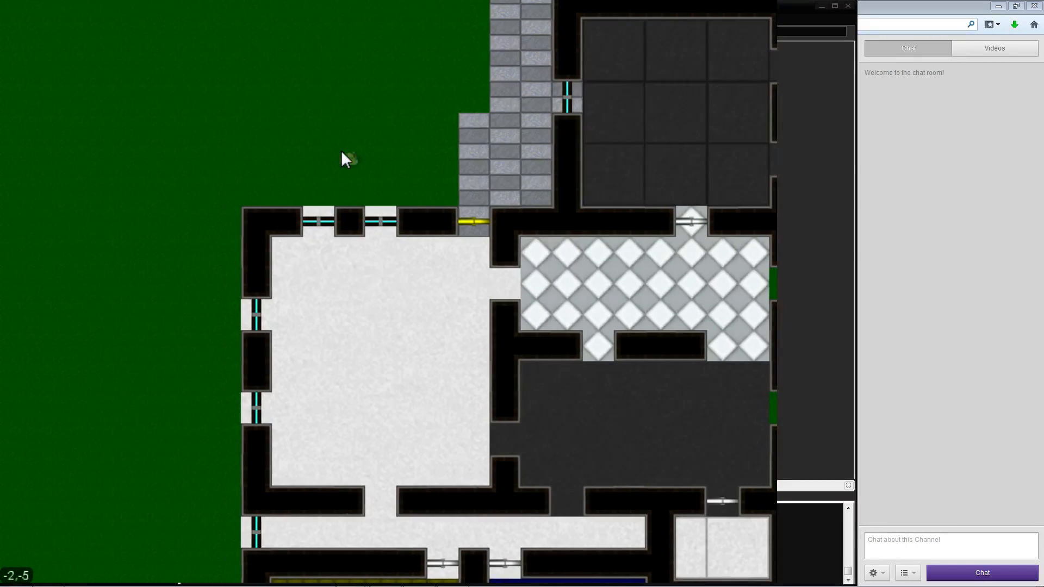
# Start a playtest and walk from the blue-tiled room through the hallway to the white room's north windows
pyautogui.moveTo(312, 48)
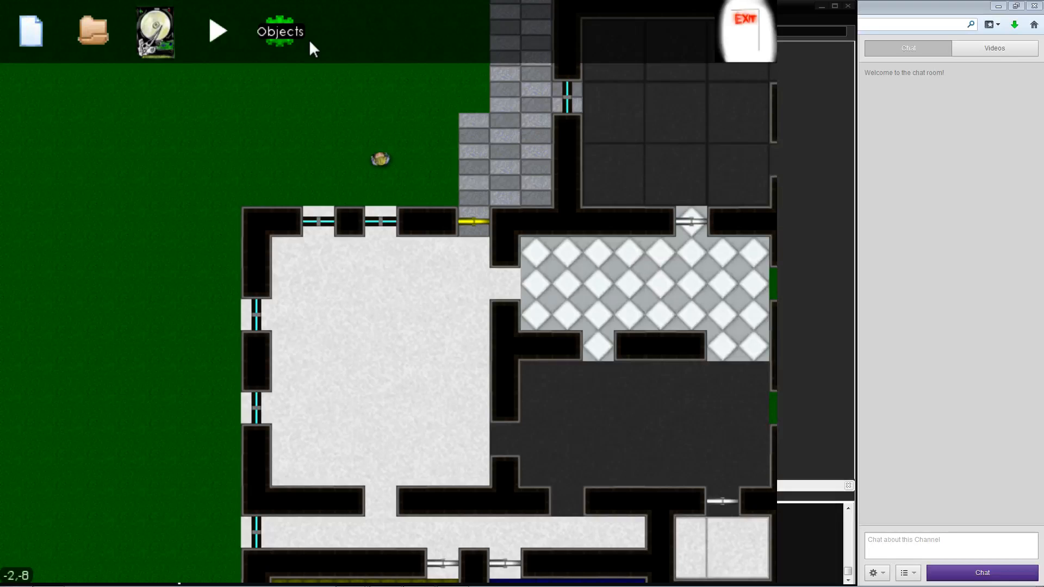
pyautogui.click(213, 43)
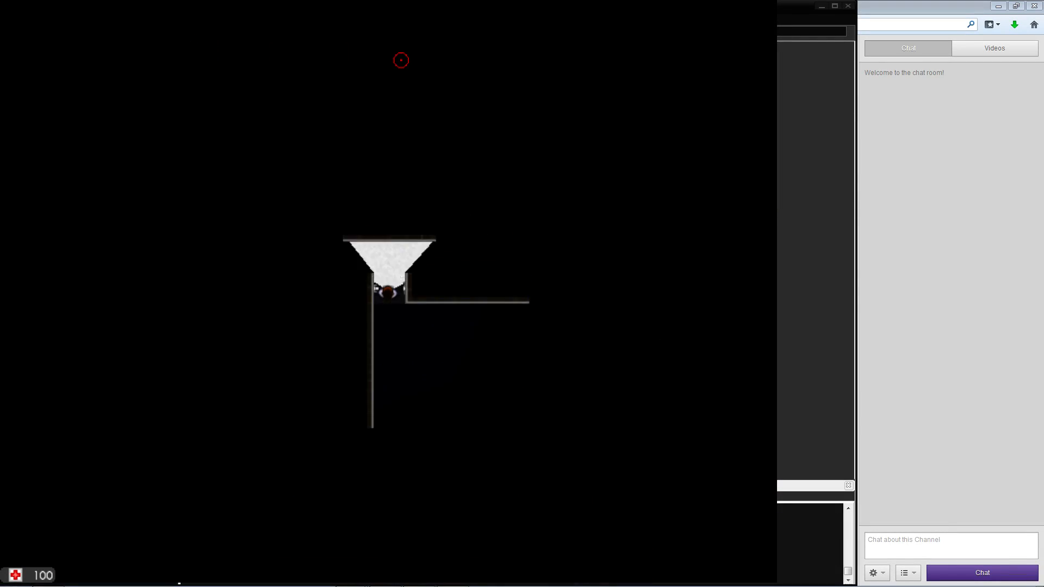
pyautogui.press('a')
pyautogui.press('w')
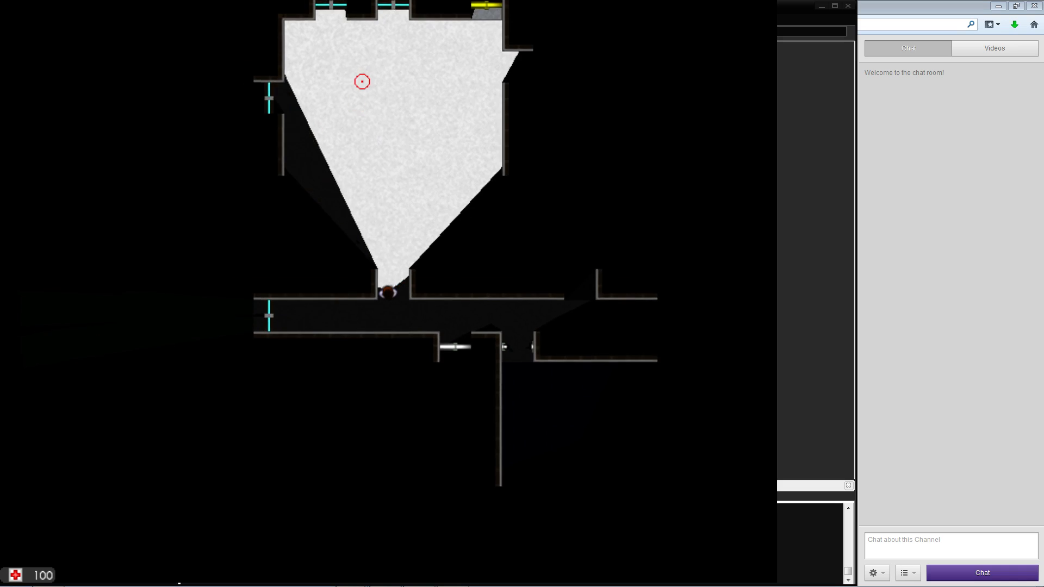
pyautogui.press('w')
pyautogui.press('a')
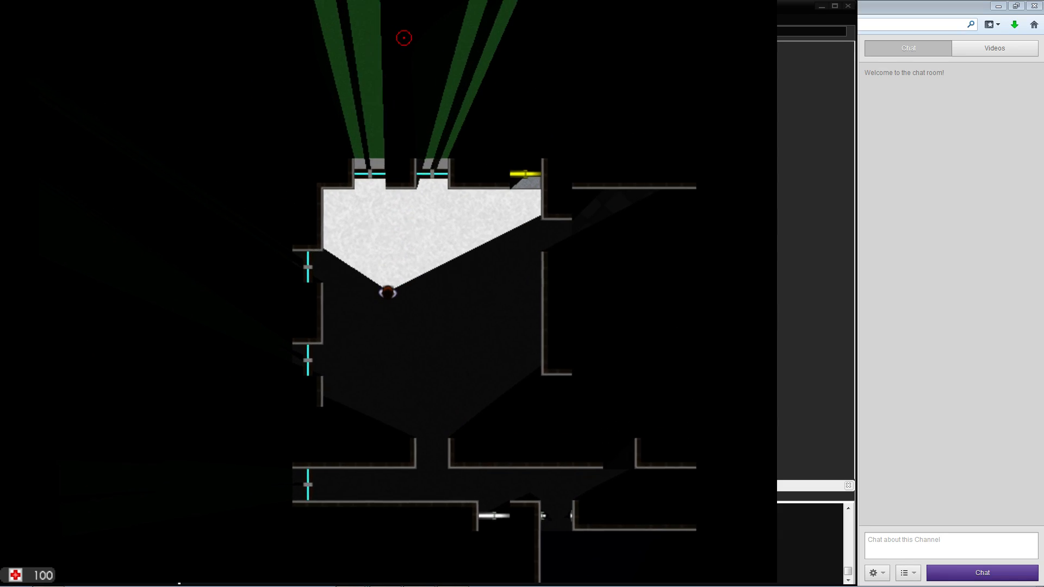
pyautogui.press('w')
pyautogui.press('d')
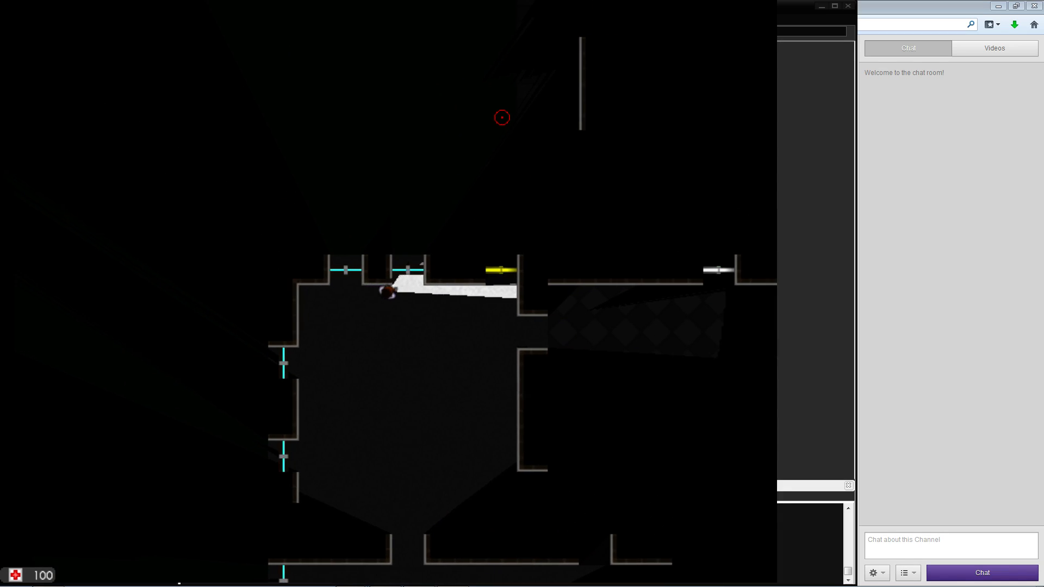
# Check the view by the white room's yellow door and west windows, and face the north windows from the room's middle
pyautogui.press('s')
pyautogui.press('d')
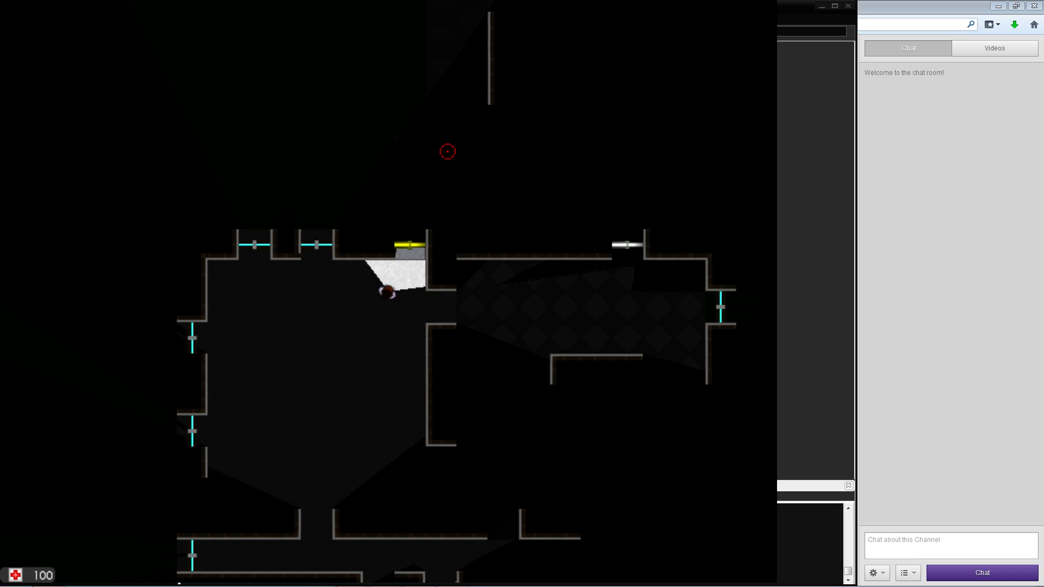
pyautogui.press('a')
pyautogui.press('a')
pyautogui.press('s')
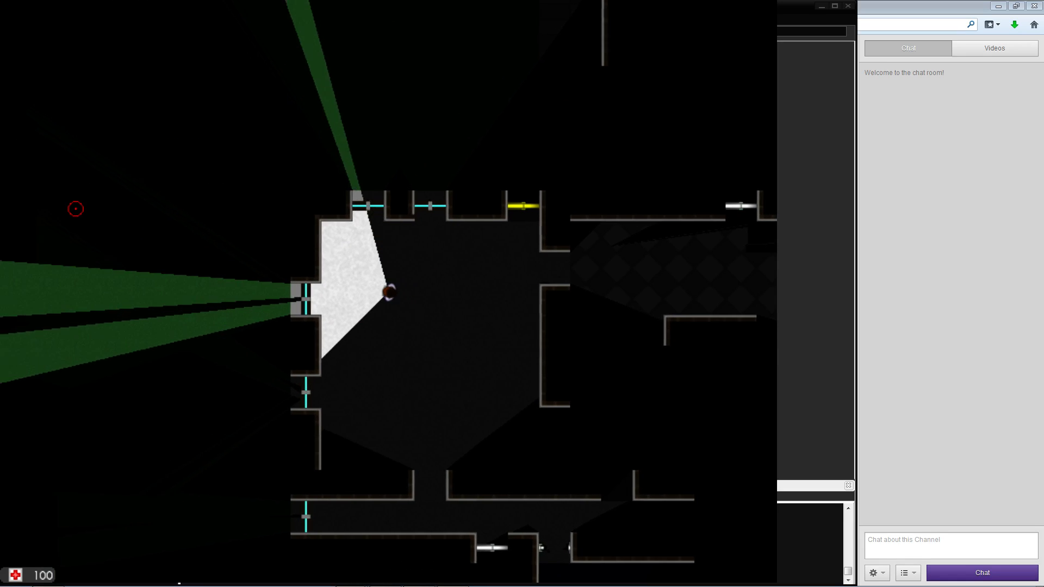
pyautogui.press('s')
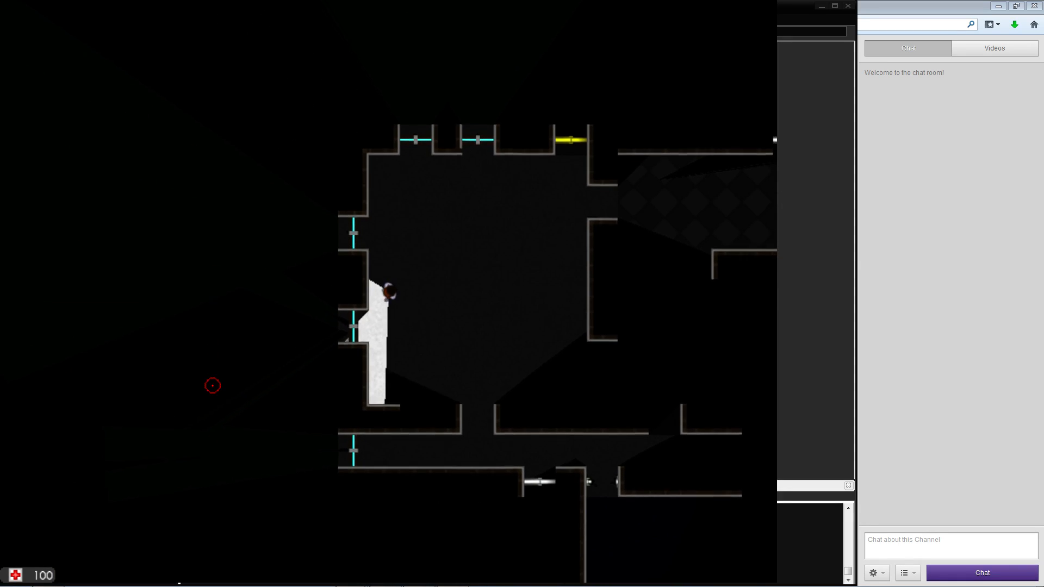
pyautogui.press('w')
pyautogui.press('d')
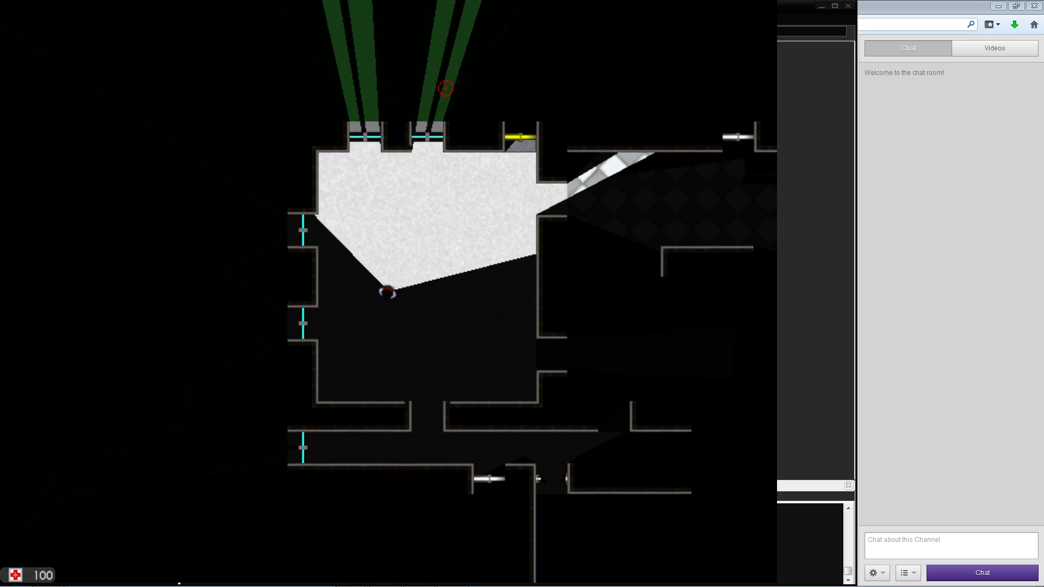
# Walk through the checkered-floor room into the northern grey room, check its window views, and end the playtest
pyautogui.press('d')
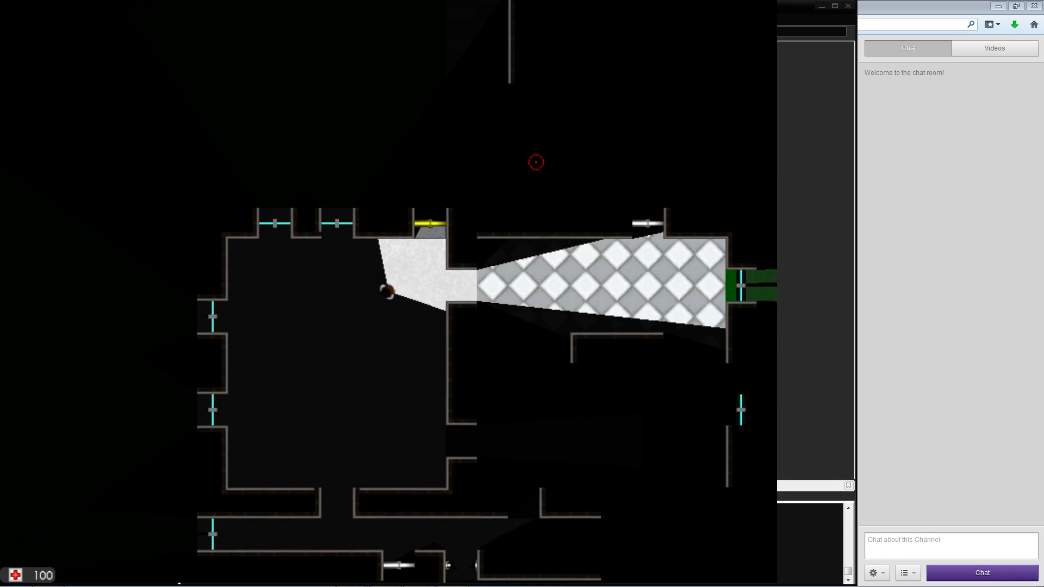
pyautogui.press('d')
pyautogui.press('w')
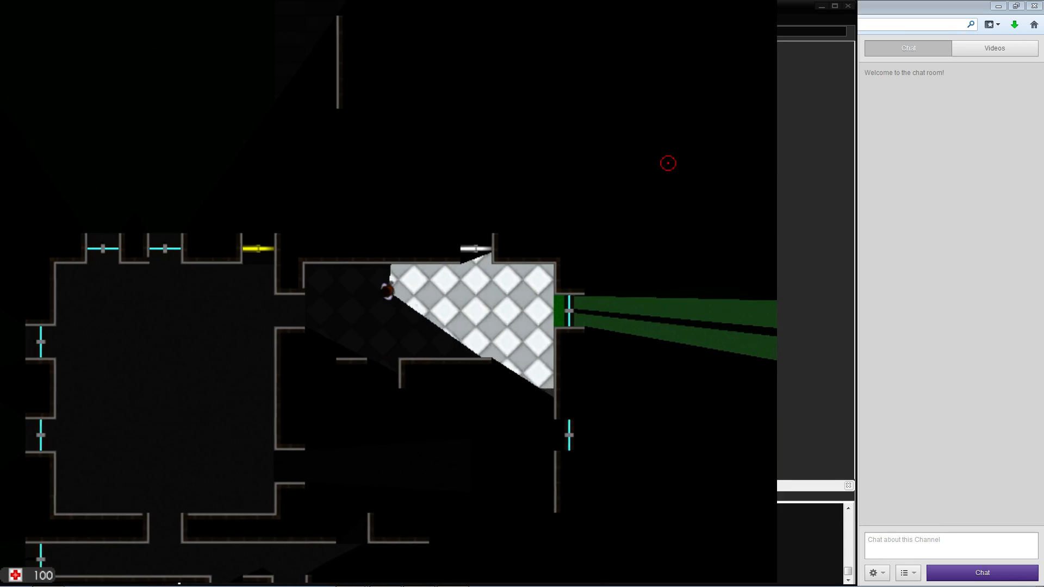
pyautogui.press('w')
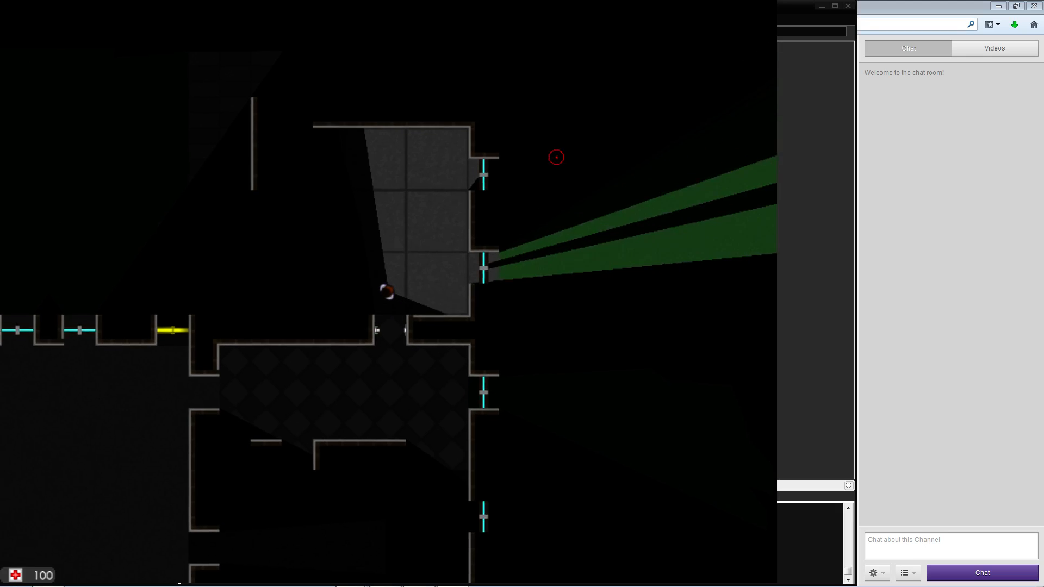
pyautogui.press('a')
pyautogui.press('d')
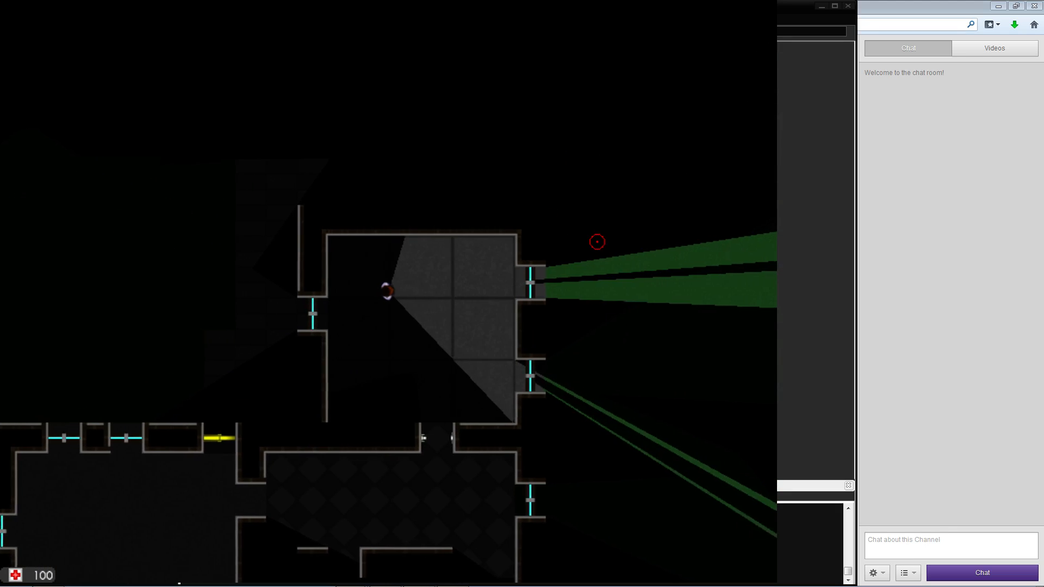
pyautogui.press('s')
pyautogui.press('a')
pyautogui.press('Escape')
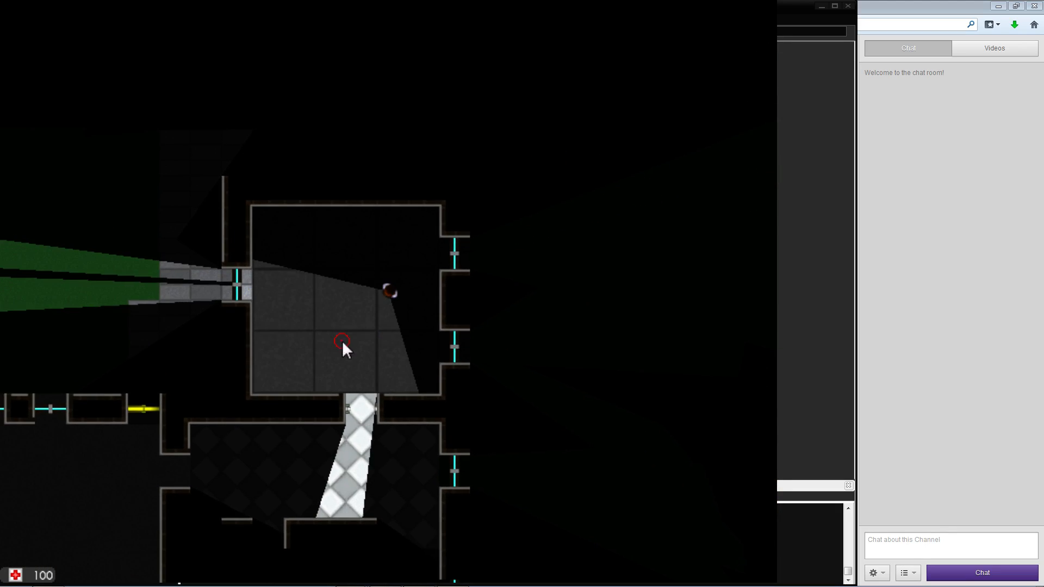
# Open the object properties of the zombie outside the north windows and save them
pyautogui.press('w')
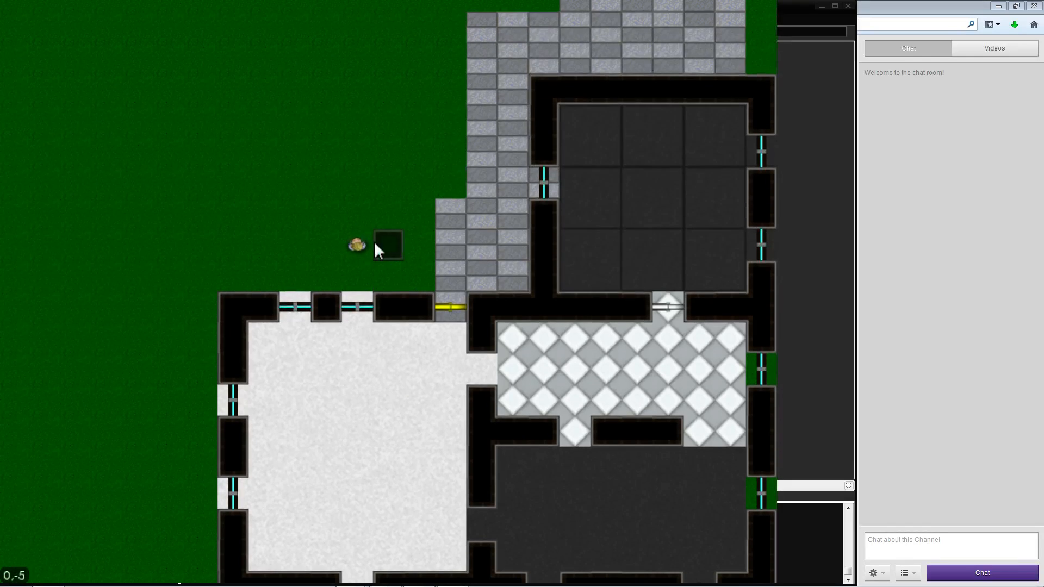
pyautogui.rightClick(364, 242)
pyautogui.click(380, 262)
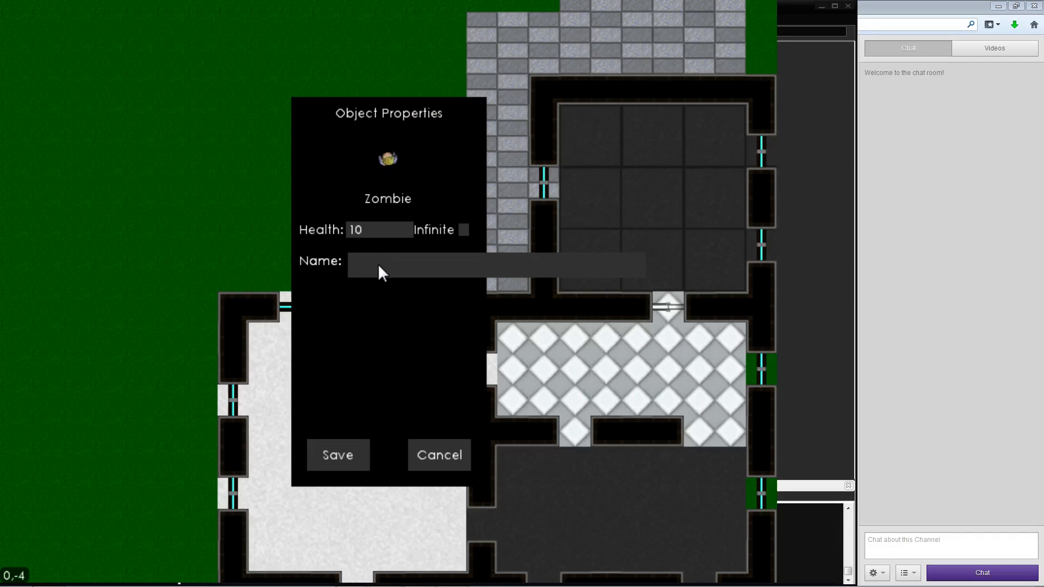
pyautogui.click(341, 452)
pyautogui.press('s')
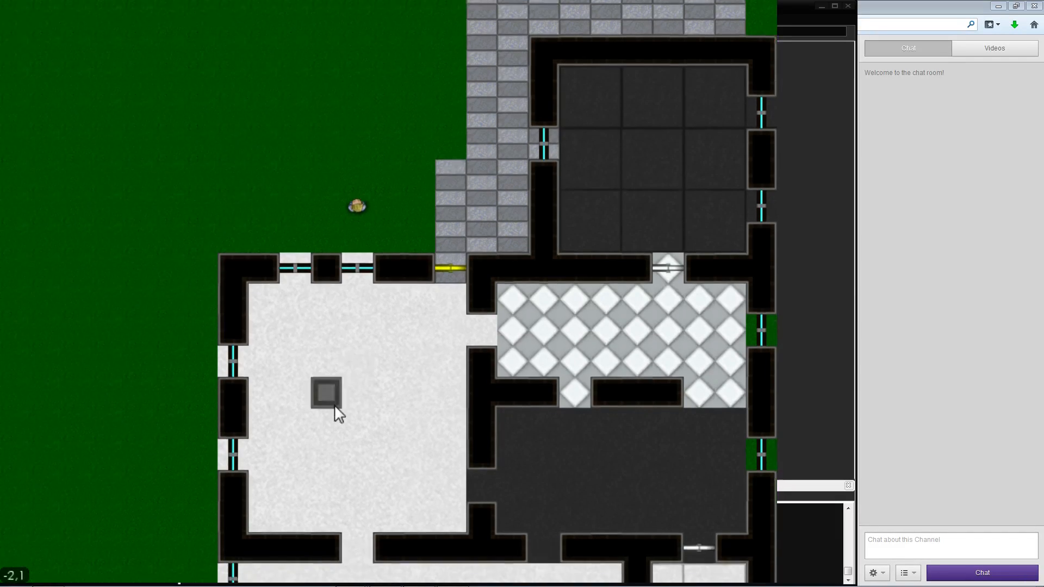
# Start another playtest and walk from the blue-tiled room through the hallway into the white room
pyautogui.press('d')
pyautogui.click(218, 31)
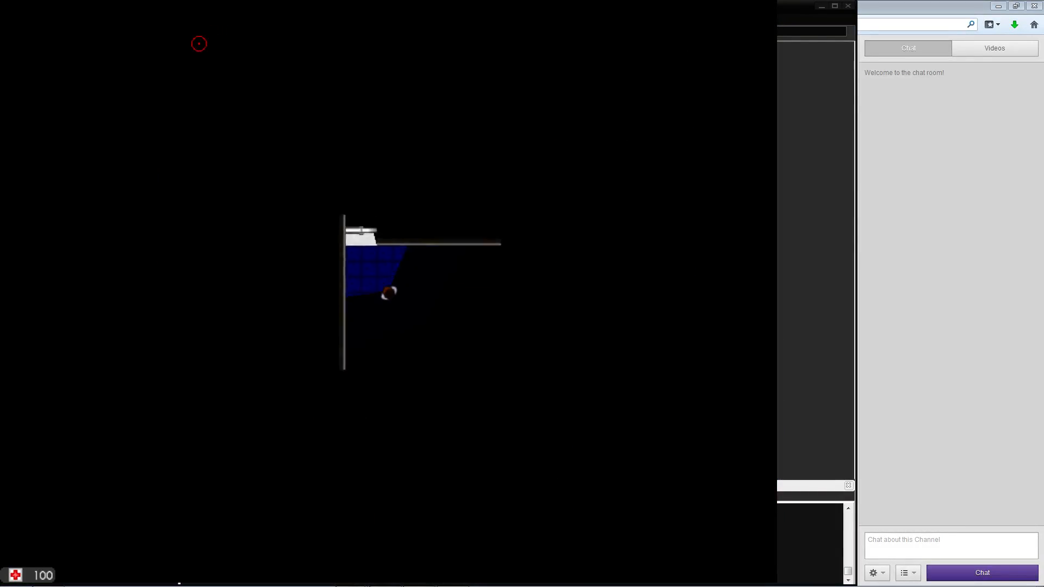
pyautogui.press('a')
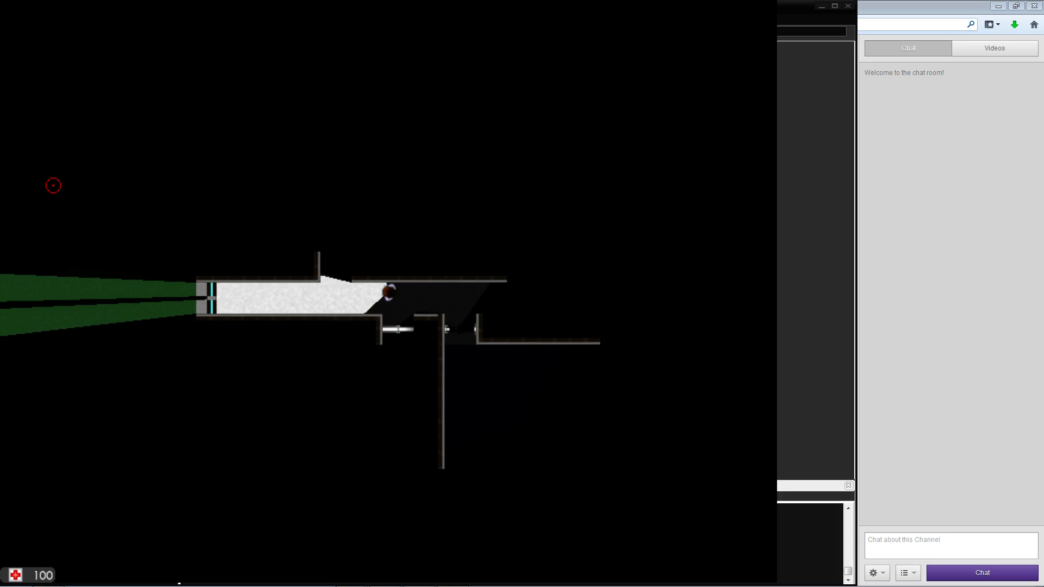
pyautogui.press('w')
pyautogui.press('w')
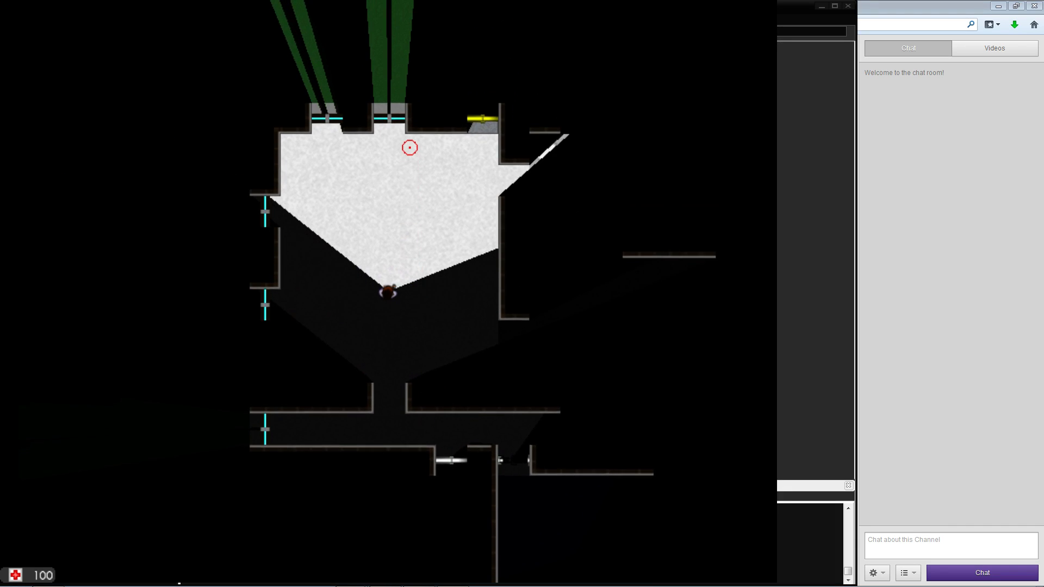
# Check the line of sight through the white room's easternmost north window toward the zombie's spot and end the playtest
pyautogui.press('w')
pyautogui.press('a')
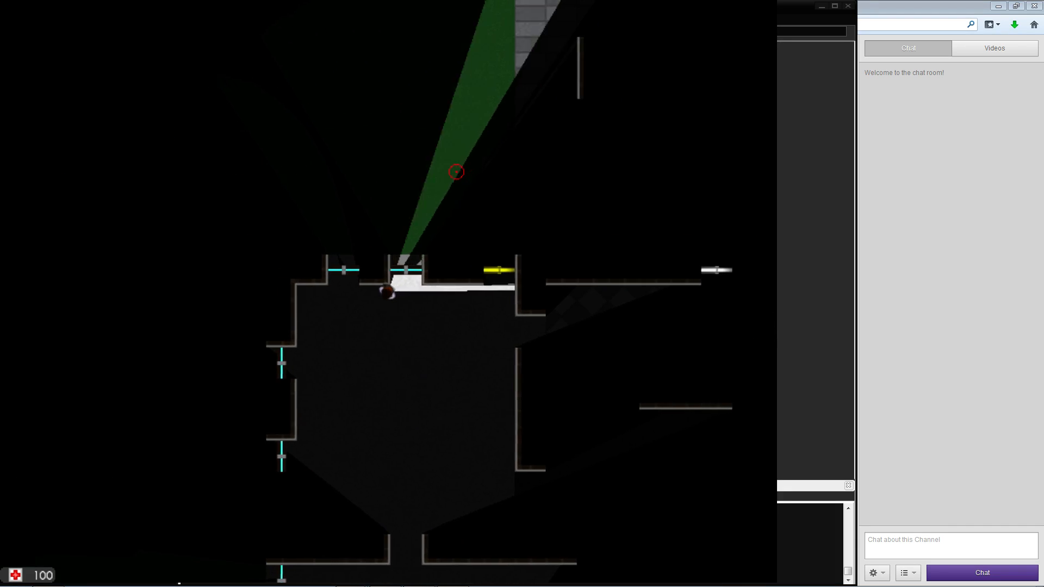
pyautogui.press('d')
pyautogui.press('s')
pyautogui.press('Escape')
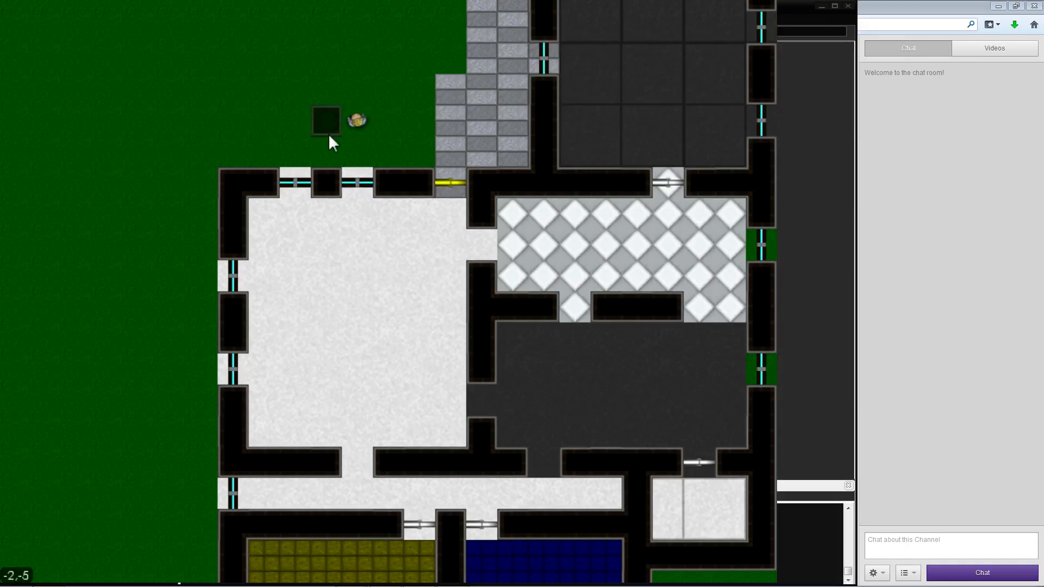
pyautogui.press('s')
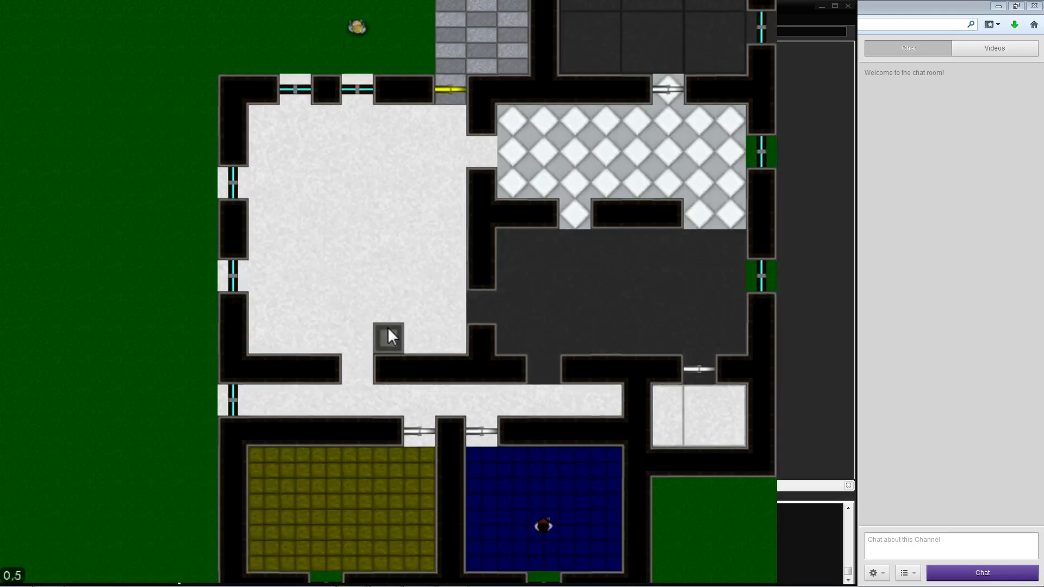
# Place a zombie inside the white room, in line with its south doorway
pyautogui.press('d')
pyautogui.press('s')
pyautogui.press('a')
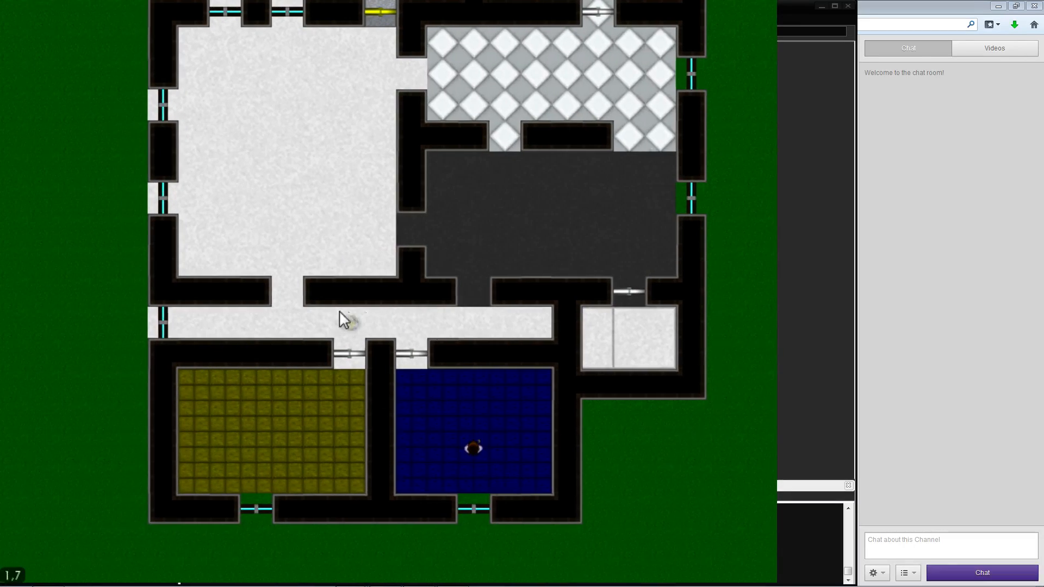
pyautogui.press('w')
pyautogui.click(306, 219)
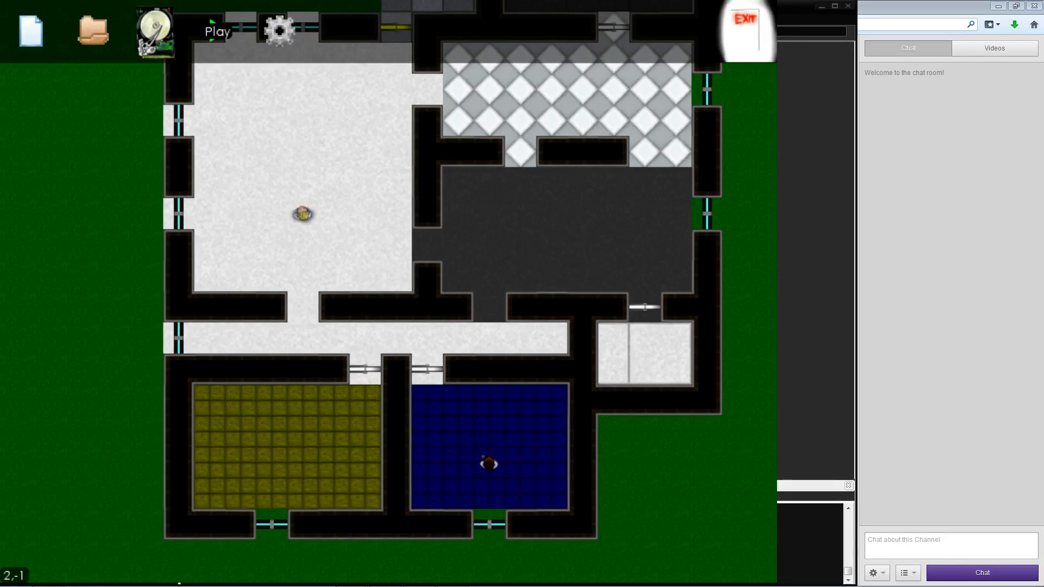
# Start a playtest and walk from the blue-tiled room through the hallway into the white room
pyautogui.click(220, 30)
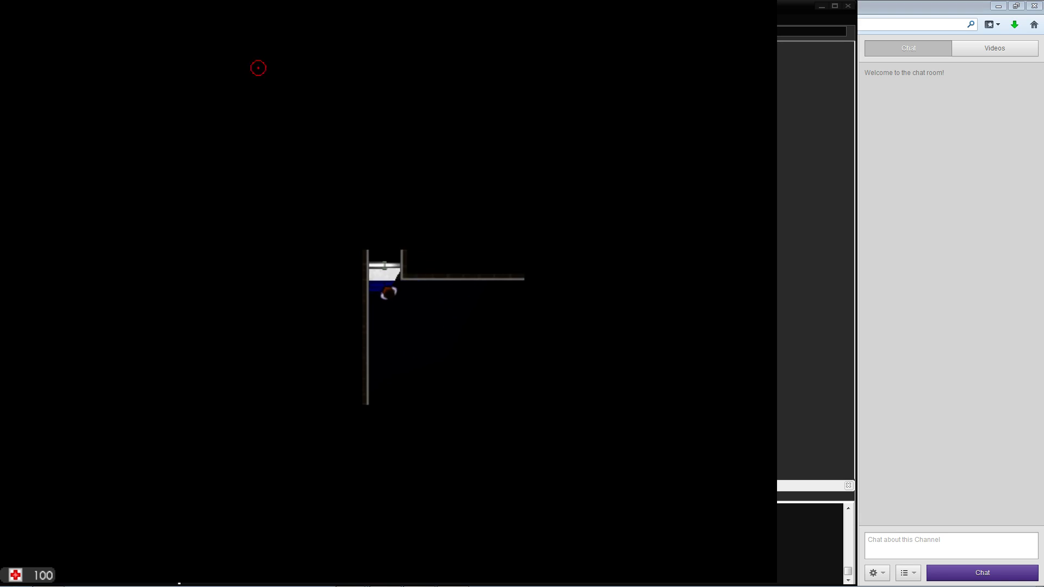
pyautogui.press('a')
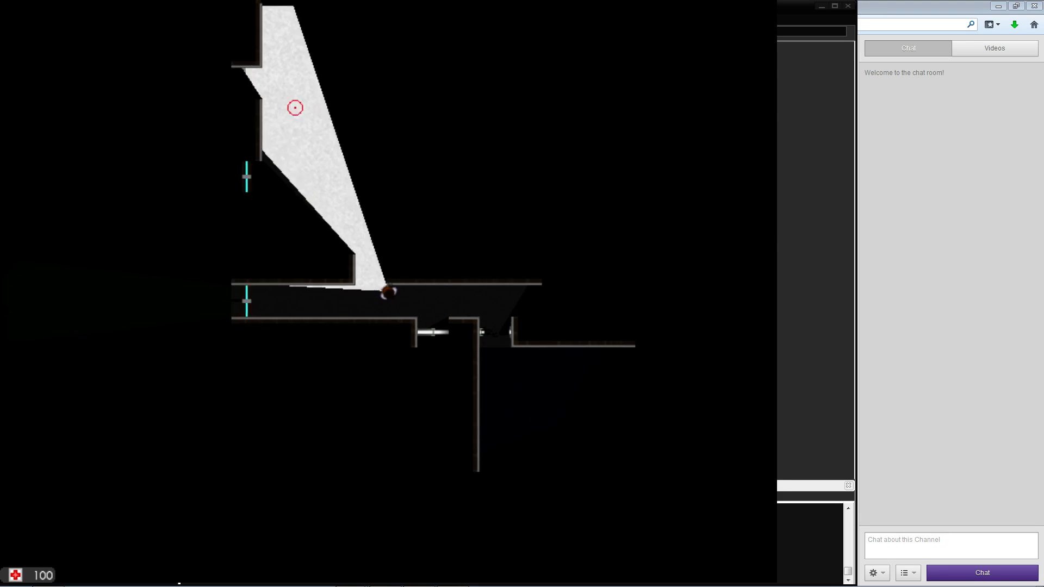
pyautogui.press('w')
pyautogui.press('w')
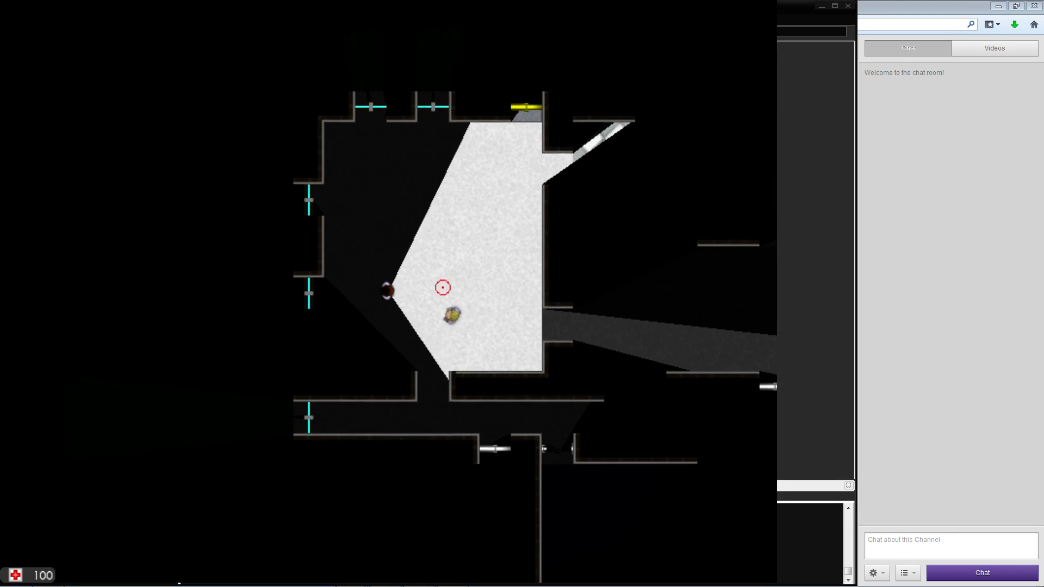
# Move around the white room near the zombie to test its chasing and attacks, and end the playtest
pyautogui.press('d')
pyautogui.press('s')
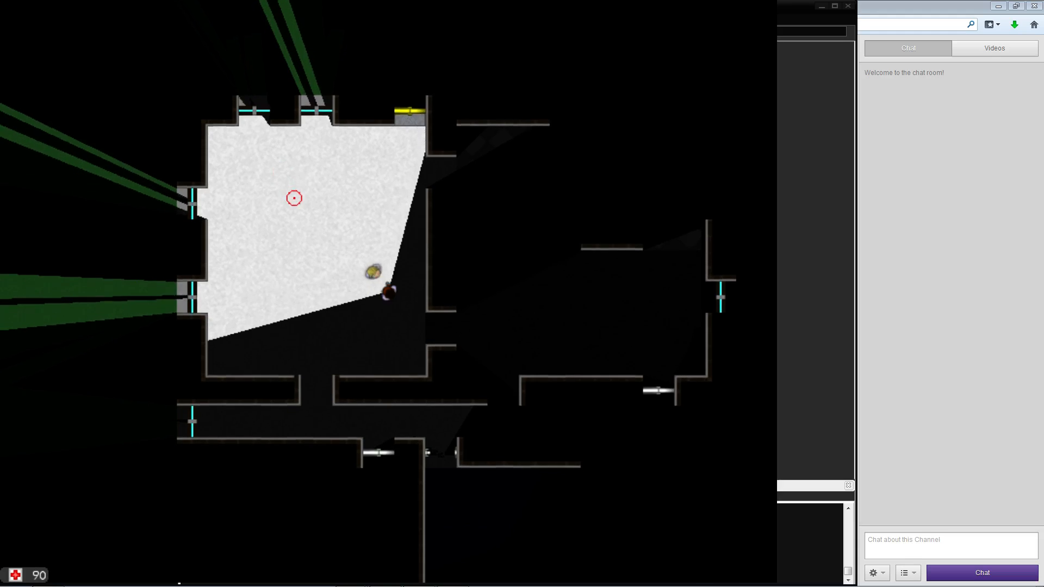
pyautogui.press('a')
pyautogui.press('w')
pyautogui.press('w')
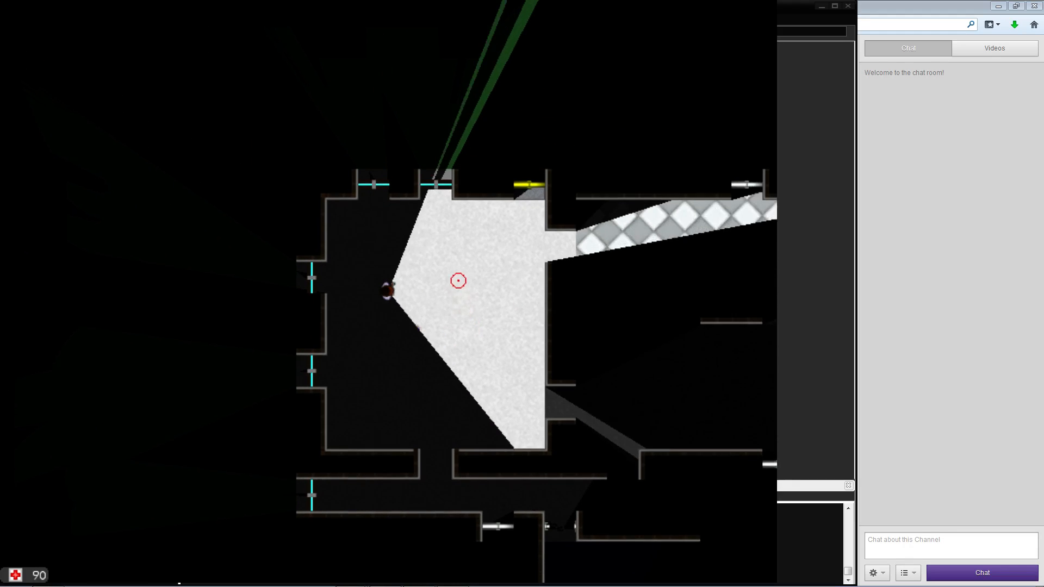
pyautogui.press('d')
pyautogui.press('s')
pyautogui.press('a')
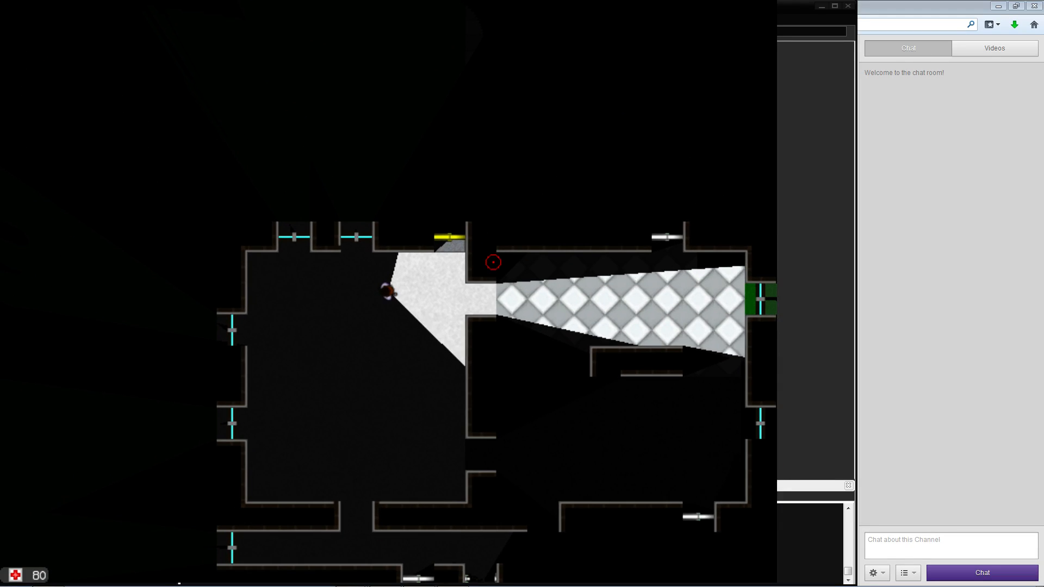
pyautogui.press('d')
pyautogui.press('s')
pyautogui.press('a')
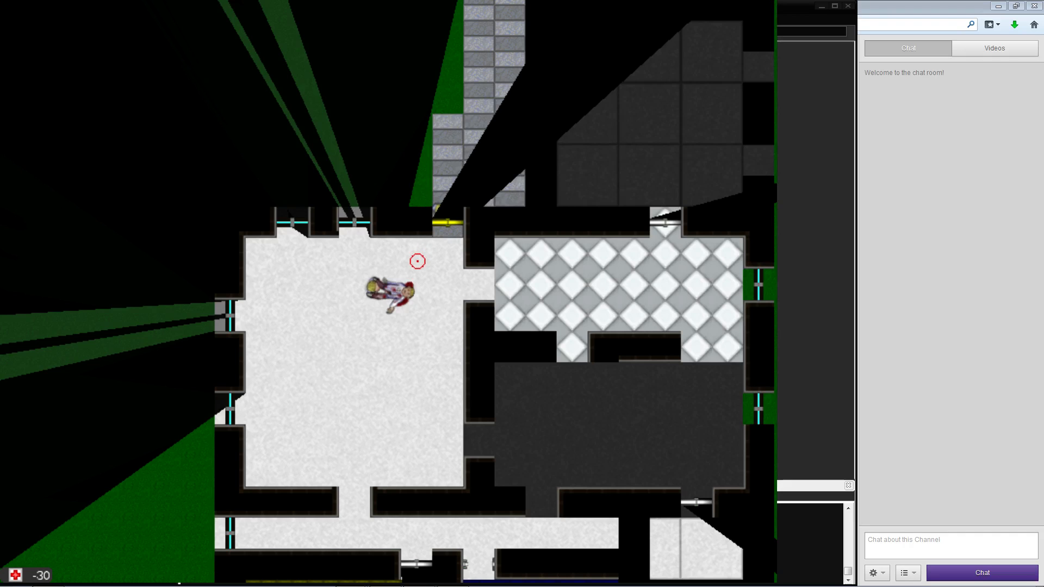
pyautogui.press('Escape')
# Look over the house map between the blue-tiled room and the lawn outside the north windows
pyautogui.press('s')
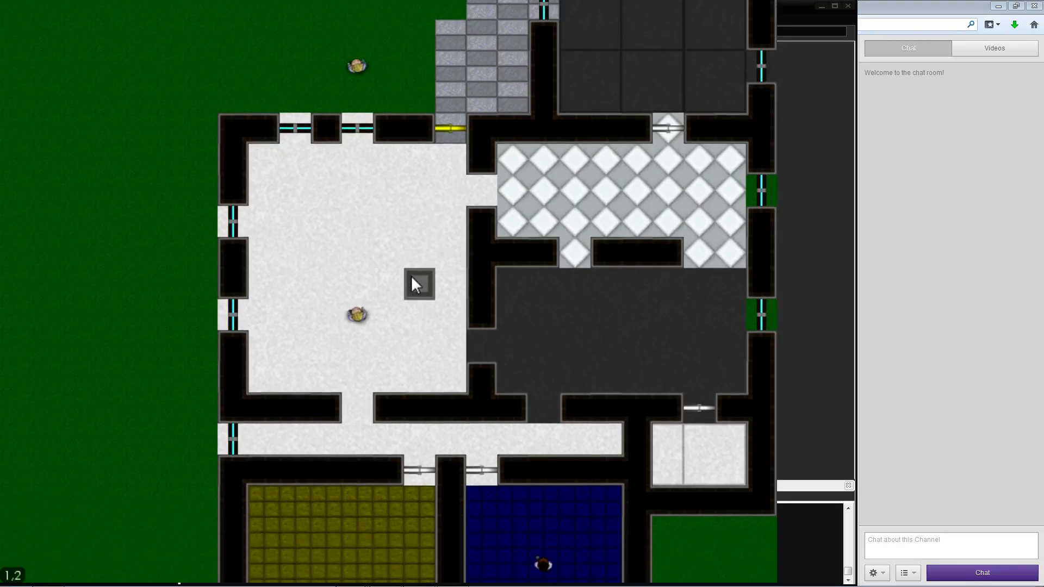
pyautogui.press('d')
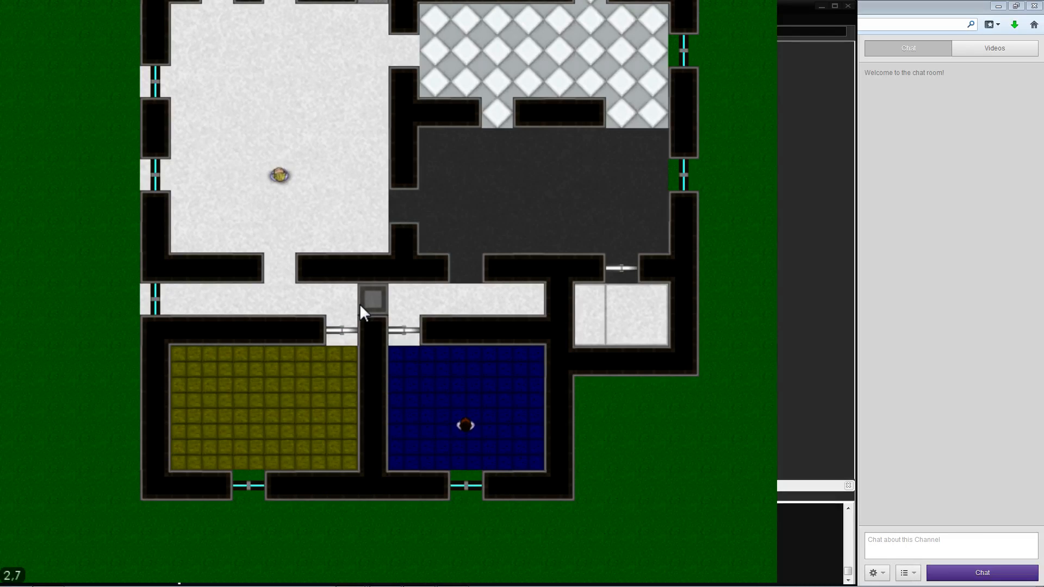
pyautogui.press('w')
pyautogui.press('w')
pyautogui.press('d')
pyautogui.press('a')
pyautogui.press('w')
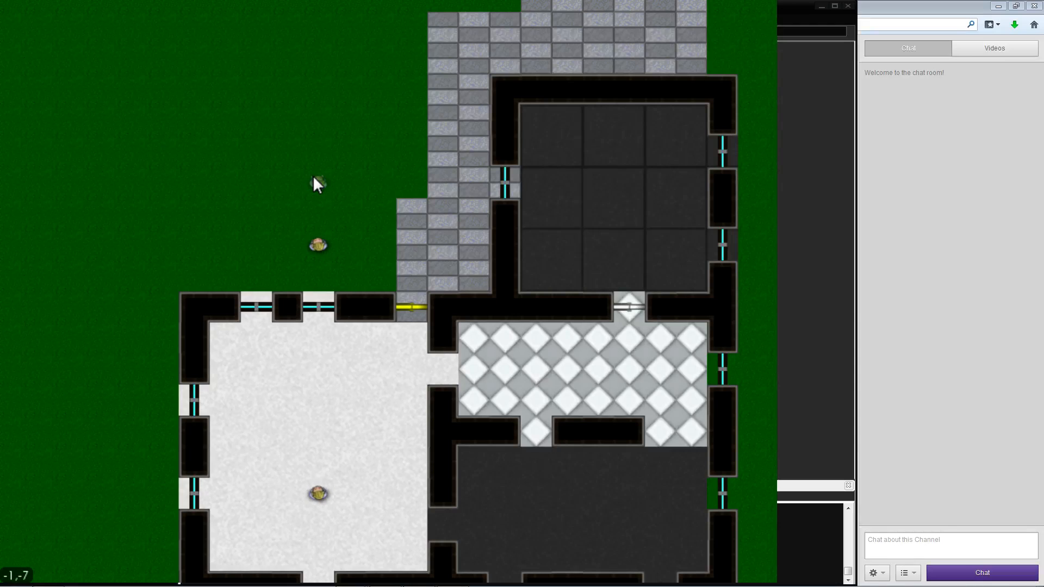
pyautogui.press('d')
pyautogui.press('w')
pyautogui.press('a')
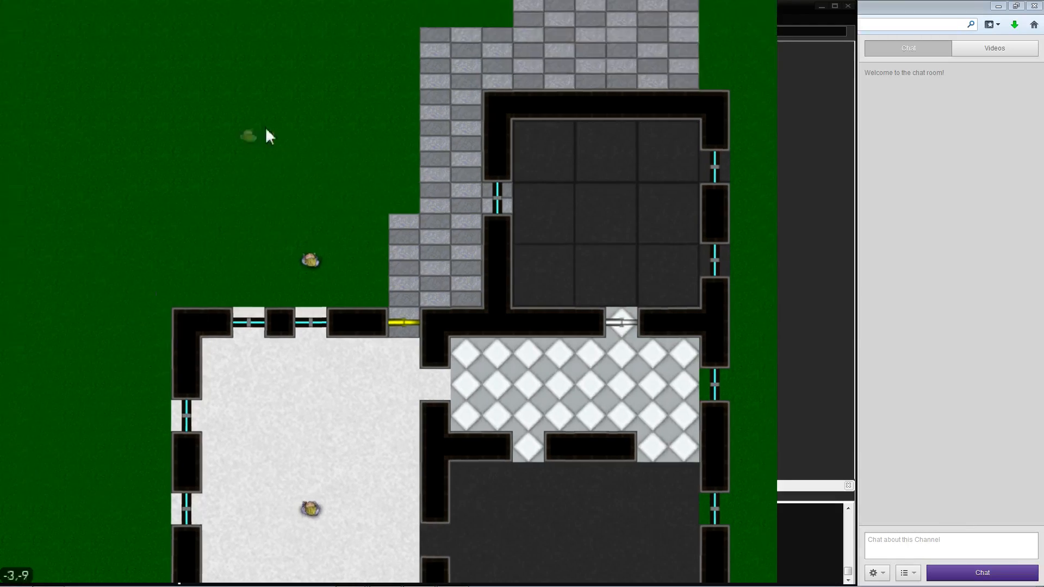
pyautogui.press('s')
pyautogui.press('d')
pyautogui.press('s')
pyautogui.press('d')
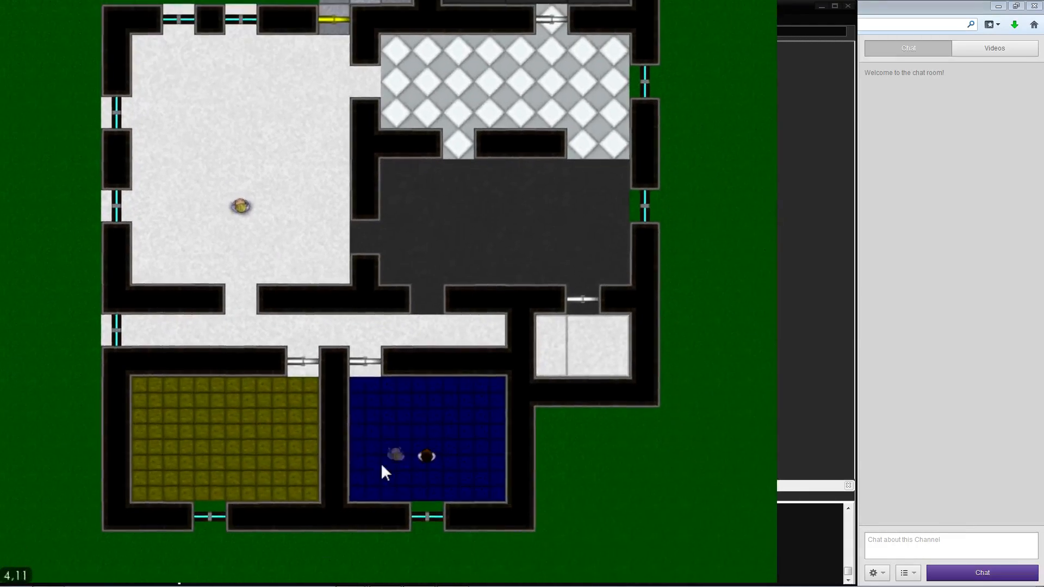
pyautogui.press('a')
# Launch another playtest and go from the blue-tiled room via the hallway to the white room's west side
pyautogui.click(209, 32)
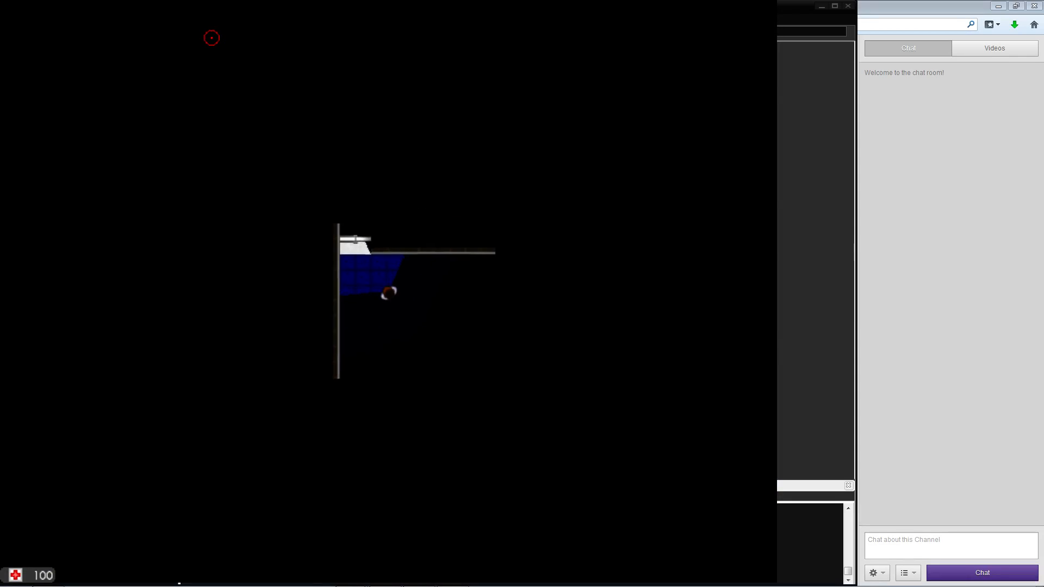
pyautogui.press('a')
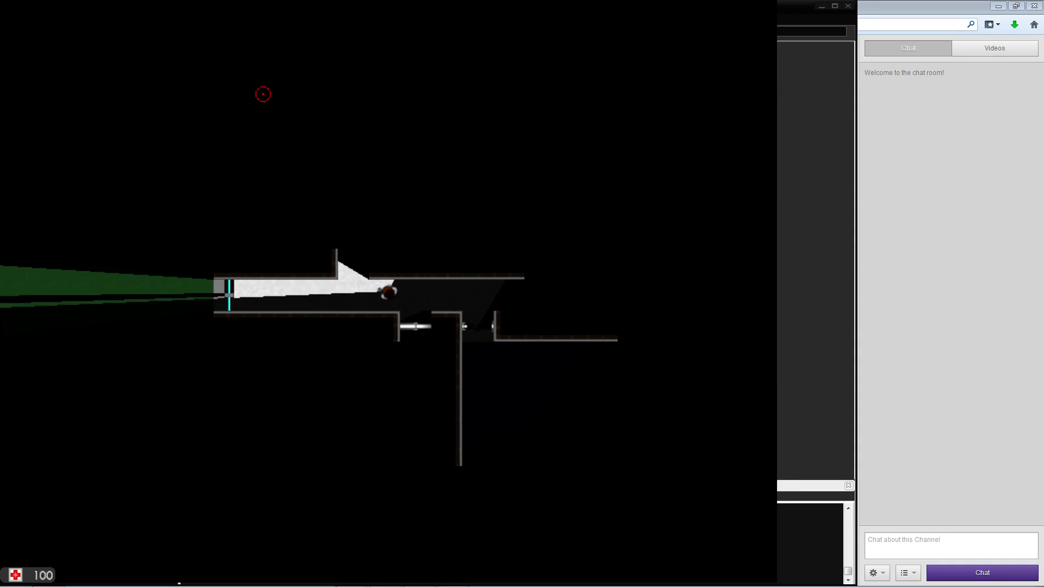
pyautogui.press('w')
pyautogui.press('w')
pyautogui.press('a')
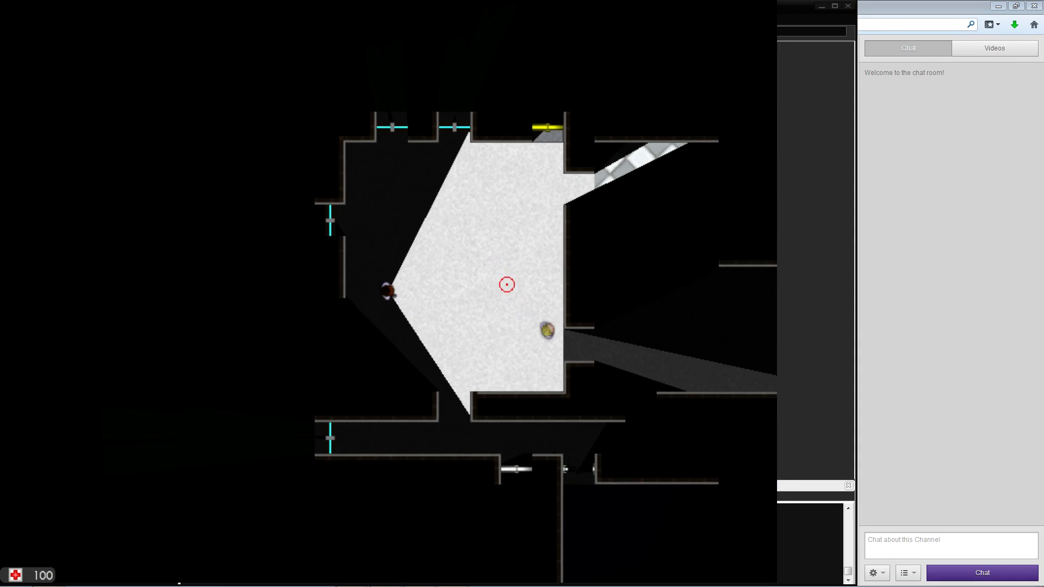
# Walk to the white room's northwest corner and check the line of sight through the westernmost north window
pyautogui.press('w')
pyautogui.press('a')
pyautogui.press('w')
pyautogui.press('d')
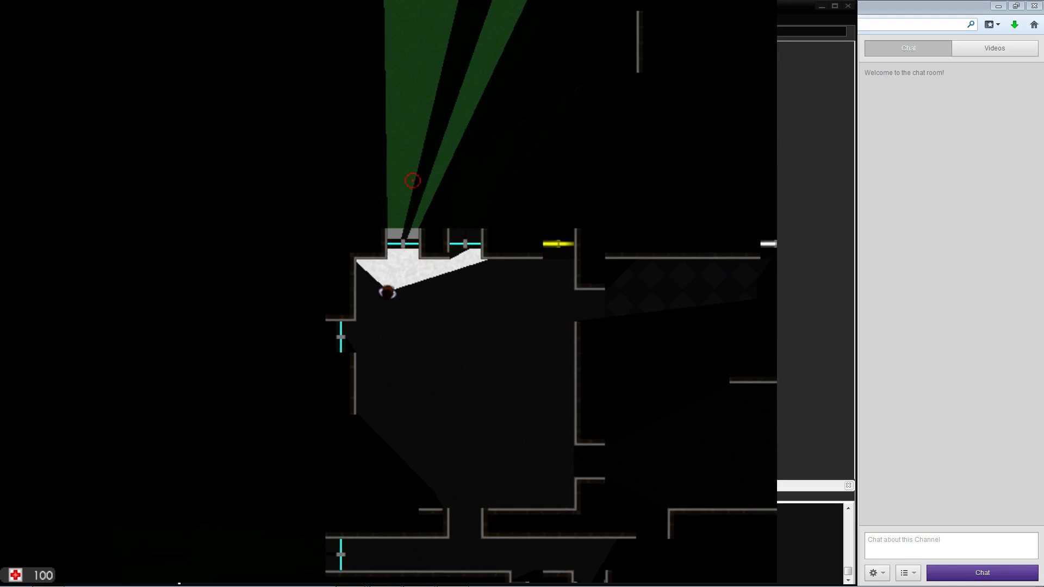
pyautogui.press('a')
pyautogui.press('s')
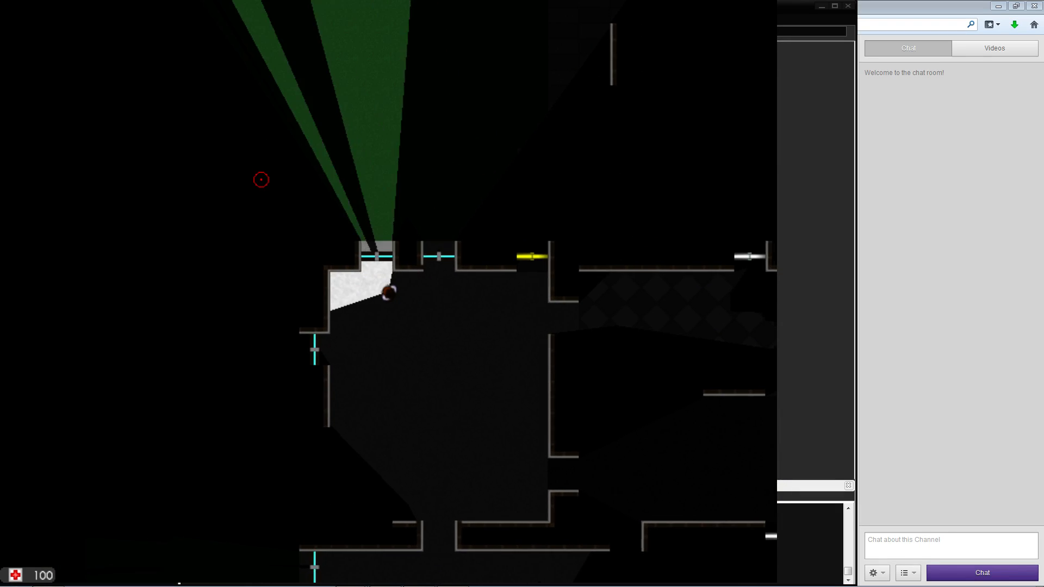
# Walk back along the white room's west wall to its south doorway and end the playtest
pyautogui.press('s')
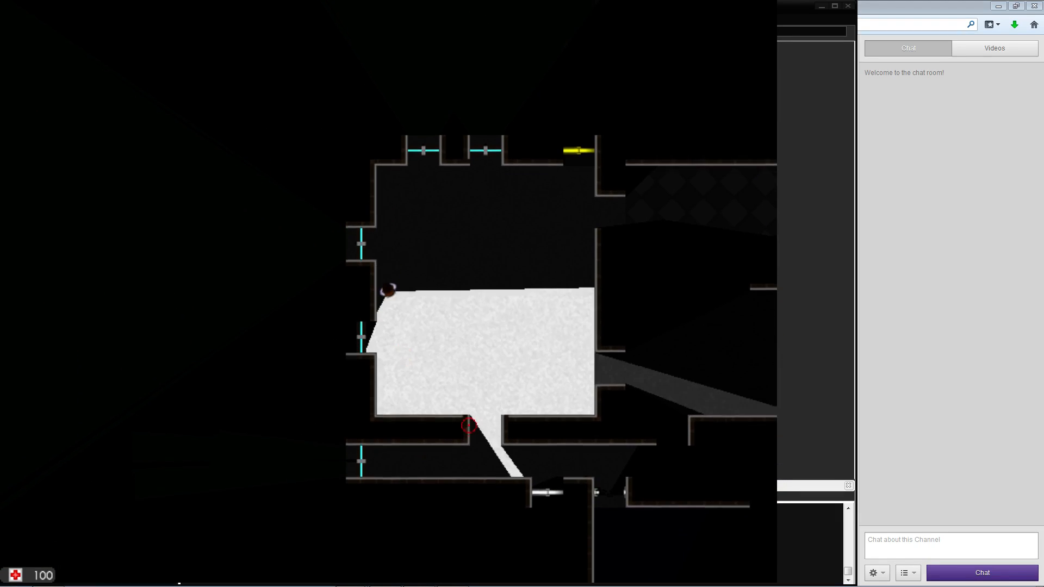
pyautogui.press('d')
pyautogui.press('s')
pyautogui.press('d')
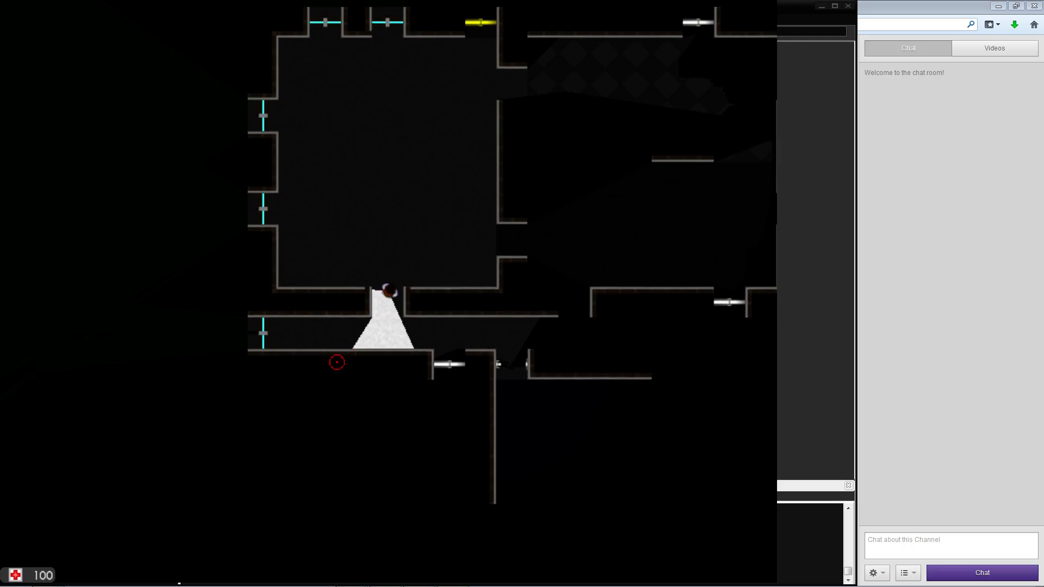
pyautogui.press('a')
pyautogui.press('Escape')
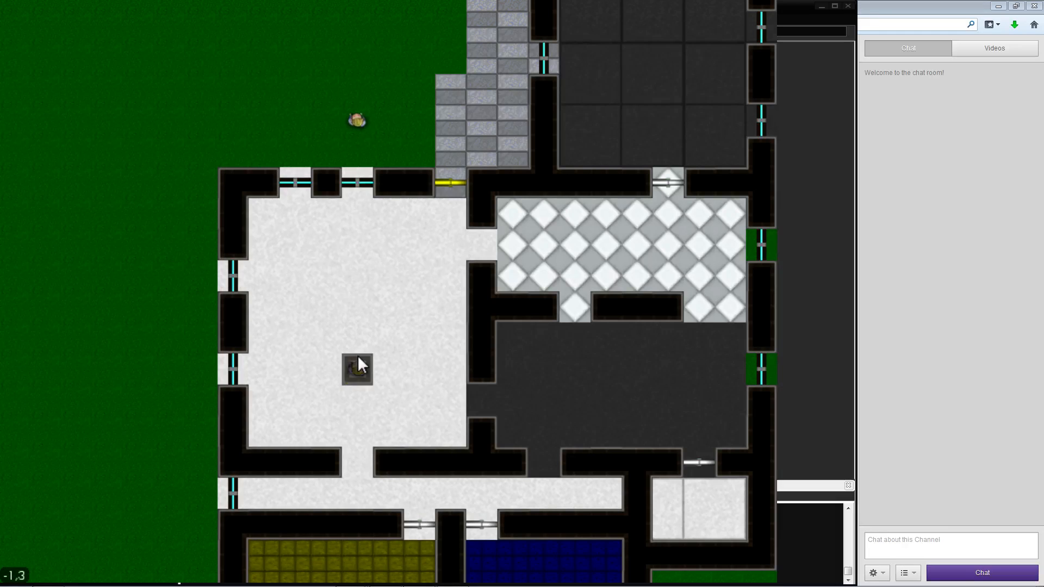
# Remove the zombies from the white room and from the lawn outside the north windows
pyautogui.click(359, 369)
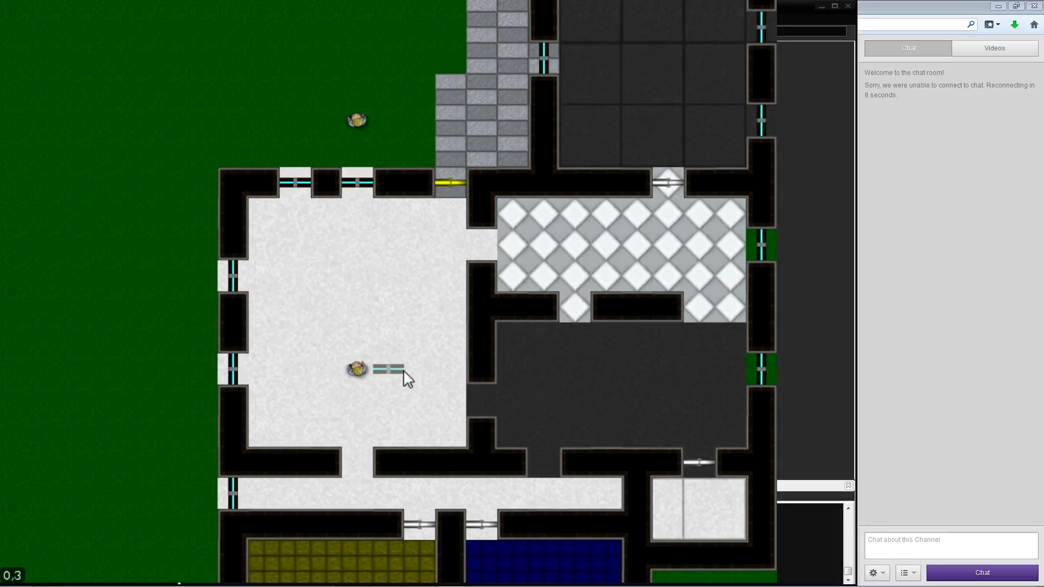
pyautogui.scroll(-1, 404, 371)
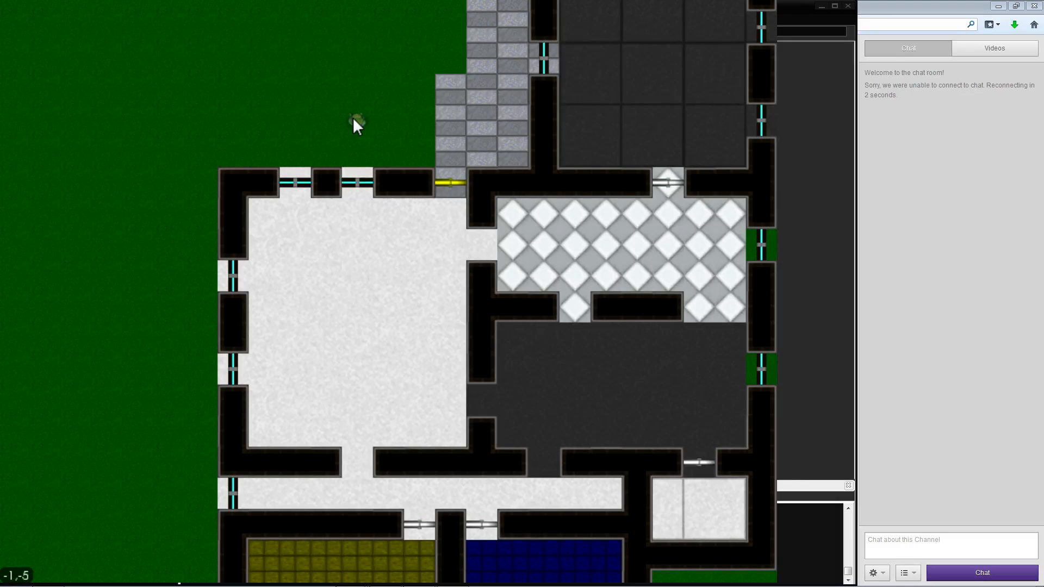
# Examine the house layout from the north lawn and stone path down to the blue and yellow rooms
pyautogui.press('s')
pyautogui.press('d')
pyautogui.press('w')
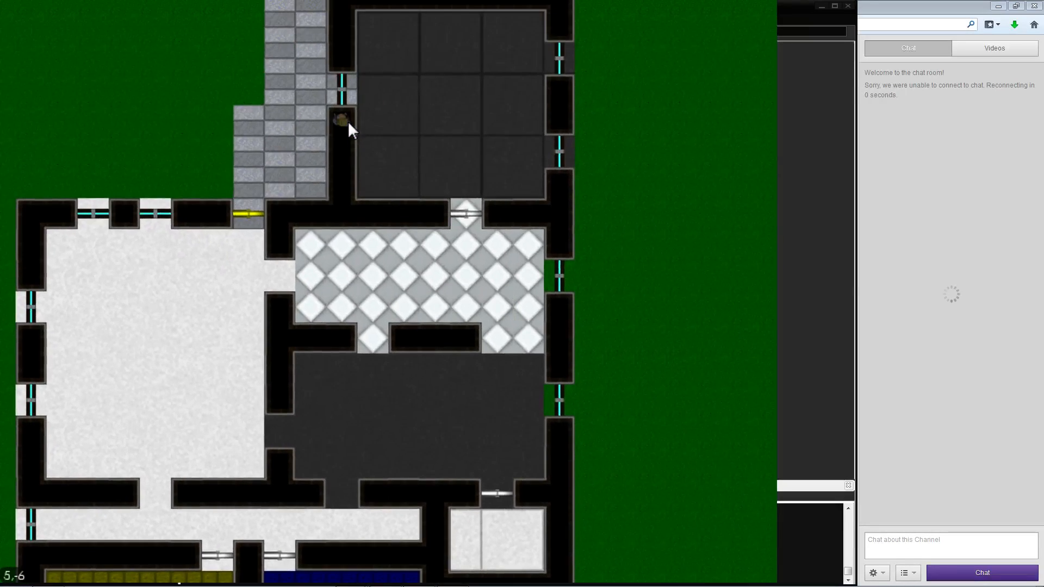
pyautogui.press('a')
pyautogui.press('w')
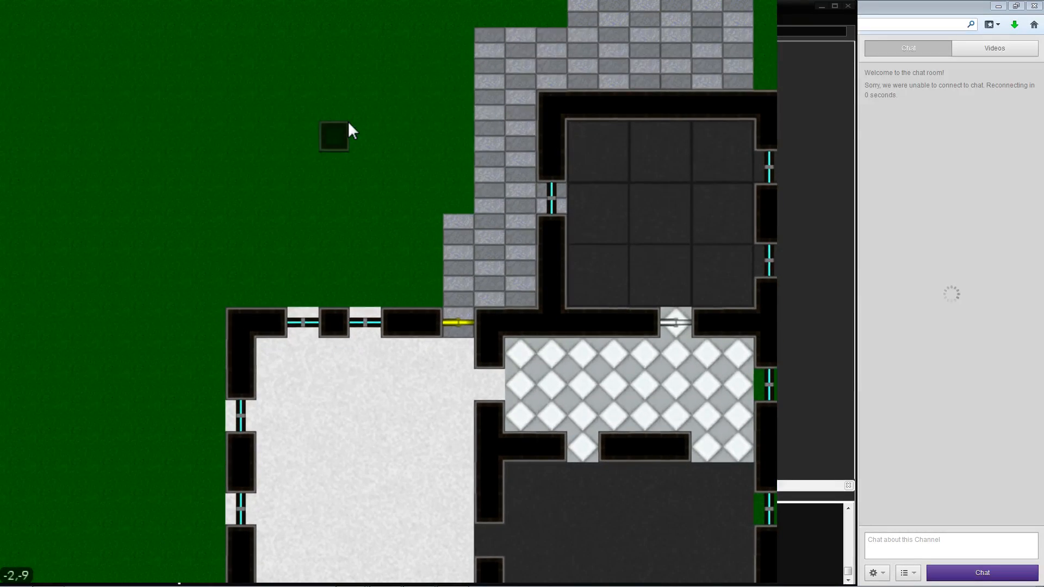
pyautogui.press('s')
pyautogui.press('d')
pyautogui.press('w')
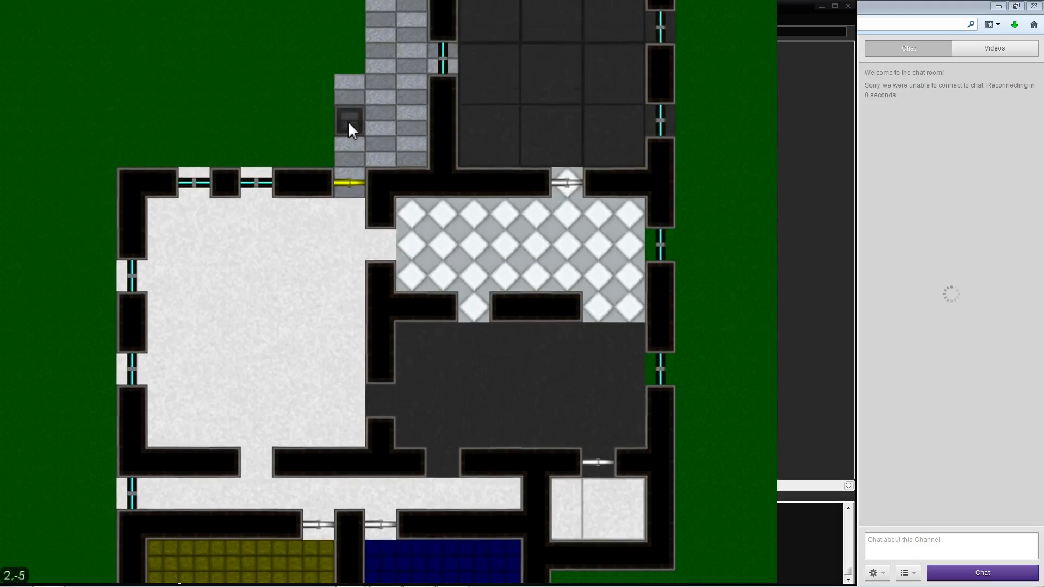
pyautogui.press('a')
pyautogui.press('s')
pyautogui.press('d')
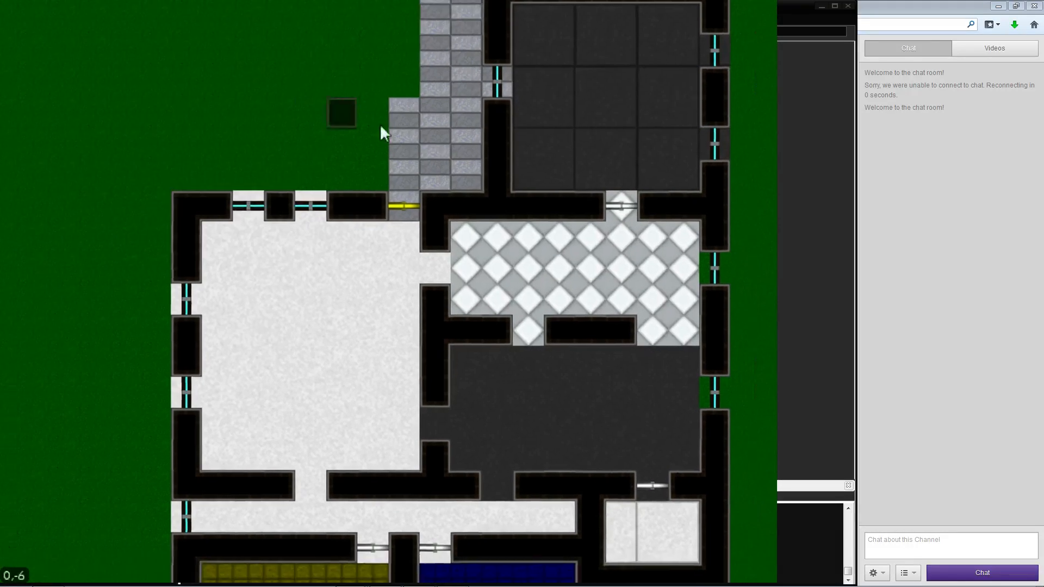
pyautogui.press('a')
pyautogui.press('w')
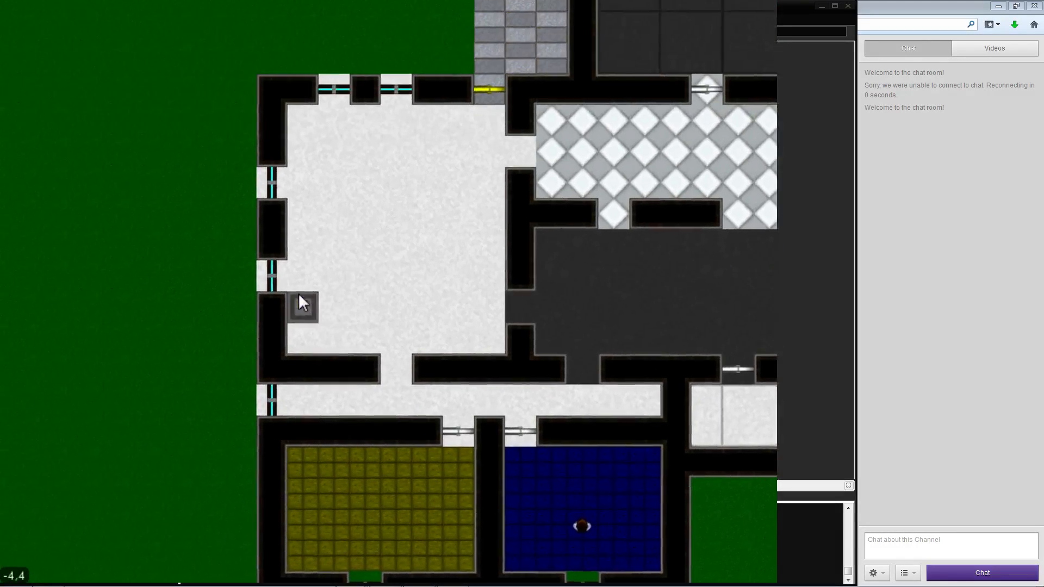
pyautogui.press('s')
pyautogui.press('d')
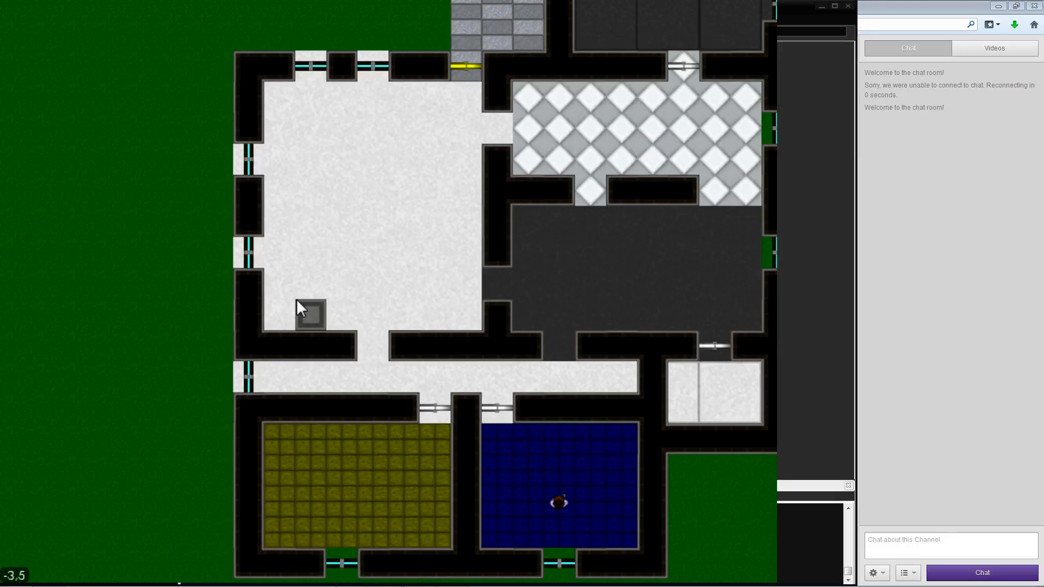
# Examine the rest of the map, covering the central rooms, the northern stone path and the western lawn
pyautogui.moveTo(230, 35)
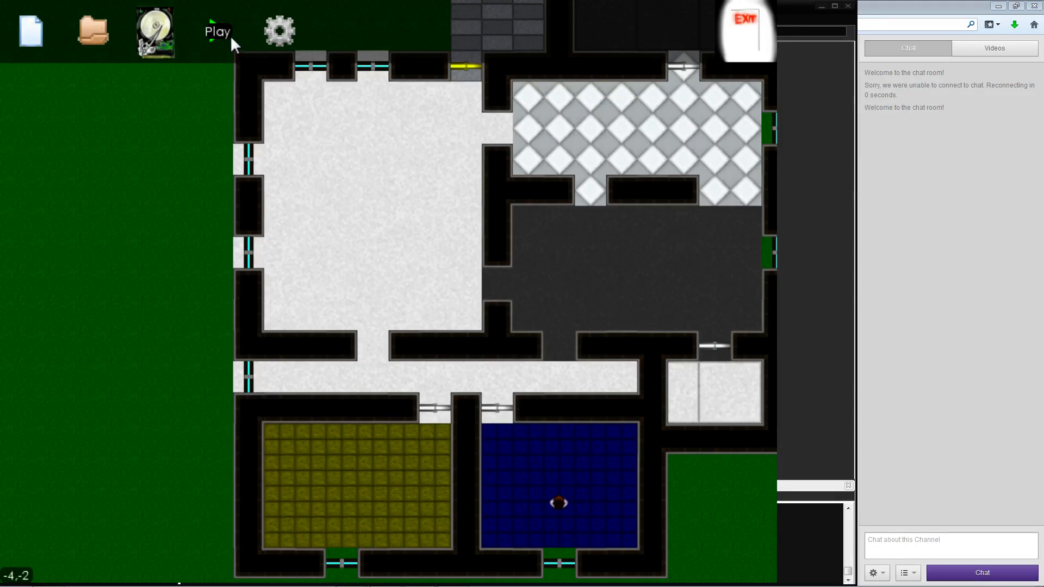
pyautogui.press('a')
pyautogui.press('w')
pyautogui.press('d')
pyautogui.press('s')
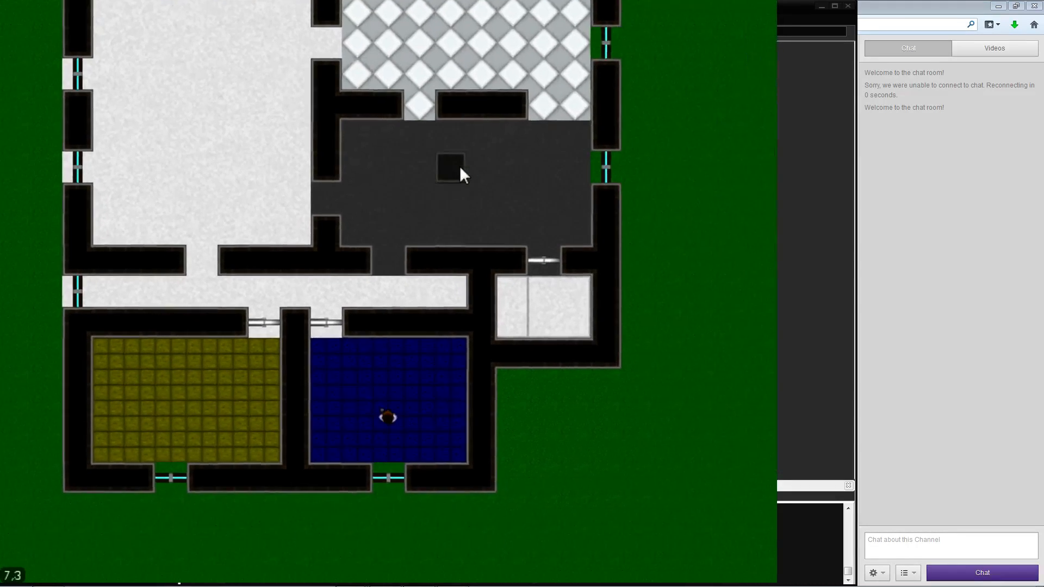
pyautogui.press('a')
pyautogui.press('w')
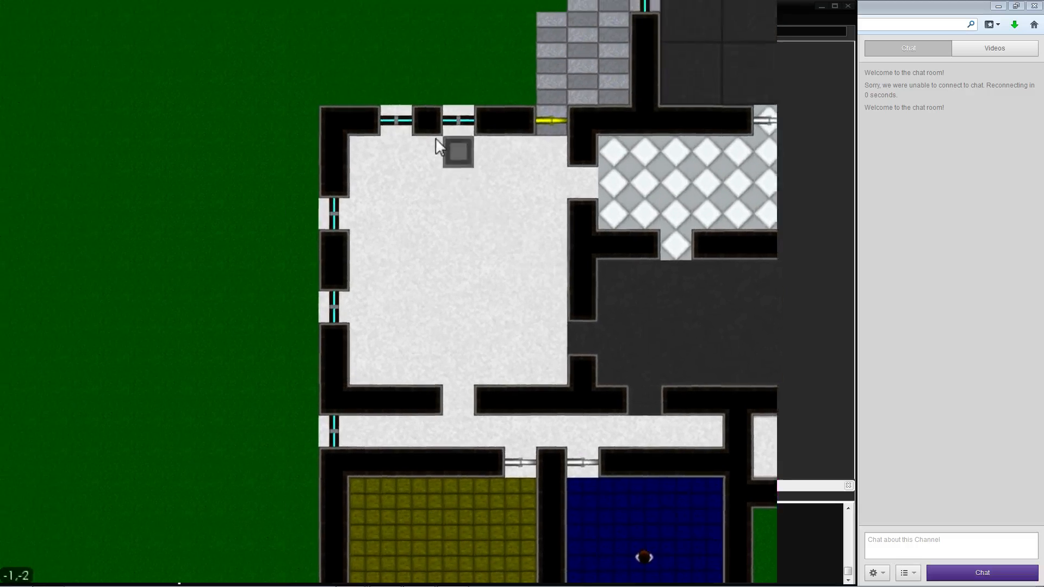
pyautogui.press('w')
pyautogui.press('d')
pyautogui.press('a')
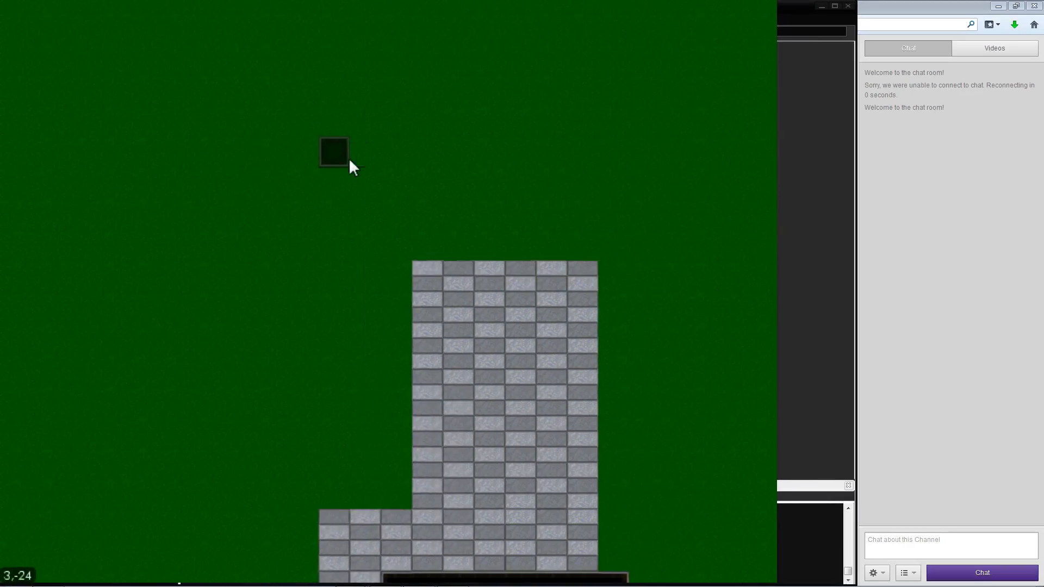
pyautogui.press('a')
pyautogui.press('s')
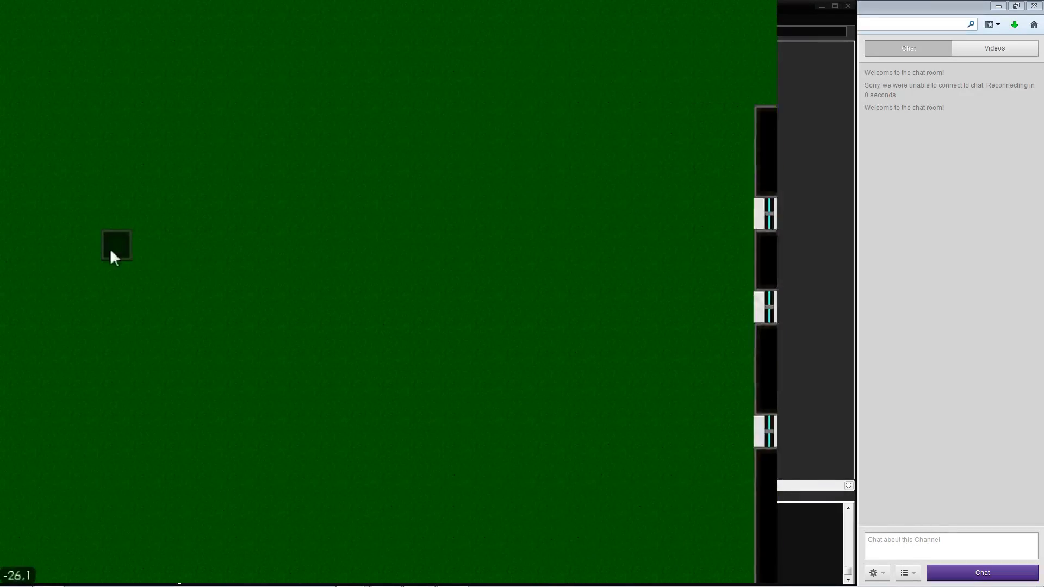
# Build a closed ring of black wall tiles around one grass tile on the western lawn, well away from the house
pyautogui.press('a')
pyautogui.press('d')
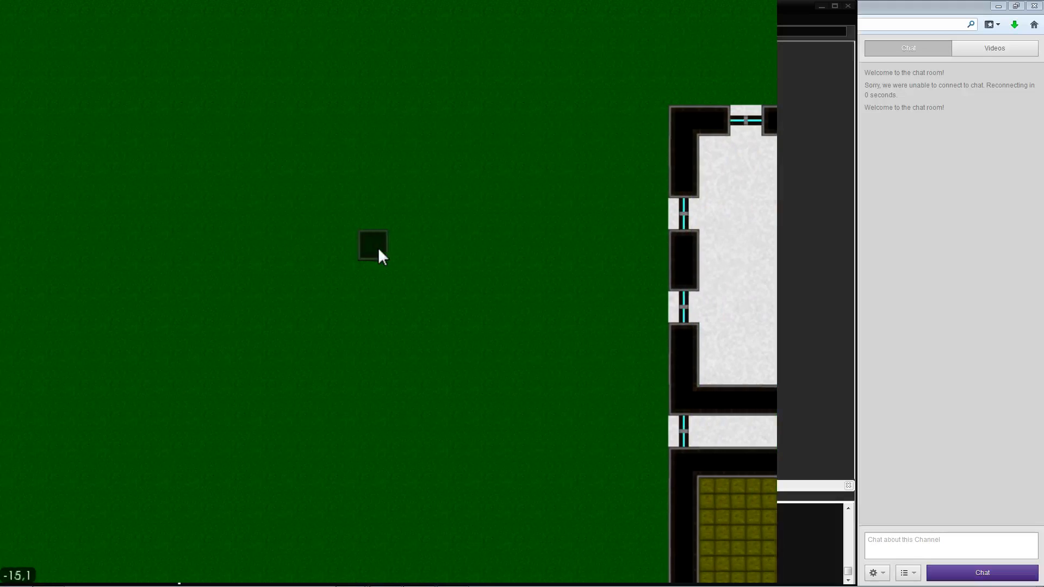
pyautogui.press('a')
pyautogui.click(127, 247)
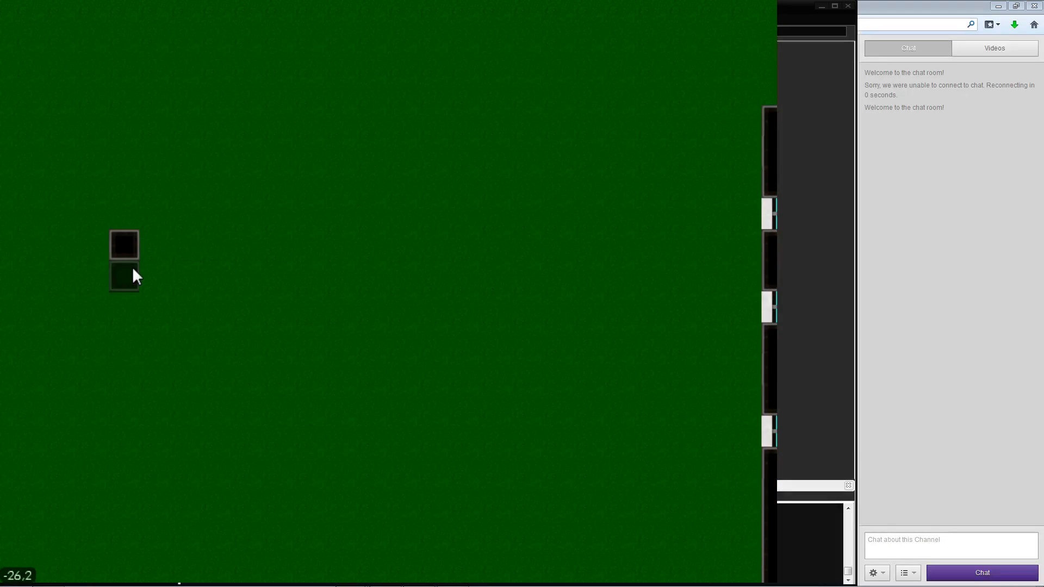
pyautogui.moveTo(130, 292)
pyautogui.mouseDown()
pyautogui.moveTo(156, 299)
pyautogui.moveTo(181, 248)
pyautogui.moveTo(164, 248)
pyautogui.mouseUp()
pyautogui.press('s')
pyautogui.press('d')
pyautogui.press('a')
pyautogui.press('w')
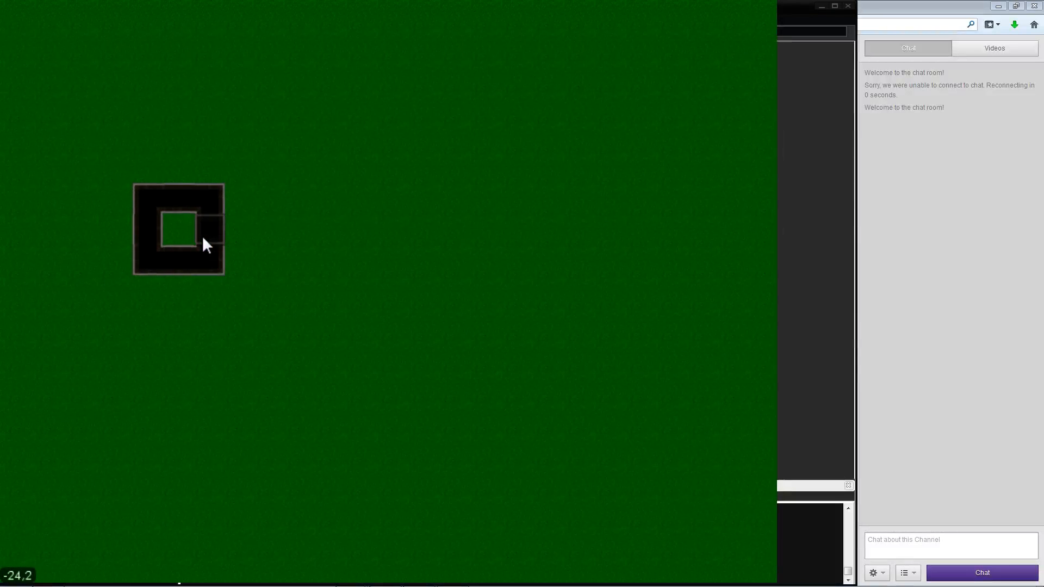
# Place a zombie on the grass tile inside the walled enclosure on the western lawn
pyautogui.press('2')
pyautogui.click(180, 234)
pyautogui.press('d')
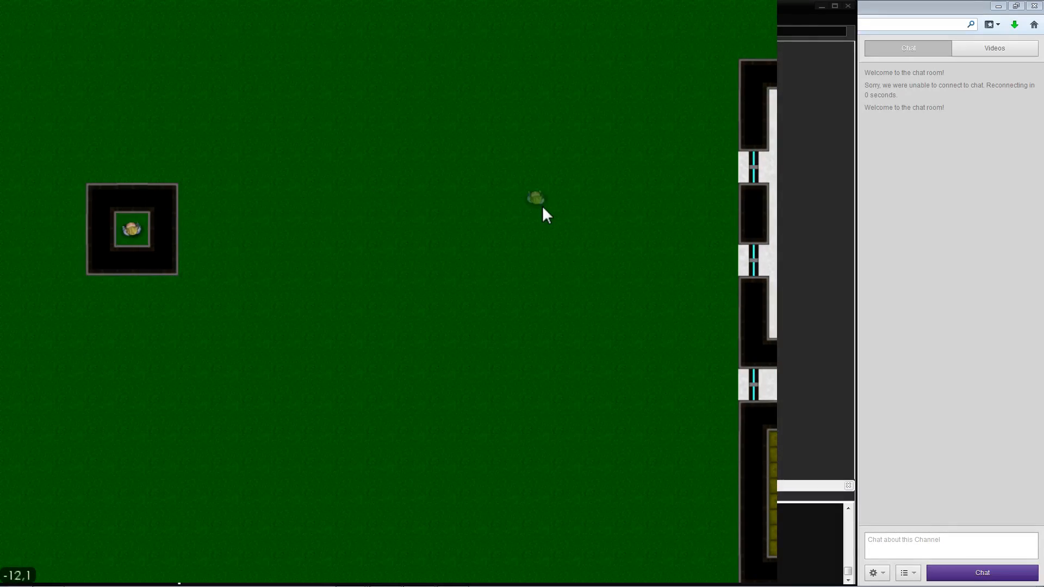
# Create a trigger at -8,7 on the lawn outside the corridor's west window and set its type to Timer
pyautogui.press('3')
pyautogui.moveTo(579, 307); pyautogui.dragTo(473, 170, button='middle')
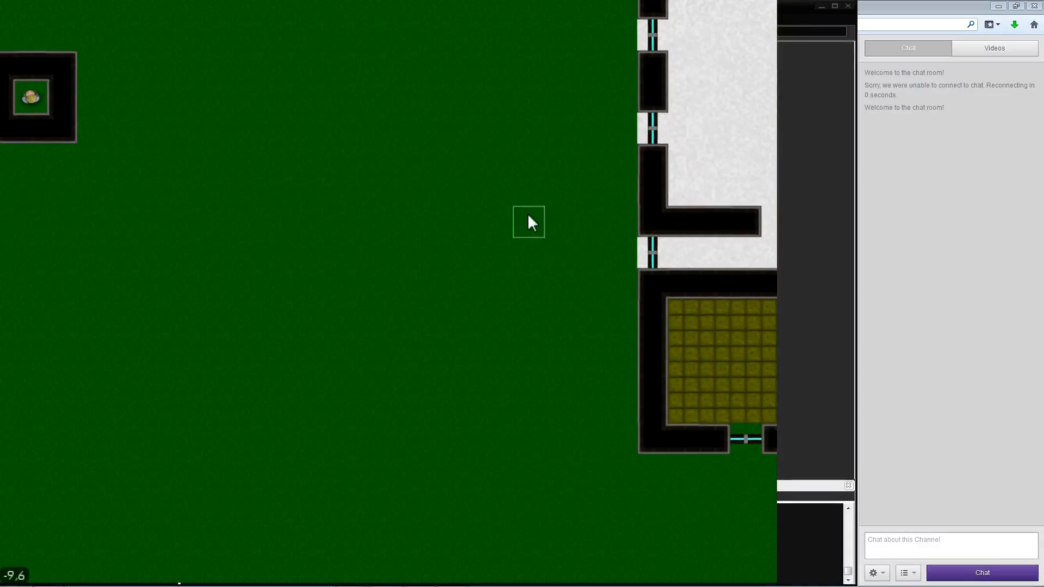
pyautogui.moveTo(587, 130); pyautogui.dragTo(522, 246, button='middle')
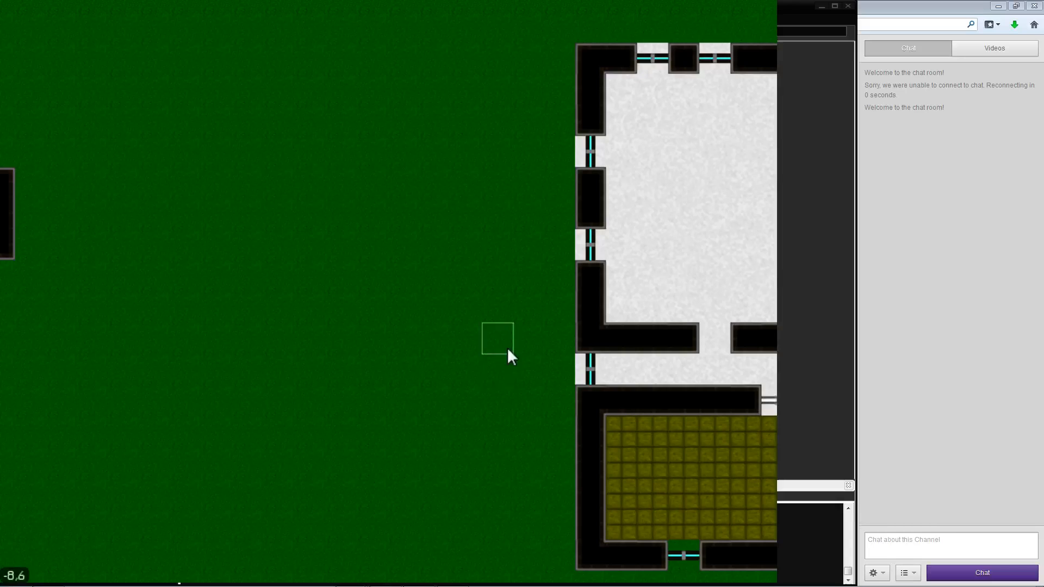
pyautogui.click(492, 373)
pyautogui.click(524, 200)
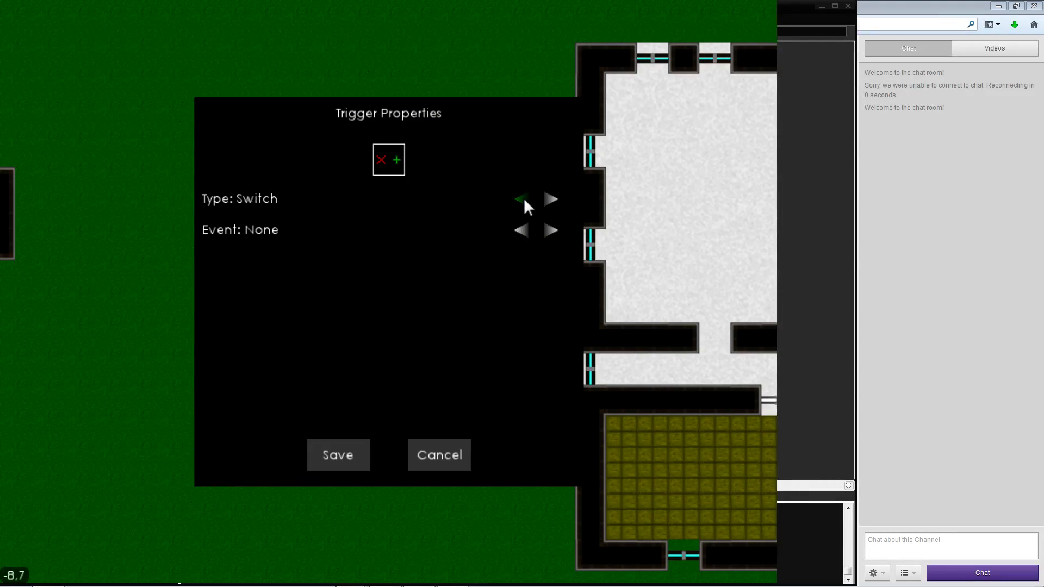
pyautogui.click(524, 200)
pyautogui.click(524, 200)
pyautogui.click(524, 199)
pyautogui.click(524, 199)
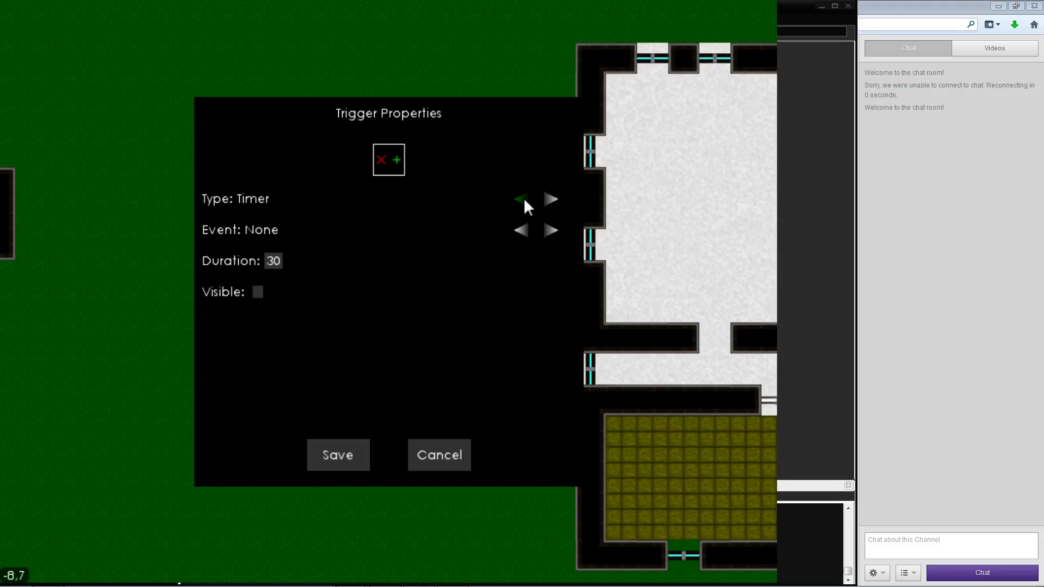
# Browse the other trigger types, including Switch, Use, Collision Named, IF, AND and NOT, and return to Timer
pyautogui.click(548, 199)
pyautogui.click(548, 199)
pyautogui.click(548, 198)
pyautogui.click(548, 199)
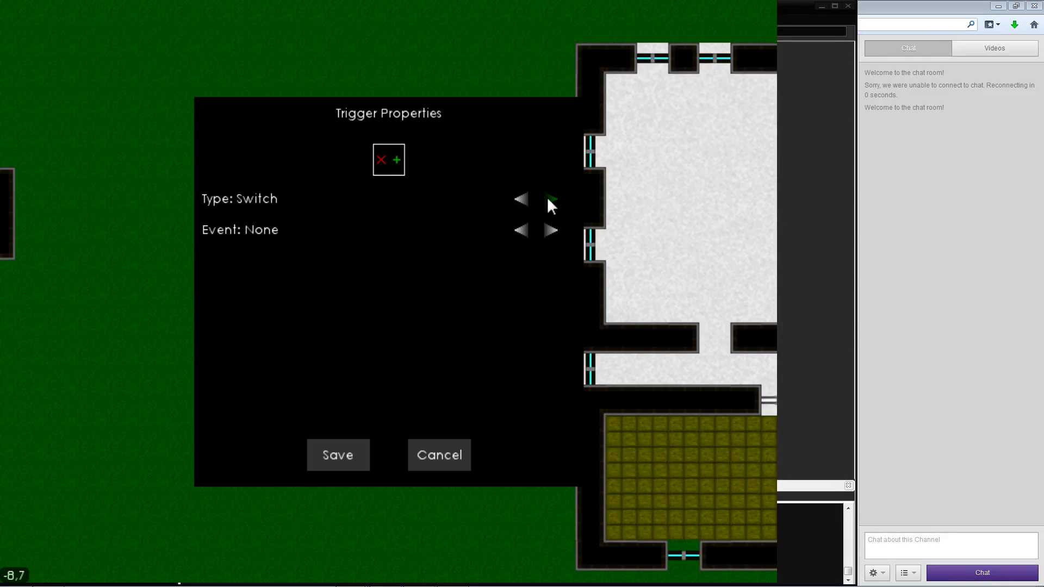
pyautogui.click(548, 199)
pyautogui.click(550, 200)
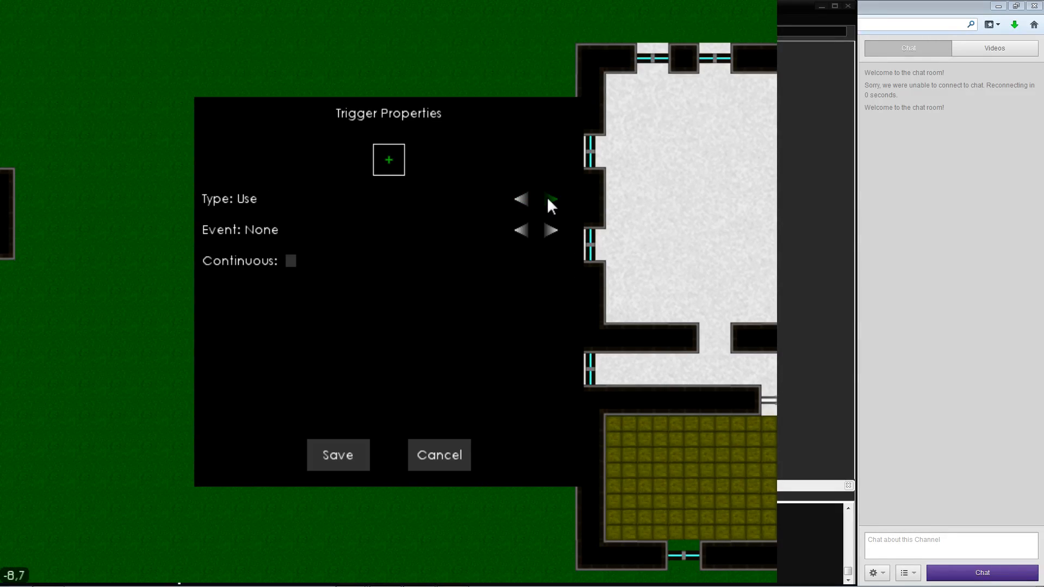
pyautogui.click(549, 199)
pyautogui.click(549, 199)
pyautogui.click(549, 200)
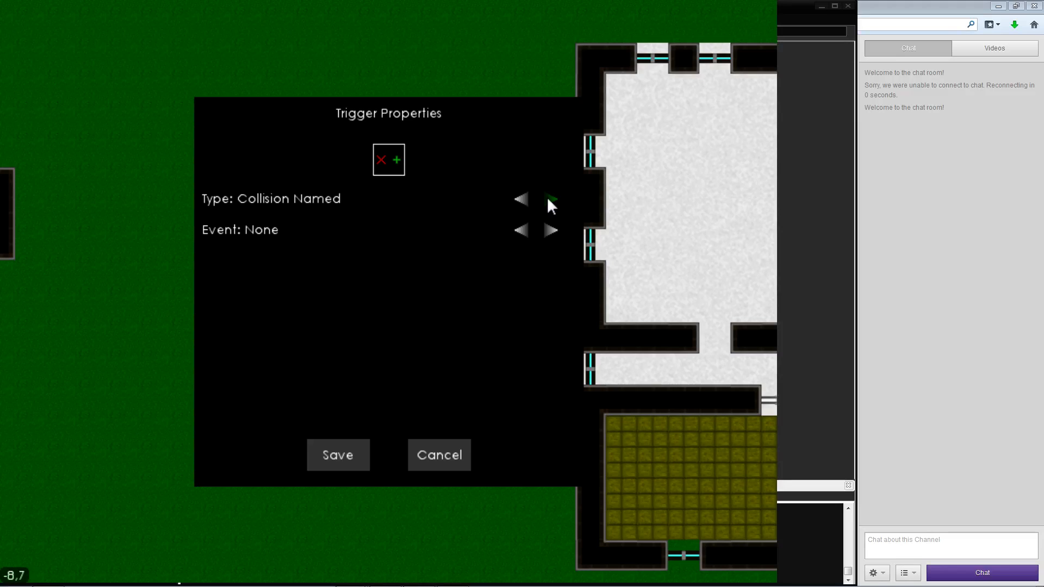
pyautogui.click(549, 201)
pyautogui.click(549, 200)
pyautogui.click(550, 200)
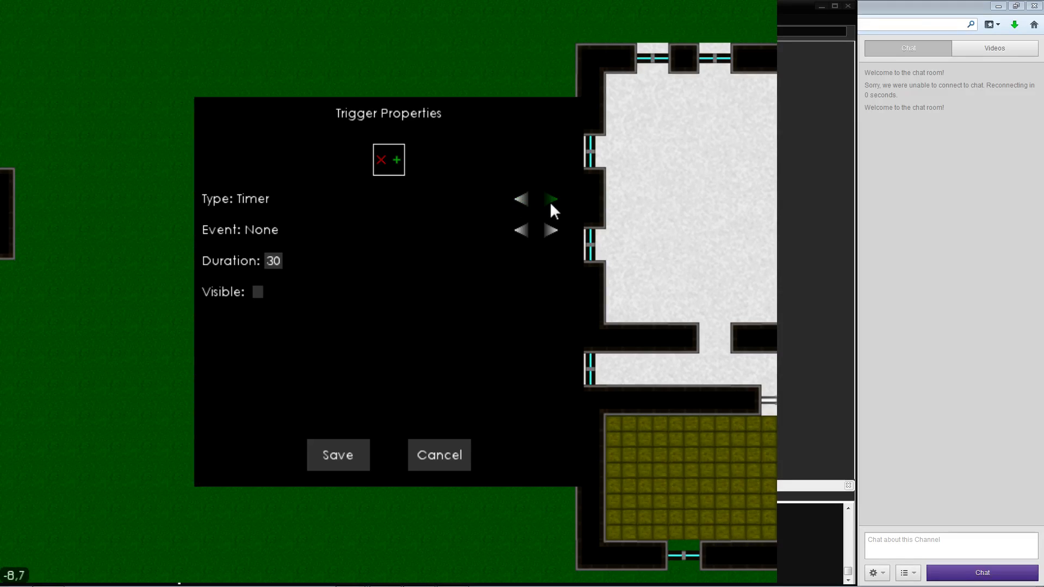
pyautogui.click(550, 202)
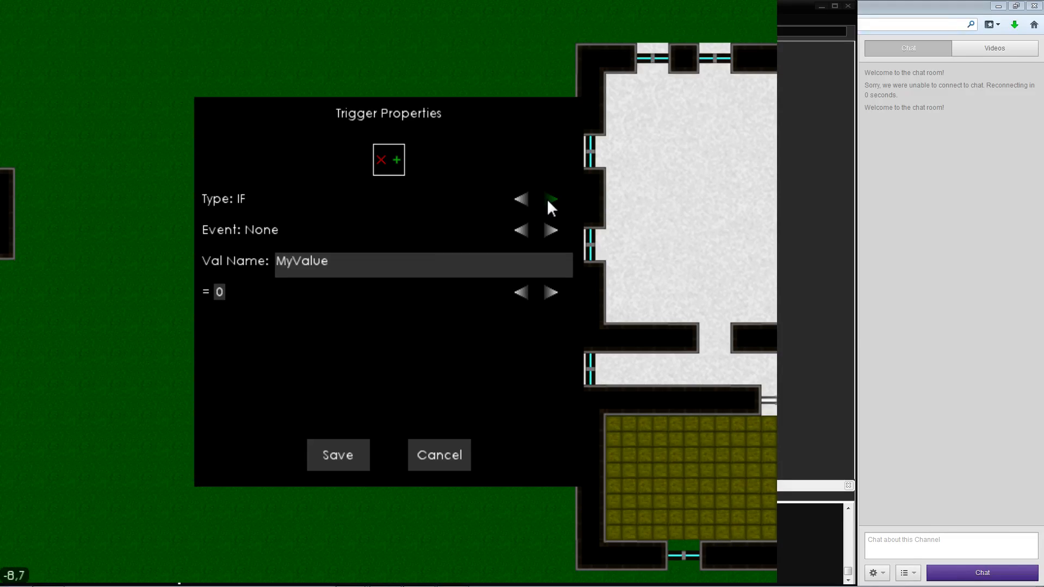
pyautogui.click(550, 205)
pyautogui.click(551, 204)
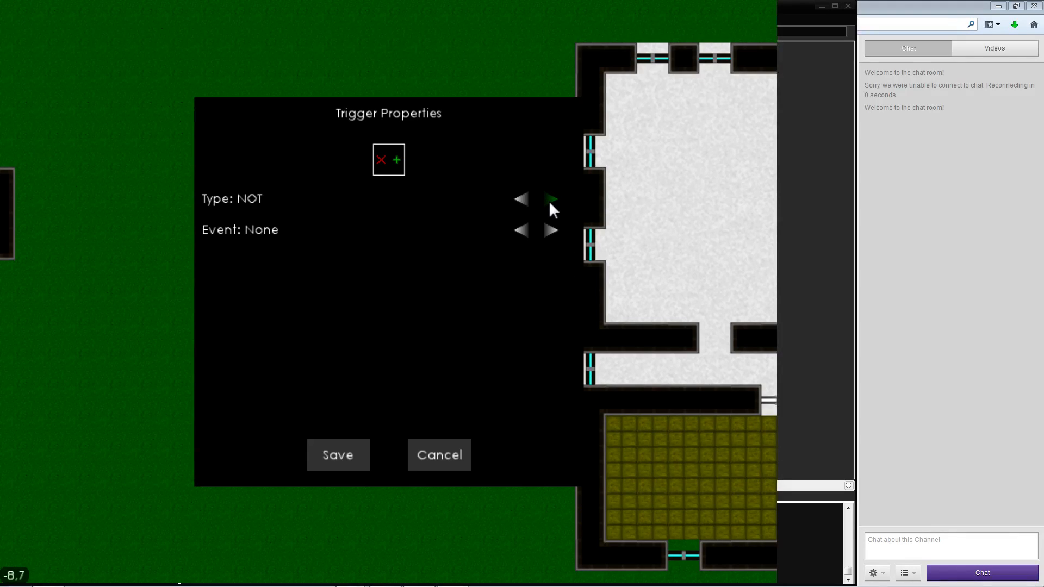
pyautogui.click(521, 200)
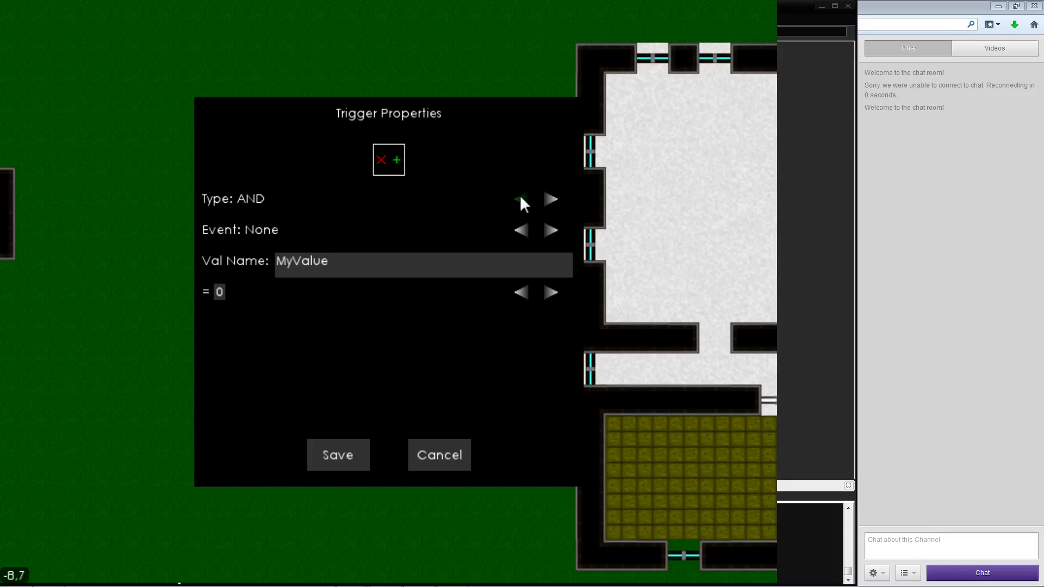
pyautogui.click(521, 200)
pyautogui.click(521, 200)
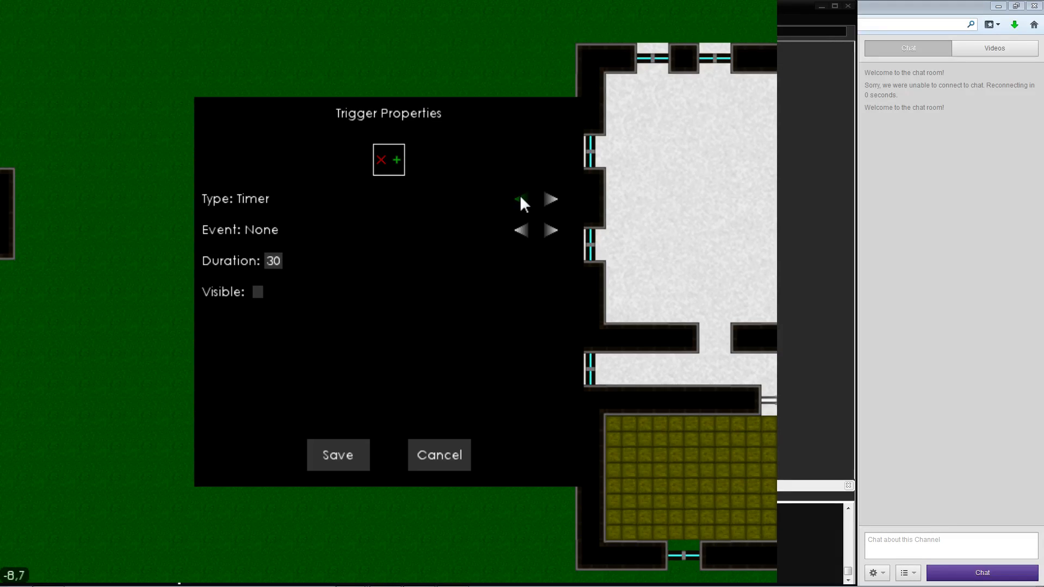
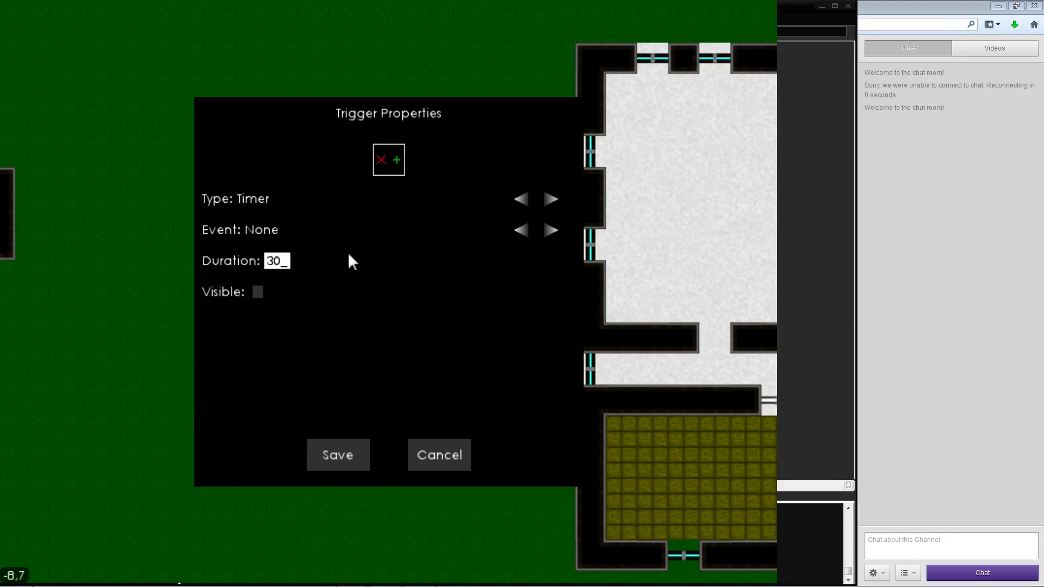
# Set the Timer trigger's duration to 900
pyautogui.press('BackSpace')
pyautogui.press('BackSpace')
pyautogui.write('900')
pyautogui.press('Return')
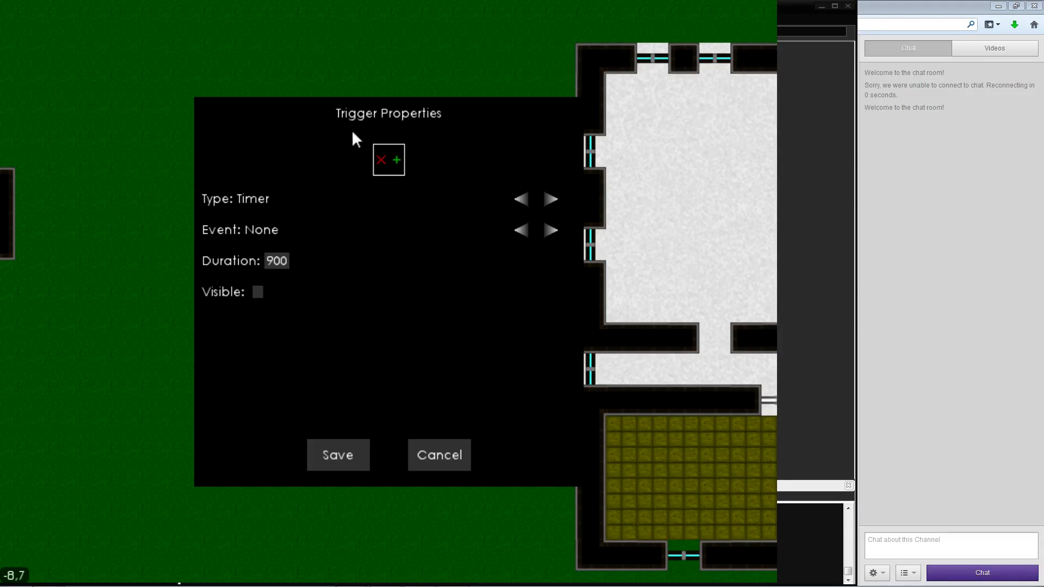
# Make the timer visible and browse its events, including Teleport From, Use Target and Set Life, returning to None
pyautogui.click(258, 293)
pyautogui.click(528, 230)
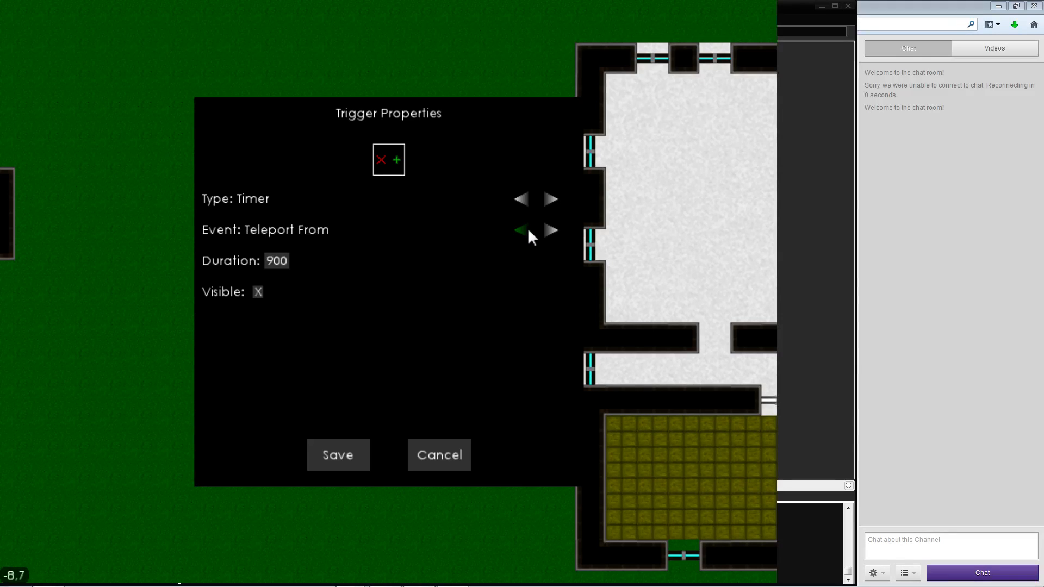
pyautogui.click(528, 229)
pyautogui.click(528, 230)
pyautogui.click(528, 230)
pyautogui.click(528, 230)
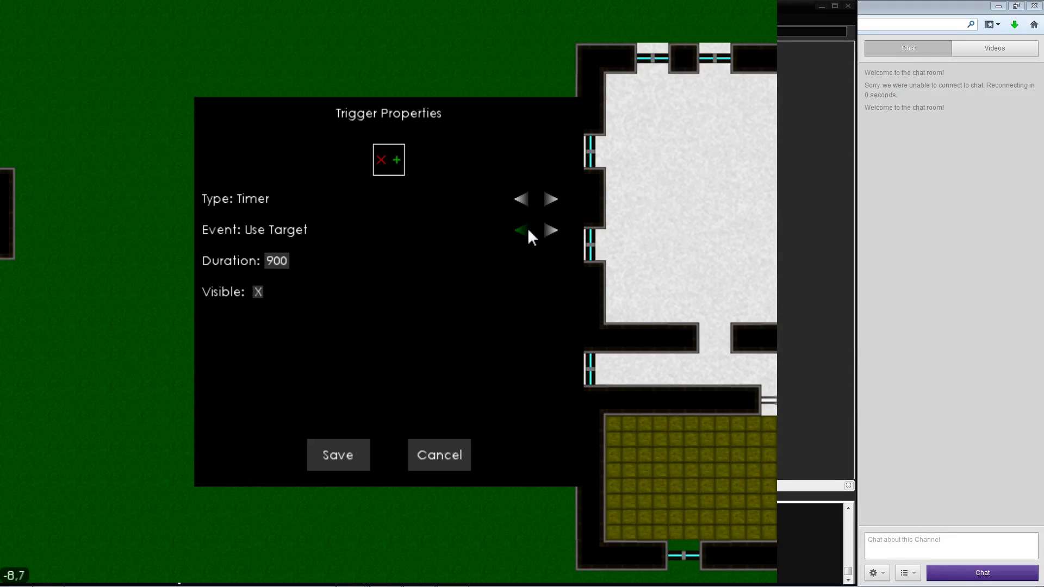
pyautogui.click(528, 230)
pyautogui.click(527, 230)
pyautogui.click(528, 230)
pyautogui.click(528, 230)
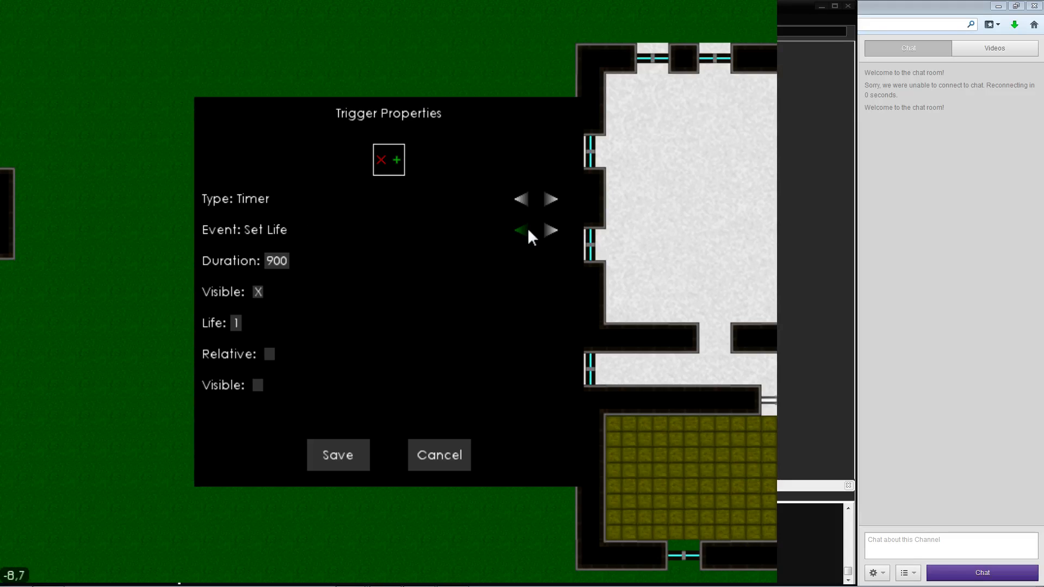
pyautogui.click(528, 230)
pyautogui.click(528, 230)
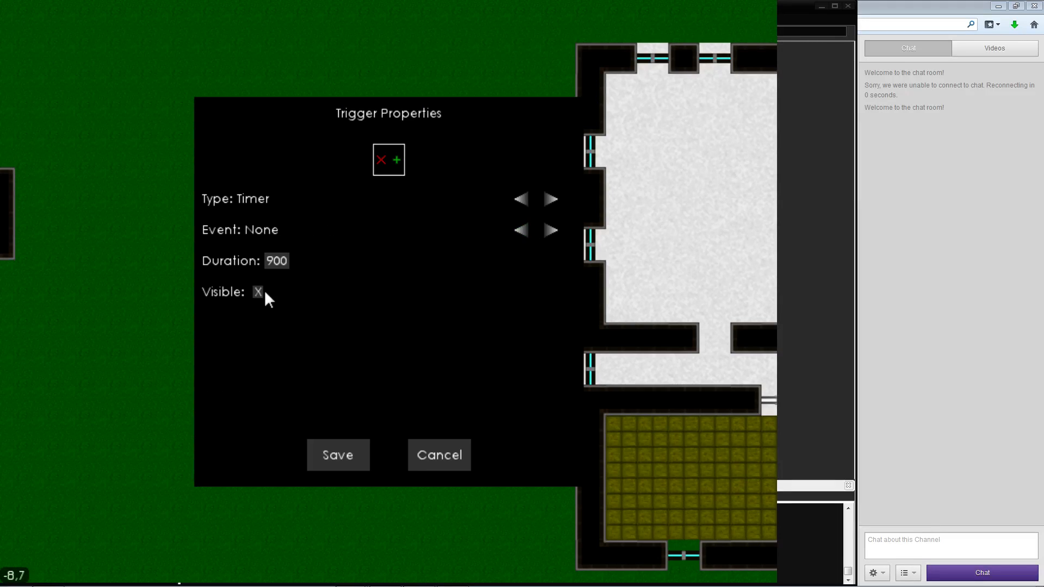
# Turn off the timer's visibility, set its event to Spawn Object, and save the trigger
pyautogui.click(258, 292)
pyautogui.click(554, 232)
pyautogui.click(553, 233)
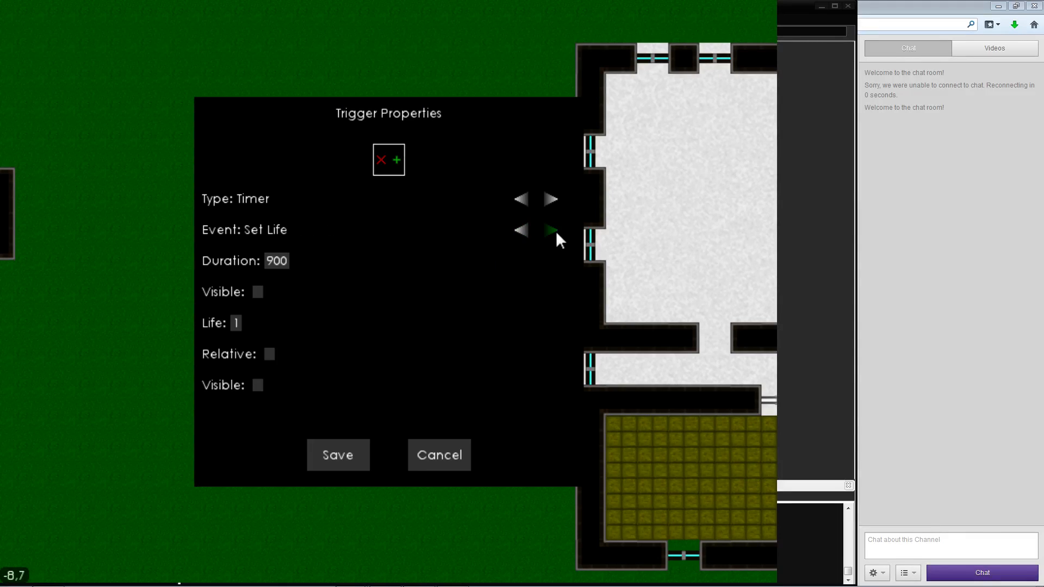
pyautogui.click(522, 234)
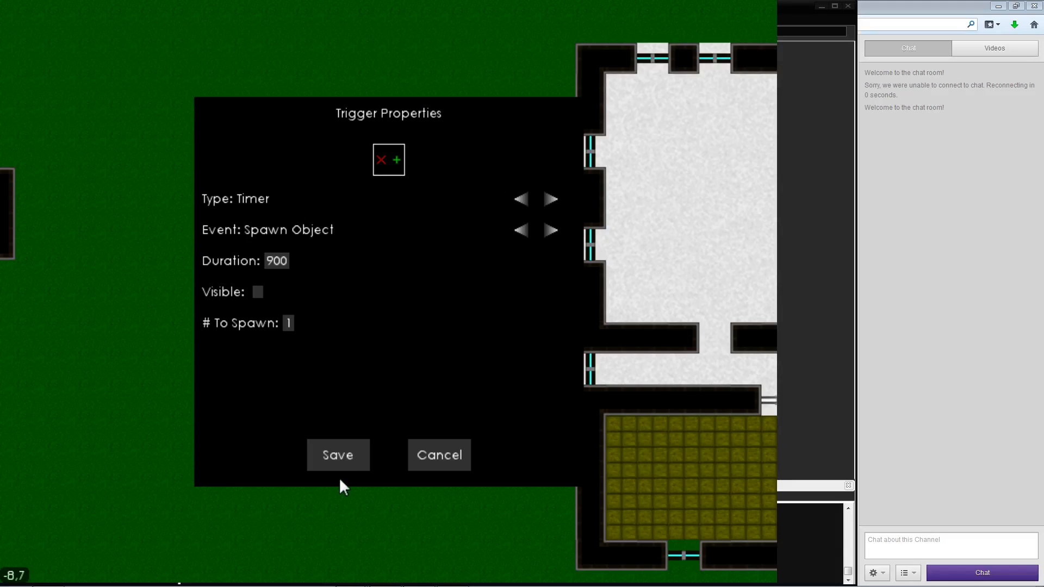
pyautogui.click(347, 462)
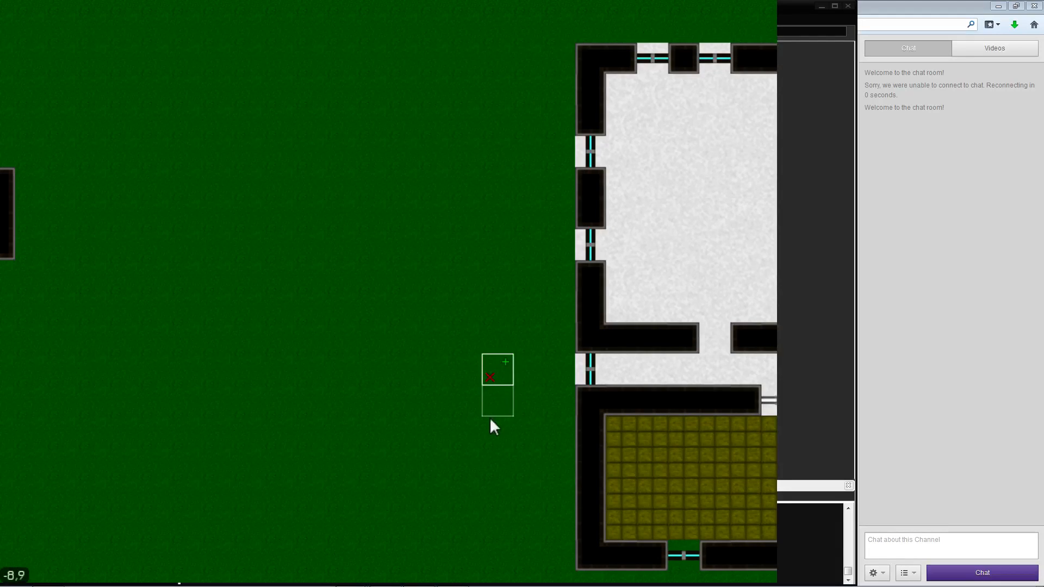
# Link the spawn trigger's green plus connector to the zombie in the walled enclosure
pyautogui.click(498, 369)
pyautogui.press('Left')
pyautogui.press('Left')
pyautogui.press('Left')
pyautogui.press('Up')
pyautogui.moveTo(502, 282); pyautogui.dragTo(479, 243, button='middle')
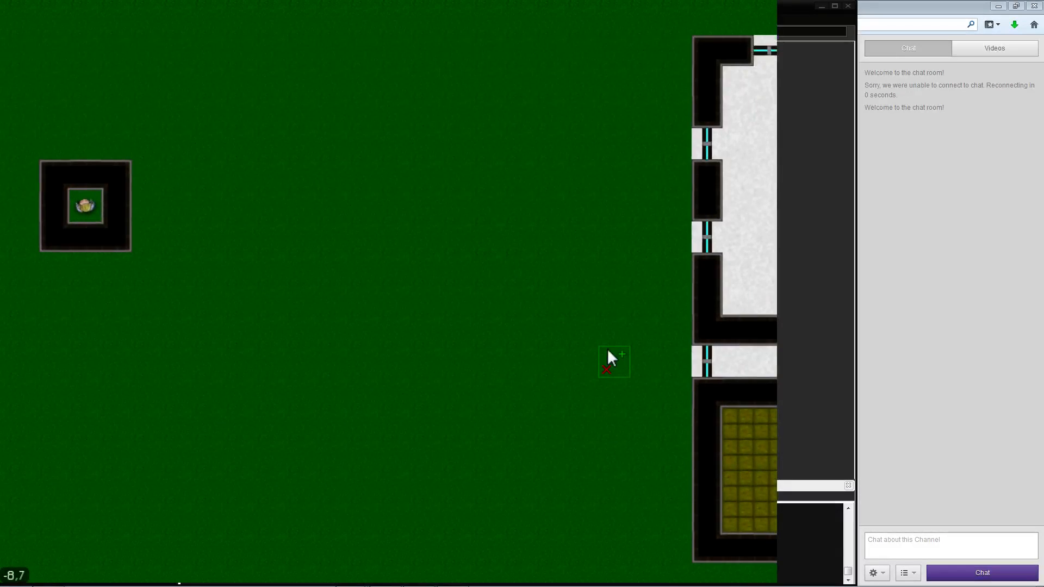
pyautogui.moveTo(615, 361); pyautogui.dragTo(461, 373)
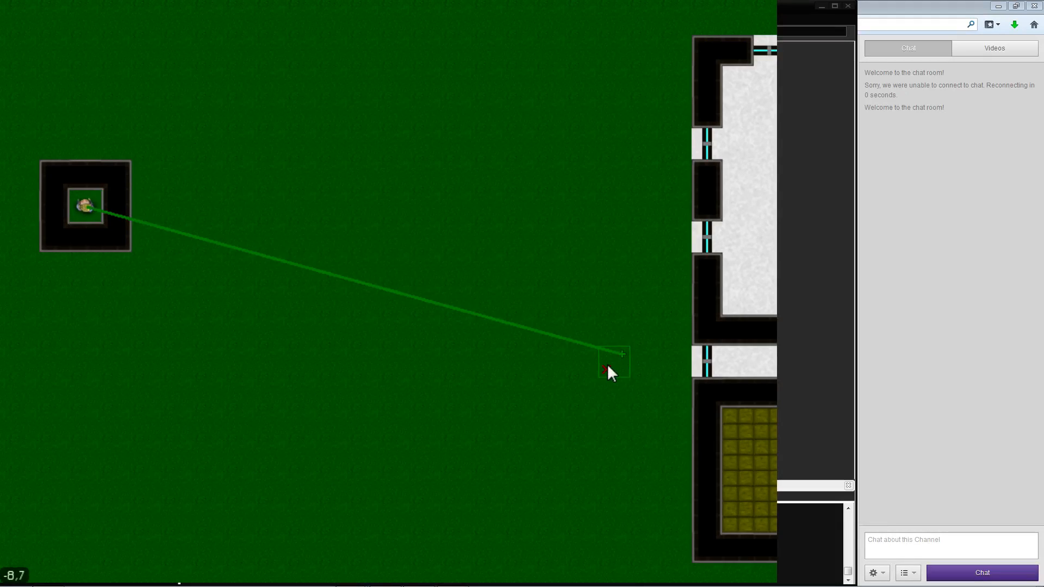
# Place matching spawn triggers on the lawn outside the white room's two west windows, checking the copied Timer properties
pyautogui.press('d')
pyautogui.press('w')
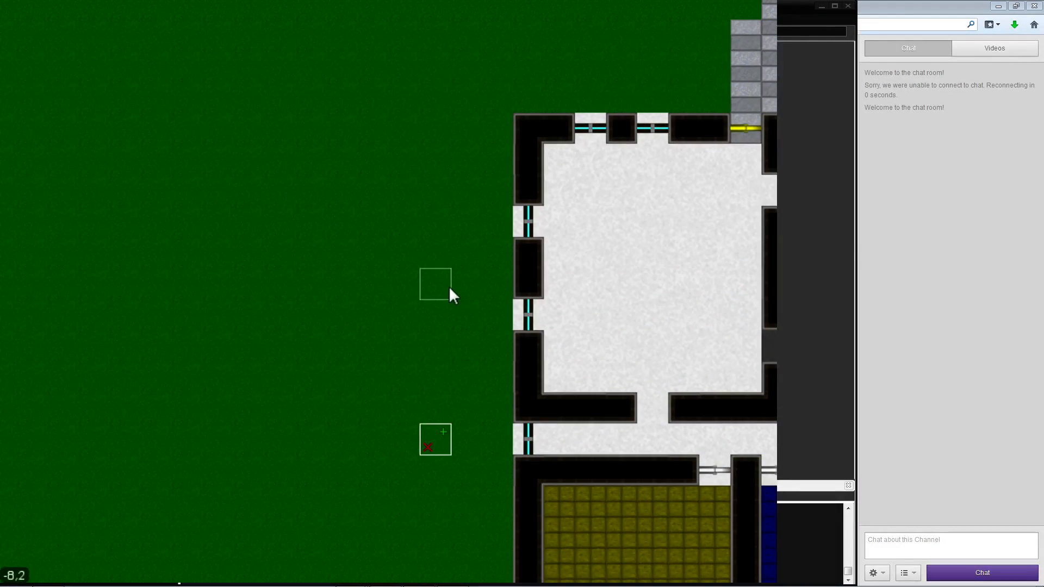
pyautogui.click(448, 320)
pyautogui.rightClick(429, 315)
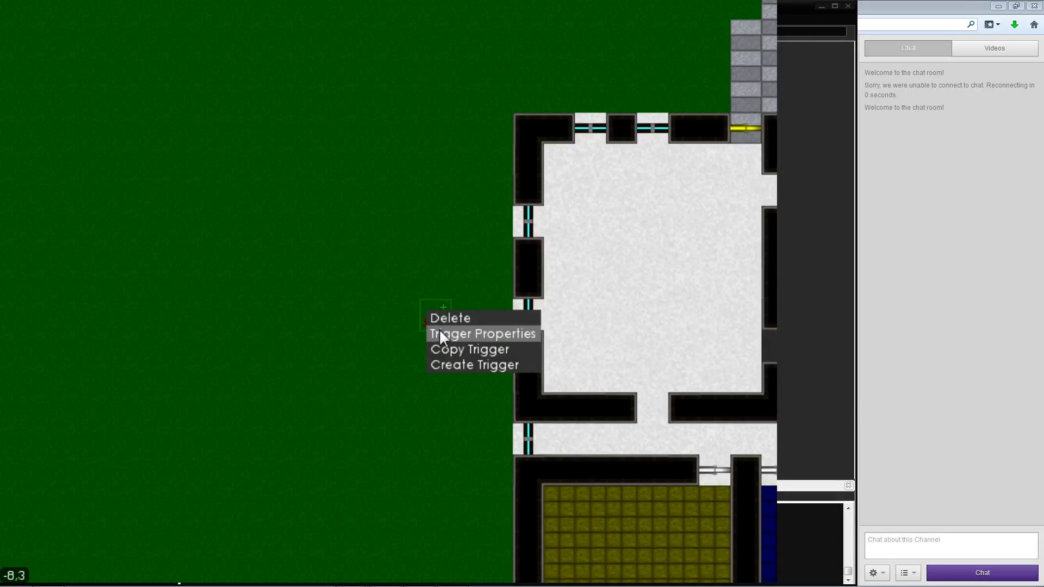
pyautogui.click(443, 334)
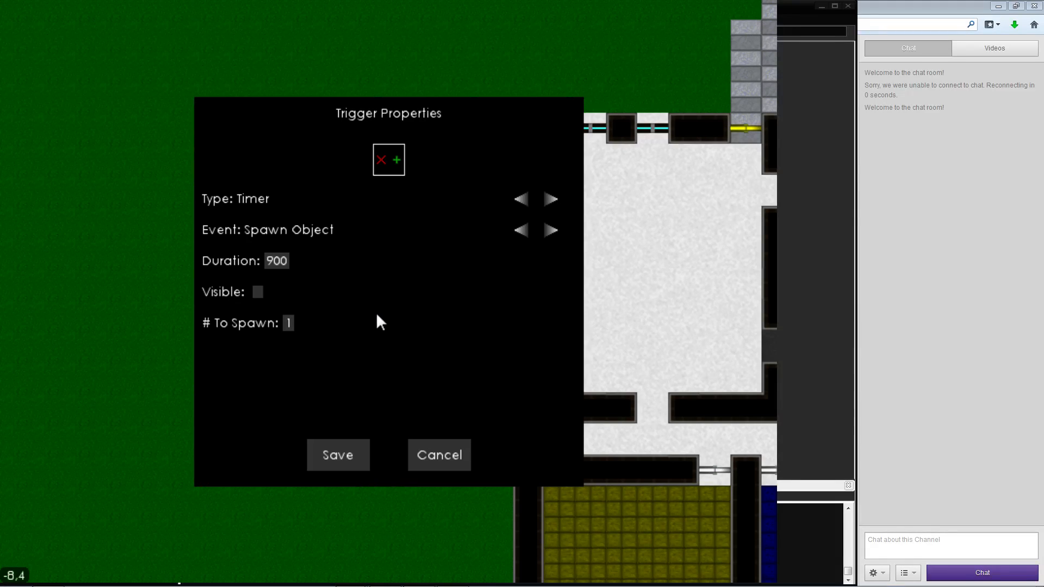
pyautogui.click(341, 459)
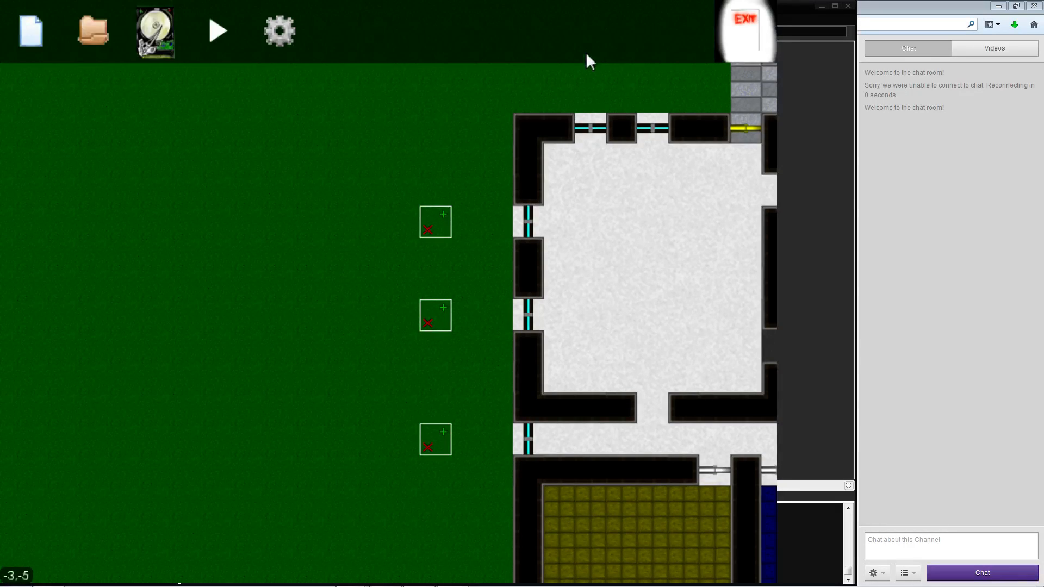
# Place spawn triggers on the lawn outside the white room's two north windows and beside the stone path north of its door
pyautogui.press('w')
pyautogui.press('d')
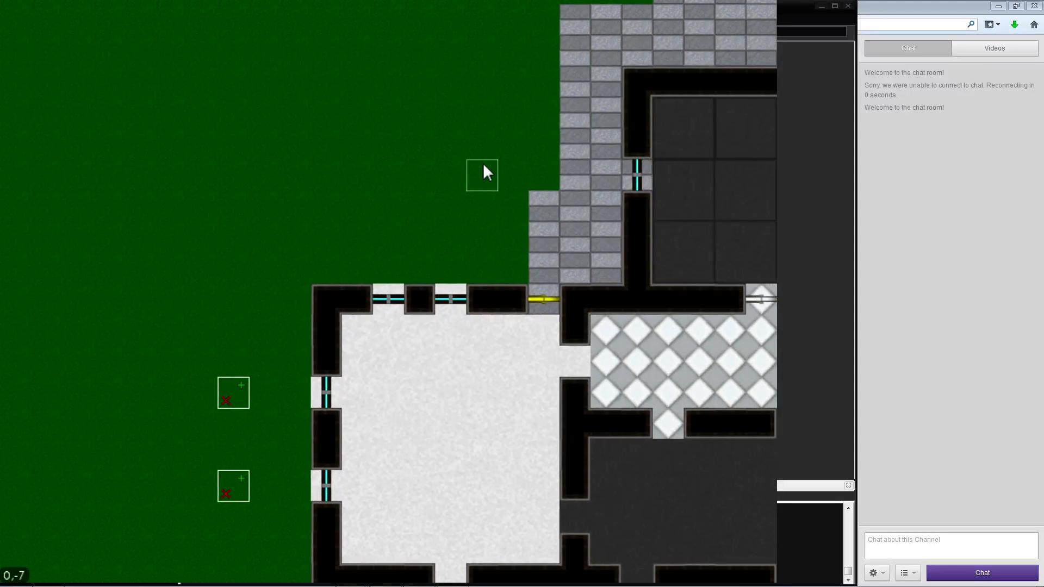
pyautogui.click(392, 206)
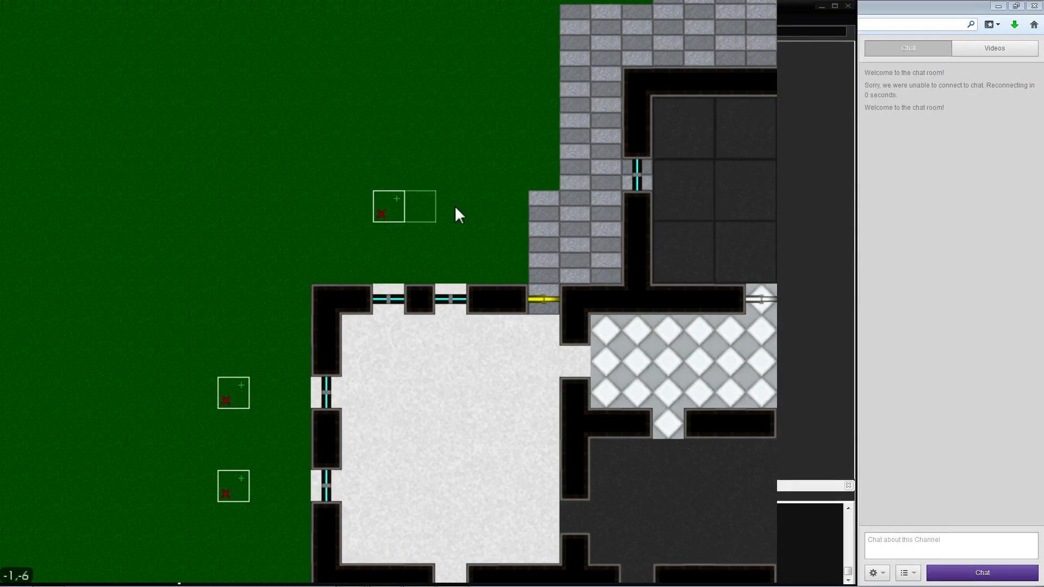
pyautogui.click(543, 175)
# Place four spawn triggers on the east lawn, one opposite each window along the house's east wall
pyautogui.press('d')
pyautogui.press('w')
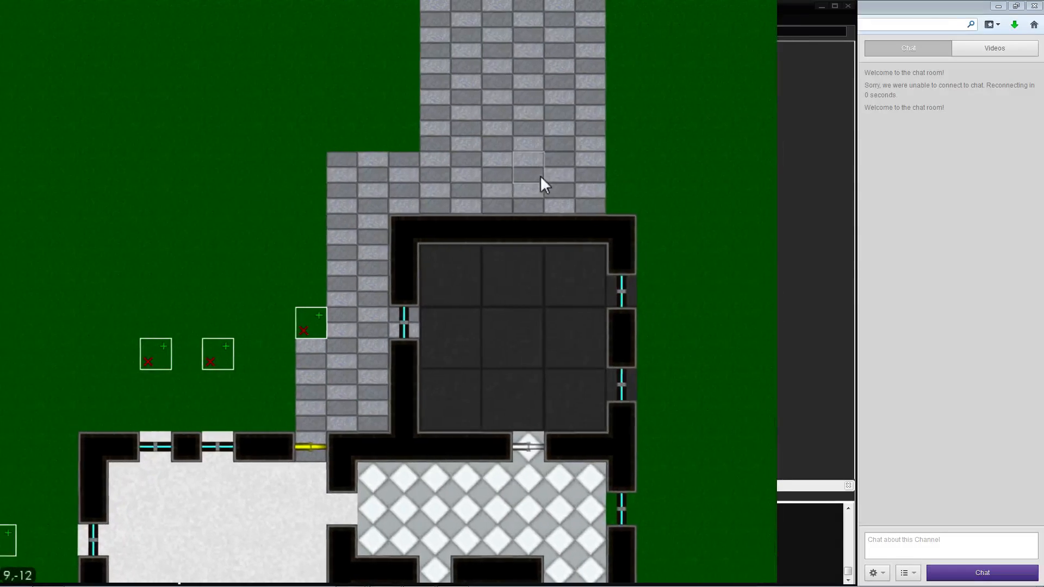
pyautogui.press('s')
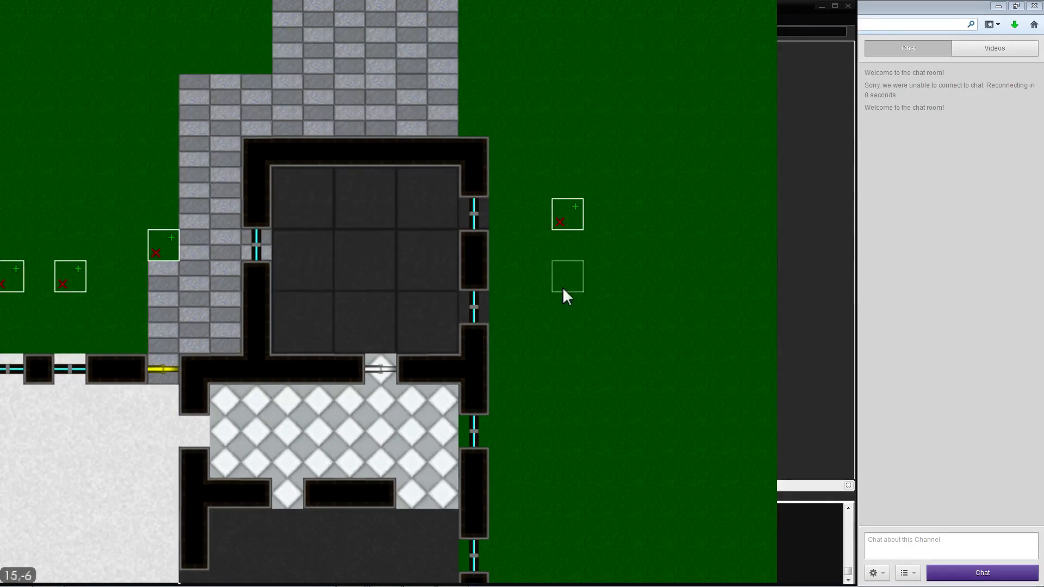
pyautogui.press('s')
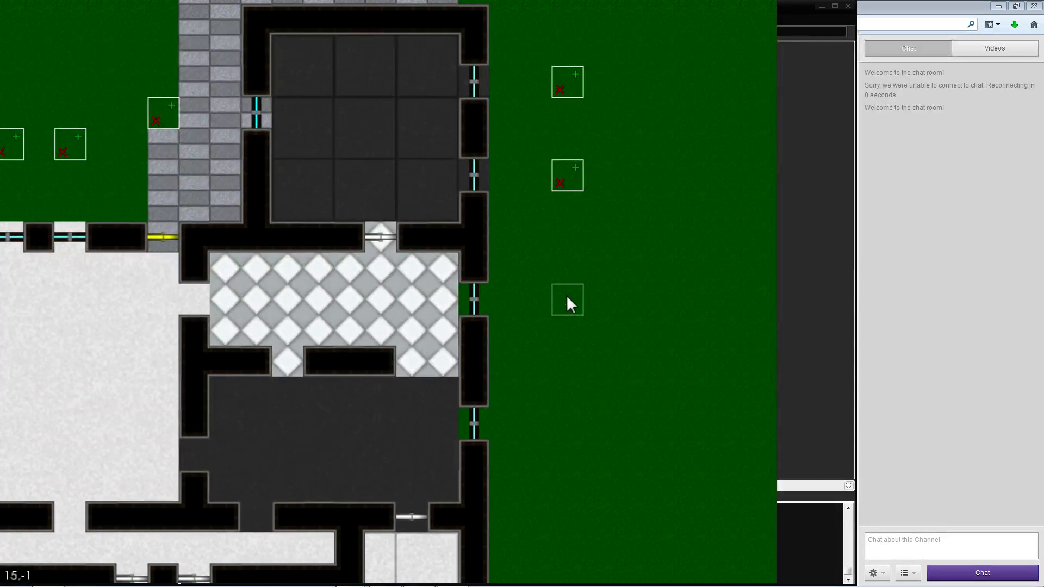
pyautogui.press('s')
pyautogui.press('a')
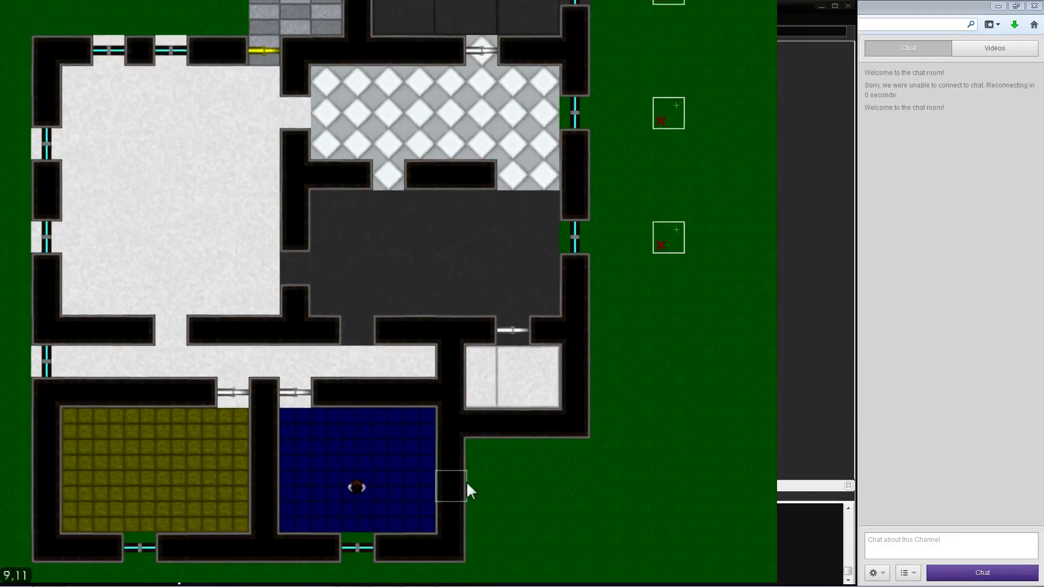
# Place spawn triggers south of the blue and yellow rooms' windows and outside the corridor's west window
pyautogui.press('s')
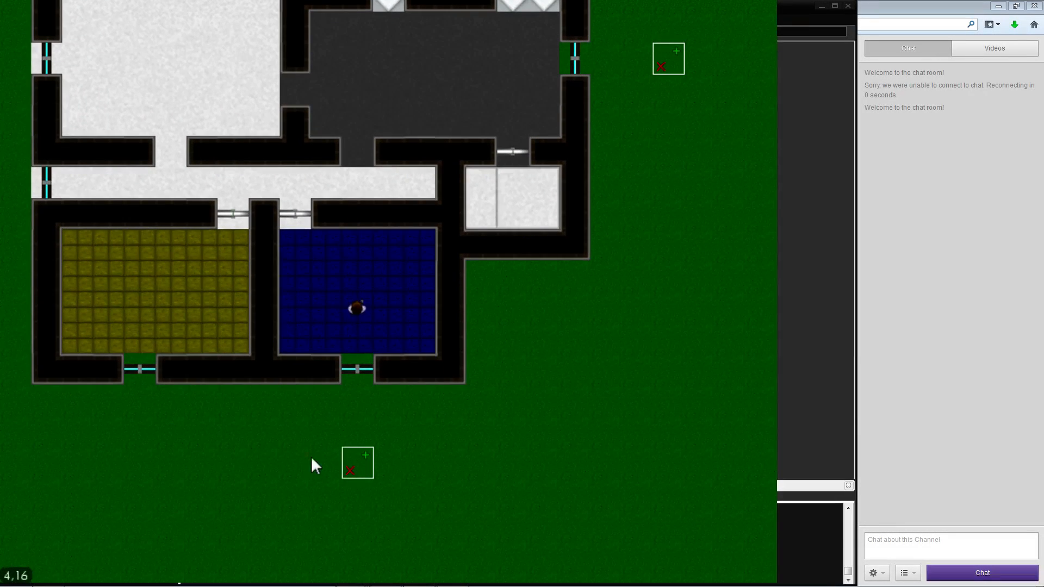
pyautogui.press('a')
pyautogui.press('w')
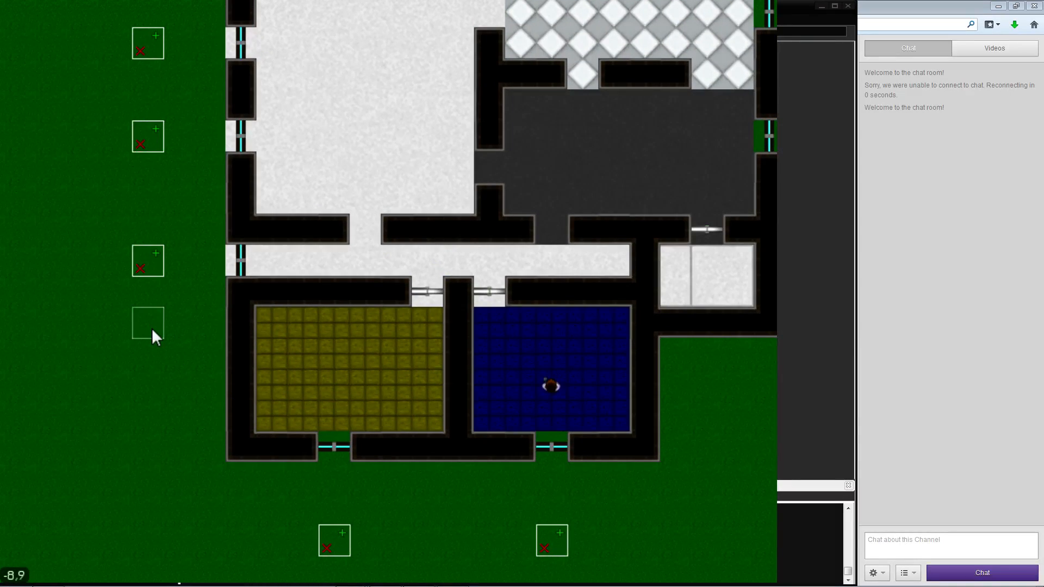
pyautogui.press('a')
pyautogui.press('s')
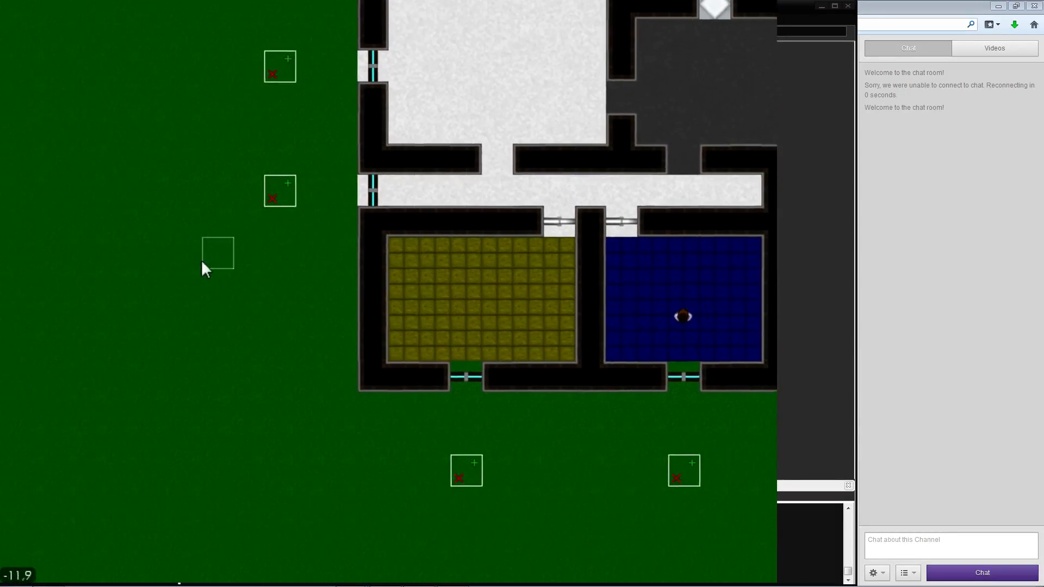
# Link the three spawn triggers on the west lawn to the zombie in the walled enclosure
pyautogui.press('d')
pyautogui.press('a')
pyautogui.press('w')
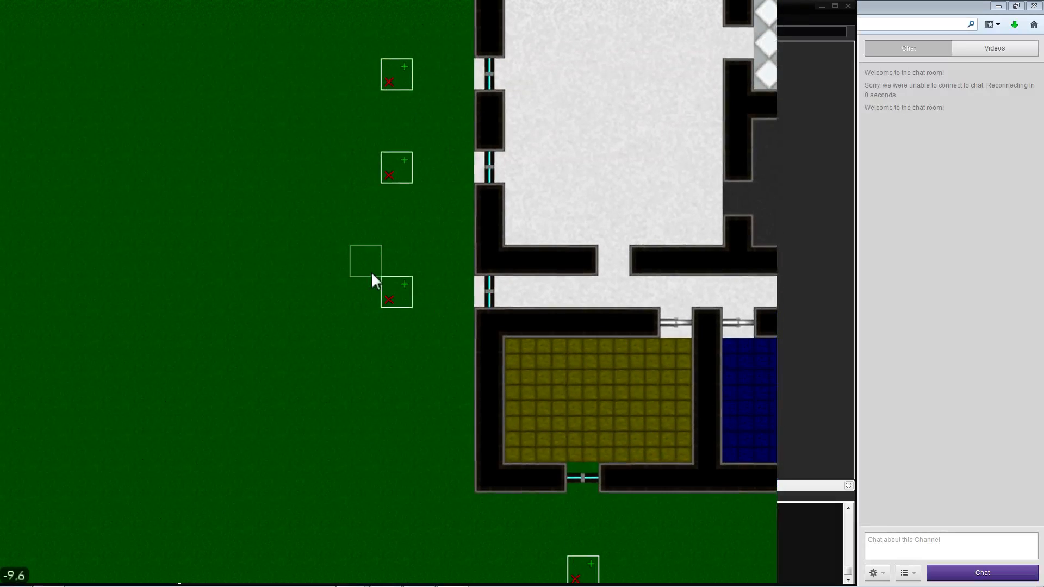
pyautogui.moveTo(410, 169); pyautogui.dragTo(487, 250)
pyautogui.press('a')
pyautogui.press('w')
pyautogui.moveTo(625, 215); pyautogui.dragTo(140, 245)
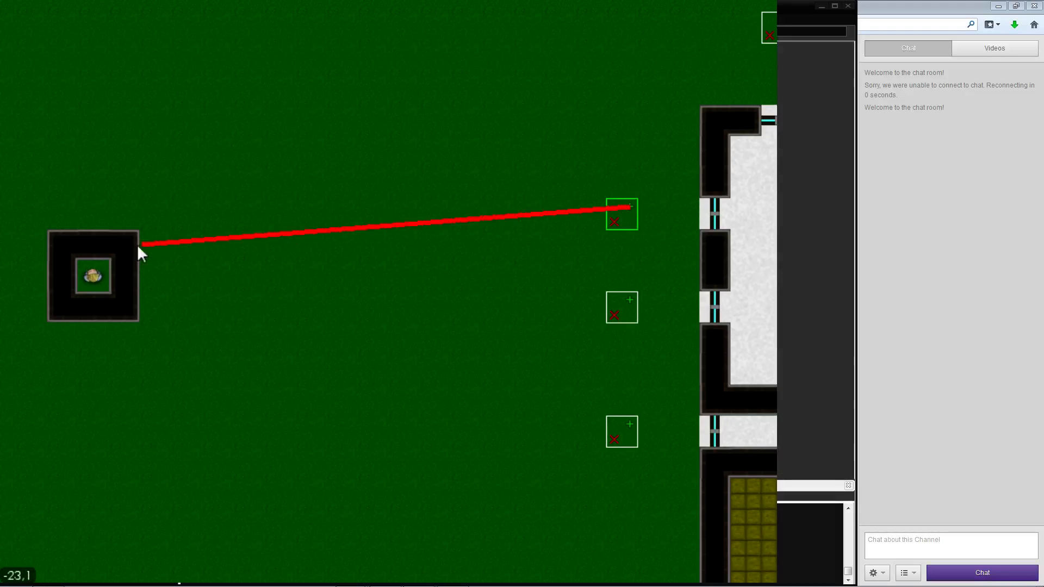
pyautogui.click(90, 275)
pyautogui.click(333, 181)
# Link the two spawn triggers outside the white room's north windows to the enclosed zombie
pyautogui.press('d')
pyautogui.press('w')
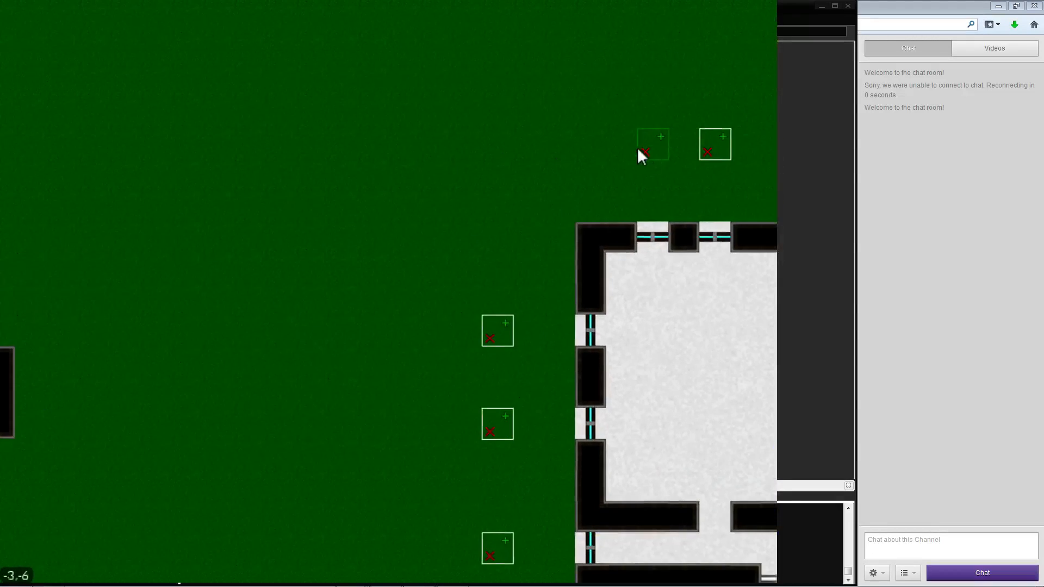
pyautogui.press('a')
pyautogui.press('s')
pyautogui.moveTo(637, 147); pyautogui.dragTo(99, 324)
pyautogui.press('d')
pyautogui.press('w')
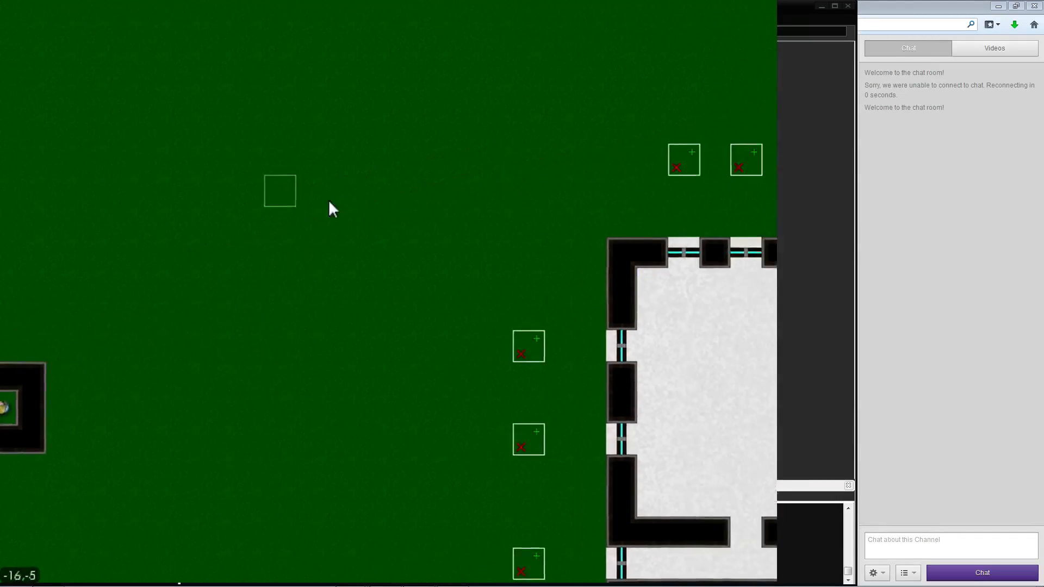
pyautogui.press('a')
pyautogui.press('s')
pyautogui.moveTo(666, 159); pyautogui.dragTo(98, 277)
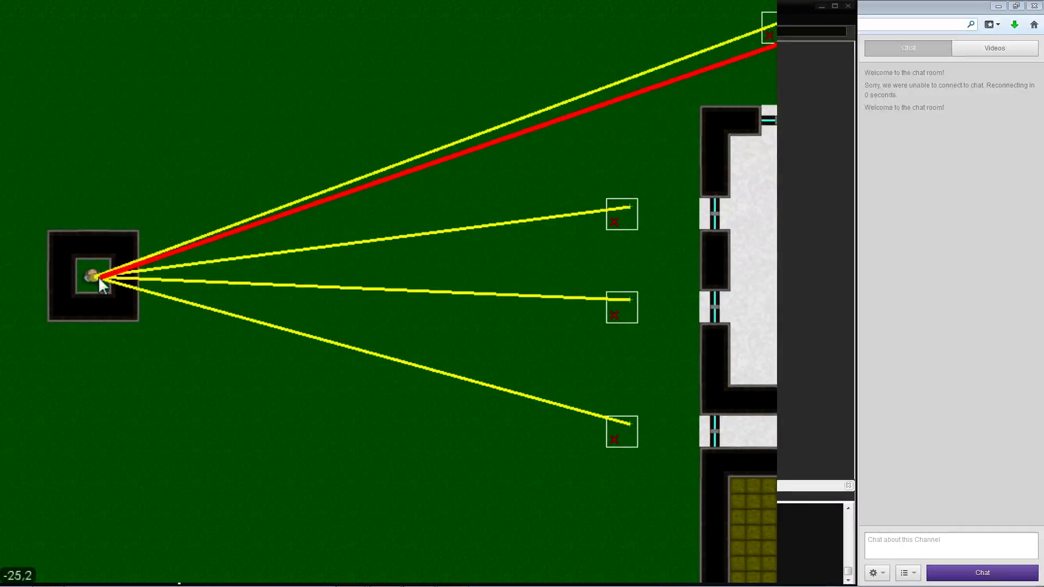
pyautogui.click(98, 277)
# Link the spawn trigger beside the stone path to the enclosed zombie
pyautogui.press('d')
pyautogui.press('w')
pyautogui.click(481, 195)
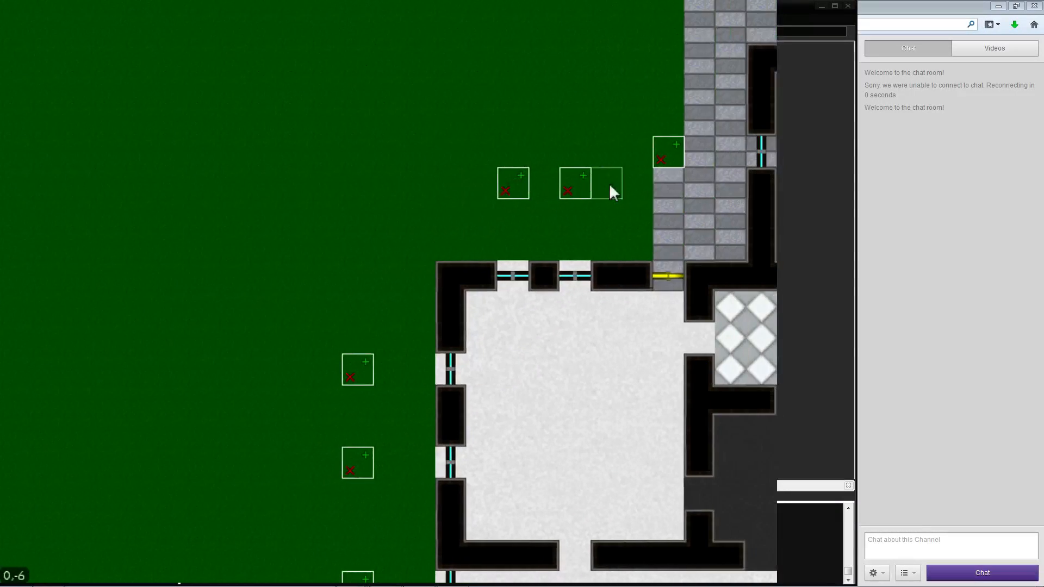
pyautogui.click(658, 155)
pyautogui.press('a')
pyautogui.press('s')
pyautogui.click(188, 214)
# Link the spawn trigger south of the yellow room's window to the enclosed zombie
pyautogui.press('d')
pyautogui.press('s')
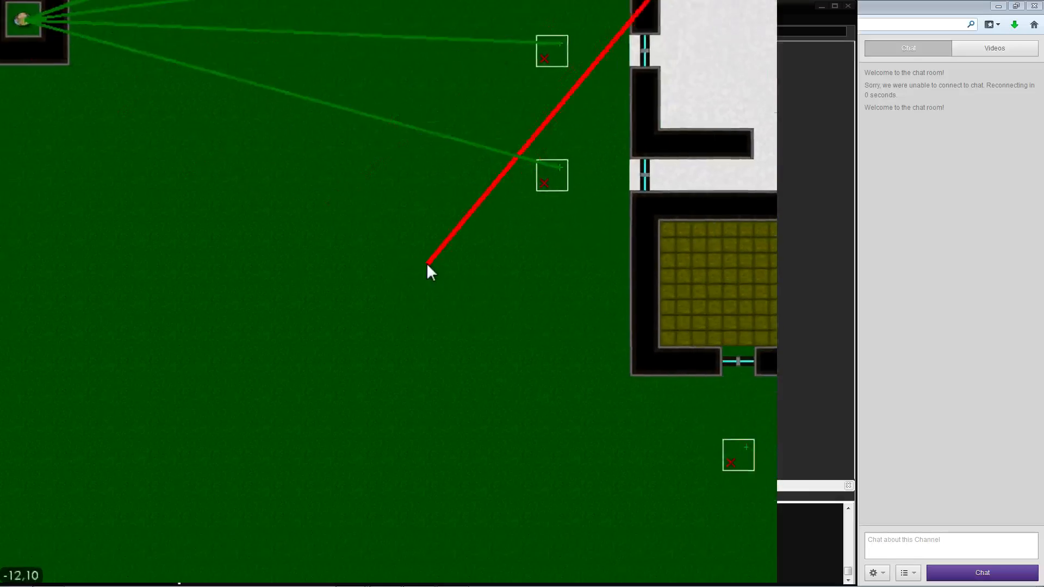
pyautogui.click(426, 263)
pyautogui.press('d')
pyautogui.press('s')
pyautogui.click(497, 230)
pyautogui.press('a')
pyautogui.press('w')
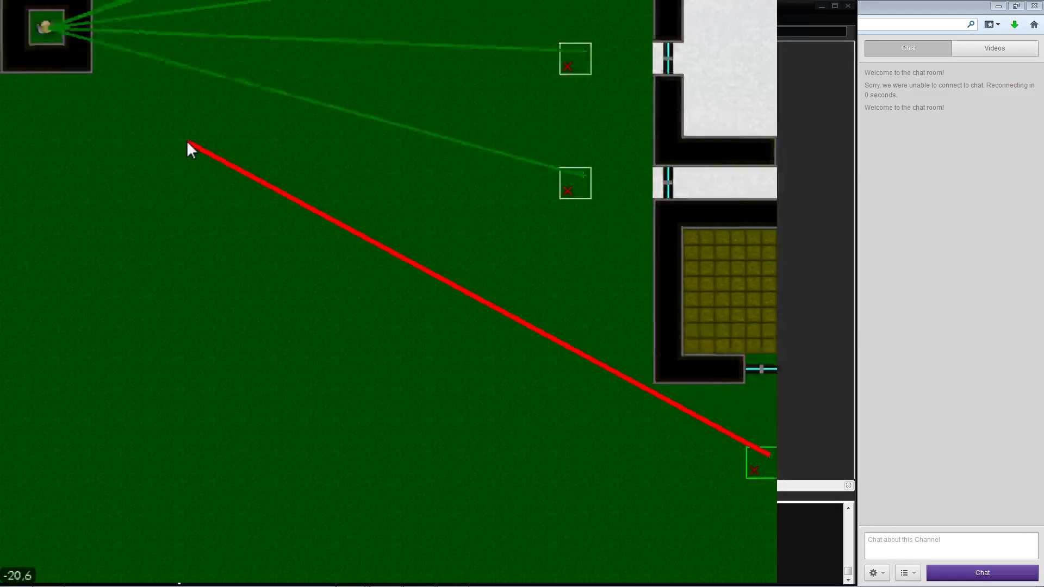
pyautogui.click(188, 162)
# Link the spawn trigger south of the blue room's window to the enclosed zombie
pyautogui.press('d')
pyautogui.press('s')
pyautogui.click(577, 271)
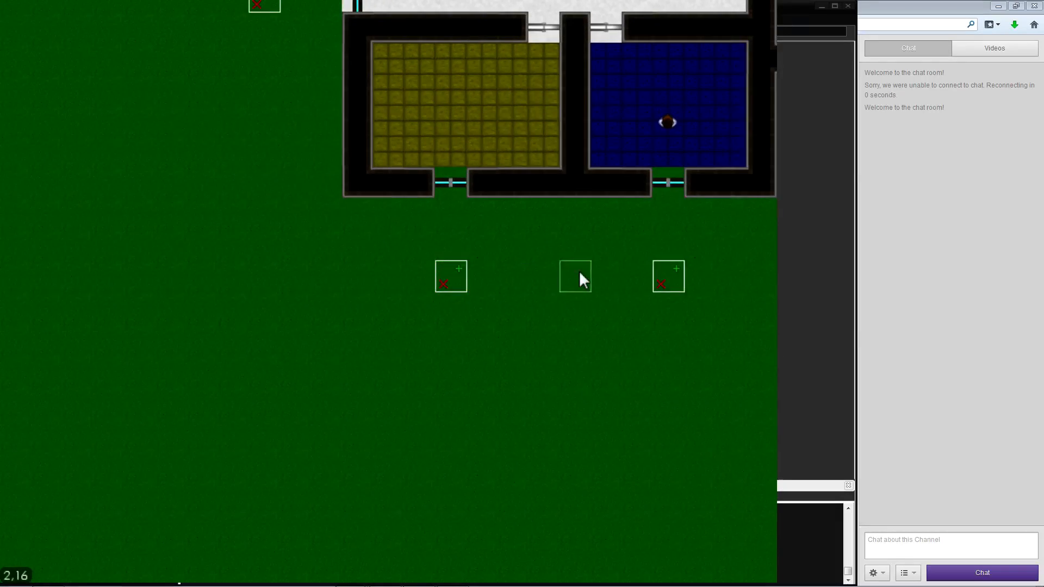
pyautogui.press('d')
pyautogui.click(603, 275)
pyautogui.press('a')
pyautogui.press('w')
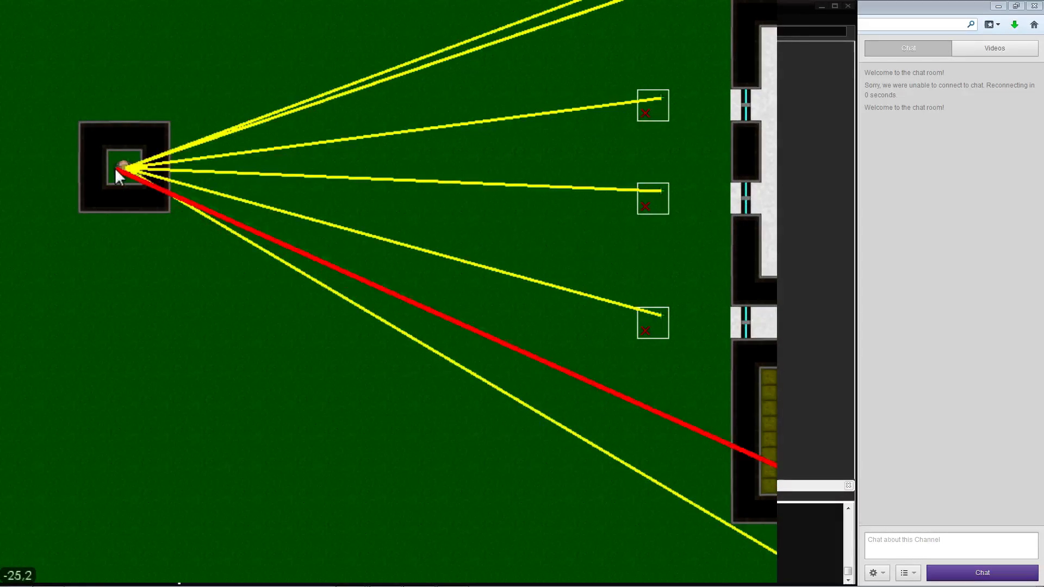
pyautogui.click(115, 167)
# Link the southernmost spawn trigger on the east lawn to the enclosed zombie
pyautogui.press('d')
pyautogui.press('s')
pyautogui.rightClick(603, 277)
pyautogui.press('w')
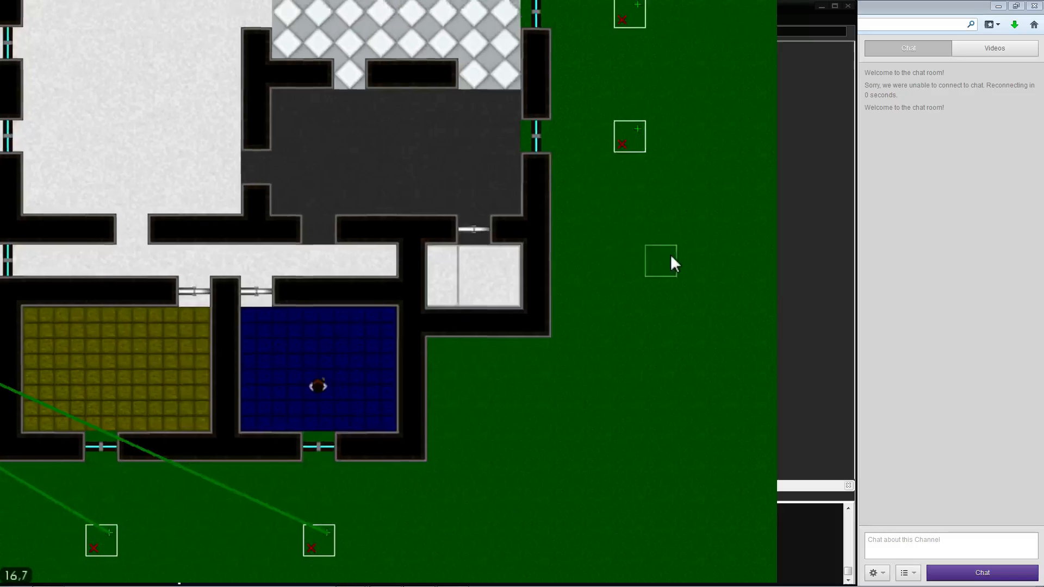
pyautogui.click(549, 238)
pyautogui.press('a')
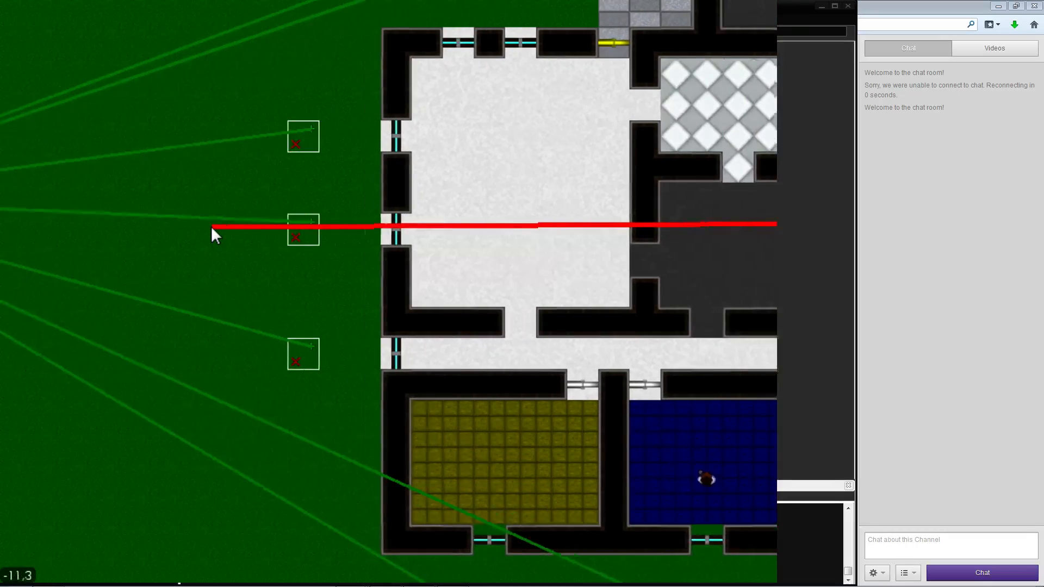
pyautogui.press('a')
pyautogui.press('w')
pyautogui.click(105, 233)
# Link the spawn trigger outside the checkered room's east window to the enclosed zombie
pyautogui.press('d')
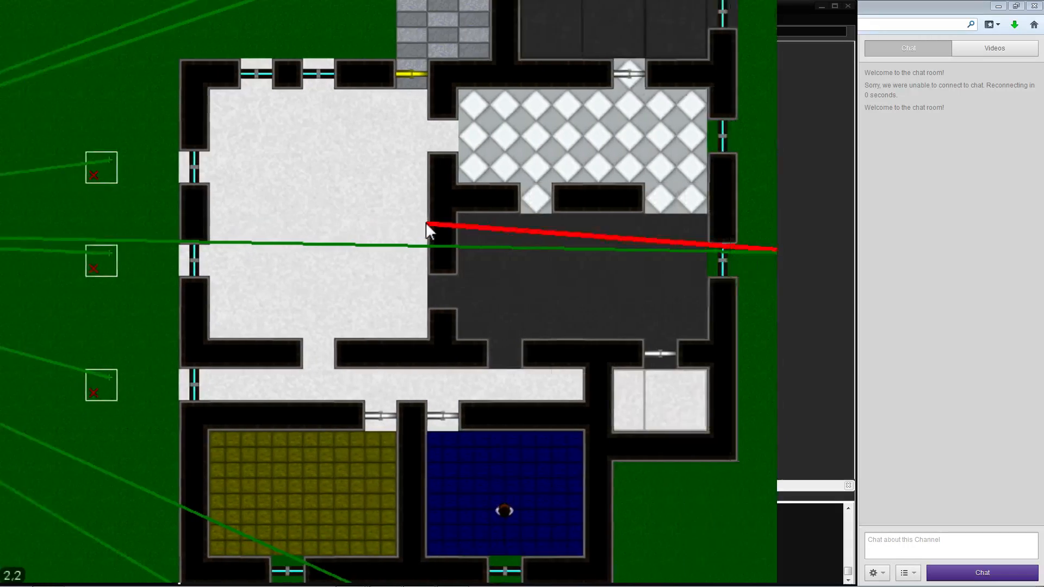
pyautogui.press('w')
pyautogui.rightClick(555, 254)
pyautogui.click(553, 217)
pyautogui.press('a')
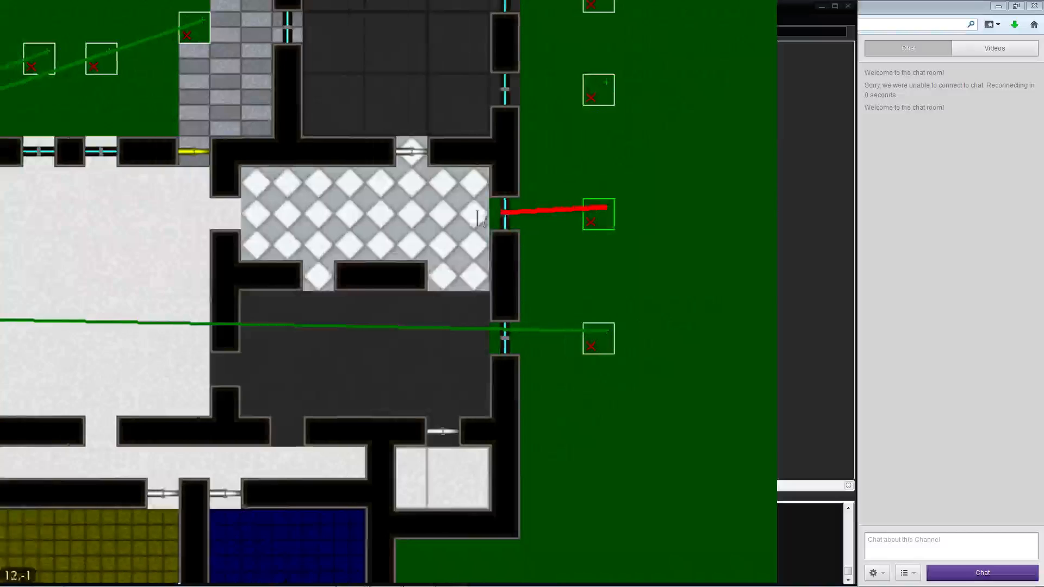
pyautogui.press('a')
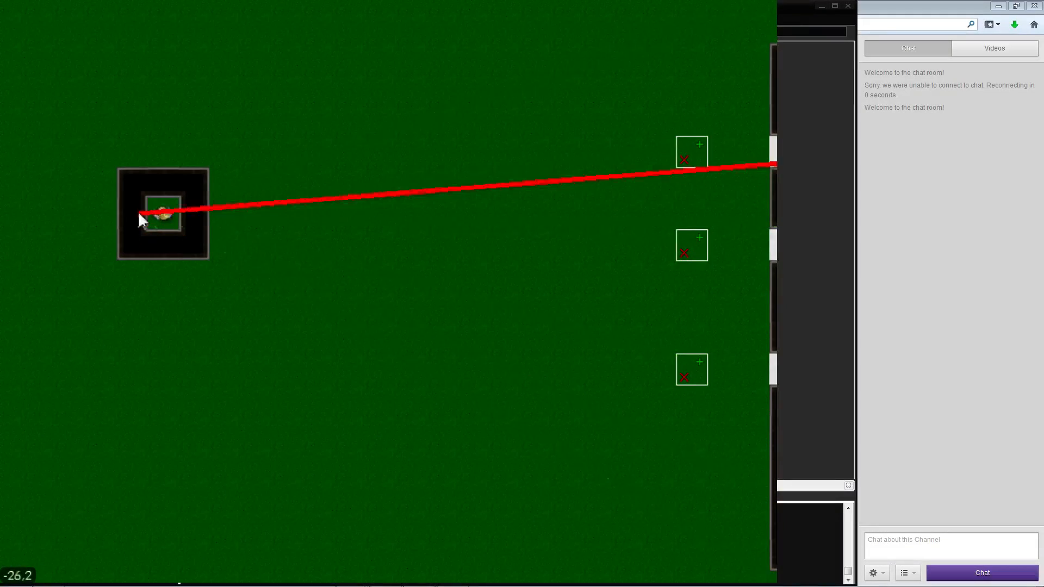
pyautogui.click(139, 214)
# Link the spawn trigger outside the northern dark room's lower east window to the enclosed zombie
pyautogui.press('d')
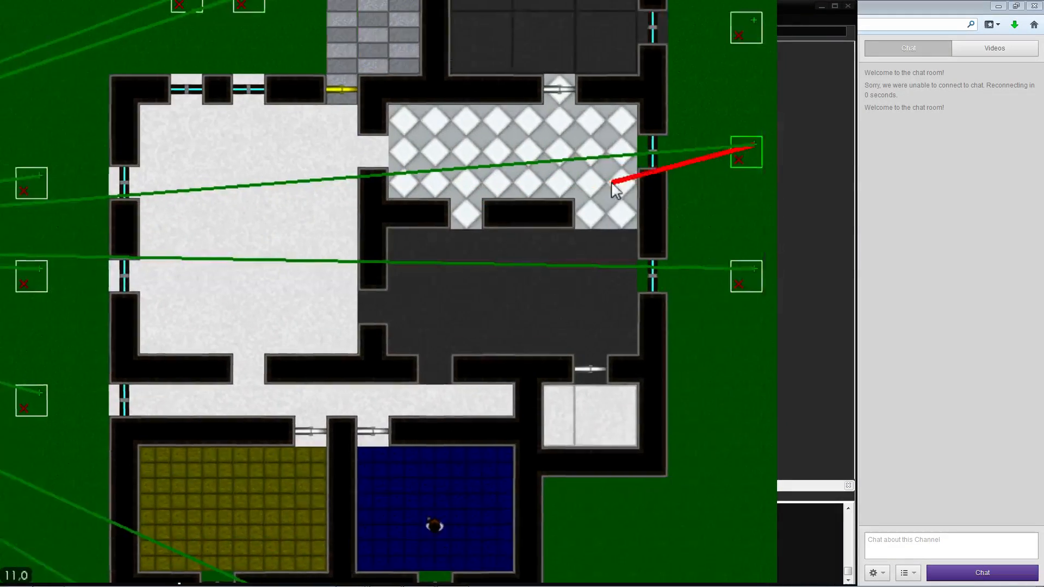
pyautogui.press('w')
pyautogui.press('a')
pyautogui.press('s')
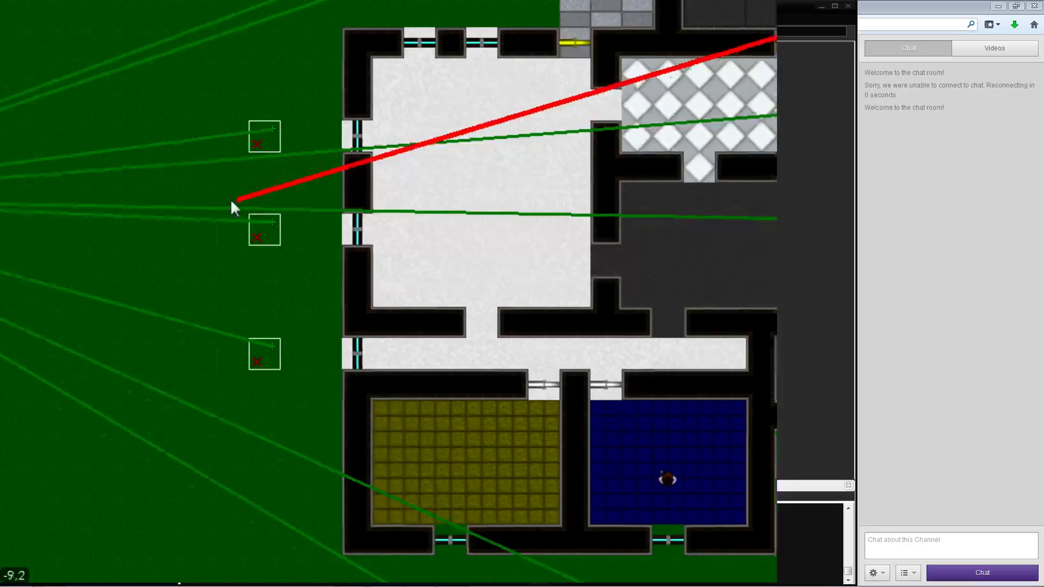
pyautogui.press('a')
# Link the northernmost spawn trigger on the east lawn to the enclosed zombie and end the linking
pyautogui.press('d')
pyautogui.press('w')
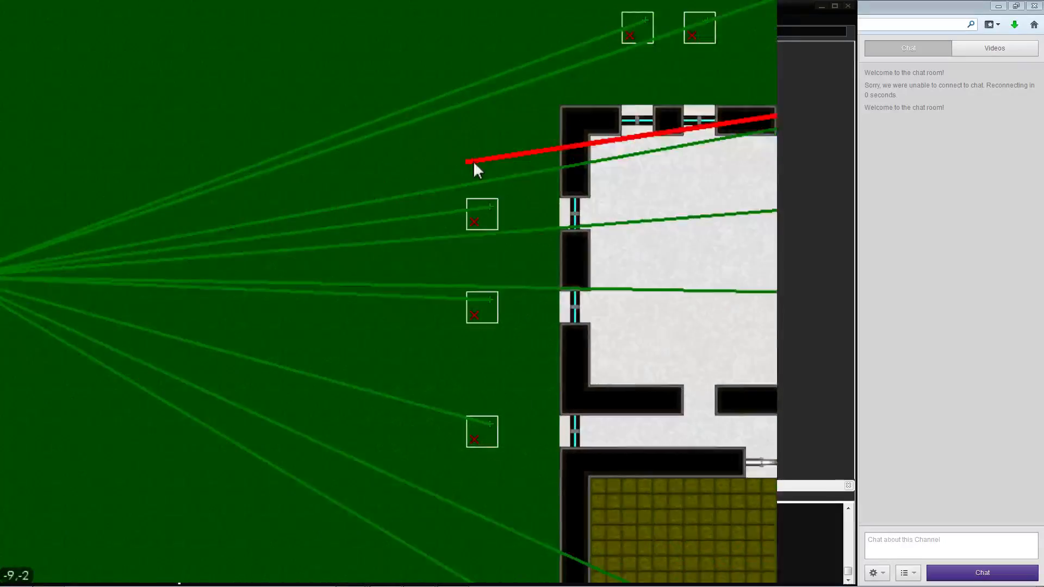
pyautogui.press('d')
pyautogui.press('w')
pyautogui.press('a')
pyautogui.press('s')
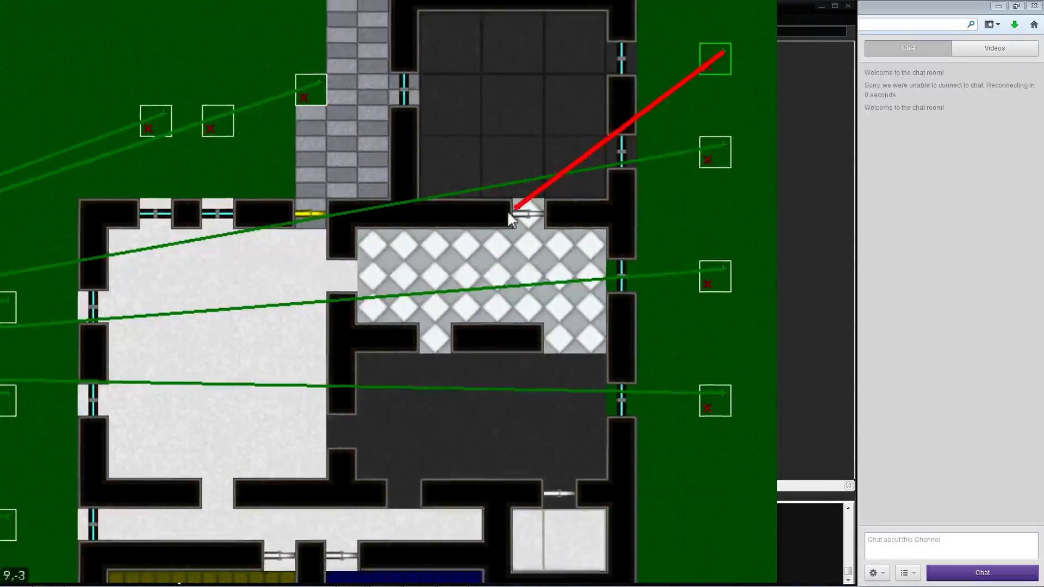
pyautogui.press('a')
pyautogui.press('s')
pyautogui.press('w')
pyautogui.press('s')
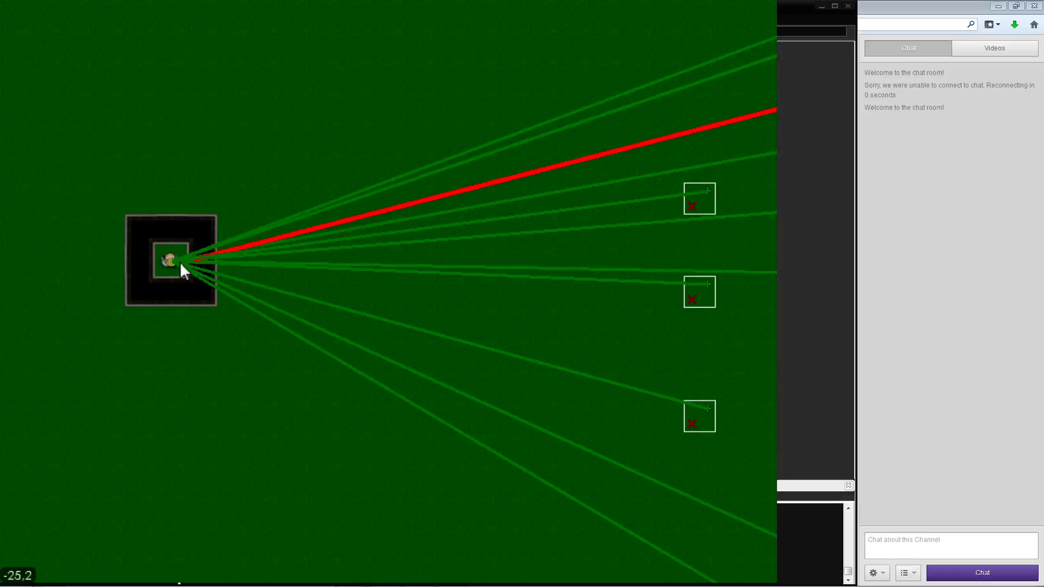
pyautogui.press('d')
pyautogui.press('w')
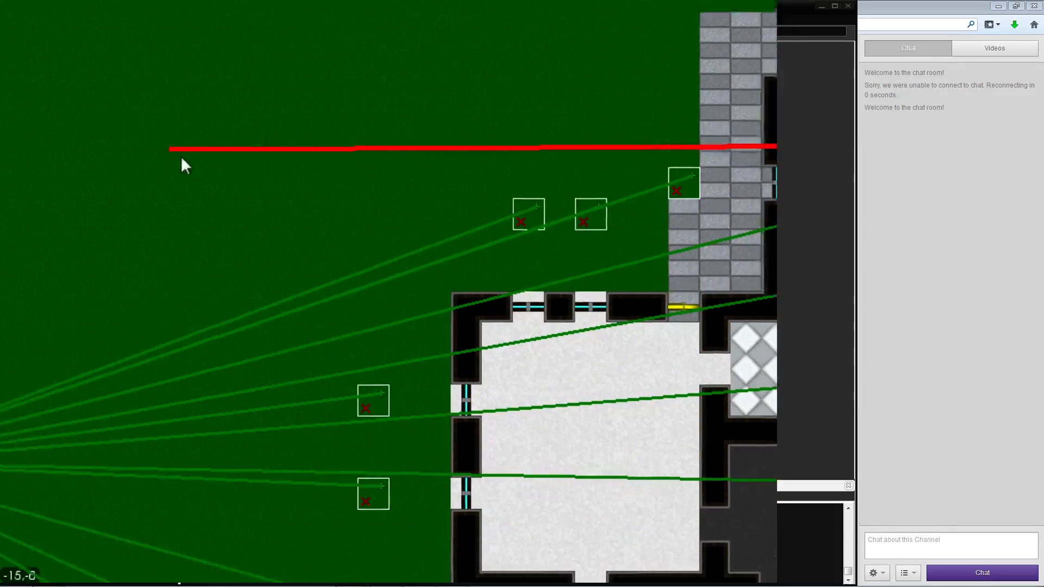
pyautogui.press('d')
pyautogui.press('s')
pyautogui.click(631, 158)
# Check around the house that every window's spawn trigger is linked to the enclosed zombie
pyautogui.press('a')
pyautogui.press('w')
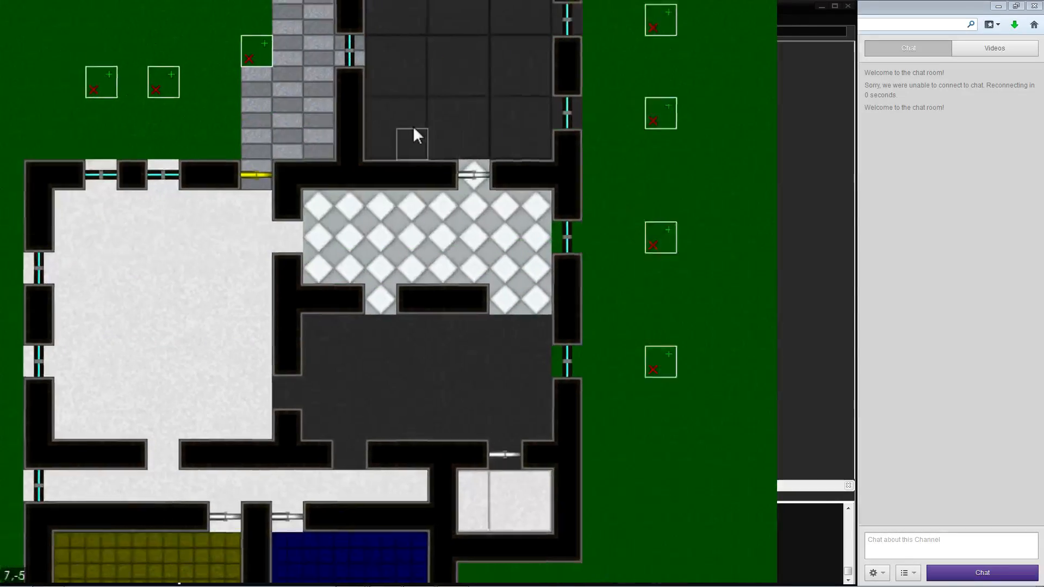
pyautogui.press('a')
pyautogui.press('w')
pyautogui.press('s')
pyautogui.press('d')
pyautogui.press('a')
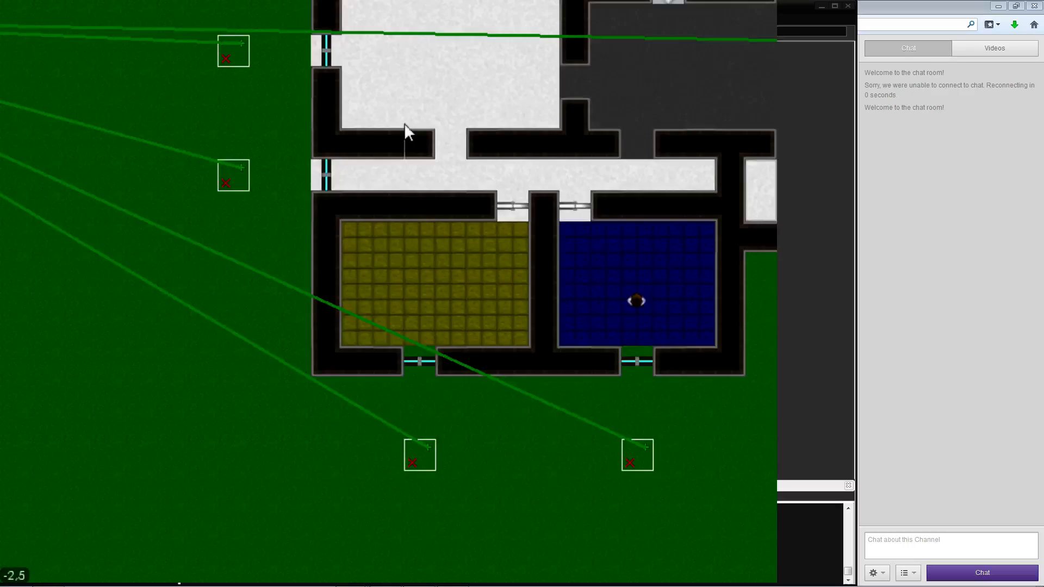
pyautogui.press('a')
pyautogui.press('w')
pyautogui.press('d')
pyautogui.press('s')
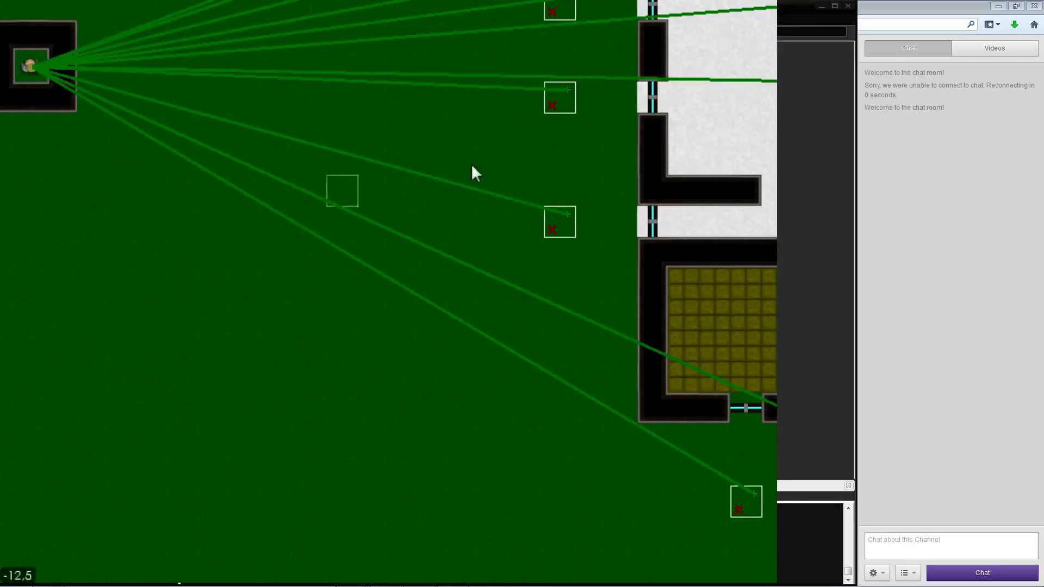
pyautogui.press('a')
pyautogui.press('w')
pyautogui.press('s')
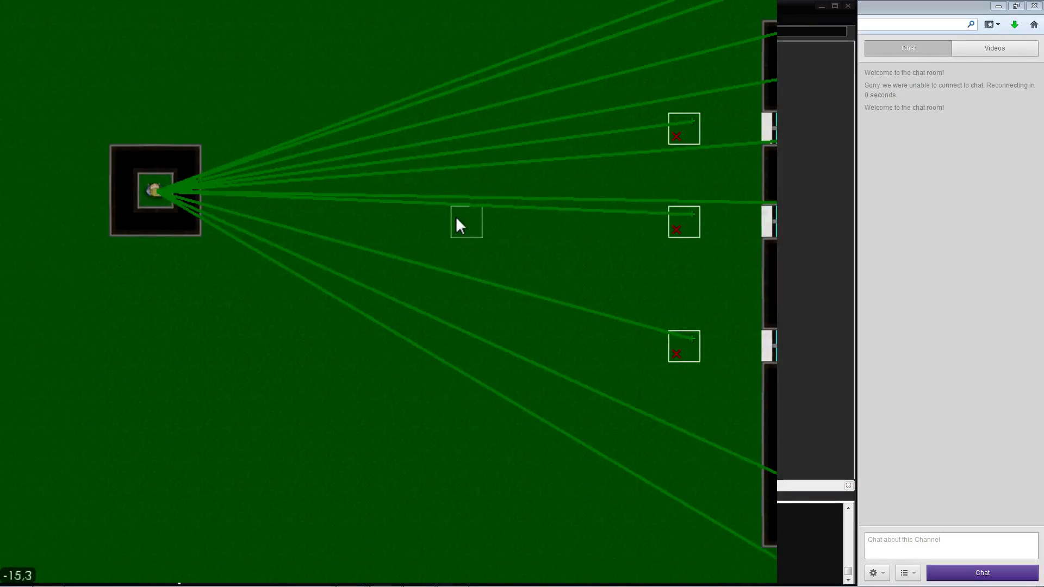
pyautogui.press('d')
pyautogui.press('d')
pyautogui.press('s')
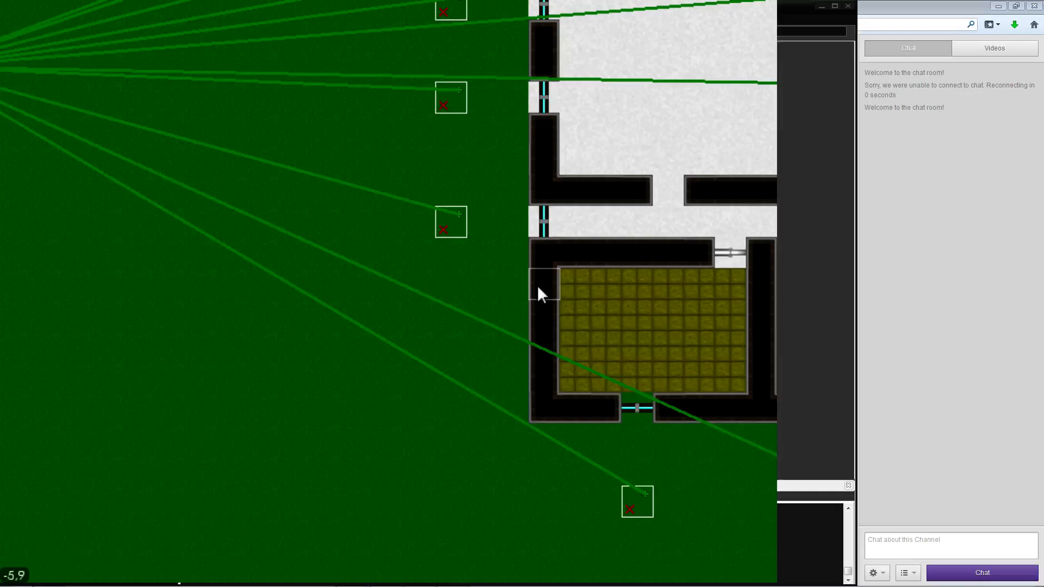
pyautogui.press('a')
pyautogui.press('w')
pyautogui.press('d')
pyautogui.press('s')
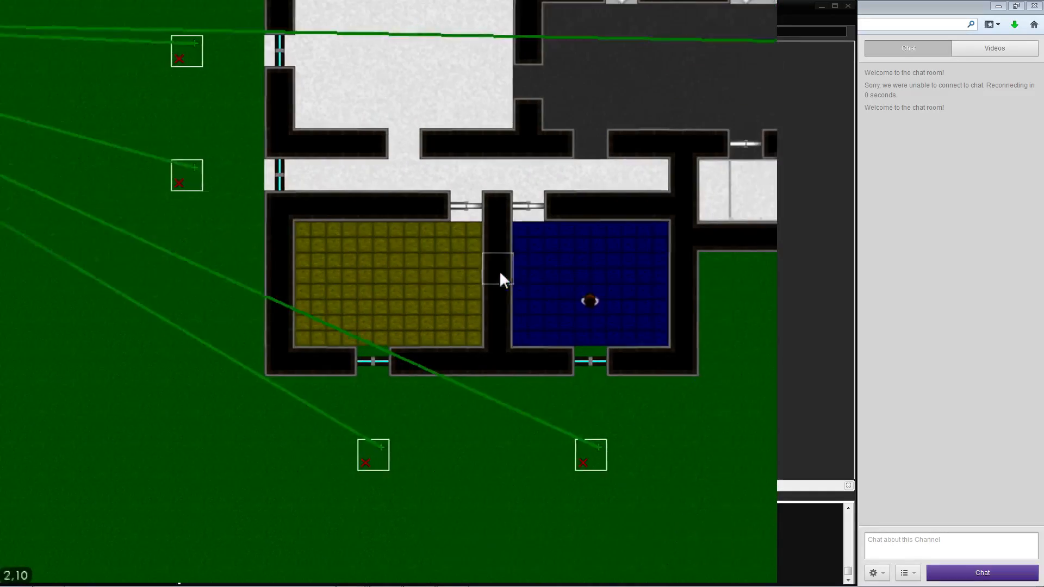
pyautogui.press('w')
pyautogui.press('d')
pyautogui.press('a')
pyautogui.press('d')
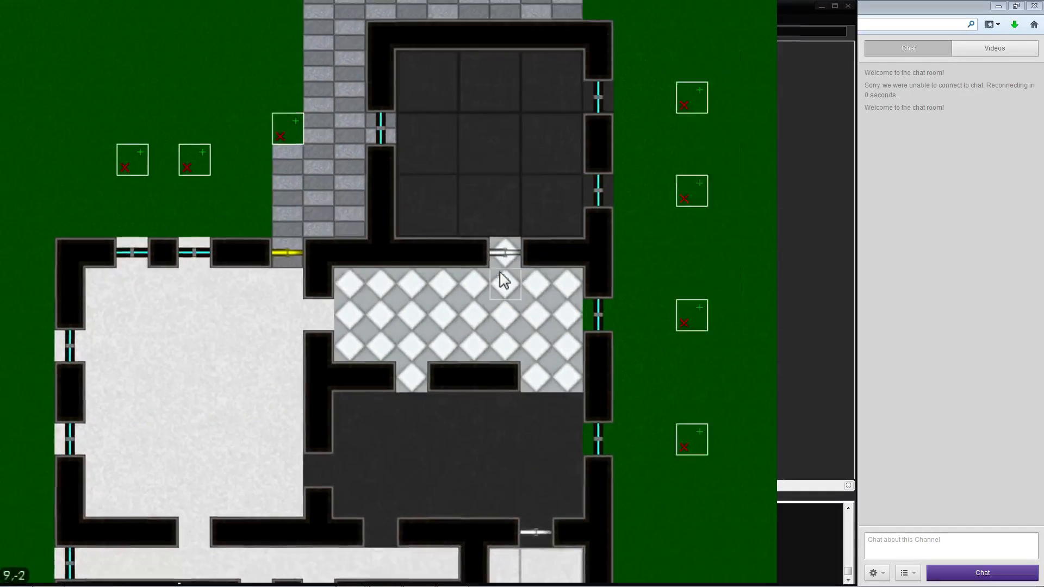
# Review the Timer settings of the spawn trigger outside the corridor's west window
pyautogui.press('s')
pyautogui.press('a')
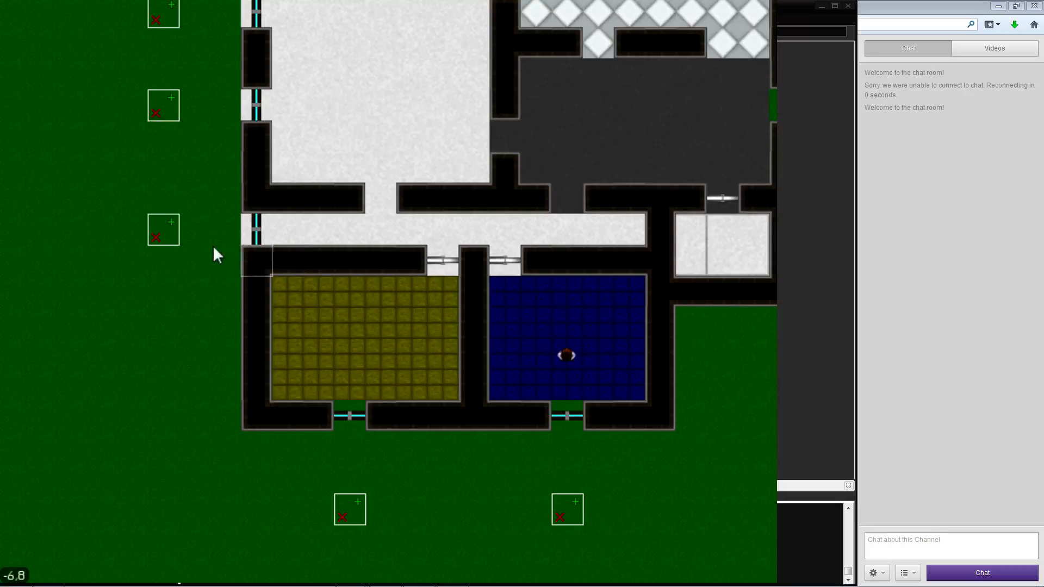
pyautogui.click(163, 233)
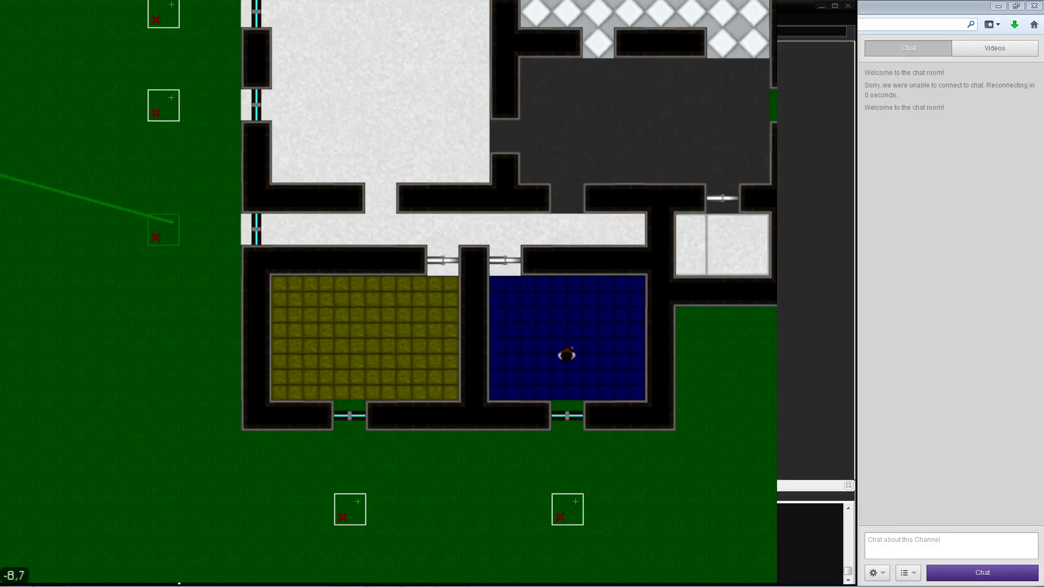
pyautogui.rightClick(164, 233)
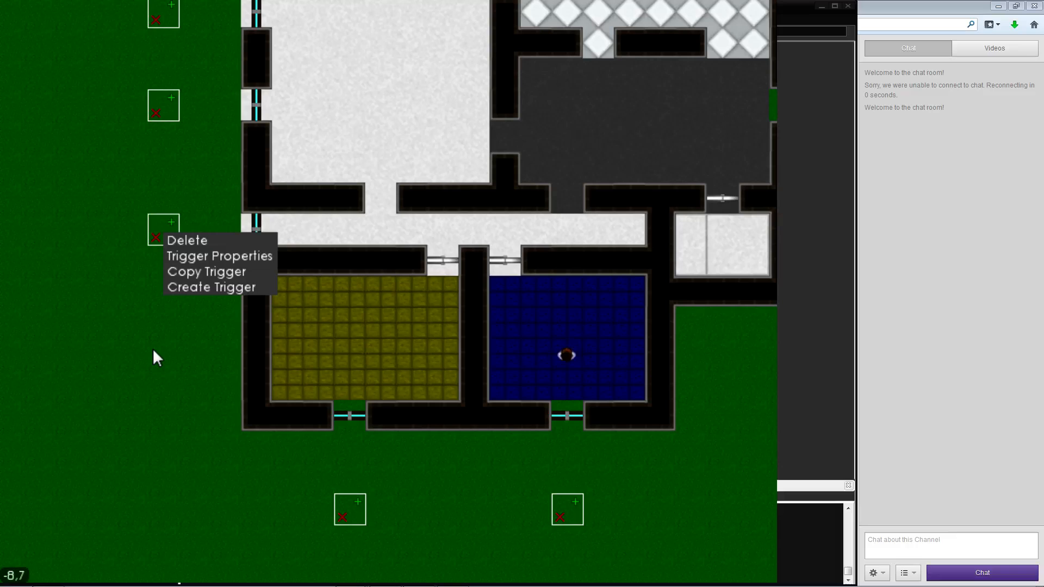
pyautogui.click(138, 348)
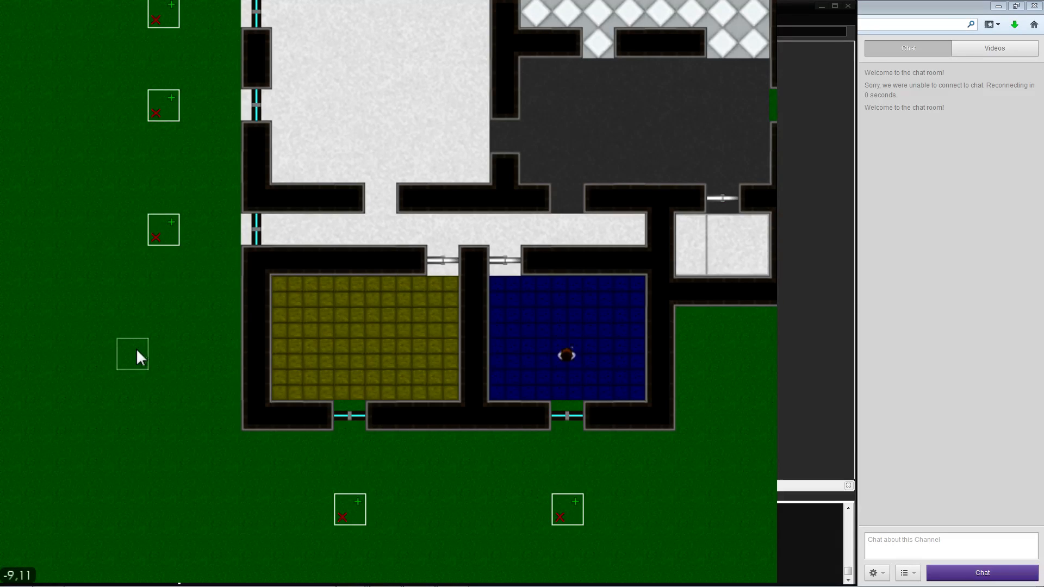
pyautogui.press('a')
pyautogui.press('w')
pyautogui.press('d')
pyautogui.press('d')
pyautogui.press('s')
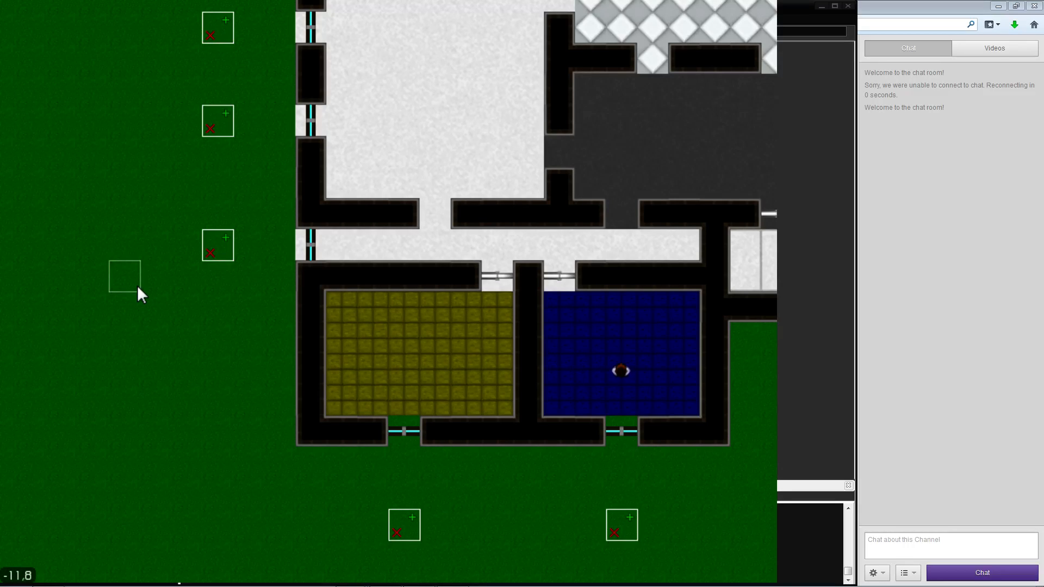
pyautogui.rightClick(215, 251)
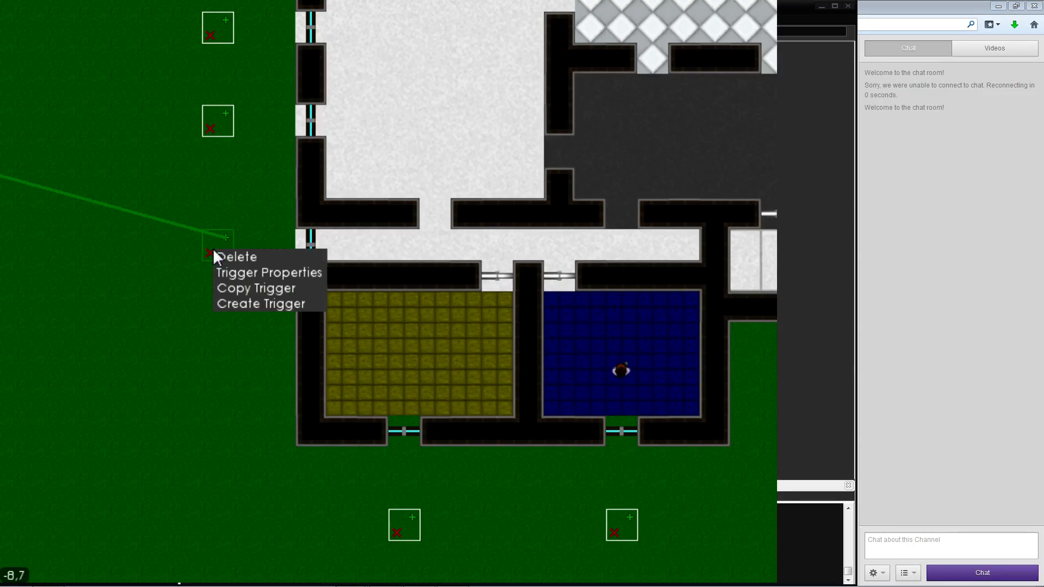
pyautogui.click(231, 273)
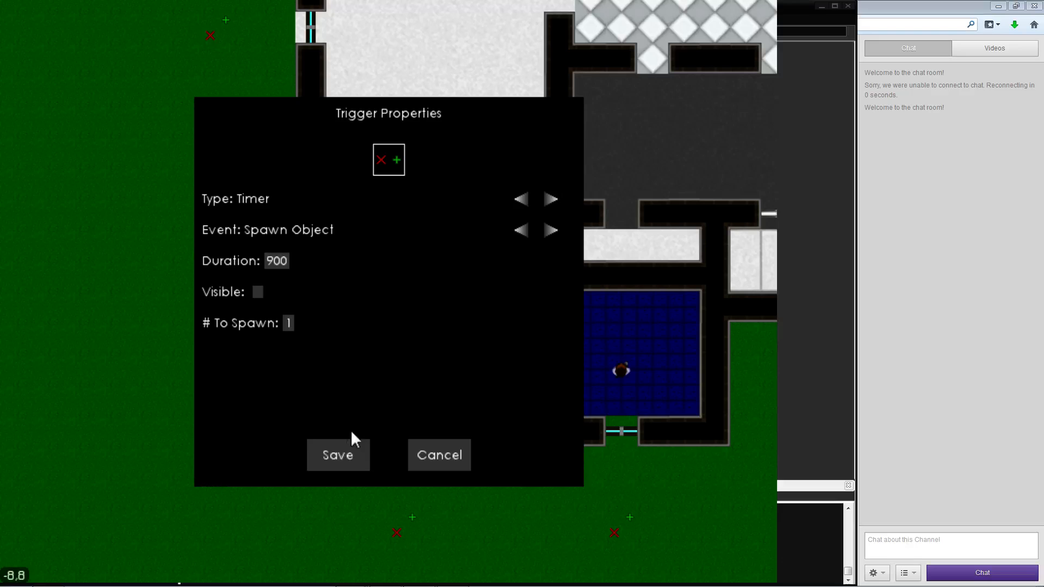
pyautogui.click(351, 446)
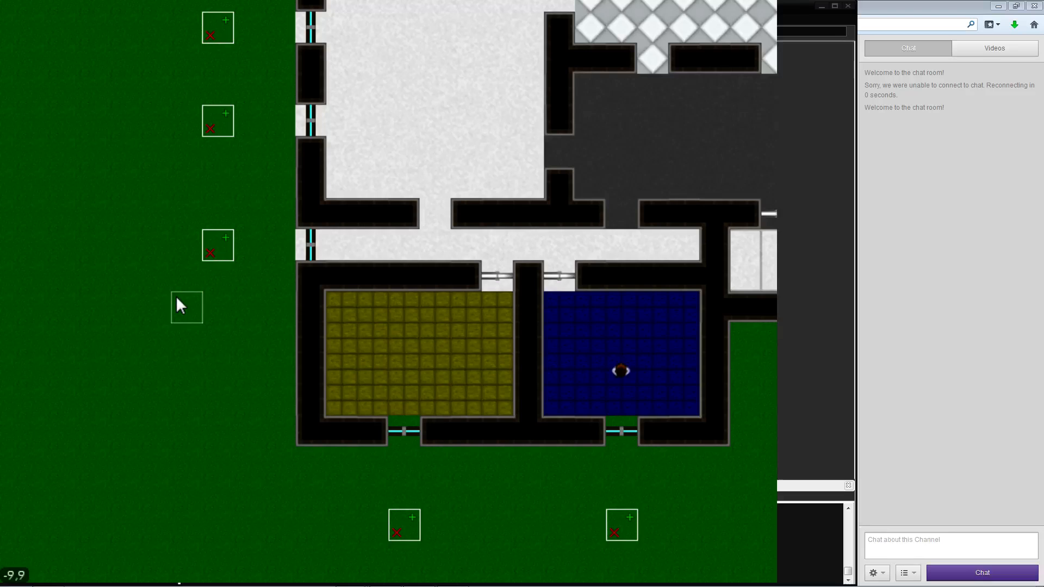
# Set the Timer duration of the spawn trigger outside the corridor's west window to 30
pyautogui.press('a')
pyautogui.press('w')
pyautogui.rightClick(252, 277)
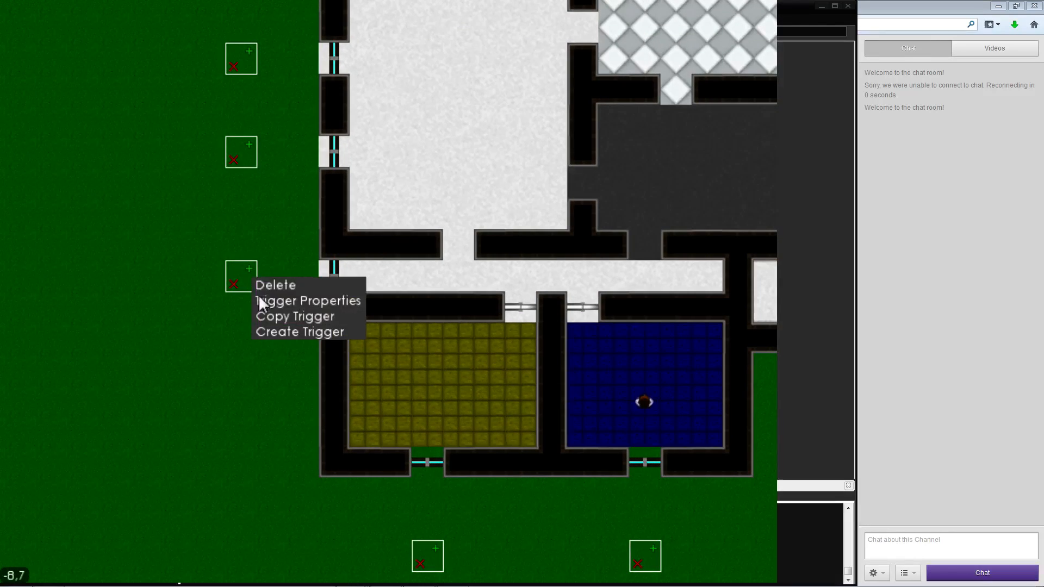
pyautogui.click(256, 295)
pyautogui.click(283, 261)
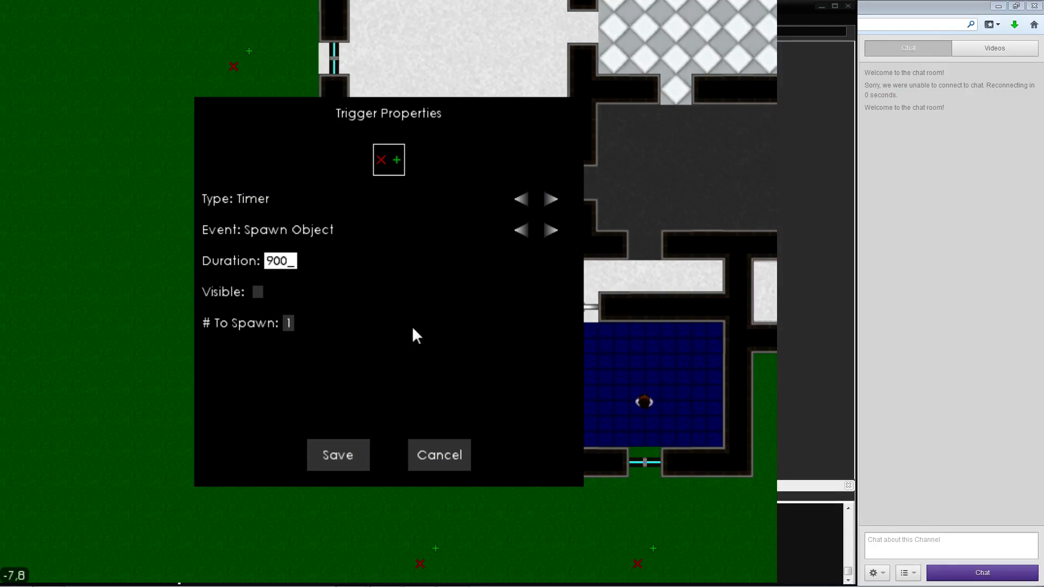
pyautogui.press('BackSpace')
pyautogui.press('BackSpace')
pyautogui.press('BackSpace')
pyautogui.write('30')
pyautogui.click(335, 456)
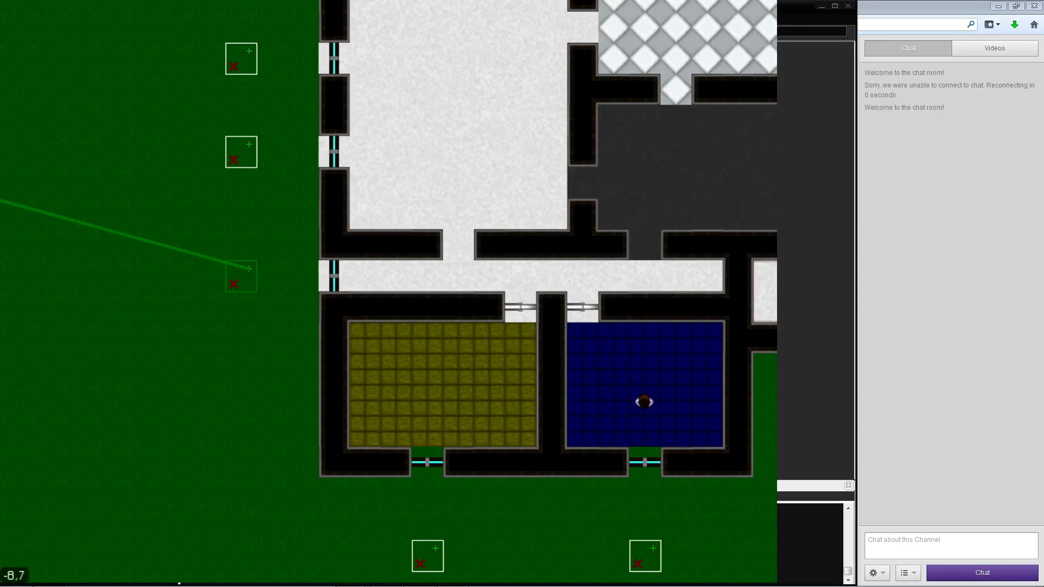
# Place a new trigger southwest of the corridor window's spawn trigger, of type Timer with a duration of 1
pyautogui.press('a')
pyautogui.press('w')
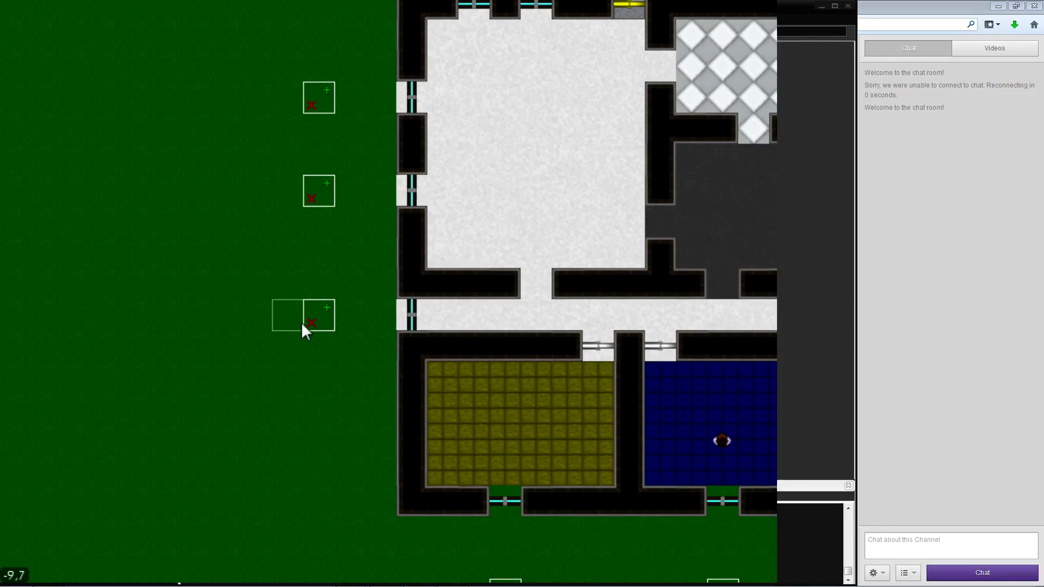
pyautogui.click(255, 353)
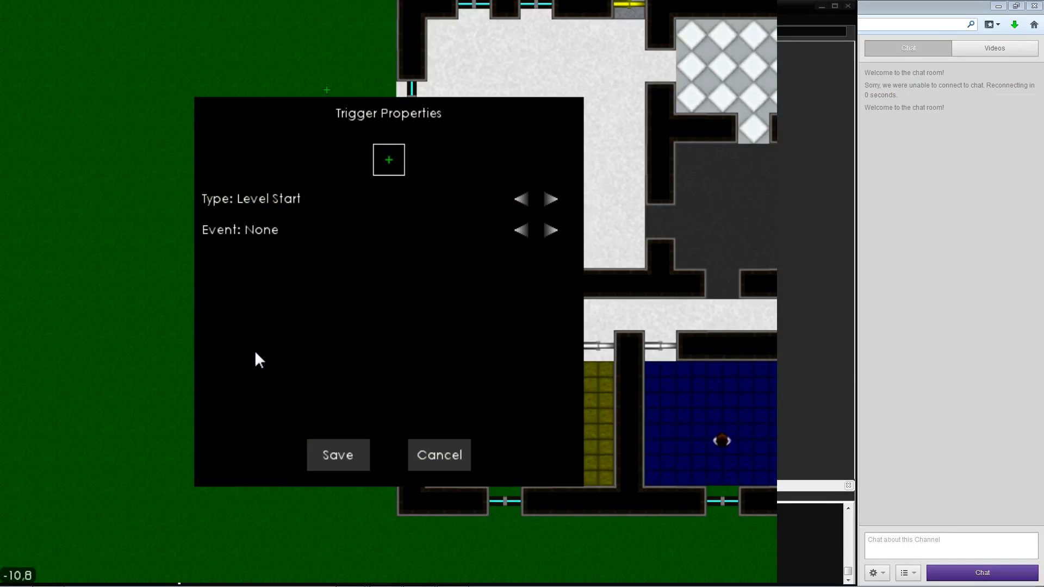
pyautogui.click(551, 200)
pyautogui.click(551, 200)
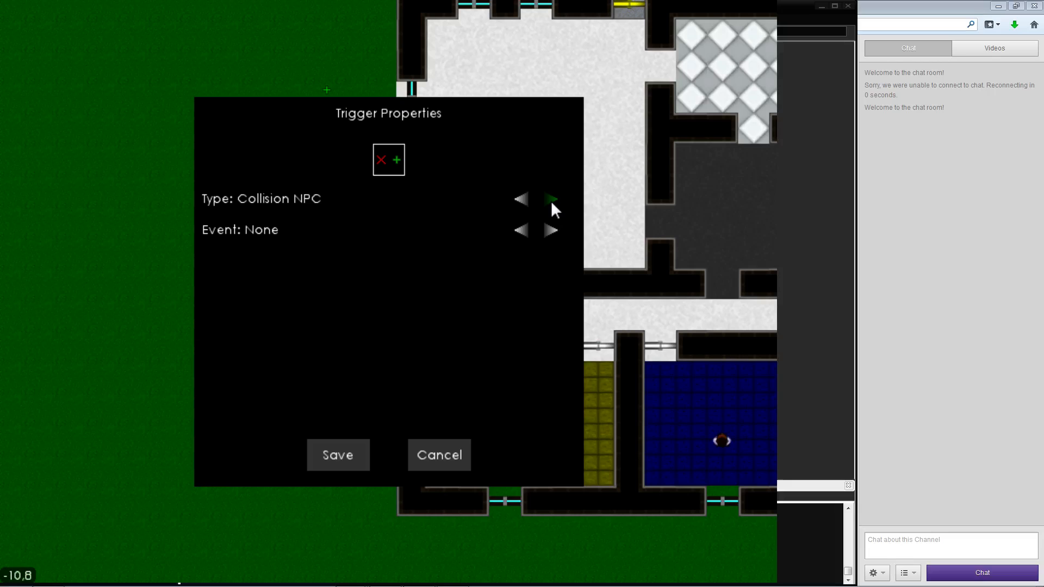
pyautogui.click(551, 200)
pyautogui.click(551, 200)
pyautogui.click(551, 200)
pyautogui.click(526, 199)
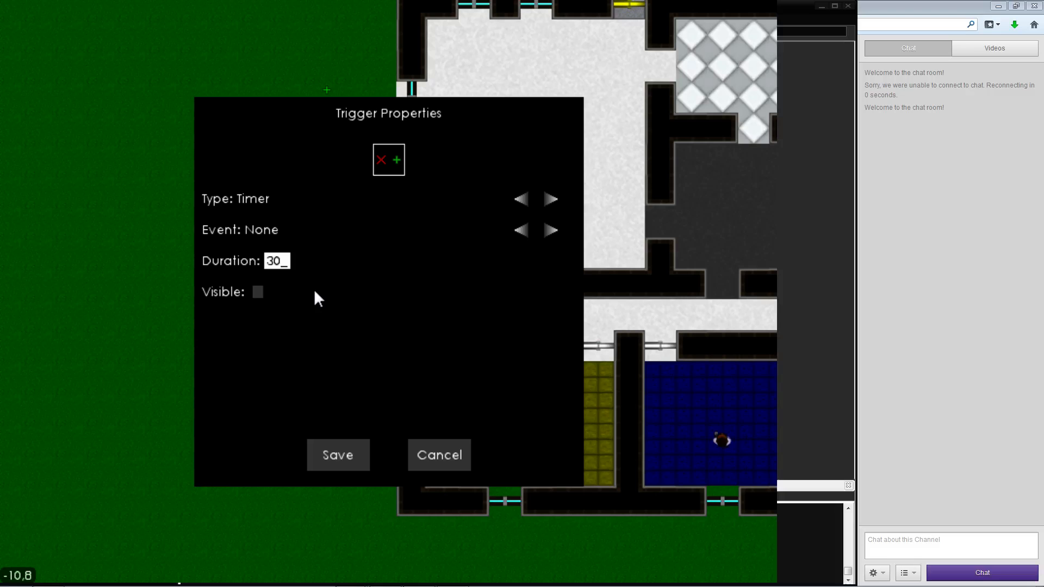
pyautogui.press('BackSpace')
pyautogui.press('BackSpace')
pyautogui.write('1')
pyautogui.press('Return')
# Set the new Timer trigger's event to Stop Timer and save it
pyautogui.click(525, 231)
pyautogui.click(525, 232)
pyautogui.click(525, 232)
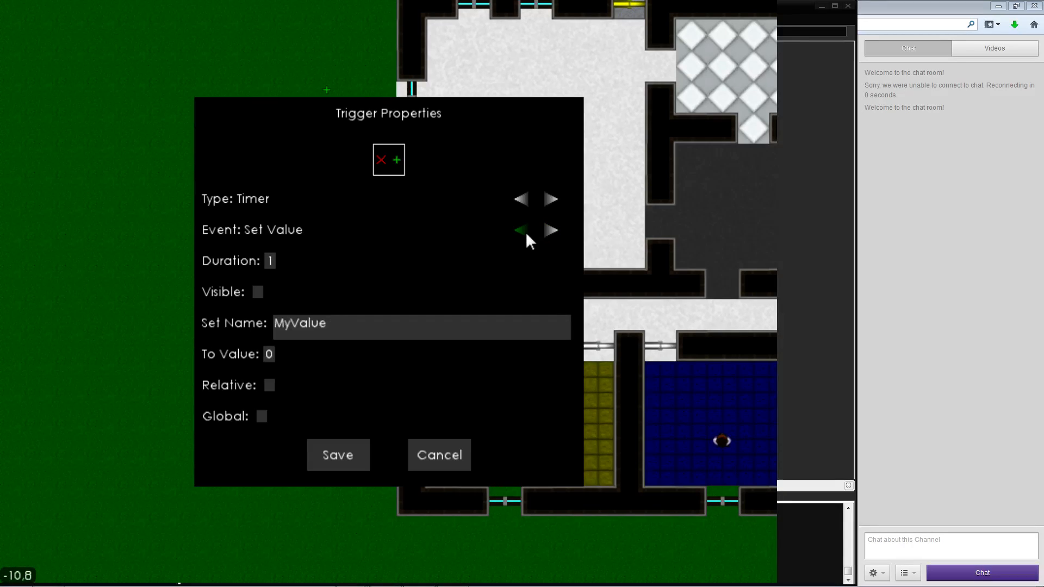
pyautogui.click(525, 232)
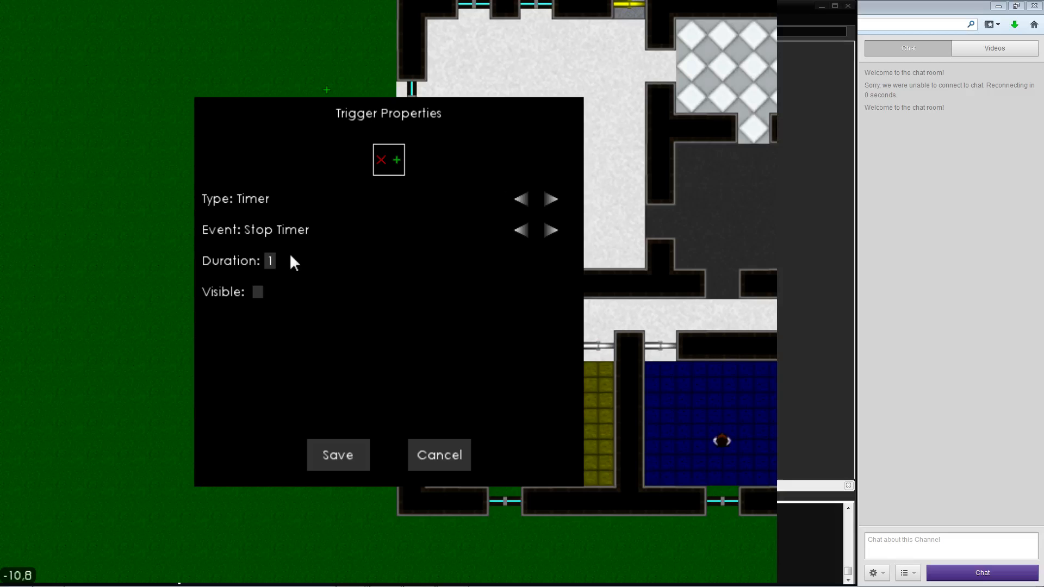
pyautogui.click(326, 454)
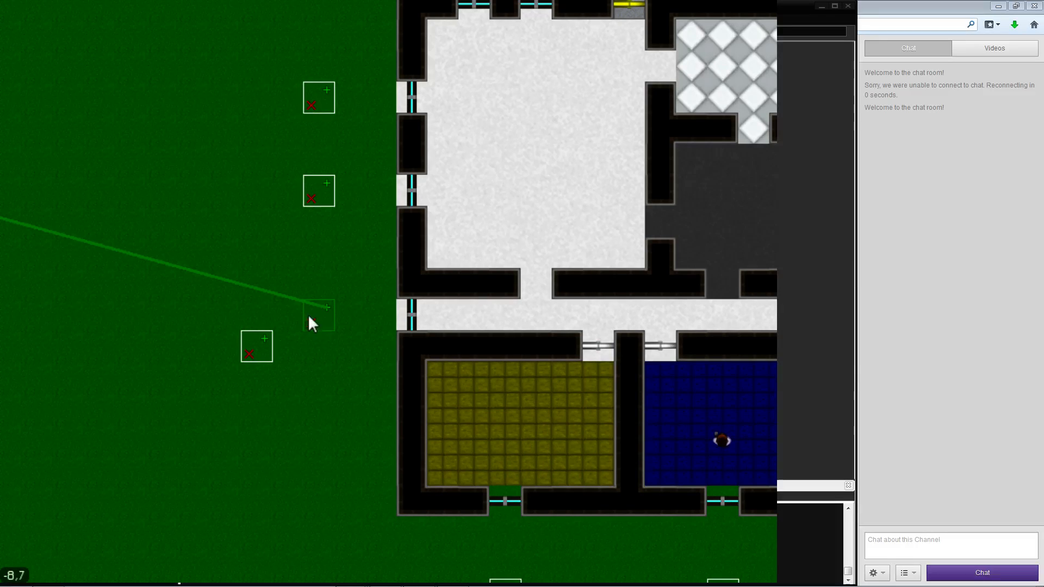
# Link the corridor window's spawn trigger to the Stop Timer trigger, and link the Stop Timer trigger back to the spawn trigger
pyautogui.click(247, 358)
pyautogui.click(371, 385)
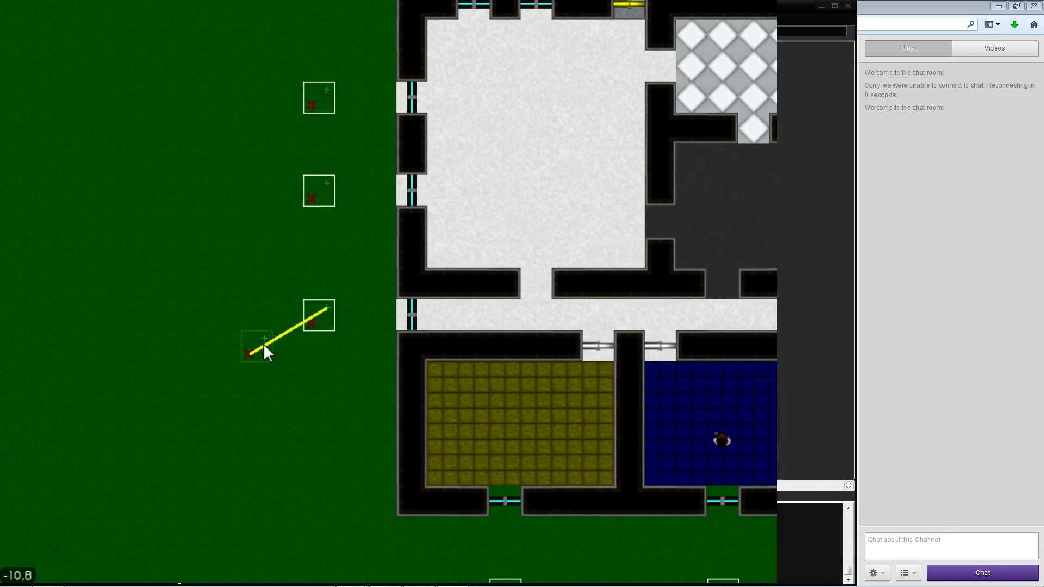
pyautogui.click(262, 340)
pyautogui.click(316, 319)
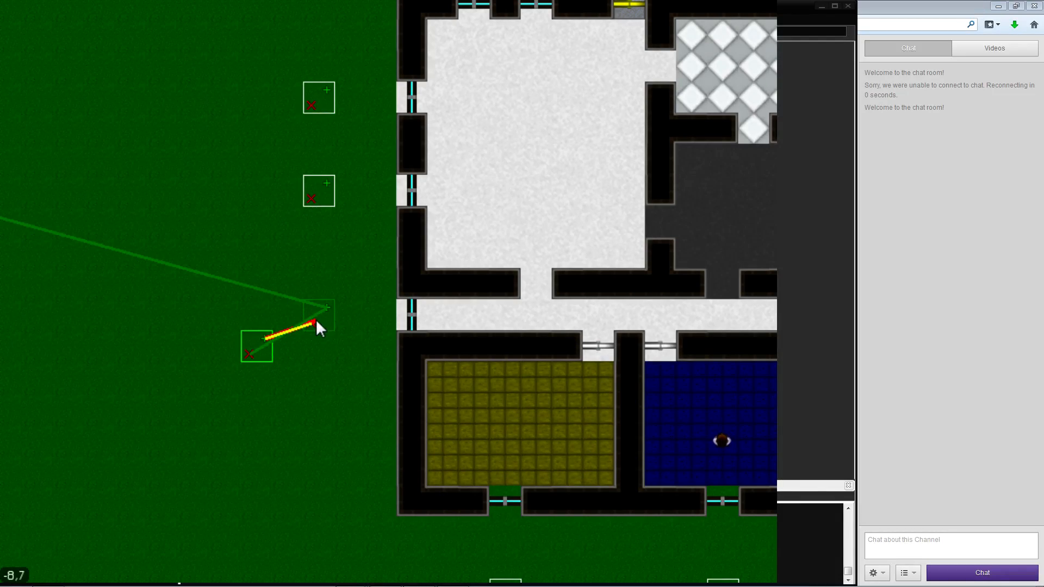
pyautogui.click(322, 374)
pyautogui.click(313, 324)
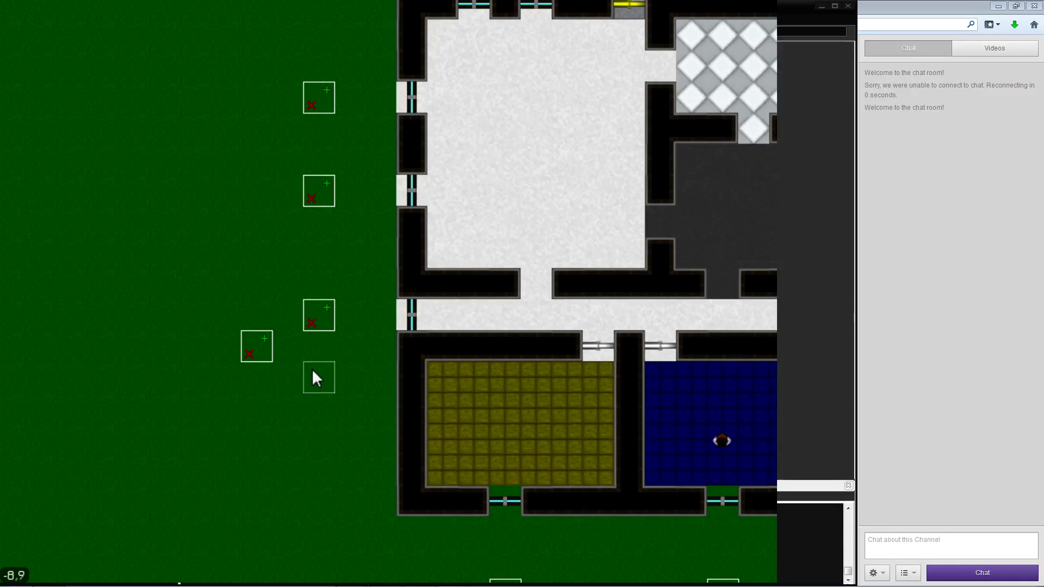
# Place another trigger directly below the Stop Timer trigger and set its type to NOT
pyautogui.click(263, 373)
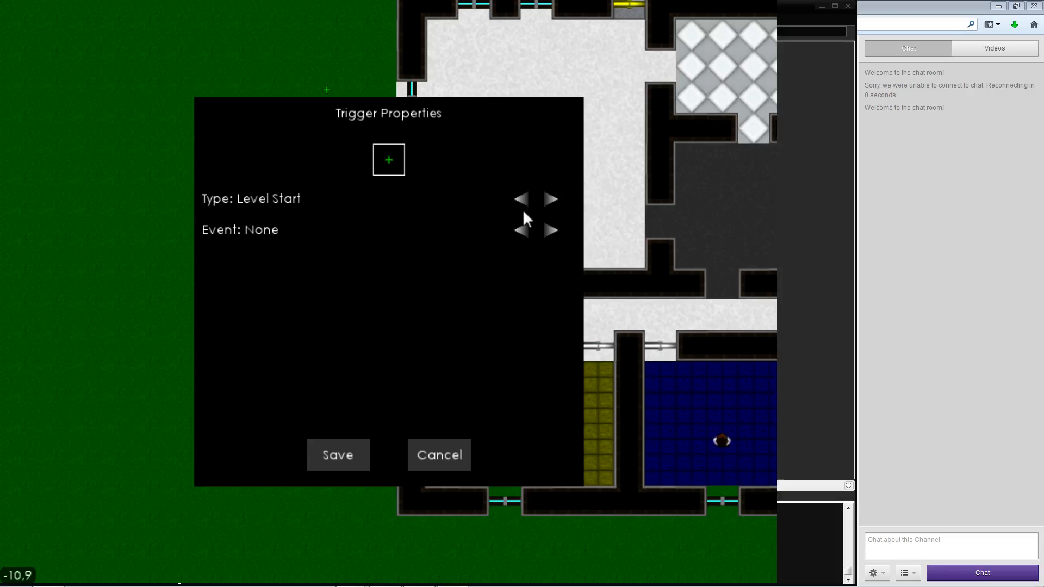
pyautogui.click(551, 200)
pyautogui.click(551, 200)
pyautogui.click(551, 200)
pyautogui.click(551, 200)
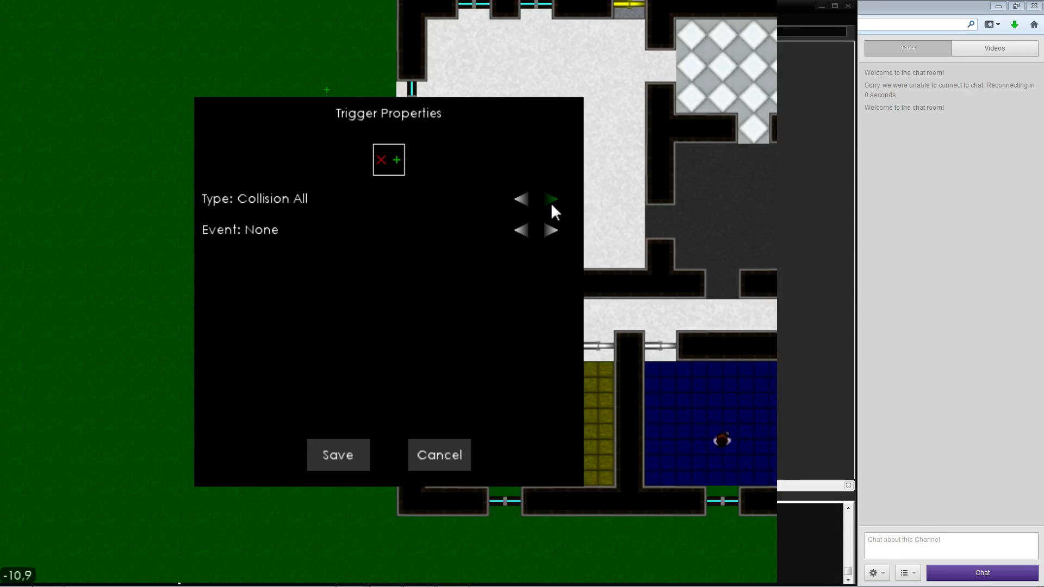
pyautogui.click(551, 200)
pyautogui.click(551, 200)
pyautogui.click(550, 200)
pyautogui.click(550, 200)
# Choose an event for the NOT trigger and save it
pyautogui.click(519, 229)
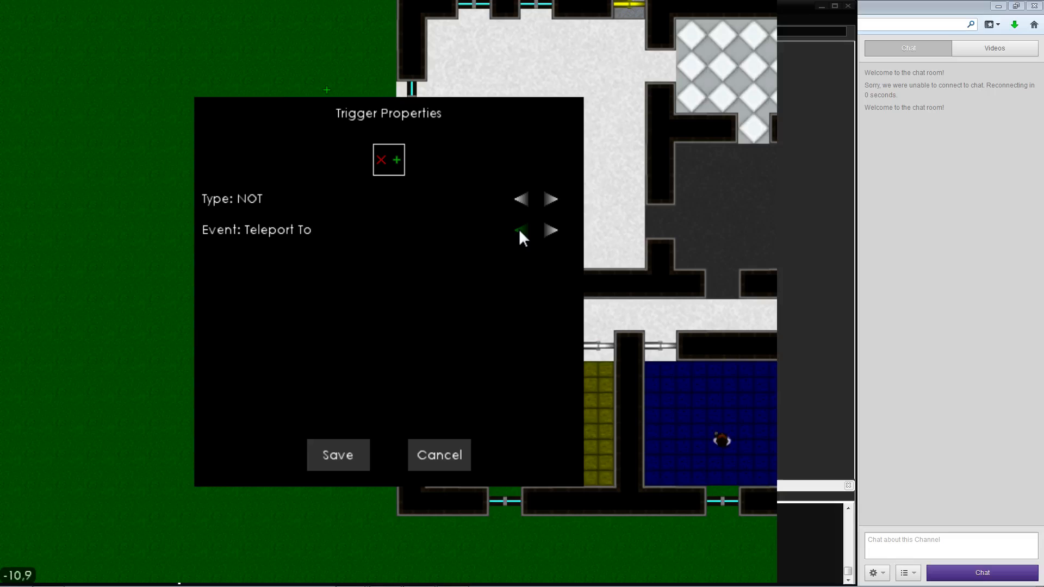
pyautogui.click(518, 229)
pyautogui.click(518, 230)
pyautogui.click(519, 229)
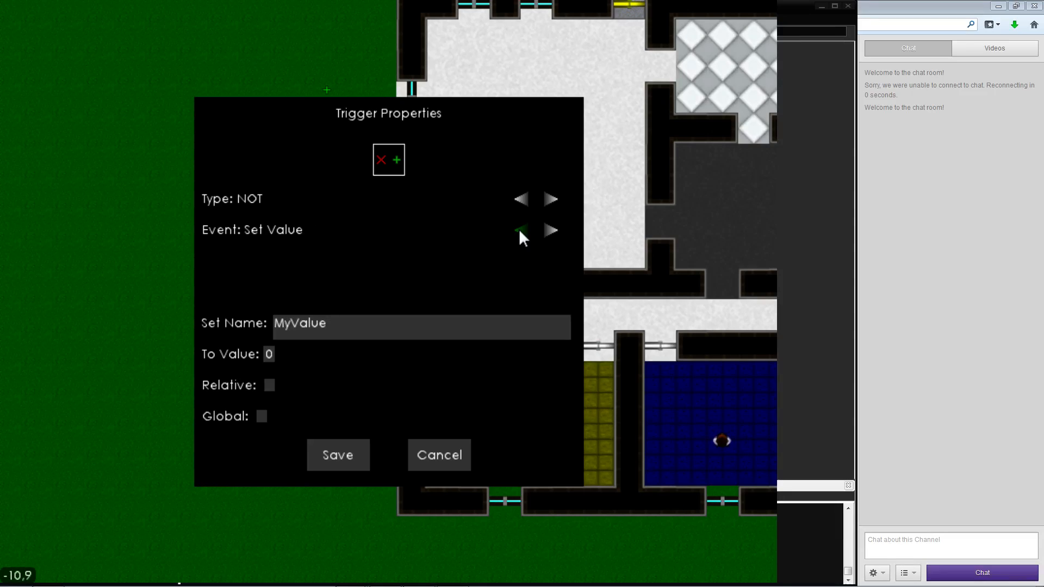
pyautogui.click(519, 230)
pyautogui.click(351, 447)
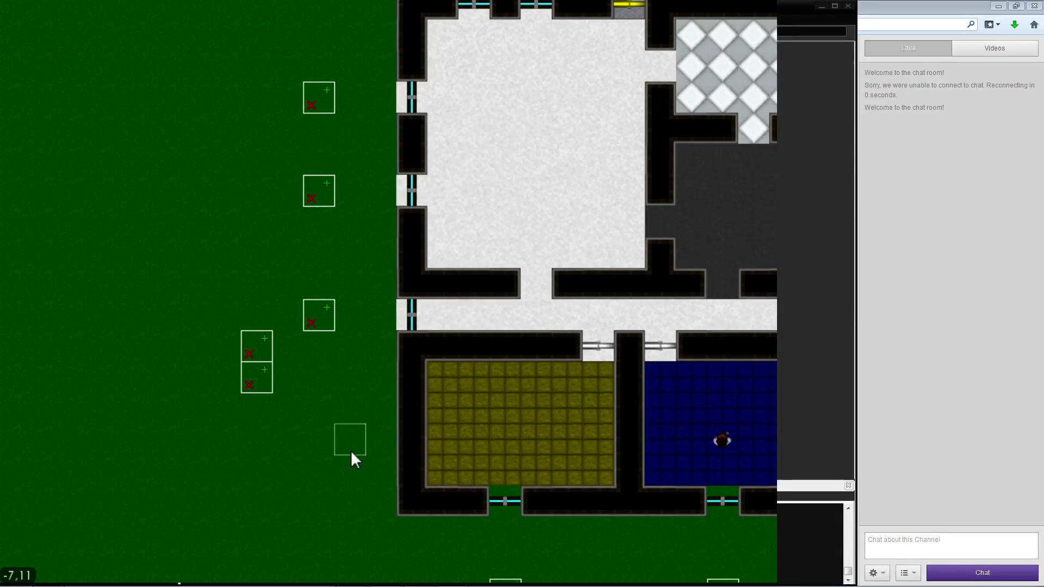
# Link the corridor window's spawn trigger to the NOT trigger, and the NOT trigger to the Stop Timer trigger
pyautogui.click(319, 322)
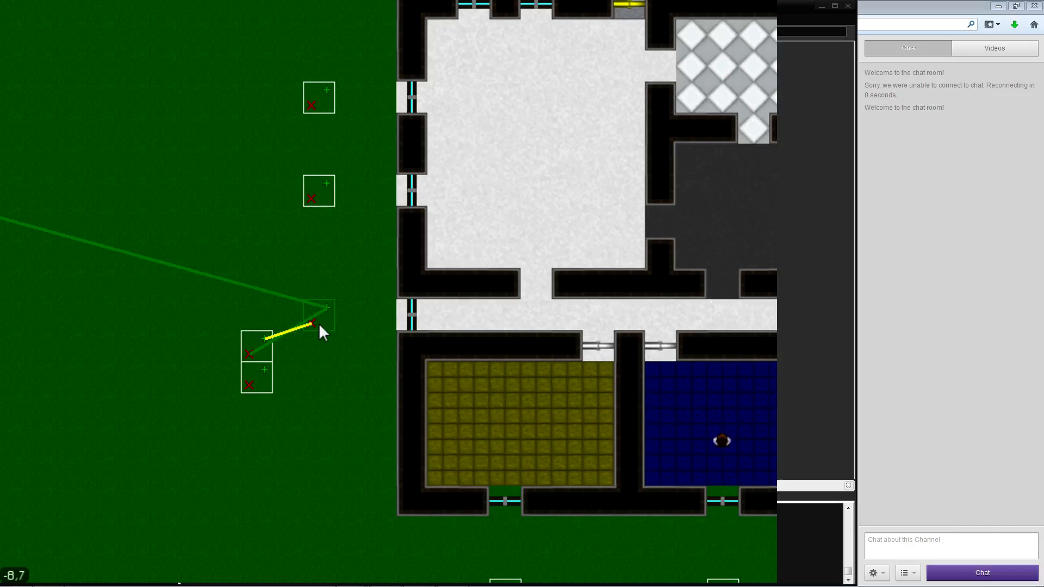
pyautogui.click(267, 387)
pyautogui.moveTo(261, 379); pyautogui.dragTo(244, 336)
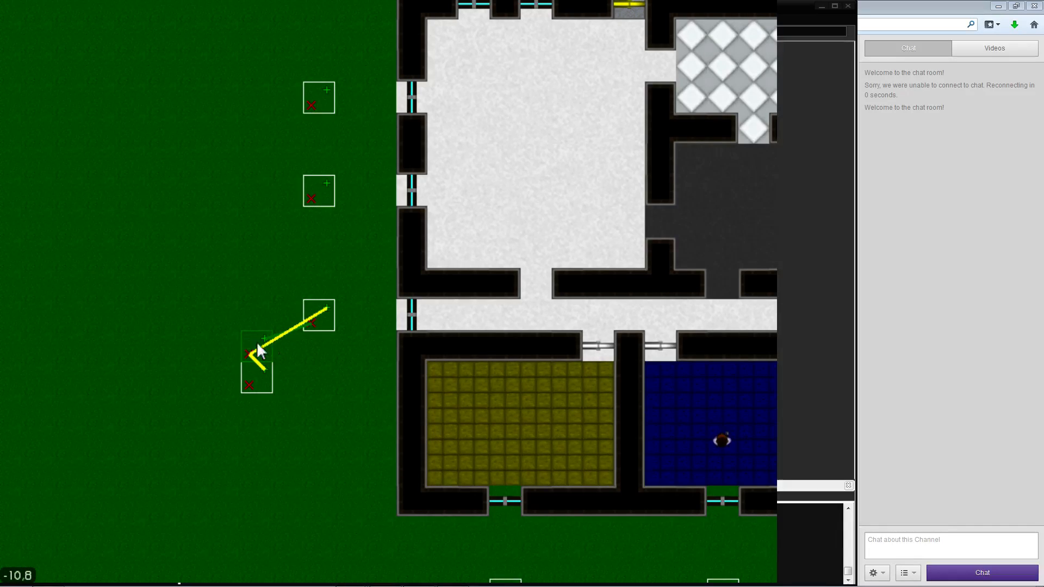
pyautogui.rightClick(257, 377)
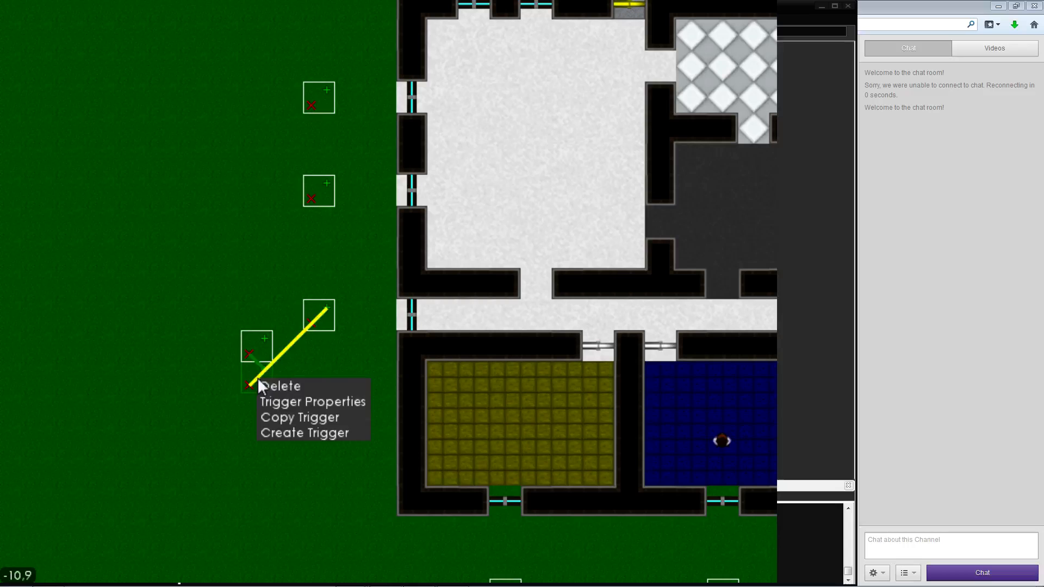
pyautogui.click(186, 305)
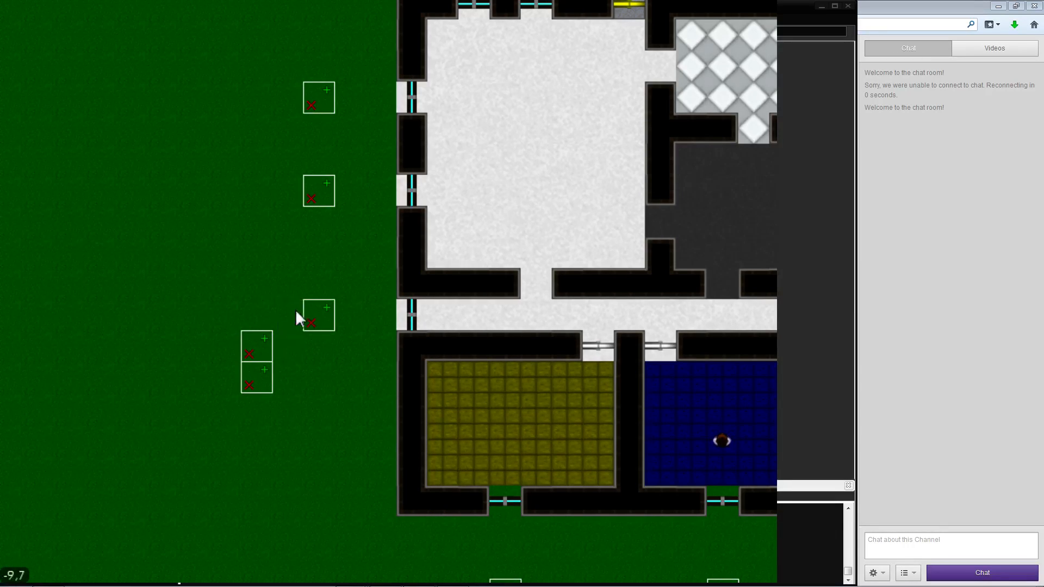
# Playtest the level, watching from inside the corridor window for zombie spawns and moving away and back, and return to the editor
pyautogui.press('d')
pyautogui.press('s')
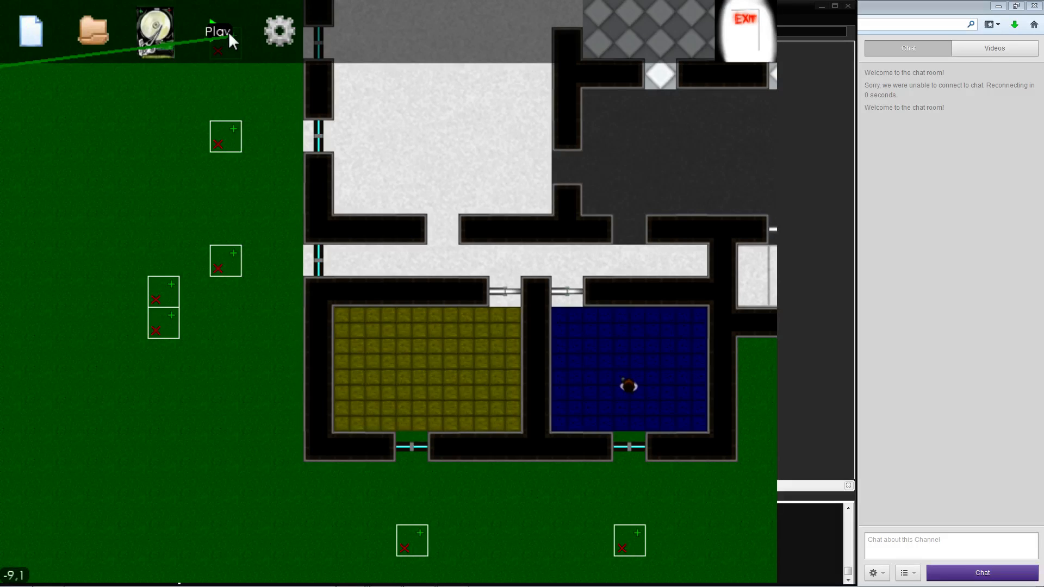
pyautogui.click(228, 31)
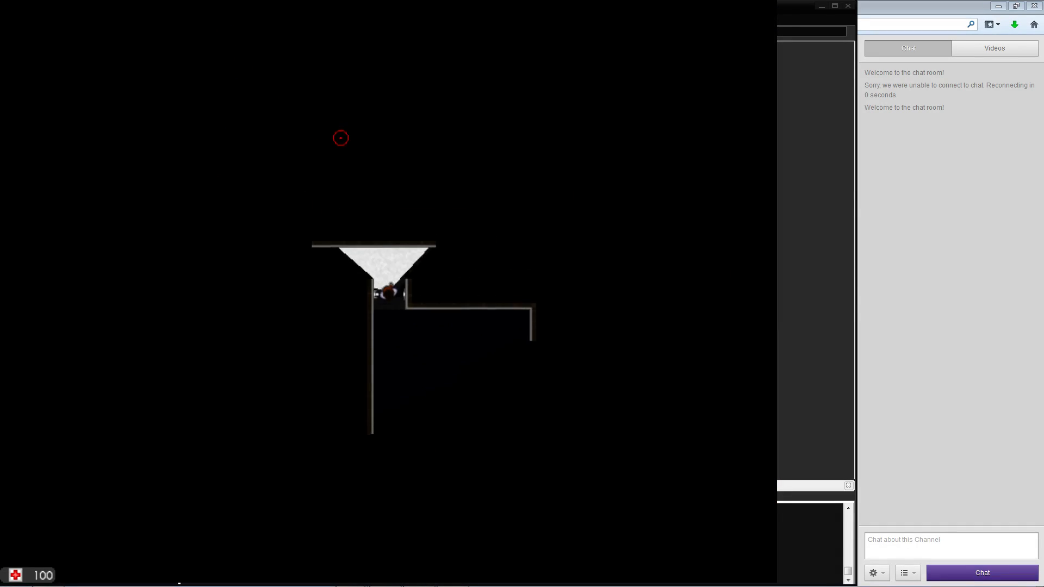
pyautogui.press('a')
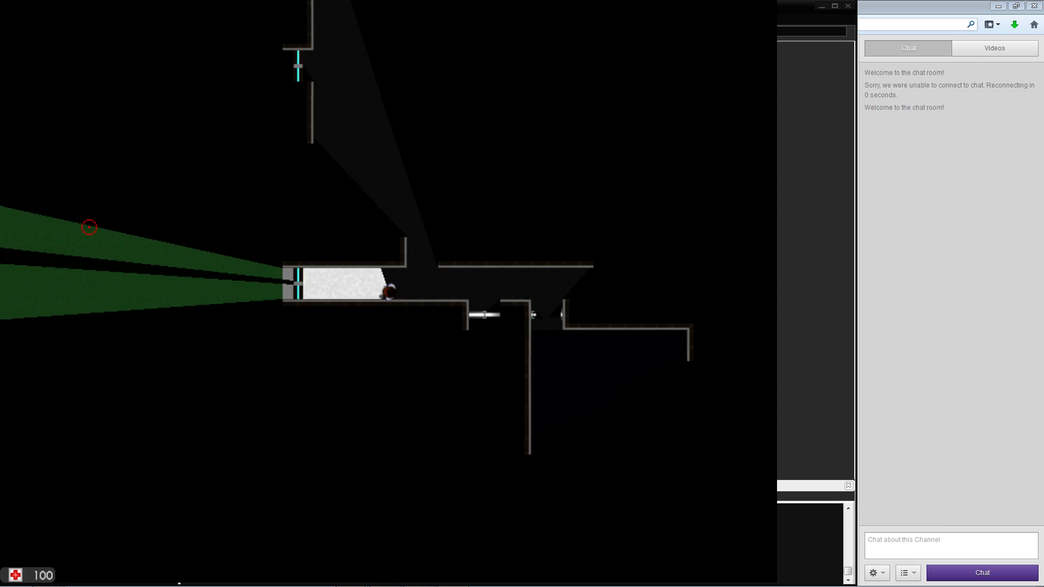
pyautogui.press('d')
pyautogui.press('w')
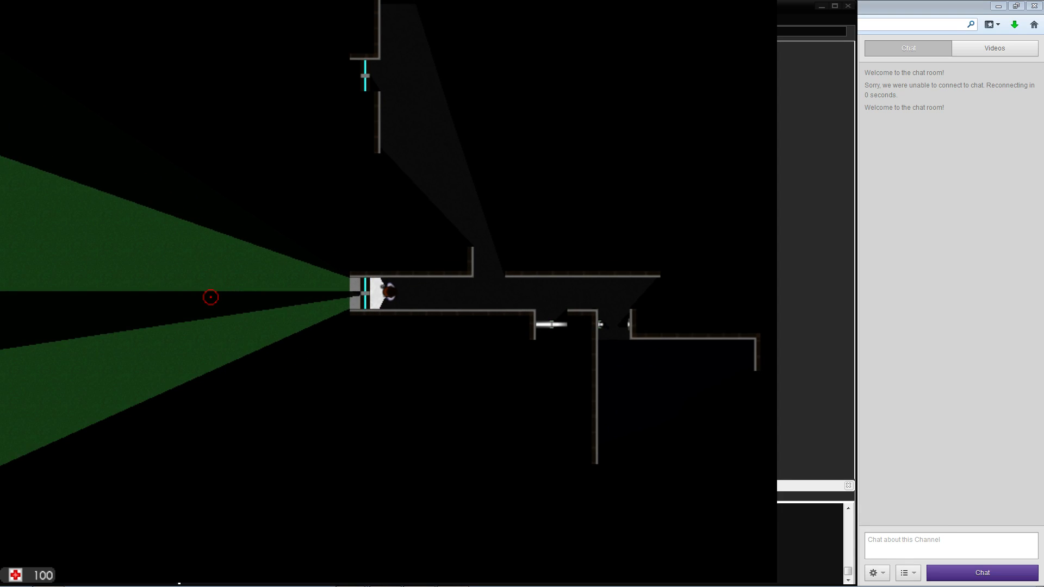
pyautogui.press('s')
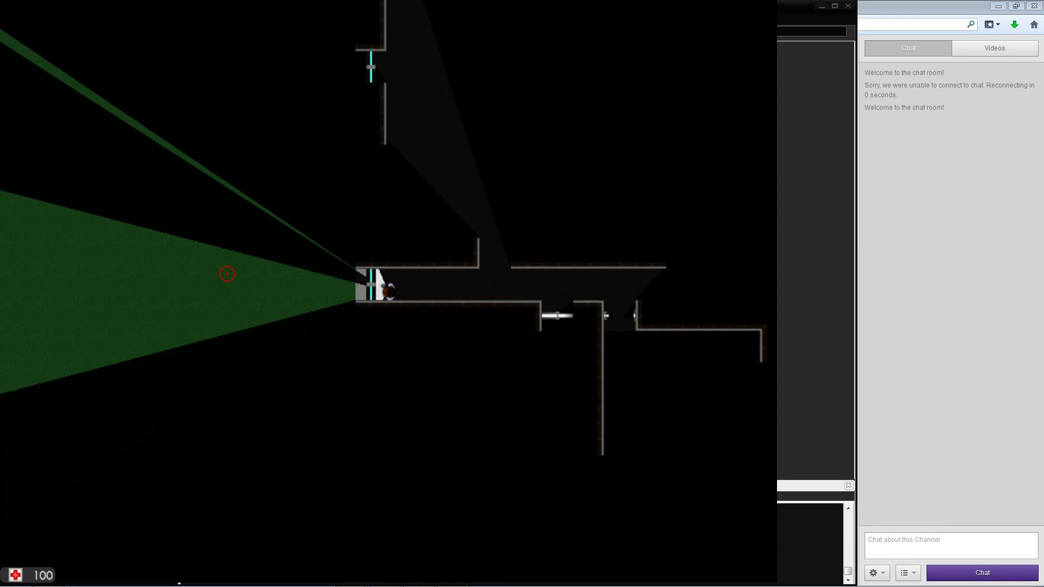
pyautogui.press('w')
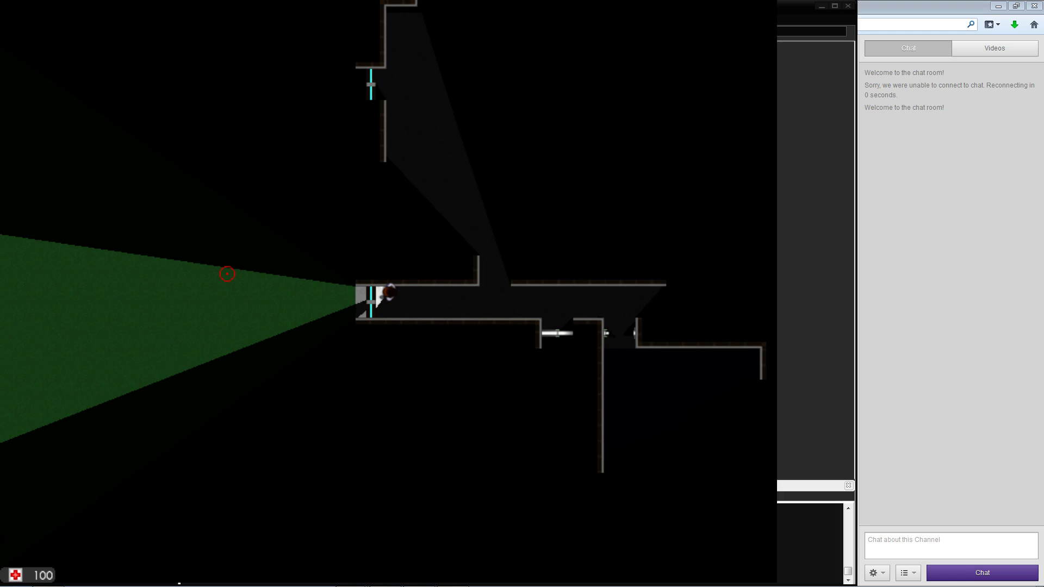
pyautogui.press('s')
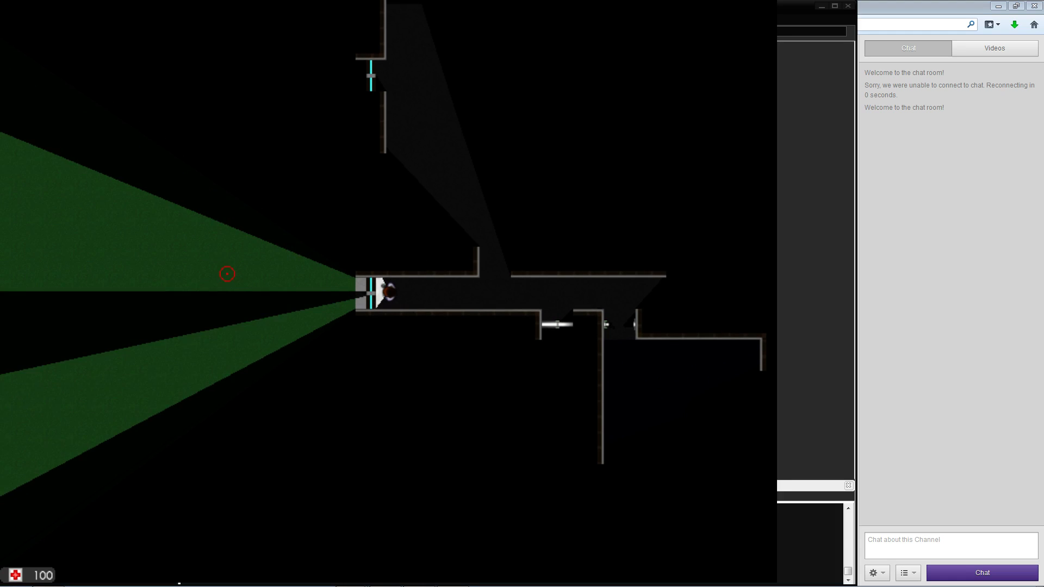
pyautogui.press('d')
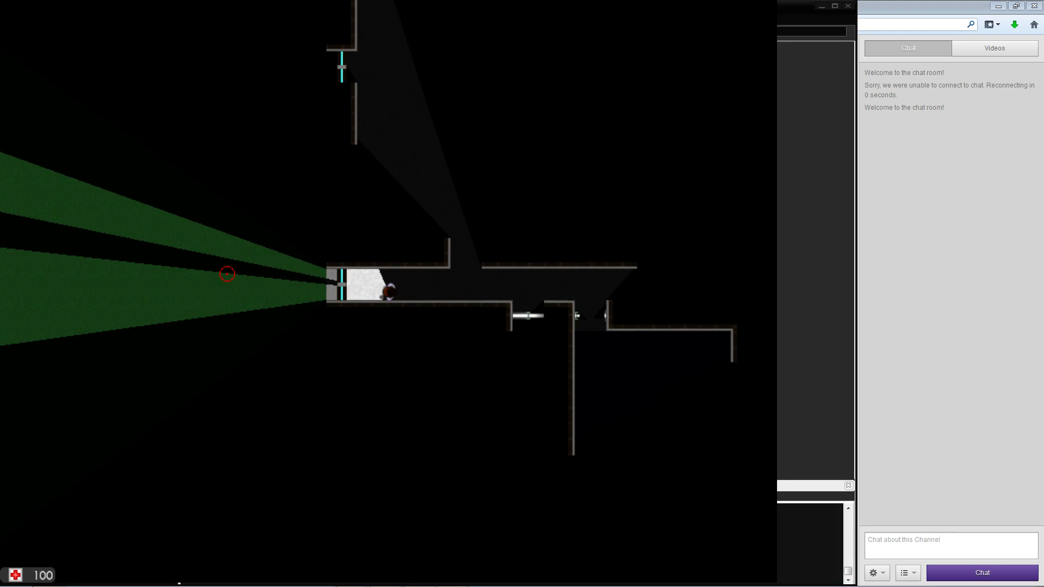
pyautogui.press('d')
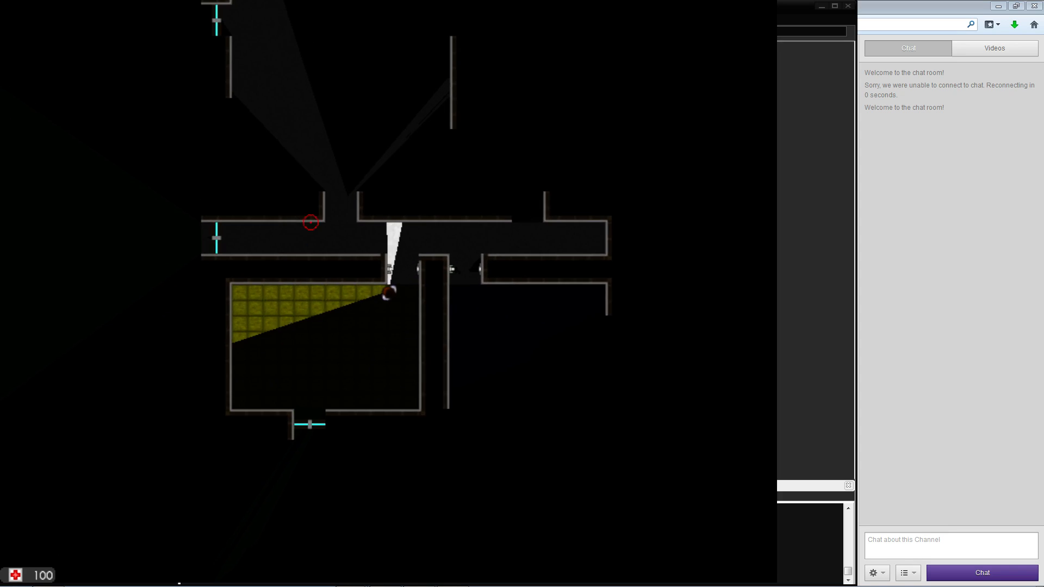
pyautogui.press('w')
pyautogui.press('a')
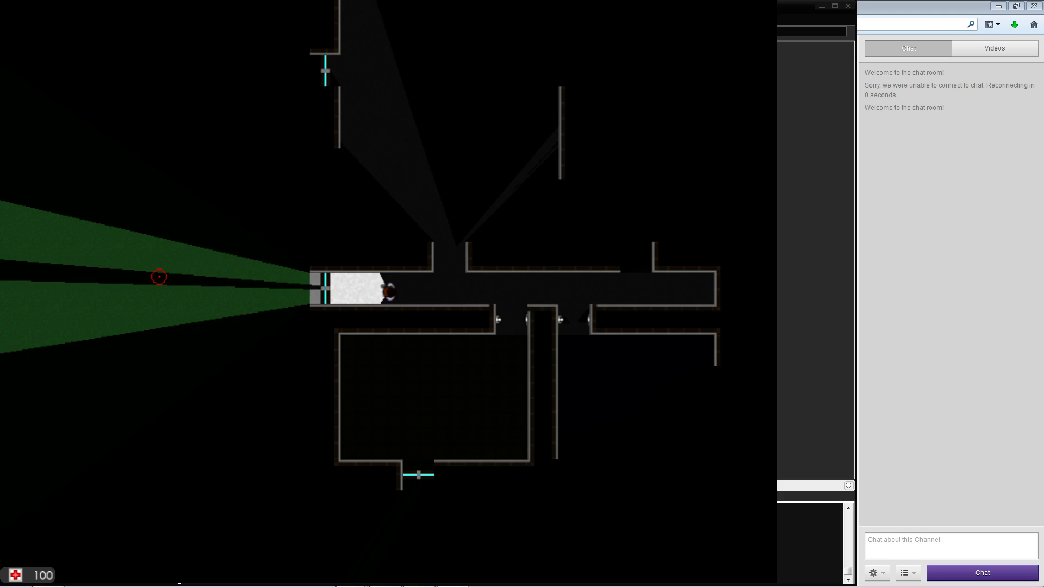
pyautogui.press('Escape')
# Place a new trigger on the grass just below the walled-in zombie
pyautogui.press('s')
pyautogui.press('a')
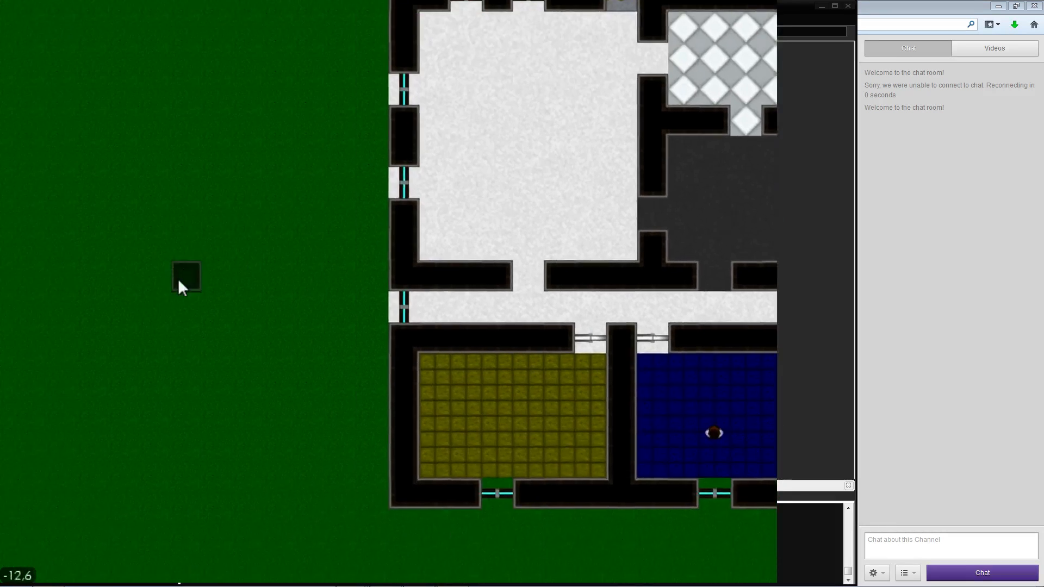
pyautogui.press('d')
pyautogui.press('w')
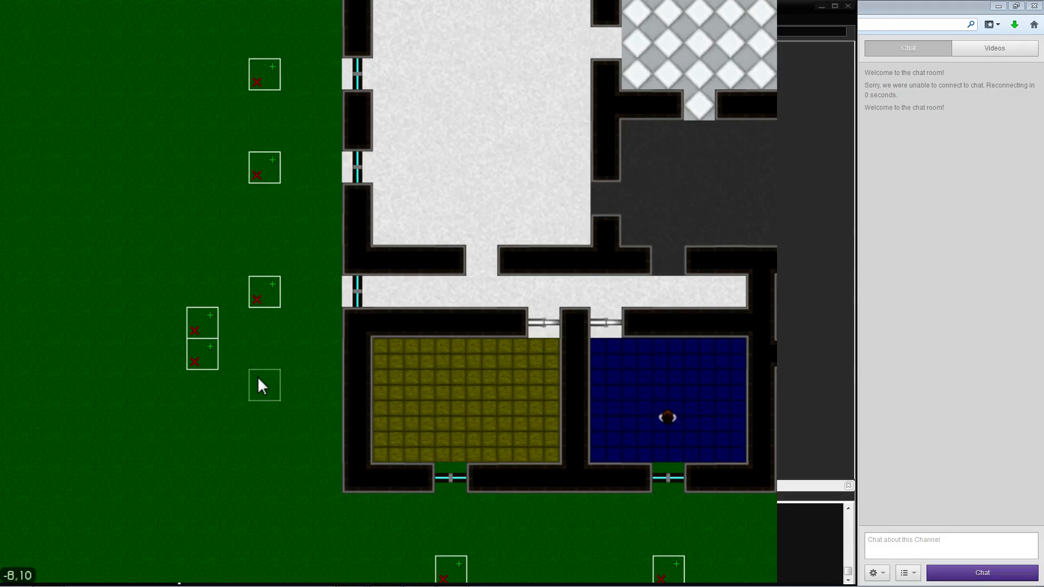
pyautogui.press('a')
pyautogui.press('a')
pyautogui.press('s')
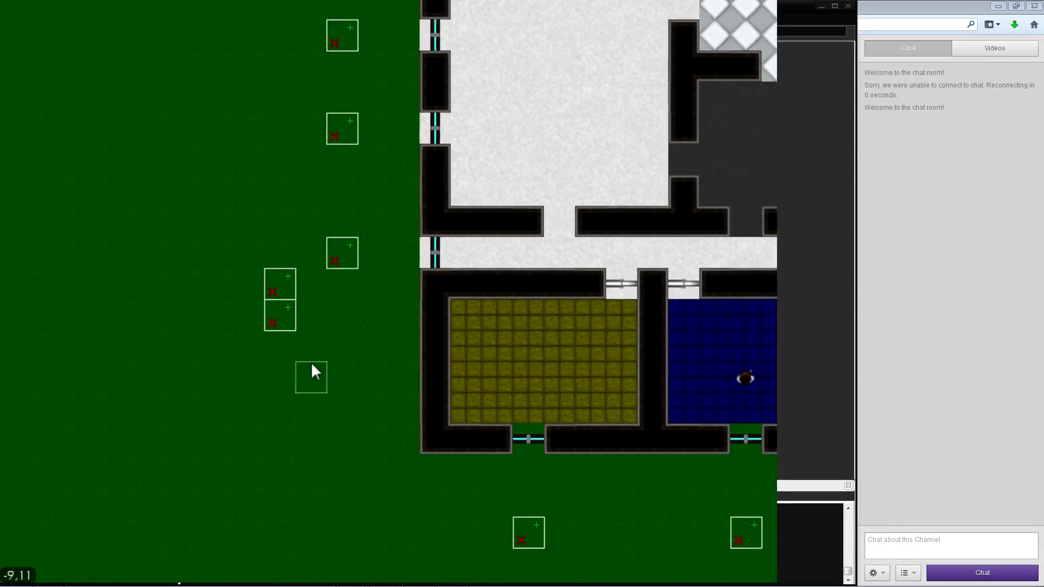
pyautogui.press('a')
pyautogui.press('w')
pyautogui.press('s')
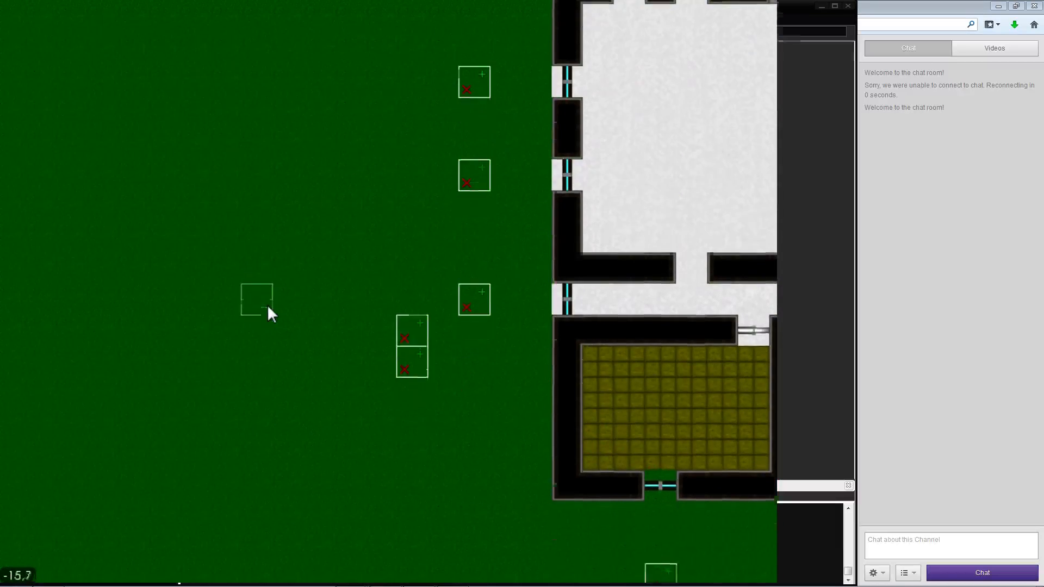
pyautogui.press('a')
pyautogui.press('a')
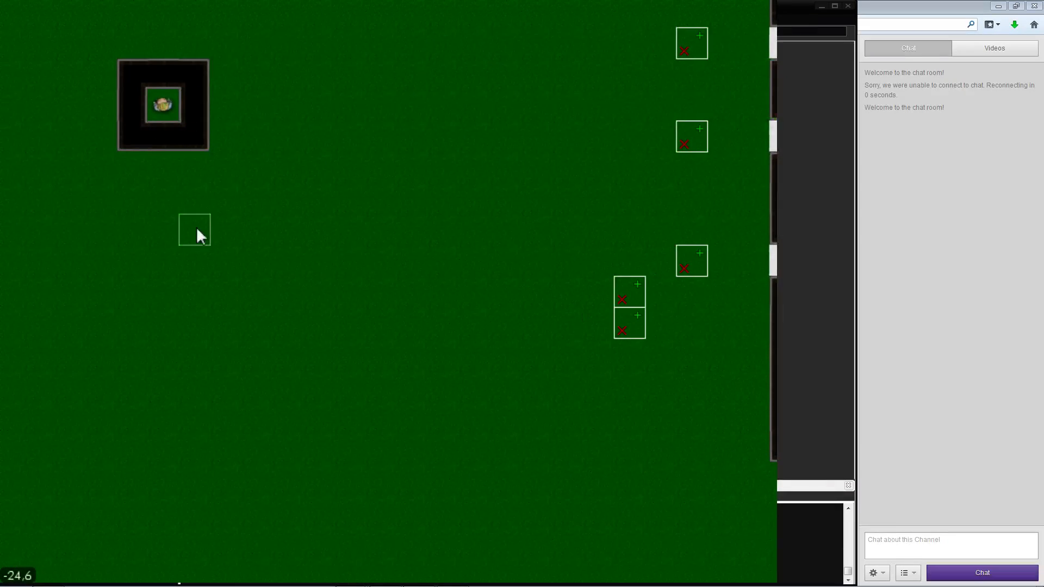
pyautogui.click(170, 200)
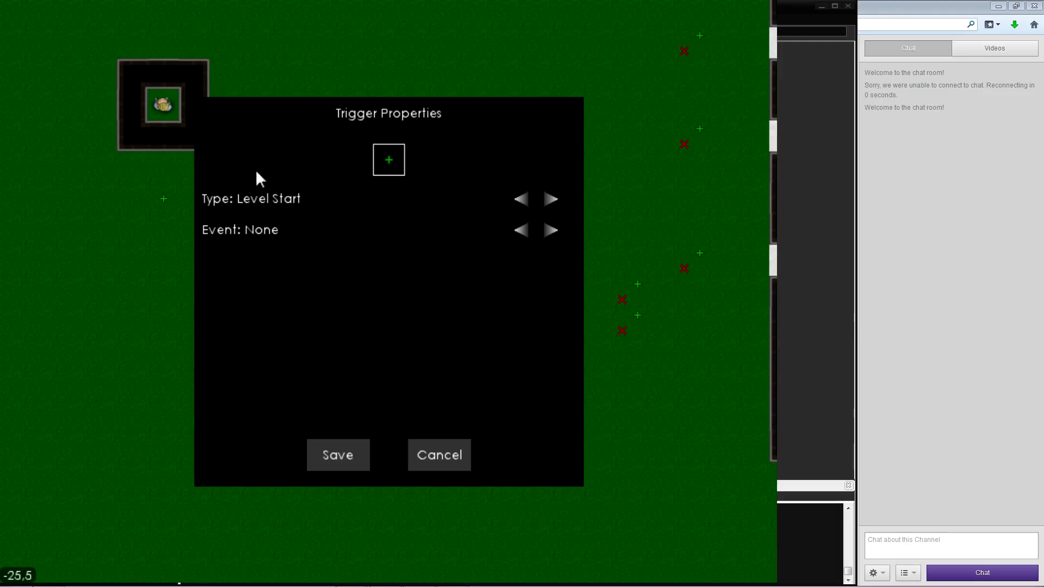
# Save the new Level Start trigger with no event and link it to the corridor window's spawn trigger
pyautogui.click(551, 231)
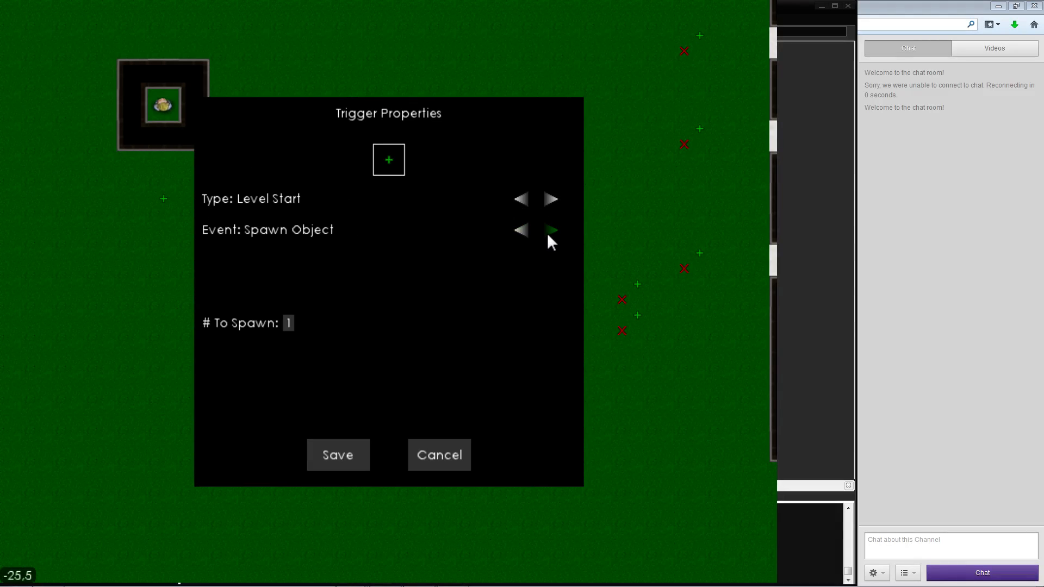
pyautogui.click(551, 231)
pyautogui.click(521, 231)
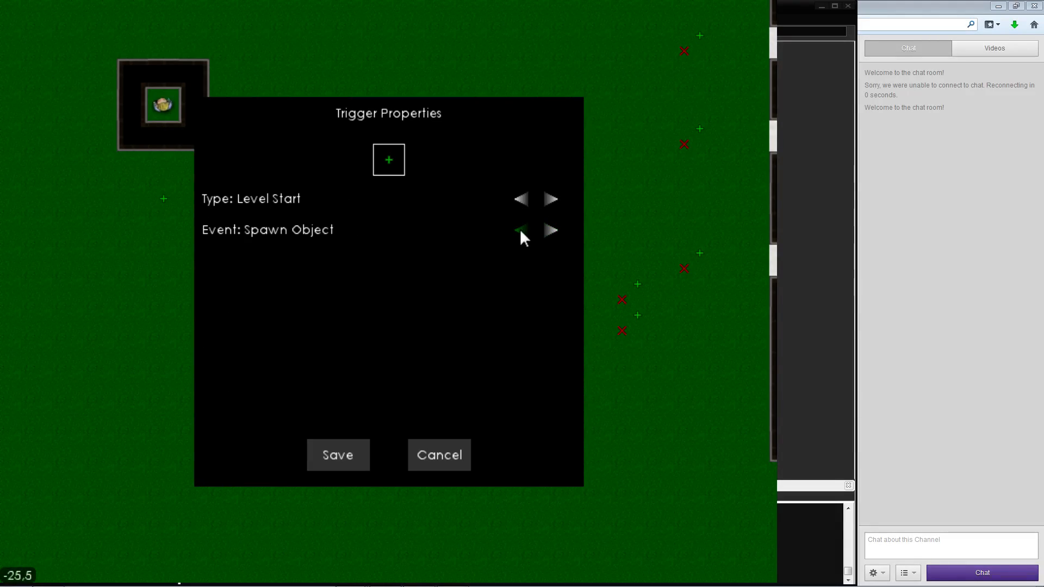
pyautogui.click(520, 231)
pyautogui.click(348, 454)
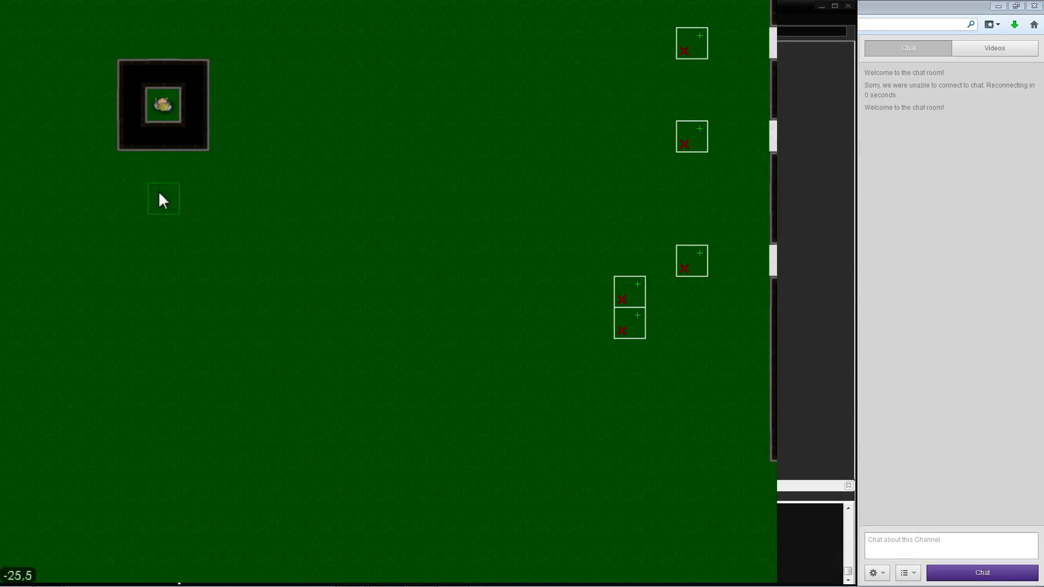
pyautogui.moveTo(160, 199); pyautogui.dragTo(699, 252)
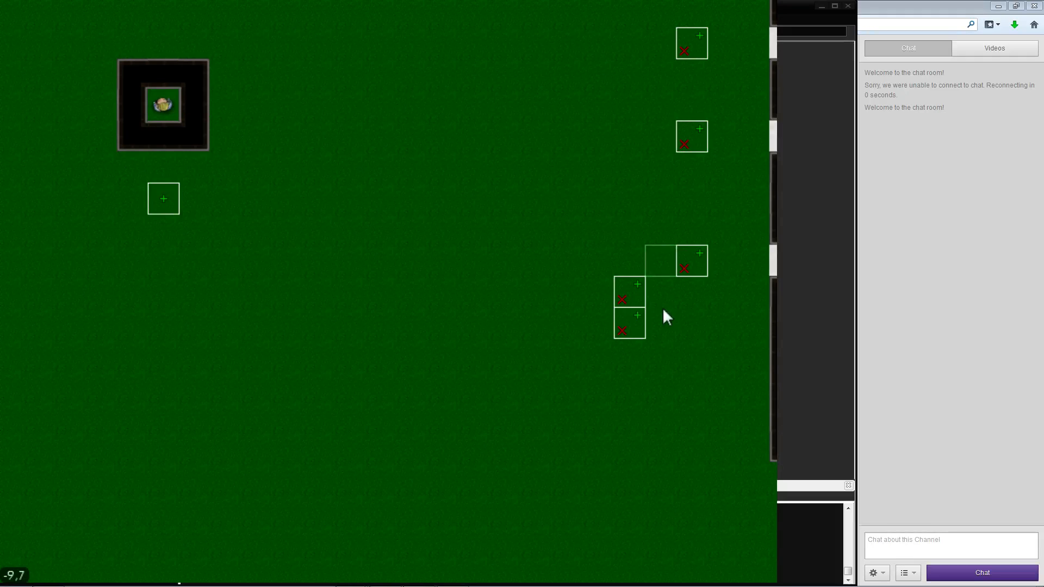
# Playtest the Level Start link by watching the zombies outside the corridor window, and return to the editor
pyautogui.press('d')
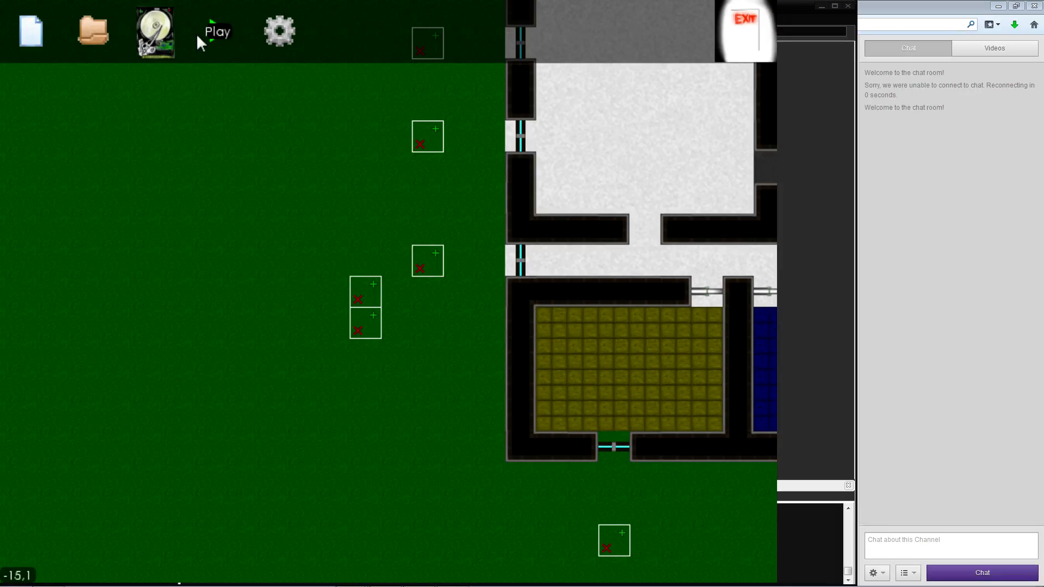
pyautogui.click(217, 32)
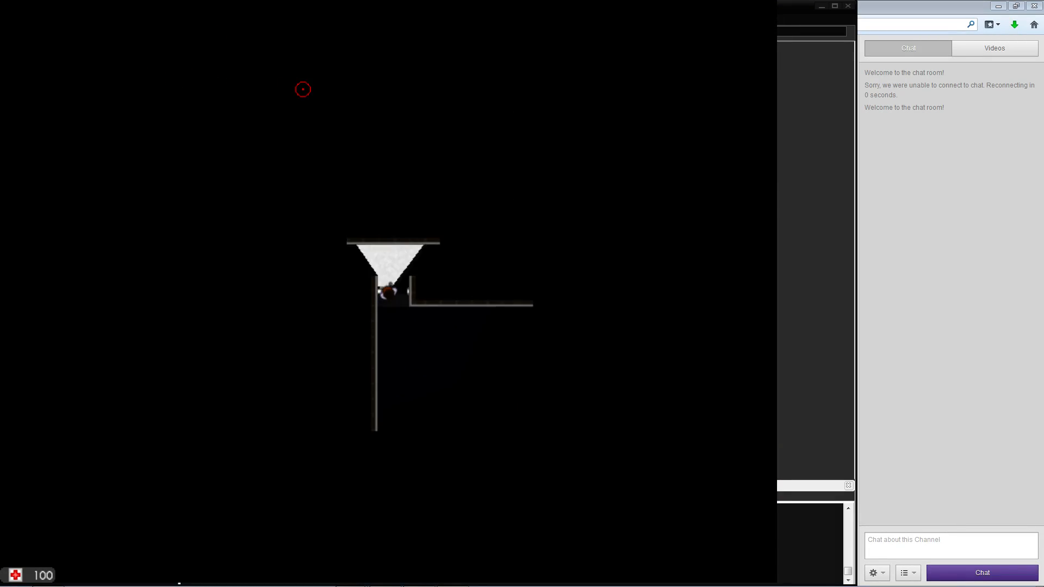
pyautogui.press('a')
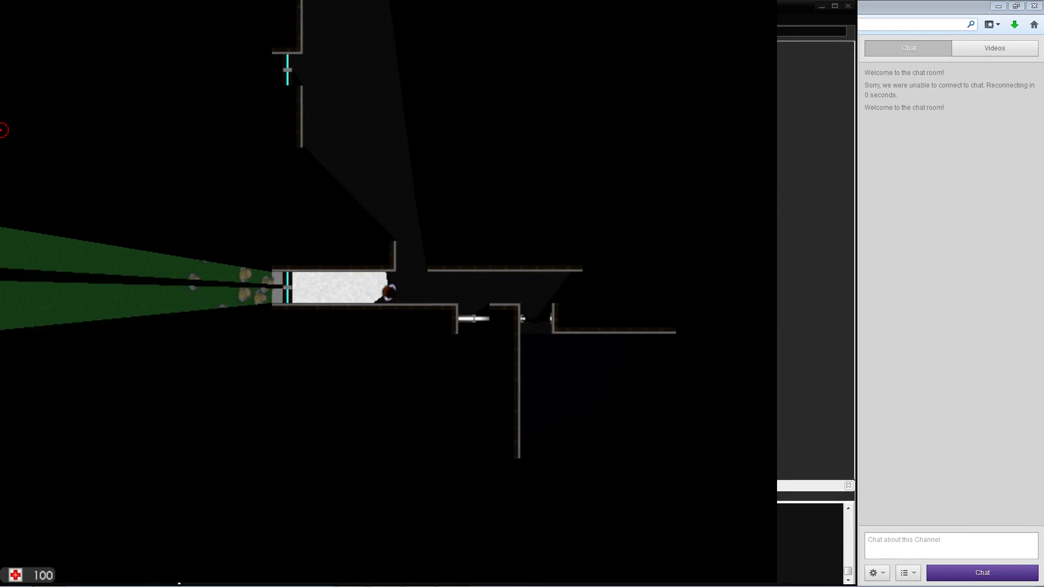
pyautogui.press('a')
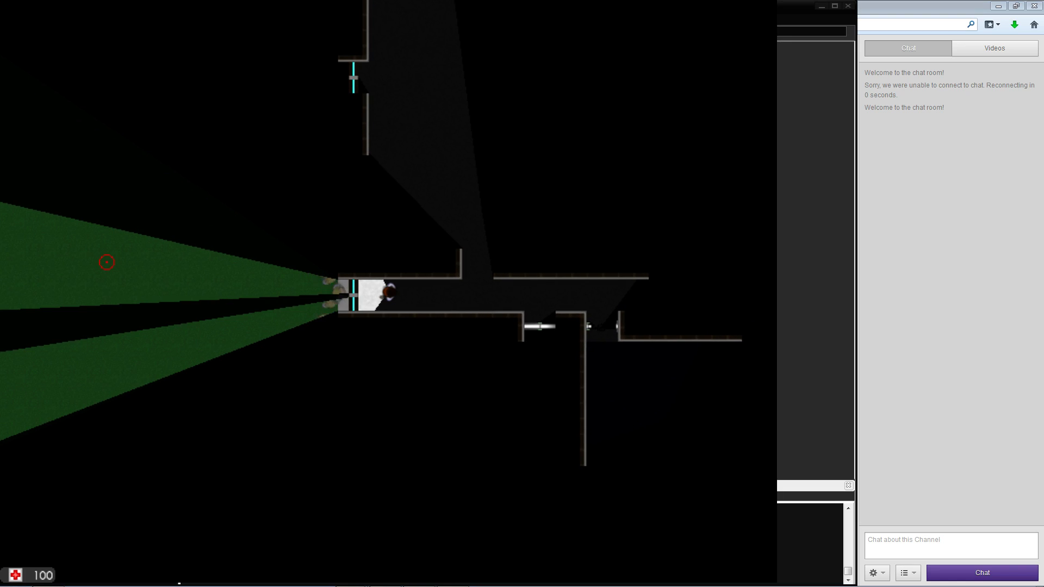
pyautogui.press('a')
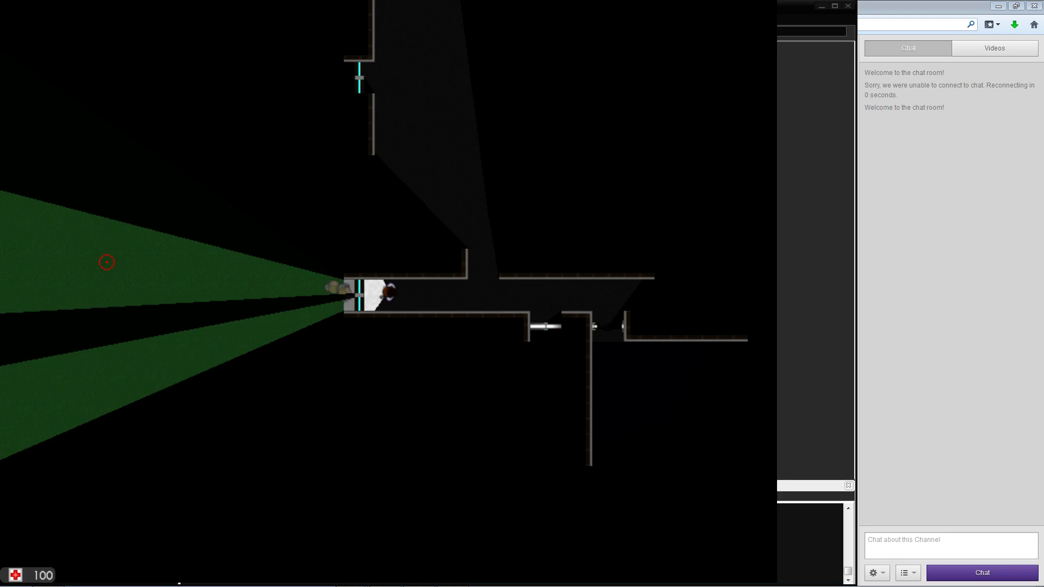
pyautogui.press('w')
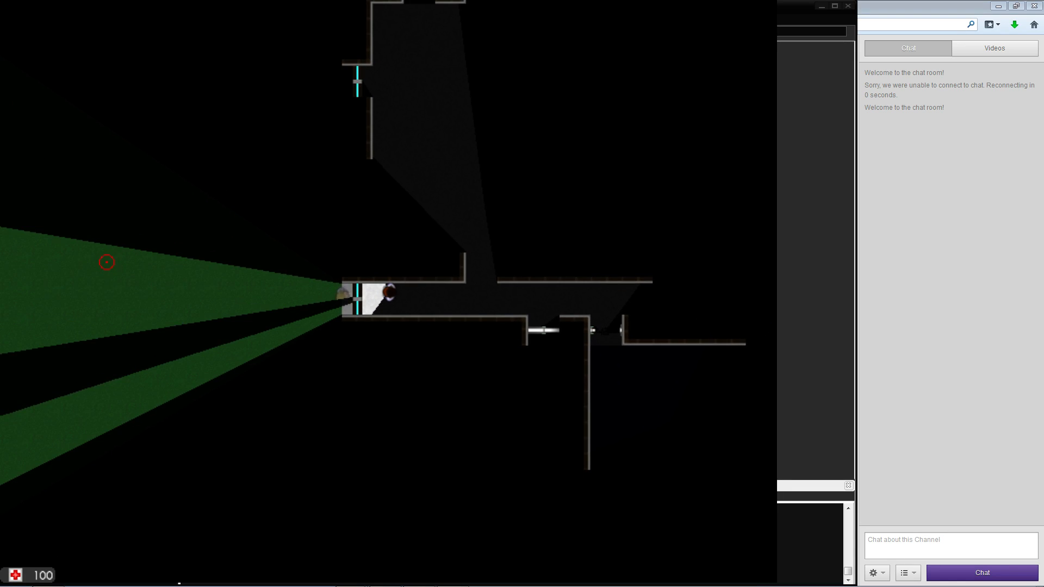
pyautogui.press('a')
pyautogui.press('d')
pyautogui.press('w')
pyautogui.press('a')
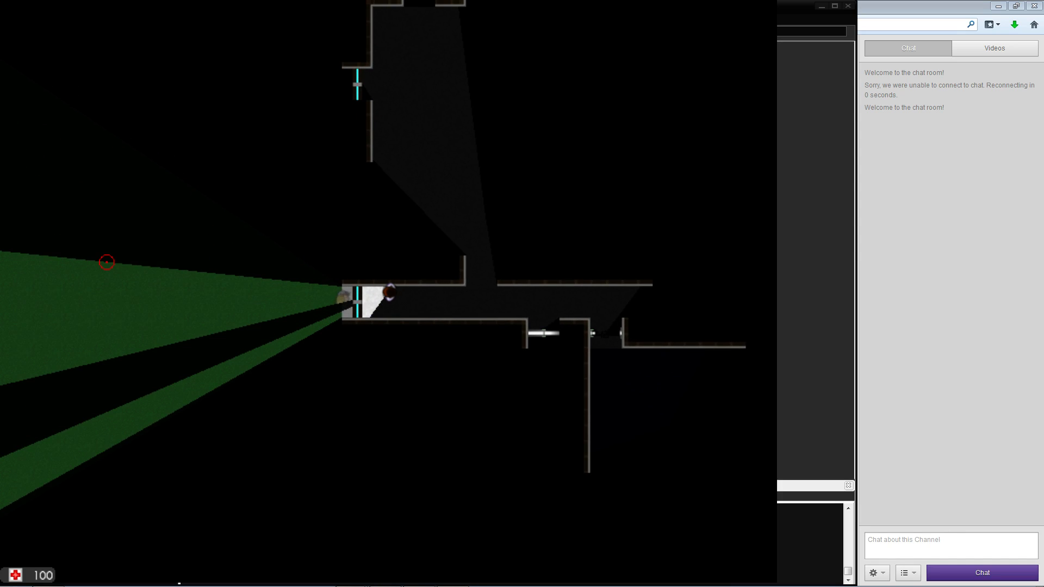
pyautogui.press('d')
pyautogui.press('s')
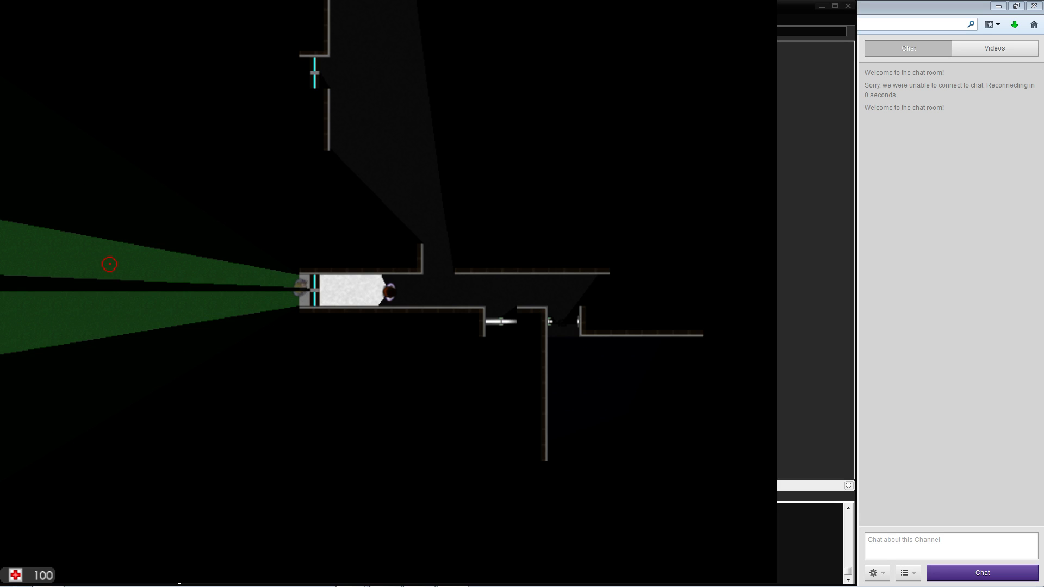
pyautogui.press('a')
pyautogui.press('s')
pyautogui.press('Escape')
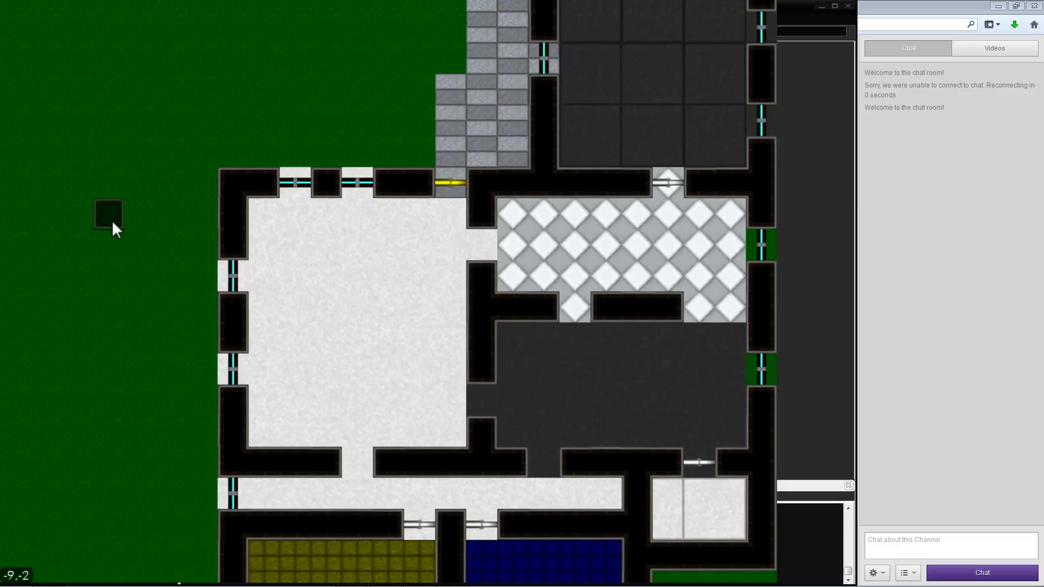
# Delete the Stop Timer trigger and the NOT trigger beside the corridor window's spawn trigger
pyautogui.press('s')
pyautogui.press('a')
pyautogui.press('a')
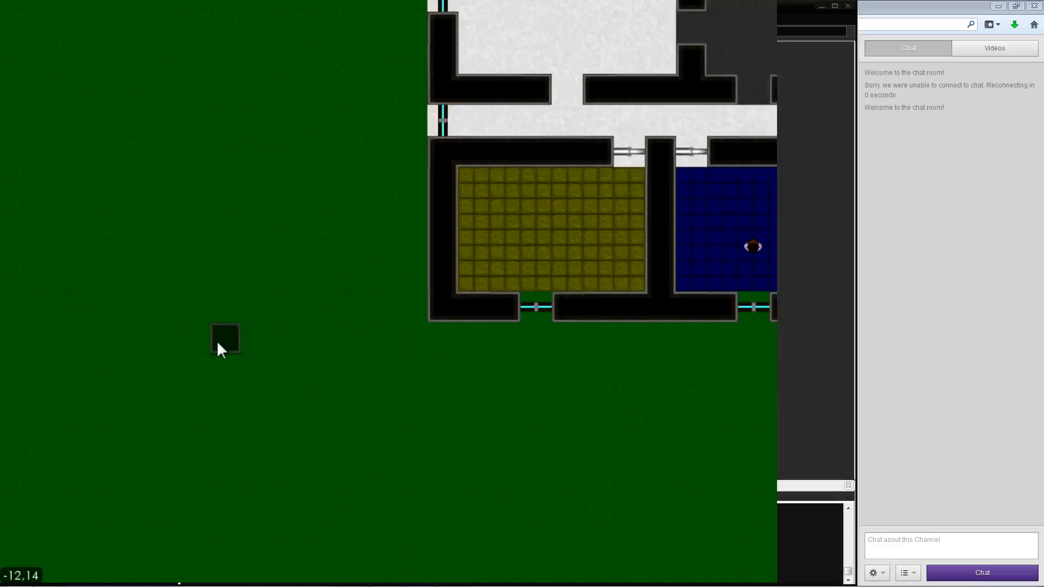
pyautogui.press('Tab')
pyautogui.press('w')
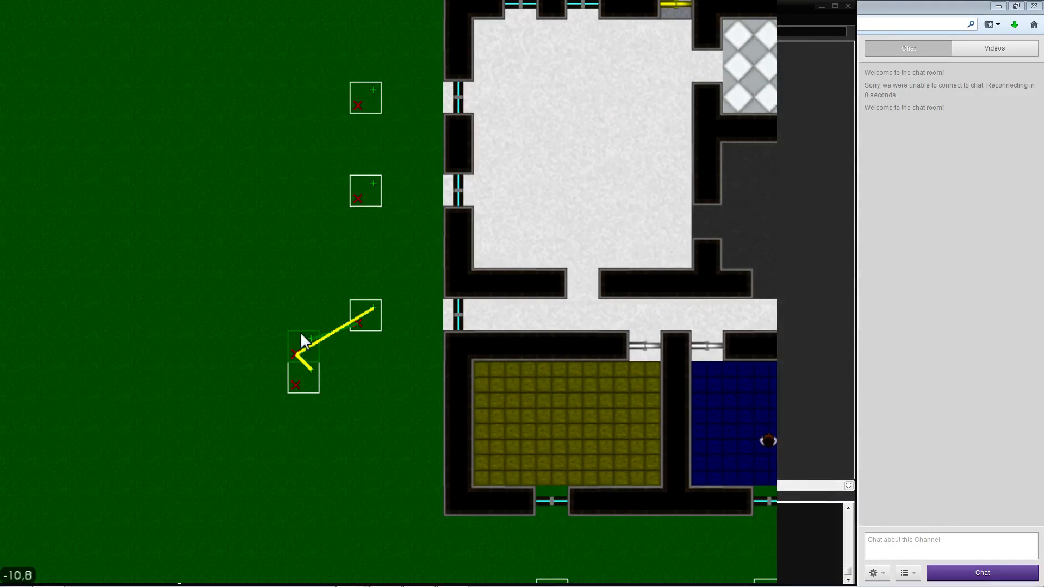
pyautogui.rightClick(301, 336)
pyautogui.click(320, 343)
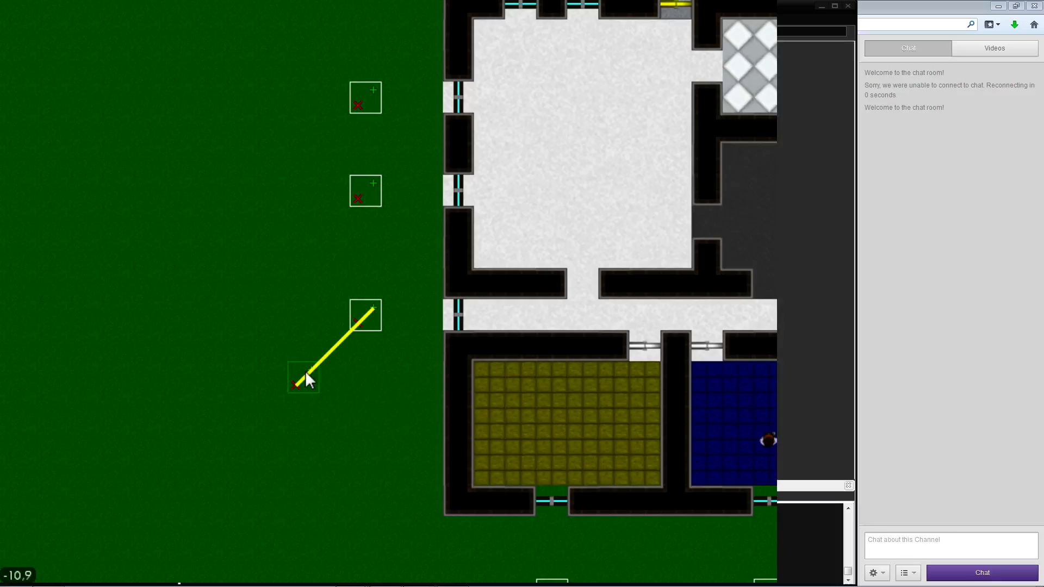
pyautogui.rightClick(305, 371)
pyautogui.click(330, 380)
# Playtest the level from inside the blue room's doorway, then quit the game and end the run in GameMaker
pyautogui.press('d')
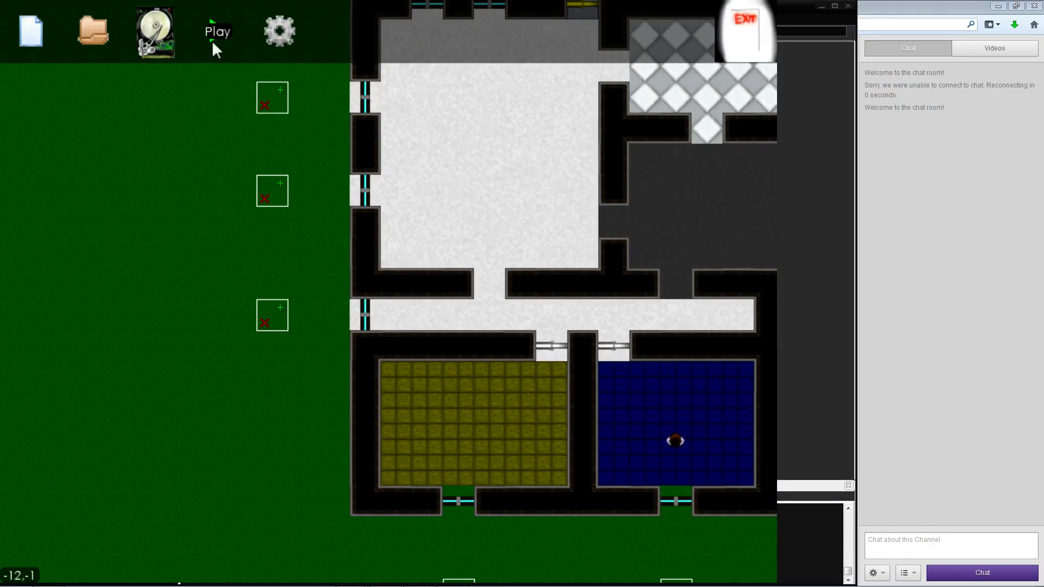
pyautogui.click(212, 37)
pyautogui.press('w')
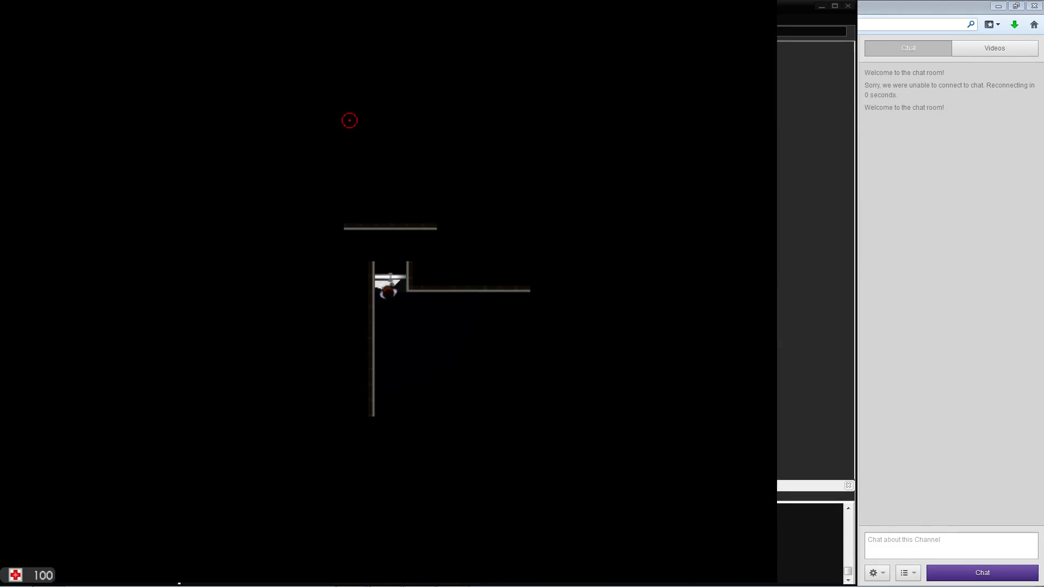
pyautogui.press('w')
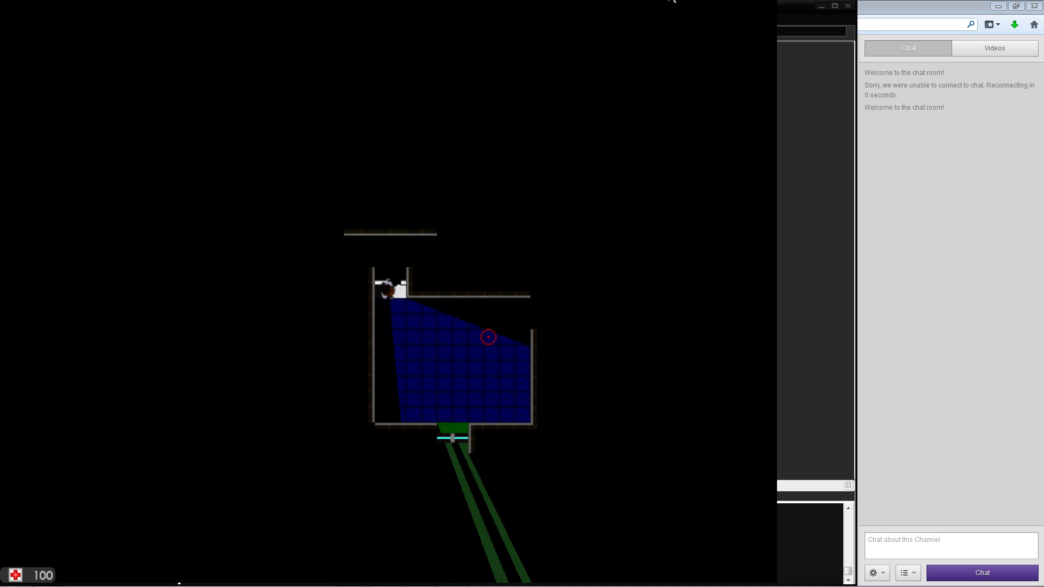
pyautogui.click(765, 0)
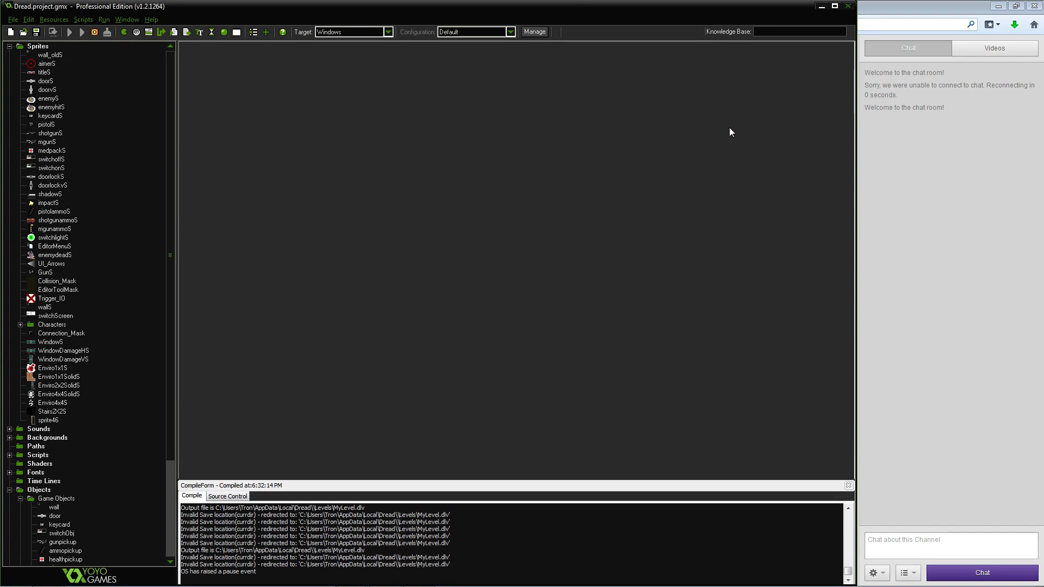
pyautogui.click(93, 32)
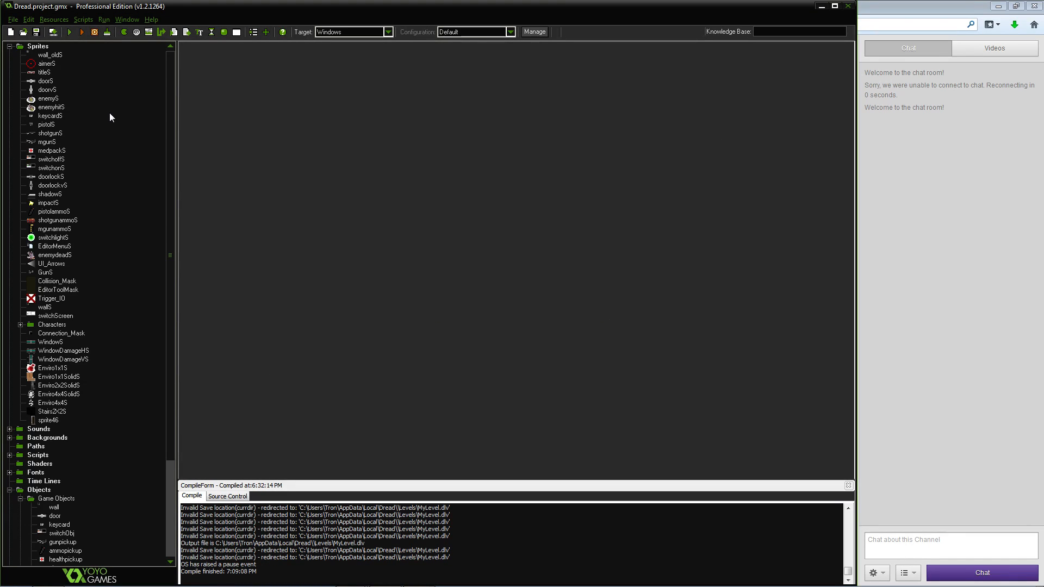
# Open the second code action in the Trigger object's Step event
pyautogui.moveTo(173, 210); pyautogui.dragTo(174, 363)
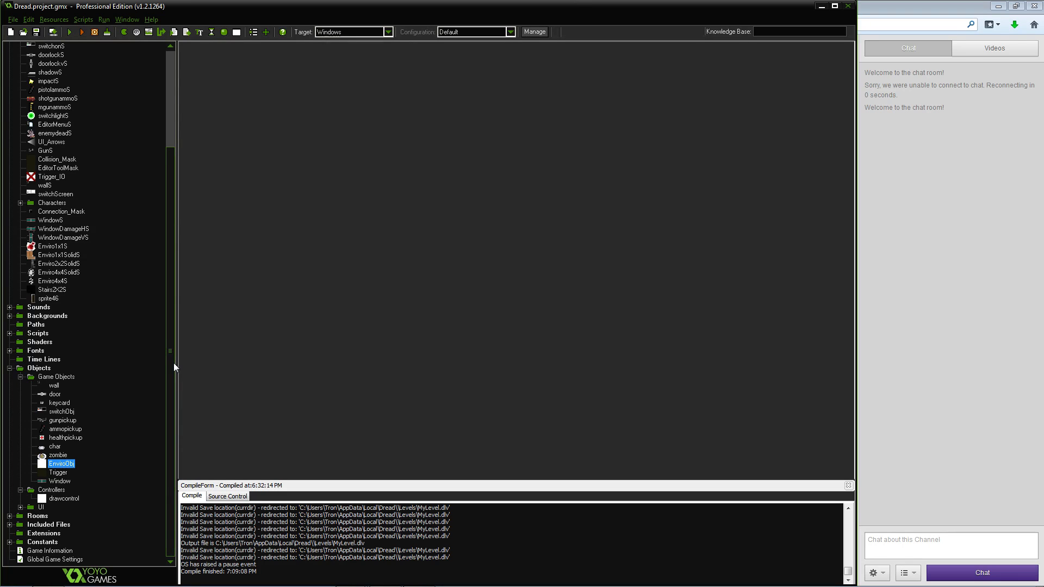
pyautogui.doubleClick(57, 472)
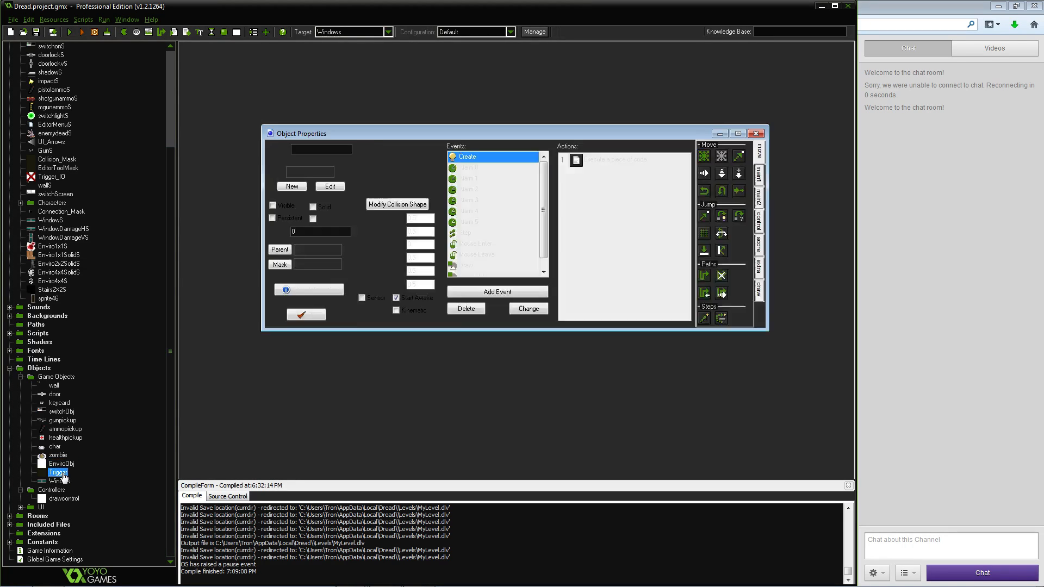
pyautogui.click(374, 233)
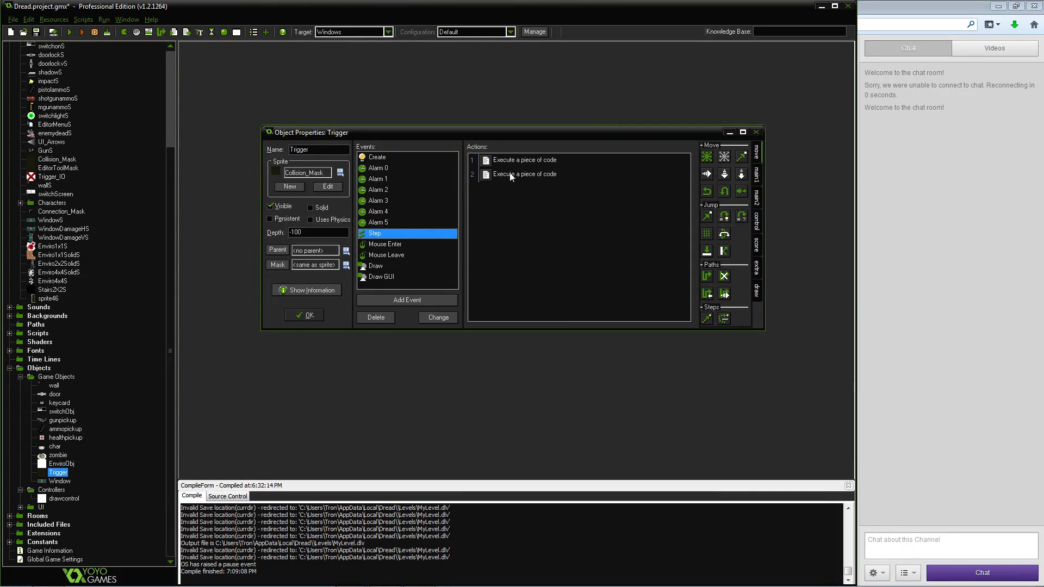
pyautogui.click(510, 173)
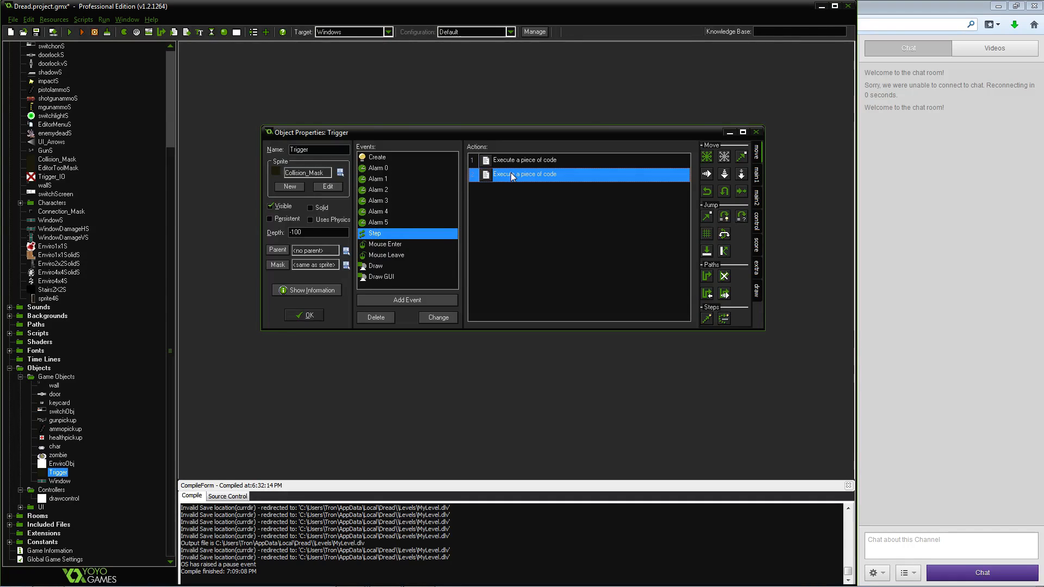
pyautogui.doubleClick(511, 173)
pyautogui.moveTo(803, 37); pyautogui.dragTo(641, 42)
# Examine how the "Spawn Object" case of the Trigger Step code sets the spawn number and copies the linked objects
pyautogui.scroll(-8, 801, 113)
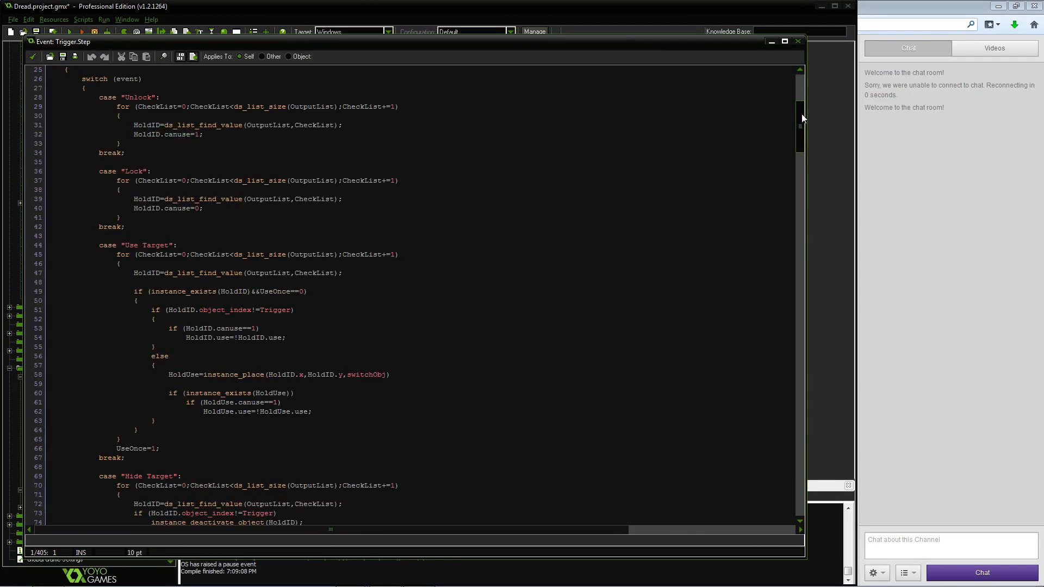
pyautogui.moveTo(802, 114); pyautogui.dragTo(812, 311)
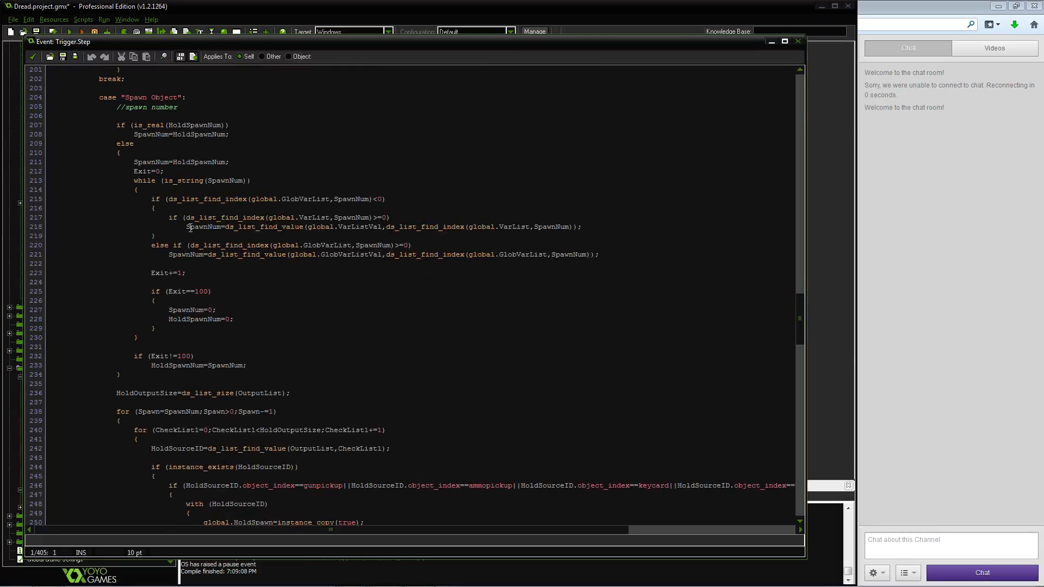
pyautogui.scroll(-4, 269, 331)
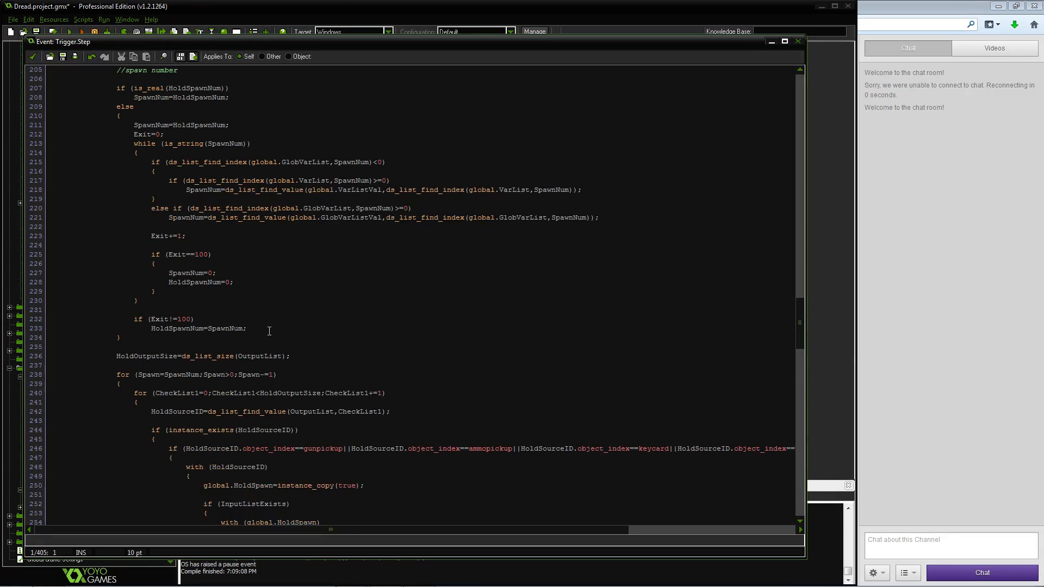
pyautogui.scroll(-1, 269, 331)
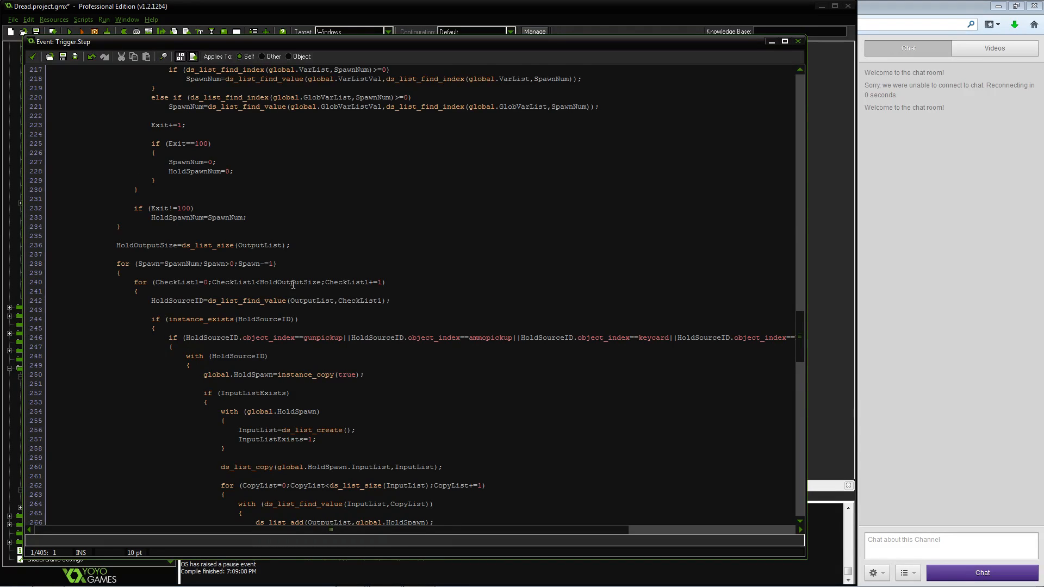
pyautogui.scroll(-3, 293, 284)
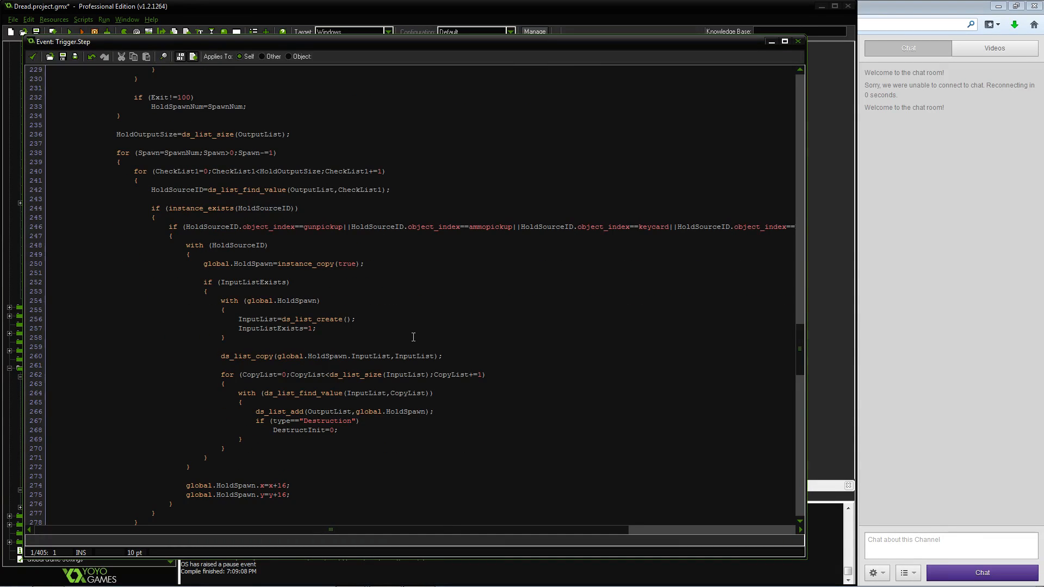
pyautogui.scroll(-3, 413, 336)
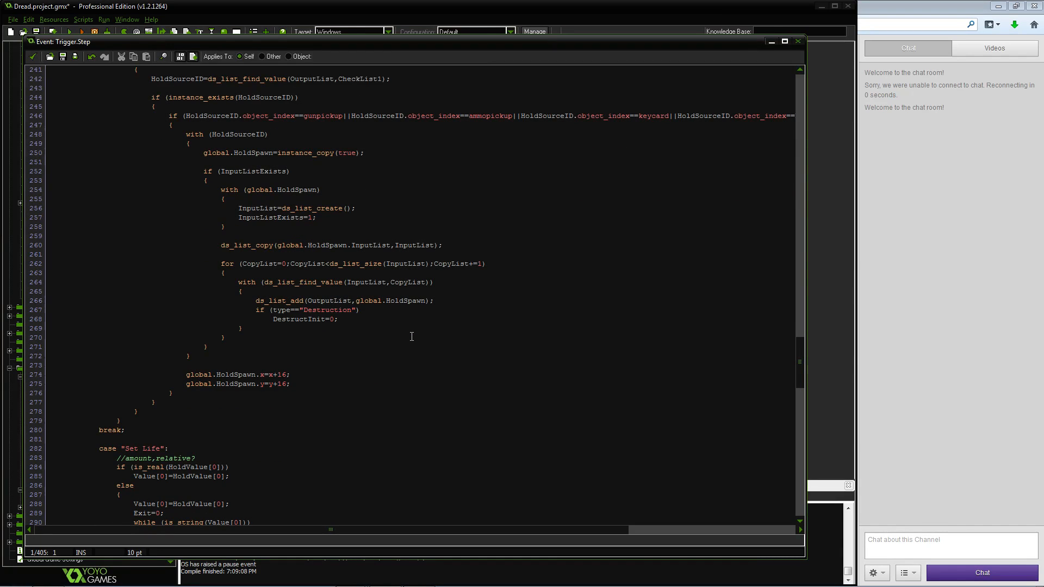
pyautogui.scroll(2, 412, 337)
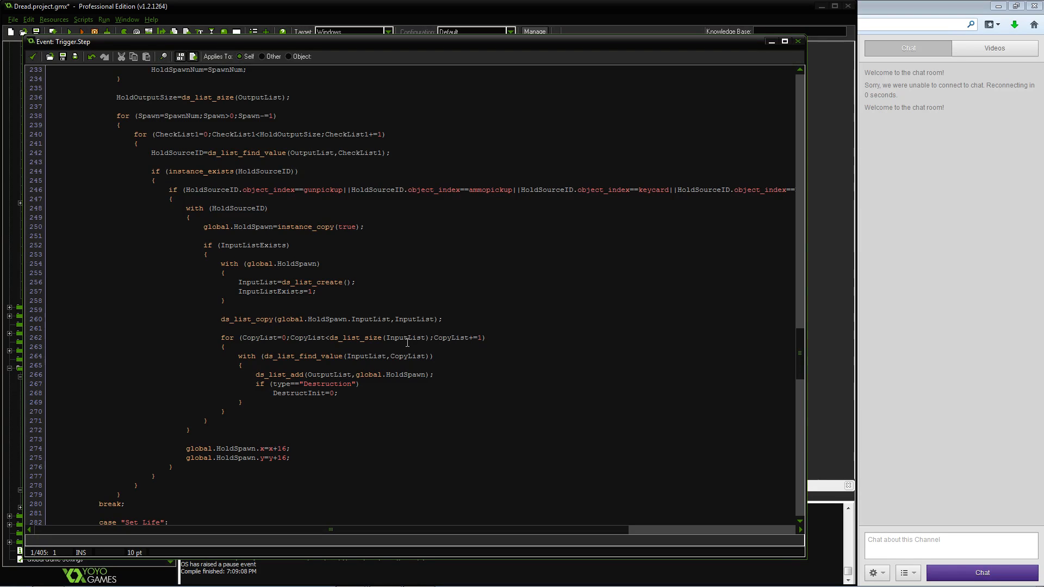
# Open the Trigger object's Create event code and review its initial variables
pyautogui.moveTo(68, 40); pyautogui.dragTo(134, 218)
pyautogui.click(382, 158)
pyautogui.doubleClick(563, 162)
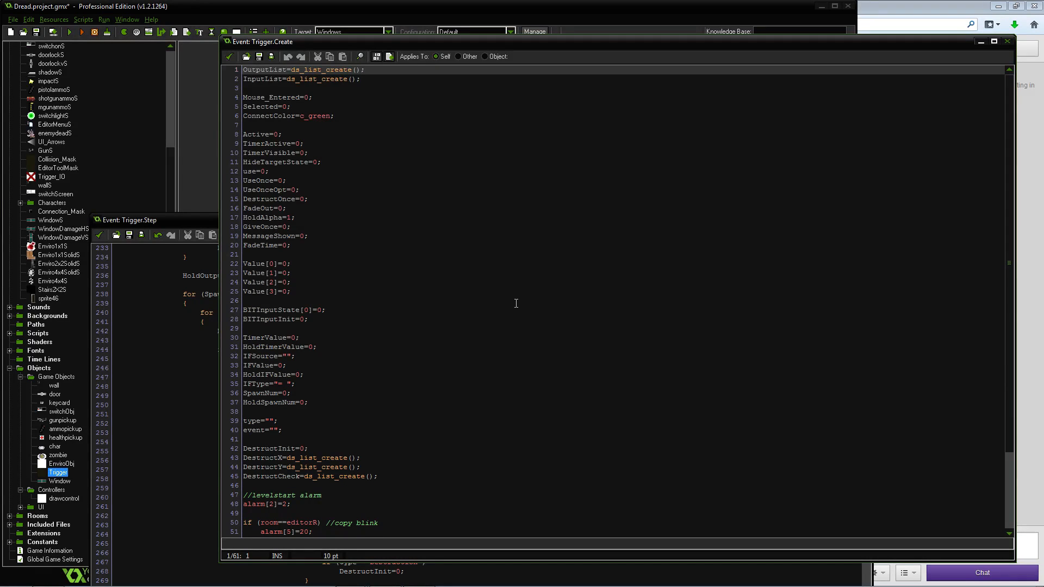
pyautogui.scroll(-1, 516, 303)
pyautogui.scroll(-2, 516, 303)
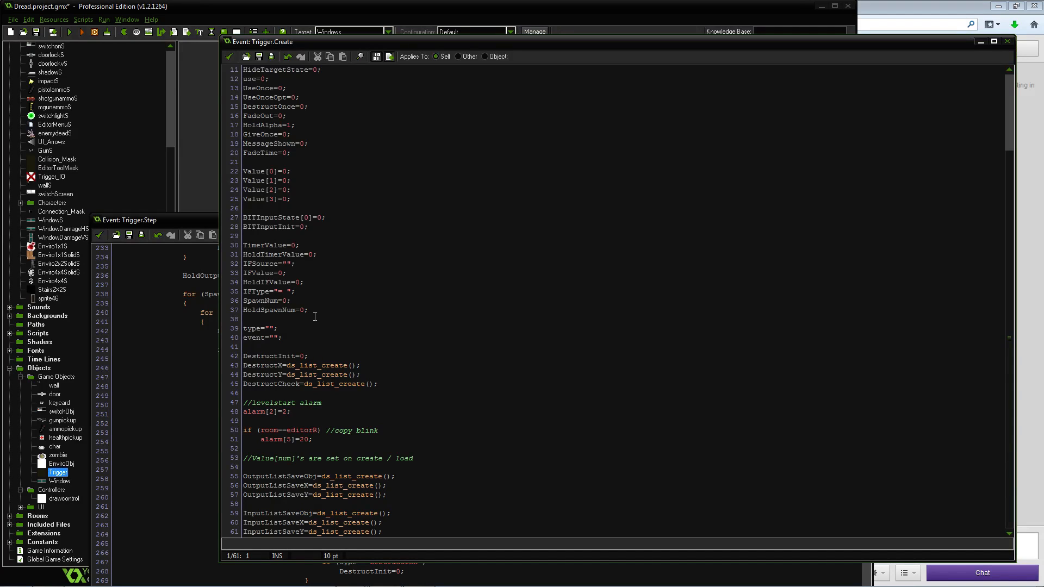
pyautogui.scroll(3, 363, 308)
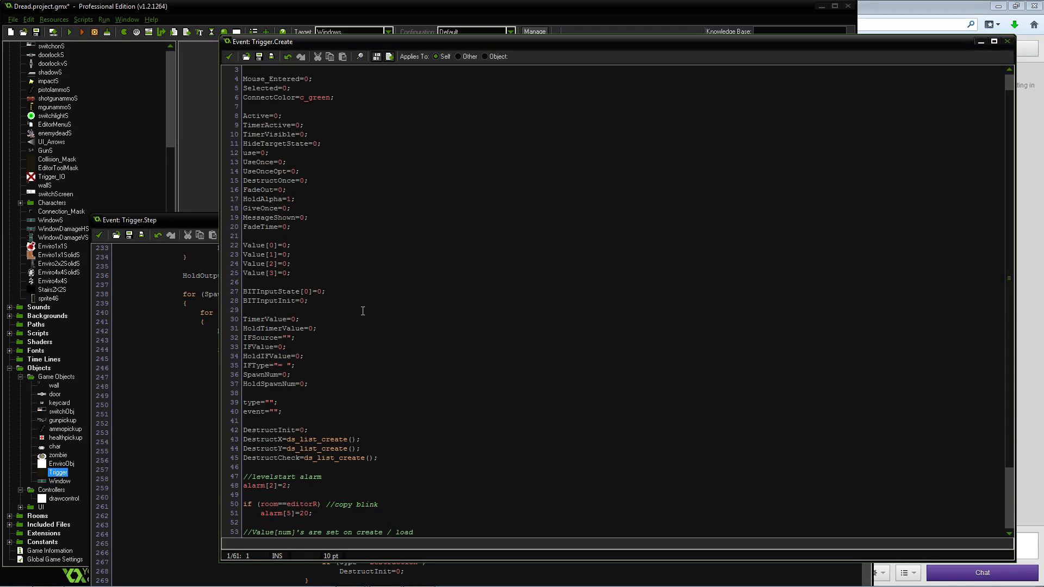
pyautogui.scroll(-2, 362, 311)
# Write the variable name SpawnOnce on a new line below HoldSpawnNum=0;, copy it and remove that line
pyautogui.click(334, 354)
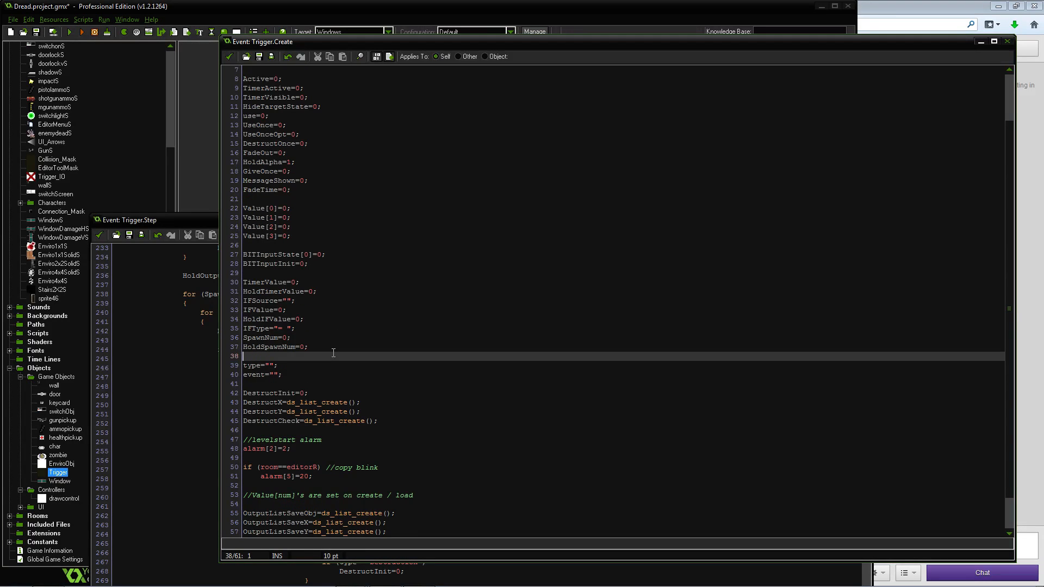
pyautogui.press('Return')
pyautogui.press('Up')
pyautogui.write('Sp')
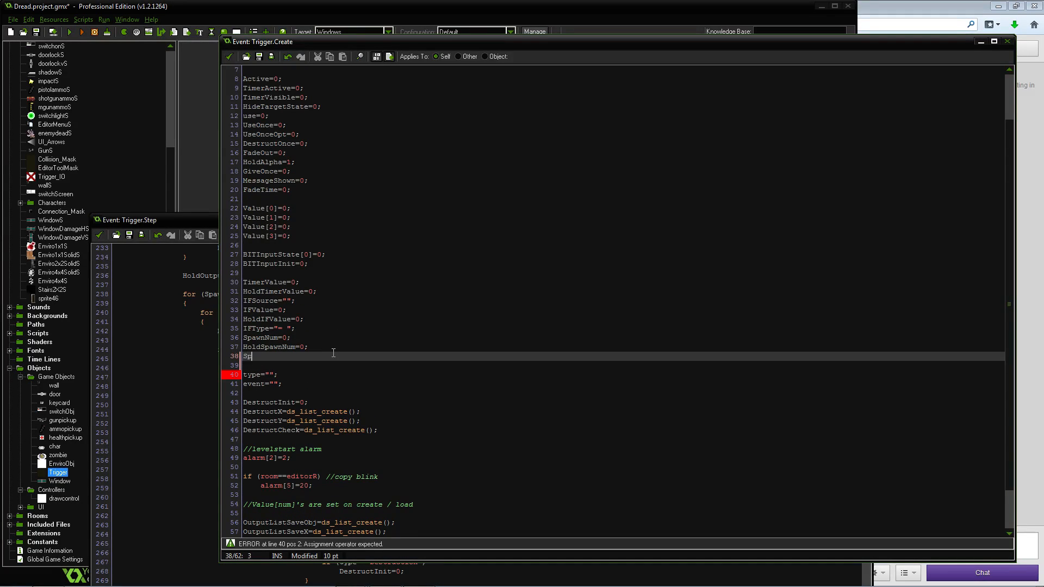
pyautogui.write('awnOnce')
pyautogui.moveTo(333, 353); pyautogui.dragTo(212, 355)
pyautogui.hotkey('ctrl', 'c')
pyautogui.press('BackSpace')
pyautogui.press('BackSpace')
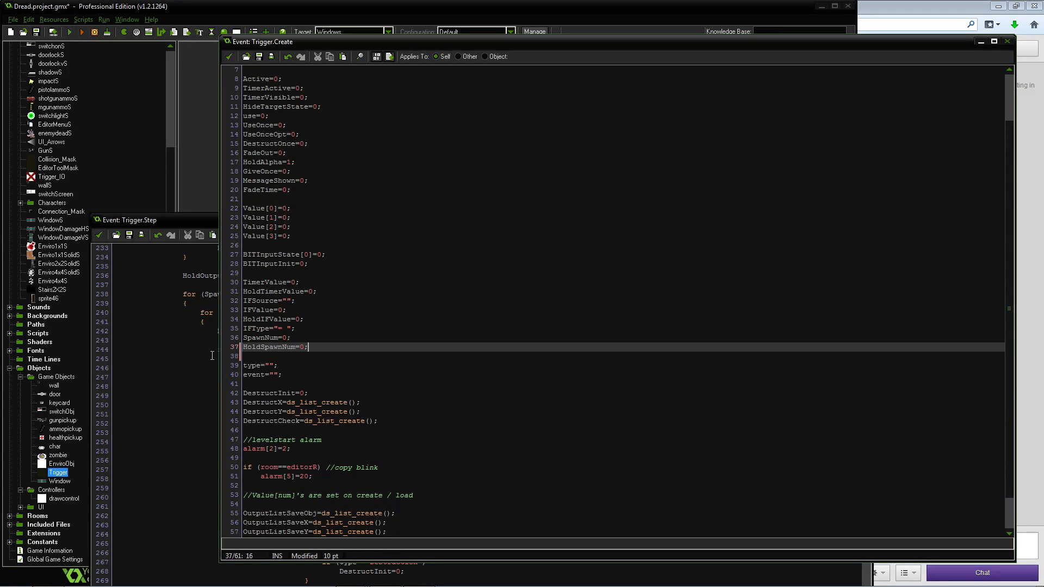
# Add SpawnOnce=0; below FadeTime=0; in the Trigger Create code and save the code
pyautogui.click(306, 192)
pyautogui.press('Return')
pyautogui.hotkey('ctrl', 'v')
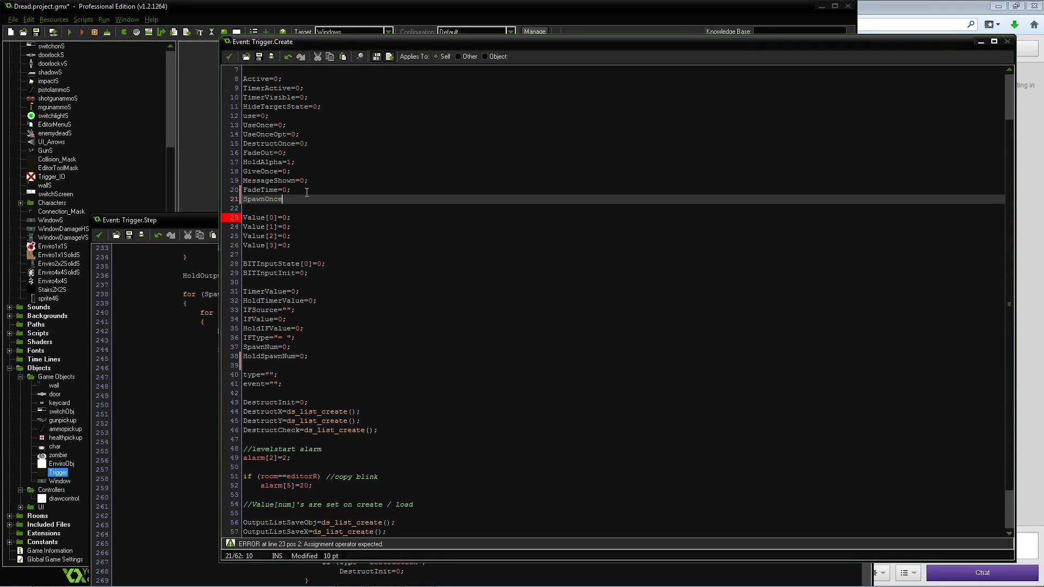
pyautogui.write('=0')
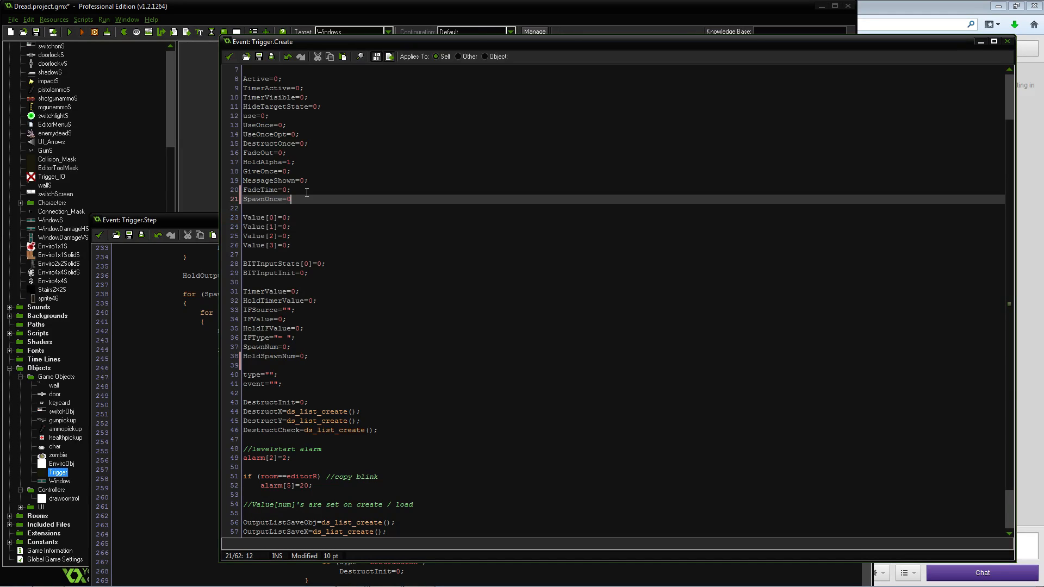
pyautogui.write(";'")
pyautogui.press('BackSpace')
pyautogui.click(229, 57)
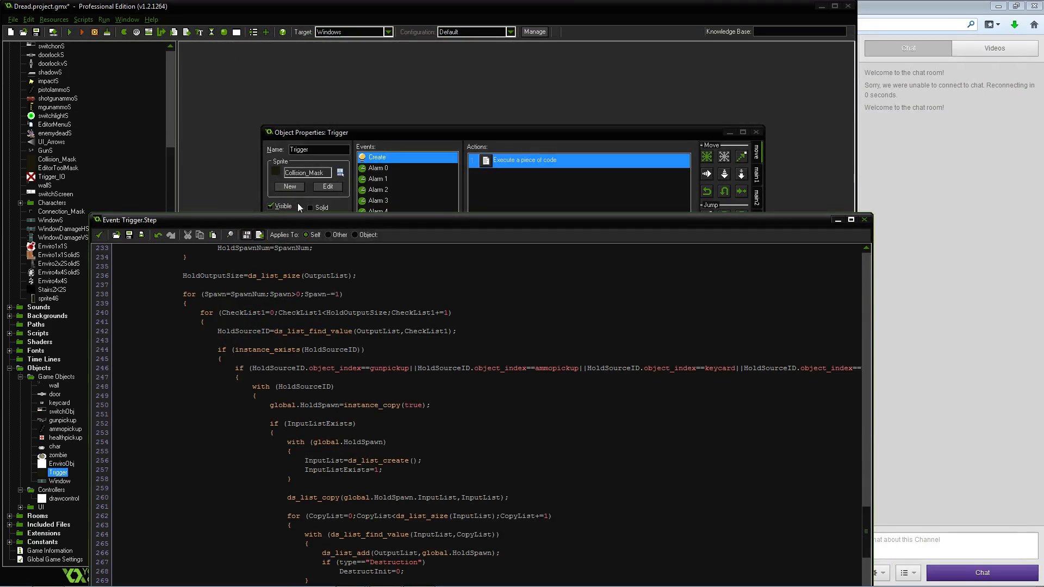
# Insert if (SpawnOnce==0) with an opening brace before the Spawn for loop in the Step code's "Spawn Object" case
pyautogui.moveTo(298, 216); pyautogui.dragTo(268, 60)
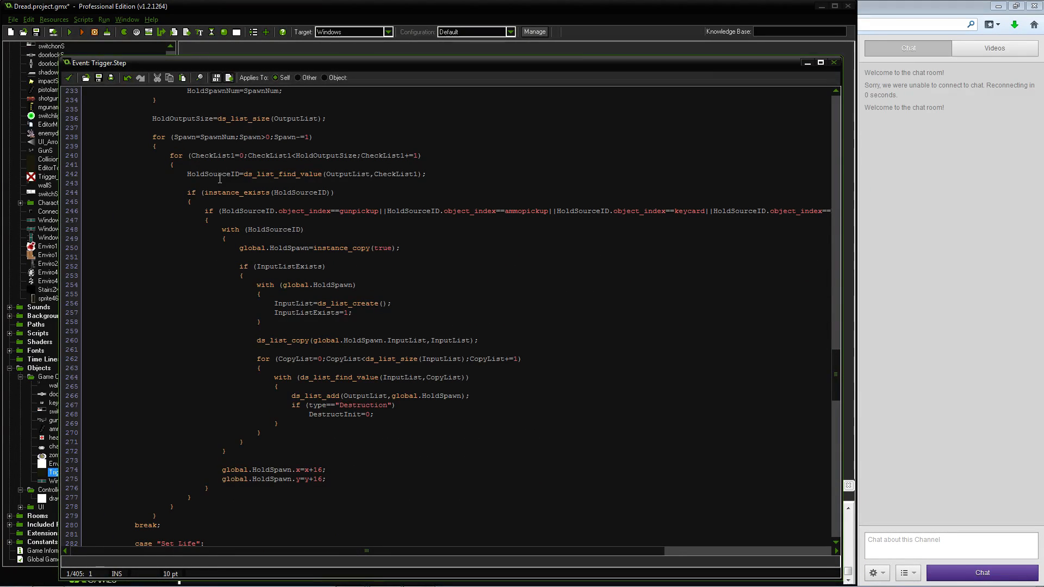
pyautogui.scroll(5, 219, 179)
pyautogui.scroll(-3, 320, 216)
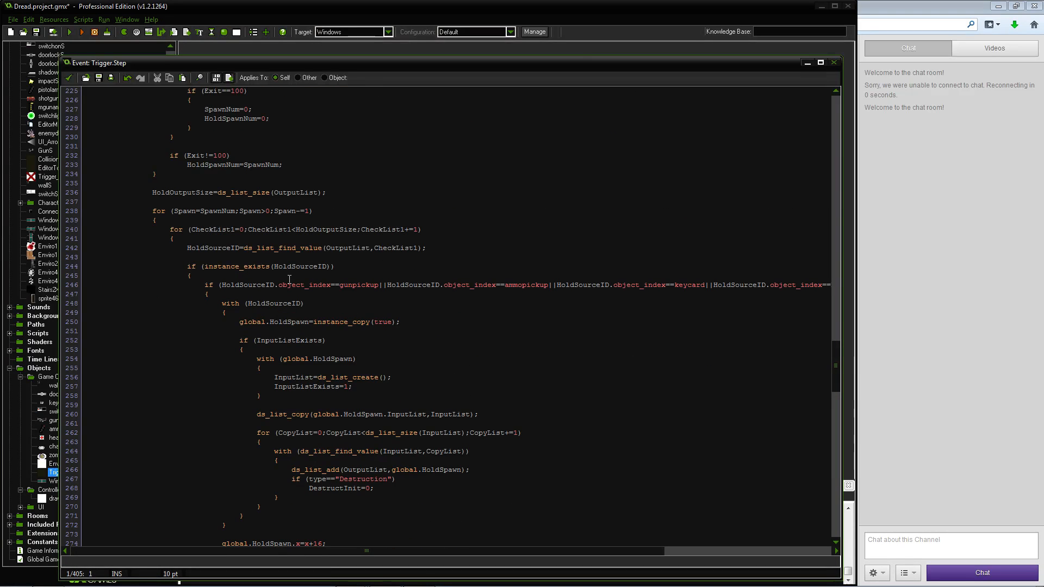
pyautogui.scroll(1, 289, 279)
pyautogui.scroll(2, 289, 279)
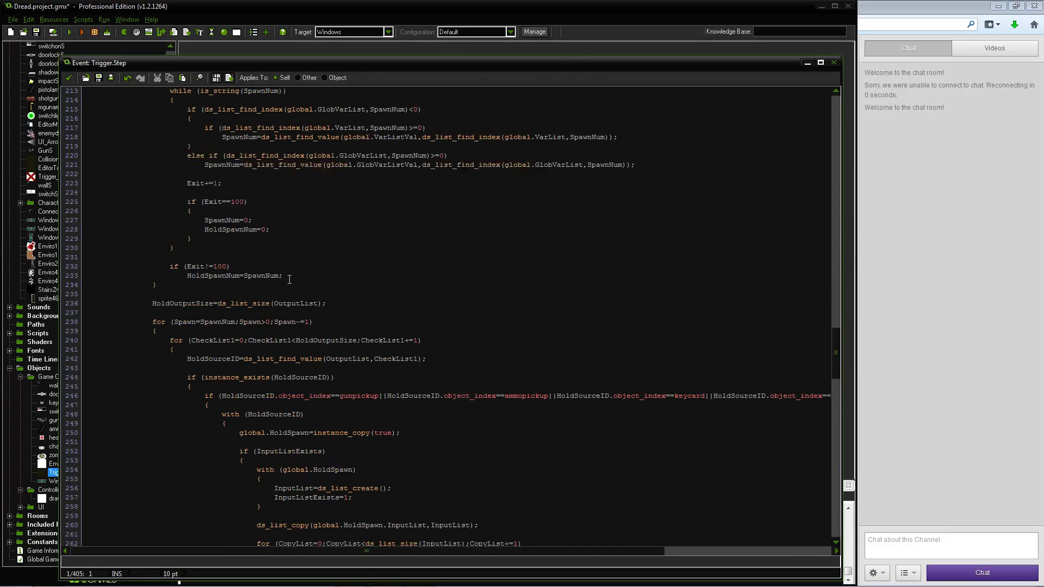
pyautogui.click(292, 314)
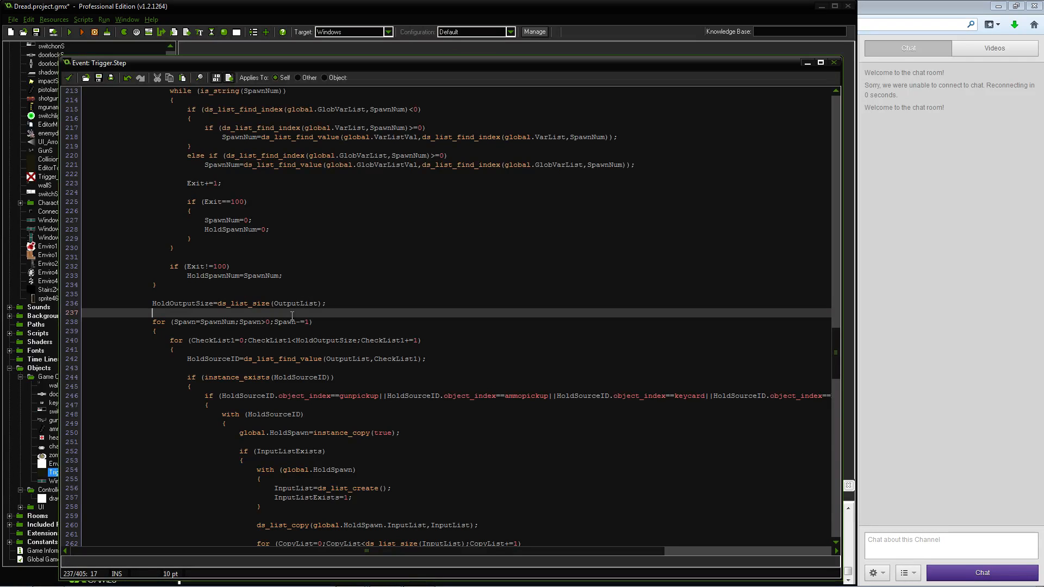
pyautogui.press('Return')
pyautogui.write('if (')
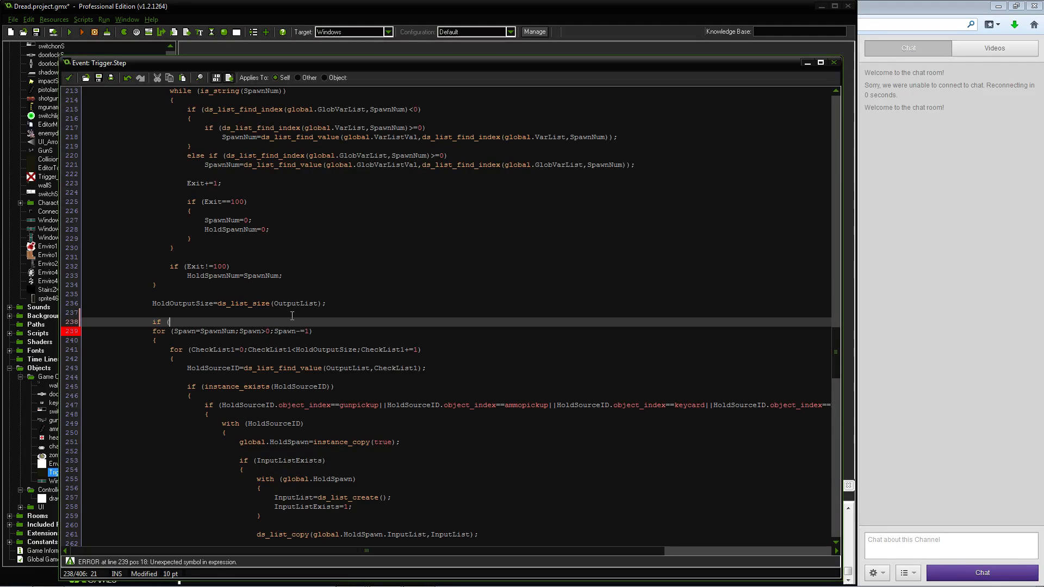
pyautogui.write('SpawnOnce==')
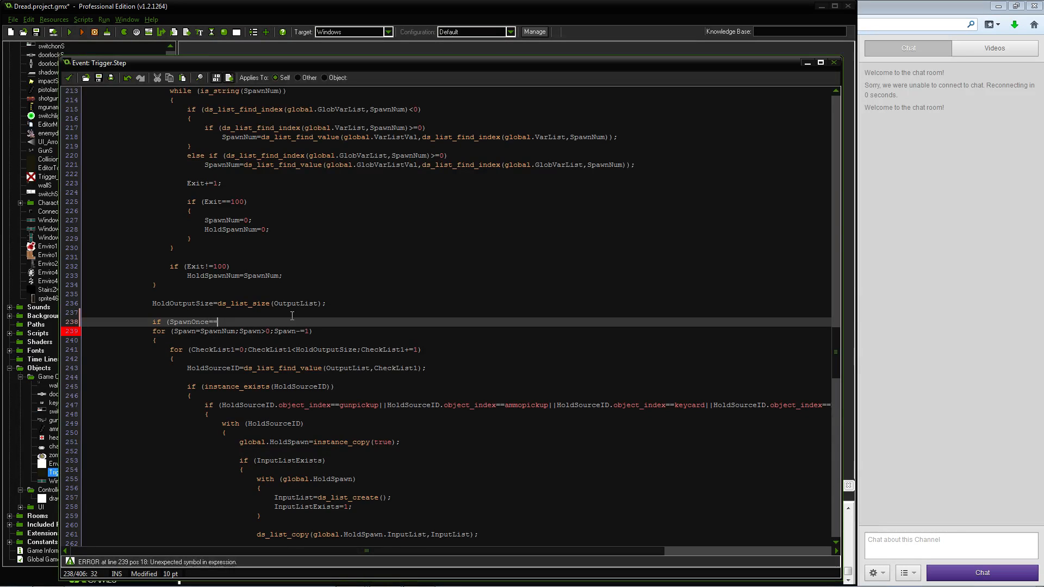
pyautogui.write('0)')
pyautogui.press('Return')
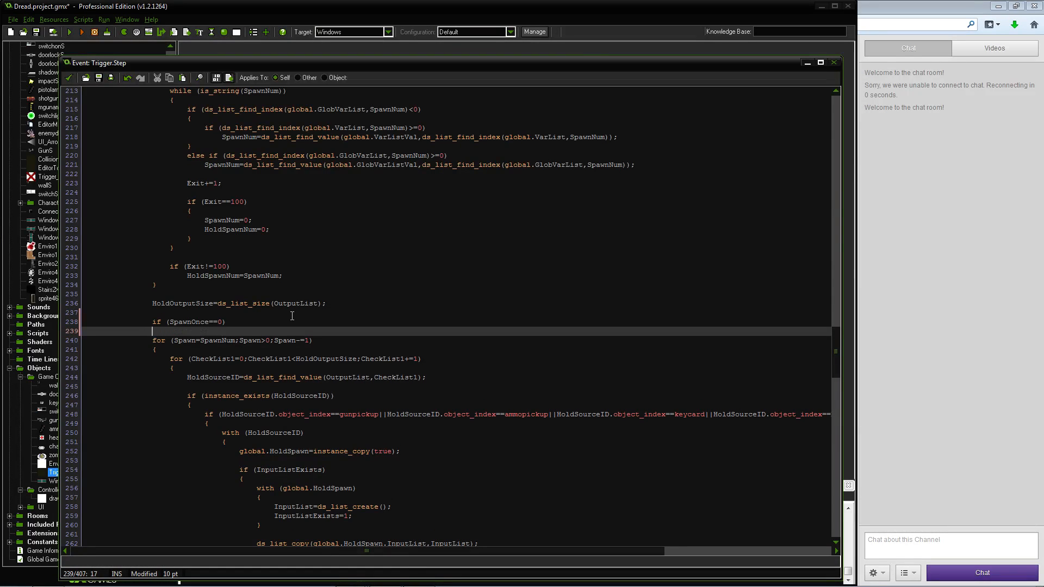
pyautogui.write('{')
# Add the closing brace of the if (SpawnOnce==0) block below the end of the Spawn for loop
pyautogui.scroll(1, 368, 363)
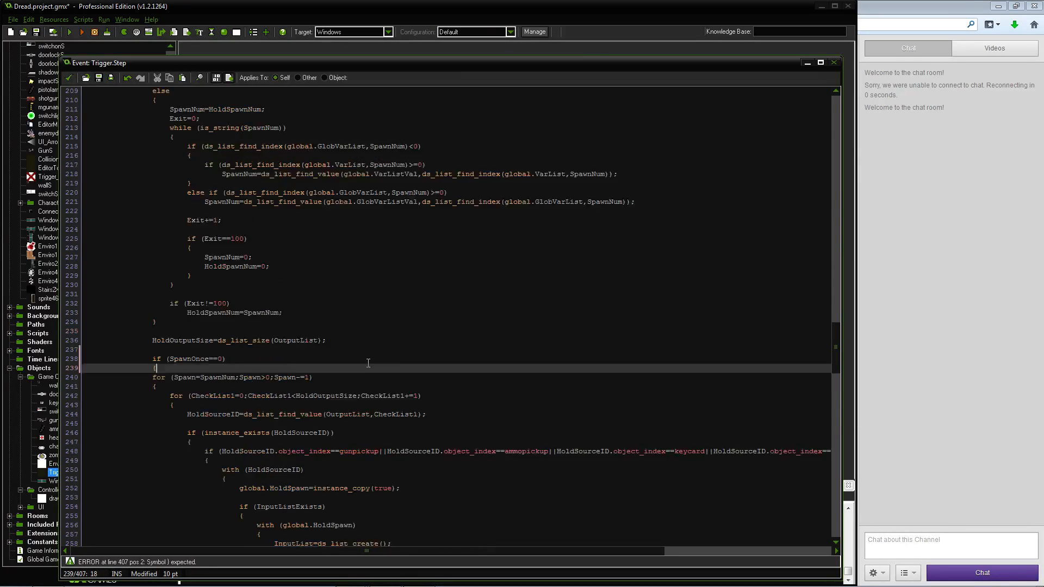
pyautogui.scroll(1, 368, 364)
pyautogui.scroll(-3, 367, 363)
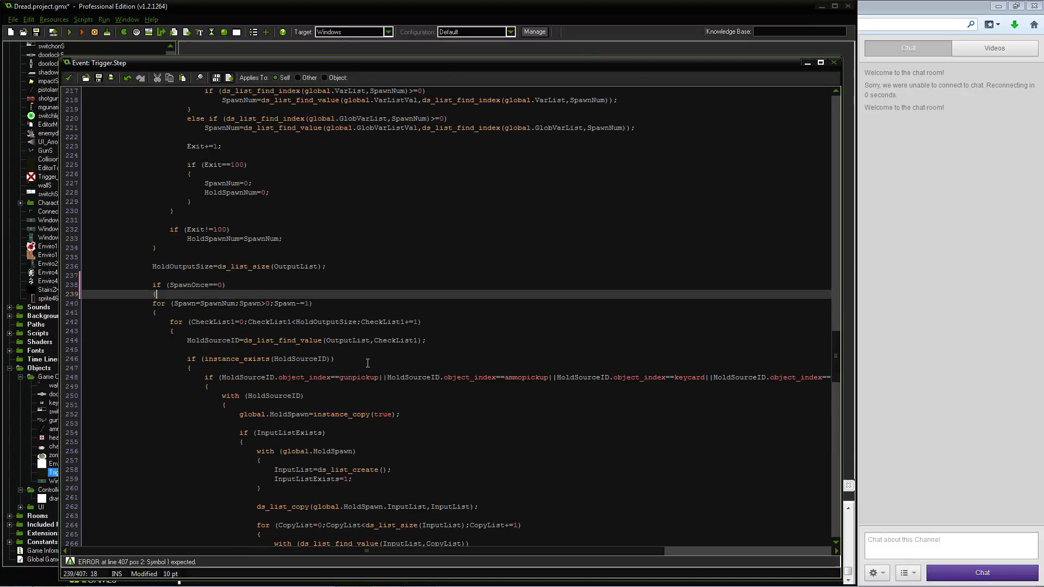
pyautogui.scroll(-7, 368, 364)
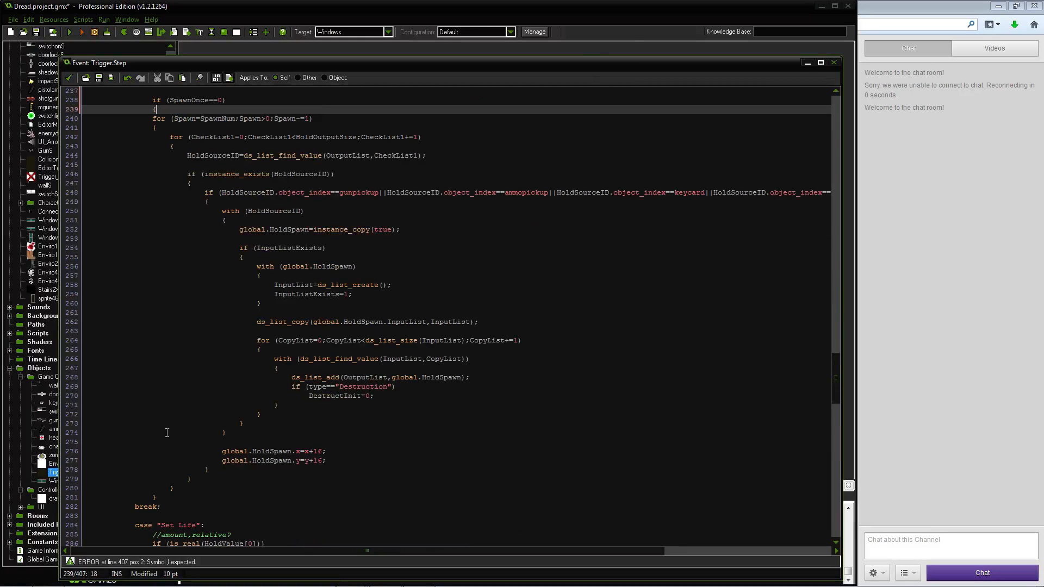
pyautogui.click(188, 489)
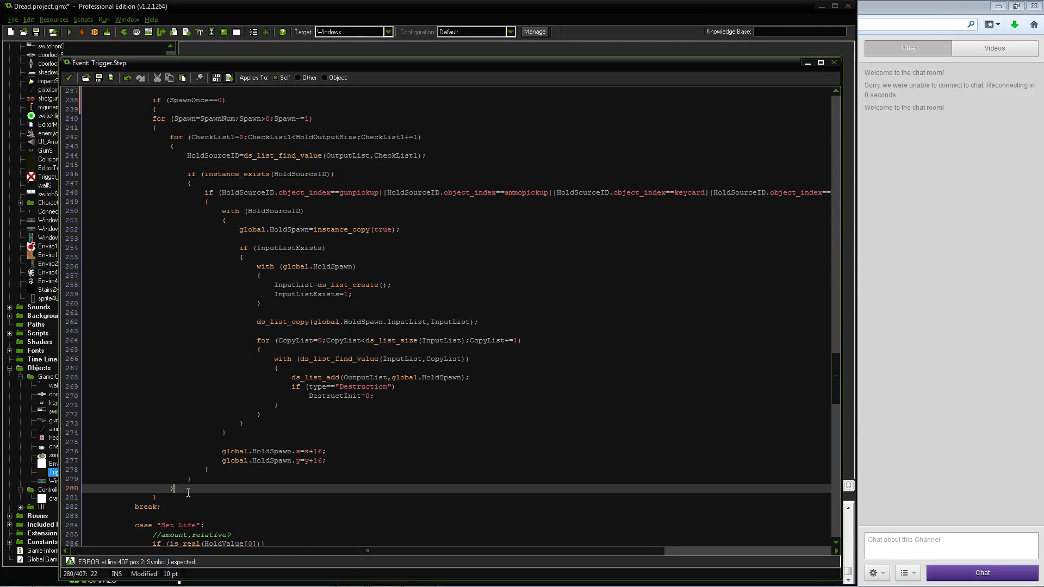
pyautogui.press('Down')
pyautogui.press('Return')
pyautogui.write('}')
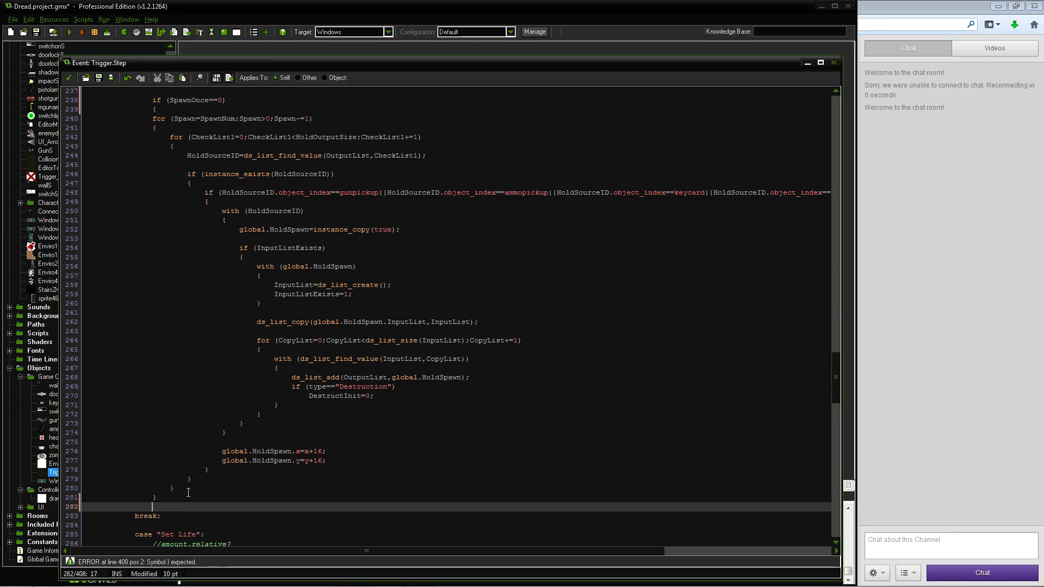
# Indent the whole Spawn for loop one level inside the if (SpawnOnce==0) block
pyautogui.moveTo(188, 492); pyautogui.dragTo(153, 122)
pyautogui.press('Tab')
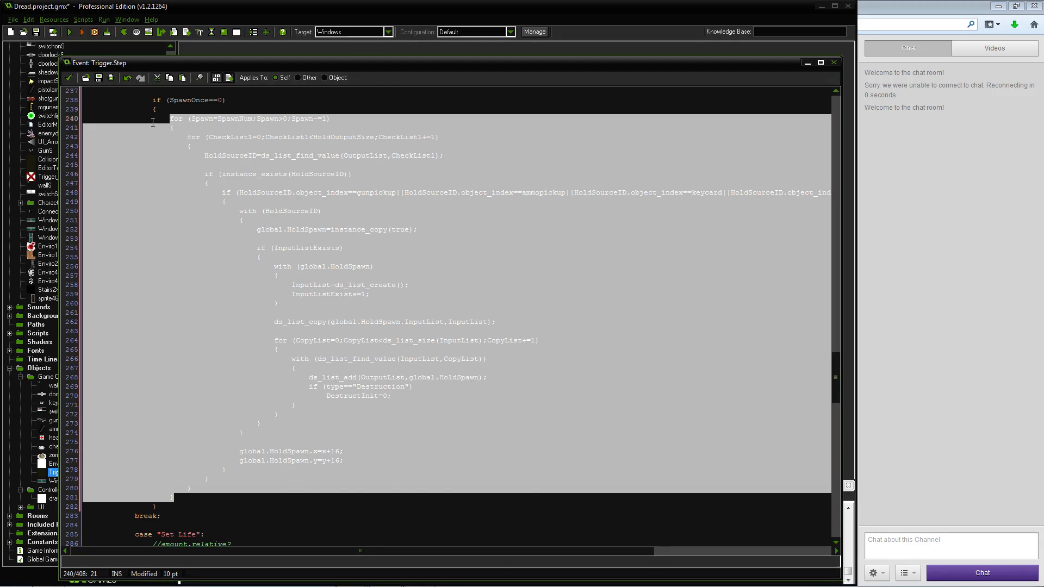
pyautogui.click(170, 116)
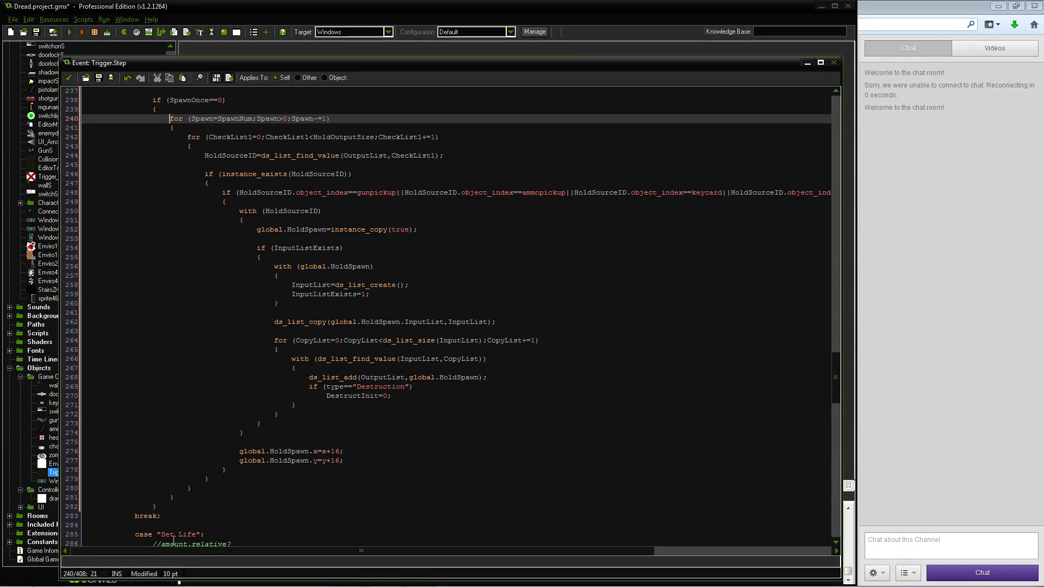
# Add SpawnOnce=1; after the Spawn for loop inside the if block, separated from the loop by a blank line
pyautogui.click(203, 498)
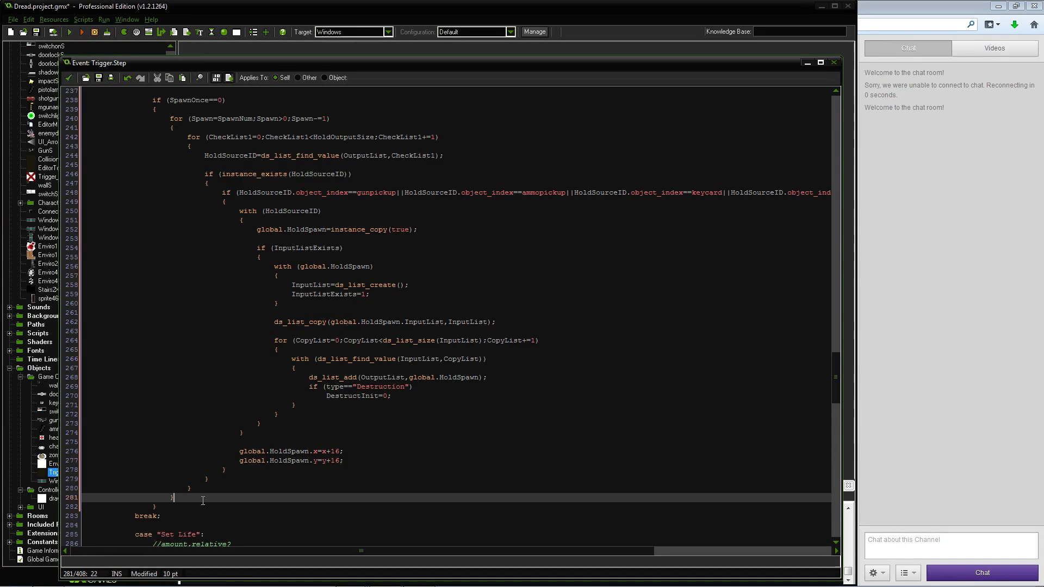
pyautogui.press('Return')
pyautogui.write('Sp')
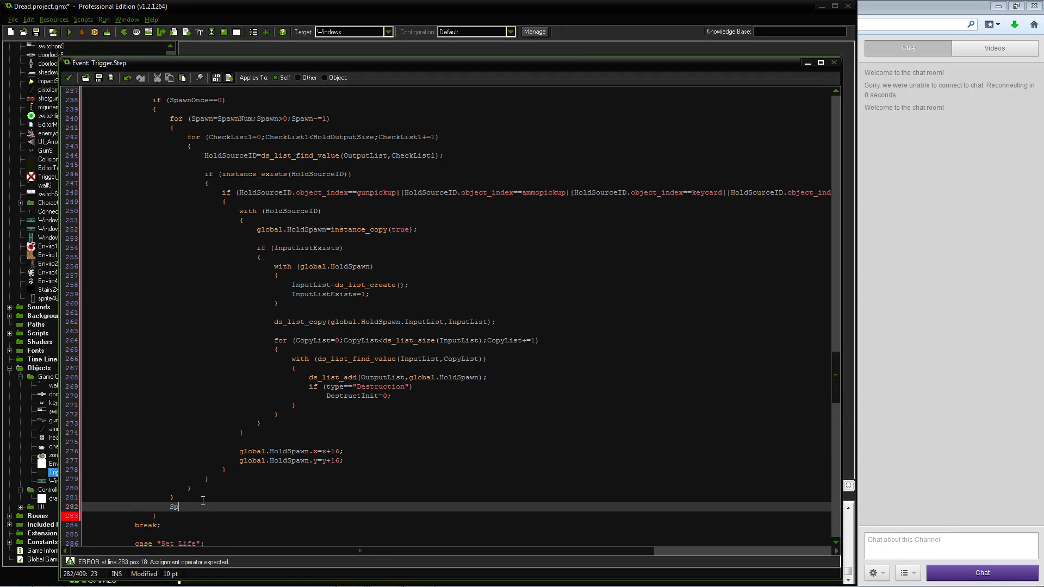
pyautogui.write('awnOnce=1;')
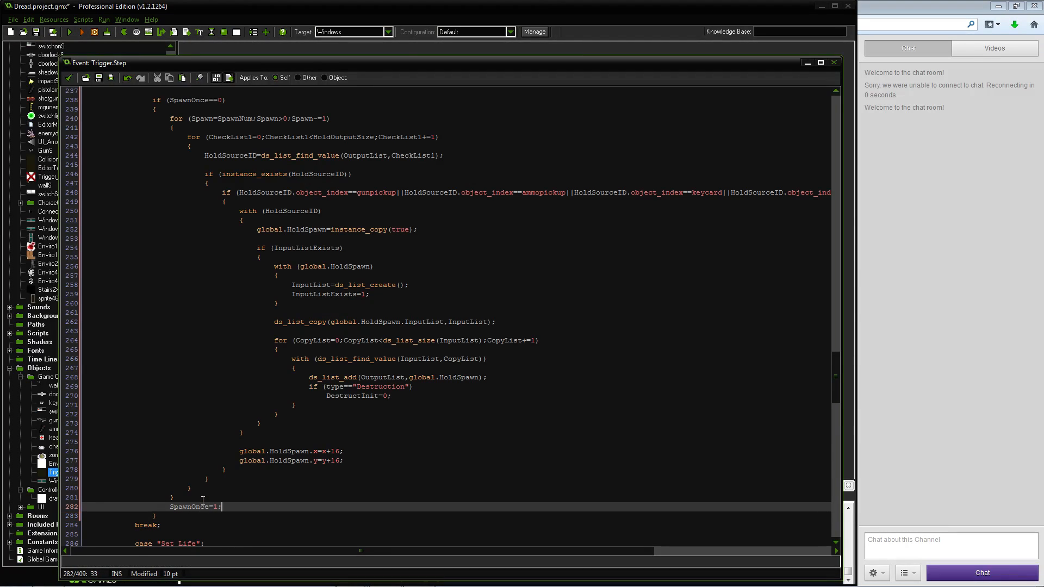
pyautogui.press('Up')
pyautogui.press('Return')
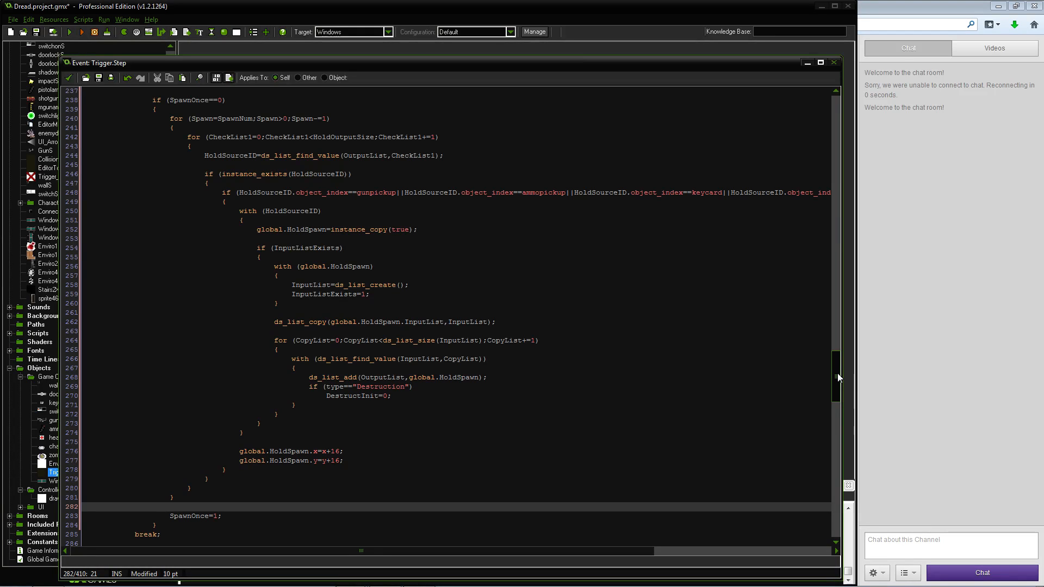
# Start a new condition if (event=="Spawn Object" below the "Use Target" reset line UseOnce=0;, leaving a blank line between
pyautogui.moveTo(838, 378); pyautogui.dragTo(842, 532)
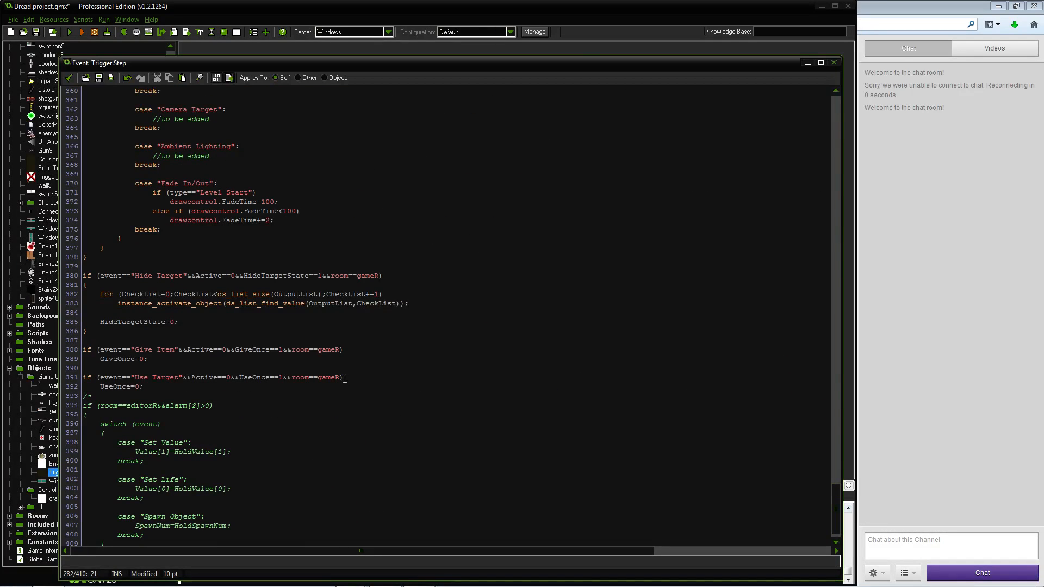
pyautogui.click(266, 391)
pyautogui.click(265, 388)
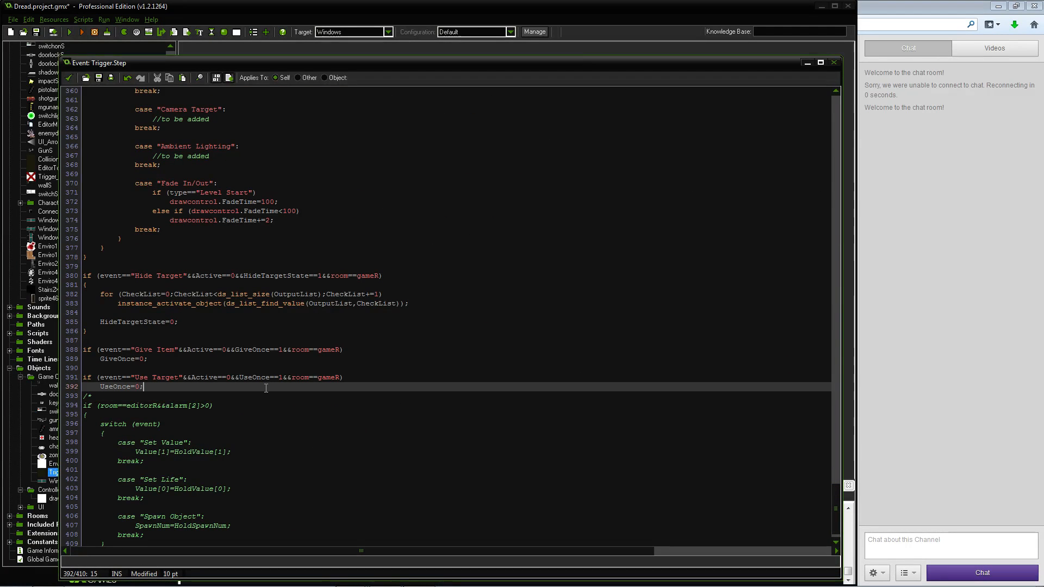
pyautogui.press('Return')
pyautogui.press('Return')
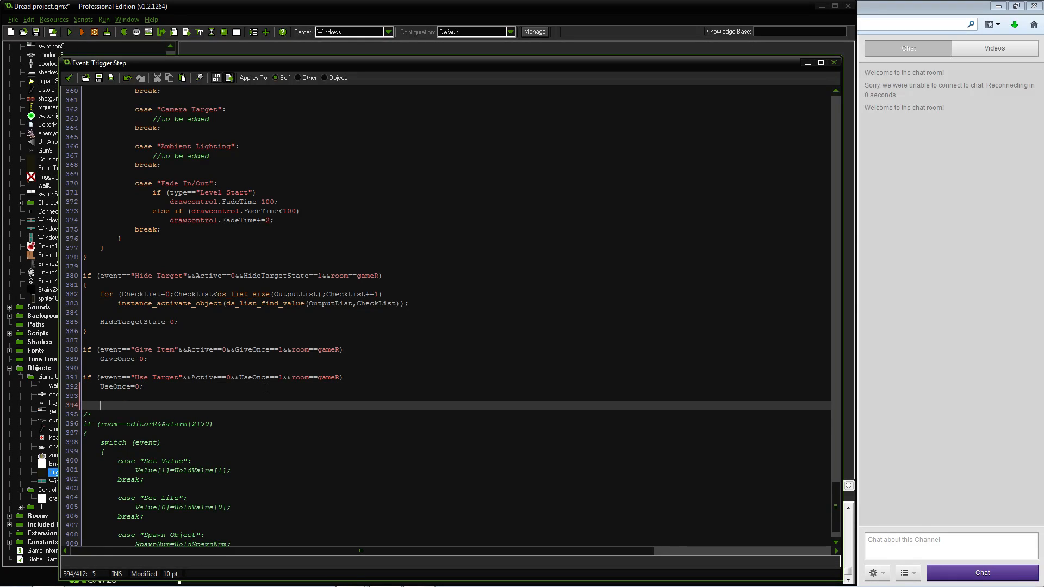
pyautogui.write('if (evebt"')
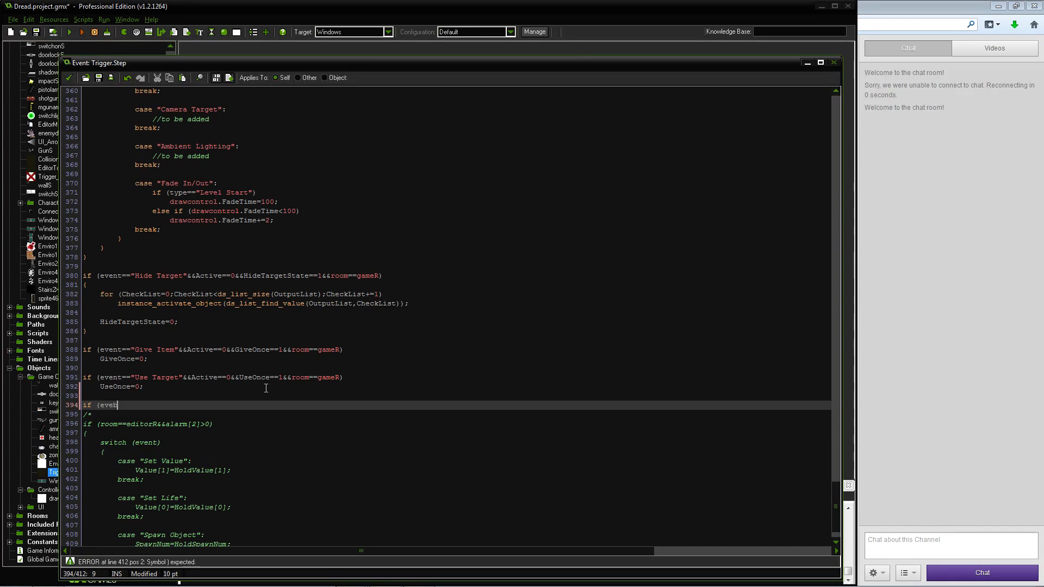
pyautogui.press('BackSpace')
pyautogui.press('BackSpace')
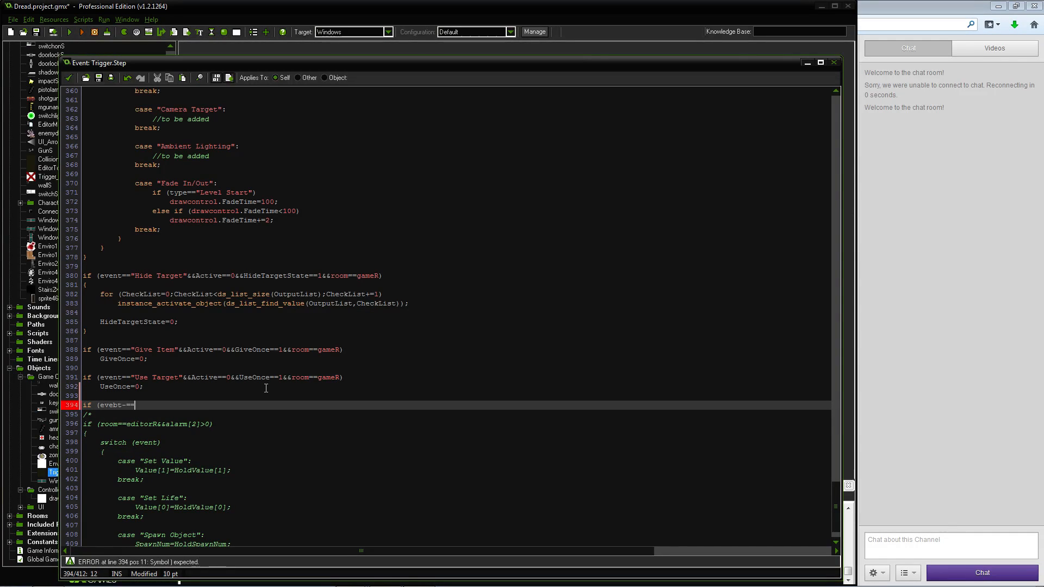
pyautogui.press('BackSpace')
pyautogui.write('nt')
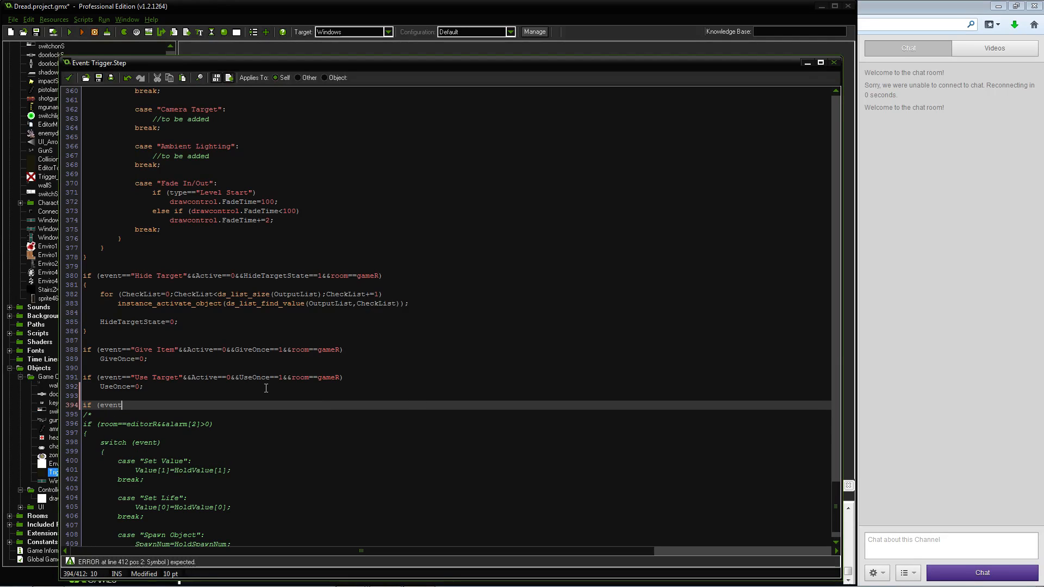
pyautogui.write('=="S')
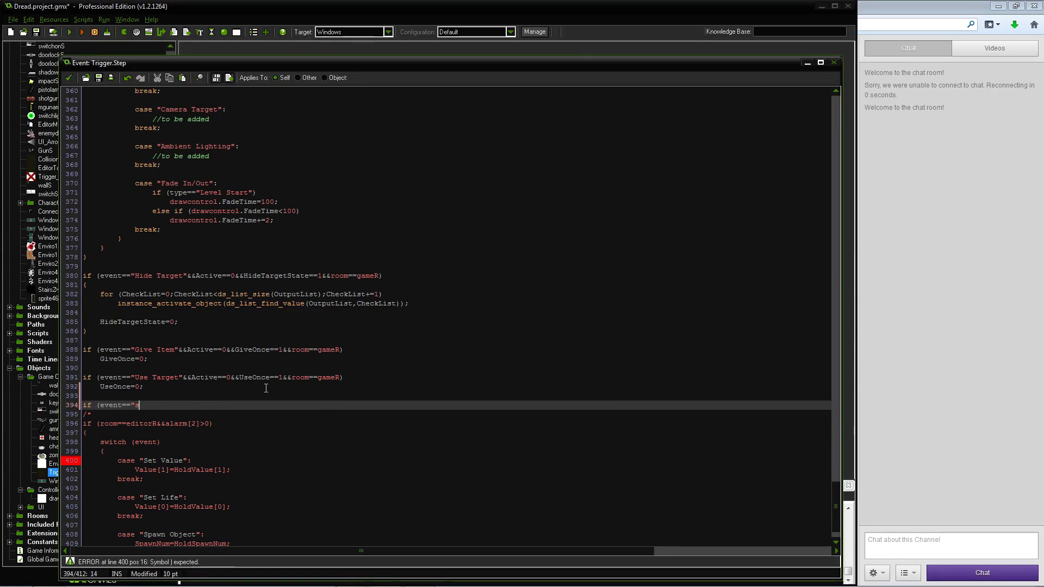
pyautogui.write('pawn Object"')
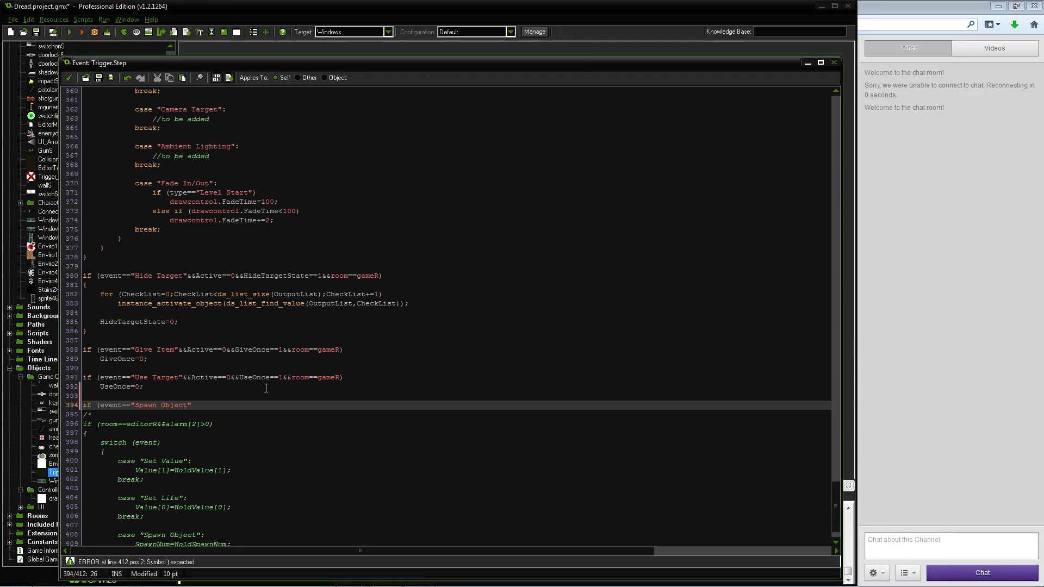
# Complete the "Spawn Object" condition with &&Active==0&&SpawnOnce==1&&room==gameR) and put SpawnOnce=0; on the indented line beneath it
pyautogui.write('&&Active')
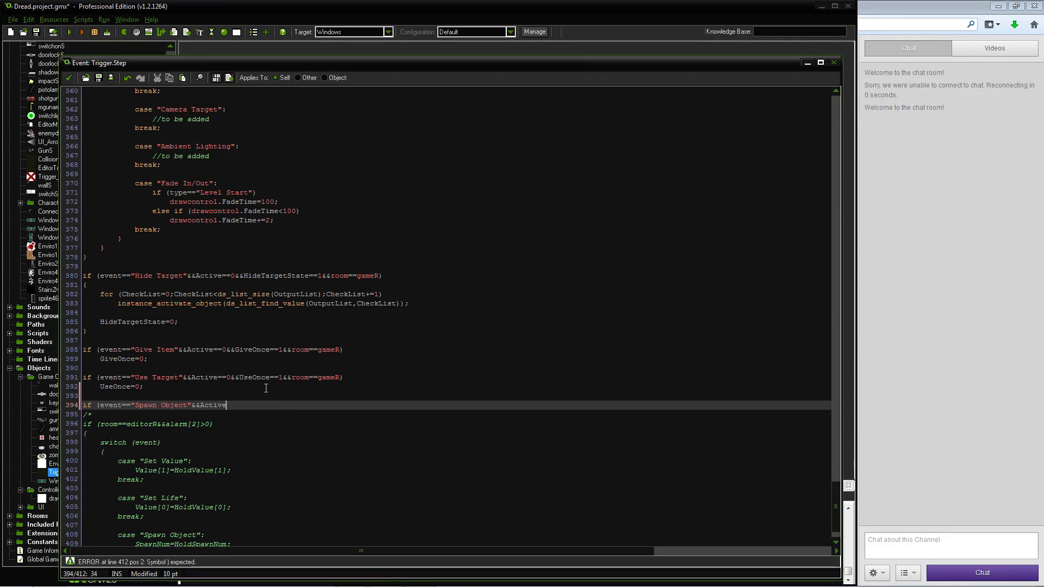
pyautogui.write('==0')
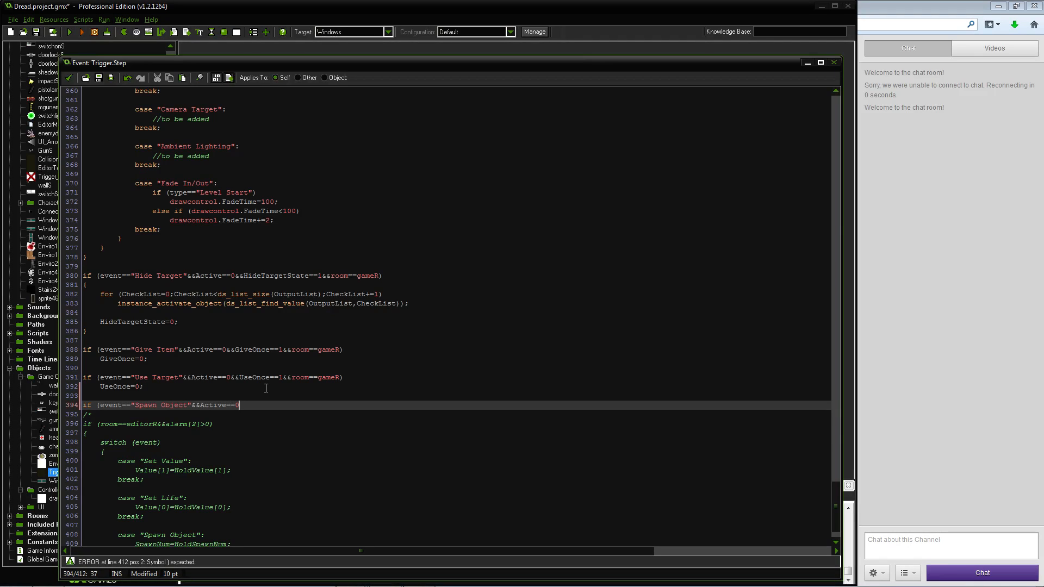
pyautogui.write(')&&')
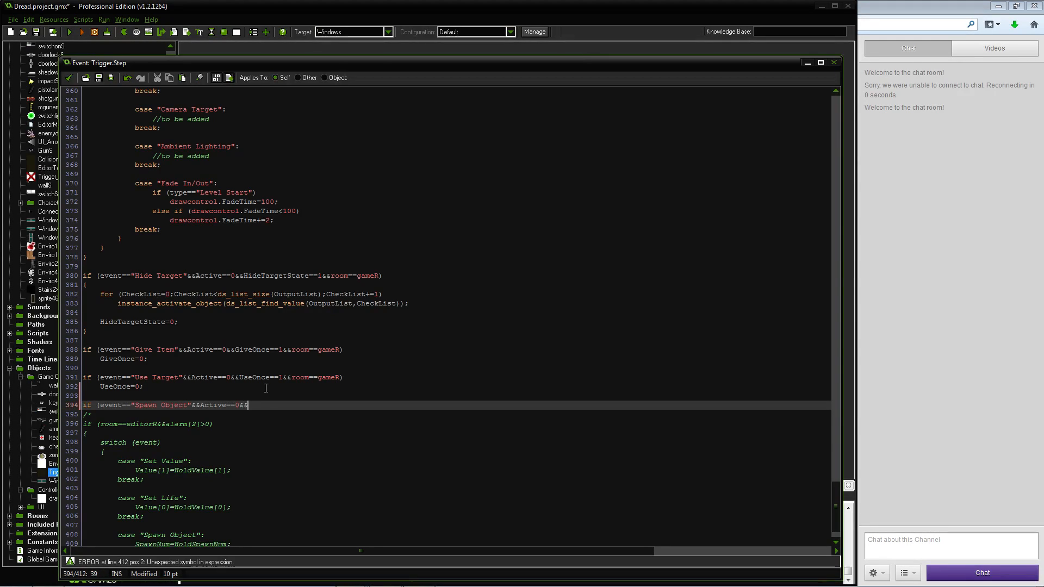
pyautogui.write('SpawnO')
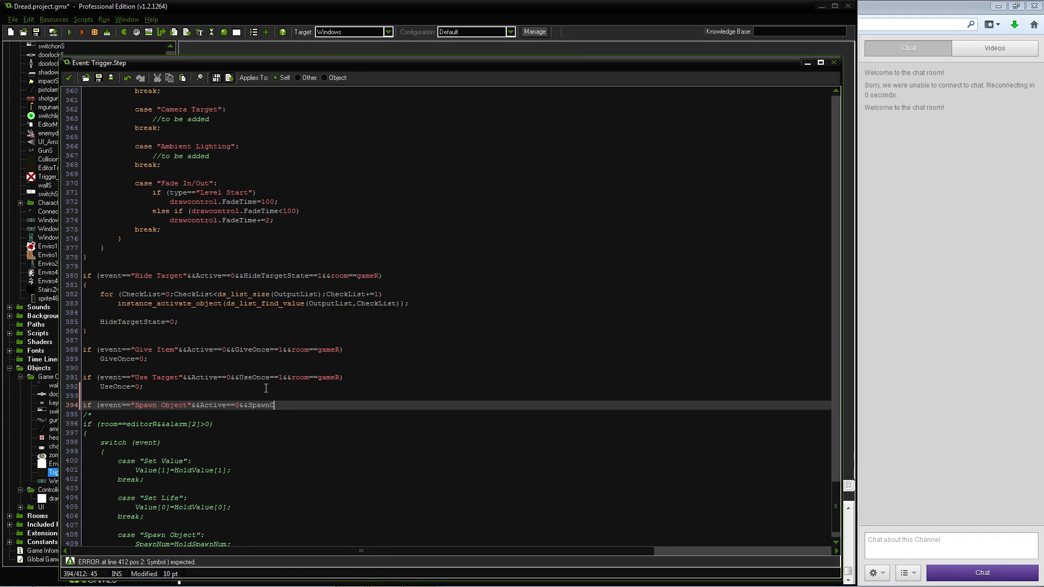
pyautogui.write('nce==1&&room==gameR)')
pyautogui.press('Return')
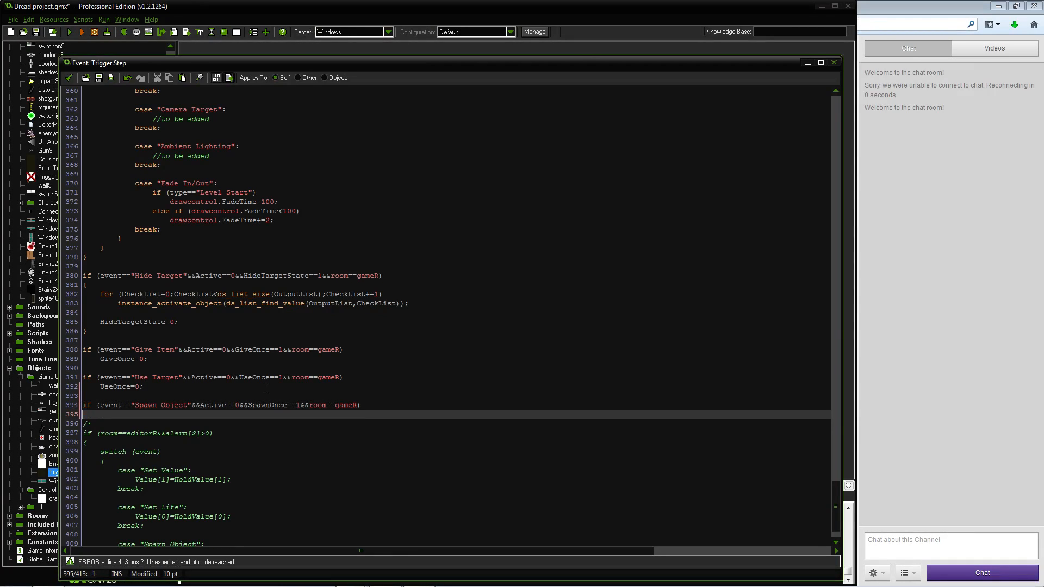
pyautogui.write('SpawnOnce=0')
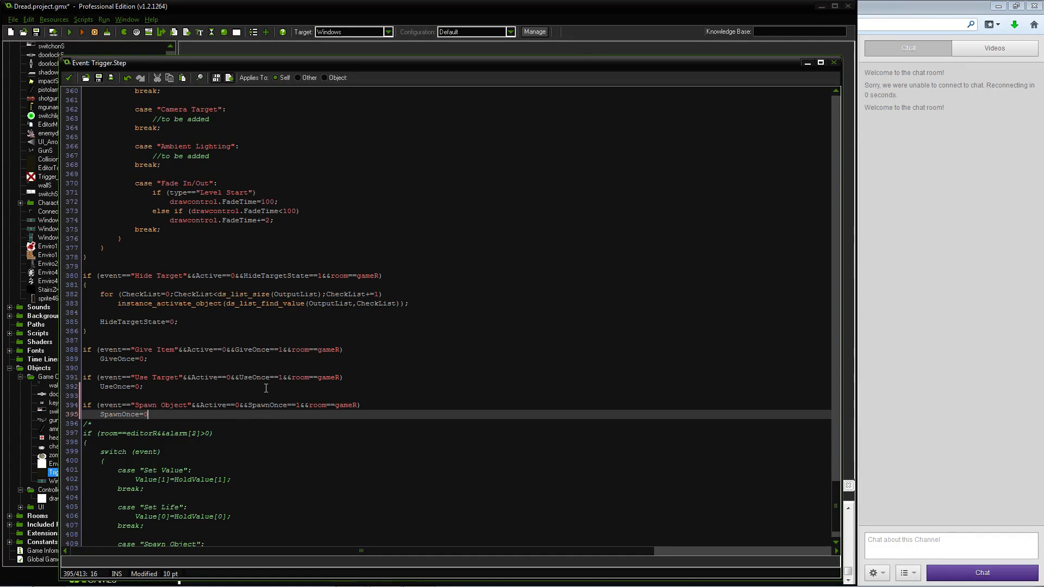
pyautogui.write(';;')
# Review the edited "Spawn Object" code, apply the Trigger Step code changes and save the project
pyautogui.scroll(17, 424, 331)
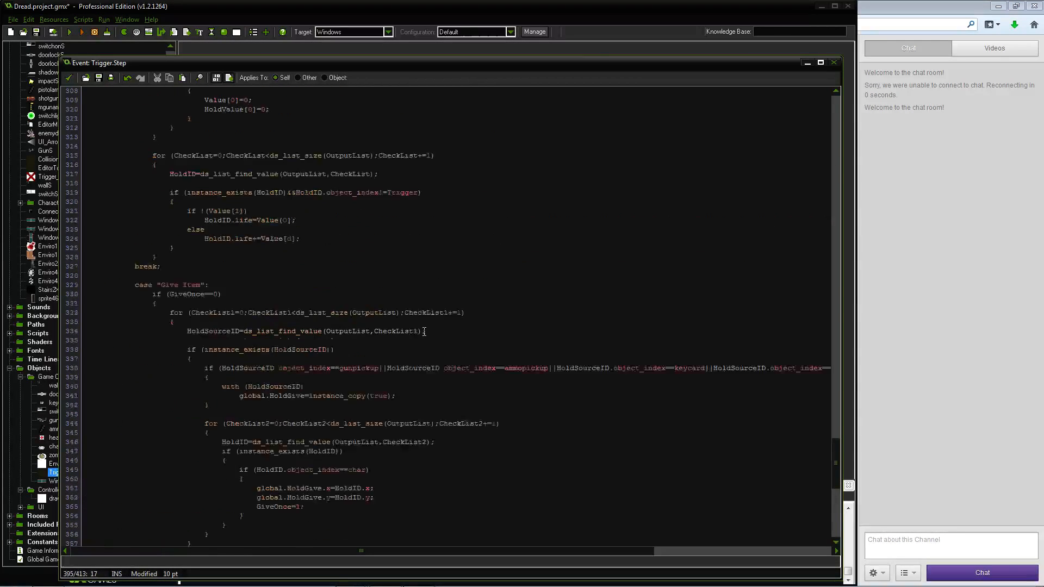
pyautogui.scroll(20, 424, 331)
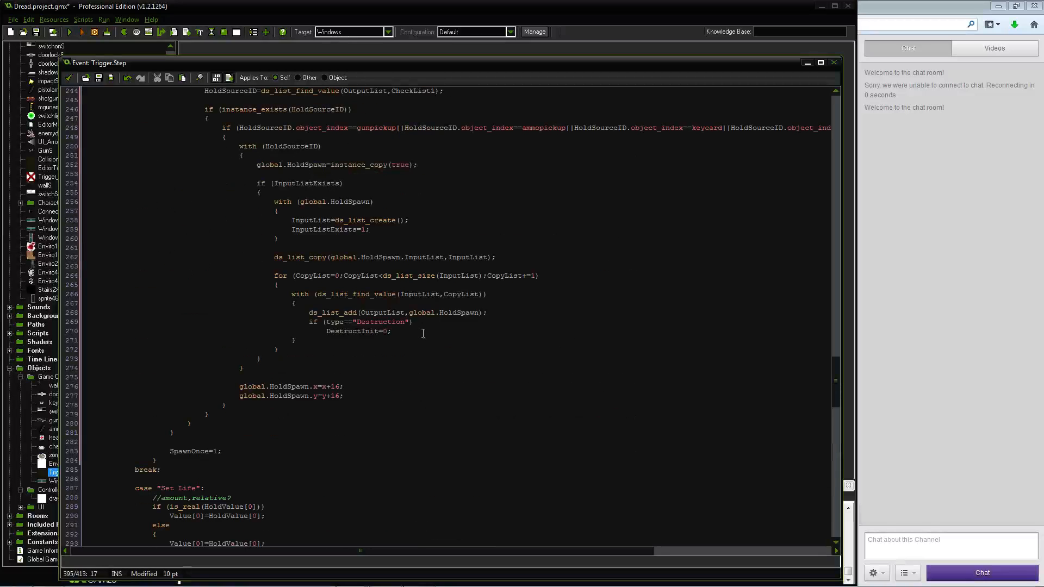
pyautogui.scroll(4, 422, 333)
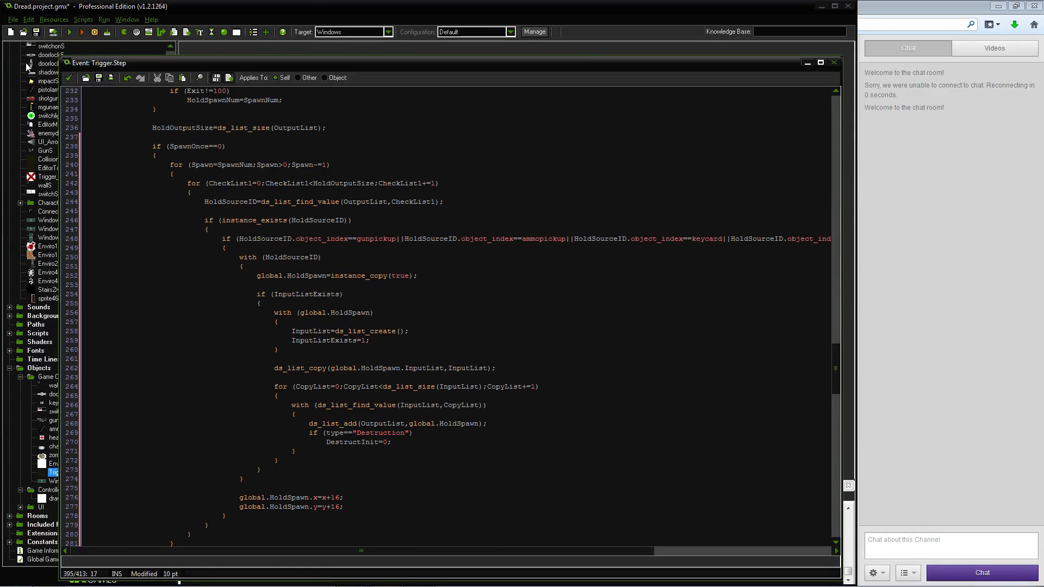
pyautogui.click(69, 78)
pyautogui.click(38, 33)
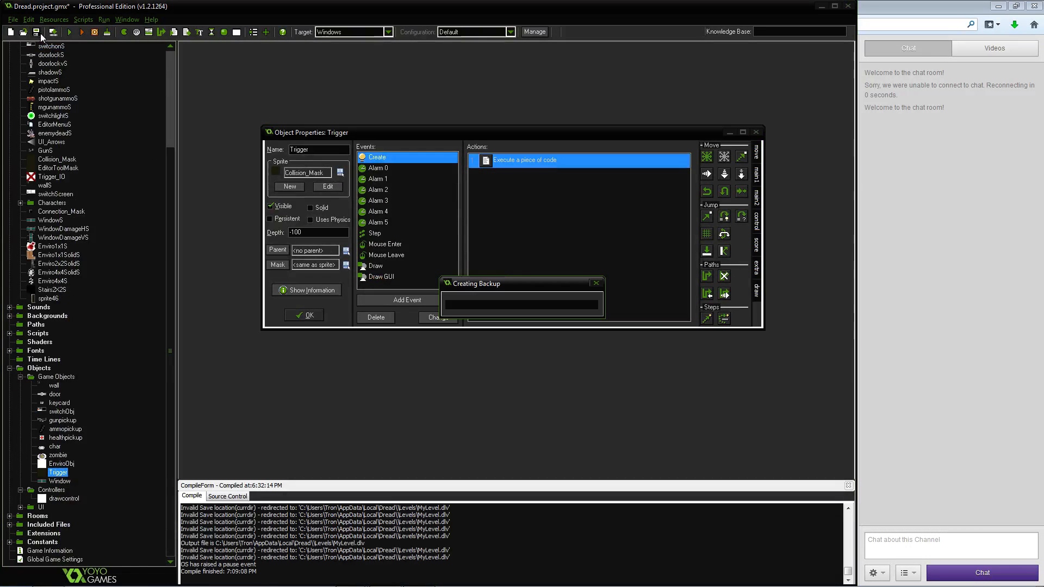
# Run the game and open MyLevel in the Level Editor, showing the spawn triggers outside the house's west windows
pyautogui.click(70, 33)
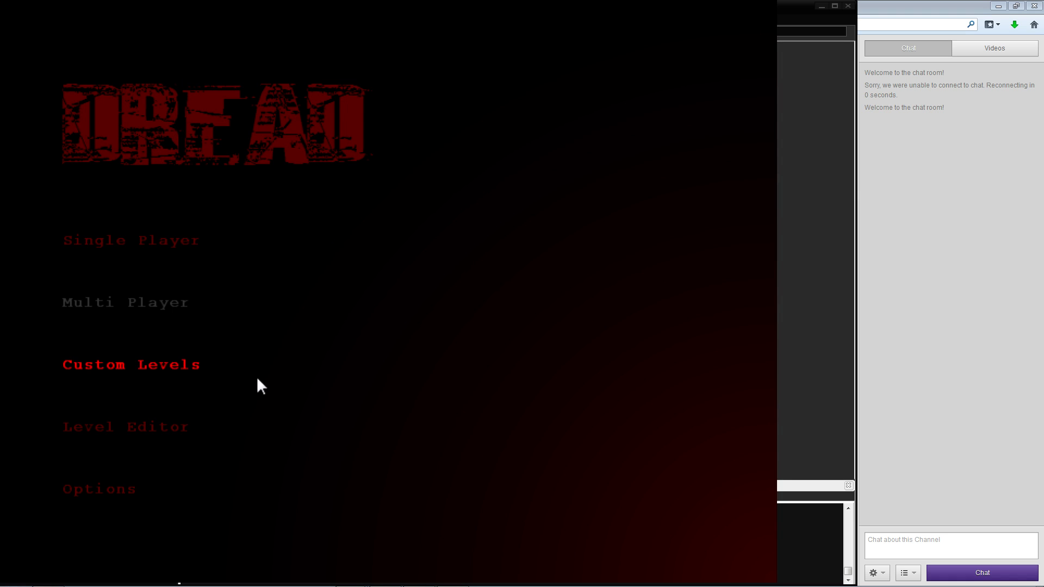
pyautogui.click(179, 427)
pyautogui.click(390, 294)
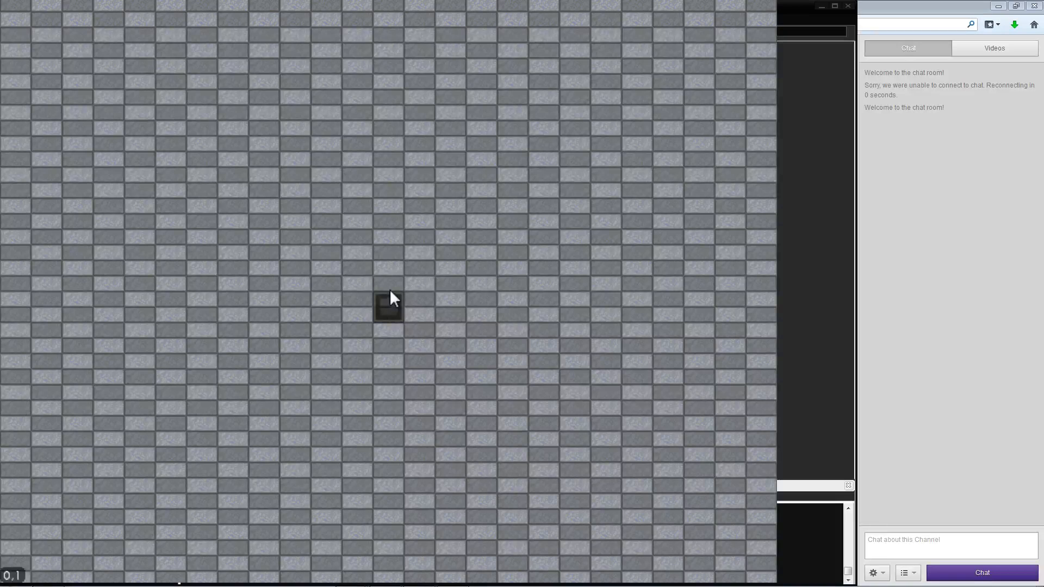
pyautogui.click(106, 33)
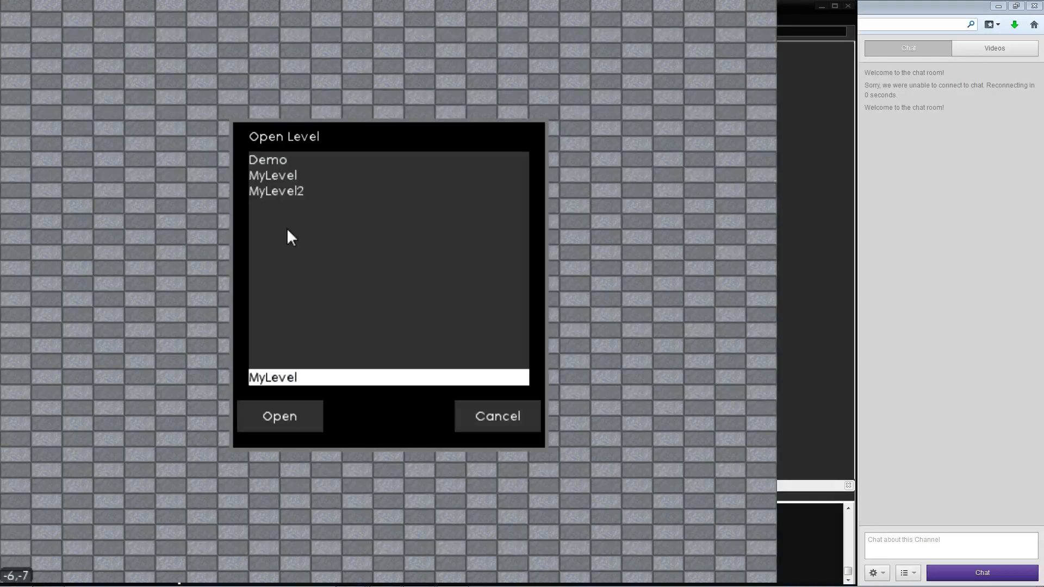
pyautogui.doubleClick(293, 175)
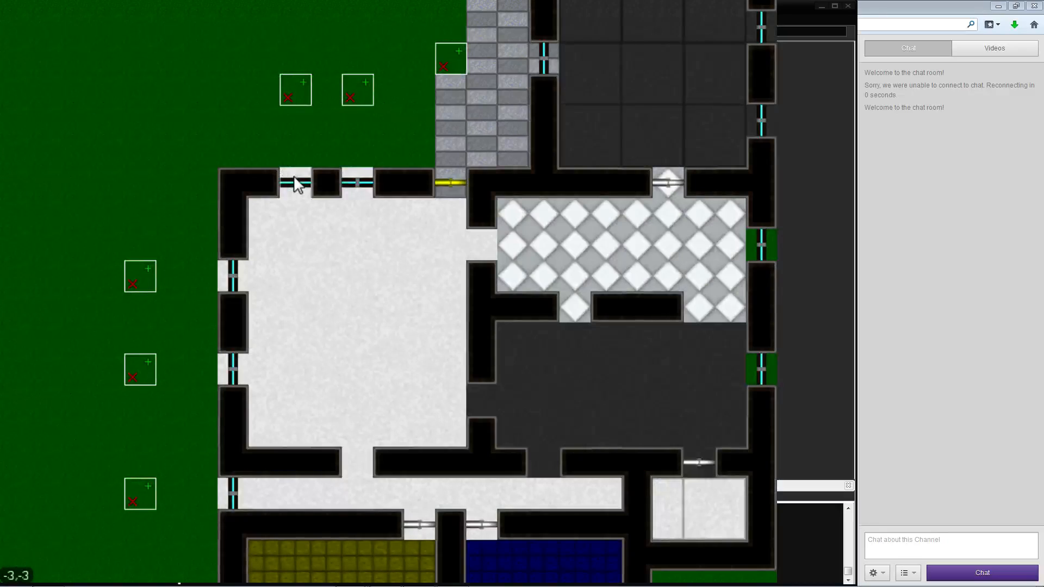
pyautogui.press('s')
pyautogui.press('a')
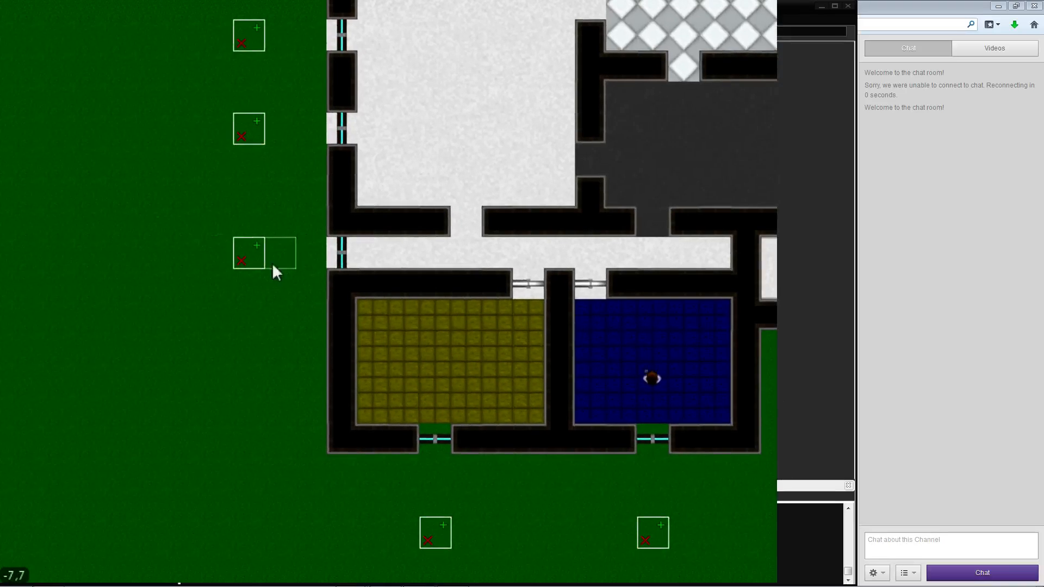
pyautogui.press('a')
pyautogui.press('a')
pyautogui.press('a')
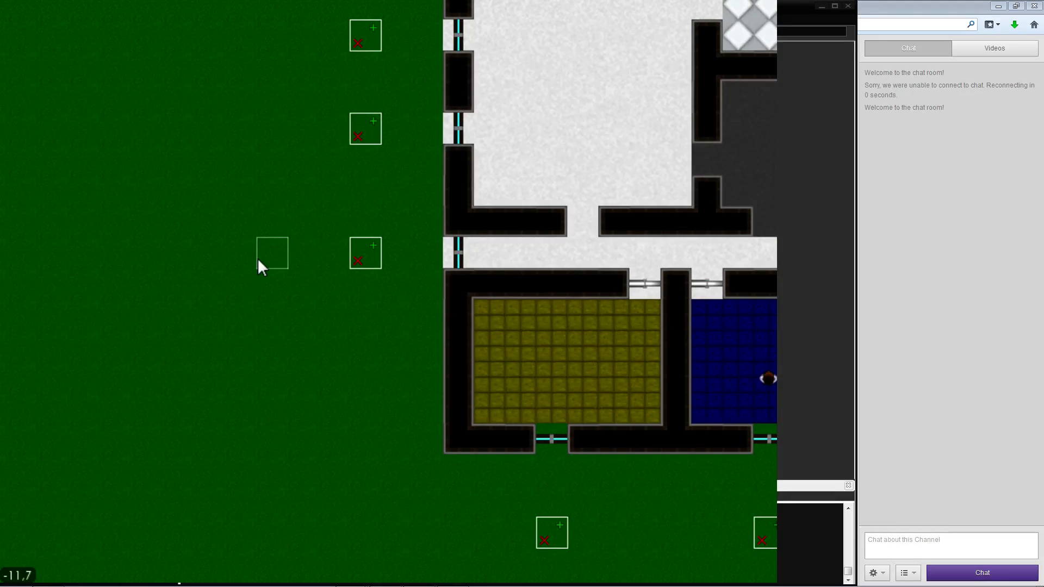
# Look over the spawn triggers placed outside the house's west, north and south windows
pyautogui.press('d')
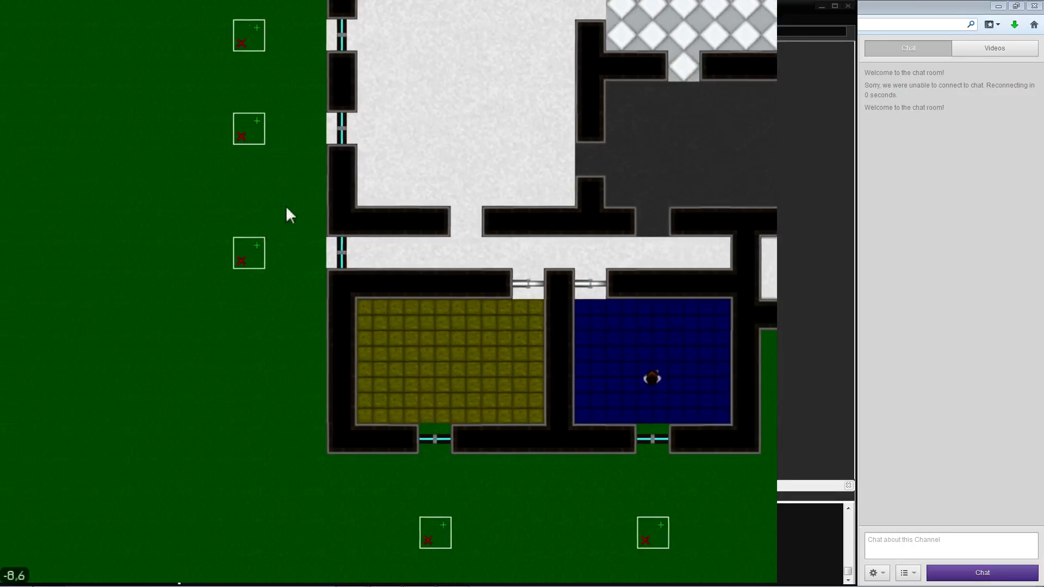
pyautogui.press('w')
pyautogui.moveTo(386, 8)
pyautogui.press('w')
pyautogui.press('d')
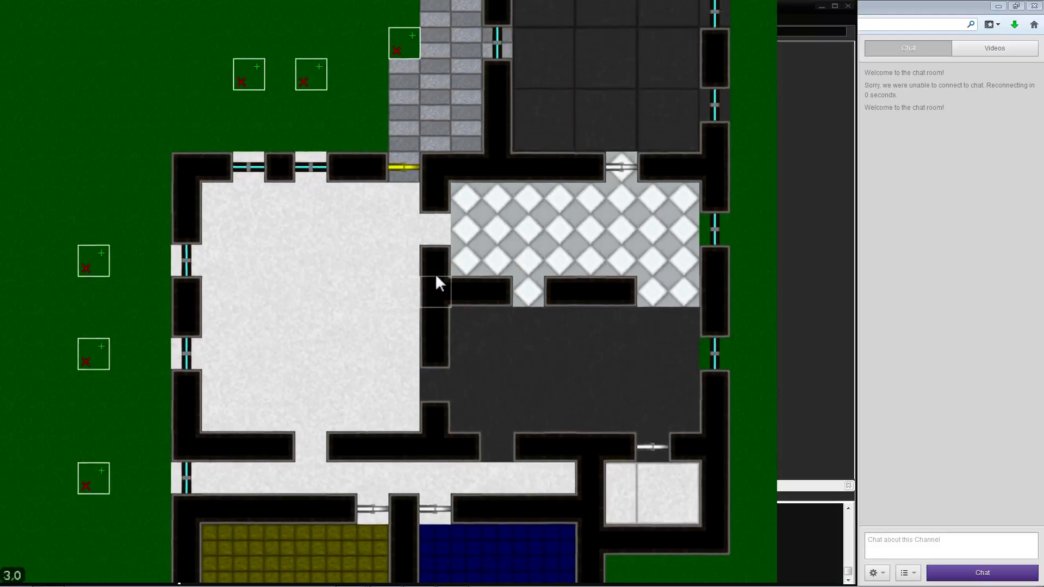
pyautogui.press('s')
pyautogui.press('a')
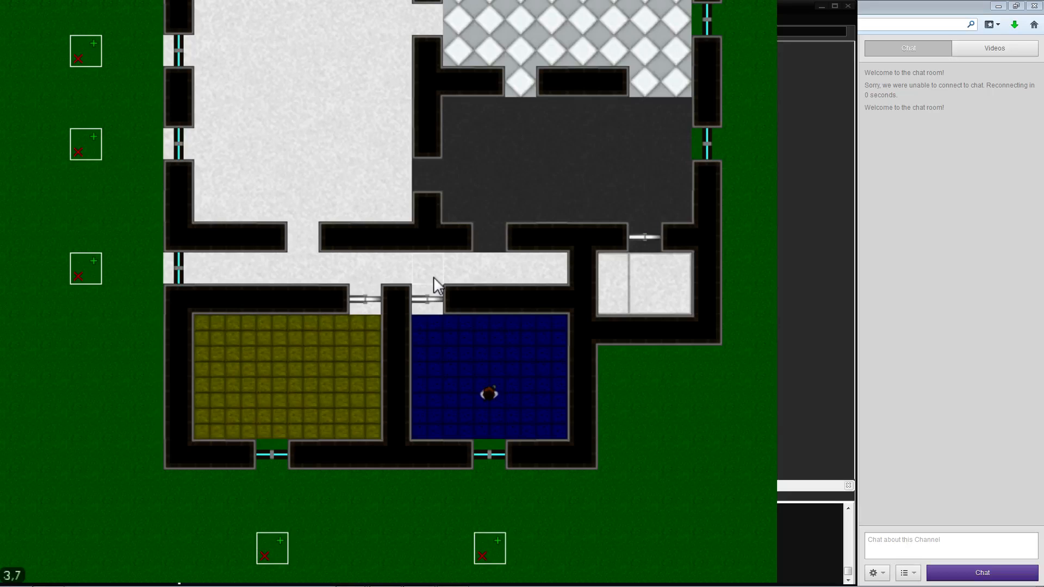
pyautogui.moveTo(381, 35)
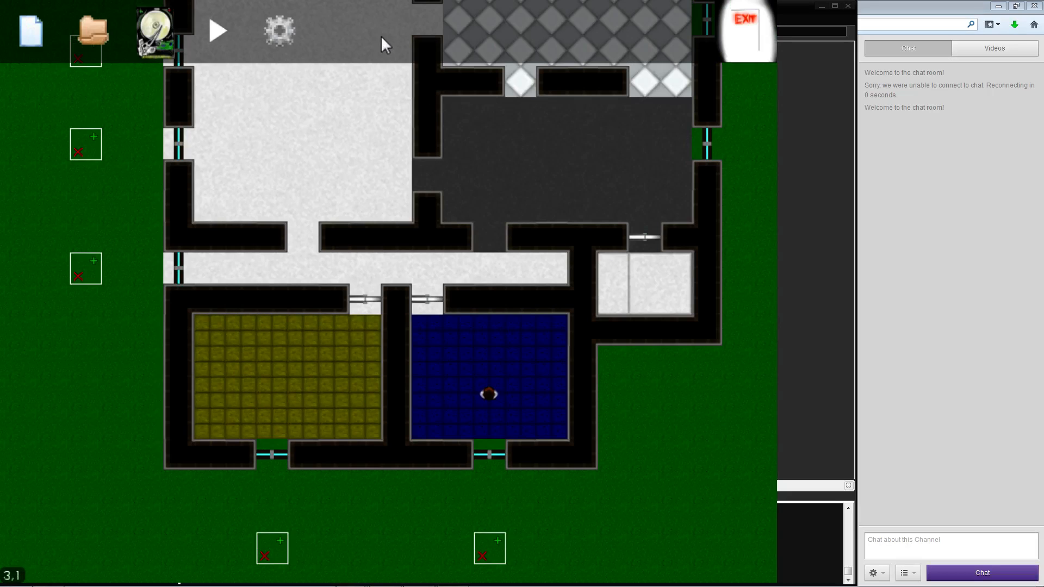
# Playtest the level, walking the player out of the blue room to the hallway's west window, and return to the editor
pyautogui.click(227, 32)
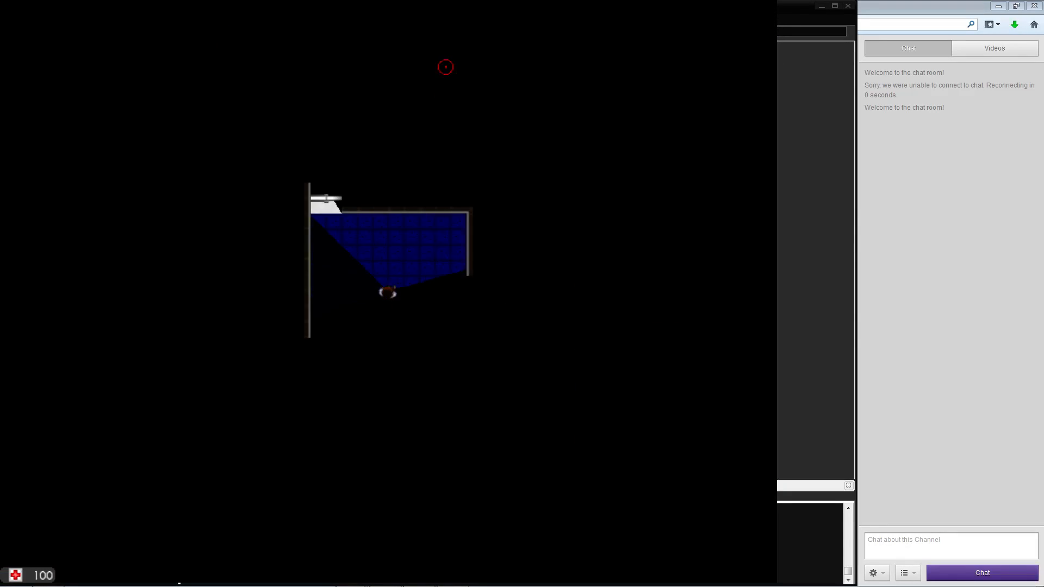
pyautogui.press('w')
pyautogui.press('a')
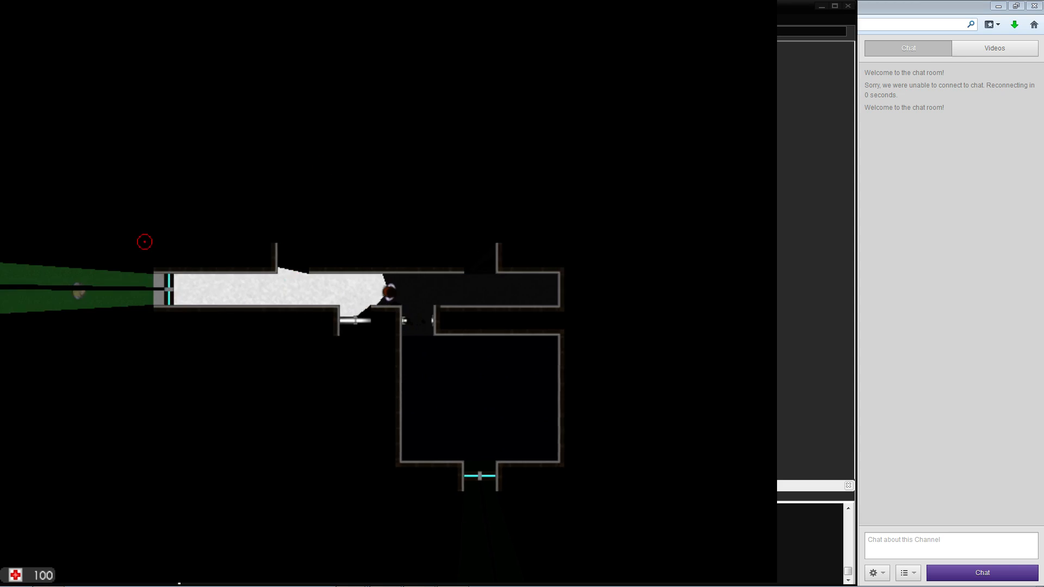
pyautogui.press('a')
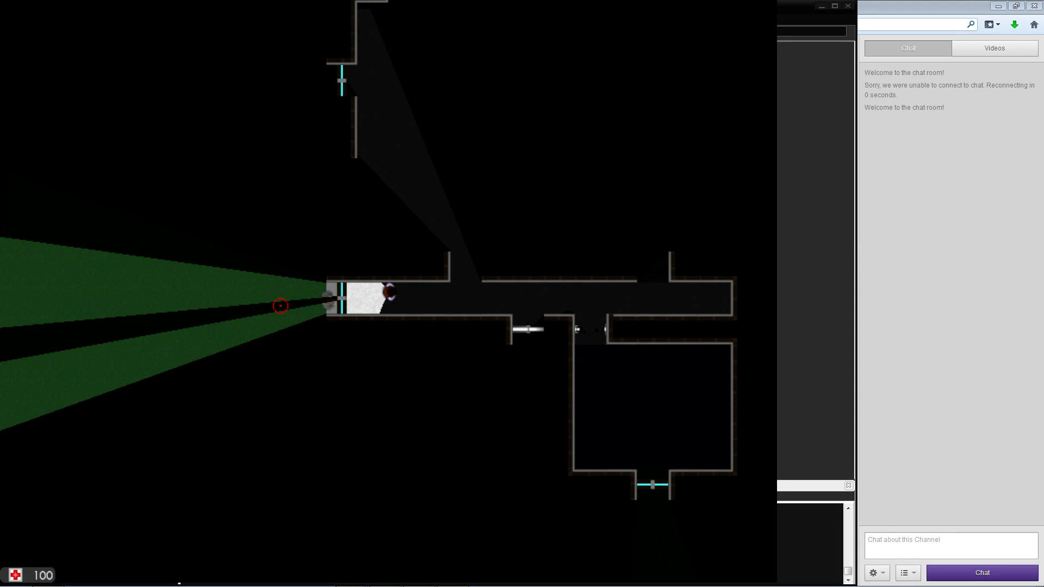
pyautogui.press('Escape')
# Examine the windows and spawn triggers on the house's west and south sides
pyautogui.press('a')
pyautogui.press('s')
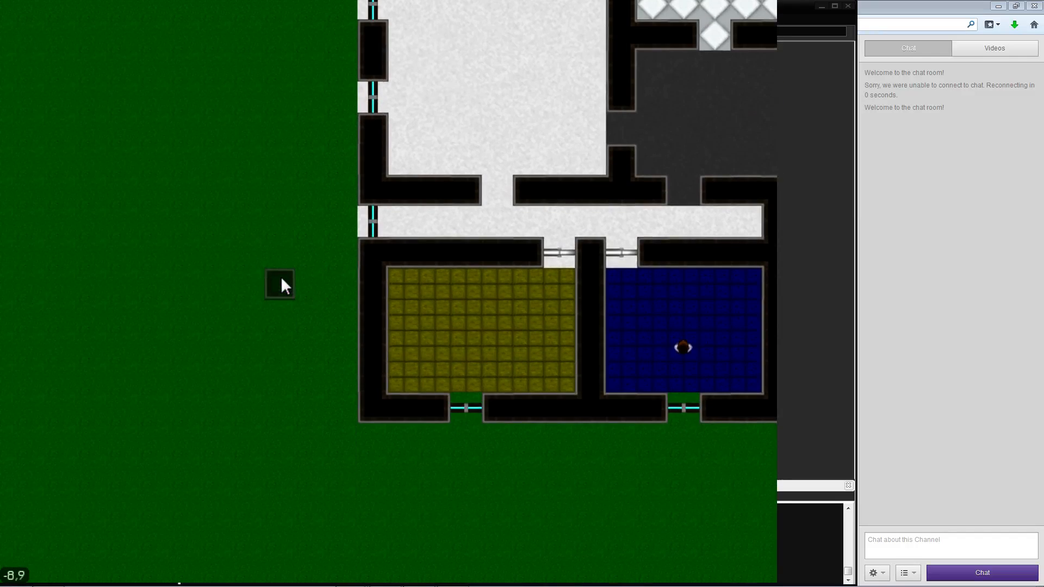
pyautogui.press('a')
pyautogui.press('s')
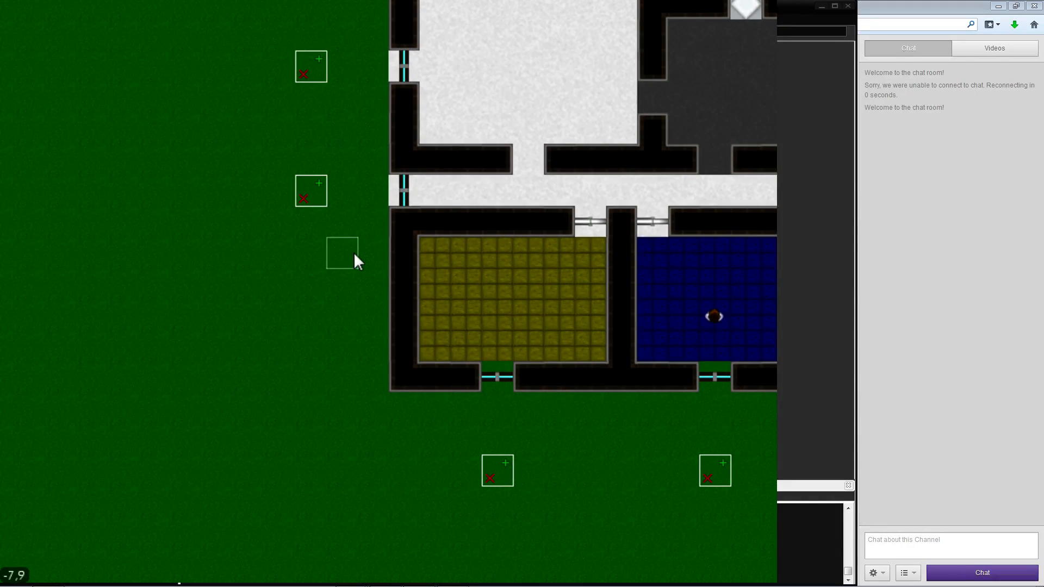
pyautogui.press('w')
pyautogui.press('s')
pyautogui.press('a')
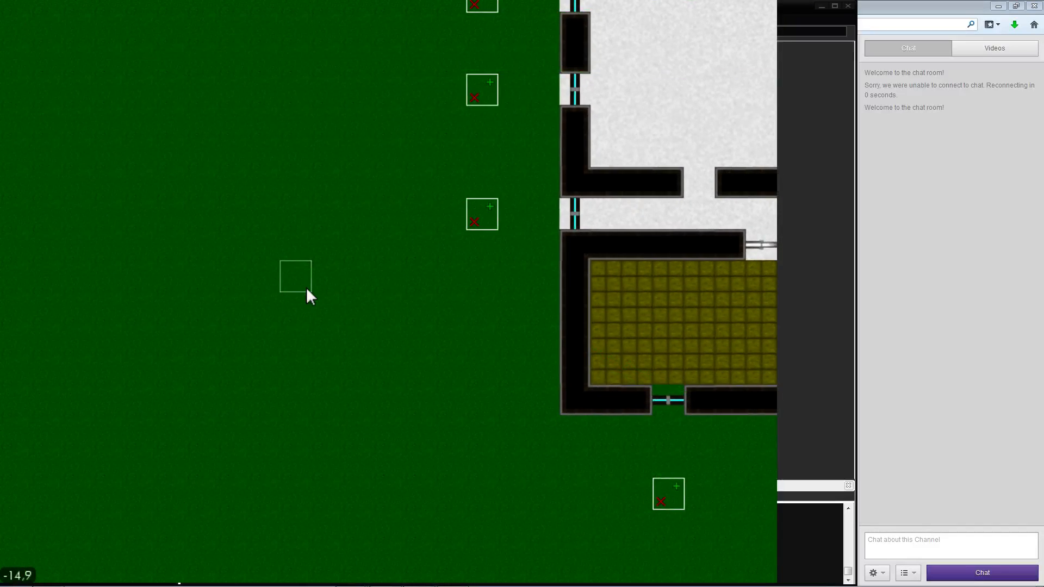
pyautogui.press('w')
pyautogui.press('d')
pyautogui.press('s')
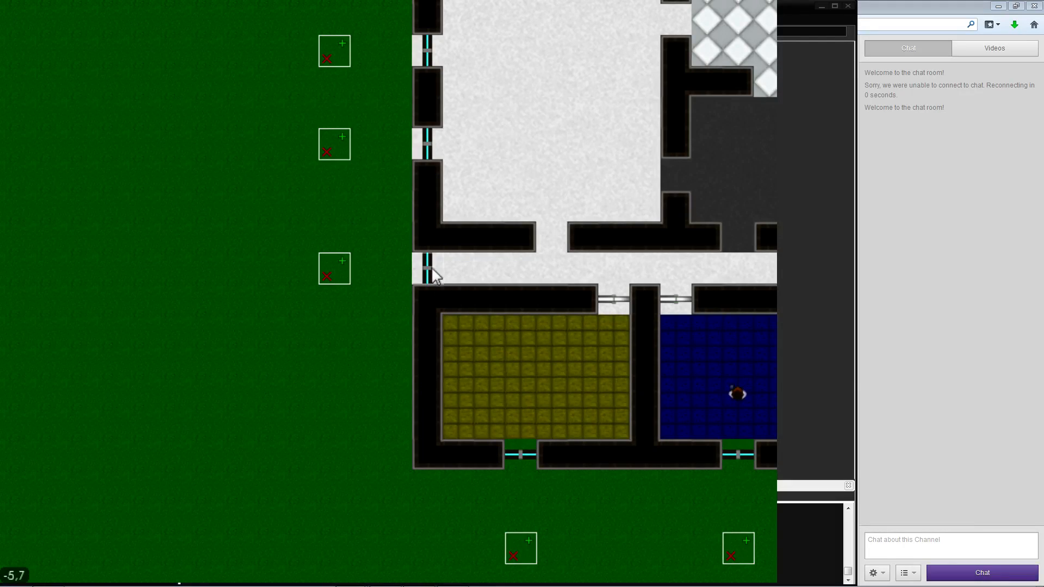
pyautogui.press('s')
pyautogui.press('a')
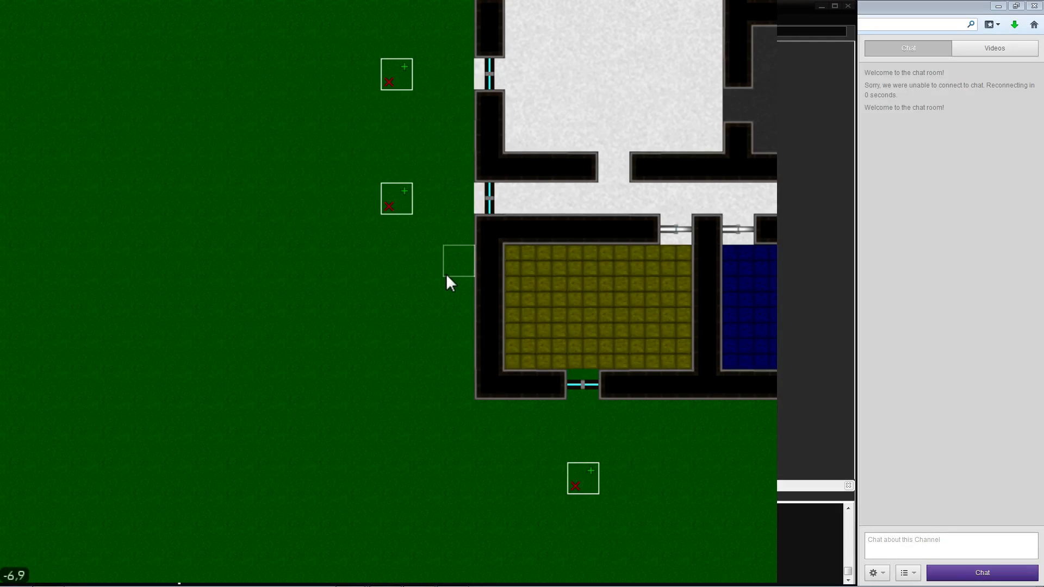
# Examine the trigger links crossing the house and the triggers and free ground on its east side
pyautogui.press('s')
pyautogui.press('d')
pyautogui.press('w')
pyautogui.press('d')
pyautogui.press('w')
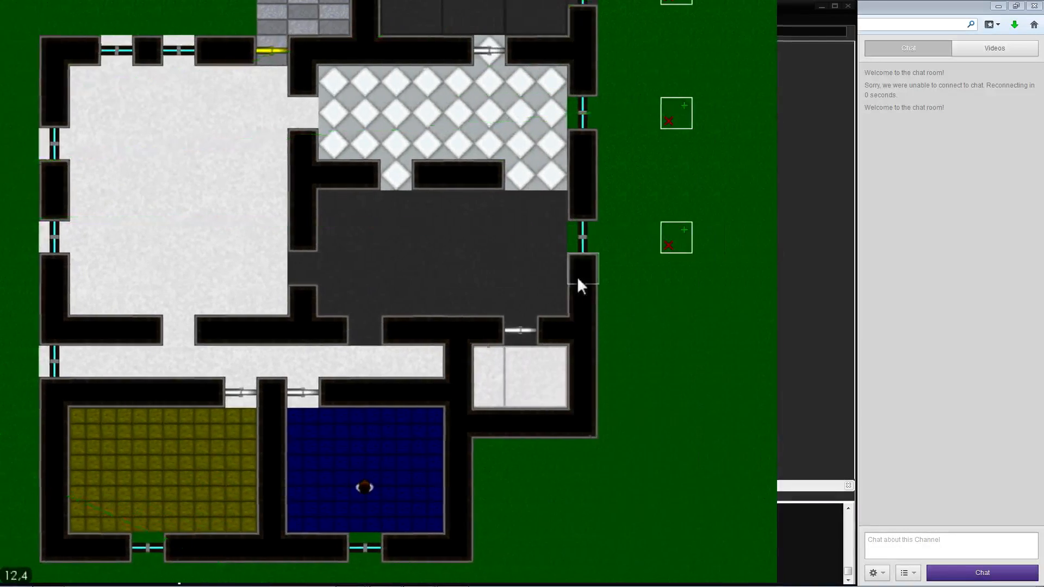
pyautogui.press('a')
pyautogui.press('w')
pyautogui.press('s')
pyautogui.press('d')
pyautogui.scroll(-2, 424, 195)
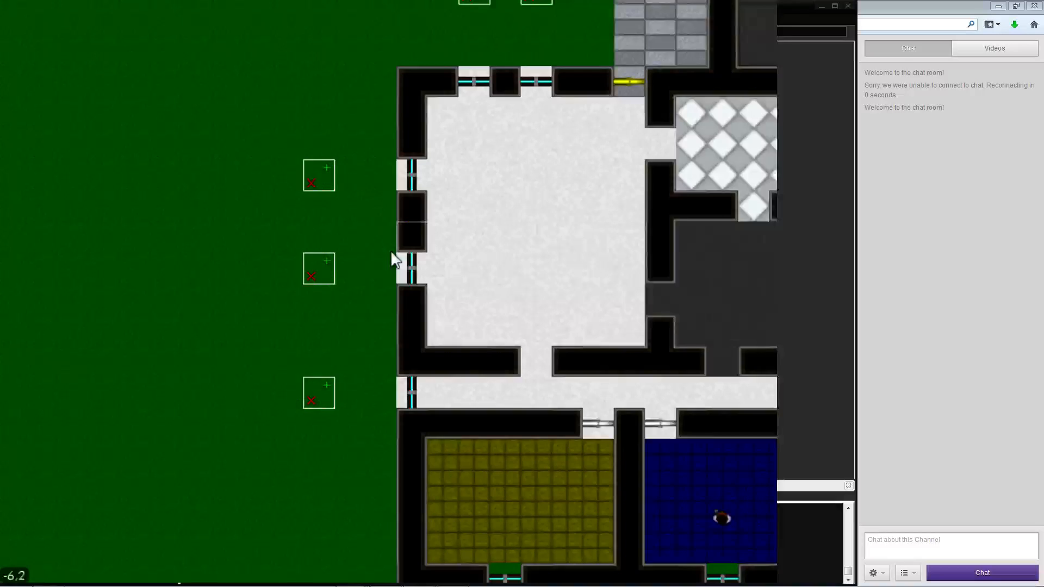
pyautogui.press('a')
pyautogui.press('w')
pyautogui.scroll(2, 216, 369)
pyautogui.press('d')
pyautogui.press('d')
pyautogui.press('s')
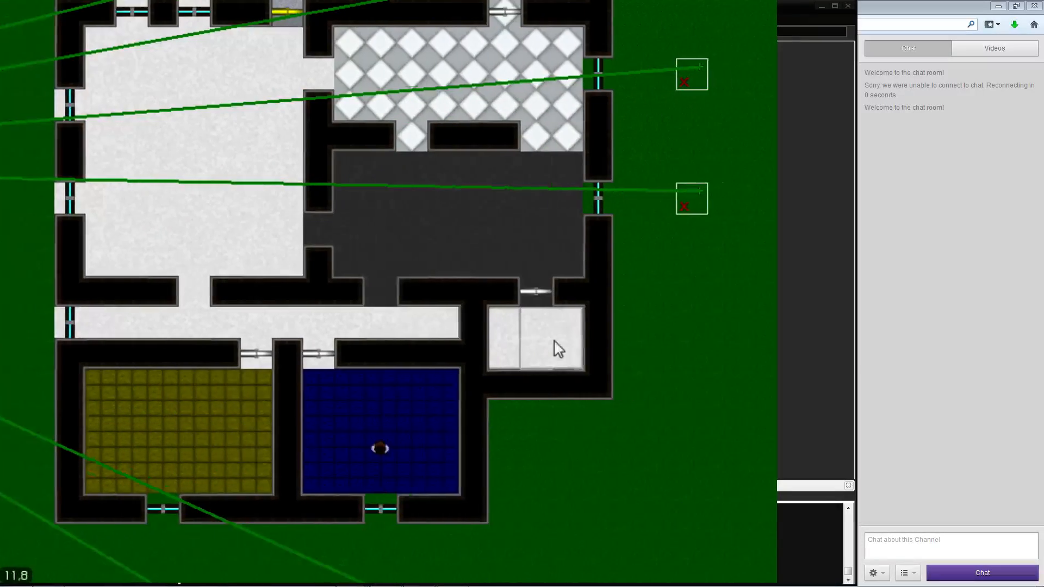
pyautogui.press('w')
pyautogui.press('s')
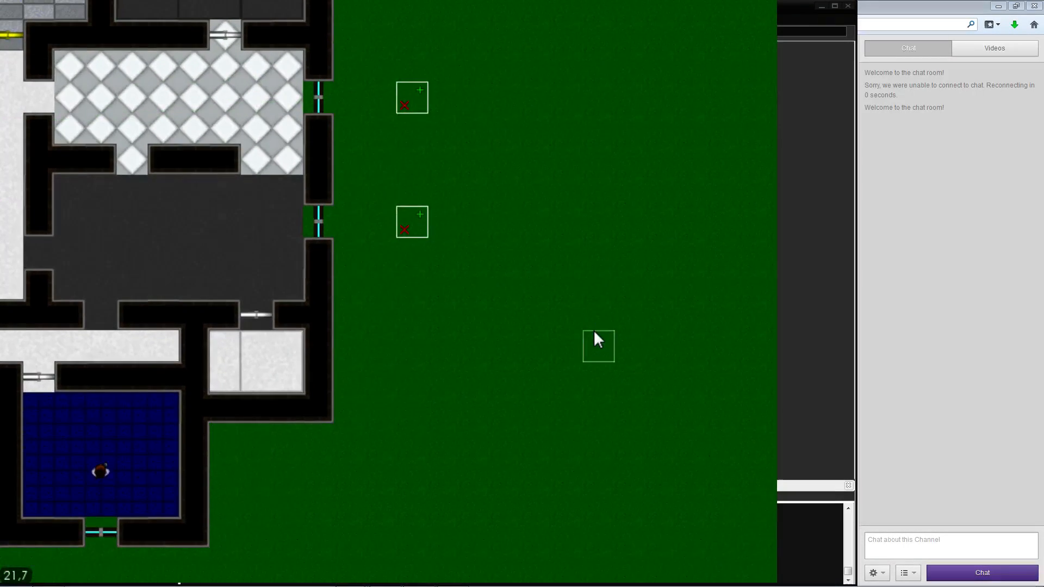
pyautogui.press('a')
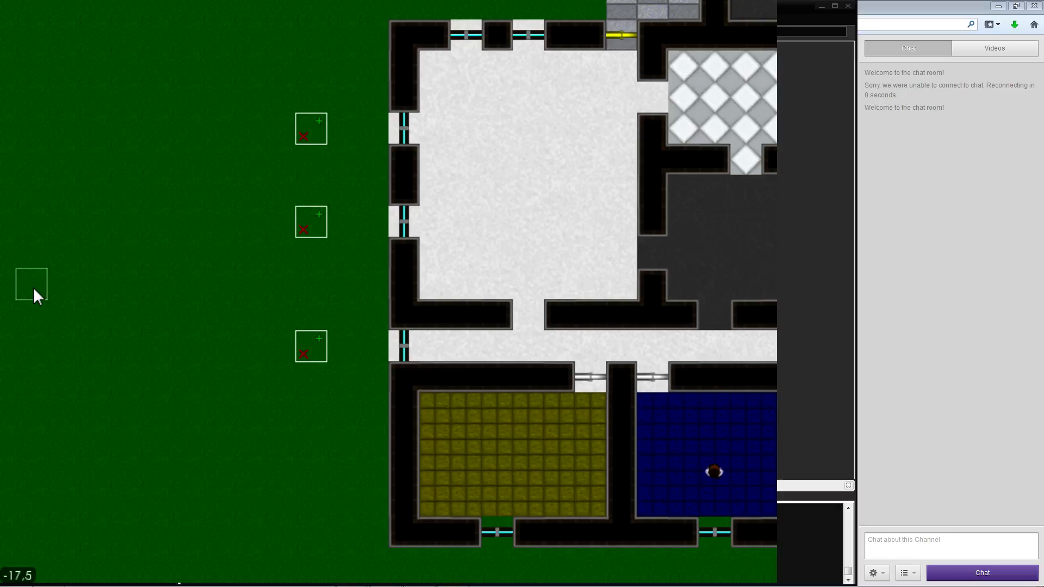
# Place a new trigger at grid position 17,6 east of the house and set its type to NOT
pyautogui.press('d')
pyautogui.press('Right')
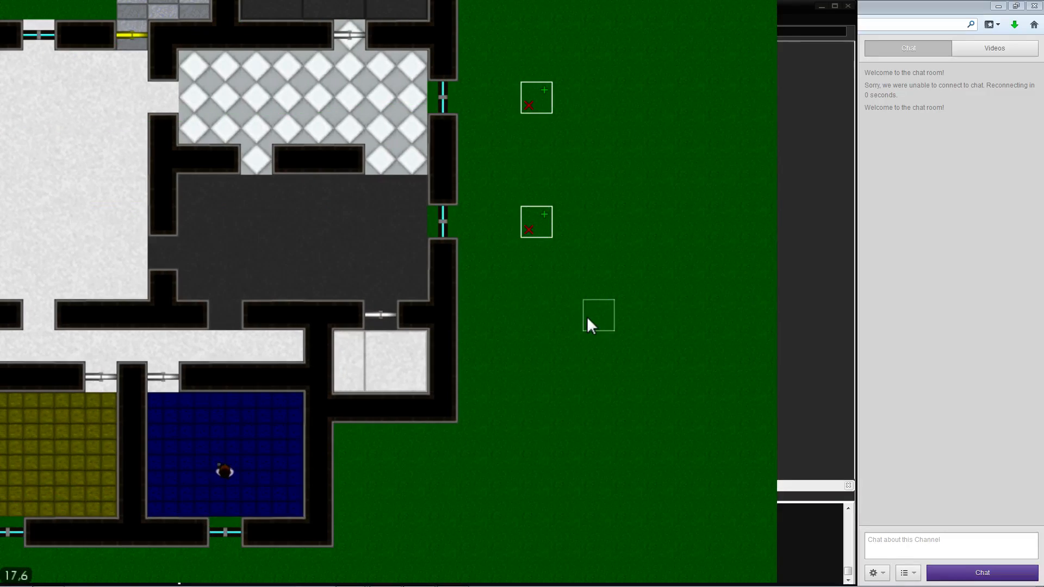
pyautogui.click(586, 315)
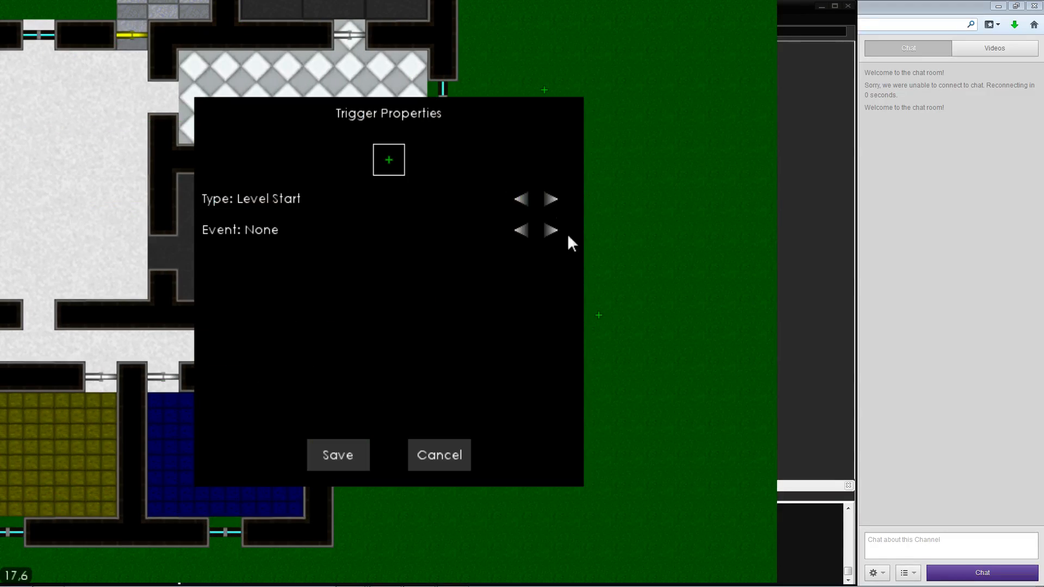
pyautogui.click(548, 201)
pyautogui.click(548, 200)
pyautogui.click(547, 201)
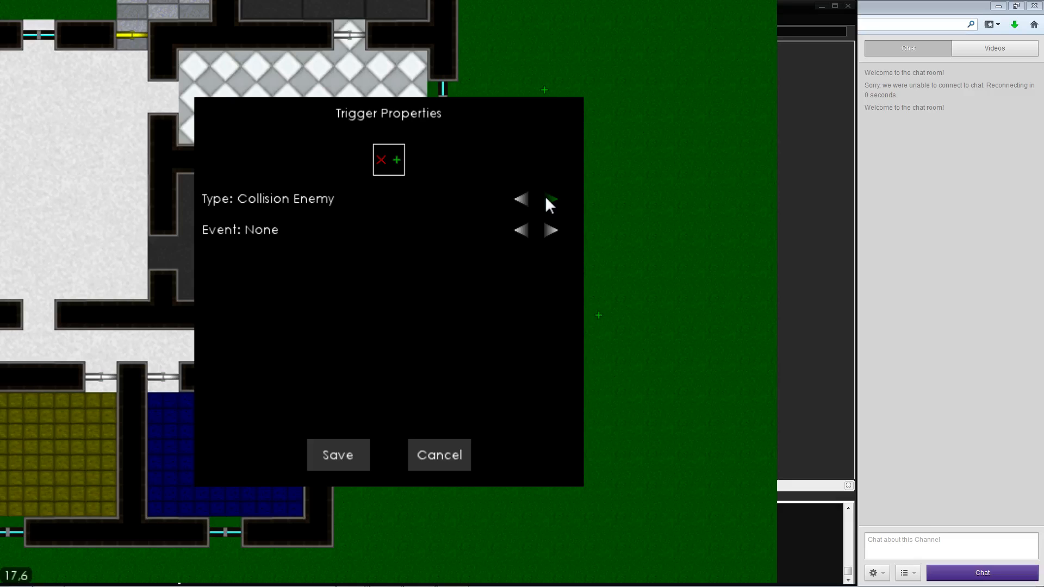
pyautogui.click(547, 201)
pyautogui.click(547, 200)
pyautogui.click(548, 201)
pyautogui.click(548, 201)
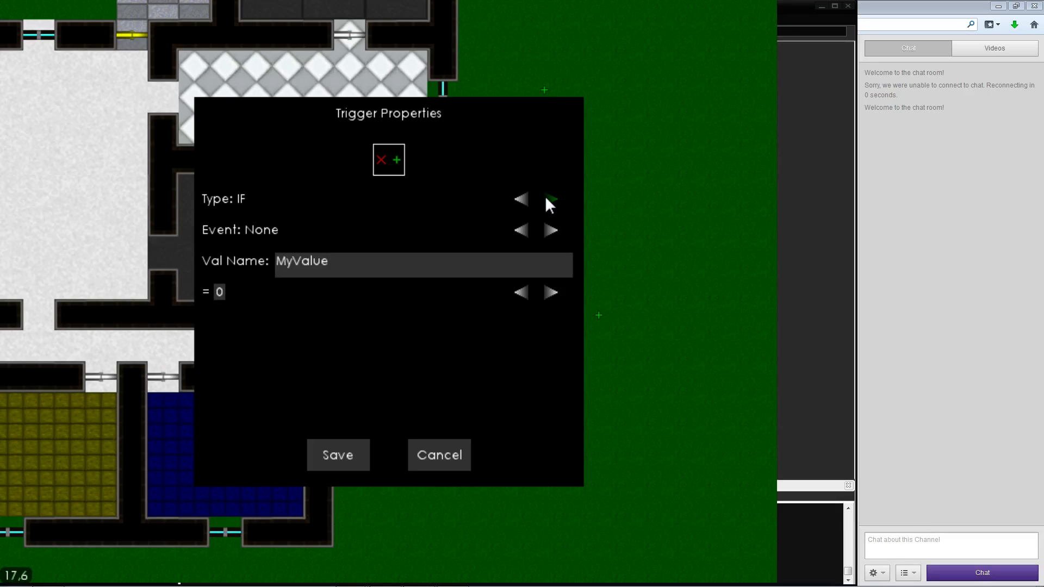
pyautogui.click(548, 200)
pyautogui.click(548, 200)
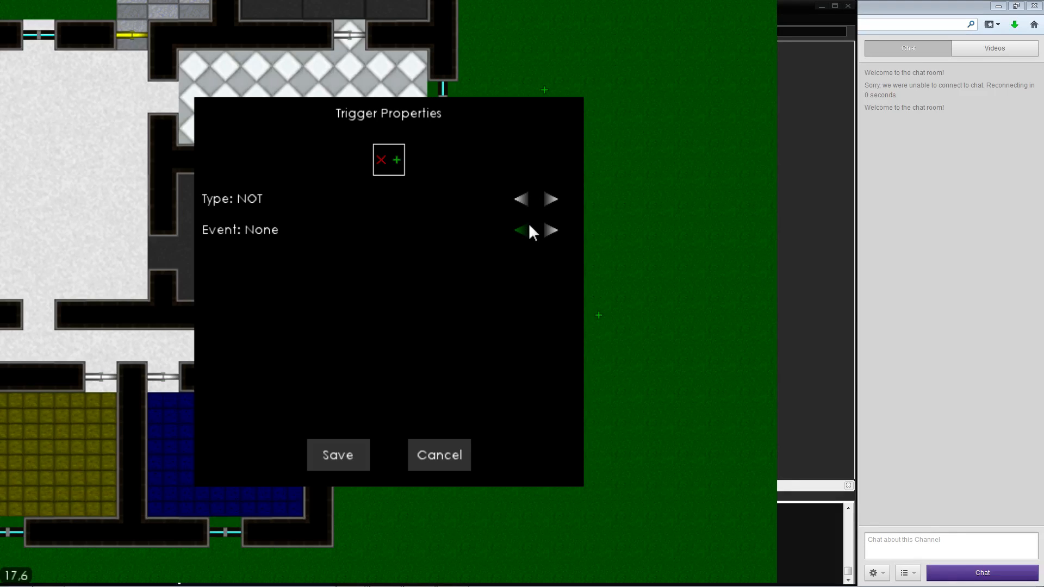
# Set the NOT trigger's event to Set Life with Life 0, enable Relative and Visible, and save its properties
pyautogui.click(556, 224)
pyautogui.click(555, 227)
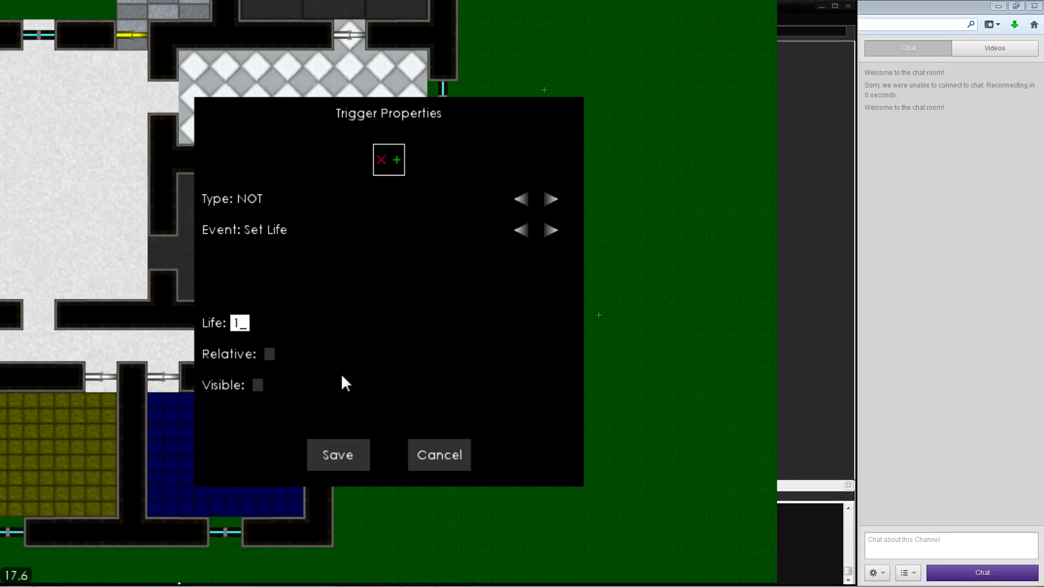
pyautogui.press('BackSpace')
pyautogui.write('0')
pyautogui.press('Return')
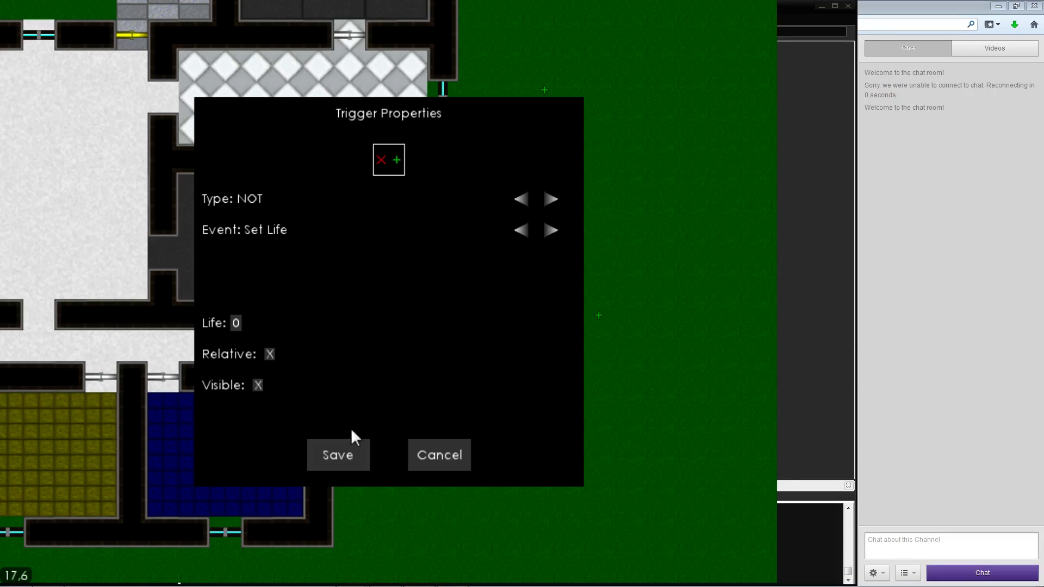
pyautogui.click(349, 454)
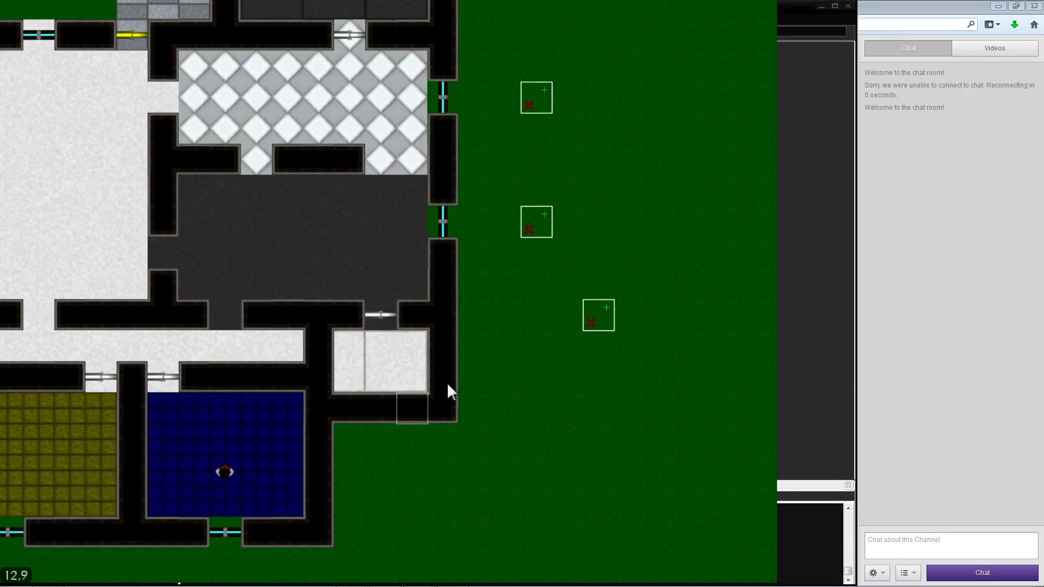
# Link the new Set Life trigger to the house's three west windows and two north windows
pyautogui.click(594, 312)
pyautogui.press('a')
pyautogui.press('a')
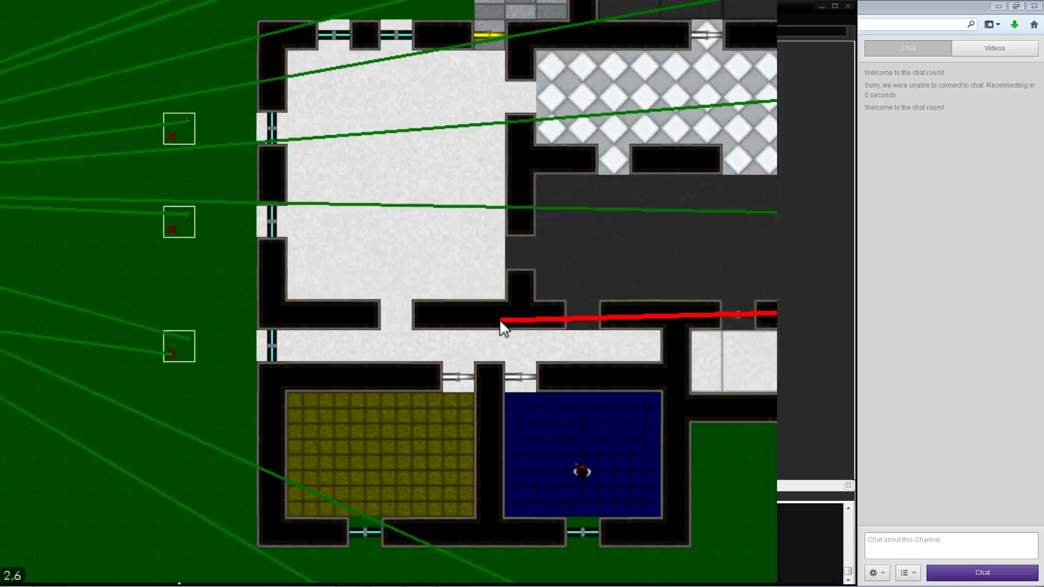
pyautogui.click(301, 345)
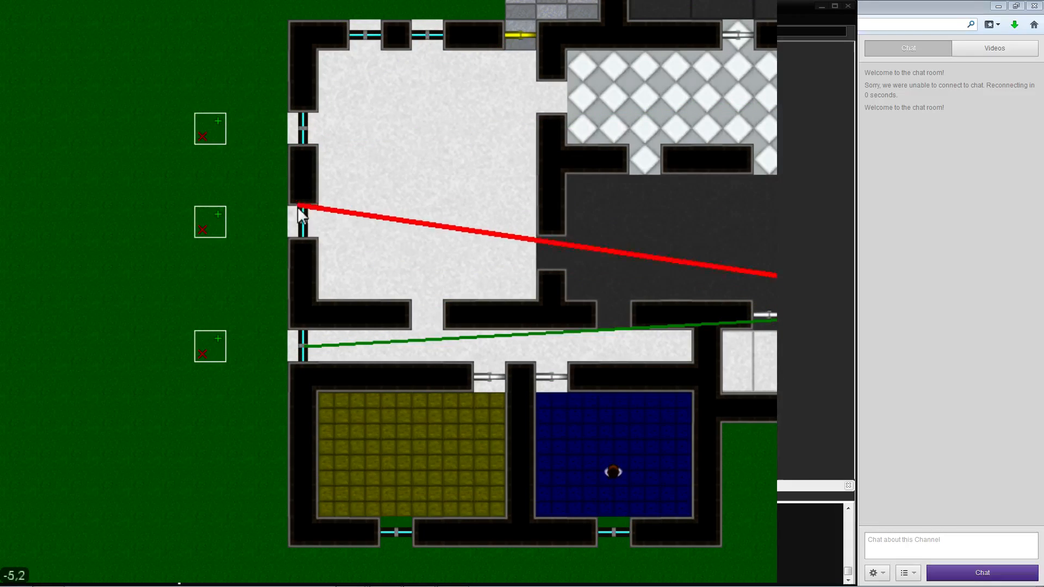
pyautogui.click(303, 222)
pyautogui.click(303, 129)
pyautogui.press('w')
pyautogui.press('d')
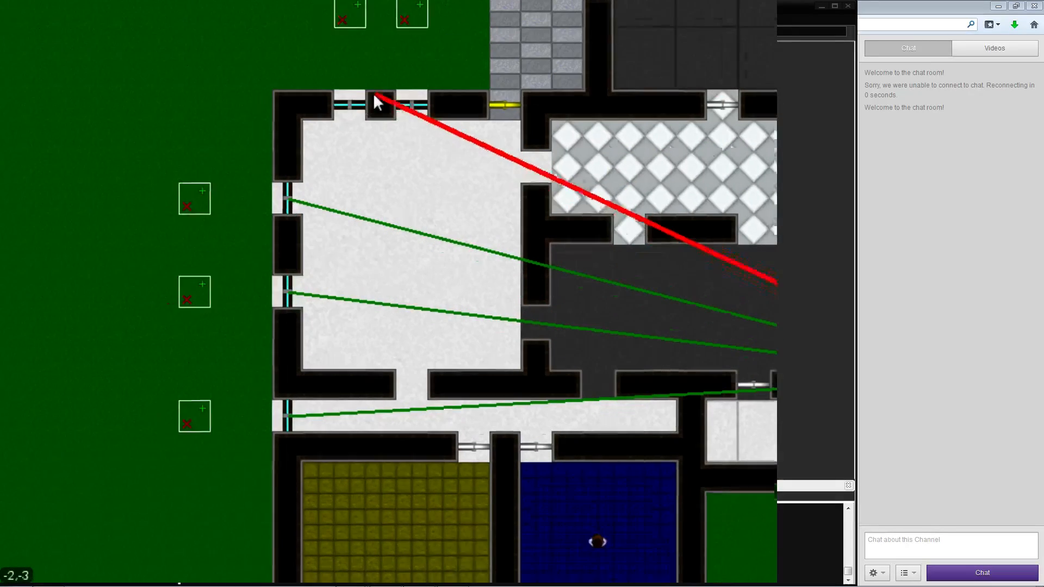
pyautogui.click(336, 115)
pyautogui.click(393, 113)
# Link the Set Life trigger to the south windows of the yellow and blue rooms
pyautogui.press('s')
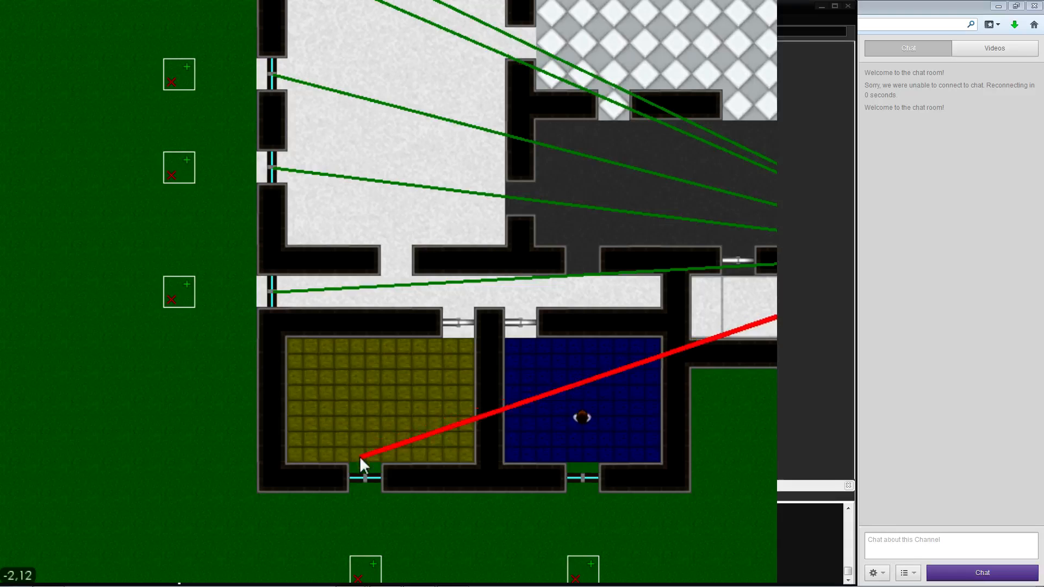
pyautogui.click(366, 476)
pyautogui.click(586, 478)
pyautogui.press('d')
pyautogui.press('d')
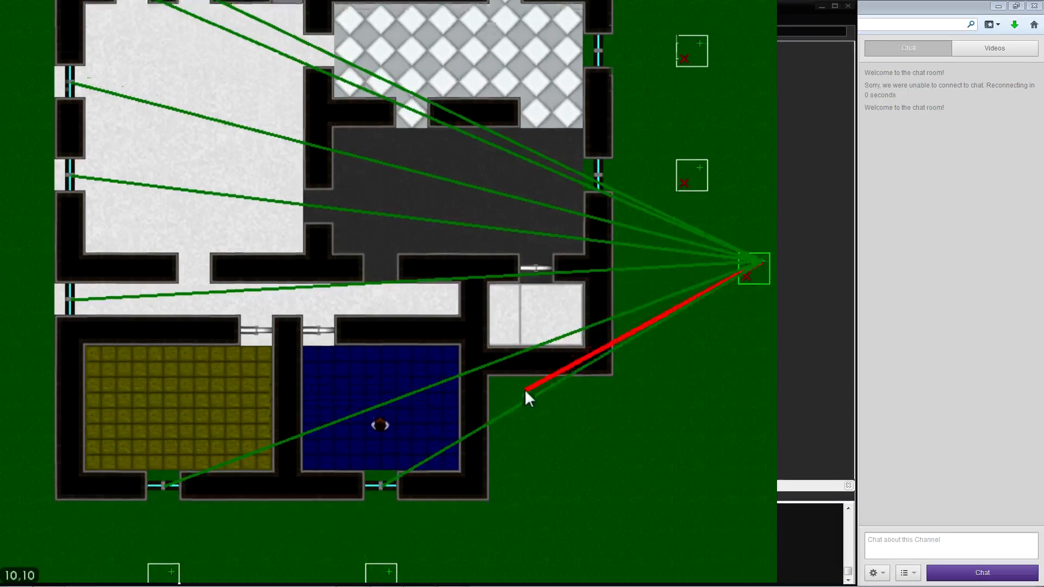
# Link the Set Life trigger to the house's east windows and the west window of the northern dark-floored room
pyautogui.press('w')
pyautogui.click(595, 157)
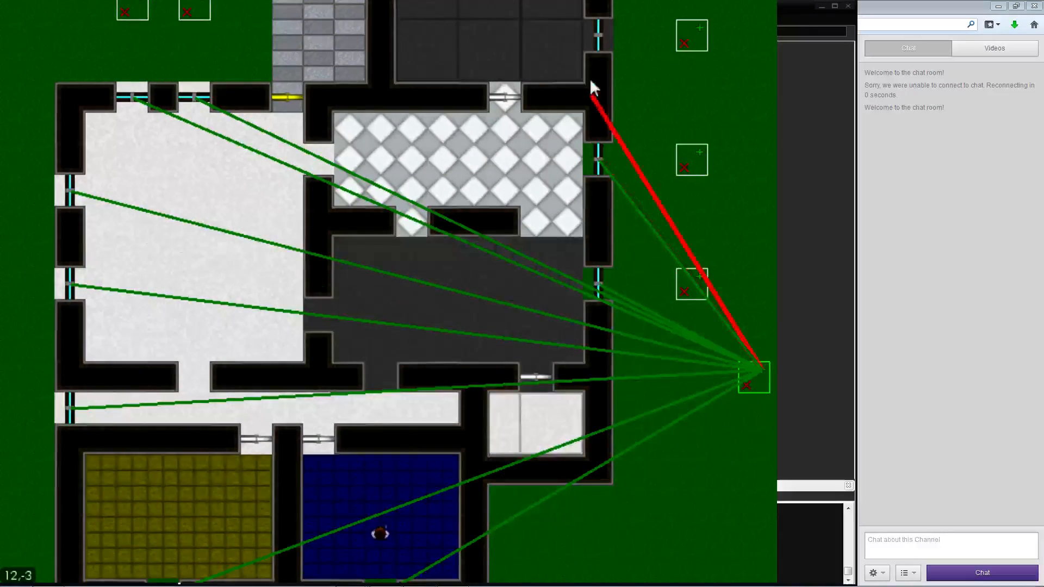
pyautogui.press('w')
pyautogui.click(598, 161)
pyautogui.click(597, 69)
pyautogui.press('w')
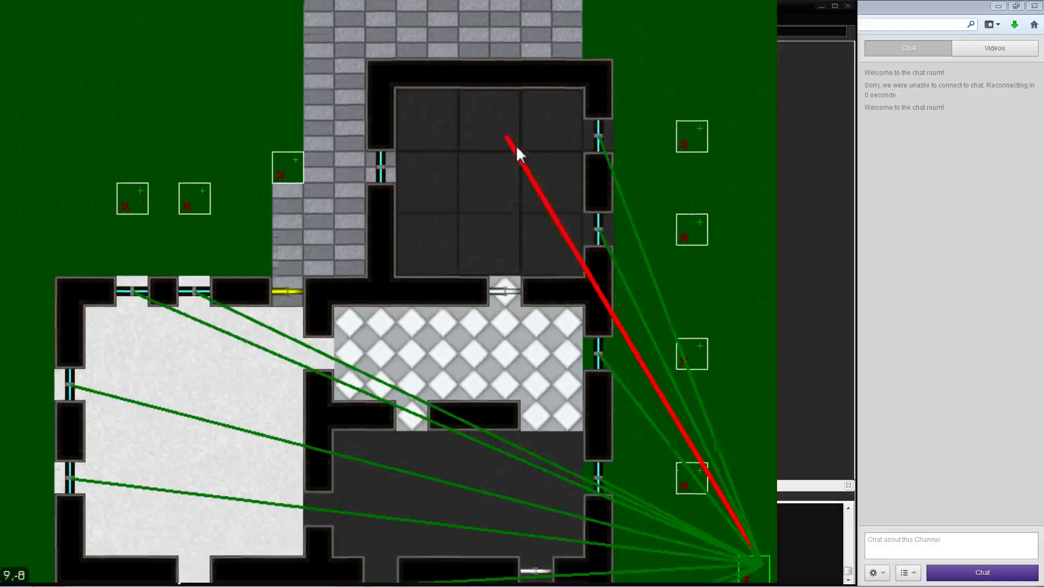
pyautogui.click(382, 95)
# Check the Set Life trigger's links down to the blue and yellow rooms' south windows and finish the linking
pyautogui.press('s')
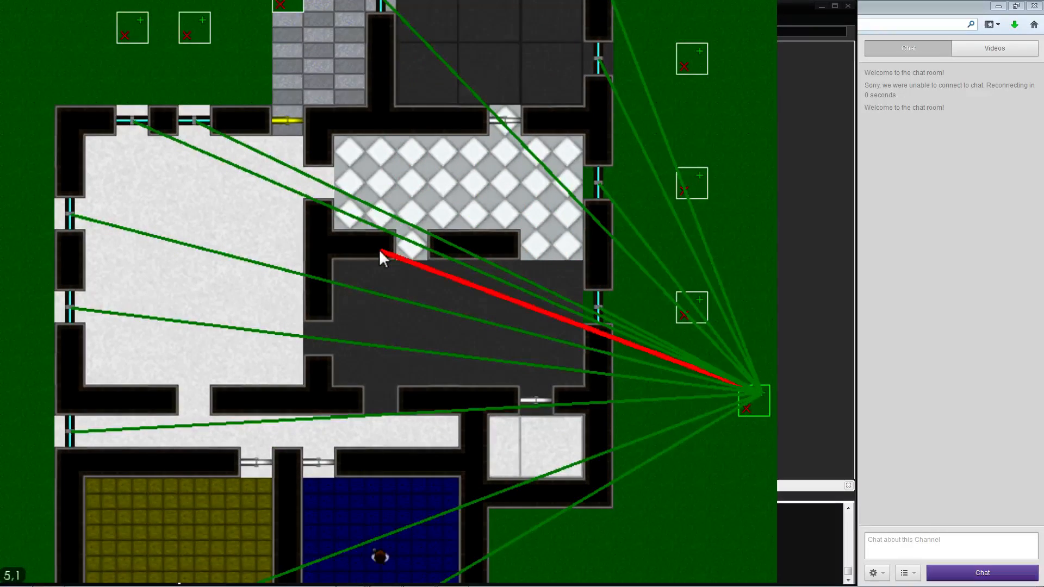
pyautogui.press('s')
pyautogui.press('d')
pyautogui.press('a')
pyautogui.press('d')
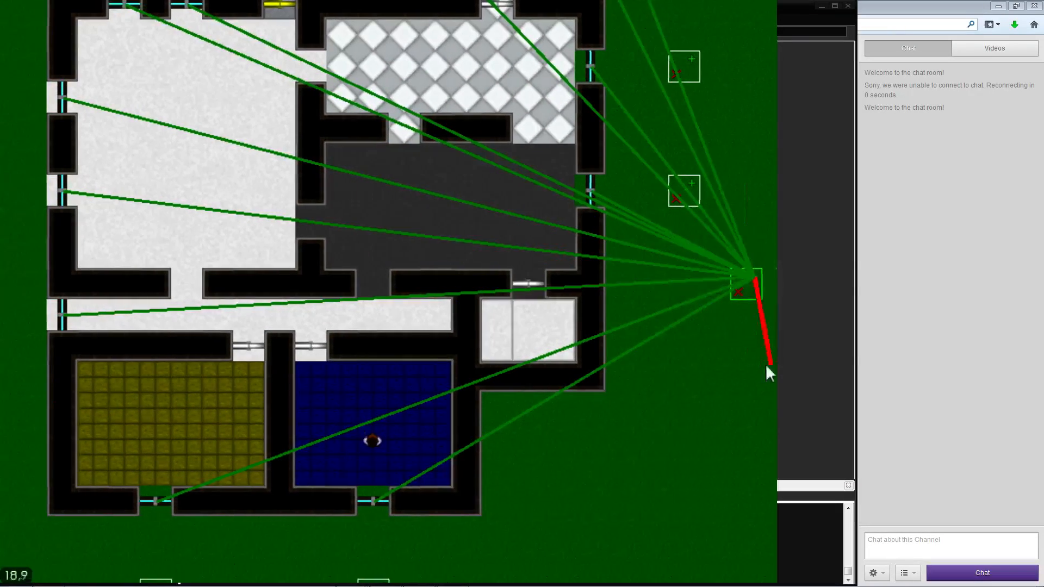
pyautogui.press('s')
pyautogui.click(697, 374)
pyautogui.press('a')
pyautogui.press('w')
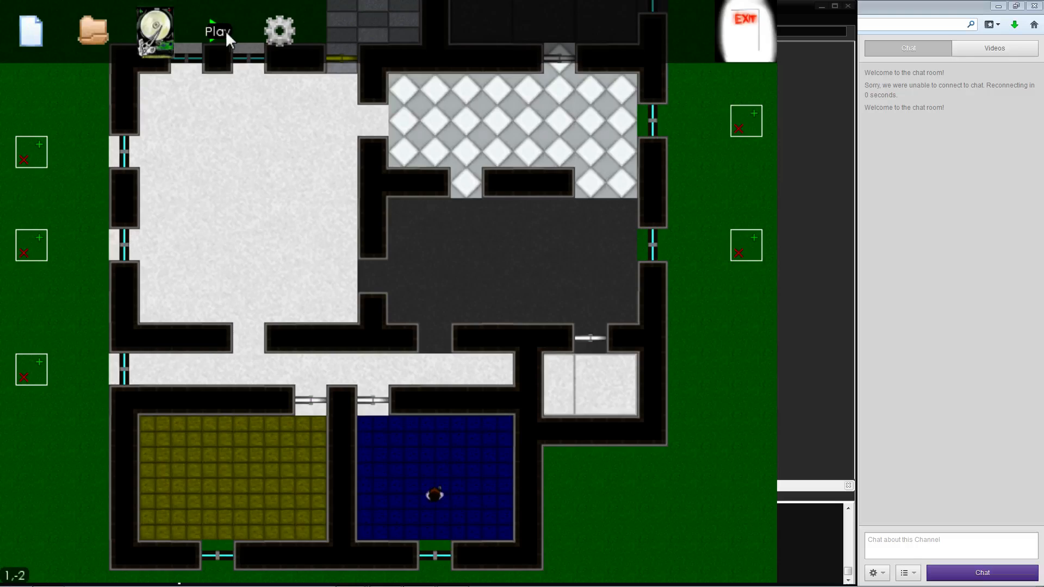
# Start a playtest and walk from the blue room through the hallway to the large white room's southern west window to check its life
pyautogui.click(225, 30)
pyautogui.press('a')
pyautogui.press('w')
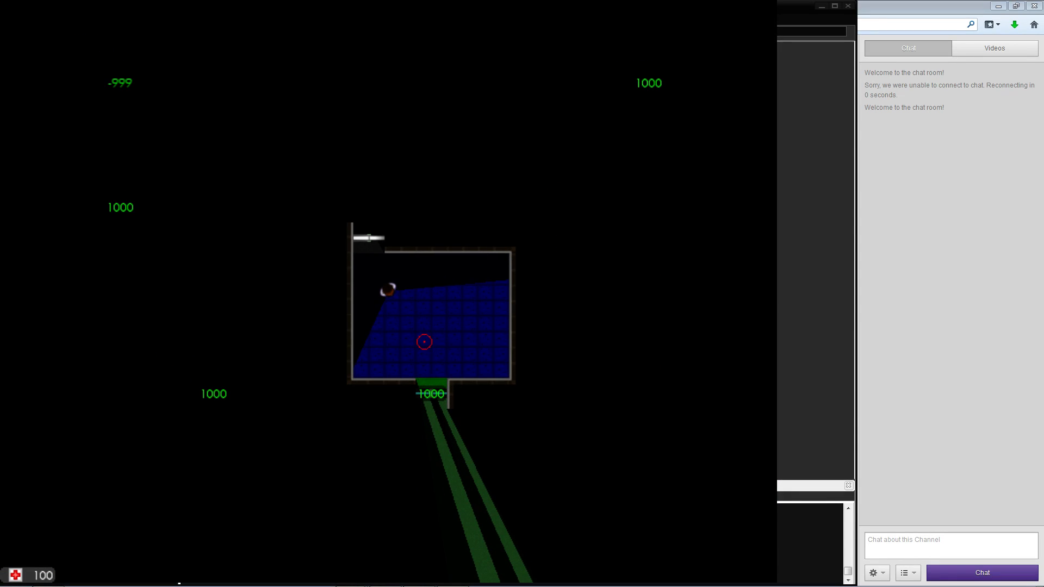
pyautogui.press('d')
pyautogui.press('s')
pyautogui.press('w')
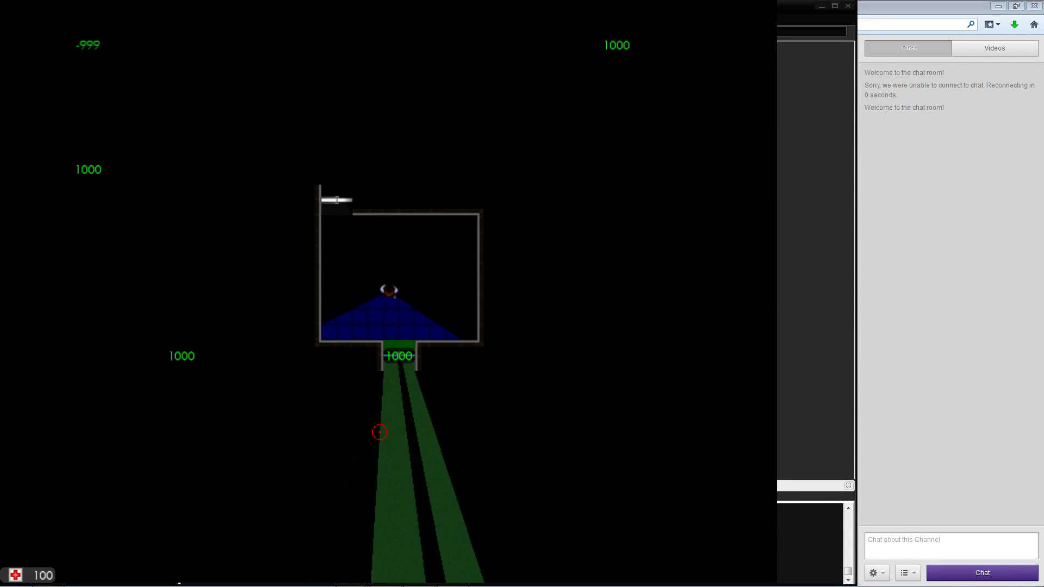
pyautogui.press('a')
pyautogui.press('a')
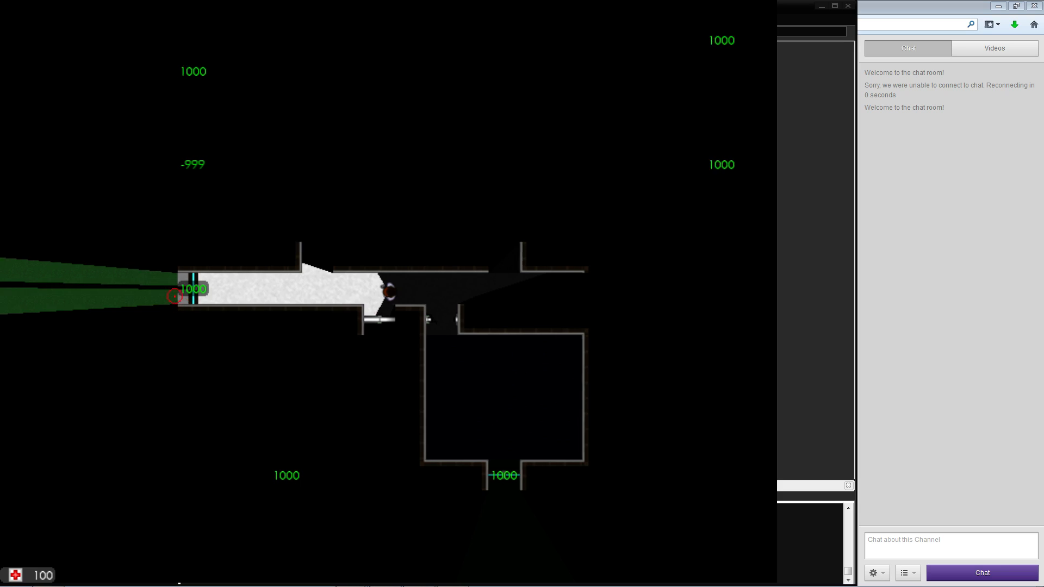
pyautogui.press('w')
pyautogui.press('w')
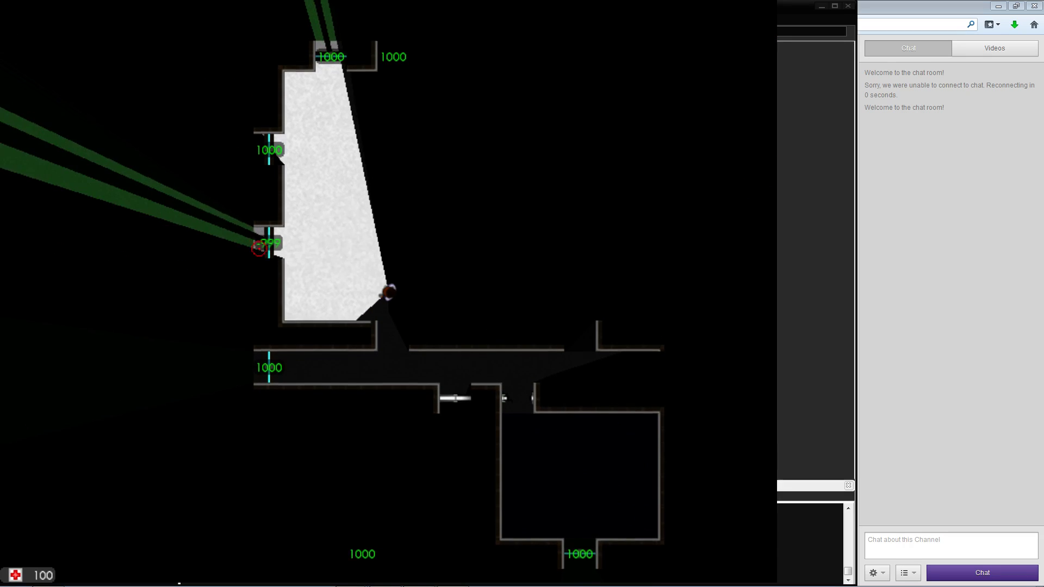
pyautogui.press('a')
pyautogui.press('s')
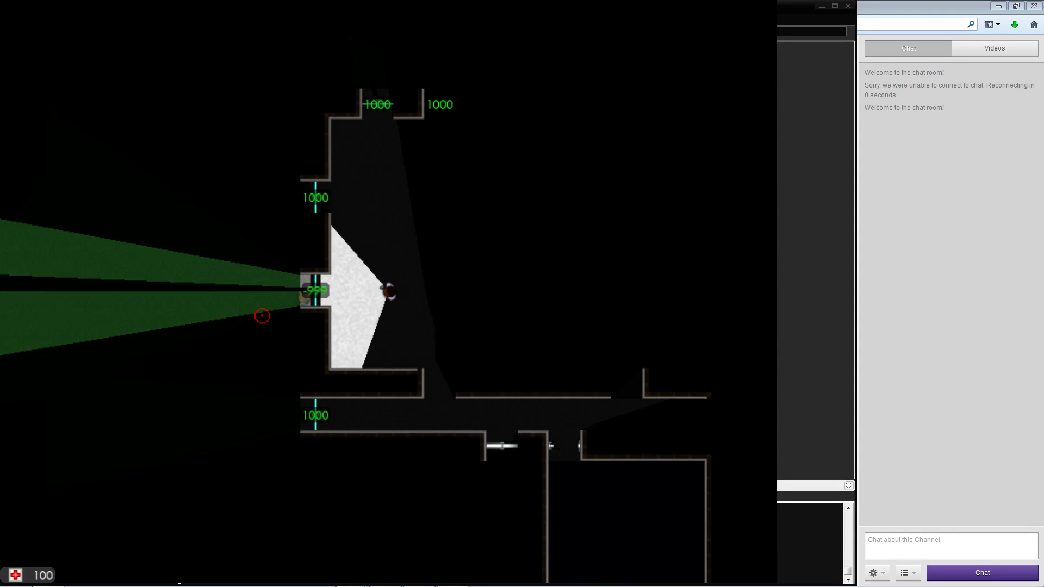
# Walk along the large white room's west and north windows in the playtest to compare their life values
pyautogui.press('a')
pyautogui.press('w')
pyautogui.press('w')
pyautogui.press('a')
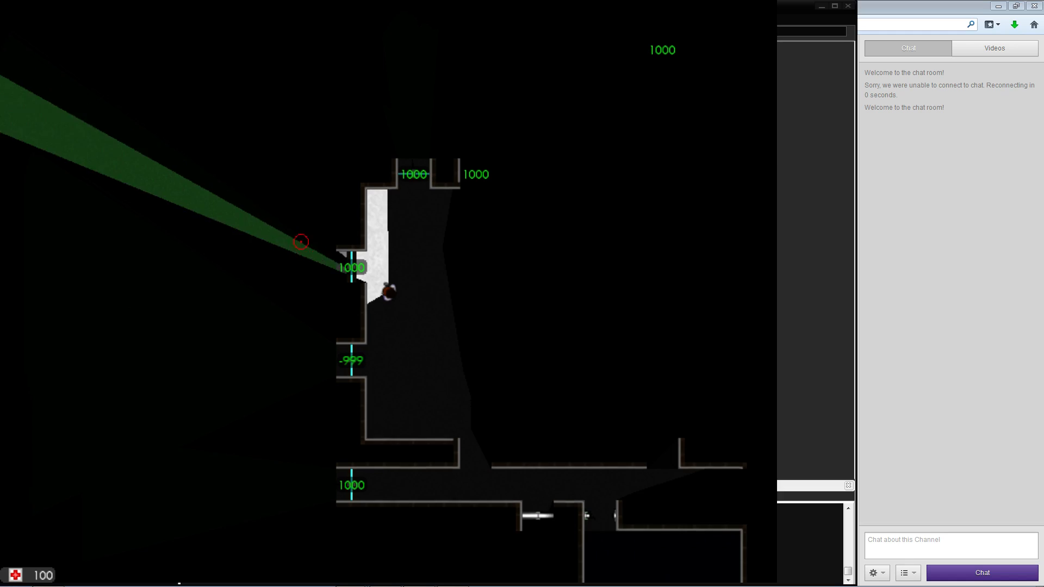
pyautogui.press('s')
pyautogui.press('d')
pyautogui.press('w')
pyautogui.press('s')
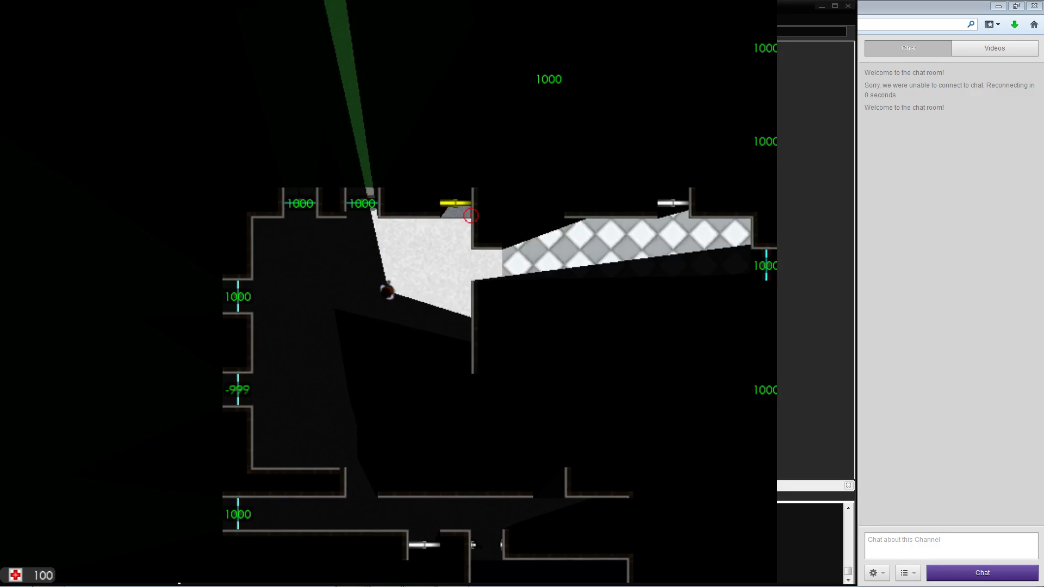
pyautogui.press('a')
pyautogui.press('s')
pyautogui.press('a')
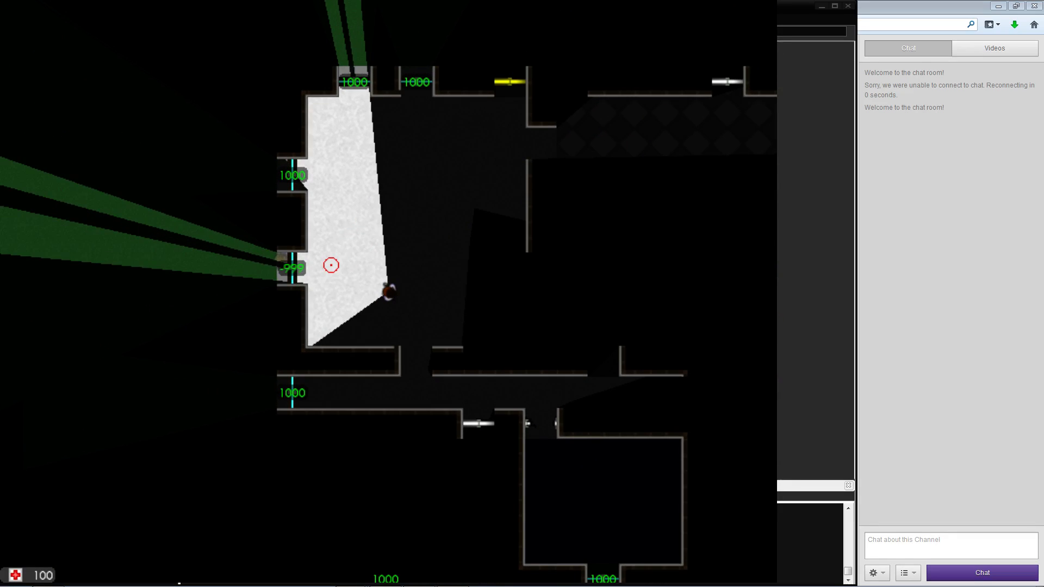
# Recheck the white room's southern west window, inspect the hallway's west window up close, and end the playtest
pyautogui.press('w')
pyautogui.press('a')
pyautogui.press('s')
pyautogui.press('d')
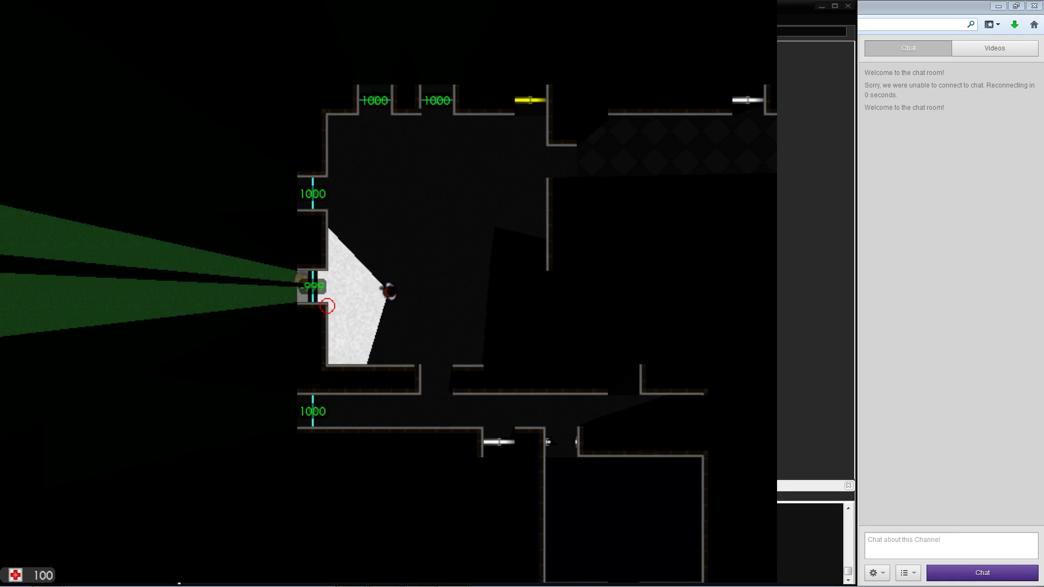
pyautogui.press('s')
pyautogui.press('d')
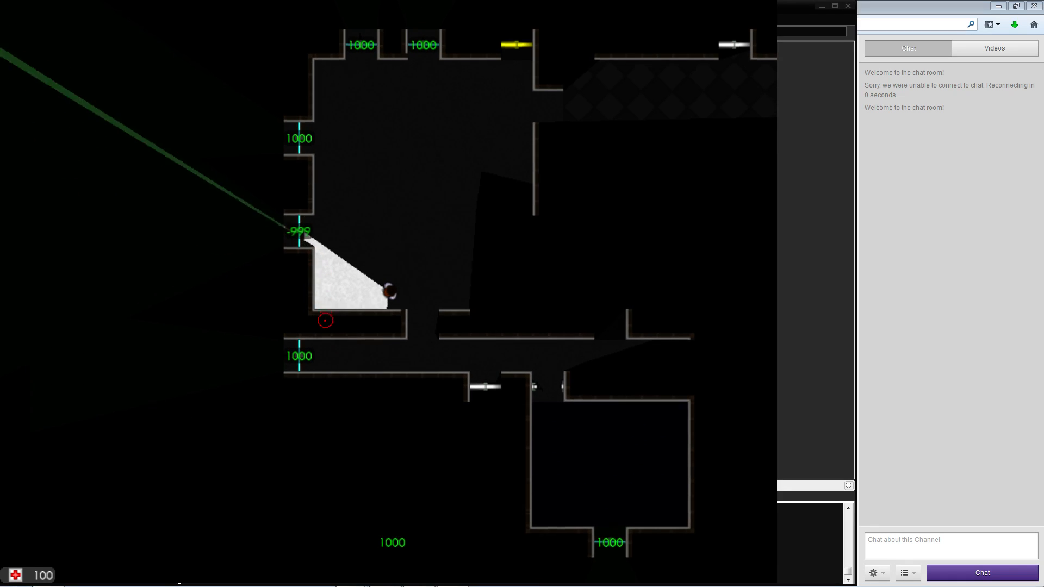
pyautogui.press('s')
pyautogui.press('a')
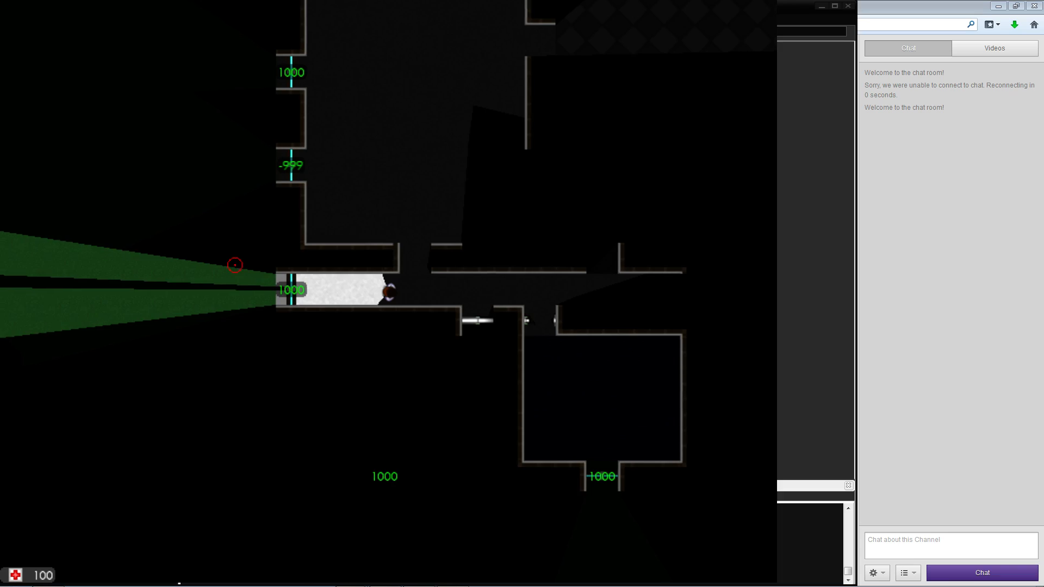
pyautogui.press('a')
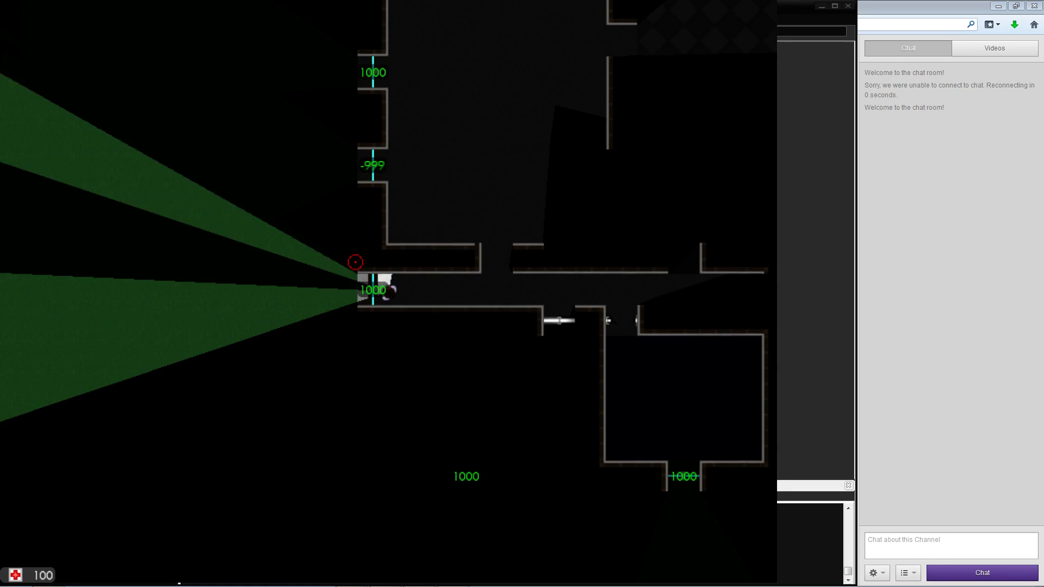
pyautogui.press('d')
pyautogui.press('Escape')
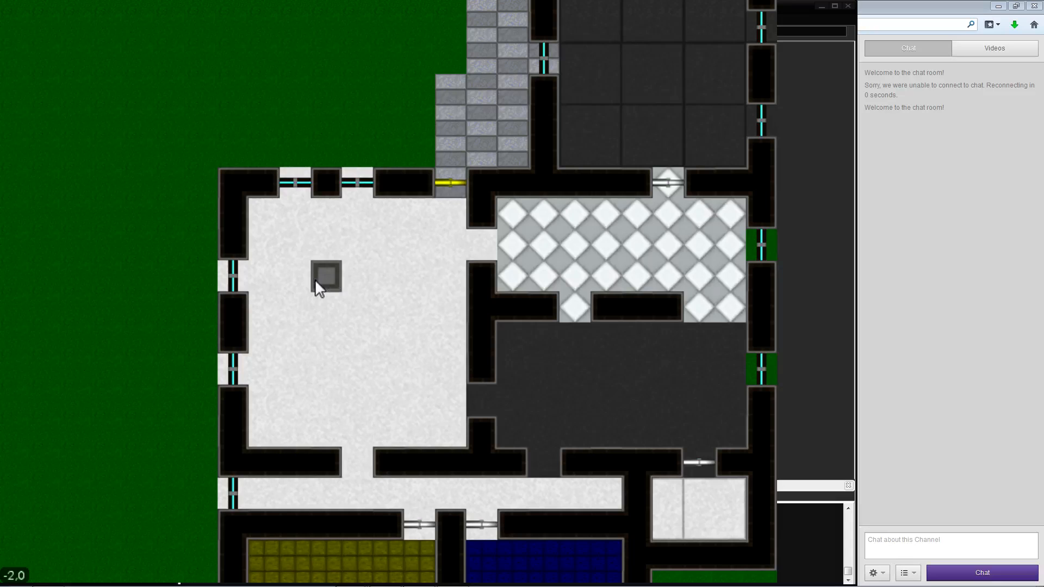
# Playtest the level again, checking the life of the hallway's west window and the windows of the large white room
pyautogui.moveTo(226, 57)
pyautogui.click(221, 37)
pyautogui.press('a')
pyautogui.press('w')
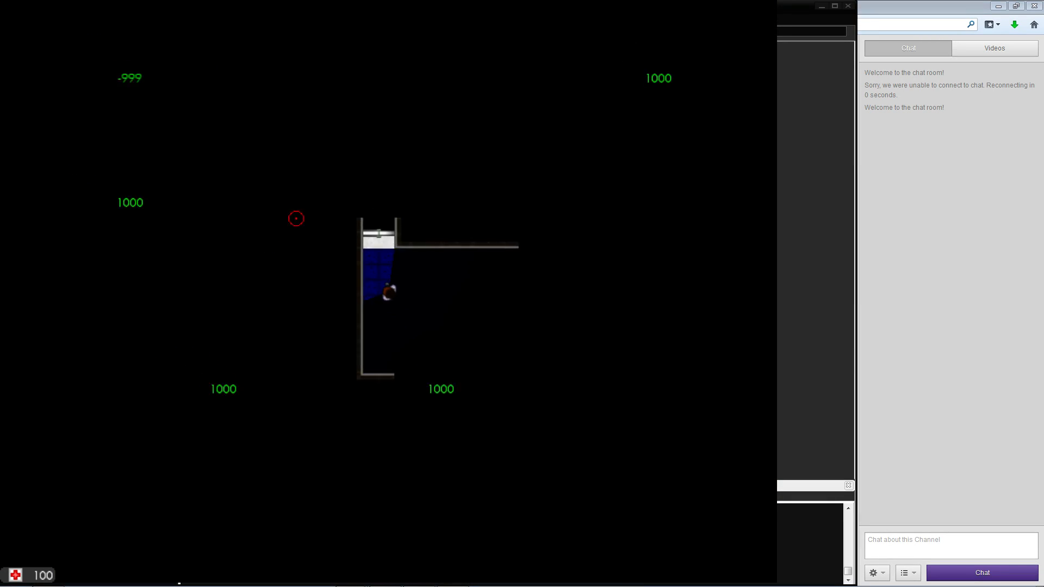
pyautogui.press('a')
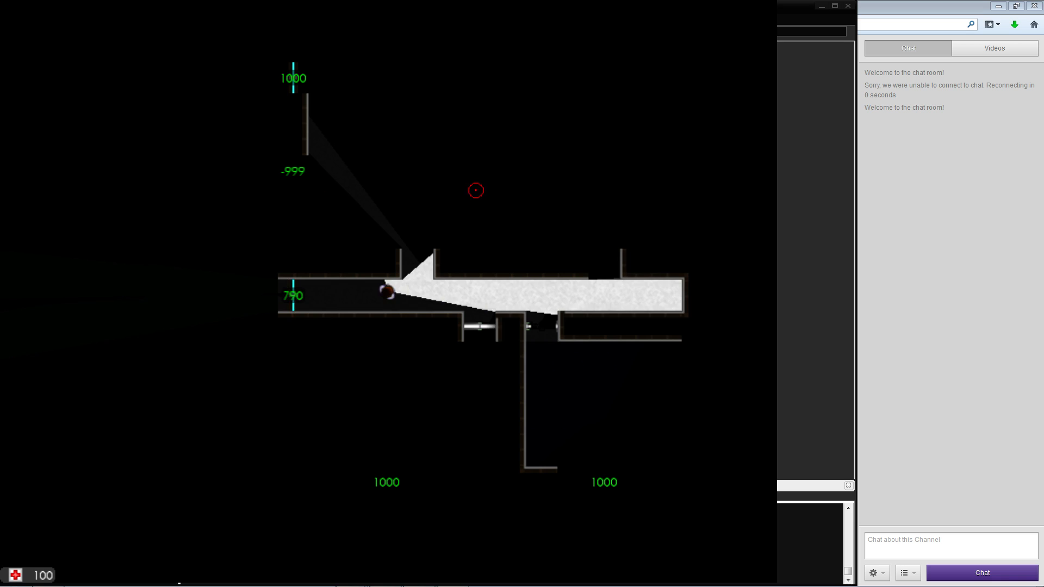
pyautogui.press('d')
pyautogui.press('w')
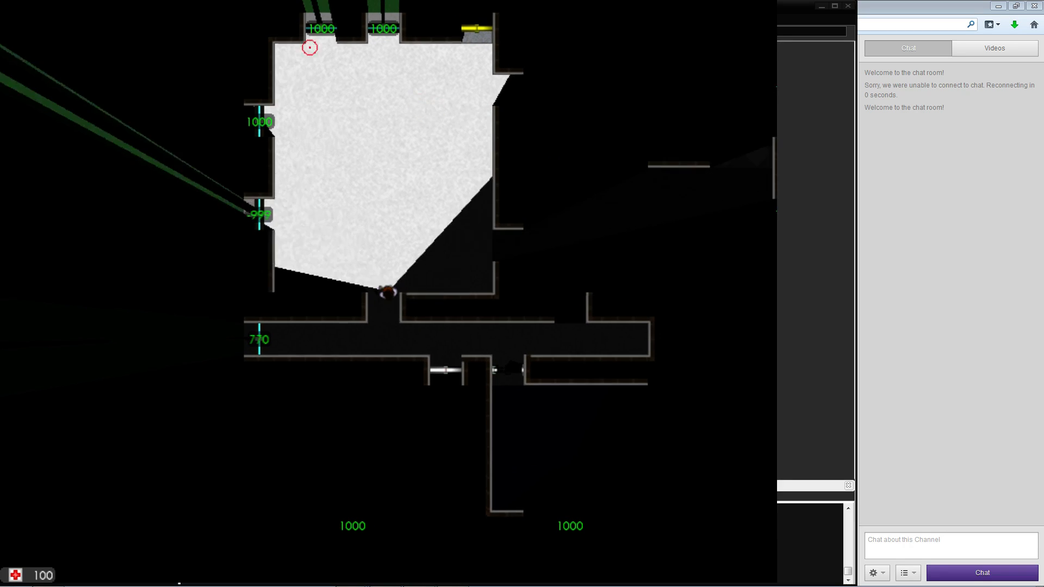
pyautogui.press('s')
pyautogui.press('d')
pyautogui.press('d')
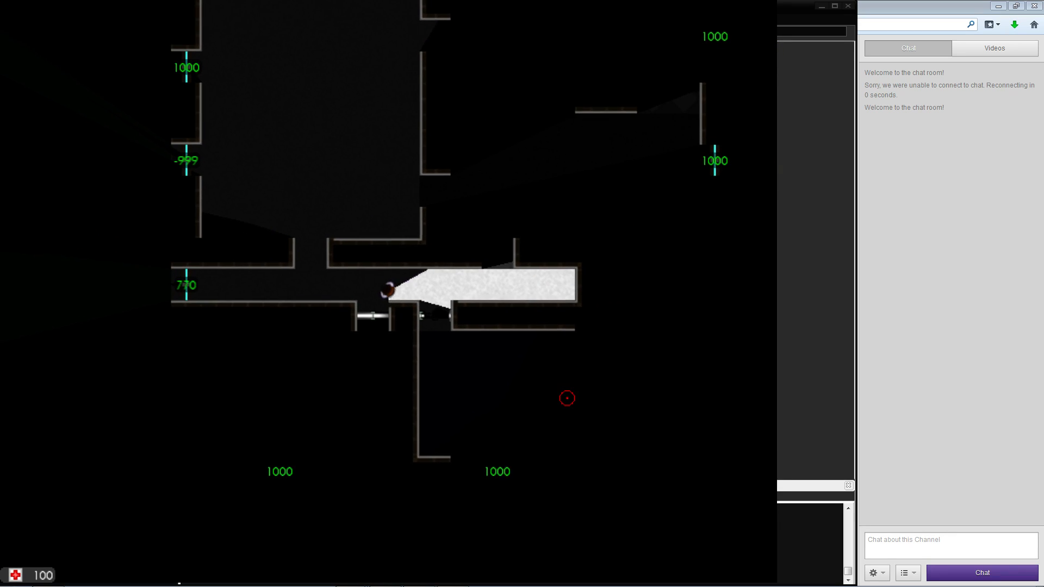
# Check the central dark-floored room's east window and the blue room's south window in the playtest, and exit to the editor
pyautogui.press('d')
pyautogui.press('w')
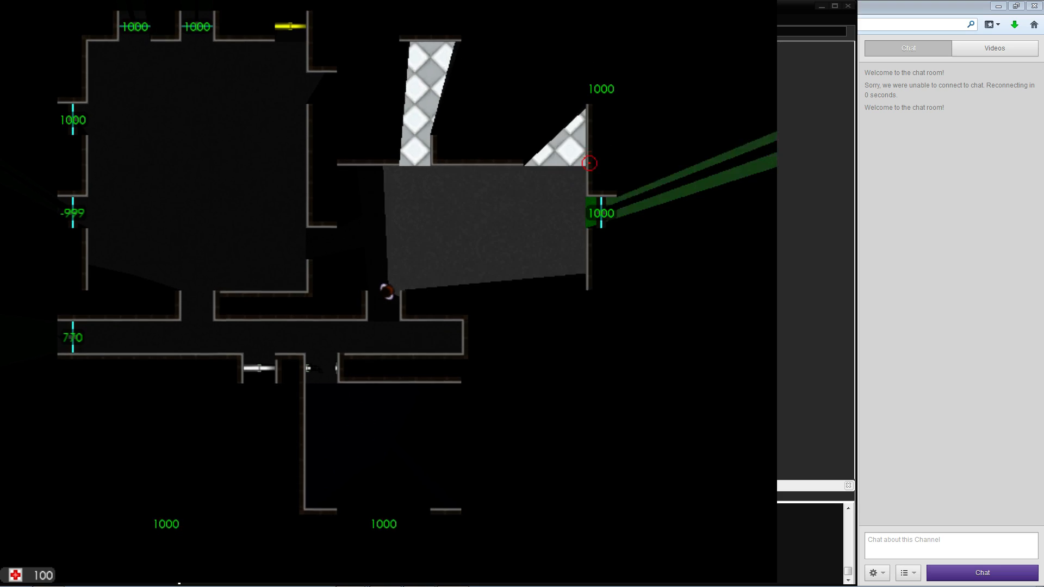
pyautogui.press('s')
pyautogui.press('a')
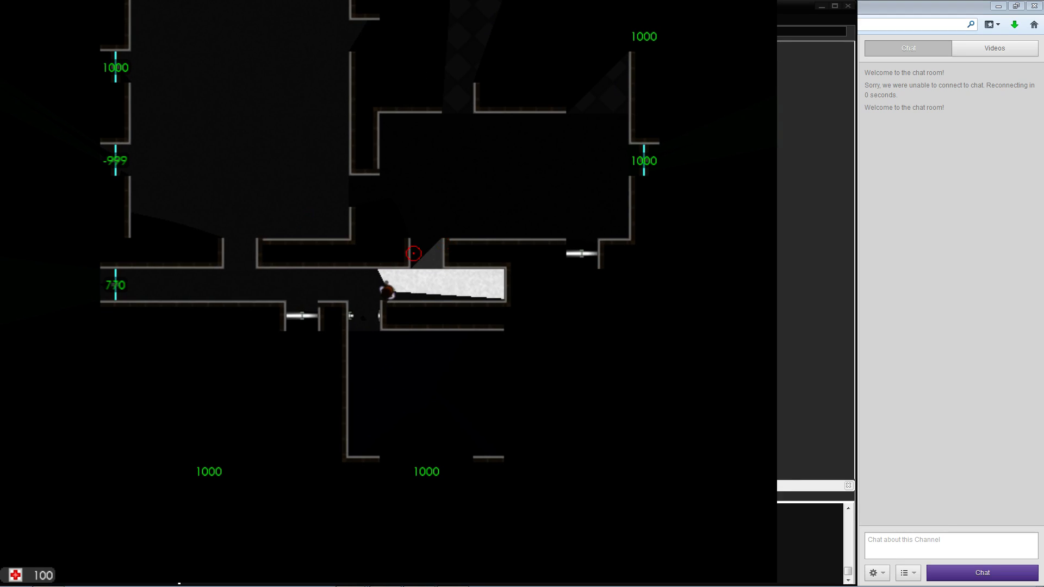
pyautogui.press('s')
pyautogui.press('a')
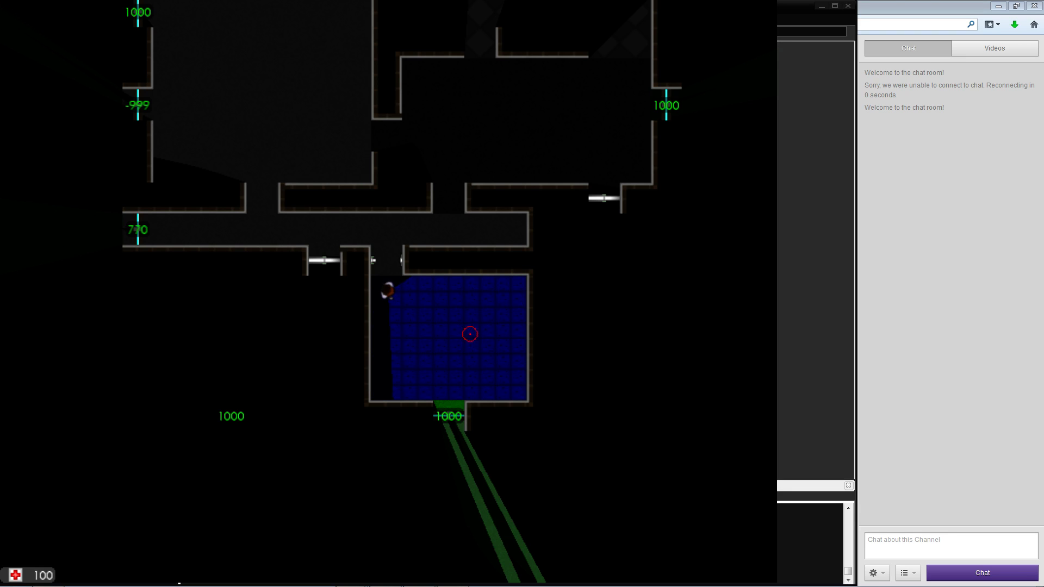
pyautogui.press('Escape')
# Delete the Set Life trigger on the grass east of the house
pyautogui.press('d')
pyautogui.press('s')
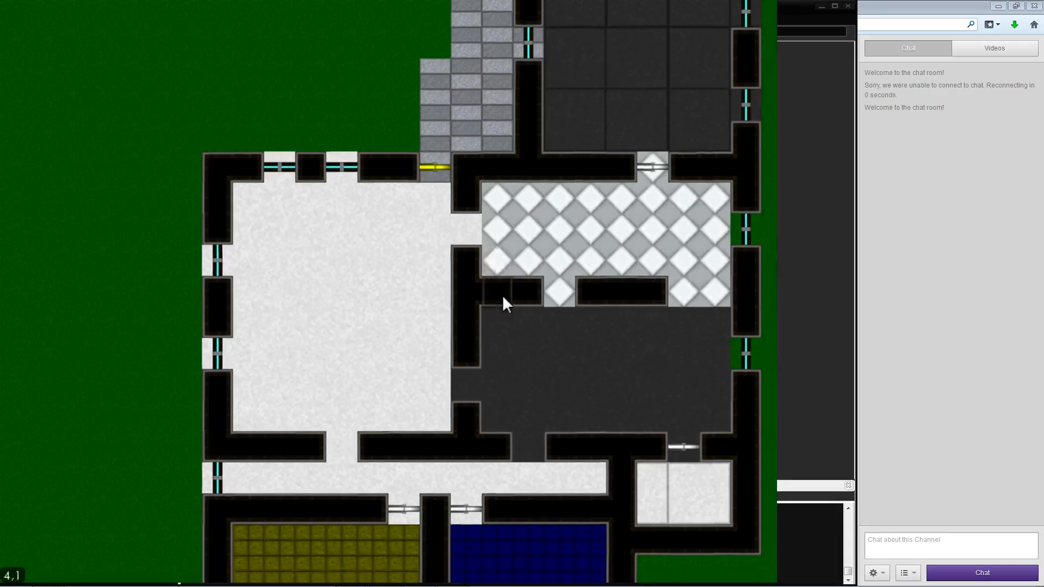
pyautogui.press('t')
pyautogui.press('d')
pyautogui.press('w')
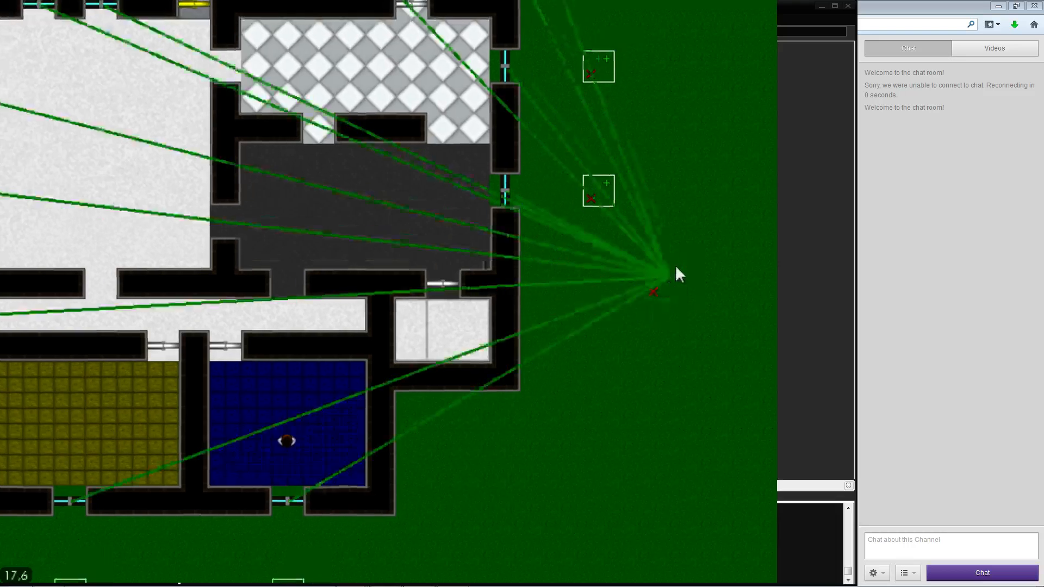
pyautogui.rightClick(630, 305)
pyautogui.click(643, 321)
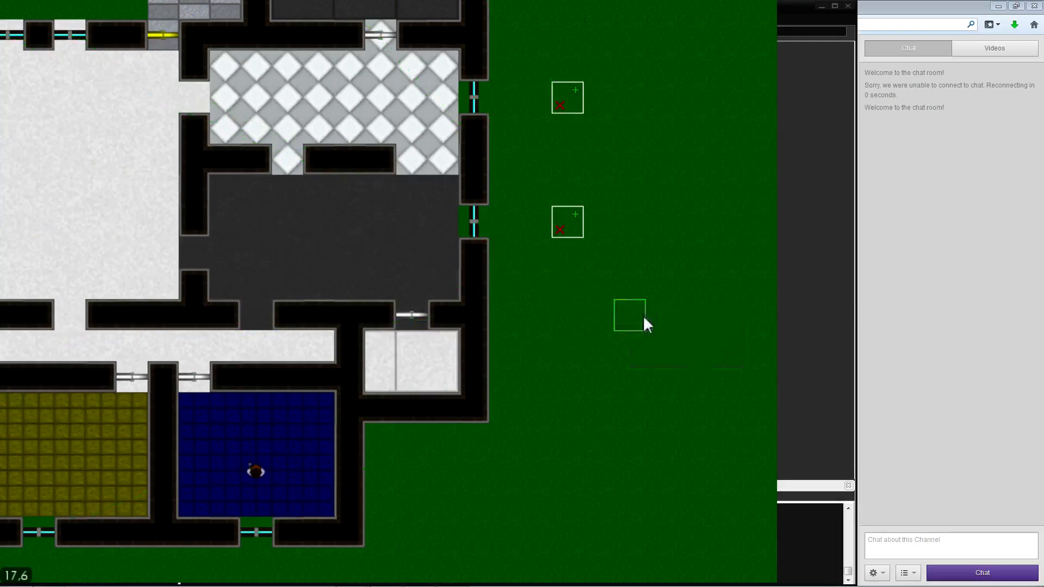
pyautogui.press('a')
pyautogui.press('s')
pyautogui.press('a')
pyautogui.press('w')
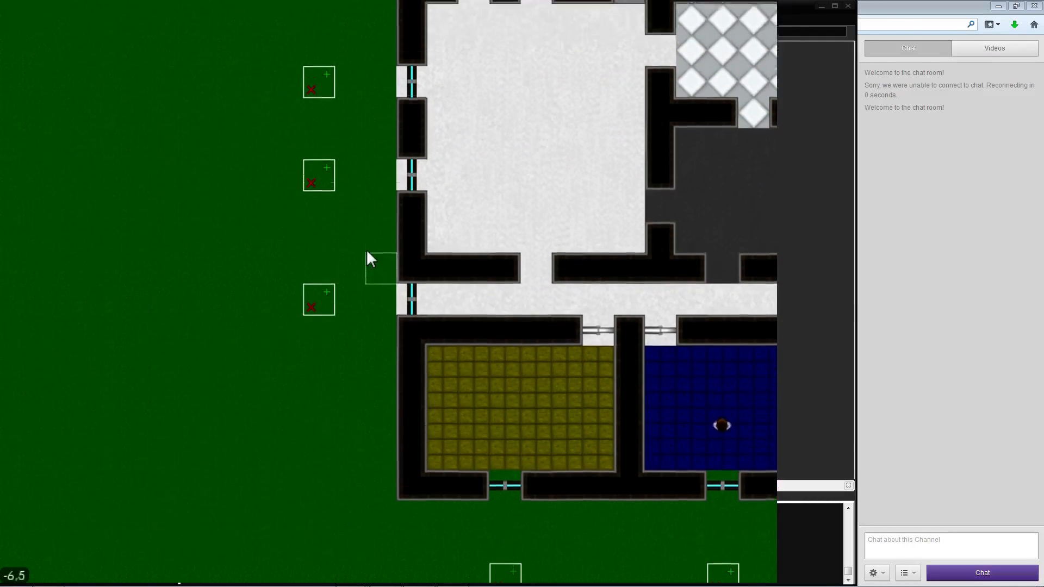
pyautogui.press('d')
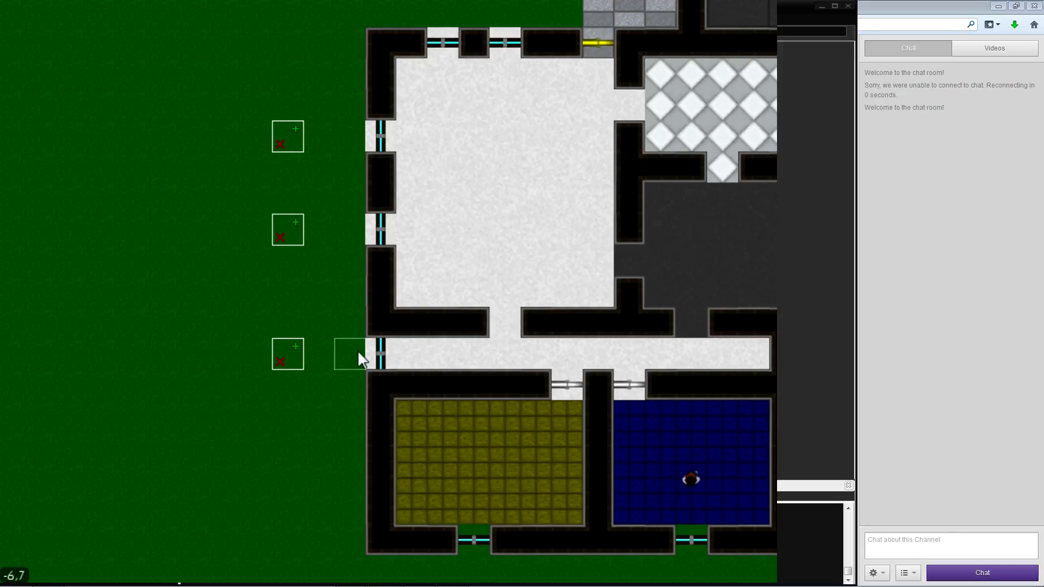
pyautogui.click(375, 356)
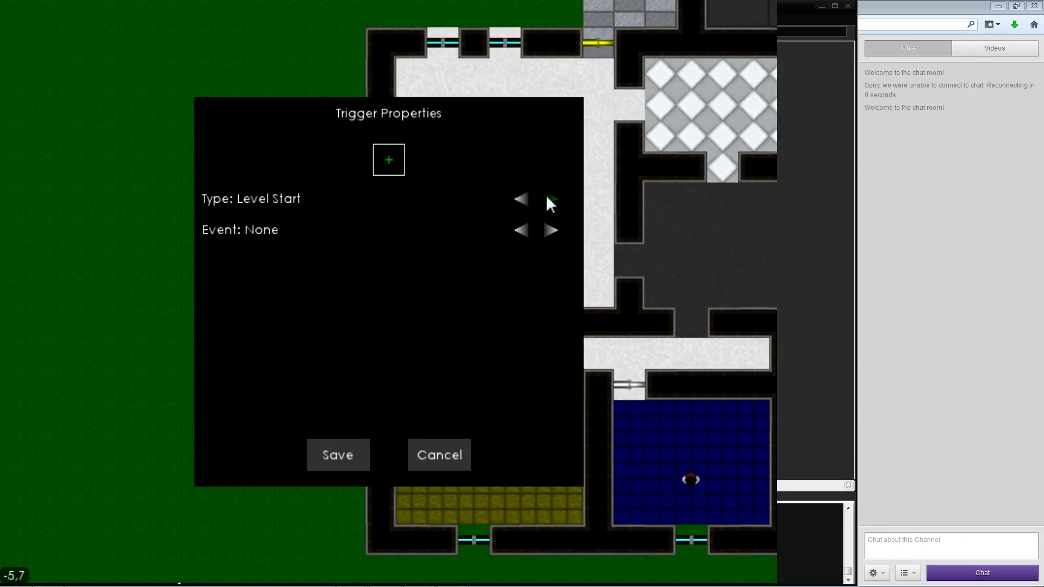
pyautogui.click(449, 452)
pyautogui.press('a')
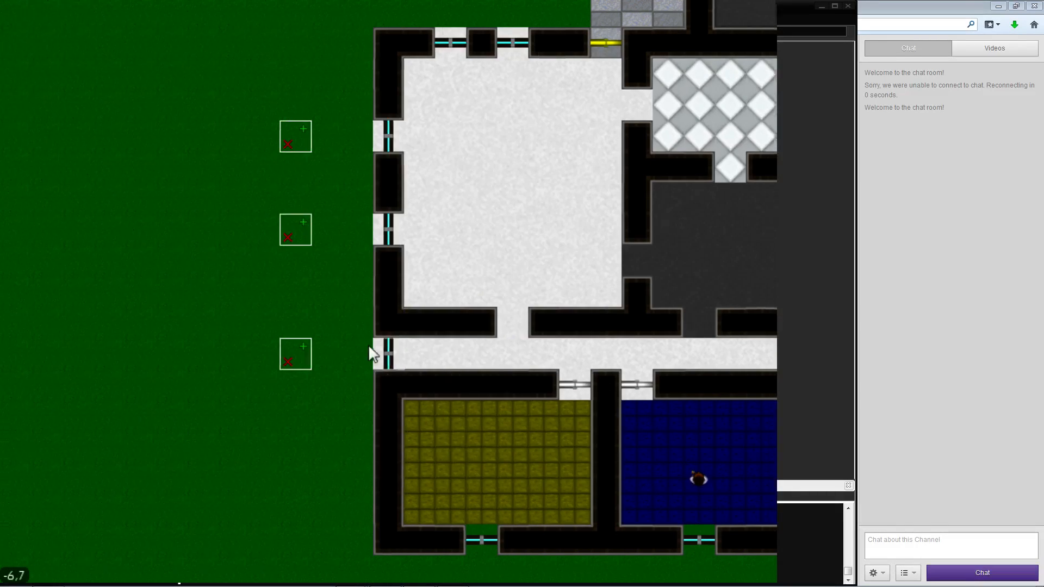
# Try an In View trigger just outside the hallway's west window, and discard it
pyautogui.press('s')
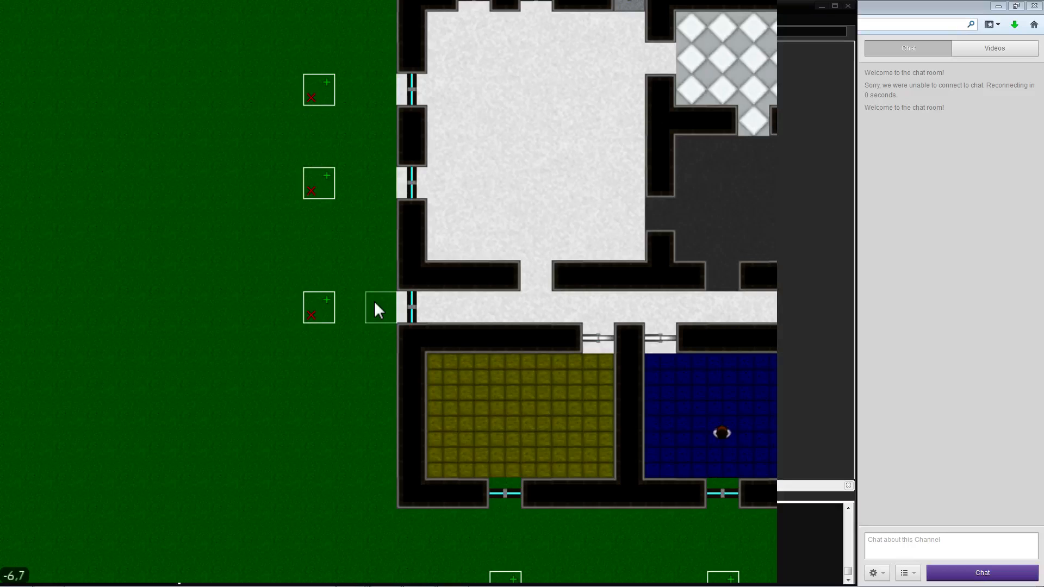
pyautogui.click(374, 304)
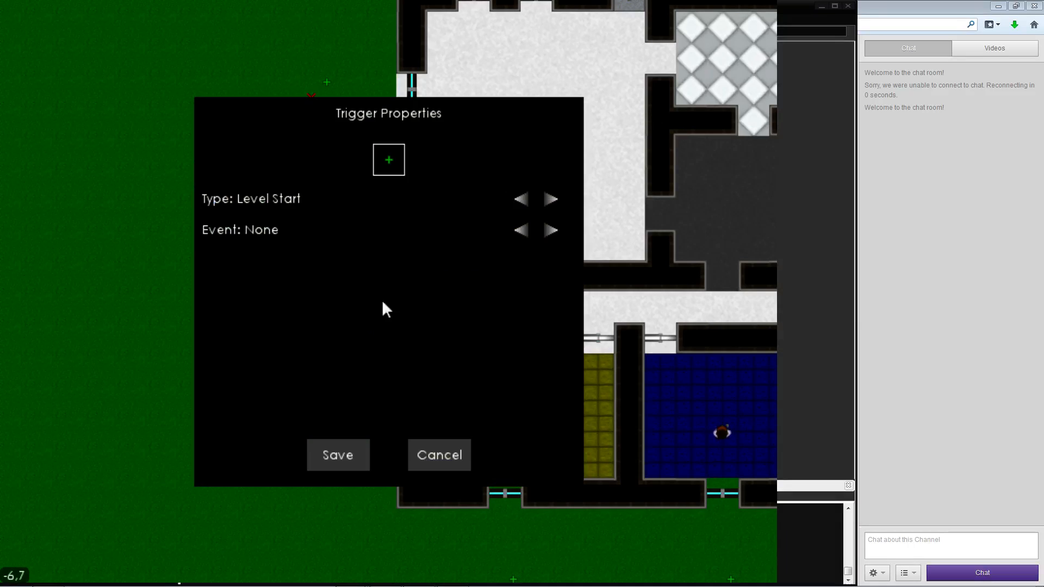
pyautogui.click(560, 200)
pyautogui.click(559, 200)
pyautogui.click(560, 200)
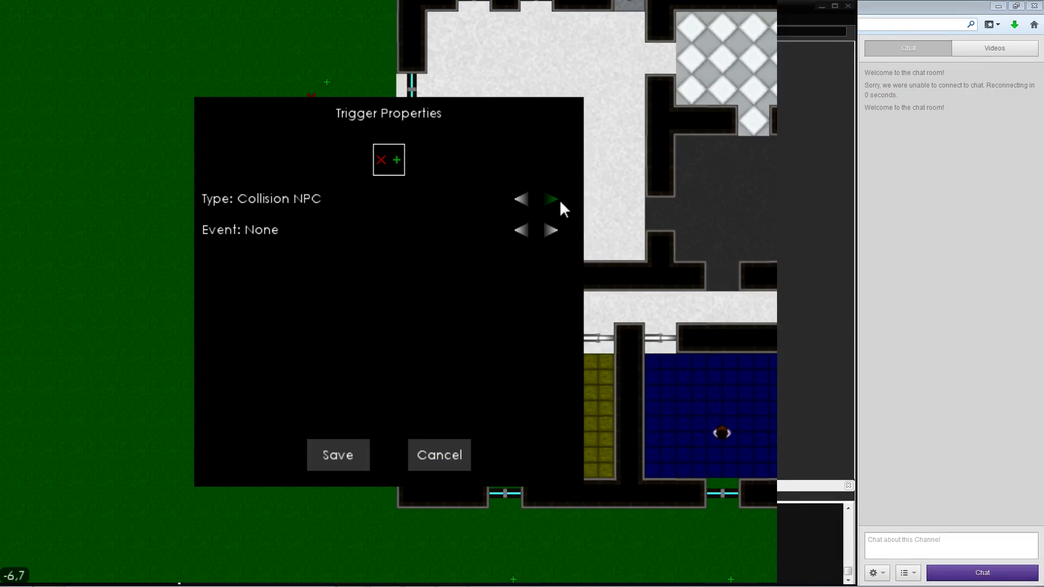
pyautogui.click(560, 200)
pyautogui.click(559, 200)
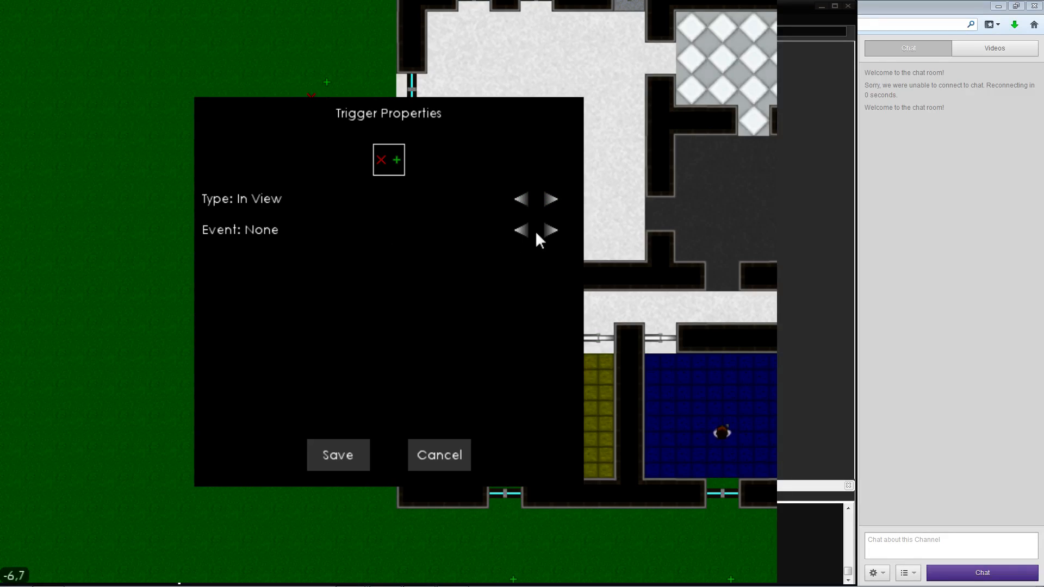
pyautogui.click(461, 460)
pyautogui.press('Right')
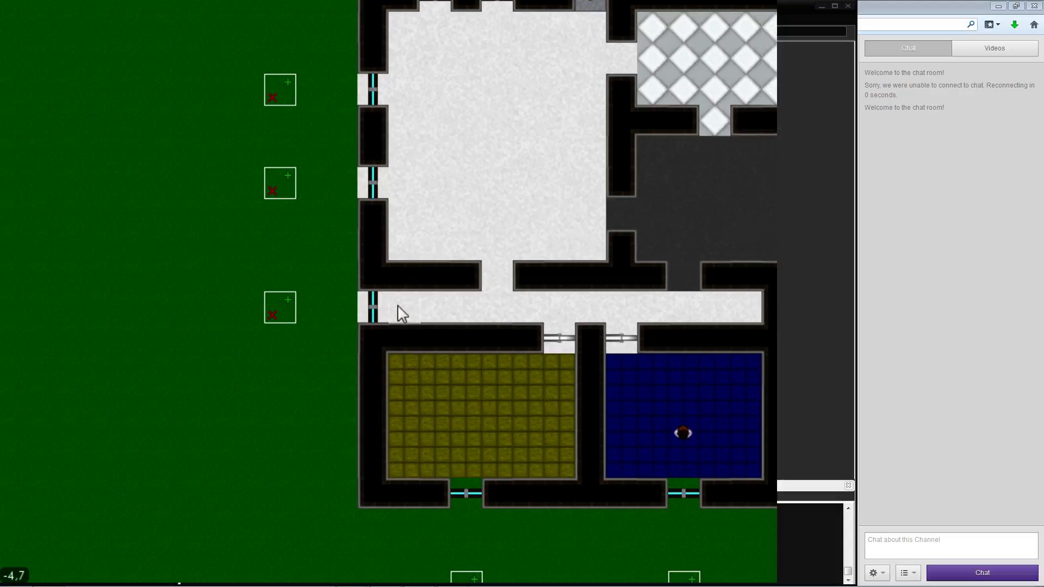
# Place a trigger on the hallway floor just inside the west window, with type In View and event Set Life
pyautogui.click(405, 308)
pyautogui.click(550, 200)
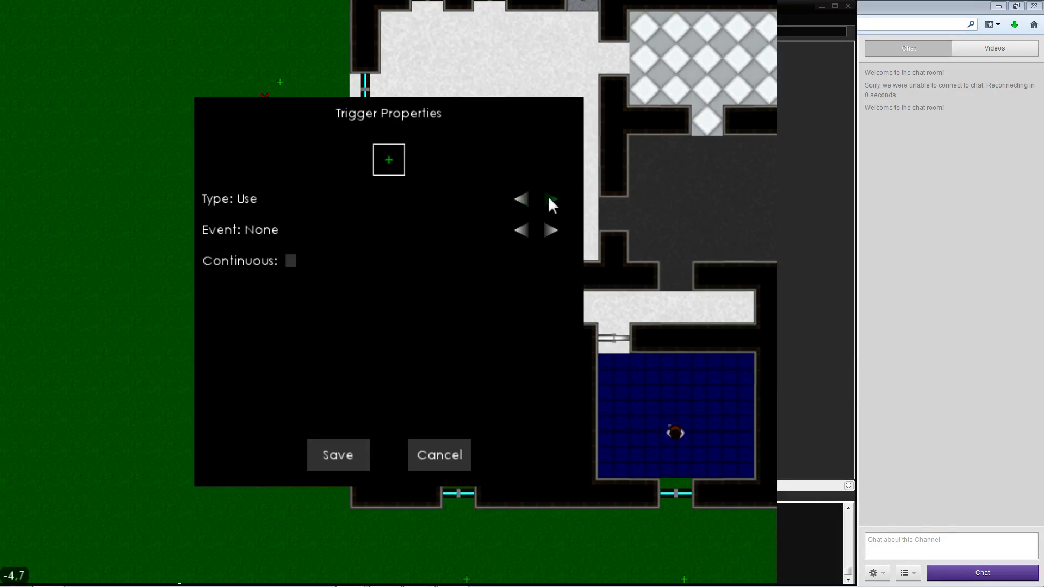
pyautogui.click(548, 198)
pyautogui.click(548, 197)
pyautogui.click(549, 198)
pyautogui.click(548, 198)
pyautogui.click(549, 198)
pyautogui.click(548, 198)
pyautogui.click(548, 198)
pyautogui.click(549, 198)
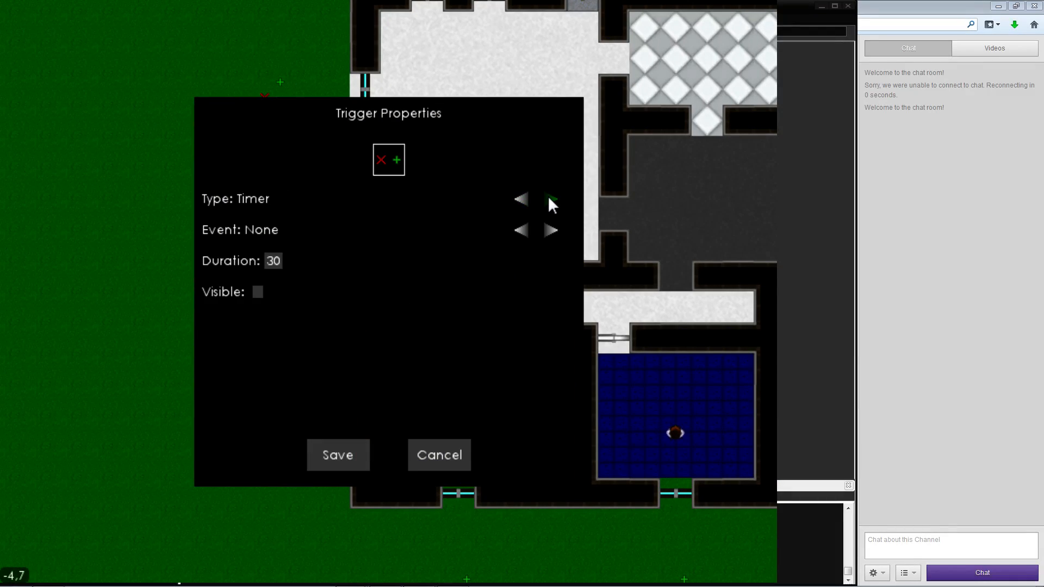
pyautogui.click(523, 199)
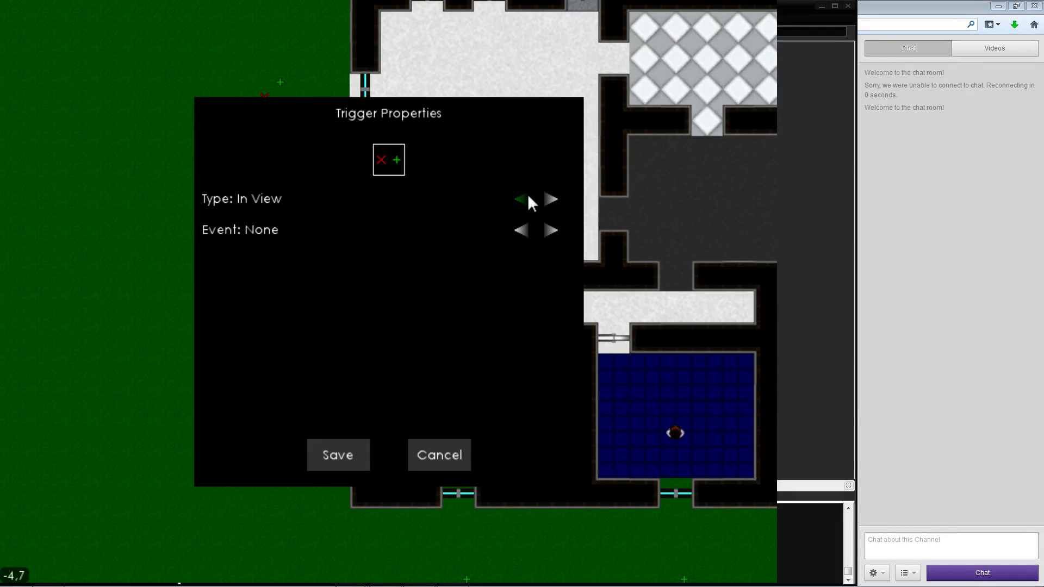
pyautogui.click(520, 232)
pyautogui.click(545, 233)
pyautogui.click(546, 232)
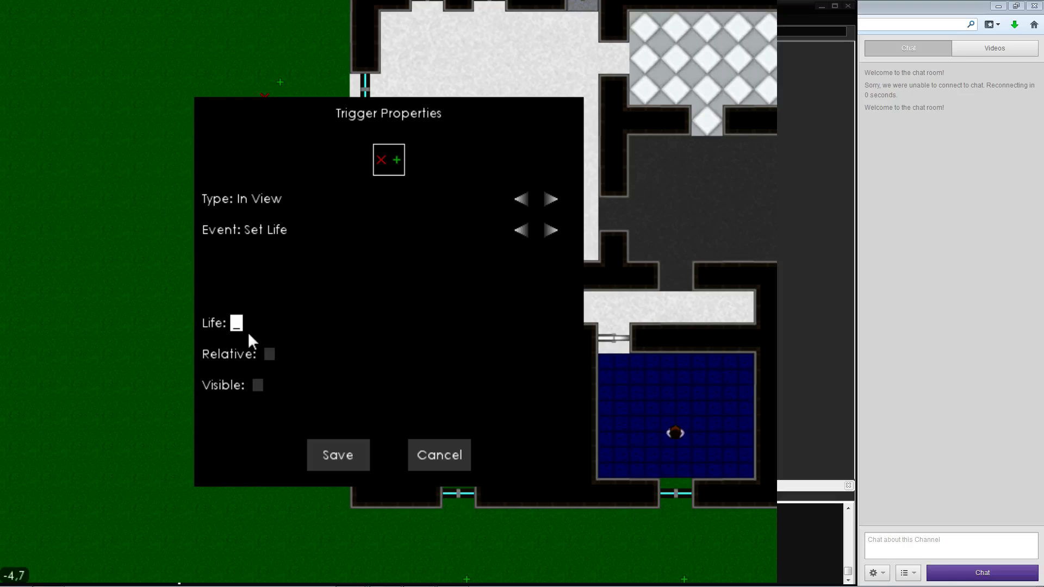
# Turn on Relative and Visible for the Set Life trigger, save it, and target the hallway's west window
pyautogui.click(269, 354)
pyautogui.click(258, 385)
pyautogui.click(338, 455)
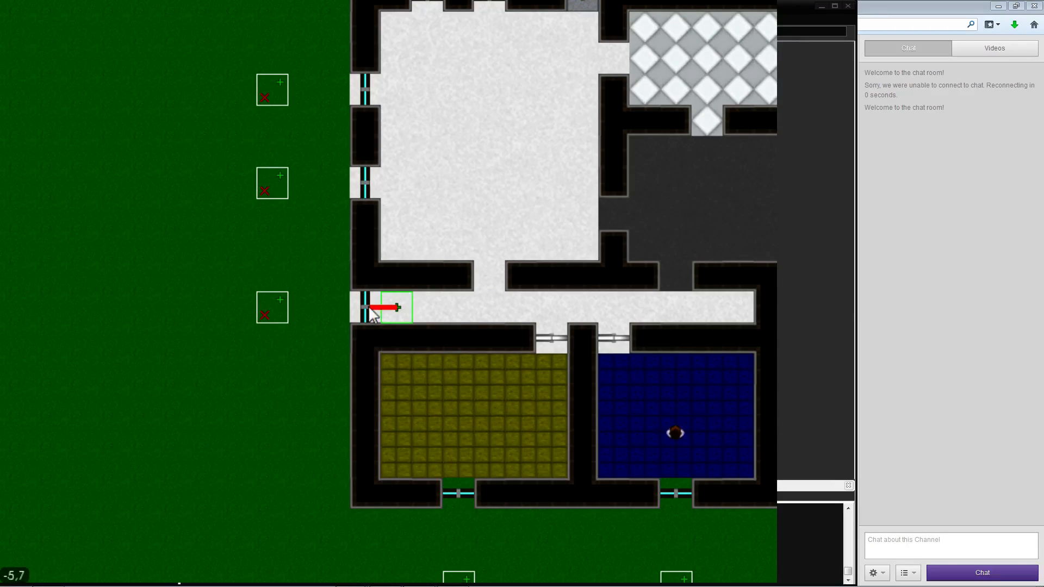
pyautogui.click(295, 356)
# Playtest the level and walk from the blue room into the hallway to check the west window's life
pyautogui.press('d')
pyautogui.press('w')
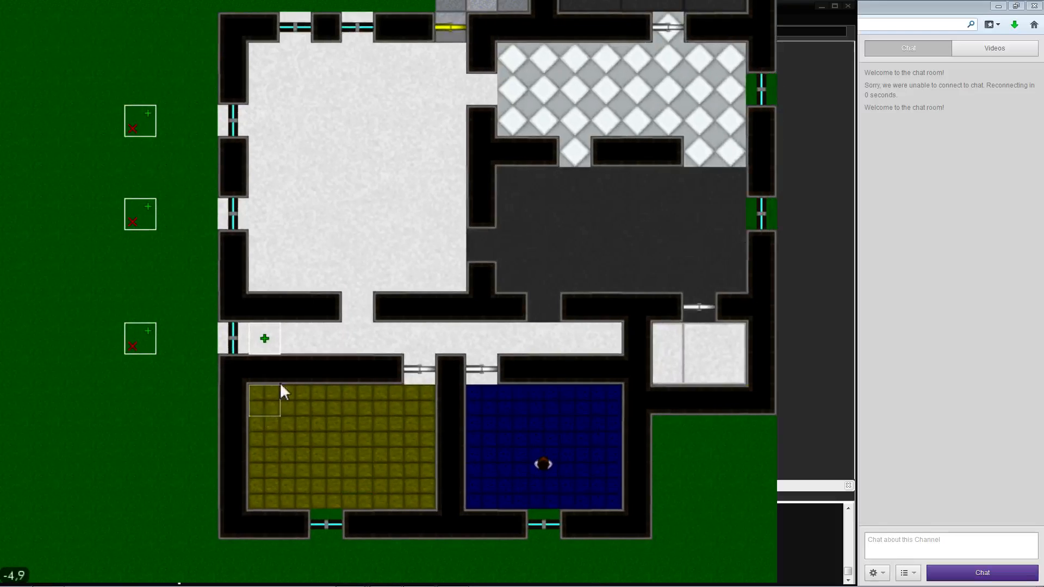
pyautogui.moveTo(158, 11)
pyautogui.click(218, 31)
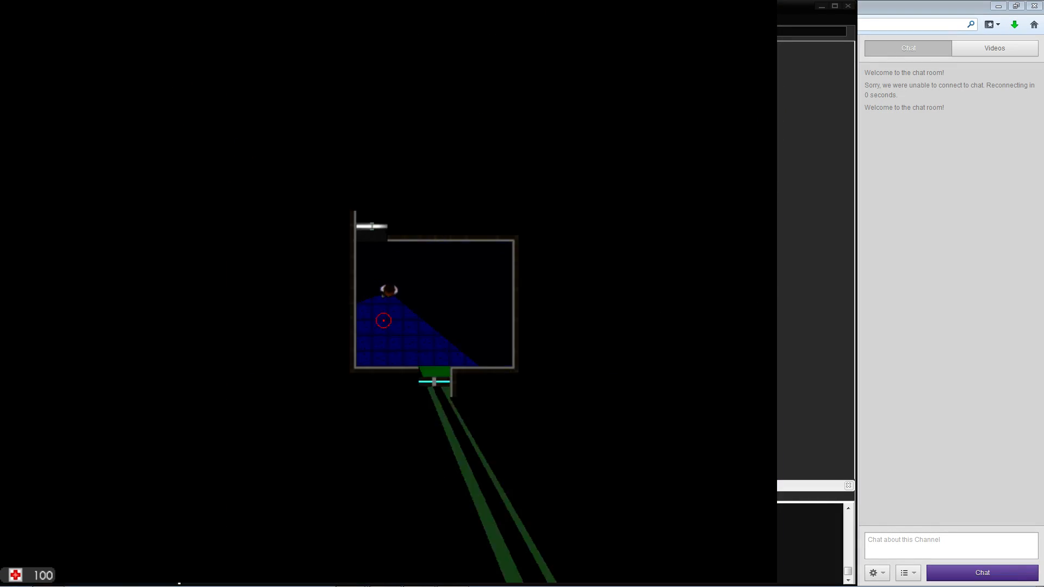
pyautogui.press('w')
pyautogui.press('a')
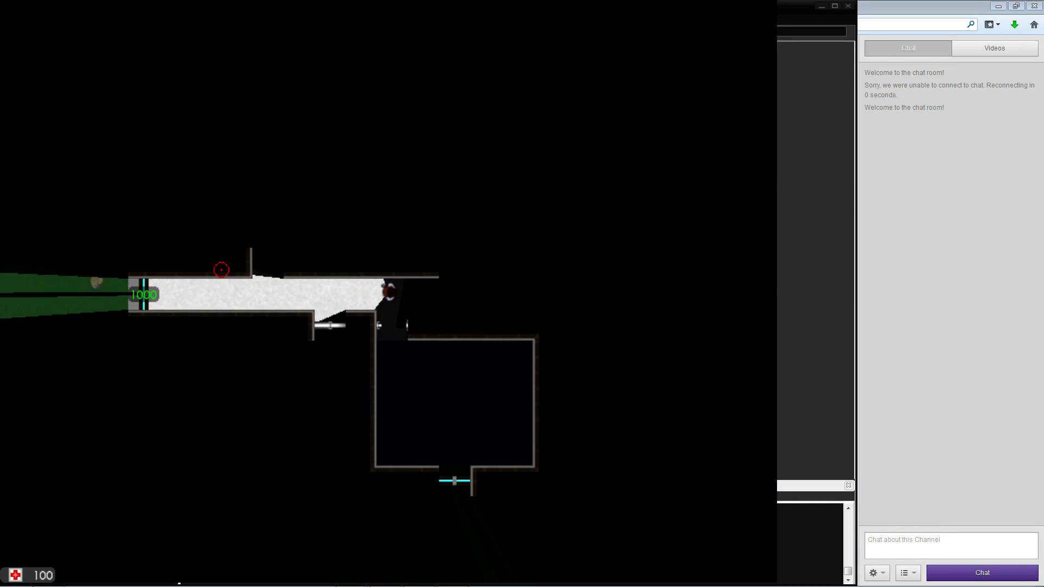
pyautogui.press('a')
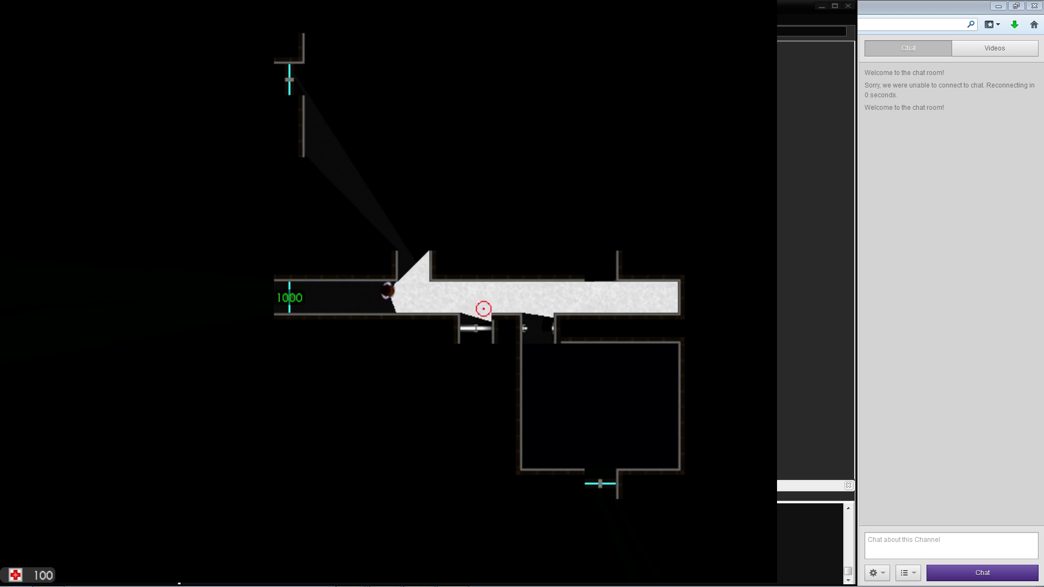
# Walk into the large white room in the playtest, checking whether the hallway window's life display depends on distance
pyautogui.press('d')
pyautogui.press('w')
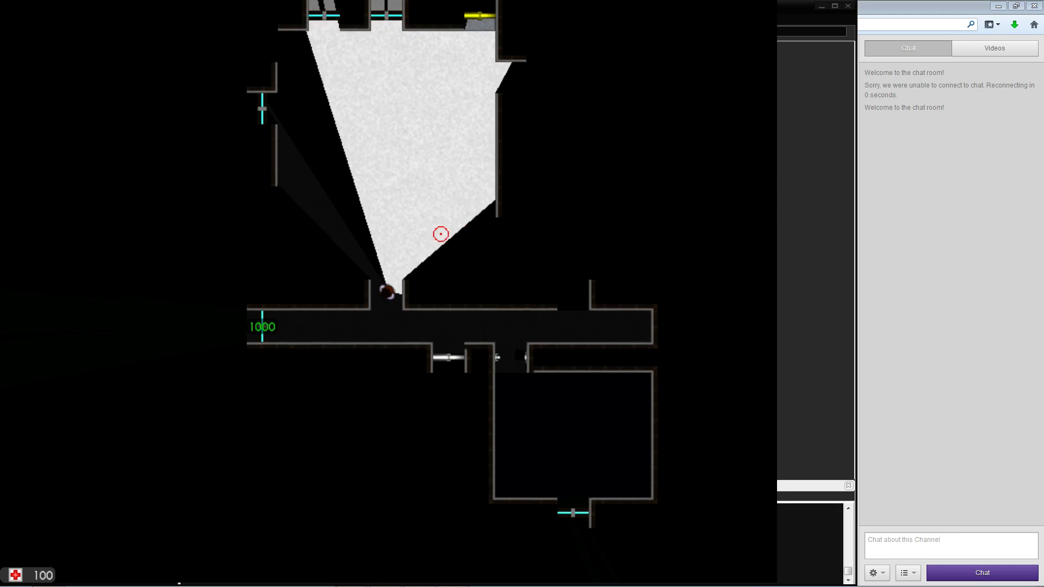
pyautogui.press('w')
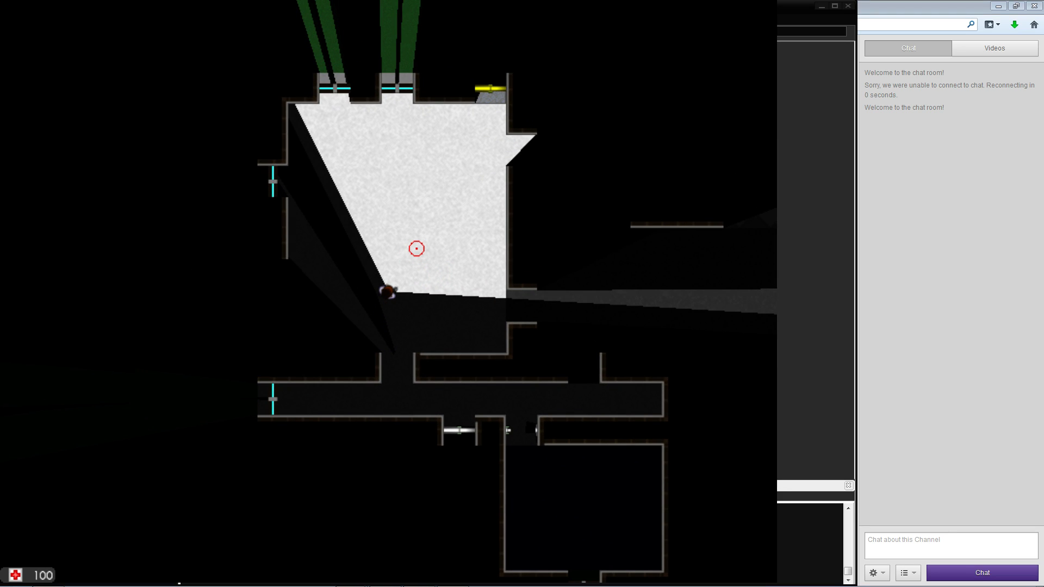
pyautogui.press('s')
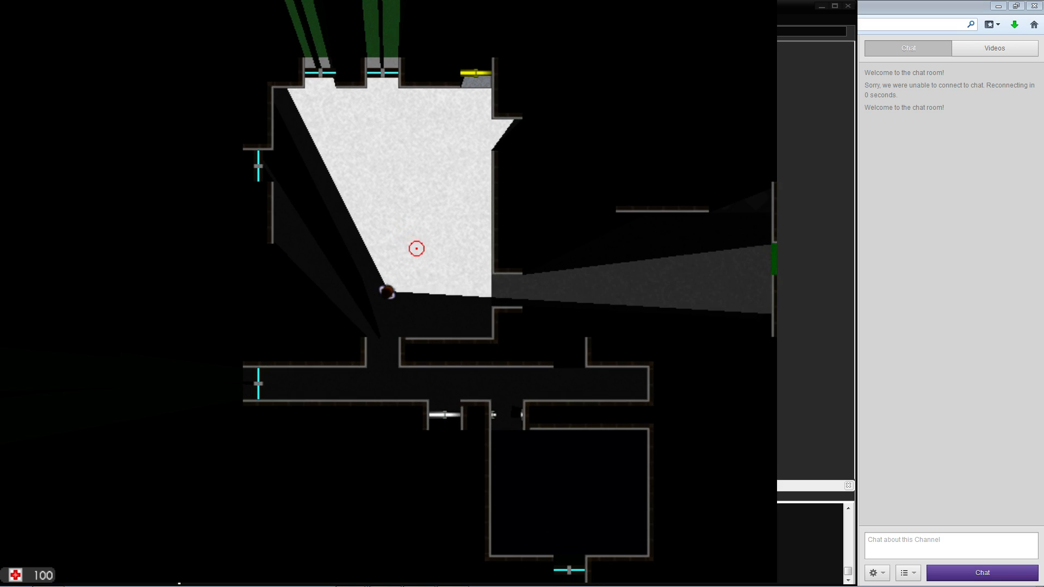
# Walk between the corridor, the large white room and the dark room in the playtest, then return to the map editor
pyautogui.press('a')
pyautogui.press('s')
pyautogui.press('d')
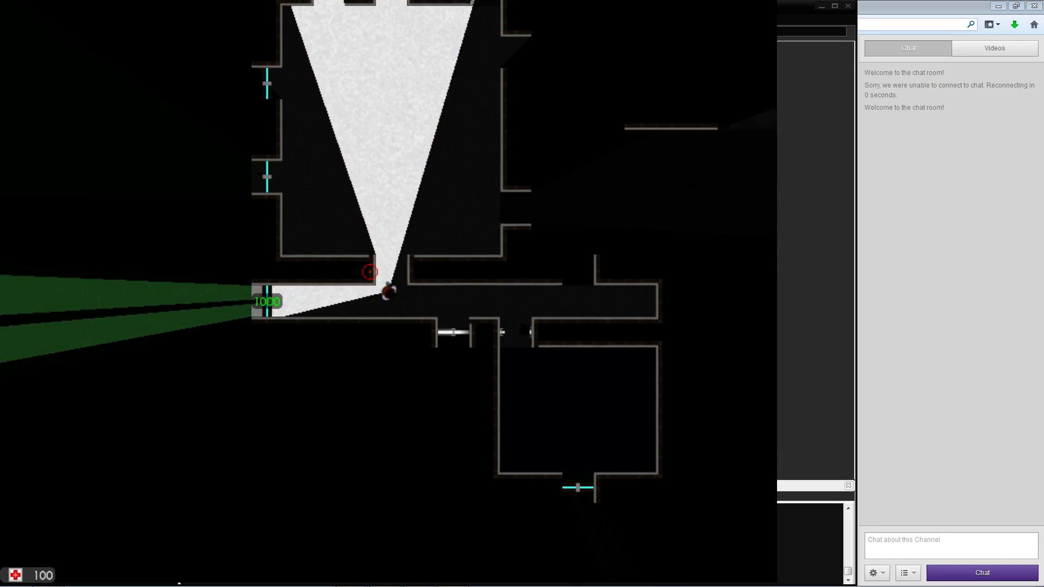
pyautogui.press('w')
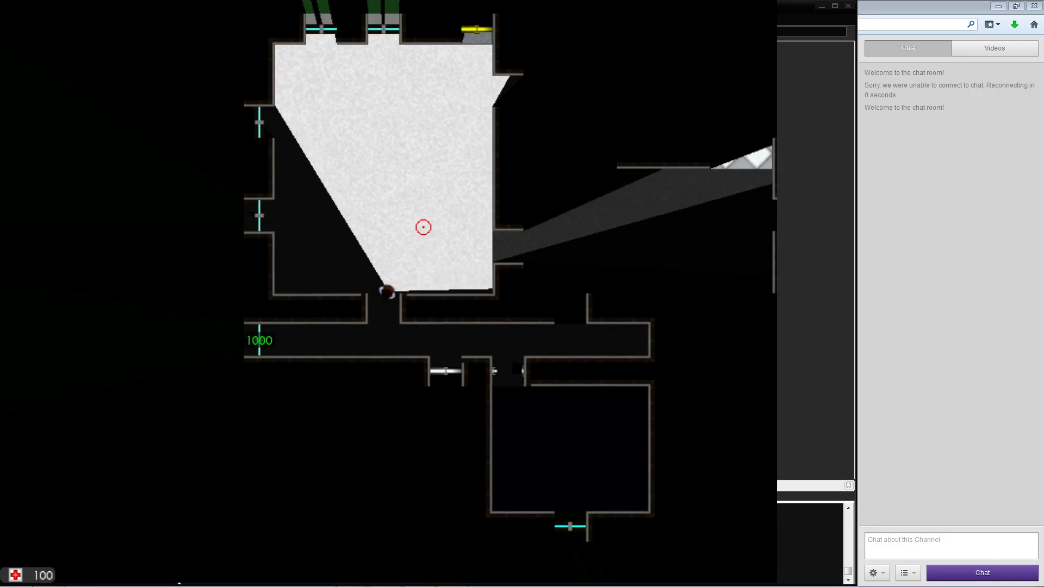
pyautogui.press('d')
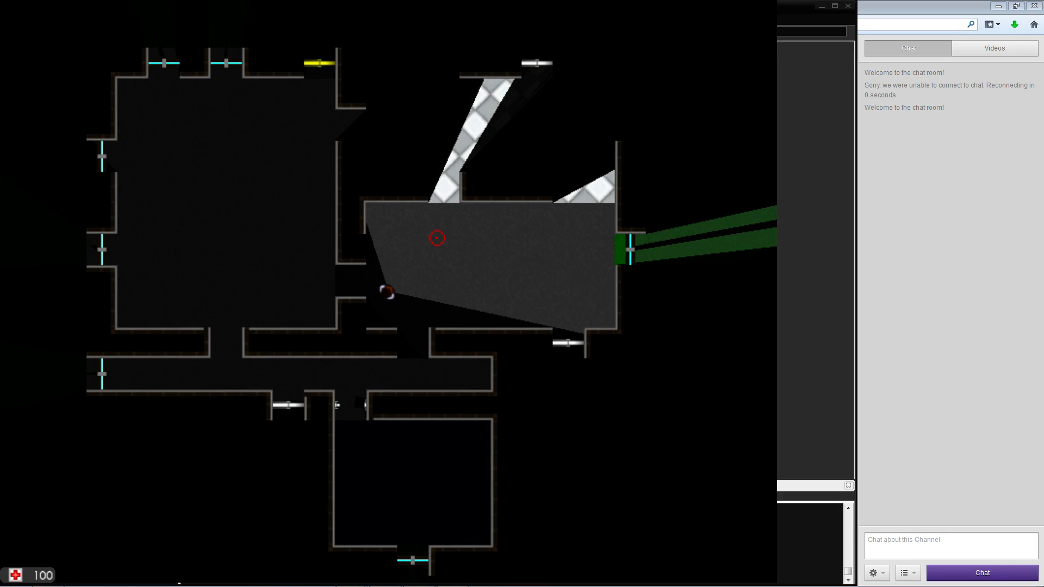
pyautogui.press('a')
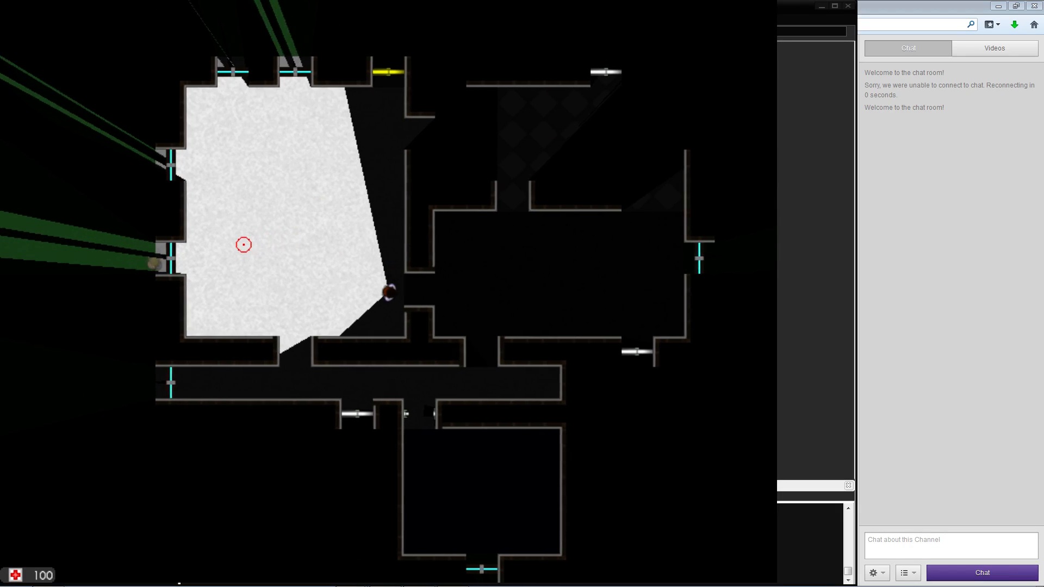
pyautogui.press('a')
pyautogui.press('s')
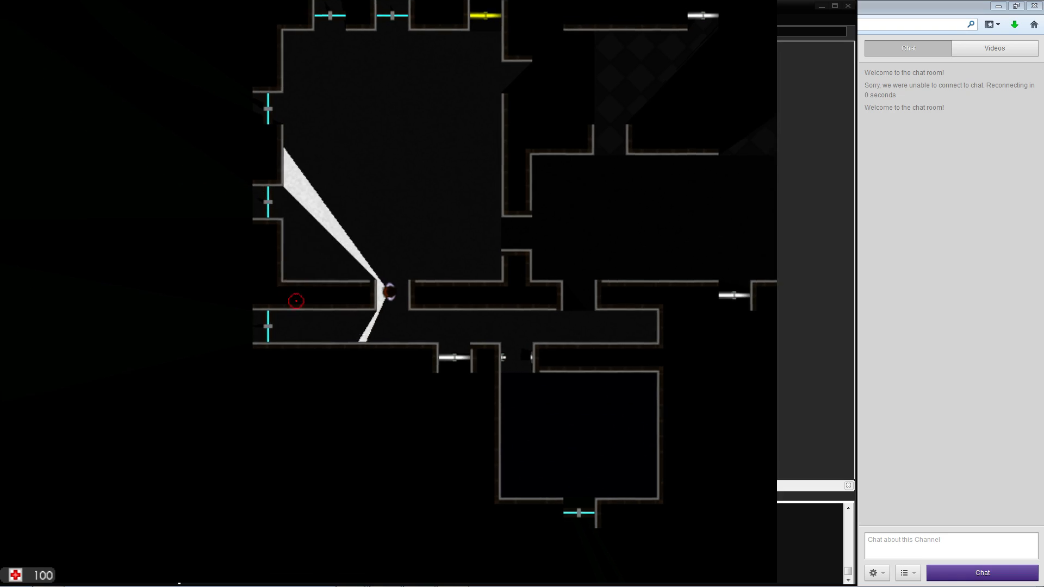
pyautogui.press('s')
pyautogui.press('a')
pyautogui.press('Escape')
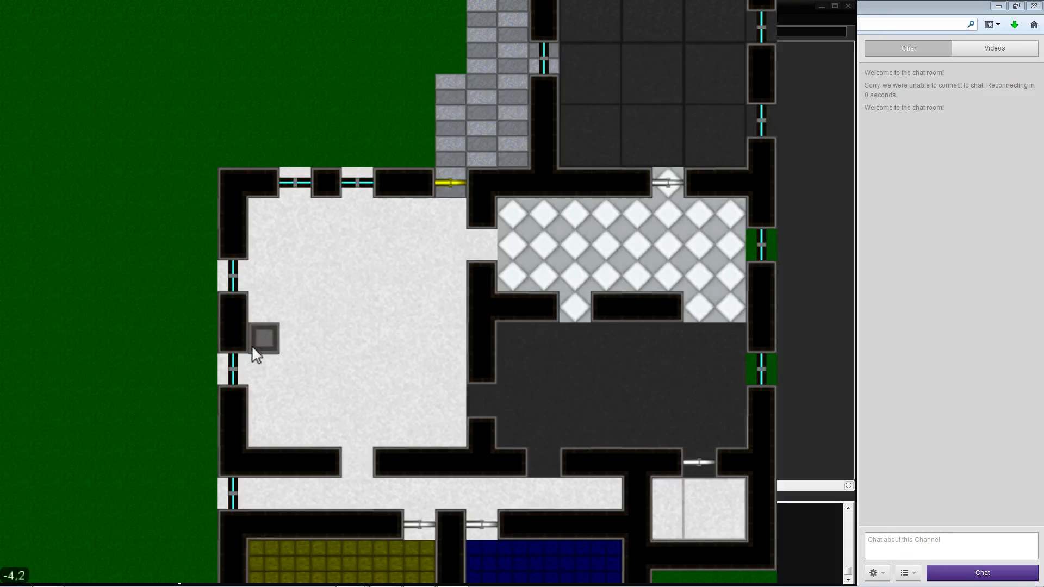
# Give the lower window on the white room's west wall a finite durability of 1000 and save its properties
pyautogui.rightClick(239, 369)
pyautogui.click(270, 385)
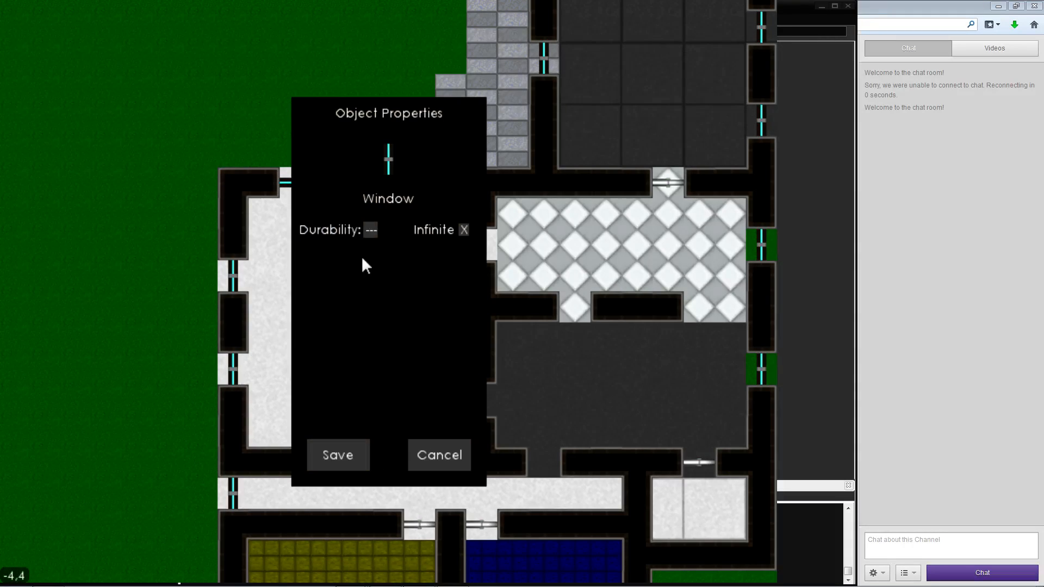
pyautogui.write('000')
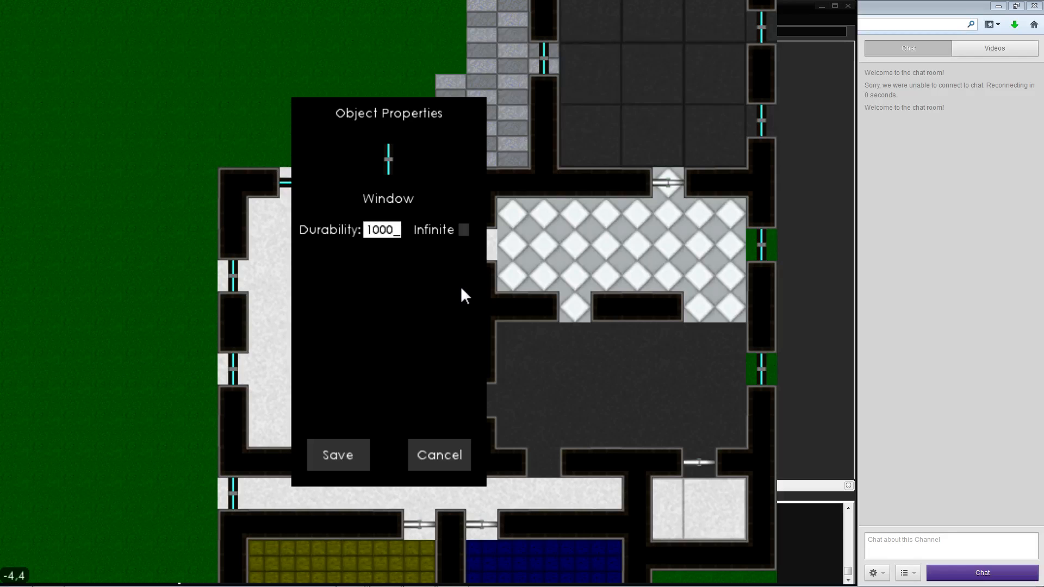
pyautogui.click(338, 455)
# Playtest the map, observe the window at the corridor's west end from inside, and return to the editor
pyautogui.press('s')
pyautogui.press('d')
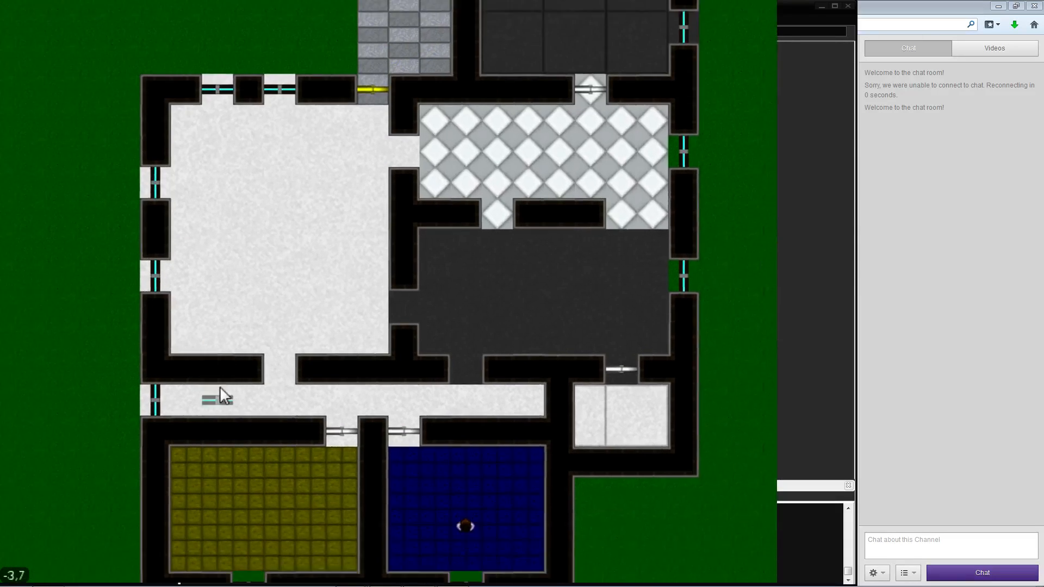
pyautogui.press('a')
pyautogui.press('s')
pyautogui.press('w')
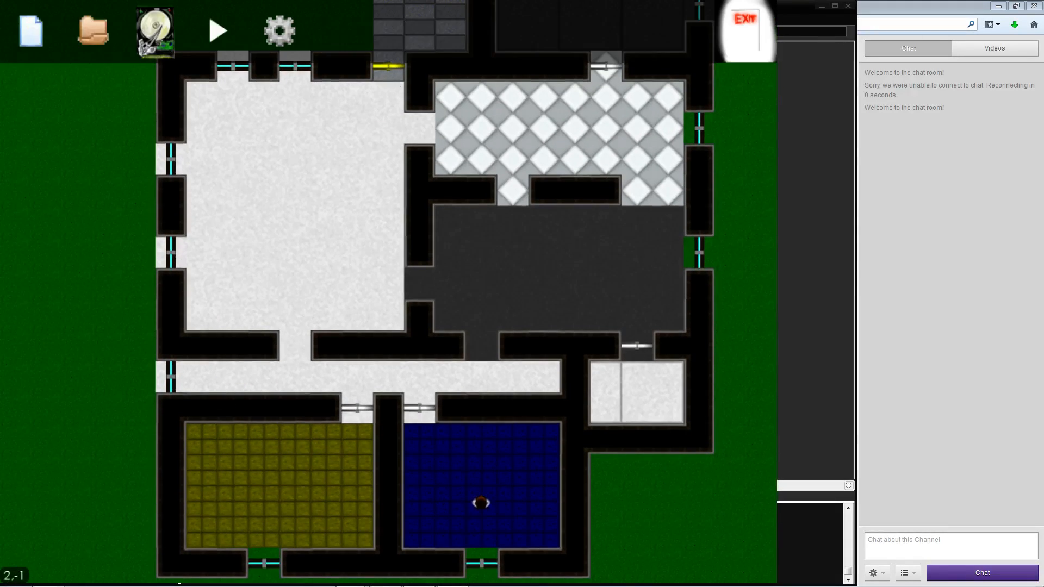
pyautogui.click(218, 32)
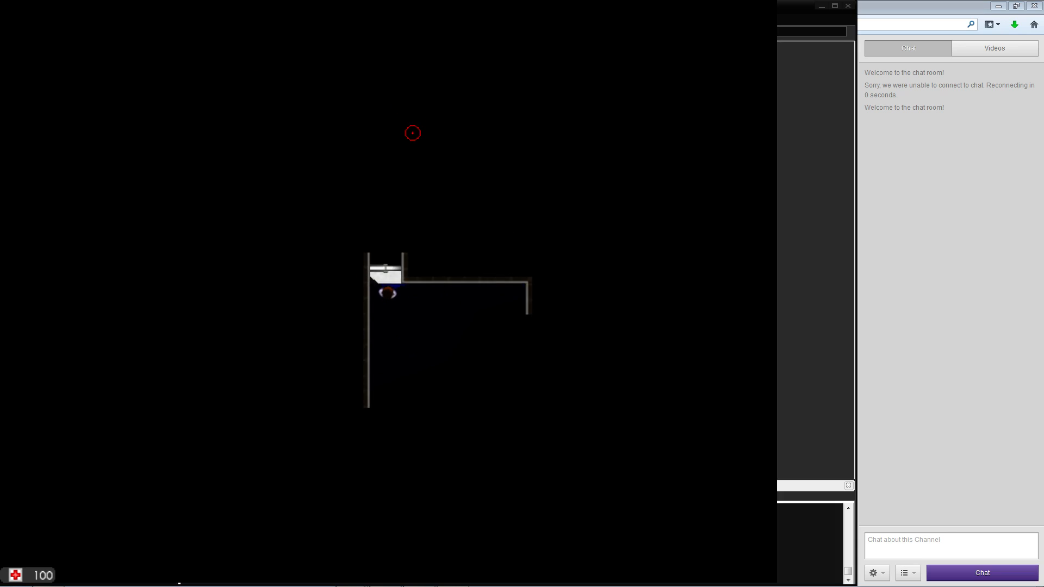
pyautogui.press('a')
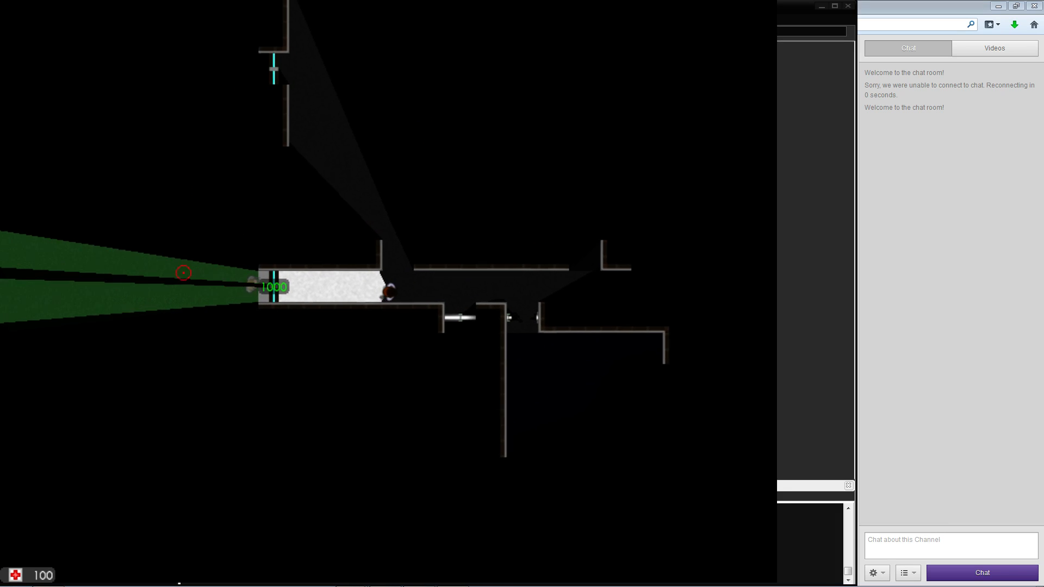
pyautogui.press('a')
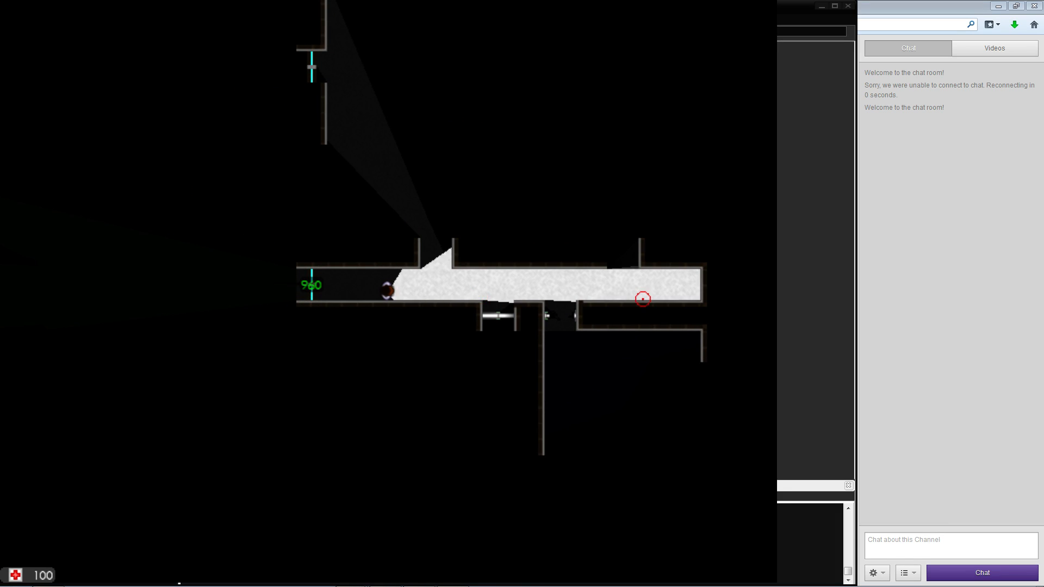
pyautogui.press('w')
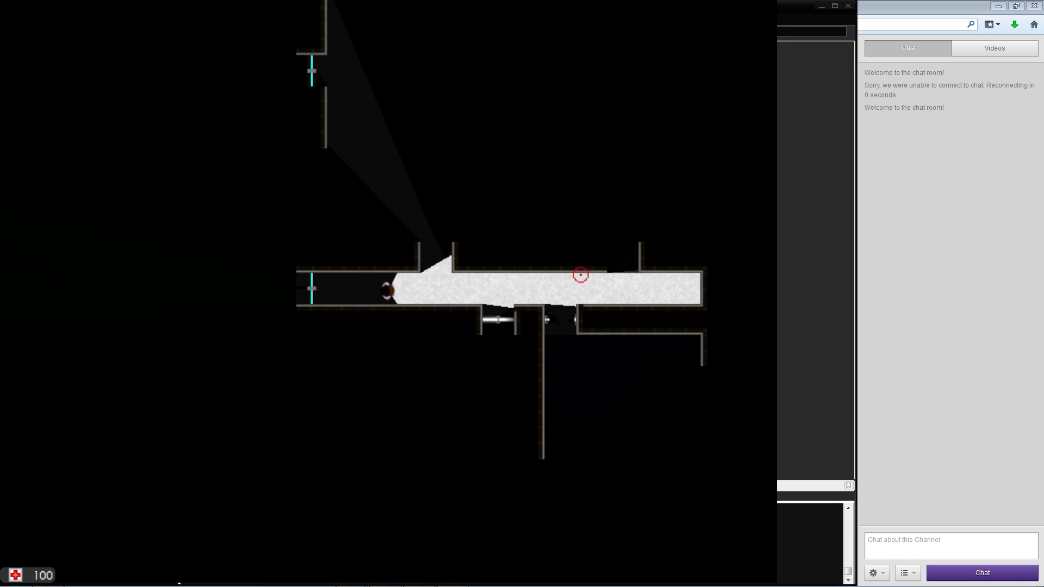
pyautogui.press('a')
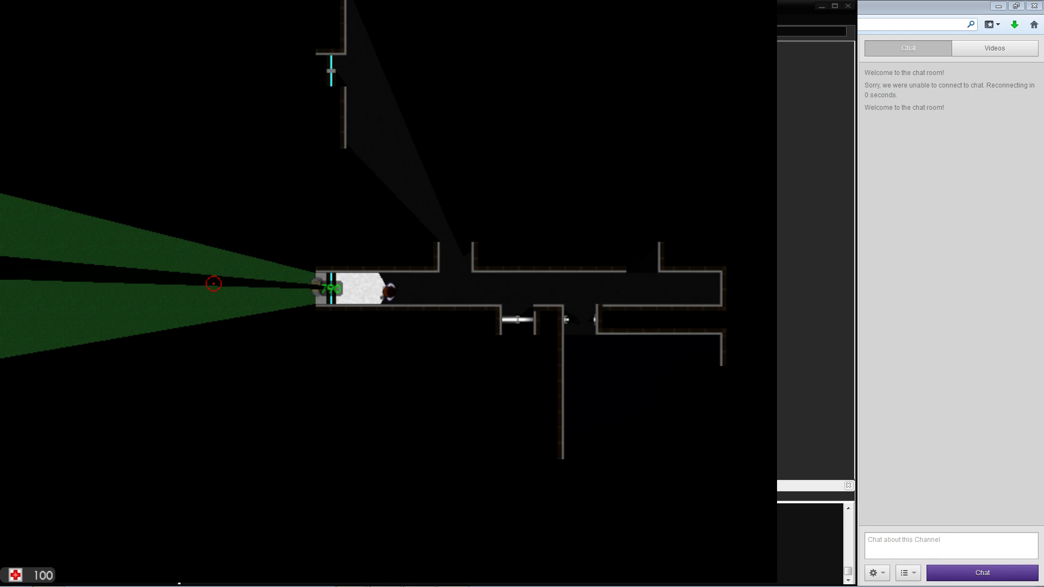
pyautogui.press('Escape')
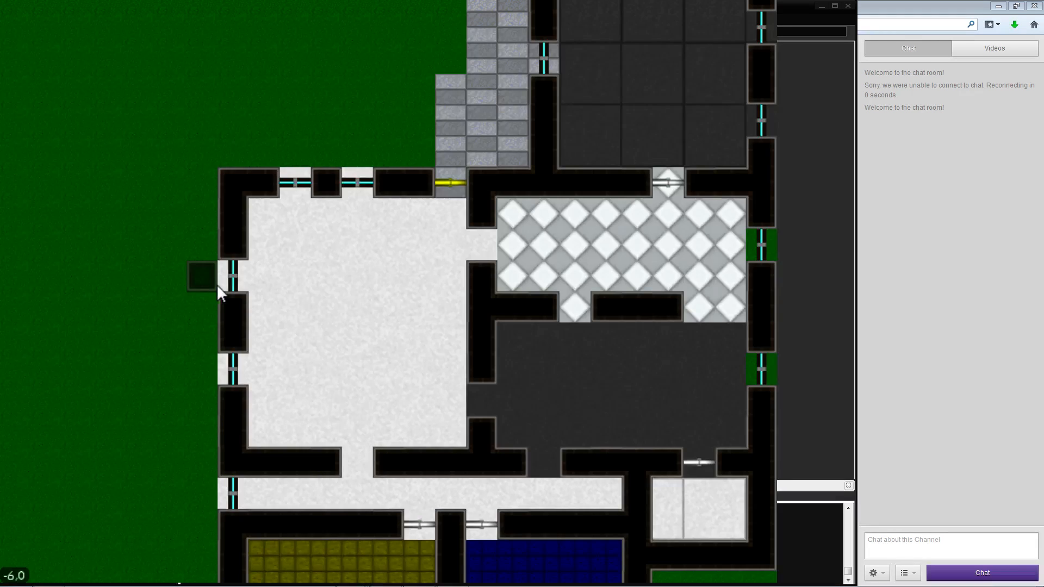
# In trigger mode, place copies of the corridor window's trigger inside the white room's windows and the checkered and dark rooms' east windows
pyautogui.press('Tab')
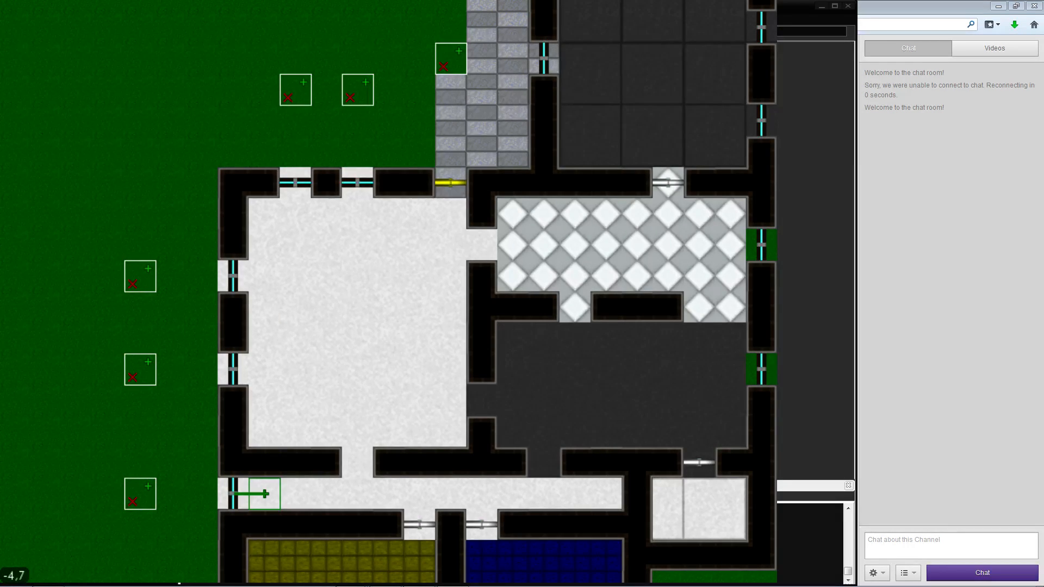
pyautogui.click(269, 372)
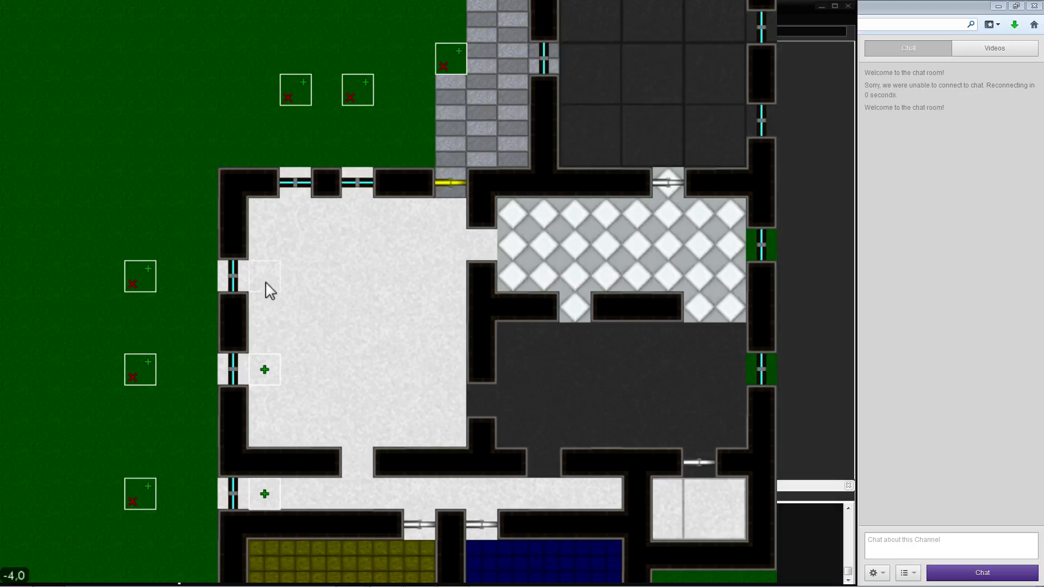
pyautogui.click(267, 284)
pyautogui.click(295, 218)
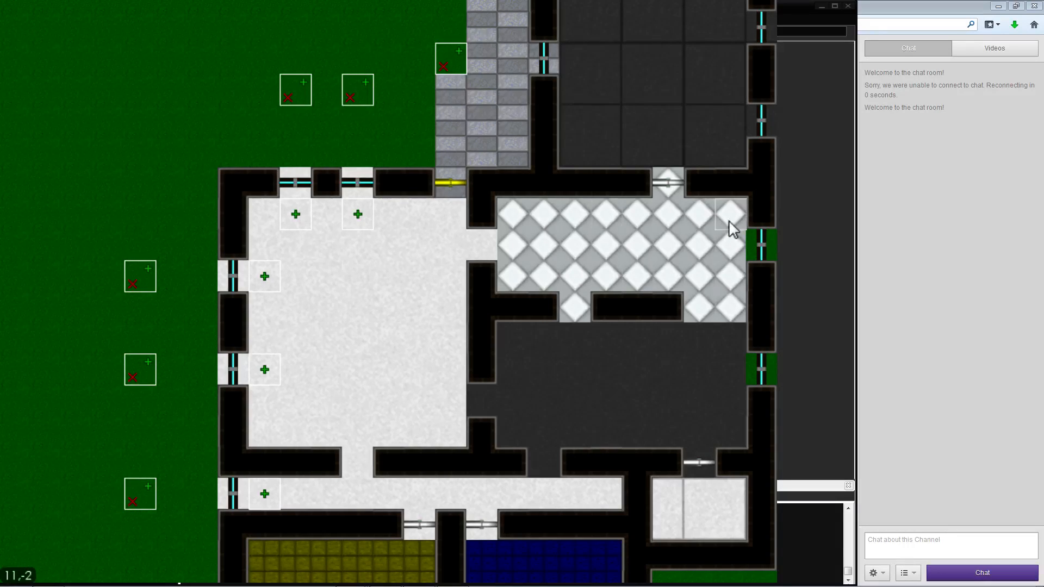
pyautogui.click(728, 246)
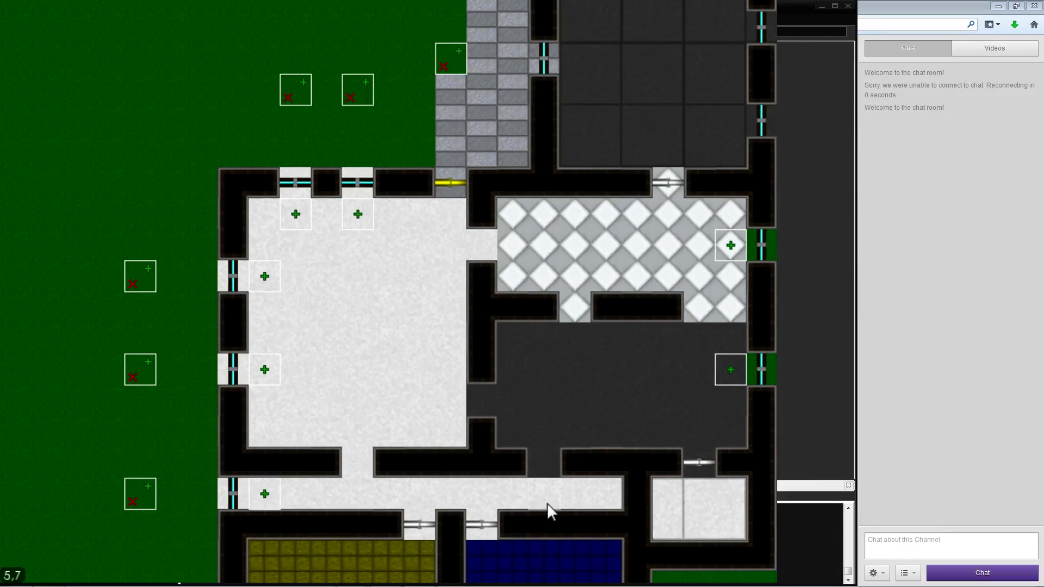
# Place trigger copies just inside the south windows of the blue room and the yellow room
pyautogui.press('s')
pyautogui.press('d')
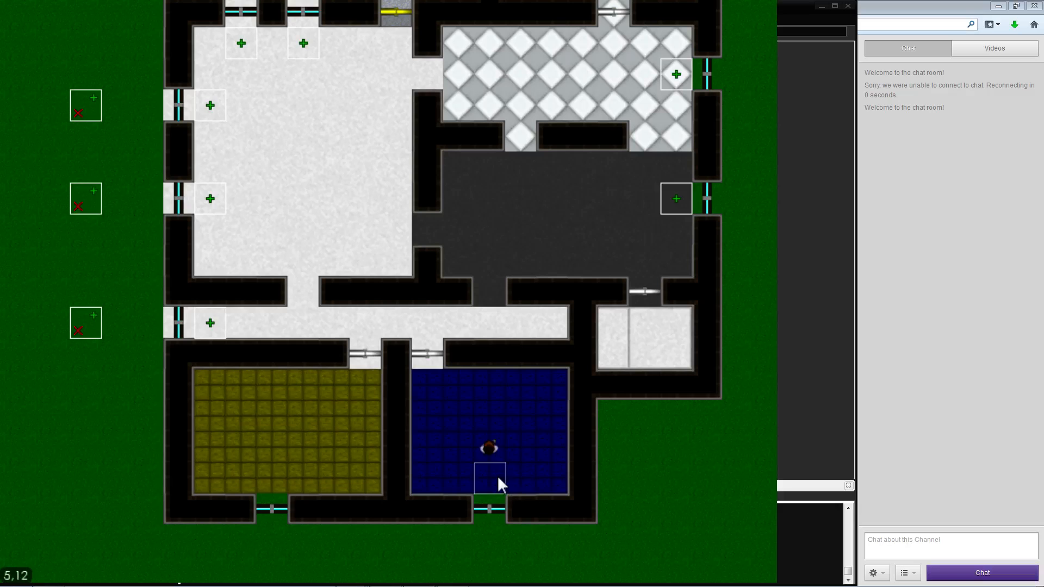
pyautogui.click(497, 475)
pyautogui.press('w')
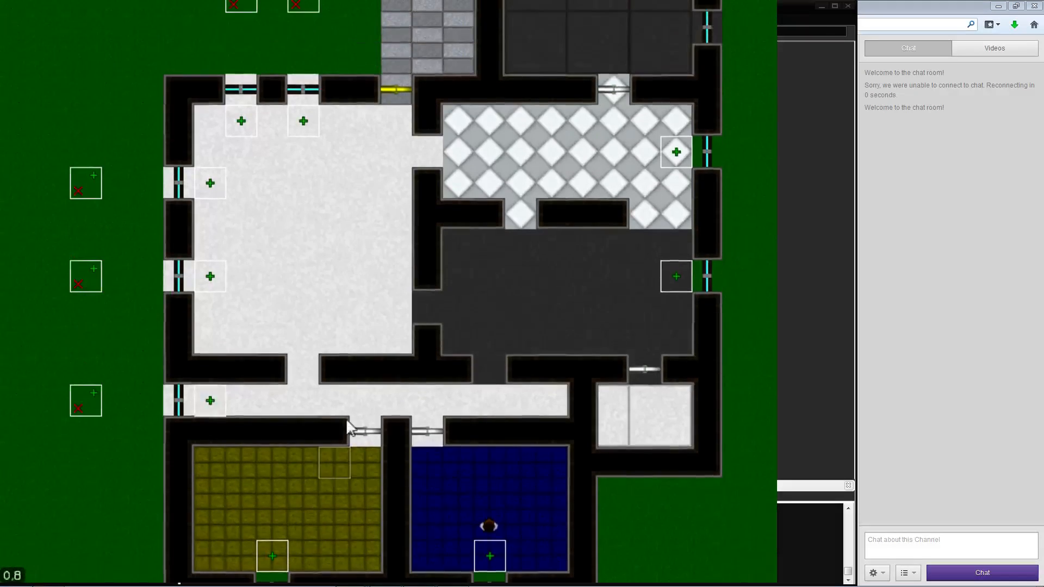
# Place trigger copies inside the two east windows and the west window of the northern dark-tiled room
pyautogui.press('d')
pyautogui.press('w')
pyautogui.press('d')
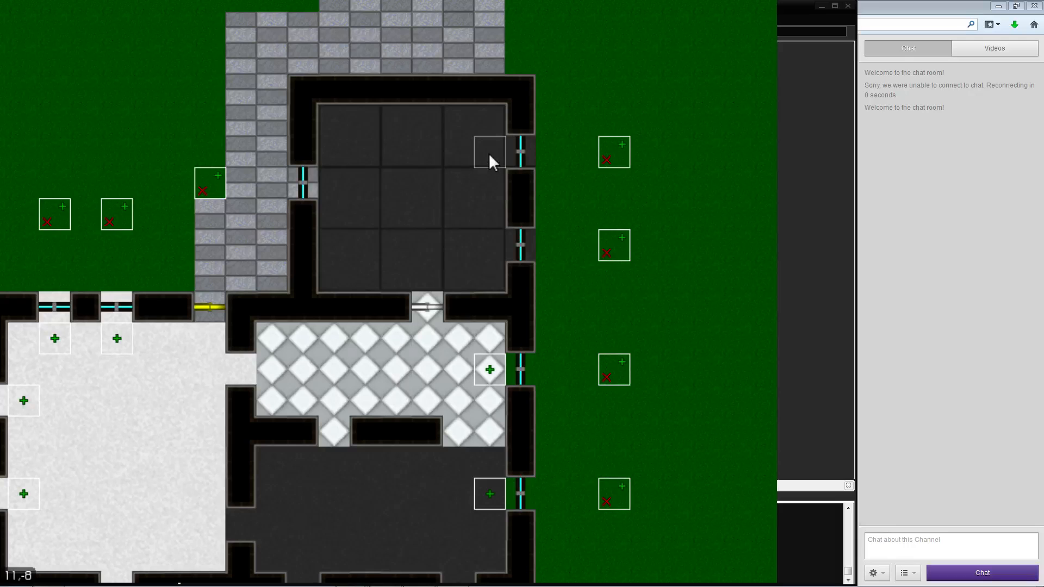
pyautogui.click(334, 184)
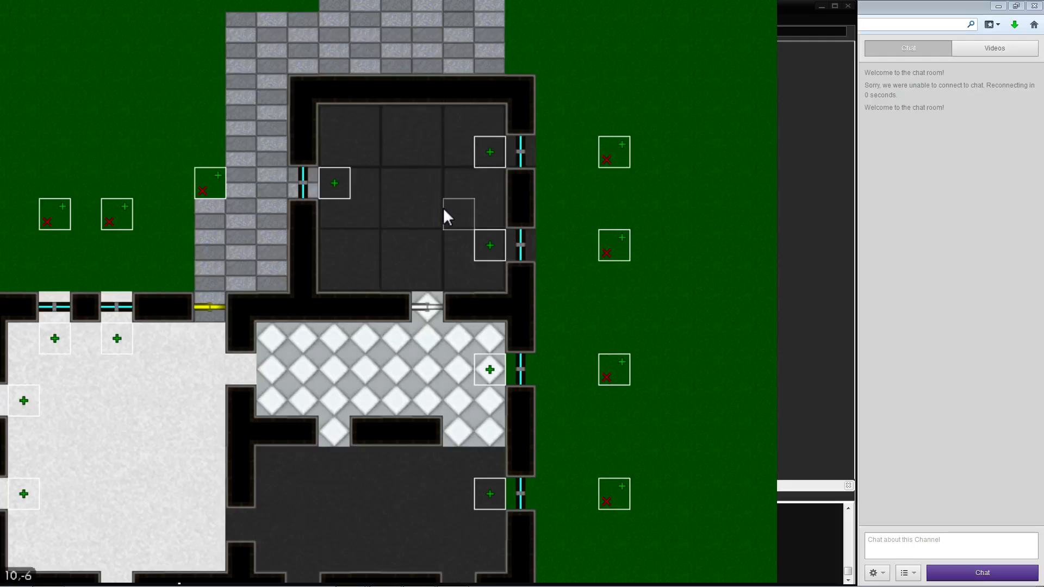
pyautogui.press('a')
pyautogui.press('s')
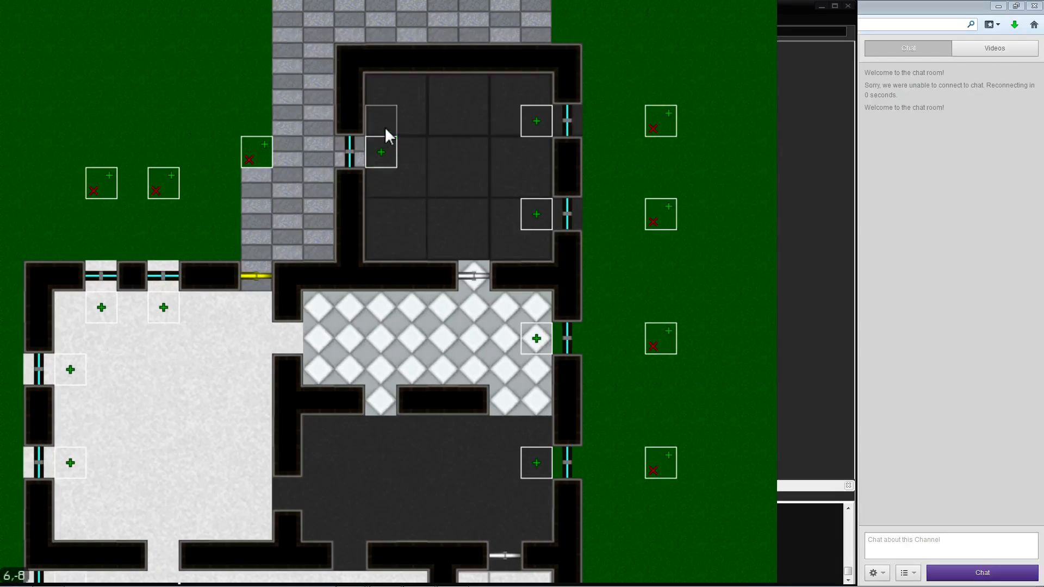
pyautogui.rightClick(392, 148)
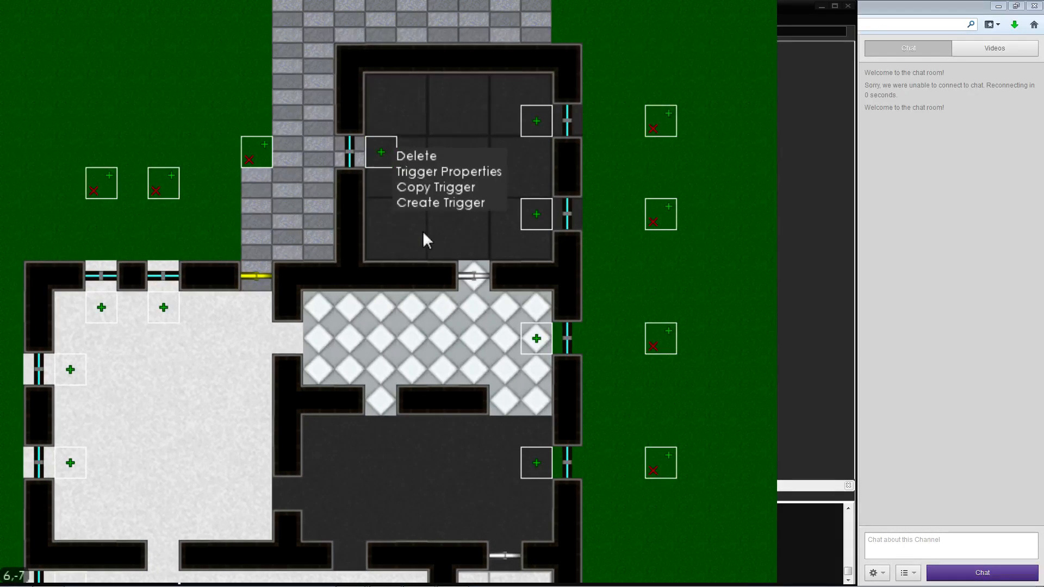
pyautogui.rightClick(403, 234)
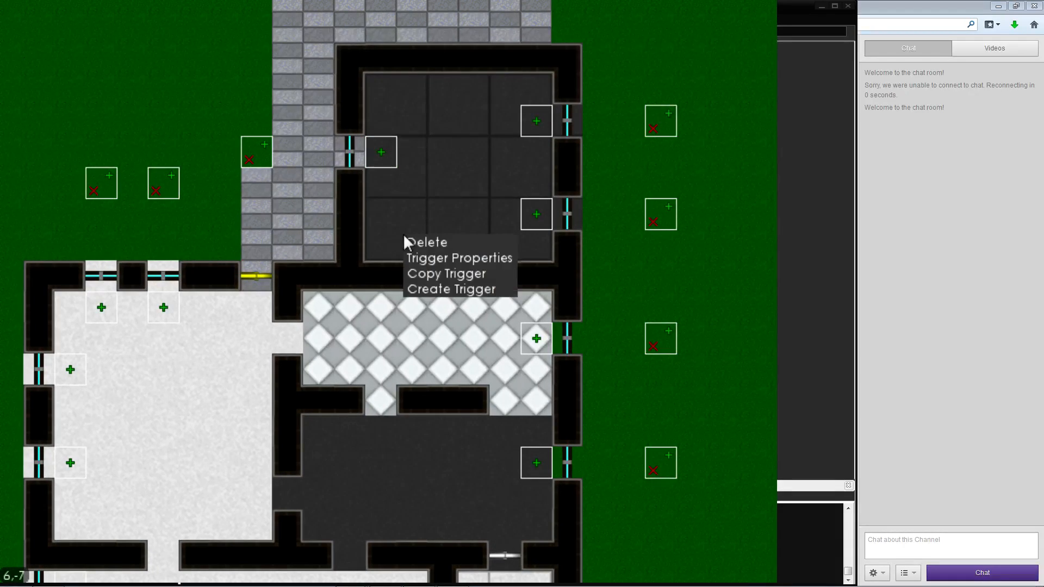
pyautogui.click(420, 160)
# Link each new trigger in the white room to its adjacent window
pyautogui.press('s')
pyautogui.press('a')
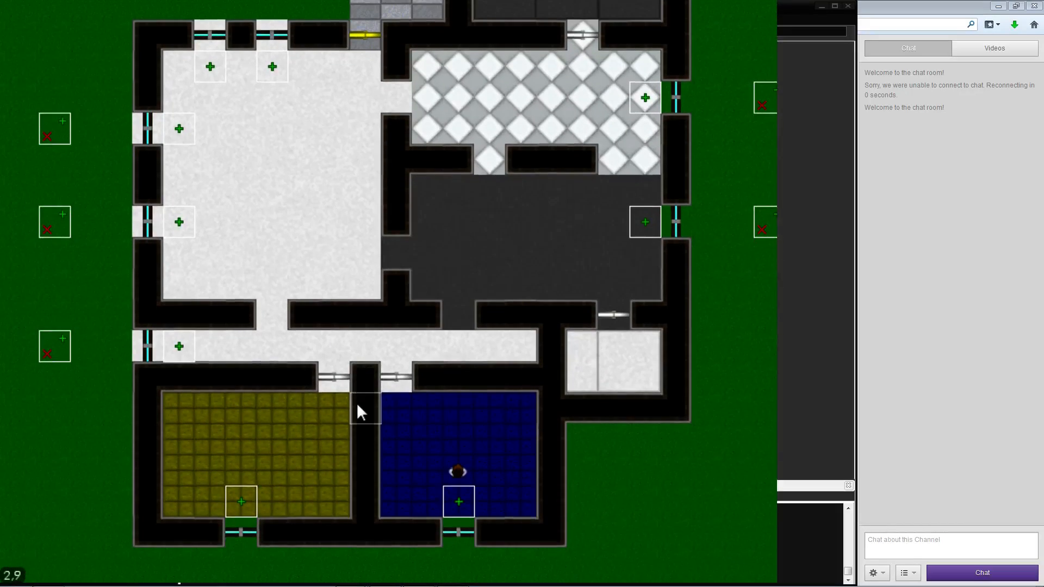
pyautogui.press('w')
pyautogui.press('a')
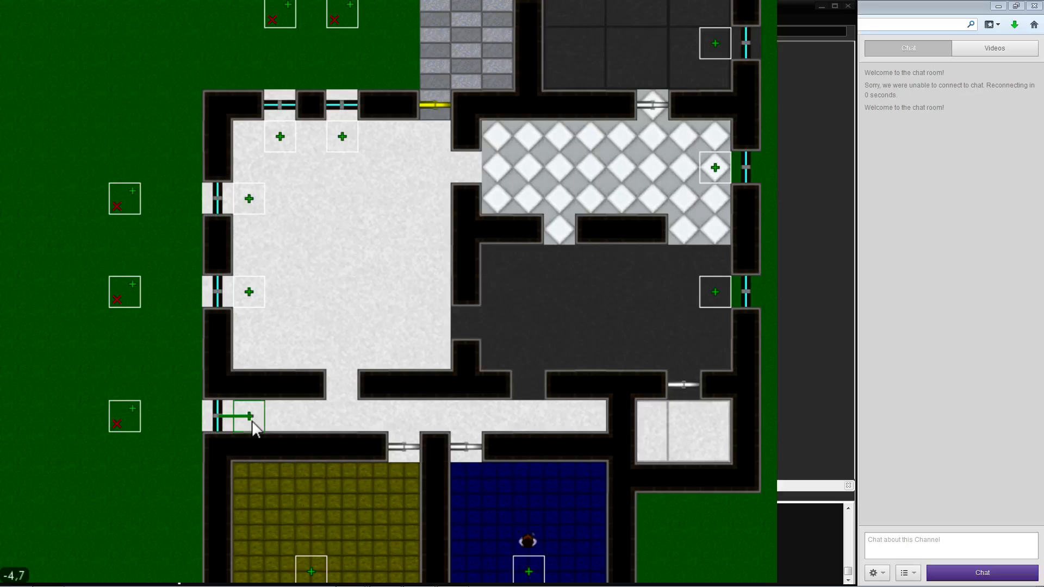
pyautogui.press('w')
pyautogui.press('d')
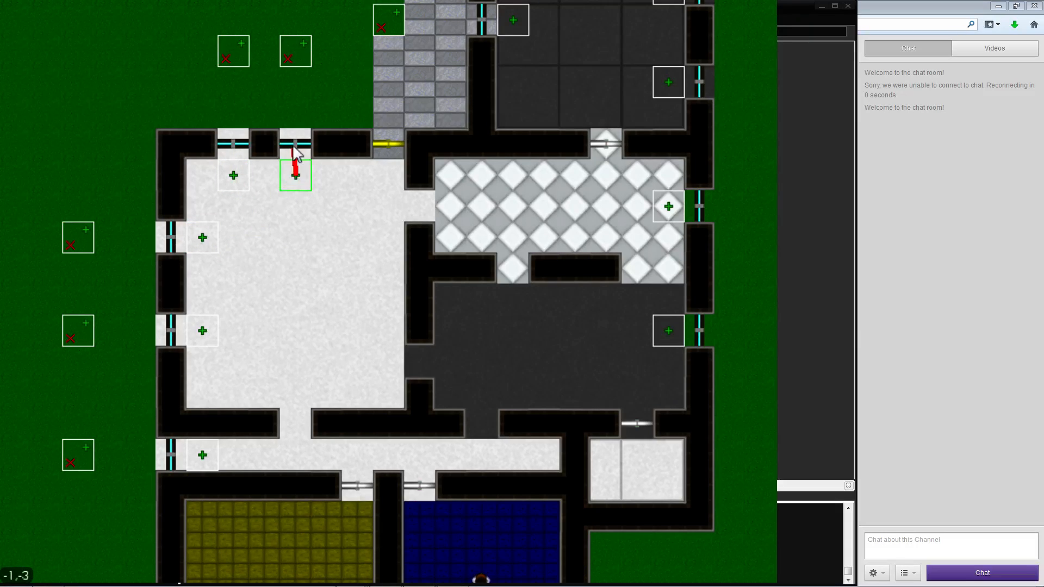
# Link the northern dark-tiled room's triggers to its west window and its two east windows
pyautogui.press('w')
pyautogui.press('d')
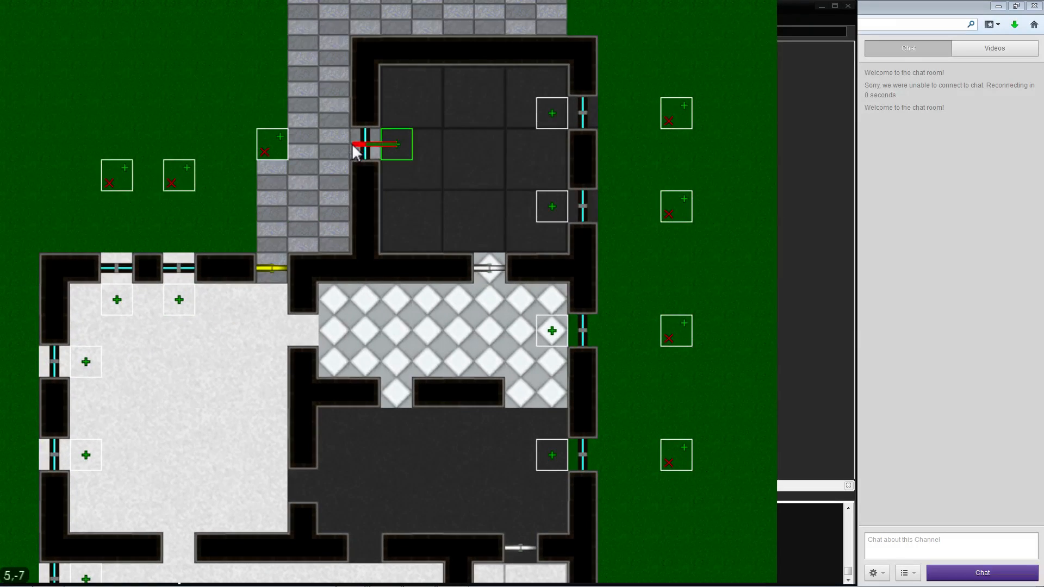
pyautogui.press('d')
pyautogui.moveTo(535, 110); pyautogui.dragTo(480, 113)
pyautogui.press('s')
pyautogui.press('s')
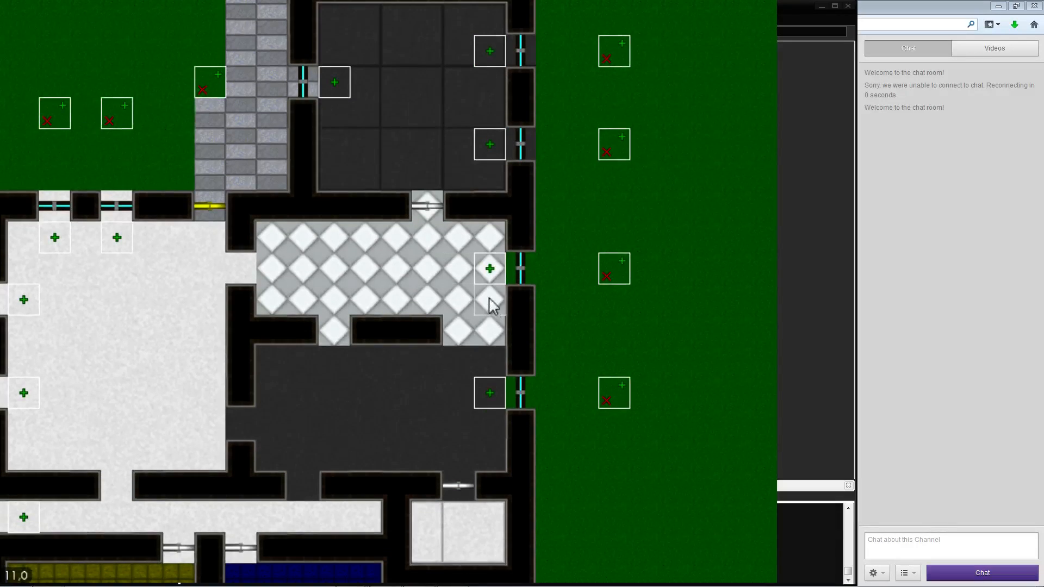
# Link the triggers in the checkered room and the dark room below it to their east windows
pyautogui.moveTo(488, 277); pyautogui.dragTo(472, 315)
pyautogui.press('s')
pyautogui.press('s')
pyautogui.click(490, 321)
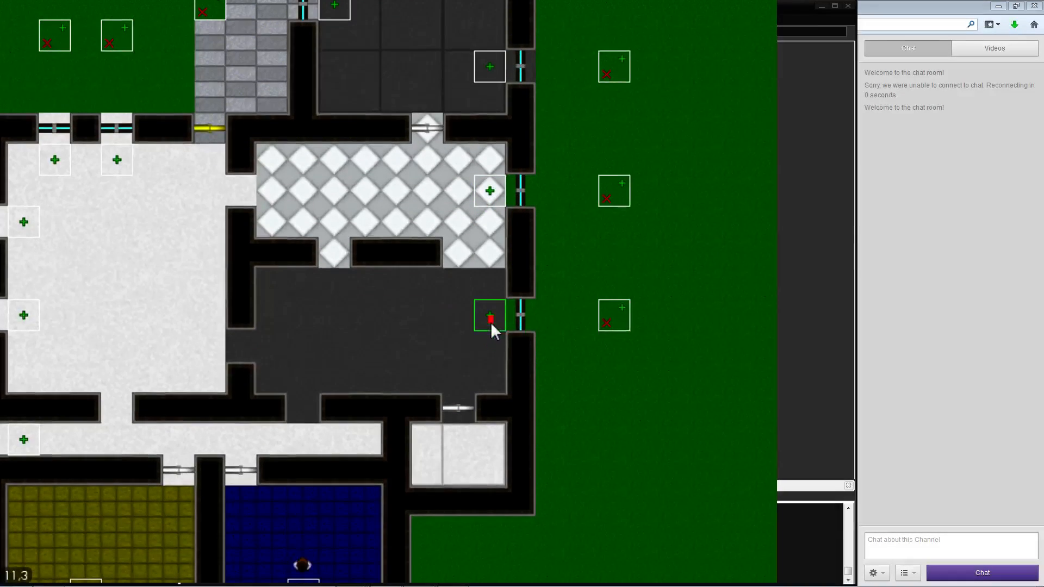
pyautogui.click(530, 313)
# Link the triggers in the yellow and blue tiled rooms to their south windows
pyautogui.press('s')
pyautogui.press('a')
pyautogui.click(494, 332)
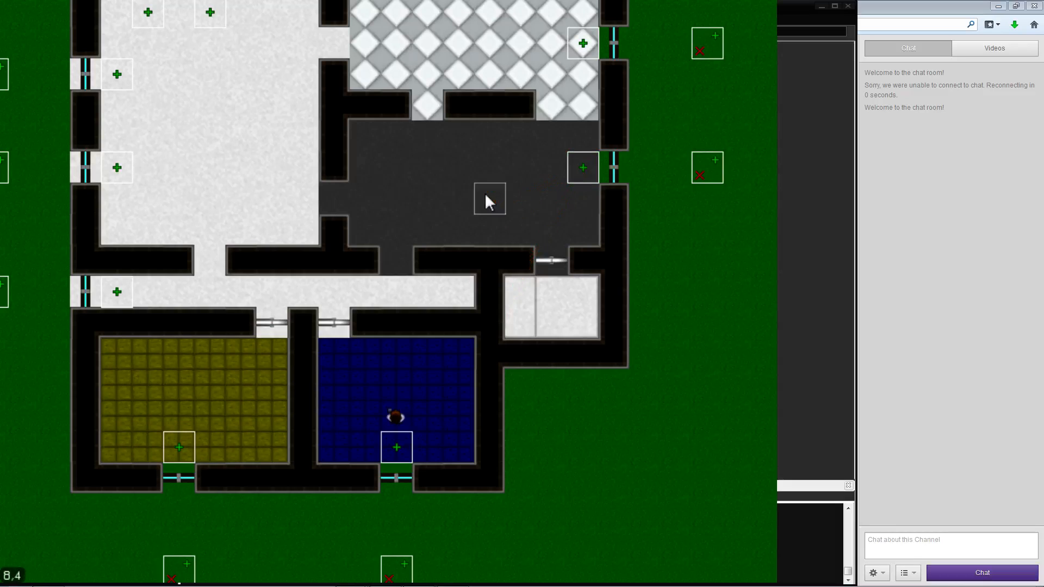
pyautogui.press('s')
pyautogui.press('a')
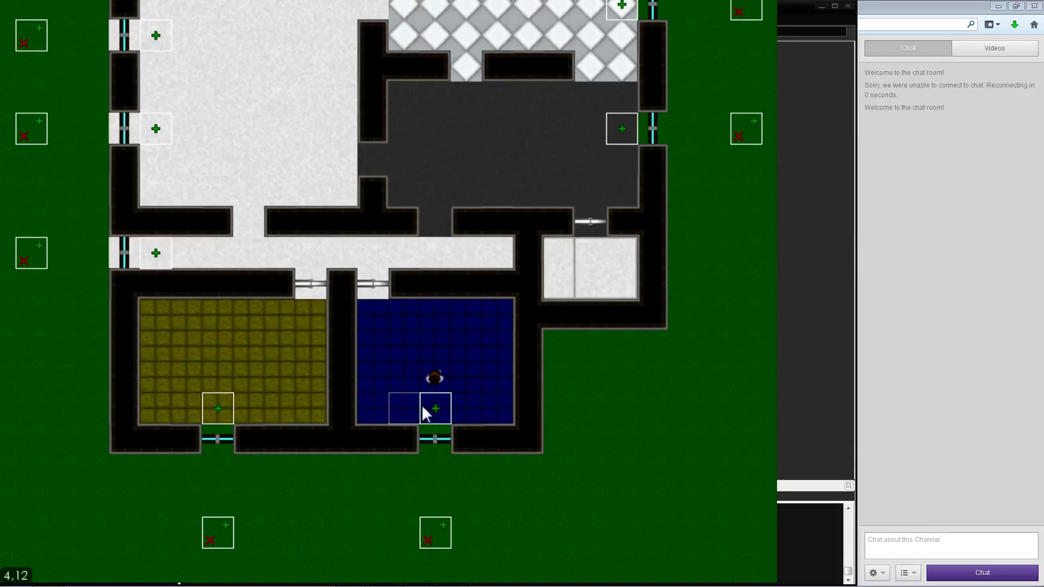
pyautogui.click(441, 408)
pyautogui.click(362, 383)
pyautogui.click(217, 401)
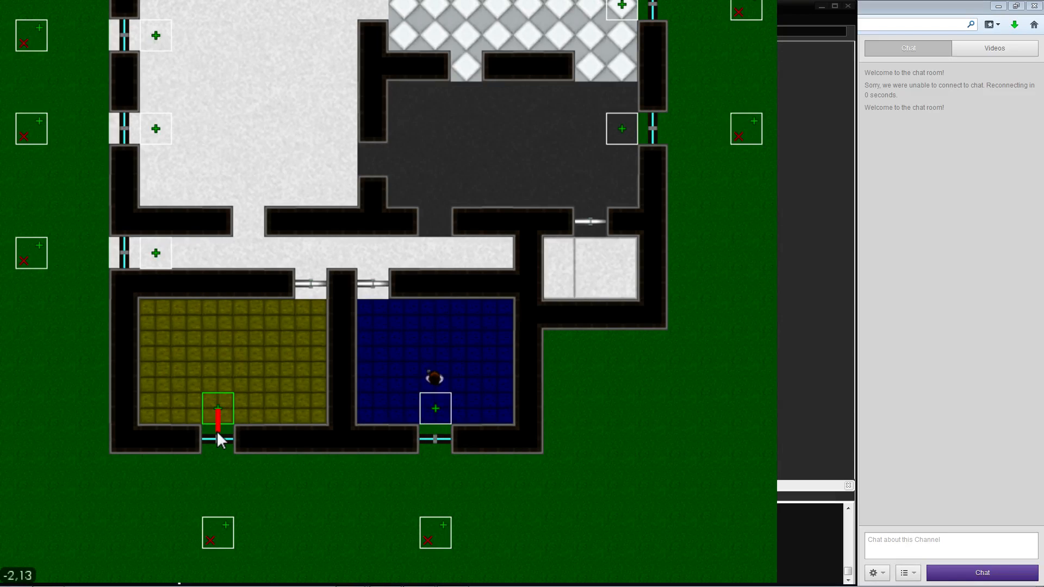
pyautogui.click(370, 499)
# Try linking the blue room's trigger to an extra point on the wall between the yellow and blue rooms
pyautogui.press('d')
pyautogui.press('w')
pyautogui.press('a')
pyautogui.press('s')
pyautogui.press('w')
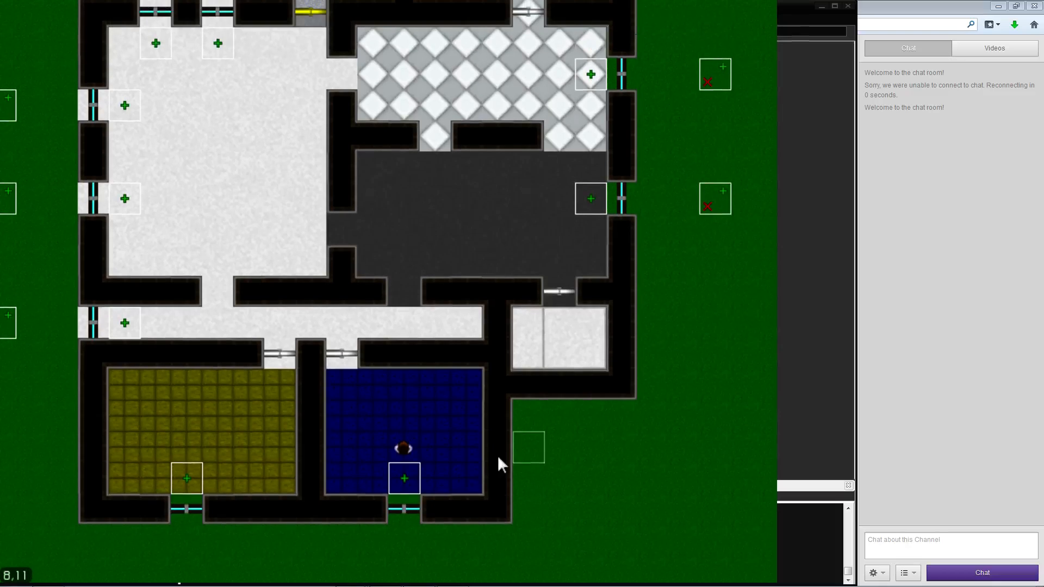
pyautogui.click(403, 476)
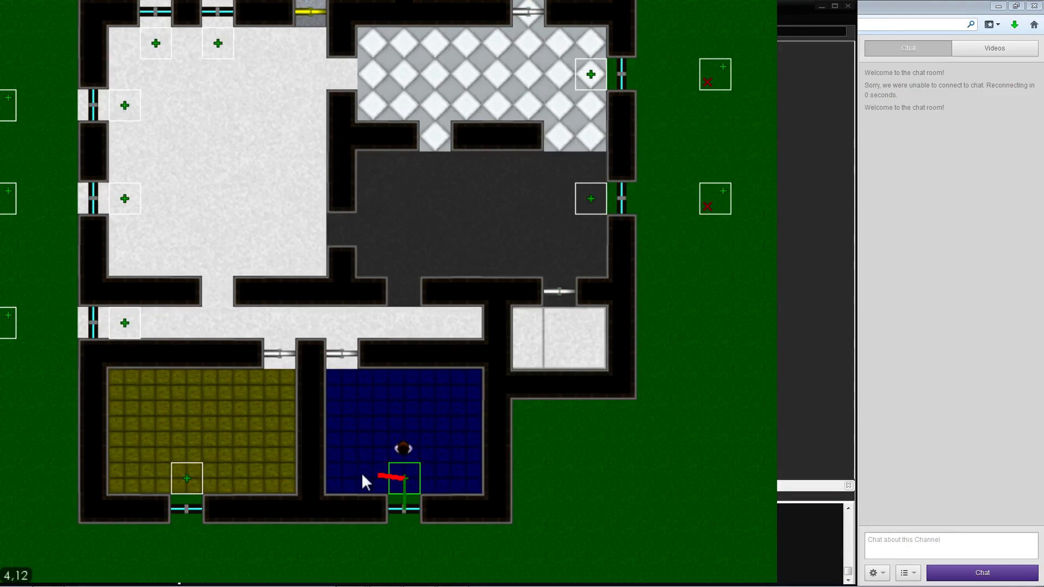
pyautogui.click(312, 417)
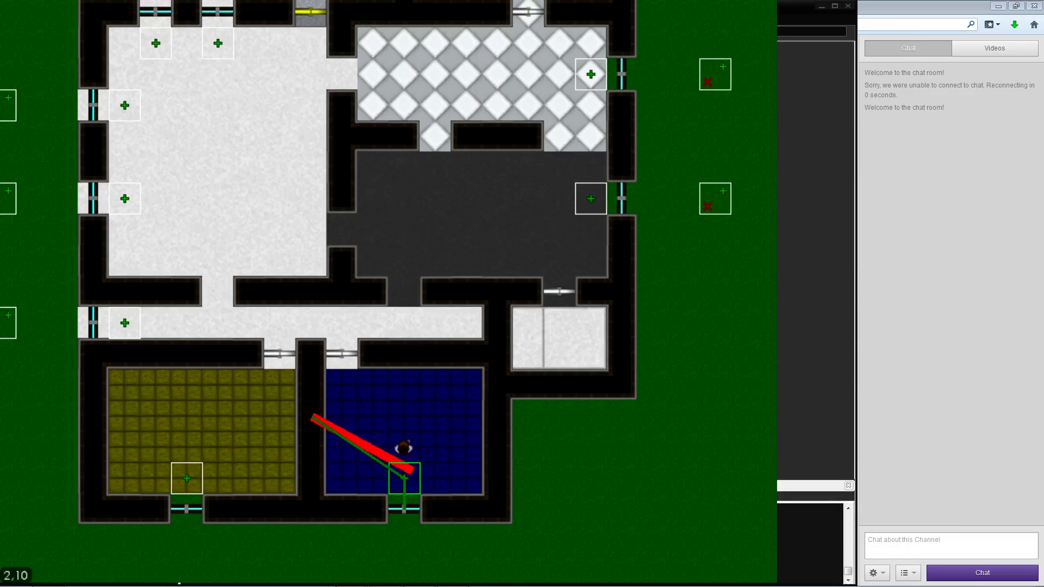
pyautogui.click(316, 418)
pyautogui.moveTo(404, 479); pyautogui.dragTo(454, 374)
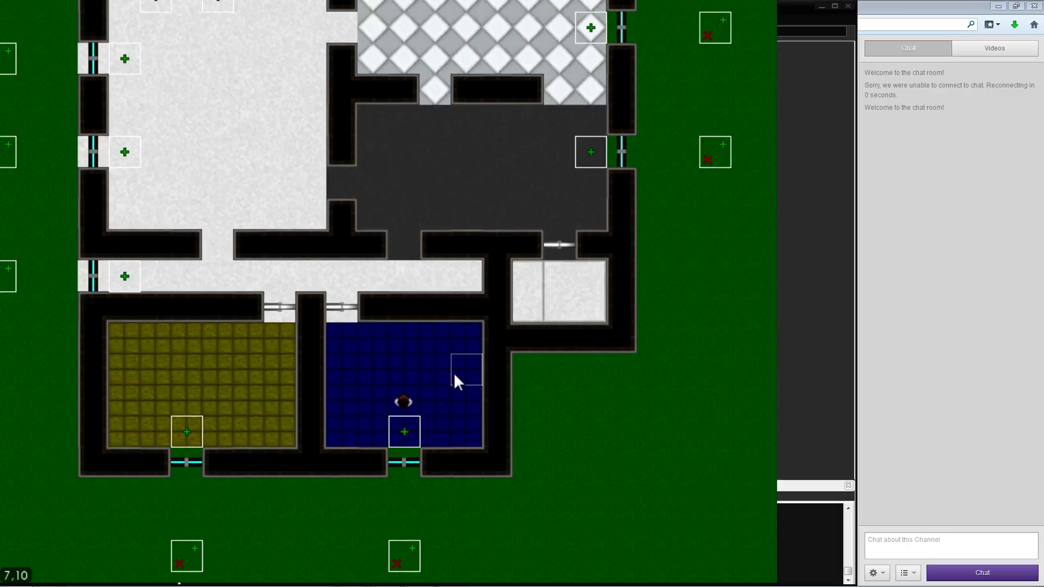
# Start a playtest and walk from the blue room through the corridor into the yellow room to check their window durability
pyautogui.press('w')
pyautogui.press('a')
pyautogui.press('w')
pyautogui.press('d')
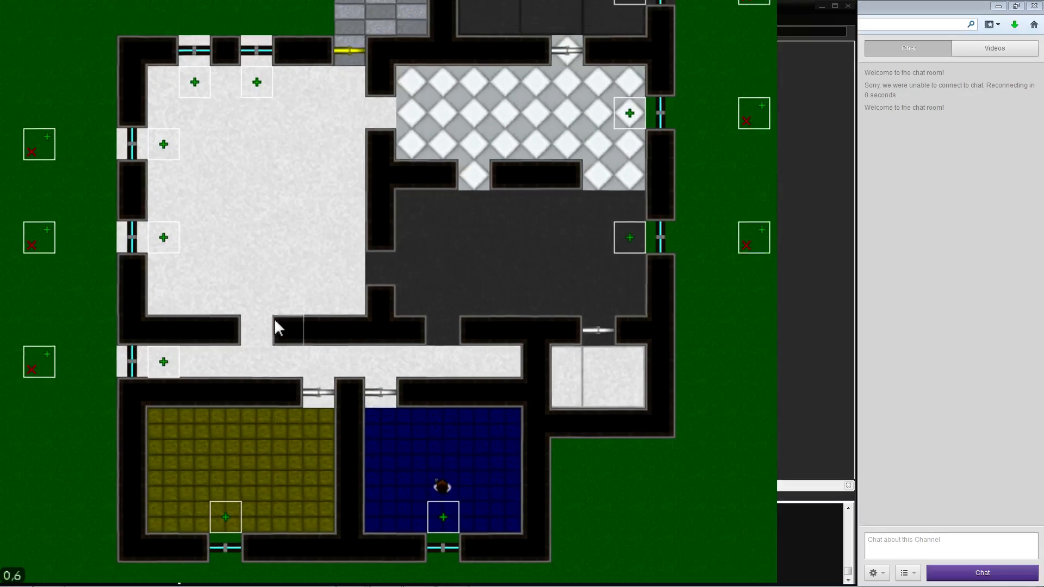
pyautogui.moveTo(271, 42)
pyautogui.click(218, 32)
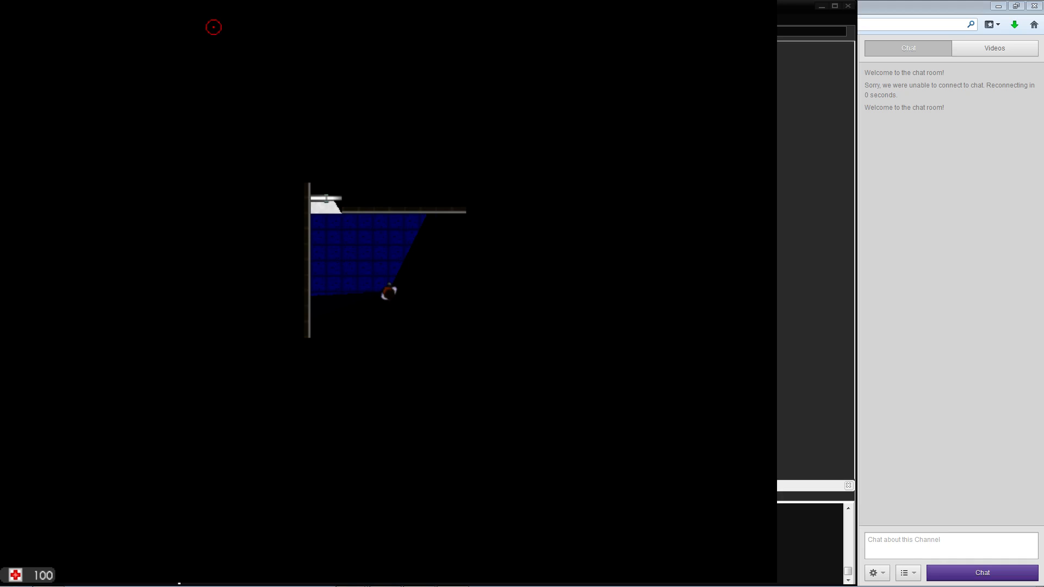
pyautogui.press('w')
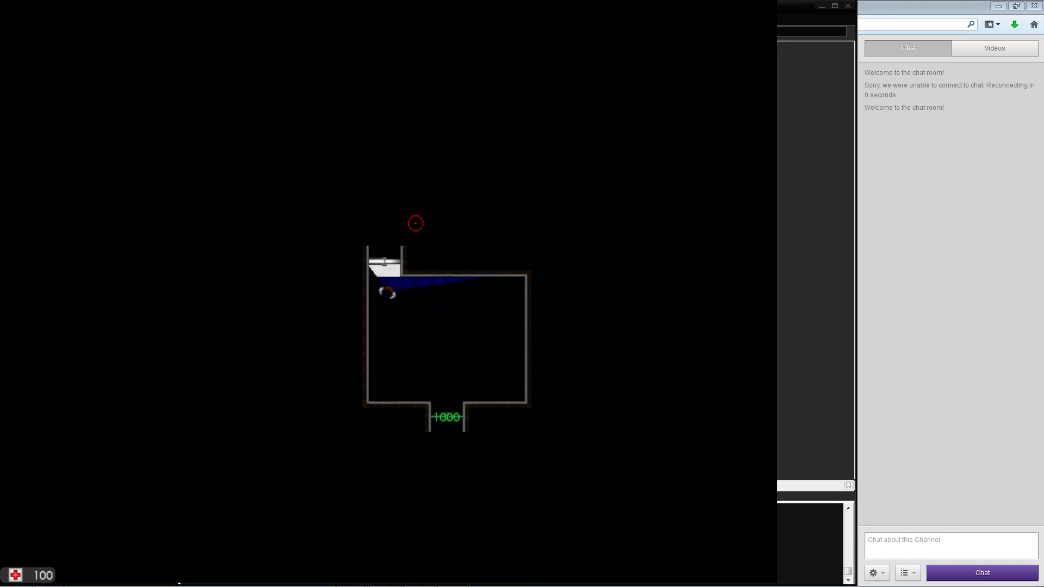
pyautogui.press('a')
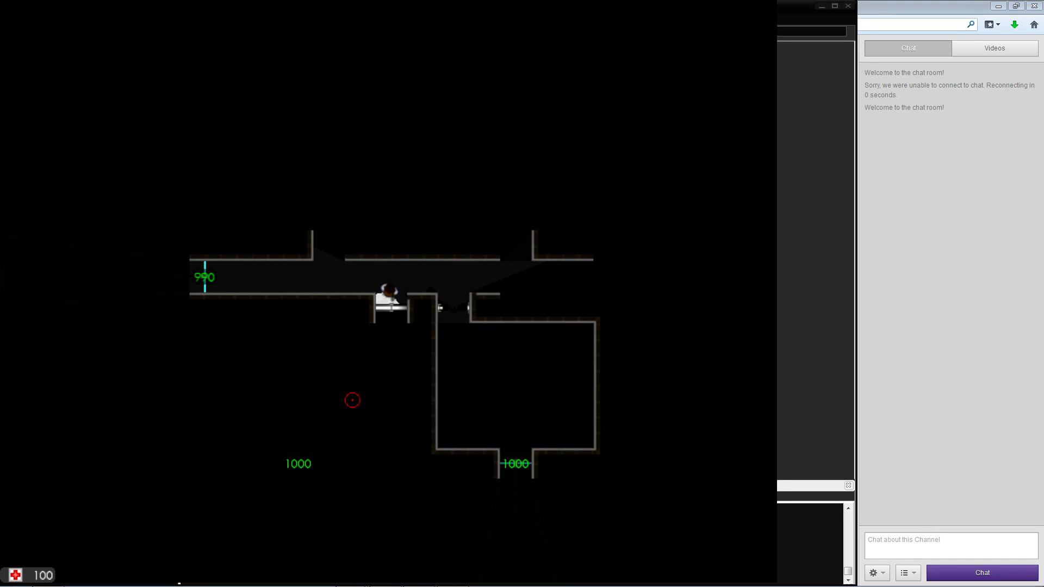
pyautogui.press('s')
pyautogui.press('w')
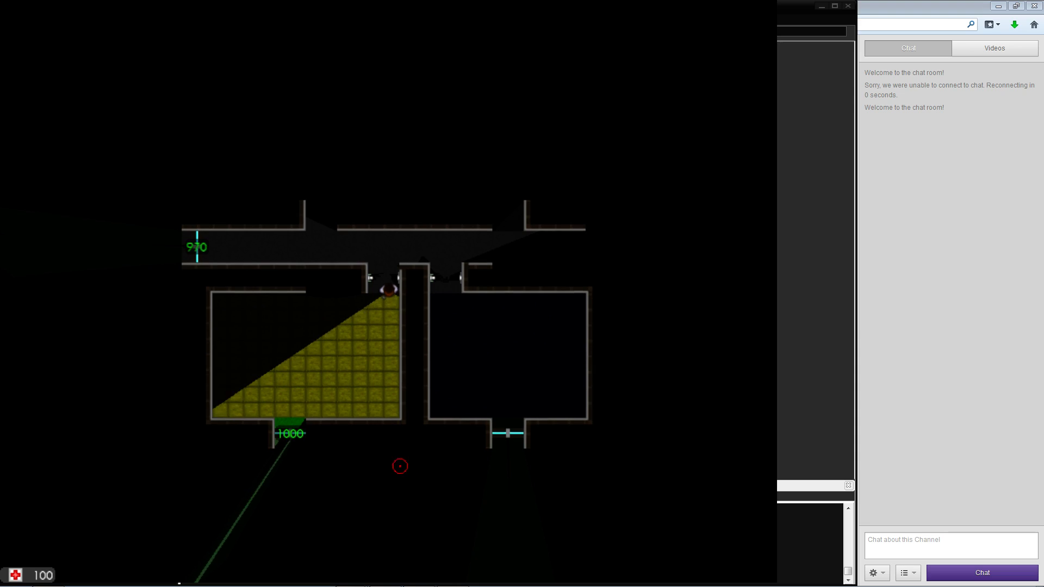
pyautogui.press('d')
pyautogui.press('s')
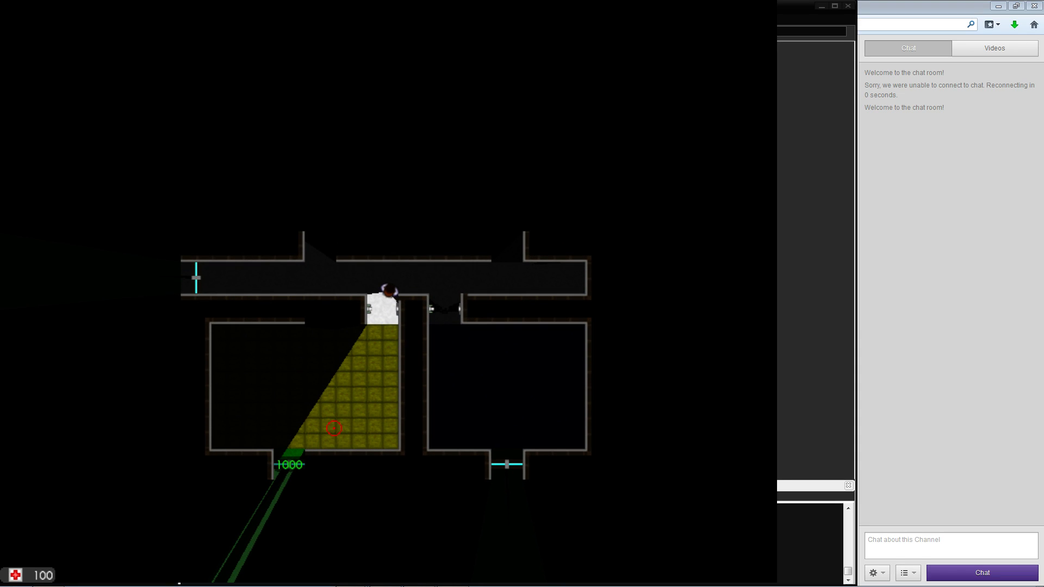
# Walk through the white and checkered rooms into the dark room, checking the durability readouts near each window
pyautogui.press('w')
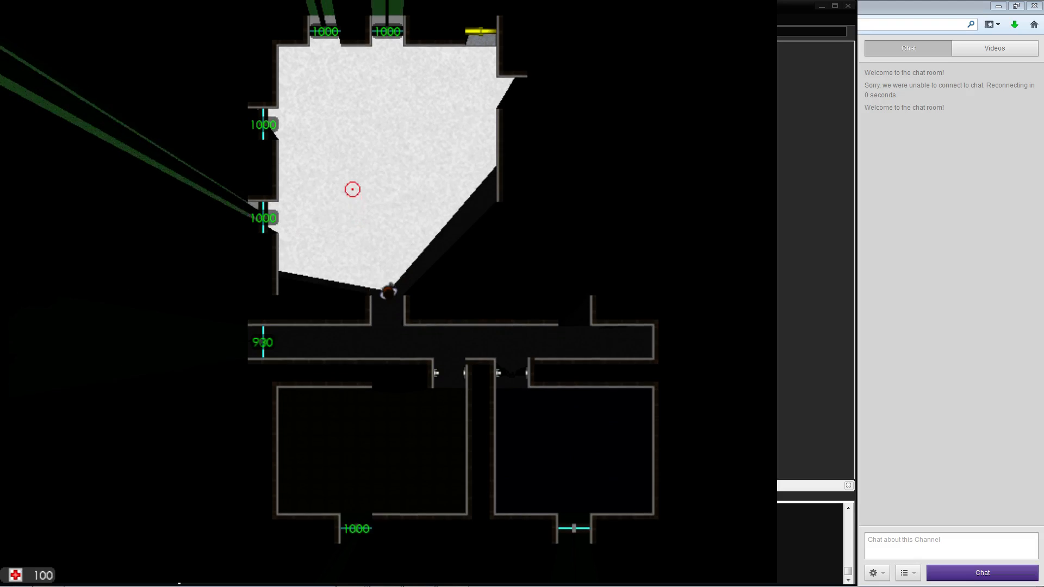
pyautogui.press('w')
pyautogui.press('d')
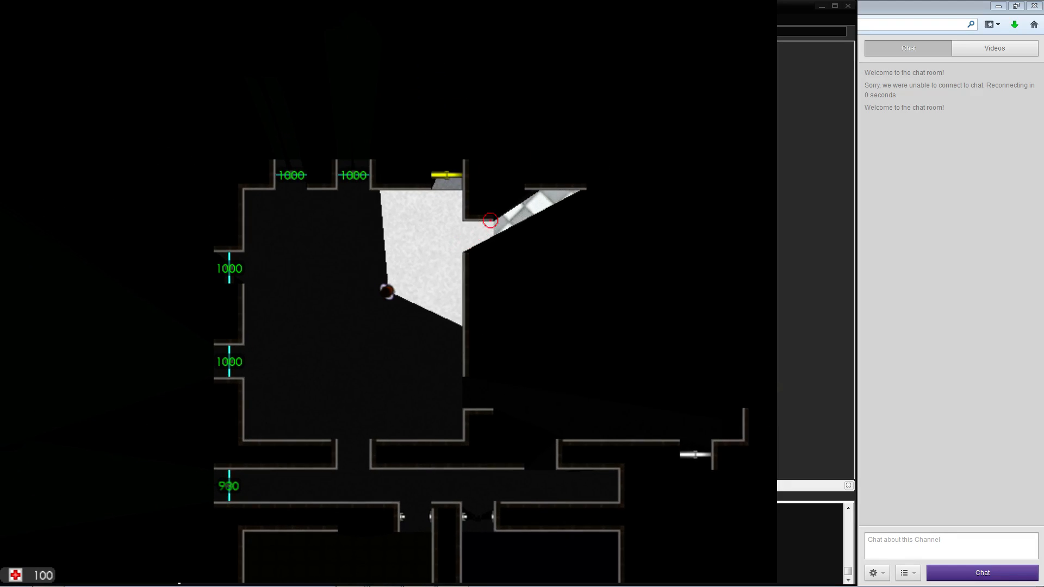
pyautogui.press('d')
pyautogui.press('s')
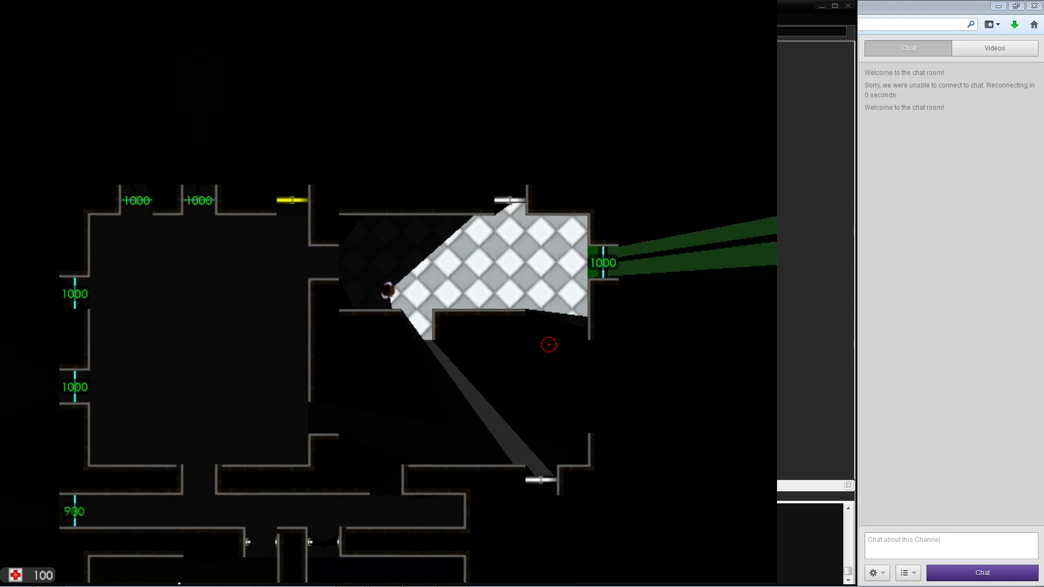
pyautogui.press('s')
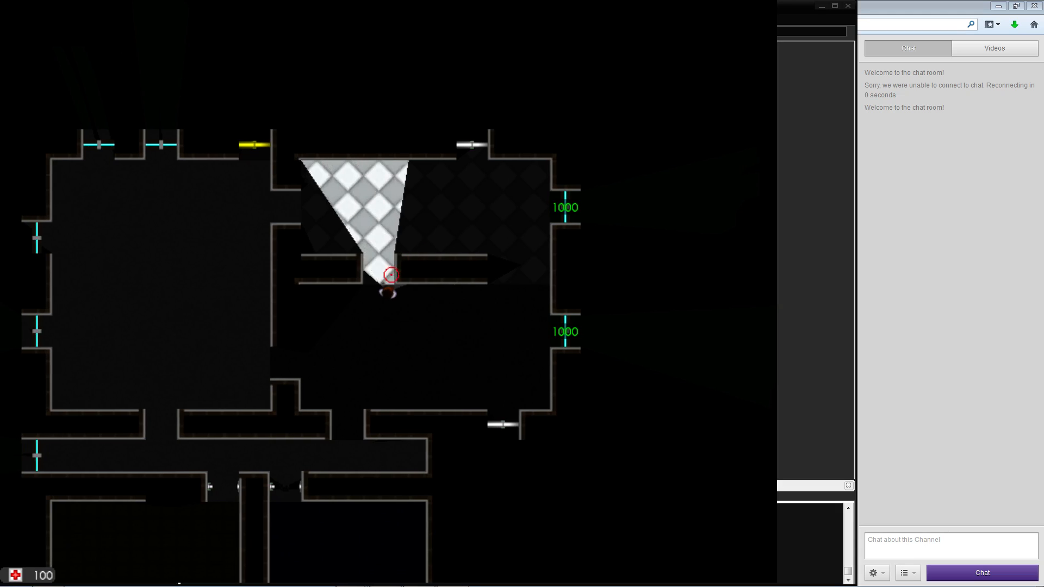
pyautogui.press('a')
pyautogui.press('w')
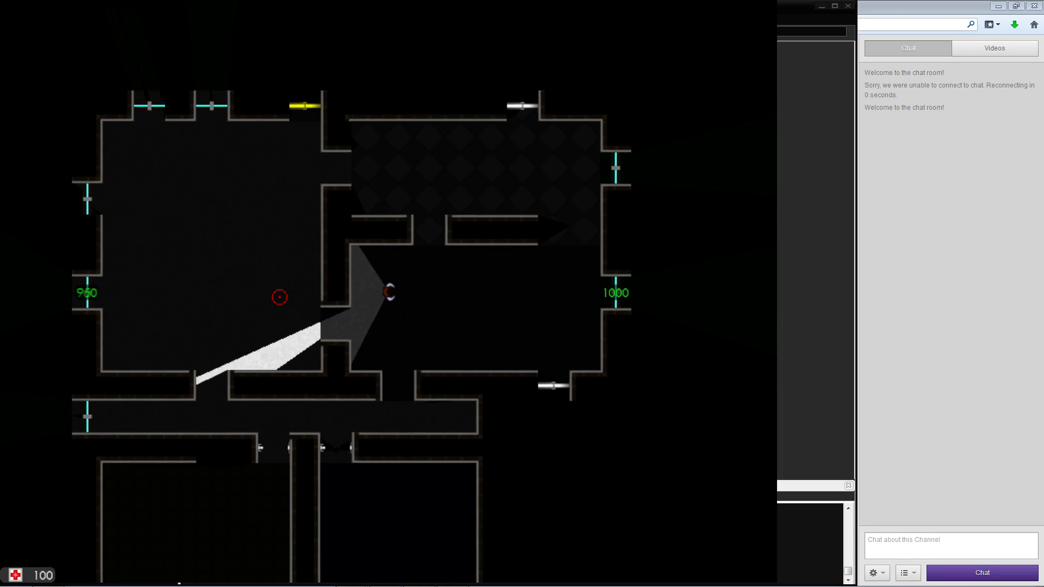
# Go back into the white room and inspect the lower west window under zombie attack, up close and from a distance
pyautogui.press('a')
pyautogui.press('s')
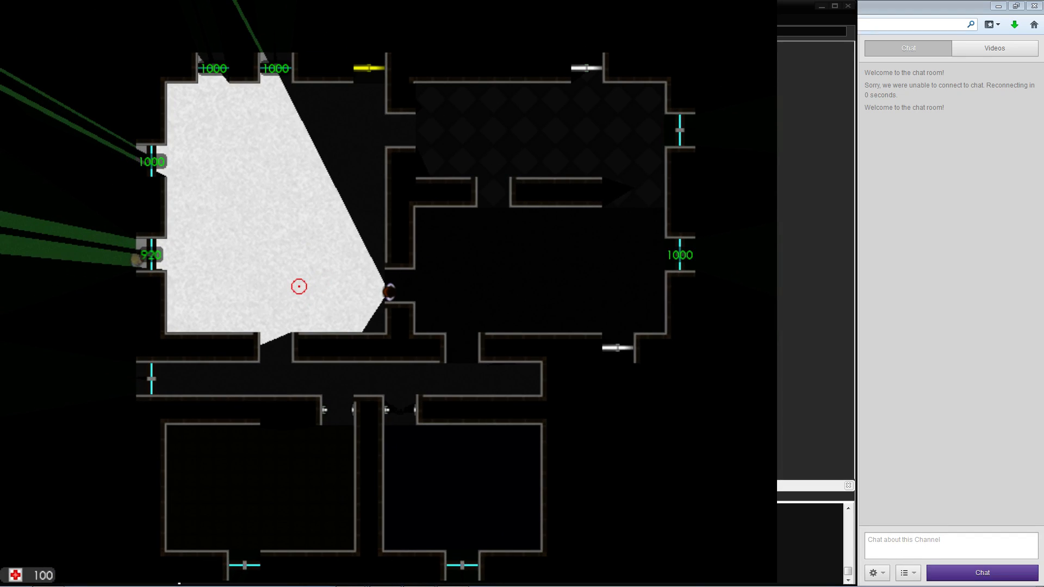
pyautogui.press('w')
pyautogui.press('a')
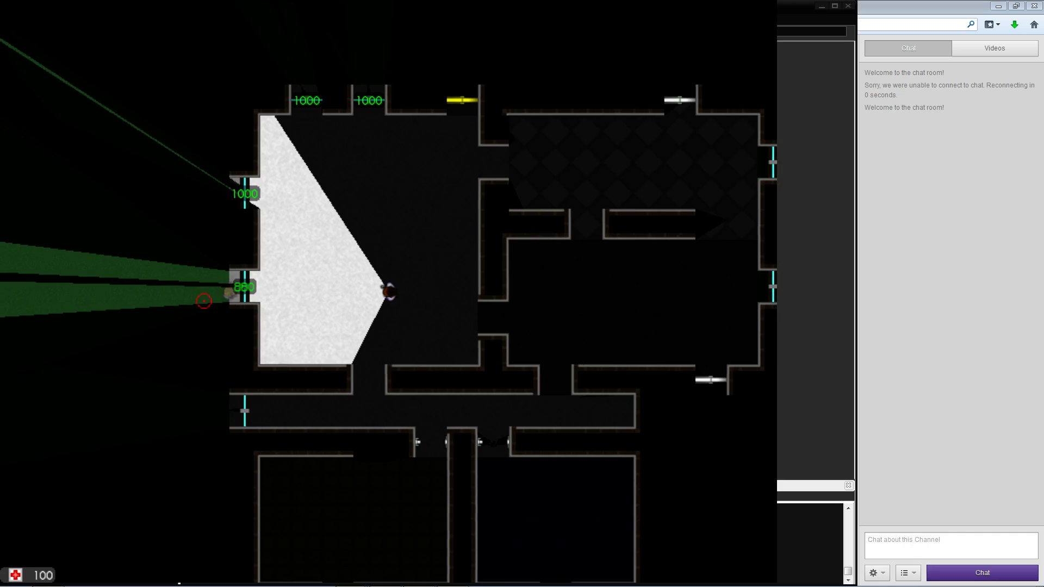
pyautogui.press('a')
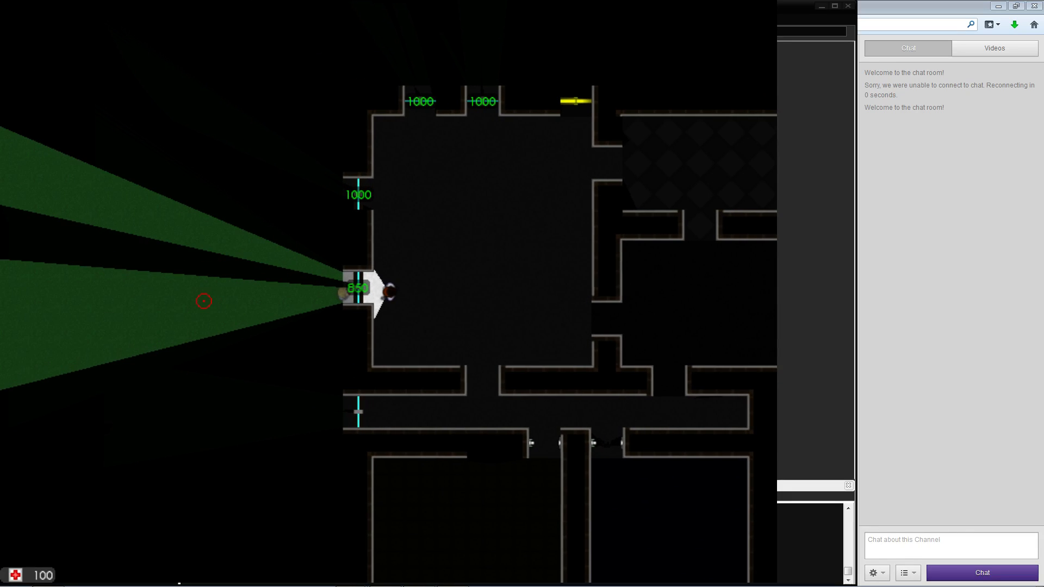
pyautogui.press('d')
pyautogui.press('s')
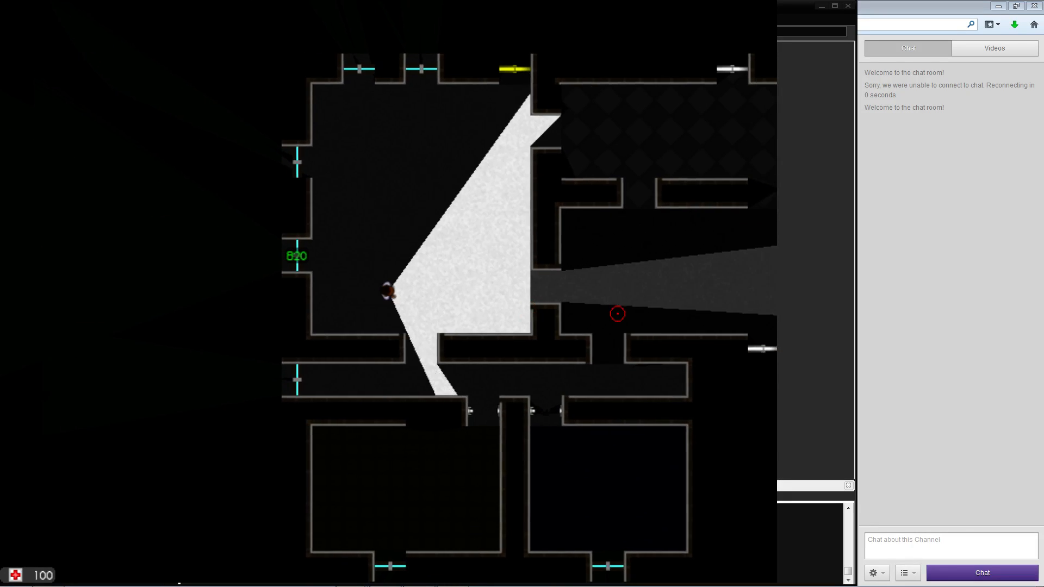
# Cross the dark room and check the northern dark-tiled room's window triggers before returning to the checkered room
pyautogui.press('d')
pyautogui.press('w')
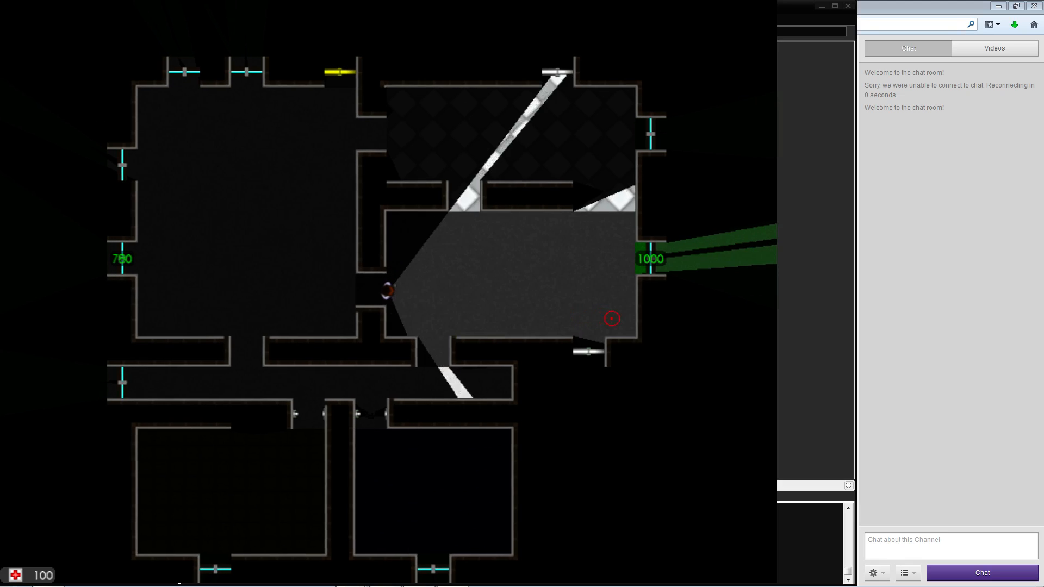
pyautogui.press('d')
pyautogui.press('w')
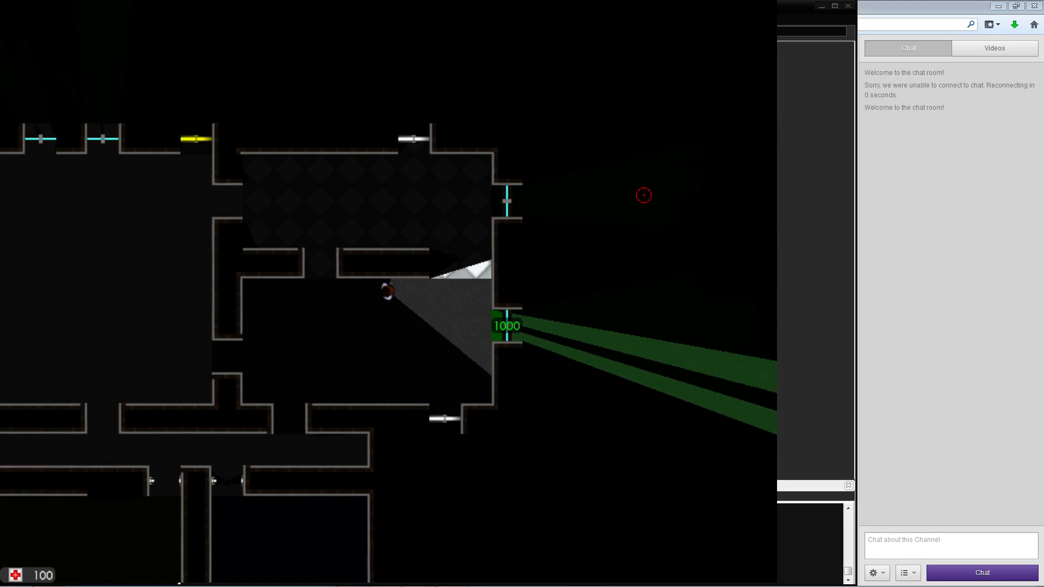
pyautogui.press('w')
pyautogui.press('a')
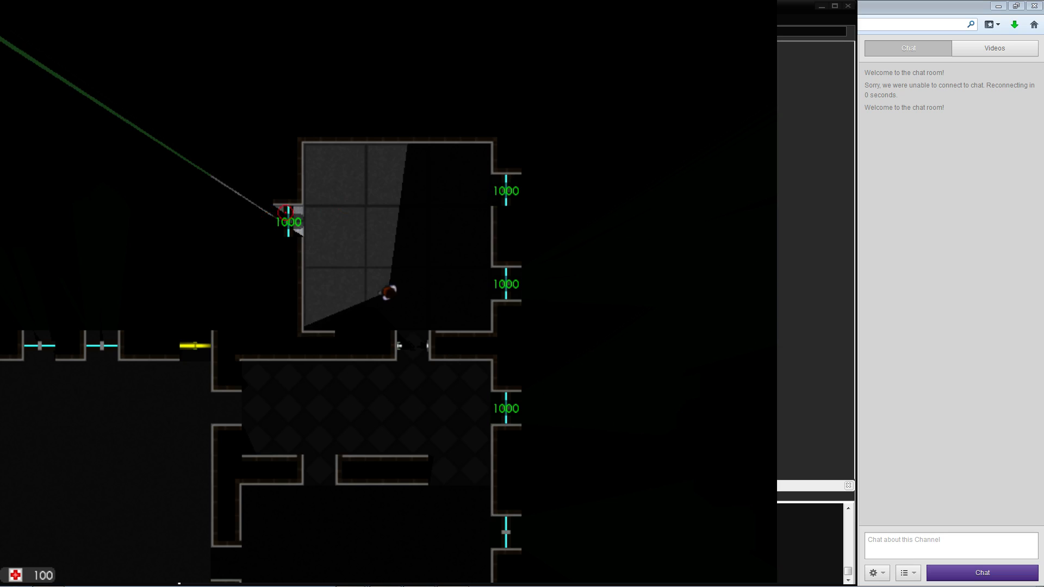
pyautogui.press('d')
pyautogui.press('s')
pyautogui.press('s')
pyautogui.press('a')
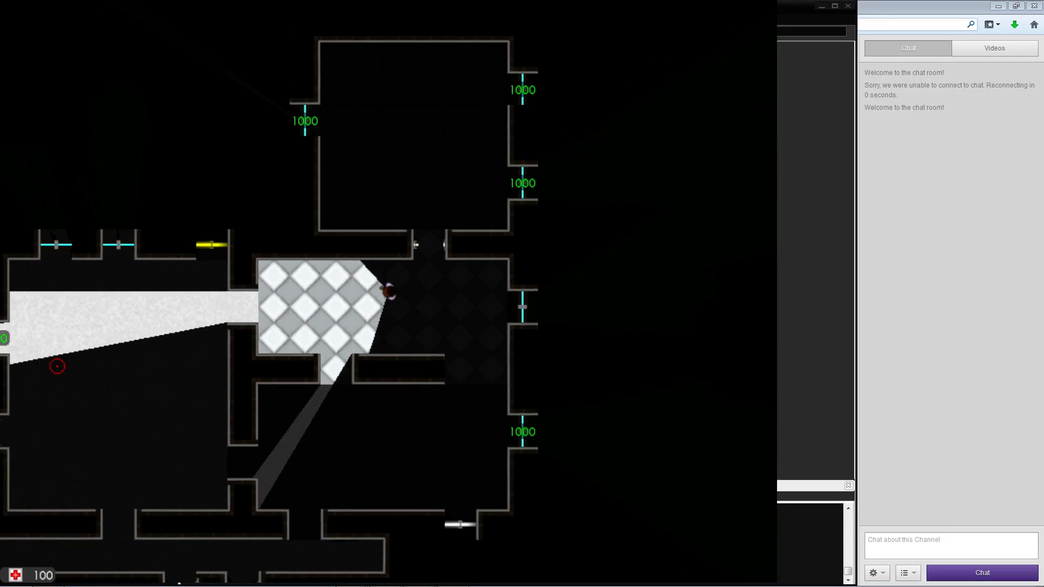
# Return to the white room and watch the lower west window's durability as the zombie attacks it
pyautogui.press('s')
pyautogui.press('d')
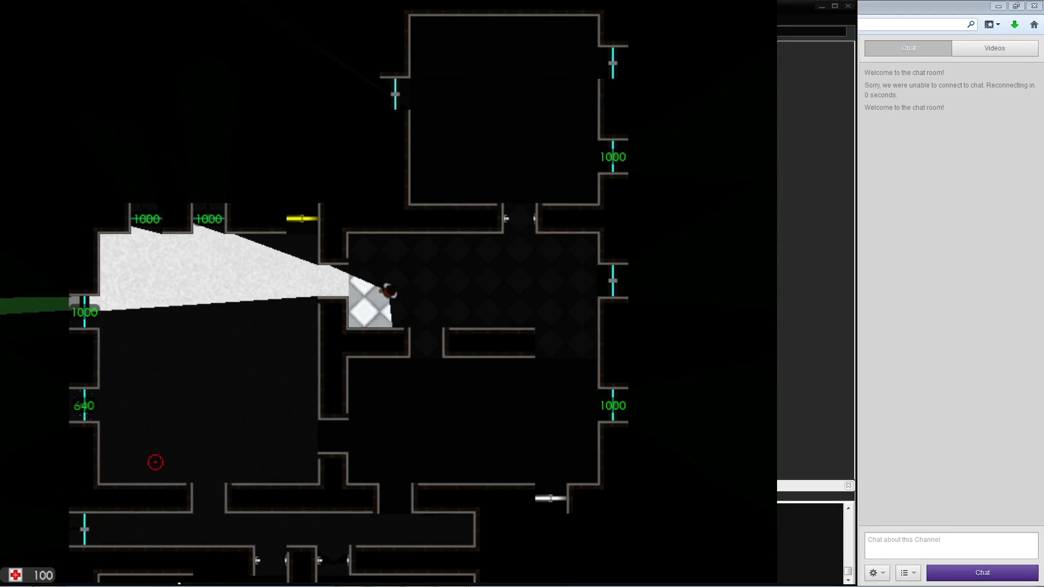
pyautogui.press('a')
pyautogui.press('w')
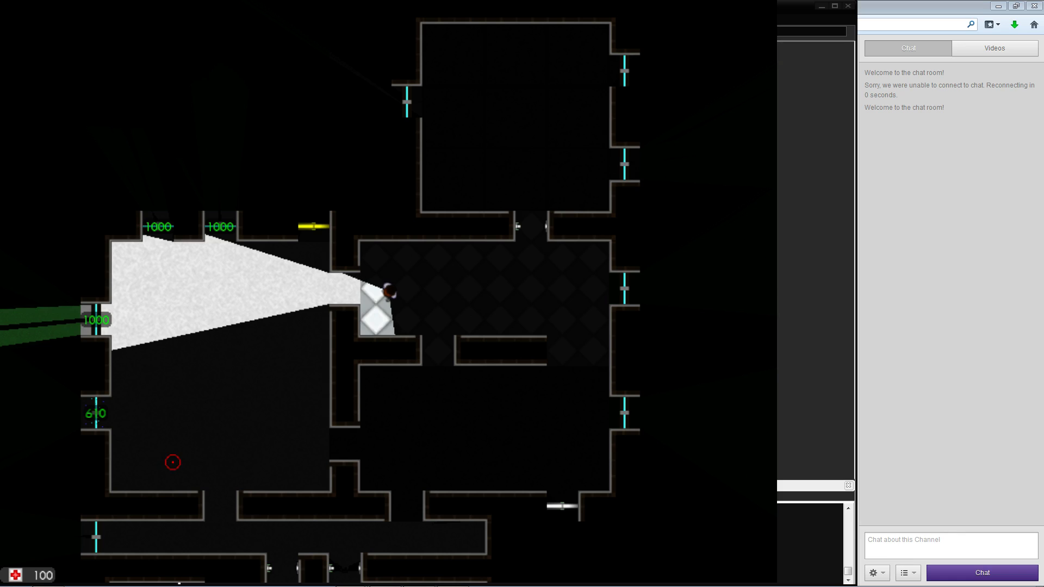
pyautogui.press('a')
pyautogui.press('s')
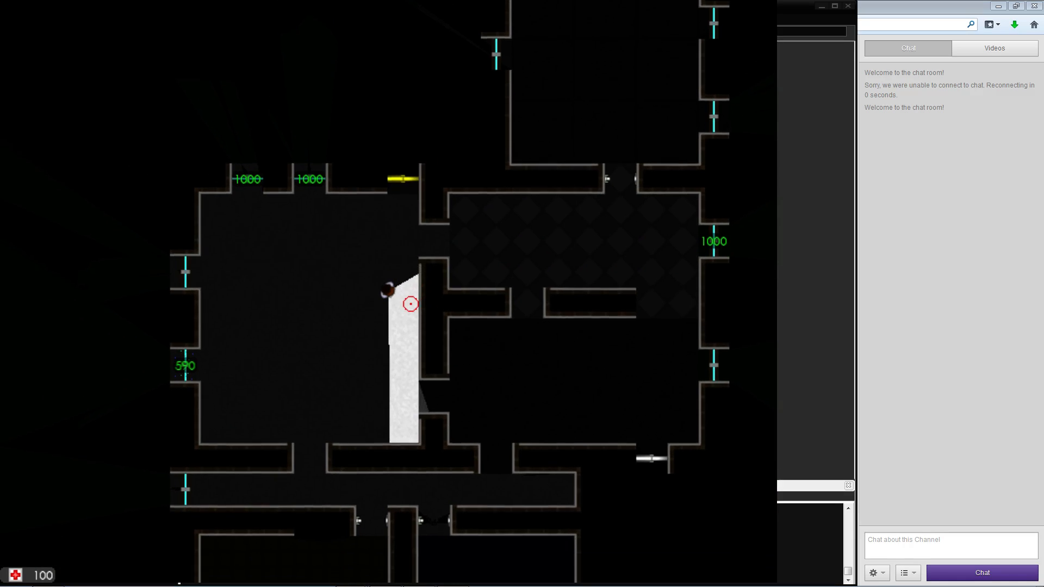
pyautogui.press('s')
pyautogui.press('a')
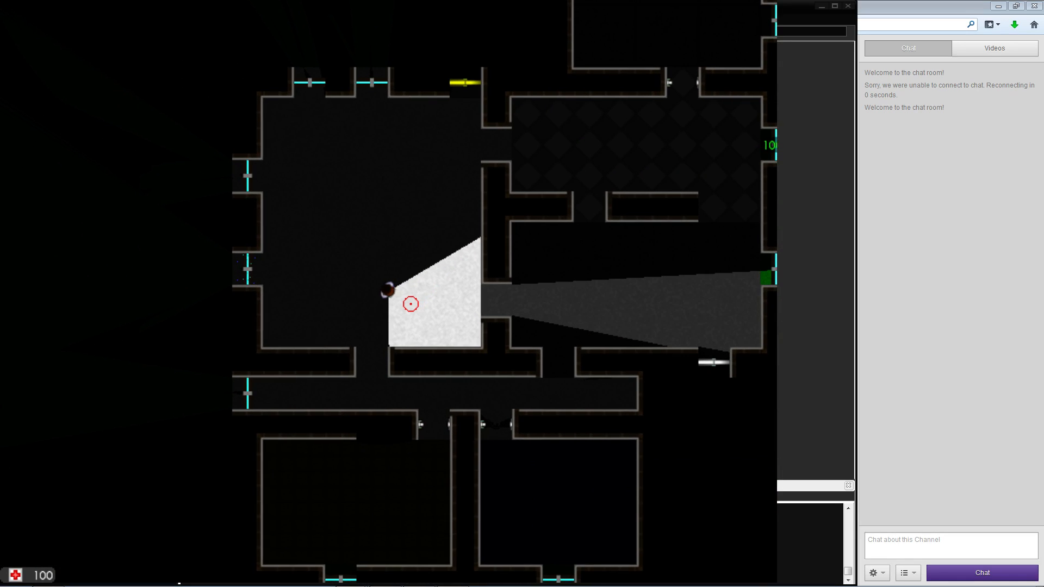
pyautogui.press('w')
pyautogui.press('a')
pyautogui.press('w')
pyautogui.press('a')
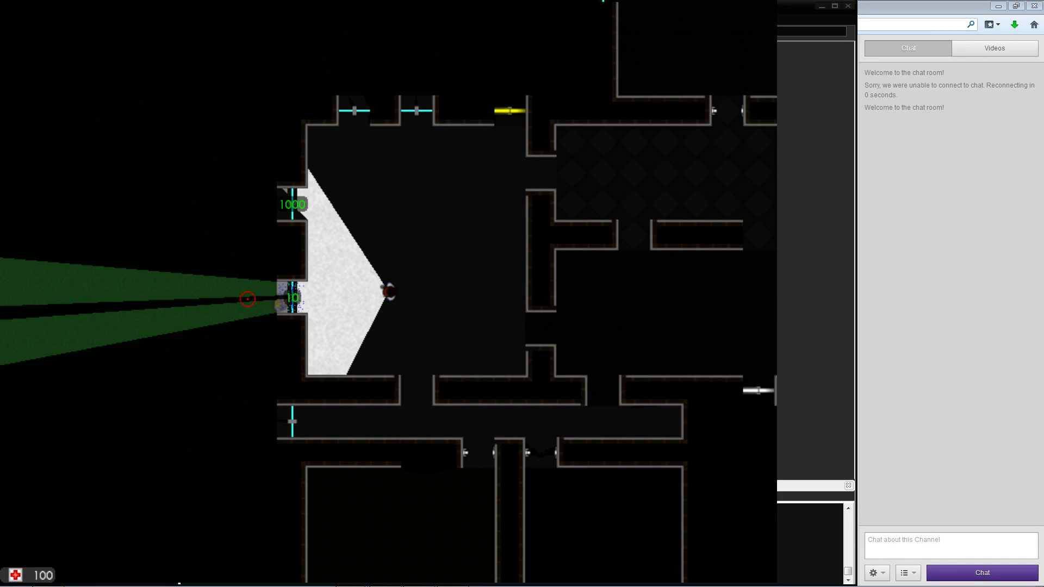
# Circle the white room around the zombie that enters through the lower west window to test its behaviour
pyautogui.press('s')
pyautogui.press('d')
pyautogui.press('w')
pyautogui.press('d')
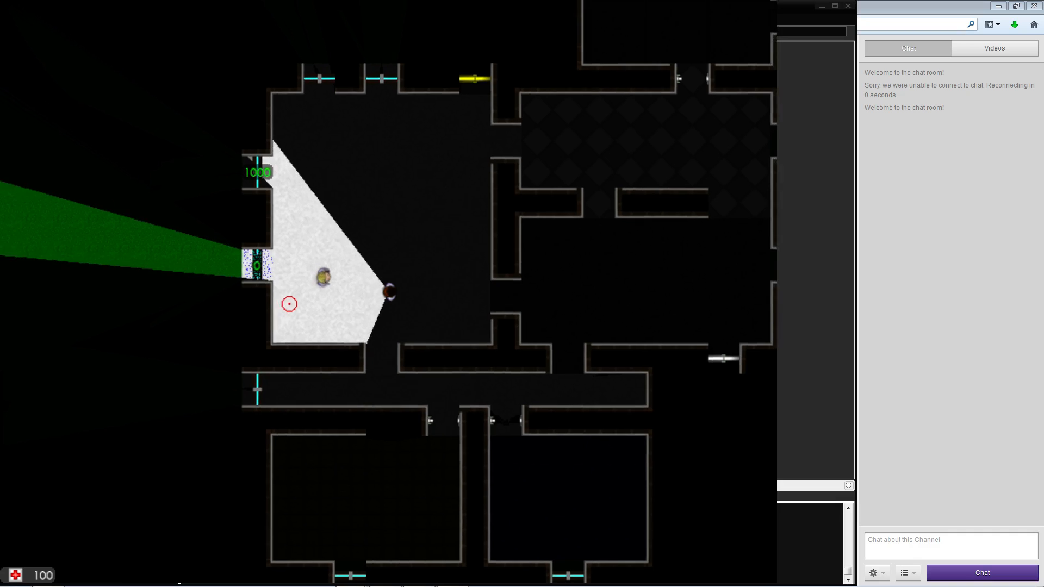
pyautogui.press('a')
pyautogui.press('s')
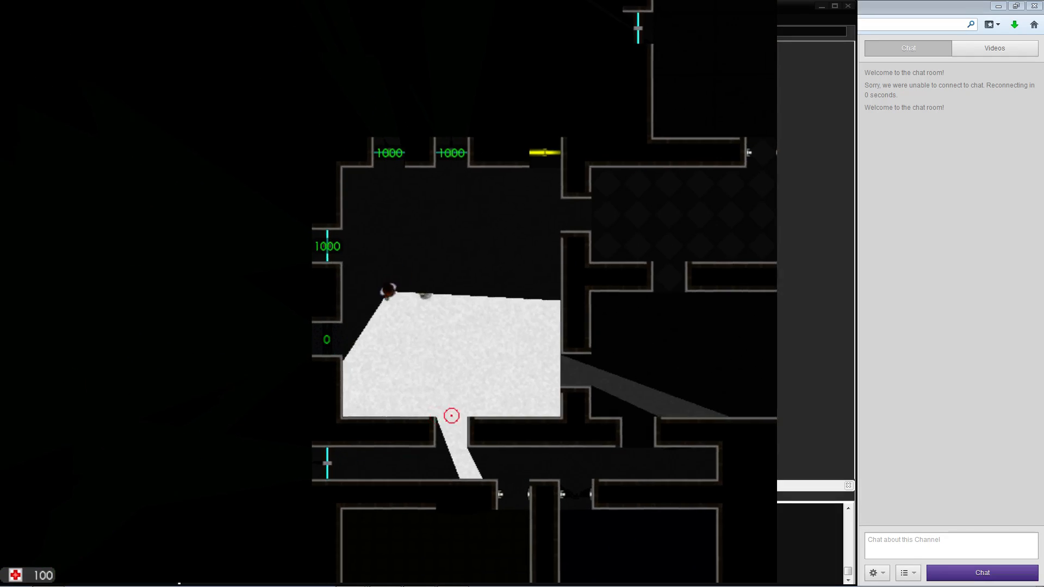
pyautogui.press('d')
pyautogui.press('w')
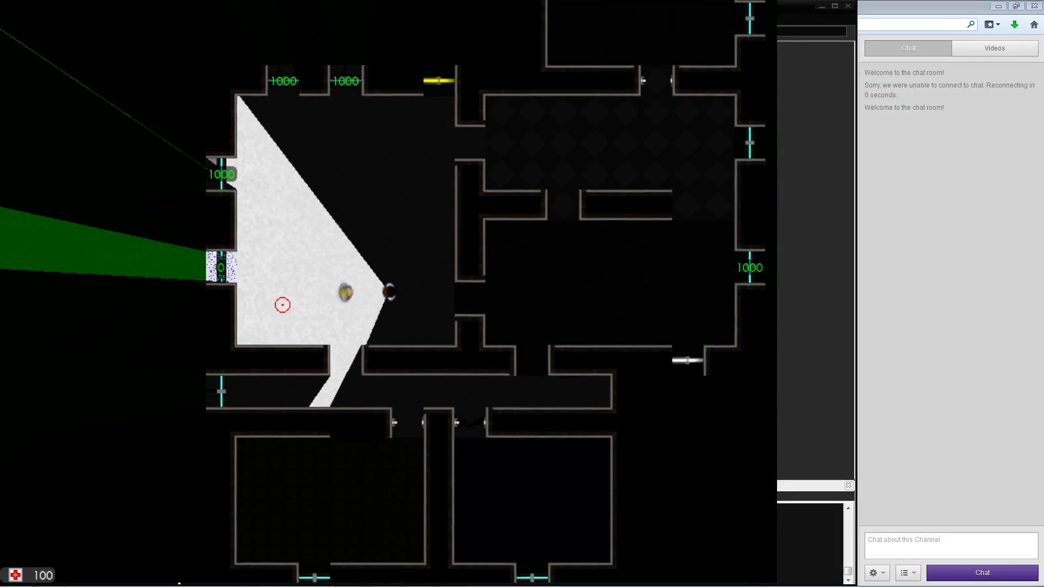
pyautogui.press('a')
pyautogui.press('s')
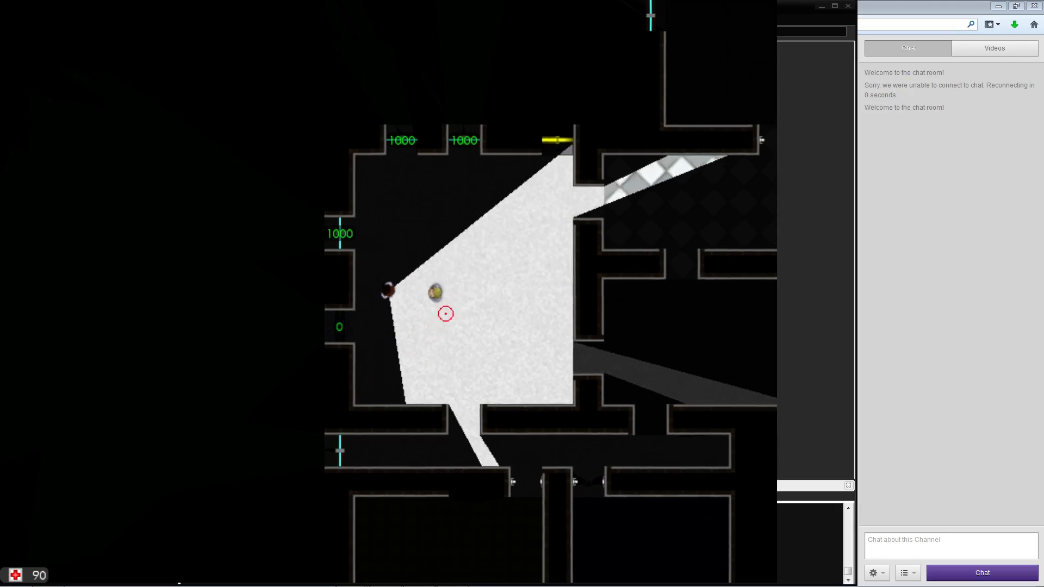
# Lure the zombie out of the white room and along the corridor, and continue into the dark room
pyautogui.press('d')
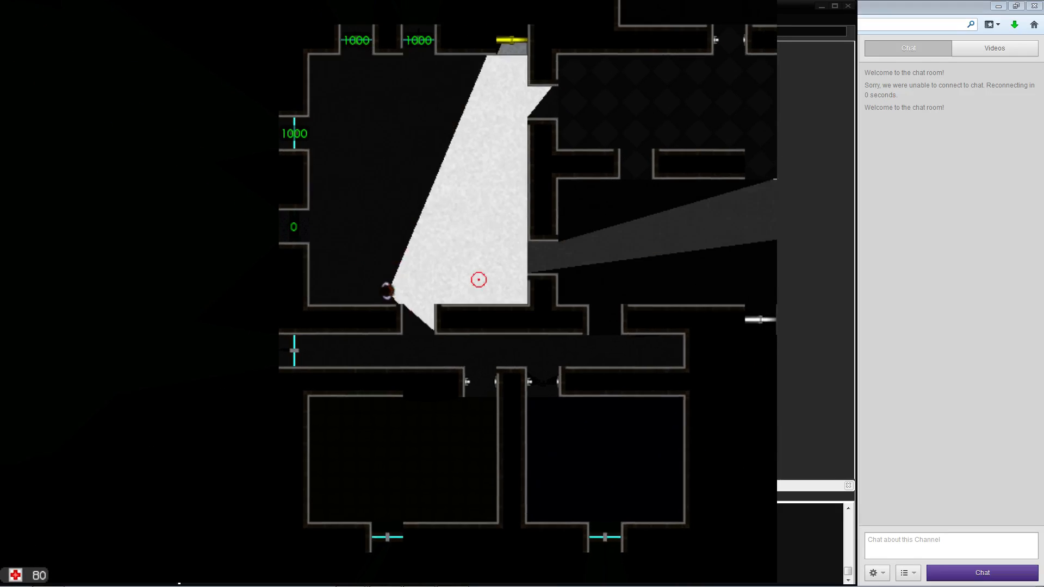
pyautogui.press('d')
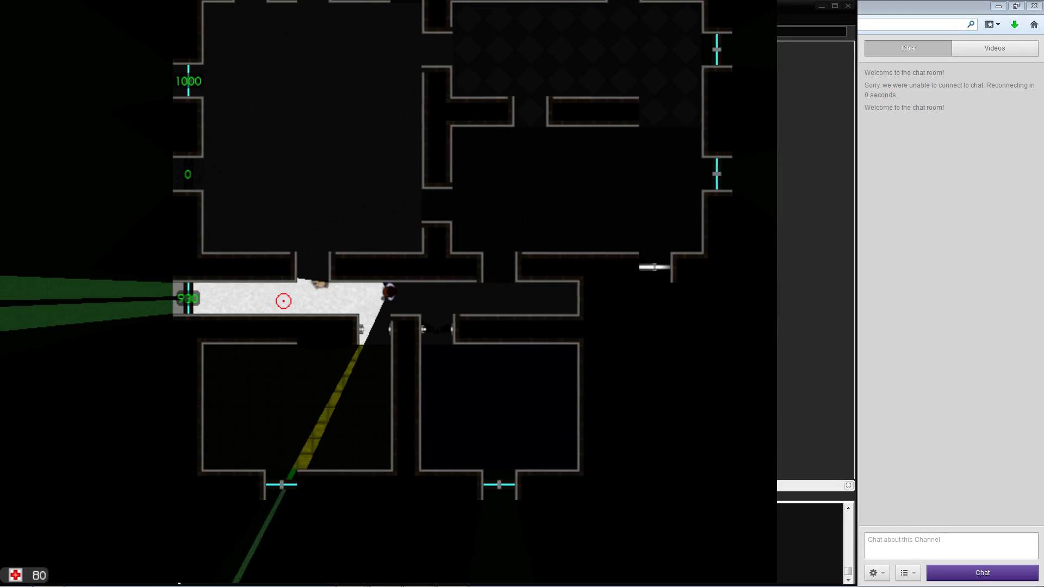
pyautogui.press('s')
pyautogui.press('w')
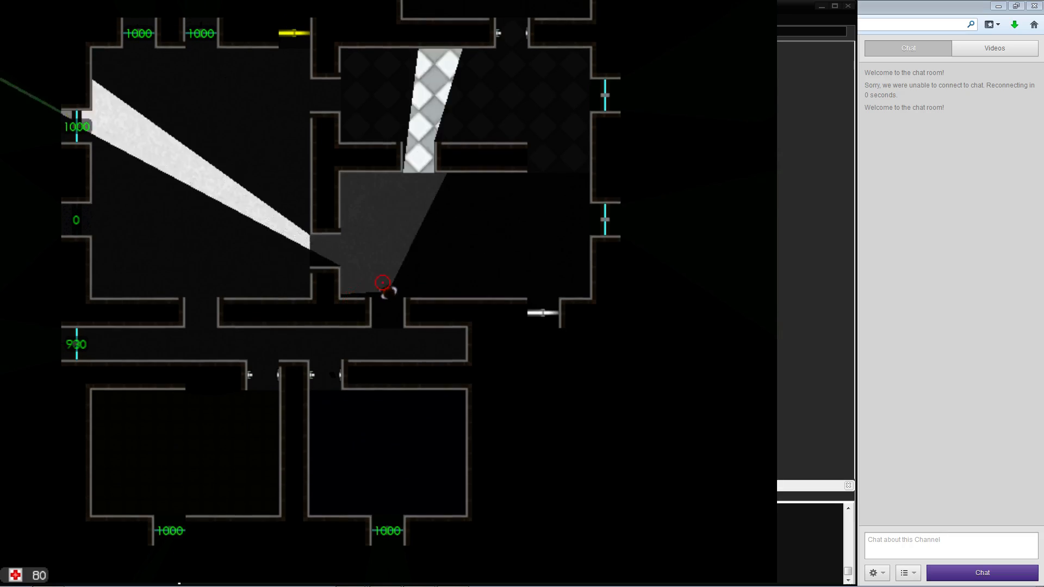
pyautogui.press('w')
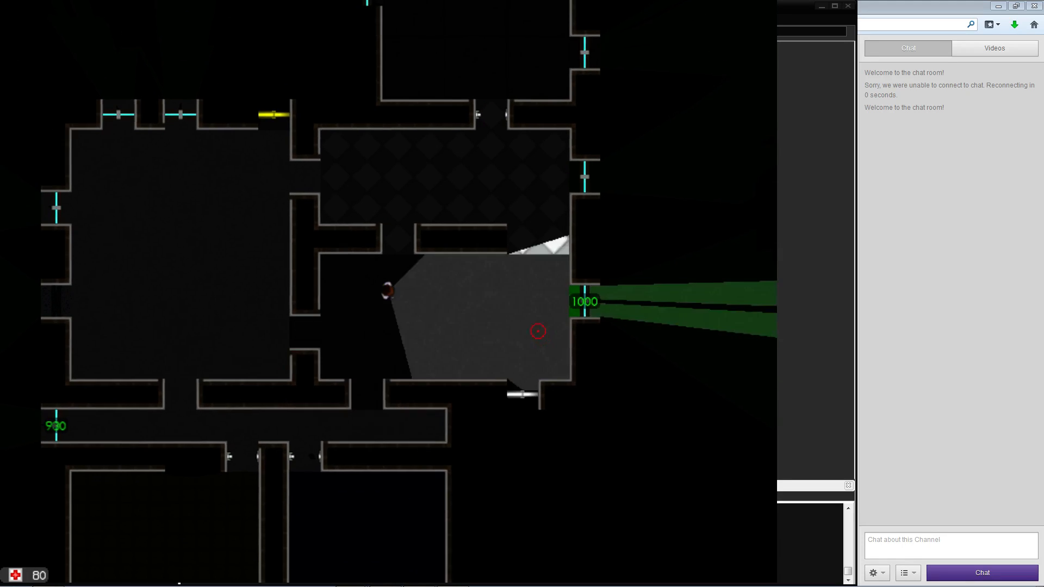
# Loop through the checkered room back into the white room and approach the broken lower west window
pyautogui.press('a')
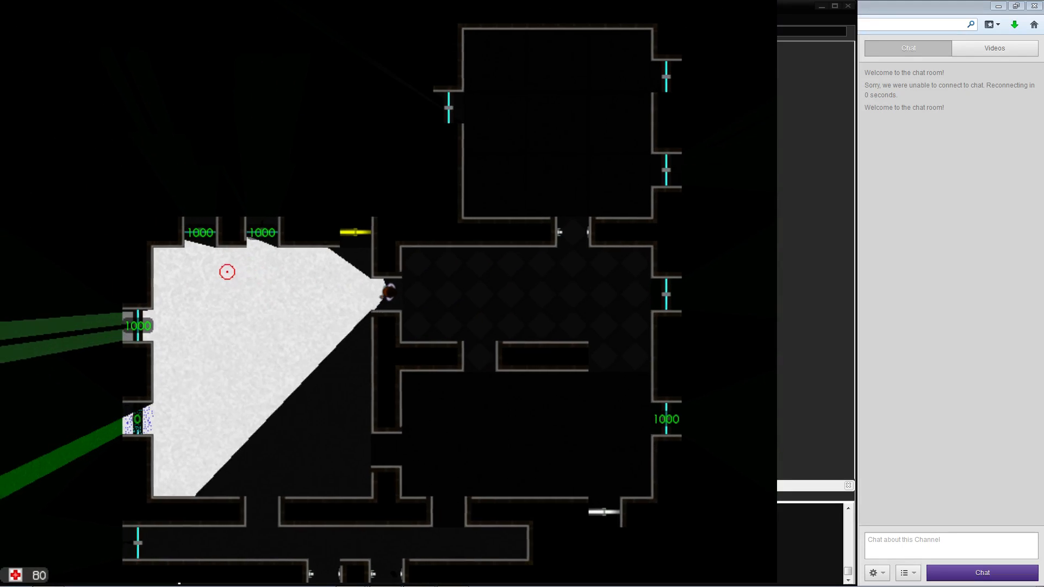
pyautogui.press('a')
pyautogui.press('s')
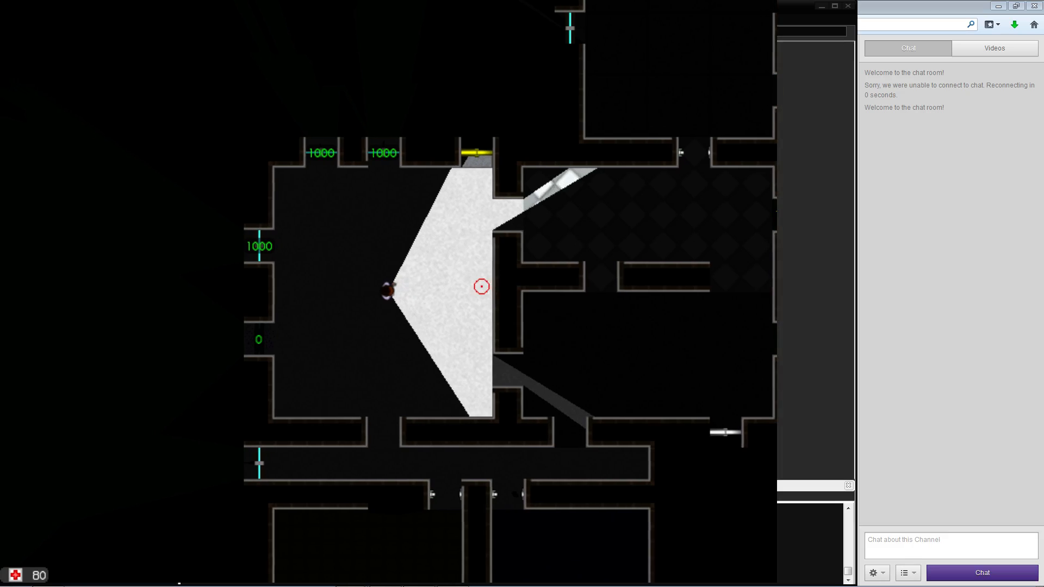
pyautogui.press('a')
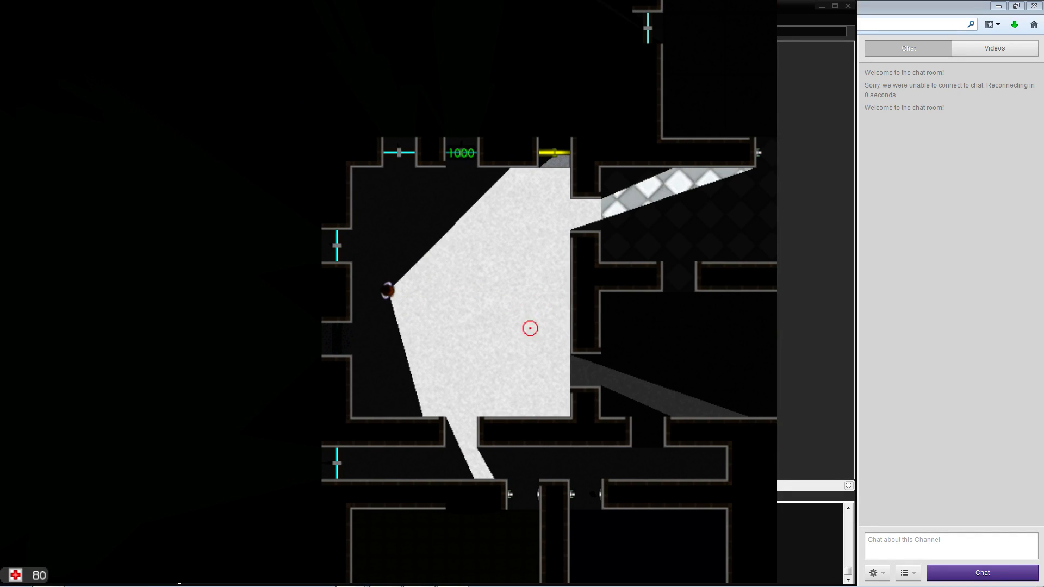
pyautogui.press('s')
pyautogui.press('a')
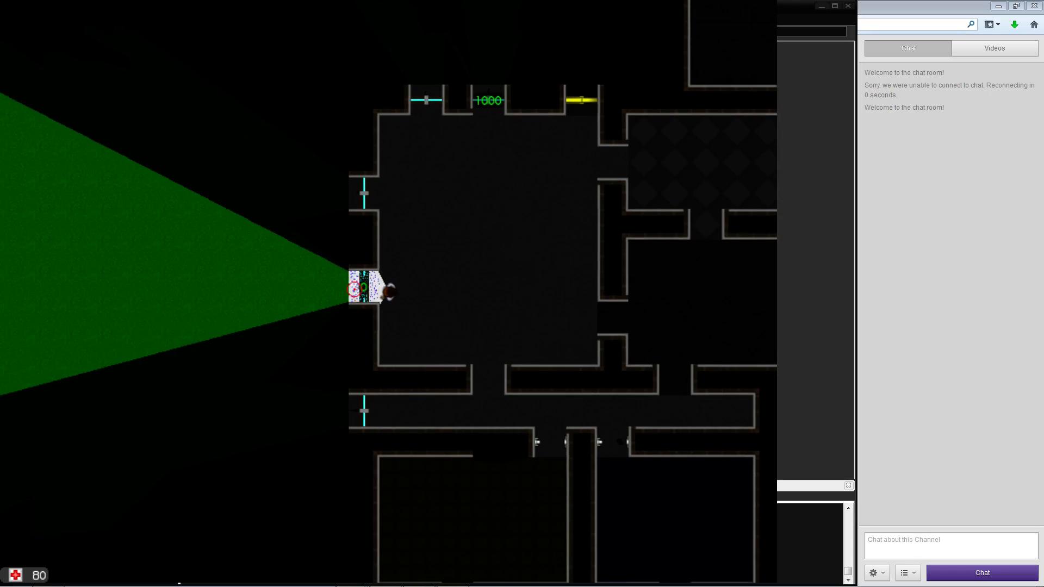
# Back away from the broken lower west window and return to it to look outside from different angles
pyautogui.press('w')
pyautogui.press('d')
pyautogui.press('a')
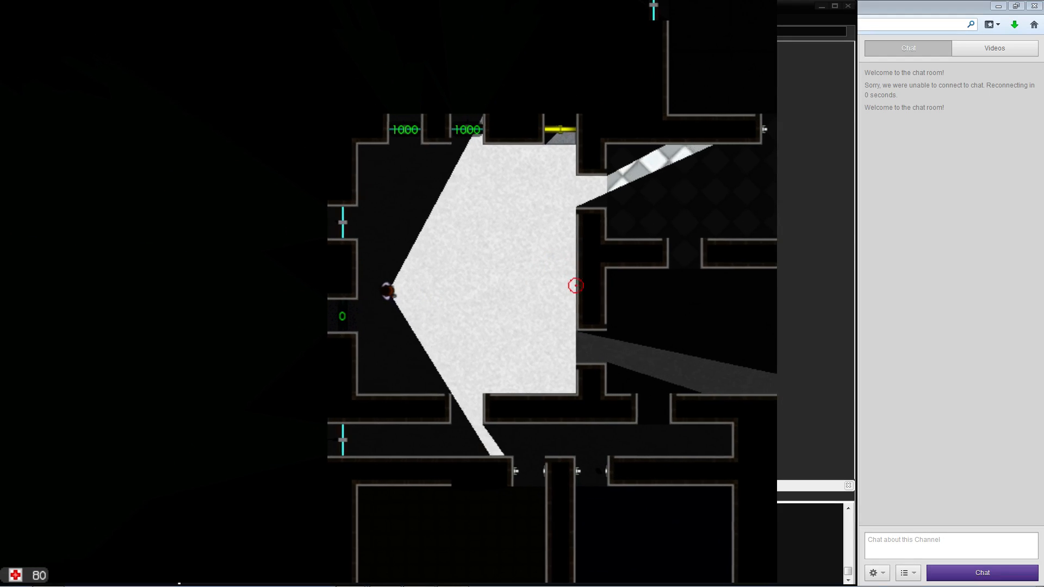
pyautogui.press('s')
pyautogui.press('a')
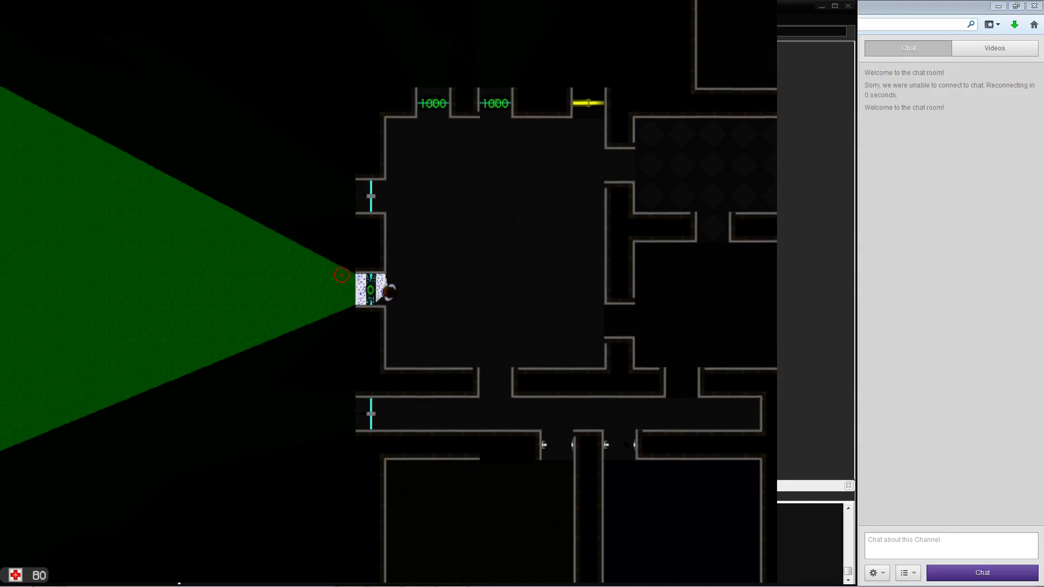
pyautogui.press('w')
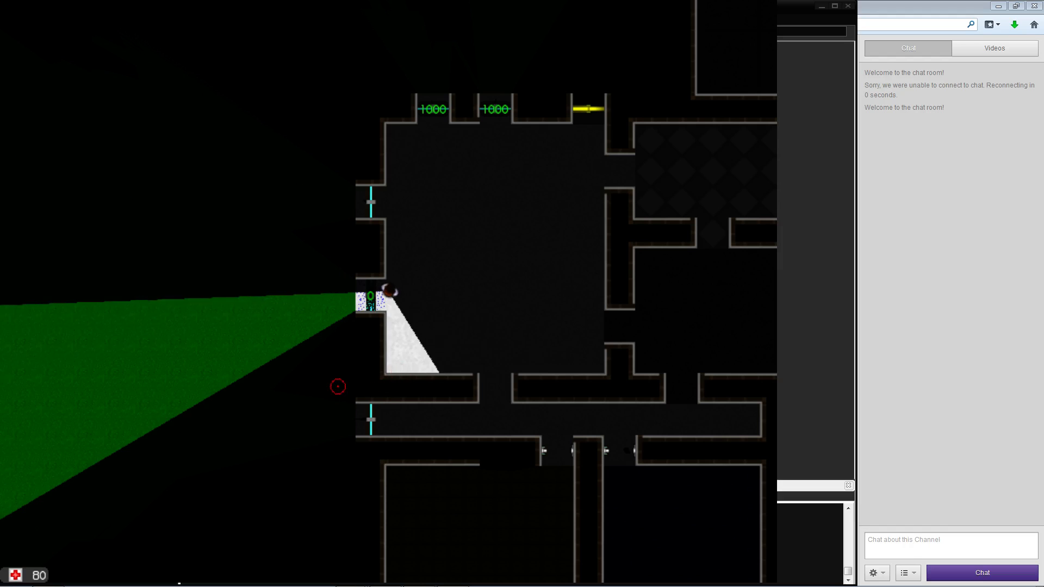
pyautogui.press('d')
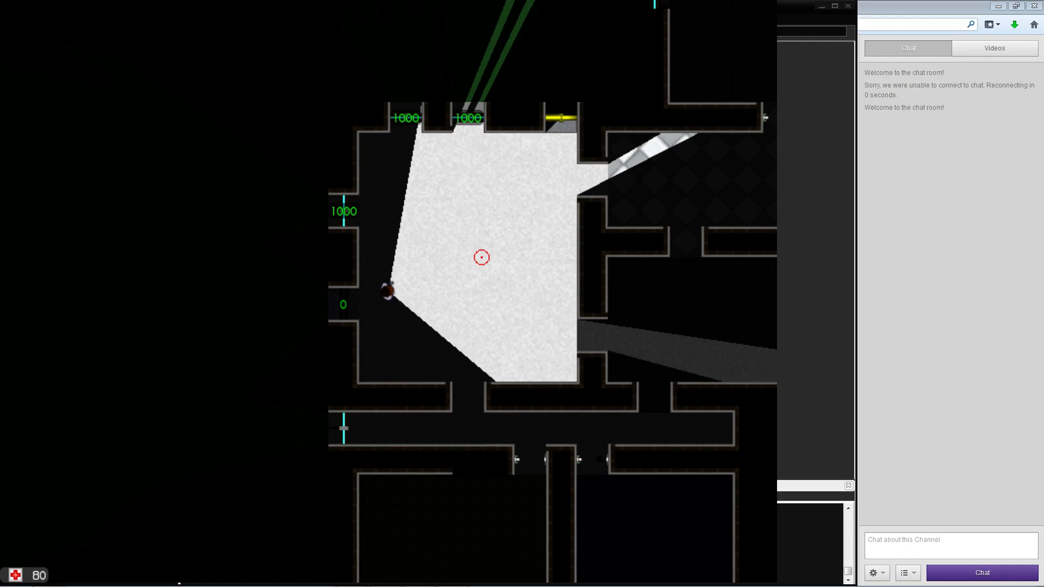
# Move around the white room while watching the zombie pursue the player through the dark room
pyautogui.press('w')
pyautogui.press('d')
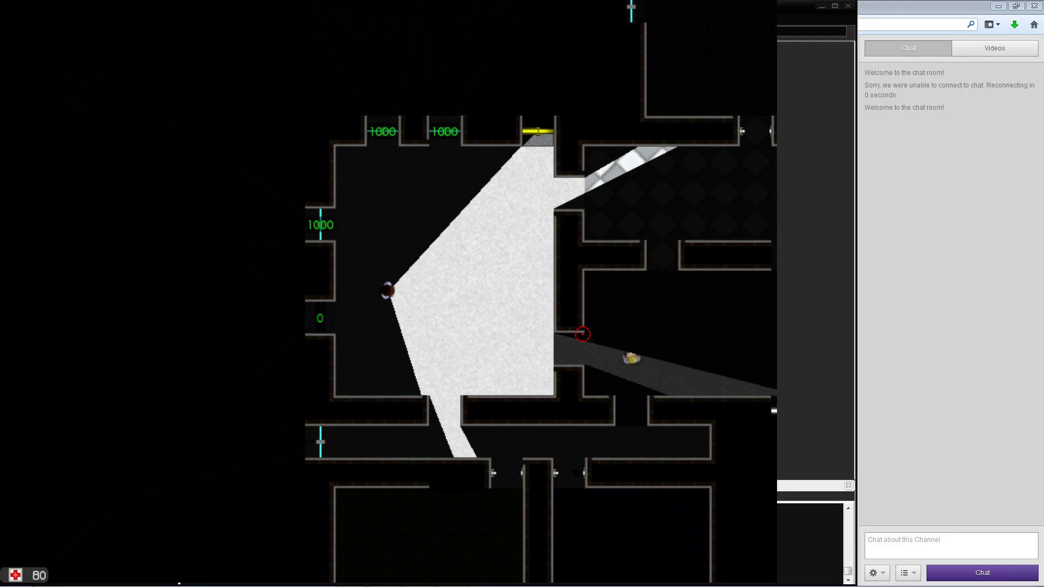
pyautogui.press('s')
pyautogui.press('d')
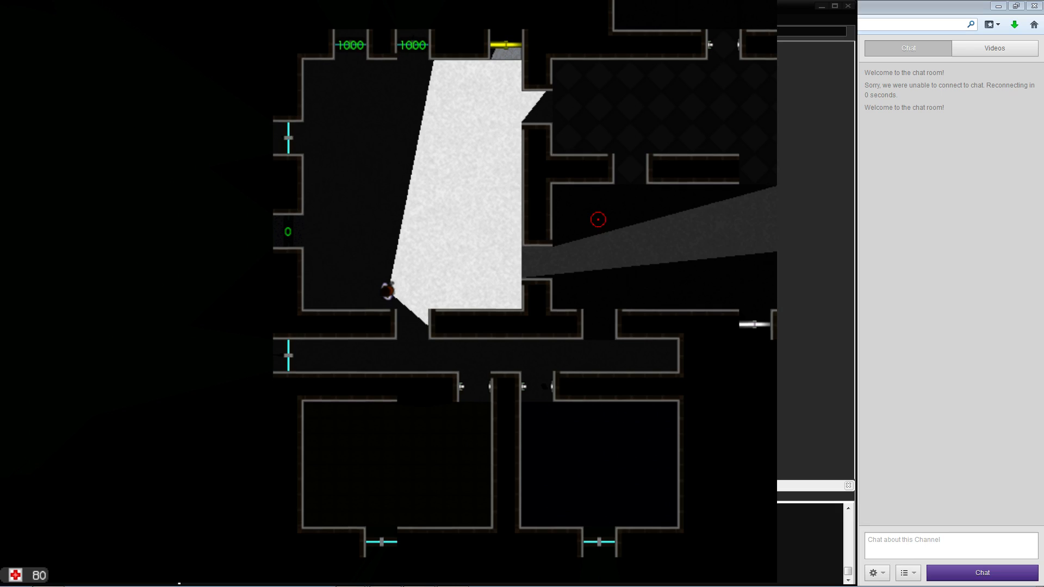
pyautogui.press('w')
pyautogui.press('s')
pyautogui.press('d')
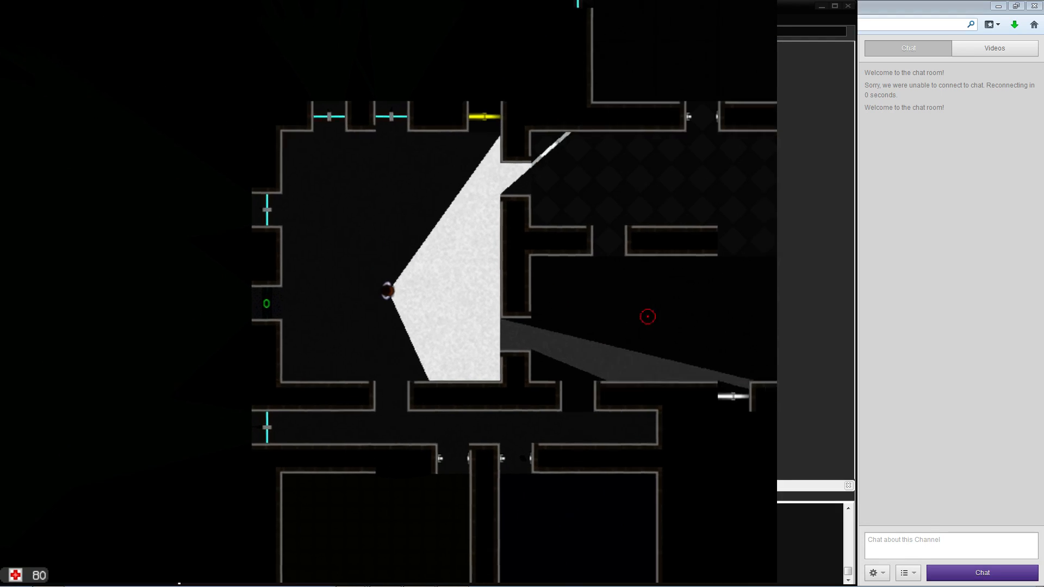
pyautogui.press('a')
pyautogui.press('a')
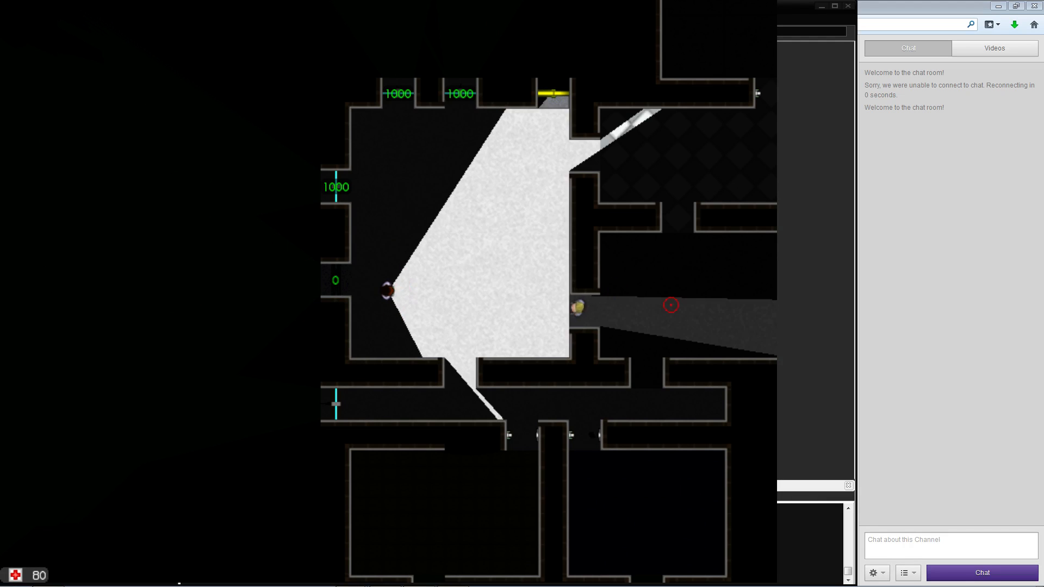
# Evade the zombie through the checkered and dark rooms, and return to the broken lower west window
pyautogui.press('w')
pyautogui.press('d')
pyautogui.press('w')
pyautogui.press('d')
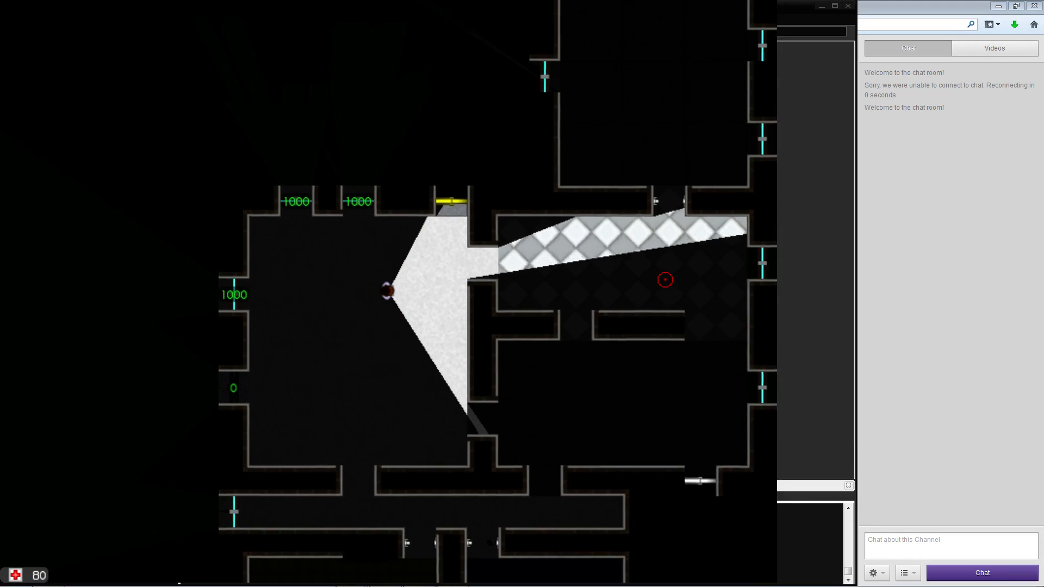
pyautogui.press('s')
pyautogui.press('d')
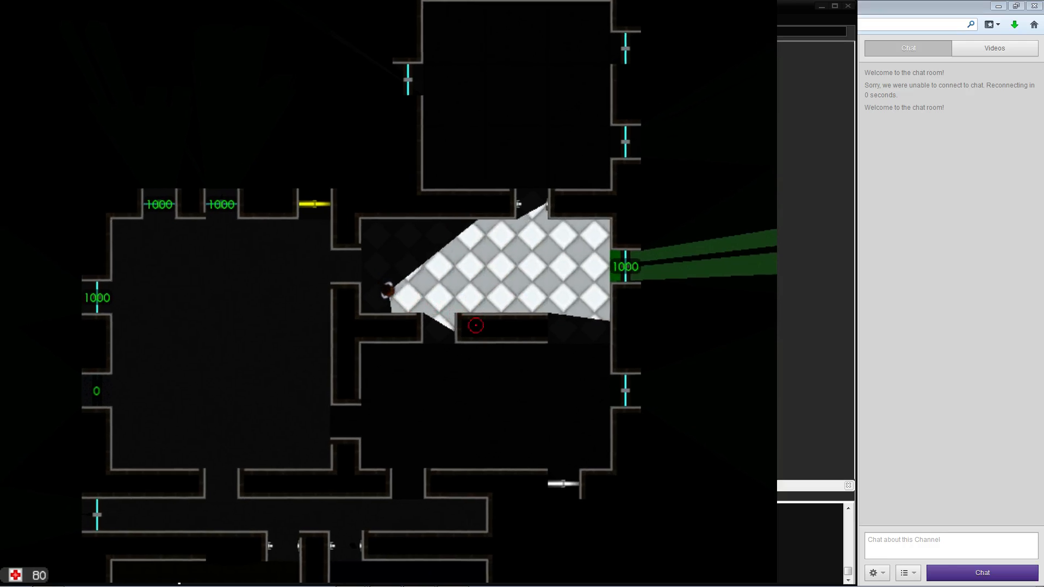
pyautogui.press('a')
pyautogui.press('s')
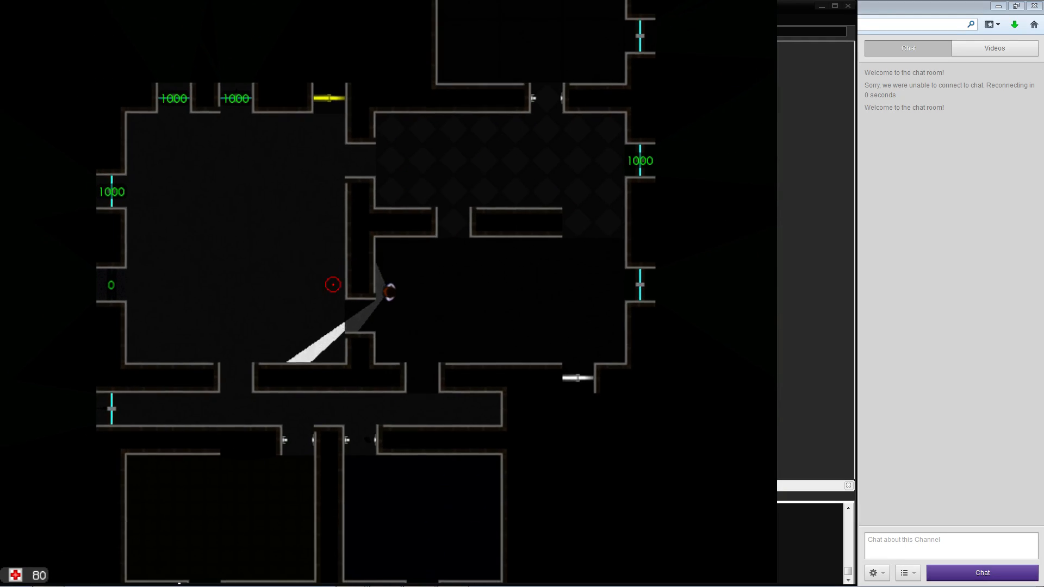
pyautogui.press('a')
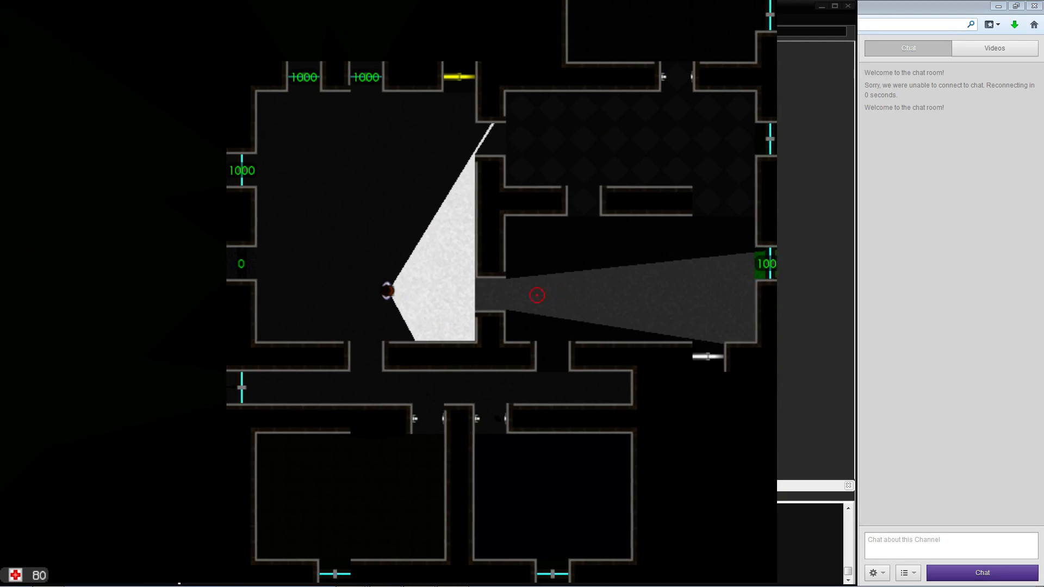
pyautogui.press('w')
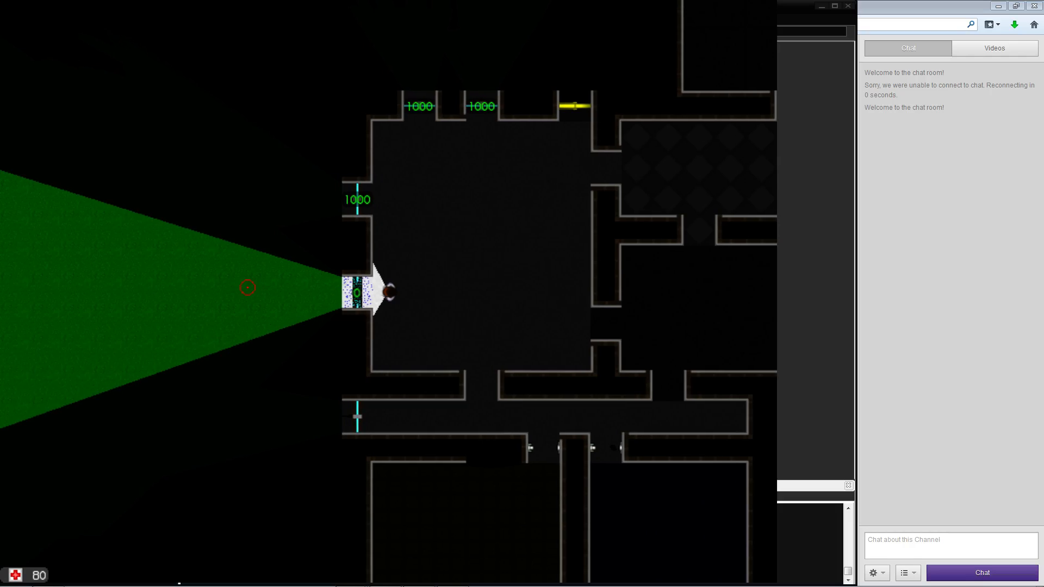
pyautogui.press('s')
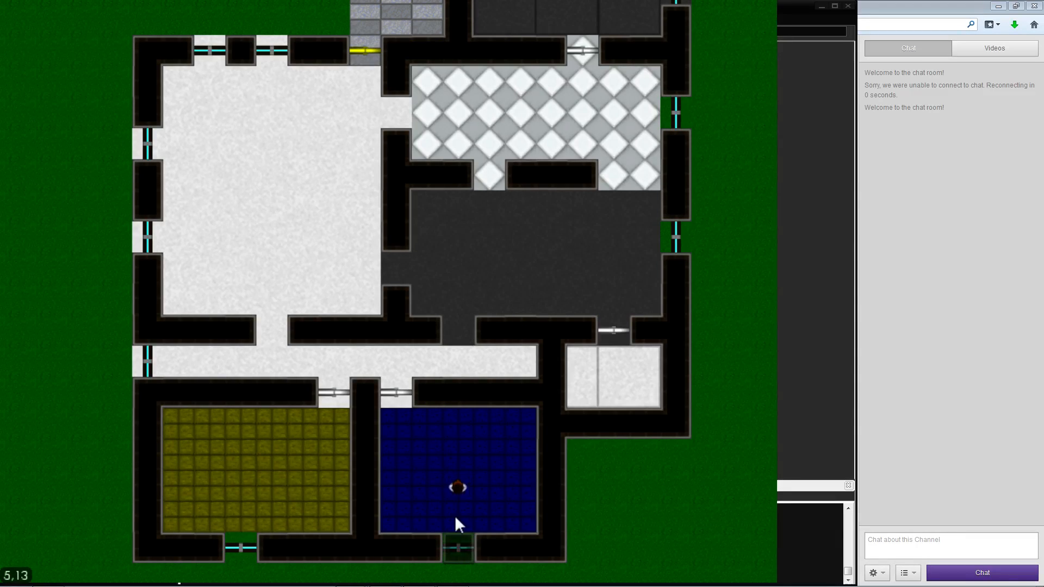
# Pick the corridor's west window in the level editor and abort the game at the code error
pyautogui.press('a')
pyautogui.press('s')
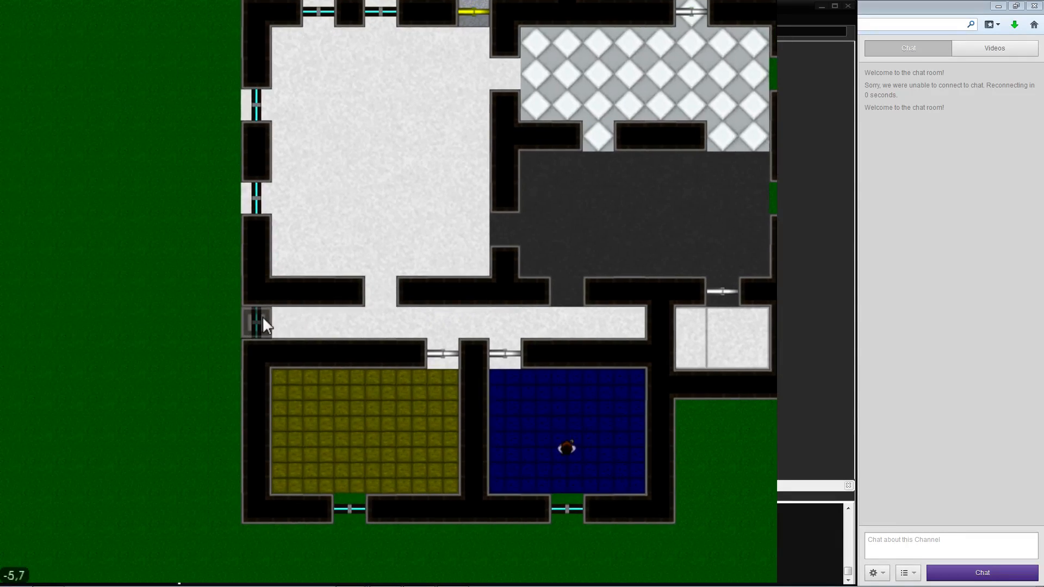
pyautogui.click(262, 315)
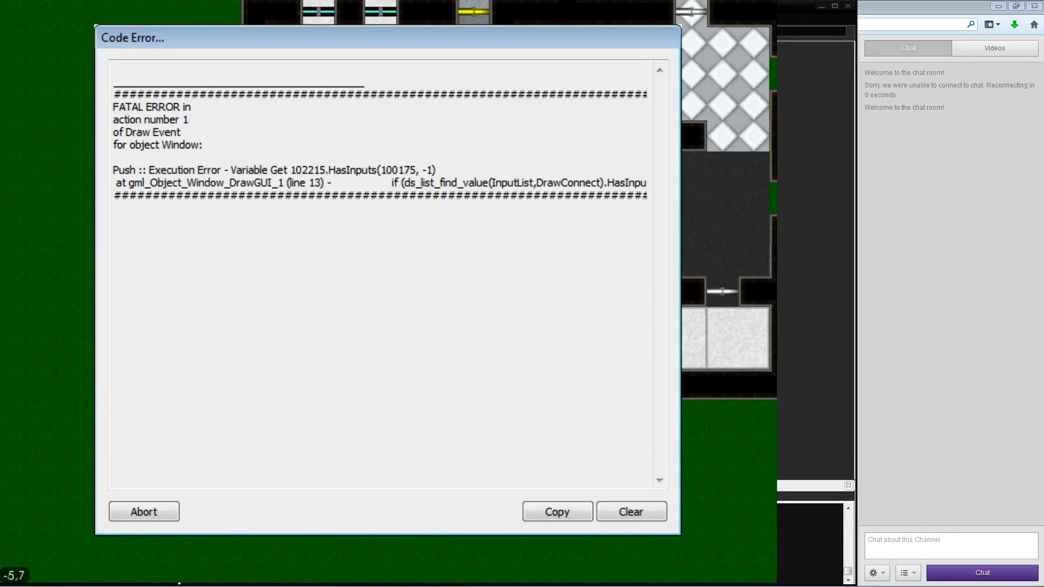
pyautogui.click(173, 514)
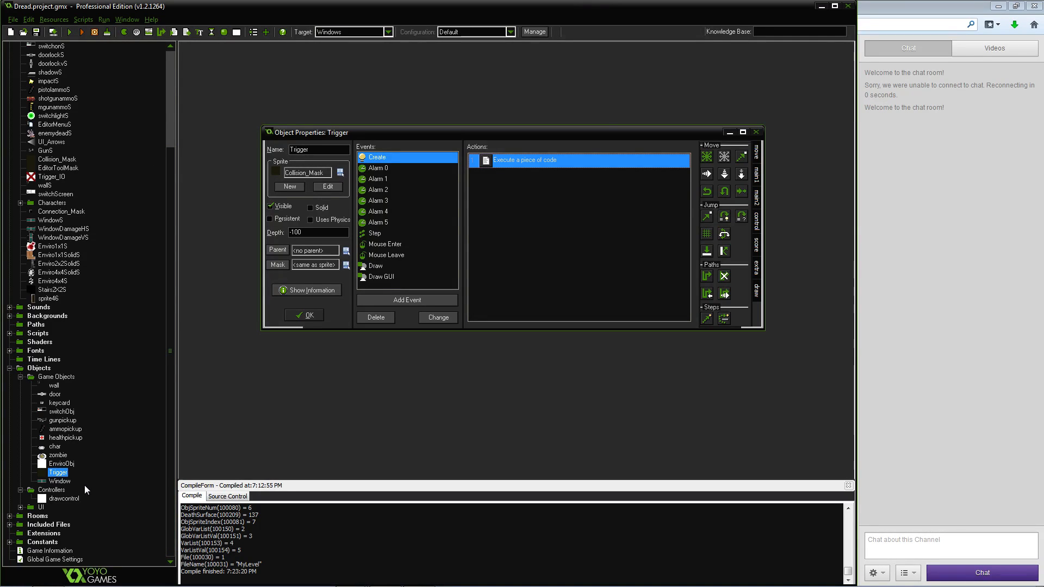
# Examine the Trigger object's Draw event code, especially how it handles HasInputs and connects outputs to other objects
pyautogui.doubleClick(59, 481)
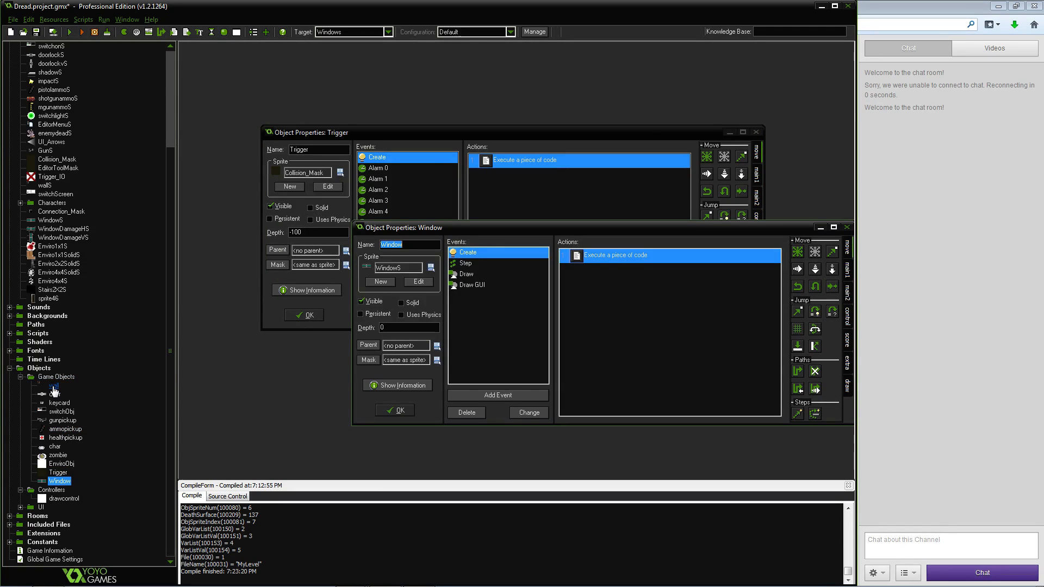
pyautogui.click(378, 411)
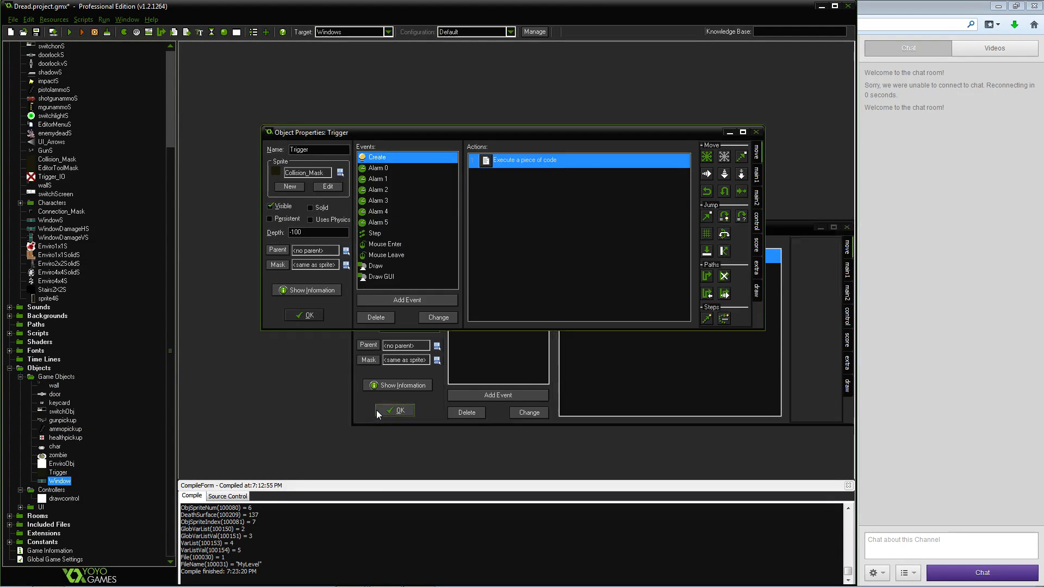
pyautogui.click(401, 269)
pyautogui.doubleClick(507, 159)
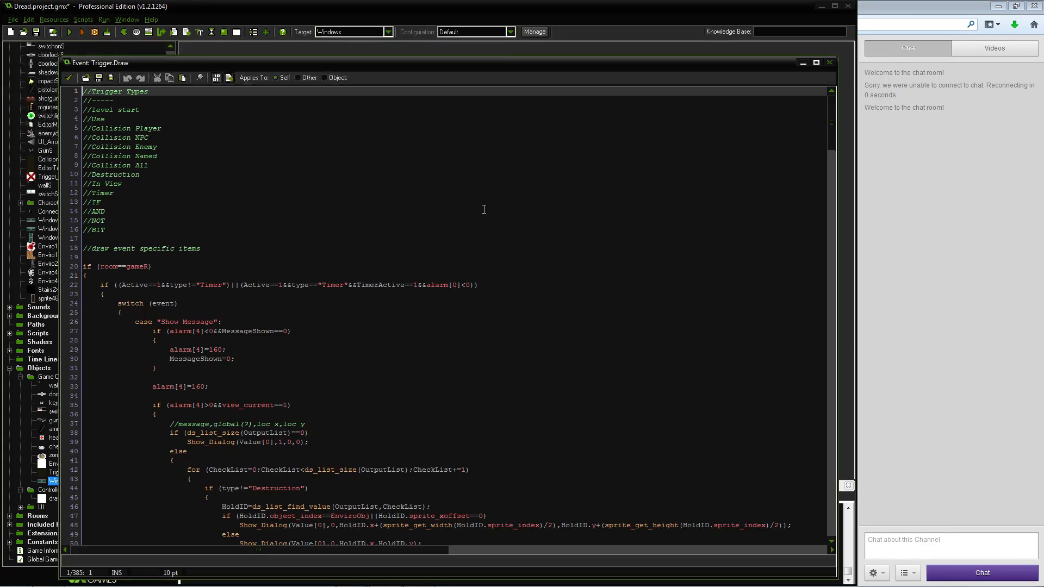
pyautogui.scroll(-10, 484, 210)
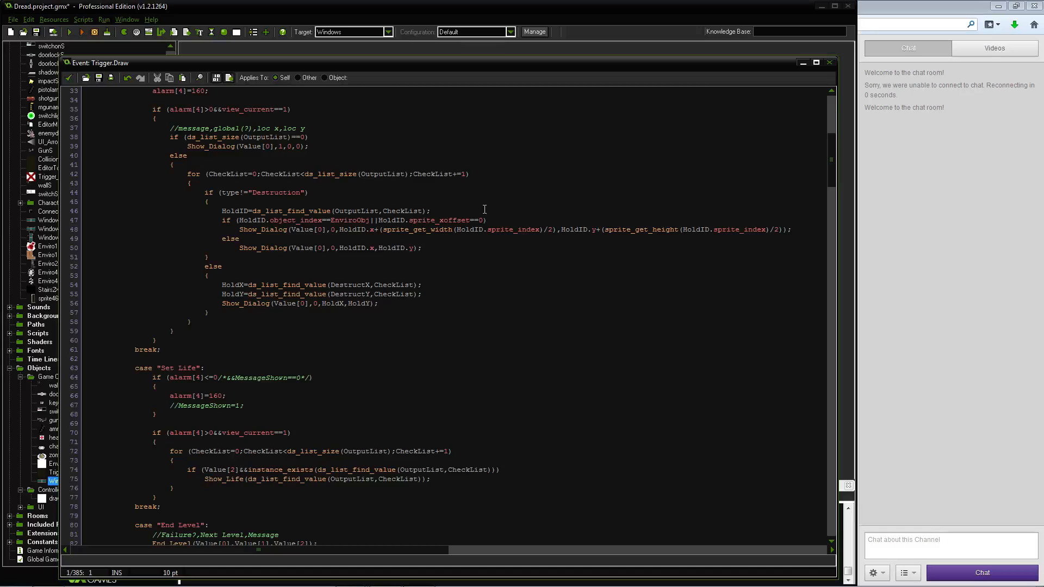
pyautogui.scroll(-13, 484, 209)
pyautogui.scroll(-20, 484, 209)
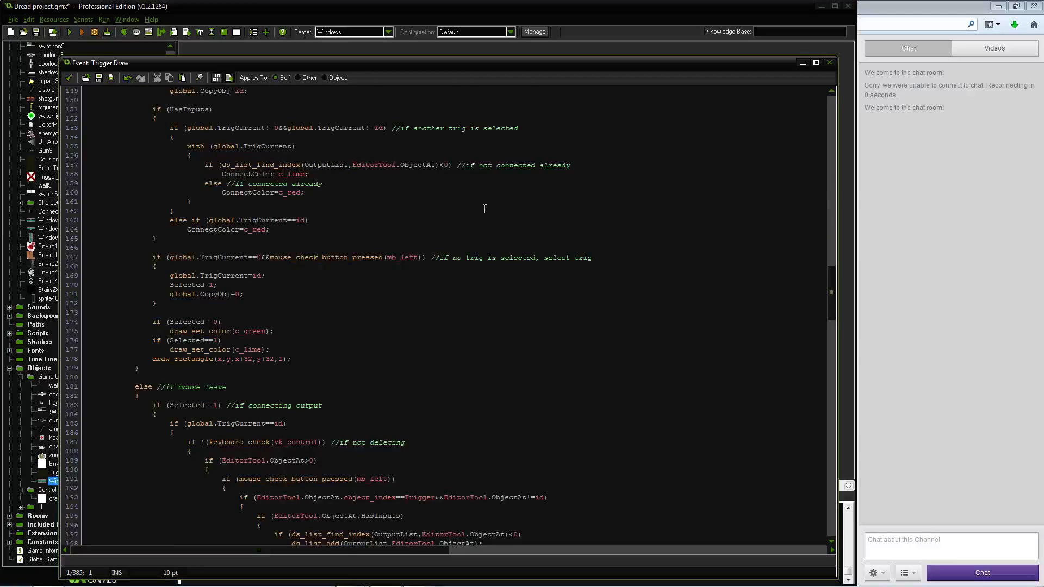
pyautogui.scroll(4, 485, 209)
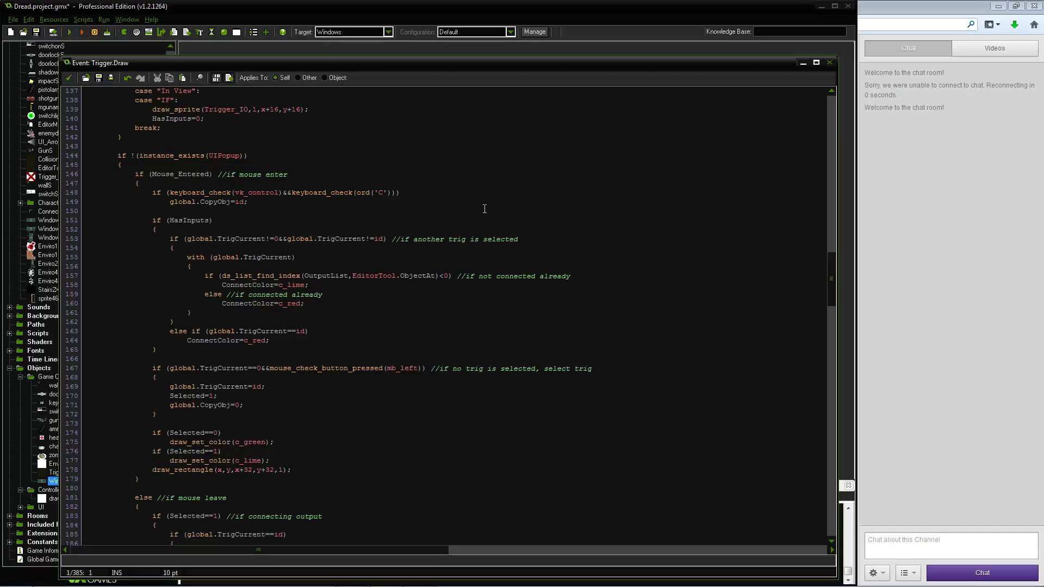
pyautogui.scroll(-5, 484, 209)
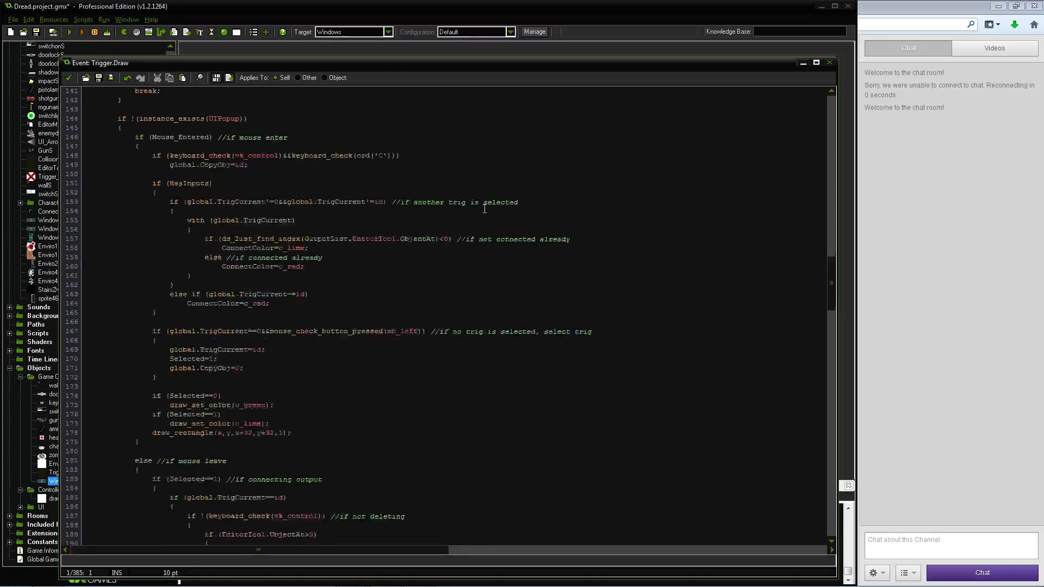
pyautogui.scroll(-3, 484, 209)
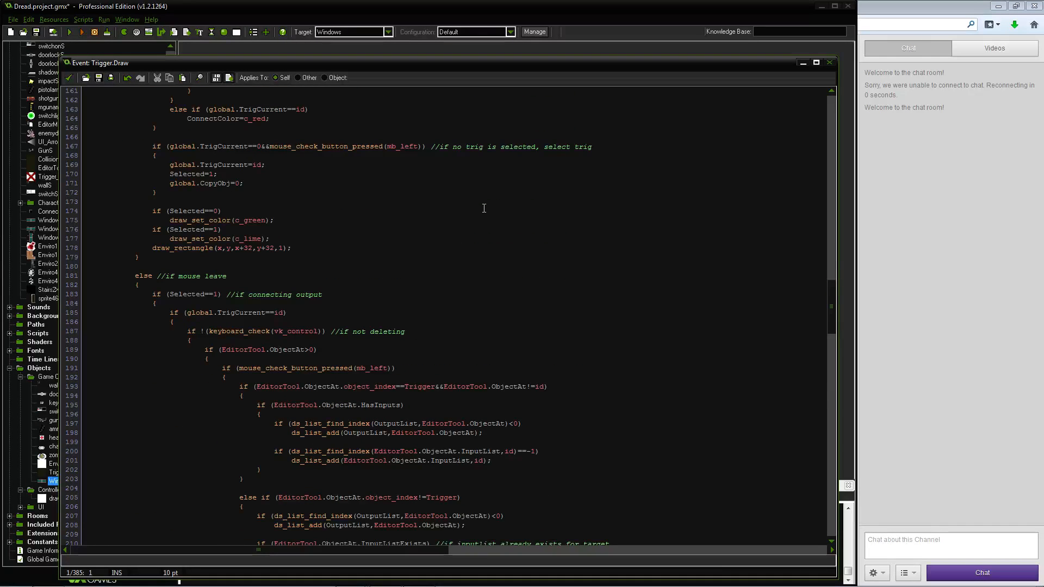
pyautogui.click(75, 79)
# Check how the Trigger object's Draw GUI event draws its output connections, and close the object
pyautogui.click(400, 273)
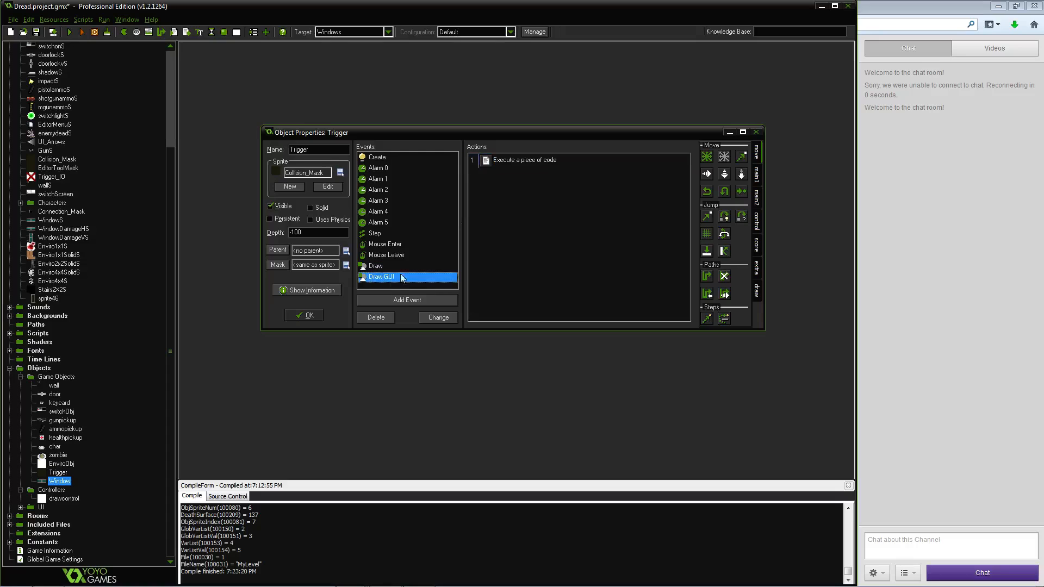
pyautogui.doubleClick(497, 163)
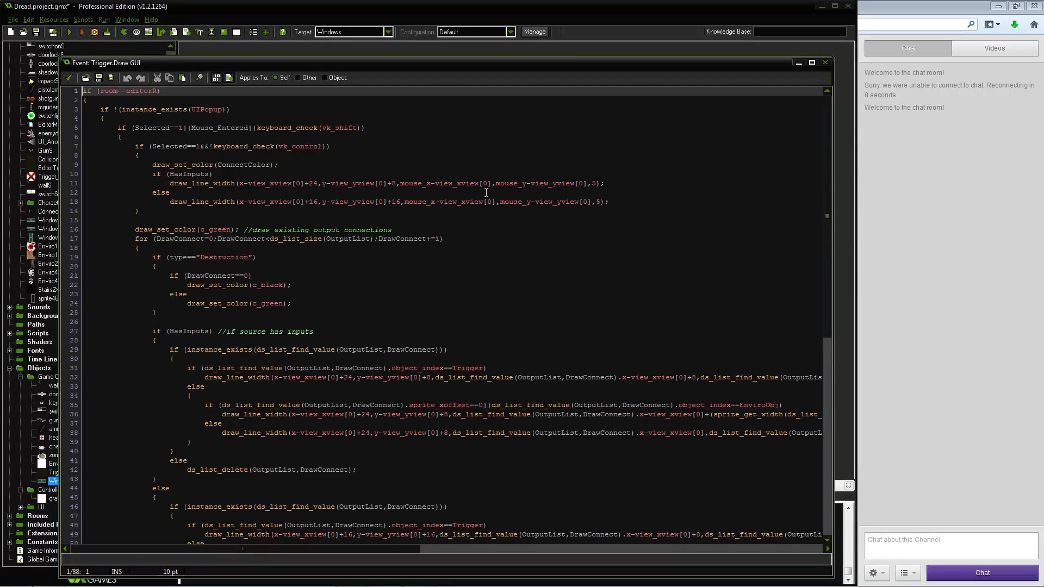
pyautogui.click(68, 78)
pyautogui.click(308, 316)
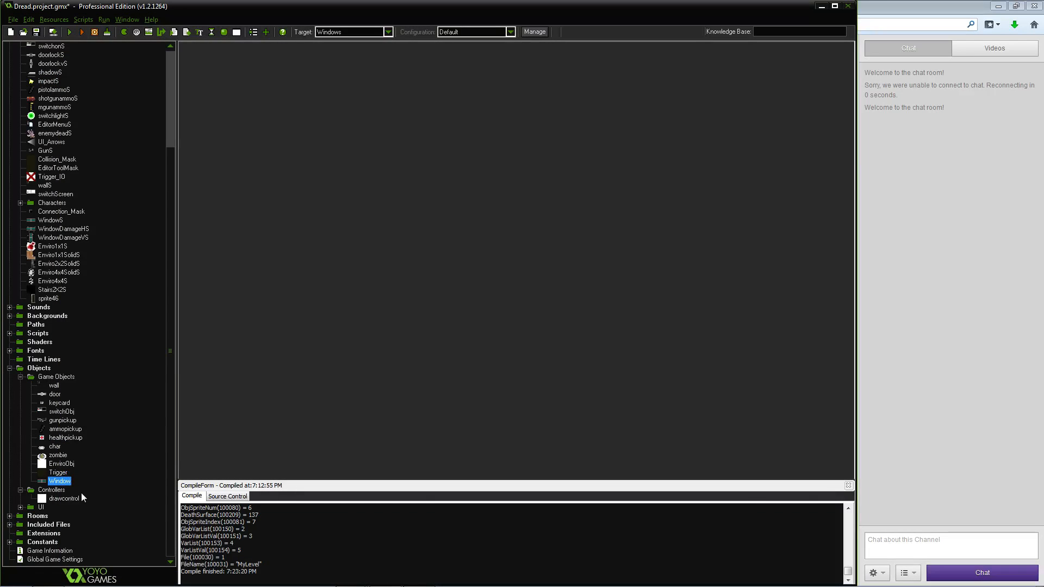
# Add the line HasInputs=0; above InputListExists in the Window object's Create event
pyautogui.doubleClick(69, 485)
pyautogui.doubleClick(461, 136)
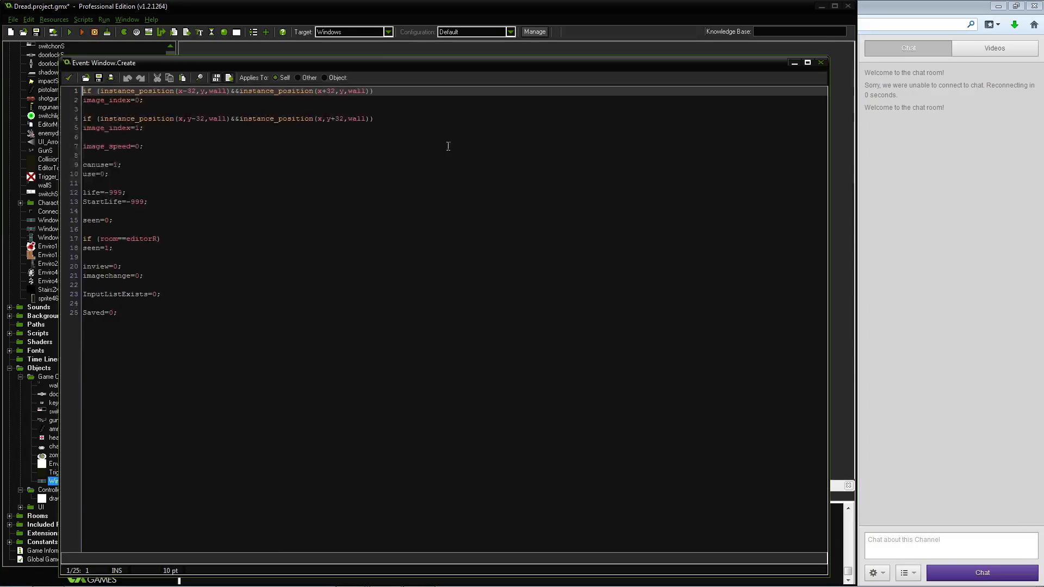
pyautogui.press('Up')
pyautogui.press('Up')
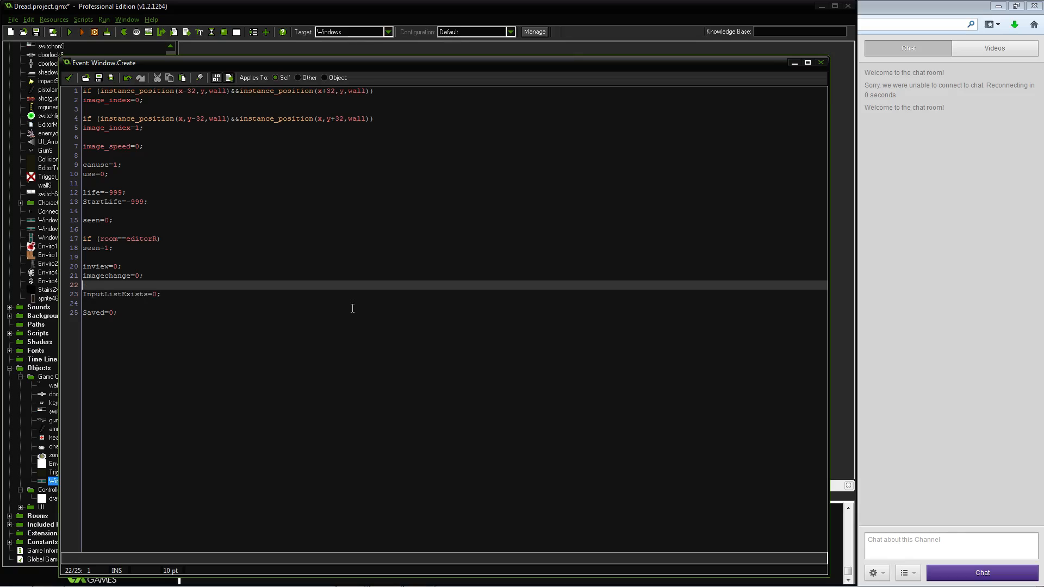
pyautogui.press('Return')
pyautogui.write('IasInp')
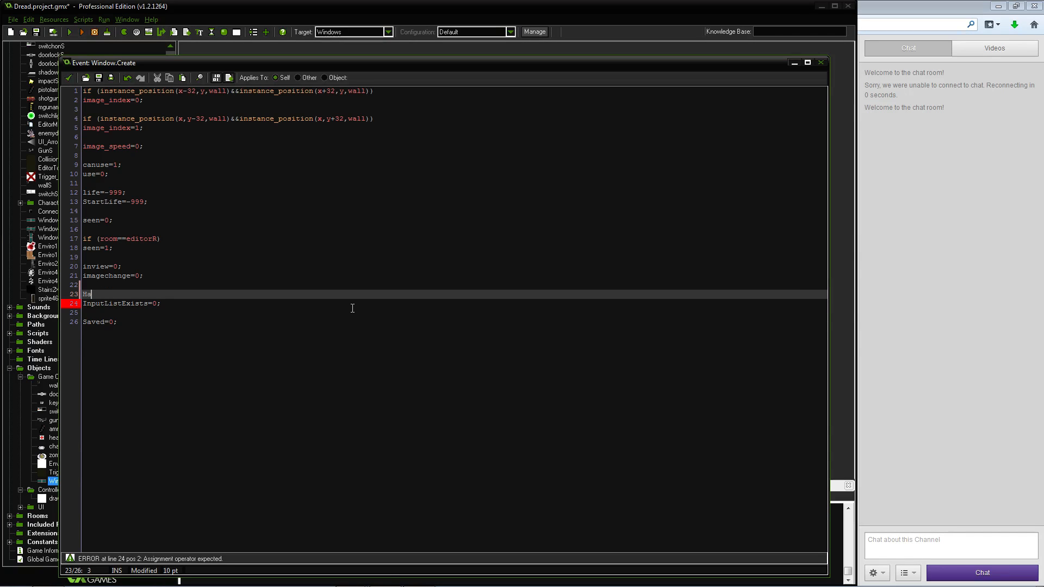
pyautogui.write('uts=0')
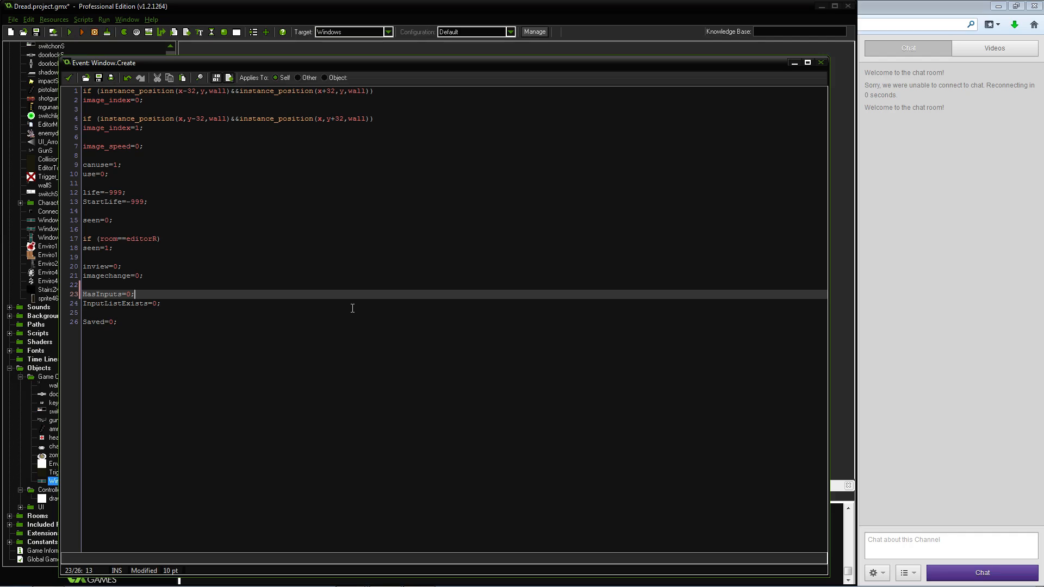
pyautogui.write(';')
# Run the game, enter the level editor and load the saved house level
pyautogui.click(69, 32)
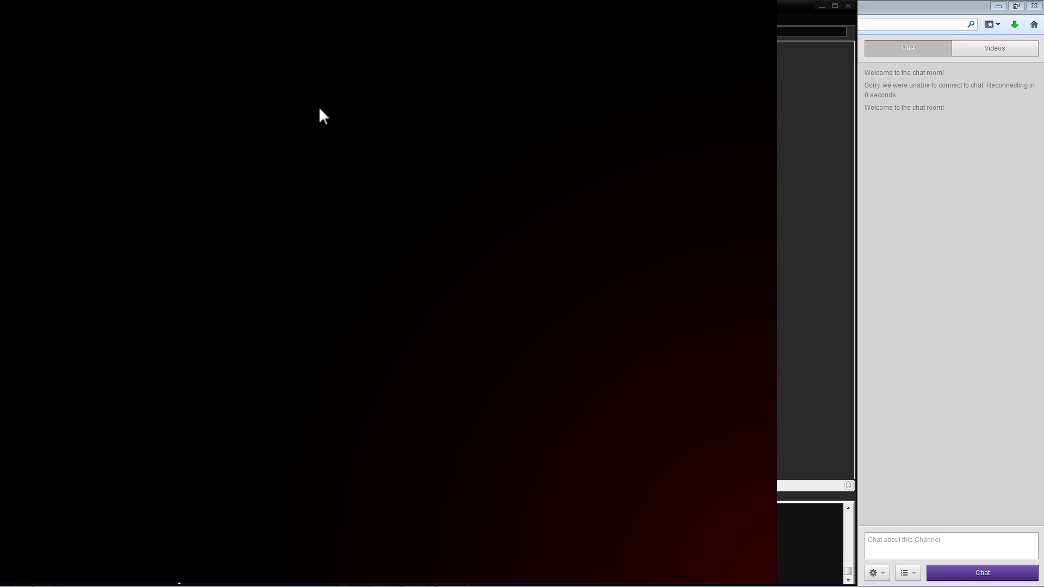
pyautogui.click(226, 409)
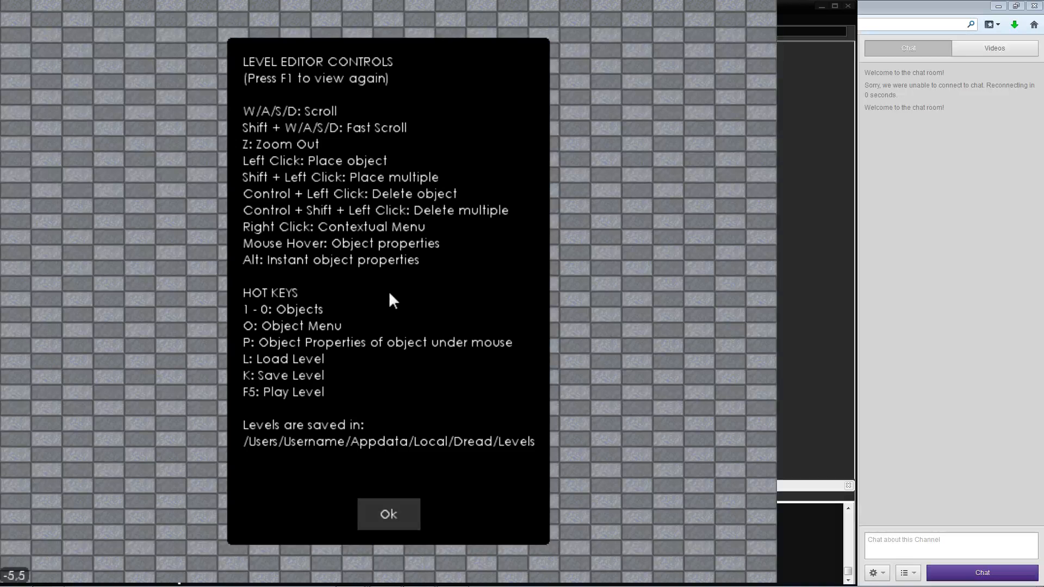
pyautogui.press('l')
pyautogui.doubleClick(288, 176)
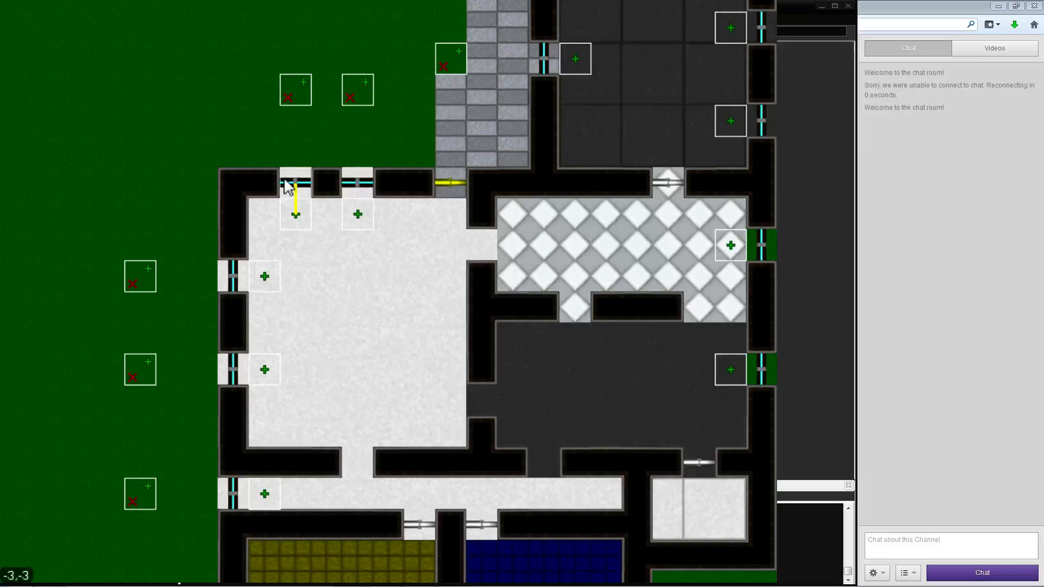
# Examine the window triggers along the house's west and south walls in the level editor
pyautogui.press('Tab')
pyautogui.press('Tab')
pyautogui.press('s')
pyautogui.press('s')
pyautogui.press('s')
pyautogui.press('a')
pyautogui.press('a')
pyautogui.press('a')
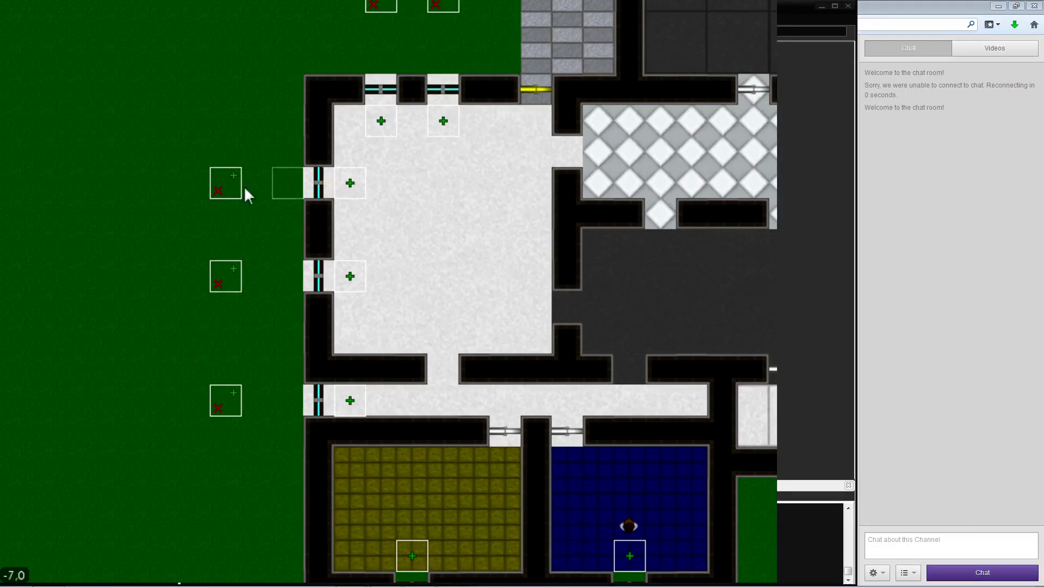
pyautogui.press('s')
pyautogui.press('s')
pyautogui.press('d')
pyautogui.press('d')
pyautogui.press('d')
pyautogui.press('d')
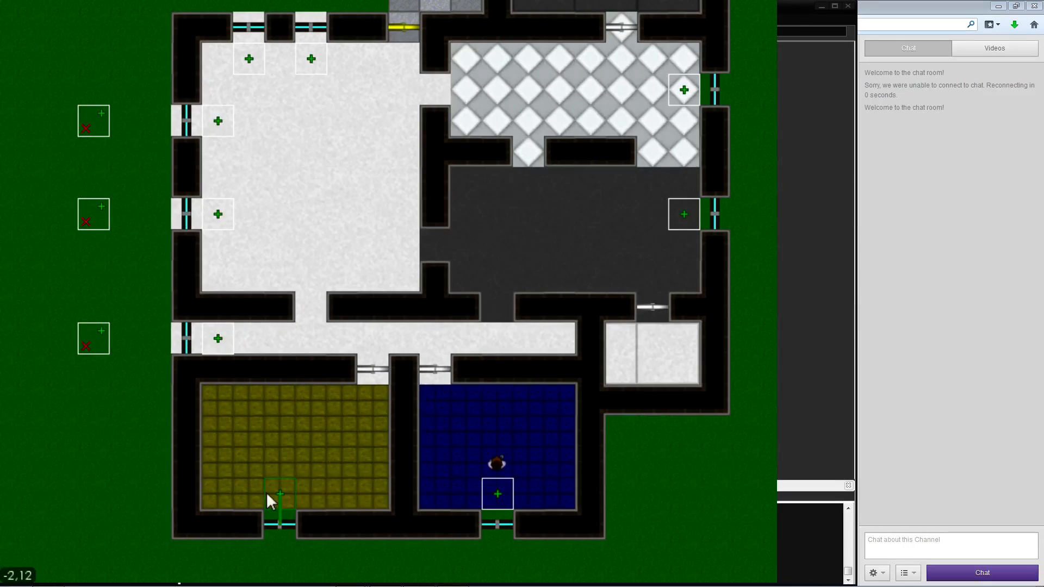
# Inspect the east-side windows and the triggers inside and outside them, including the checkered room's window connection
pyautogui.press('w')
pyautogui.press('d')
pyautogui.press('w')
pyautogui.press('w')
pyautogui.press('w')
pyautogui.press('w')
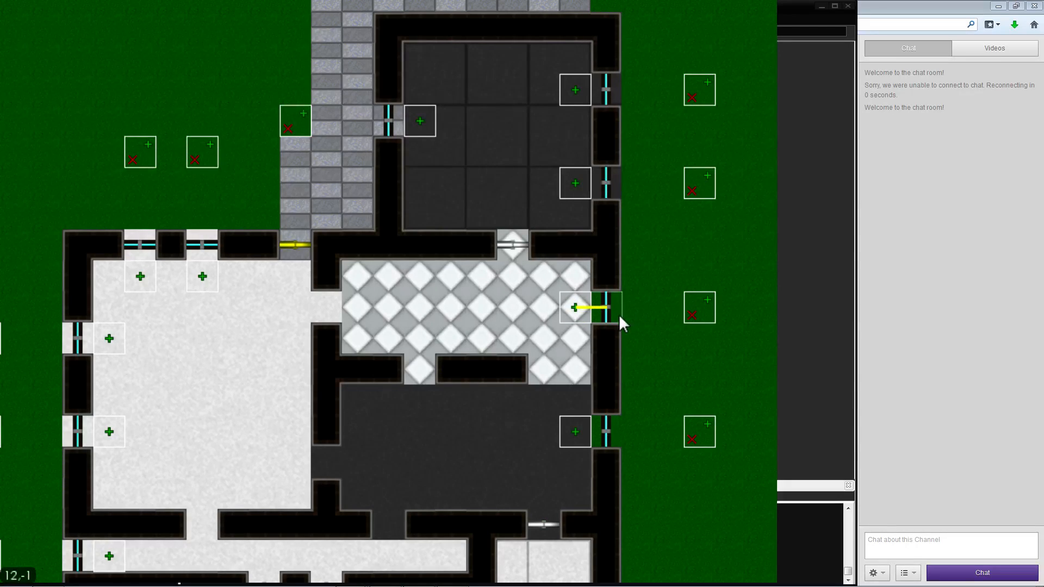
pyautogui.press('s')
pyautogui.press('s')
pyautogui.press('s')
pyautogui.press('s')
pyautogui.press('s')
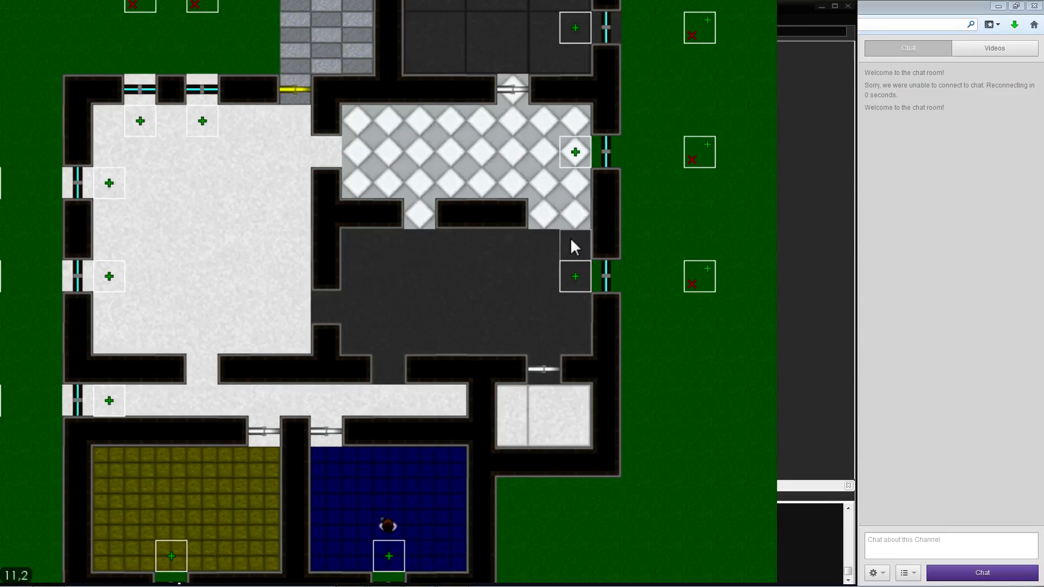
pyautogui.press('a')
pyautogui.press('w')
pyautogui.press('w')
pyautogui.press('w')
pyautogui.press('w')
pyautogui.press('w')
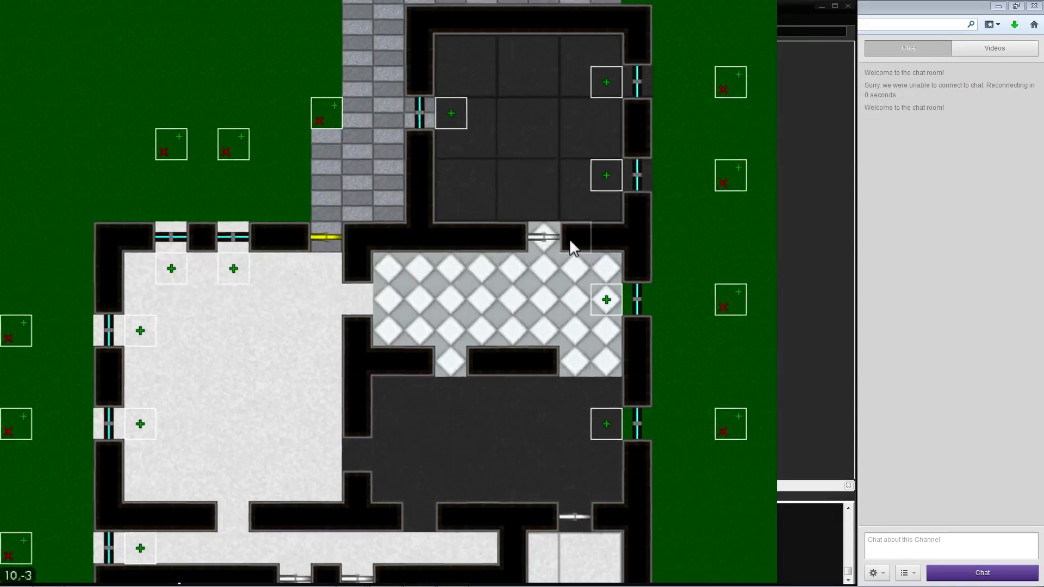
# Select the trigger below the walled-in zombie west of the house and connect it to the triggers outside the white room's west windows
pyautogui.press('a')
pyautogui.press('s')
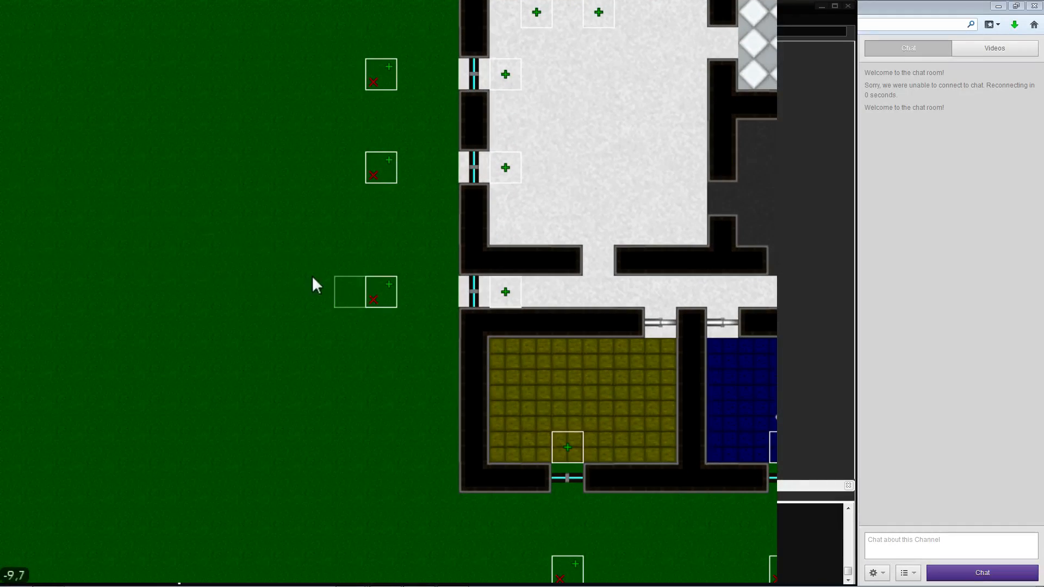
pyautogui.press('a')
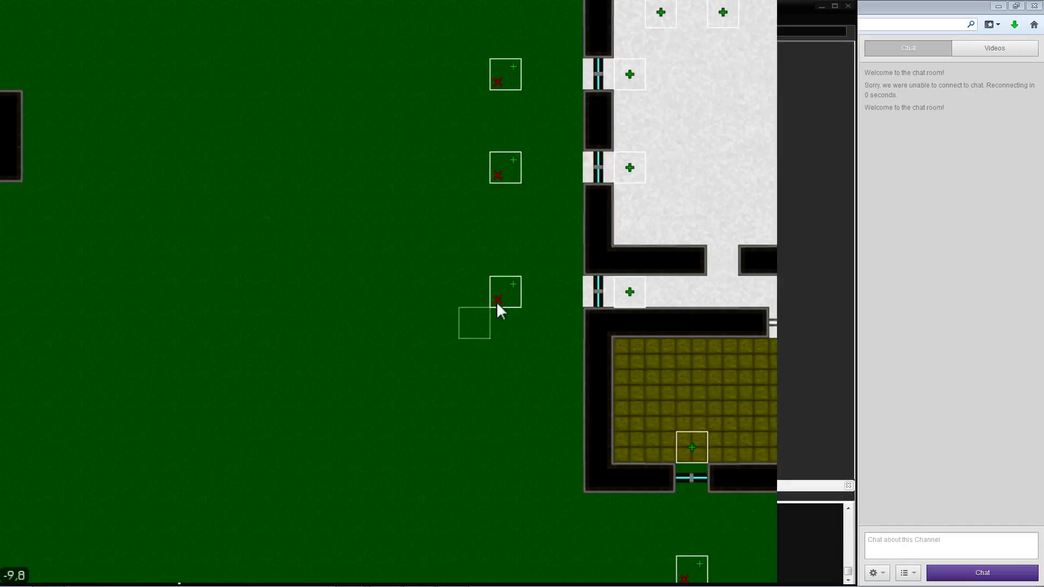
pyautogui.press('a')
pyautogui.press('w')
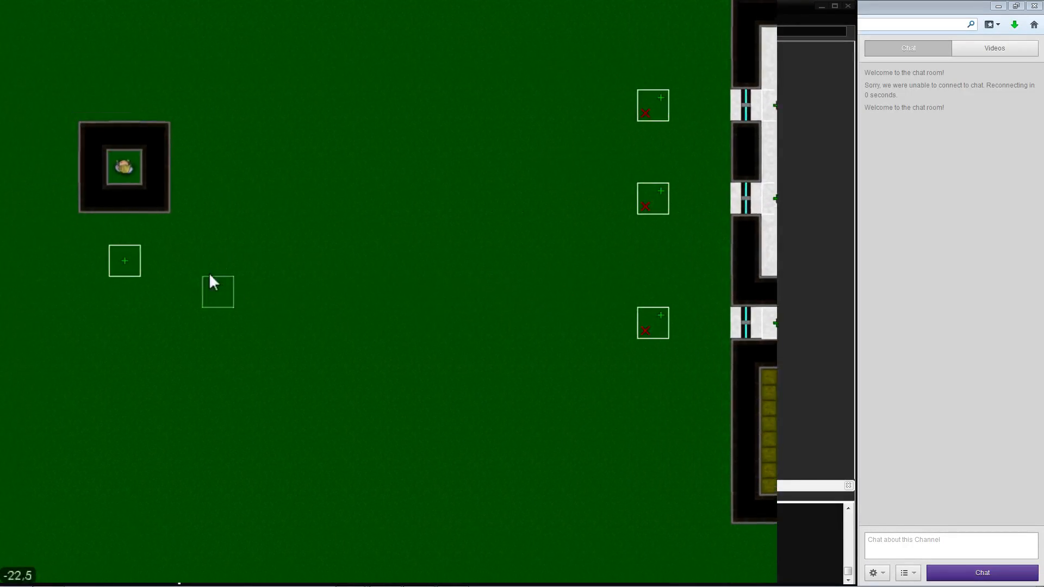
pyautogui.click(135, 266)
pyautogui.press('d')
pyautogui.press('w')
pyautogui.click(549, 299)
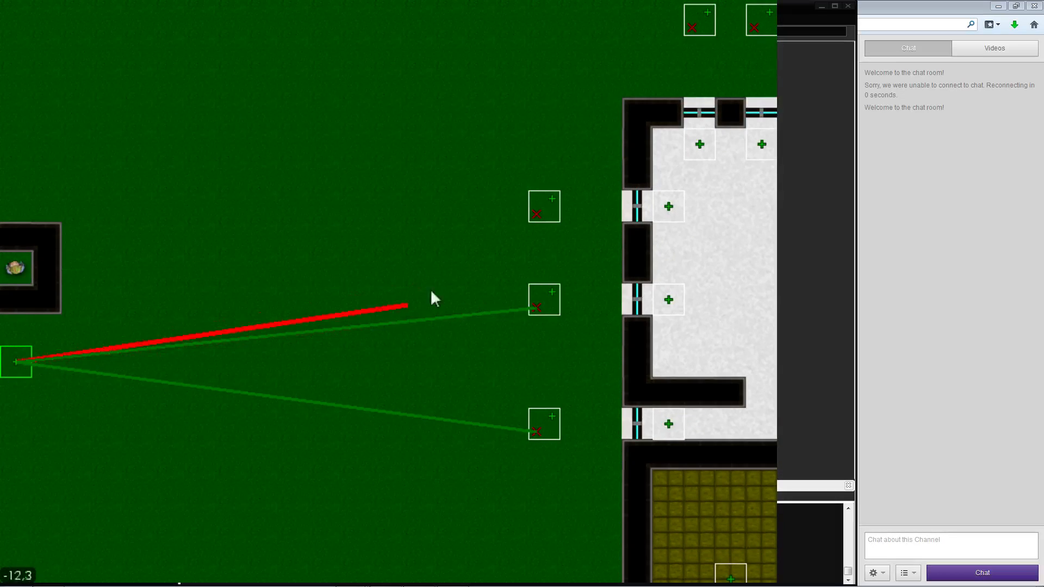
pyautogui.click(557, 213)
# Connect the zombie's trigger to the two triggers outside the north windows and the one beside the stone path
pyautogui.press('d')
pyautogui.press('w')
pyautogui.click(550, 150)
pyautogui.press('d')
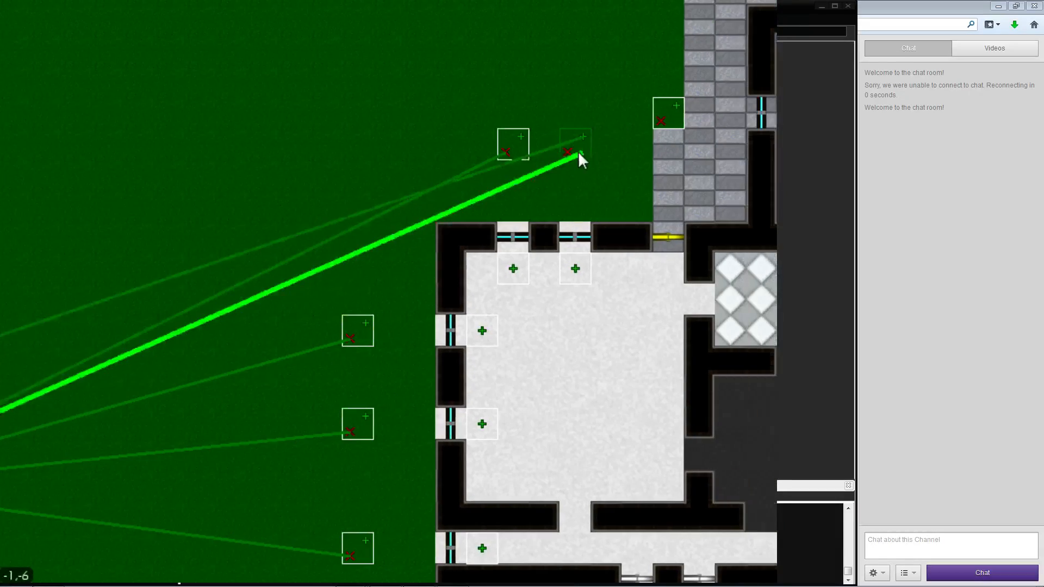
pyautogui.click(578, 151)
pyautogui.press('d')
pyautogui.press('w')
pyautogui.click(620, 139)
# Connect the zombie's trigger to the four triggers outside the house's east windows
pyautogui.press('d')
pyautogui.press('w')
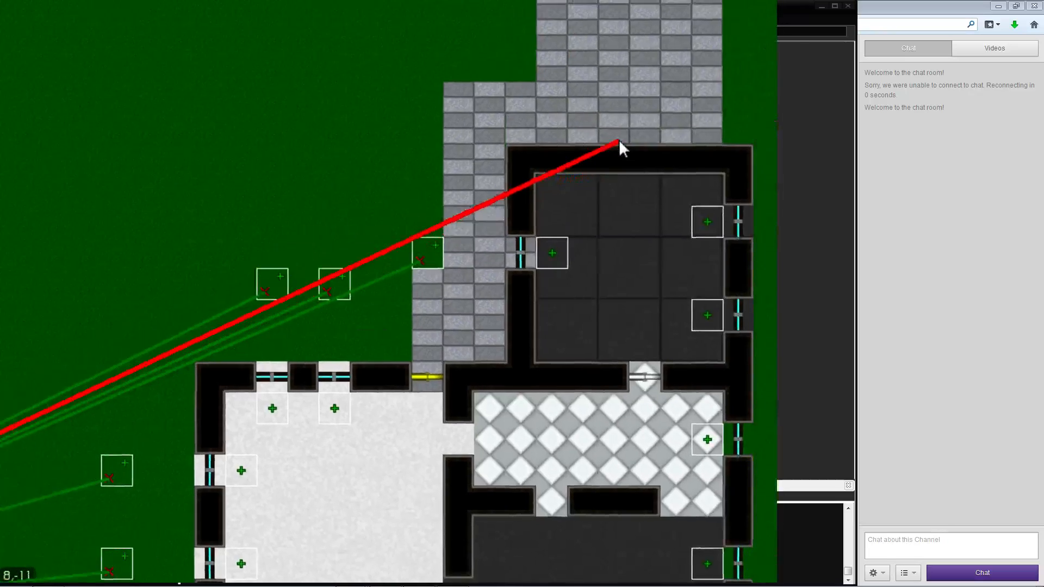
pyautogui.press('d')
pyautogui.press('w')
pyautogui.click(672, 267)
pyautogui.press('s')
pyautogui.click(677, 302)
pyautogui.press('s')
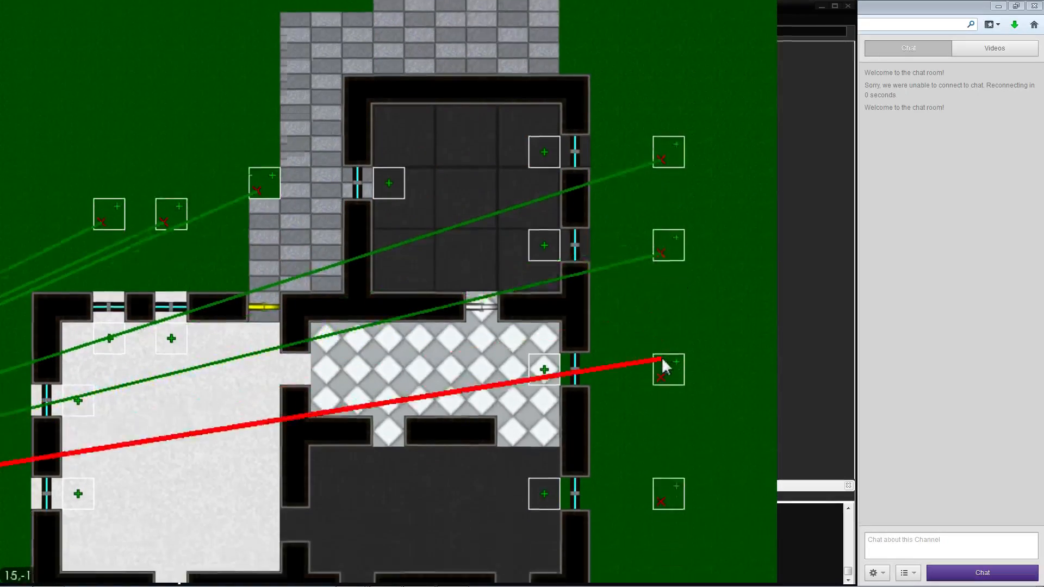
pyautogui.click(664, 366)
pyautogui.press('s')
pyautogui.click(675, 380)
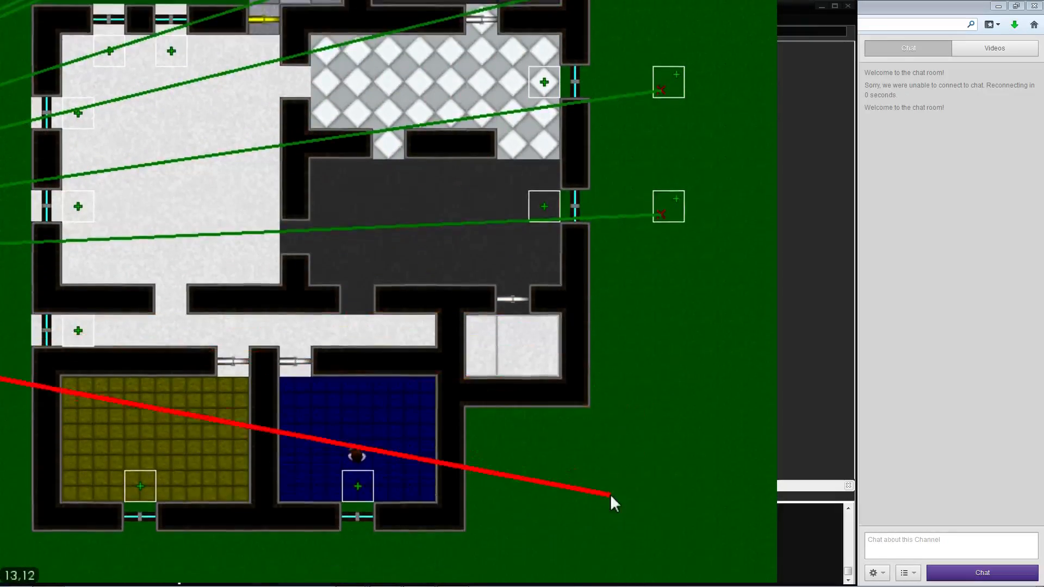
# Connect the zombie's trigger to the triggers south of the blue and yellow rooms, and pick the one outside the corridor's west window
pyautogui.press('s')
pyautogui.press('a')
pyautogui.click(472, 469)
pyautogui.press('a')
pyautogui.press('s')
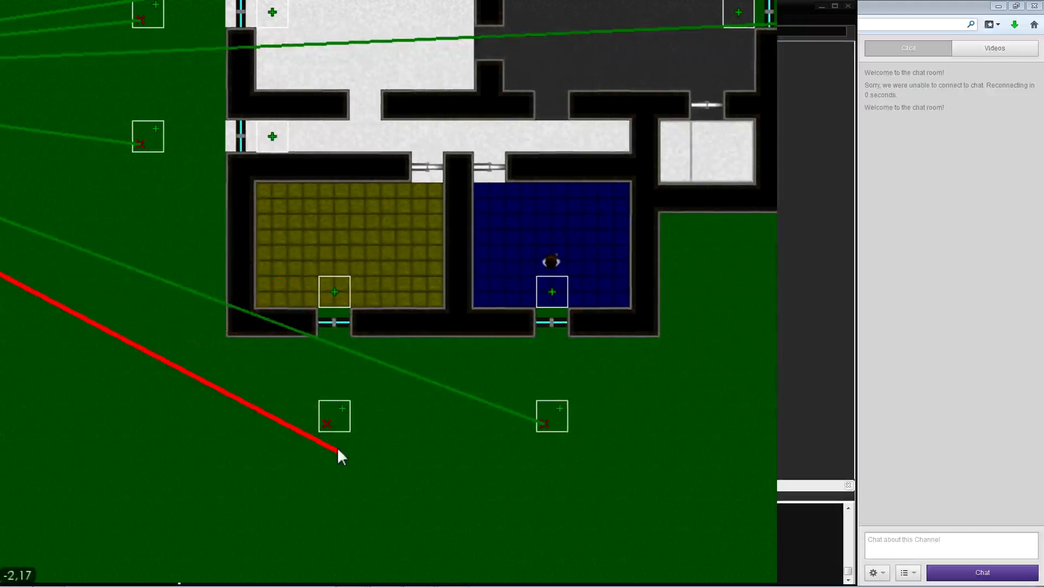
pyautogui.click(337, 420)
pyautogui.press('a')
pyautogui.press('w')
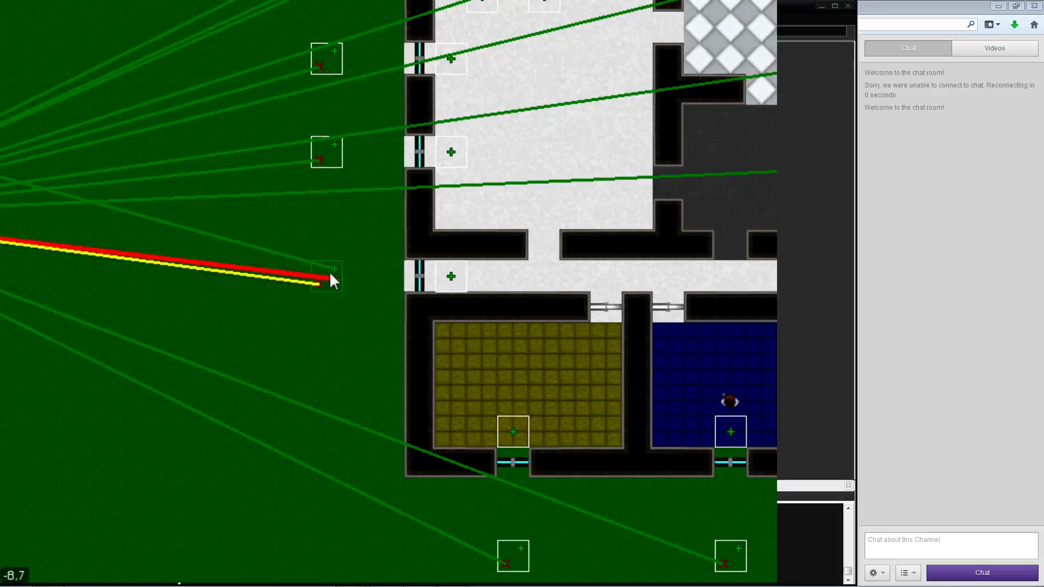
pyautogui.click(330, 277)
# Review the selected trigger's connections around the north, east and south sides of the house, and deselect it
pyautogui.press('a')
pyautogui.press('d')
pyautogui.press('w')
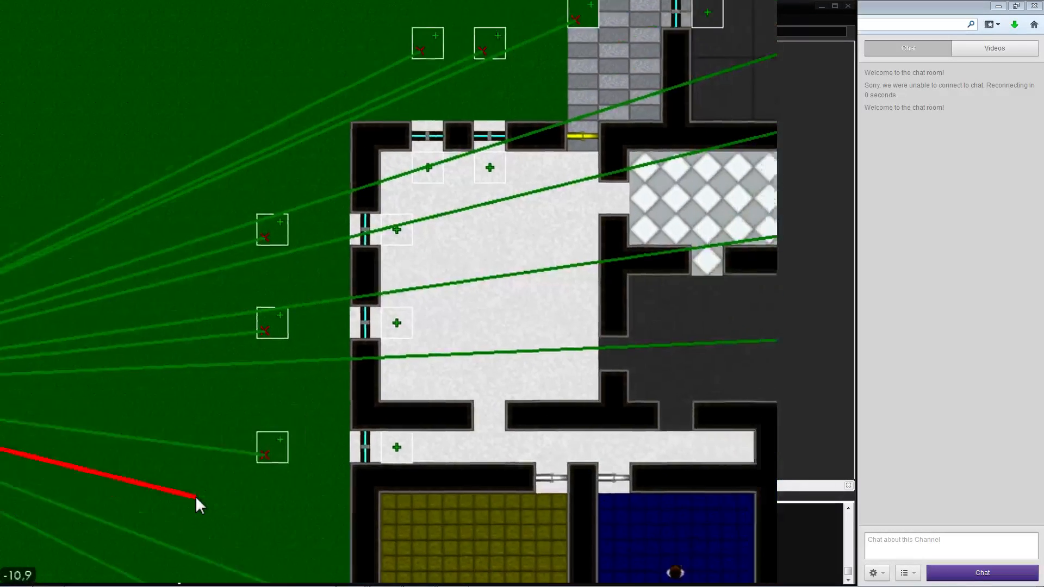
pyautogui.press('d')
pyautogui.press('w')
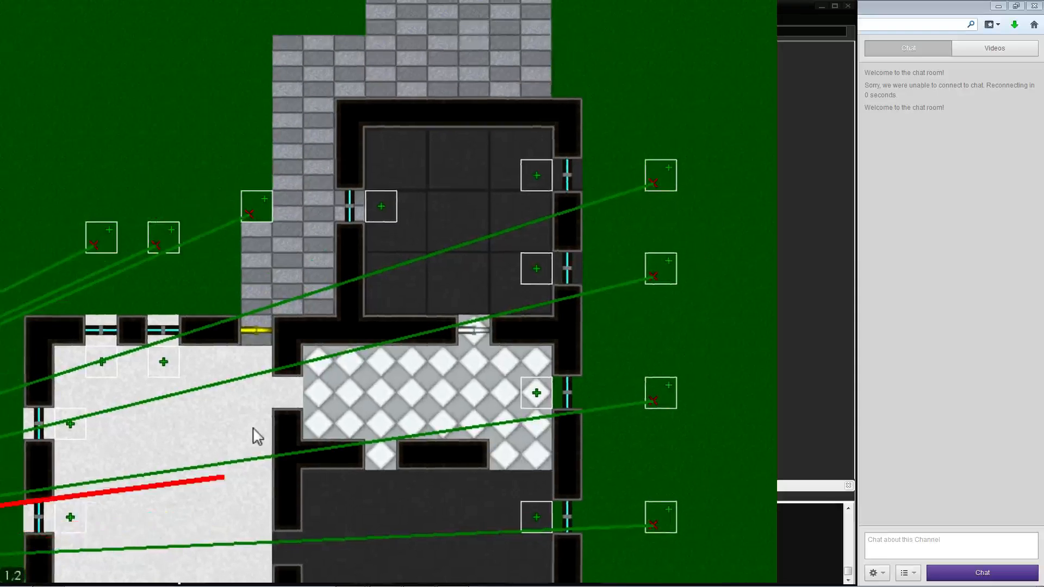
pyautogui.press('s')
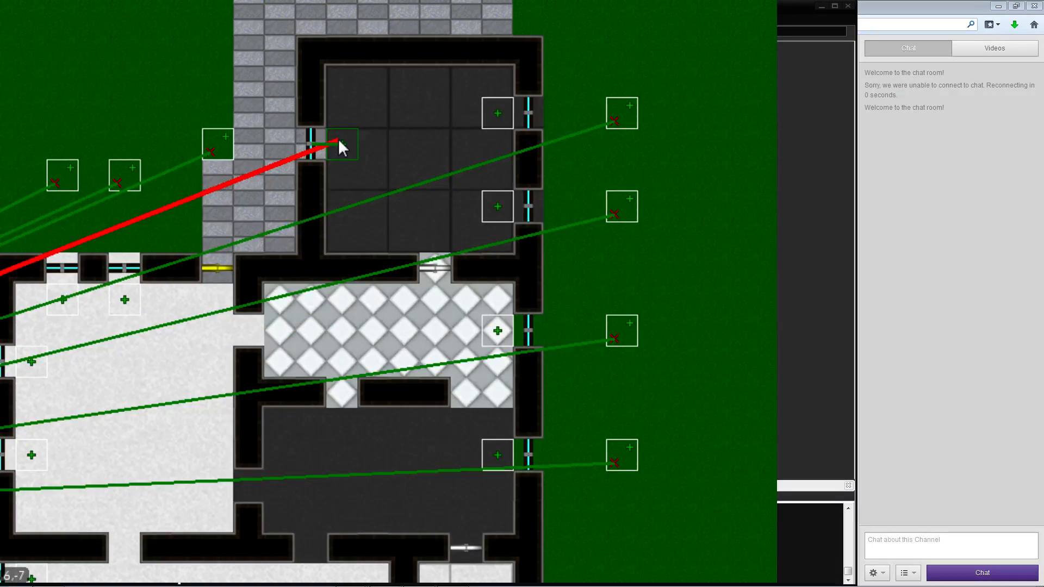
pyautogui.press('d')
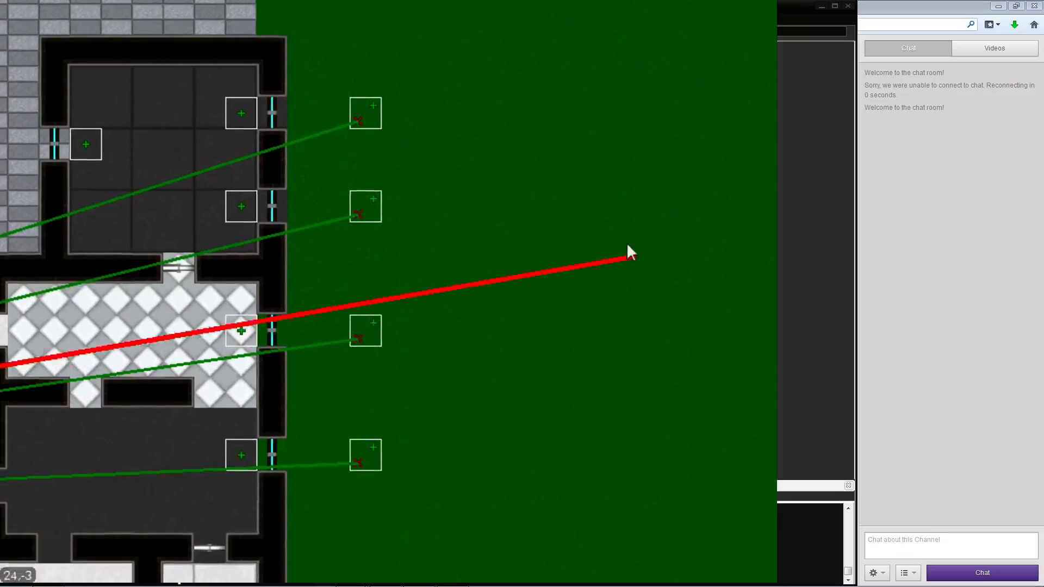
pyautogui.press('w')
pyautogui.press('a')
pyautogui.press('s')
pyautogui.press('a')
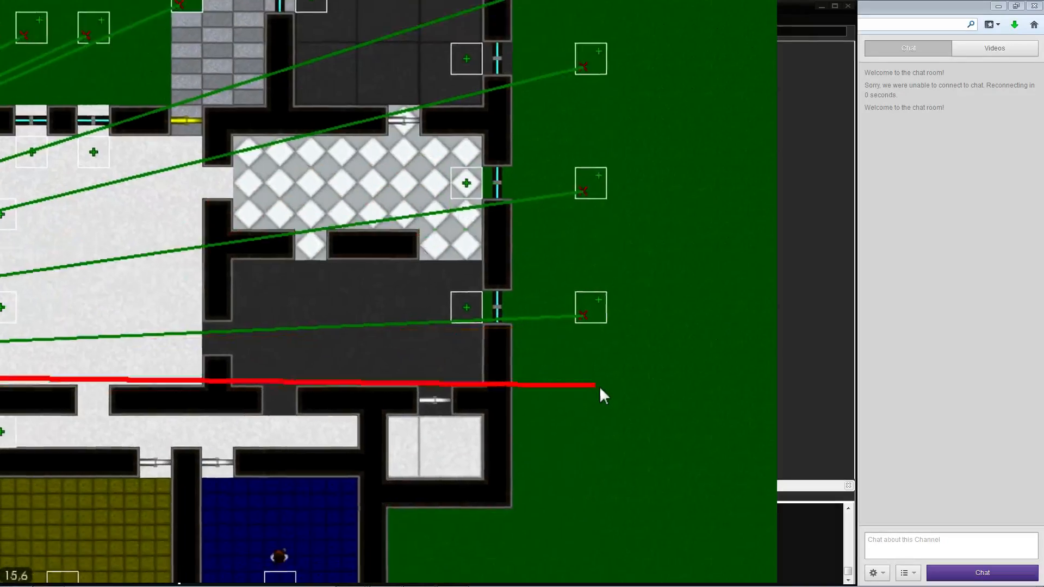
pyautogui.press('s')
pyautogui.press('a')
pyautogui.rightClick(252, 390)
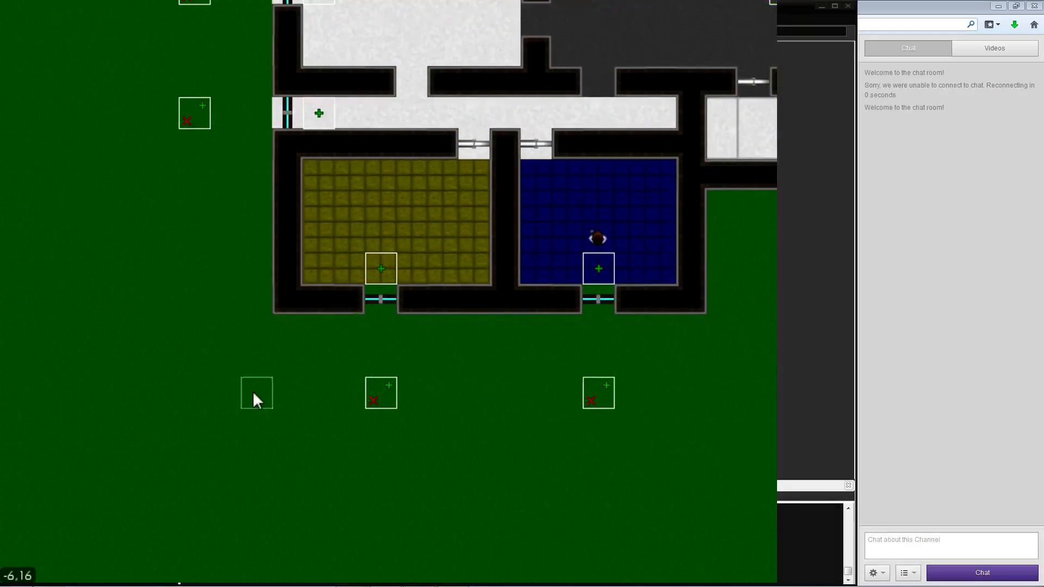
# Display all trigger connections in the level and examine how they link to the triggers around the house
pyautogui.press('w')
pyautogui.press('a')
pyautogui.press('s')
pyautogui.press('d')
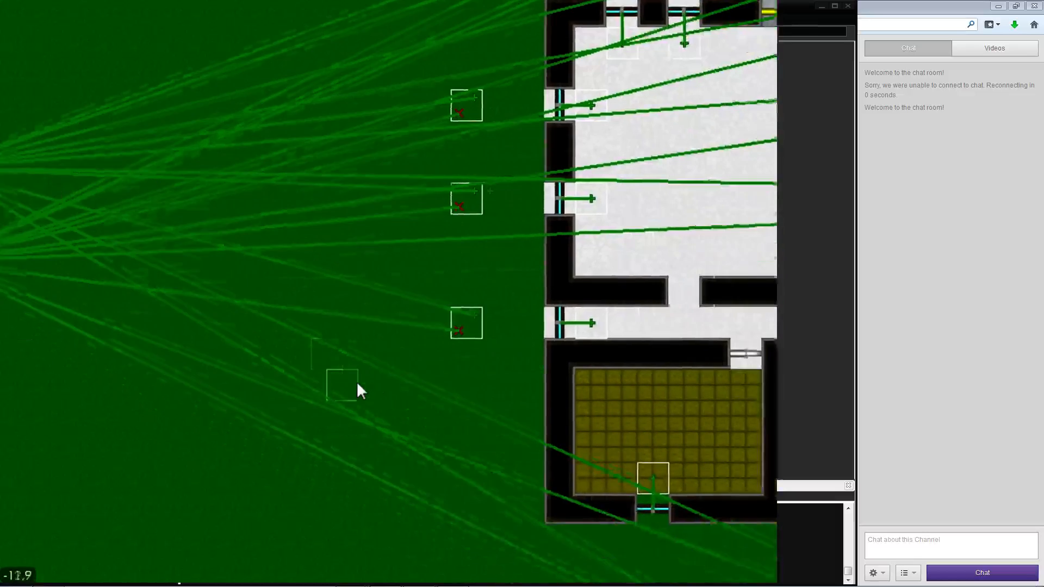
pyautogui.press('d')
pyautogui.press('w')
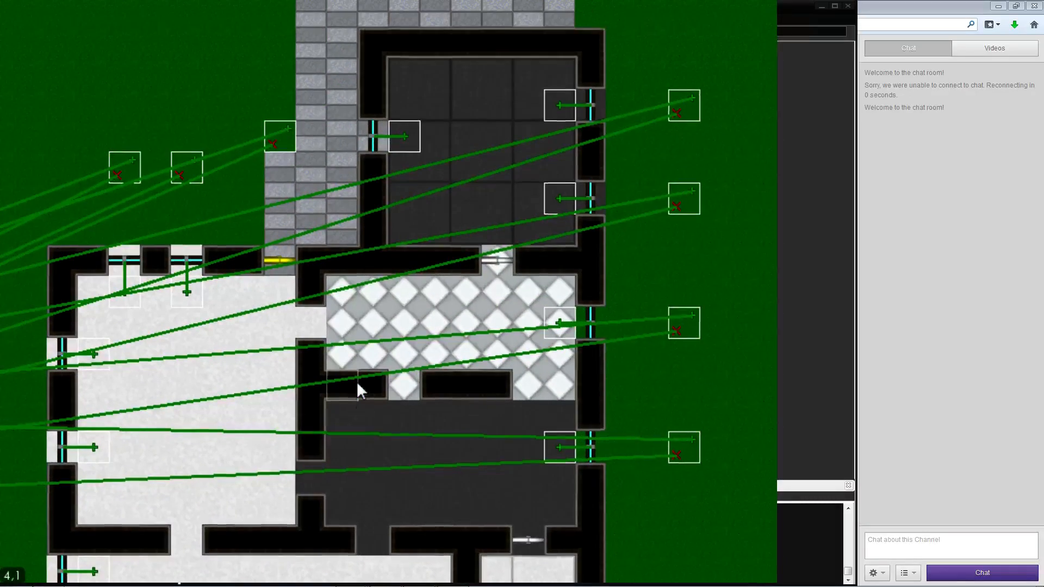
pyautogui.press('w')
pyautogui.press('a')
pyautogui.press('d')
pyautogui.press('a')
pyautogui.press('s')
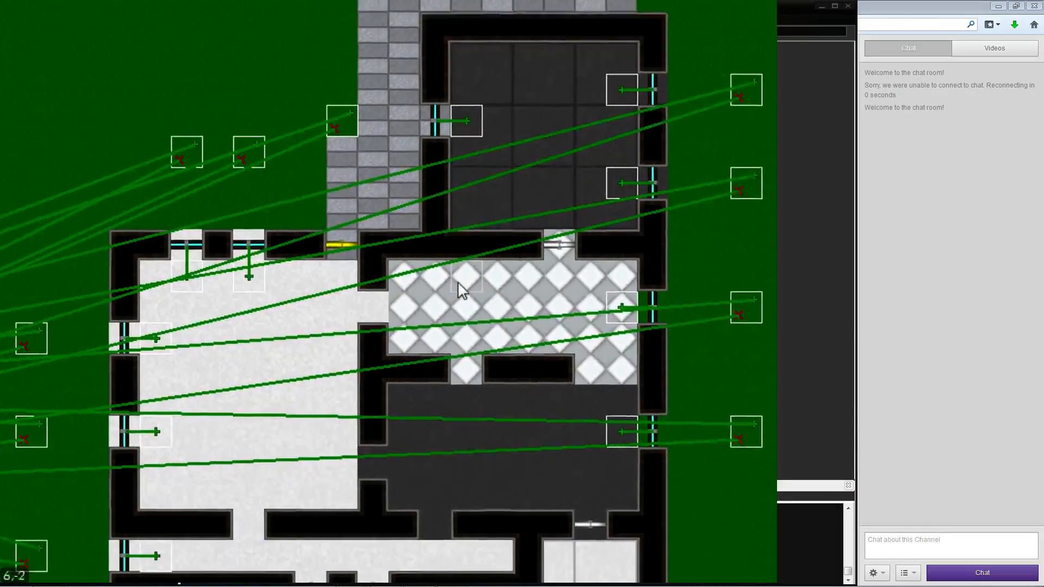
pyautogui.press('s')
pyautogui.press('w')
pyautogui.press('a')
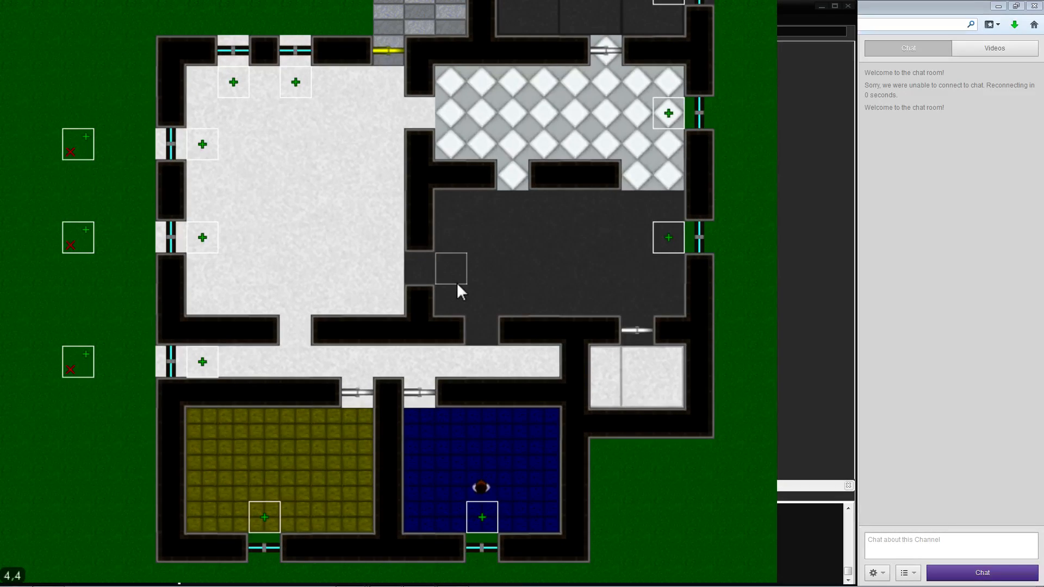
# Create a Timer trigger southwest of the trigger outside the corridor's west window, with a duration of 1
pyautogui.press('a')
pyautogui.press('s')
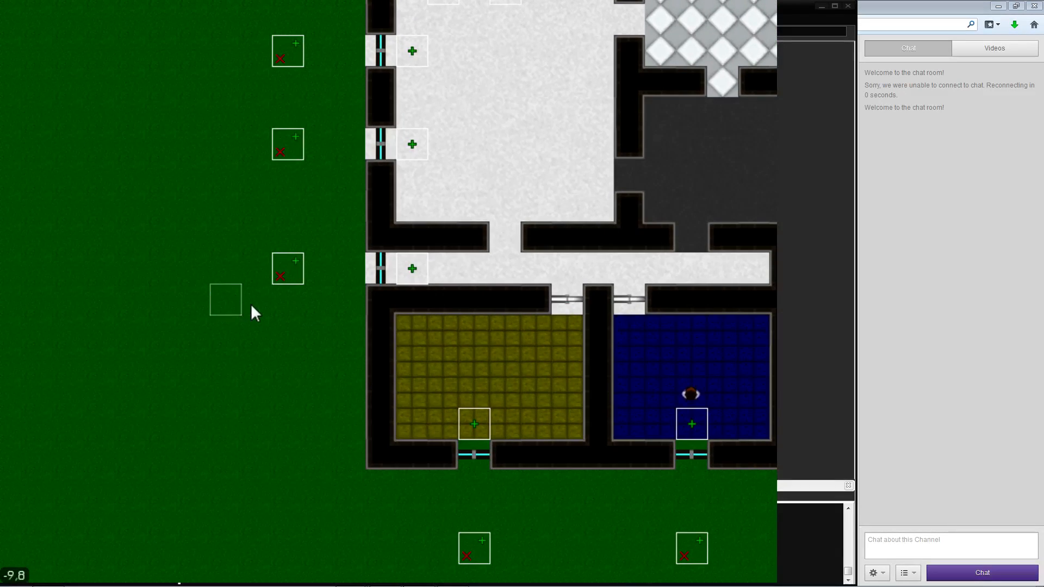
pyautogui.click(227, 308)
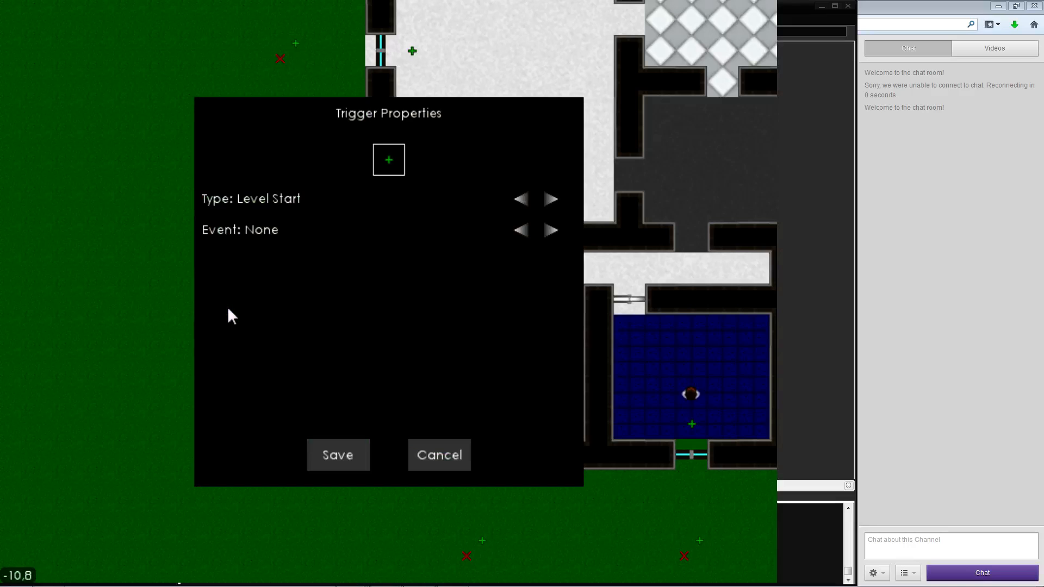
pyautogui.click(552, 199)
pyautogui.click(552, 199)
pyautogui.click(552, 199)
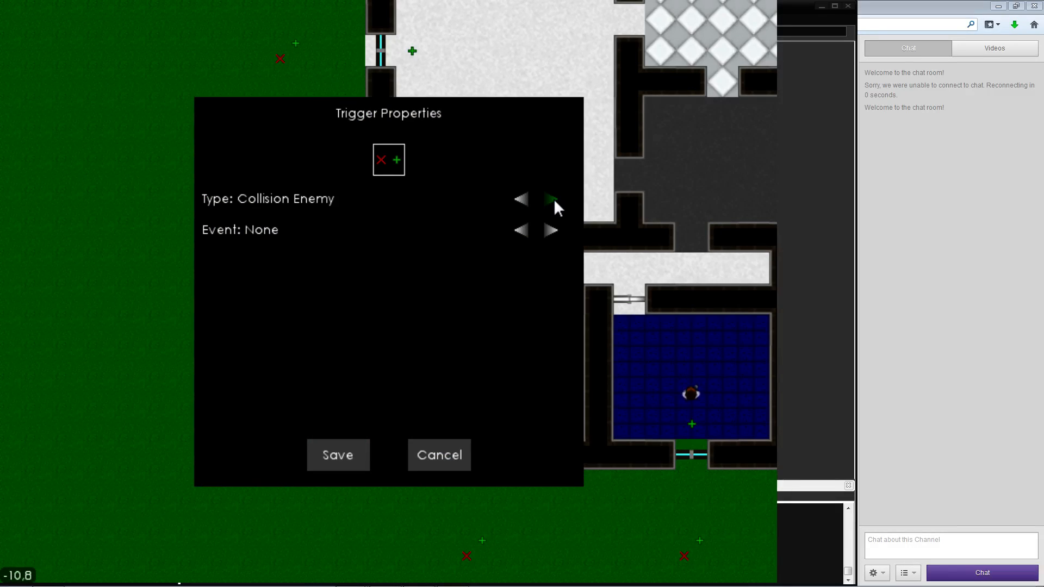
pyautogui.click(552, 199)
pyautogui.click(552, 200)
pyautogui.click(552, 200)
pyautogui.click(552, 200)
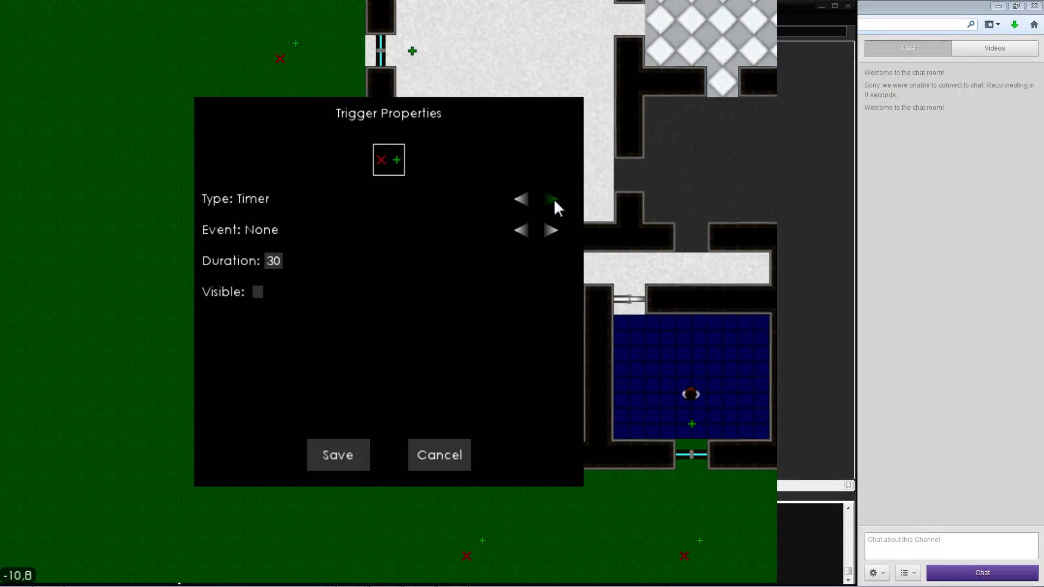
pyautogui.click(287, 260)
pyautogui.press('BackSpace')
pyautogui.press('BackSpace')
pyautogui.write('1')
pyautogui.press('Return')
# Set the new Timer trigger's event to Stop Timer and save its properties
pyautogui.click(519, 230)
pyautogui.click(547, 234)
pyautogui.click(548, 234)
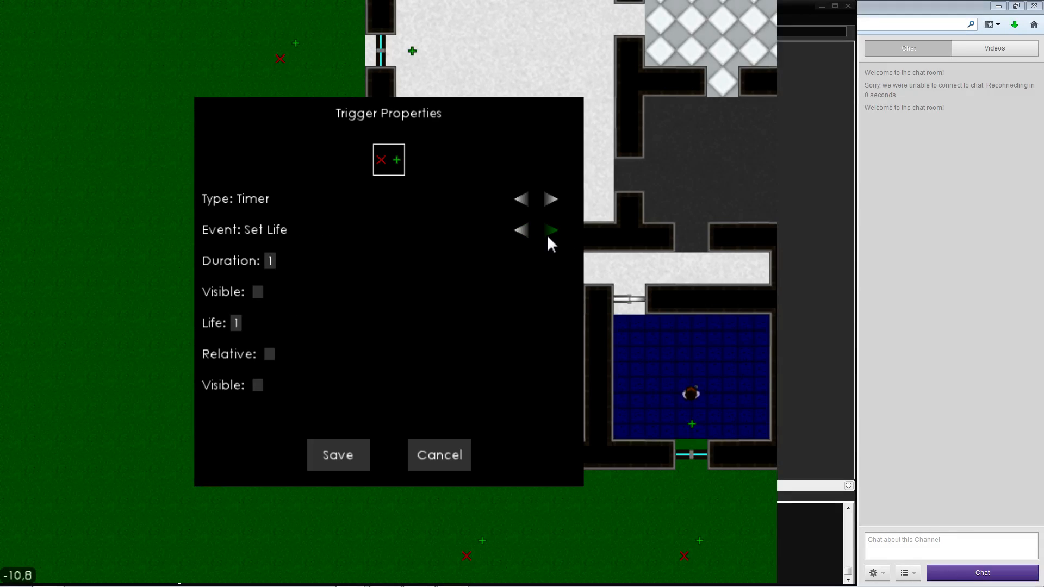
pyautogui.click(548, 235)
pyautogui.click(546, 238)
pyautogui.click(546, 238)
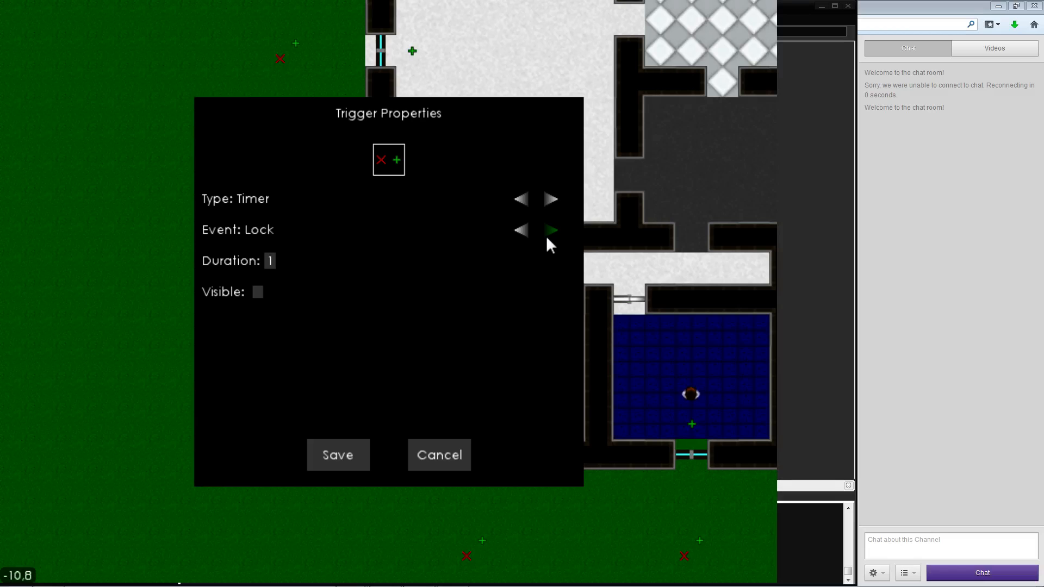
pyautogui.click(546, 238)
pyautogui.click(546, 238)
pyautogui.click(546, 236)
pyautogui.click(546, 236)
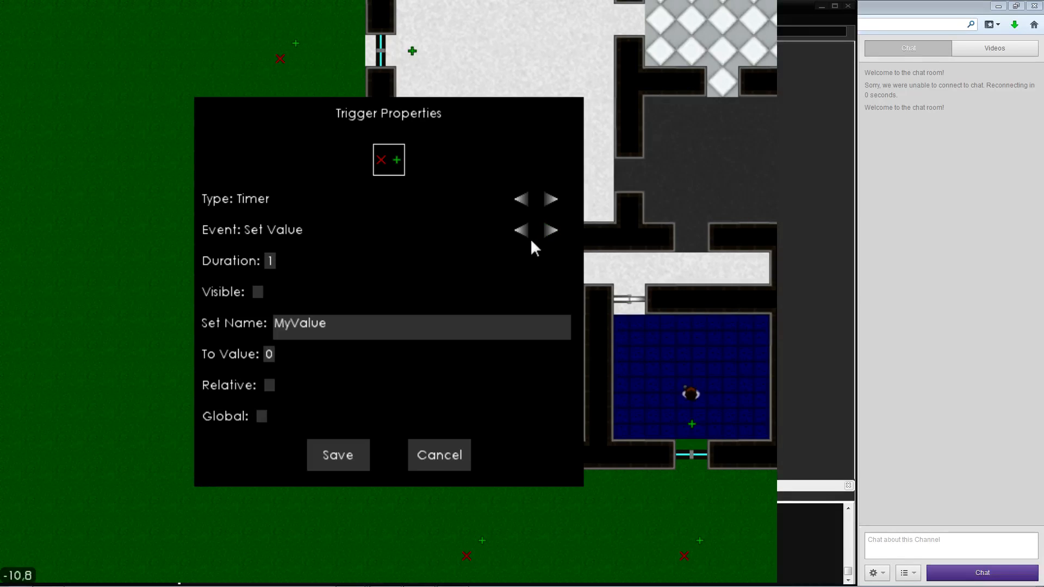
pyautogui.click(523, 234)
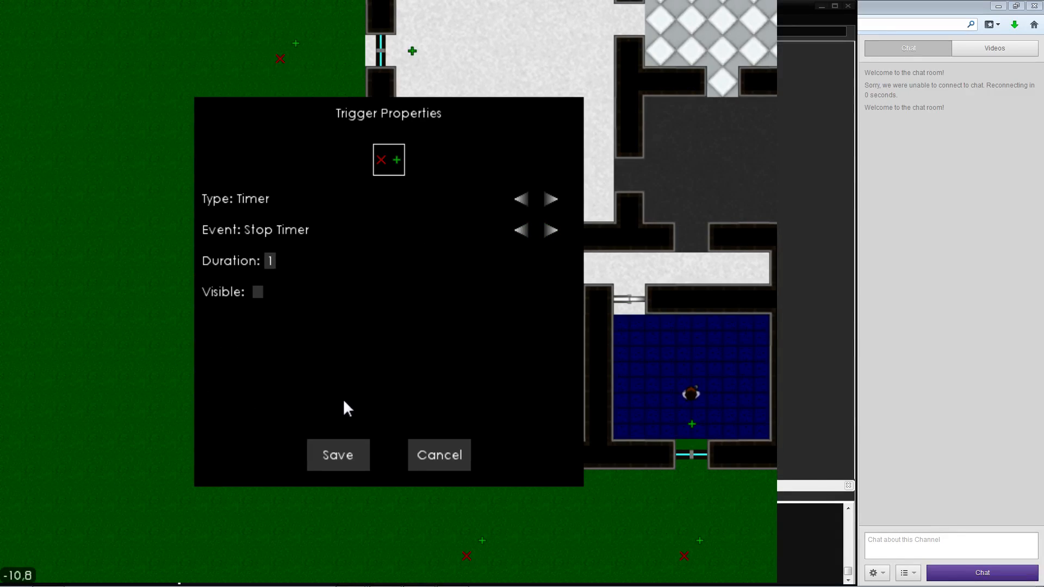
pyautogui.click(329, 448)
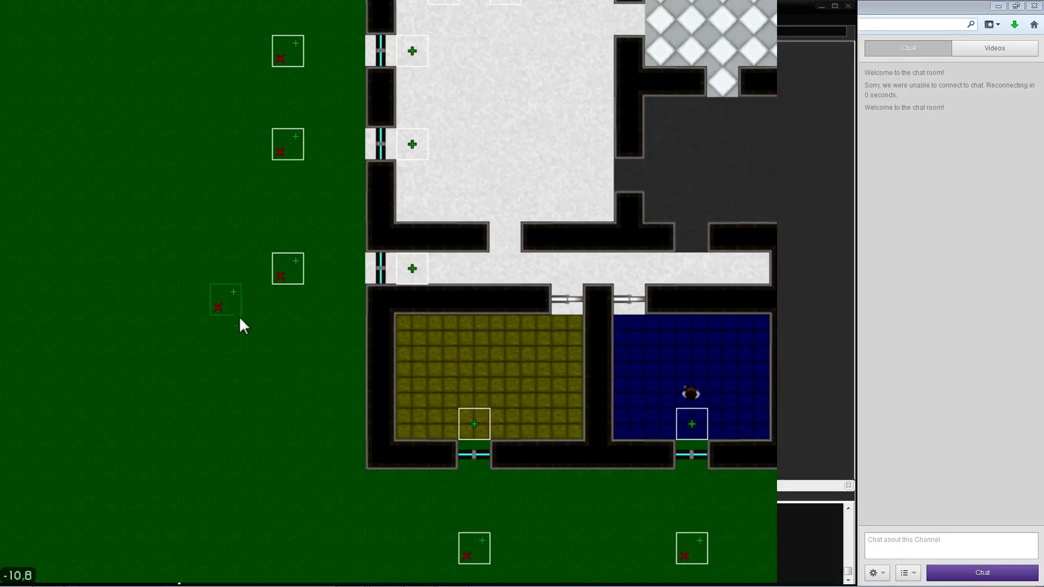
# Create a NOT trigger two tiles below the corridor window's outside trigger, with the event Stop Timer, and save it
pyautogui.click(286, 334)
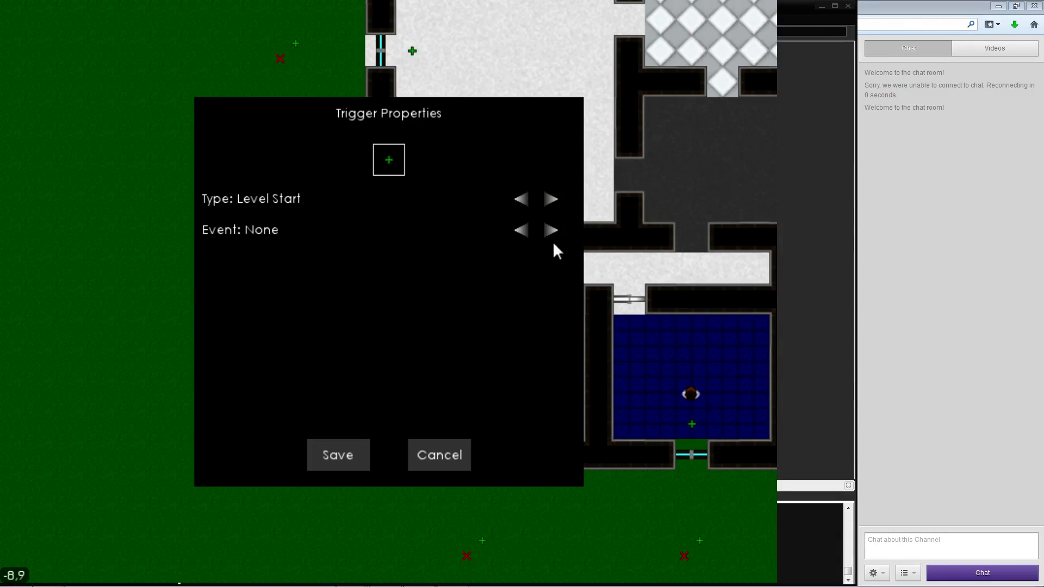
pyautogui.click(558, 199)
pyautogui.click(559, 199)
pyautogui.click(559, 199)
pyautogui.click(559, 199)
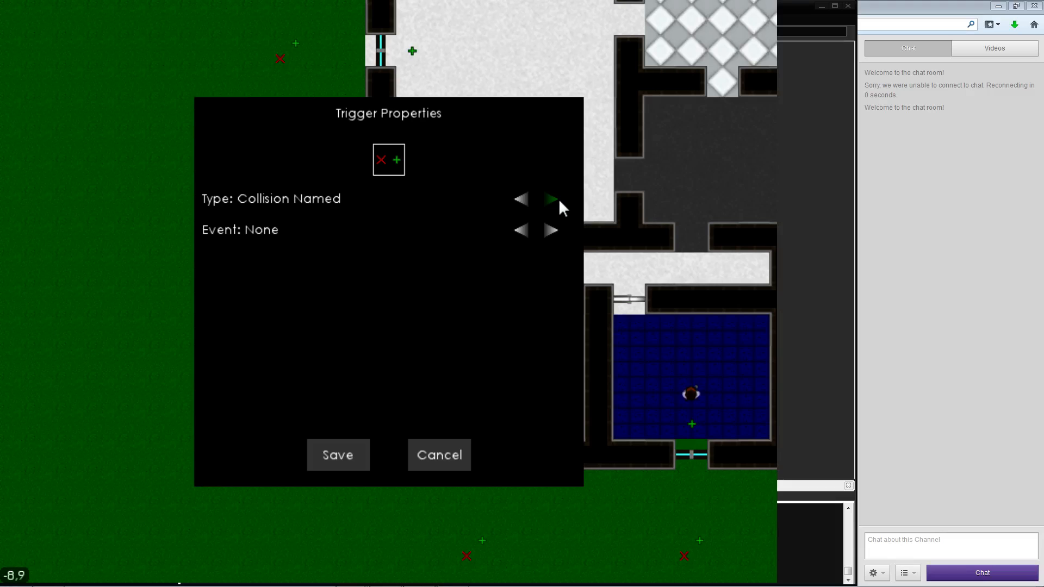
pyautogui.click(559, 198)
pyautogui.click(559, 199)
pyautogui.click(559, 199)
pyautogui.click(559, 199)
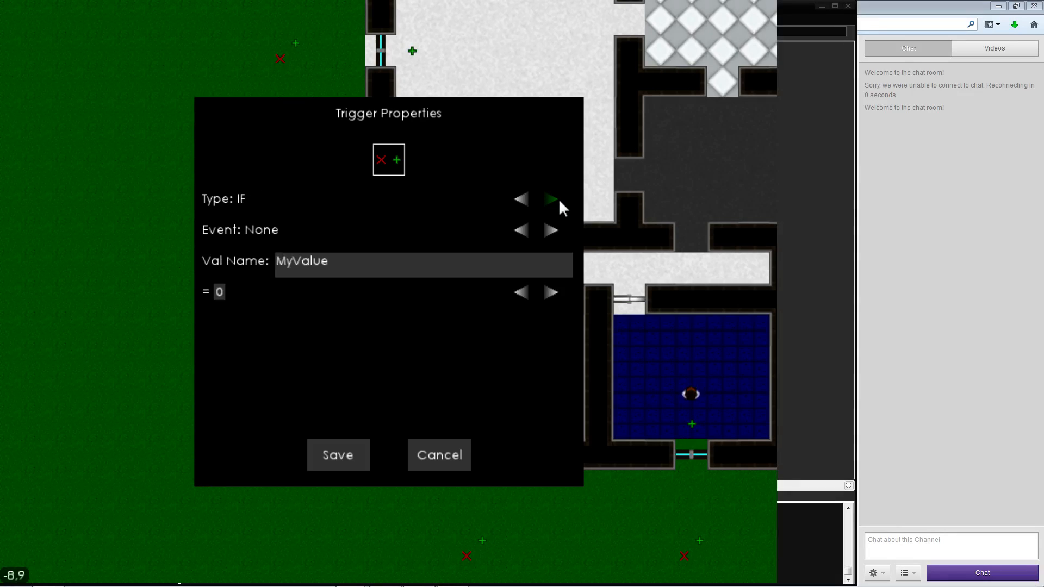
pyautogui.click(559, 199)
pyautogui.click(521, 233)
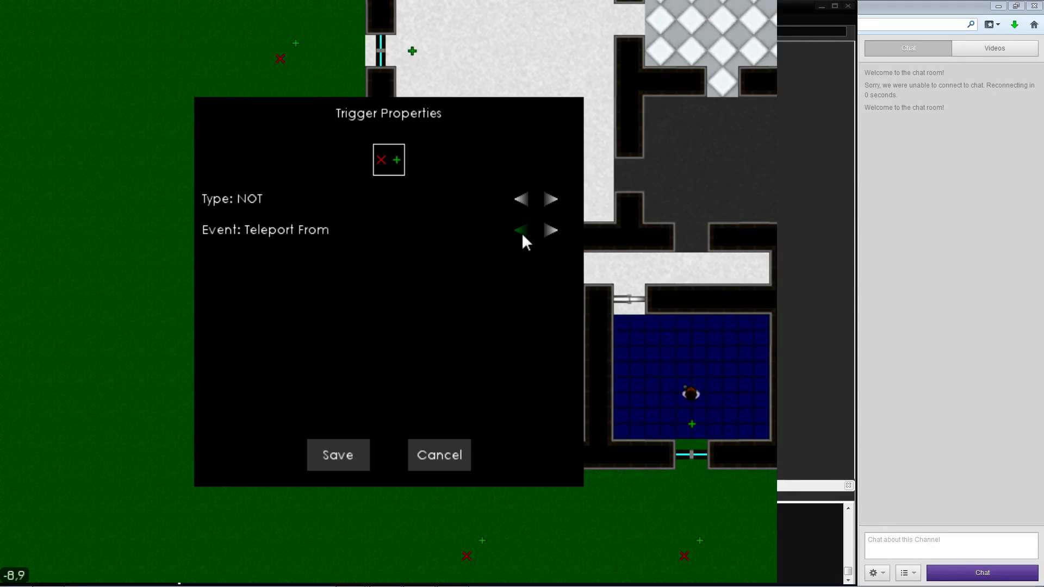
pyautogui.click(521, 233)
pyautogui.click(521, 232)
pyautogui.click(521, 233)
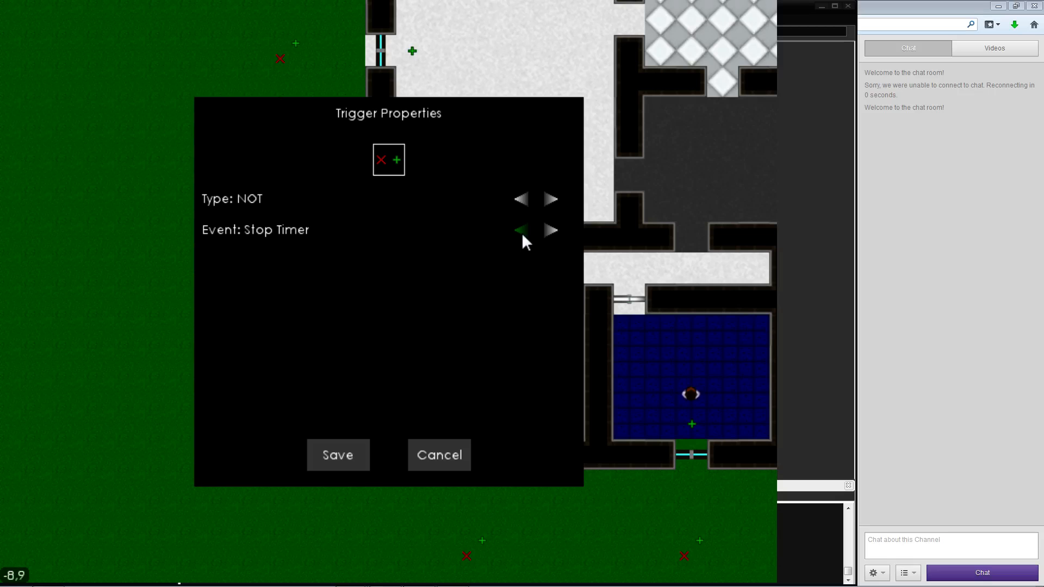
pyautogui.click(329, 456)
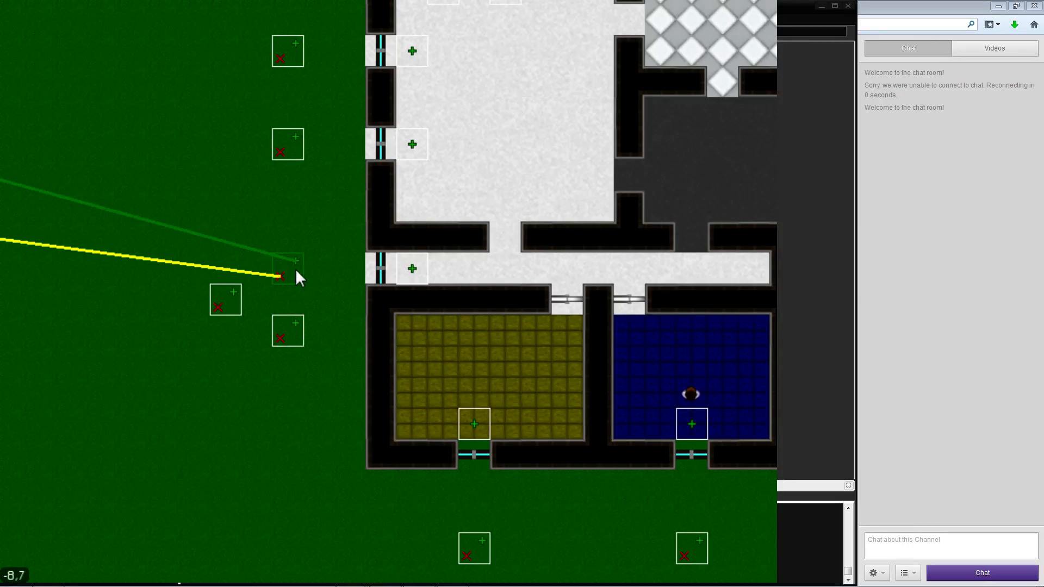
# Connect the corridor window's outside trigger to the NOT trigger, the NOT trigger to the timer, and the timer back to the window's trigger
pyautogui.moveTo(296, 270); pyautogui.dragTo(294, 329)
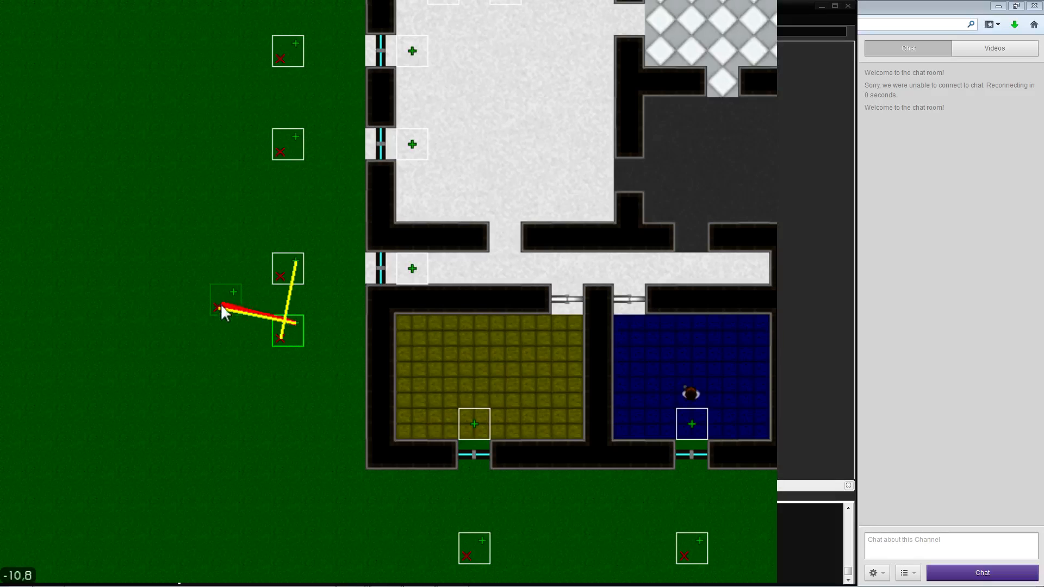
pyautogui.click(232, 289)
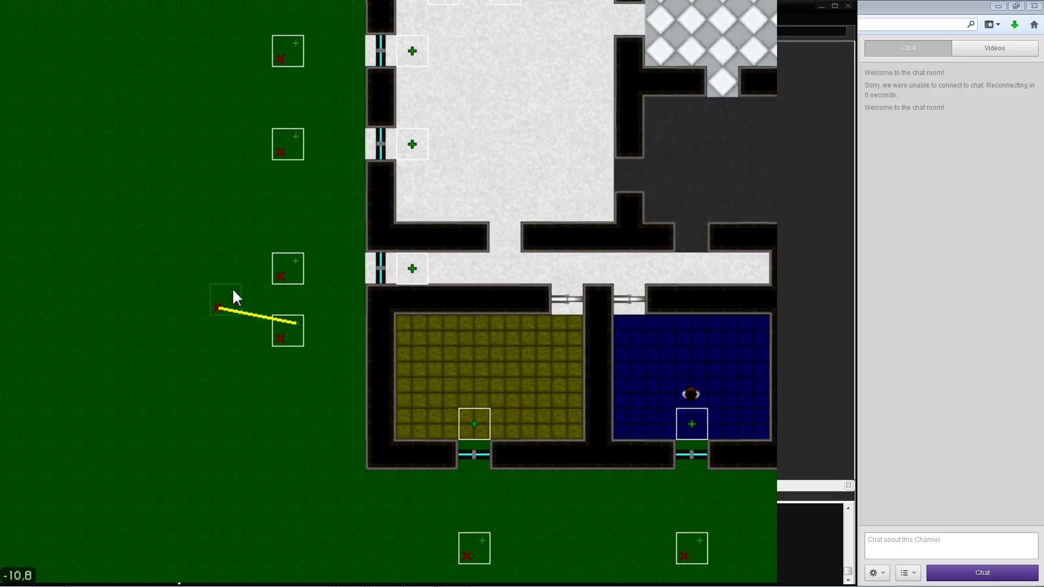
pyautogui.click(279, 276)
pyautogui.rightClick(247, 400)
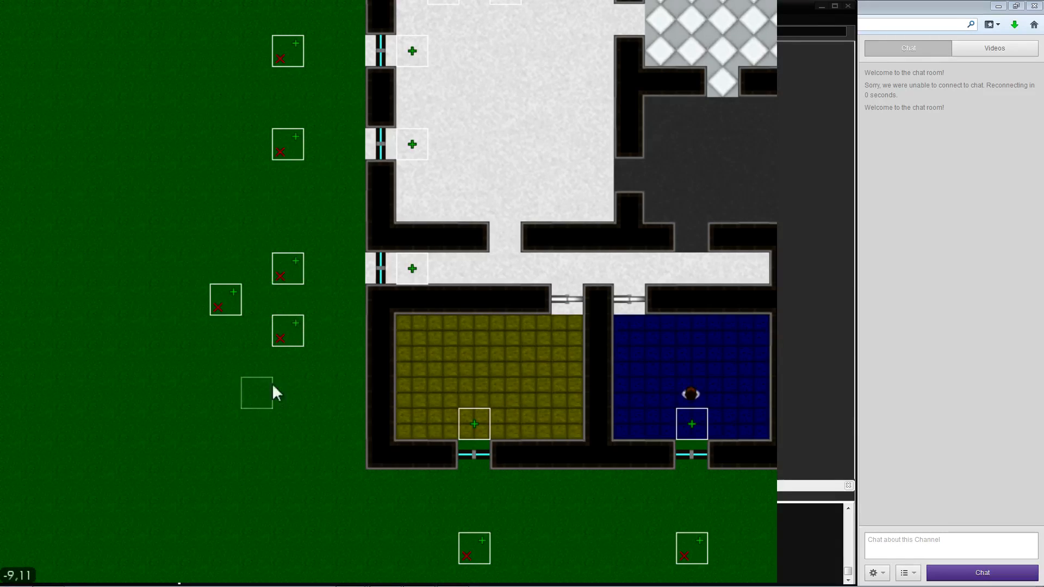
pyautogui.click(301, 277)
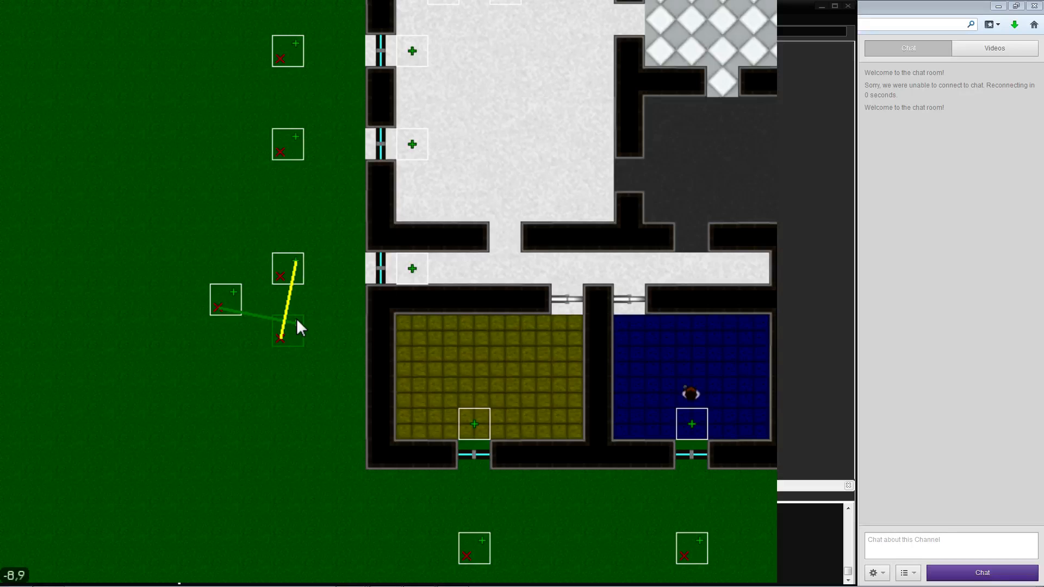
# Playtest the level by walking to the corridor's west window to watch the zombies attack it, and return to the editor
pyautogui.click(217, 31)
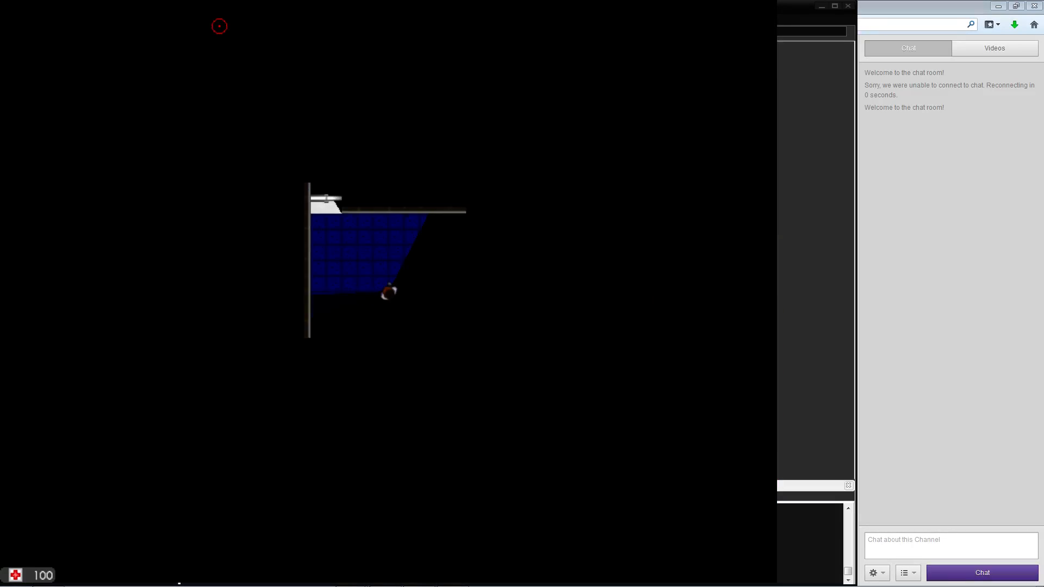
pyautogui.press('w')
pyautogui.press('a')
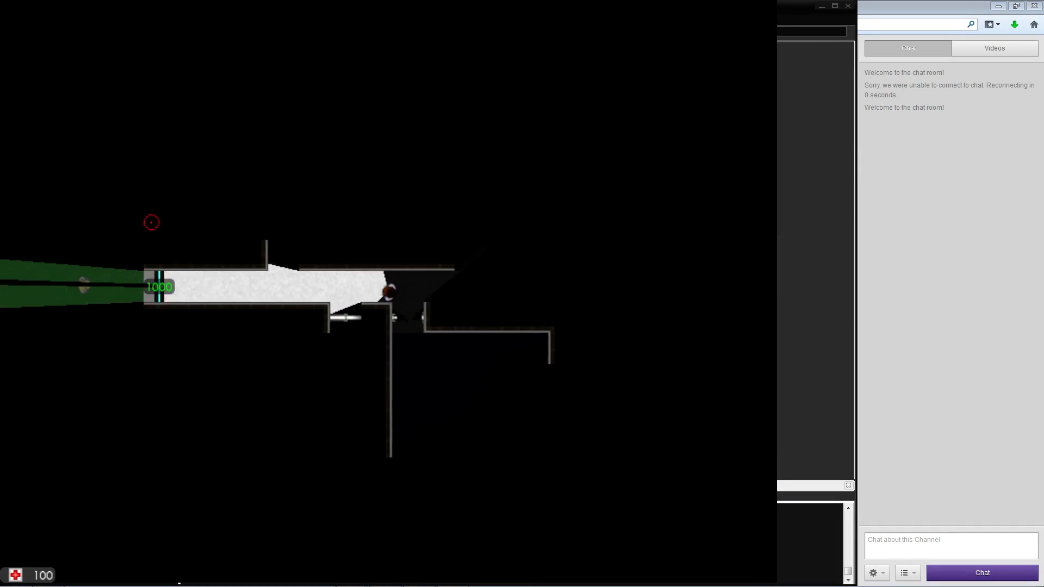
pyautogui.click(132, 229)
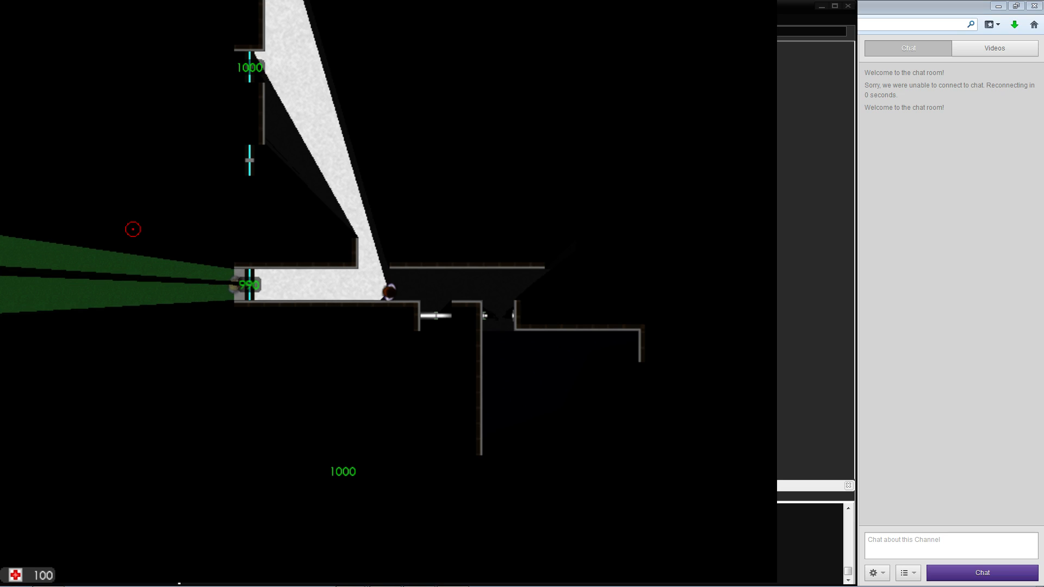
pyautogui.press('a')
pyautogui.press('a')
pyautogui.press('w')
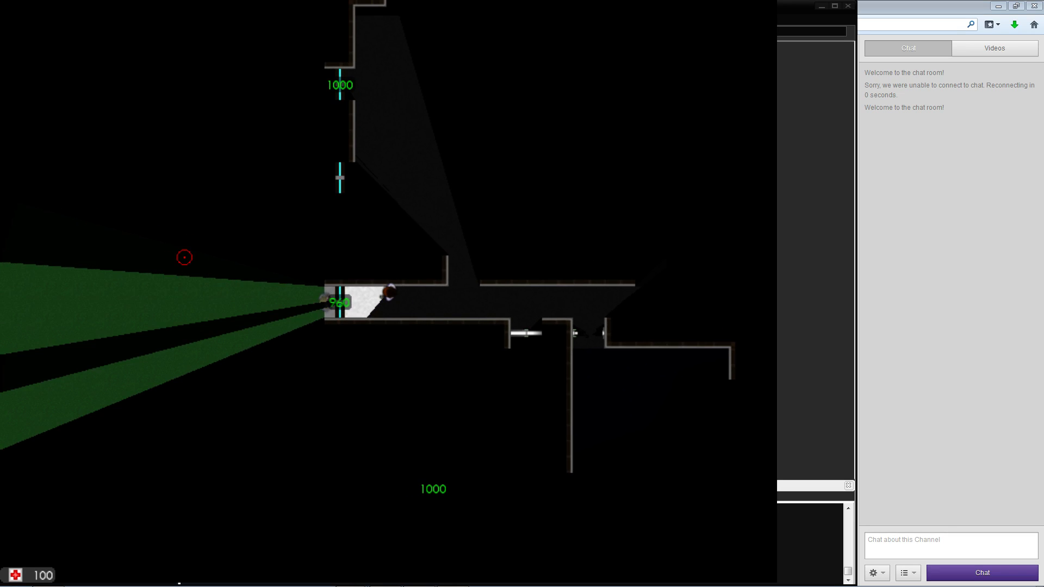
pyautogui.press('s')
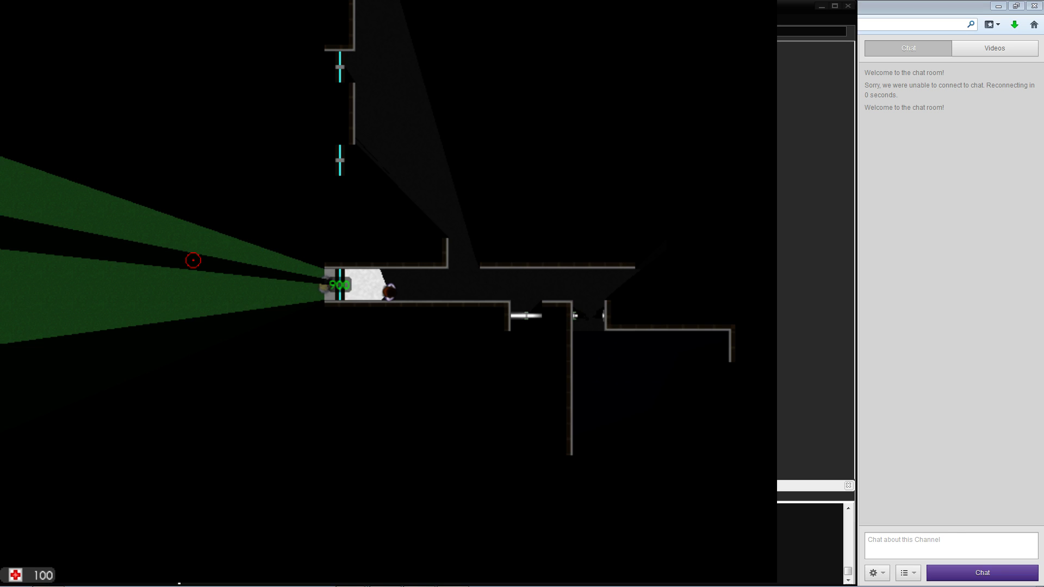
pyautogui.press('Escape')
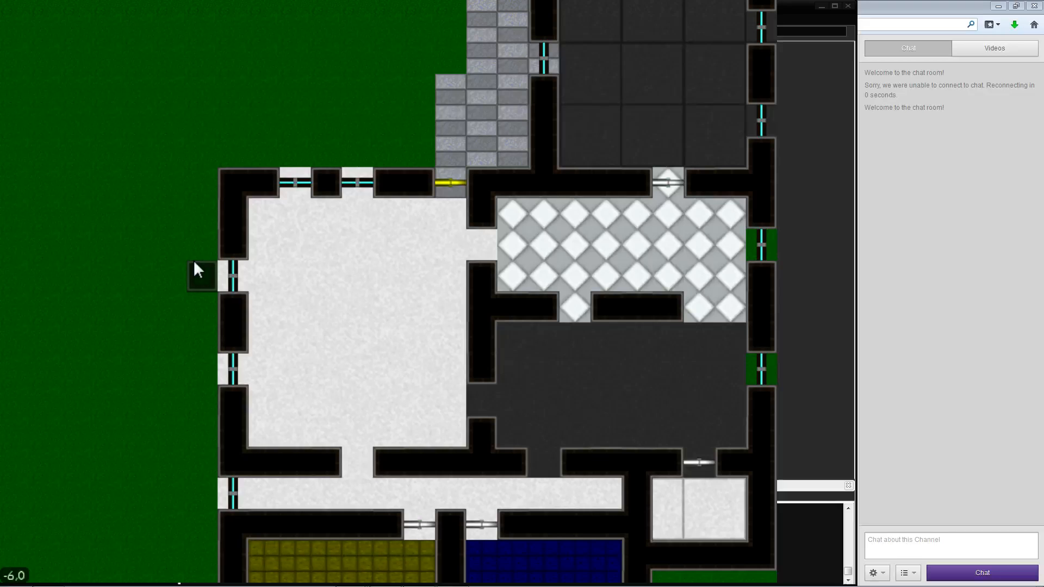
# Set the duration of the Timer trigger outside the corridor's west window to 3 and save its properties
pyautogui.press('a')
pyautogui.press('s')
pyautogui.press('e')
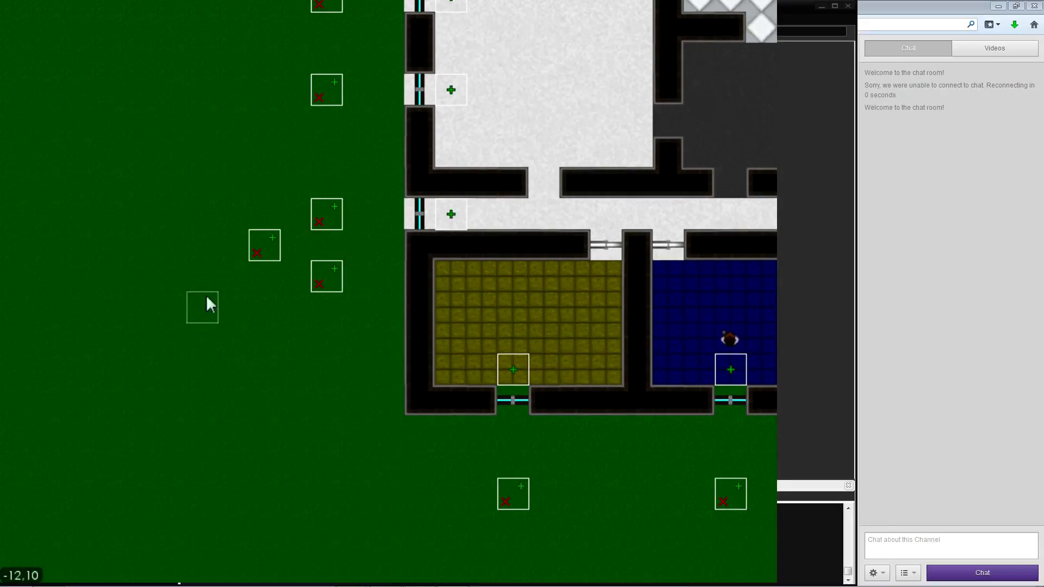
pyautogui.press('s')
pyautogui.press('w')
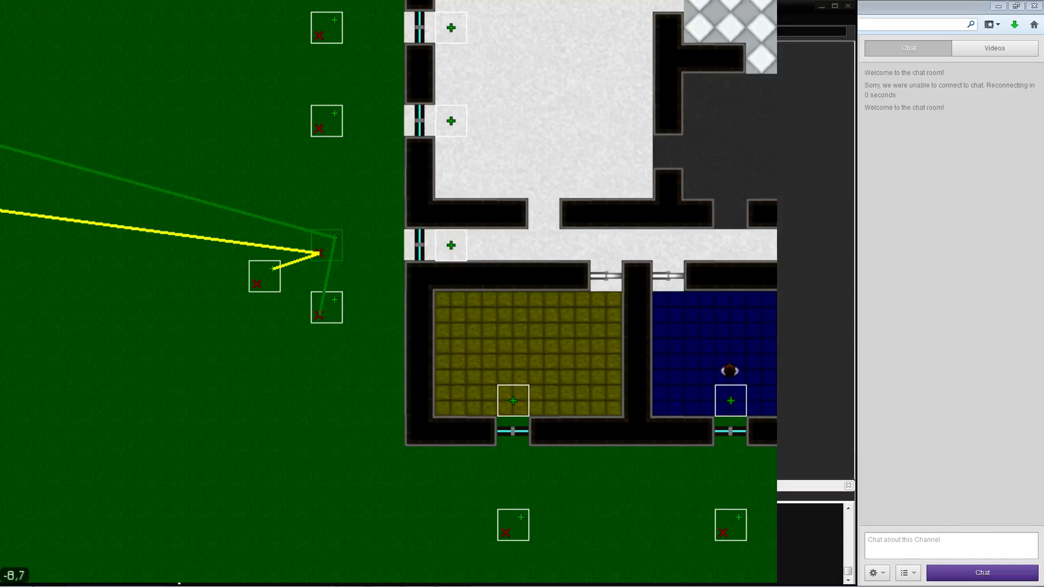
pyautogui.rightClick(335, 313)
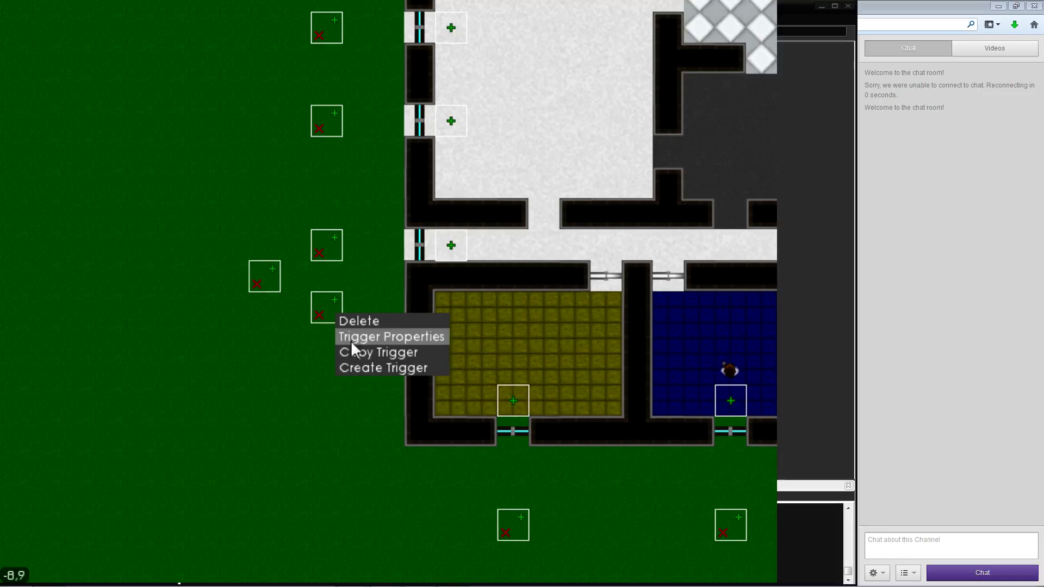
pyautogui.rightClick(263, 277)
pyautogui.click(271, 305)
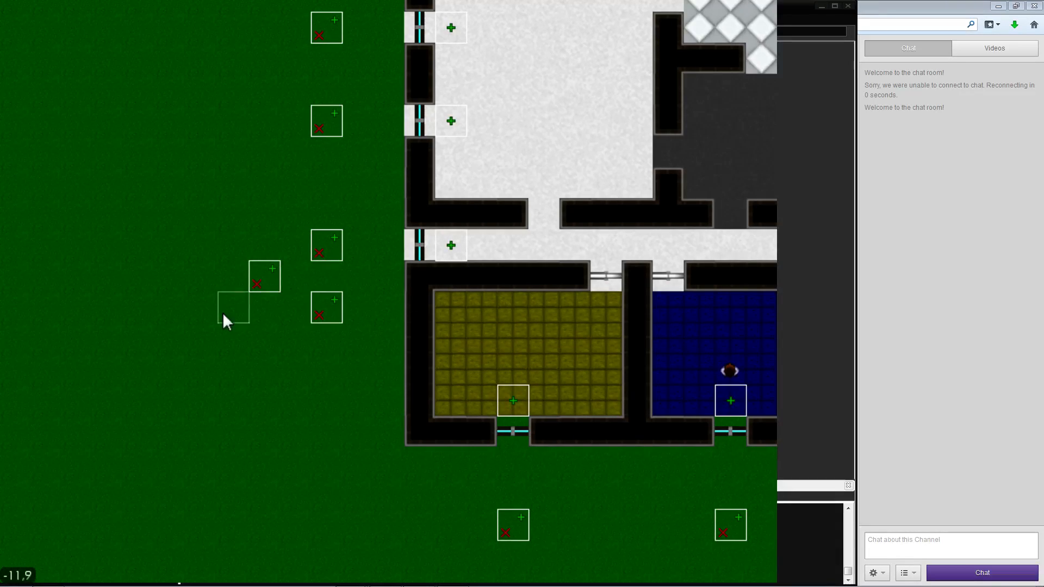
pyautogui.rightClick(256, 270)
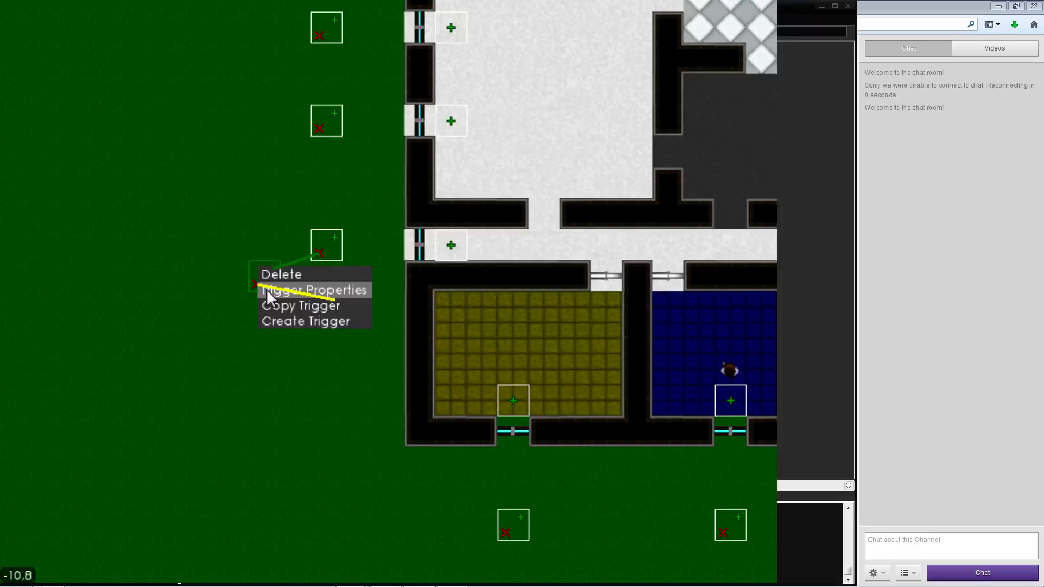
pyautogui.click(269, 292)
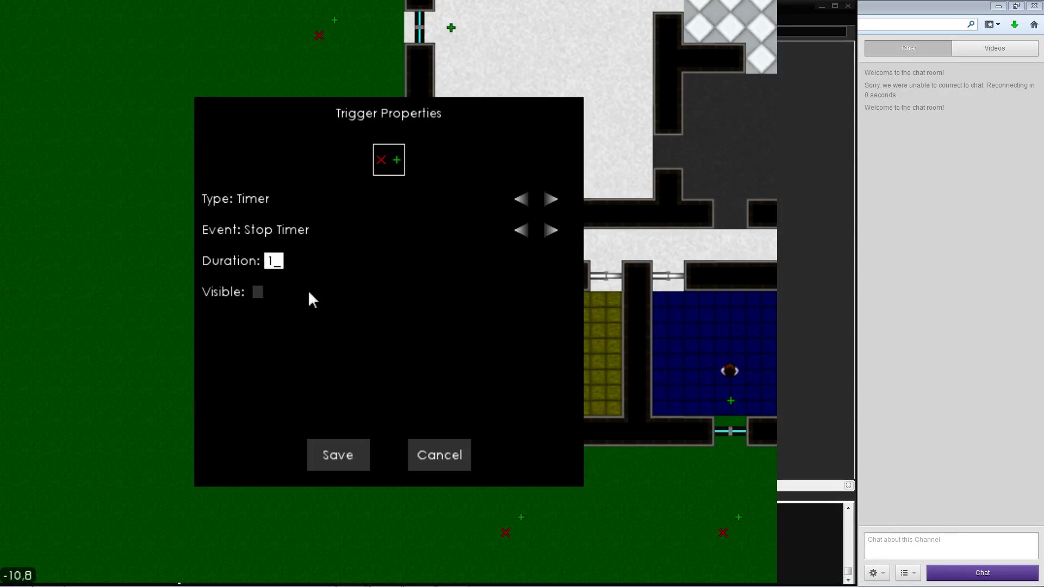
pyautogui.press('BackSpace')
pyautogui.write('3')
pyautogui.click(312, 460)
# Playtest the level again, walking from the blue room to the corridor's west window to check the new timer duration
pyautogui.moveTo(247, 44)
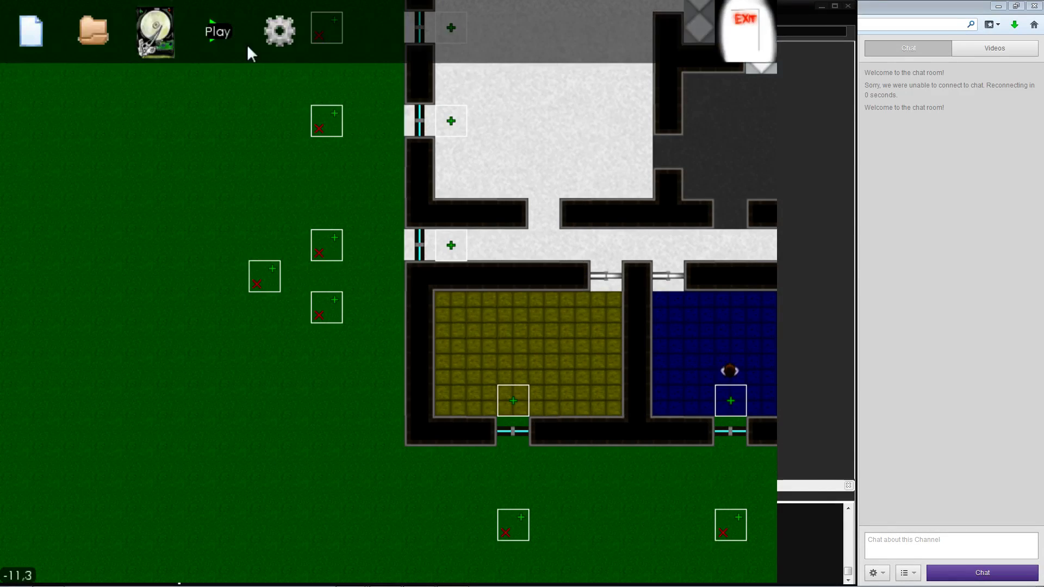
pyautogui.click(213, 38)
pyautogui.press('w')
pyautogui.press('a')
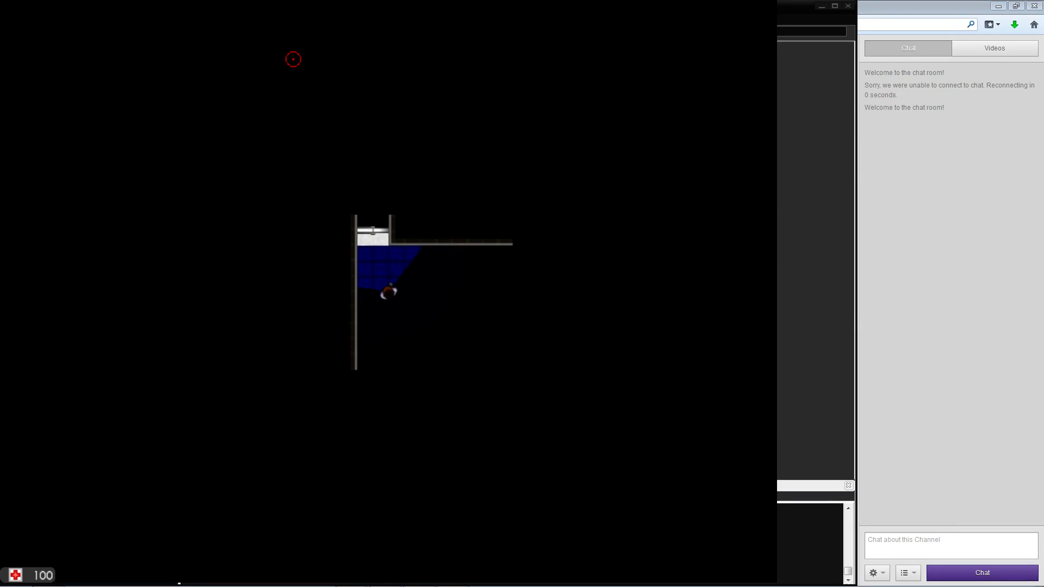
pyautogui.press('w')
pyautogui.press('a')
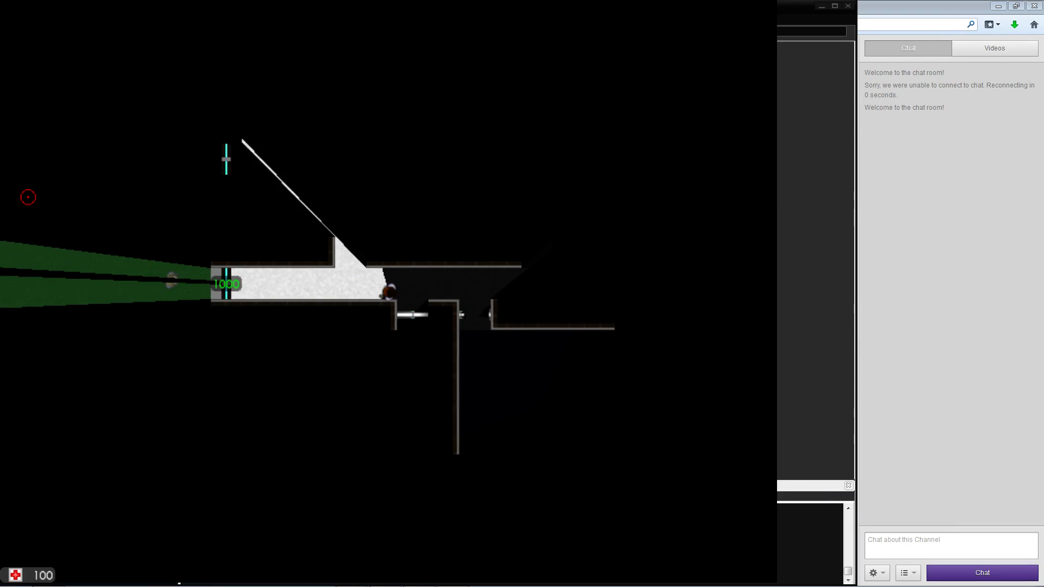
pyautogui.press('a')
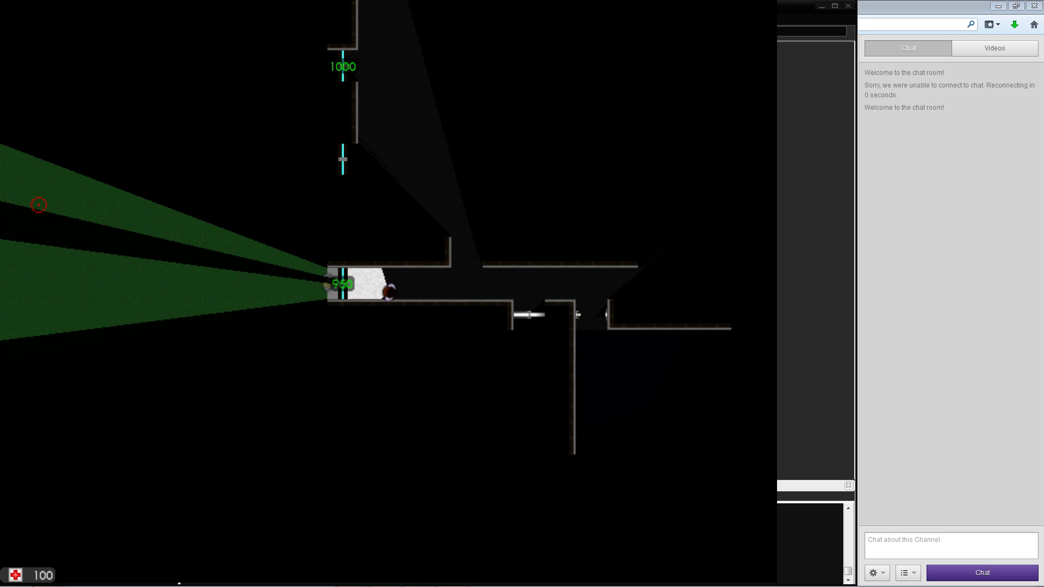
# Move back and forth close to the corridor's west window to watch the zombie attacks, and return to the editor
pyautogui.press('a')
pyautogui.press('d')
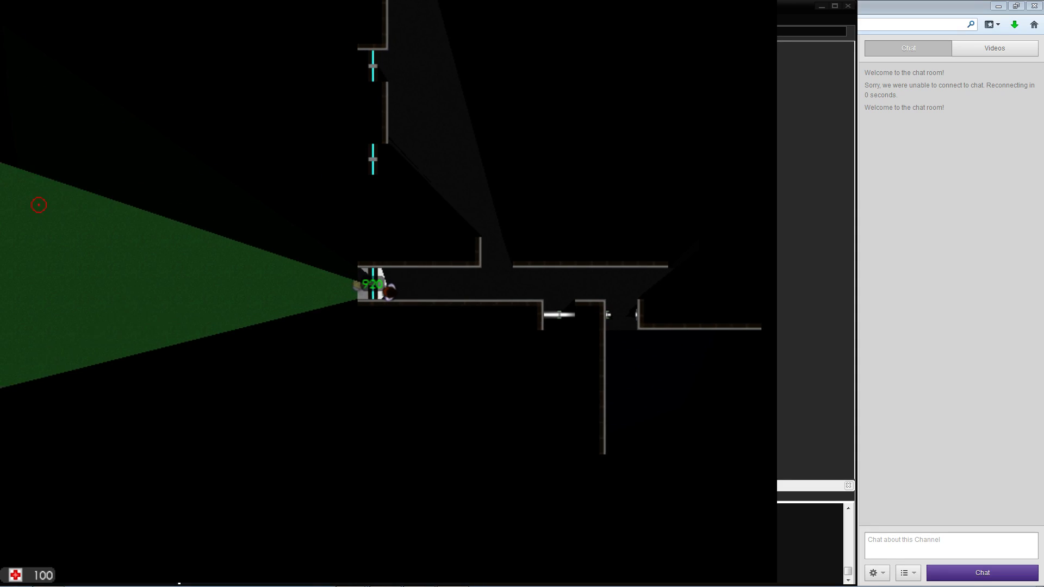
pyautogui.press('a')
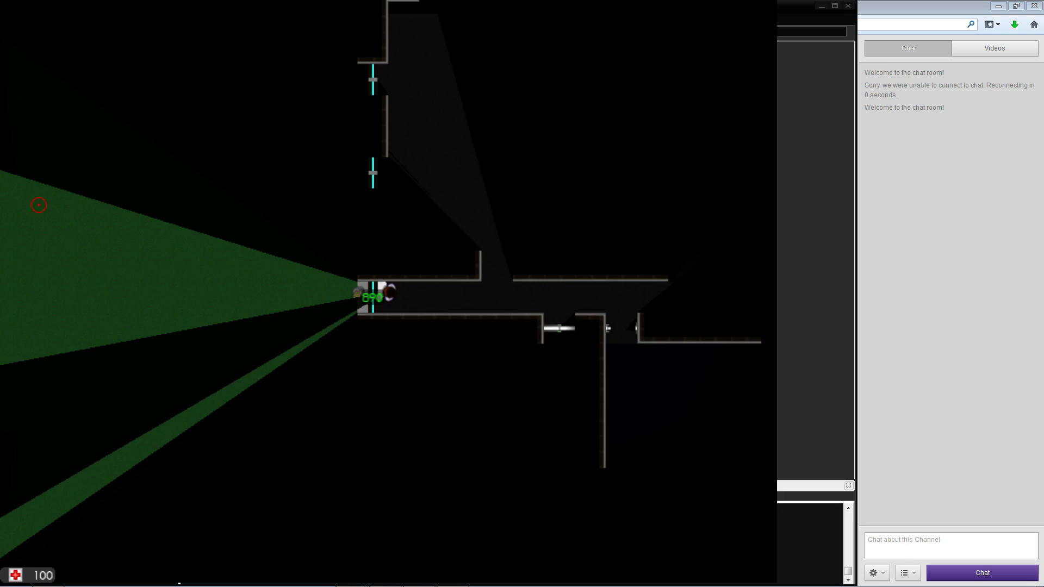
pyautogui.press('d')
pyautogui.press('Escape')
# Connect the corridor window's outside trigger directly to the timer trigger beside it
pyautogui.press('a')
pyautogui.press('s')
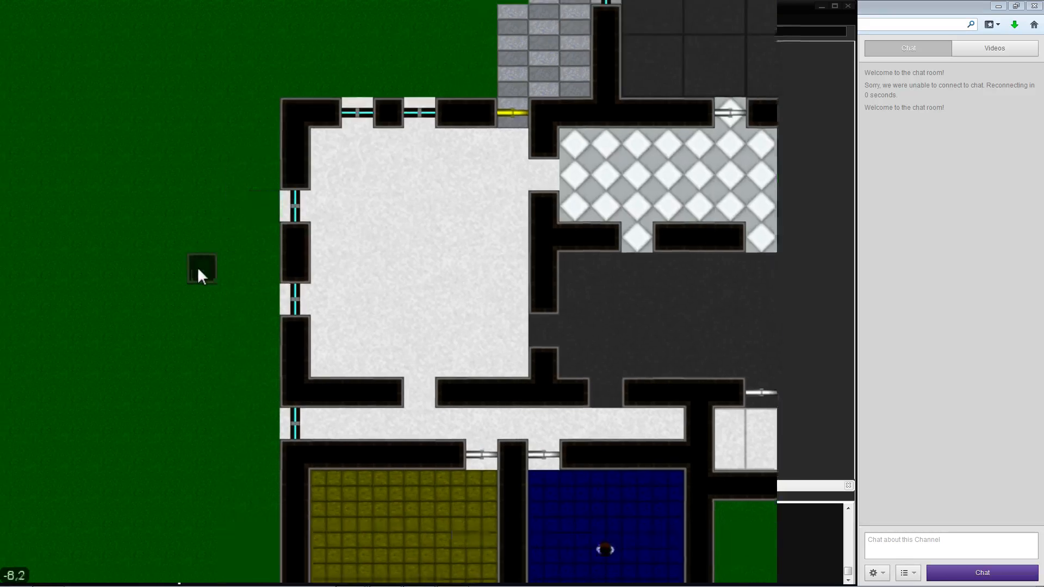
pyautogui.press('w')
pyautogui.press('Tab')
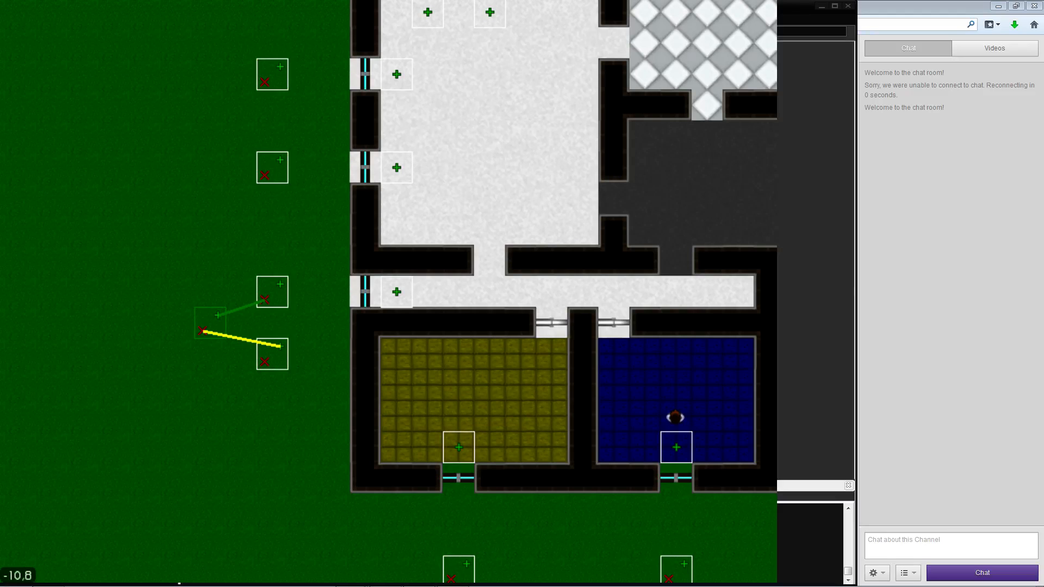
pyautogui.click(284, 298)
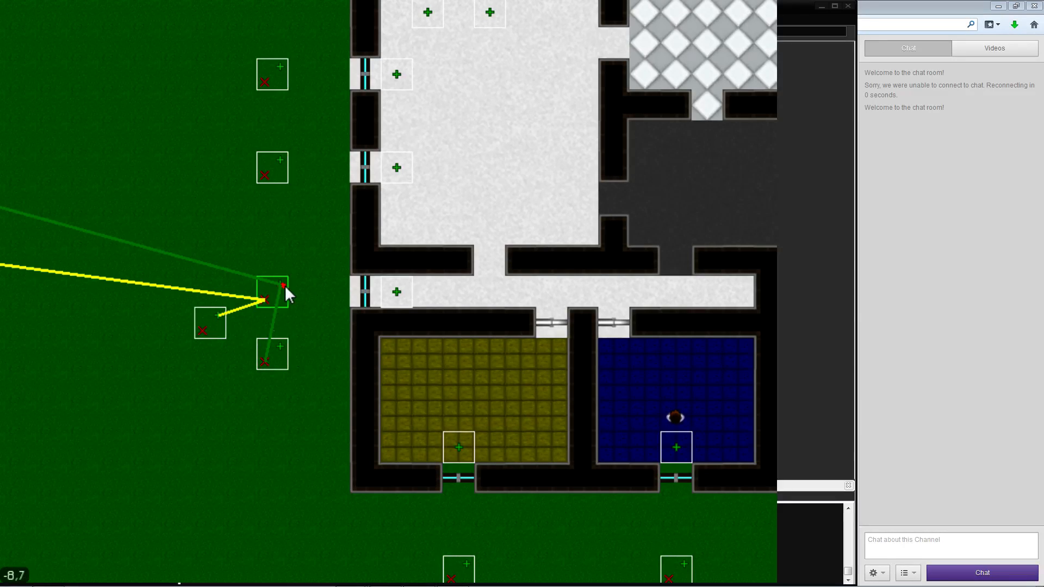
pyautogui.moveTo(285, 285); pyautogui.dragTo(302, 330)
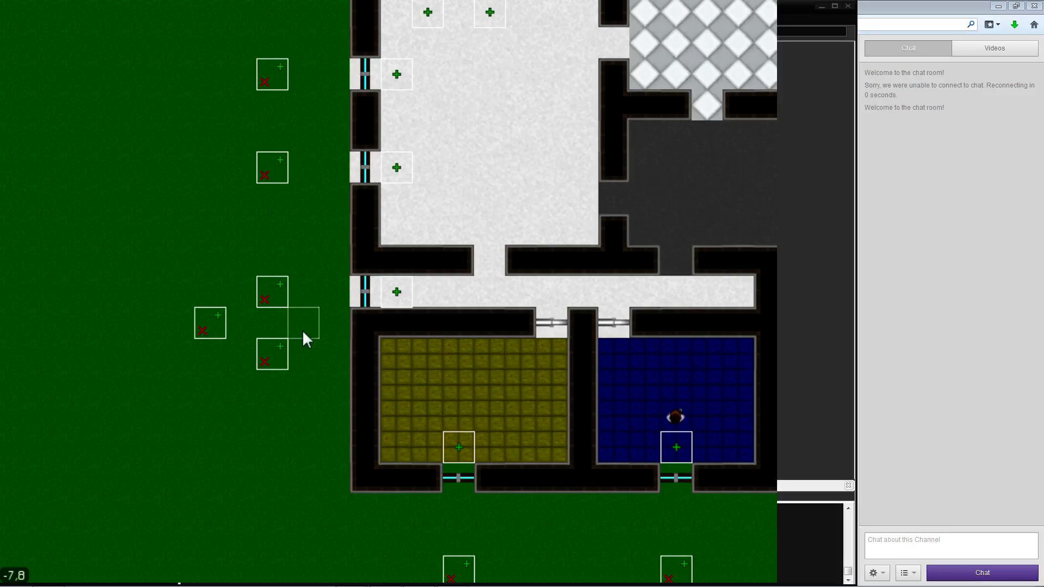
# Playtest the level by walking from the blue room along the corridor up to its west window
pyautogui.moveTo(163, 40)
pyautogui.click(200, 25)
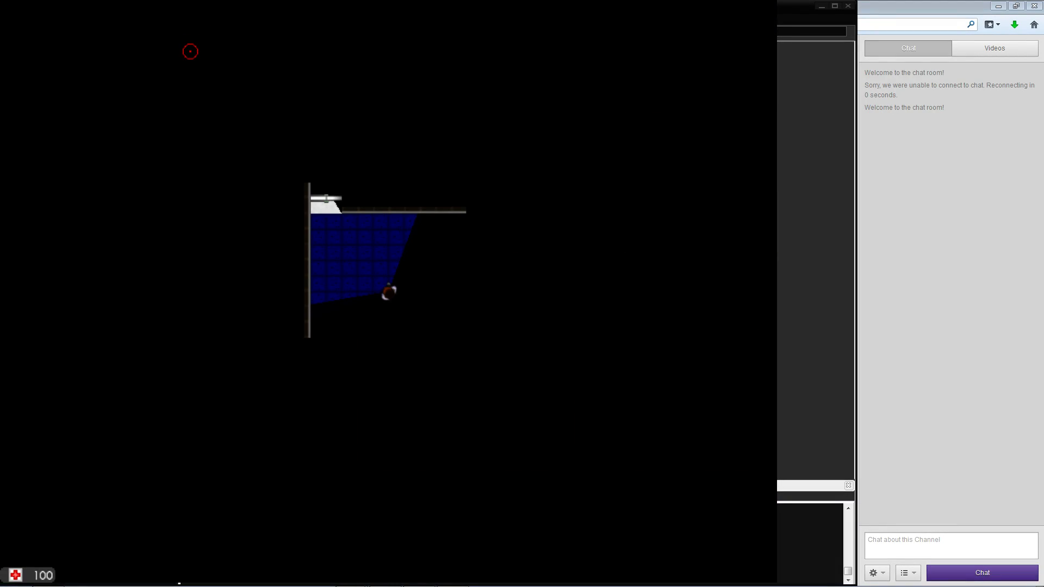
pyautogui.press('w')
pyautogui.press('a')
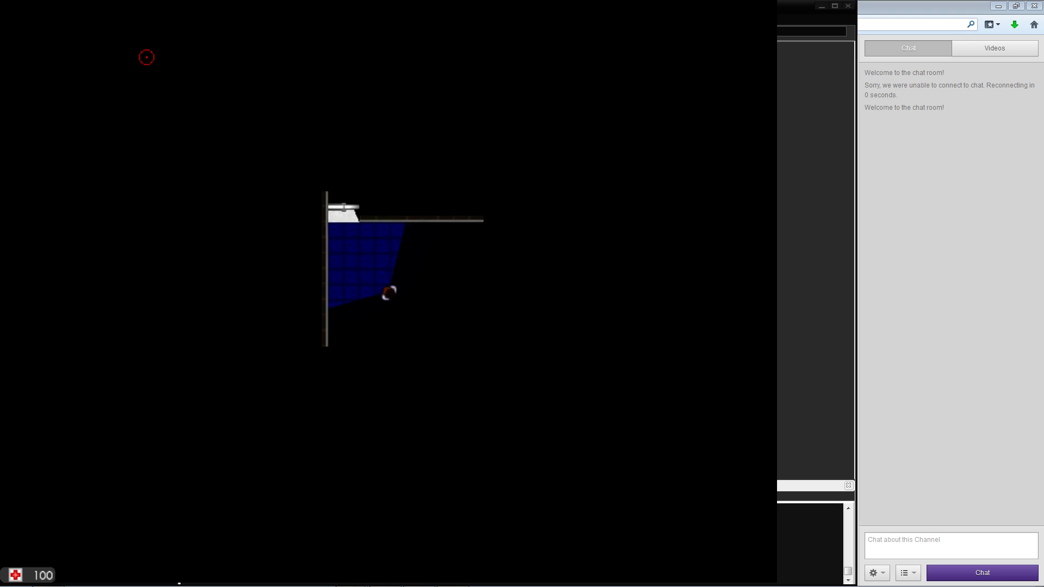
pyautogui.press('w')
pyautogui.press('a')
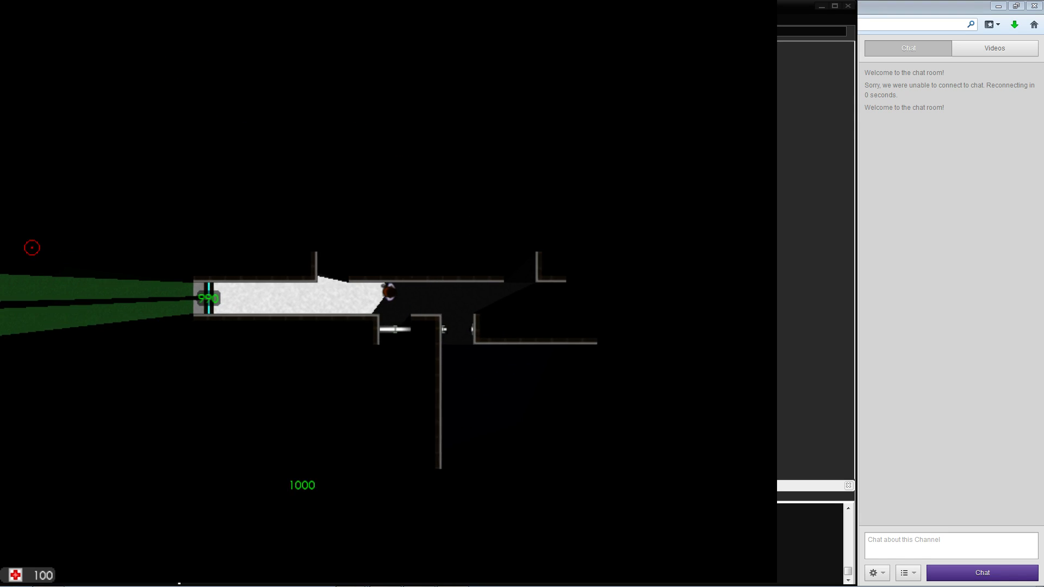
pyautogui.press('a')
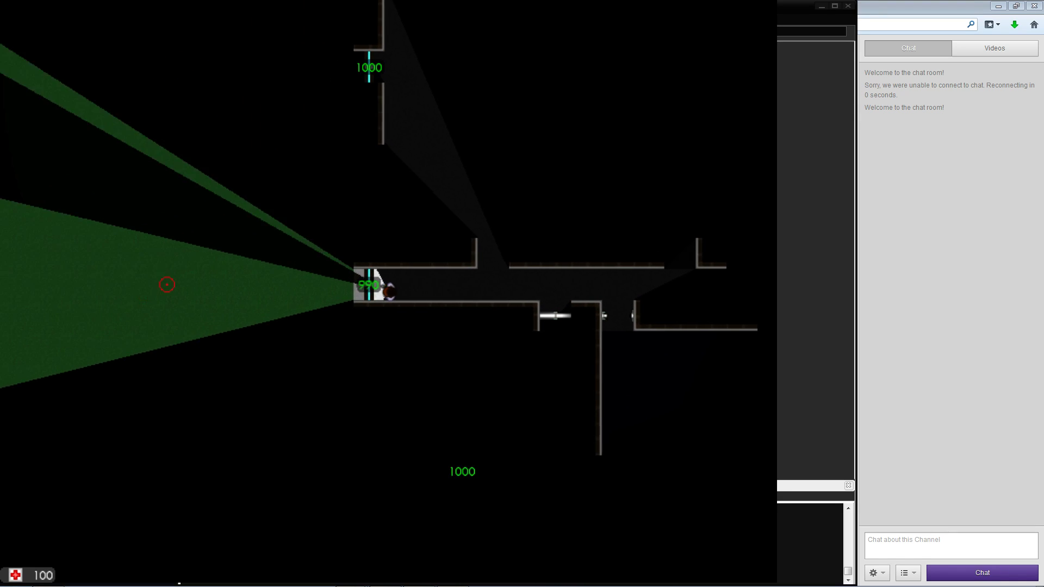
# Back away from the corridor's west window, step into the large white room's doorway and back, and return to the editor
pyautogui.press('s')
pyautogui.press('d')
pyautogui.press('d')
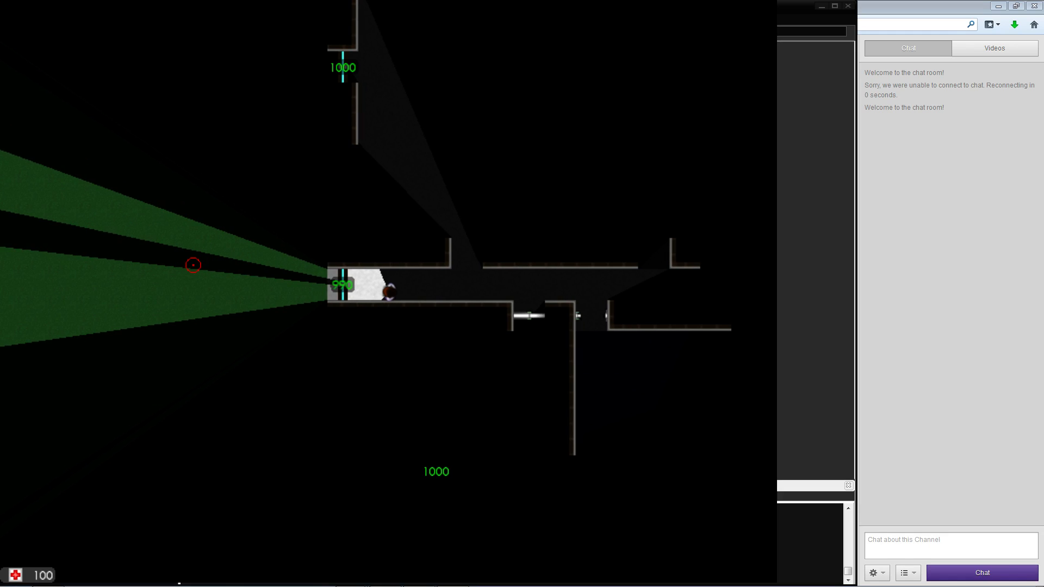
pyautogui.press('a')
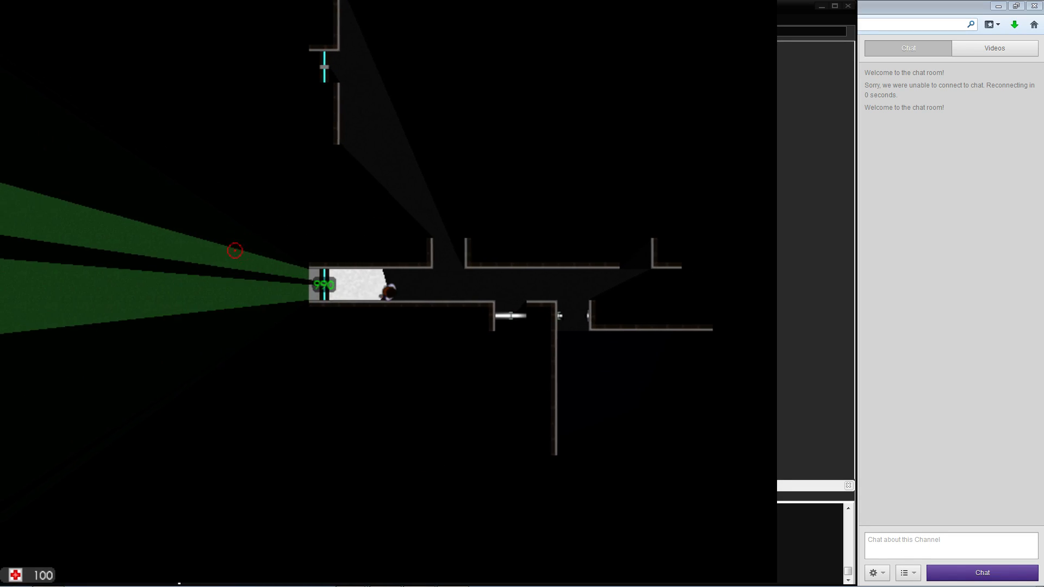
pyautogui.press('d')
pyautogui.press('w')
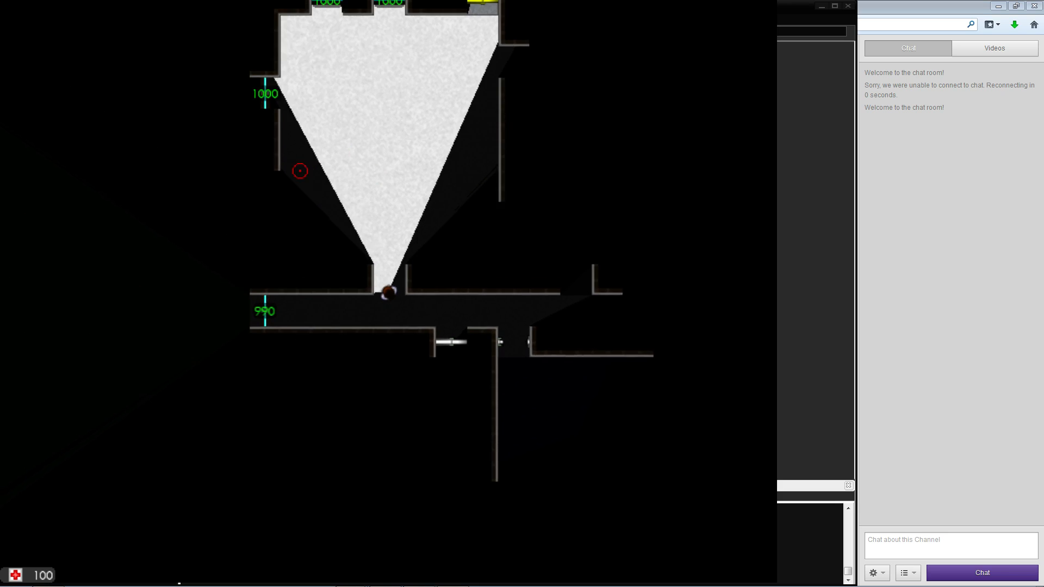
pyautogui.press('s')
pyautogui.press('a')
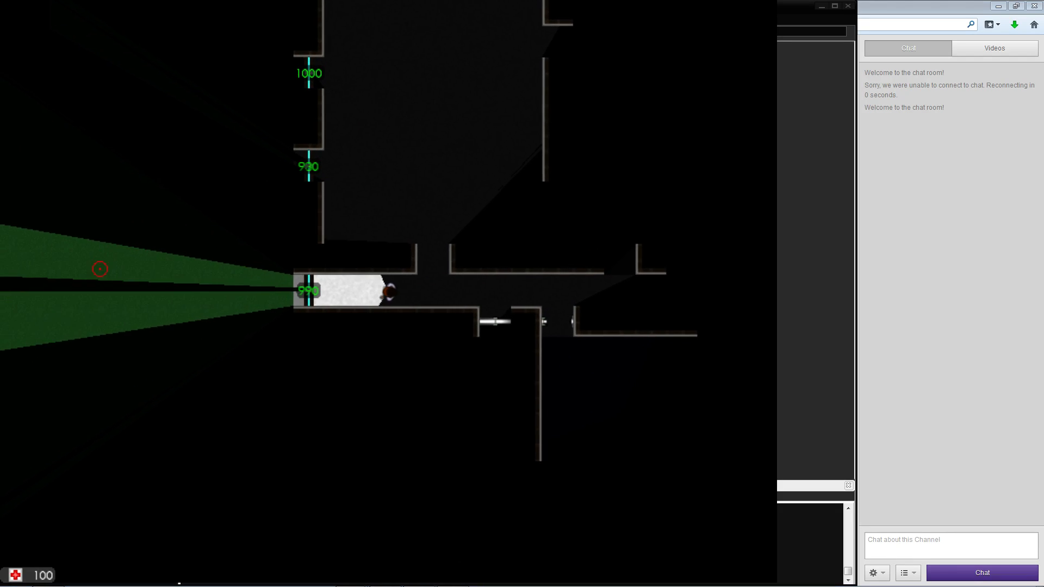
pyautogui.press('Escape')
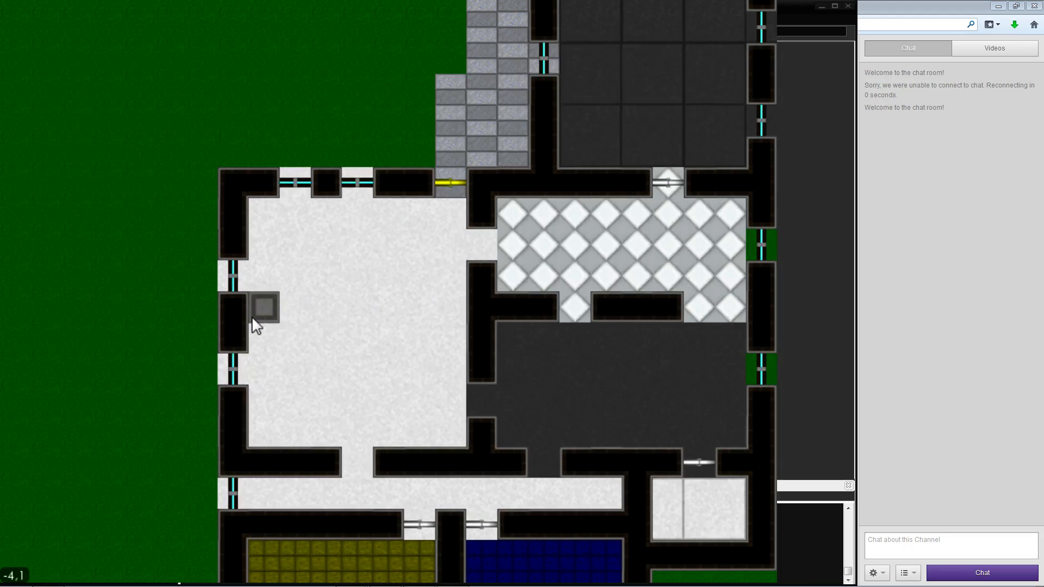
# Remove the connection from the NOT trigger outside the corridor's west window to the timer
pyautogui.press('Tab')
pyautogui.press('s')
pyautogui.press('a')
pyautogui.press('s')
pyautogui.press('a')
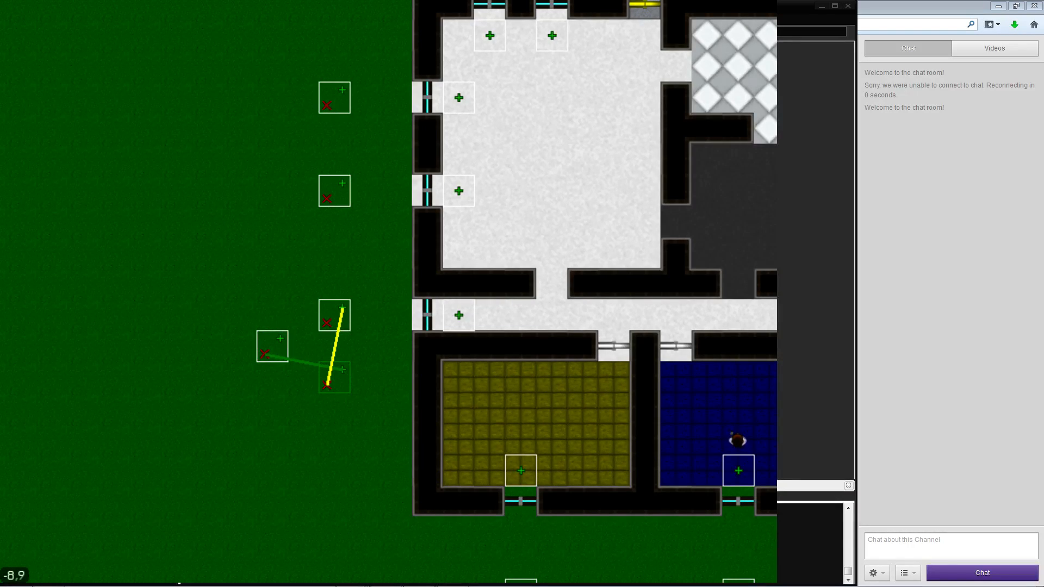
pyautogui.rightClick(337, 380)
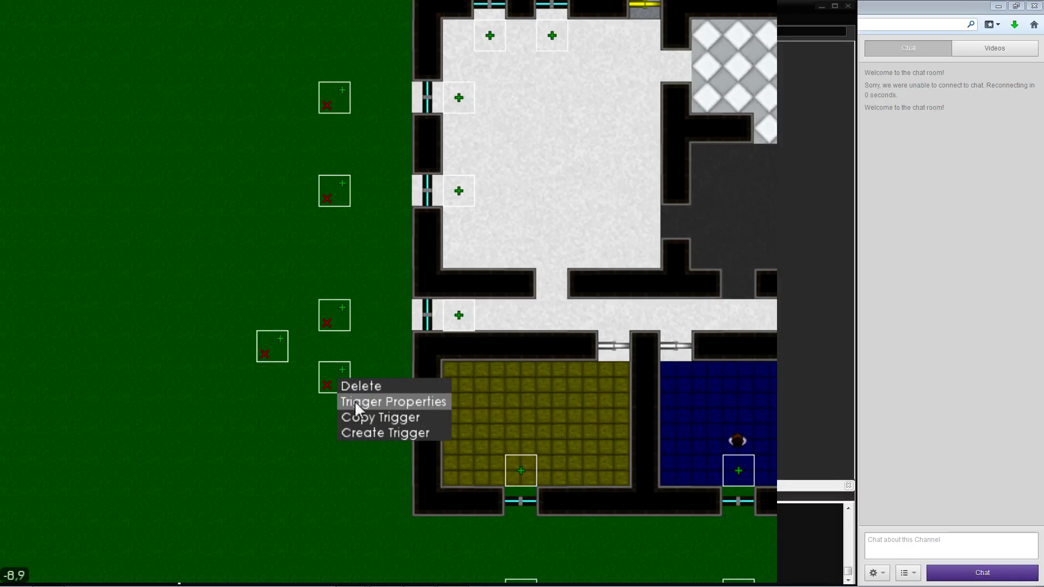
pyautogui.click(335, 375)
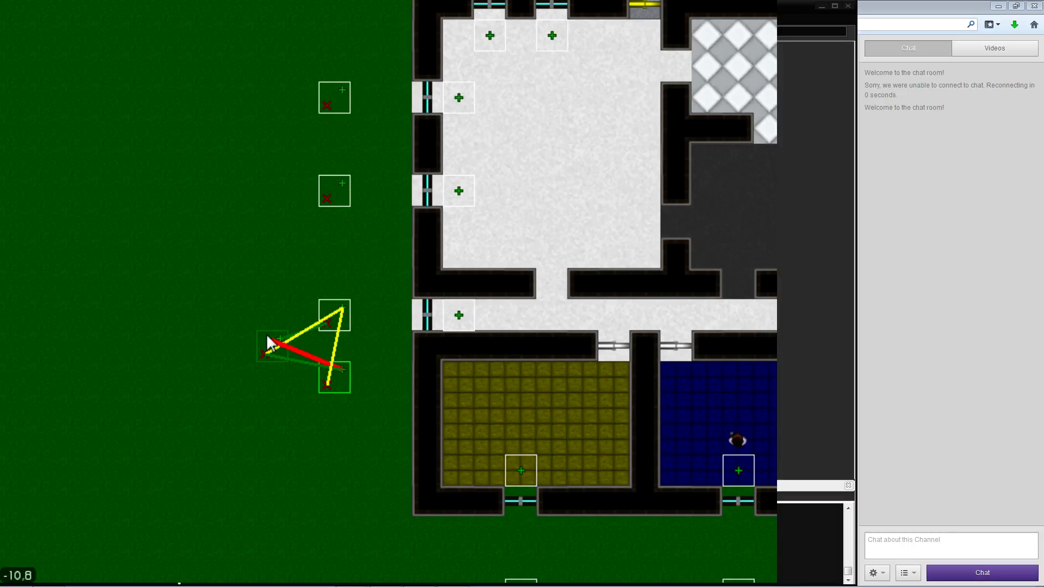
pyautogui.click(325, 380)
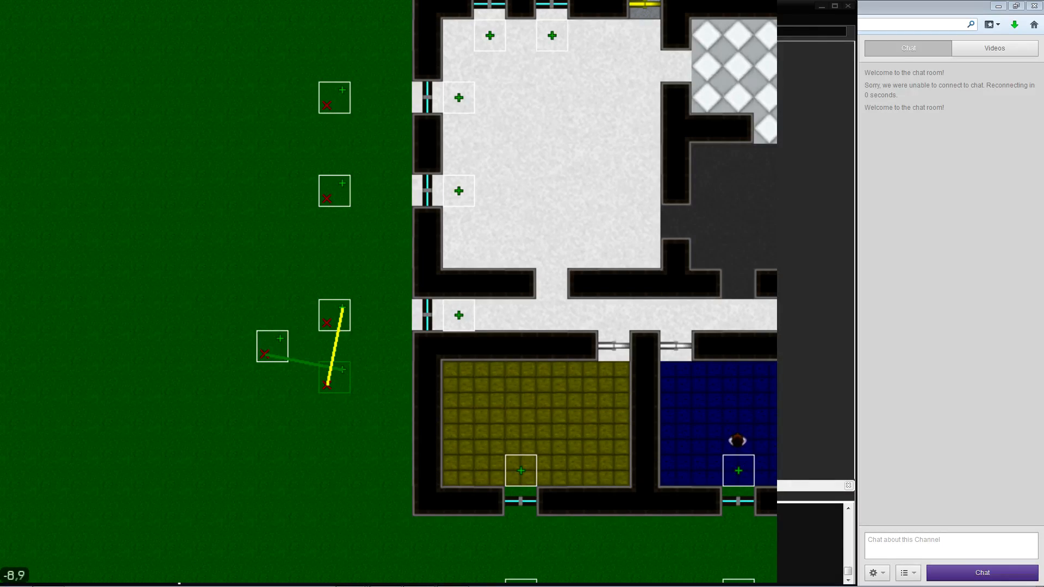
pyautogui.click(335, 383)
pyautogui.click(305, 363)
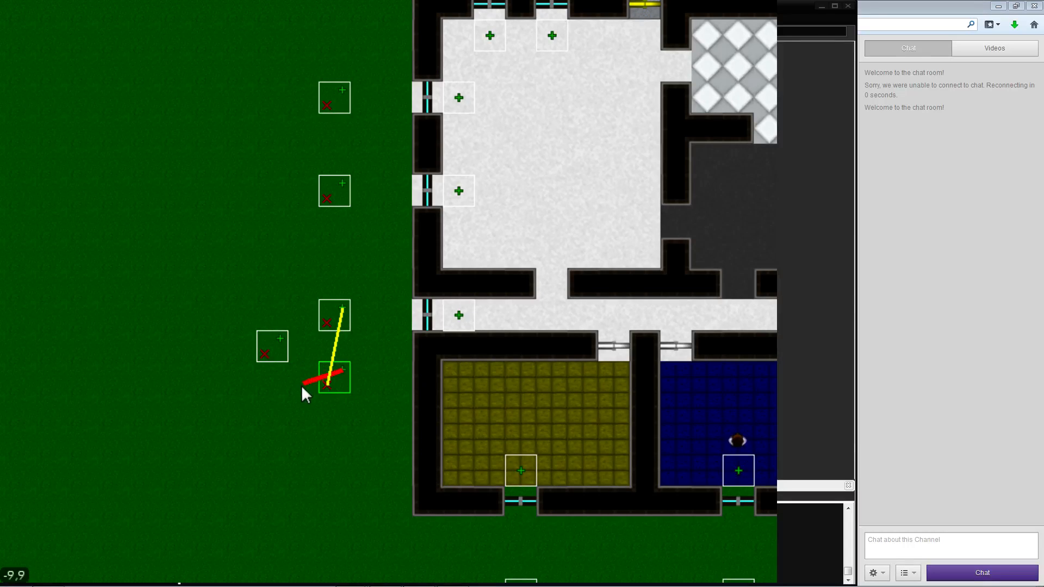
pyautogui.click(303, 388)
pyautogui.moveTo(209, 43)
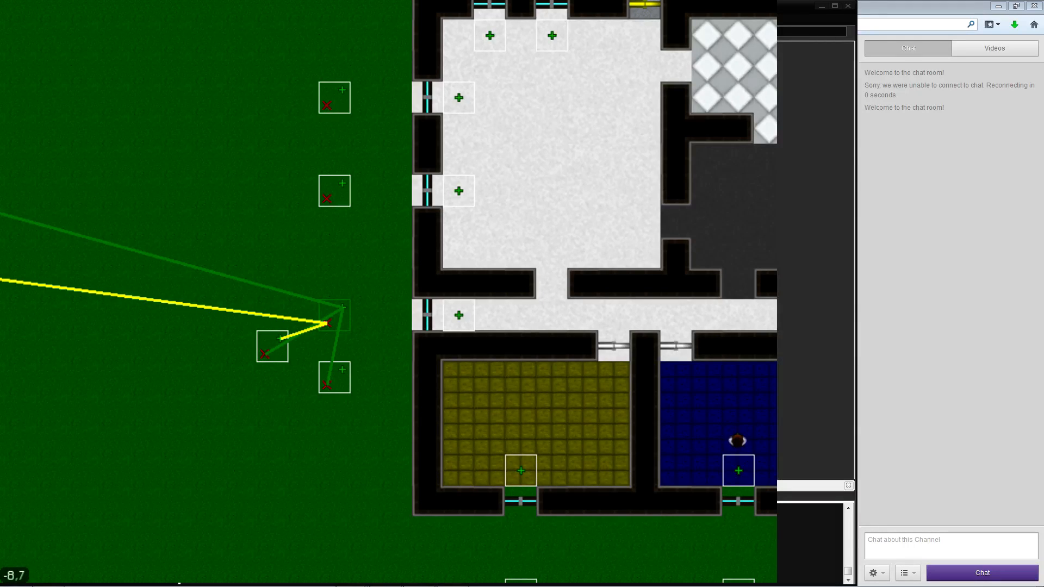
pyautogui.moveTo(343, 368); pyautogui.dragTo(157, 286)
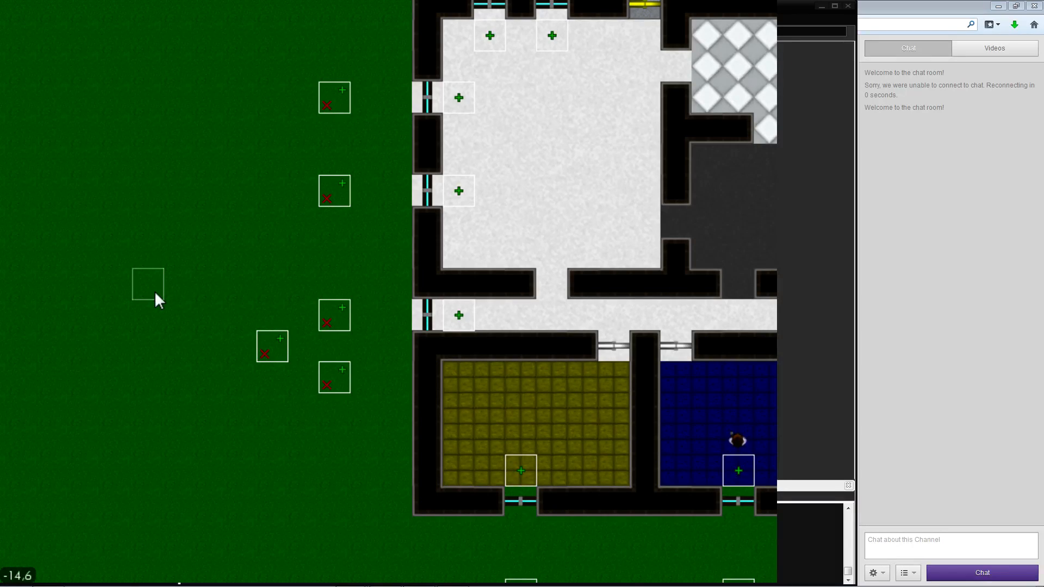
pyautogui.moveTo(322, 302)
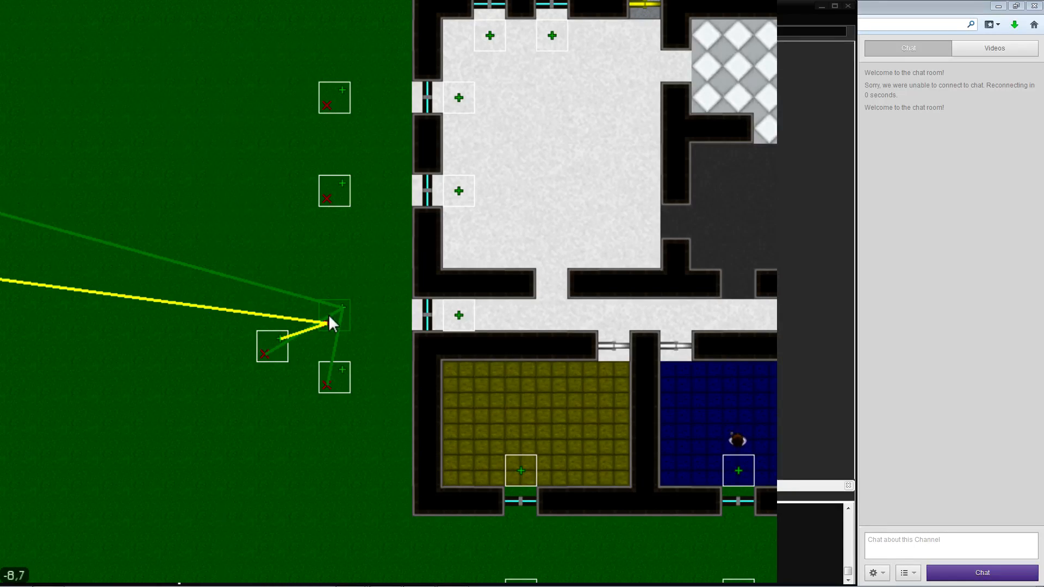
# Change the type of the Level Start trigger below the walled-in zombie and save its properties
pyautogui.press('Left')
pyautogui.press('Left')
pyautogui.press('Up')
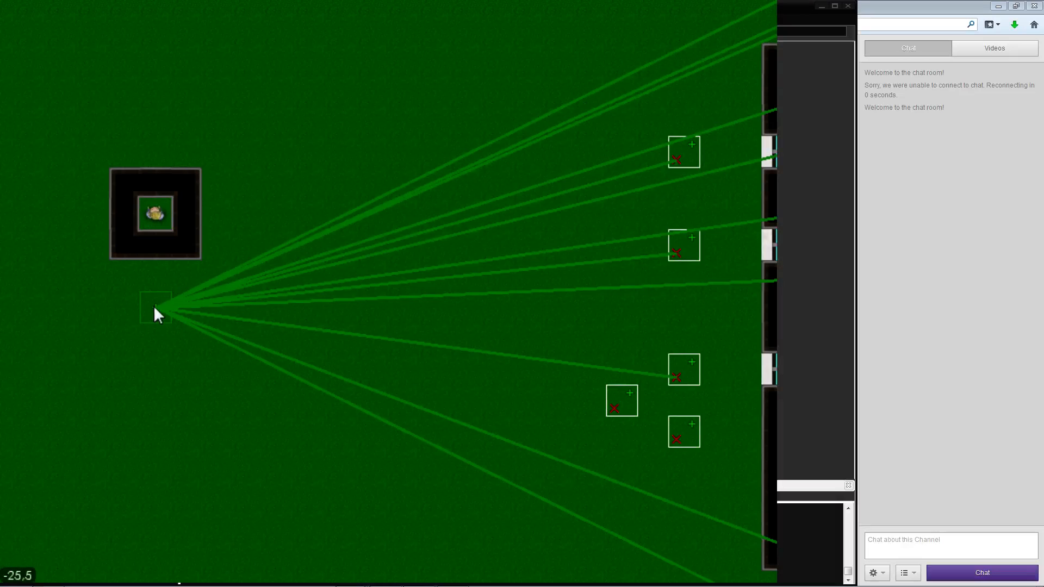
pyautogui.rightClick(155, 307)
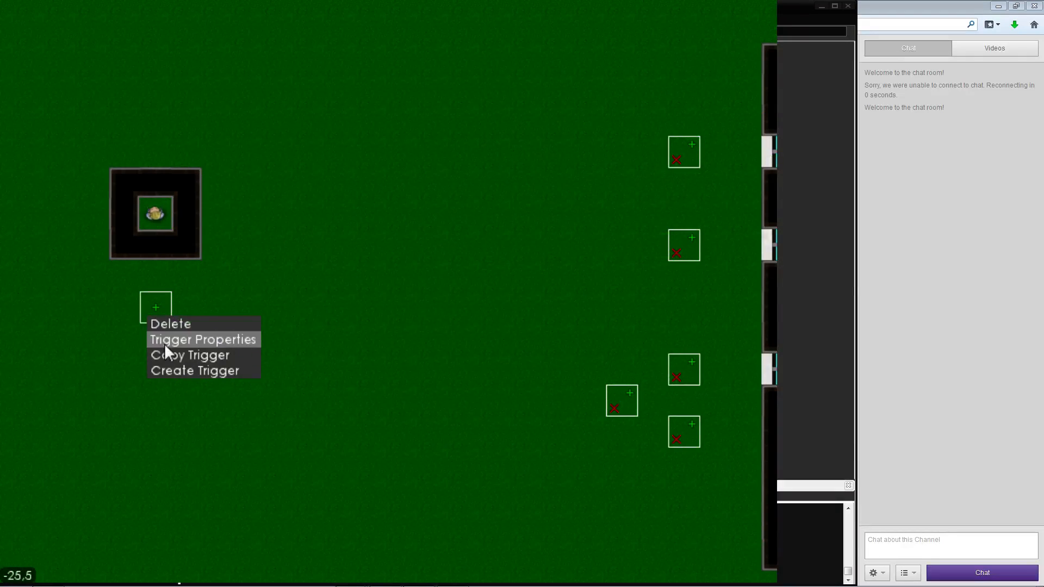
pyautogui.click(164, 339)
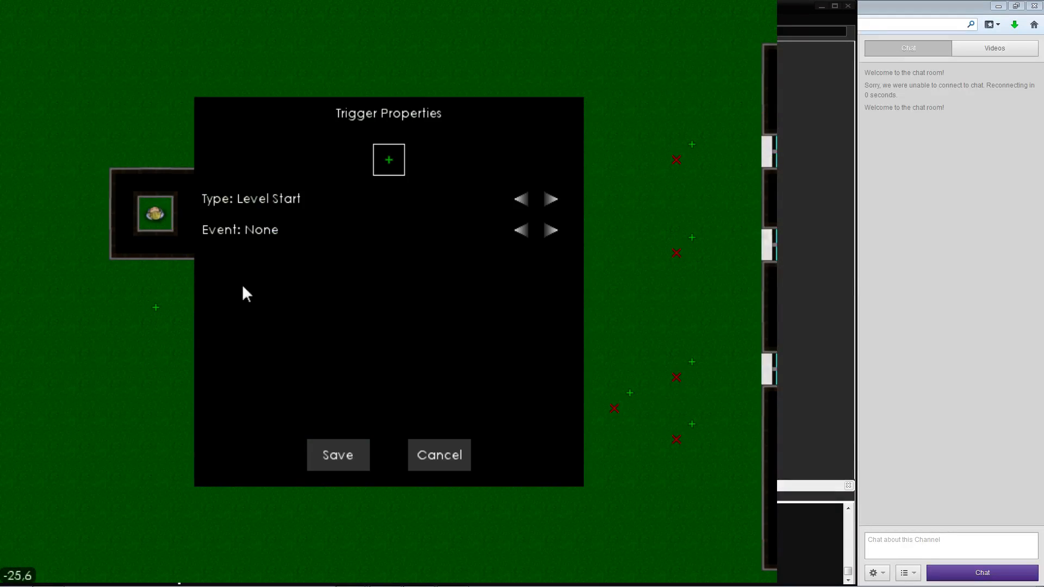
pyautogui.click(522, 199)
pyautogui.click(548, 200)
pyautogui.click(339, 455)
# Playtest the changed trigger by walking from the blue room towards the corridor's west window, and return to the editor
pyautogui.press('d')
pyautogui.press('s')
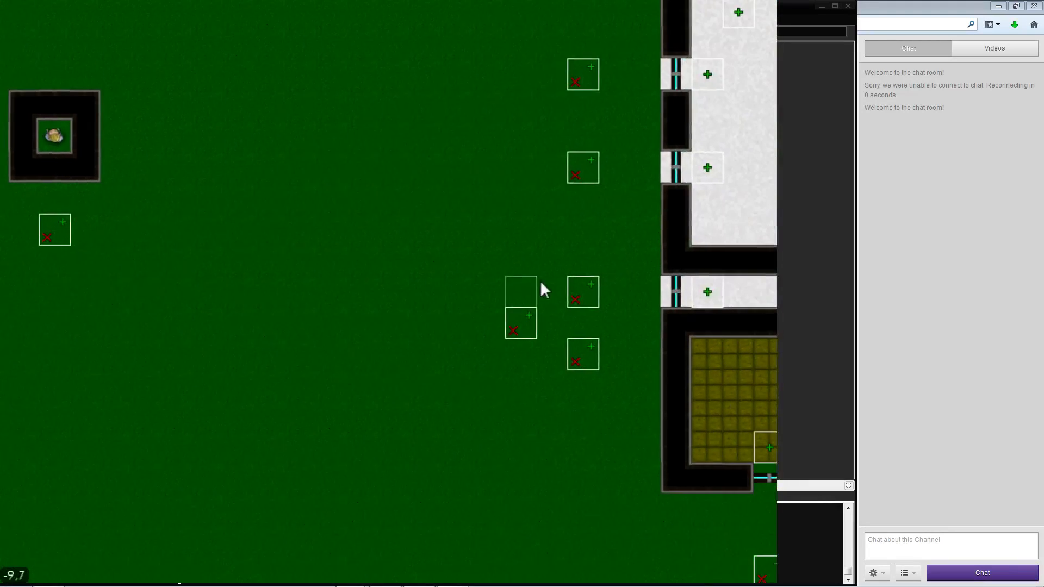
pyautogui.press('s')
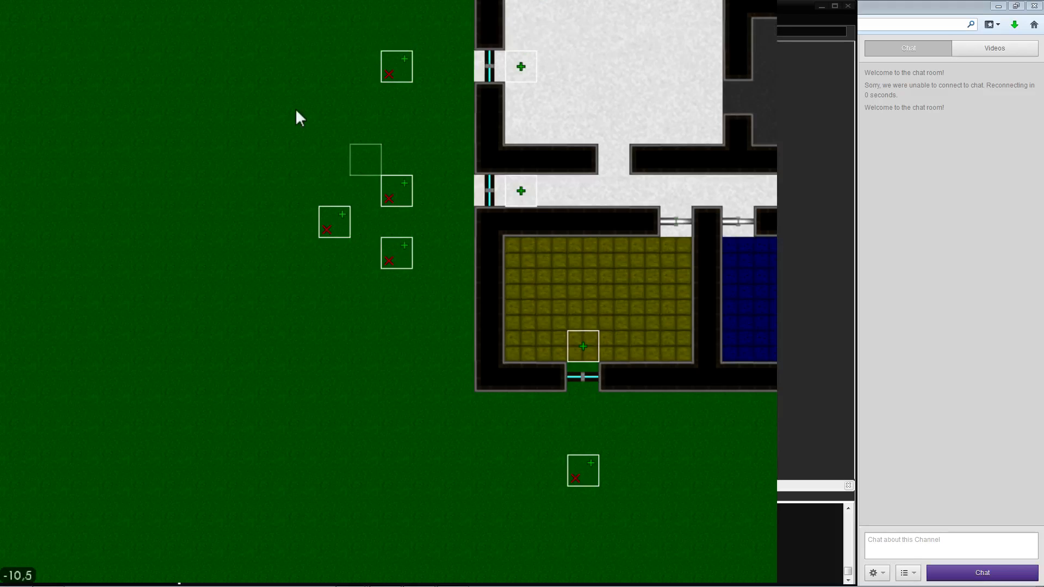
pyautogui.click(209, 30)
pyautogui.press('w')
pyautogui.press('a')
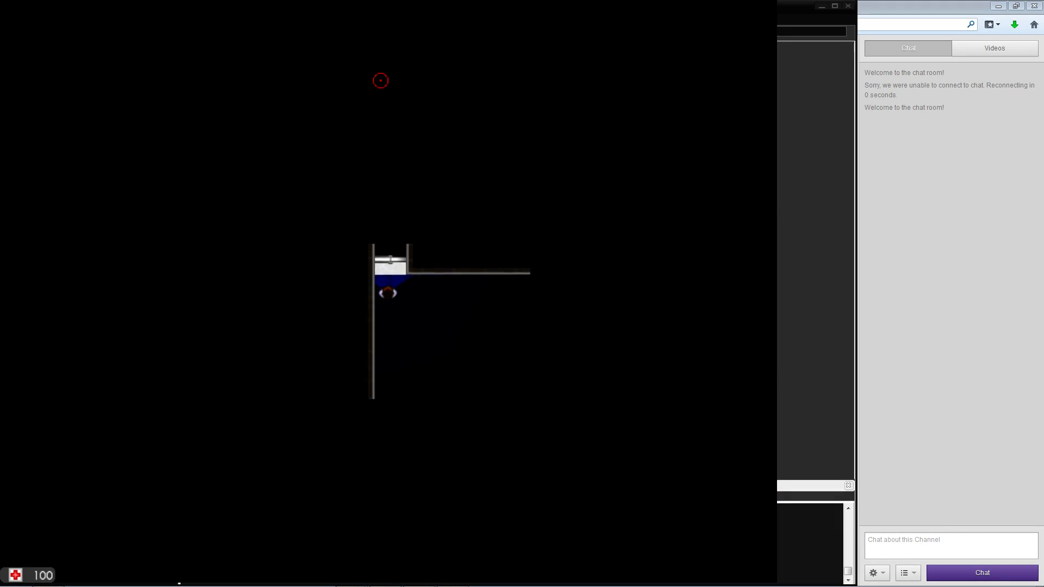
pyautogui.press('a')
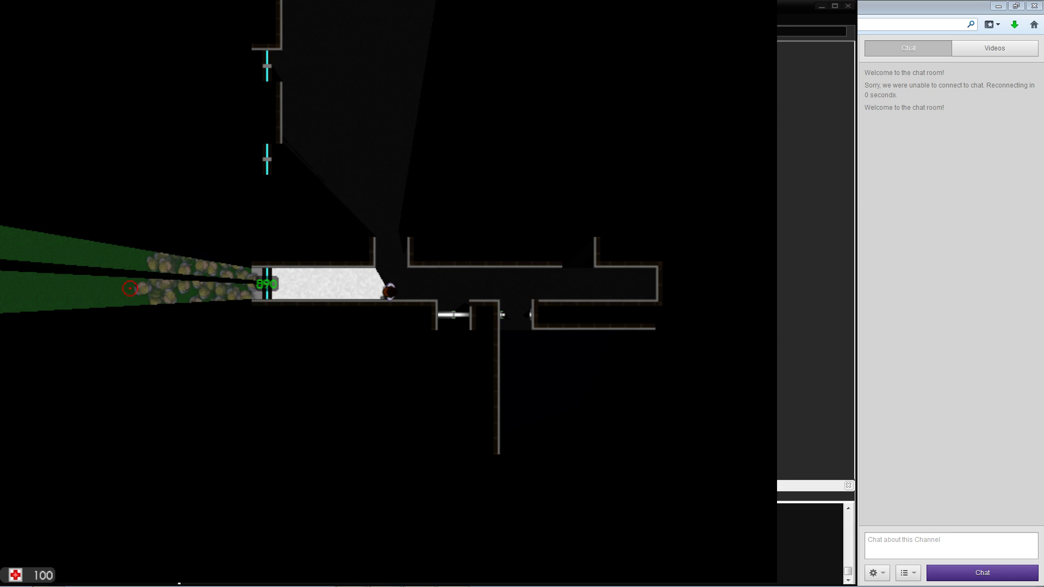
pyautogui.press('Escape')
# Examine the connections between the zombie, the trigger below it and the triggers outside the corridor's west window
pyautogui.press('s')
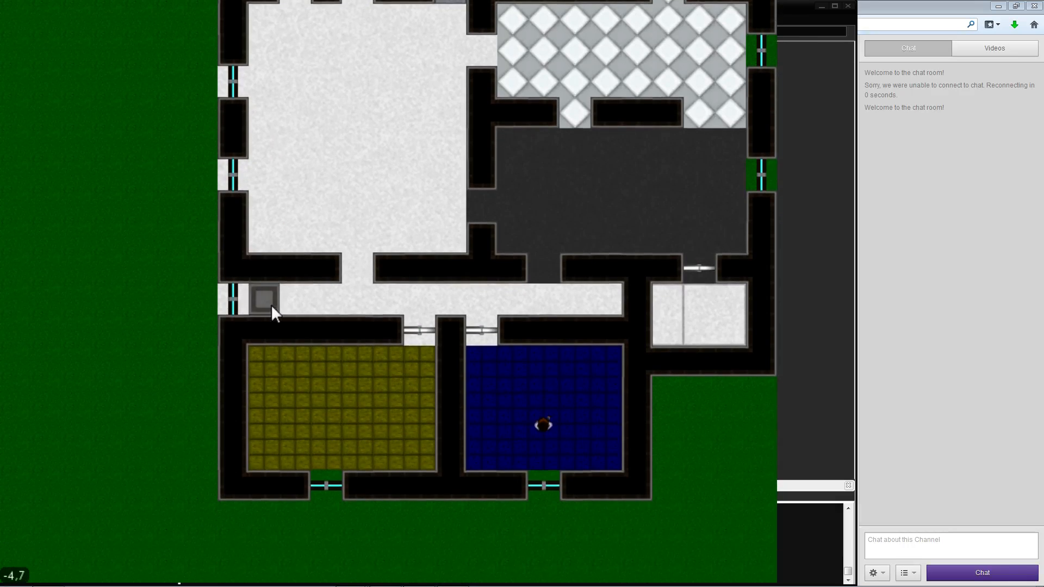
pyautogui.press('a')
pyautogui.press('Tab')
pyautogui.moveTo(224, 286)
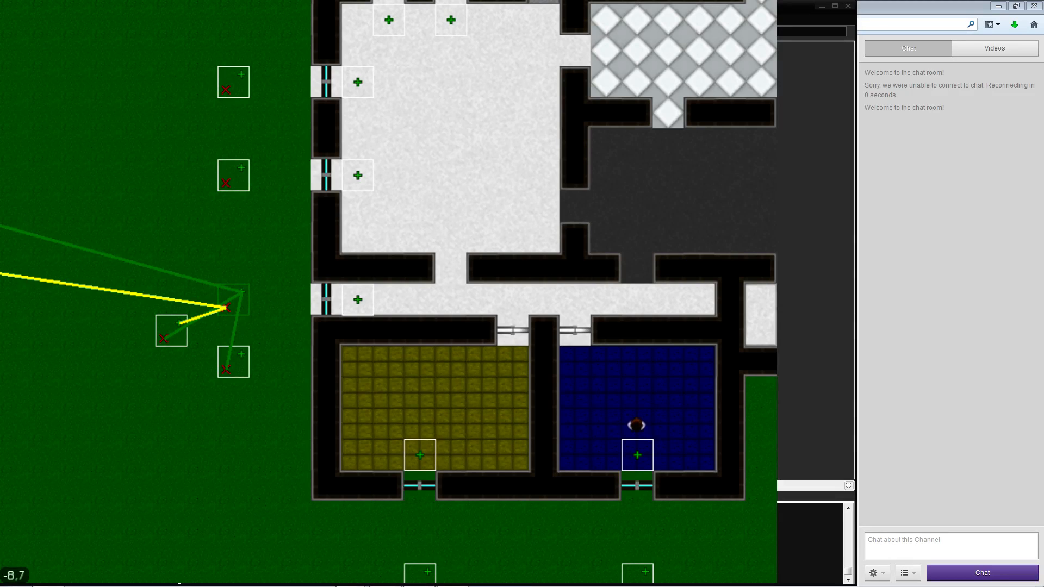
pyautogui.press('a')
pyautogui.press('a')
pyautogui.press('w')
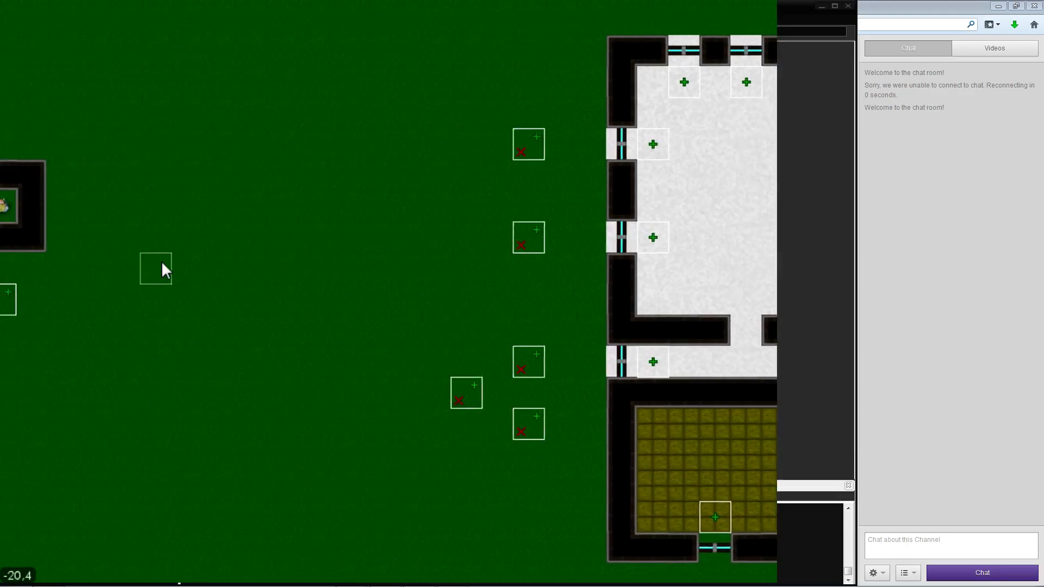
pyautogui.moveTo(108, 212)
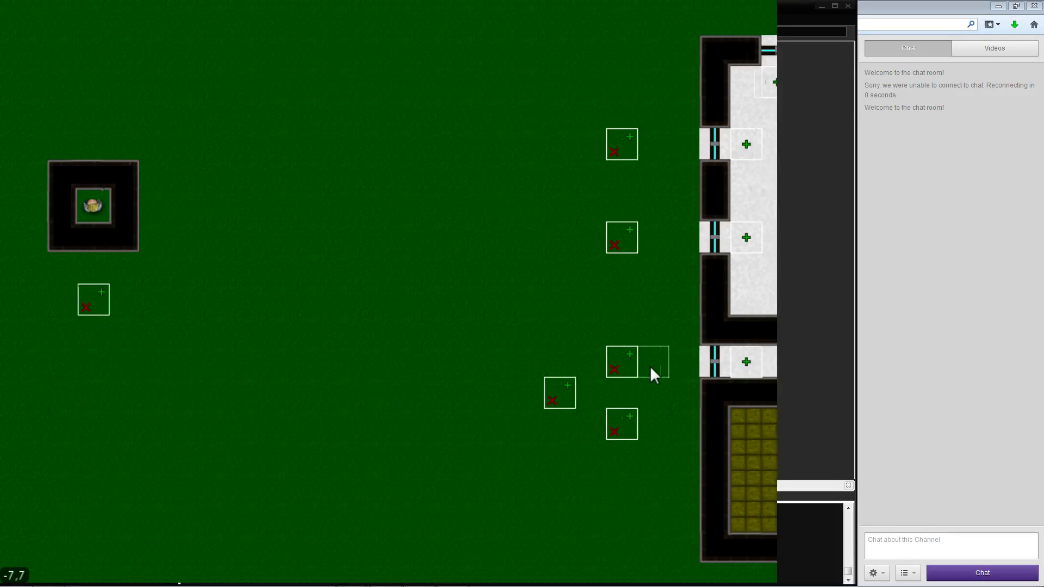
pyautogui.press('d')
pyautogui.press('a')
pyautogui.moveTo(615, 364)
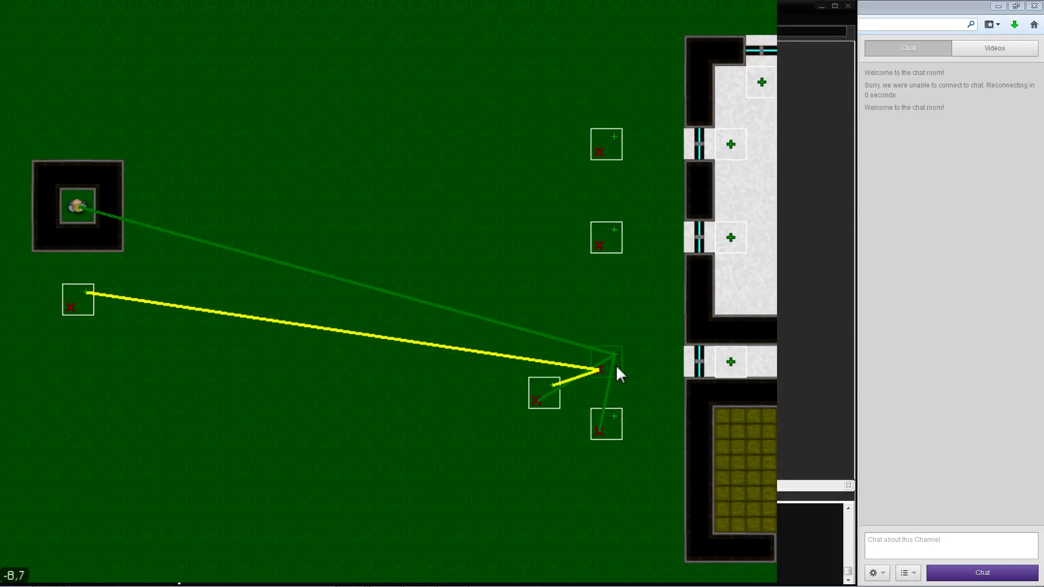
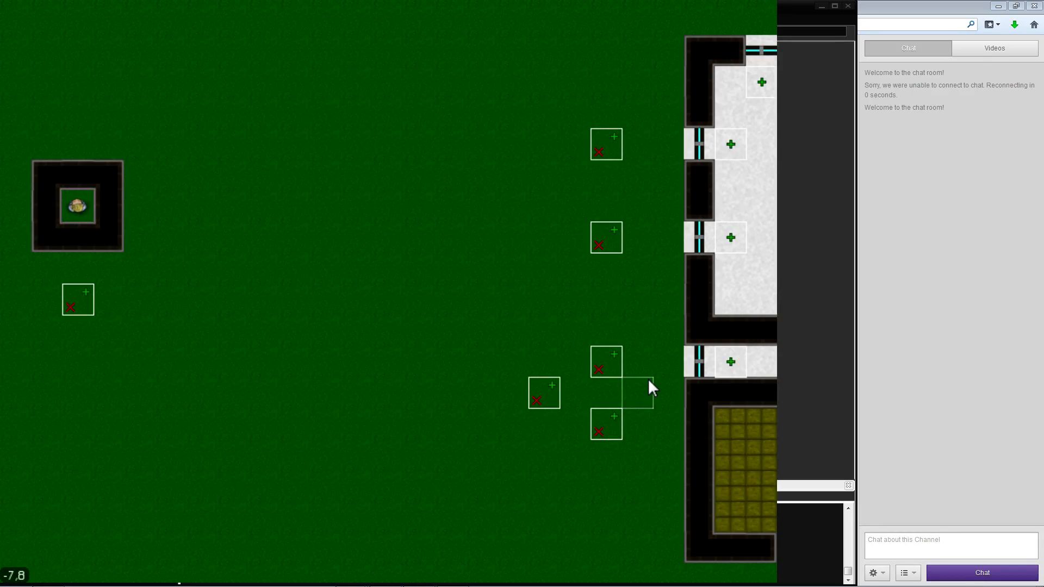
# Exit the running game to the GameMaker project and close the Window object's properties
pyautogui.moveTo(706, 26)
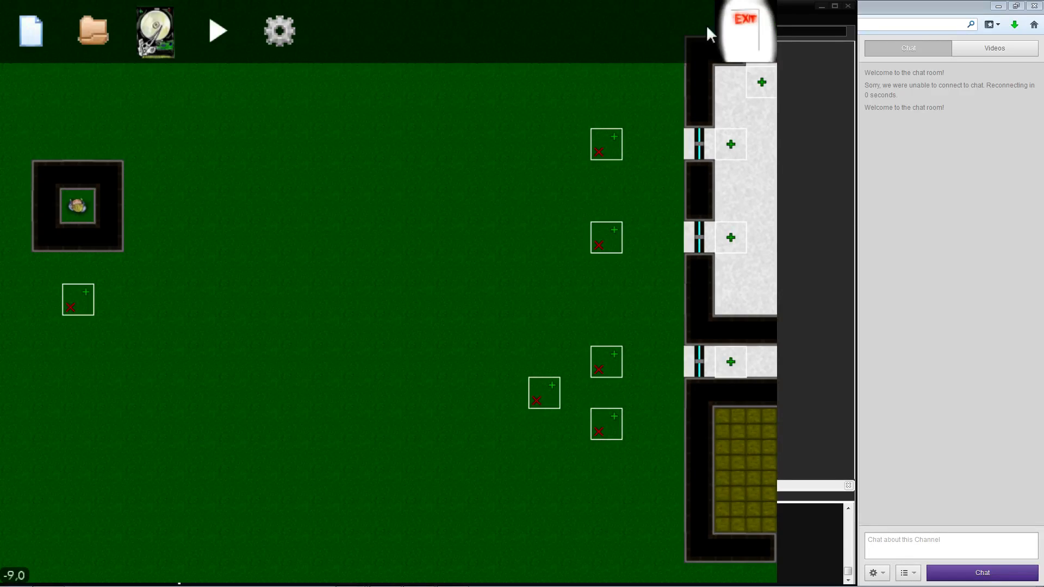
pyautogui.click(767, 2)
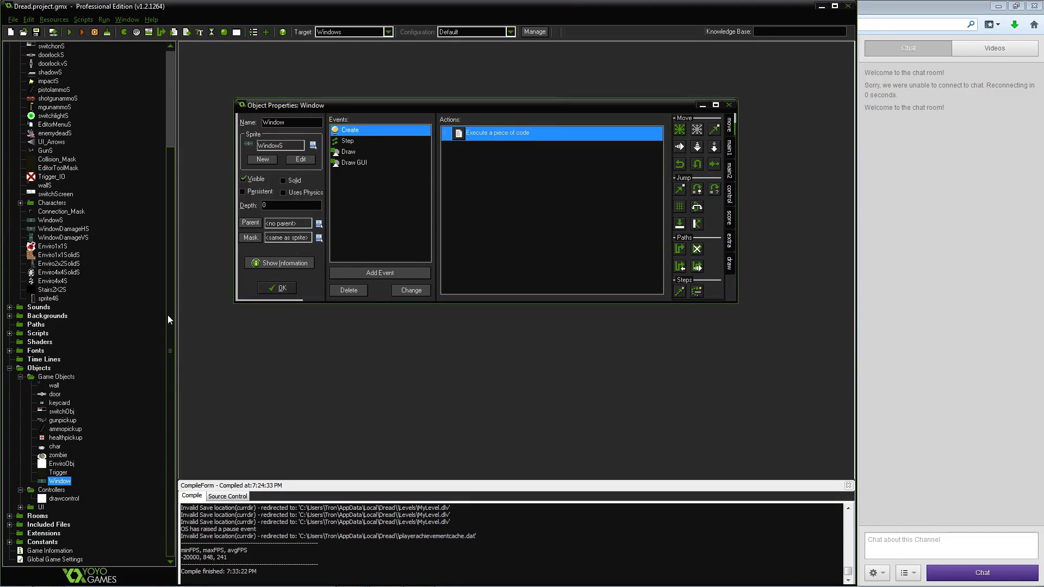
pyautogui.click(12, 334)
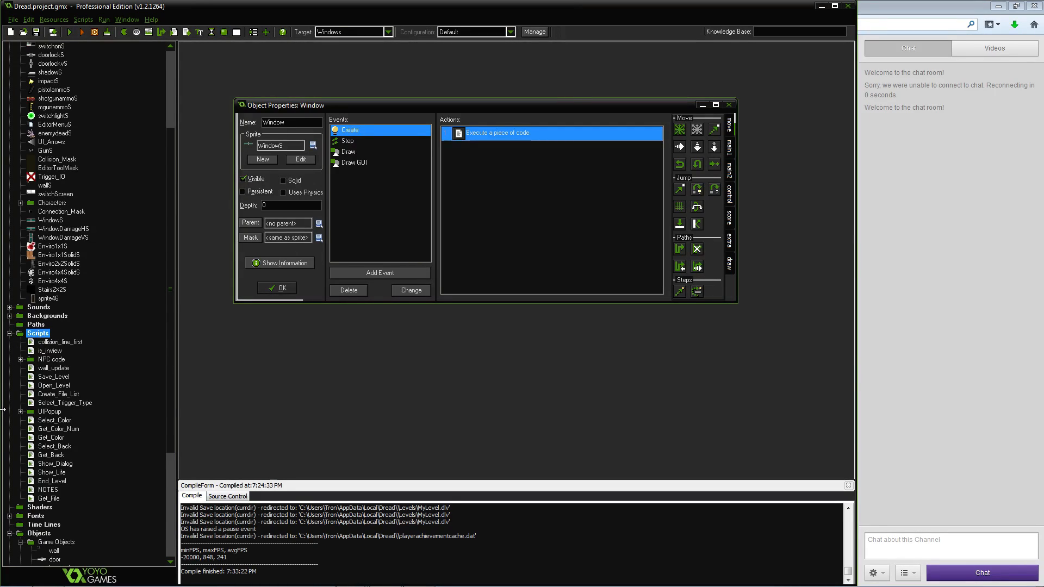
pyautogui.click(380, 140)
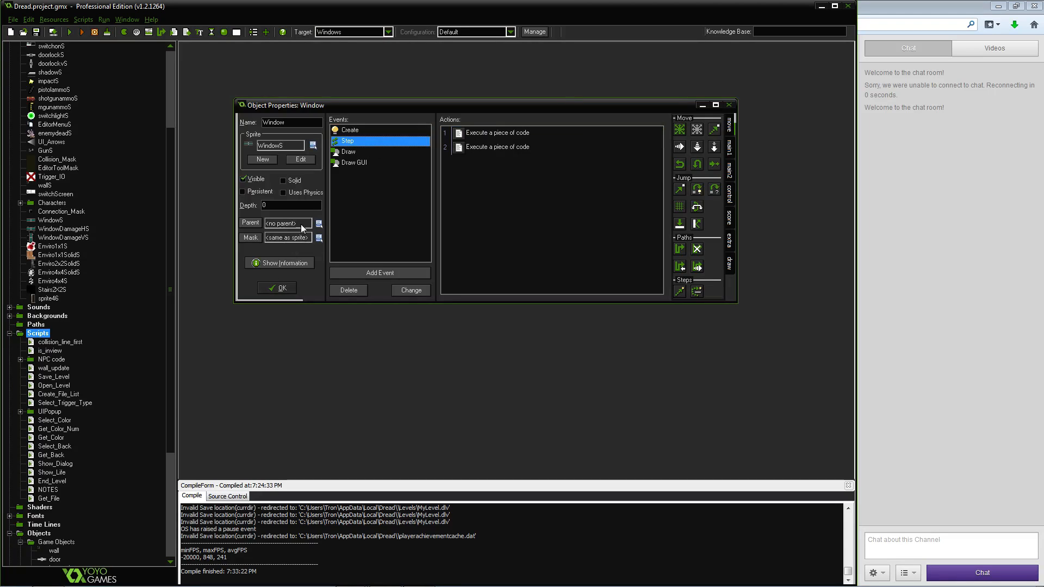
pyautogui.click(282, 287)
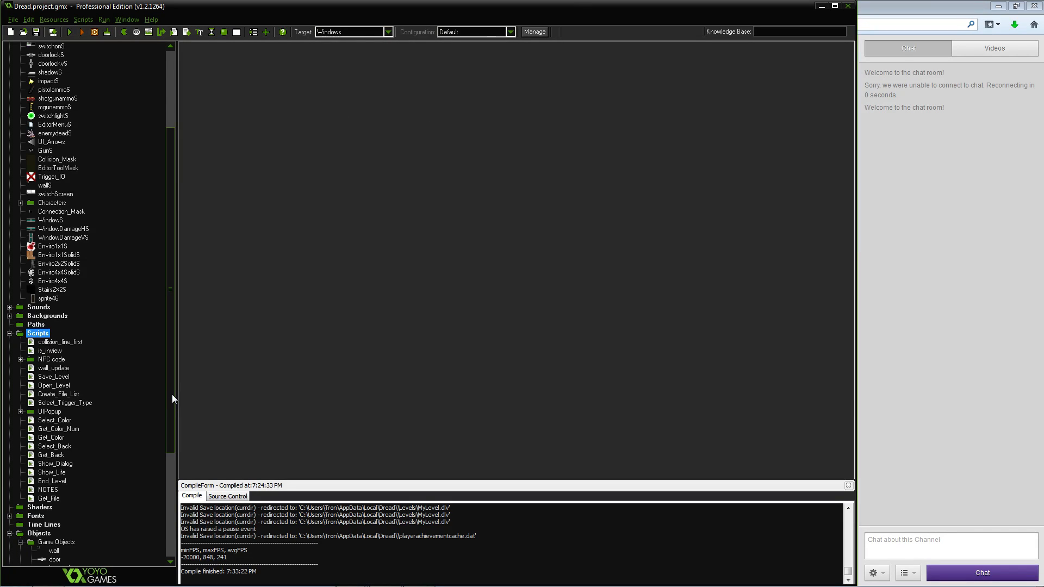
# Open the second code action of the Trigger object's Step event and review its Spawn Object case
pyautogui.scroll(-6, 172, 393)
pyautogui.doubleClick(57, 473)
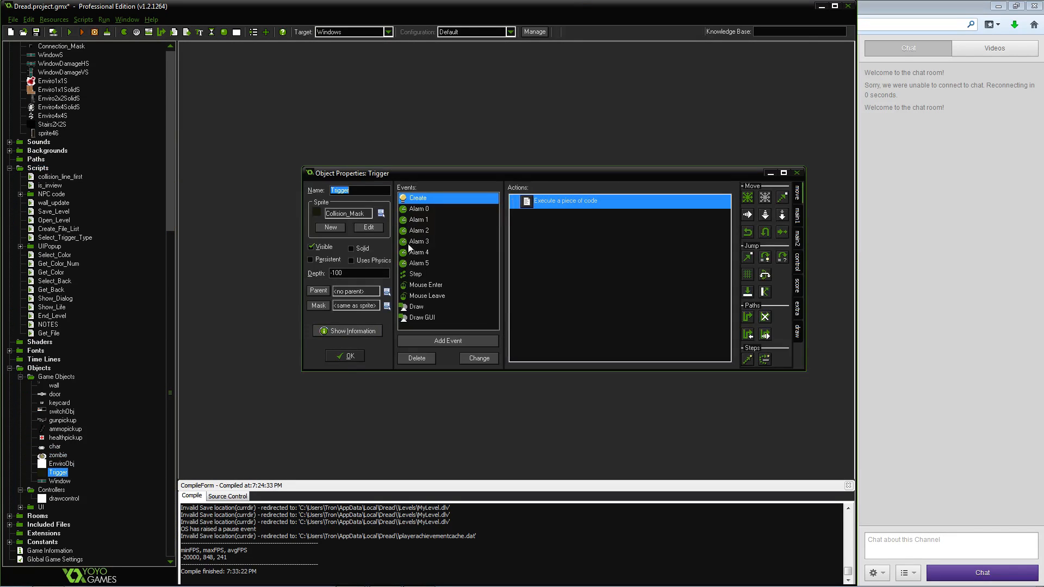
pyautogui.click(468, 276)
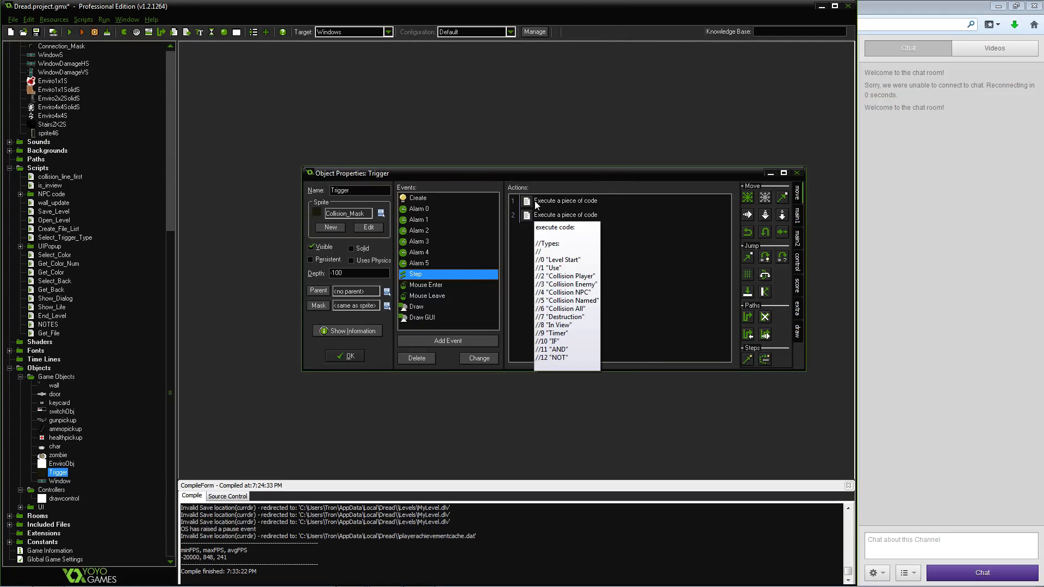
pyautogui.doubleClick(536, 215)
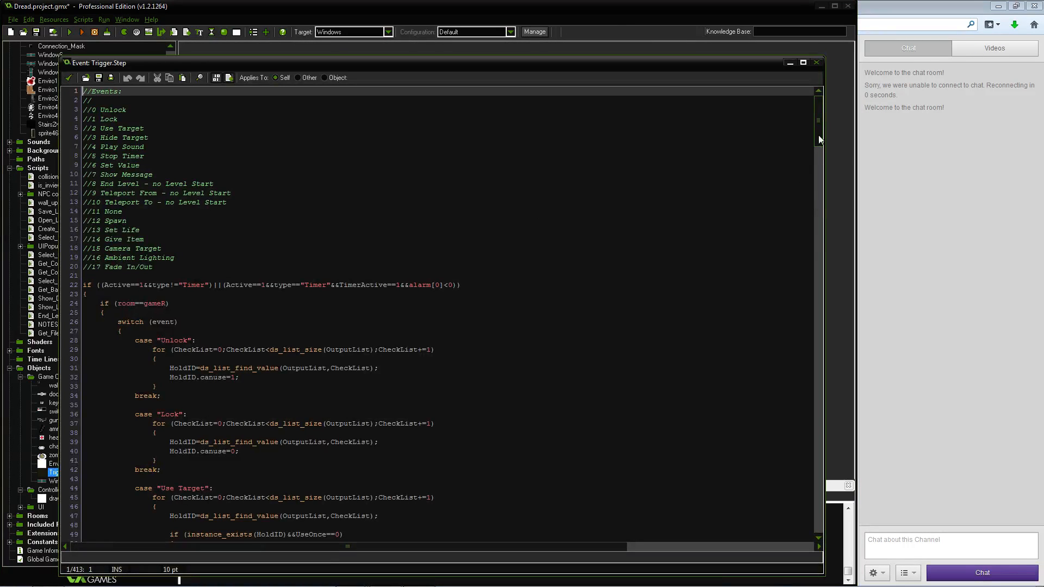
pyautogui.moveTo(818, 138); pyautogui.dragTo(818, 348)
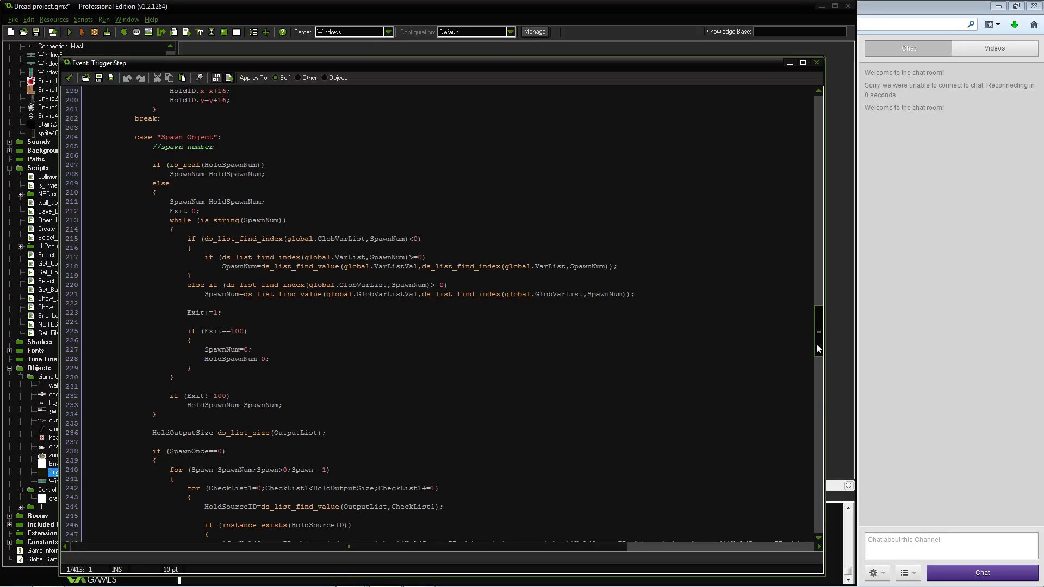
pyautogui.moveTo(817, 344); pyautogui.dragTo(803, 380)
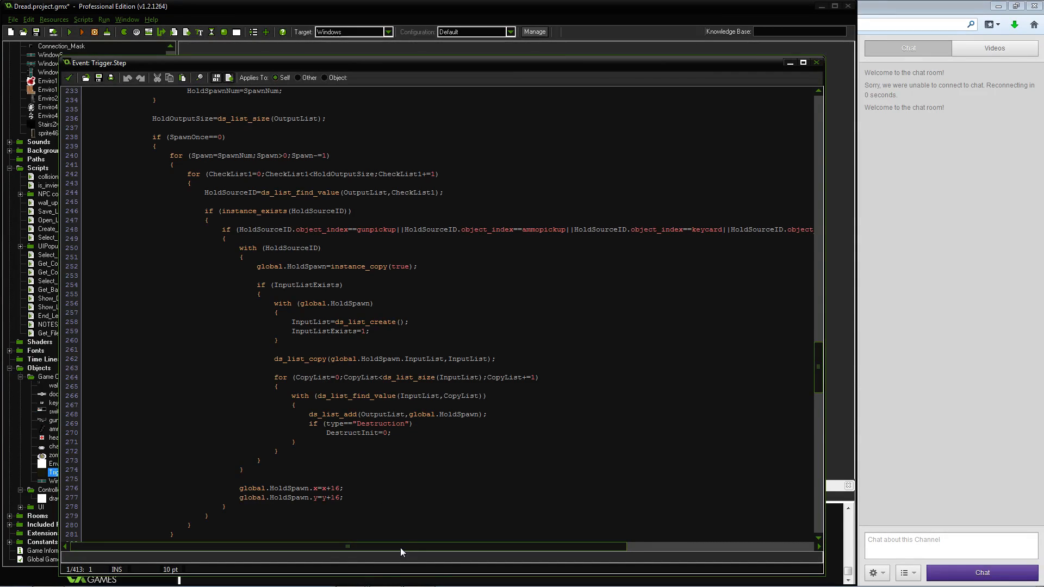
pyautogui.moveTo(400, 546); pyautogui.dragTo(430, 546)
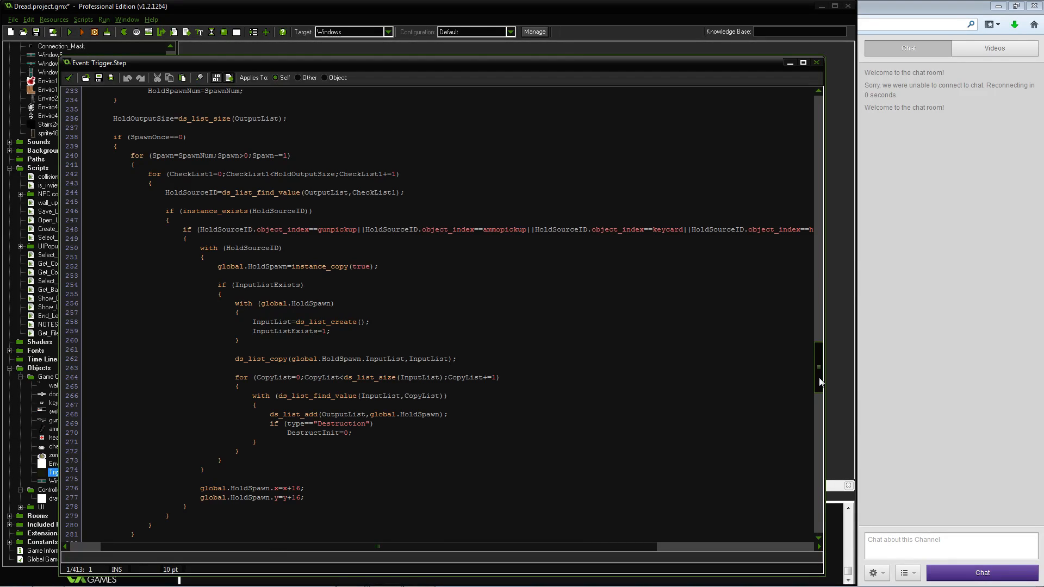
pyautogui.scroll(-1, 815, 380)
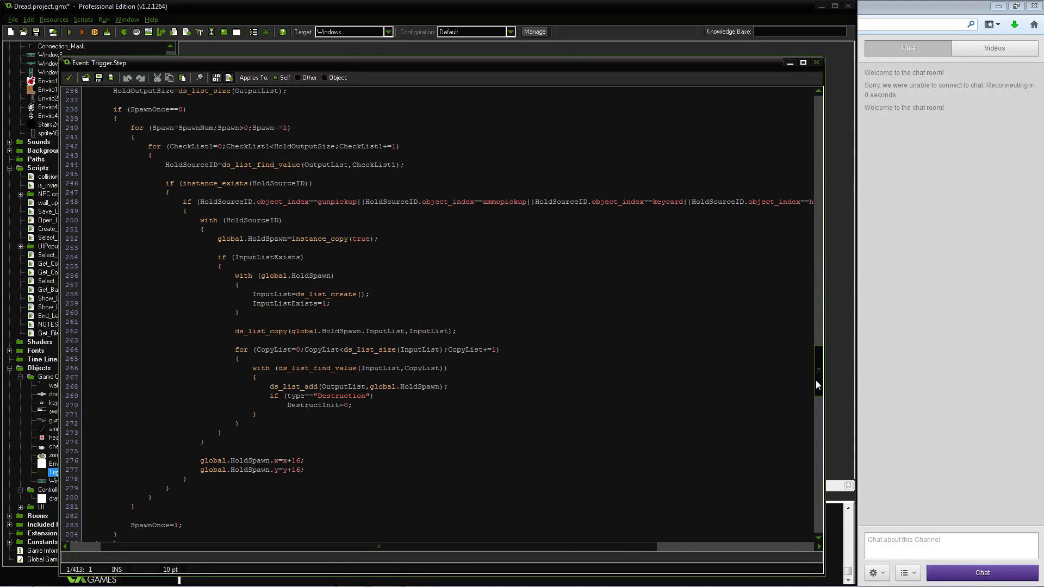
pyautogui.moveTo(816, 380); pyautogui.dragTo(814, 381)
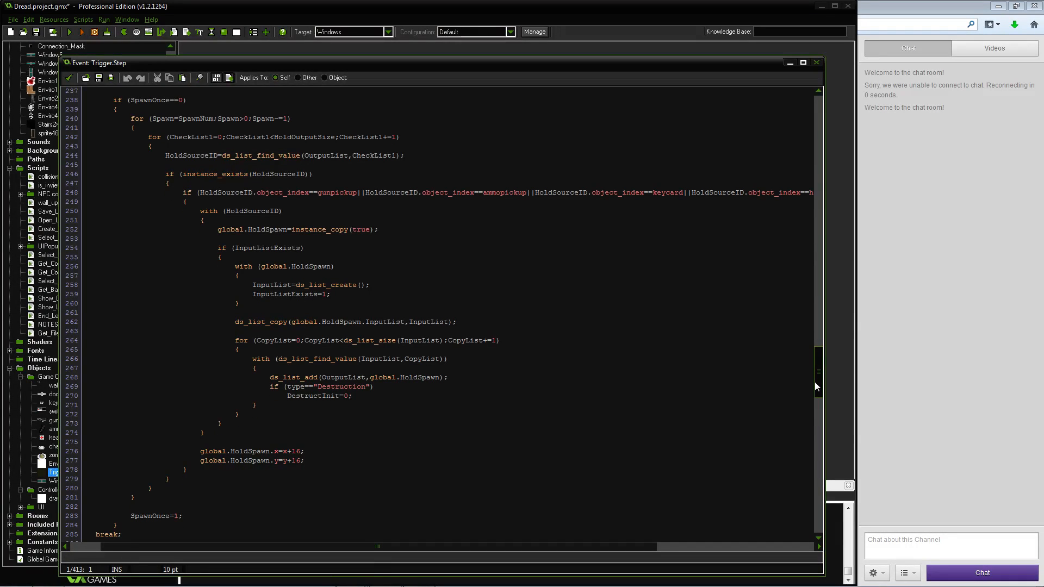
# Insert the condition if (event!="Spawn Object") above the ds_list_add(OutputList,global.HoldSpawn) line in the CopyList loop
pyautogui.click(458, 369)
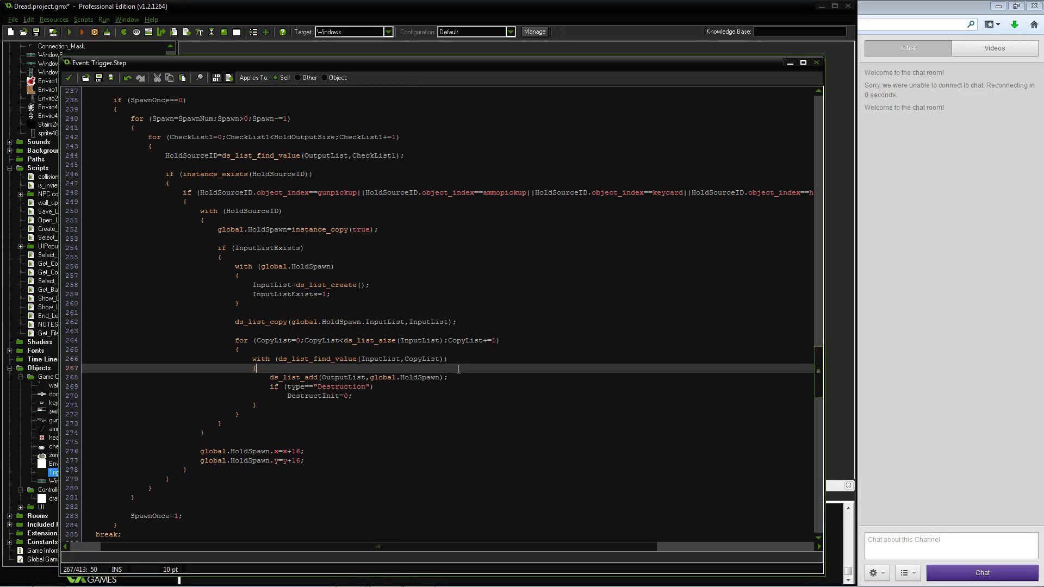
pyautogui.press('Tab')
pyautogui.press('BackSpace')
pyautogui.press('BackSpace')
pyautogui.press('BackSpace')
pyautogui.press('Return')
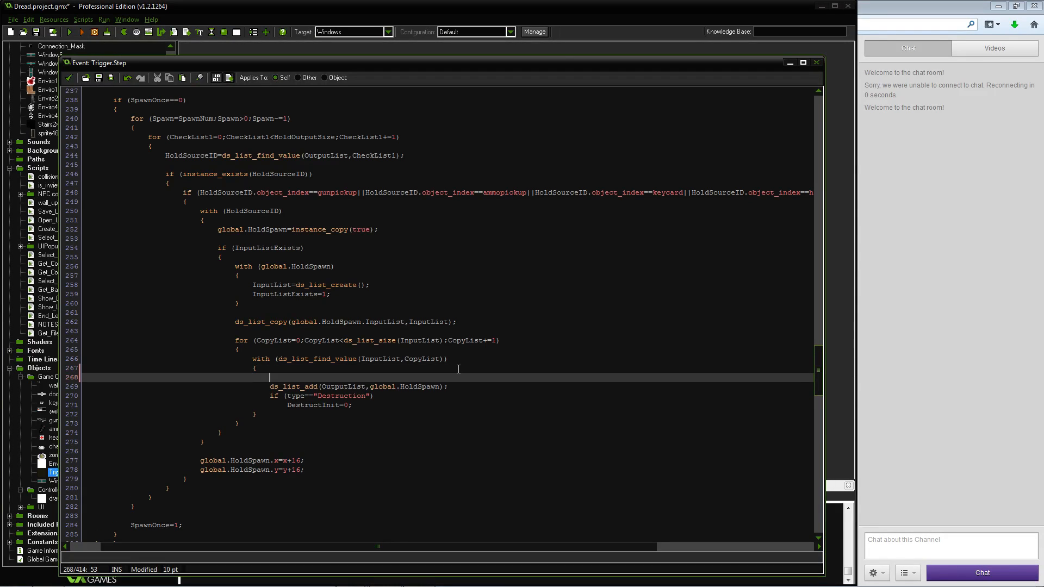
pyautogui.write('if (')
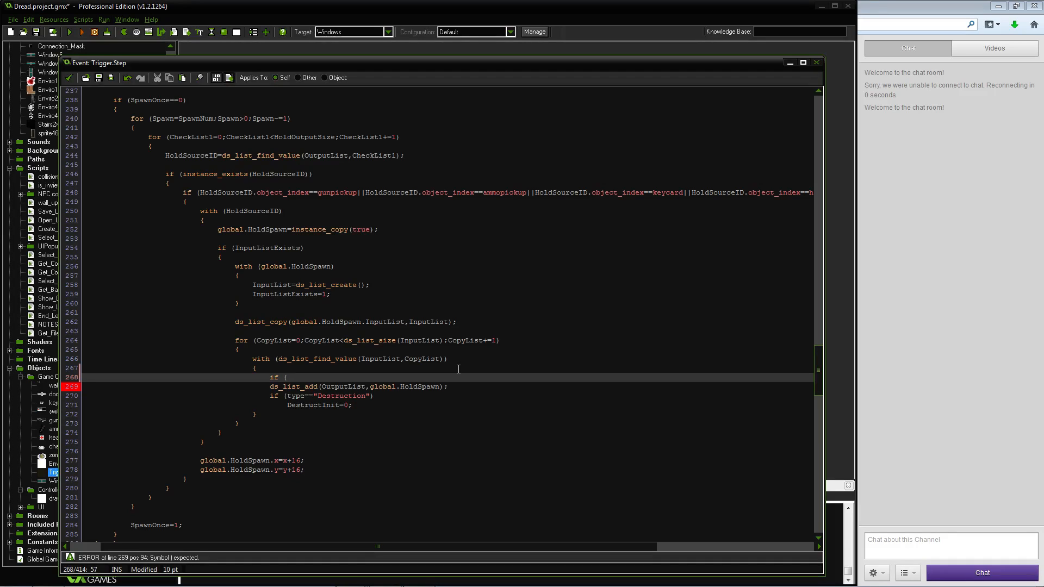
pyautogui.write('eve')
pyautogui.write('nt')
pyautogui.write('!=')
pyautogui.write('"Spawn')
pyautogui.write(' C')
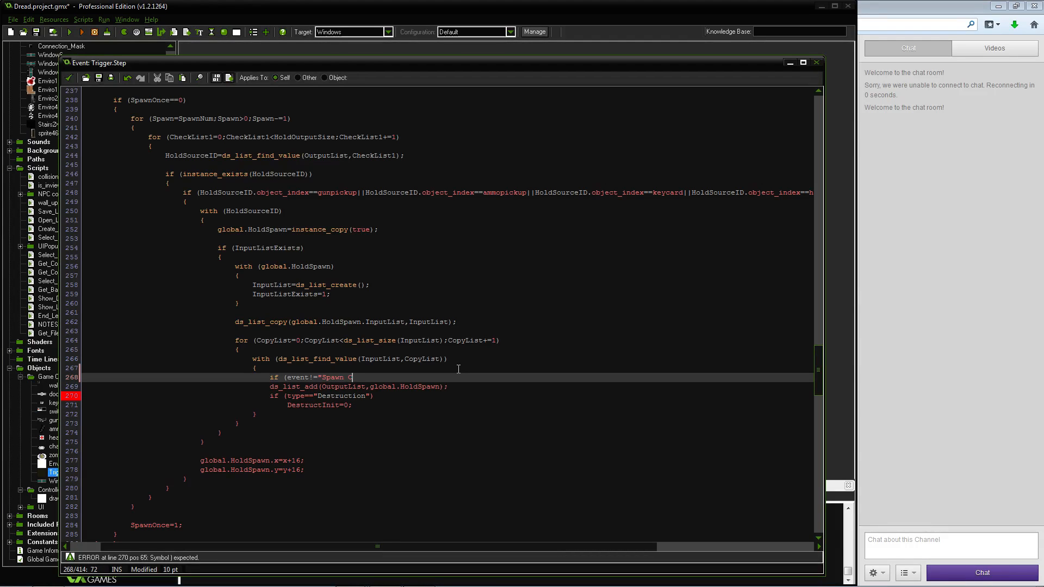
pyautogui.write('bject")')
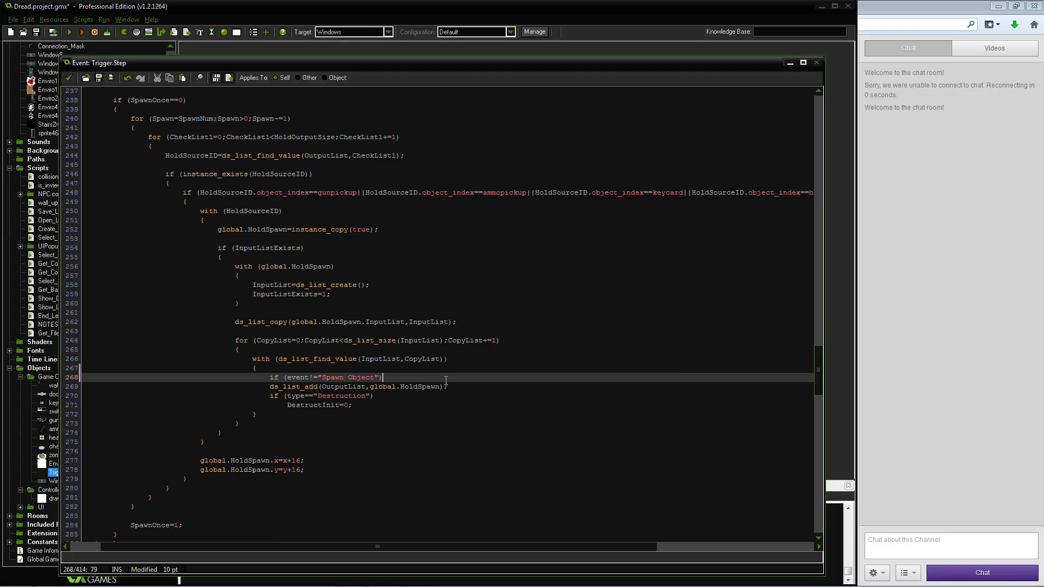
# Indent the ds_list_add line under the new Spawn Object condition and accept the code changes
pyautogui.scroll(5, 446, 381)
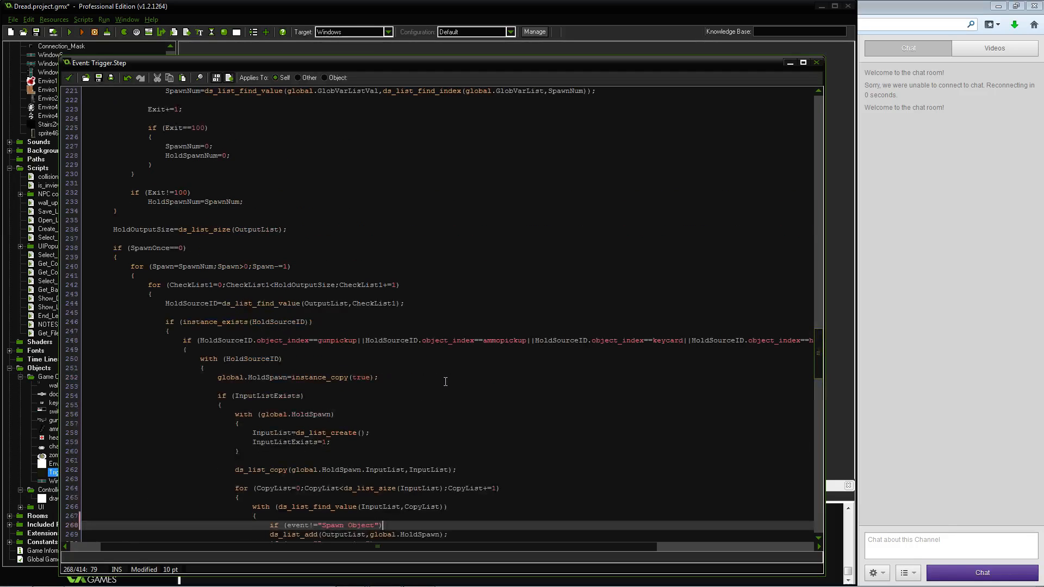
pyautogui.scroll(7, 445, 382)
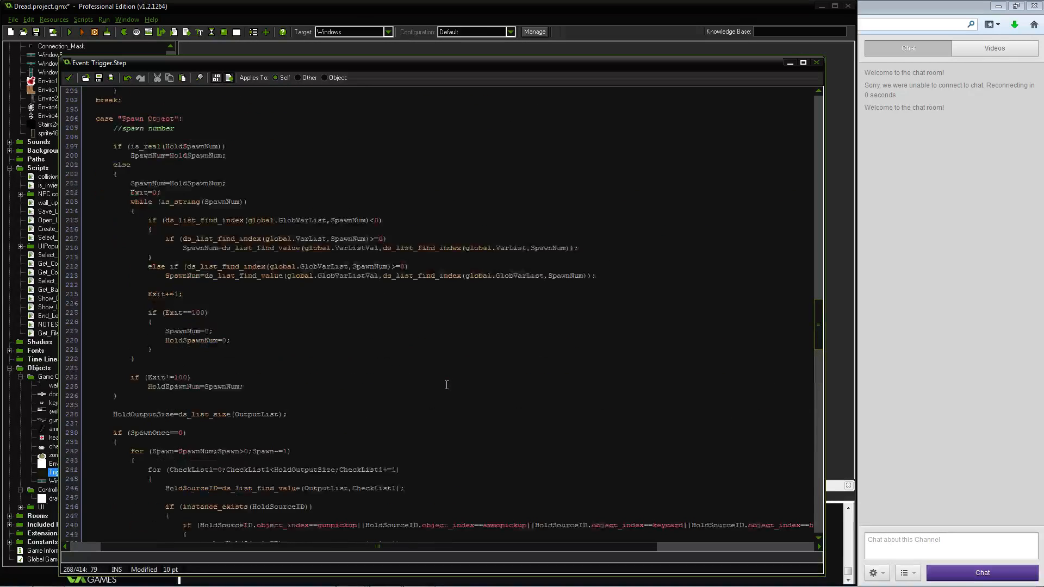
pyautogui.scroll(-9, 446, 385)
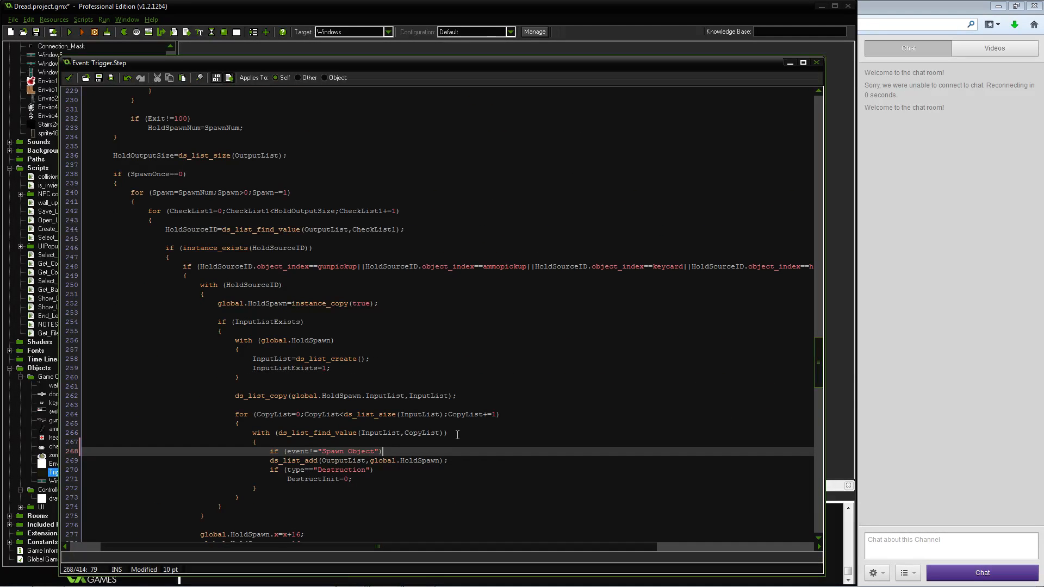
pyautogui.click(270, 465)
pyautogui.press('Tab')
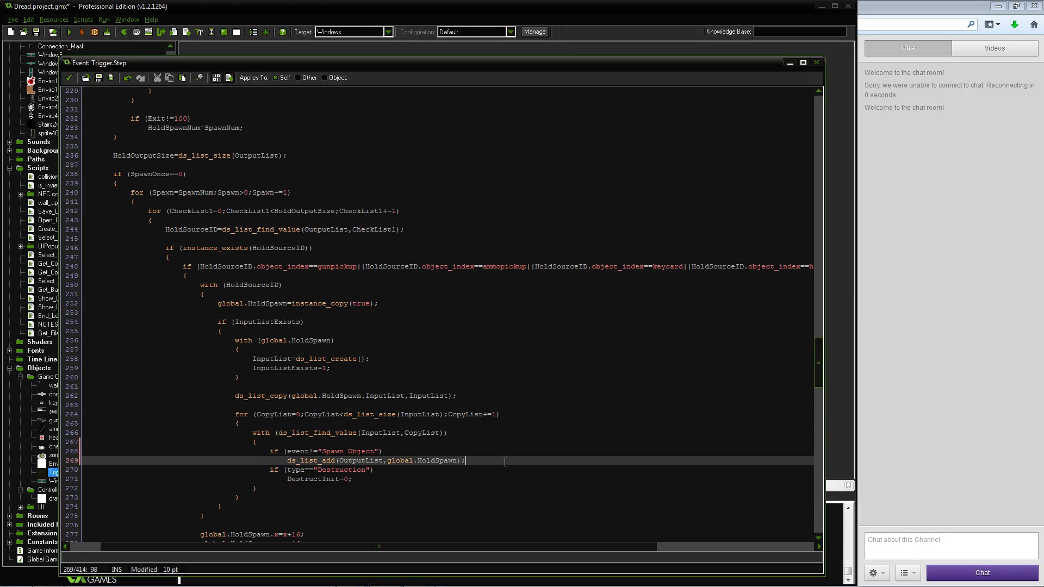
pyautogui.scroll(-2, 438, 463)
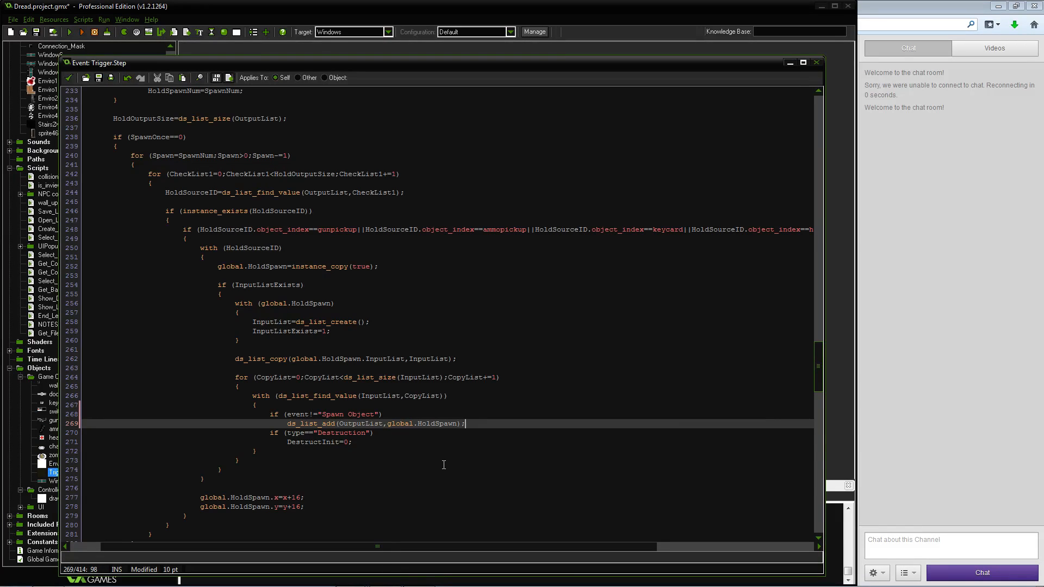
pyautogui.click(75, 77)
# Run the game and load MyLevel in its level editor
pyautogui.click(69, 32)
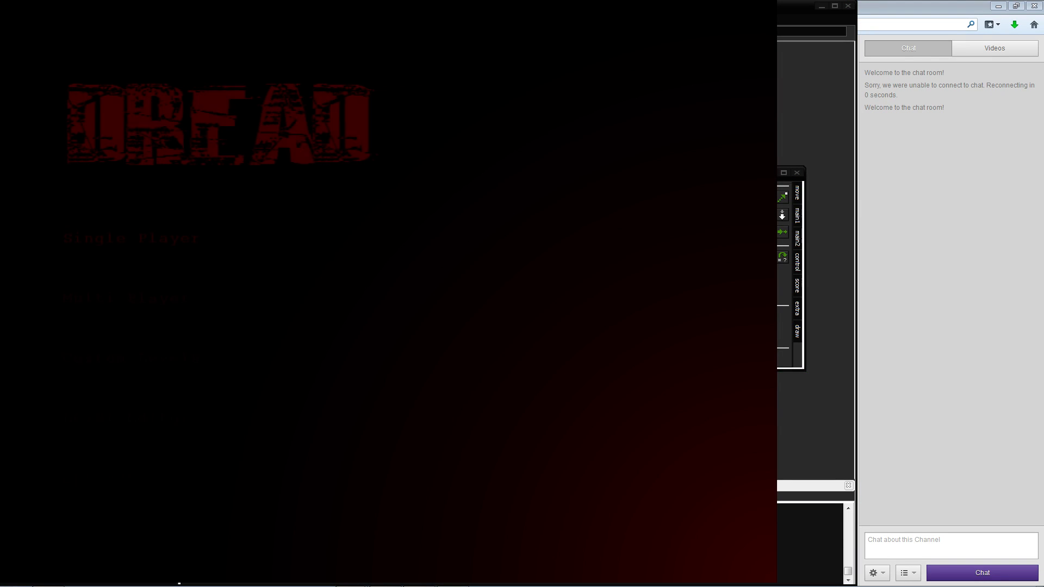
pyautogui.click(218, 428)
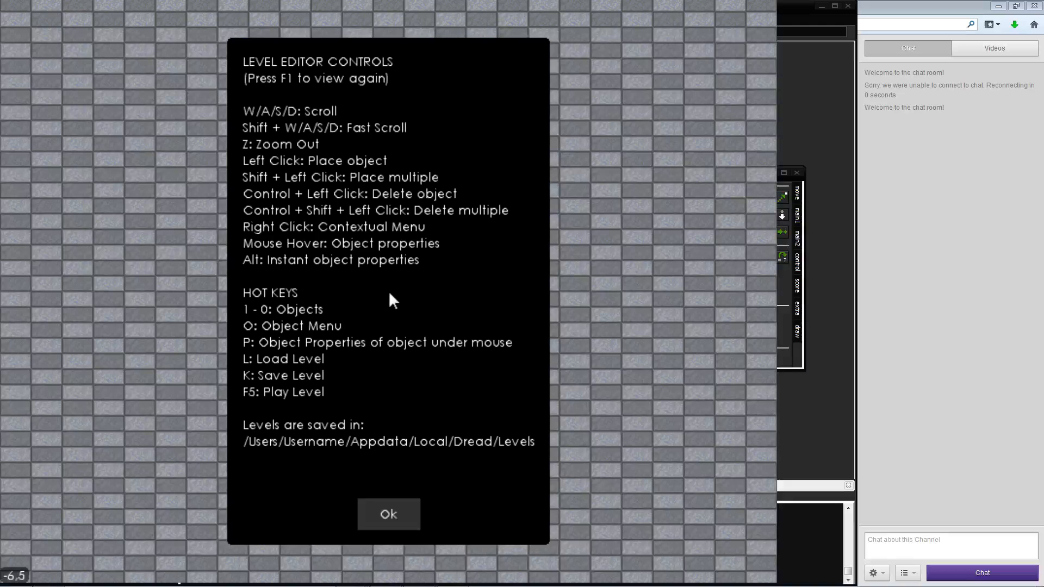
pyautogui.press('l')
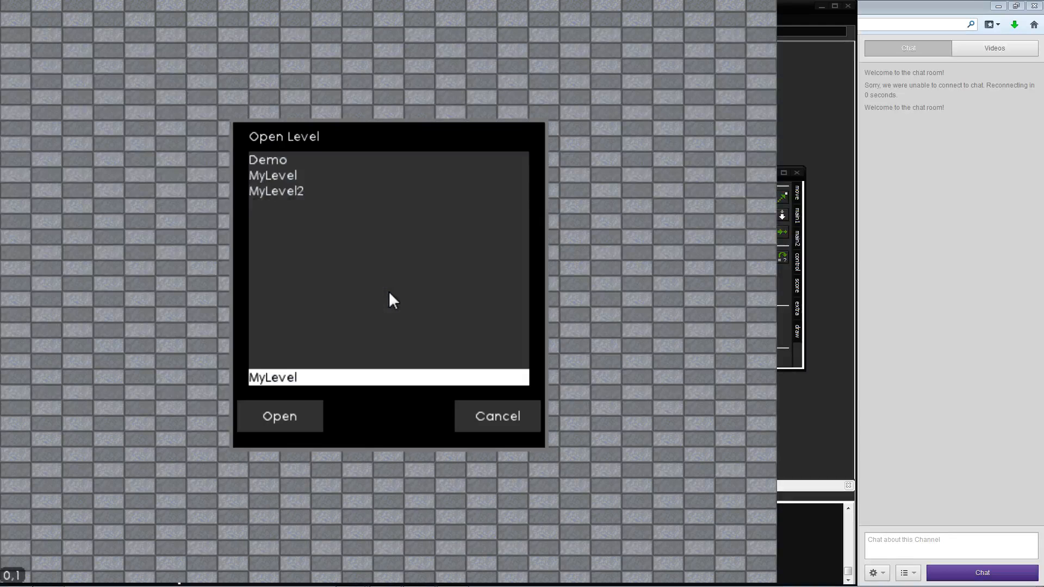
pyautogui.doubleClick(316, 181)
pyautogui.press('s')
pyautogui.press('a')
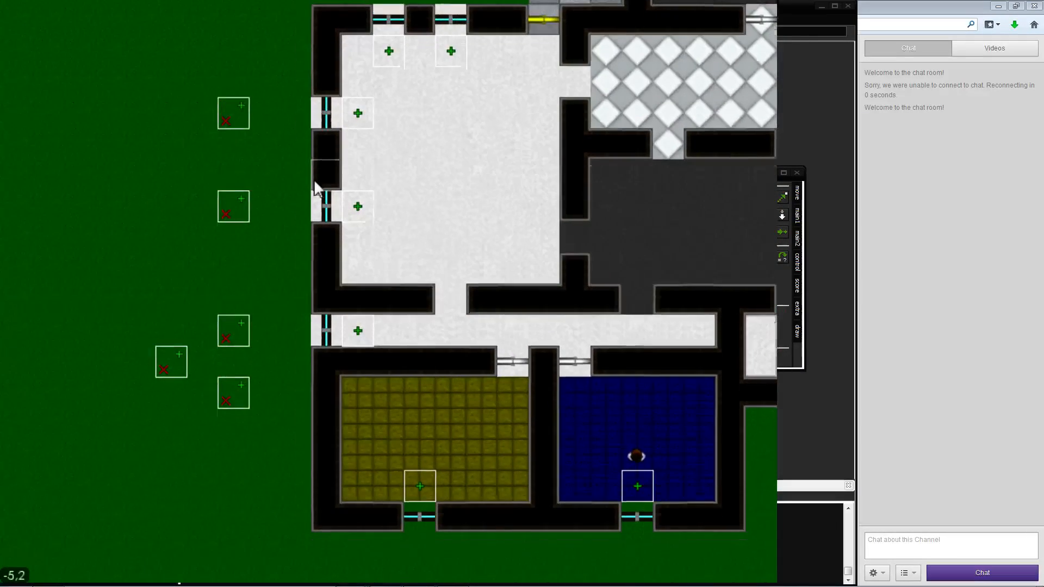
pyautogui.press('d')
# Playtest the spawning fix by walking from the blue room to the corridor's west window and the large white room, and return to the editor
pyautogui.moveTo(174, 44)
pyautogui.click(216, 33)
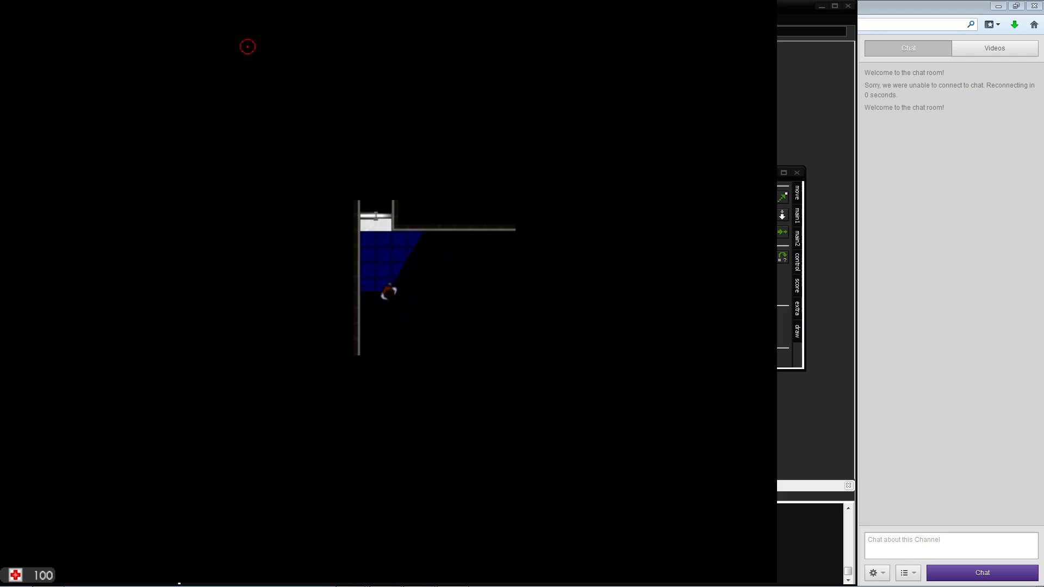
pyautogui.press('w')
pyautogui.press('a')
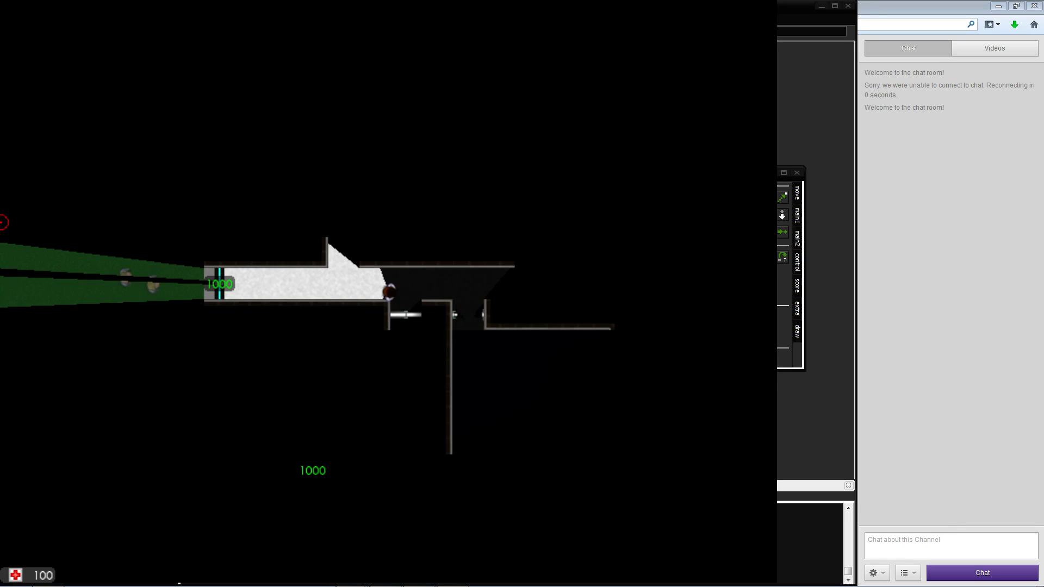
pyautogui.press('a')
pyautogui.press('a')
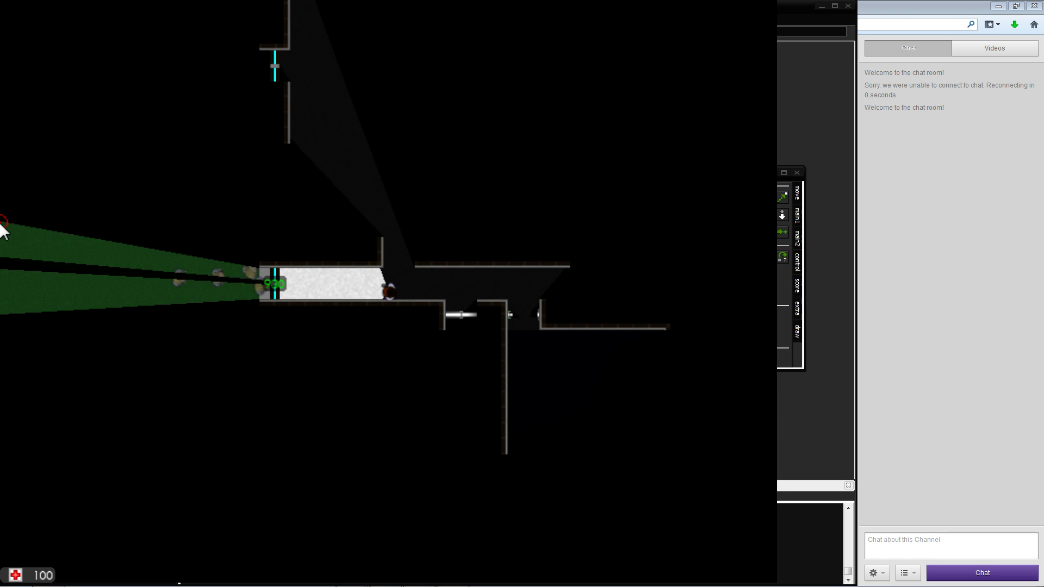
pyautogui.press('a')
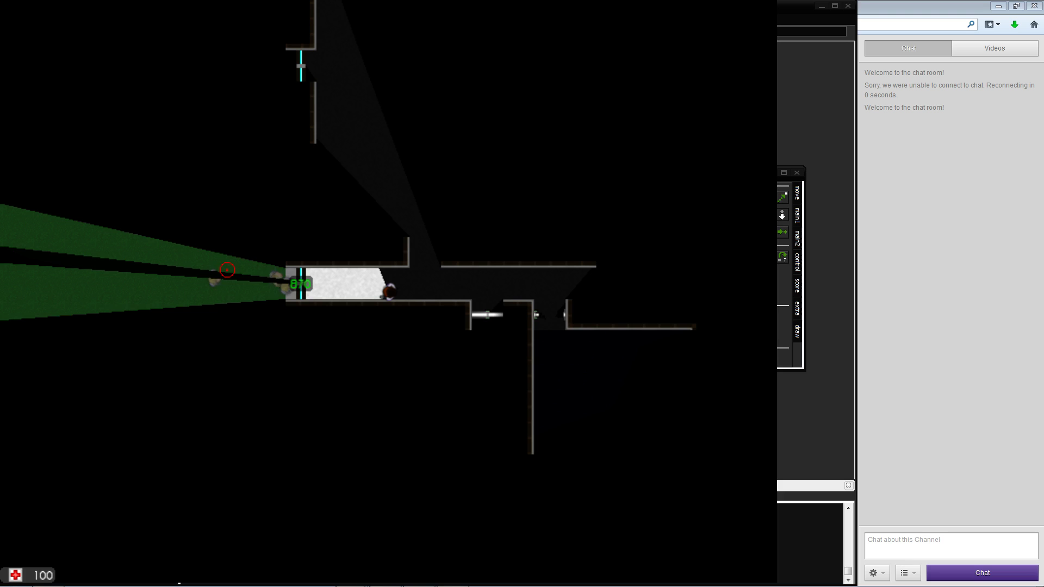
pyautogui.press('w')
pyautogui.press('d')
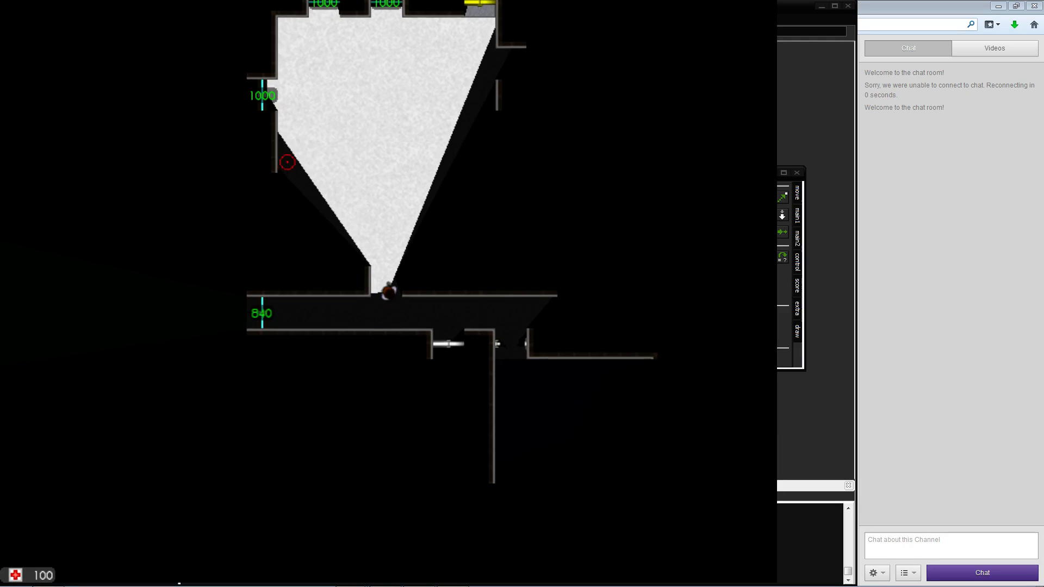
pyautogui.press('s')
pyautogui.press('a')
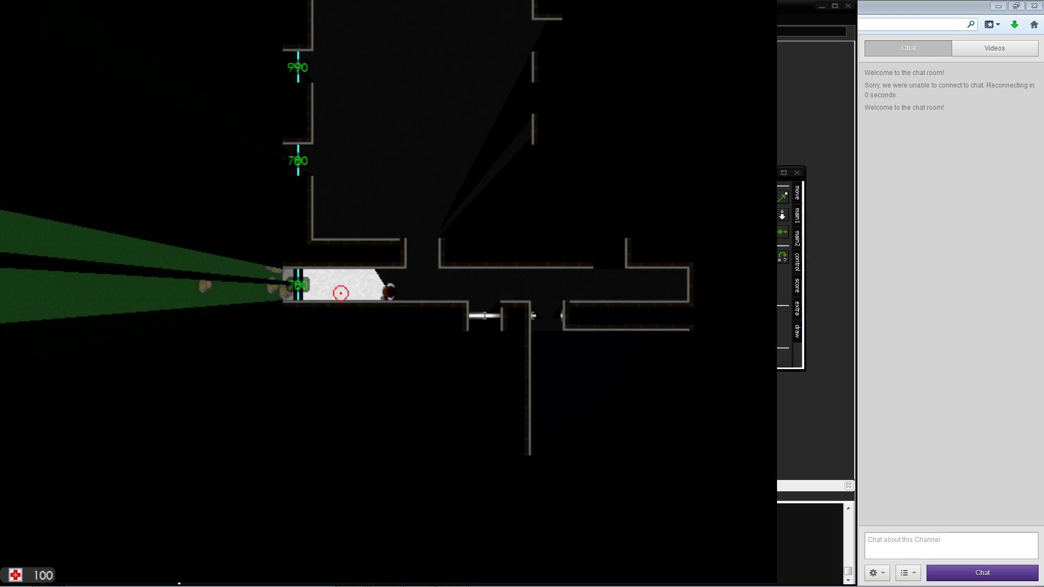
pyautogui.press('Escape')
pyautogui.press('s')
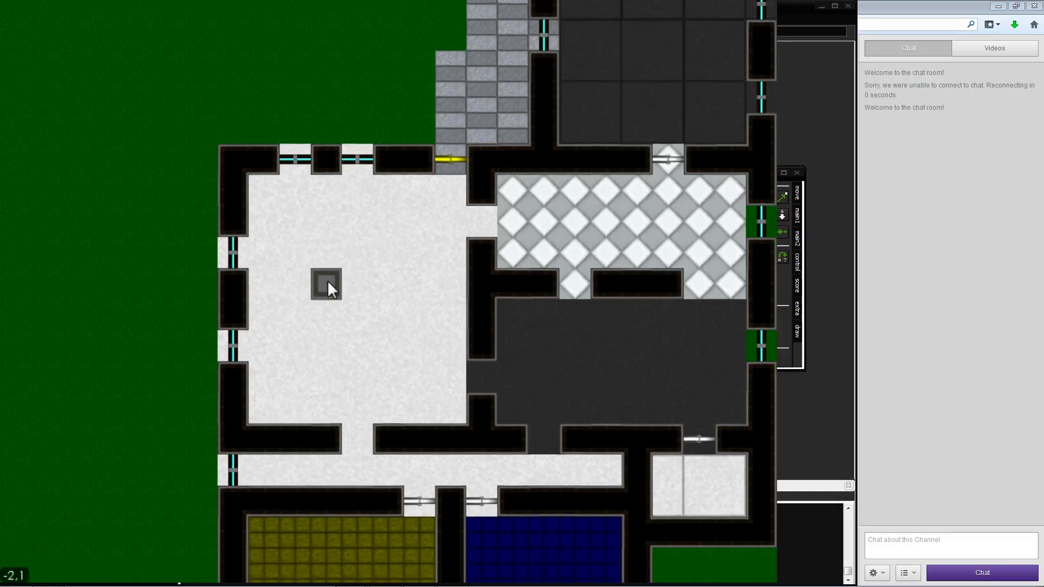
# Set the timer spawn trigger outside the corridor's west window to a duration of 900, make it visible, and save its properties
pyautogui.press('Tab')
pyautogui.press('a')
pyautogui.press('s')
pyautogui.press('a')
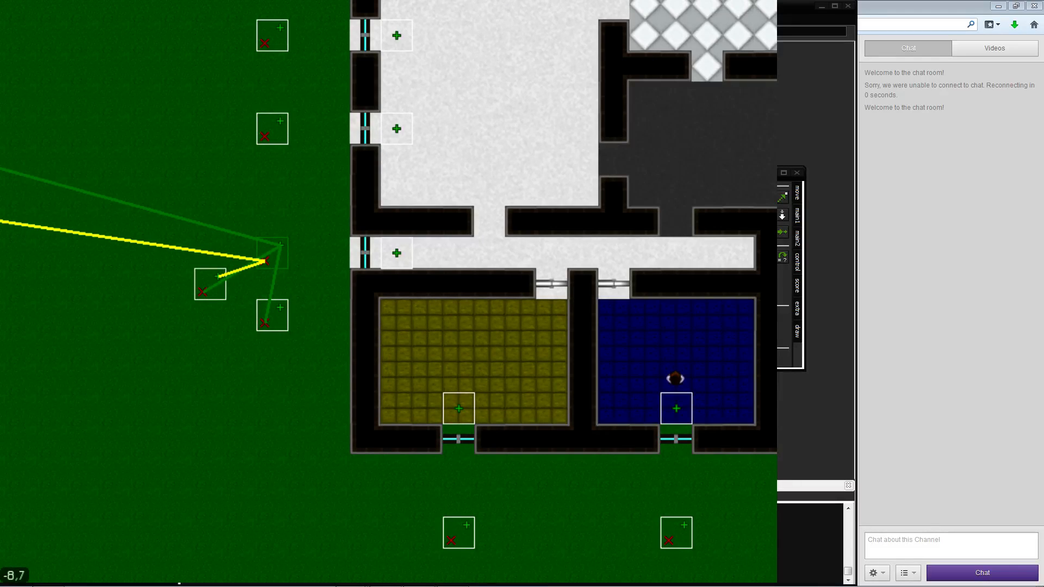
pyautogui.rightClick(283, 246)
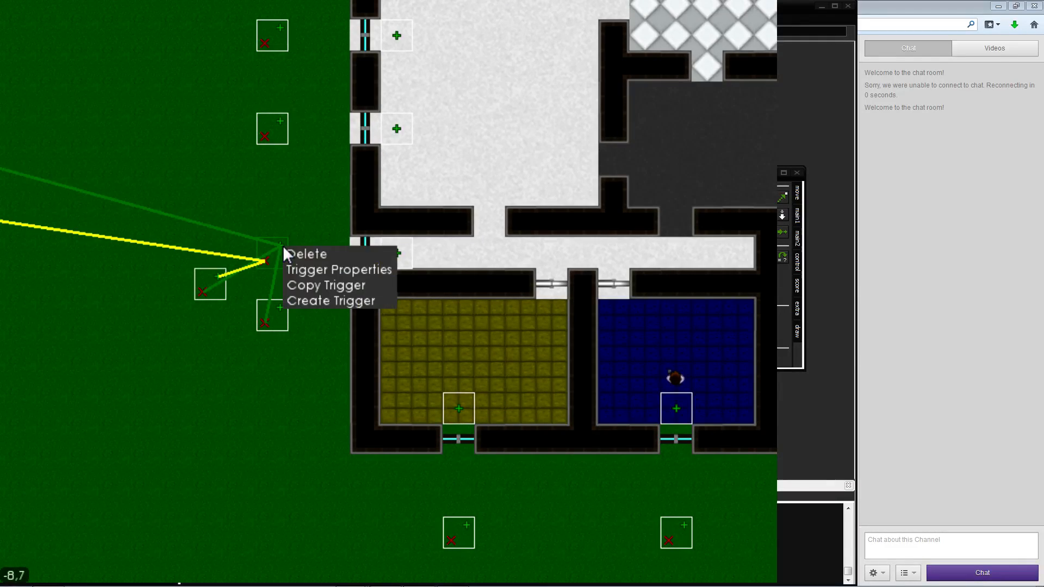
pyautogui.click(290, 266)
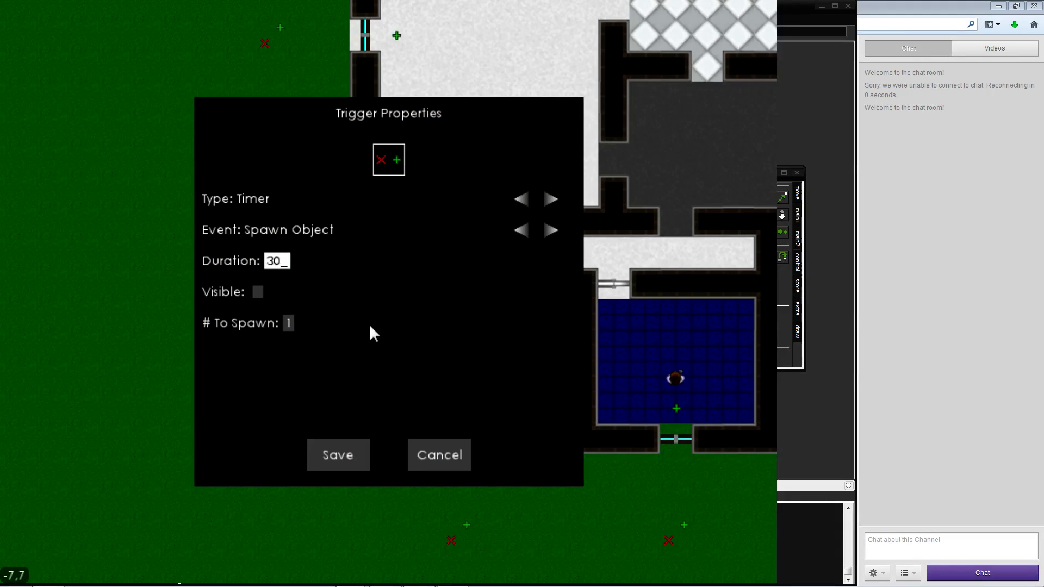
pyautogui.press('BackSpace')
pyautogui.press('BackSpace')
pyautogui.write('900')
pyautogui.click(259, 291)
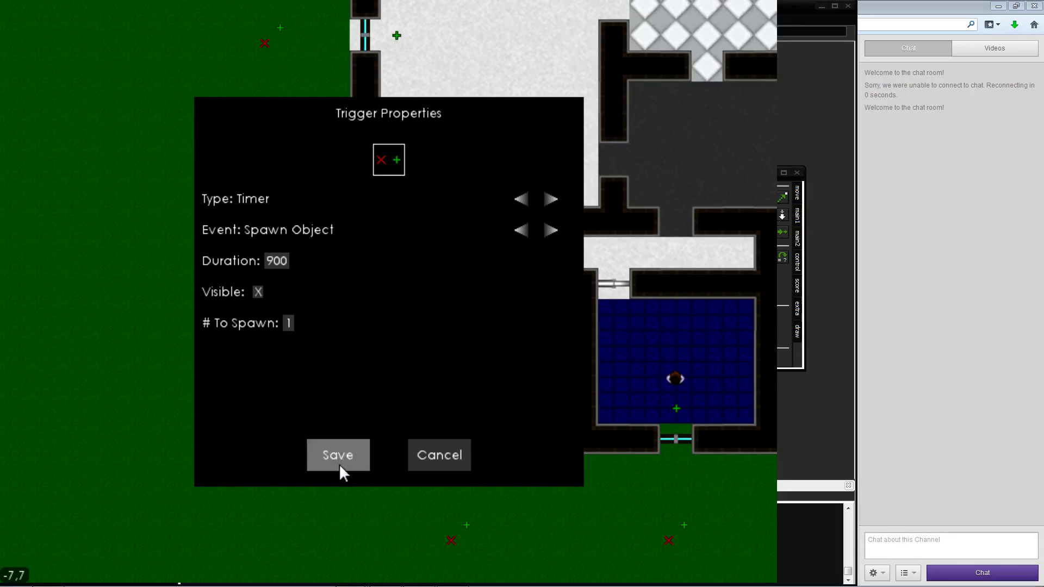
pyautogui.click(339, 455)
# Start a playtest and walk from the blue room through its door to the corridor's west window
pyautogui.click(215, 24)
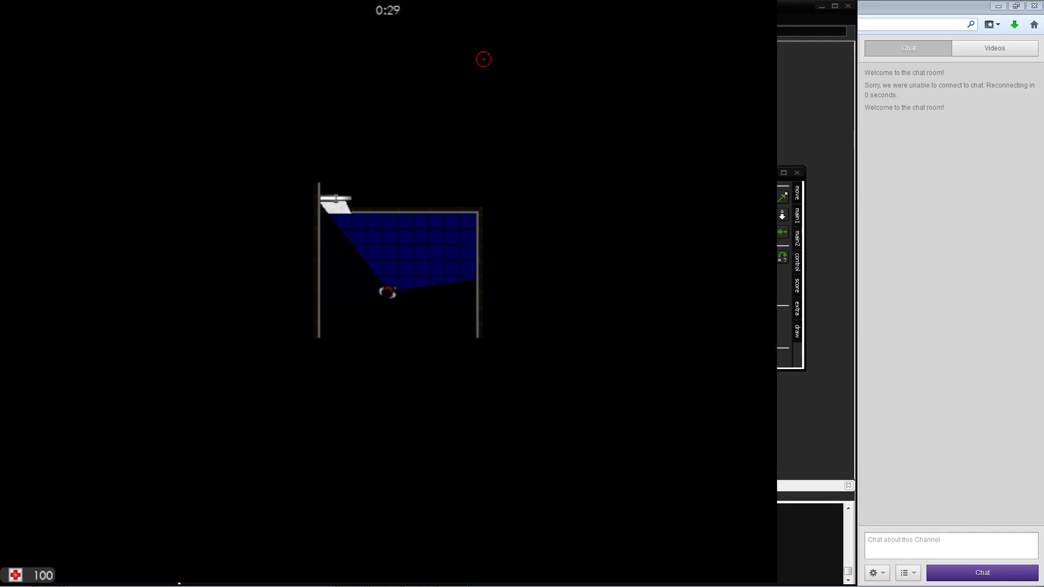
pyautogui.press('a')
pyautogui.press('w')
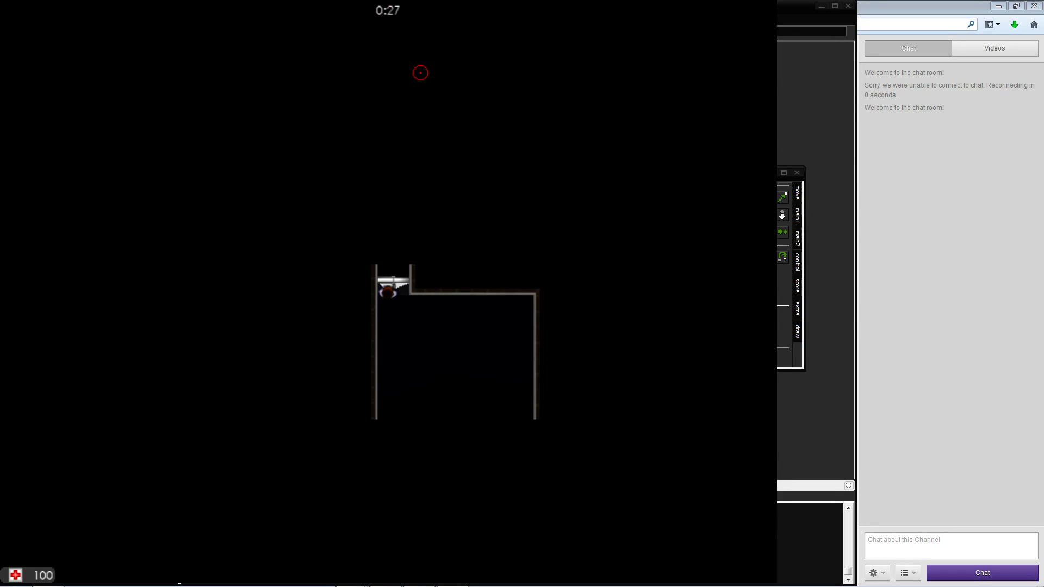
pyautogui.press('a')
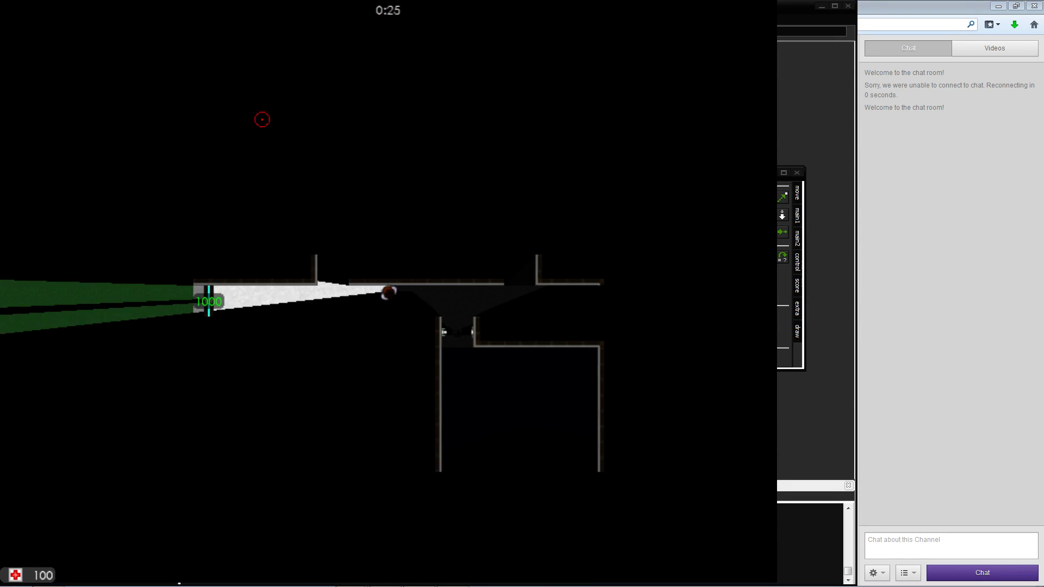
pyautogui.press('a')
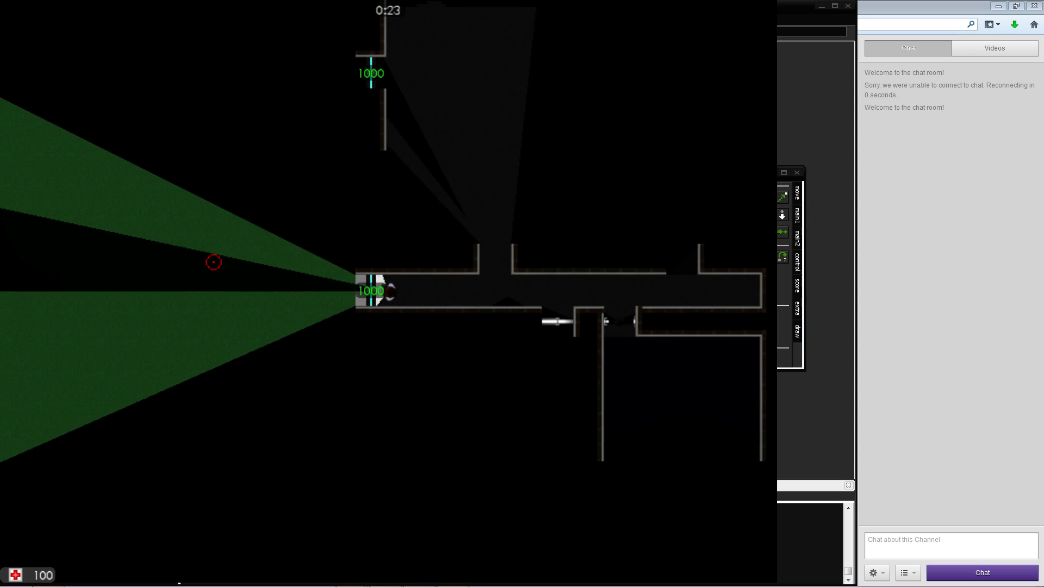
# Look around the large white room's west side and return to the corridor's west window to await the timed spawn
pyautogui.press('d')
pyautogui.press('w')
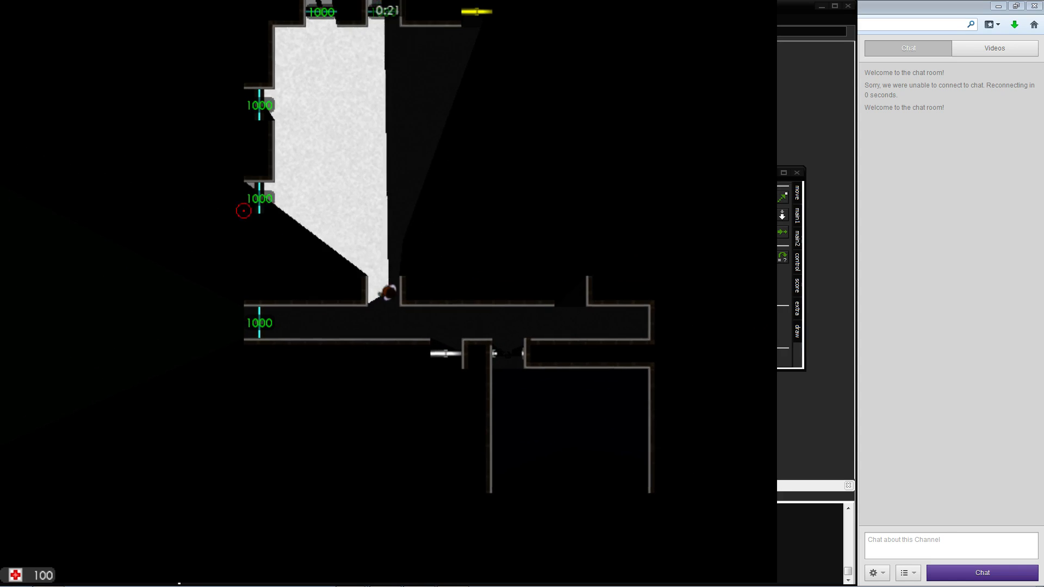
pyautogui.press('w')
pyautogui.press('a')
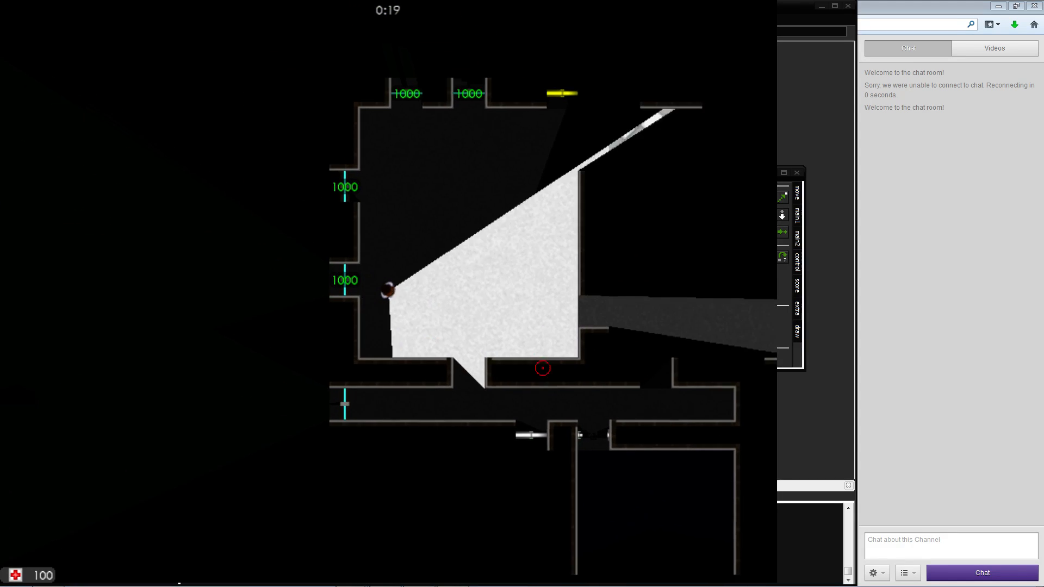
pyautogui.press('s')
pyautogui.press('d')
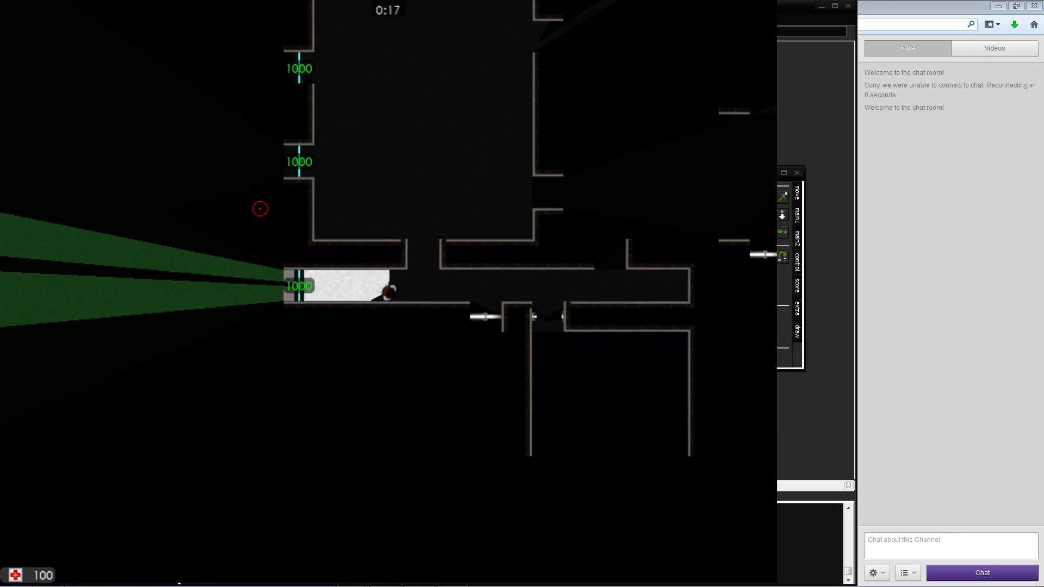
pyautogui.press('a')
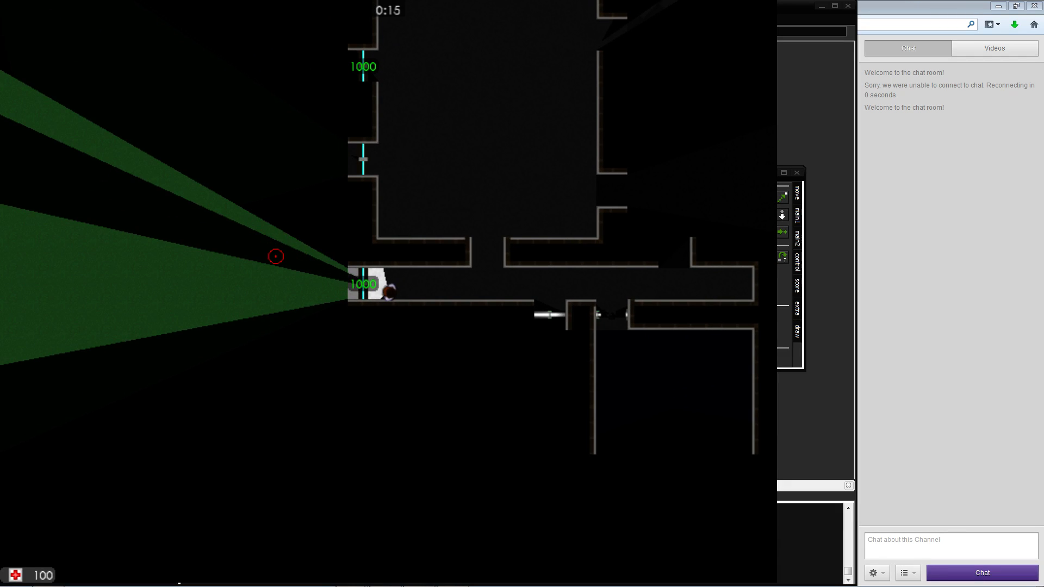
pyautogui.press('a')
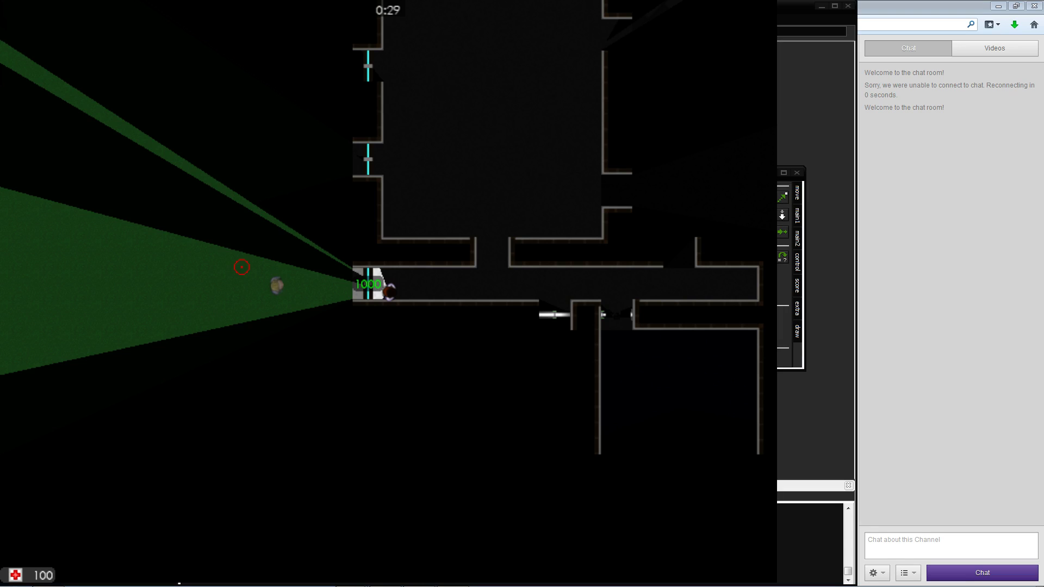
# Watch the attack at the corridor's west window, and inspect the large white room's lower west window
pyautogui.press('d')
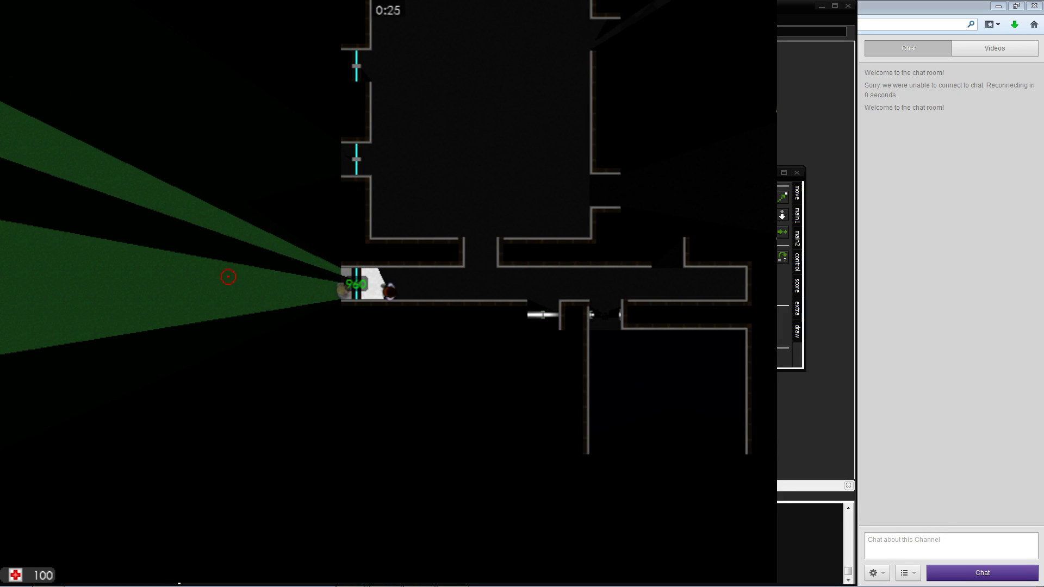
pyautogui.press('w')
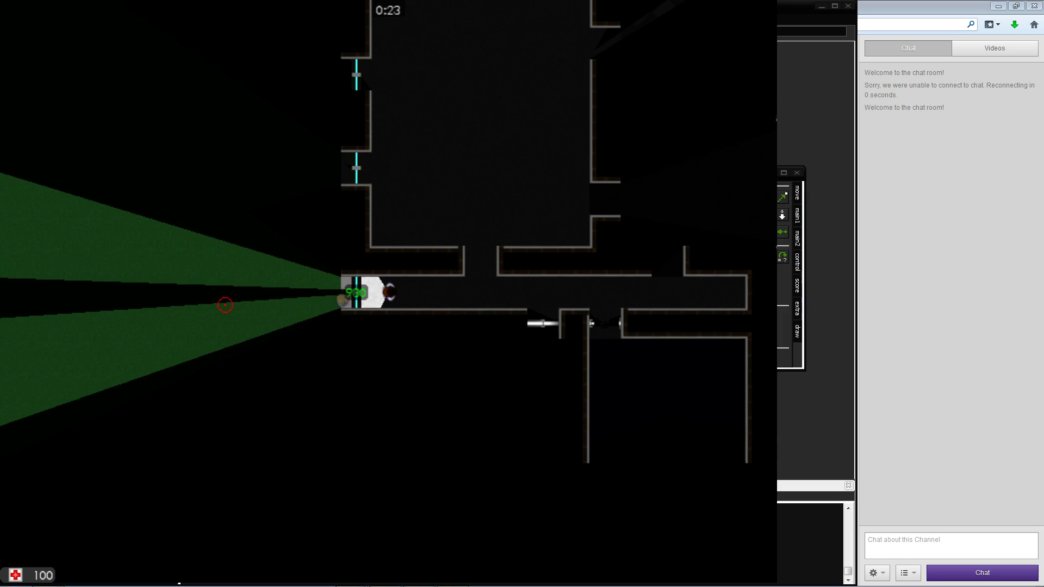
pyautogui.press('d')
pyautogui.press('w')
pyautogui.press('a')
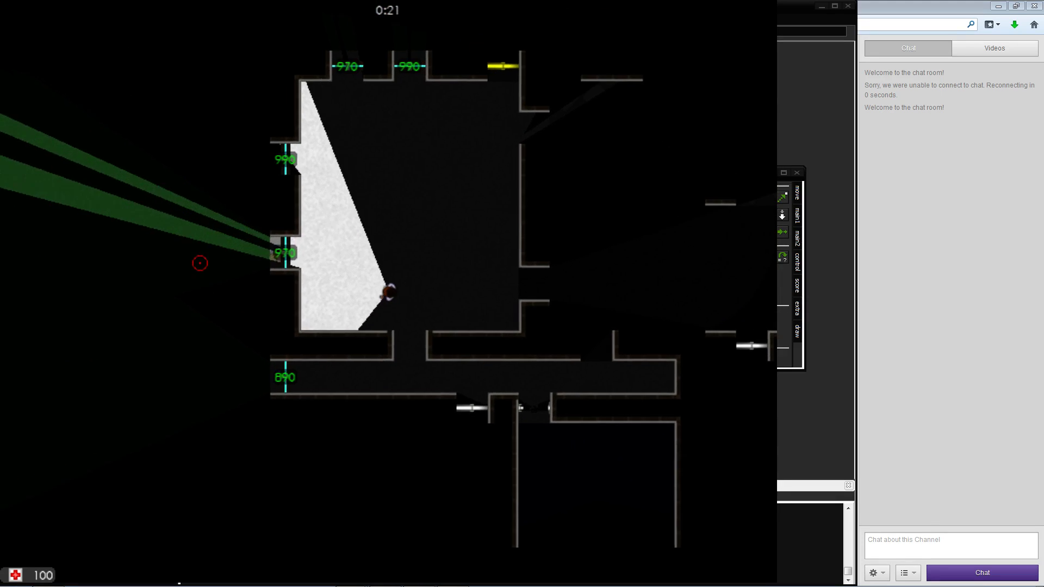
pyautogui.press('a')
pyautogui.press('w')
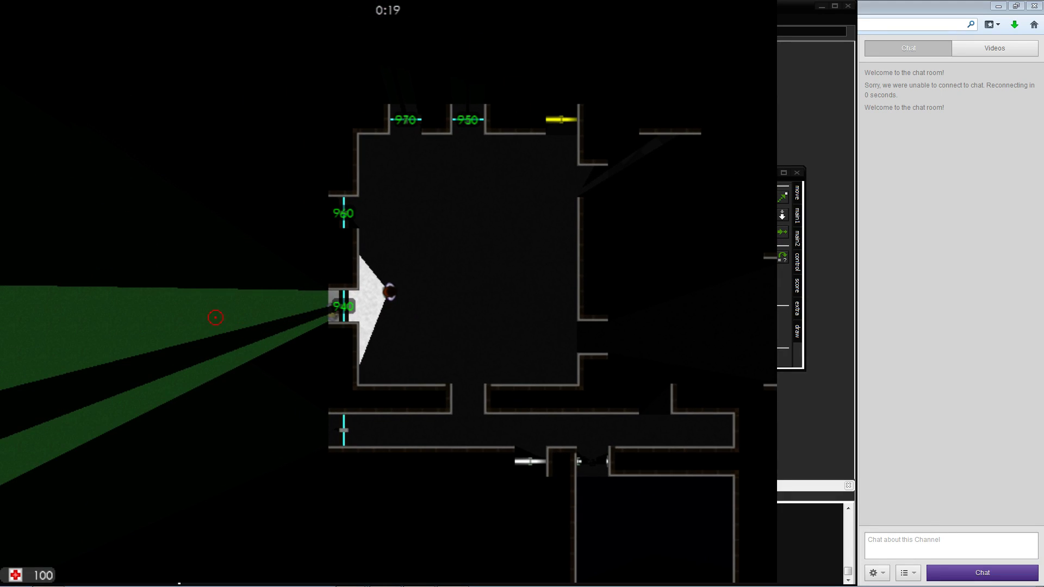
pyautogui.press('a')
pyautogui.press('s')
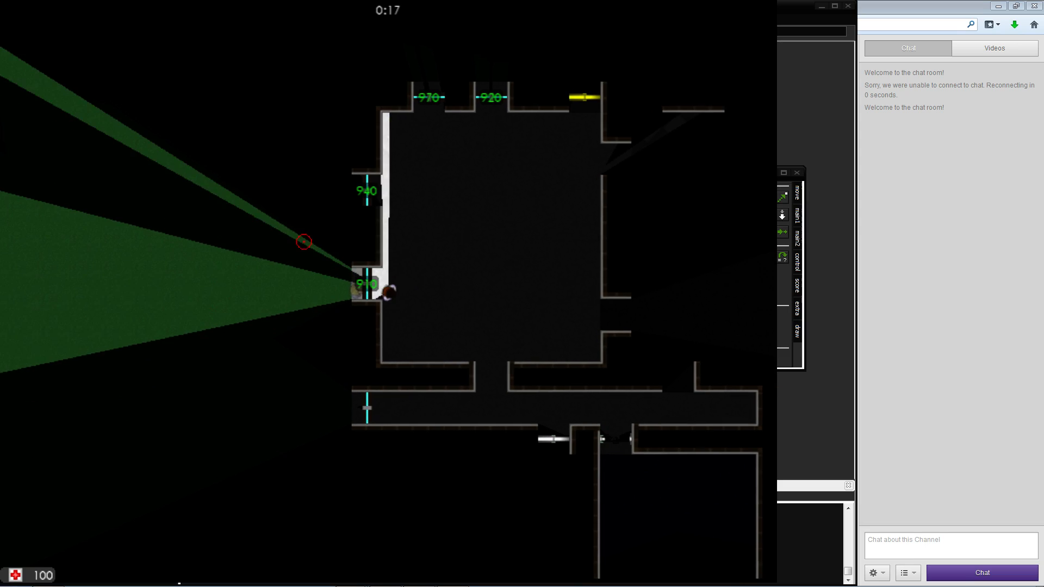
# Check for zombie attacks at the large white room's upper west window and its two north windows
pyautogui.press('d')
pyautogui.press('w')
pyautogui.press('w')
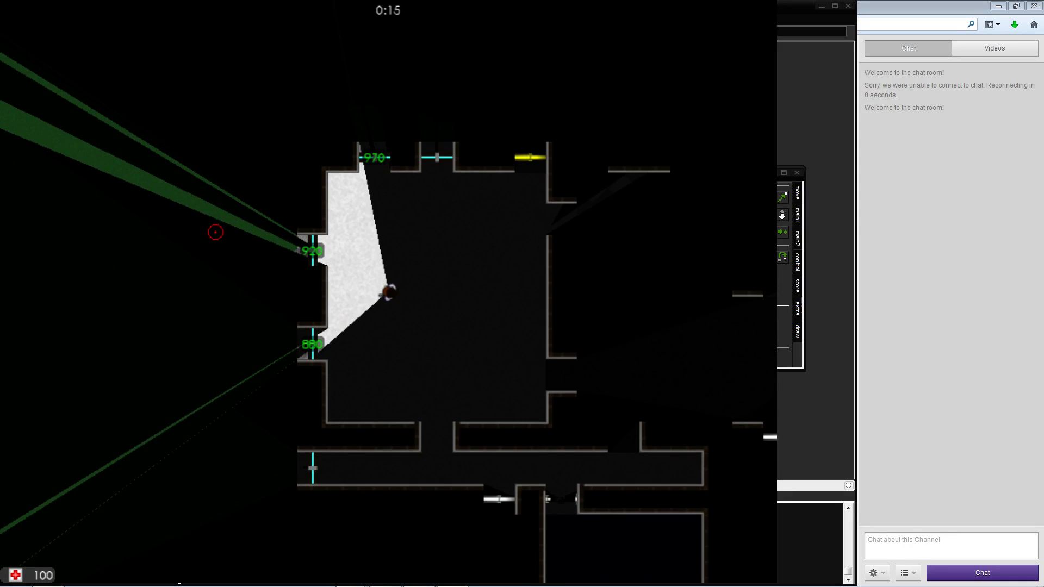
pyautogui.press('a')
pyautogui.press('w')
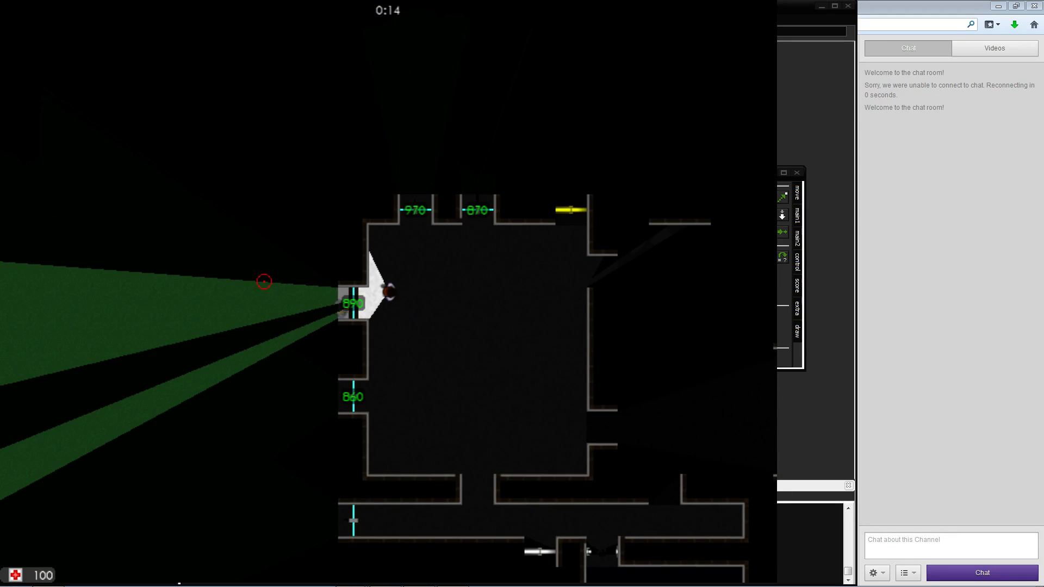
pyautogui.press('d')
pyautogui.press('w')
pyautogui.press('d')
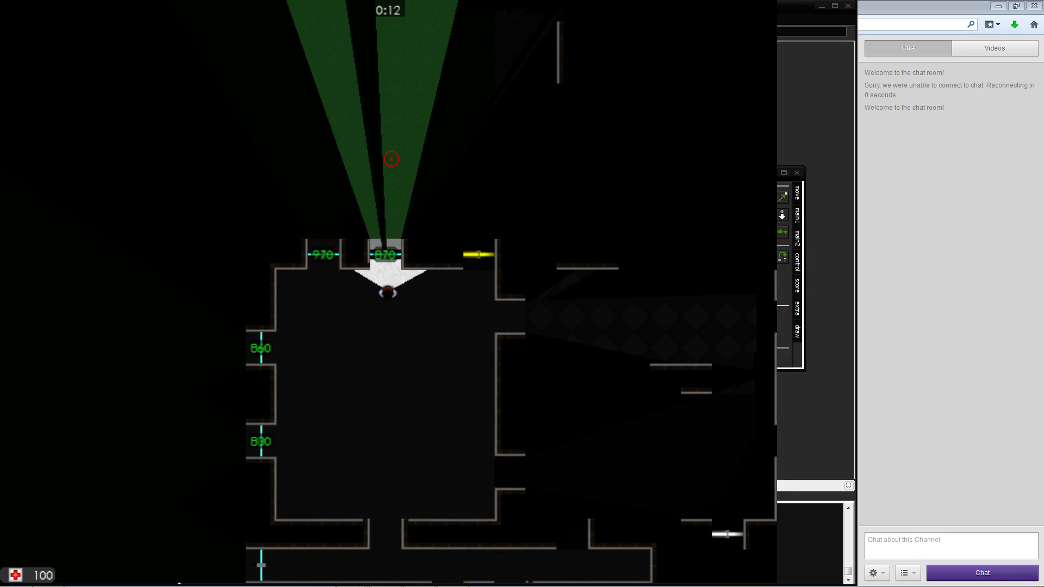
pyautogui.press('d')
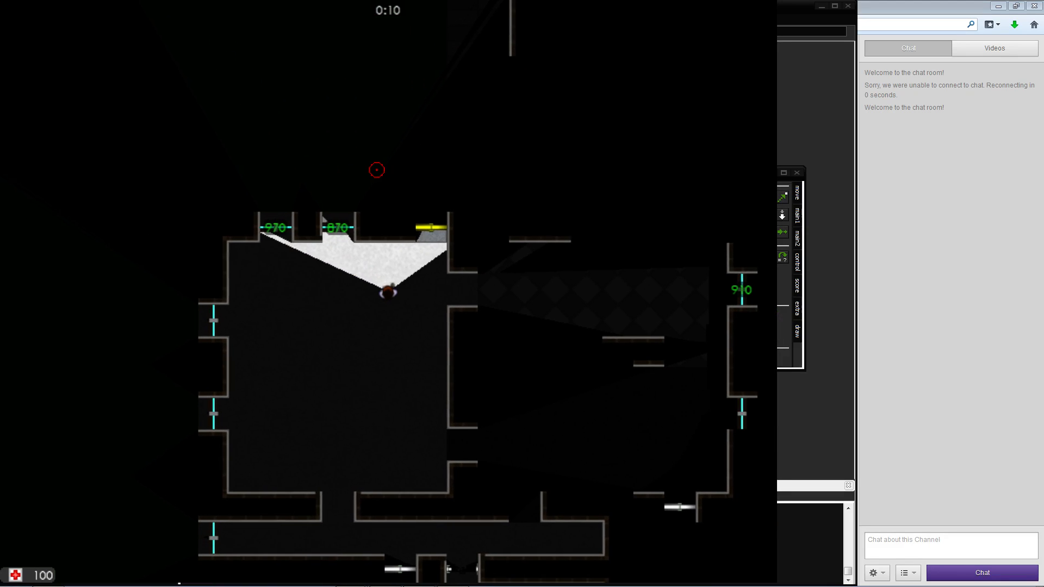
pyautogui.press('a')
pyautogui.press('s')
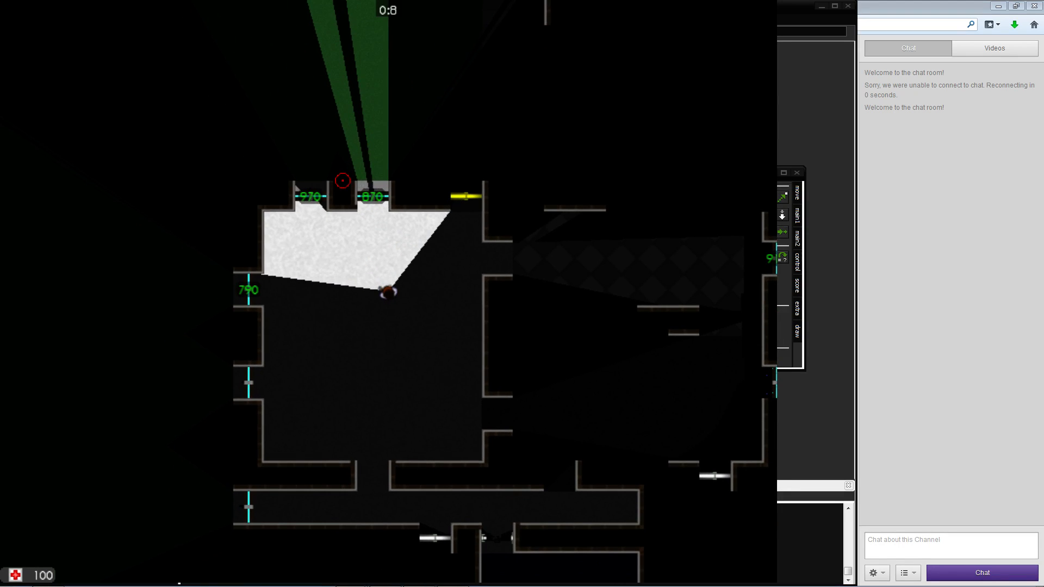
pyautogui.press('a')
pyautogui.press('s')
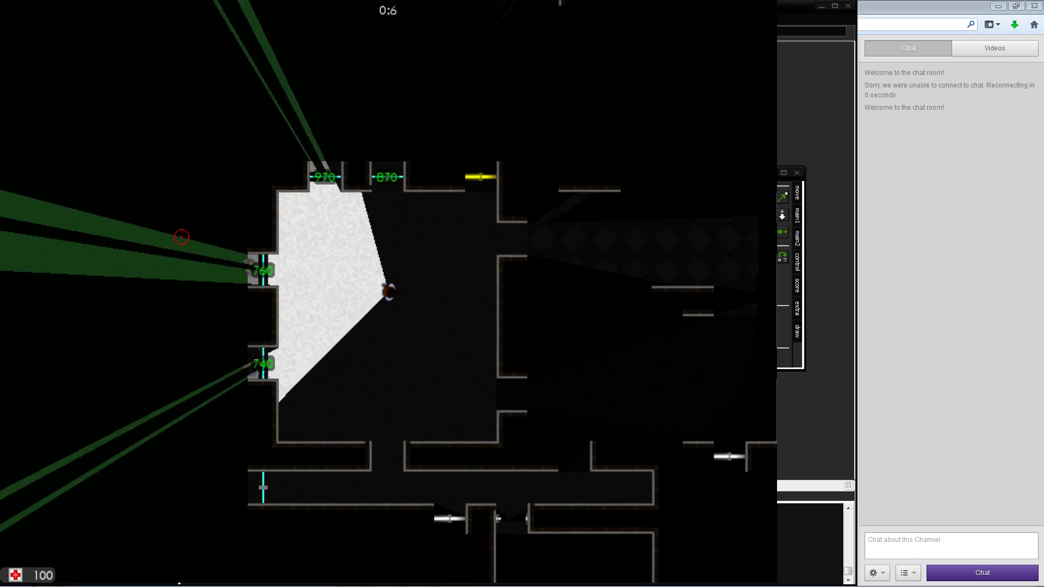
# Walk from the large white room through the corridor into the yellow room and check its south window
pyautogui.press('s')
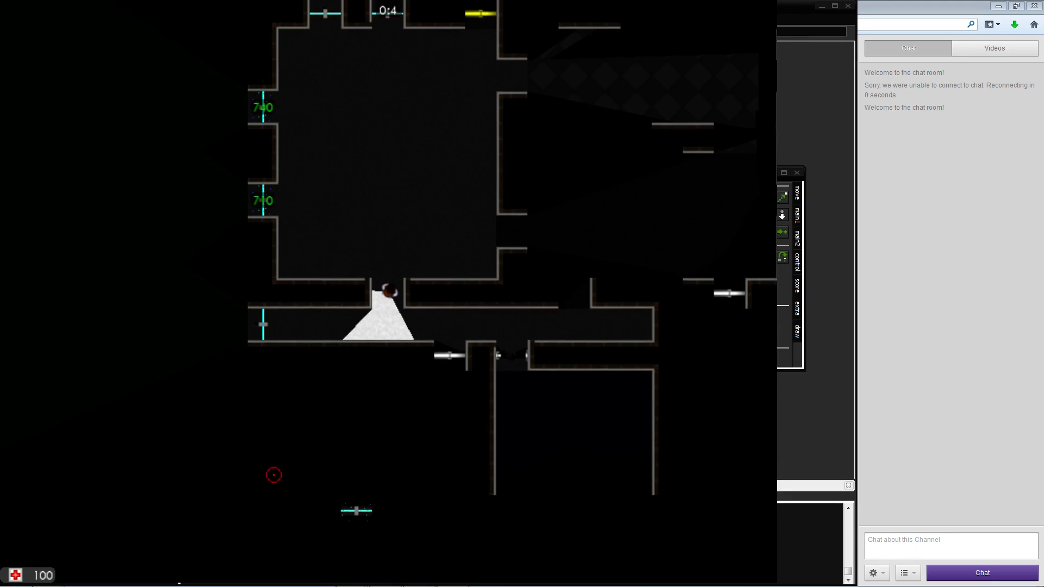
pyautogui.press('d')
pyautogui.press('w')
pyautogui.press('s')
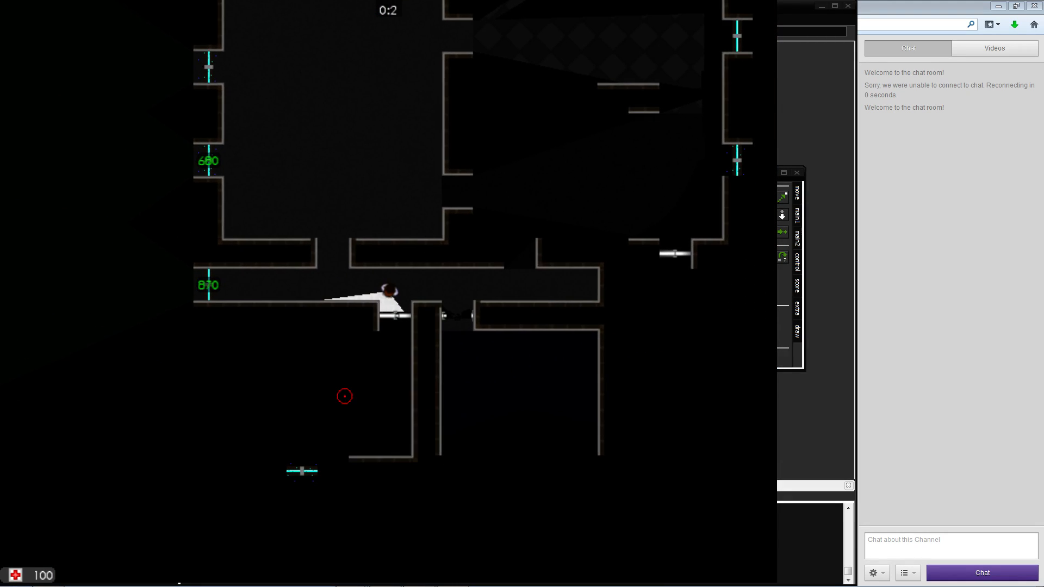
pyautogui.press('a')
pyautogui.press('a')
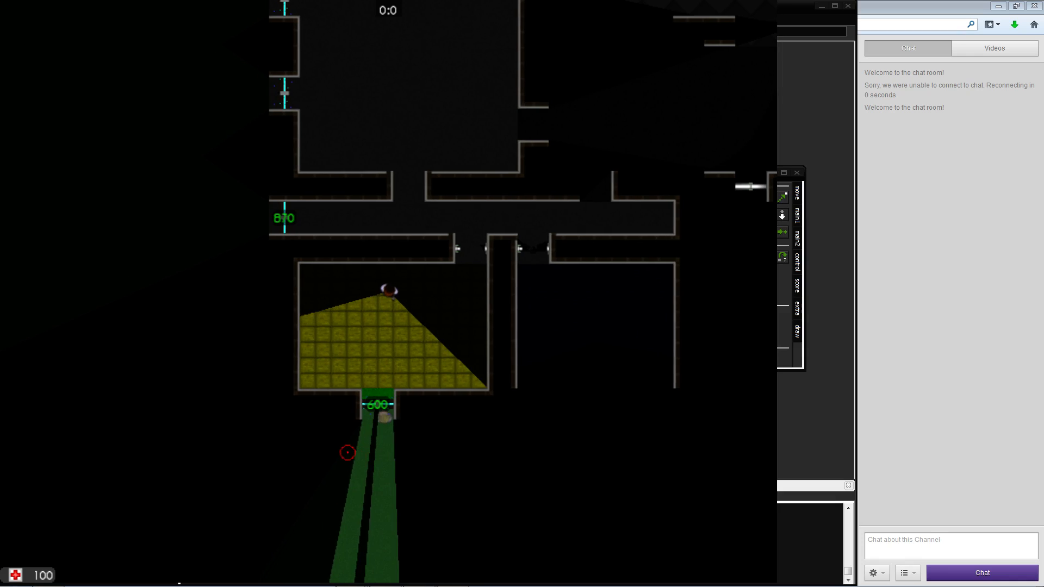
# Cross the corridor from the yellow room into the blue room and check its south window for zombies
pyautogui.press('d')
pyautogui.press('d')
pyautogui.press('w')
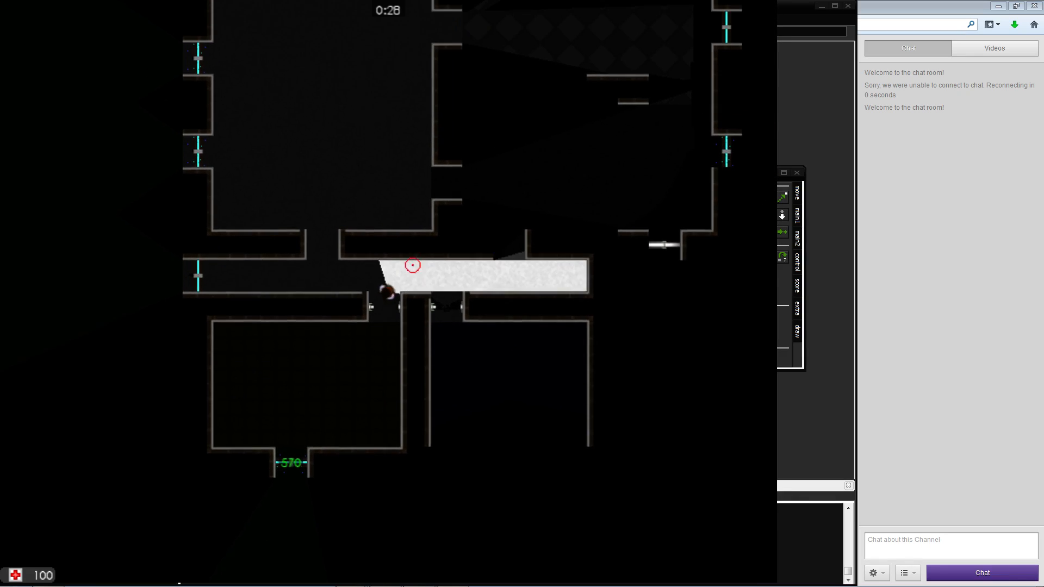
pyautogui.press('d')
pyautogui.press('s')
pyautogui.press('s')
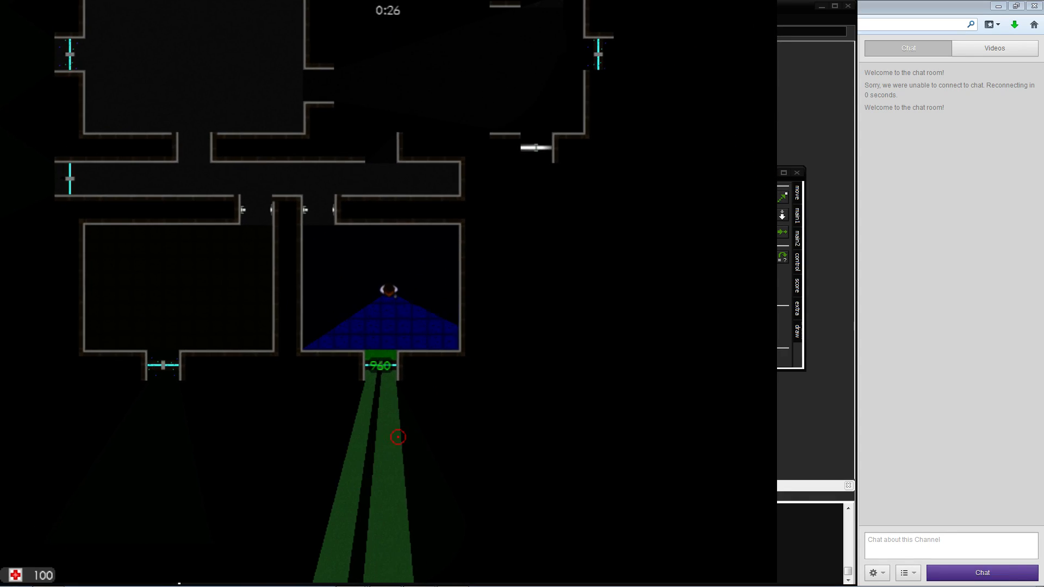
# Leave the blue room for the dark grey room and check its east window for attacking zombies
pyautogui.press('w')
pyautogui.press('w')
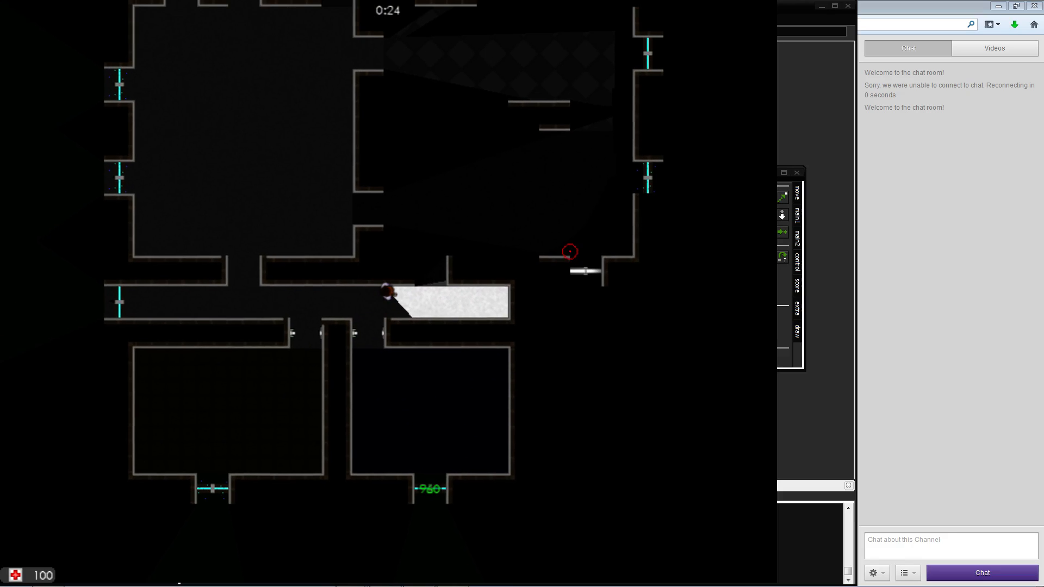
pyautogui.press('d')
pyautogui.press('w')
pyautogui.press('d')
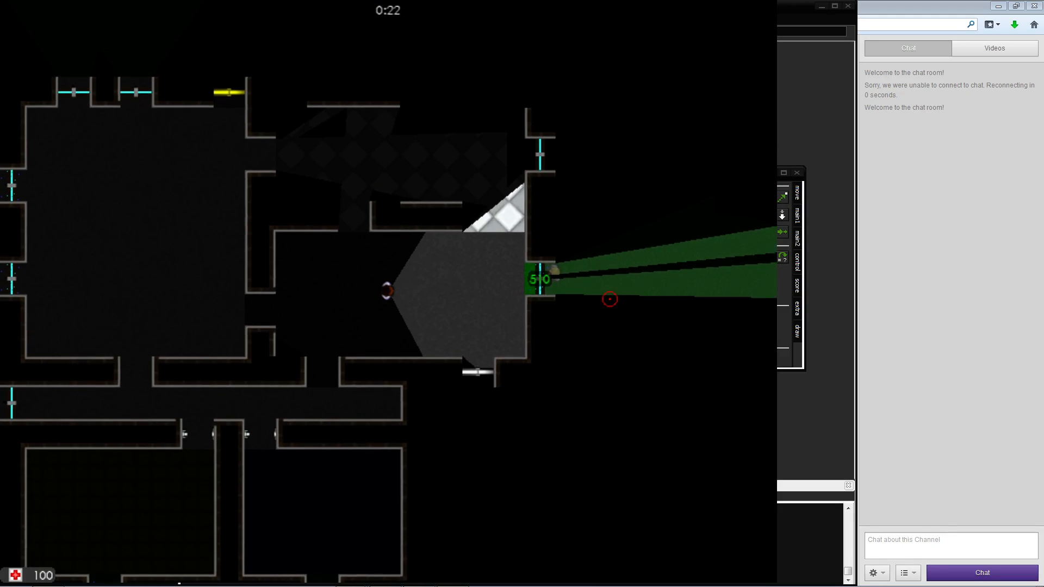
# Pass through the checkered room to recheck the large white room's west windows, and return to inspect the checkered room's east window
pyautogui.press('a')
pyautogui.press('w')
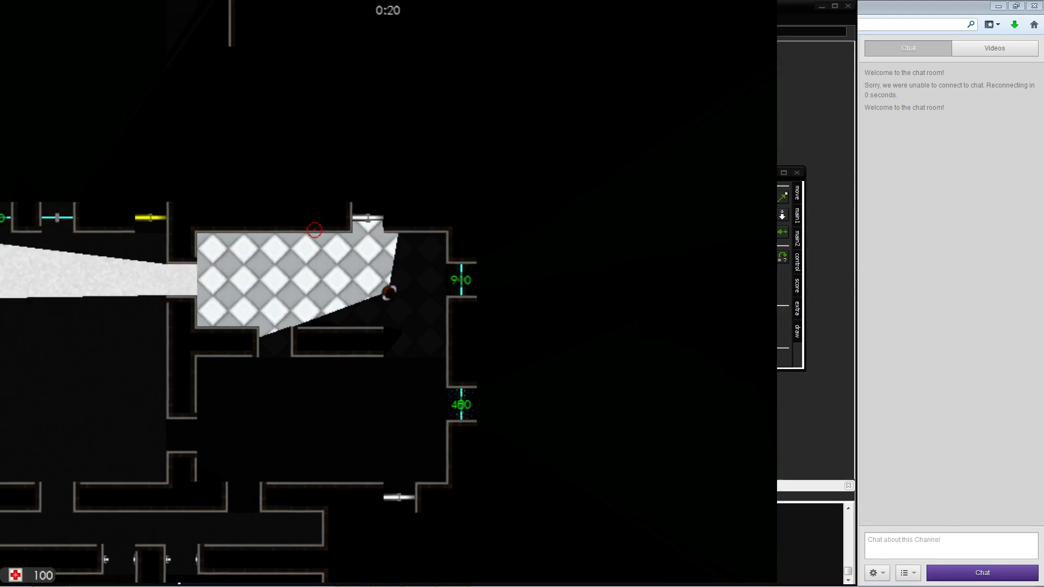
pyautogui.press('a')
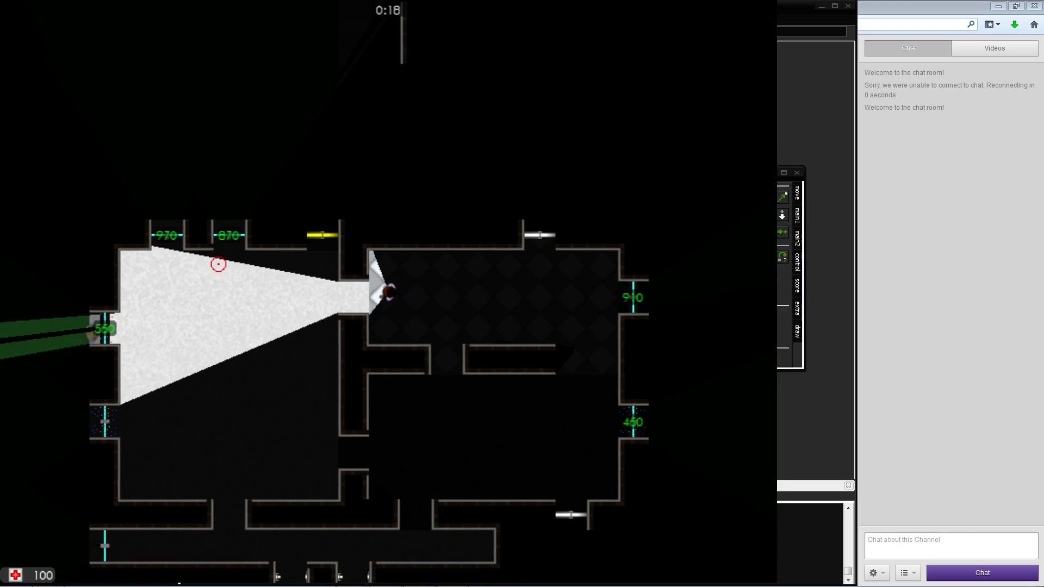
pyautogui.press('s')
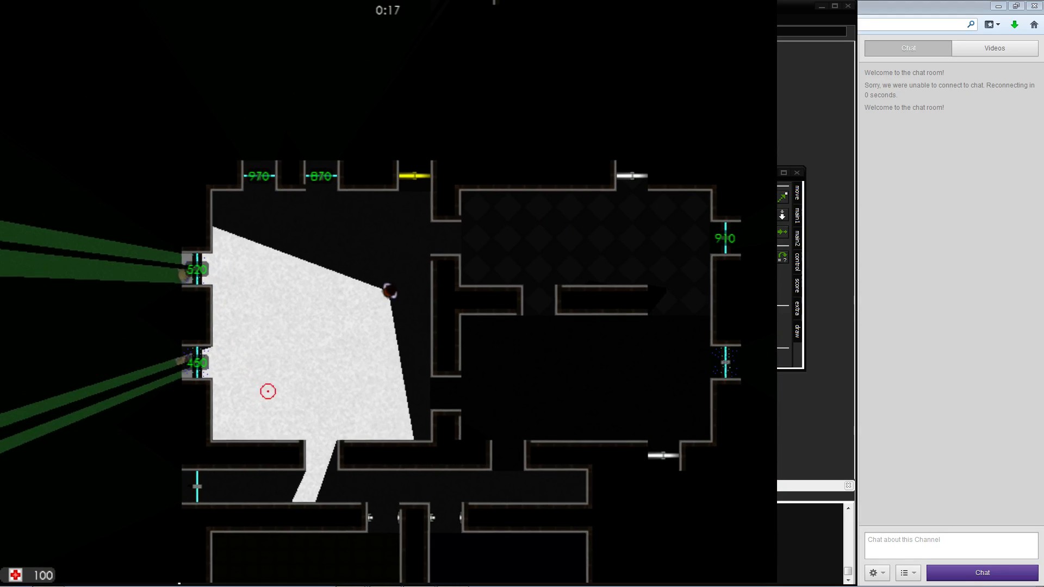
pyautogui.press('w')
pyautogui.press('d')
pyautogui.press('d')
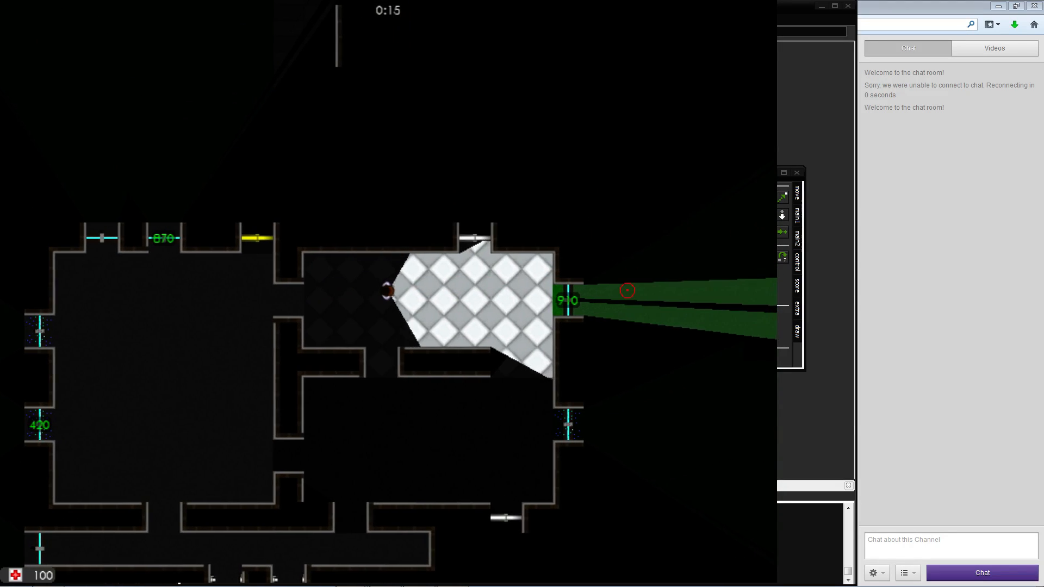
# Enter the grey tiled room north of the checkered room, inspect its windows, and return to the checkered room
pyautogui.press('w')
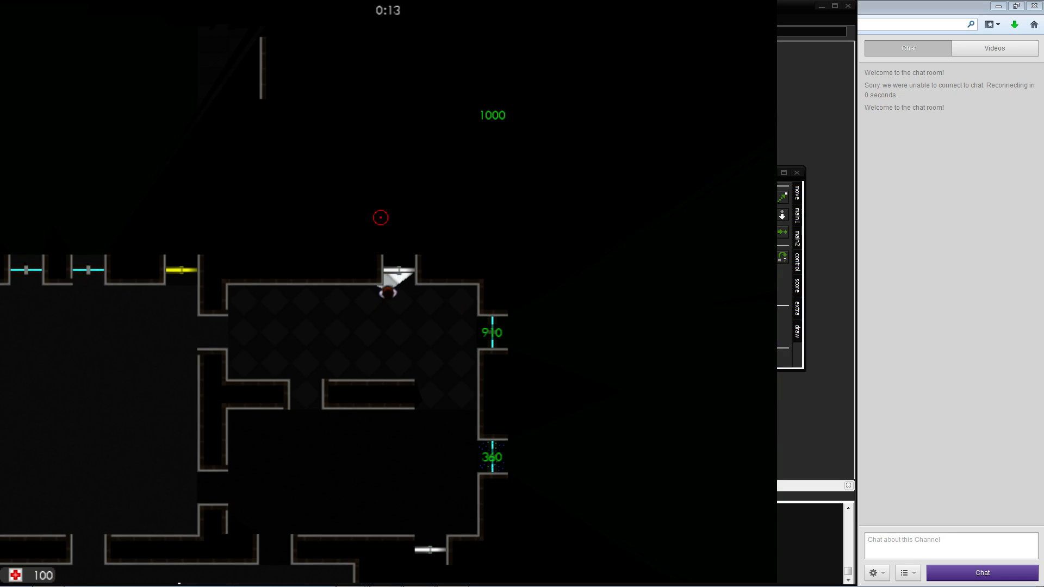
pyautogui.press('a')
pyautogui.press('s')
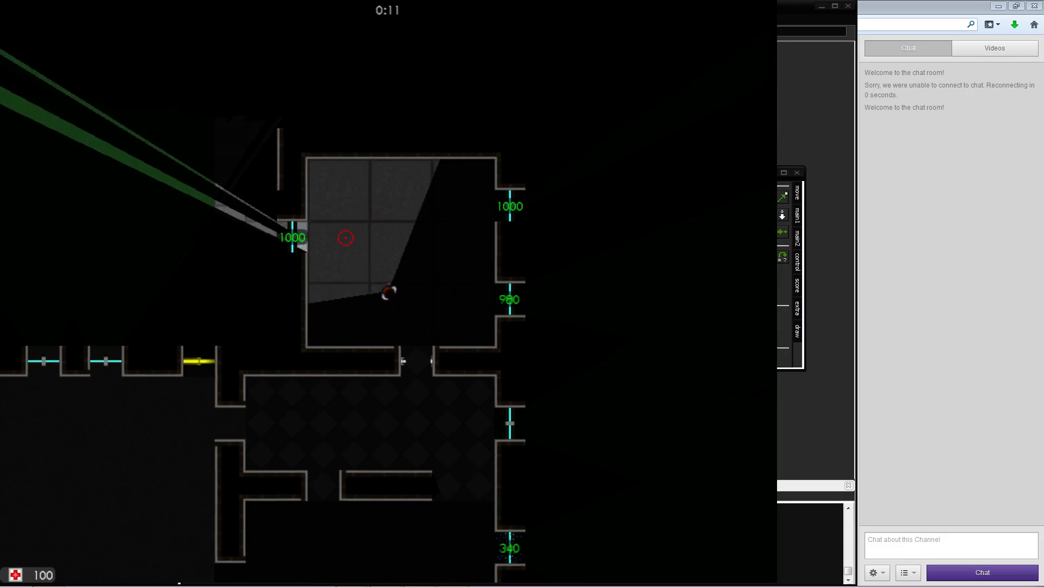
pyautogui.press('a')
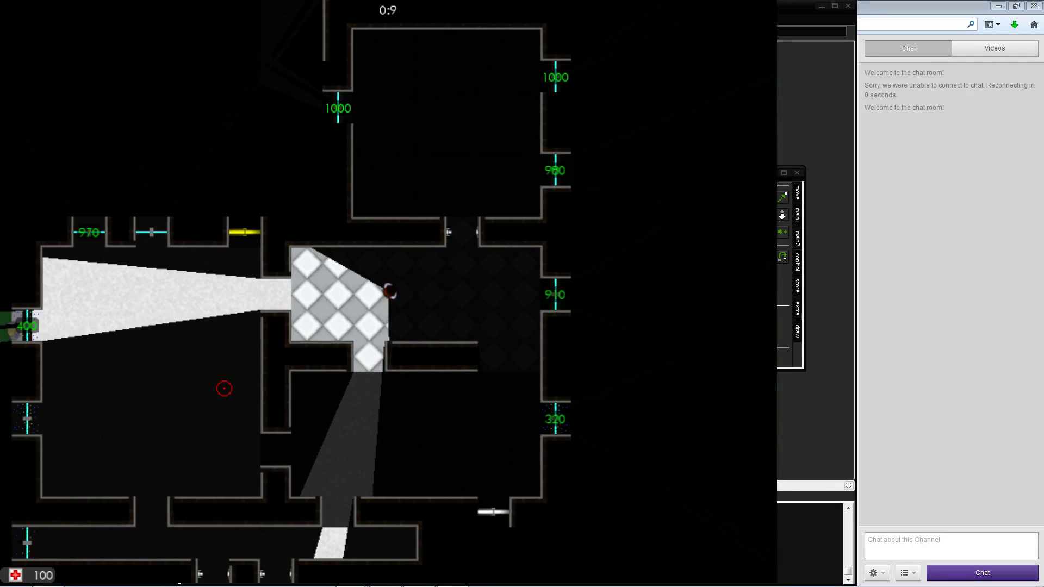
# Walk west into the large white room and check its two west windows for attacking zombies
pyautogui.press('s')
pyautogui.press('a')
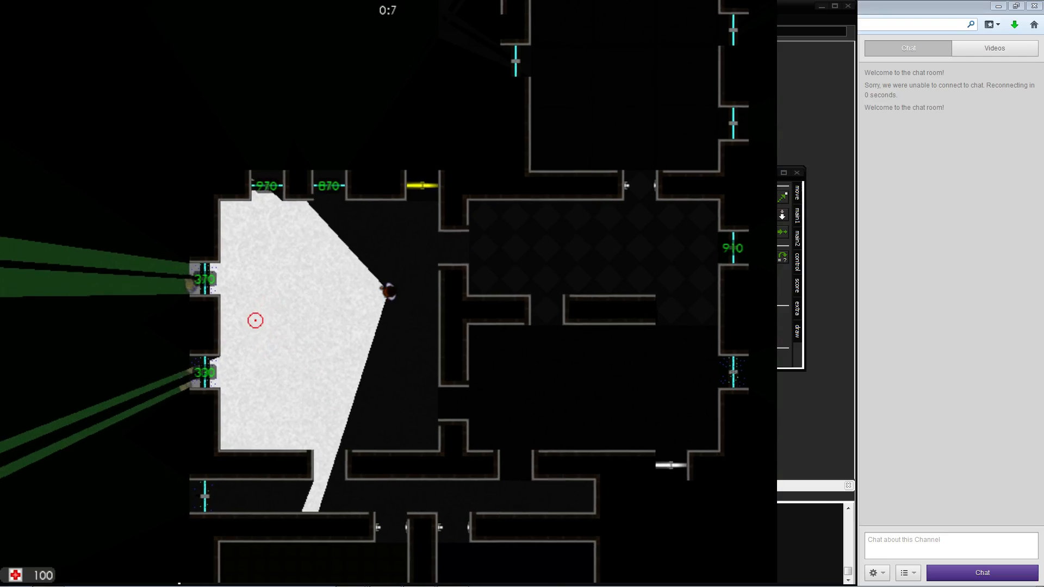
pyautogui.press('s')
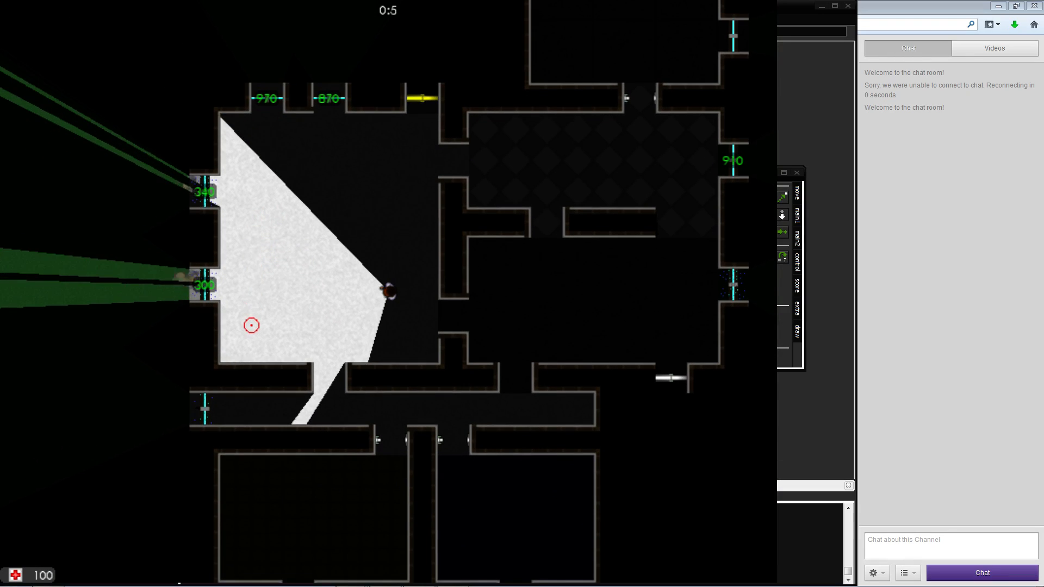
pyautogui.press('a')
pyautogui.press('s')
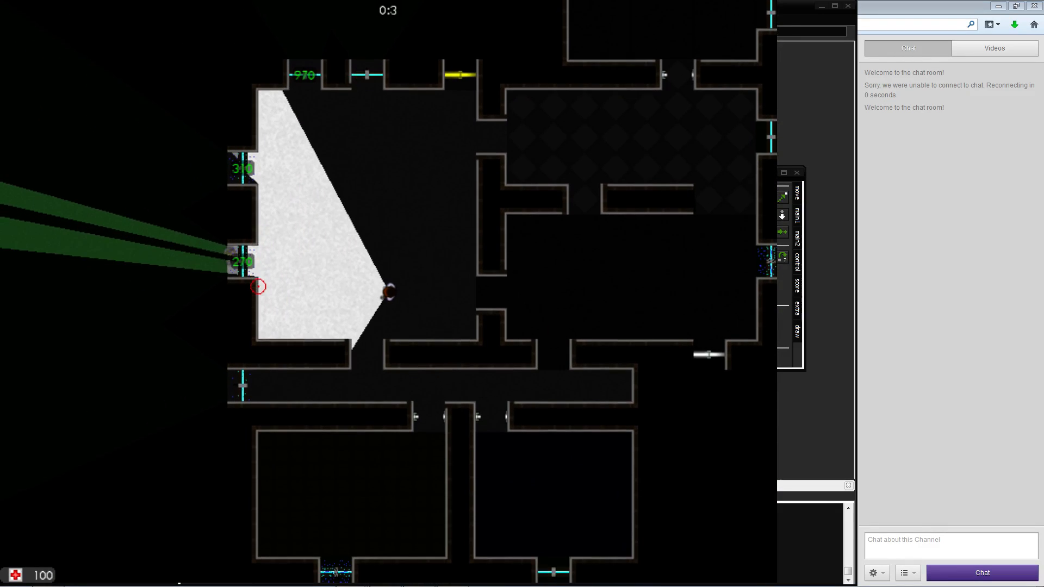
# Inspect the corridor's west window and return north into the large white room
pyautogui.press('a')
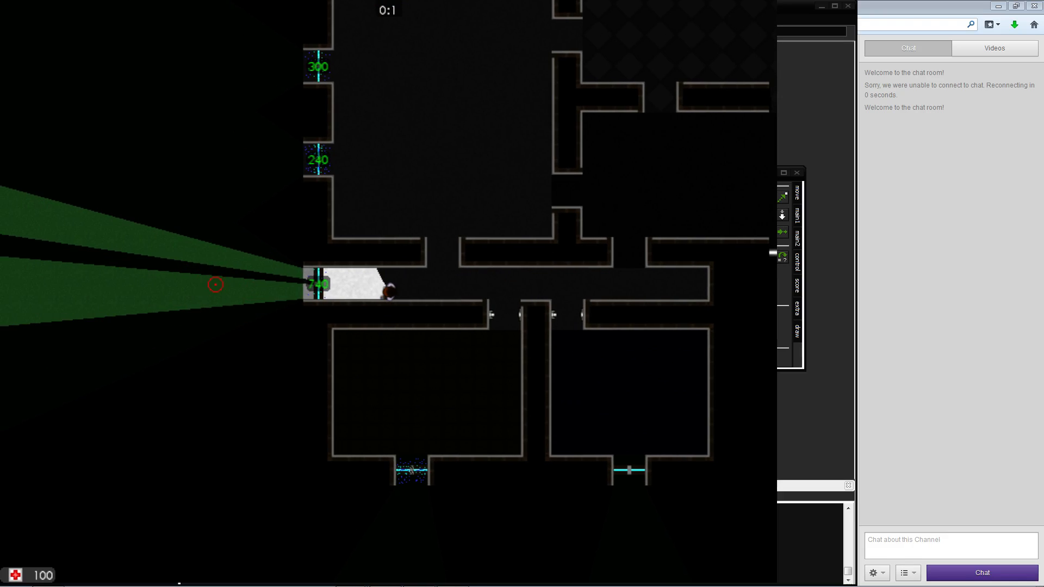
pyautogui.press('d')
pyautogui.press('w')
pyautogui.press('w')
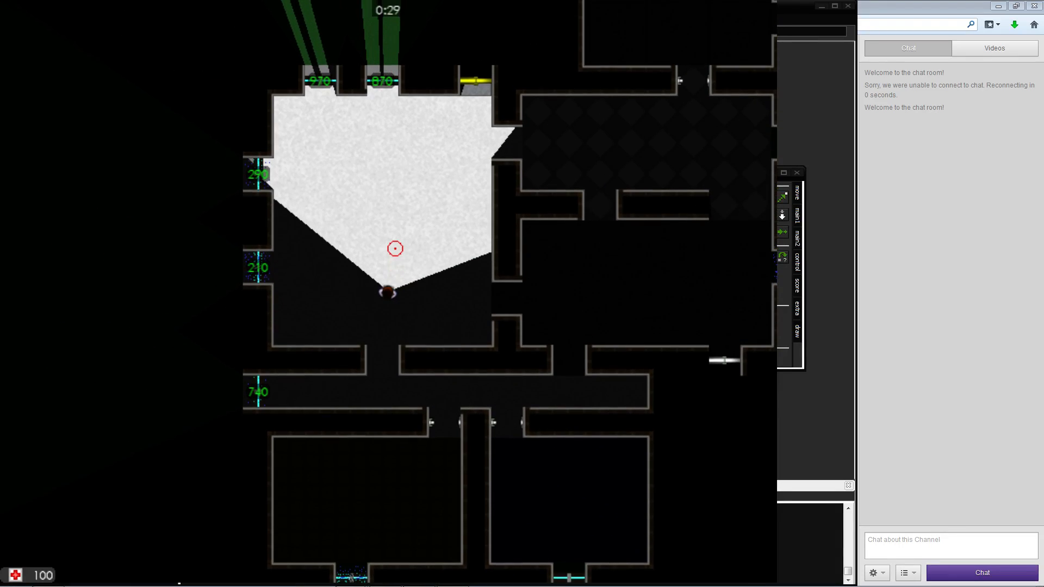
# Check the large white room's two north windows and recheck its west windows for zombies
pyautogui.press('a')
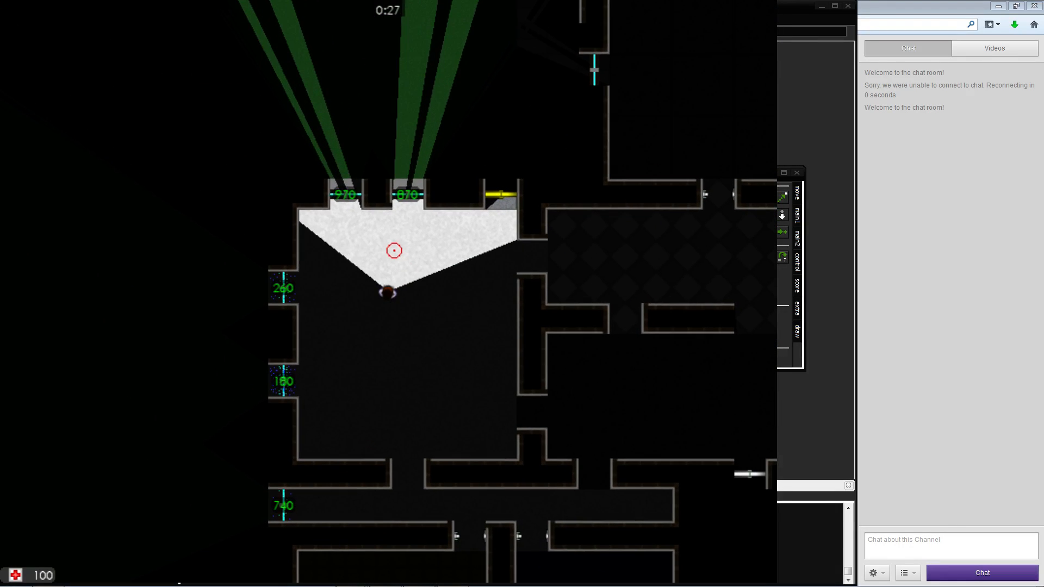
pyautogui.press('s')
pyautogui.press('d')
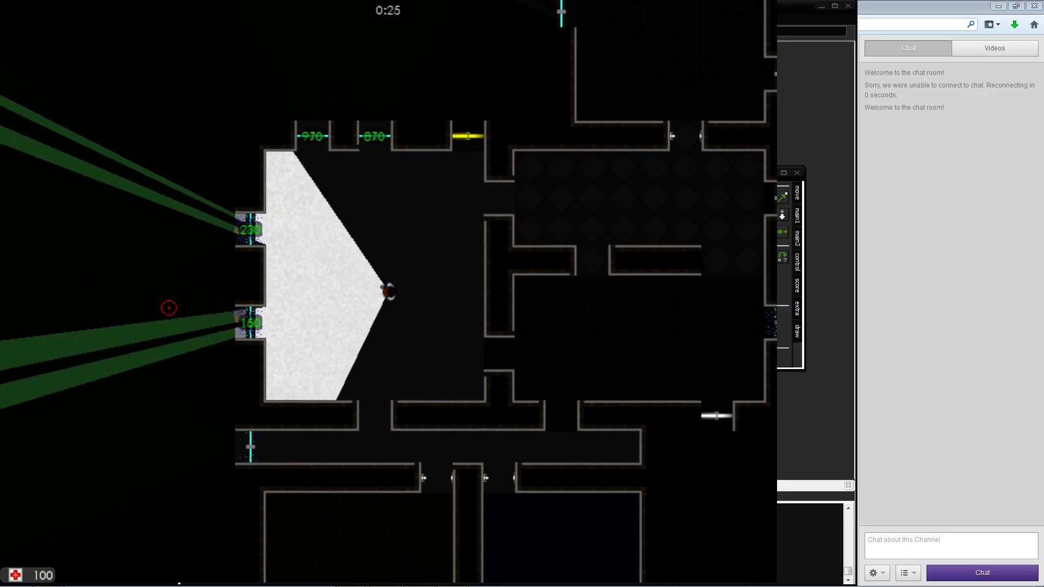
pyautogui.press('s')
# Go along the corridor and close the doors to the yellow and blue rooms
pyautogui.press('d')
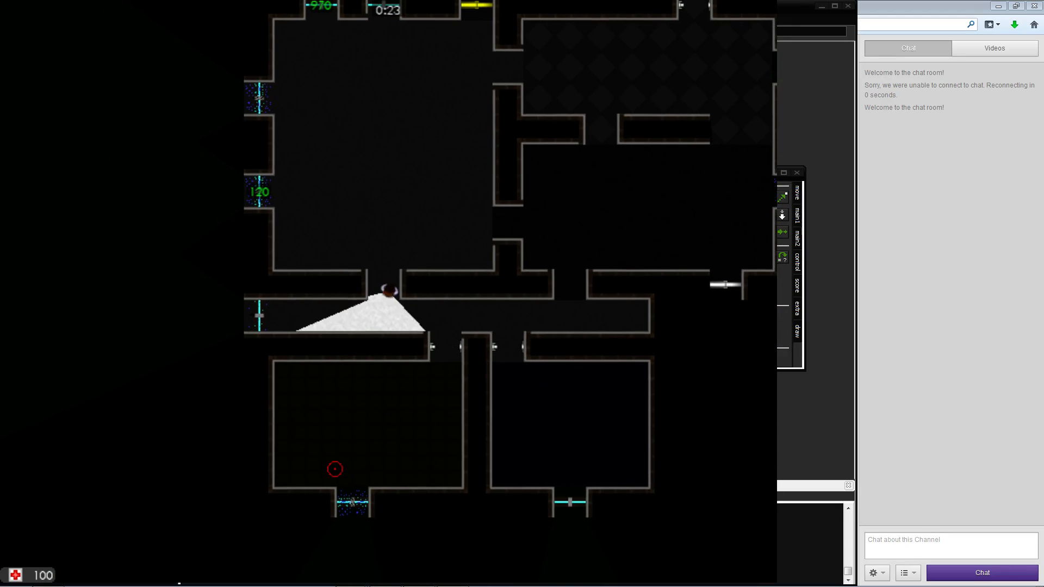
pyautogui.press('d')
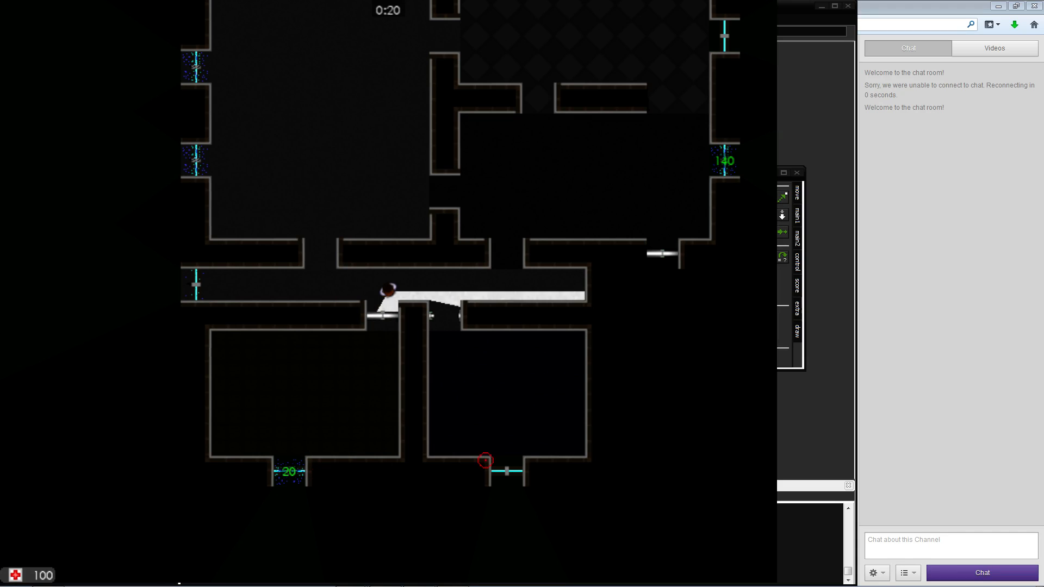
pyautogui.press('d')
pyautogui.press('a')
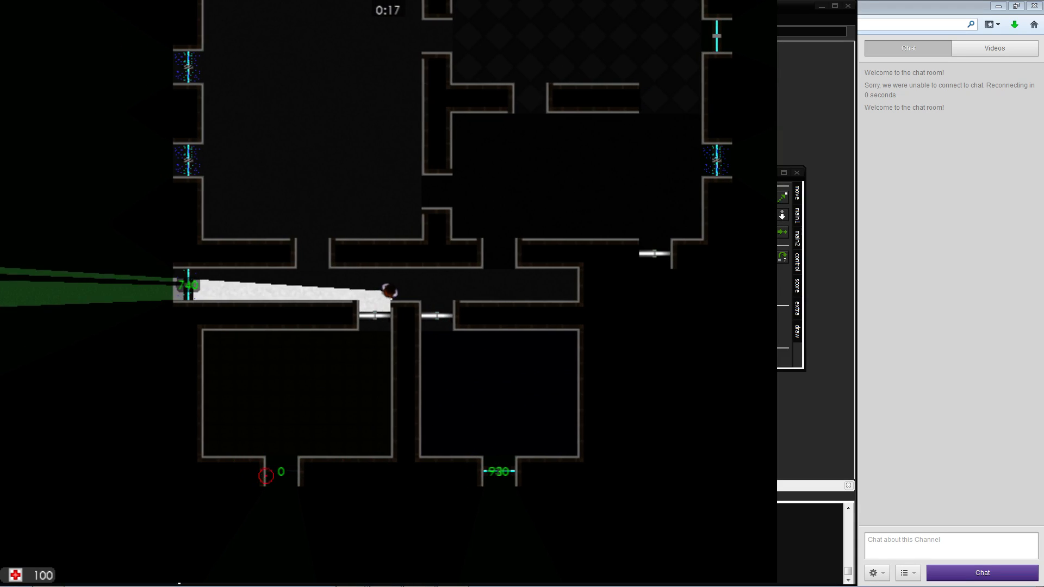
# Return from the corridor to the large white room and recheck its west and north windows
pyautogui.press('w')
pyautogui.press('w')
pyautogui.press('d')
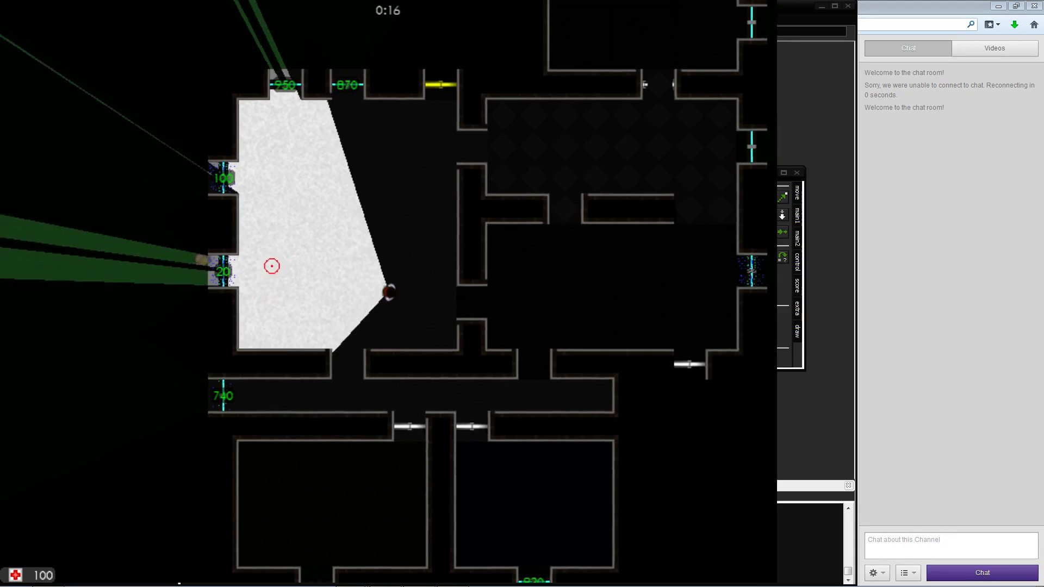
pyautogui.press('w')
pyautogui.press('d')
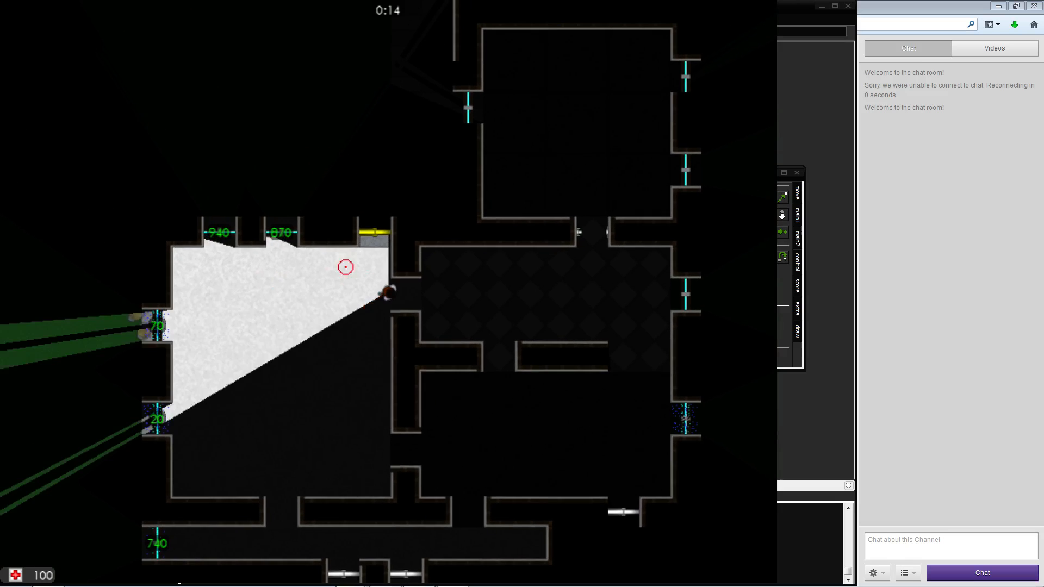
# Pass through the checkered room into the dark grey room and check its east window
pyautogui.press('d')
pyautogui.press('s')
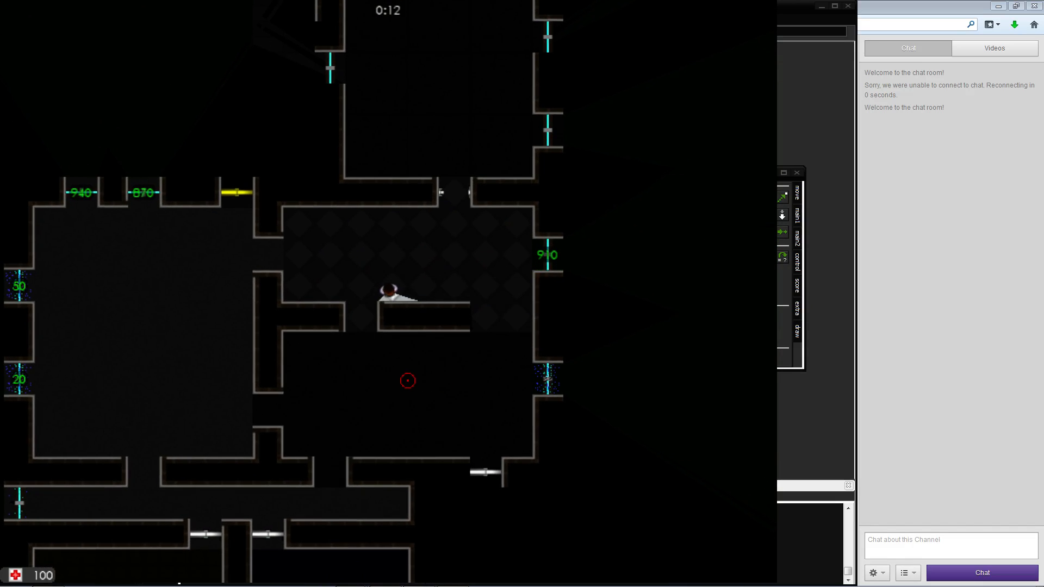
pyautogui.press('s')
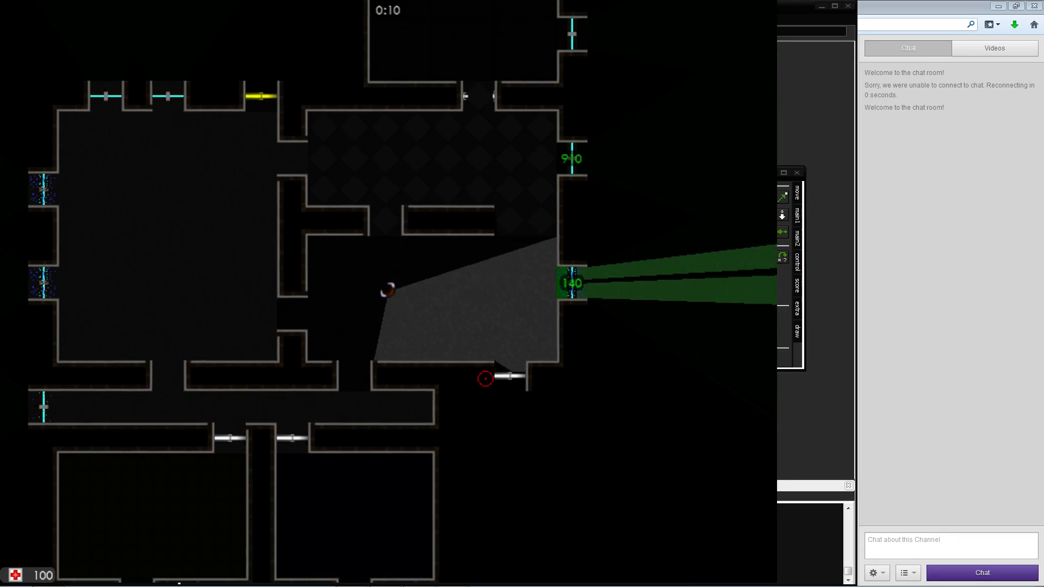
# Look into the small room south of the dark grey room and close its door
pyautogui.press('d')
pyautogui.press('d')
pyautogui.press('s')
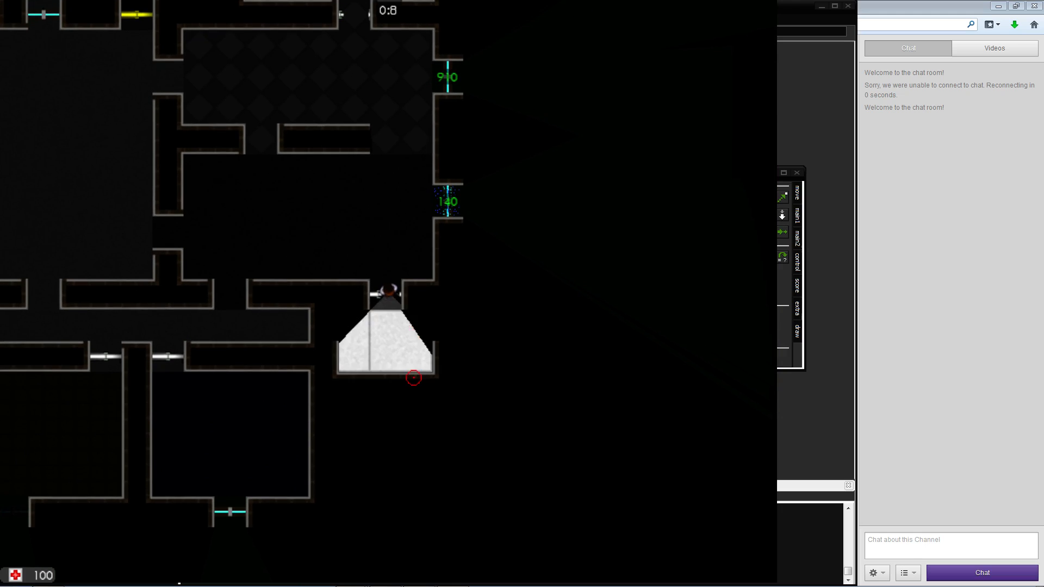
pyautogui.press('w')
pyautogui.press('w')
pyautogui.press('a')
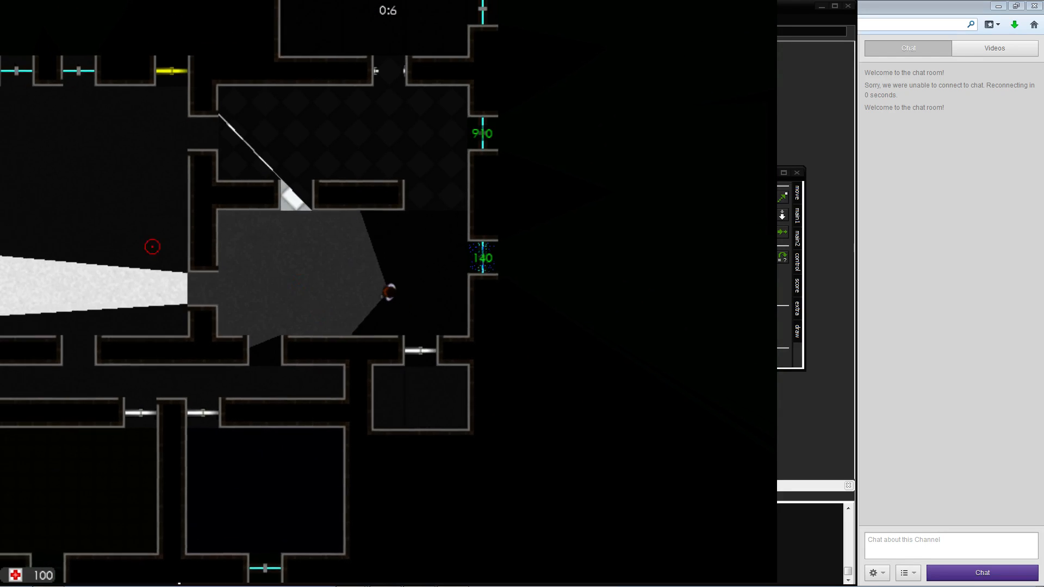
# Look for zombies inside the large white room from the dark grey room's west doorway, and retreat into the dark grey room
pyautogui.press('a')
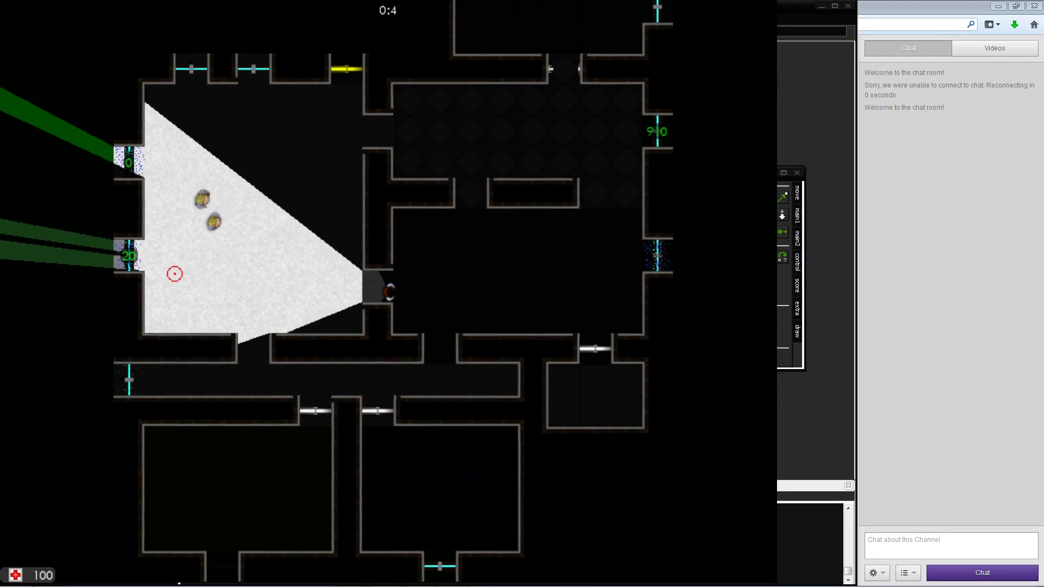
pyautogui.press('d')
pyautogui.press('w')
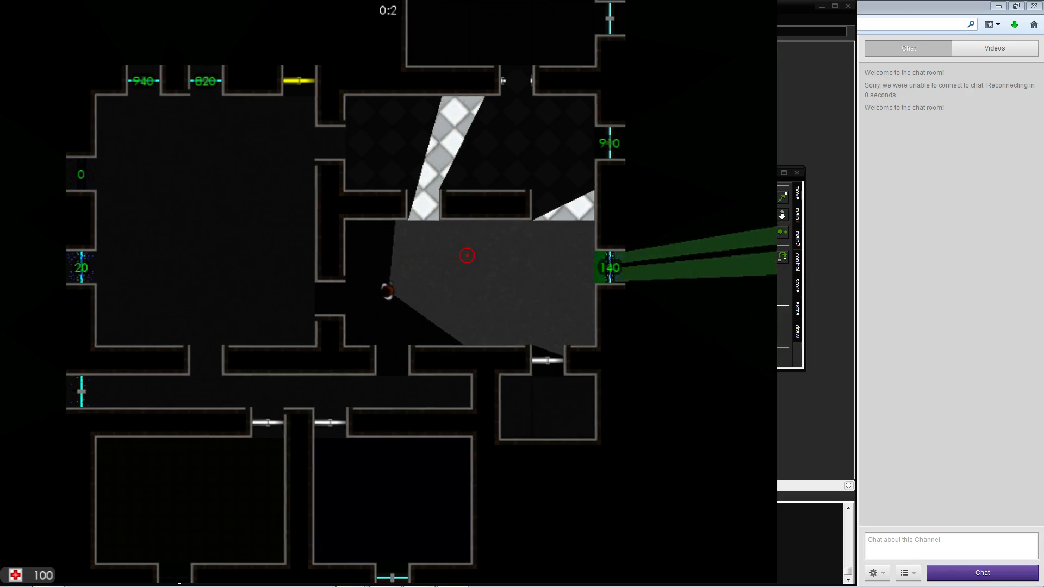
# Cross the checkered room to the grey tiled room and check its east windows
pyautogui.press('w')
pyautogui.press('d')
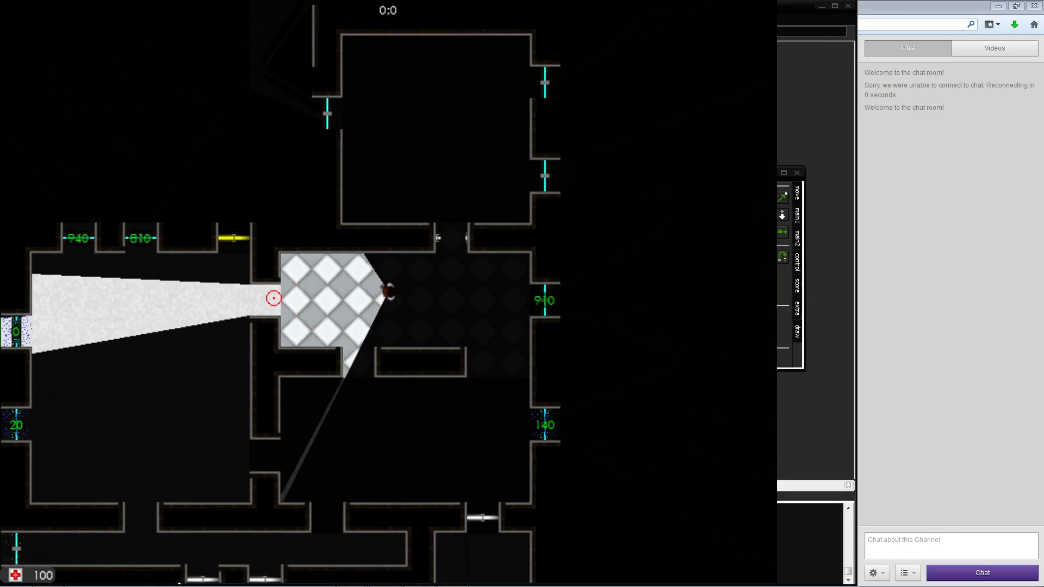
pyautogui.press('s')
pyautogui.press('w')
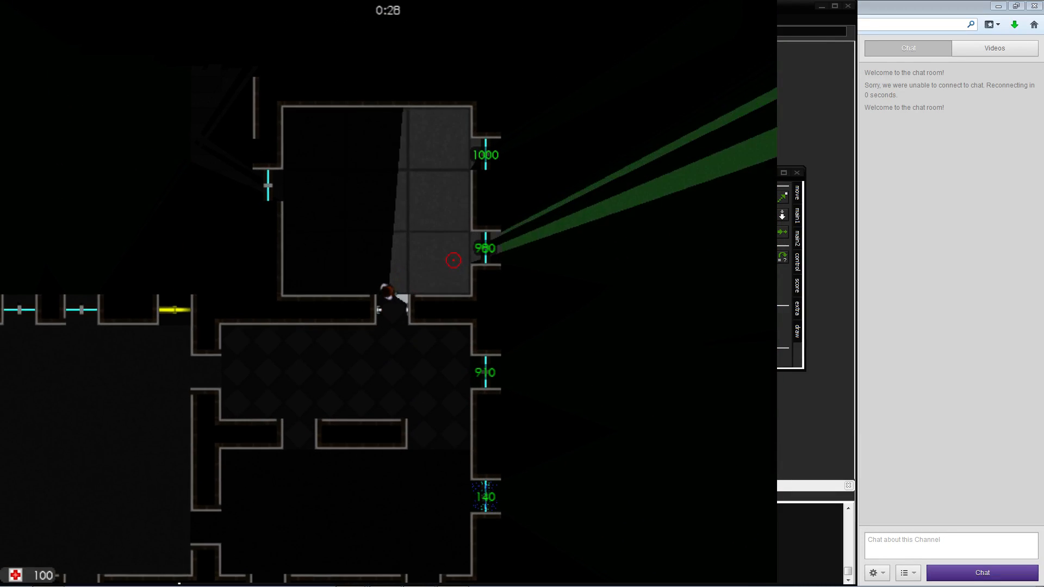
# Head back through the checkered room and cross the large white room, keeping away from the zombies
pyautogui.press('s')
pyautogui.press('a')
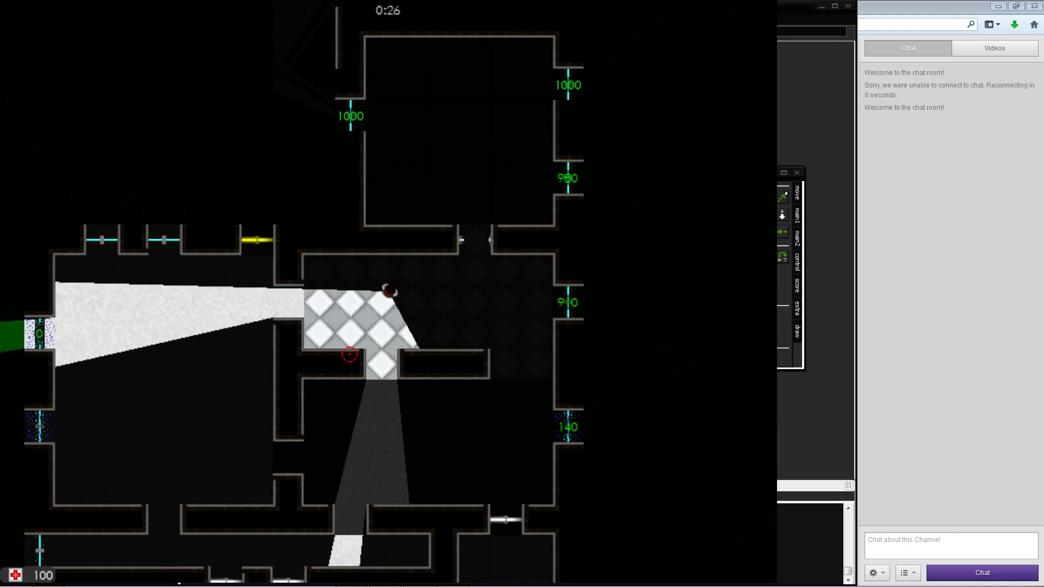
pyautogui.press('s')
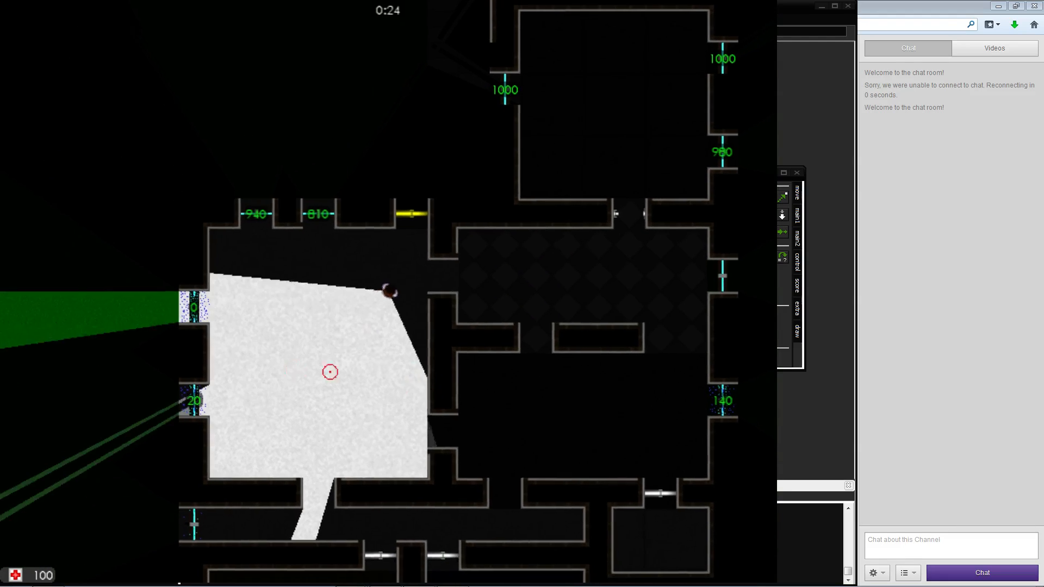
pyautogui.press('s')
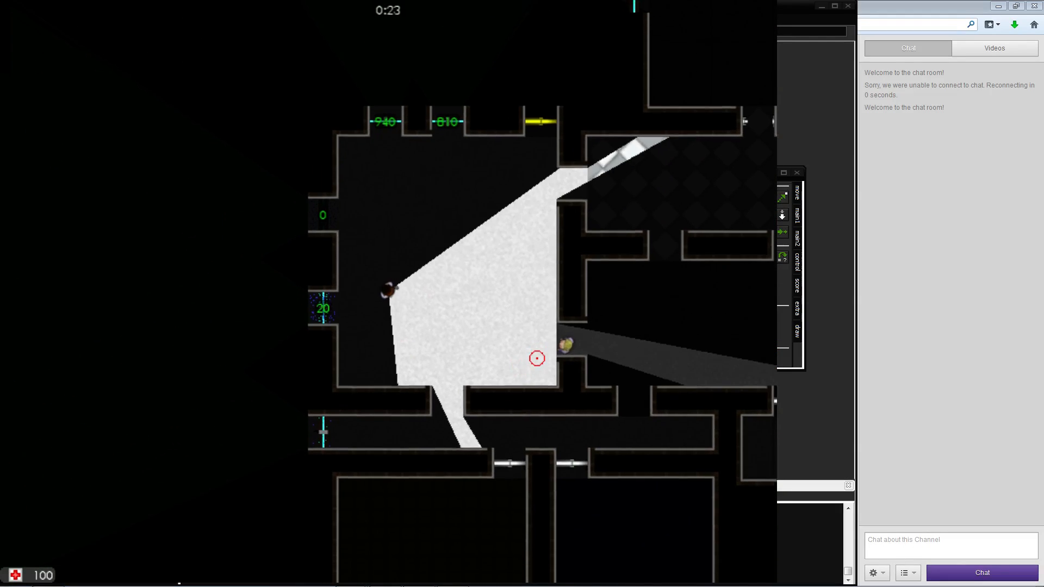
# Evade the zombies along the corridor into the dark grey room and check its east window
pyautogui.press('d')
pyautogui.press('s')
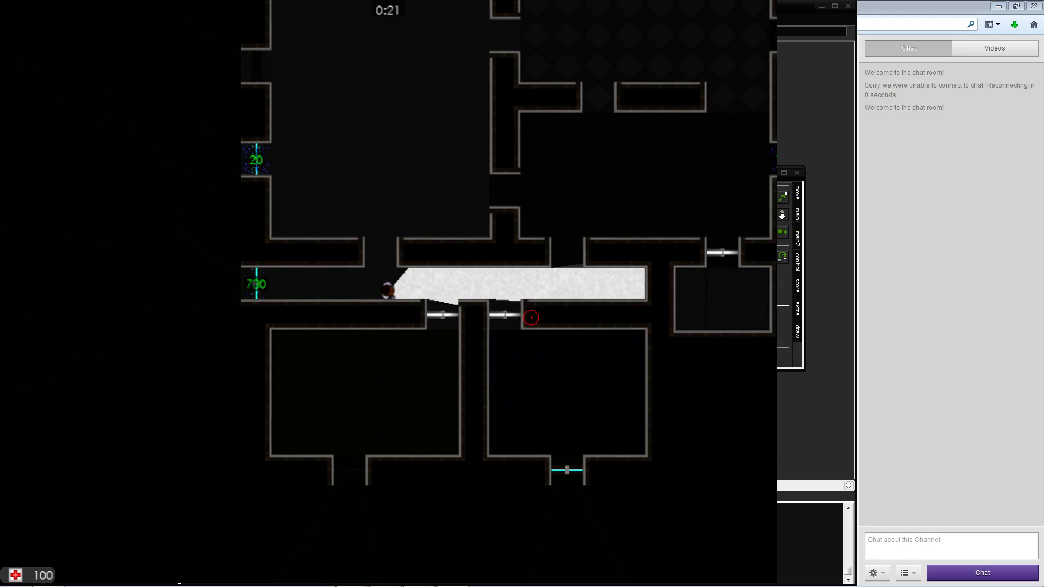
pyautogui.press('d')
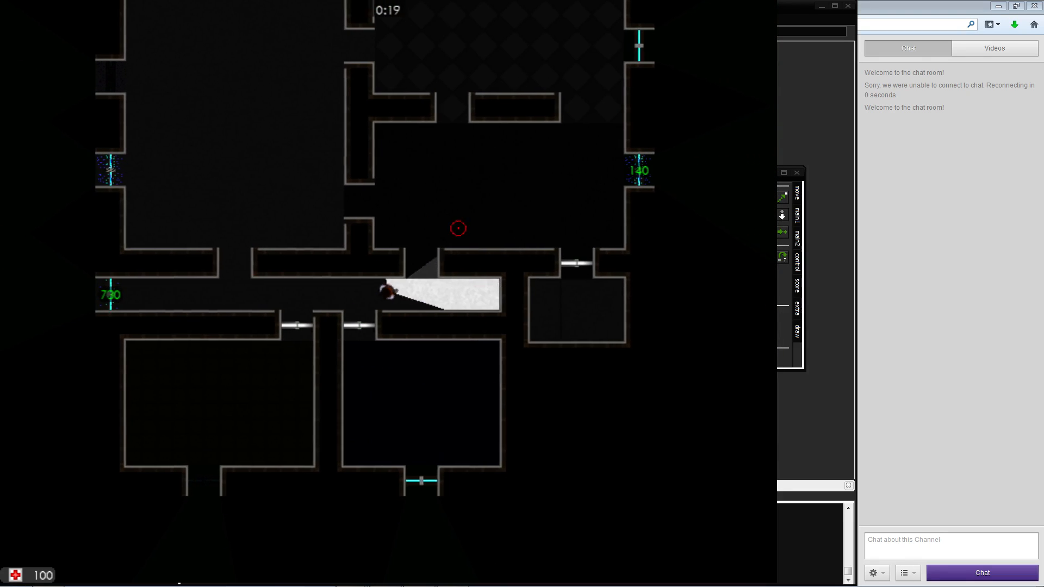
pyautogui.press('w')
pyautogui.press('w')
pyautogui.press('d')
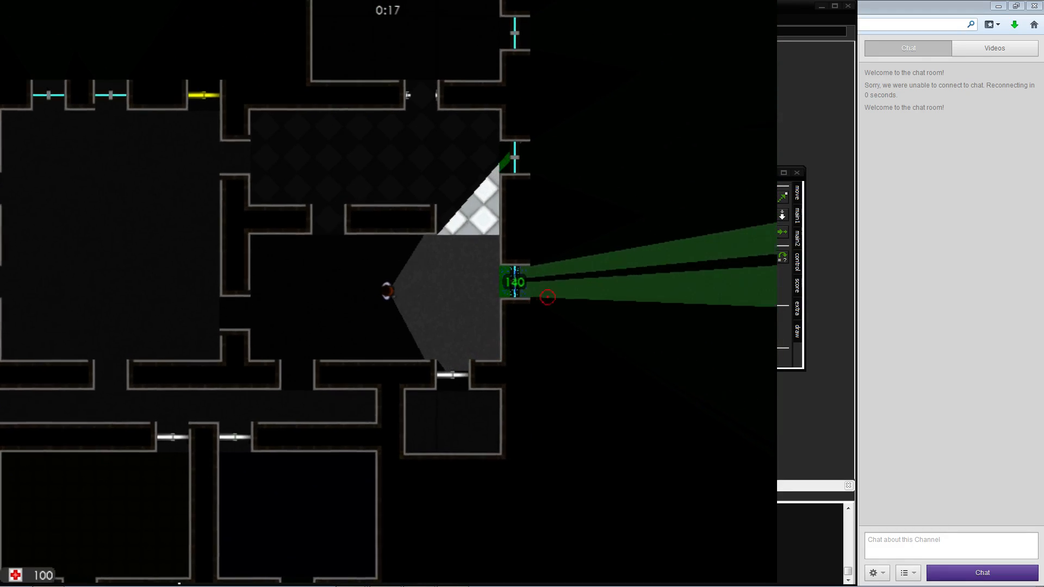
# Retreat through the checkered room into the grey tiled room and look back for pursuing zombies
pyautogui.press('w')
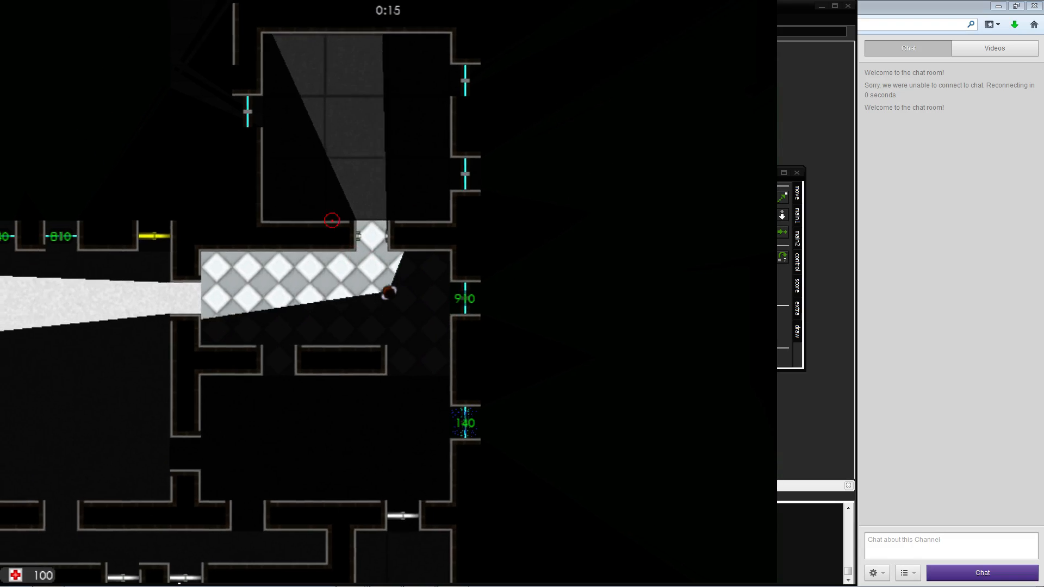
pyautogui.press('w')
pyautogui.press('s')
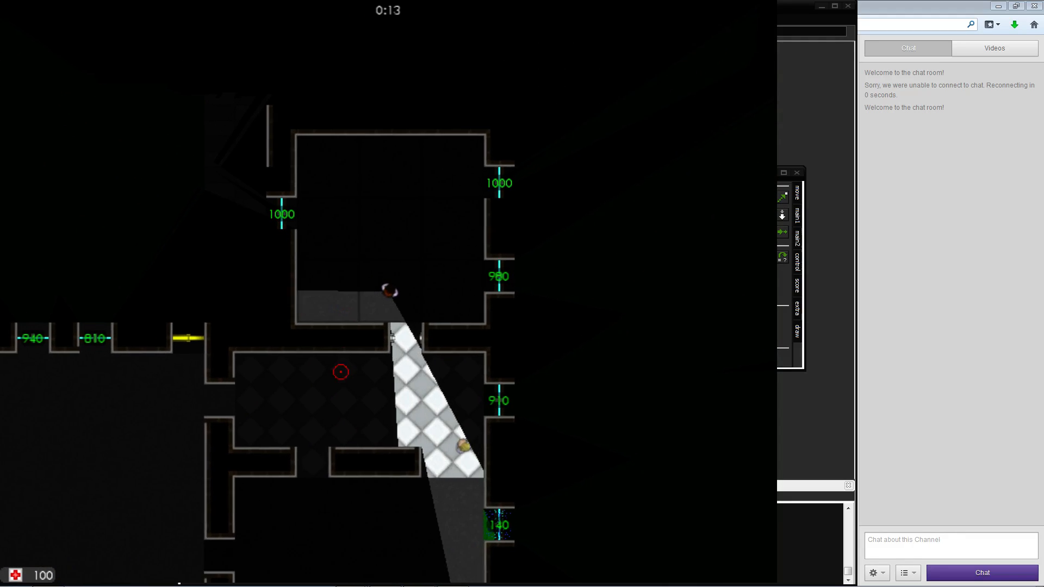
# Circle back through the checkered room and large white room into the corridor, checking the west windows along the way
pyautogui.press('a')
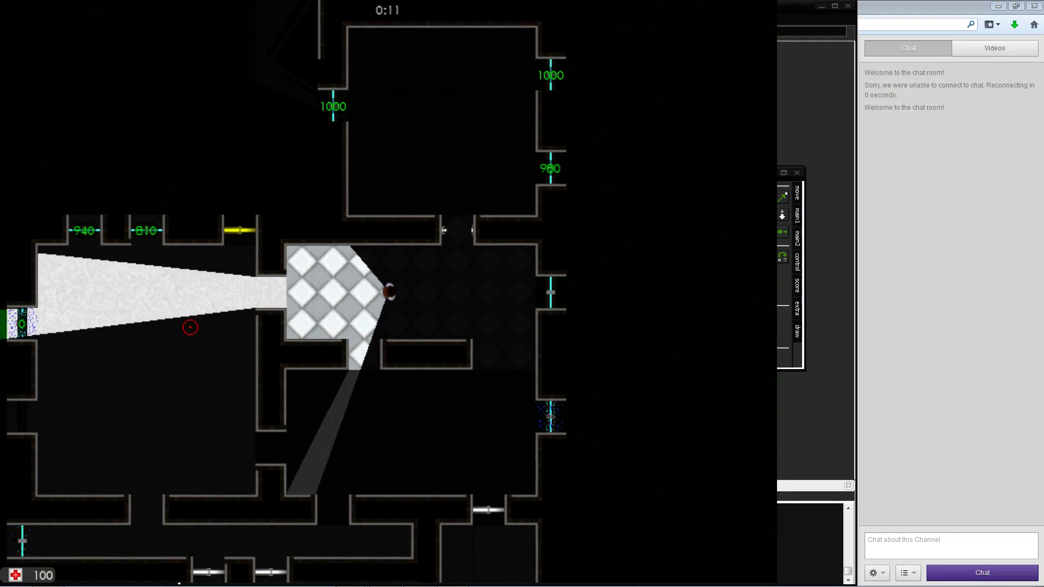
pyautogui.press('a')
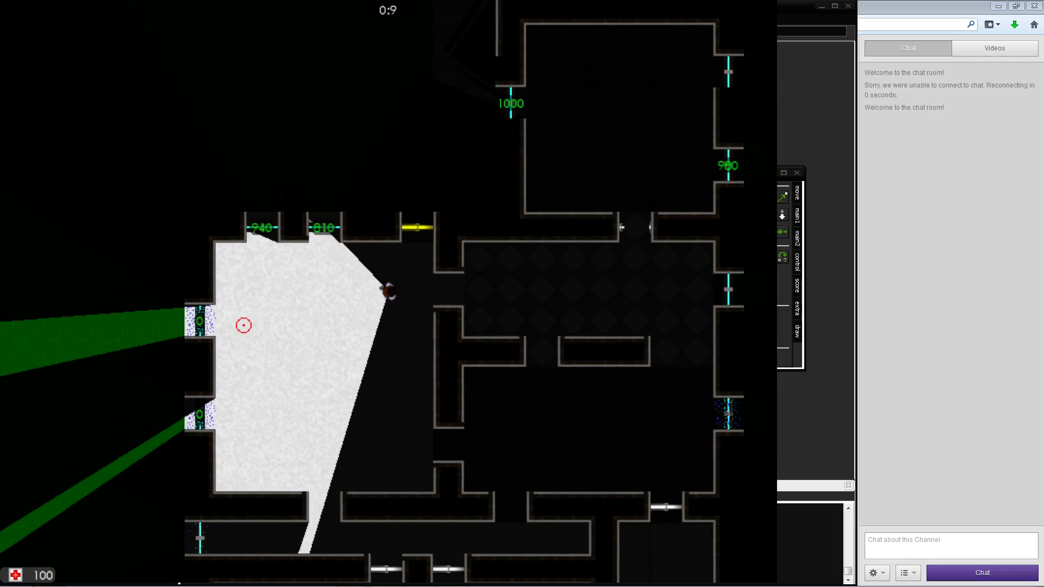
pyautogui.press('s')
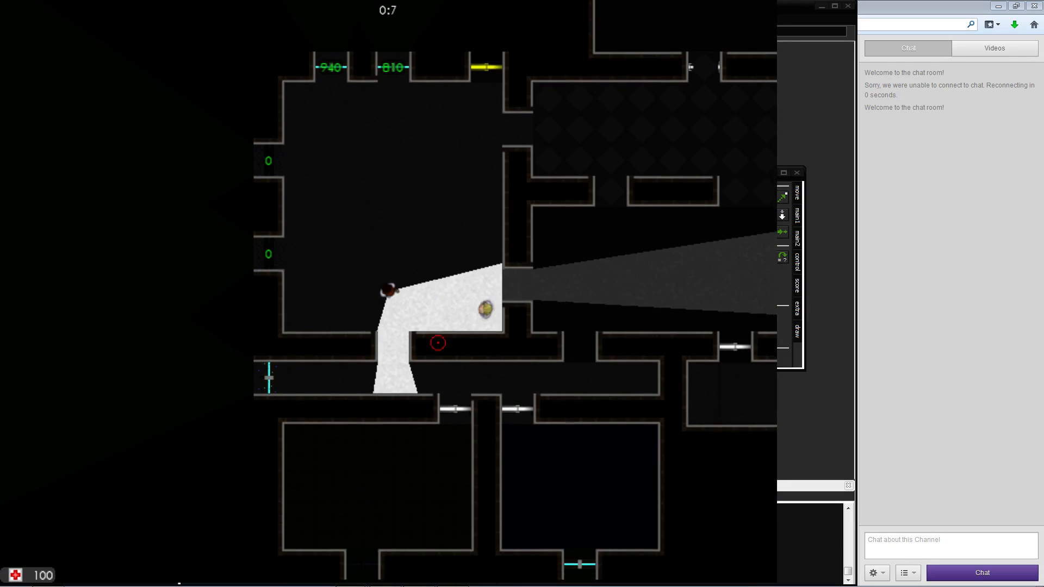
pyautogui.press('s')
pyautogui.press('d')
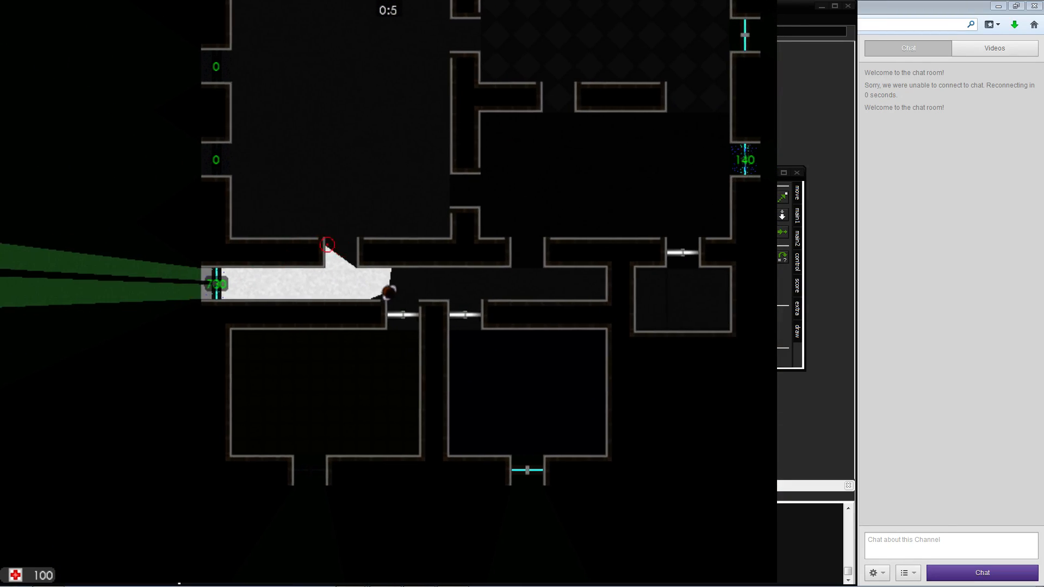
# Patrol the corridor, glancing into the dark grey room and blue room and checking the corridor's west window for zombies
pyautogui.press('d')
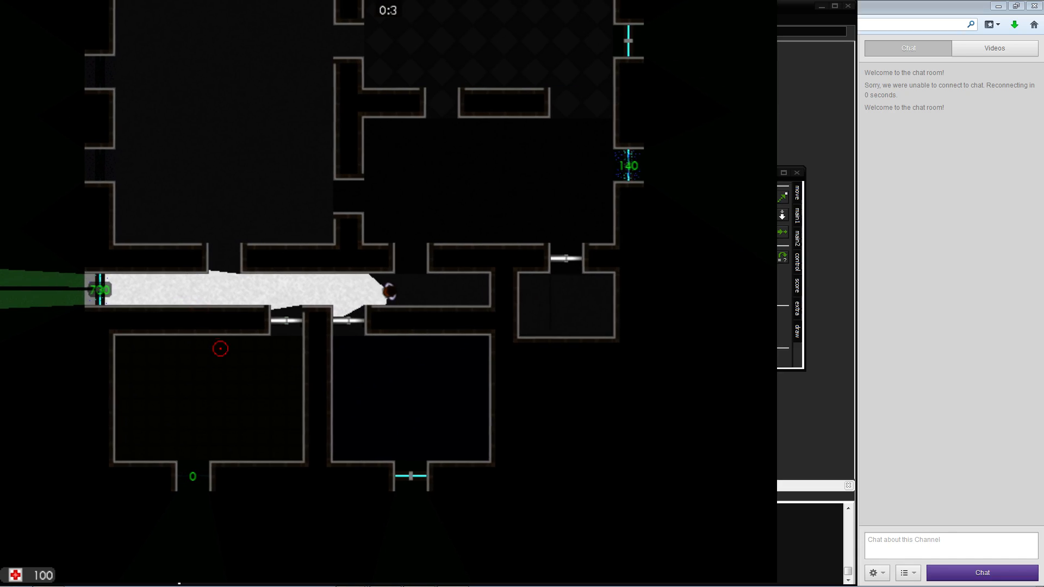
pyautogui.press('w')
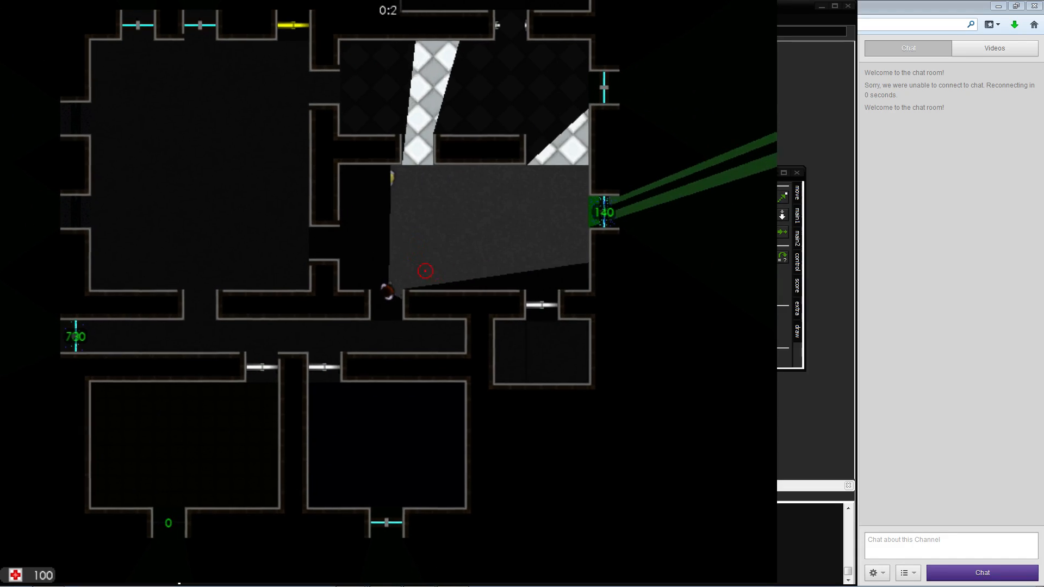
pyautogui.press('a')
pyautogui.press('s')
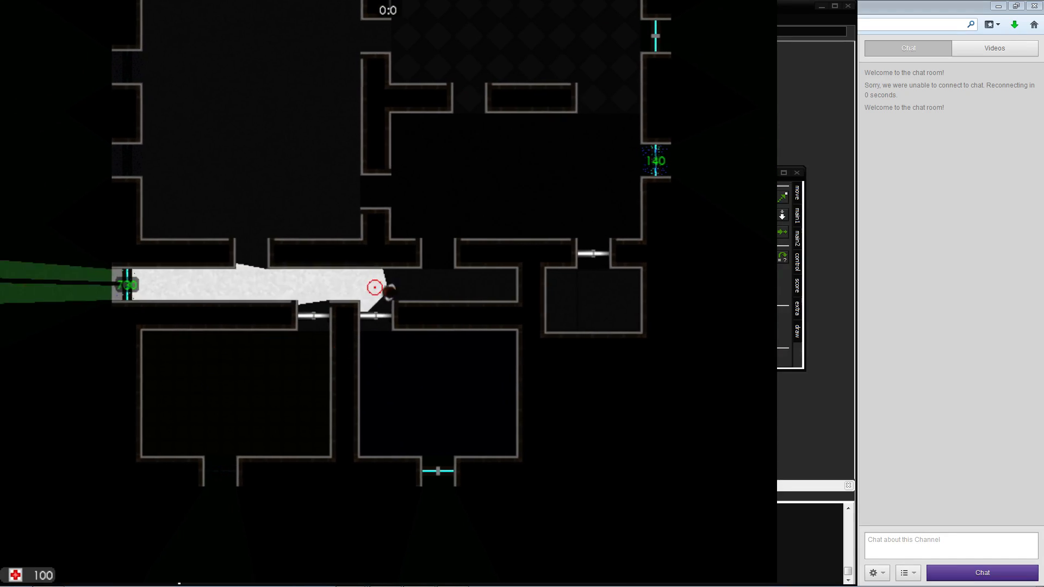
pyautogui.press('s')
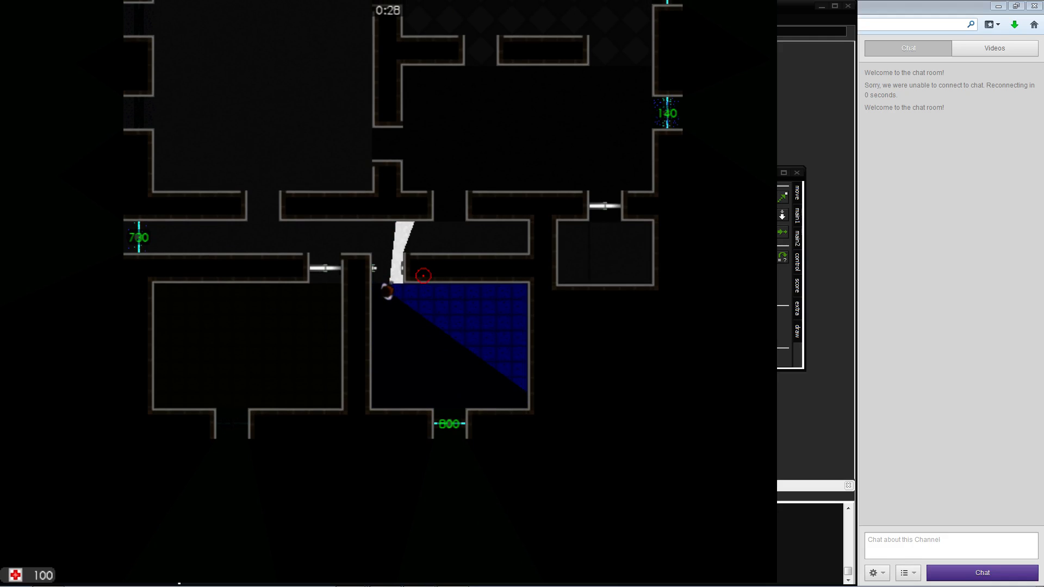
pyautogui.press('w')
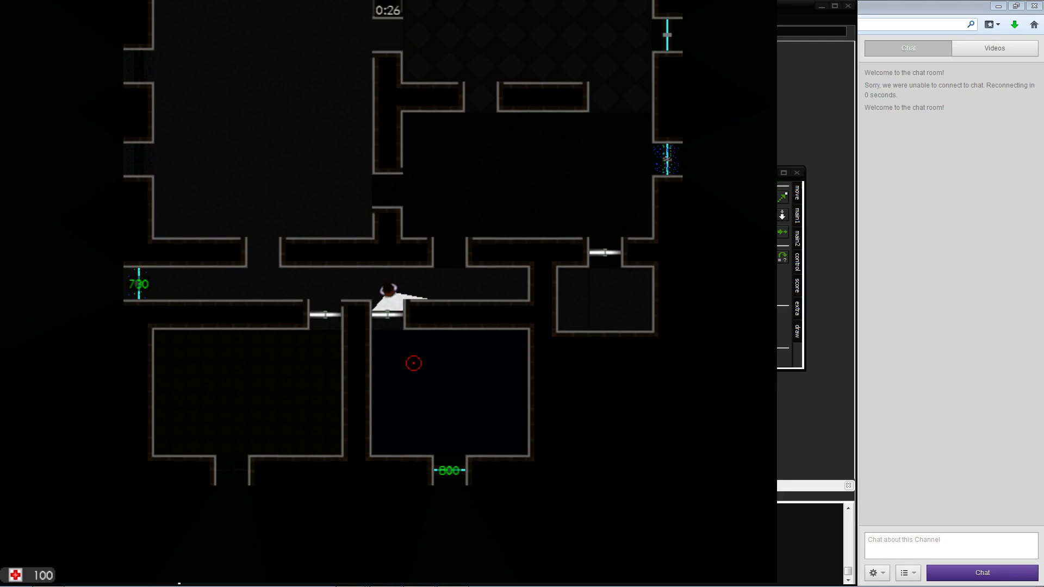
pyautogui.press('d')
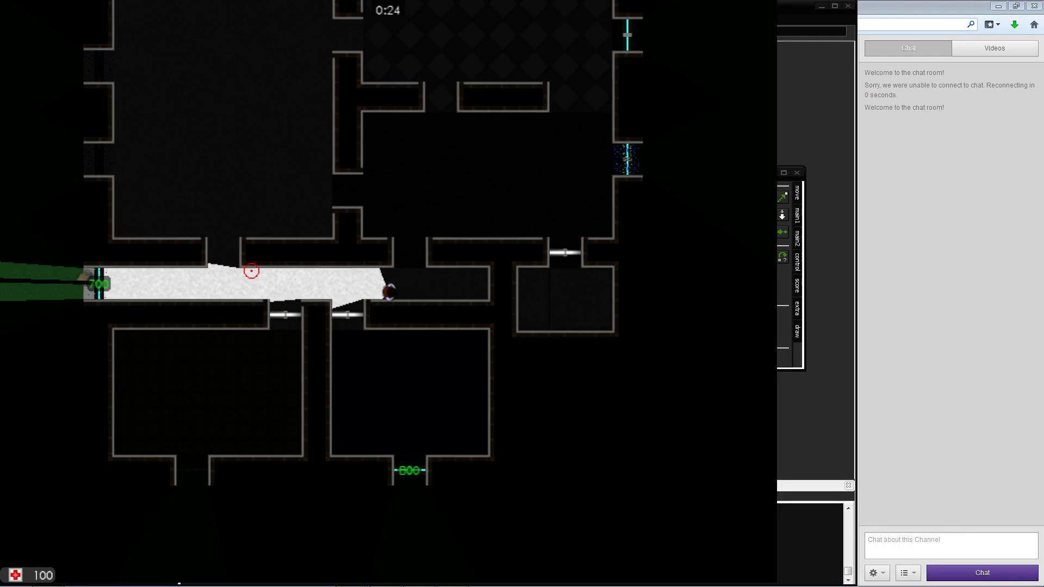
pyautogui.press('a')
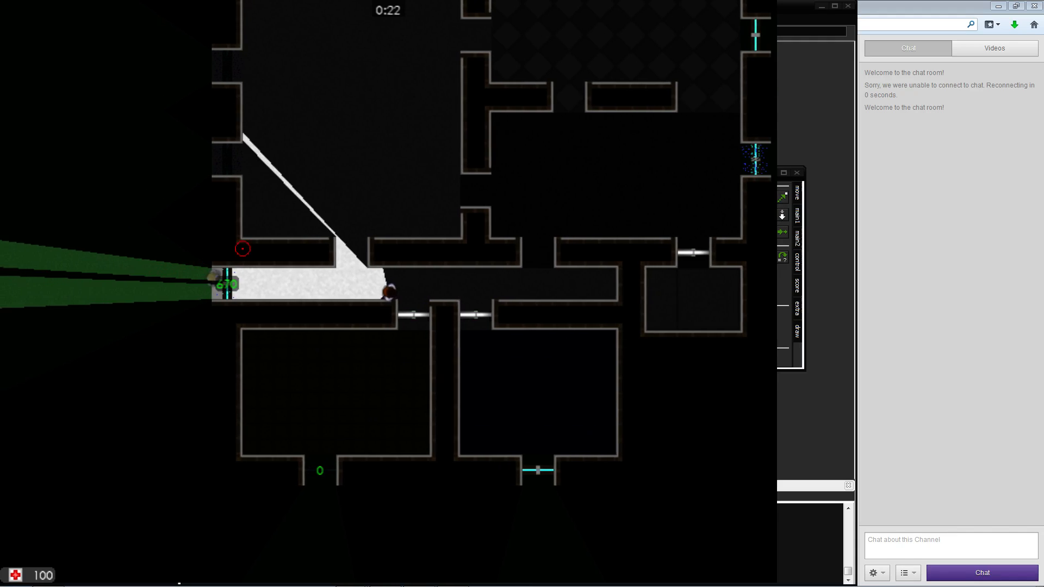
# Cross the large white room and checkered room, check the dark grey room and its east window, and end the playtest
pyautogui.press('w')
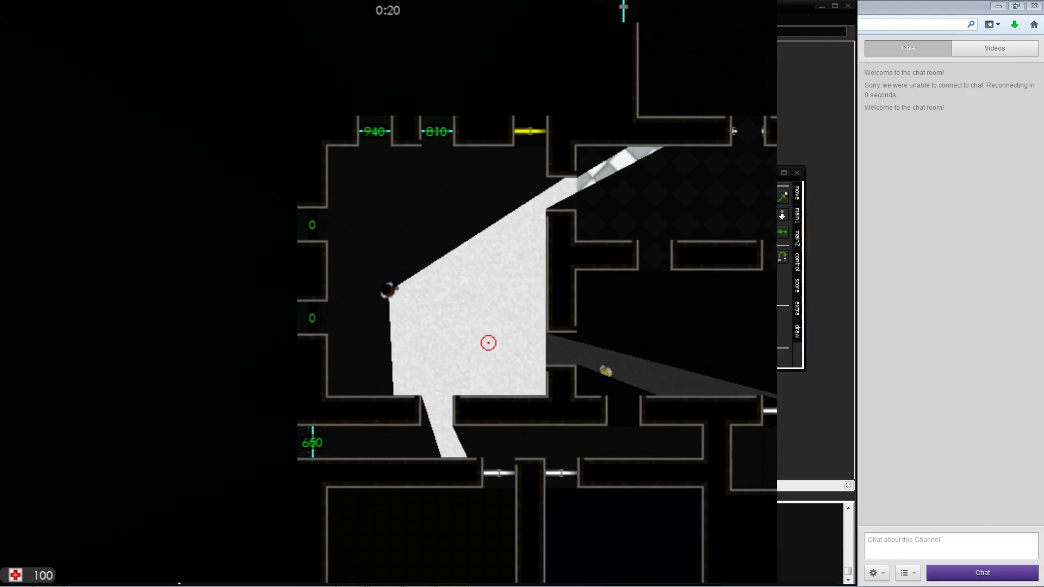
pyautogui.press('w')
pyautogui.press('d')
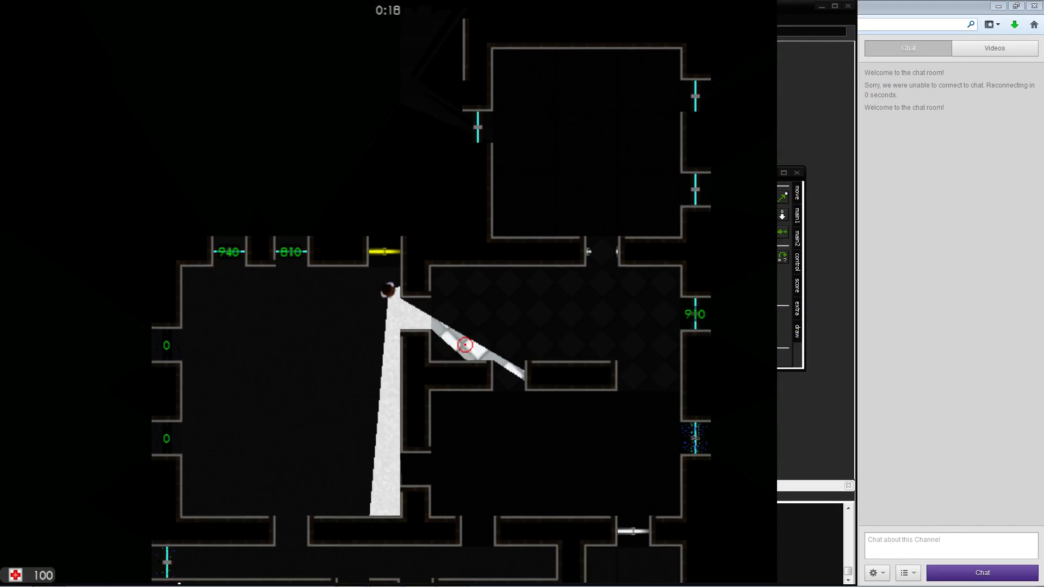
pyautogui.press('d')
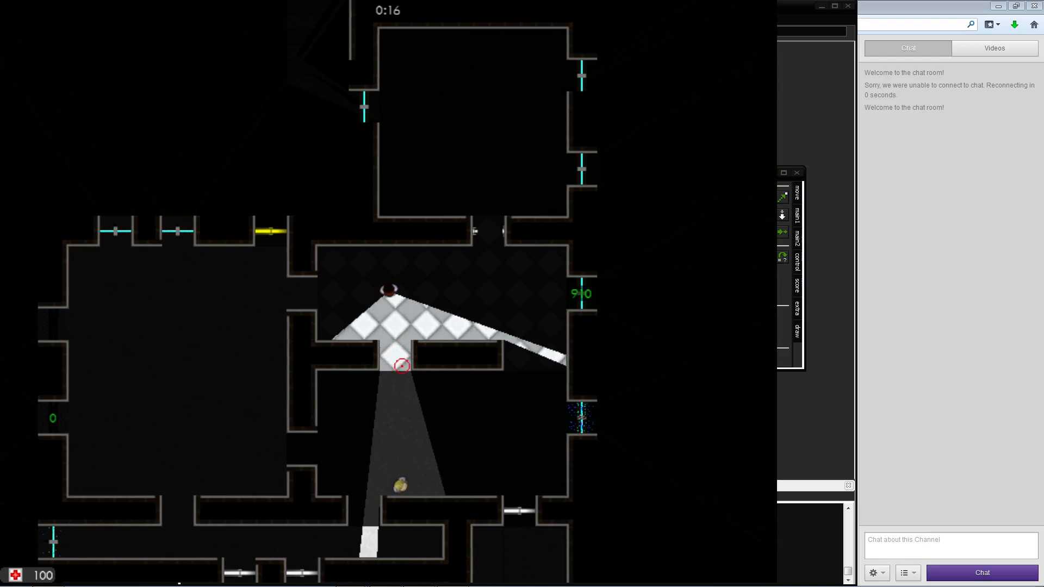
pyautogui.press('d')
pyautogui.press('s')
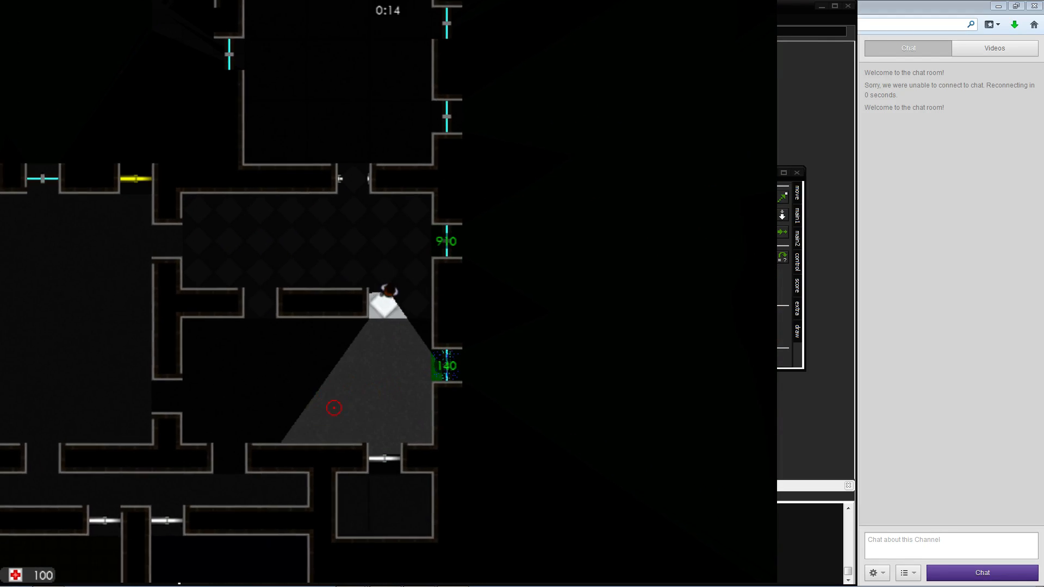
pyautogui.press('s')
pyautogui.press('Escape')
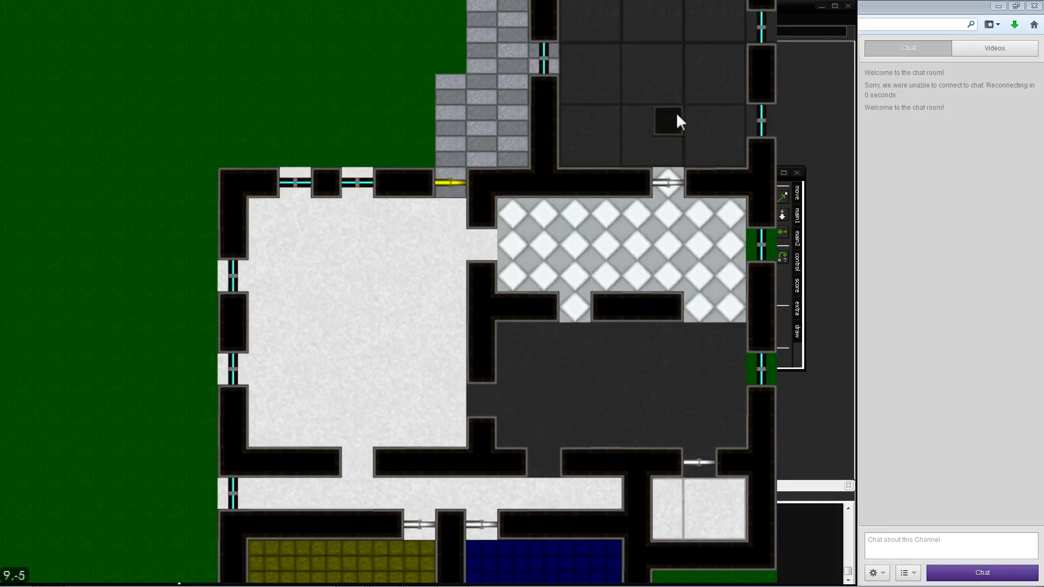
# Display the level's triggers around the dark tiled north room and the large white room
pyautogui.press('s')
pyautogui.press('d')
pyautogui.press('w')
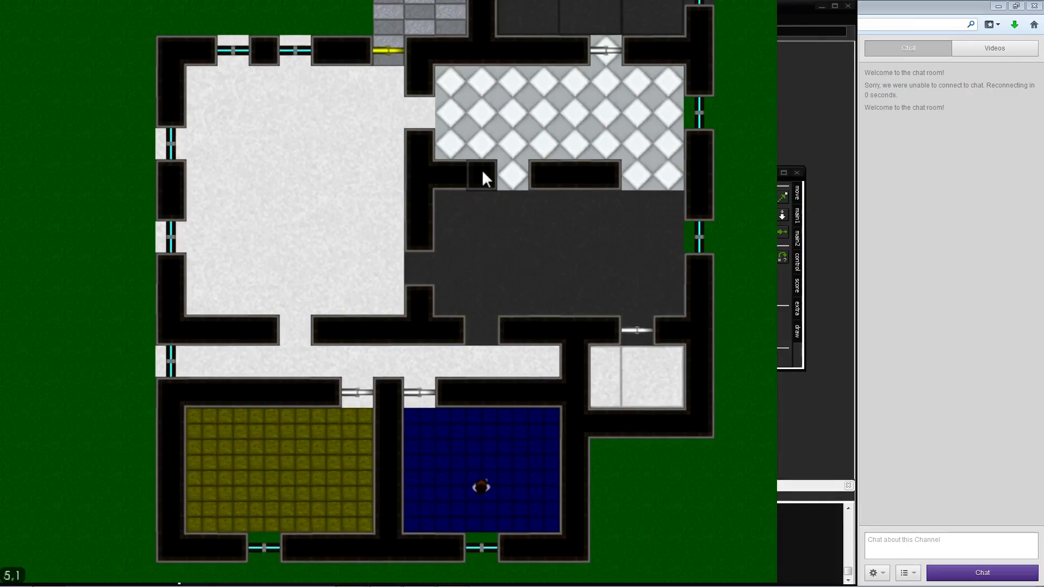
pyautogui.press('w')
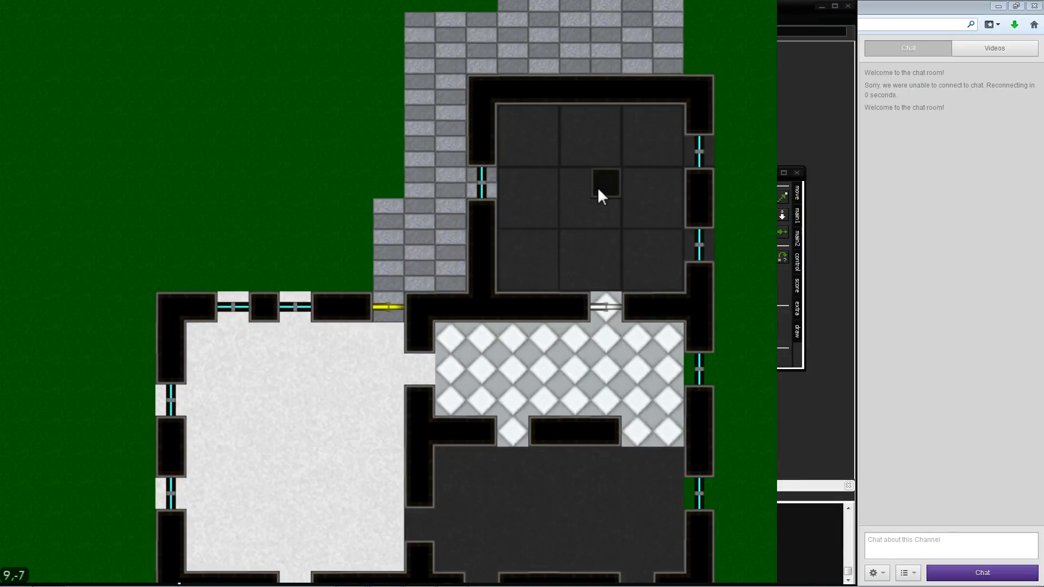
pyautogui.click(598, 189)
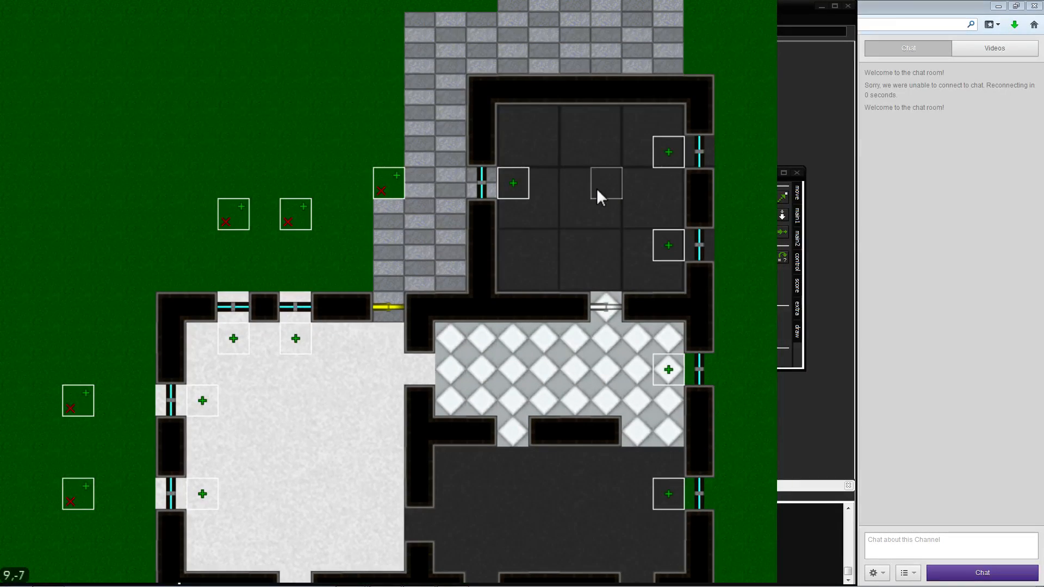
# Examine the trigger links at the dark tiled room's west window and the triggers around the house's other windows
pyautogui.press('s')
pyautogui.press('w')
pyautogui.press('d')
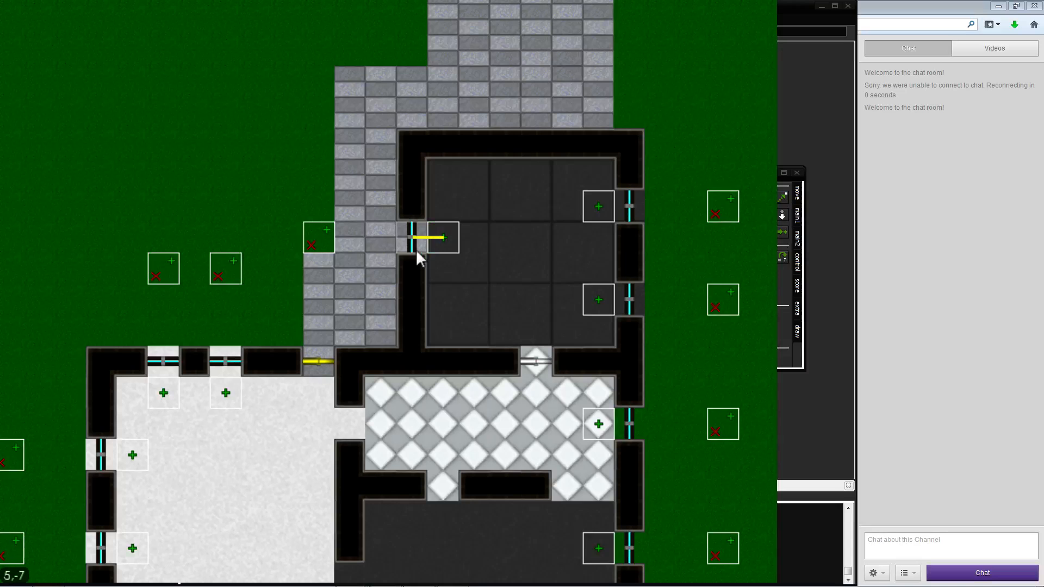
pyautogui.press('d')
pyautogui.press('s')
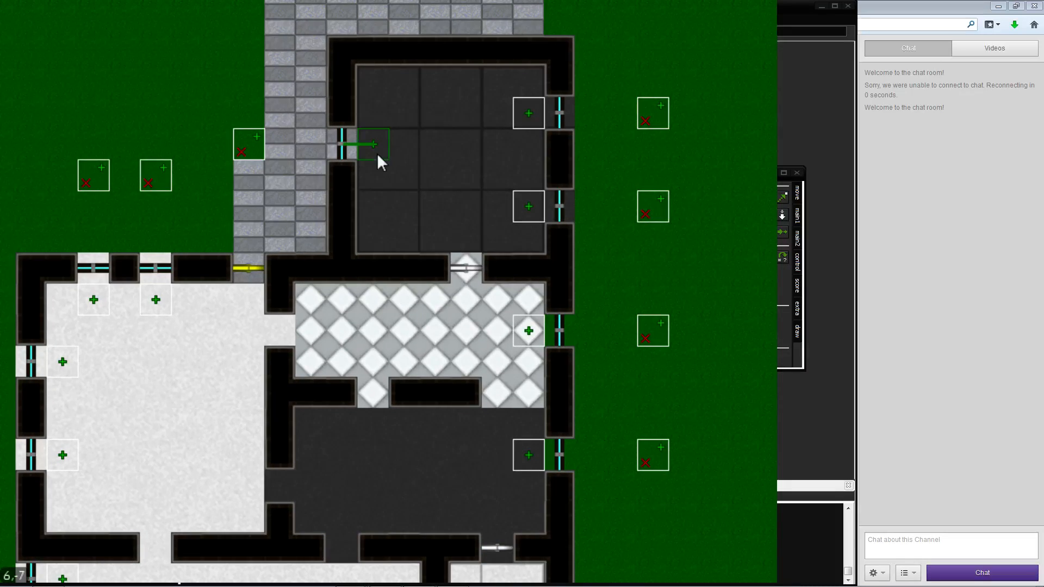
pyautogui.press('a')
pyautogui.press('s')
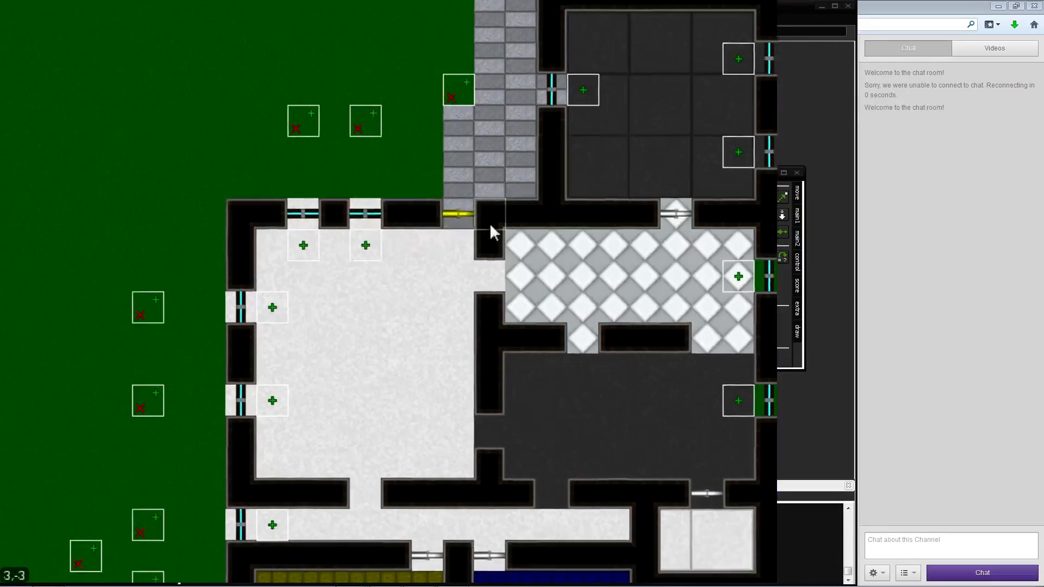
pyautogui.press('s')
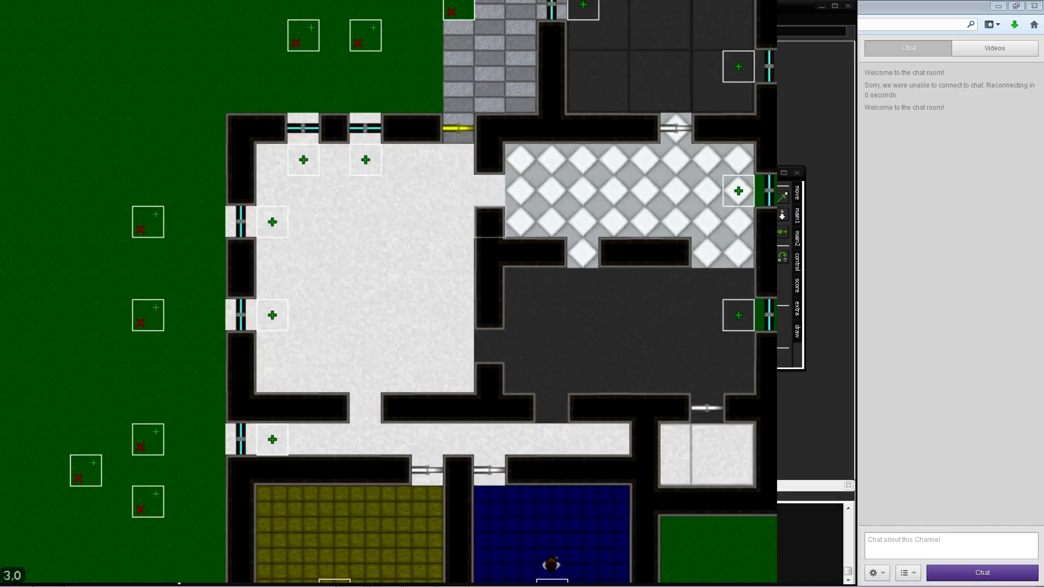
# Place triggers directly outside the three west windows and outside the south windows of the yellow and blue rooms
pyautogui.press('w')
pyautogui.press('d')
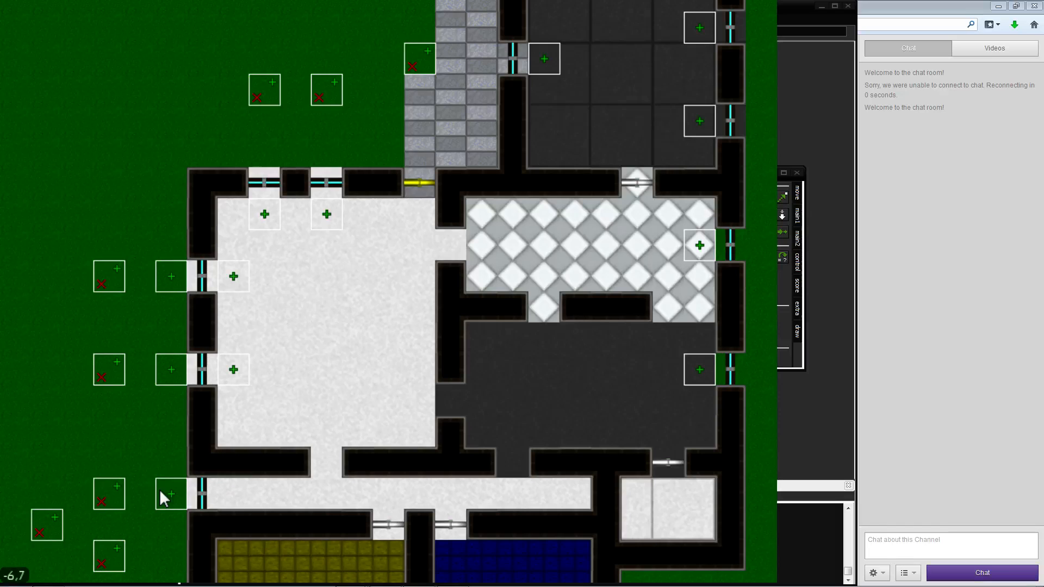
pyautogui.press('Down')
pyautogui.press('Right')
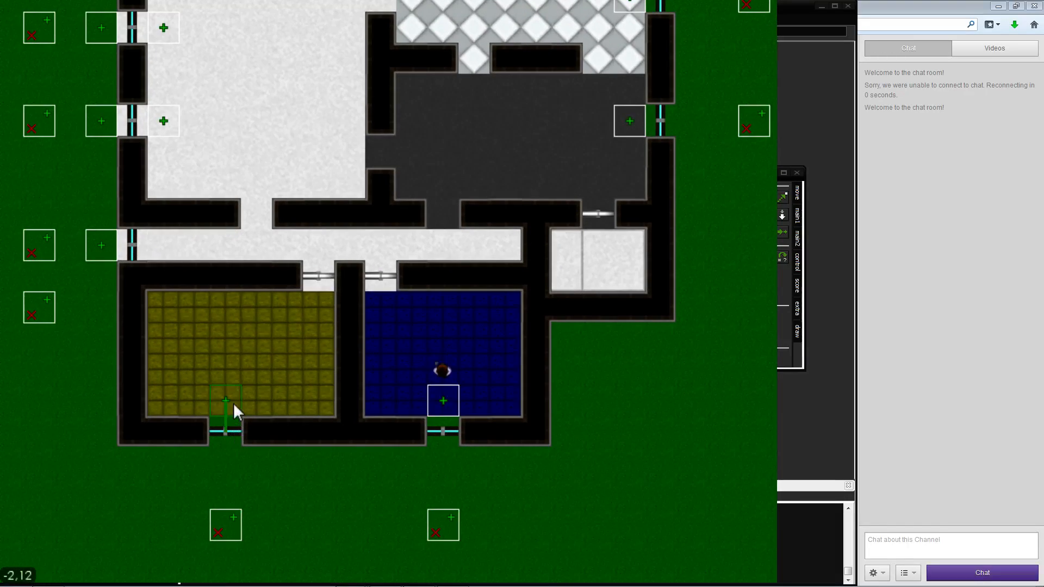
pyautogui.press('Down')
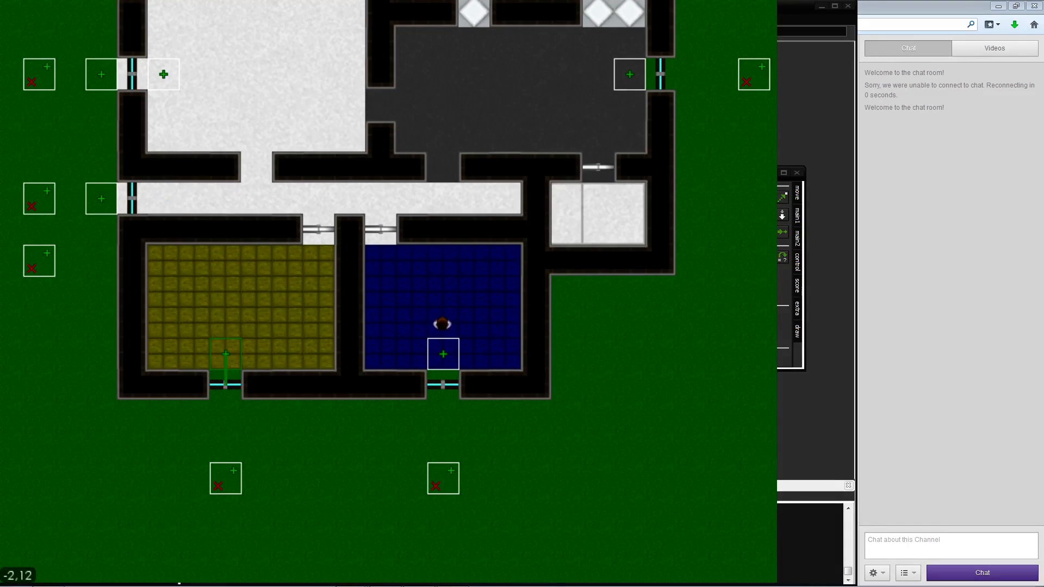
pyautogui.click(224, 351)
pyautogui.click(223, 429)
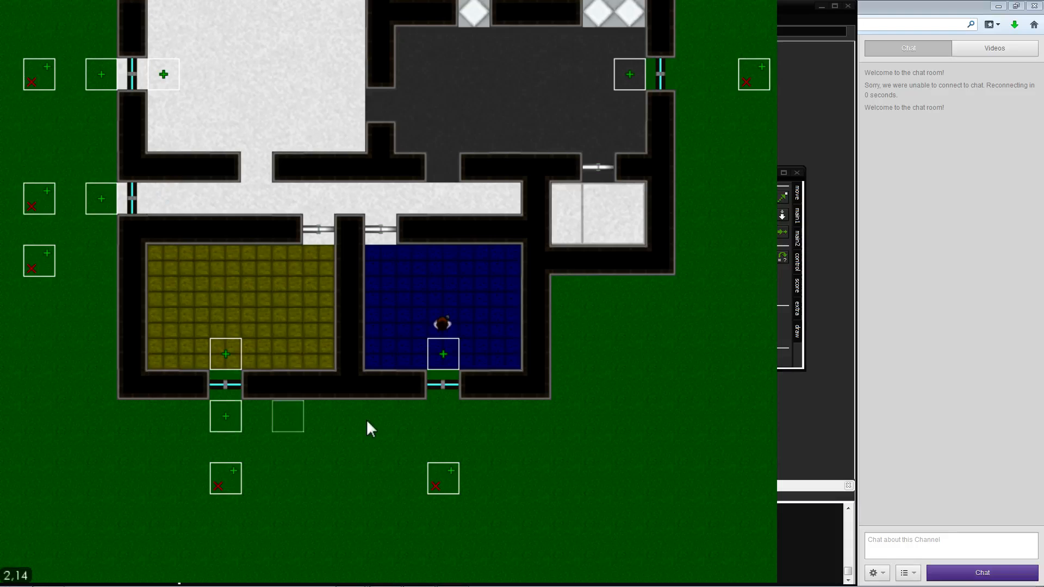
pyautogui.click(435, 422)
# Place triggers outside the east windows of the dark grey and checkered rooms and the dark tiled room's lower east window
pyautogui.click(696, 77)
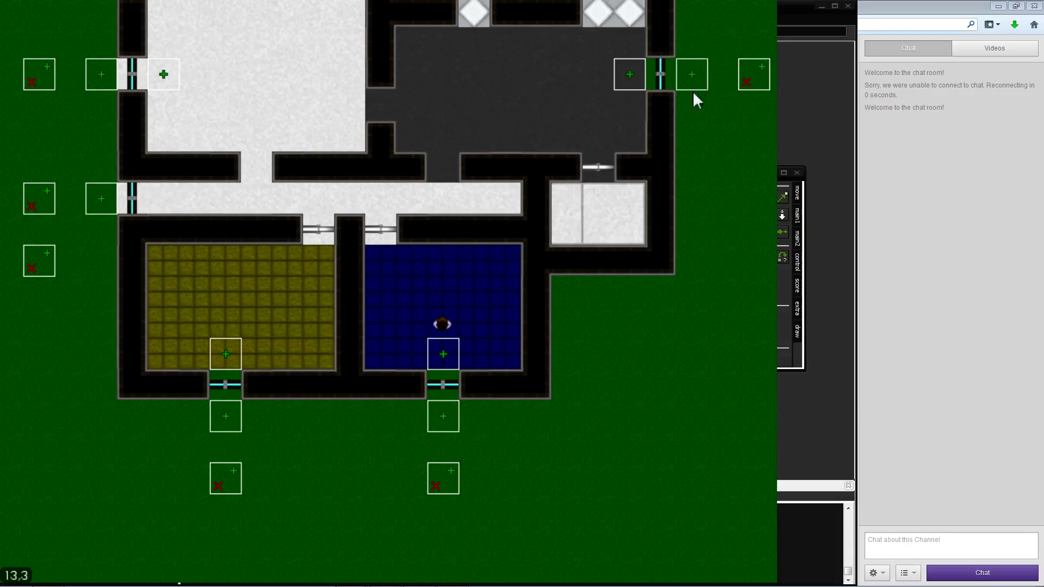
pyautogui.press('Up')
pyautogui.press('Up')
pyautogui.press('Up')
pyautogui.press('Up')
pyautogui.press('Up')
pyautogui.press('Up')
pyautogui.press('Up')
pyautogui.press('Right')
pyautogui.press('Right')
pyautogui.press('Right')
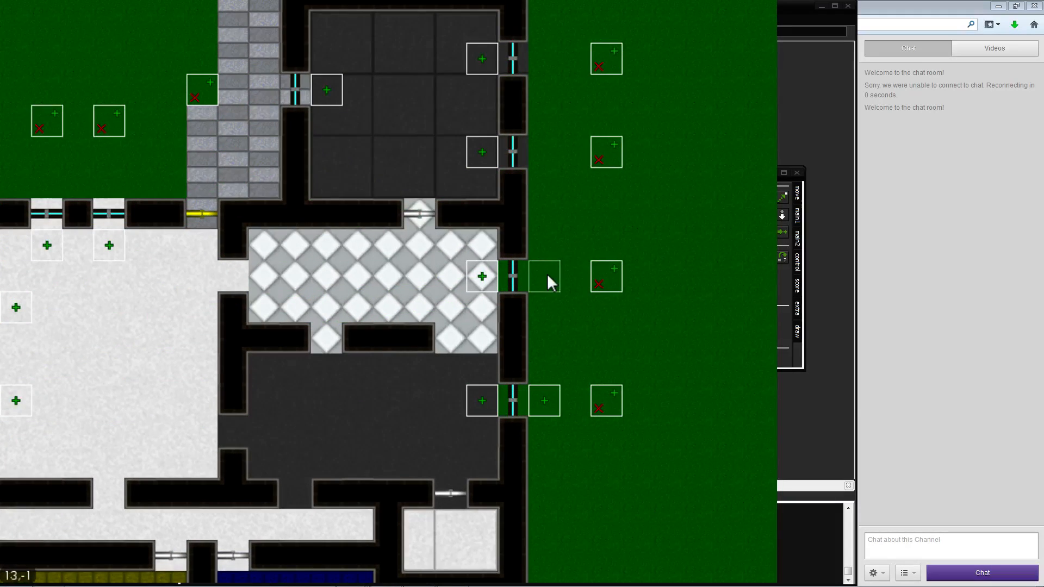
pyautogui.click(547, 273)
pyautogui.click(552, 151)
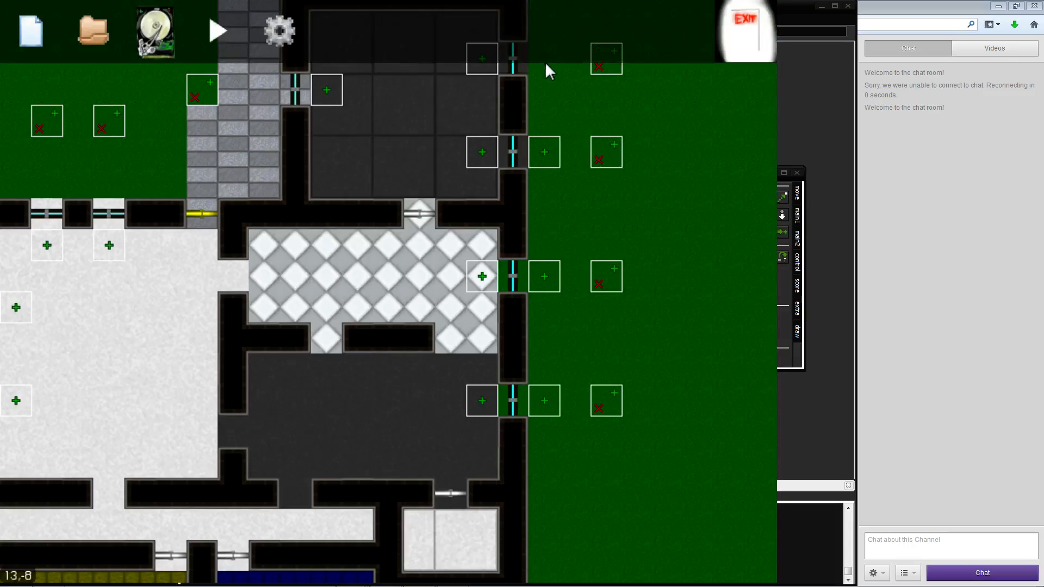
# Place triggers outside the dark tiled room's upper east and west windows, deleting the misplaced one between its east windows
pyautogui.click(546, 81)
pyautogui.press('Up')
pyautogui.press('Up')
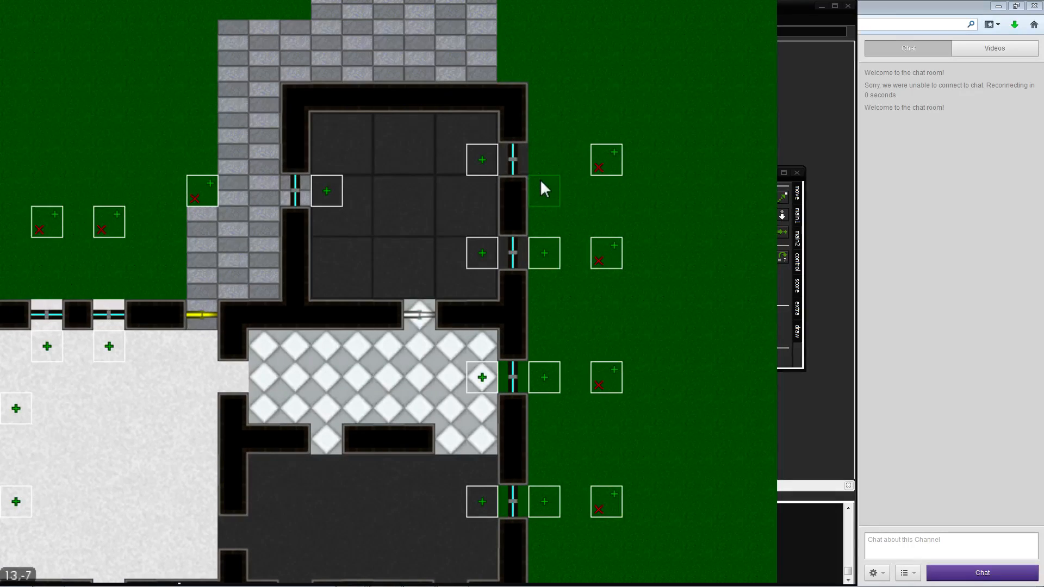
pyautogui.rightClick(547, 191)
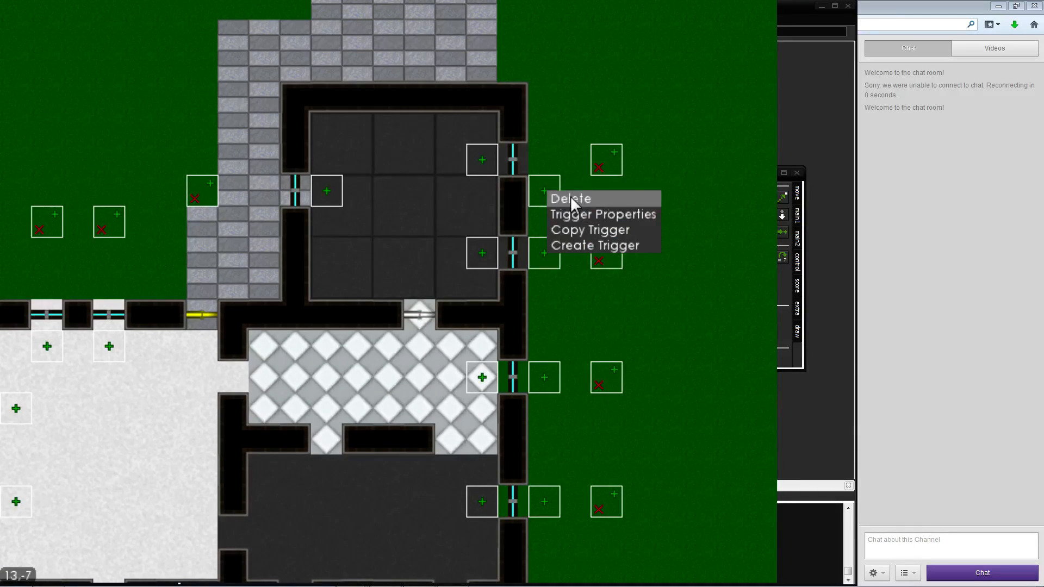
pyautogui.click(563, 199)
pyautogui.click(276, 195)
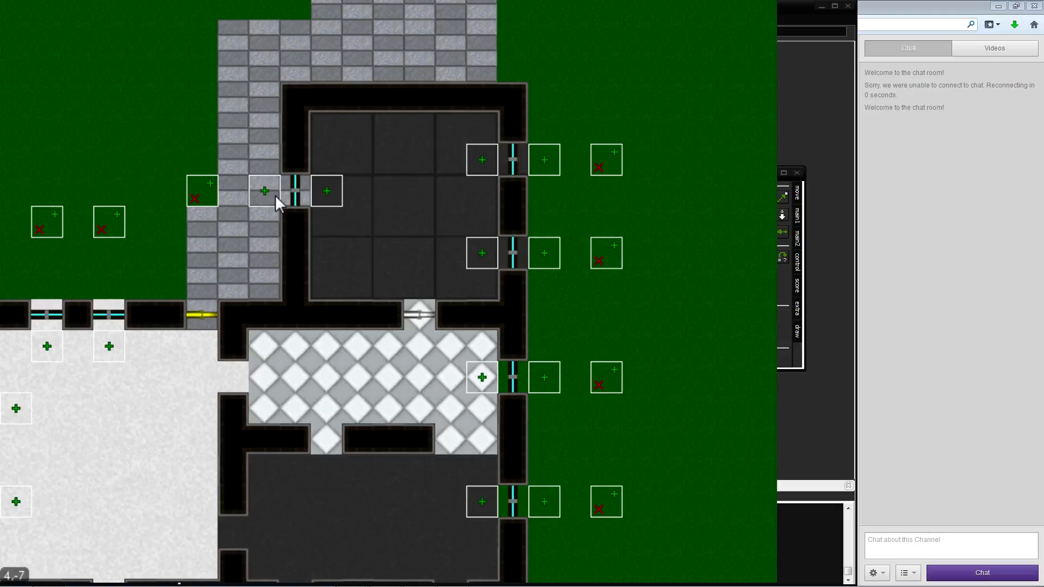
# Delete the triggers inside the dark tiled room's west and east windows
pyautogui.press('Left')
pyautogui.press('Left')
pyautogui.rightClick(432, 181)
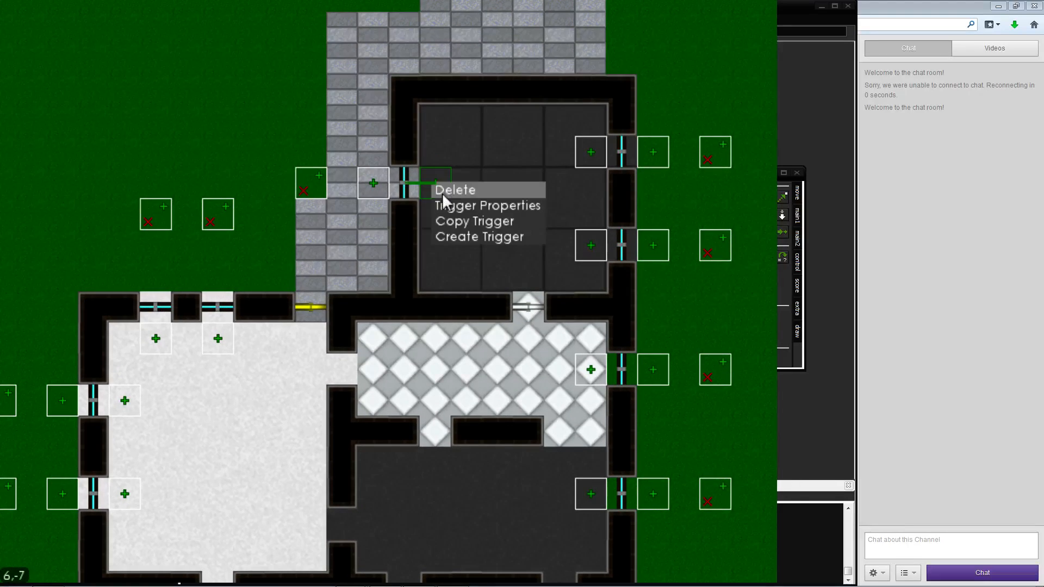
pyautogui.click(438, 187)
pyautogui.rightClick(595, 154)
pyautogui.click(610, 159)
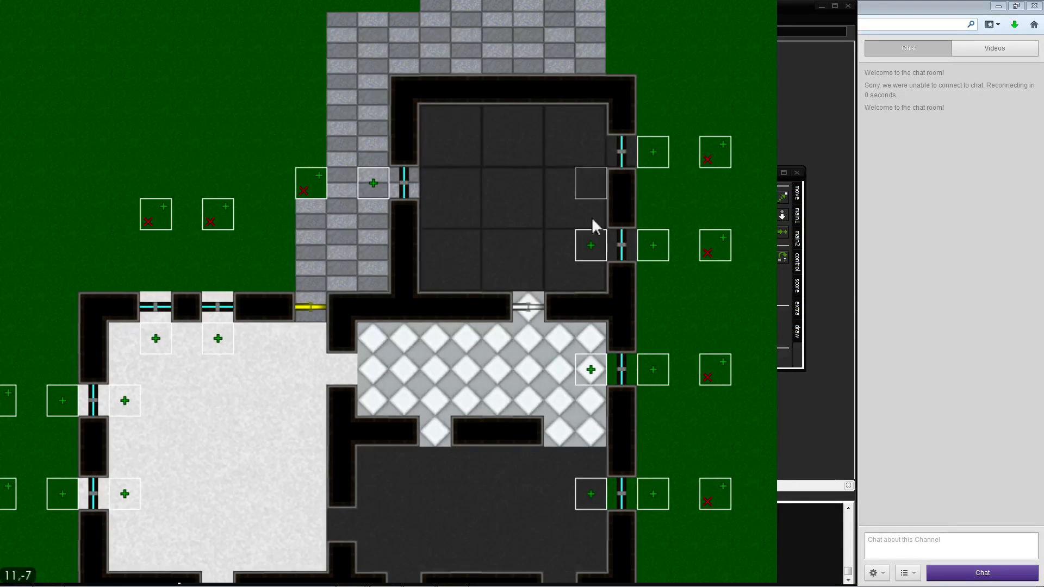
# Delete the triggers inside the east windows of the checkered room and the dark grey room
pyautogui.press('Down')
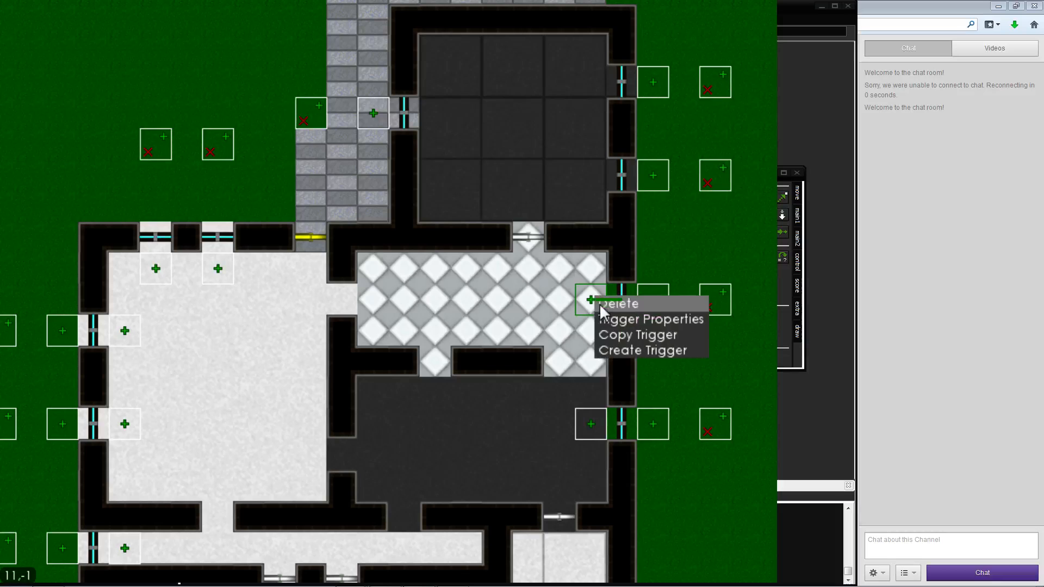
pyautogui.click(600, 306)
pyautogui.press('Down')
pyautogui.rightClick(583, 334)
pyautogui.click(590, 343)
# Delete the triggers inside the south windows of the blue room and the yellow room
pyautogui.press('Down')
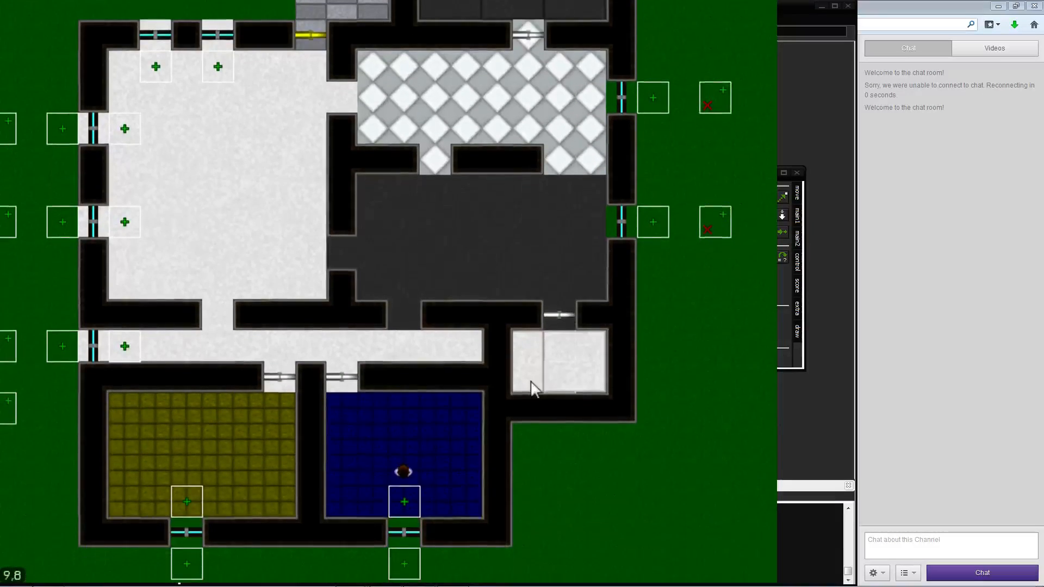
pyautogui.press('Left')
pyautogui.press('Down')
pyautogui.click(497, 428)
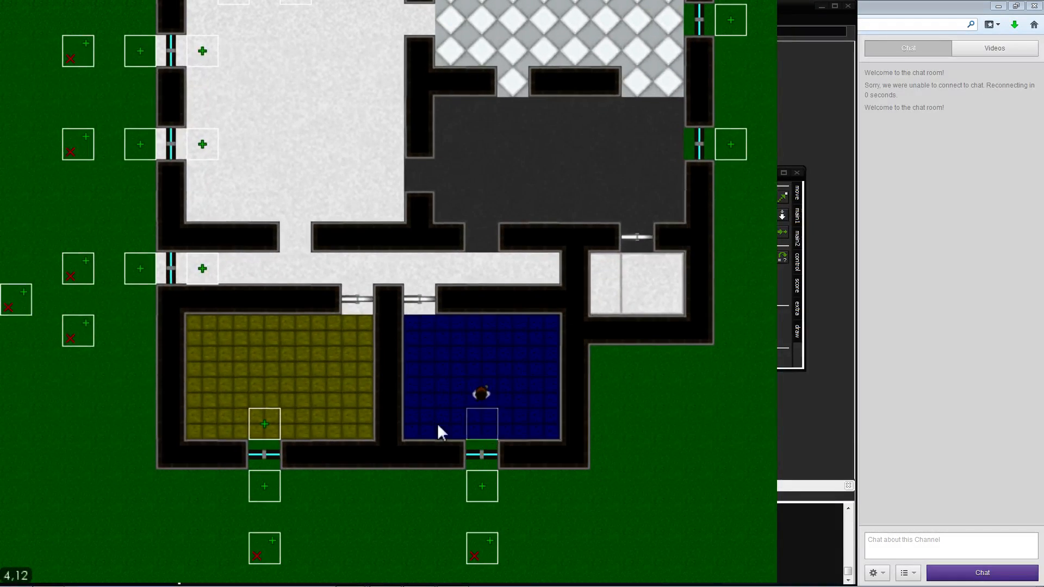
pyautogui.rightClick(266, 422)
pyautogui.click(278, 430)
# Delete the triggers inside the west windows of the hallway and the white room
pyautogui.press('Left')
pyautogui.press('Left')
pyautogui.press('Up')
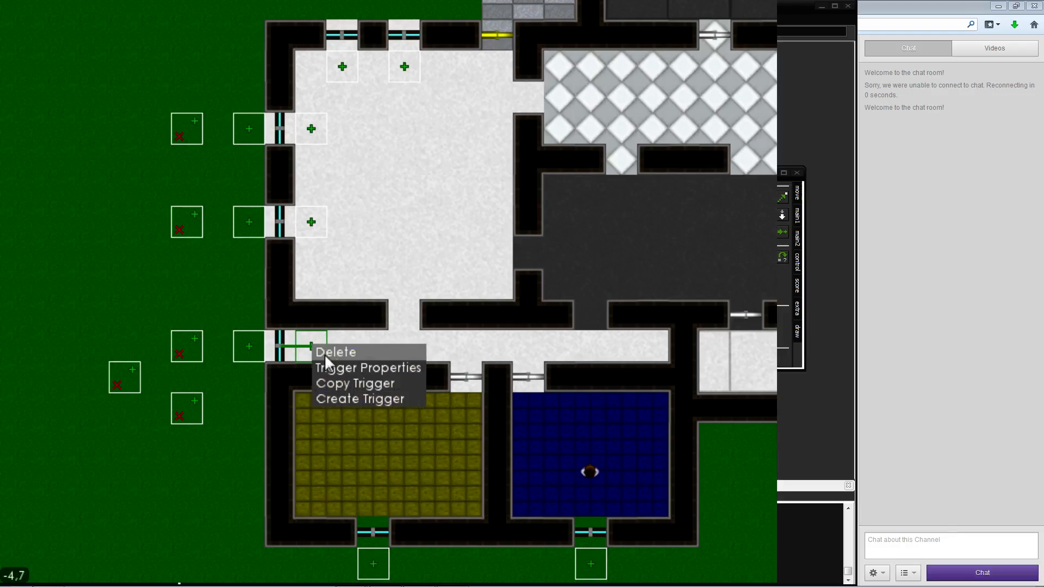
pyautogui.click(325, 354)
pyautogui.press('Up')
pyautogui.rightClick(315, 279)
pyautogui.click(326, 287)
pyautogui.press('Up')
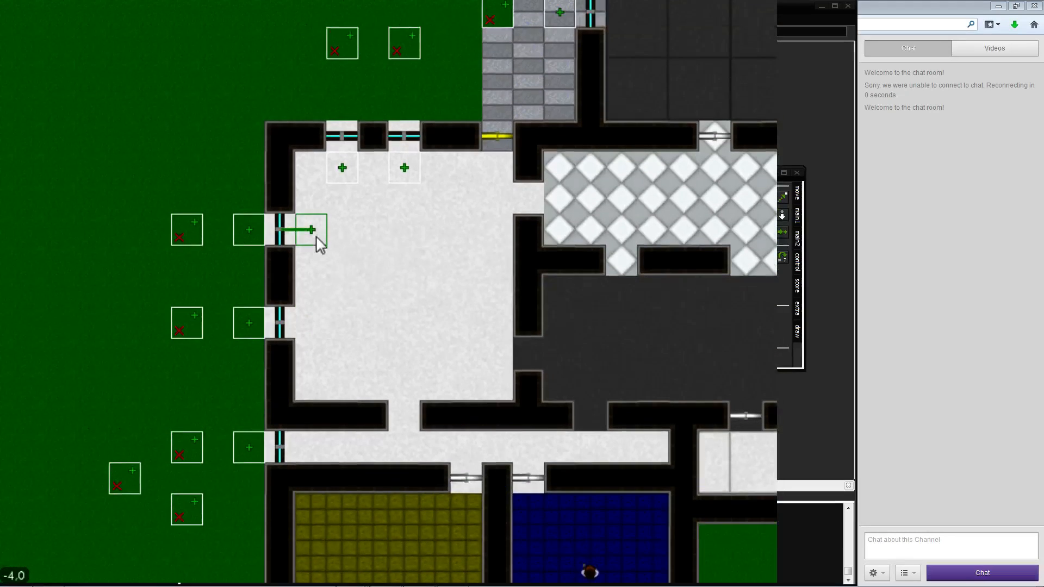
# Delete the triggers inside the white room's two north windows and place a trigger outside each of them
pyautogui.press('Right')
pyautogui.press('Up')
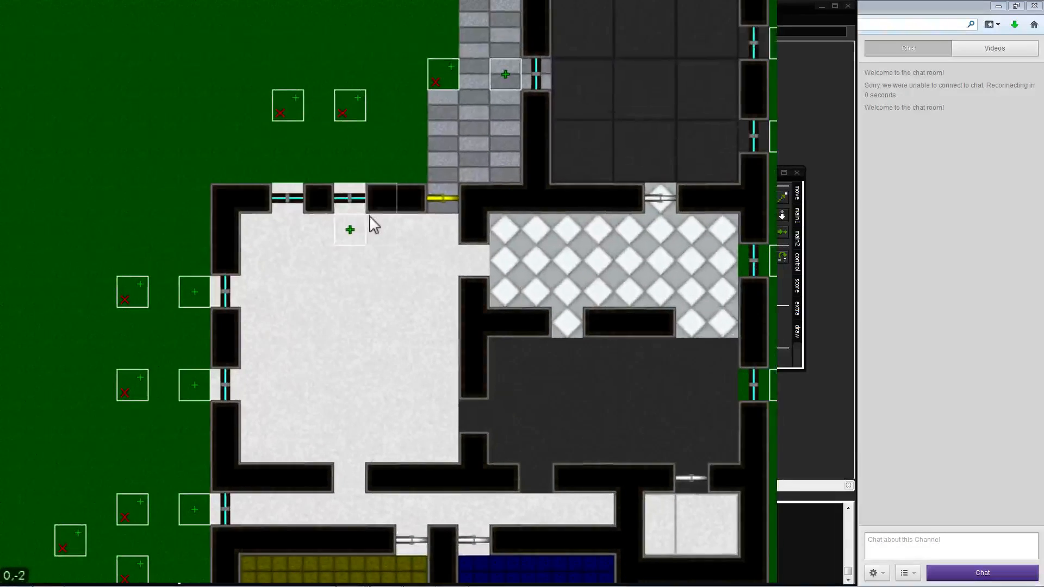
pyautogui.click(190, 286)
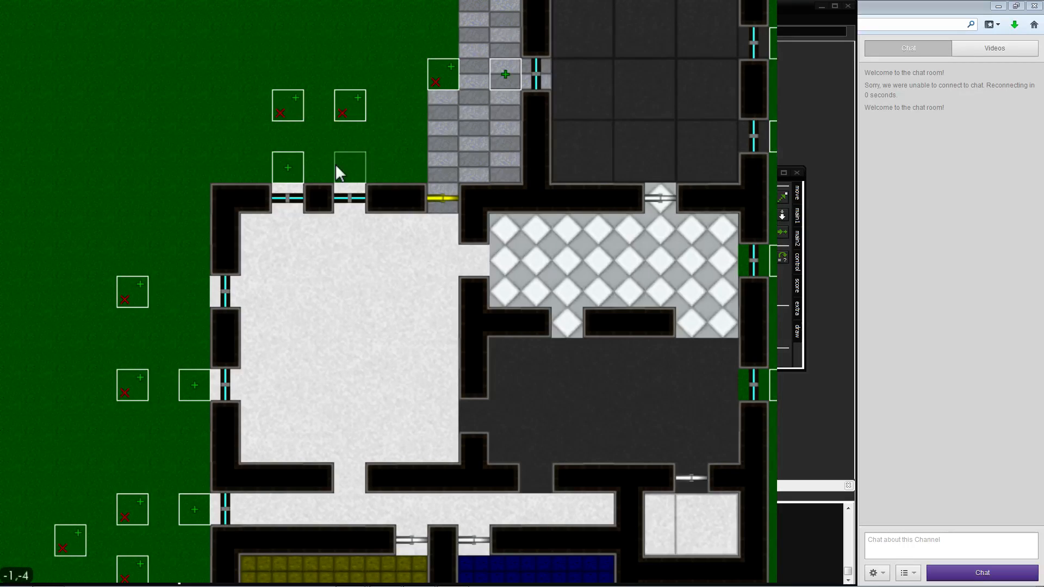
pyautogui.click(341, 165)
# Link the triggers outside the white room's and hallway's west windows and the yellow and blue rooms' south windows to those windows
pyautogui.press('Left')
pyautogui.press('Down')
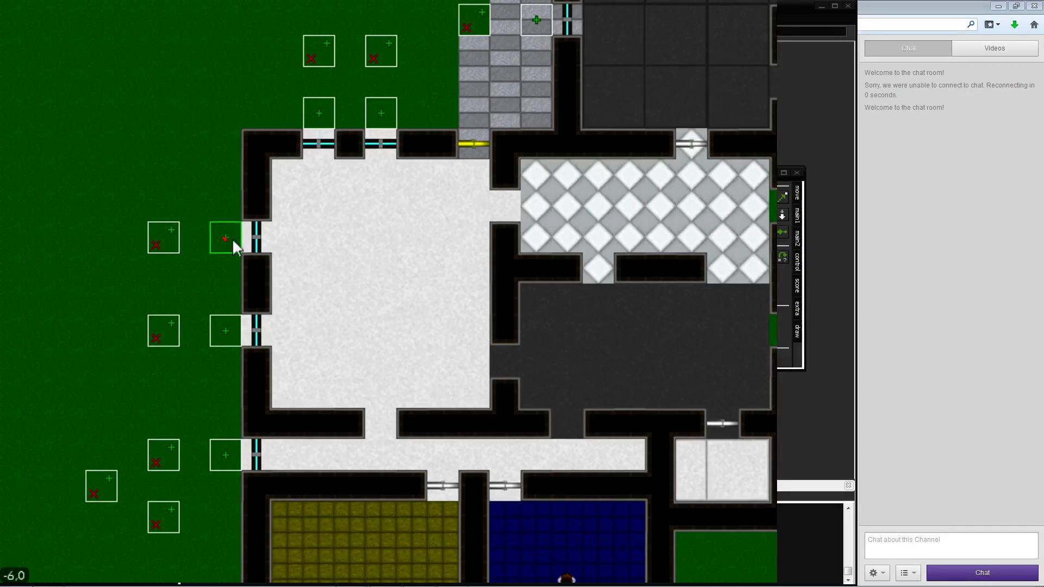
pyautogui.moveTo(229, 335)
pyautogui.mouseDown()
pyautogui.moveTo(219, 282)
pyautogui.moveTo(228, 336)
pyautogui.mouseUp()
pyautogui.press('Down')
pyautogui.press('Down')
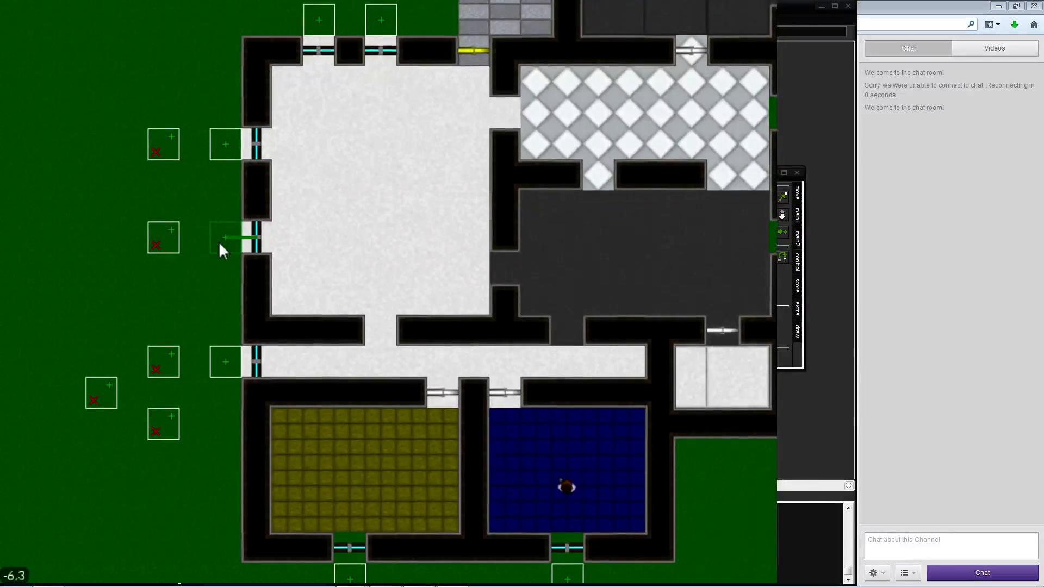
pyautogui.moveTo(216, 332); pyautogui.dragTo(255, 335)
pyautogui.press('Down')
pyautogui.press('Down')
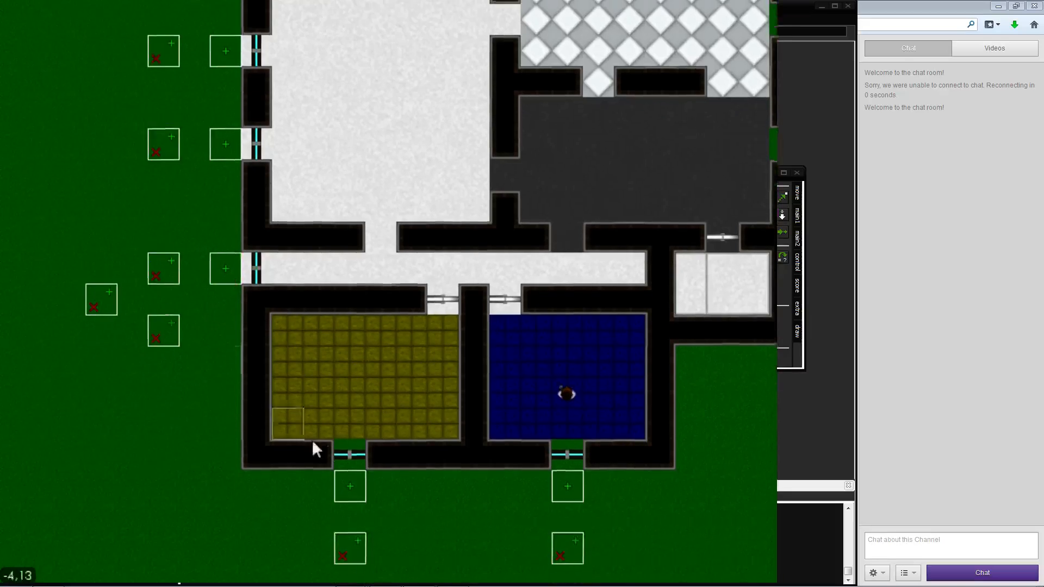
pyautogui.press('Right')
pyautogui.press('Right')
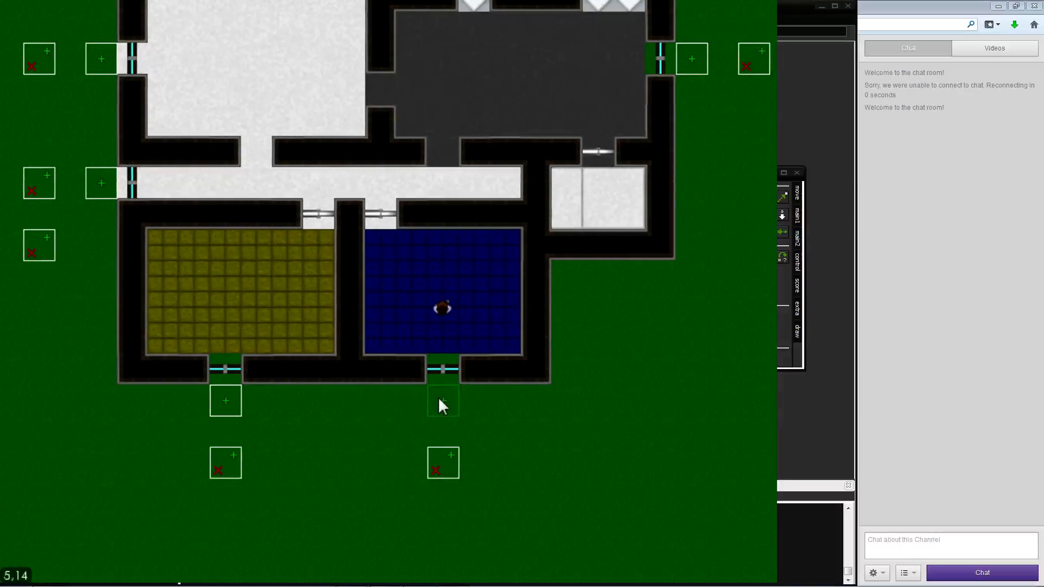
# Link the triggers outside the east windows of the dark grey, checkered and dark tiled rooms to their windows
pyautogui.press('Right')
pyautogui.press('Up')
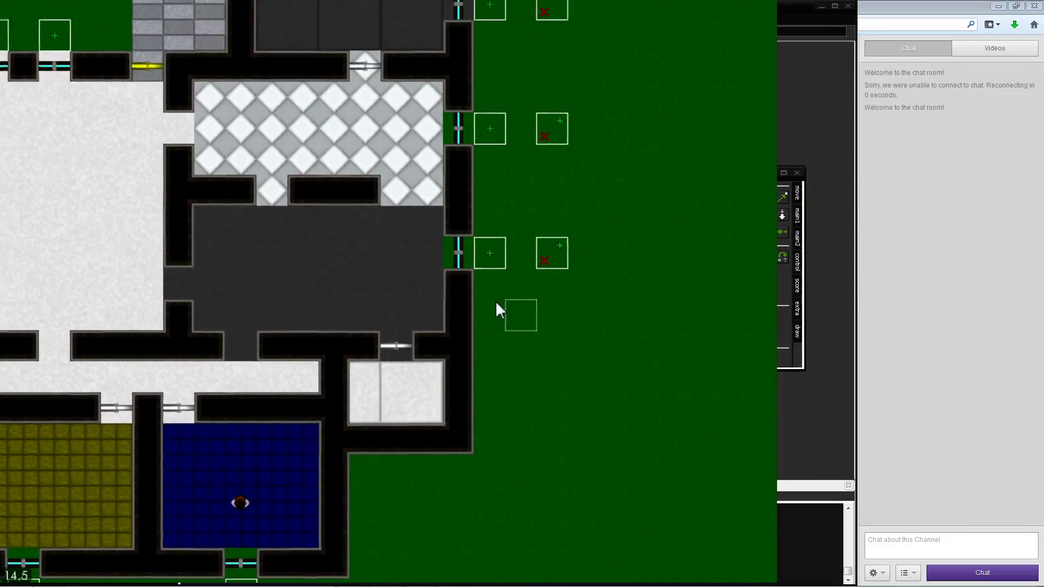
pyautogui.moveTo(465, 286); pyautogui.dragTo(459, 284)
pyautogui.press('w')
pyautogui.click(463, 222)
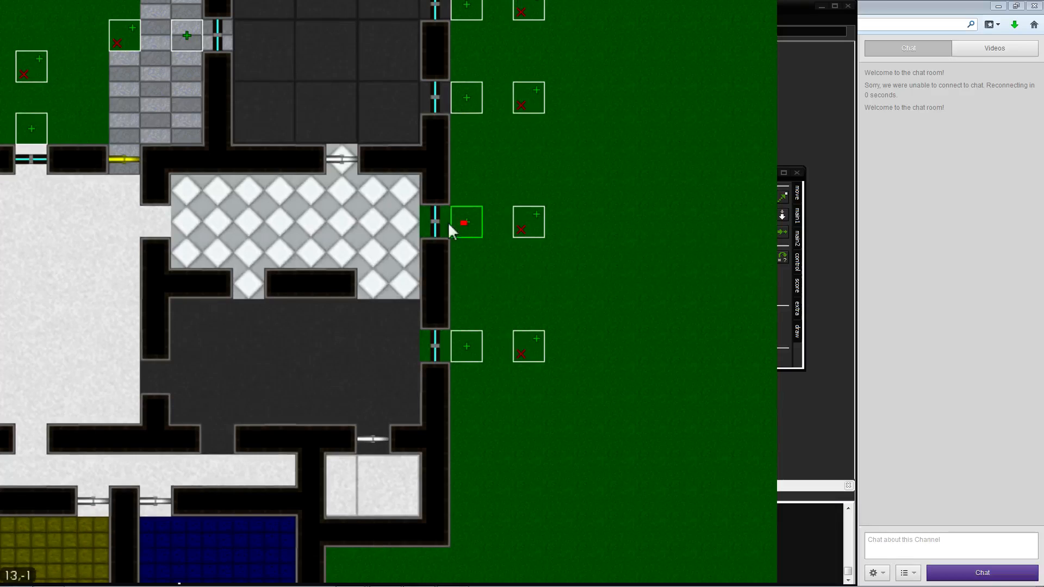
pyautogui.press('w')
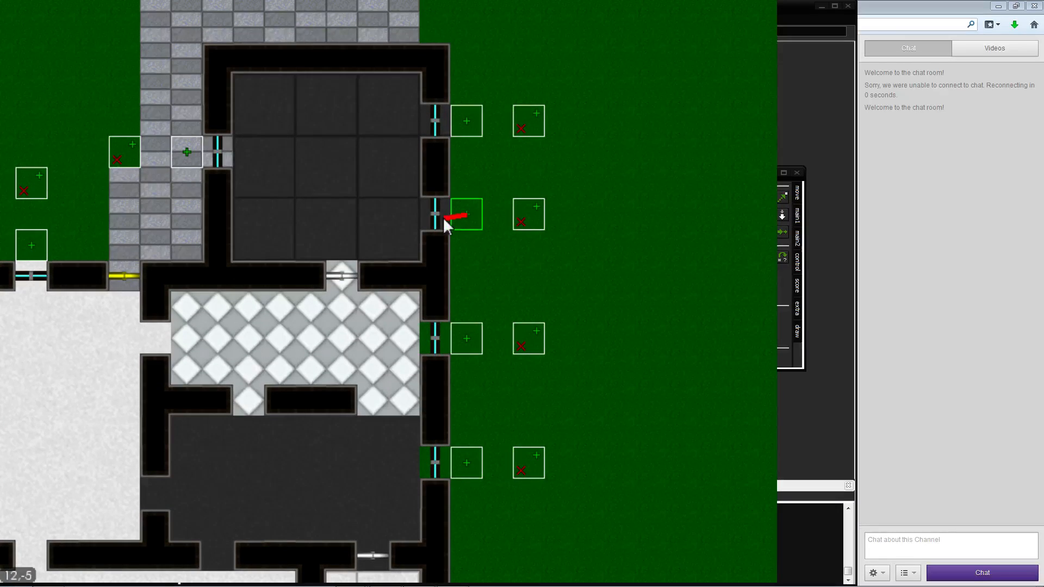
pyautogui.press('w')
pyautogui.moveTo(434, 172); pyautogui.dragTo(435, 173)
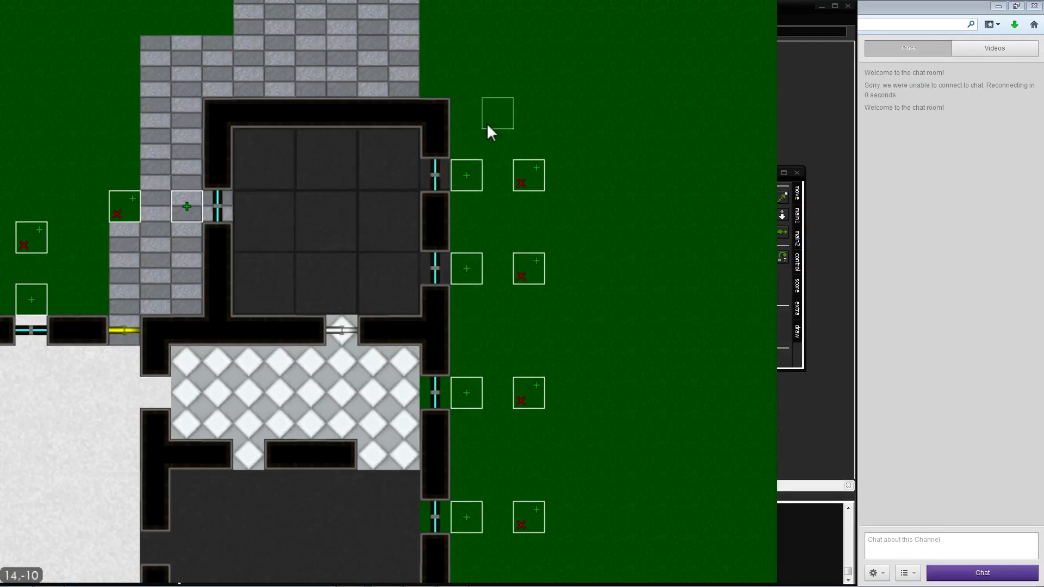
# Link the trigger on the stone path to the dark tiled room's west window
pyautogui.press('a')
pyautogui.press('w')
pyautogui.moveTo(295, 303); pyautogui.dragTo(328, 303)
pyautogui.click(327, 303)
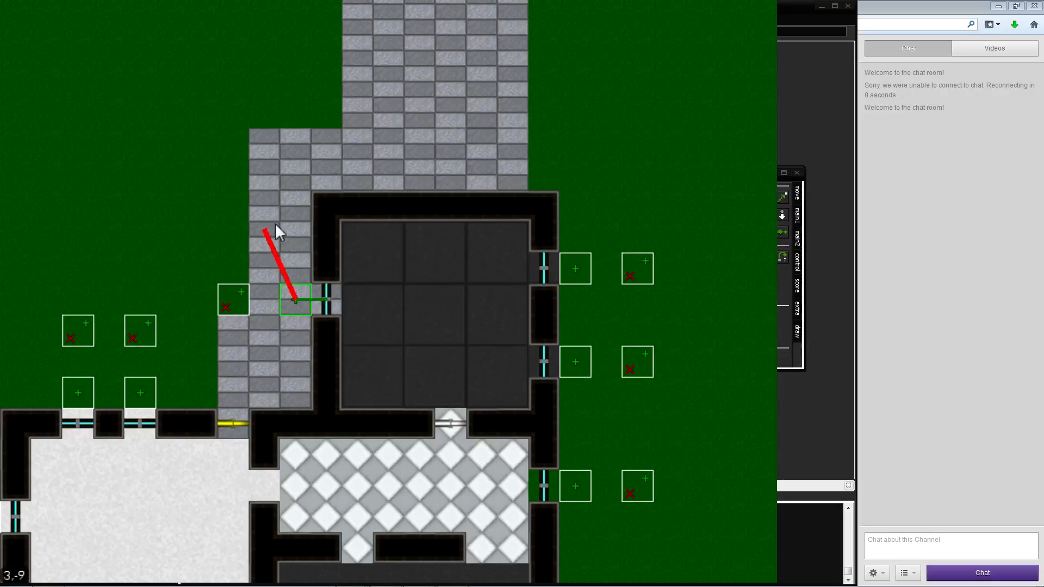
pyautogui.click(271, 227)
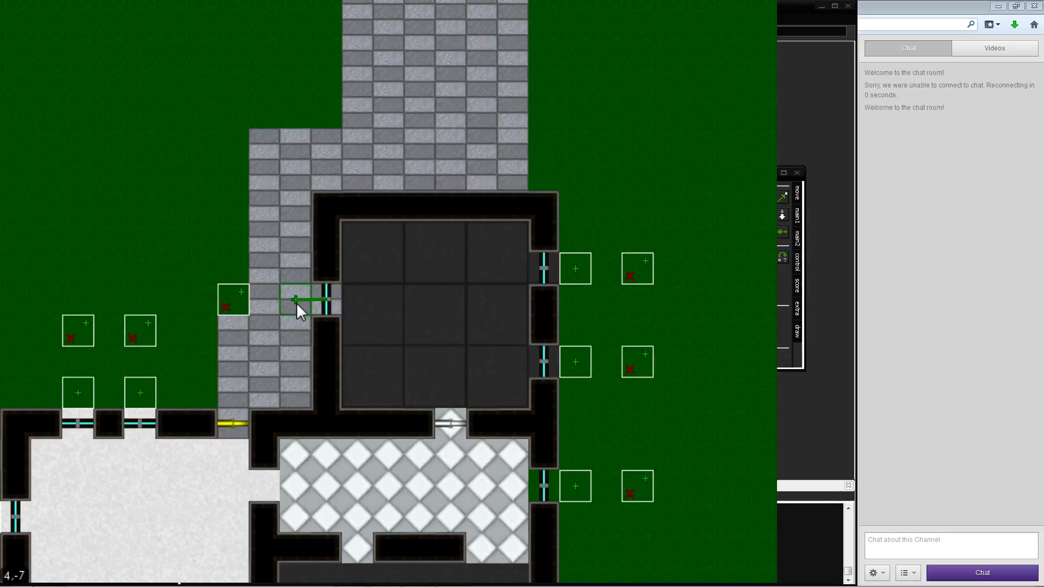
pyautogui.press('s')
pyautogui.press('d')
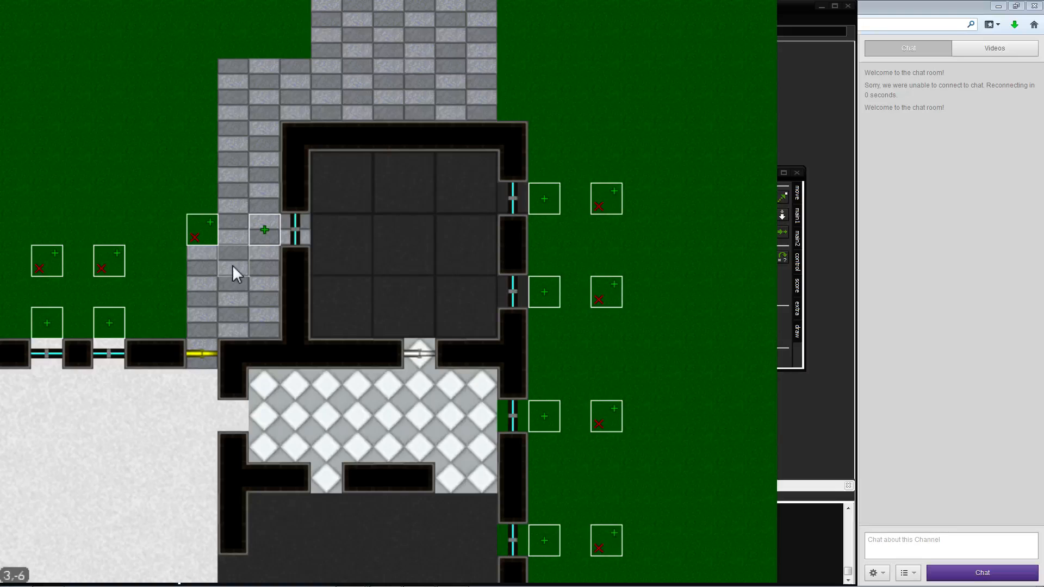
# Examine the triggers outside all the house's windows for missing placements or links
pyautogui.press('s')
pyautogui.press('a')
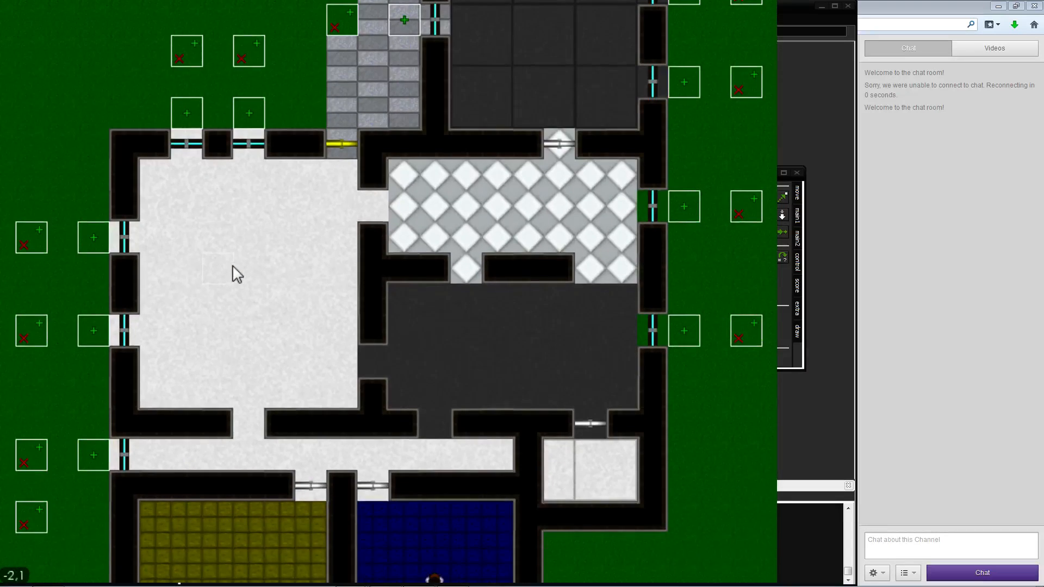
pyautogui.press('s')
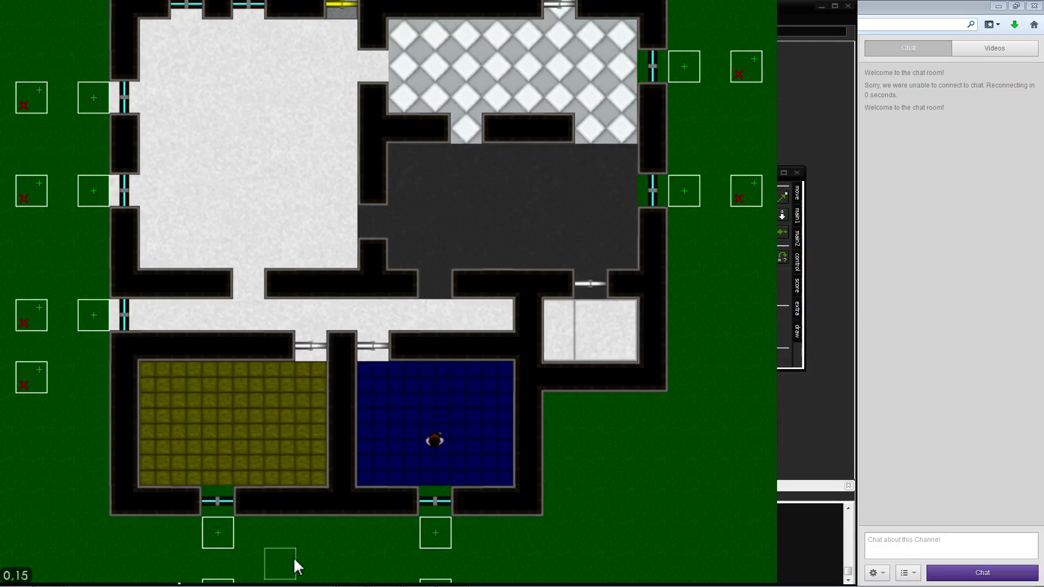
pyautogui.press('w')
pyautogui.press('d')
pyautogui.press('a')
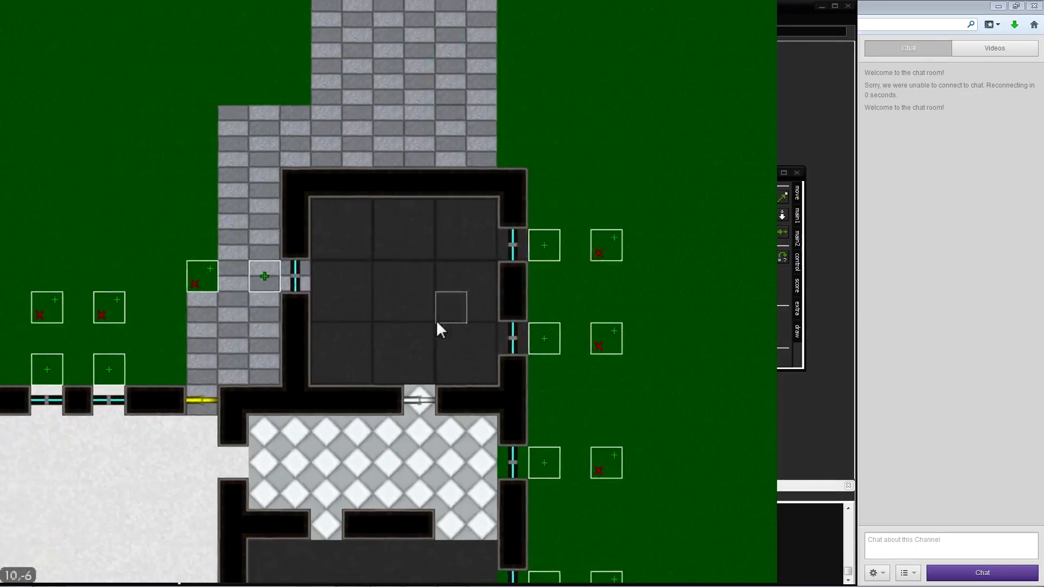
pyautogui.press('s')
pyautogui.press('d')
pyautogui.press('w')
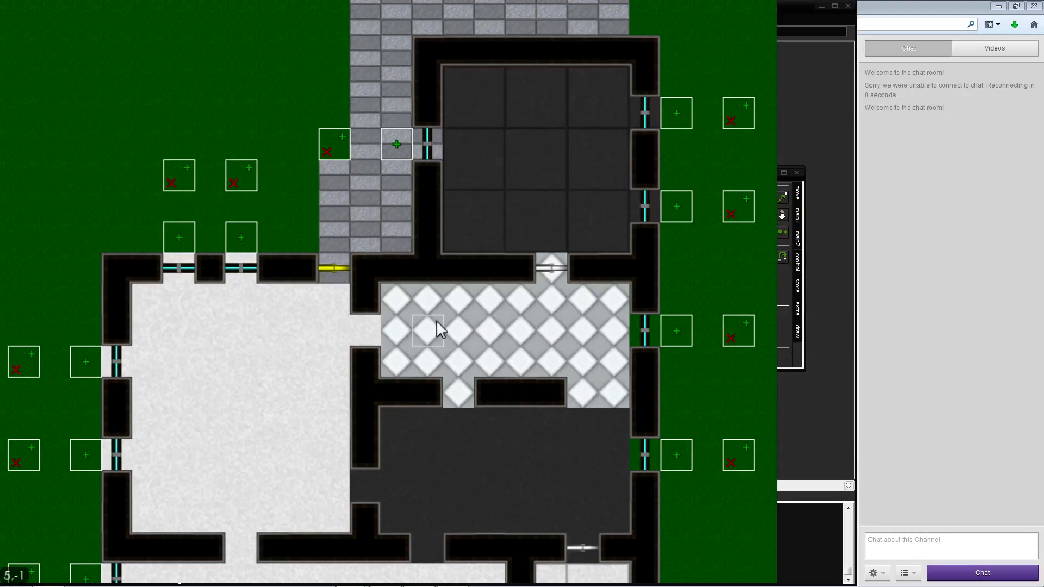
pyautogui.press('s')
pyautogui.press('d')
pyautogui.press('w')
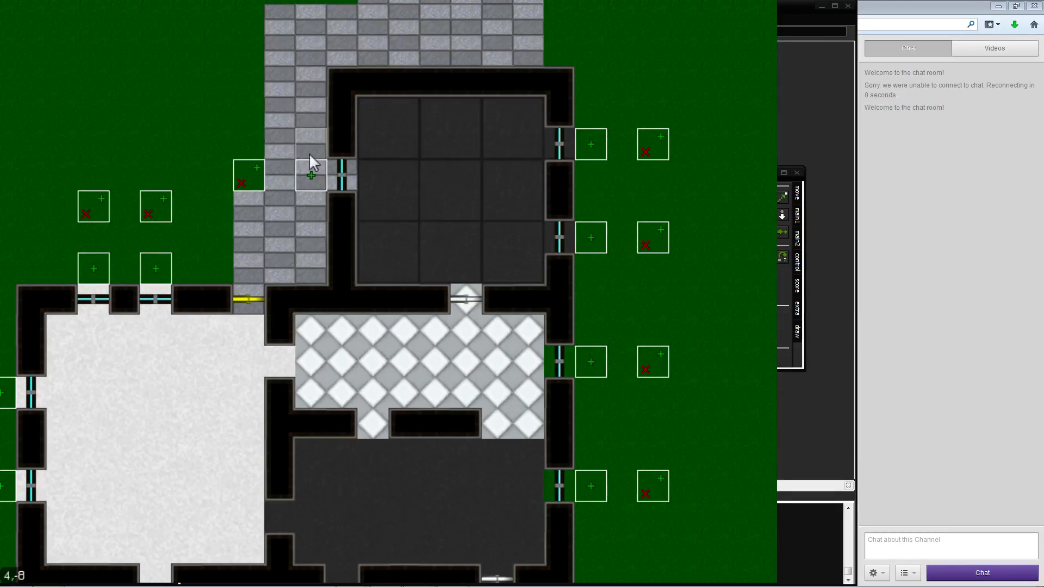
pyautogui.press('s')
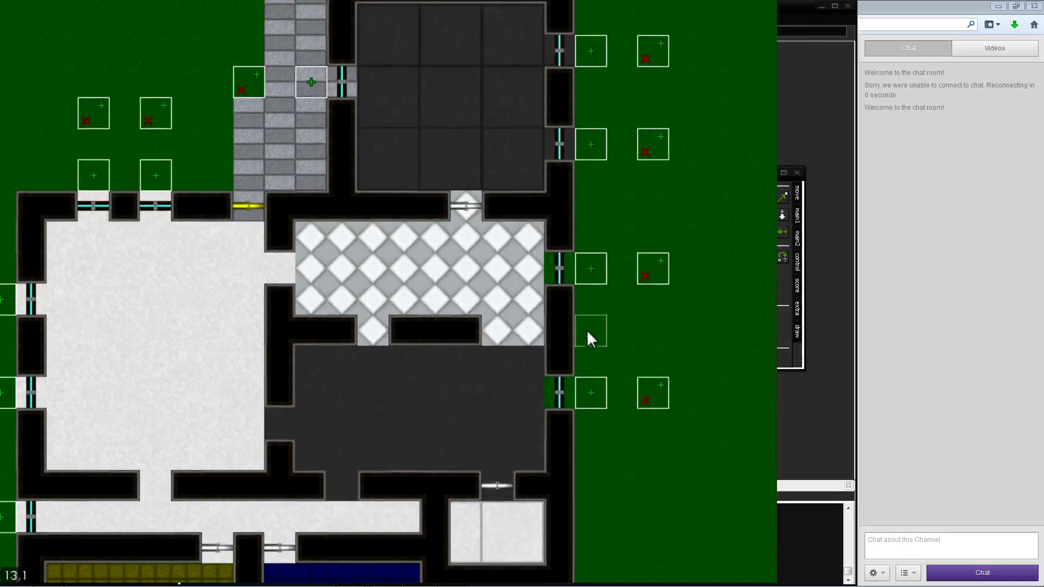
pyautogui.press('a')
pyautogui.press('a')
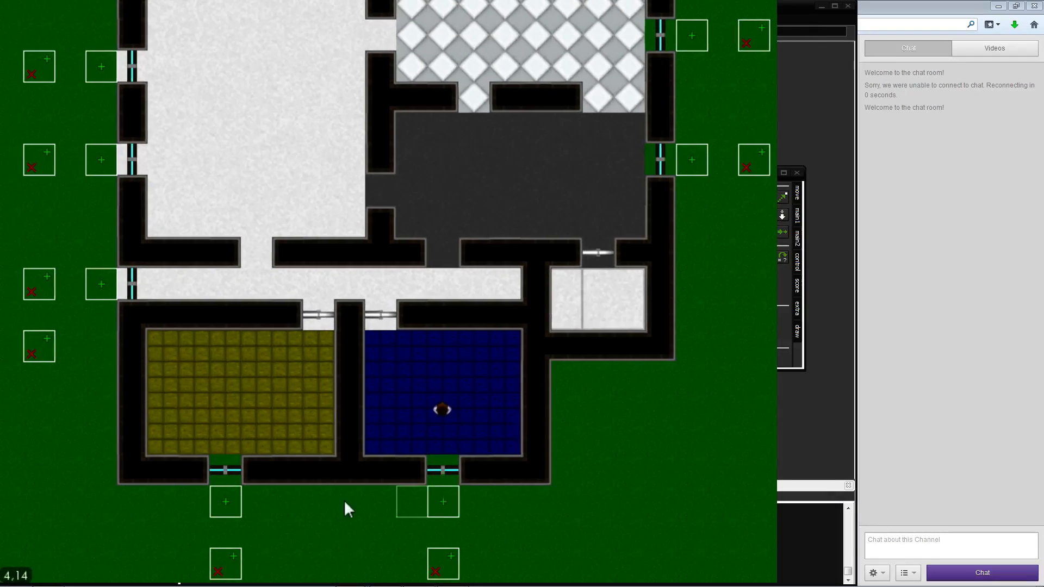
# Link the triggers outside the white room's north windows to their windows
pyautogui.press('w')
pyautogui.press('w')
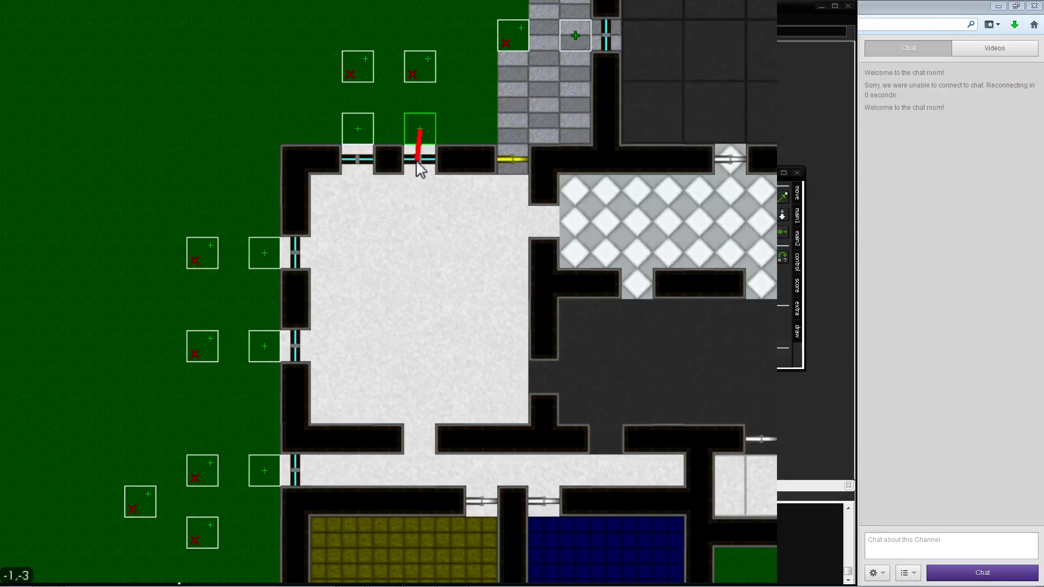
pyautogui.press('d')
pyautogui.press('s')
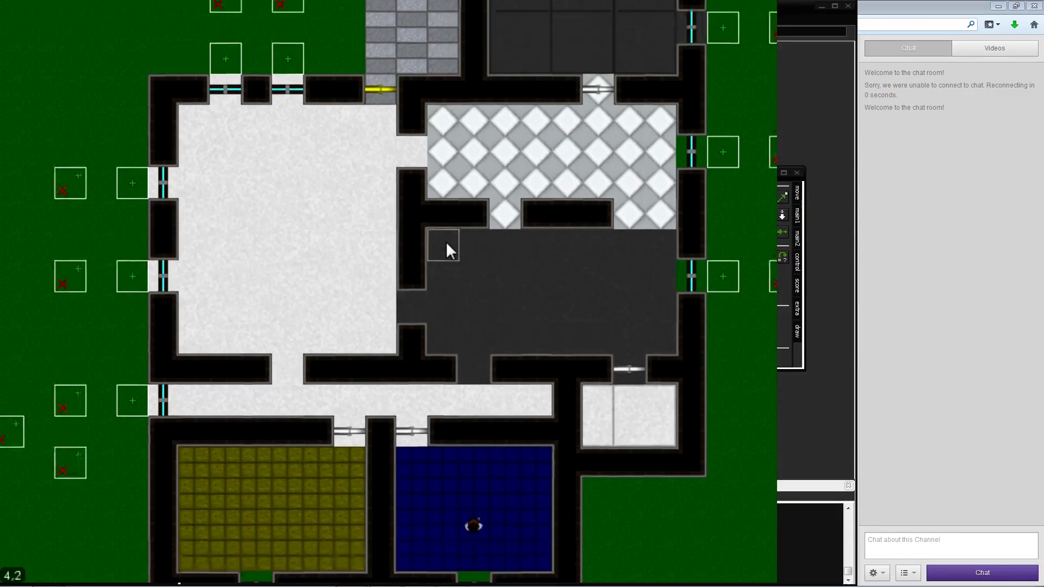
# Start a playtest of the map and walk the character out of the blue room into the hallway
pyautogui.press('d')
pyautogui.press('w')
pyautogui.press('s')
pyautogui.click(159, 32)
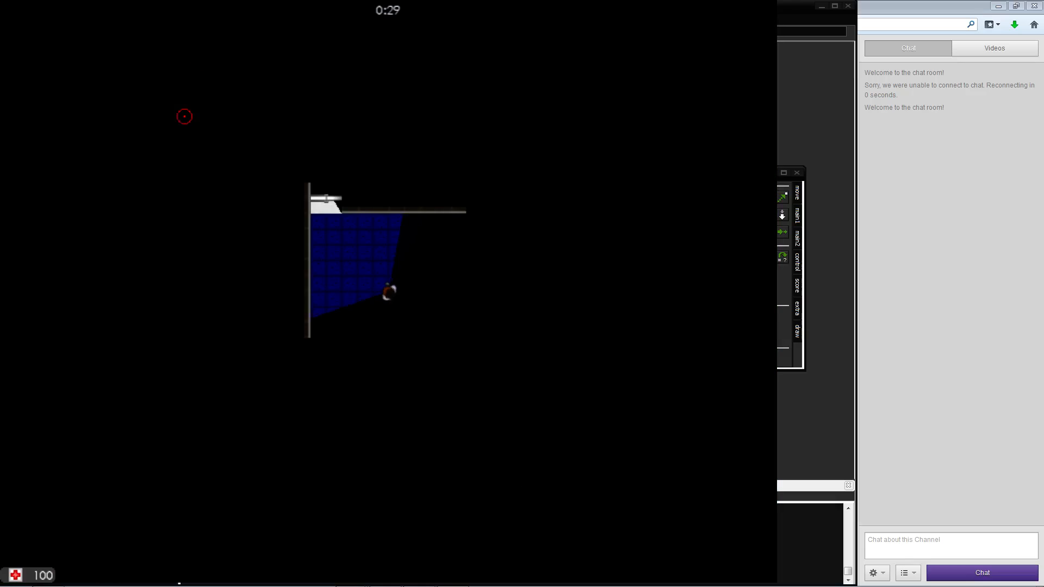
pyautogui.press('a')
pyautogui.press('w')
pyautogui.press('a')
pyautogui.press('w')
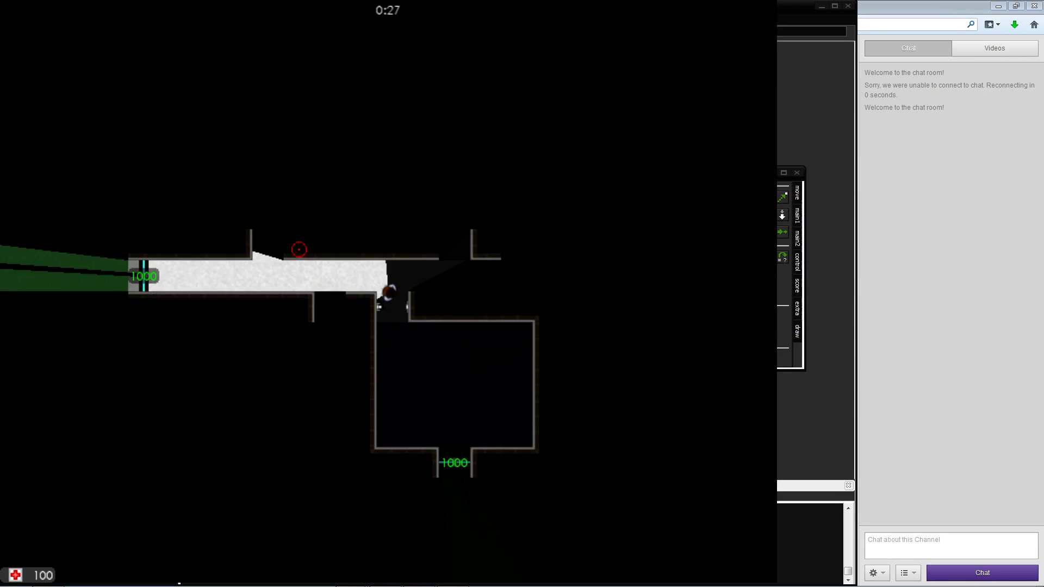
# Walk the character into the yellow room and check its south window
pyautogui.press('a')
pyautogui.press('s')
pyautogui.press('d')
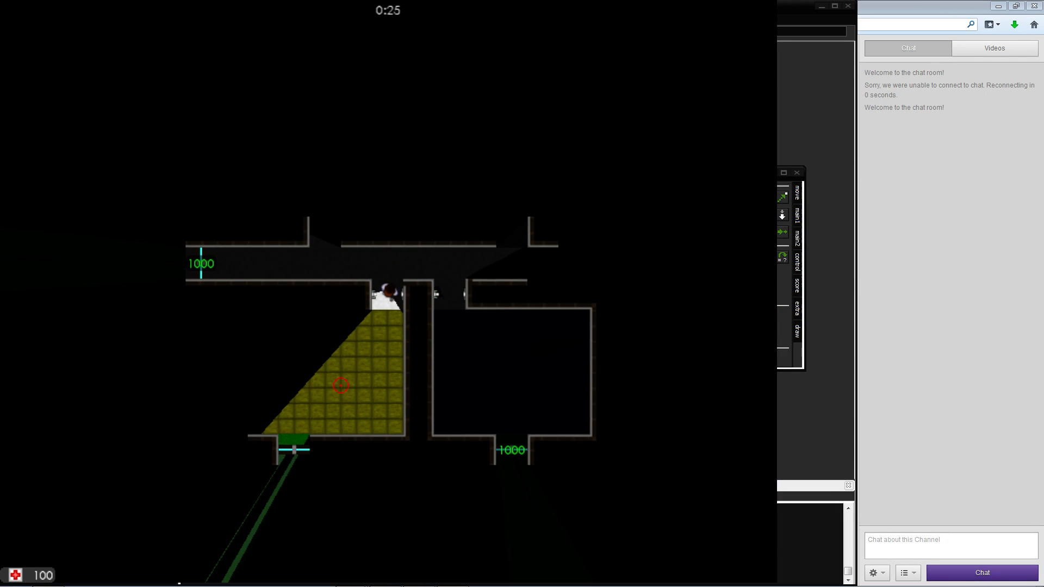
pyautogui.press('s')
pyautogui.press('a')
pyautogui.press('d')
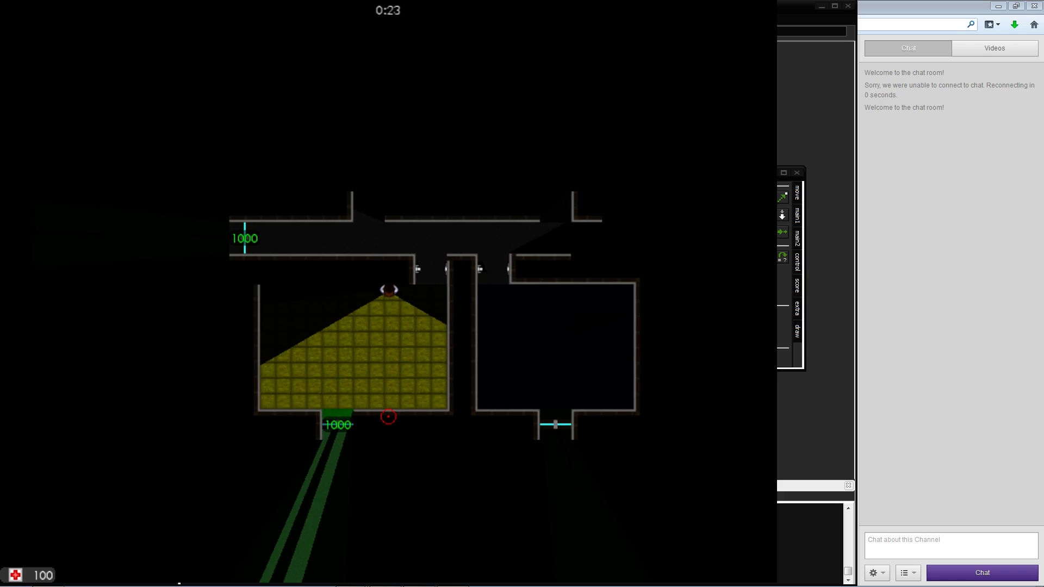
# Walk the character up into the white room and check its north and west windows
pyautogui.press('w')
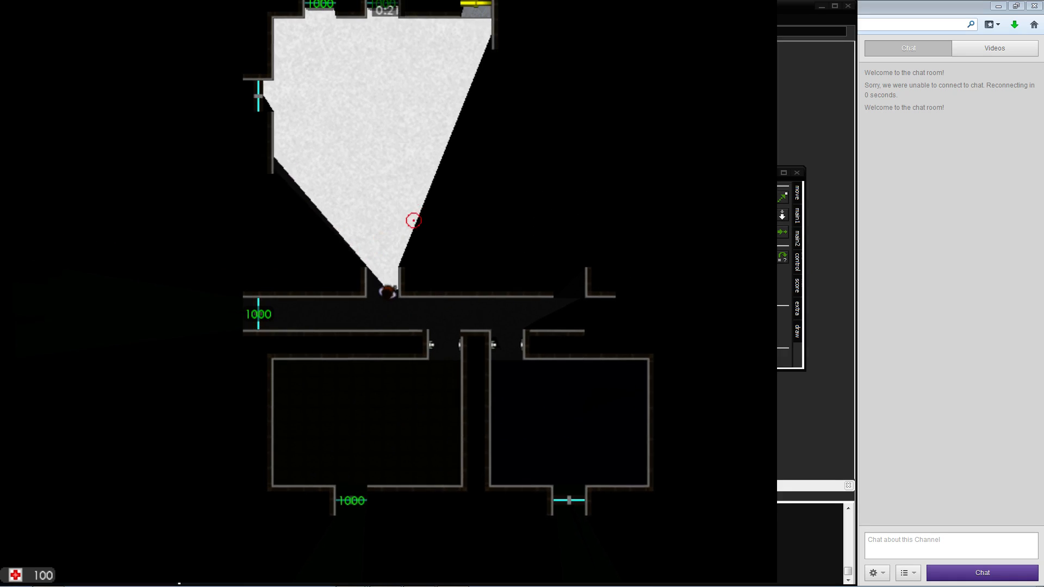
pyautogui.press('w')
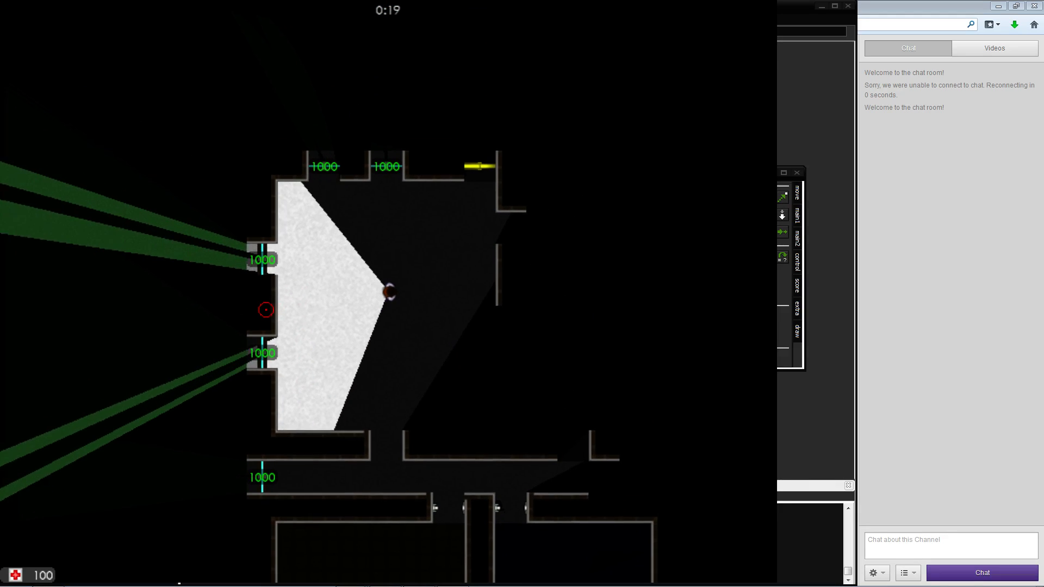
pyautogui.press('d')
pyautogui.press('s')
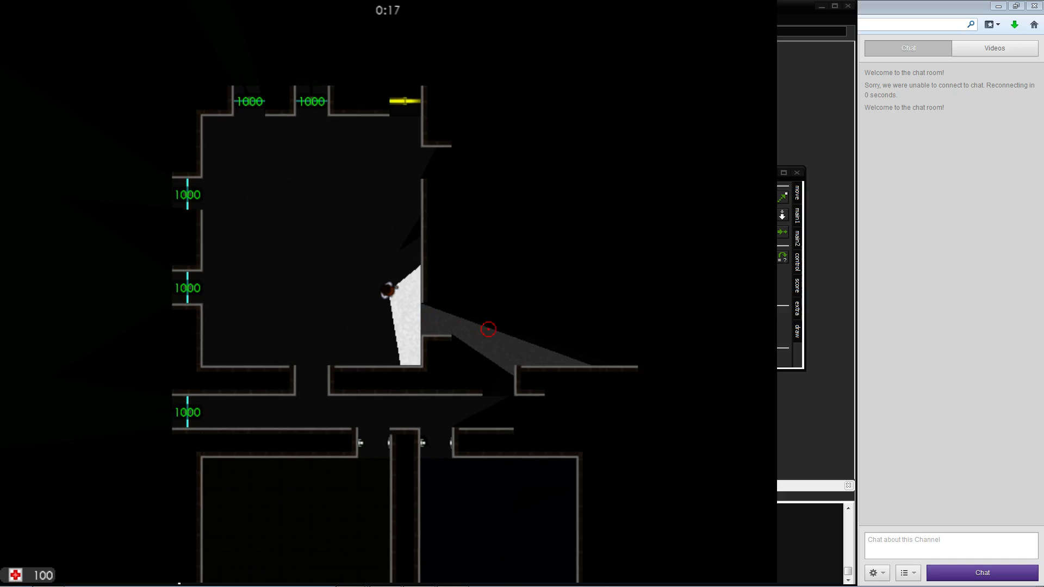
# Check the windows of the dark grey, checkered and dark tiled rooms on foot, and return to the white room's east doorway
pyautogui.press('s')
pyautogui.press('d')
pyautogui.press('w')
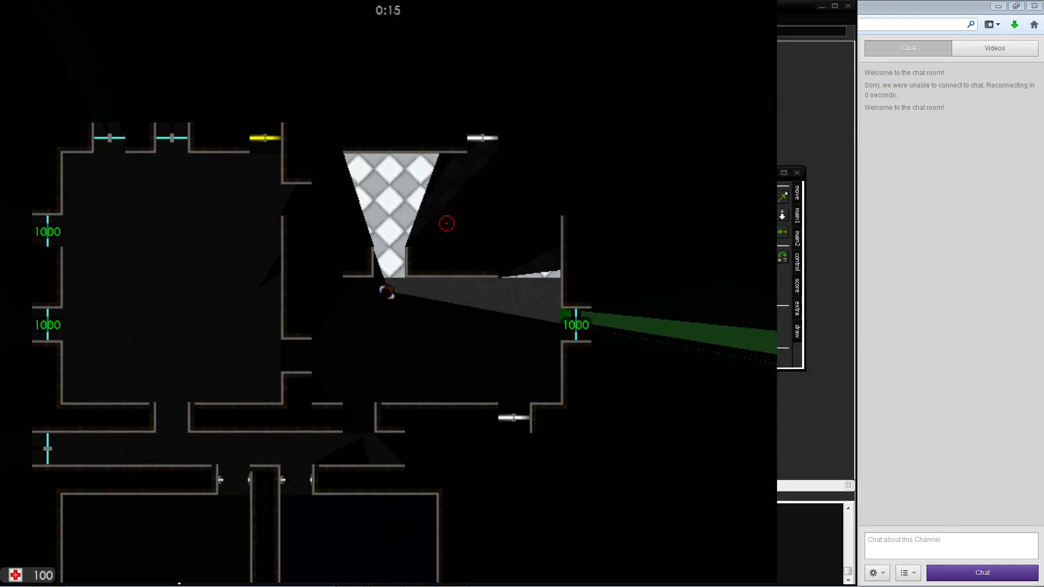
pyautogui.press('w')
pyautogui.press('d')
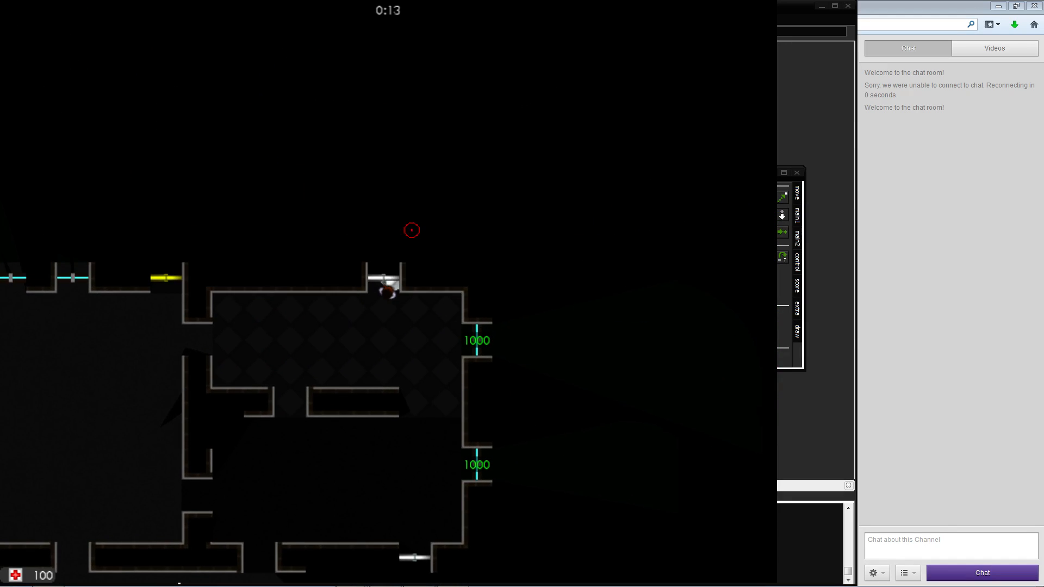
pyautogui.press('w')
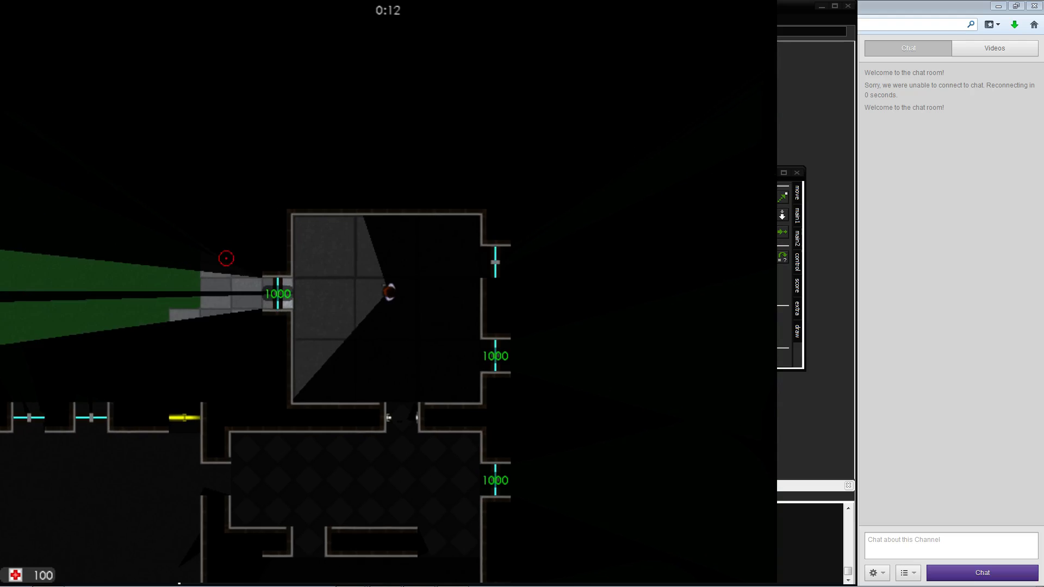
pyautogui.press('s')
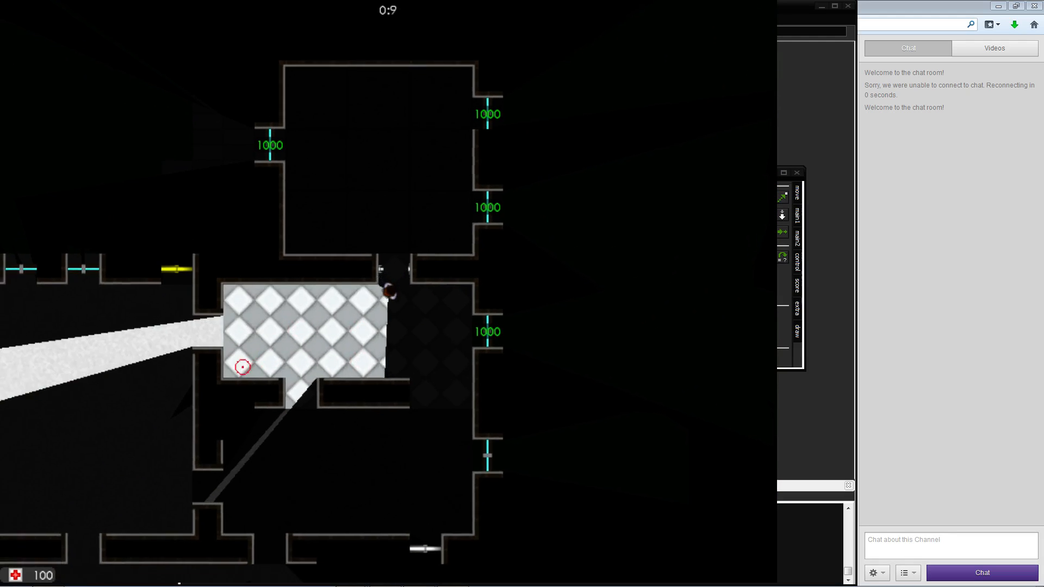
pyautogui.press('a')
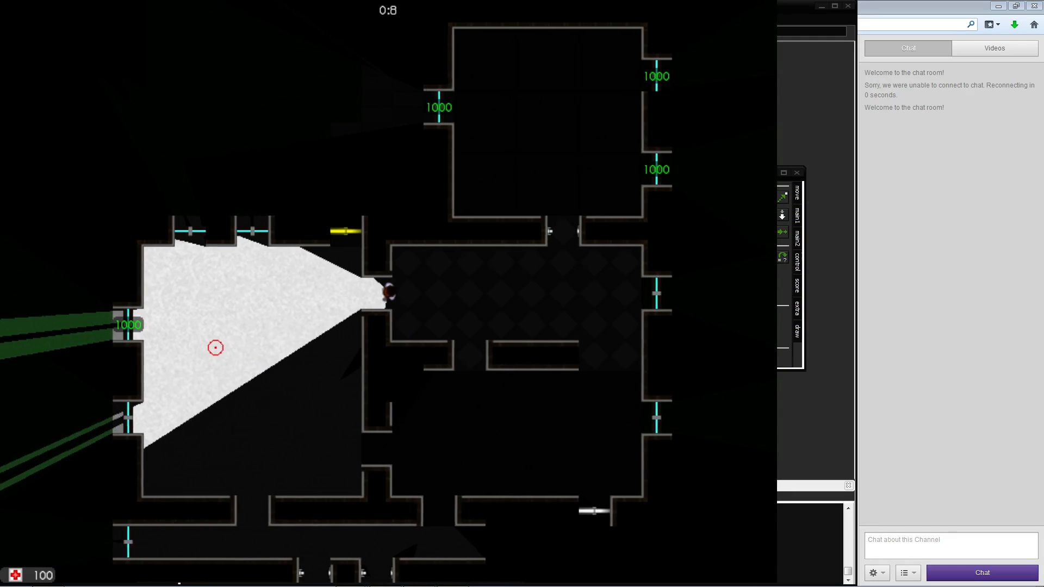
# Playtest the level by walking from the large white room through the corridor to the yellow-tiled room, and quit the test
pyautogui.press('a')
pyautogui.press('s')
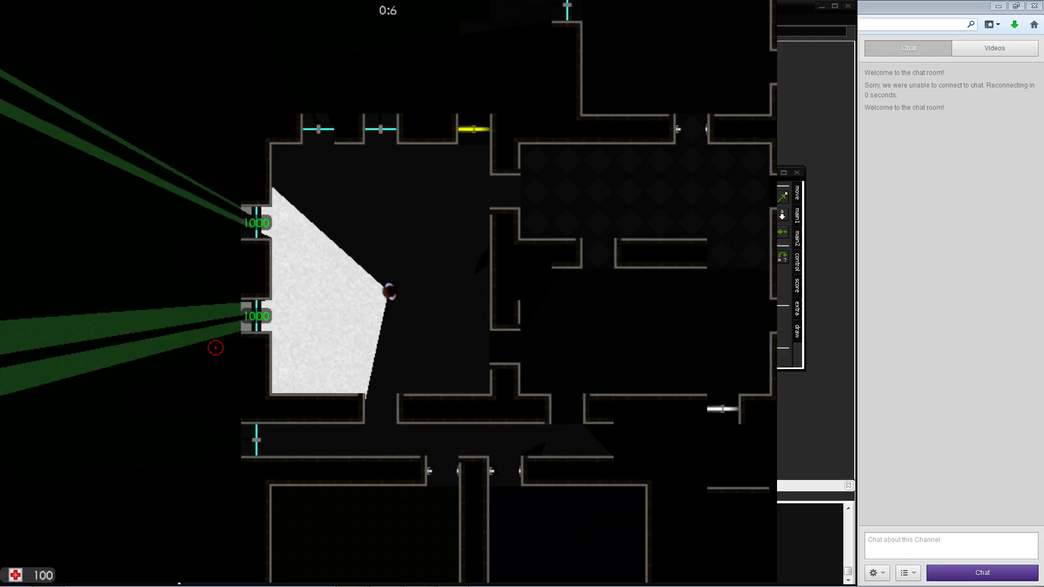
pyautogui.press('w')
pyautogui.press('a')
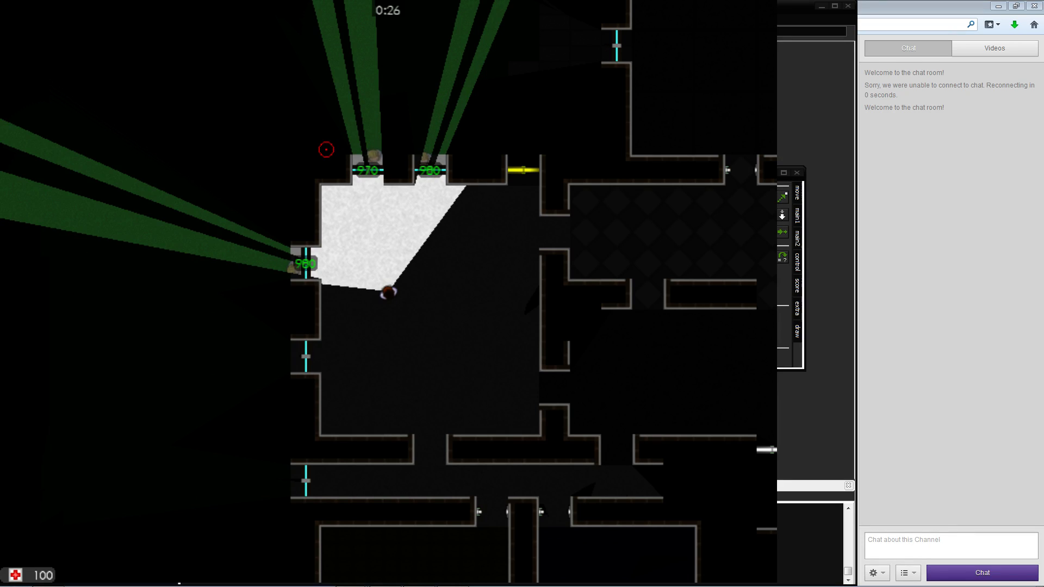
pyautogui.press('s')
pyautogui.press('d')
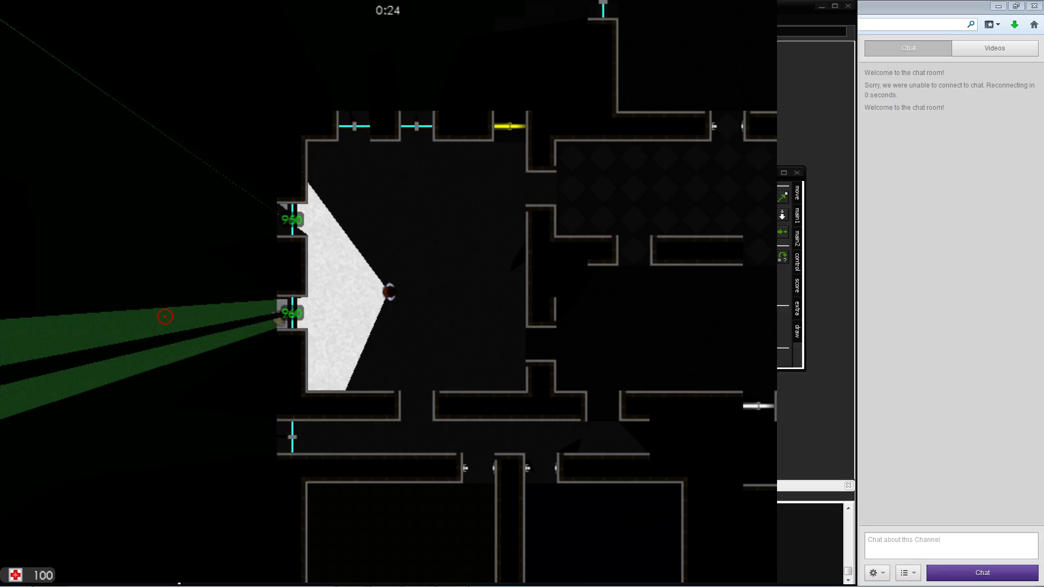
pyautogui.press('s')
pyautogui.press('d')
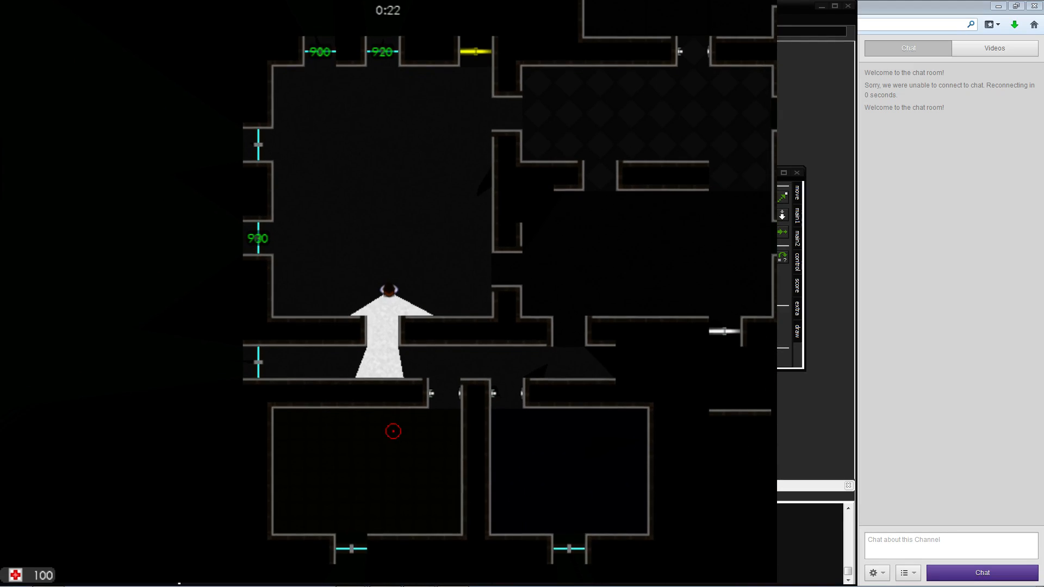
pyautogui.press('s')
pyautogui.press('d')
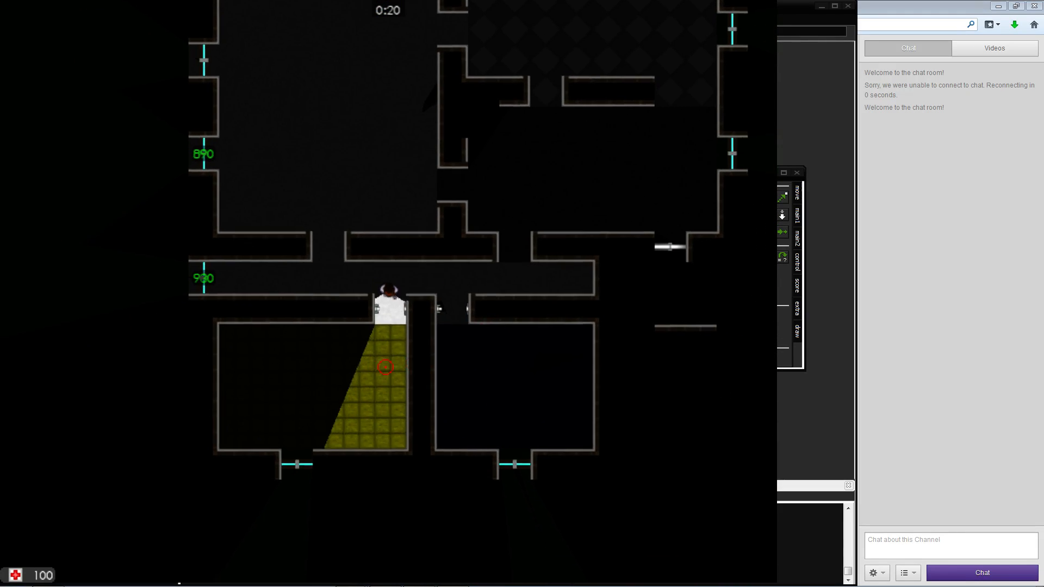
pyautogui.press('s')
pyautogui.press('a')
pyautogui.press('Escape')
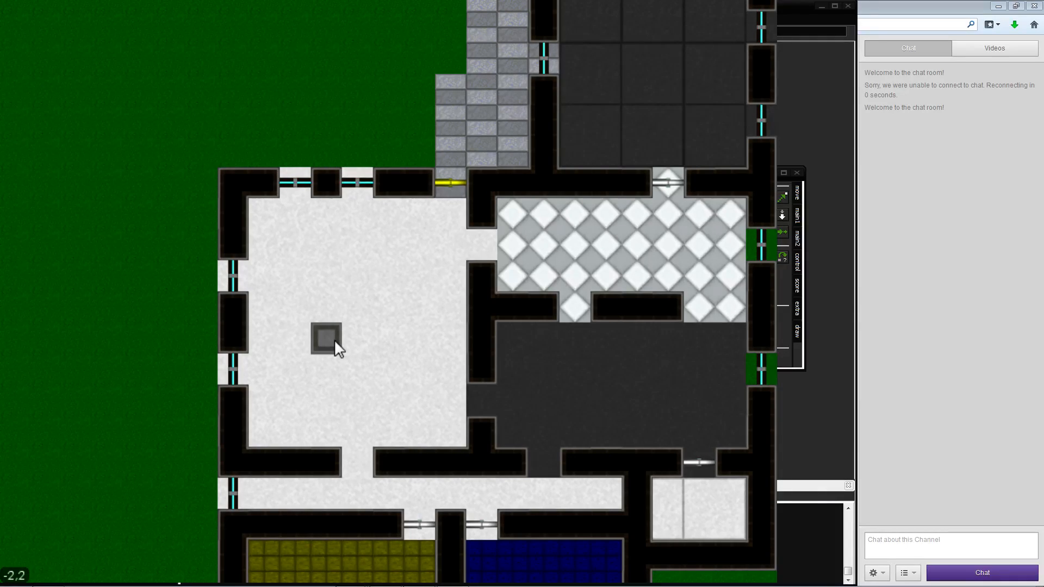
# Place a trigger inside the white room's upper west window, with type Use and event Set Life
pyautogui.press('Tab')
pyautogui.press('s')
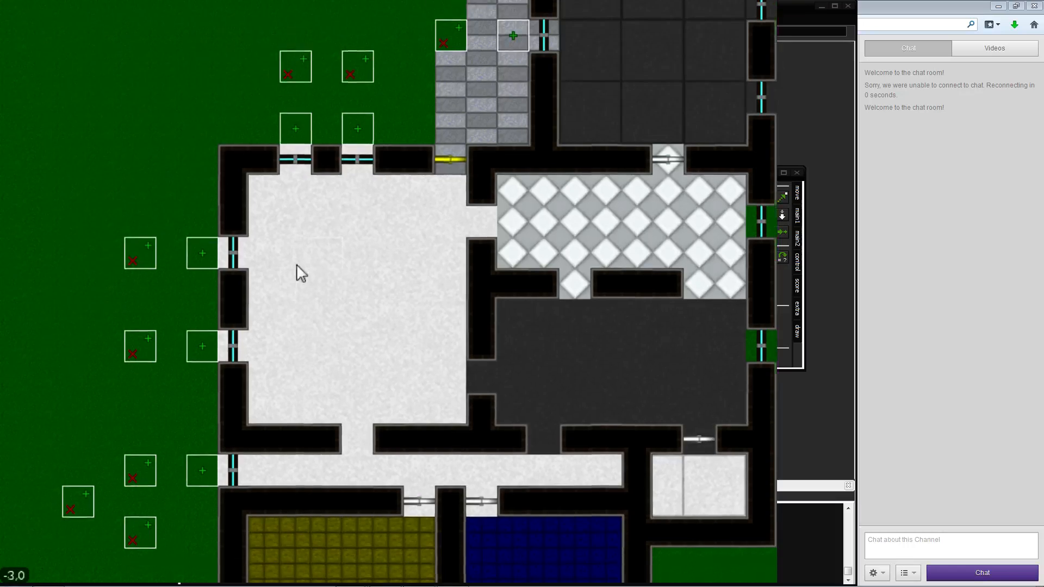
pyautogui.press('d')
pyautogui.press('w')
pyautogui.press('a')
pyautogui.click(255, 245)
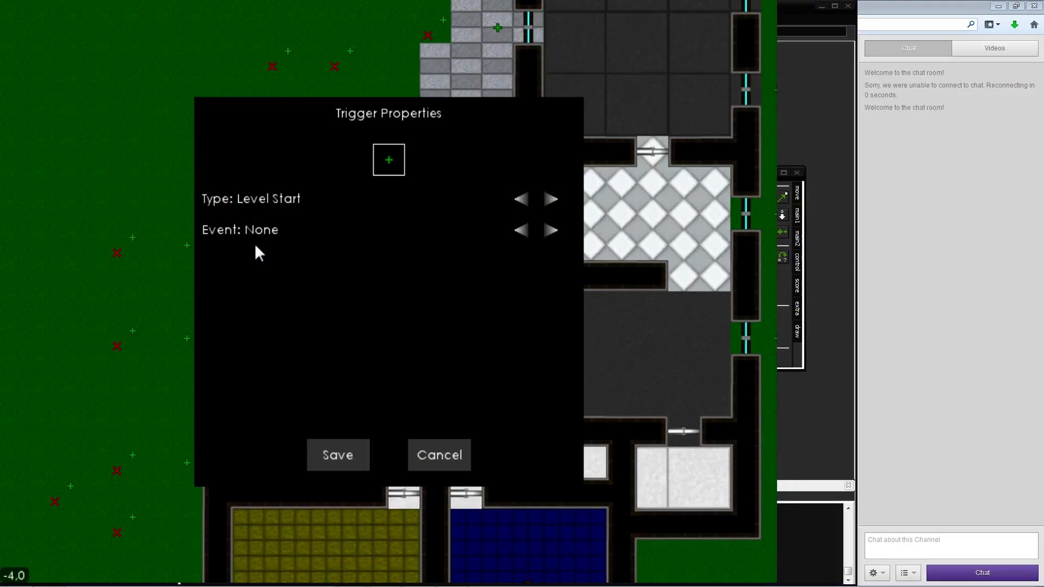
pyautogui.click(551, 201)
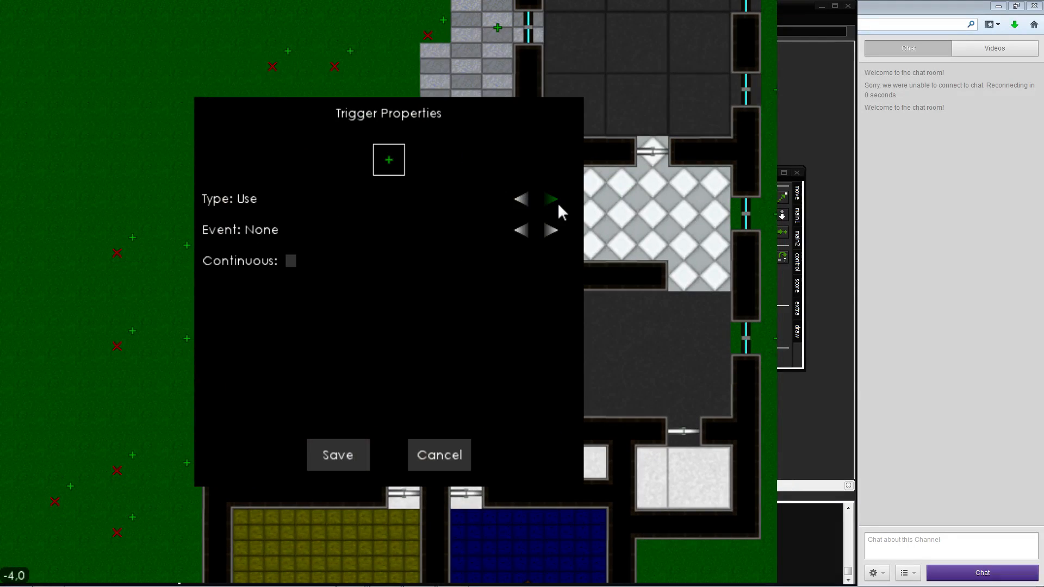
pyautogui.click(548, 234)
pyautogui.click(550, 235)
pyautogui.click(523, 232)
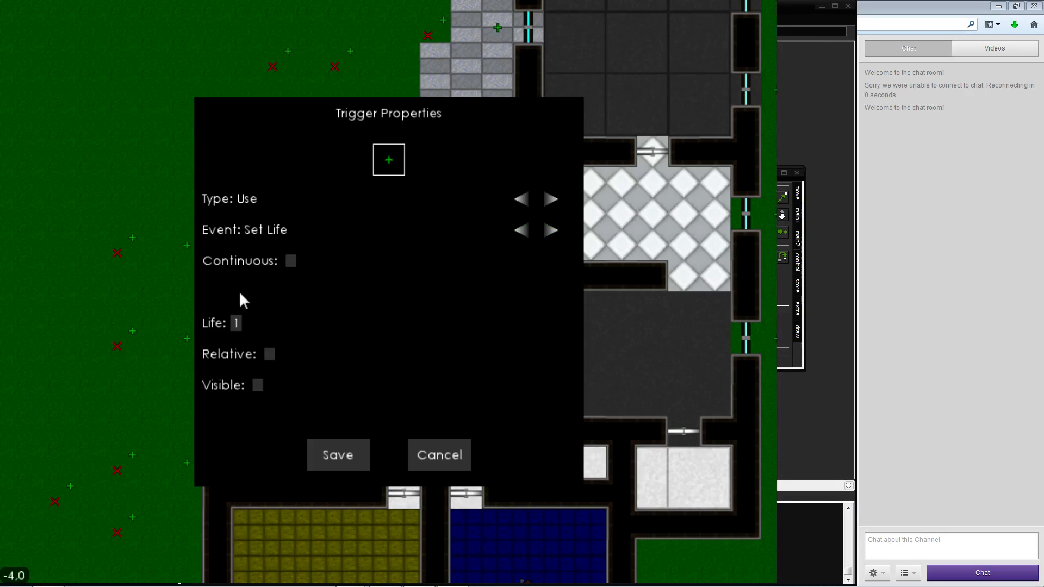
# Save the trigger with life 100 and Relative enabled, and link it to the adjacent window
pyautogui.write('100')
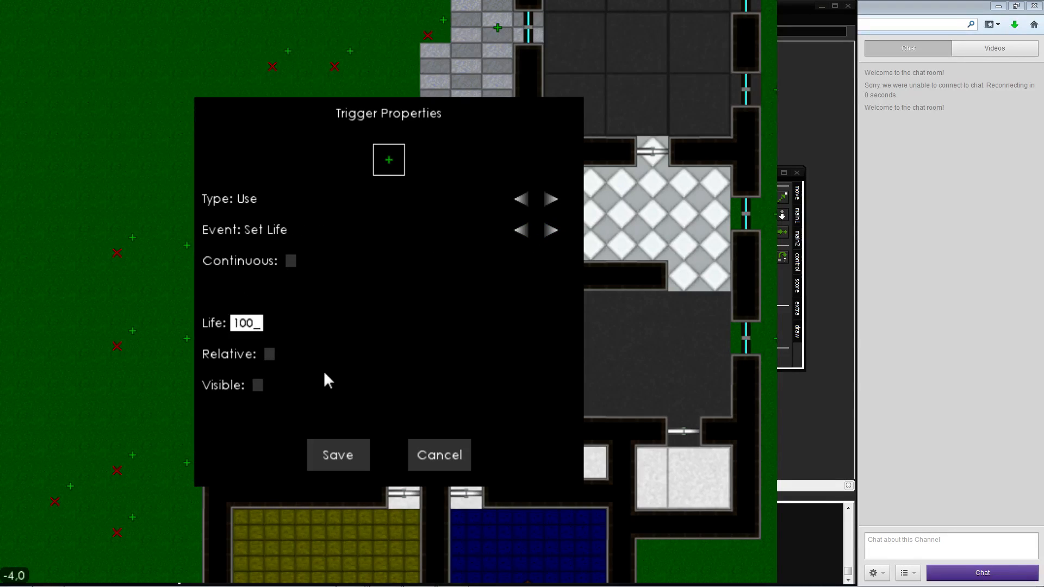
pyautogui.press('Return')
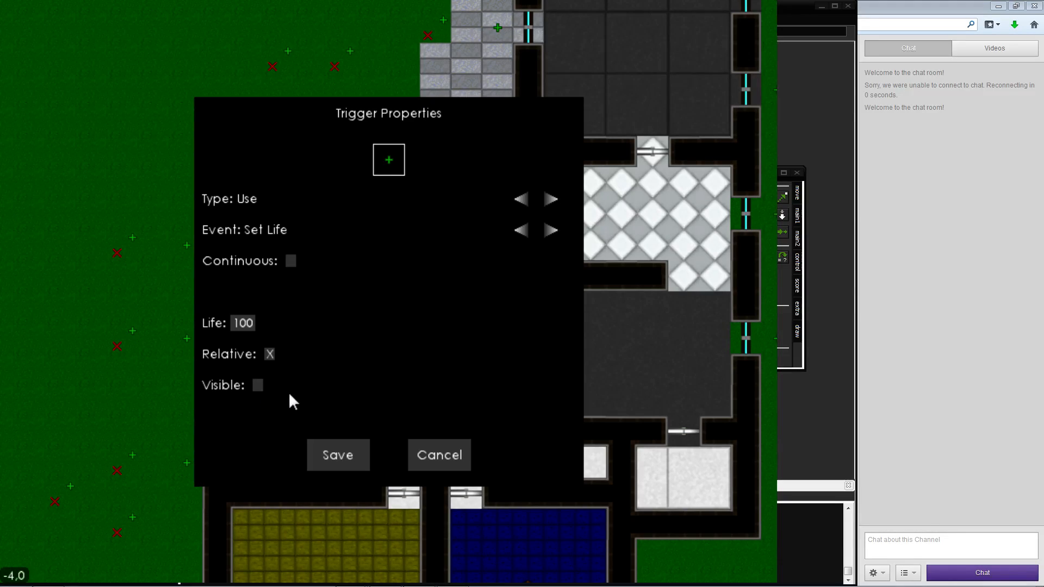
pyautogui.click(312, 453)
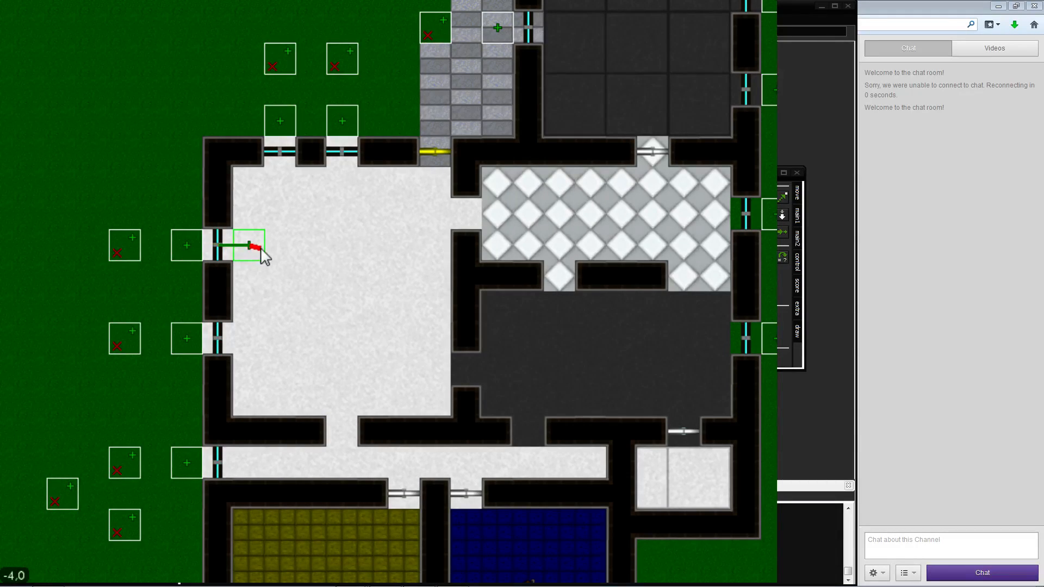
pyautogui.moveTo(261, 251)
pyautogui.mouseDown()
pyautogui.moveTo(247, 312)
pyautogui.moveTo(247, 245)
pyautogui.moveTo(307, 238)
pyautogui.moveTo(293, 252)
pyautogui.moveTo(250, 246)
pyautogui.mouseUp()
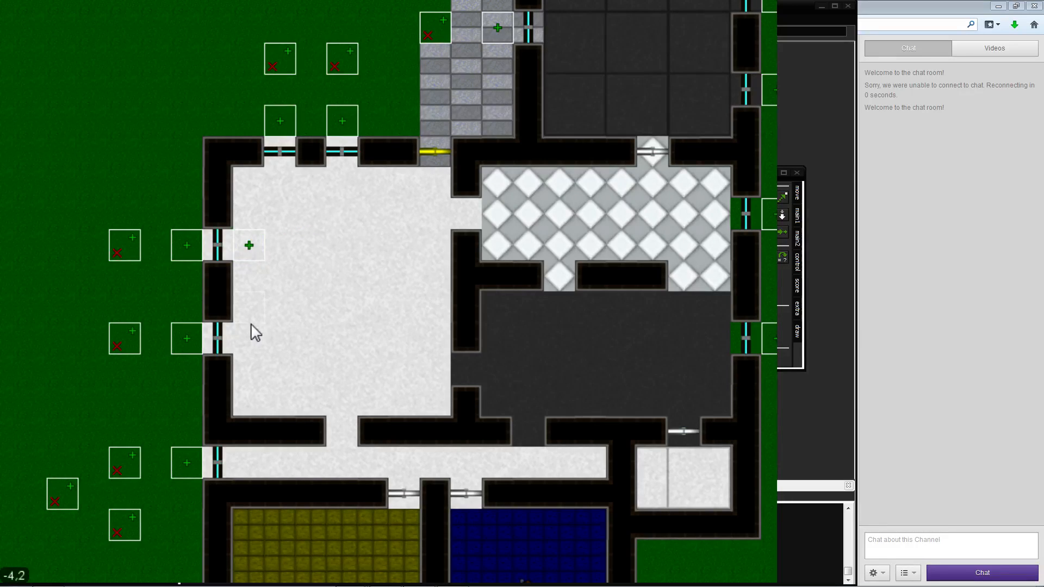
# Place matching triggers inside the white room's other three windows and the east windows of the checkered and dark rooms
pyautogui.click(249, 338)
pyautogui.click(282, 193)
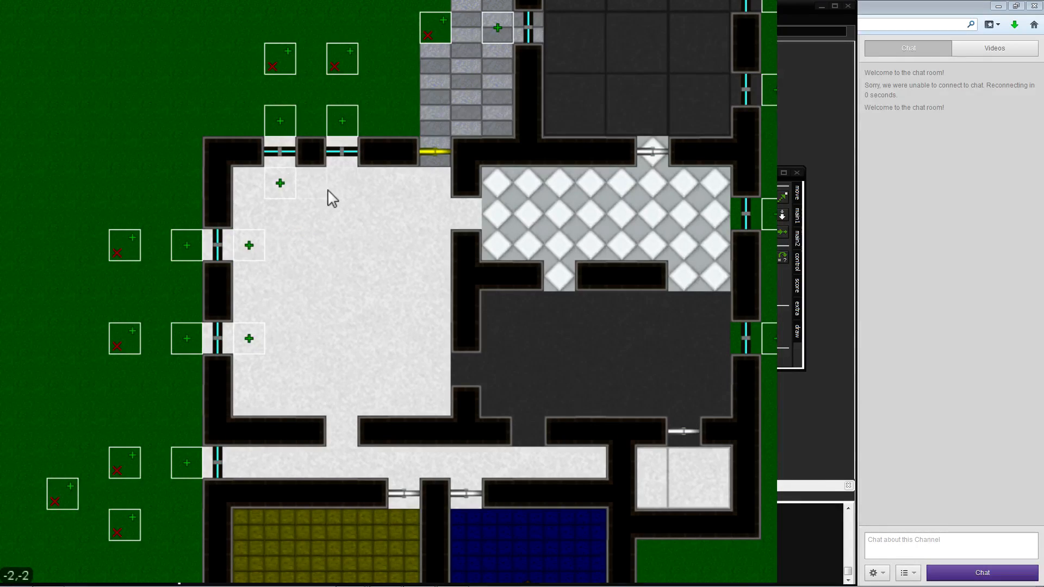
pyautogui.click(343, 194)
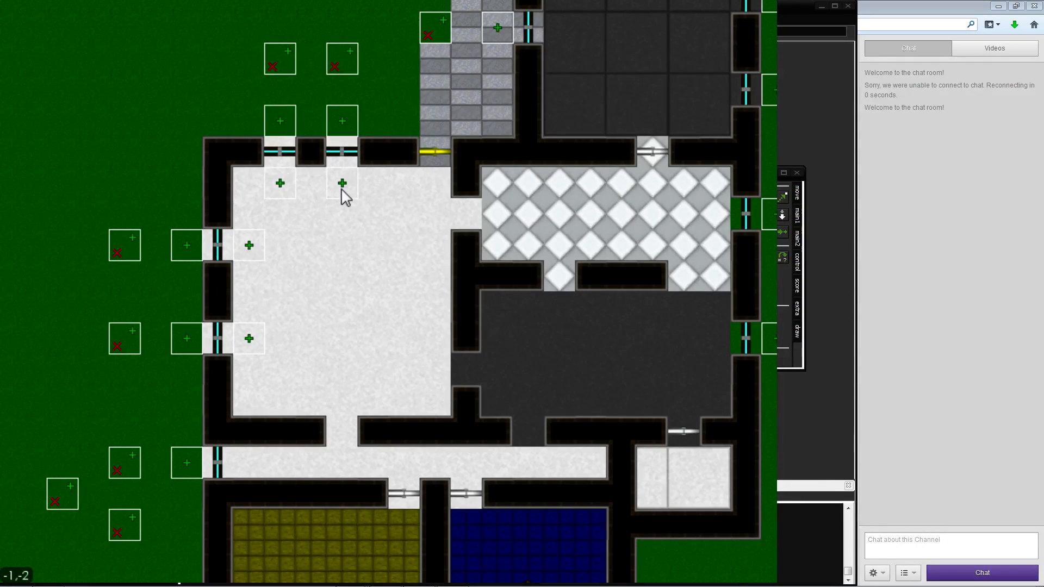
pyautogui.click(714, 214)
pyautogui.click(712, 337)
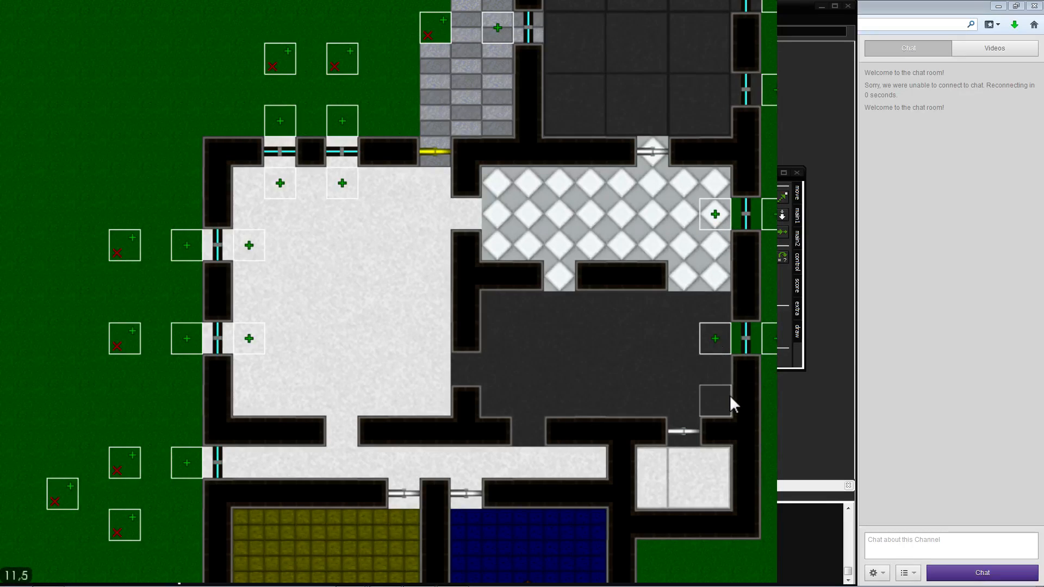
# Place matching triggers inside the windows of the corridor, the yellow-tiled room and the blue room
pyautogui.scroll(-3, 315, 384)
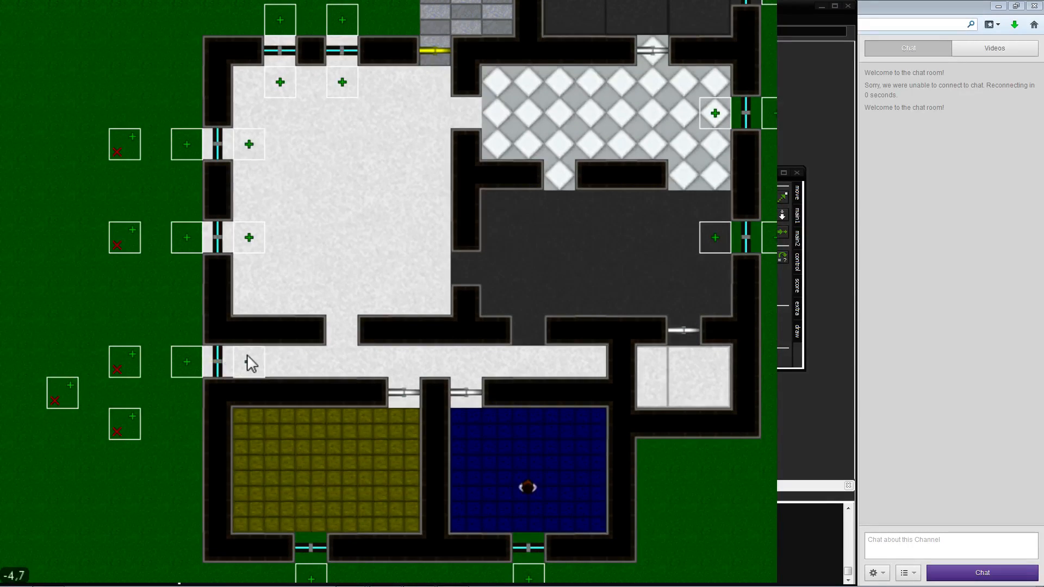
pyautogui.click(247, 363)
pyautogui.click(309, 516)
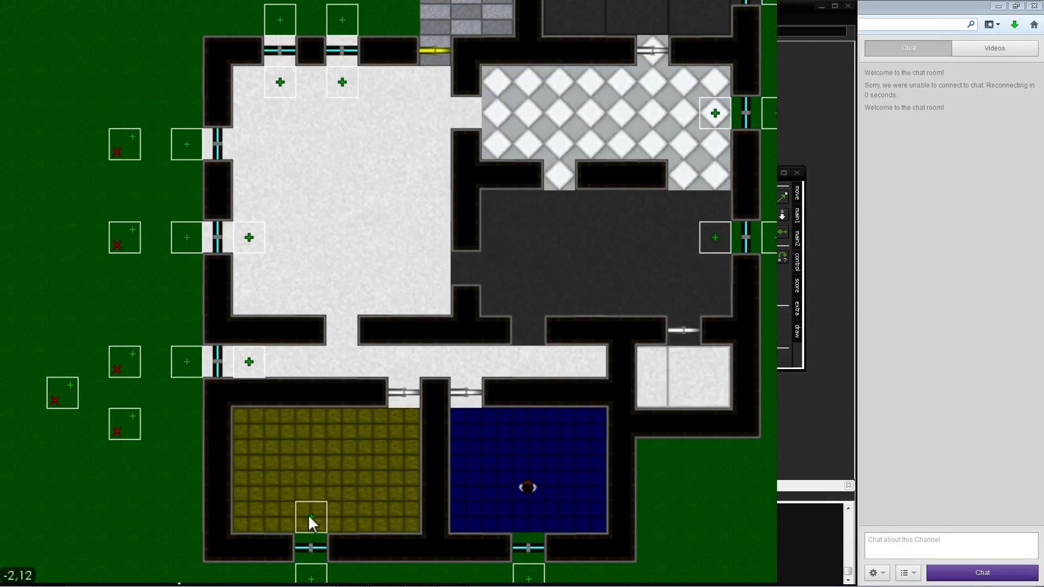
pyautogui.click(539, 519)
# Place matching triggers inside the two east windows and the west window of the northern dark-tiled room
pyautogui.press('w')
pyautogui.press('d')
pyautogui.press('w')
pyautogui.click(586, 278)
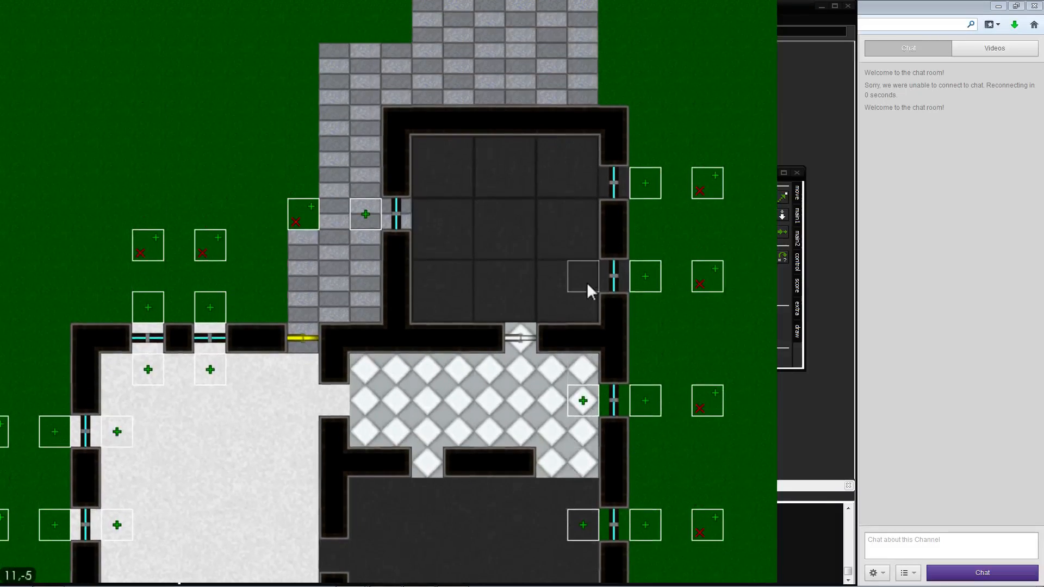
pyautogui.click(577, 190)
pyautogui.click(426, 213)
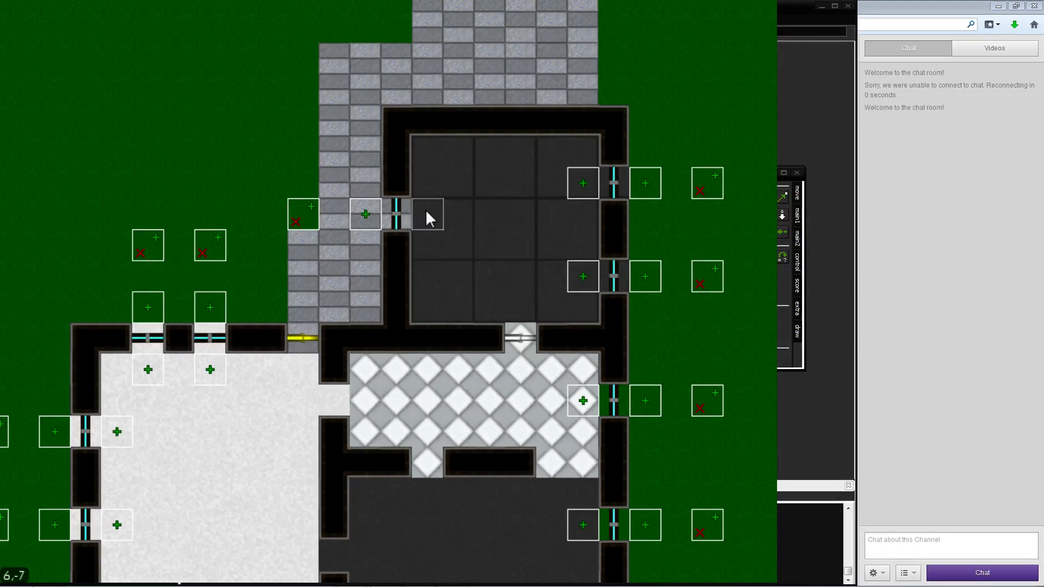
# Link the white room's lower west trigger and both north triggers to their adjacent windows
pyautogui.press('s')
pyautogui.press('a')
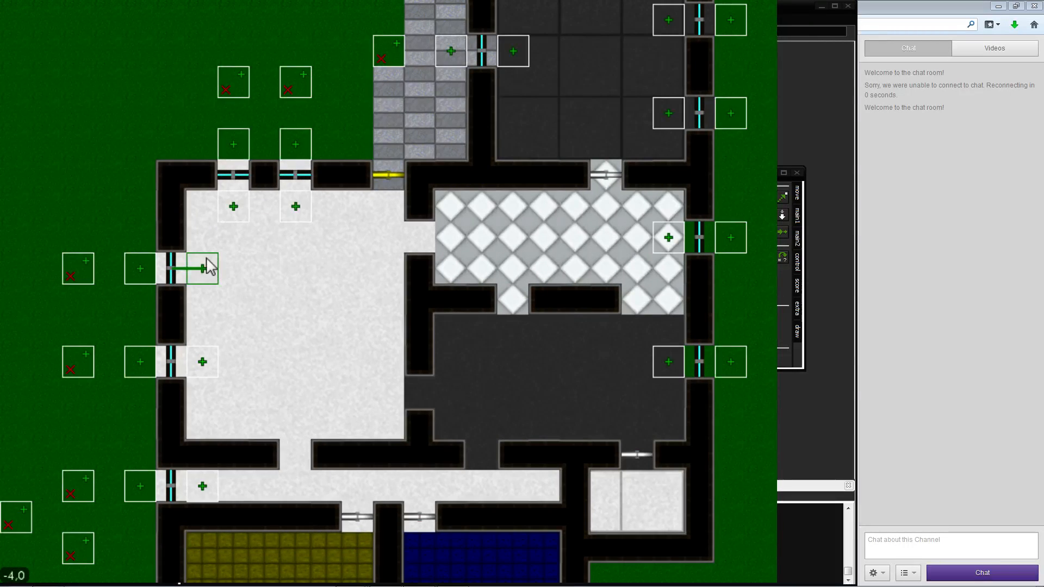
pyautogui.press('s')
pyautogui.moveTo(205, 321)
pyautogui.mouseDown()
pyautogui.moveTo(160, 323)
pyautogui.moveTo(250, 218)
pyautogui.mouseUp()
pyautogui.moveTo(234, 156); pyautogui.dragTo(234, 132)
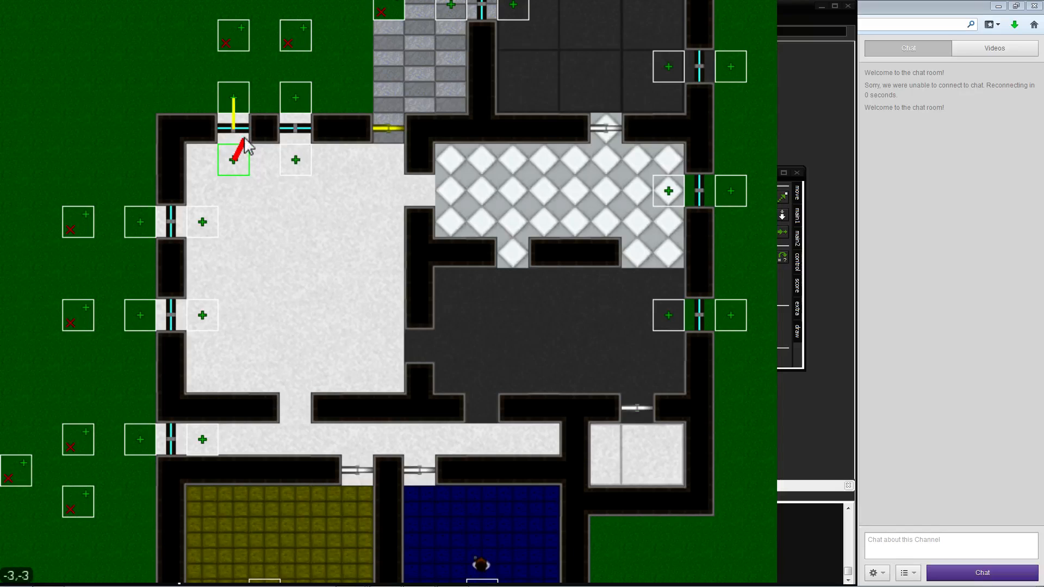
pyautogui.moveTo(295, 160); pyautogui.dragTo(289, 126)
# Link the indoor triggers of the northern dark-tiled room to their adjacent windows
pyautogui.press('w')
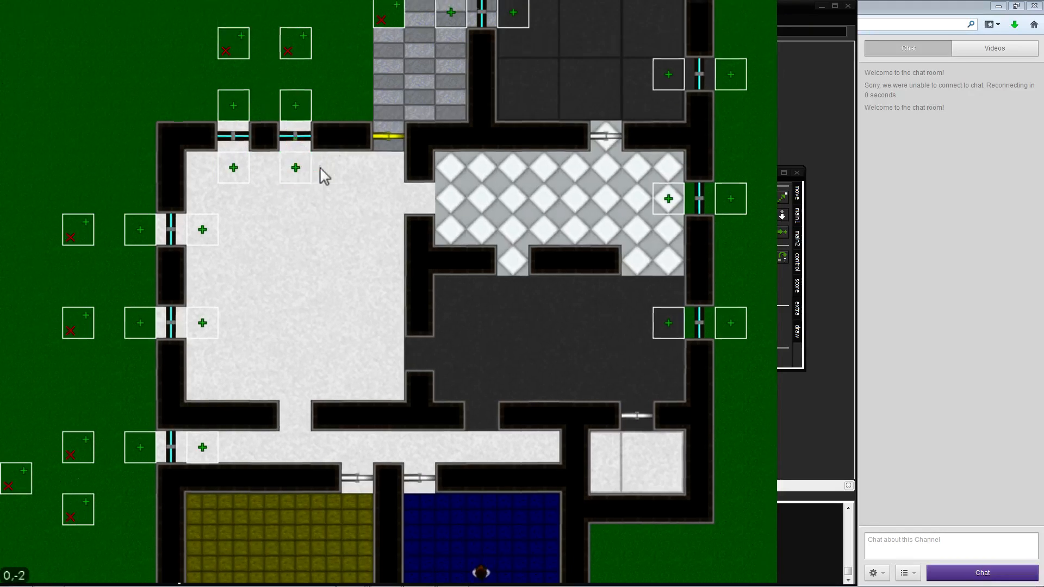
pyautogui.press('d')
pyautogui.press('w')
pyautogui.press('d')
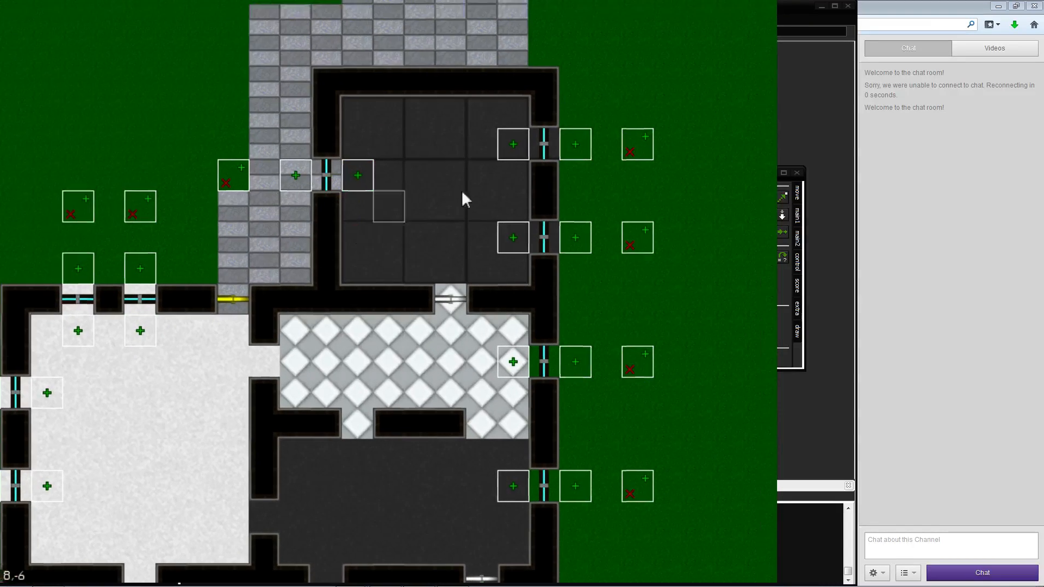
pyautogui.moveTo(478, 200); pyautogui.dragTo(461, 293)
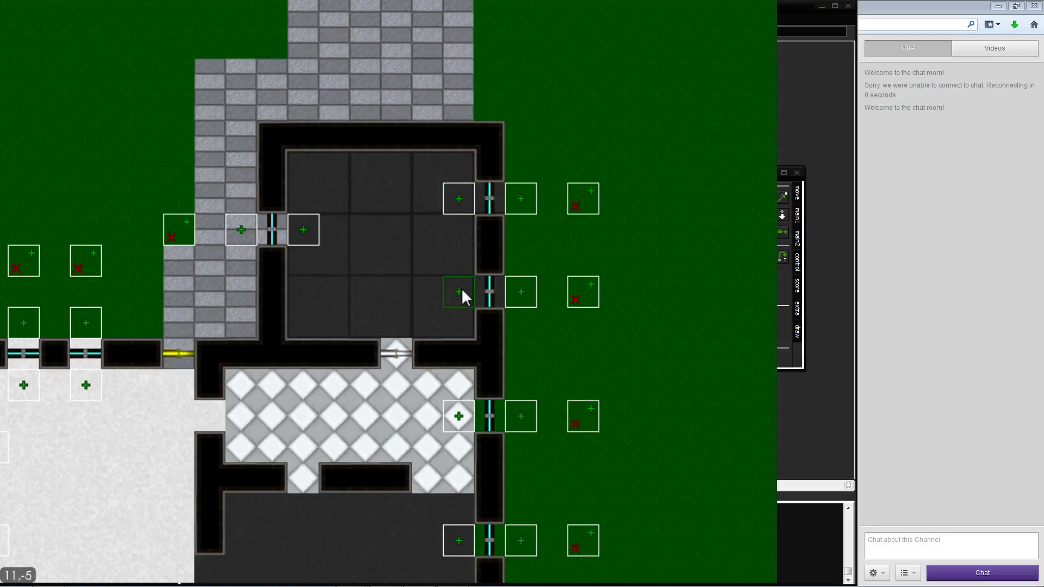
pyautogui.click(437, 256)
# Link the indoor triggers of the checkered room and the dark room below it to their east windows
pyautogui.press('s')
pyautogui.click(459, 305)
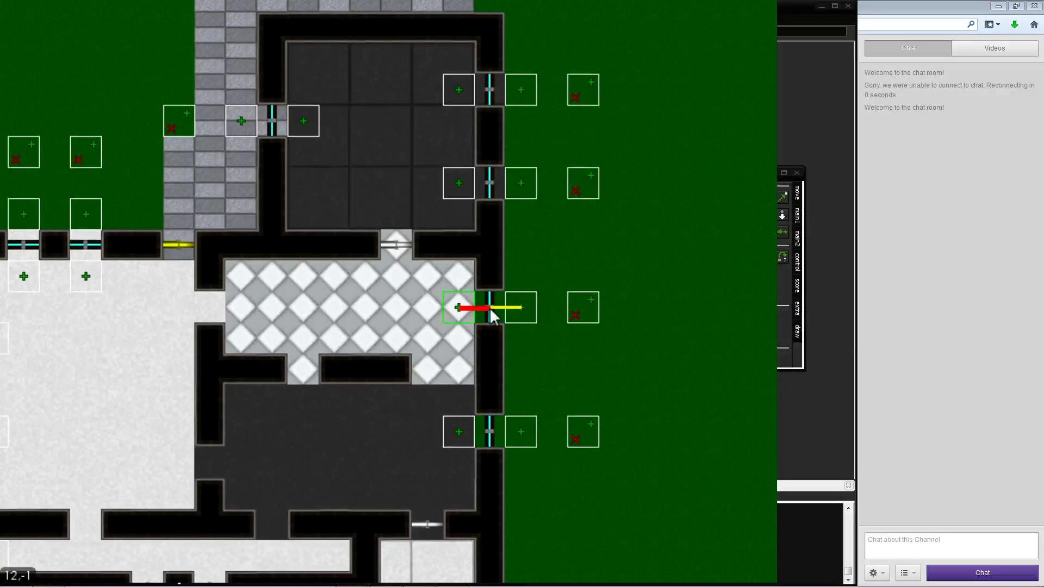
pyautogui.click(492, 309)
pyautogui.press('s')
pyautogui.click(459, 354)
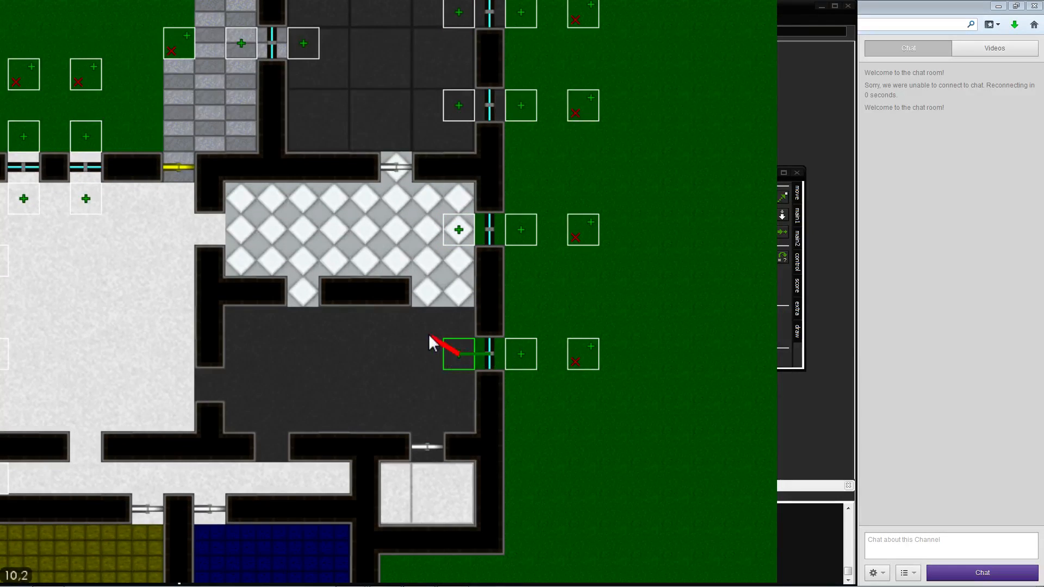
pyautogui.click(426, 334)
# Link the indoor triggers of the blue and yellow-tiled rooms to their south windows
pyautogui.press('s')
pyautogui.press('a')
pyautogui.click(376, 412)
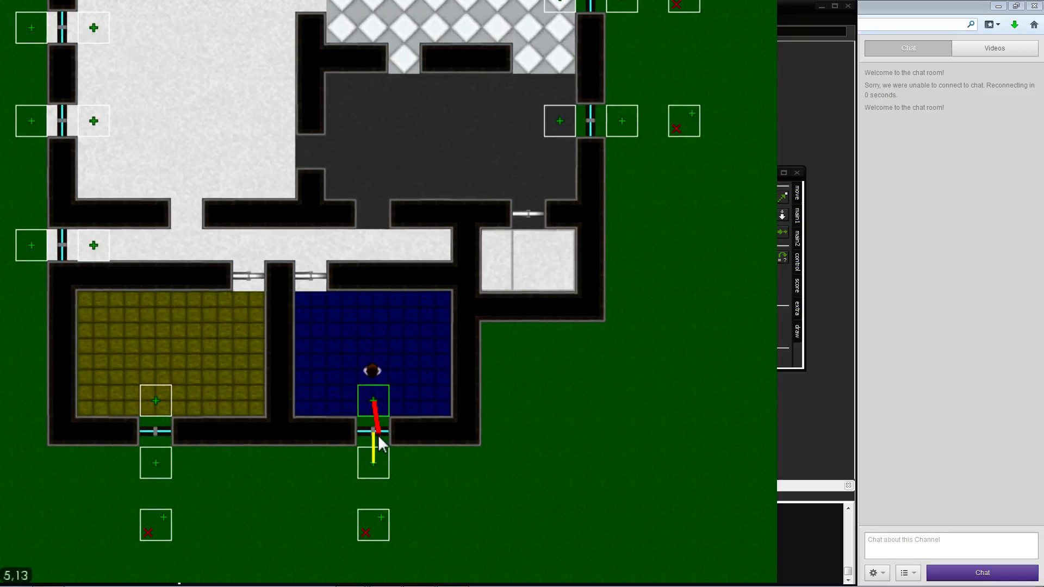
pyautogui.click(379, 436)
pyautogui.click(317, 376)
pyautogui.press('s')
pyautogui.press('a')
pyautogui.click(223, 360)
pyautogui.click(224, 383)
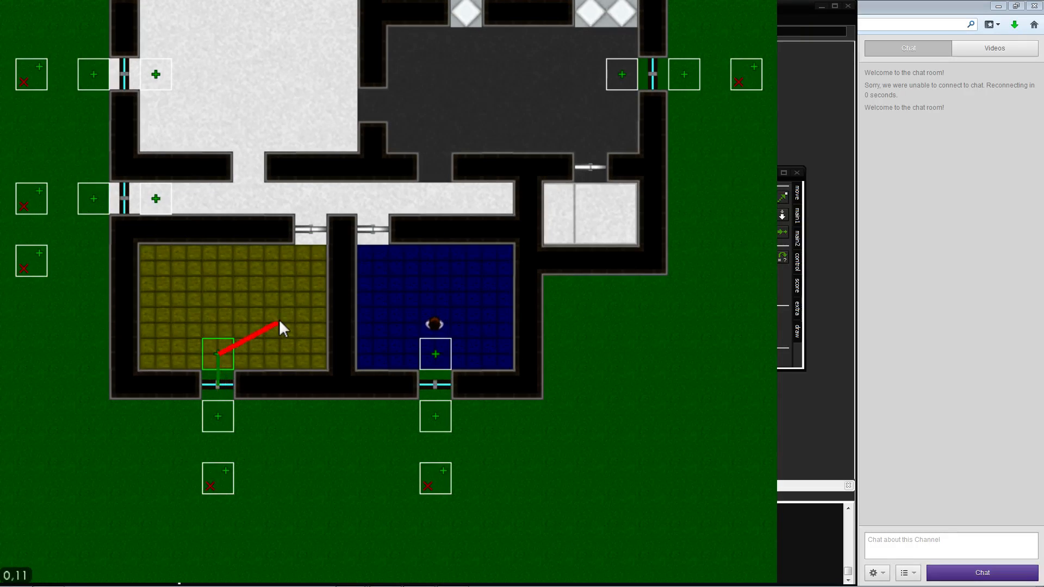
pyautogui.click(279, 321)
# Link the trigger at the corridor's west end to its adjacent window
pyautogui.press('w')
pyautogui.press('a')
pyautogui.click(257, 335)
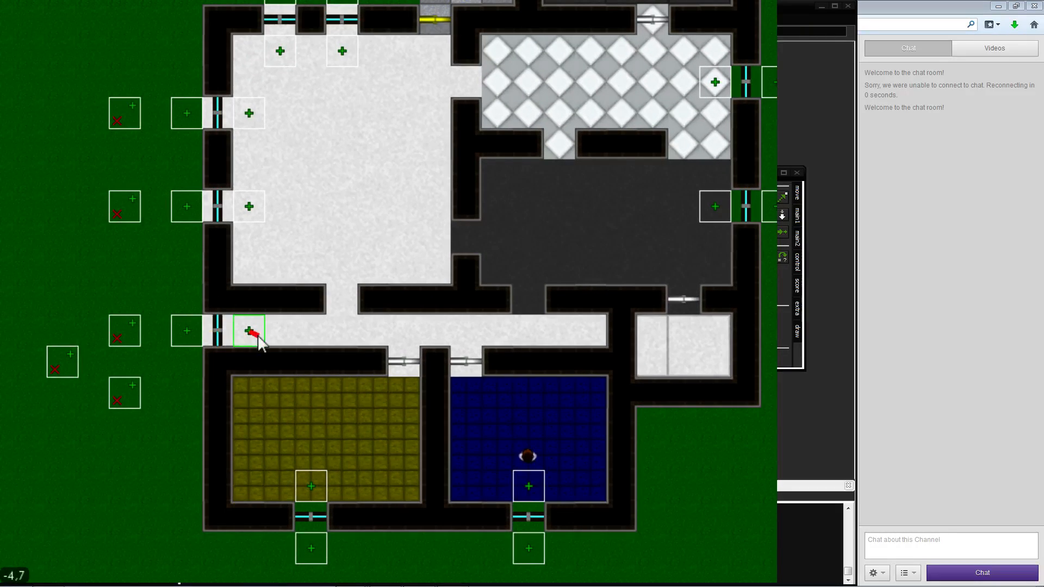
pyautogui.click(314, 338)
# Check the links between the indoor triggers and their windows around the whole house
pyautogui.press('w')
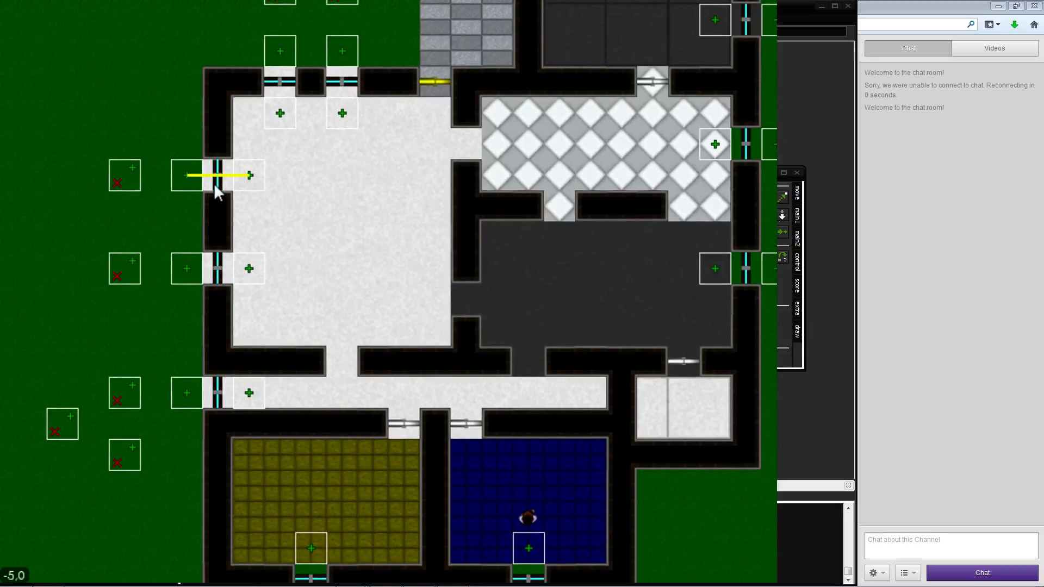
pyautogui.press('w')
pyautogui.press('d')
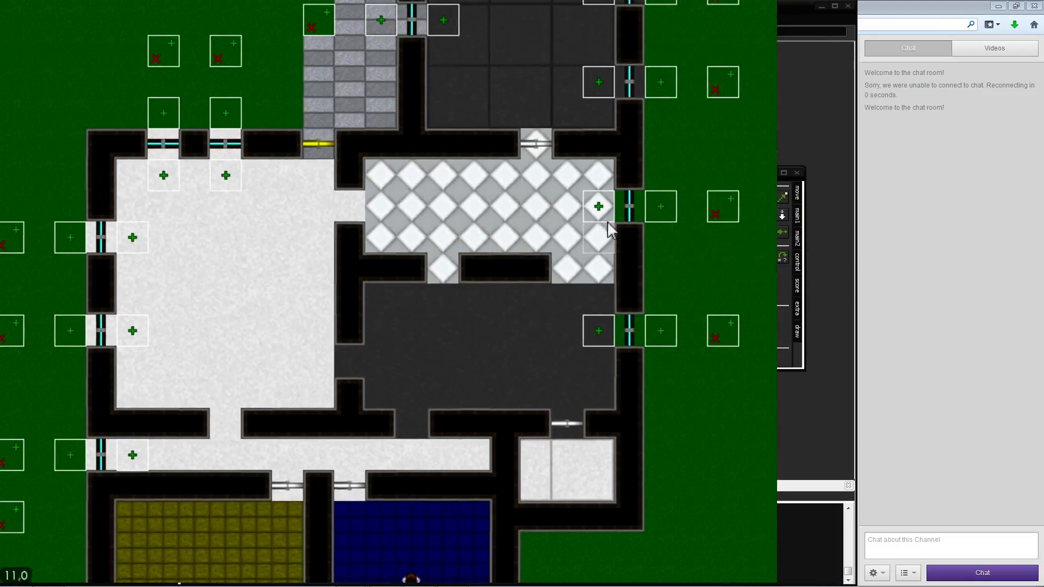
pyautogui.press('w')
pyautogui.press('w')
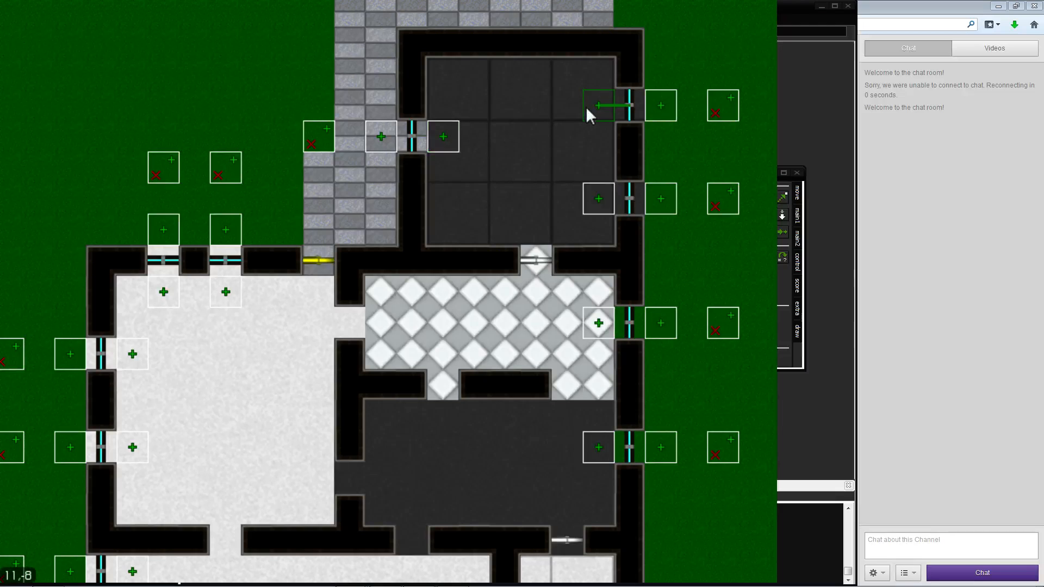
pyautogui.press('s')
pyautogui.press('s')
pyautogui.press('s')
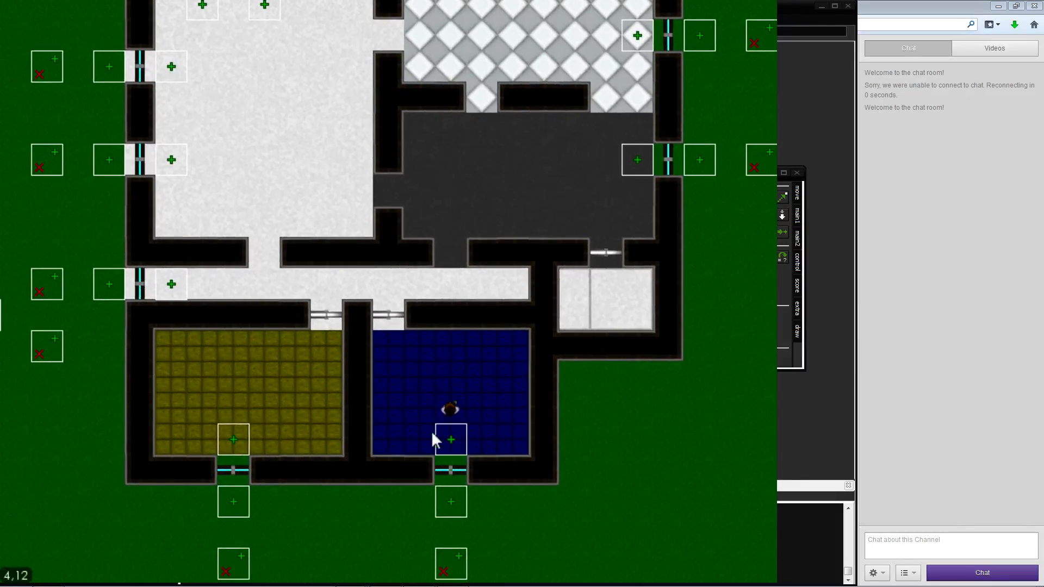
# Playtest the level and walk from the blue room to the window at the corridor's west end
pyautogui.press('w')
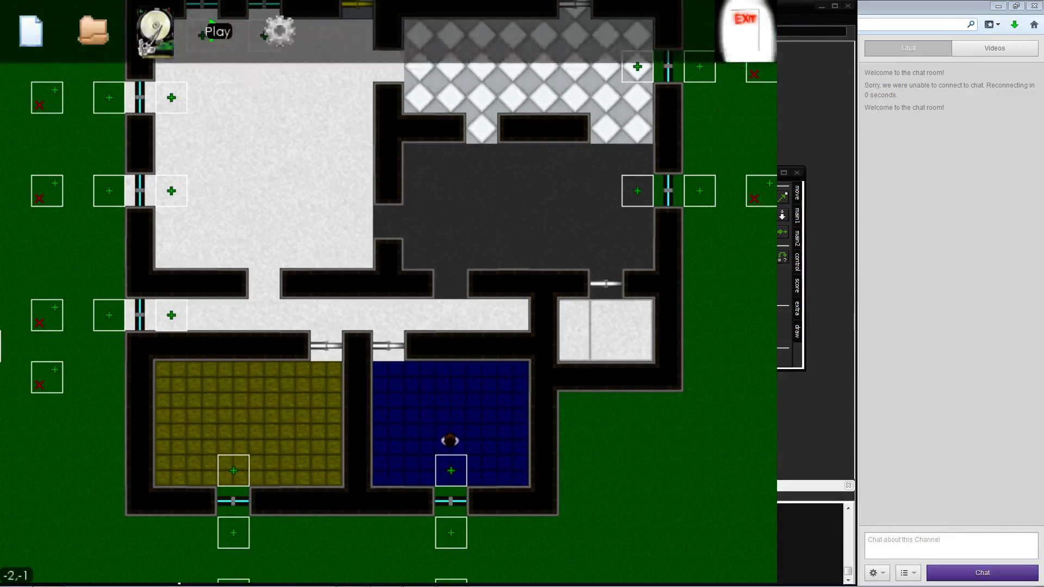
pyautogui.click(236, 42)
pyautogui.press('w')
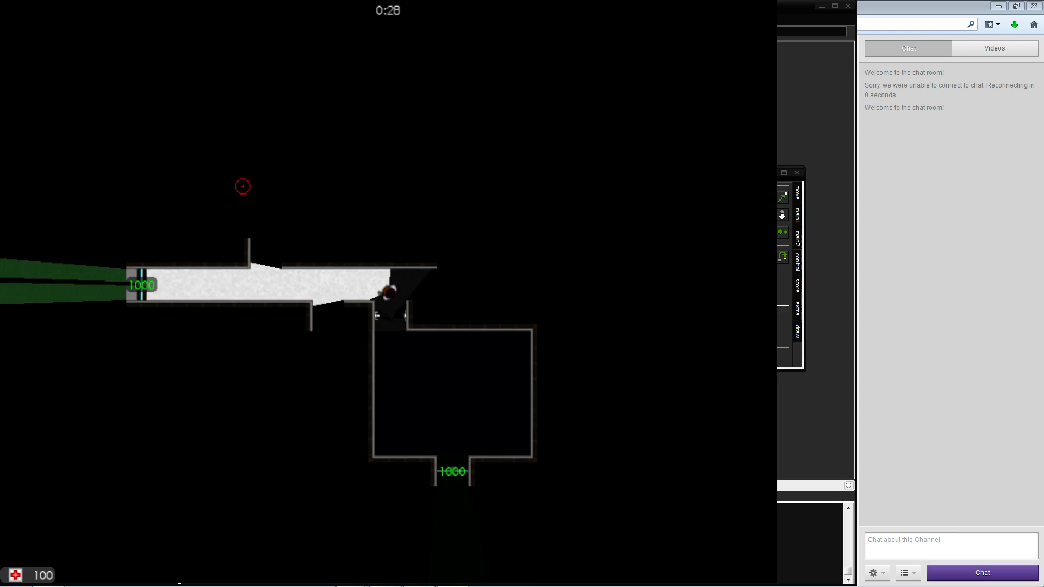
pyautogui.press('a')
pyautogui.press('a')
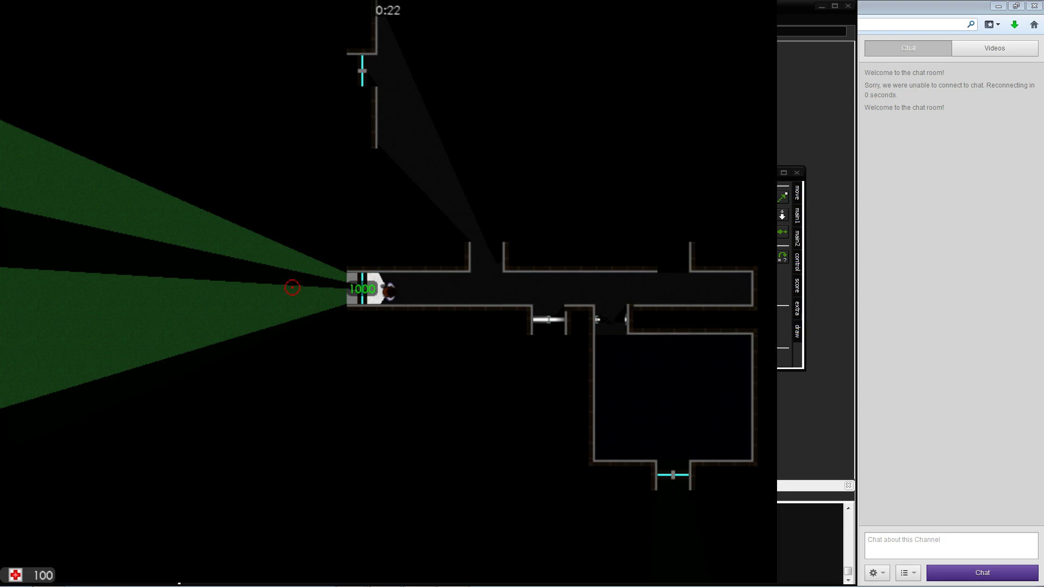
# Test the indoor triggers at the west and north windows of the large white room
pyautogui.press('d')
pyautogui.press('w')
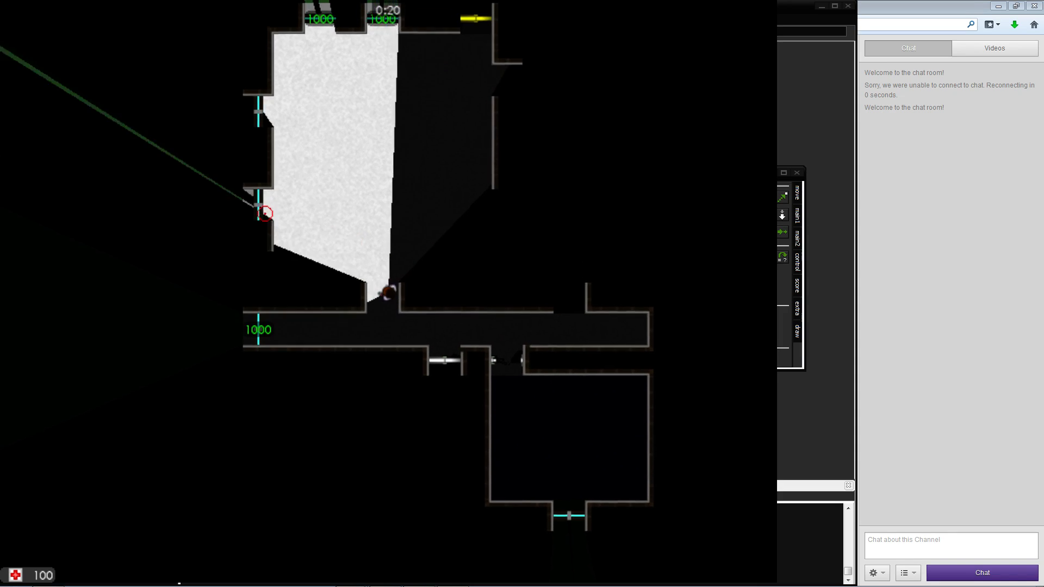
pyautogui.press('w')
pyautogui.press('a')
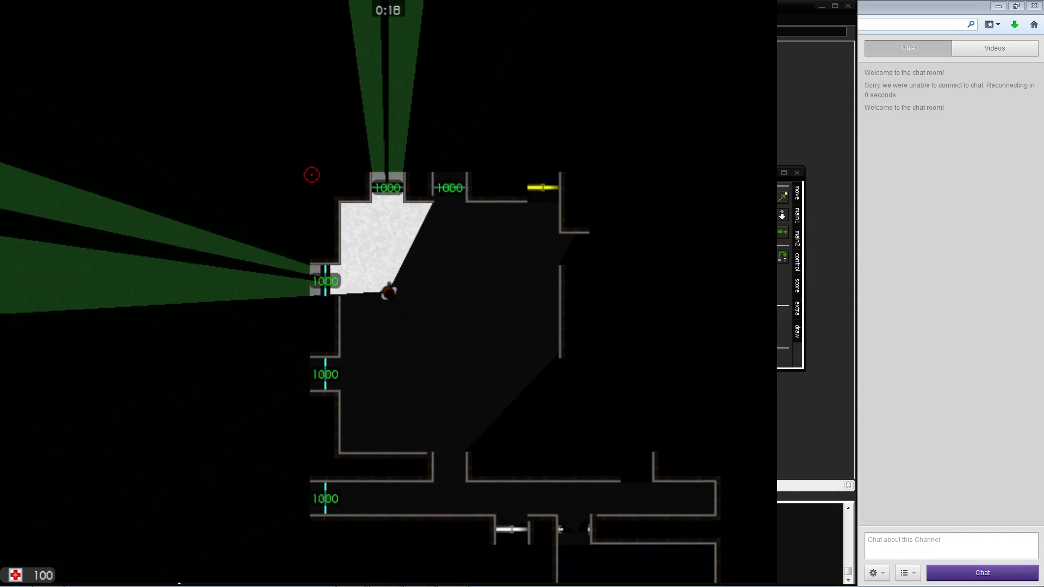
pyautogui.press('s')
pyautogui.press('d')
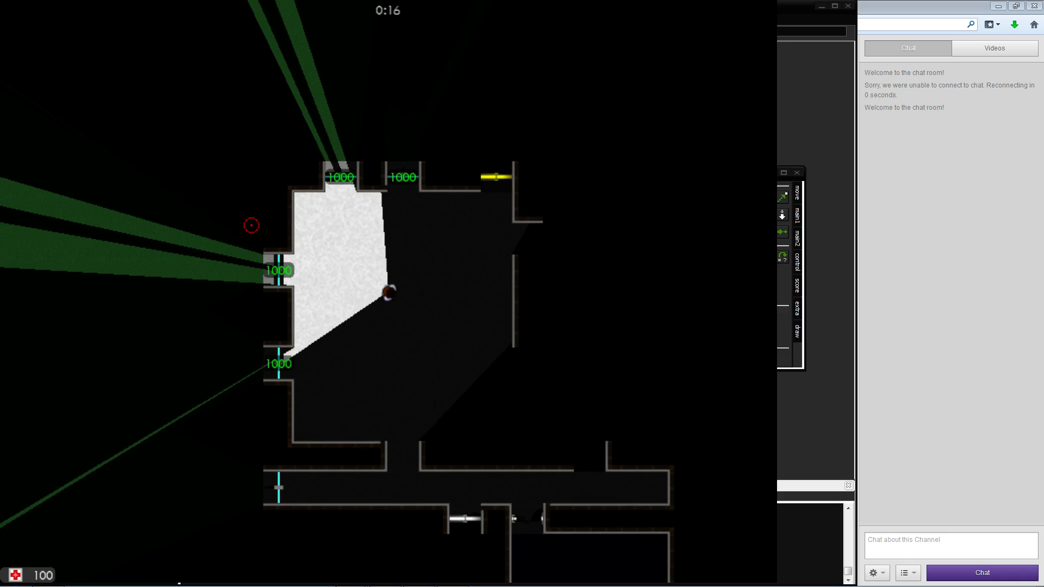
pyautogui.press('s')
pyautogui.press('d')
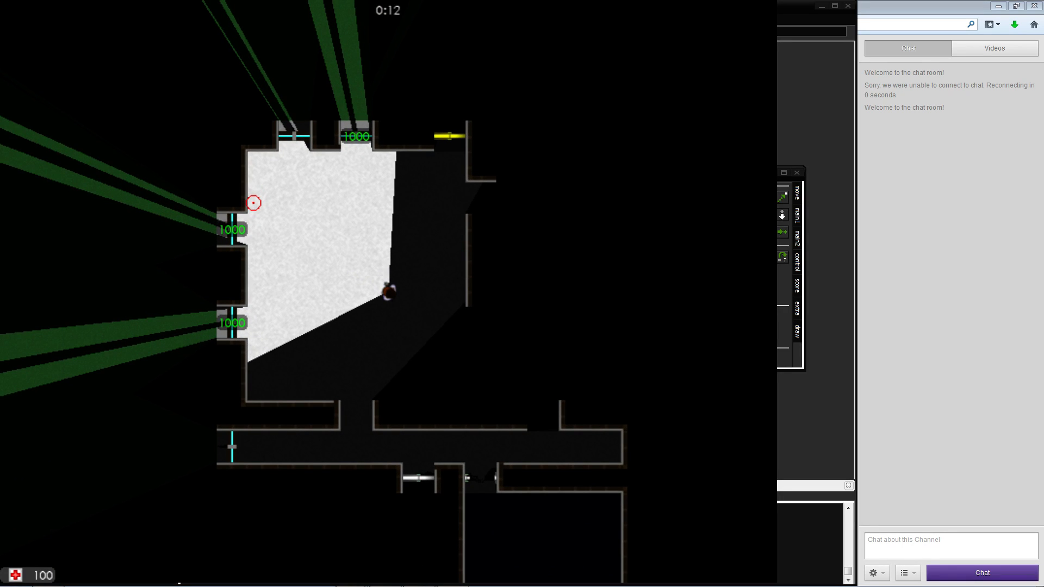
pyautogui.press('w')
pyautogui.press('a')
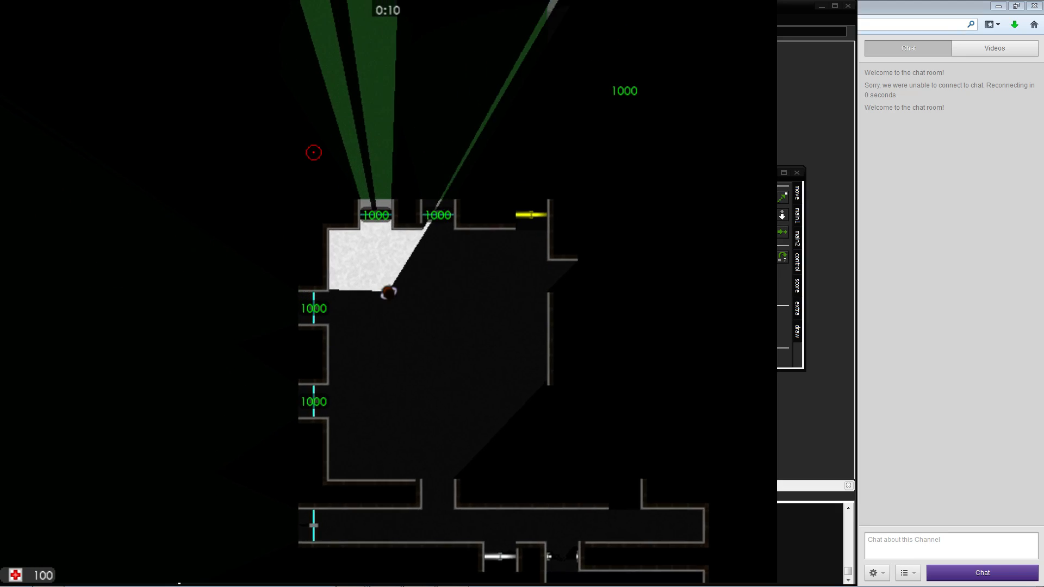
pyautogui.press('w')
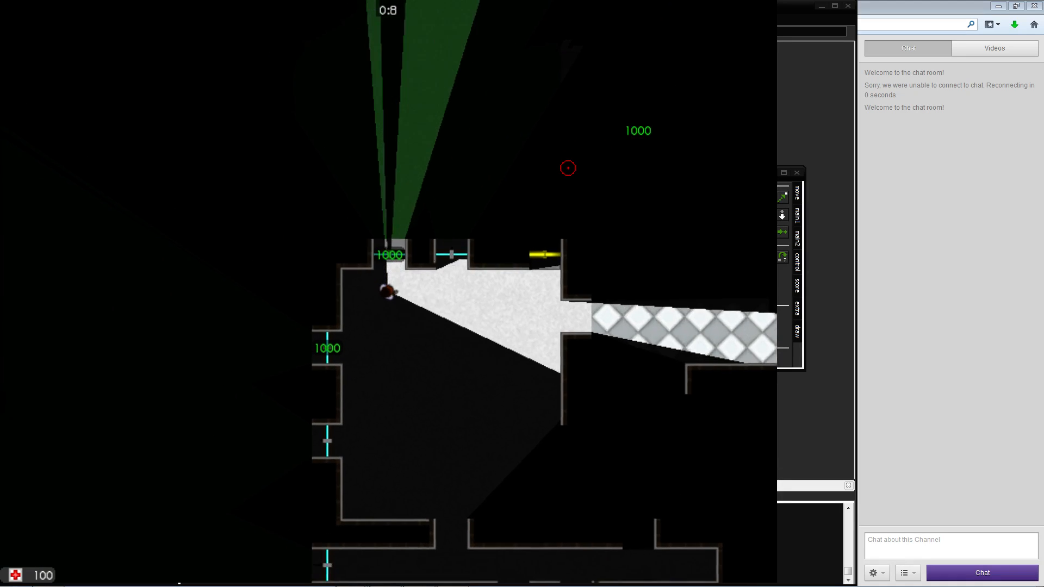
# Walk past the white room's yellow door and into the checkered room
pyautogui.press('d')
pyautogui.press('w')
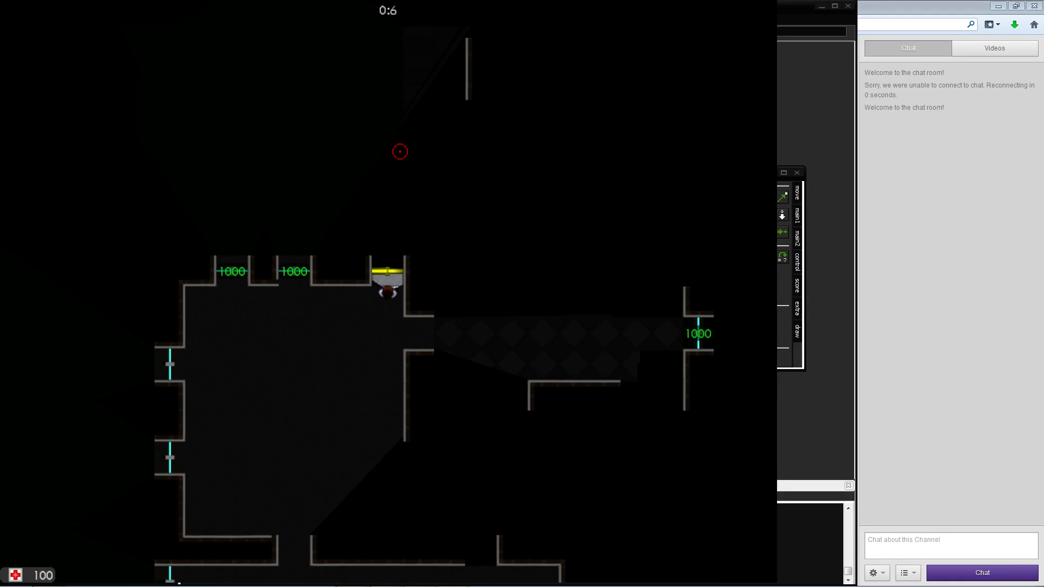
pyautogui.press('w')
pyautogui.press('a')
pyautogui.press('s')
pyautogui.press('d')
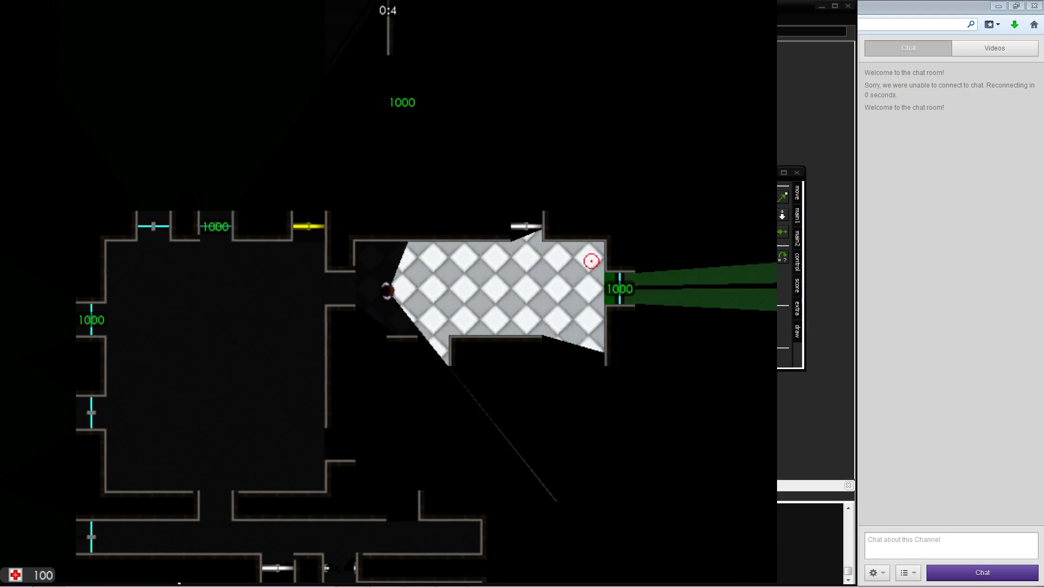
# Enter the grey-tiled room north of the checkered room and test the triggers at its west and east windows
pyautogui.press('d')
pyautogui.press('w')
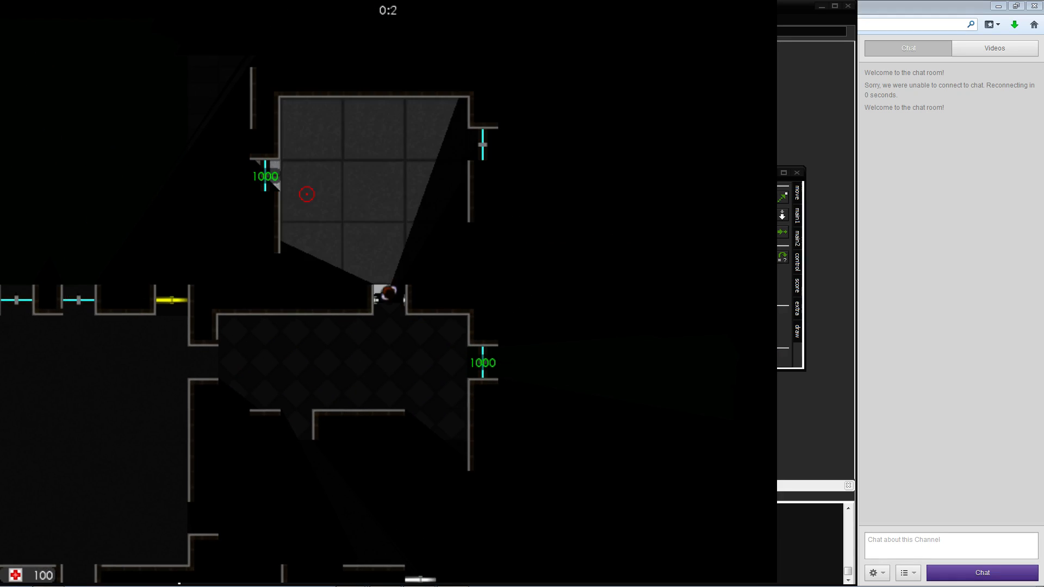
pyautogui.press('w')
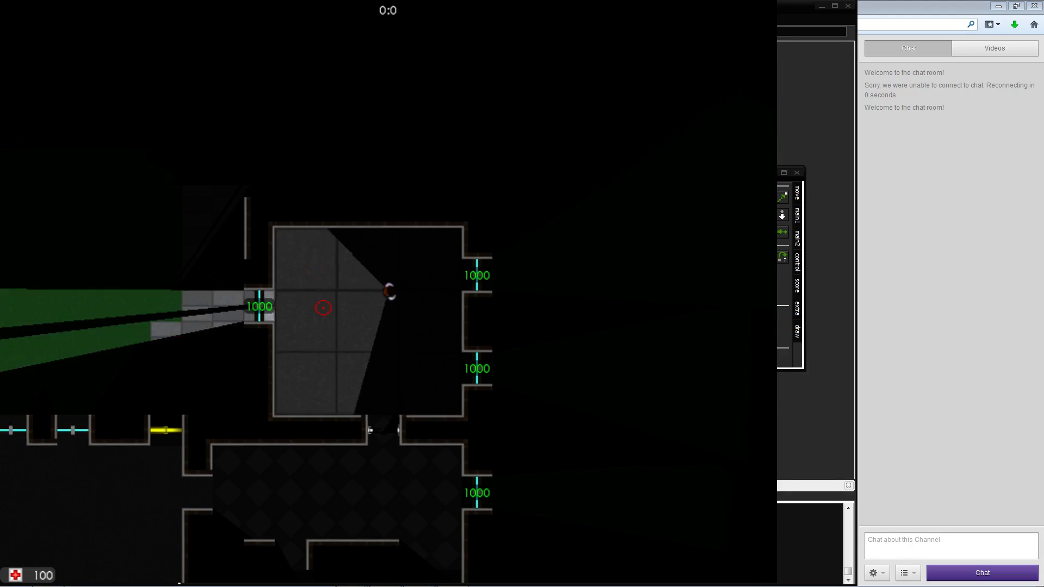
pyautogui.press('s')
pyautogui.press('a')
pyautogui.press('w')
pyautogui.press('d')
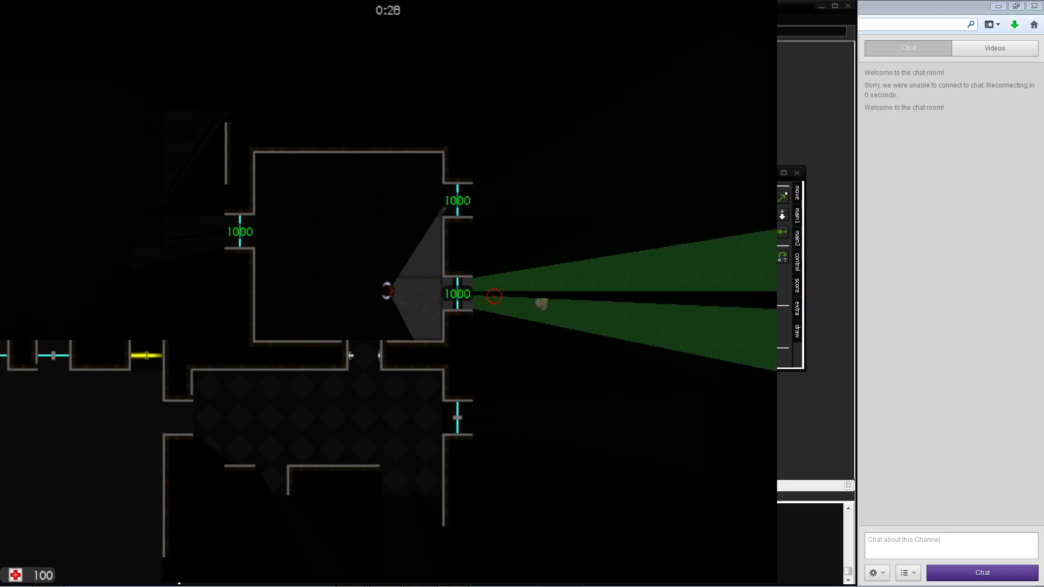
# Let zombies attack the grey-tiled room's lower east window and restore its life from the indoor trigger
pyautogui.press('d')
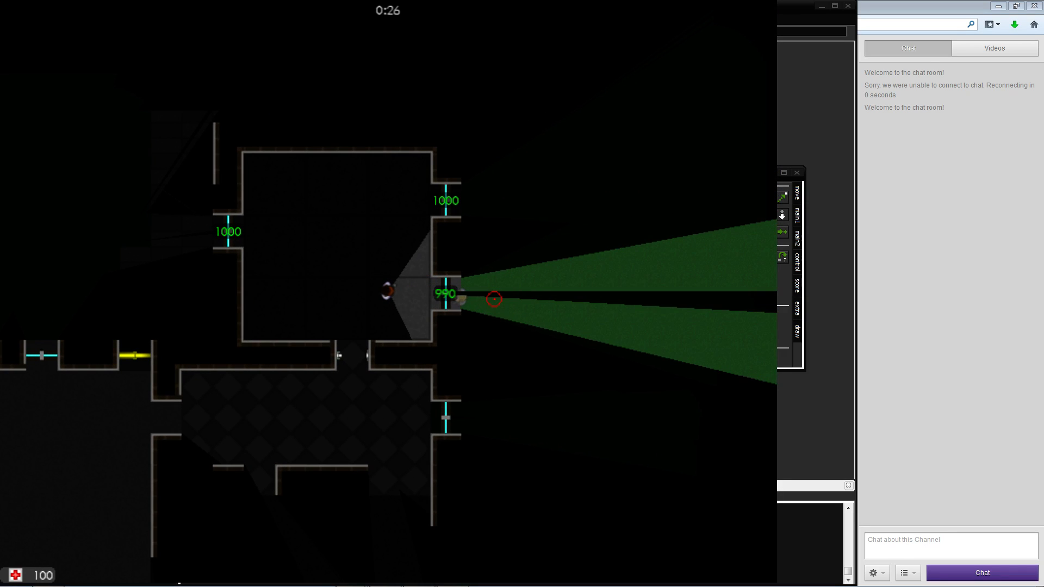
pyautogui.press('d')
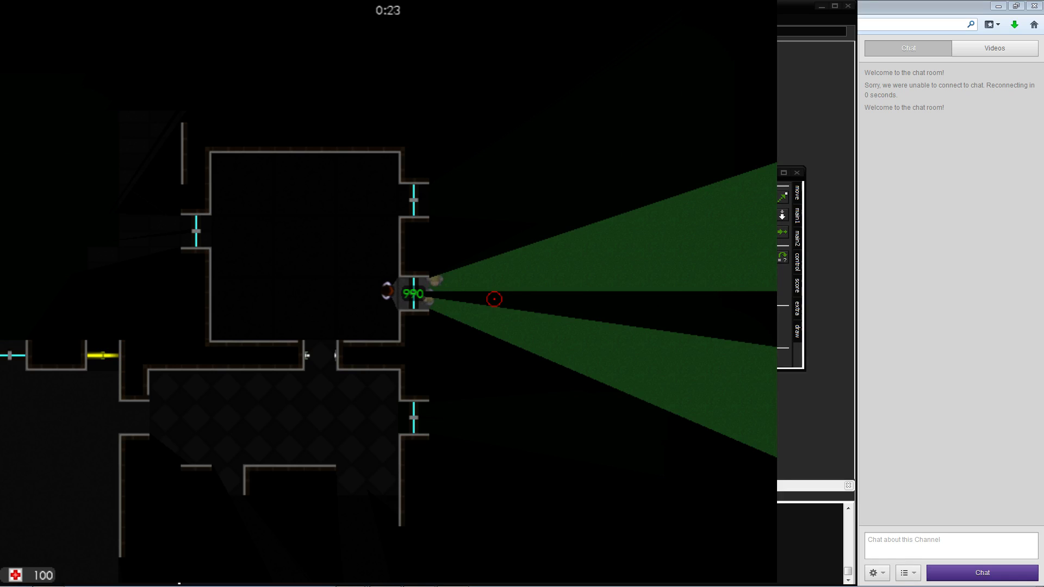
pyautogui.press('a')
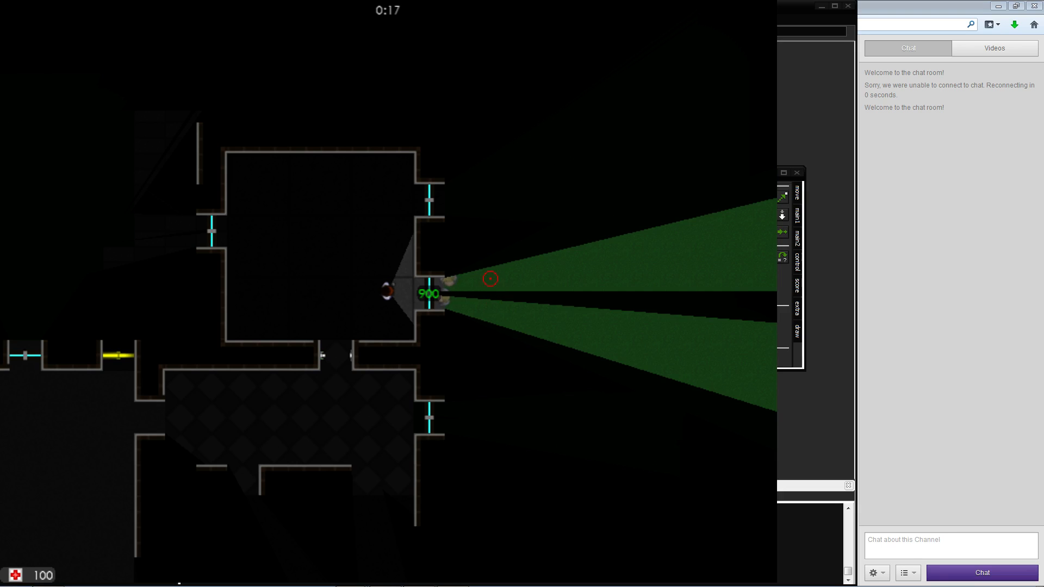
pyautogui.press('d')
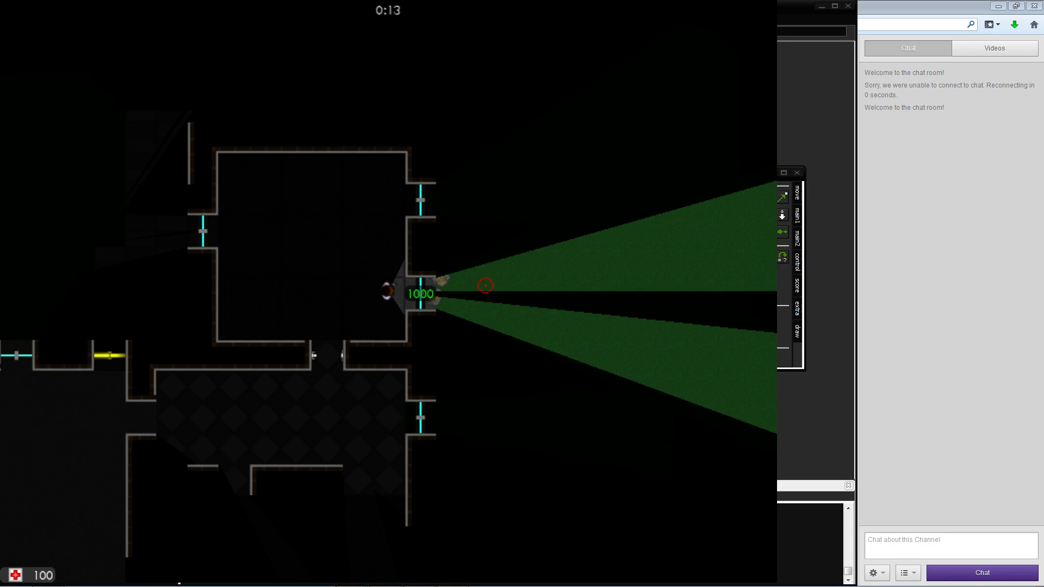
# Leave the grey-tiled room and check the east windows of the checkered and dark rooms down to the small closet
pyautogui.press('a')
pyautogui.press('s')
pyautogui.press('a')
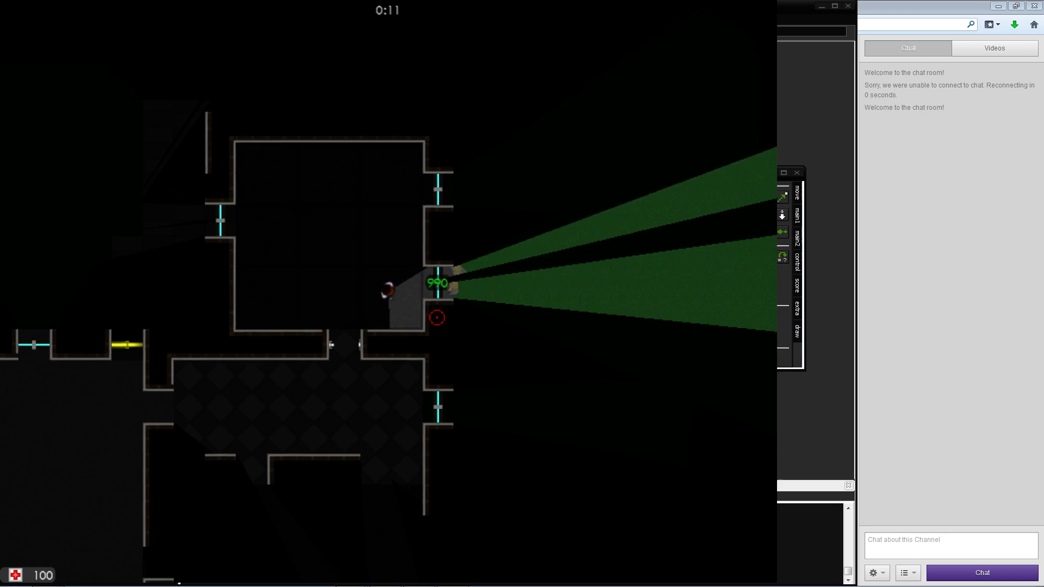
pyautogui.press('s')
pyautogui.press('d')
pyautogui.press('s')
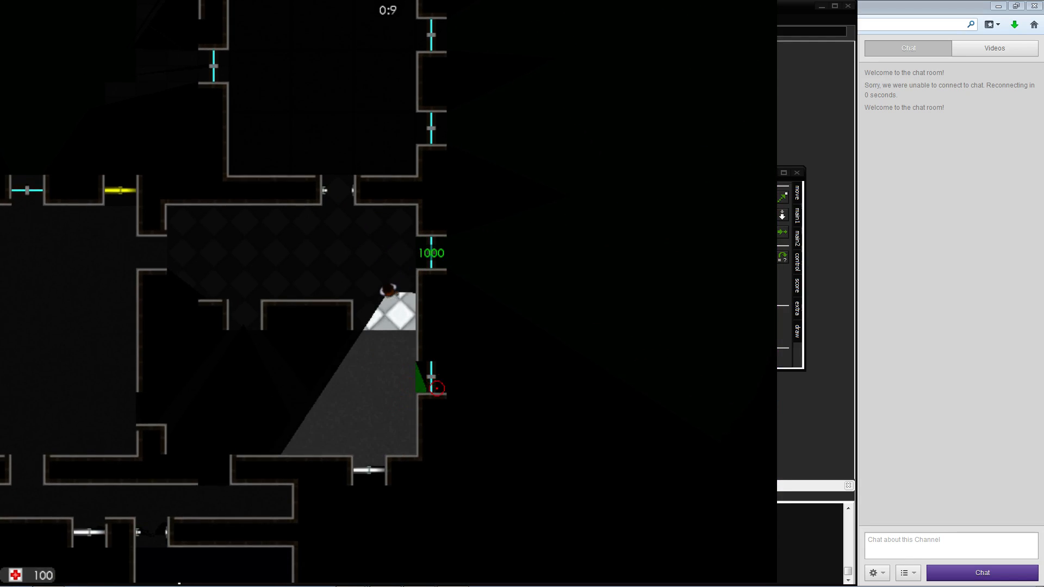
pyautogui.press('a')
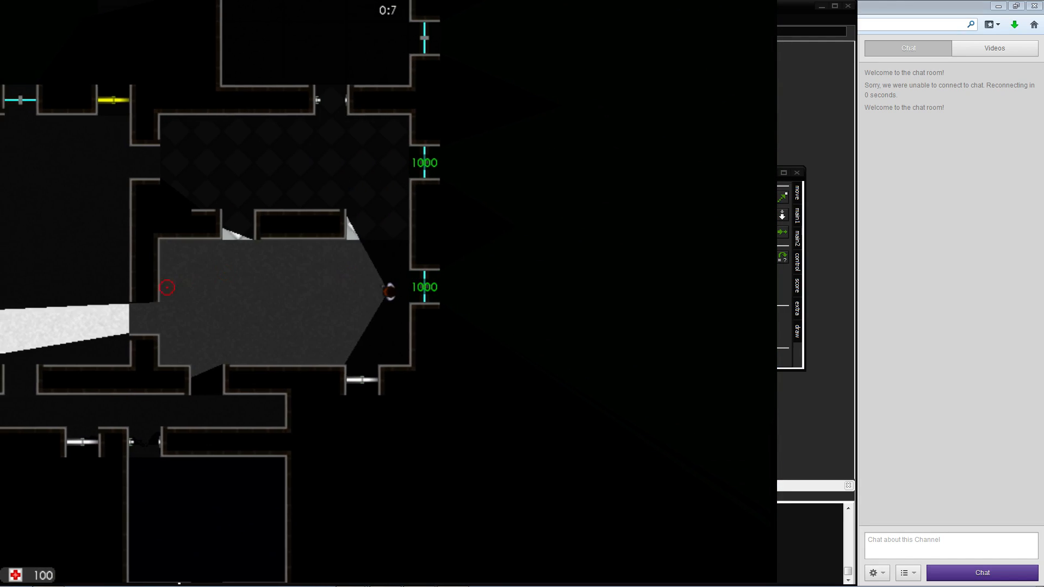
pyautogui.press('s')
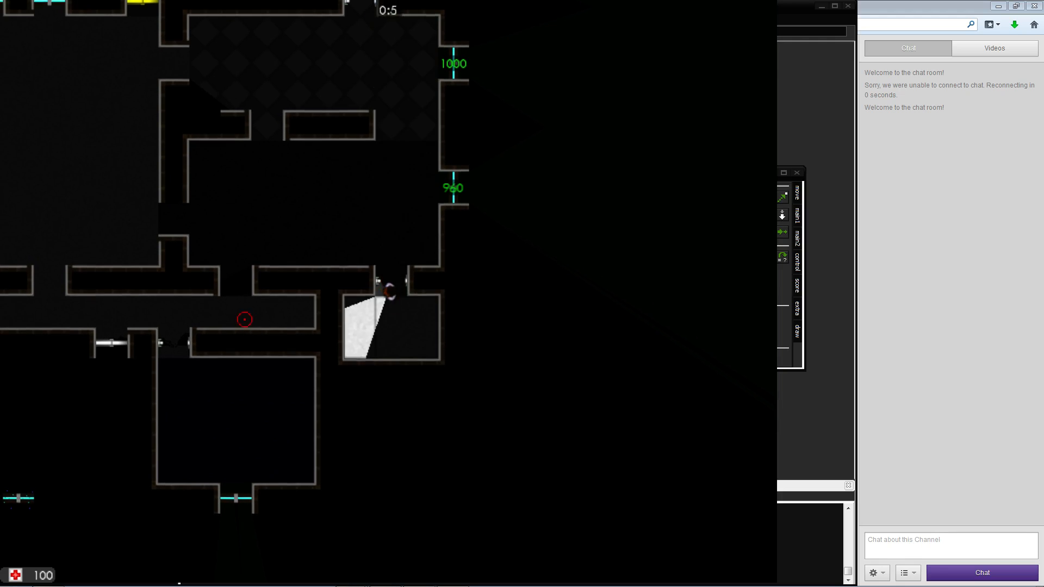
# Cross the dark room to the white room and restore the attacked lower west window
pyautogui.press('w')
pyautogui.press('a')
pyautogui.press('a')
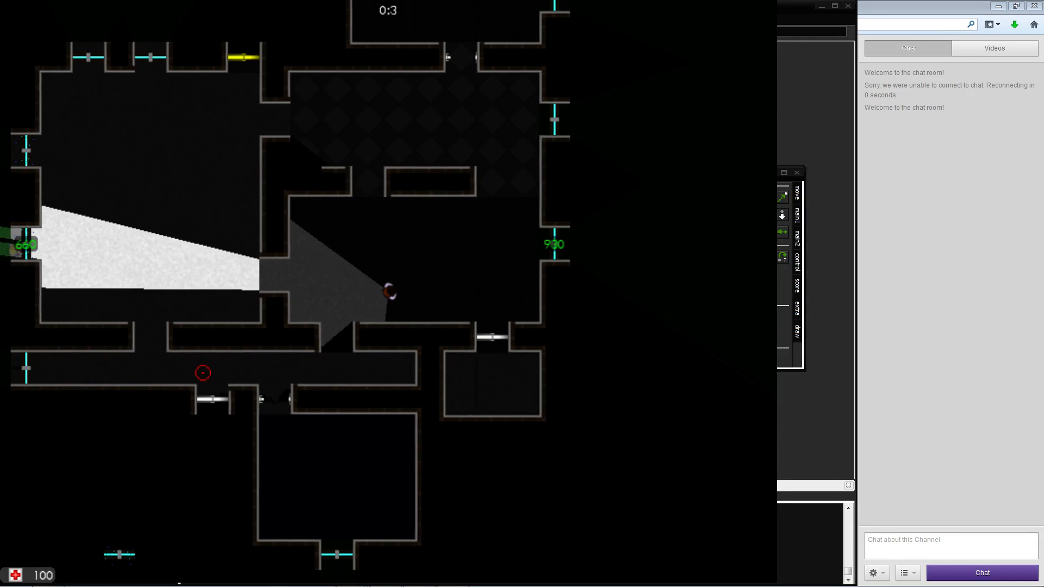
pyautogui.press('w')
pyautogui.press('a')
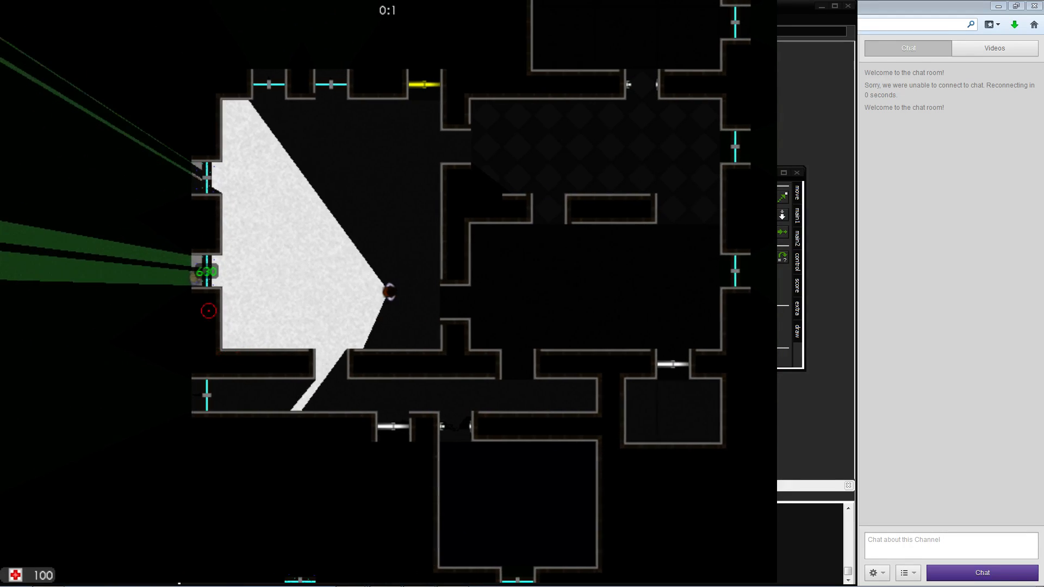
pyautogui.press('w')
pyautogui.press('a')
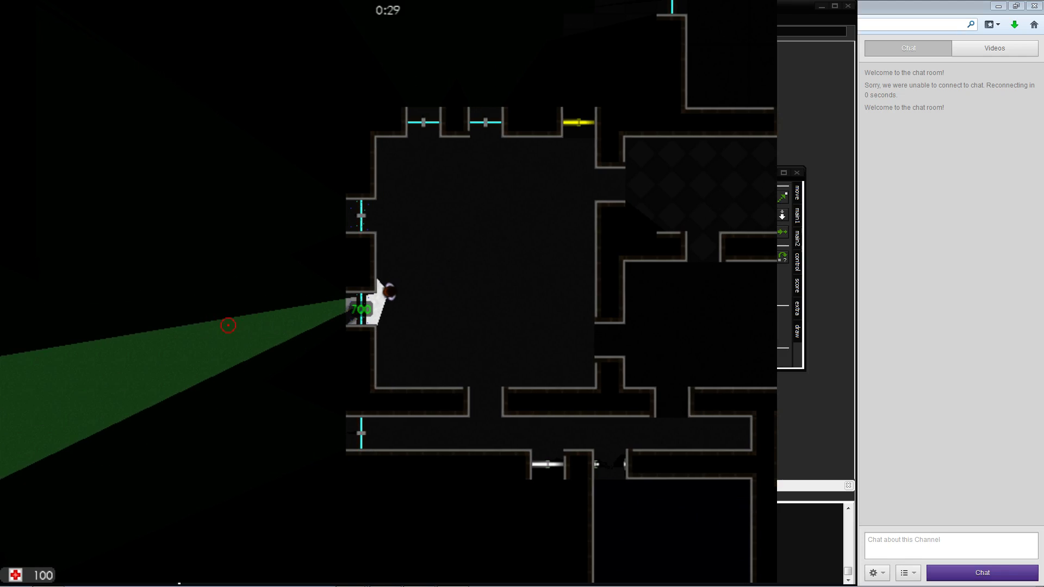
# Restore the white room's upper west window and check its north windows
pyautogui.press('s')
pyautogui.press('w')
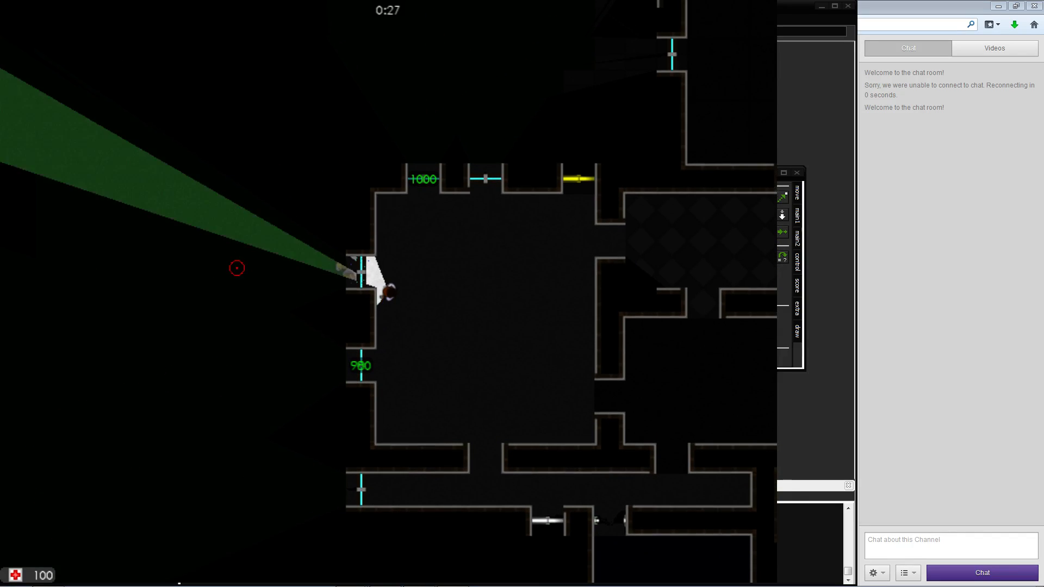
pyautogui.press('w')
pyautogui.press('d')
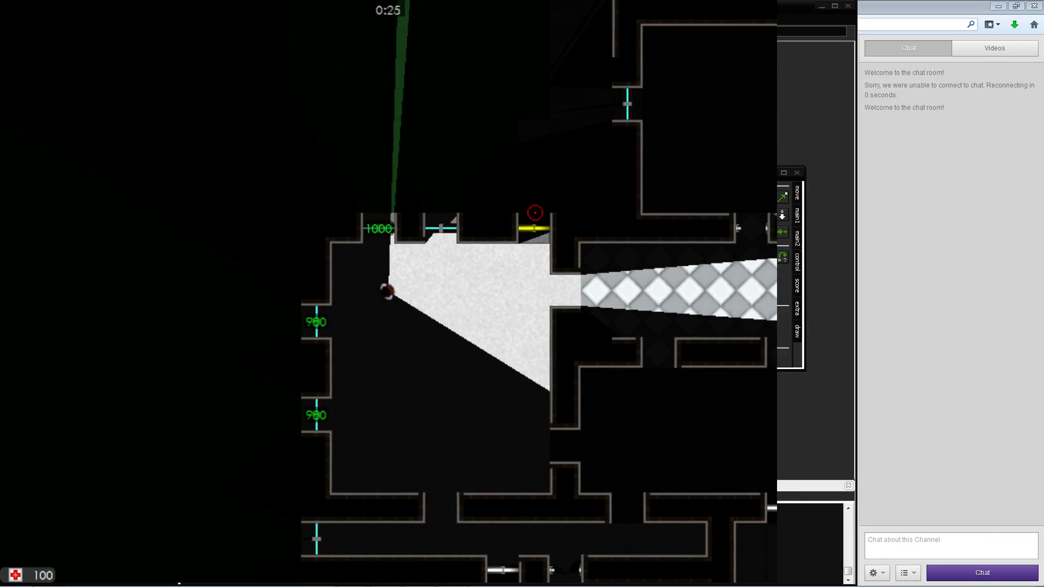
pyautogui.press('s')
# Return to the corridor and restore the attacked window at its west end
pyautogui.press('s')
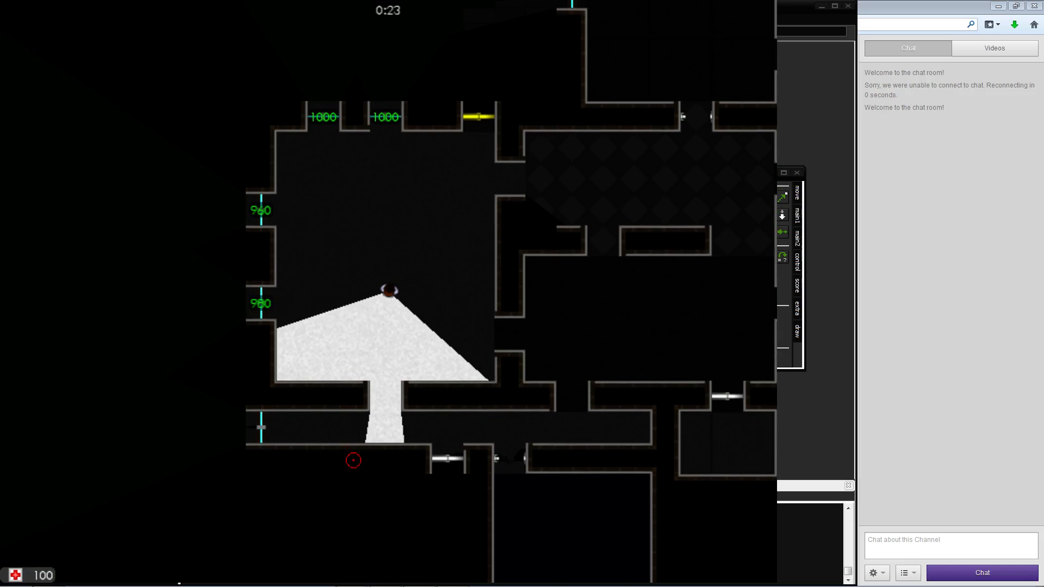
pyautogui.press('s')
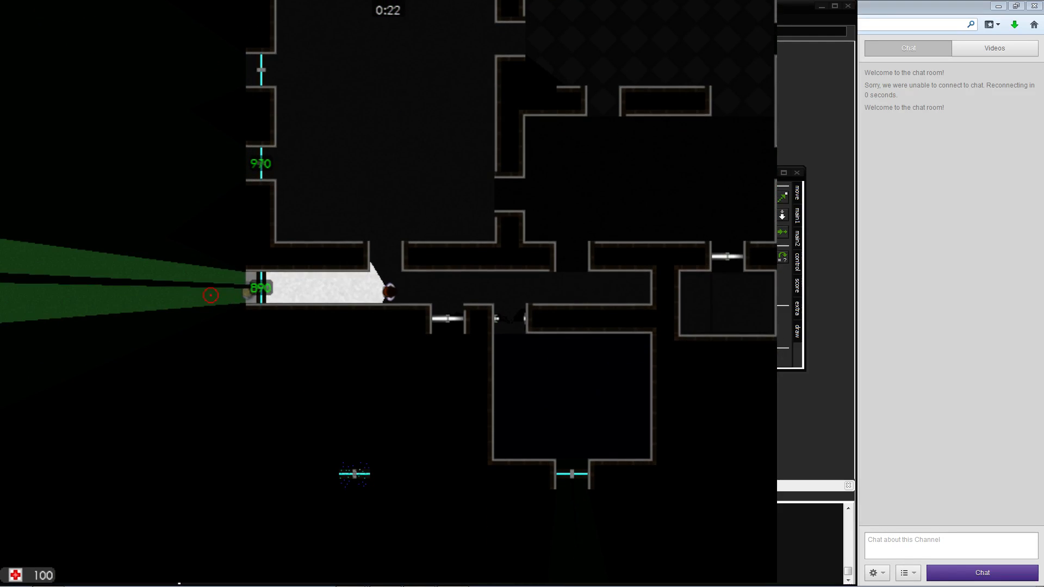
pyautogui.press('d')
pyautogui.press('a')
pyautogui.press('a')
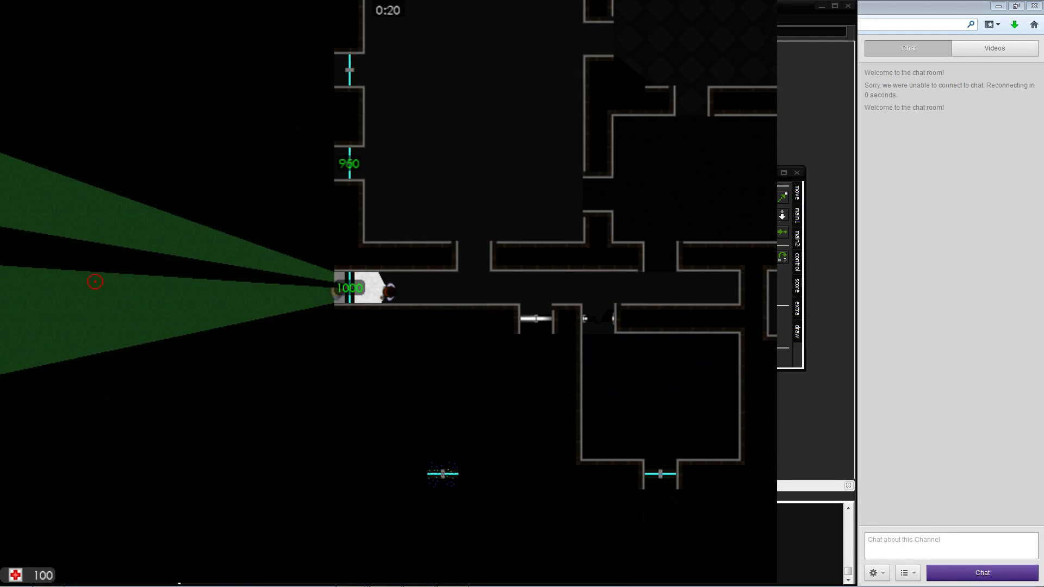
# Enter the yellow-tiled room and restore its attacked south window
pyautogui.press('d')
pyautogui.press('d')
pyautogui.press('s')
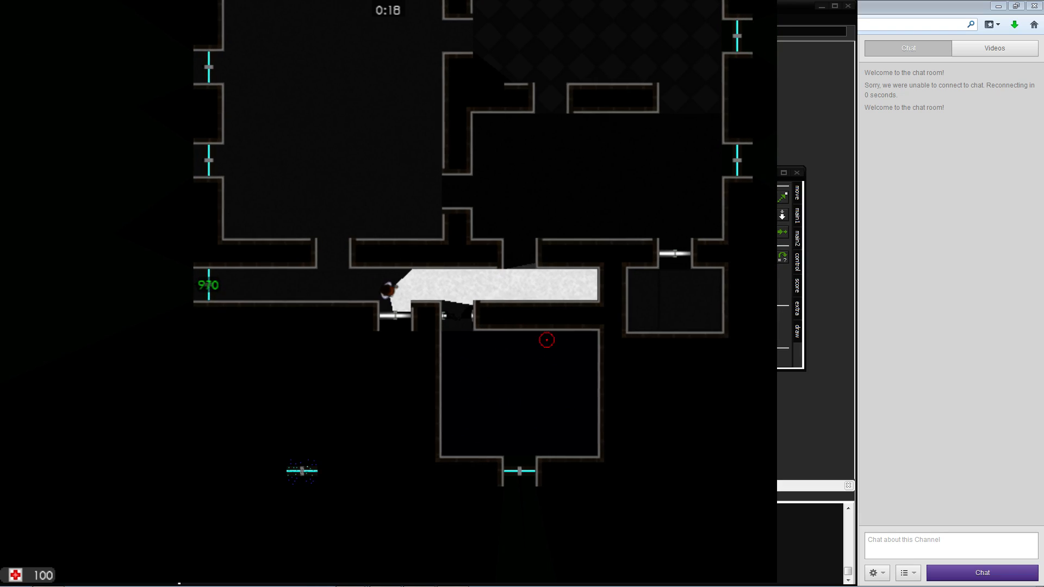
pyautogui.press('a')
pyautogui.press('s')
pyautogui.press('a')
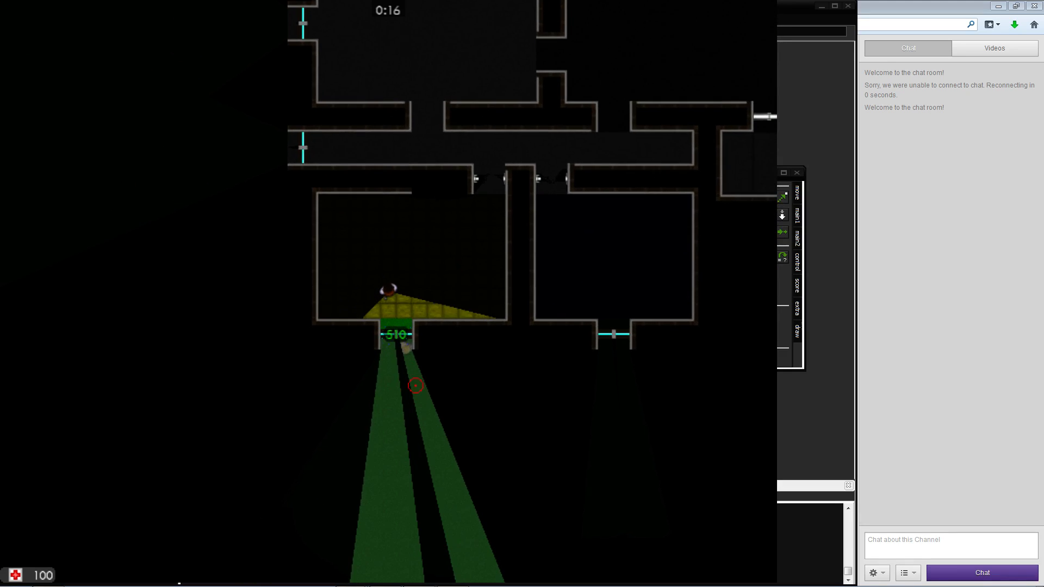
pyautogui.press('d')
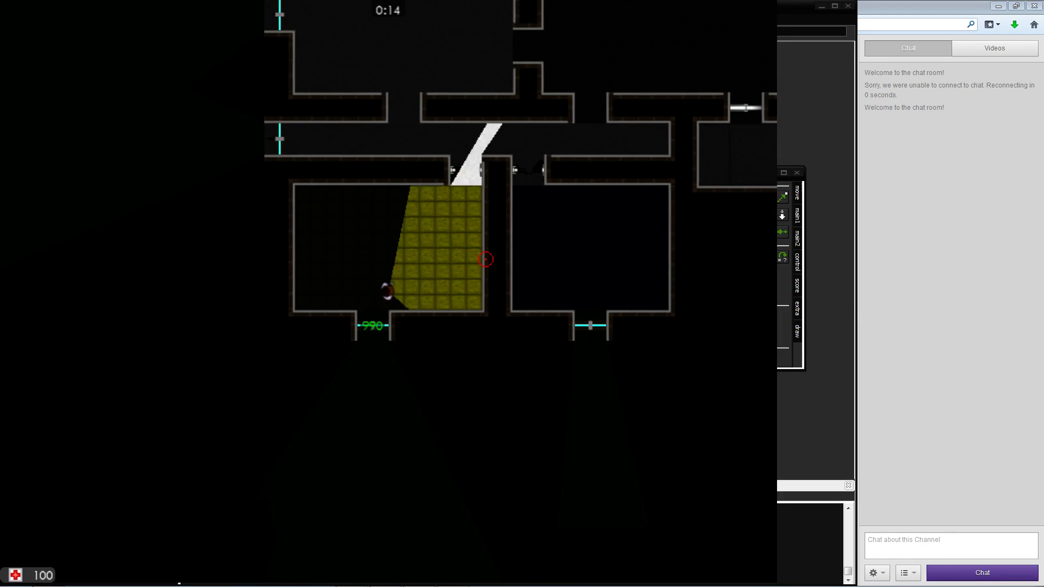
# Walk back along the corridor past the blue room and into the dark room
pyautogui.press('w')
pyautogui.press('d')
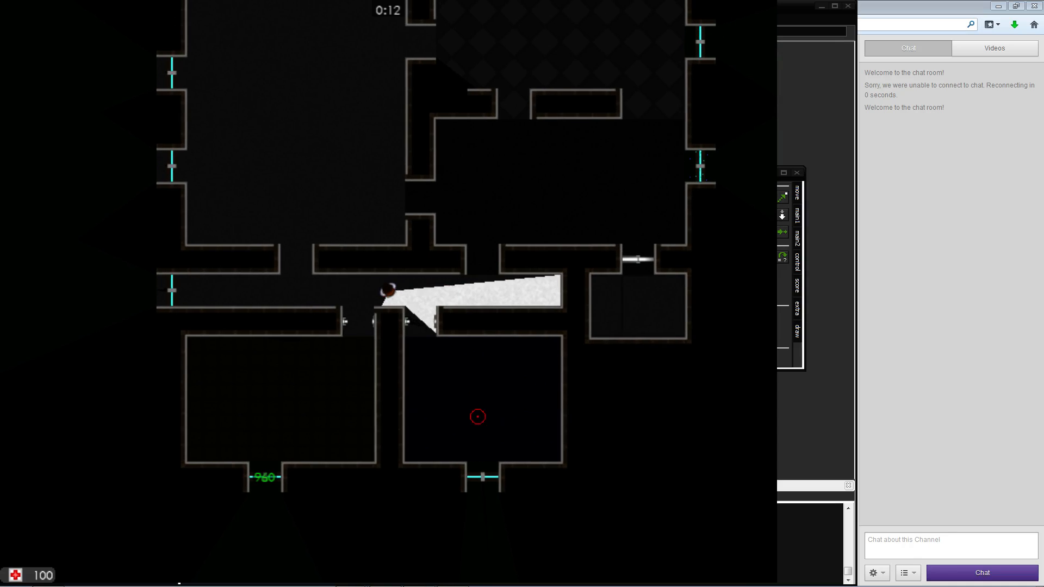
pyautogui.press('s')
pyautogui.press('w')
pyautogui.press('d')
pyautogui.press('d')
pyautogui.press('w')
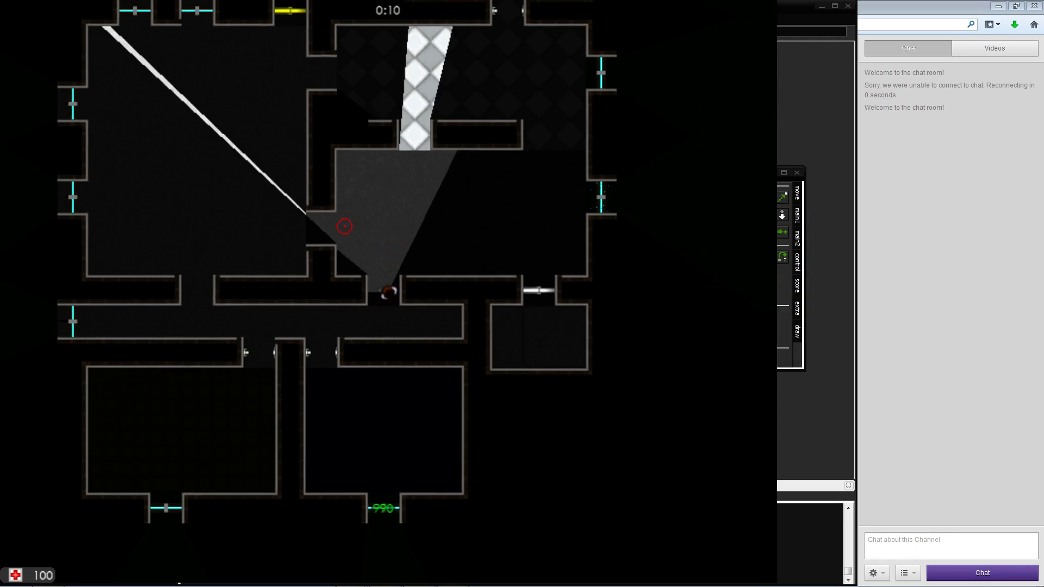
# Walk north through the checkered room into the dark-tiled north room and check its east and west windows
pyautogui.press('w')
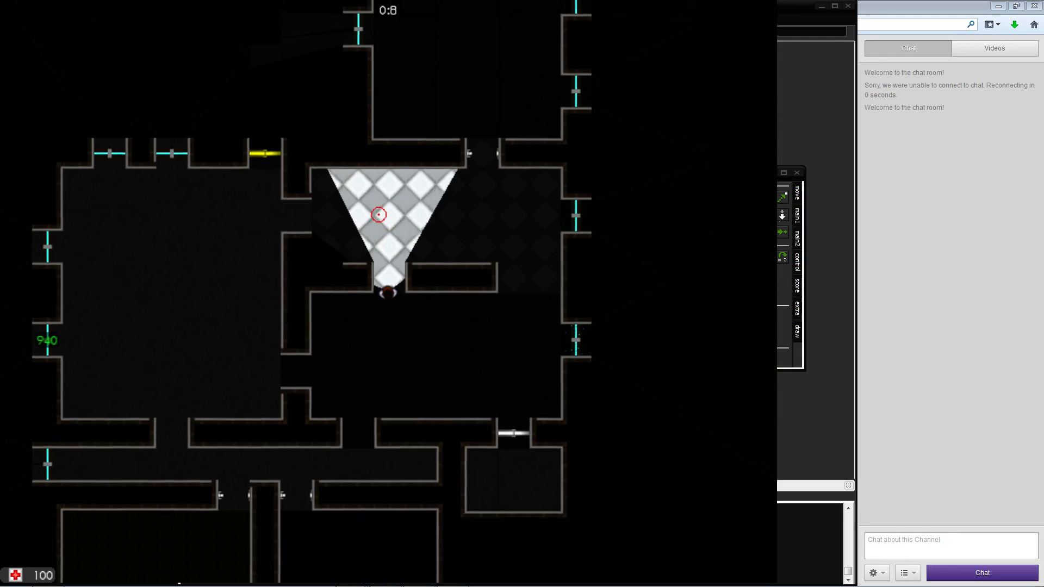
pyautogui.press('d')
pyautogui.press('w')
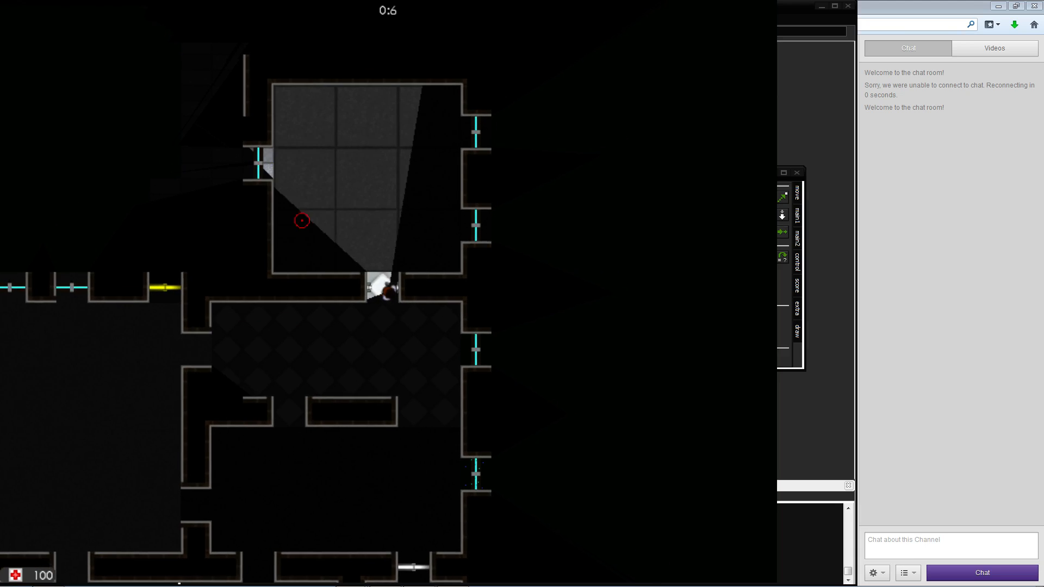
pyautogui.press('w')
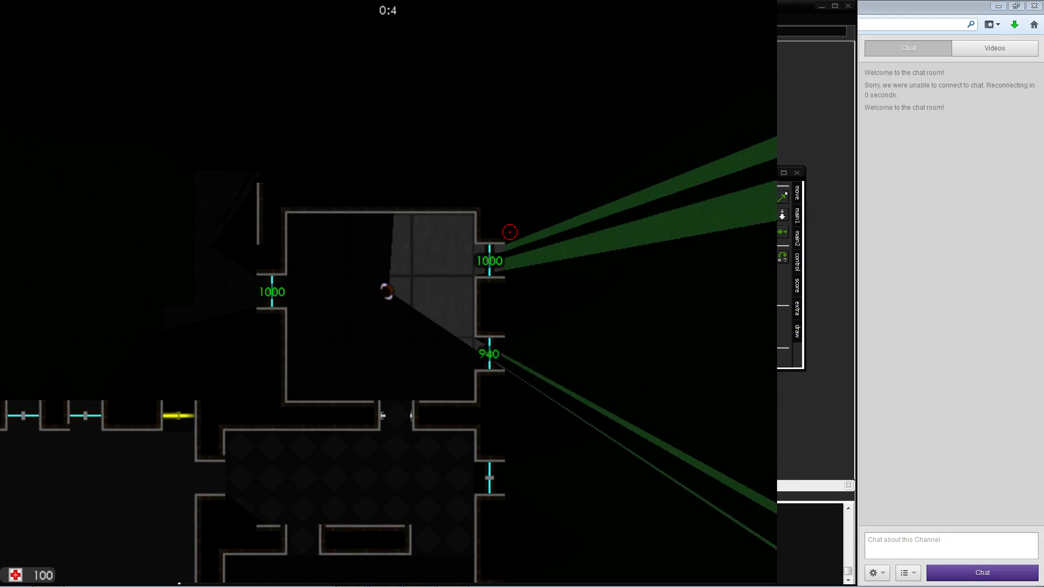
# Return south past the checkered room and restore the dark room's attacked east window
pyautogui.press('s')
pyautogui.press('s')
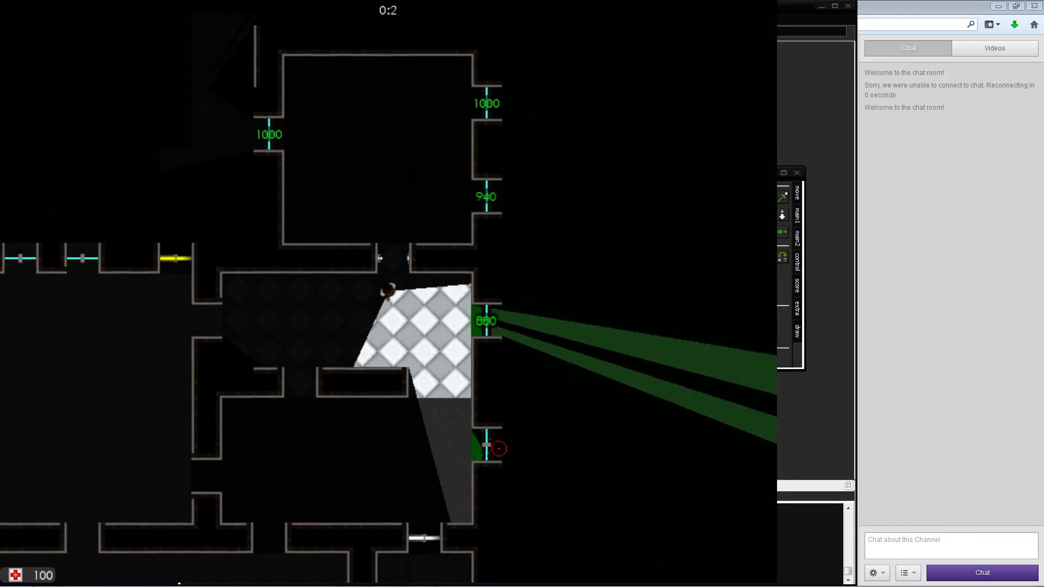
pyautogui.press('d')
pyautogui.press('s')
pyautogui.press('d')
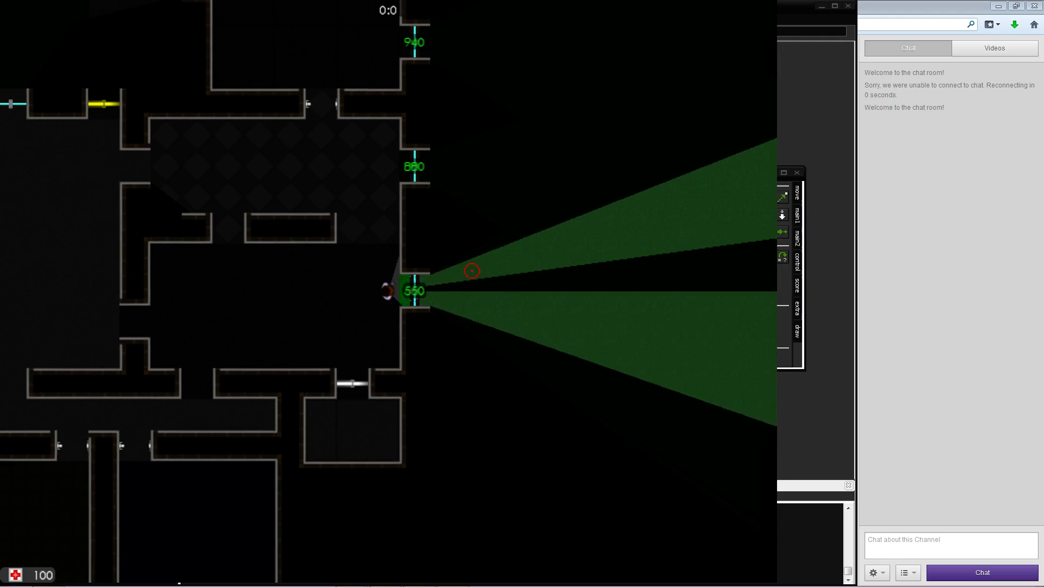
pyautogui.press('a')
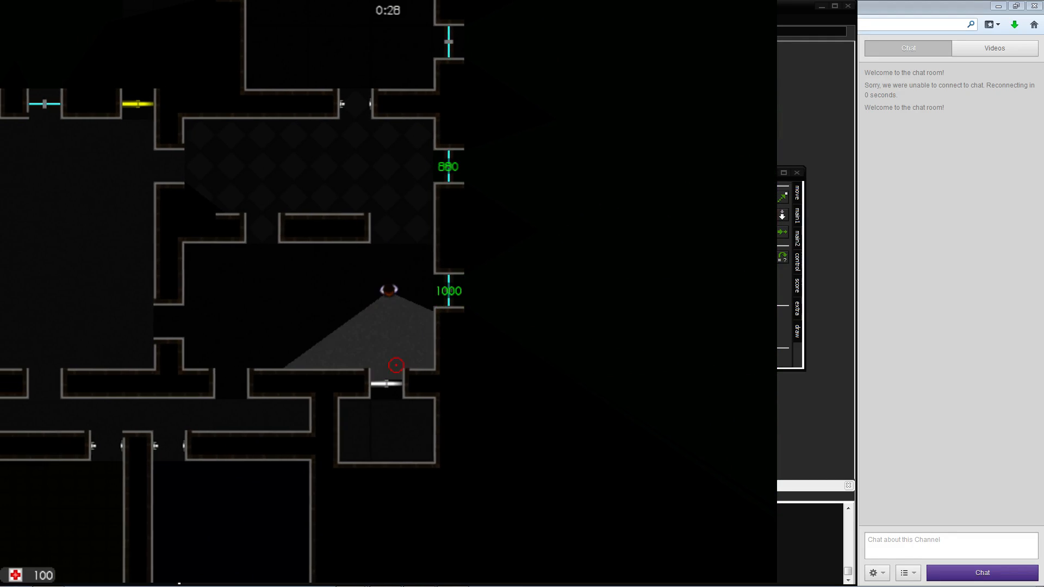
# Cross the dark room into the white room and restore its attacked lower west window
pyautogui.press('s')
pyautogui.press('a')
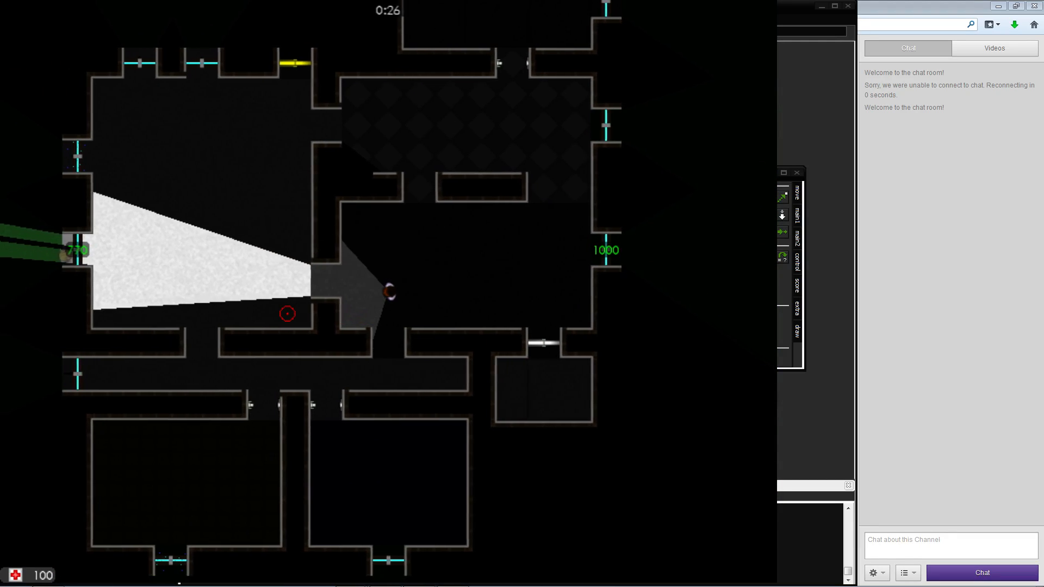
pyautogui.press('a')
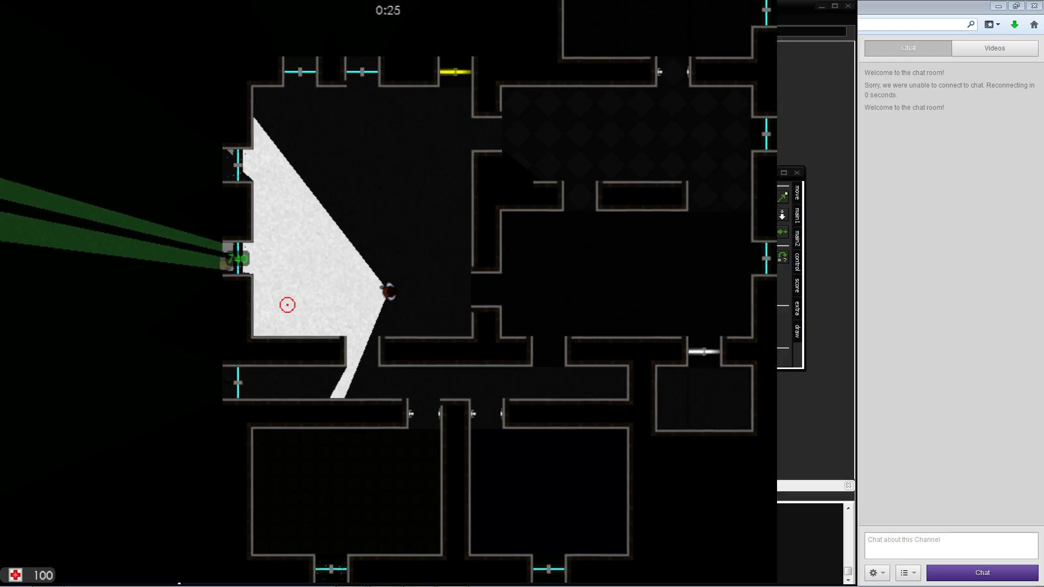
pyautogui.press('w')
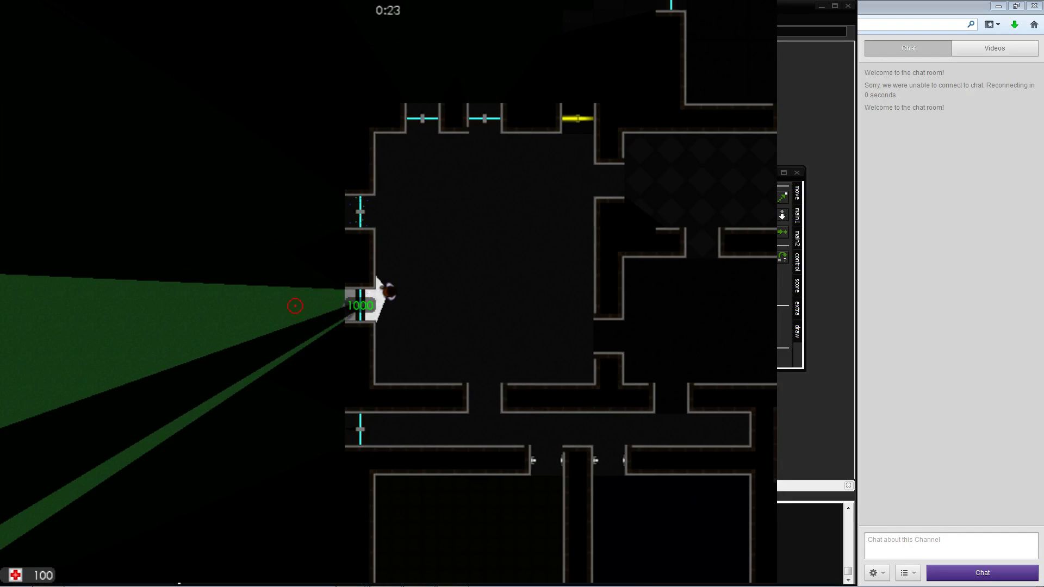
# Move up the white room and tend its upper west window and its two north windows
pyautogui.press('d')
pyautogui.press('w')
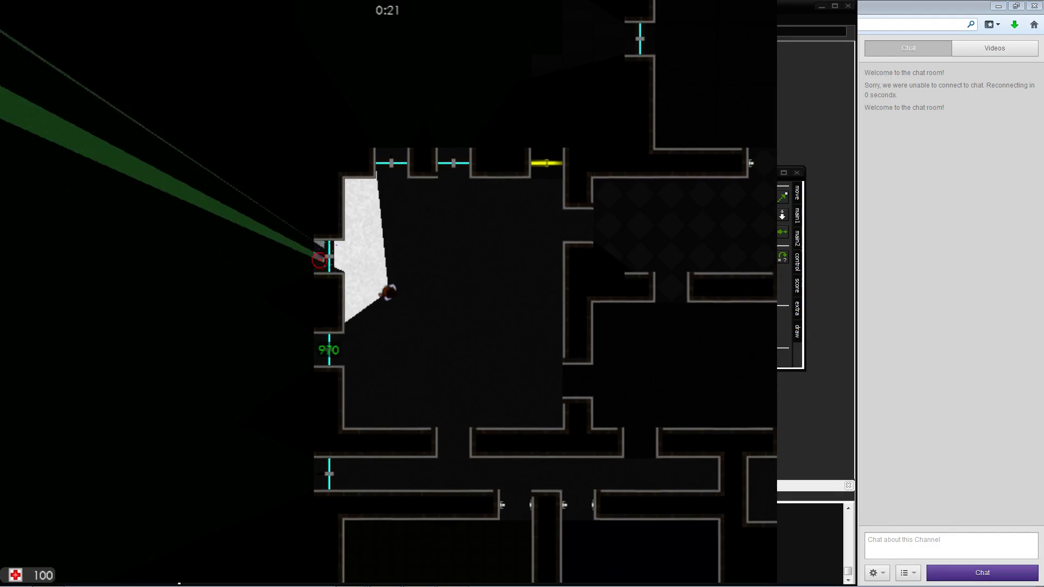
pyautogui.press('a')
pyautogui.press('d')
pyautogui.press('w')
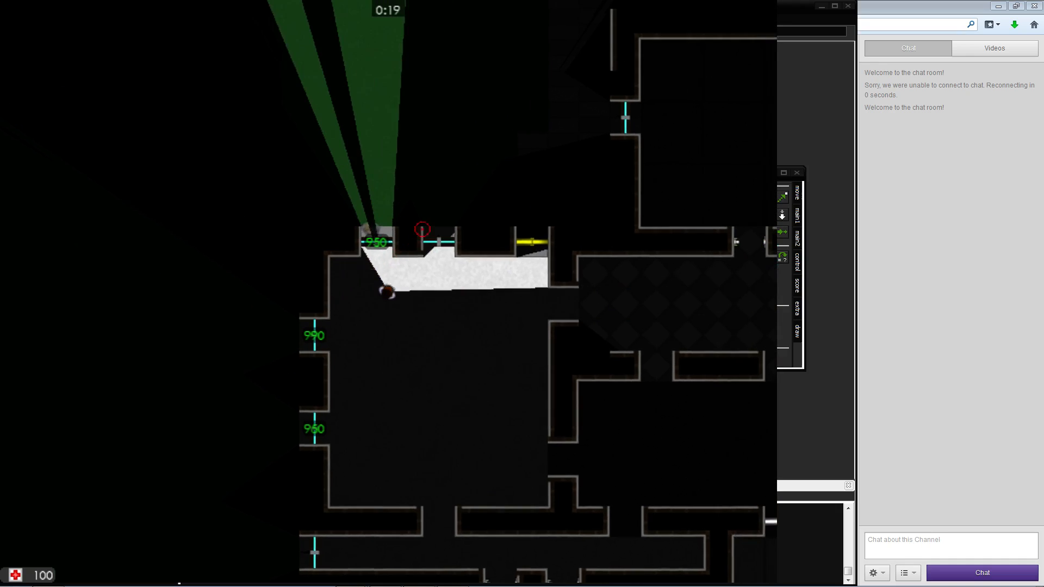
pyautogui.press('d')
pyautogui.press('e')
# Leave the white room, cross the corridor into the yellow-tiled room and restore its south window
pyautogui.press('s')
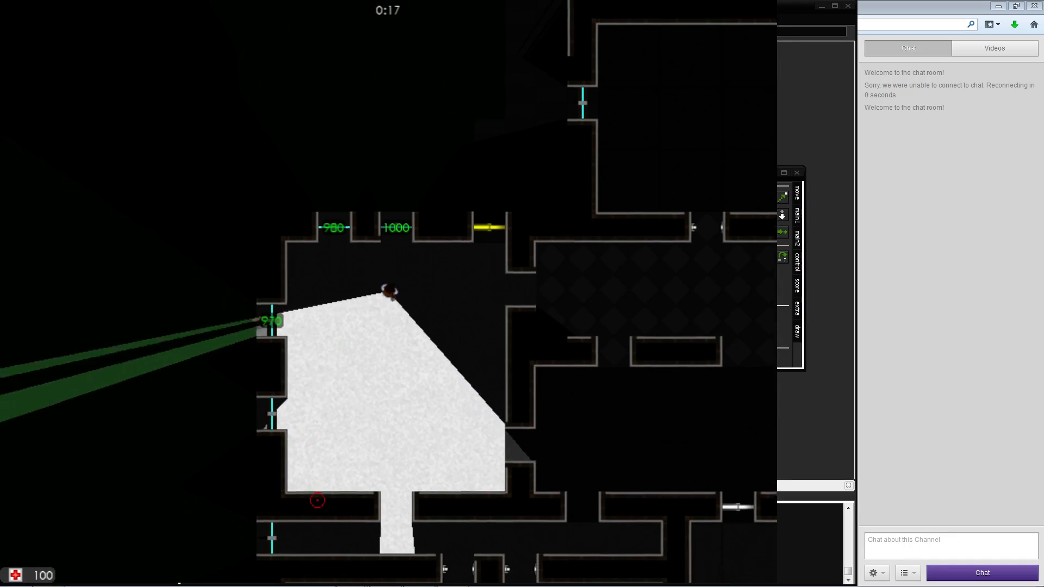
pyautogui.press('d')
pyautogui.press('s')
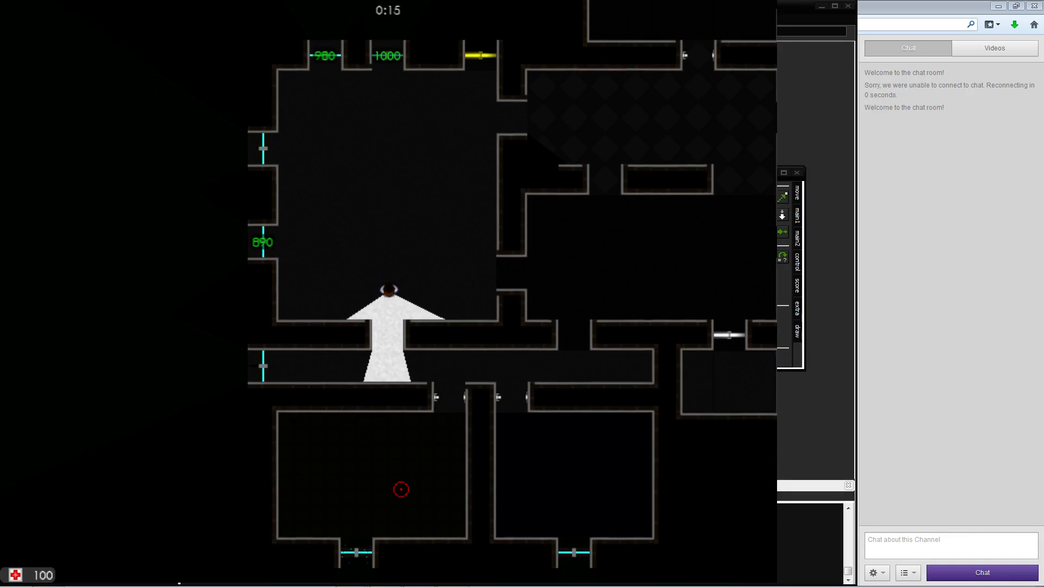
pyautogui.press('s')
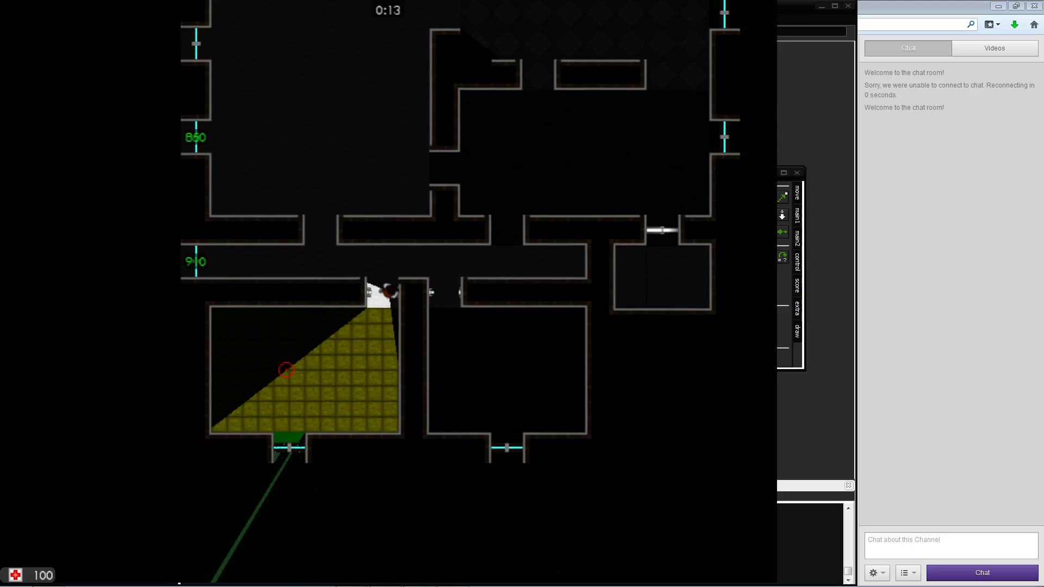
pyautogui.press('s')
pyautogui.press('a')
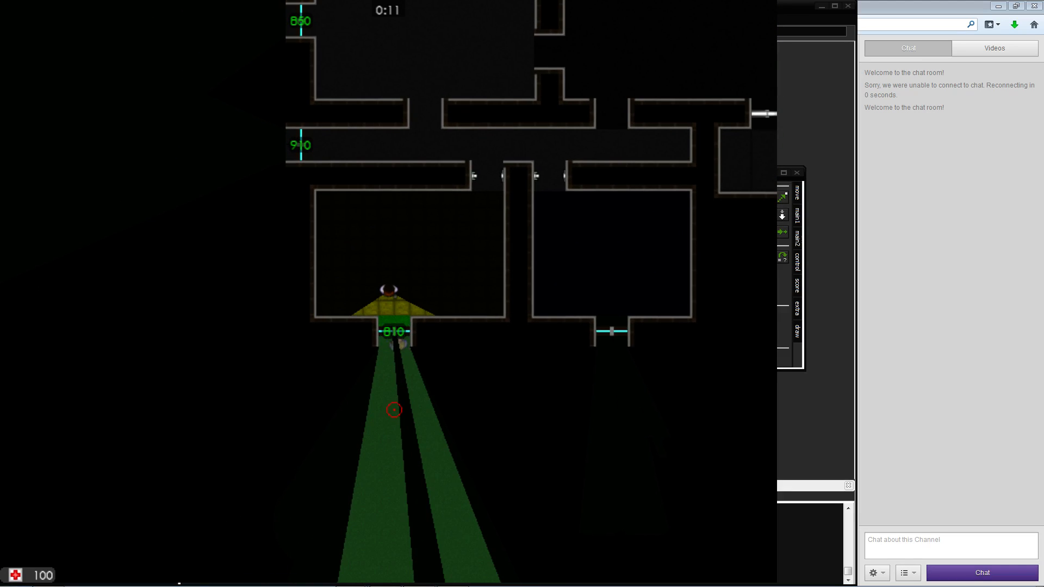
pyautogui.press('e')
# Head for the yellow-tiled room's doorway and end the playtest to return to the level editor
pyautogui.press('w')
pyautogui.press('d')
pyautogui.press('w')
pyautogui.press('d')
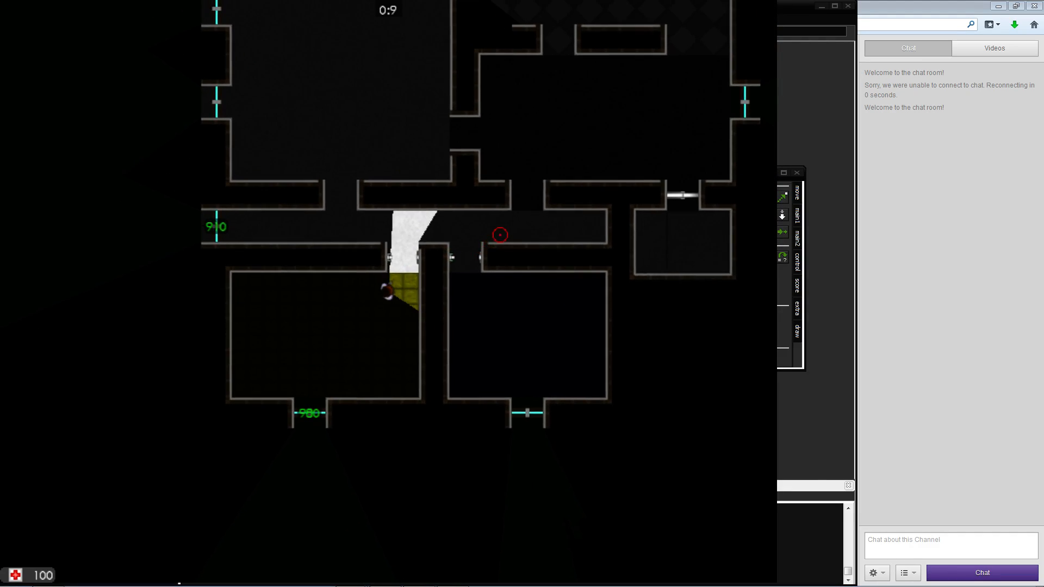
pyautogui.press('a')
pyautogui.press('Escape')
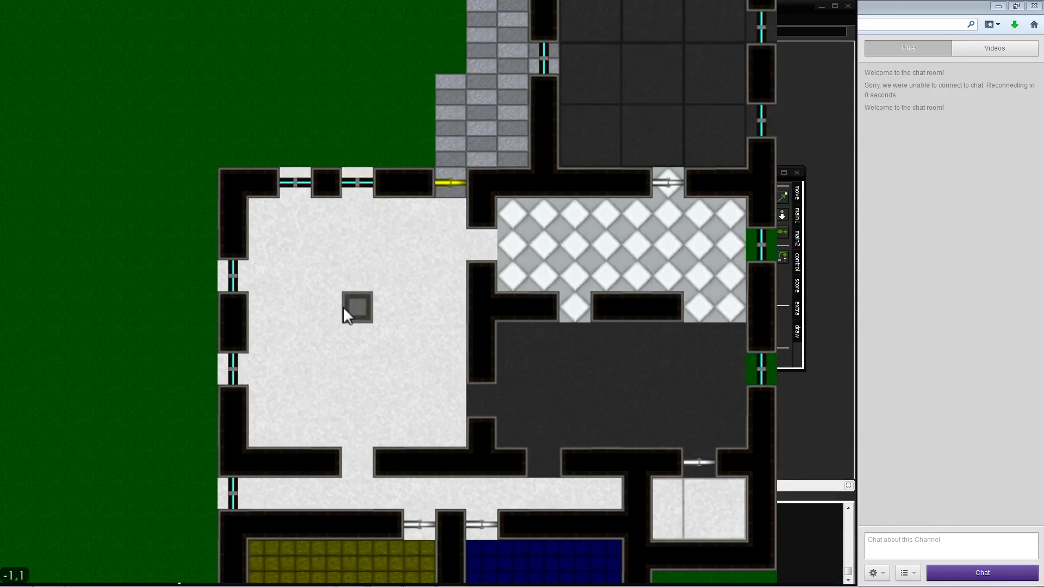
pyautogui.moveTo(345, 311); pyautogui.dragTo(479, 190)
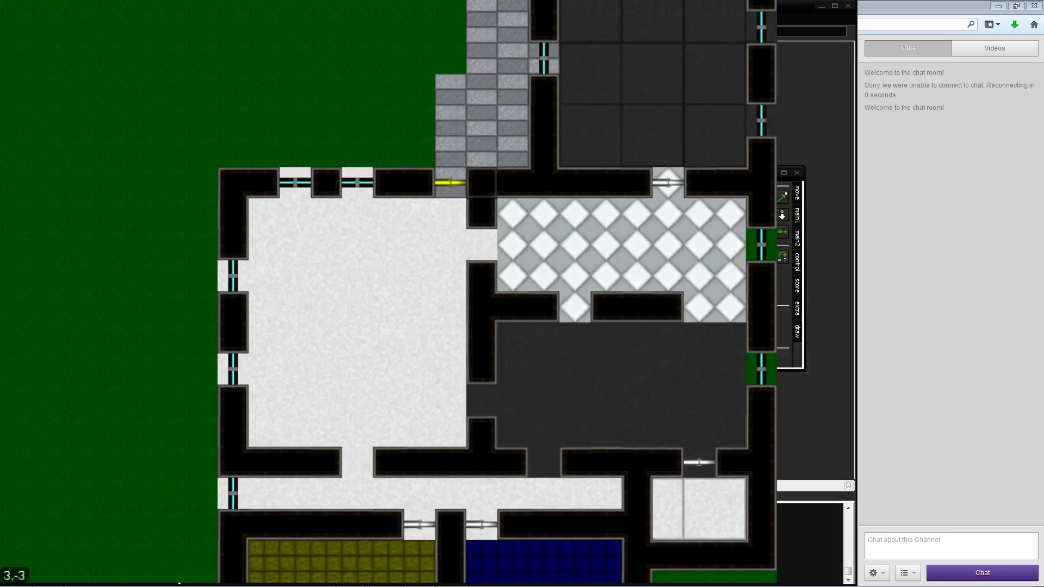
pyautogui.moveTo(479, 185); pyautogui.dragTo(761, 464)
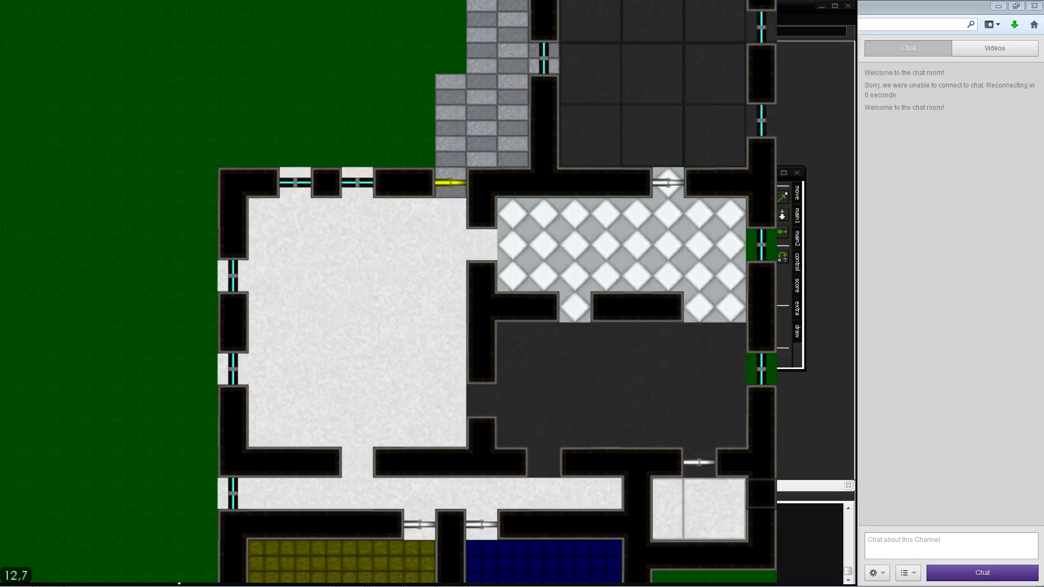
pyautogui.press('Right')
pyautogui.press('Down')
pyautogui.press('Left')
pyautogui.press('Up')
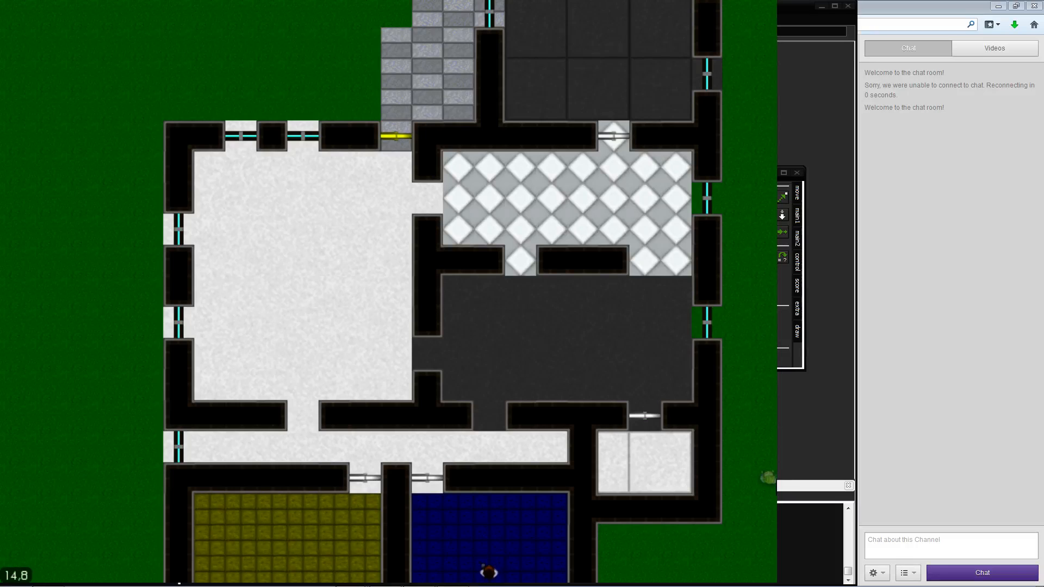
# Choose the decoration object with the red splatter and place a pile of brown boxes in the dark room's northwest corner
pyautogui.press('Left')
pyautogui.press('space')
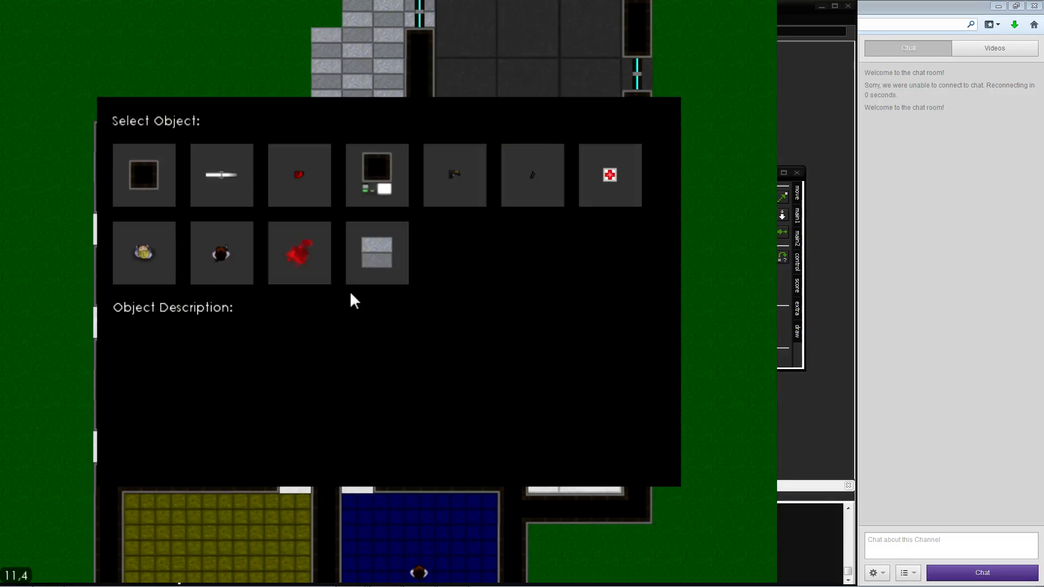
pyautogui.click(318, 258)
pyautogui.press('space')
pyautogui.click(318, 259)
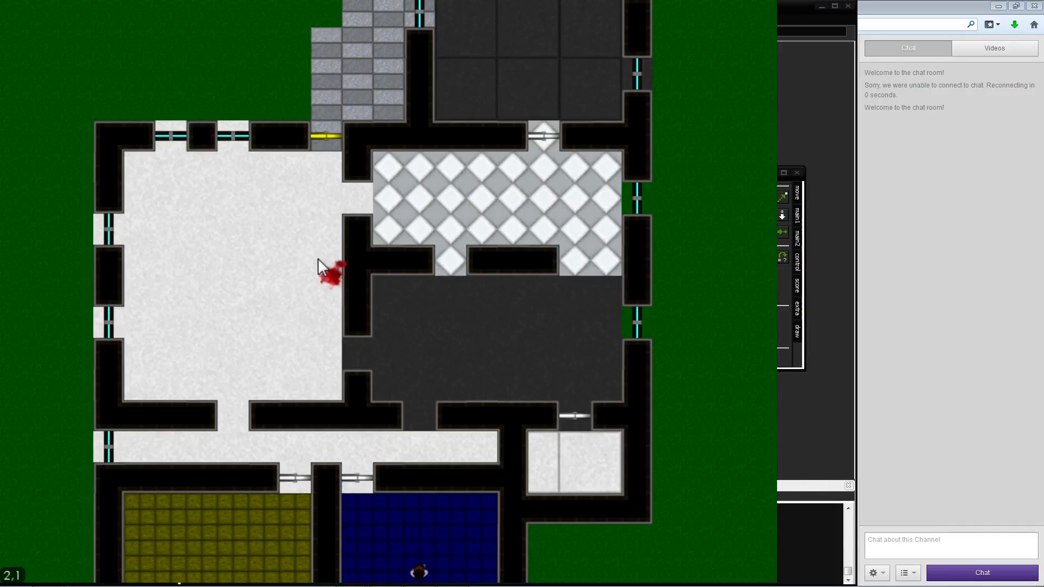
pyautogui.press('Right')
pyautogui.press('Down')
pyautogui.press('Up')
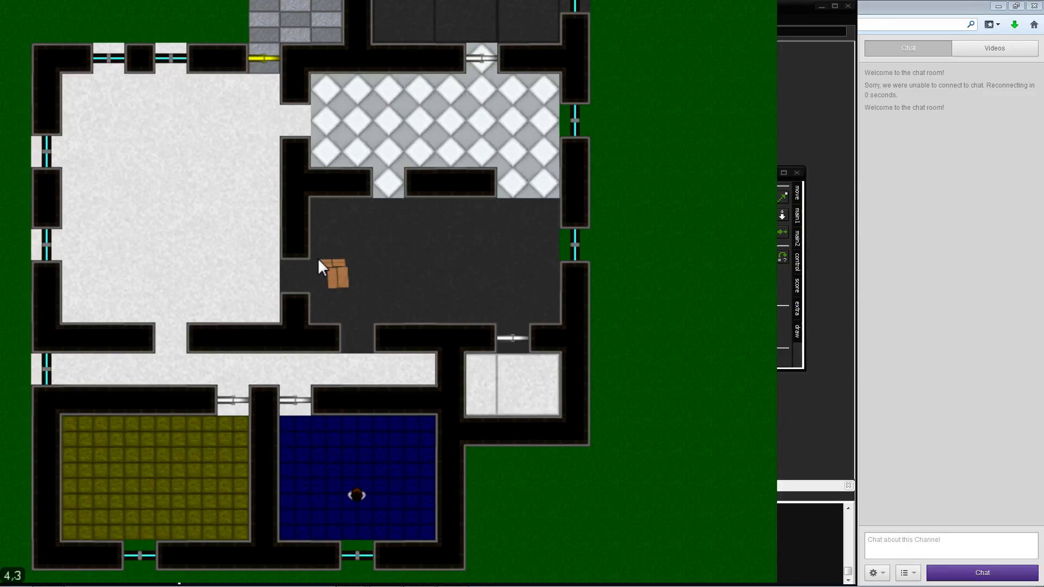
pyautogui.press('Up')
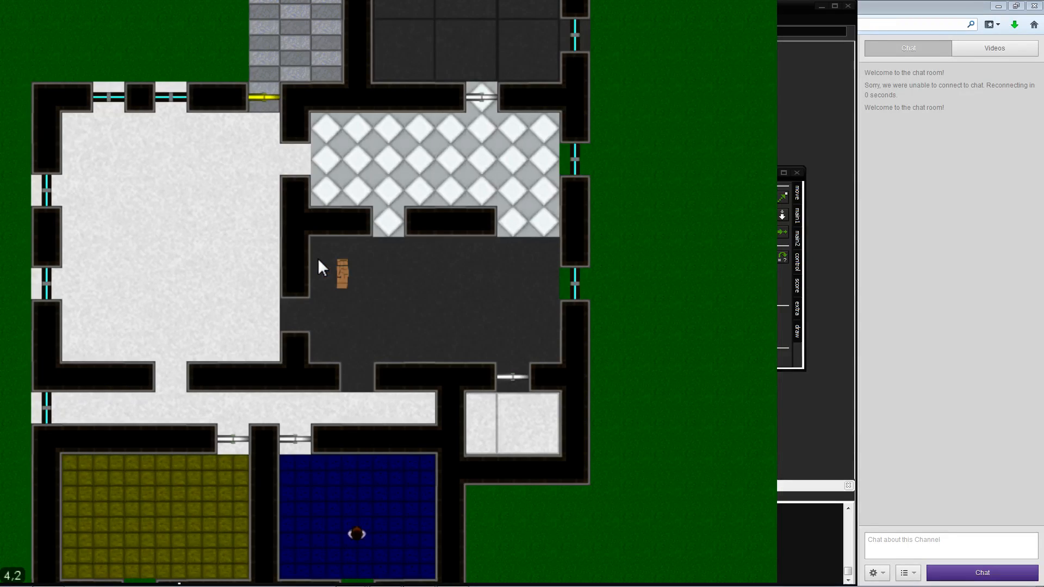
pyautogui.moveTo(322, 268); pyautogui.dragTo(317, 300)
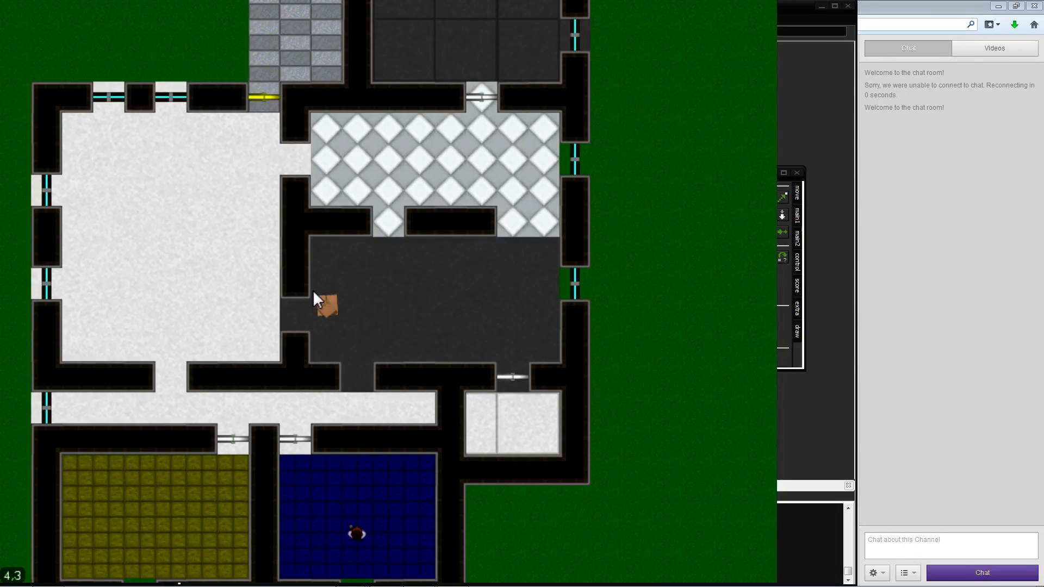
pyautogui.moveTo(314, 293); pyautogui.dragTo(315, 244)
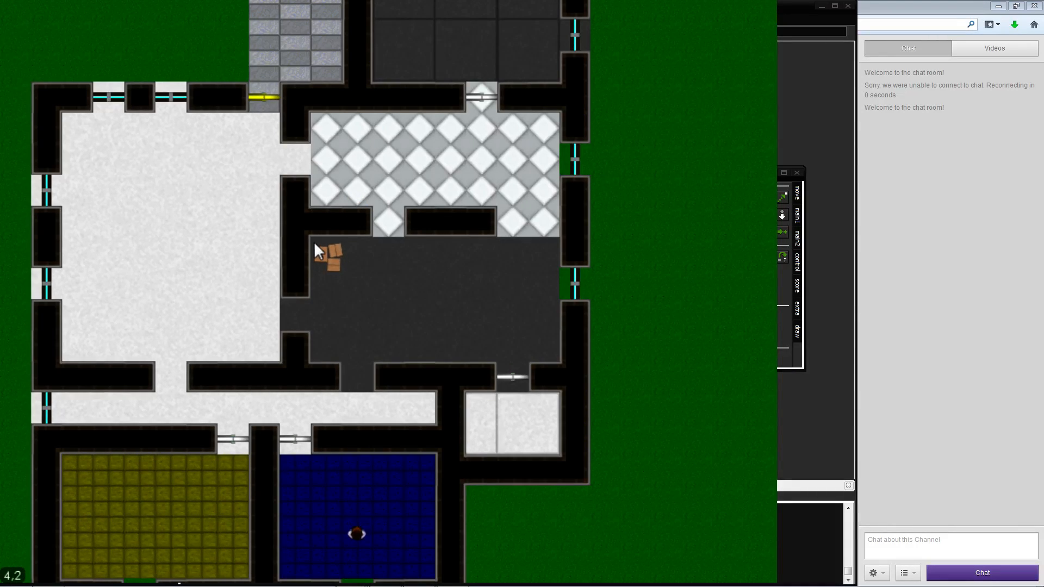
pyautogui.click(314, 243)
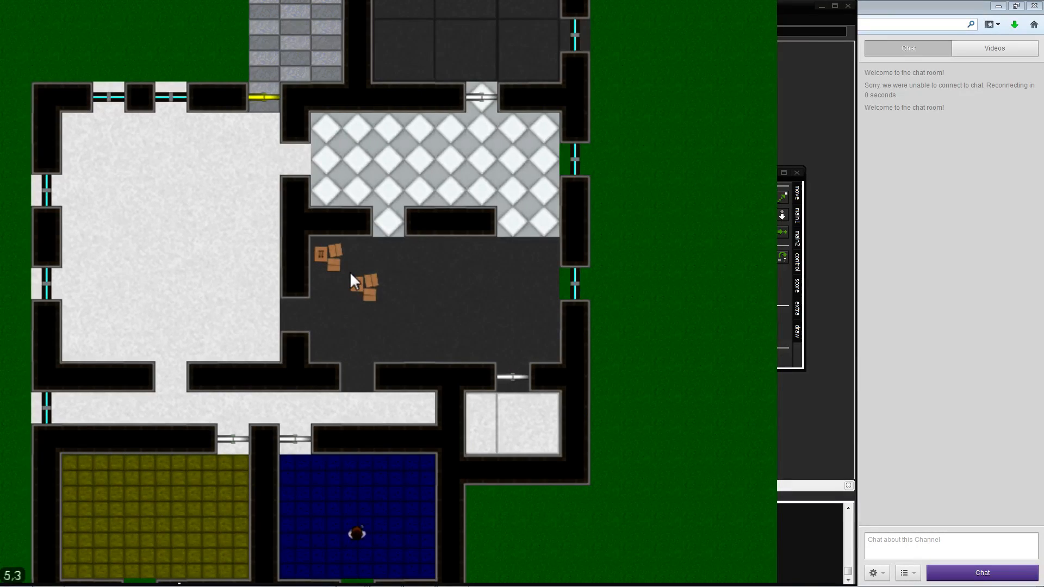
# Switch the decoration to a leafy green plant and place one in the white room's northwest corner and one in its southwest corner
pyautogui.scroll(-8, 351, 273)
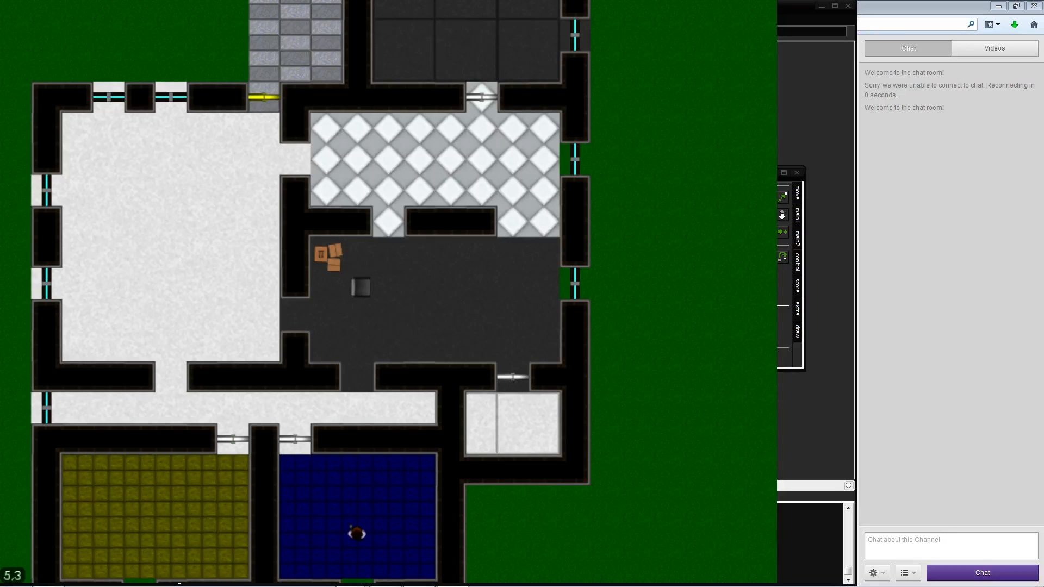
pyautogui.scroll(-1, 350, 272)
pyautogui.press('d')
pyautogui.press('w')
pyautogui.press('a')
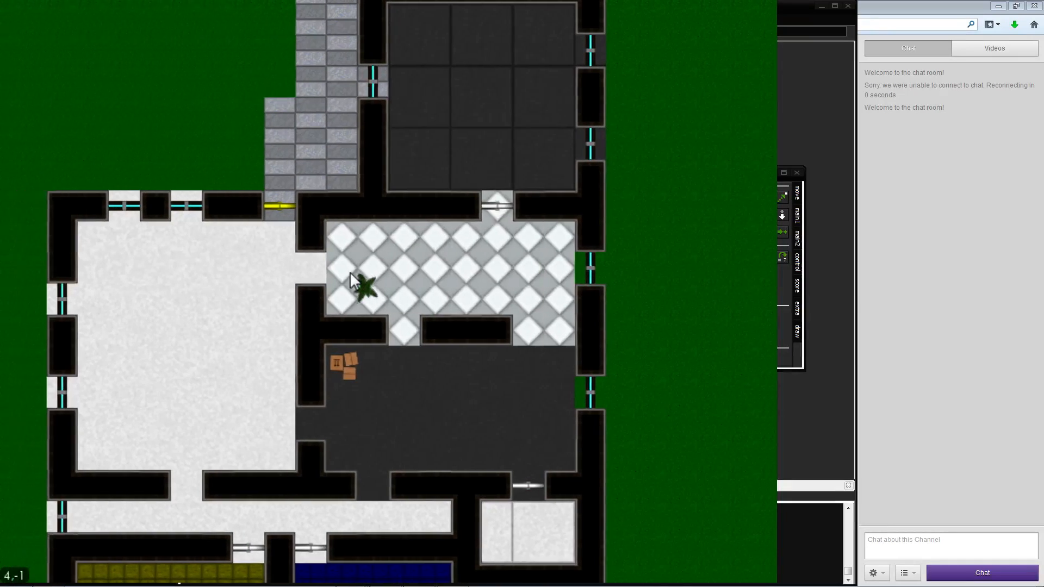
pyautogui.press('a')
pyautogui.press('w')
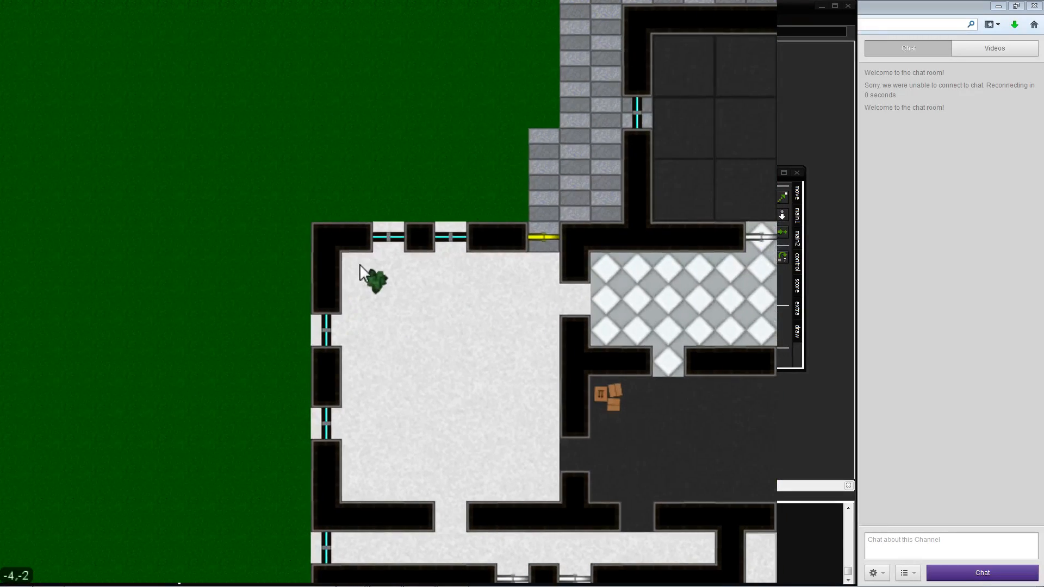
pyautogui.click(349, 270)
pyautogui.press('s')
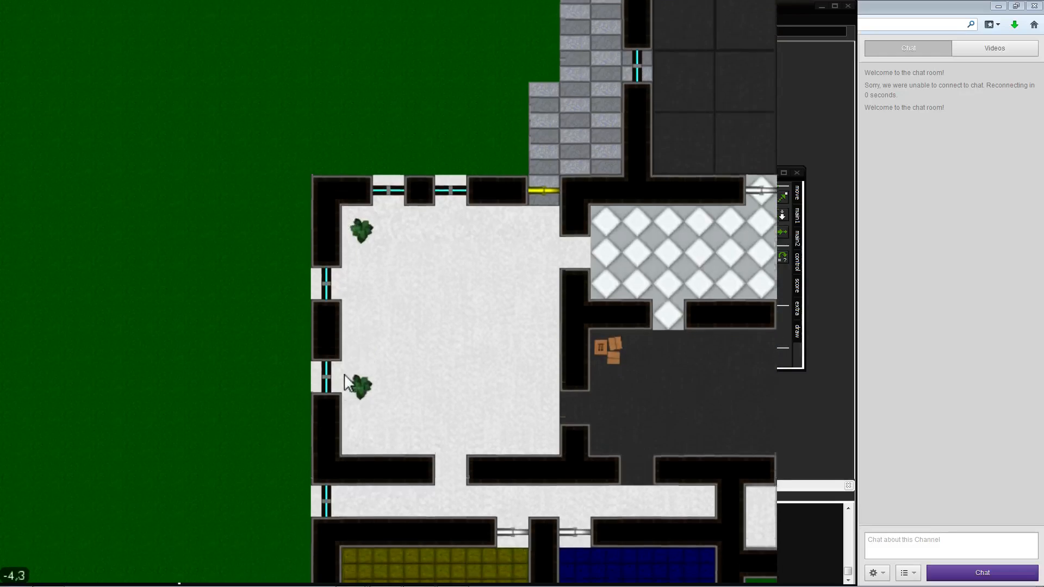
pyautogui.press('s')
pyautogui.click(346, 383)
# Switch the decoration to a dark brown couch, turn it north-south and place it against the white room's east wall
pyautogui.press('d')
pyautogui.press('w')
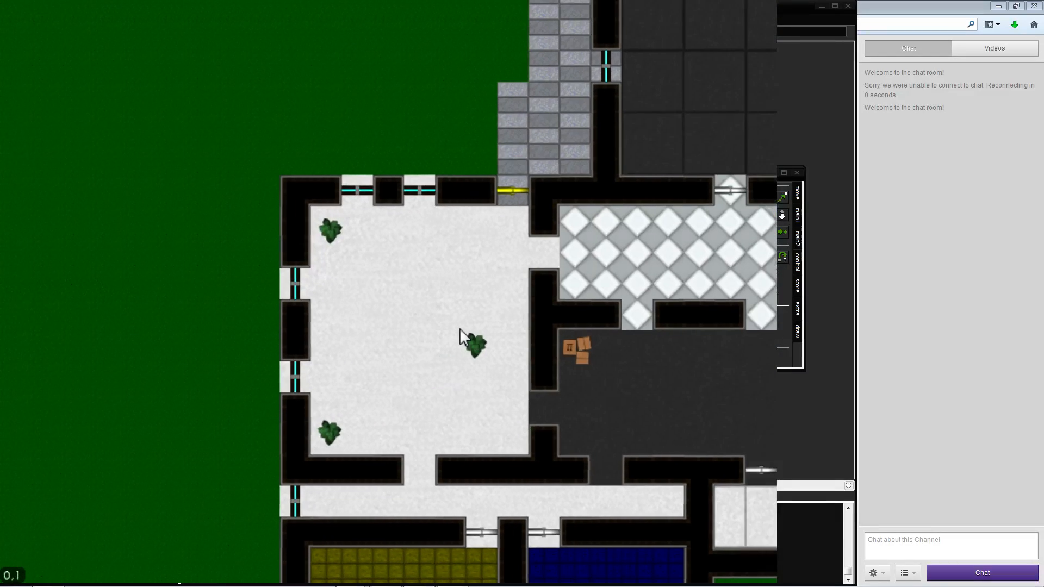
pyautogui.press('a')
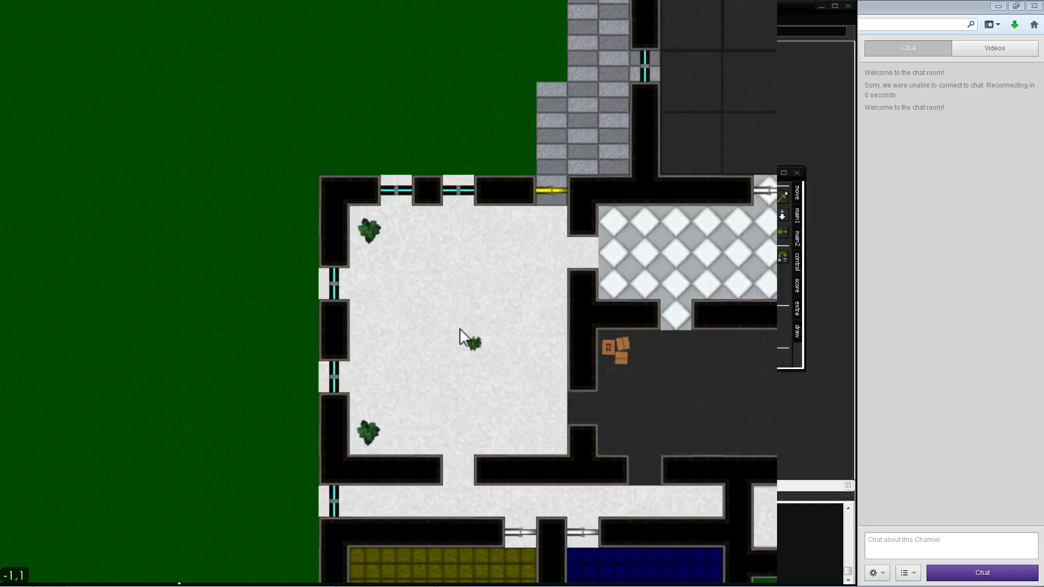
pyautogui.scroll(-4, 459, 328)
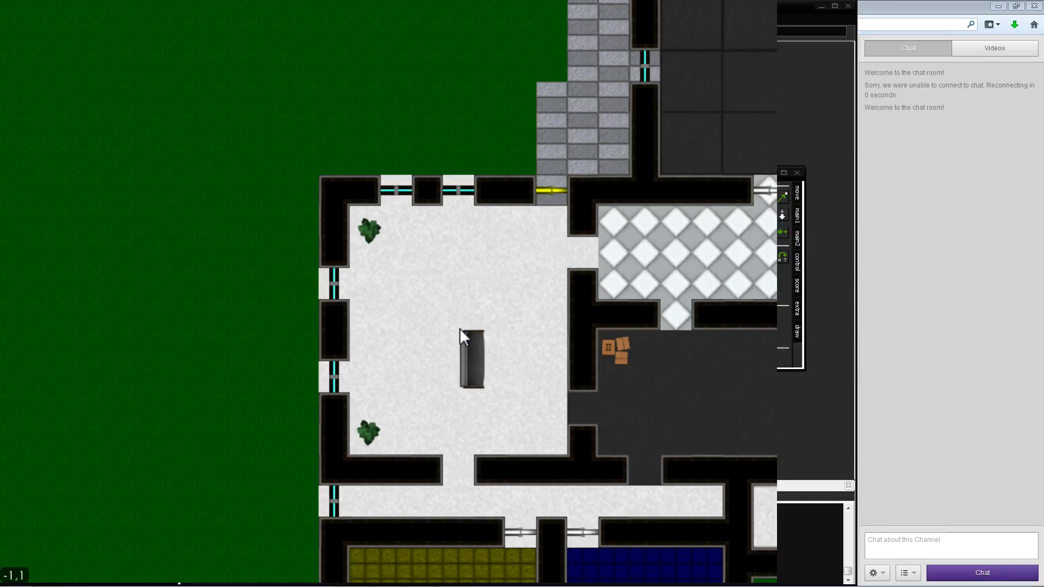
pyautogui.press('r')
pyautogui.press('r')
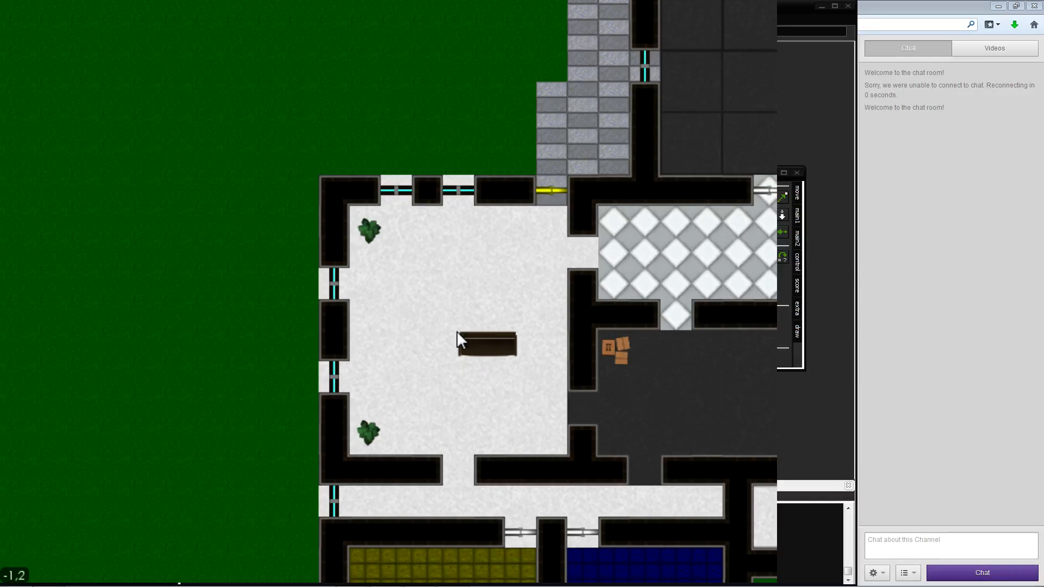
pyautogui.press('d')
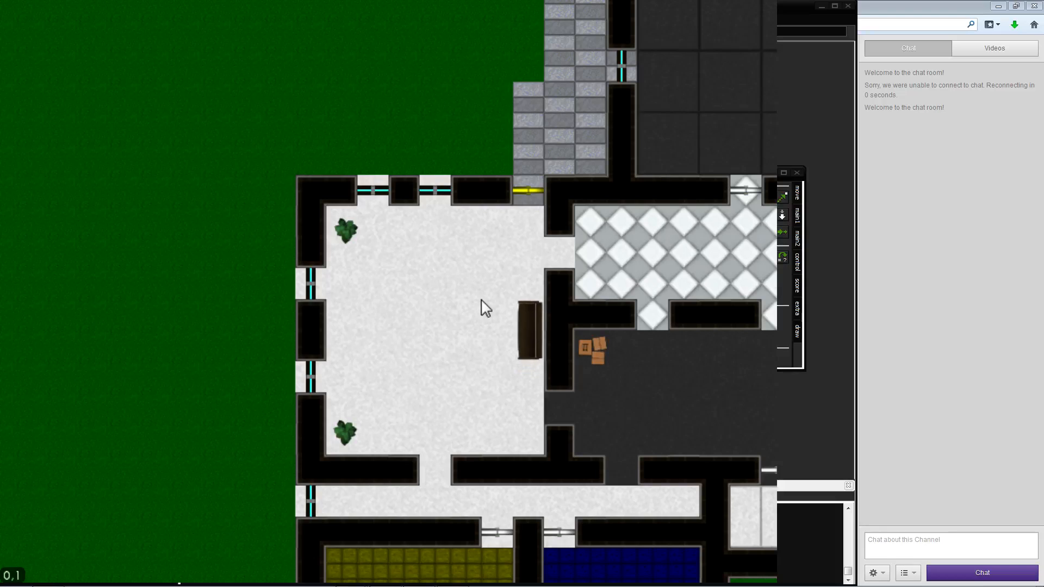
pyautogui.click(480, 306)
# Browse the decoration variants and choose the dark dining table surrounded by six chairs
pyautogui.press('d')
pyautogui.scroll(-2, 365, 349)
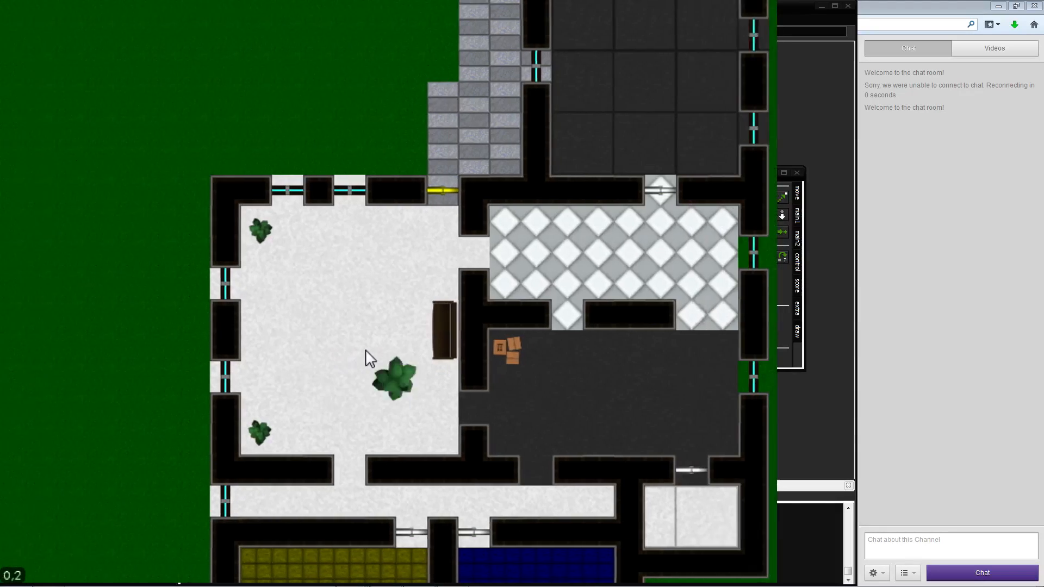
pyautogui.press('s')
pyautogui.press('r')
pyautogui.scroll(-7, 365, 349)
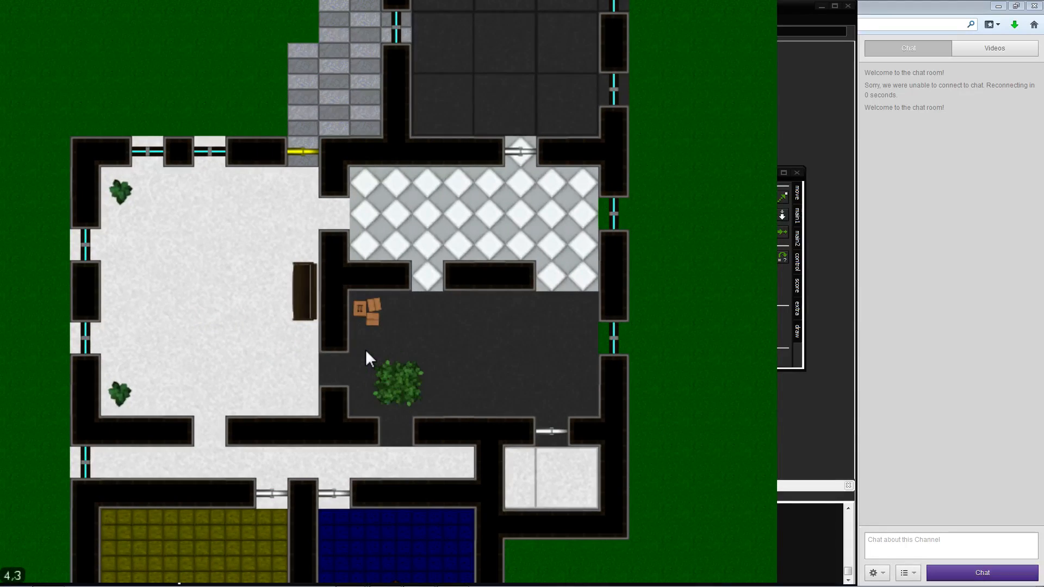
pyautogui.press('d')
pyautogui.scroll(-1, 365, 349)
pyautogui.press('w')
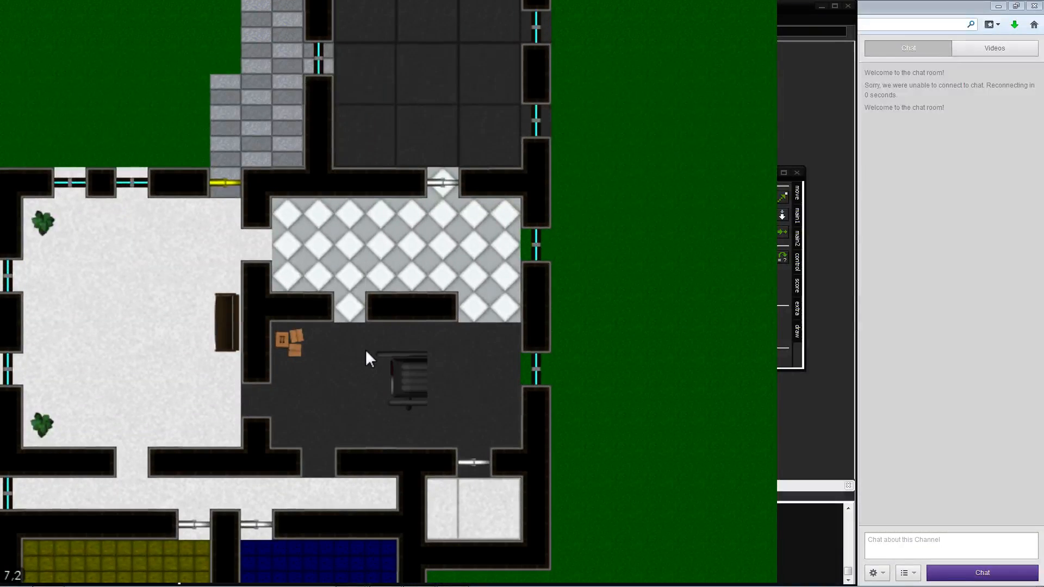
pyautogui.scroll(-2, 365, 349)
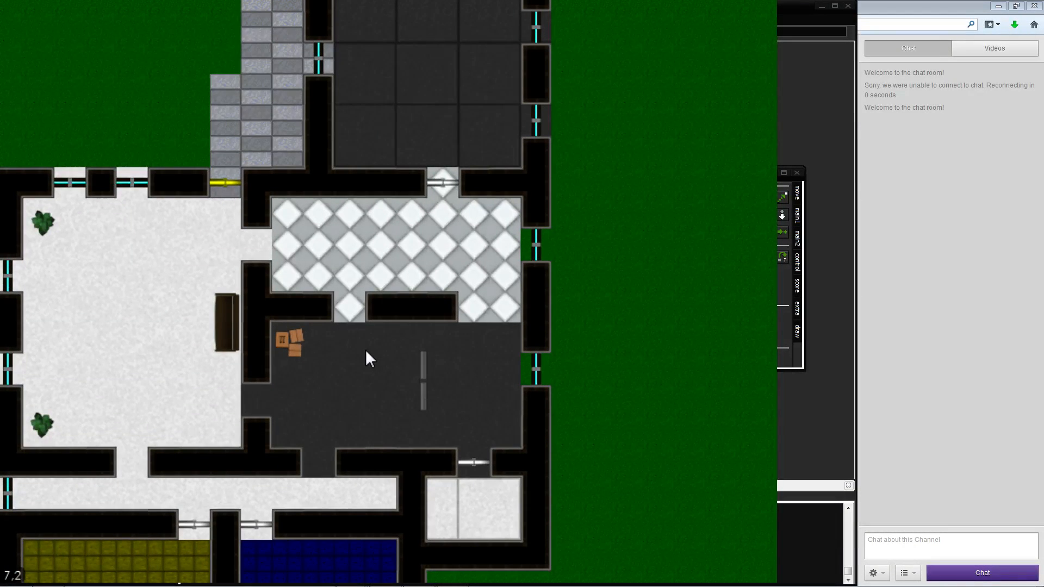
pyautogui.press('s')
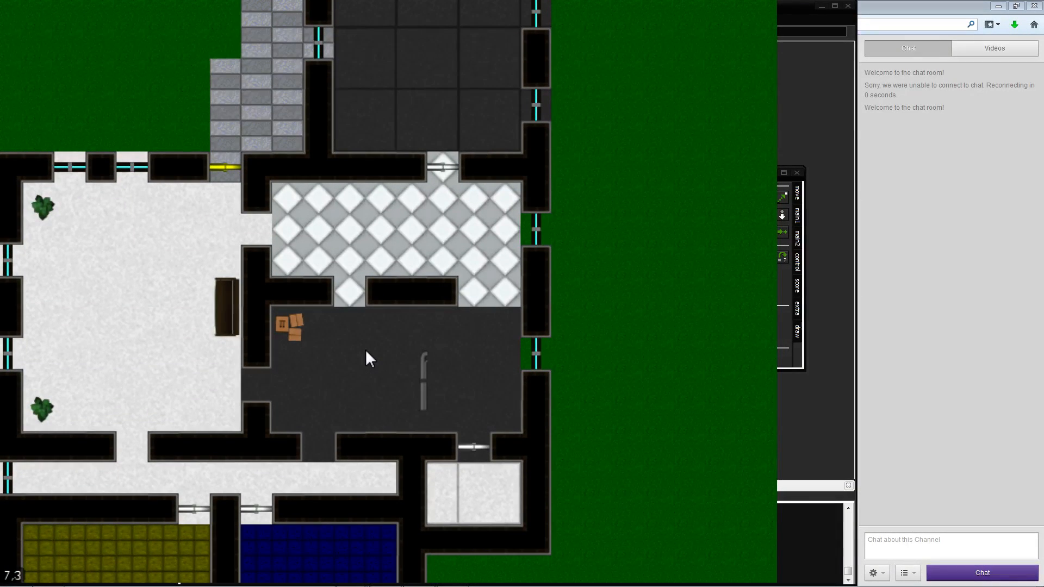
pyautogui.scroll(-1, 365, 349)
pyautogui.press('w')
pyautogui.scroll(-1, 366, 349)
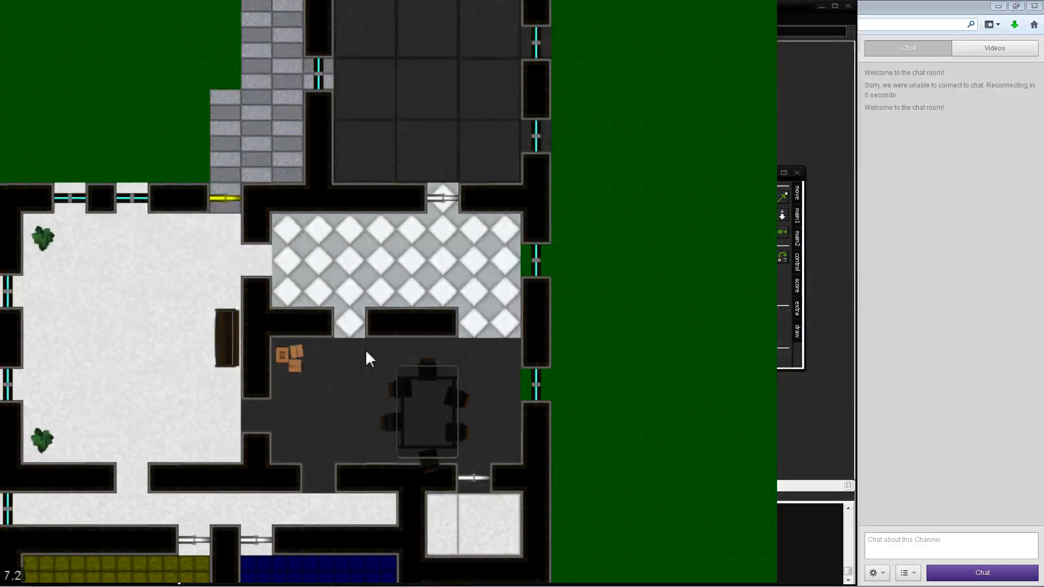
# Choose the east-west version of the dining table and place it in the middle of the dark room
pyautogui.press('w')
pyautogui.press('s')
pyautogui.scroll(-3, 365, 349)
pyautogui.press('a')
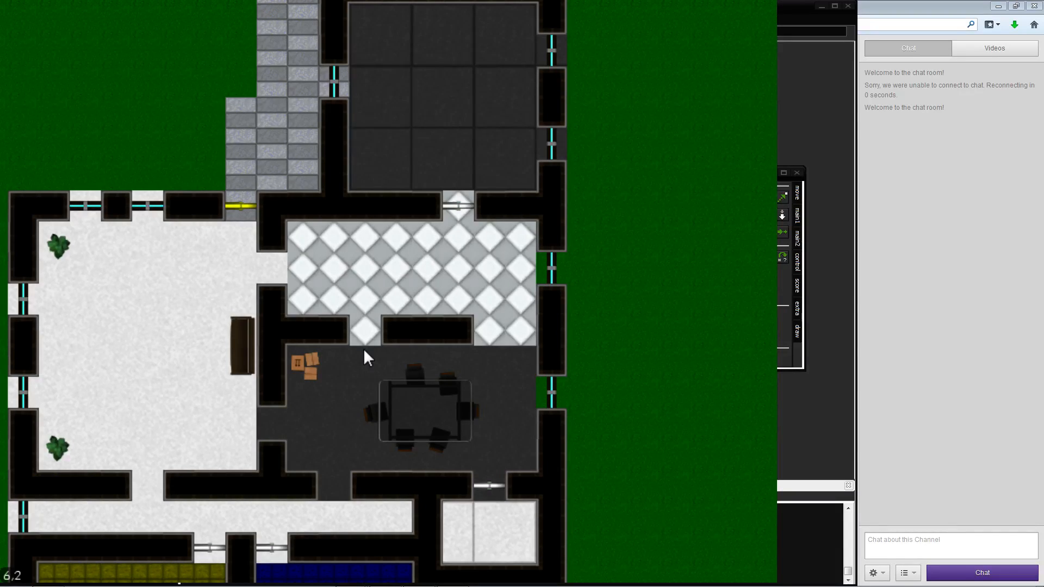
pyautogui.click(363, 347)
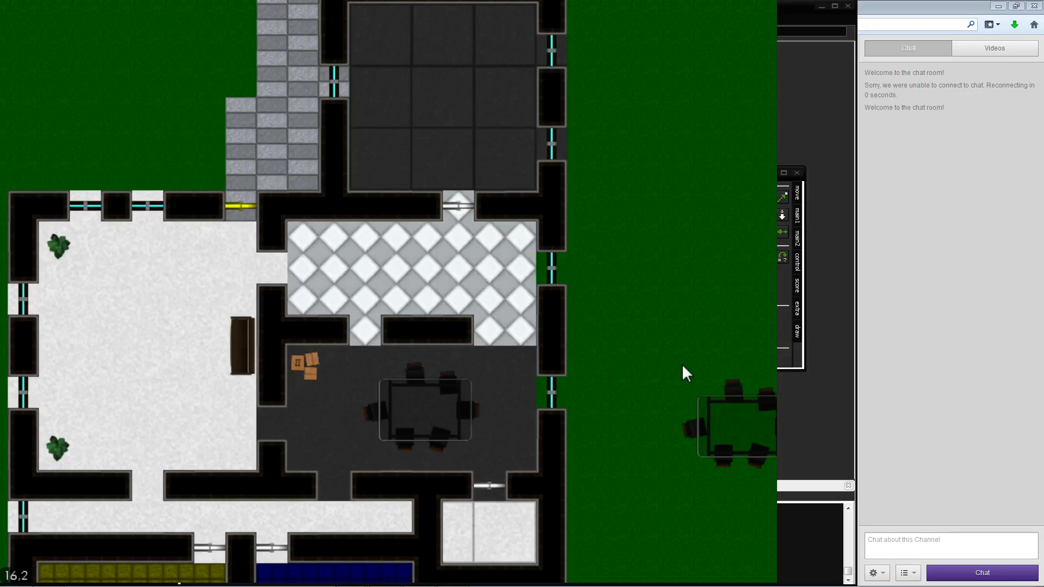
# Start a playtest and walk from the blue room across the corridor to the dark room's south doorway
pyautogui.press('d')
pyautogui.press('s')
pyautogui.press('a')
pyautogui.moveTo(128, 5)
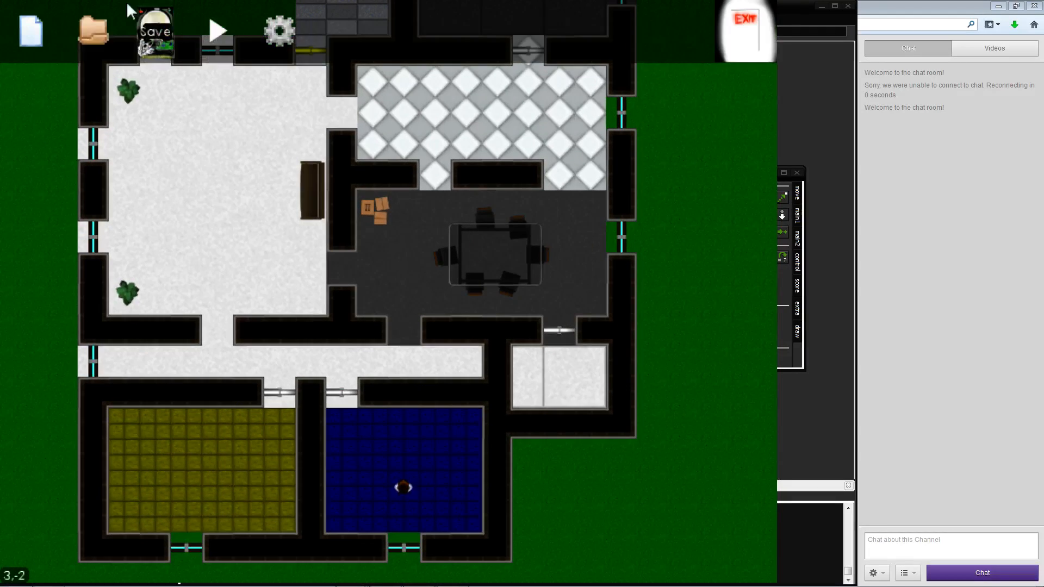
pyautogui.click(198, 38)
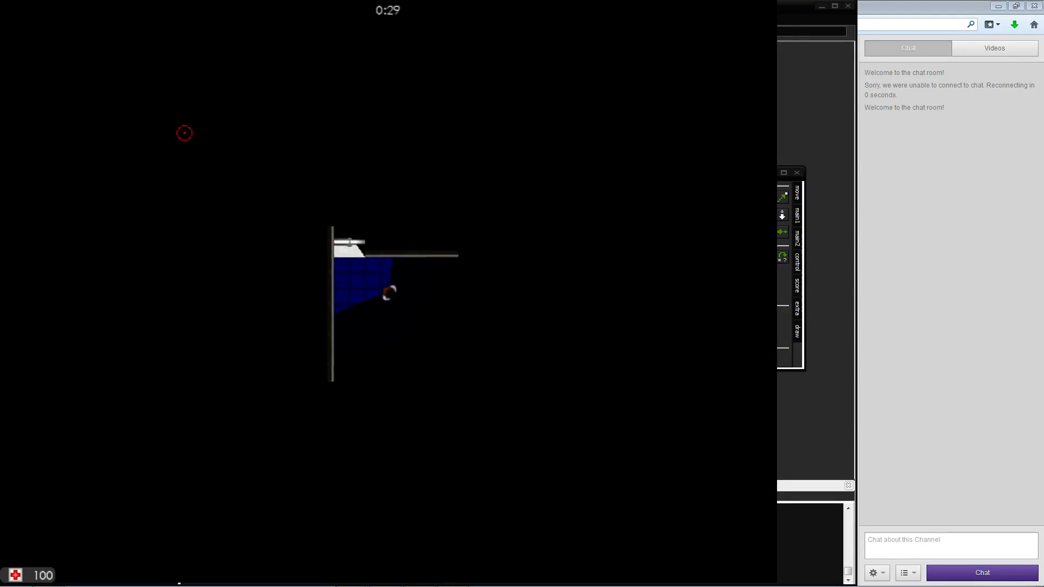
pyautogui.press('w')
pyautogui.press('d')
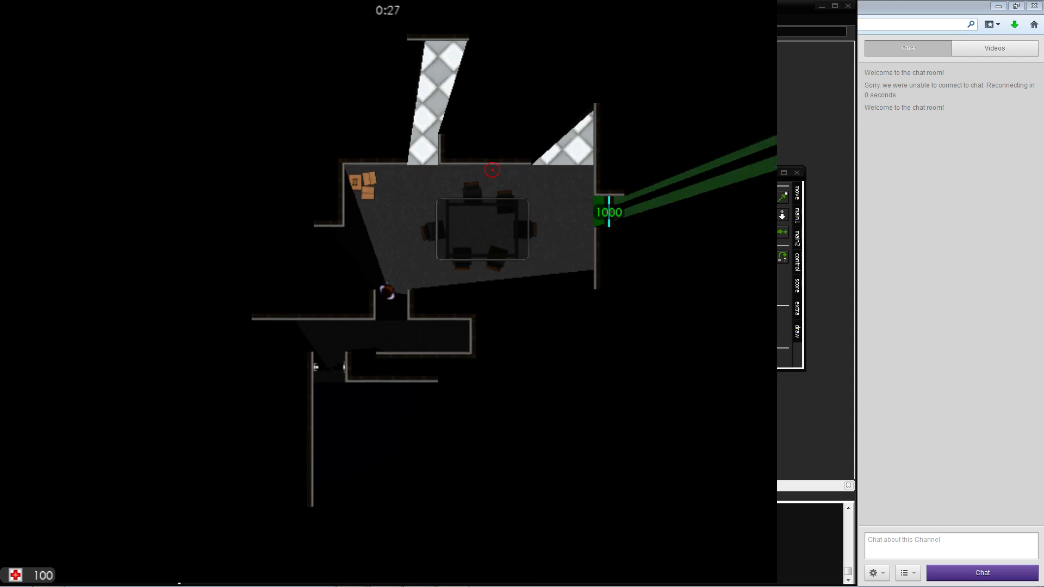
# Walk around and across the dining table to check it in the game, and return to the level editor
pyautogui.press('d')
pyautogui.press('s')
pyautogui.press('w')
pyautogui.press('a')
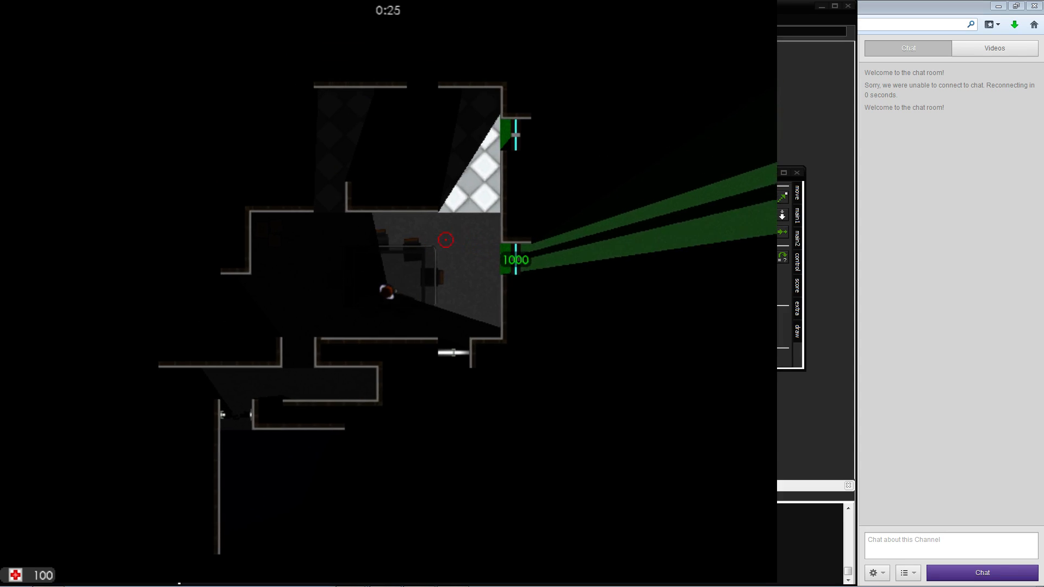
pyautogui.press('s')
pyautogui.press('w')
pyautogui.press('d')
pyautogui.press('s')
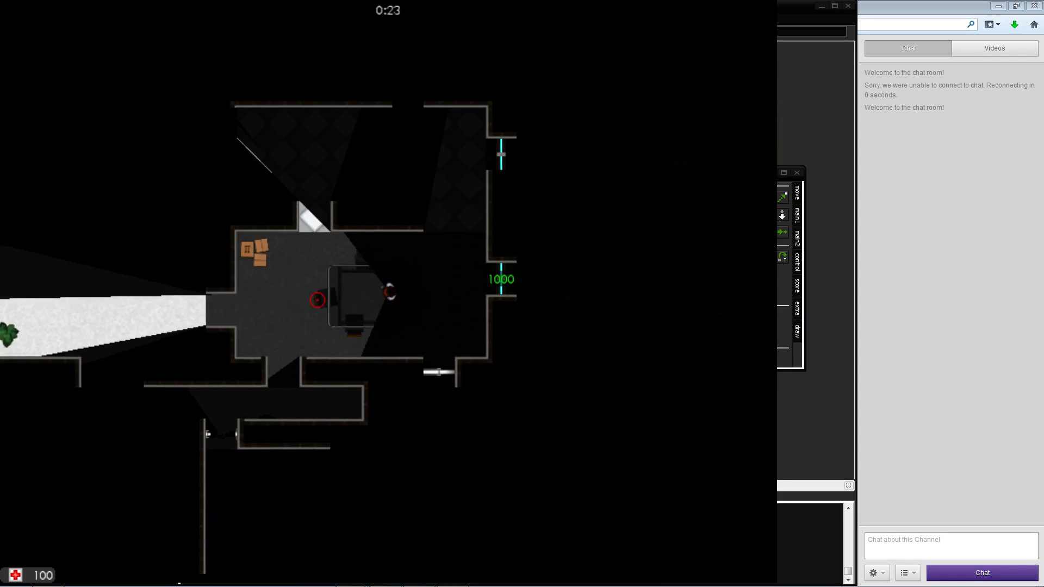
pyautogui.press('s')
pyautogui.press('d')
pyautogui.press('Escape')
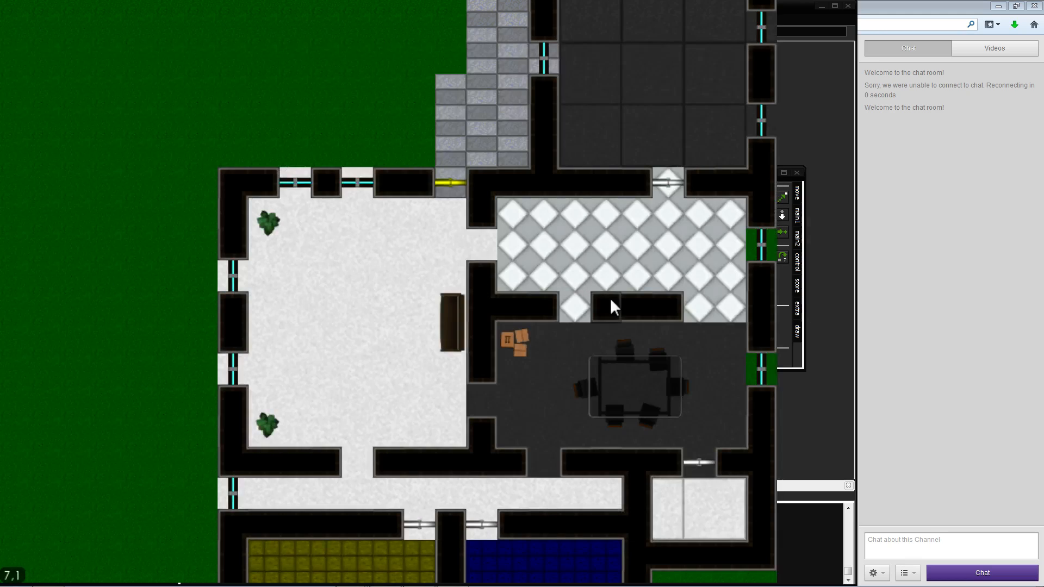
# Try to select the placed dining table in the dark room for editing
pyautogui.press('d')
pyautogui.press('s')
pyautogui.rightClick(570, 324)
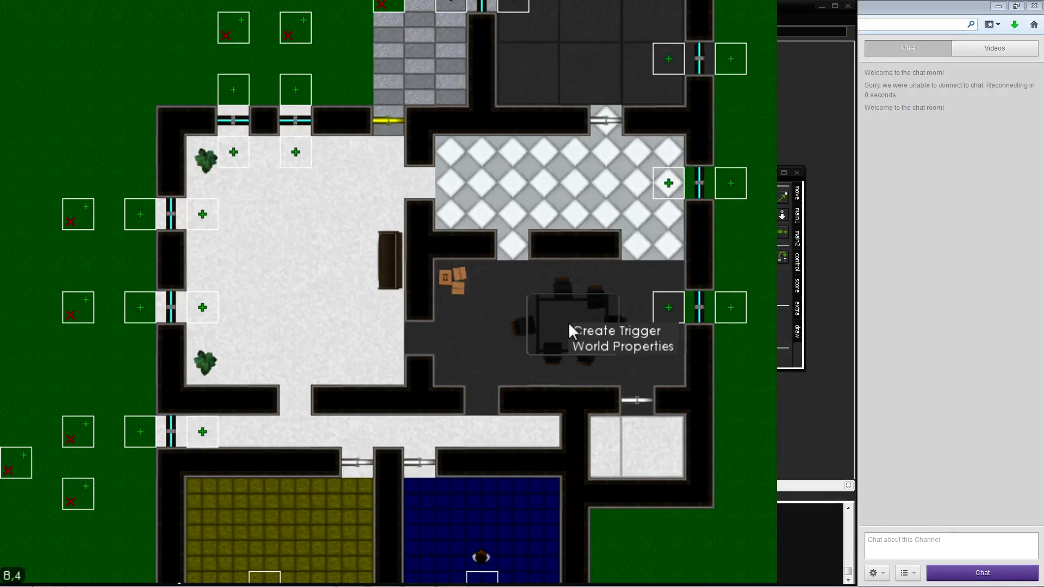
pyautogui.press('space')
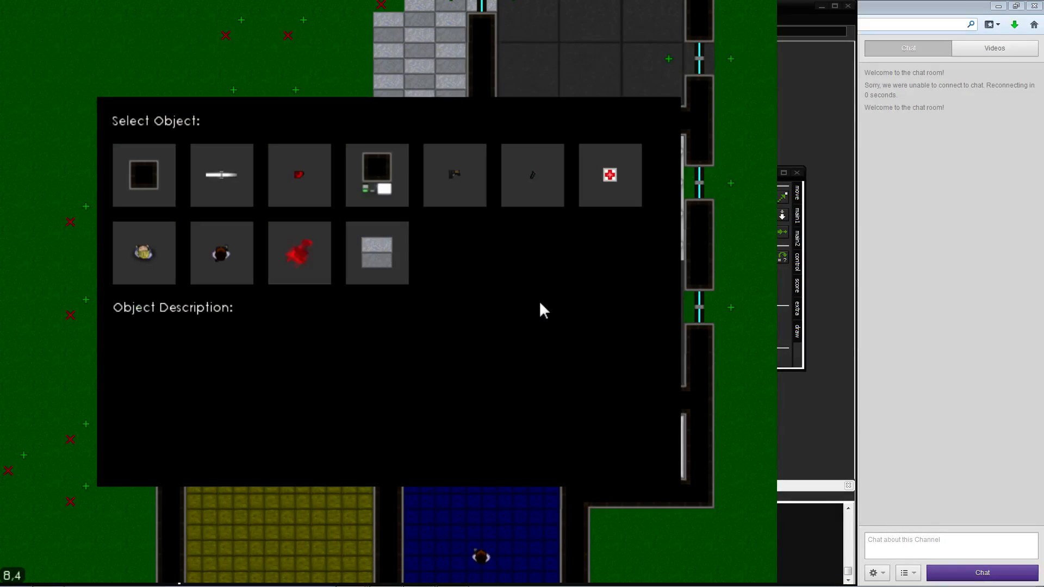
pyautogui.press('space')
pyautogui.rightClick(559, 302)
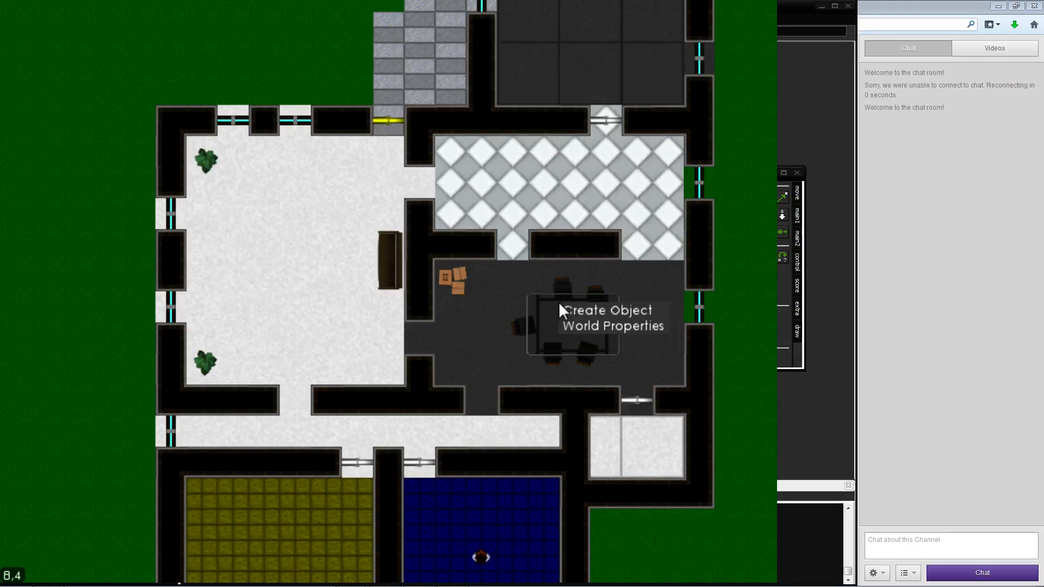
pyautogui.rightClick(530, 298)
pyautogui.rightClick(519, 293)
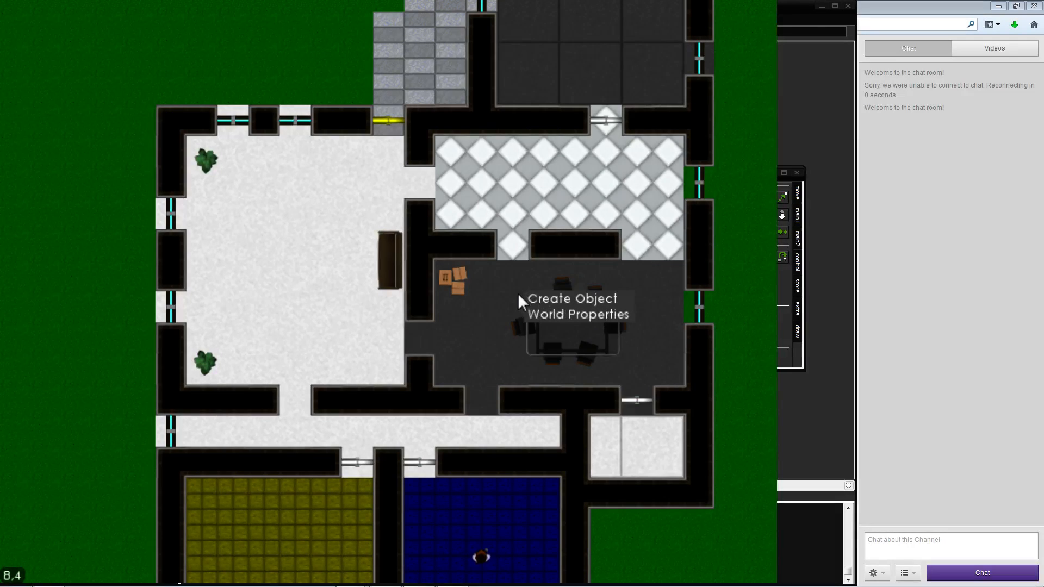
pyautogui.rightClick(553, 333)
pyautogui.rightClick(574, 312)
pyautogui.click(535, 303)
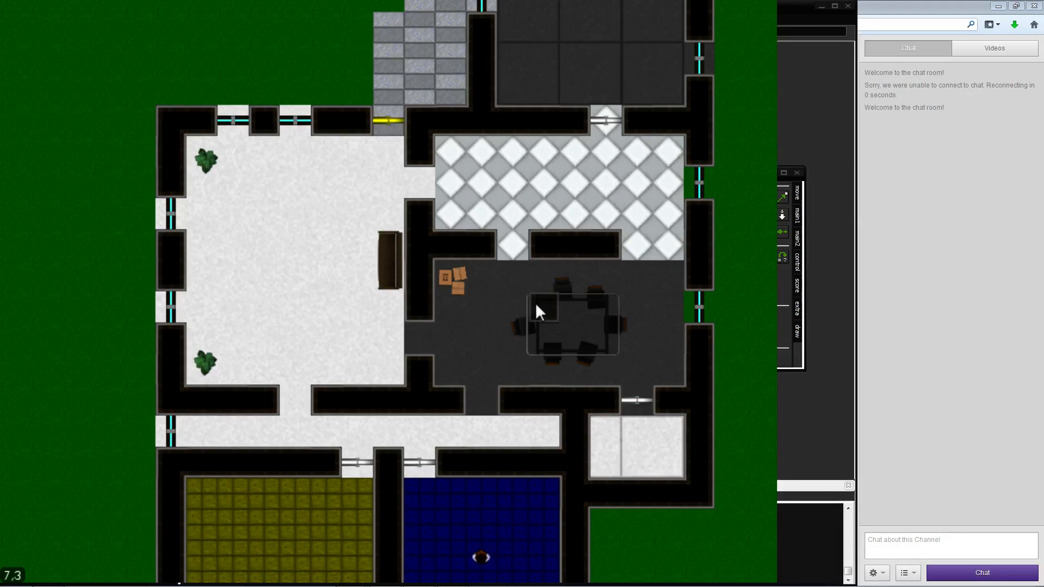
# Change the object being placed from the zombie to the red splatter decoration
pyautogui.press('s')
pyautogui.press('d')
pyautogui.press('w')
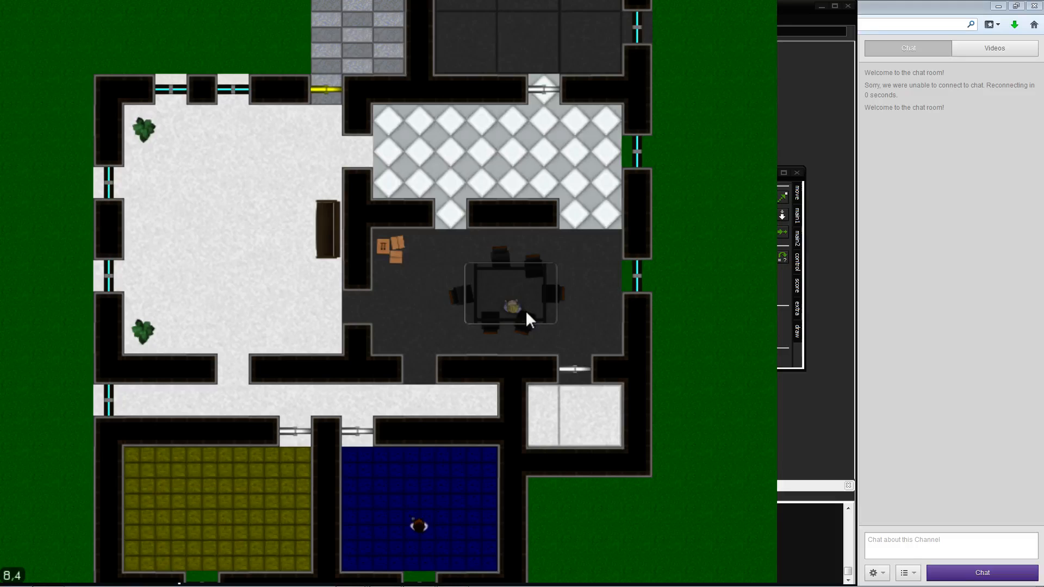
pyautogui.scroll(-1, 525, 310)
pyautogui.press('w')
pyautogui.press('a')
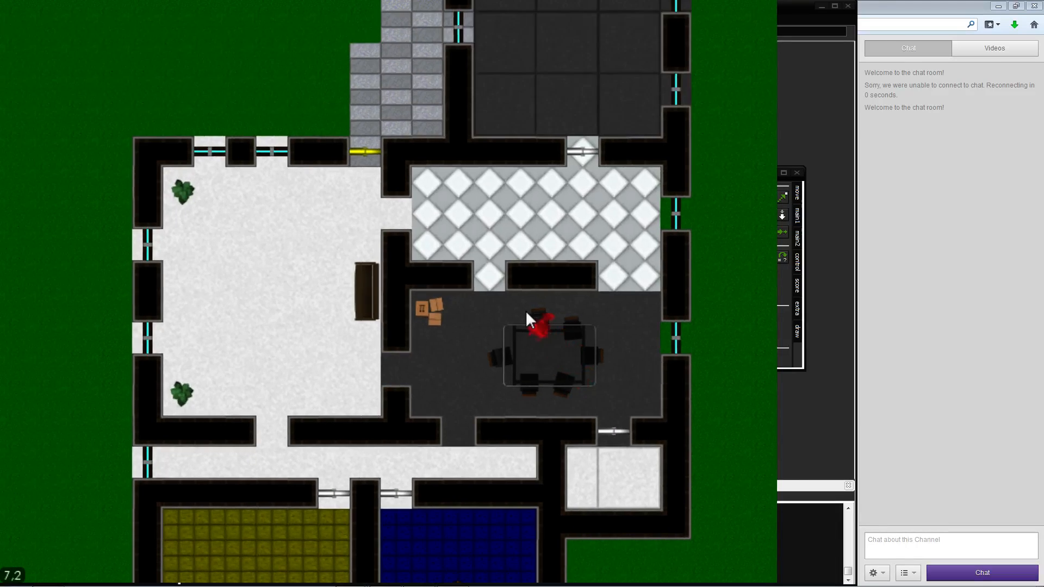
pyautogui.press('s')
pyautogui.press('d')
# Try to open the dining table's own options with the decoration object active
pyautogui.rightClick(407, 232)
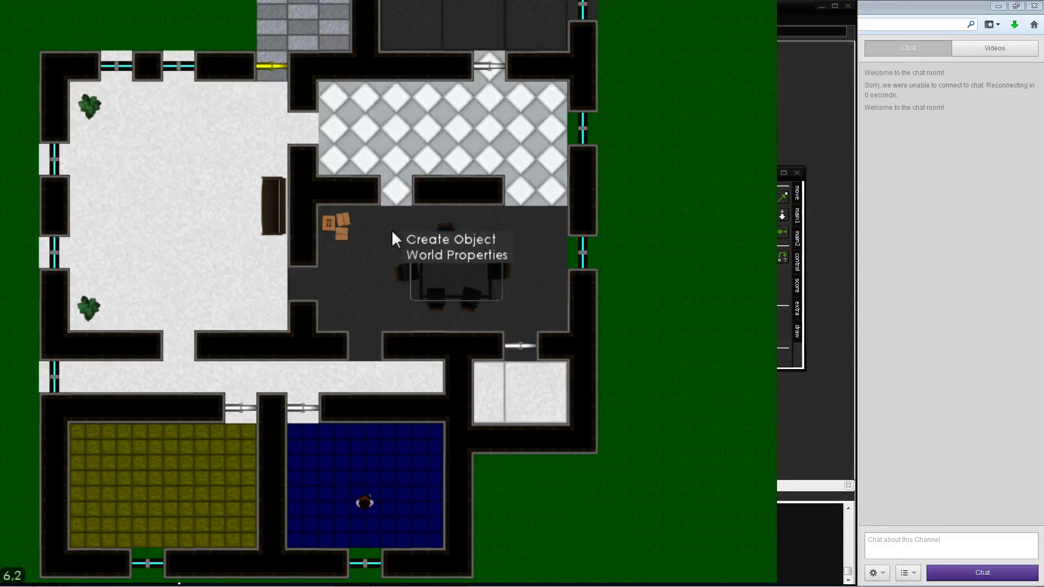
pyautogui.rightClick(403, 231)
pyautogui.rightClick(427, 275)
pyautogui.rightClick(411, 259)
pyautogui.rightClick(406, 235)
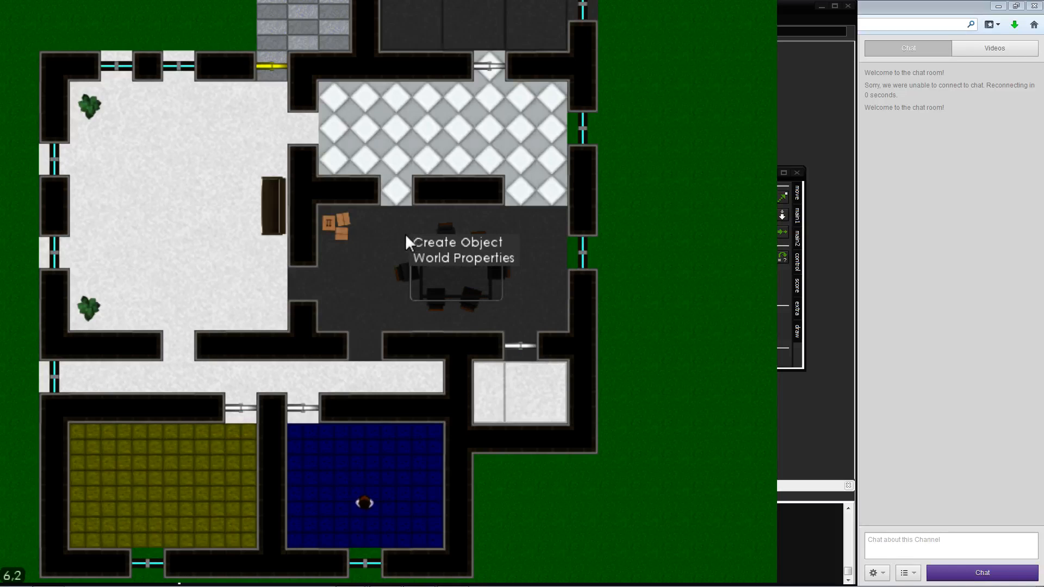
pyautogui.rightClick(460, 263)
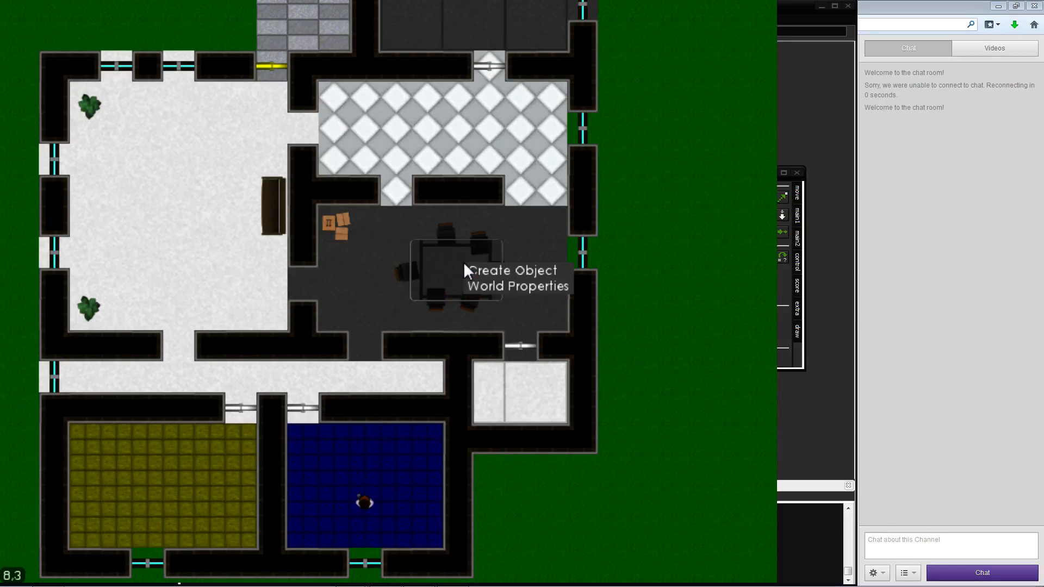
# Switch to deleting and remove the dining table from the dark room
pyautogui.click(414, 254)
pyautogui.press('d')
pyautogui.press('s')
pyautogui.press('w')
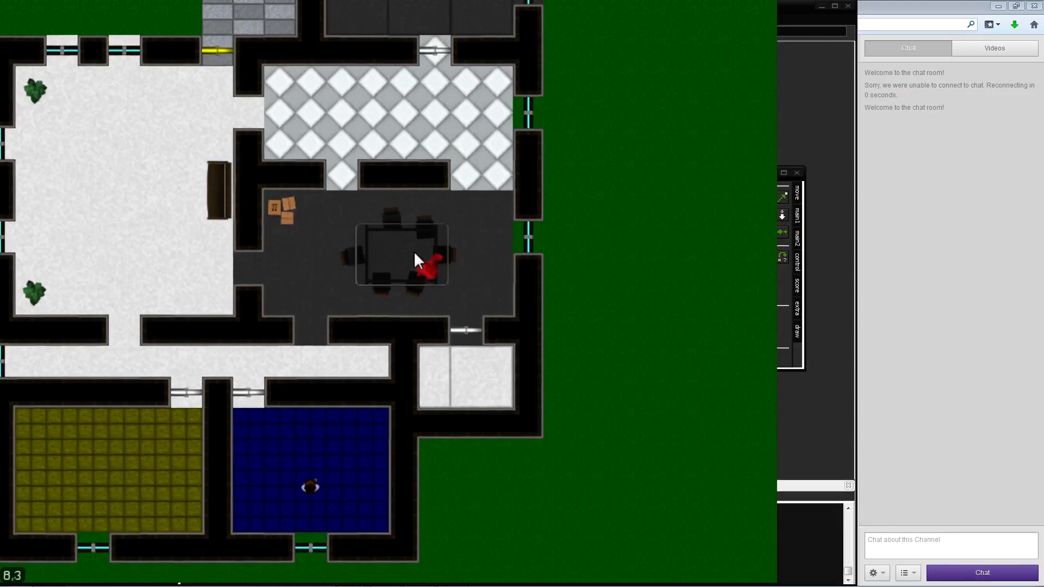
pyautogui.scroll(-1, 414, 254)
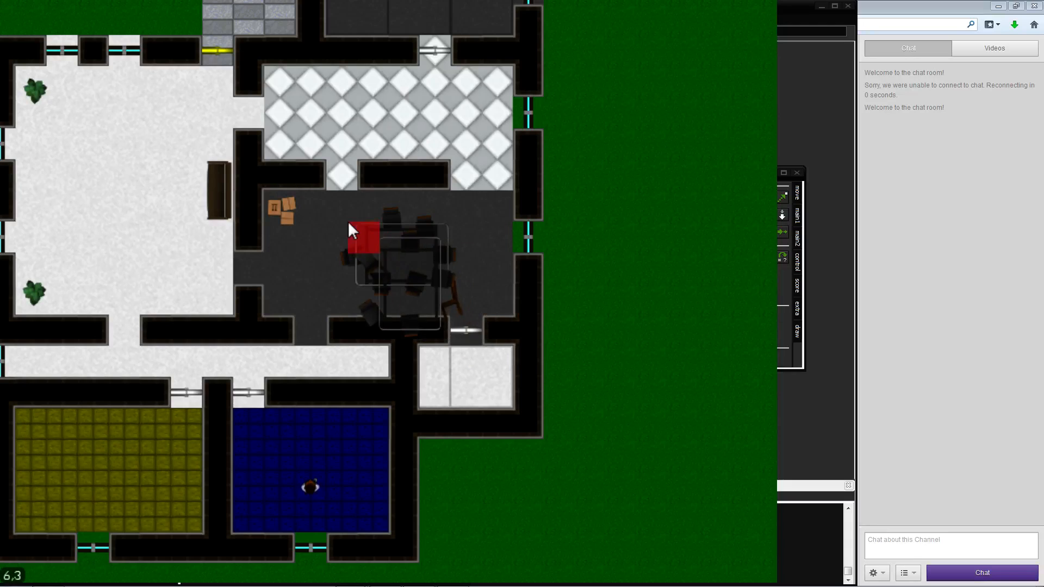
pyautogui.click(448, 279)
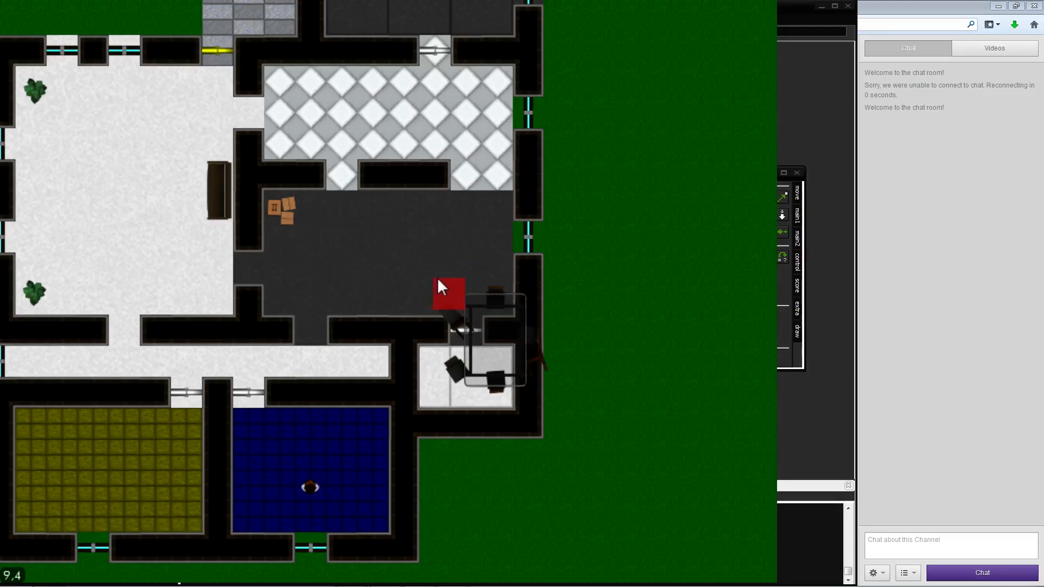
# Switch back to the dining table object, orient it horizontally and place it in the middle of the dark room
pyautogui.scroll(3, 319, 243)
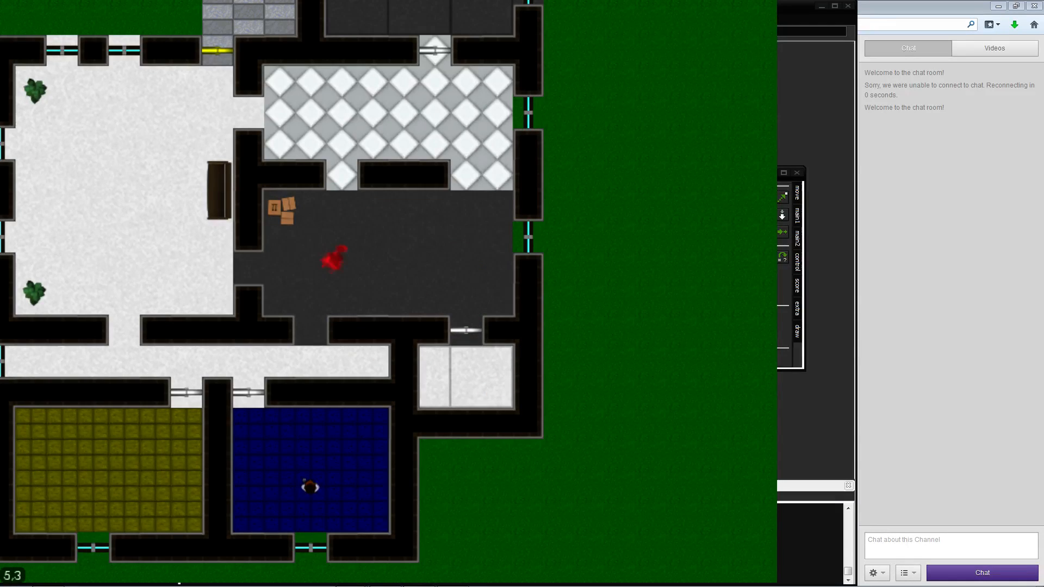
pyautogui.scroll(-2, 319, 243)
pyautogui.scroll(2, 319, 242)
pyautogui.scroll(-2, 319, 242)
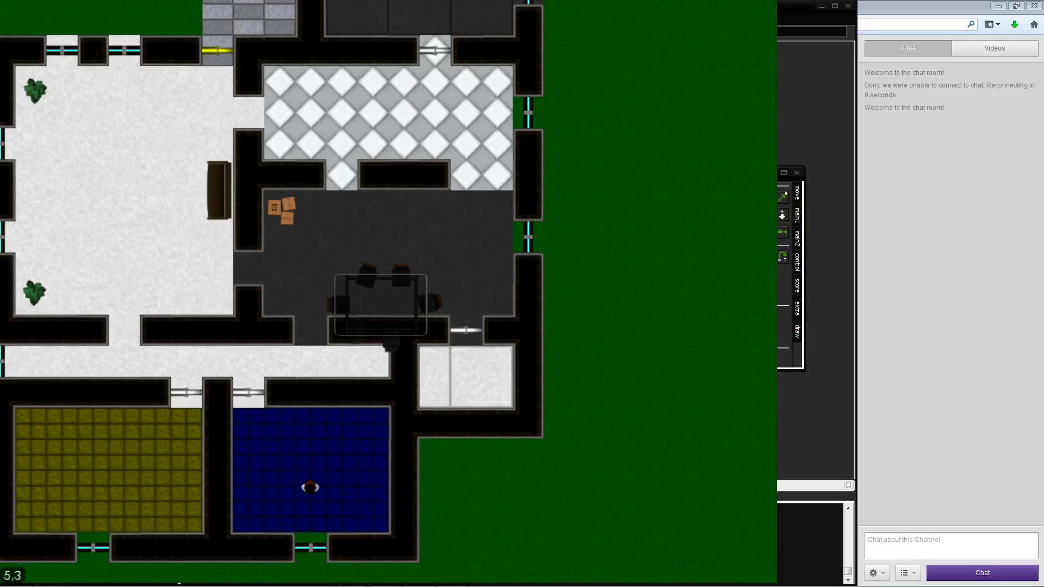
pyautogui.press('w')
pyautogui.press('d')
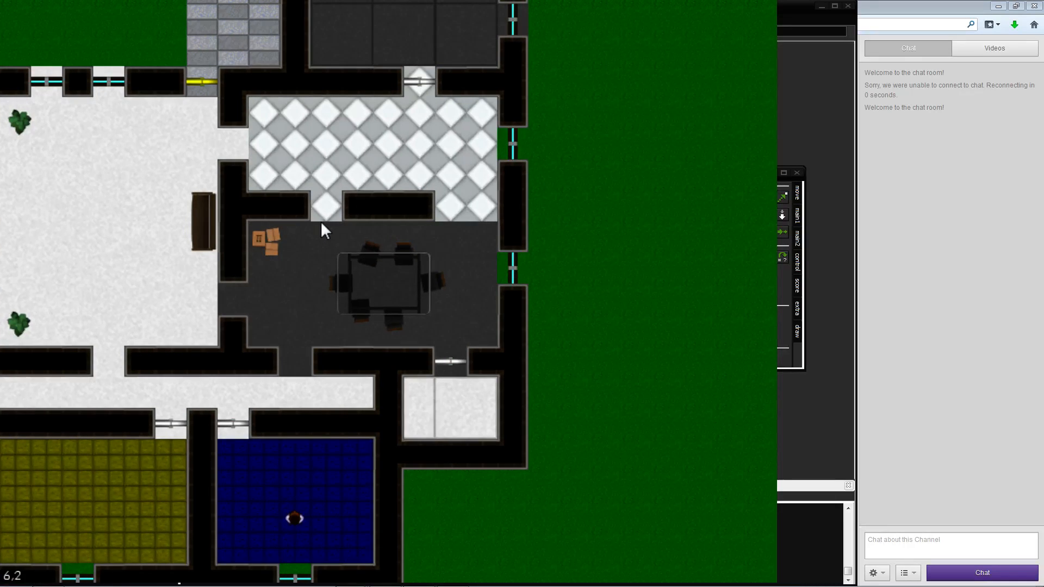
# Try to open the placed dining table's own options in the dark room
pyautogui.rightClick(320, 222)
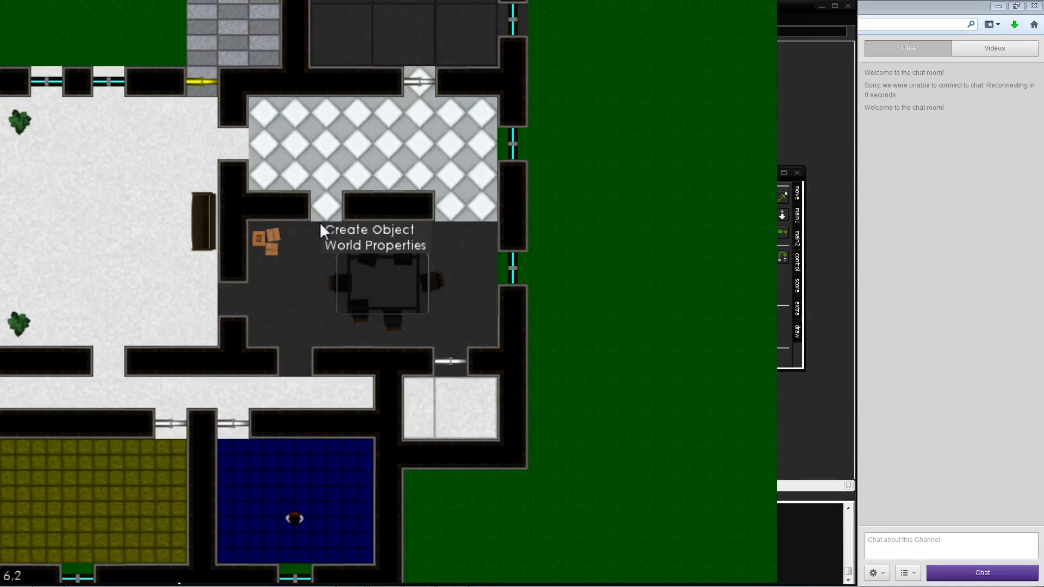
pyautogui.rightClick(326, 248)
pyautogui.rightClick(345, 280)
pyautogui.rightClick(354, 255)
pyautogui.rightClick(320, 224)
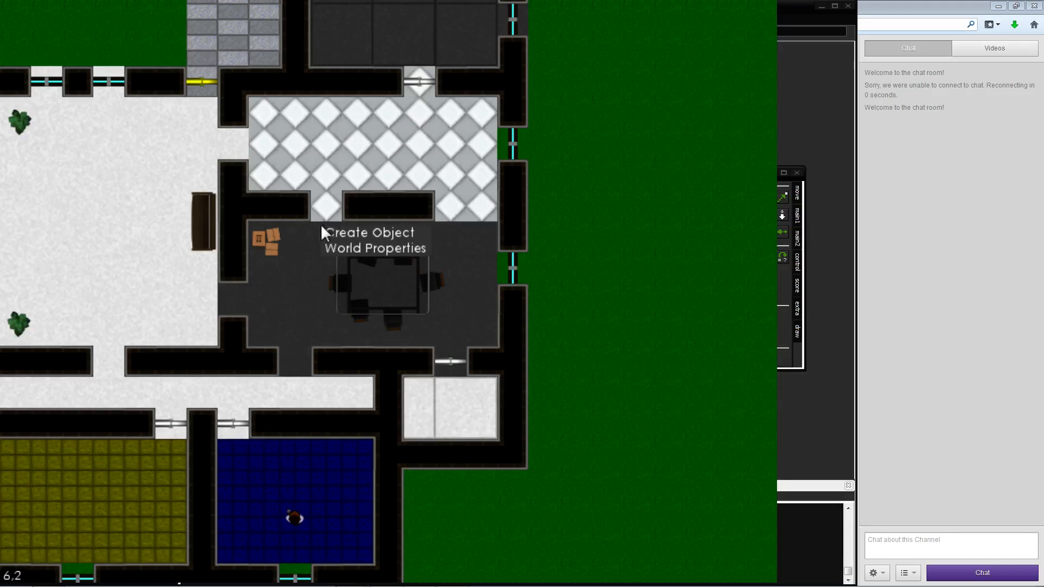
pyautogui.rightClick(356, 239)
pyautogui.rightClick(362, 325)
pyautogui.rightClick(393, 271)
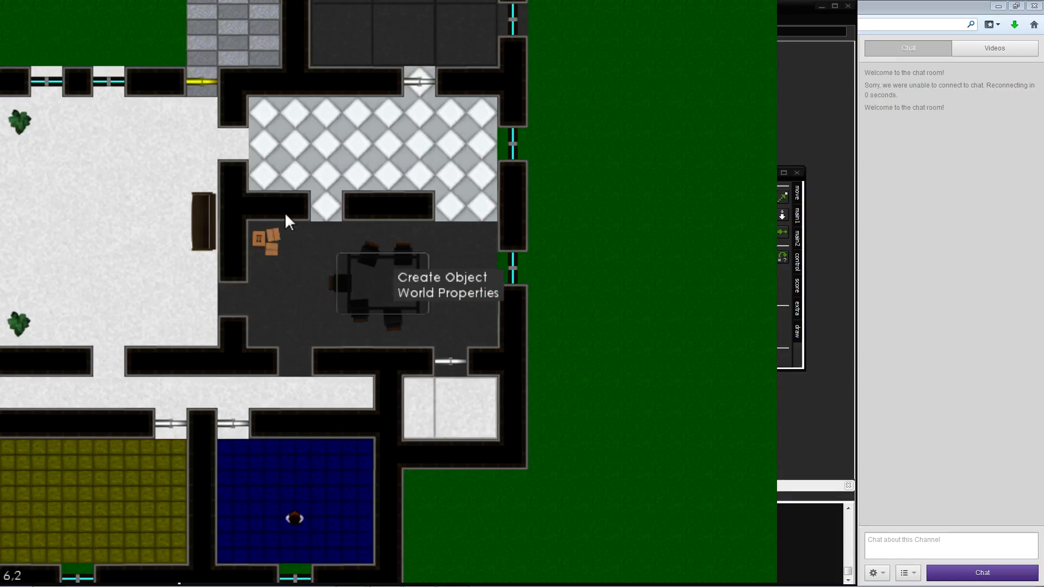
pyautogui.rightClick(362, 305)
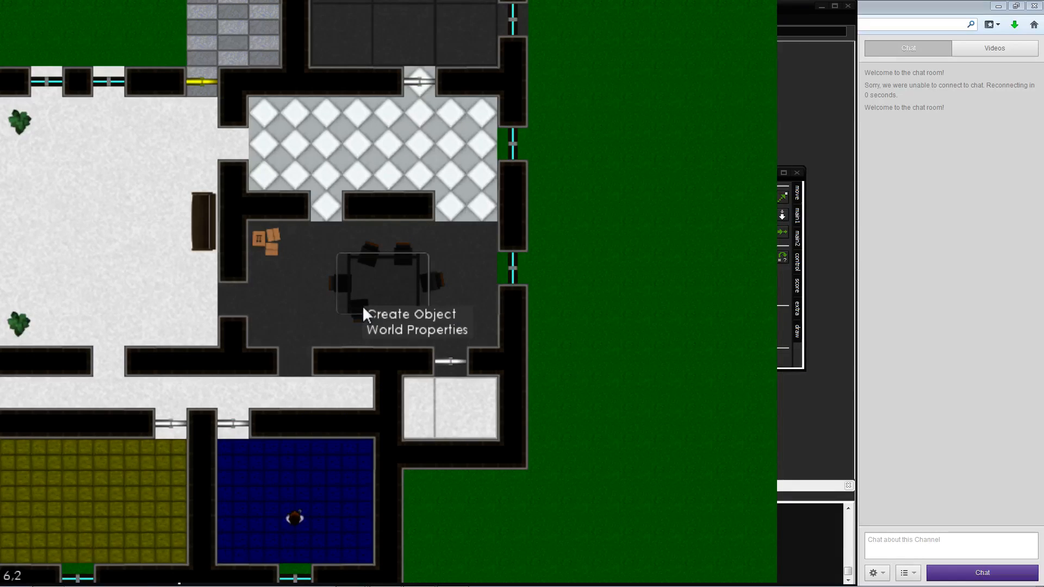
pyautogui.click(324, 266)
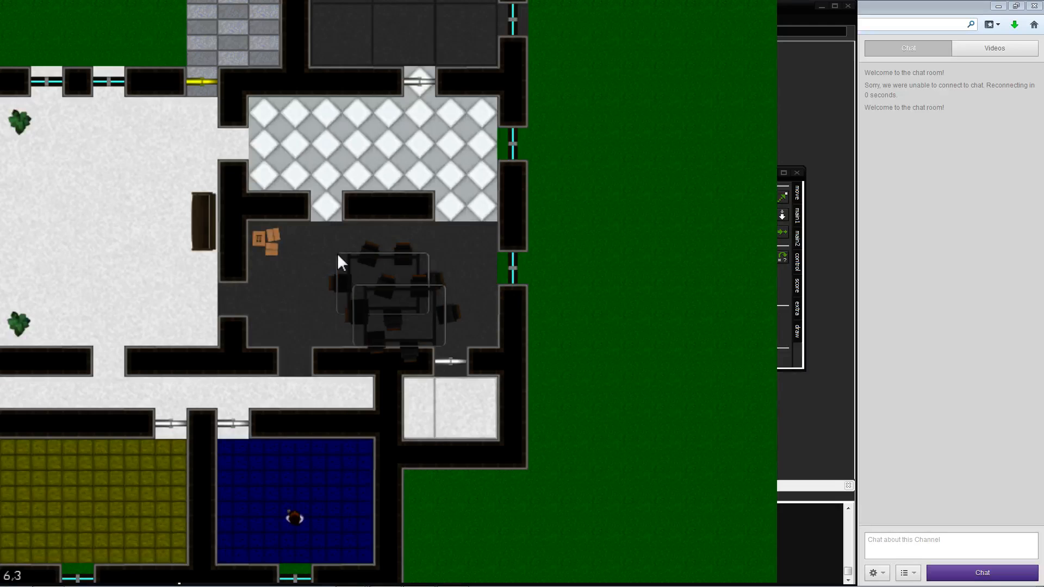
pyautogui.rightClick(341, 263)
pyautogui.click(334, 255)
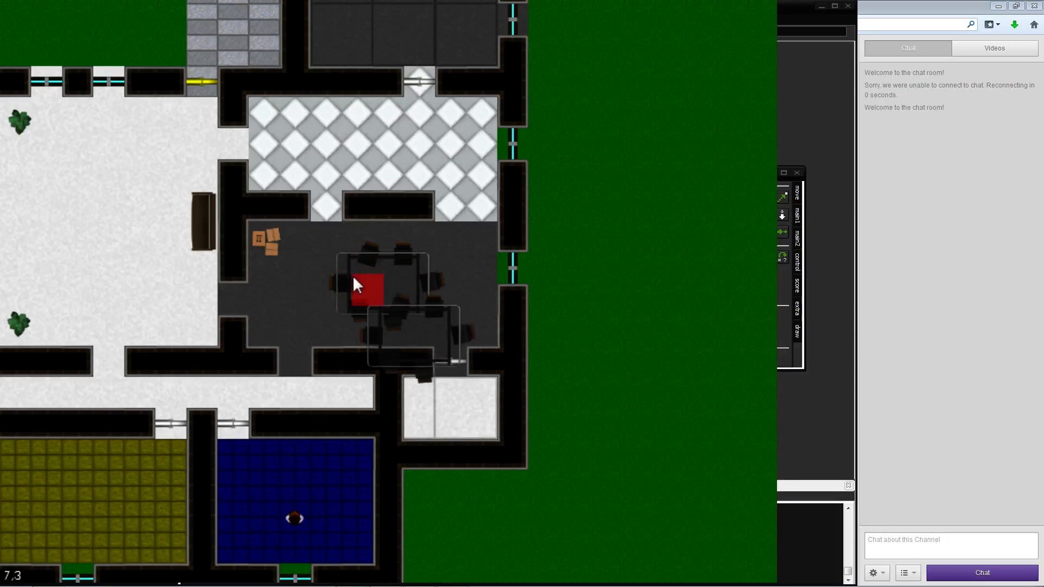
pyautogui.moveTo(279, 183); pyautogui.dragTo(279, 183, button='right')
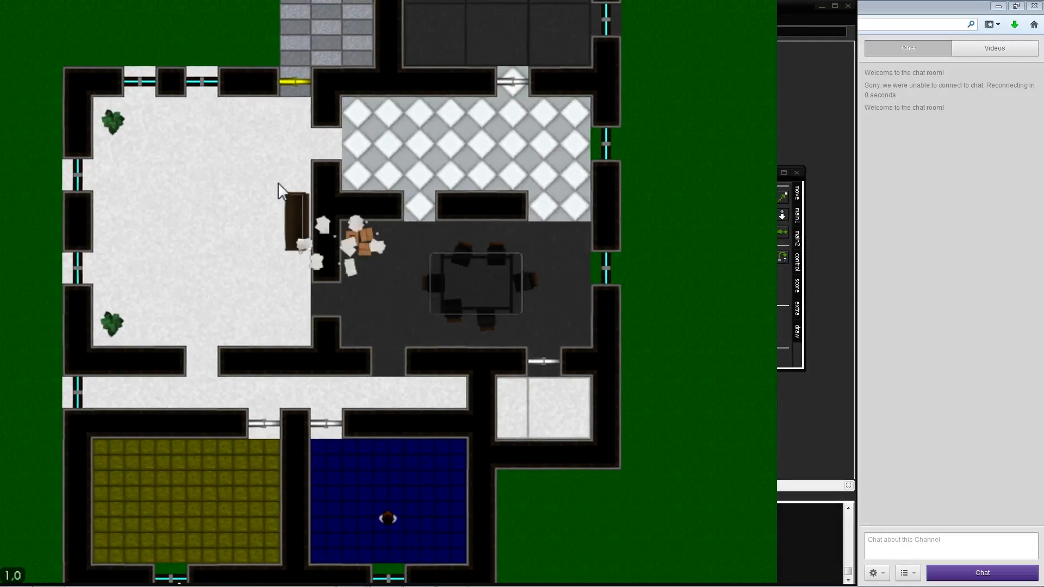
pyautogui.press('Left')
pyautogui.press('Left')
pyautogui.press('Left')
pyautogui.press('Left')
pyautogui.press('Right')
pyautogui.press('Right')
pyautogui.press('Right')
pyautogui.press('Right')
pyautogui.press('Right')
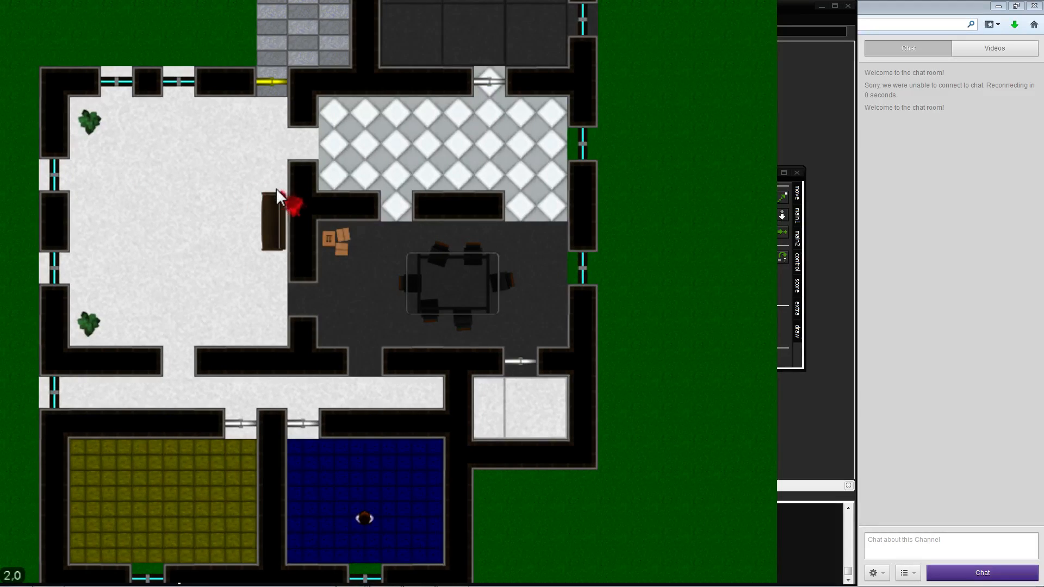
pyautogui.press('Down')
pyautogui.press('Right')
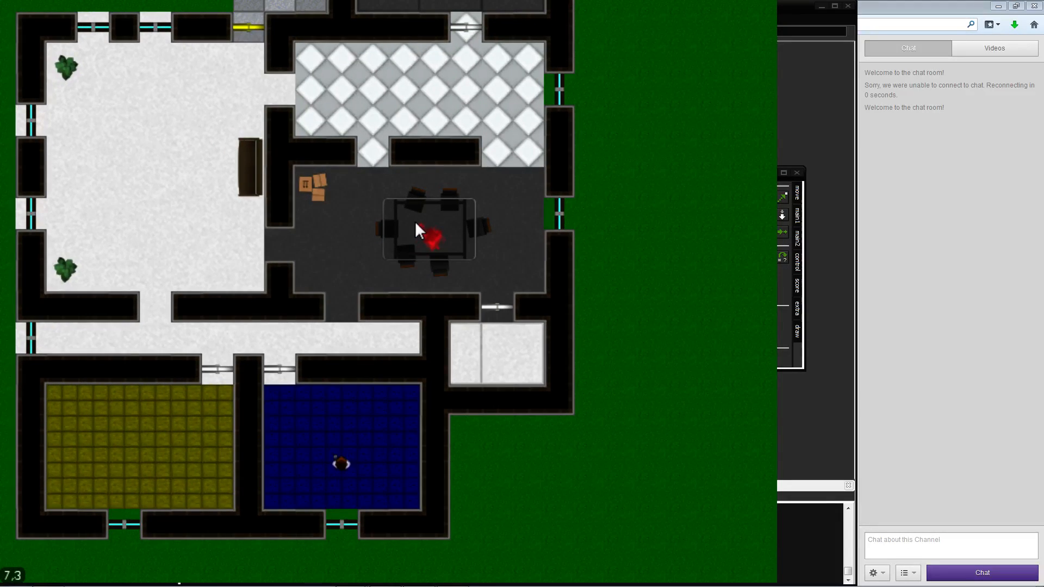
pyautogui.press('Up')
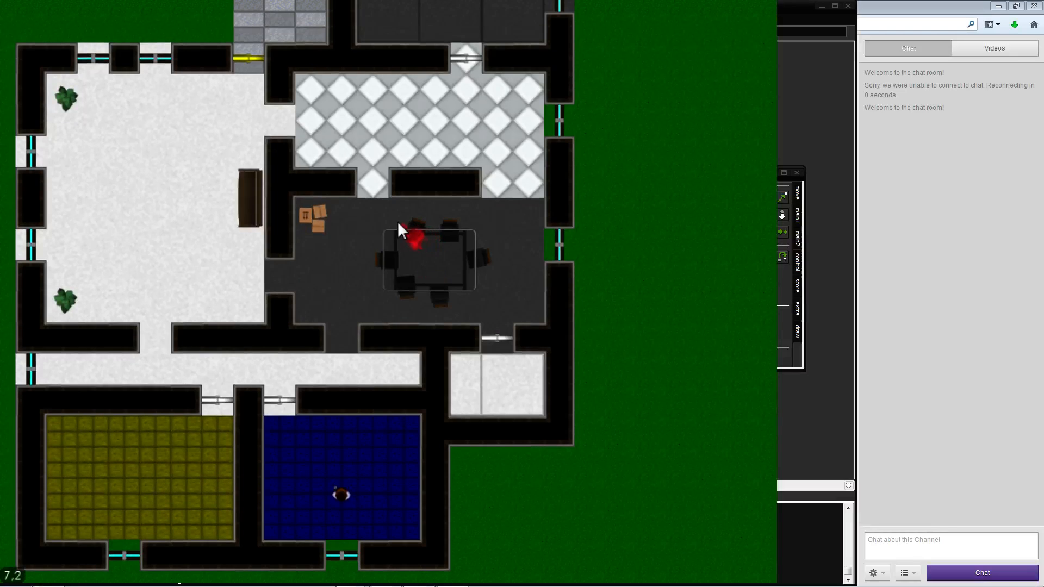
# Create a trigger on the boxes in the dark room and set its type to Use
pyautogui.click(397, 221)
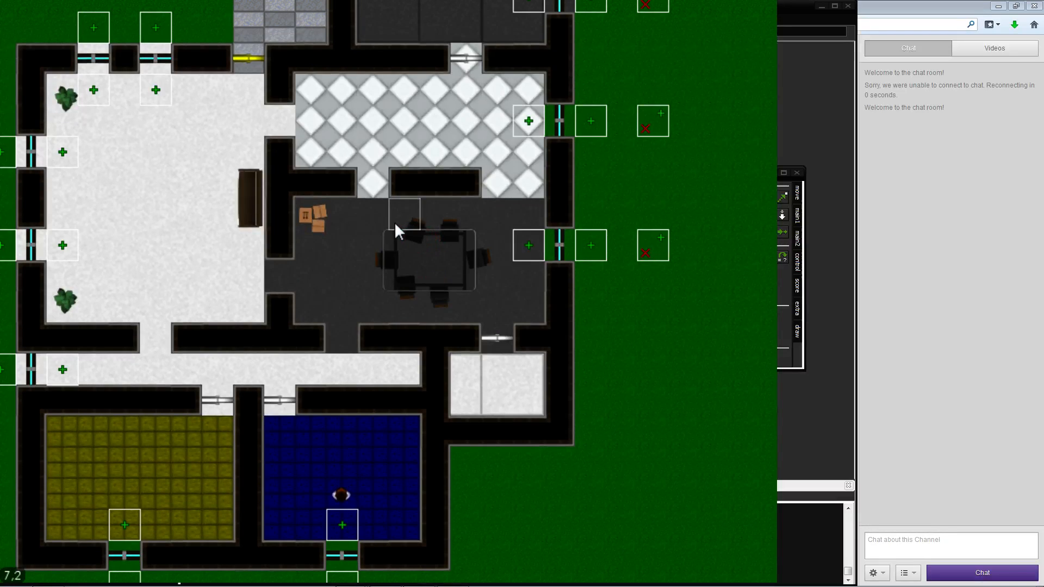
pyautogui.click(308, 217)
pyautogui.click(550, 199)
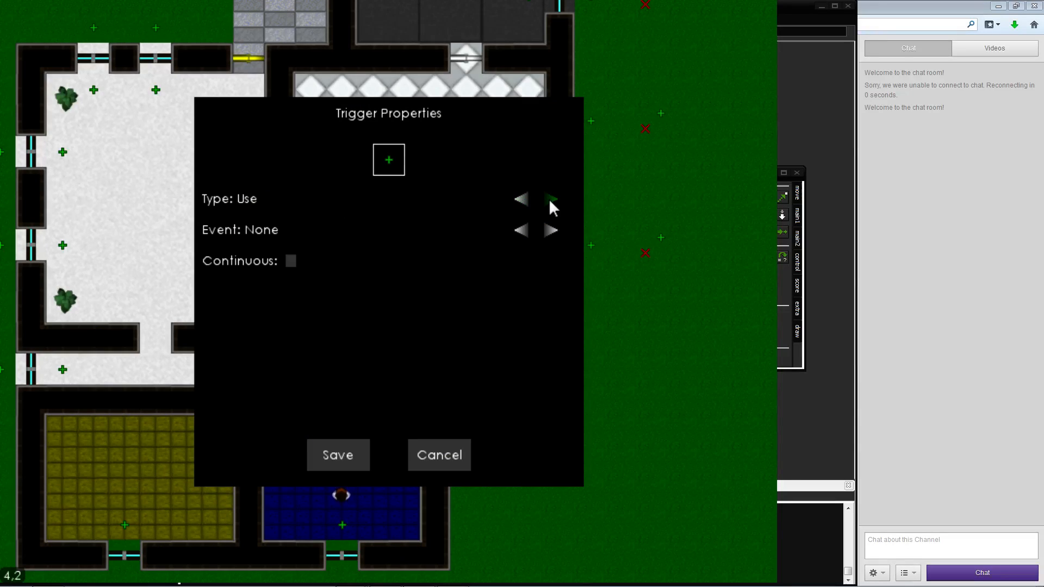
# Go through the event options of the boxes' Use trigger and save the trigger
pyautogui.click(549, 230)
pyautogui.click(549, 230)
pyautogui.click(550, 231)
pyautogui.click(549, 230)
pyautogui.click(523, 231)
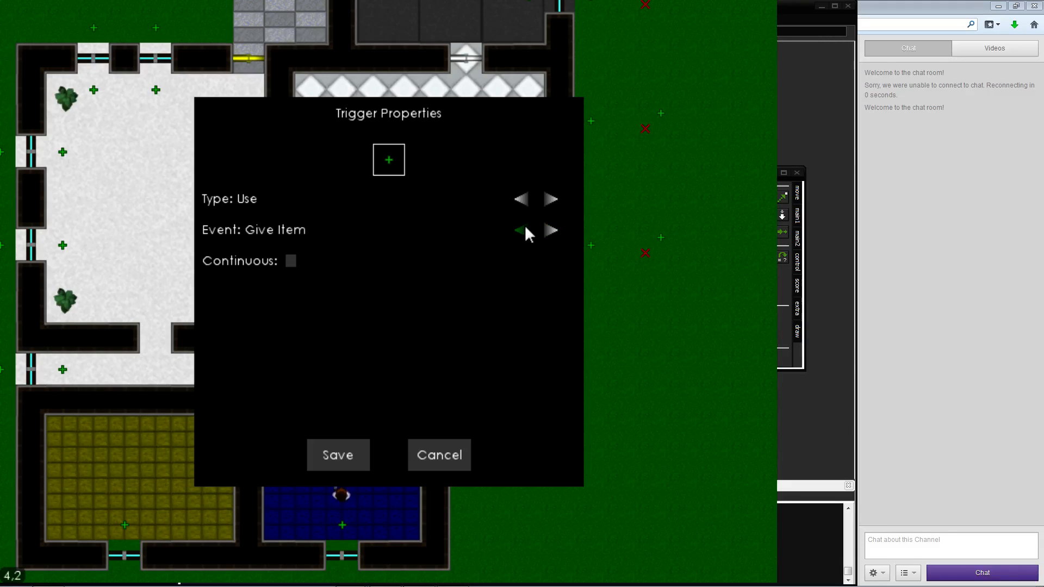
pyautogui.click(523, 230)
pyautogui.click(523, 230)
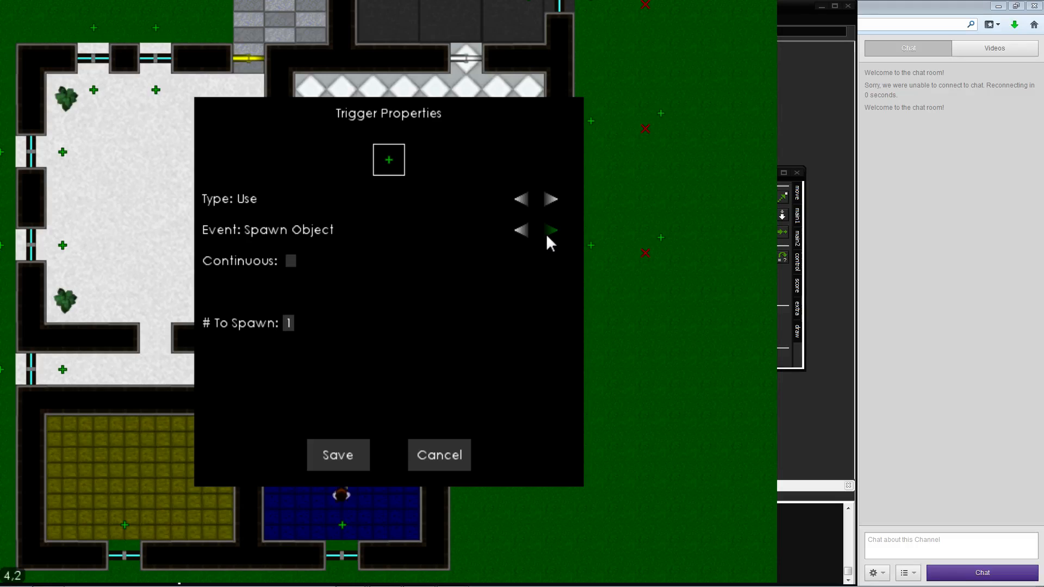
pyautogui.click(529, 230)
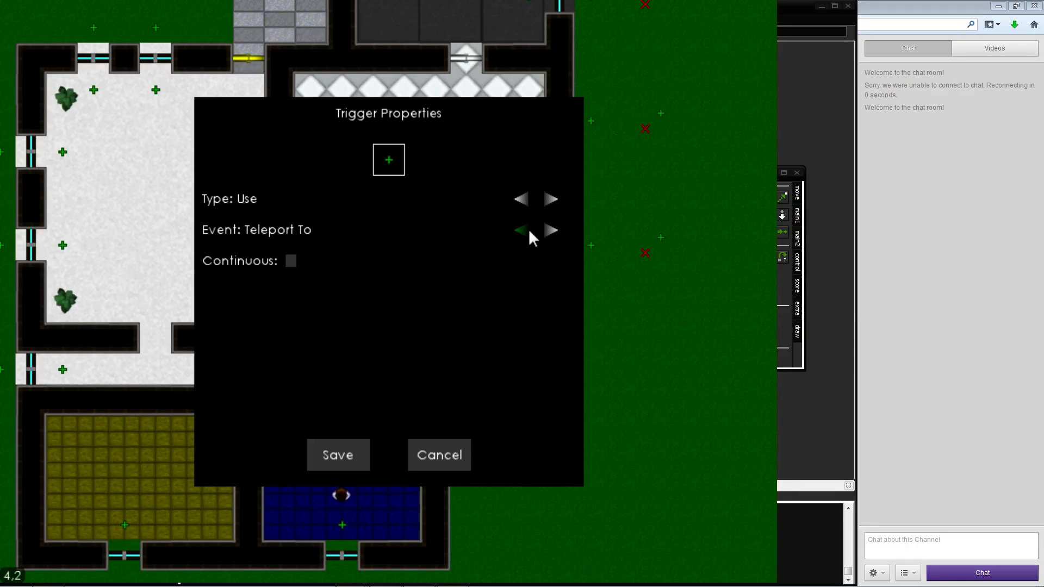
pyautogui.click(528, 231)
pyautogui.click(555, 230)
pyautogui.click(554, 231)
pyautogui.click(353, 455)
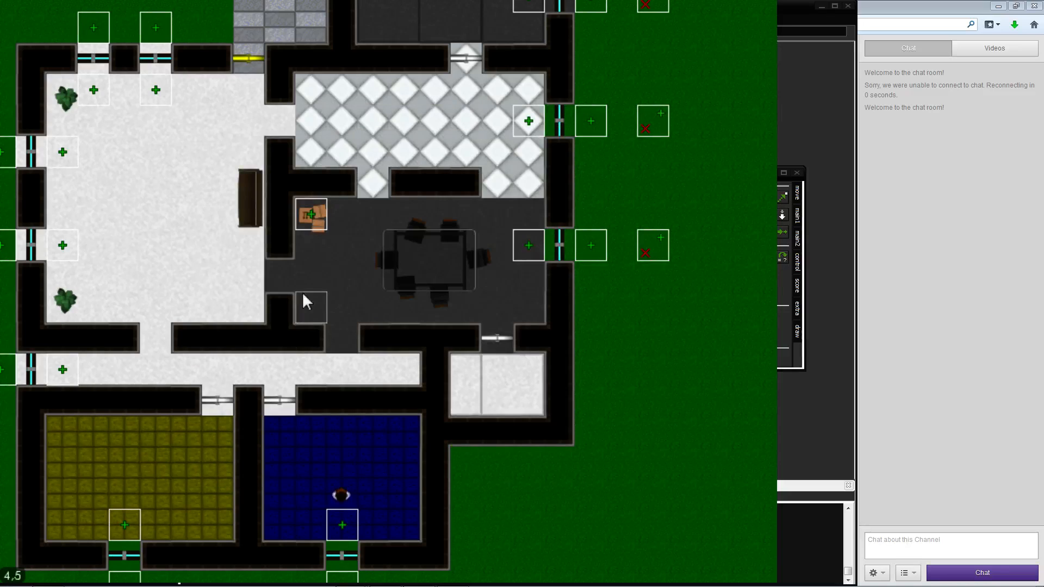
# Create a second trigger on the tile beside the boxes and set its type to IF
pyautogui.moveTo(305, 222); pyautogui.dragTo(341, 214)
pyautogui.click(353, 210)
pyautogui.click(553, 200)
pyautogui.click(553, 200)
pyautogui.click(553, 199)
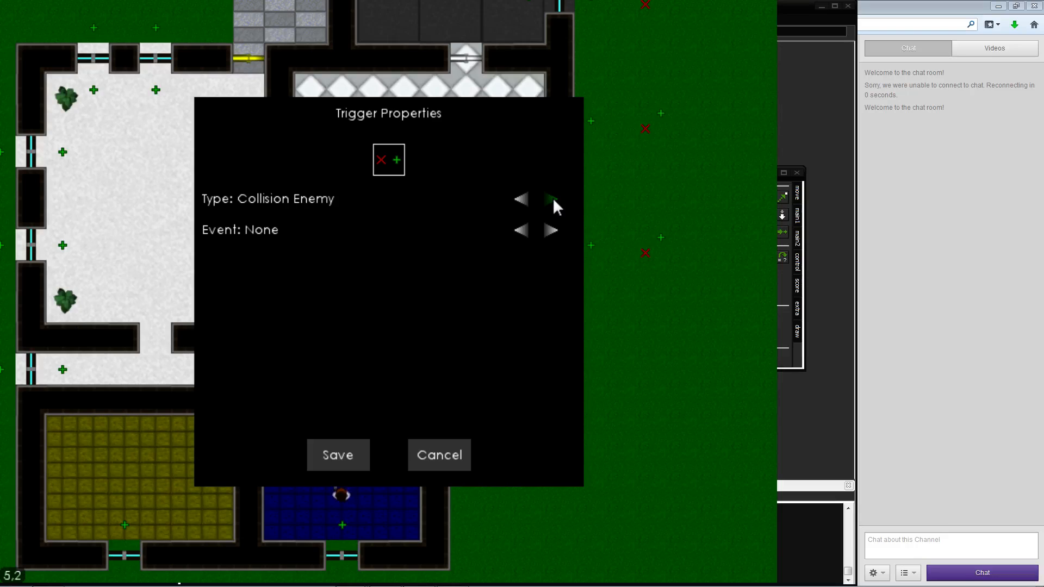
pyautogui.click(553, 199)
pyautogui.click(553, 199)
pyautogui.click(554, 199)
pyautogui.click(553, 199)
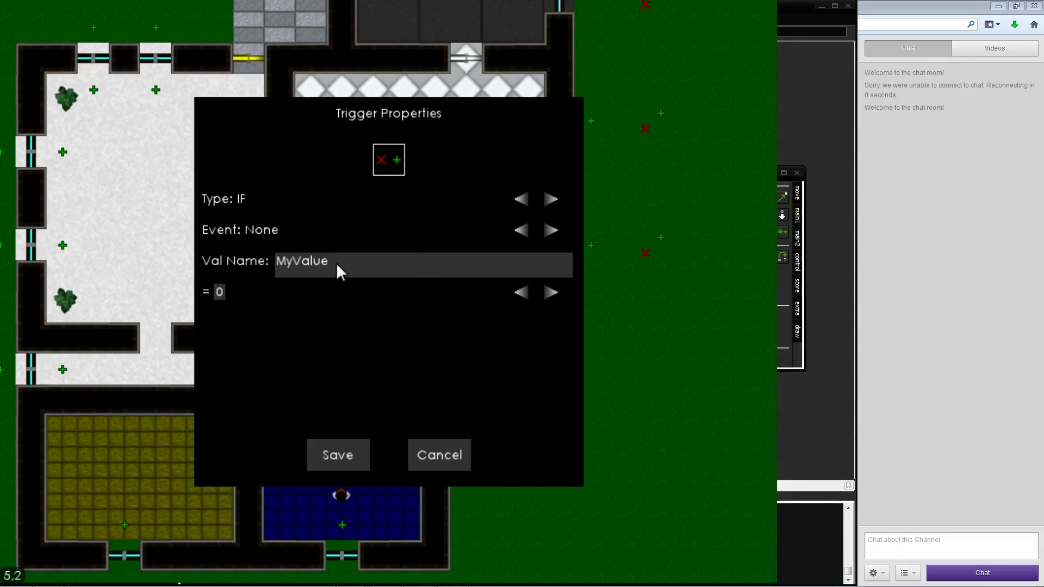
# Set the IF trigger's condition to Supplies < 10
pyautogui.click(412, 265)
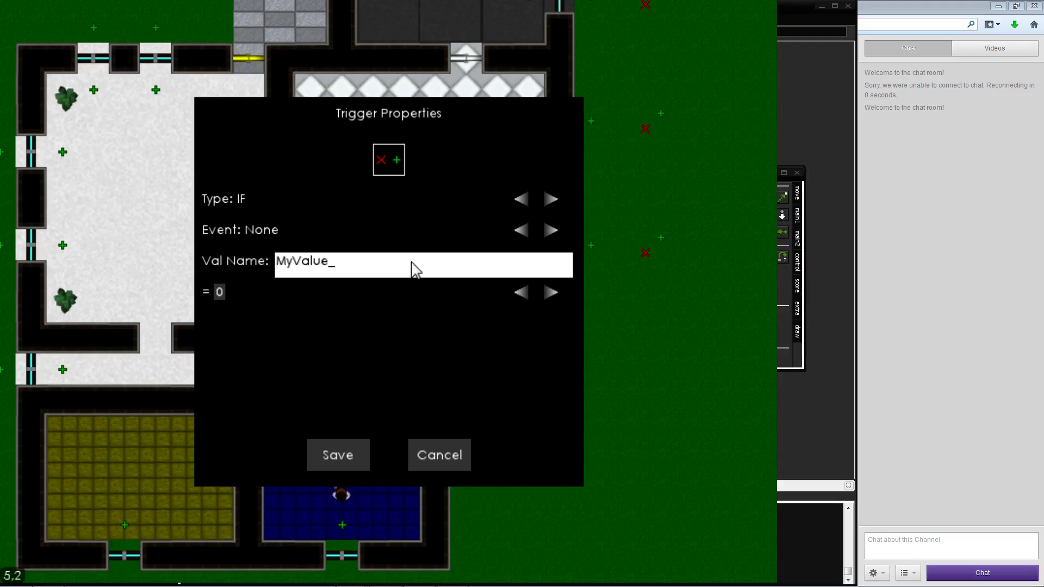
pyautogui.press('BackSpace')
pyautogui.press('BackSpace')
pyautogui.press('BackSpace')
pyautogui.press('BackSpace')
pyautogui.press('BackSpace')
pyautogui.press('BackSpace')
pyautogui.press('BackSpace')
pyautogui.write('Supplies')
pyautogui.click(544, 288)
pyautogui.click(543, 289)
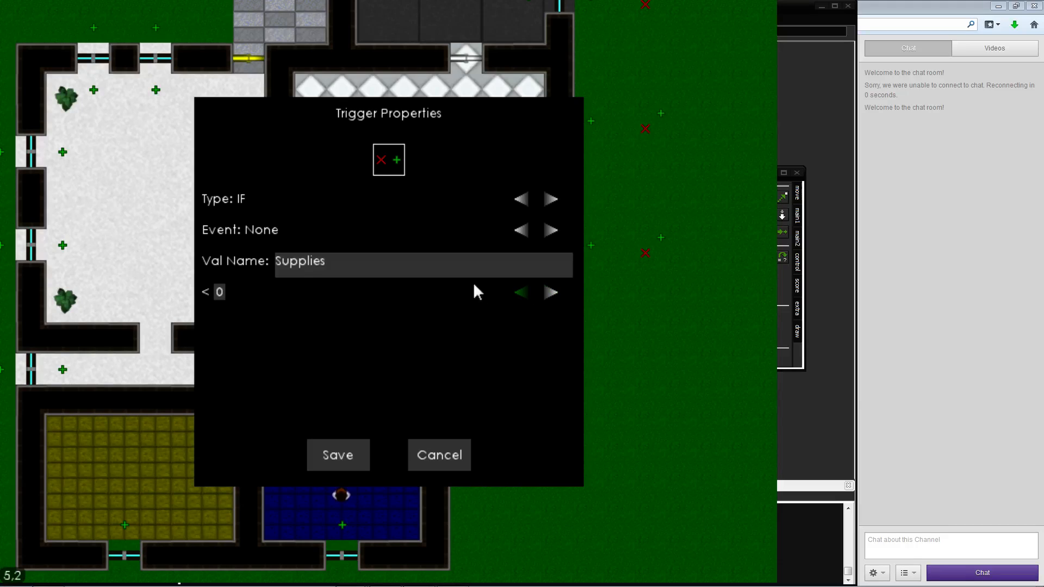
pyautogui.click(221, 297)
pyautogui.write('10')
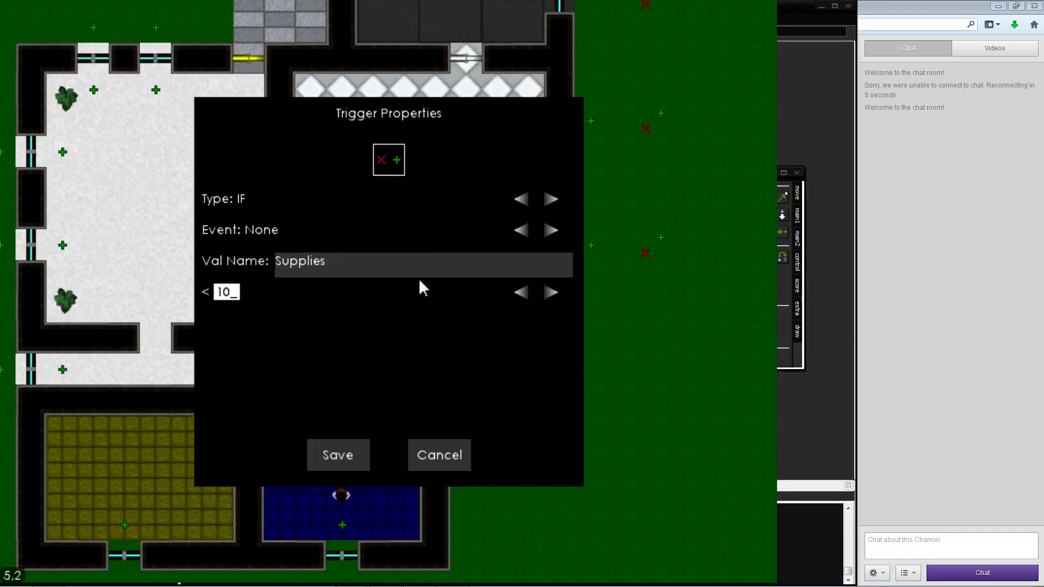
pyautogui.click(482, 324)
# Set the IF trigger's event to Set Value
pyautogui.click(550, 230)
pyautogui.click(550, 230)
pyautogui.click(551, 230)
pyautogui.click(551, 229)
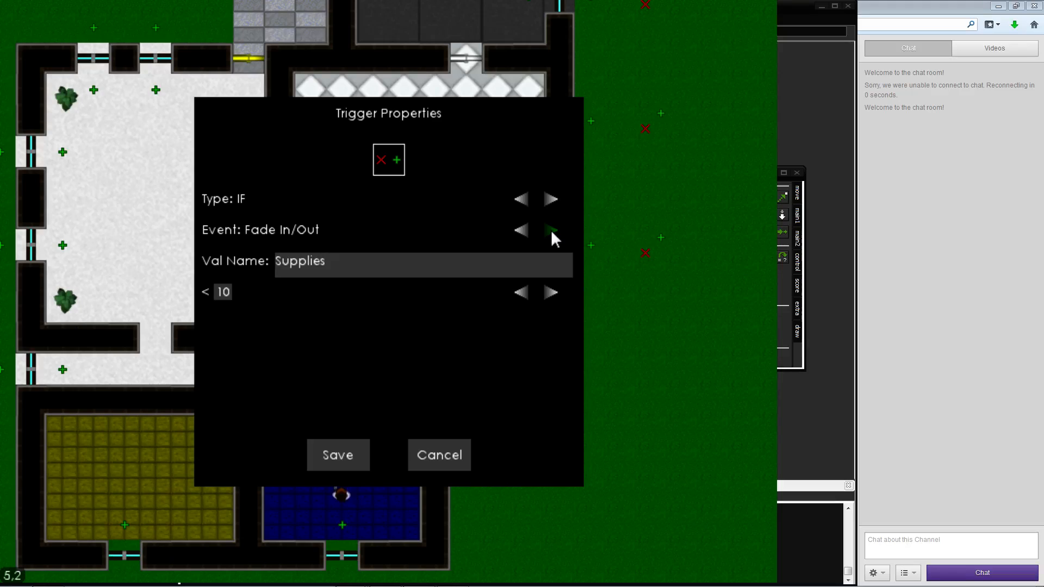
pyautogui.click(550, 229)
pyautogui.click(551, 230)
pyautogui.click(551, 230)
pyautogui.click(550, 230)
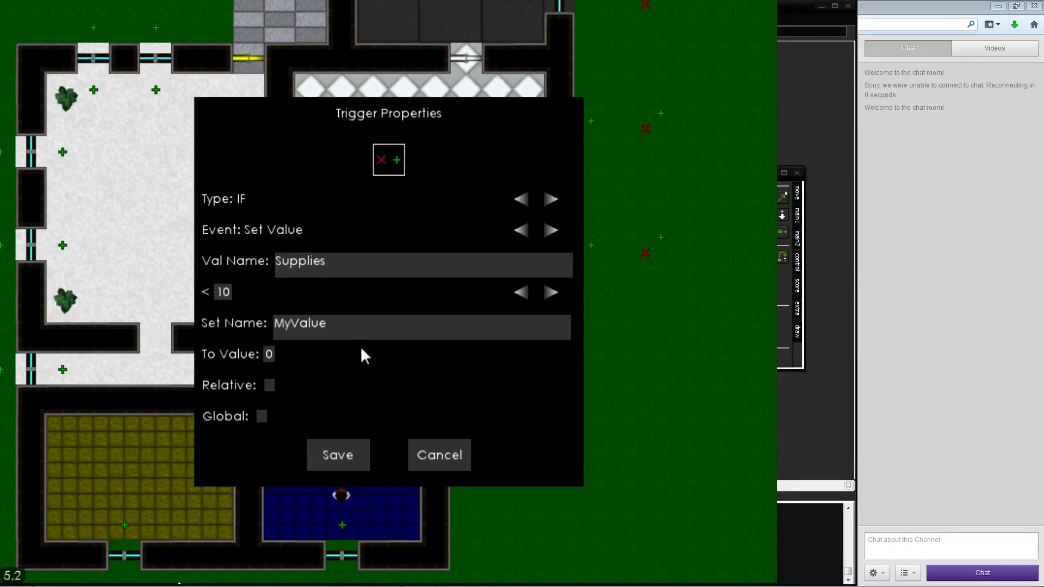
# Make Supplies the name of the value that the IF trigger sets
pyautogui.click(362, 326)
pyautogui.press('BackSpace')
pyautogui.press('BackSpace')
pyautogui.press('BackSpace')
pyautogui.press('BackSpace')
pyautogui.press('BackSpace')
pyautogui.press('BackSpace')
pyautogui.press('BackSpace')
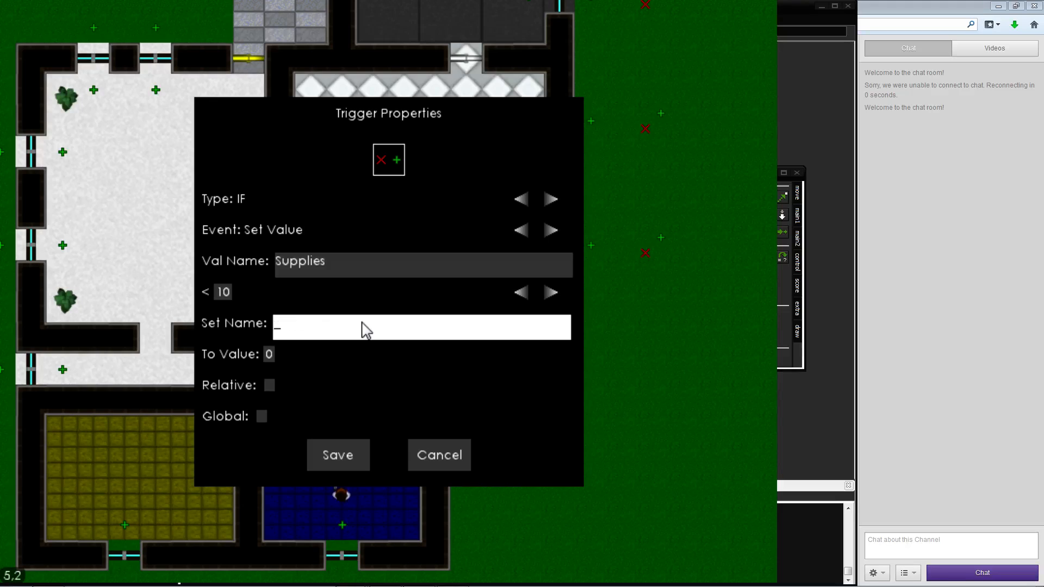
pyautogui.write('Supplies')
# Set the amount for Supplies to 1 as a relative change and save the IF trigger
pyautogui.click(269, 355)
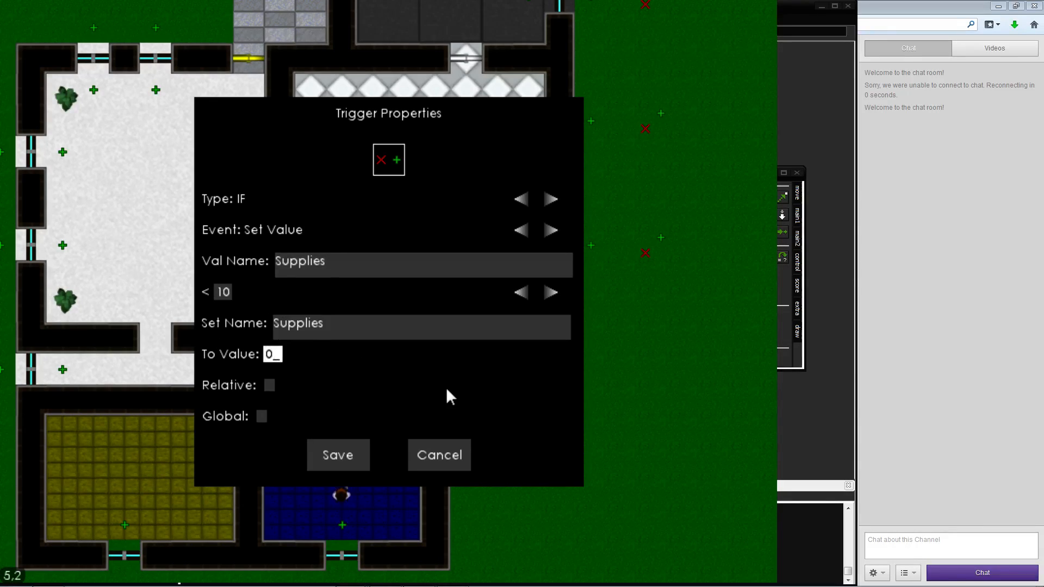
pyautogui.press('BackSpace')
pyautogui.write('+1')
pyautogui.click(270, 385)
pyautogui.press('BackSpace')
pyautogui.press('BackSpace')
pyautogui.write('1')
pyautogui.click(334, 331)
pyautogui.click(328, 379)
pyautogui.click(360, 460)
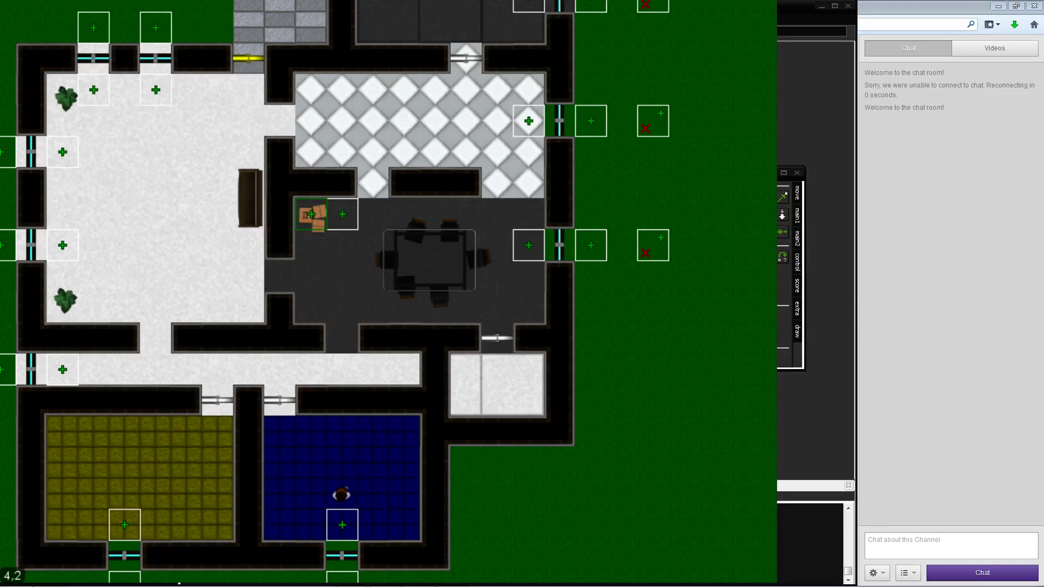
# Copy the IF trigger onto the tile directly below it and open the copy's properties
pyautogui.moveTo(313, 222); pyautogui.dragTo(308, 270)
pyautogui.rightClick(350, 206)
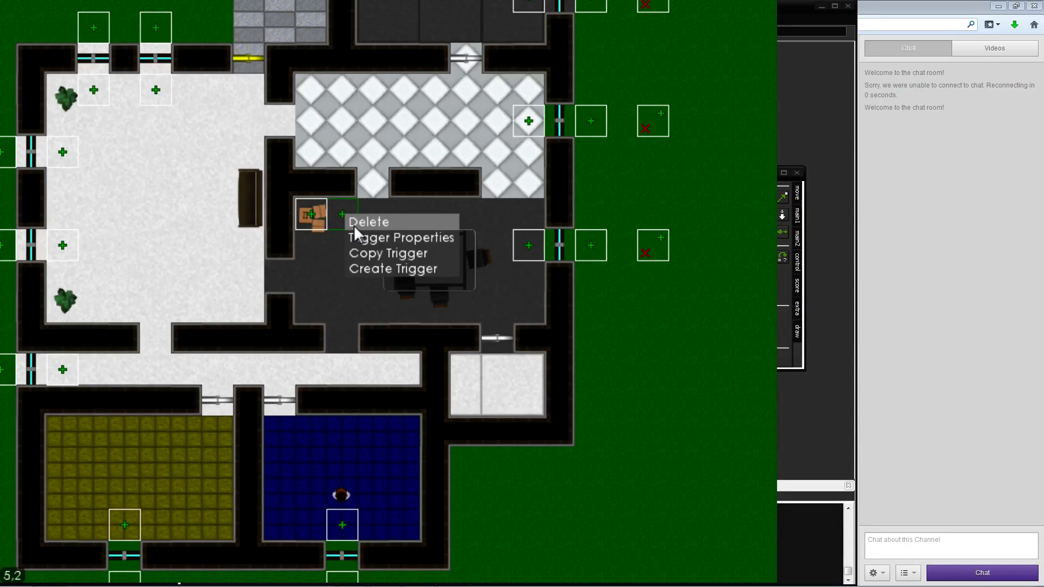
pyautogui.click(332, 202)
pyautogui.rightClick(338, 204)
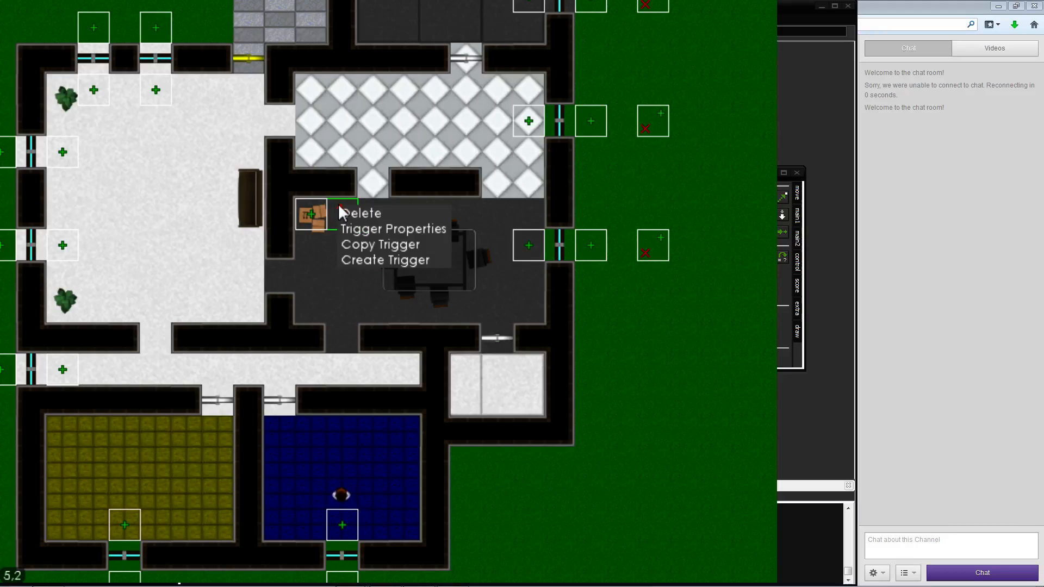
pyautogui.moveTo(338, 203); pyautogui.dragTo(378, 222)
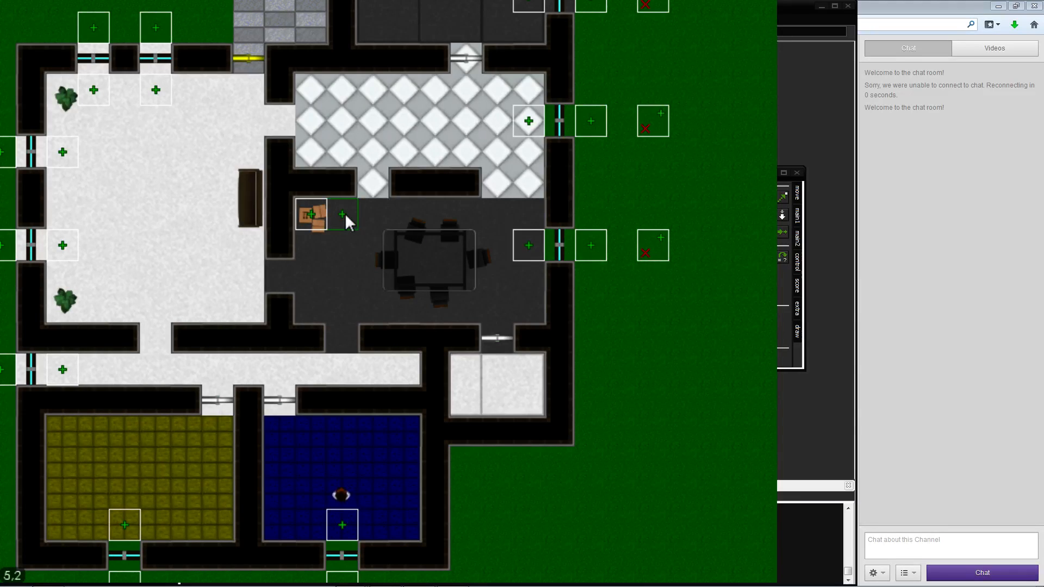
pyautogui.rightClick(345, 213)
pyautogui.click(347, 232)
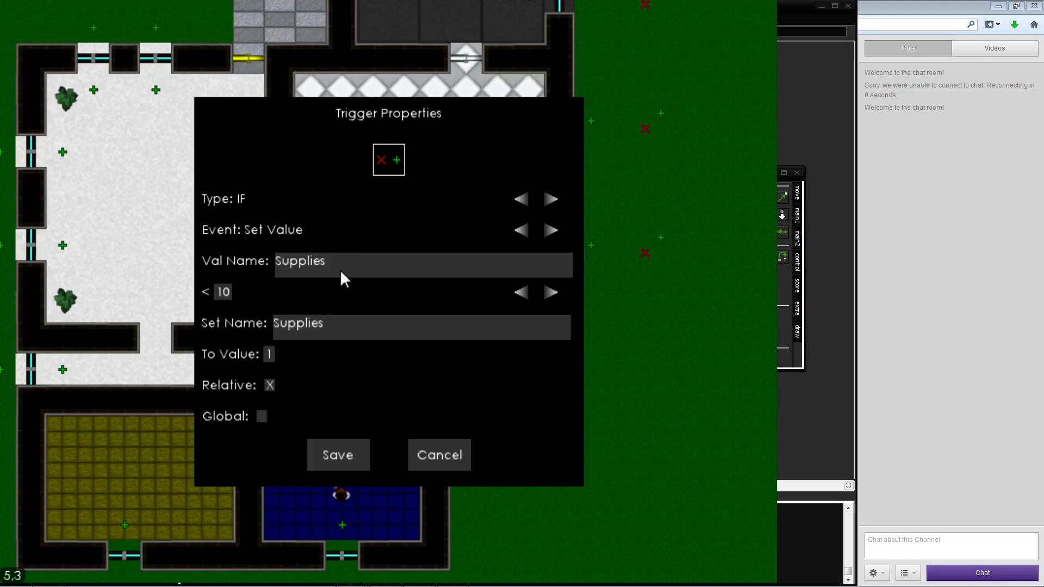
# Change the copied trigger's condition to Supplies >= 10, make it set Supplies to a non-relative 10, and save it
pyautogui.click(559, 294)
pyautogui.click(559, 294)
pyautogui.click(559, 294)
pyautogui.click(274, 352)
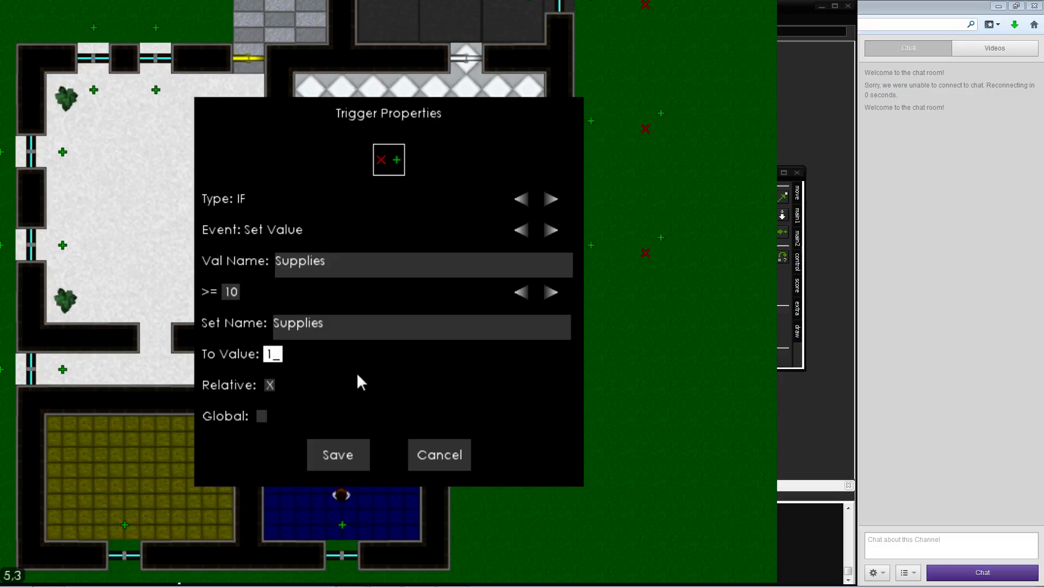
pyautogui.write('0')
pyautogui.press('Return')
pyautogui.click(269, 385)
pyautogui.click(353, 455)
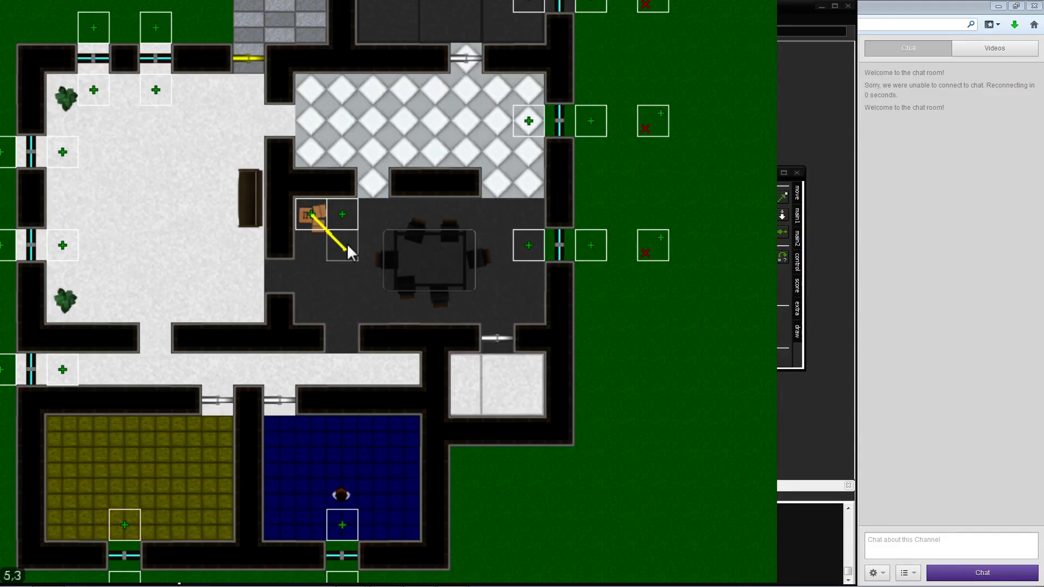
# Toggle off the box trigger's leftover link to the empty tile diagonally below it
pyautogui.moveTo(319, 221)
pyautogui.mouseDown()
pyautogui.moveTo(353, 256)
pyautogui.moveTo(319, 220)
pyautogui.mouseUp()
pyautogui.rightClick(315, 217)
pyautogui.rightClick(350, 283)
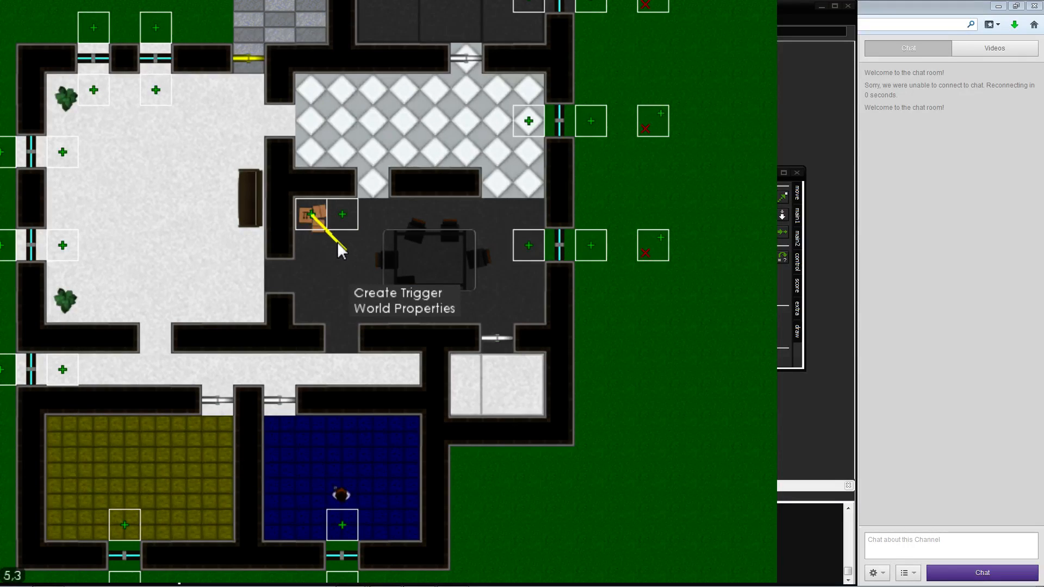
pyautogui.click(311, 211)
pyautogui.moveTo(311, 209); pyautogui.dragTo(348, 260)
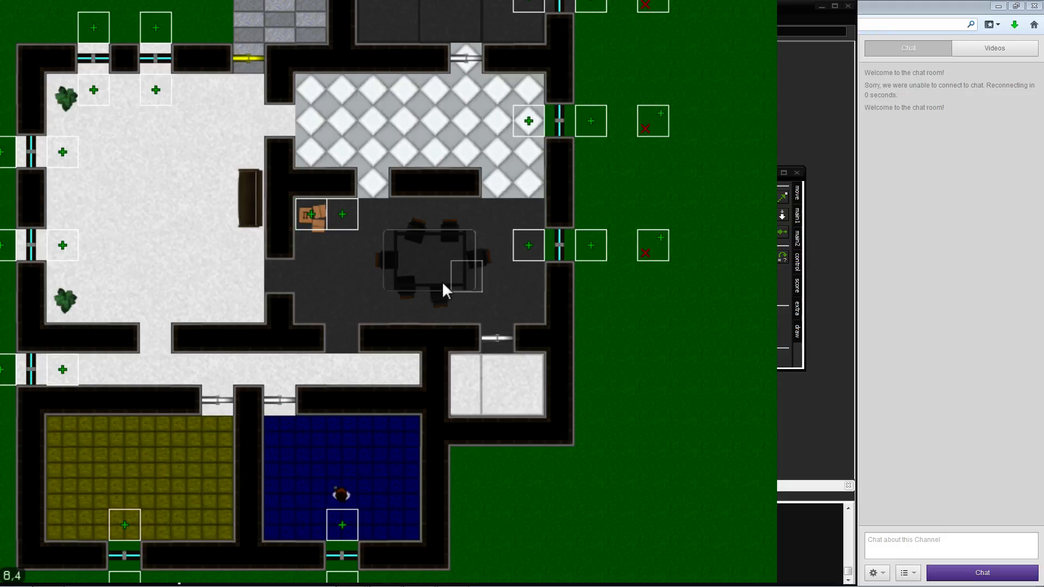
# Open the properties of the Use trigger on the boxes and set its event to Set Value
pyautogui.rightClick(300, 210)
pyautogui.click(321, 235)
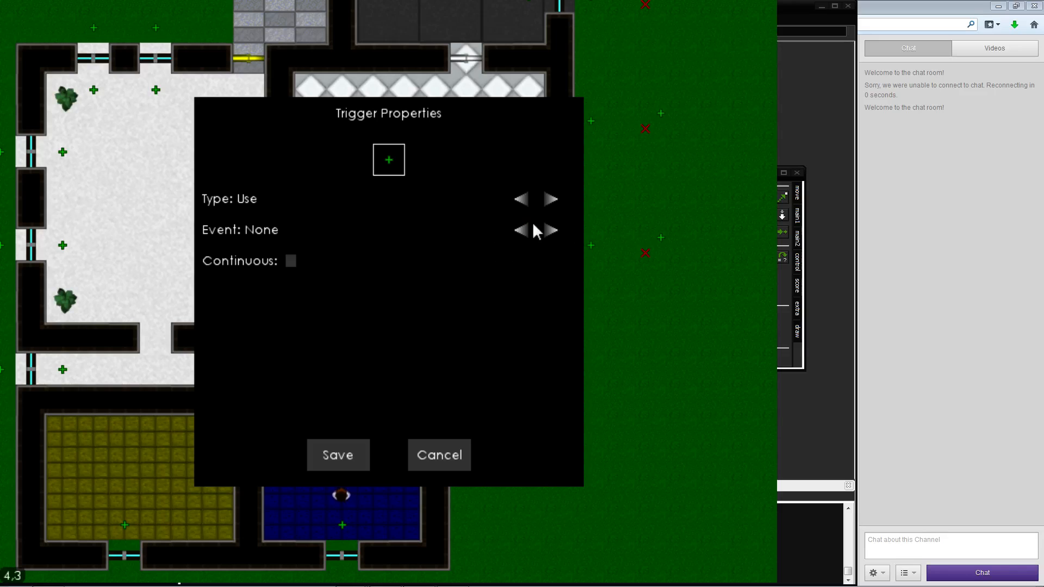
pyautogui.click(549, 232)
pyautogui.click(549, 232)
pyautogui.click(549, 232)
pyautogui.click(549, 234)
pyautogui.click(549, 234)
pyautogui.click(549, 233)
pyautogui.click(549, 233)
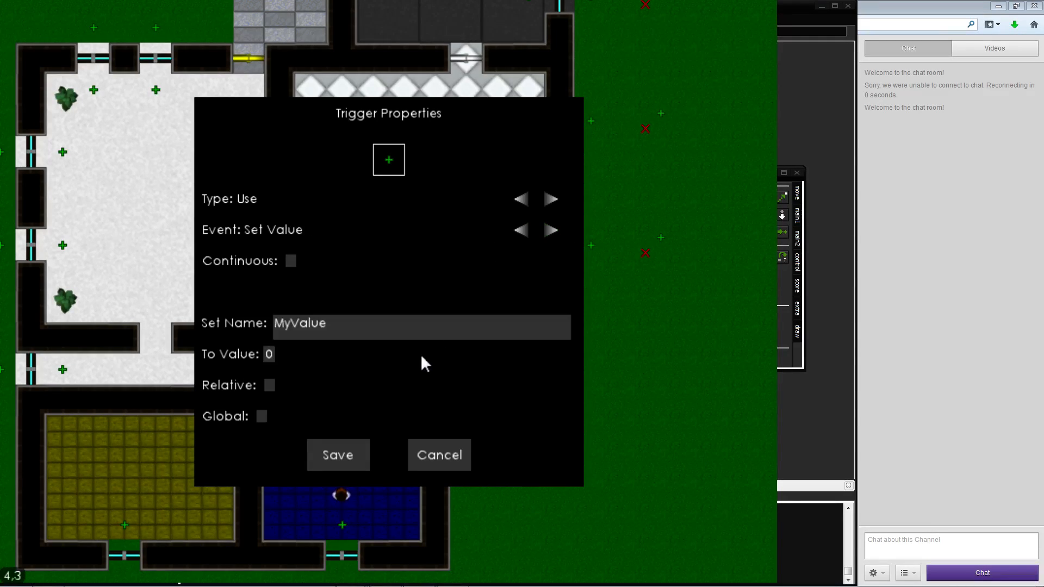
# Make Supplies the name of the value that the box trigger sets
pyautogui.click(439, 331)
pyautogui.press('BackSpace')
pyautogui.press('BackSpace')
pyautogui.press('BackSpace')
pyautogui.press('BackSpace')
pyautogui.press('BackSpace')
pyautogui.press('BackSpace')
pyautogui.press('BackSpace')
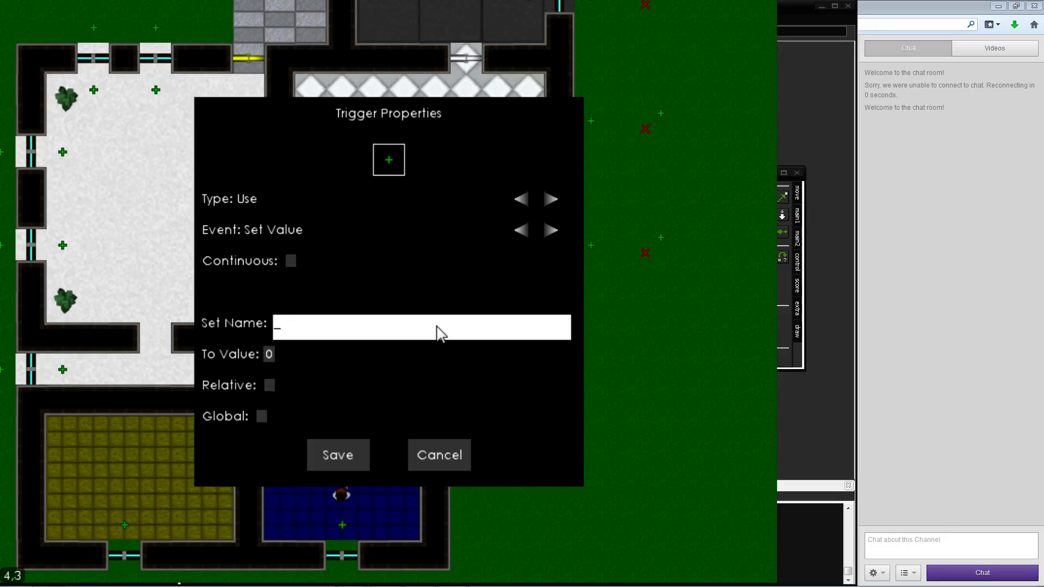
pyautogui.write('Supplies')
# Set the box trigger's amount to 1 as a relative change and save it
pyautogui.click(269, 354)
pyautogui.press('BackSpace')
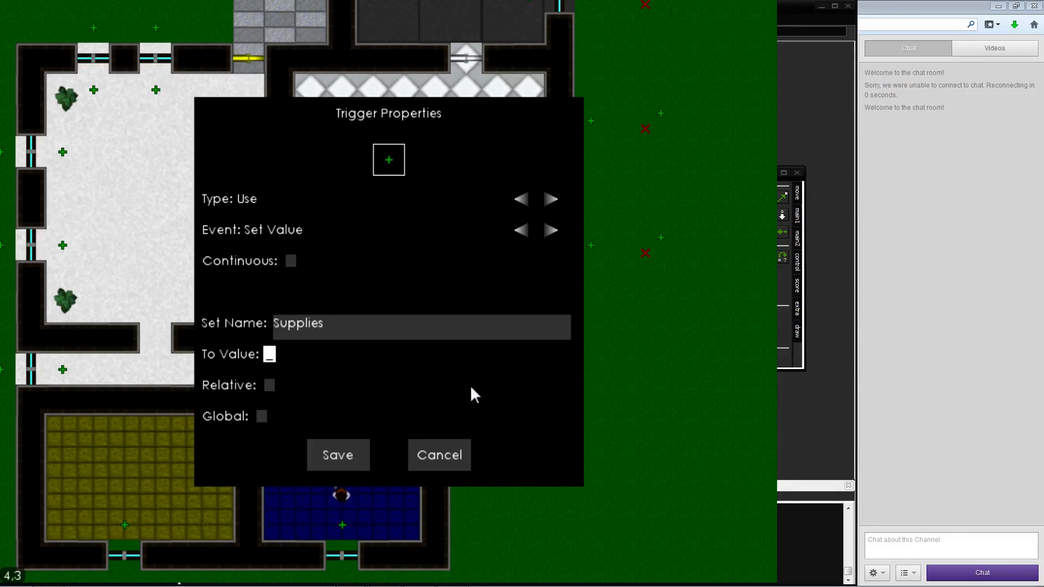
pyautogui.write('1')
pyautogui.click(269, 384)
pyautogui.click(361, 457)
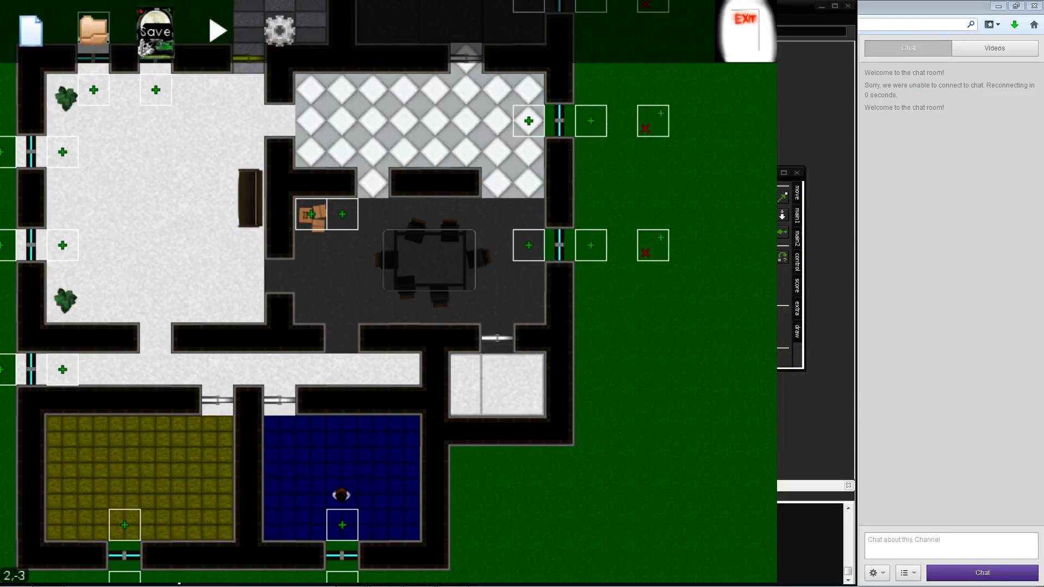
# Playtest the level by walking from the blue room into the hallway, and return to the editor
pyautogui.click(202, 30)
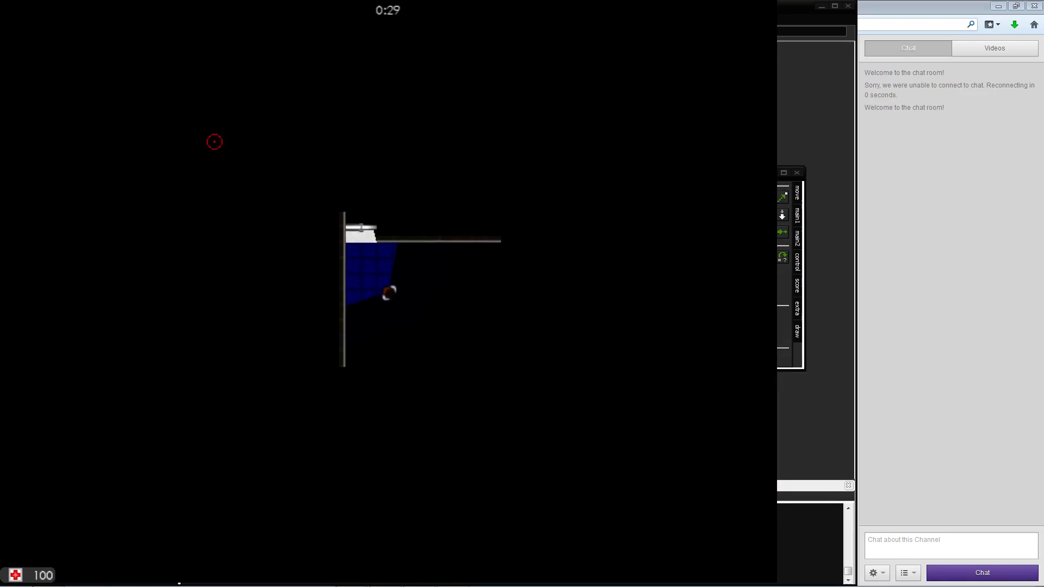
pyautogui.press('s')
pyautogui.press('d')
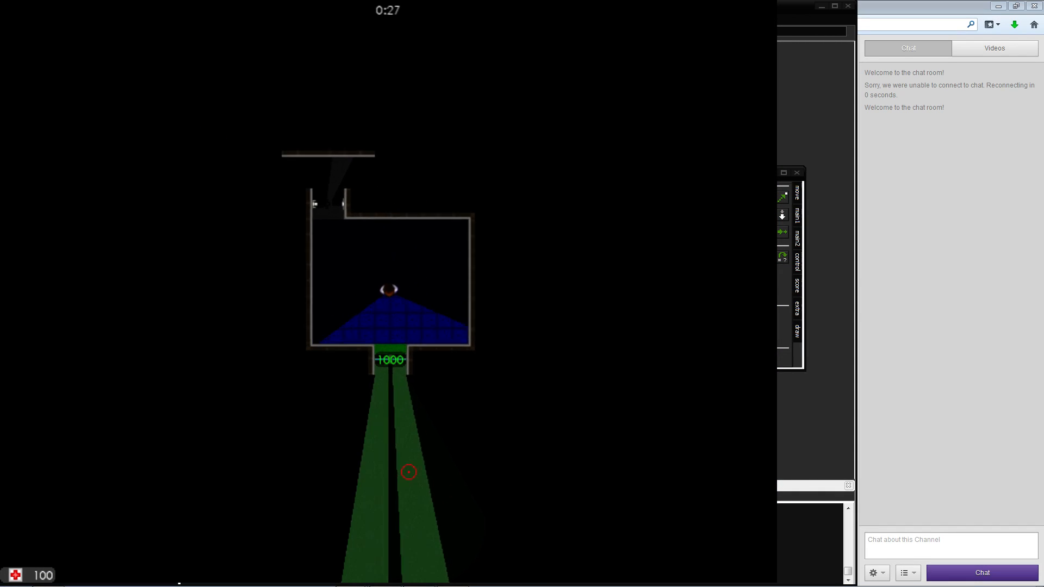
pyautogui.press('w')
pyautogui.press('a')
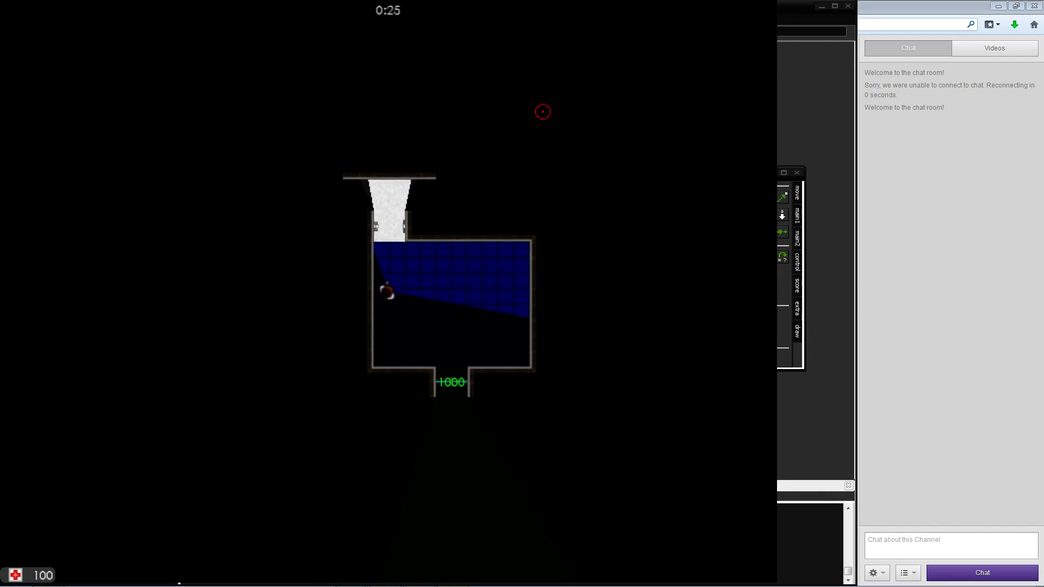
pyautogui.press('w')
pyautogui.press('a')
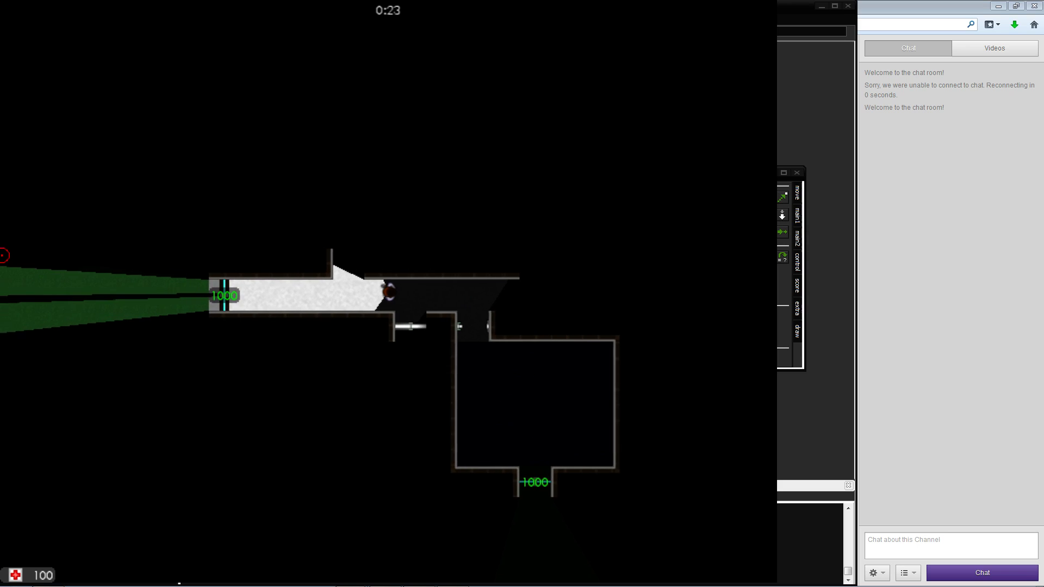
pyautogui.press('Escape')
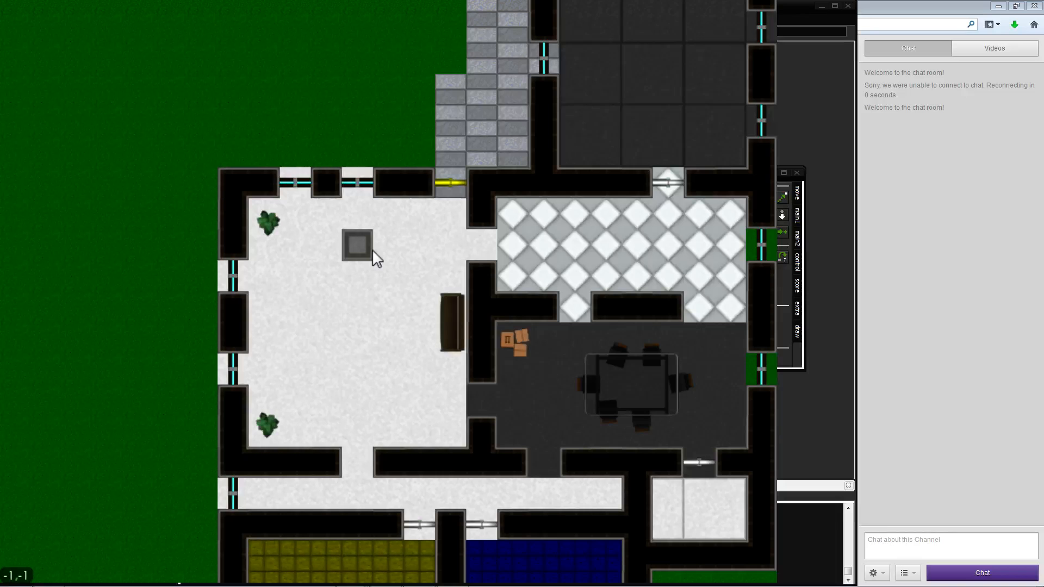
# Check the Set Life settings of the Use trigger inside the living room's upper west window and close them without saving
pyautogui.moveTo(375, 258); pyautogui.dragTo(266, 276)
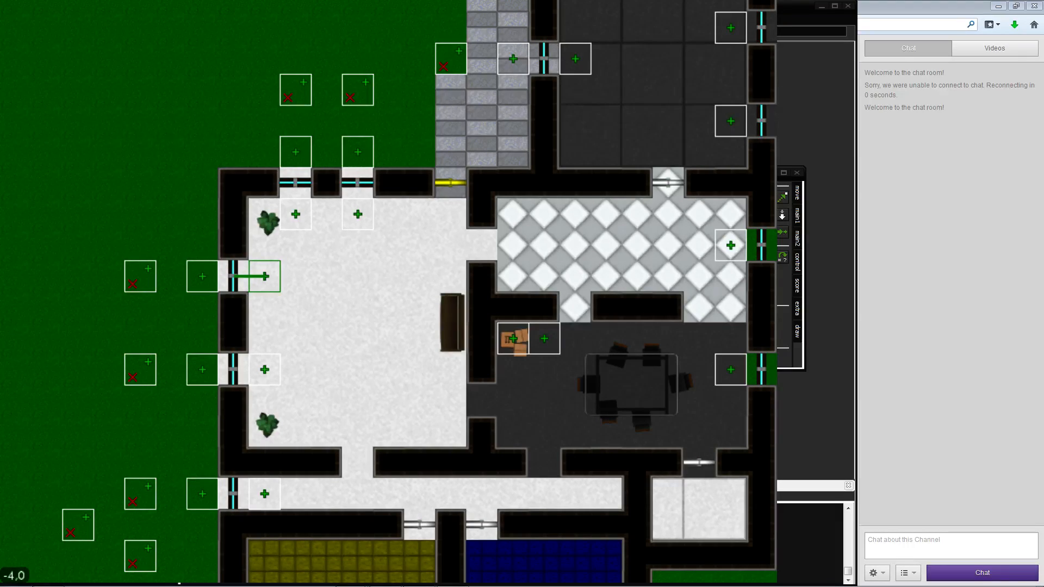
pyautogui.rightClick(262, 281)
pyautogui.click(280, 303)
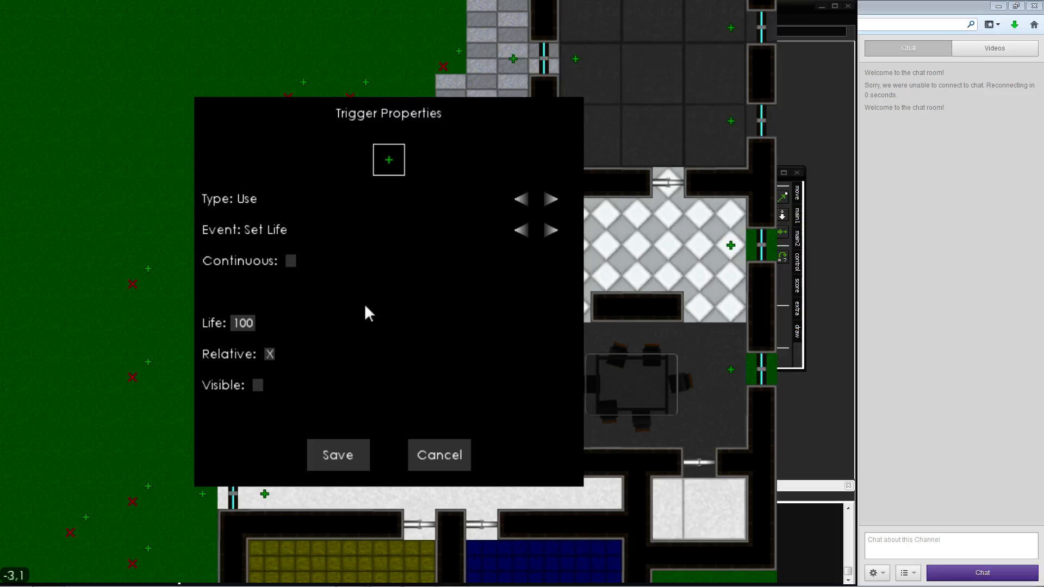
pyautogui.click(418, 456)
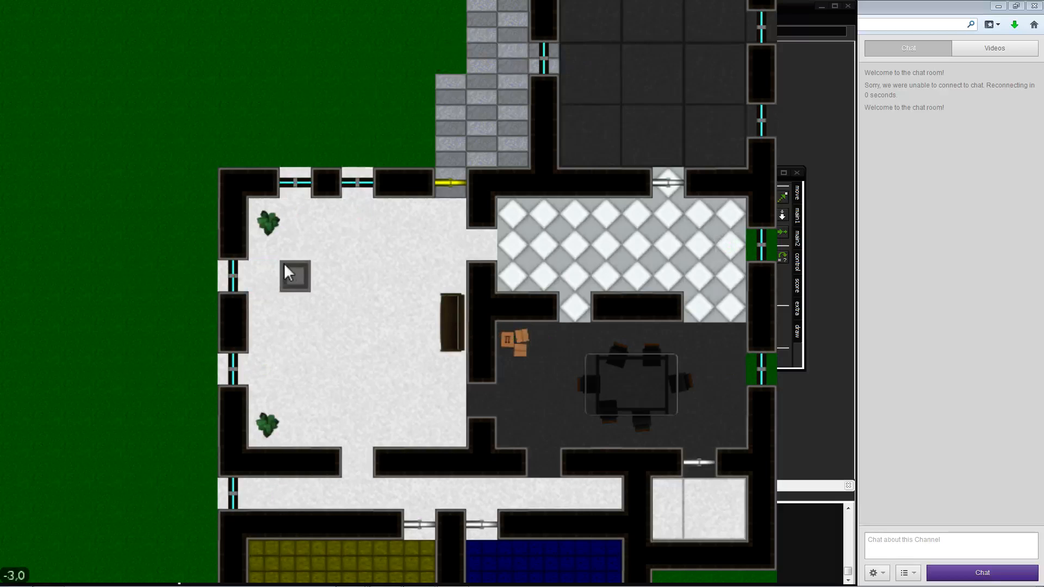
# Delete the four Use triggers inside the living room's west and north windows
pyautogui.rightClick(264, 278)
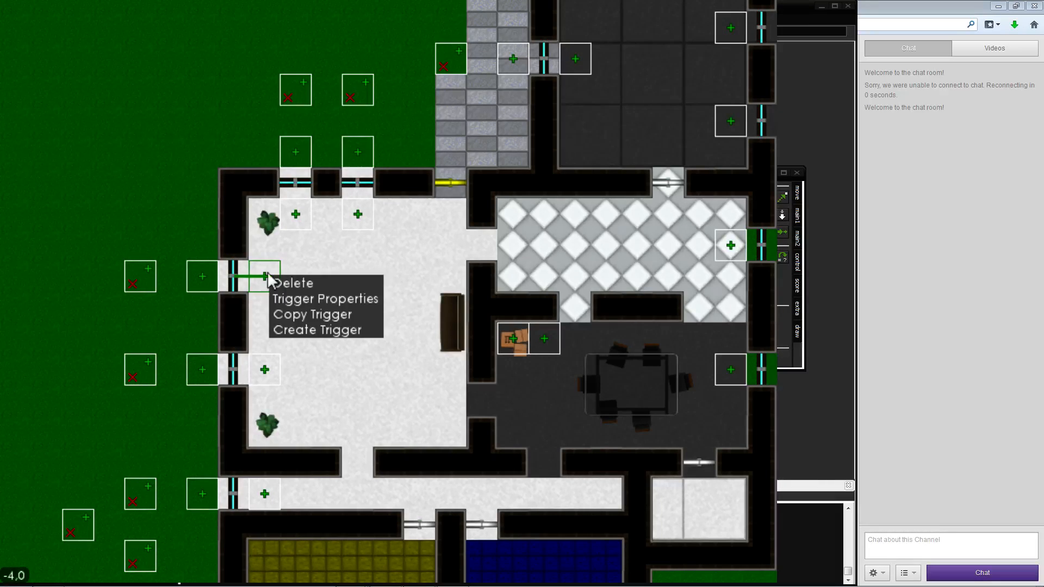
pyautogui.rightClick(263, 374)
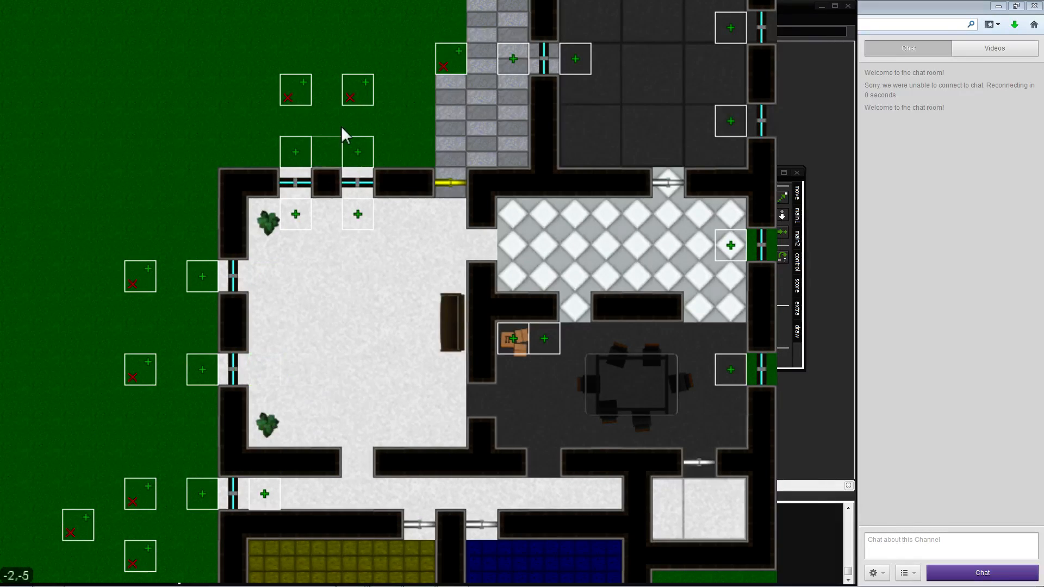
pyautogui.rightClick(300, 216)
pyautogui.rightClick(351, 215)
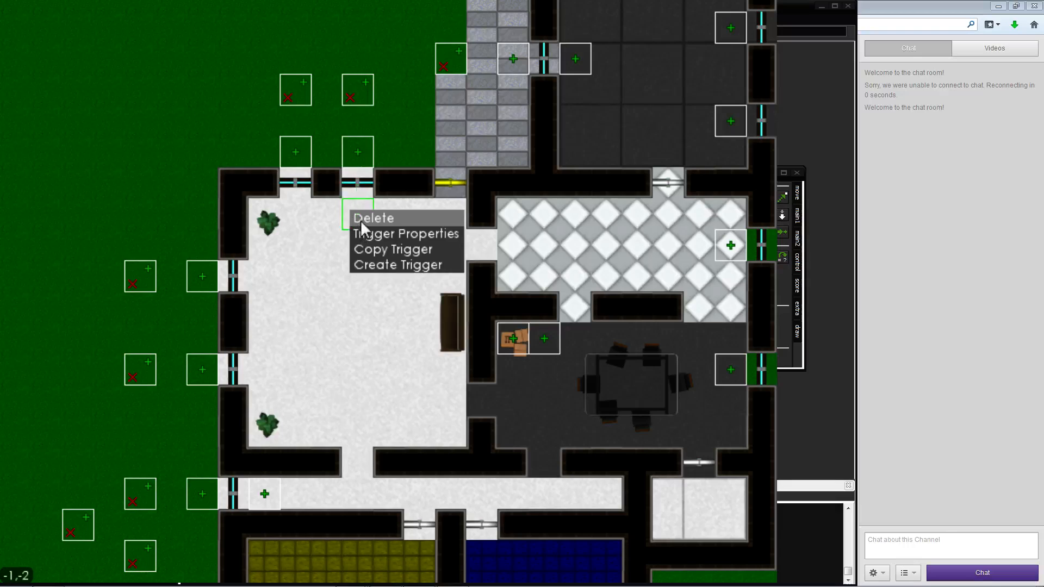
# Delete the three Use triggers inside the windows of the dark room north of the kitchen
pyautogui.press('Right')
pyautogui.press('Up')
pyautogui.rightClick(452, 149)
pyautogui.press('Right')
pyautogui.press('Up')
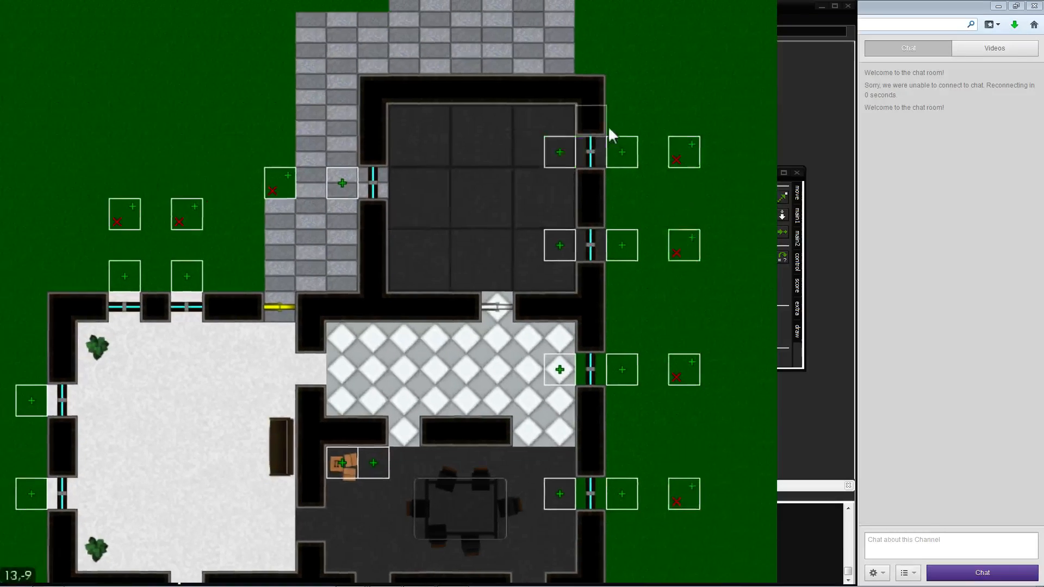
pyautogui.rightClick(550, 165)
pyautogui.rightClick(543, 260)
# Delete the Use triggers inside the east windows of the checkered kitchen and the dining room
pyautogui.press('Down')
pyautogui.press('Down')
pyautogui.press('Down')
pyautogui.press('Down')
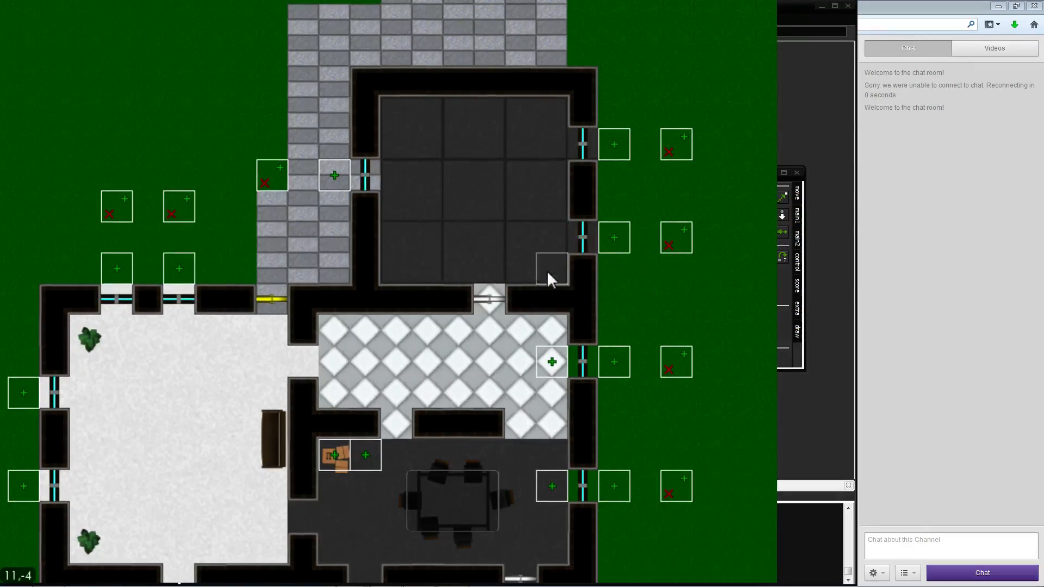
pyautogui.rightClick(547, 281)
pyautogui.press('Down')
pyautogui.press('Down')
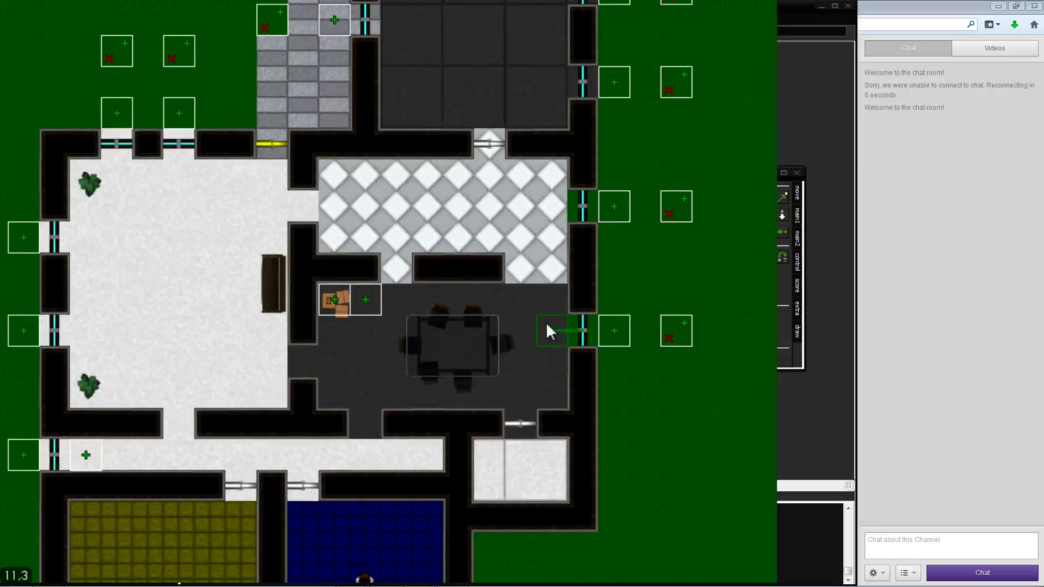
pyautogui.rightClick(545, 322)
pyautogui.click(554, 335)
# Delete the Use triggers inside the windows of the blue room, the yellow room and the hallway
pyautogui.press('Down')
pyautogui.press('Left')
pyautogui.rightClick(405, 451)
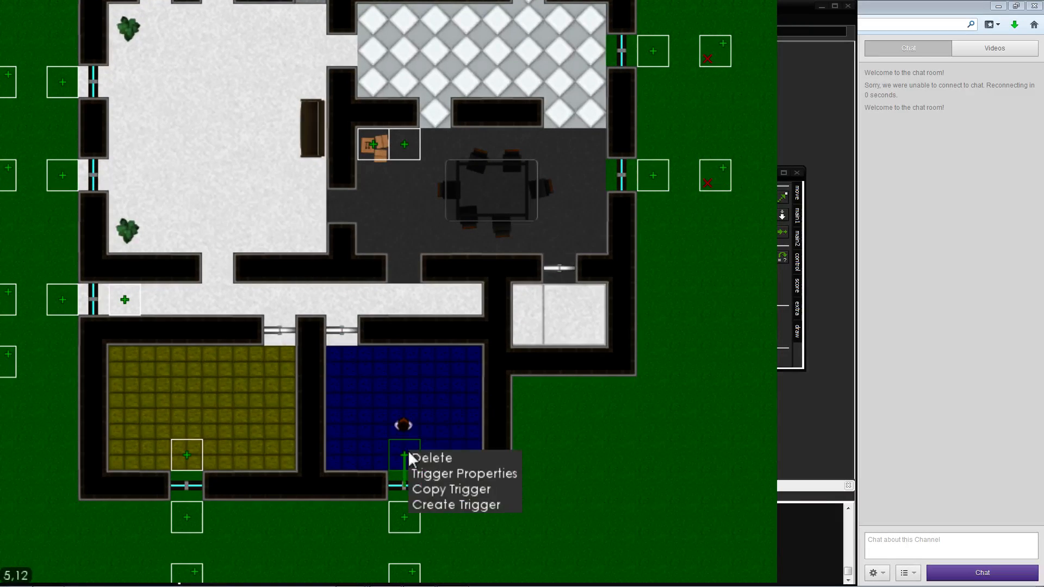
pyautogui.click(414, 457)
pyautogui.press('Left')
pyautogui.rightClick(222, 457)
pyautogui.click(226, 459)
pyautogui.press('Left')
pyautogui.press('Up')
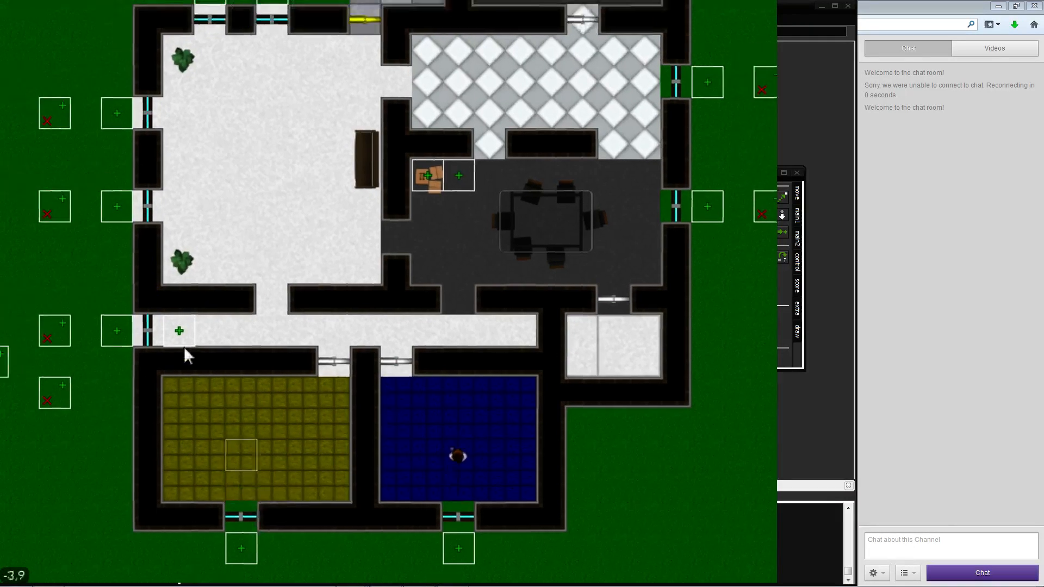
pyautogui.rightClick(212, 367)
pyautogui.click(224, 376)
# Create a trigger of type Use with no event inside the living room's upper west window and save it
pyautogui.press('Up')
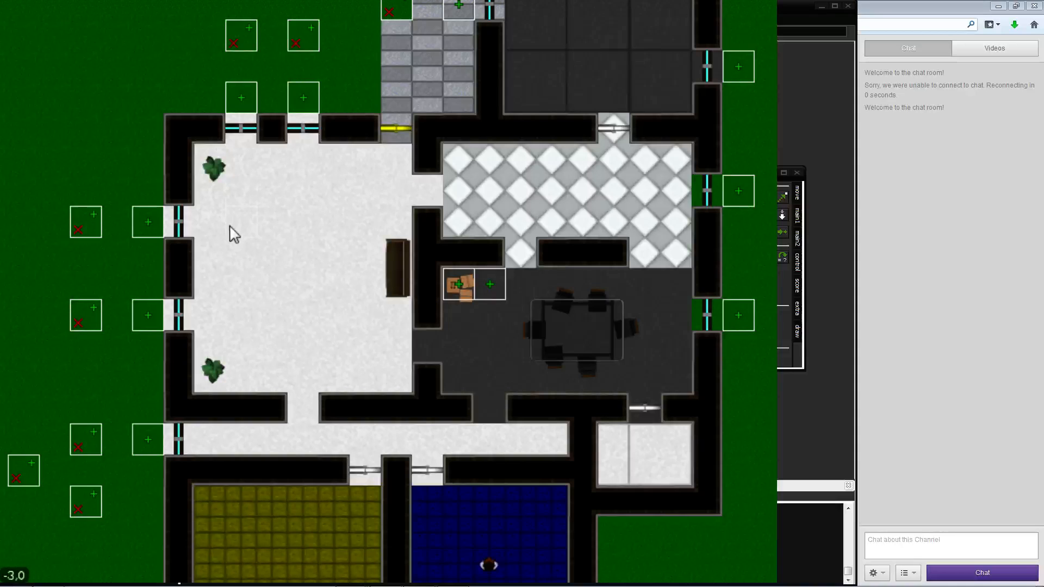
pyautogui.click(215, 223)
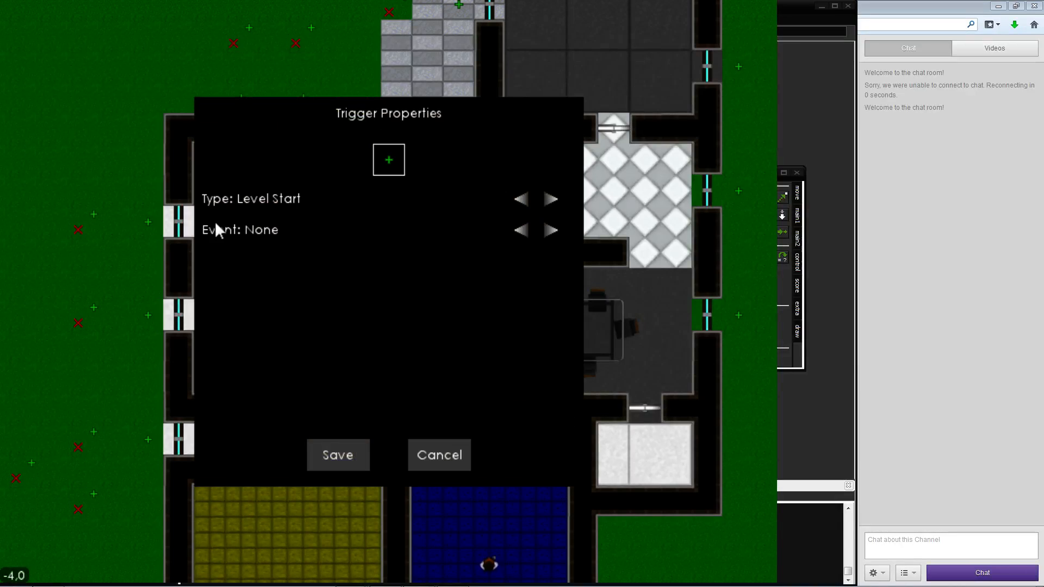
pyautogui.click(551, 198)
pyautogui.click(551, 199)
pyautogui.click(520, 199)
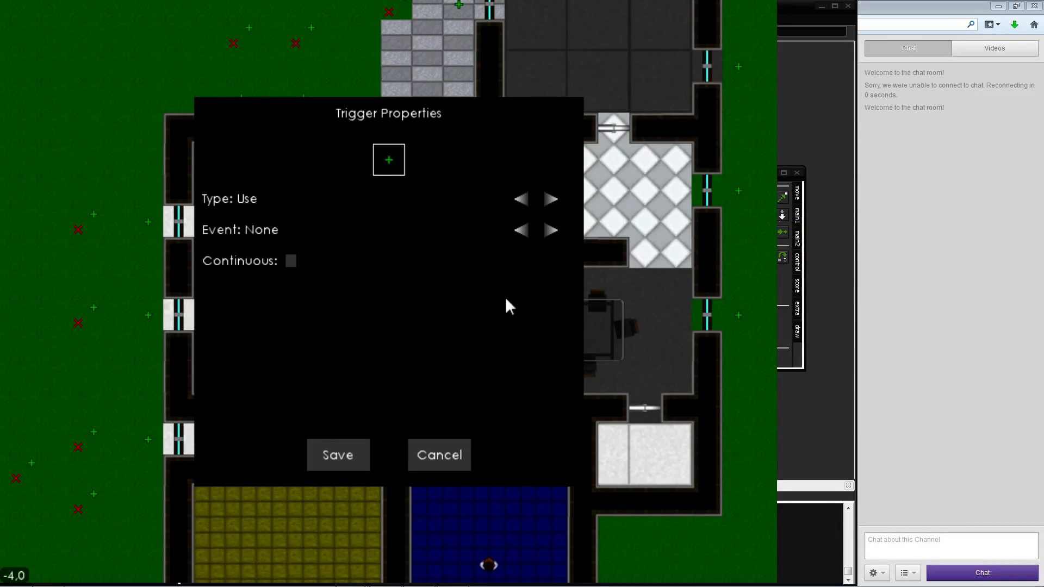
pyautogui.click(326, 463)
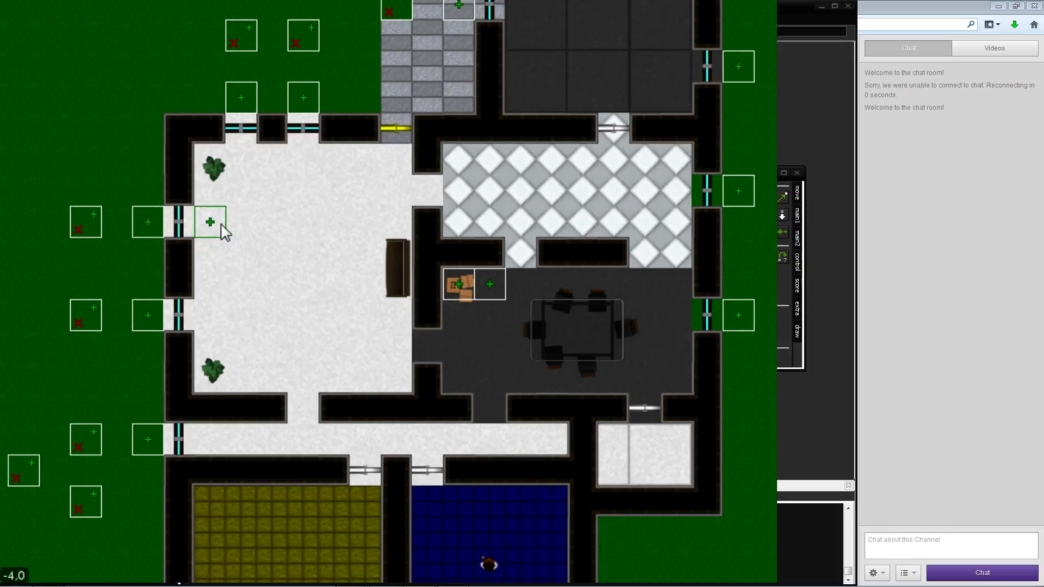
# Place copies of the Use trigger inside the living room's lower west window and both north windows
pyautogui.click(212, 315)
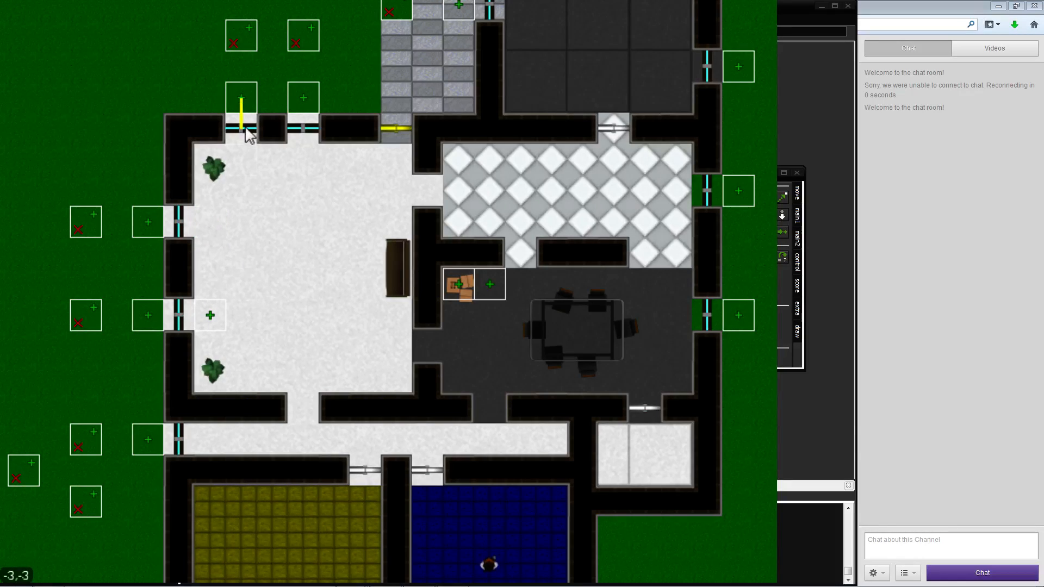
pyautogui.click(240, 160)
pyautogui.click(316, 170)
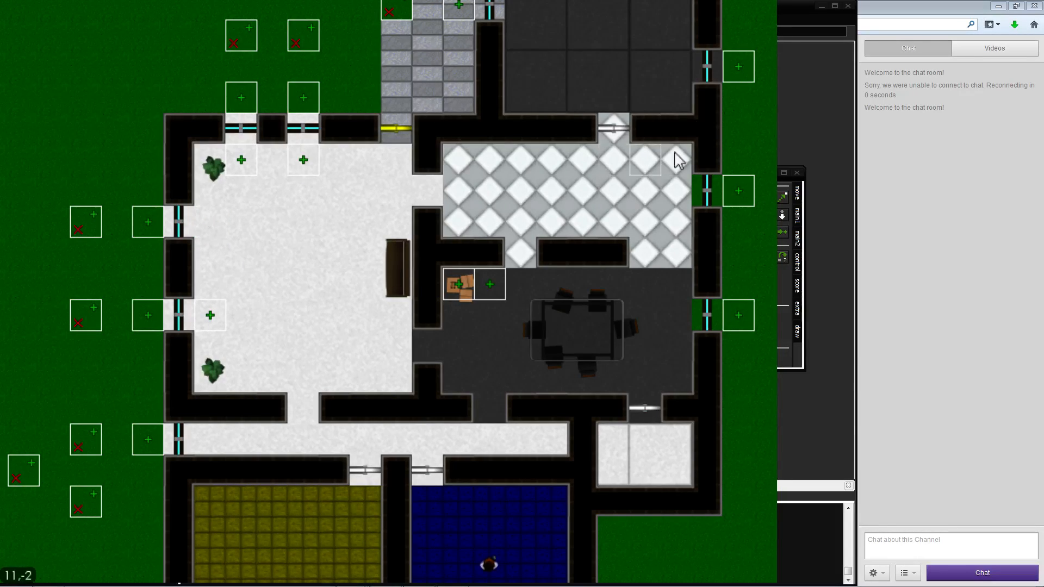
# Place copies of the Use trigger inside the windows of the dark north room, the checkered kitchen and the dining room
pyautogui.click(674, 71)
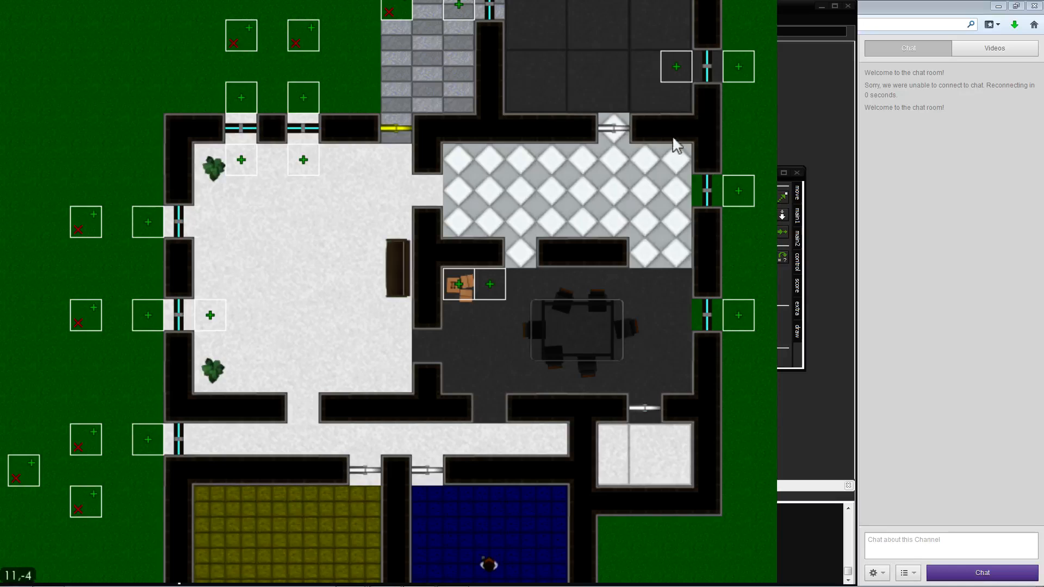
pyautogui.click(672, 200)
pyautogui.press('Up')
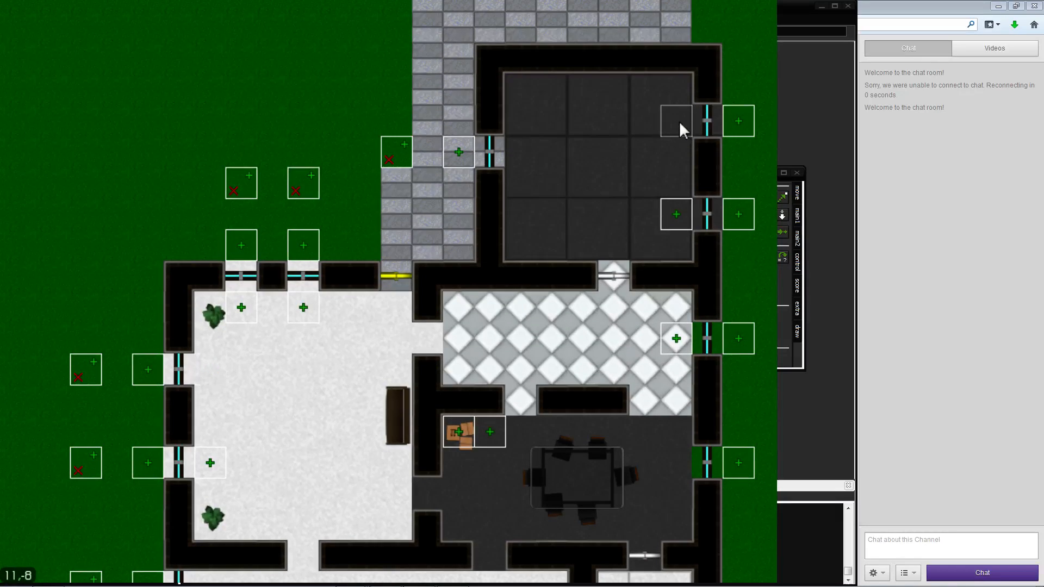
pyautogui.click(678, 123)
pyautogui.click(527, 155)
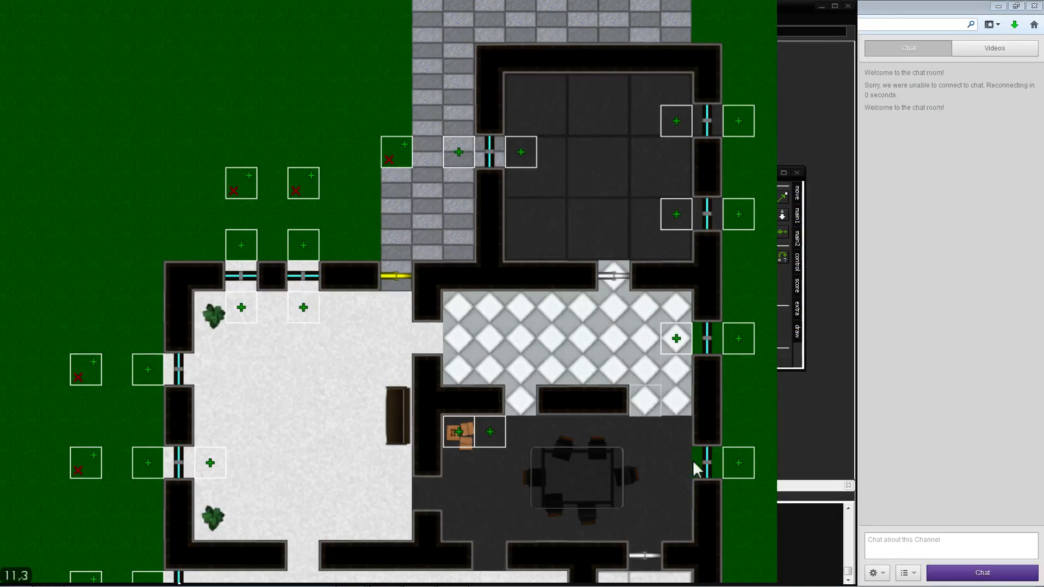
pyautogui.click(678, 463)
# Place copies of the Use trigger inside the windows of the blue room, the yellow room and the hallway
pyautogui.press('Down')
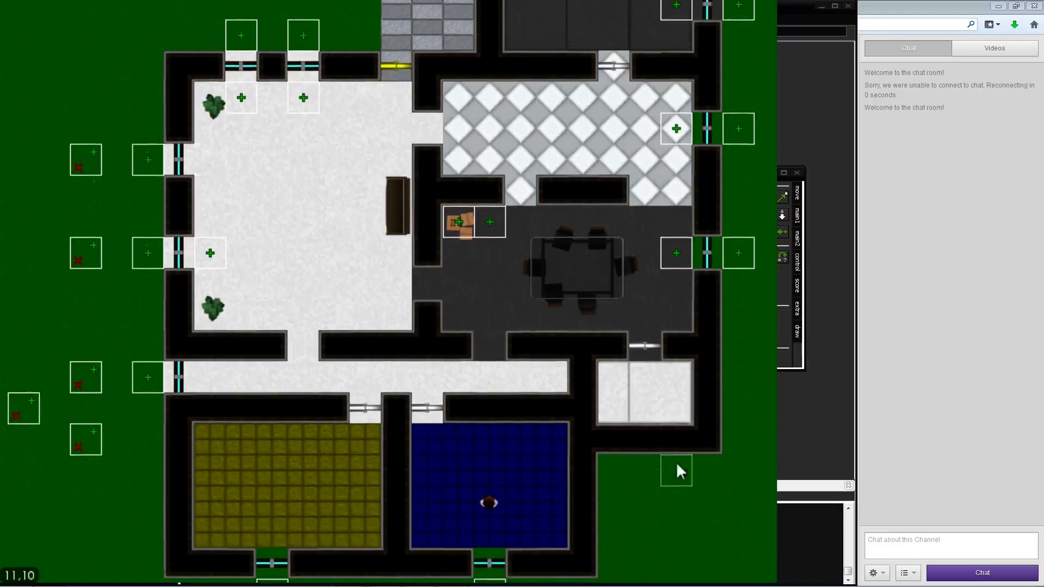
pyautogui.click(488, 519)
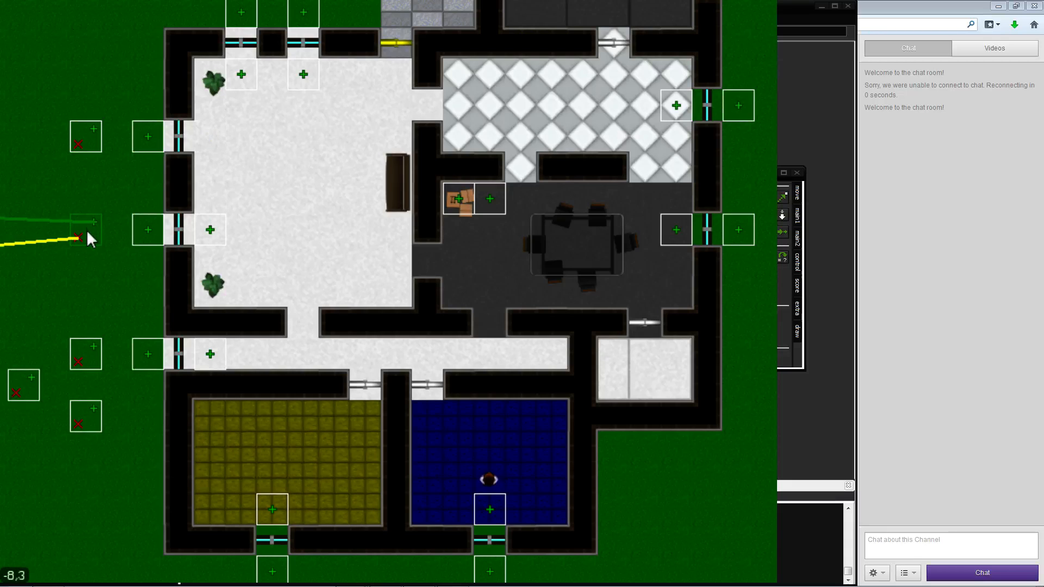
pyautogui.press('Up')
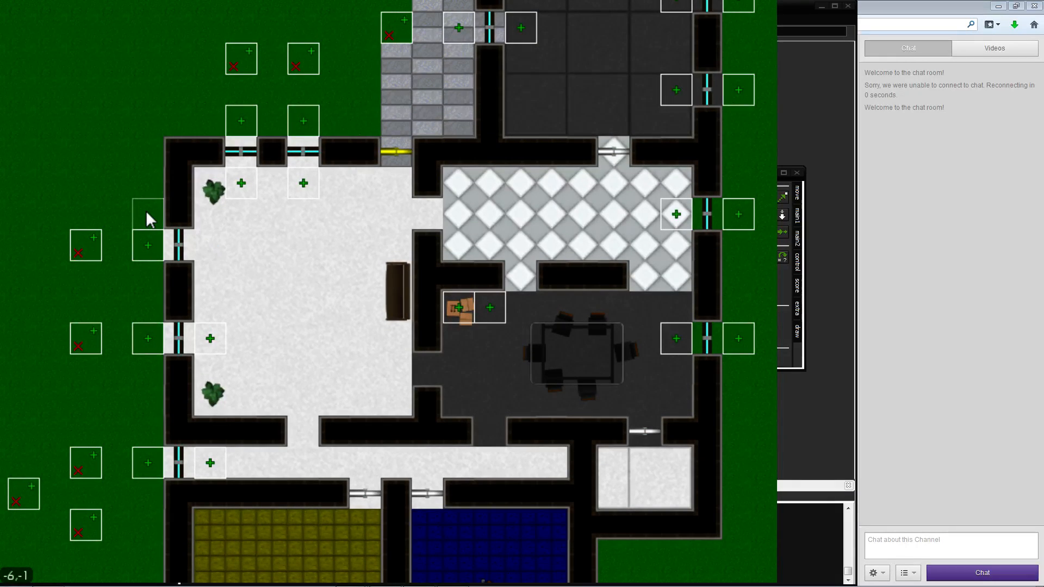
# Create a trigger of type IF with no event outside the living room's upper west window, directly north of the existing outer trigger
pyautogui.click(145, 210)
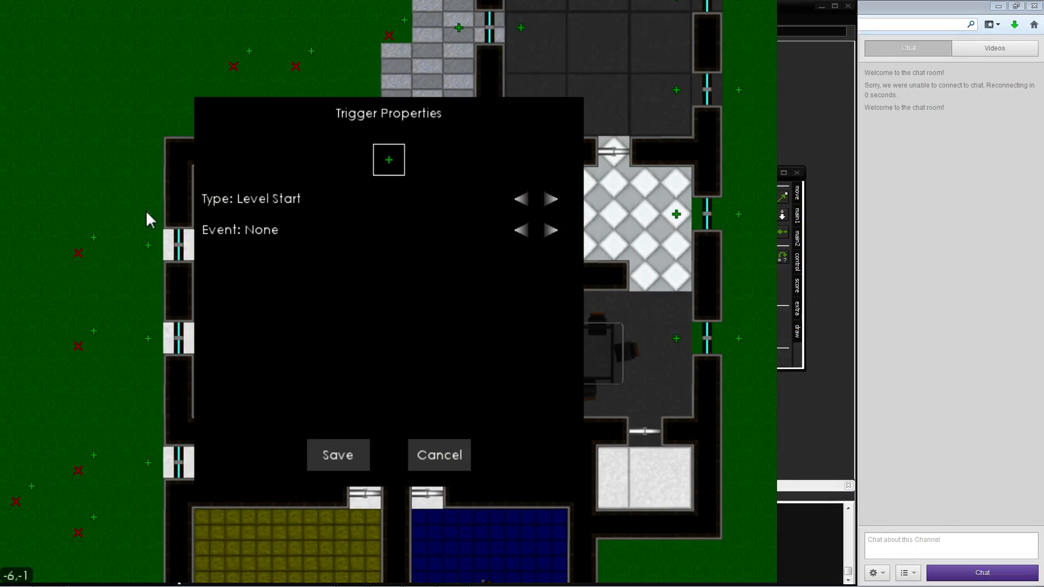
pyautogui.click(550, 199)
pyautogui.click(550, 198)
pyautogui.click(550, 199)
pyautogui.click(550, 201)
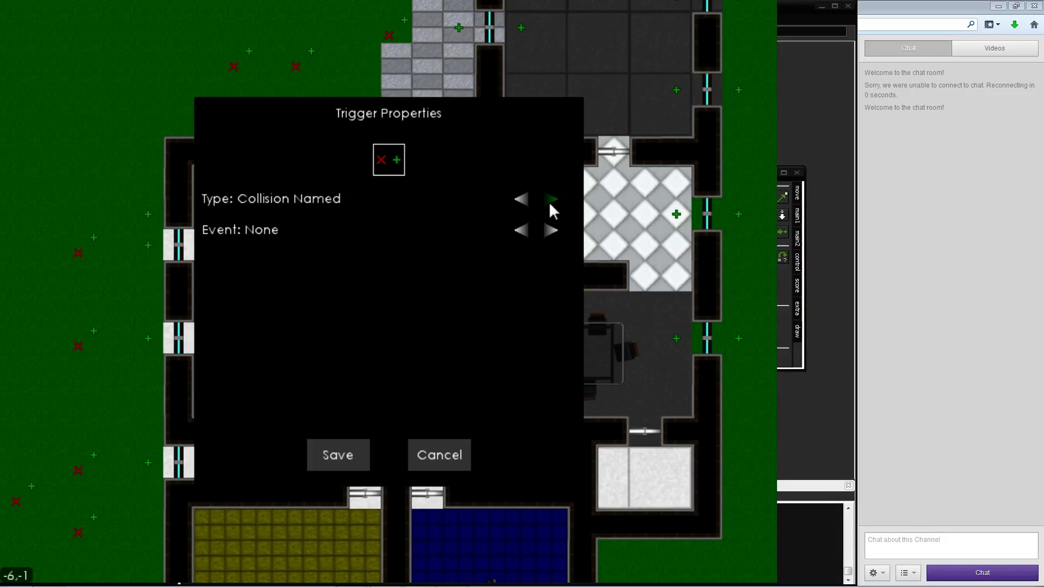
pyautogui.click(549, 200)
pyautogui.click(549, 200)
pyautogui.click(548, 201)
pyautogui.click(548, 201)
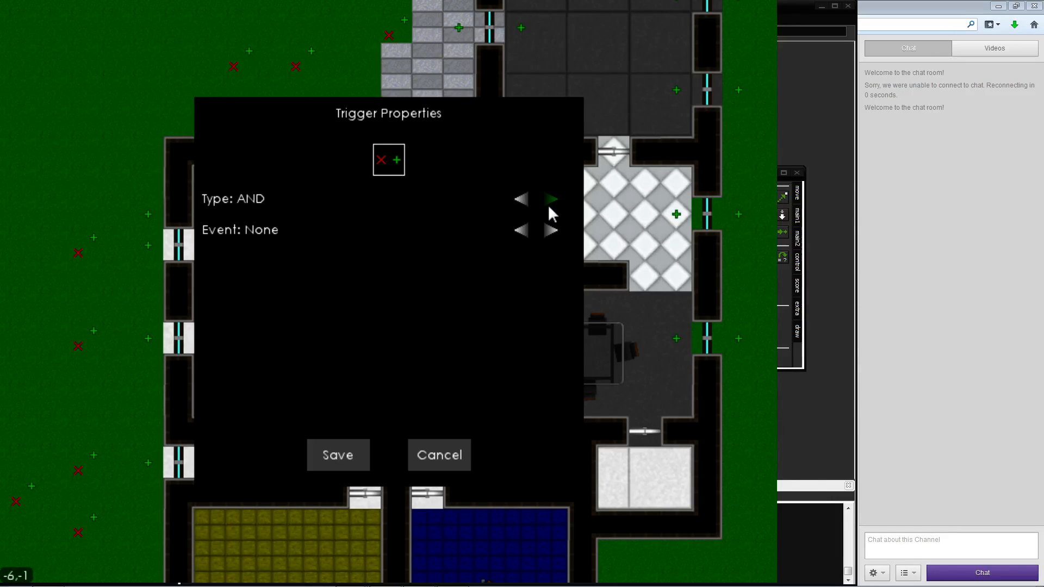
pyautogui.click(520, 200)
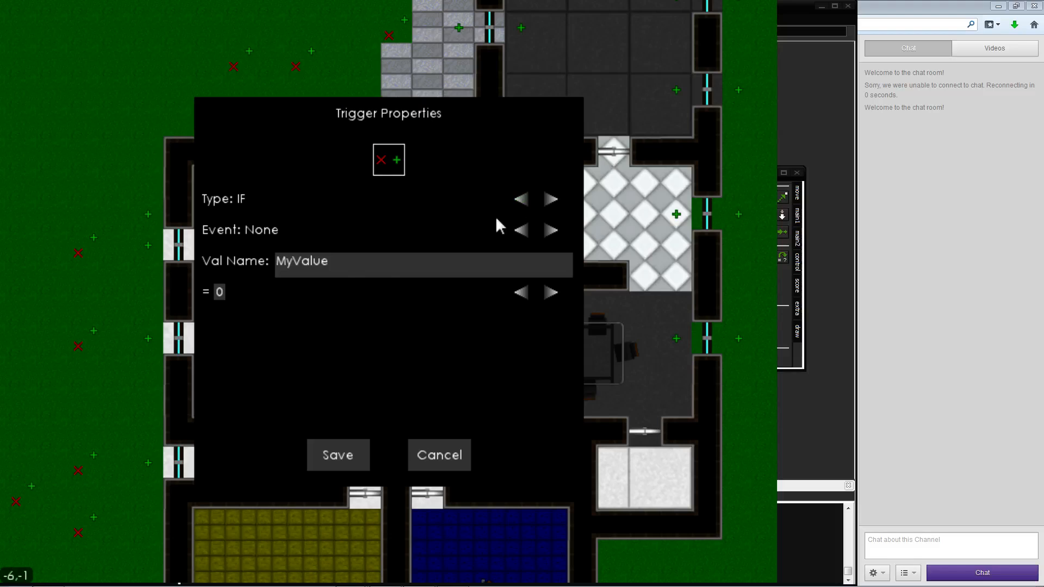
# Set the IF trigger's value name to Supplies, change its comparison operator and save it
pyautogui.click(344, 272)
pyautogui.press('BackSpace')
pyautogui.press('BackSpace')
pyautogui.press('BackSpace')
pyautogui.press('BackSpace')
pyautogui.press('BackSpace')
pyautogui.press('BackSpace')
pyautogui.press('BackSpace')
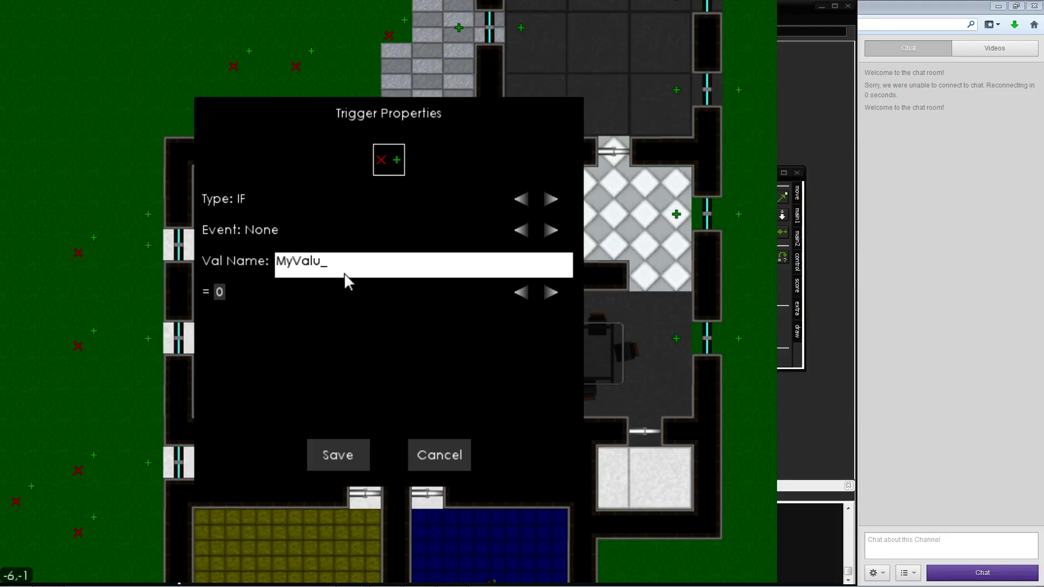
pyautogui.write('Supplies')
pyautogui.click(548, 292)
pyautogui.click(548, 292)
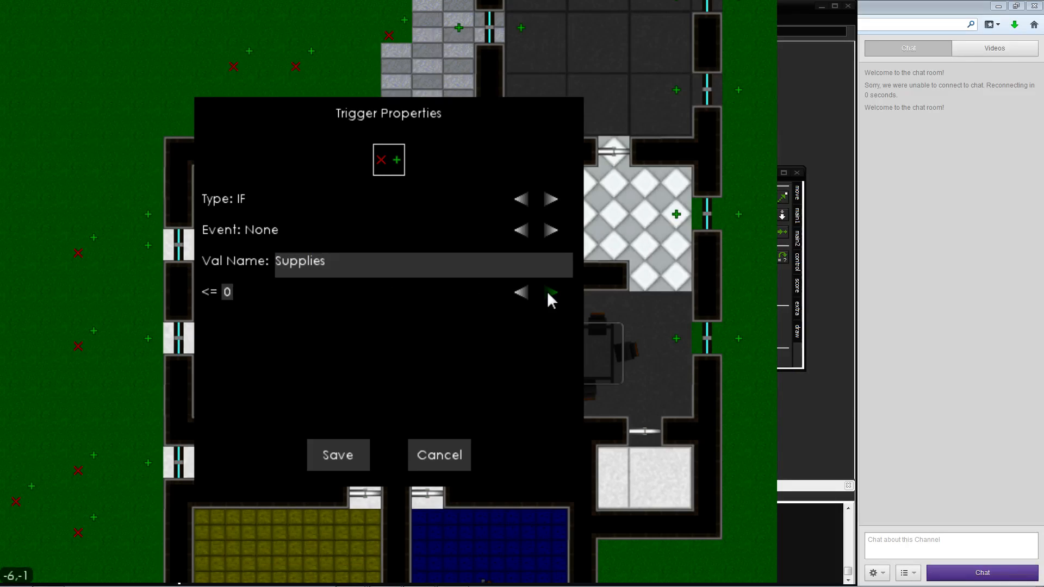
pyautogui.click(548, 292)
pyautogui.click(348, 454)
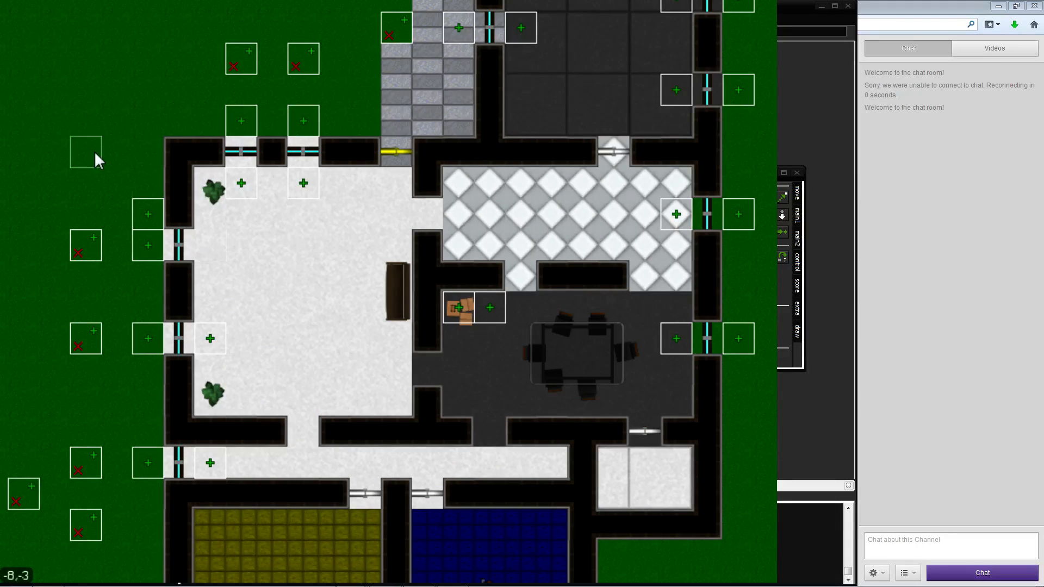
pyautogui.rightClick(113, 243)
pyautogui.click(130, 251)
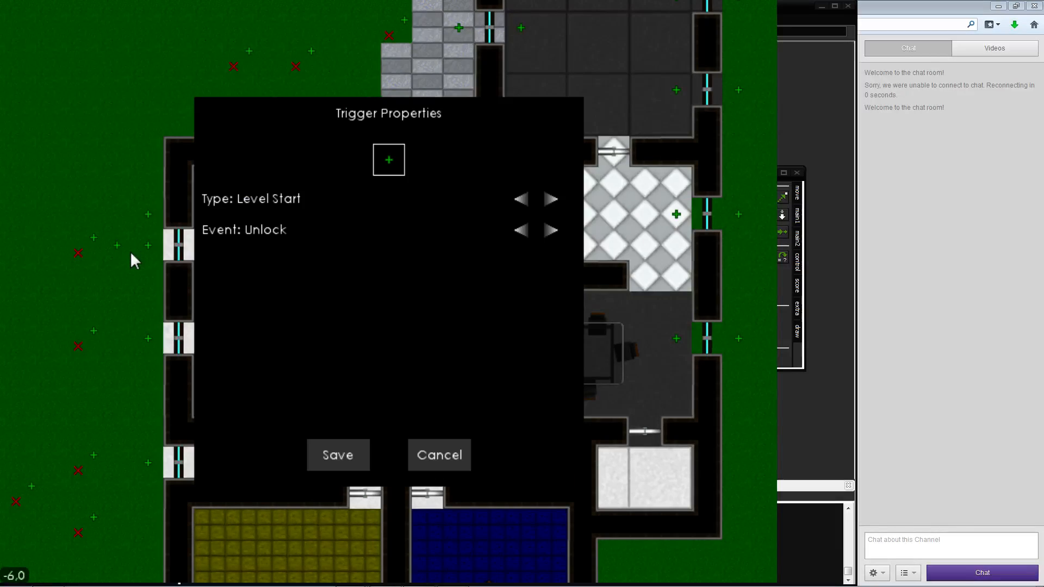
pyautogui.click(556, 202)
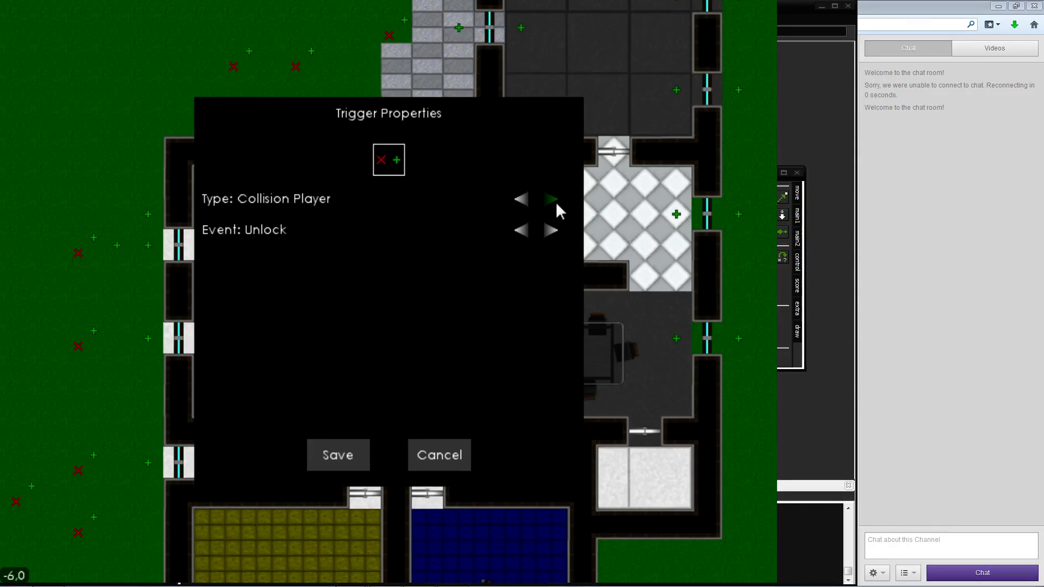
pyautogui.click(555, 202)
pyautogui.click(554, 202)
pyautogui.click(553, 202)
pyautogui.click(419, 453)
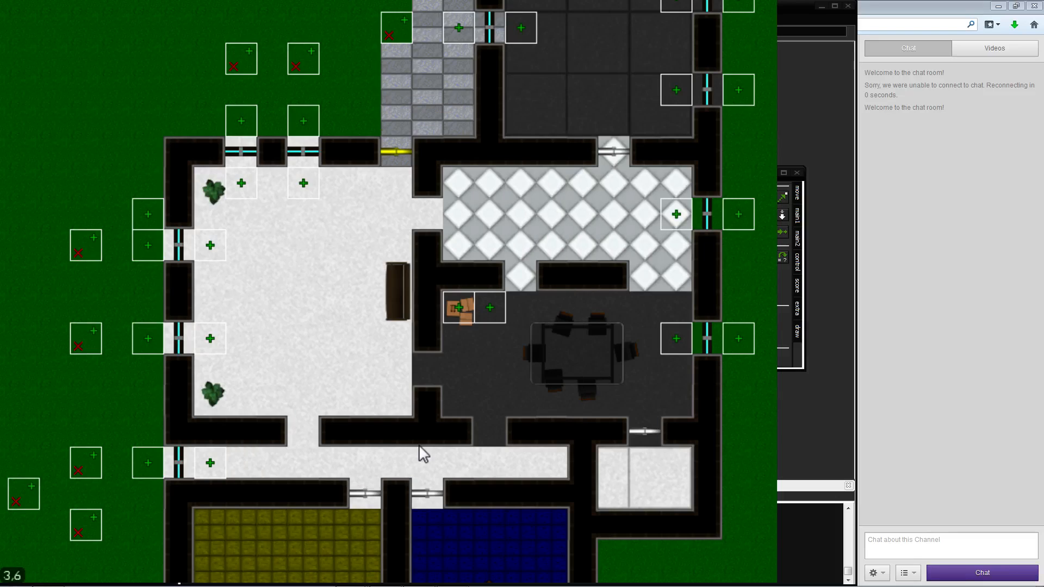
# Create a trigger of type AND directly west of the IF trigger outside the living room's upper west window
pyautogui.rightClick(119, 217)
pyautogui.click(137, 228)
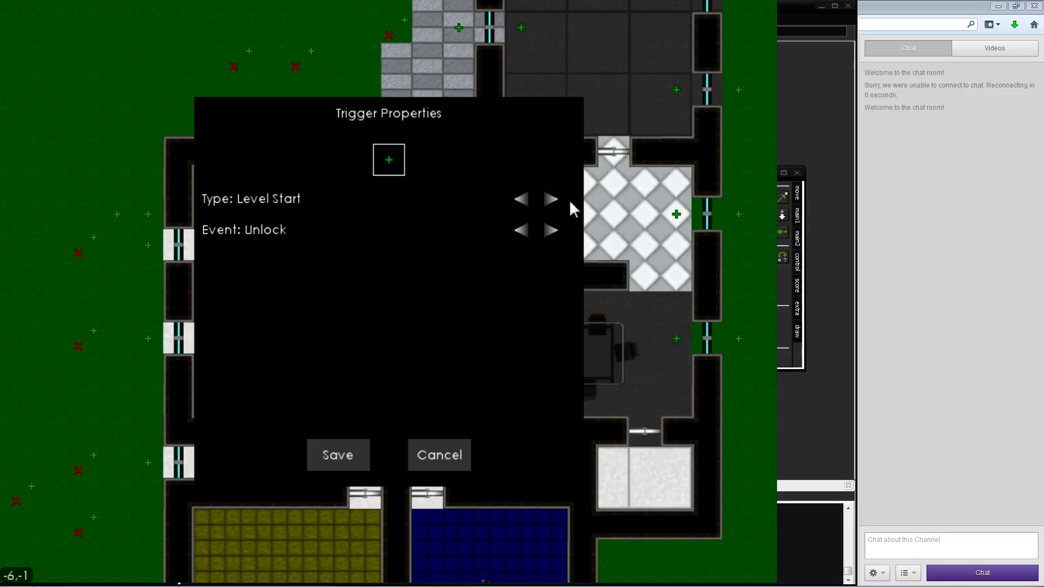
pyautogui.click(548, 201)
pyautogui.click(548, 201)
pyautogui.click(548, 201)
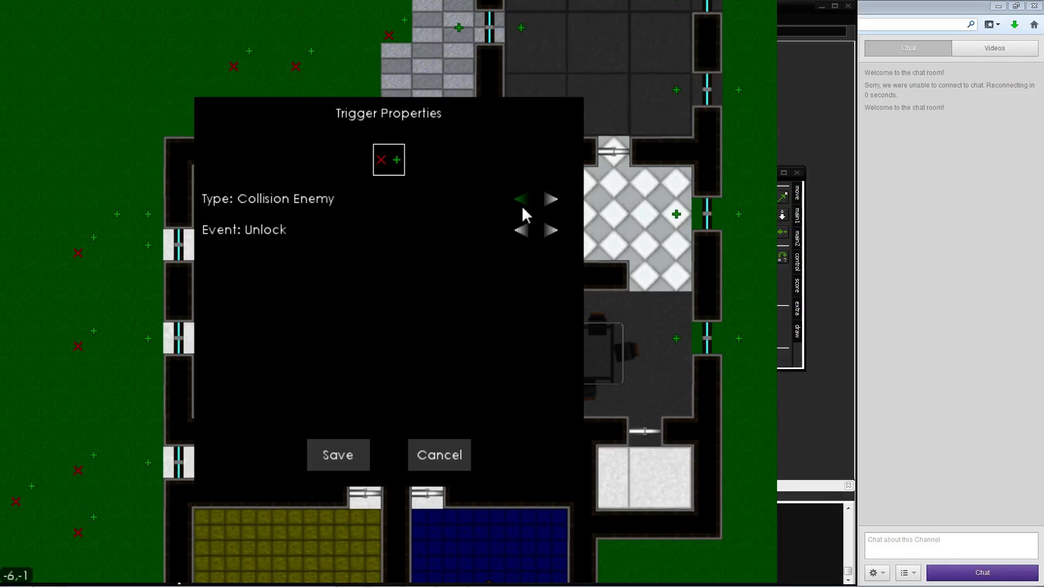
pyautogui.click(522, 206)
pyautogui.click(522, 206)
pyautogui.click(521, 207)
pyautogui.click(522, 207)
pyautogui.click(522, 207)
pyautogui.click(522, 206)
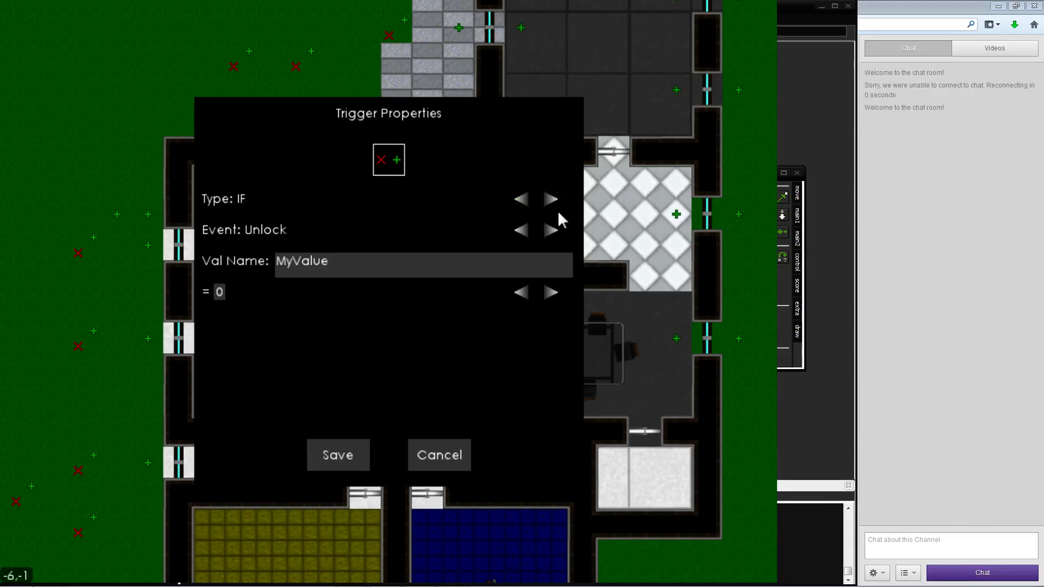
pyautogui.click(550, 206)
# Set the AND trigger's event to Set Life with a relative life of 100 and save it
pyautogui.click(547, 235)
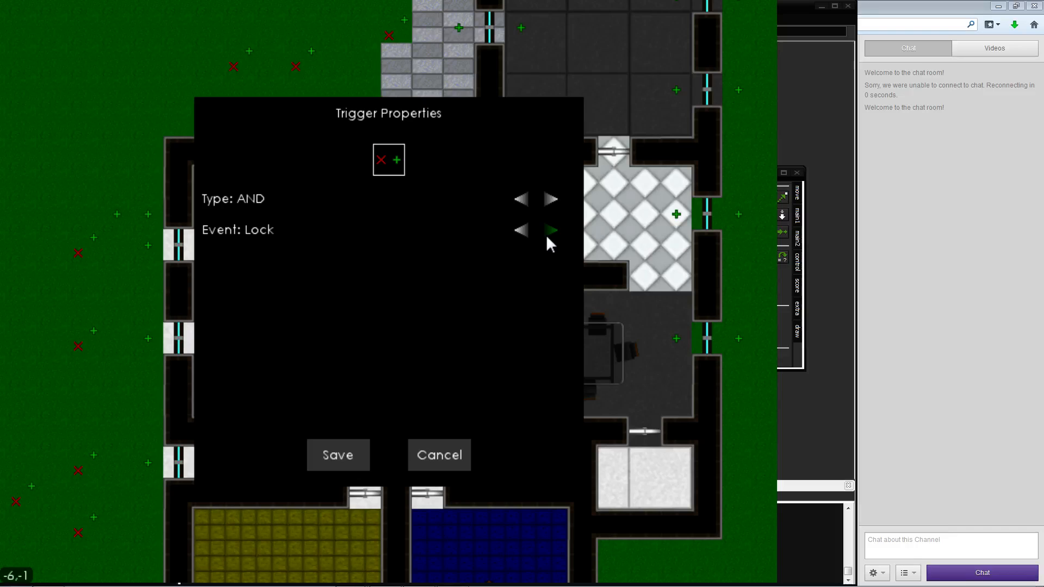
pyautogui.click(546, 234)
pyautogui.click(547, 234)
pyautogui.click(546, 235)
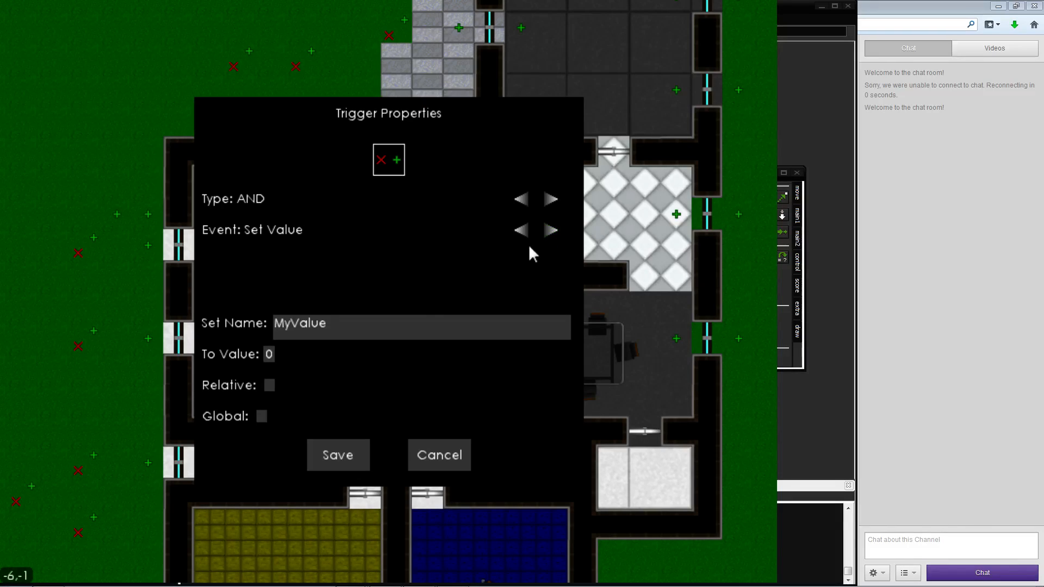
pyautogui.click(552, 224)
pyautogui.click(553, 227)
pyautogui.click(553, 230)
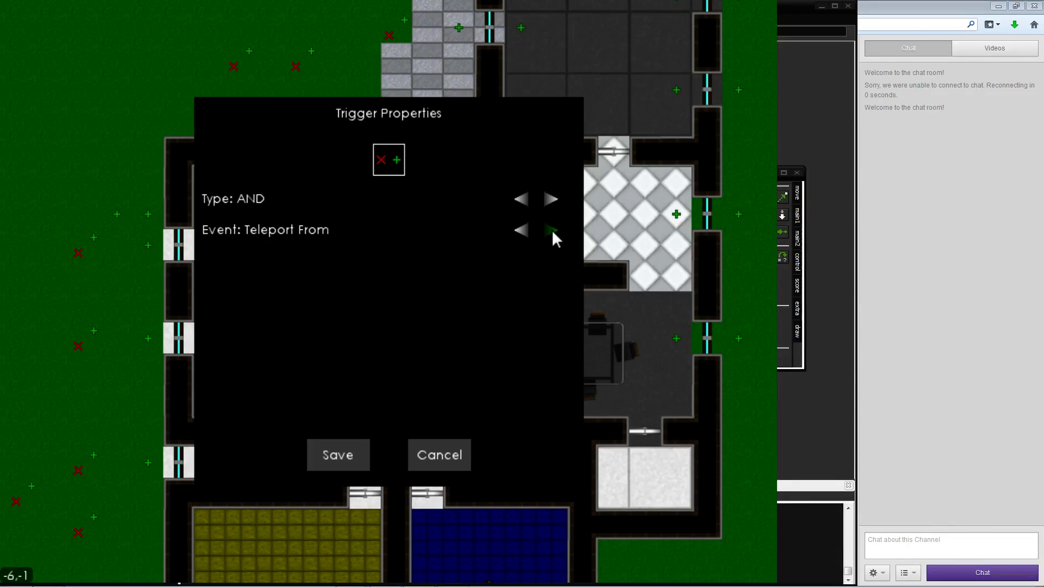
pyautogui.click(553, 230)
pyautogui.click(552, 231)
pyautogui.click(552, 231)
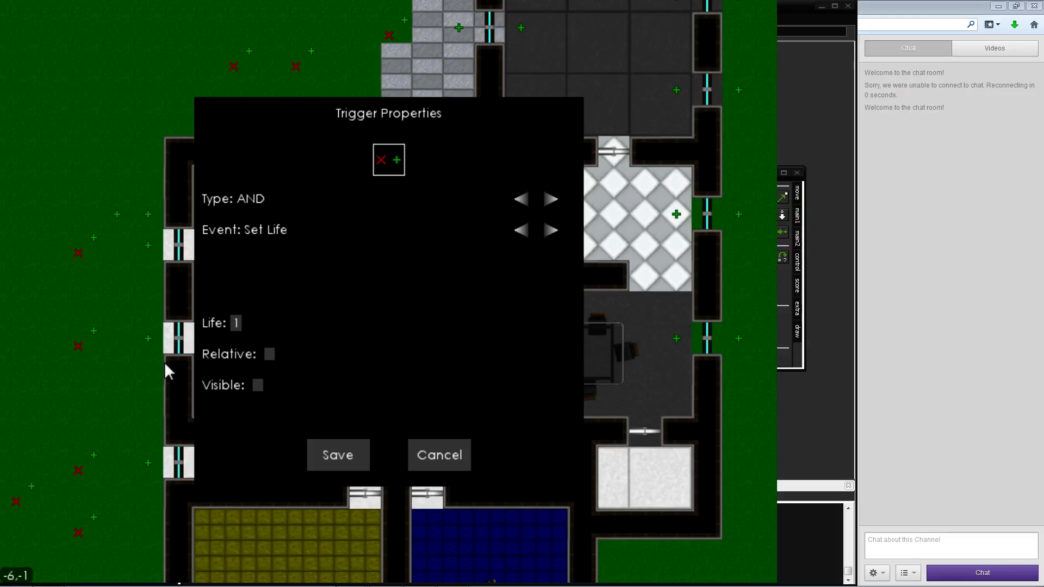
pyautogui.click(235, 322)
pyautogui.write('00')
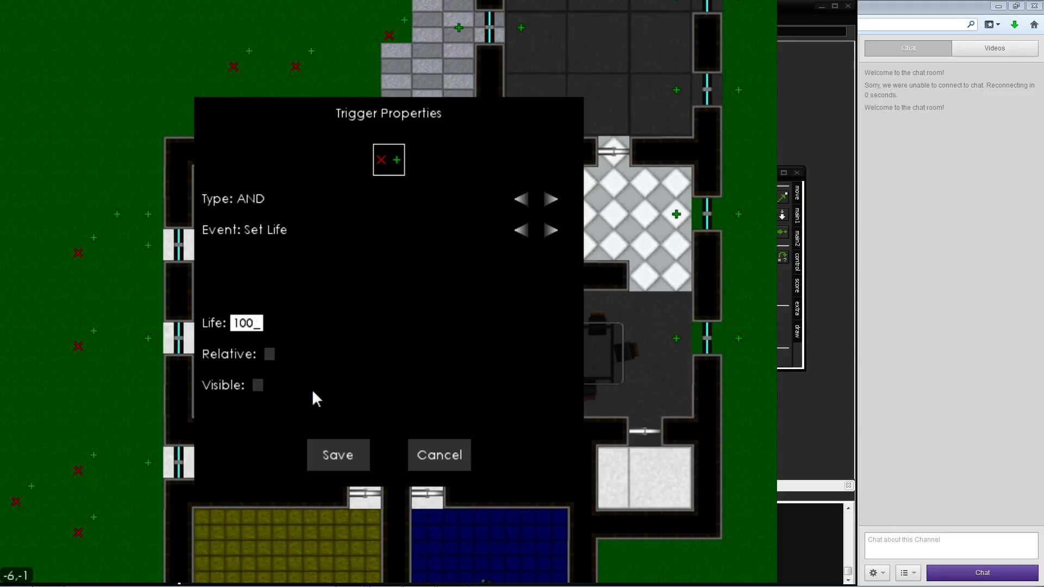
pyautogui.click(269, 354)
pyautogui.click(337, 457)
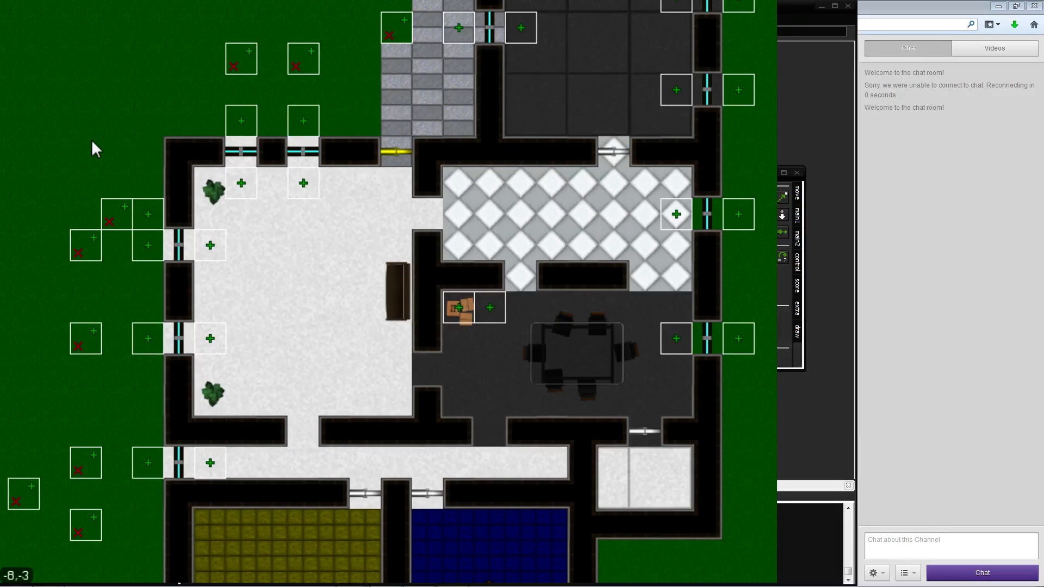
# Test-play the level briefly and return to the editor
pyautogui.click(216, 31)
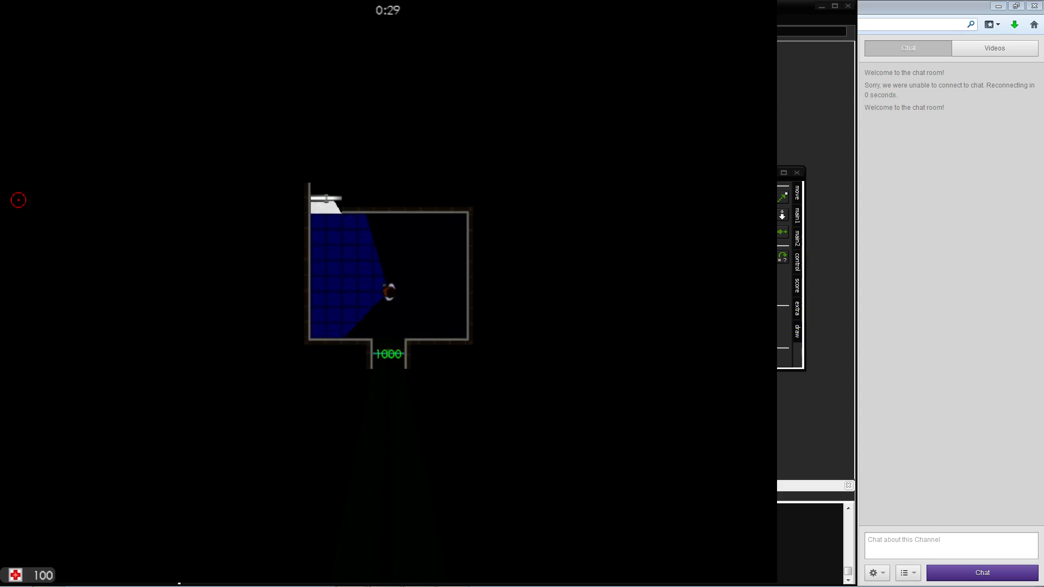
pyautogui.press('Escape')
pyautogui.press('Tab')
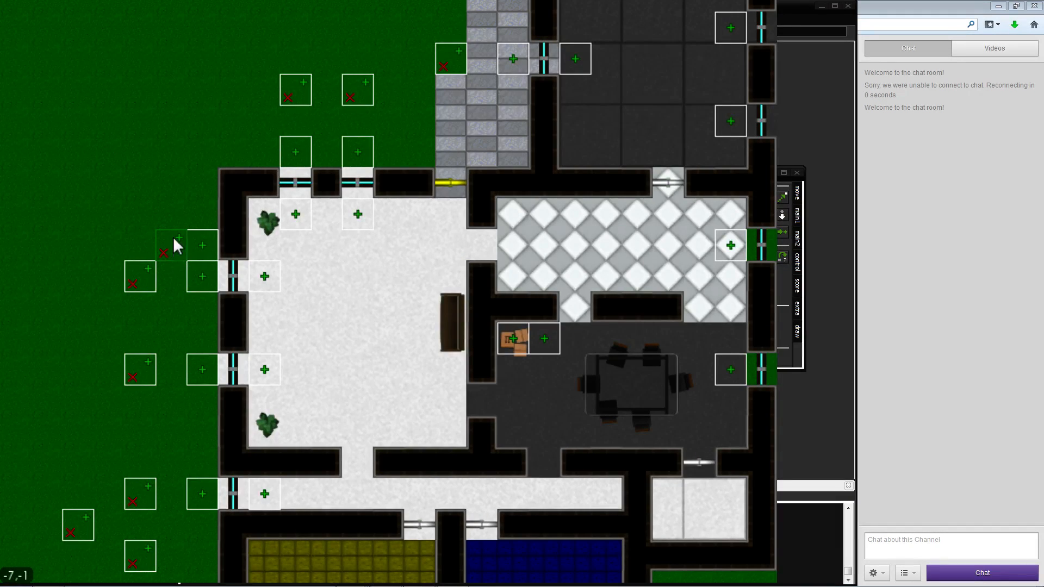
# Review the properties of the AND trigger with the Set Life event and leave them unchanged
pyautogui.rightClick(174, 237)
pyautogui.click(184, 254)
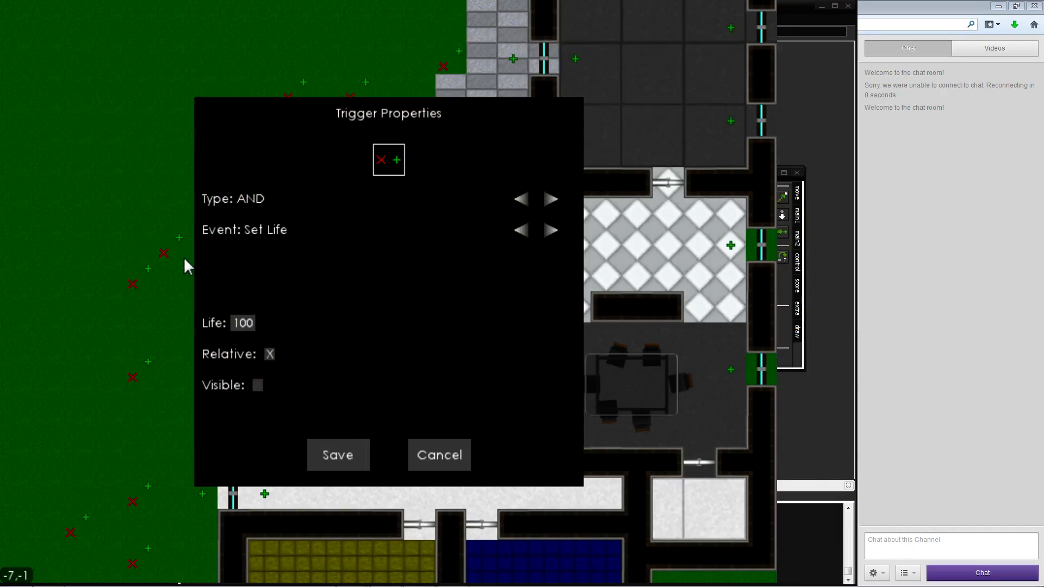
pyautogui.click(448, 454)
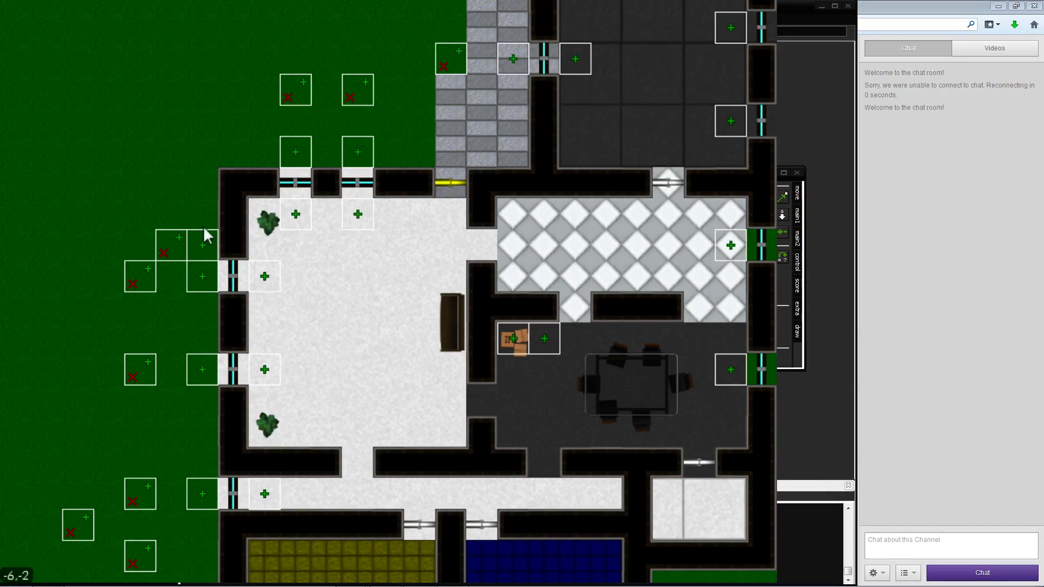
pyautogui.rightClick(175, 241)
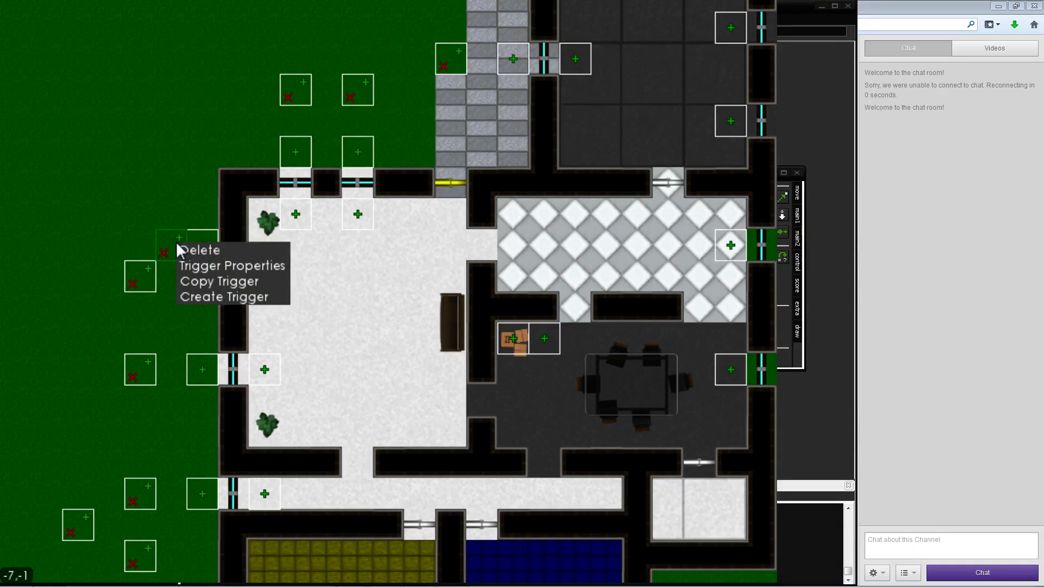
pyautogui.click(185, 265)
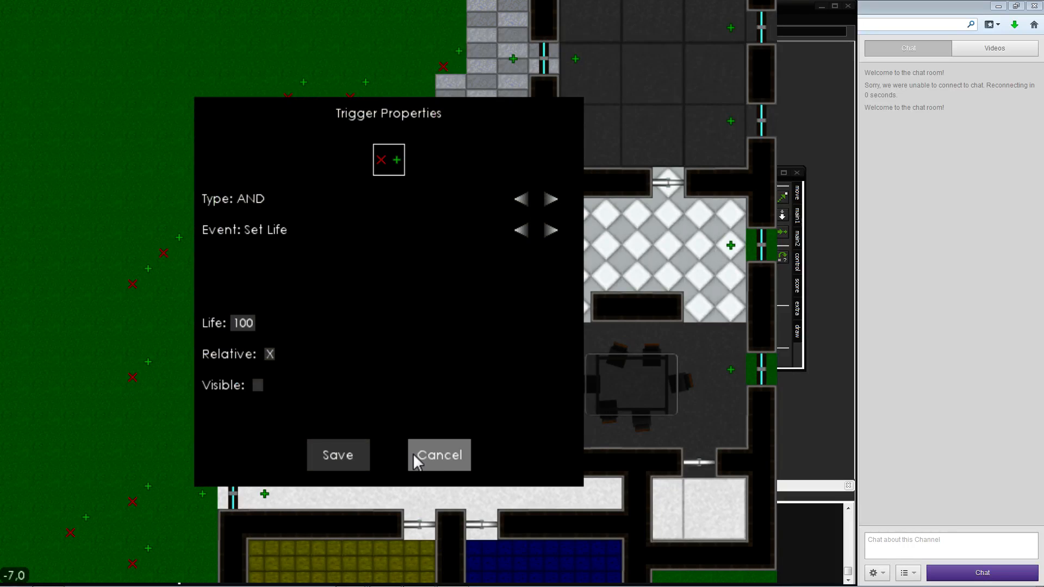
pyautogui.click(413, 455)
pyautogui.rightClick(175, 245)
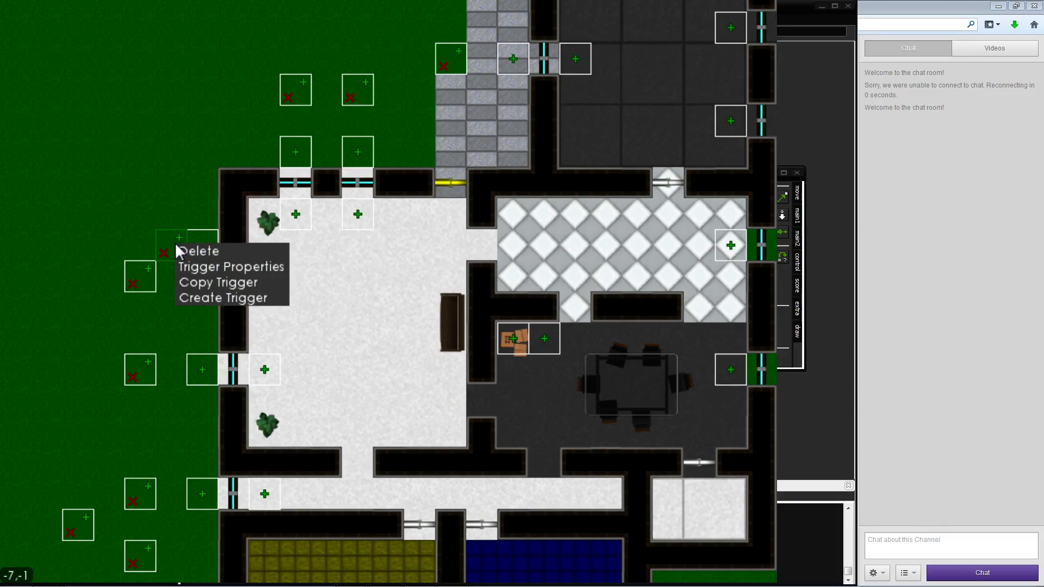
pyautogui.click(157, 206)
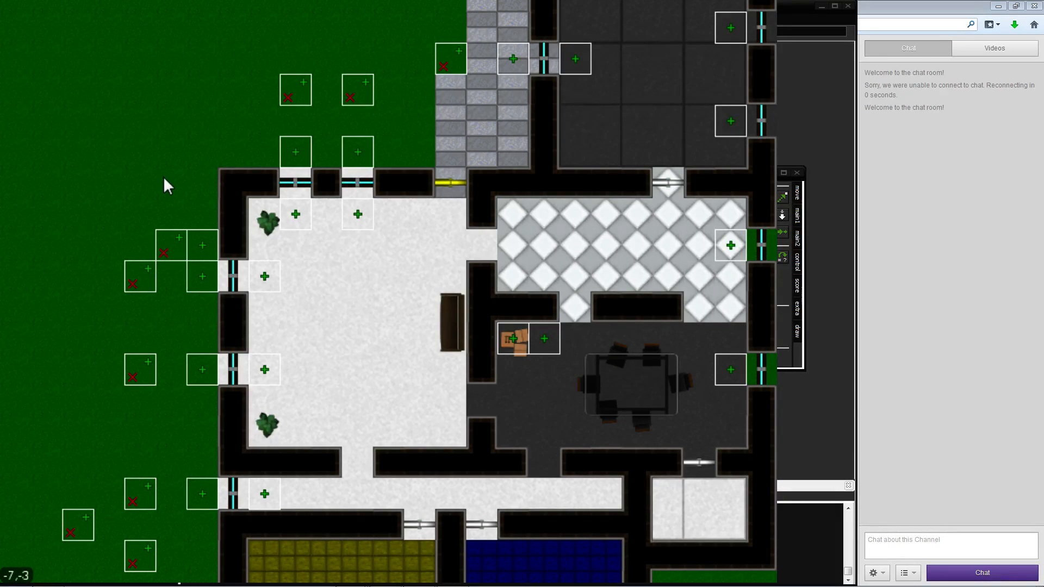
# Decline quitting the editor, run another test of the level and return to the trigger view
pyautogui.press('Escape')
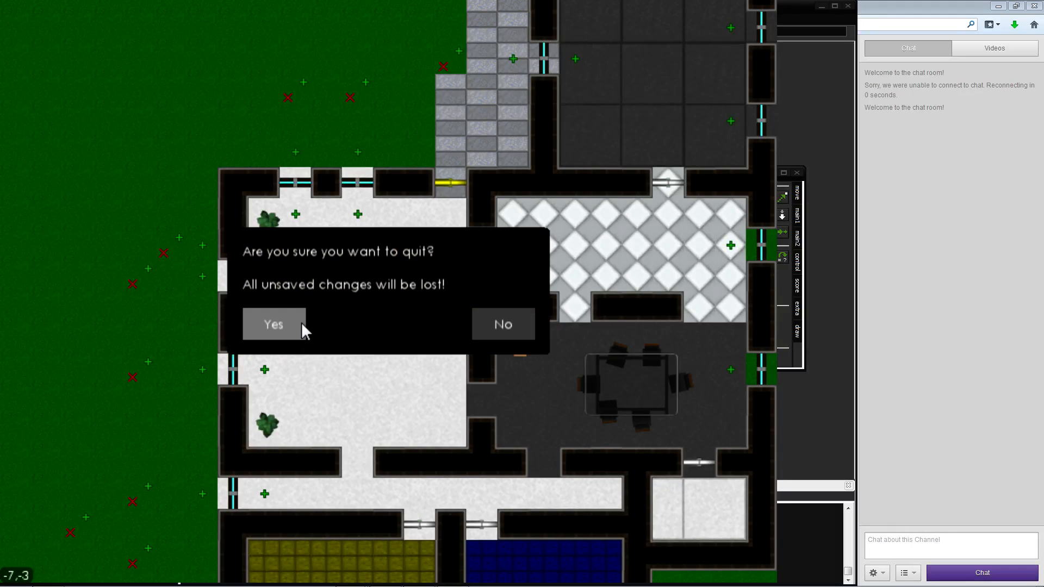
pyautogui.click(502, 324)
pyautogui.moveTo(204, 28)
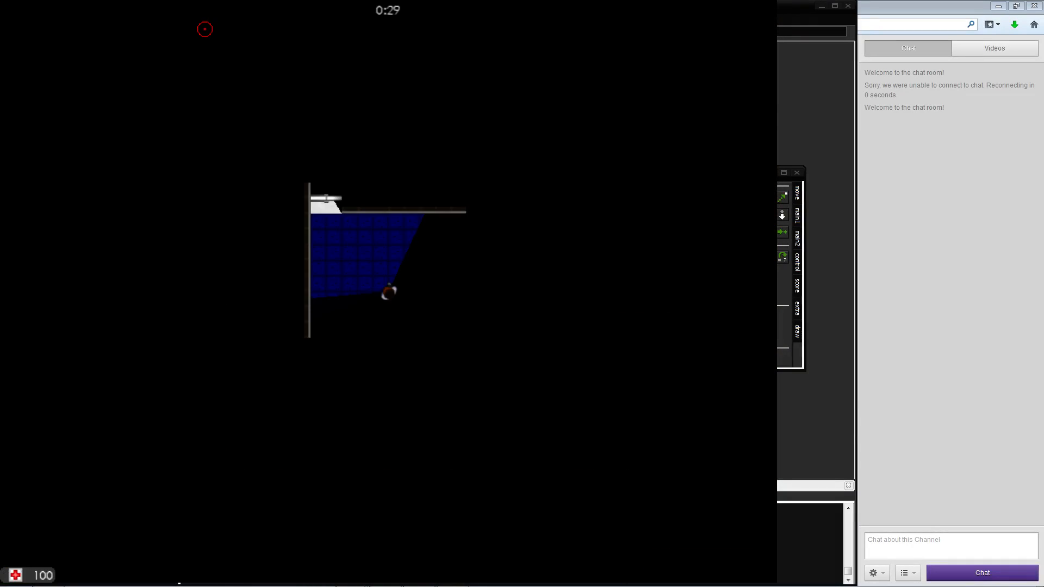
pyautogui.press('t')
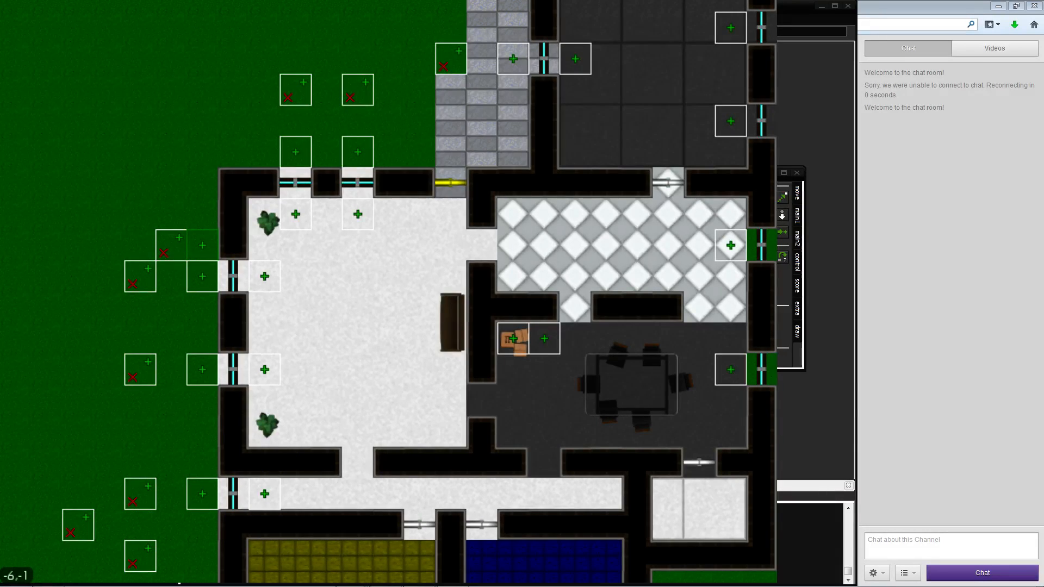
# Try linking the IF trigger with the neighbouring AND trigger, and delete the IF trigger
pyautogui.click(140, 245)
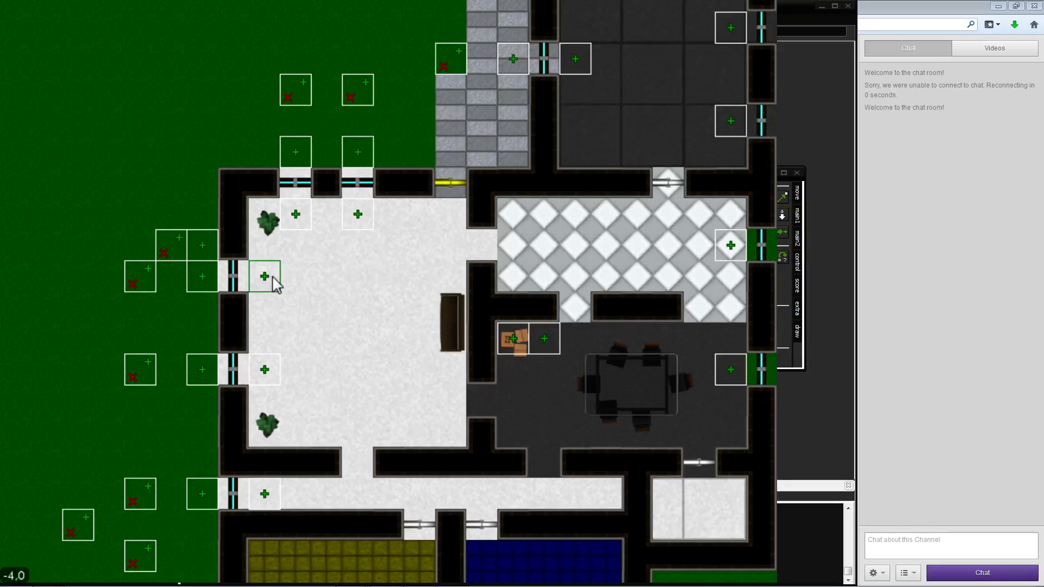
pyautogui.moveTo(264, 276); pyautogui.dragTo(105, 152)
pyautogui.moveTo(198, 260); pyautogui.dragTo(151, 151)
pyautogui.moveTo(264, 275); pyautogui.dragTo(163, 212)
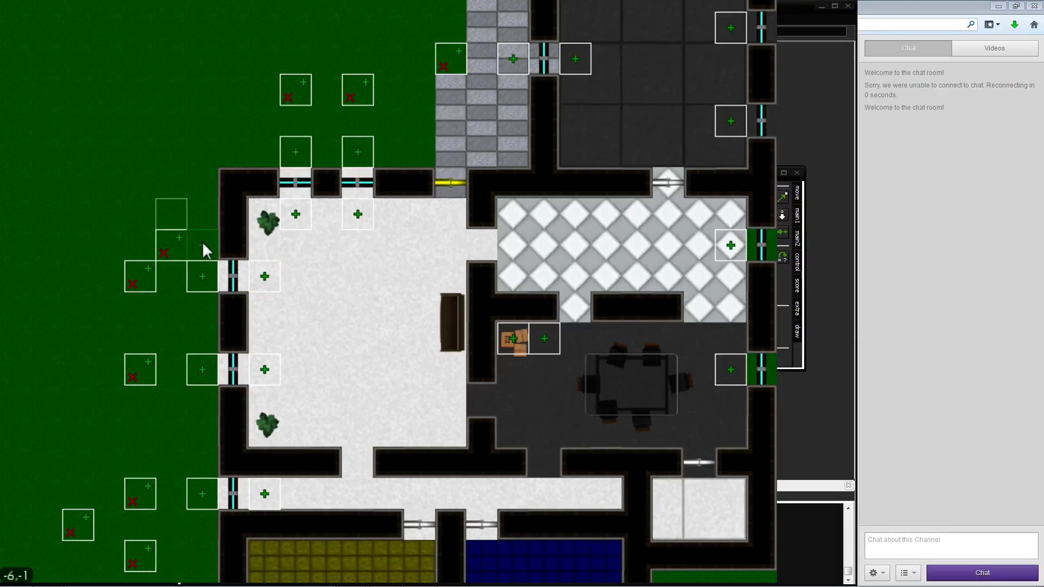
pyautogui.moveTo(207, 245); pyautogui.dragTo(142, 140)
pyautogui.rightClick(203, 234)
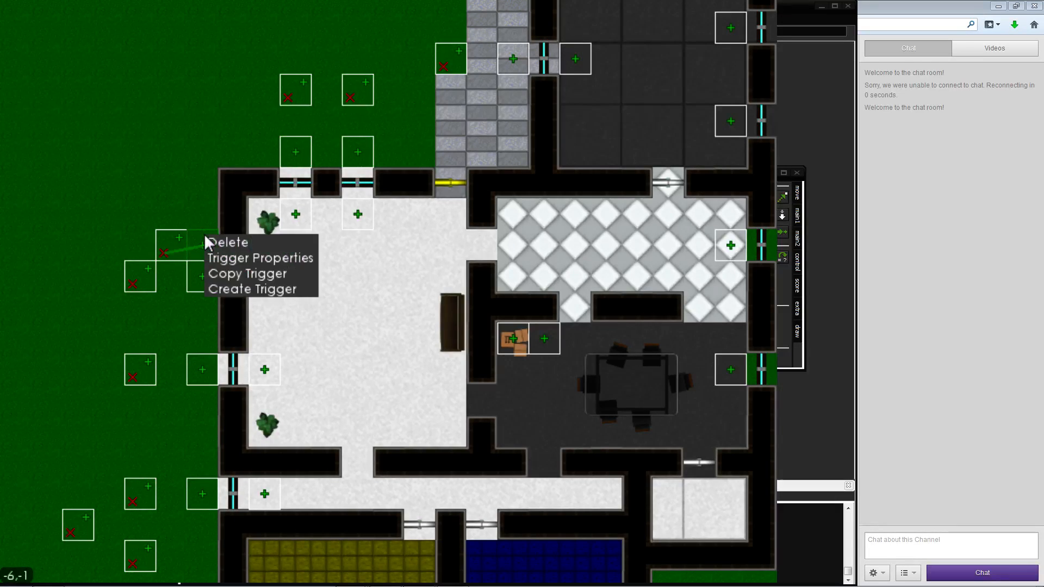
pyautogui.click(219, 239)
pyautogui.press('w')
pyautogui.press('d')
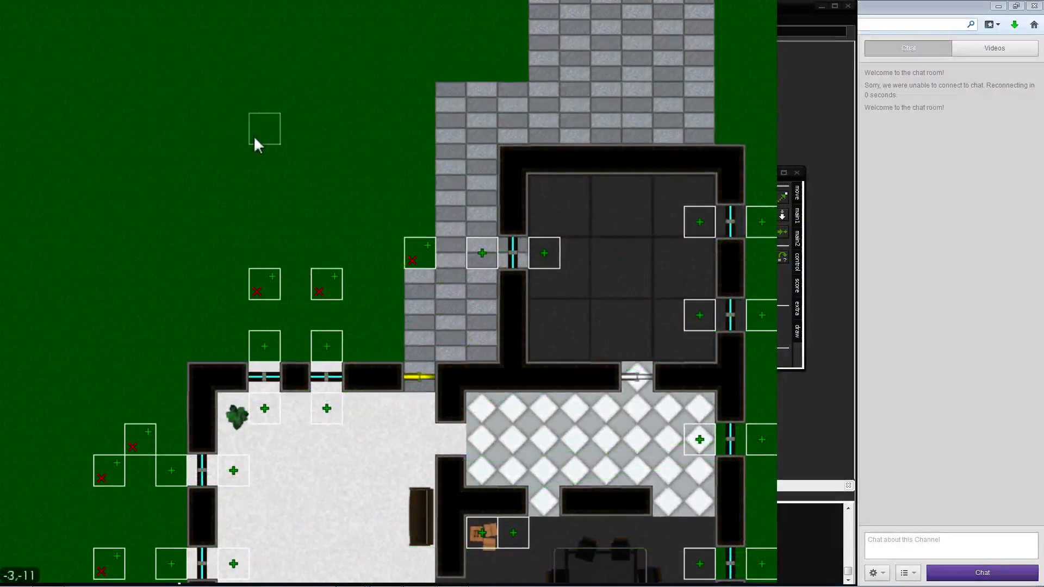
pyautogui.press('s')
pyautogui.press('a')
pyautogui.press('w')
pyautogui.moveTo(273, 60)
pyautogui.press('w')
pyautogui.press('d')
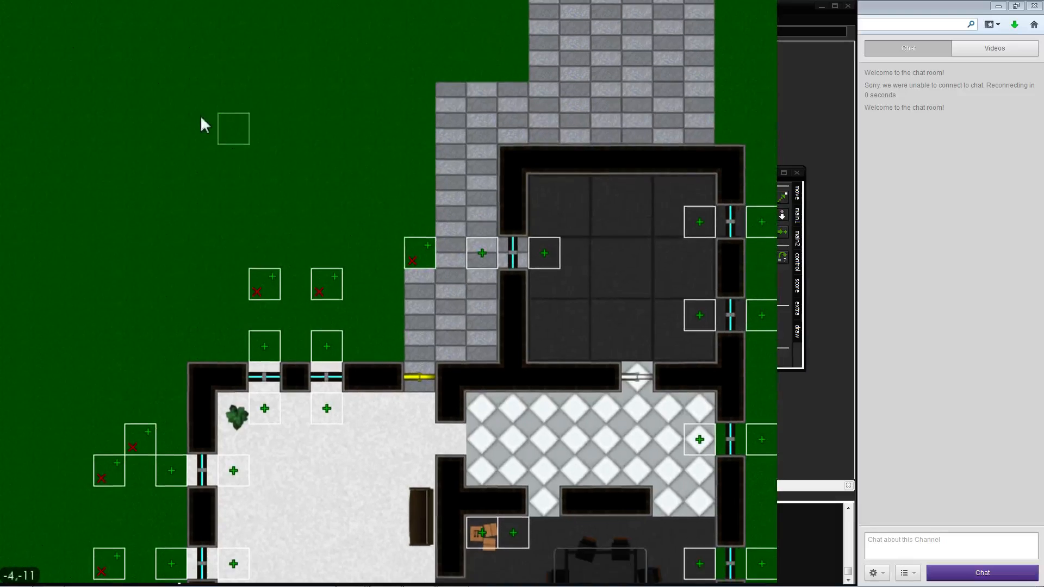
# Place a new trigger on the grass northwest of the house and set its type to IF
pyautogui.press('s')
pyautogui.press('a')
pyautogui.press('s')
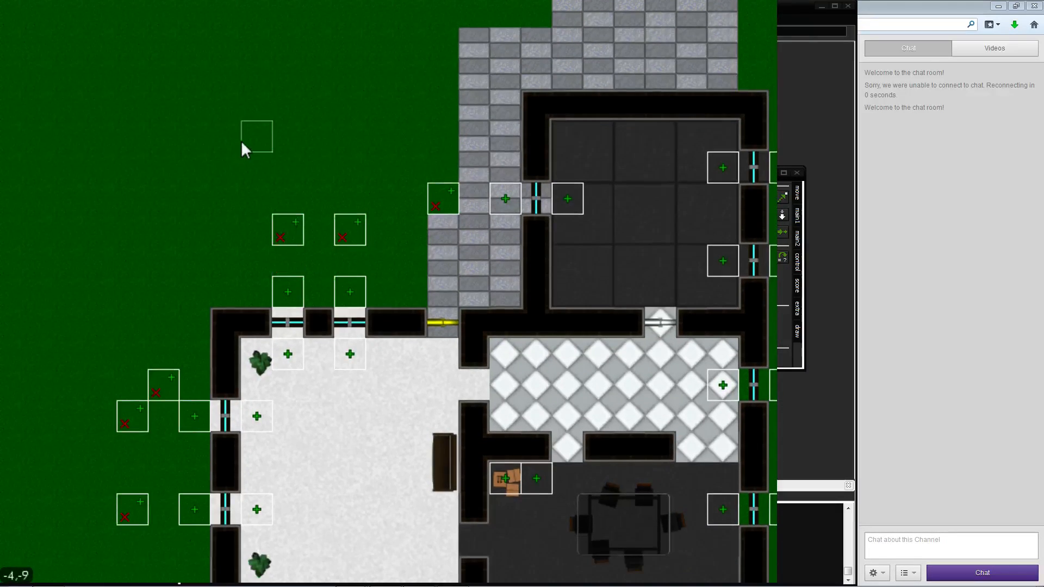
pyautogui.press('w')
pyautogui.press('s')
pyautogui.click(235, 123)
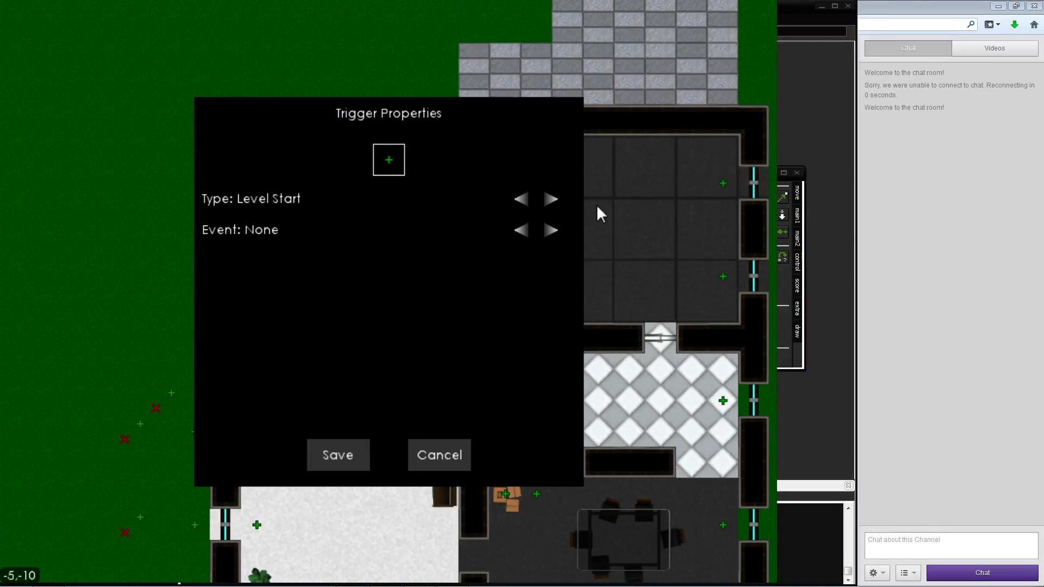
pyautogui.click(515, 201)
pyautogui.click(516, 204)
pyautogui.click(517, 204)
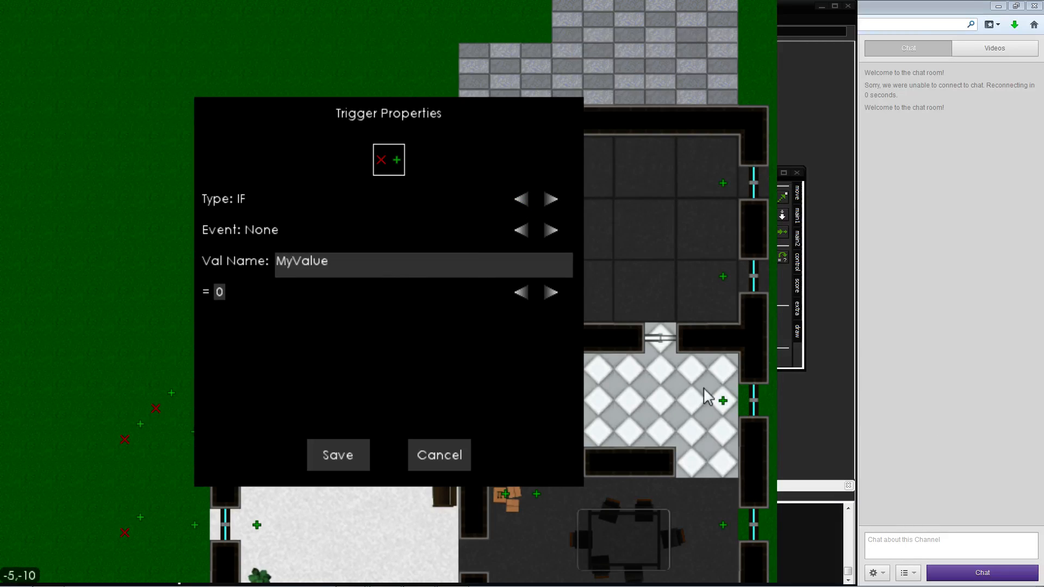
# Name the IF trigger's value Supplies, set the condition to > 0 and save the trigger
pyautogui.click(358, 268)
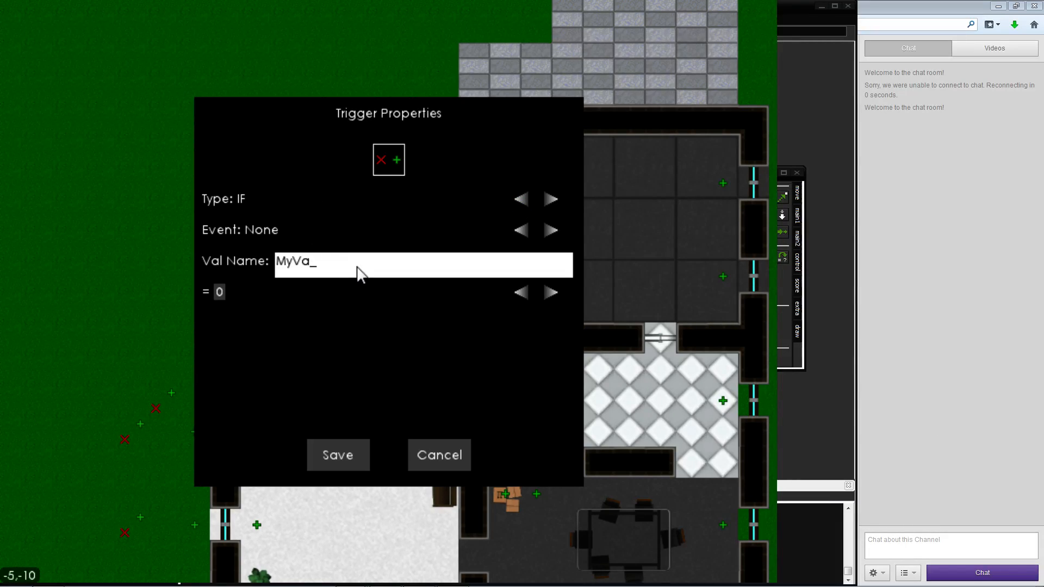
pyautogui.press('BackSpace')
pyautogui.press('BackSpace')
pyautogui.press('BackSpace')
pyautogui.press('BackSpace')
pyautogui.write('Supploes')
pyautogui.press('BackSpace')
pyautogui.press('BackSpace')
pyautogui.press('BackSpace')
pyautogui.press('BackSpace')
pyautogui.press('BackSpace')
pyautogui.click(555, 292)
pyautogui.click(556, 292)
pyautogui.click(556, 293)
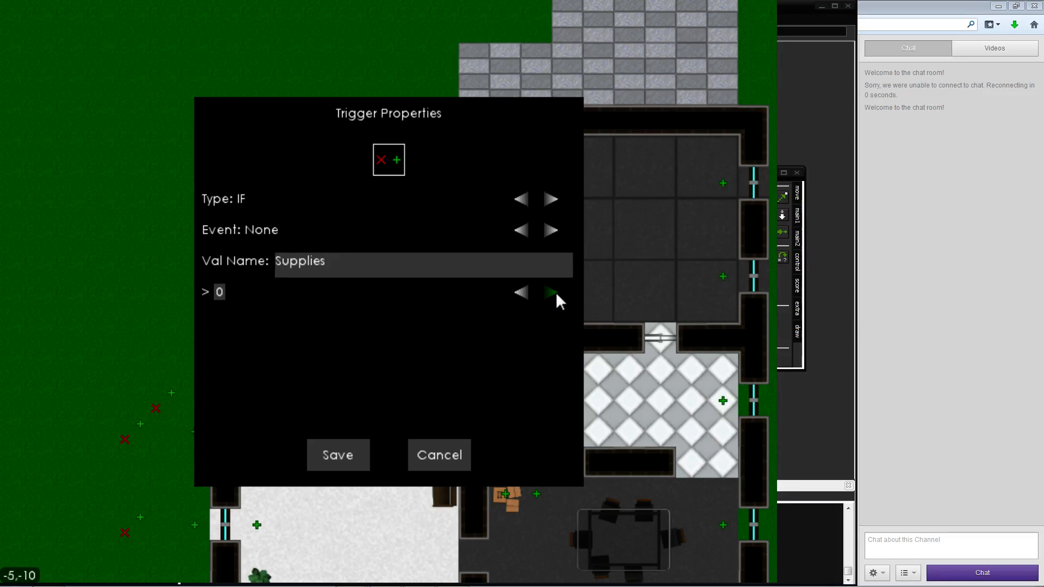
pyautogui.click(334, 462)
pyautogui.moveTo(205, 25)
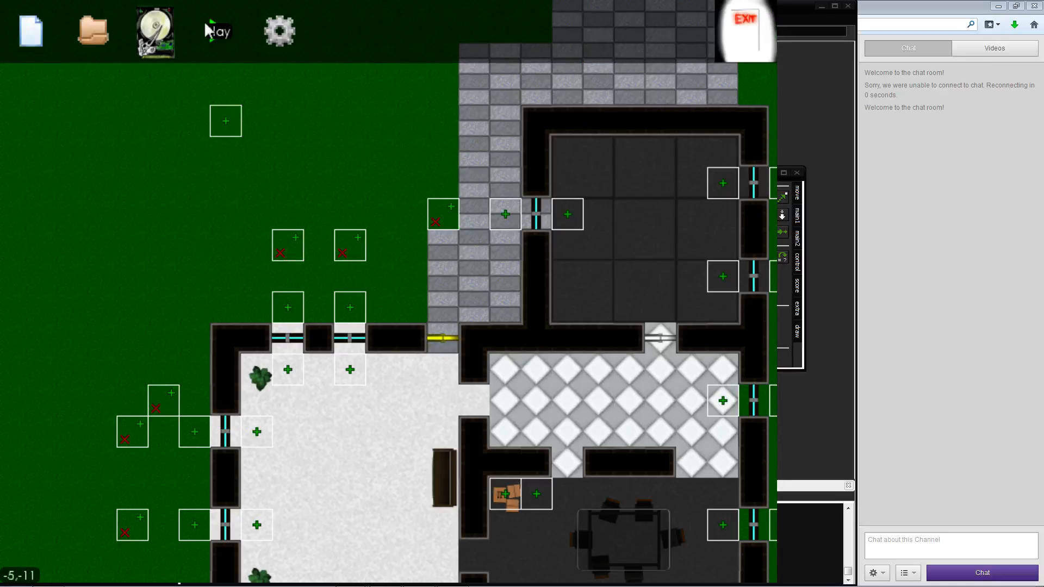
# Cut the AND trigger outside the upper west window and paste copies outside the two north windows
pyautogui.moveTo(227, 120); pyautogui.dragTo(110, 251)
pyautogui.moveTo(156, 408); pyautogui.dragTo(257, 431)
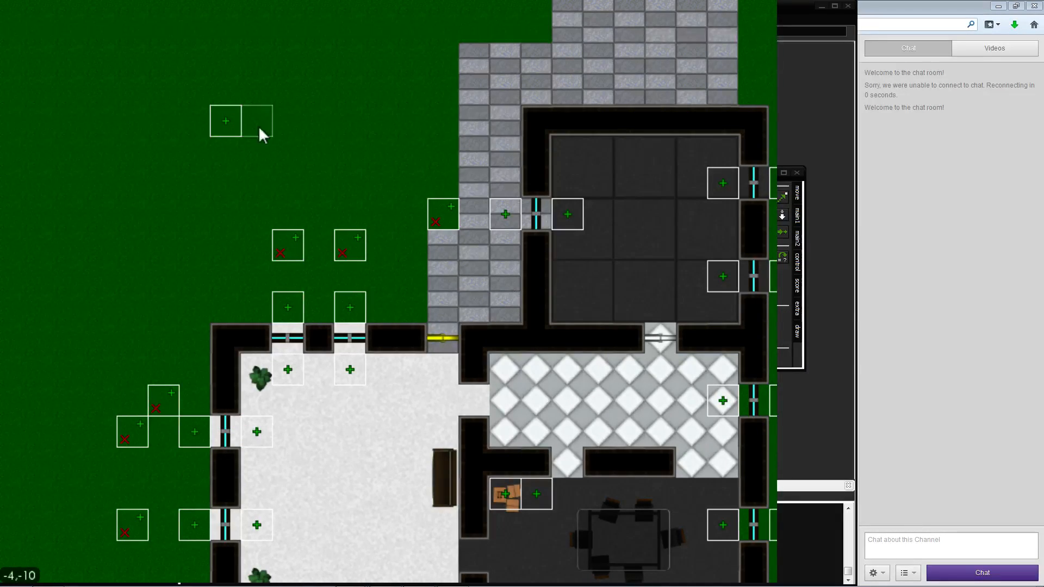
pyautogui.press('s')
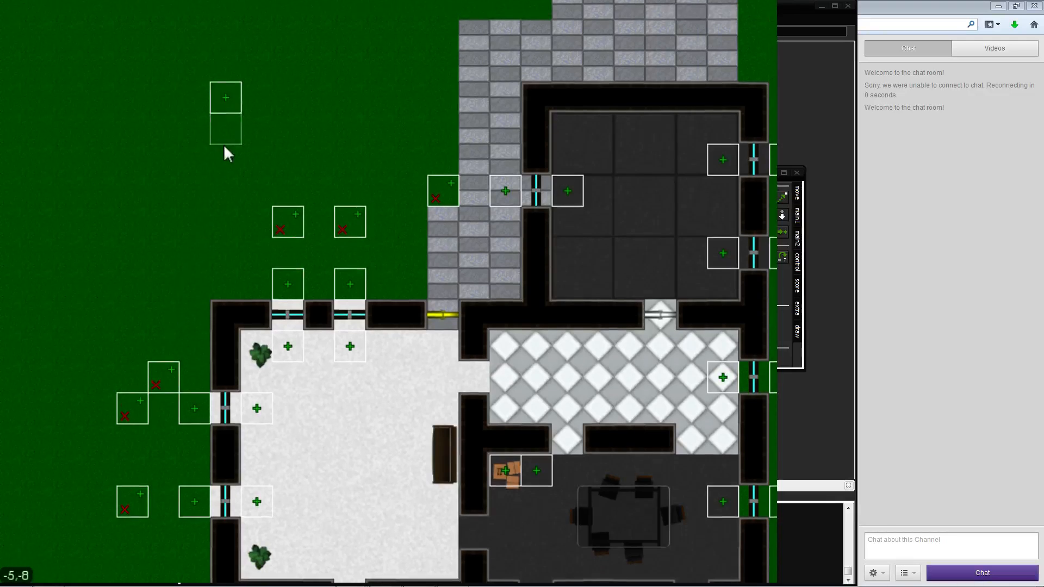
pyautogui.press('w')
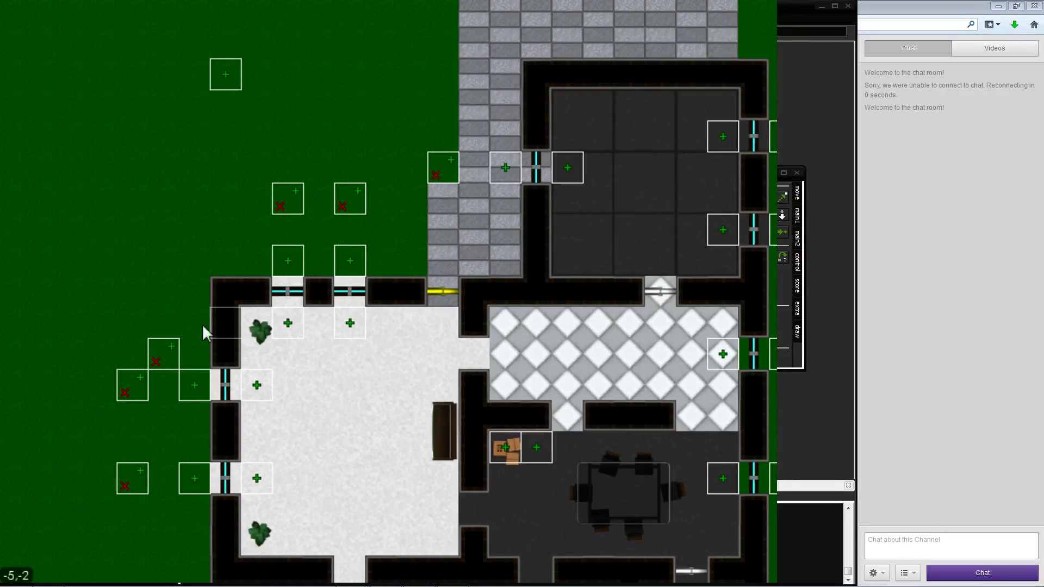
pyautogui.click(172, 354)
pyautogui.click(319, 231)
pyautogui.click(373, 233)
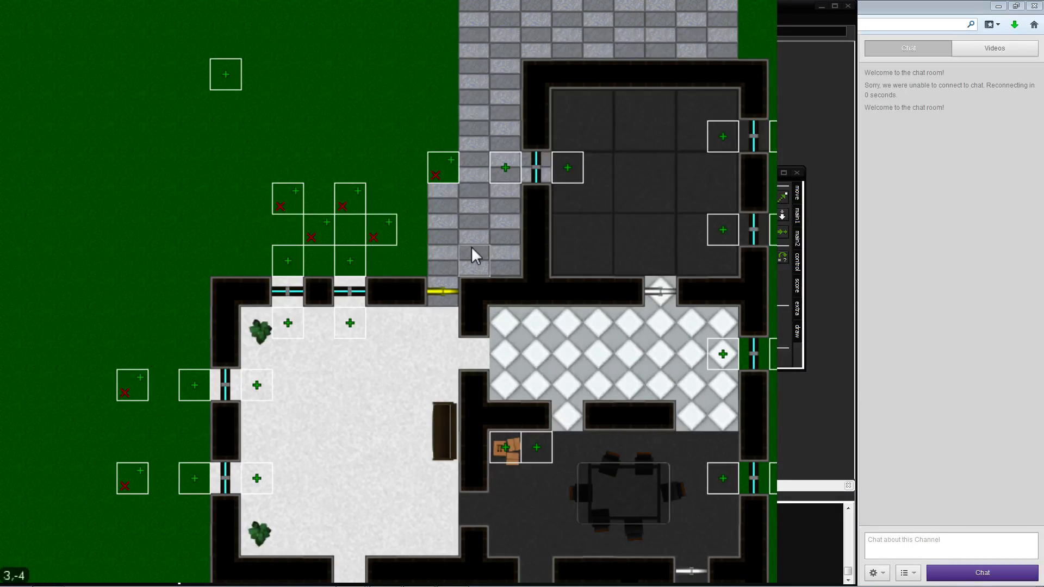
# Paste a copy of the AND trigger on the stone path beside the dark room's west window
pyautogui.press('d')
pyautogui.press('w')
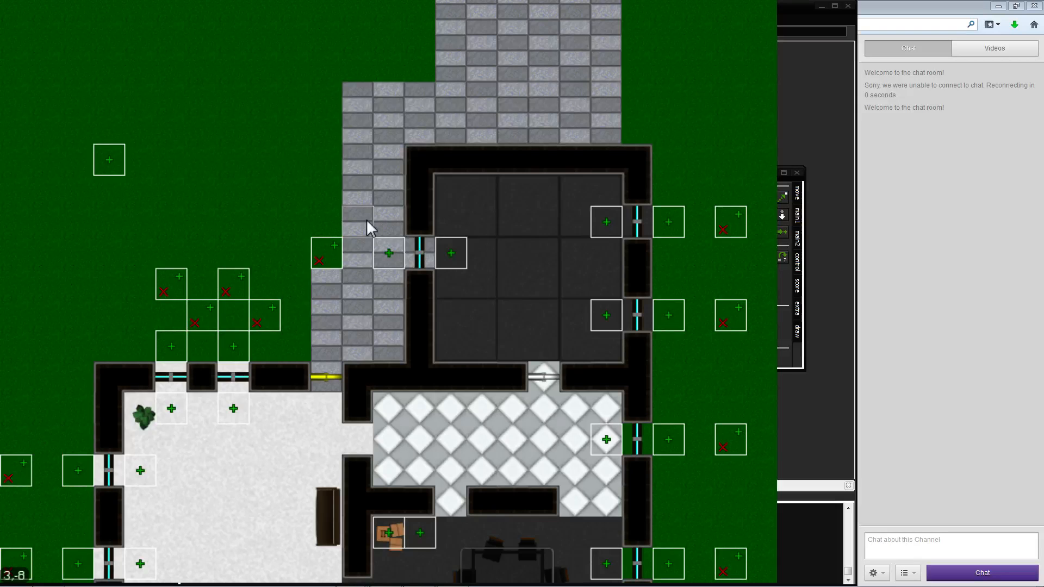
pyautogui.click(364, 220)
pyautogui.press('d')
pyautogui.press('w')
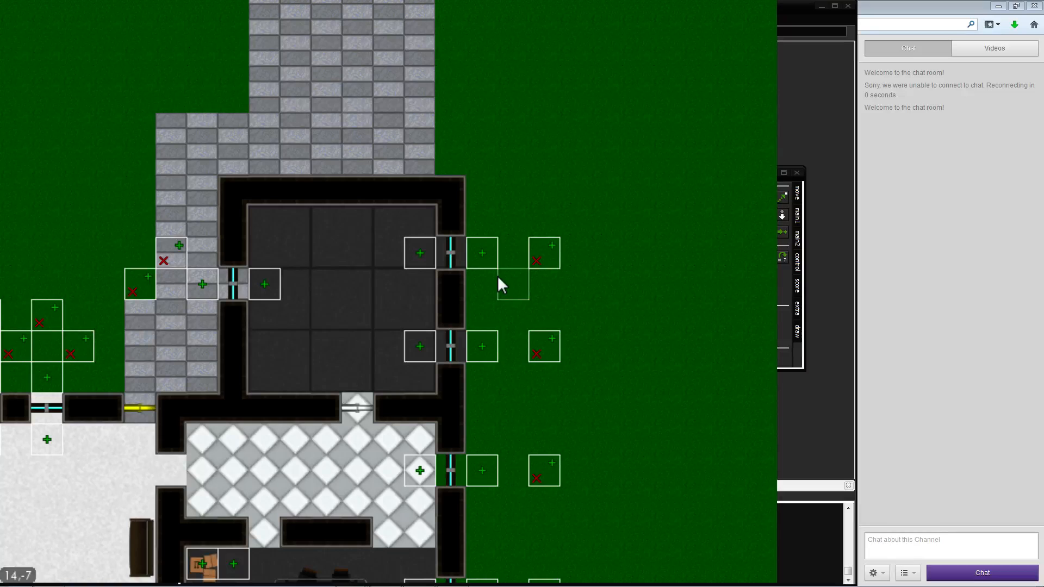
# Paste copies of the AND trigger outside all four windows along the east wall
pyautogui.press('a')
pyautogui.press('s')
pyautogui.press('d')
pyautogui.press('w')
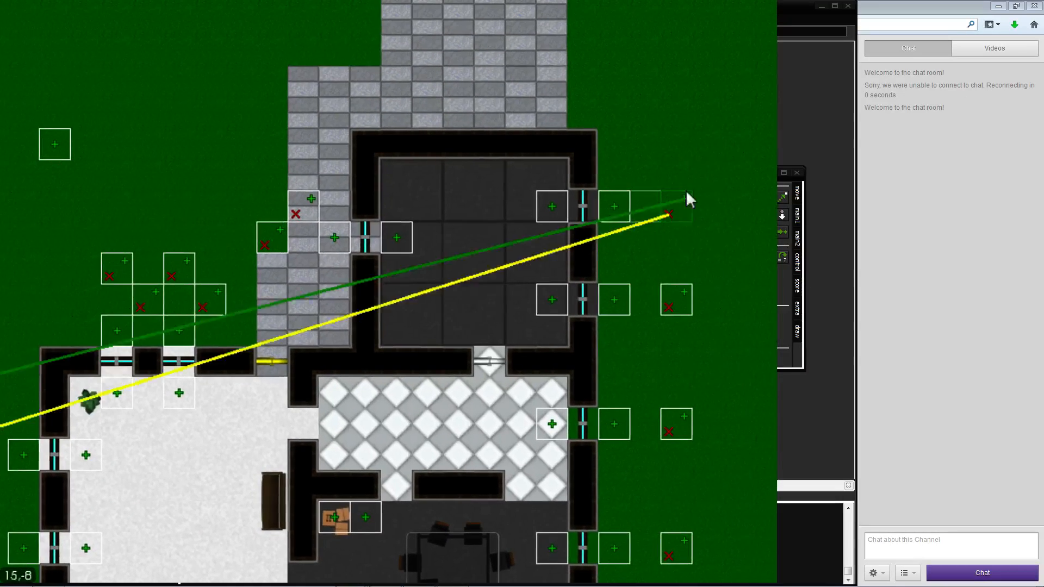
pyautogui.click(633, 277)
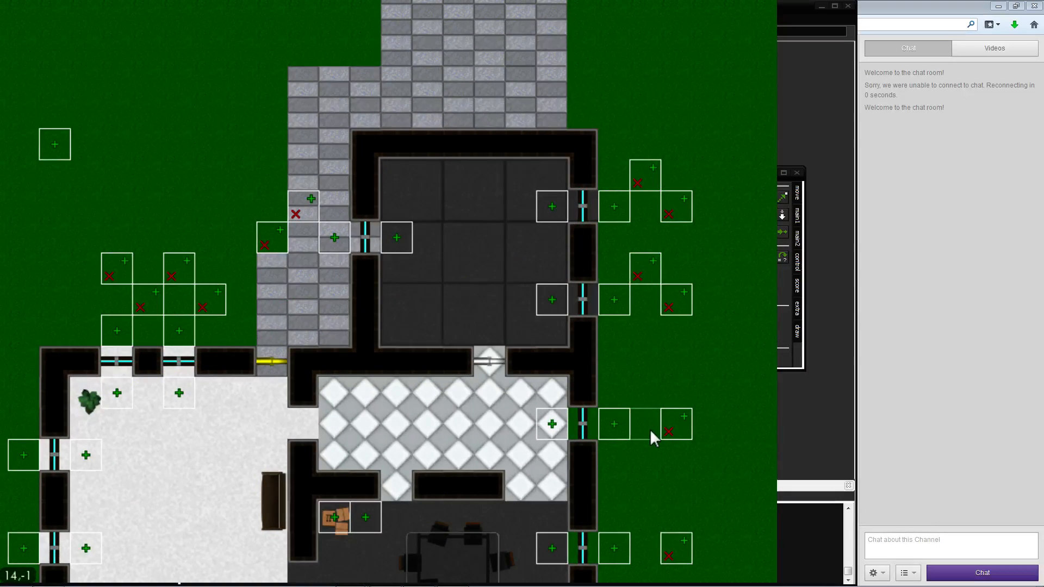
pyautogui.click(656, 400)
pyautogui.press('s')
pyautogui.press('a')
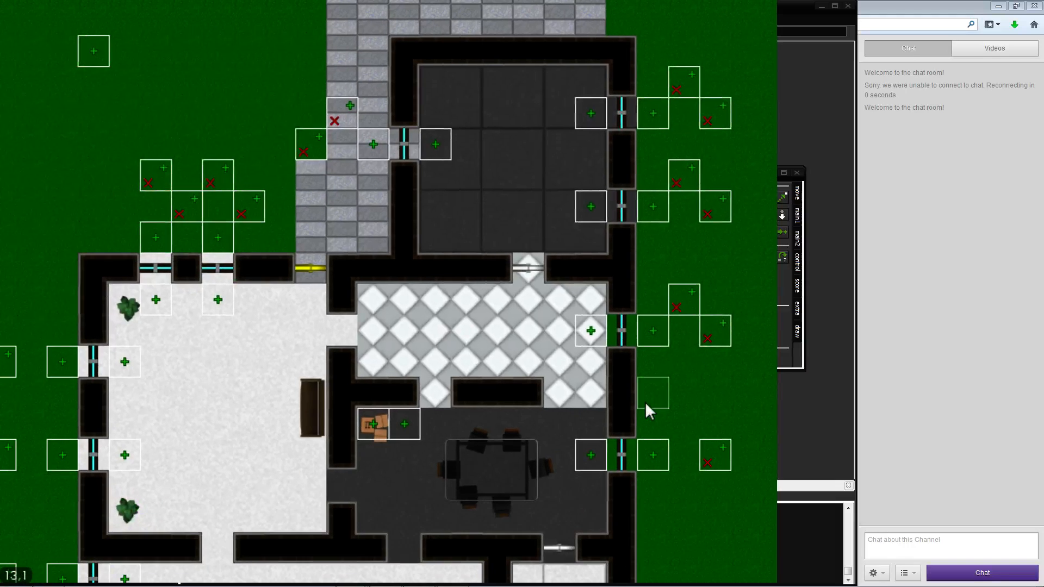
pyautogui.press('w')
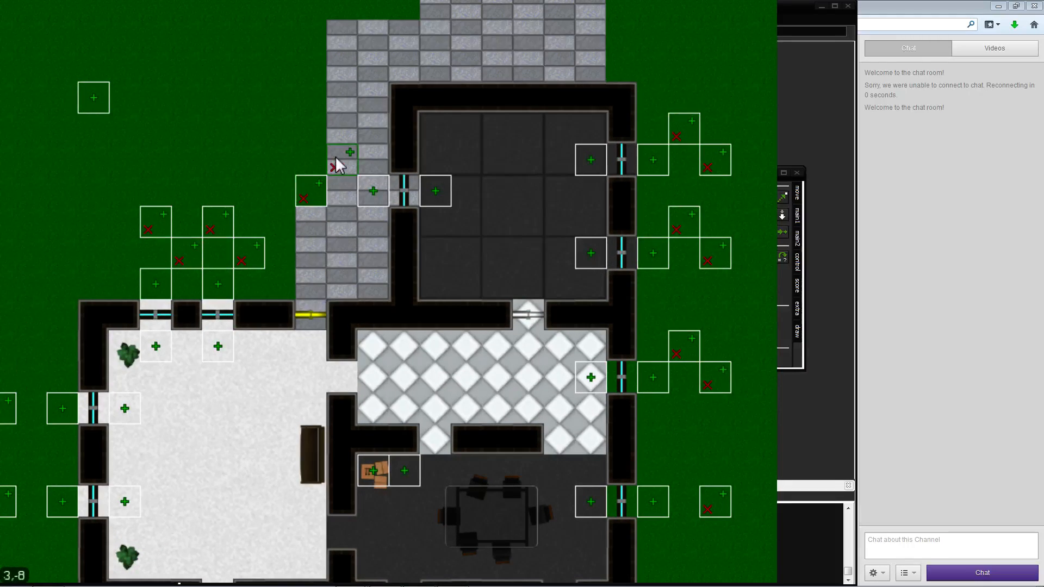
pyautogui.press('d')
pyautogui.press('s')
pyautogui.press('d')
pyautogui.press('s')
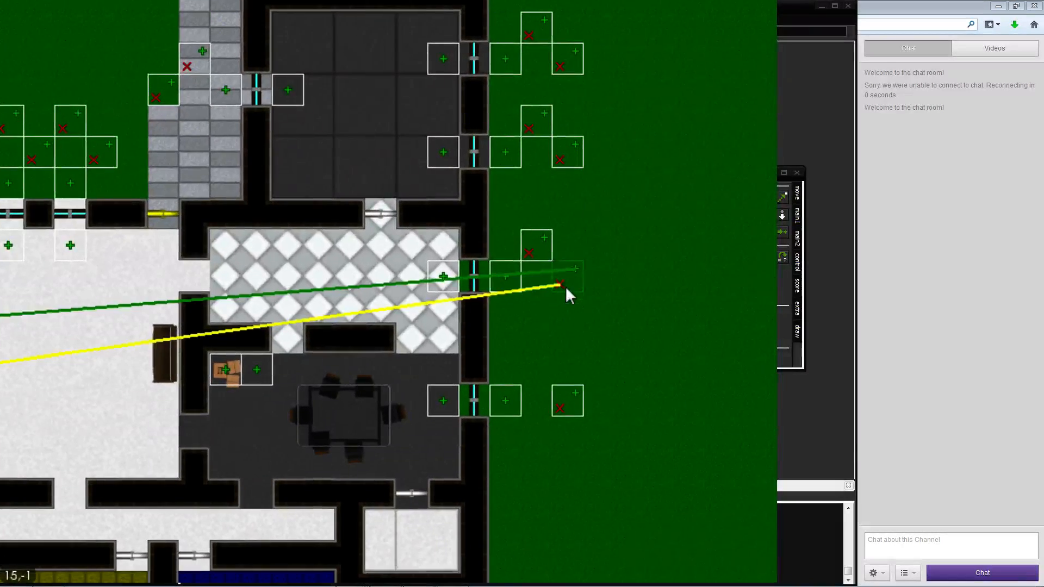
pyautogui.click(530, 364)
# Paste copies of the AND trigger outside the south windows of the blue and yellow rooms
pyautogui.press('s')
pyautogui.press('a')
pyautogui.press('s')
pyautogui.press('a')
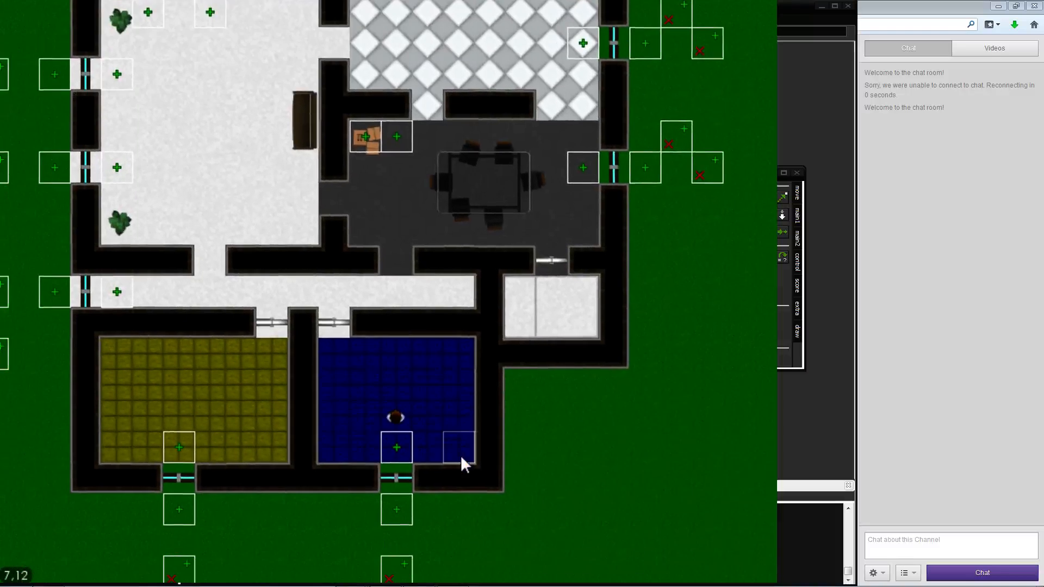
pyautogui.press('s')
pyautogui.press('w')
pyautogui.press('w')
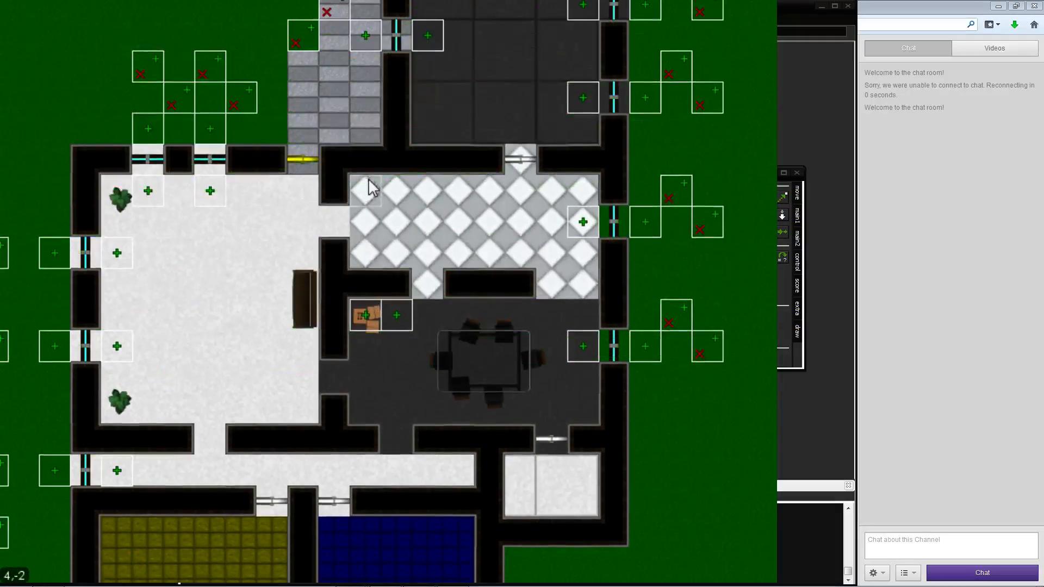
pyautogui.press('s')
pyautogui.click(428, 492)
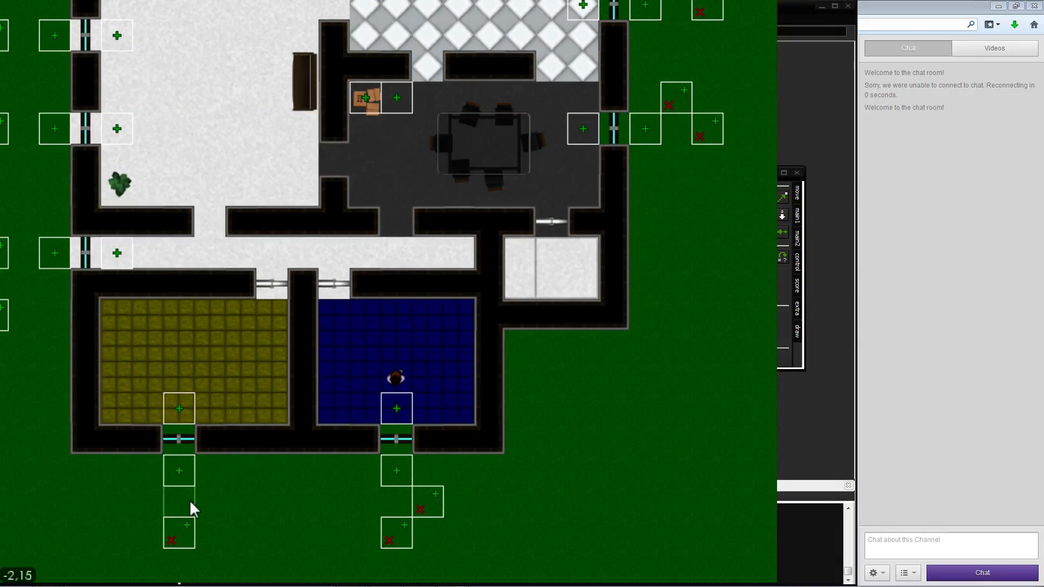
# Paste copies of the AND trigger outside the lower and middle west windows
pyautogui.press('a')
pyautogui.press('w')
pyautogui.press('w')
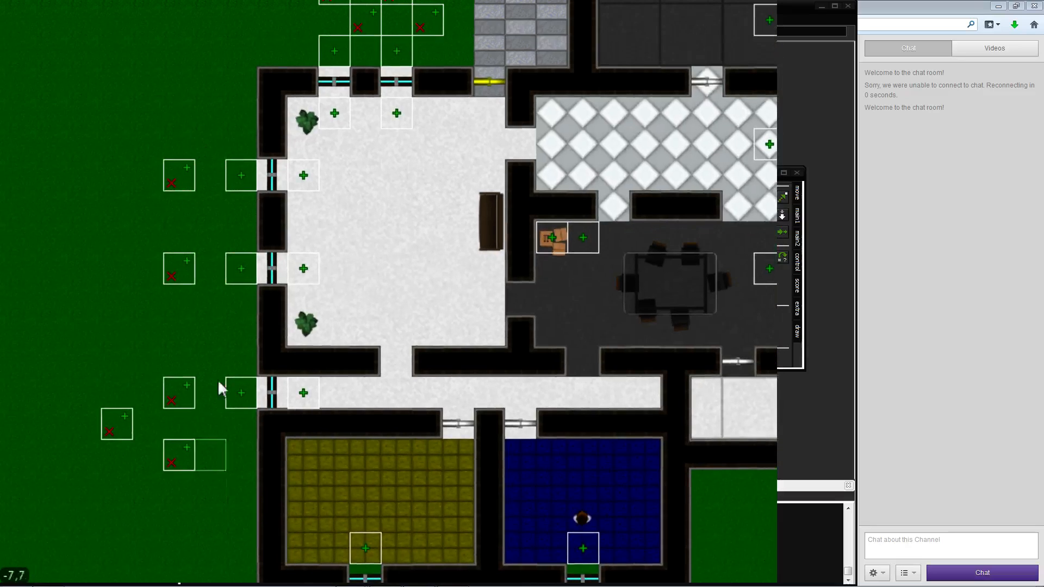
pyautogui.click(213, 359)
pyautogui.click(213, 233)
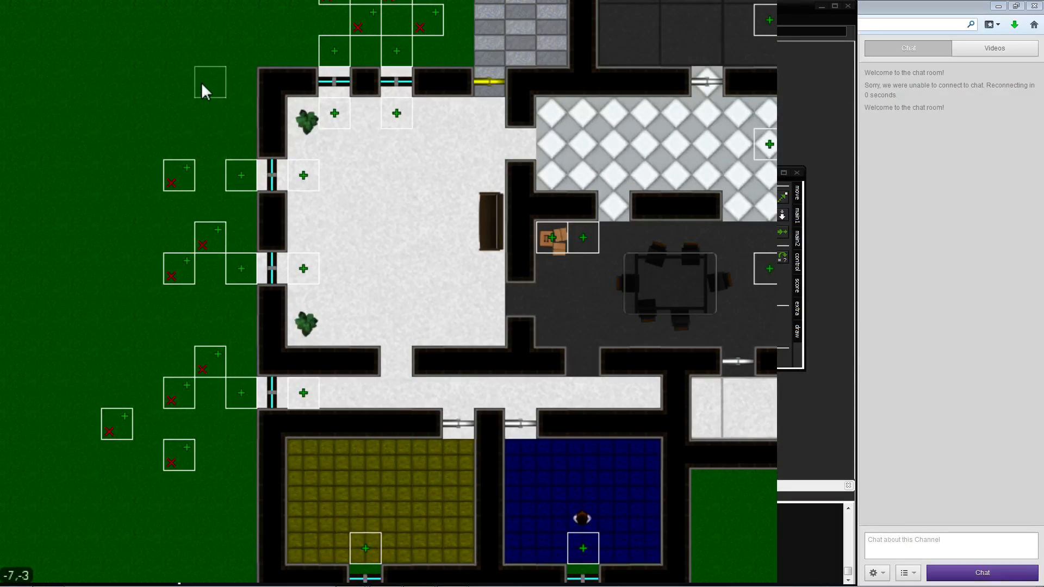
pyautogui.press('w')
pyautogui.click(109, 302)
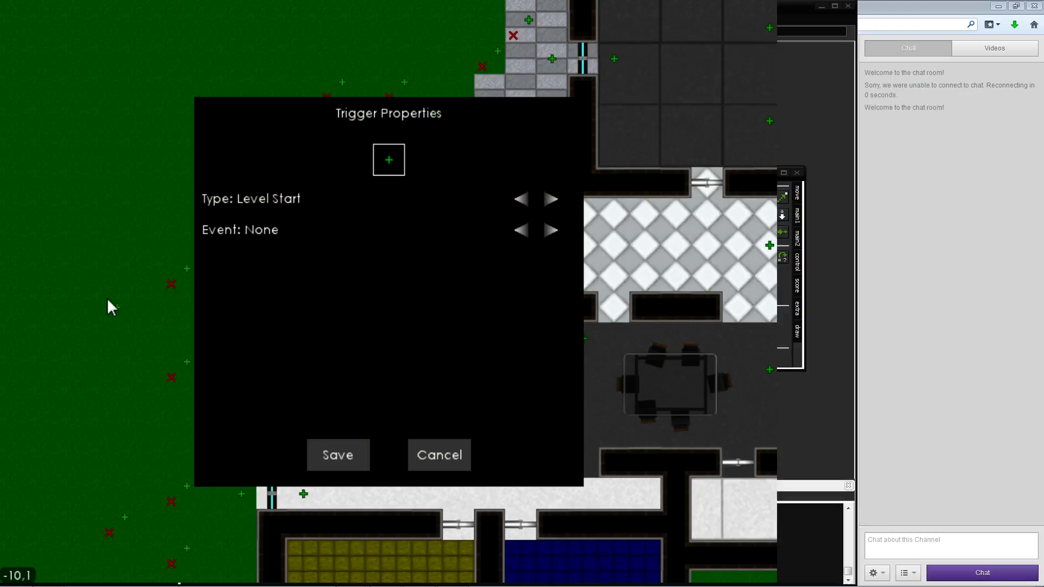
pyautogui.click(451, 455)
# Paste an AND trigger back outside the upper west window
pyautogui.press('w')
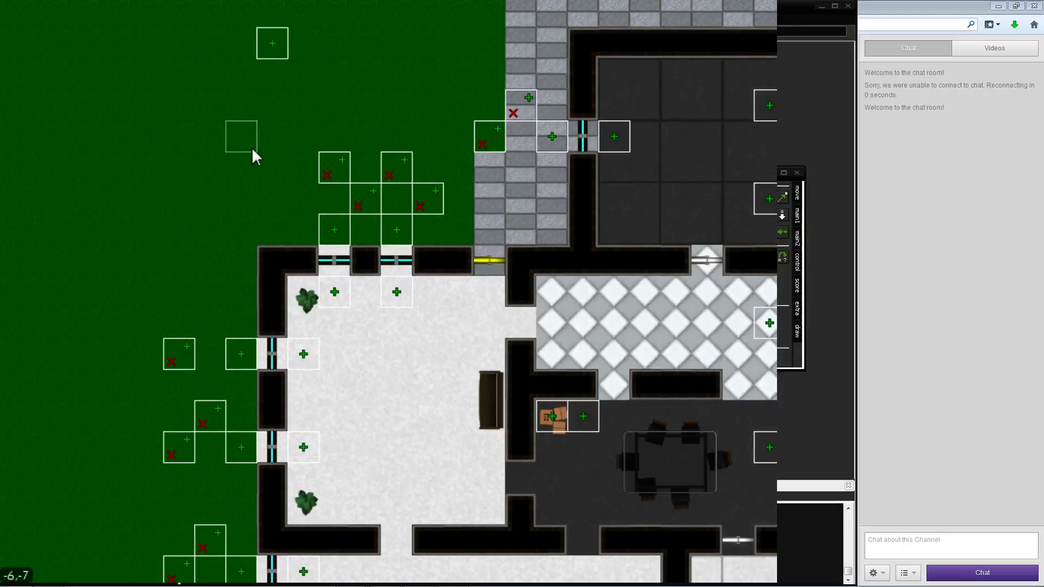
pyautogui.press('t')
pyautogui.click(208, 326)
# Link the Supplies IF trigger to the AND triggers at the upper and middle west windows, both north windows and the stone-path window
pyautogui.press('w')
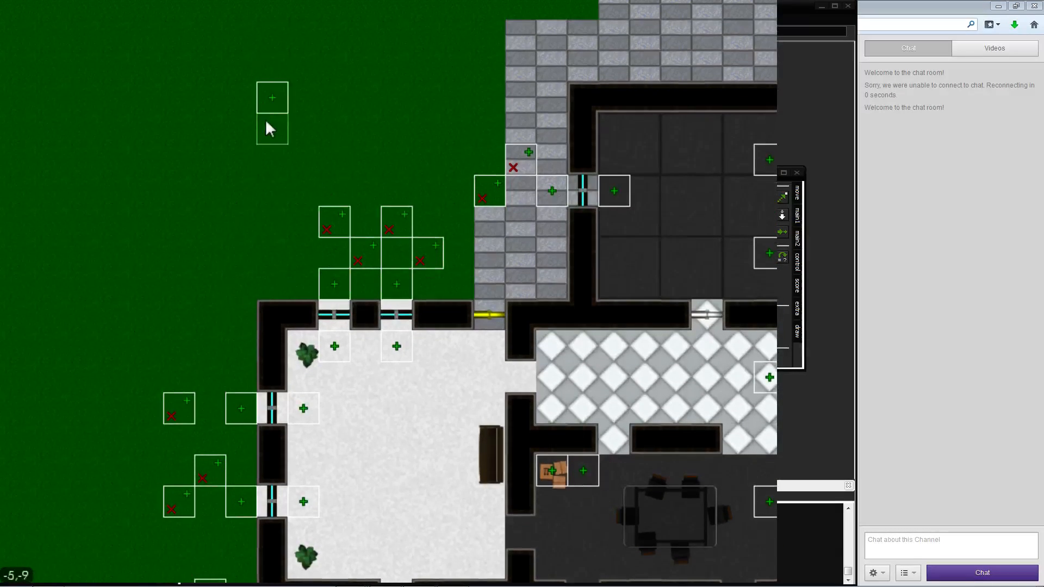
pyautogui.click(270, 101)
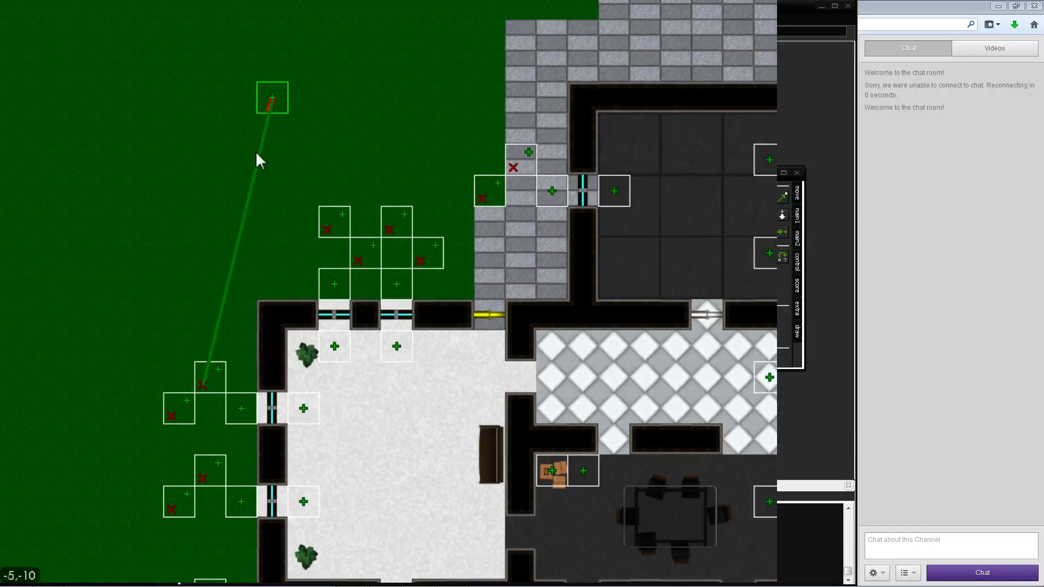
pyautogui.click(213, 480)
pyautogui.press('w')
pyautogui.press('d')
pyautogui.click(285, 291)
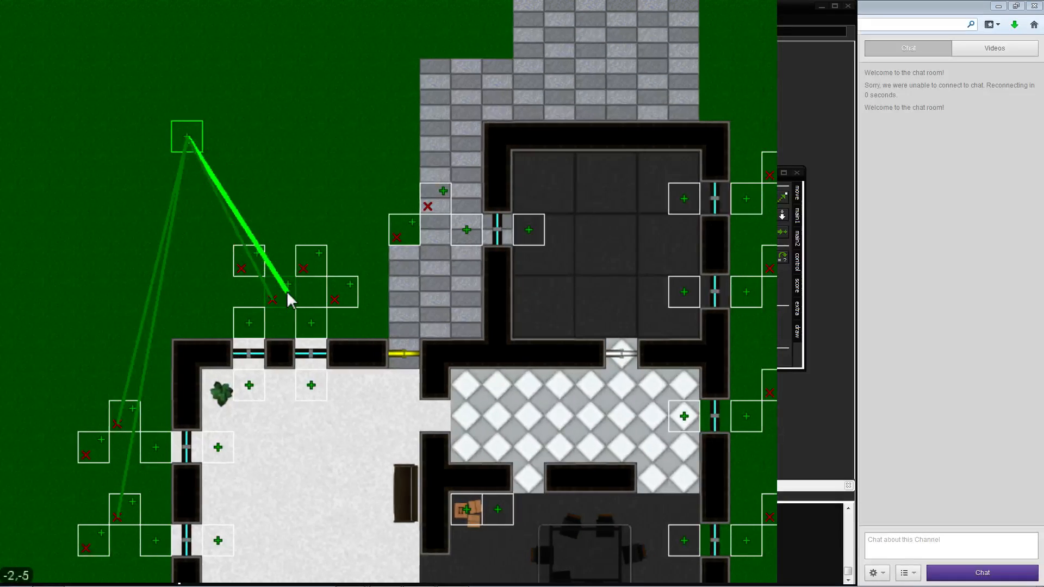
pyautogui.click(343, 291)
pyautogui.press('w')
pyautogui.press('d')
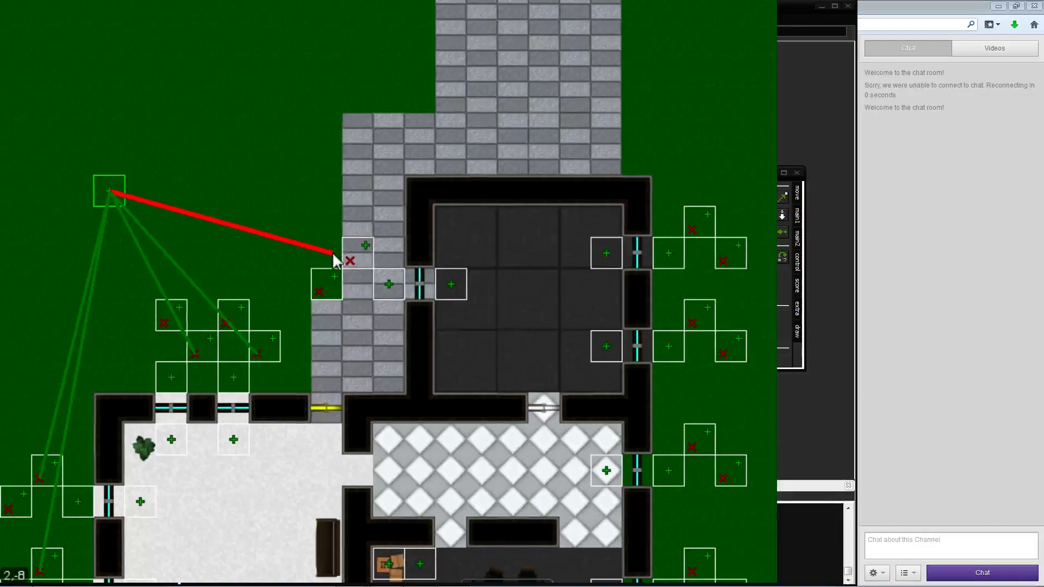
pyautogui.click(361, 249)
# Link the Supplies IF trigger to the new AND triggers outside the four east windows
pyautogui.press('d')
pyautogui.press('d')
pyautogui.click(591, 218)
pyautogui.press('s')
pyautogui.click(586, 266)
pyautogui.press('s')
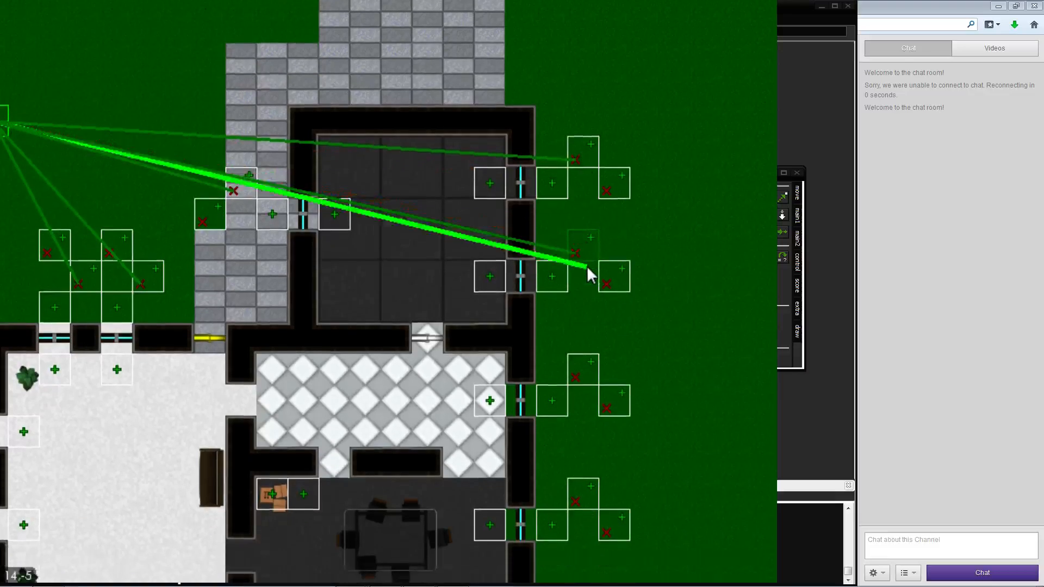
pyautogui.press('s')
pyautogui.click(583, 299)
pyautogui.press('s')
pyautogui.click(584, 324)
# Link the Supplies IF trigger to the new AND triggers outside the two south windows
pyautogui.press('s')
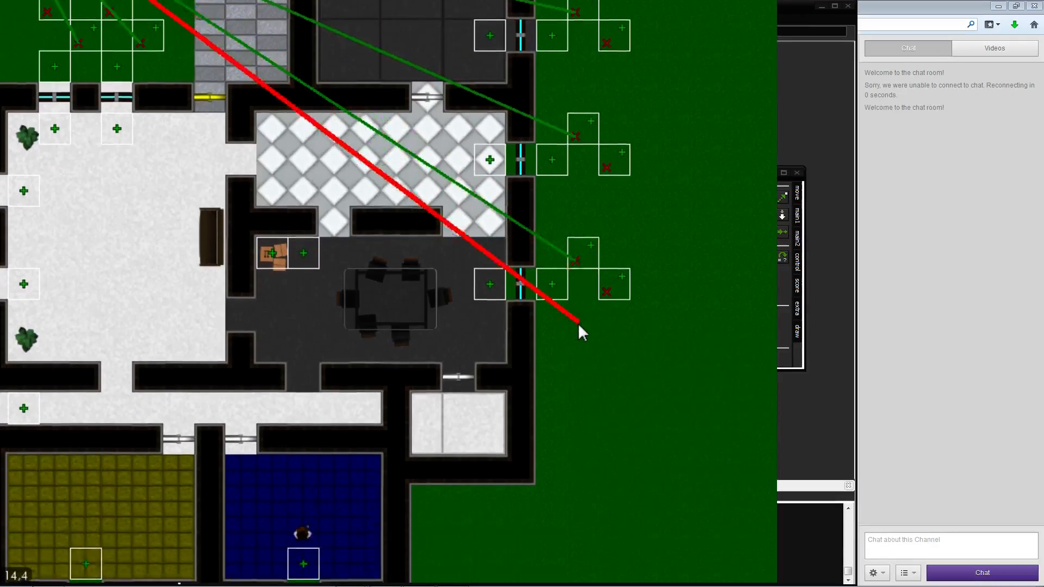
pyautogui.press('s')
pyautogui.press('s')
pyautogui.press('a')
pyautogui.click(444, 401)
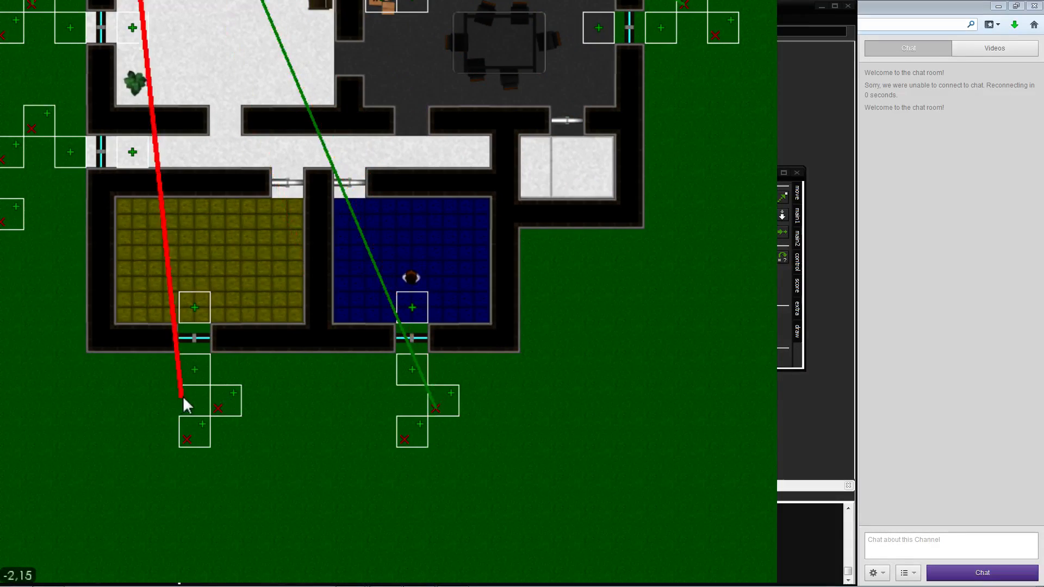
pyautogui.click(223, 399)
# Link the Supplies IF trigger to the AND trigger at the lower west window and finish linking from it
pyautogui.press('a')
pyautogui.press('s')
pyautogui.press('w')
pyautogui.click(238, 232)
pyautogui.press('w')
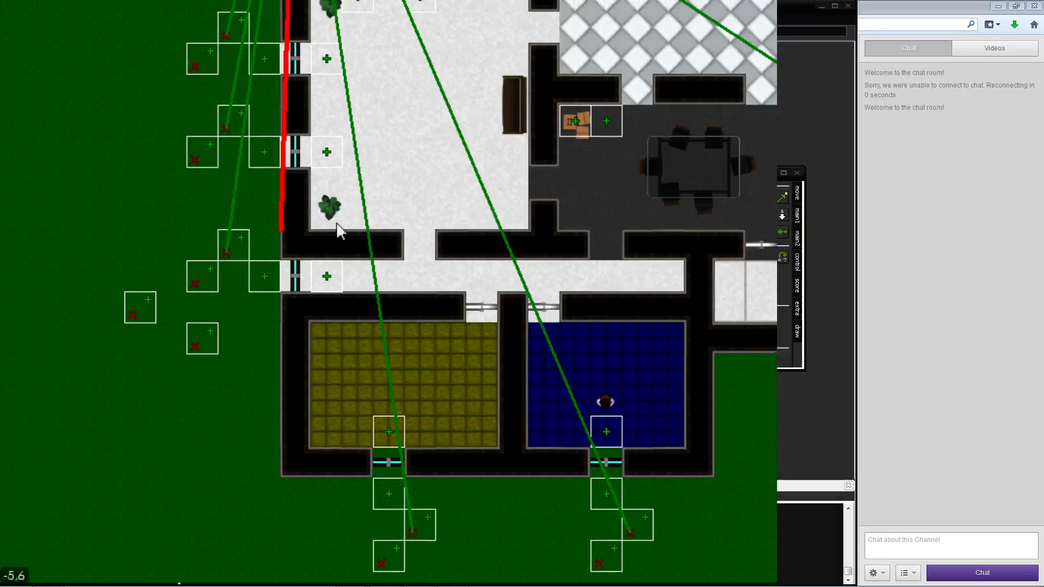
pyautogui.click(104, 187)
# Link the trigger inside the middle west window to the new AND trigger outside that window
pyautogui.press('s')
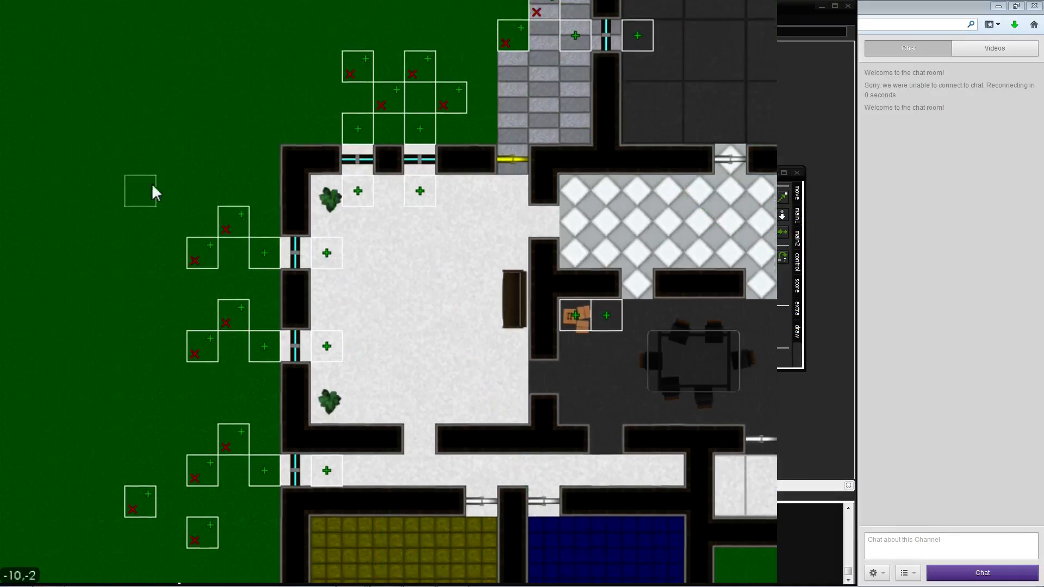
pyautogui.press('d')
pyautogui.click(280, 276)
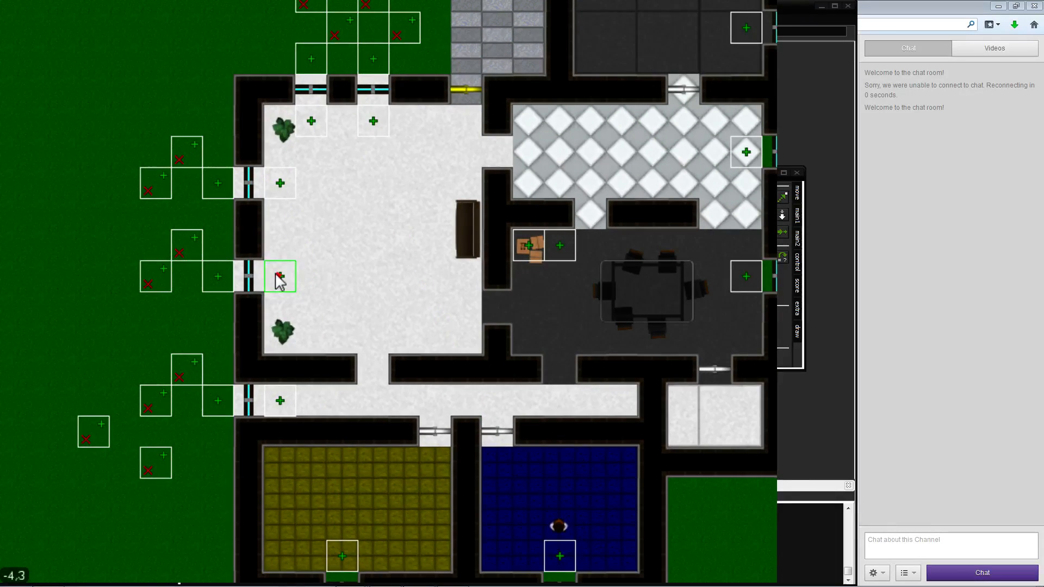
pyautogui.click(175, 247)
pyautogui.click(168, 331)
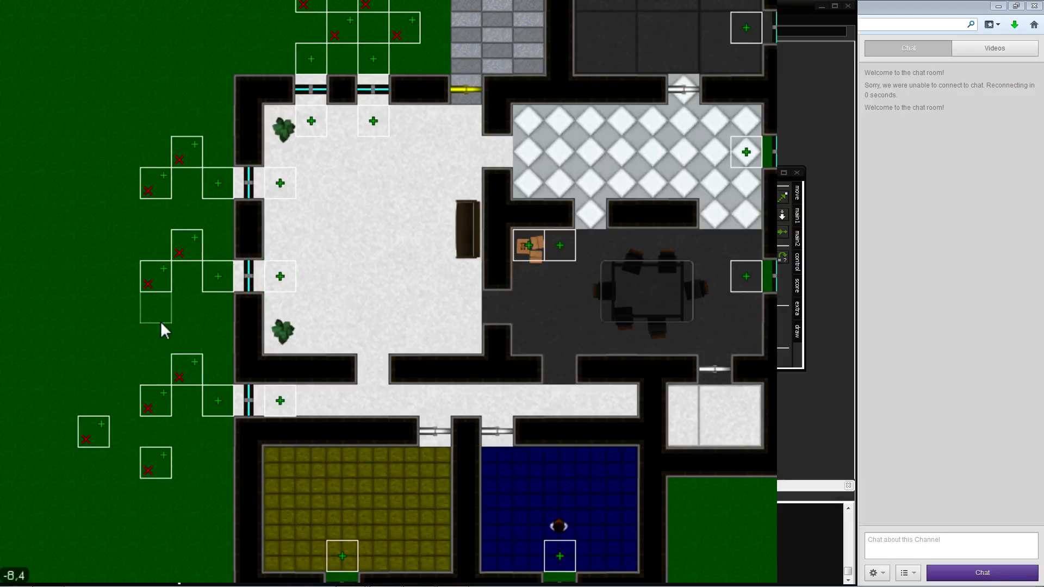
# Finish linking at the middle west window's AND trigger, and link the trigger inside the lower west window to the AND trigger outside it
pyautogui.click(177, 242)
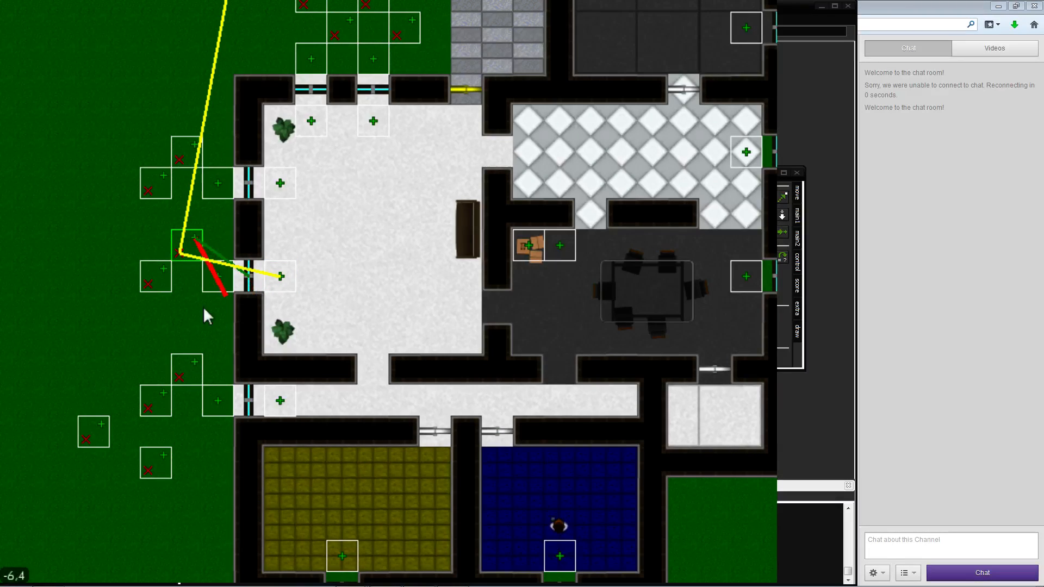
pyautogui.click(165, 329)
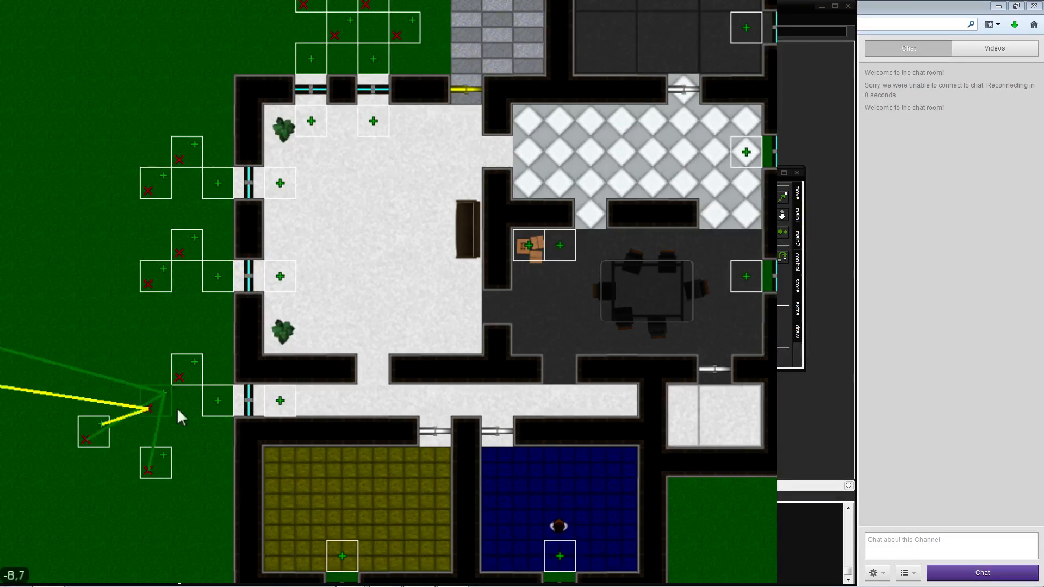
pyautogui.click(279, 400)
pyautogui.moveTo(278, 400); pyautogui.dragTo(175, 368)
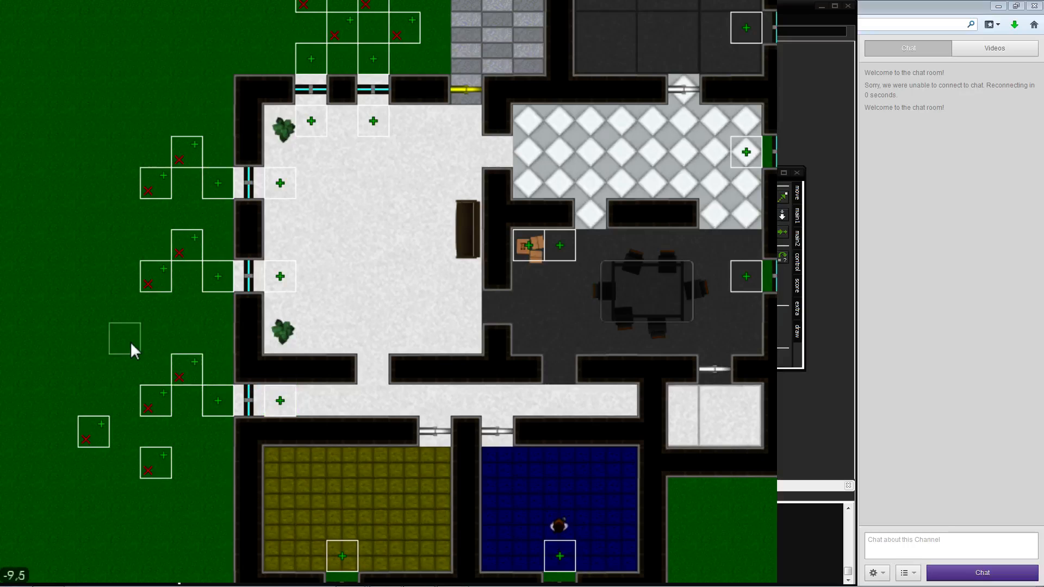
pyautogui.press('s')
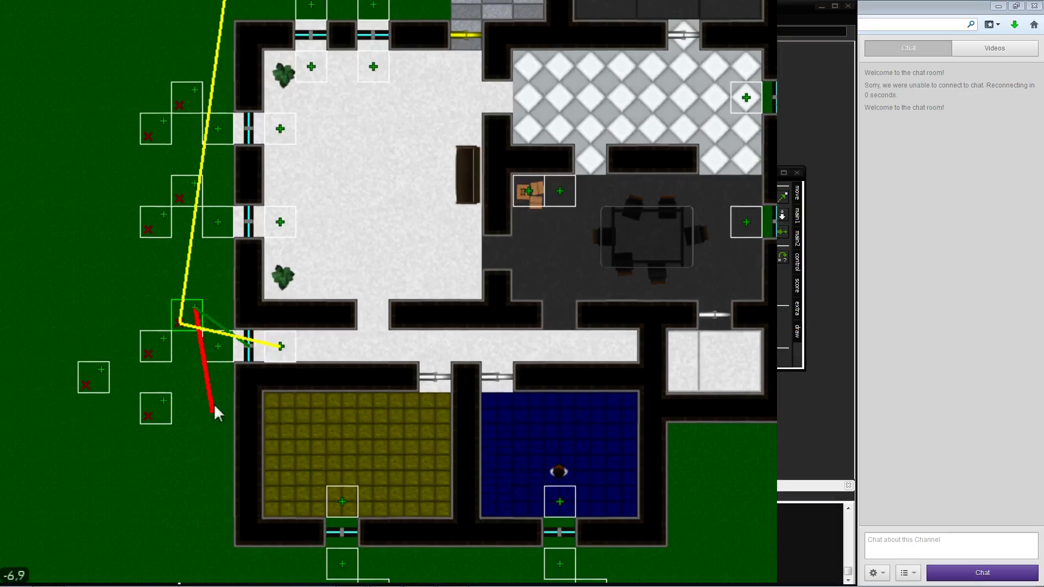
pyautogui.click(212, 392)
# Link the triggers inside the yellow and blue rooms' south windows to the AND triggers outside those windows
pyautogui.press('s')
pyautogui.press('d')
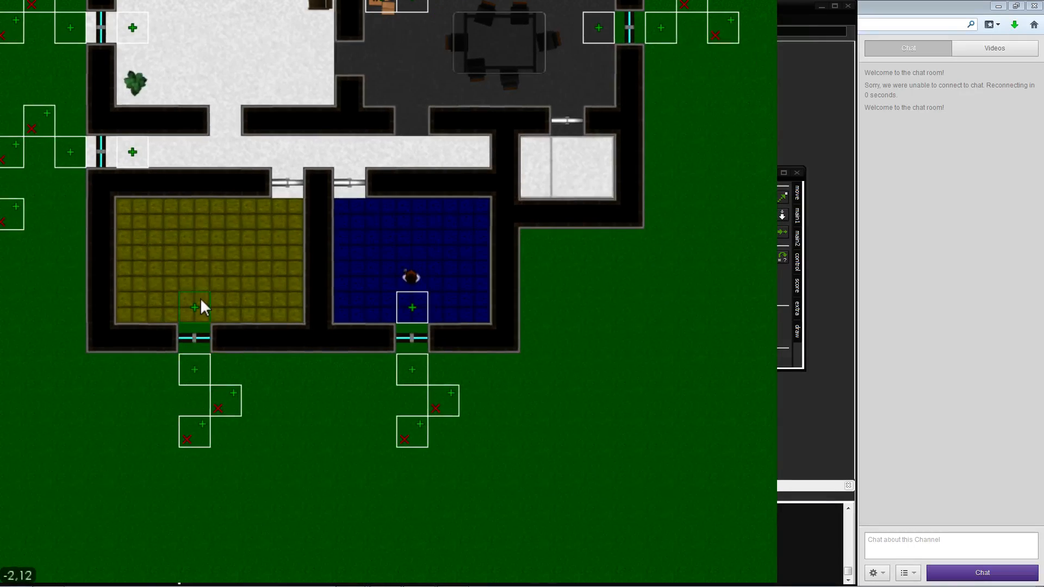
pyautogui.moveTo(199, 302); pyautogui.dragTo(225, 403)
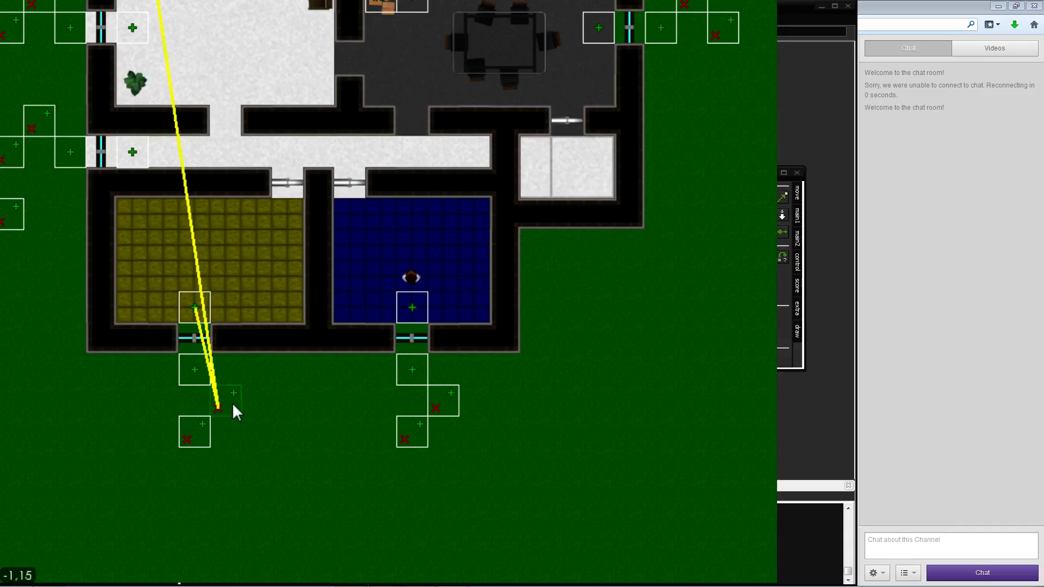
pyautogui.click(292, 376)
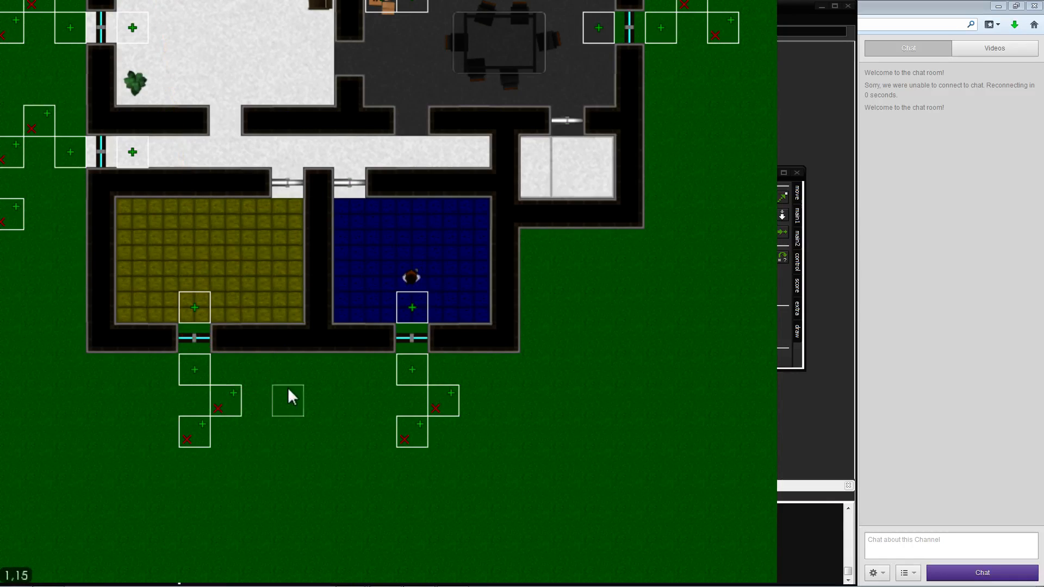
pyautogui.moveTo(448, 401); pyautogui.dragTo(499, 398)
pyautogui.moveTo(427, 313); pyautogui.dragTo(598, 400)
# Link the triggers inside the dining room's and tiled room's east windows to the AND triggers outside them
pyautogui.press('Right')
pyautogui.press('Up')
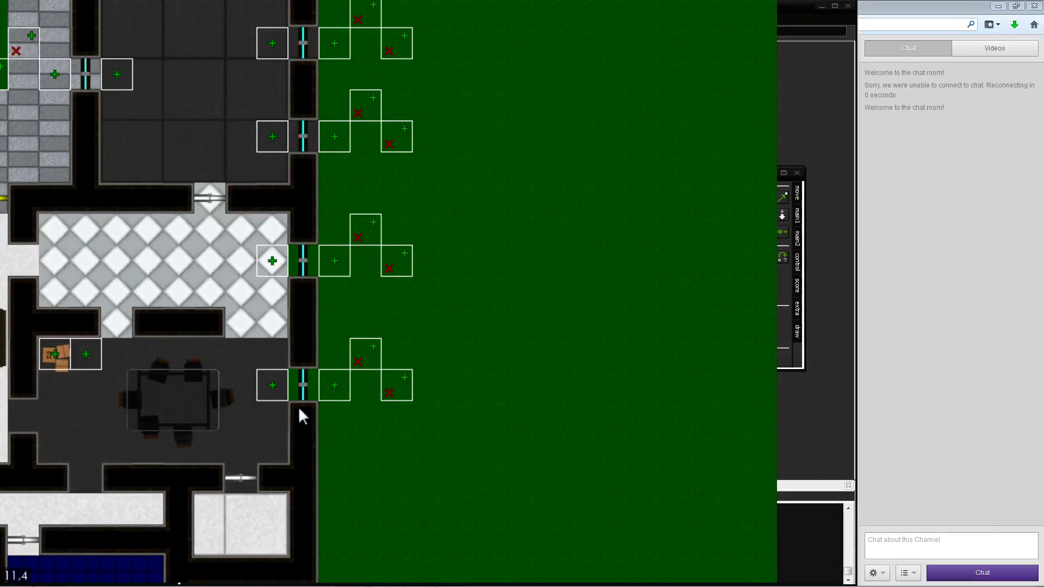
pyautogui.moveTo(280, 386); pyautogui.dragTo(494, 287)
pyautogui.click(416, 445)
pyautogui.scroll(3, 432, 222)
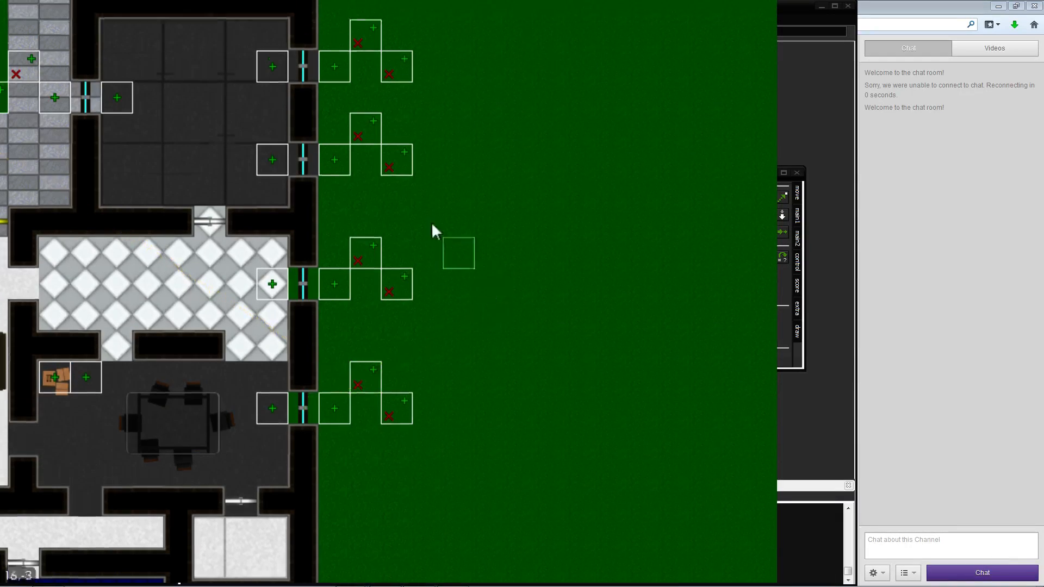
pyautogui.moveTo(272, 346); pyautogui.dragTo(365, 308)
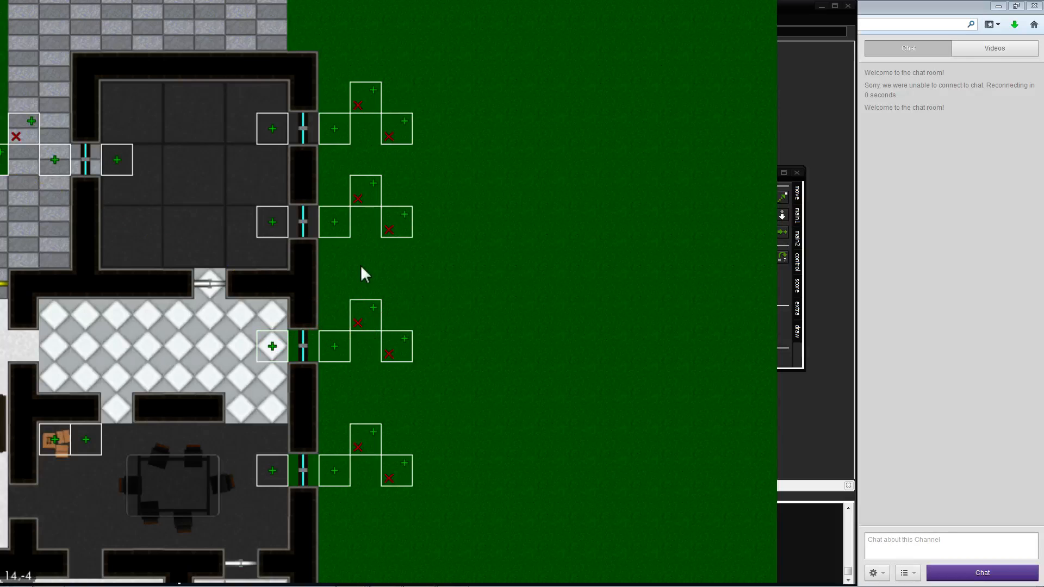
pyautogui.moveTo(309, 357); pyautogui.dragTo(374, 297)
# Link the triggers inside the dark north room's two east windows to the AND triggers outside them
pyautogui.scroll(4, 435, 260)
pyautogui.moveTo(298, 335); pyautogui.dragTo(297, 334)
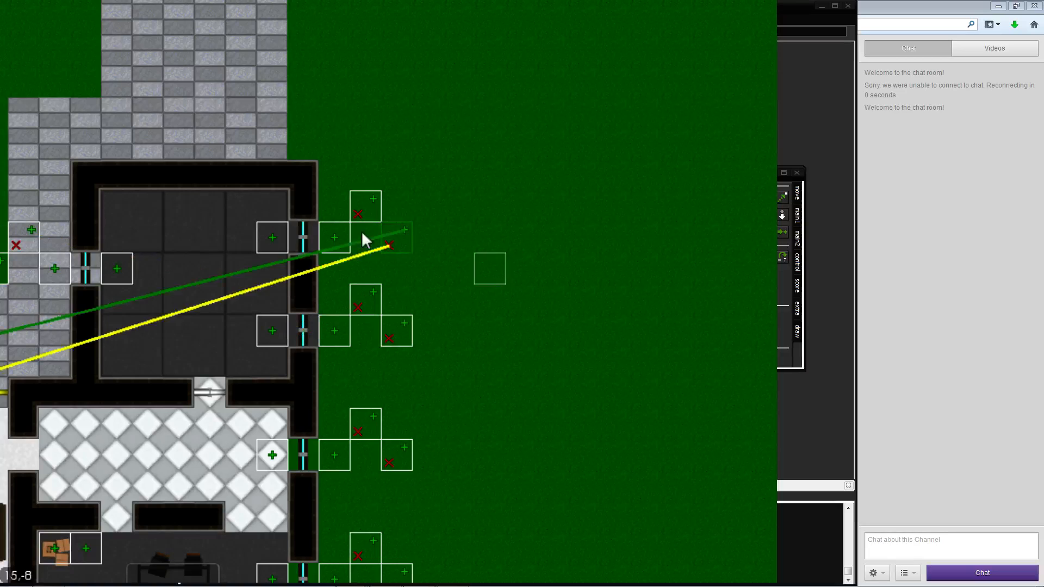
pyautogui.moveTo(270, 249); pyautogui.dragTo(330, 142)
# Link the trigger inside the dark north room's west window to the AND trigger on the stone path
pyautogui.press('Left')
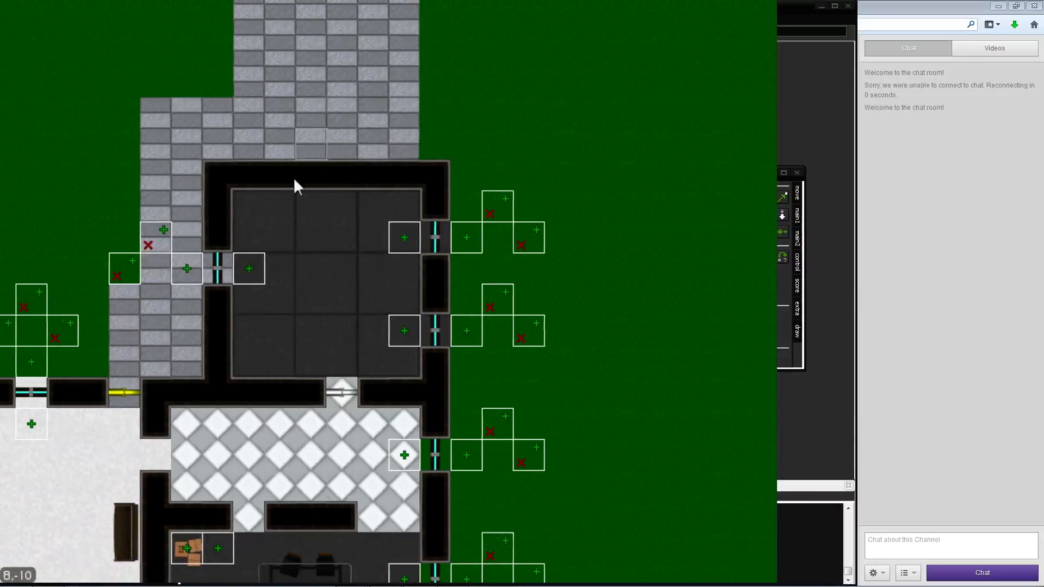
pyautogui.press('Left')
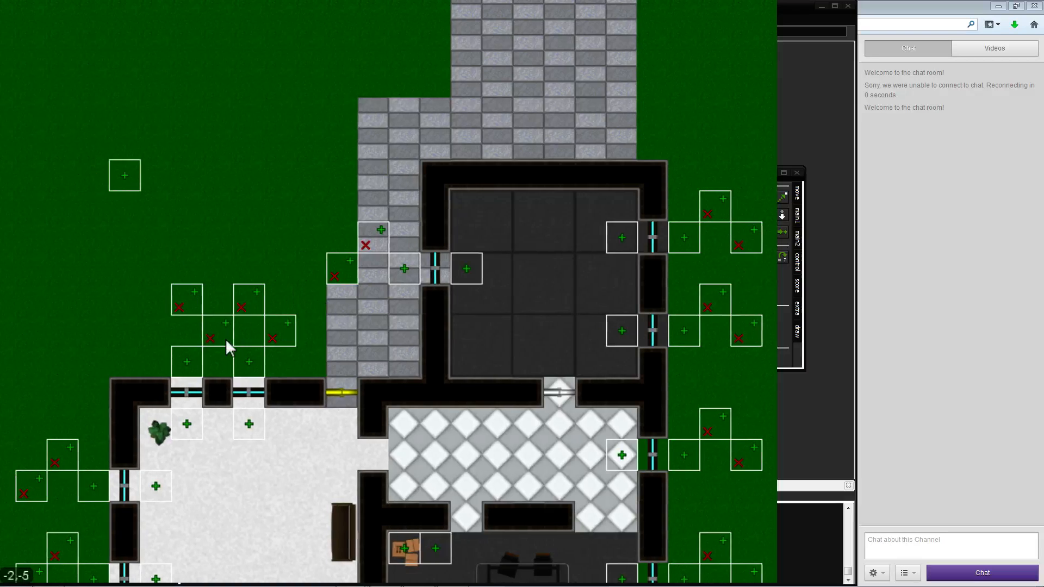
pyautogui.press('Down')
pyautogui.moveTo(526, 253); pyautogui.dragTo(291, 155)
# Link the triggers inside the white room's two north windows to the AND triggers outside those windows
pyautogui.press('Left')
pyautogui.press('Down')
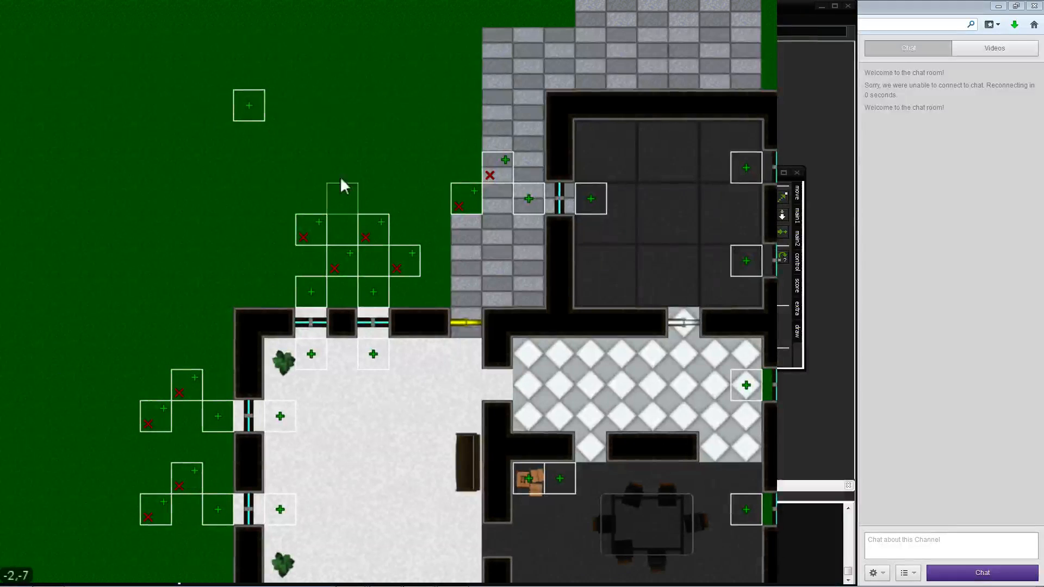
pyautogui.moveTo(376, 360); pyautogui.dragTo(405, 261)
pyautogui.moveTo(311, 354); pyautogui.dragTo(350, 272)
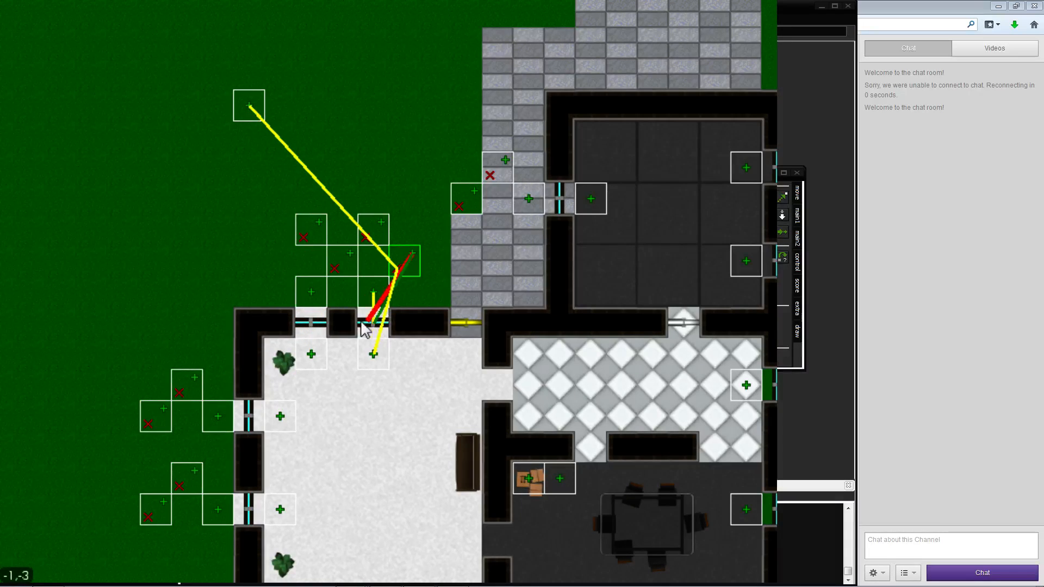
# Check the trigger links of the windows all around the house
pyautogui.press('s')
pyautogui.press('s')
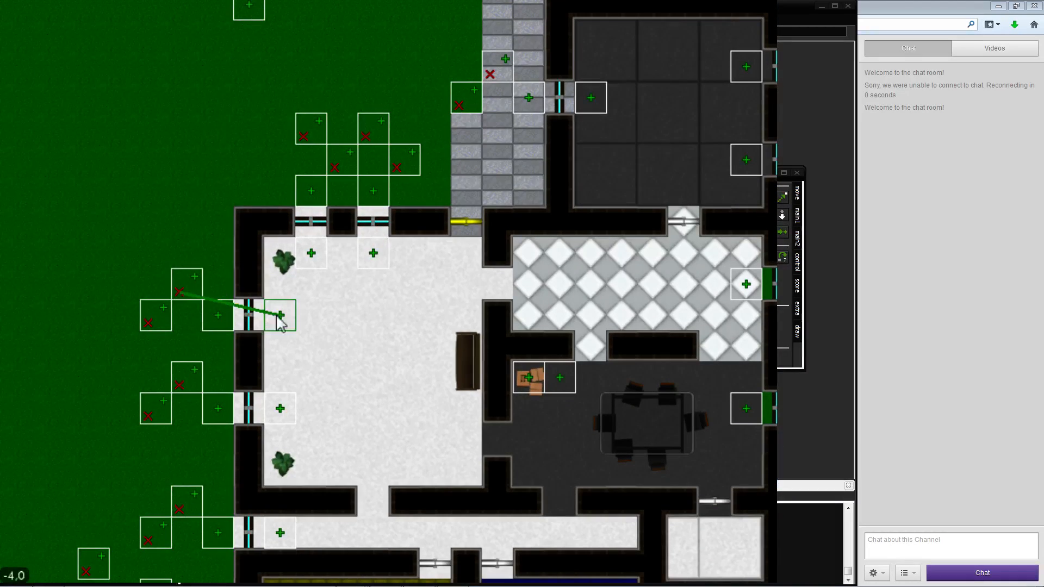
pyautogui.press('s')
pyautogui.press('s')
pyautogui.press('s')
pyautogui.press('s')
pyautogui.press('s')
pyautogui.press('d')
pyautogui.press('d')
pyautogui.press('d')
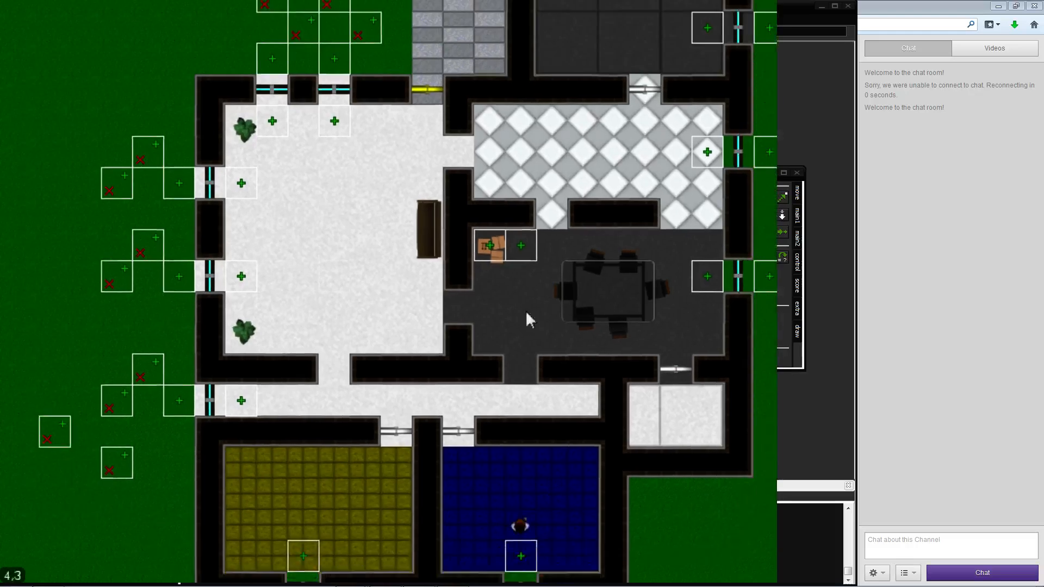
pyautogui.press('a')
pyautogui.press('a')
pyautogui.press('a')
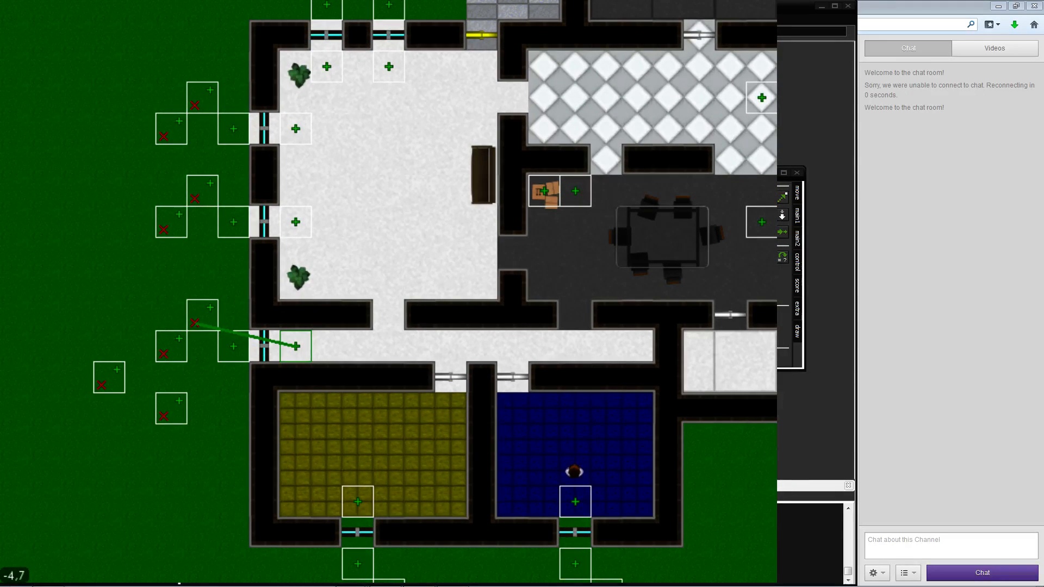
pyautogui.press('w')
pyautogui.press('d')
pyautogui.press('s')
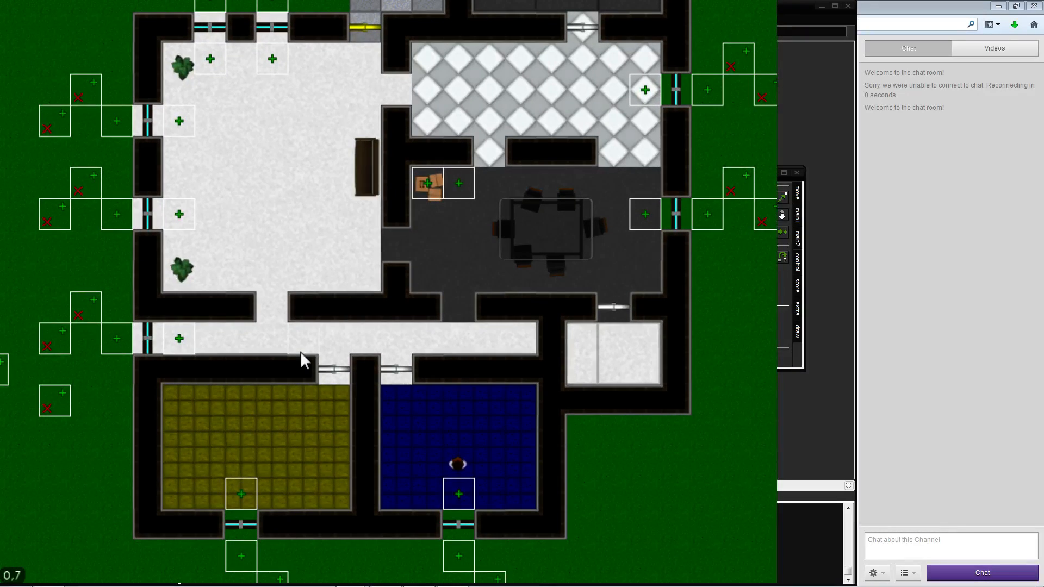
pyautogui.press('a')
pyautogui.press('w')
pyautogui.press('s')
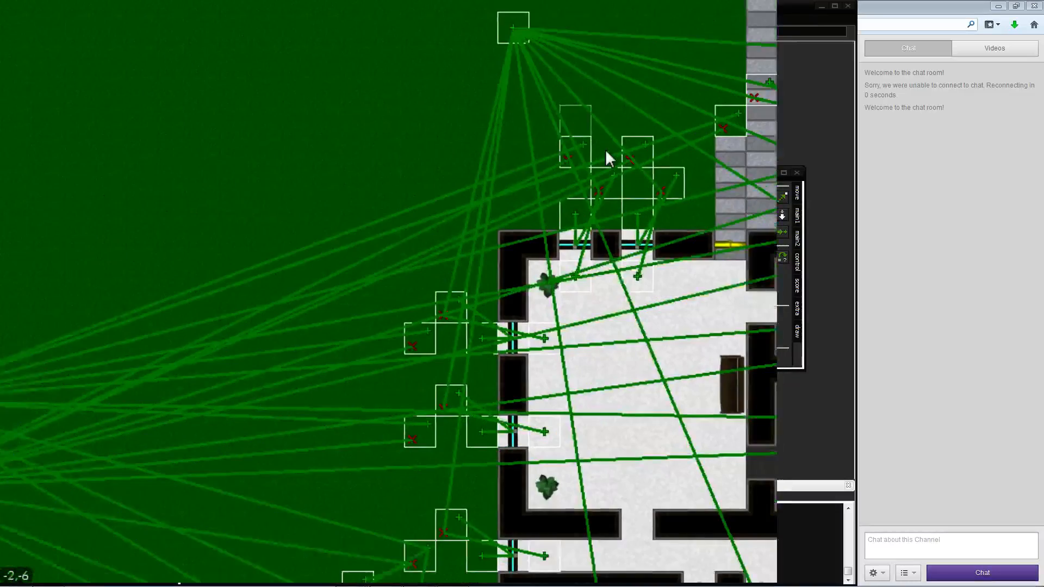
pyautogui.press('d')
pyautogui.press('s')
pyautogui.press('w')
pyautogui.press('a')
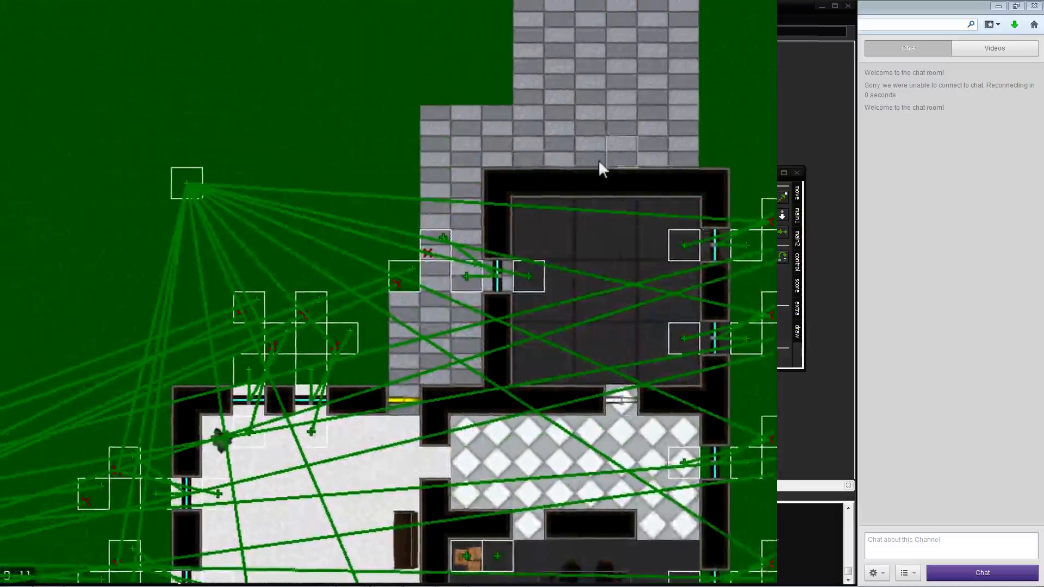
# Place a new trigger below the existing one south of the small walled enclosure in the far west, with type NOT
pyautogui.press('a')
pyautogui.press('s')
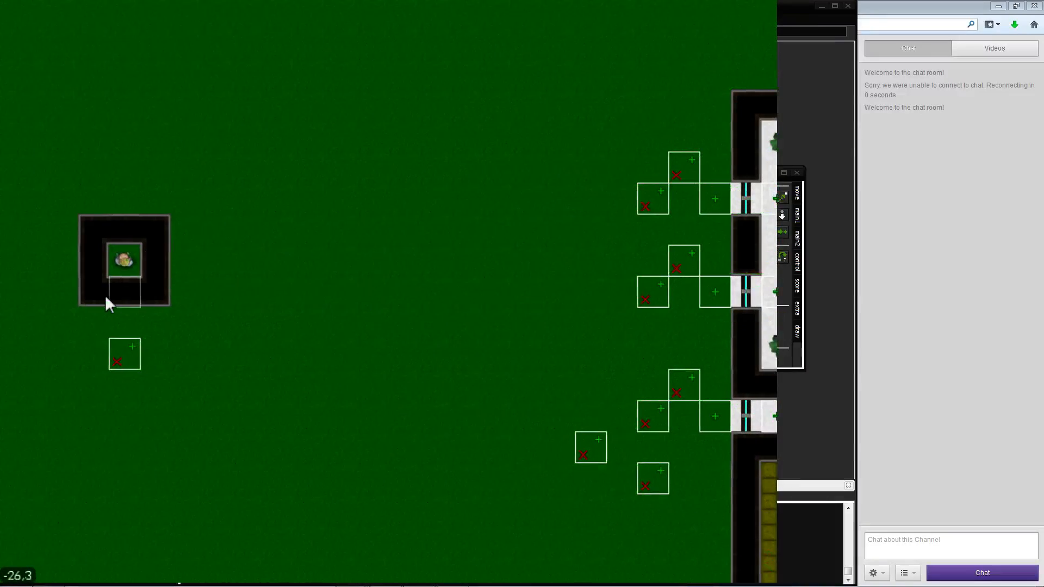
pyautogui.press('s')
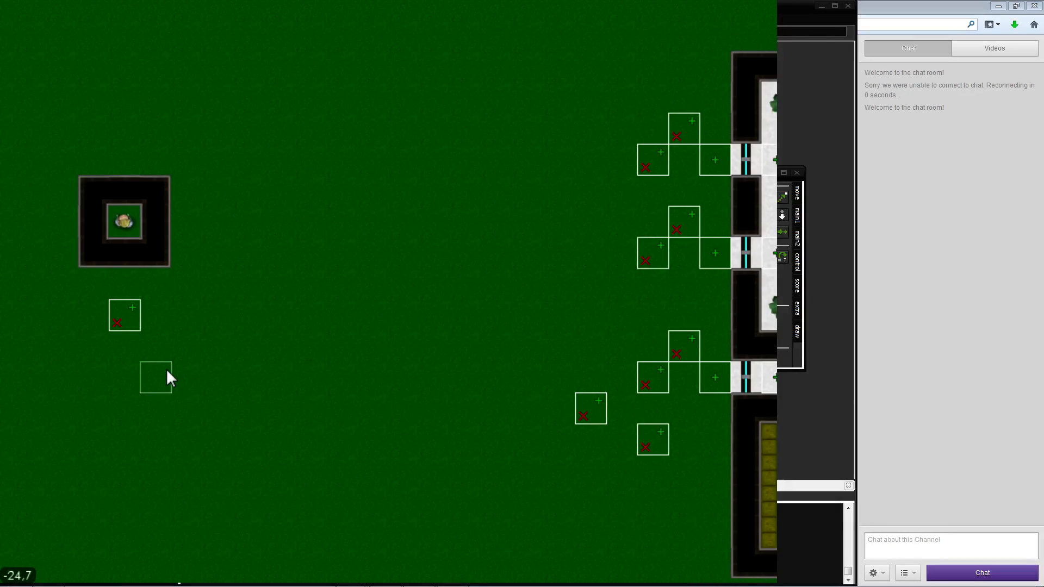
pyautogui.click(136, 369)
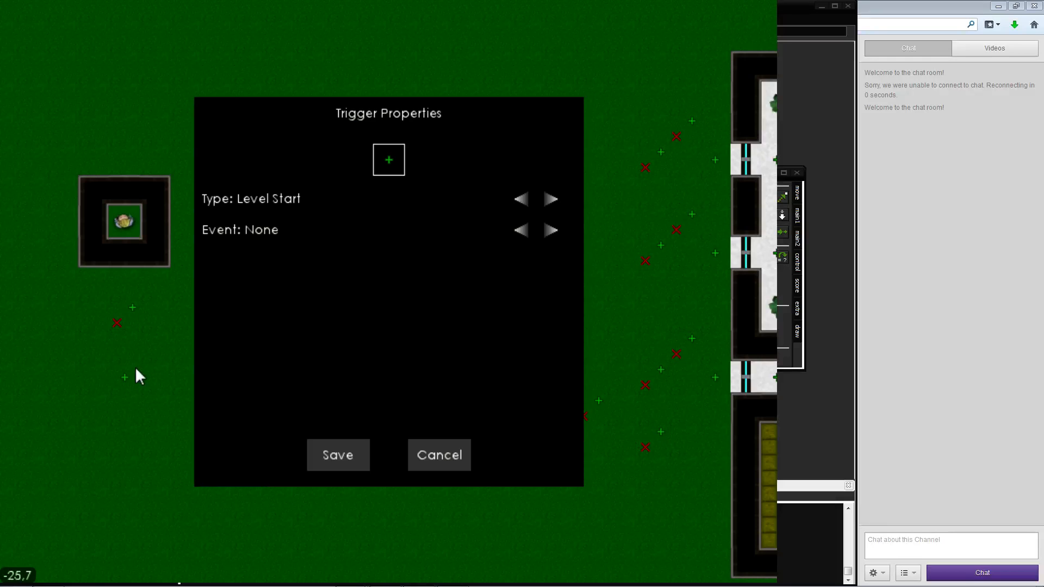
pyautogui.click(556, 201)
pyautogui.click(553, 202)
pyautogui.click(549, 203)
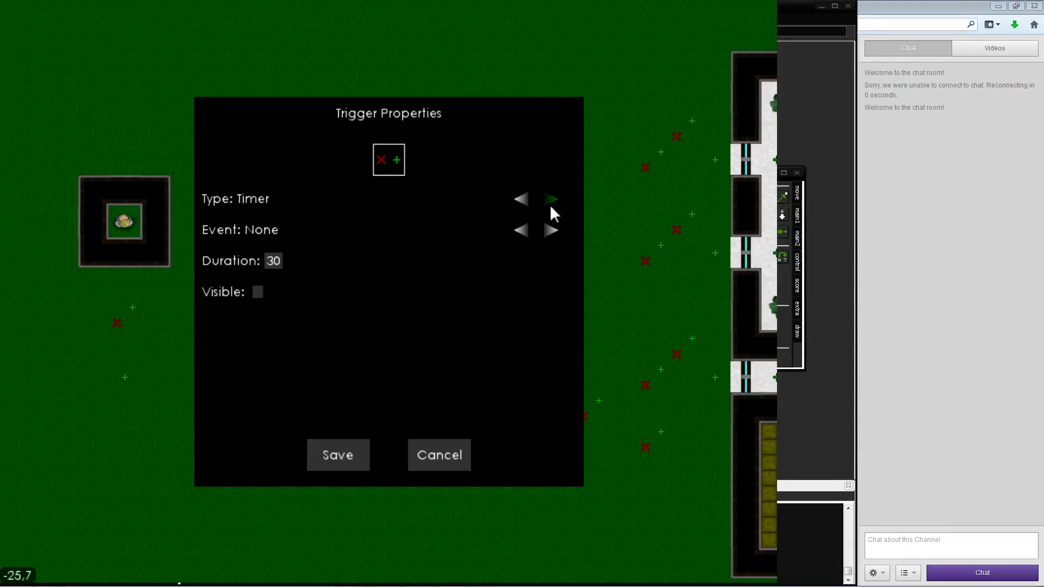
pyautogui.click(550, 205)
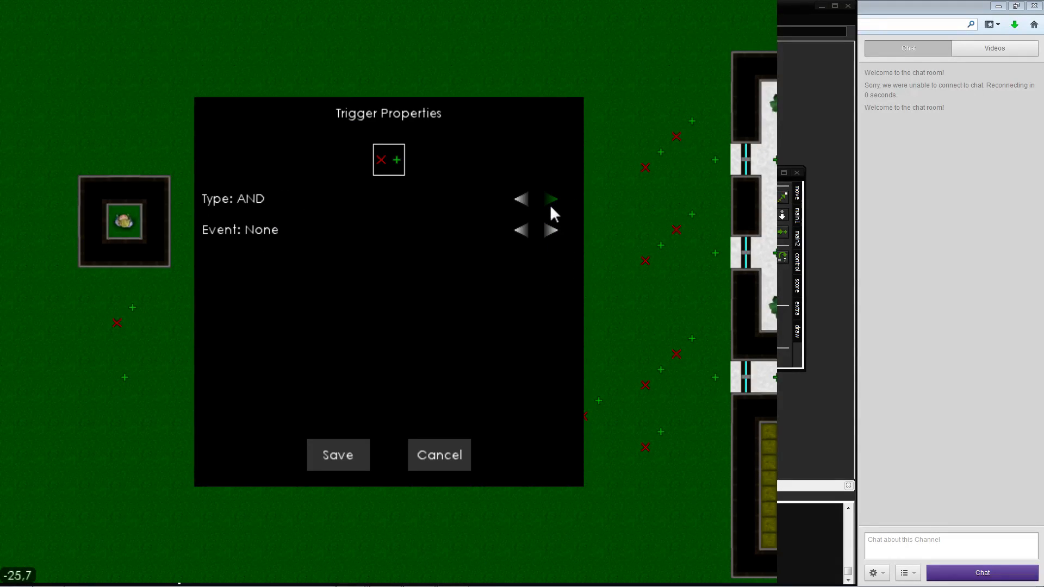
# Set the NOT trigger's event to Show Message
pyautogui.click(521, 231)
pyautogui.click(555, 232)
pyautogui.click(555, 232)
pyautogui.click(555, 232)
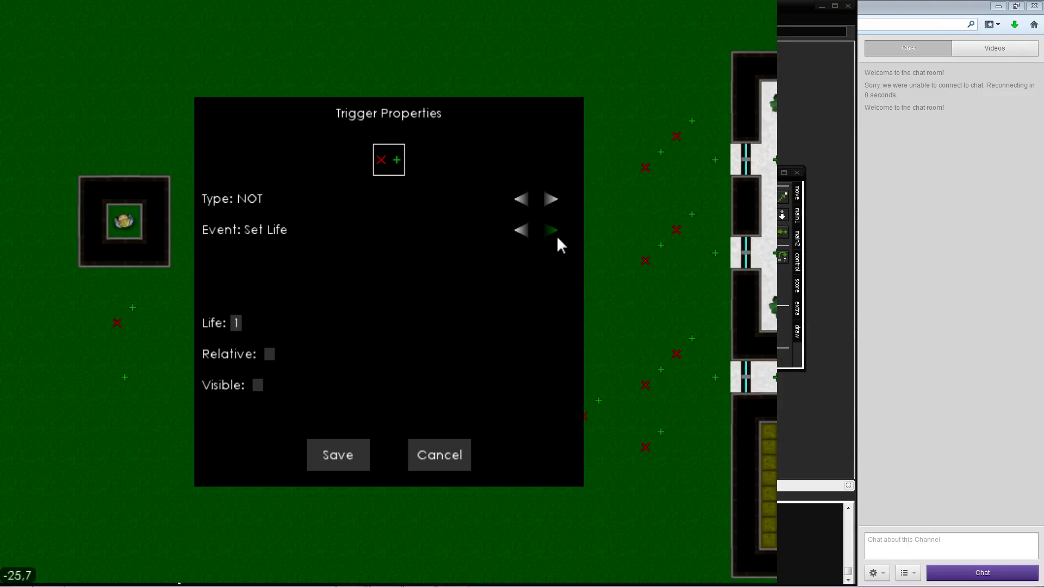
pyautogui.click(554, 239)
pyautogui.click(550, 241)
pyautogui.click(552, 237)
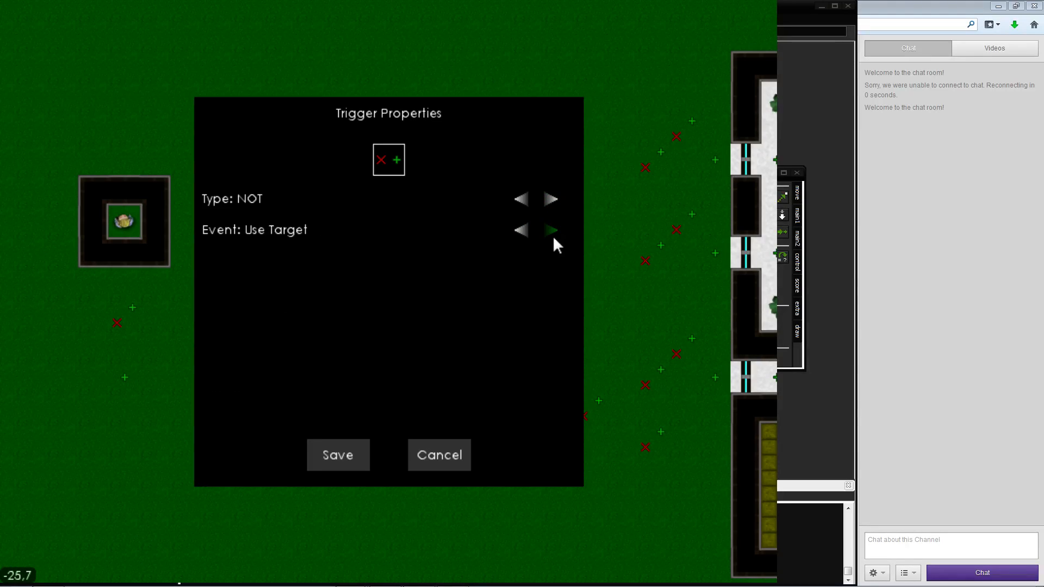
pyautogui.click(552, 237)
pyautogui.click(553, 238)
pyautogui.click(552, 237)
pyautogui.click(553, 235)
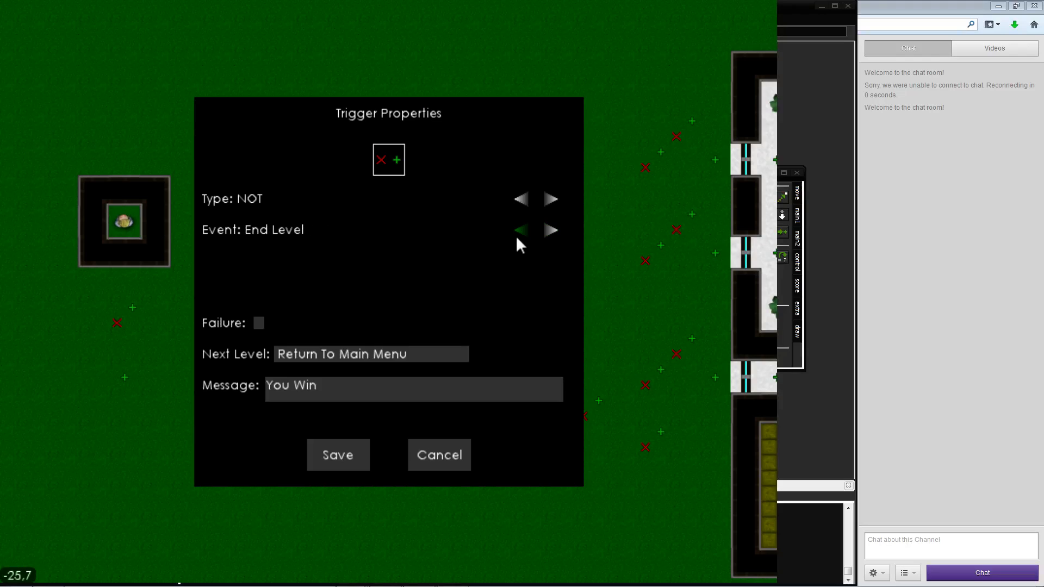
pyautogui.click(517, 236)
# Set the trigger's message to "Supplies Left: {Supplies}" and save its properties
pyautogui.click(331, 338)
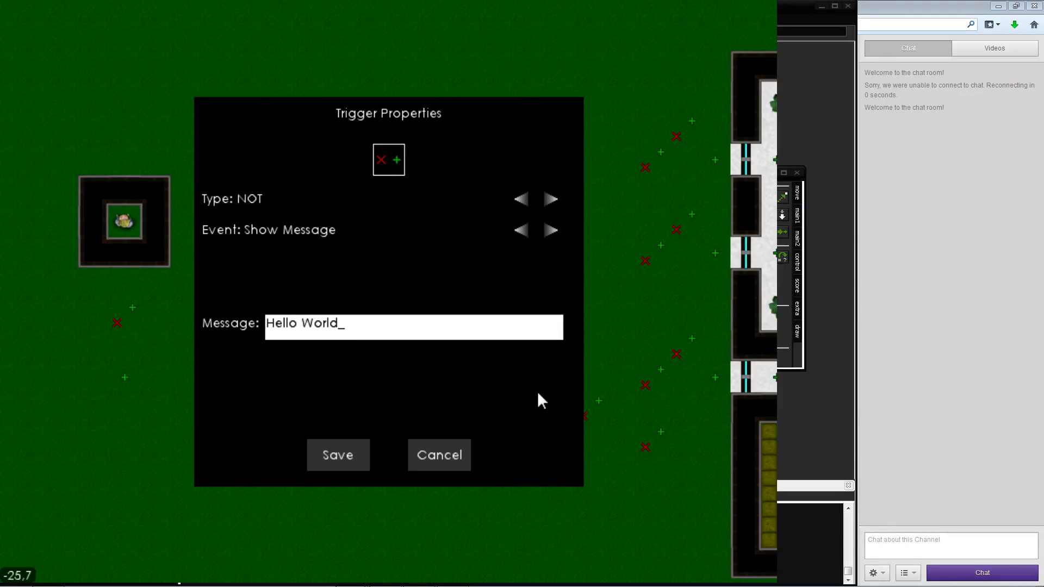
pyautogui.press('BackSpace')
pyautogui.press('BackSpace')
pyautogui.press('BackSpace')
pyautogui.press('BackSpace')
pyautogui.press('BackSpace')
pyautogui.press('BackSpace')
pyautogui.press('BackSpace')
pyautogui.press('BackSpace')
pyautogui.press('BackSpace')
pyautogui.press('BackSpace')
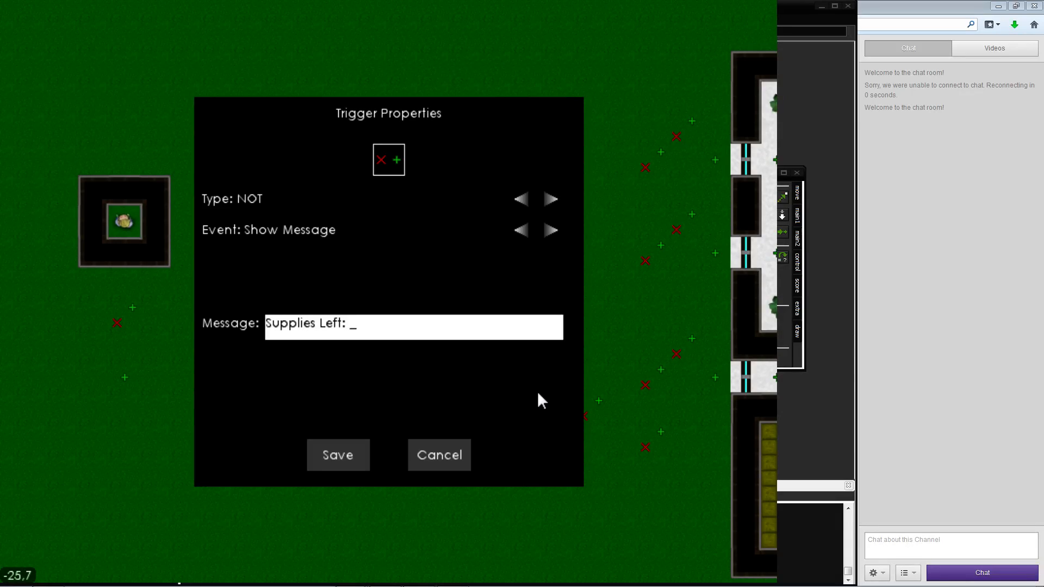
pyautogui.write('pplies}')
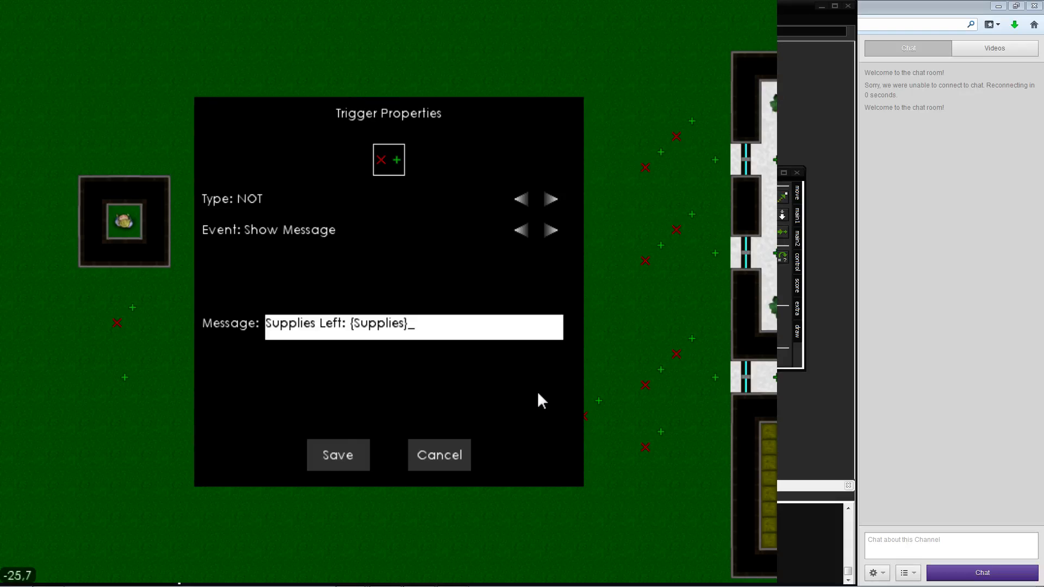
pyautogui.click(334, 460)
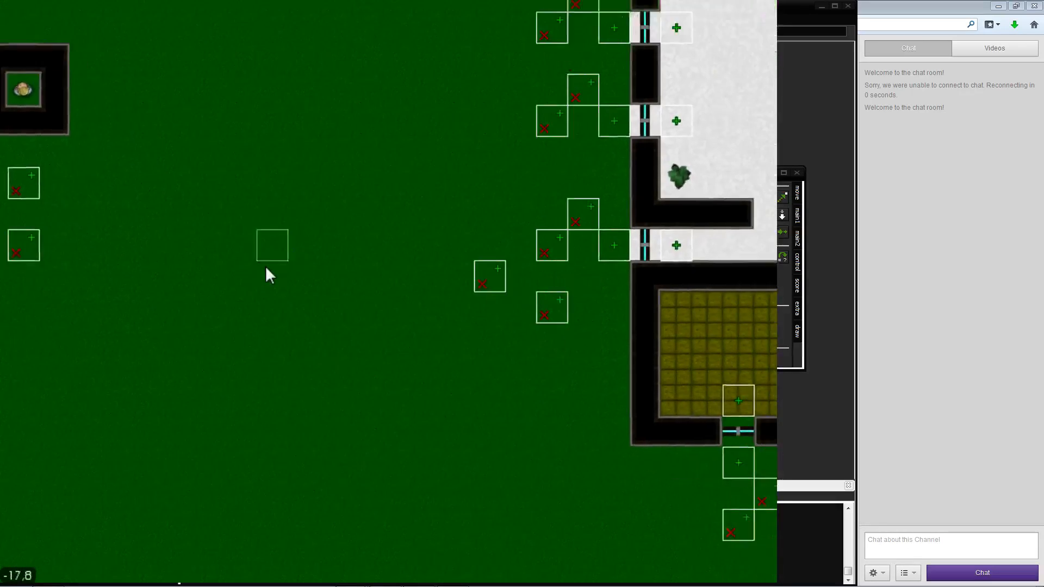
# Test-run the level and walk the player from the blue room through the hallway and large white room to the supply boxes
pyautogui.click(216, 30)
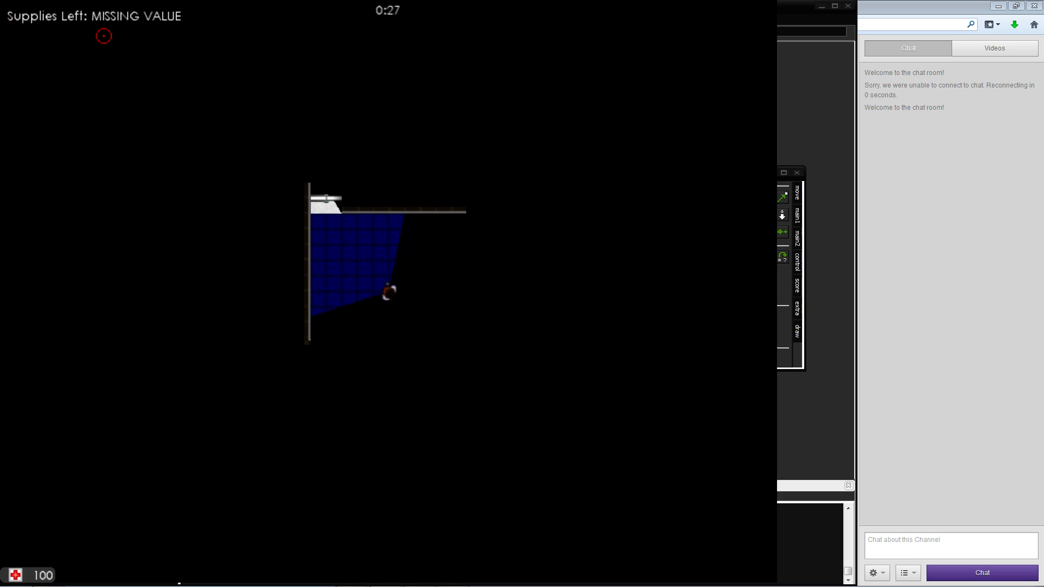
pyautogui.press('a')
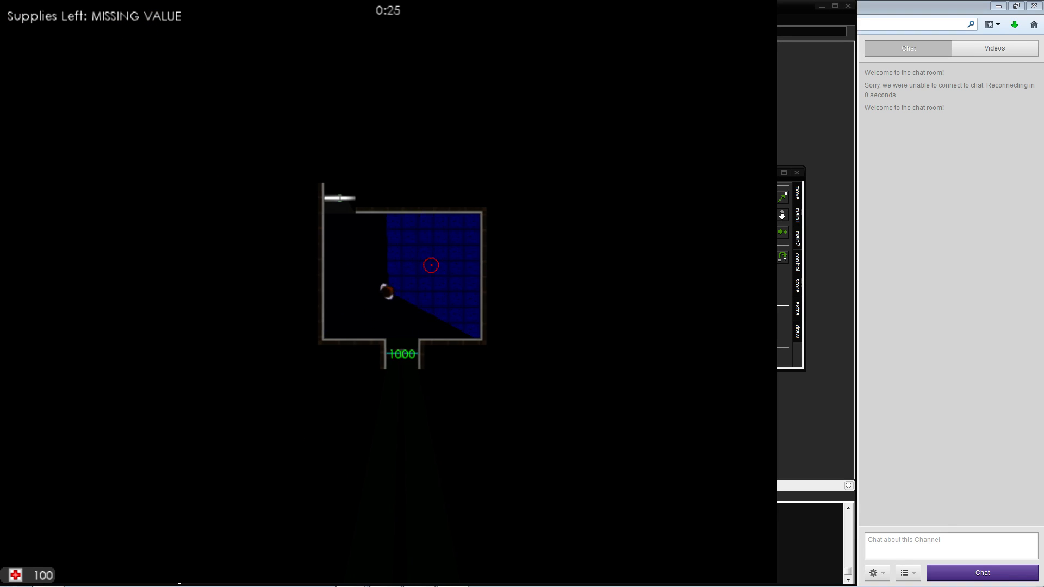
pyautogui.press('w')
pyautogui.press('w')
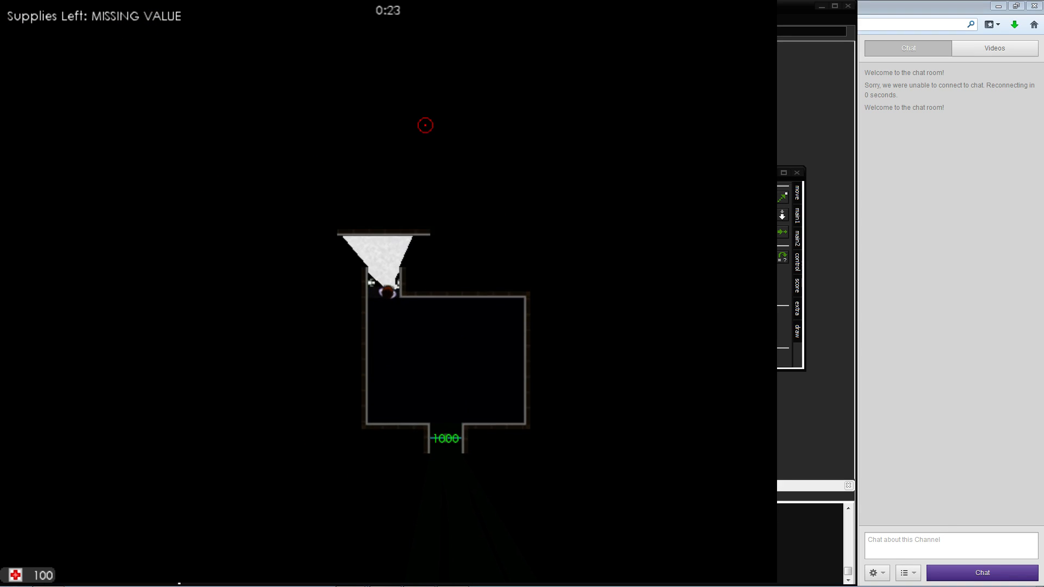
pyautogui.press('a')
pyautogui.press('a')
pyautogui.press('w')
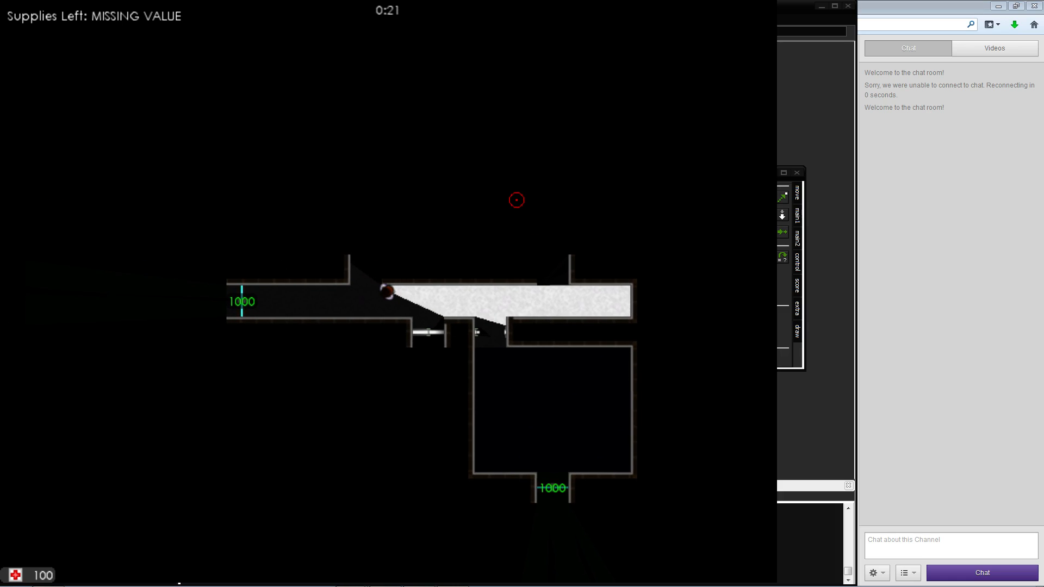
pyautogui.press('w')
pyautogui.press('d')
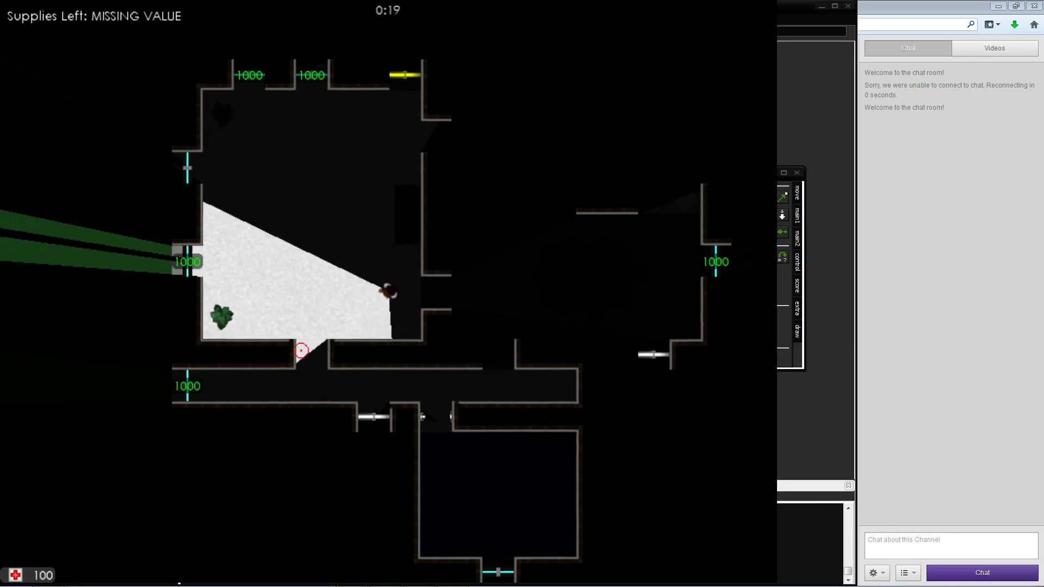
pyautogui.press('d')
pyautogui.press('w')
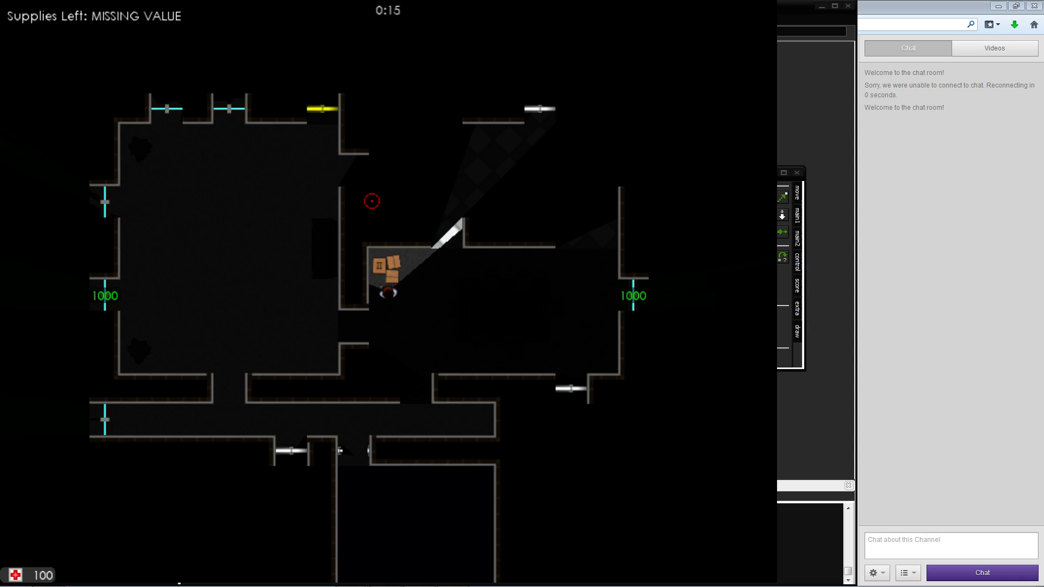
# Collect Supplies from the boxes in the dining room's northwest corner and check the on-screen Supplies message
pyautogui.press('s')
pyautogui.press('d')
pyautogui.press('w')
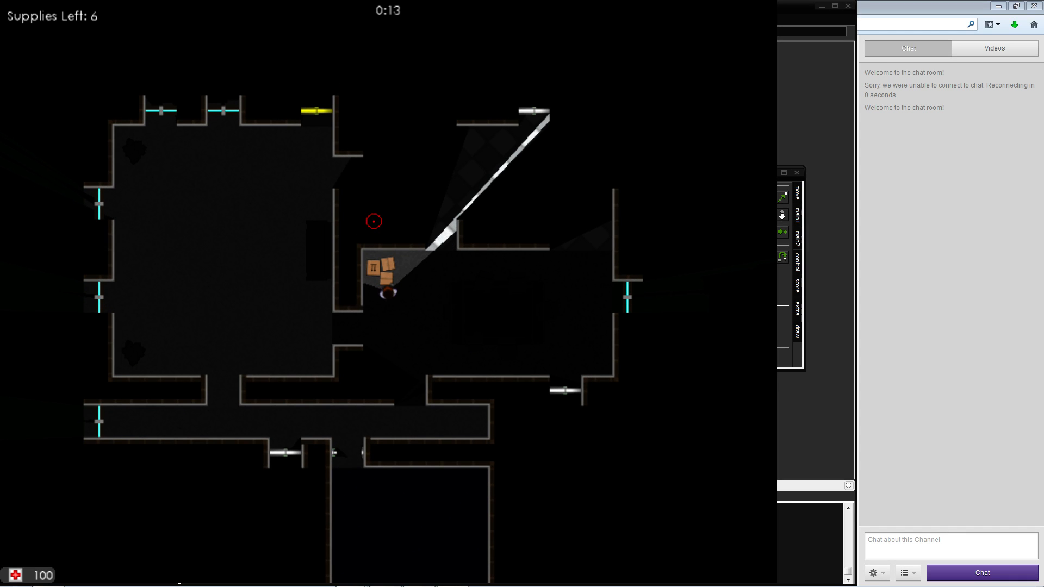
pyautogui.press('w')
pyautogui.press('s')
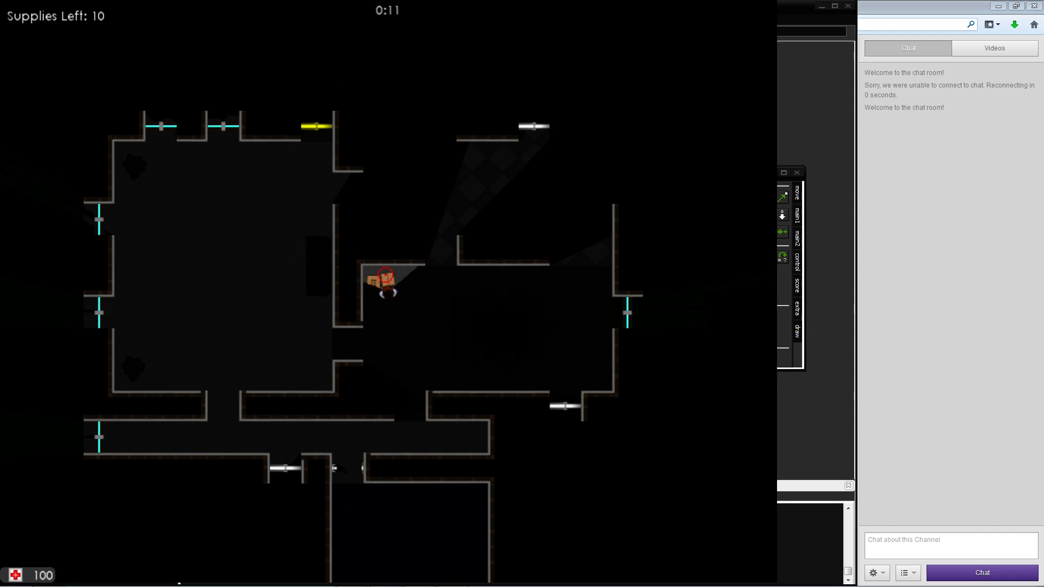
pyautogui.press('d')
pyautogui.press('w')
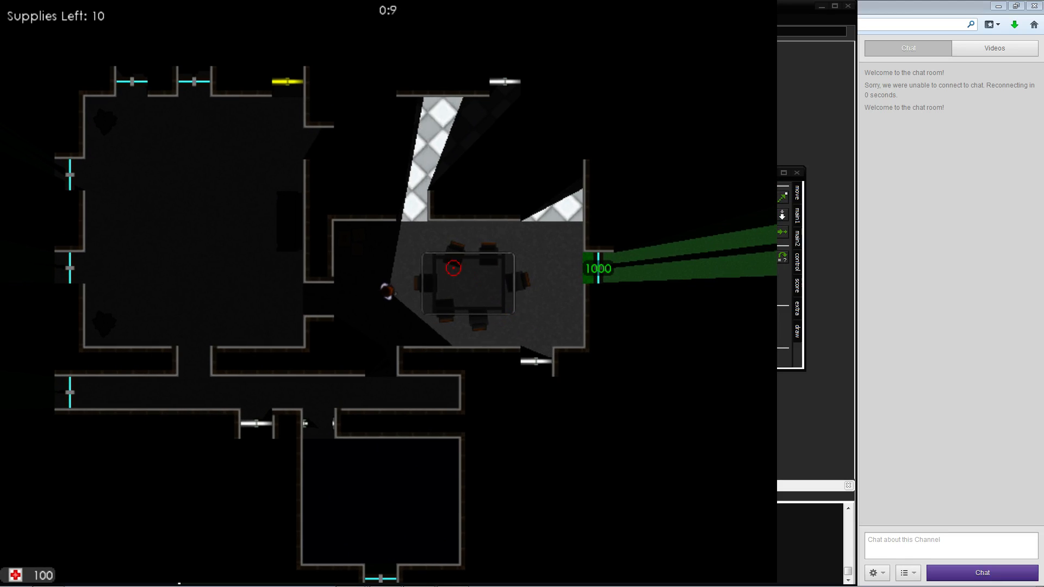
# Move the player around between the supply boxes and the dining table until the countdown runs out
pyautogui.press('d')
pyautogui.press('s')
pyautogui.press('a')
pyautogui.press('w')
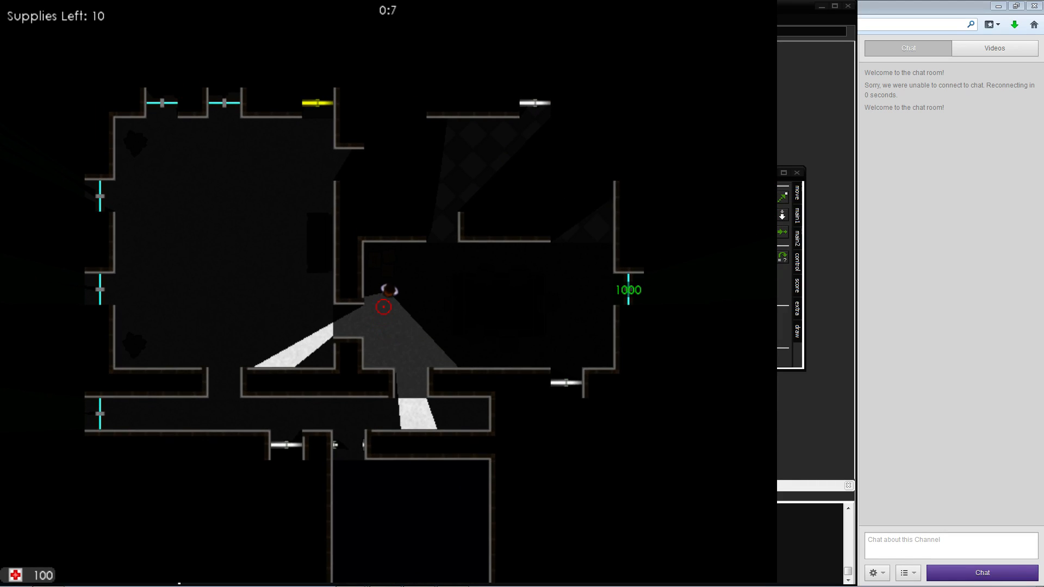
pyautogui.press('d')
pyautogui.press('s')
pyautogui.press('d')
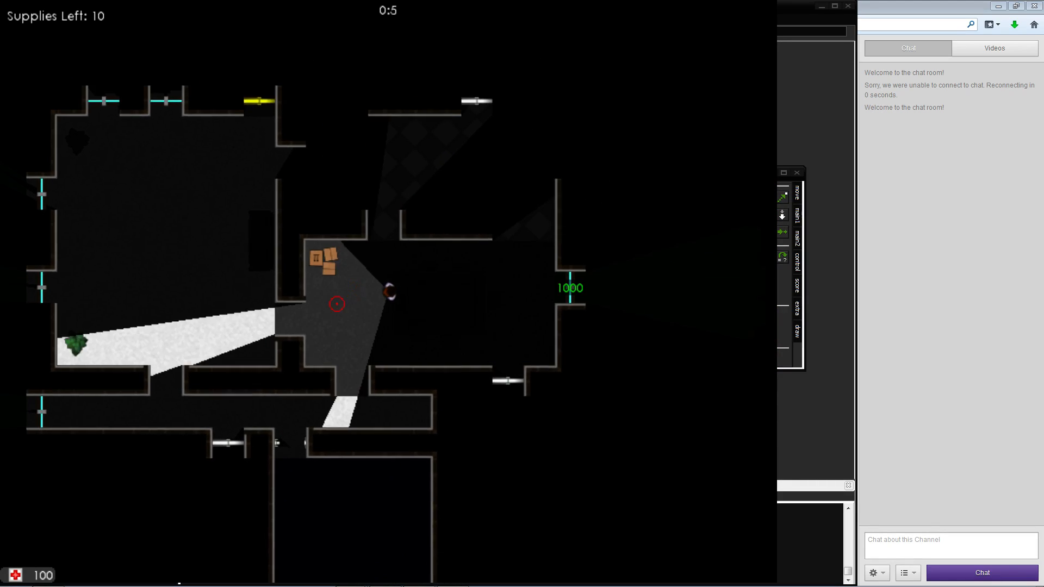
pyautogui.press('a')
pyautogui.press('d')
pyautogui.press('s')
pyautogui.press('a')
pyautogui.press('w')
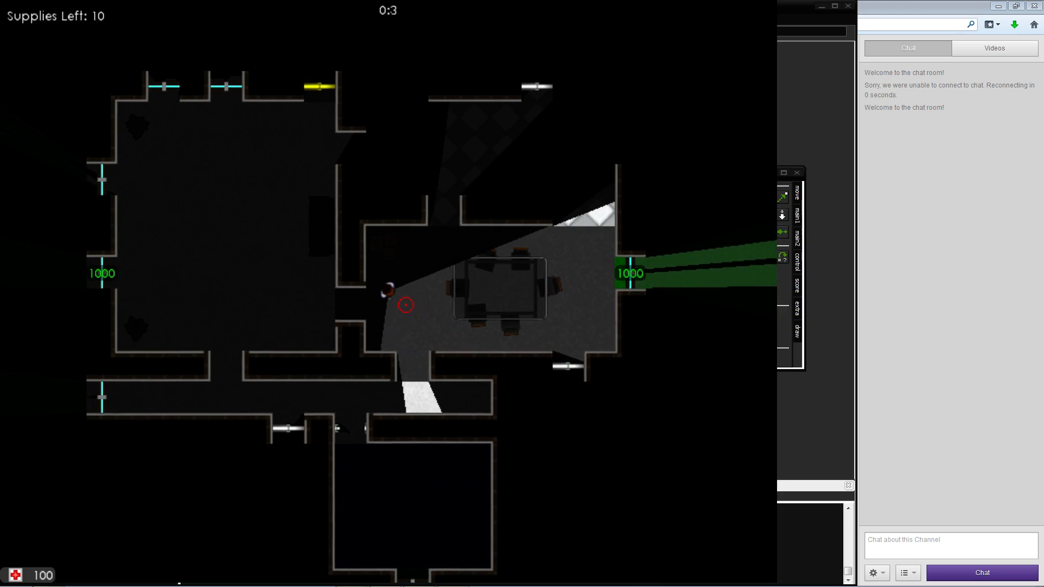
pyautogui.press('d')
pyautogui.press('s')
pyautogui.press('w')
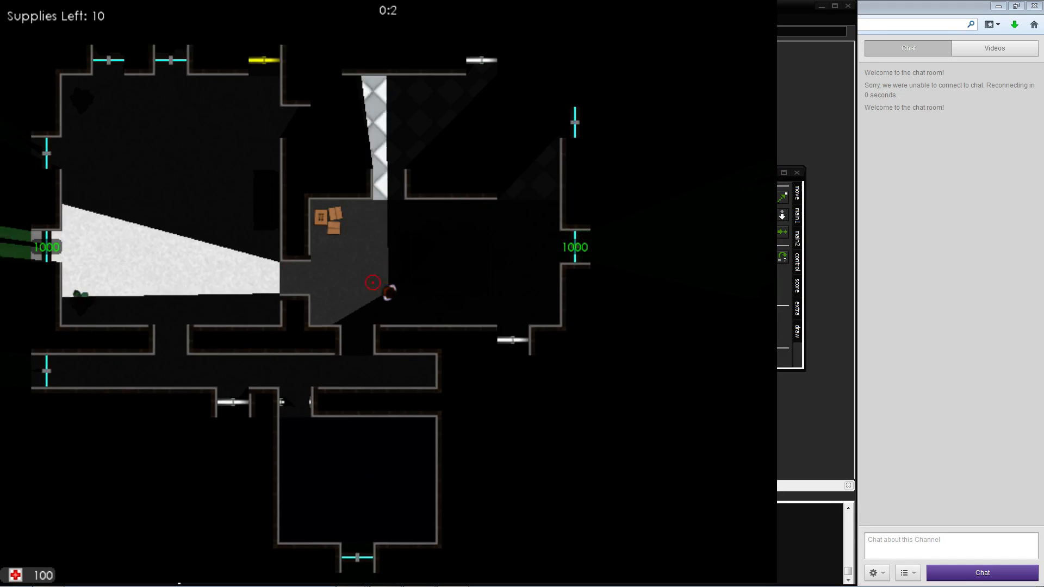
pyautogui.press('a')
pyautogui.press('d')
pyautogui.press('a')
pyautogui.press('w')
pyautogui.press('s')
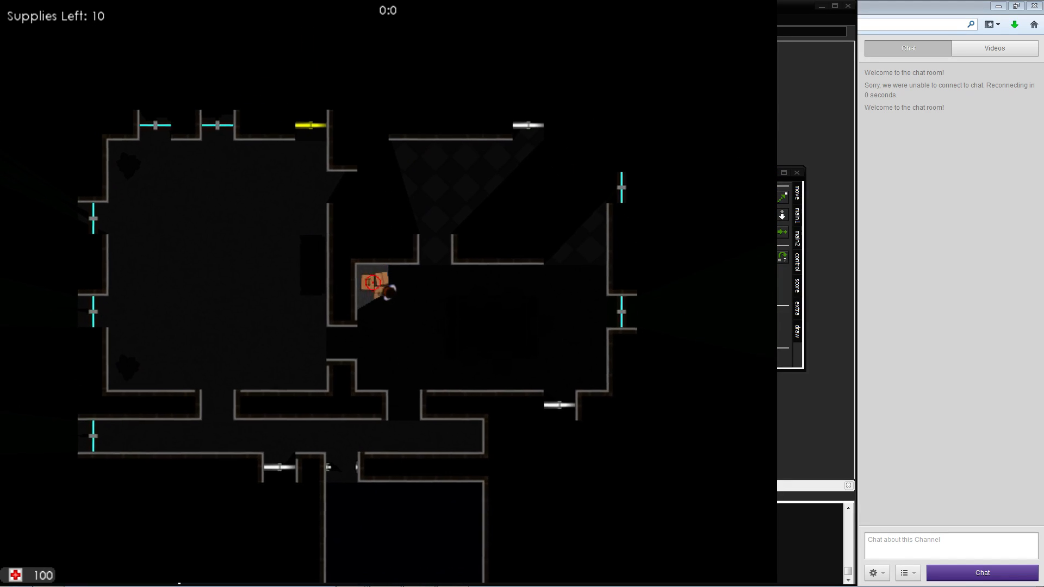
pyautogui.press('d')
pyautogui.press('s')
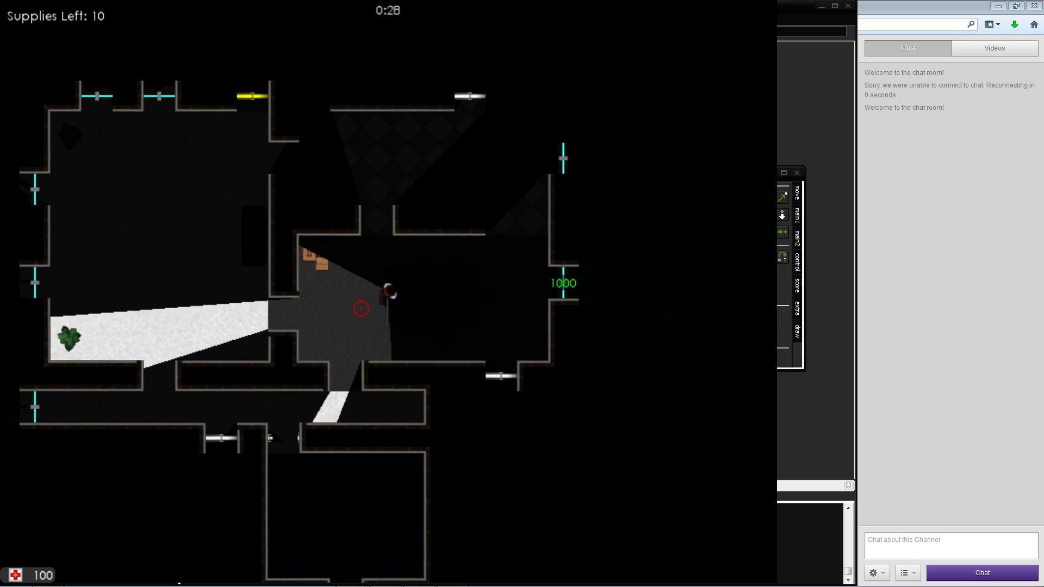
# Walk to the dining room's east window to test restoring its life under zombie attack, and end the test run
pyautogui.press('a')
pyautogui.press('w')
pyautogui.press('d')
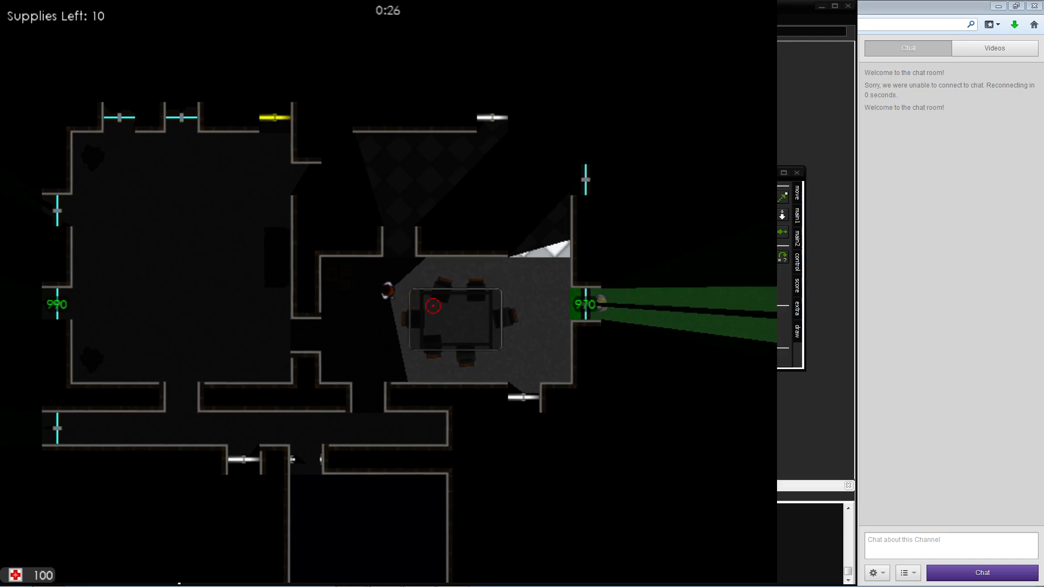
pyautogui.press('d')
pyautogui.press('w')
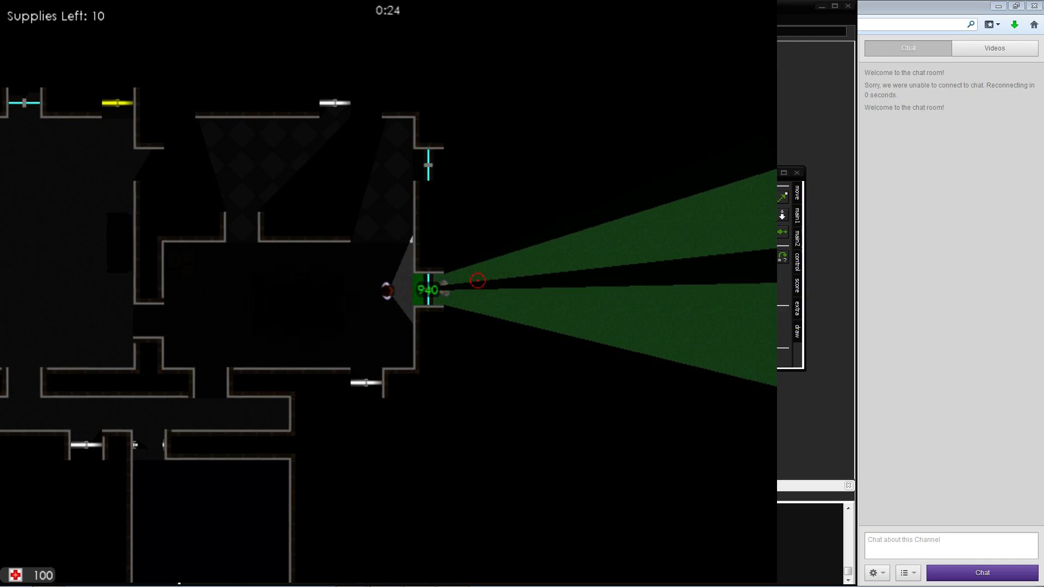
pyautogui.press('d')
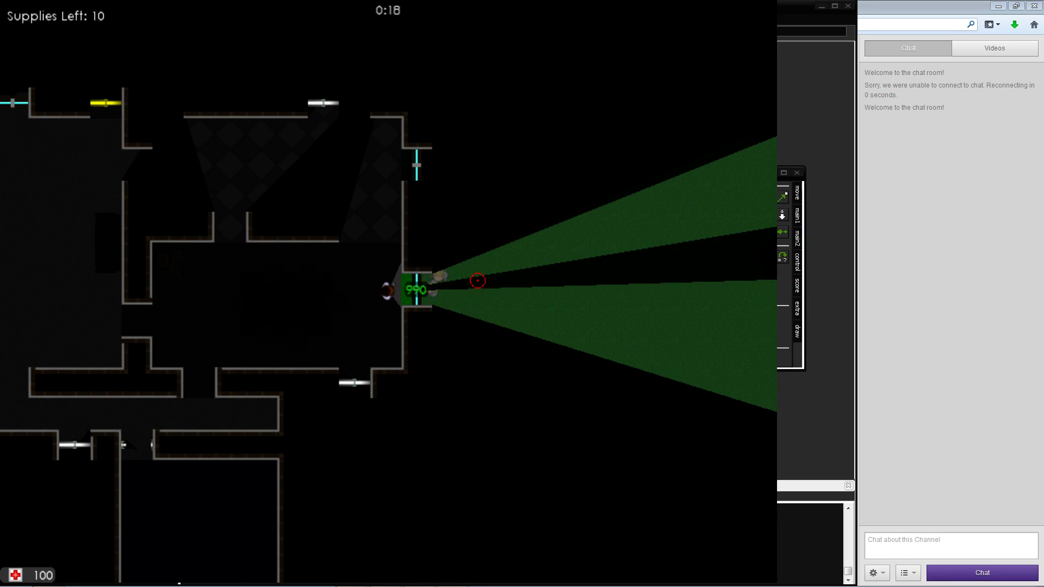
pyautogui.press('a')
pyautogui.press('s')
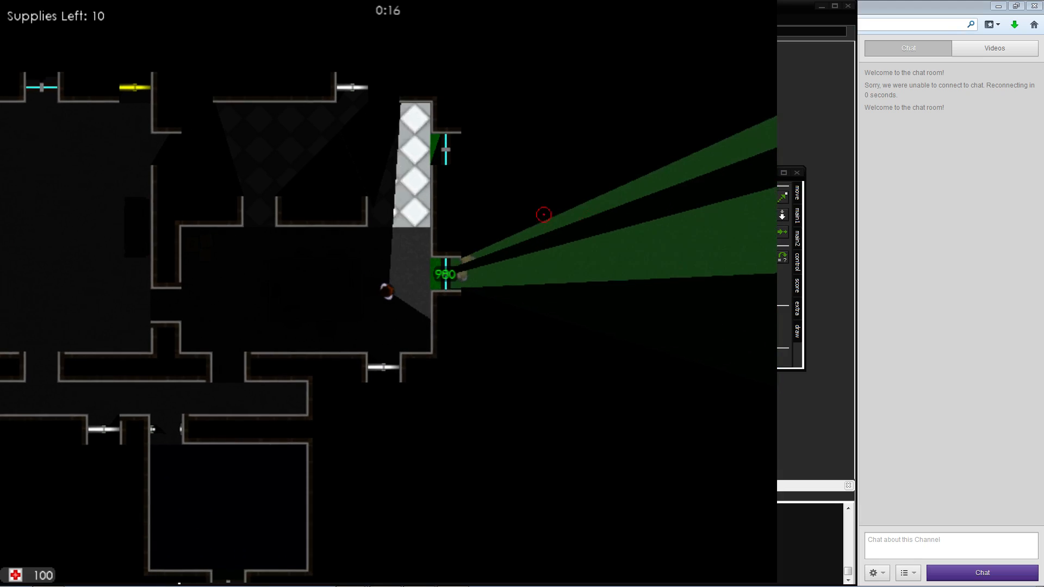
pyautogui.press('d')
pyautogui.press('w')
pyautogui.press('Escape')
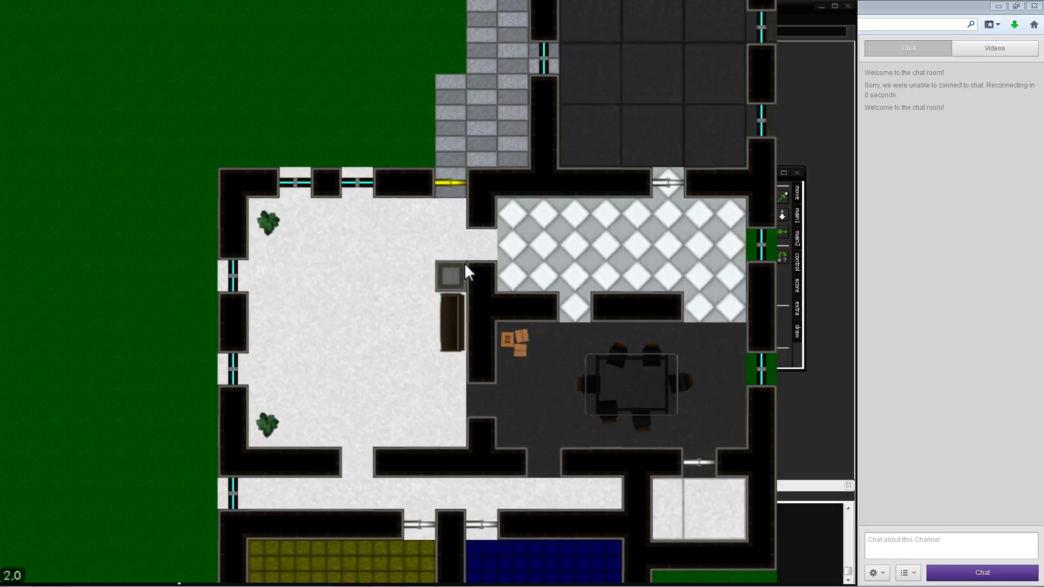
# Show the level's triggers and examine those around the house windows and the supply boxes
pyautogui.press('Tab')
pyautogui.press('s')
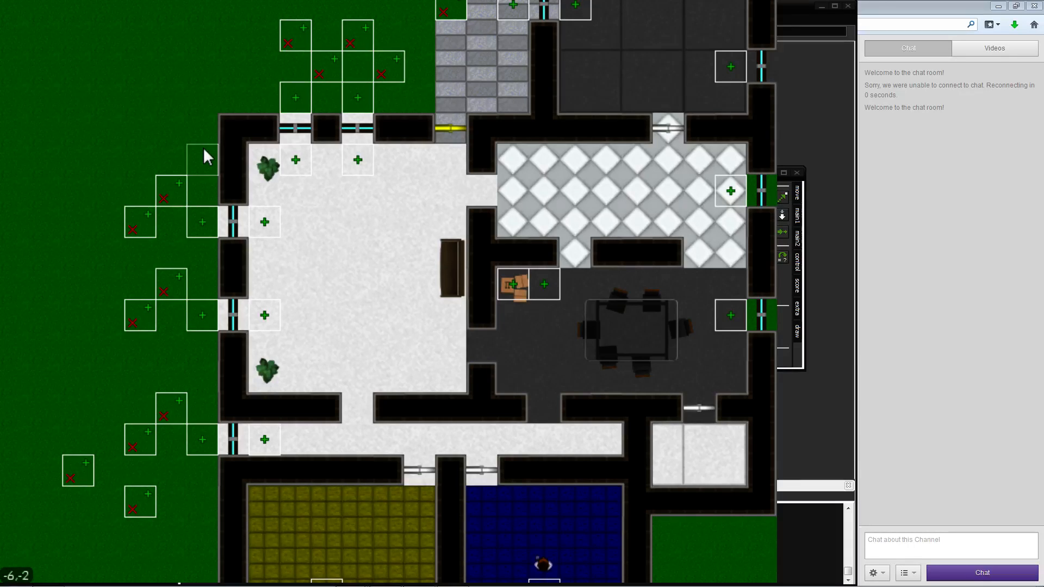
pyautogui.press('s')
pyautogui.press('d')
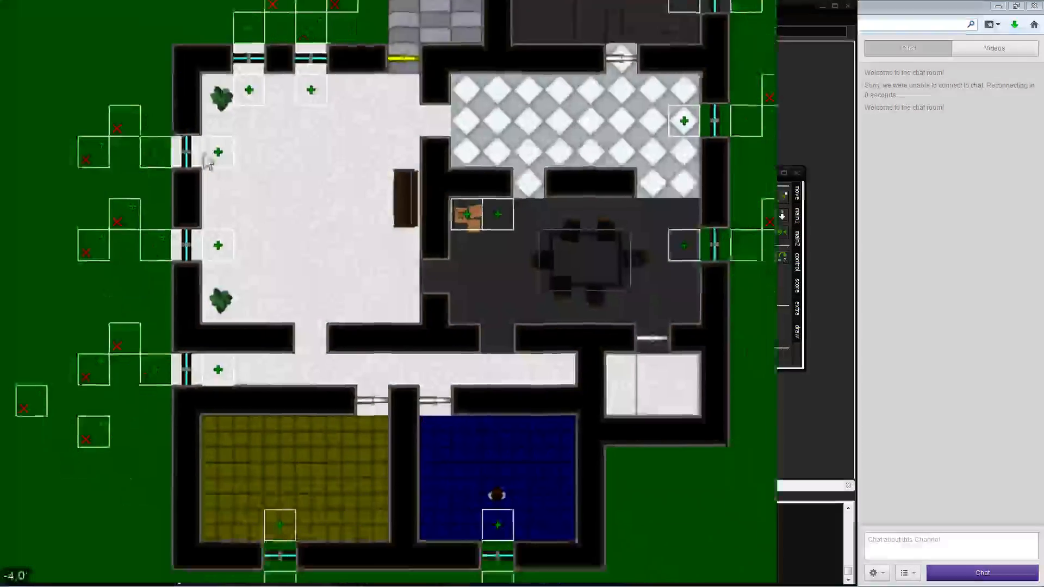
pyautogui.press('w')
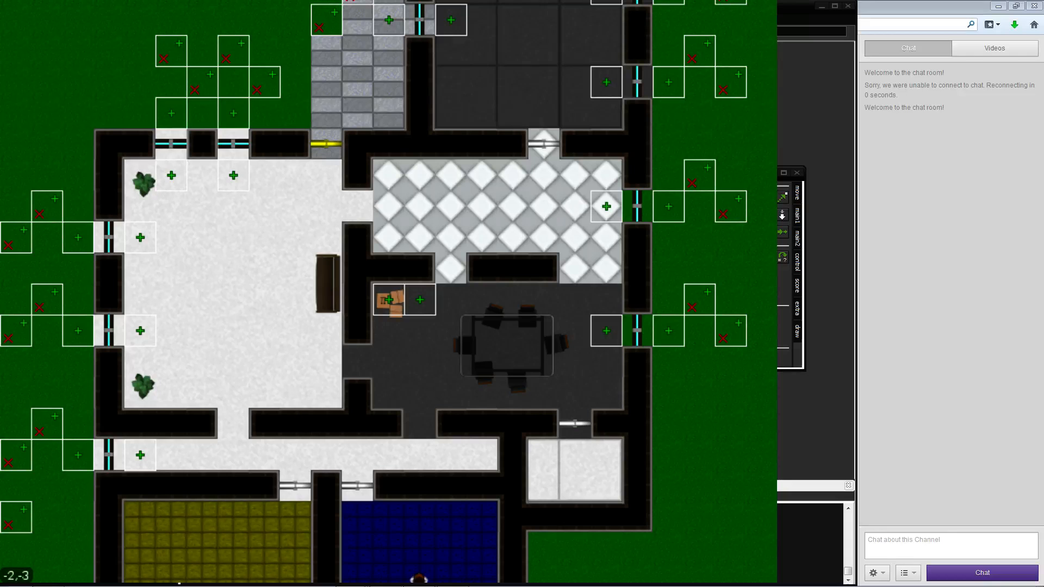
pyautogui.press('s')
pyautogui.press('d')
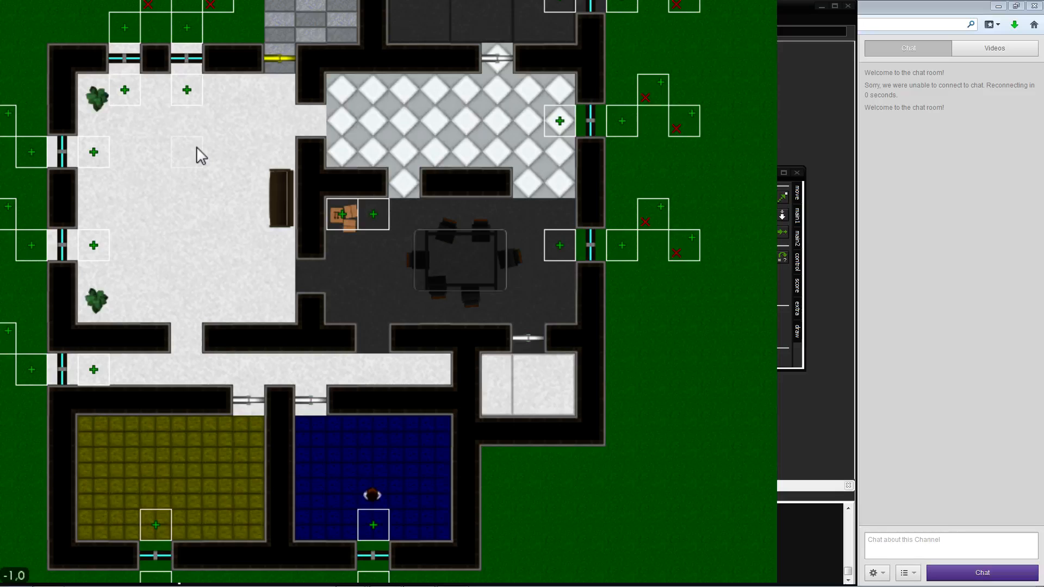
pyautogui.press('s')
pyautogui.press('a')
pyautogui.press('w')
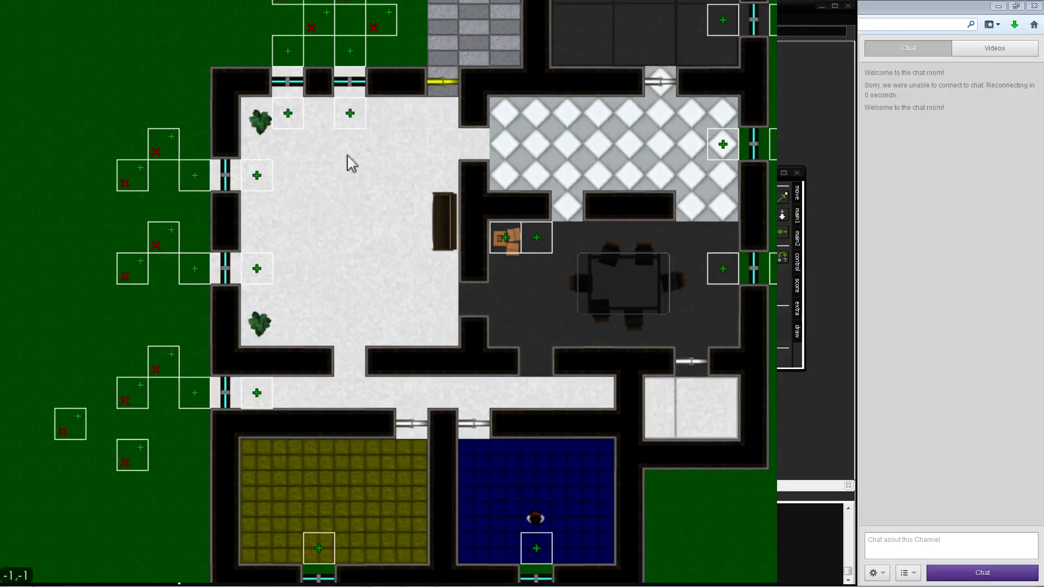
pyautogui.press('w')
pyautogui.press('d')
# Set the event of the Use trigger inside the white room's northern west window to Set Value
pyautogui.rightClick(207, 242)
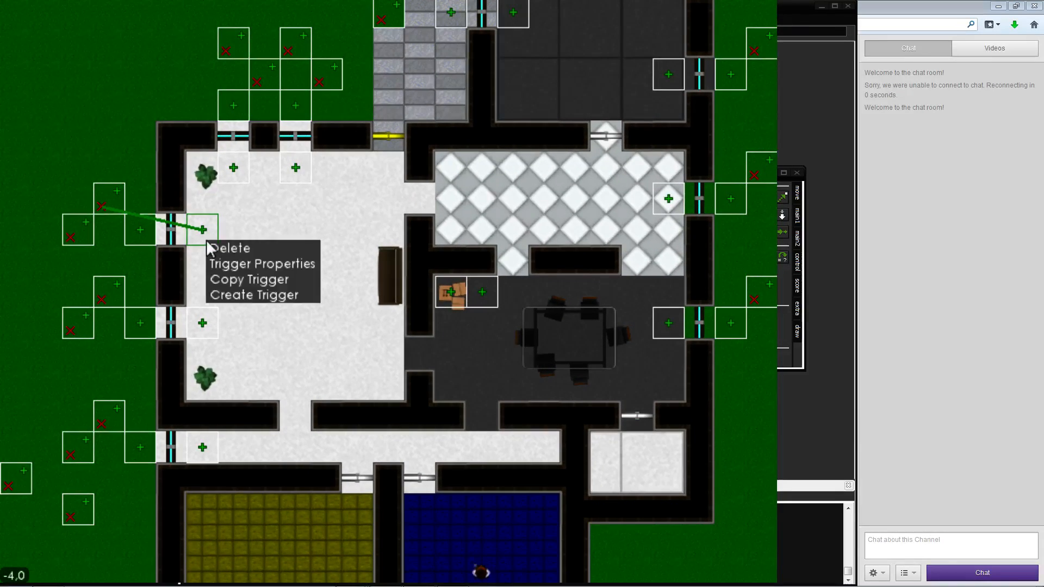
pyautogui.click(237, 266)
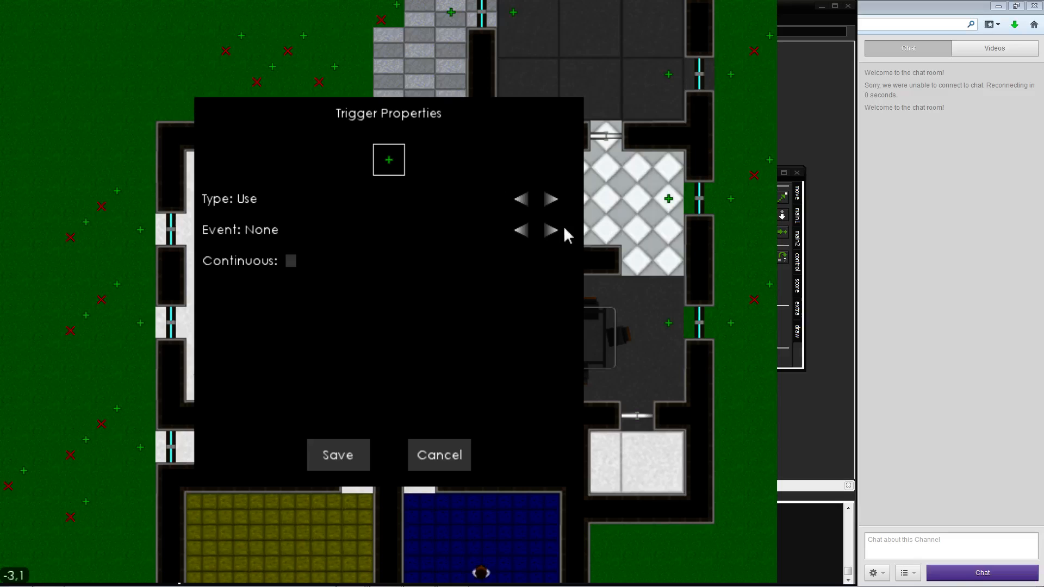
pyautogui.click(548, 233)
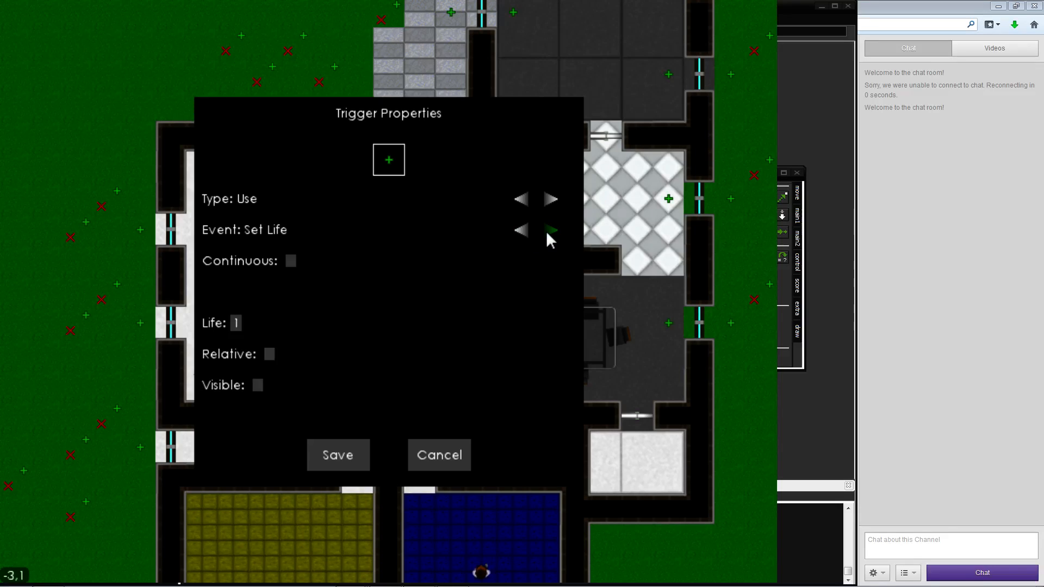
pyautogui.click(547, 232)
pyautogui.click(548, 232)
pyautogui.click(547, 233)
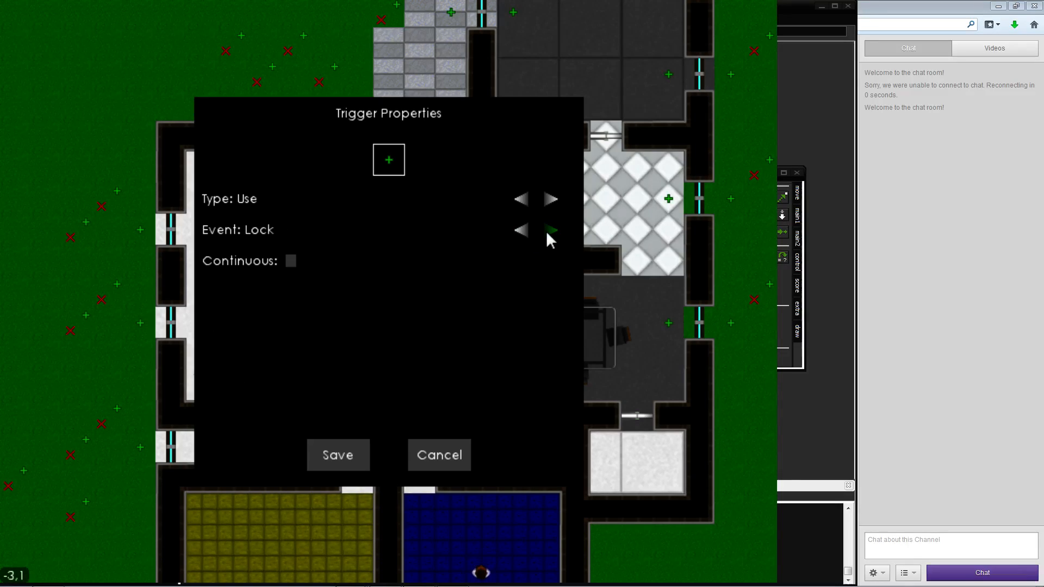
pyautogui.click(547, 233)
pyautogui.click(548, 233)
pyautogui.click(548, 232)
pyautogui.click(547, 233)
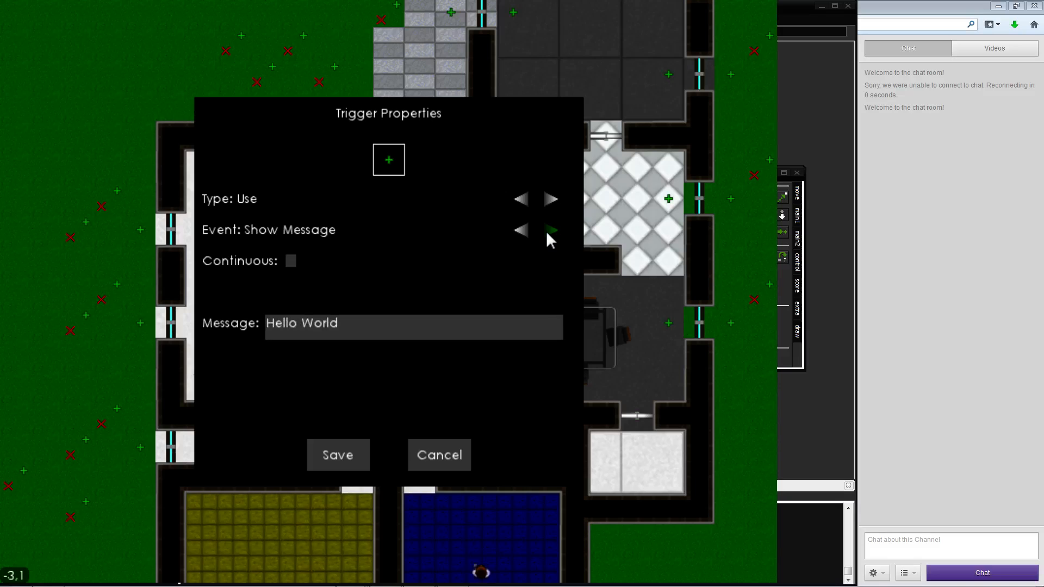
pyautogui.click(524, 230)
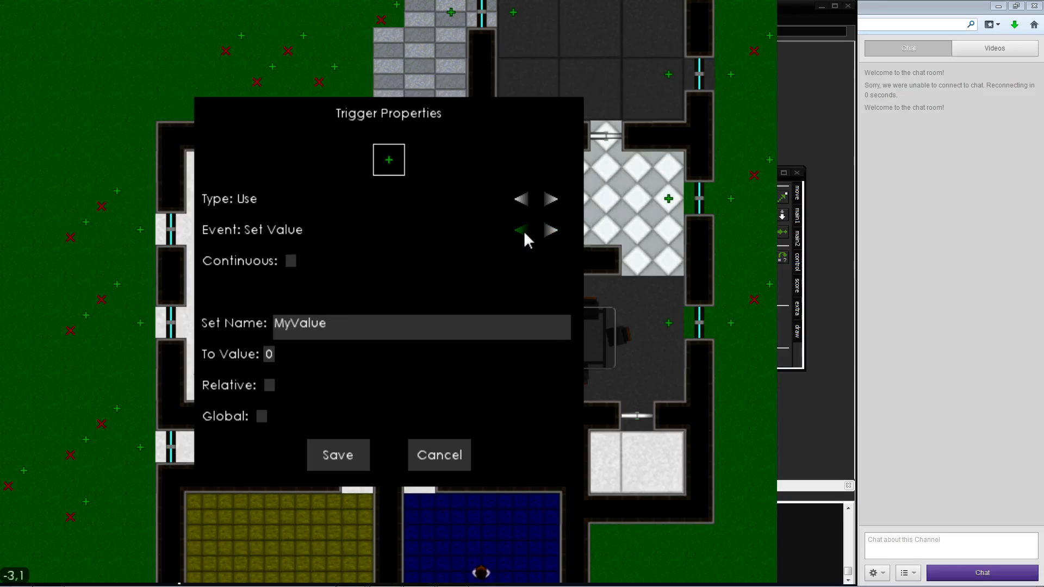
# Set the trigger's value name to "Supplies" and its value to -1, and save its properties
pyautogui.click(348, 333)
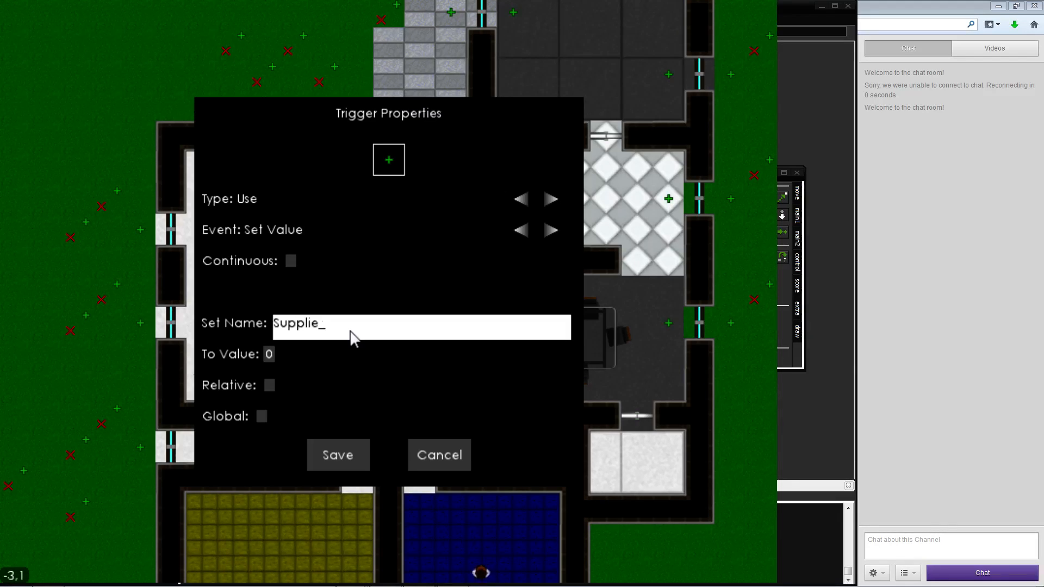
pyautogui.click(274, 353)
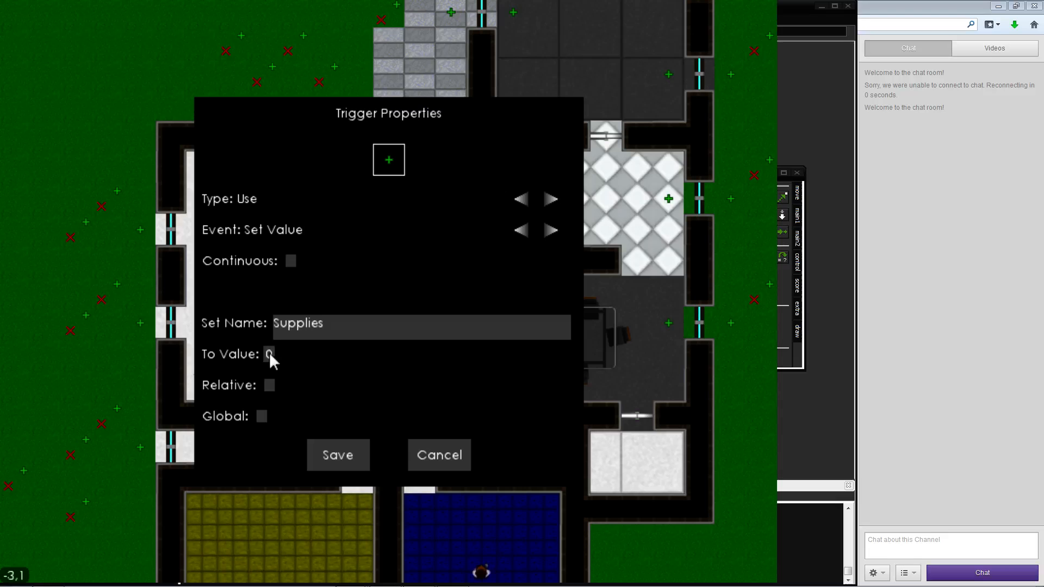
pyautogui.press('BackSpace')
pyautogui.write('-1')
pyautogui.click(355, 451)
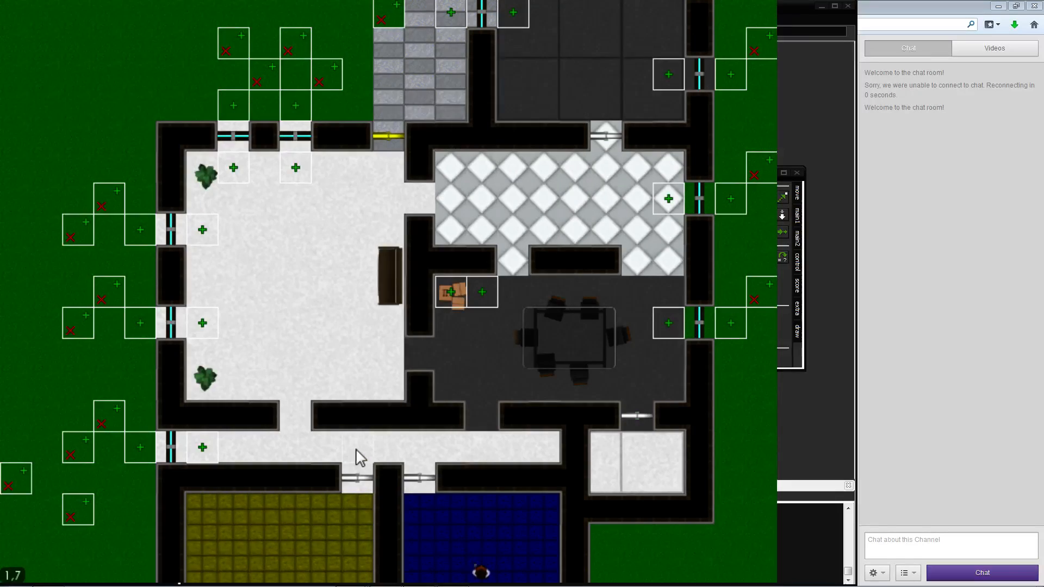
# Look over the trigger links along the house's west side and check the properties of the trigger inside the white room's western north window
pyautogui.press('s')
pyautogui.press('a')
pyautogui.press('w')
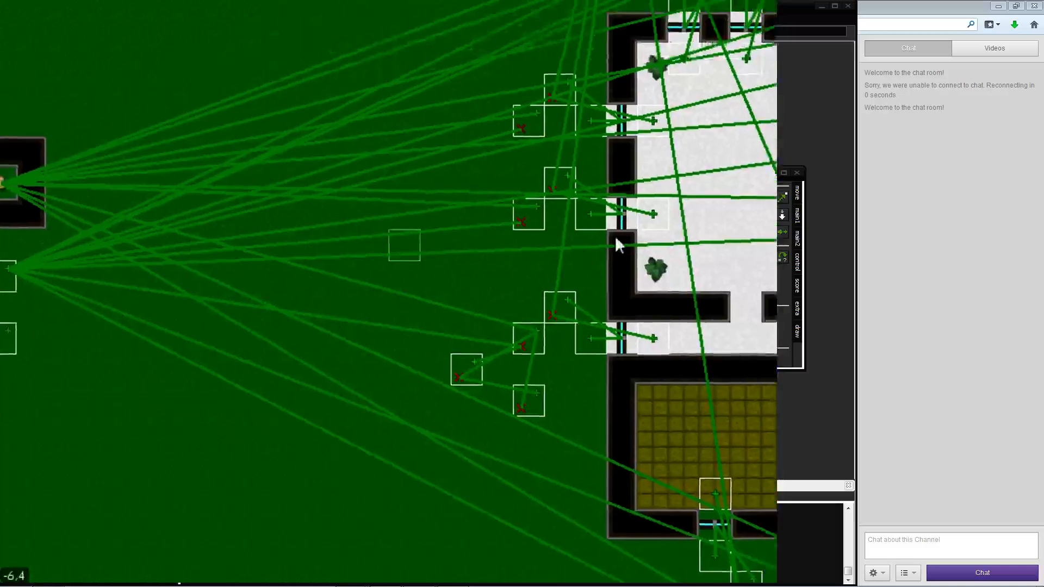
pyautogui.press('d')
pyautogui.press('s')
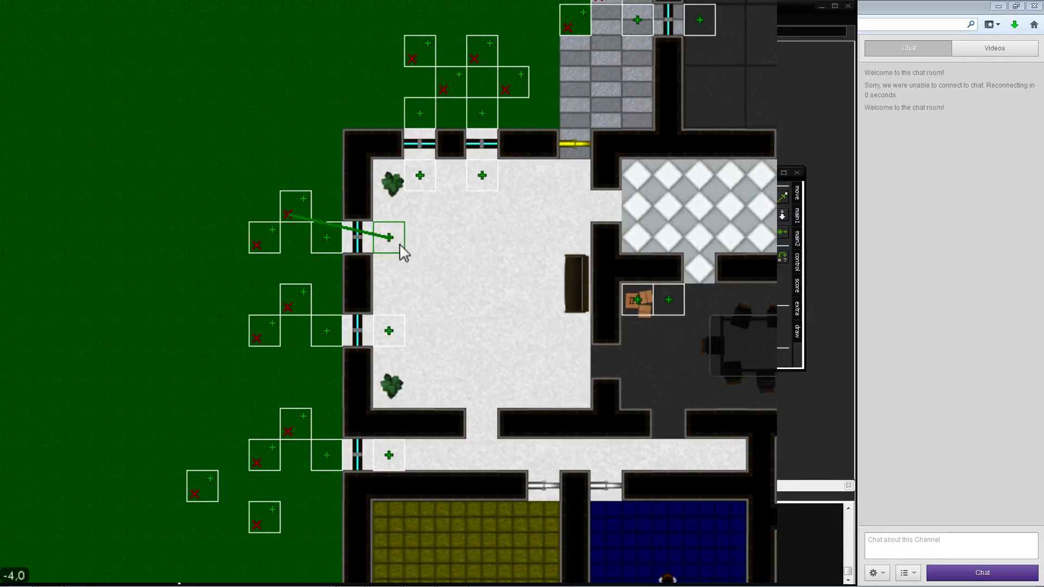
pyautogui.press('d')
pyautogui.press('w')
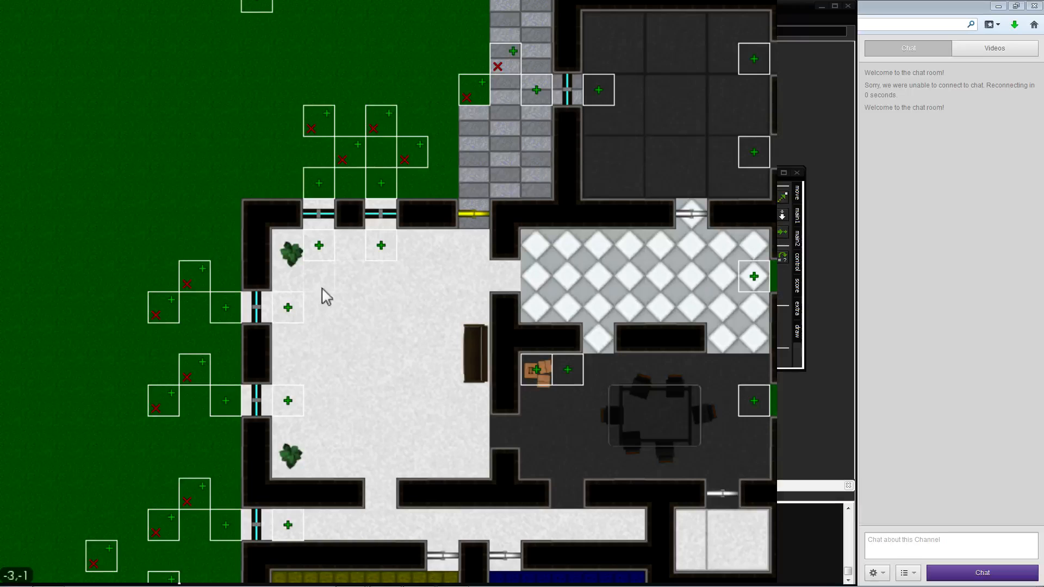
pyautogui.rightClick(323, 258)
pyautogui.click(339, 278)
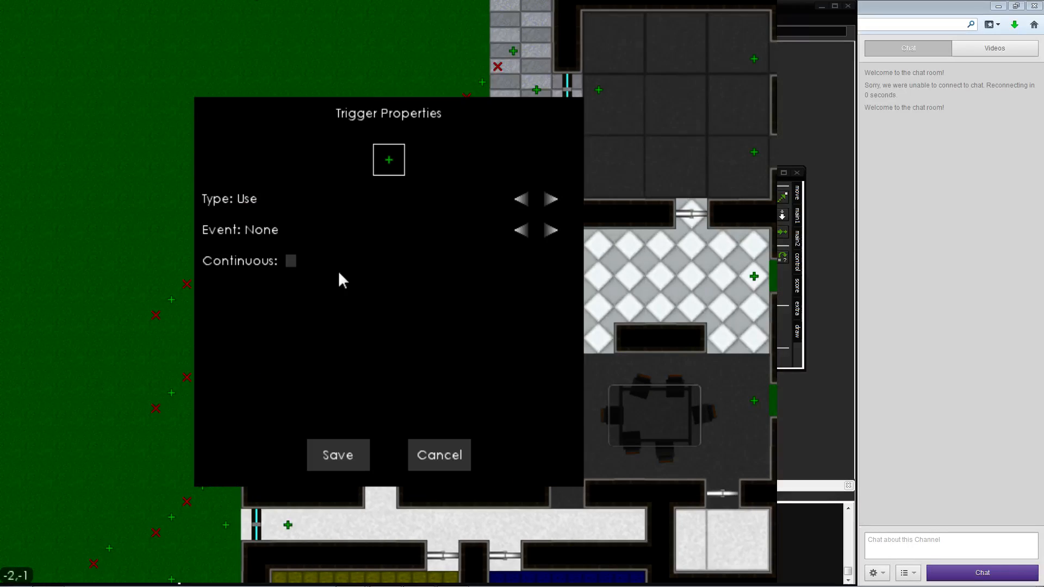
pyautogui.click(443, 455)
# Delete the Use triggers inside the white room's two north windows
pyautogui.rightClick(330, 249)
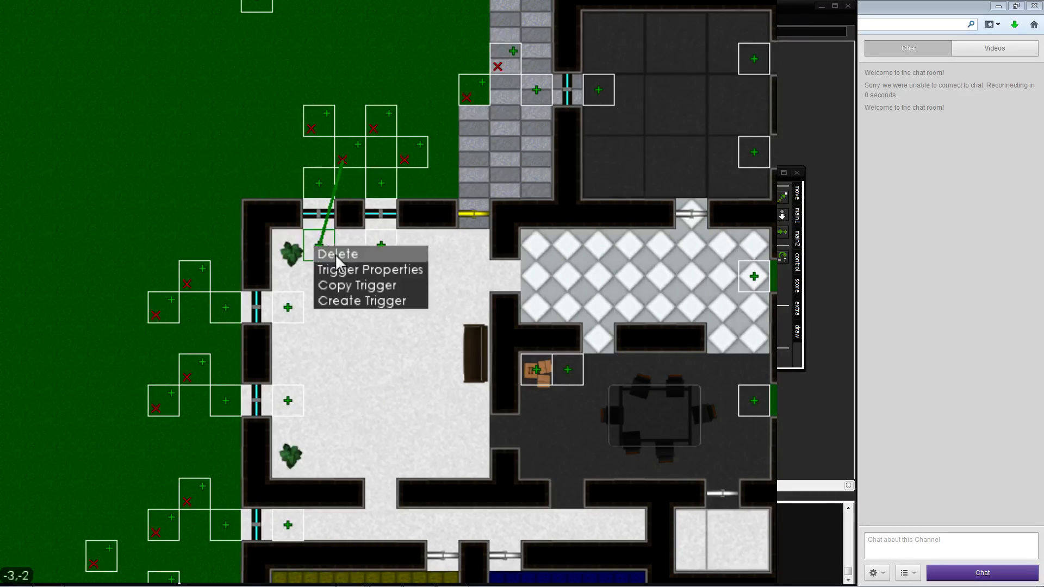
pyautogui.click(339, 255)
pyautogui.rightClick(387, 249)
pyautogui.click(399, 255)
# Delete the triggers inside the west window and both east windows of the dark northern room
pyautogui.press('d')
pyautogui.press('d')
pyautogui.press('w')
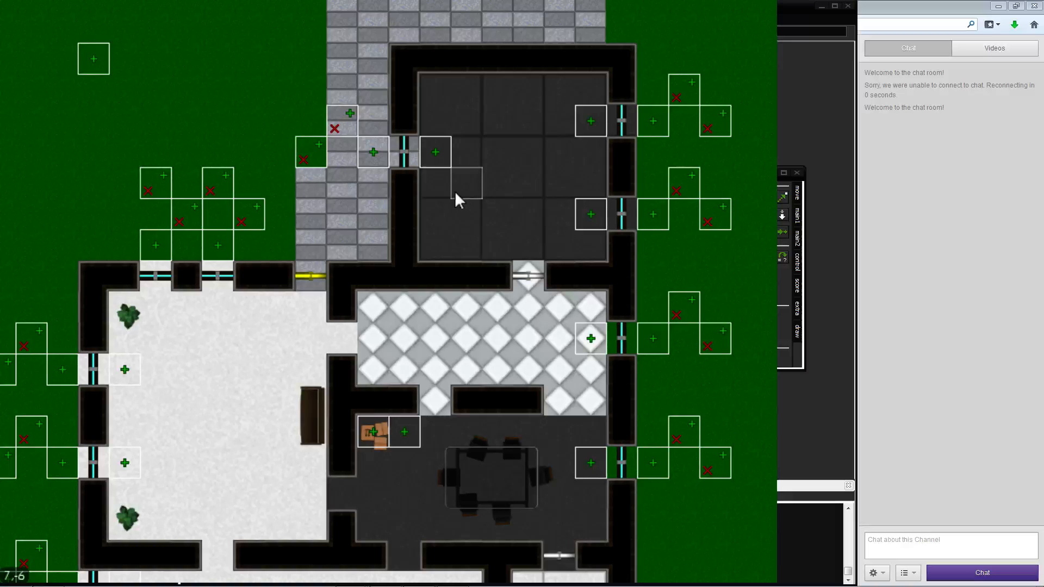
pyautogui.rightClick(441, 154)
pyautogui.rightClick(590, 126)
pyautogui.click(596, 132)
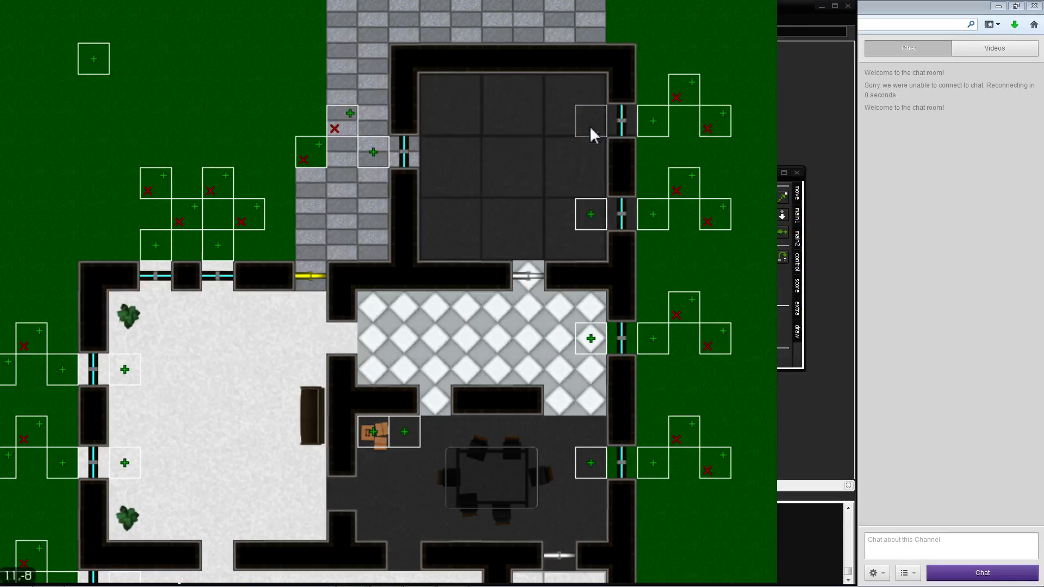
pyautogui.rightClick(597, 216)
pyautogui.click(606, 223)
# Delete the triggers inside the east windows of the tiled room and the dining room
pyautogui.press('s')
pyautogui.rightClick(589, 296)
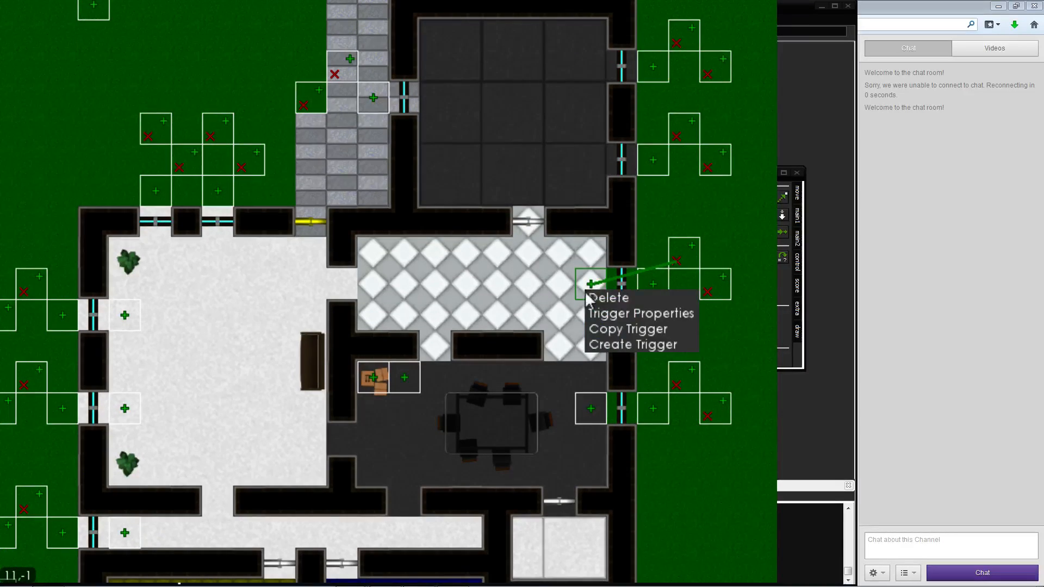
pyautogui.click(594, 303)
pyautogui.press('s')
pyautogui.rightClick(587, 325)
pyautogui.click(593, 332)
# Delete the triggers inside the blue room's window, the yellow room's window and the hallway's west window
pyautogui.press('s')
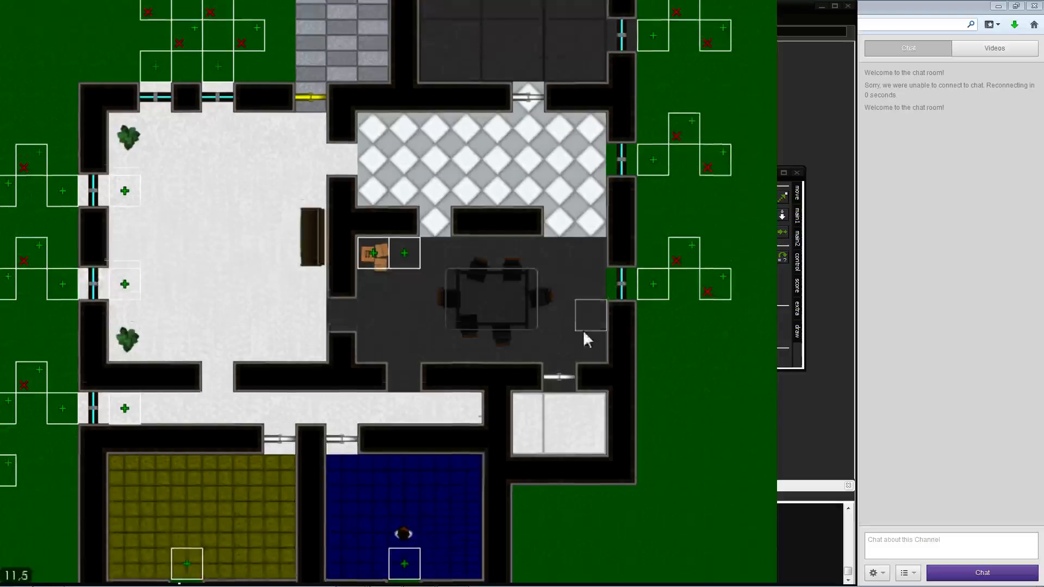
pyautogui.press('s')
pyautogui.press('a')
pyautogui.rightClick(458, 473)
pyautogui.click(481, 481)
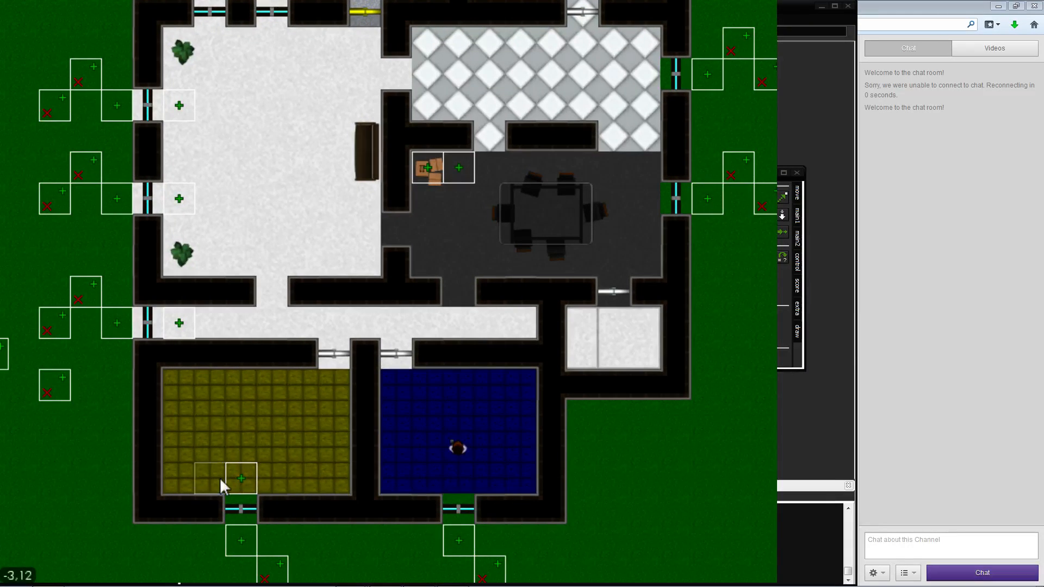
pyautogui.rightClick(234, 470)
pyautogui.click(242, 477)
pyautogui.press('w')
pyautogui.press('a')
pyautogui.rightClick(250, 371)
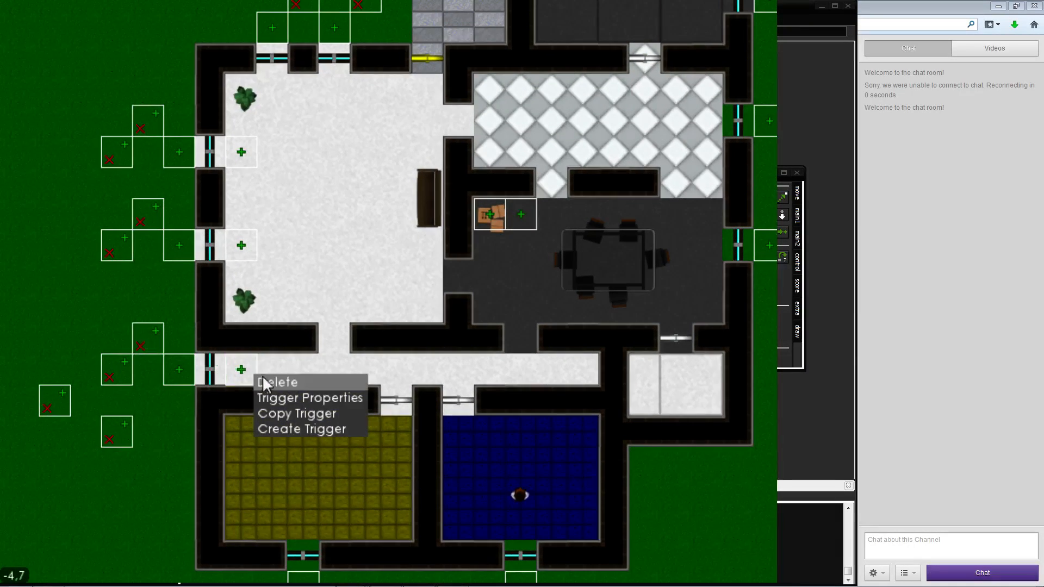
pyautogui.click(262, 375)
# Check and save the trigger properties at the white room's northern west window, and delete the trigger inside its southern west window
pyautogui.press('w')
pyautogui.rightClick(246, 155)
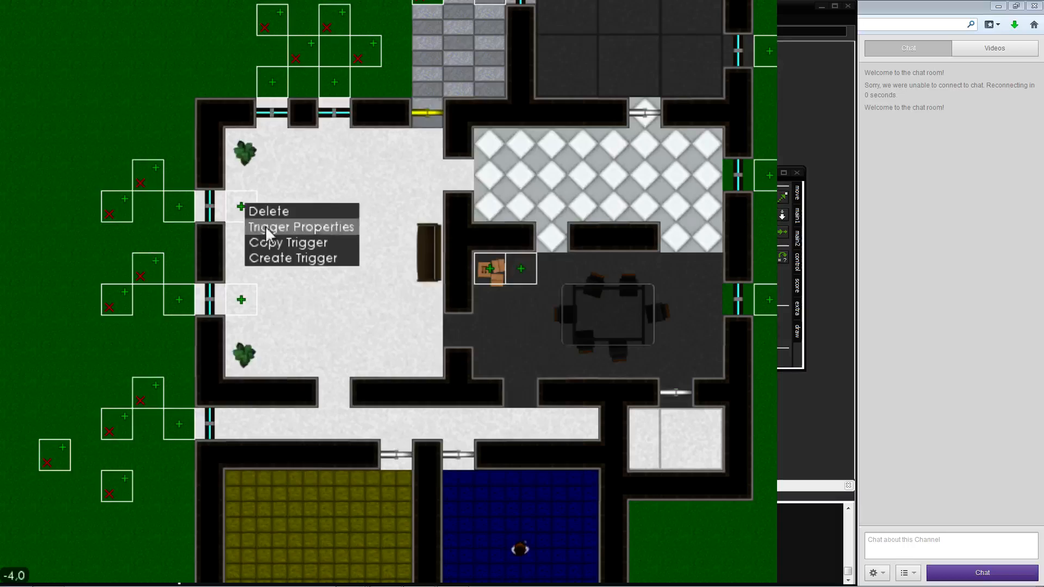
pyautogui.click(262, 227)
pyautogui.click(353, 453)
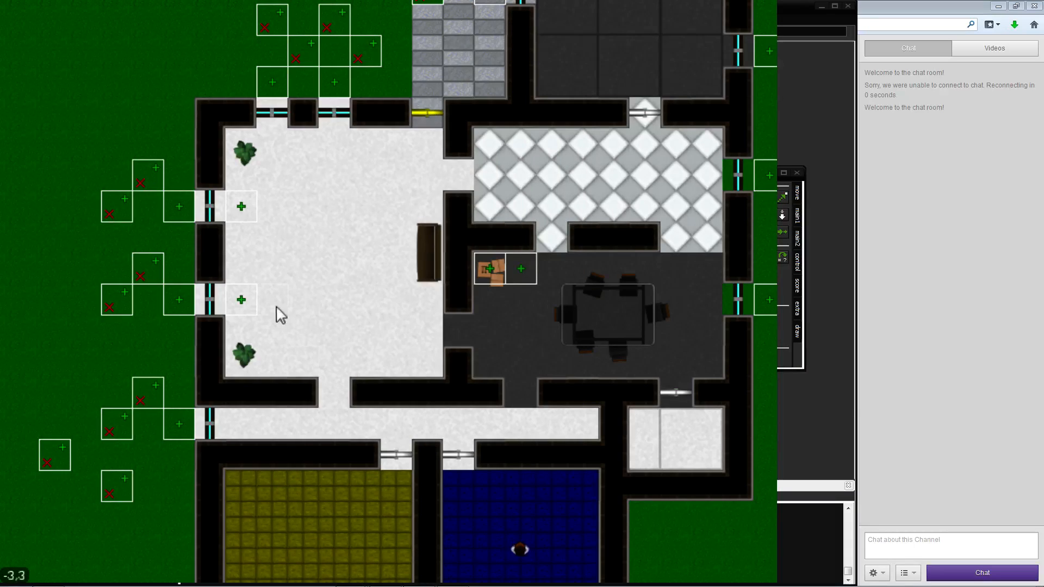
pyautogui.rightClick(240, 298)
pyautogui.click(252, 303)
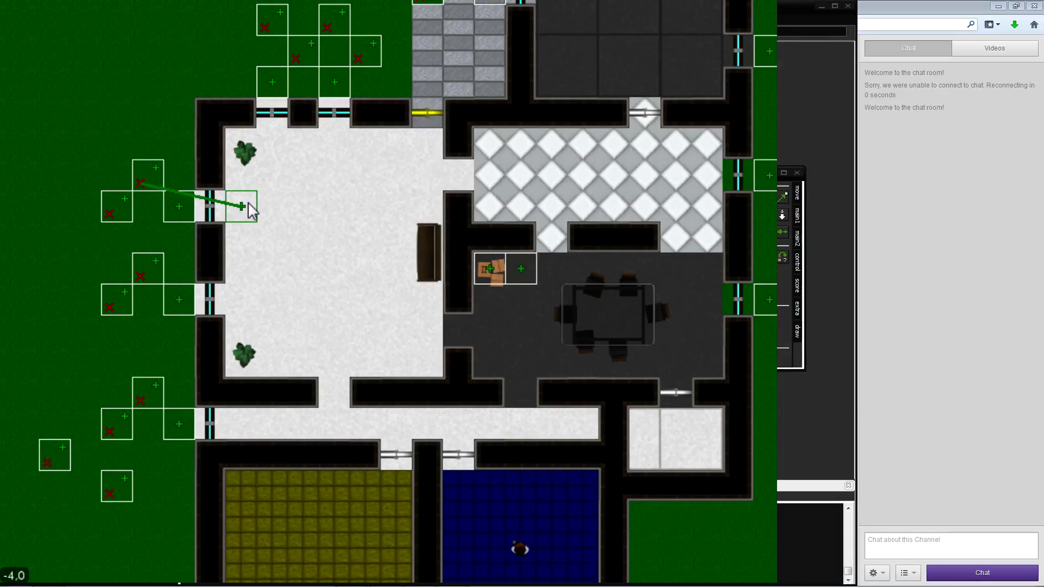
# Copy the northern west window's Set Value trigger to the inside of the white room's southern west window and both north windows
pyautogui.moveTo(242, 206); pyautogui.dragTo(242, 299)
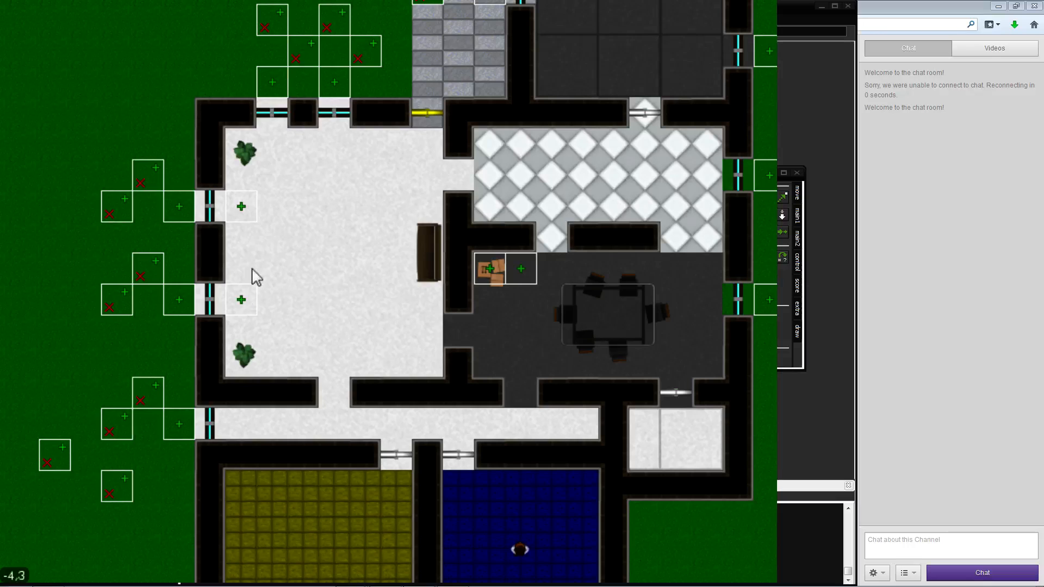
pyautogui.click(273, 153)
pyautogui.click(341, 155)
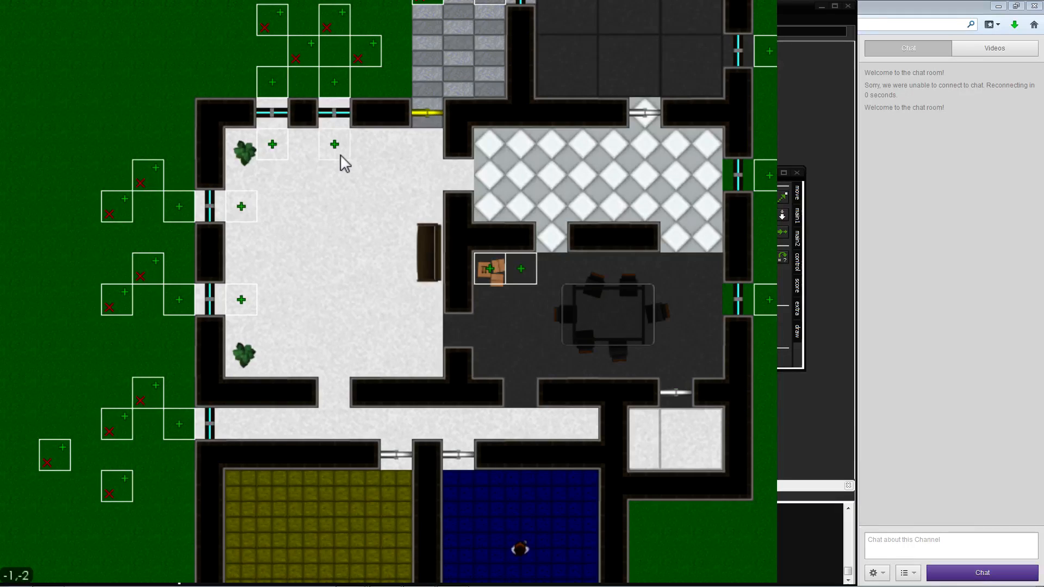
# Place copies of the trigger inside the dark northern room's three windows and the east windows of the tiled and dining rooms
pyautogui.press('Up')
pyautogui.press('Right')
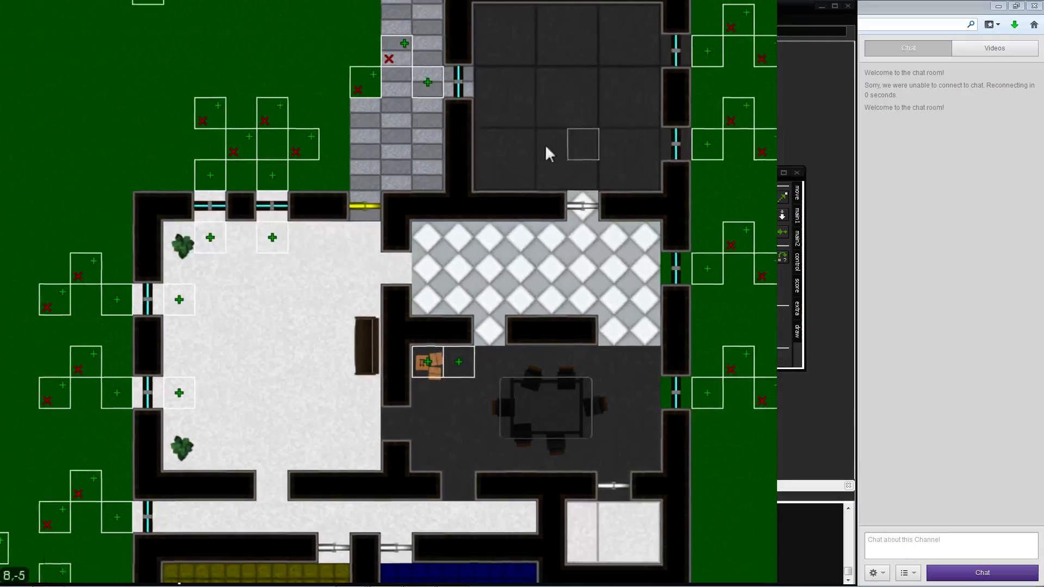
pyautogui.click(471, 109)
pyautogui.click(633, 166)
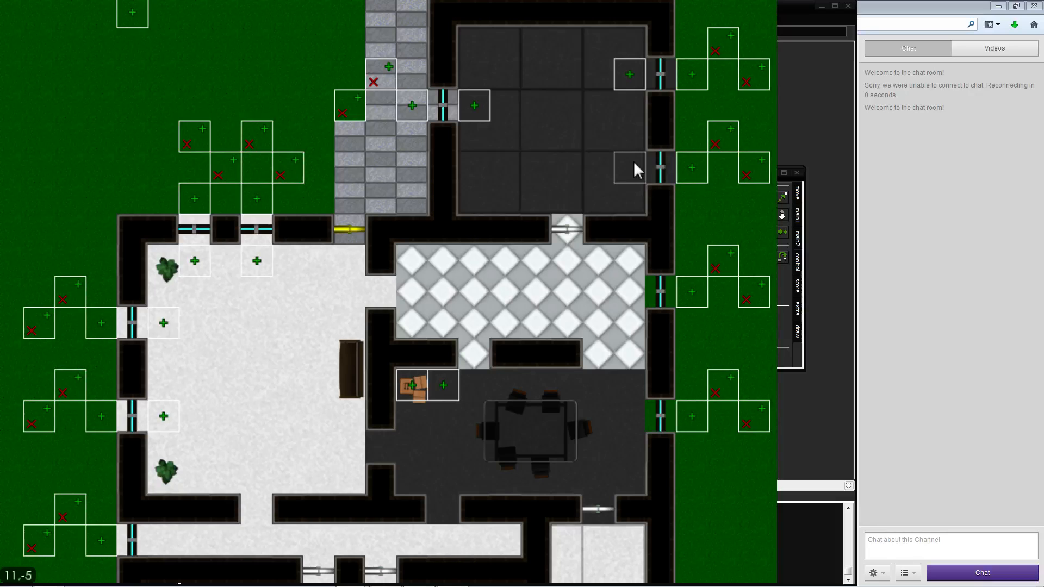
pyautogui.click(631, 294)
pyautogui.click(631, 416)
# Place copies of the trigger inside the windows of the blue room, the yellow room and the hallway
pyautogui.press('Down')
pyautogui.press('Down')
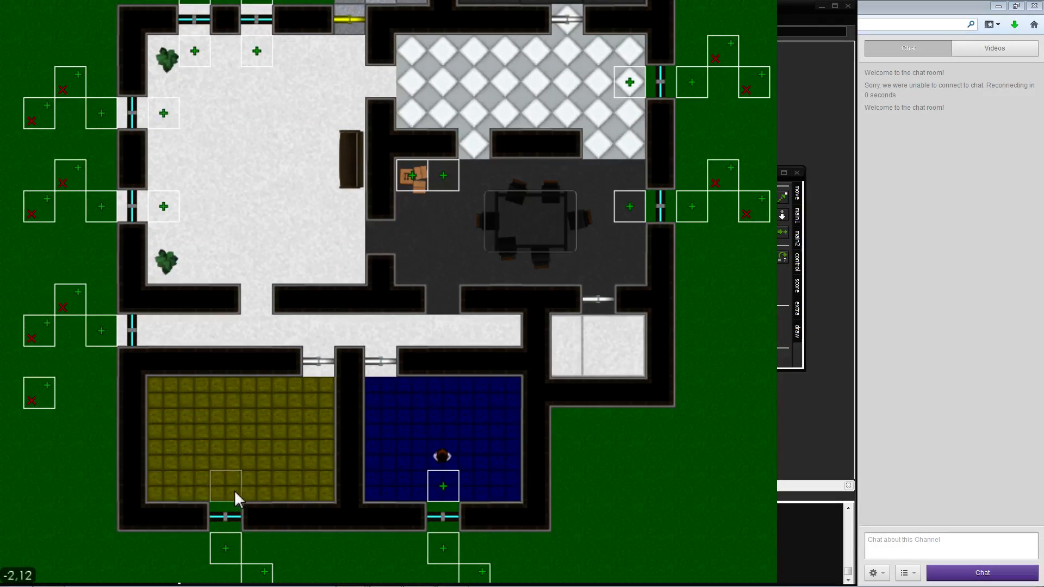
pyautogui.click(160, 327)
# Link the copied triggers inside the white room's southern west window and the hallway window with the triggers outside those windows
pyautogui.press('Left')
pyautogui.press('Up')
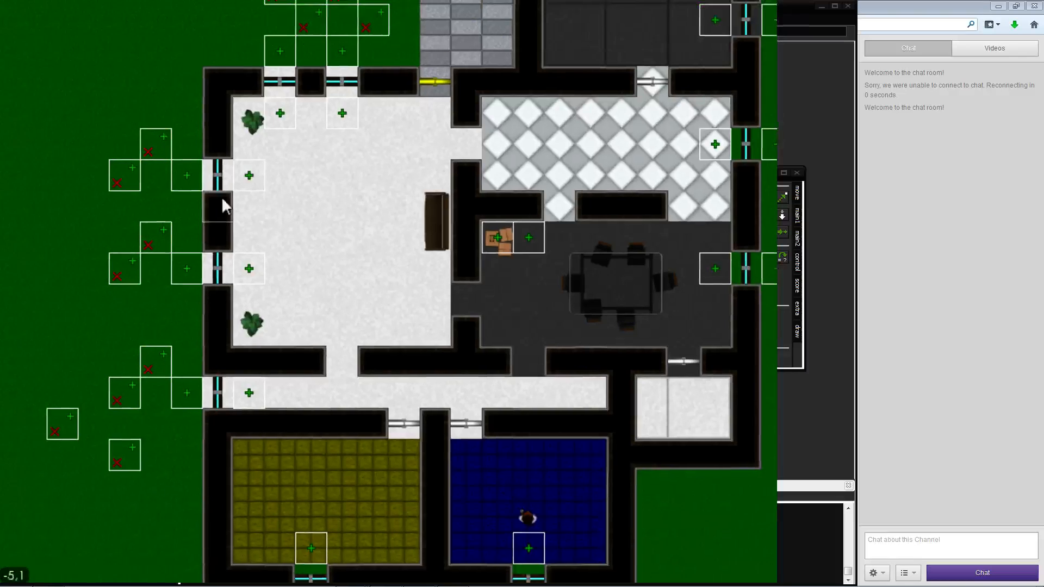
pyautogui.click(254, 206)
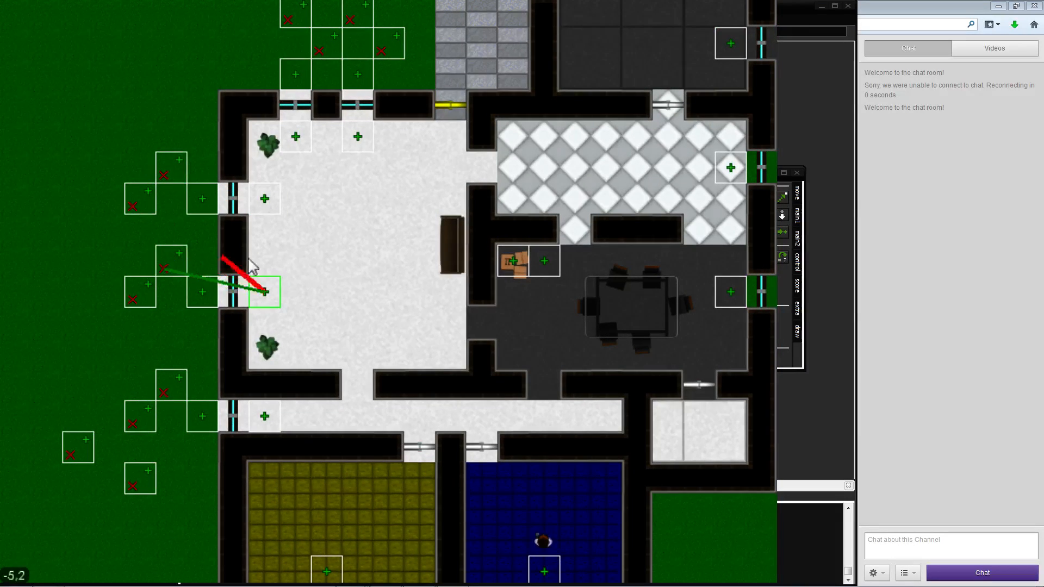
pyautogui.press('Down')
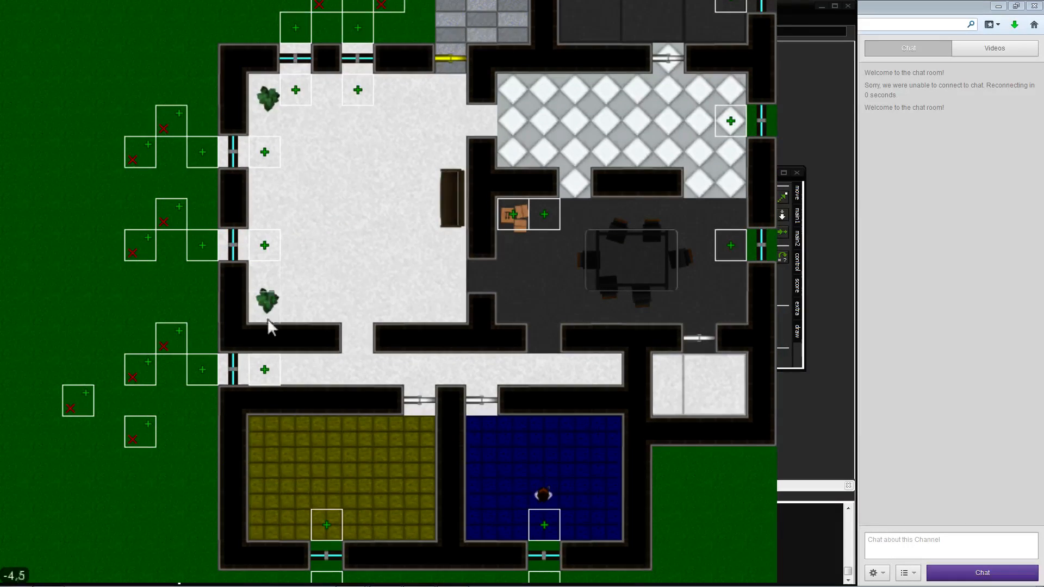
pyautogui.press('Down')
pyautogui.click(265, 330)
# Link the copied triggers inside the yellow and blue rooms' south windows with the triggers outside those windows
pyautogui.press('Down')
pyautogui.press('Down')
pyautogui.press('Down')
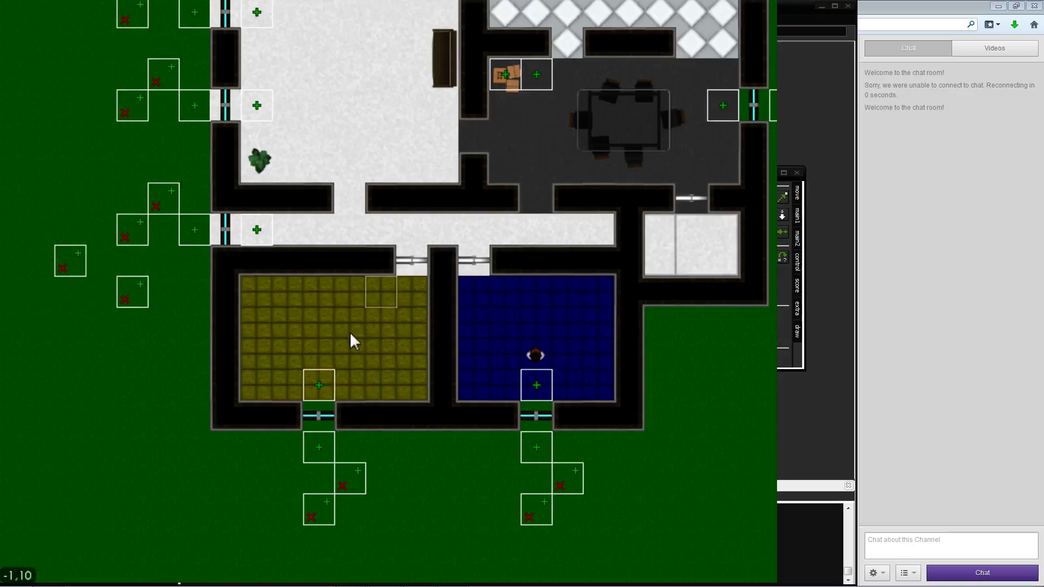
pyautogui.press('Right')
pyautogui.moveTo(291, 373); pyautogui.dragTo(191, 498)
pyautogui.press('Right')
pyautogui.press('Up')
pyautogui.press('Right')
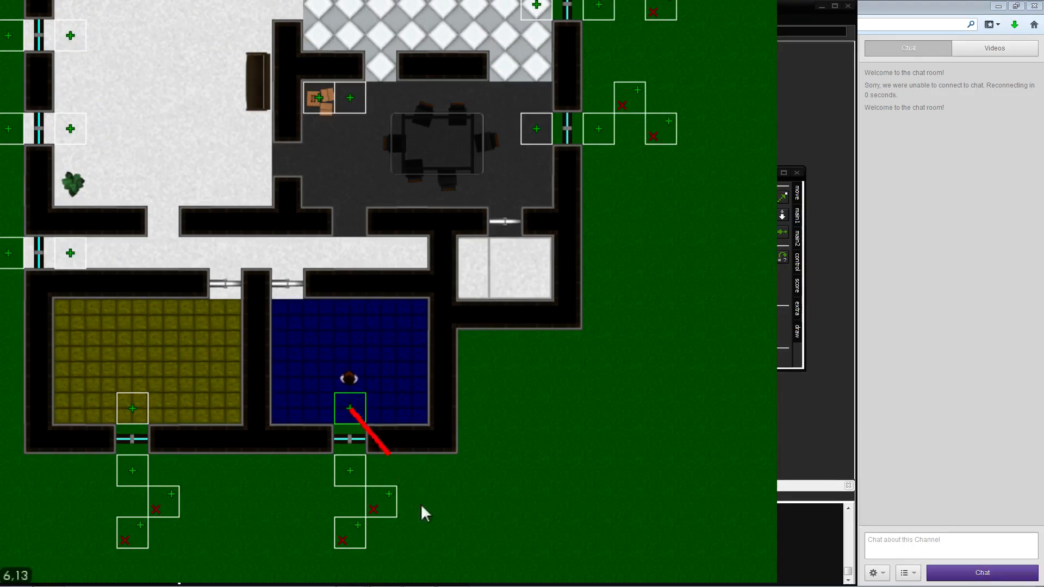
pyautogui.moveTo(421, 505); pyautogui.dragTo(405, 503)
# Link the copied triggers inside the house's east windows with the triggers outside those windows
pyautogui.press('Right')
pyautogui.press('Up')
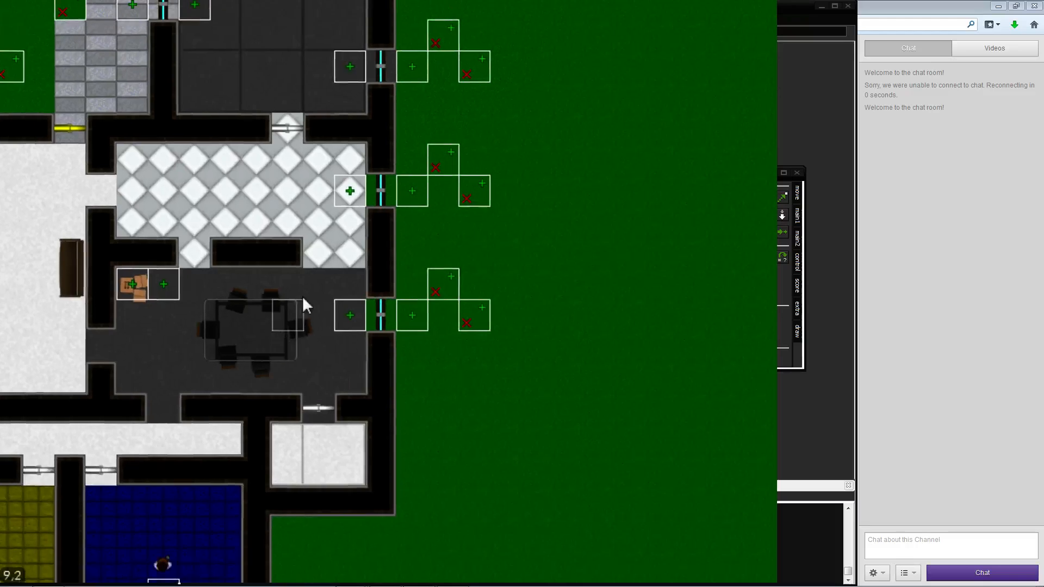
pyautogui.moveTo(346, 324); pyautogui.dragTo(432, 186)
pyautogui.press('Up')
pyautogui.press('Up')
pyautogui.press('Up')
pyautogui.press('Right')
pyautogui.moveTo(312, 240); pyautogui.dragTo(407, 201)
pyautogui.press('Up')
pyautogui.press('Up')
pyautogui.moveTo(313, 207); pyautogui.dragTo(406, 178)
# Link the copied triggers at the dark northern room's west window and the white room's two north windows with their outside triggers
pyautogui.press('Left')
pyautogui.press('Left')
pyautogui.press('Left')
pyautogui.press('Left')
pyautogui.press('Left')
pyautogui.moveTo(312, 237); pyautogui.dragTo(131, 115)
pyautogui.press('Left')
pyautogui.press('Left')
pyautogui.press('Left')
pyautogui.press('Down')
pyautogui.press('Down')
pyautogui.press('Down')
pyautogui.moveTo(194, 238); pyautogui.dragTo(243, 119)
pyautogui.moveTo(171, 200); pyautogui.dragTo(170, 107)
# Examine the trigger links around the white room's windows and at the trigger just south of the small walled enclosure
pyautogui.press('Left')
pyautogui.press('Left')
pyautogui.press('Left')
pyautogui.press('Down')
pyautogui.press('Down')
pyautogui.press('Down')
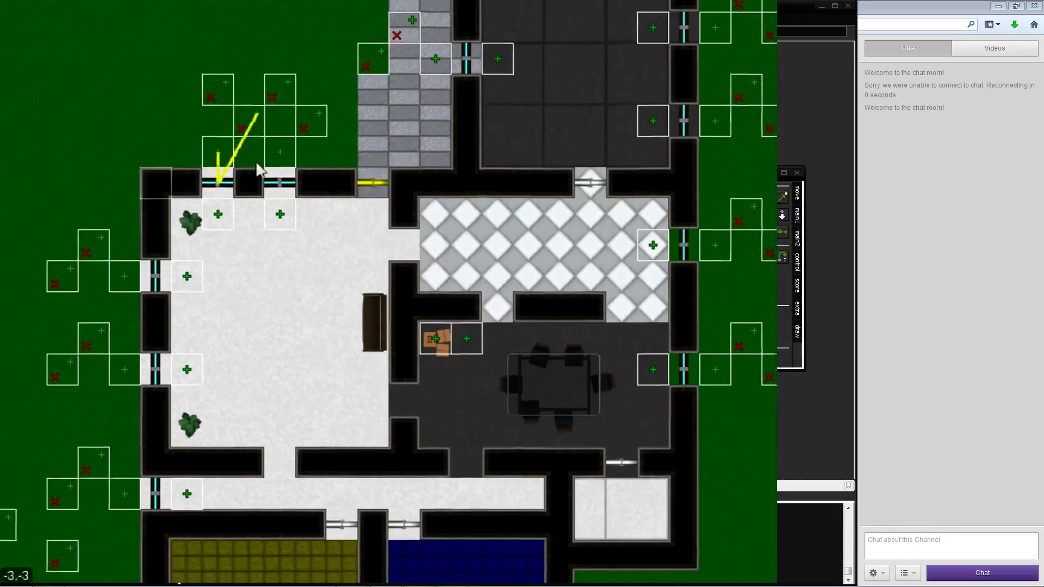
pyautogui.press('Left')
pyautogui.press('Left')
pyautogui.press('Left')
pyautogui.press('Left')
pyautogui.press('Up')
pyautogui.press('Down')
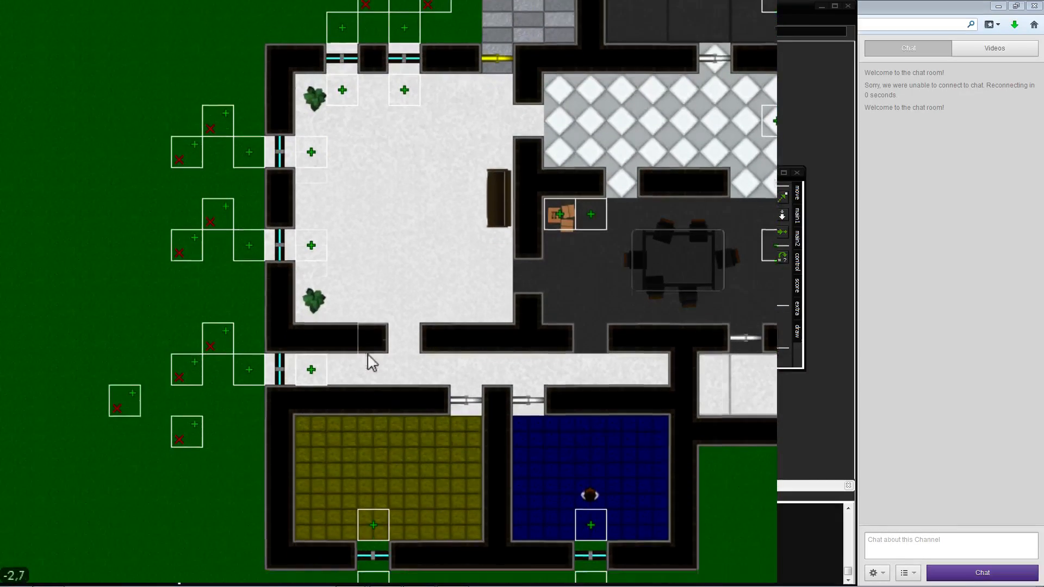
pyautogui.press('Right')
pyautogui.press('Left')
pyautogui.press('Up')
pyautogui.press('Left')
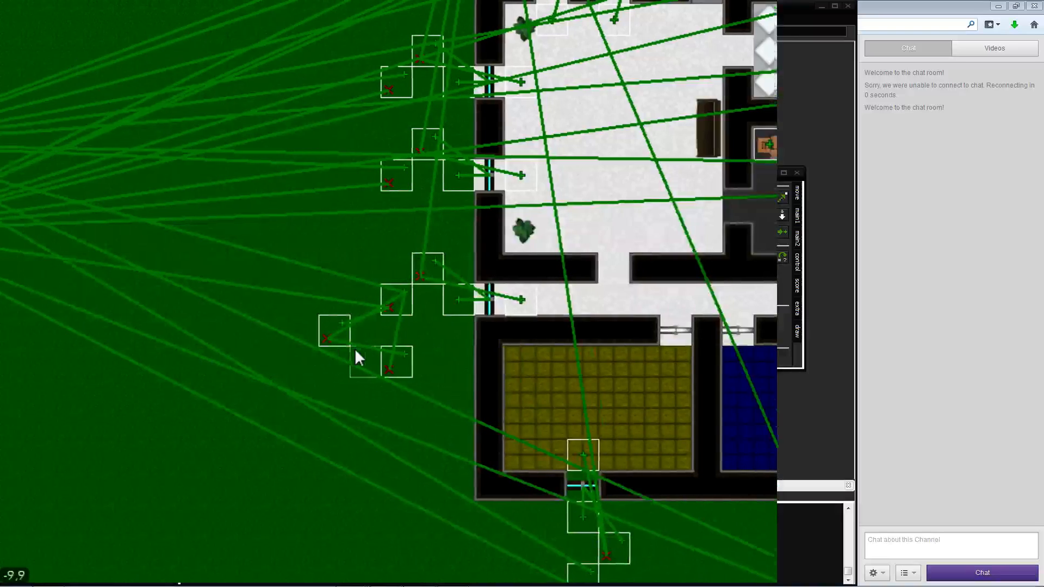
pyautogui.press('Up')
pyautogui.press('Down')
pyautogui.rightClick(263, 346)
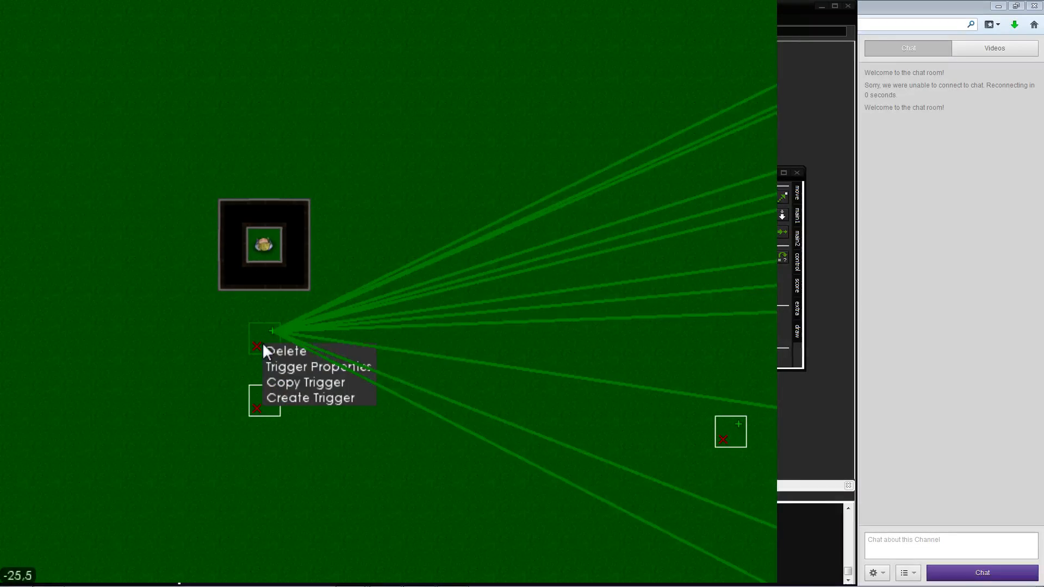
pyautogui.click(448, 422)
# Set the Level Start trigger north of the small walled enclosure to the Set Value event with the name "Supplies", and save it
pyautogui.press('Right')
pyautogui.press('Up')
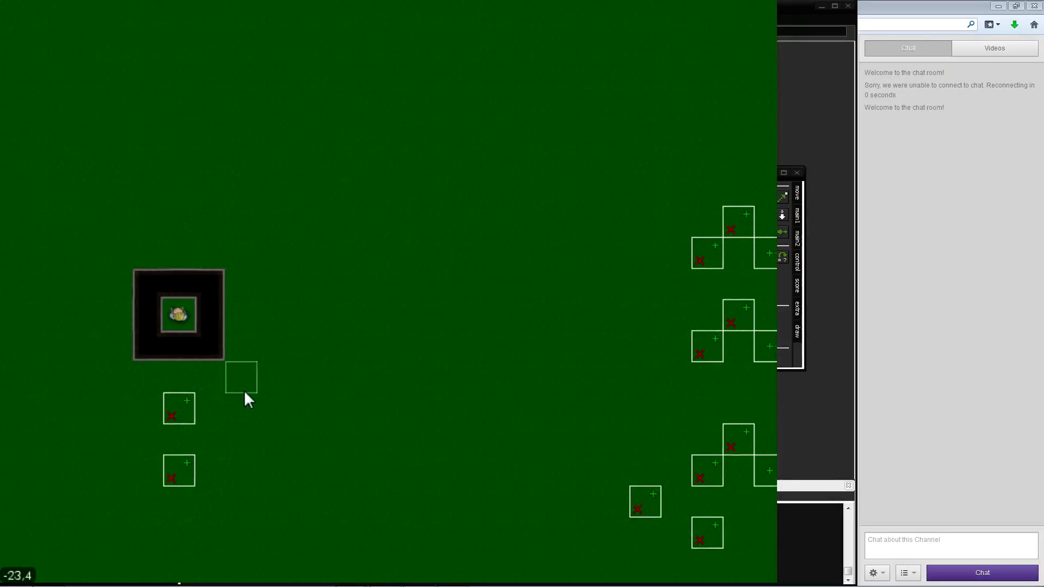
pyautogui.click(183, 233)
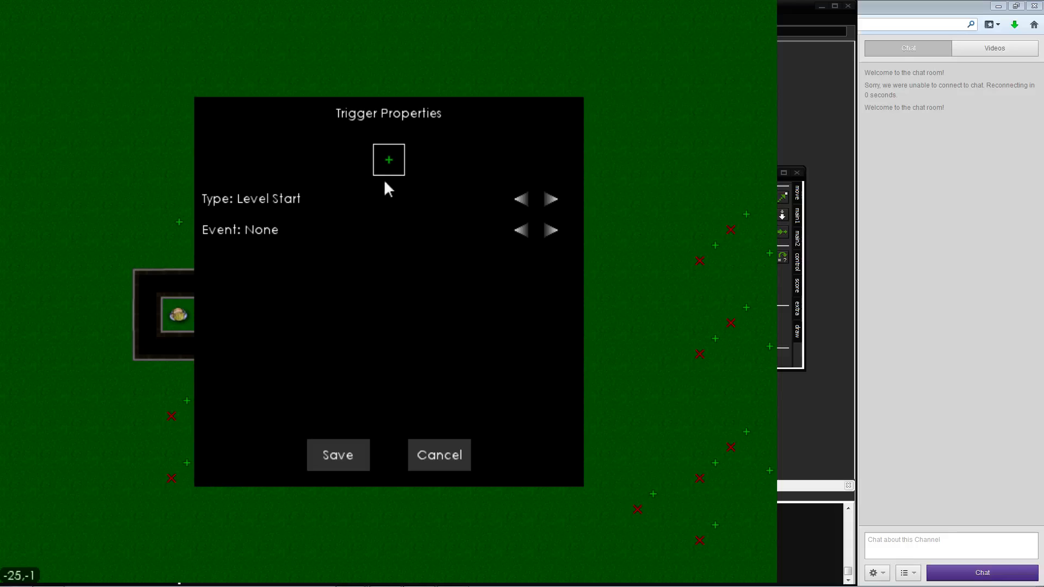
pyautogui.click(553, 240)
pyautogui.click(553, 240)
pyautogui.click(553, 240)
pyautogui.click(553, 240)
pyautogui.click(553, 239)
pyautogui.click(552, 240)
pyautogui.click(553, 239)
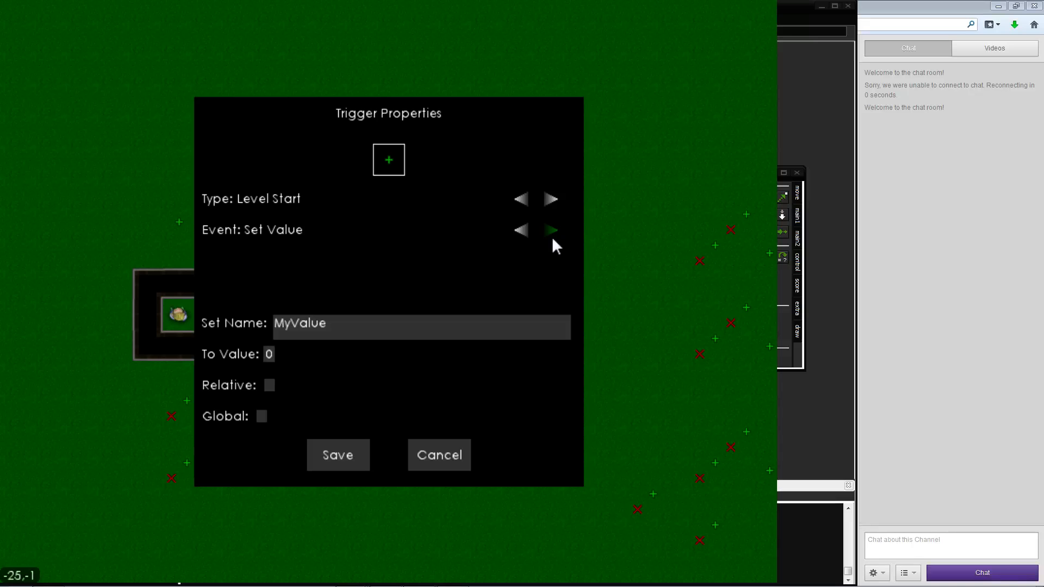
pyautogui.click(477, 326)
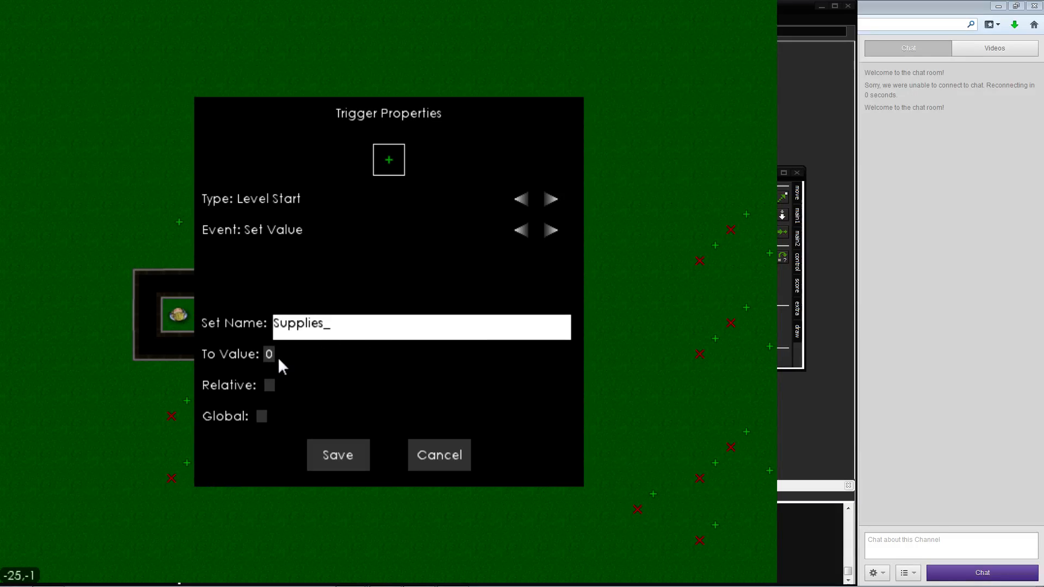
pyautogui.click(325, 456)
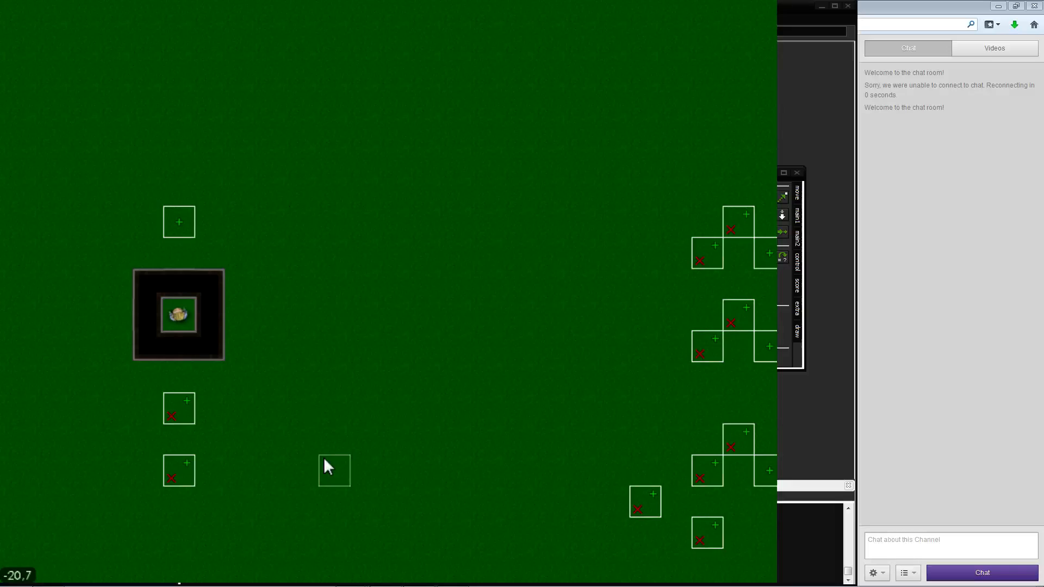
pyautogui.press('s')
pyautogui.press('d')
pyautogui.press('w')
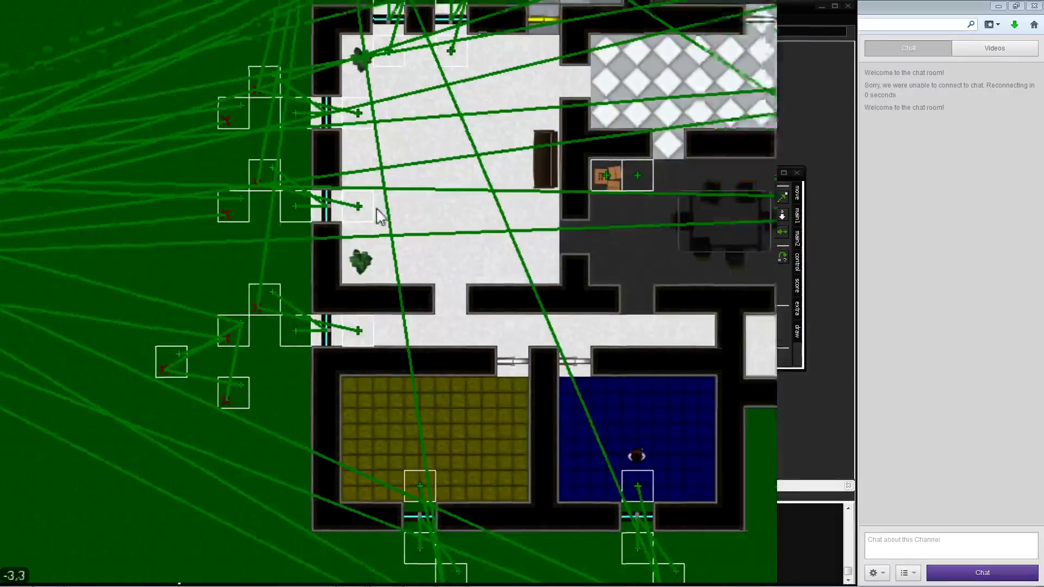
# Examine the trigger links west of the house and the window triggers around the white room and the house's east side
pyautogui.press('w')
pyautogui.press('d')
pyautogui.press('a')
pyautogui.press('d')
pyautogui.press('s')
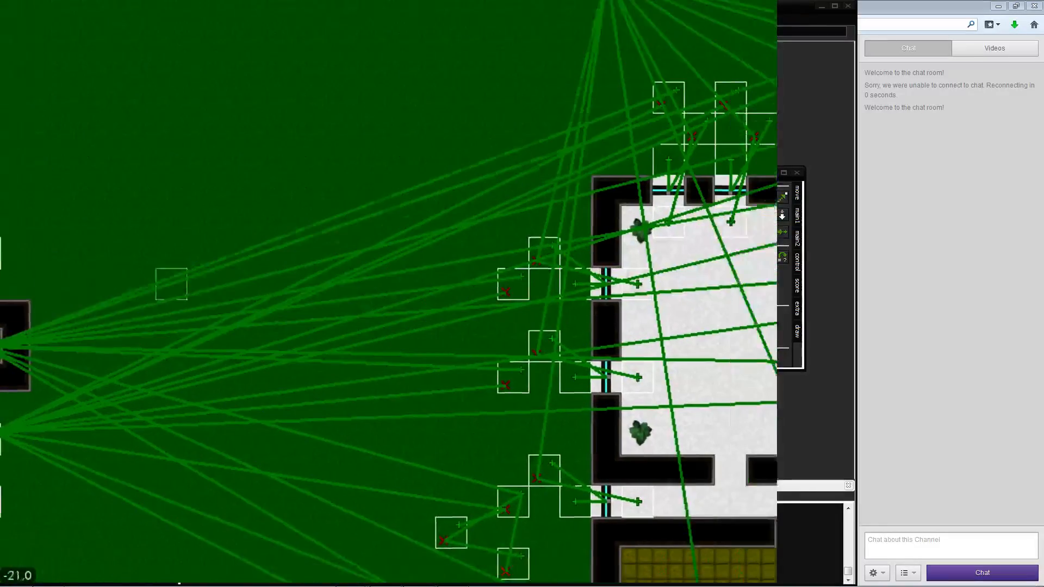
pyautogui.press('s')
pyautogui.press('d')
pyautogui.press('w')
pyautogui.press('a')
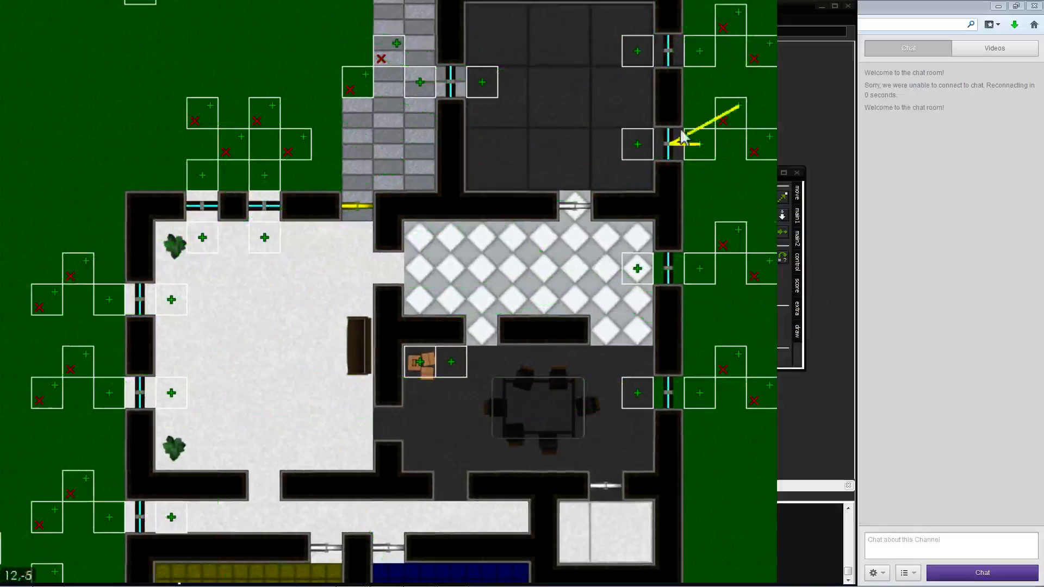
# Test-play the level, walking the player from the blue room through the corridor to the white room's south doorway
pyautogui.moveTo(247, 17)
pyautogui.click(217, 32)
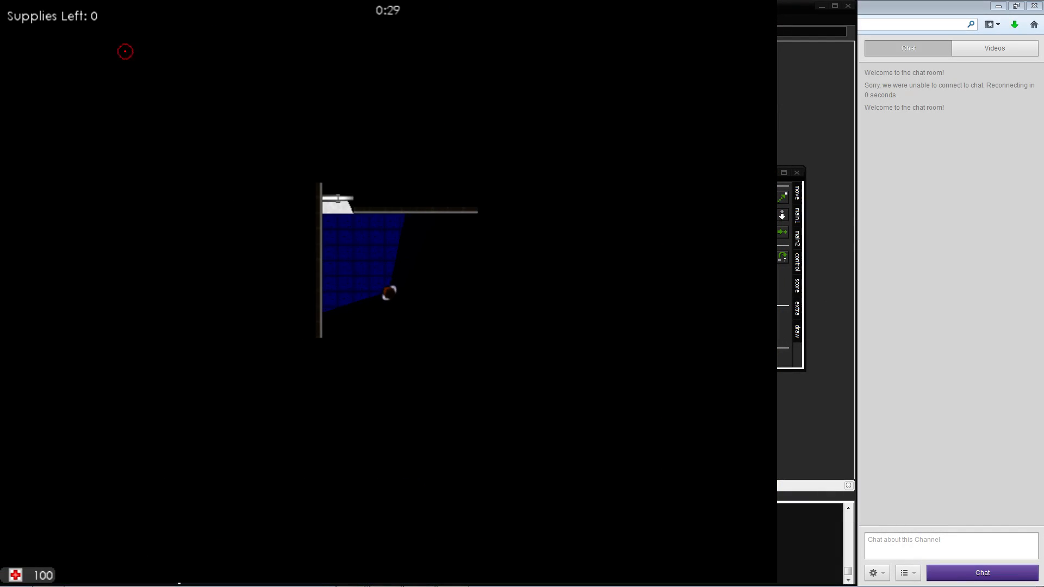
pyautogui.press('w')
pyautogui.press('a')
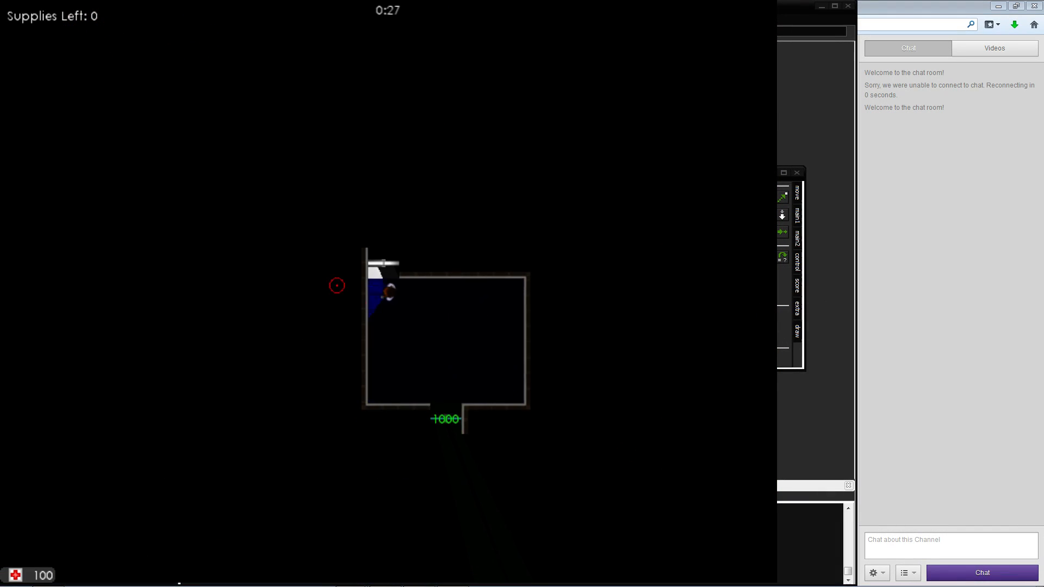
pyautogui.press('w')
pyautogui.press('a')
pyautogui.press('w')
pyautogui.press('d')
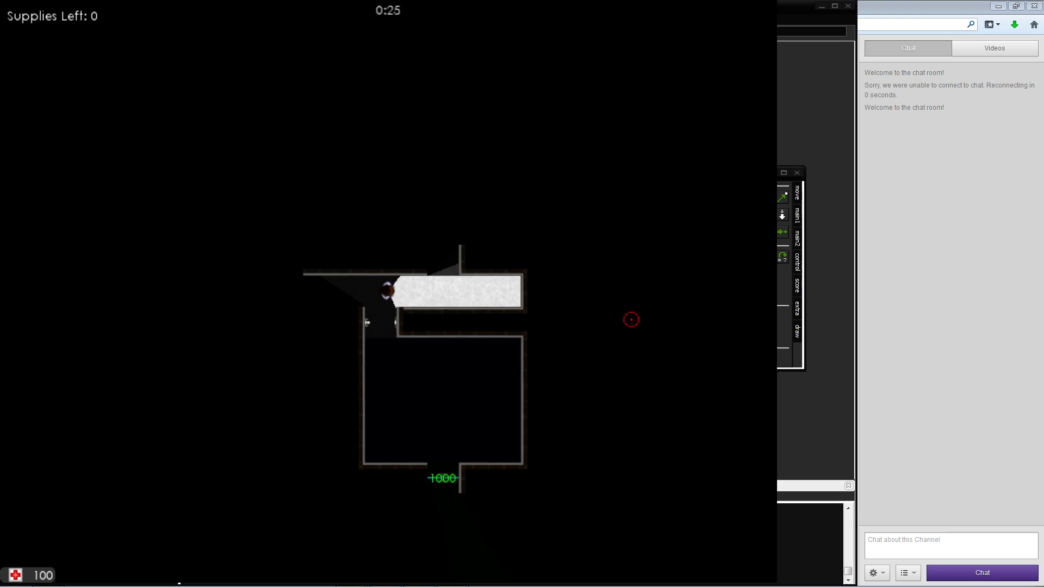
pyautogui.press('a')
pyautogui.press('w')
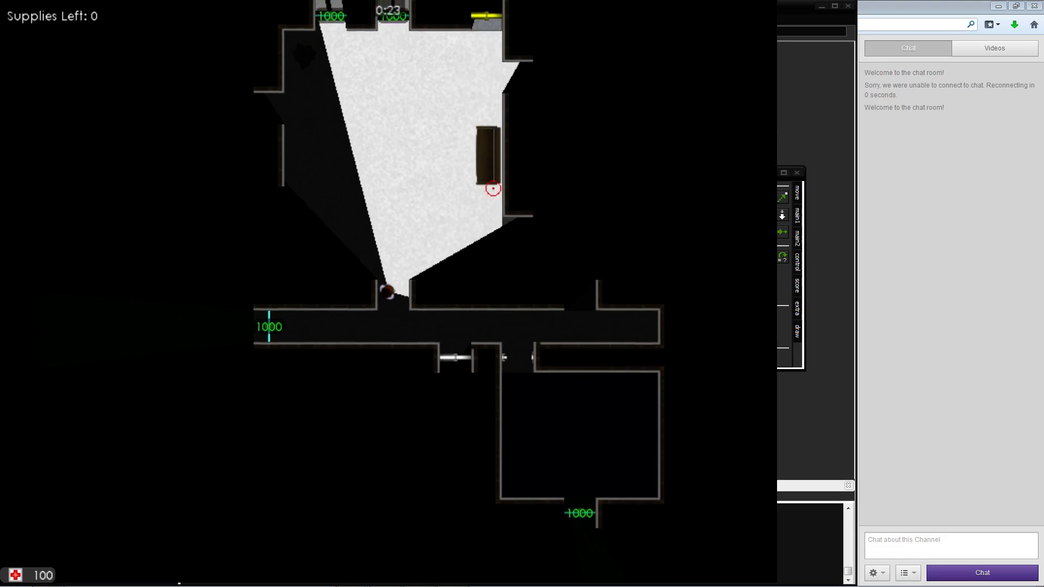
# Walk the player to the cardboard boxes in the dining room and collect supplies
pyautogui.press('d')
pyautogui.press('w')
pyautogui.press('s')
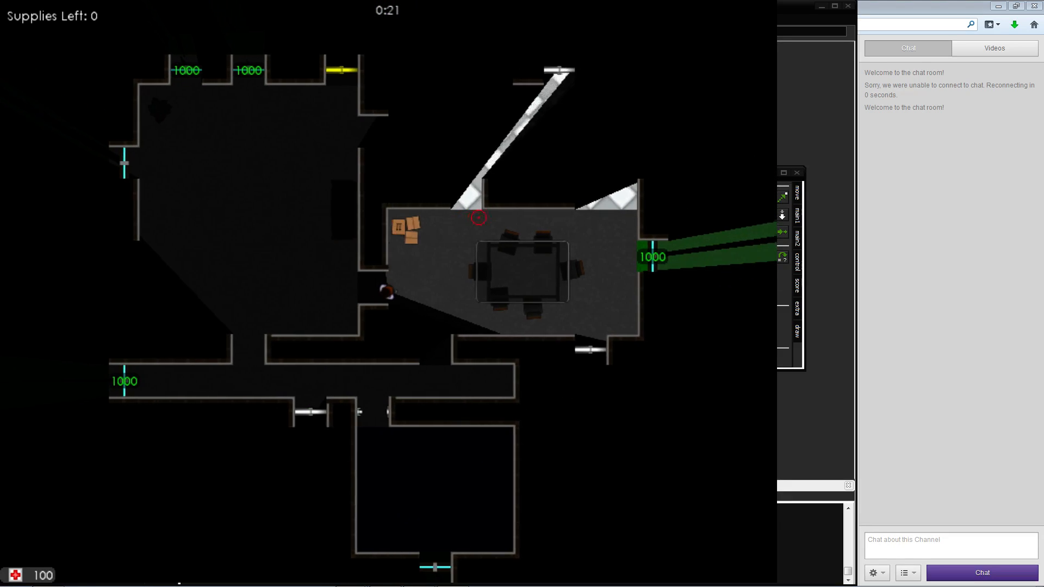
pyautogui.press('w')
pyautogui.press('e')
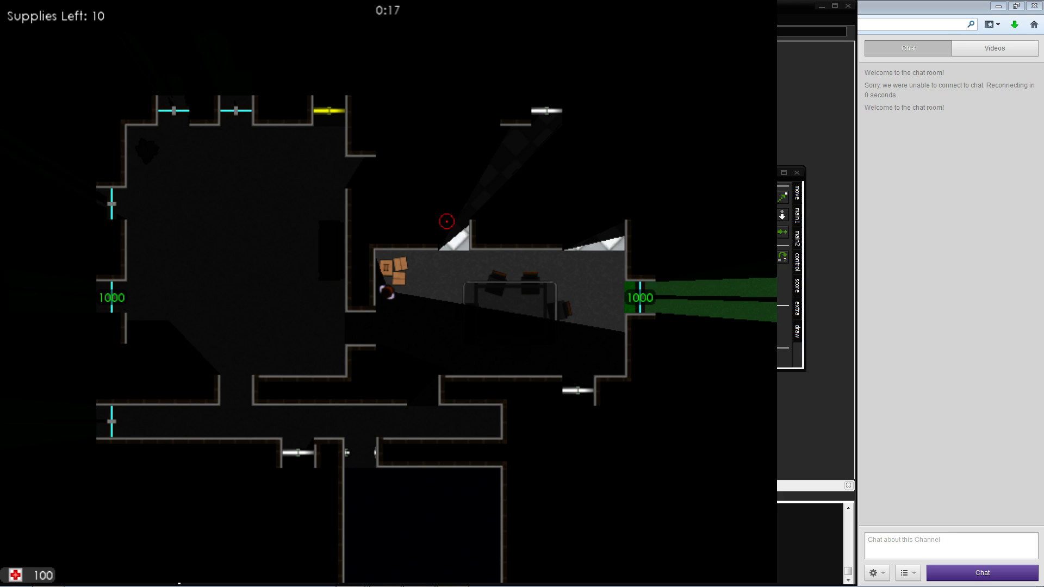
# Step away to the dining room doorway and return to the boxes to test the supply pickup again
pyautogui.press('s')
pyautogui.press('a')
pyautogui.press('d')
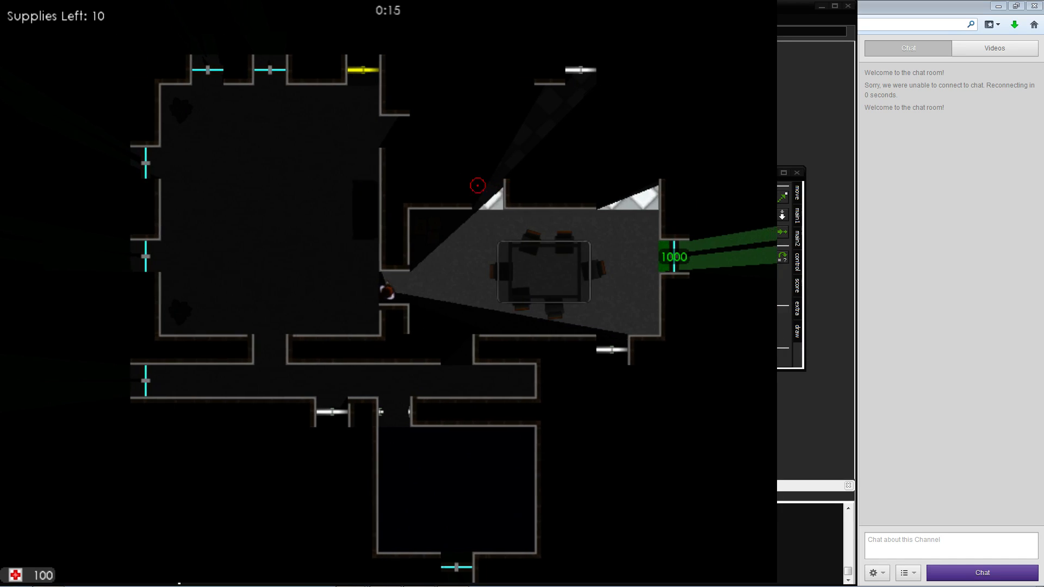
pyautogui.press('w')
pyautogui.press('d')
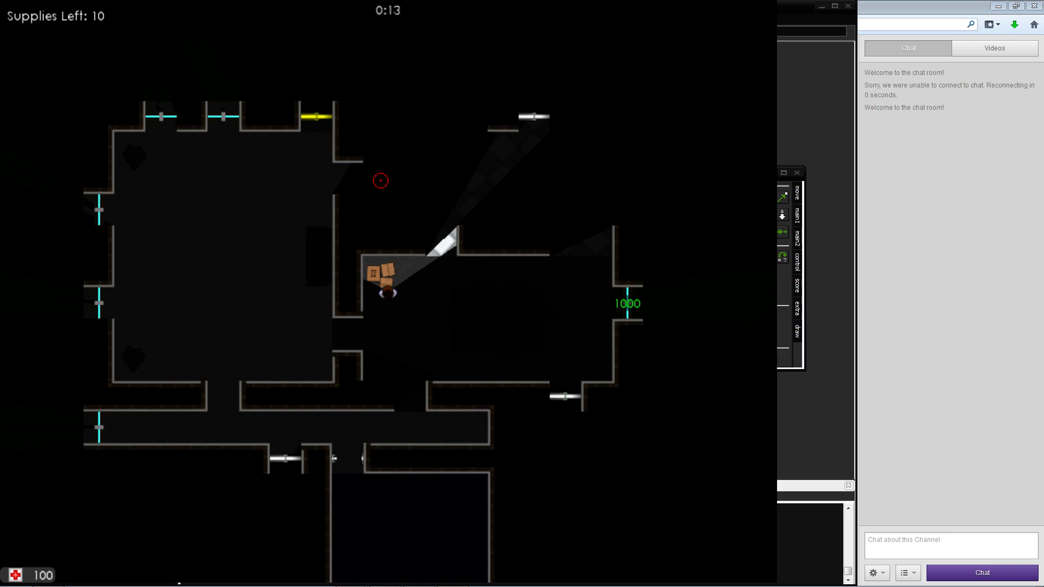
# Walk to the window at the west end of the corridor and spend supplies repairing it
pyautogui.press('s')
pyautogui.press('a')
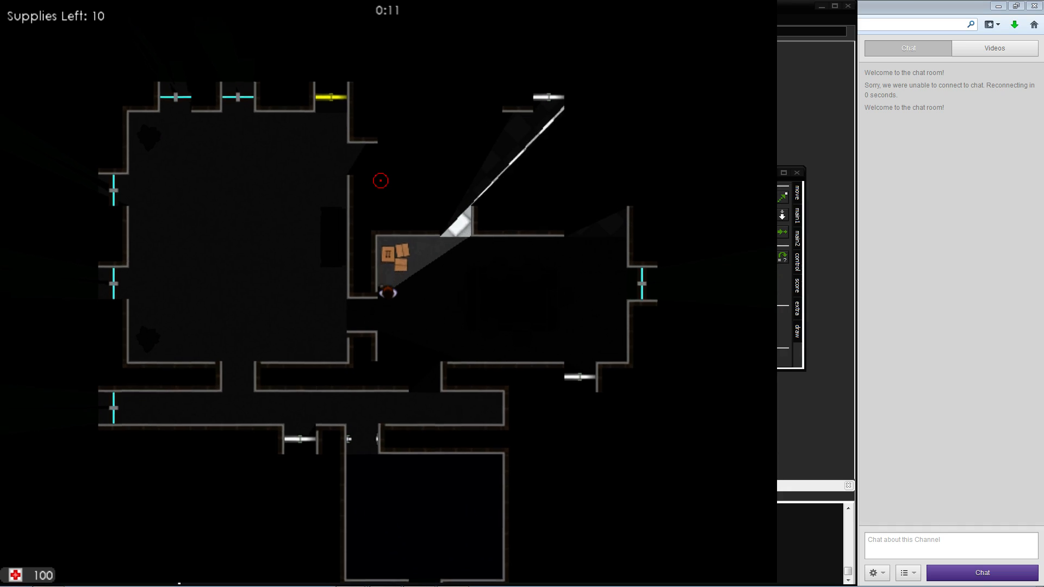
pyautogui.press('s')
pyautogui.press('a')
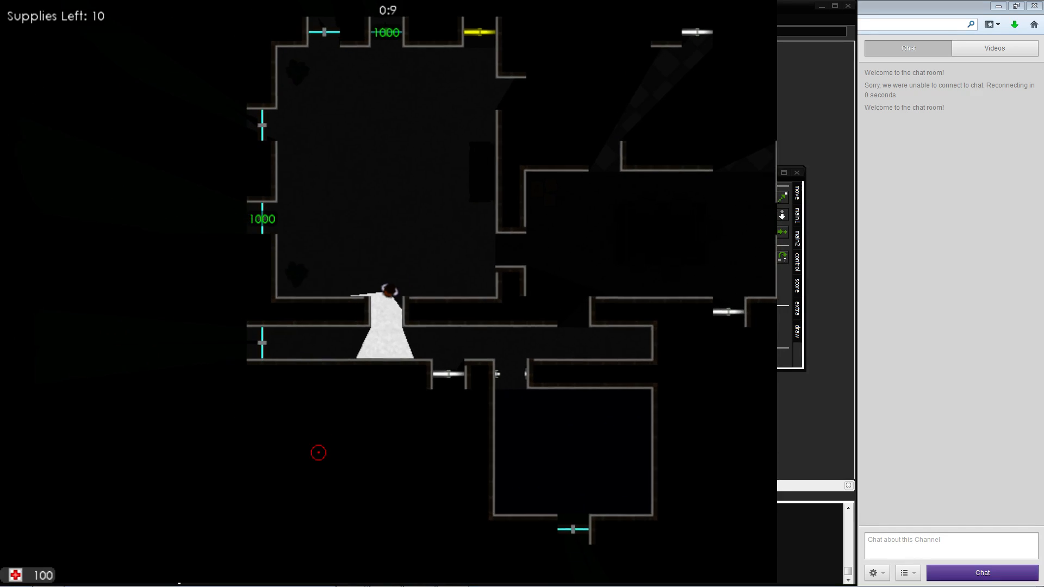
pyautogui.press('e')
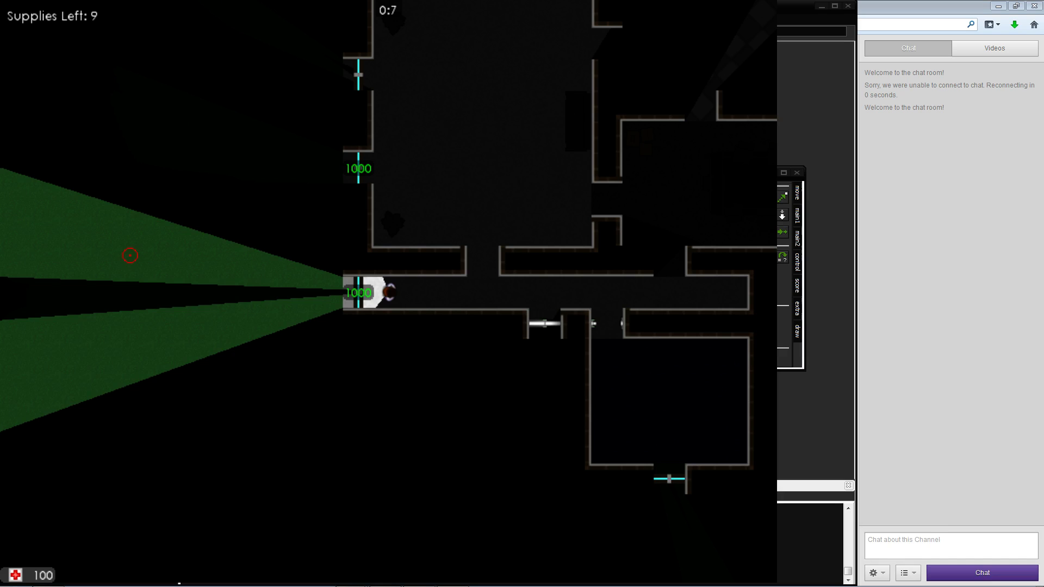
pyautogui.press('d')
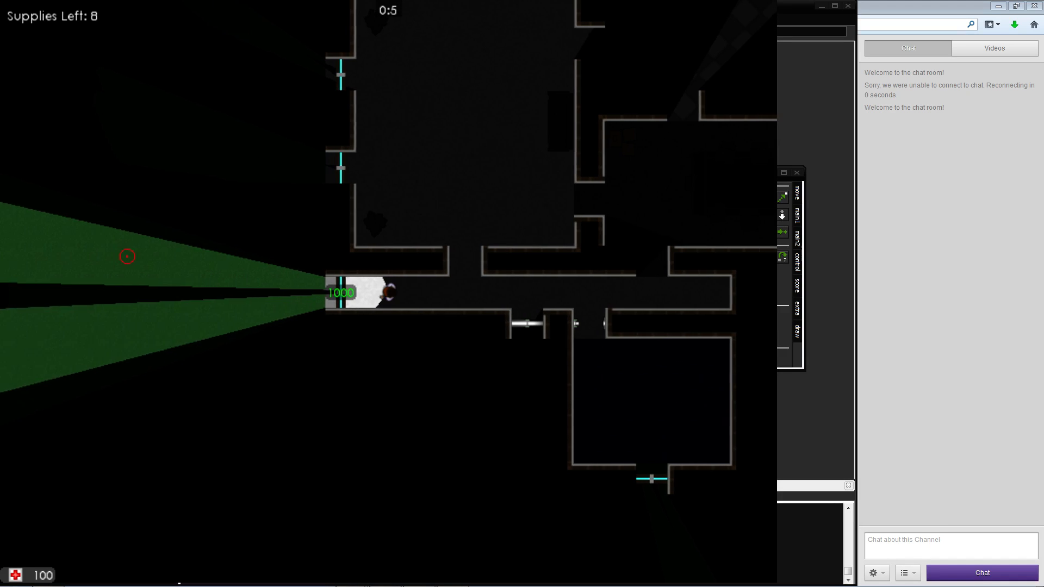
# Return the player to the dining room boxes to restock supplies
pyautogui.press('w')
pyautogui.press('d')
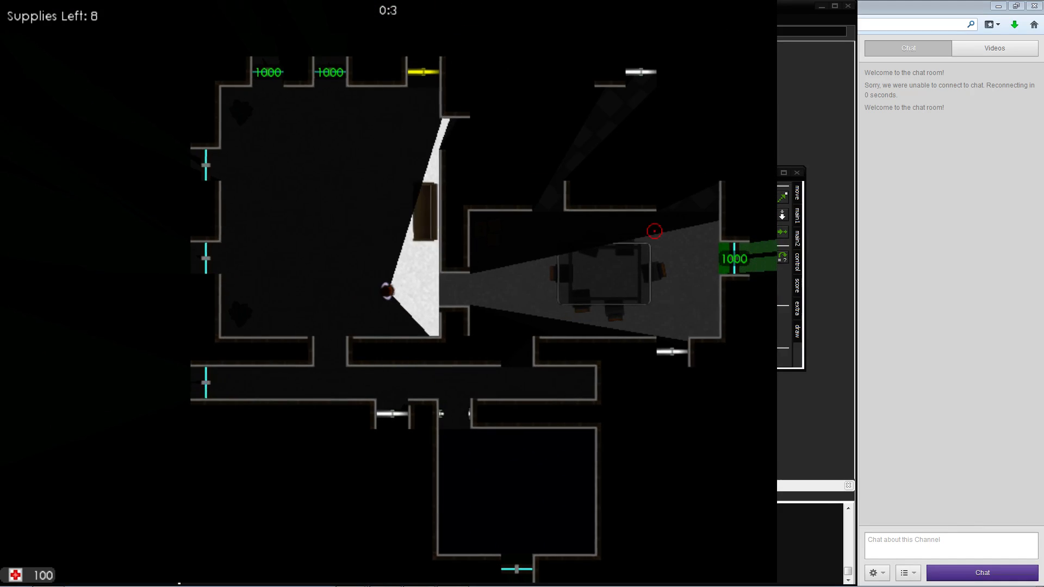
pyautogui.press('w')
pyautogui.press('w')
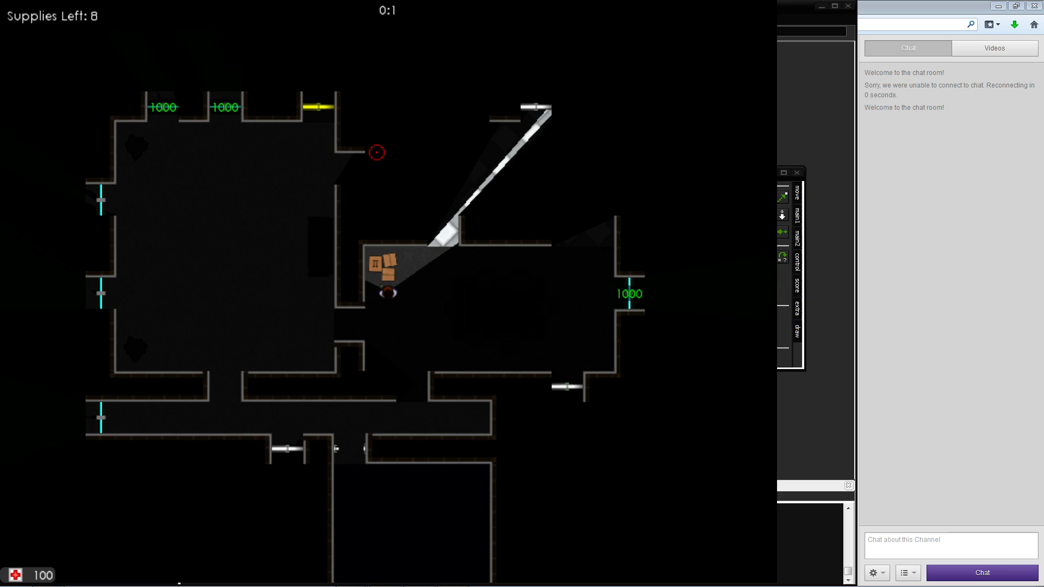
# Walk through the large white-floored room to its lower west window
pyautogui.press('s')
pyautogui.press('a')
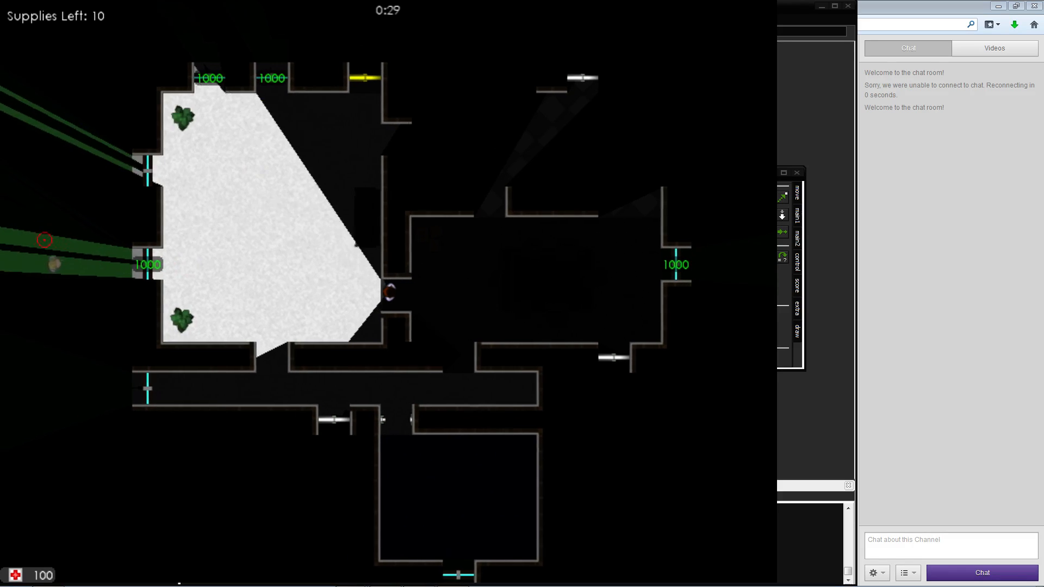
pyautogui.press('w')
pyautogui.press('a')
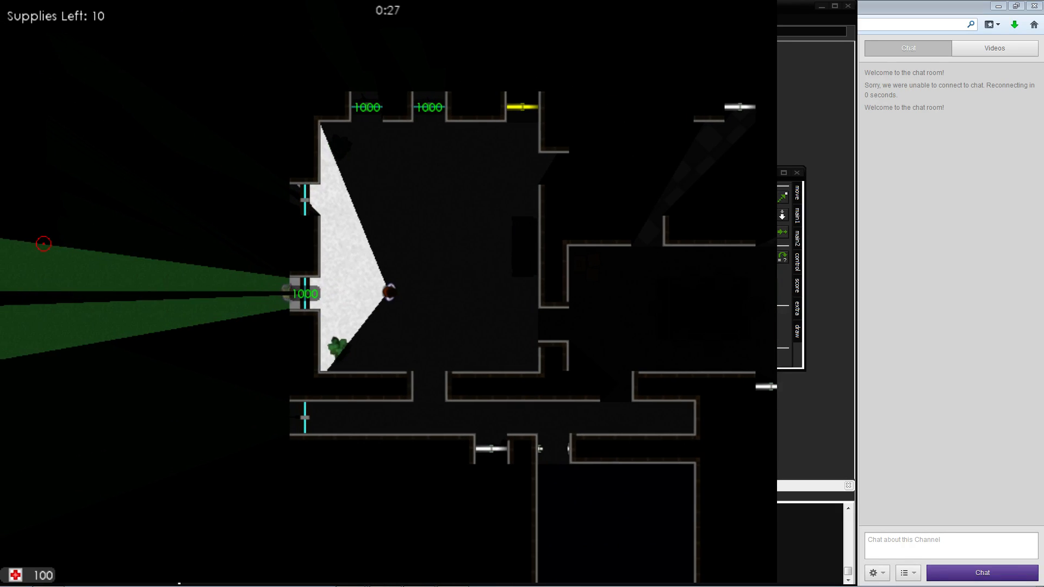
pyautogui.press('a')
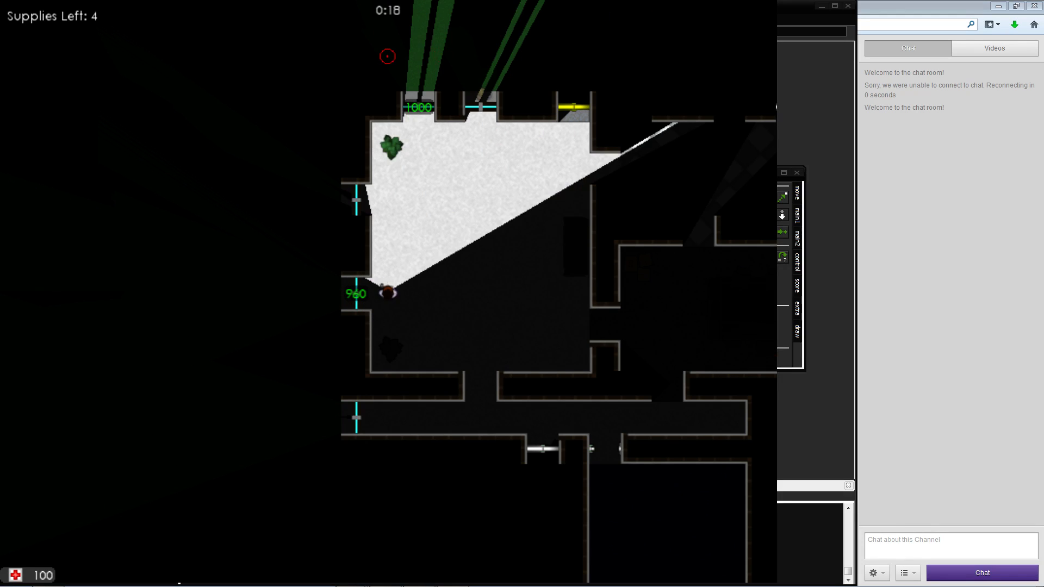
# Repair the two west windows of the large room until the supplies run out
pyautogui.press('e')
pyautogui.press('w')
pyautogui.press('d')
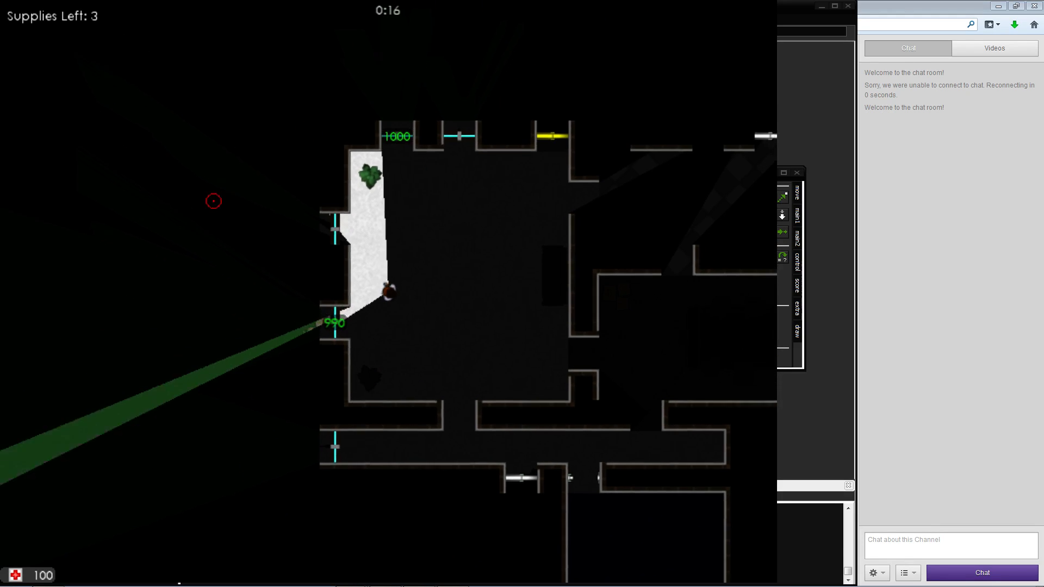
pyautogui.press('a')
pyautogui.press('e')
pyautogui.press('s')
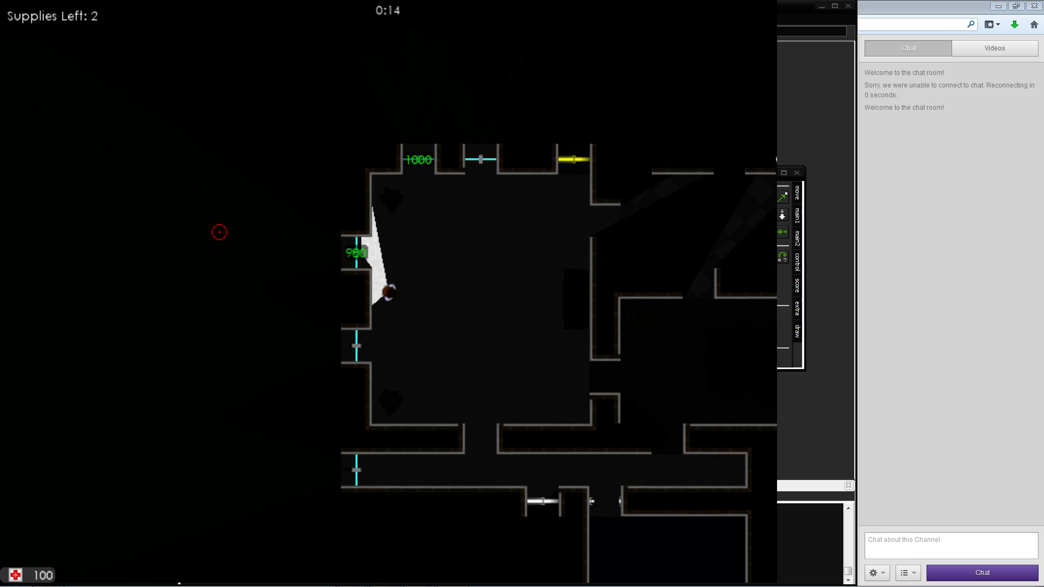
pyautogui.press('e')
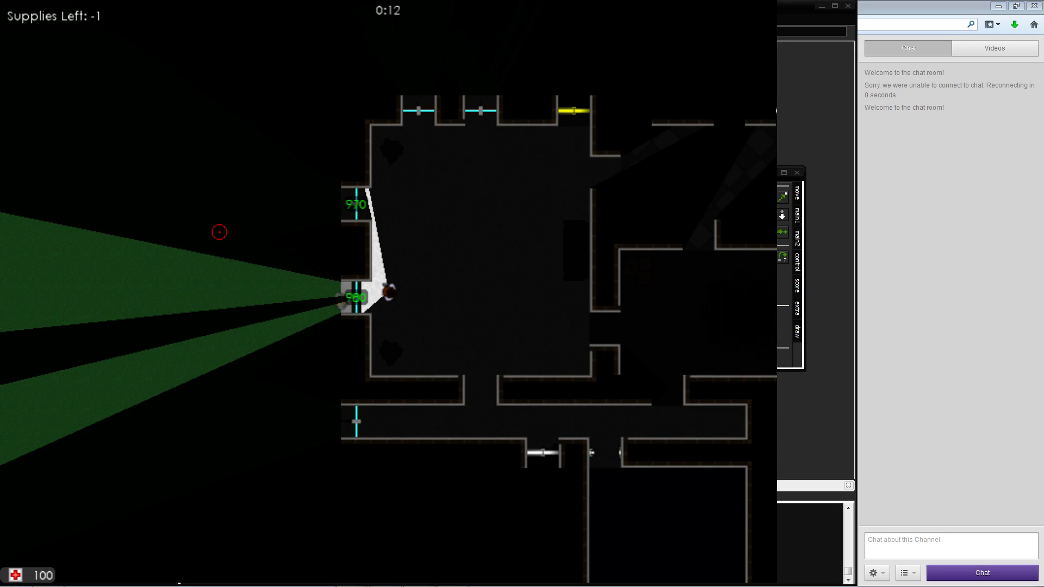
# Test whether the lower west window can still be repaired with no supplies left
pyautogui.press('e')
pyautogui.press('s')
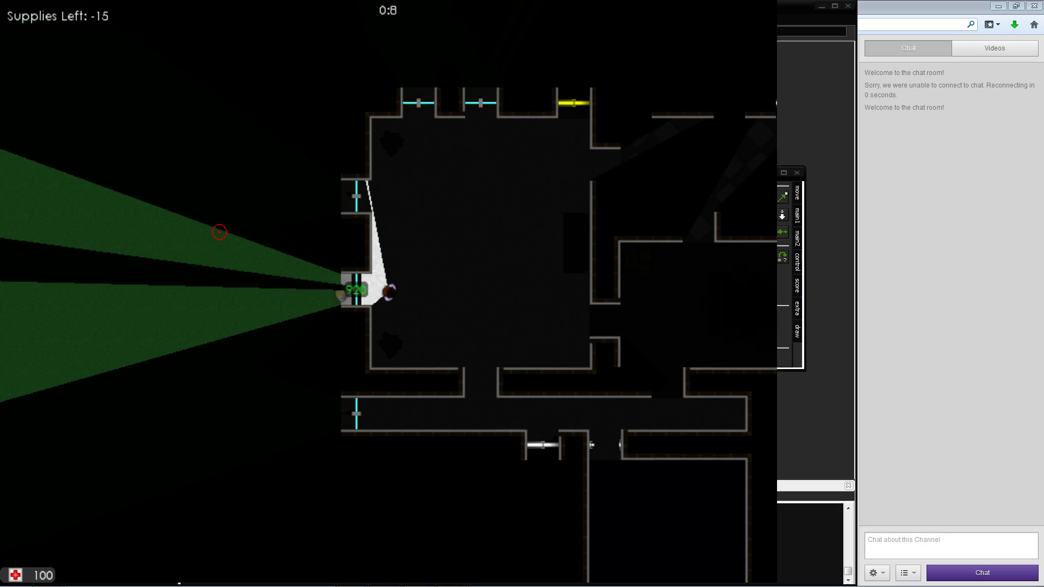
pyautogui.press('d')
pyautogui.press('a')
pyautogui.press('e')
pyautogui.press('e')
pyautogui.press('e')
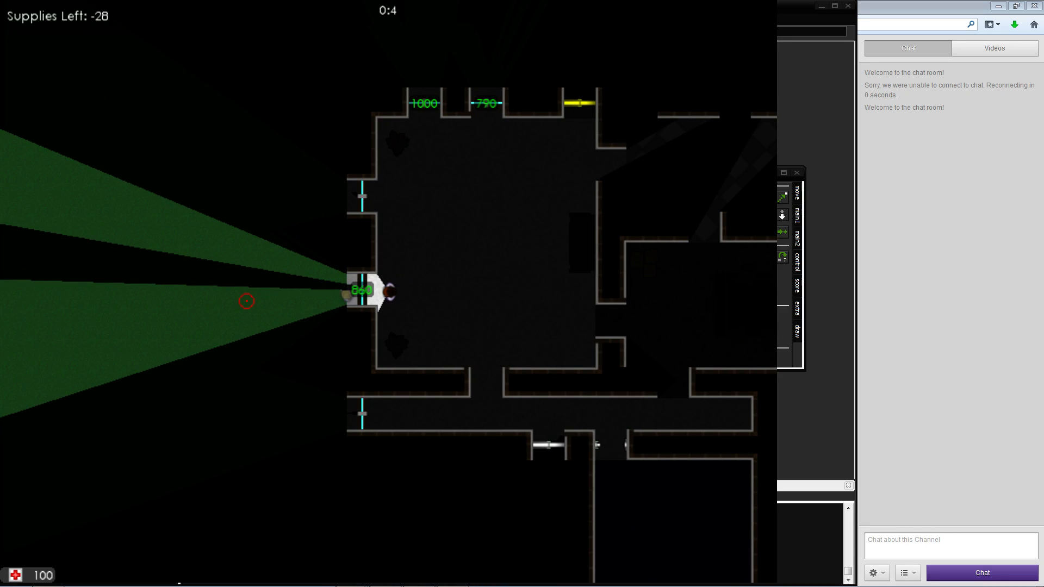
pyautogui.press('e')
# Go back to the dining room boxes and test restocking from a negative supply count
pyautogui.press('d')
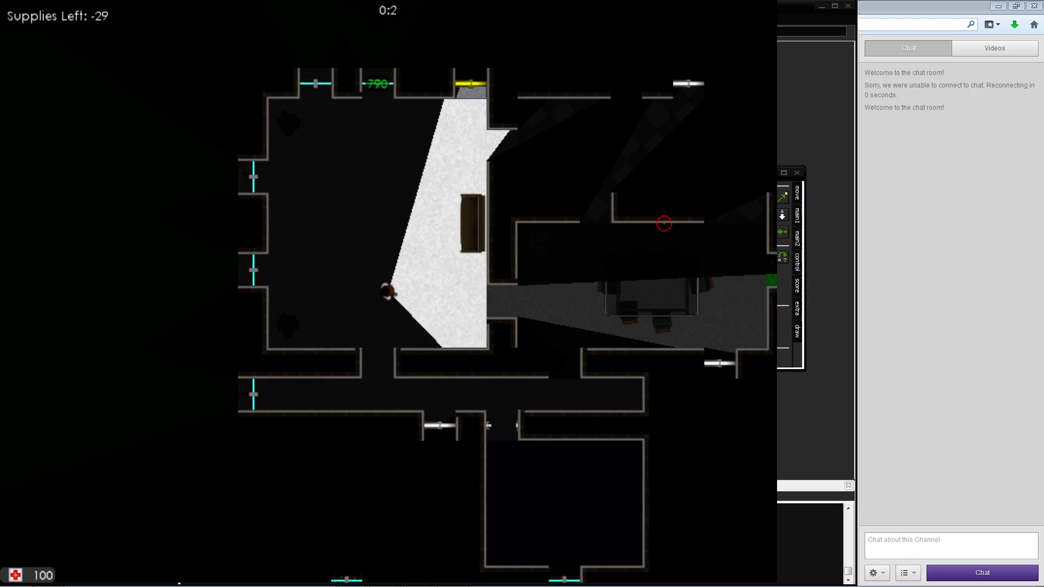
pyautogui.press('d')
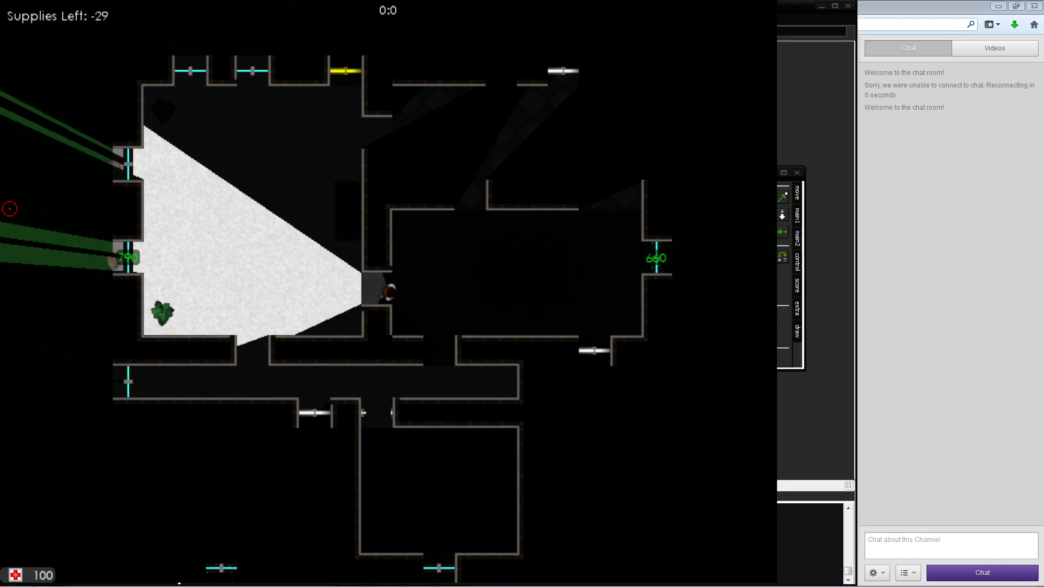
pyautogui.press('d')
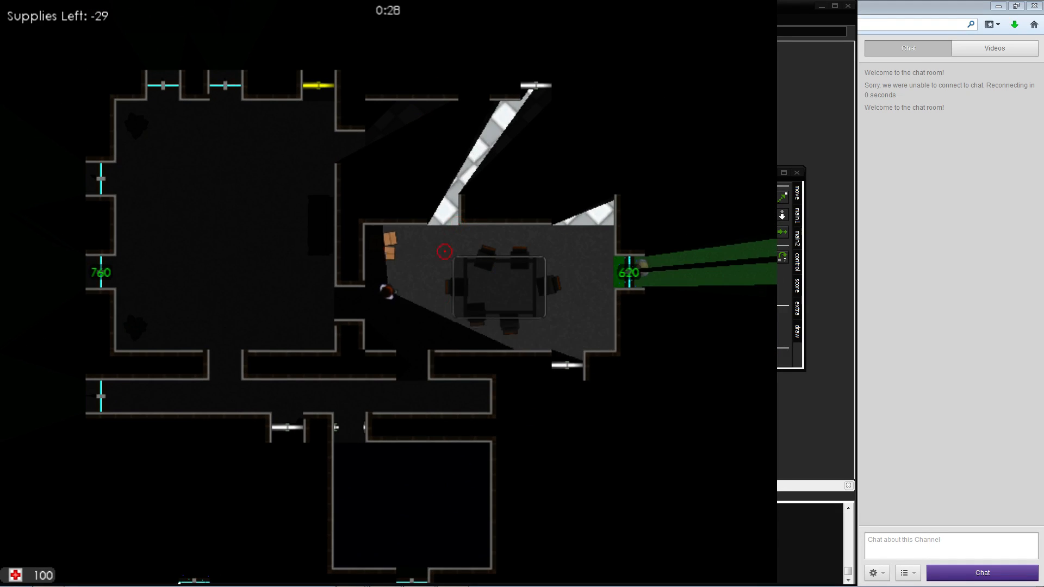
pyautogui.press('w')
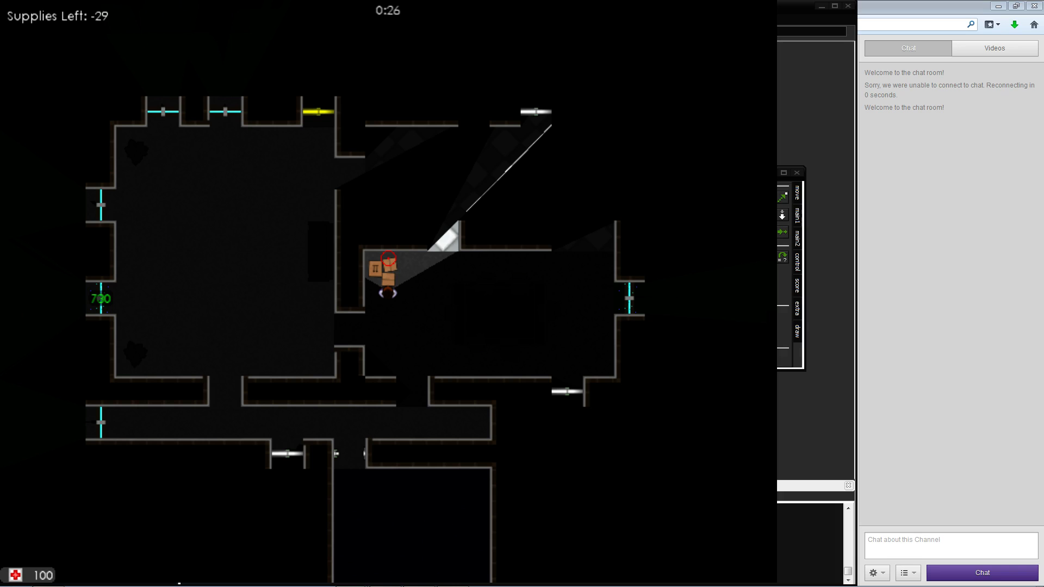
pyautogui.press('w')
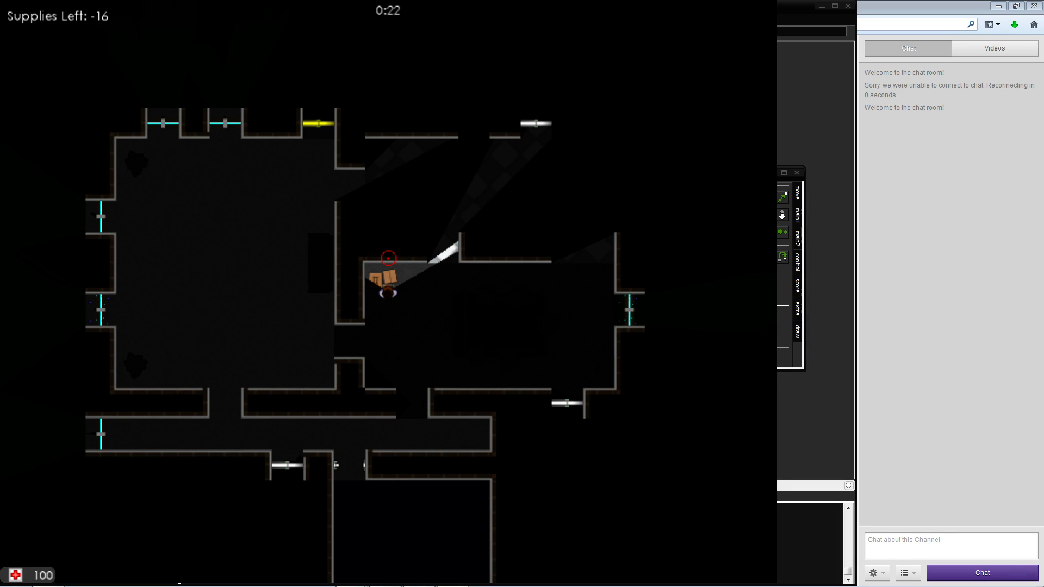
# Exit the playtest, show the map's triggers and add a new trigger at tile 6,2 beside the supply boxes' triggers
pyautogui.press('Escape')
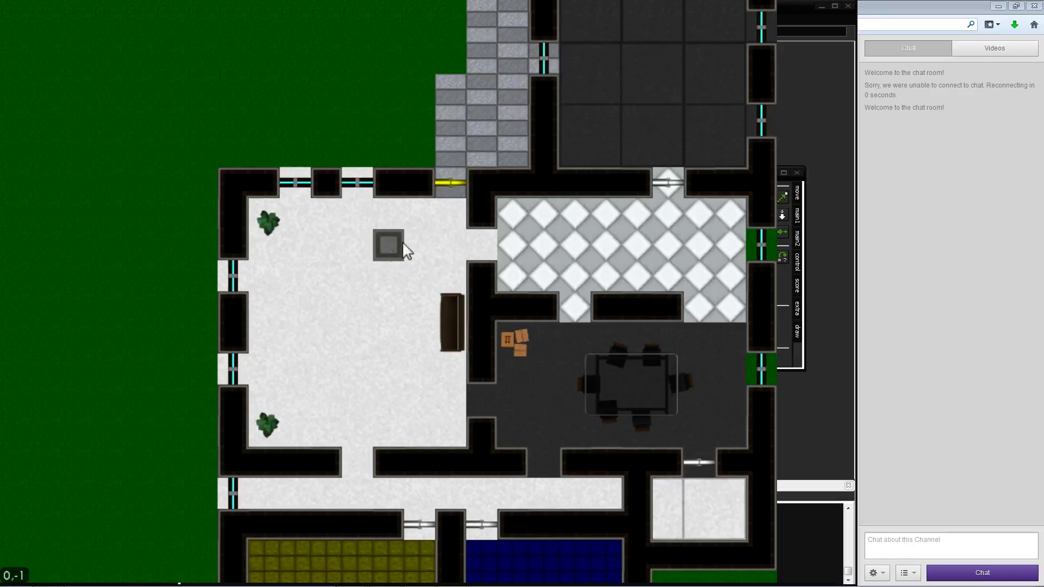
pyautogui.press('d')
pyautogui.press('s')
pyautogui.press('Tab')
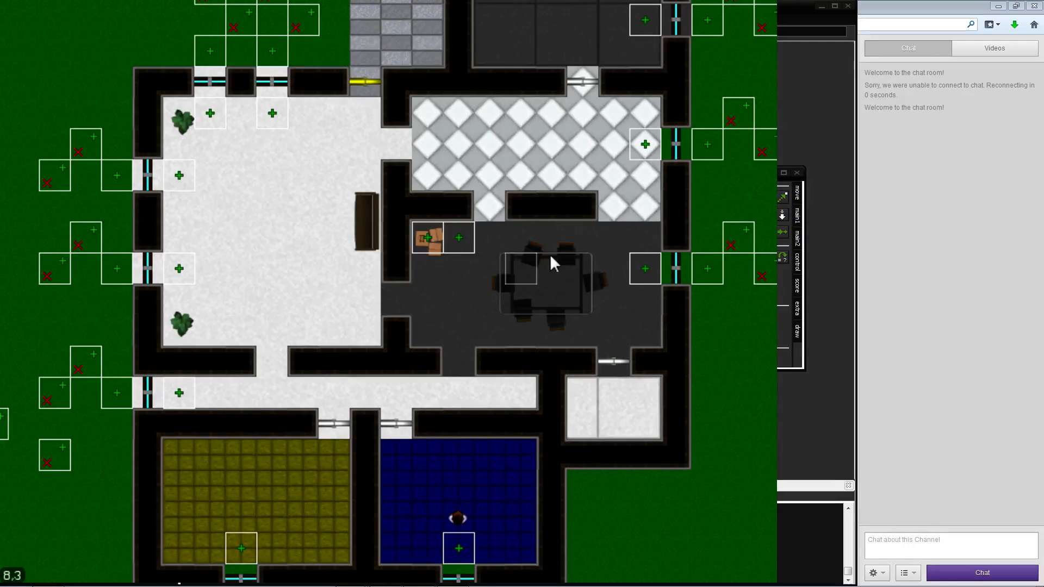
pyautogui.press('d')
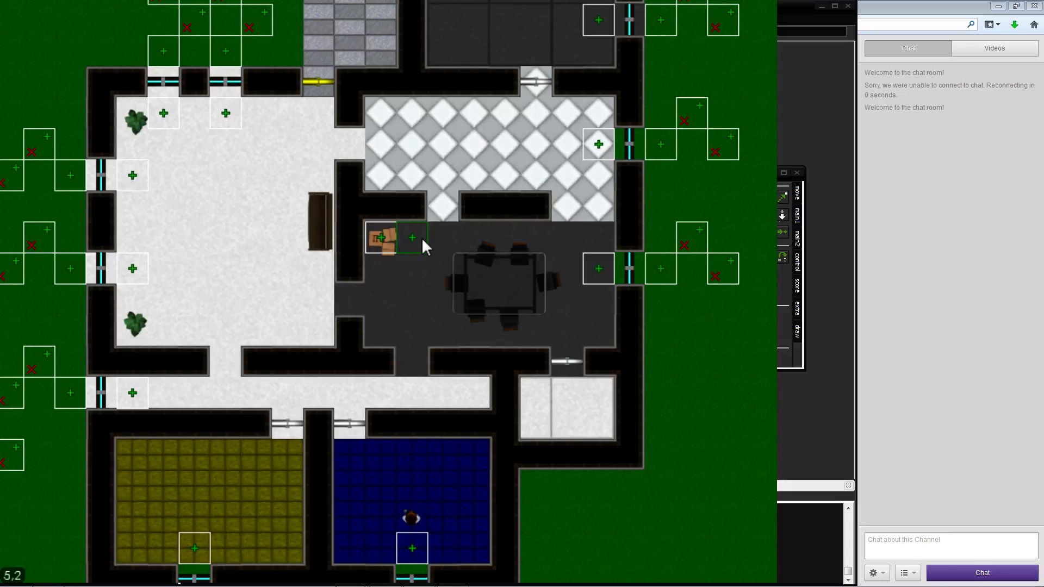
pyautogui.click(452, 241)
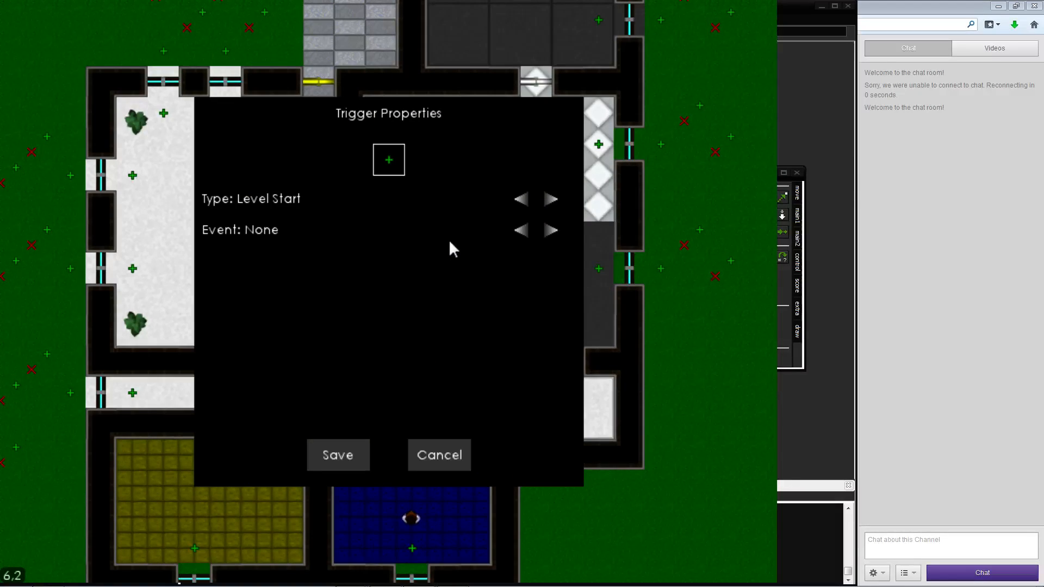
# Set the new trigger's type to IF
pyautogui.click(551, 200)
pyautogui.click(551, 200)
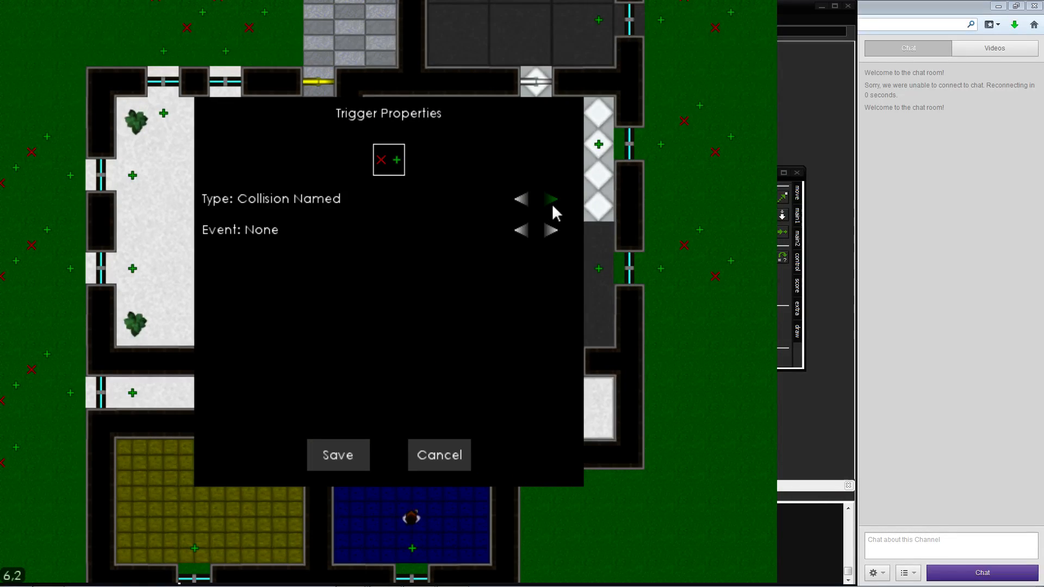
pyautogui.click(551, 200)
pyautogui.click(551, 200)
pyautogui.click(551, 200)
pyautogui.click(550, 200)
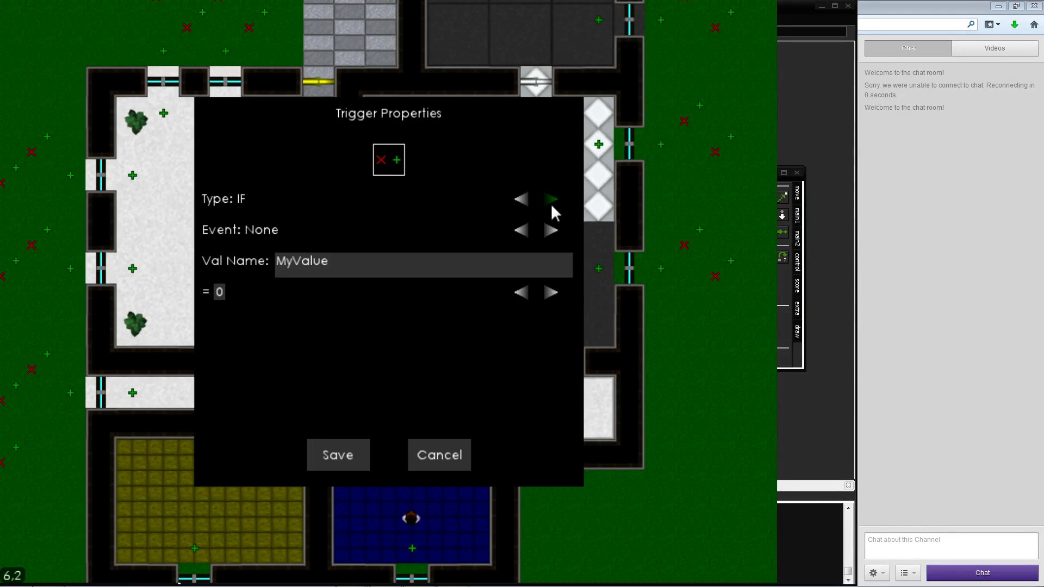
# Set the trigger's condition to check that the value Supplies is <= 0
pyautogui.click(357, 272)
pyautogui.press('BackSpace')
pyautogui.press('BackSpace')
pyautogui.press('BackSpace')
pyautogui.press('BackSpace')
pyautogui.press('BackSpace')
pyautogui.press('BackSpace')
pyautogui.press('BackSpace')
pyautogui.write('S')
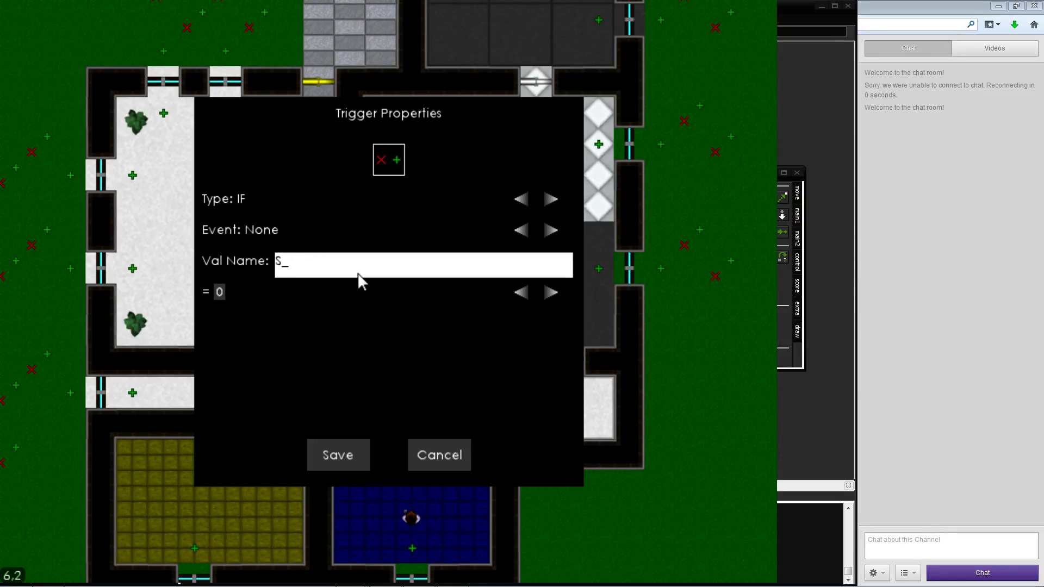
pyautogui.write('upplies')
pyautogui.press('Return')
pyautogui.click(551, 293)
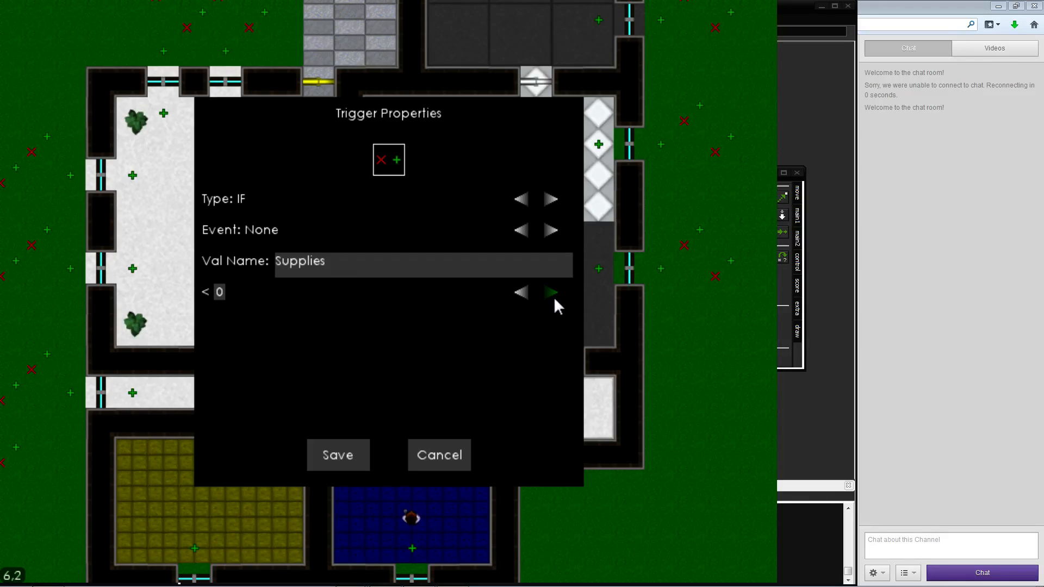
pyautogui.click(553, 296)
# Set the trigger's event to Set Value
pyautogui.click(551, 231)
pyautogui.click(551, 230)
pyautogui.click(552, 230)
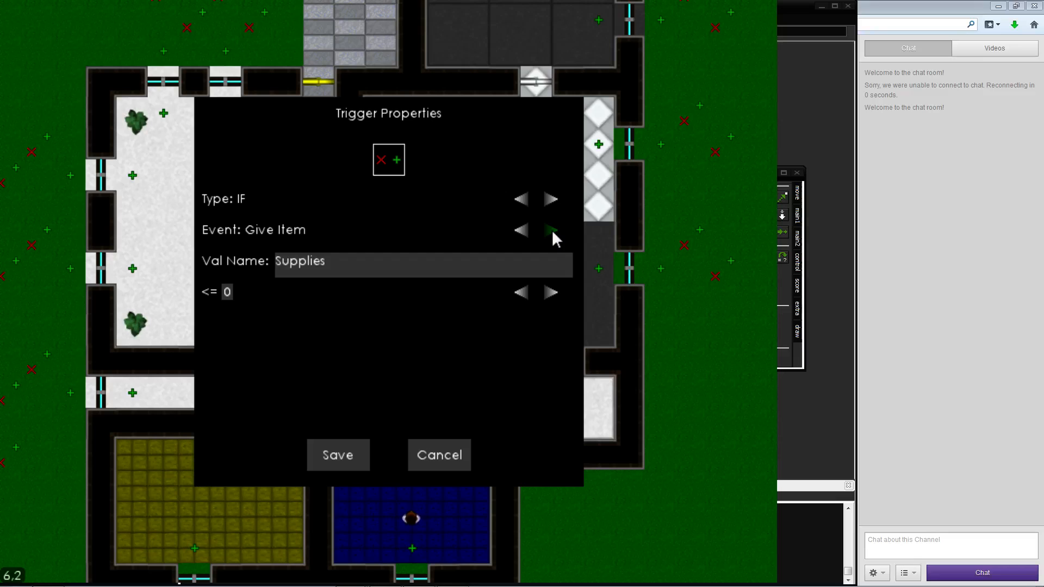
pyautogui.click(553, 230)
pyautogui.click(552, 230)
pyautogui.click(552, 228)
pyautogui.click(553, 228)
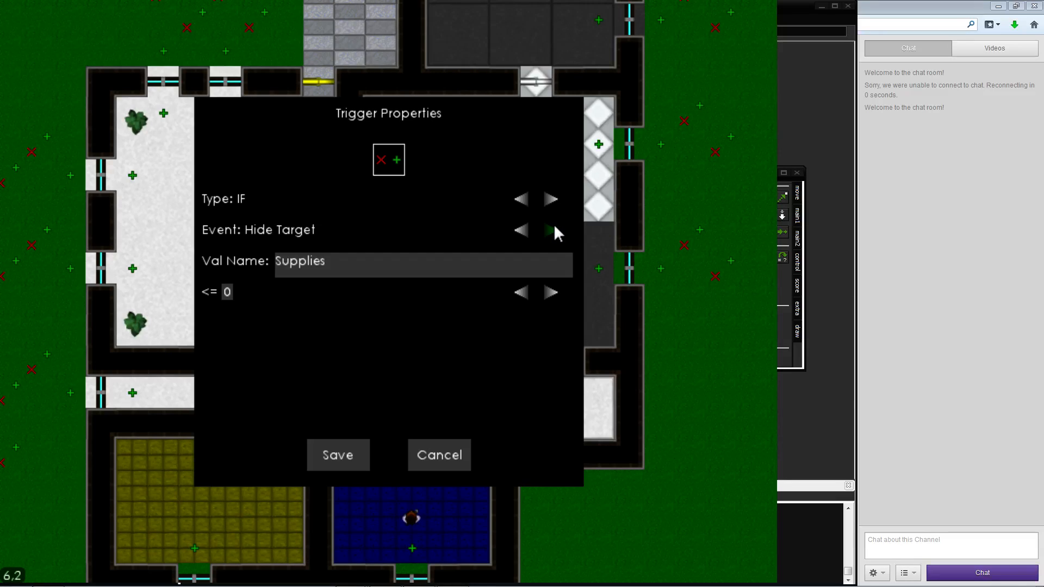
pyautogui.click(554, 227)
pyautogui.click(554, 231)
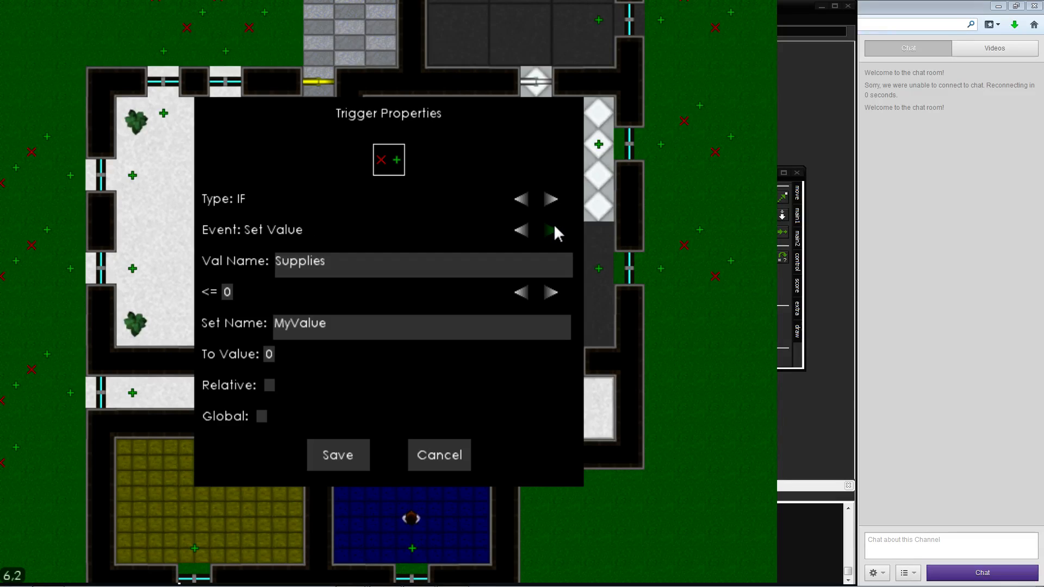
# Make the trigger's Set Value event act on Supplies and save the trigger
pyautogui.click(351, 323)
pyautogui.press('BackSpace')
pyautogui.press('BackSpace')
pyautogui.press('BackSpace')
pyautogui.press('BackSpace')
pyautogui.press('BackSpace')
pyautogui.press('BackSpace')
pyautogui.press('BackSpace')
pyautogui.write('S')
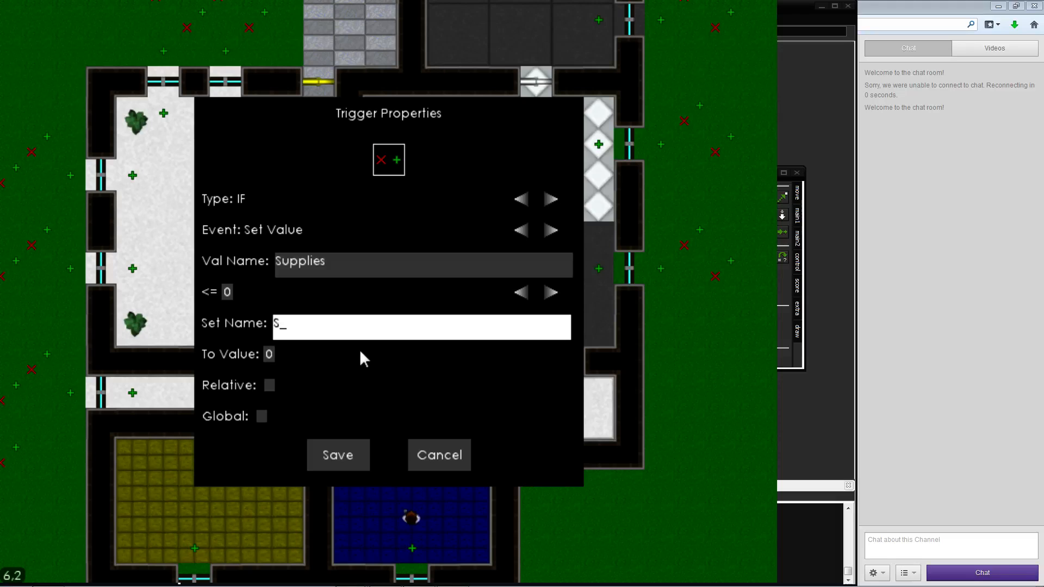
pyautogui.write('upplies')
pyautogui.click(366, 444)
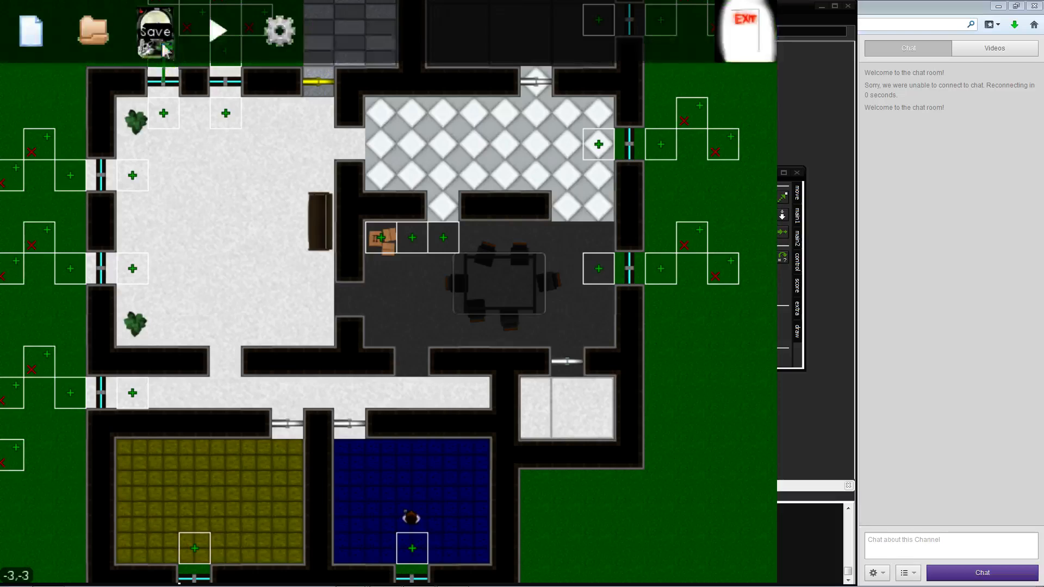
# Playtest the level, visiting the blue room's south window and the hallway's west window to check the supply counter at zero
pyautogui.click(214, 30)
pyautogui.press('s')
pyautogui.press('d')
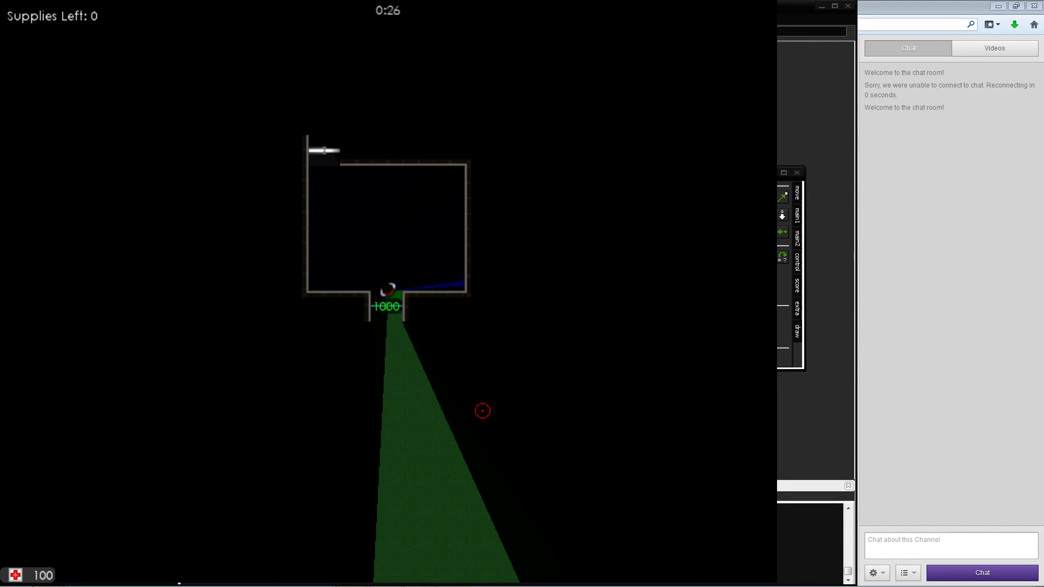
pyautogui.press('w')
pyautogui.press('a')
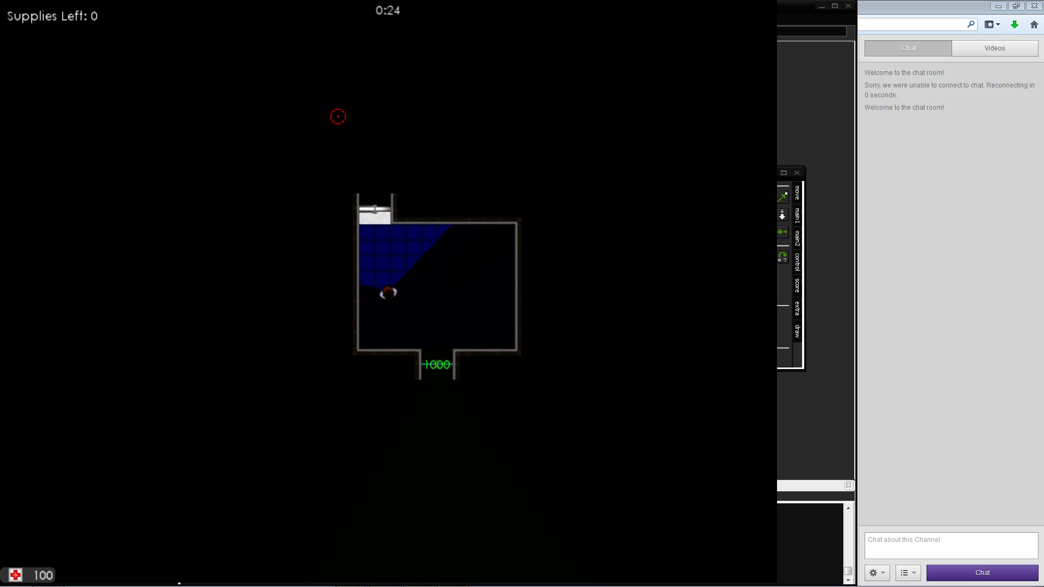
pyautogui.press('a')
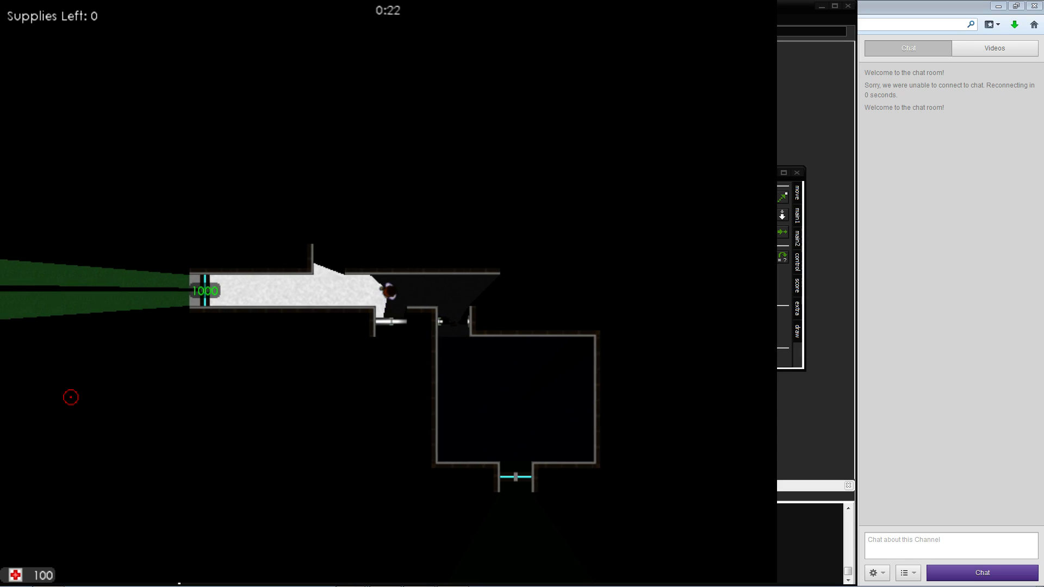
pyautogui.press('a')
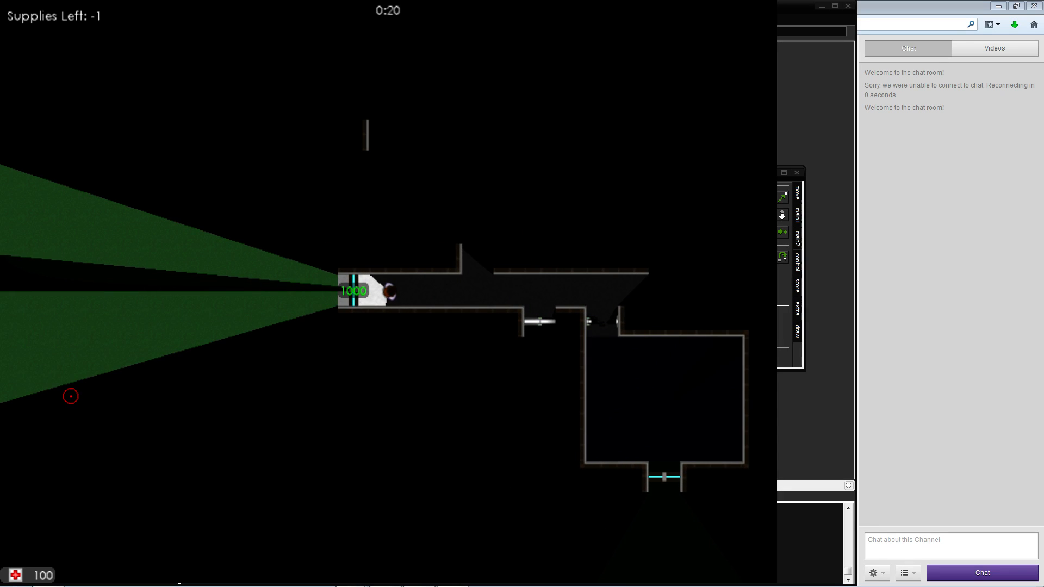
# Walk into the large white room and check the supply counter at its two west windows
pyautogui.press('d')
pyautogui.press('w')
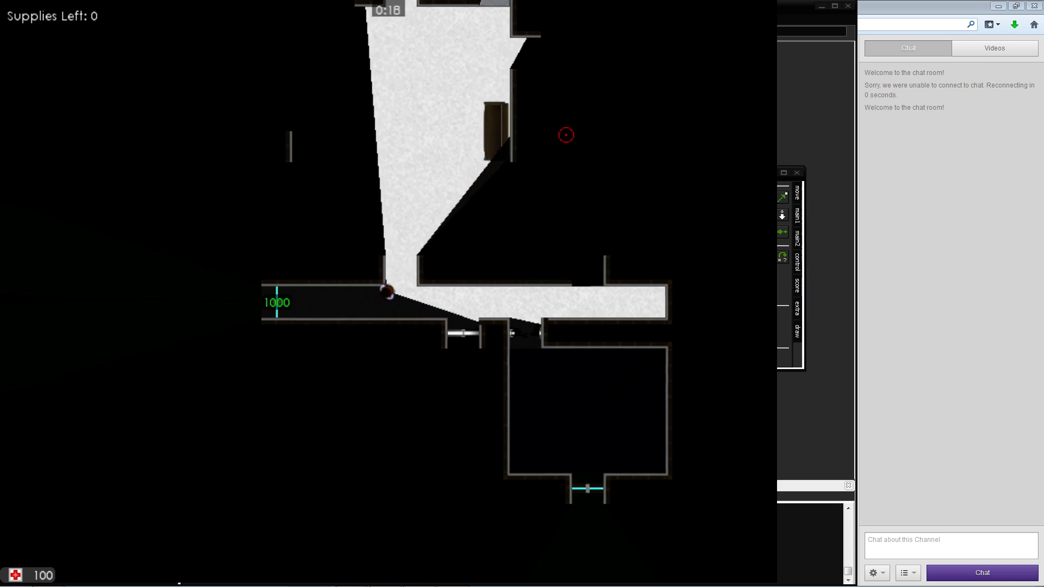
pyautogui.press('a')
pyautogui.press('w')
pyautogui.press('a')
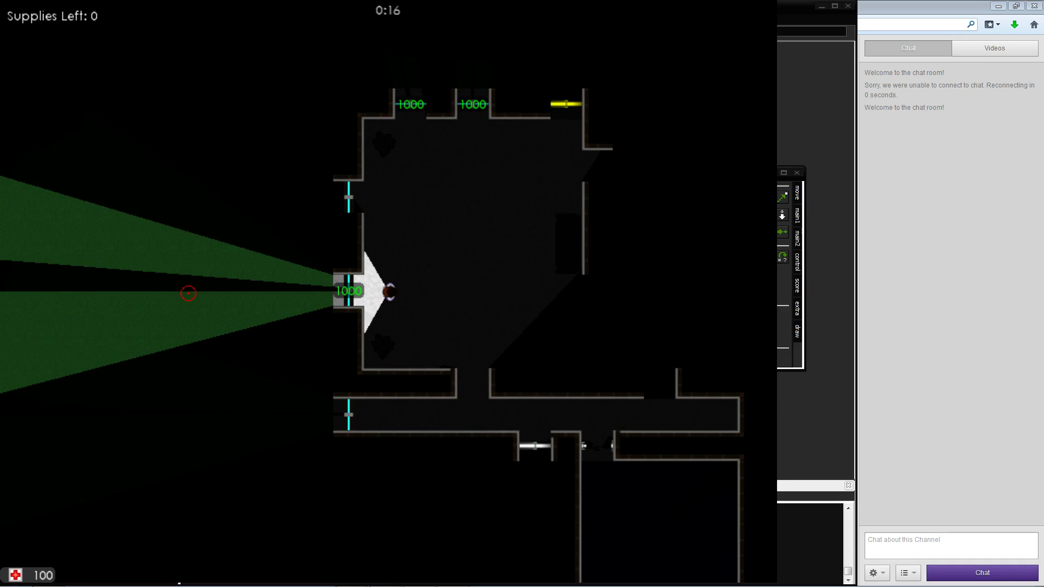
pyautogui.press('a')
pyautogui.press('w')
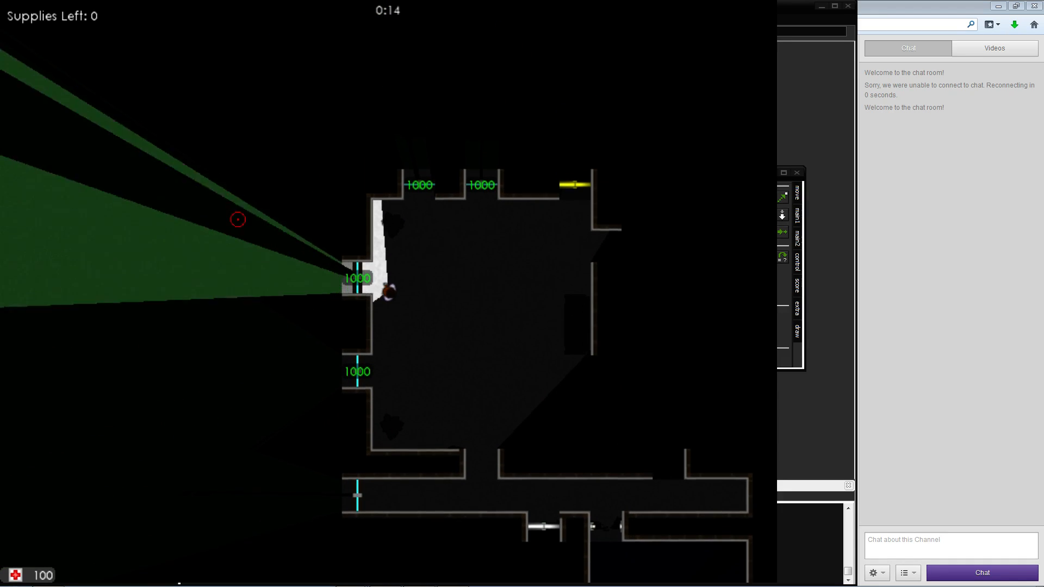
# Move around the white room's northwest corner, testing the north windows and the upper west window without supplies
pyautogui.press('s')
pyautogui.press('d')
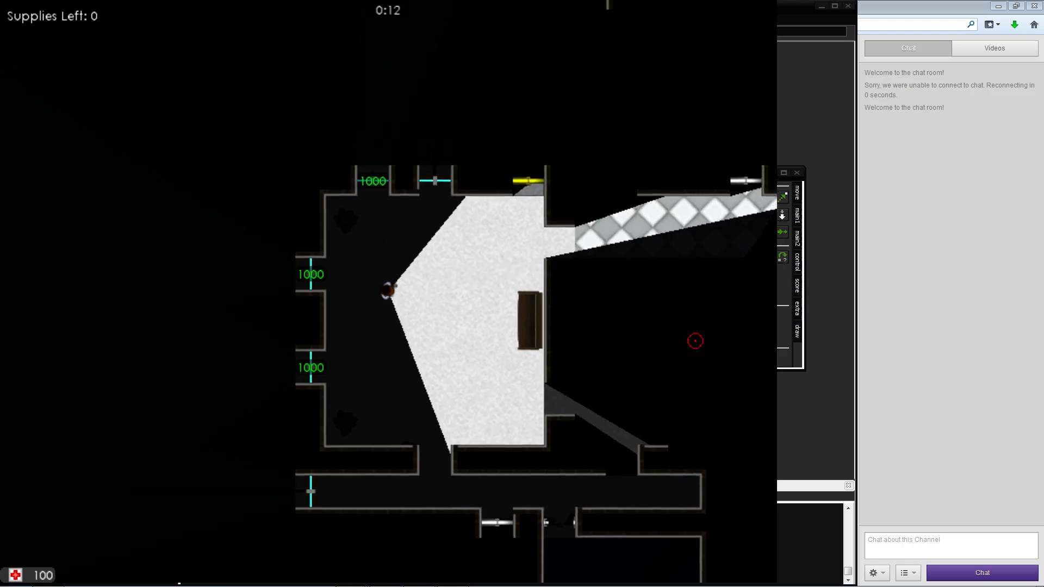
pyautogui.press('w')
pyautogui.press('a')
pyautogui.press('a')
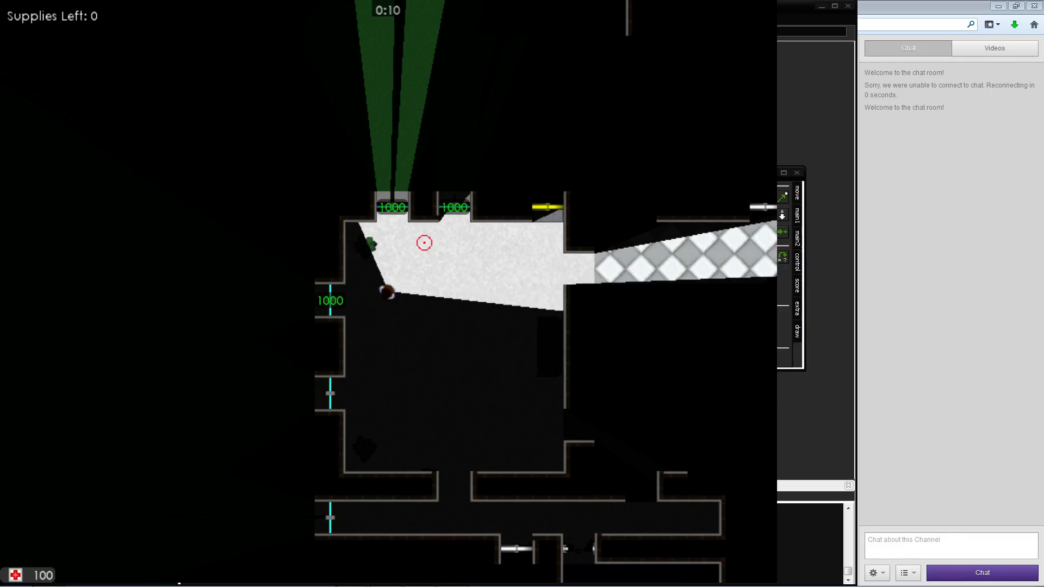
pyautogui.press('w')
pyautogui.press('d')
pyautogui.press('s')
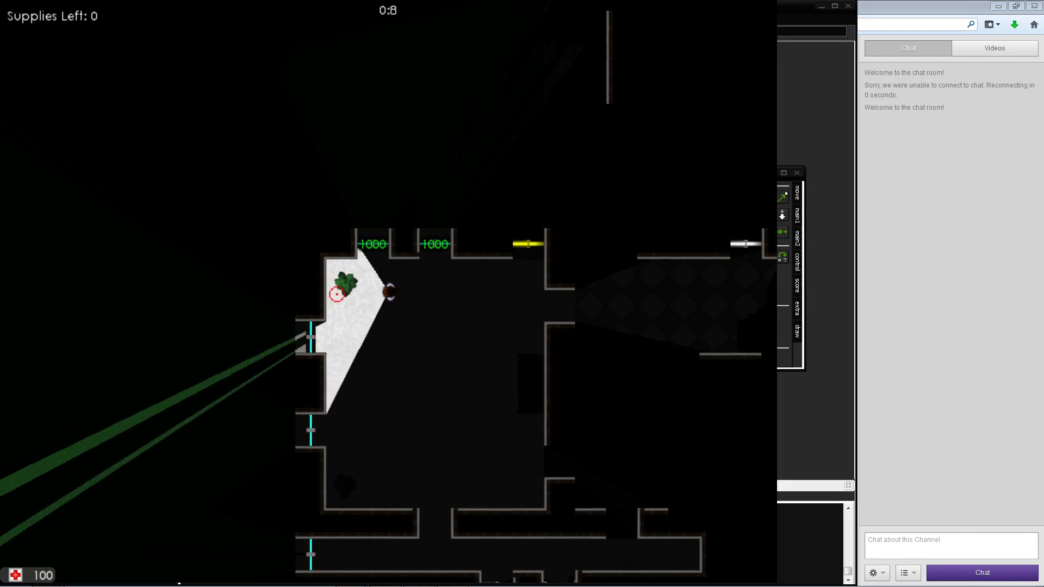
pyautogui.press('a')
pyautogui.press('a')
pyautogui.press('w')
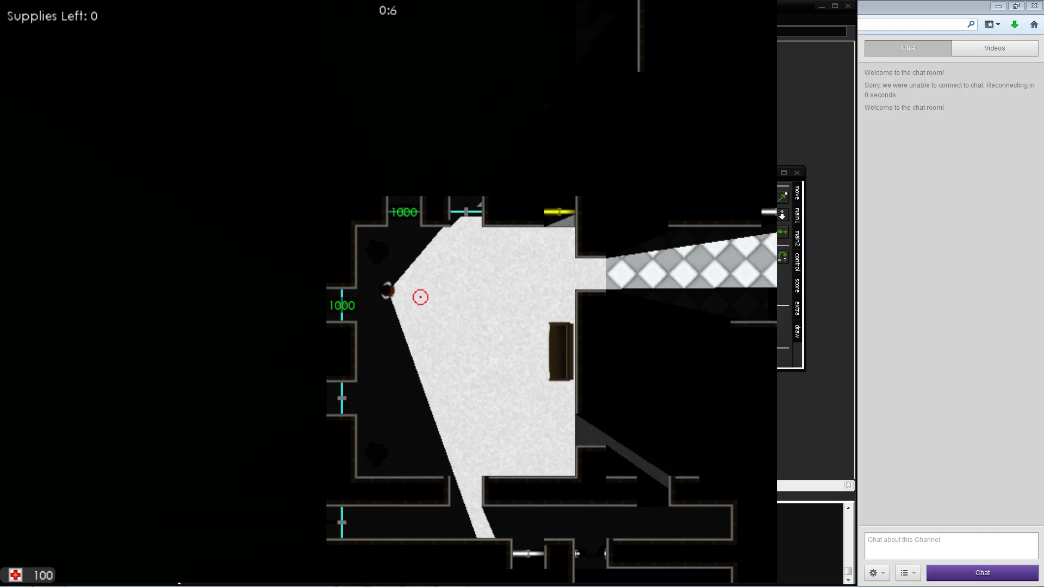
pyautogui.press('s')
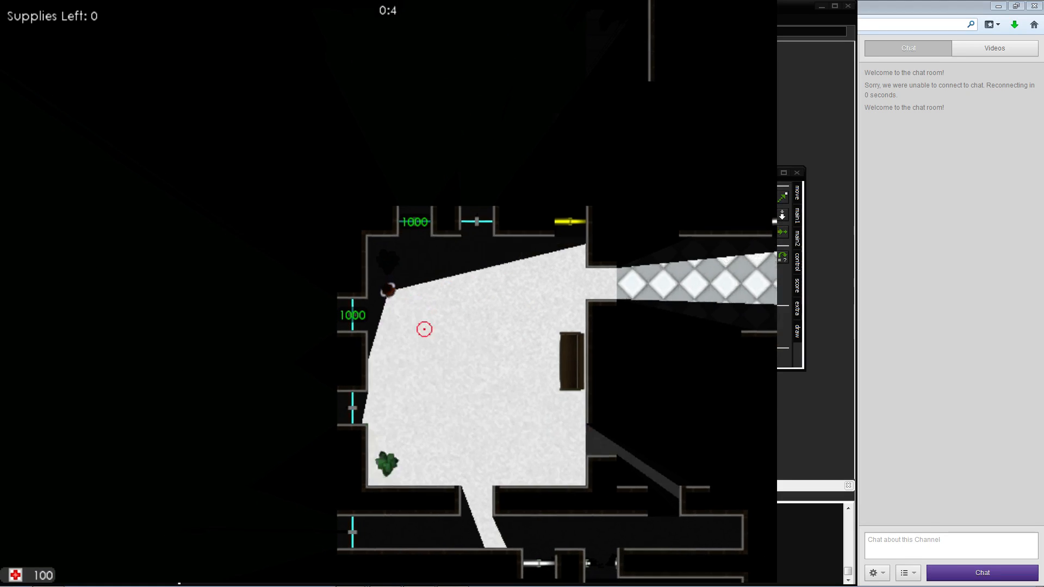
# Cross the white room into the dining room and collect supplies from the boxes
pyautogui.press('d')
pyautogui.press('s')
pyautogui.press('d')
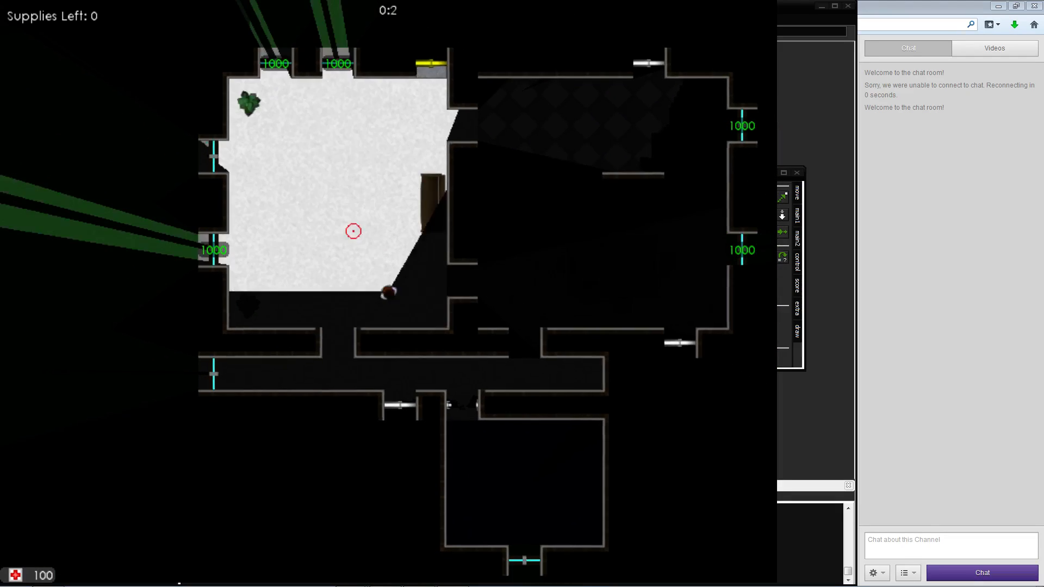
pyautogui.press('w')
pyautogui.press('d')
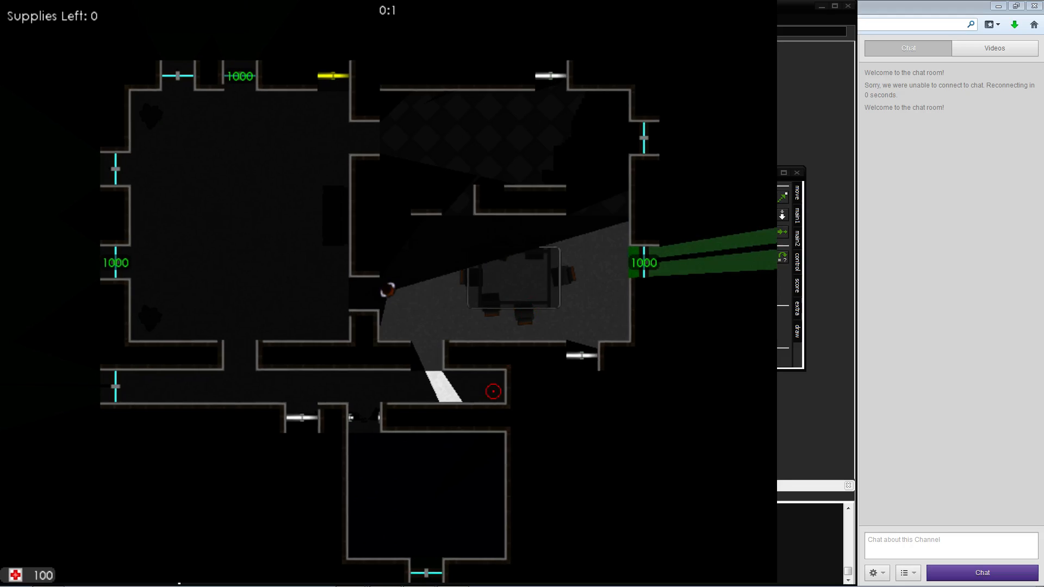
pyautogui.press('s')
pyautogui.press('w')
pyautogui.press('a')
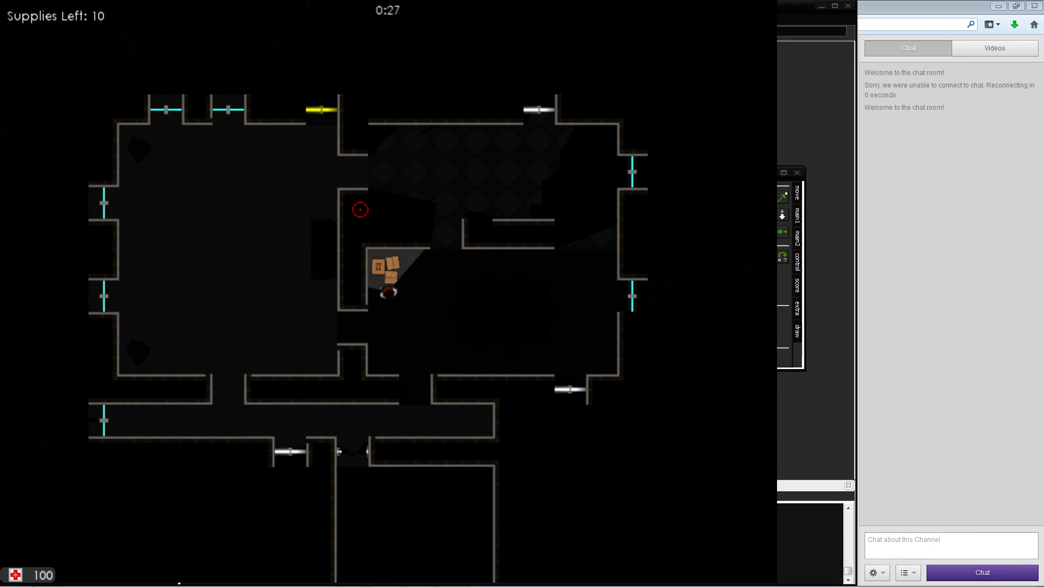
# Carry the supplies back to the white room and test repairs at its west windows
pyautogui.press('w')
pyautogui.press('s')
pyautogui.press('a')
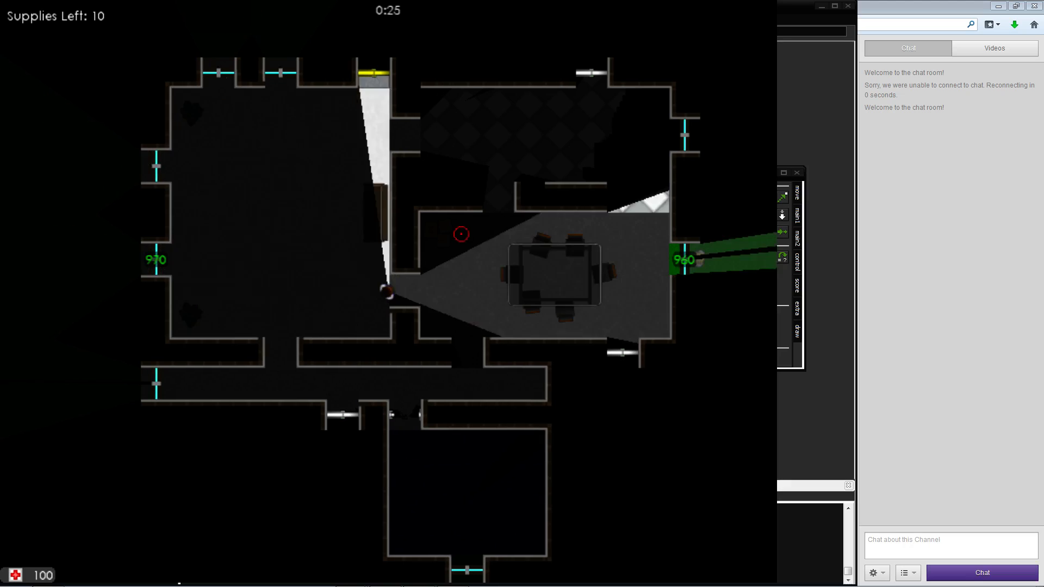
pyautogui.press('d')
pyautogui.press('a')
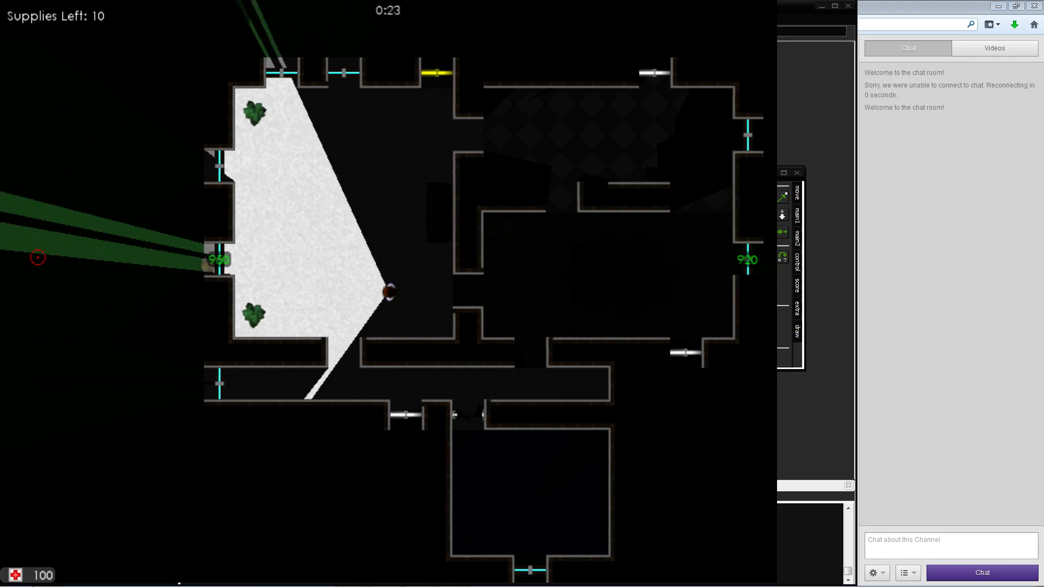
pyautogui.press('a')
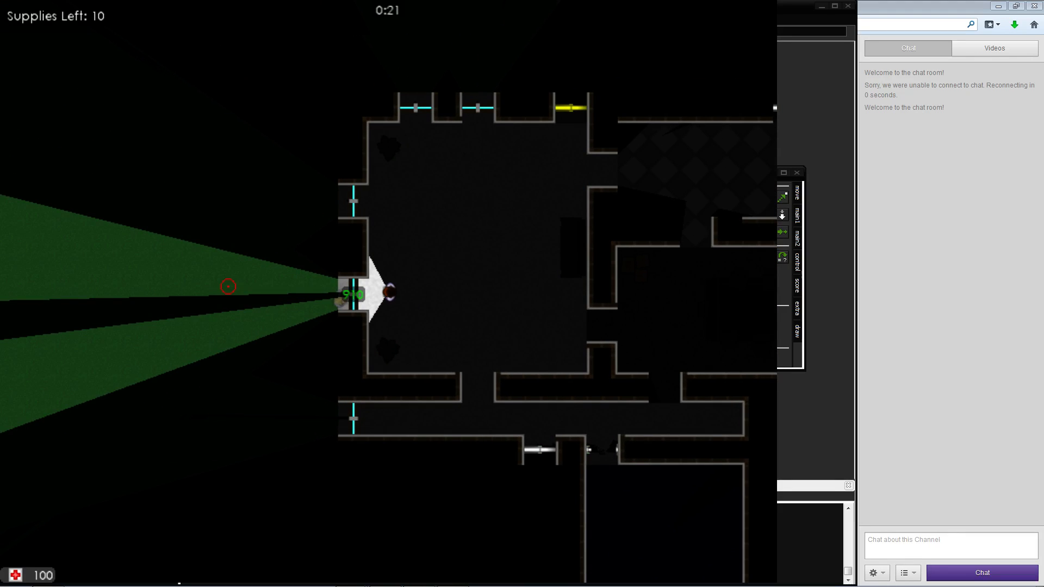
pyautogui.press('d')
pyautogui.press('w')
pyautogui.press('a')
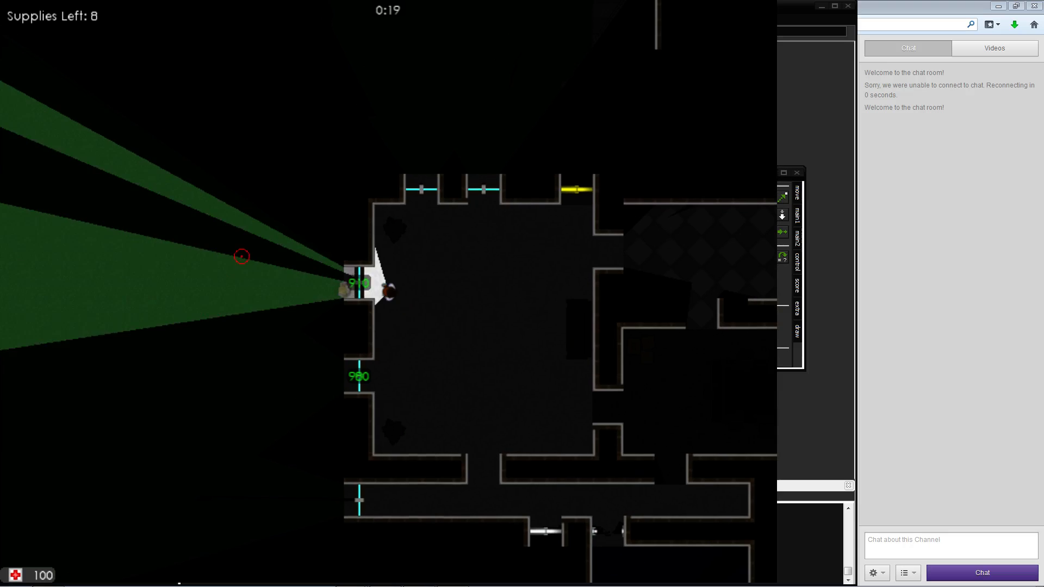
# Use up the supplies on repairs at the west windows to test the lower limit of the counter
pyautogui.press('e')
pyautogui.press('s')
pyautogui.press('s')
pyautogui.press('e')
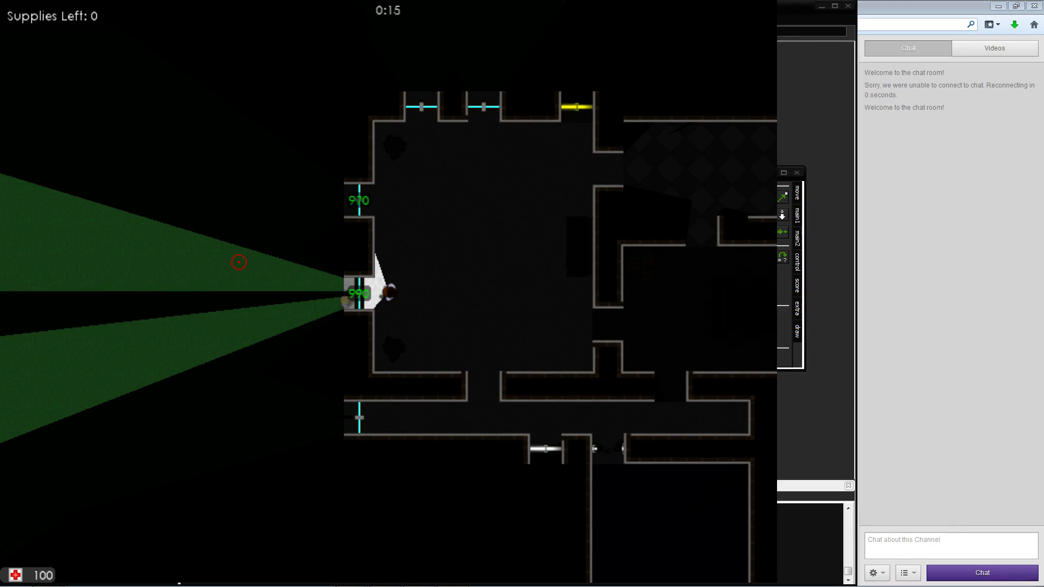
pyautogui.press('s')
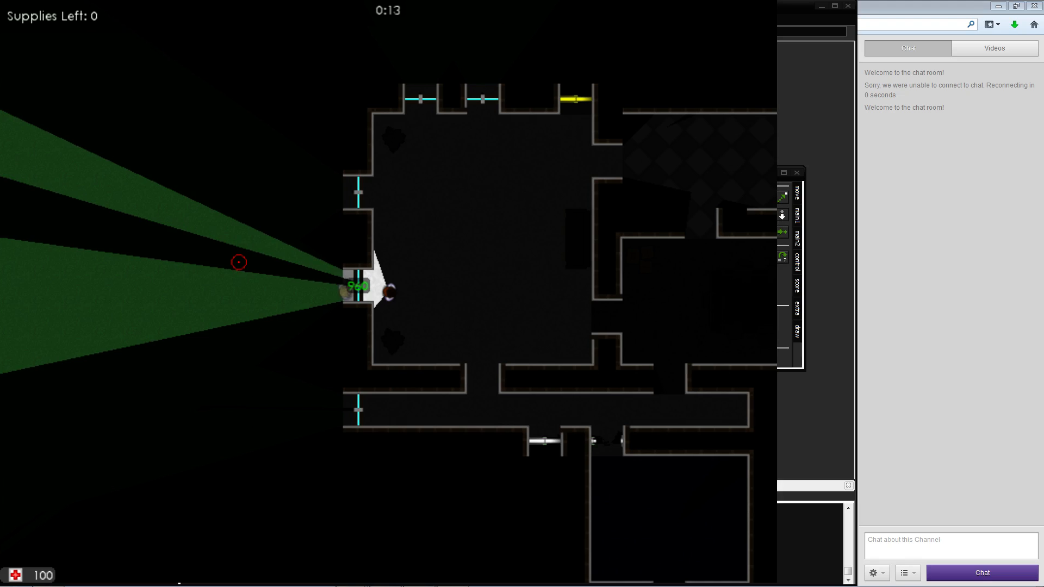
# Return to the dining room's boxes and restock the supplies
pyautogui.press('d')
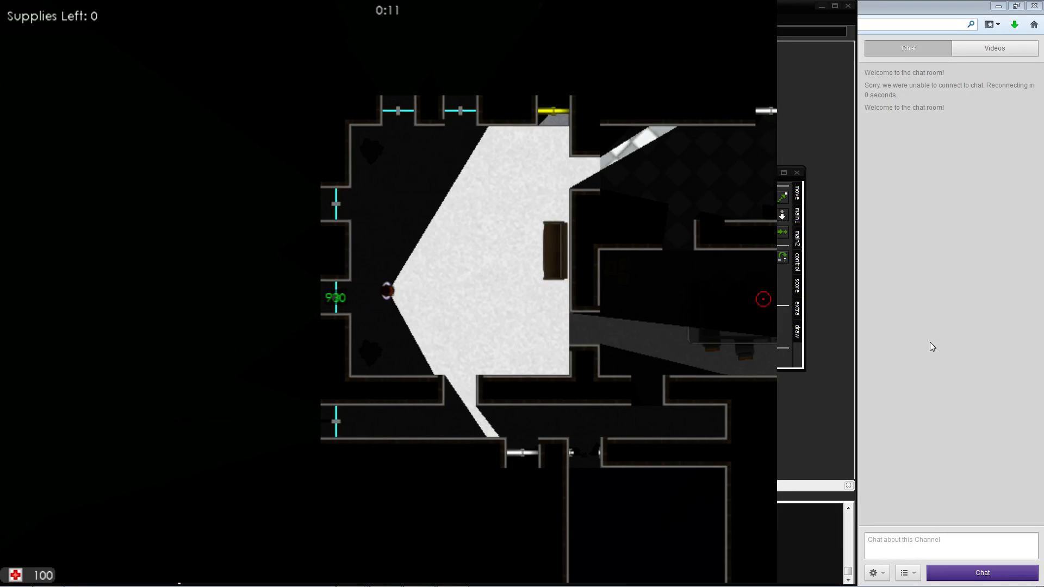
pyautogui.press('d')
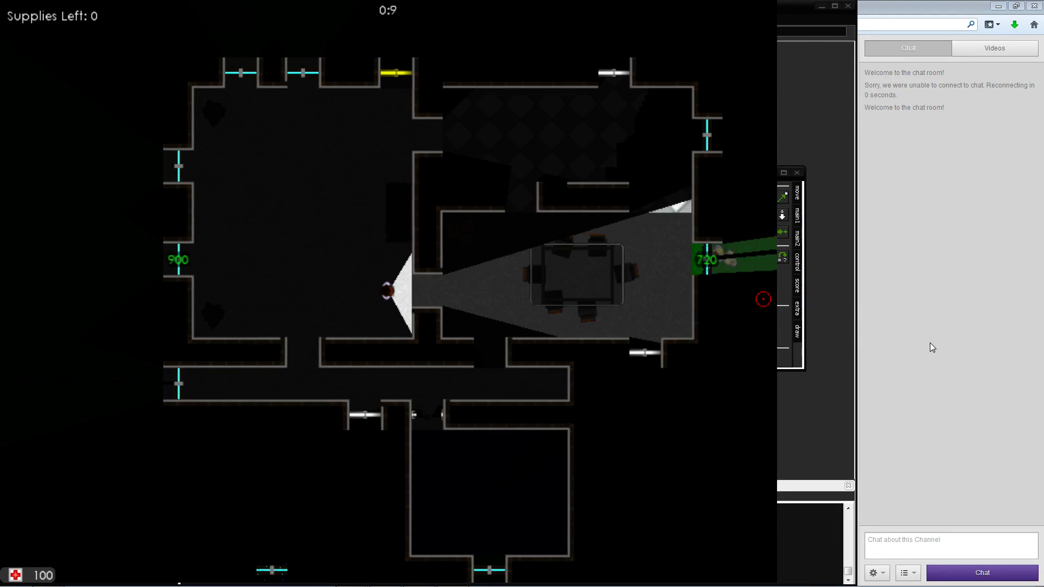
pyautogui.press('w')
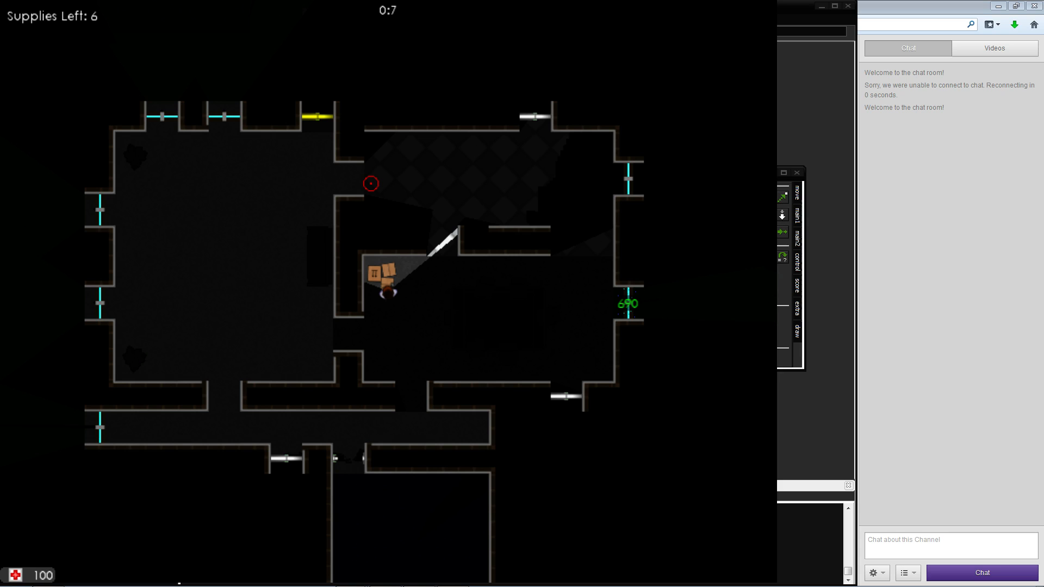
# Go back to the white room's west windows and repair them with the restocked supplies
pyautogui.press('s')
pyautogui.press('a')
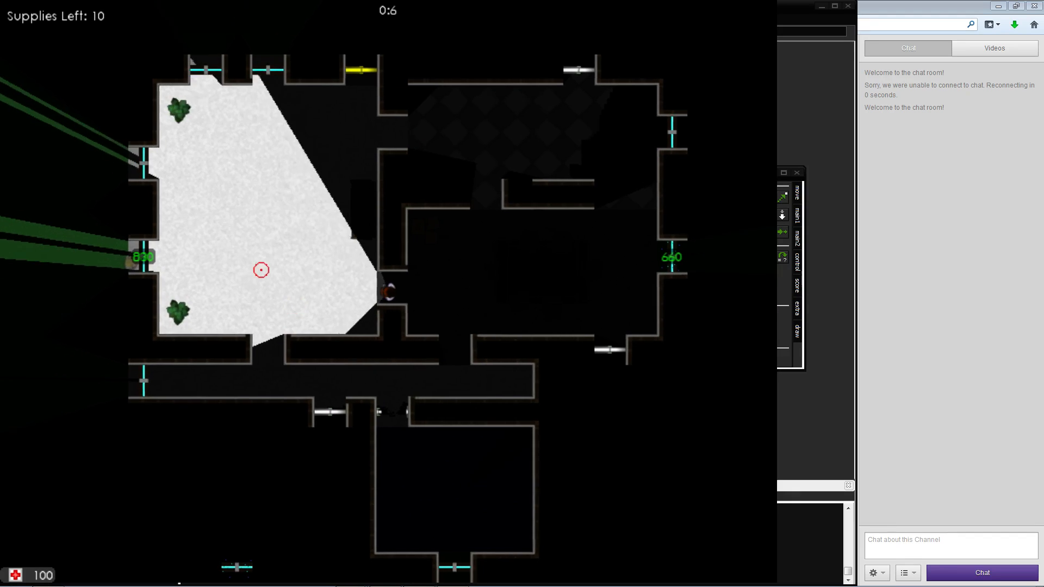
pyautogui.press('a')
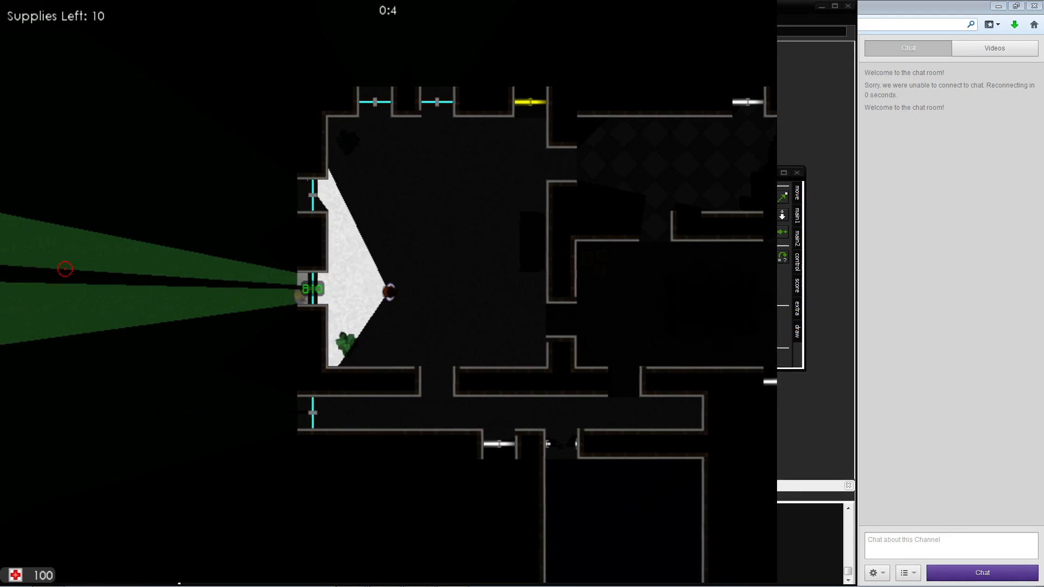
pyautogui.press('w')
pyautogui.press('a')
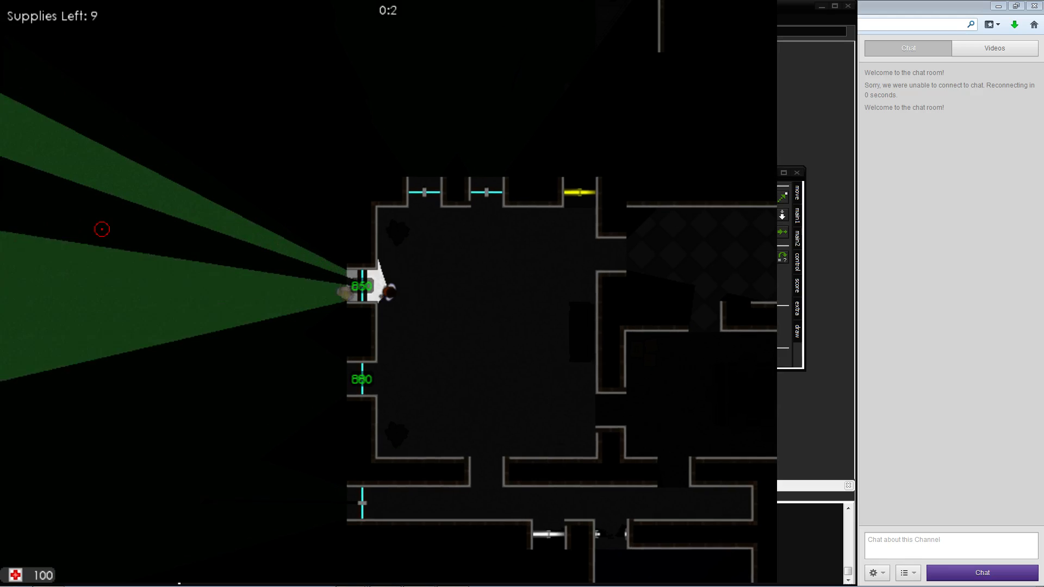
pyautogui.press('e')
# Test repairs at the white room's two north windows
pyautogui.press('w')
pyautogui.press('d')
pyautogui.press('d')
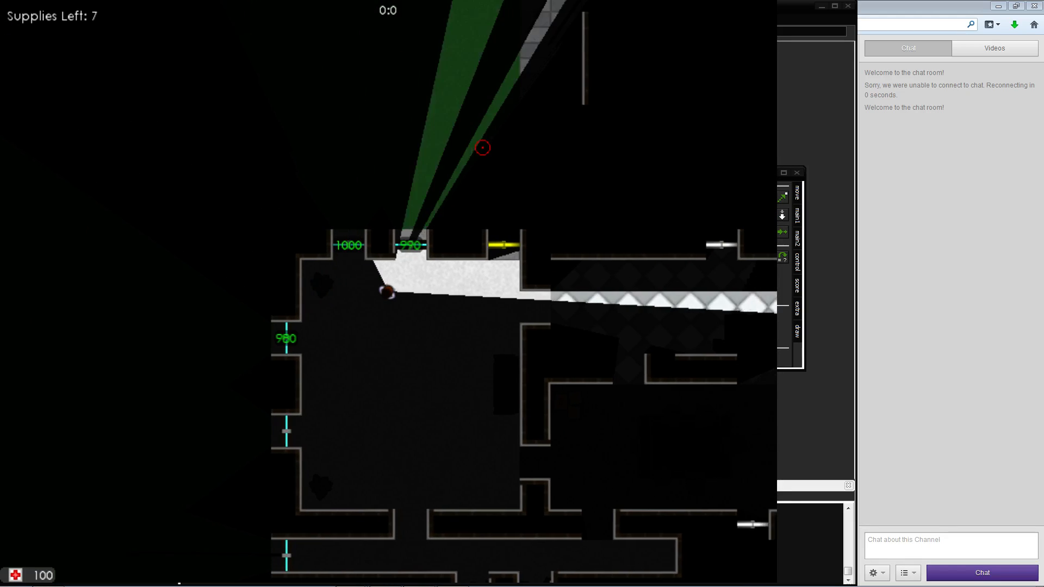
pyautogui.press('w')
pyautogui.press('e')
# Leave the white room for the hallway and repair its west window
pyautogui.press('s')
pyautogui.press('s')
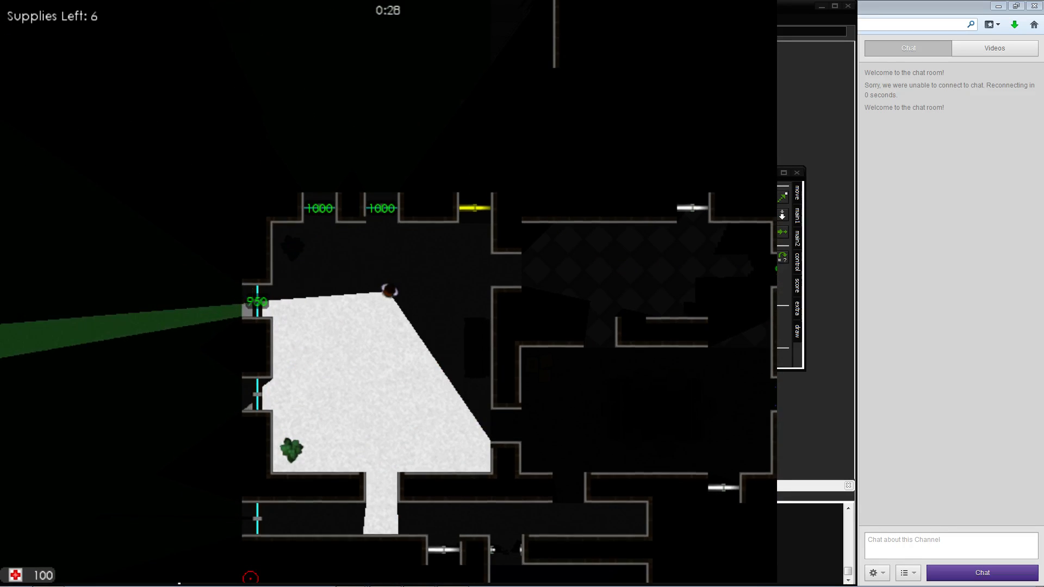
pyautogui.press('s')
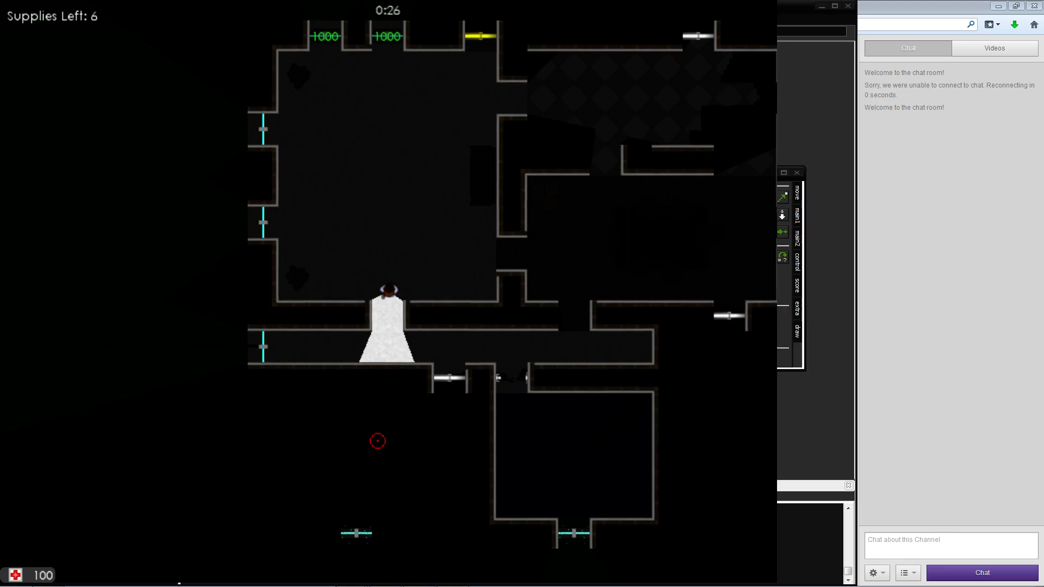
pyautogui.press('a')
pyautogui.press('e')
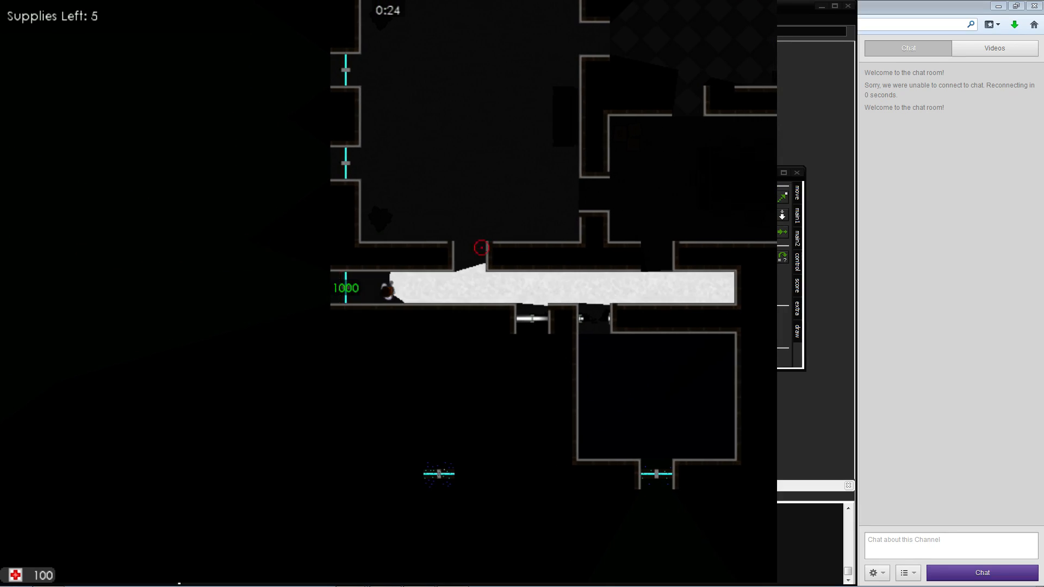
# Go from the hallway into the yellow-tiled room and repair its south window
pyautogui.press('d')
pyautogui.press('a')
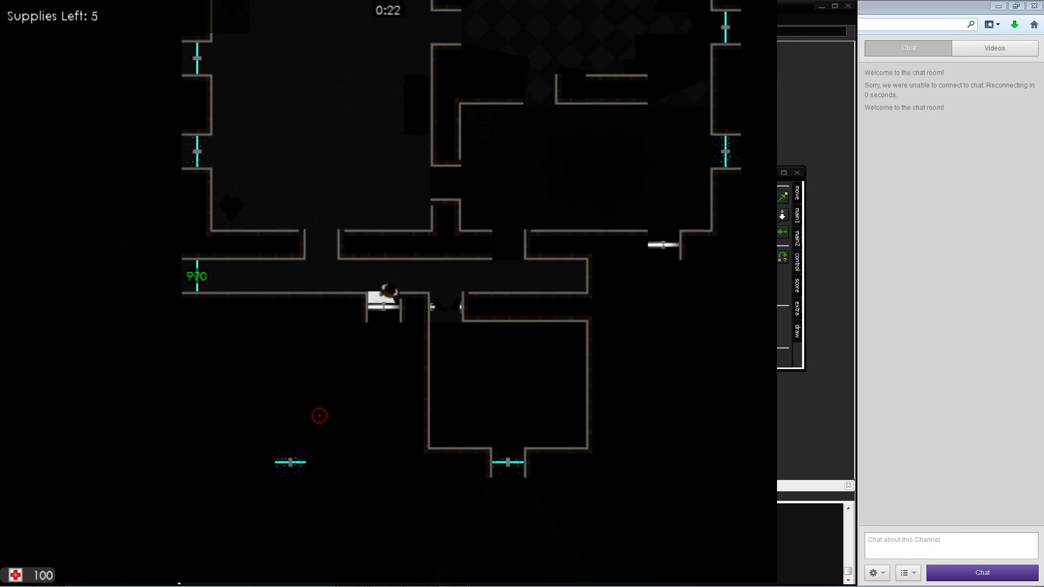
pyautogui.press('s')
pyautogui.press('s')
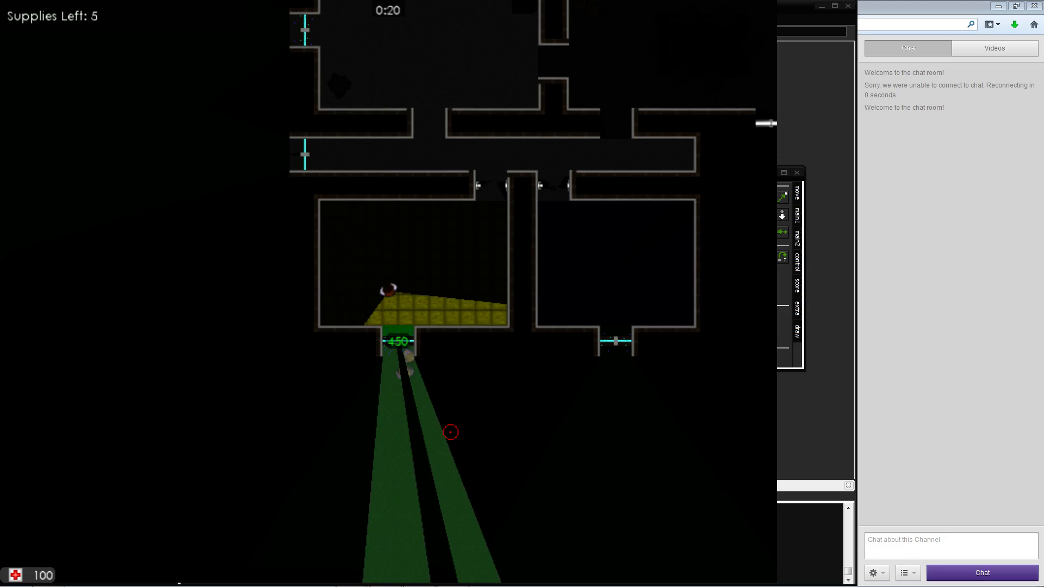
pyautogui.press('e')
# Leave the yellow-tiled room and restock the supplies at the dining room's boxes
pyautogui.press('w')
pyautogui.press('d')
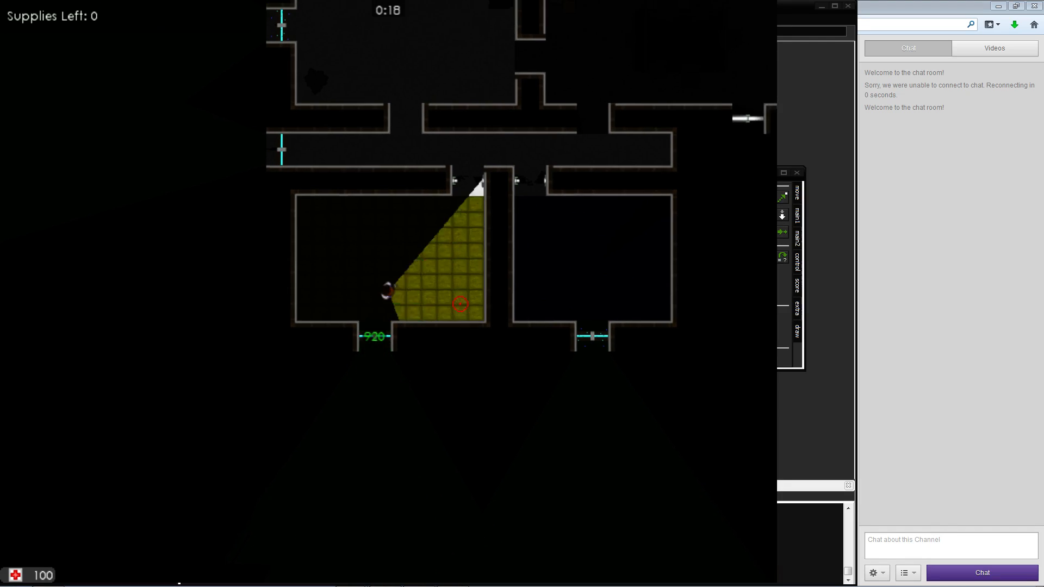
pyautogui.press('d')
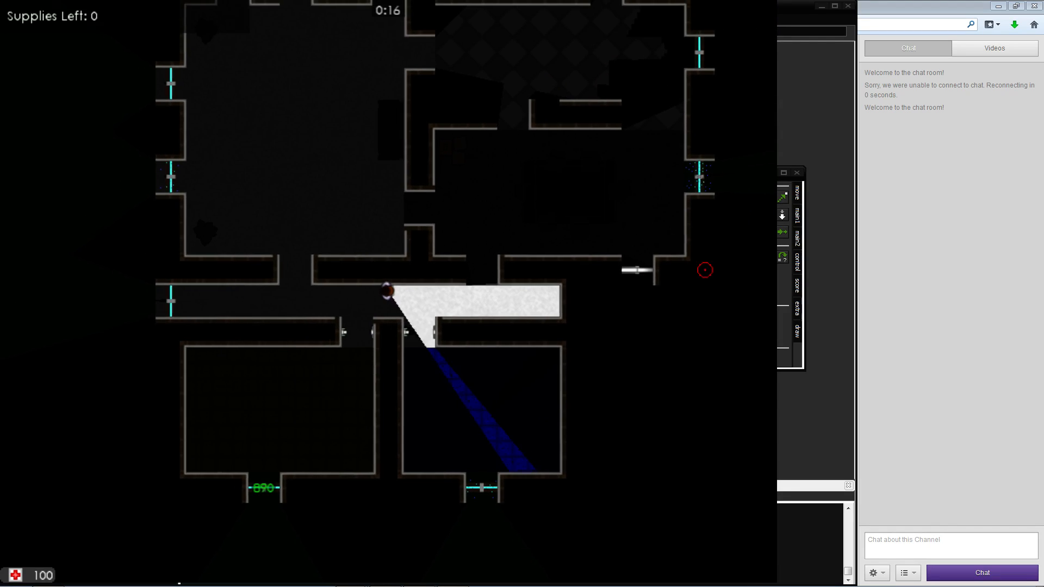
pyautogui.press('w')
pyautogui.press('w')
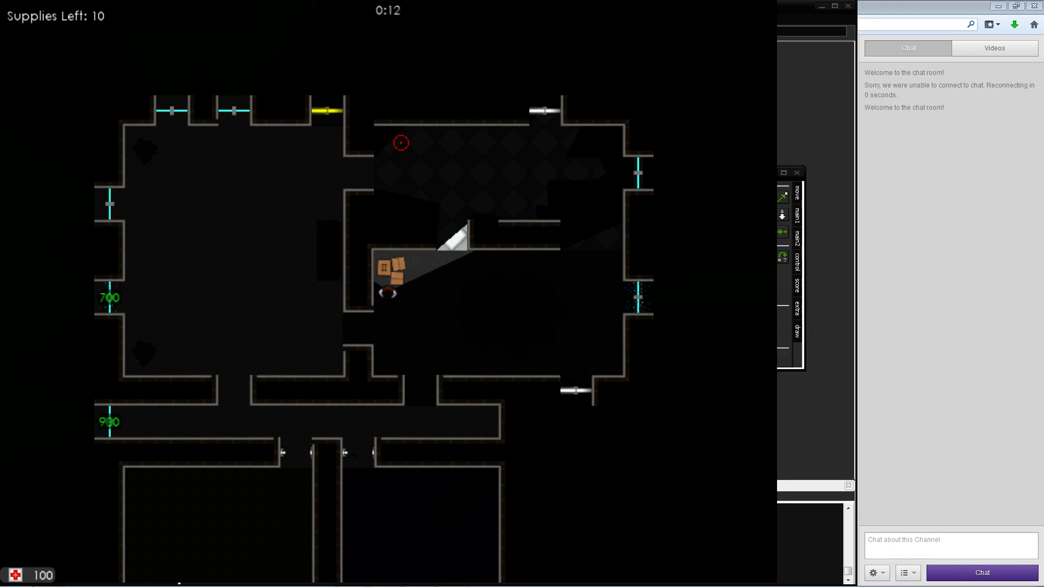
# Cross the dining room to its damaged east window and repair it
pyautogui.press('s')
pyautogui.press('d')
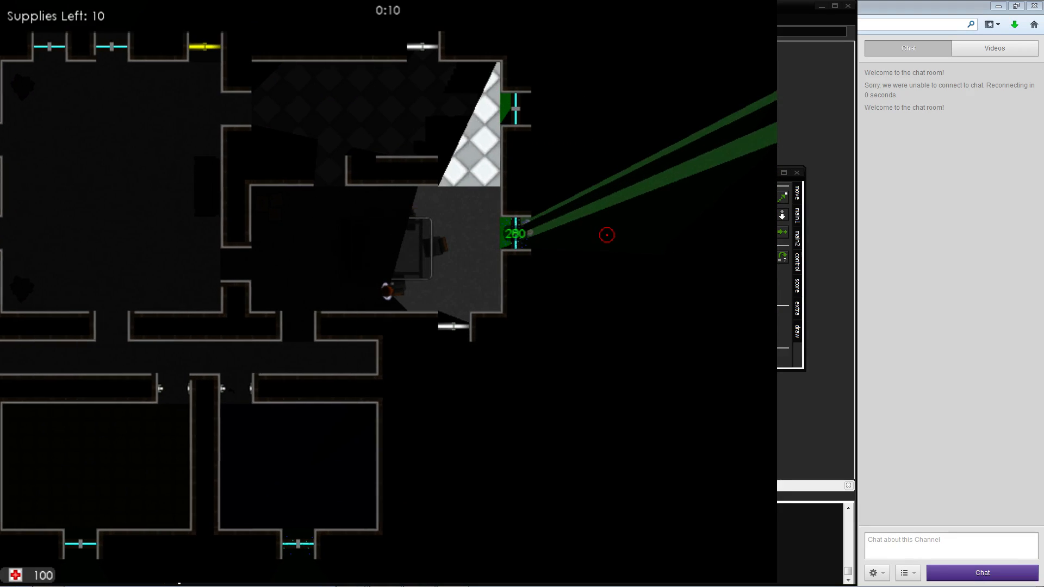
pyautogui.press('d')
pyautogui.press('w')
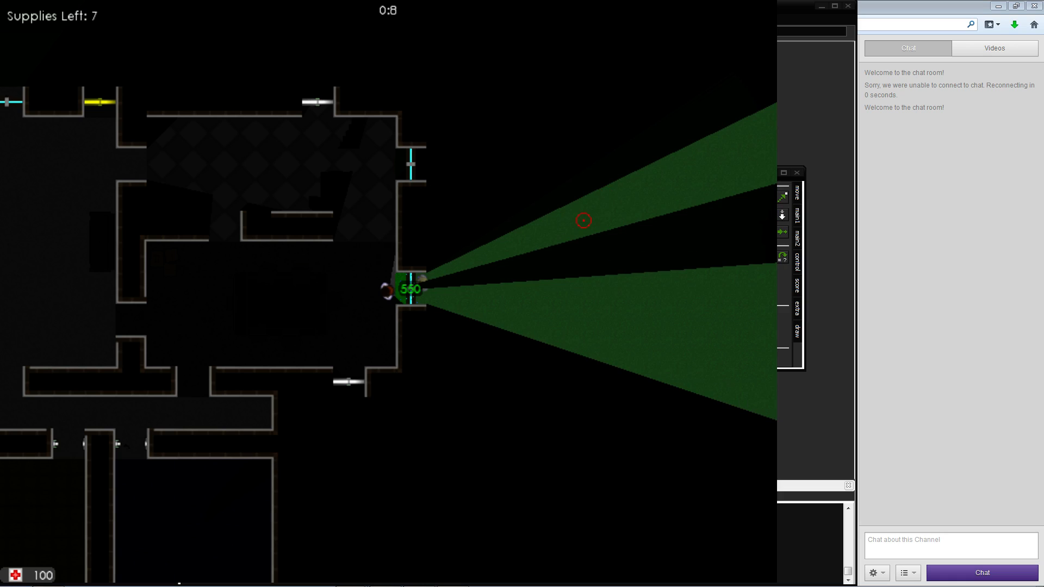
# Go back across the dining room from the east window and refill the supplies at the boxes
pyautogui.press('a')
pyautogui.press('s')
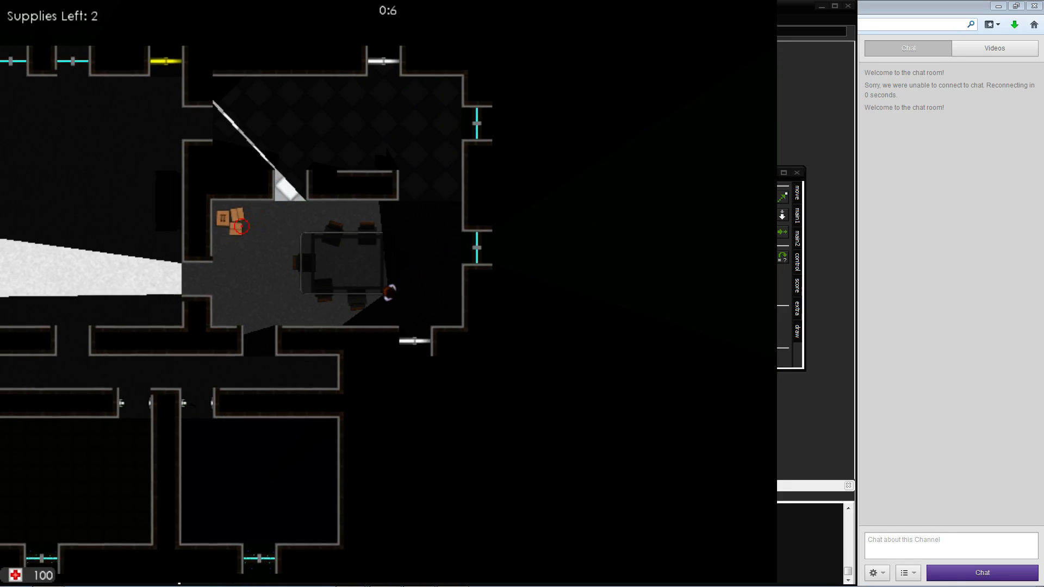
pyautogui.press('w')
pyautogui.press('a')
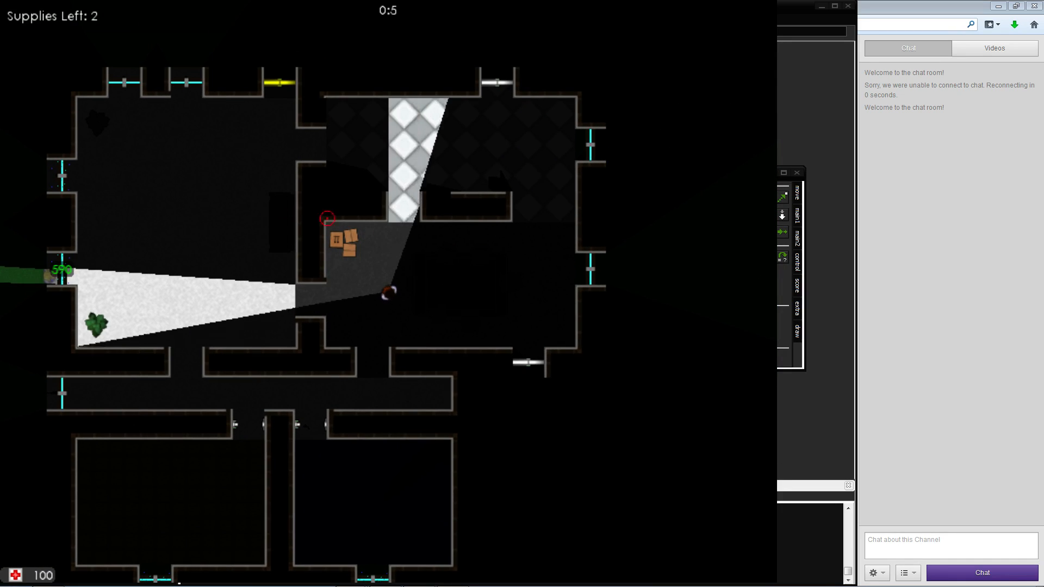
pyautogui.press('a')
pyautogui.press('w')
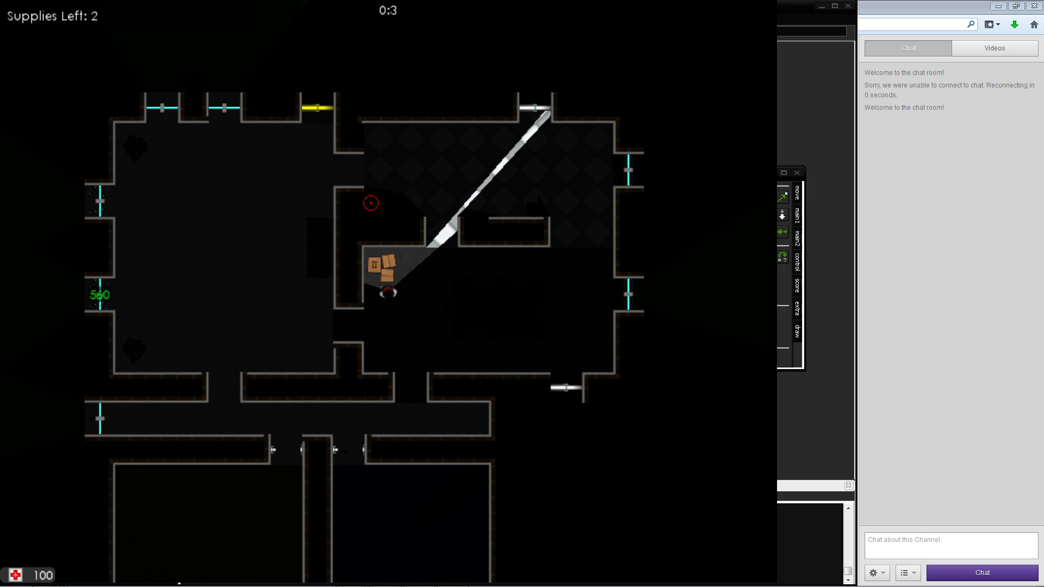
pyautogui.press('w')
pyautogui.press('a')
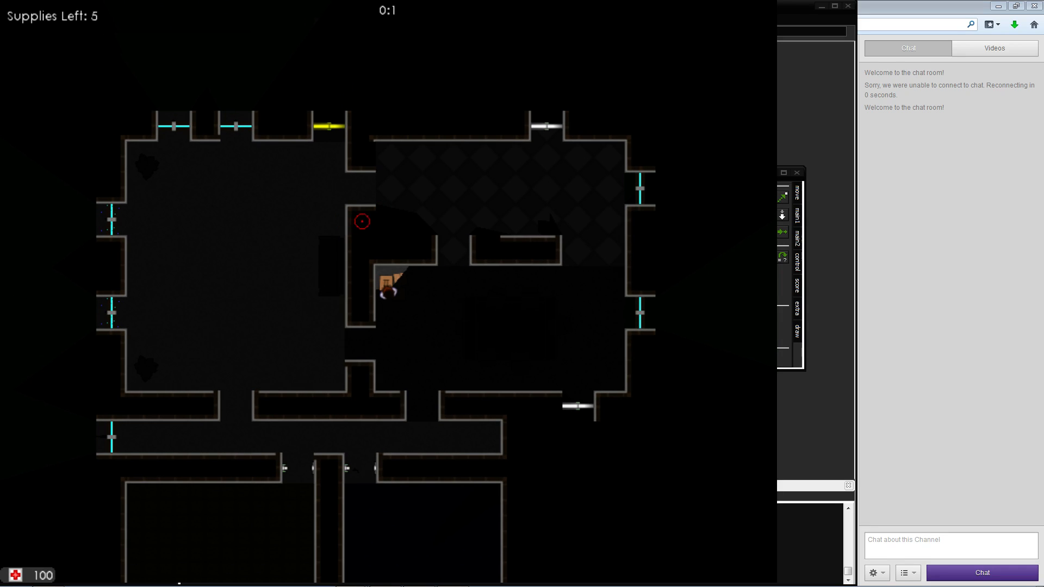
# Carry the supplies to the white room and repair its southern, then its northern west window until they run out
pyautogui.press('s')
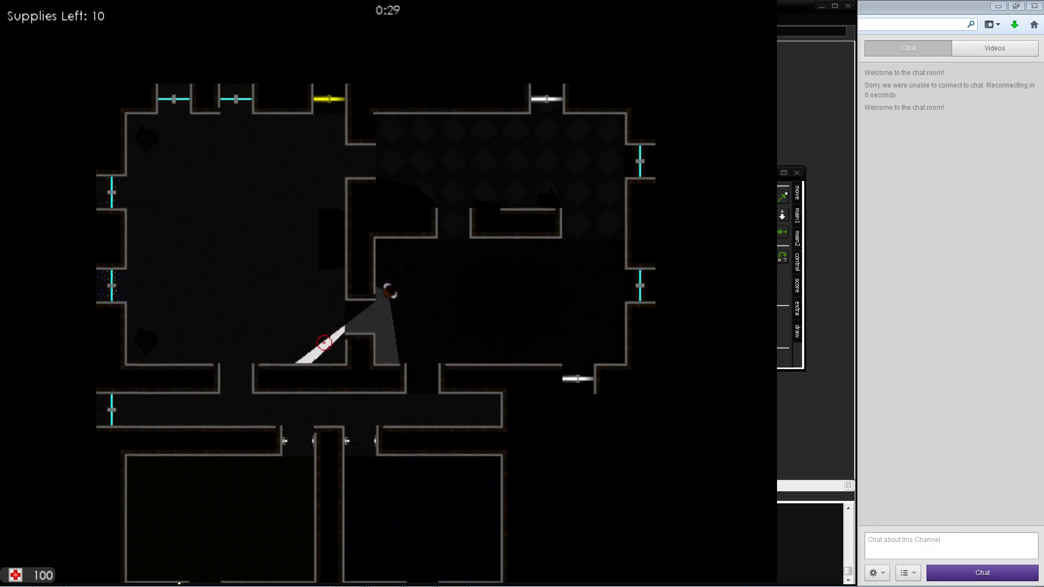
pyautogui.press('a')
pyautogui.press('a')
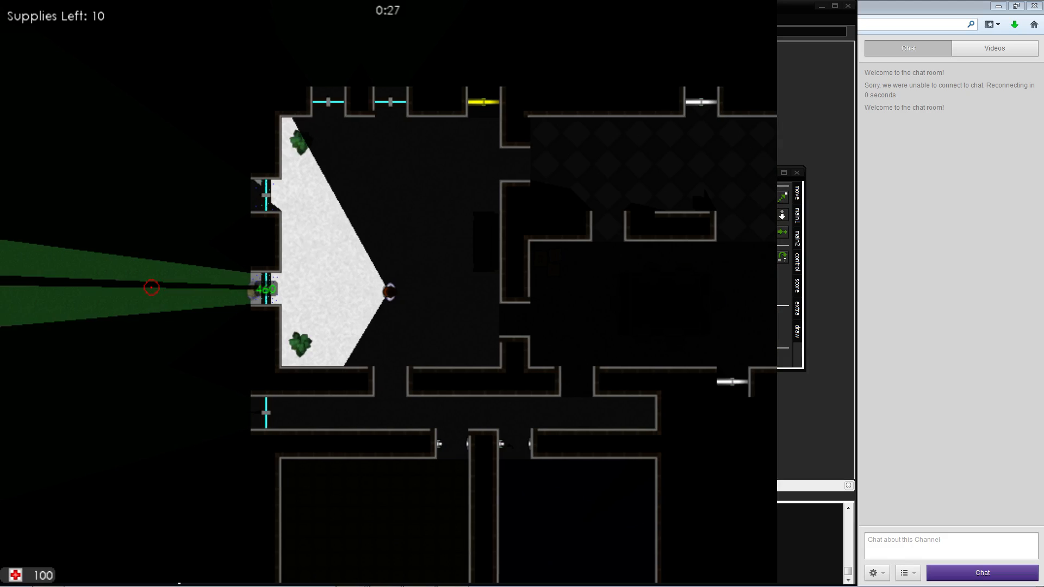
pyautogui.press('w')
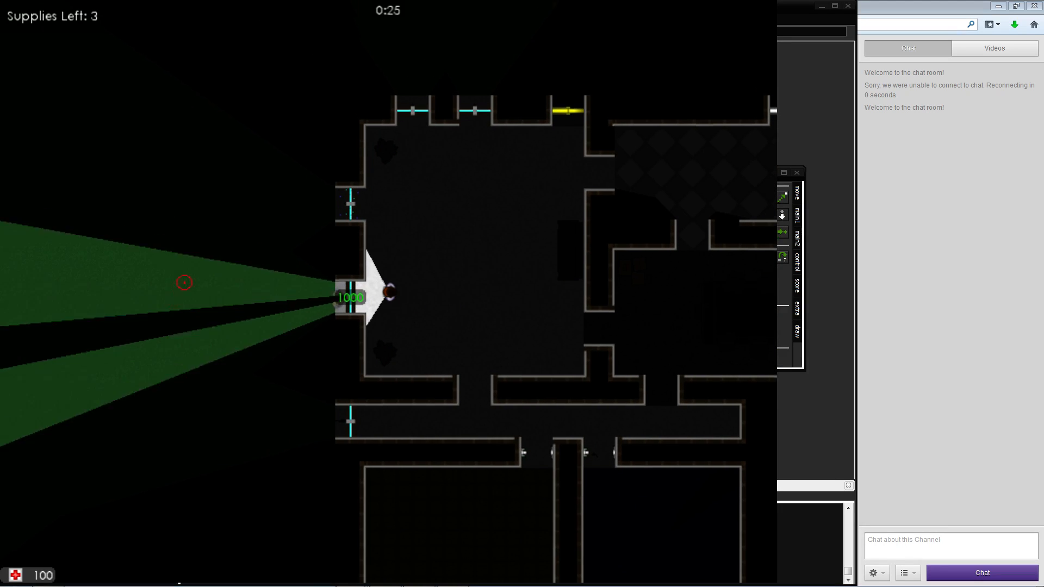
pyautogui.press('a')
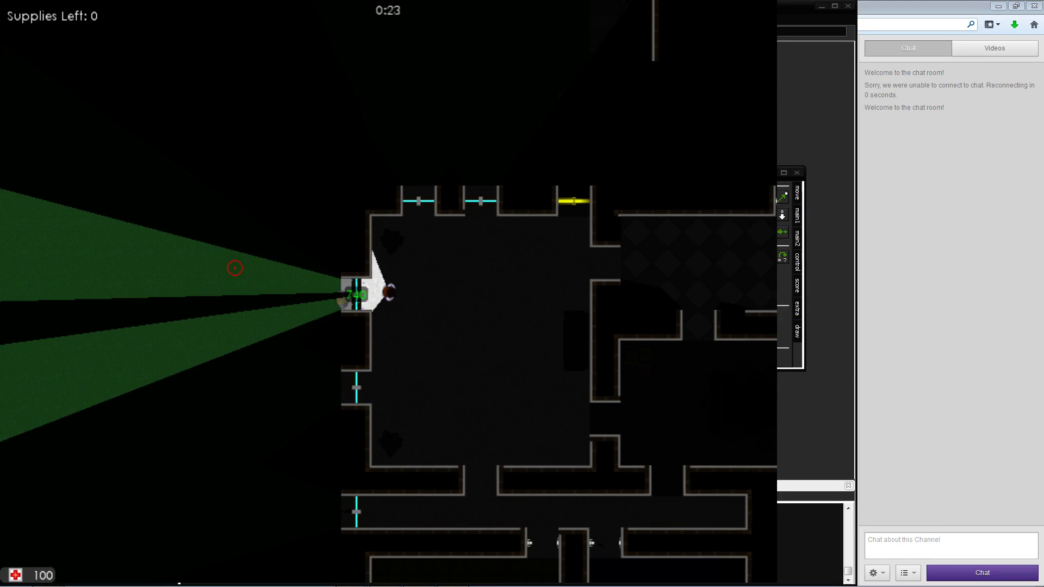
# Leave the white room's west windows and collect new supplies from the dining room's boxes
pyautogui.press('d')
pyautogui.press('s')
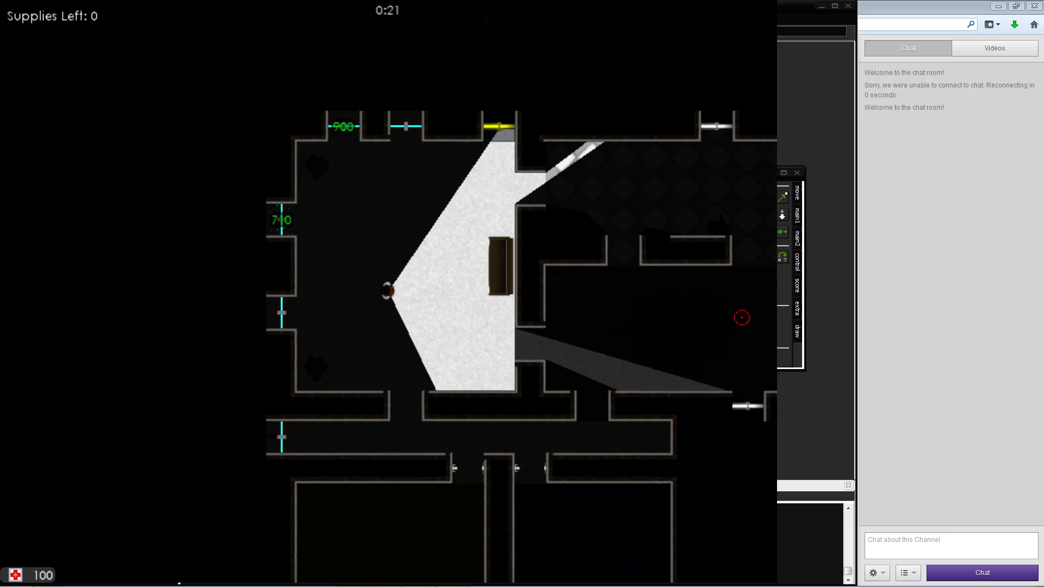
pyautogui.press('d')
pyautogui.press('w')
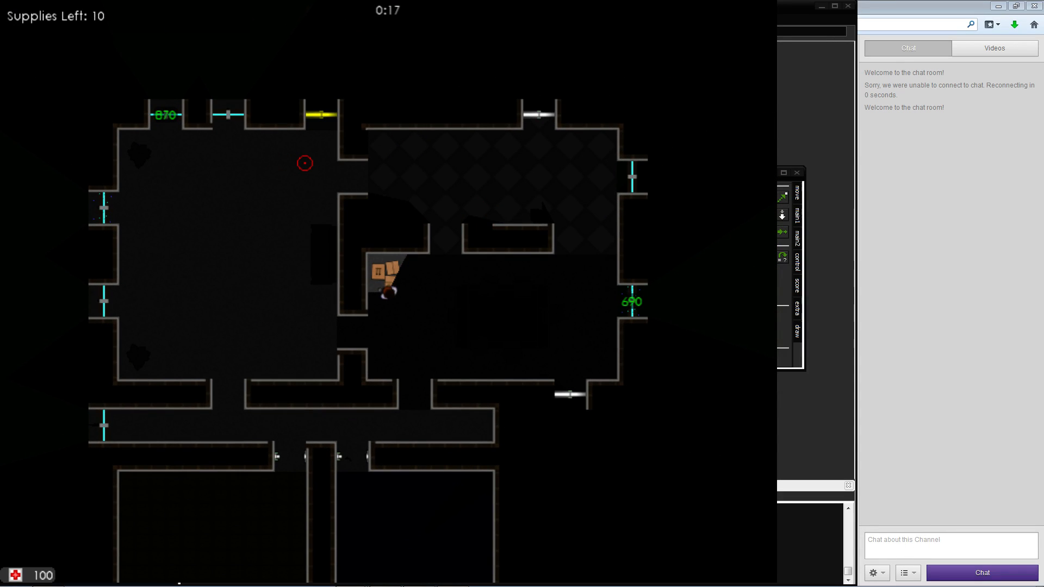
# Return to the white room with full supplies and repair both west windows again
pyautogui.press('a')
pyautogui.press('s')
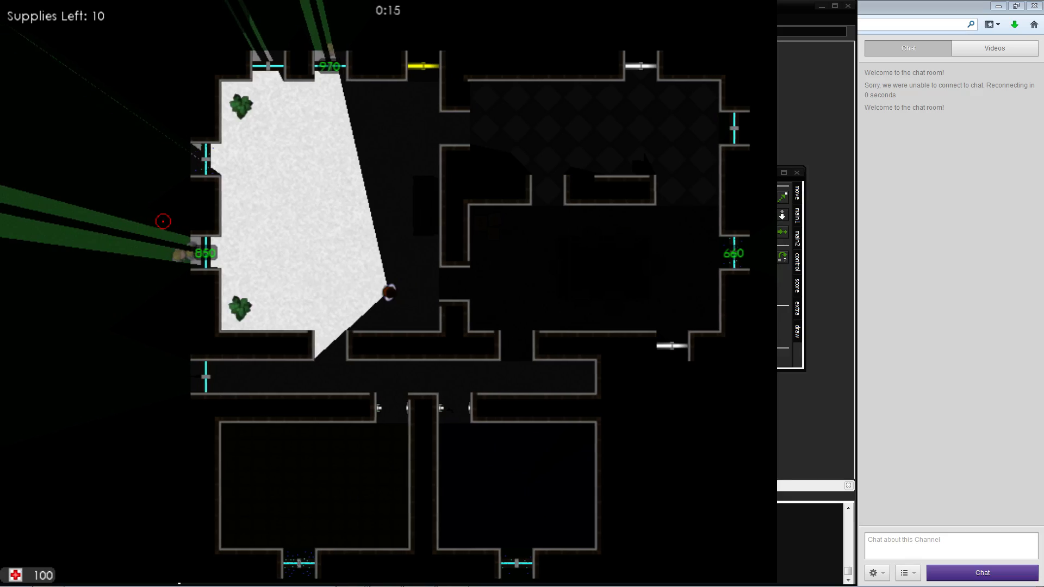
pyautogui.press('a')
pyautogui.press('w')
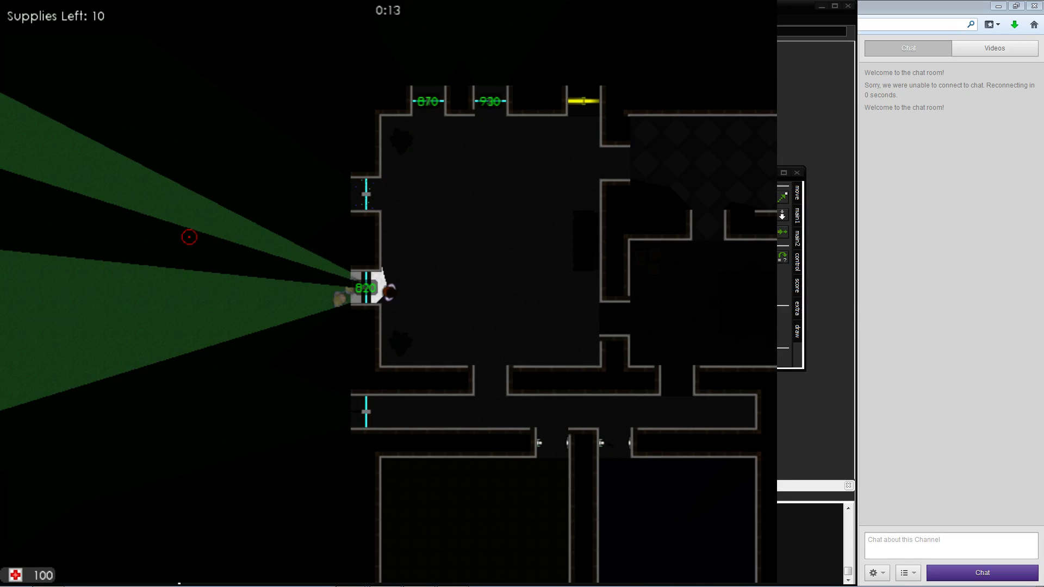
pyautogui.press('w')
pyautogui.press('d')
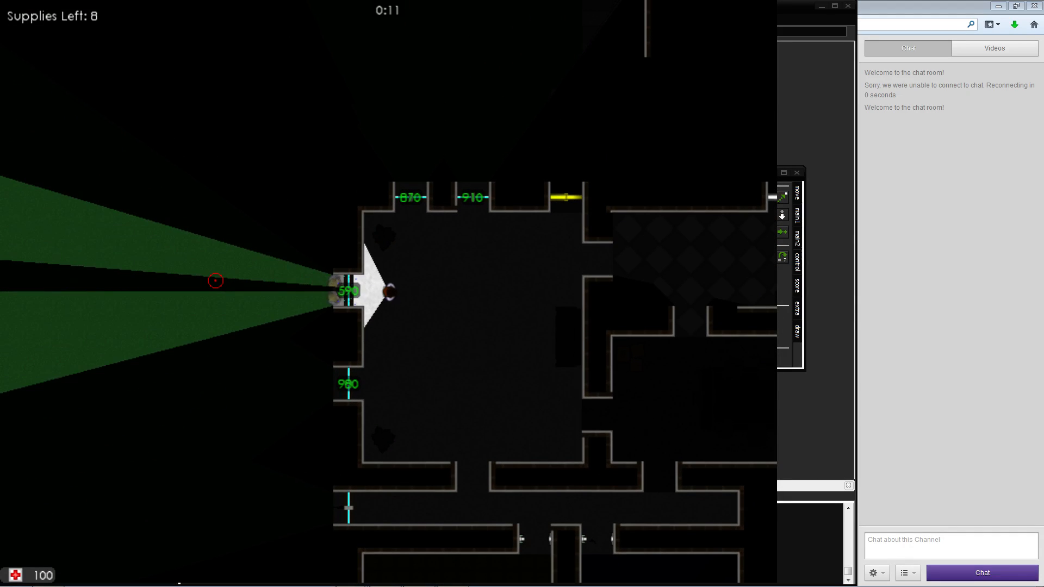
# Move along the white room's north wall and repair its two north windows
pyautogui.press('w')
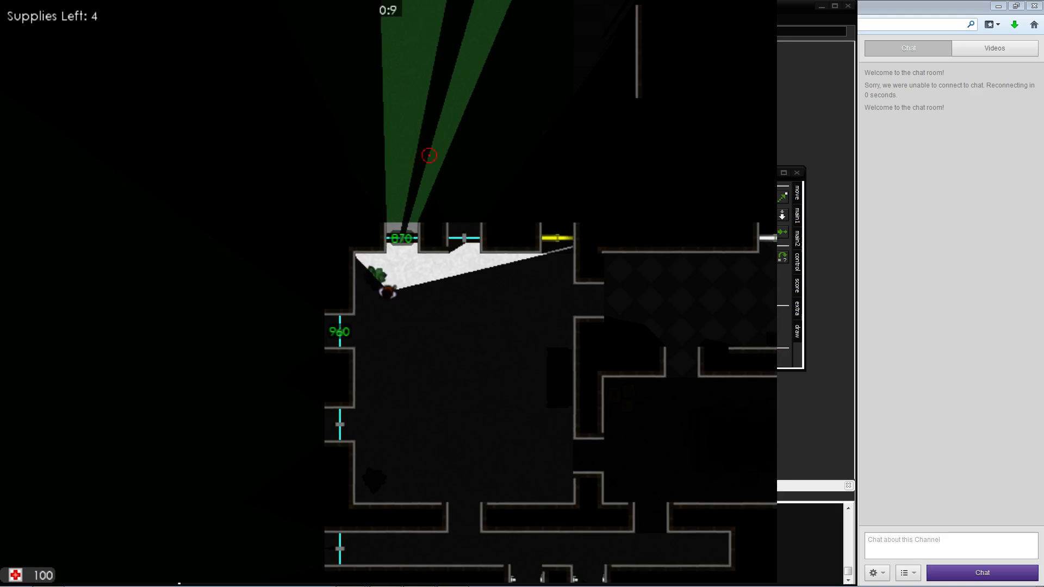
pyautogui.press('d')
pyautogui.press('d')
pyautogui.press('e')
pyautogui.press('s')
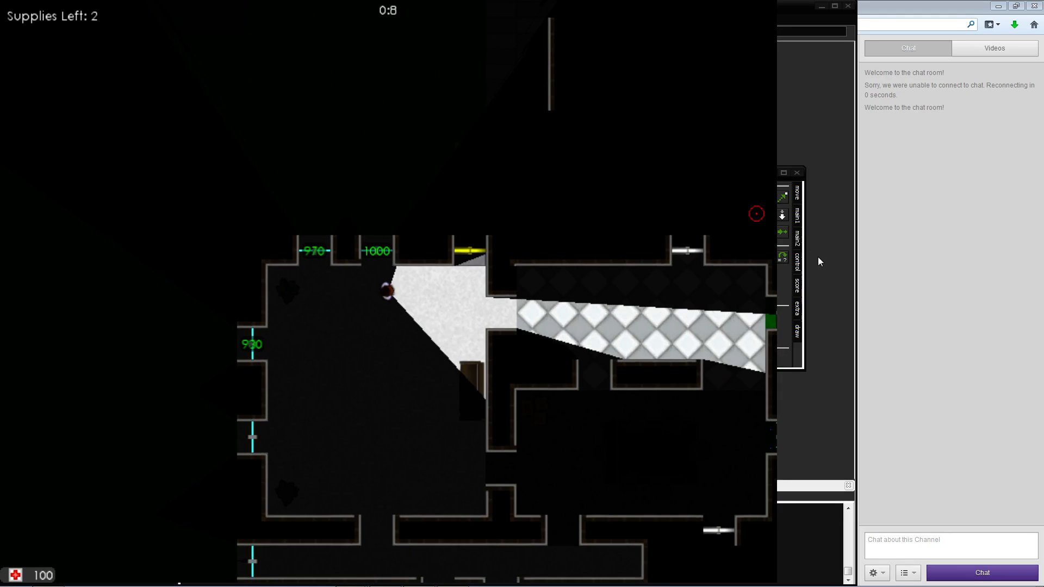
# Pass through the checkered room to the dining room's boxes and restock the supplies
pyautogui.press('d')
pyautogui.press('d')
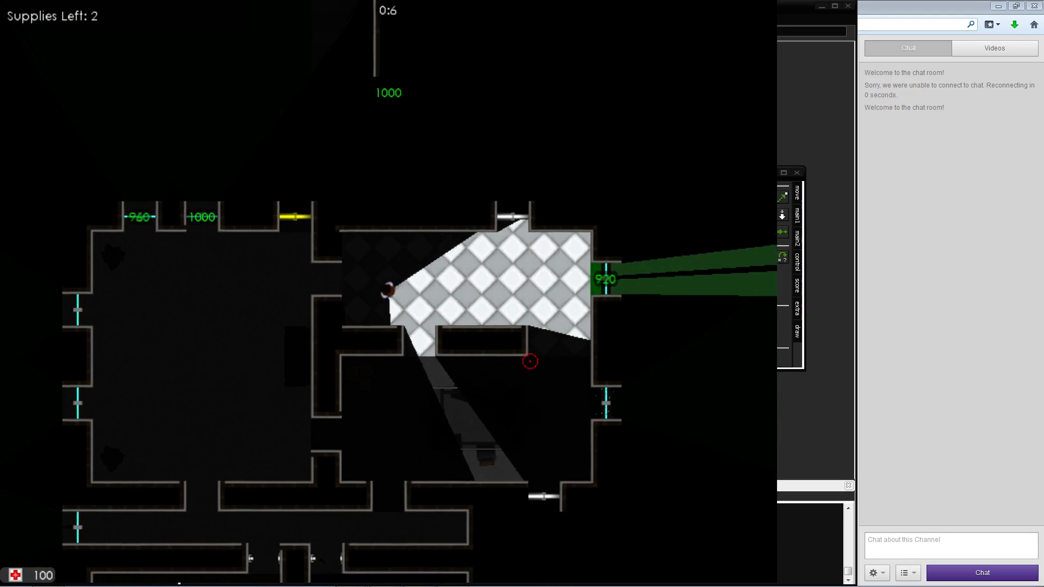
pyautogui.press('s')
pyautogui.press('a')
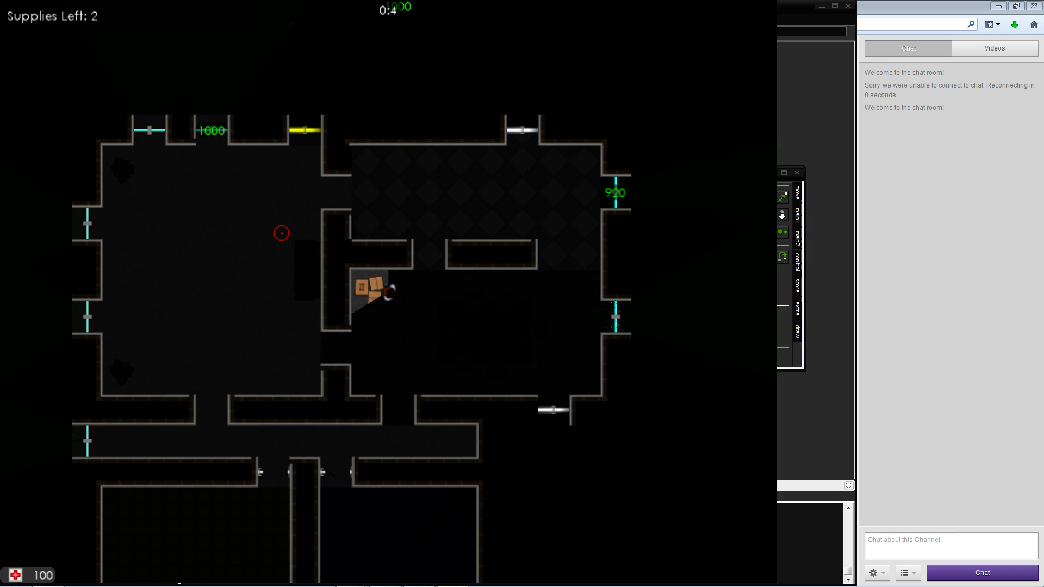
pyautogui.press('a')
pyautogui.press('e')
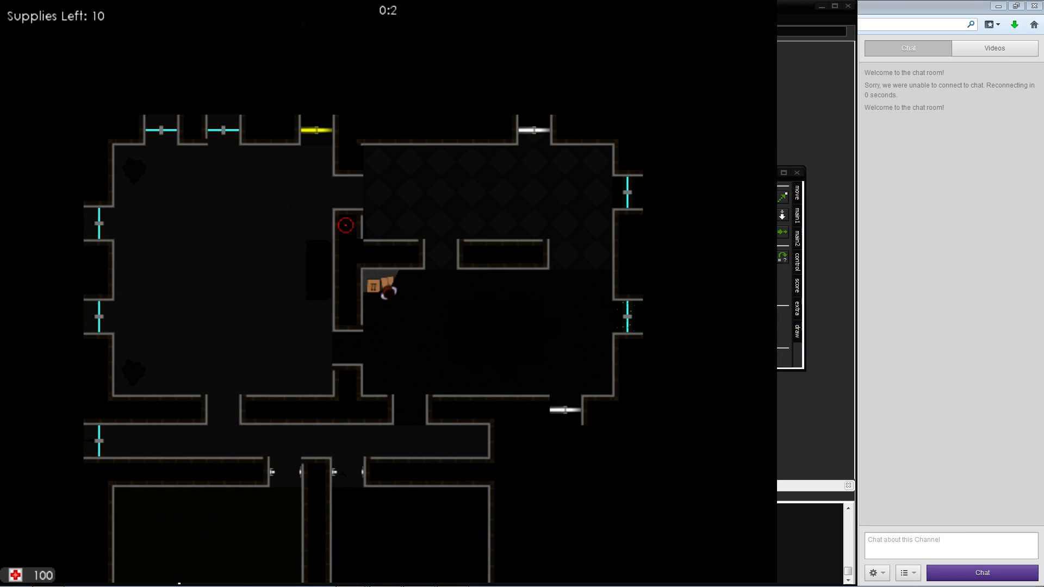
# Walk from the dining room through the hallway into the yellow-tiled room and approach its broken south window
pyautogui.press('s')
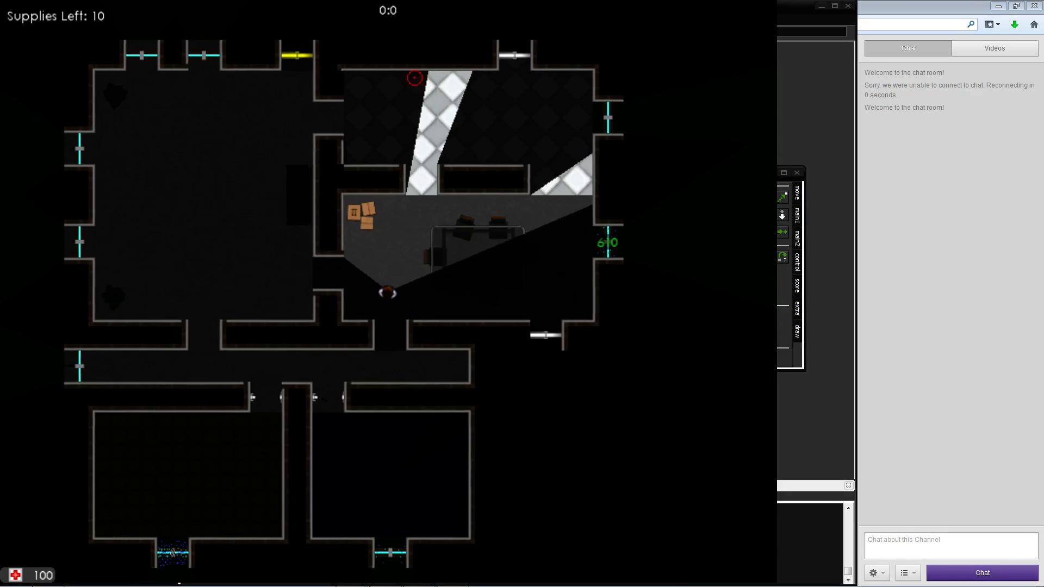
pyautogui.press('s')
pyautogui.press('d')
pyautogui.press('a')
pyautogui.press('s')
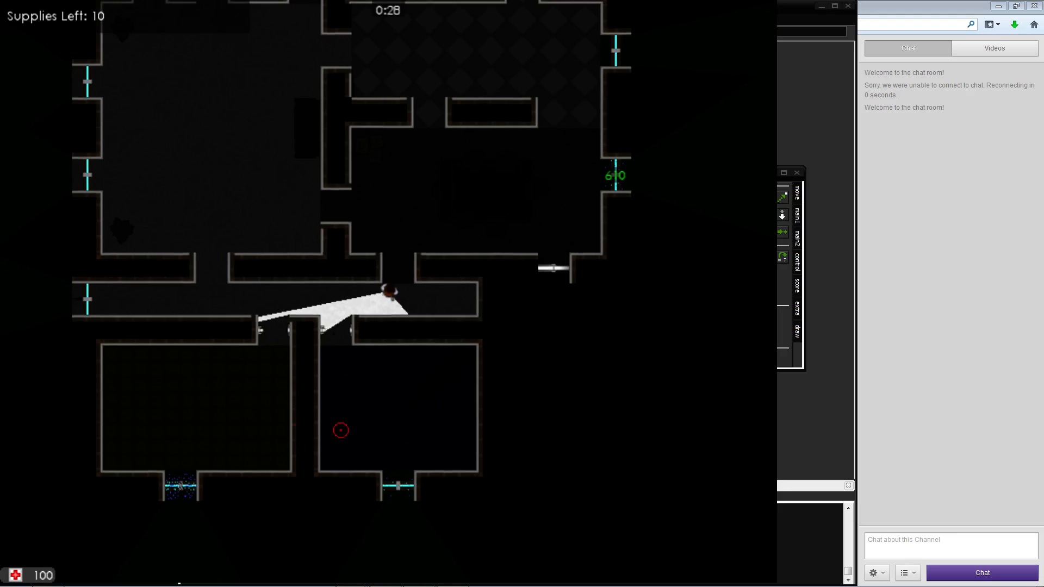
pyautogui.press('a')
pyautogui.press('s')
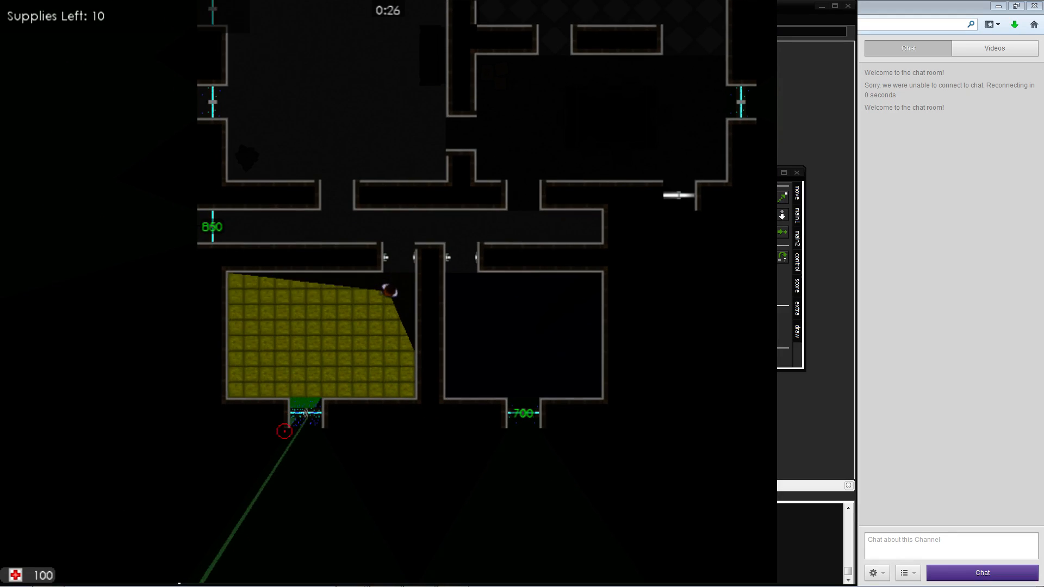
pyautogui.press('a')
pyautogui.press('s')
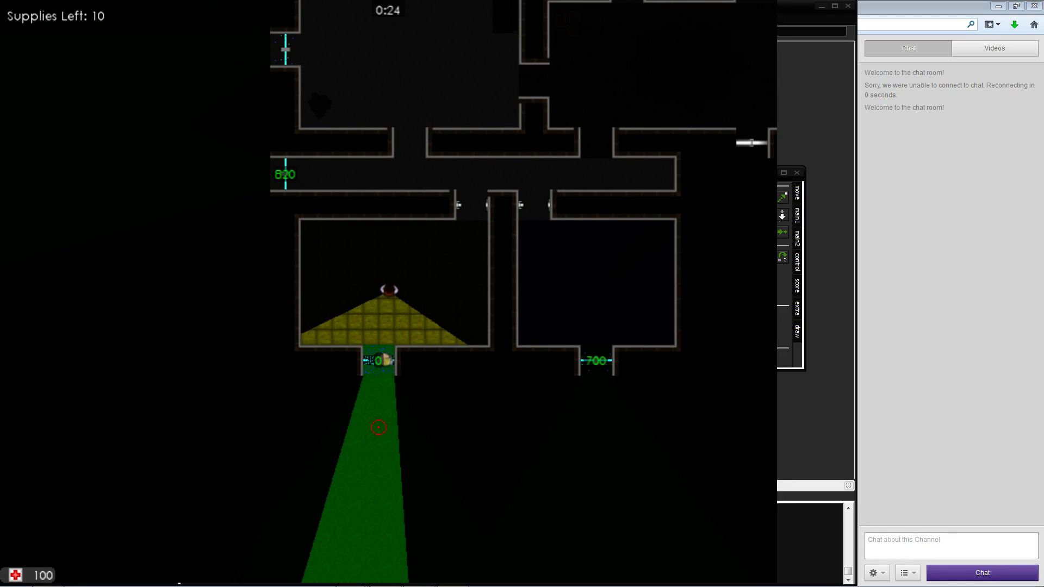
# Move around the attacker at the yellow-tiled room's broken south window and repair the window
pyautogui.press('w')
pyautogui.press('a')
pyautogui.press('s')
pyautogui.press('d')
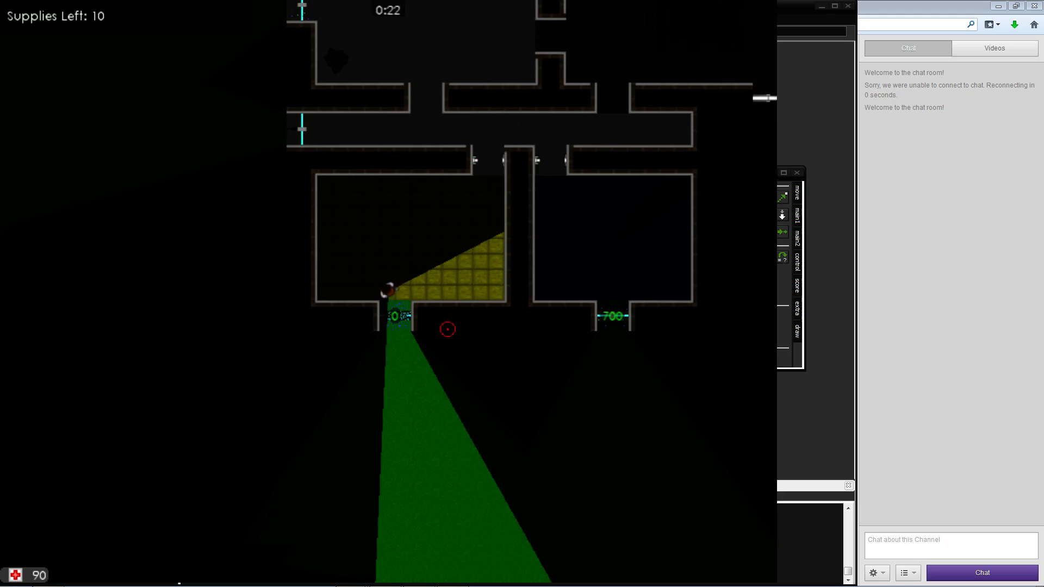
pyautogui.press('s')
pyautogui.press('e')
# Go back through the hallway to the white room and repair its northern west window
pyautogui.press('w')
pyautogui.press('d')
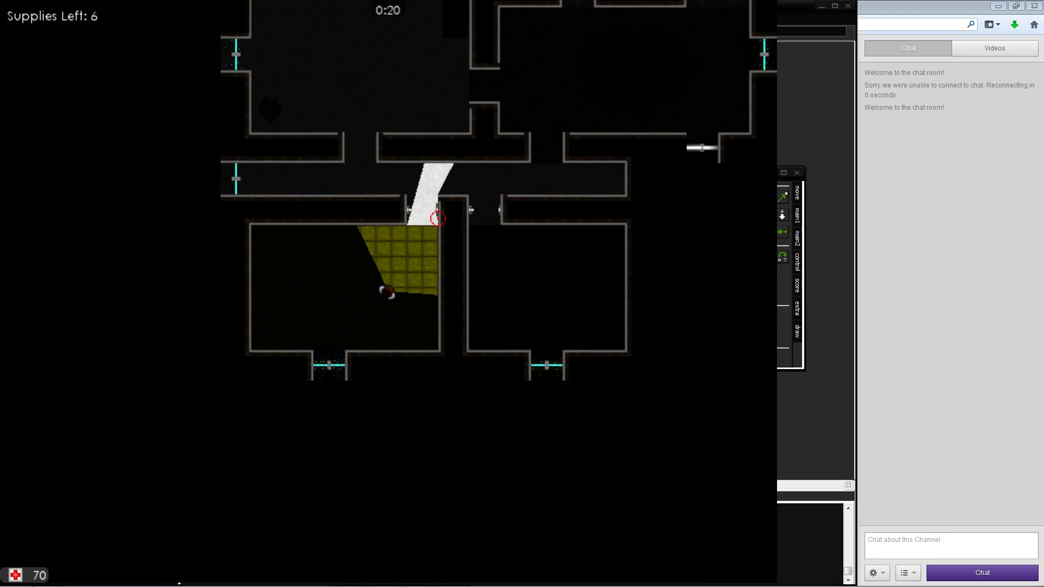
pyautogui.press('w')
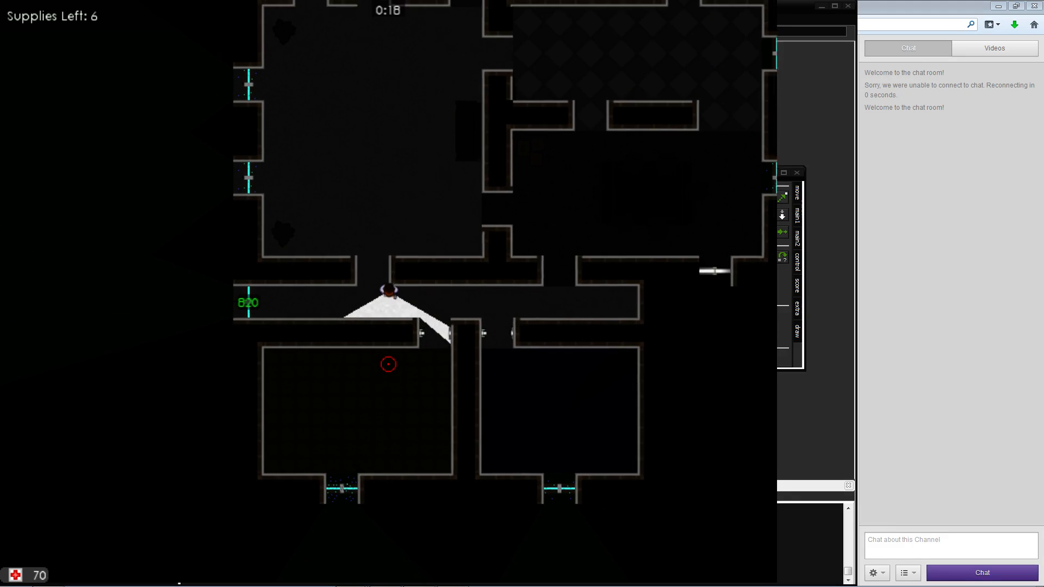
pyautogui.press('w')
pyautogui.press('a')
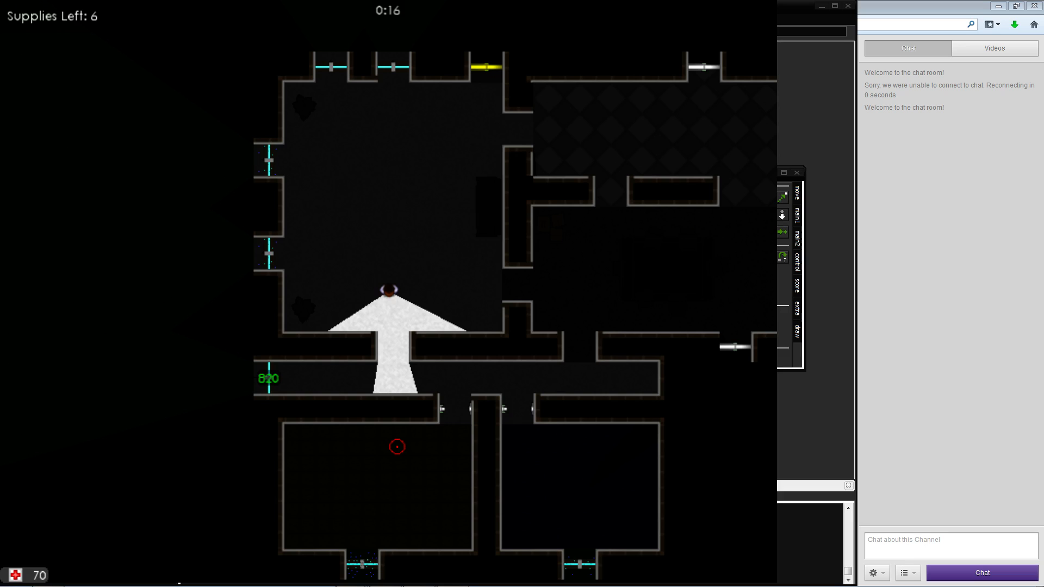
pyautogui.press('w')
pyautogui.press('a')
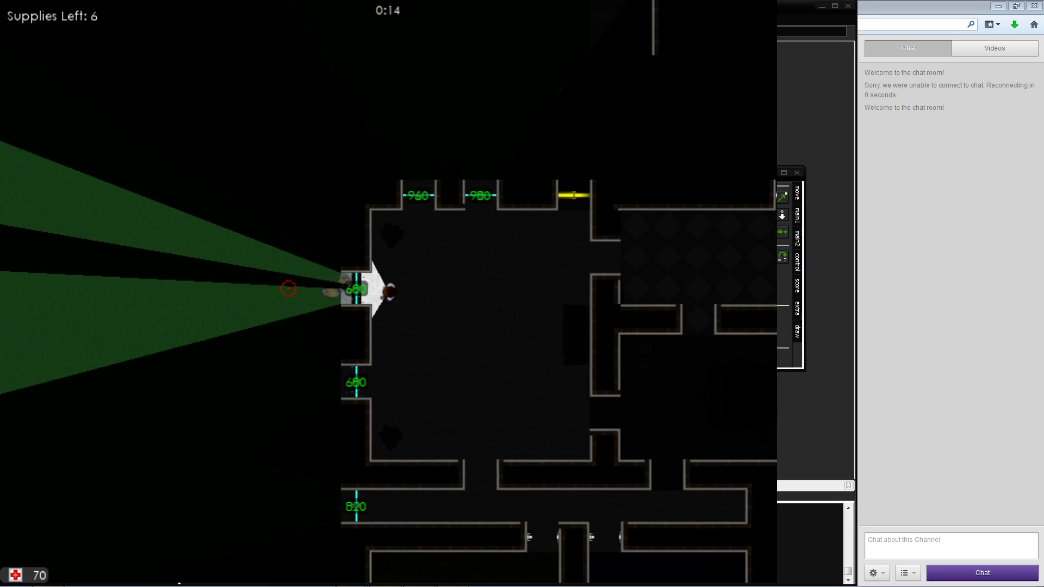
# Move south to the white room's southern west window and use the remaining supplies to repair it
pyautogui.press('s')
pyautogui.press('d')
pyautogui.press('a')
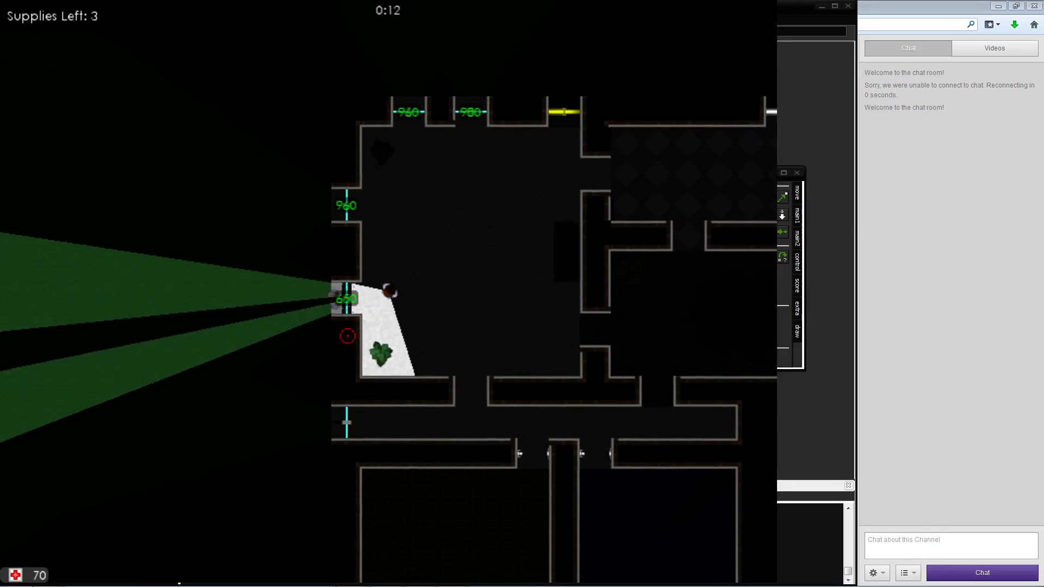
pyautogui.press('e')
pyautogui.press('e')
# Cross the white room to the dining room's boxes and restock the supplies
pyautogui.press('d')
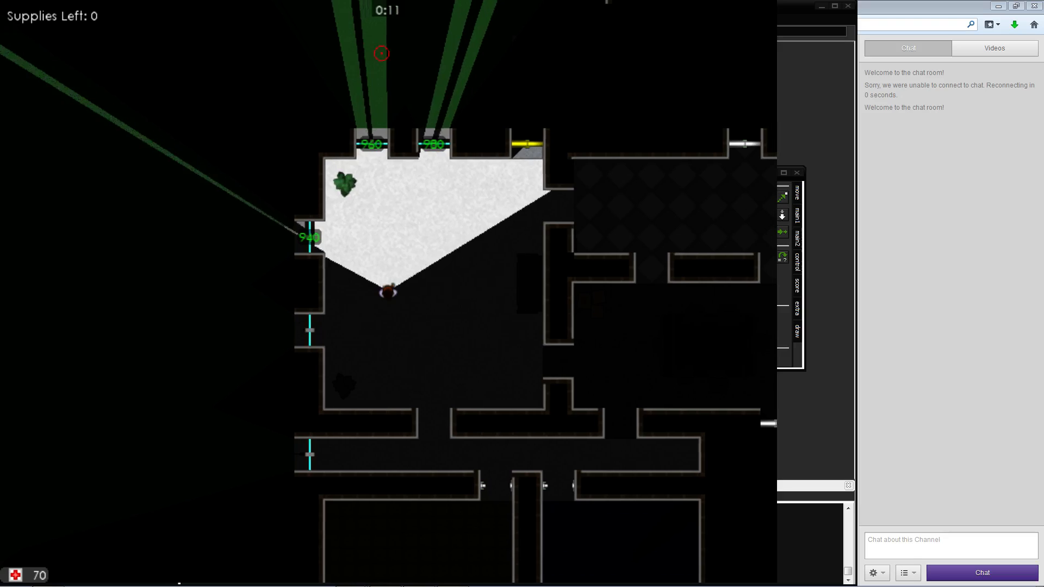
pyautogui.press('d')
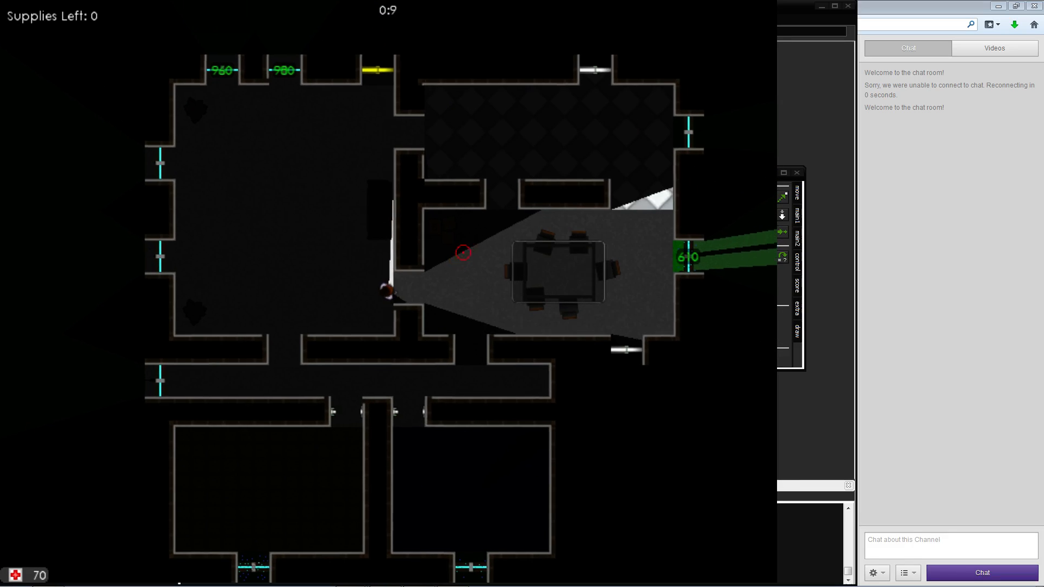
pyautogui.press('w')
pyautogui.press('s')
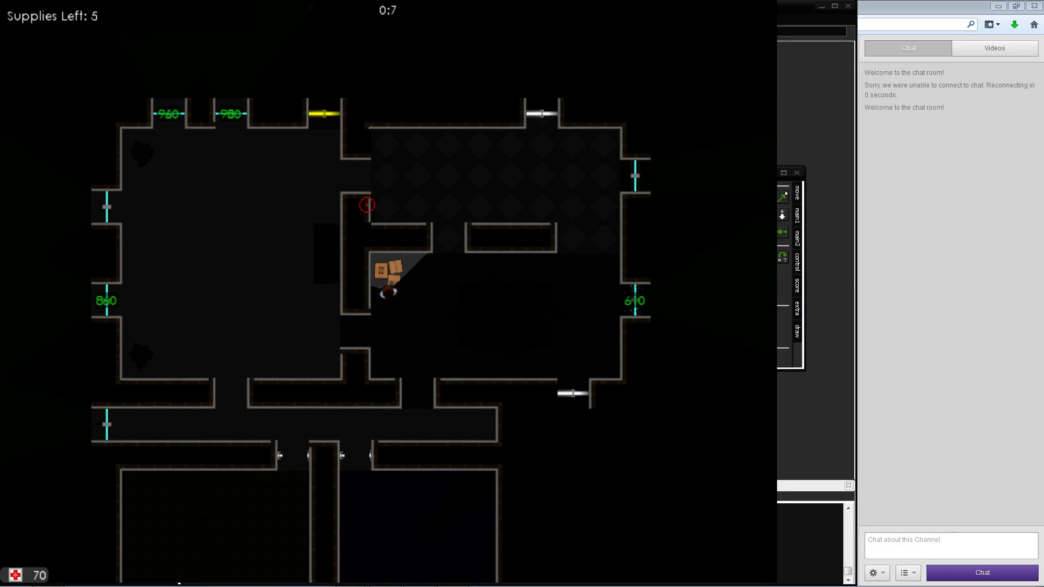
# Enter the hallway from the dining room and retreat from the approaching attacker back into the dining room
pyautogui.press('s')
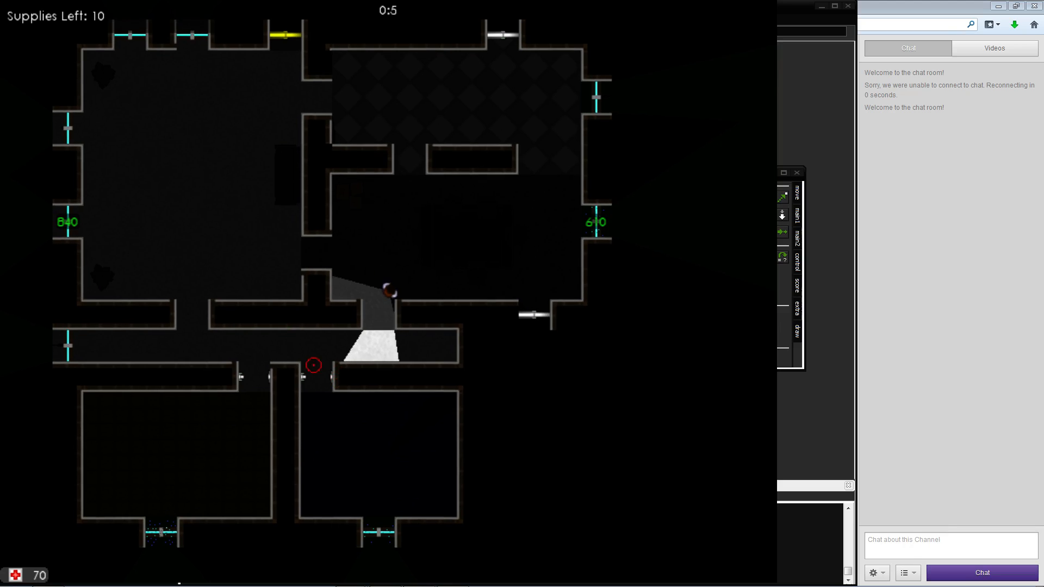
pyautogui.press('a')
pyautogui.press('w')
pyautogui.press('d')
pyautogui.press('s')
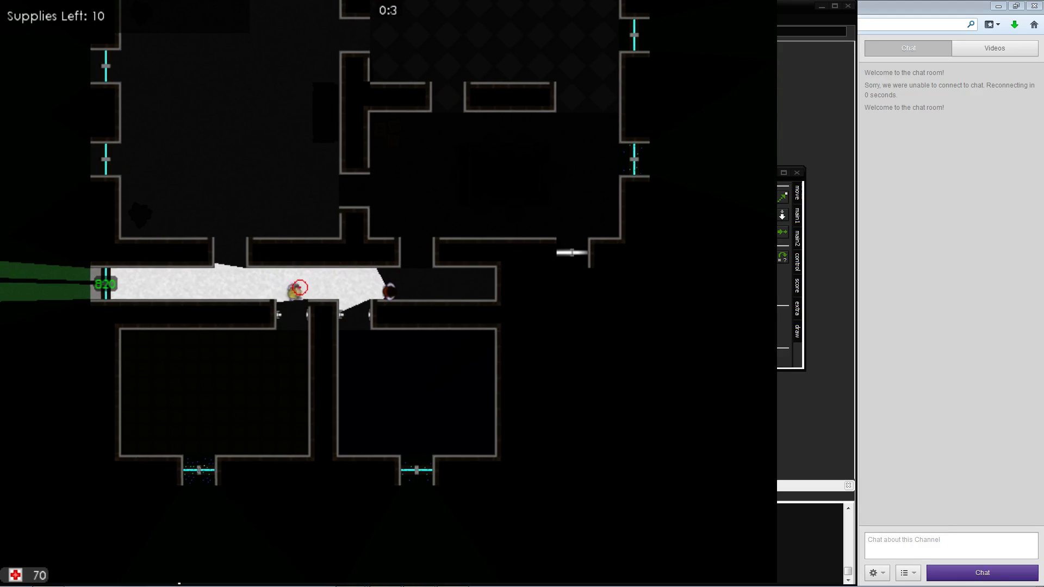
pyautogui.press('d')
pyautogui.press('w')
pyautogui.press('d')
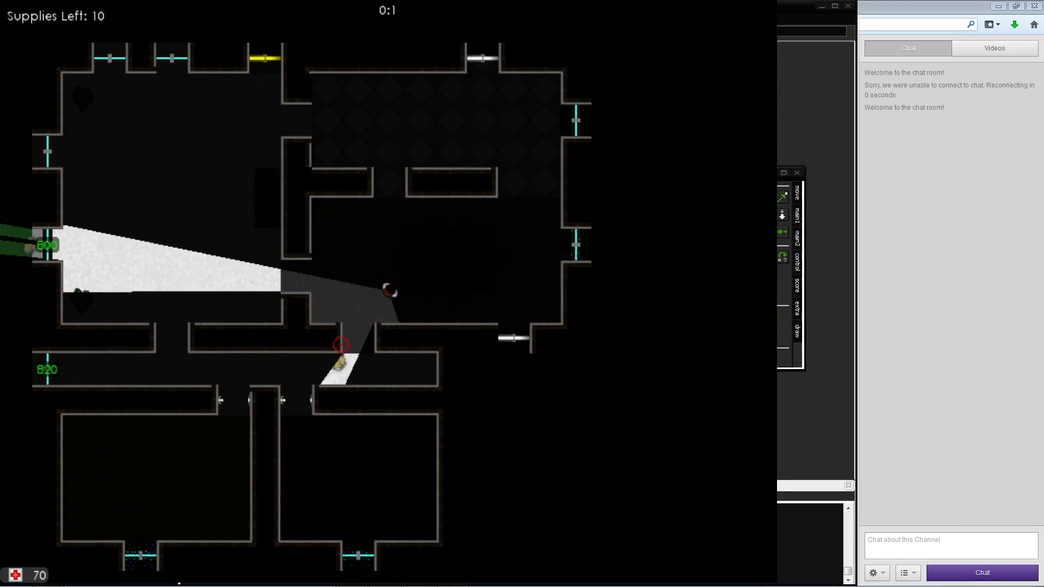
# Lead the attacker east across the dining room and into the small room behind its south door
pyautogui.press('a')
pyautogui.press('w')
pyautogui.press('d')
pyautogui.press('s')
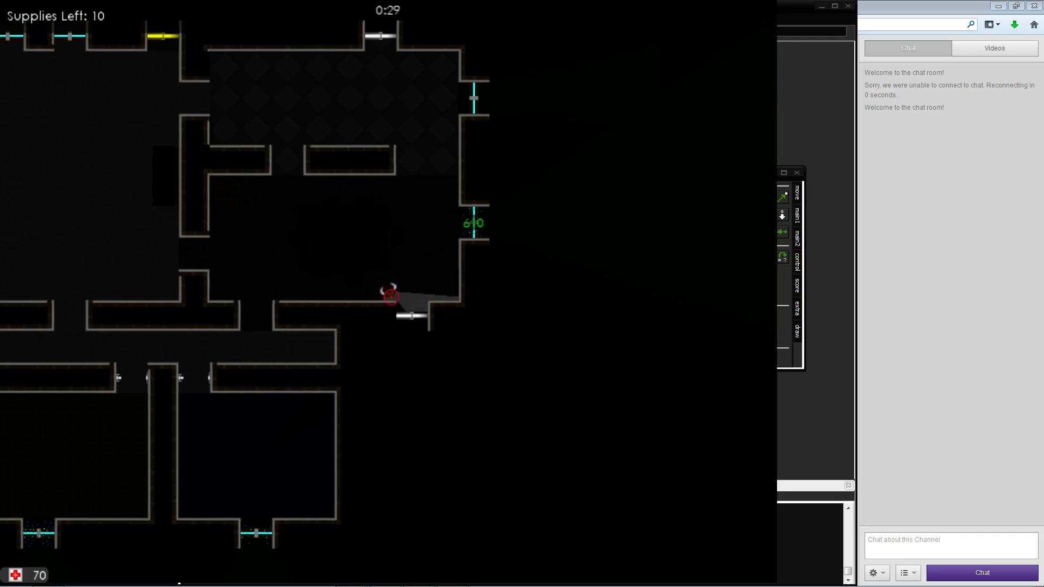
pyautogui.press('s')
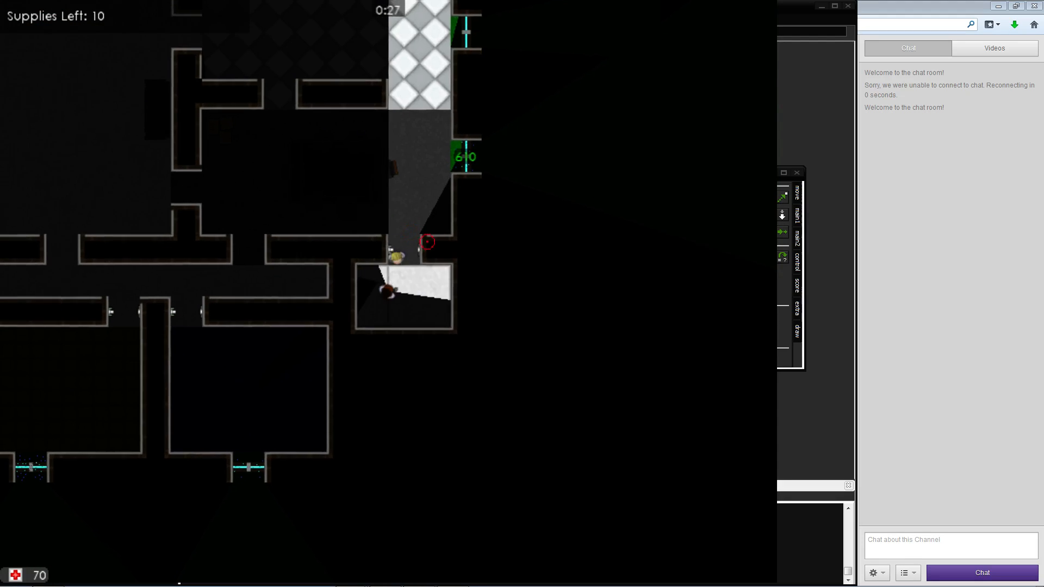
# Get past the attacker in the small room's doorway and escape back into the dining room
pyautogui.press('w')
pyautogui.press('a')
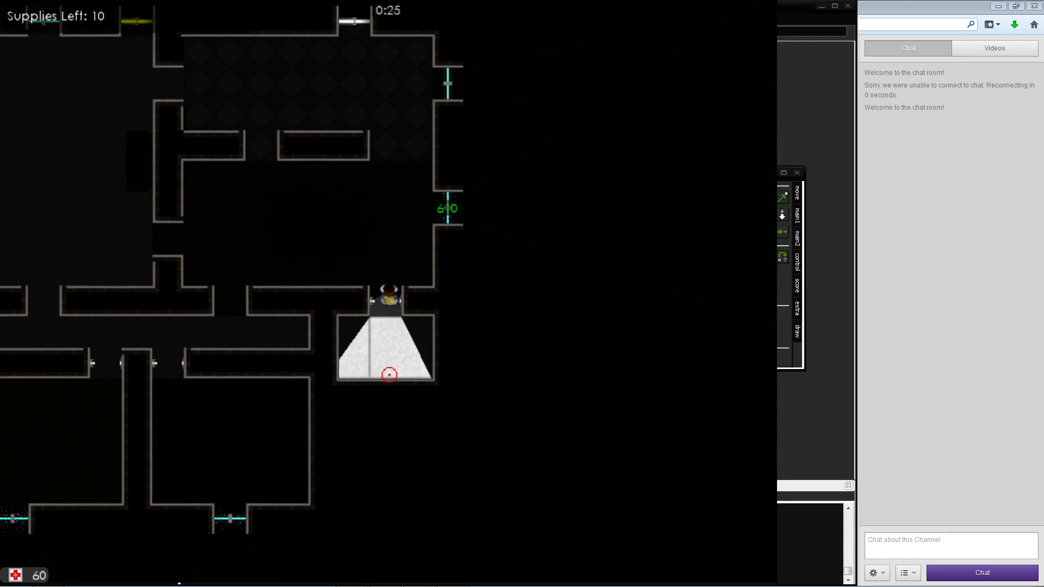
pyautogui.press('w')
pyautogui.press('a')
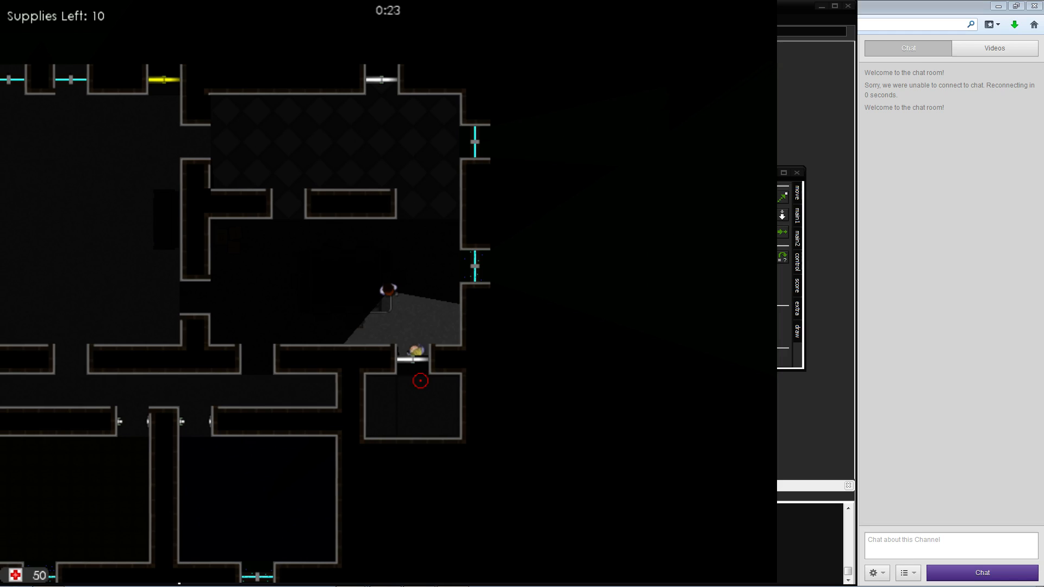
# Go through the hallway into the yellow-tiled room and repair its south window
pyautogui.press('a')
pyautogui.press('s')
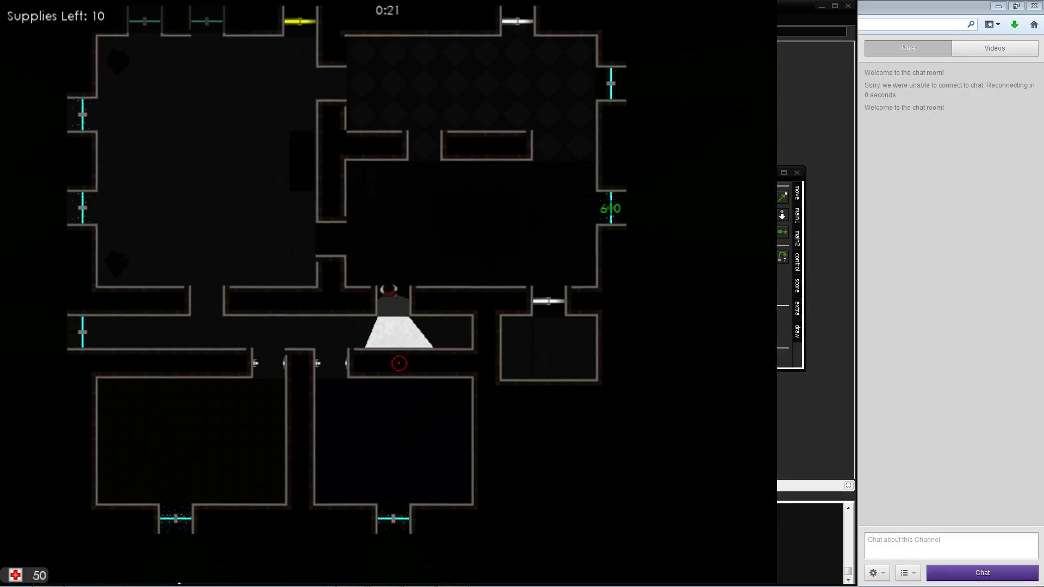
pyautogui.press('s')
pyautogui.press('a')
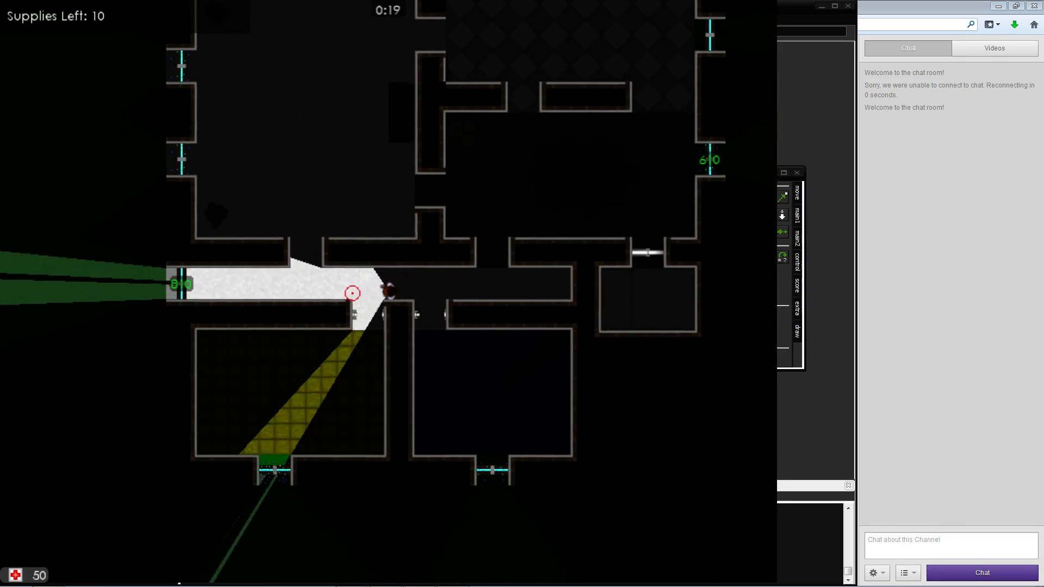
pyautogui.press('a')
pyautogui.press('s')
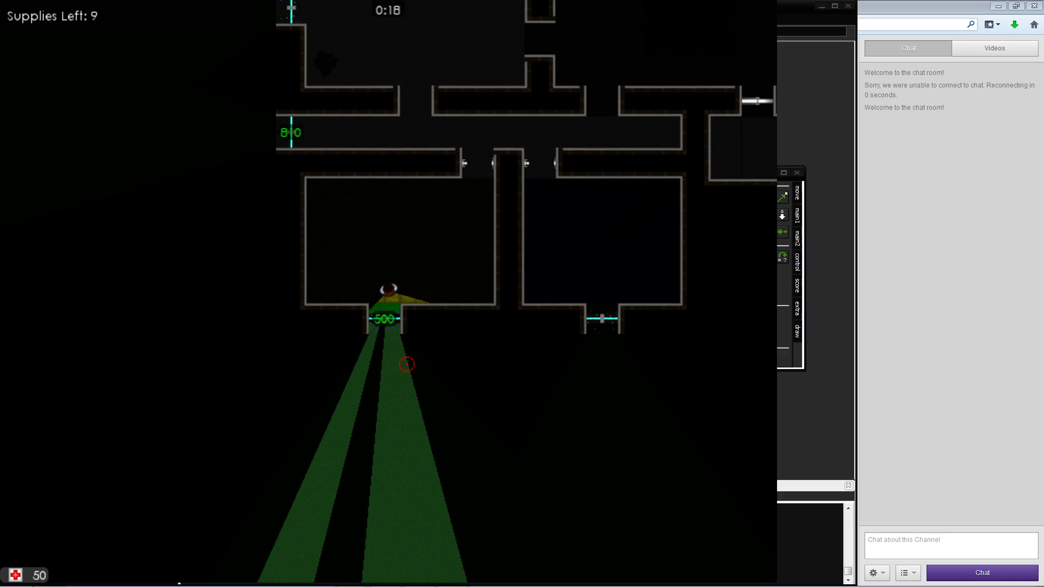
# Leave the yellow-tiled room and repair the window at the hallway's west end
pyautogui.press('d')
pyautogui.press('w')
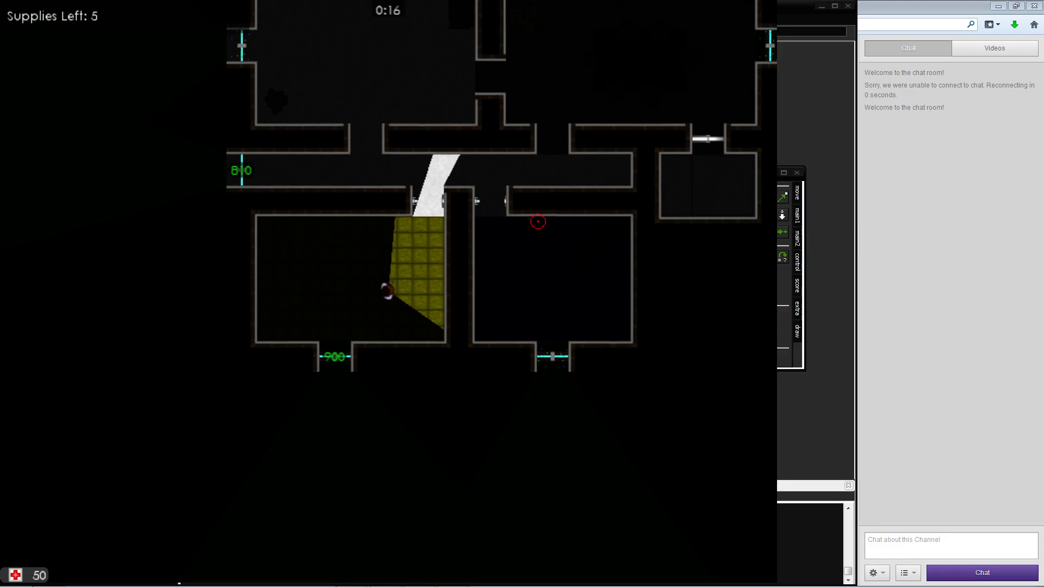
pyautogui.press('w')
pyautogui.press('a')
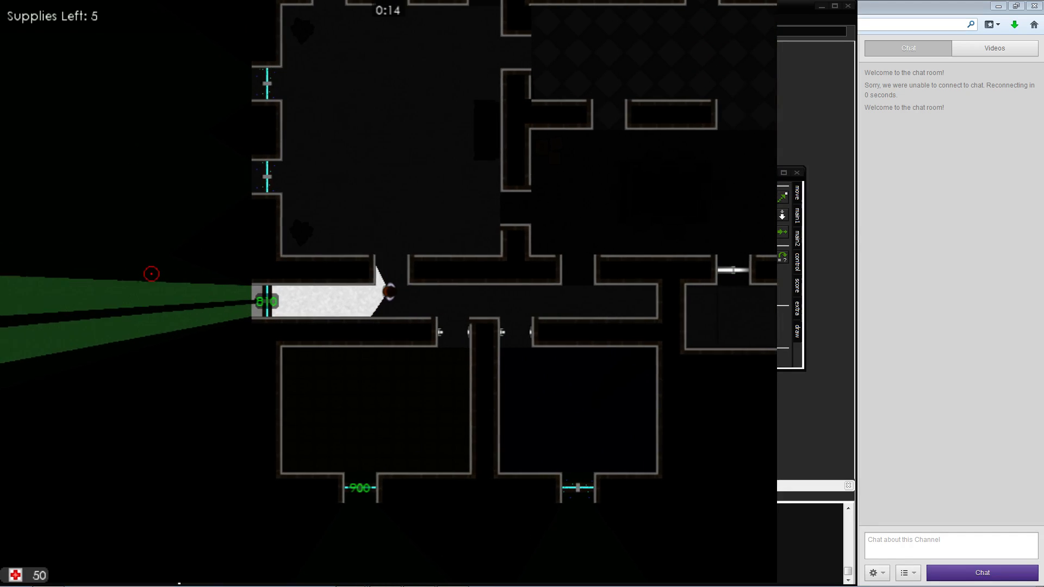
# Walk through the white room and the checkered room into the grey-tiled north room to check its windows
pyautogui.press('d')
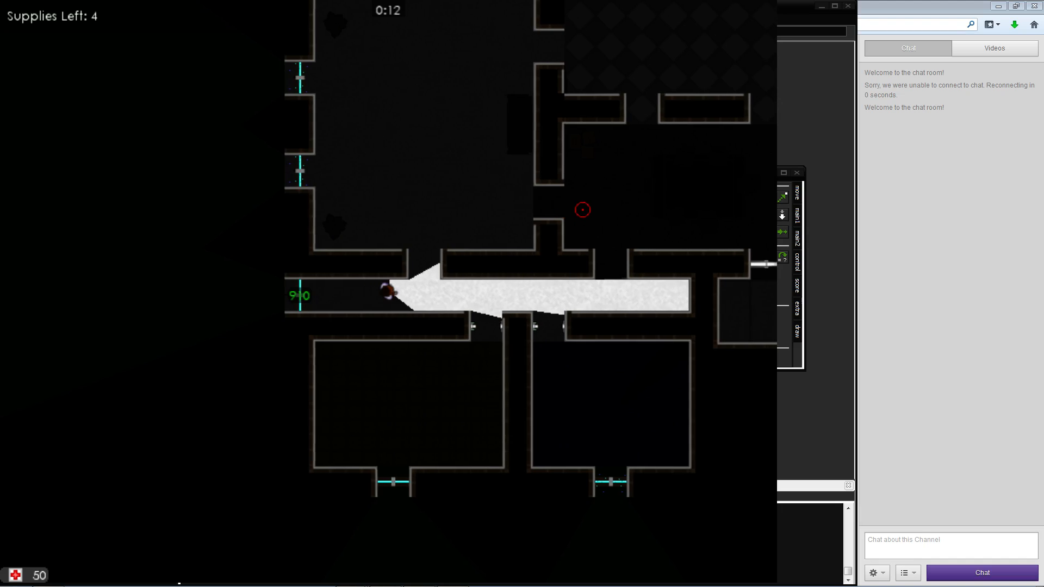
pyautogui.press('w')
pyautogui.press('w')
pyautogui.press('d')
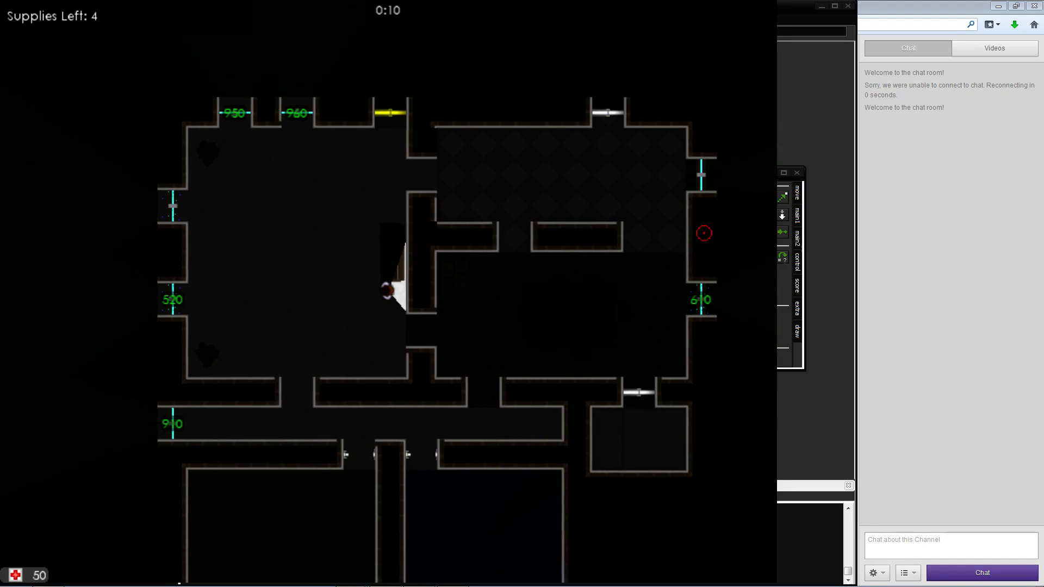
pyautogui.press('w')
pyautogui.press('d')
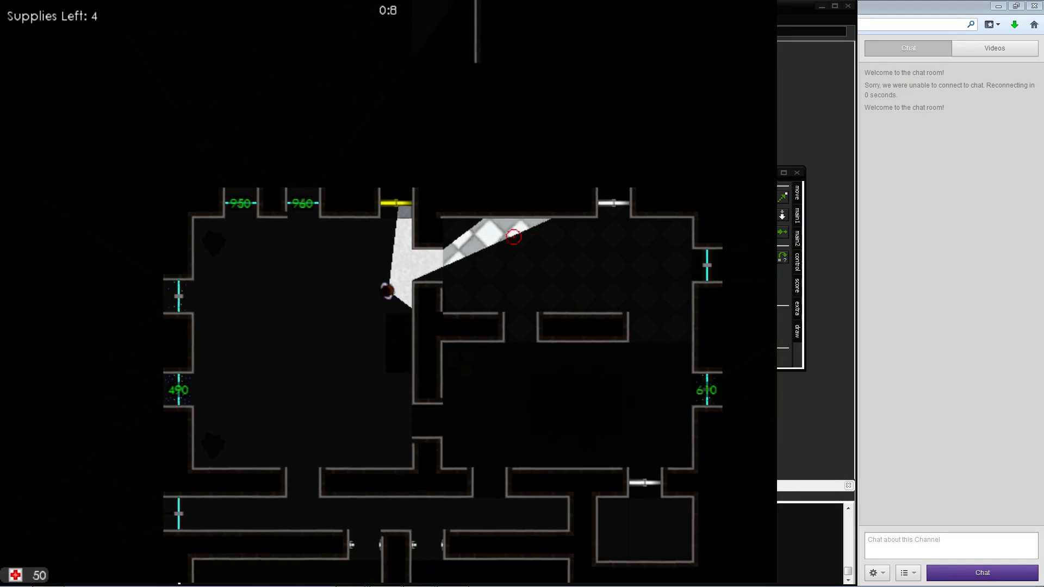
pyautogui.press('d')
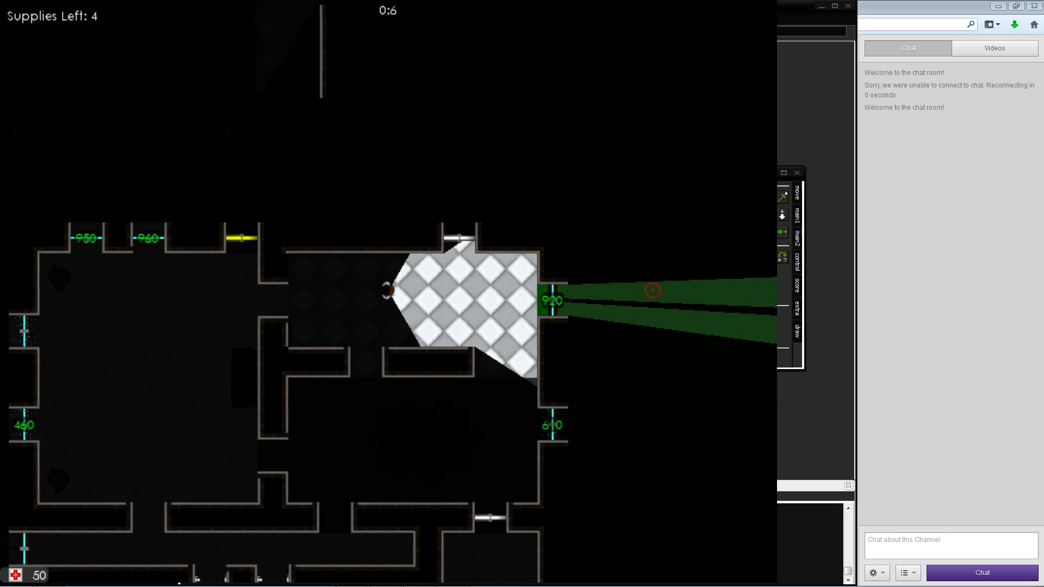
pyautogui.press('w')
pyautogui.press('w')
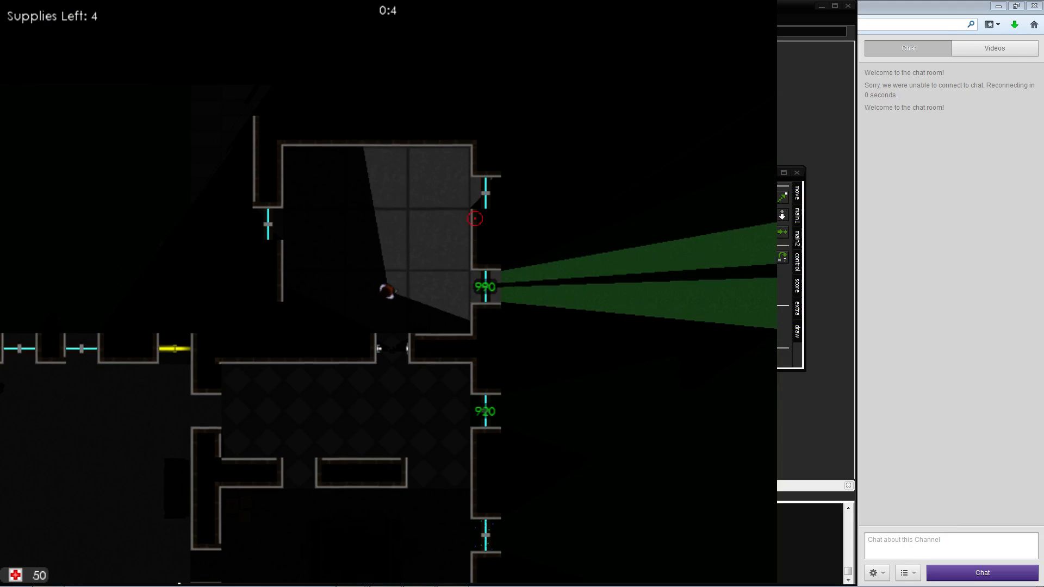
# Return from the north room through the checkered room to the dining room
pyautogui.press('s')
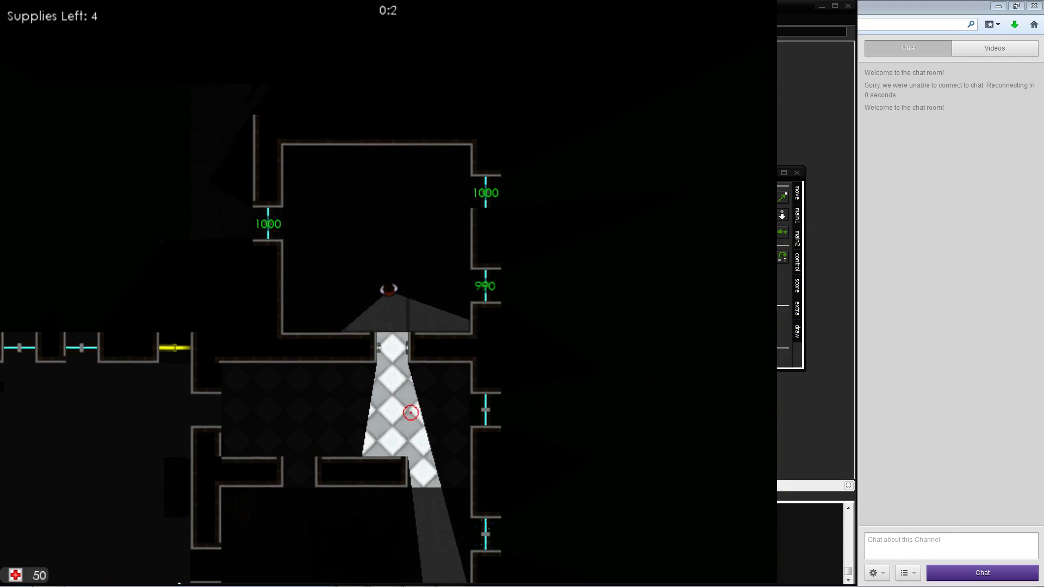
pyautogui.press('s')
pyautogui.press('a')
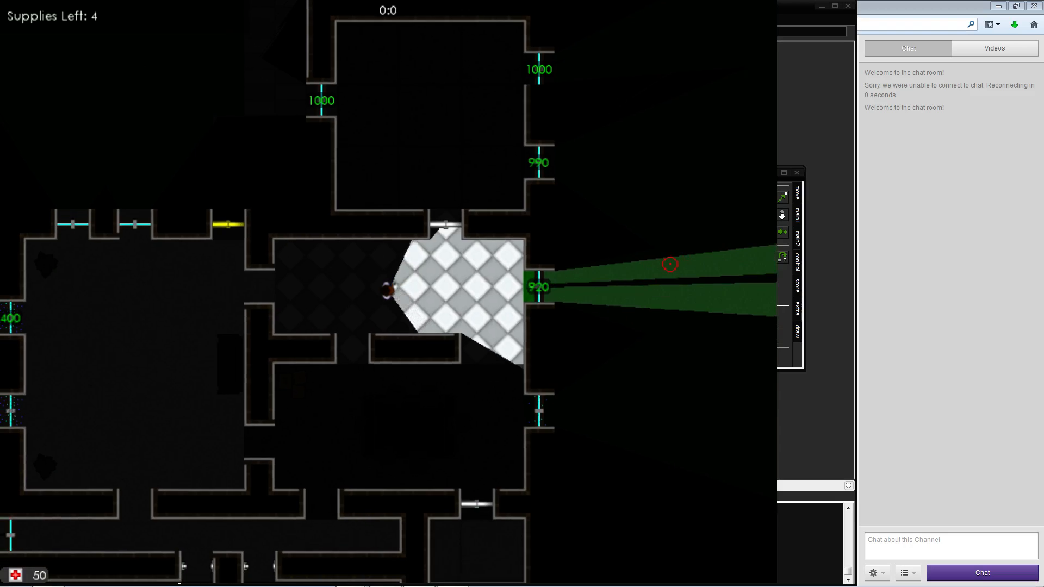
pyautogui.press('s')
pyautogui.press('a')
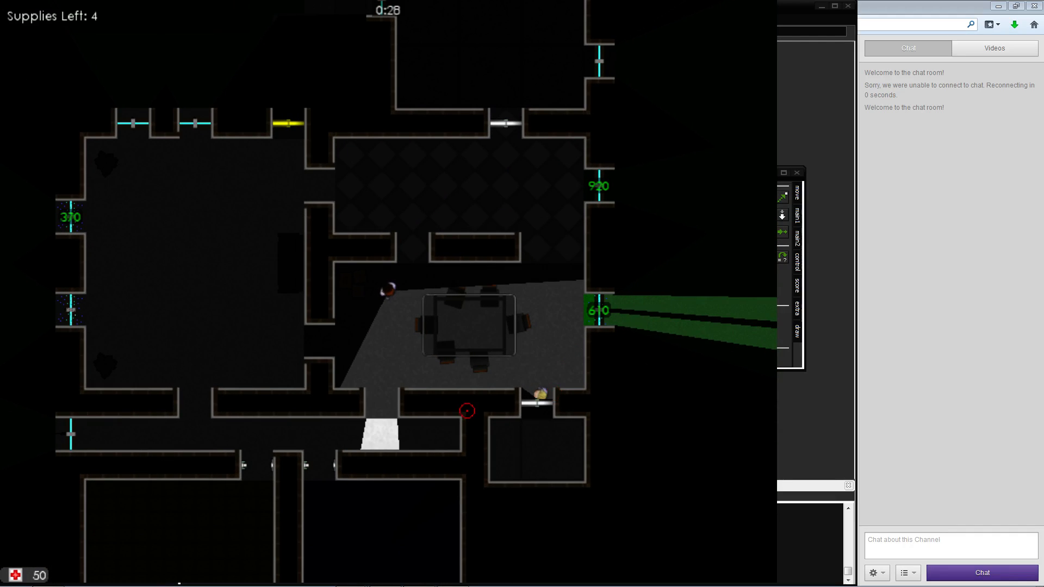
# Go through the hallway into the blue-tiled room and repair its south window with the remaining supplies
pyautogui.press('s')
pyautogui.press('a')
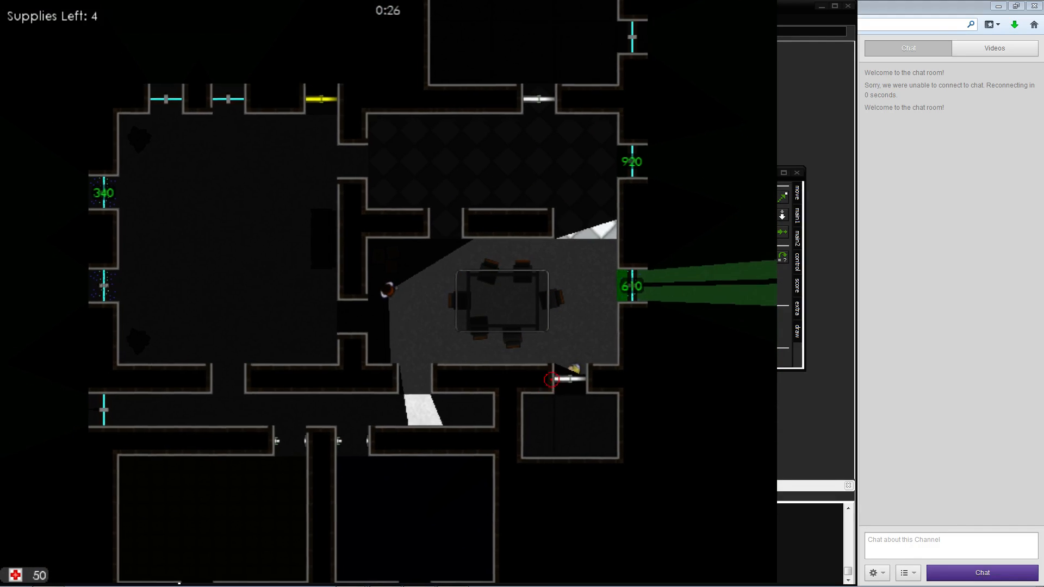
pyautogui.press('s')
pyautogui.press('a')
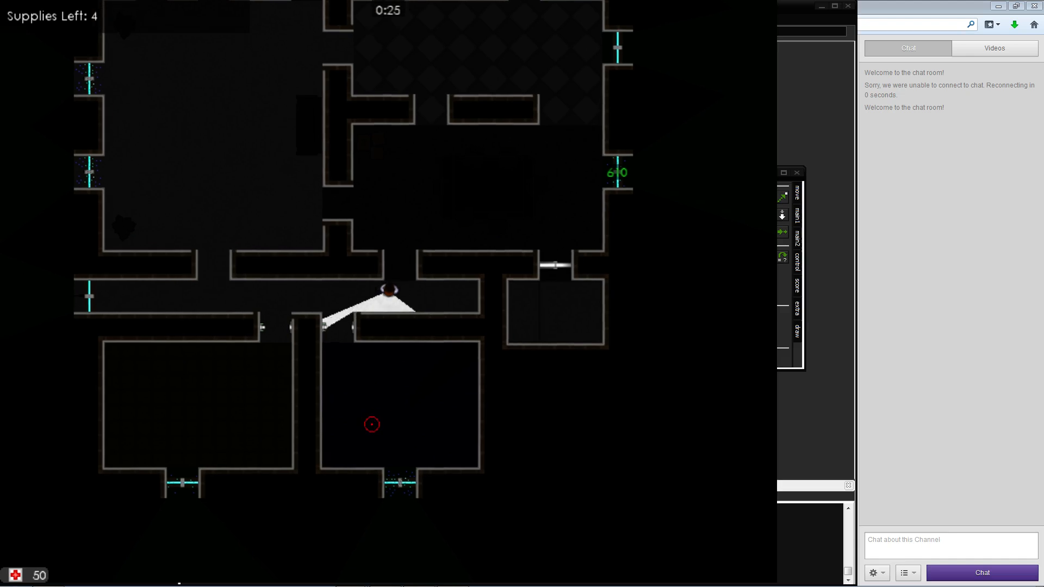
pyautogui.press('s')
pyautogui.press('d')
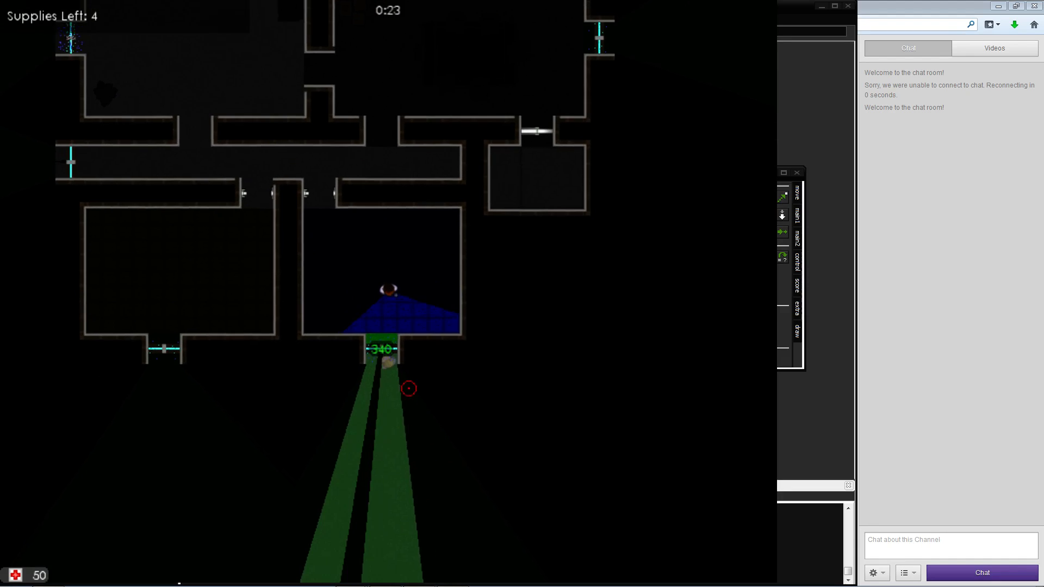
pyautogui.press('e')
# Return from the blue-tiled room to the dining room's boxes and restock the supplies
pyautogui.press('w')
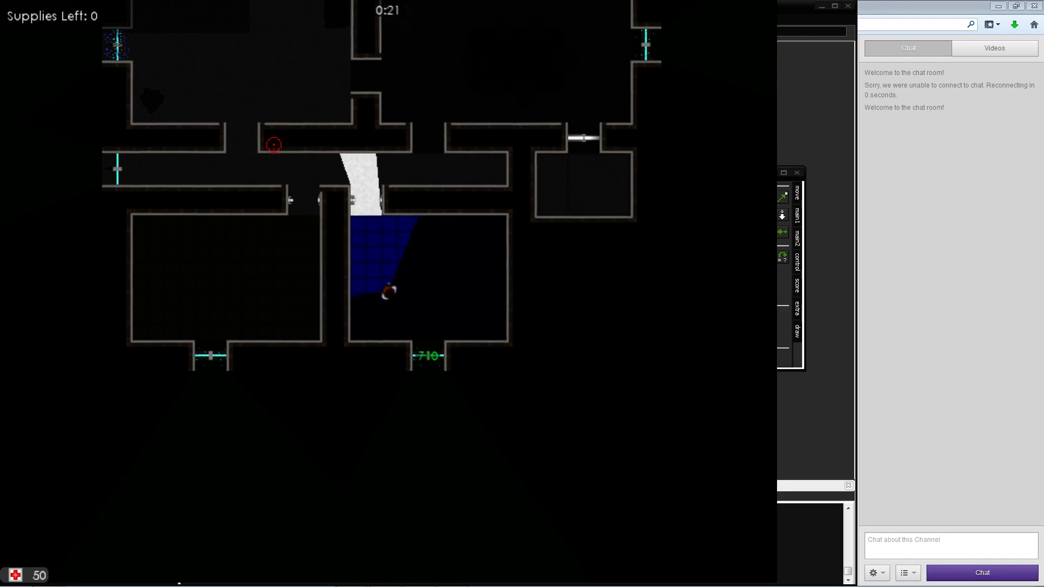
pyautogui.press('w')
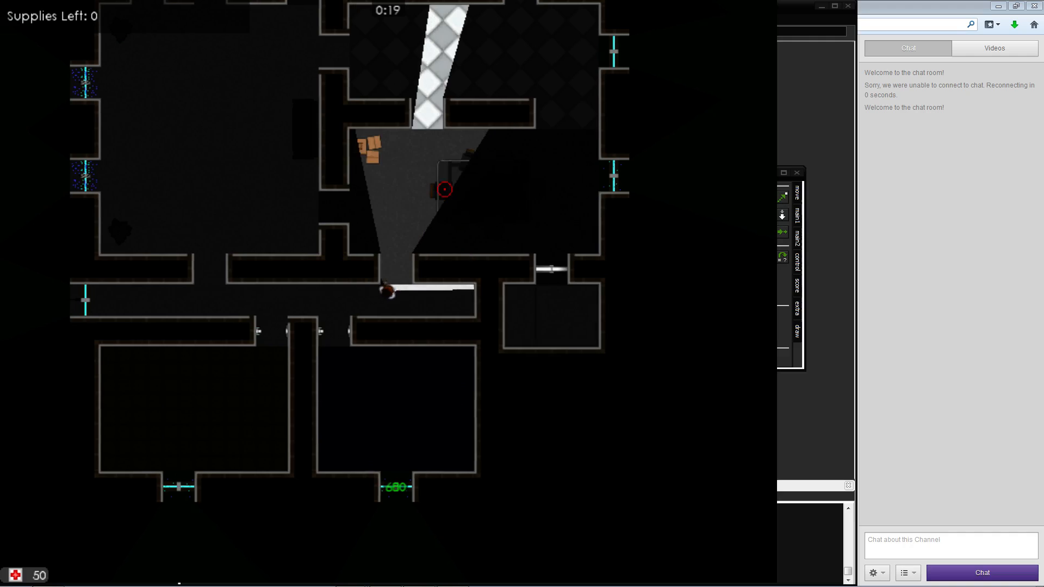
pyautogui.press('w')
pyautogui.press('a')
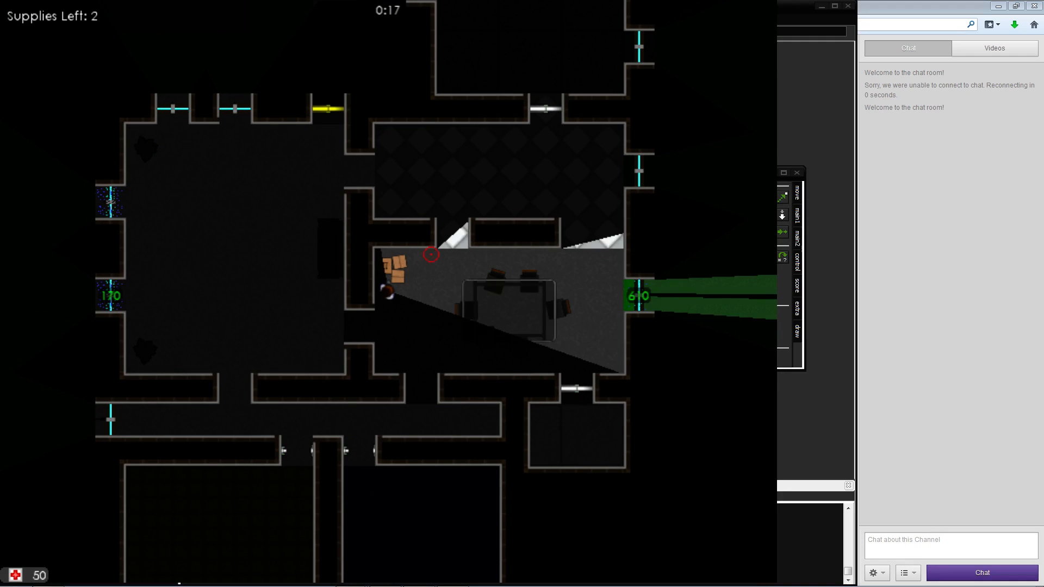
pyautogui.press('a')
# Cross the white room to its south doorway and check the hallway's west window
pyautogui.press('s')
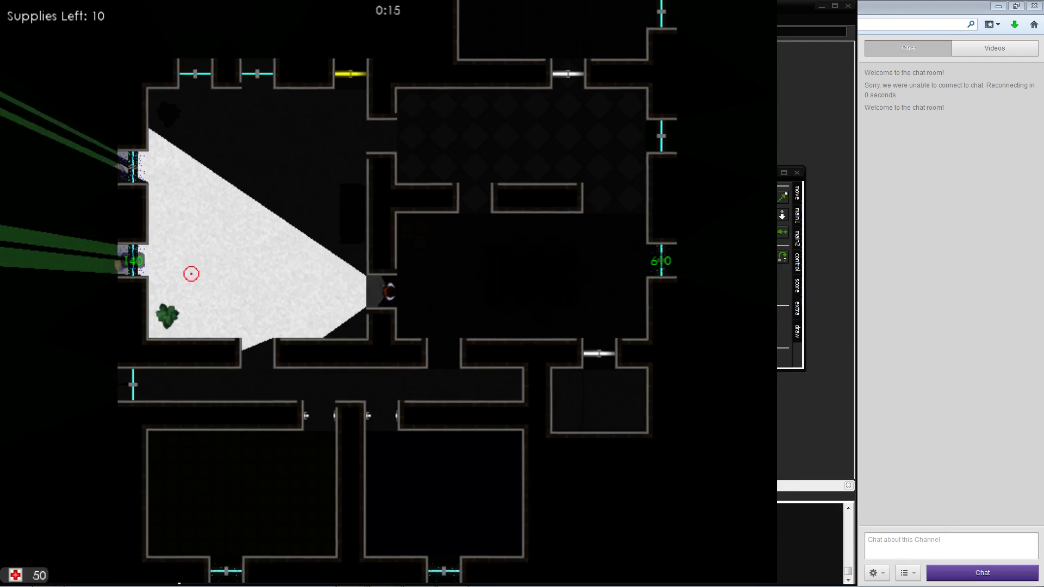
pyautogui.press('a')
pyautogui.press('s')
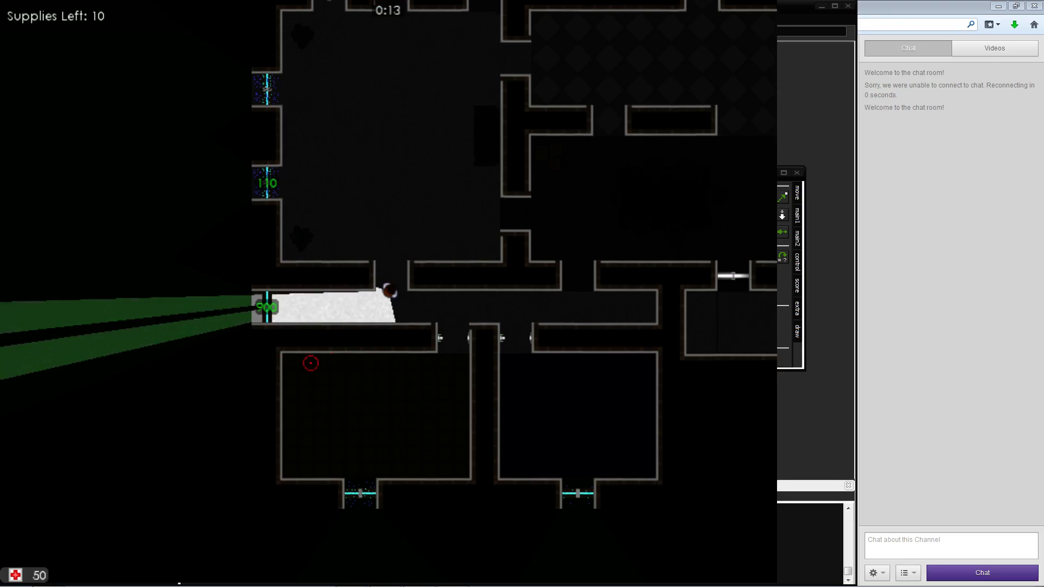
# Repair the white room's southern and northern west windows using all the supplies, then move away from them
pyautogui.press('w')
pyautogui.press('w')
pyautogui.press('a')
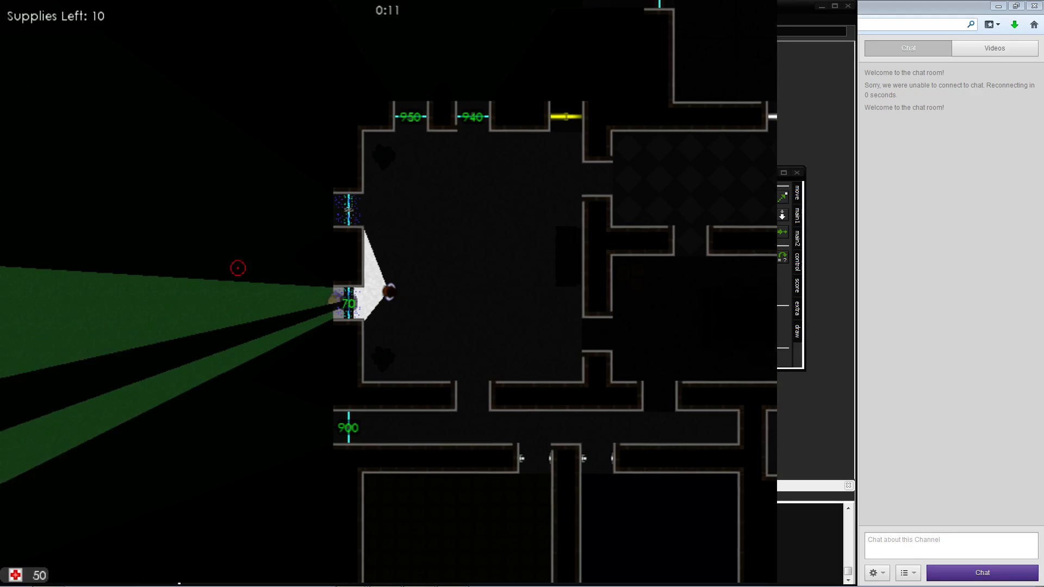
pyautogui.press('w')
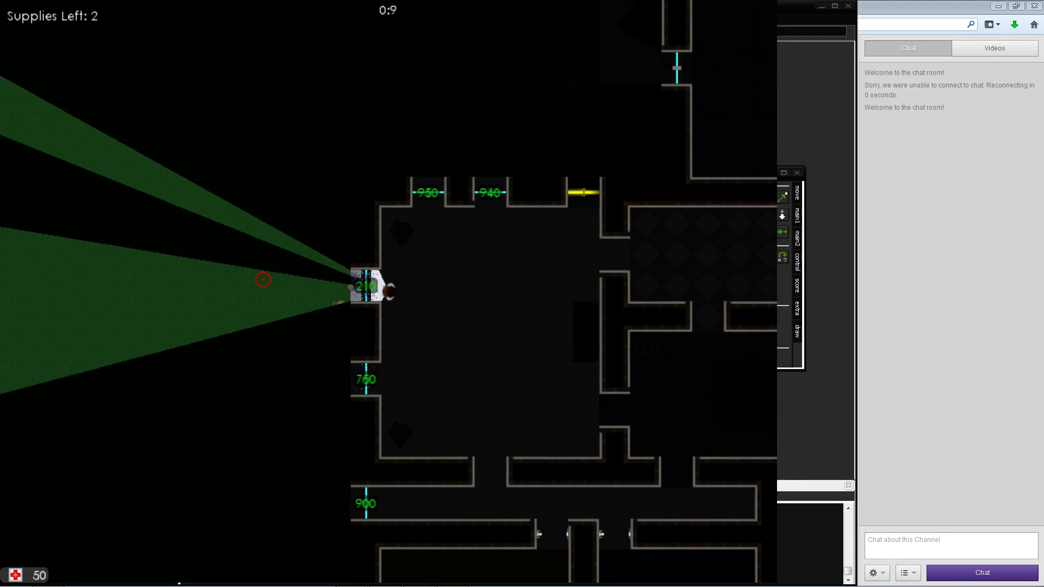
pyautogui.press('d')
pyautogui.press('s')
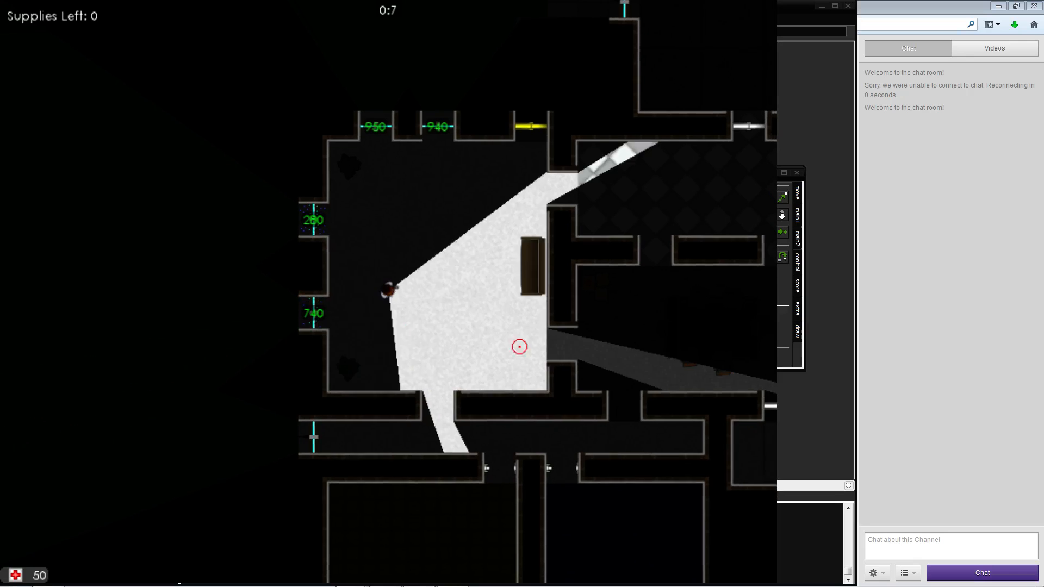
# Restock the supplies to 10 at the dining room's boxes and head back into the white room
pyautogui.press('d')
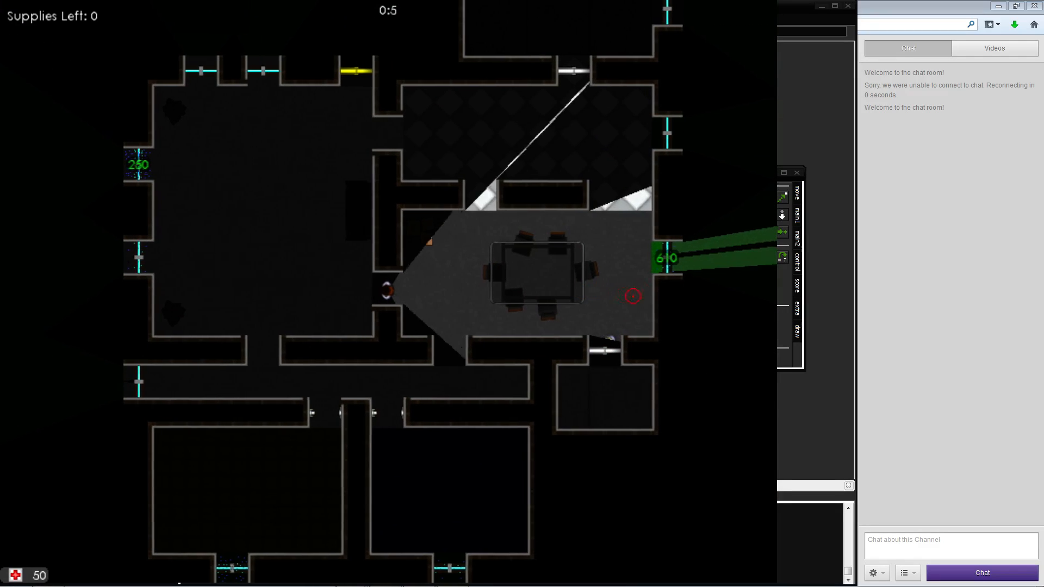
pyautogui.press('w')
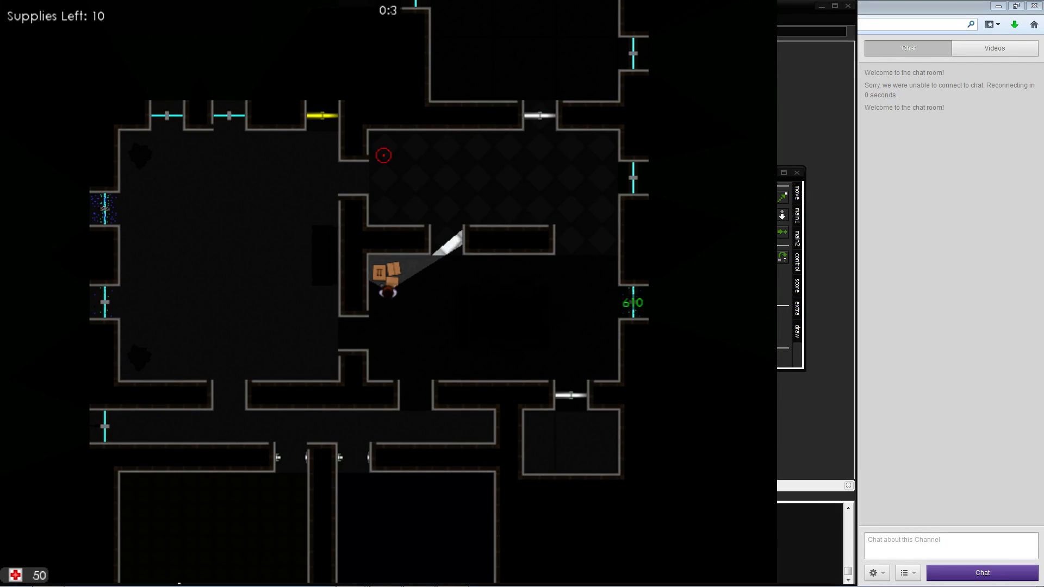
pyautogui.press('a')
pyautogui.press('w')
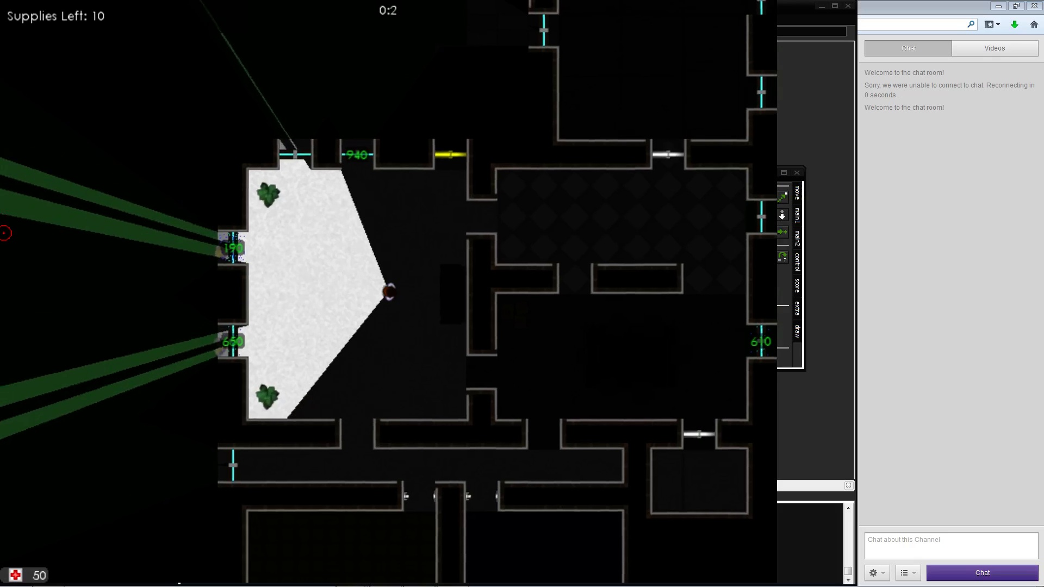
# Repair the white room's northern west window fully and spend the last supply on the southern west window
pyautogui.press('a')
pyautogui.press('w')
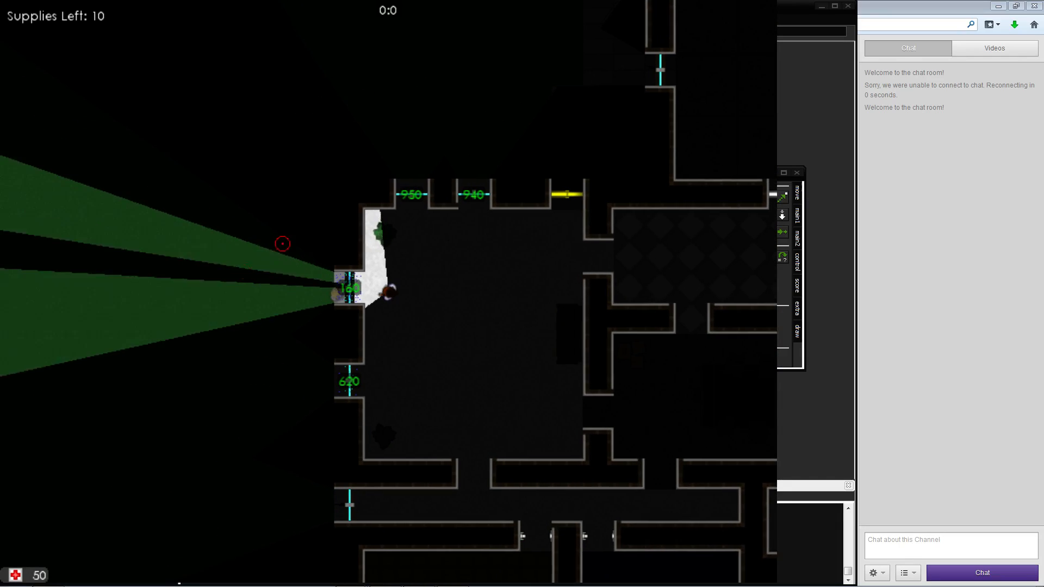
pyautogui.press('a')
pyautogui.press('w')
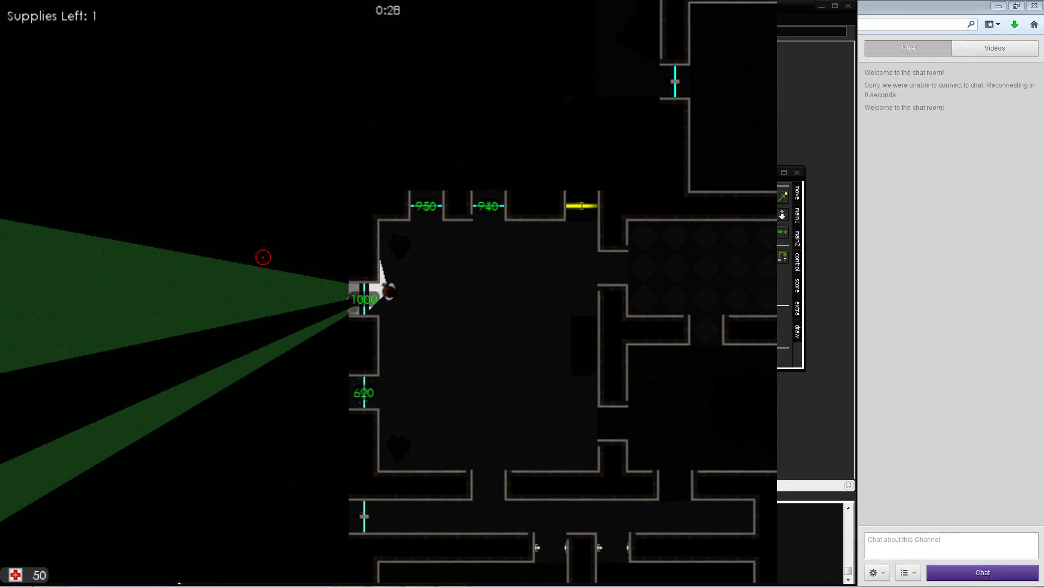
pyautogui.press('s')
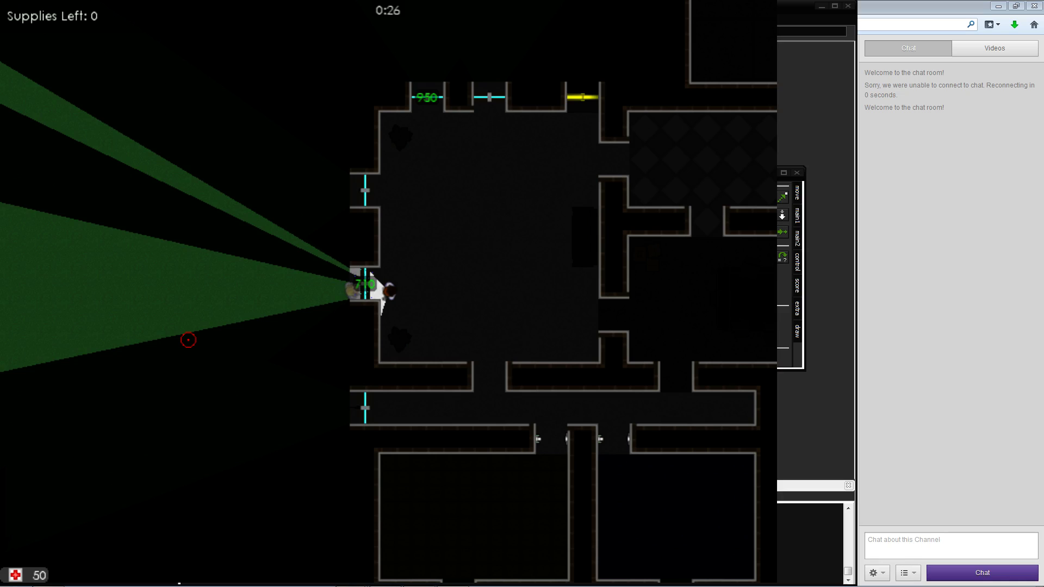
# Go through the hallway into the yellow-tiled room and check its south window
pyautogui.press('d')
pyautogui.press('s')
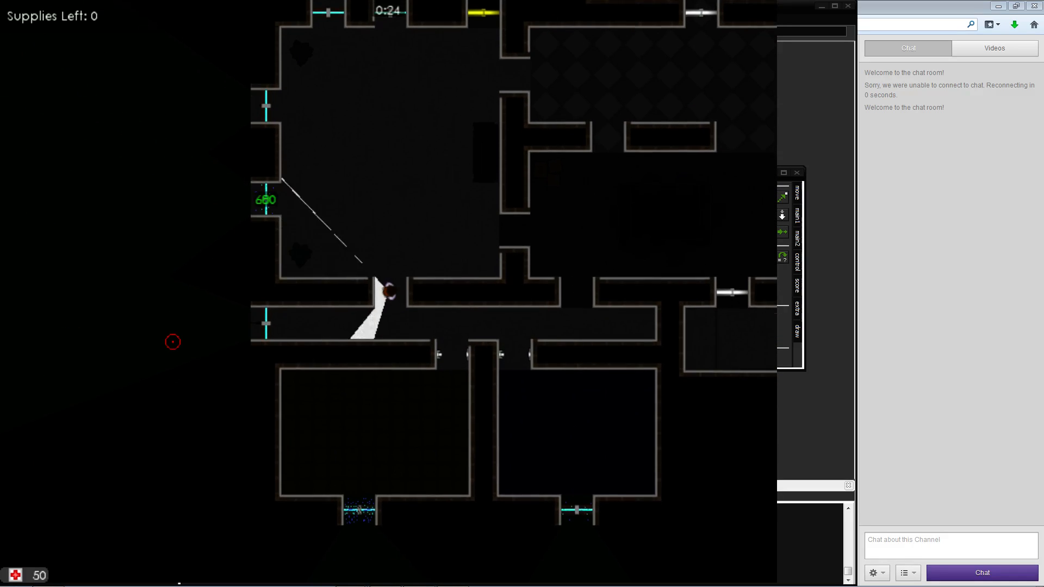
pyautogui.press('d')
pyautogui.press('s')
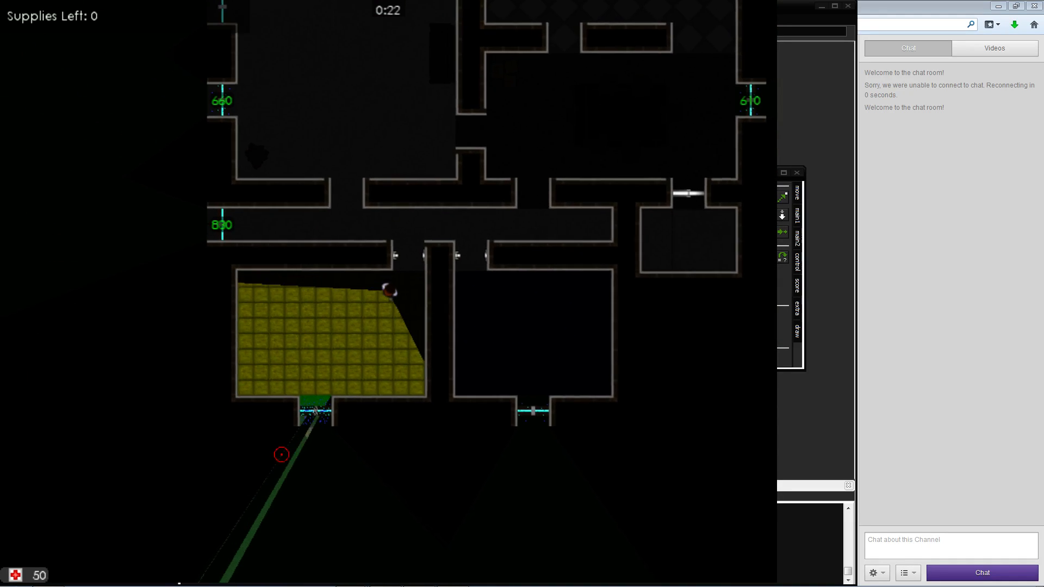
pyautogui.press('a')
pyautogui.press('s')
# Return from the yellow-tiled room to the dining room's boxes and restock the supplies to 10
pyautogui.press('d')
pyautogui.press('w')
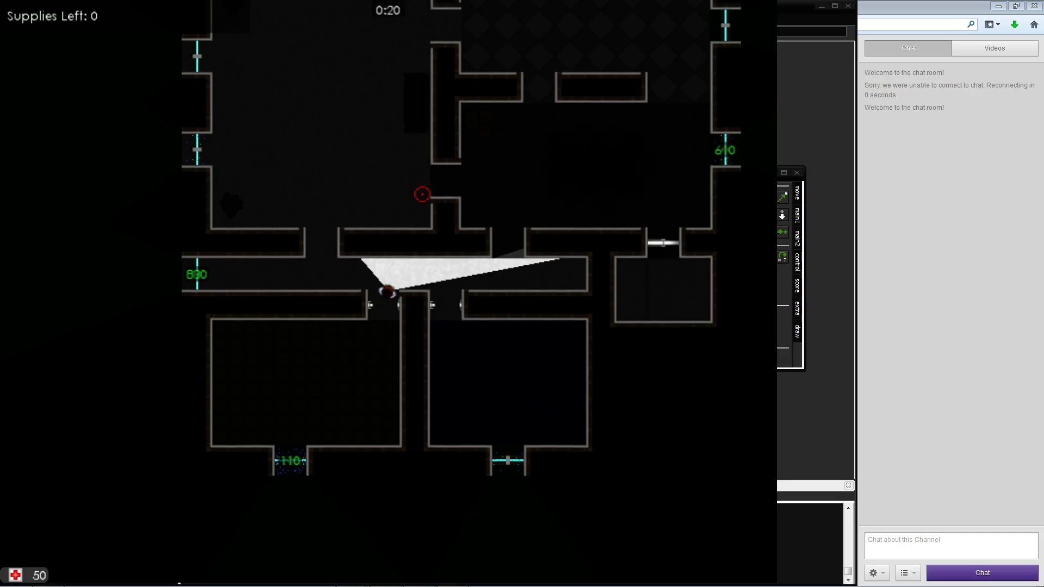
pyautogui.press('d')
pyautogui.press('w')
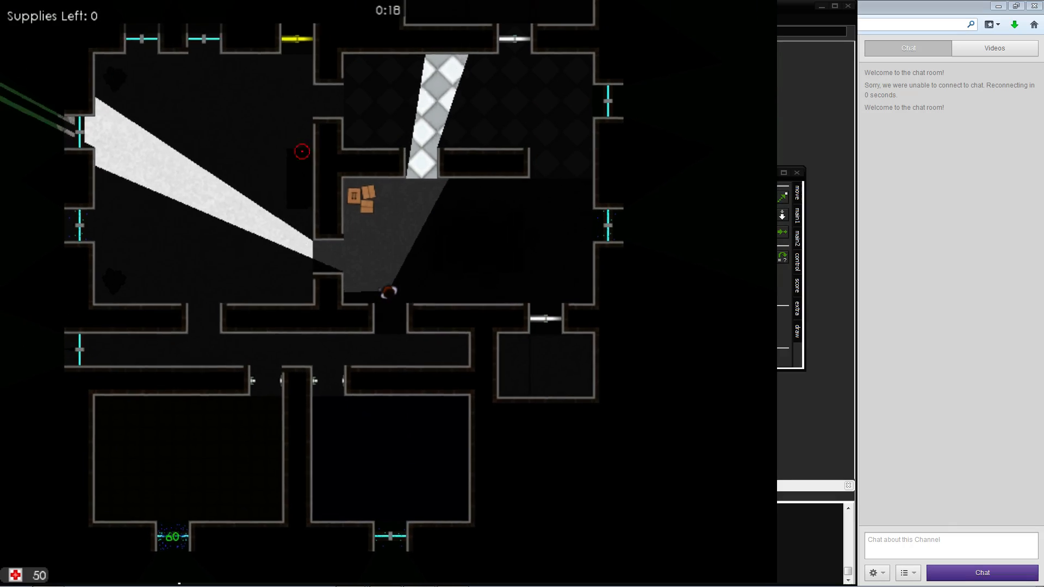
pyautogui.press('a')
pyautogui.press('w')
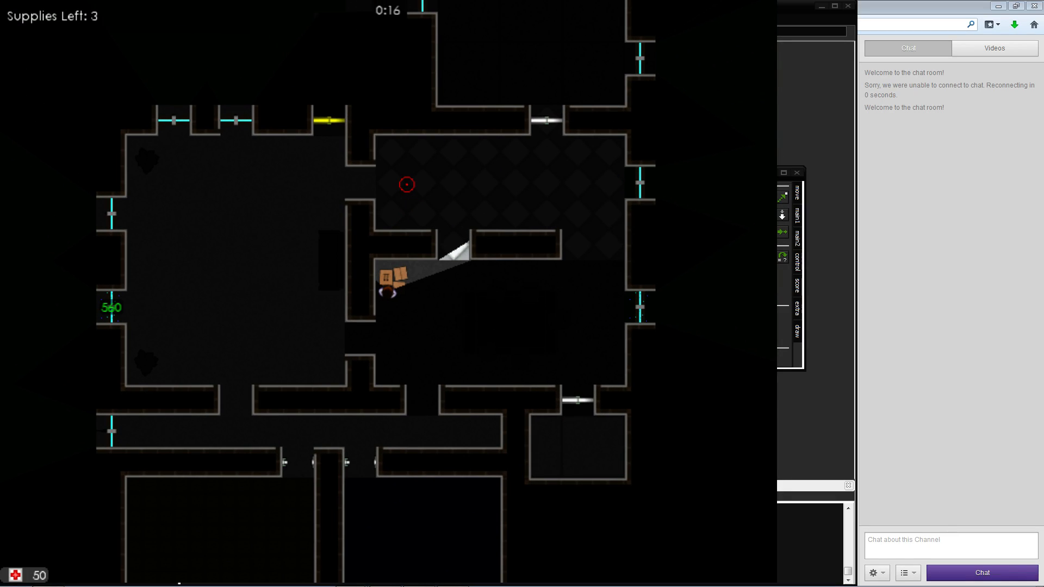
# Go back to the yellow-tiled room's doorway, retreat from the attacker inside and shut the door
pyautogui.press('s')
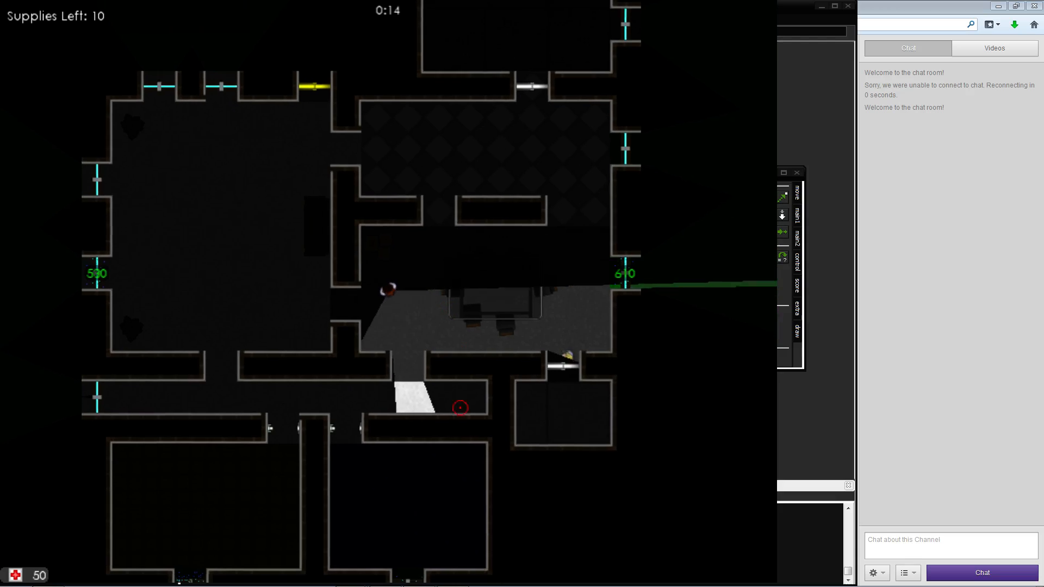
pyautogui.press('a')
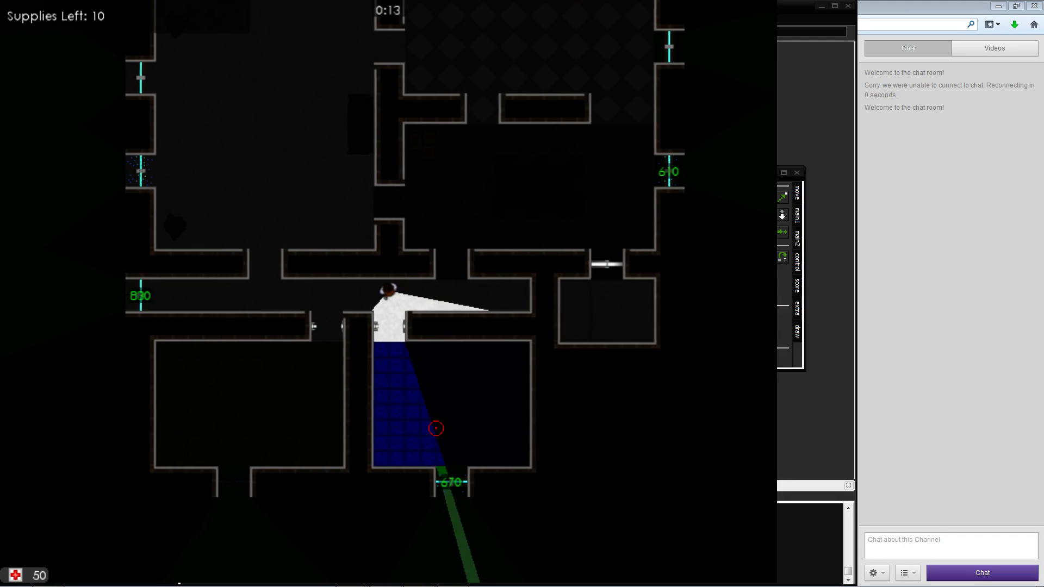
pyautogui.press('s')
pyautogui.press('w')
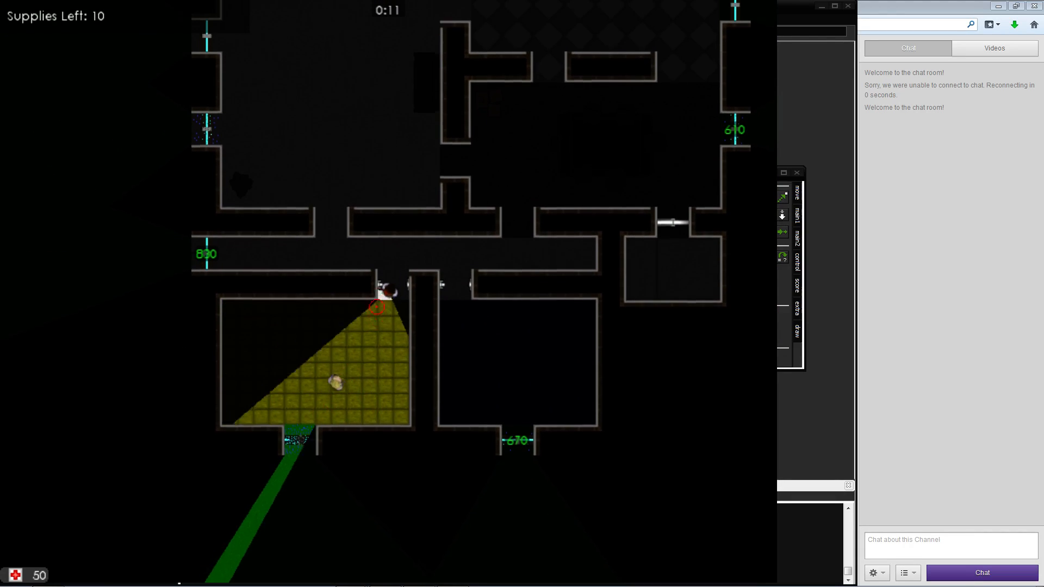
pyautogui.press('a')
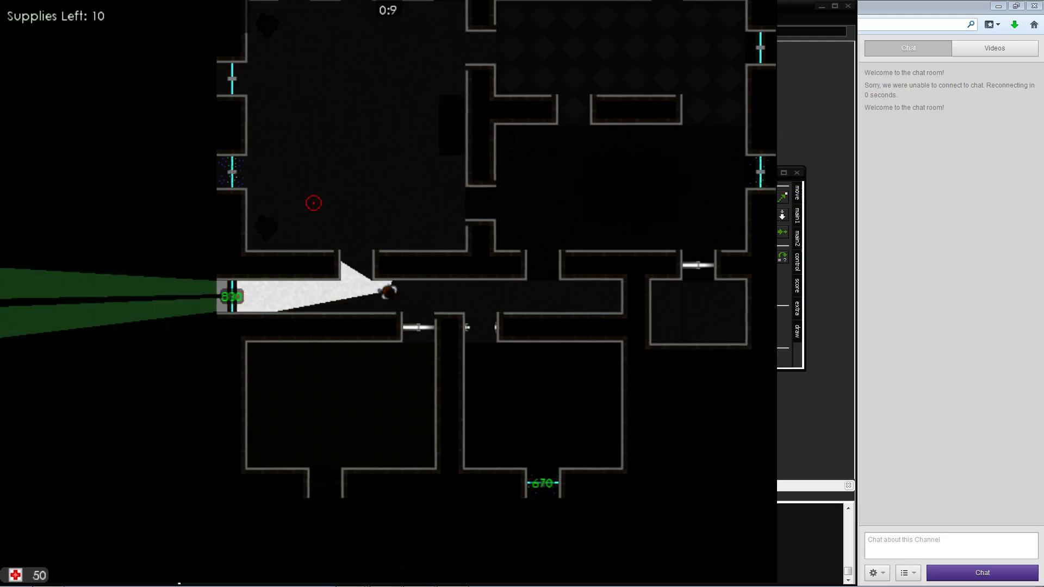
# Enter the white room from the hallway and repair its southern west window
pyautogui.press('w')
pyautogui.press('w')
pyautogui.press('a')
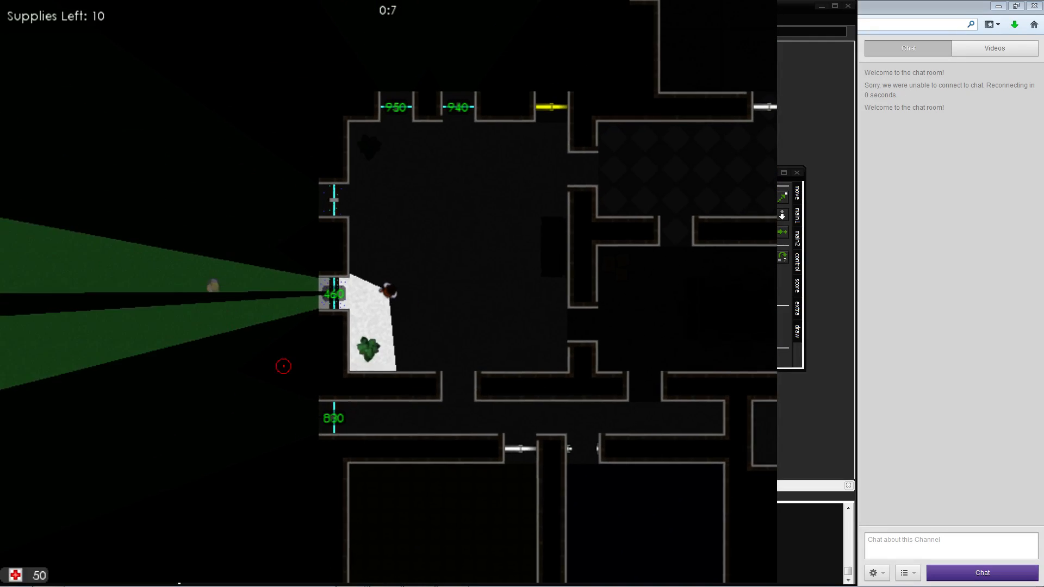
pyautogui.press('e')
pyautogui.press('e')
pyautogui.press('e')
# Repair the white room's northern west window and step back to the southern one to watch the attacker outside
pyautogui.press('d')
pyautogui.press('w')
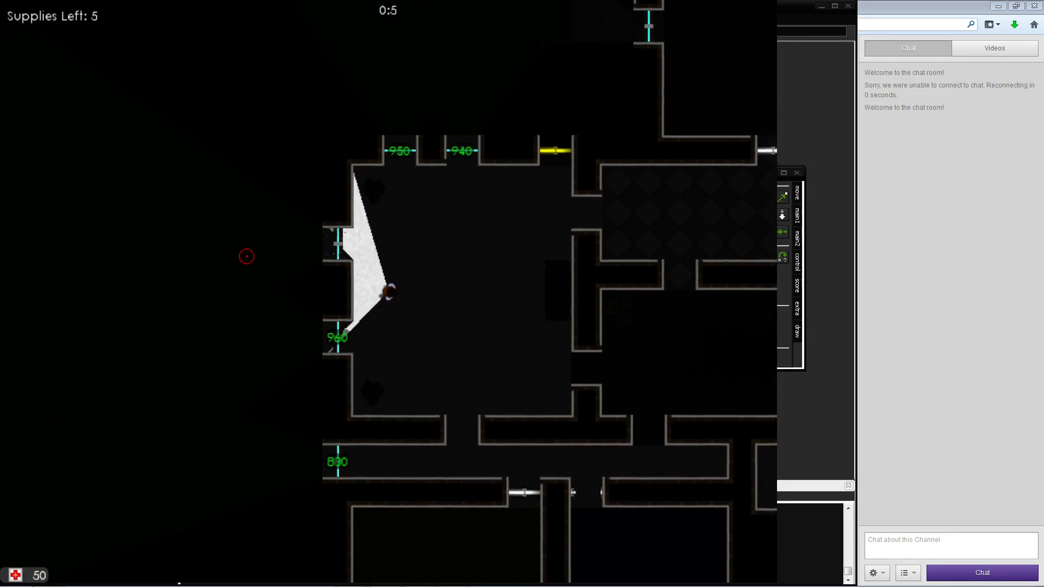
pyautogui.press('a')
pyautogui.press('e')
pyautogui.press('s')
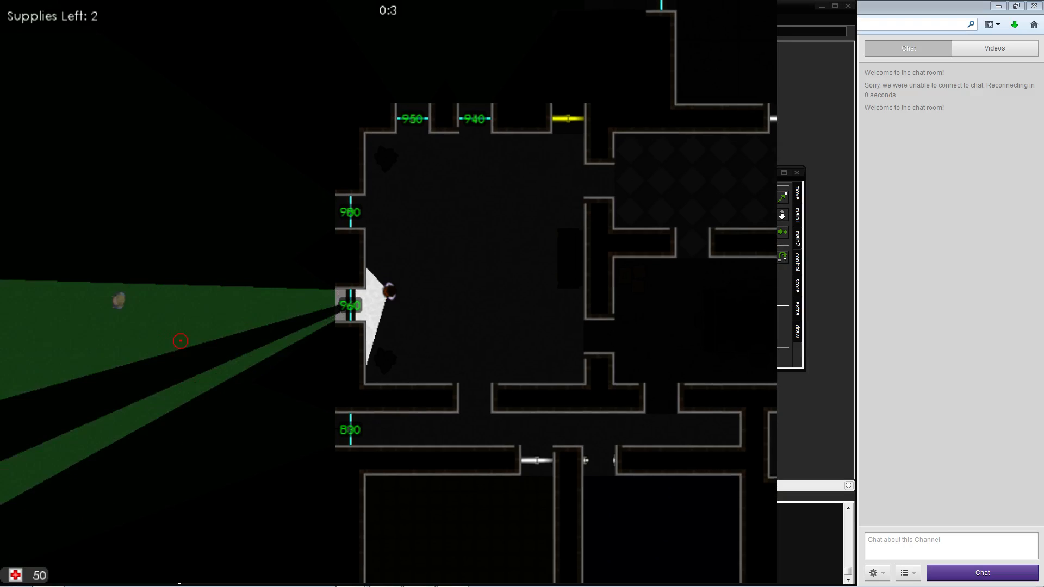
pyautogui.press('a')
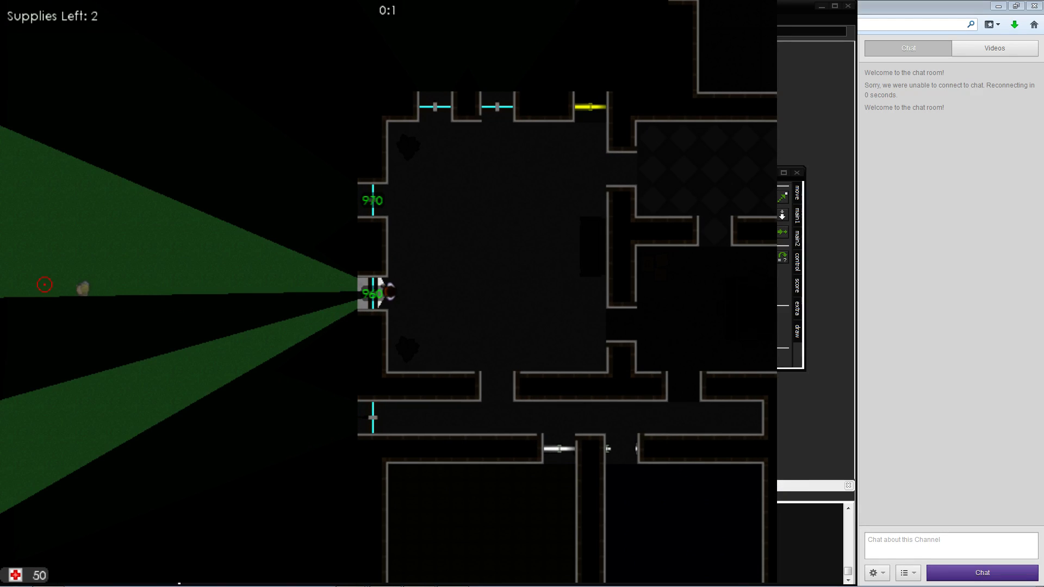
# Repair the western of the white room's two north windows with one supply
pyautogui.press('d')
pyautogui.press('w')
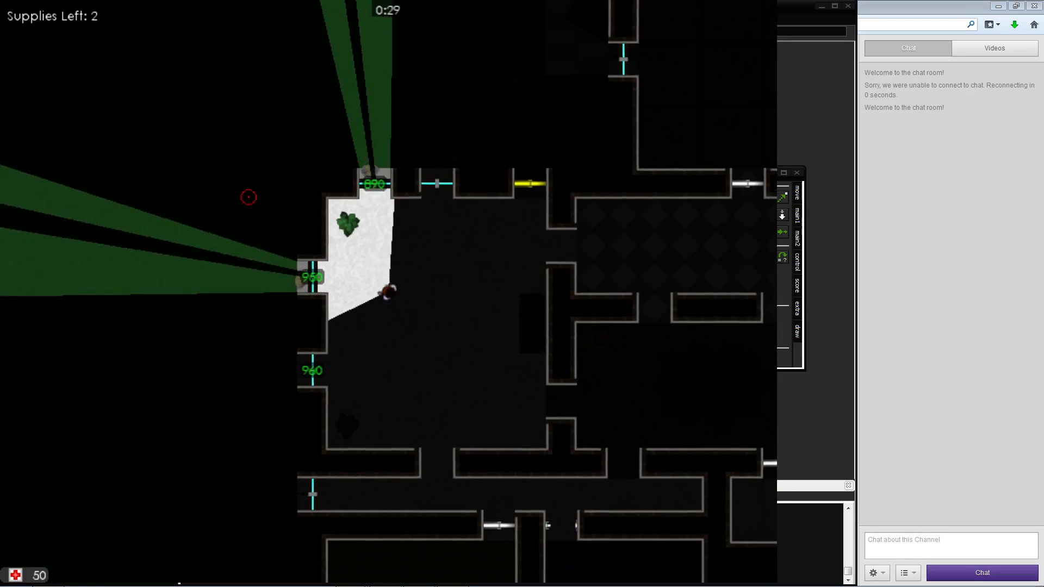
pyautogui.press('w')
pyautogui.press('a')
pyautogui.press('e')
pyautogui.press('s')
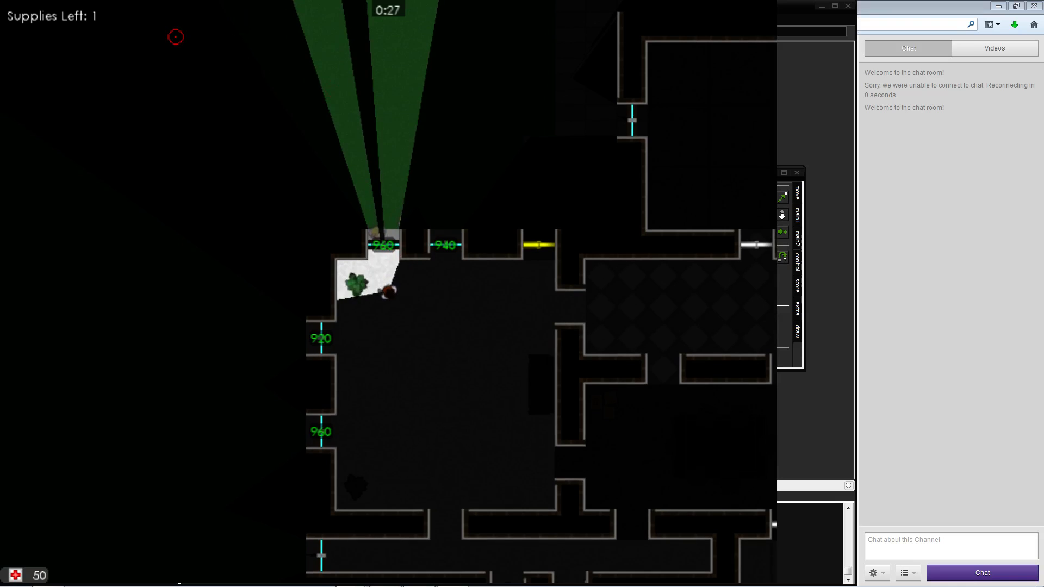
pyautogui.press('d')
pyautogui.press('w')
pyautogui.press('a')
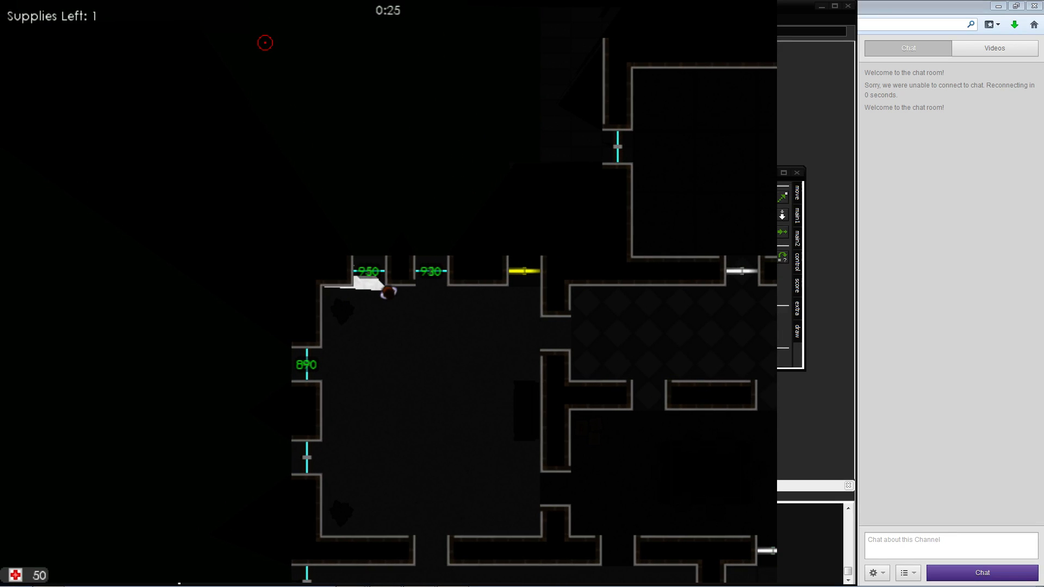
# Cross the white room to the dining room's boxes and restock the supplies
pyautogui.press('s')
pyautogui.press('d')
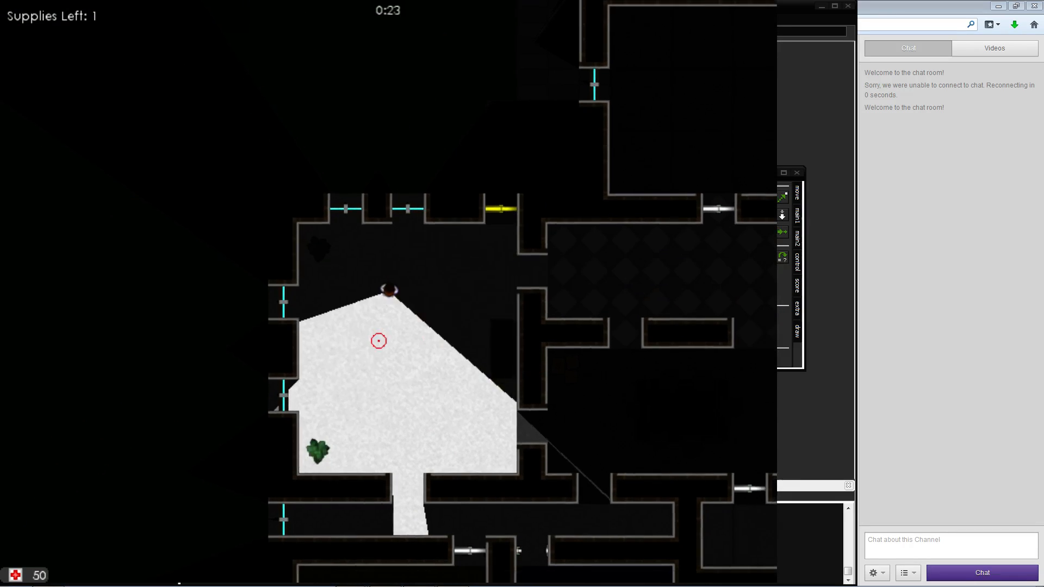
pyautogui.press('s')
pyautogui.press('d')
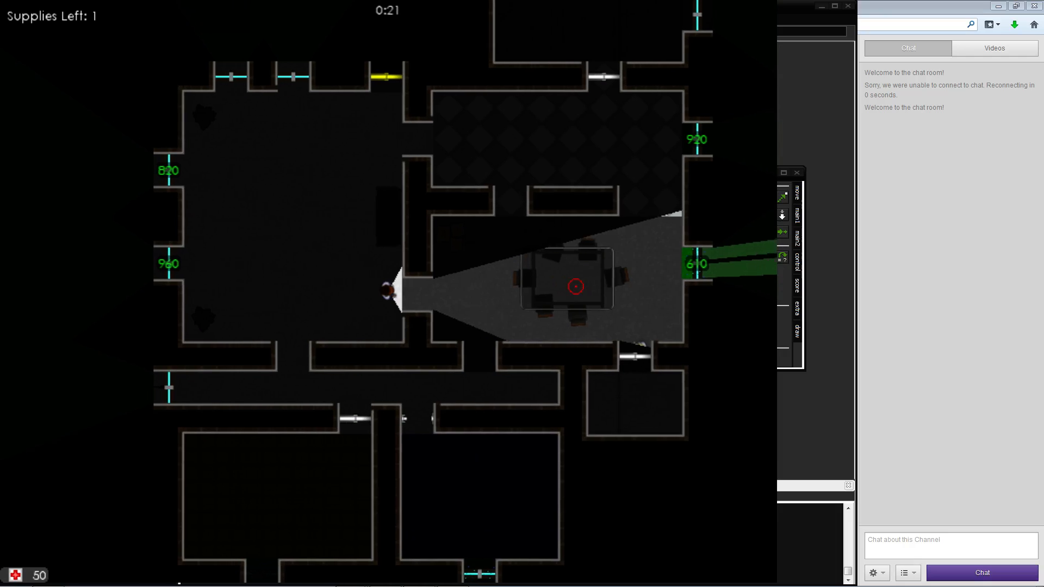
pyautogui.press('w')
pyautogui.press('d')
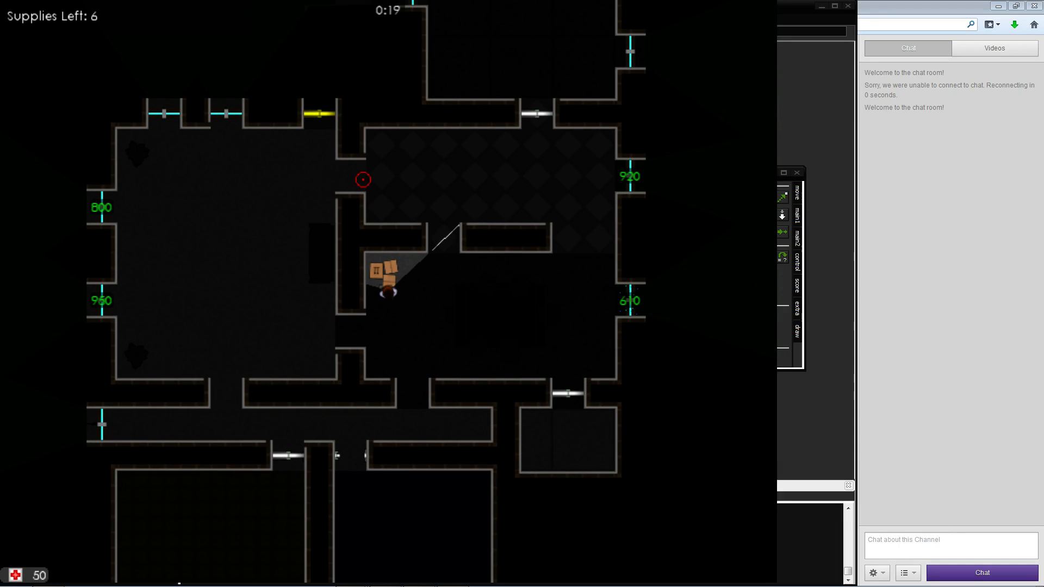
# Go through the checkered room into the room north of it and check the east windows
pyautogui.press('d')
pyautogui.press('w')
pyautogui.press('d')
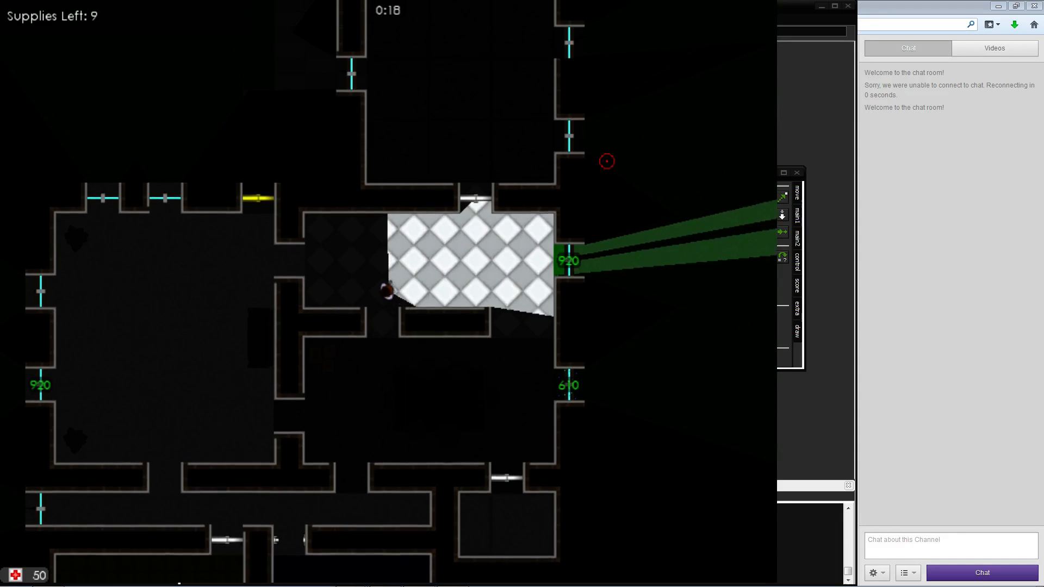
pyautogui.press('w')
pyautogui.press('w')
pyautogui.press('a')
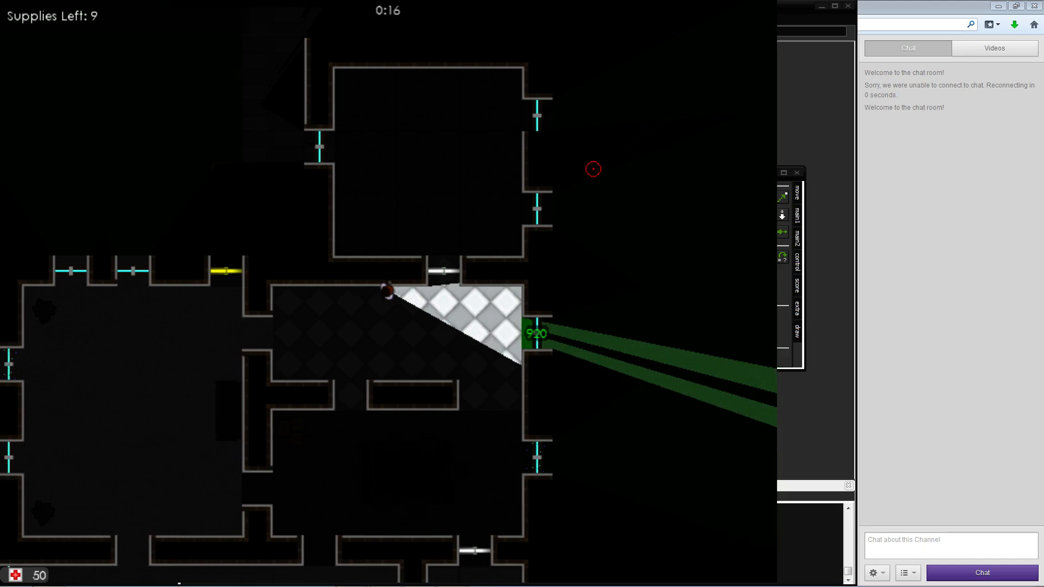
pyautogui.press('d')
pyautogui.press('d')
pyautogui.press('w')
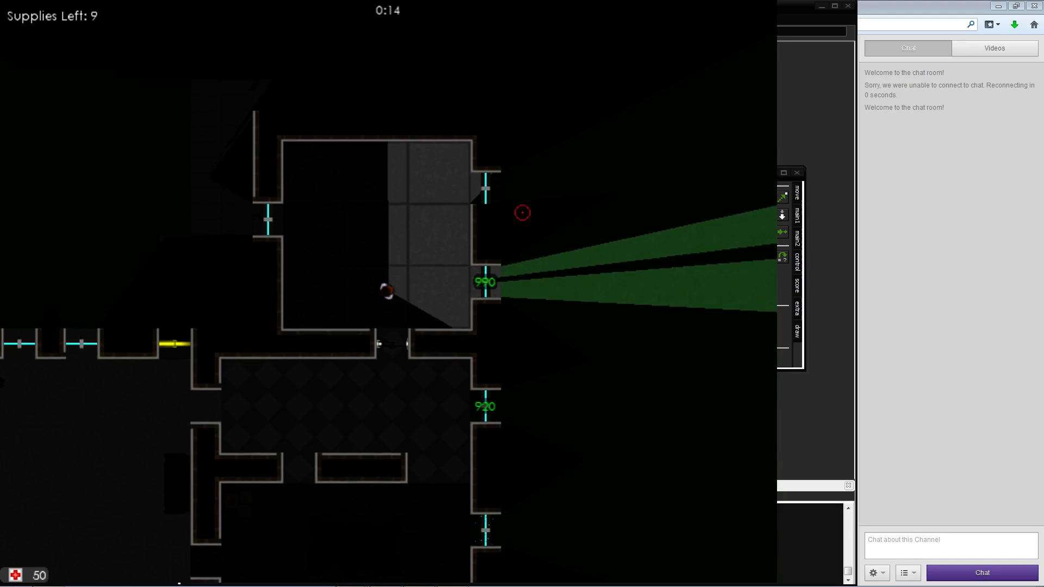
# Return through the checkered room to the white room and look over its west and north windows
pyautogui.press('s')
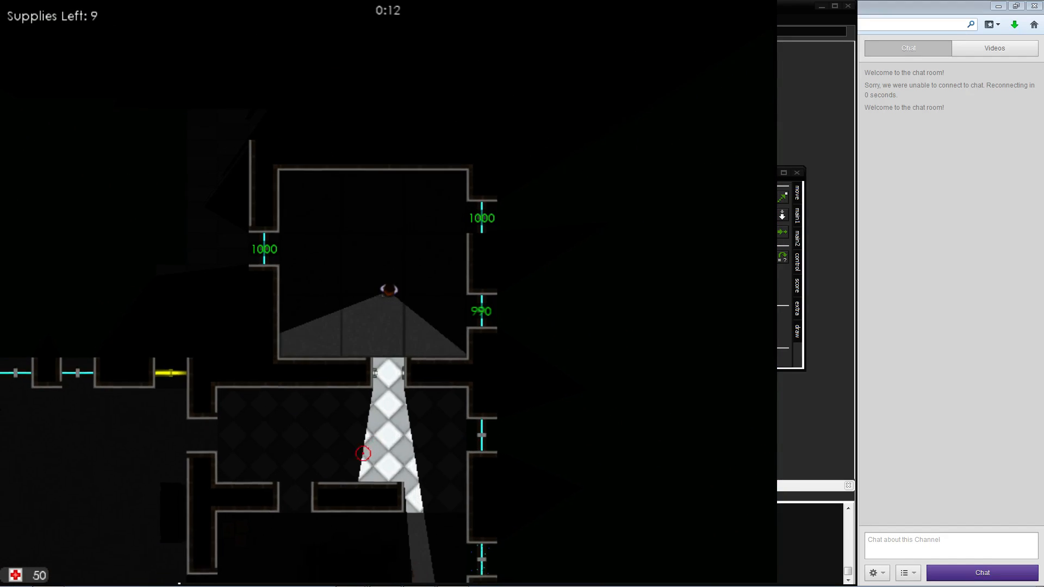
pyautogui.press('s')
pyautogui.press('a')
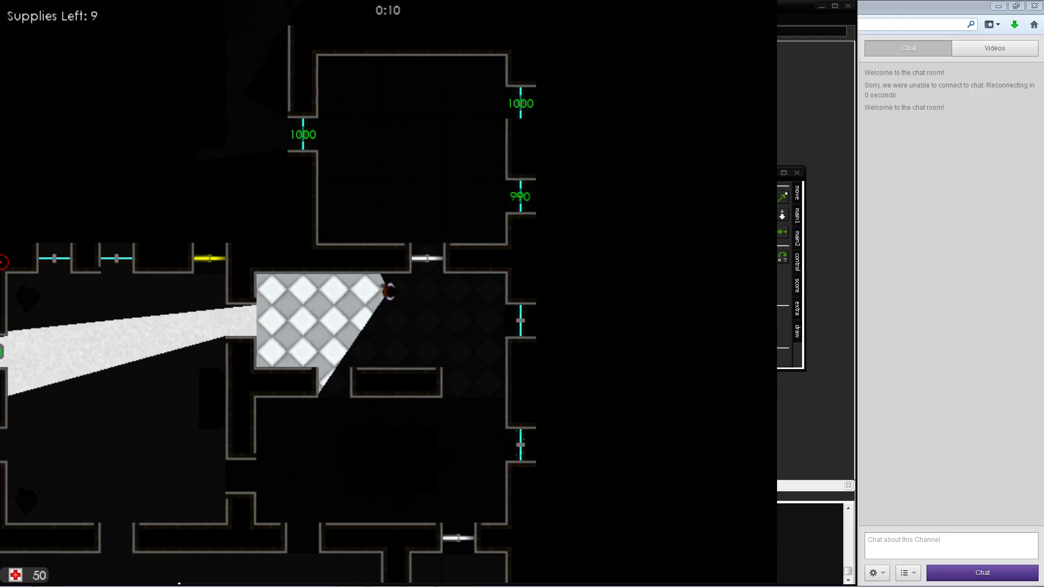
pyautogui.press('a')
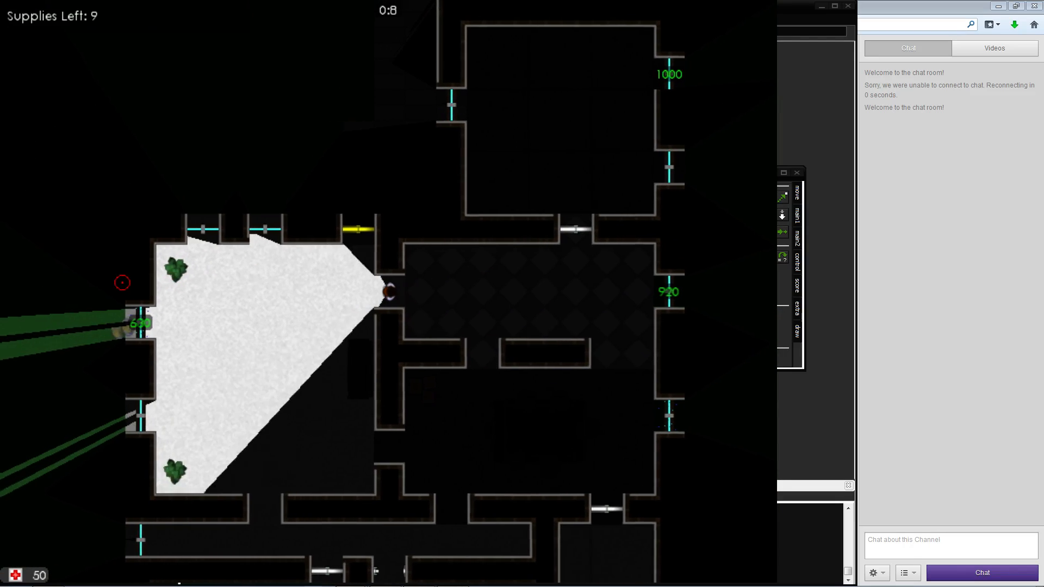
pyautogui.press('a')
pyautogui.press('s')
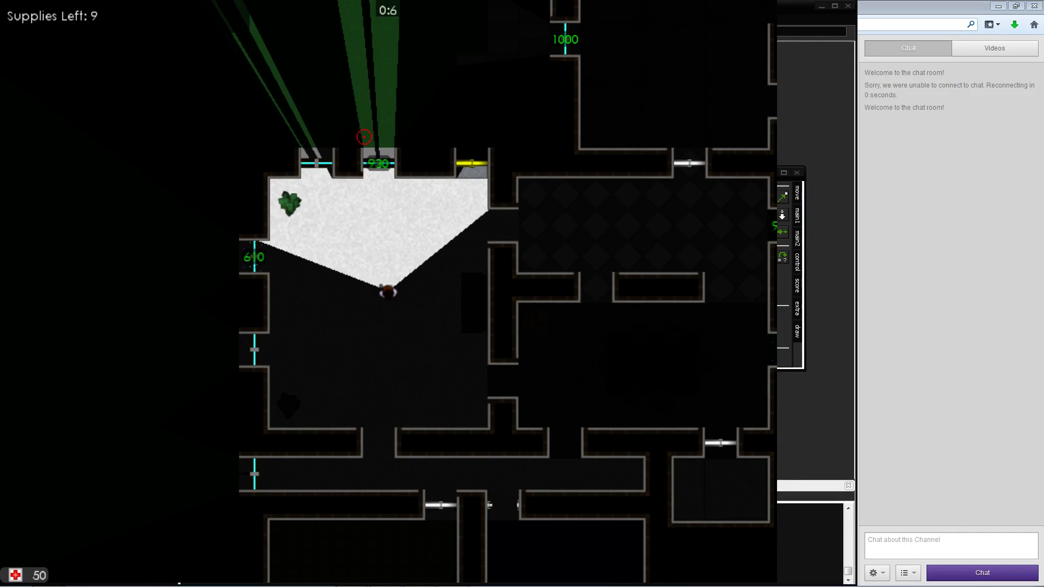
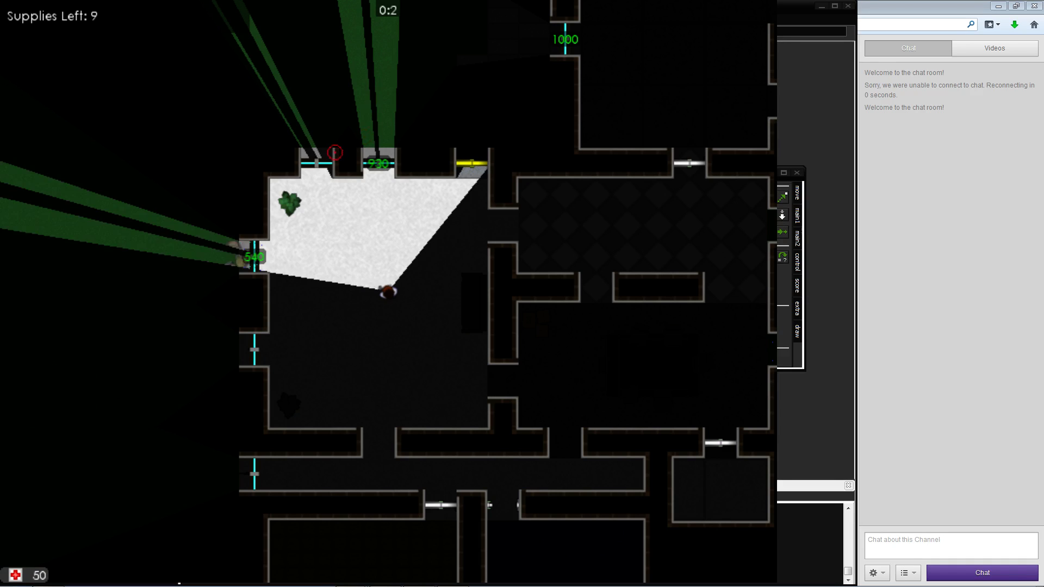
# Check the white room's west windows and go on into the hallway to inspect its west window
pyautogui.press('a')
pyautogui.press('s')
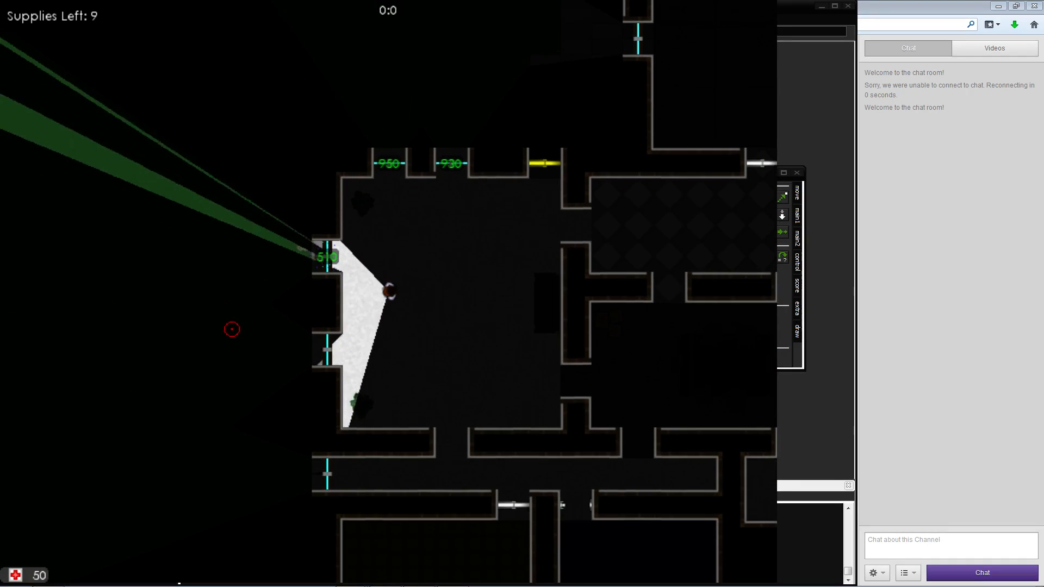
pyautogui.press('s')
pyautogui.press('d')
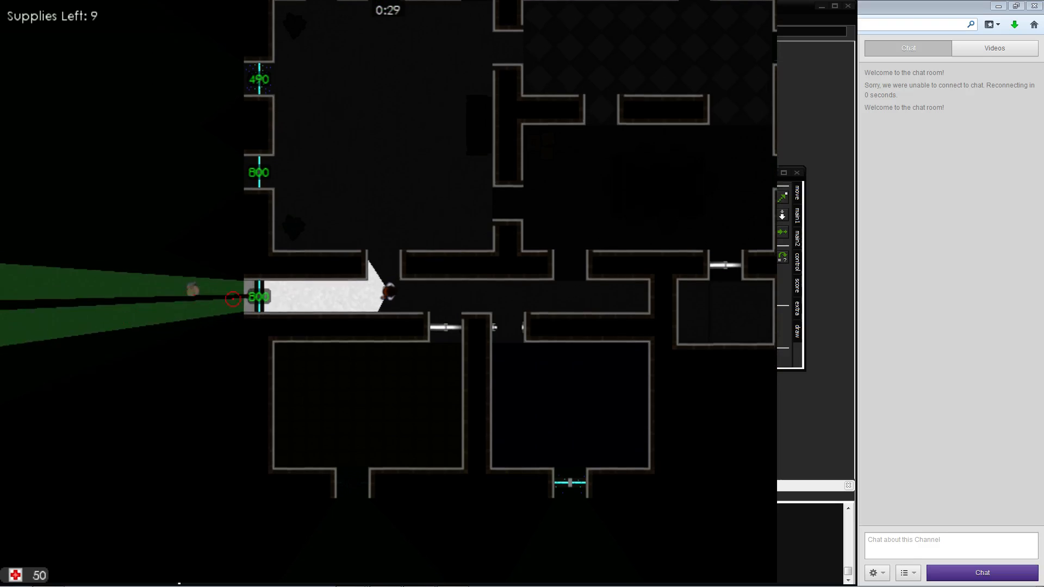
# Head along the hallway to the door of the yellow room and retreat from the attacker into the white room
pyautogui.press('d')
pyautogui.press('w')
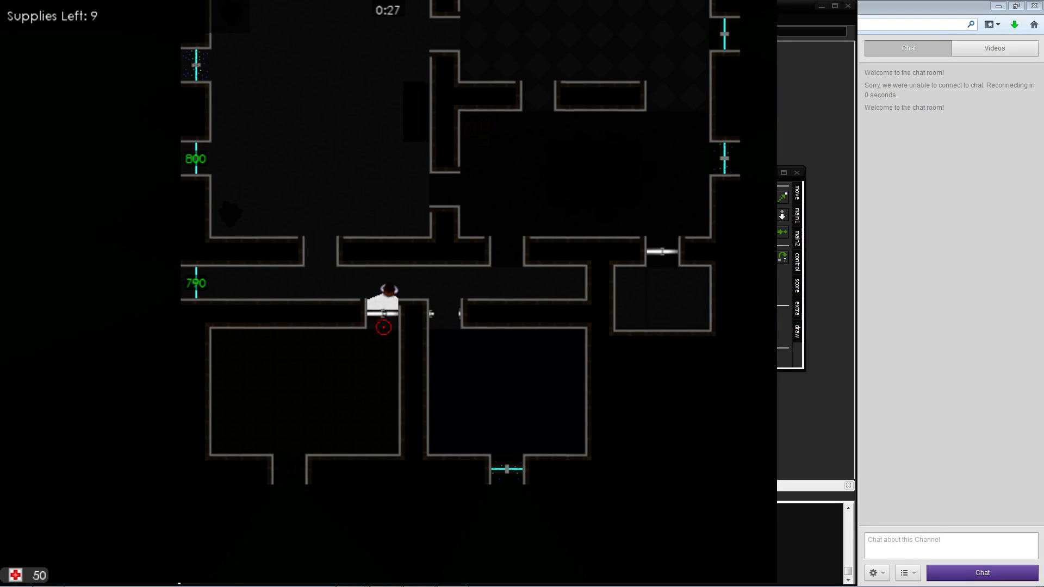
pyautogui.press('a')
pyautogui.press('w')
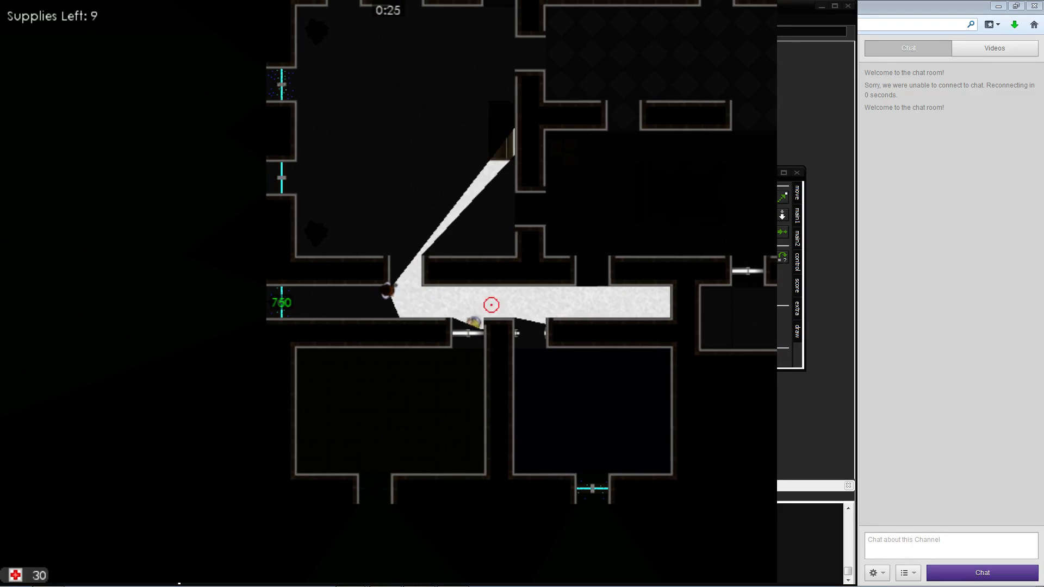
pyautogui.press('d')
pyautogui.press('w')
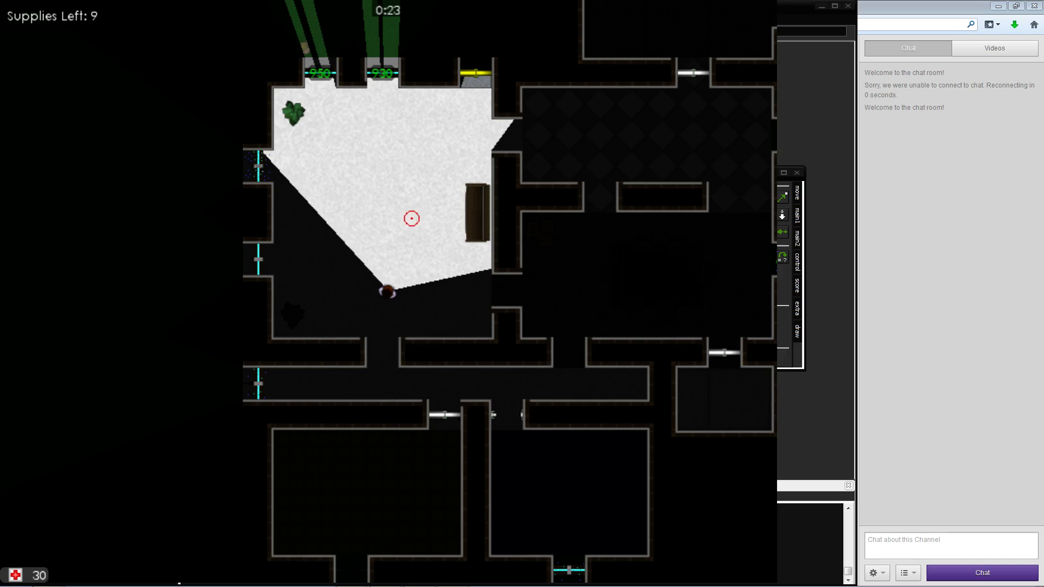
# Repair the white room's northern window on the west wall
pyautogui.press('a')
pyautogui.press('w')
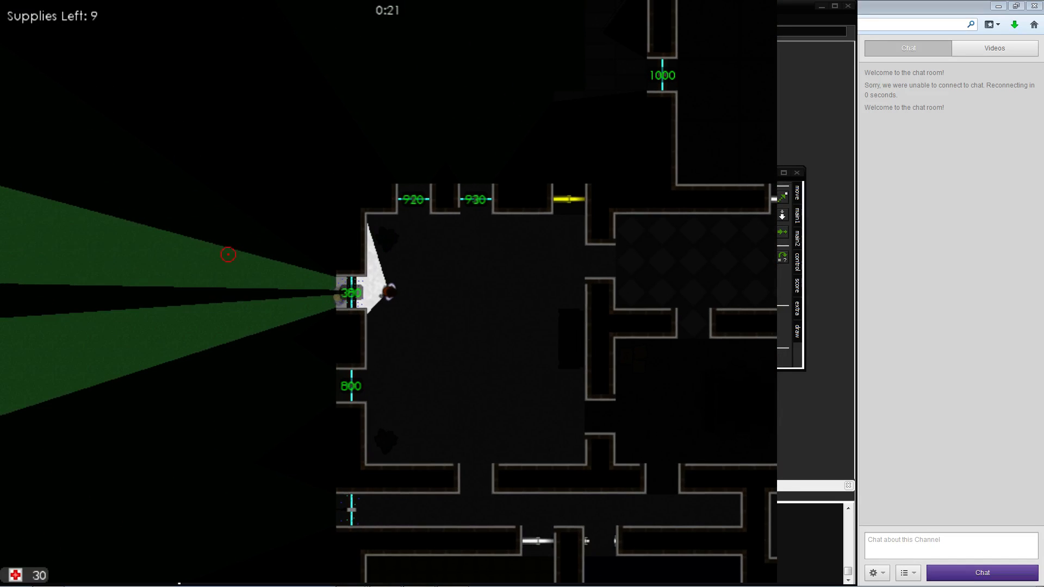
pyautogui.press('w')
pyautogui.press('d')
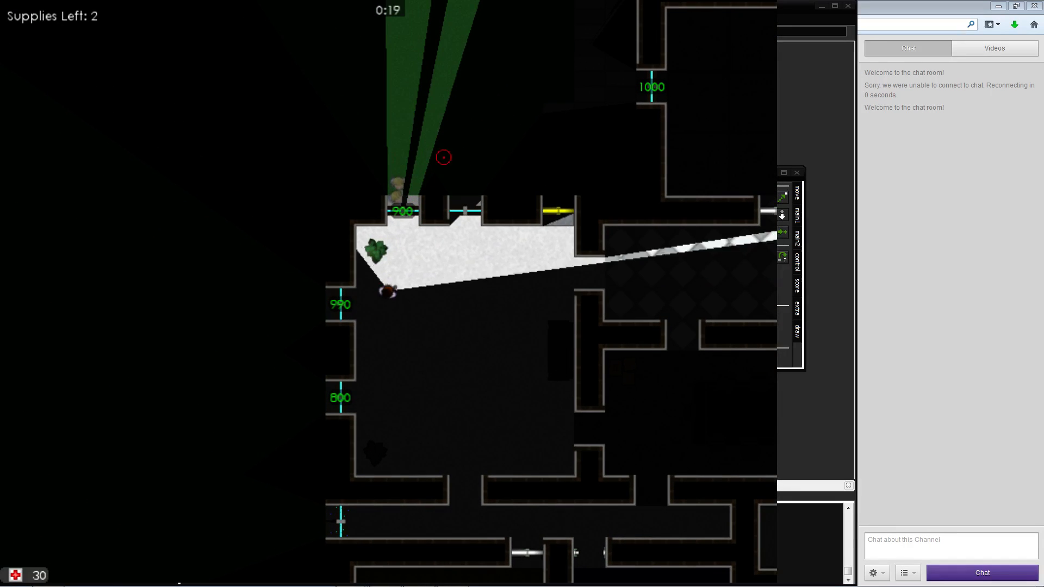
# Repair the white room's westernmost north window with the remaining supplies and check the north window beside it
pyautogui.press('s')
pyautogui.press('d')
pyautogui.press('w')
pyautogui.press('a')
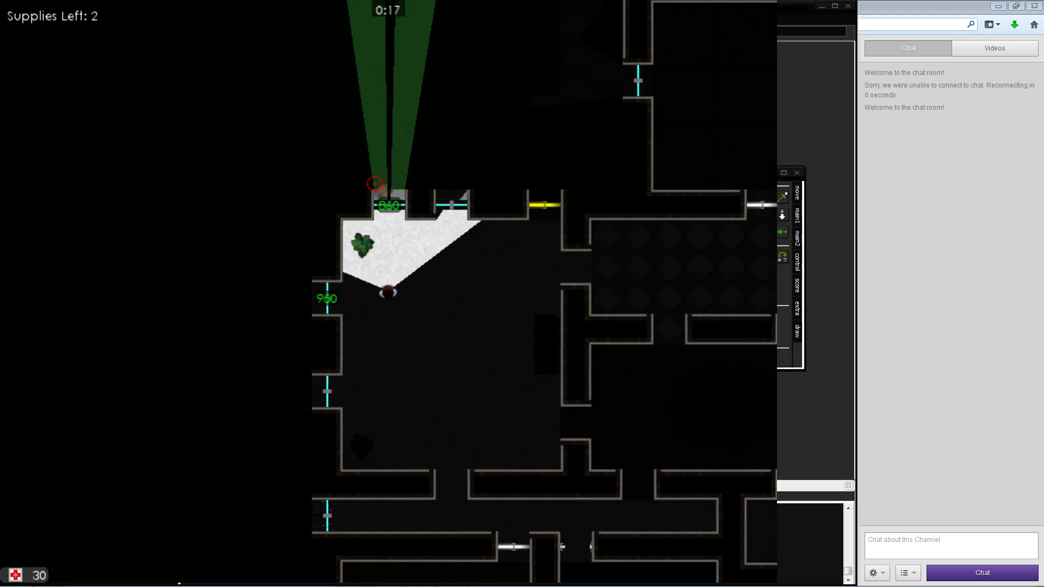
pyautogui.press('w')
pyautogui.press('w')
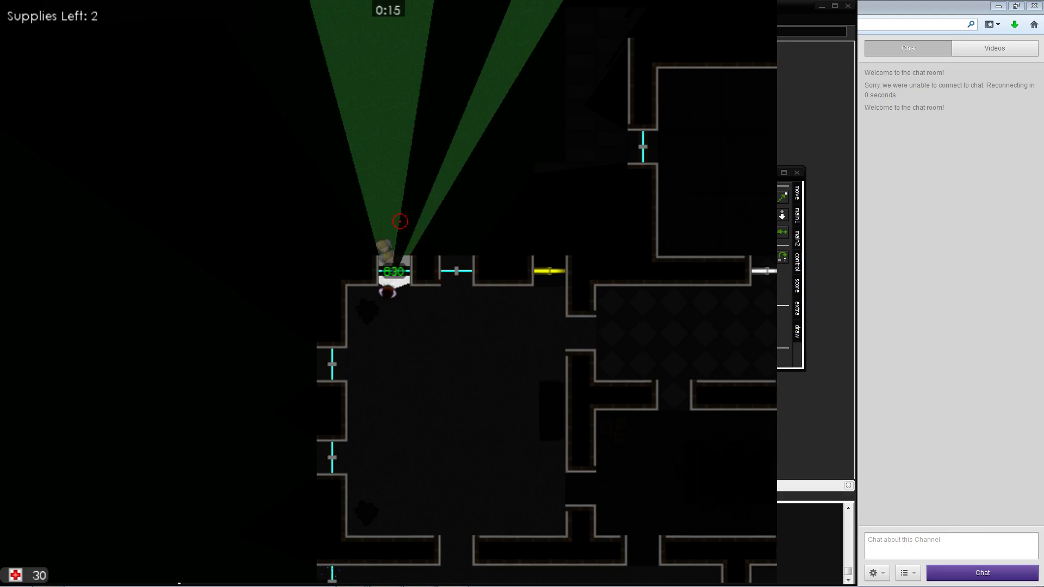
pyautogui.press('d')
pyautogui.press('s')
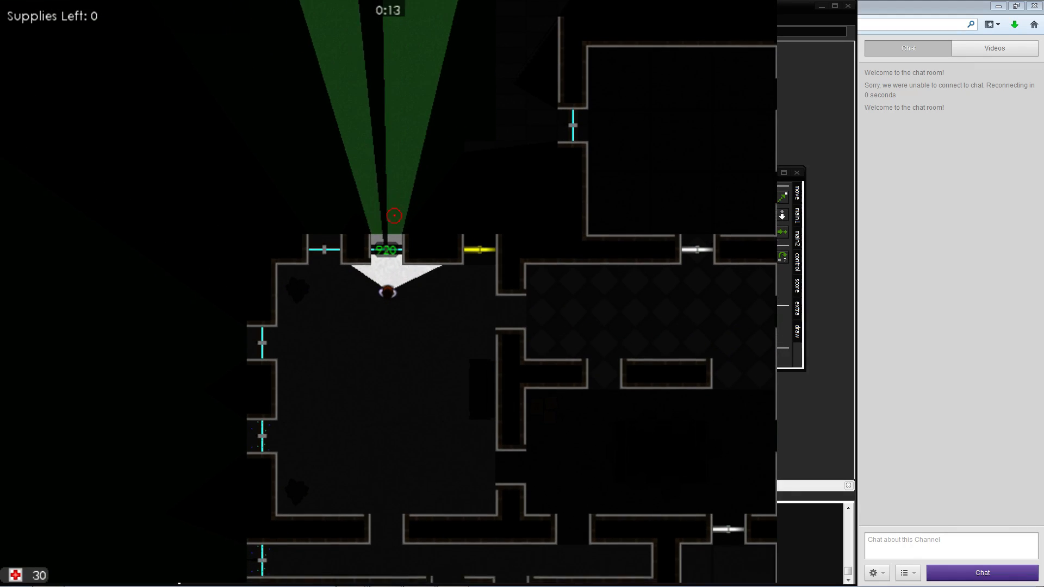
# Enter the dining room from the white room and restock supplies at the boxes
pyautogui.press('s')
pyautogui.press('d')
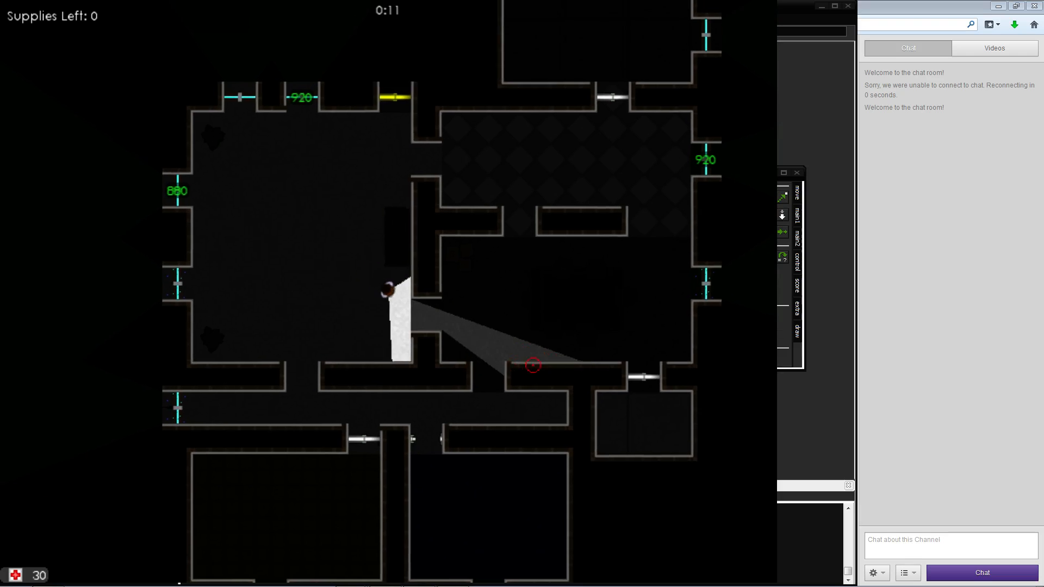
pyautogui.press('w')
pyautogui.press('d')
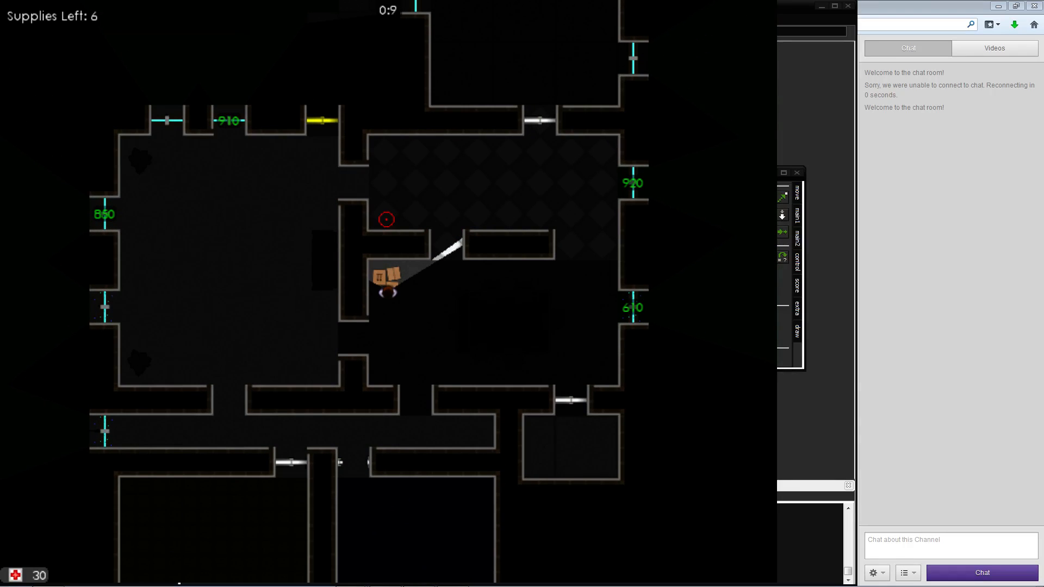
# Return to the white room to check its southern west window, and continue into the hallway to inspect its west window
pyautogui.press('s')
pyautogui.press('a')
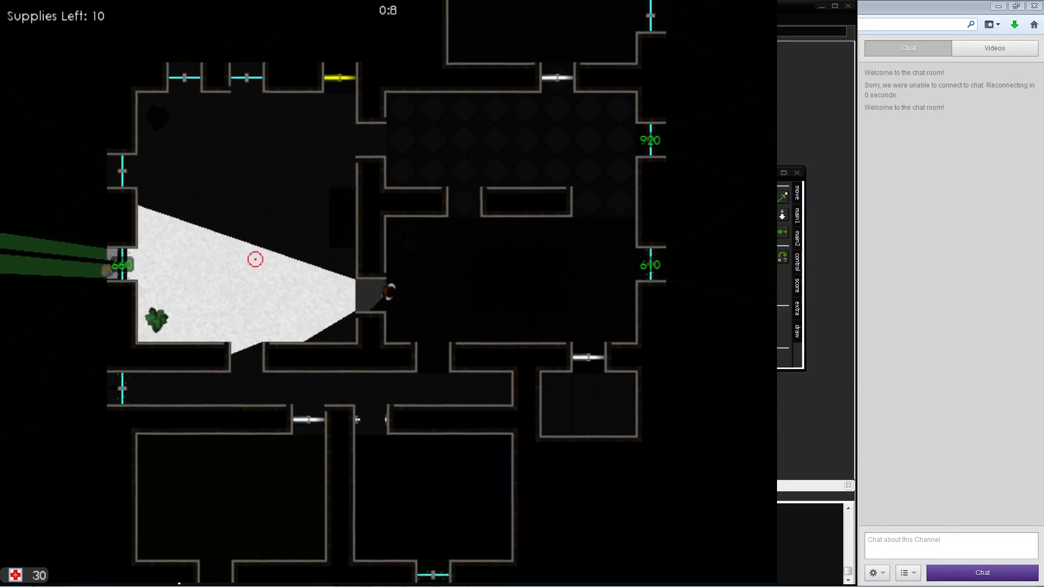
pyautogui.press('a')
pyautogui.press('w')
pyautogui.press('s')
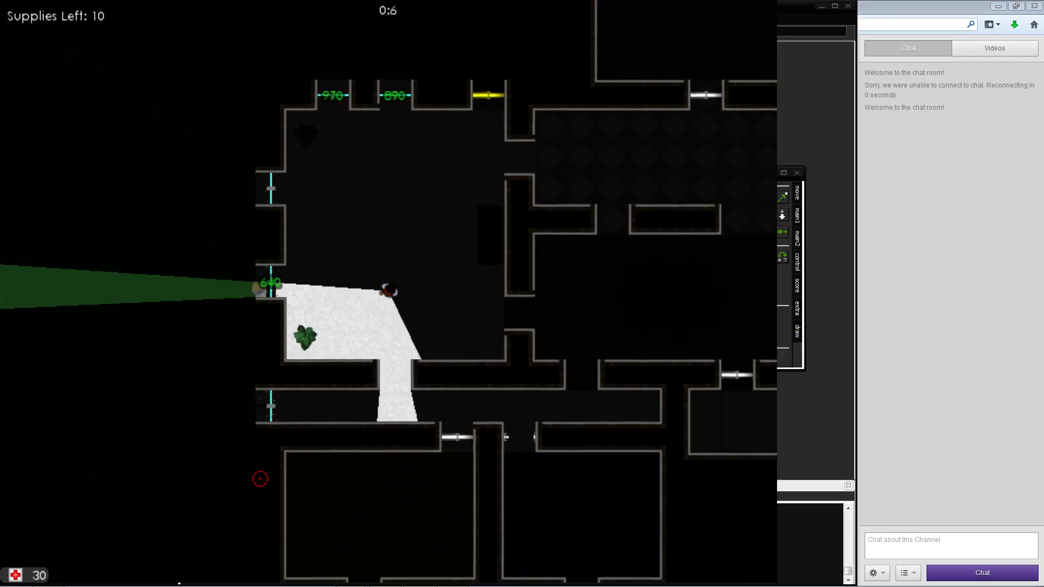
pyautogui.press('d')
pyautogui.press('s')
pyautogui.press('a')
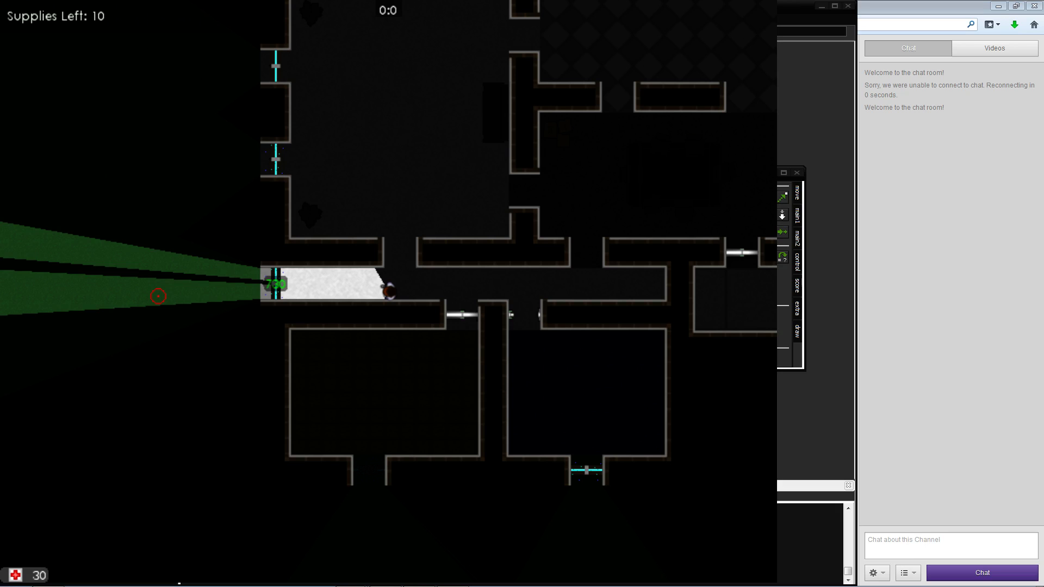
pyautogui.press('a')
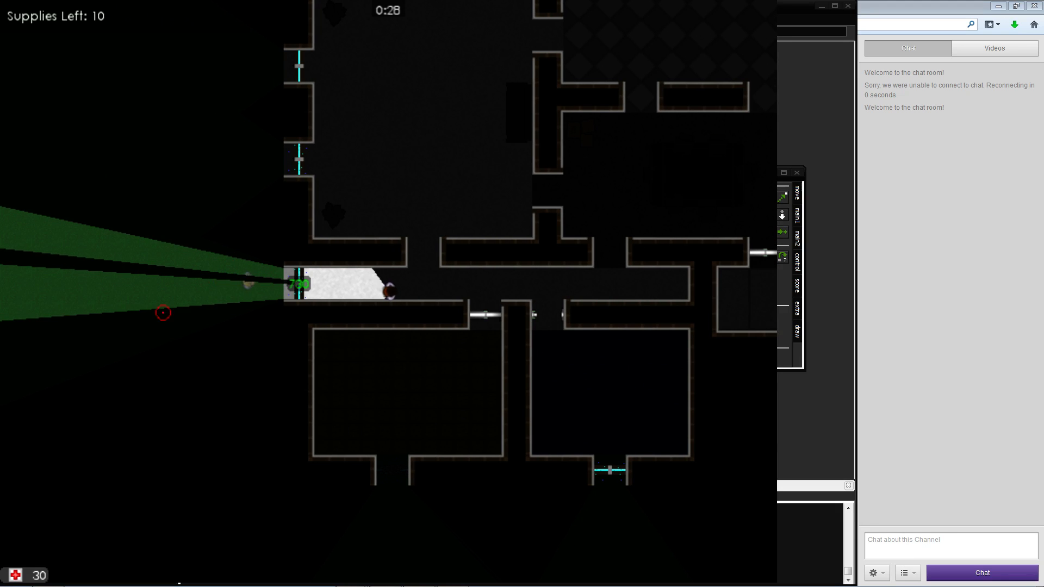
# Go back into the white room and repair both windows on its west wall
pyautogui.press('d')
pyautogui.press('w')
pyautogui.press('a')
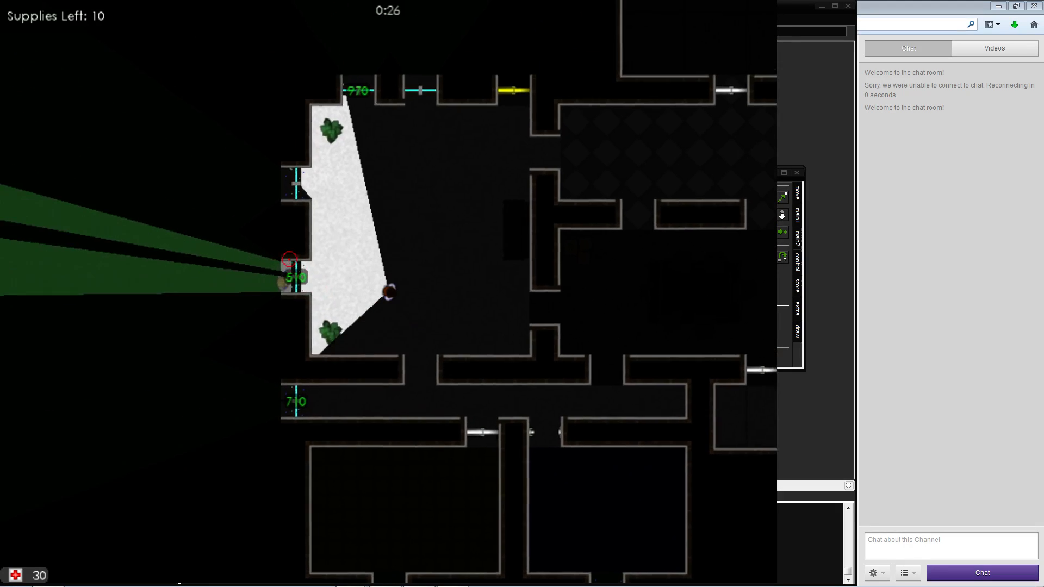
pyautogui.press('w')
pyautogui.press('d')
pyautogui.press('s')
pyautogui.press('a')
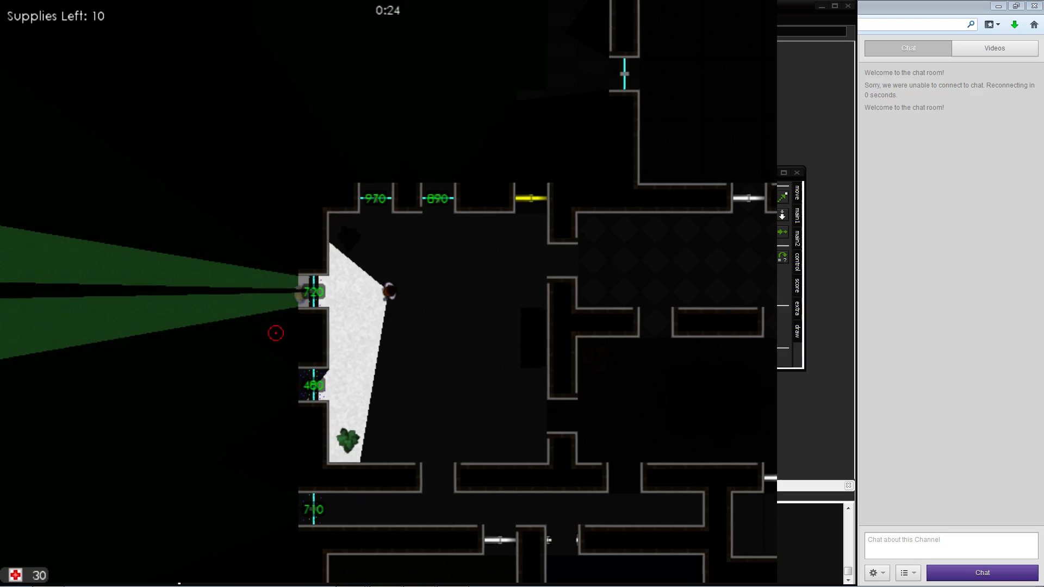
pyautogui.press('s')
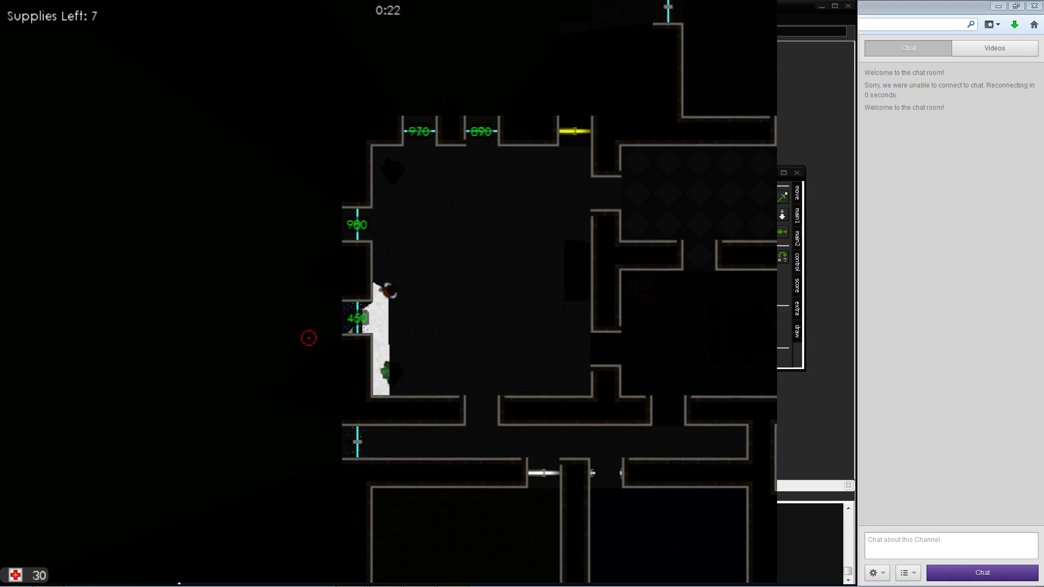
pyautogui.press('d')
pyautogui.press('s')
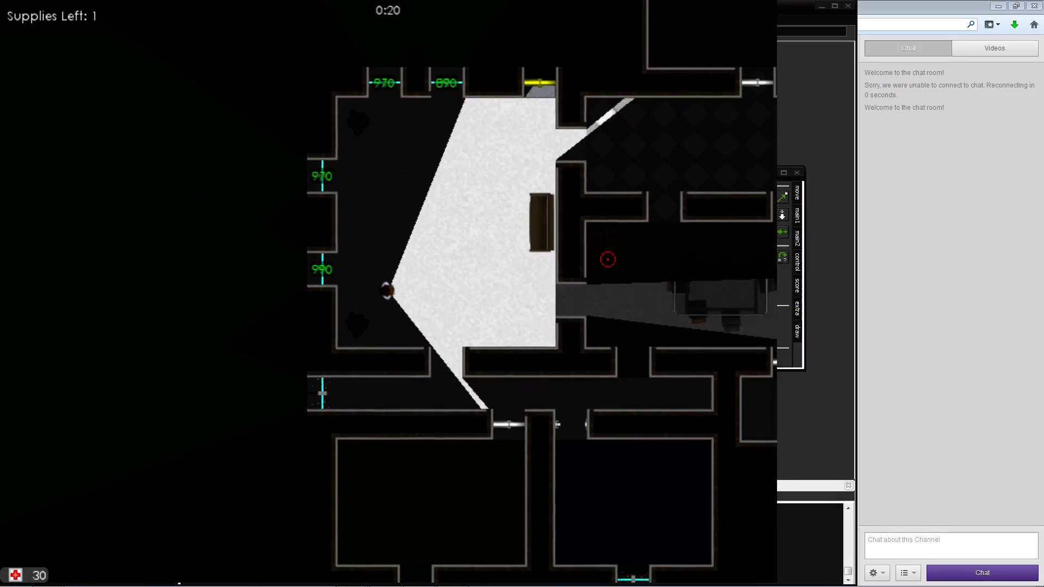
# Go through the hallway into the blue room and repair its south window with the last supplies
pyautogui.press('d')
pyautogui.press('d')
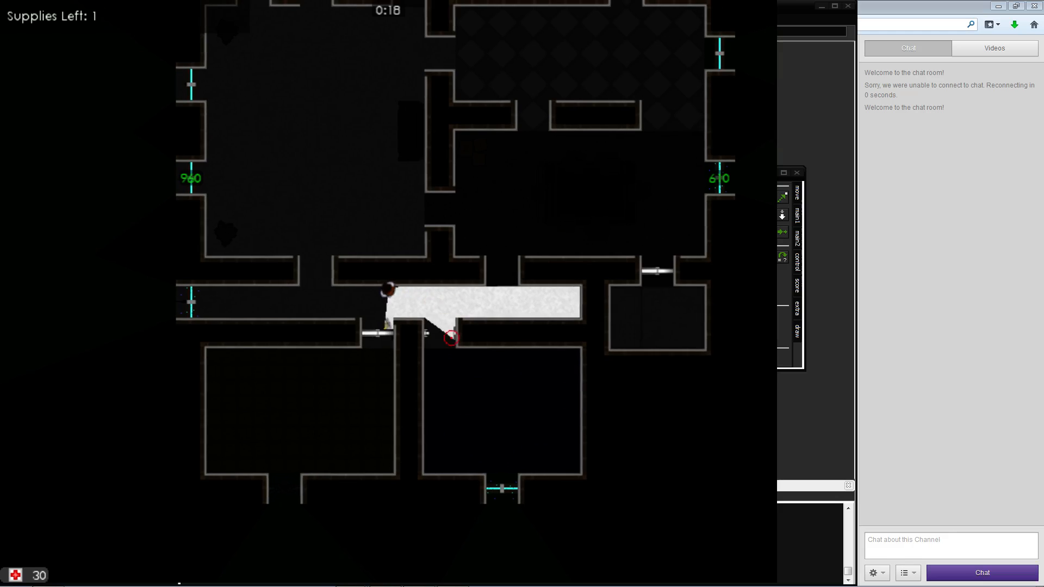
pyautogui.press('s')
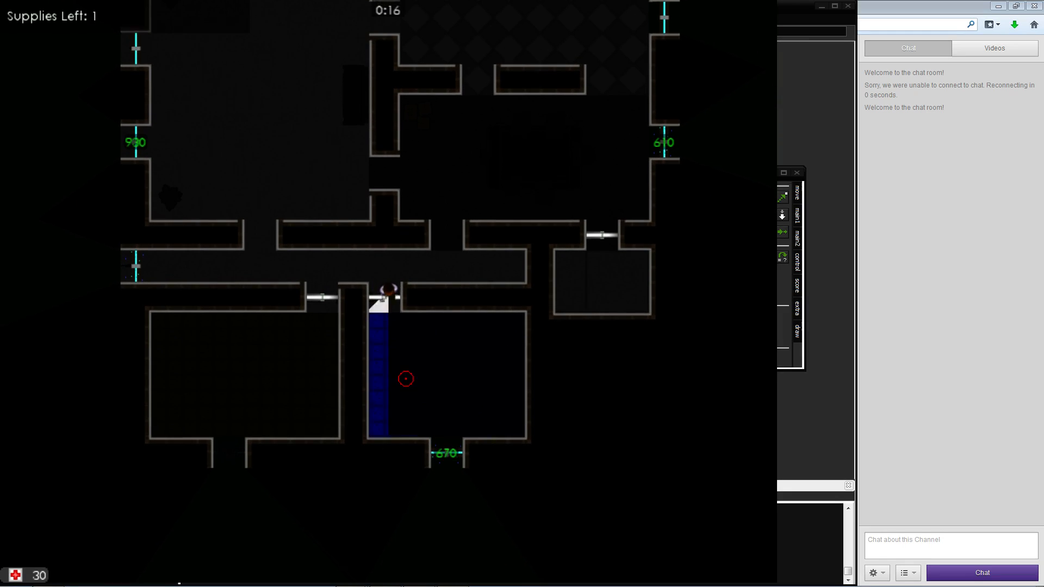
pyautogui.press('d')
pyautogui.press('s')
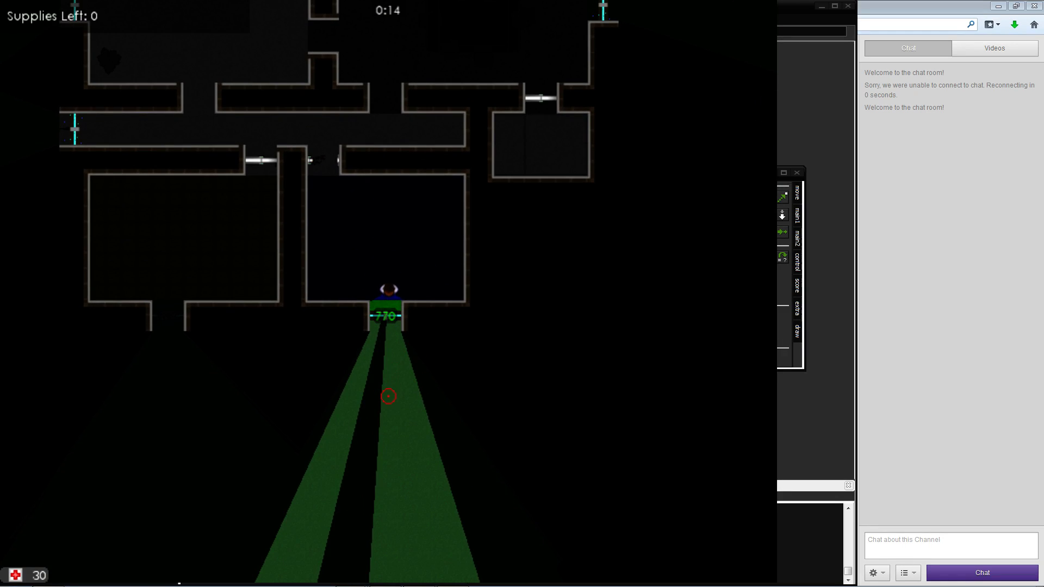
pyautogui.press('w')
pyautogui.press('a')
pyautogui.press('s')
pyautogui.press('d')
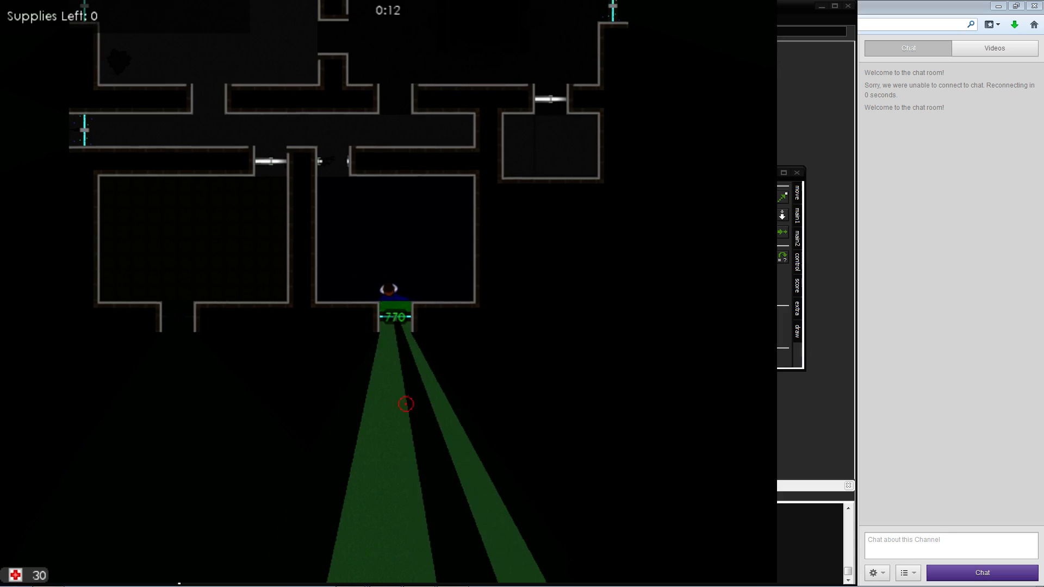
# Leave the blue room for the dining room and refill the supplies to 10 at the boxes
pyautogui.press('w')
pyautogui.press('a')
pyautogui.press('w')
pyautogui.press('d')
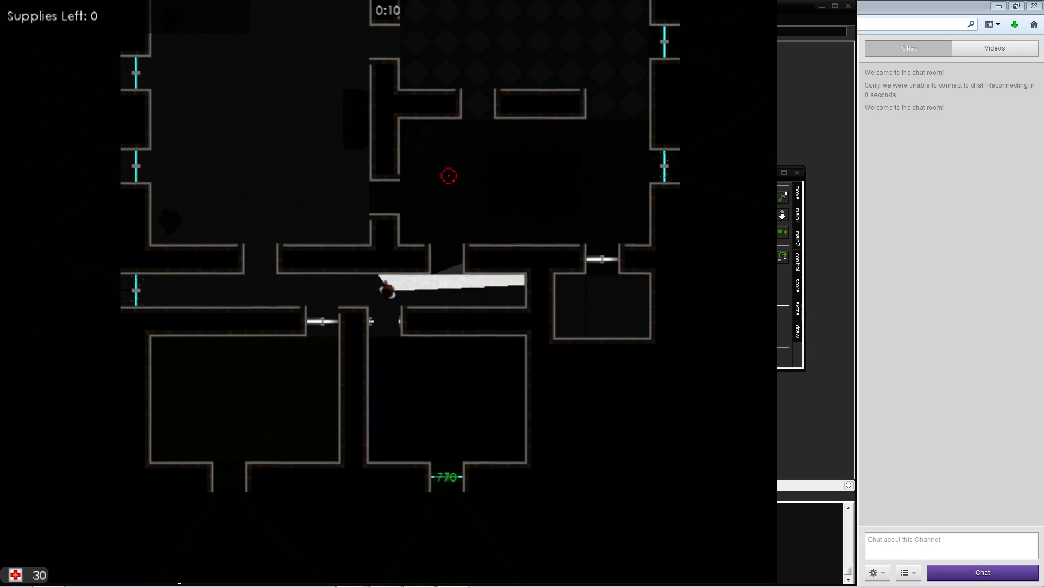
pyautogui.press('w')
pyautogui.press('a')
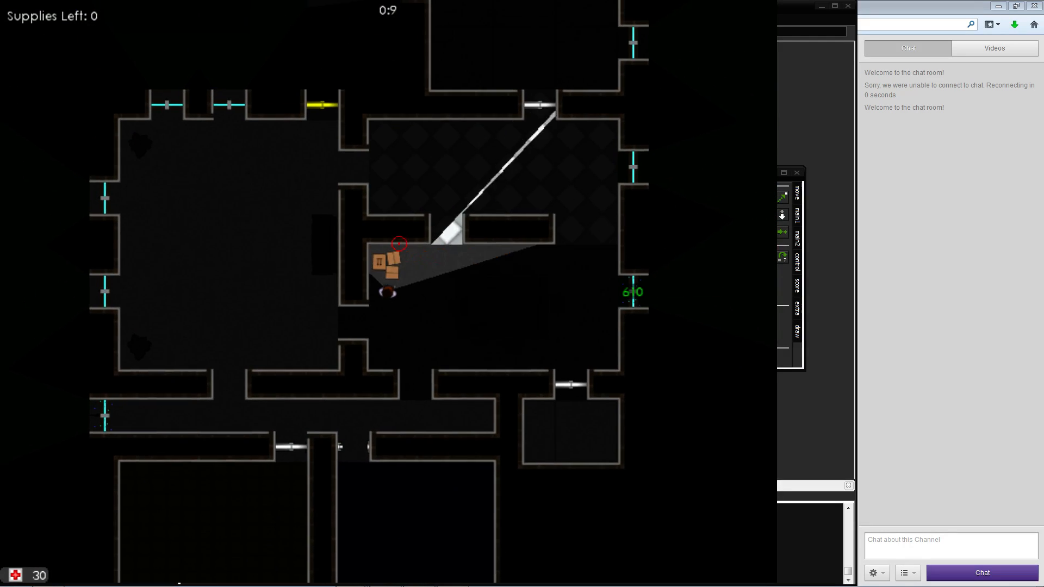
pyautogui.press('e')
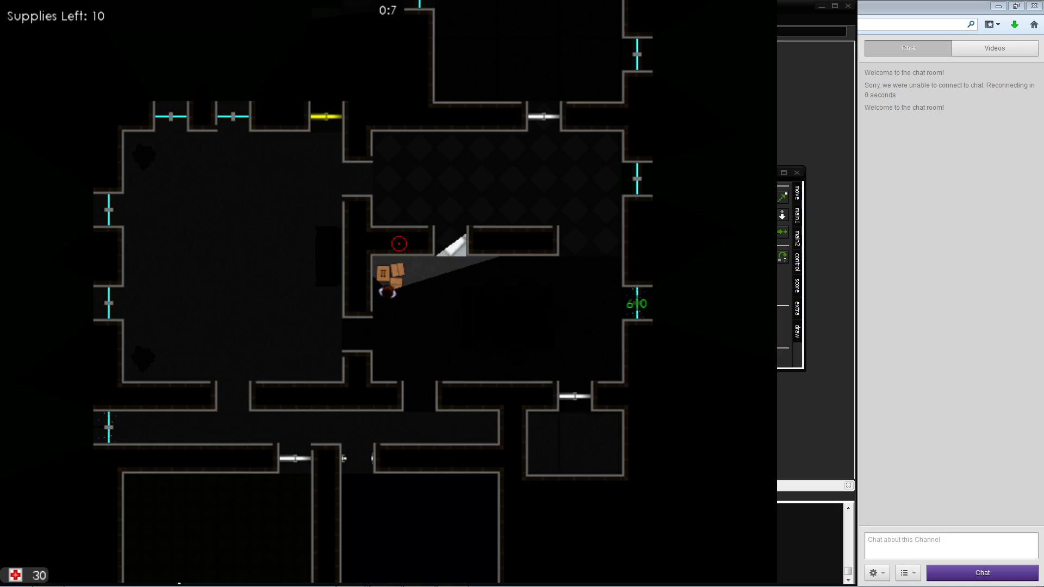
# Cross the checkered room to the dining room's east side and repair the dining room's east window
pyautogui.press('w')
pyautogui.press('d')
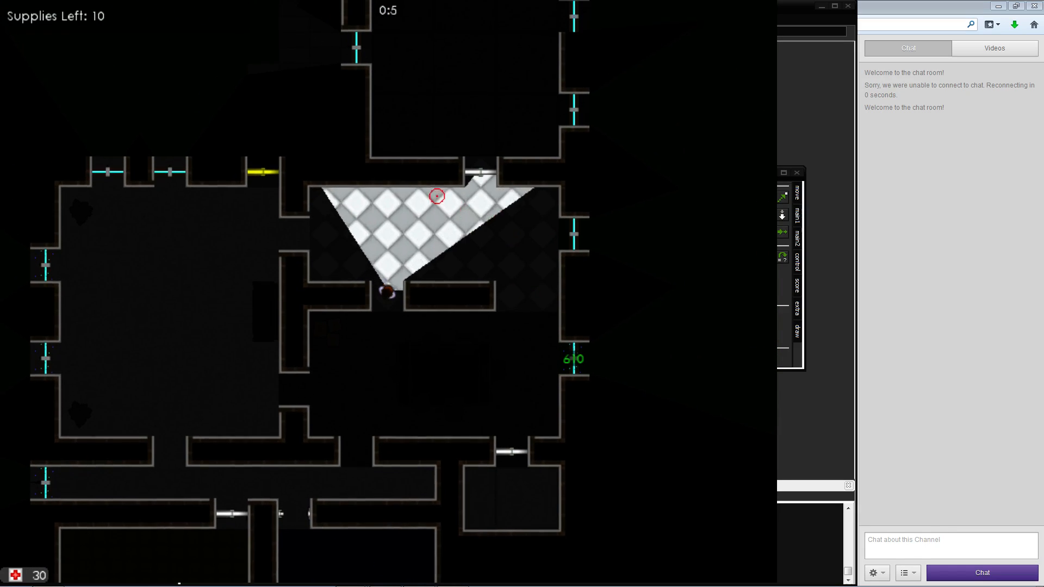
pyautogui.press('w')
pyautogui.press('d')
pyautogui.press('s')
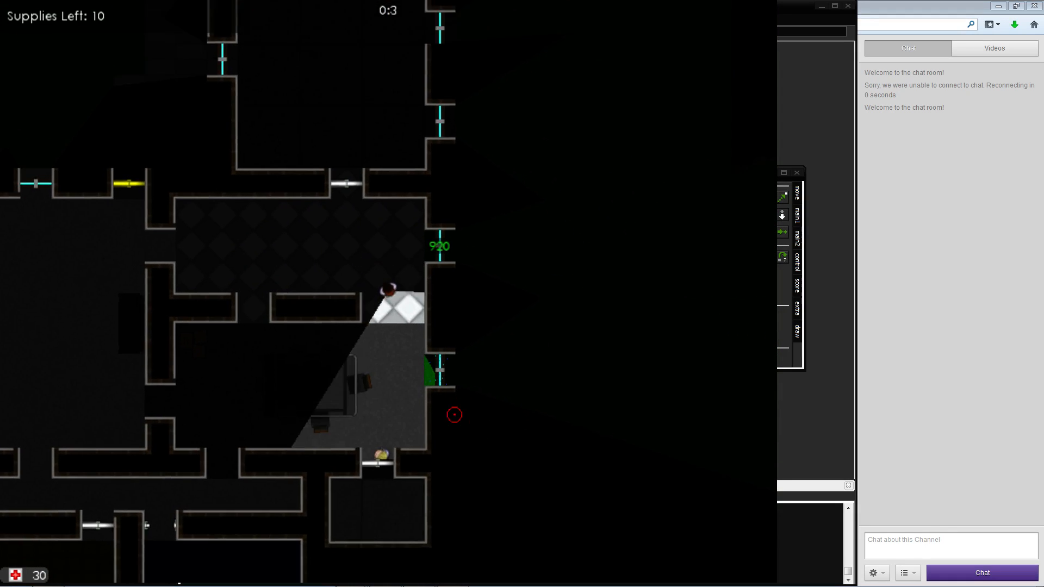
pyautogui.press('s')
pyautogui.press('d')
pyautogui.press('w')
pyautogui.press('a')
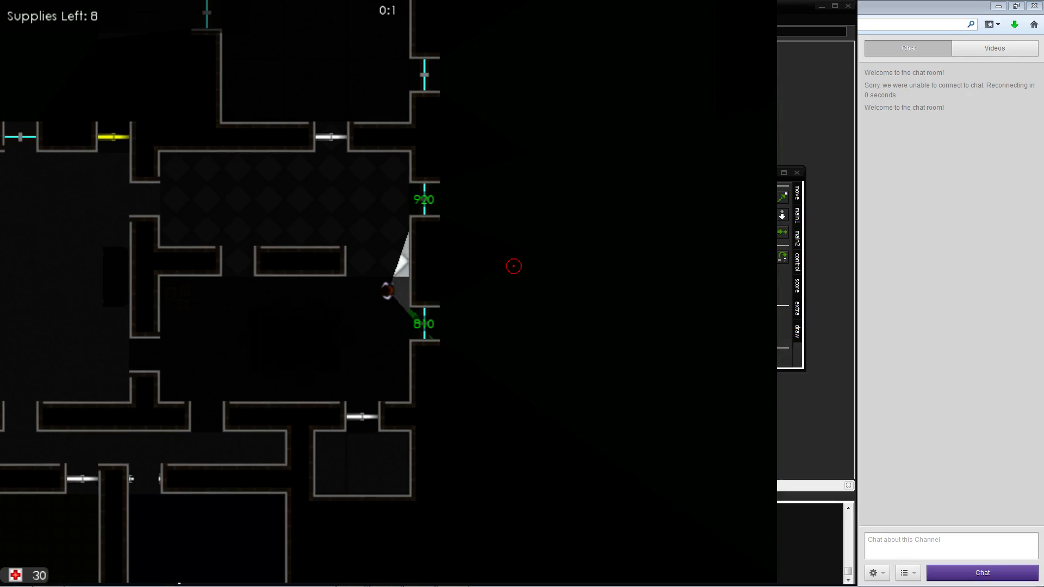
# Return through the checkered room to the white room and tend to its two attacked west windows
pyautogui.press('a')
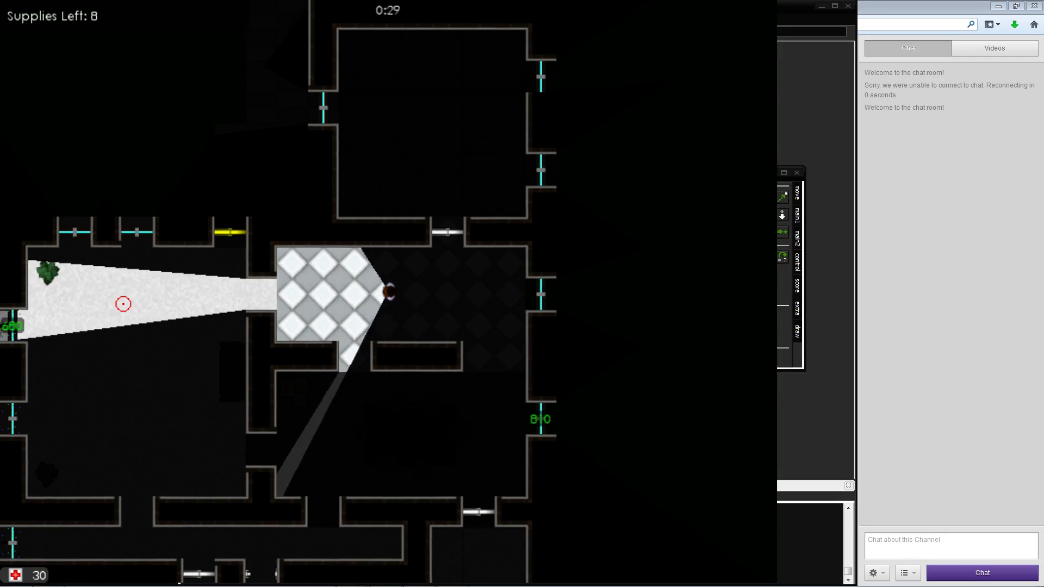
pyautogui.press('a')
pyautogui.press('s')
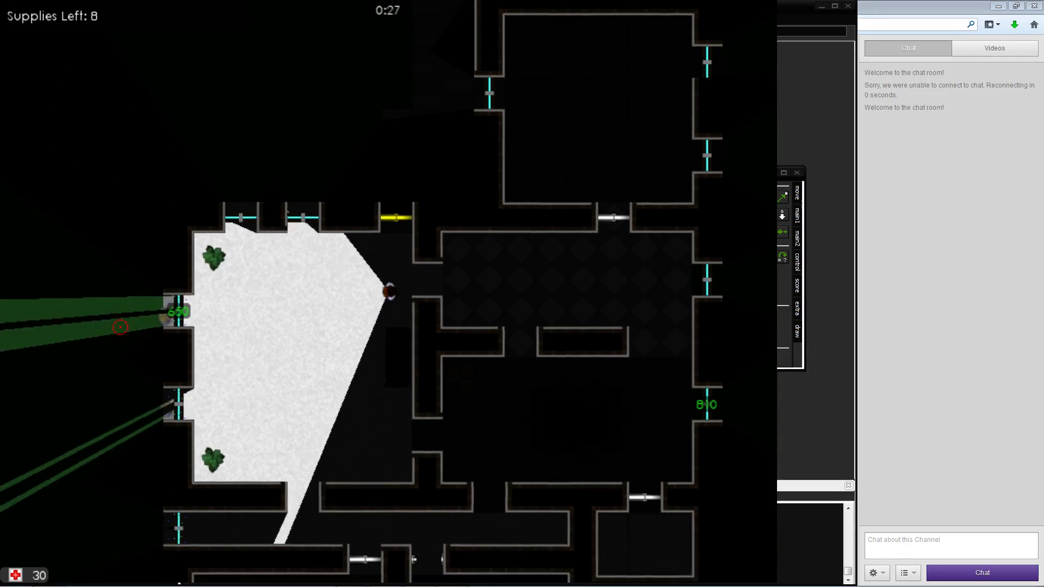
pyautogui.press('a')
pyautogui.press('w')
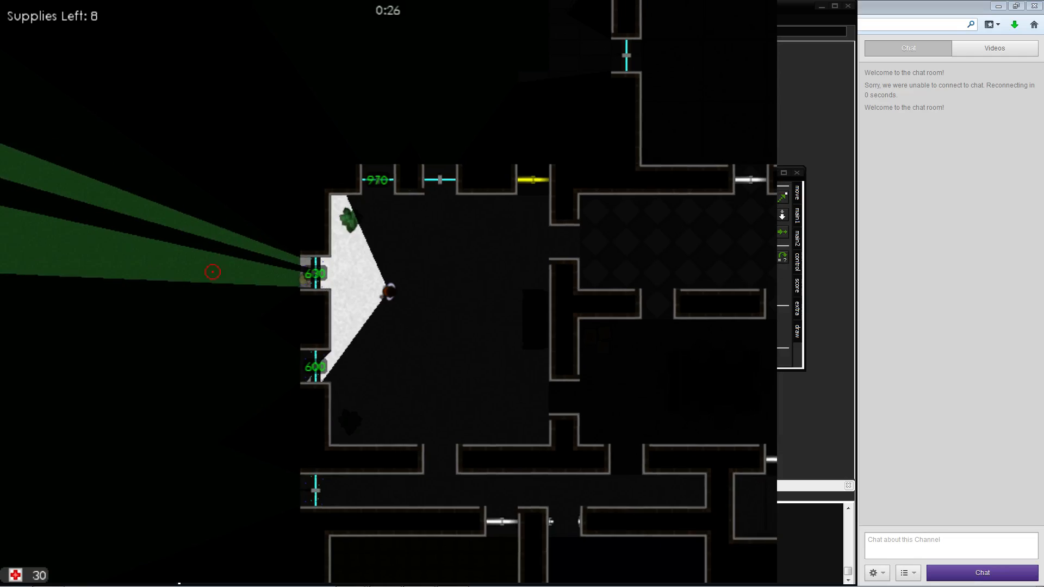
pyautogui.press('e')
pyautogui.press('d')
pyautogui.press('s')
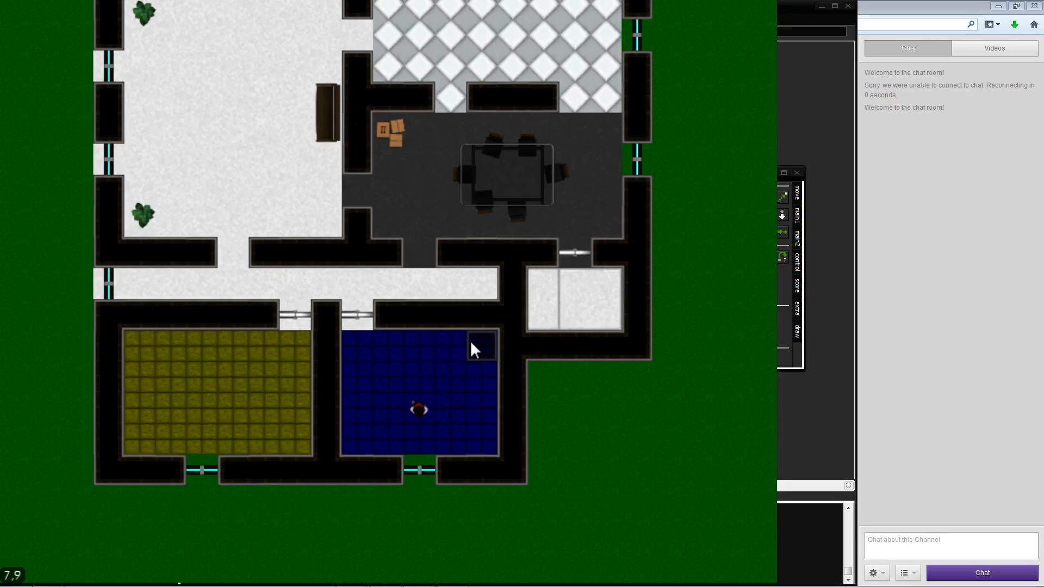
# Place a gun pickup in the dark-tiled north room, set as a Shotgun with 4000 ammo
pyautogui.press('space')
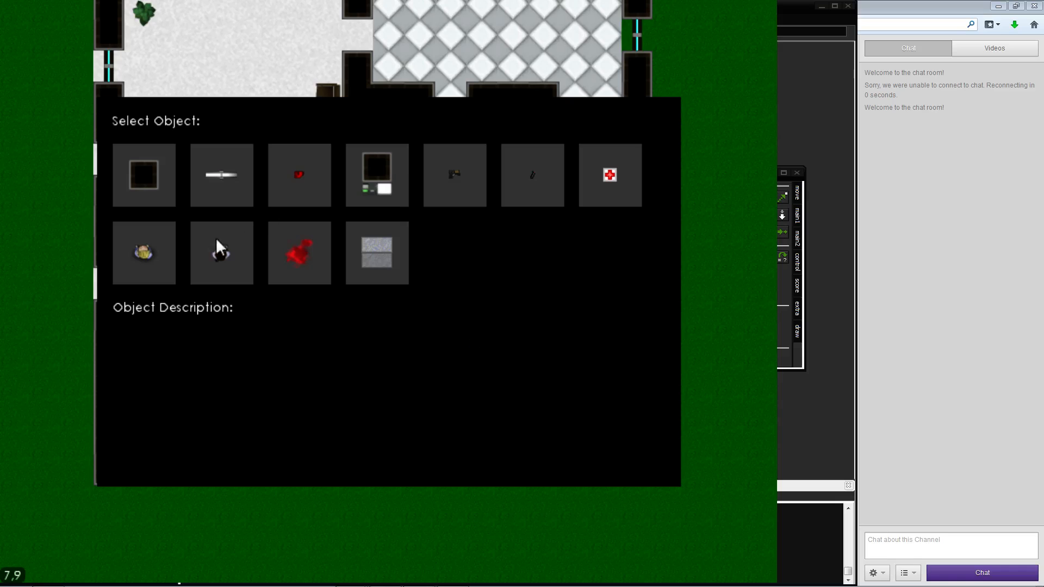
pyautogui.click(475, 177)
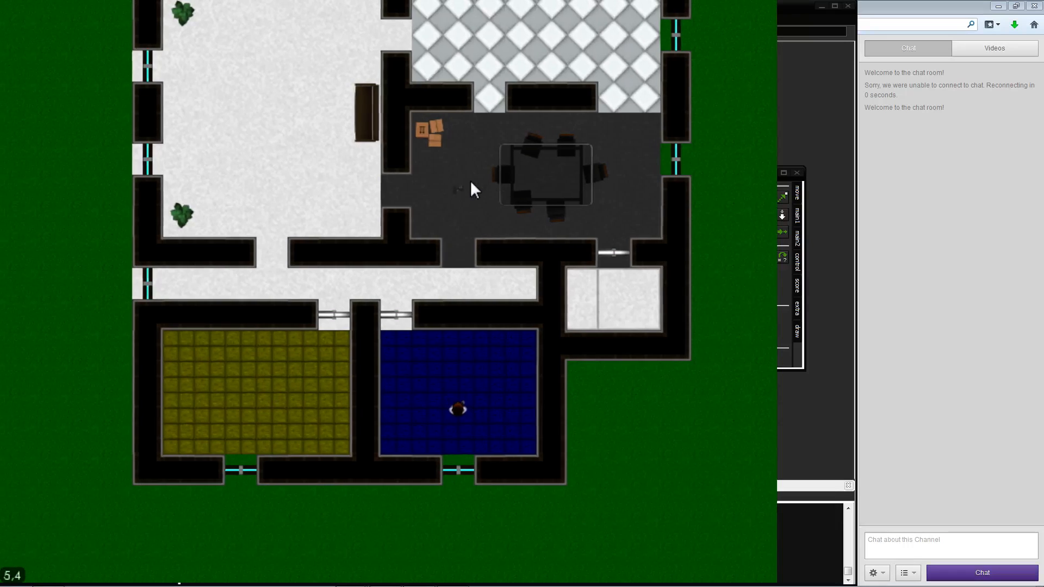
pyautogui.press('w')
pyautogui.press('d')
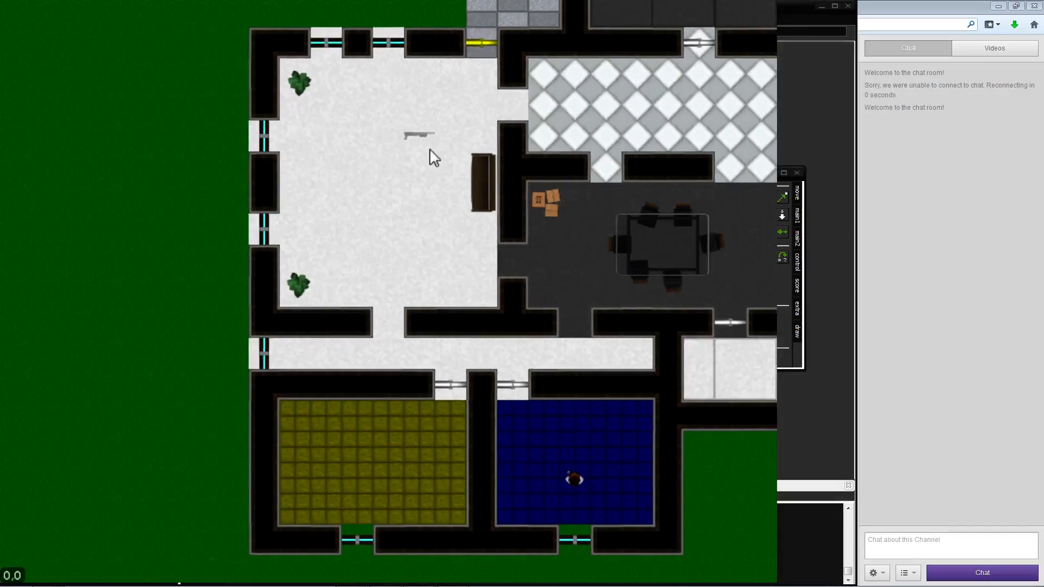
pyautogui.press('w')
pyautogui.press('d')
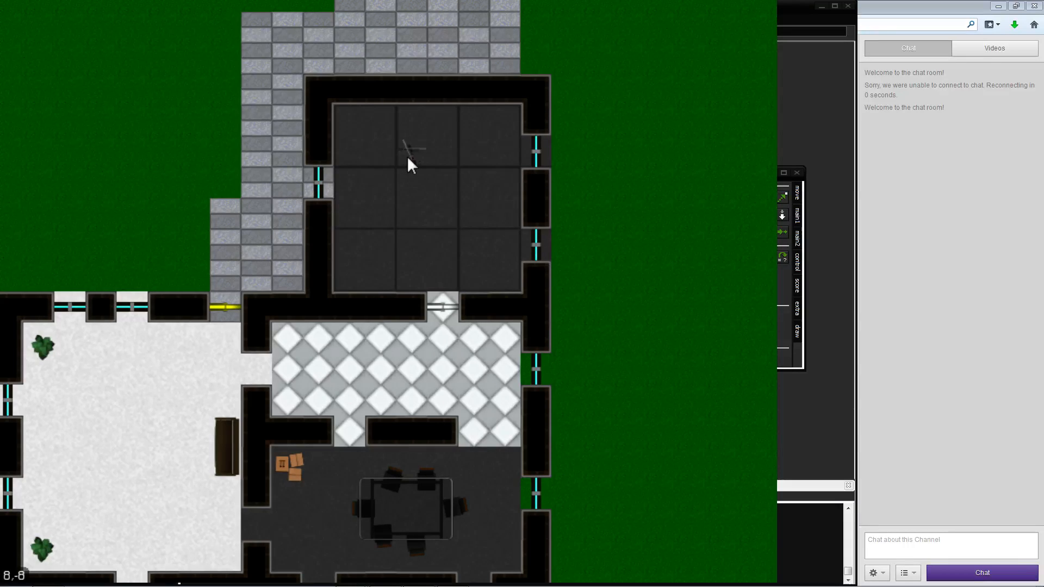
pyautogui.click(433, 179)
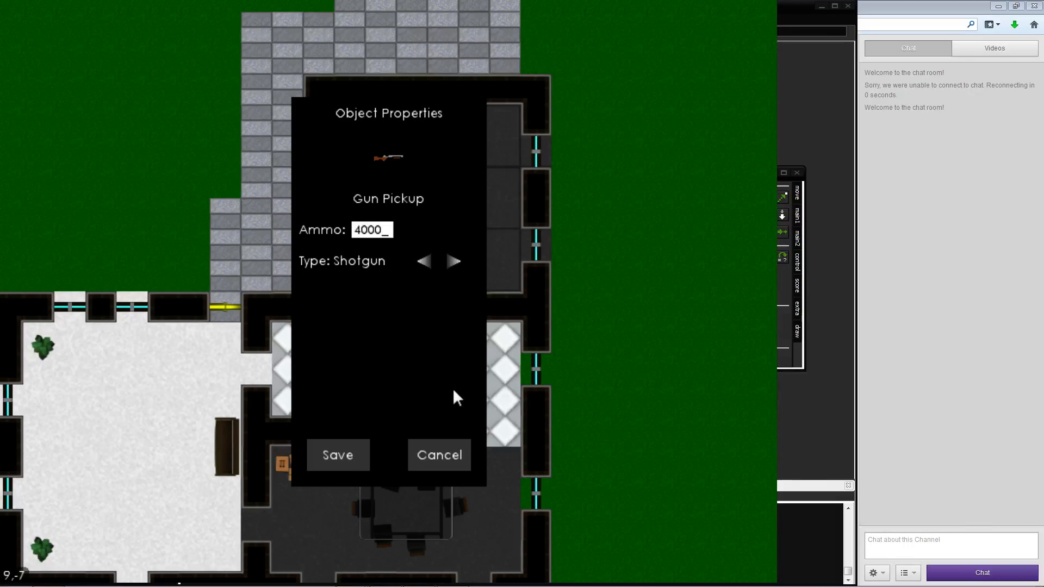
pyautogui.click(318, 459)
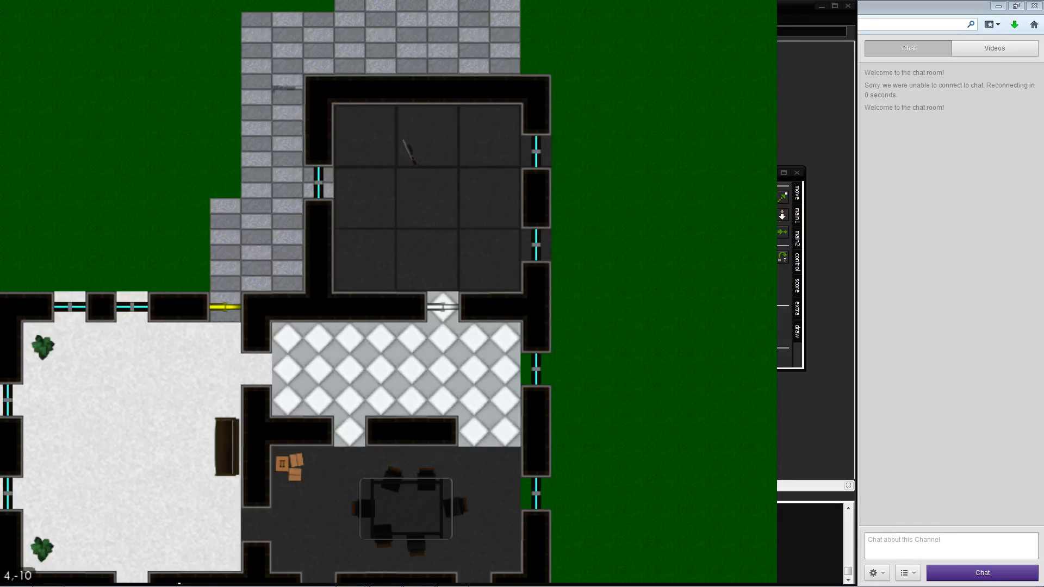
# Start playtesting the level, leave the blue room and refill the supplies to 10 at the dining room boxes
pyautogui.moveTo(294, 62)
pyautogui.click(217, 33)
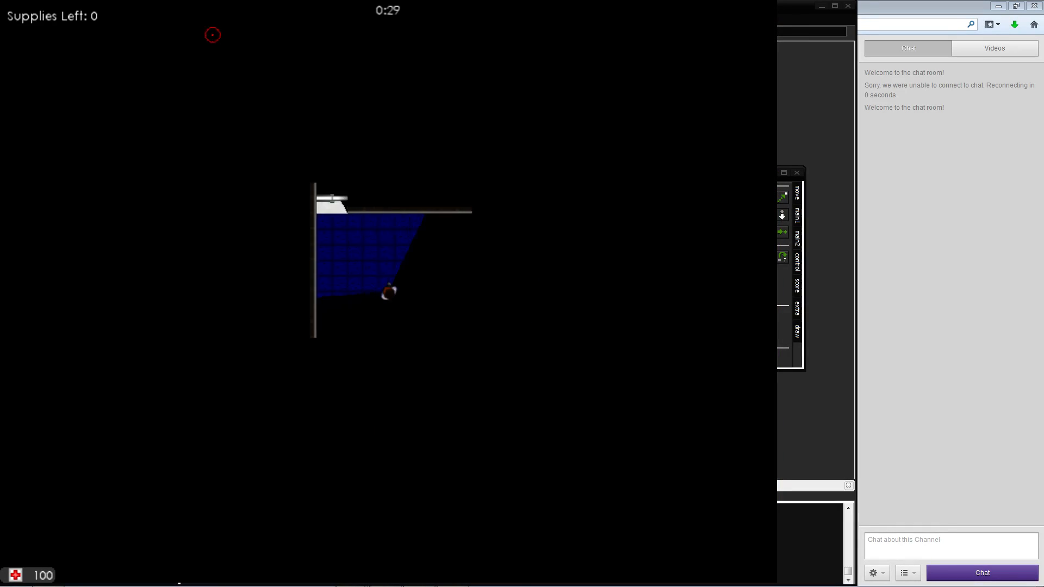
pyautogui.press('a')
pyautogui.press('w')
pyautogui.press('w')
pyautogui.press('d')
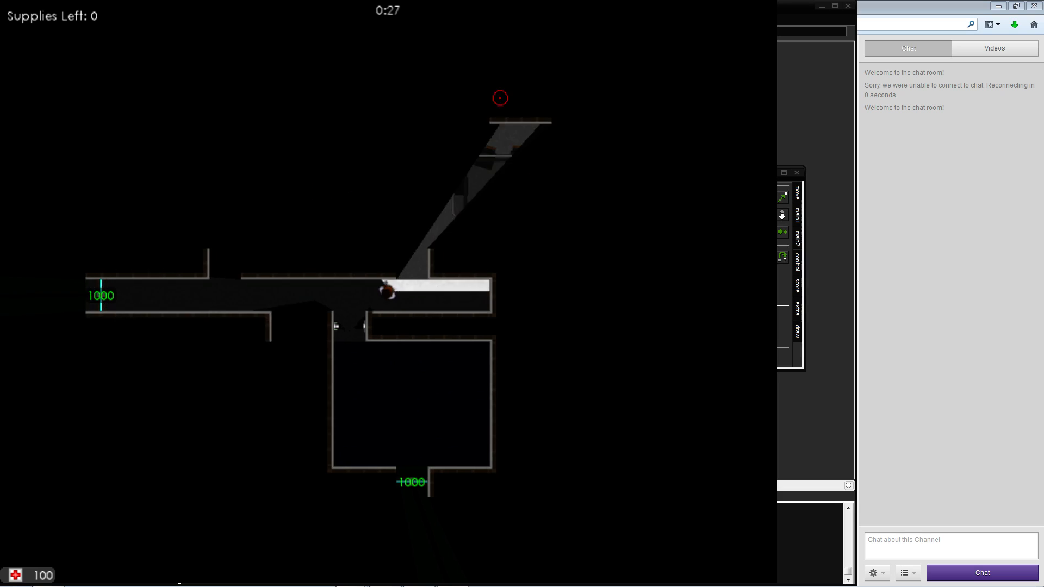
pyautogui.press('w')
pyautogui.press('a')
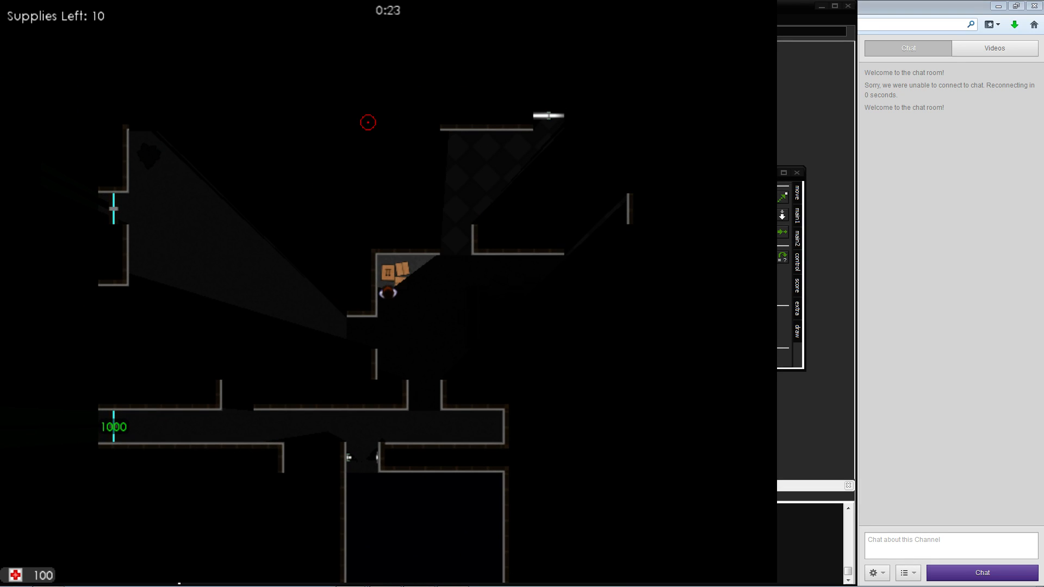
# Go through the checkered room into the dark-tiled north room and pick up the shotgun
pyautogui.press('w')
pyautogui.press('d')
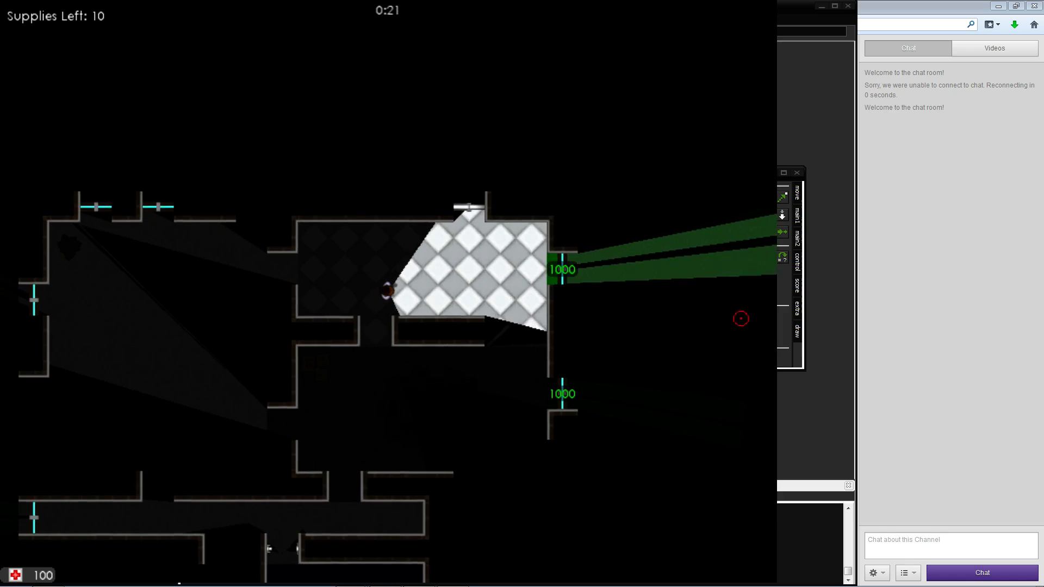
pyautogui.press('w')
pyautogui.press('d')
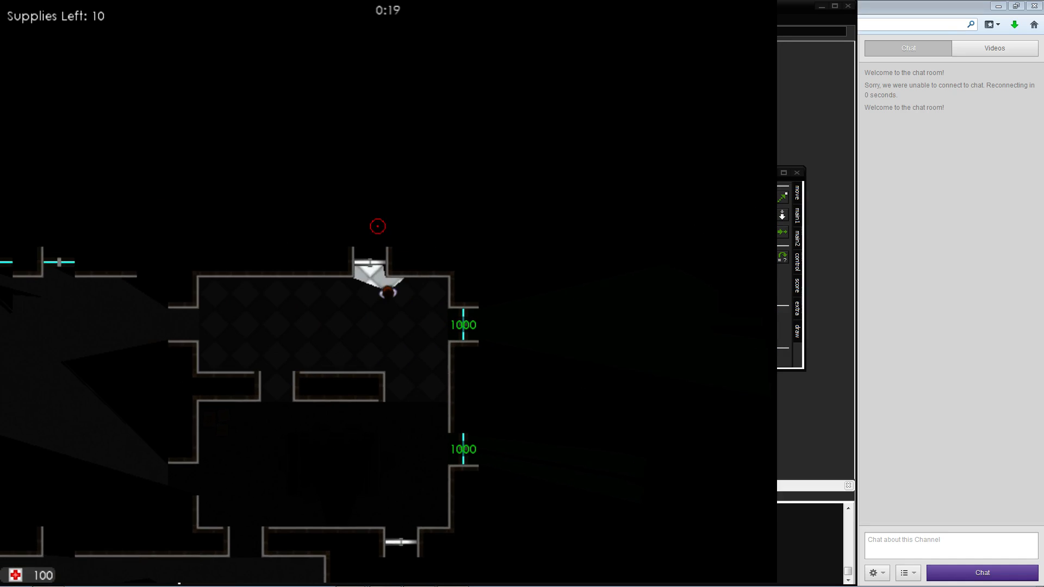
pyautogui.press('w')
pyautogui.press('a')
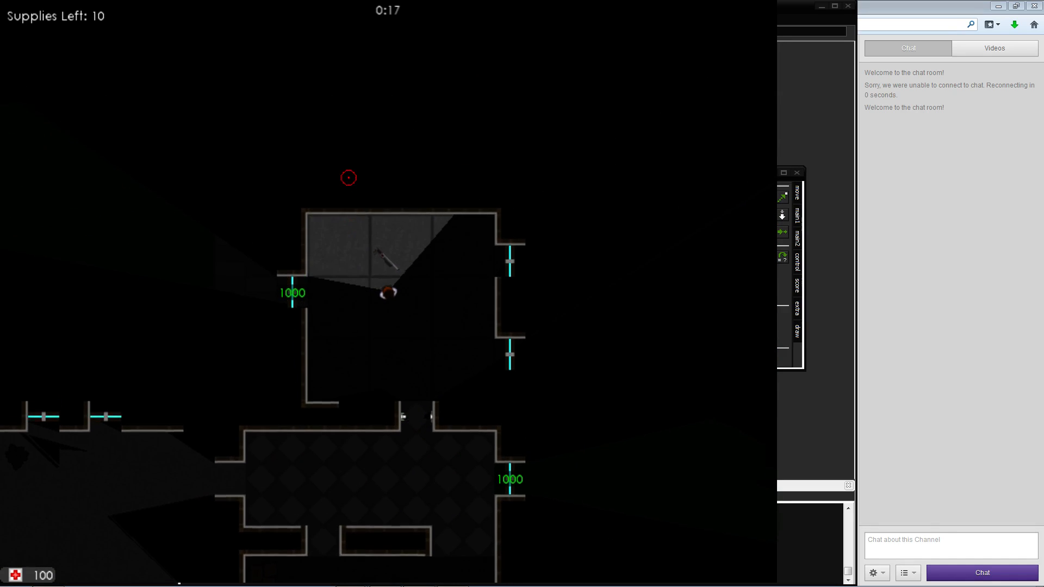
pyautogui.press('w')
pyautogui.press('d')
pyautogui.press('s')
pyautogui.press('a')
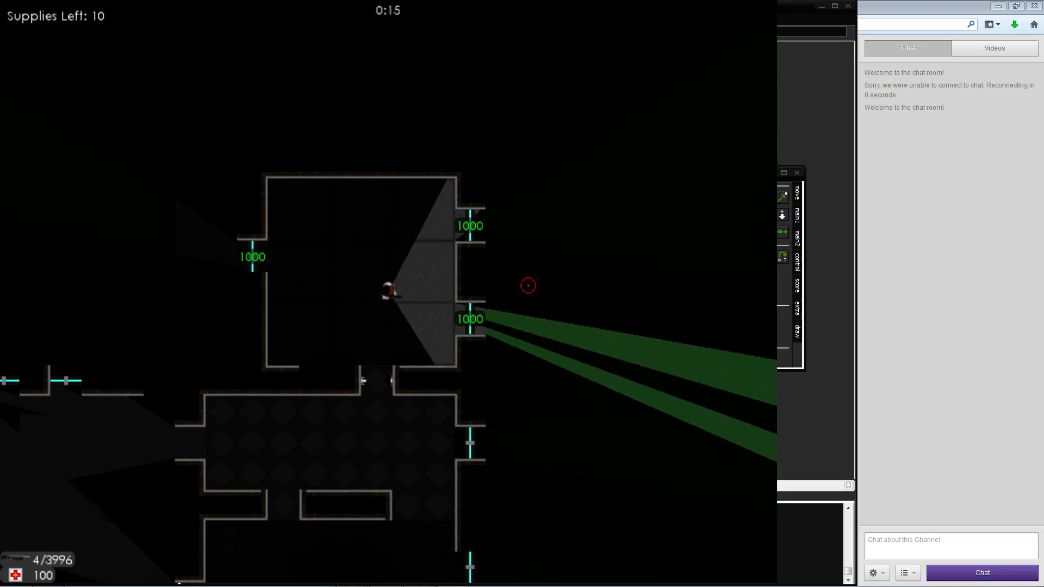
# Carry the shotgun back through the checkered room to the white room's northwest windows
pyautogui.press('s')
pyautogui.press('a')
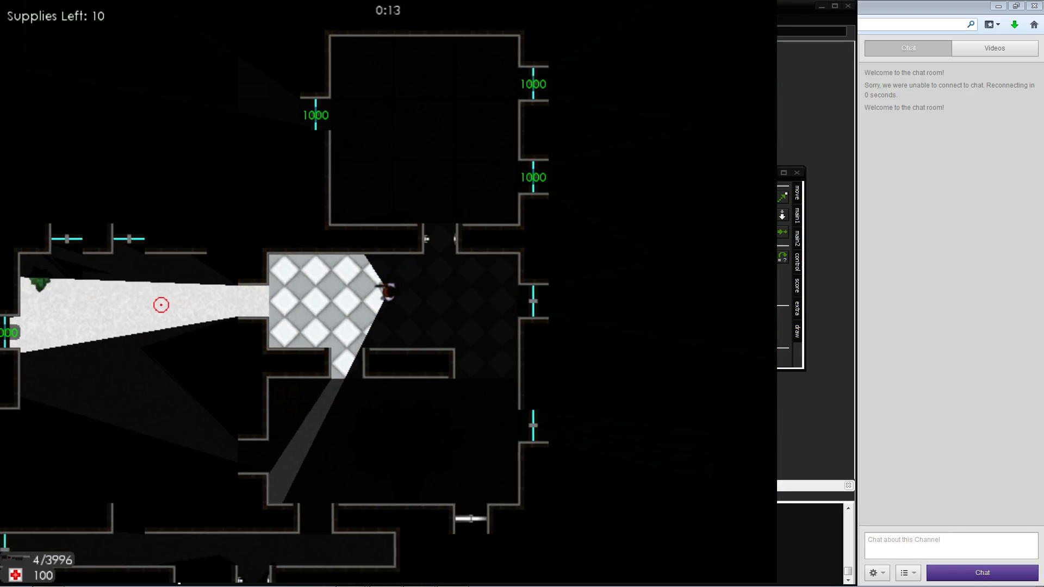
pyautogui.press('a')
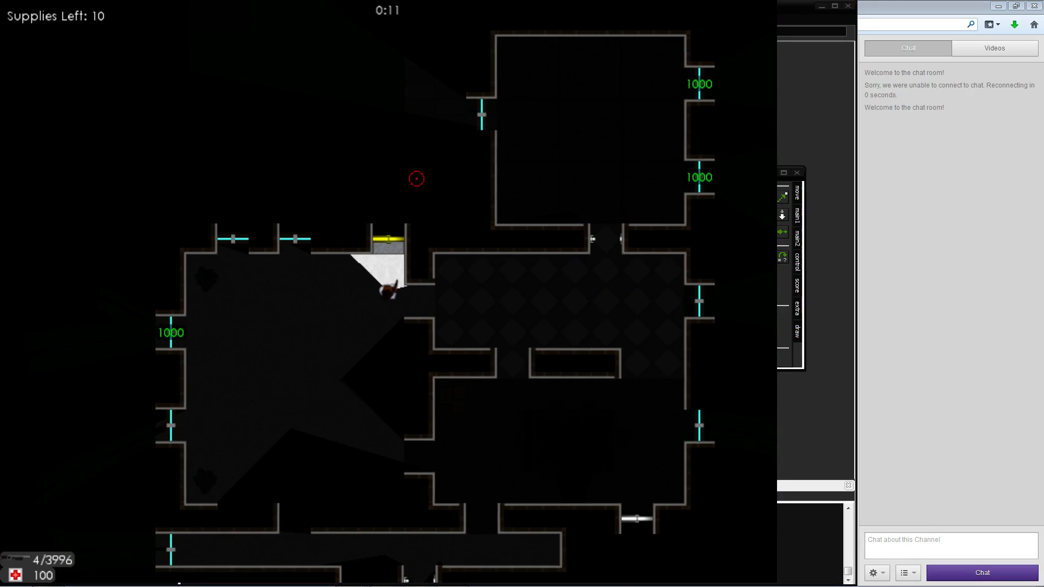
pyautogui.press('a')
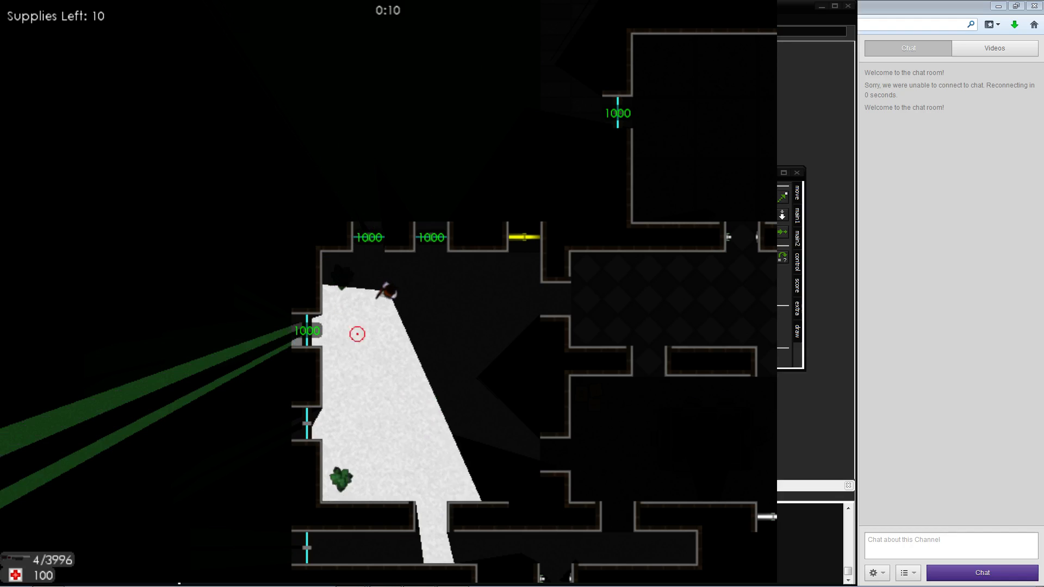
pyautogui.press('s')
pyautogui.press('a')
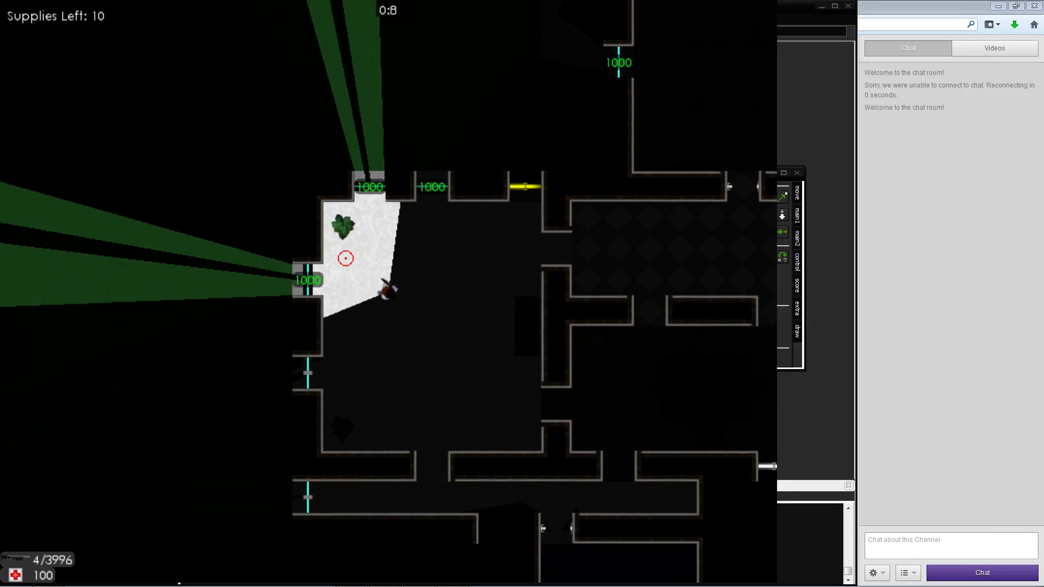
# Leave the white room through its south doorway and take up a position at the hallway's west window
pyautogui.press('s')
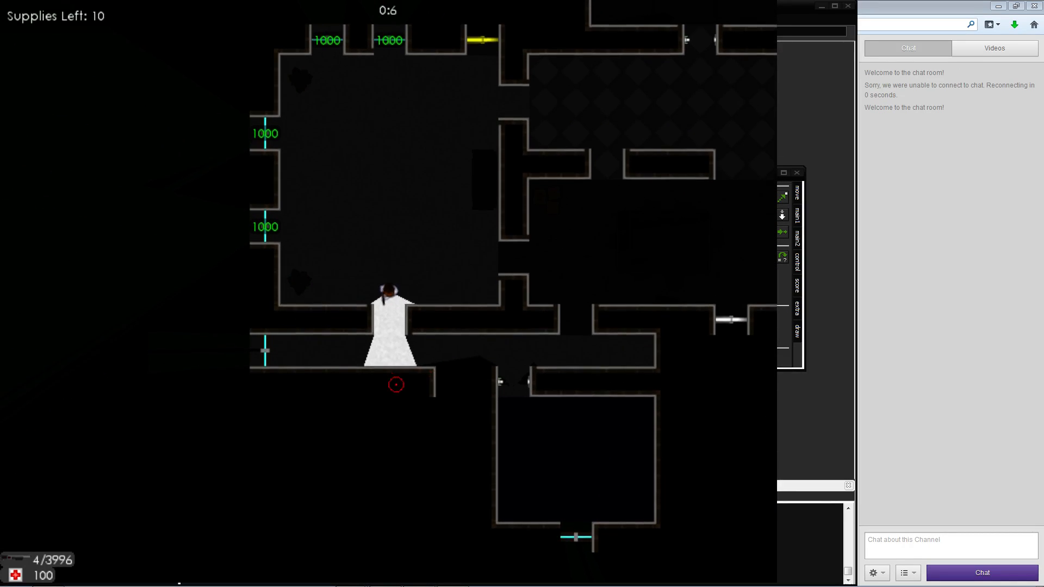
pyautogui.press('s')
pyautogui.press('a')
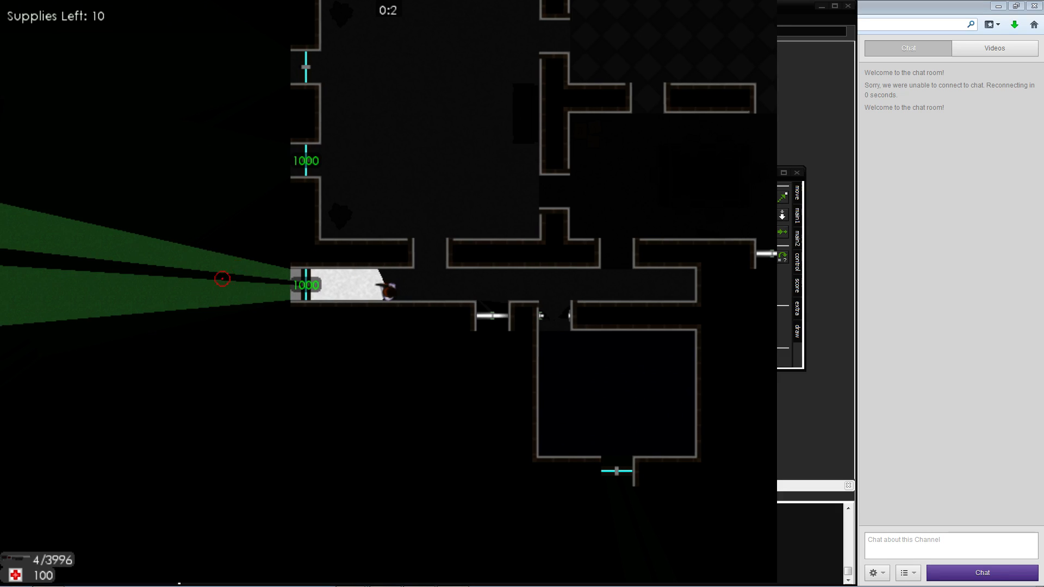
pyautogui.press('a')
pyautogui.press('w')
pyautogui.press('d')
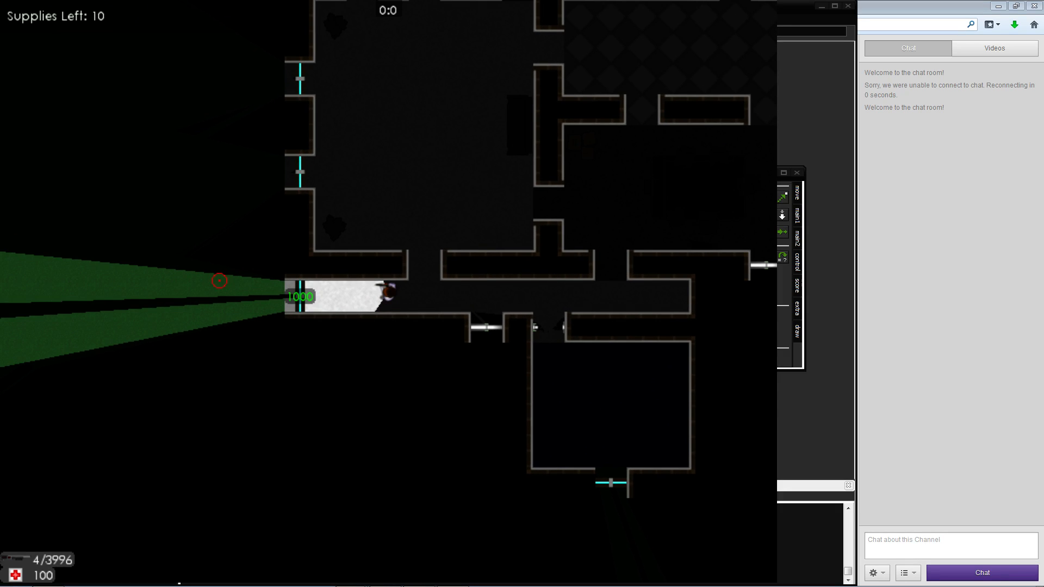
# Shoot at the attacker outside the hallway's west window, reload the shotgun and repair the window
pyautogui.press('a')
pyautogui.press('s')
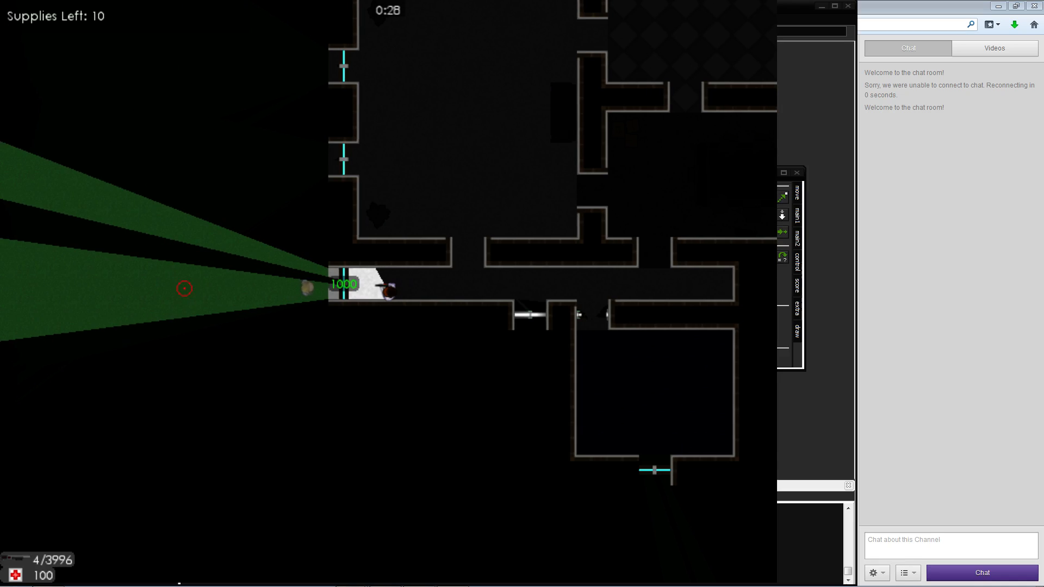
pyautogui.click(194, 291)
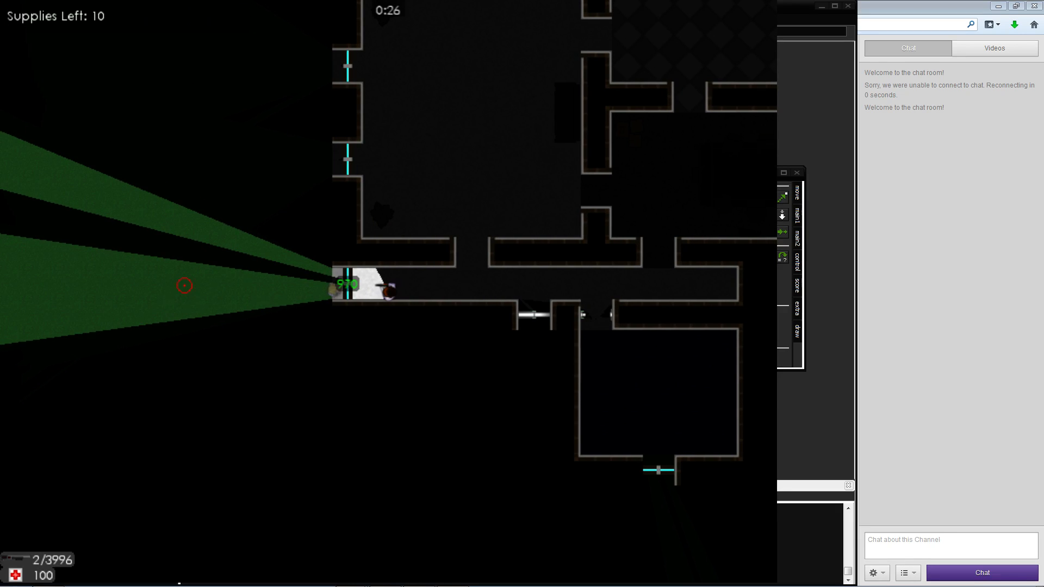
pyautogui.press('w')
pyautogui.press('d')
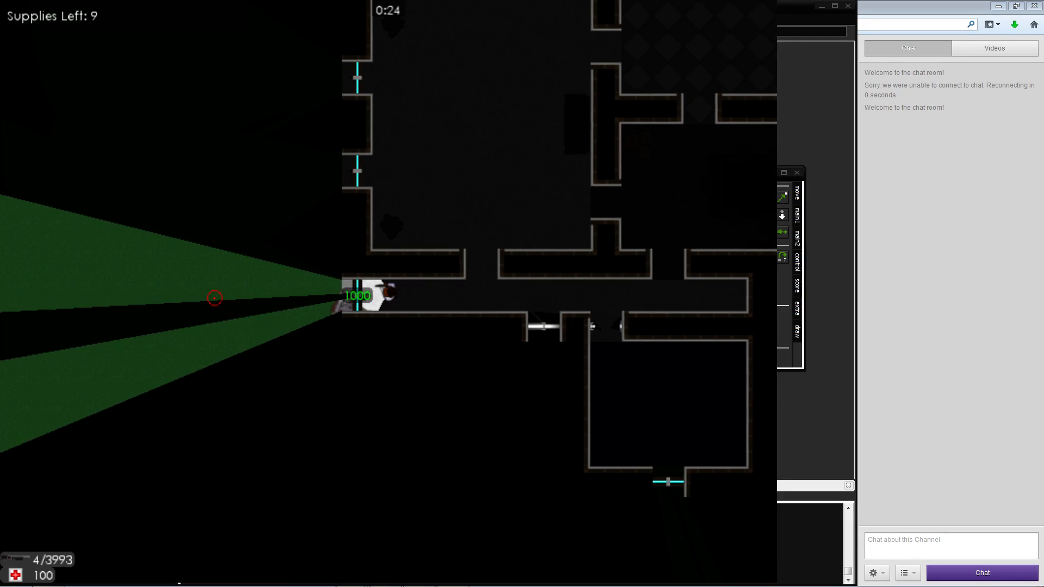
# Enter the white room, shoot the attacker at its southern west window and reload the shotgun
pyautogui.press('d')
pyautogui.press('w')
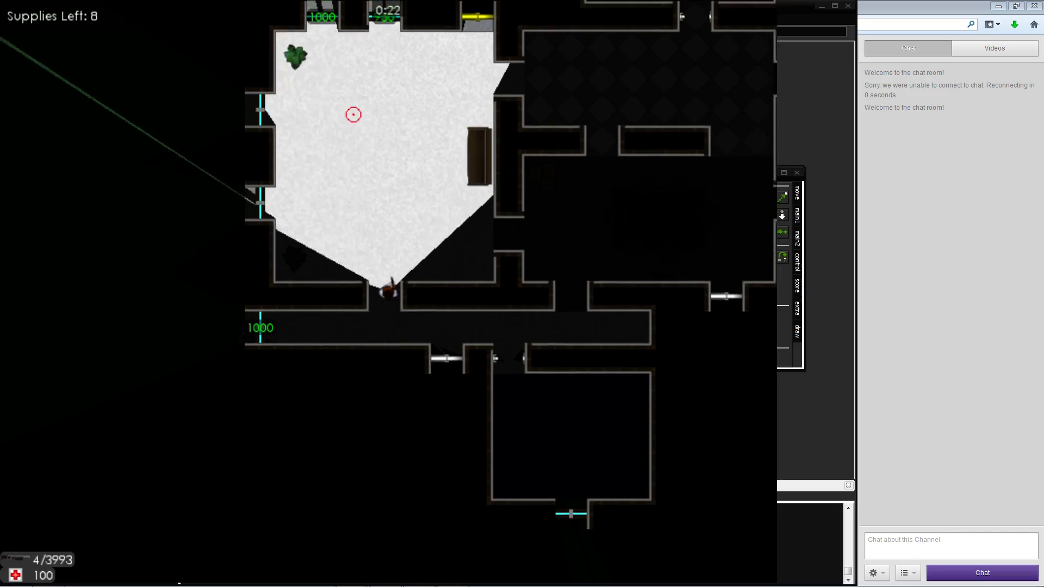
pyautogui.press('a')
pyautogui.press('s')
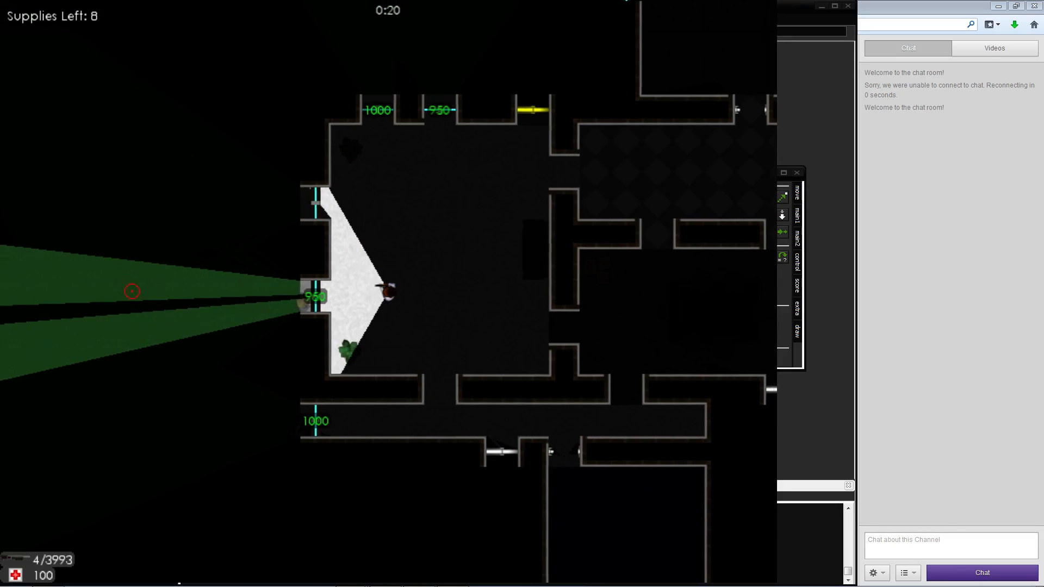
pyautogui.click(125, 304)
pyautogui.click(269, 312)
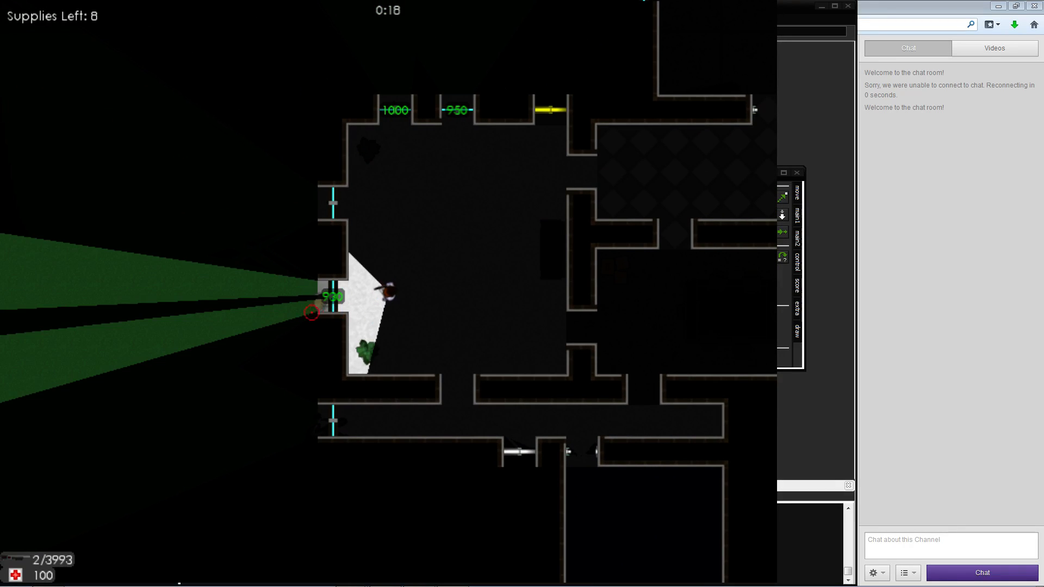
pyautogui.press('r')
# Move to the white room's northern west window, repair it and shoot at the attacker outside
pyautogui.press('w')
pyautogui.press('a')
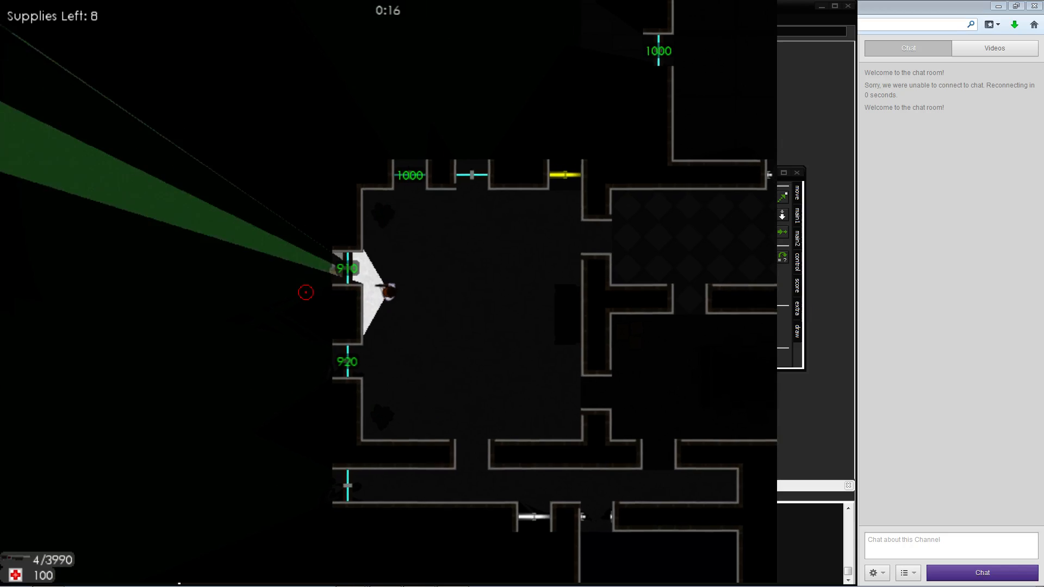
pyautogui.press('e')
pyautogui.click(314, 282)
pyautogui.click(303, 295)
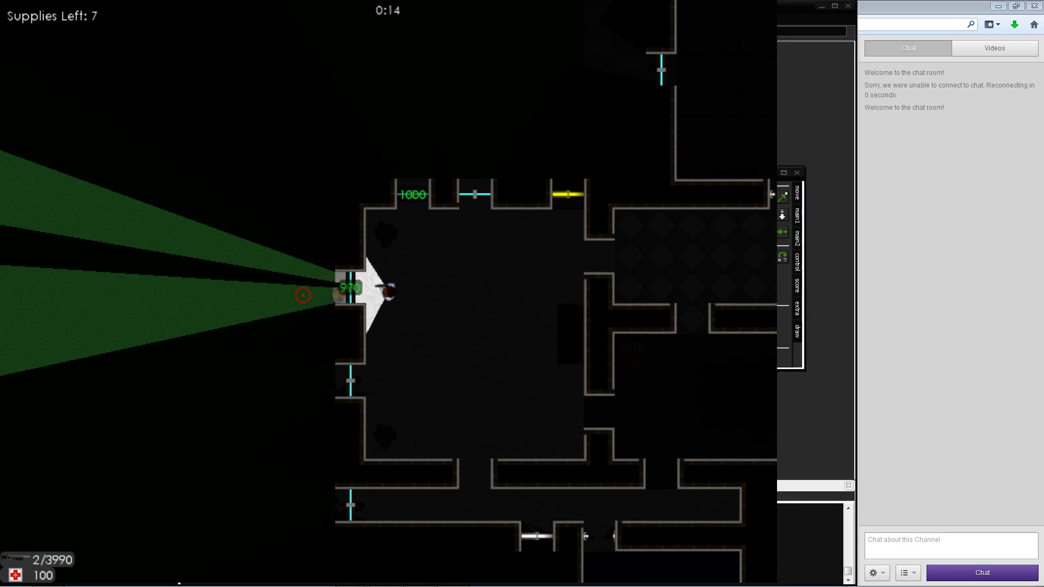
# Go to the white room's north wall and repair the damaged window nearest the yellow door
pyautogui.press('d')
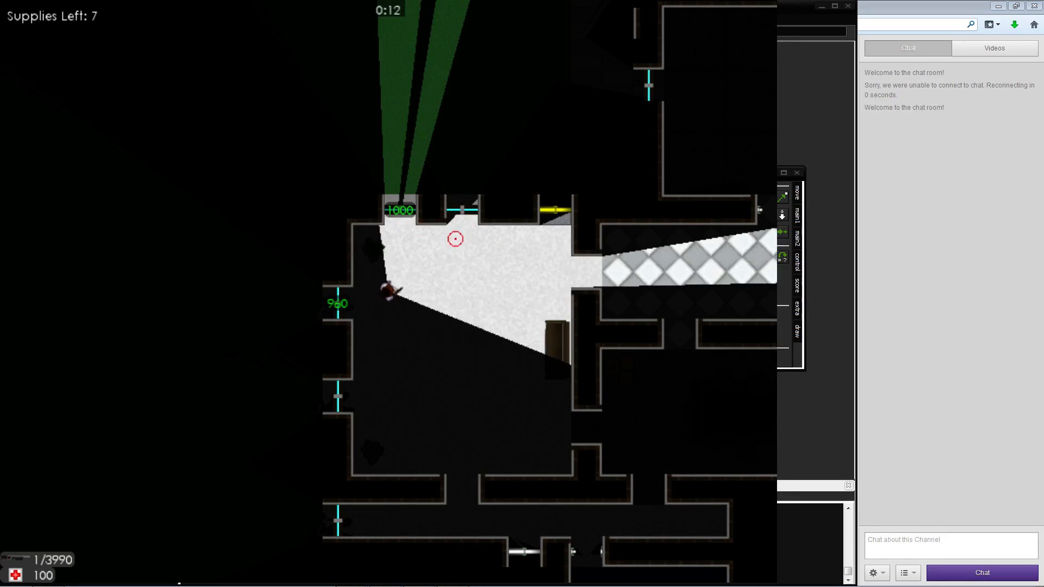
pyautogui.press('w')
pyautogui.click(407, 191)
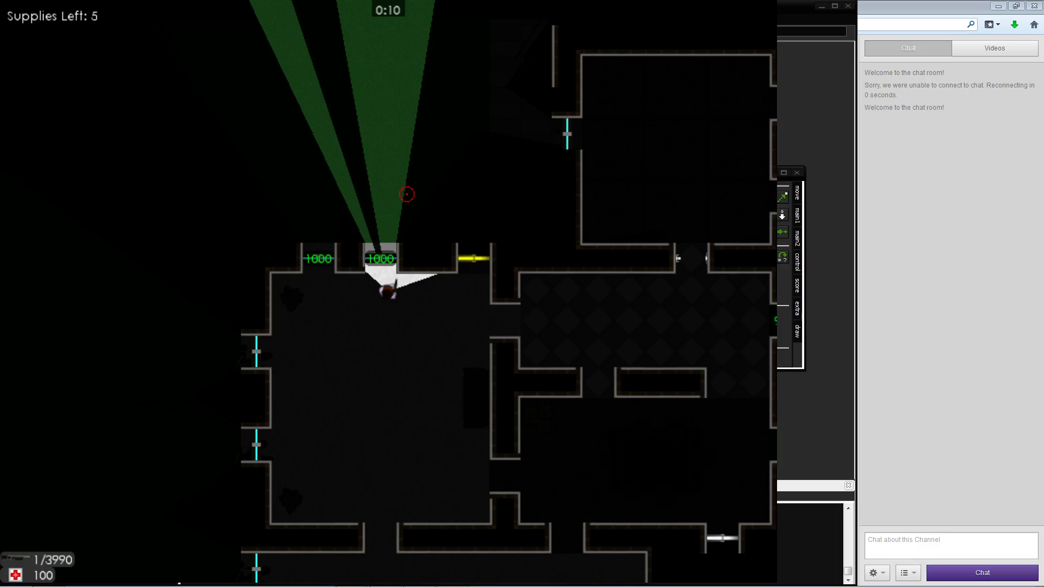
# Cross the checkered room into the dark-tiled north room and check its east windows
pyautogui.press('d')
pyautogui.click(722, 296)
pyautogui.press('d')
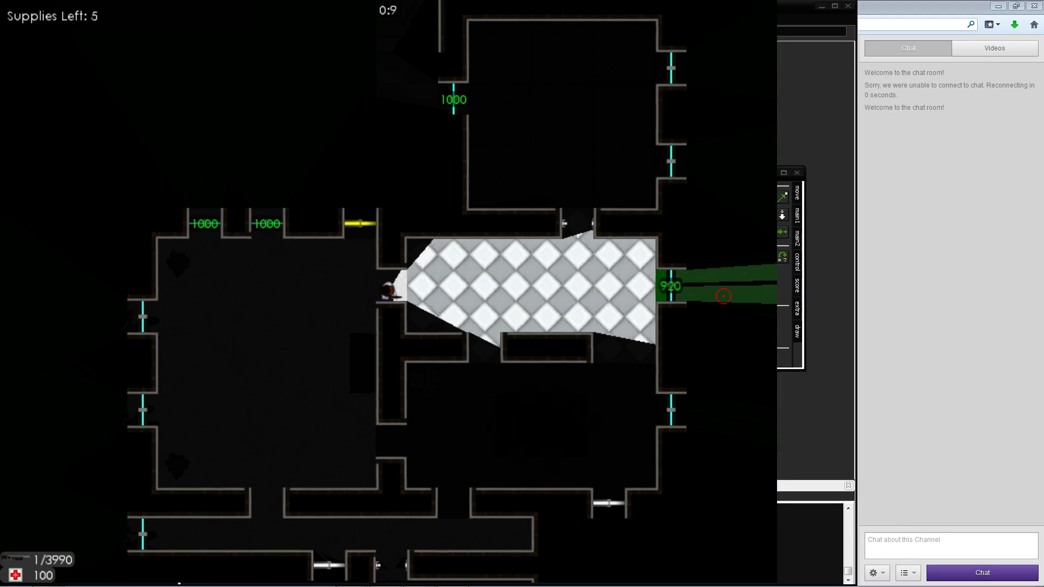
pyautogui.press('w')
pyautogui.press('d')
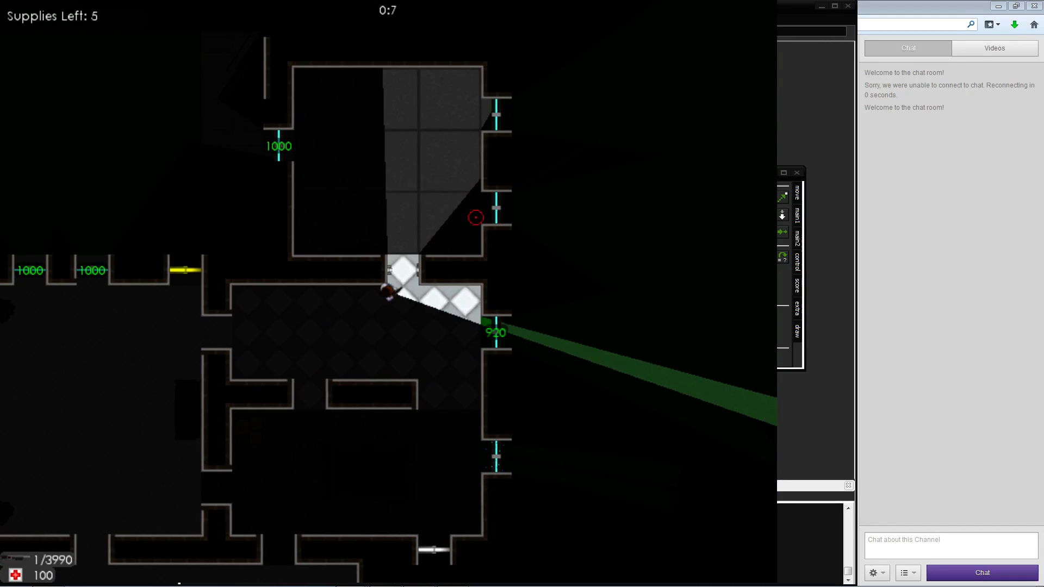
pyautogui.press('w')
pyautogui.press('d')
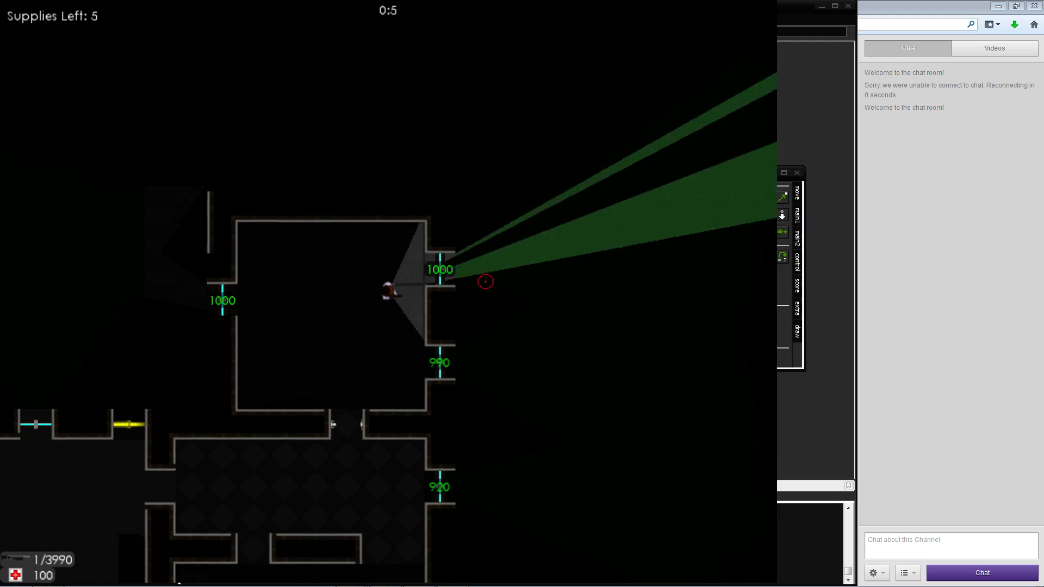
# Reload the shotgun, go to the dining room's east window, and shoot the attacker and repair the window
pyautogui.press('s')
pyautogui.press('a')
pyautogui.press('r')
pyautogui.press('s')
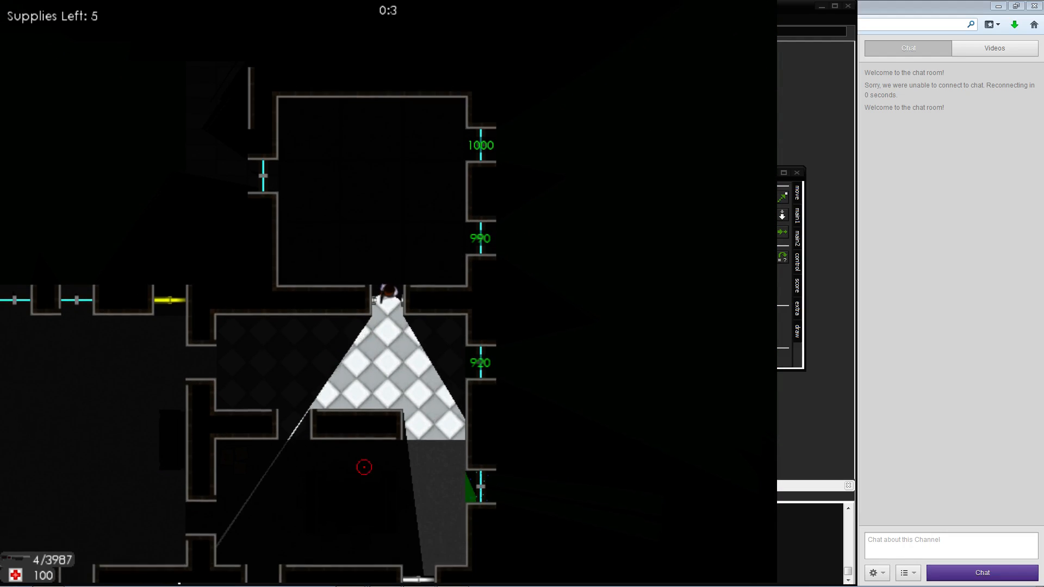
pyautogui.press('d')
pyautogui.press('s')
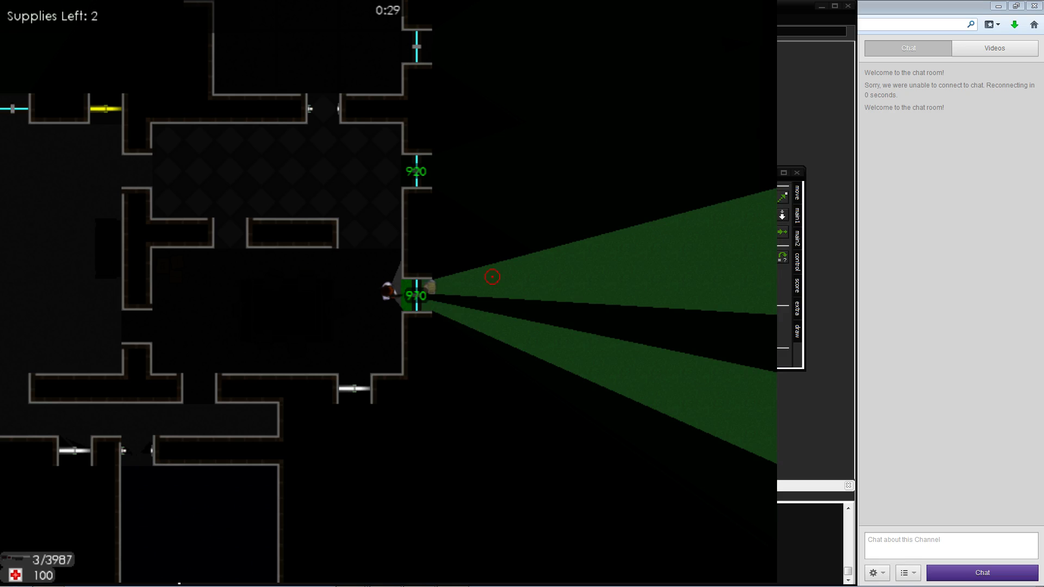
# Reload the shotgun, go to the white door in the dining room's south wall and open it
pyautogui.press('r')
pyautogui.press('s')
pyautogui.press('a')
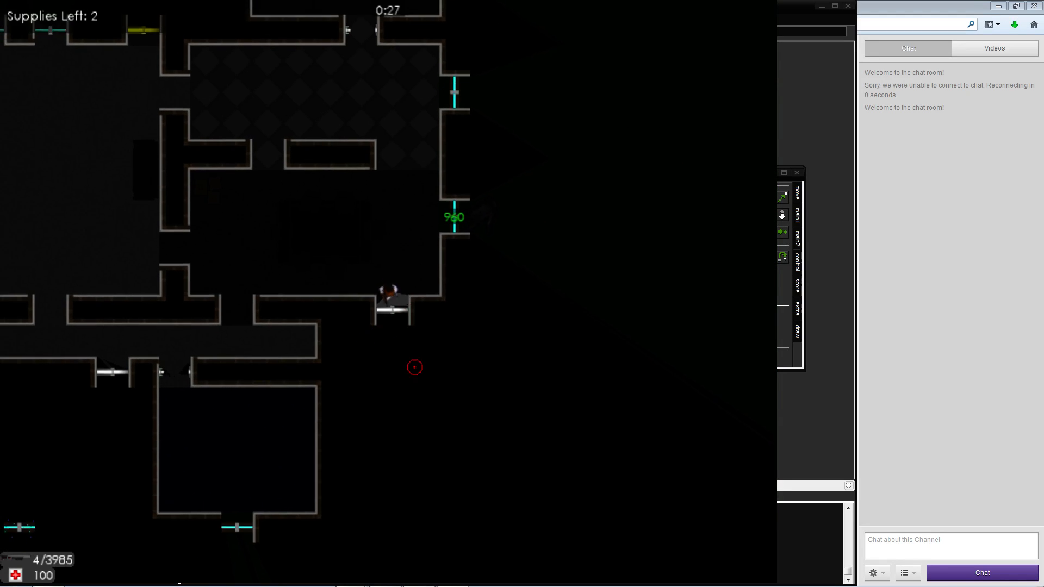
pyautogui.press('e')
pyautogui.press('w')
pyautogui.press('d')
pyautogui.press('w')
pyautogui.press('a')
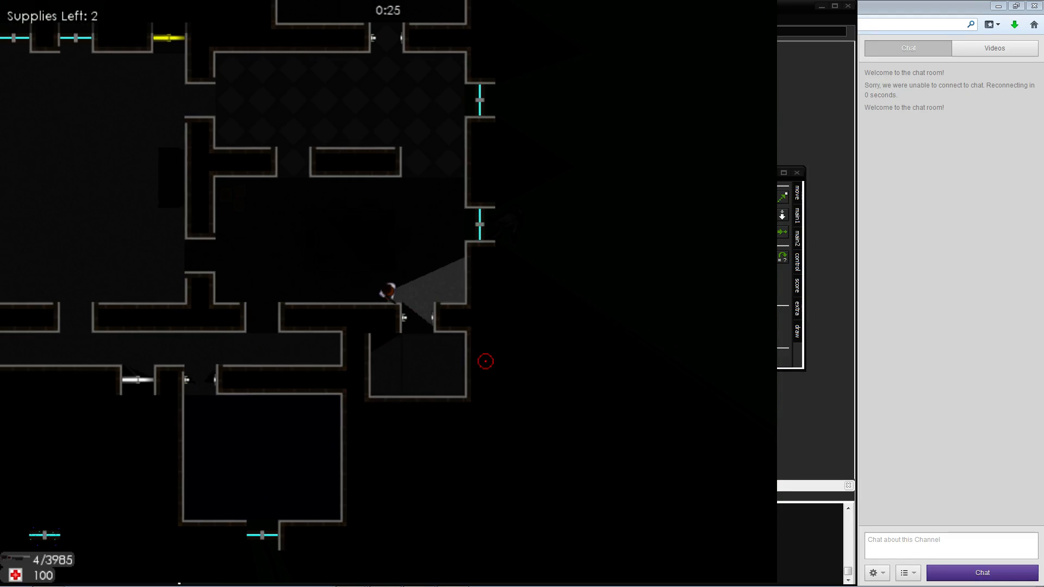
# Close the dining room's south door and go across the hallway into the blue room's doorway to check its window
pyautogui.press('d')
pyautogui.press('s')
pyautogui.press('e')
pyautogui.press('w')
pyautogui.press('a')
pyautogui.press('a')
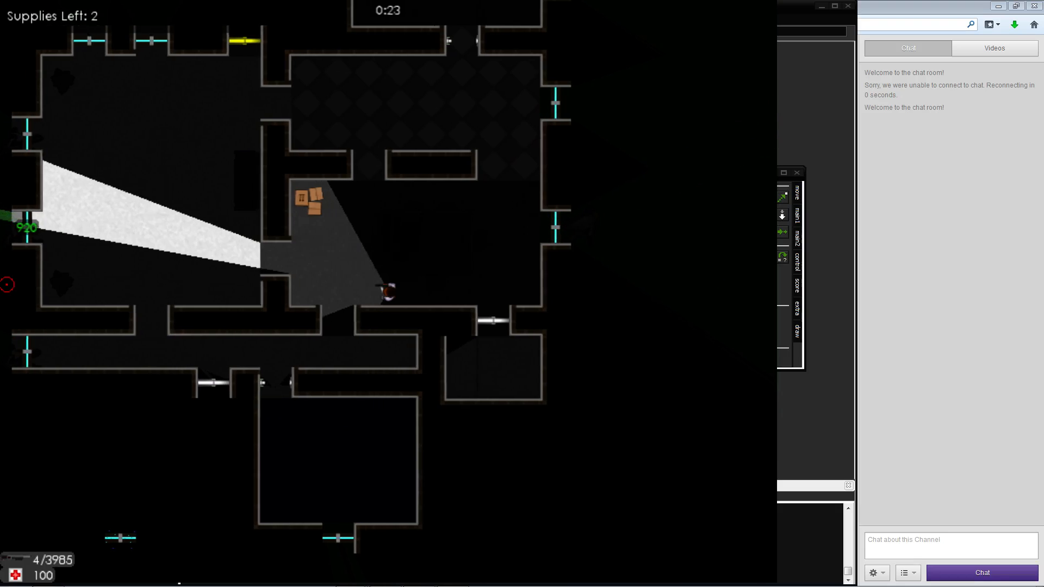
pyautogui.press('s')
pyautogui.press('a')
pyautogui.press('s')
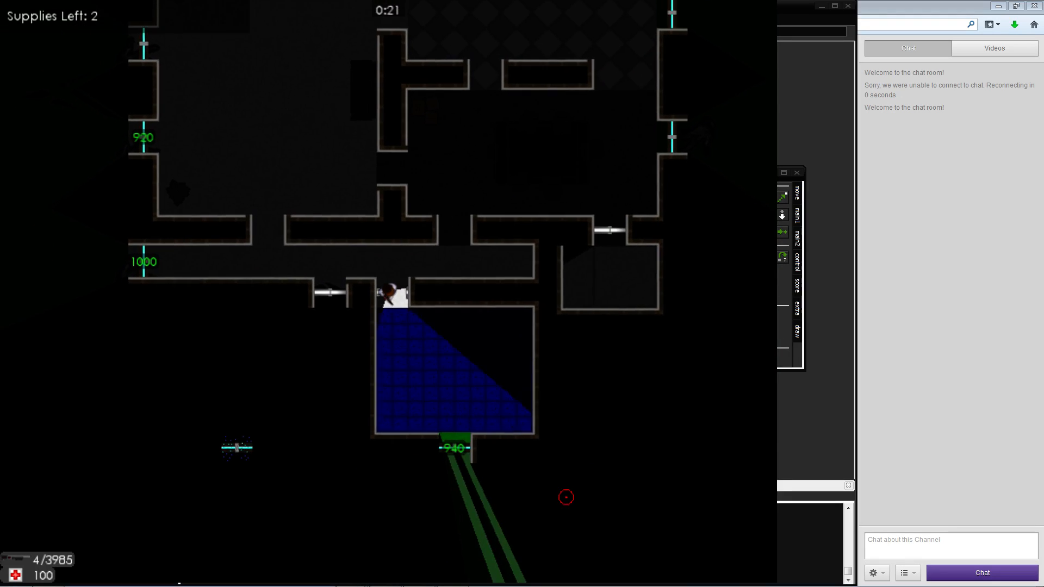
pyautogui.press('d')
pyautogui.press('a')
# Go down the hallway to its west window, shoot the attacker outside and reload the shotgun
pyautogui.press('w')
pyautogui.press('w')
pyautogui.press('a')
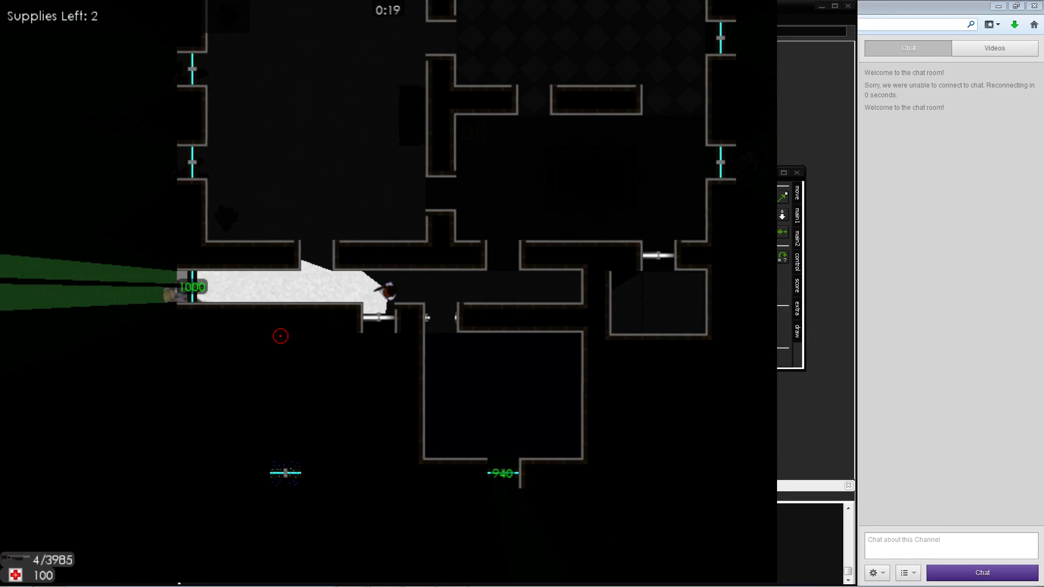
pyautogui.click(141, 295)
pyautogui.press('a')
pyautogui.press('d')
pyautogui.click(133, 294)
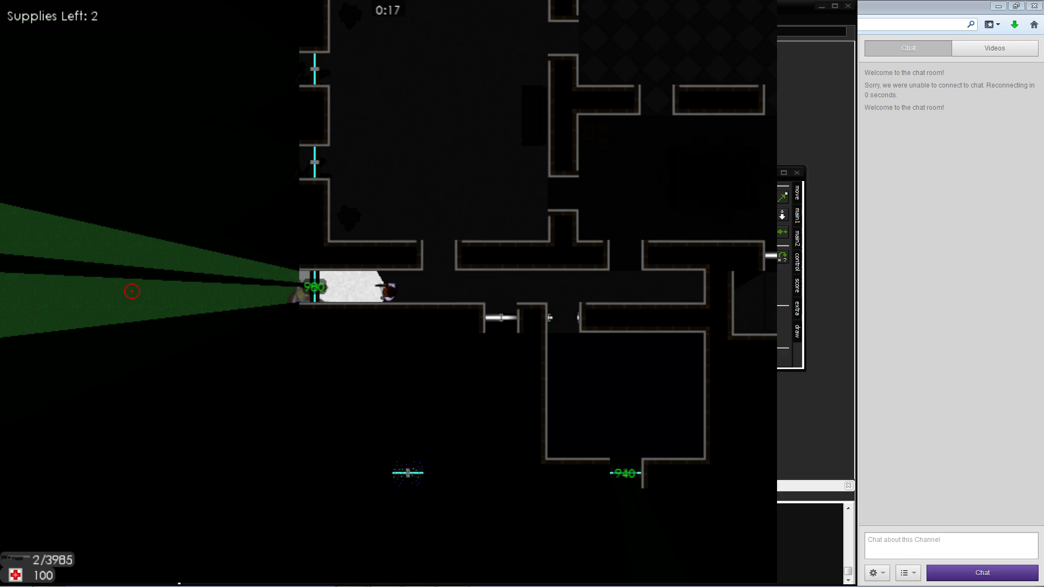
pyautogui.press('a')
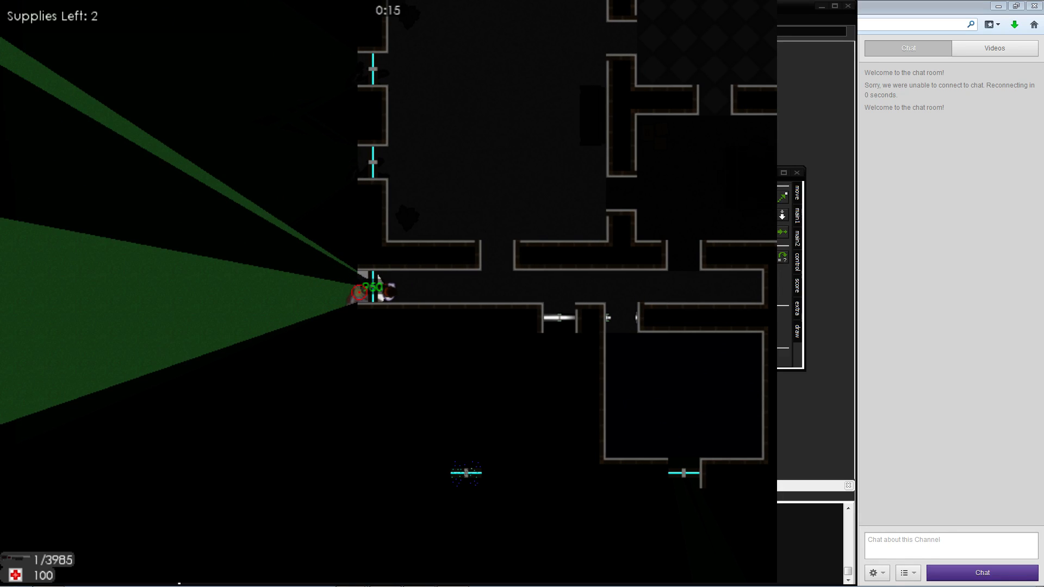
pyautogui.press('d')
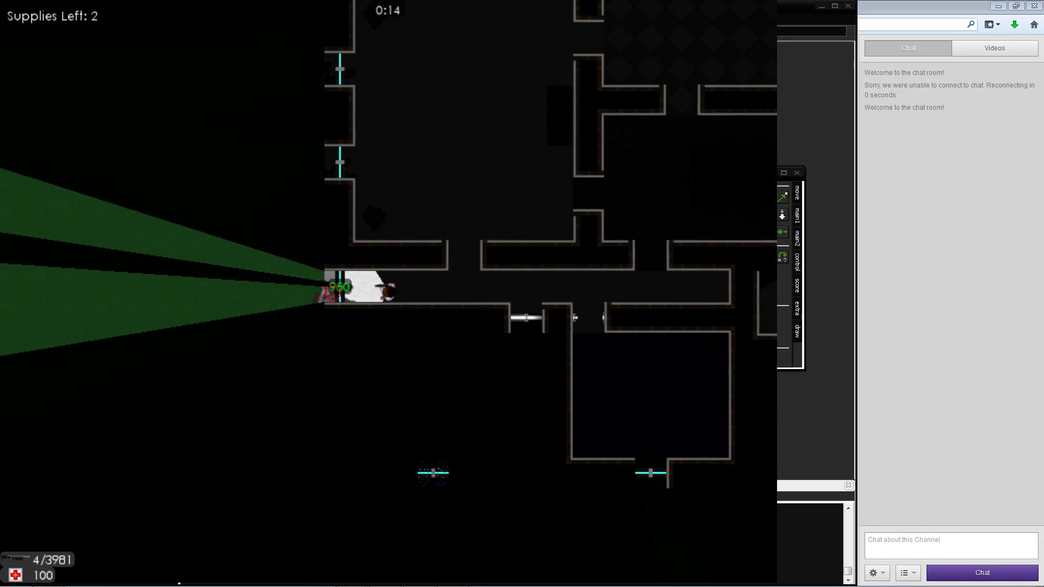
# Enter the yellow-tiled room, shoot the attacker at its south window and partly repair the window
pyautogui.press('d')
pyautogui.press('d')
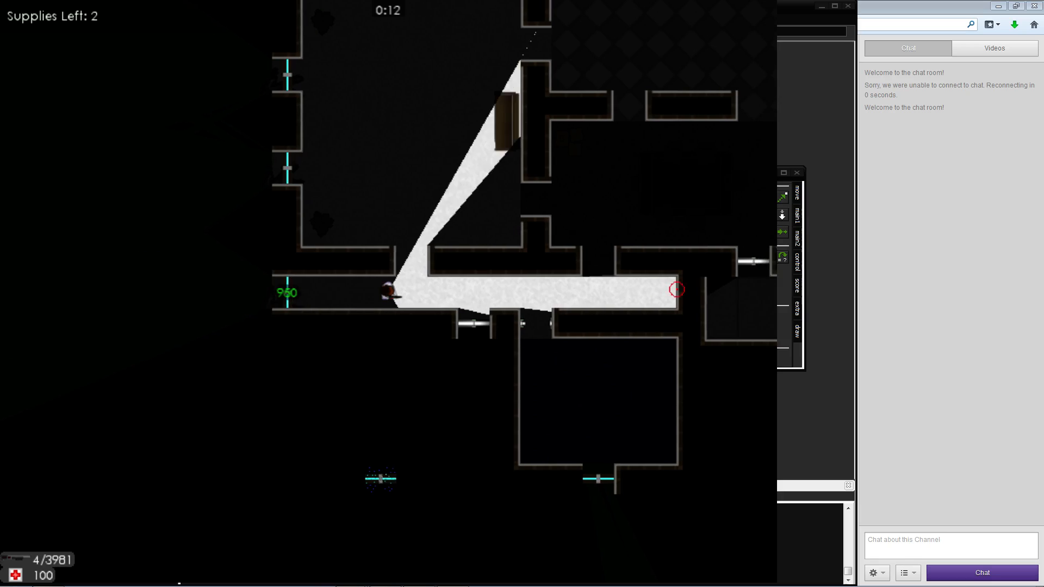
pyautogui.press('s')
pyautogui.press('s')
pyautogui.press('a')
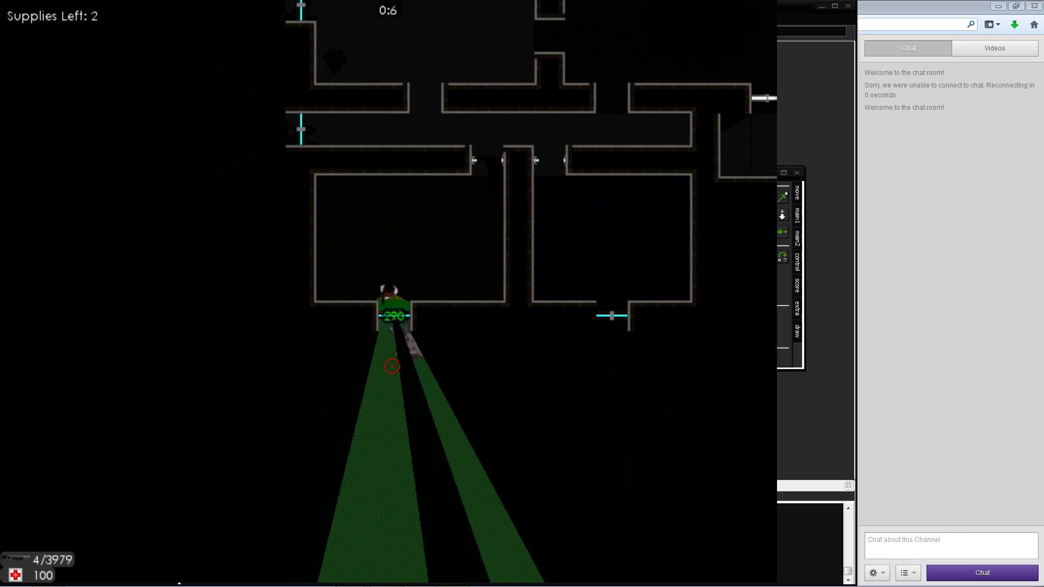
pyautogui.press('w')
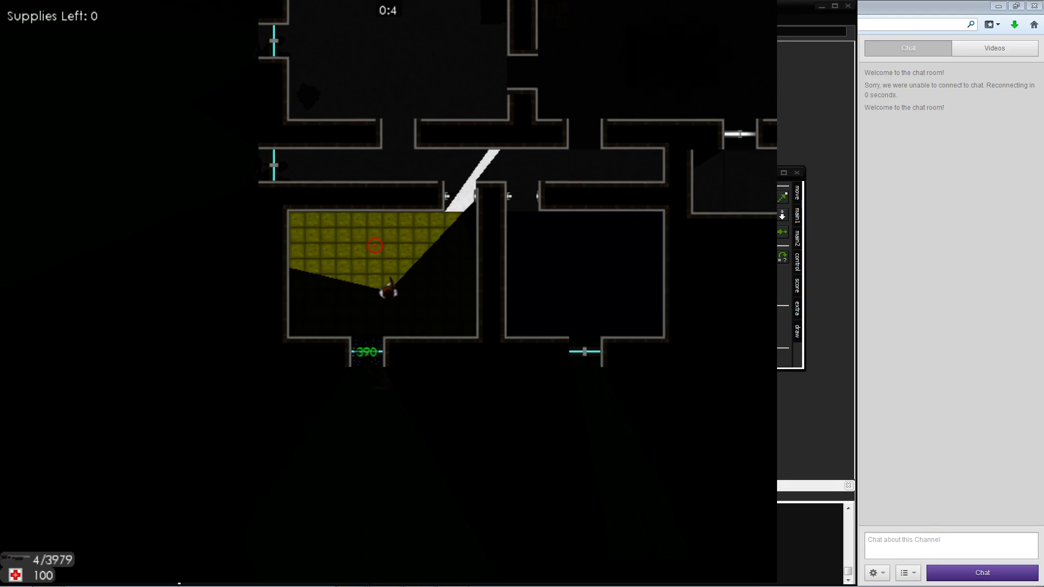
# Return to the dining room and collect supplies from the crates
pyautogui.press('w')
pyautogui.press('d')
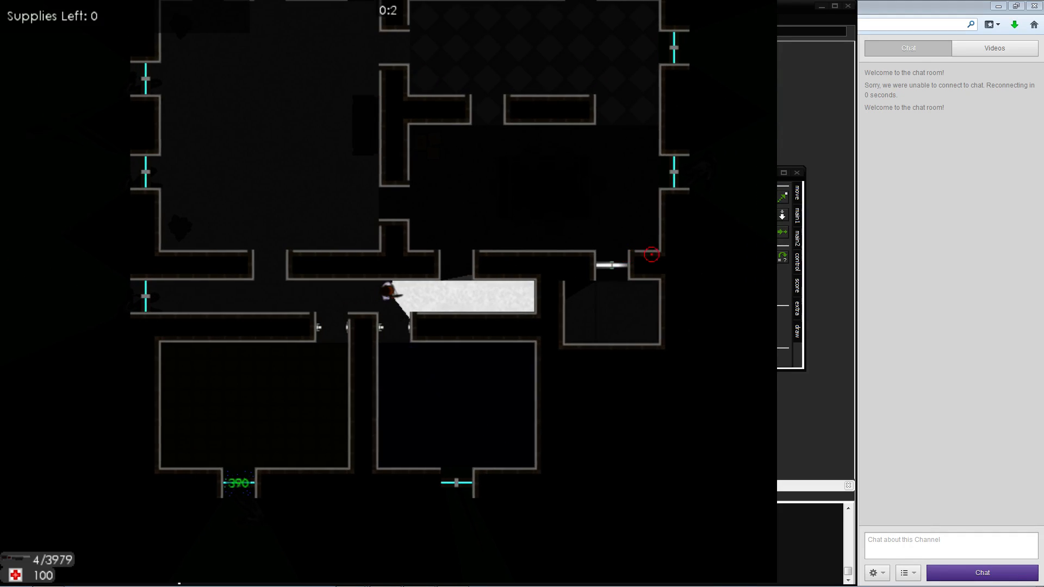
pyautogui.press('w')
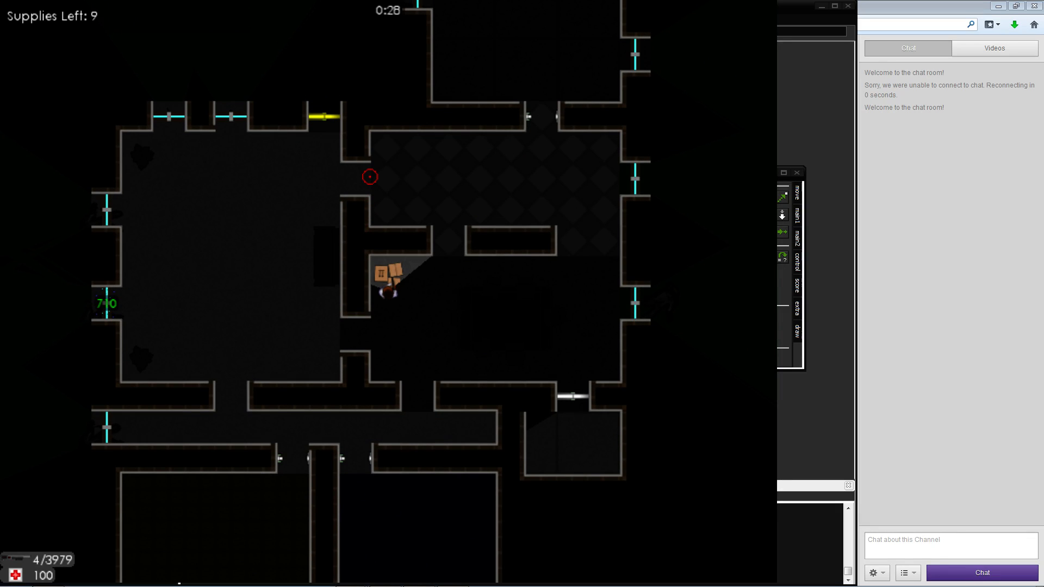
# Go back to the yellow-tiled room and repair its south window with the new supplies
pyautogui.press('s')
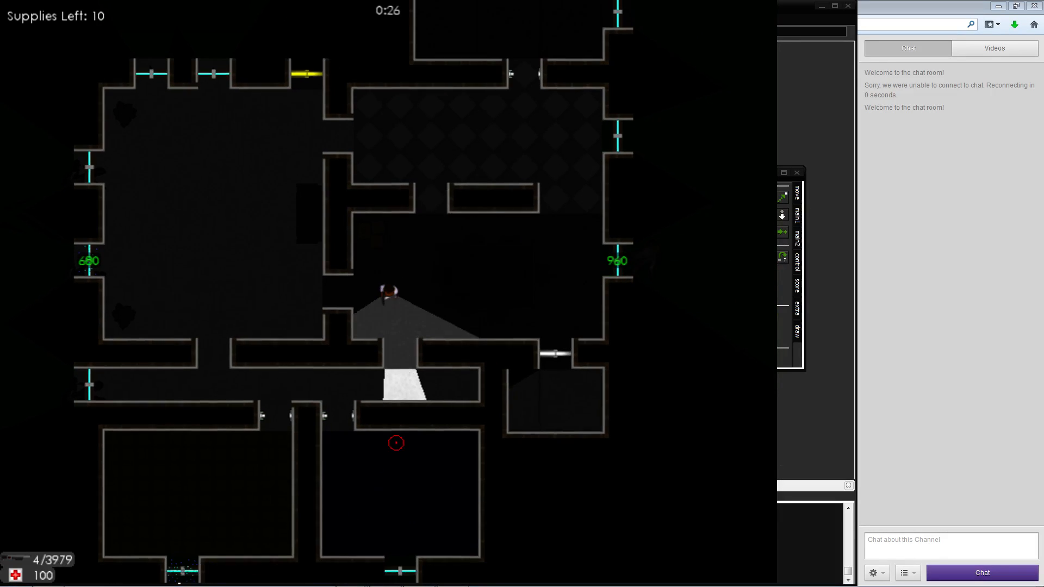
pyautogui.press('a')
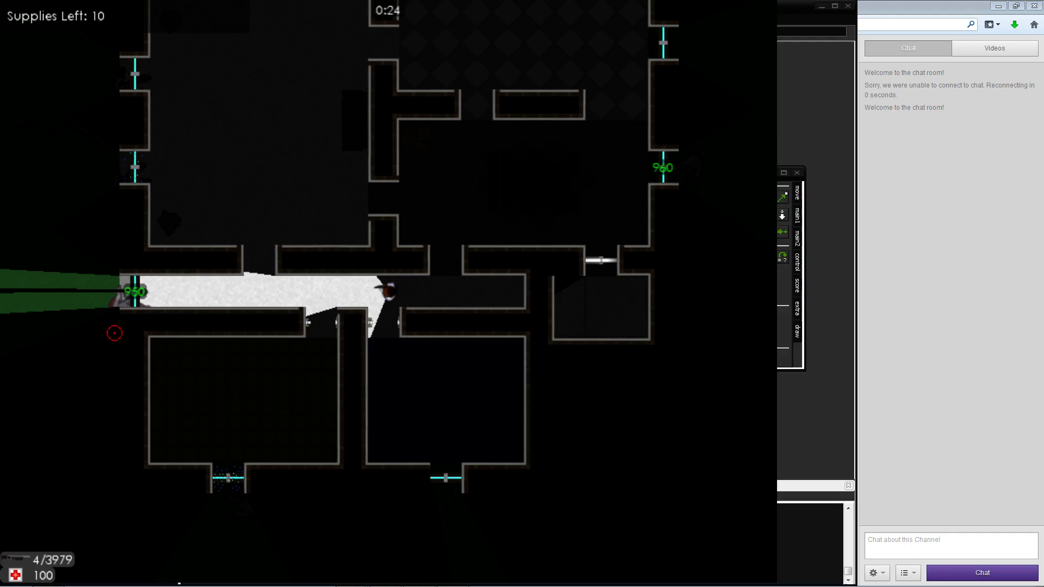
pyautogui.press('s')
pyautogui.press('a')
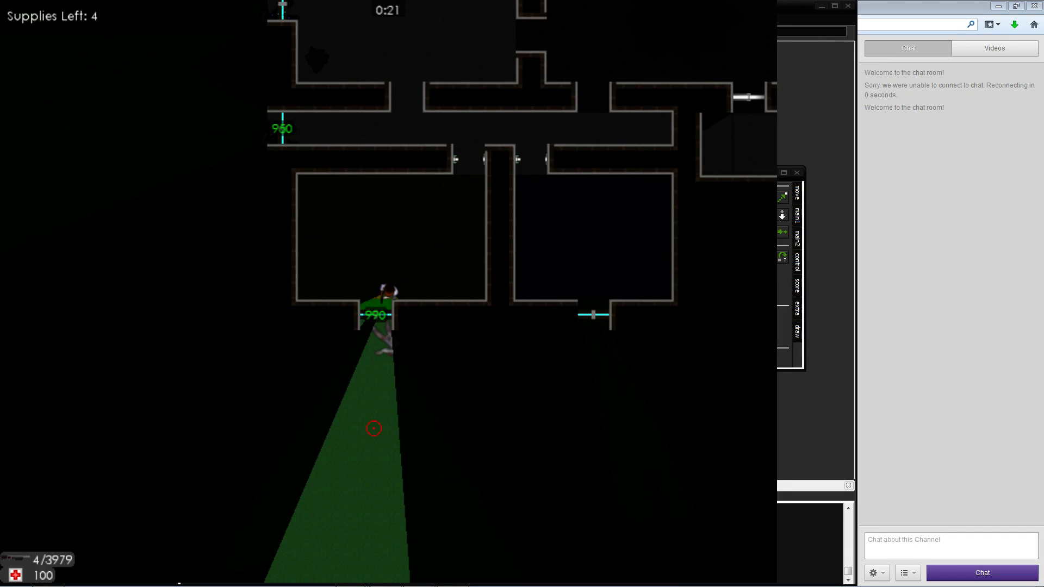
# Return to the hallway's west window, fire at the attacker outside and reload the shotgun
pyautogui.press('w')
pyautogui.press('d')
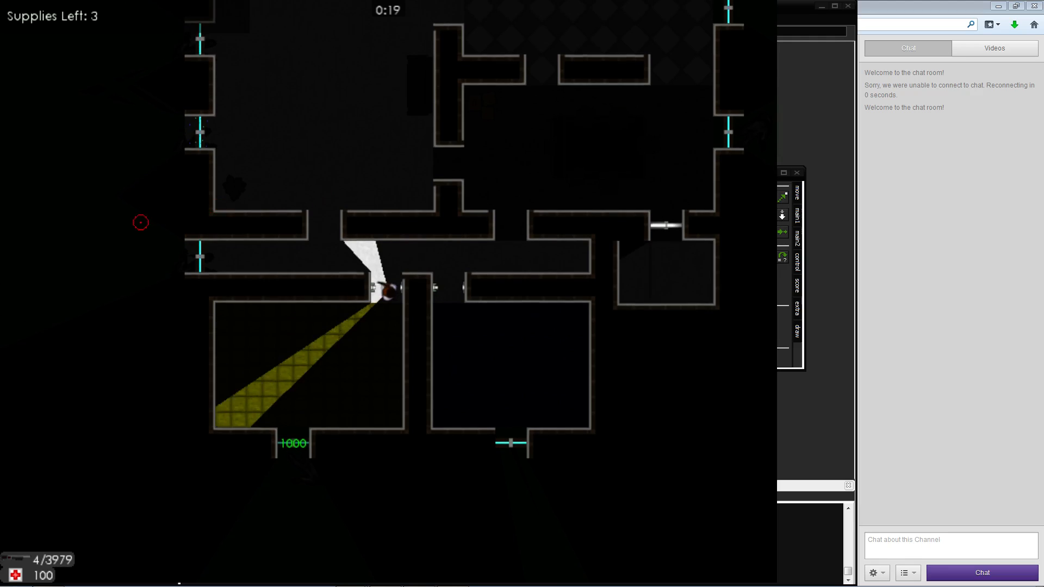
pyautogui.press('a')
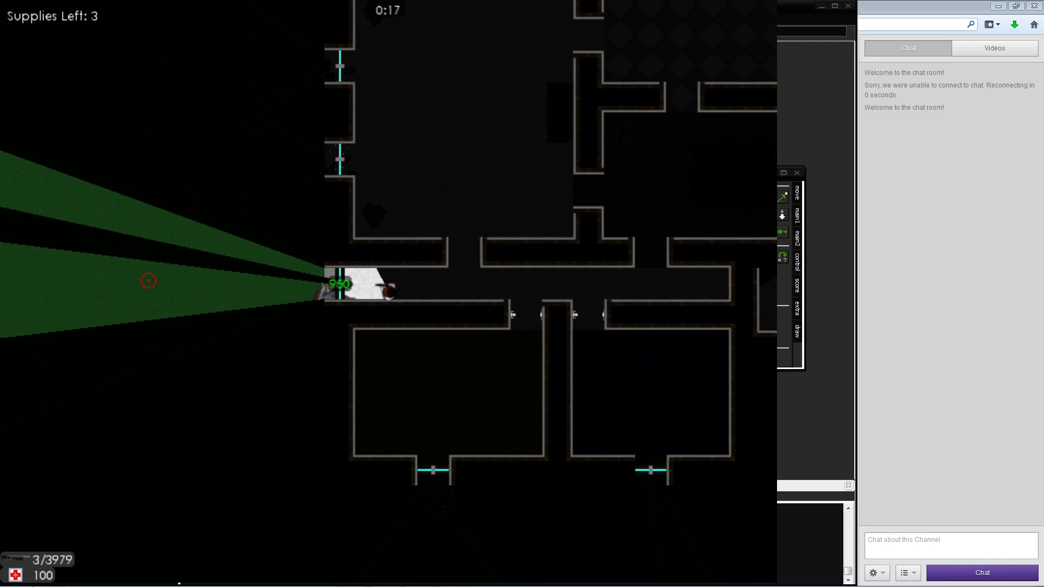
pyautogui.press('a')
pyautogui.click(343, 293)
pyautogui.press('d')
pyautogui.press('w')
pyautogui.press('r')
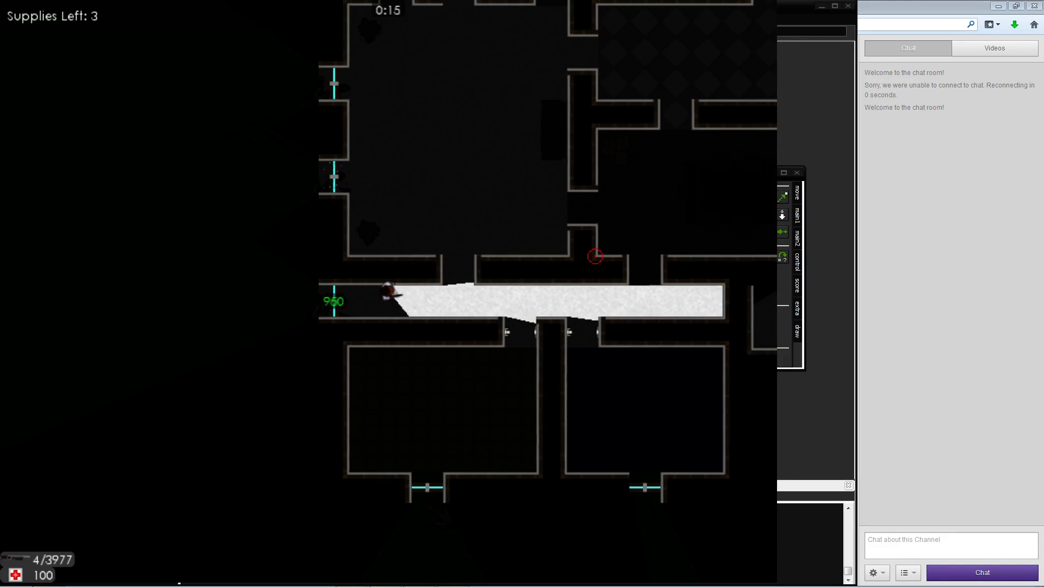
# Enter the white room, shoot the attacker at its southern west window, reload and repair the window
pyautogui.press('w')
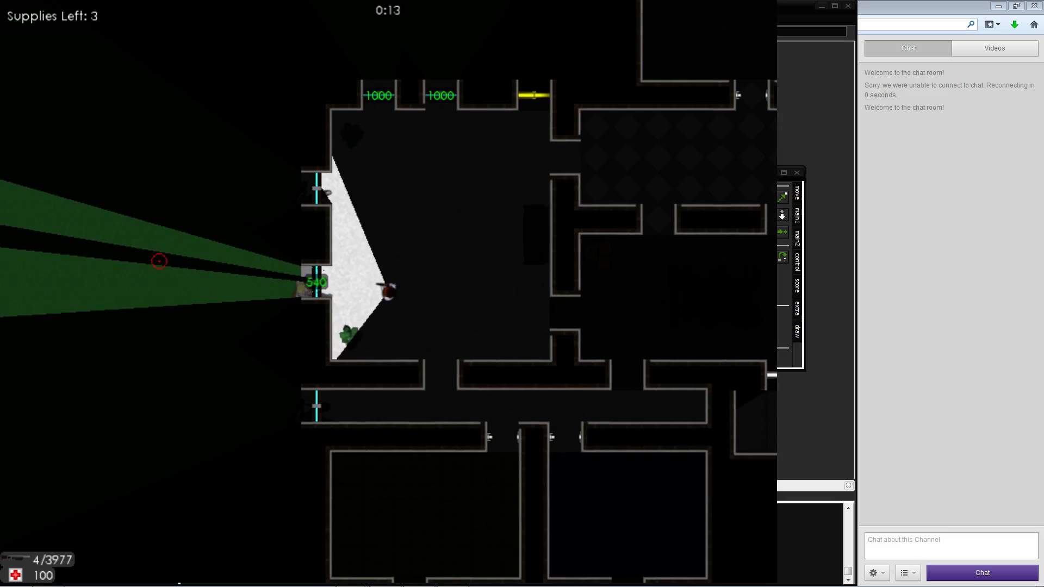
pyautogui.press('a')
pyautogui.press('w')
pyautogui.click(253, 308)
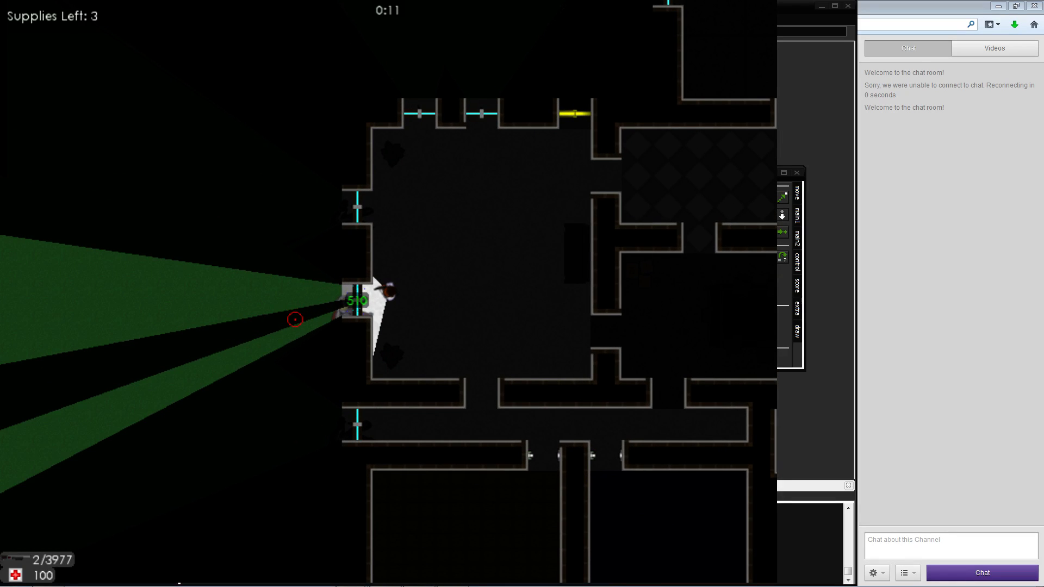
pyautogui.press('r')
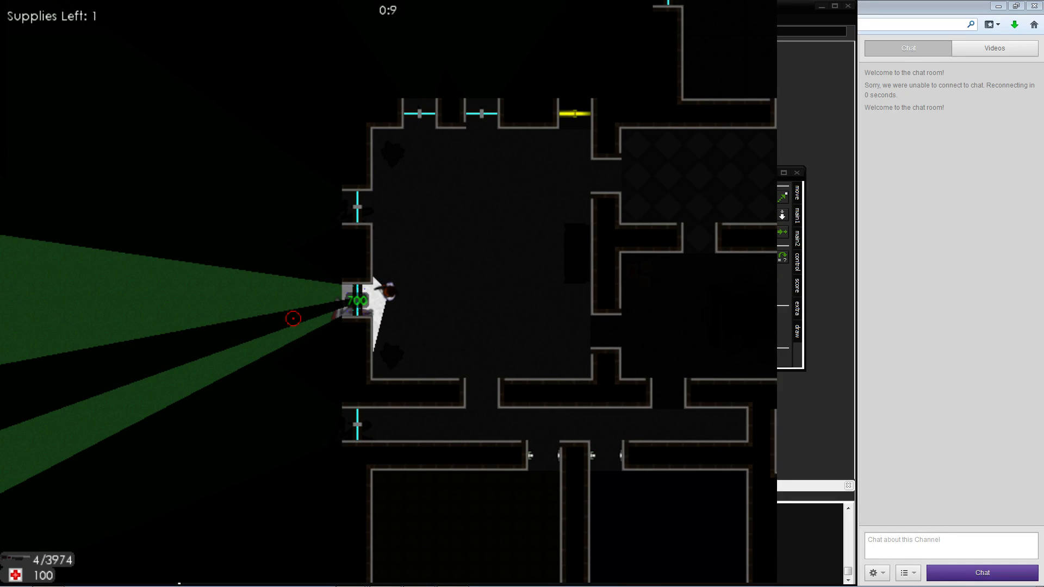
# Move up to the white room's northern west window, repair it and shoot the attacker outside
pyautogui.press('d')
pyautogui.press('w')
pyautogui.press('a')
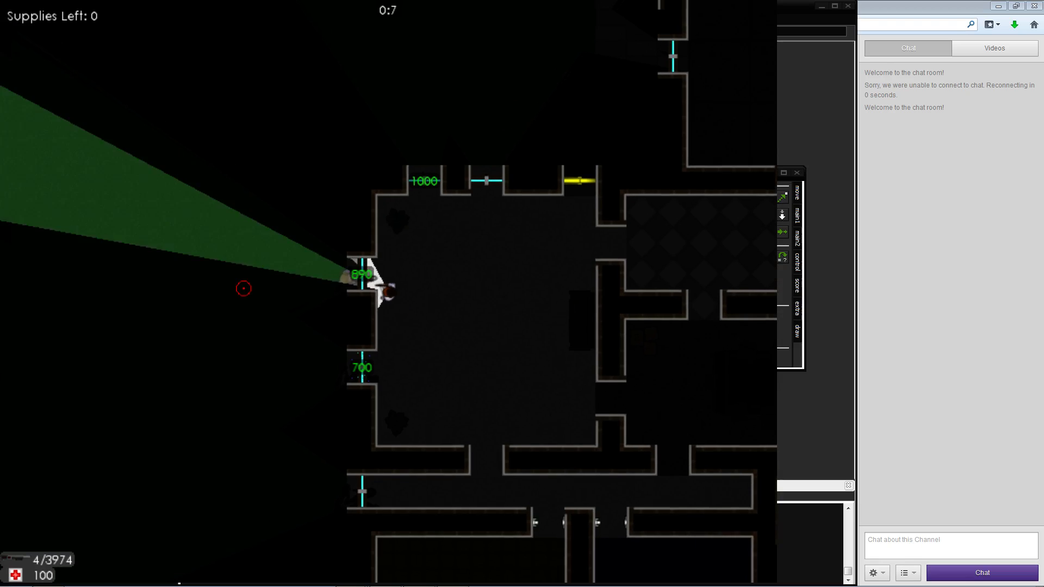
pyautogui.click(256, 284)
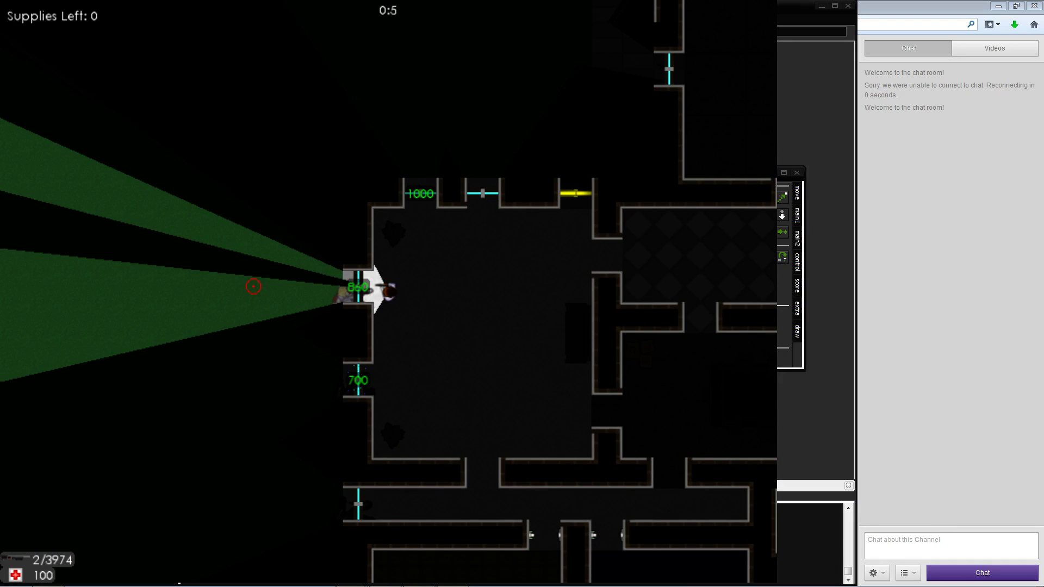
pyautogui.press('d')
# Check the white room's two north windows and reload the shotgun
pyautogui.press('w')
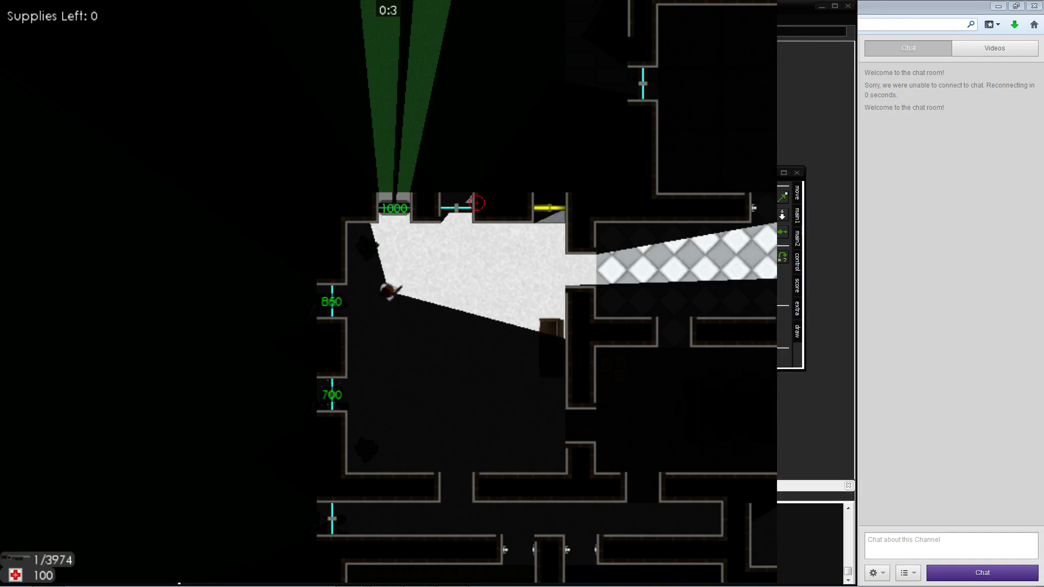
pyautogui.press('a')
pyautogui.press('s')
pyautogui.press('d')
pyautogui.press('d')
pyautogui.press('w')
pyautogui.press('r')
pyautogui.press('s')
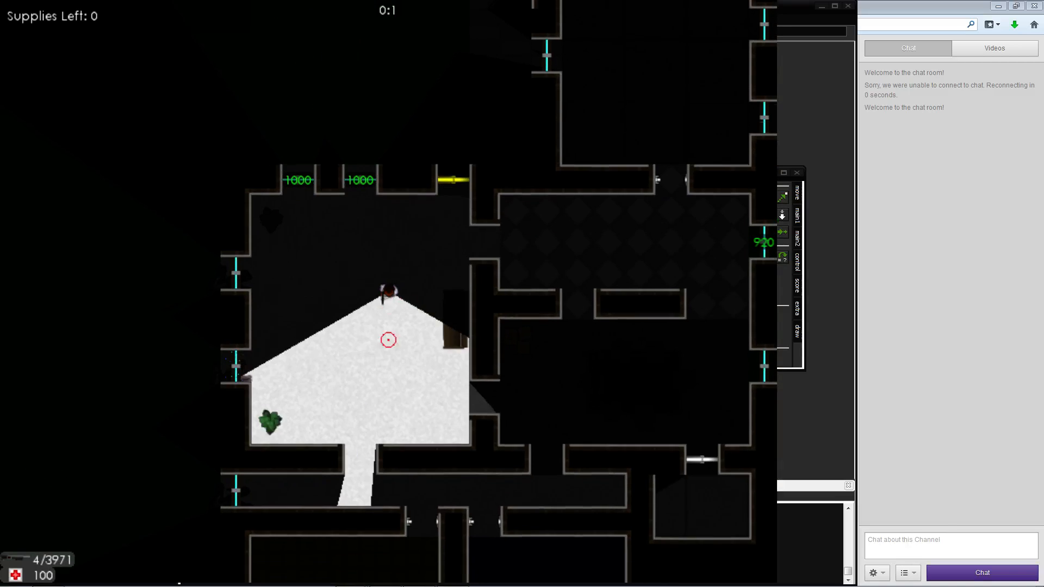
# Go to the dining room near the supply crates, then check the white room's west and north windows
pyautogui.press('s')
pyautogui.press('d')
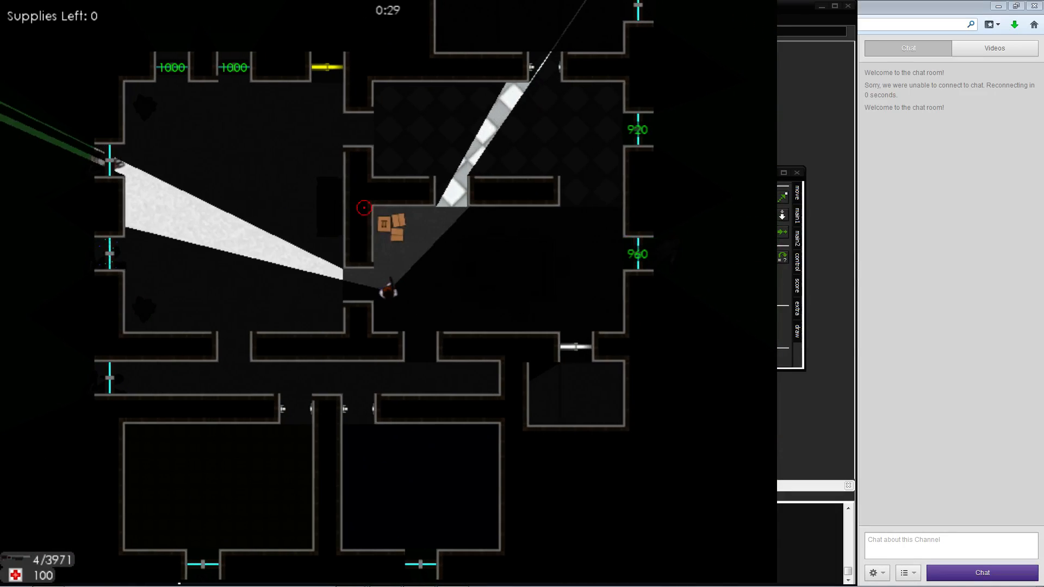
pyautogui.press('a')
pyautogui.press('w')
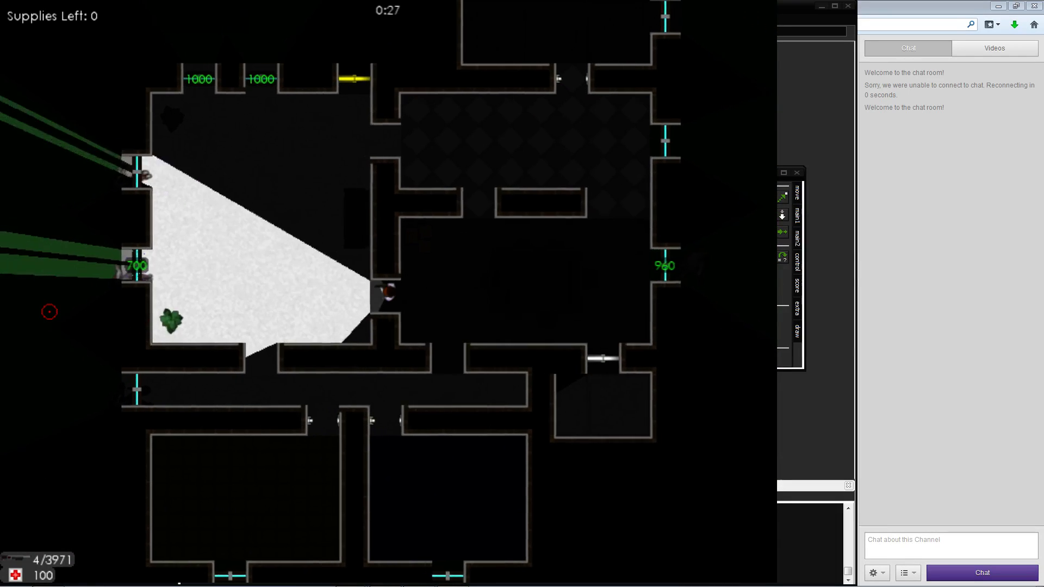
pyautogui.press('w')
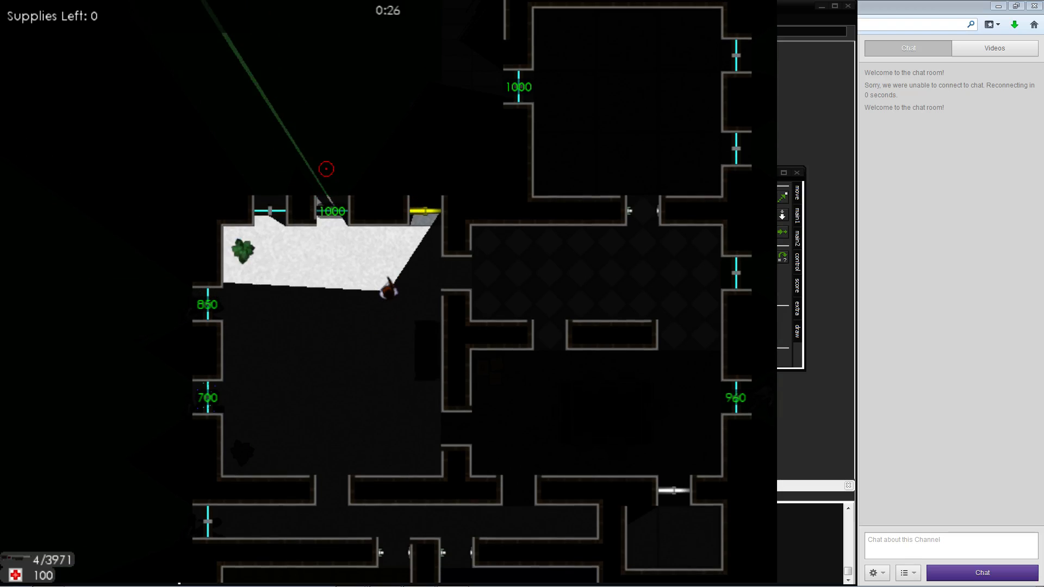
pyautogui.press('d')
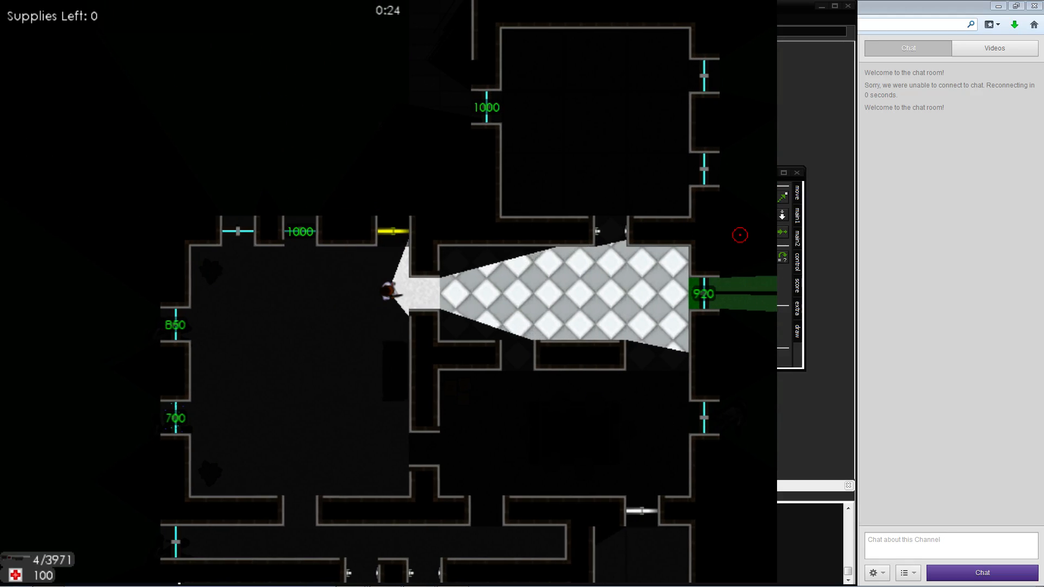
# Cross the checkered room into the dark-tiled north room and inspect both of its east windows
pyautogui.press('d')
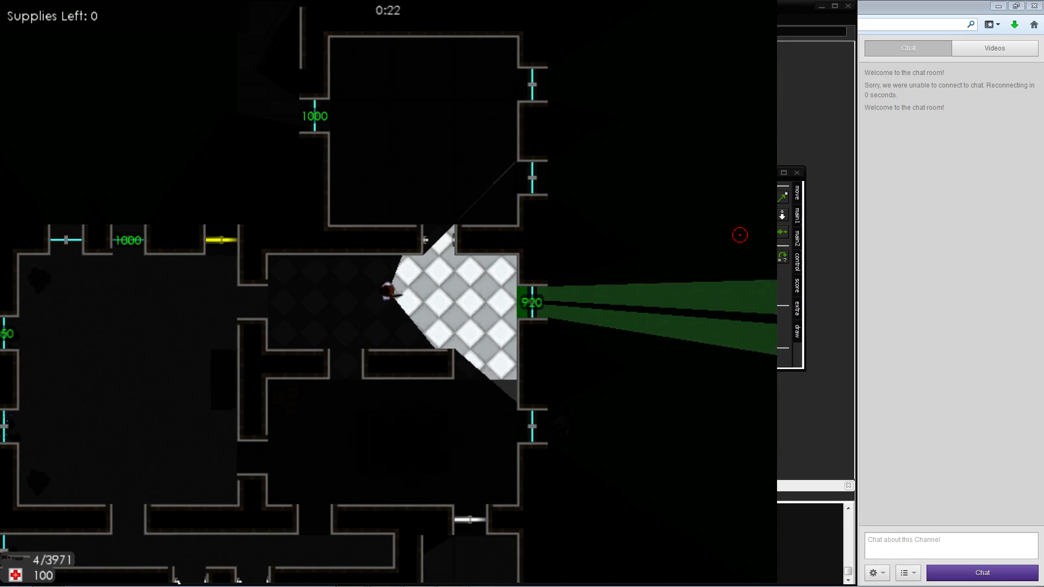
pyautogui.press('w')
pyautogui.press('w')
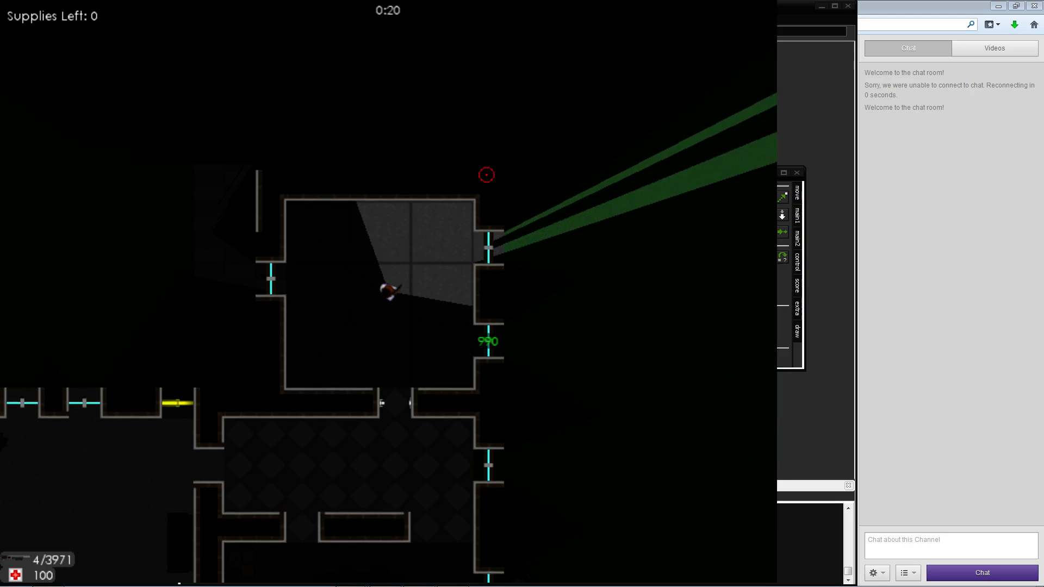
pyautogui.press('d')
pyautogui.press('s')
pyautogui.press('s')
pyautogui.press('d')
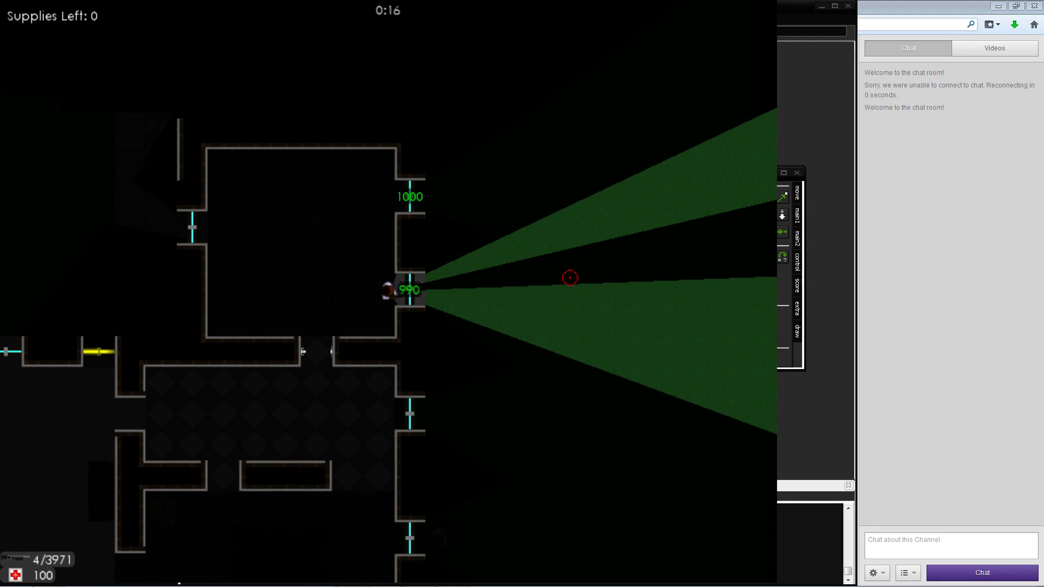
# Walk back into the checkered room and end the playtest, returning to the level editor
pyautogui.press('a')
pyautogui.press('s')
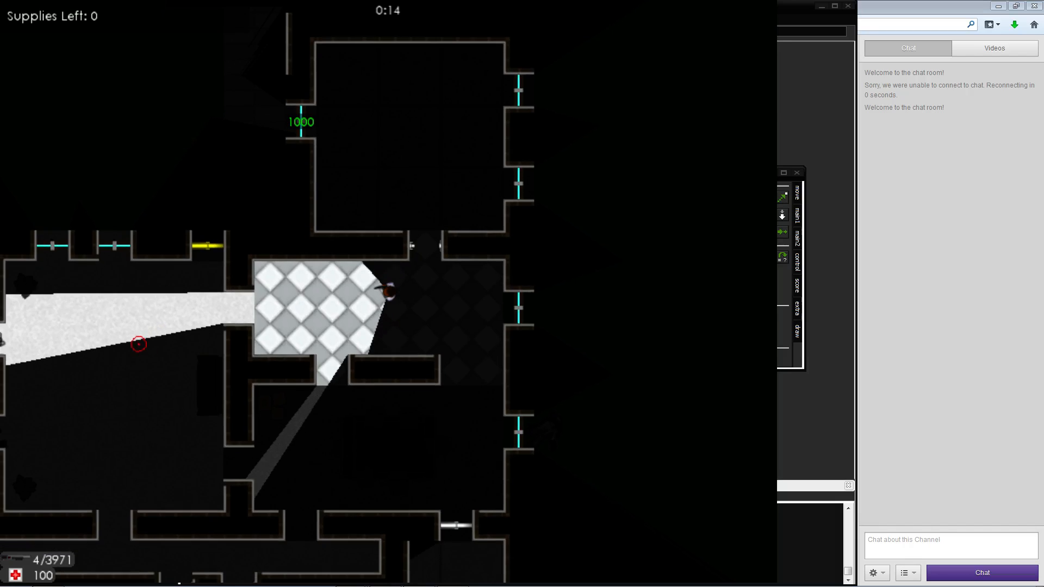
pyautogui.press('Escape')
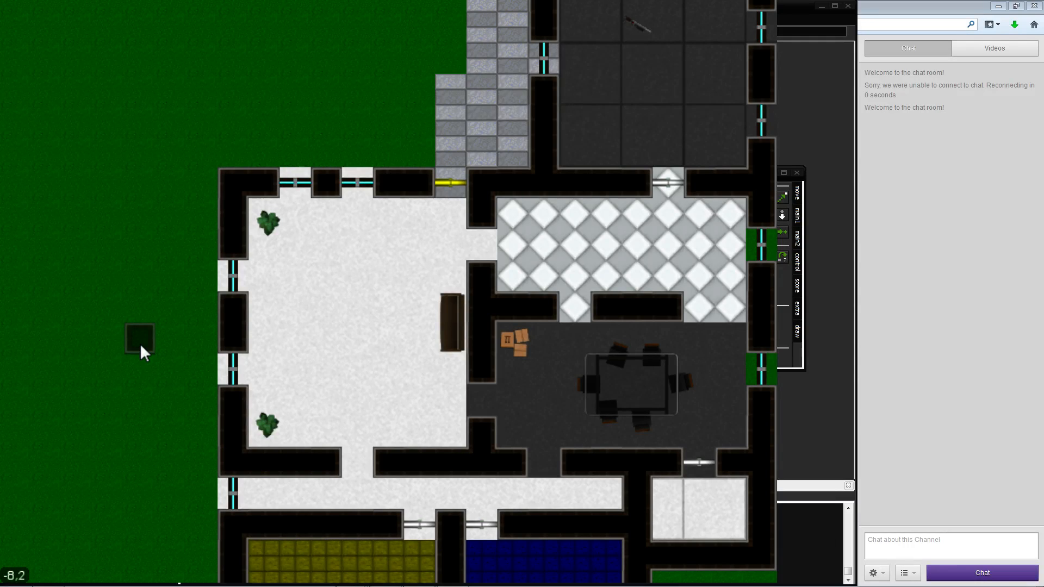
# Show the level's triggers and examine those around the house's west, north and south windows
pyautogui.press('Tab')
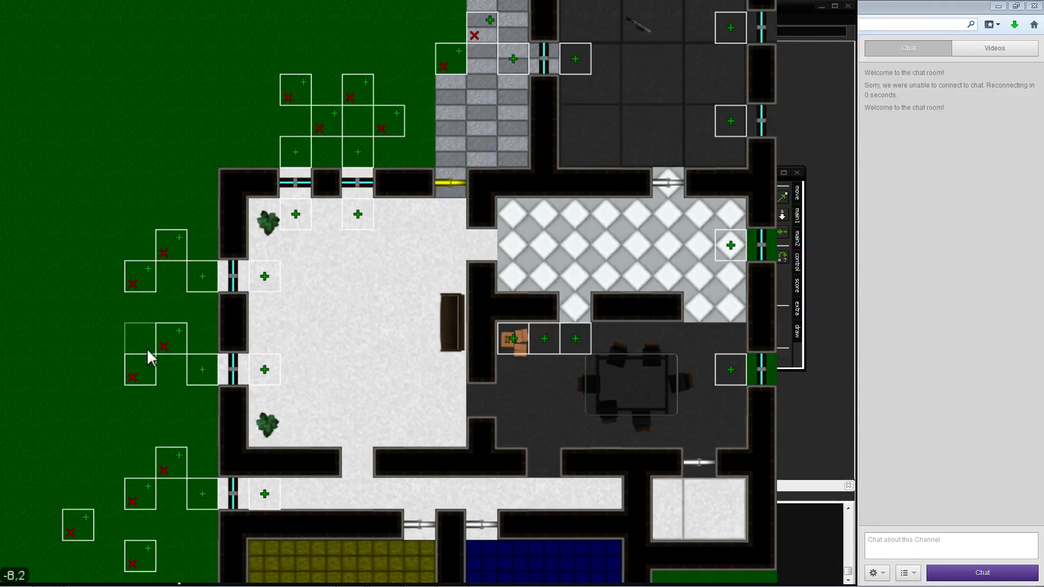
pyautogui.press('s')
pyautogui.press('a')
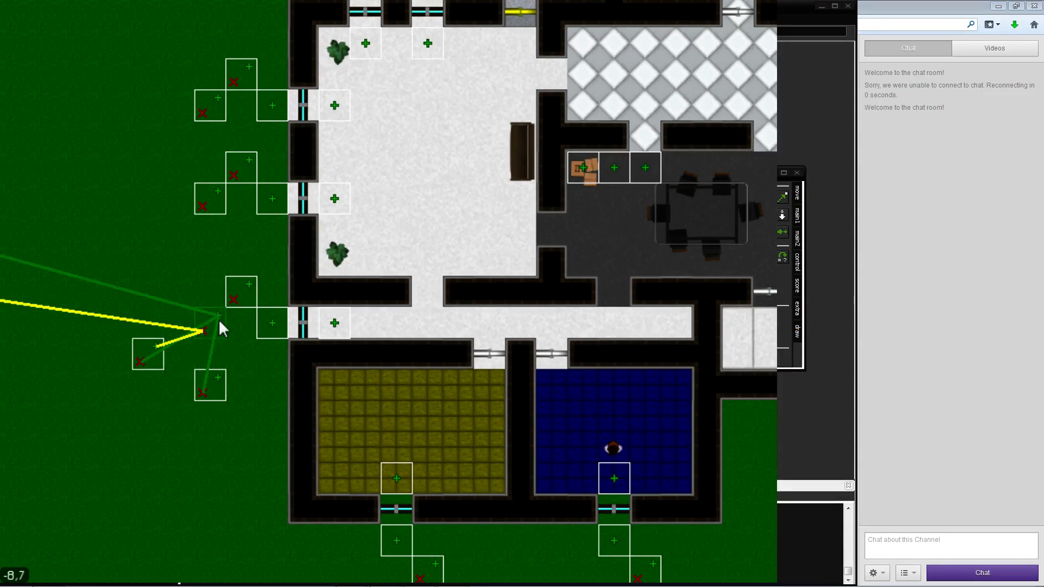
pyautogui.press('w')
pyautogui.press('d')
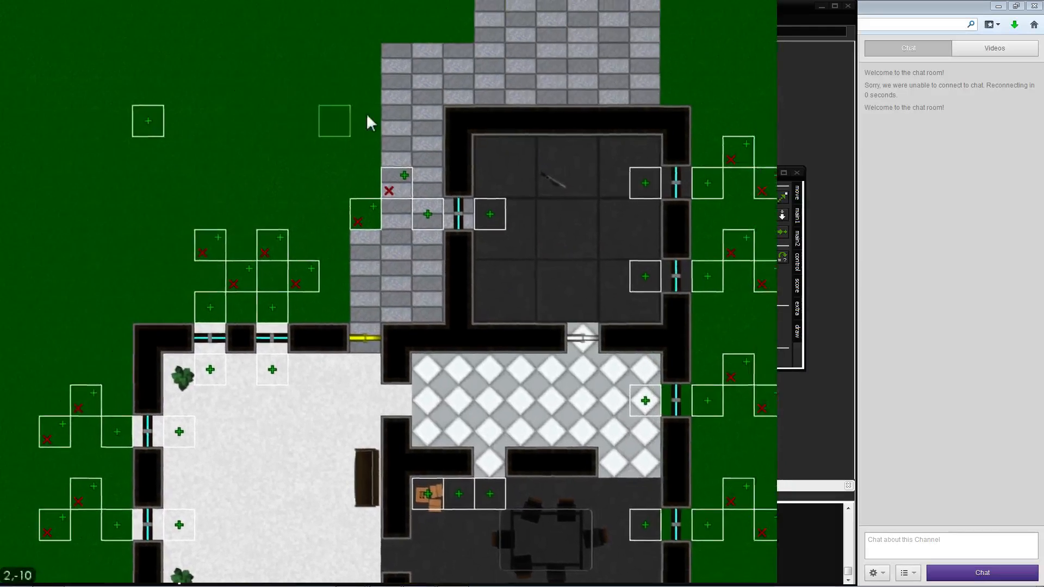
pyautogui.press('s')
pyautogui.press('a')
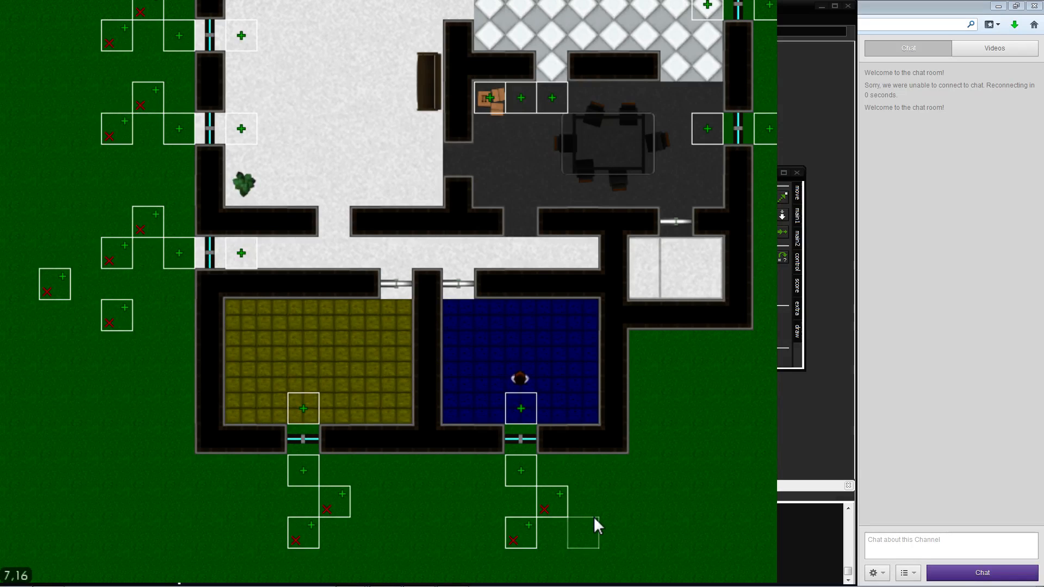
pyautogui.press('w')
pyautogui.press('d')
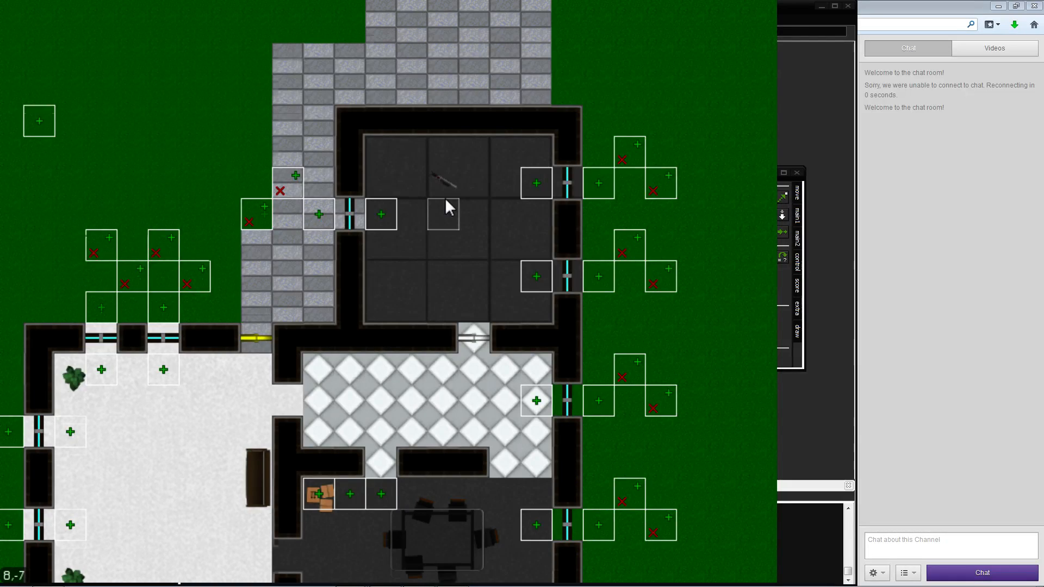
# Examine the trigger northwest of the house with its links, and the triggers around the dark-tiled north room
pyautogui.press('w')
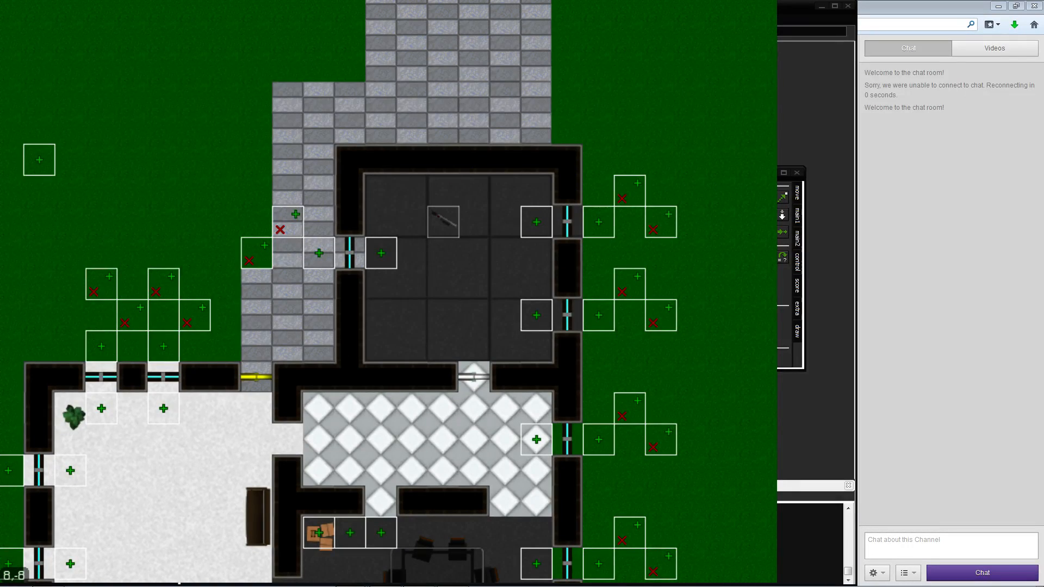
pyautogui.press('w')
pyautogui.press('a')
pyautogui.press('s')
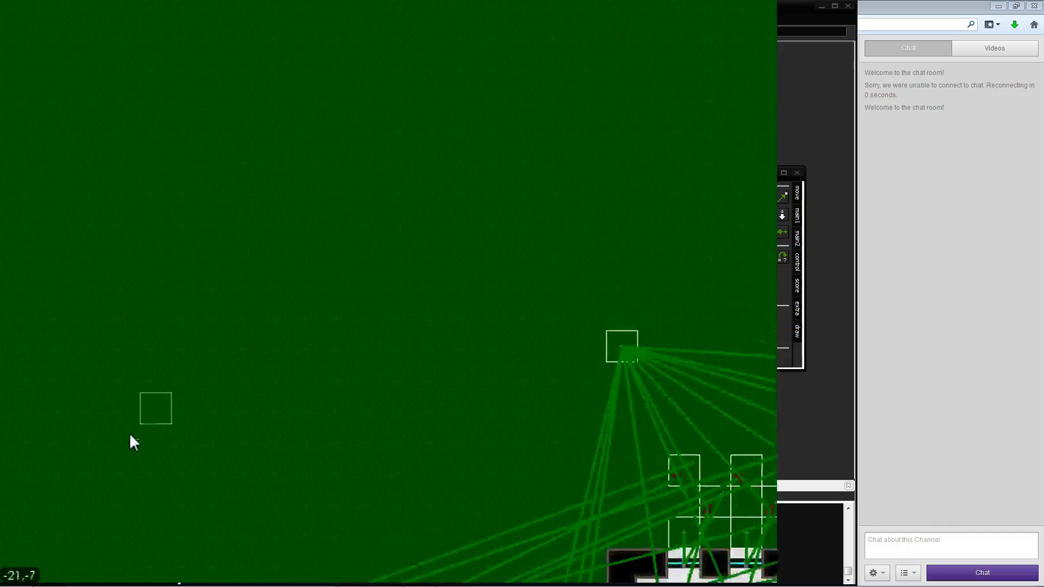
pyautogui.press('w')
pyautogui.press('d')
pyautogui.press('d')
pyautogui.press('w')
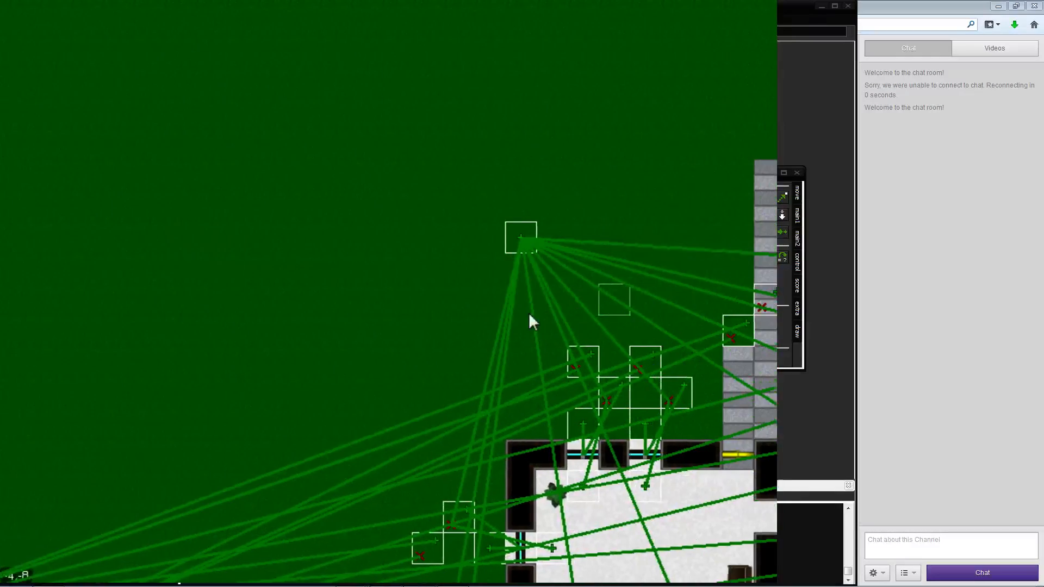
pyautogui.press('s')
pyautogui.press('w')
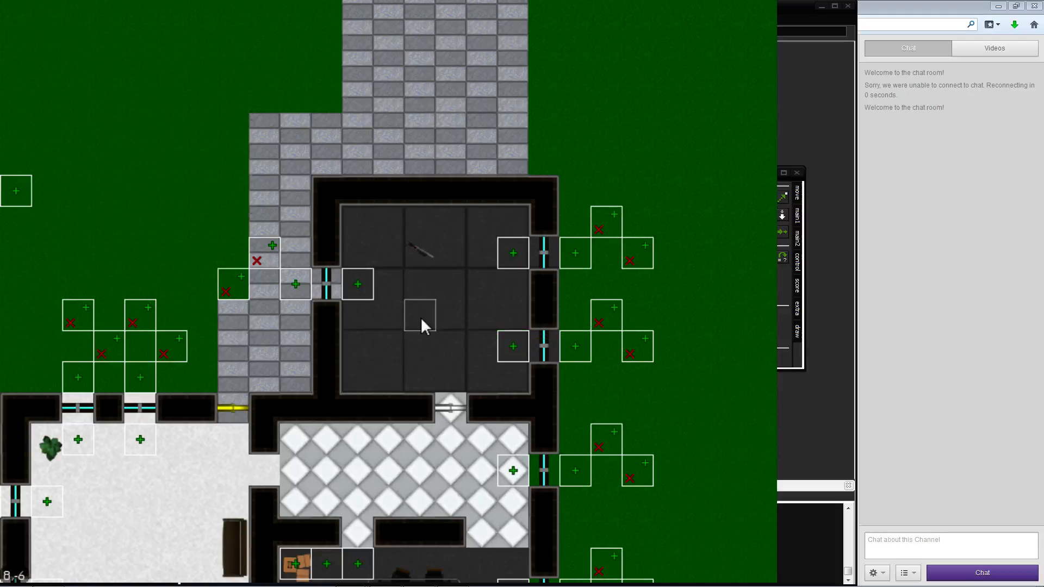
pyautogui.press('s')
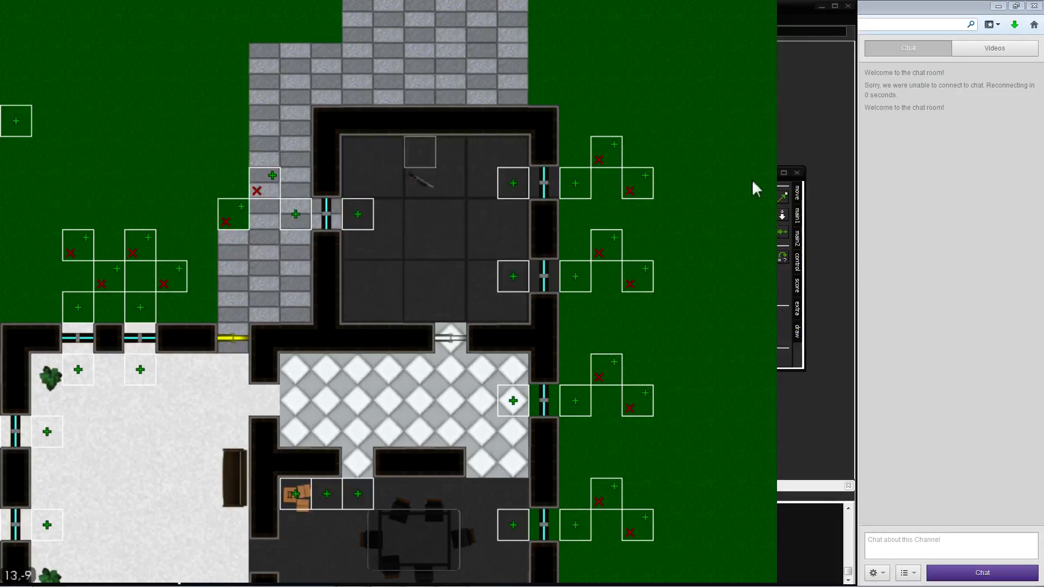
pyautogui.press('s')
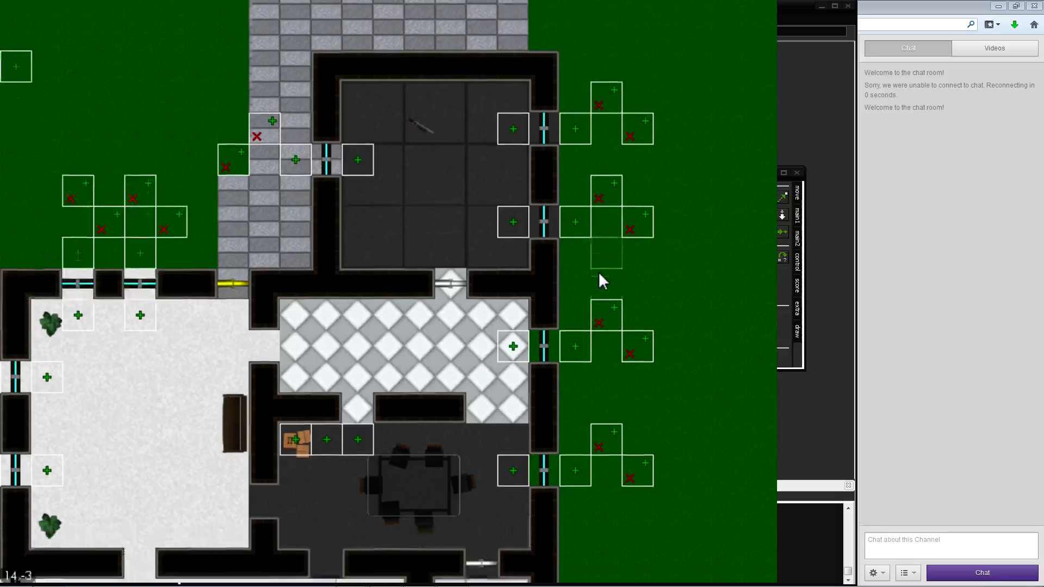
# Examine the triggers beside the dining room supply crates and outside the yellow and blue rooms' south windows
pyautogui.press('d')
pyautogui.press('w')
pyautogui.press('a')
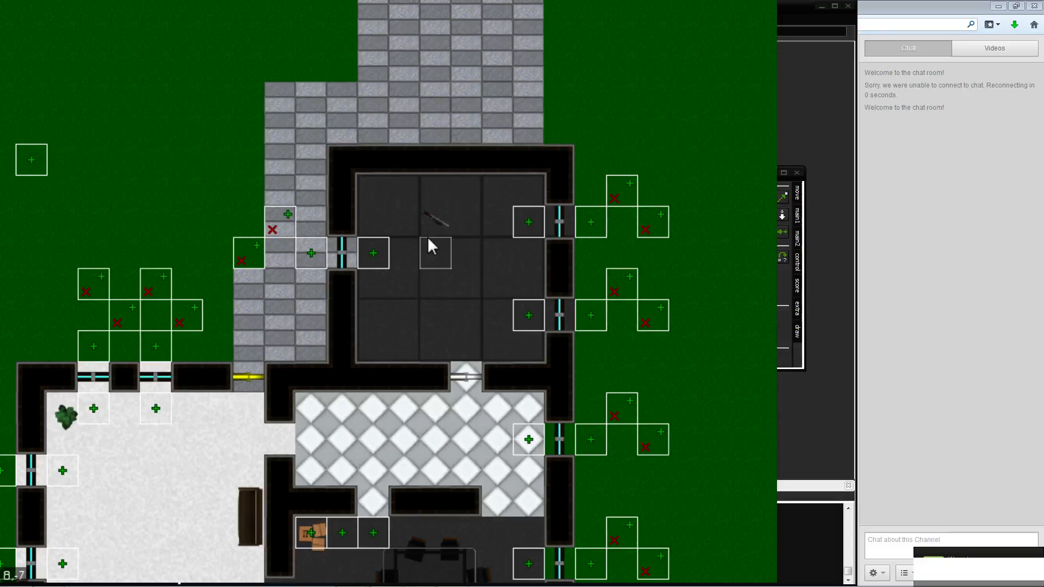
pyautogui.press('s')
pyautogui.press('a')
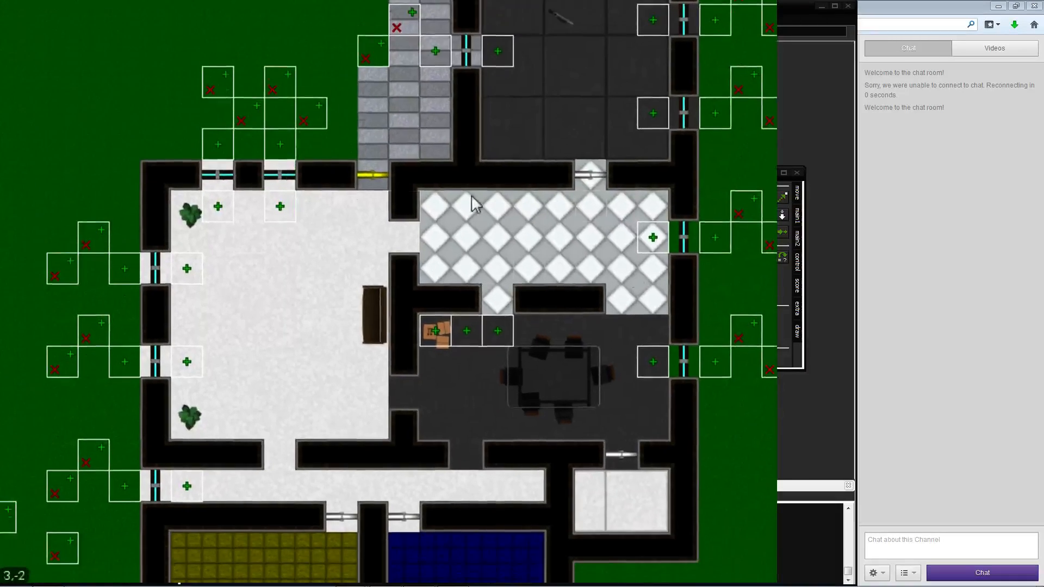
pyautogui.press('d')
pyautogui.press('s')
pyautogui.press('d')
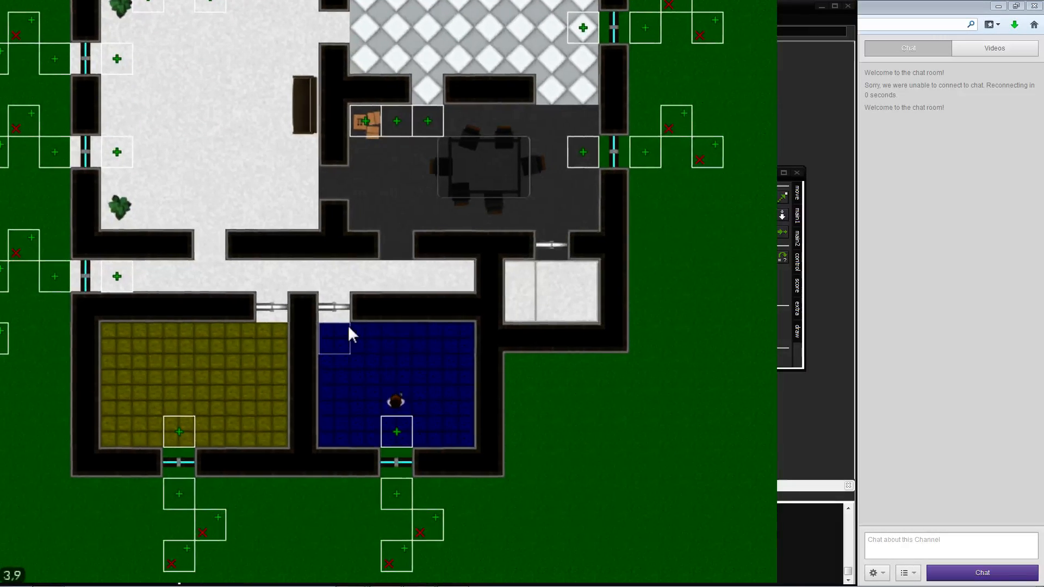
pyautogui.press('w')
pyautogui.press('a')
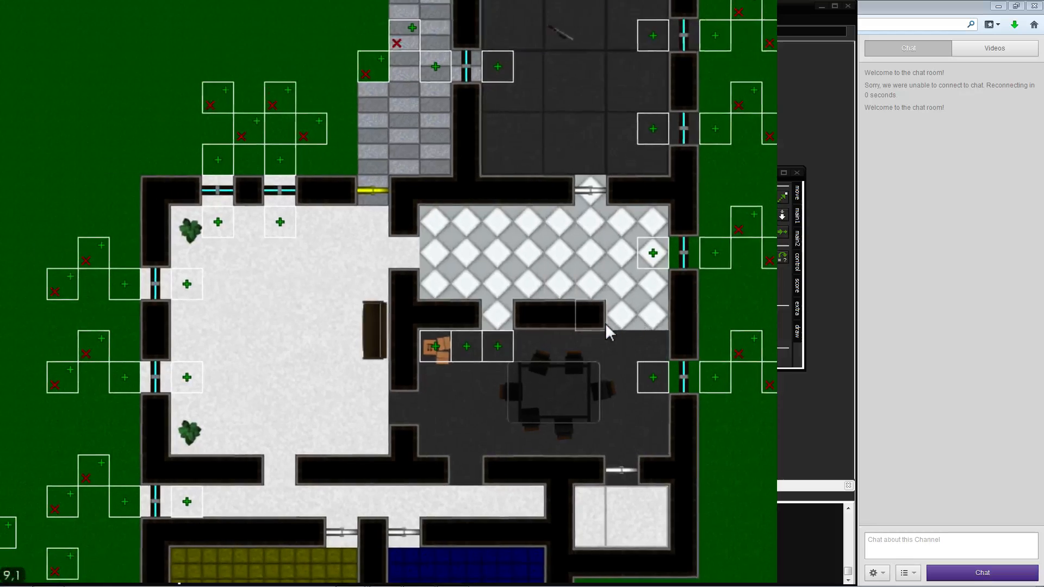
pyautogui.press('s')
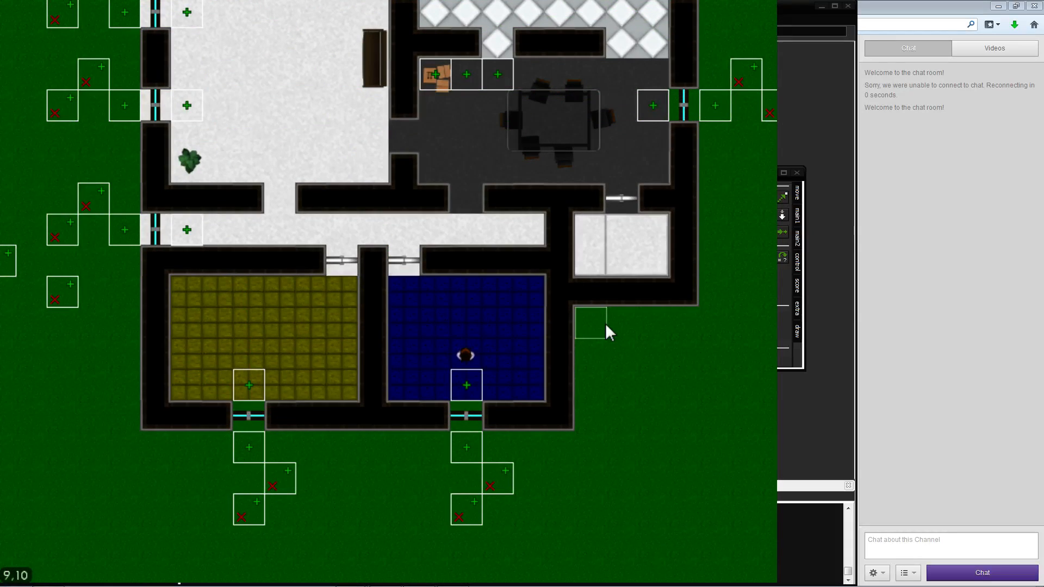
pyautogui.press('w')
pyautogui.press('d')
pyautogui.press('a')
pyautogui.press('s')
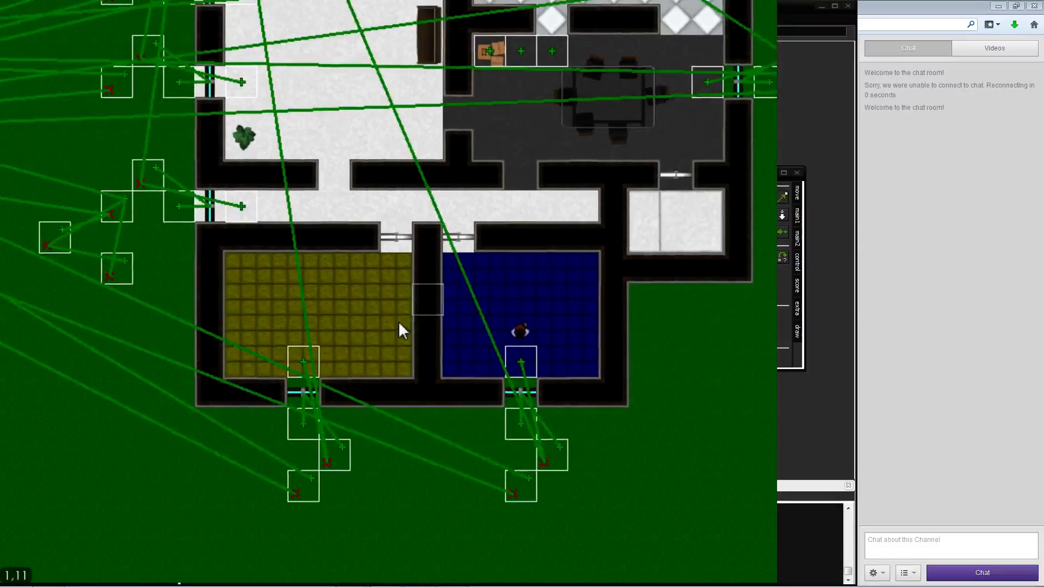
pyautogui.press('a')
pyautogui.press('s')
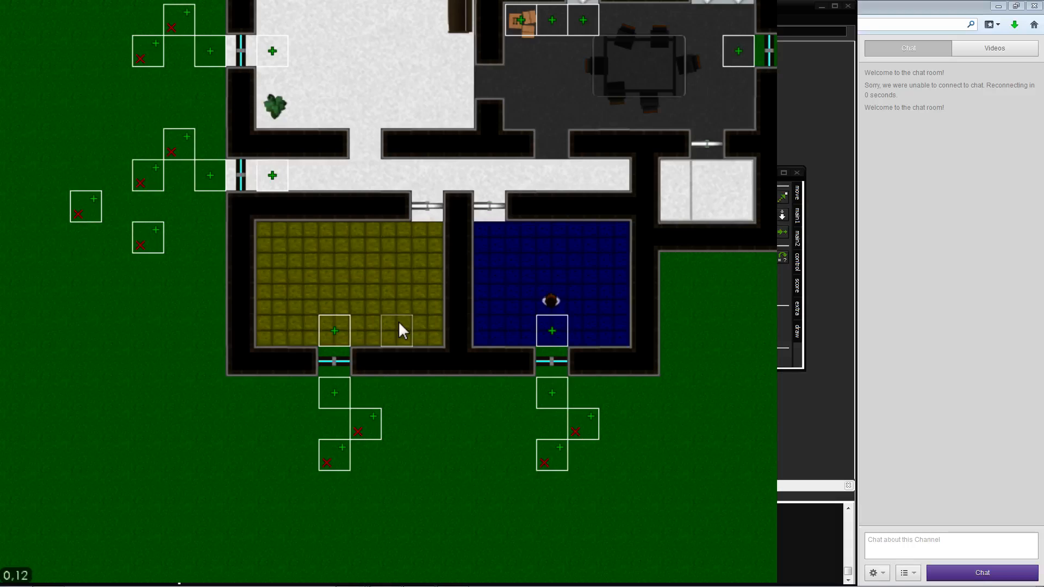
# Create a trigger on the grass east of the blue room at 10,11 and set its type to IF
pyautogui.press('w')
pyautogui.press('d')
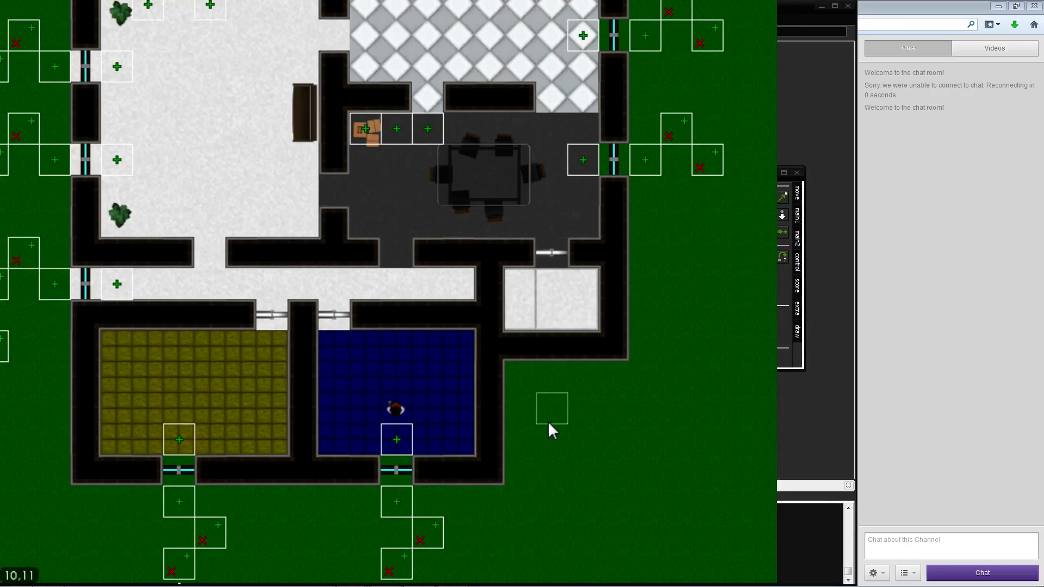
pyautogui.click(550, 416)
pyautogui.click(552, 199)
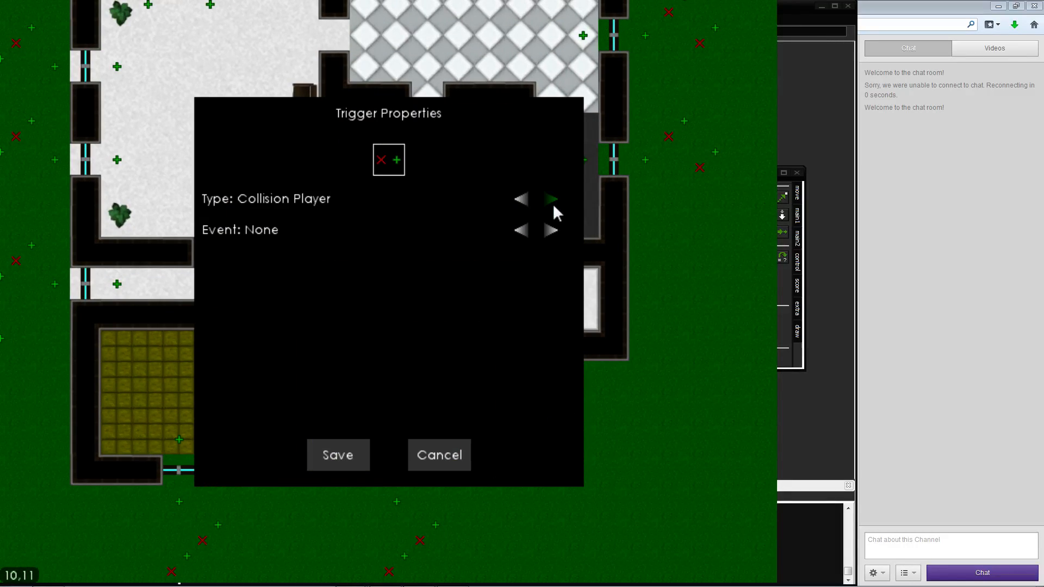
pyautogui.click(552, 202)
pyautogui.click(552, 204)
pyautogui.click(552, 204)
pyautogui.click(552, 204)
pyautogui.click(553, 204)
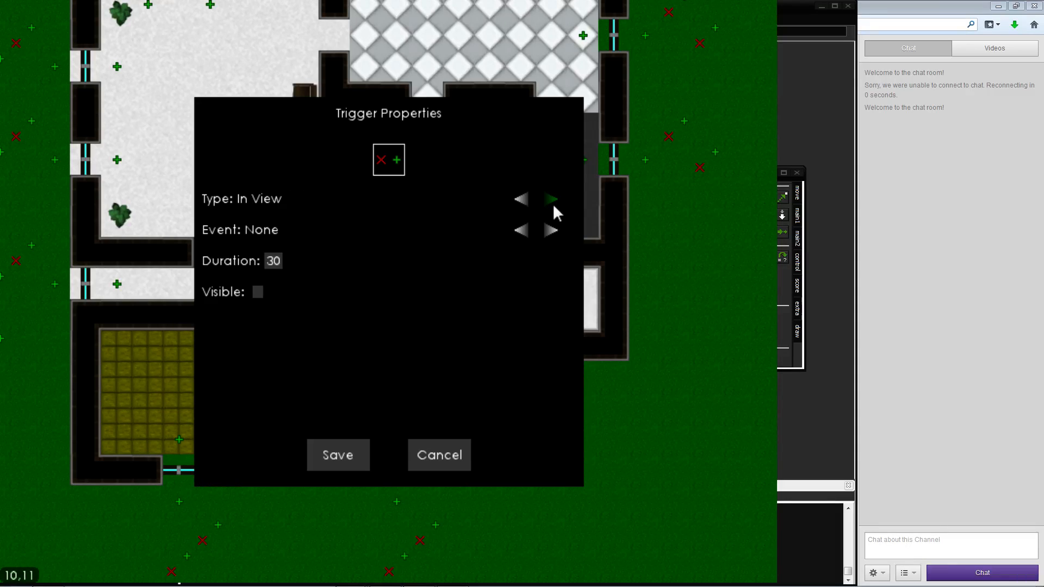
pyautogui.click(553, 203)
pyautogui.click(553, 203)
# Set the trigger's condition to the value Supplies being <= 0
pyautogui.click(416, 265)
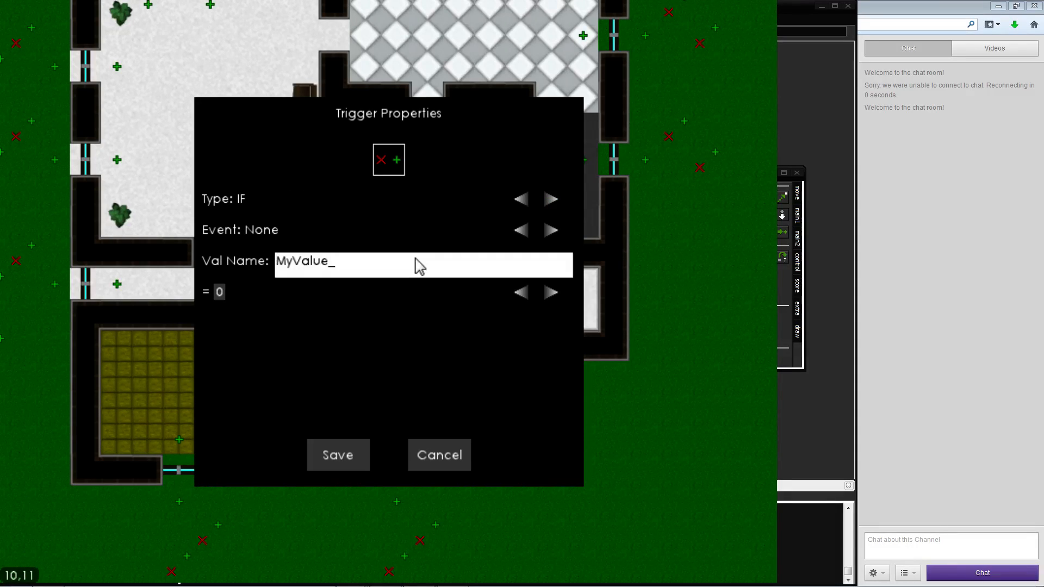
pyautogui.write('MyValu')
pyautogui.press('BackSpace')
pyautogui.press('BackSpace')
pyautogui.press('BackSpace')
pyautogui.press('BackSpace')
pyautogui.press('BackSpace')
pyautogui.press('BackSpace')
pyautogui.write('Supplies')
pyautogui.click(521, 295)
pyautogui.click(520, 297)
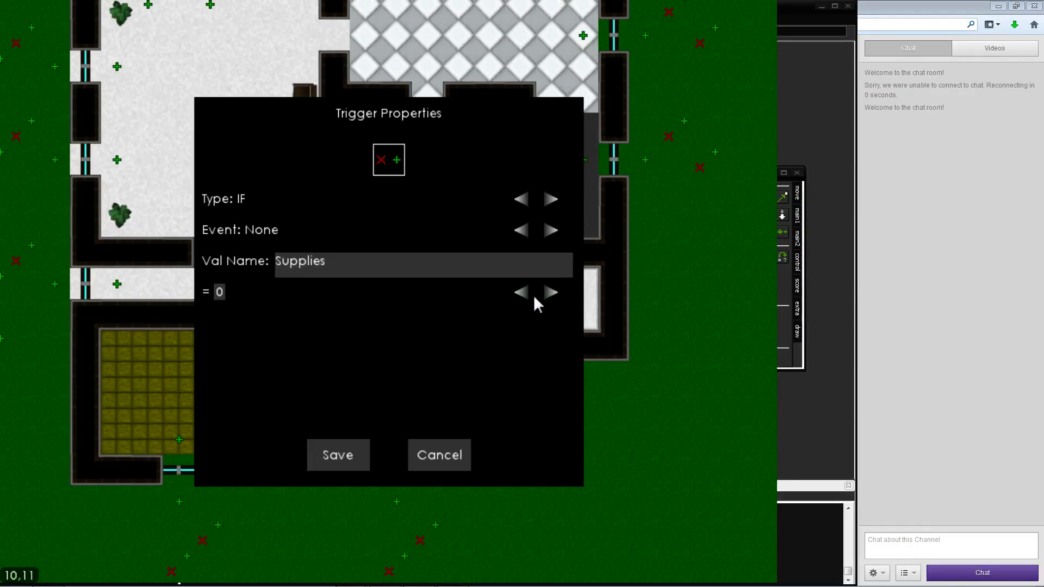
pyautogui.click(551, 294)
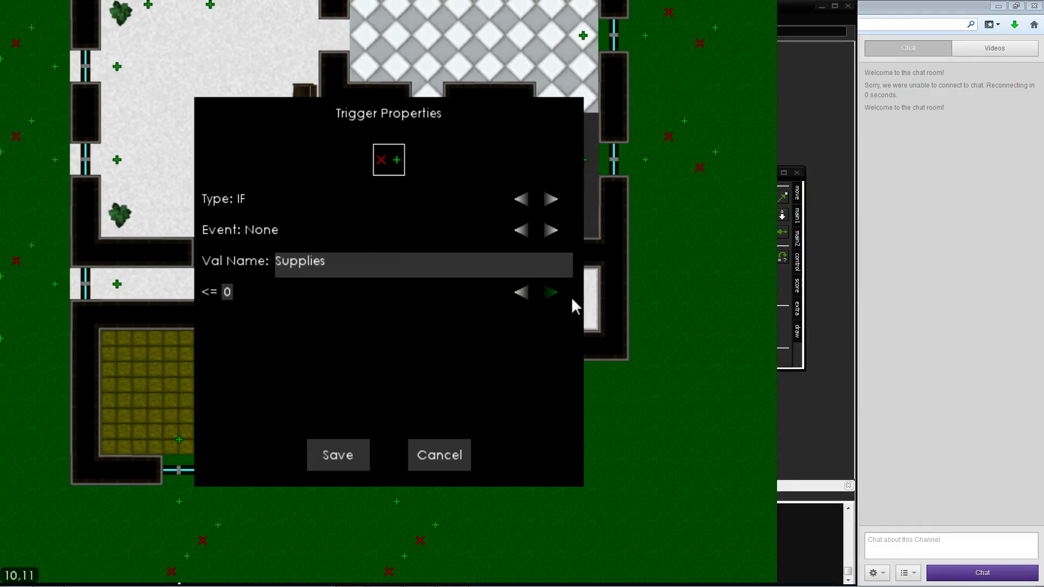
pyautogui.click(423, 259)
# Set the Supplies trigger's event to Show Message
pyautogui.click(551, 230)
pyautogui.click(552, 232)
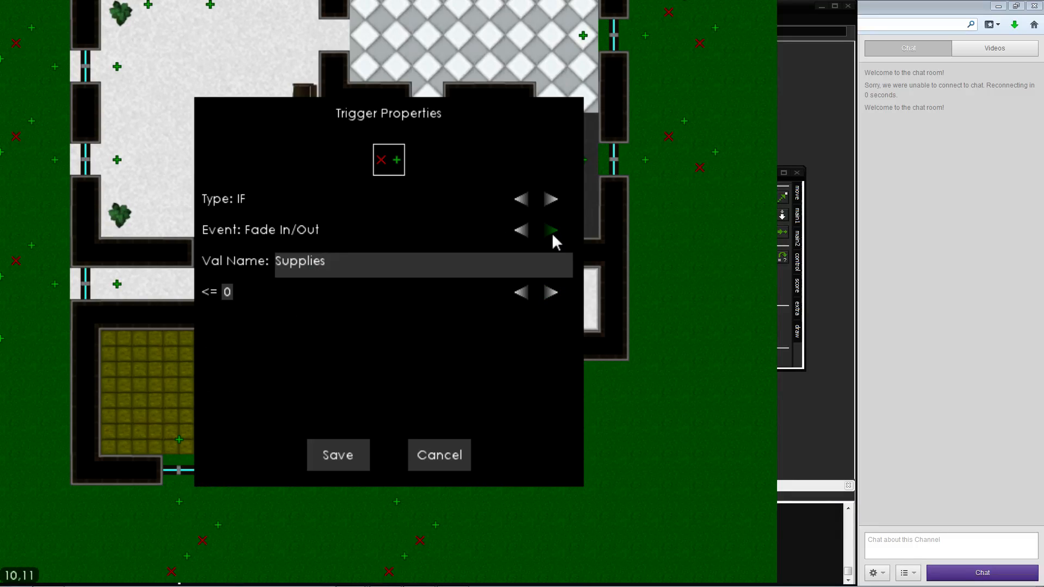
pyautogui.click(552, 231)
pyautogui.click(551, 232)
pyautogui.click(551, 231)
pyautogui.click(551, 231)
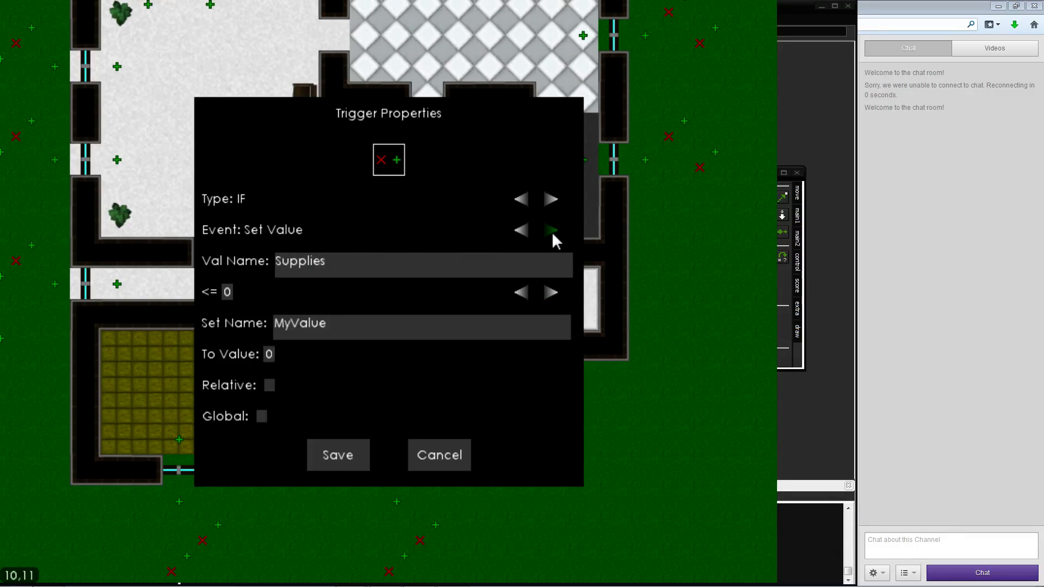
pyautogui.click(551, 231)
# Save the trigger with the message "Oh no! I'm out of supplies! I need to go back to the dining room and grab more from my supply box!"
pyautogui.click(381, 331)
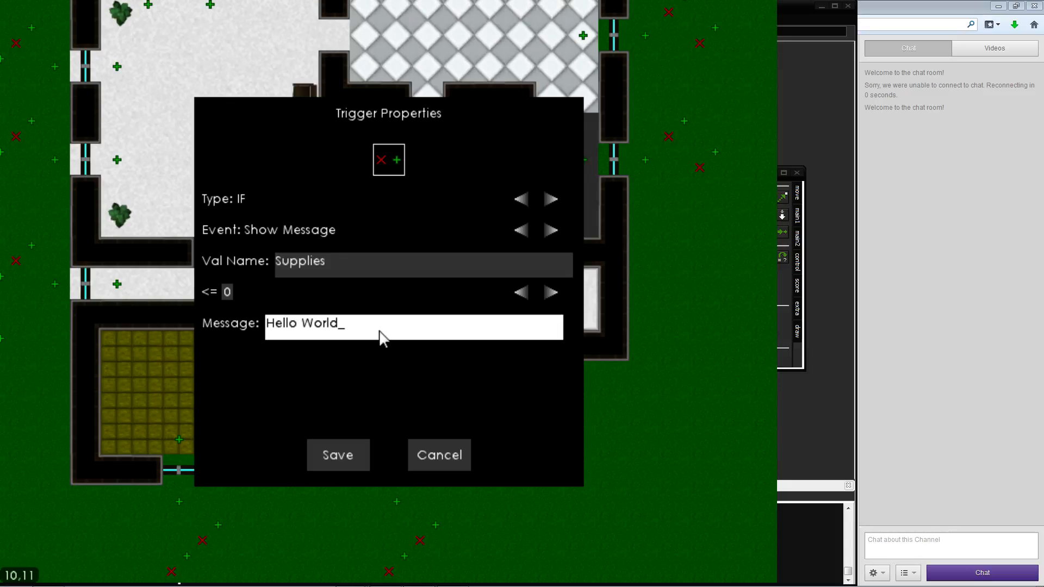
pyautogui.press('BackSpace')
pyautogui.press('BackSpace')
pyautogui.press('BackSpace')
pyautogui.press('BackSpace')
pyautogui.press('BackSpace')
pyautogui.press('BackSpace')
pyautogui.press('BackSpace')
pyautogui.press('BackSpace')
pyautogui.press('BackSpace')
pyautogui.press('BackSpace')
pyautogui.write('Oh ')
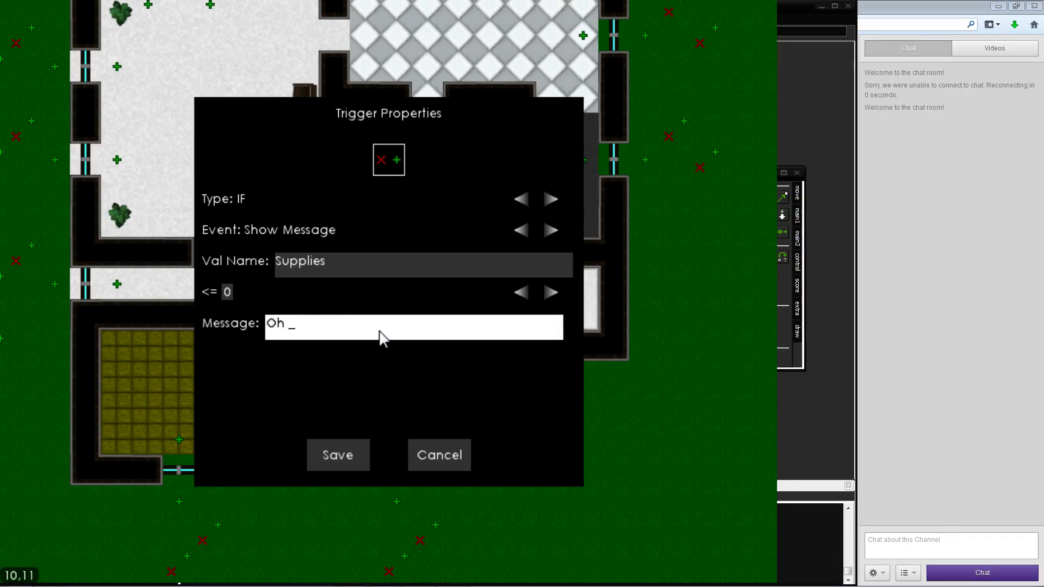
pyautogui.write('N')
pyautogui.press('BackSpace')
pyautogui.write("no! I'm out of supplies! I ")
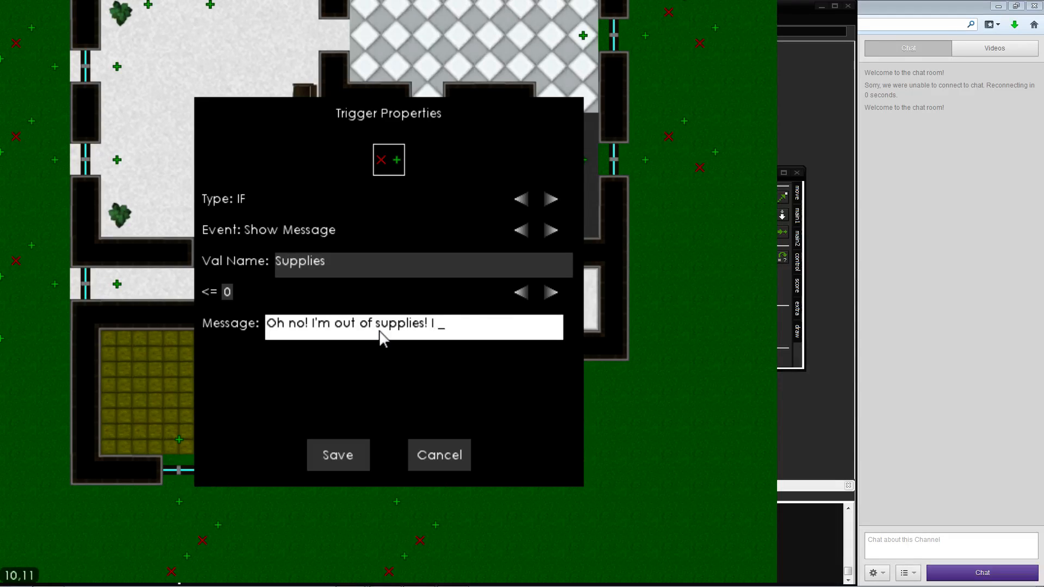
pyautogui.write('need to go back ot')
pyautogui.press('BackSpace')
pyautogui.press('BackSpace')
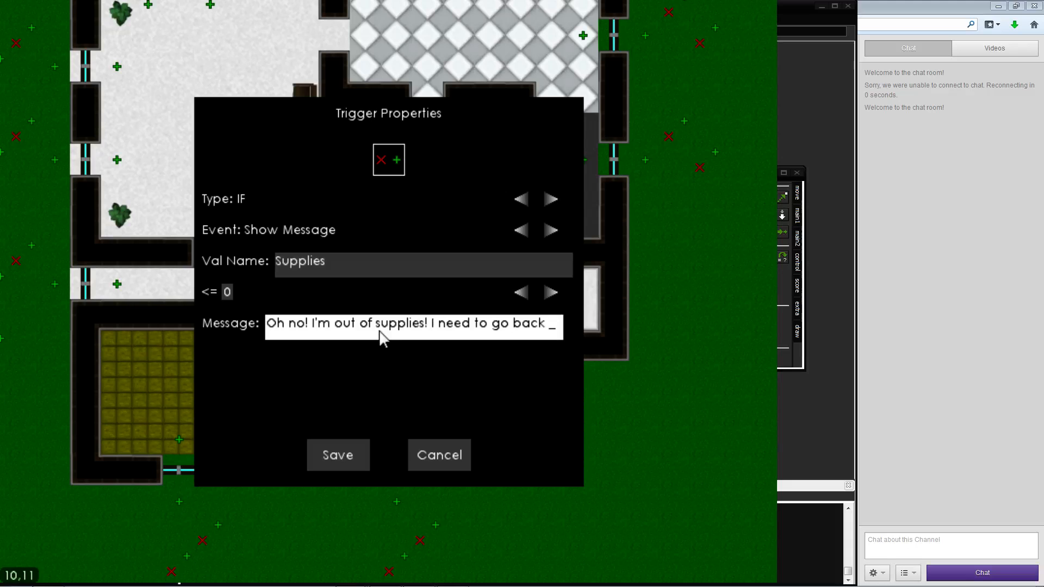
pyautogui.write('to the dini')
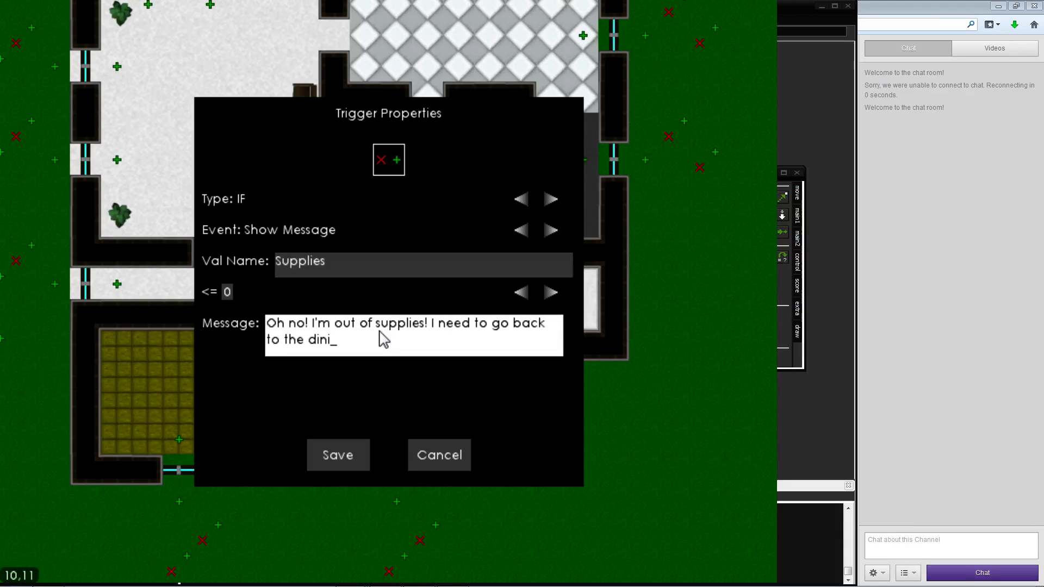
pyautogui.write('ng room and gra')
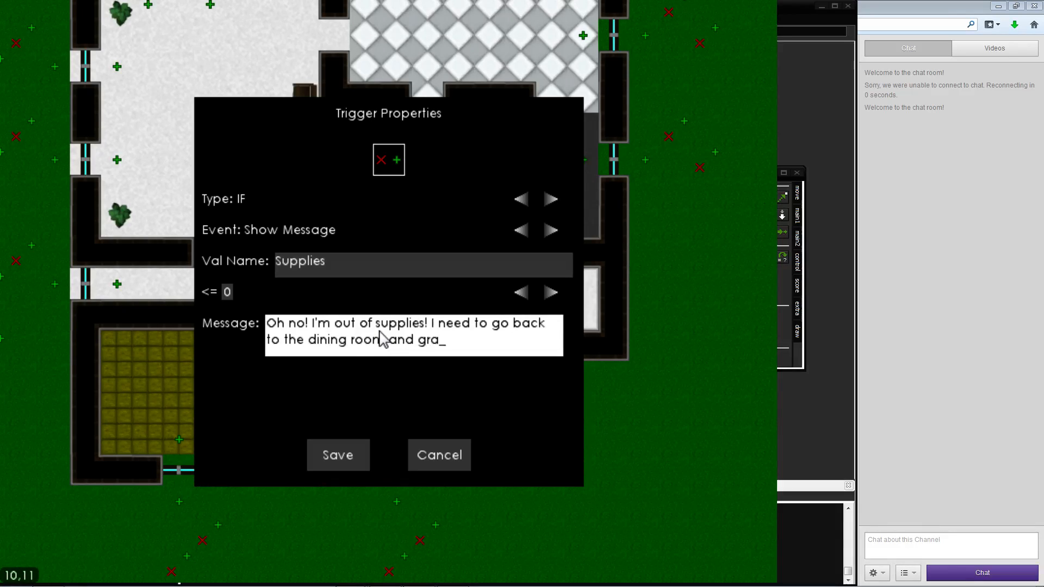
pyautogui.write('b more from my s')
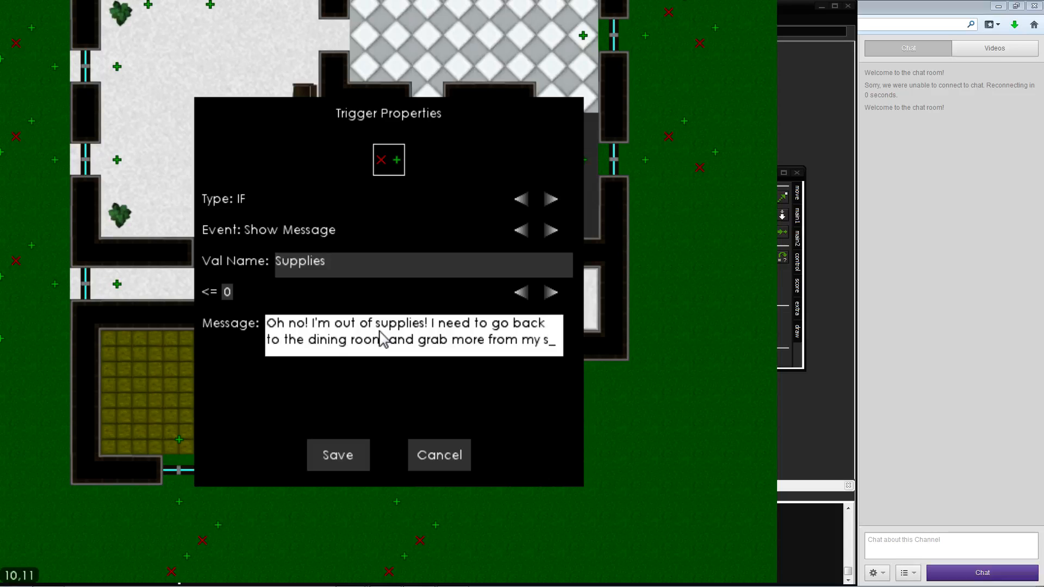
pyautogui.write('upply box!')
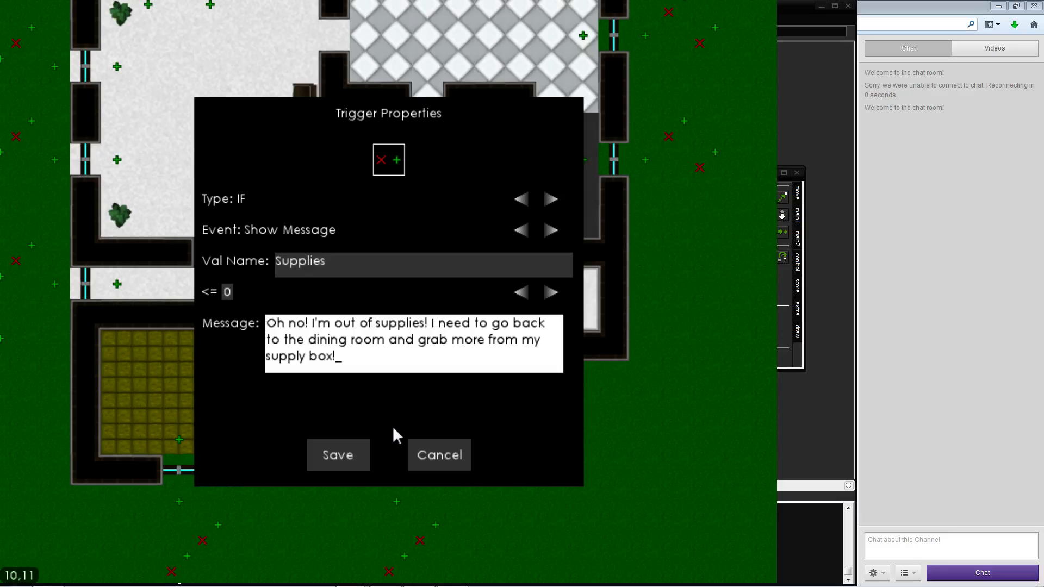
pyautogui.click(358, 455)
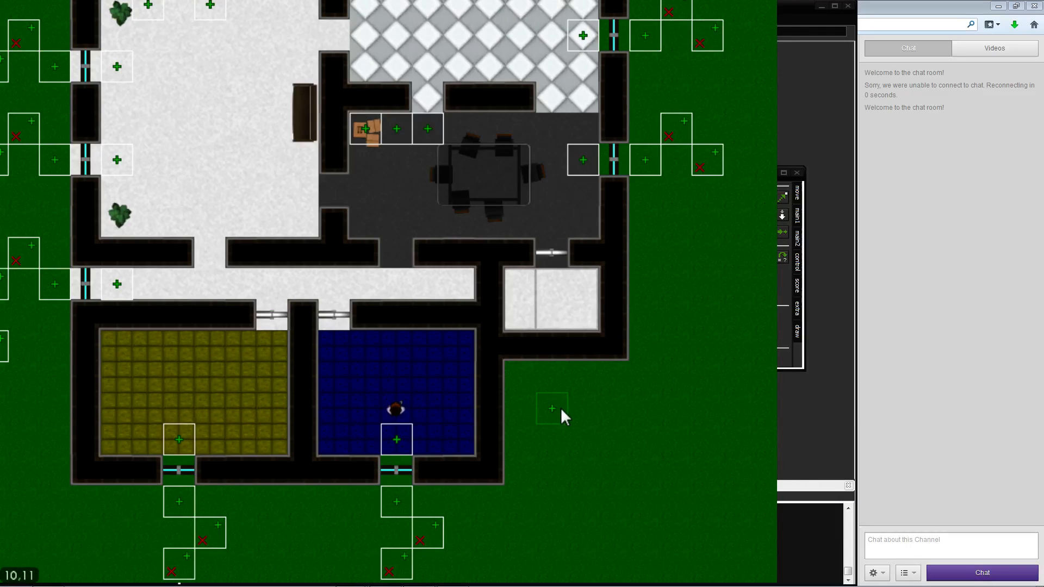
# Link the out-of-supplies trigger at 10,11 to the player in the blue room and start a playtest of the level
pyautogui.moveTo(561, 410); pyautogui.dragTo(392, 408)
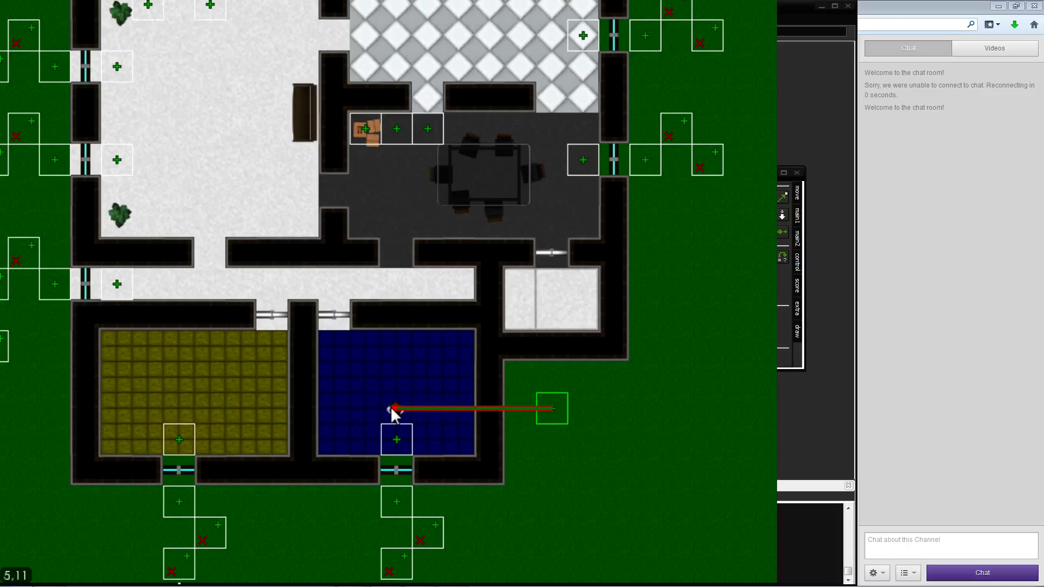
pyautogui.click(709, 407)
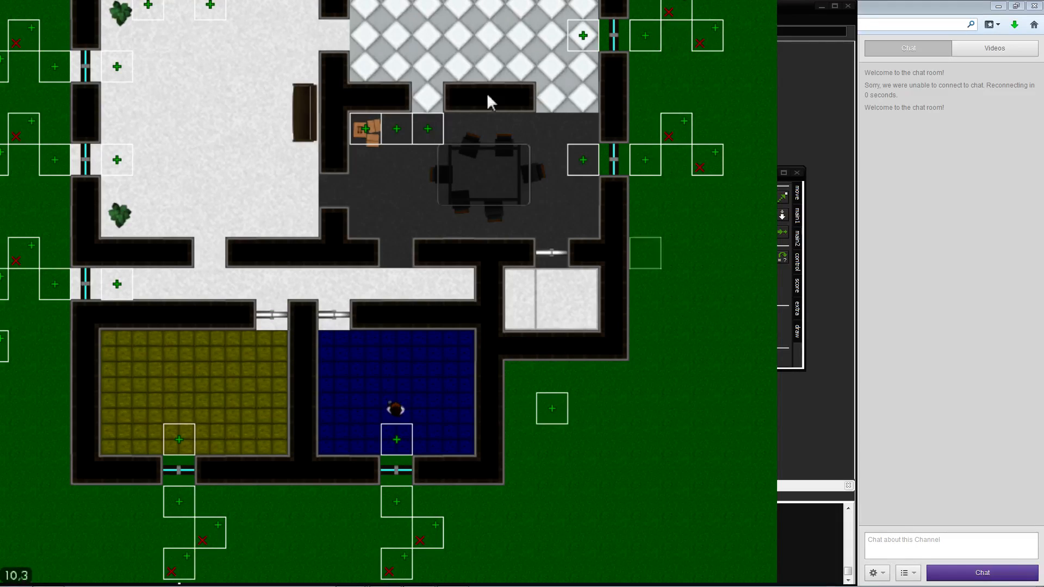
pyautogui.click(218, 31)
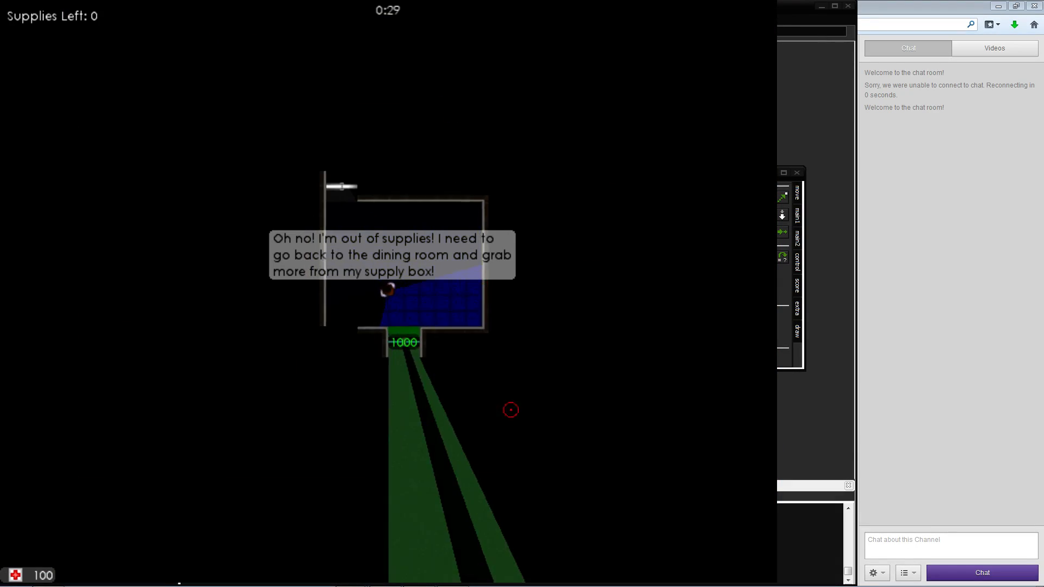
# Walk the character out of the blue room, along the hallway and through the large white room to the dining room's west doorway
pyautogui.press('d')
pyautogui.press('w')
pyautogui.press('a')
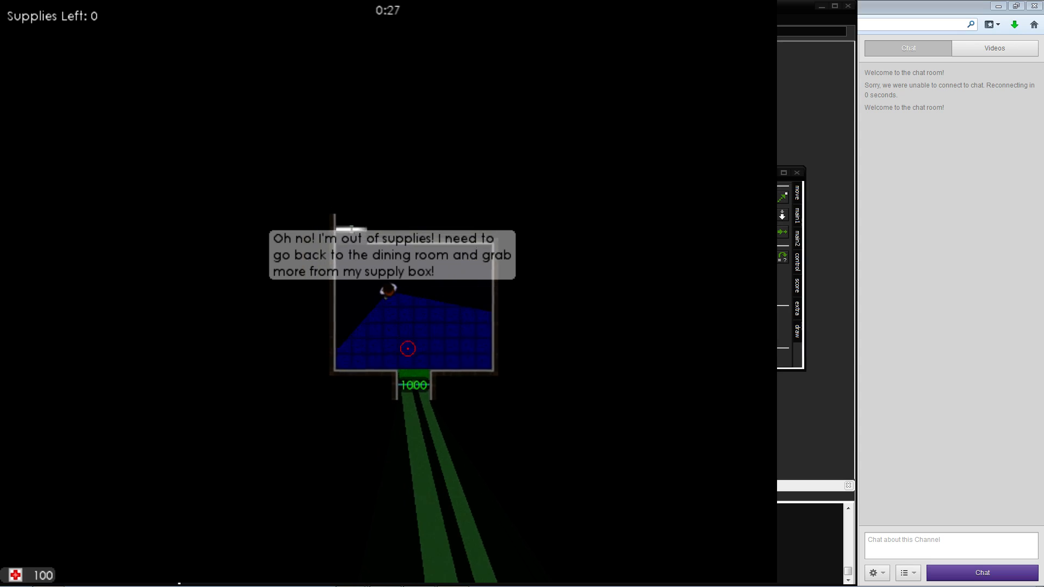
pyautogui.press('w')
pyautogui.press('d')
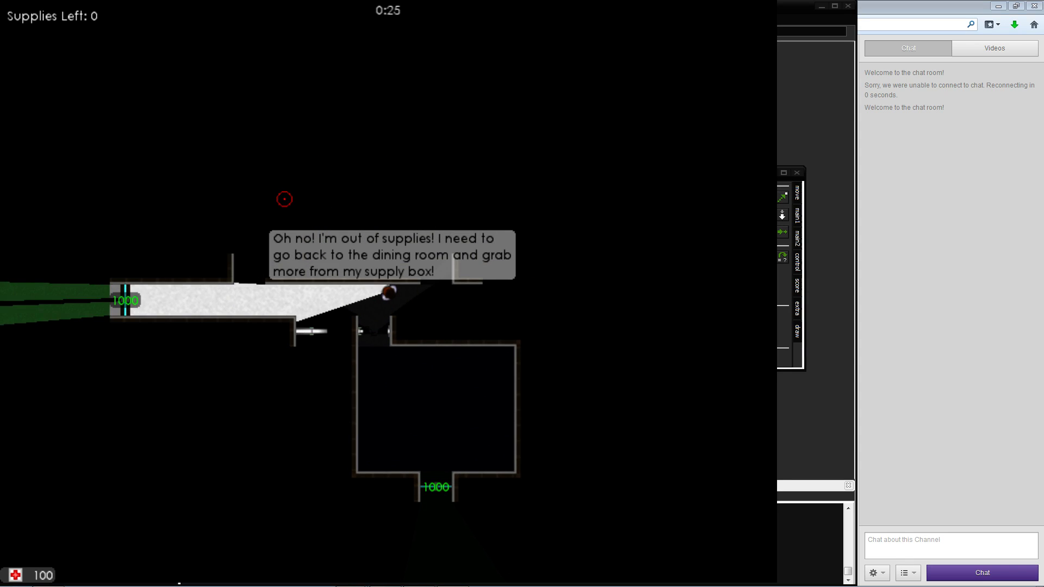
pyautogui.press('a')
pyautogui.press('s')
pyautogui.press('w')
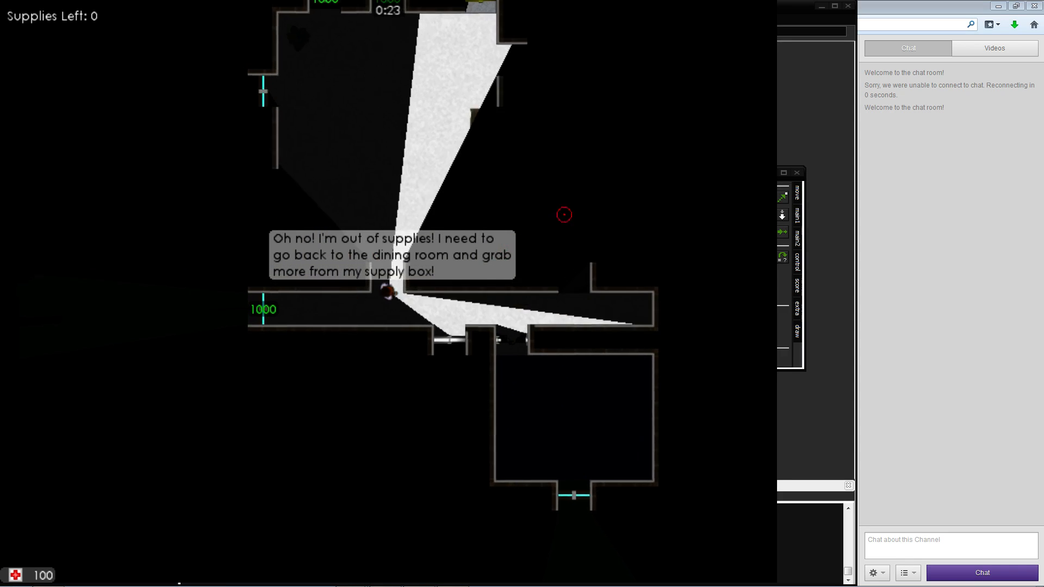
pyautogui.press('d')
pyautogui.press('d')
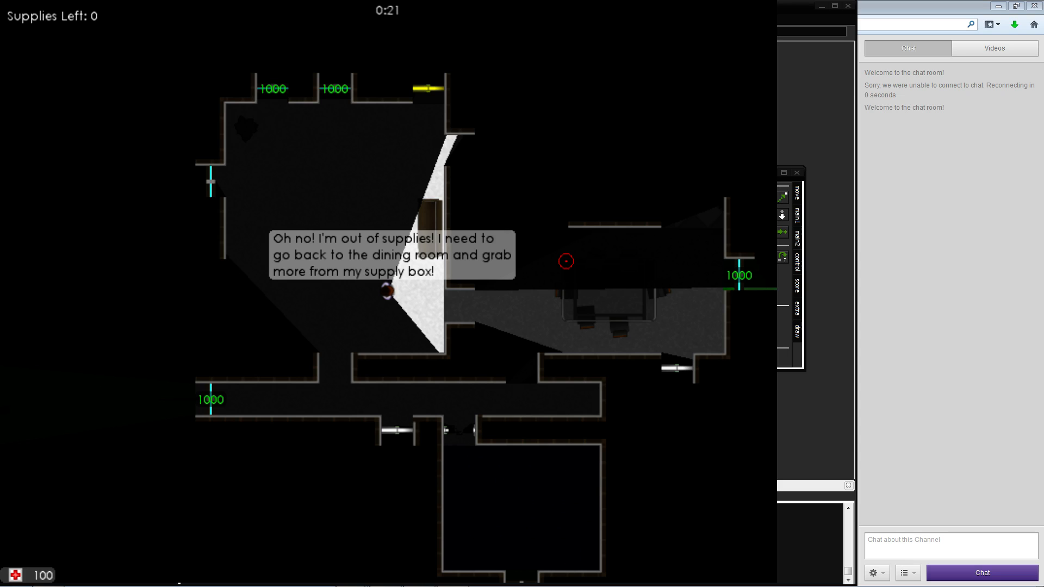
pyautogui.press('d')
pyautogui.press('s')
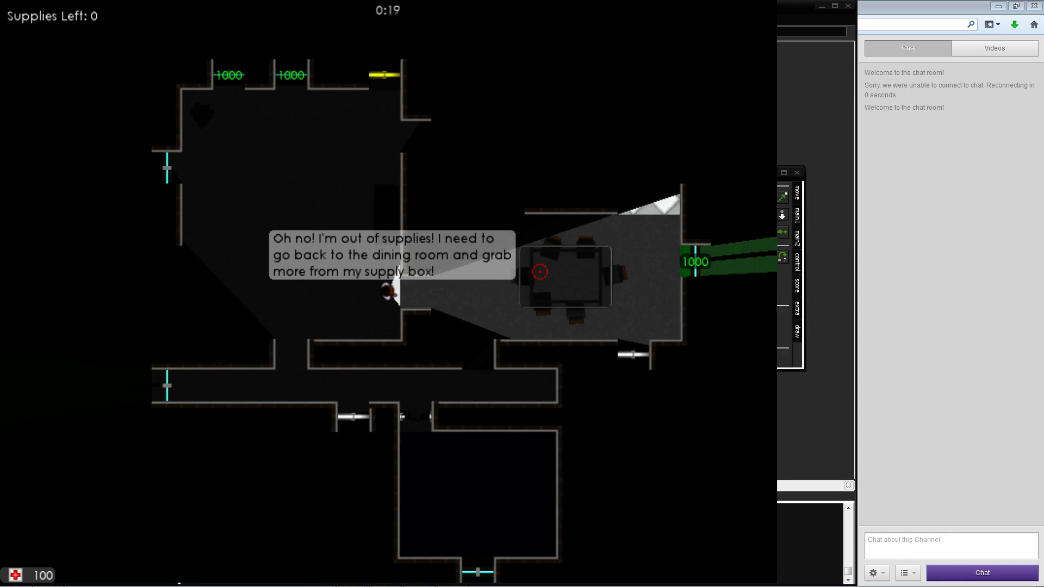
# Go to the supply boxes in the dining room's northwest corner and collect supplies to test the refill
pyautogui.press('d')
pyautogui.press('s')
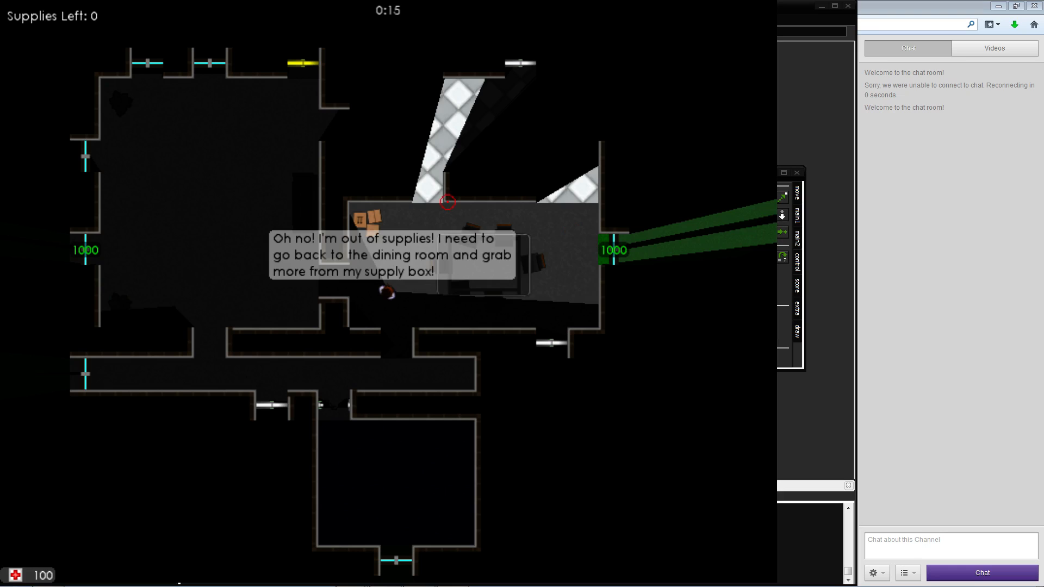
pyautogui.press('w')
pyautogui.press('a')
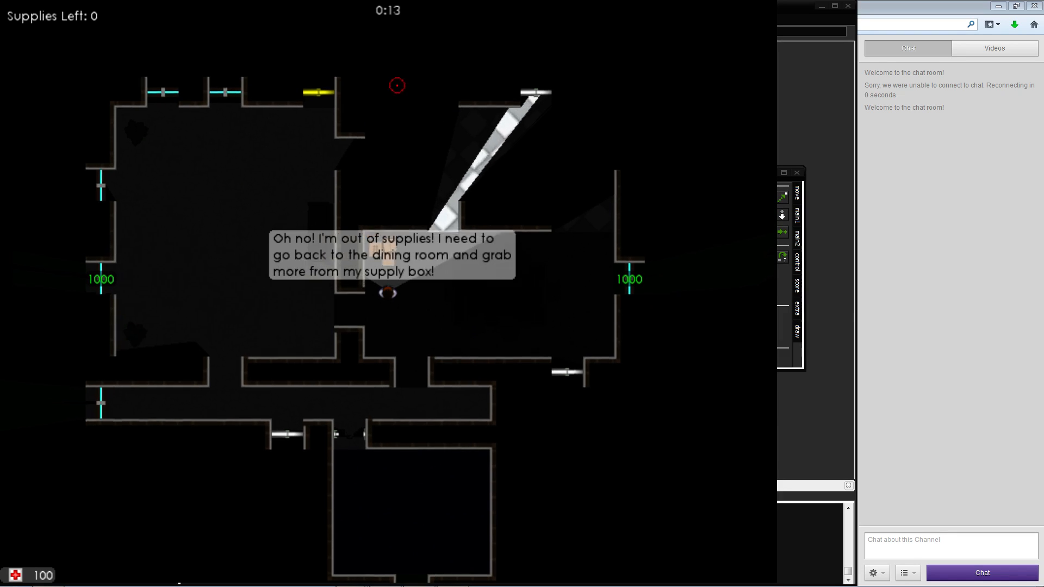
pyautogui.press('s')
pyautogui.press('d')
pyautogui.press('w')
pyautogui.press('a')
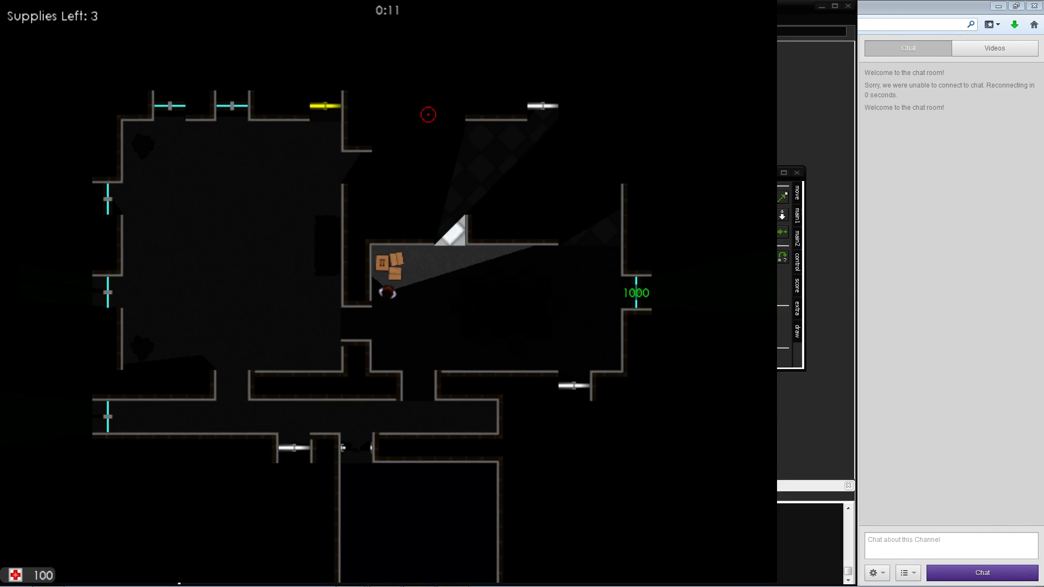
pyautogui.press('w')
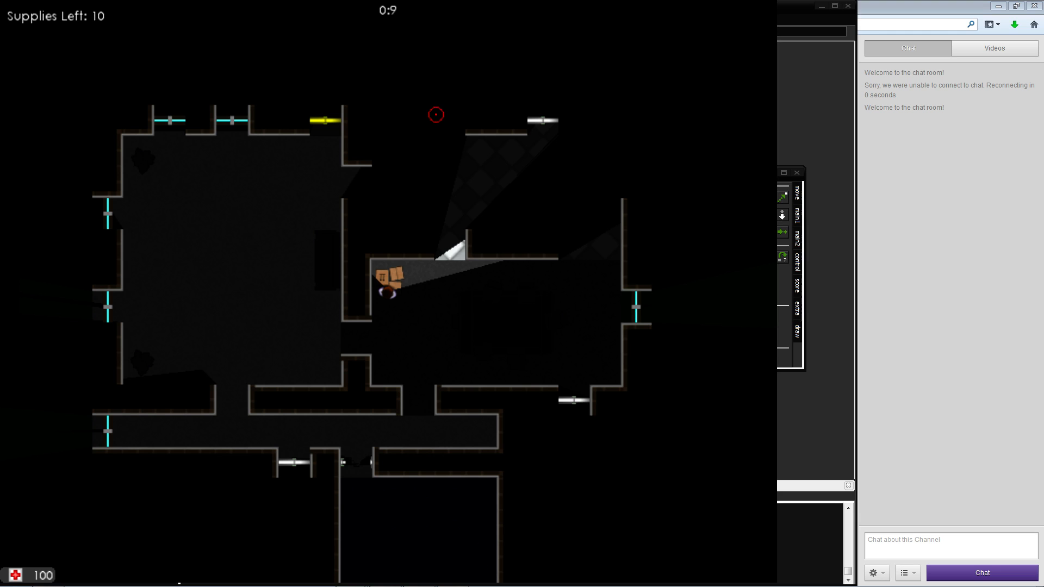
# Walk the character from the supply boxes into the hallway and back through the dining room to the checkered floor
pyautogui.press('s')
pyautogui.press('a')
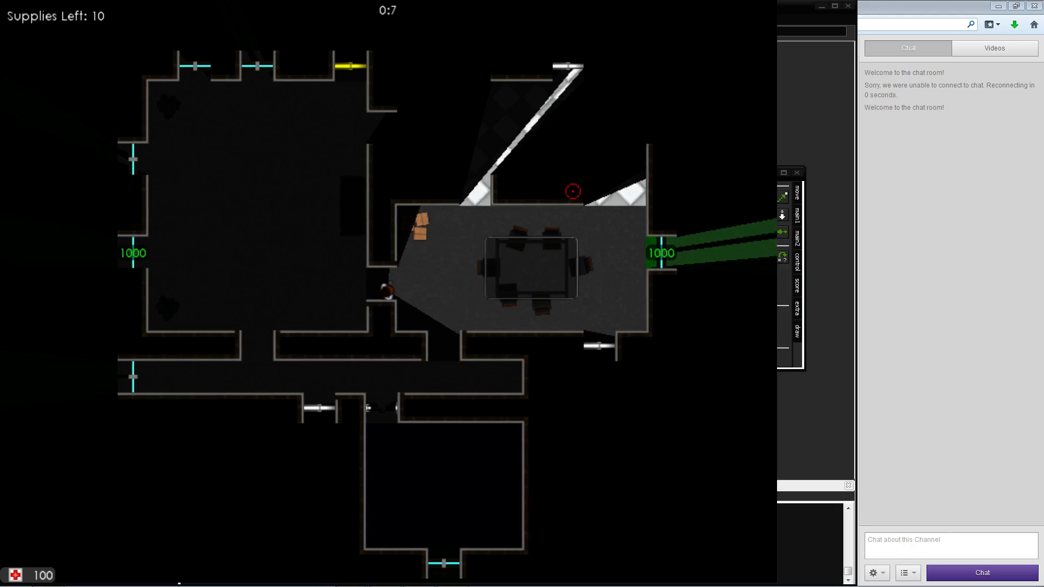
pyautogui.press('d')
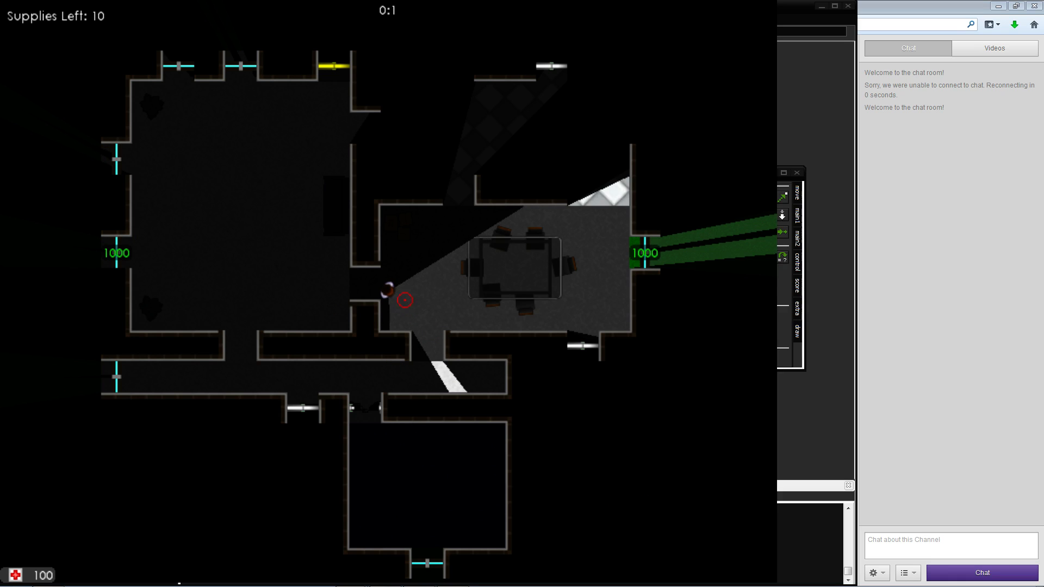
pyautogui.press('s')
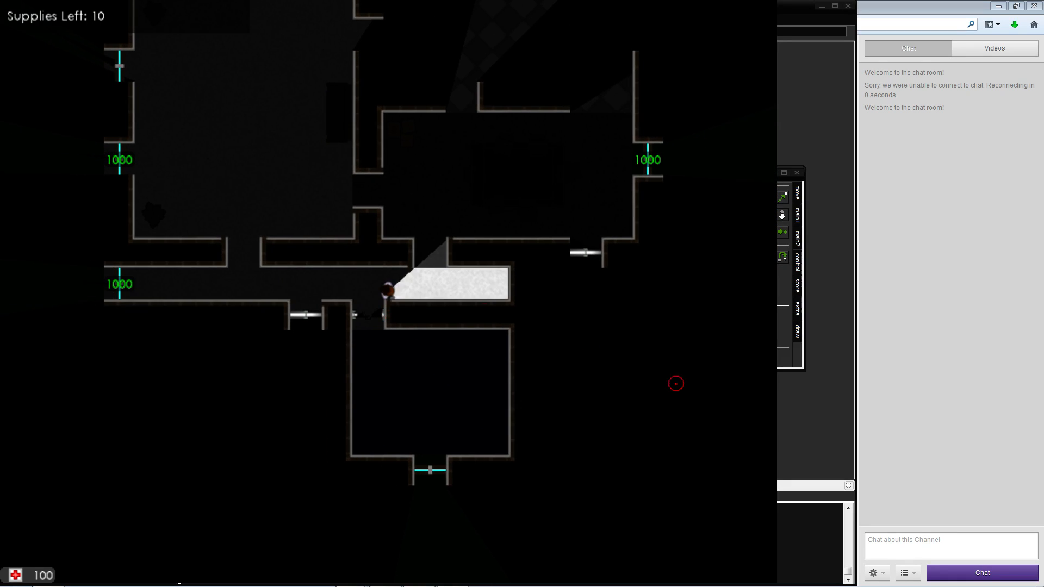
pyautogui.press('d')
pyautogui.press('w')
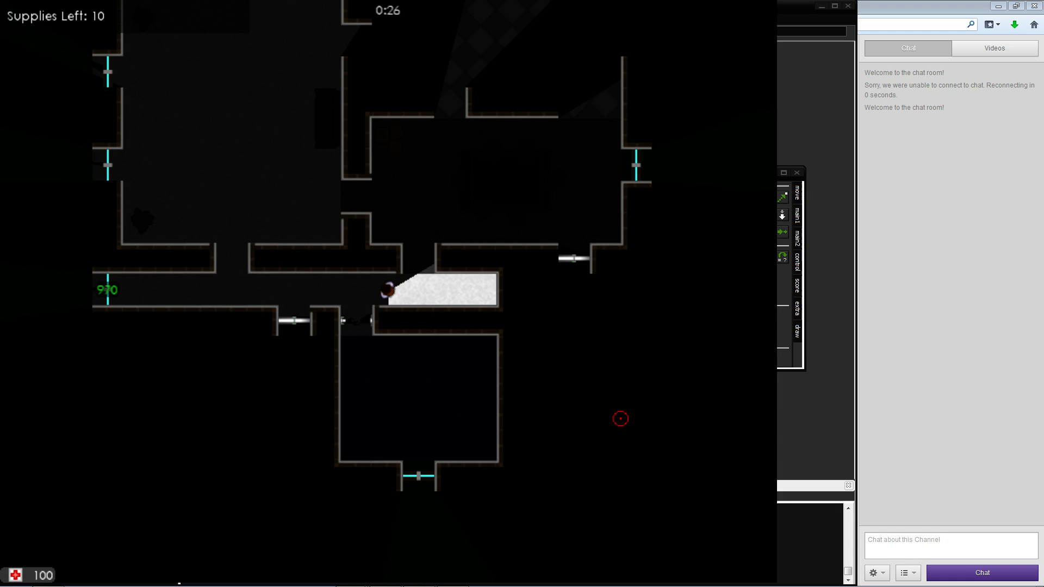
pyautogui.press('w')
pyautogui.press('d')
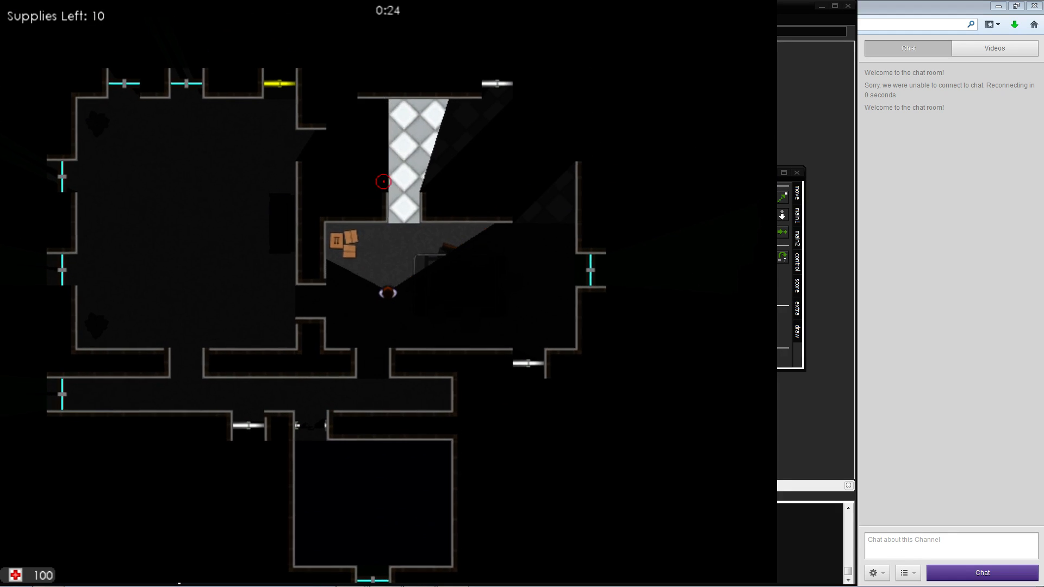
pyautogui.press('d')
pyautogui.press('s')
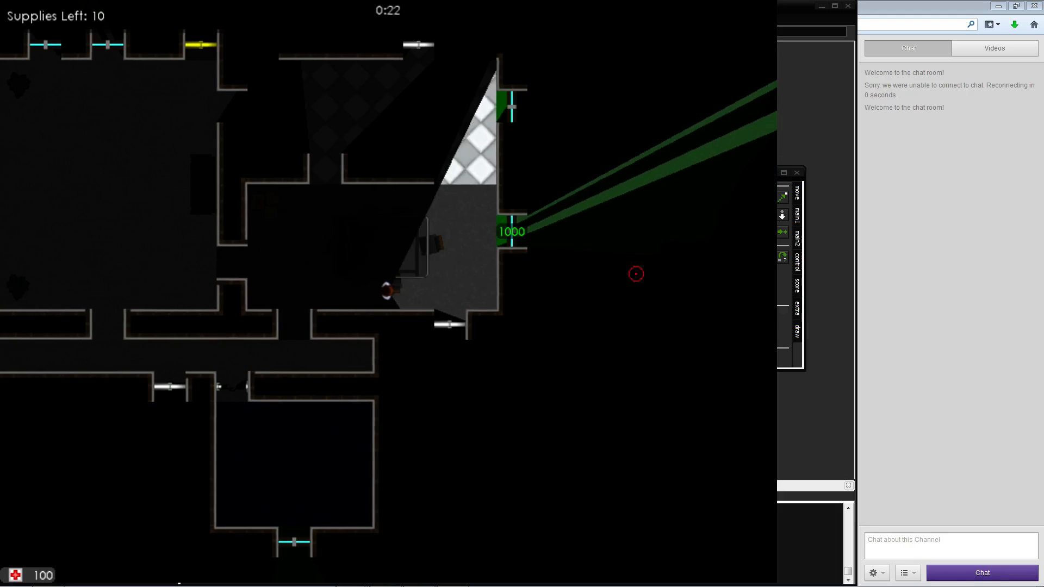
pyautogui.press('d')
pyautogui.press('w')
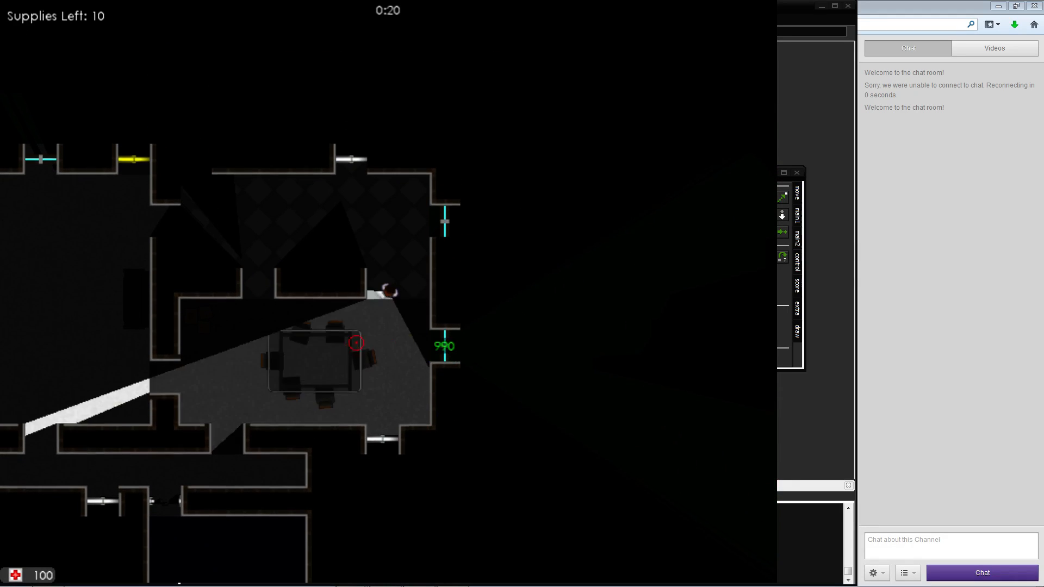
# Repair the dining room's east window until the supplies are used up to test the out-of-supplies message
pyautogui.press('s')
pyautogui.press('d')
pyautogui.press('e')
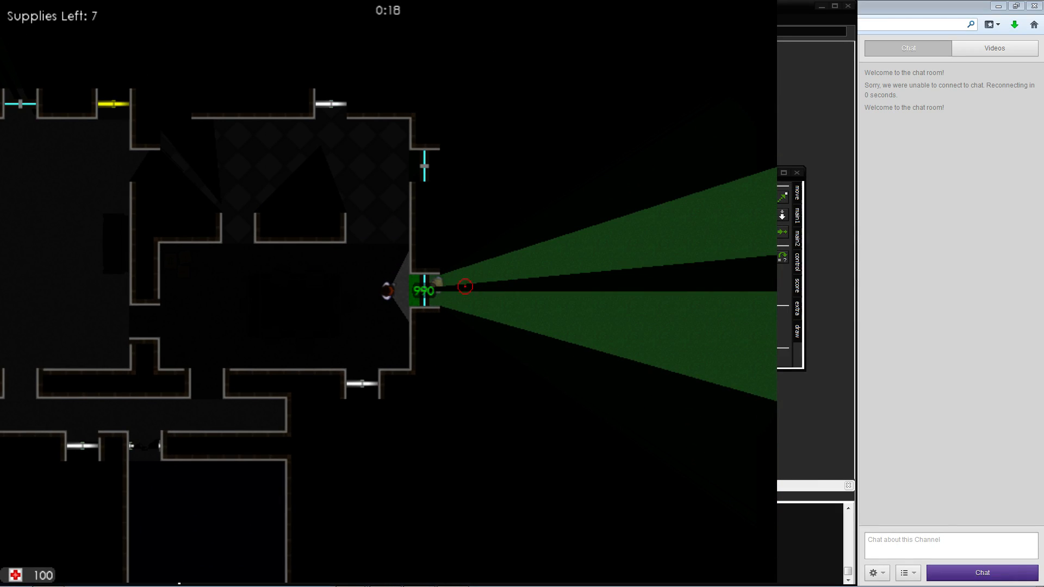
pyautogui.press('e')
pyautogui.press('a')
pyautogui.press('s')
pyautogui.press('w')
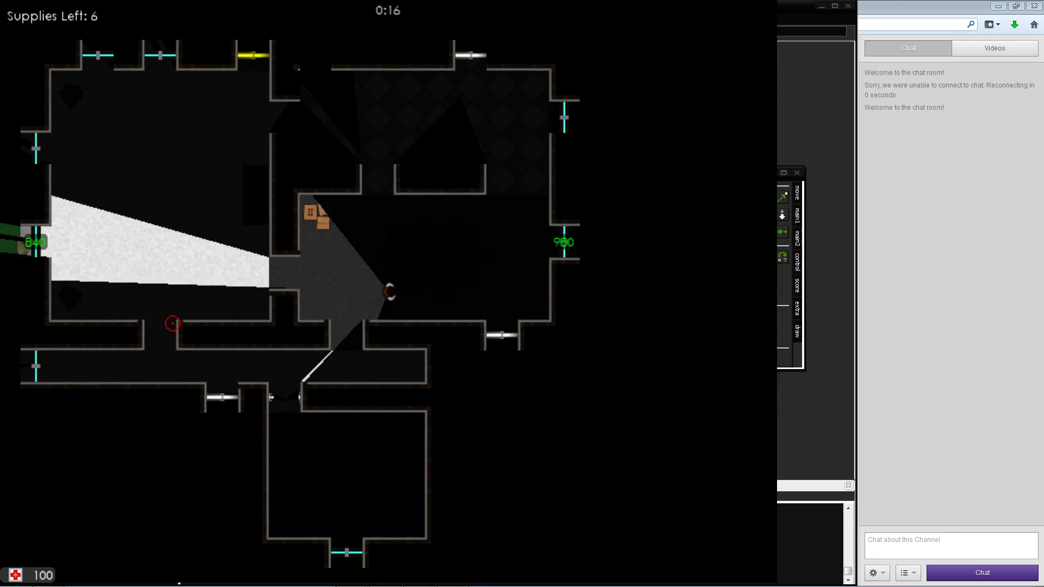
pyautogui.press('d')
pyautogui.press('w')
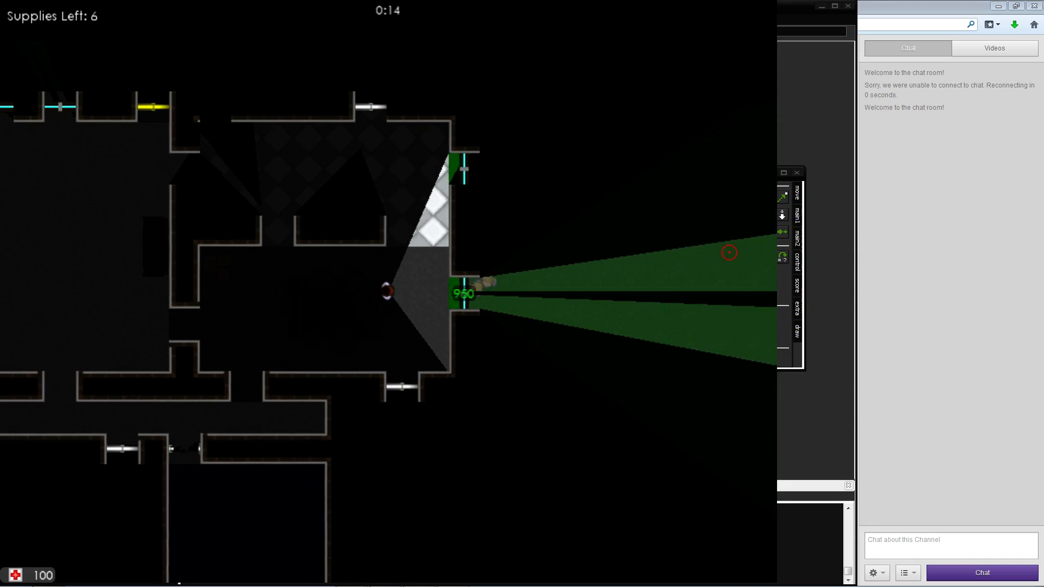
pyautogui.press('d')
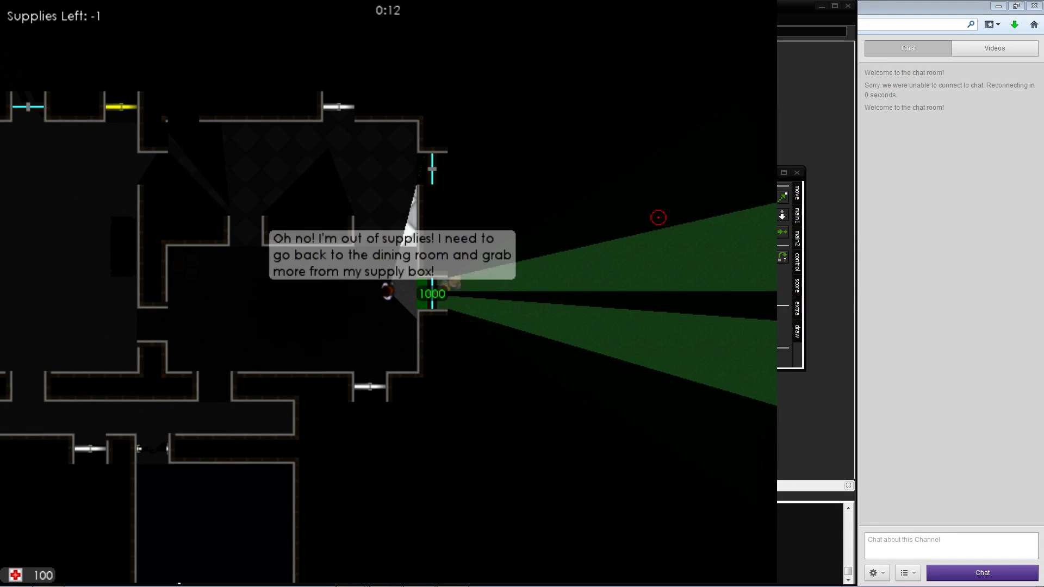
# Return to the dining room's supply boxes and refill the supplies
pyautogui.press('a')
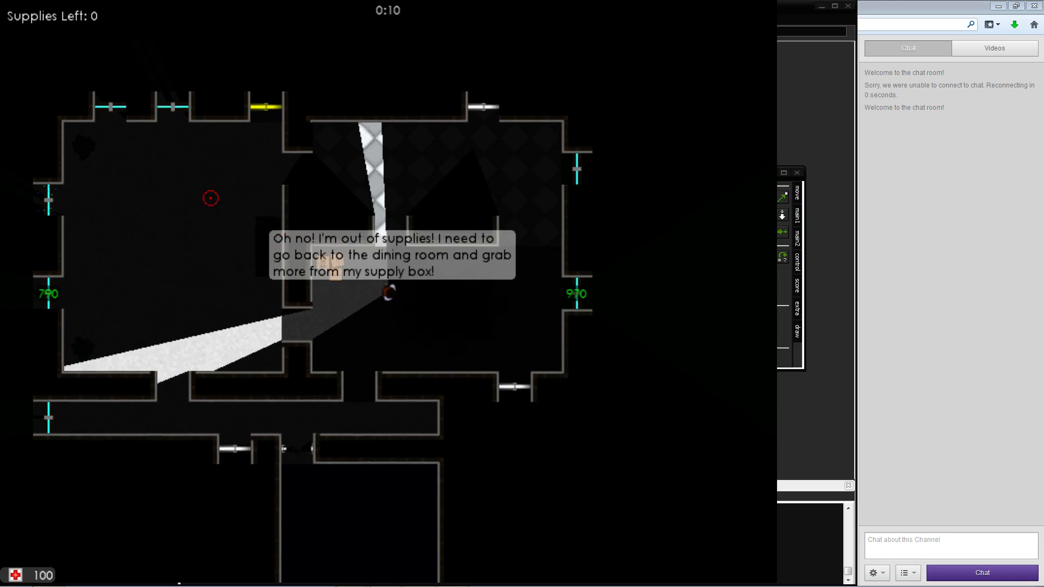
pyautogui.press('w')
pyautogui.press('a')
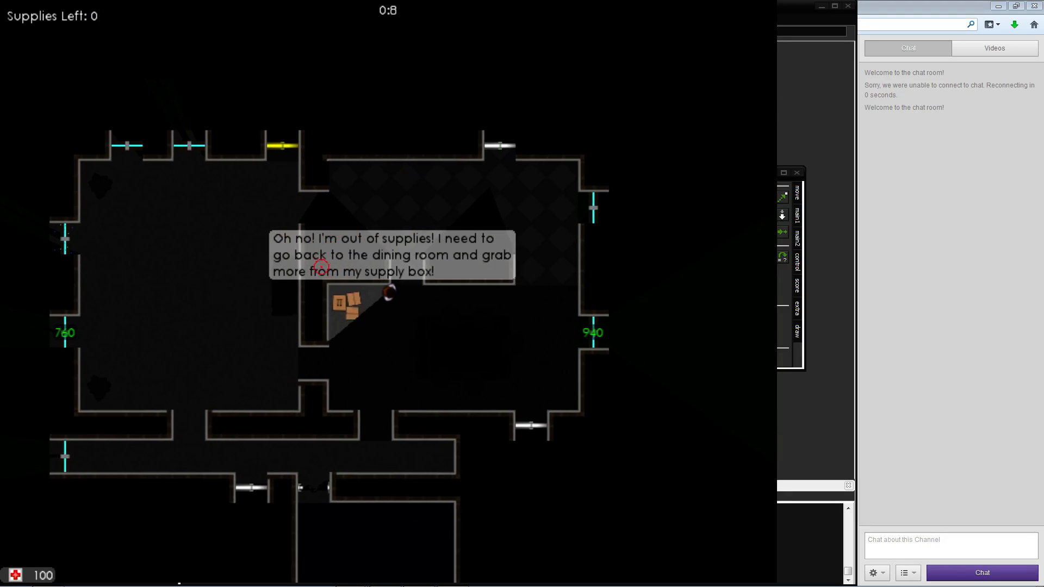
pyautogui.press('a')
pyautogui.press('s')
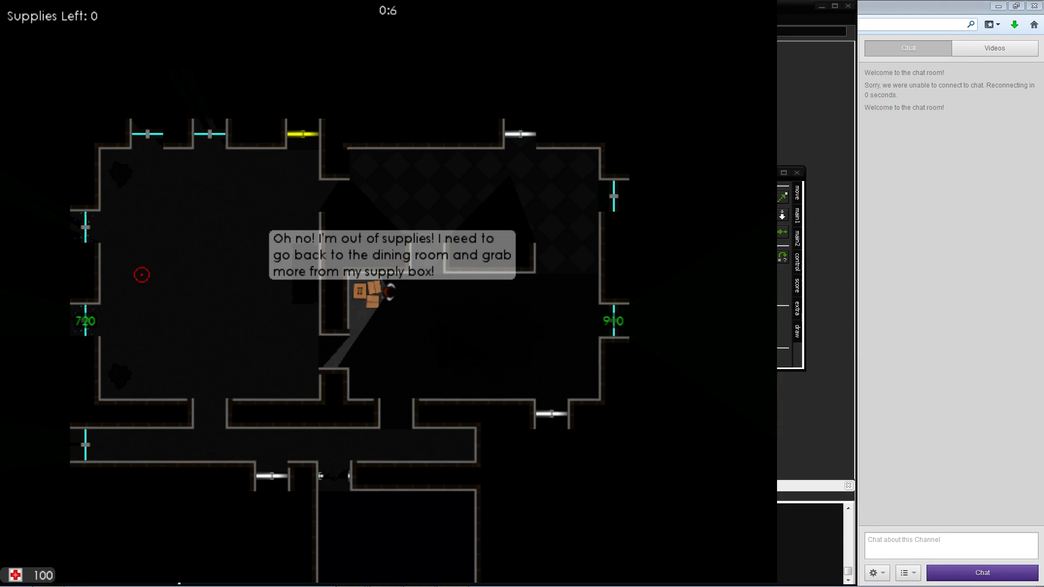
pyautogui.press('a')
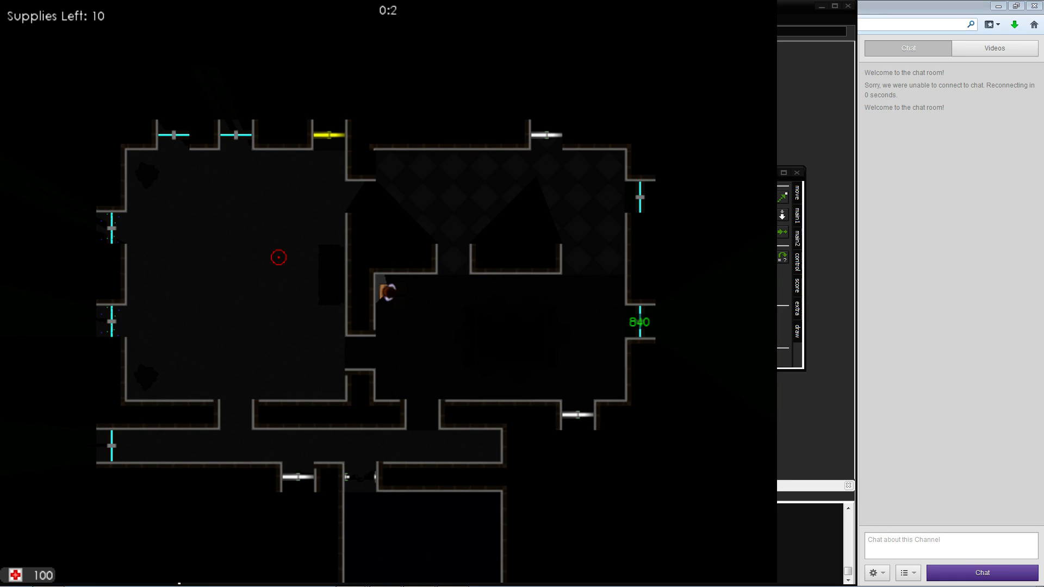
# Walk through the white room and the checkered room into the dark tiled room to the north and equip the gun
pyautogui.press('s')
pyautogui.press('a')
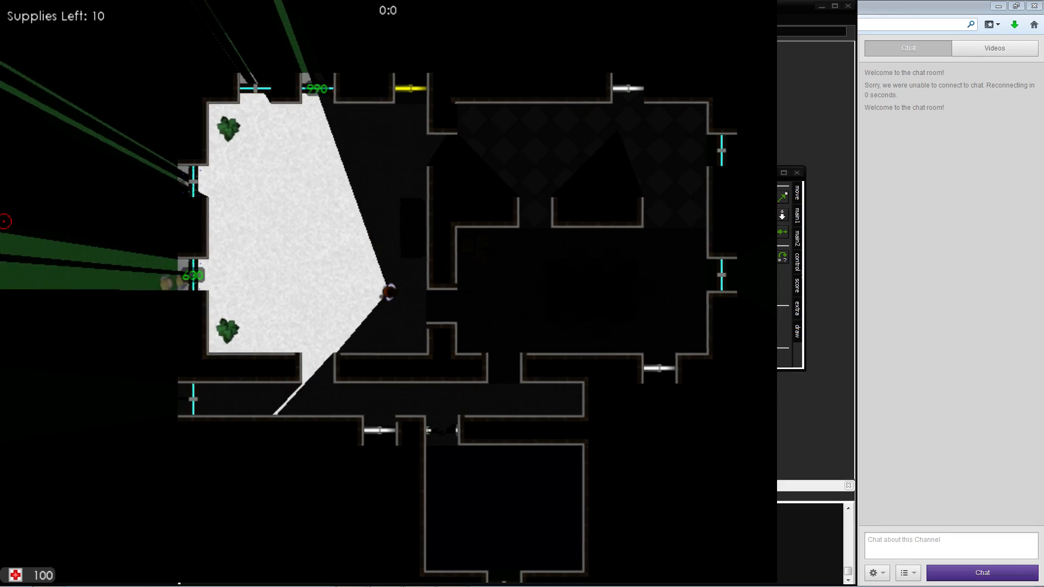
pyautogui.press('w')
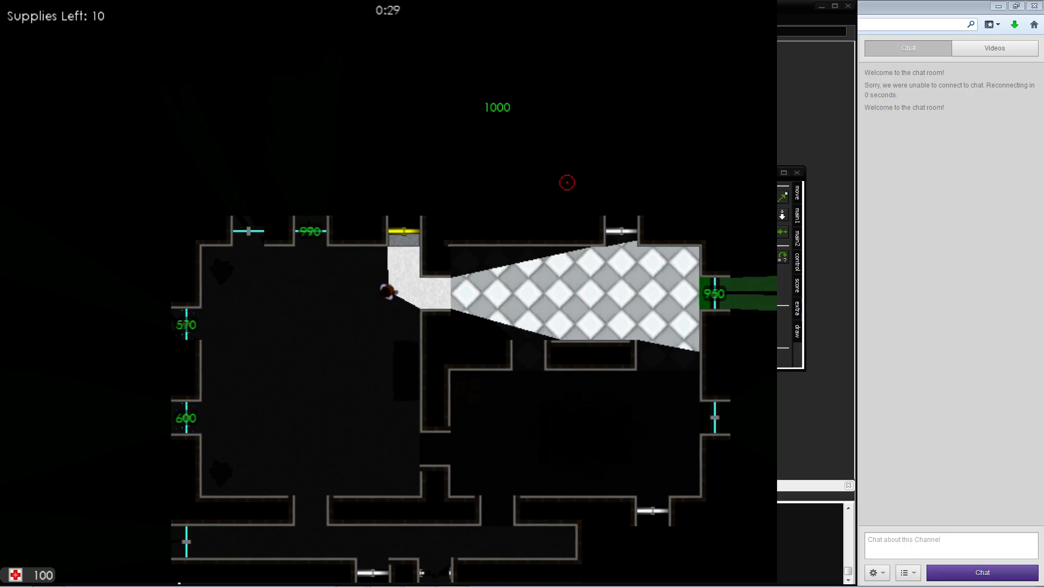
pyautogui.press('d')
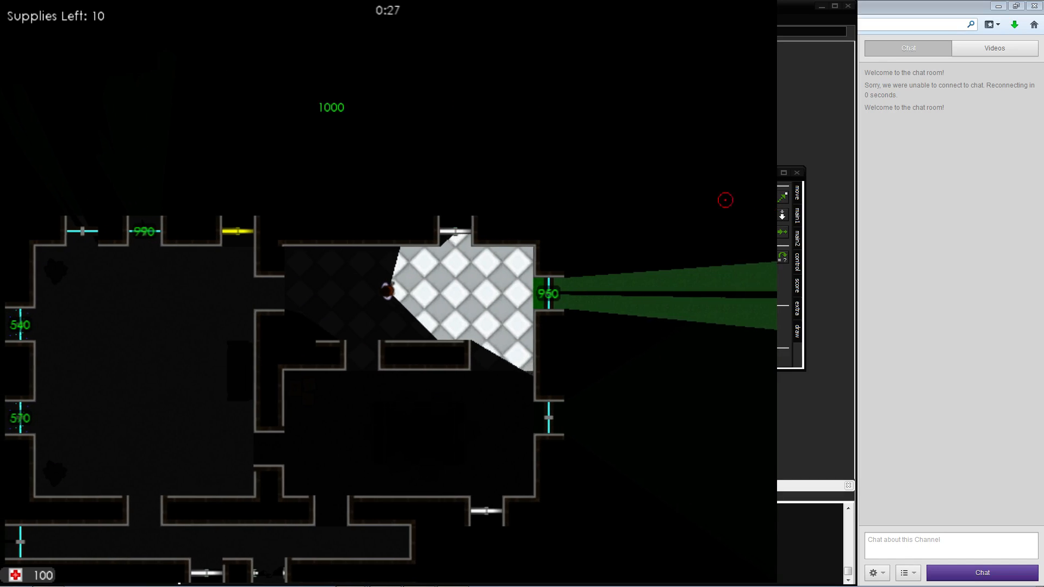
pyautogui.press('d')
pyautogui.press('w')
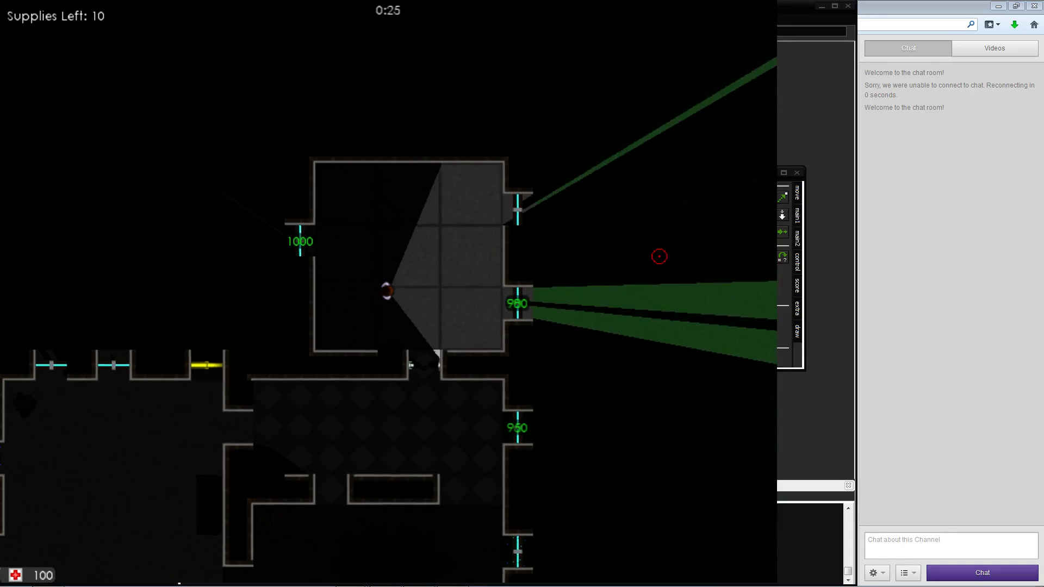
pyautogui.press('w')
pyautogui.press('1')
pyautogui.press('d')
pyautogui.press('s')
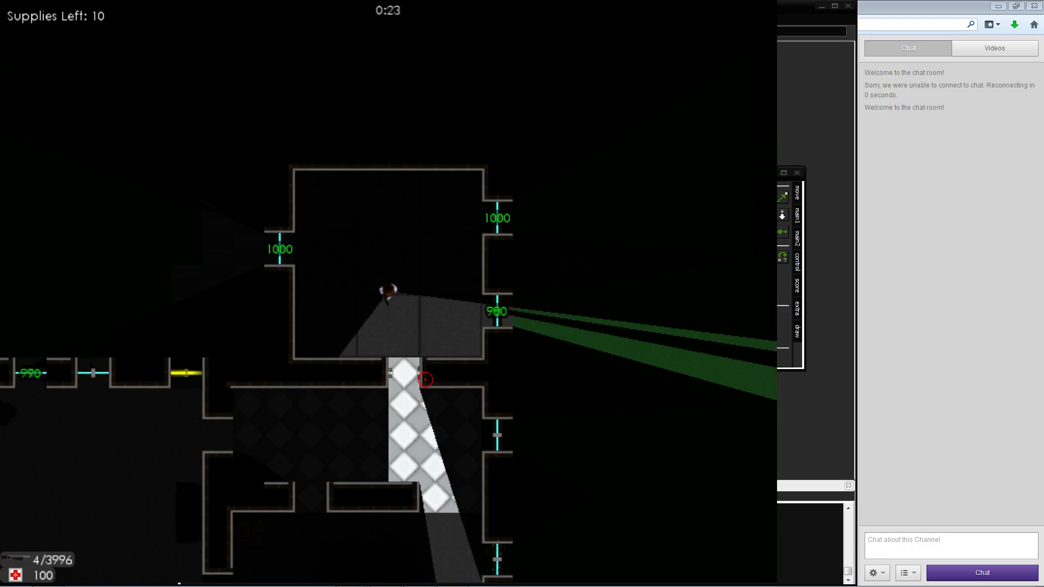
# Return to the dining room's east window and shoot at the zombie attacking it to test the defence
pyautogui.press('s')
pyautogui.press('d')
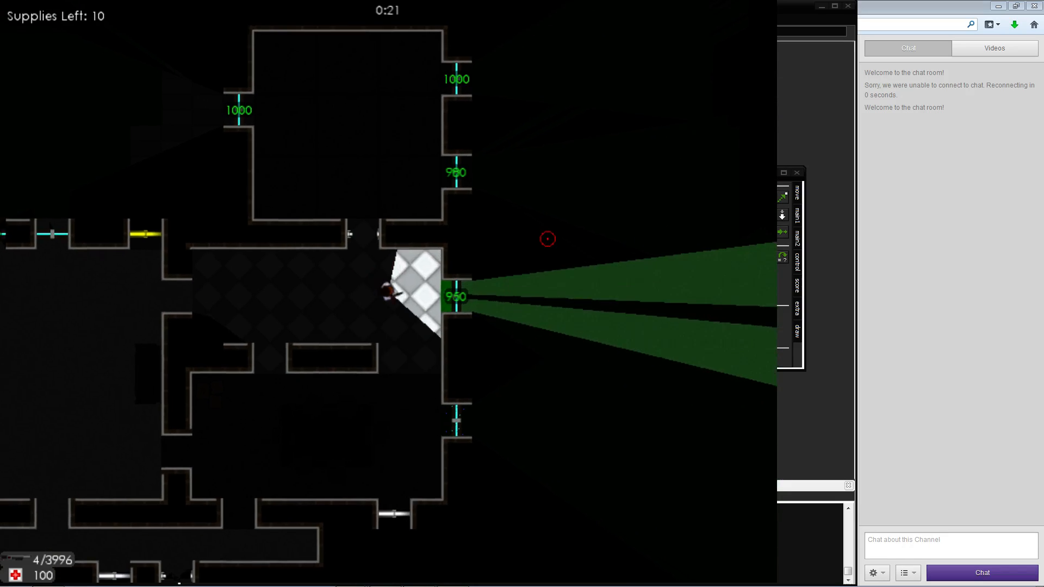
pyautogui.press('s')
pyautogui.press('d')
pyautogui.click(519, 289)
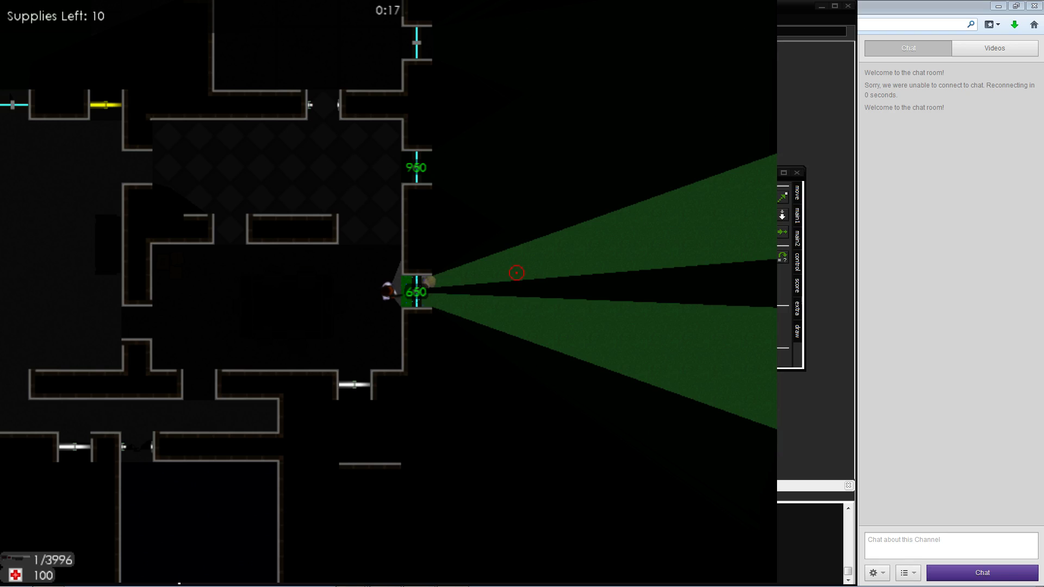
pyautogui.press('a')
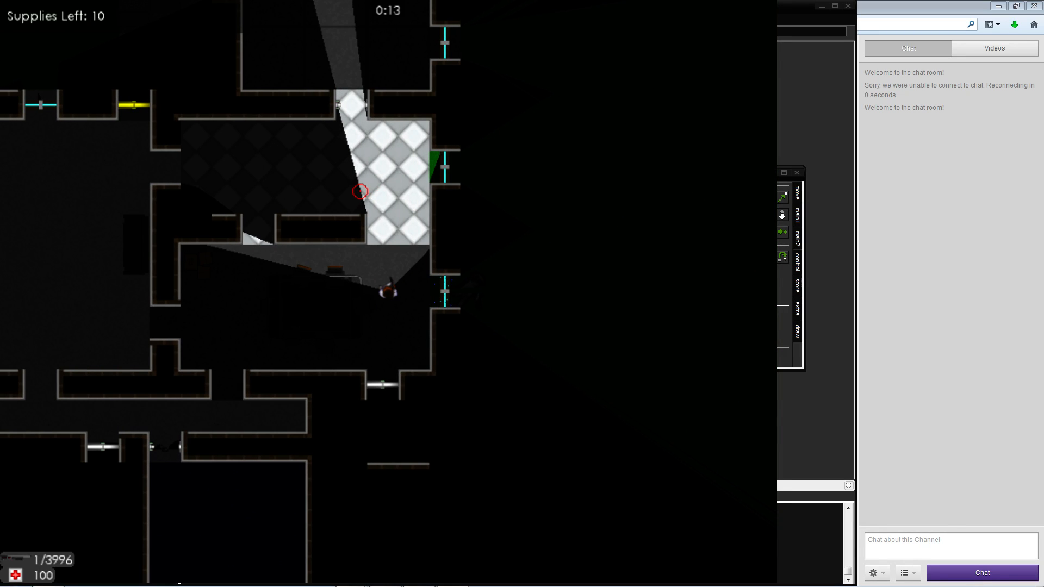
# Walk from the dining room through the checkered room into the white room and check its attacked west windows
pyautogui.press('w')
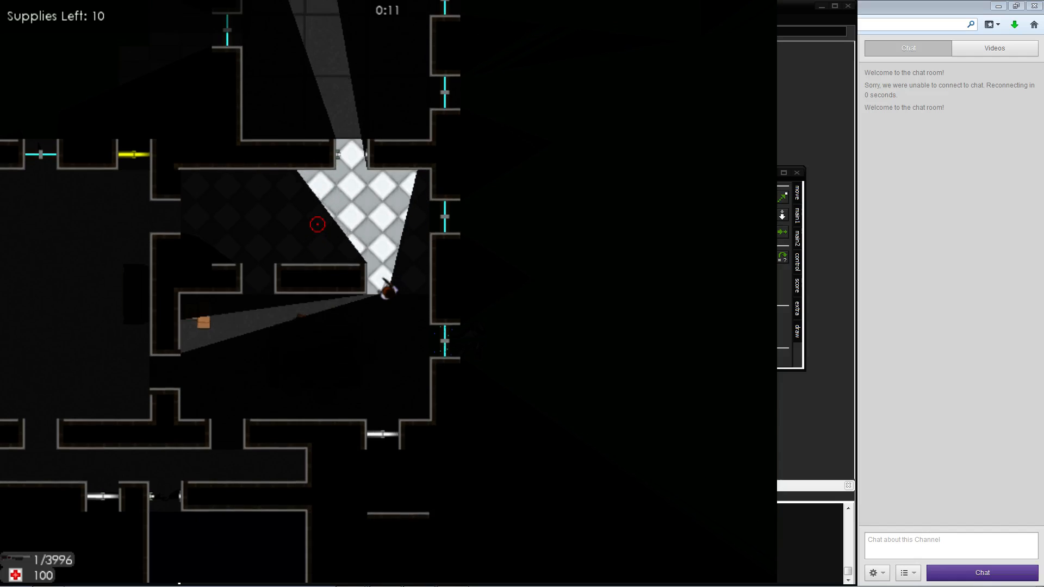
pyautogui.press('a')
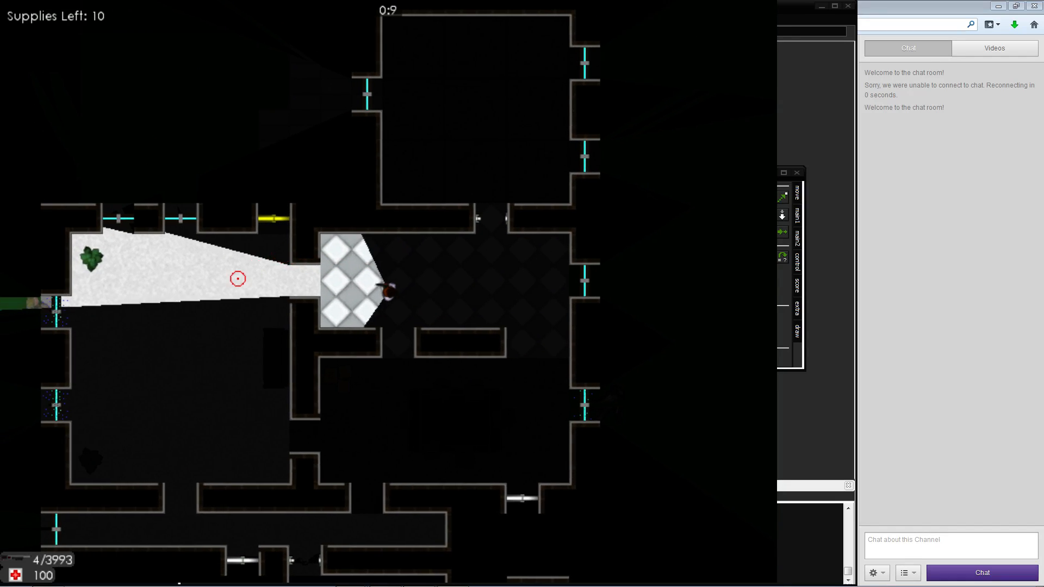
pyautogui.press('a')
pyautogui.press('s')
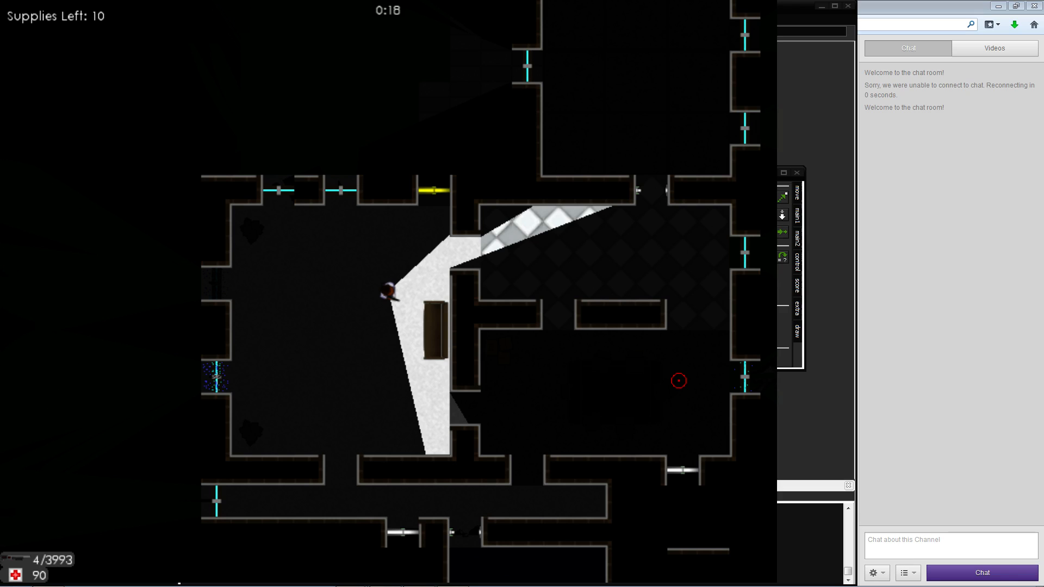
pyautogui.press('a')
pyautogui.press('s')
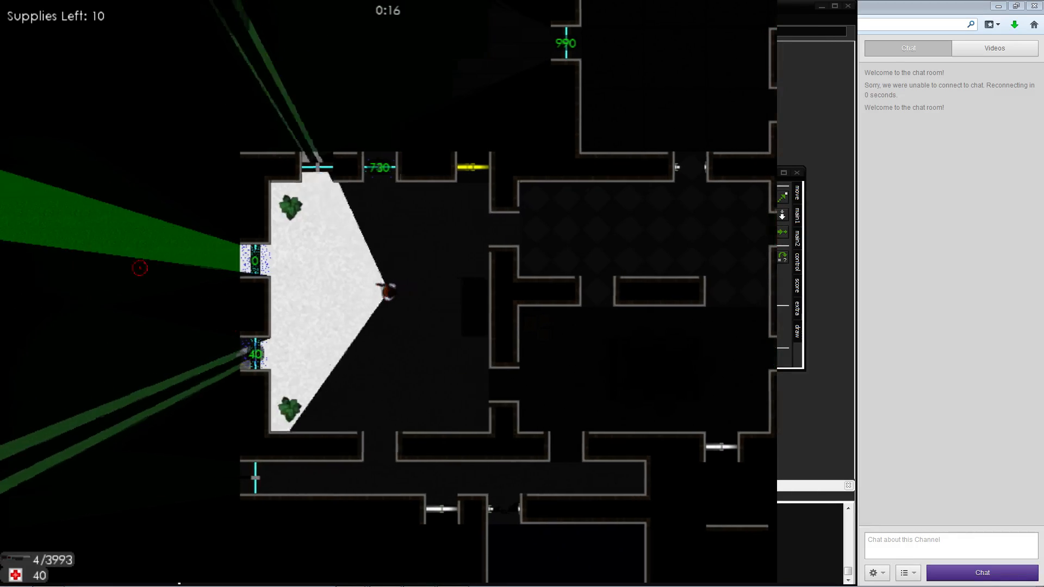
pyautogui.press('s')
pyautogui.press('s')
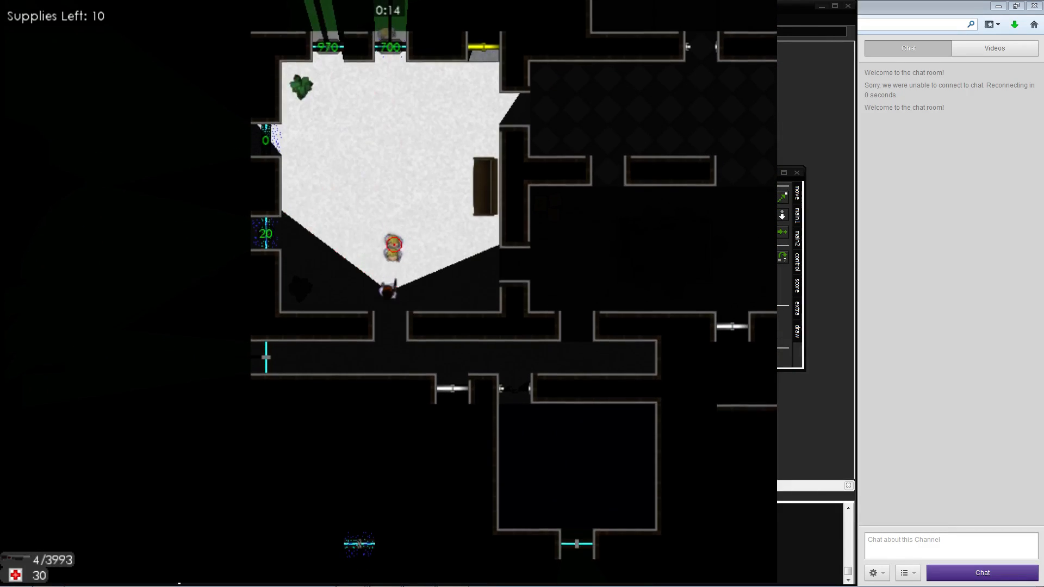
# Shoot at the zombie that entered the white room while backing toward the south doorway
pyautogui.press('a')
pyautogui.click(370, 207)
pyautogui.press('d')
pyautogui.press('d')
pyautogui.click(244, 197)
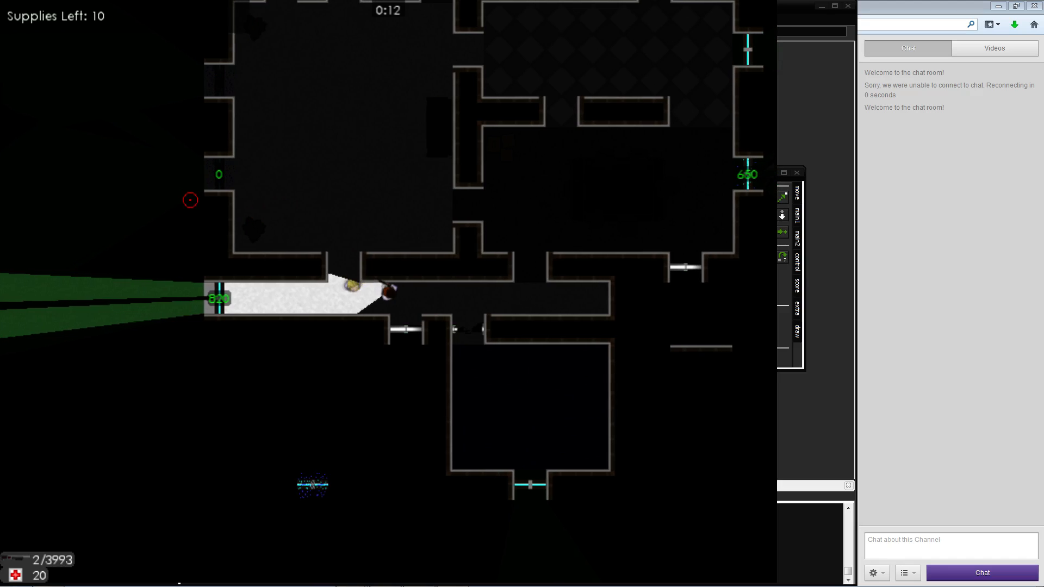
# Retreat into the hallway, shoot at the pursuing zombie and reload the gun by the dining room entrance
pyautogui.press('s')
pyautogui.click(289, 277)
pyautogui.press('d')
pyautogui.press('w')
pyautogui.press('r')
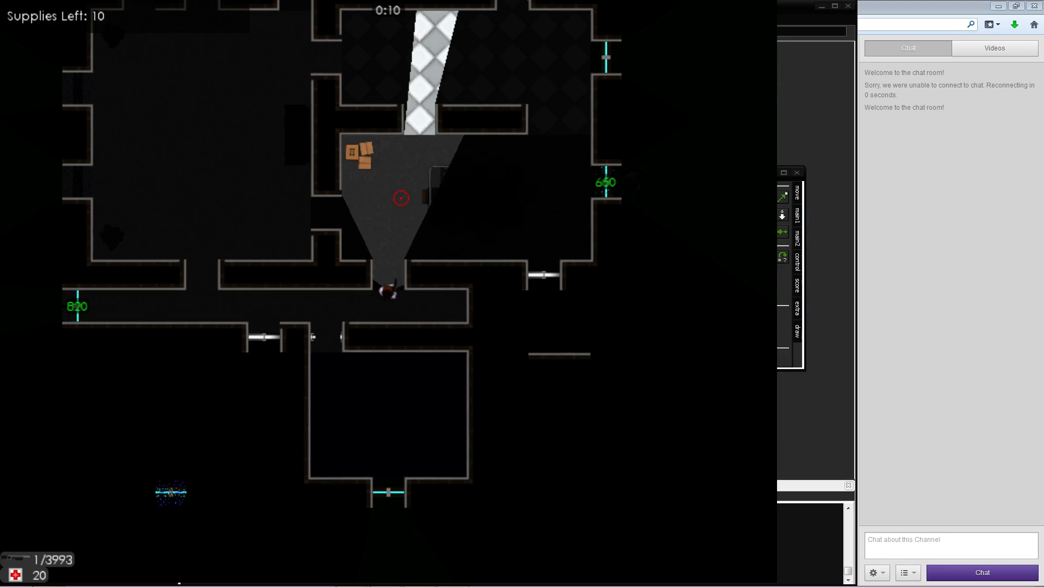
# Cross the dining room to the closet door and shoot at the zombies closing in
pyautogui.press('d')
pyautogui.press('d')
pyautogui.press('s')
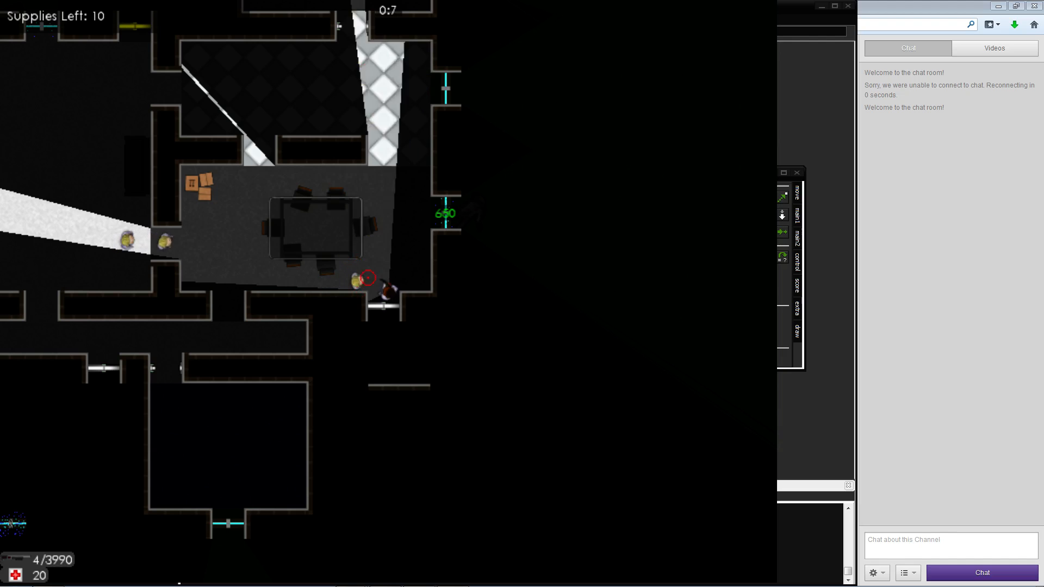
pyautogui.press('a')
pyautogui.click(313, 203)
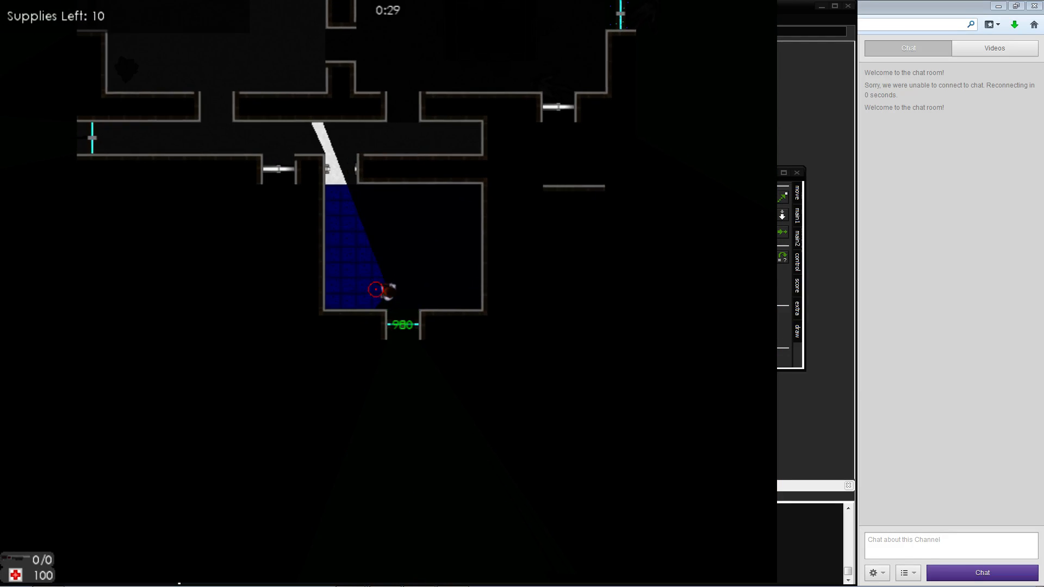
# Walk from the blue room through the hallway and the white room into the checkered room, checking the windows' health
pyautogui.press('a')
pyautogui.press('w')
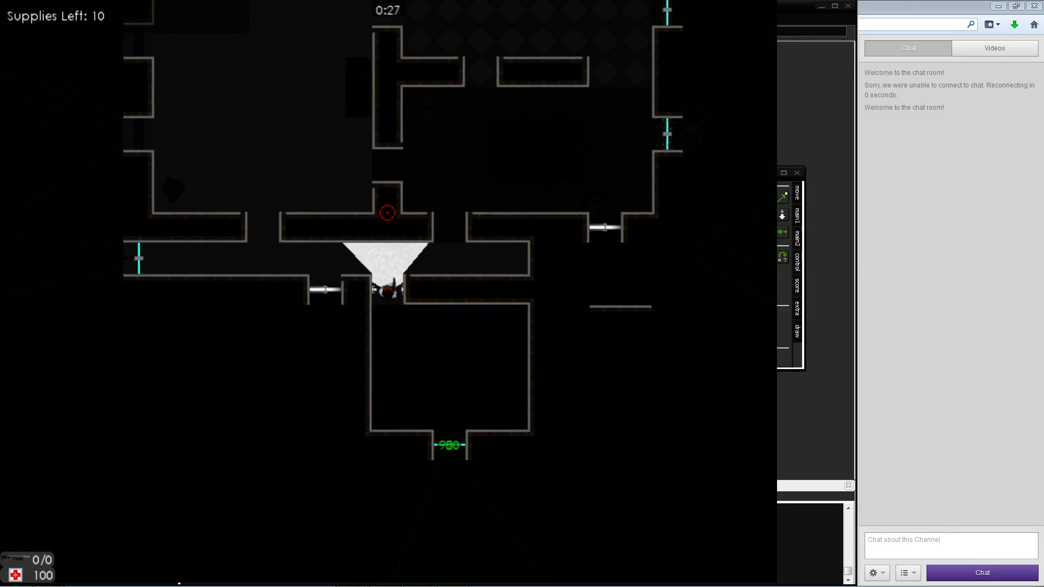
pyautogui.press('w')
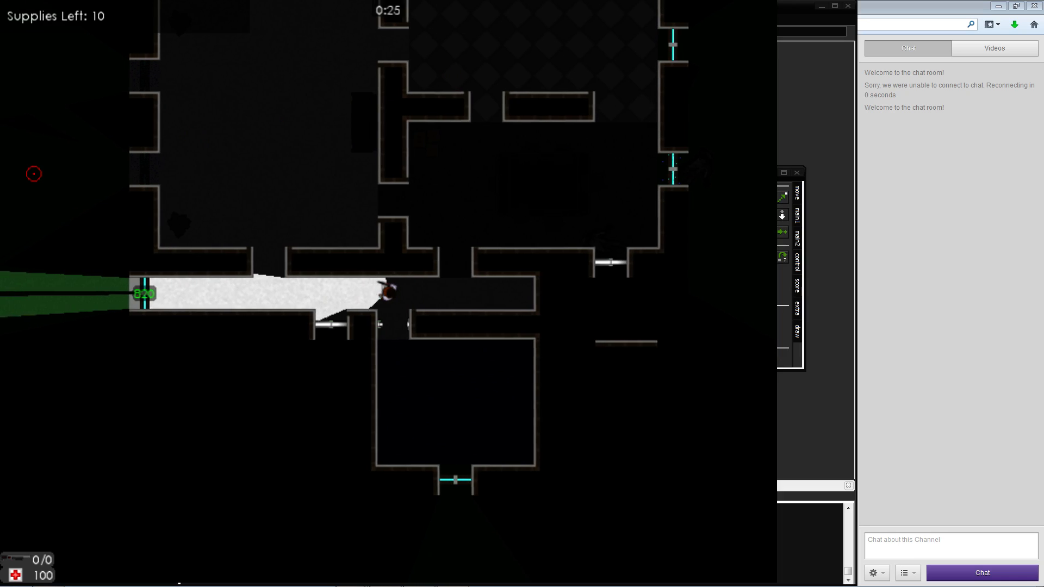
pyautogui.press('a')
pyautogui.press('w')
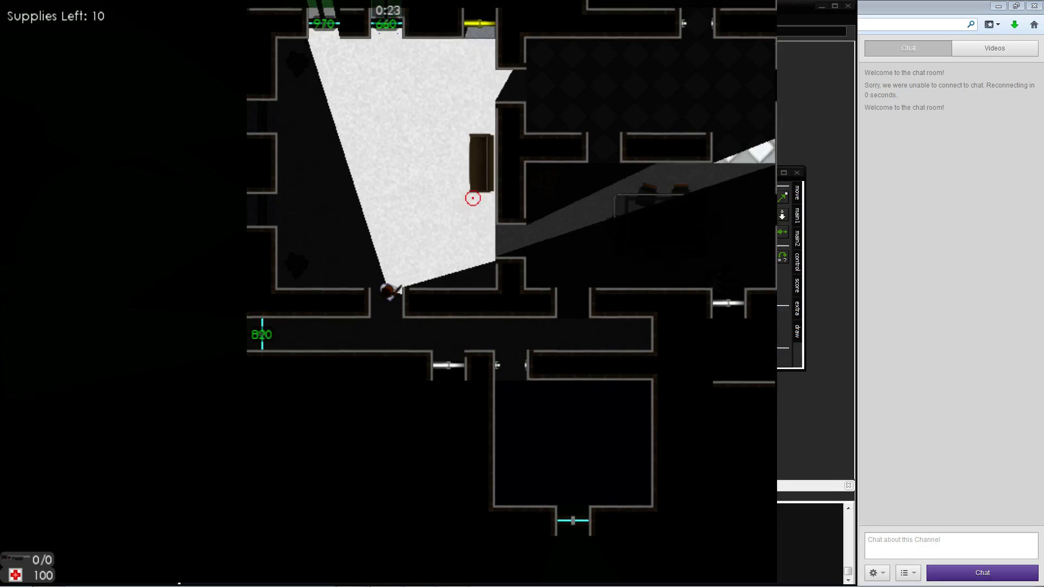
pyautogui.press('w')
pyautogui.press('d')
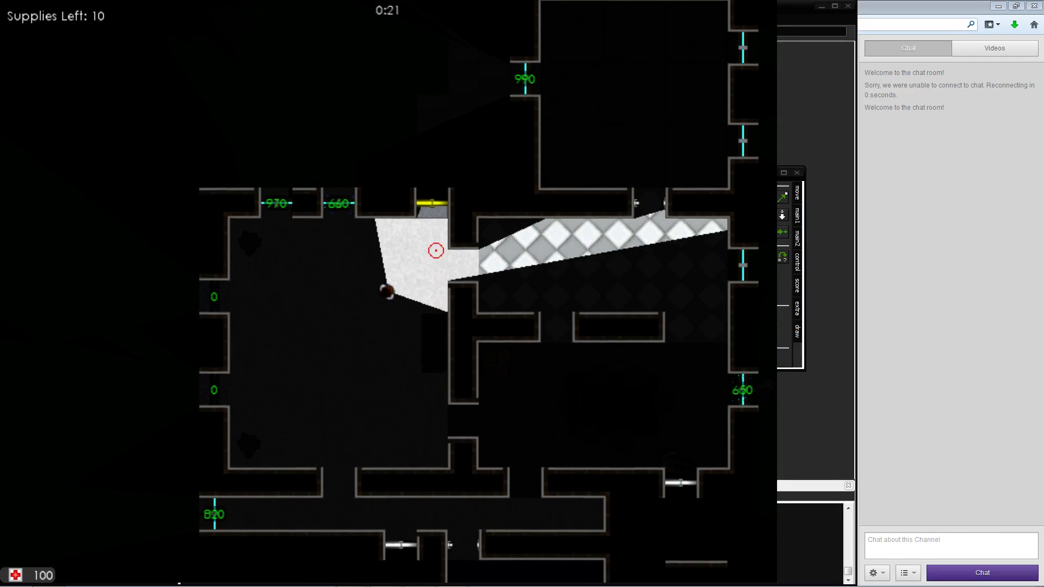
pyautogui.press('w')
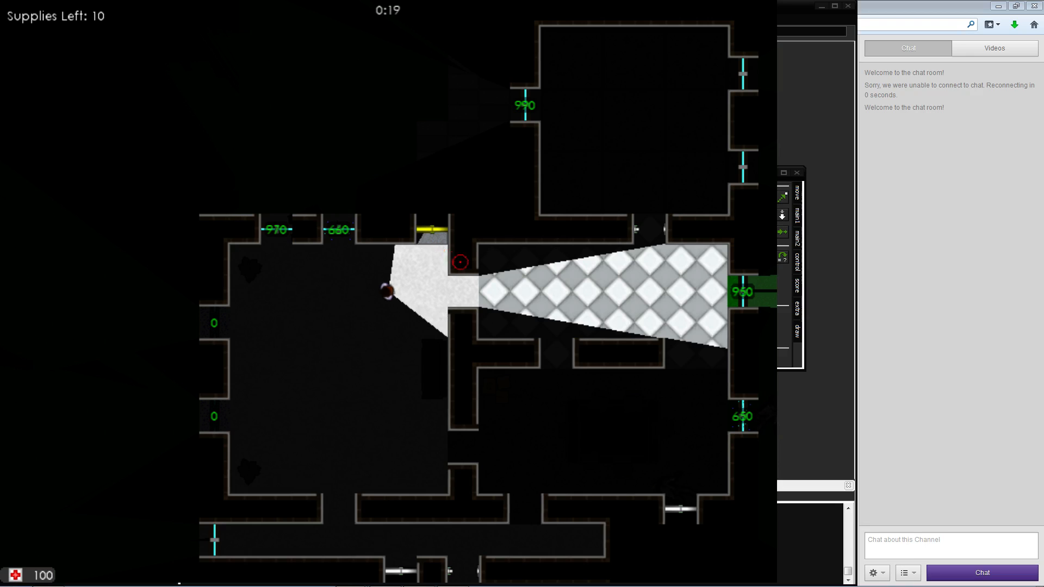
pyautogui.press('d')
pyautogui.press('w')
pyautogui.press('d')
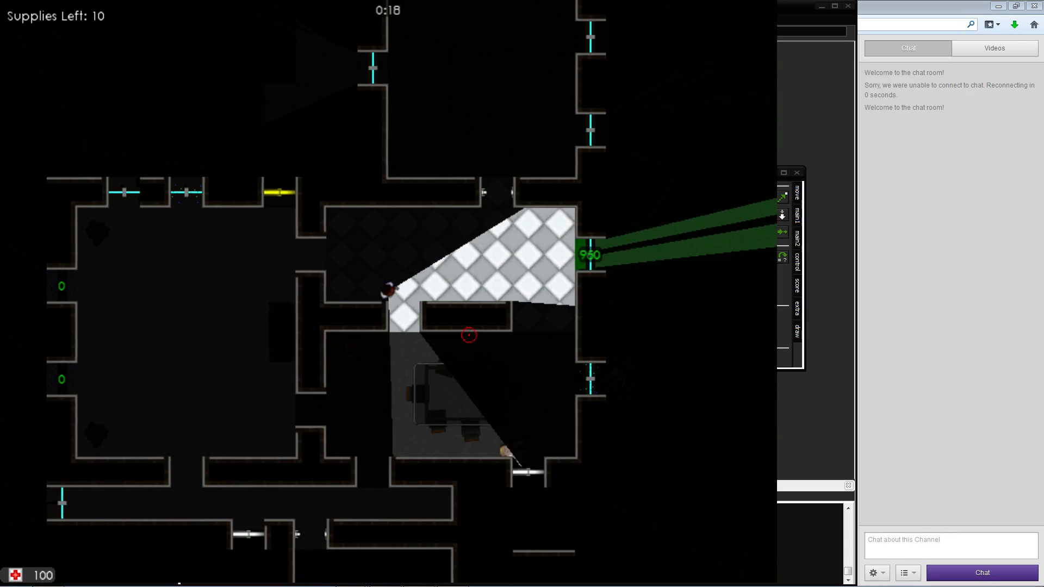
# Enter the dining room and go around the table to the fallen body beside the closet door
pyautogui.press('s')
pyautogui.press('d')
pyautogui.press('s')
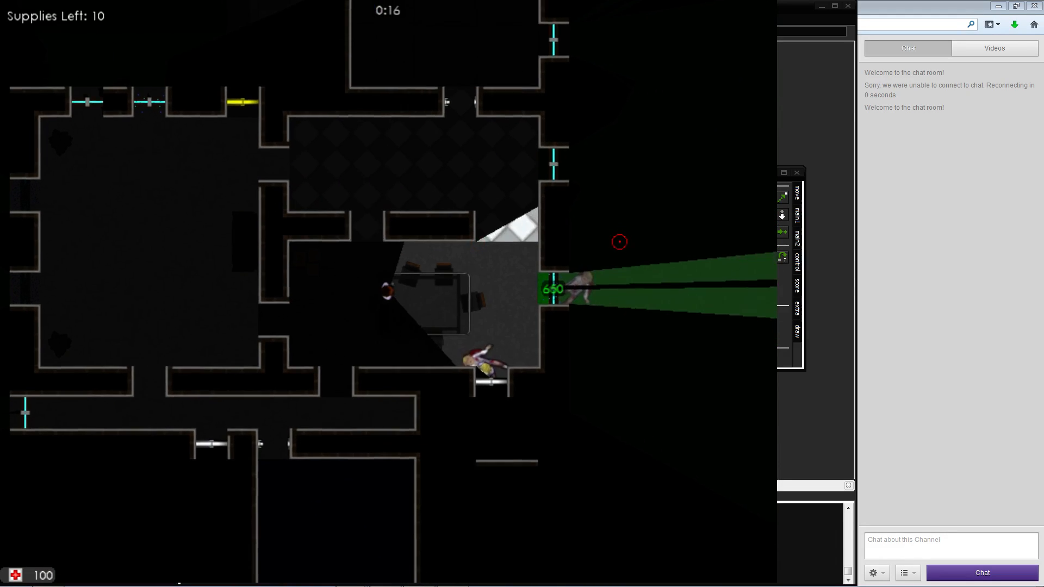
pyautogui.press('d')
pyautogui.press('w')
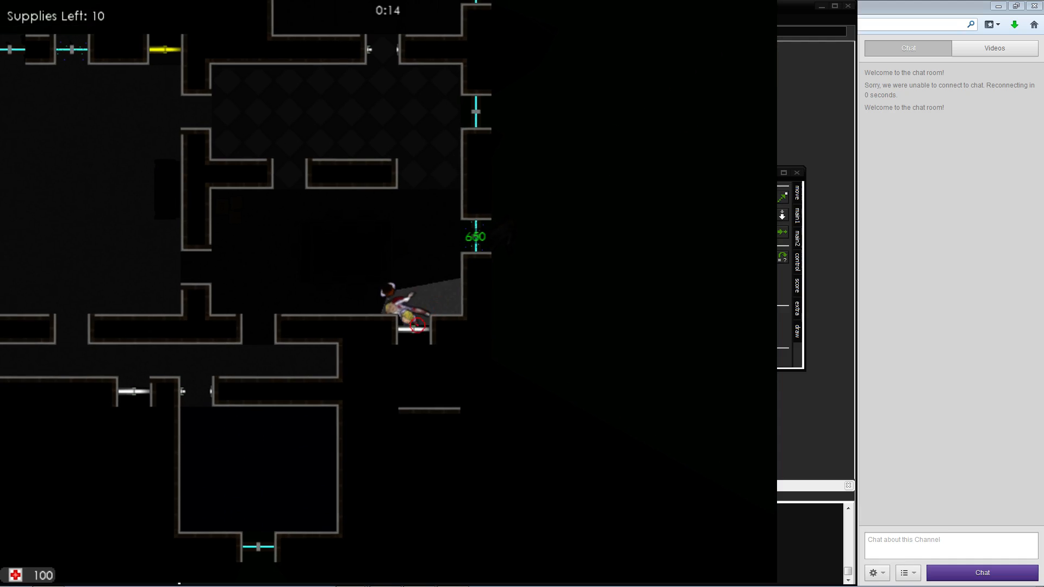
pyautogui.press('a')
pyautogui.press('s')
pyautogui.press('a')
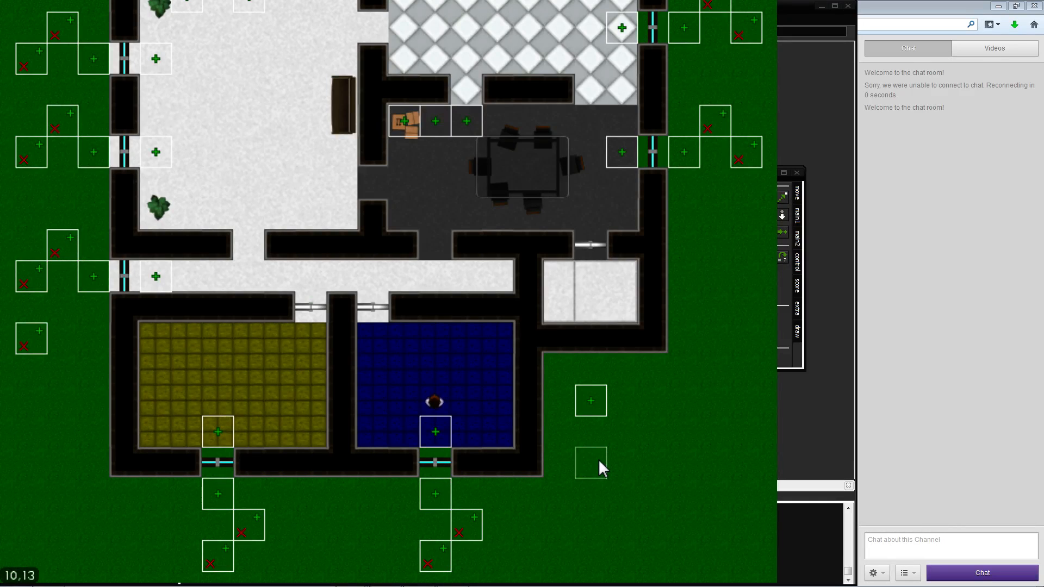
# Open the properties of the trigger at 10,13 outside the house and set its type to Destruction
pyautogui.click(599, 461)
pyautogui.click(550, 199)
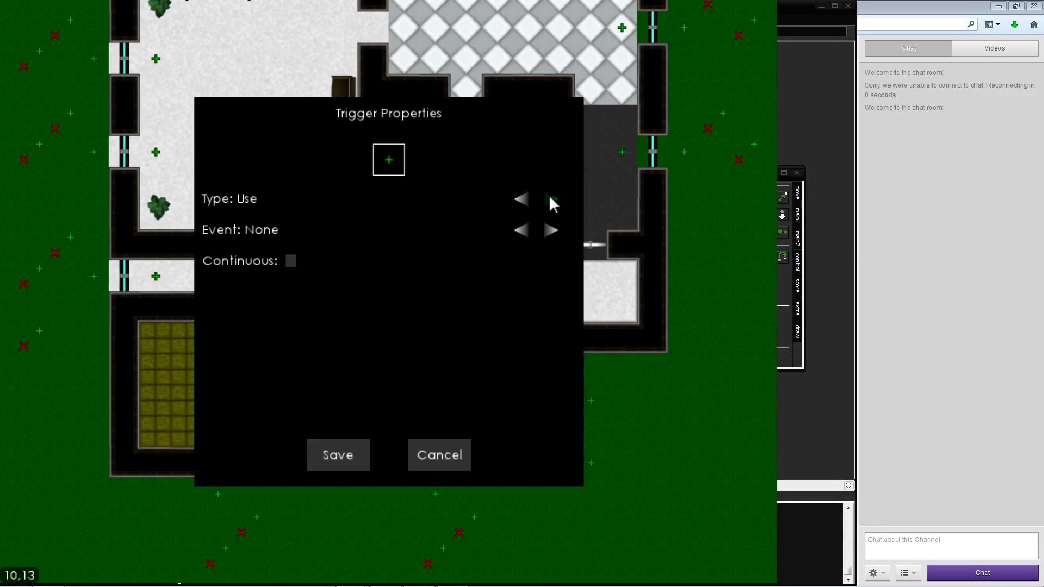
pyautogui.click(550, 199)
pyautogui.click(550, 199)
pyautogui.click(550, 199)
pyautogui.click(551, 199)
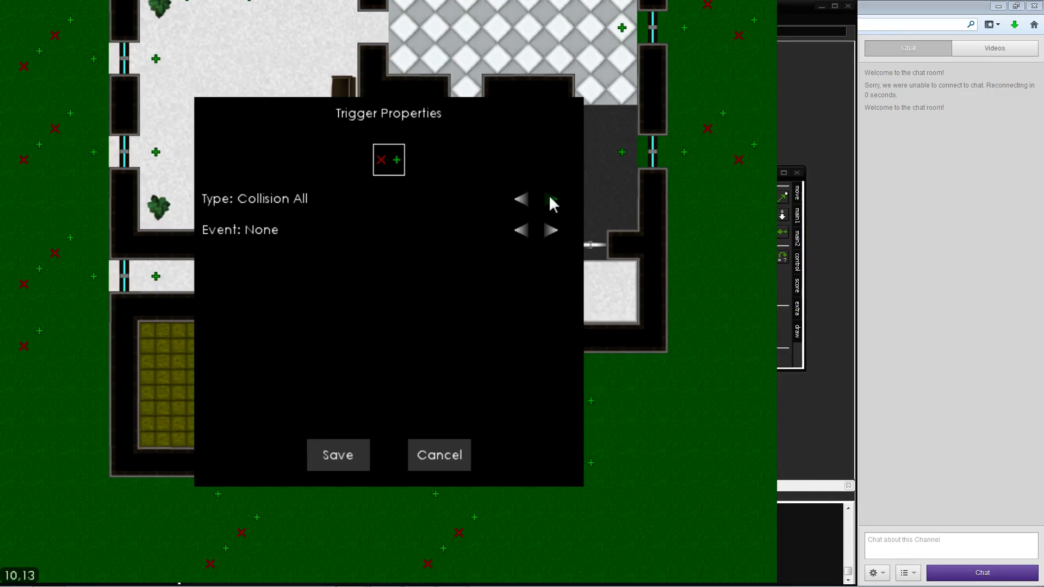
pyautogui.click(550, 199)
# Set the Destruction trigger's event to End Level with Return To Main Menu as the next level
pyautogui.click(520, 230)
pyautogui.click(549, 230)
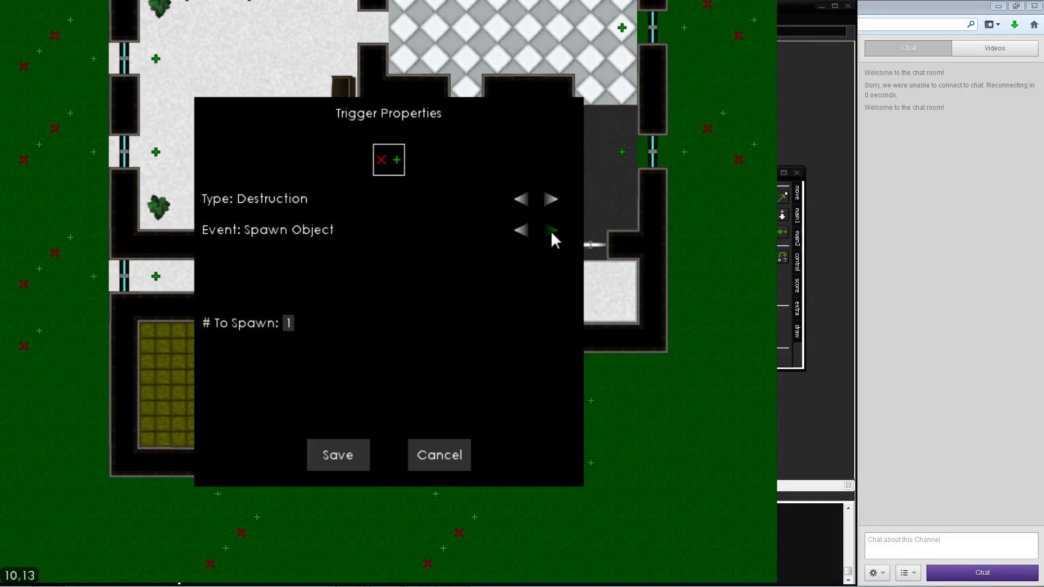
pyautogui.click(550, 231)
pyautogui.click(550, 231)
pyautogui.click(550, 230)
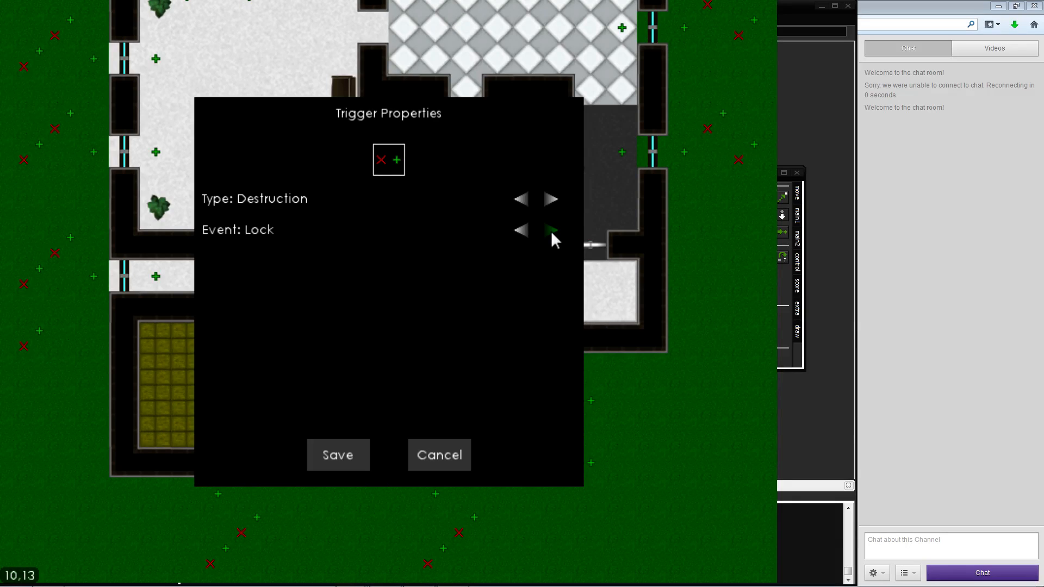
pyautogui.click(550, 230)
pyautogui.click(550, 230)
pyautogui.click(550, 231)
pyautogui.click(550, 231)
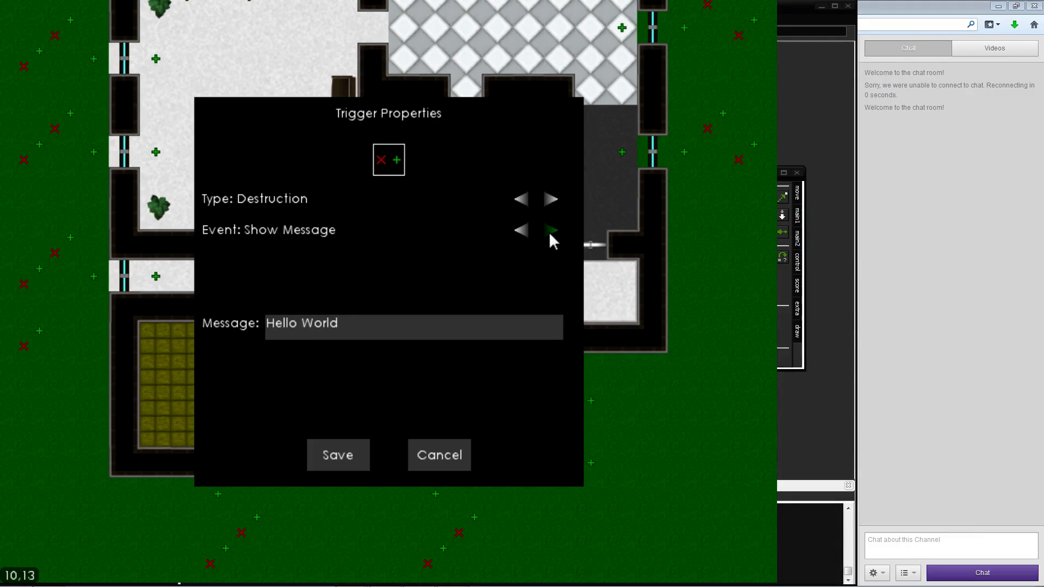
pyautogui.click(549, 232)
pyautogui.click(422, 353)
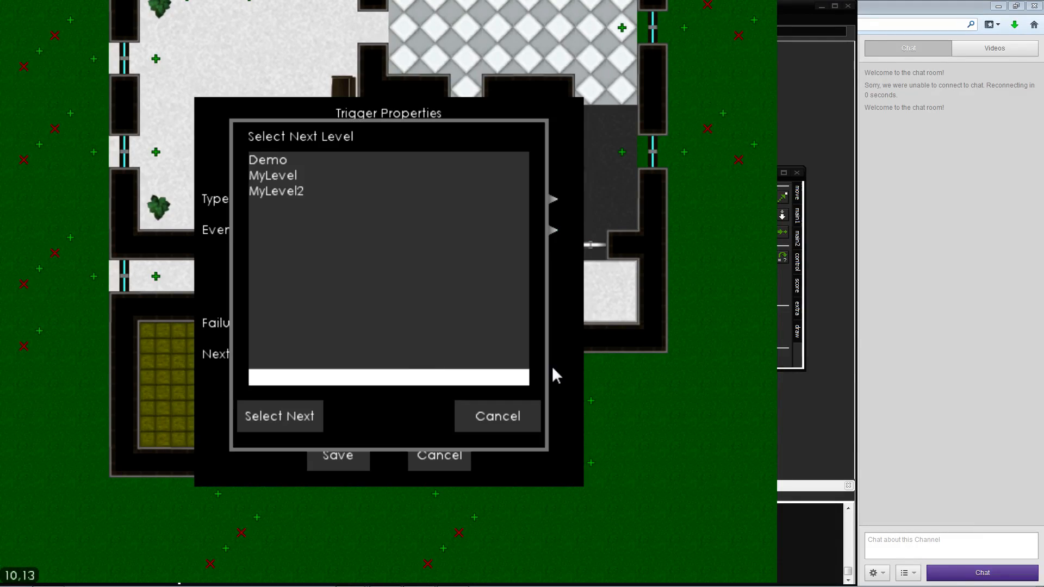
pyautogui.click(477, 414)
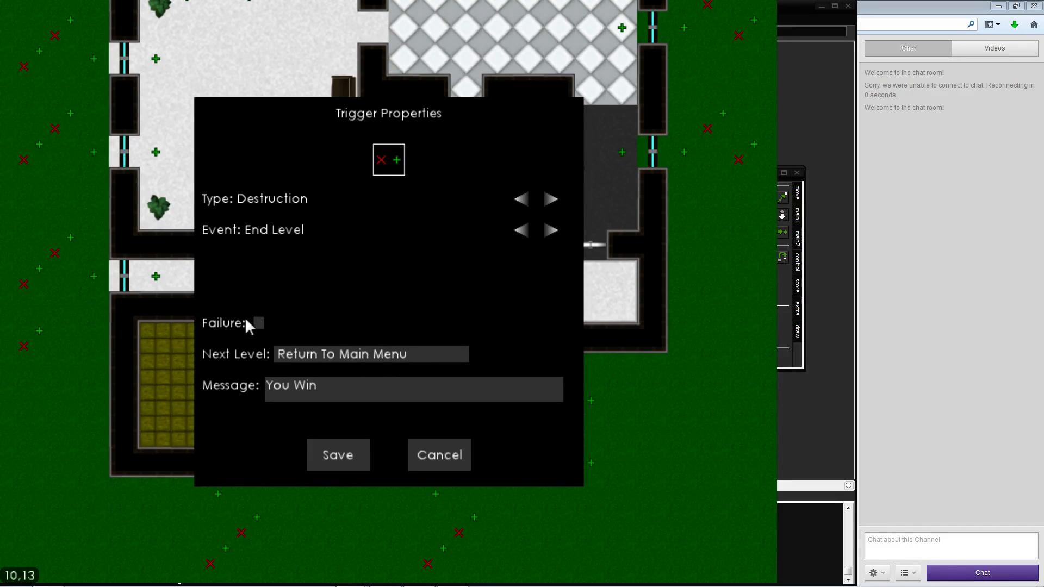
# Mark the ending as a failure, enter the message "Oh noes! The zoms got inside and ated your face. You are teh ded." and save the trigger
pyautogui.click(317, 387)
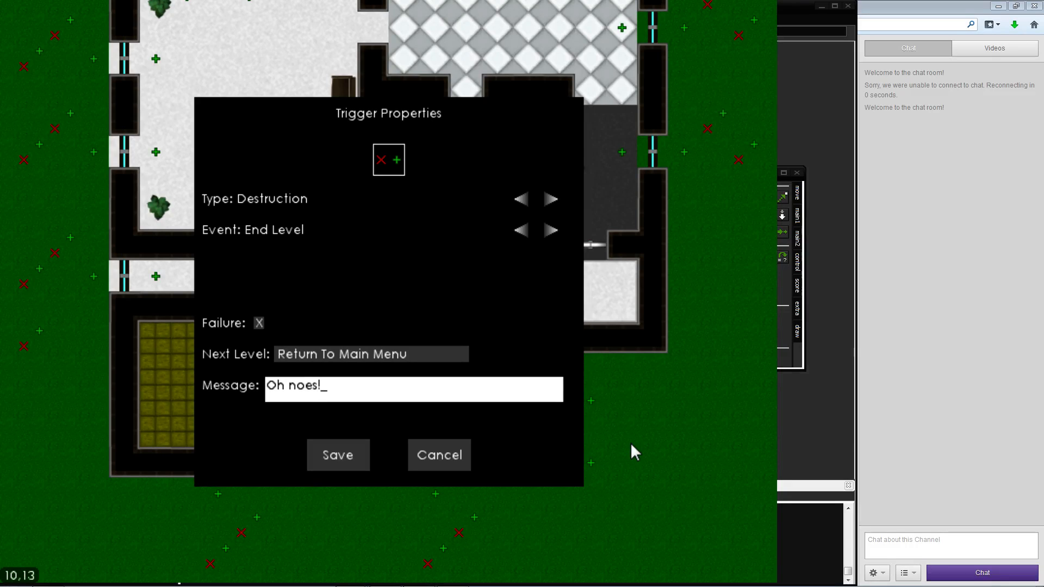
pyautogui.write('xomb')
pyautogui.write('zom')
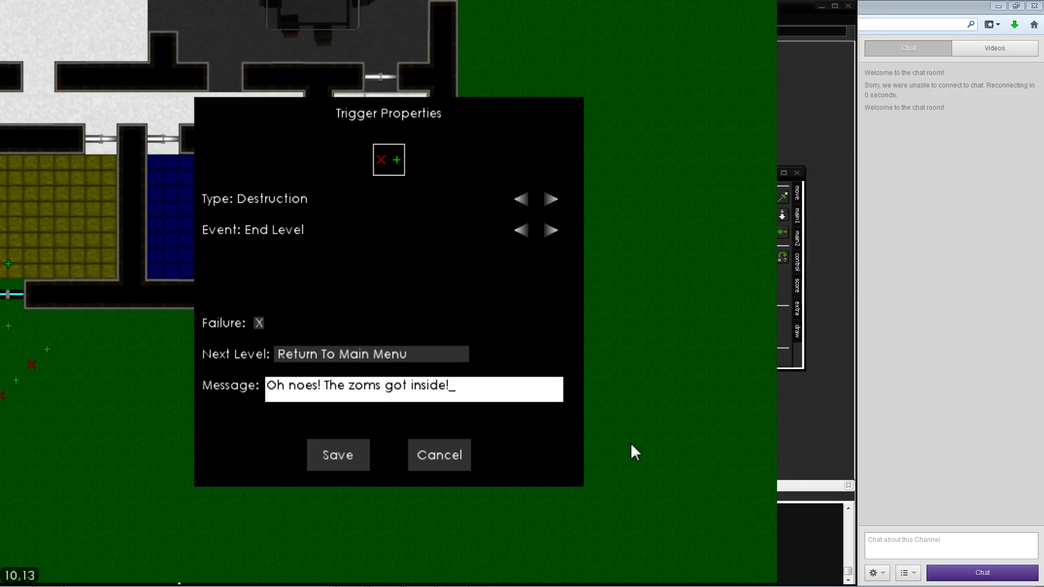
pyautogui.write('s got inside!')
pyautogui.press('BackSpace')
pyautogui.write('and ated you')
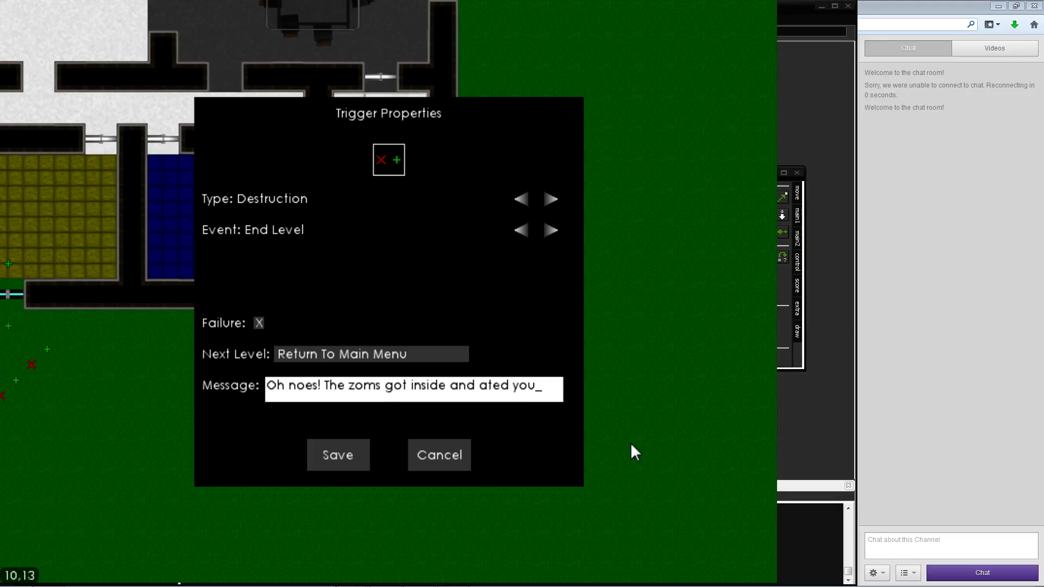
pyautogui.write('r face. You are teh ded.')
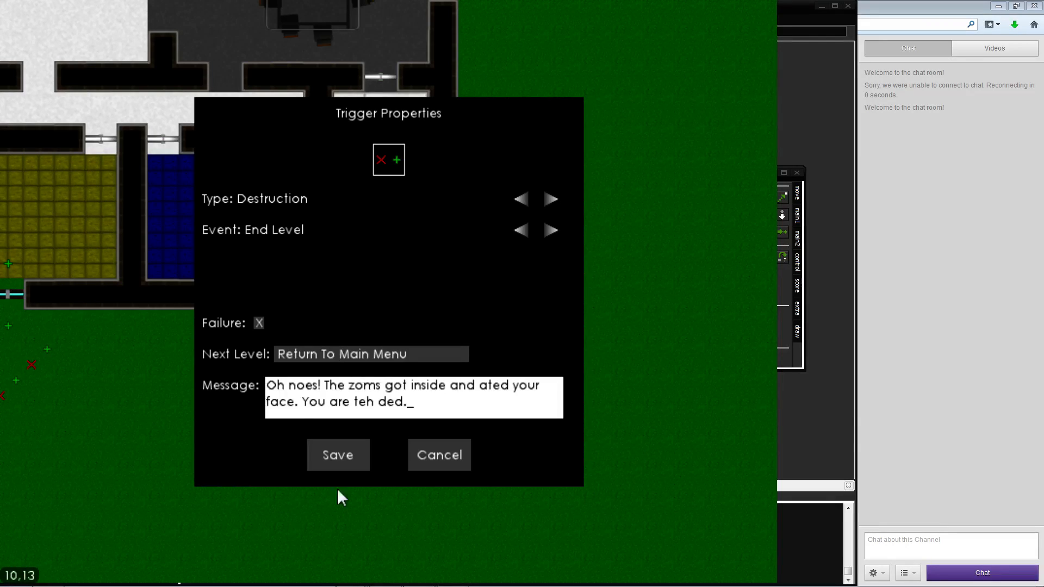
pyautogui.click(338, 455)
# Exit the game, run the project again and open MyLevel in the level editor
pyautogui.moveTo(198, 16)
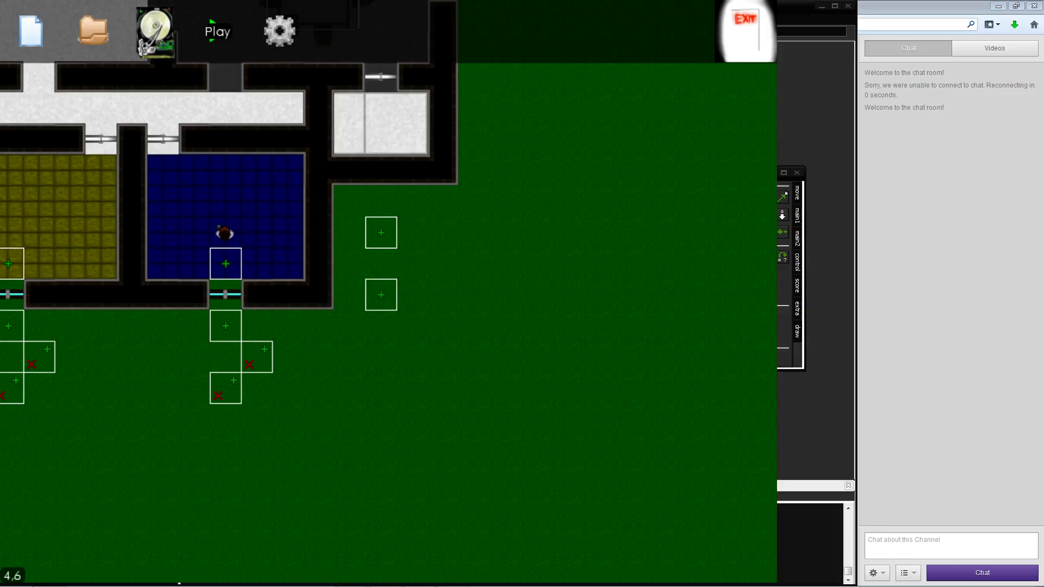
pyautogui.click(745, 22)
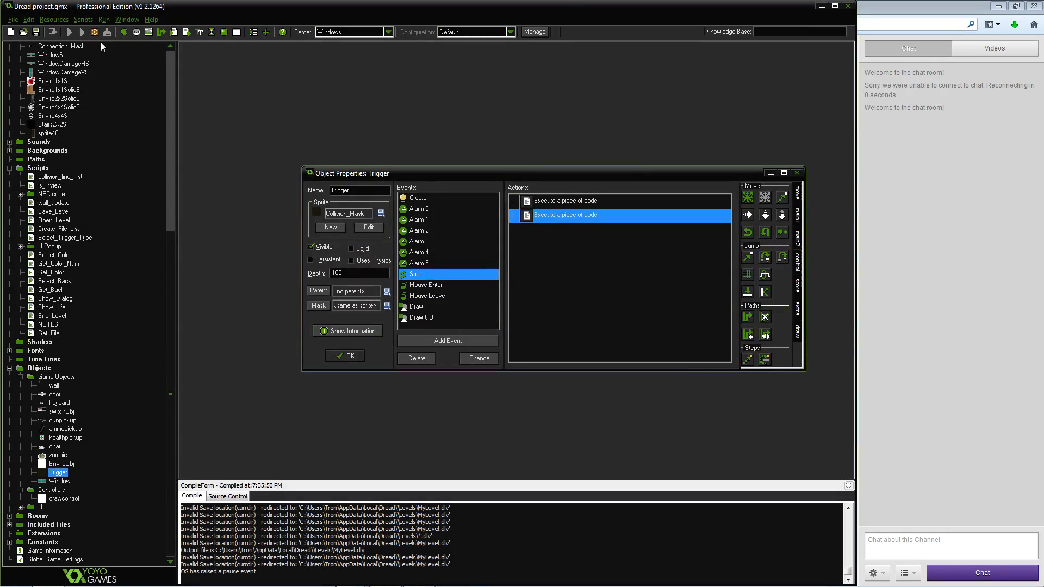
pyautogui.click(73, 34)
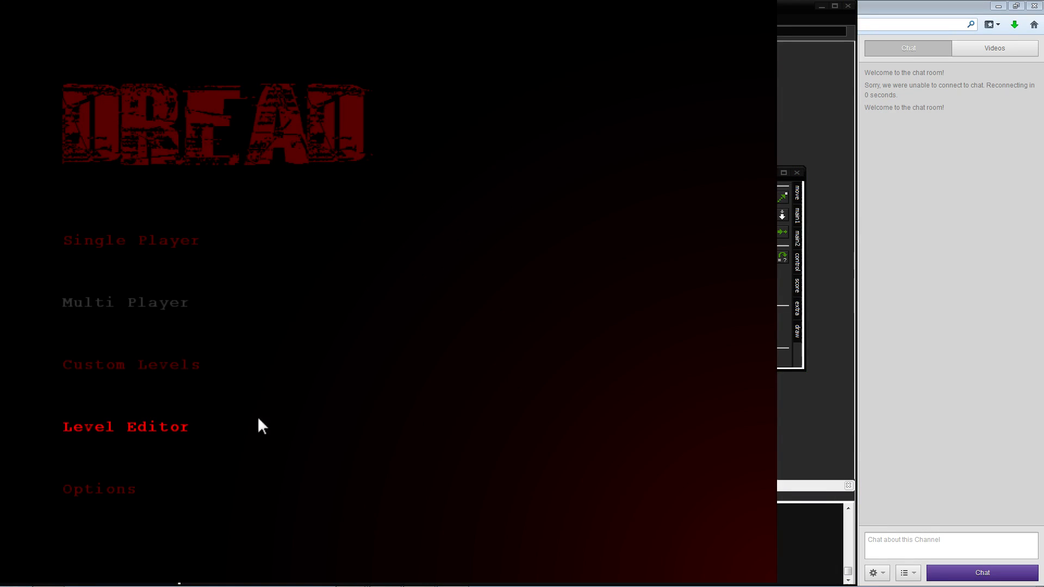
pyautogui.click(125, 427)
pyautogui.click(388, 509)
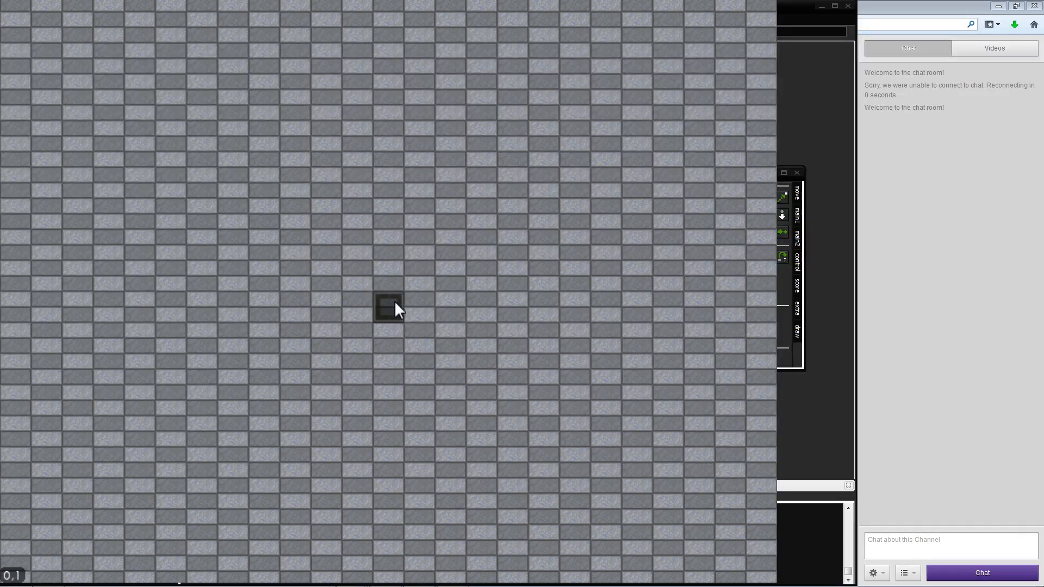
pyautogui.hotkey('ctrl', 'o')
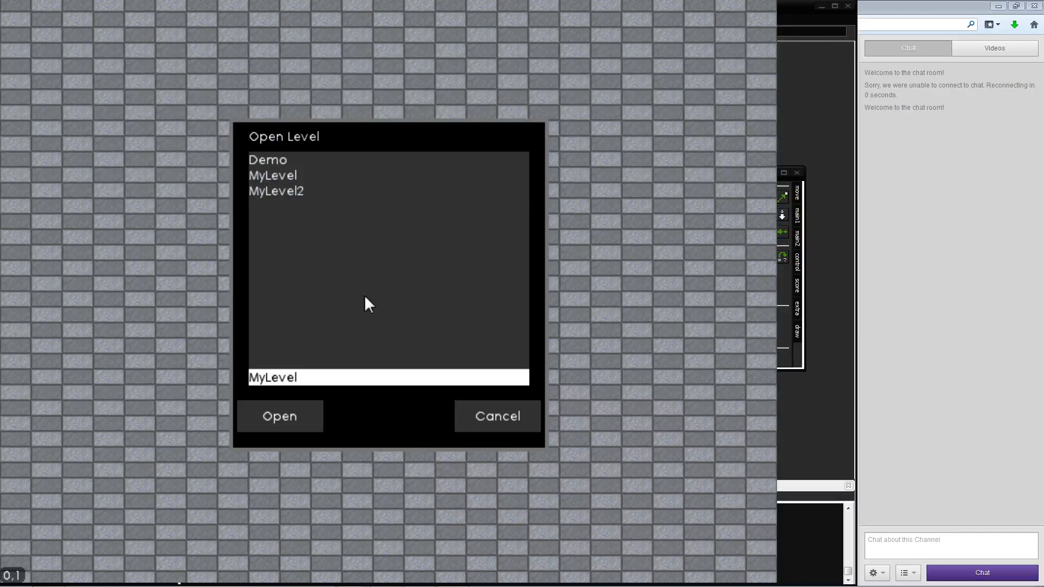
pyautogui.doubleClick(278, 174)
# Inspect the end-level trigger's link to the player, close the game and switch to the Twitch channel page in Firefox
pyautogui.press('s')
pyautogui.press('d')
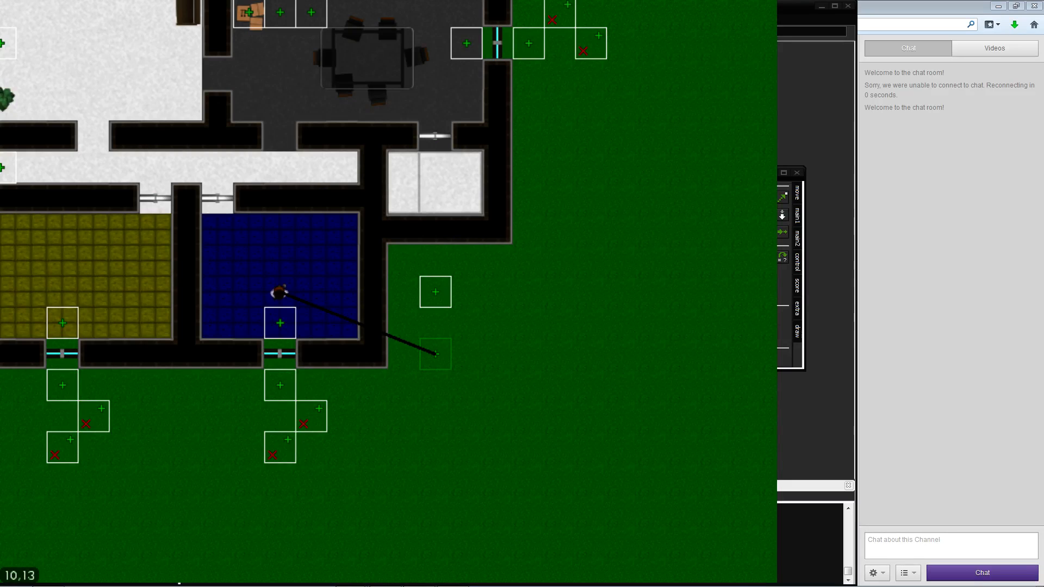
pyautogui.moveTo(220, 34)
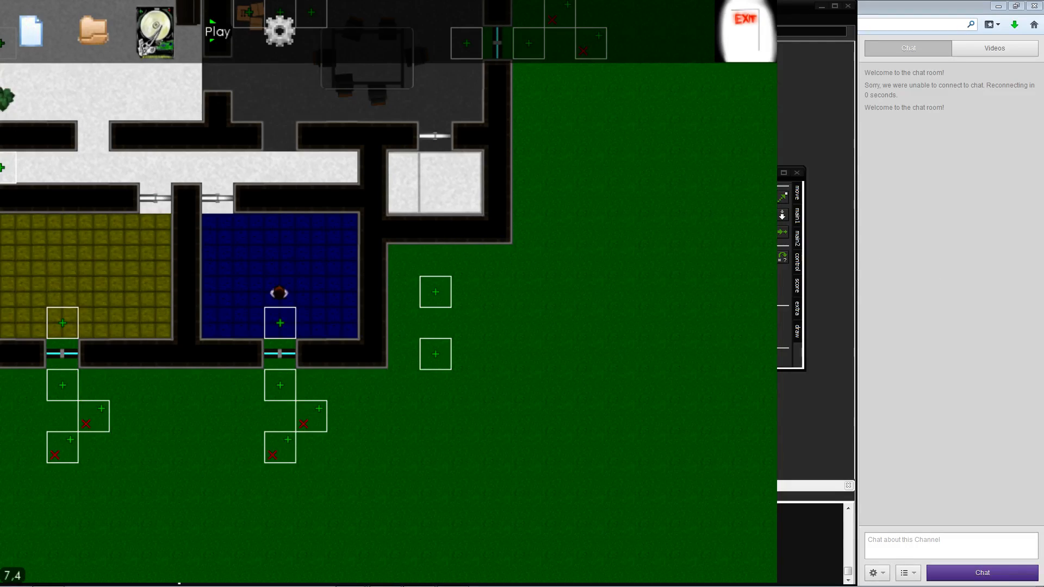
pyautogui.press('Escape')
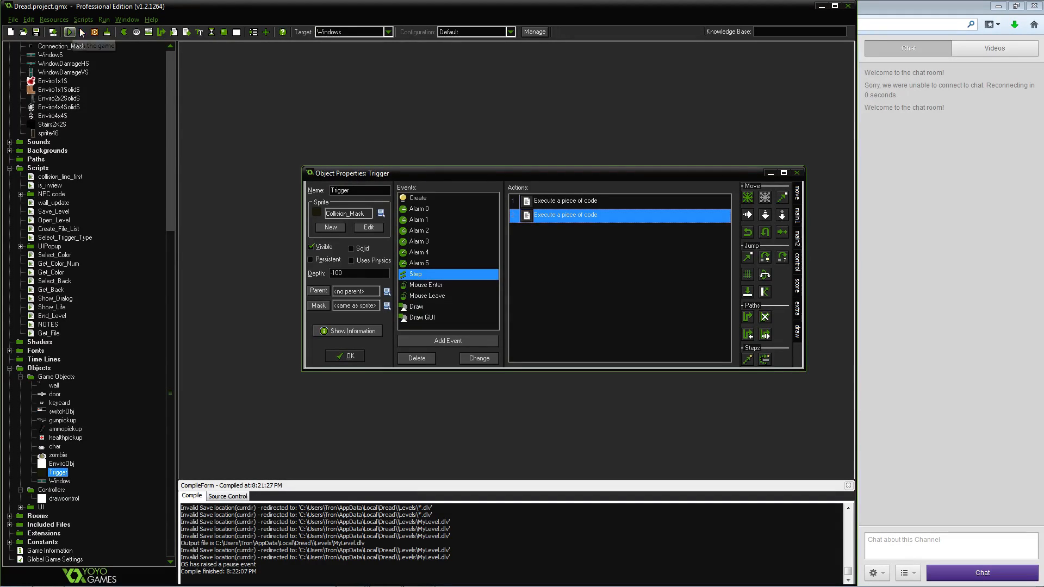
pyautogui.click(1038, 254)
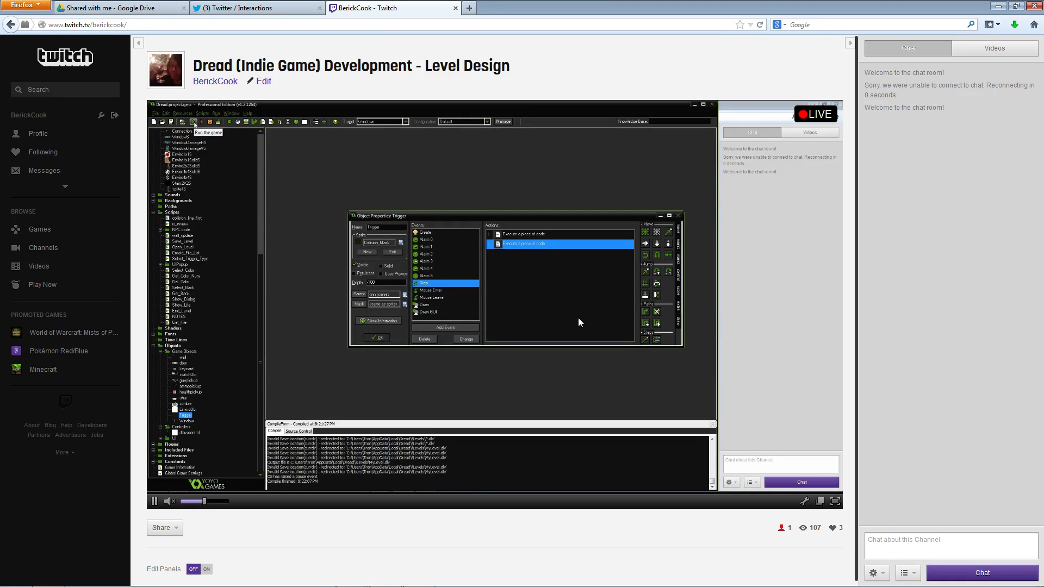